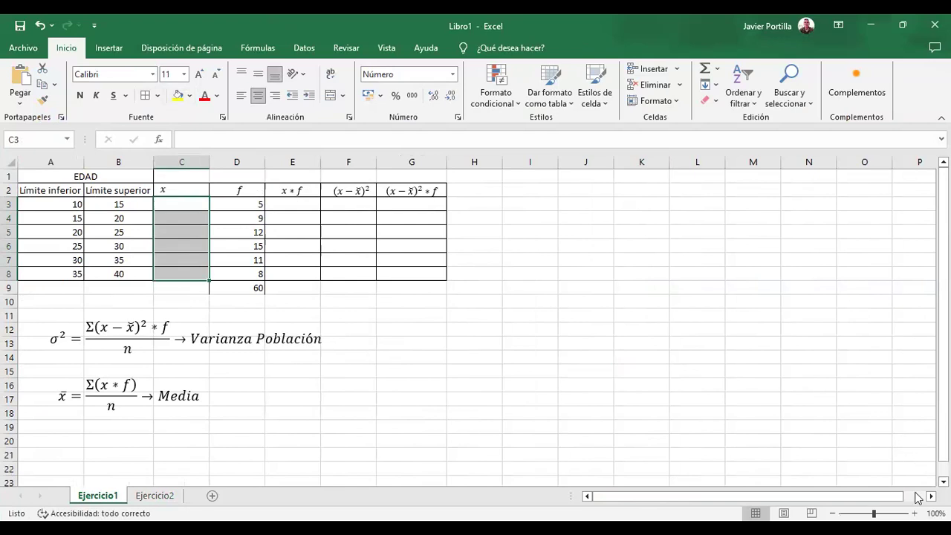
Set the worksheet zoom to 140%
{"action": "left_click", "coordinate": [915, 513]}
{"action": "left_click", "coordinate": [915, 513]}
{"action": "left_click", "coordinate": [915, 514]}
{"action": "left_click", "coordinate": [914, 514]}
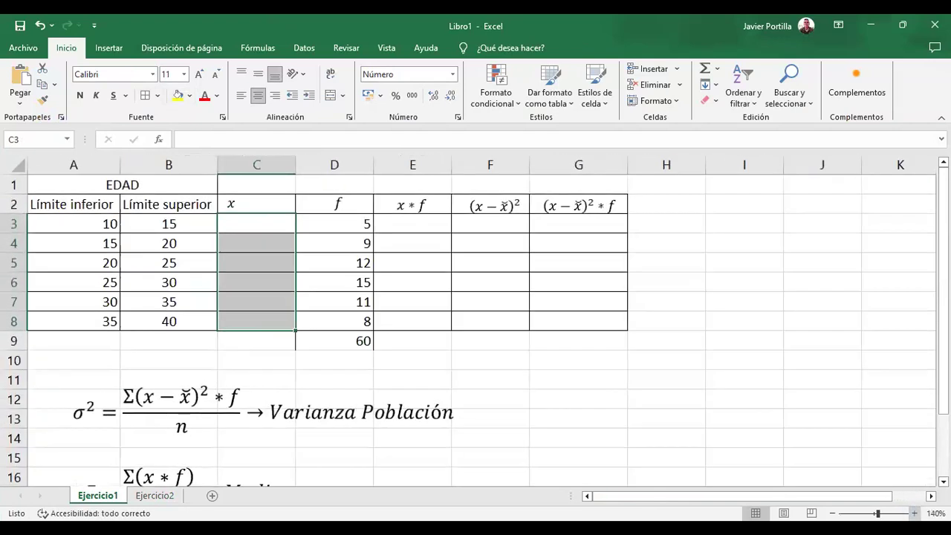
{"action": "left_click", "coordinate": [563, 396]}
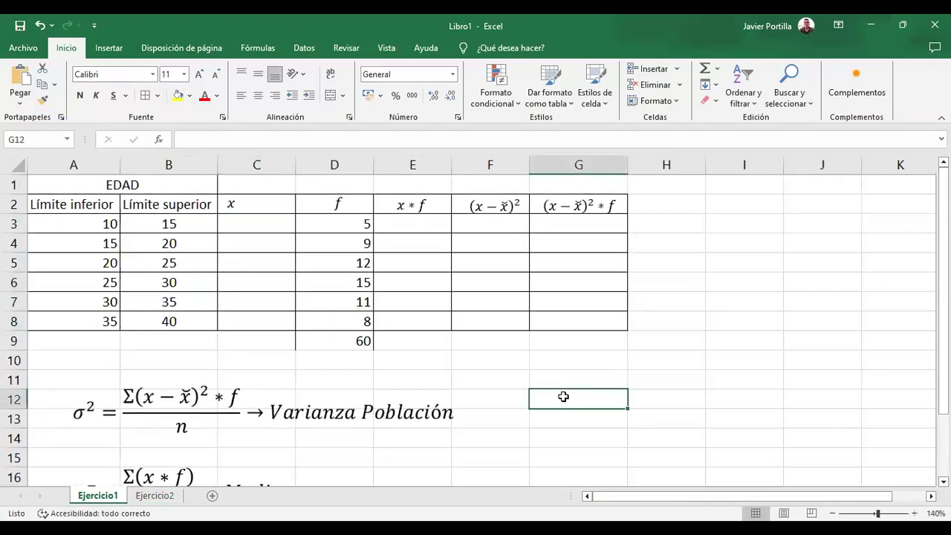
Centre the contents of the whole table range A1:G9 both vertically and horizontally
{"action": "left_click", "coordinate": [123, 185]}
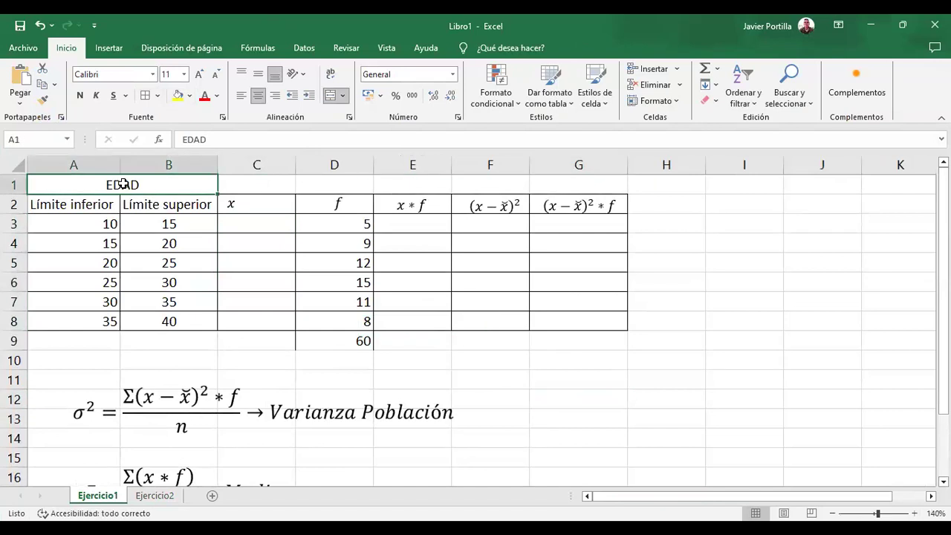
{"action": "key", "text": "shift+Down"}
{"action": "key", "text": "shift+Down"}
{"action": "key", "text": "shift+Down"}
{"action": "key", "text": "shift+Down"}
{"action": "key", "text": "shift+Down"}
{"action": "key", "text": "shift+Down"}
{"action": "key", "text": "shift+Down"}
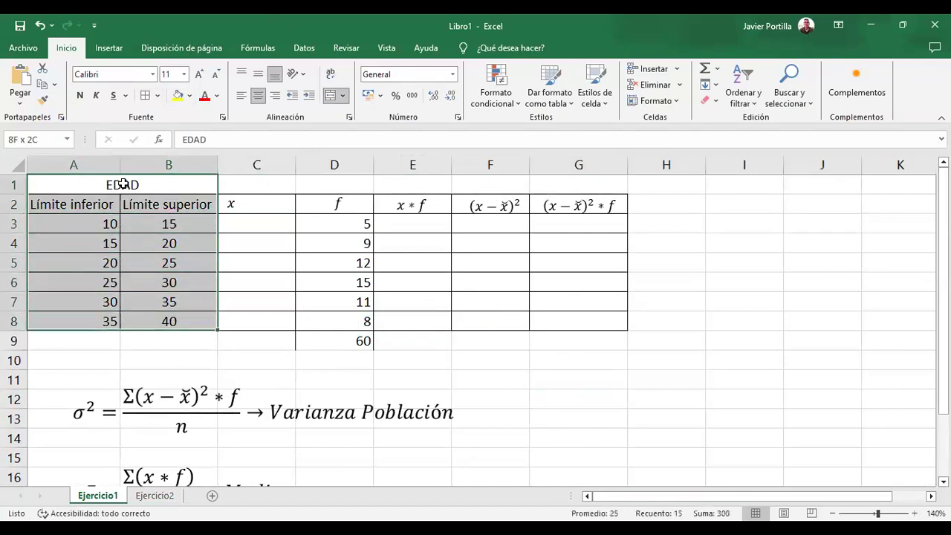
{"action": "key", "text": "shift+Right"}
{"action": "key", "text": "shift+Right"}
{"action": "key", "text": "shift+Right"}
{"action": "key", "text": "shift+Right"}
{"action": "key", "text": "shift+Right"}
{"action": "key", "text": "shift+Right"}
{"action": "key", "text": "shift+Left"}
{"action": "key", "text": "shift+Down"}
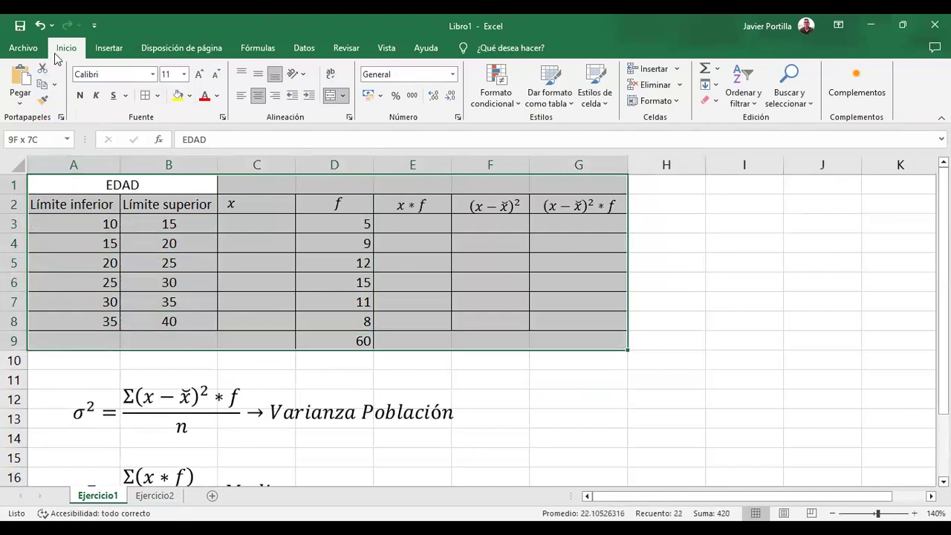
{"action": "key", "text": "alt+h"}
{"action": "key", "text": "a"}
{"action": "key", "text": "c"}
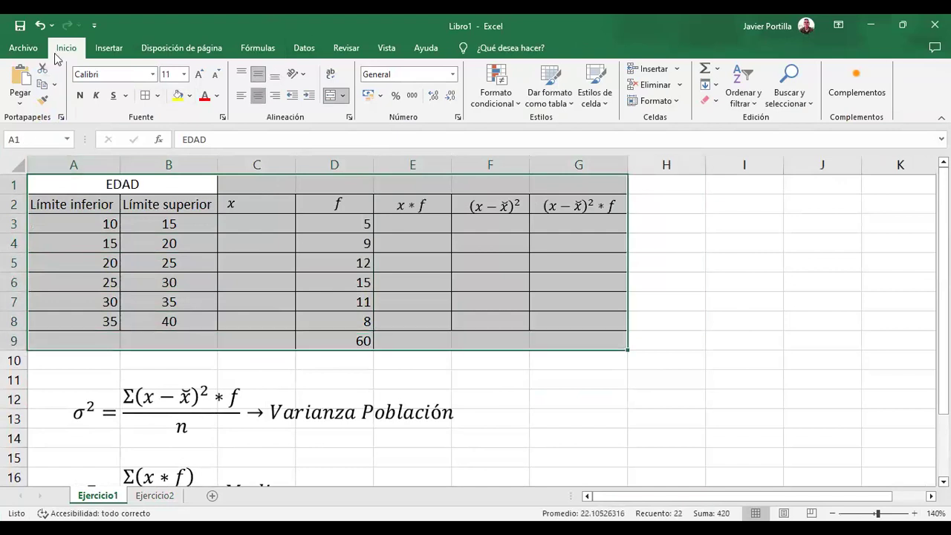
{"action": "key", "text": "alt+h"}
{"action": "key", "text": "a"}
{"action": "key", "text": "c"}
{"action": "left_click", "coordinate": [728, 275]}
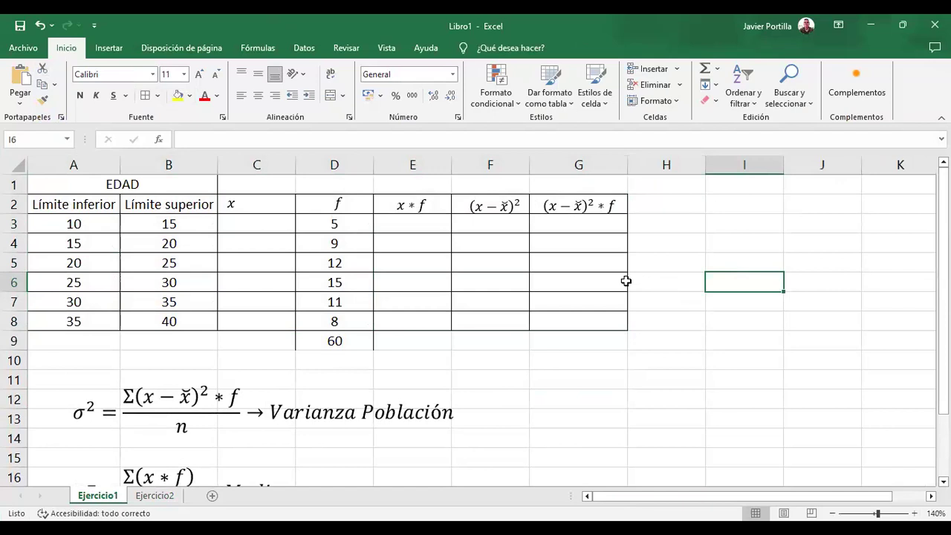
Add borders to the frequency total cell D9 so that its box is closed
{"action": "left_click", "coordinate": [335, 340]}
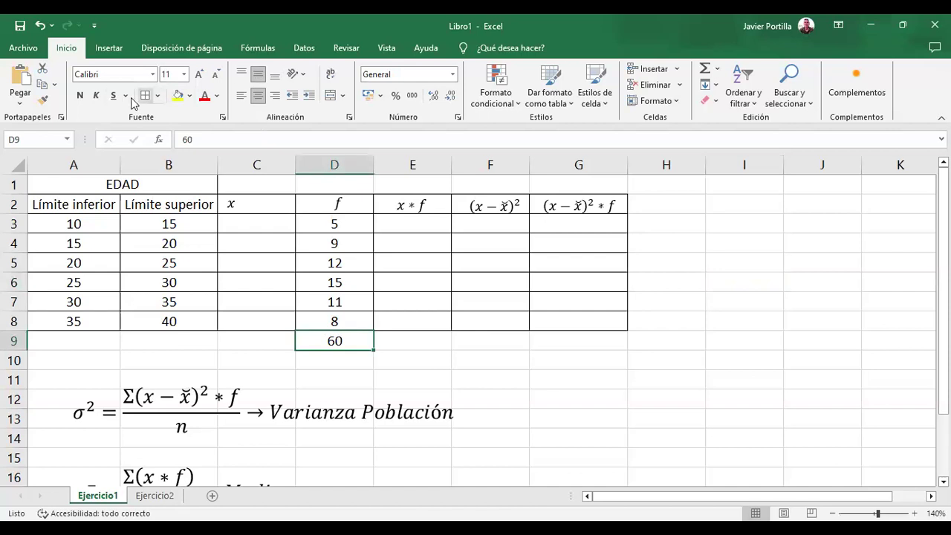
{"action": "left_click", "coordinate": [263, 361]}
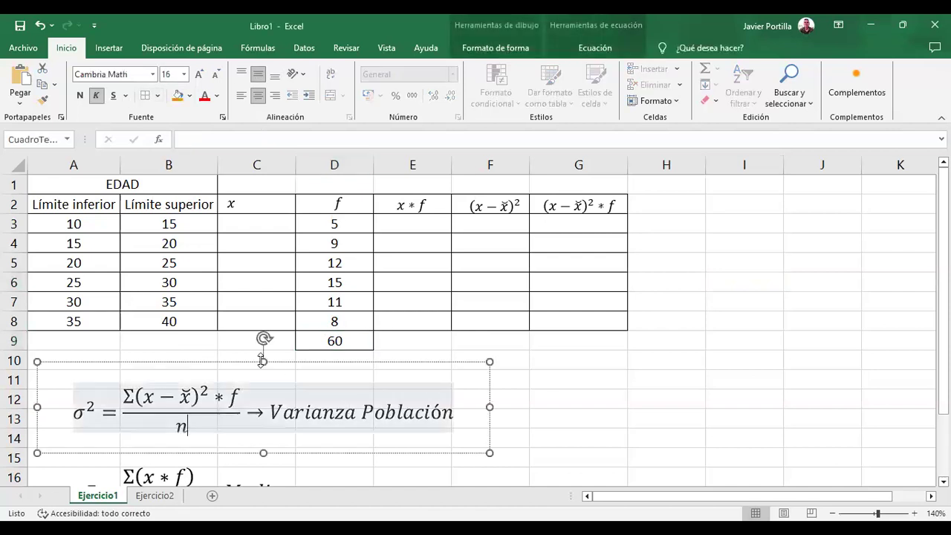
{"action": "left_click", "coordinate": [627, 366]}
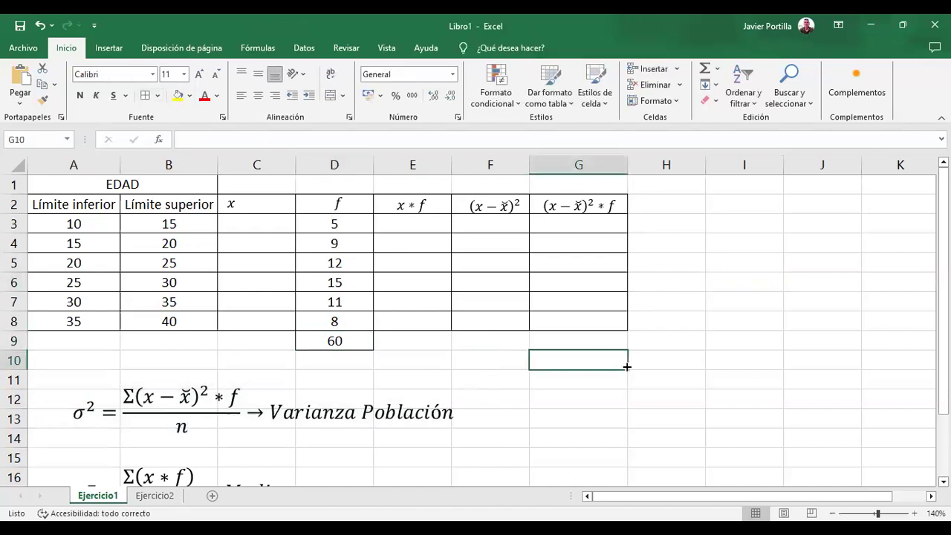
Go through the lower and upper age limits of each class in A3:B8, row by row
{"action": "left_click", "coordinate": [81, 217]}
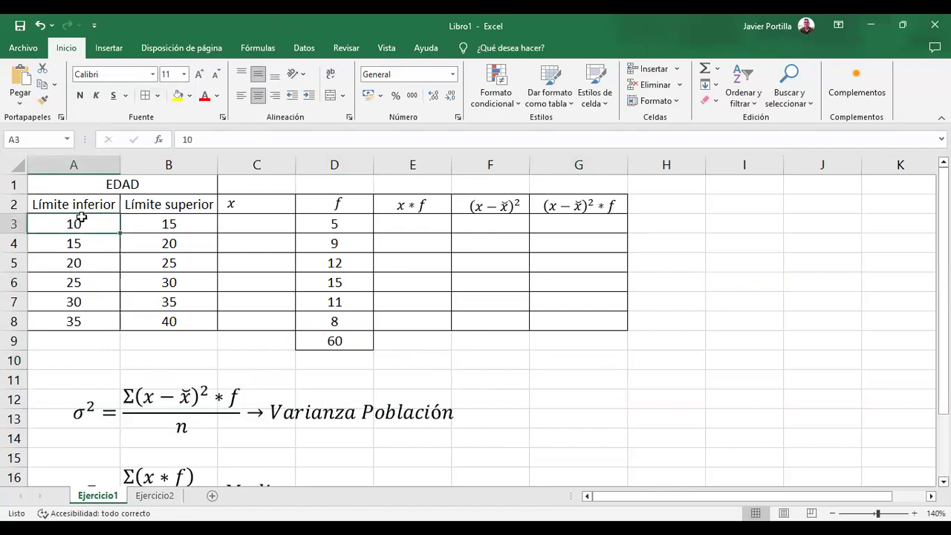
{"action": "key", "text": "Tab"}
{"action": "key", "text": "Return"}
{"action": "key", "text": "Tab"}
{"action": "key", "text": "Return"}
{"action": "key", "text": "Tab"}
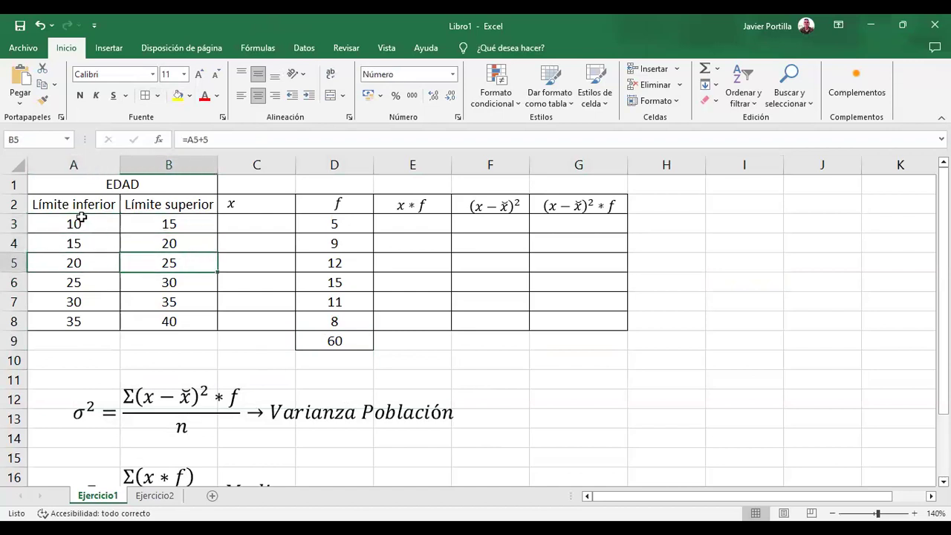
{"action": "key", "text": "Down"}
{"action": "key", "text": "Left"}
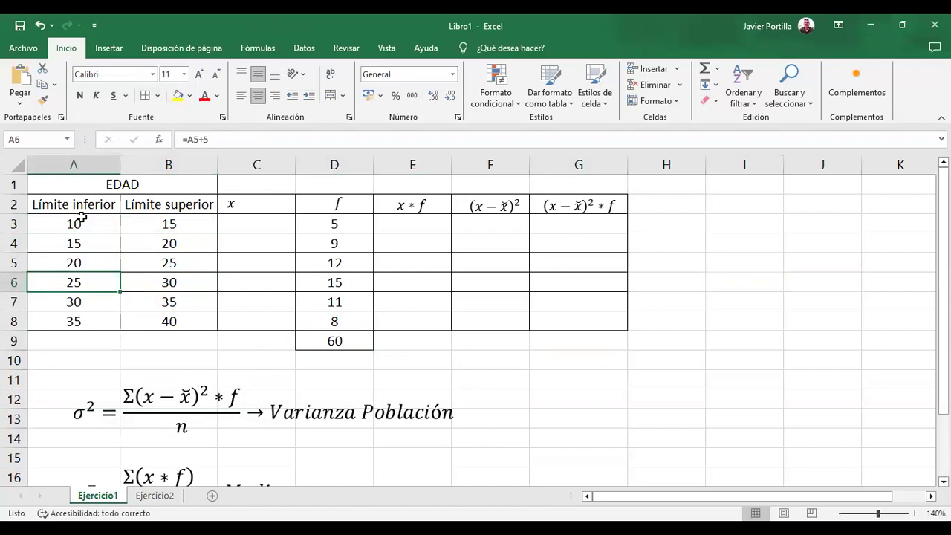
{"action": "key", "text": "Tab"}
{"action": "key", "text": "Down"}
{"action": "key", "text": "Left"}
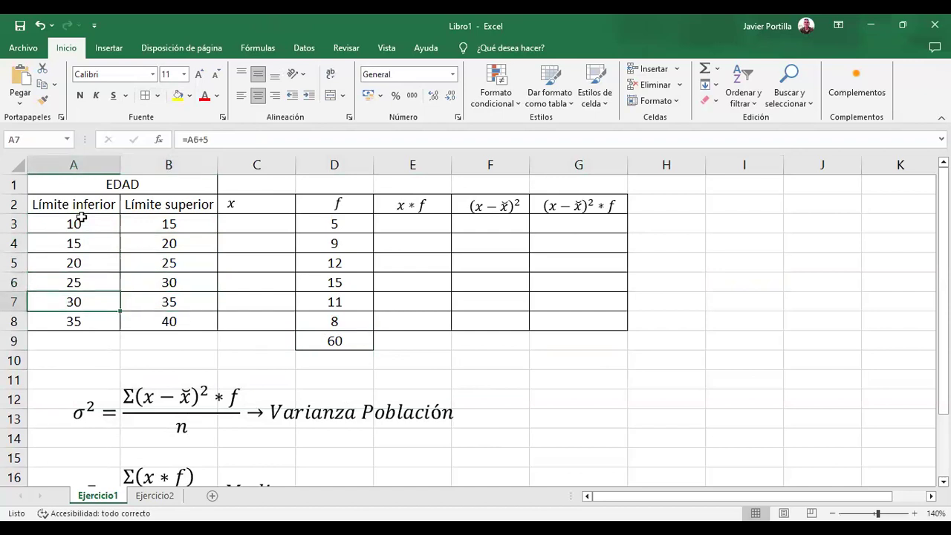
{"action": "key", "text": "Tab"}
{"action": "key", "text": "Down"}
{"action": "key", "text": "Left"}
{"action": "key", "text": "Tab"}
{"action": "key", "text": "Up"}
{"action": "key", "text": "Up"}
{"action": "key", "text": "Up"}
{"action": "key", "text": "Up"}
{"action": "key", "text": "Up"}
{"action": "key", "text": "Up"}
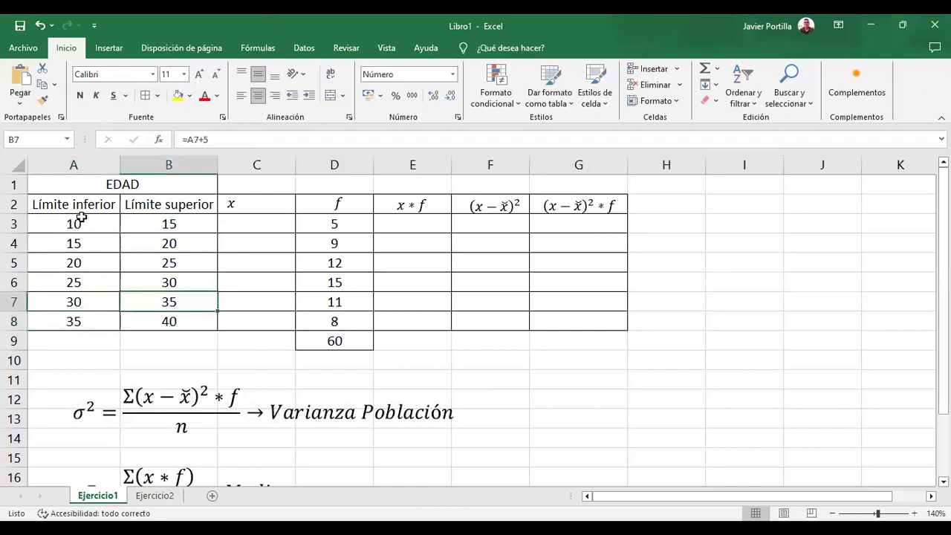
Move the x header text box so that the symbol sits centred over column C
{"action": "left_click", "coordinate": [232, 201]}
{"action": "left_click_drag", "start_coordinate": [245, 196], "coordinate": [265, 199]}
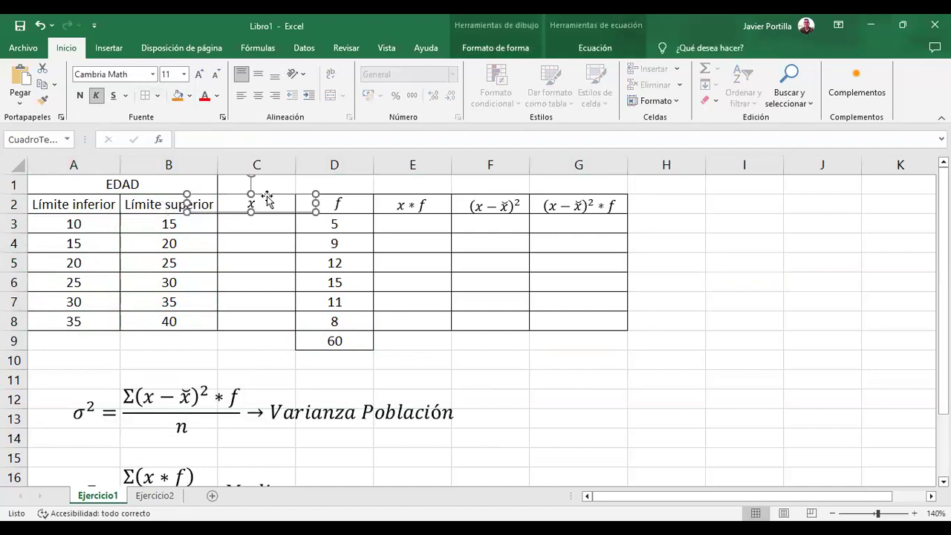
{"action": "left_click", "coordinate": [356, 220]}
{"action": "left_click", "coordinate": [353, 223]}
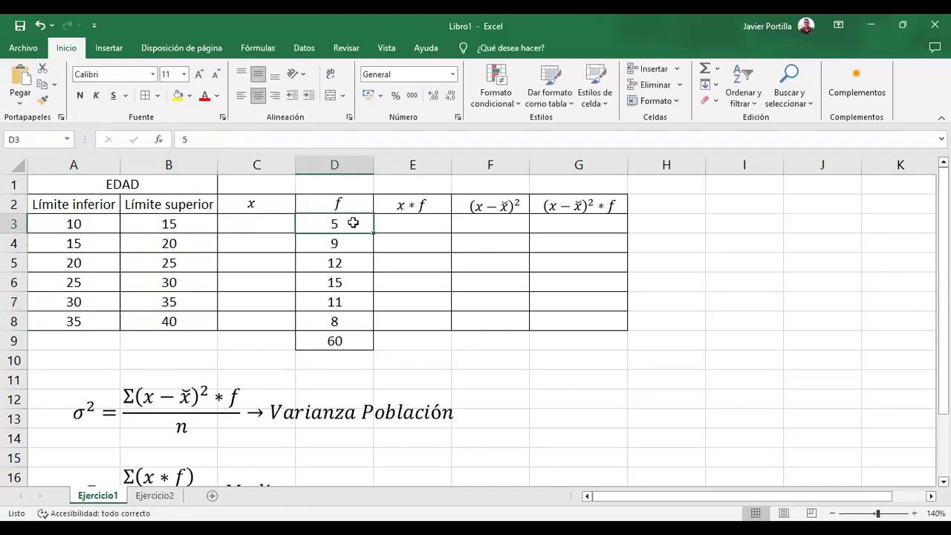
Add the subscript i to the f header in column D and the x header in column C
{"action": "left_click", "coordinate": [352, 206]}
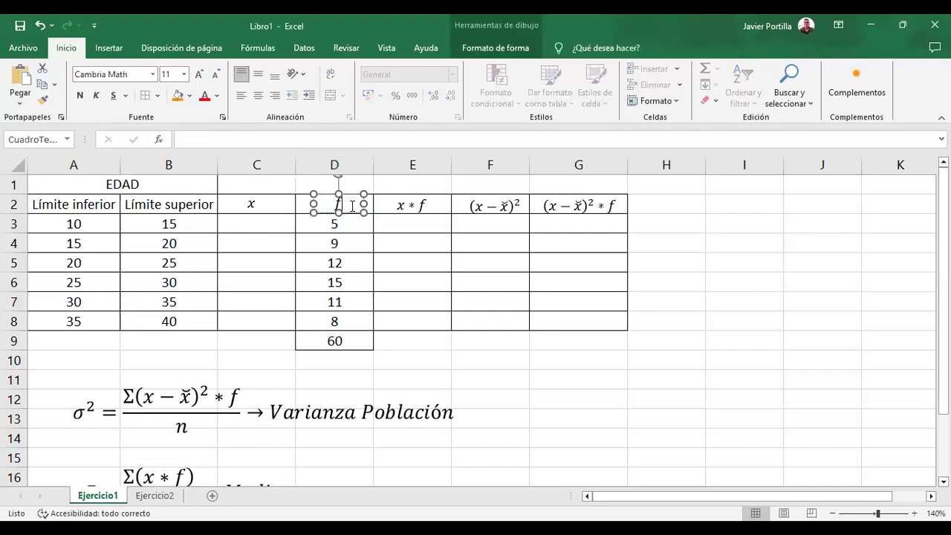
{"action": "type", "text": "_i"}
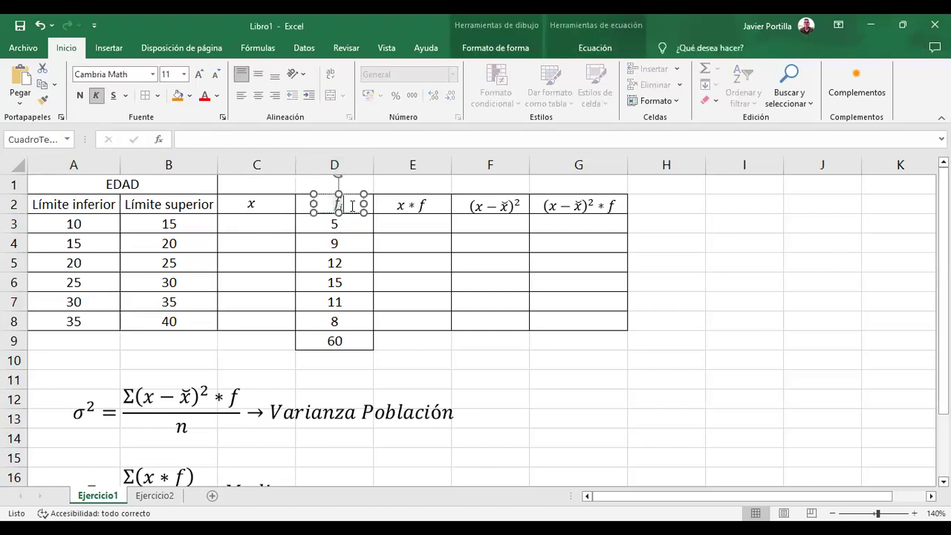
{"action": "left_click", "coordinate": [257, 204]}
{"action": "left_click", "coordinate": [257, 204]}
{"action": "type", "text": "_i"}
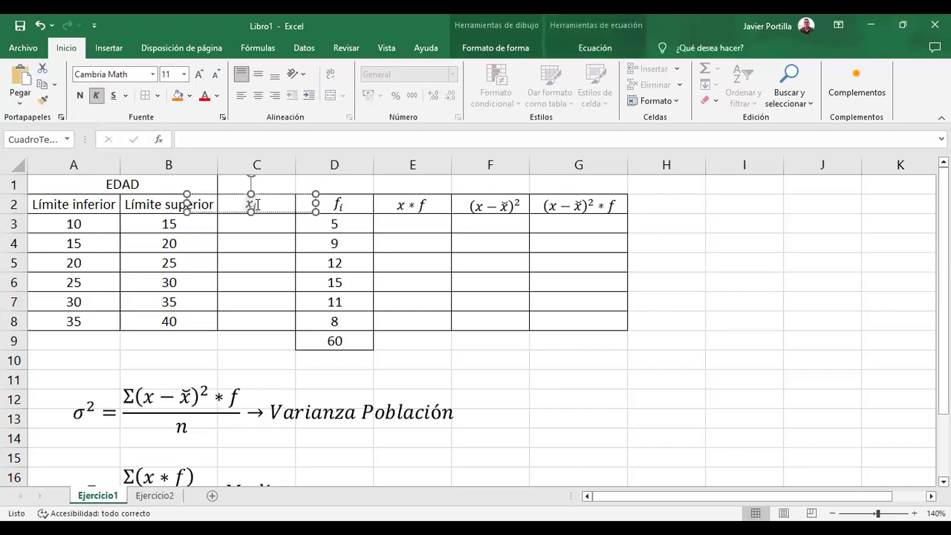
{"action": "left_click", "coordinate": [365, 227]}
{"action": "left_click", "coordinate": [270, 206]}
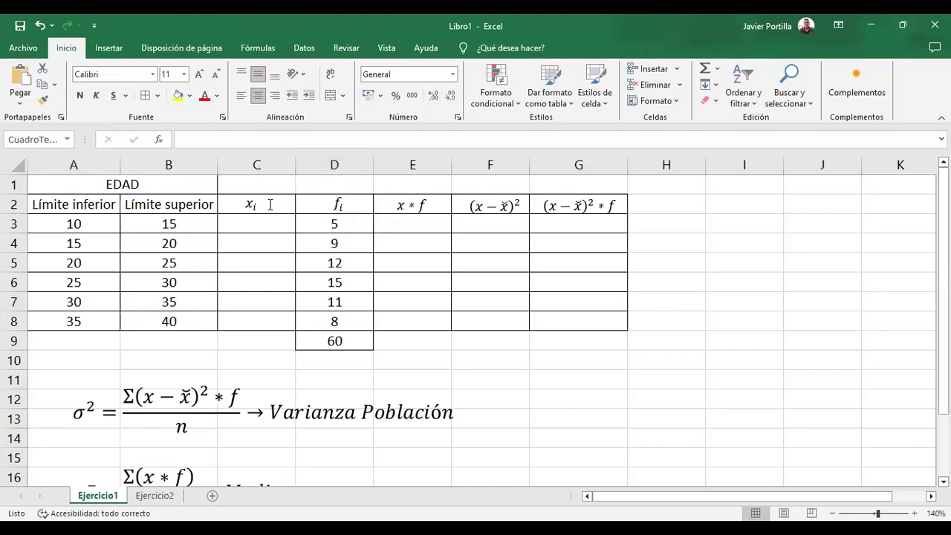
Go through the frequency of each age class in D3:D8
{"action": "left_click", "coordinate": [343, 224]}
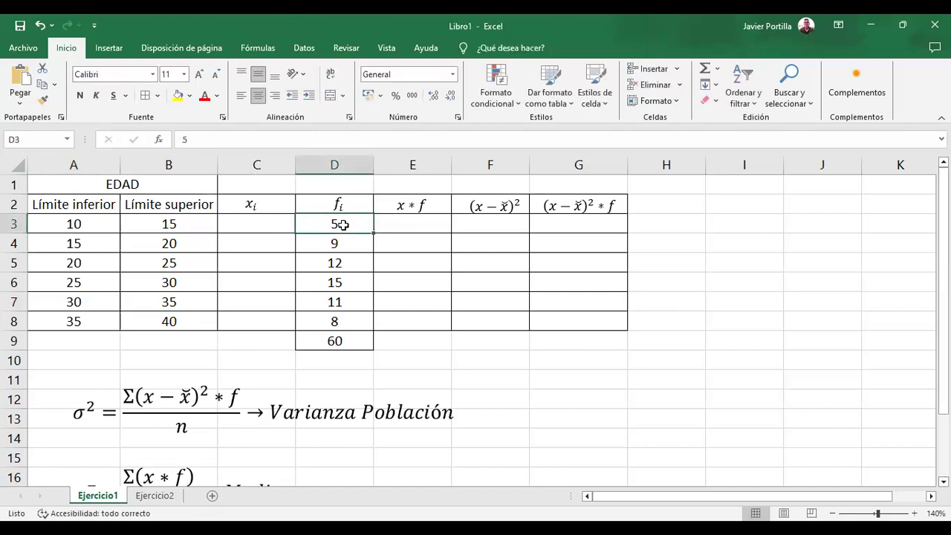
{"action": "key", "text": "Down"}
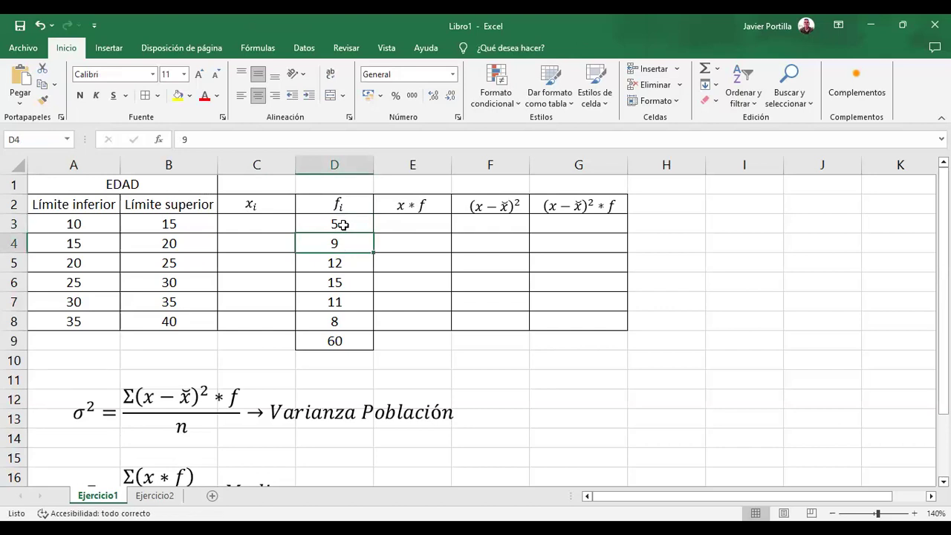
{"action": "key", "text": "Down"}
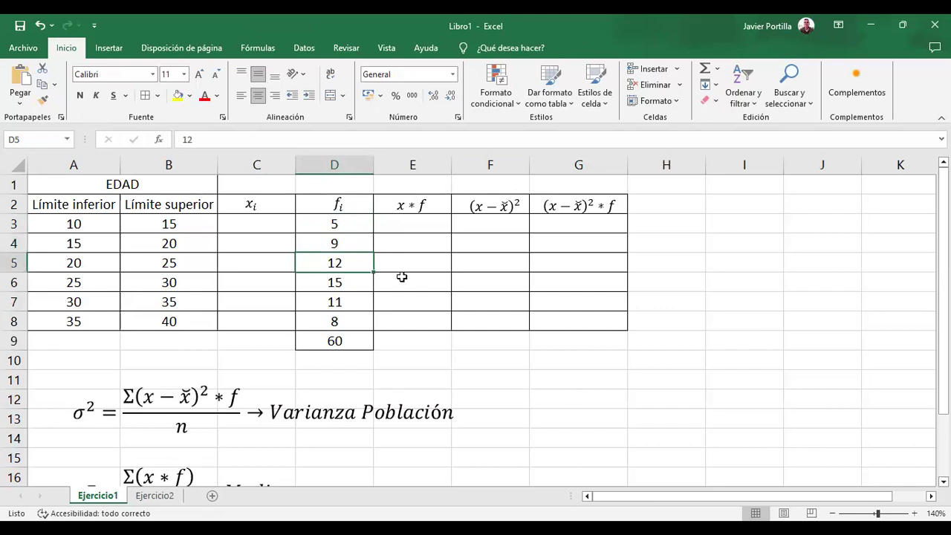
{"action": "left_click", "coordinate": [356, 281]}
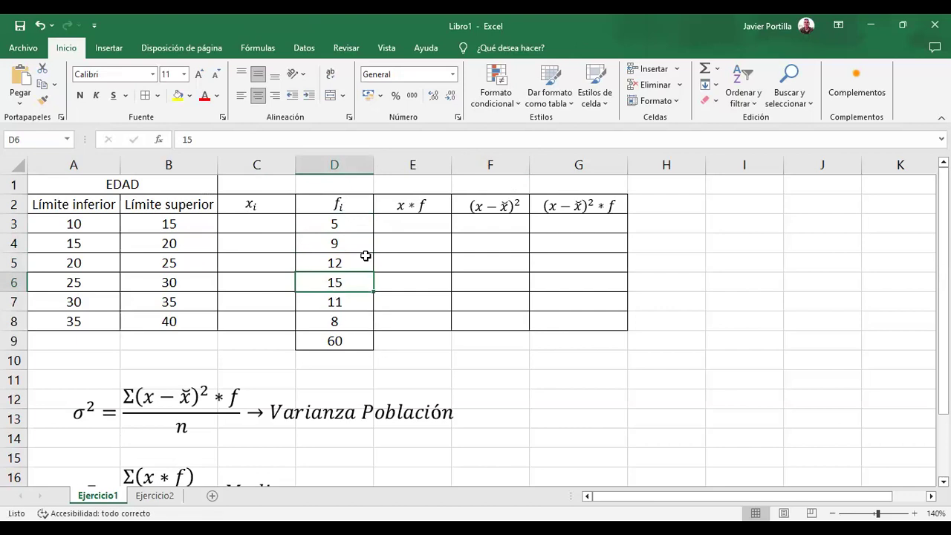
{"action": "left_click", "coordinate": [348, 302]}
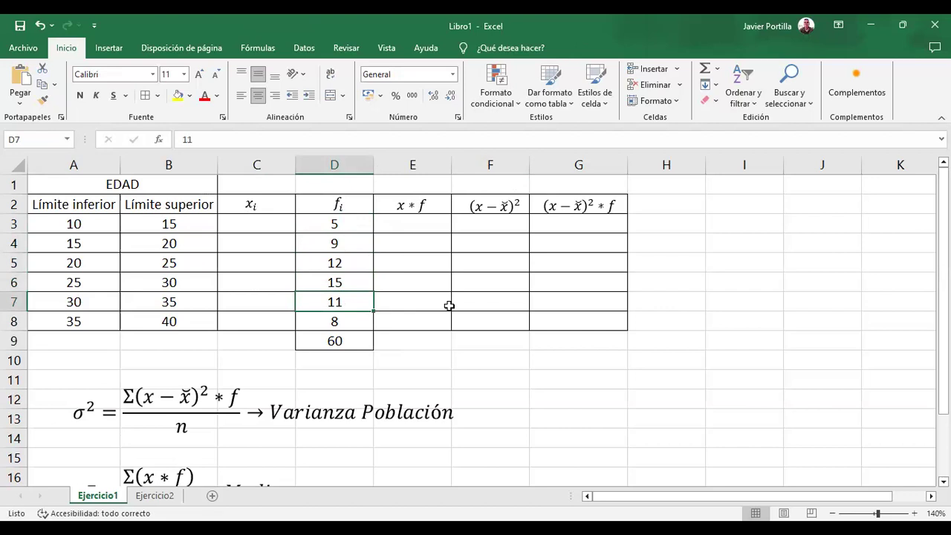
{"action": "left_click", "coordinate": [346, 318]}
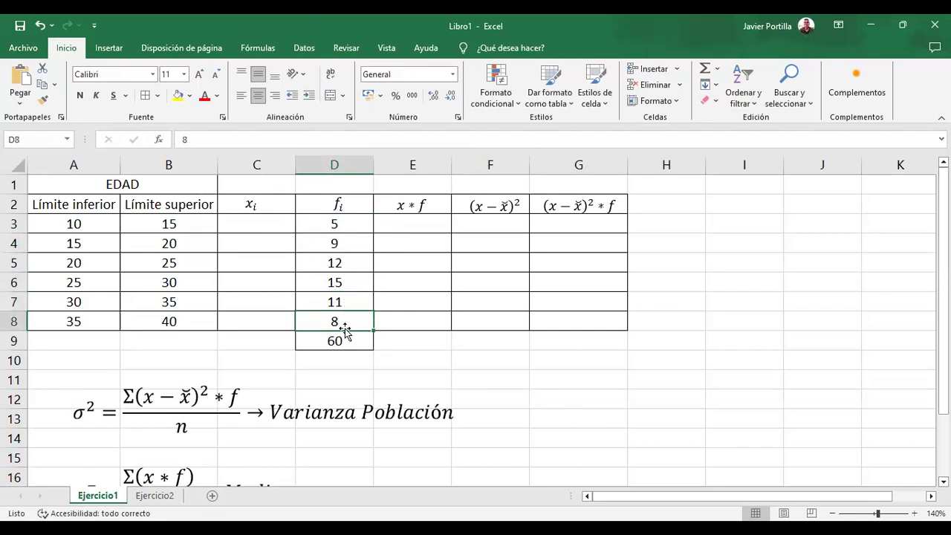
Replace the typed frequency total in D9 with the formula =SUMA(D3:D8)
{"action": "left_click", "coordinate": [344, 336]}
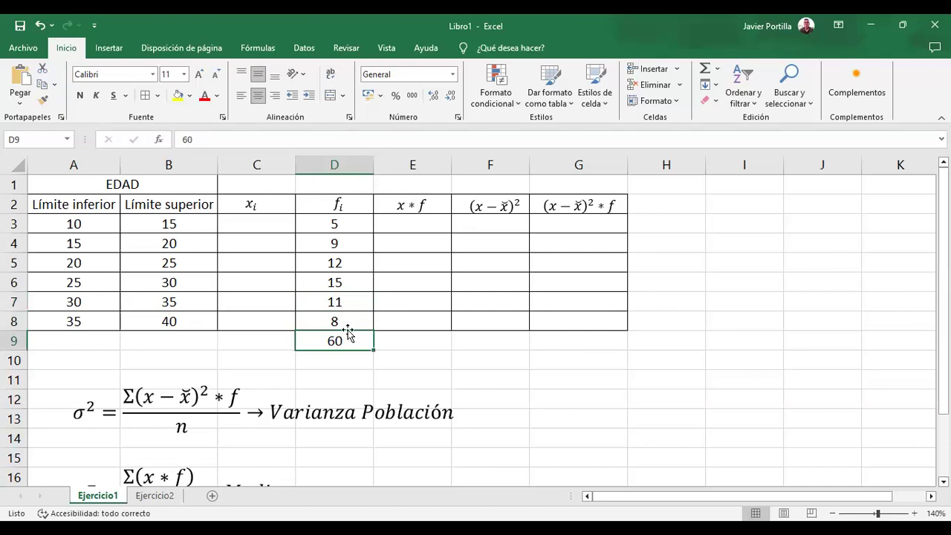
{"action": "key", "text": "BackSpace"}
{"action": "type", "text": "=s"}
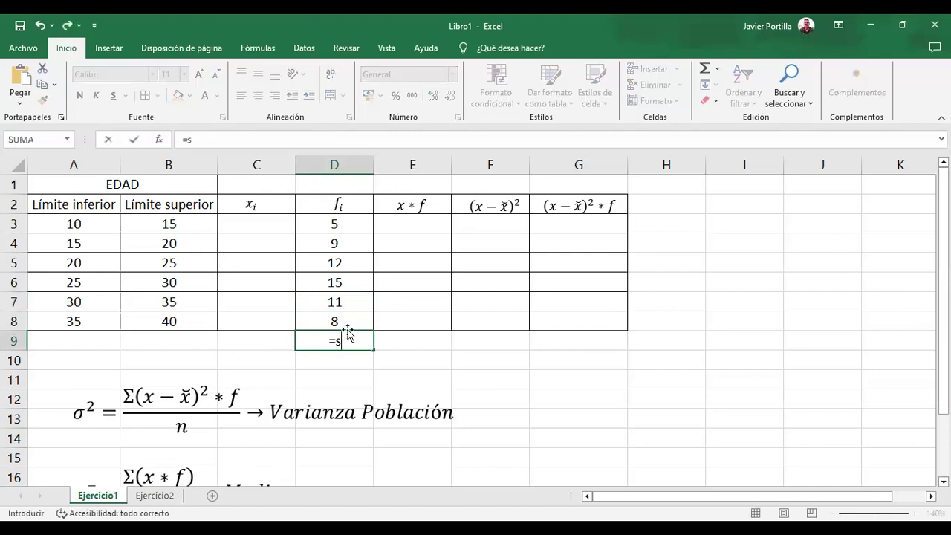
{"action": "type", "text": "uma("}
{"action": "left_click_drag", "start_coordinate": [347, 221], "coordinate": [346, 316]}
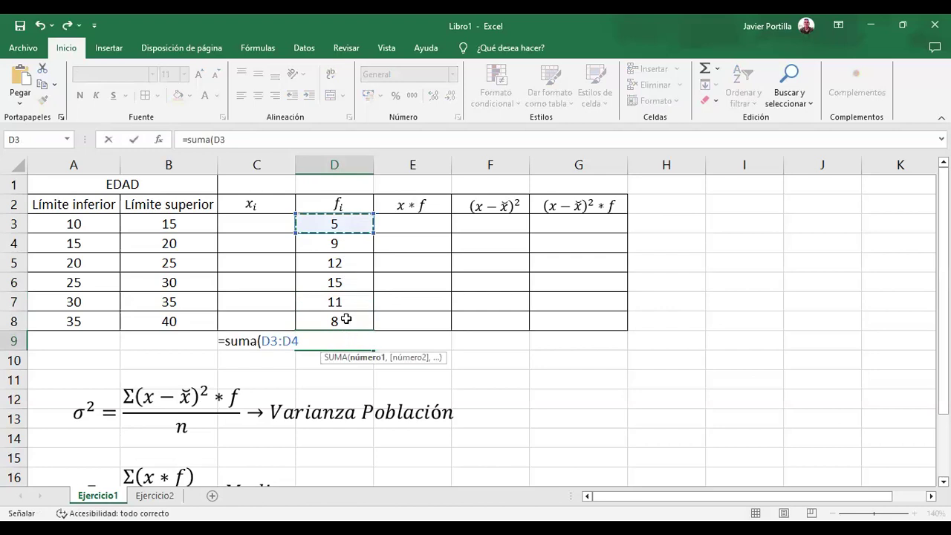
{"action": "key", "text": "Return"}
{"action": "left_click", "coordinate": [335, 340]}
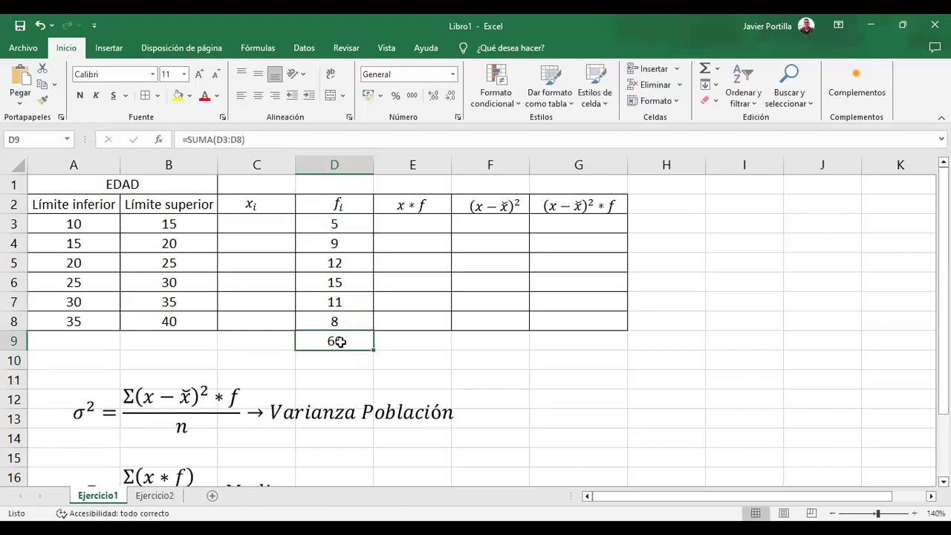
Calculate the first class midpoint in C3 with the formula =(A3+B3)/2
{"action": "left_click", "coordinate": [257, 218]}
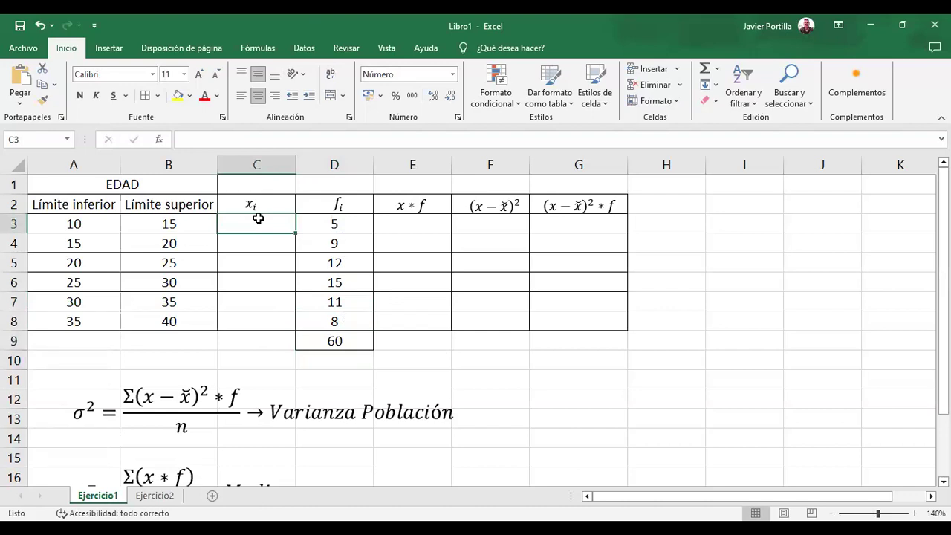
{"action": "type", "text": "="}
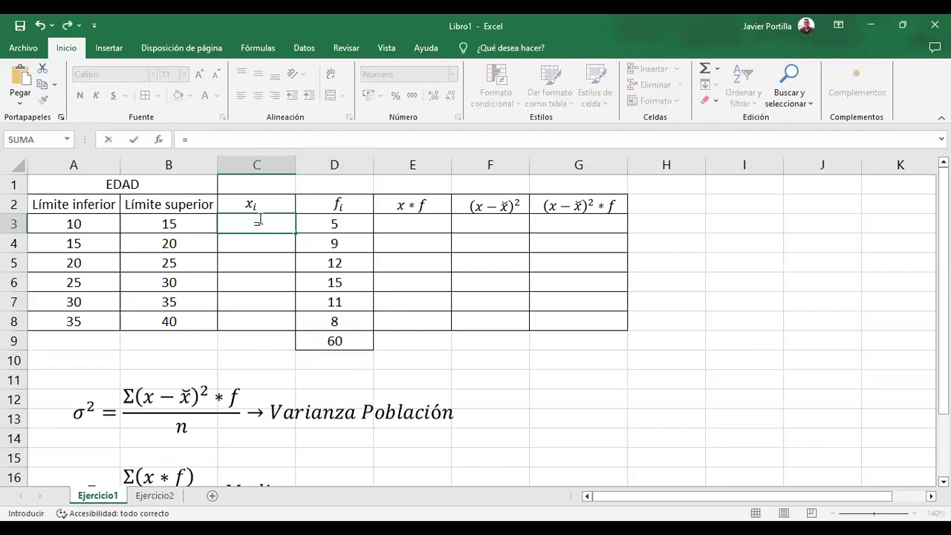
{"action": "type", "text": "("}
{"action": "left_click", "coordinate": [72, 225]}
{"action": "type", "text": "+"}
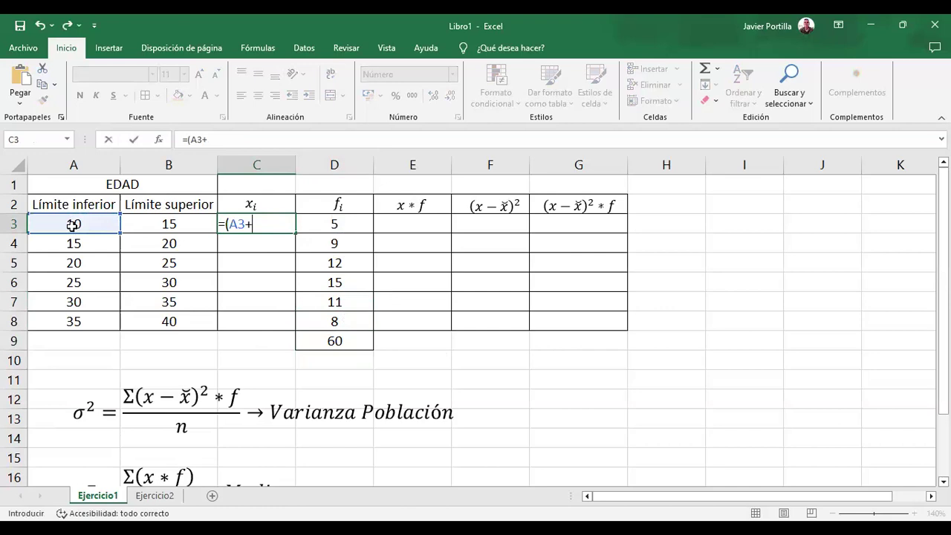
{"action": "left_click", "coordinate": [151, 221]}
{"action": "type", "text": ")/2"}
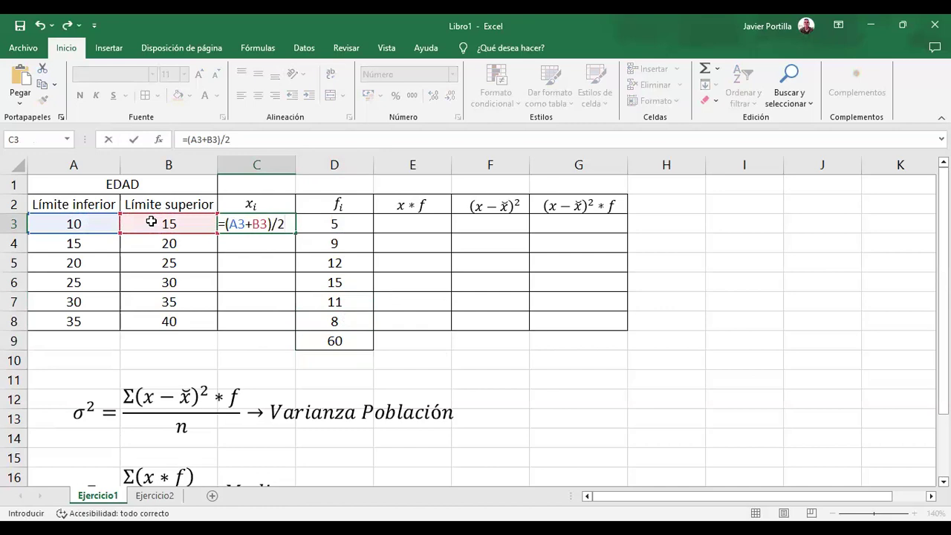
{"action": "key", "text": "Return"}
Enter the formula =A4+B4/2 in C4 for the second age class
{"action": "left_click", "coordinate": [289, 223]}
{"action": "left_click", "coordinate": [281, 241]}
{"action": "type", "text": "="}
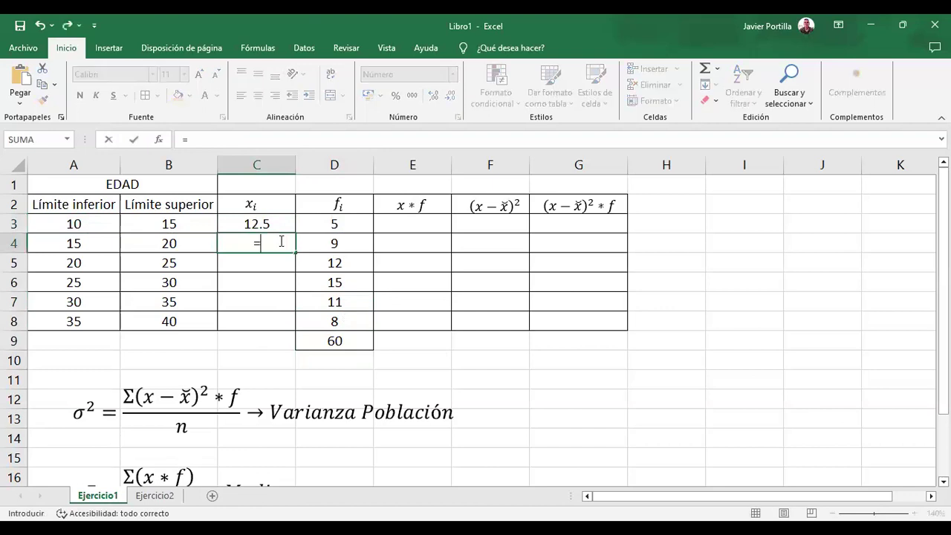
{"action": "left_click", "coordinate": [104, 242]}
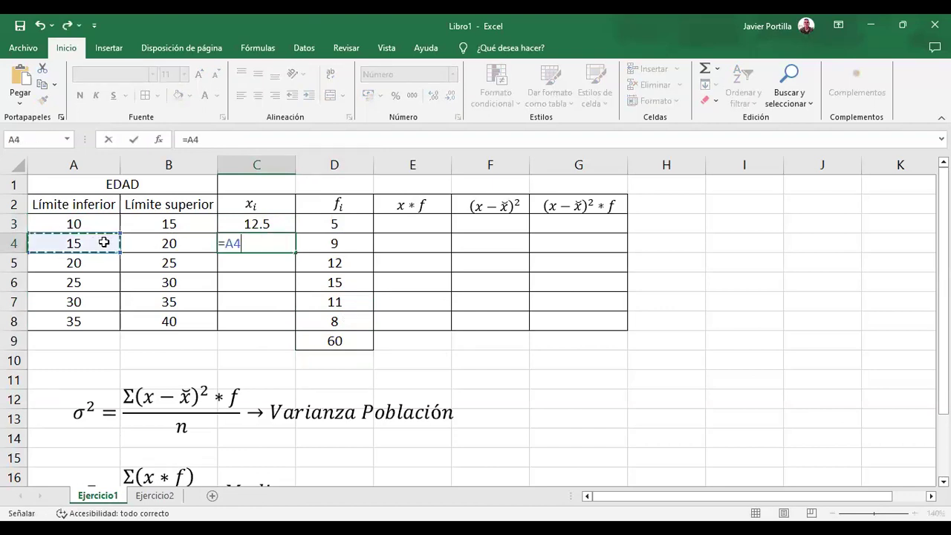
{"action": "type", "text": "+"}
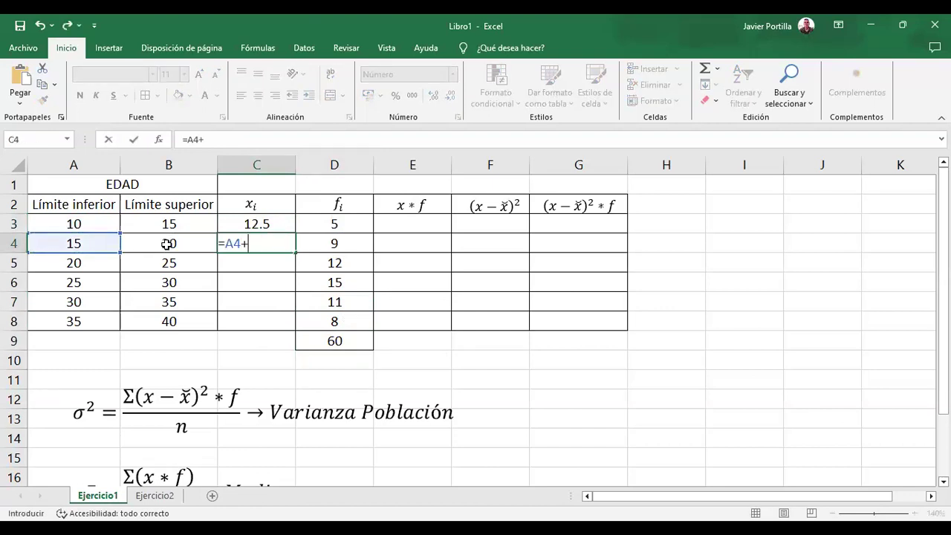
{"action": "left_click", "coordinate": [167, 244]}
{"action": "type", "text": "/2"}
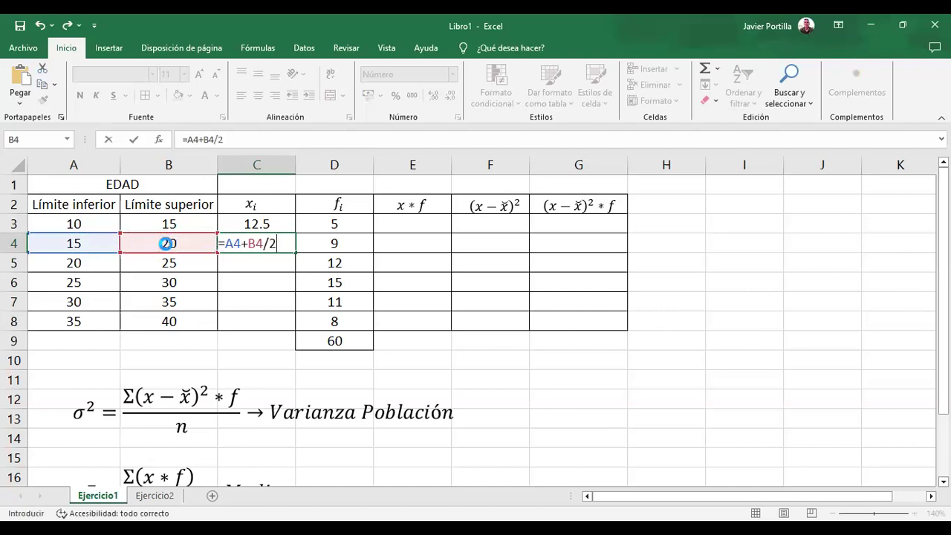
{"action": "key", "text": "Return"}
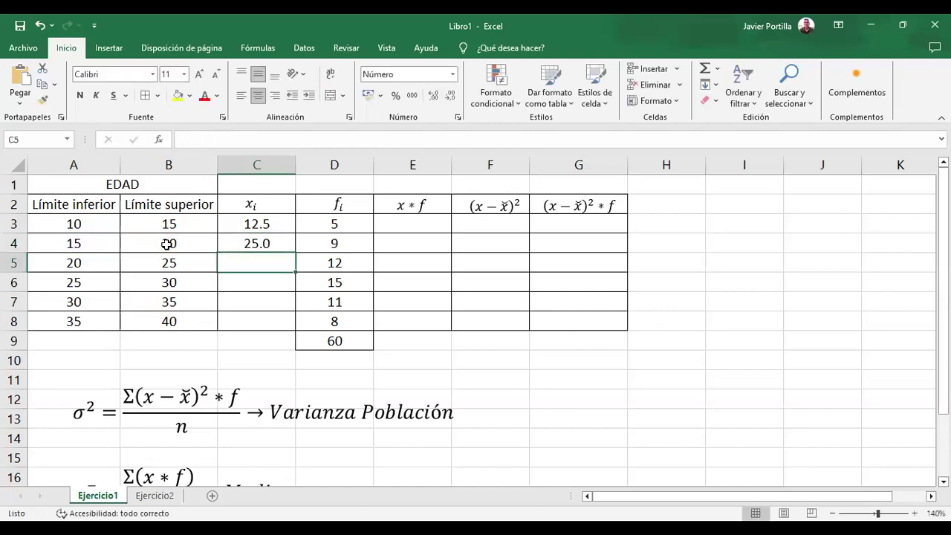
Add parentheses around the sum in C4 so that the formula reads =(A4+B4)/2
{"action": "left_click", "coordinate": [251, 244]}
{"action": "left_click", "coordinate": [189, 140]}
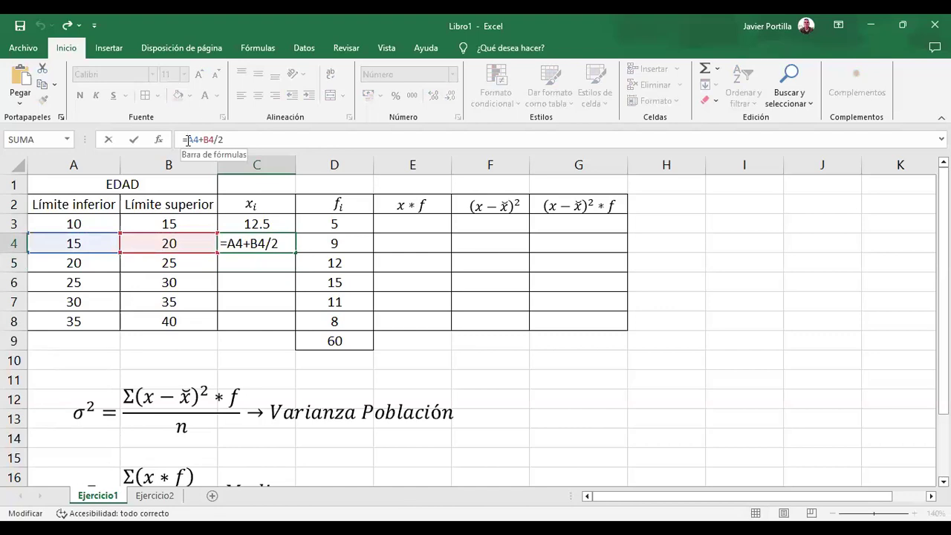
{"action": "type", "text": "("}
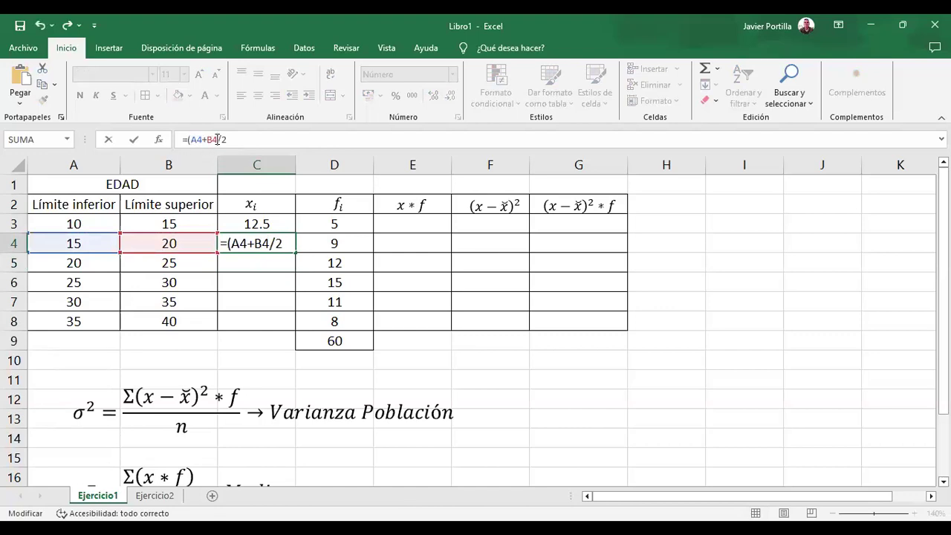
{"action": "type", "text": "9"}
{"action": "key", "text": "BackSpace"}
{"action": "key", "text": "Right"}
{"action": "key", "text": "Right"}
{"action": "key", "text": "Right"}
{"action": "type", "text": ")"}
{"action": "key", "text": "Return"}
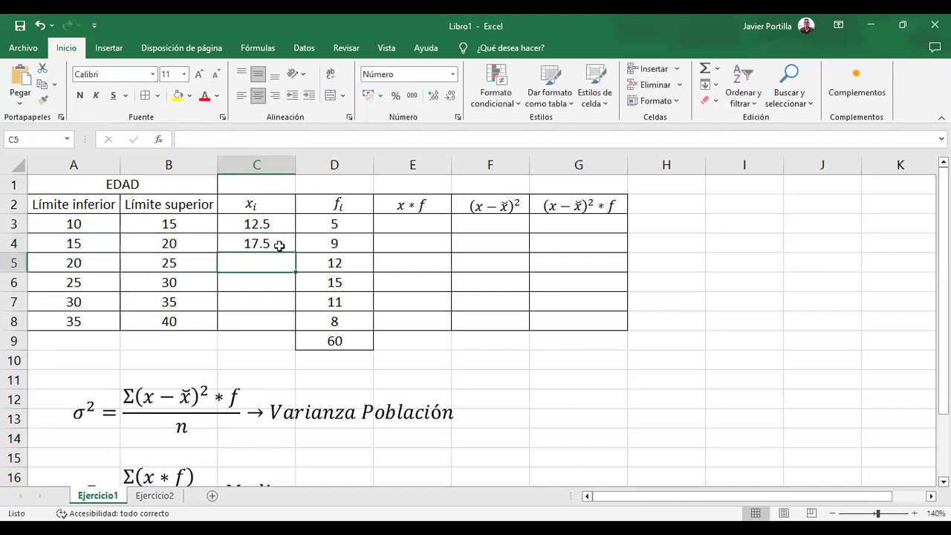
Fill the midpoint formula from C4 down to C8
{"action": "left_click", "coordinate": [280, 246]}
{"action": "left_click_drag", "start_coordinate": [295, 254], "coordinate": [295, 328]}
{"action": "left_click", "coordinate": [267, 321]}
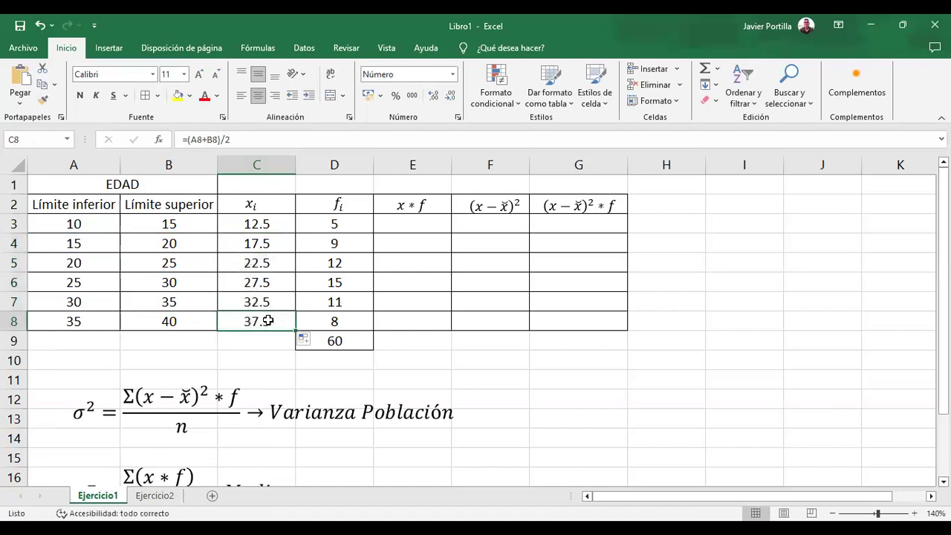
Re-enter the midpoint formula in C8 as =(A8+B8)/2
{"action": "left_click", "coordinate": [232, 141]}
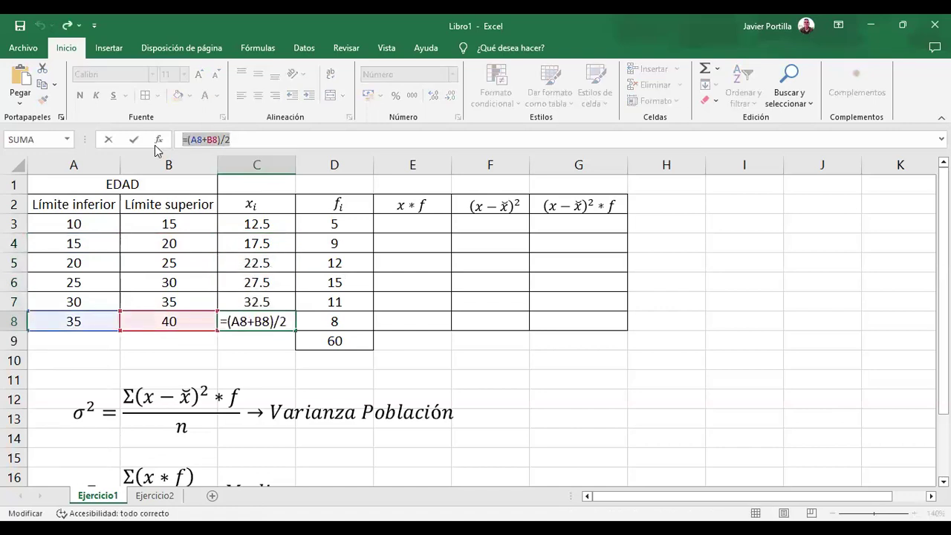
{"action": "type", "text": "=("}
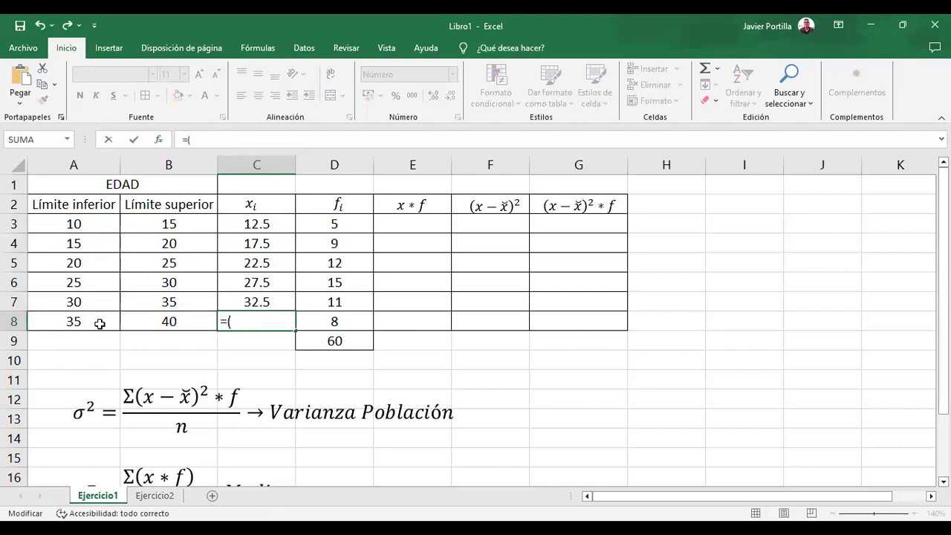
{"action": "left_click", "coordinate": [99, 323]}
{"action": "type", "text": "+"}
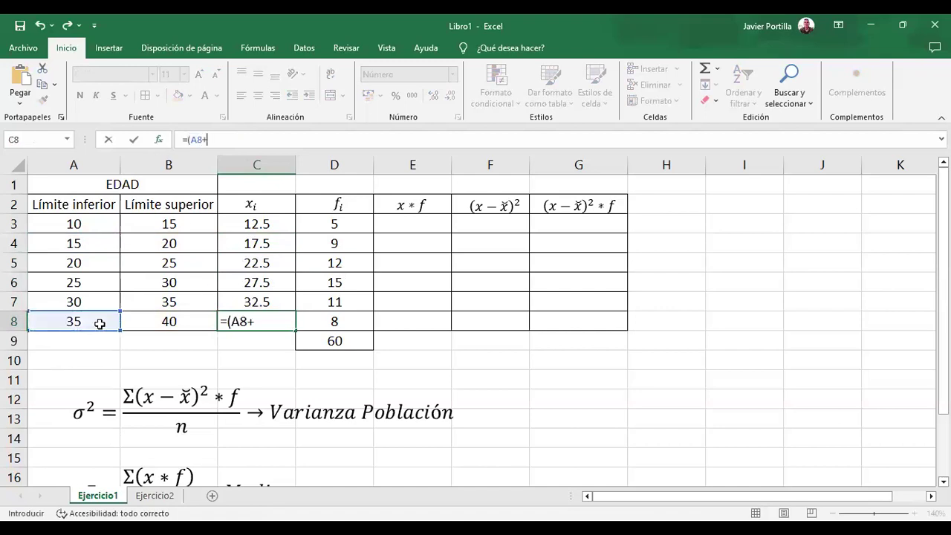
{"action": "left_click", "coordinate": [165, 318]}
{"action": "type", "text": ")"}
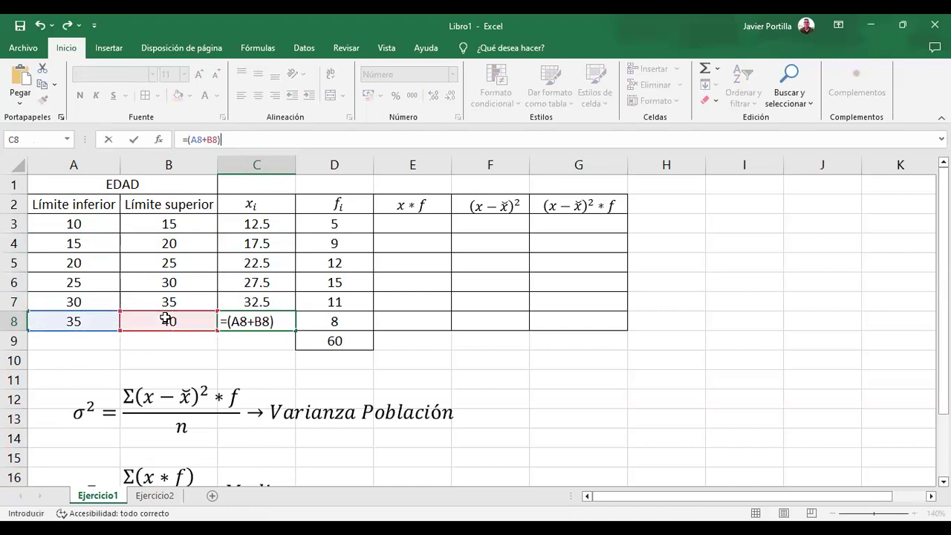
{"action": "type", "text": "/2"}
{"action": "key", "text": "Return"}
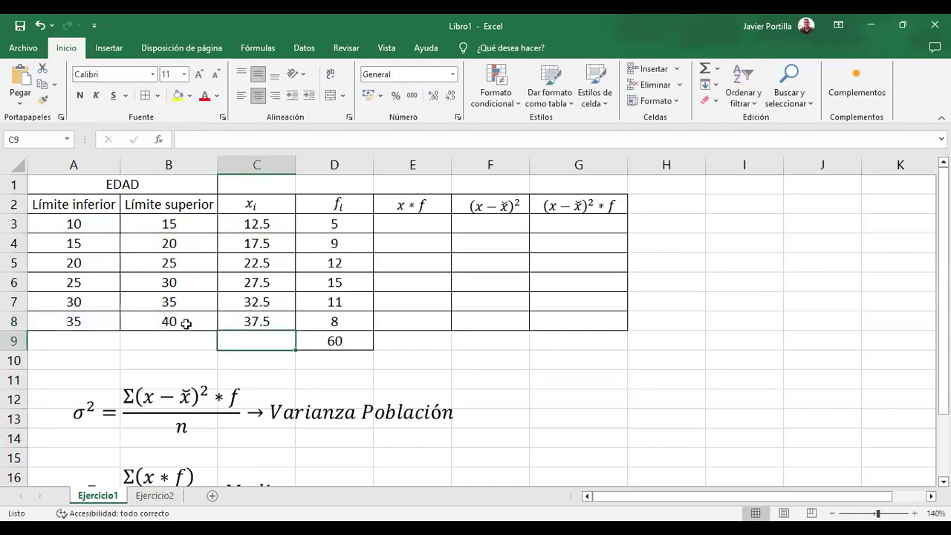
Swap the two class limits in the C8 midpoint formula so that it reads =(B8+A8)/2
{"action": "left_click", "coordinate": [259, 321]}
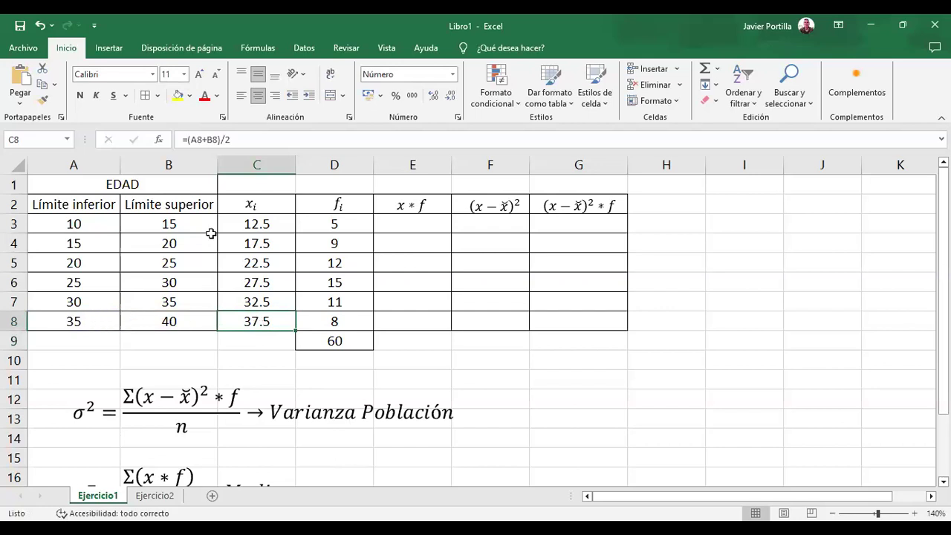
{"action": "left_click", "coordinate": [220, 140]}
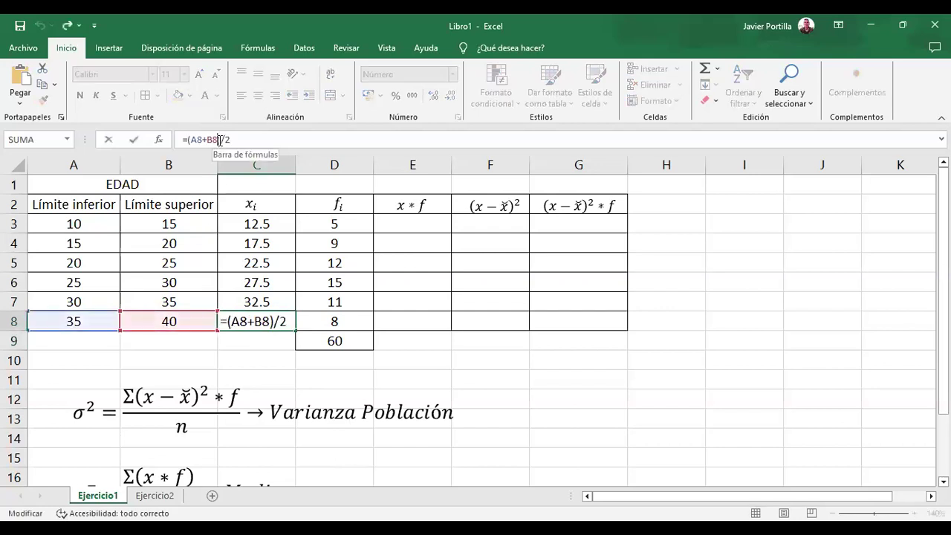
{"action": "key", "text": "BackSpace"}
{"action": "key", "text": "BackSpace"}
{"action": "key", "text": "BackSpace"}
{"action": "key", "text": "BackSpace"}
{"action": "key", "text": "BackSpace"}
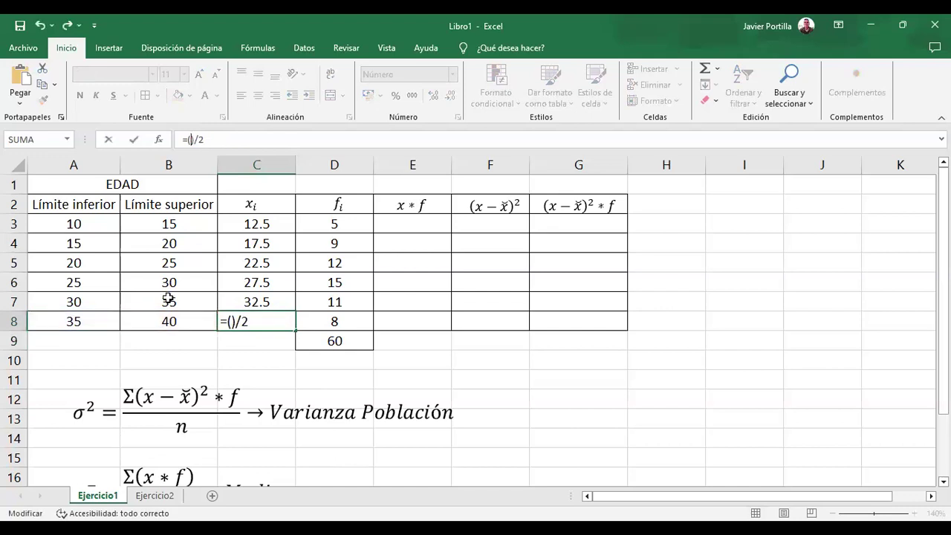
{"action": "left_click", "coordinate": [162, 323]}
{"action": "type", "text": "+"}
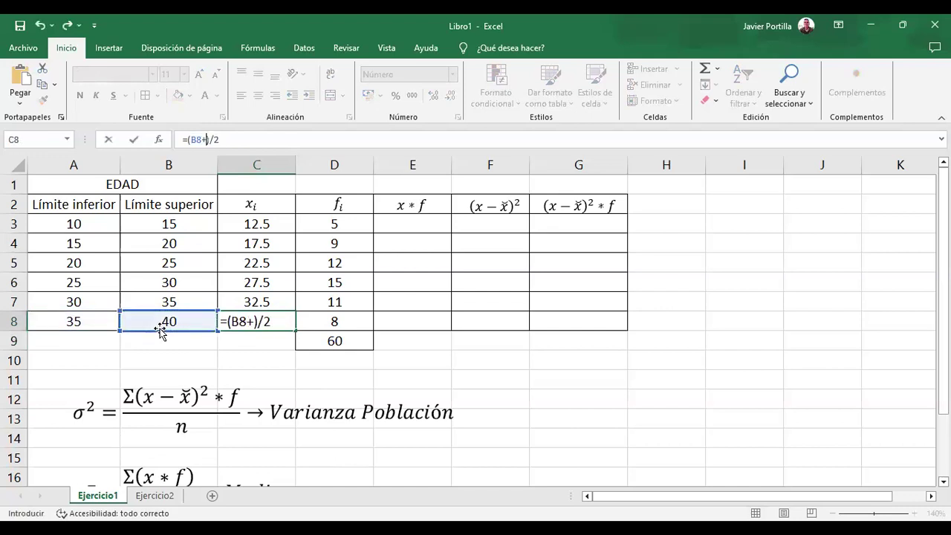
{"action": "left_click", "coordinate": [82, 325]}
{"action": "key", "text": "Return"}
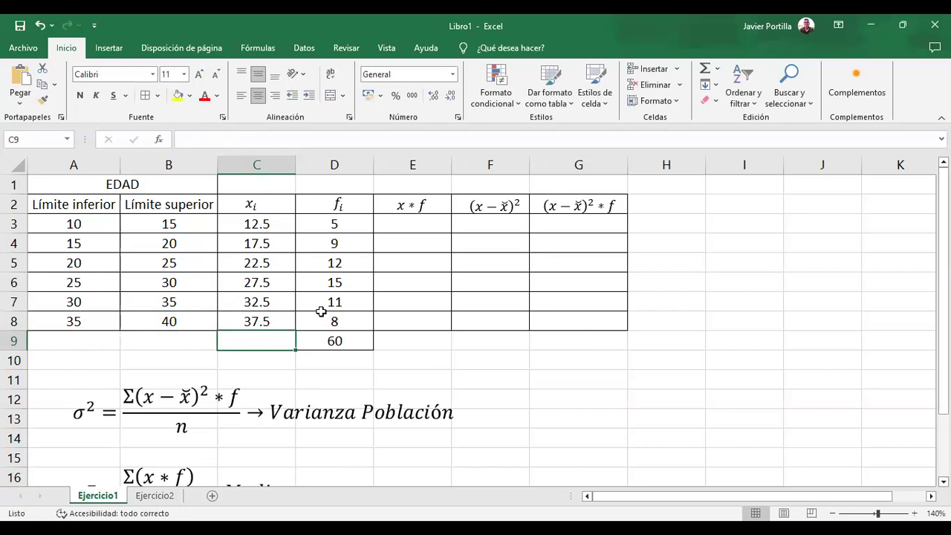
Extend the merged table heading in A1 to read EDAD (años)
{"action": "left_click", "coordinate": [280, 276]}
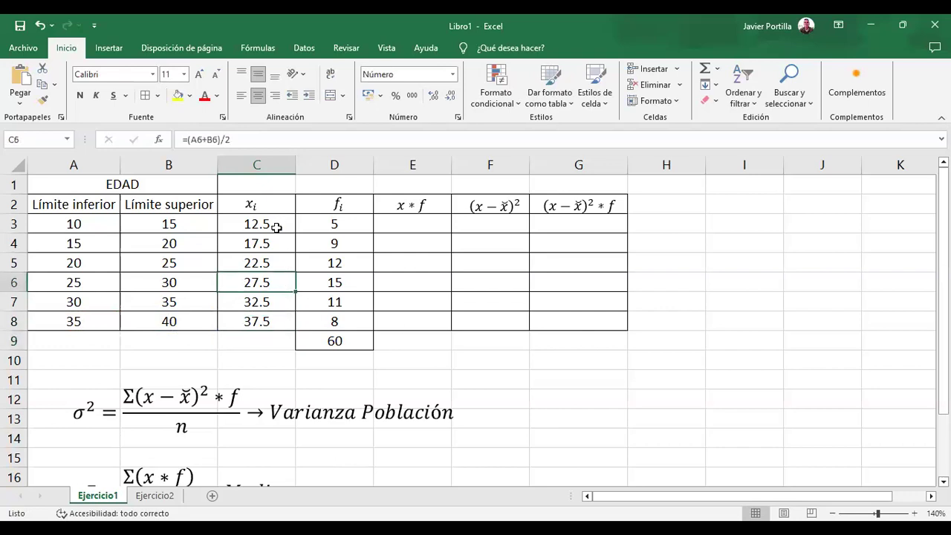
{"action": "left_click", "coordinate": [276, 228]}
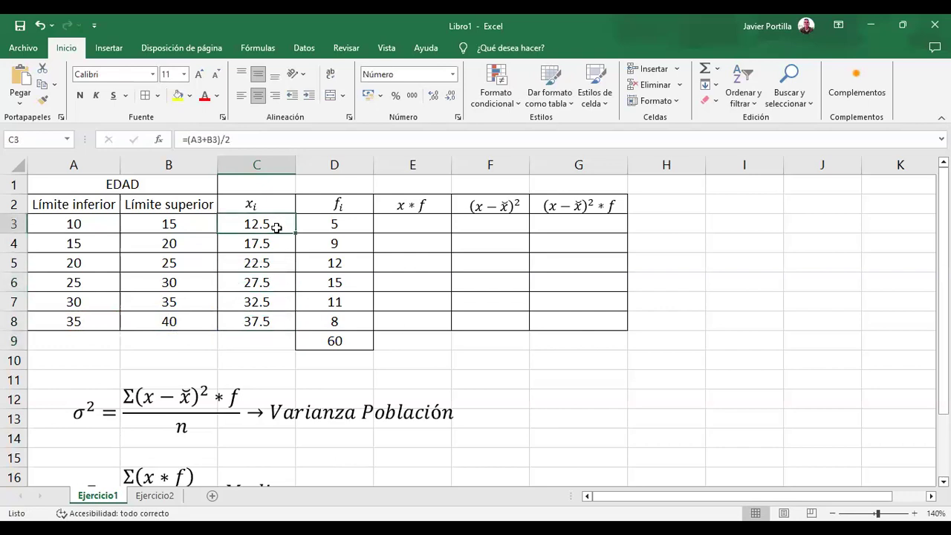
{"action": "left_click", "coordinate": [149, 184]}
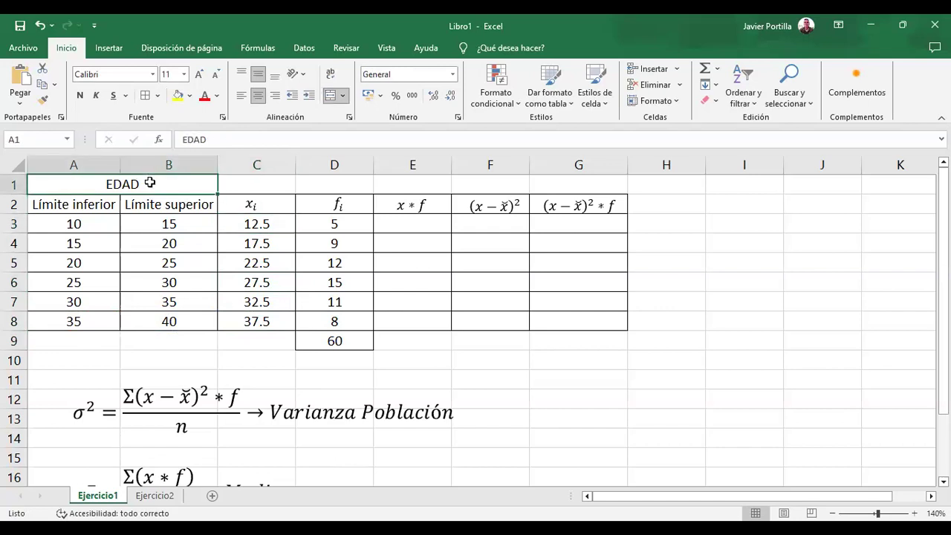
{"action": "double_click", "coordinate": [150, 182]}
{"action": "type", "text": "(años"}
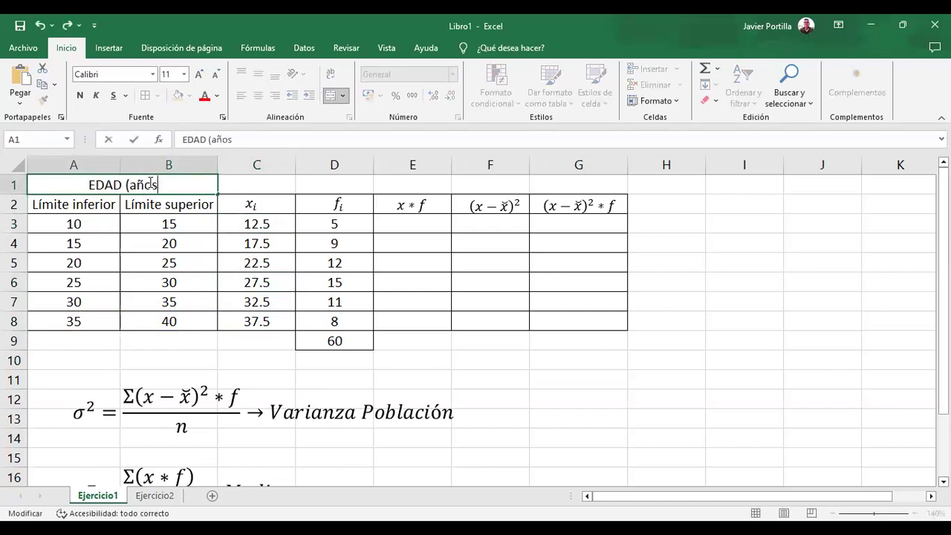
{"action": "type", "text": ")"}
{"action": "key", "text": "Return"}
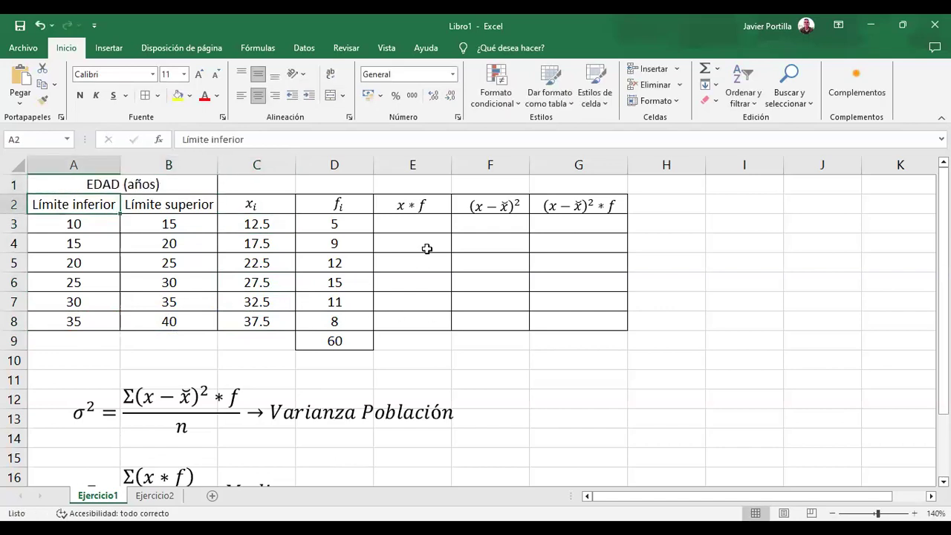
Review the frequencies of the age classes in D3:D8
{"action": "left_click", "coordinate": [428, 249]}
{"action": "left_click", "coordinate": [345, 221]}
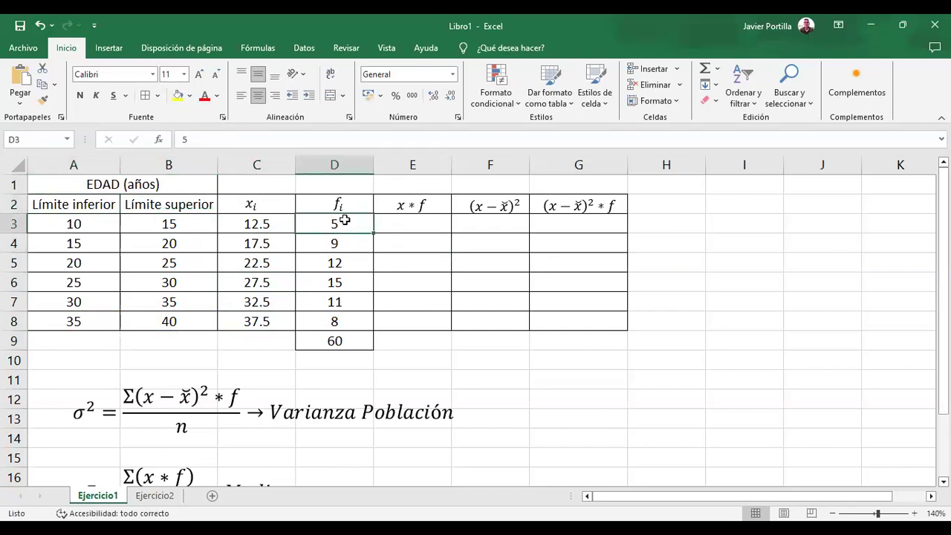
{"action": "key", "text": "Down"}
{"action": "key", "text": "Down"}
{"action": "key", "text": "Down"}
{"action": "key", "text": "Down"}
{"action": "key", "text": "Down"}
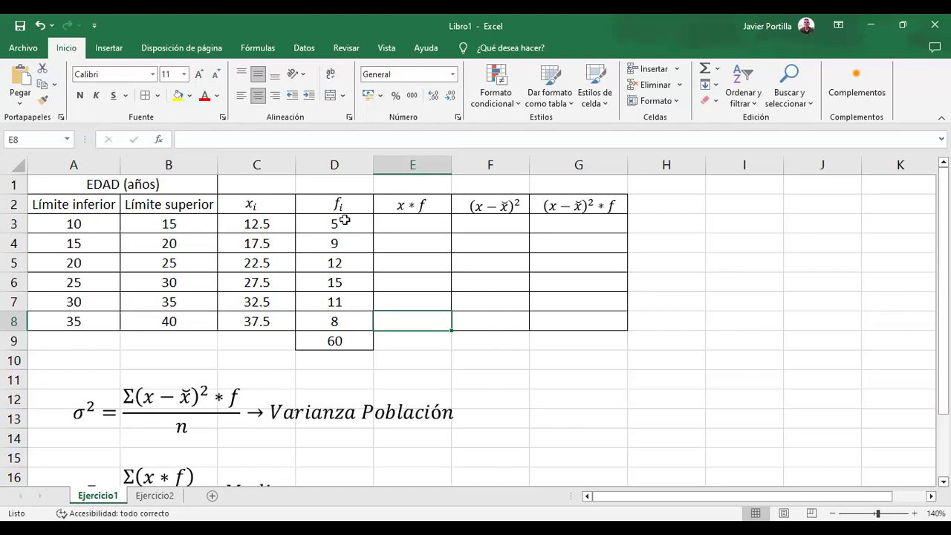
Examine the empty calculation columns E to G and the x minus mean term in the population variance formula
{"action": "left_click", "coordinate": [418, 226]}
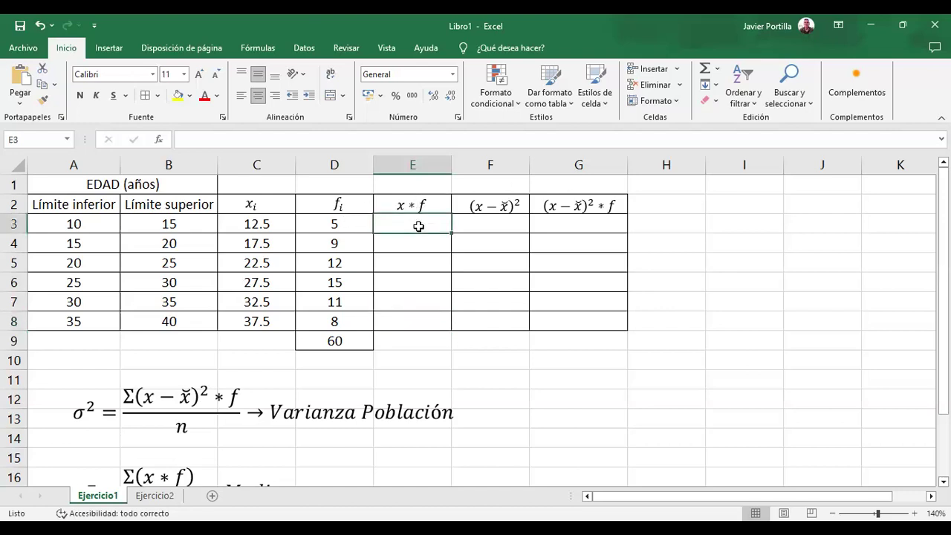
{"action": "left_click_drag", "start_coordinate": [394, 183], "coordinate": [592, 245]}
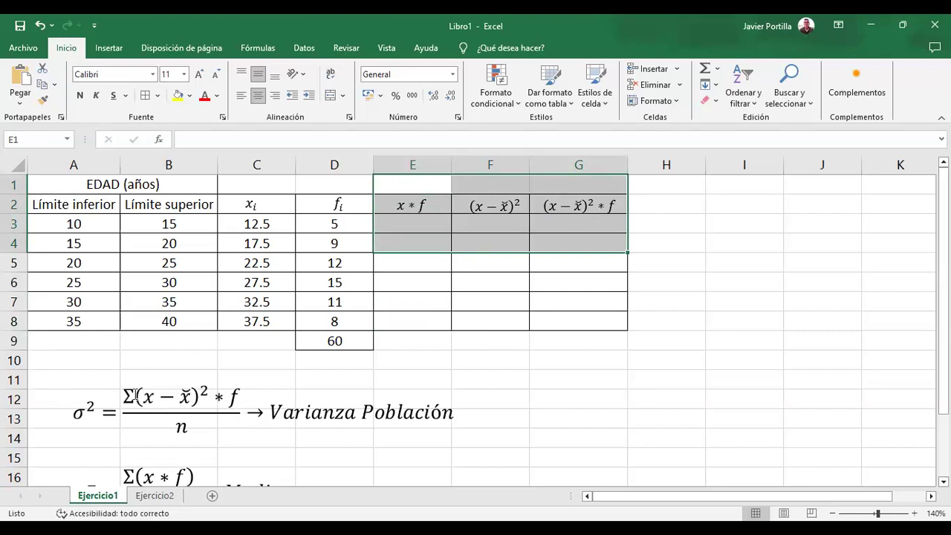
{"action": "left_click_drag", "start_coordinate": [141, 395], "coordinate": [192, 402]}
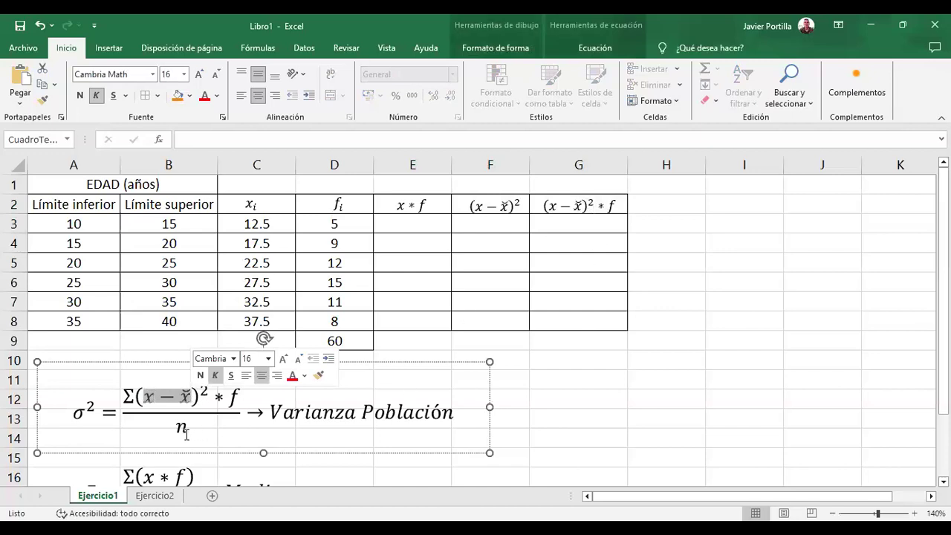
{"action": "left_click", "coordinate": [627, 386]}
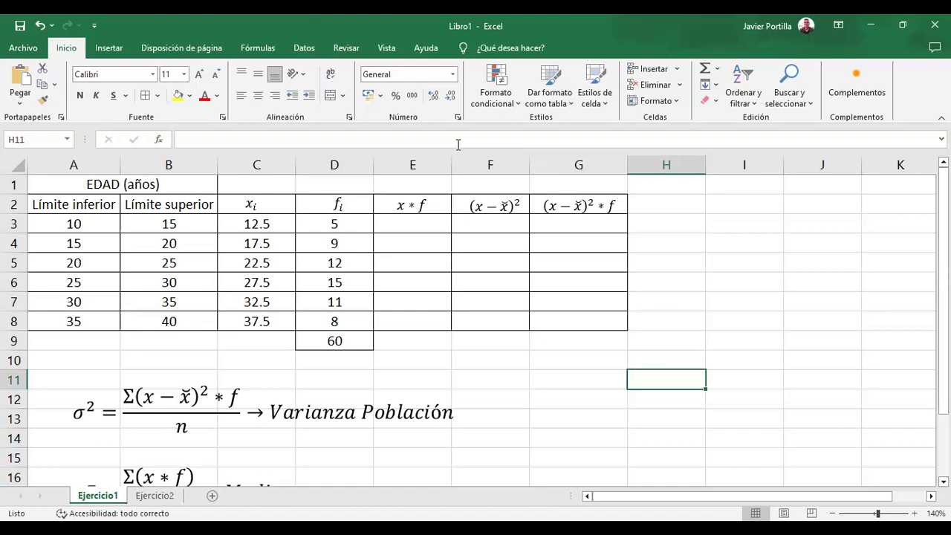
{"action": "left_click", "coordinate": [461, 303]}
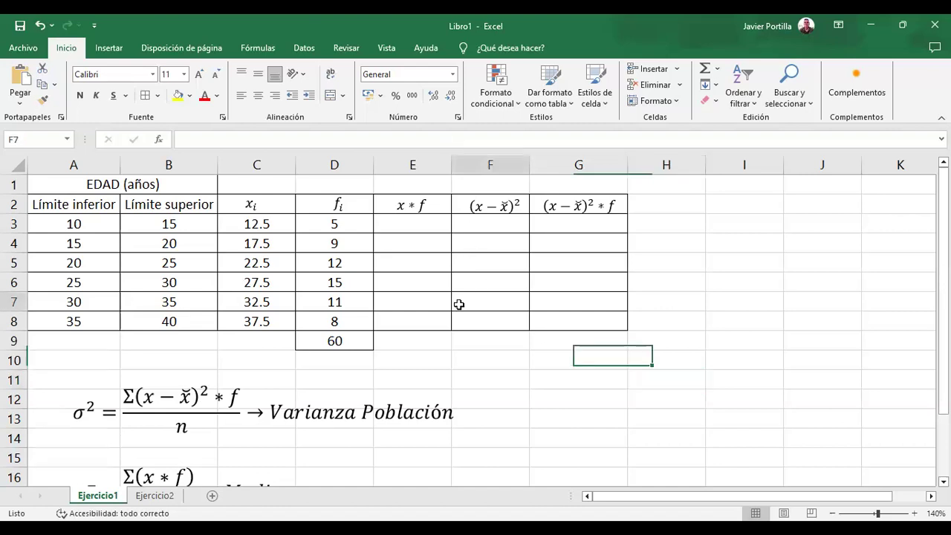
Add the subscript i to both x and f in the column E heading equation so that it reads x_i * f_i
{"action": "left_click", "coordinate": [414, 225]}
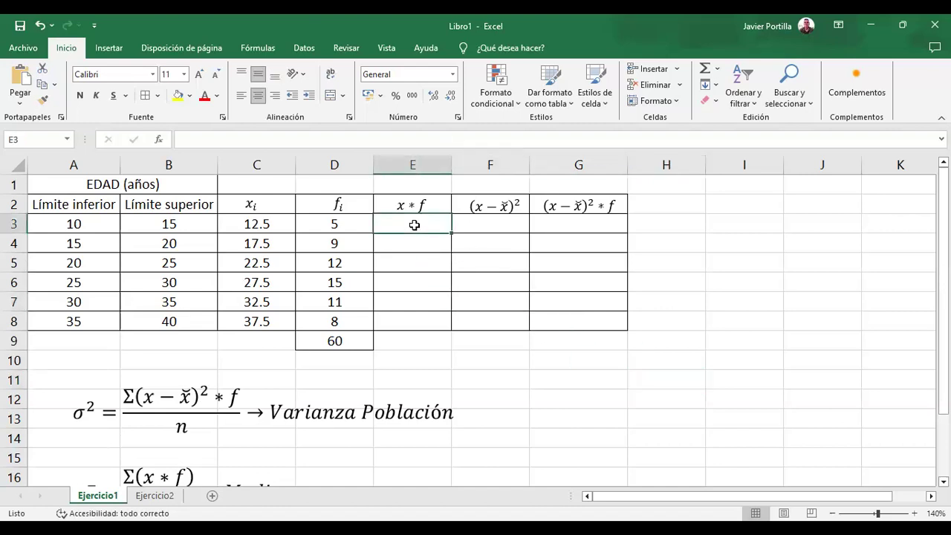
{"action": "left_click", "coordinate": [403, 205]}
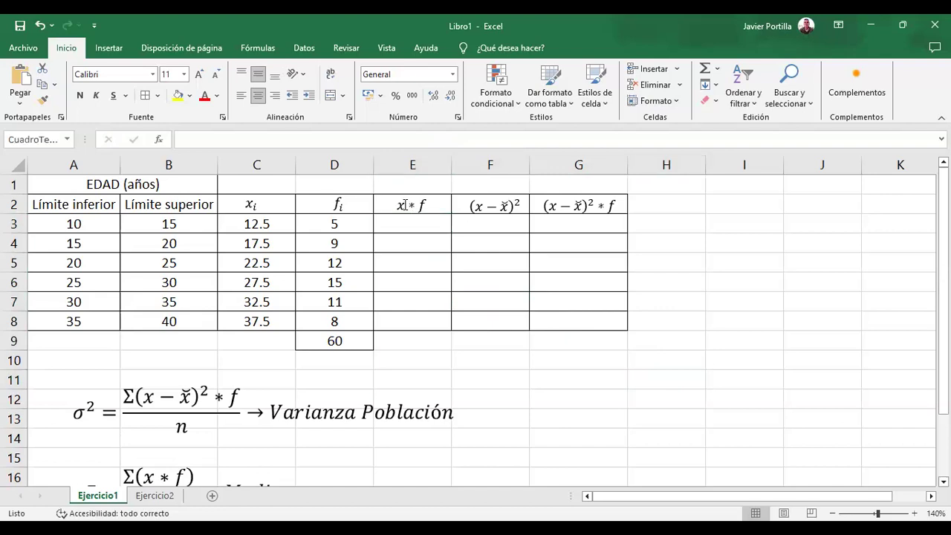
{"action": "type", "text": "_i"}
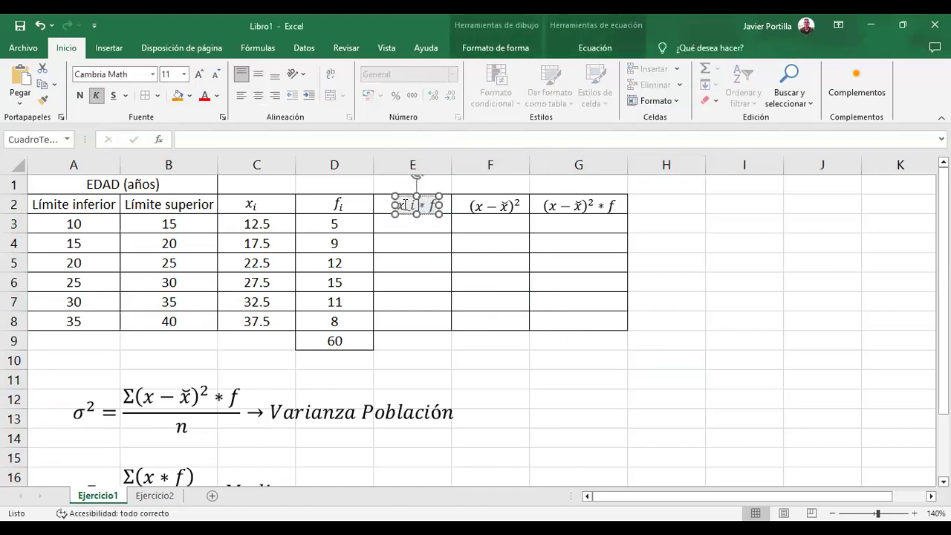
{"action": "key", "text": "BackSpace"}
{"action": "key", "text": "BackSpace"}
{"action": "type", "text": "_i"}
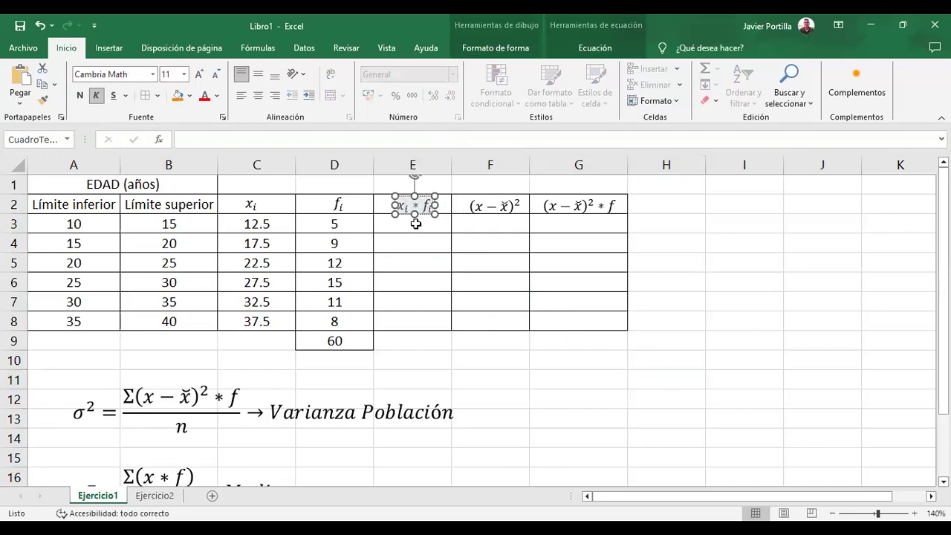
{"action": "left_click", "coordinate": [416, 224]}
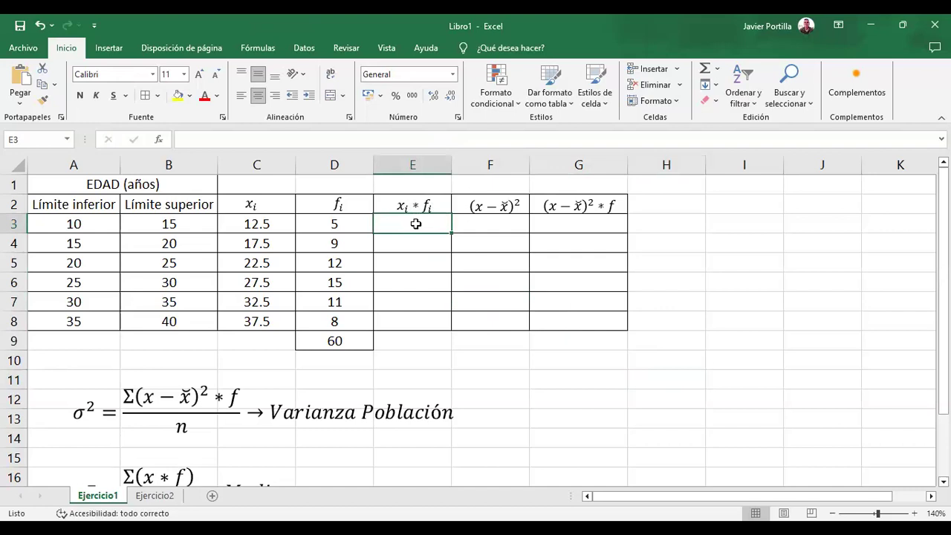
Enter the formula =C3*D3 in E3 to multiply the first class midpoint by its frequency
{"action": "left_click", "coordinate": [256, 202]}
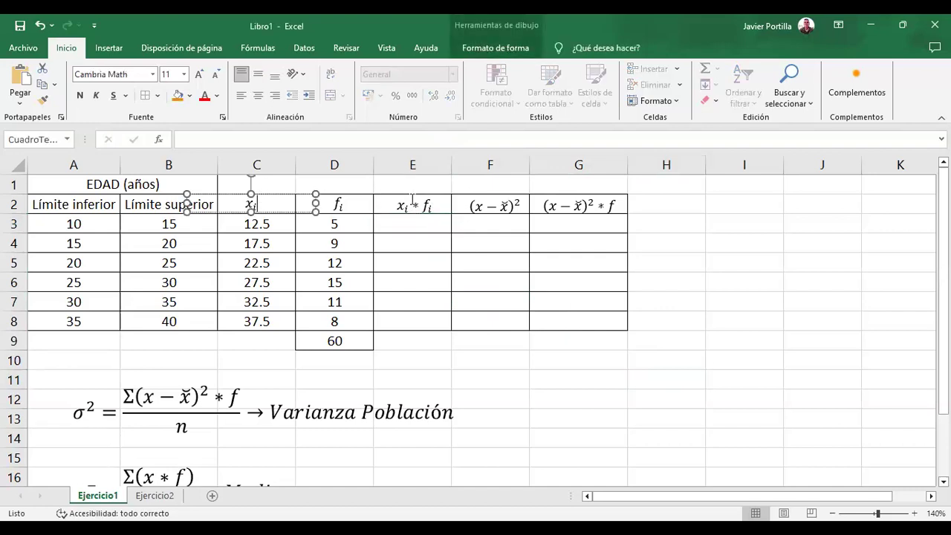
{"action": "left_click", "coordinate": [355, 200]}
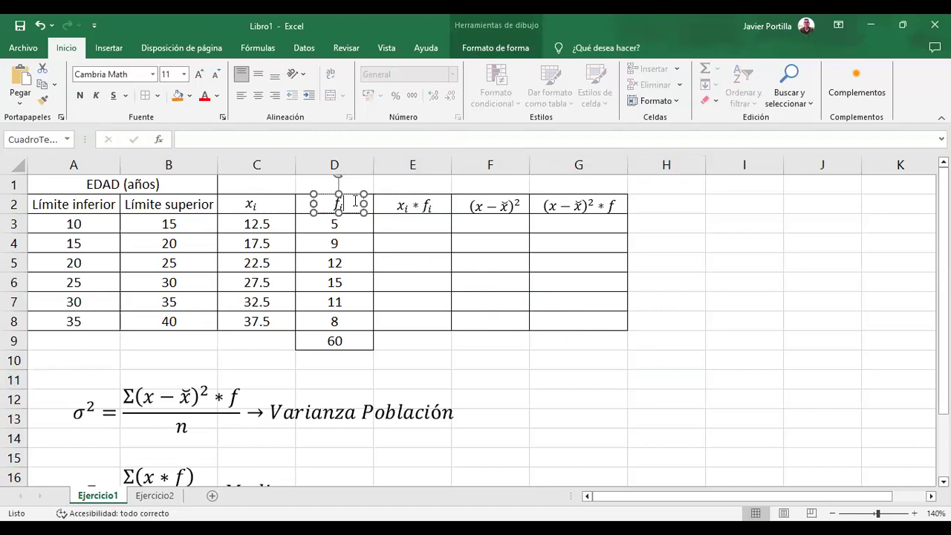
{"action": "left_click", "coordinate": [417, 226]}
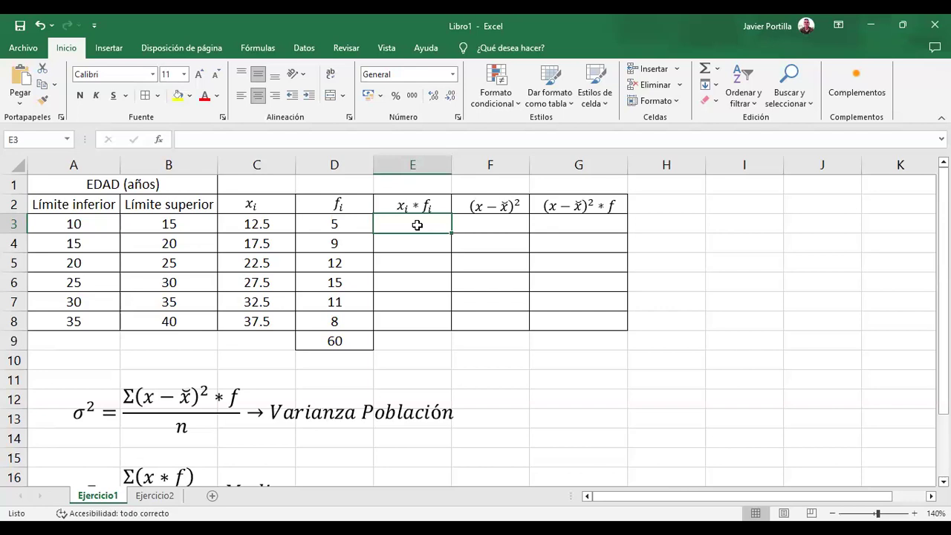
{"action": "type", "text": "="}
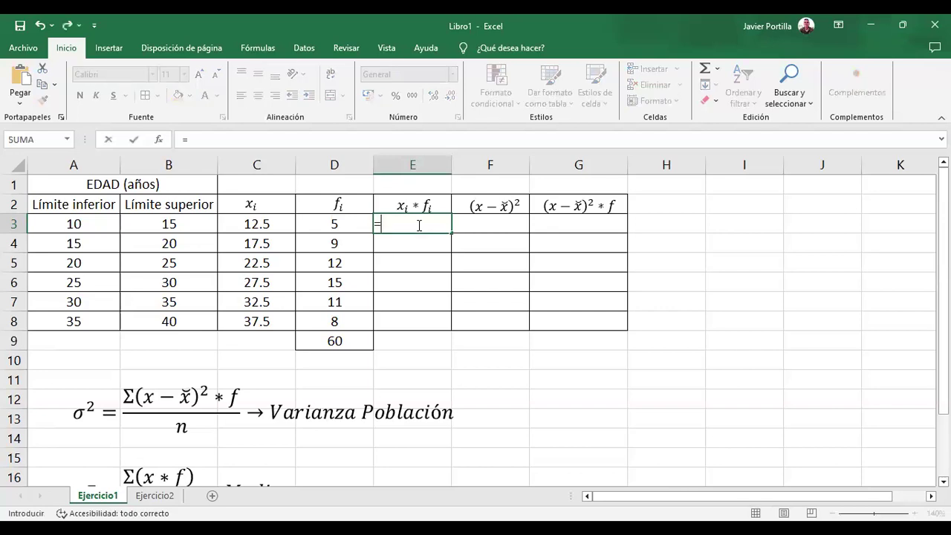
{"action": "left_click", "coordinate": [254, 222]}
{"action": "type", "text": "*"}
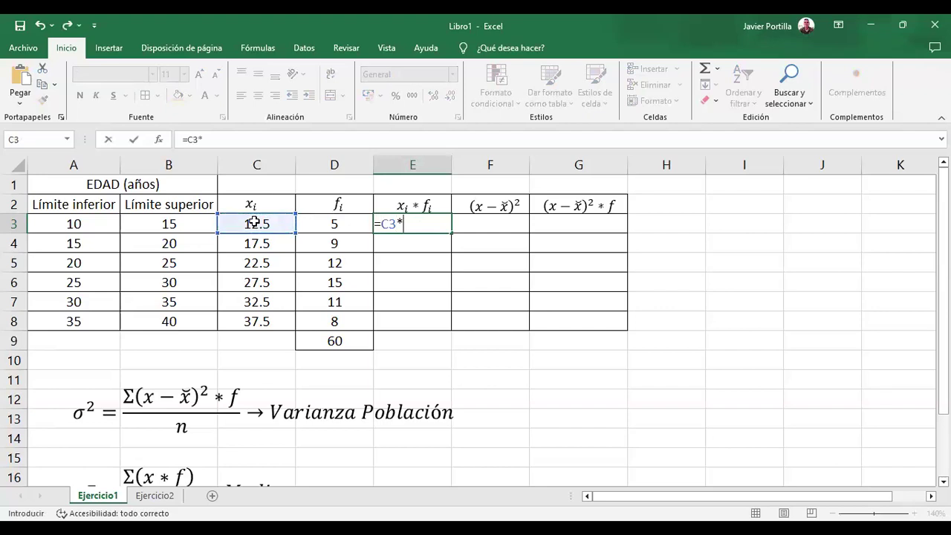
{"action": "left_click", "coordinate": [345, 222]}
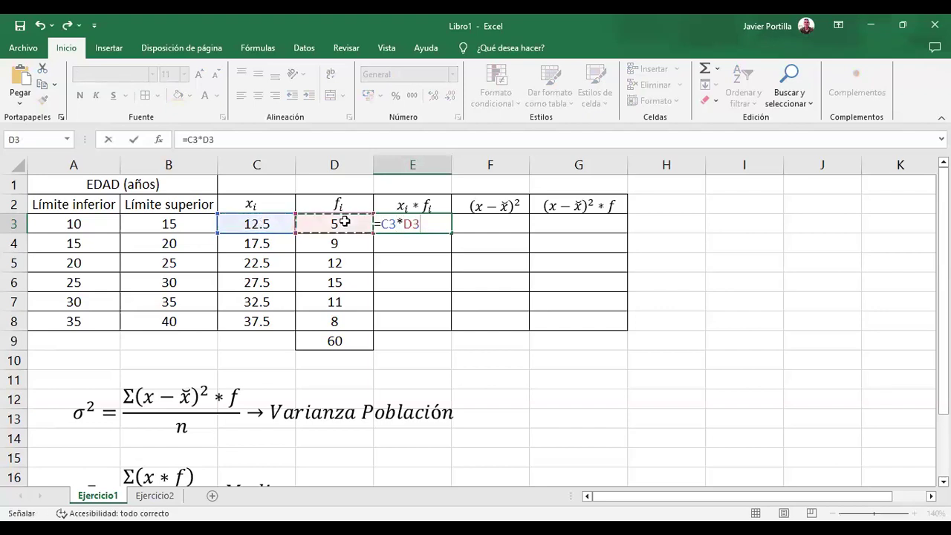
{"action": "key", "text": "Return"}
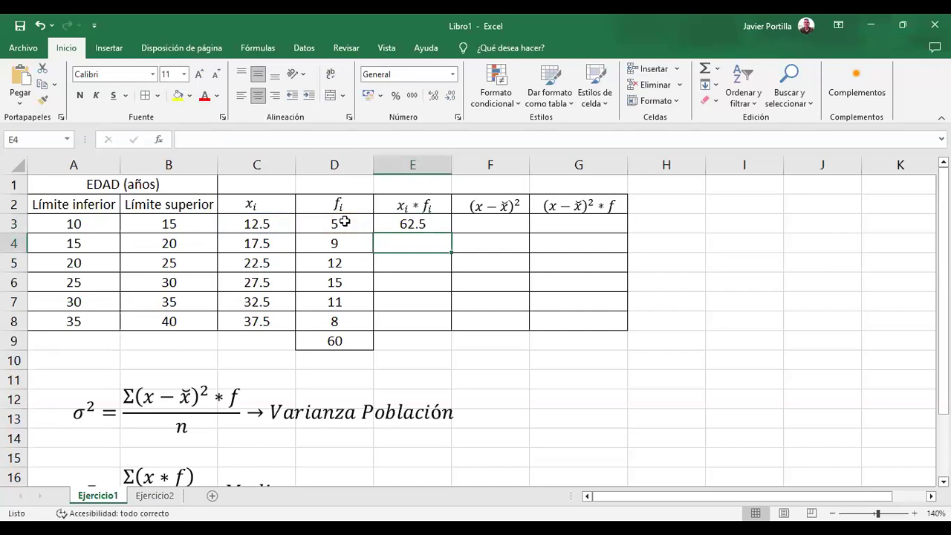
Enter the formula =C4*D4 in E4 for the product of the 15 to 20 age class
{"action": "type", "text": "="}
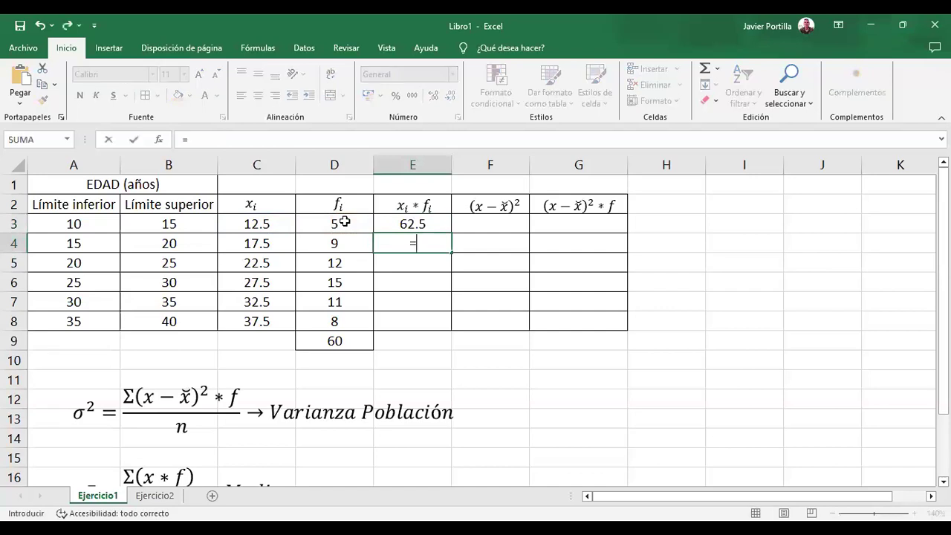
{"action": "left_click", "coordinate": [249, 246]}
{"action": "type", "text": "*"}
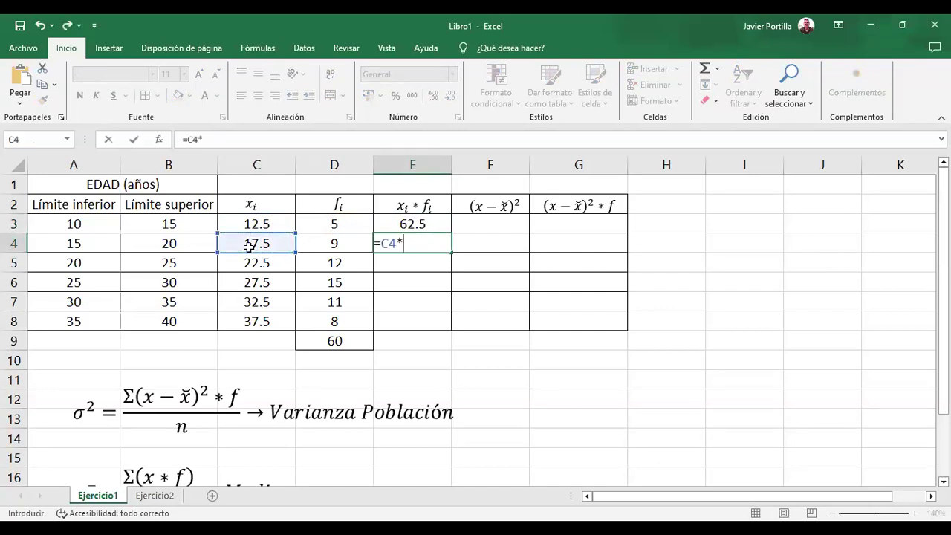
{"action": "left_click", "coordinate": [355, 243]}
{"action": "key", "text": "Return"}
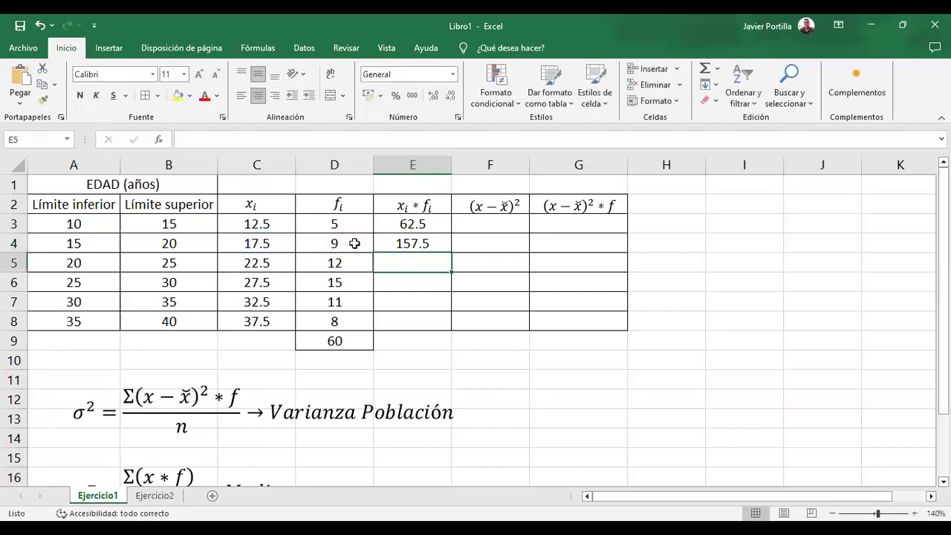
Enter the formula =C5*D5 in E5 for the product of the 20 to 25 age class
{"action": "type", "text": "="}
{"action": "left_click", "coordinate": [246, 261]}
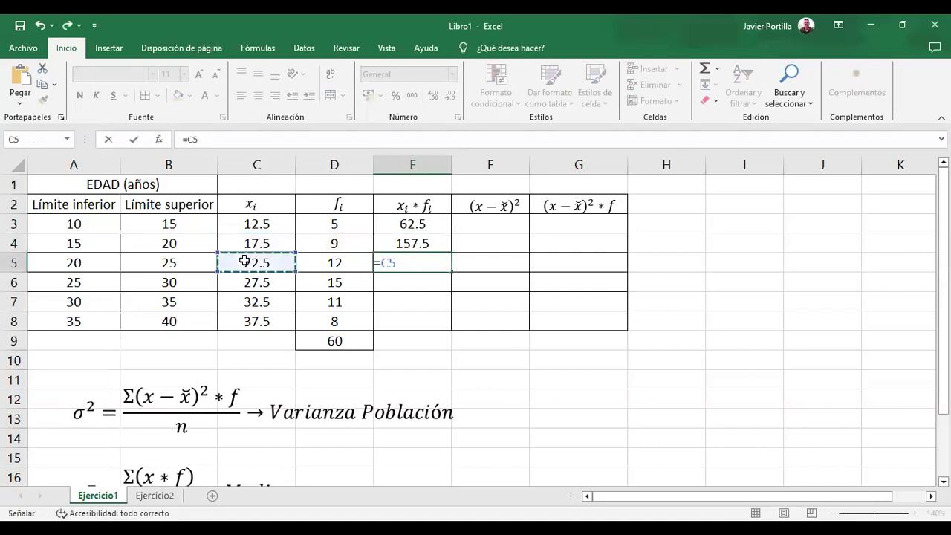
{"action": "type", "text": "*"}
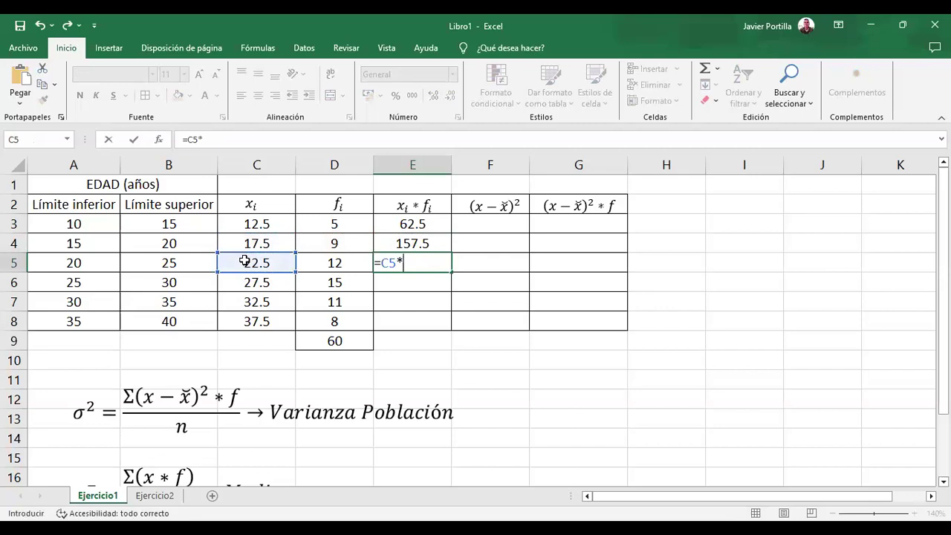
{"action": "left_click", "coordinate": [336, 265]}
{"action": "key", "text": "Return"}
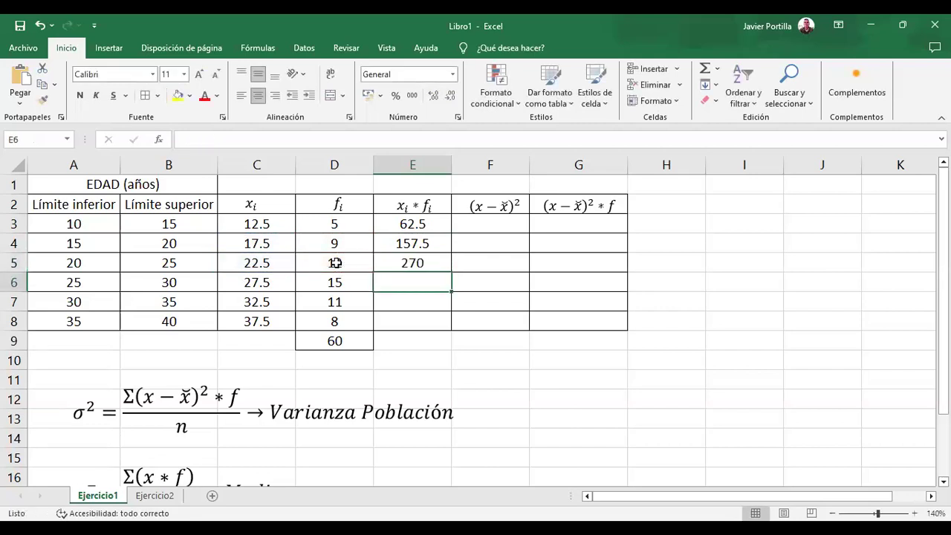
Enter the formula =C6*D6 in E6 for the product of the 25 to 30 age class
{"action": "type", "text": "="}
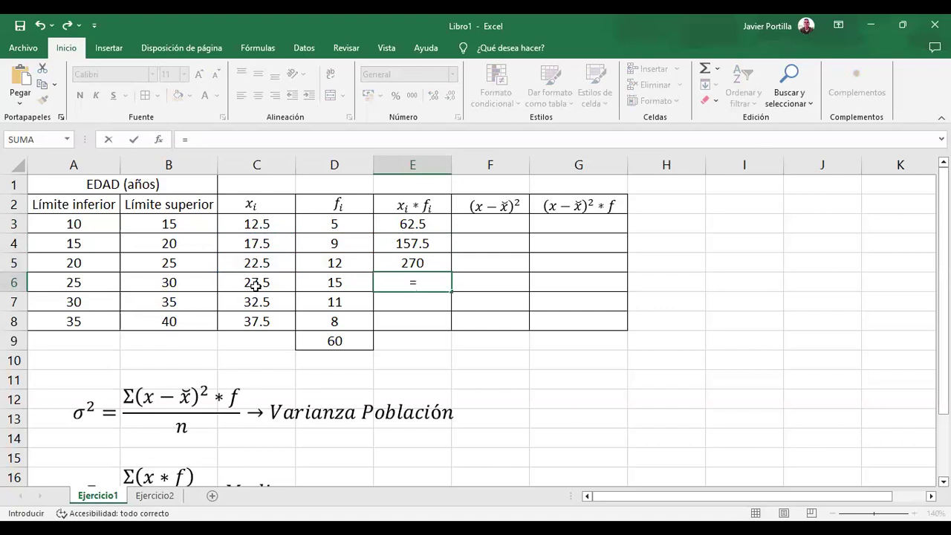
{"action": "key", "text": "Escape"}
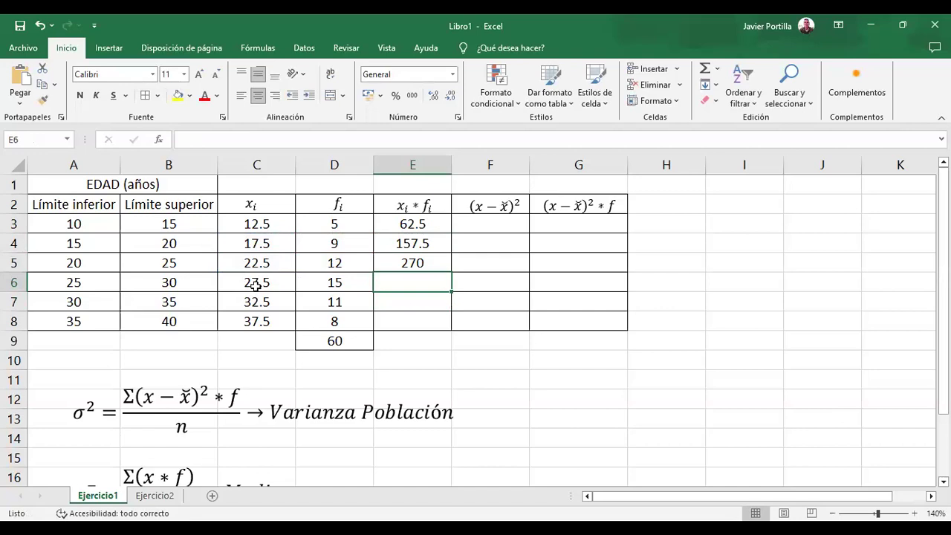
{"action": "type", "text": "="}
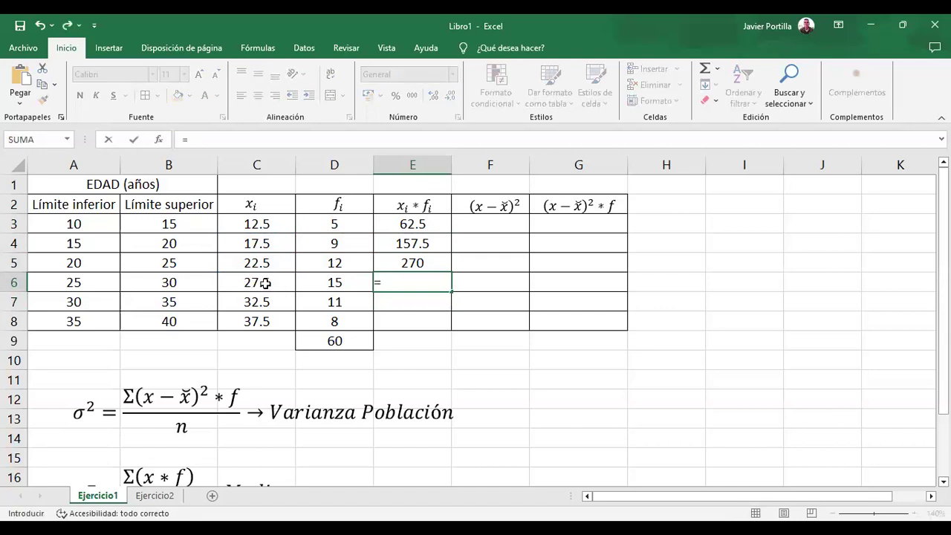
{"action": "left_click", "coordinate": [259, 282]}
{"action": "type", "text": "*"}
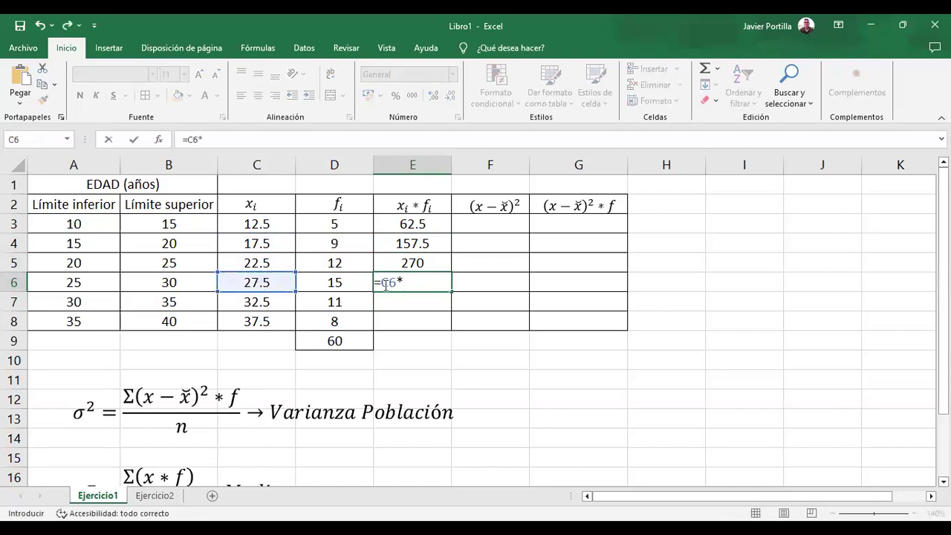
{"action": "left_click", "coordinate": [340, 284]}
{"action": "key", "text": "Return"}
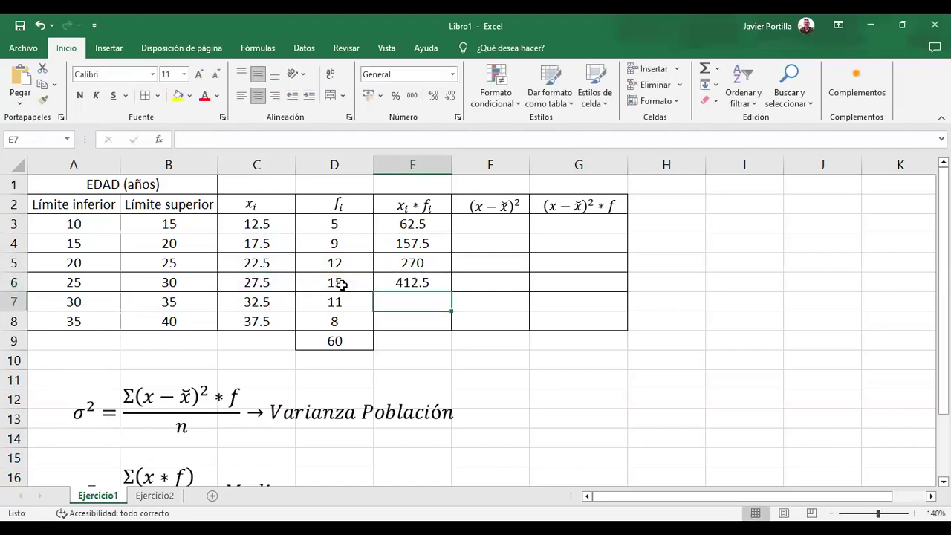
Enter the formula =C7*D7 in E7 for the product of the 30 to 35 age class
{"action": "type", "text": "="}
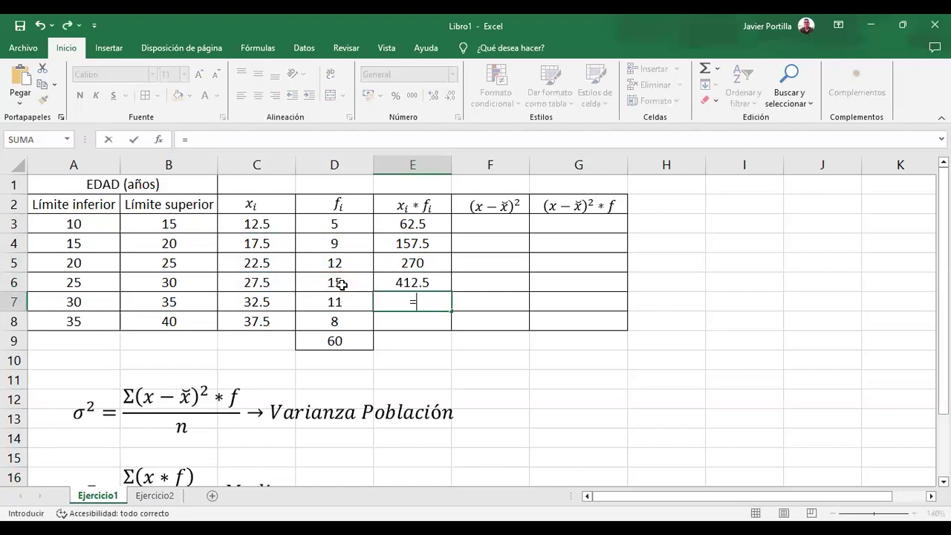
{"action": "left_click", "coordinate": [256, 304]}
{"action": "type", "text": "*"}
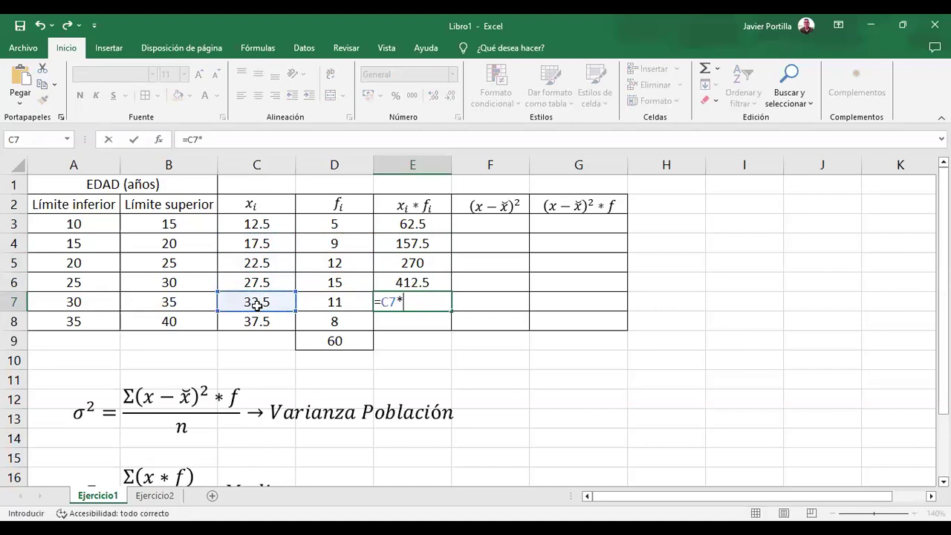
{"action": "left_click", "coordinate": [322, 299]}
{"action": "key", "text": "Return"}
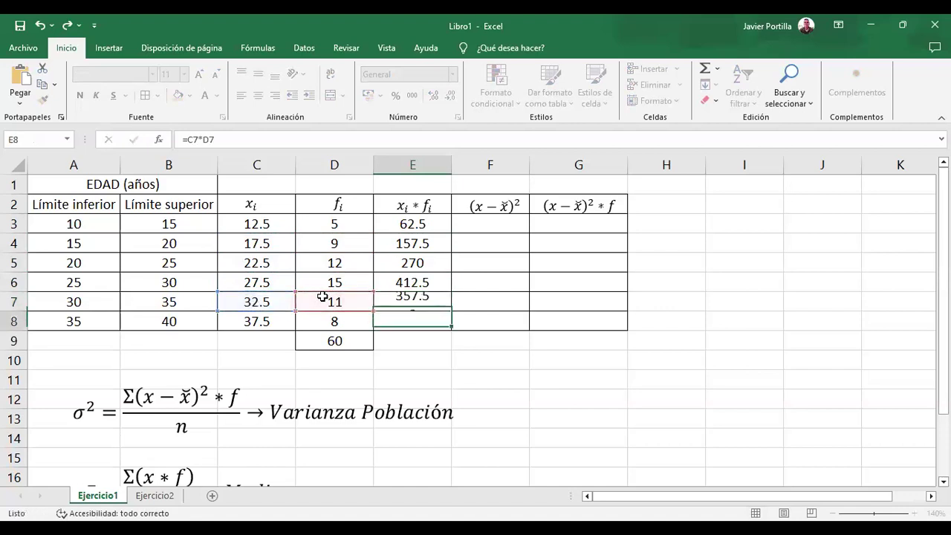
Enter the formula =C8*D8 in E8 for the product of the 35 to 40 age class
{"action": "type", "text": "="}
{"action": "left_click", "coordinate": [262, 324]}
{"action": "type", "text": "*"}
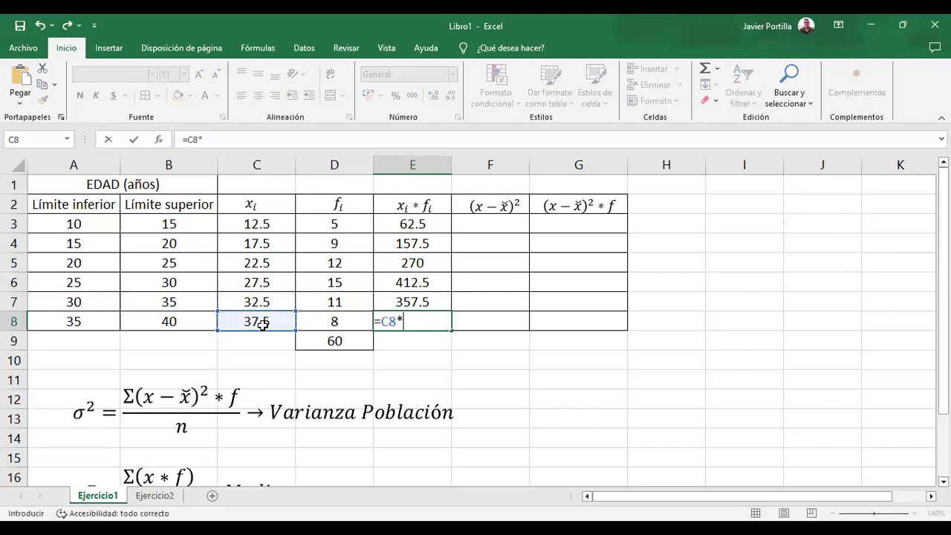
{"action": "left_click", "coordinate": [344, 318]}
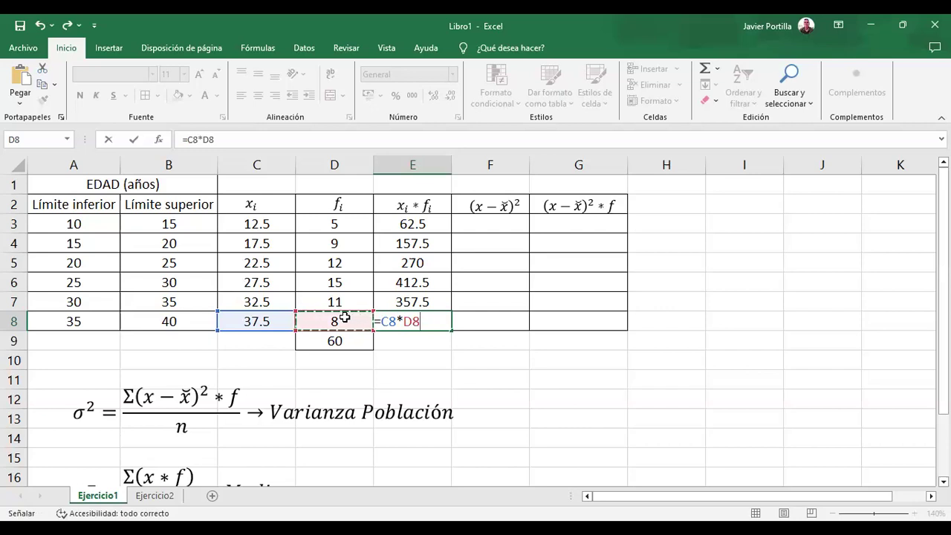
{"action": "key", "text": "Return"}
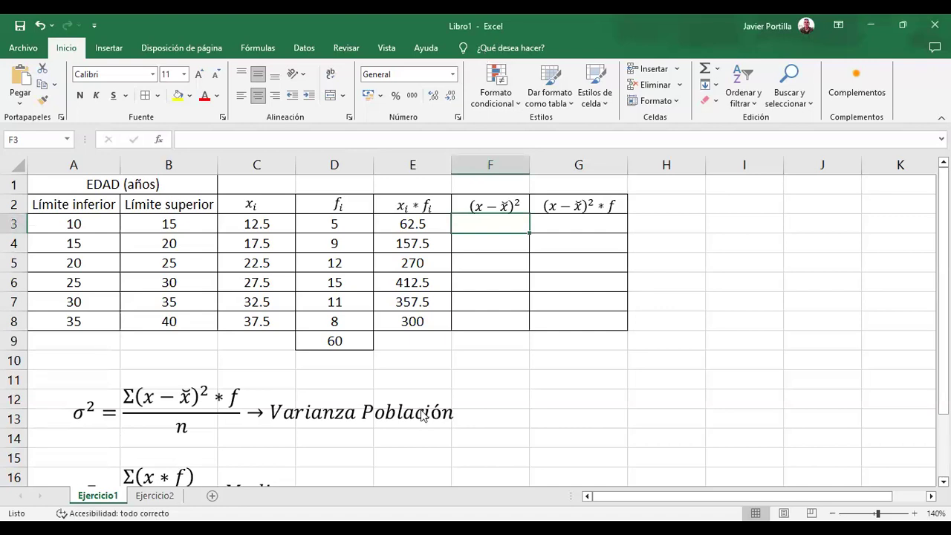
Move the Media formula box from below the variance formula to the empty area beside the table, starting around H2
{"action": "scroll", "coordinate": [225, 429], "scroll_direction": "down", "scroll_amount": 1}
{"action": "left_click", "coordinate": [188, 420]}
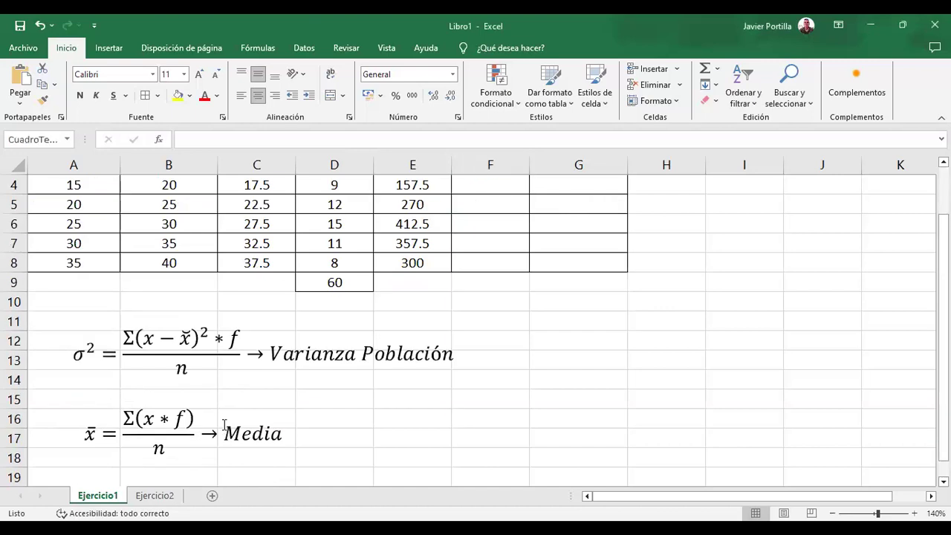
{"action": "left_click", "coordinate": [192, 394]}
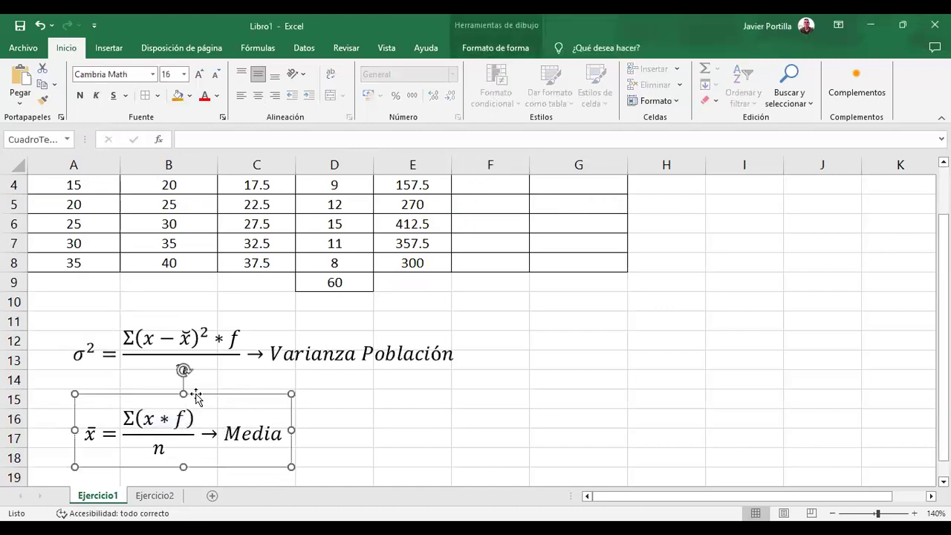
{"action": "left_click_drag", "start_coordinate": [213, 399], "coordinate": [656, 255]}
{"action": "scroll", "coordinate": [669, 267], "scroll_direction": "up", "scroll_amount": 1}
{"action": "mouse_move", "coordinate": [694, 336]}
{"action": "left_mouse_down"}
{"action": "mouse_move", "coordinate": [719, 265]}
{"action": "mouse_move", "coordinate": [812, 179]}
{"action": "mouse_move", "coordinate": [811, 200]}
{"action": "left_mouse_up"}
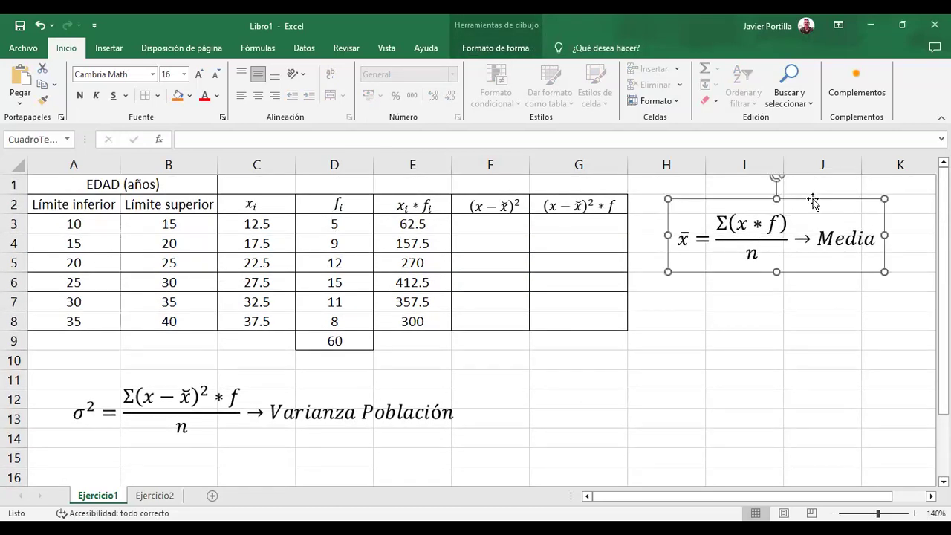
{"action": "left_click", "coordinate": [413, 223]}
{"action": "left_click", "coordinate": [420, 244]}
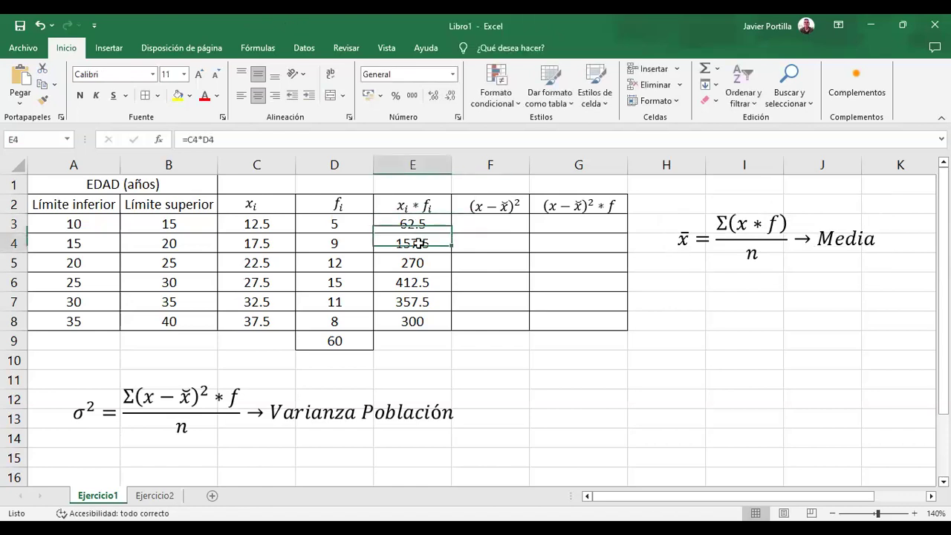
{"action": "left_click", "coordinate": [431, 262]}
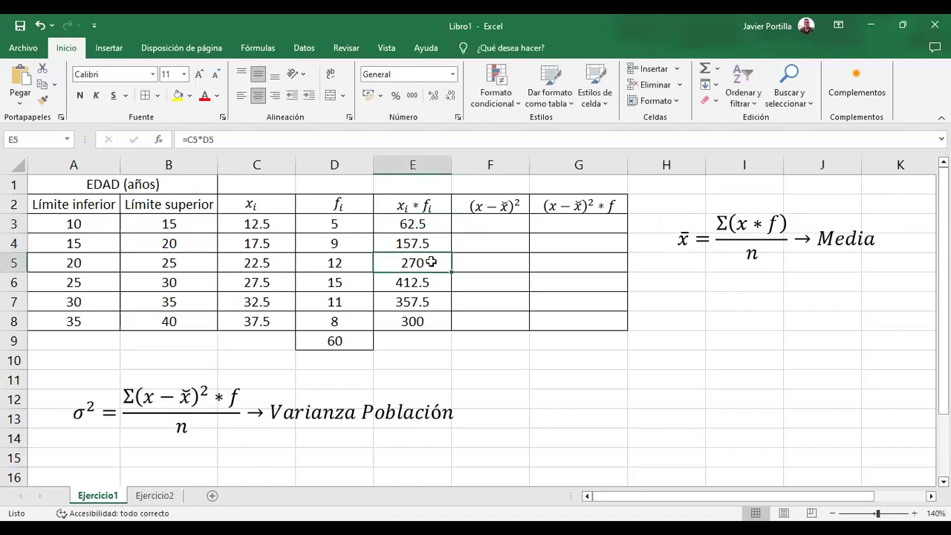
{"action": "left_click", "coordinate": [721, 225]}
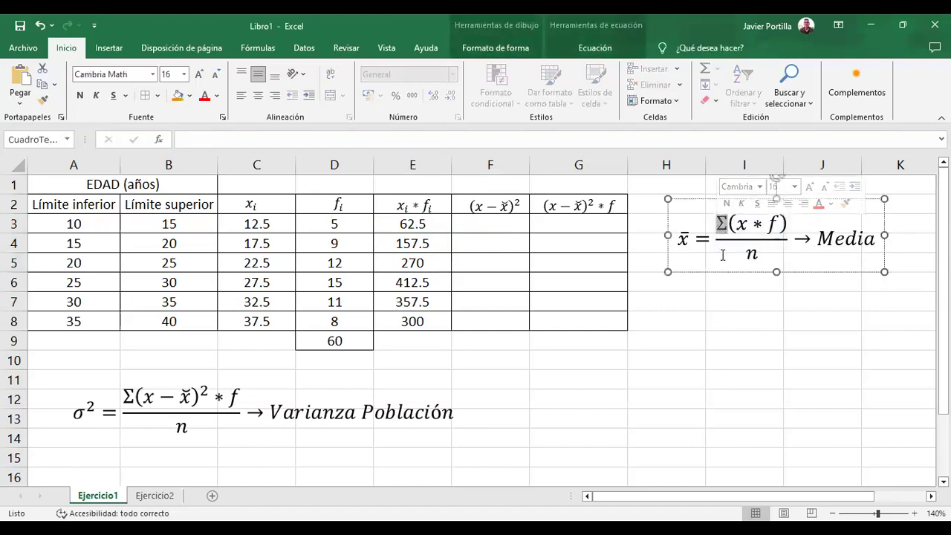
{"action": "left_click", "coordinate": [724, 358]}
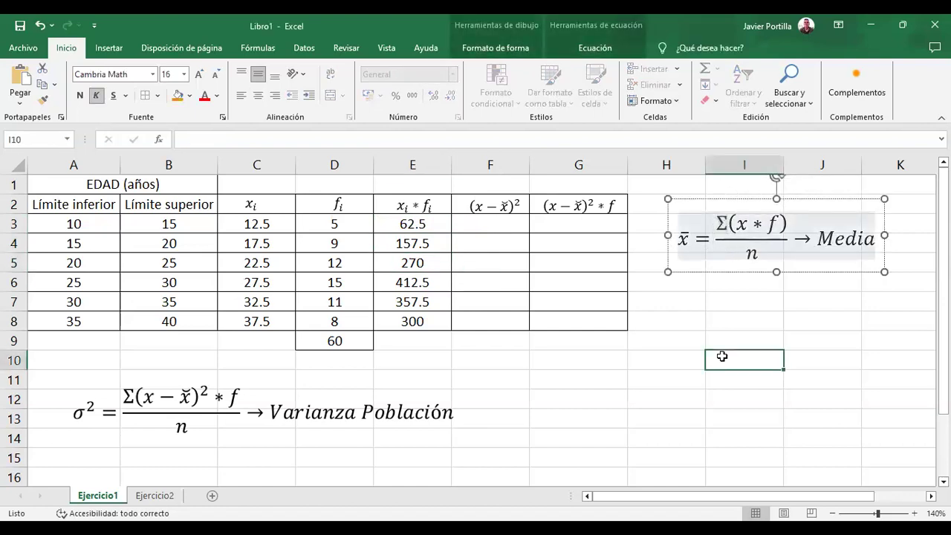
{"action": "left_click", "coordinate": [409, 341]}
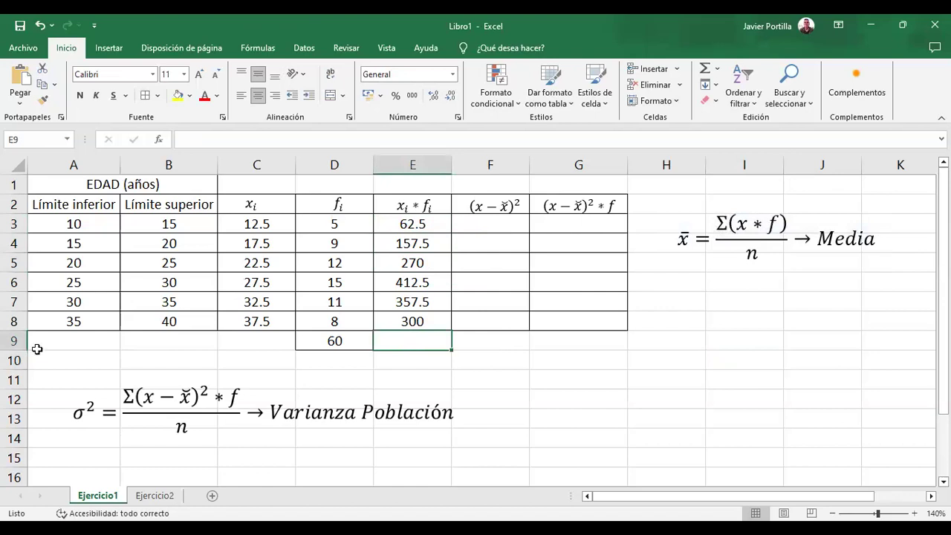
Merge cells A9:C9 below the age table and enter the label Total in the merged cell
{"action": "left_click", "coordinate": [58, 340]}
{"action": "key", "text": "shift+Right"}
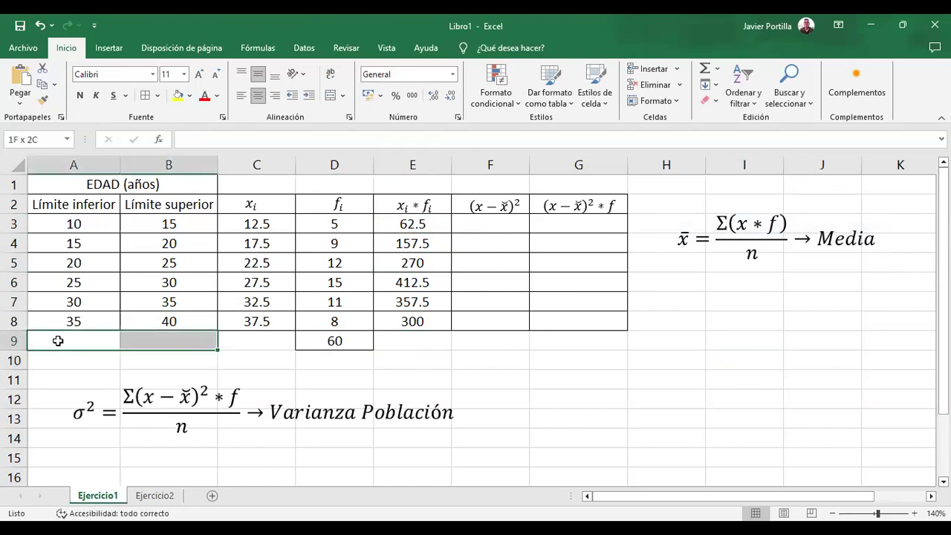
{"action": "key", "text": "shift+Right"}
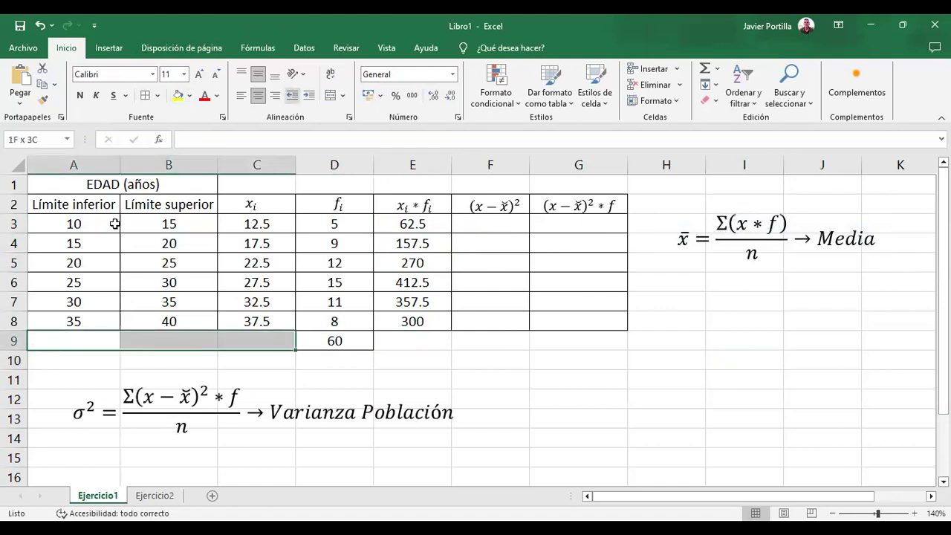
{"action": "left_click", "coordinate": [331, 95]}
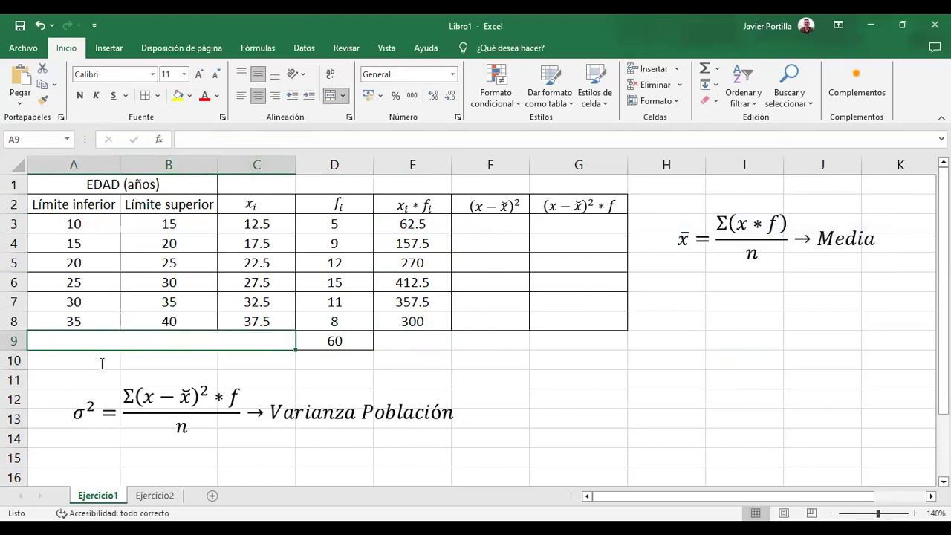
{"action": "double_click", "coordinate": [147, 339]}
{"action": "type", "text": "Total"}
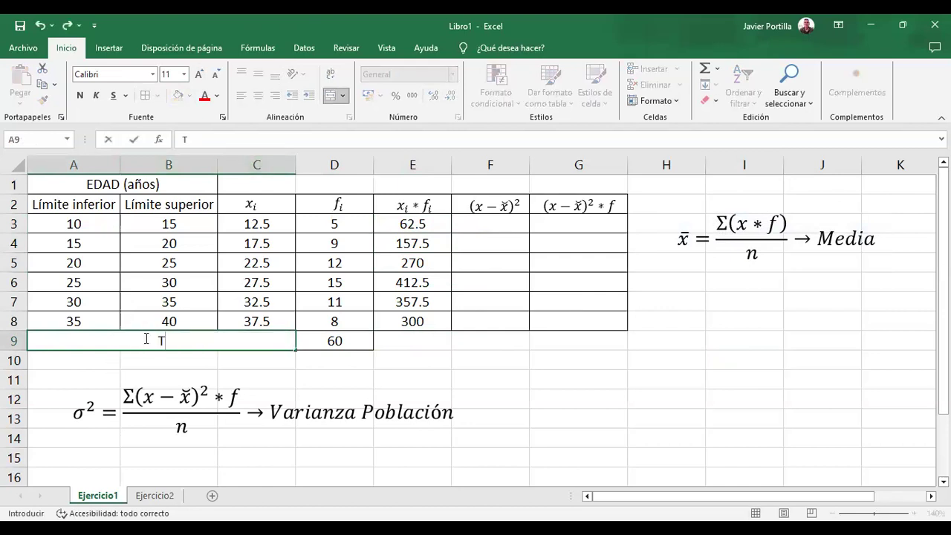
{"action": "key", "text": "Tab"}
Apply a thick outside border to the merged Total cell in row 9
{"action": "left_click", "coordinate": [142, 338]}
{"action": "left_click", "coordinate": [157, 95]}
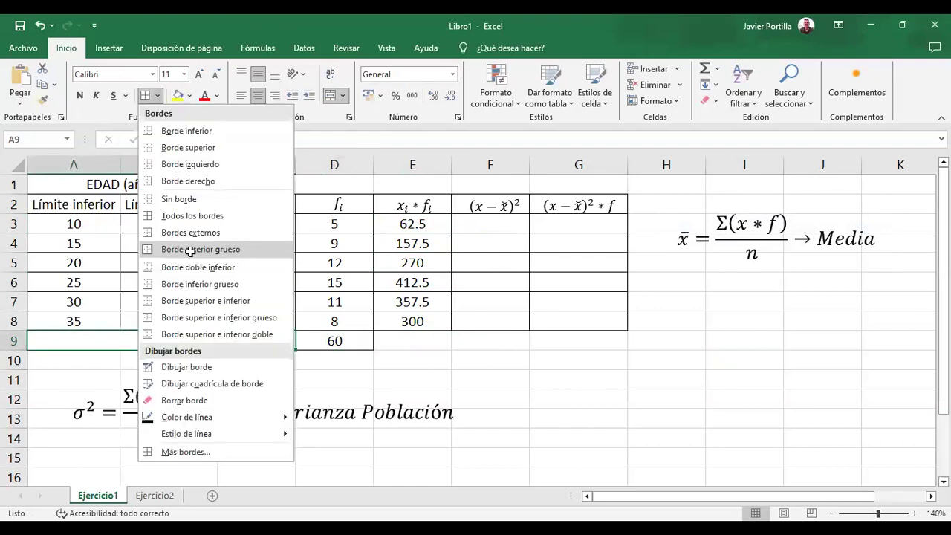
{"action": "left_click", "coordinate": [191, 251]}
{"action": "left_click", "coordinate": [578, 400]}
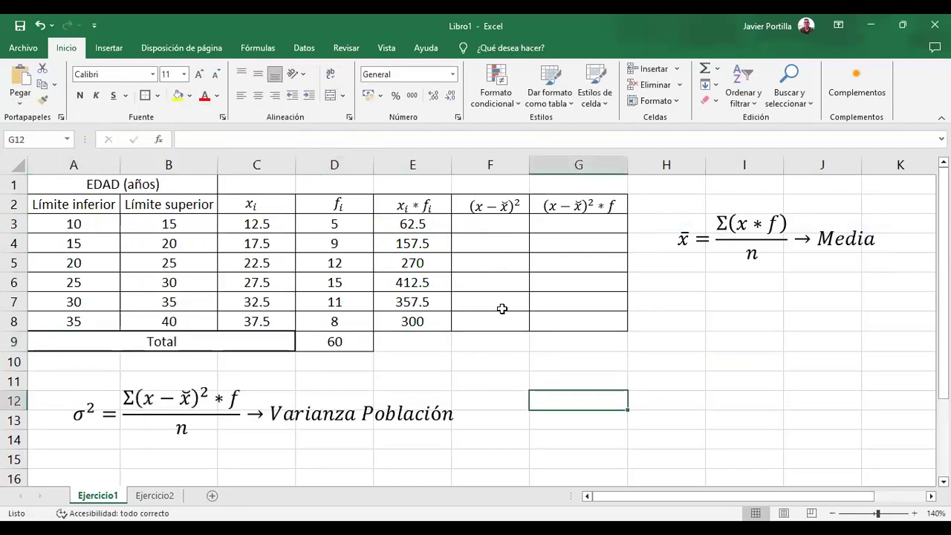
Total the midpoint-frequency products in E9 with =SUMA(E3:E8) and give that cell a thick outside border
{"action": "left_click", "coordinate": [412, 340]}
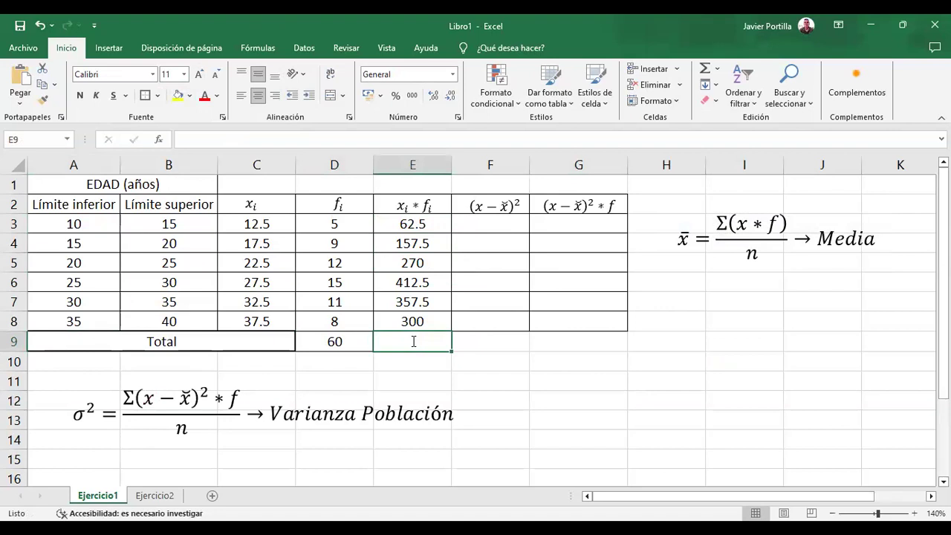
{"action": "type", "text": "=s"}
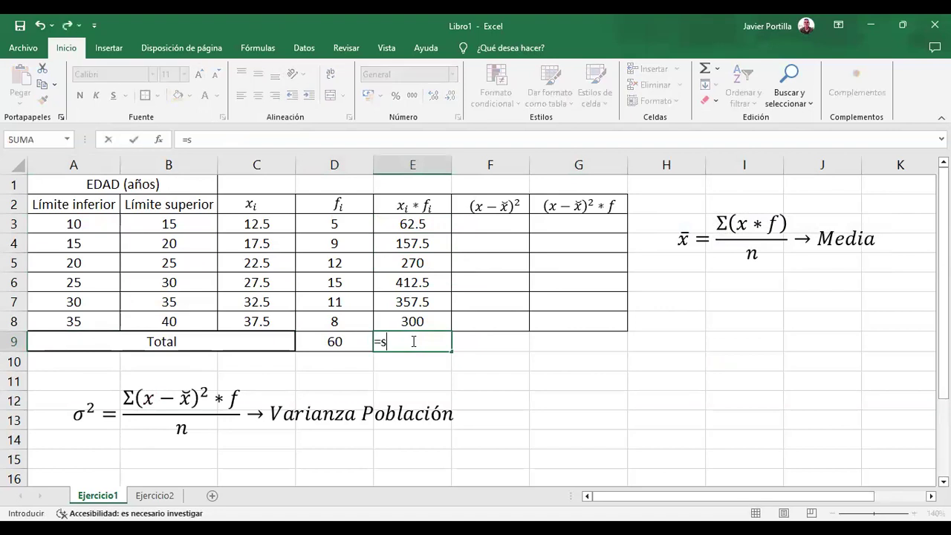
{"action": "type", "text": "uma("}
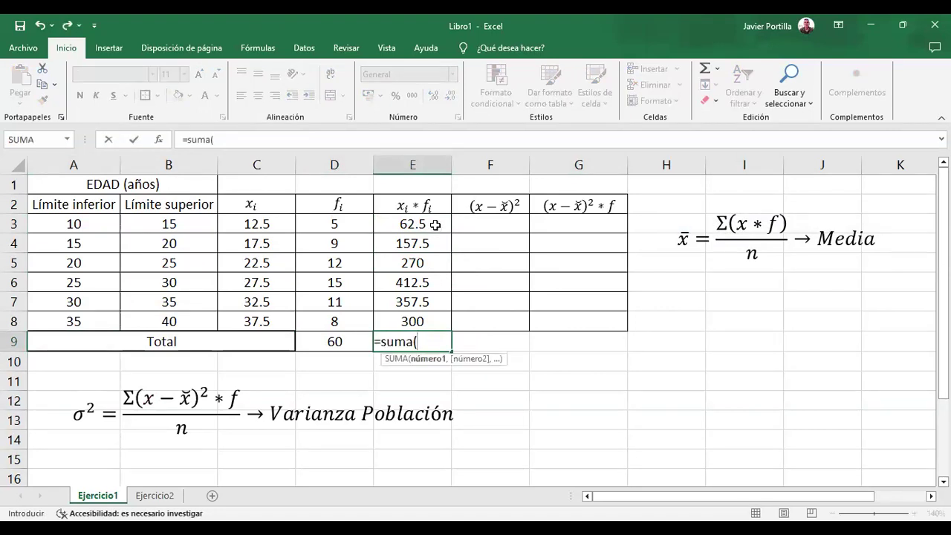
{"action": "left_click_drag", "start_coordinate": [435, 225], "coordinate": [435, 246]}
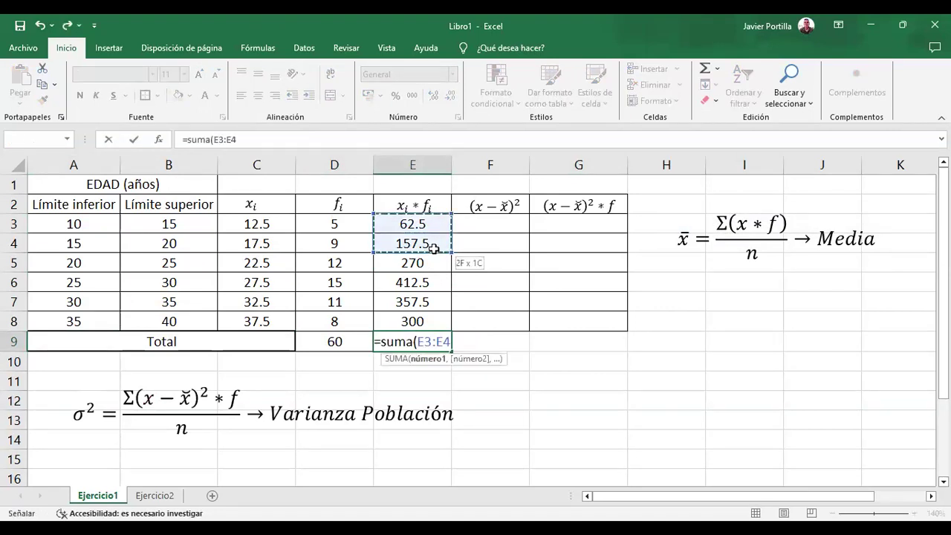
{"action": "left_click", "coordinate": [434, 318], "text": "shift"}
{"action": "key", "text": "Return"}
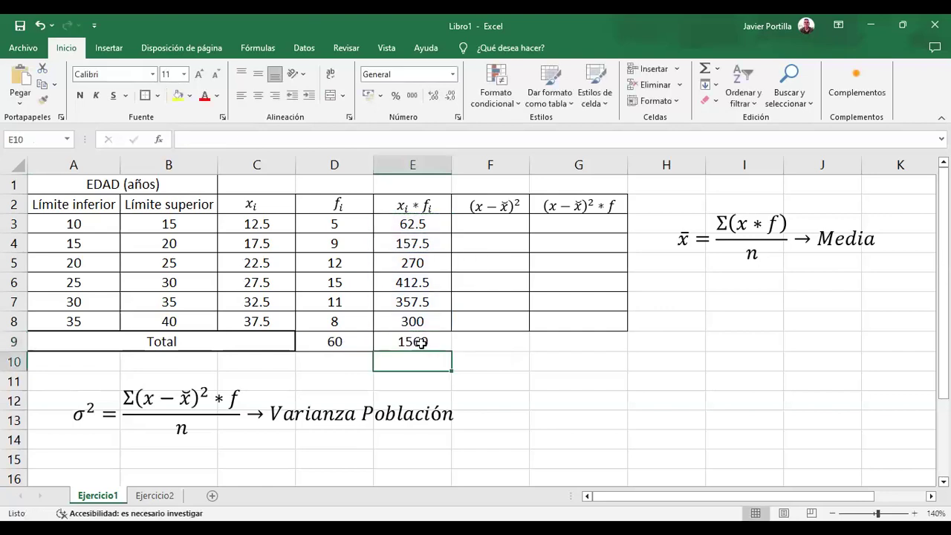
{"action": "left_click", "coordinate": [418, 341]}
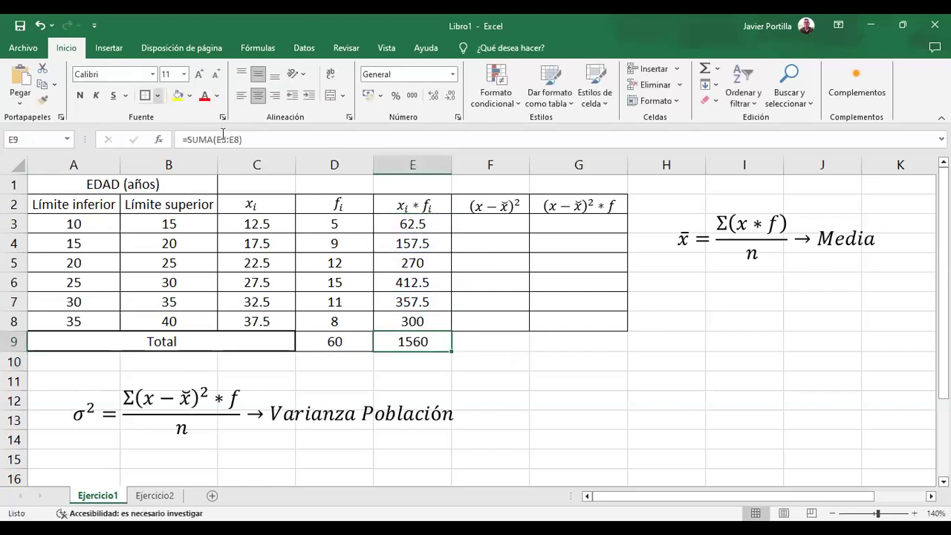
{"action": "left_click", "coordinate": [504, 355]}
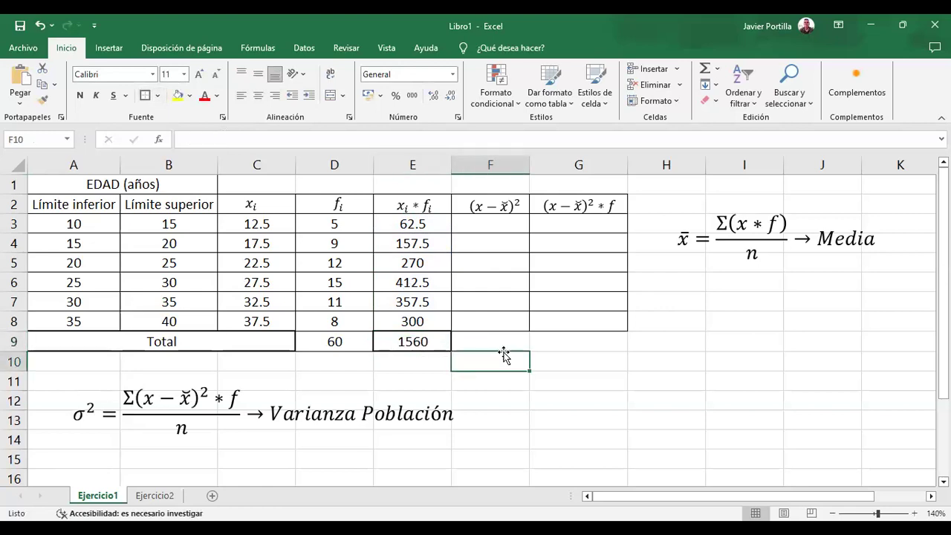
Enter the formula =E3+E4+E5+E6+E7+E8 in G10 to add the products cell by cell
{"action": "left_click", "coordinate": [572, 362]}
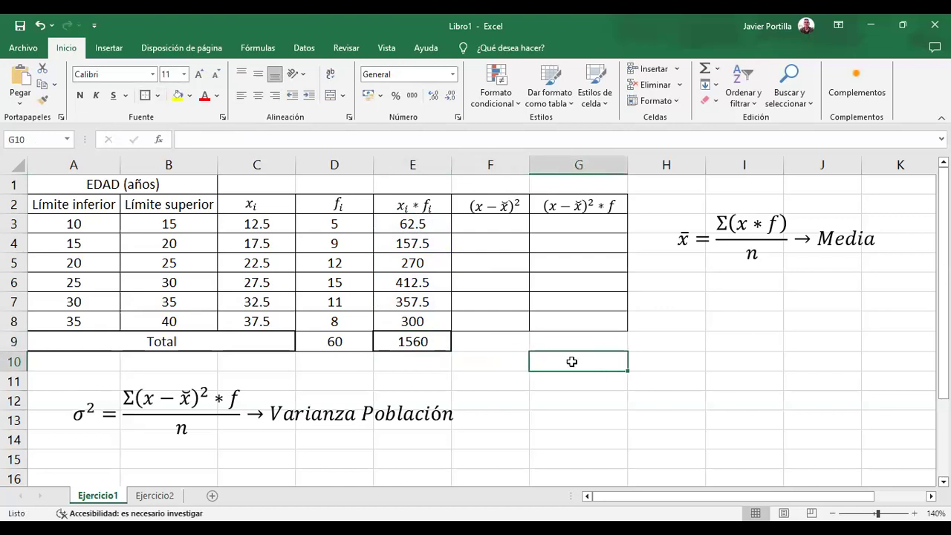
{"action": "type", "text": "="}
{"action": "left_click", "coordinate": [431, 224]}
{"action": "type", "text": "+"}
{"action": "left_click", "coordinate": [424, 248]}
{"action": "type", "text": "+"}
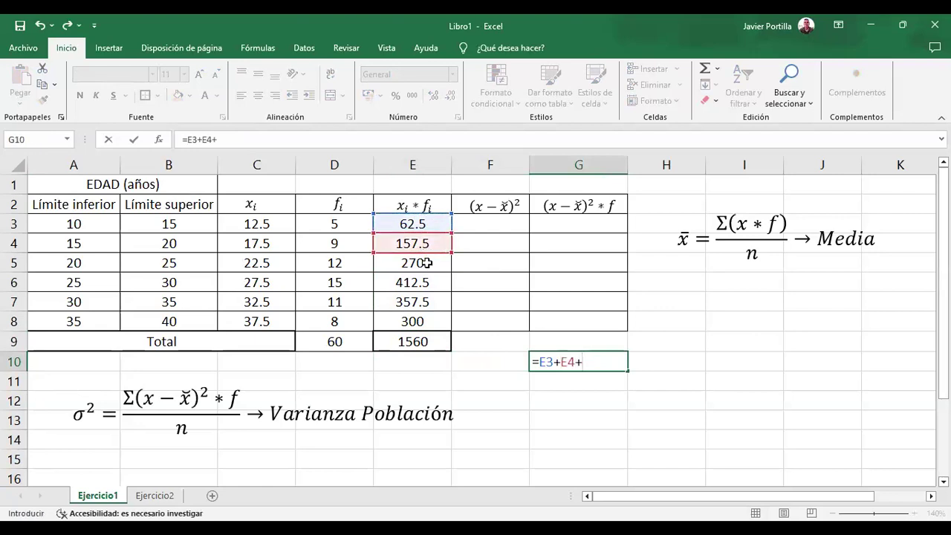
{"action": "left_click", "coordinate": [427, 263]}
{"action": "type", "text": "+"}
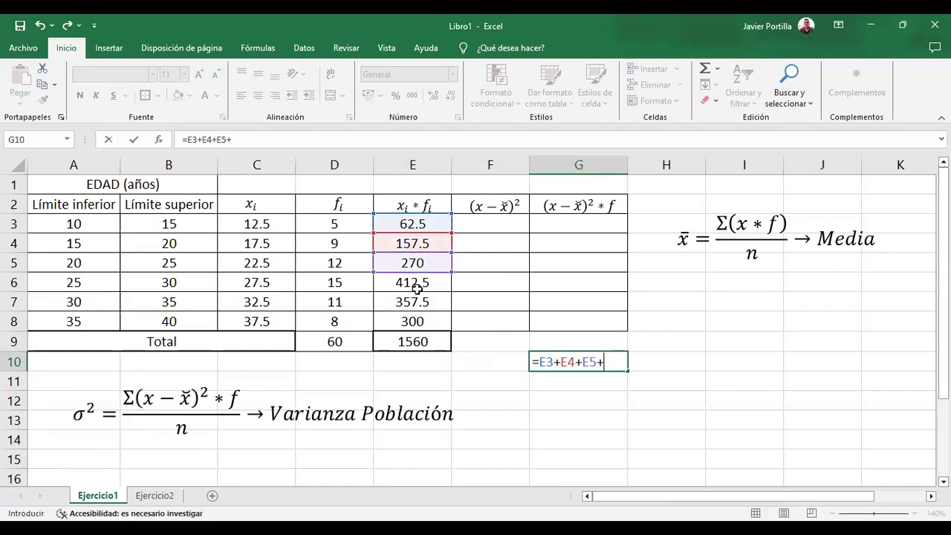
{"action": "left_click", "coordinate": [420, 284]}
{"action": "type", "text": "+"}
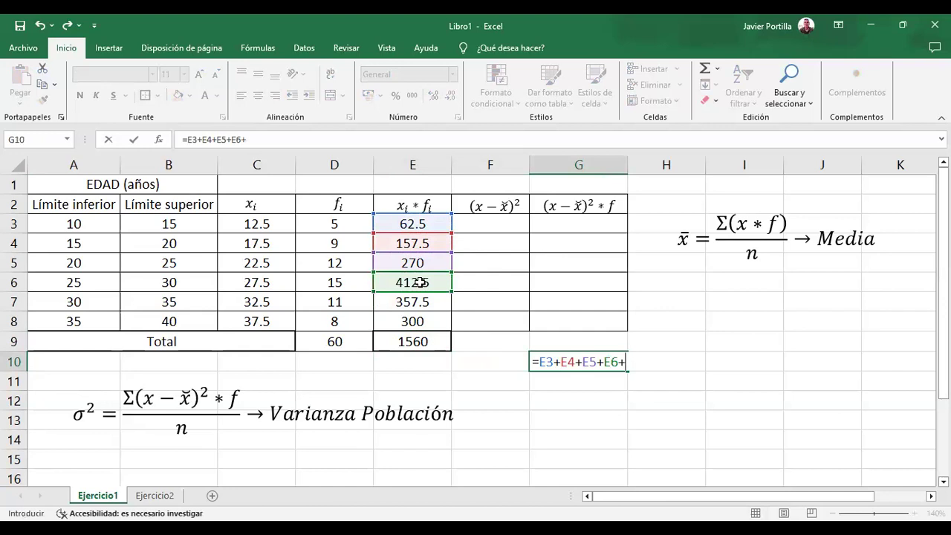
{"action": "left_click", "coordinate": [425, 301]}
{"action": "type", "text": "+"}
{"action": "left_click", "coordinate": [422, 321]}
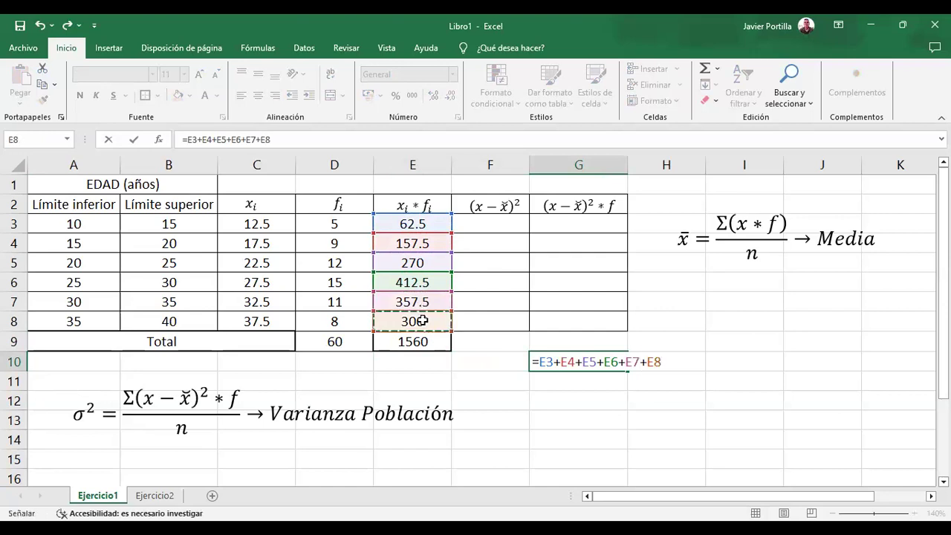
{"action": "key", "text": "Return"}
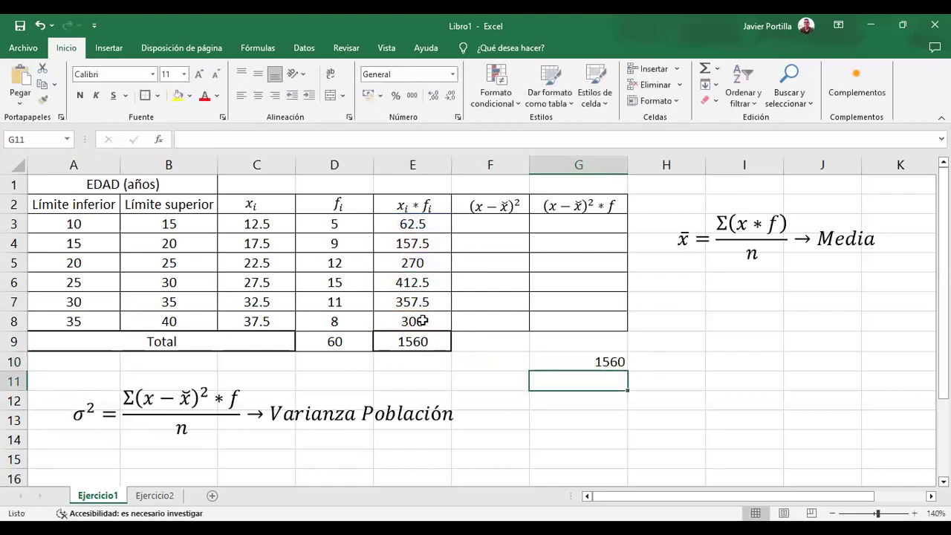
Clear the cell-by-cell sum from G10
{"action": "left_click", "coordinate": [599, 362]}
{"action": "key", "text": "BackSpace"}
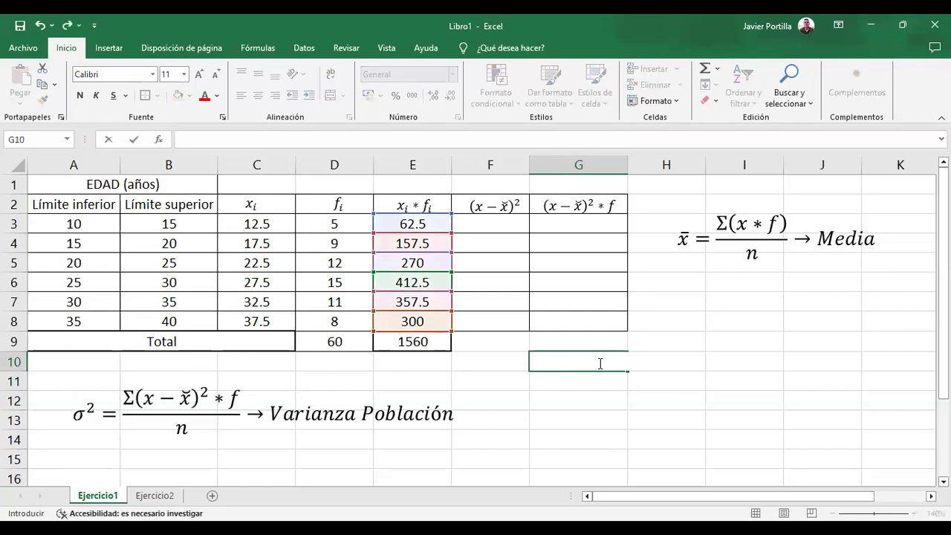
{"action": "left_click", "coordinate": [520, 379]}
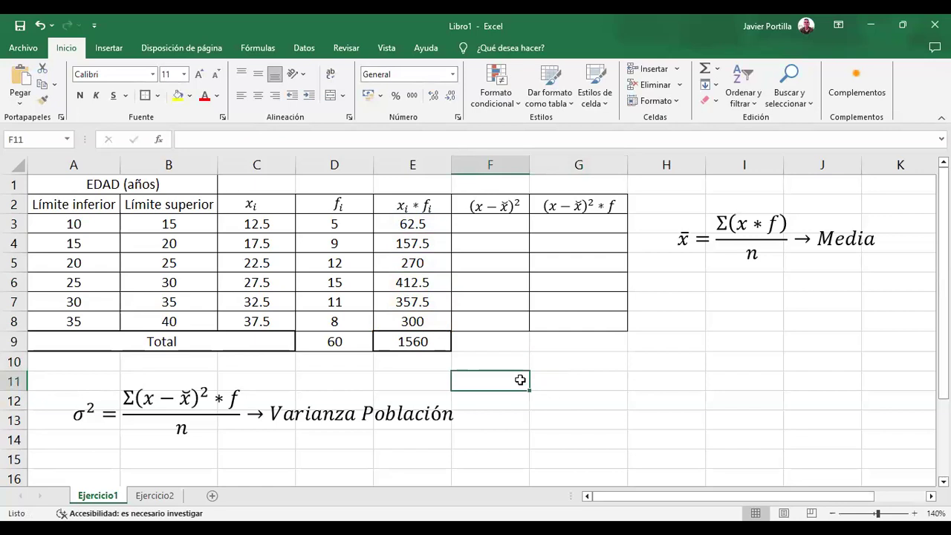
Enter the label Promedio in I6, below the Media formula
{"action": "left_click", "coordinate": [711, 284]}
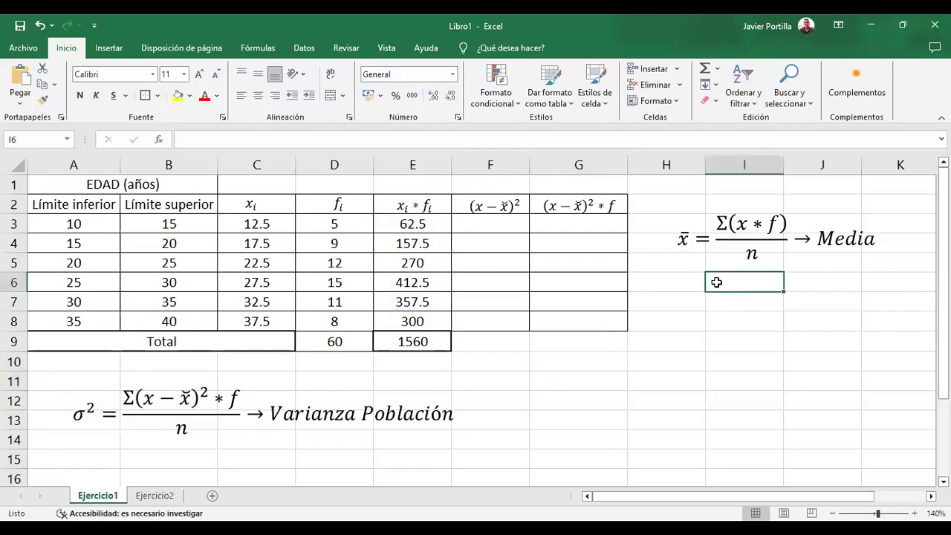
{"action": "left_click", "coordinate": [692, 281]}
{"action": "key", "text": "Right"}
{"action": "type", "text": "Media"}
{"action": "key", "text": "BackSpace"}
{"action": "key", "text": "BackSpace"}
{"action": "key", "text": "BackSpace"}
{"action": "key", "text": "BackSpace"}
{"action": "key", "text": "BackSpace"}
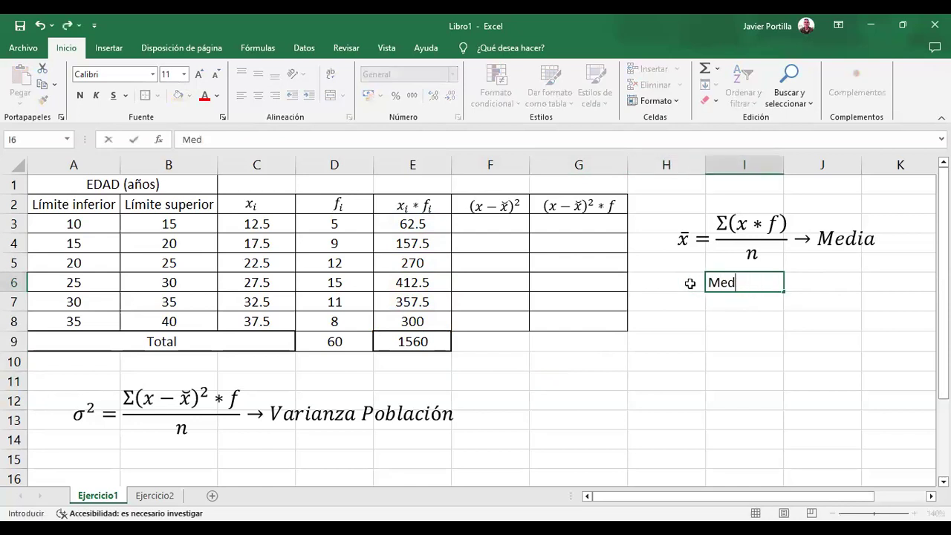
{"action": "type", "text": "Promedio"}
{"action": "key", "text": "ctrl+Return"}
Calculate the mean in J6, next to the Promedio label, with the formula =E9/D9
{"action": "key", "text": "Right"}
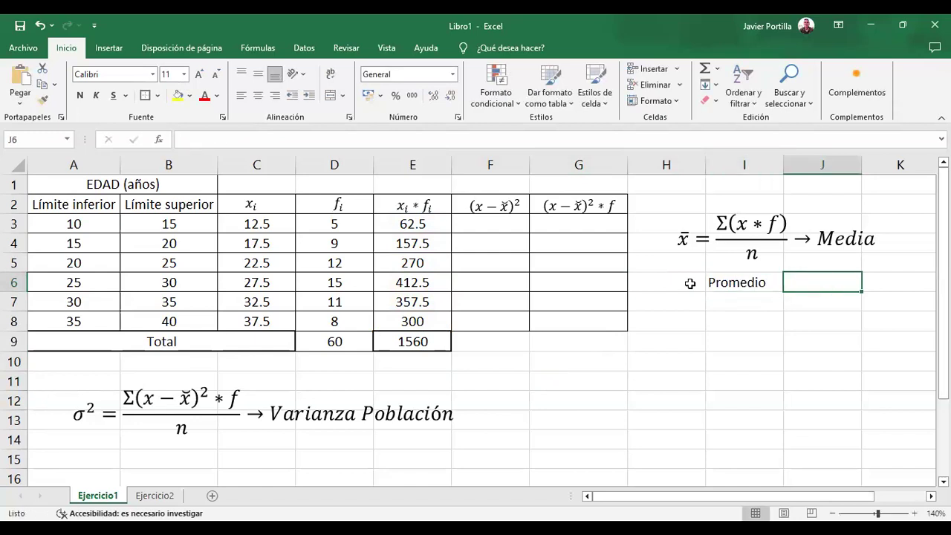
{"action": "type", "text": "="}
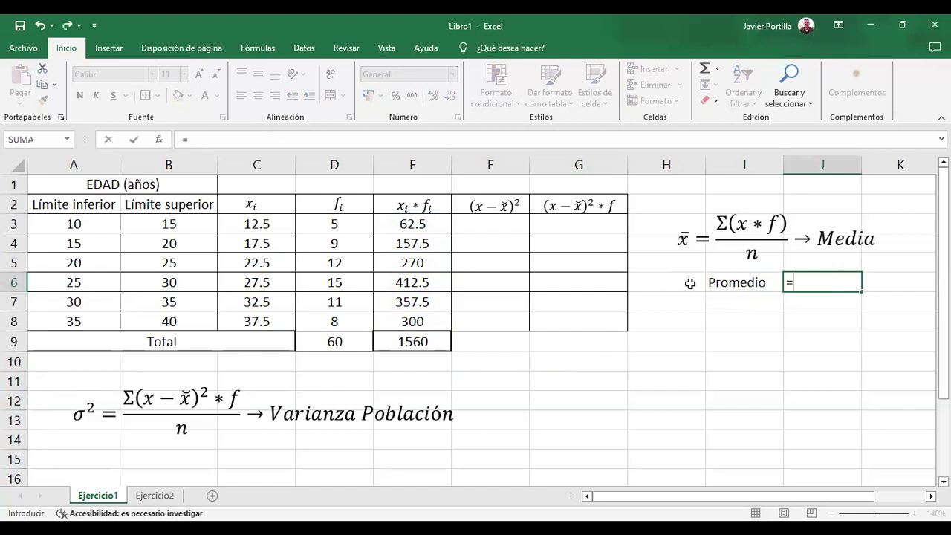
{"action": "left_click", "coordinate": [423, 343]}
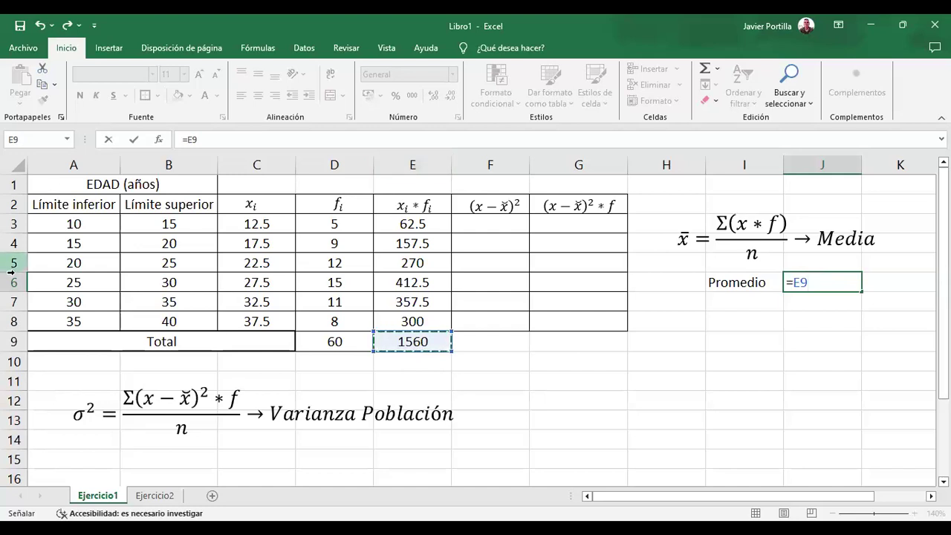
{"action": "left_click", "coordinate": [12, 341]}
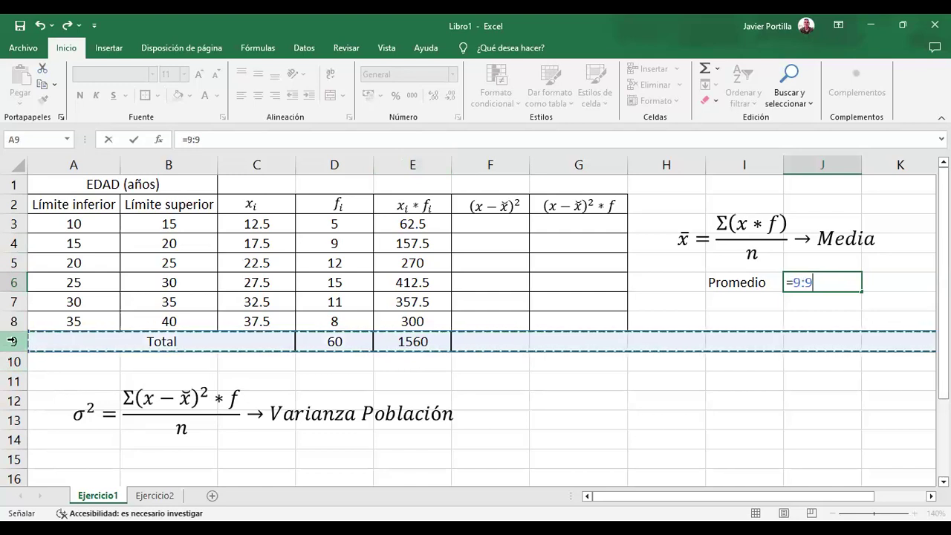
{"action": "left_click", "coordinate": [412, 165]}
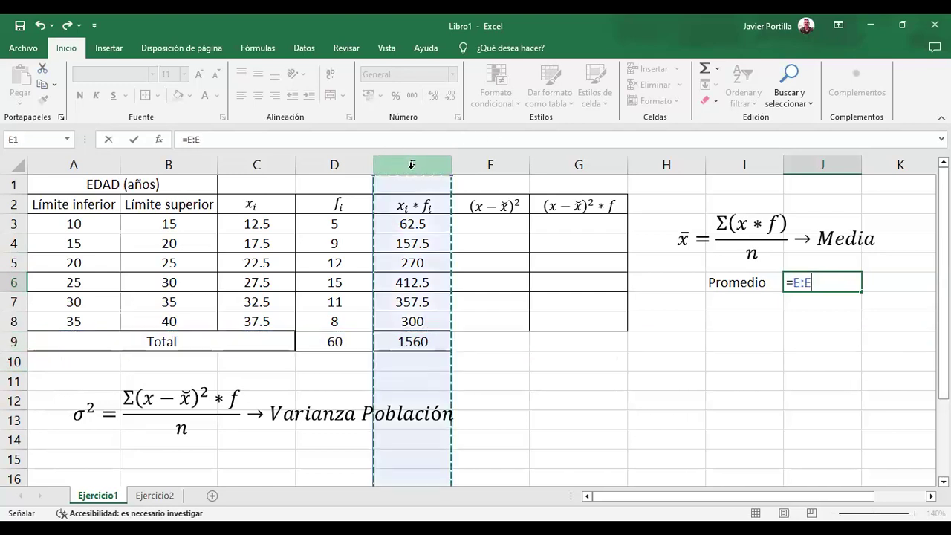
{"action": "key", "text": "BackSpace"}
{"action": "key", "text": "BackSpace"}
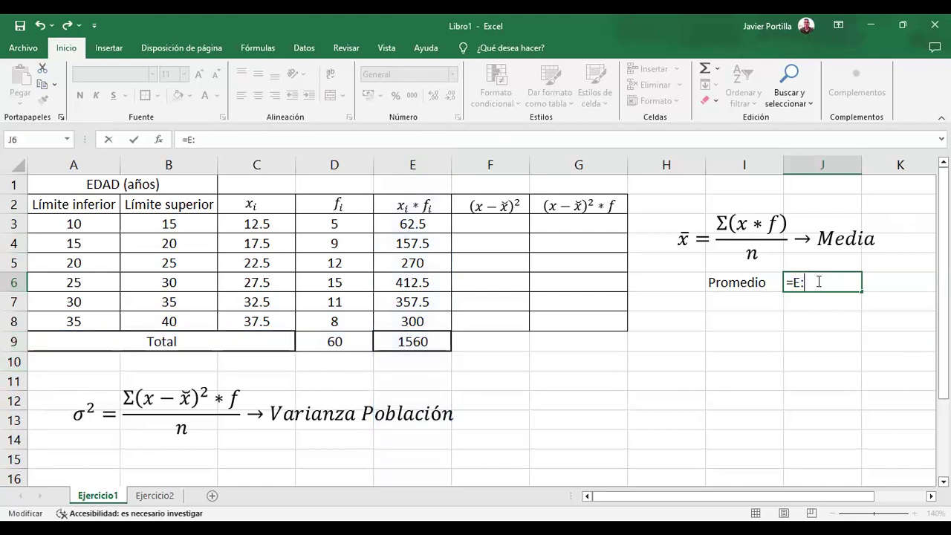
{"action": "type", "text": "9"}
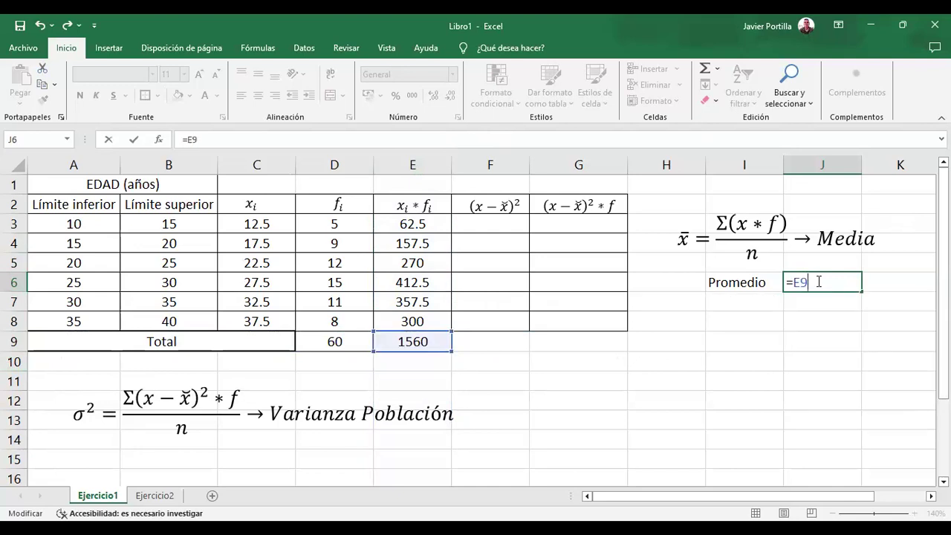
{"action": "type", "text": "/"}
{"action": "left_click", "coordinate": [342, 342]}
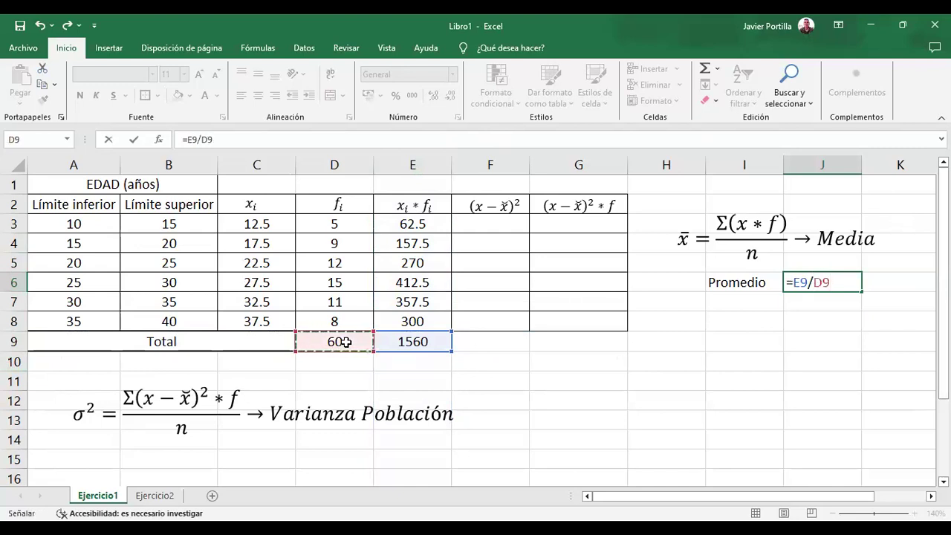
{"action": "key", "text": "Return"}
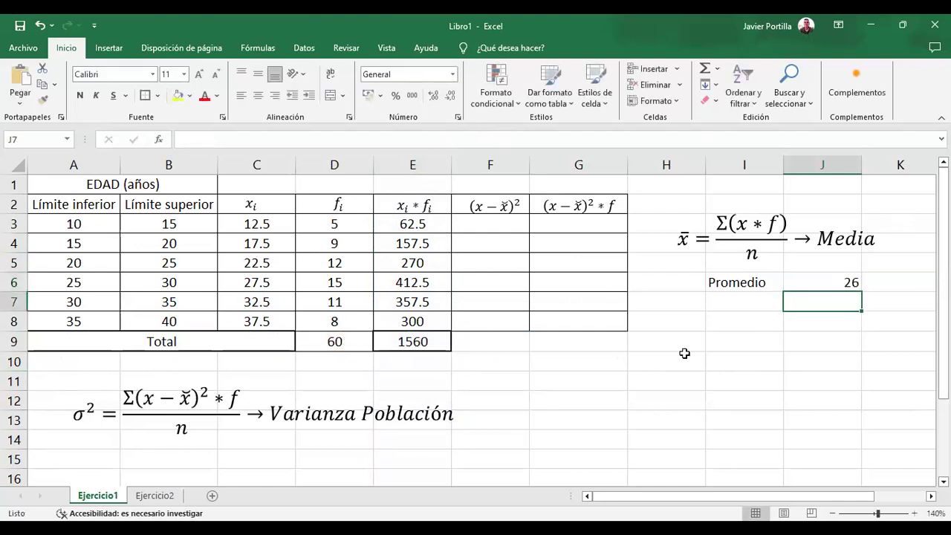
Center the calculated mean in J6 and the Promedio label in I6
{"action": "left_click", "coordinate": [805, 289]}
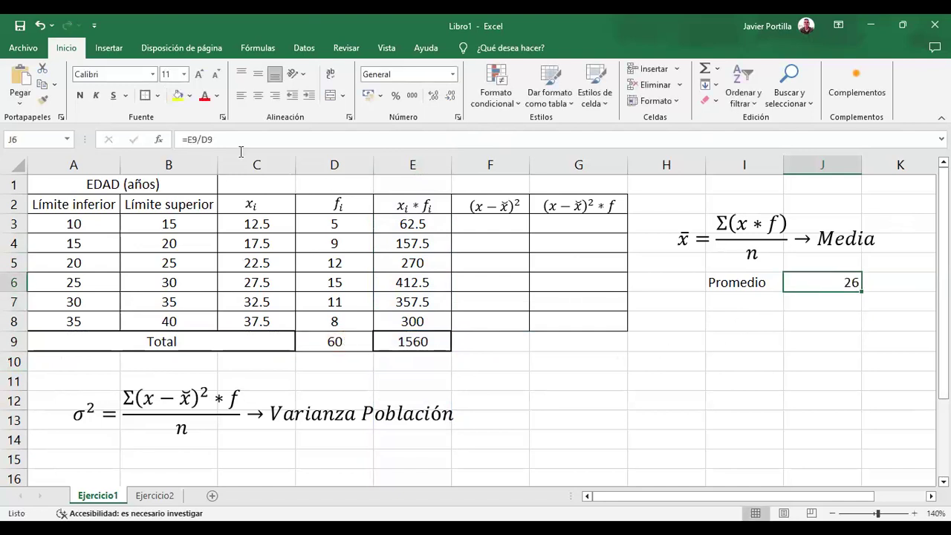
{"action": "left_click", "coordinate": [258, 95]}
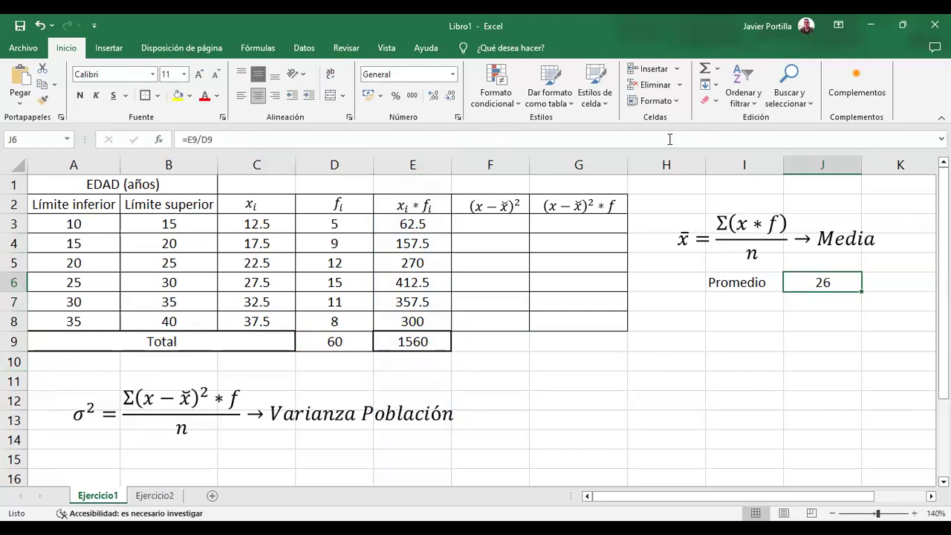
{"action": "left_click", "coordinate": [757, 278]}
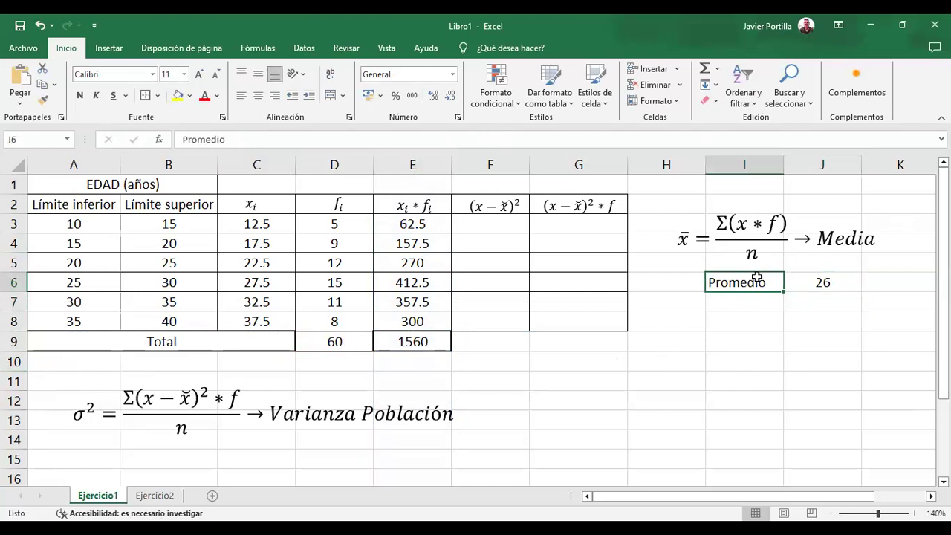
Give I6:J6 all borders with a thick outside border and a light blue fill
{"action": "left_click_drag", "start_coordinate": [757, 278], "coordinate": [810, 281]}
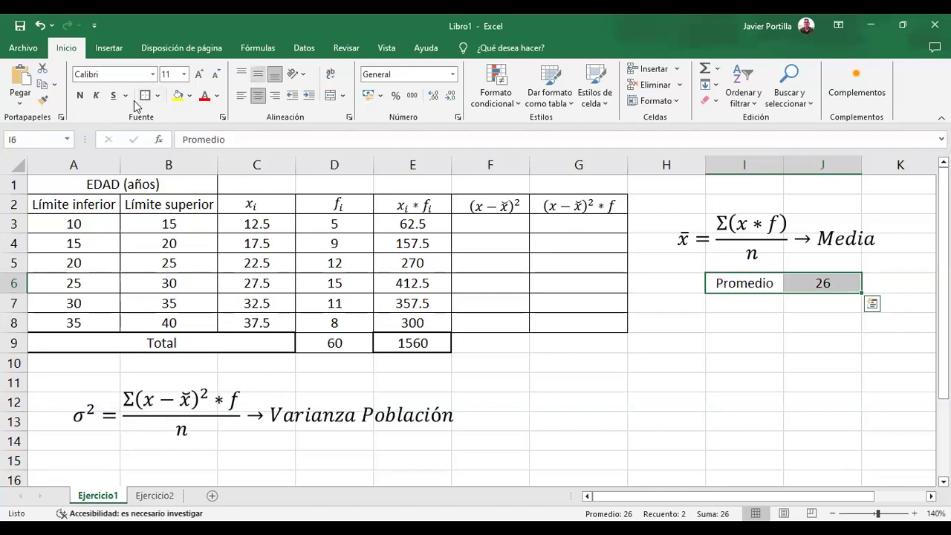
{"action": "left_click", "coordinate": [158, 95]}
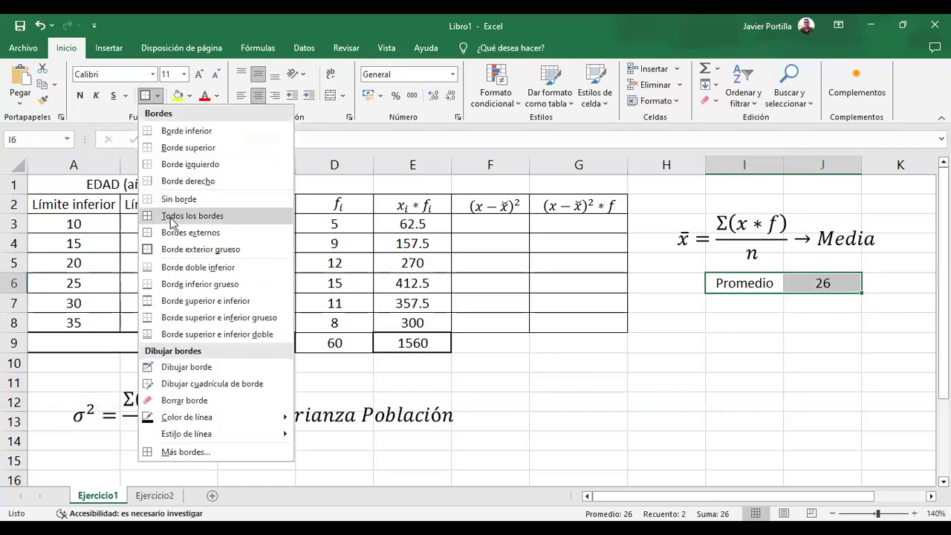
{"action": "left_click", "coordinate": [192, 216]}
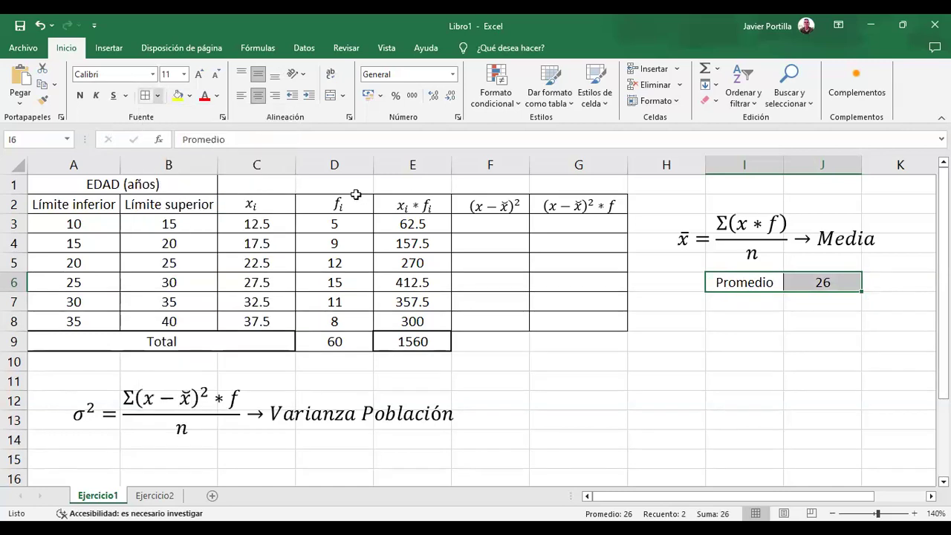
{"action": "left_click", "coordinate": [158, 95]}
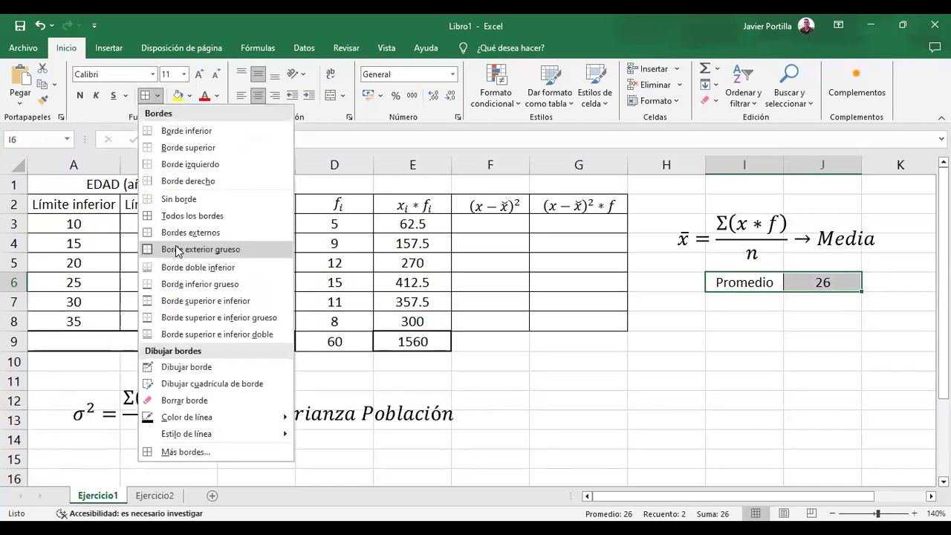
{"action": "left_click", "coordinate": [176, 250]}
{"action": "left_click", "coordinate": [191, 95]}
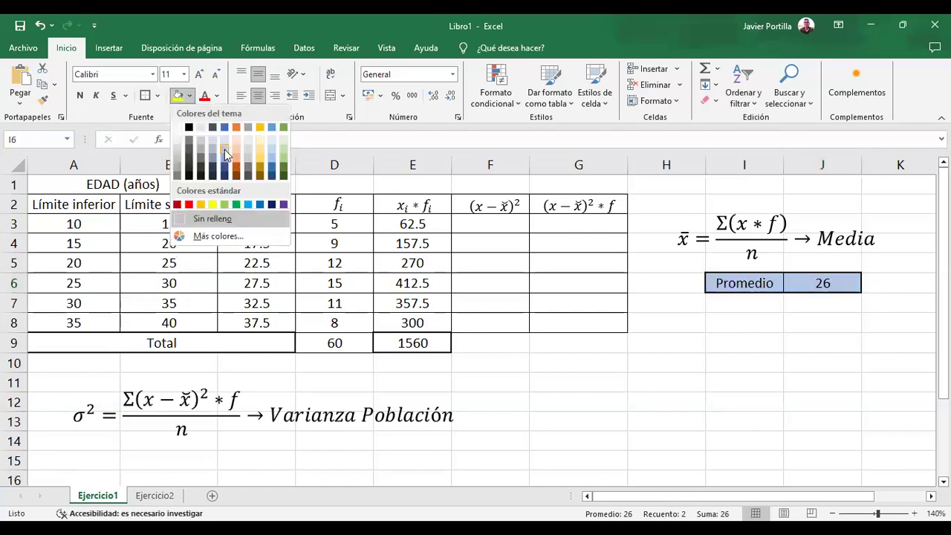
{"action": "left_click", "coordinate": [224, 148]}
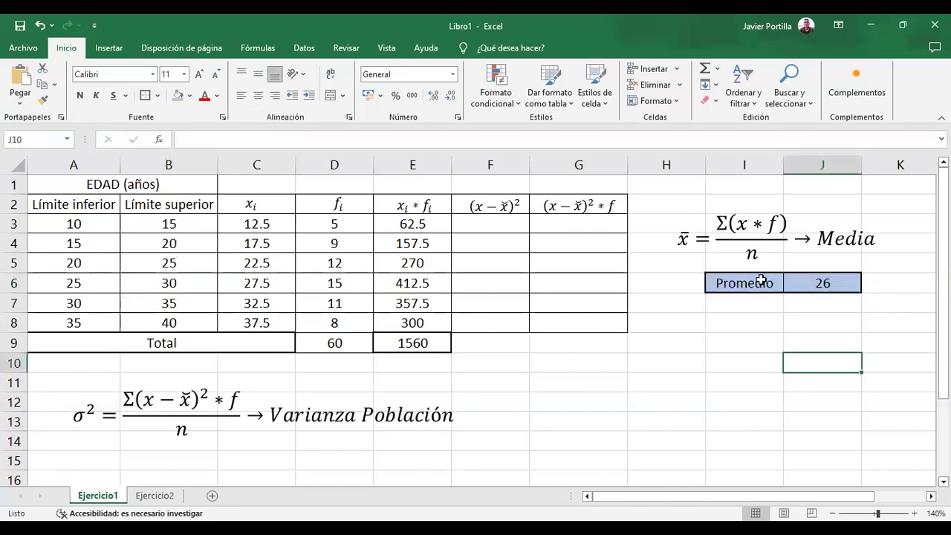
Replace the label in I6 with Media
{"action": "left_click", "coordinate": [760, 280]}
{"action": "type", "text": "MEdia"}
{"action": "key", "text": "Return"}
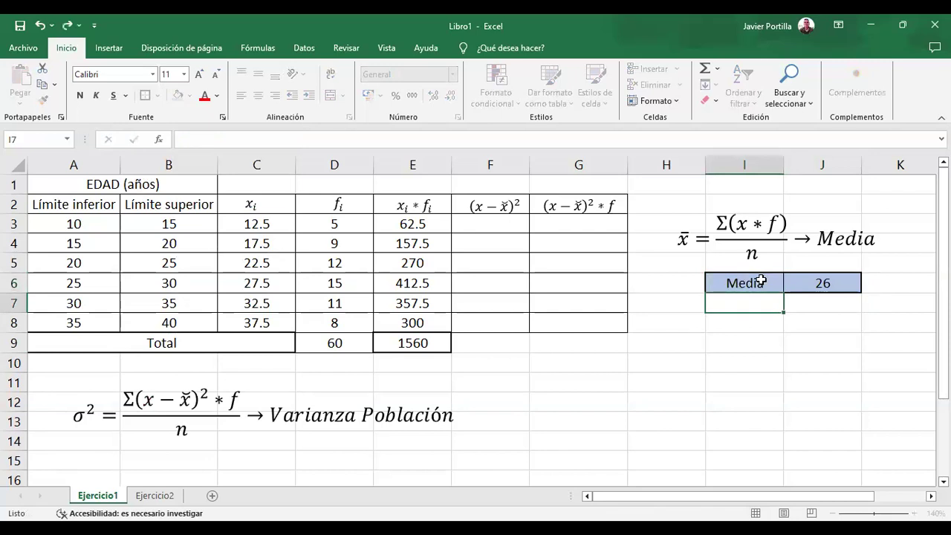
{"action": "left_click", "coordinate": [755, 372]}
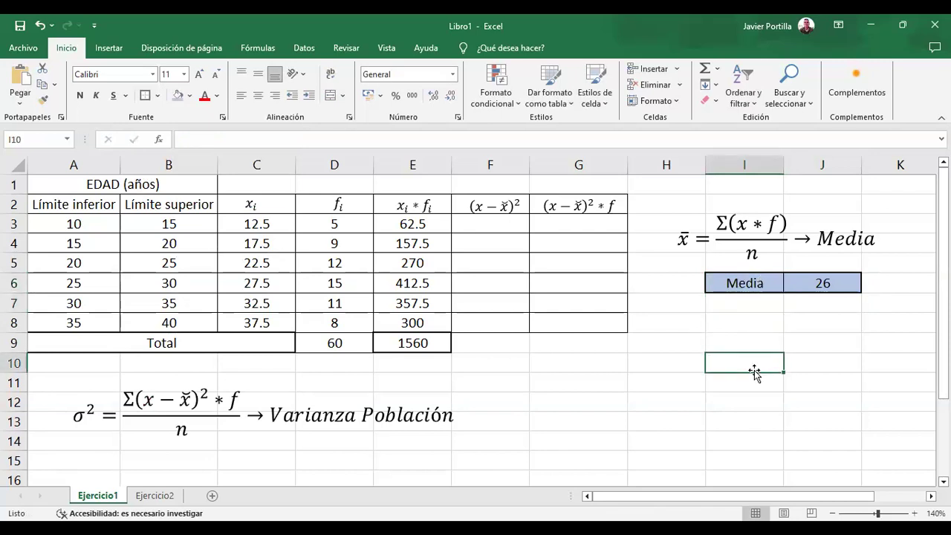
Enter =1560/60 in I9 to check the mean with typed numbers
{"action": "left_click", "coordinate": [723, 335]}
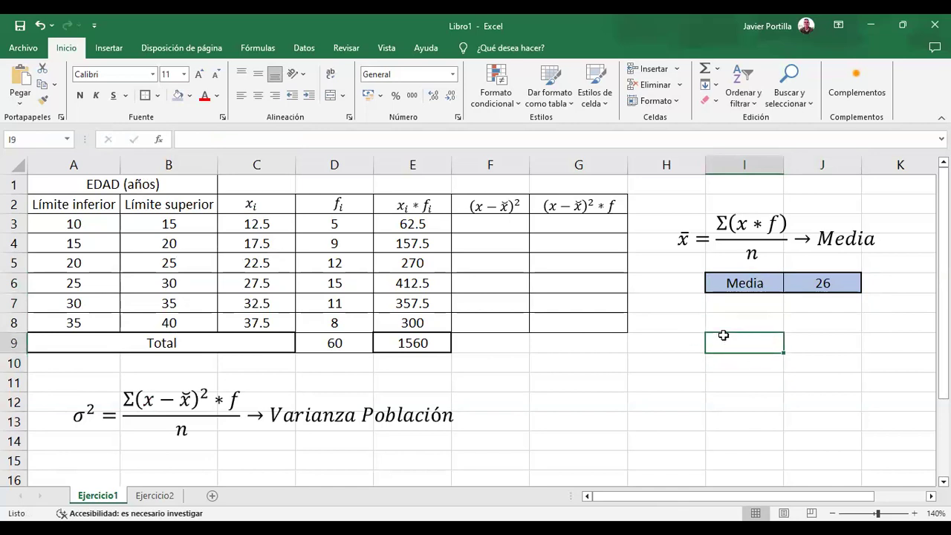
{"action": "type", "text": "=1560"}
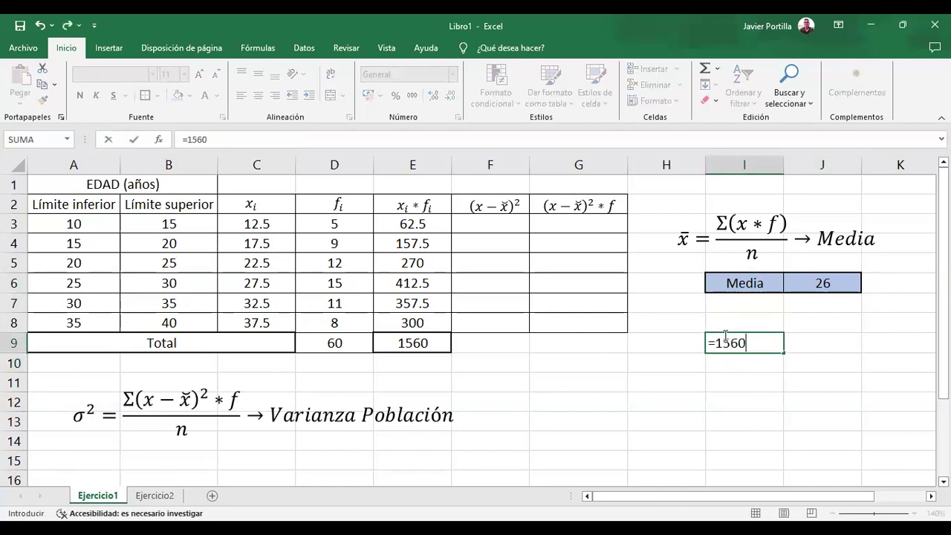
{"action": "type", "text": "/60"}
{"action": "key", "text": "ctrl+Return"}
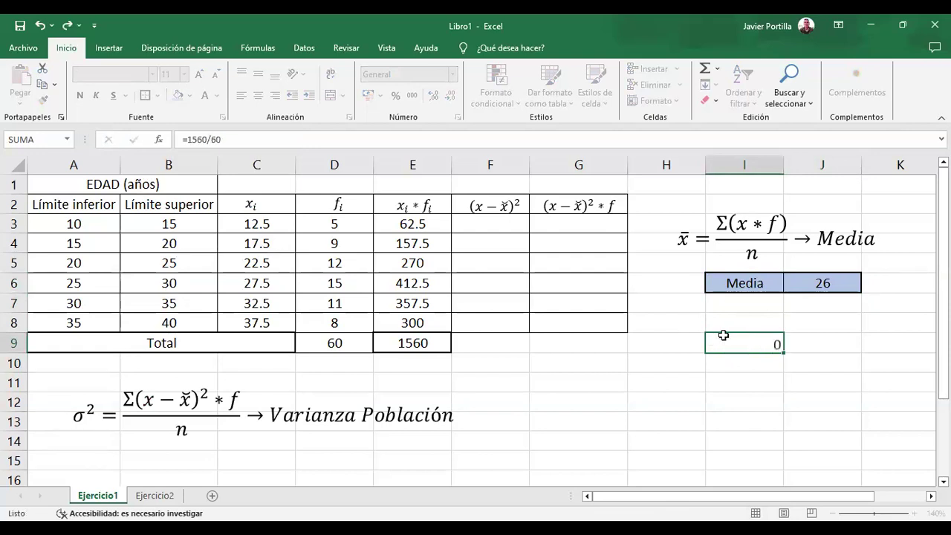
{"action": "key", "text": "Return"}
Clear the check division from I9
{"action": "double_click", "coordinate": [723, 335]}
{"action": "key", "text": "Escape"}
{"action": "key", "text": "Delete"}
{"action": "key", "text": "Return"}
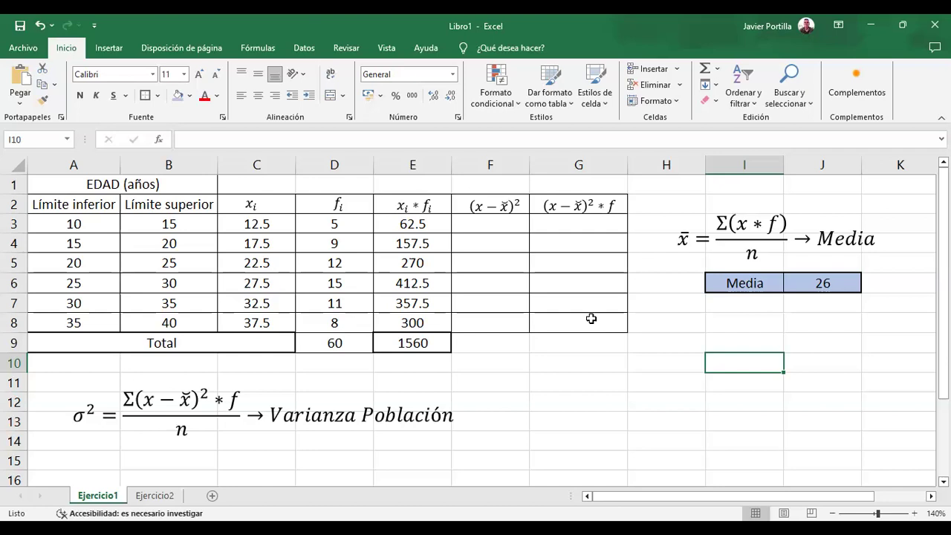
{"action": "left_click", "coordinate": [541, 367]}
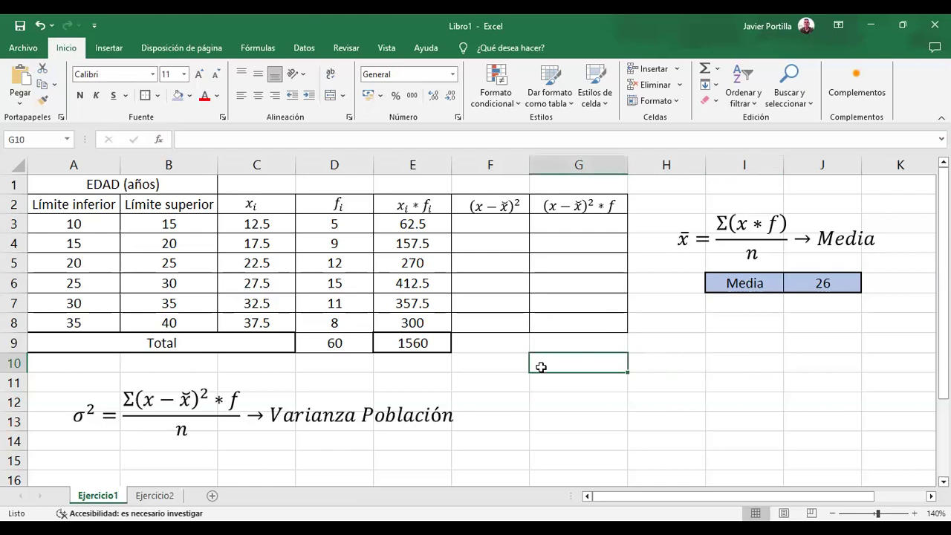
Start the squared deviation formula in F3 with =(C3-J6, subtracting the mean from the class midpoint
{"action": "left_click", "coordinate": [483, 225]}
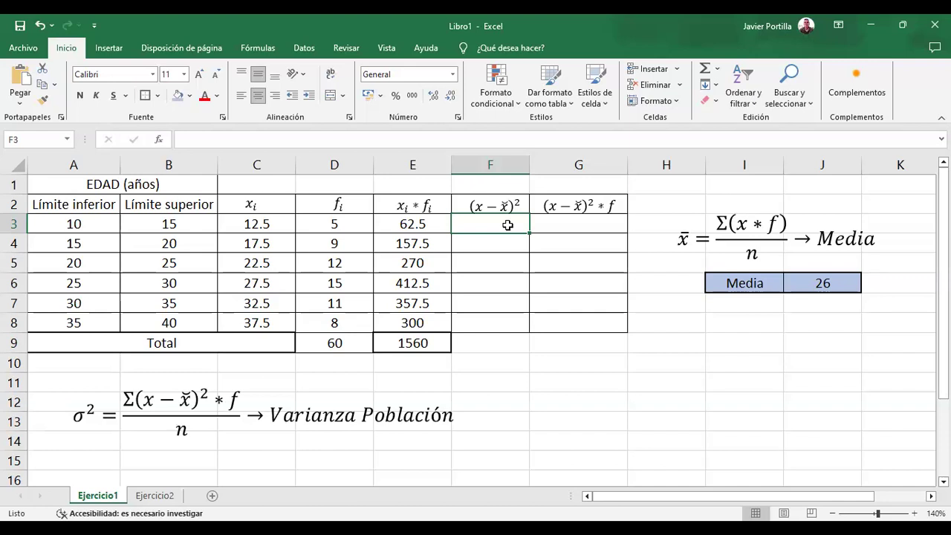
{"action": "type", "text": "="}
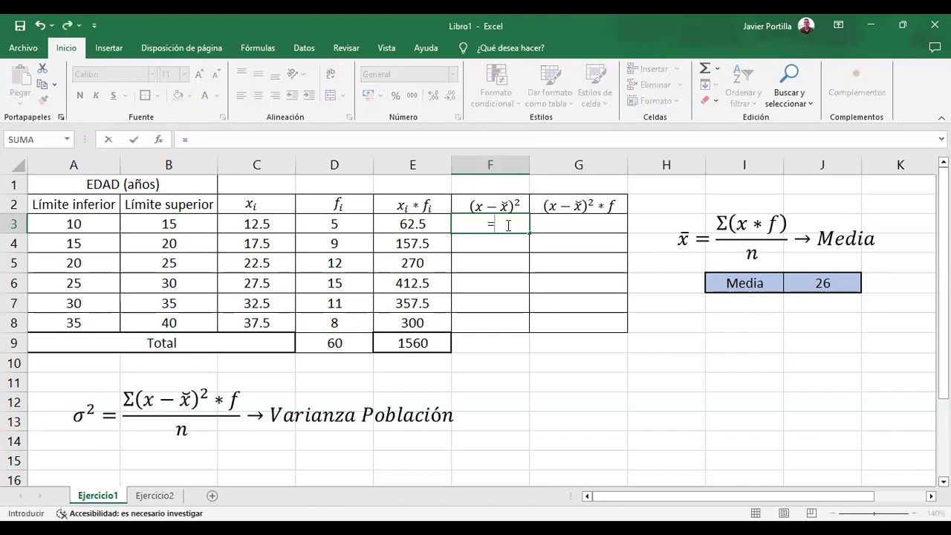
{"action": "left_click", "coordinate": [268, 219]}
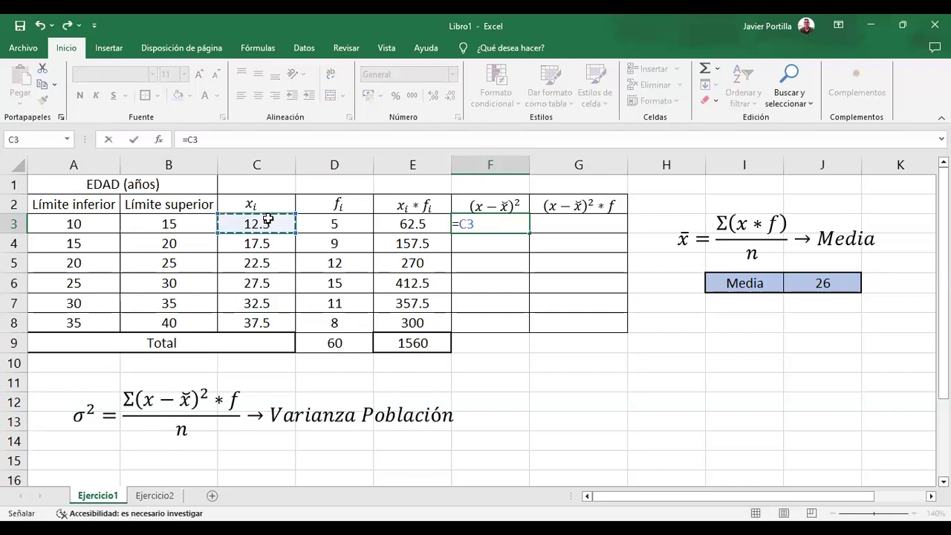
{"action": "key", "text": "F2"}
{"action": "key", "text": "Left"}
{"action": "key", "text": "Left"}
{"action": "type", "text": "(C3-"}
{"action": "left_click", "coordinate": [821, 282]}
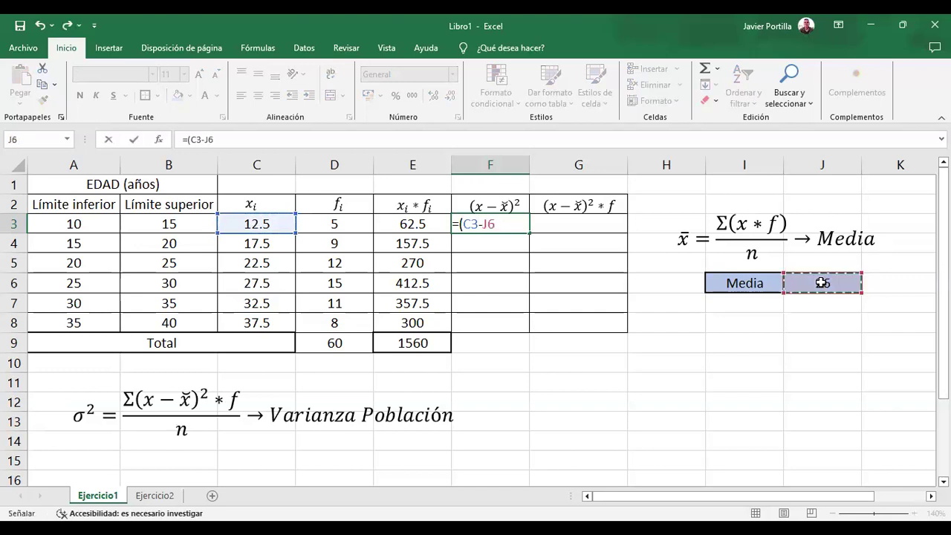
{"action": "left_click", "coordinate": [485, 223]}
{"action": "type", "text": "$J"}
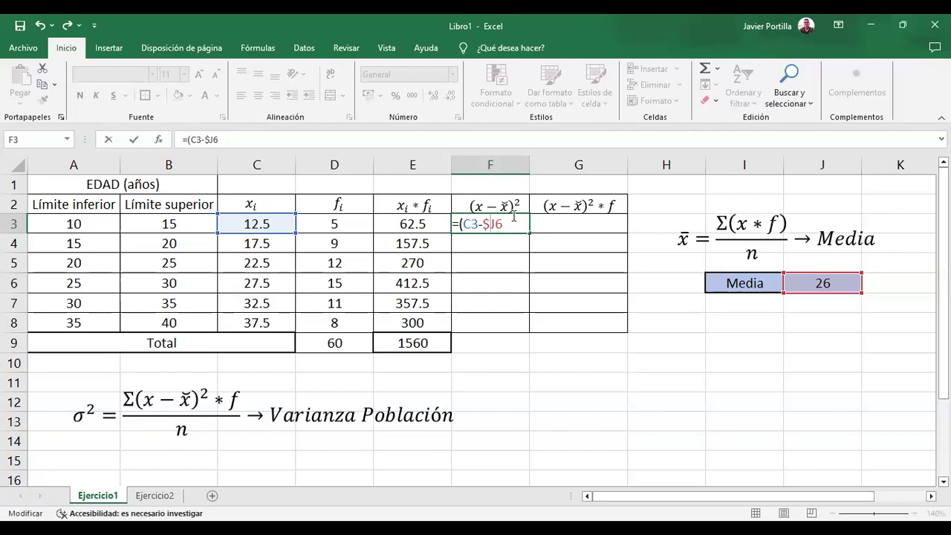
{"action": "type", "text": "$"}
{"action": "key", "text": "BackSpace"}
{"action": "key", "text": "BackSpace"}
{"action": "key", "text": "BackSpace"}
{"action": "key", "text": "BackSpace"}
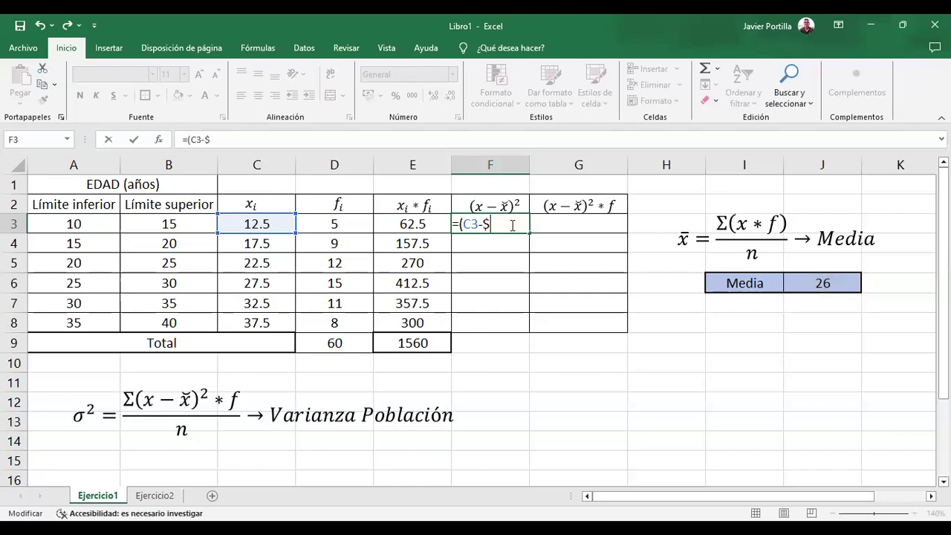
{"action": "type", "text": "26"}
{"action": "key", "text": "BackSpace"}
{"action": "key", "text": "BackSpace"}
Reference the mean as an absolute cell in F3 and close the parenthesis, giving =(C3-$J$6)
{"action": "left_click", "coordinate": [810, 283]}
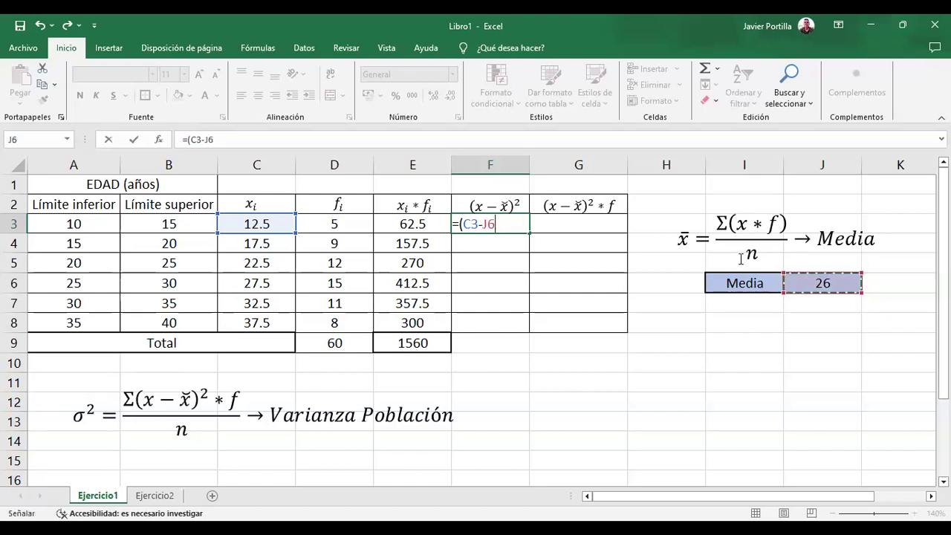
{"action": "left_click", "coordinate": [484, 224]}
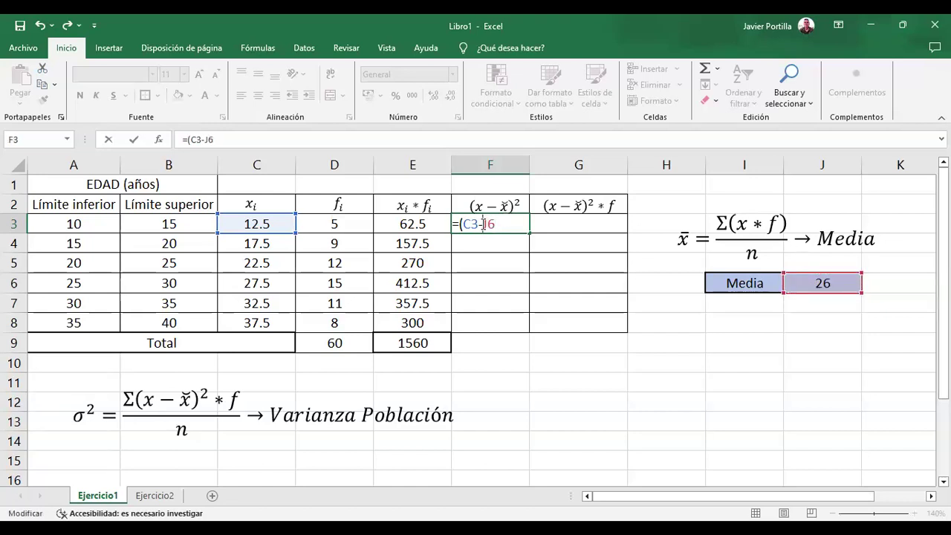
{"action": "type", "text": "$"}
{"action": "left_click", "coordinate": [499, 223]}
{"action": "type", "text": "$"}
{"action": "left_click", "coordinate": [518, 226]}
{"action": "type", "text": ")"}
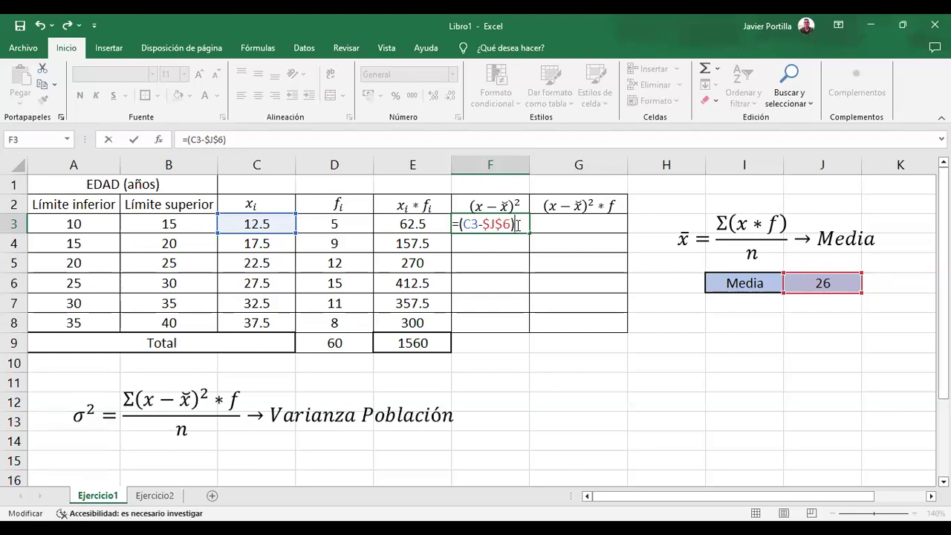
Complete the squared deviation in F3 by multiplying the difference by itself, giving =(C3-$J$6)*(C3-$J$6)
{"action": "type", "text": "*"}
{"action": "type", "text": "("}
{"action": "type", "text": "C3-"}
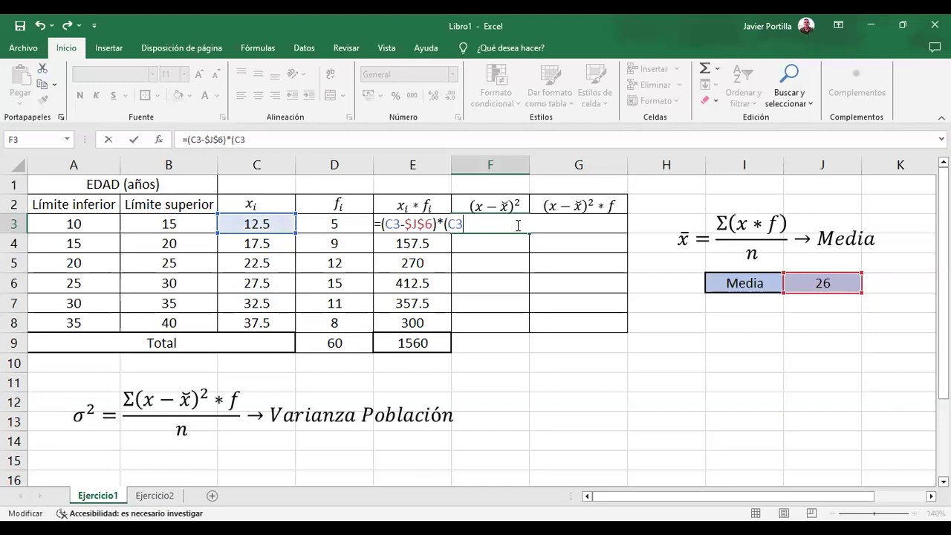
{"action": "type", "text": "$J$6)"}
{"action": "key", "text": "Return"}
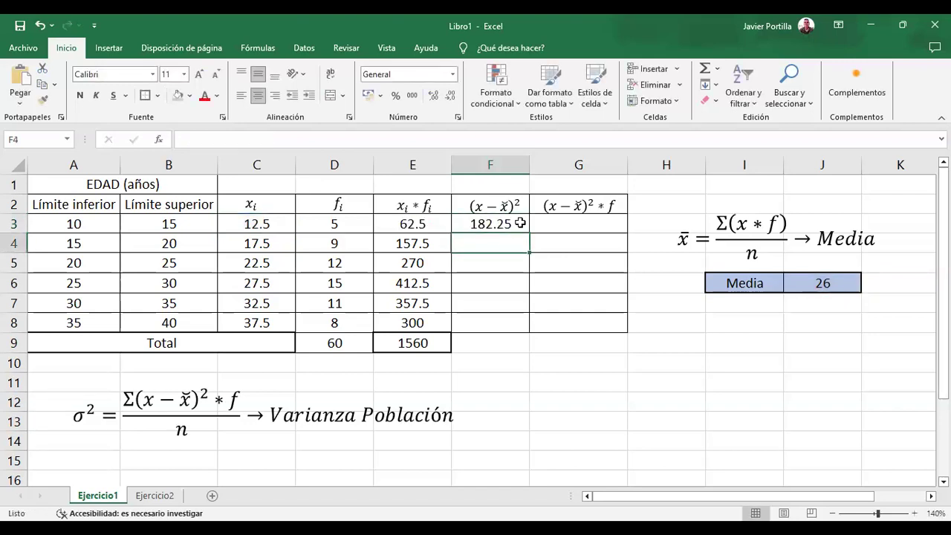
{"action": "left_click", "coordinate": [520, 223]}
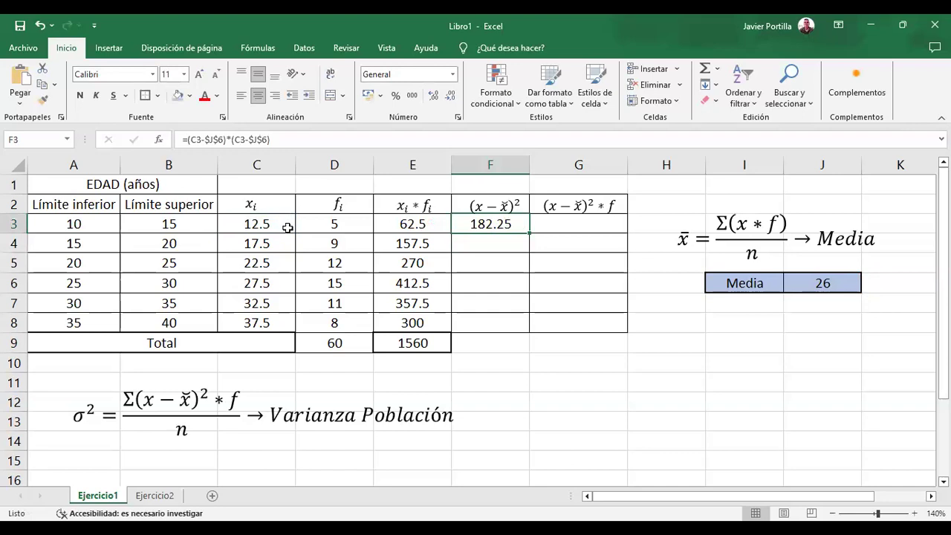
Enter the check values 12.5 in I9 and 26 in J9 beside the table
{"action": "left_click", "coordinate": [734, 348]}
{"action": "type", "text": "12"}
{"action": "key", "text": "BackSpace"}
{"action": "key", "text": "BackSpace"}
{"action": "type", "text": "1"}
{"action": "key", "text": "BackSpace"}
{"action": "type", "text": "12.5"}
{"action": "key", "text": "Tab"}
{"action": "type", "text": "26"}
{"action": "key", "text": "Return"}
Subtract the mean from the midpoint check value with =I9-26 in I10
{"action": "key", "text": "Left"}
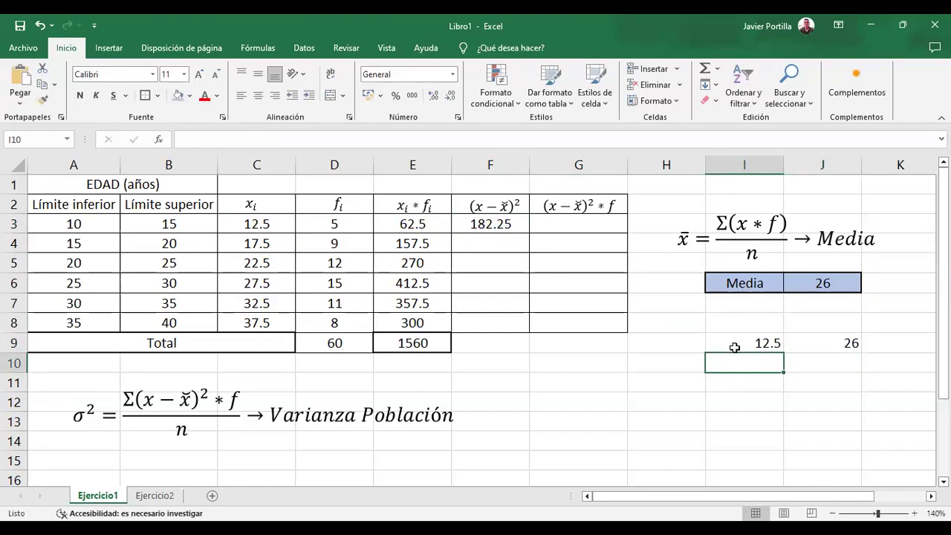
{"action": "type", "text": "="}
{"action": "left_click", "coordinate": [743, 344]}
{"action": "type", "text": "-J9"}
{"action": "key", "text": "Return"}
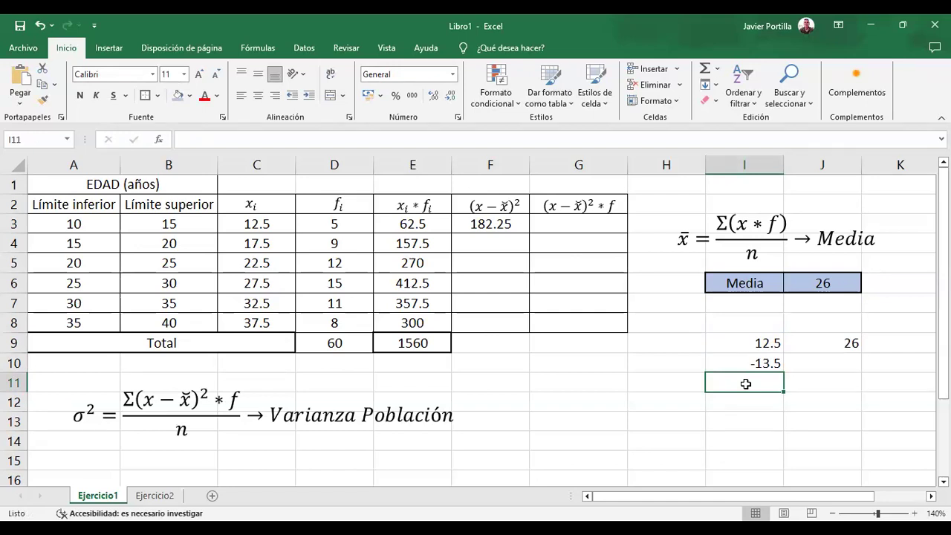
Square the check difference with =POTENCIA(I10,2) in I11
{"action": "type", "text": "="}
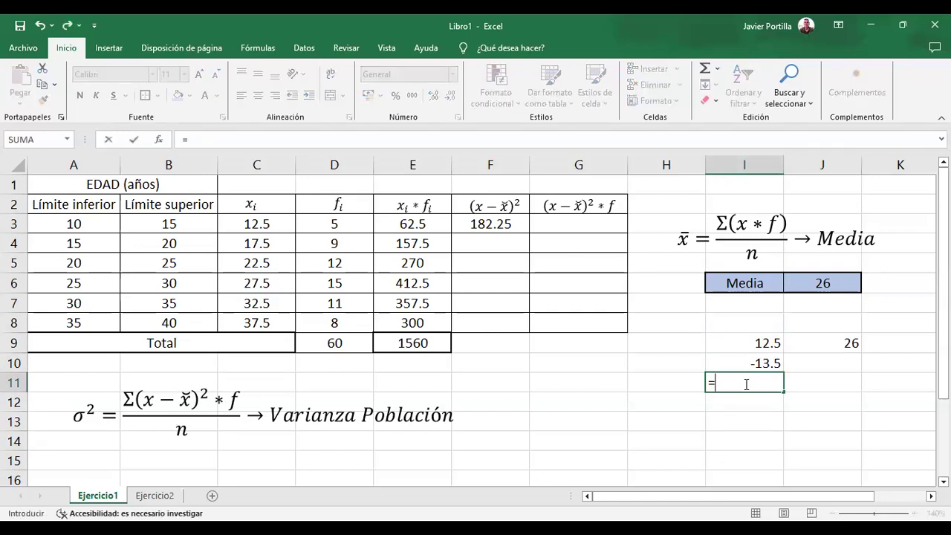
{"action": "type", "text": "PO"}
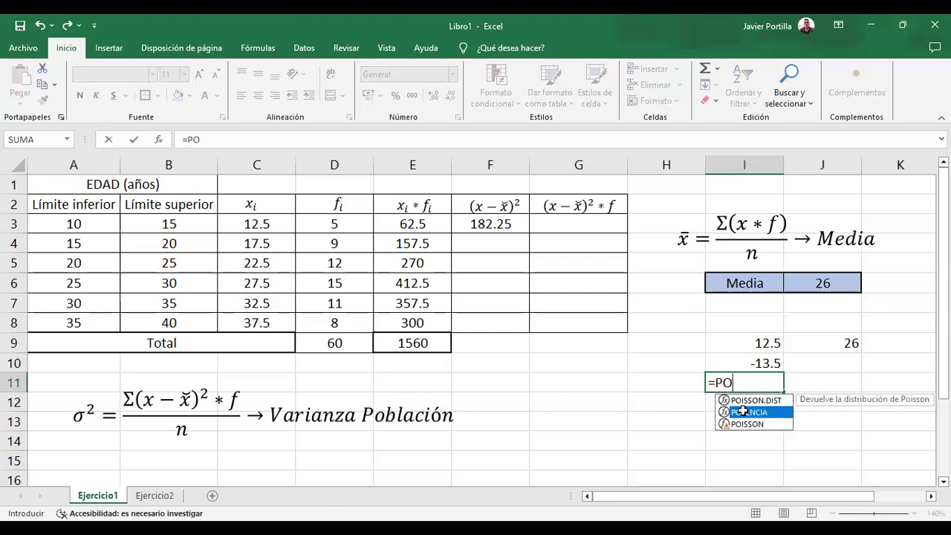
{"action": "double_click", "coordinate": [743, 411]}
{"action": "left_click", "coordinate": [758, 361]}
{"action": "type", "text": ",2)"}
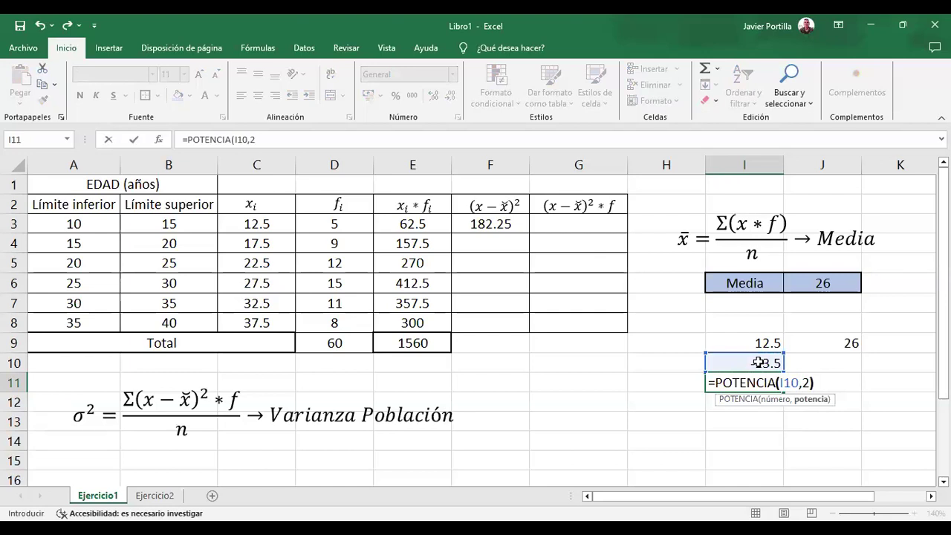
{"action": "key", "text": "Return"}
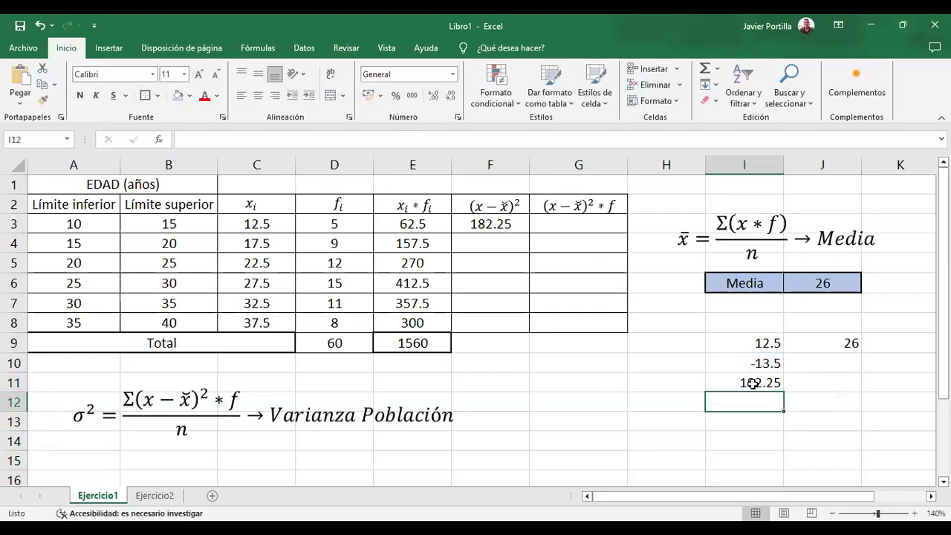
Clear F3 and start a power formula there with =POTENCIA(C3-J6, subtracting the mean from the class midpoint
{"action": "left_click", "coordinate": [483, 224]}
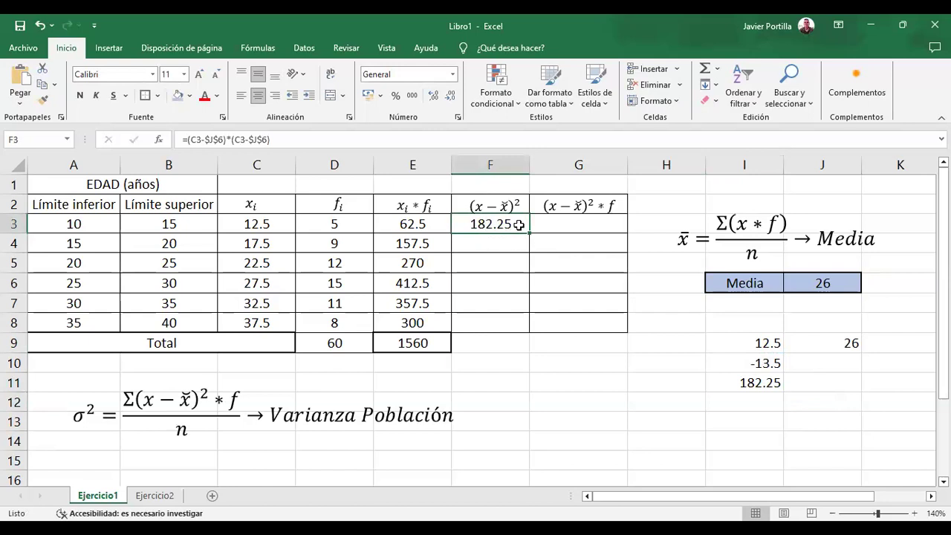
{"action": "key", "text": "BackSpace"}
{"action": "key", "text": "Return"}
{"action": "left_click", "coordinate": [519, 224]}
{"action": "type", "text": "="}
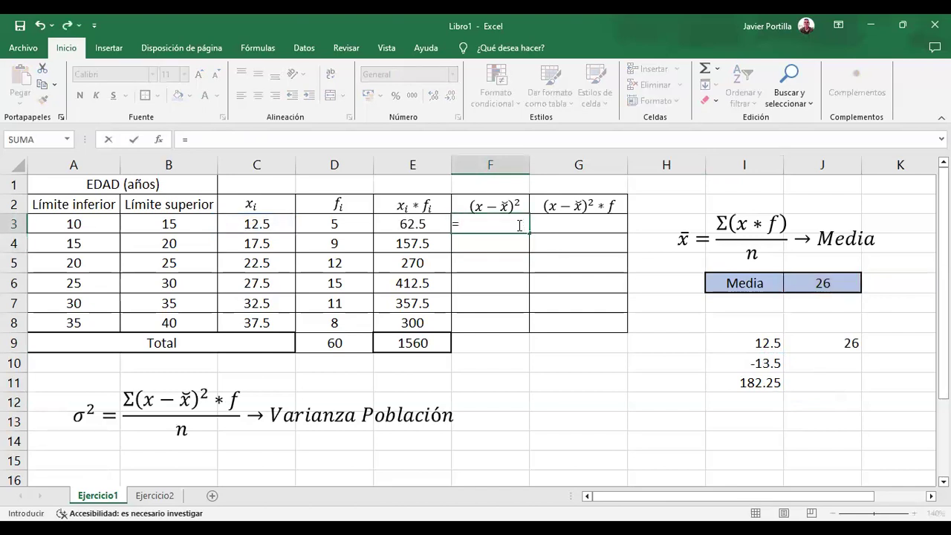
{"action": "type", "text": "POTENC"}
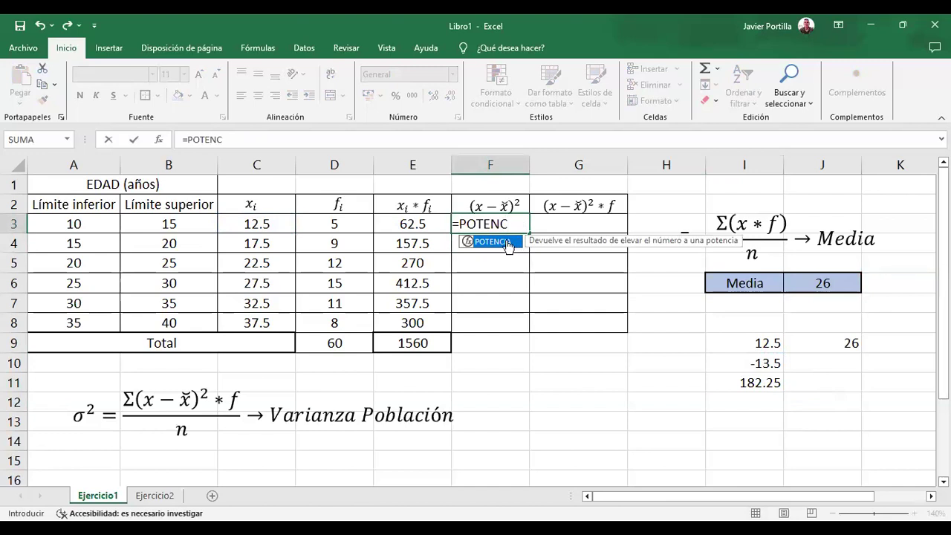
{"action": "double_click", "coordinate": [507, 242]}
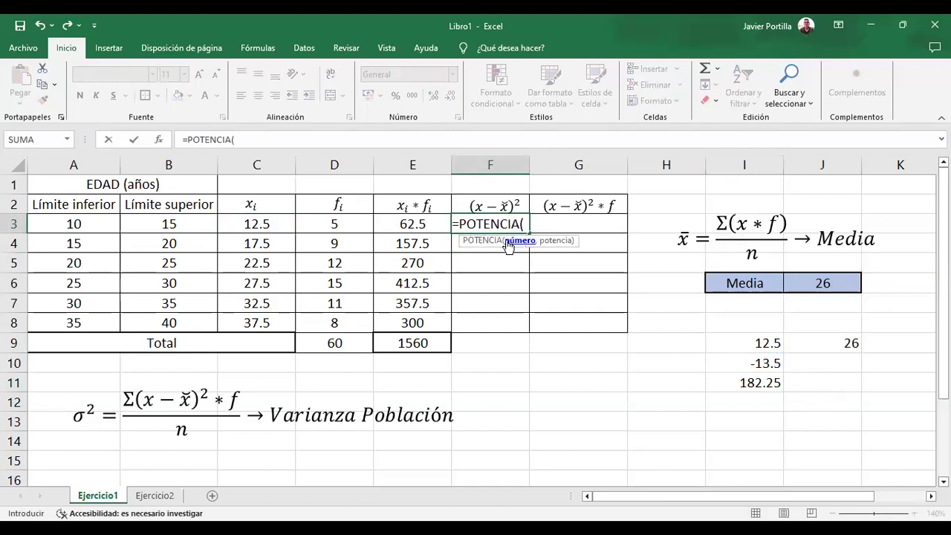
{"action": "left_click", "coordinate": [262, 223]}
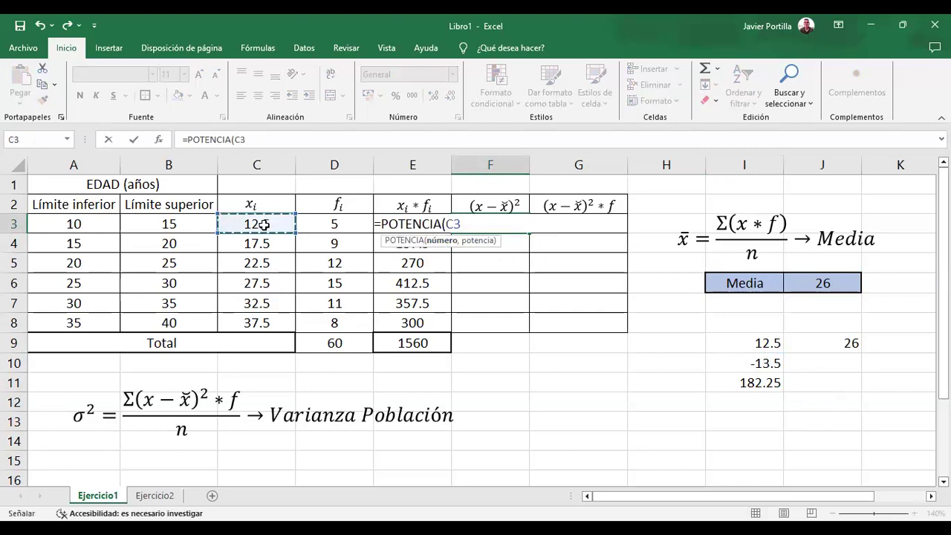
{"action": "type", "text": "-"}
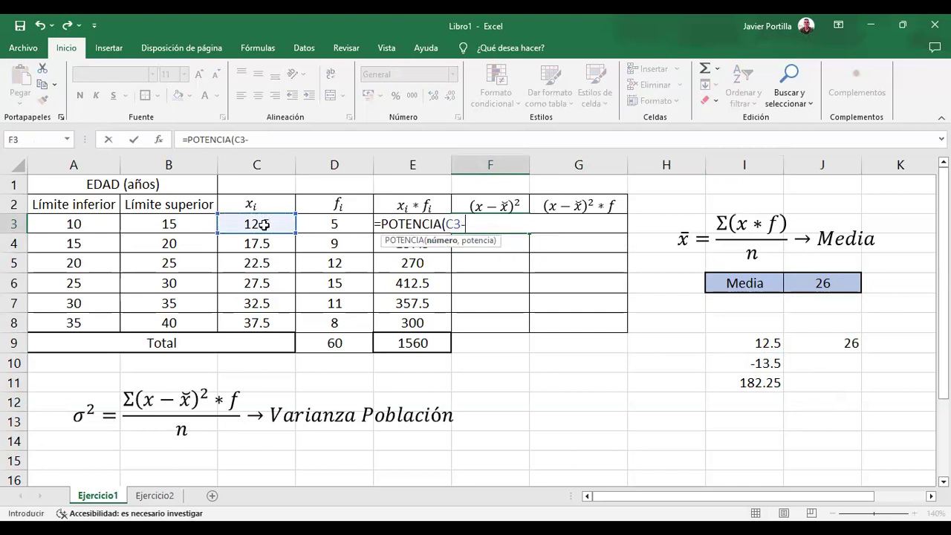
{"action": "left_click", "coordinate": [840, 343]}
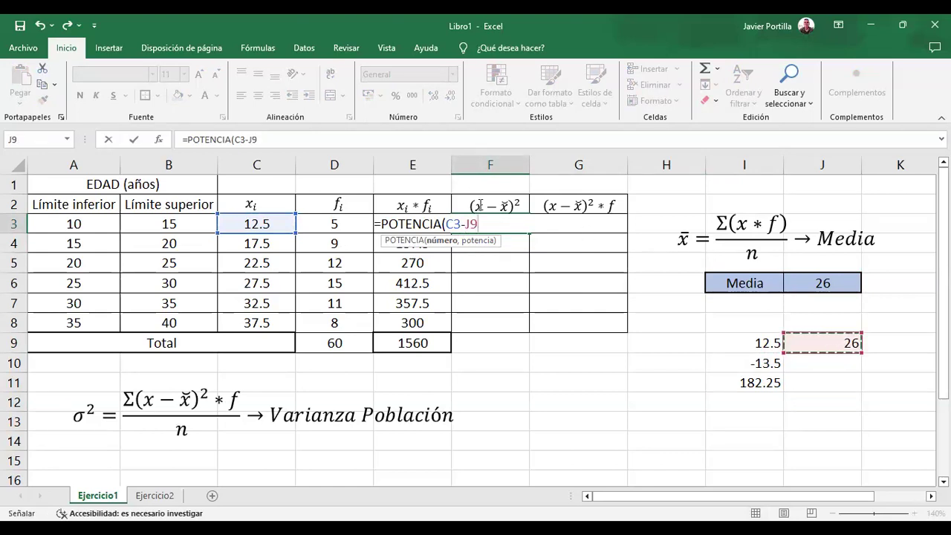
{"action": "left_click", "coordinate": [823, 282]}
Make the mean reference absolute and set the exponent to 2, completing F3 as =POTENCIA(C3-$J$6,2)
{"action": "left_click", "coordinate": [466, 223]}
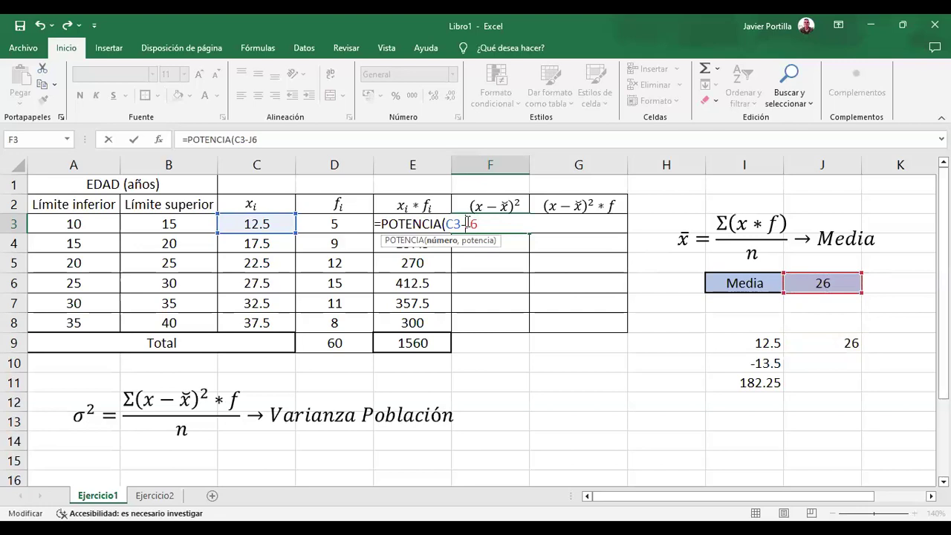
{"action": "type", "text": "$"}
{"action": "key", "text": "F4"}
{"action": "key", "text": "F4"}
{"action": "type", "text": ","}
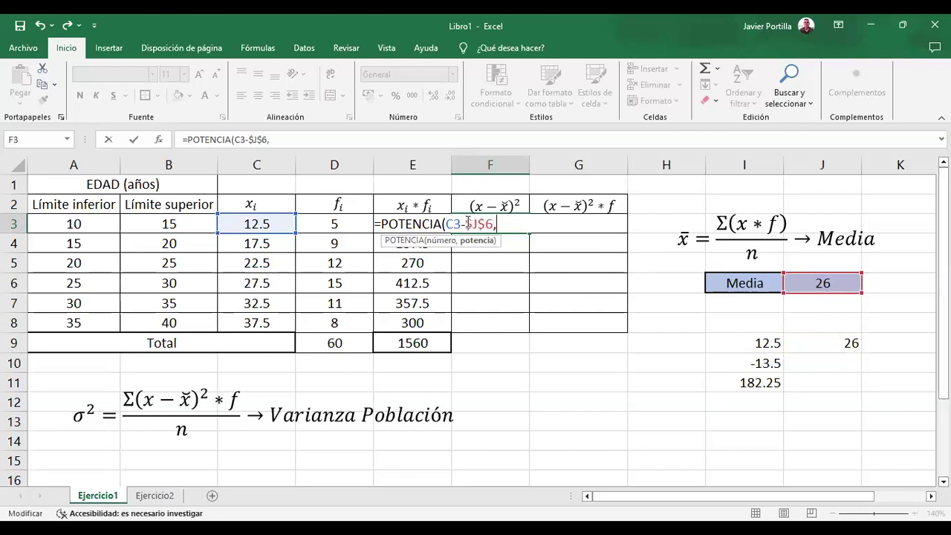
{"action": "type", "text": "2"}
{"action": "key", "text": "Return"}
Clear the check values and formulas from I9, J9, I10 and I11
{"action": "left_click", "coordinate": [488, 208]}
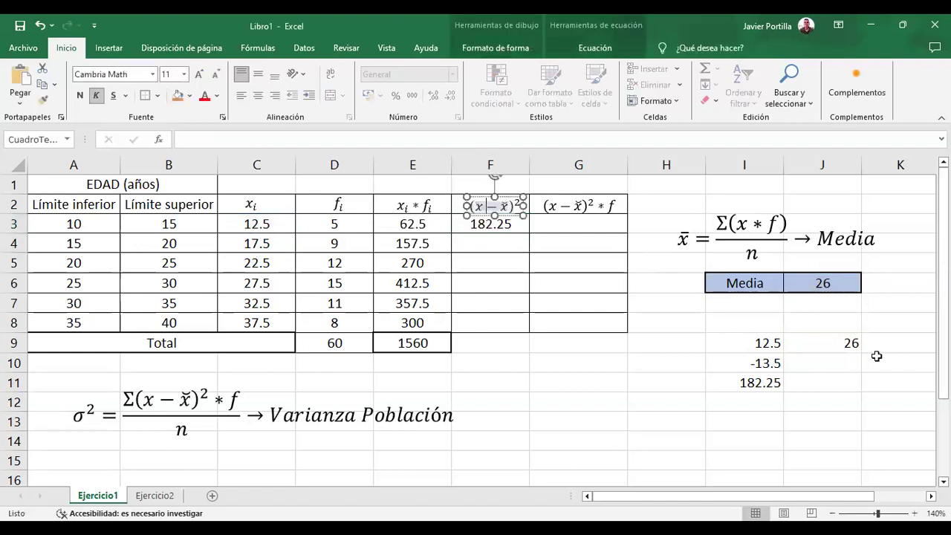
{"action": "key", "text": "Escape"}
{"action": "key", "text": "Escape"}
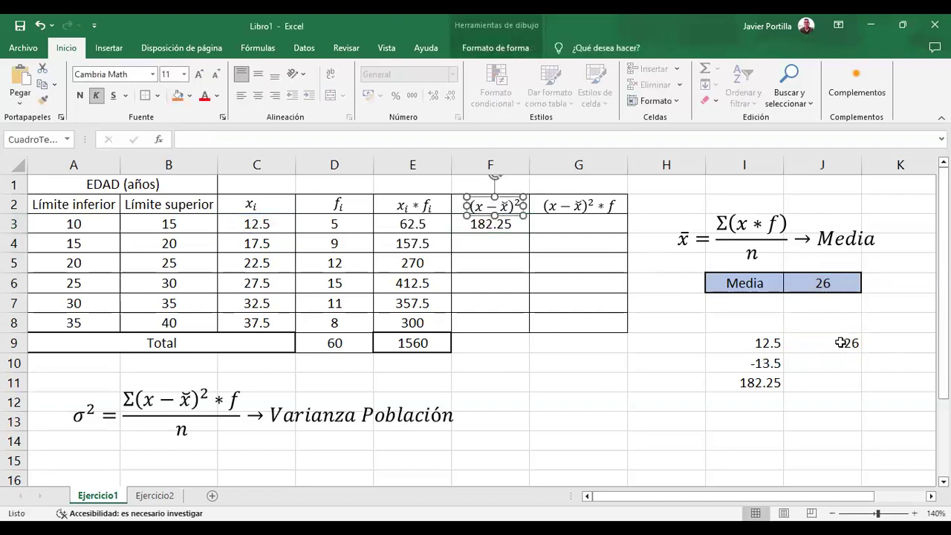
{"action": "key", "text": "ctrl+z"}
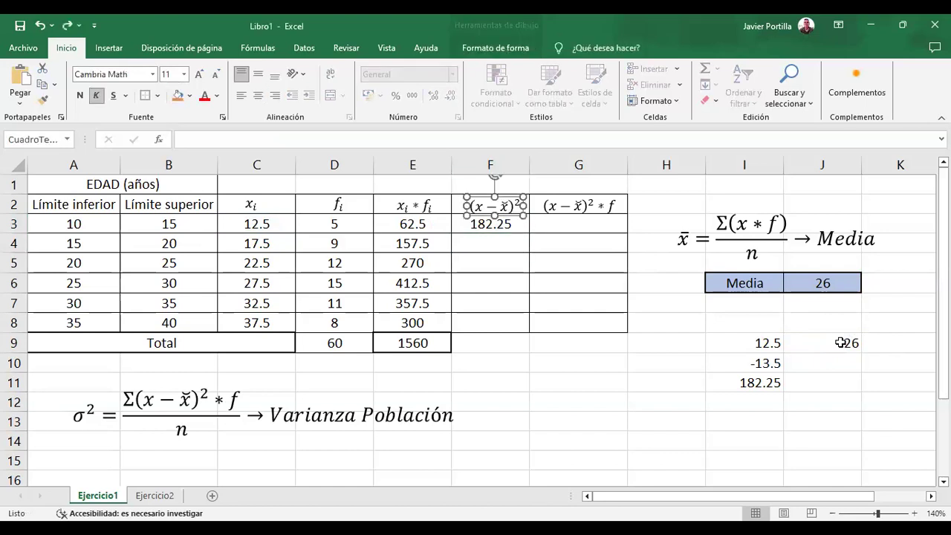
{"action": "key", "text": "ctrl+z"}
{"action": "key", "text": "ctrl+z"}
{"action": "key", "text": "ctrl+z"}
{"action": "key", "text": "ctrl+z"}
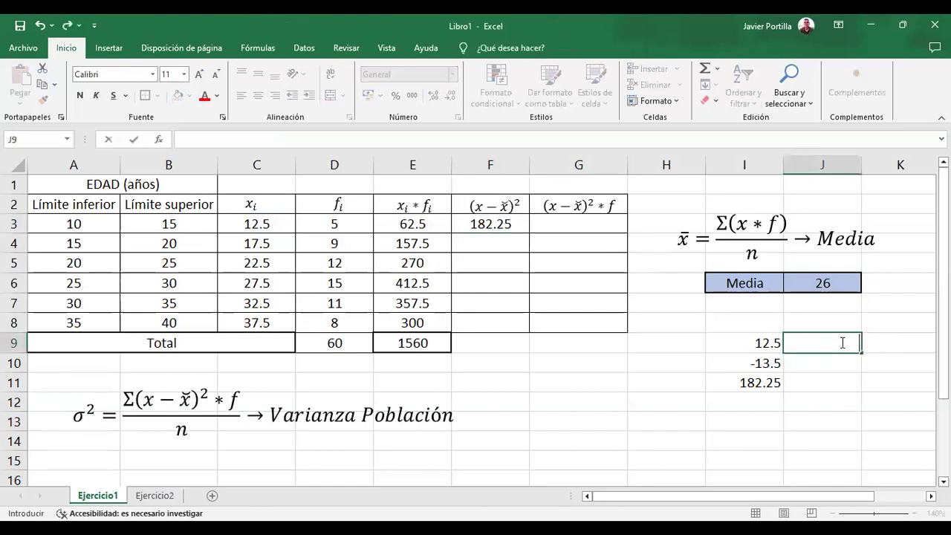
{"action": "key", "text": "ctrl+z"}
{"action": "key", "text": "ctrl+z"}
{"action": "key", "text": "ctrl+z"}
{"action": "key", "text": "ctrl+z"}
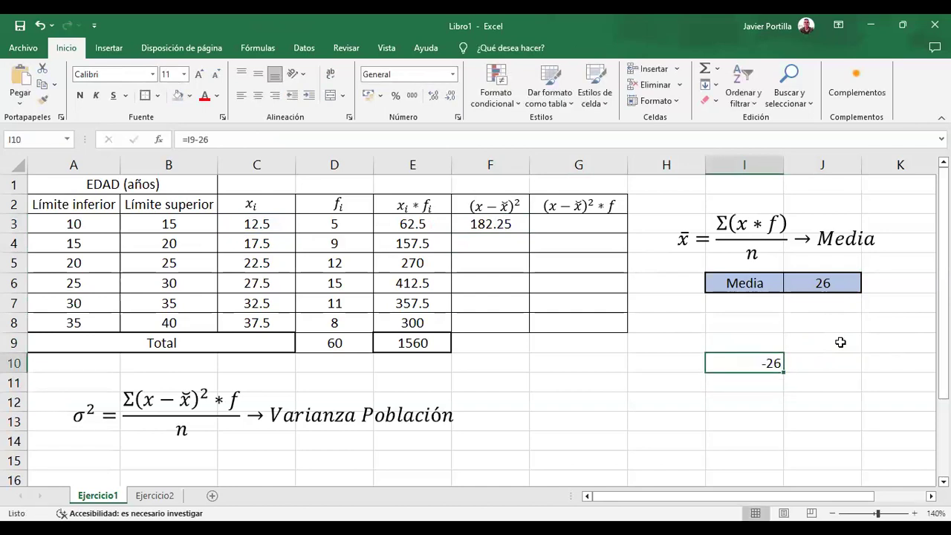
{"action": "key", "text": "Left"}
{"action": "key", "text": "Up"}
{"action": "key", "text": "Up"}
{"action": "key", "text": "Up"}
{"action": "key", "text": "Up"}
{"action": "key", "text": "Up"}
{"action": "key", "text": "Up"}
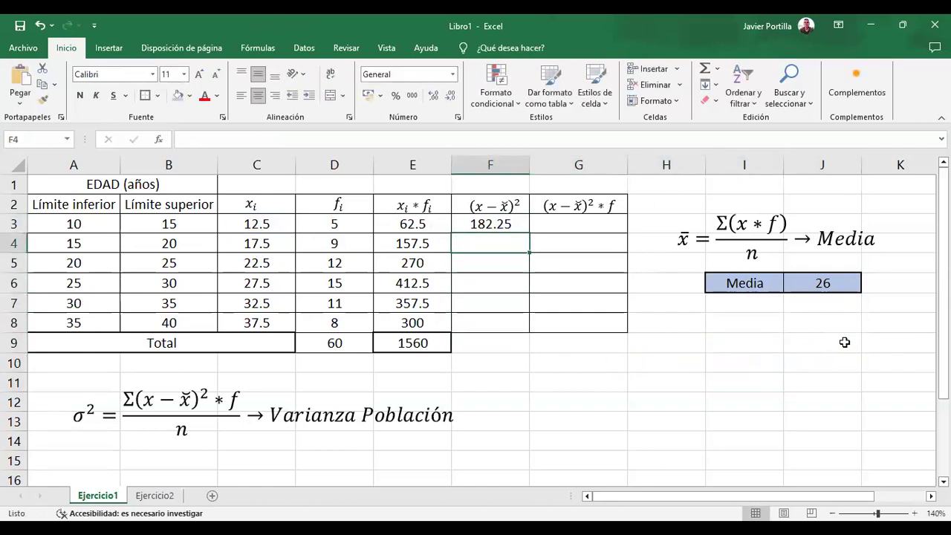
Enclose the subtraction in F3 in its own parentheses, giving =POTENCIA((C3-$J$6),2)
{"action": "left_click", "coordinate": [524, 228]}
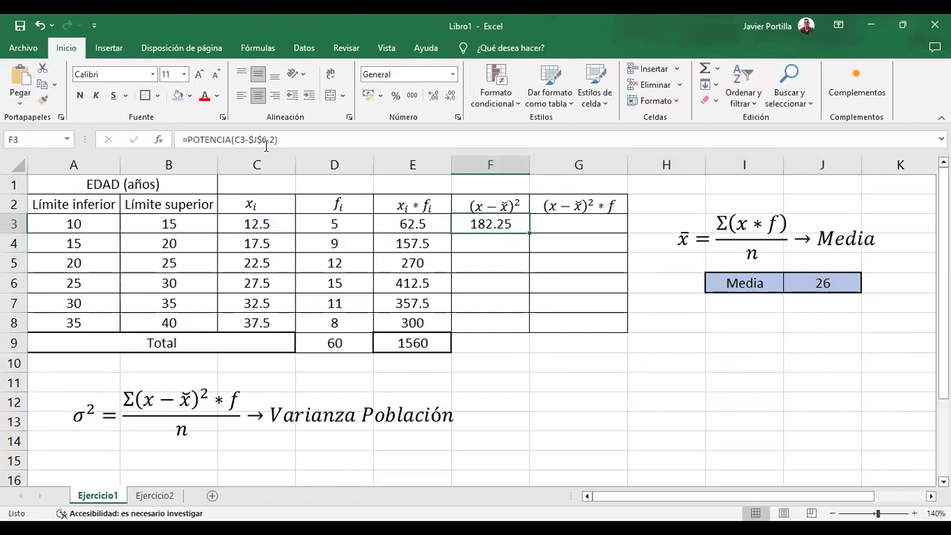
{"action": "left_click", "coordinate": [235, 141]}
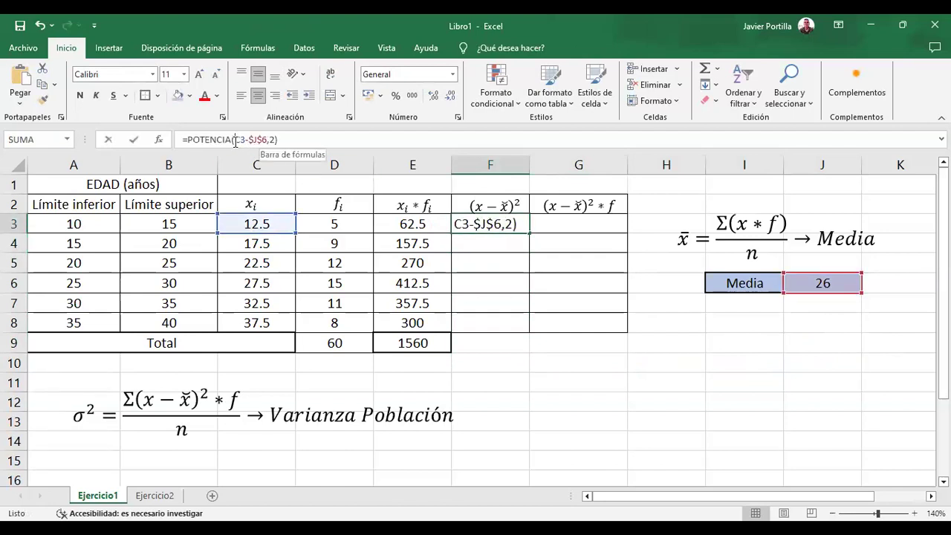
{"action": "type", "text": "8"}
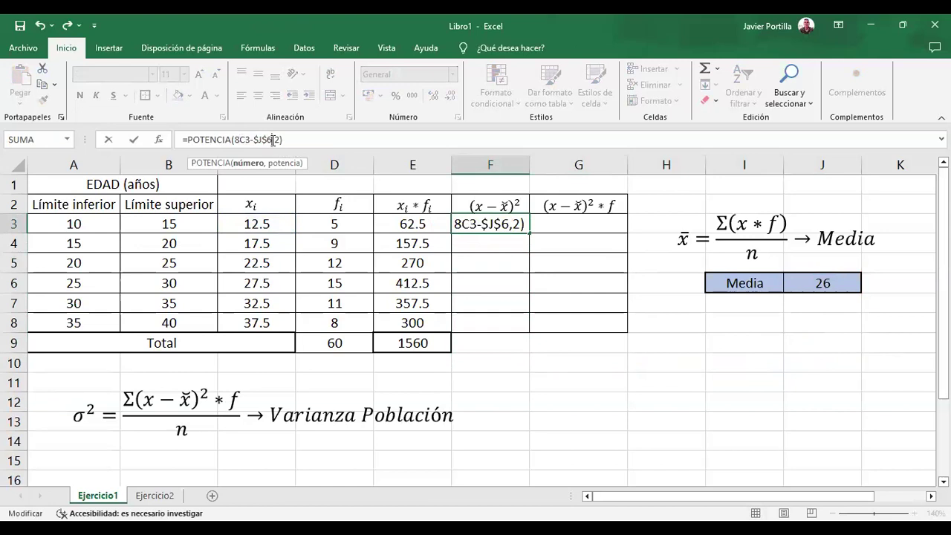
{"action": "type", "text": "9"}
{"action": "key", "text": "BackSpace"}
{"action": "type", "text": ")"}
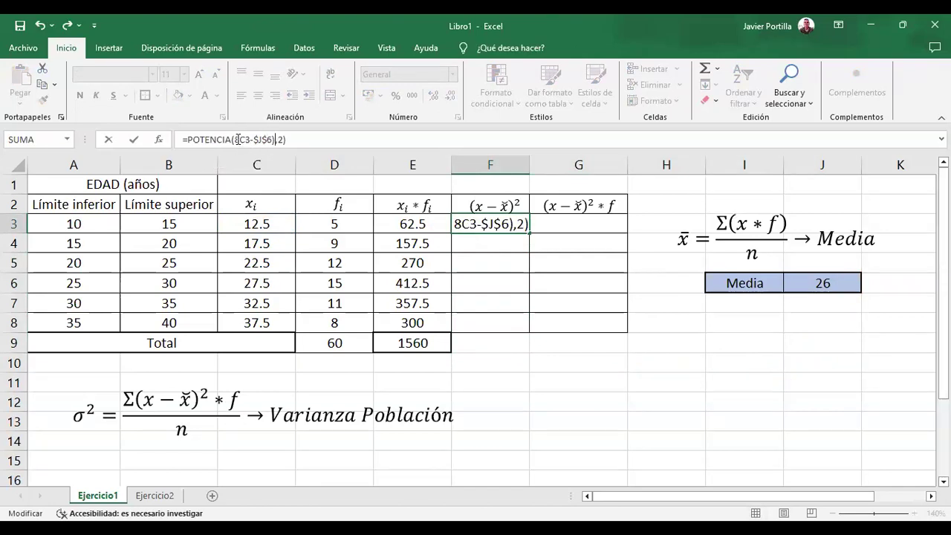
{"action": "left_click", "coordinate": [238, 140]}
{"action": "key", "text": "BackSpace"}
{"action": "type", "text": "("}
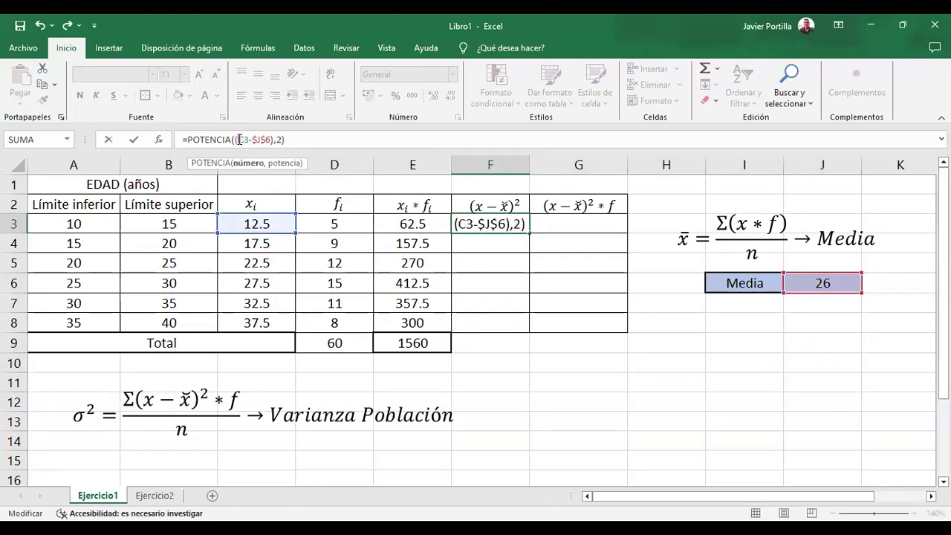
{"action": "key", "text": "Return"}
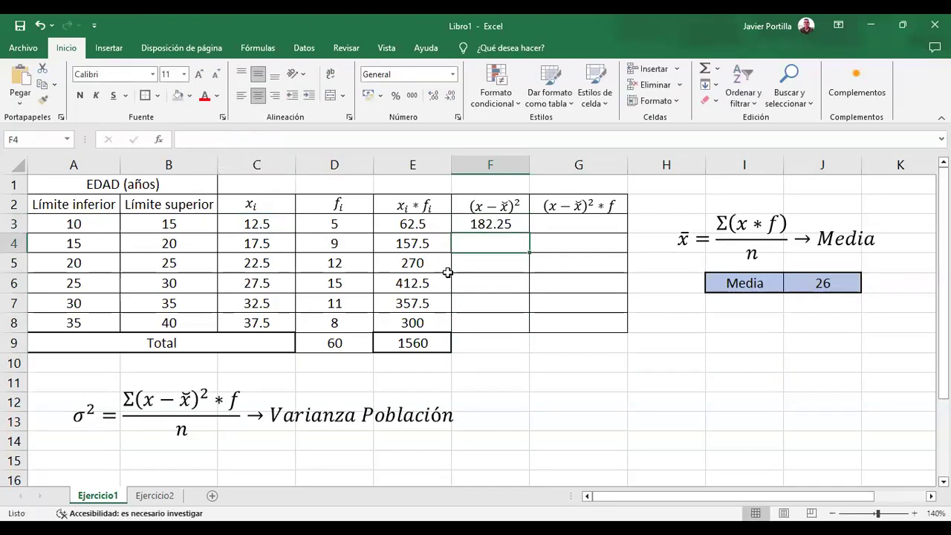
Try to fill the squared deviation formula from F3 down through F8, and undo the fill
{"action": "left_click", "coordinate": [508, 216]}
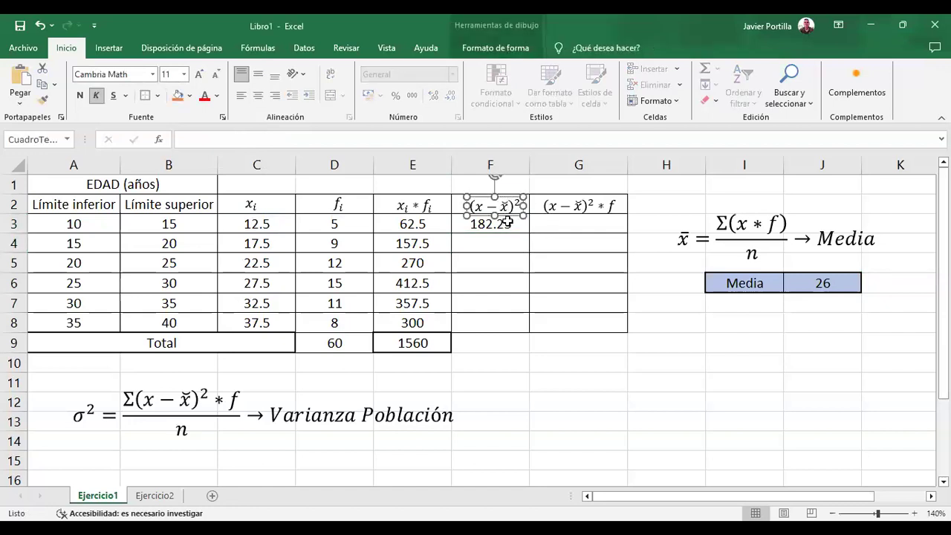
{"action": "left_click", "coordinate": [519, 223]}
{"action": "left_click_drag", "start_coordinate": [527, 232], "coordinate": [528, 328]}
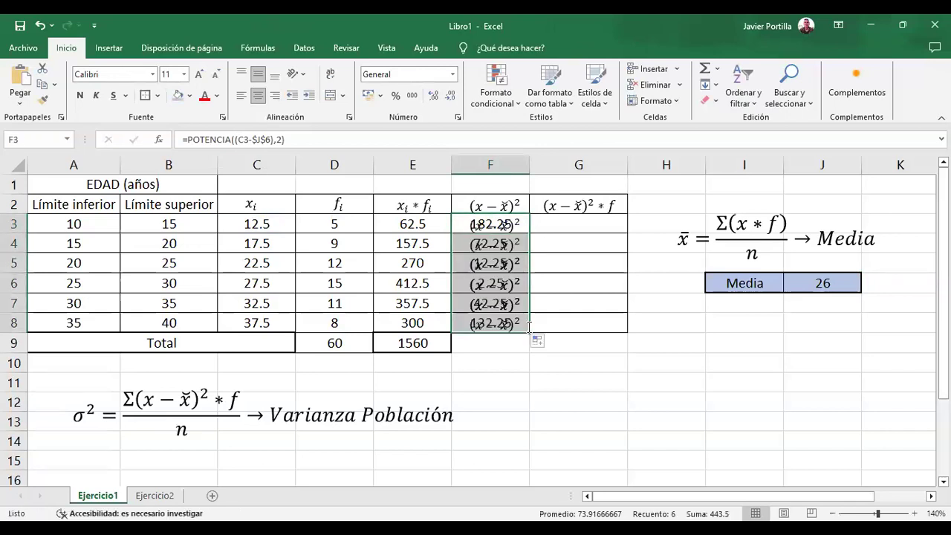
{"action": "key", "text": "ctrl+z"}
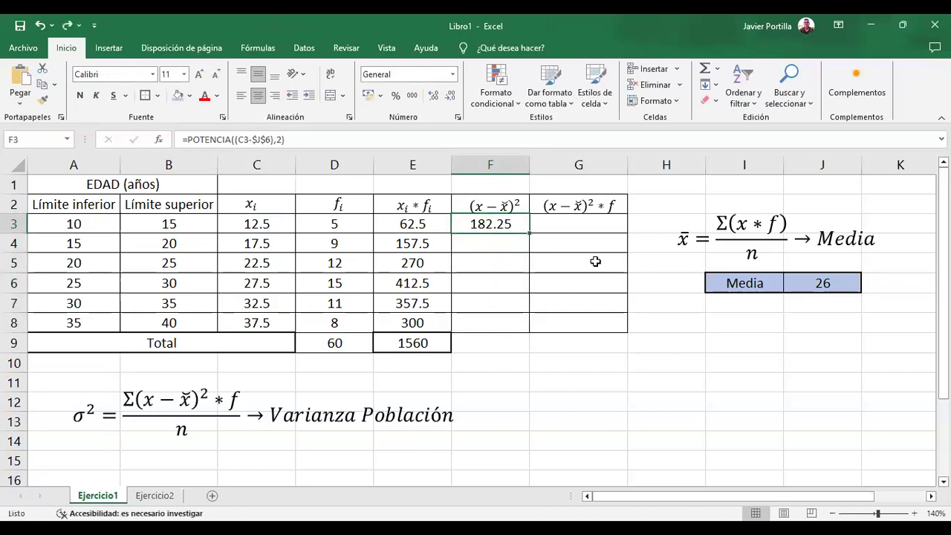
Move the (x − x̄)² header label in F2 slightly upward so it stays clear of cell F3
{"action": "left_click", "coordinate": [522, 205]}
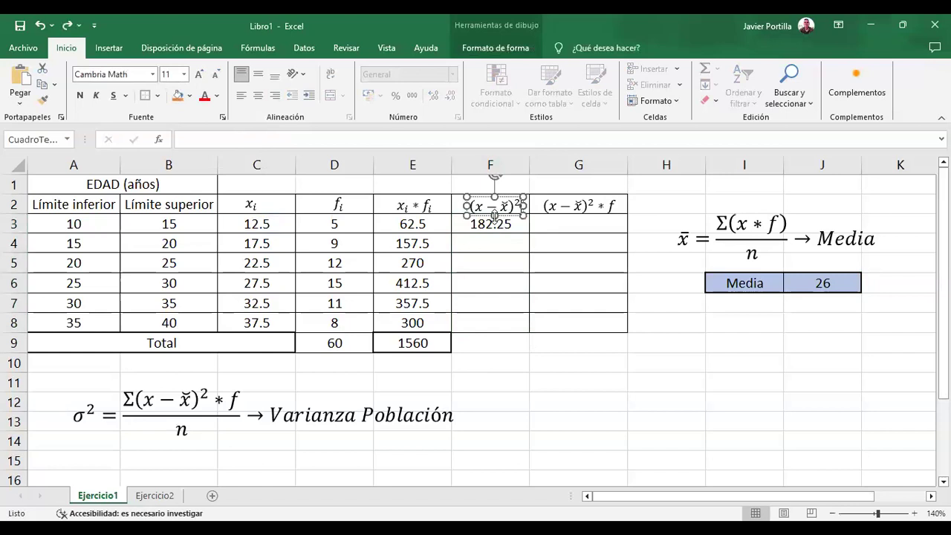
{"action": "left_click_drag", "start_coordinate": [494, 211], "coordinate": [493, 191]}
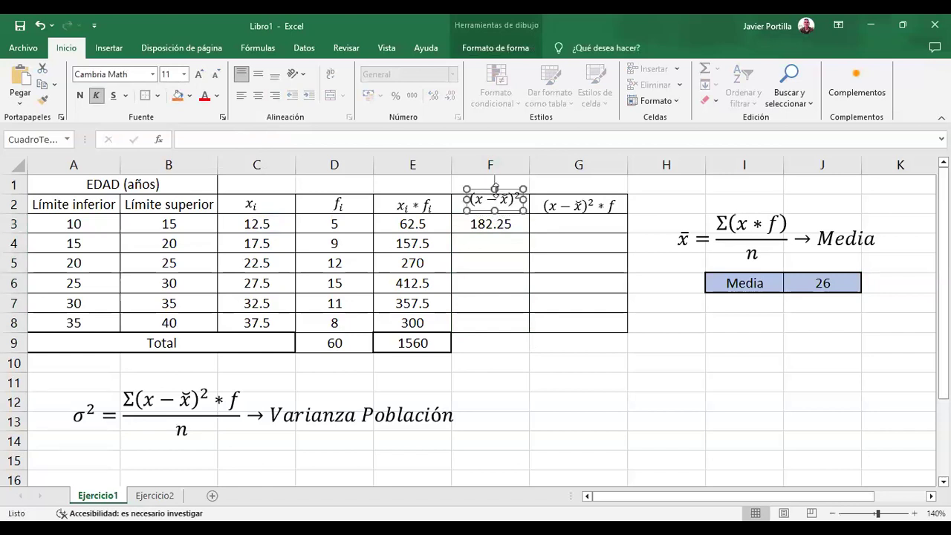
{"action": "left_click", "coordinate": [587, 262]}
{"action": "left_click", "coordinate": [501, 195]}
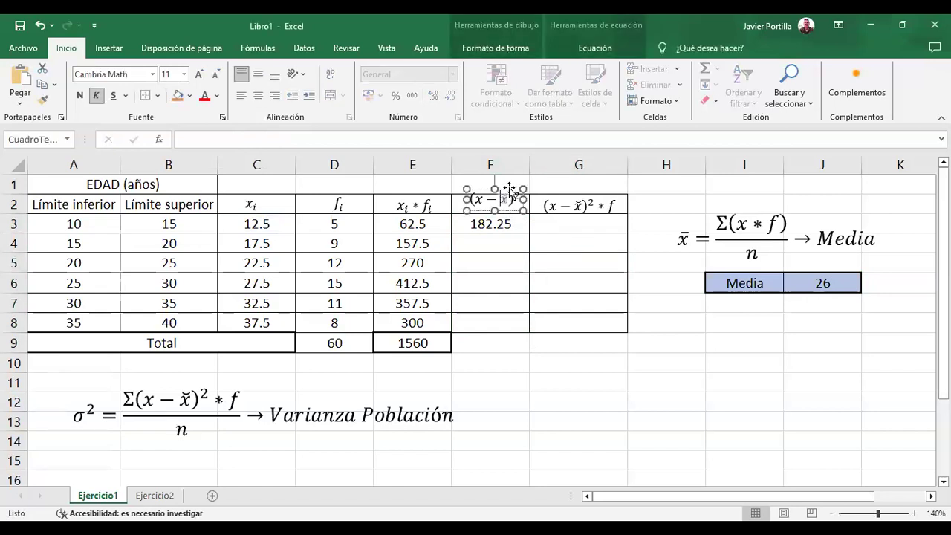
{"action": "left_click_drag", "start_coordinate": [509, 186], "coordinate": [510, 179]}
Fill the squared deviation formula from F3 down through F8
{"action": "left_click", "coordinate": [518, 233]}
{"action": "left_click_drag", "start_coordinate": [528, 234], "coordinate": [529, 332]}
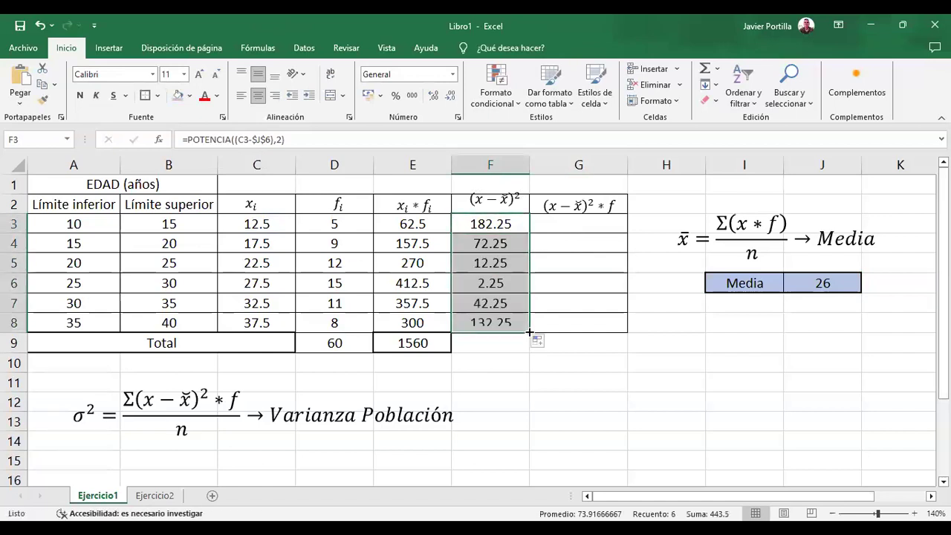
{"action": "left_click", "coordinate": [551, 356]}
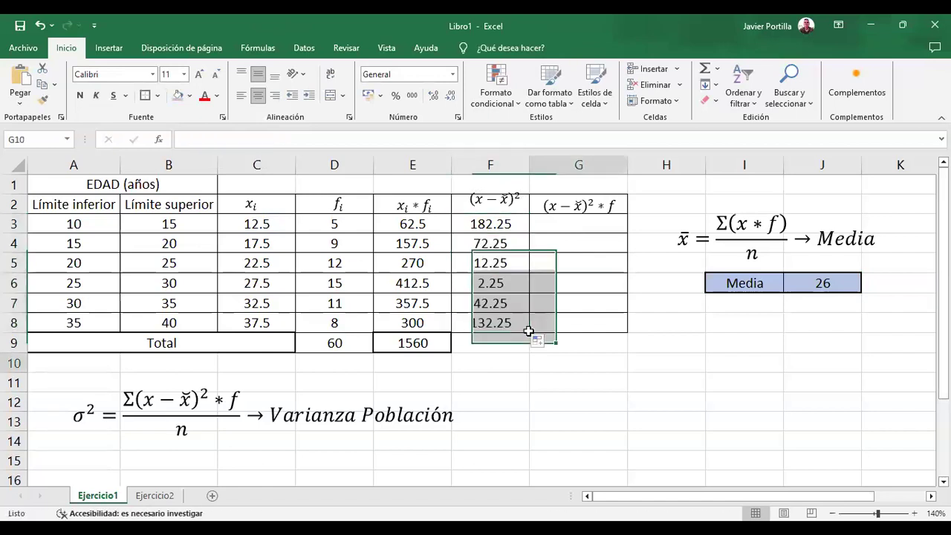
Replace the squared deviation in F7 with the product formula =(C7-J6)*(C7-J6)
{"action": "left_click", "coordinate": [505, 301]}
{"action": "type", "text": "="}
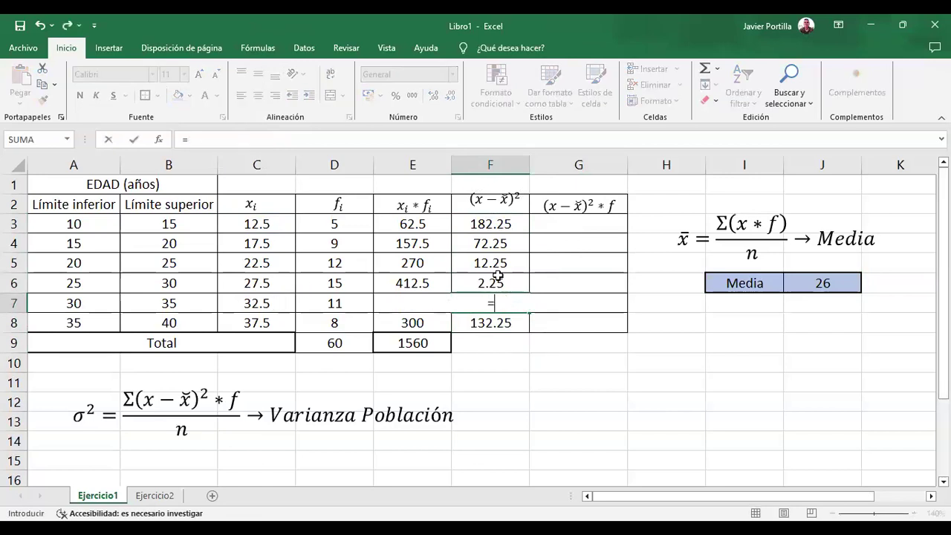
{"action": "type", "text": "("}
{"action": "left_click", "coordinate": [255, 304]}
{"action": "type", "text": "-"}
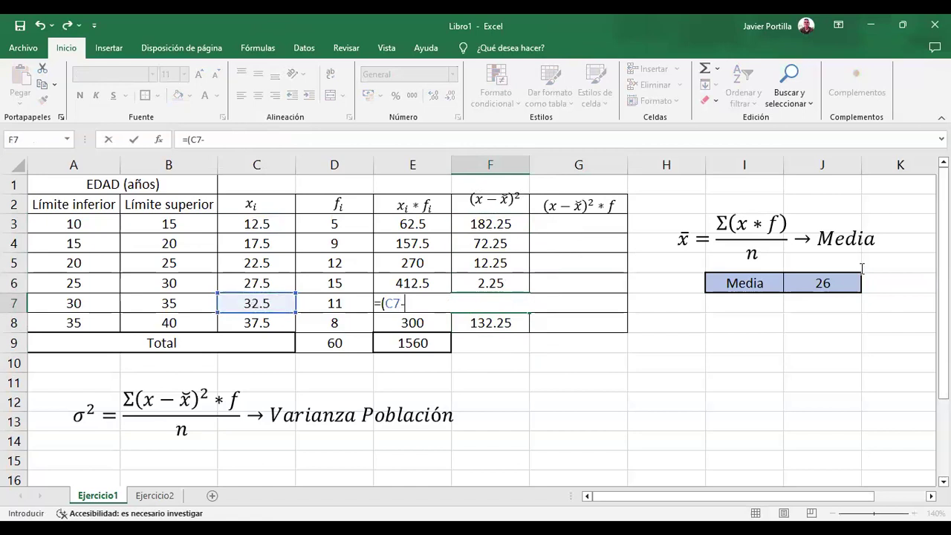
{"action": "left_click", "coordinate": [818, 283]}
{"action": "type", "text": ")*"}
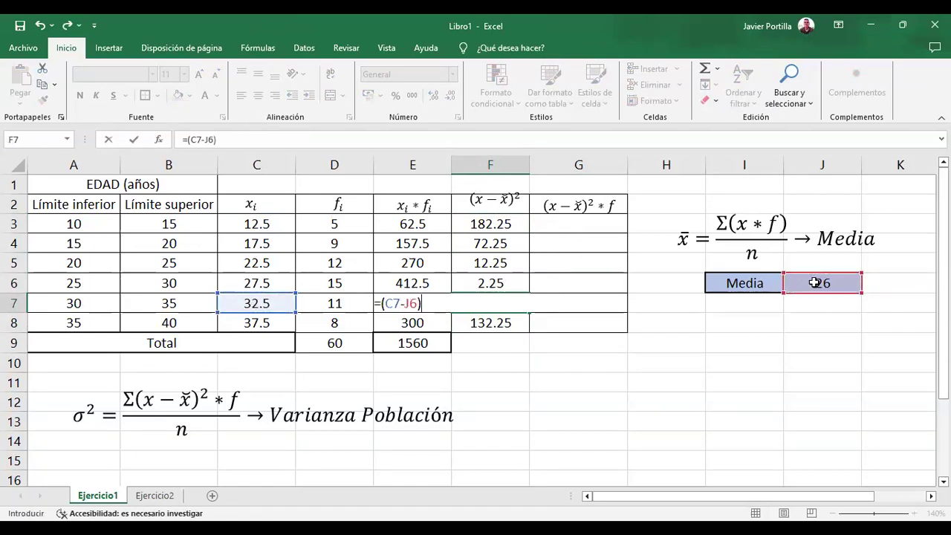
{"action": "type", "text": "("}
{"action": "left_click", "coordinate": [256, 303]}
{"action": "type", "text": "-"}
{"action": "left_click", "coordinate": [823, 281]}
{"action": "type", "text": ")"}
{"action": "key", "text": "Return"}
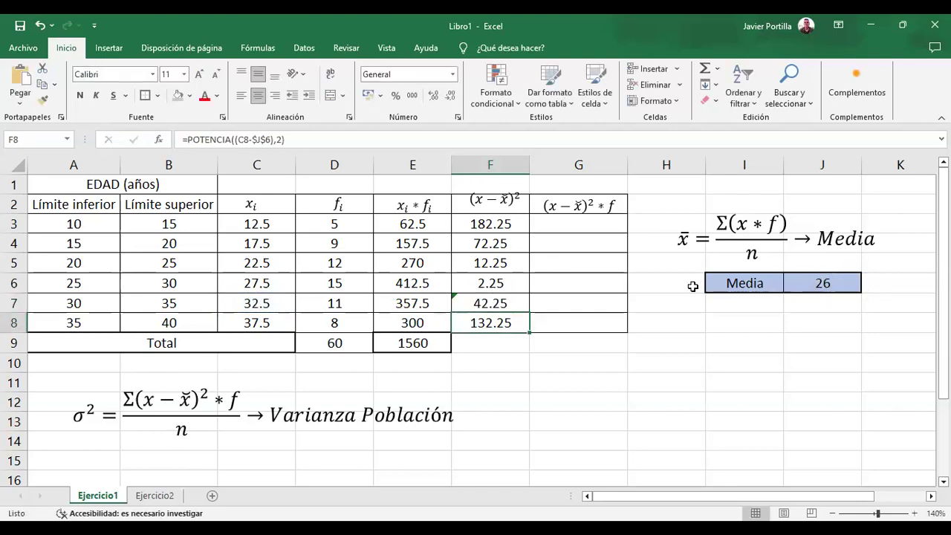
Replace the product formula in F7 with the power function =POTENCIA(C7-J6,2)
{"action": "left_click", "coordinate": [508, 299]}
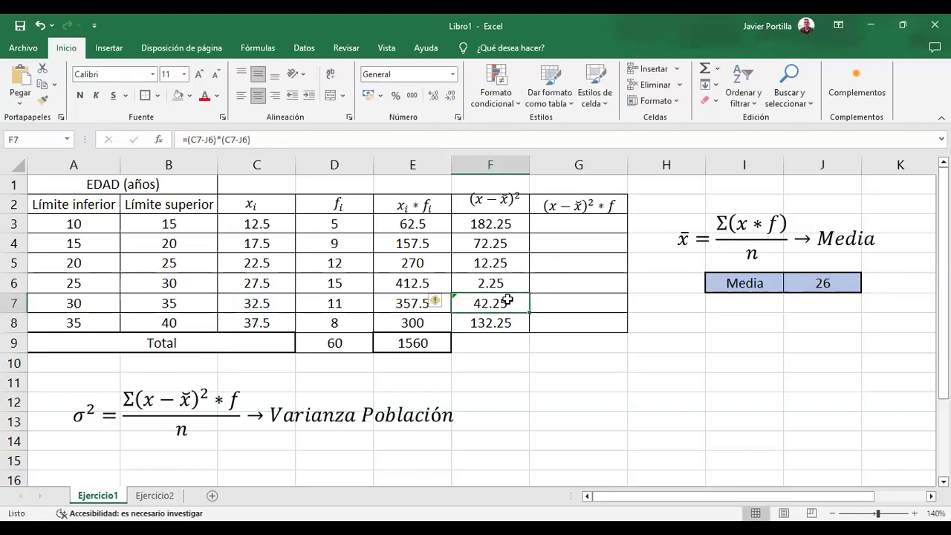
{"action": "mouse_move", "coordinate": [448, 306]}
{"action": "double_click", "coordinate": [511, 304]}
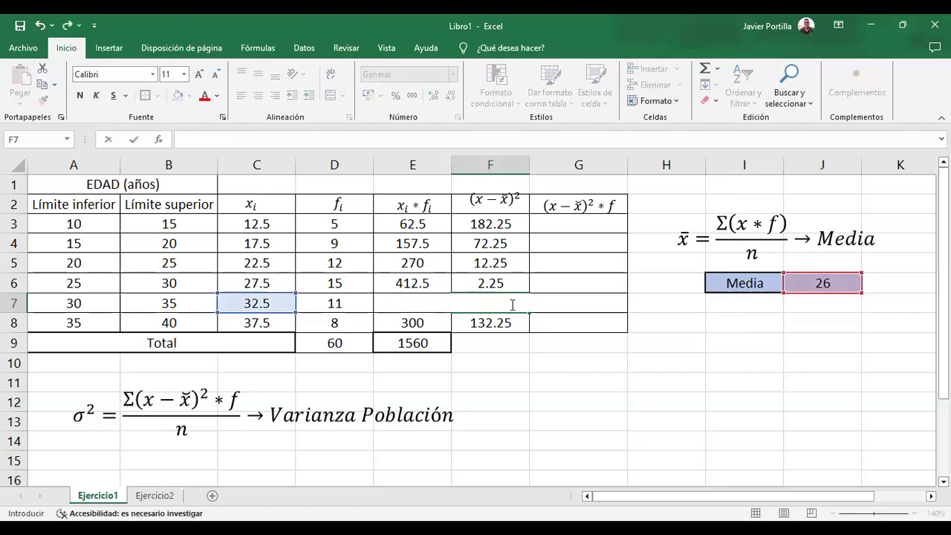
{"action": "type", "text": "="}
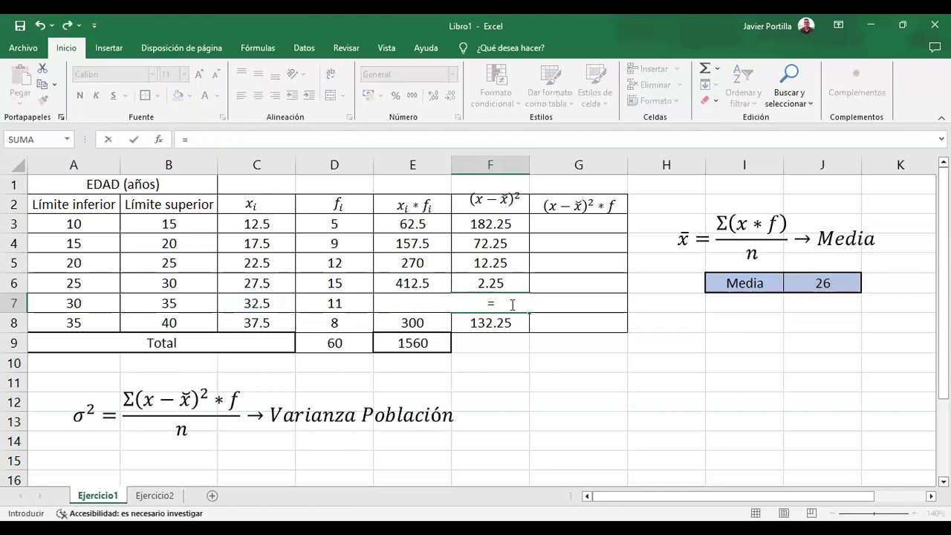
{"action": "type", "text": "POTEN"}
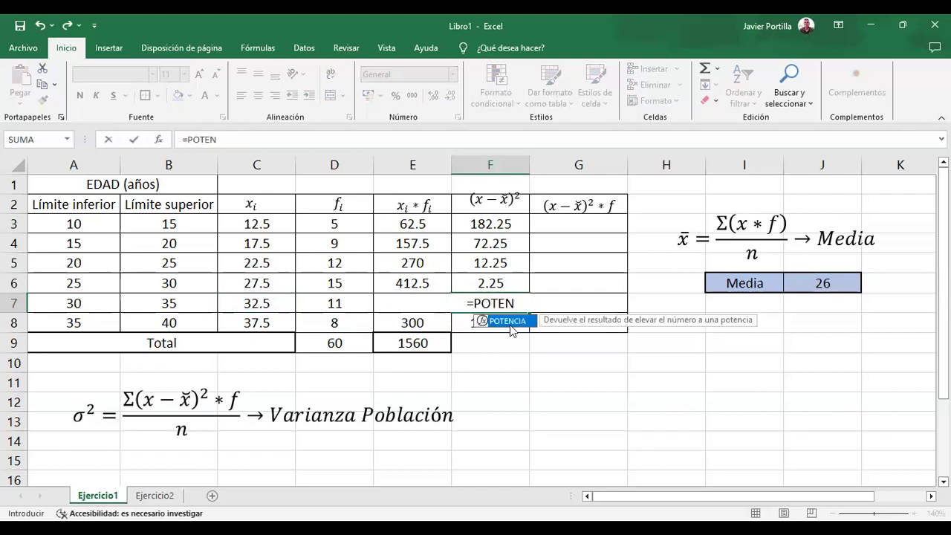
{"action": "double_click", "coordinate": [508, 321]}
{"action": "left_click", "coordinate": [250, 303]}
{"action": "type", "text": "-"}
{"action": "left_click", "coordinate": [821, 285]}
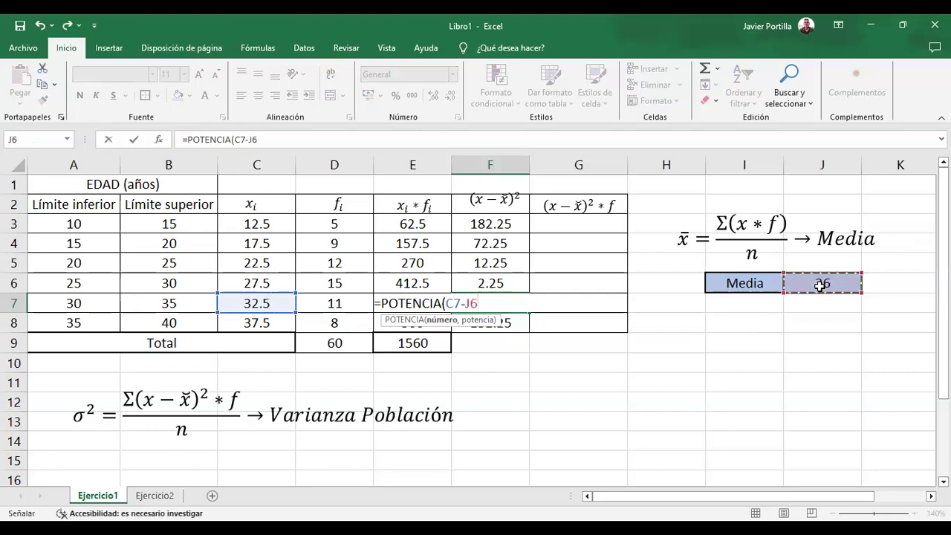
{"action": "type", "text": ",2"}
{"action": "key", "text": "Return"}
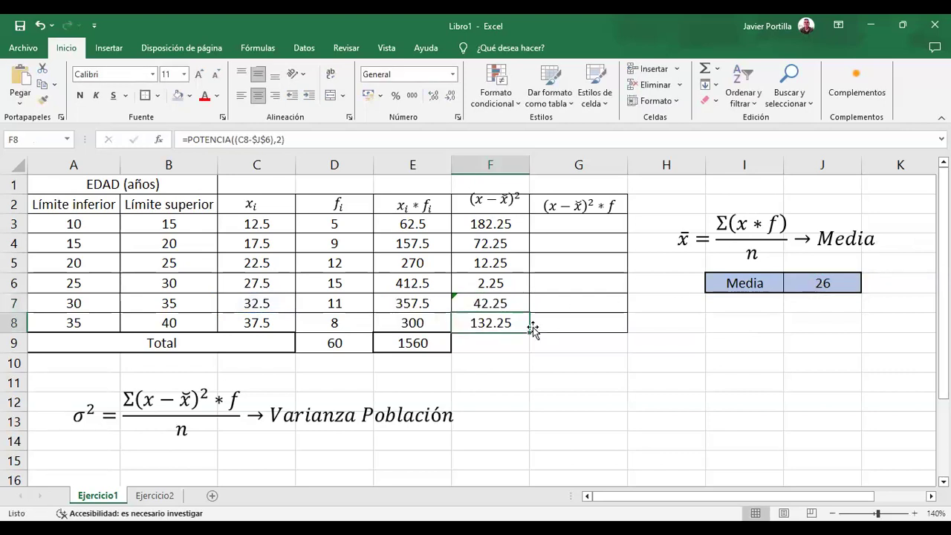
Fill the squared deviation formula with the absolute mean reference from F6 down into F7
{"action": "left_click", "coordinate": [507, 303]}
{"action": "left_click", "coordinate": [506, 283]}
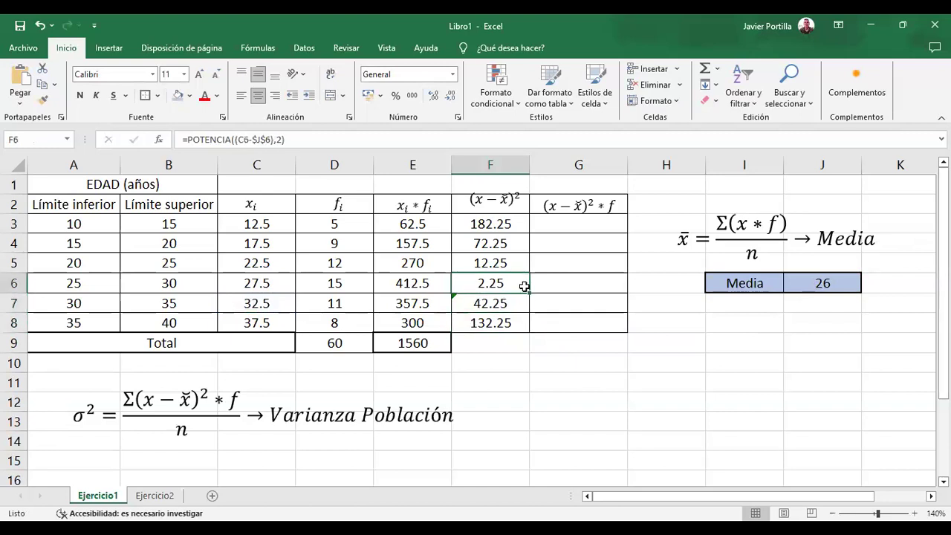
{"action": "left_click_drag", "start_coordinate": [530, 295], "coordinate": [530, 313]}
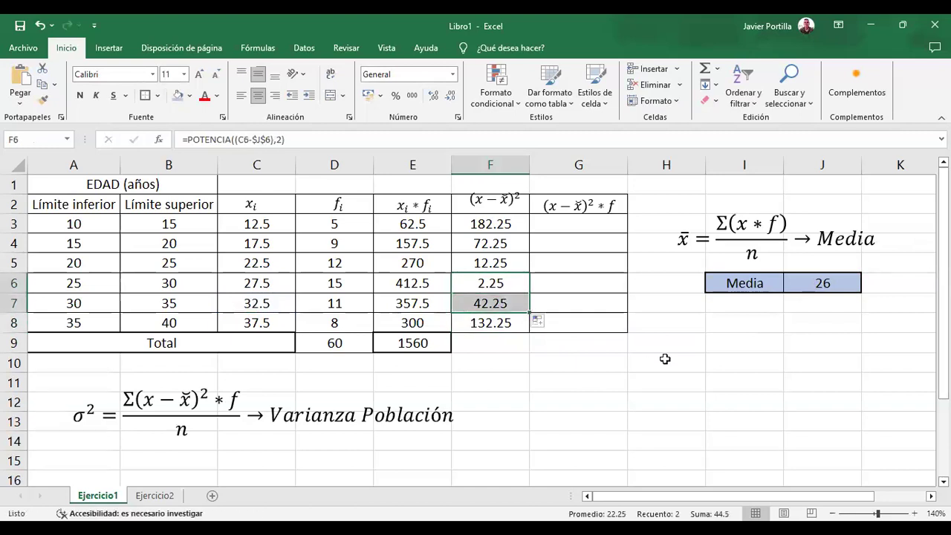
{"action": "left_click", "coordinate": [674, 369]}
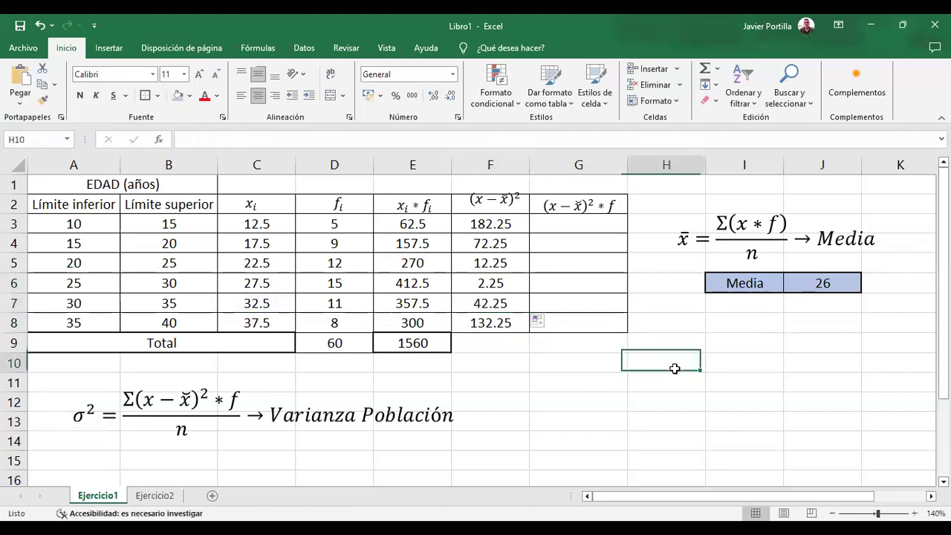
Move the (x − x̄)² header label back down into F2 and roughly double the height of row 2
{"action": "left_click", "coordinate": [495, 204]}
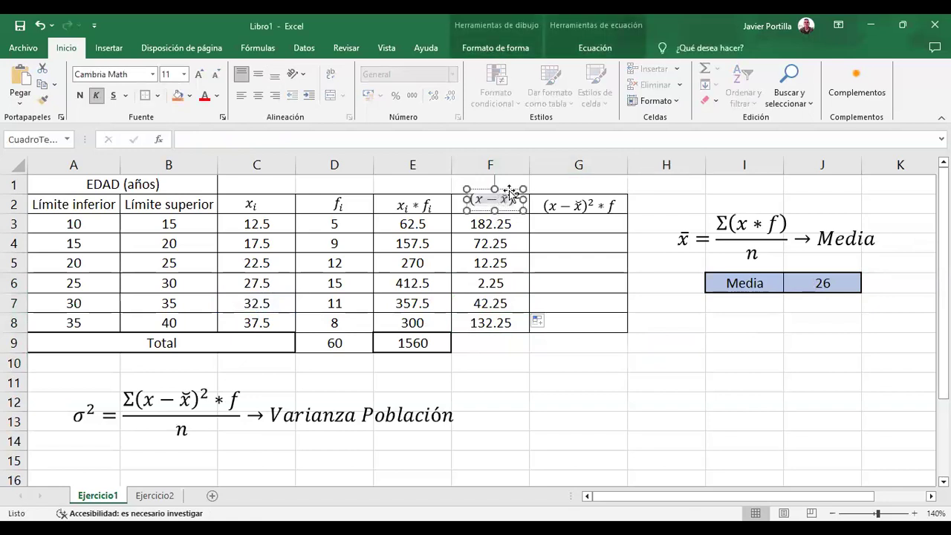
{"action": "left_click_drag", "start_coordinate": [509, 192], "coordinate": [509, 198]}
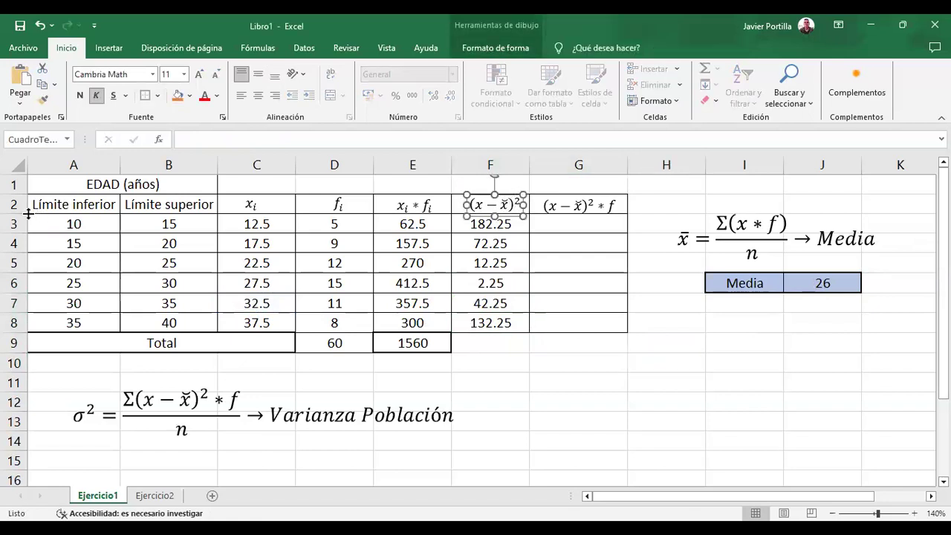
{"action": "left_click_drag", "start_coordinate": [21, 211], "coordinate": [21, 231]}
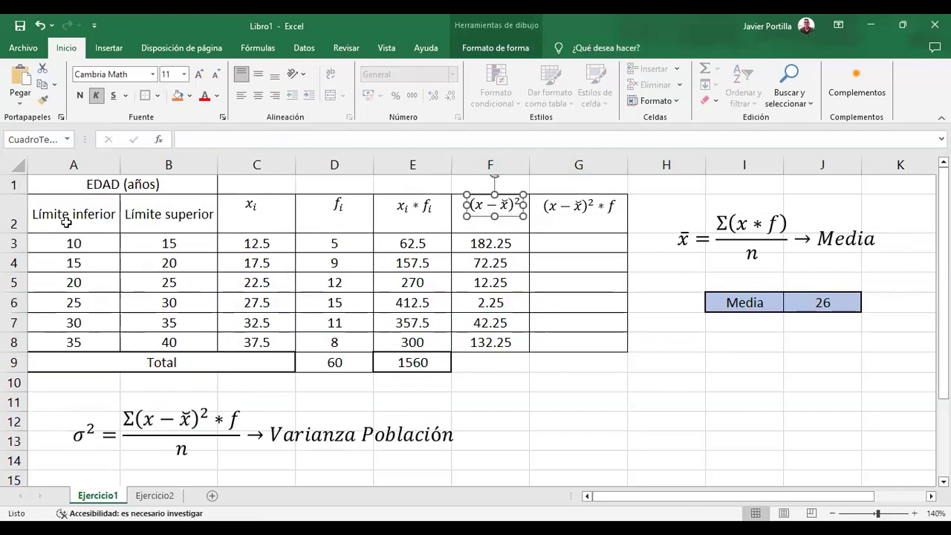
{"action": "left_click", "coordinate": [706, 401]}
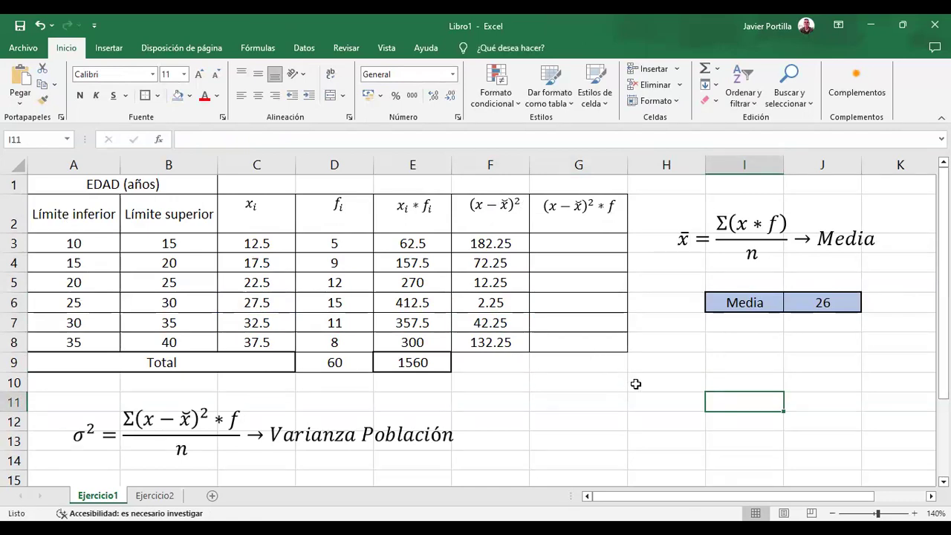
Enter the formula =F3*D3 in G3, multiplying the squared deviation by its frequency
{"action": "left_click", "coordinate": [235, 420]}
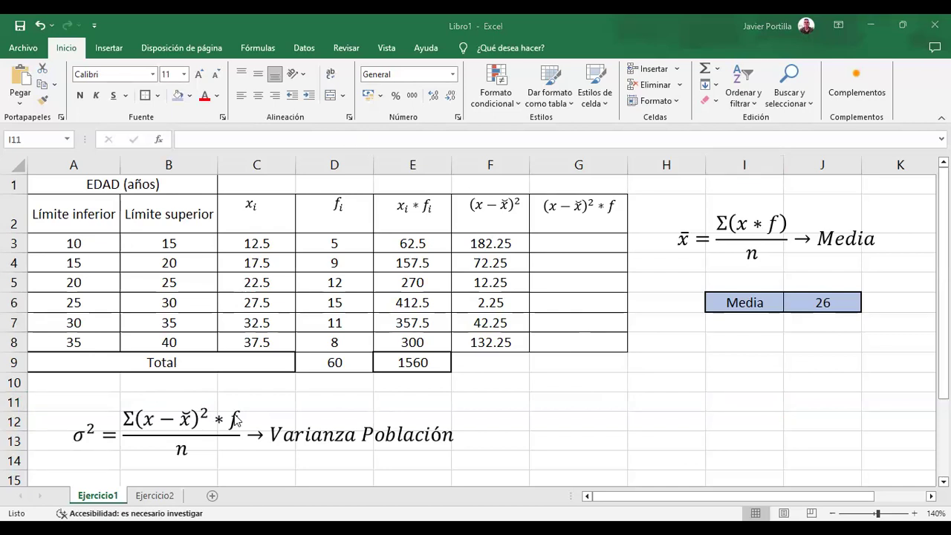
{"action": "key", "text": "Escape"}
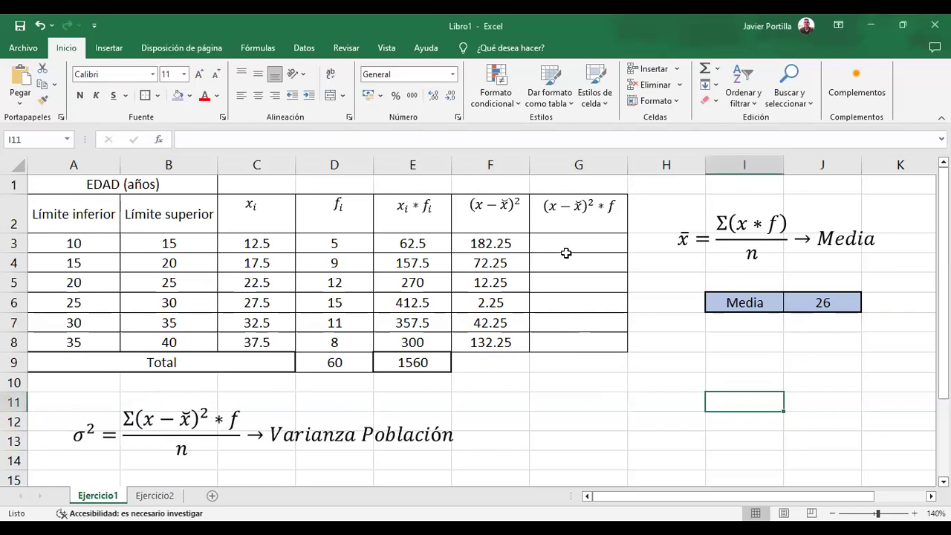
{"action": "double_click", "coordinate": [569, 246]}
{"action": "type", "text": "="}
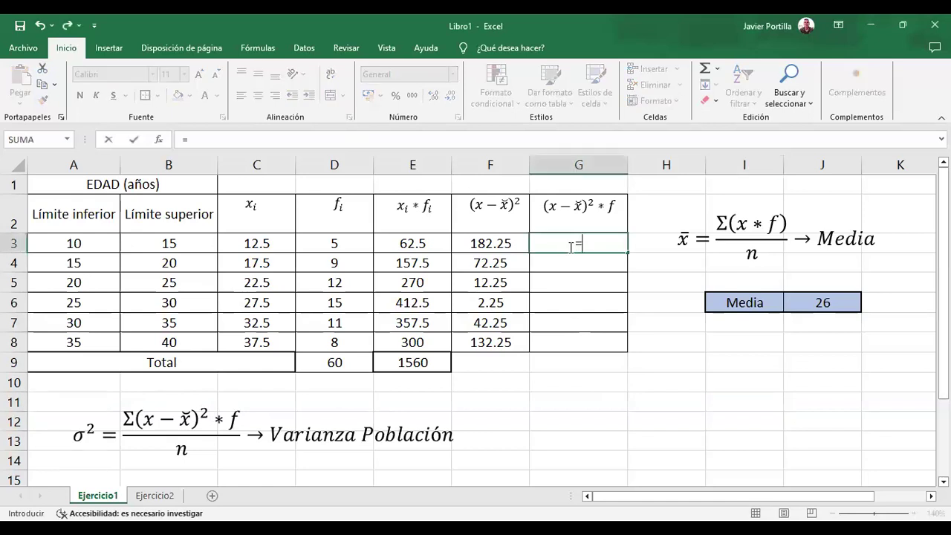
{"action": "left_click", "coordinate": [495, 240]}
{"action": "type", "text": "*"}
{"action": "left_click", "coordinate": [341, 242]}
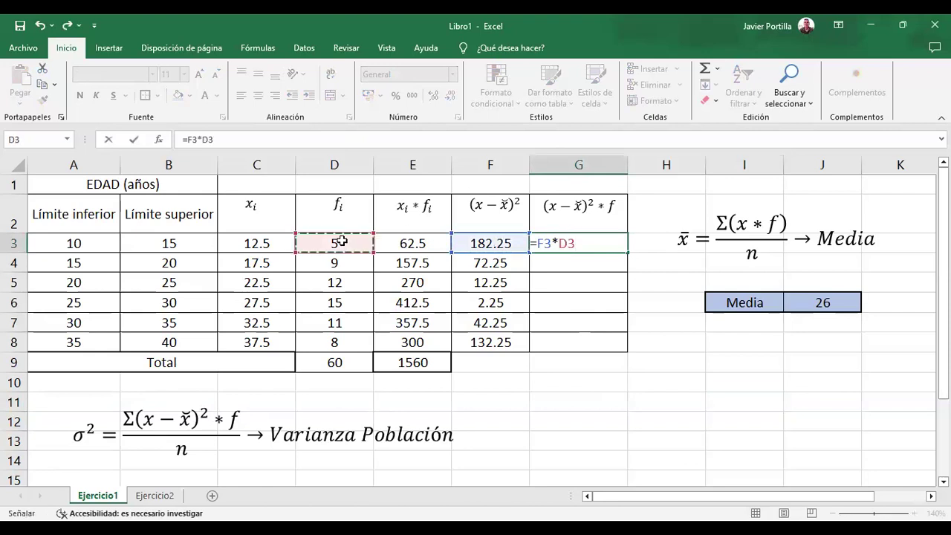
{"action": "key", "text": "Return"}
{"action": "left_click", "coordinate": [578, 243]}
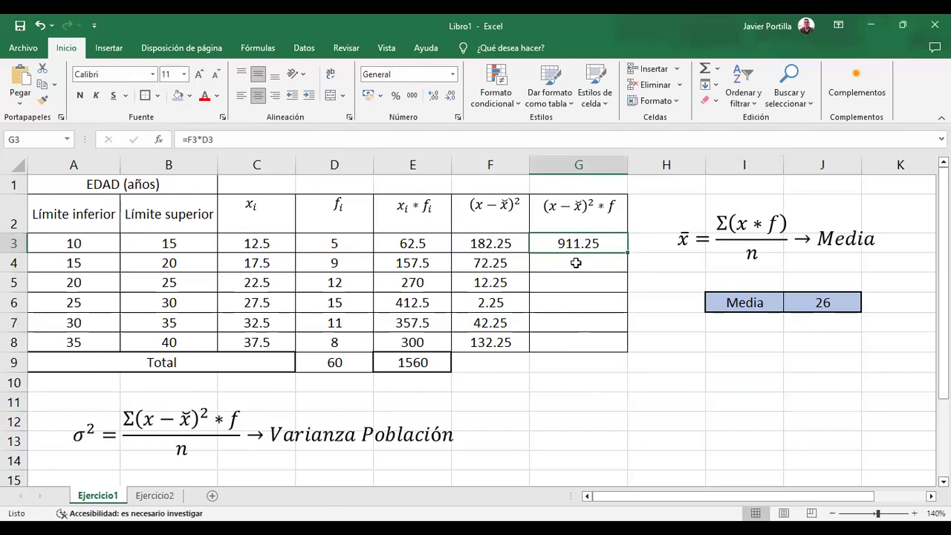
Multiply the second class's frequency by its squared deviation in G4 with the formula =D4*F4
{"action": "left_click", "coordinate": [575, 263]}
{"action": "type", "text": "="}
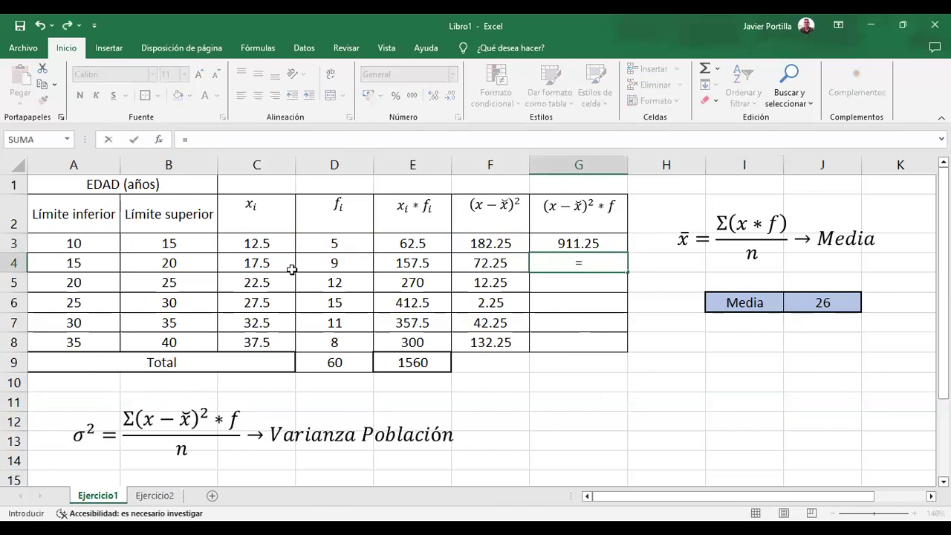
{"action": "left_click", "coordinate": [336, 264]}
{"action": "type", "text": "*"}
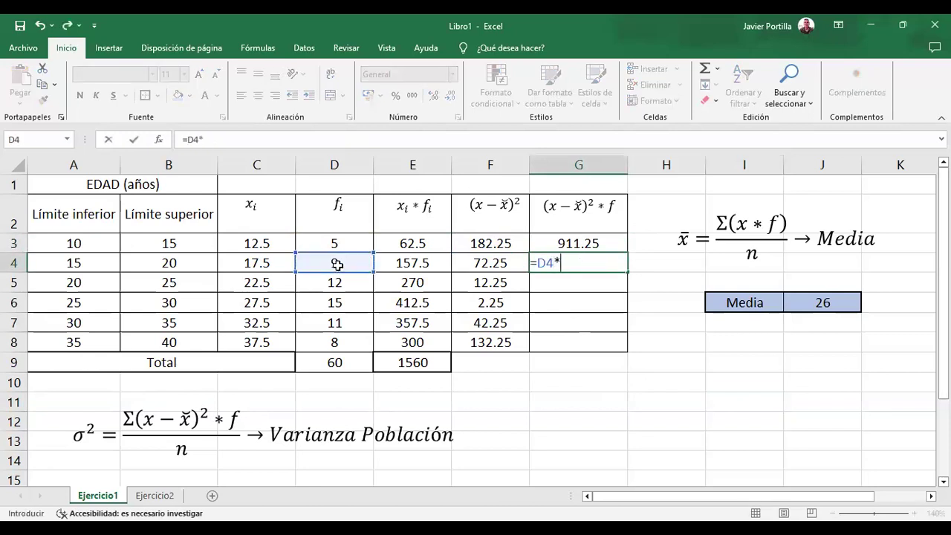
{"action": "left_click", "coordinate": [488, 261]}
{"action": "key", "text": "Return"}
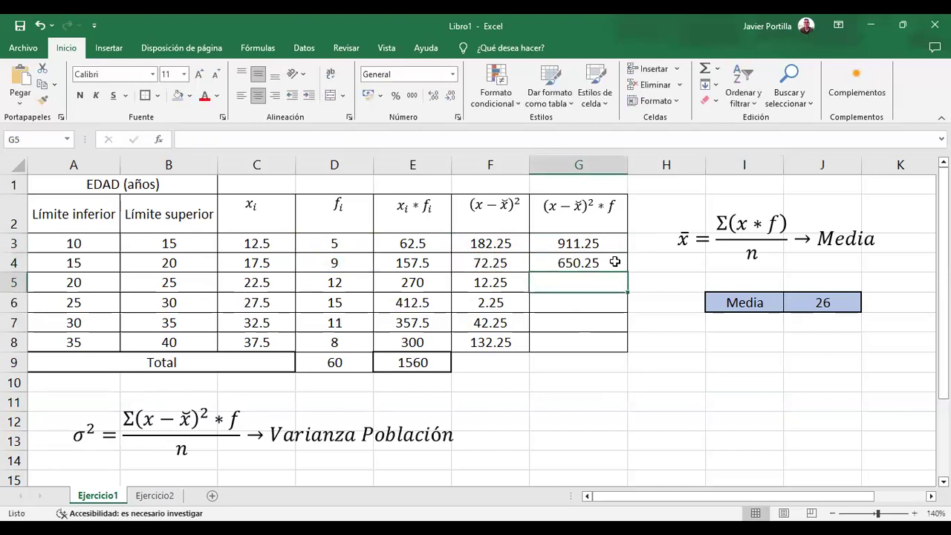
Multiply the third class's frequency by its squared deviation in G5 with =D5*F5
{"action": "type", "text": "="}
{"action": "left_click", "coordinate": [330, 280]}
{"action": "type", "text": "*"}
{"action": "left_click", "coordinate": [490, 283]}
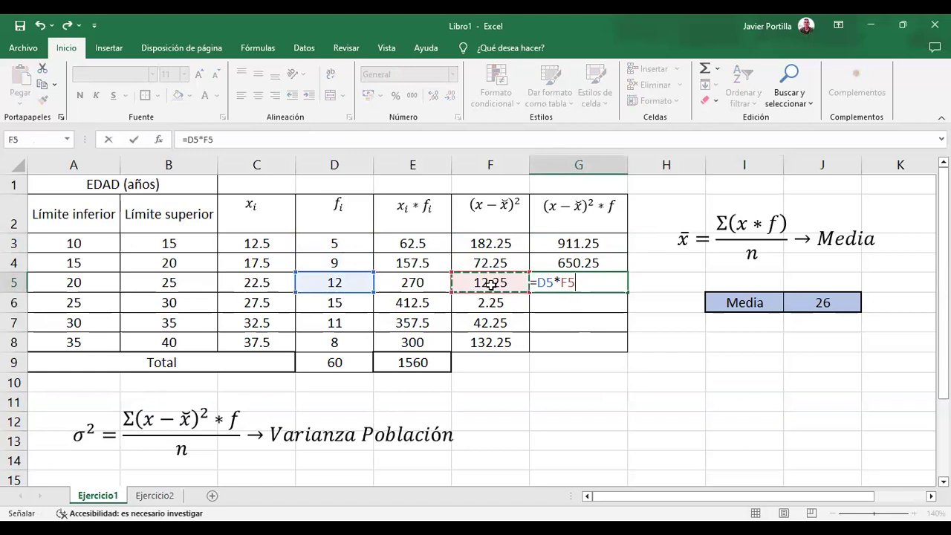
{"action": "key", "text": "Return"}
Multiply the fourth class's frequency by its squared deviation in G6 with the formula =D6*F6
{"action": "type", "text": "="}
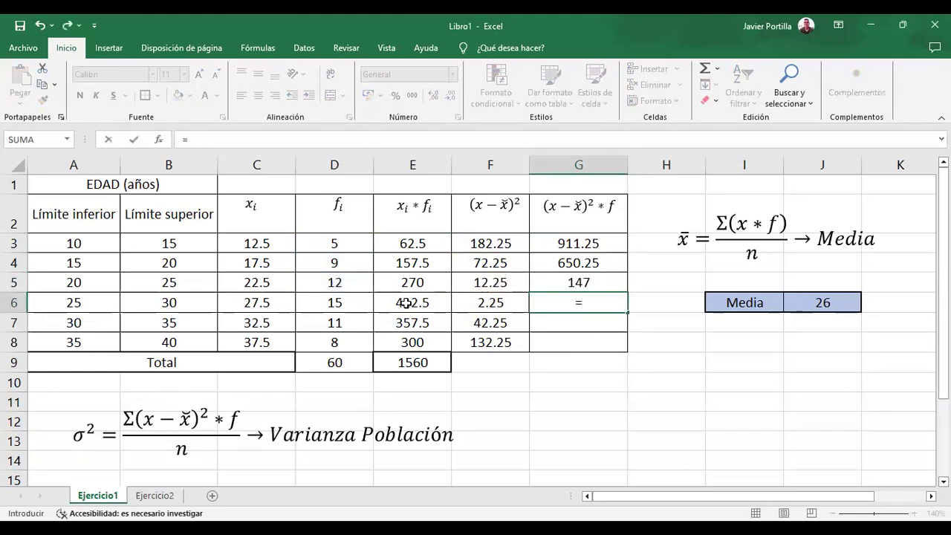
{"action": "left_click", "coordinate": [356, 304]}
{"action": "type", "text": "*"}
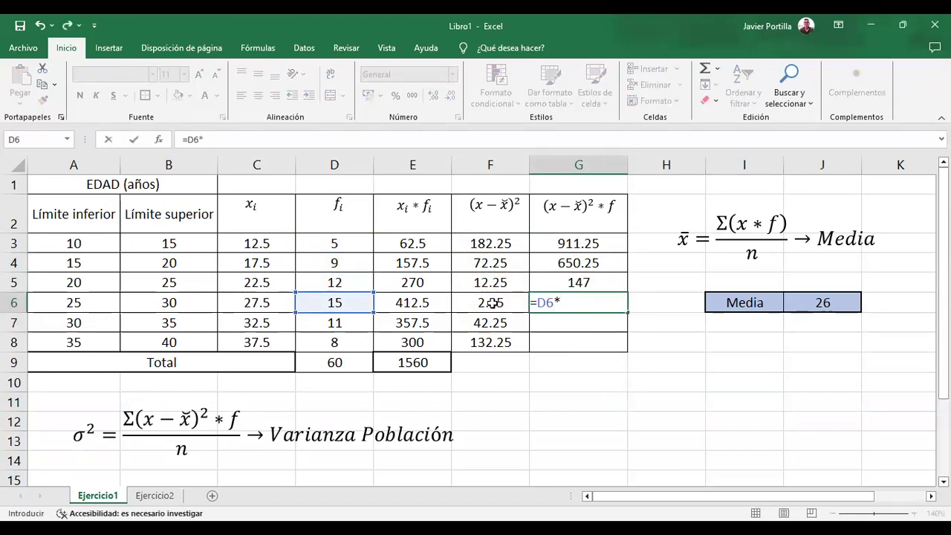
{"action": "key", "text": "Return"}
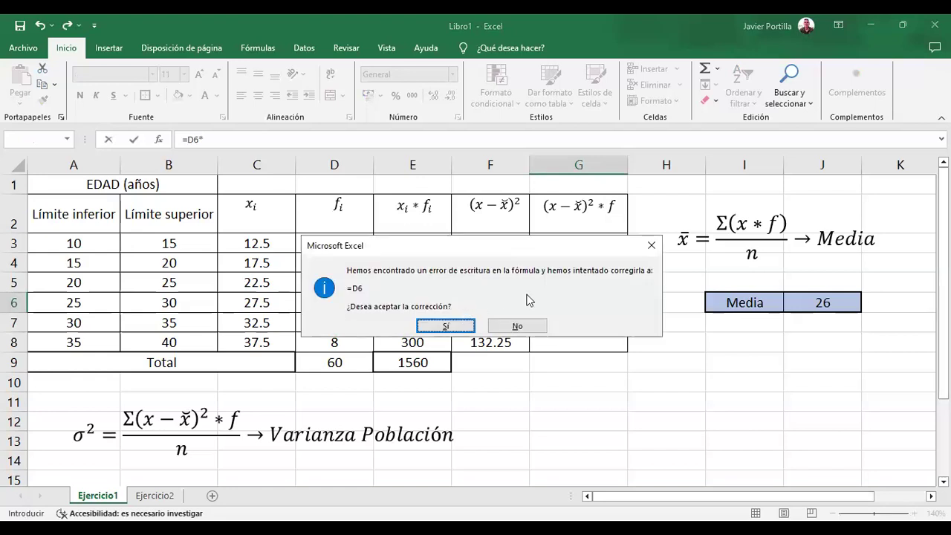
{"action": "left_click", "coordinate": [651, 245]}
{"action": "left_click", "coordinate": [747, 250]}
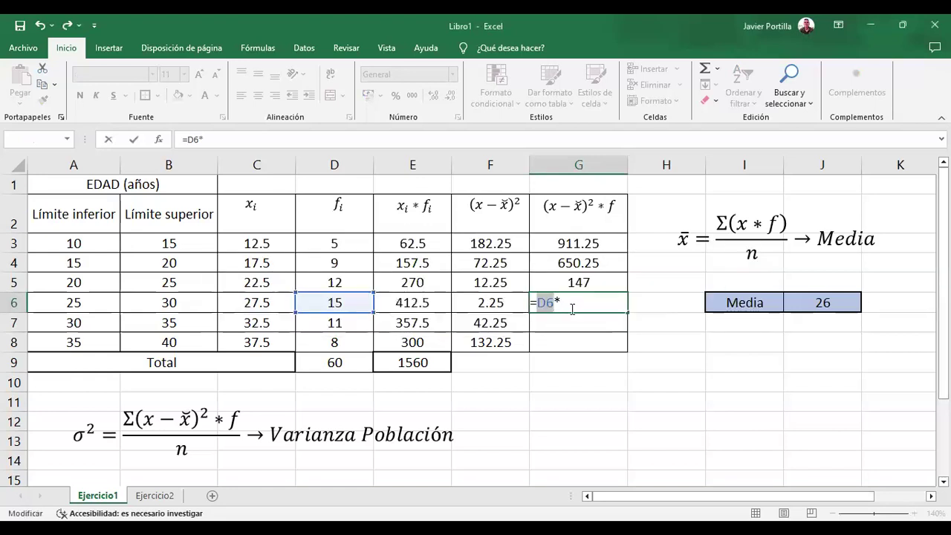
{"action": "left_click", "coordinate": [472, 303]}
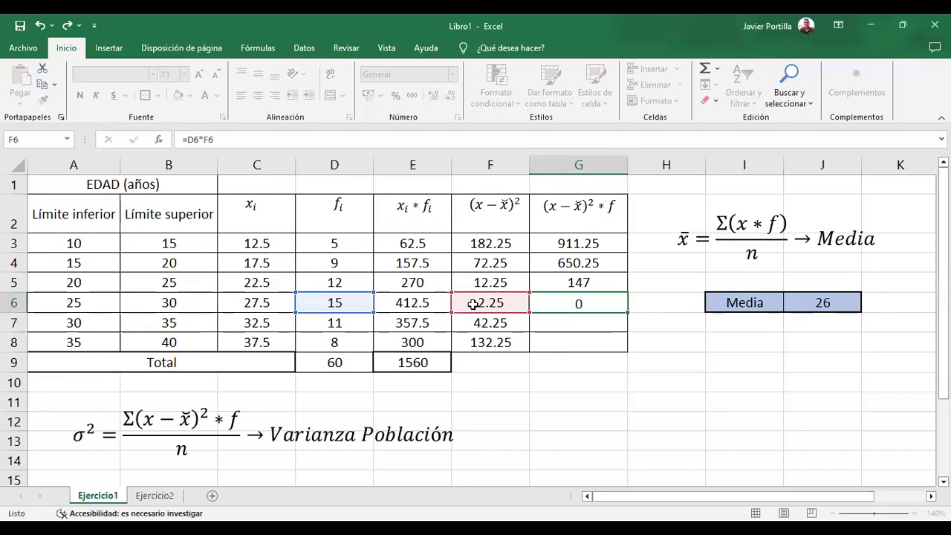
{"action": "key", "text": "Return"}
Multiply the fifth class's frequency by its squared deviation in G7 with the formula =D7*F7
{"action": "type", "text": "="}
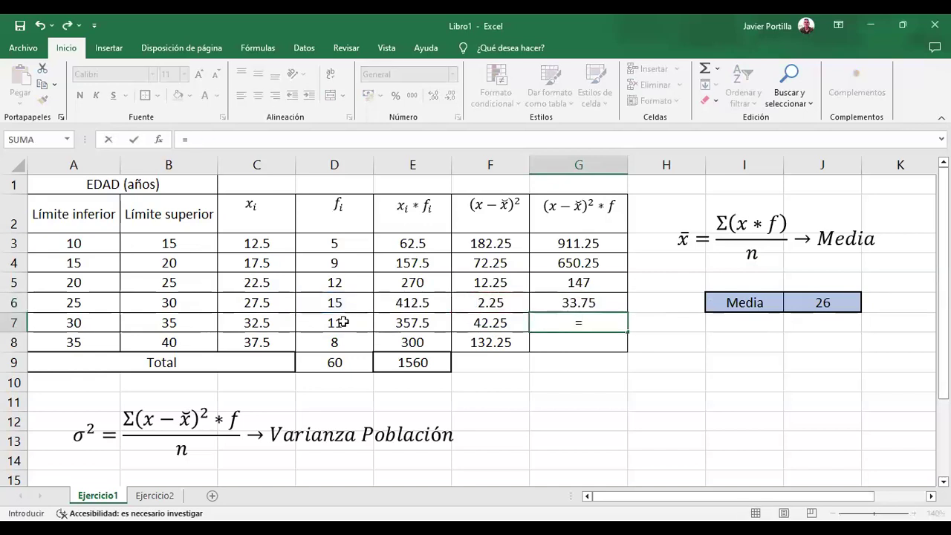
{"action": "left_click", "coordinate": [343, 322]}
{"action": "type", "text": "*"}
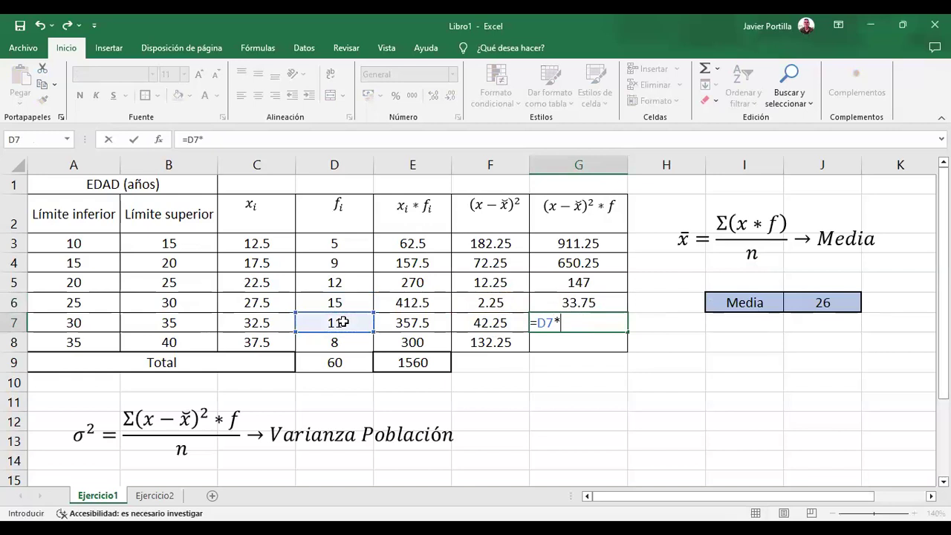
{"action": "left_click", "coordinate": [484, 324]}
{"action": "key", "text": "Return"}
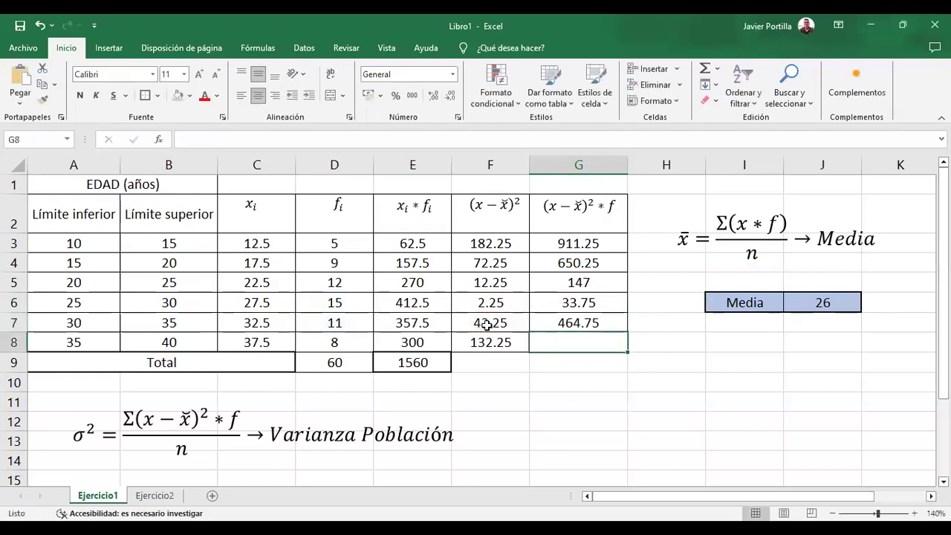
Multiply the last class's frequency by its squared deviation in G8 with the formula =D8*F8
{"action": "type", "text": "="}
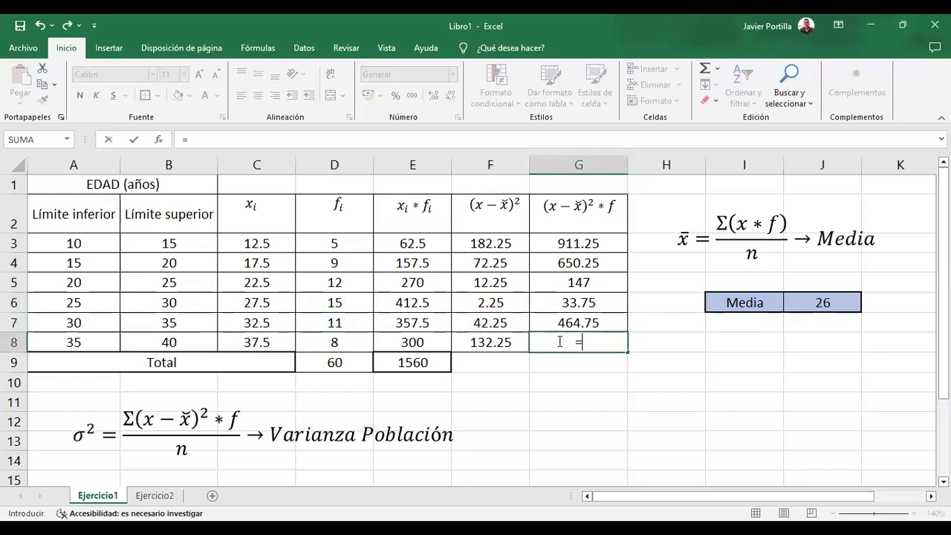
{"action": "left_click", "coordinate": [350, 343]}
{"action": "type", "text": "*"}
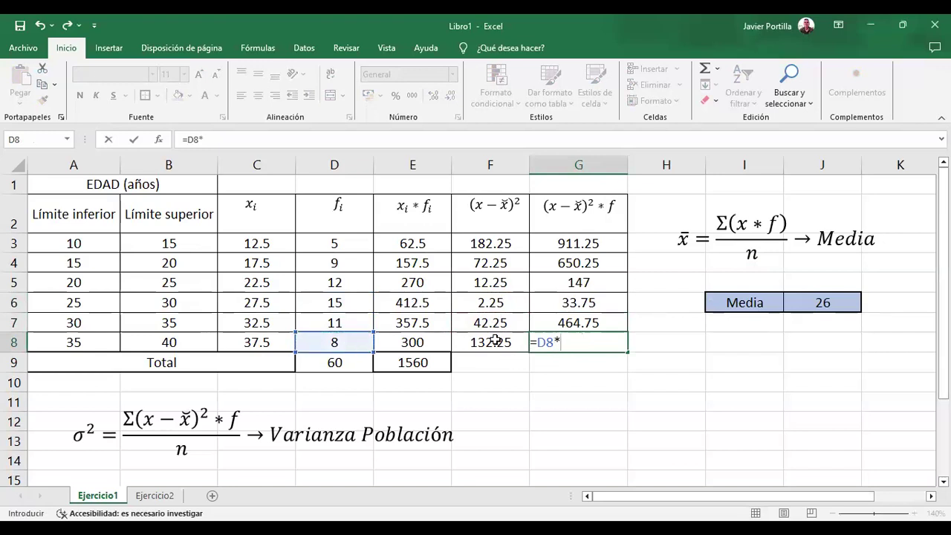
{"action": "left_click", "coordinate": [495, 342]}
{"action": "key", "text": "Return"}
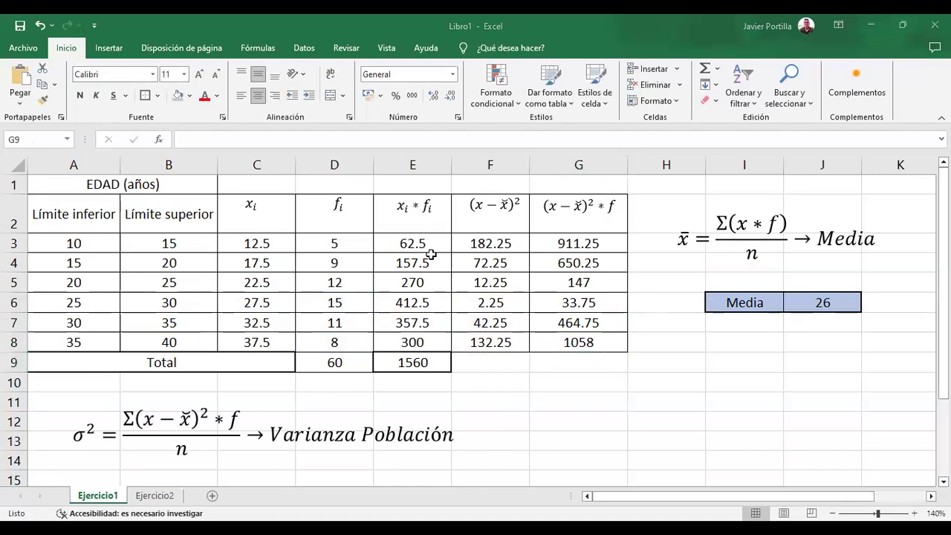
Fill the formula in G3 down through G8 so the whole column uses the same calculation
{"action": "left_click", "coordinate": [575, 366]}
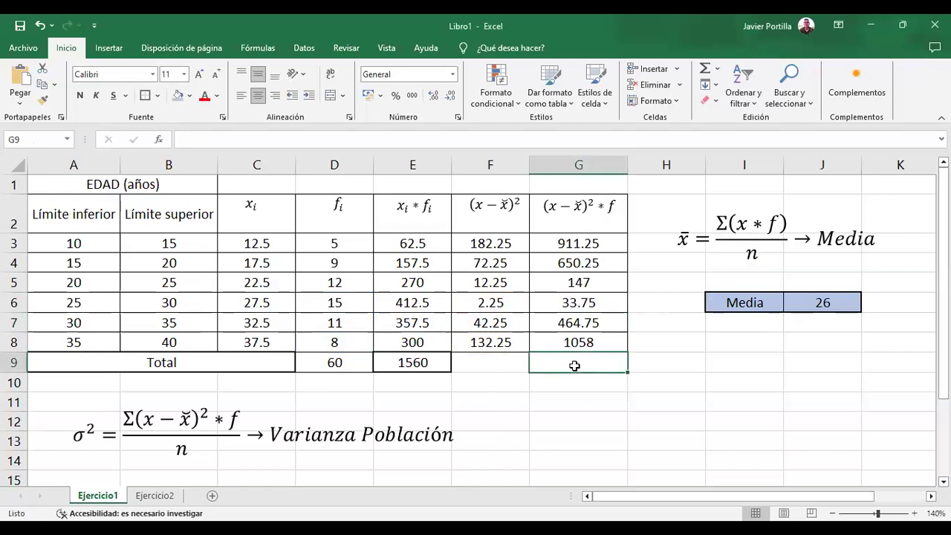
{"action": "left_click", "coordinate": [578, 246]}
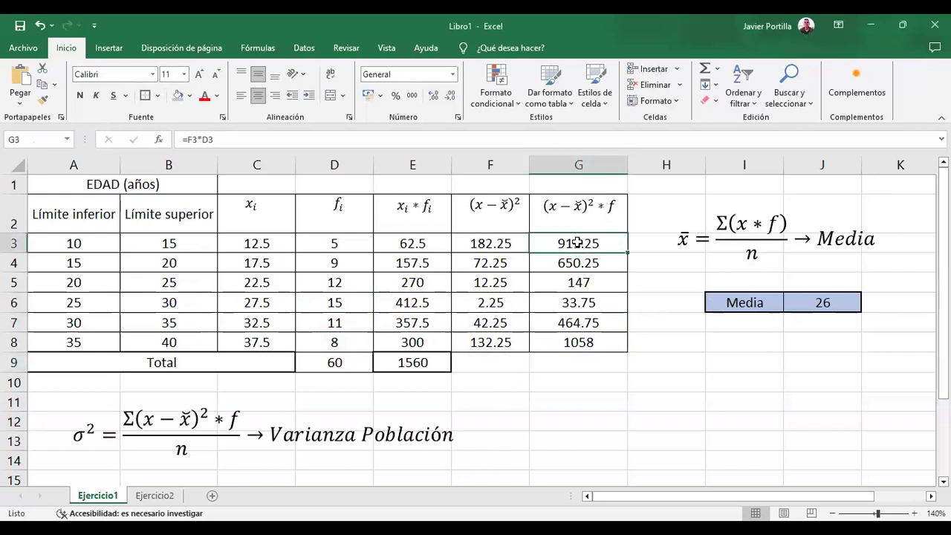
{"action": "left_click_drag", "start_coordinate": [628, 252], "coordinate": [623, 345]}
{"action": "left_click", "coordinate": [577, 379]}
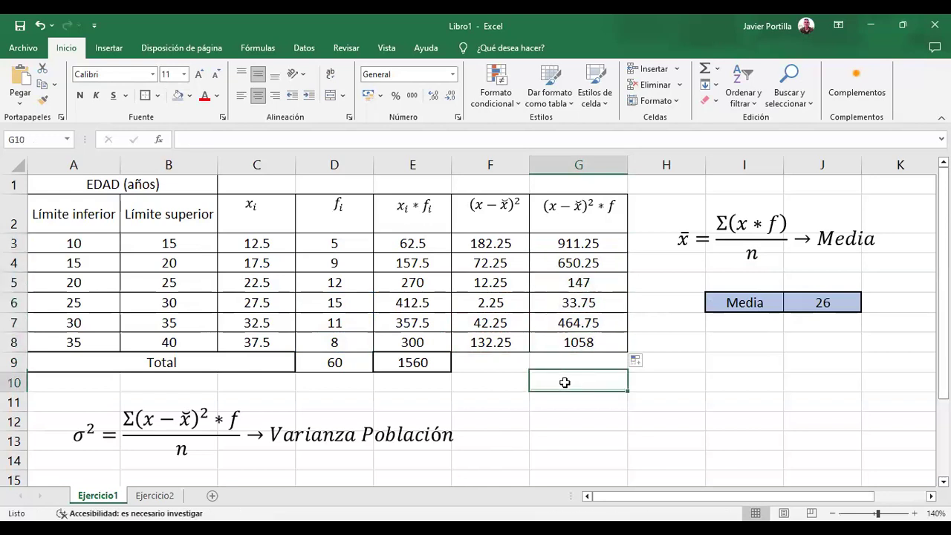
{"action": "left_click", "coordinate": [573, 346]}
Total the squared-deviation products in G9 with =SUMA(G3:G8) and give that cell an outside border like E9's
{"action": "left_click", "coordinate": [573, 363]}
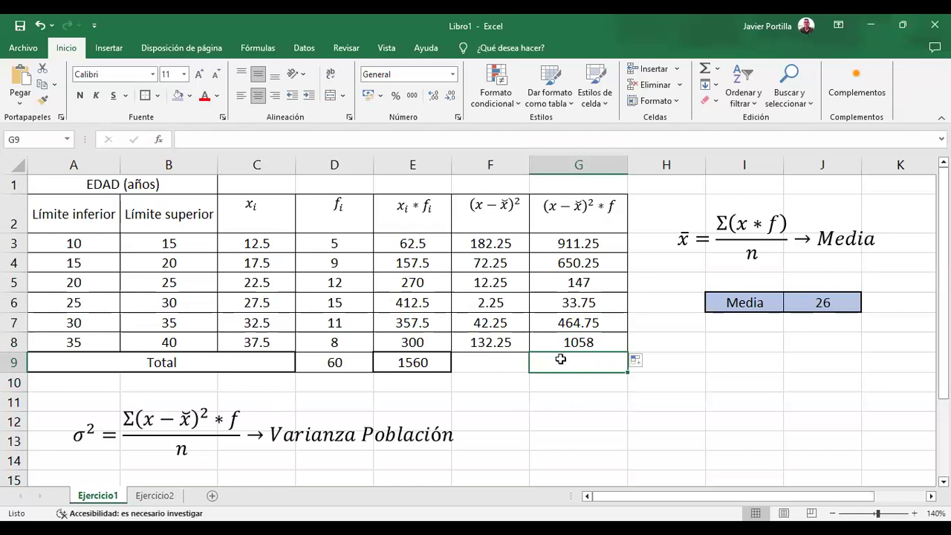
{"action": "type", "text": "="}
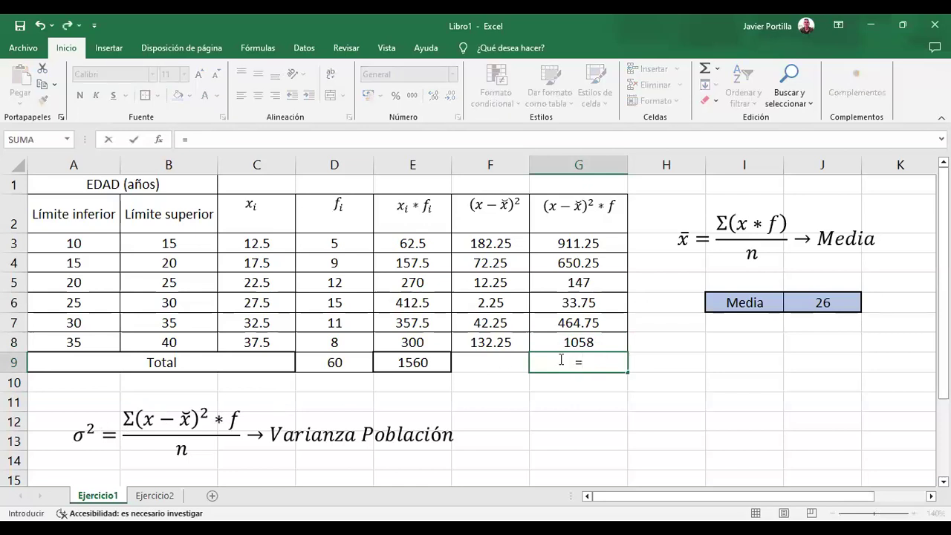
{"action": "type", "text": "SUMA"}
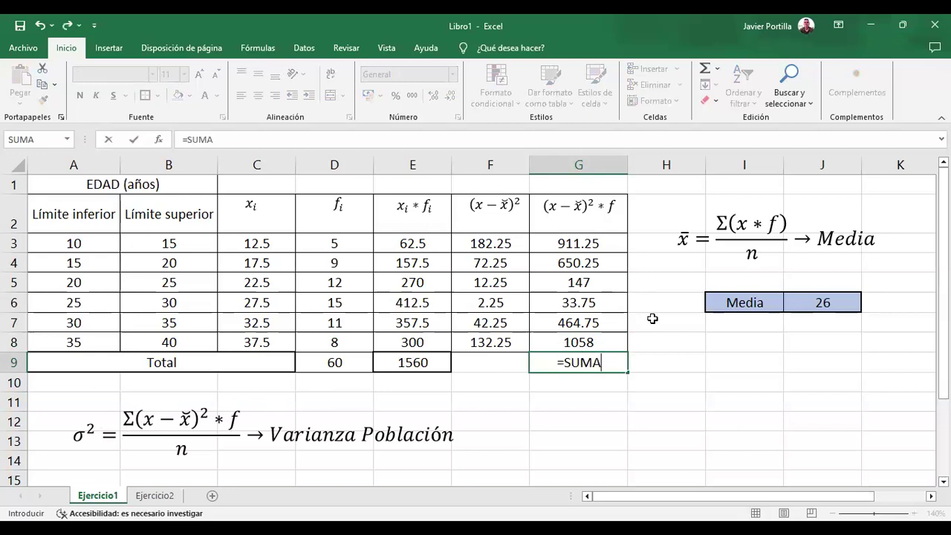
{"action": "type", "text": "("}
{"action": "left_click_drag", "start_coordinate": [583, 247], "coordinate": [588, 342]}
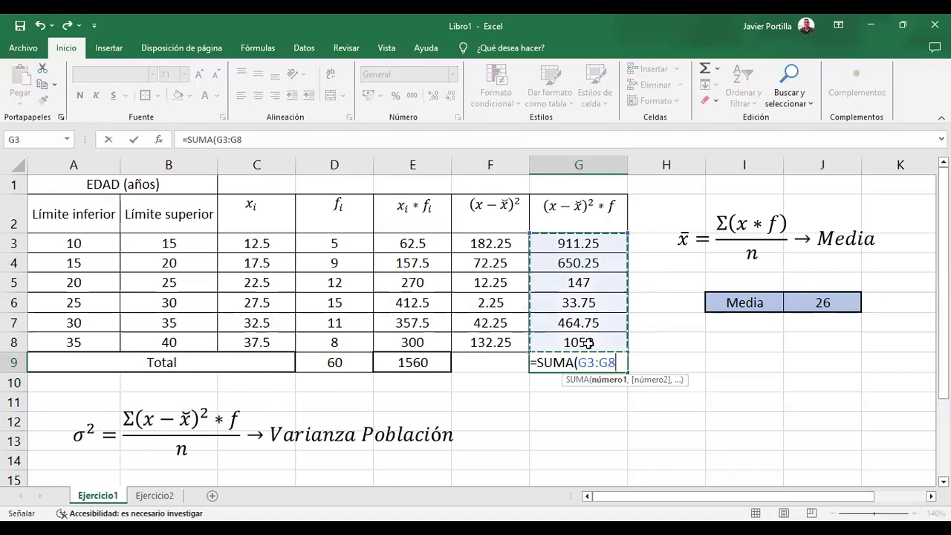
{"action": "key", "text": "Return"}
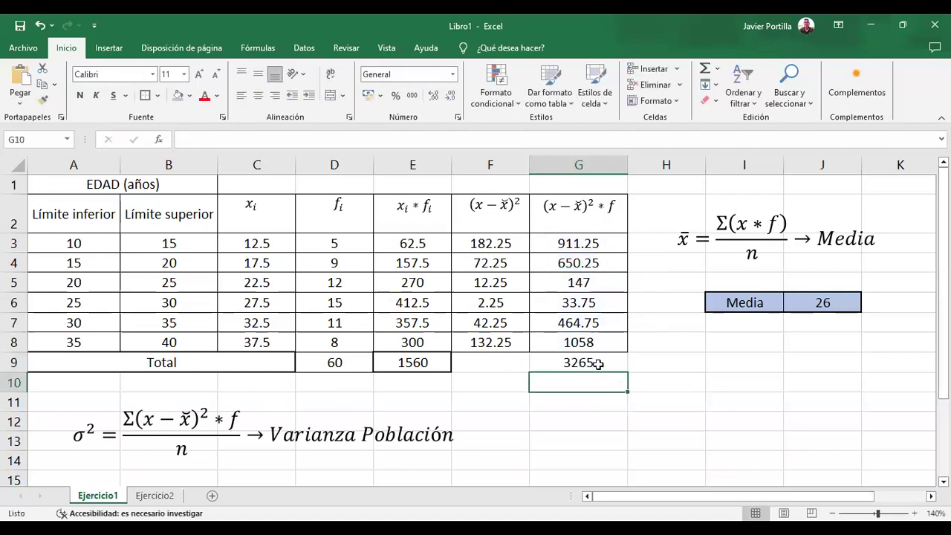
{"action": "left_click", "coordinate": [598, 364]}
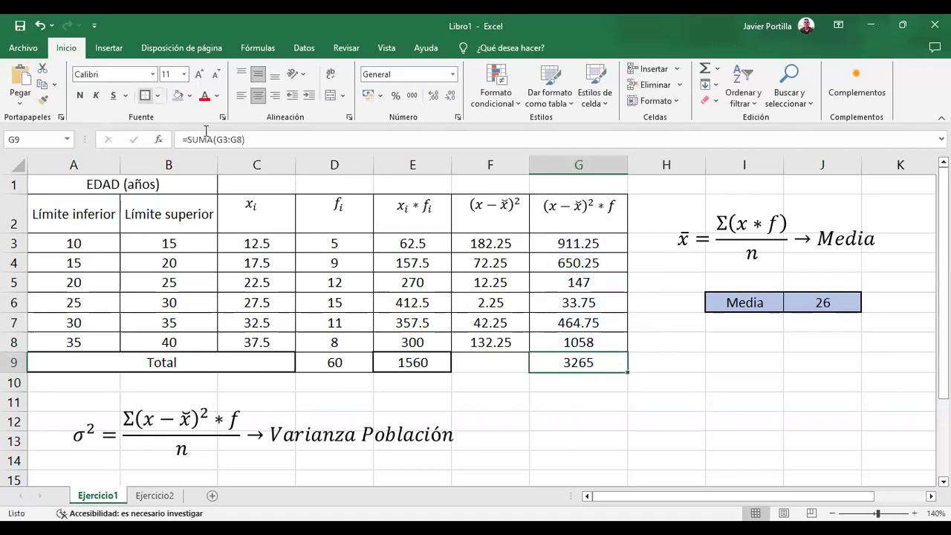
{"action": "left_click", "coordinate": [588, 417]}
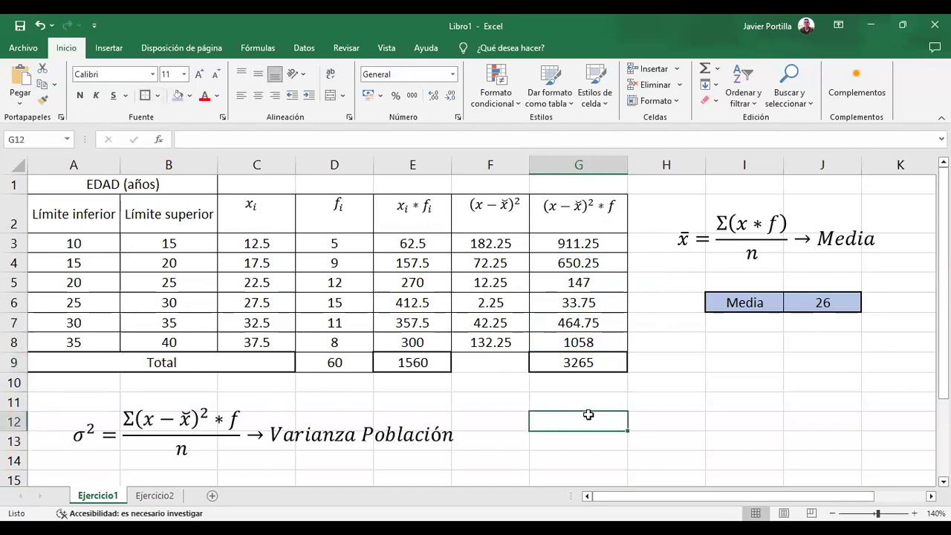
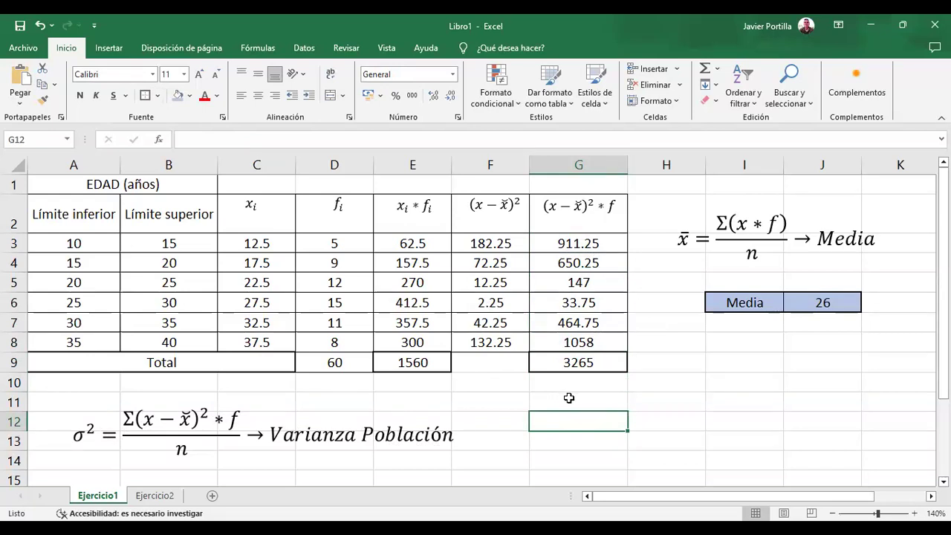
Enter the label Varianza in G11 and calculate the variance beside it in H11 with =G9/D9
{"action": "left_click", "coordinate": [568, 399]}
{"action": "type", "text": "Varianza"}
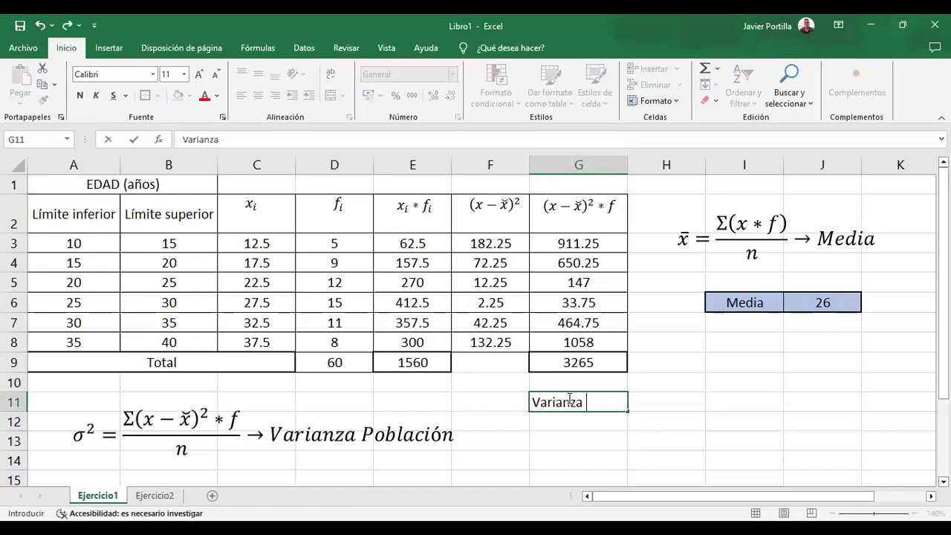
{"action": "key", "text": "Tab"}
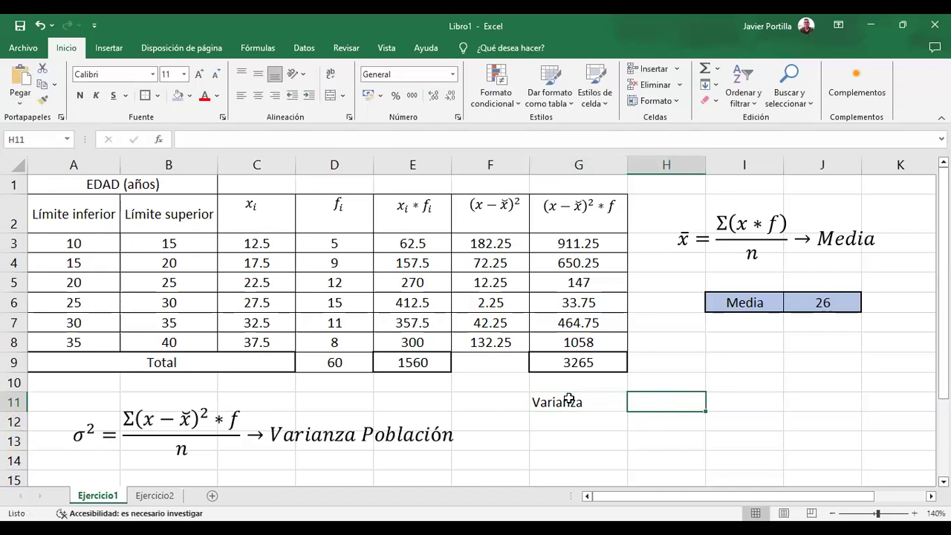
{"action": "type", "text": "="}
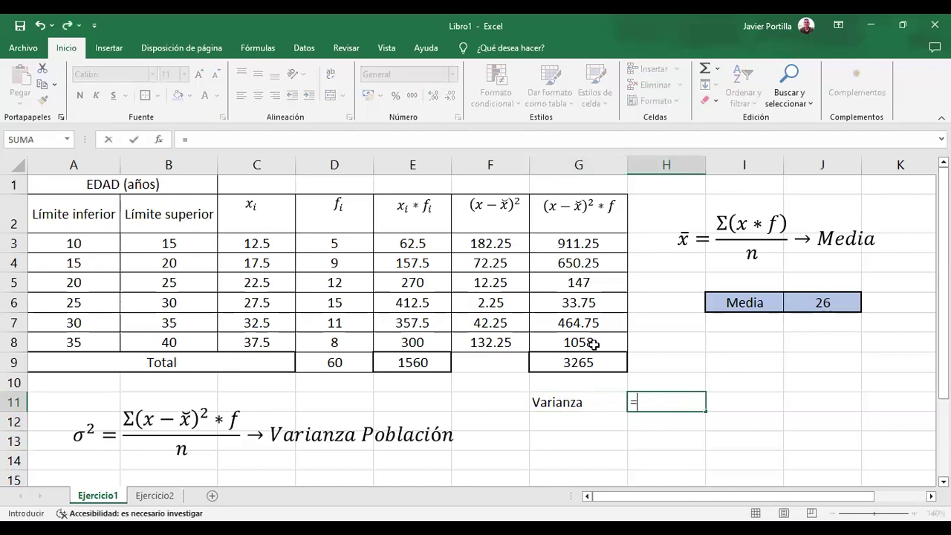
{"action": "left_click", "coordinate": [574, 362]}
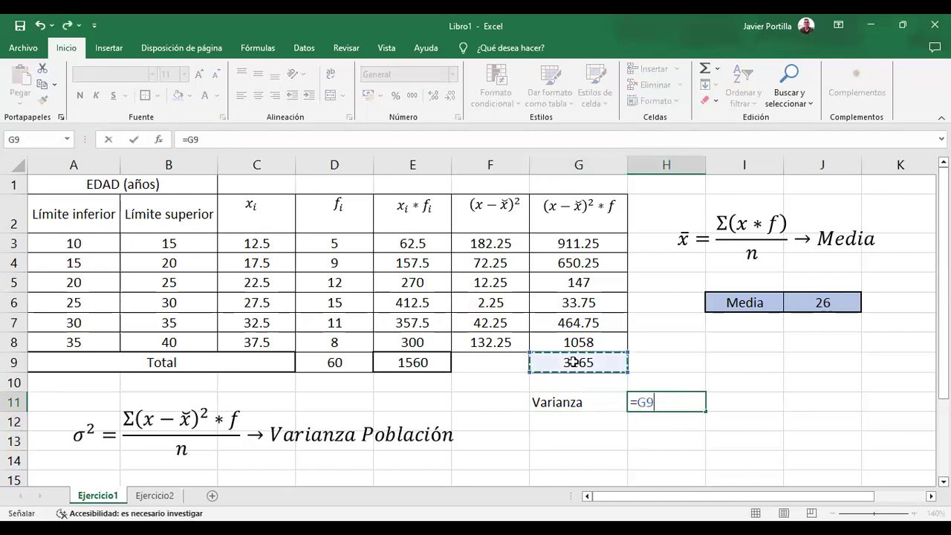
{"action": "type", "text": "/"}
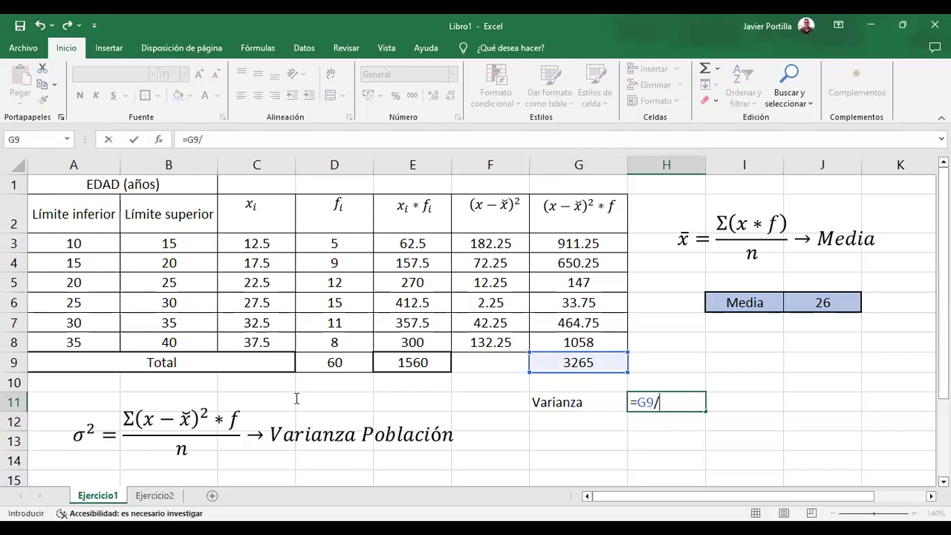
{"action": "left_click", "coordinate": [318, 362]}
{"action": "key", "text": "Return"}
Format the variance result in H11 to show two decimal places
{"action": "left_click", "coordinate": [679, 401]}
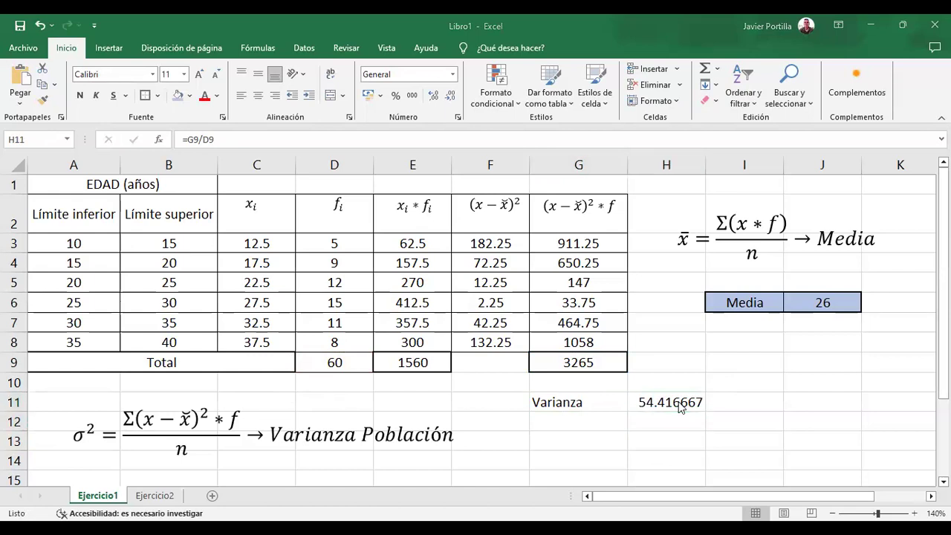
{"action": "left_click", "coordinate": [679, 407]}
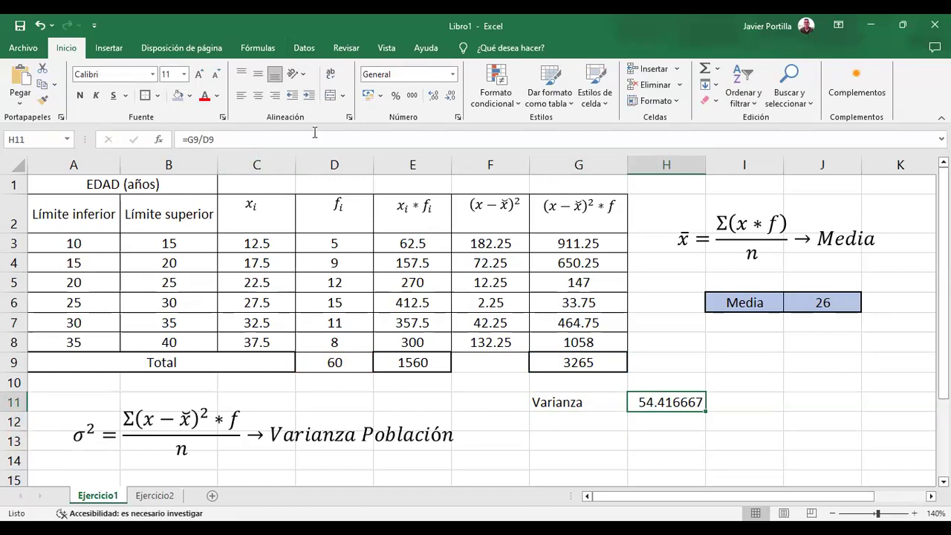
{"action": "left_click", "coordinate": [433, 95]}
{"action": "left_click", "coordinate": [452, 96]}
{"action": "left_click", "coordinate": [451, 96]}
{"action": "left_click", "coordinate": [451, 96]}
{"action": "left_click", "coordinate": [451, 95]}
{"action": "left_click", "coordinate": [451, 96]}
{"action": "left_click", "coordinate": [451, 96]}
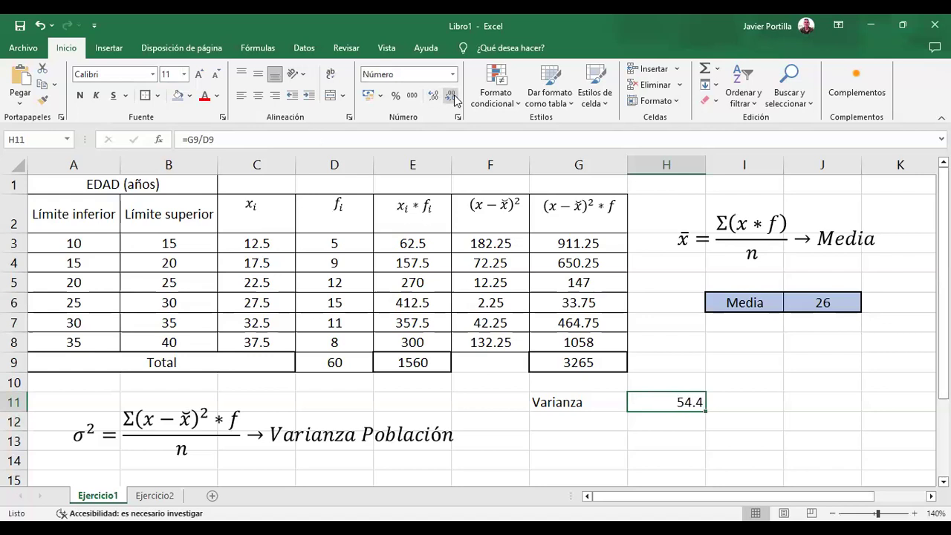
{"action": "left_click", "coordinate": [434, 96]}
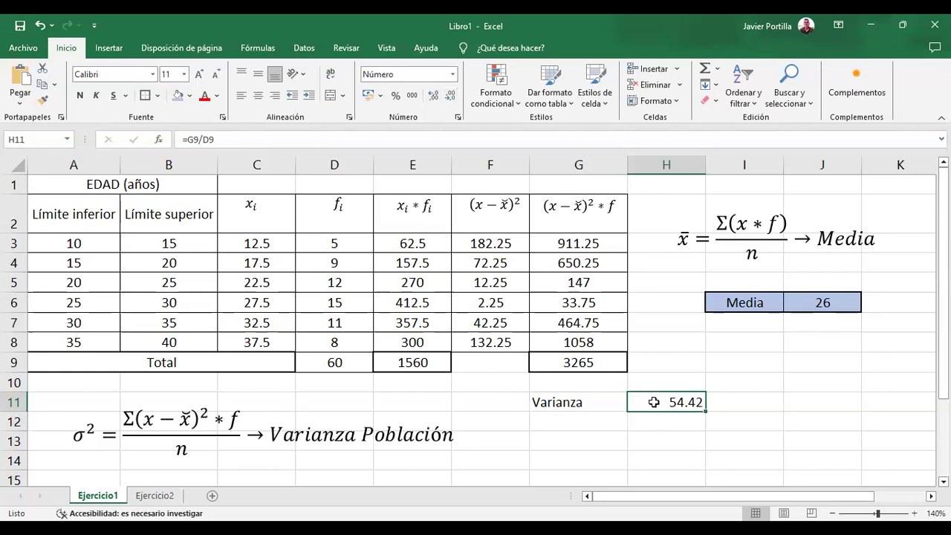
Delete the Varianza label from G11 and leave the emptied cell selected
{"action": "left_click", "coordinate": [654, 426]}
{"action": "left_click", "coordinate": [601, 419]}
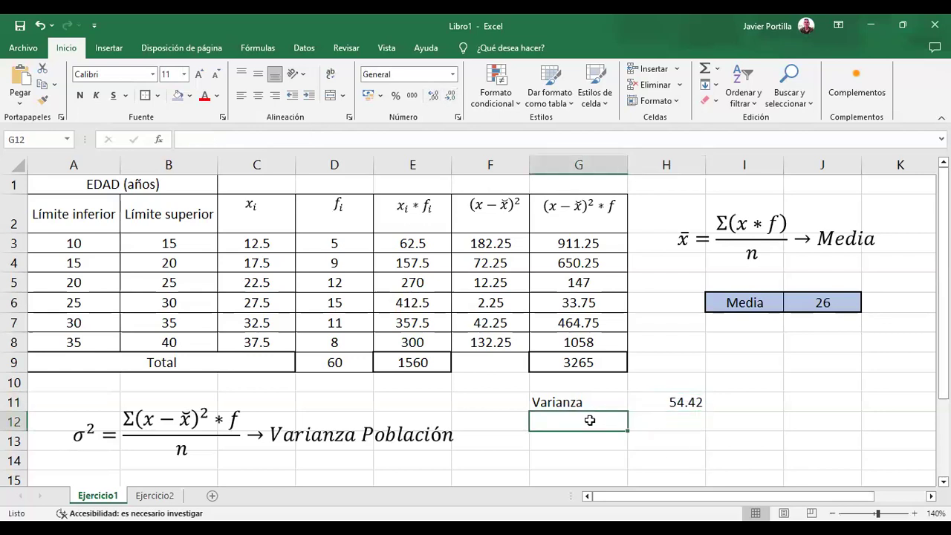
{"action": "left_click", "coordinate": [585, 402]}
{"action": "key", "text": "BackSpace"}
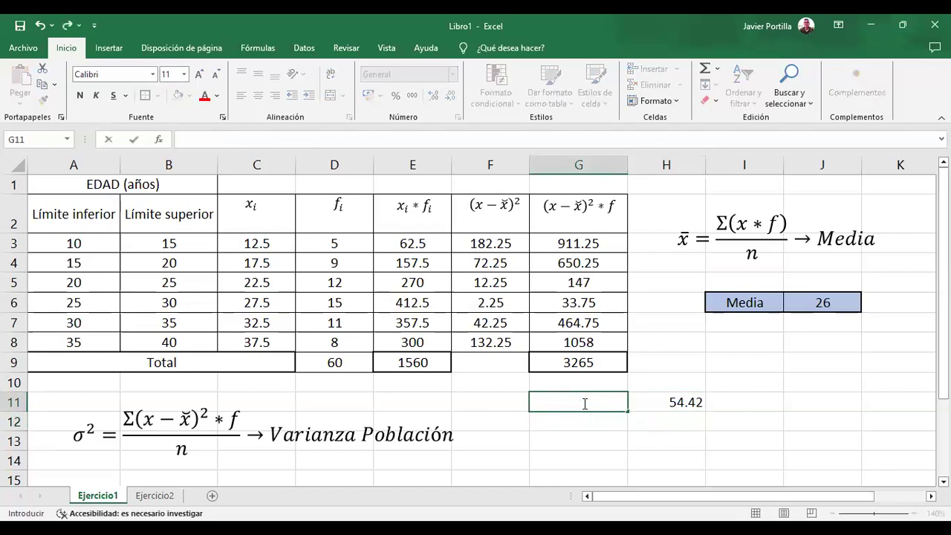
{"action": "left_click", "coordinate": [591, 420]}
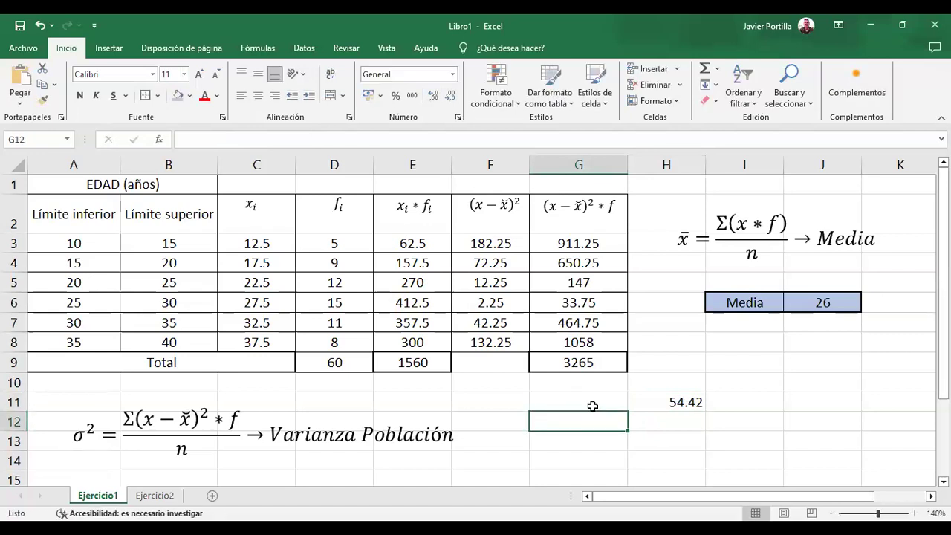
{"action": "left_click", "coordinate": [592, 403]}
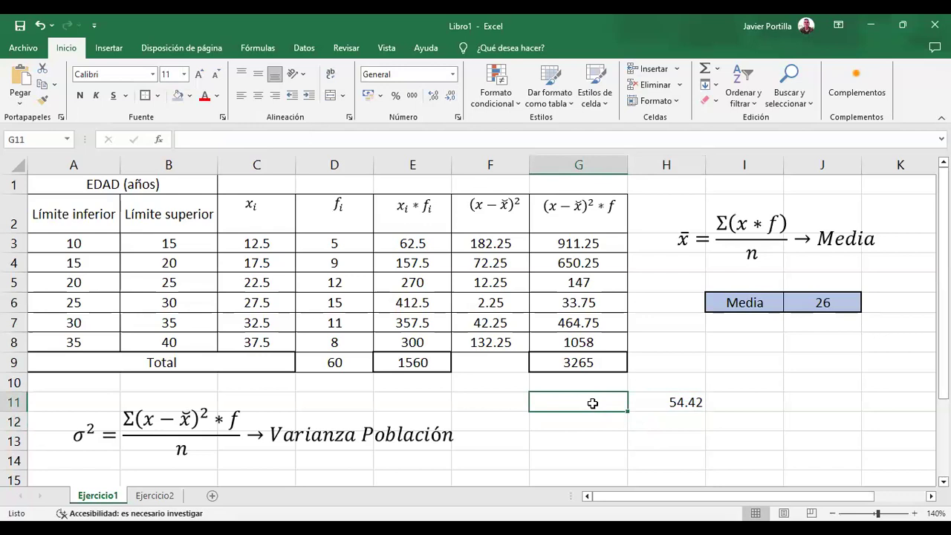
Enter the label Varianza in G11 beside the variance result
{"action": "type", "text": "Varianza"}
{"action": "key", "text": "Return"}
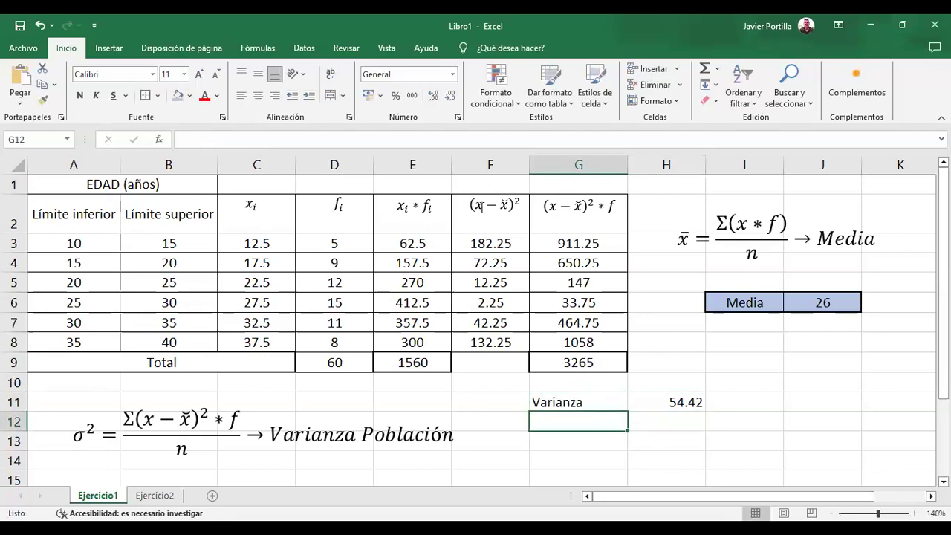
Try to copy the σ² symbol from the population variance formula into G12, and undo it
{"action": "left_click", "coordinate": [89, 432]}
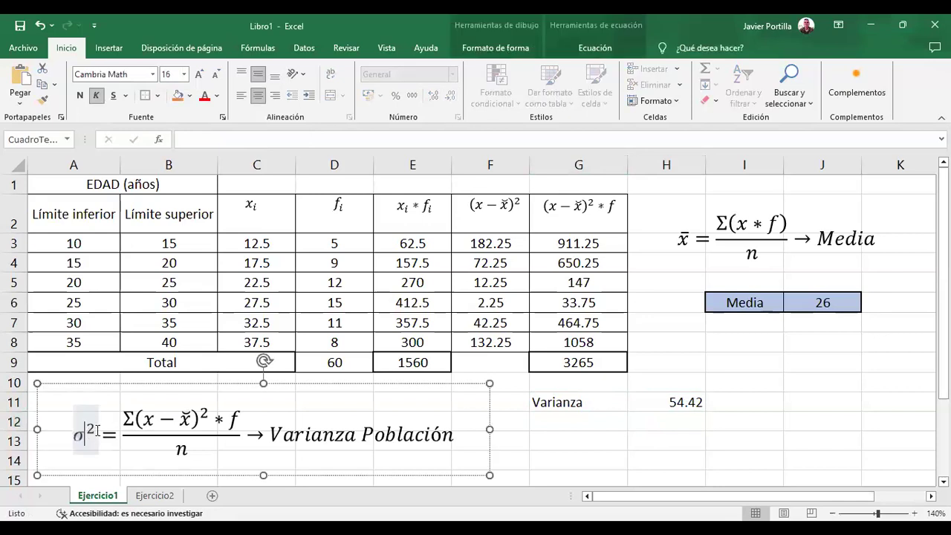
{"action": "double_click", "coordinate": [80, 435]}
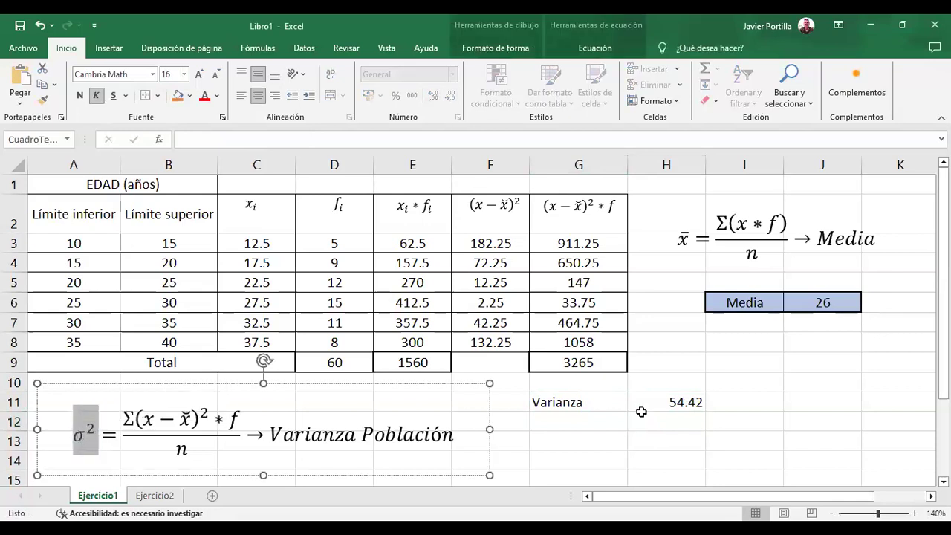
{"action": "left_click", "coordinate": [609, 420]}
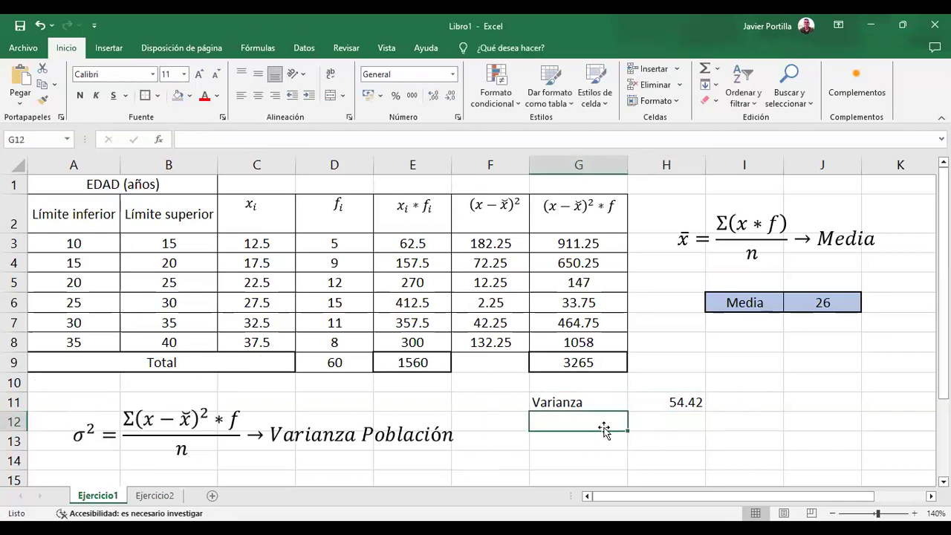
{"action": "type", "text": "σ^2"}
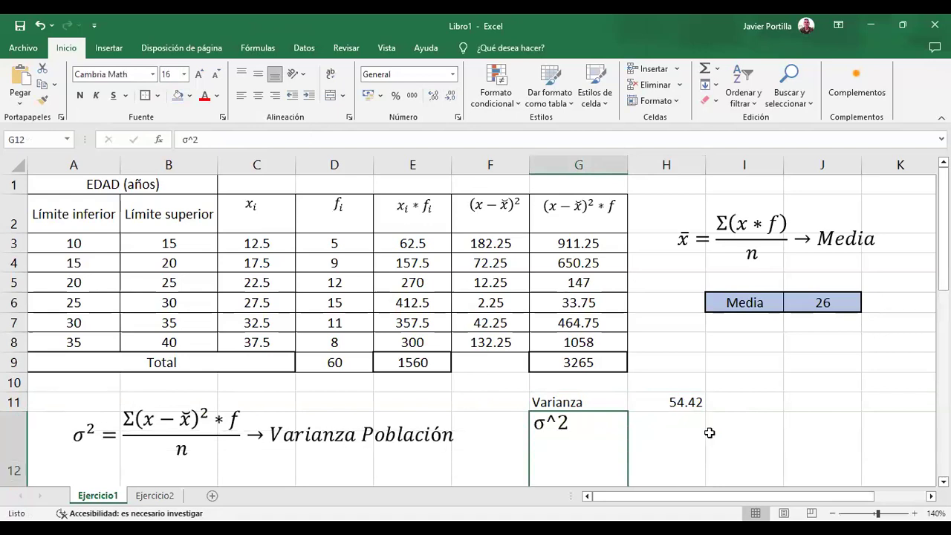
{"action": "key", "text": "ctrl+z"}
Insert a new equation containing σ² and place it over G12, directly below the Varianza label
{"action": "scroll", "coordinate": [601, 345], "scroll_direction": "down", "scroll_amount": 2}
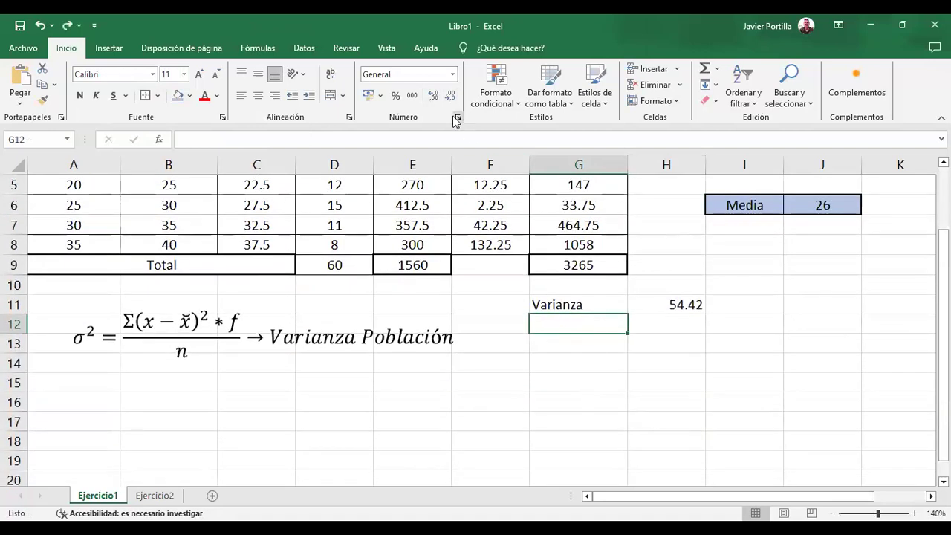
{"action": "left_click", "coordinate": [109, 49]}
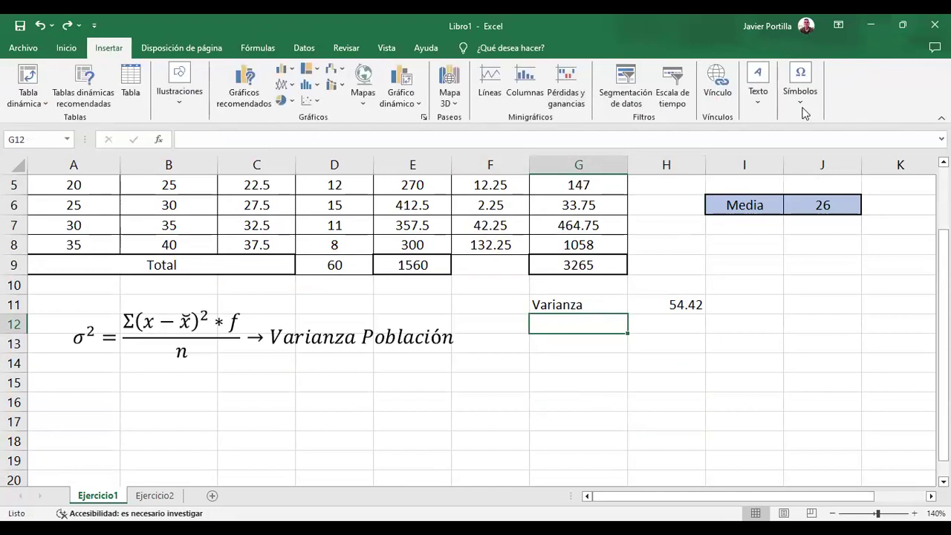
{"action": "left_click", "coordinate": [803, 106]}
{"action": "left_click", "coordinate": [807, 139]}
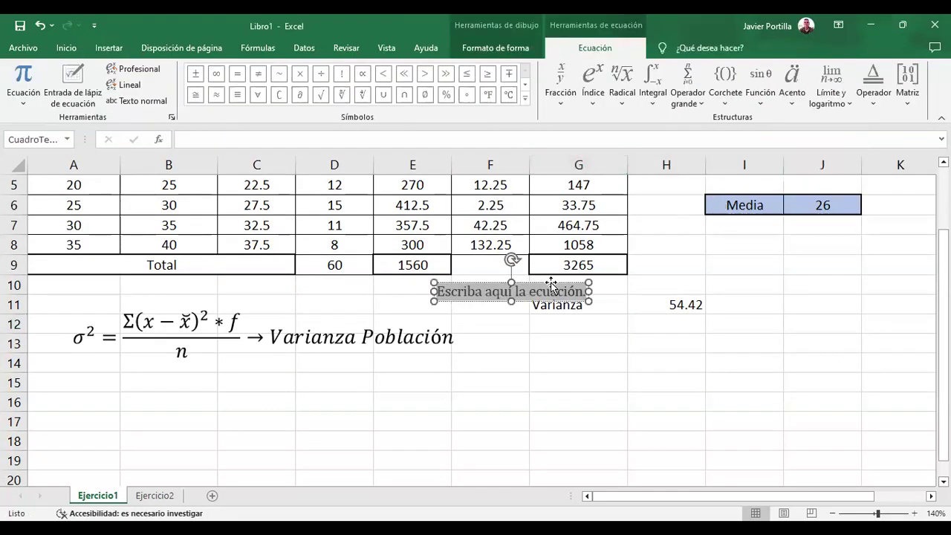
{"action": "left_click_drag", "start_coordinate": [555, 287], "coordinate": [627, 330]}
{"action": "key", "text": "Delete"}
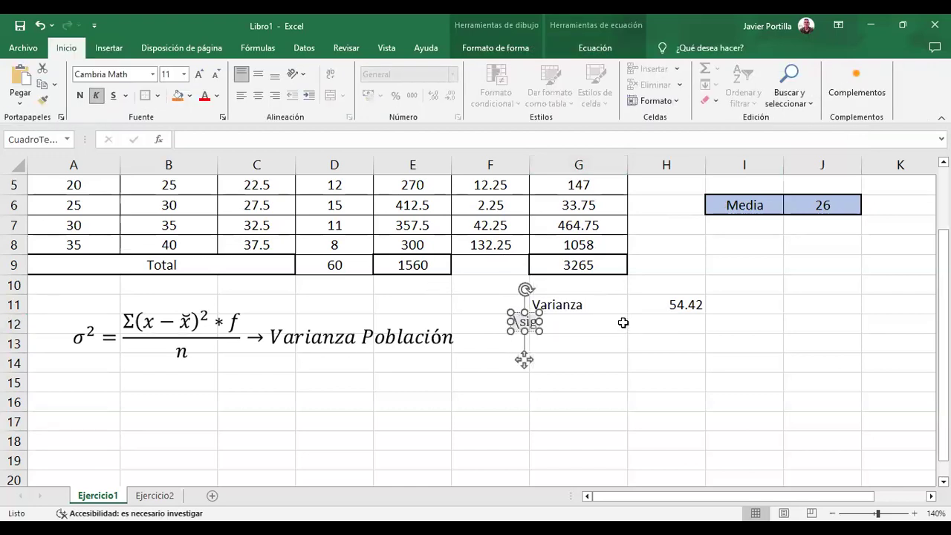
{"action": "type", "text": "\\sigma^2"}
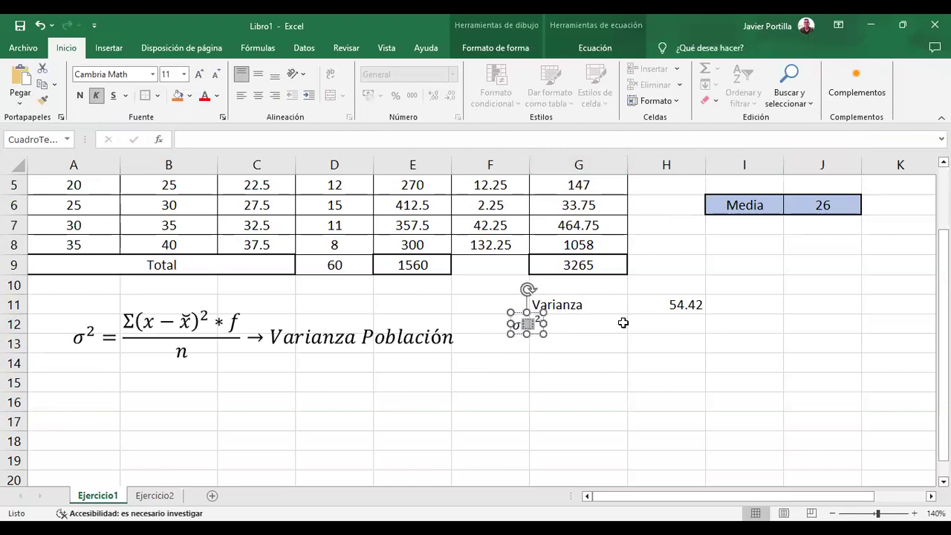
{"action": "type", "text": " \\sigma"}
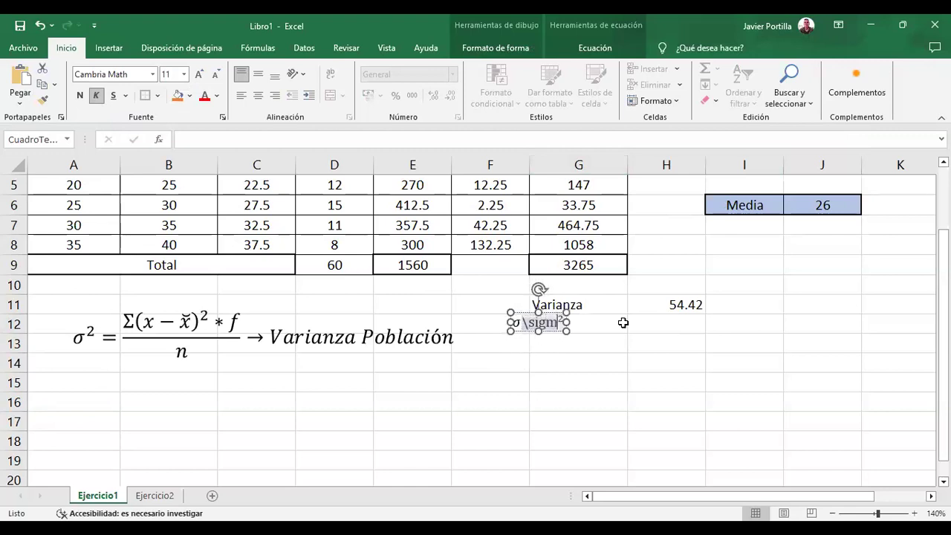
{"action": "key", "text": "BackSpace"}
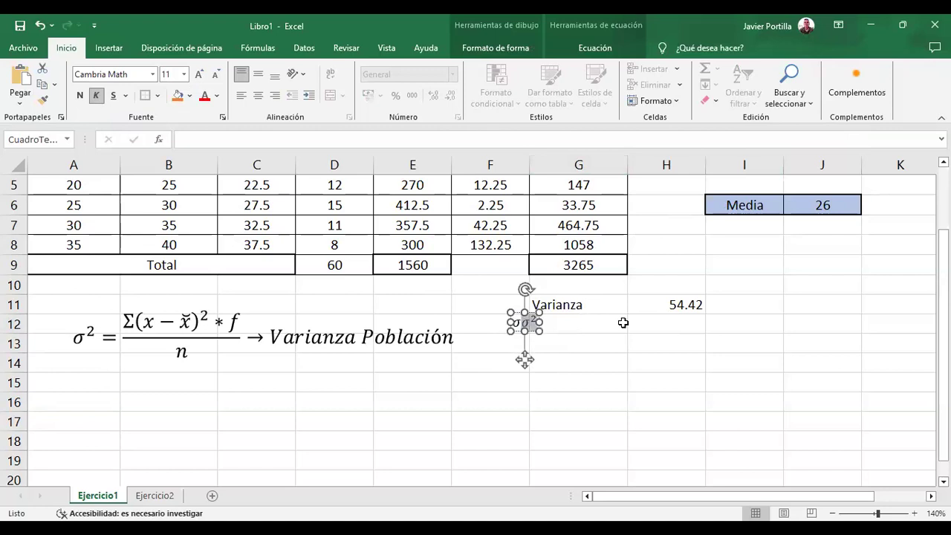
{"action": "key", "text": "Escape"}
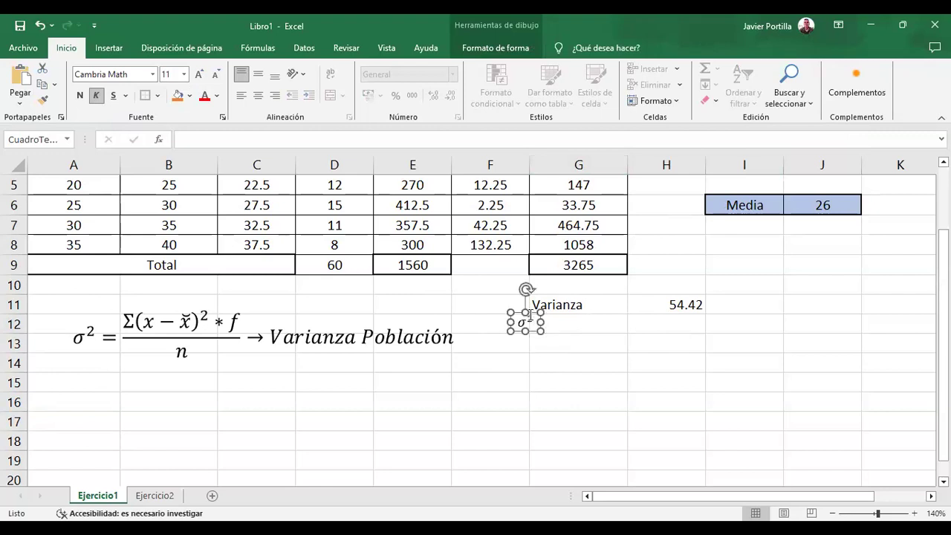
{"action": "left_click_drag", "start_coordinate": [529, 314], "coordinate": [576, 313]}
Try to combine the variance in H11 with the unit años in H12 using the CONCAT function
{"action": "left_click", "coordinate": [661, 329]}
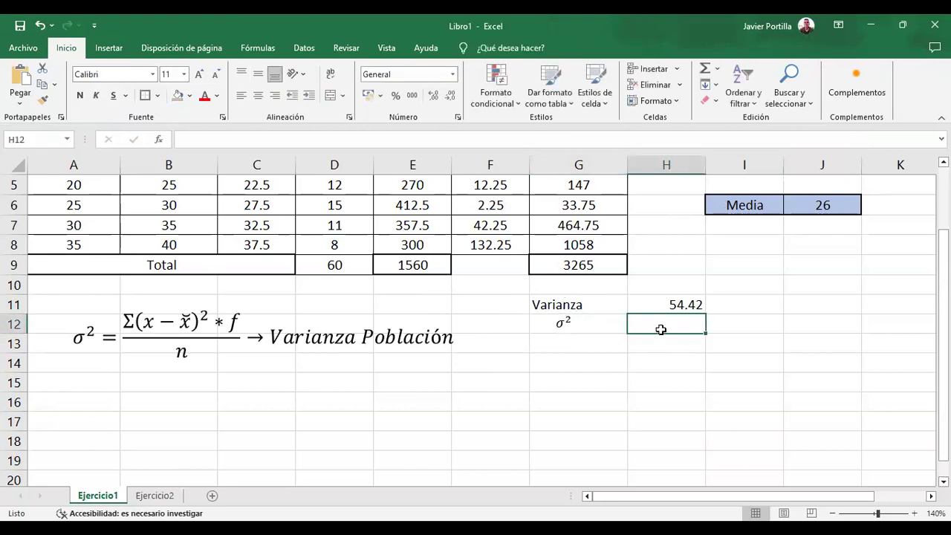
{"action": "type", "text": "=c"}
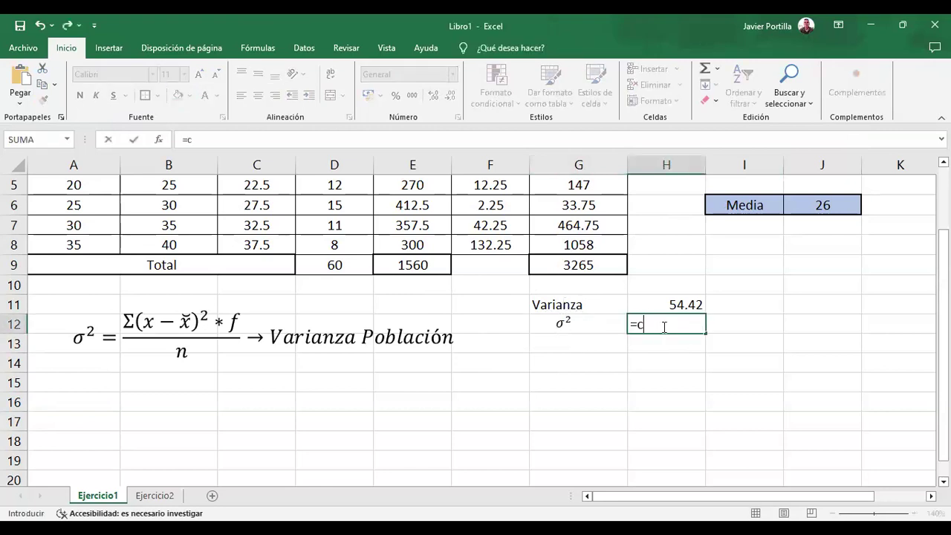
{"action": "type", "text": "onca"}
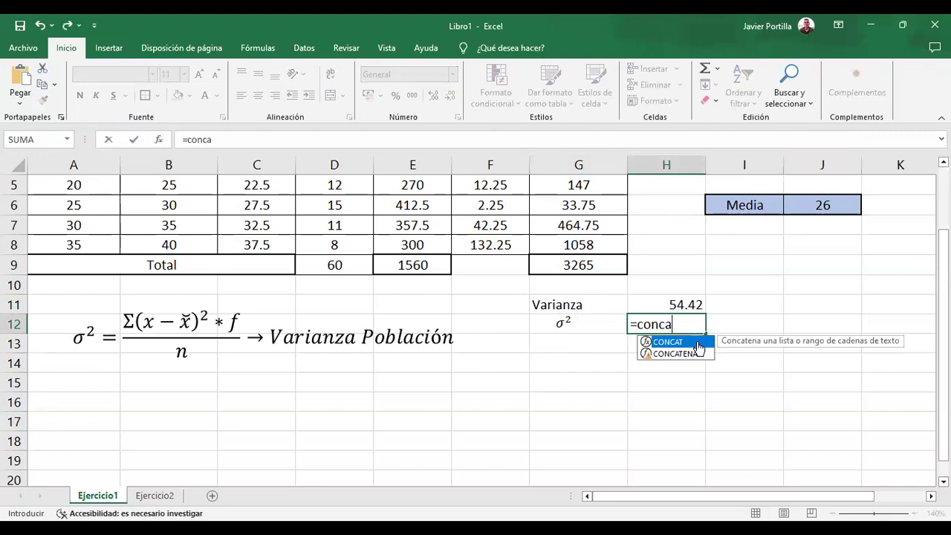
{"action": "double_click", "coordinate": [684, 341]}
{"action": "left_click", "coordinate": [691, 306]}
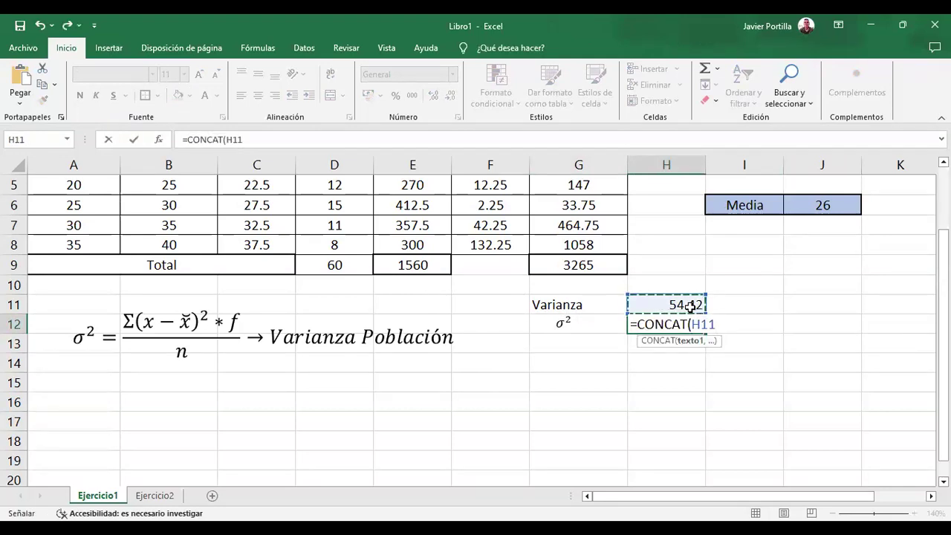
{"action": "type", "text": ","}
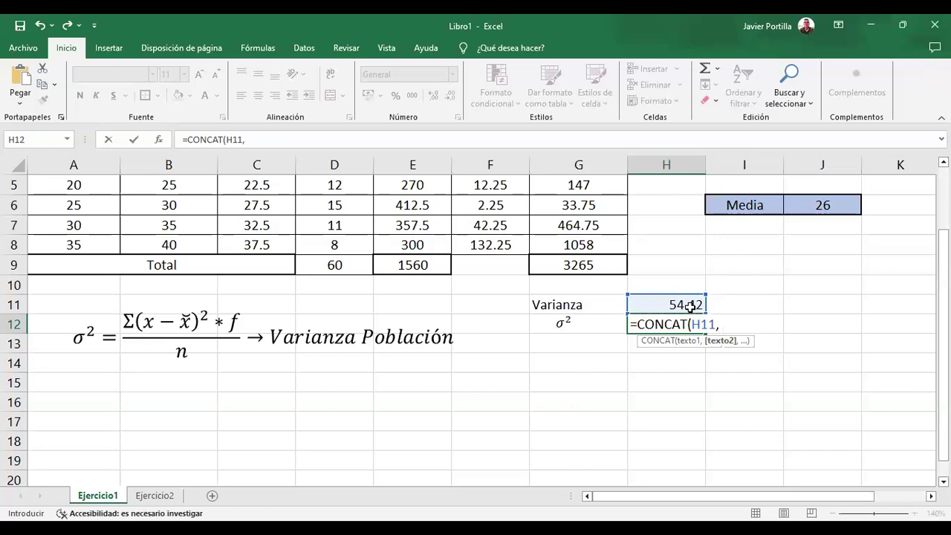
{"action": "type", "text": " años)"}
{"action": "key", "text": "Return"}
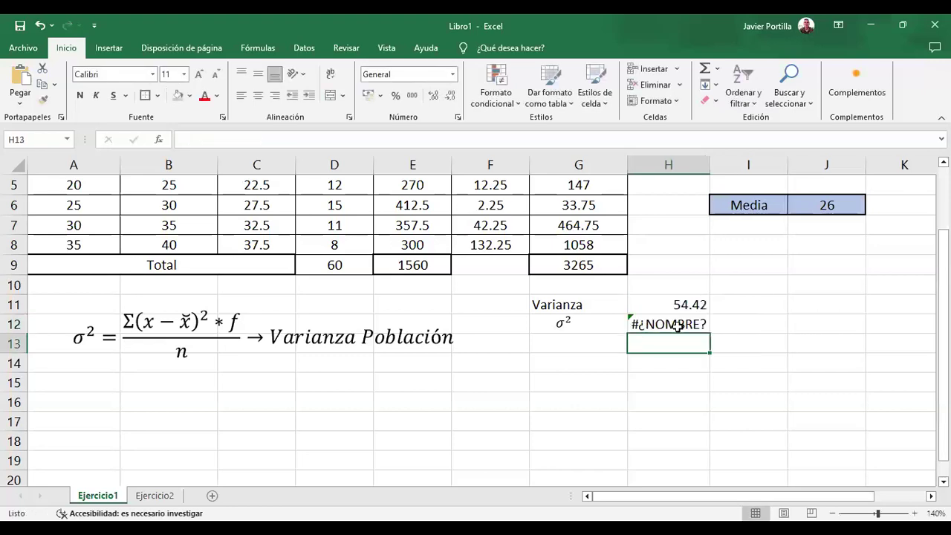
Try to convert the variance in H11 to text in I11 with =TEXTO(H11), and discard the formula
{"action": "left_click", "coordinate": [678, 324]}
{"action": "left_click", "coordinate": [742, 307]}
{"action": "type", "text": "="}
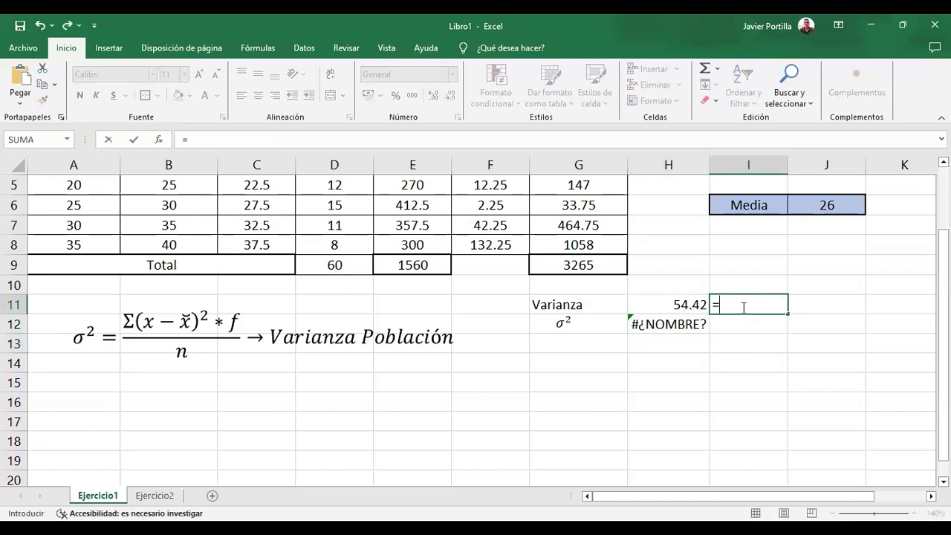
{"action": "type", "text": "tex"}
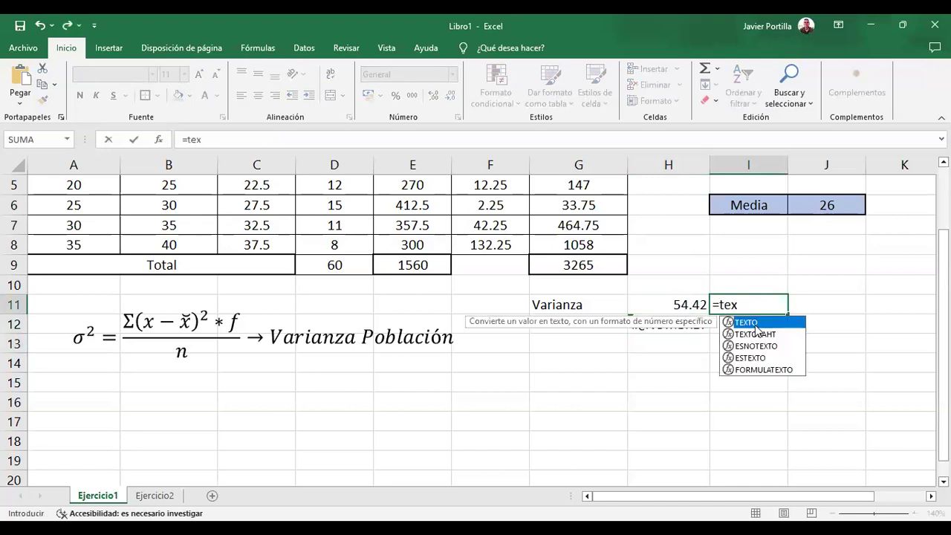
{"action": "key", "text": "Tab"}
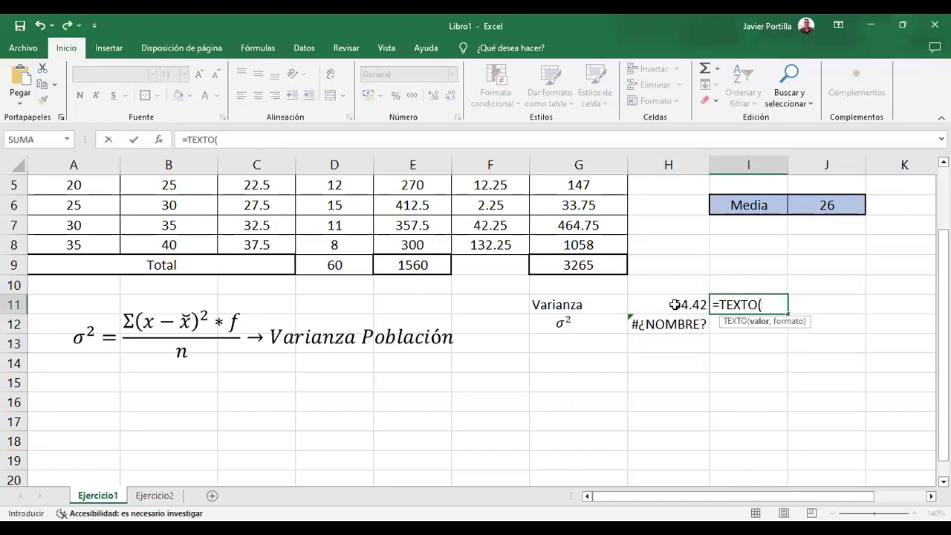
{"action": "left_click", "coordinate": [673, 304]}
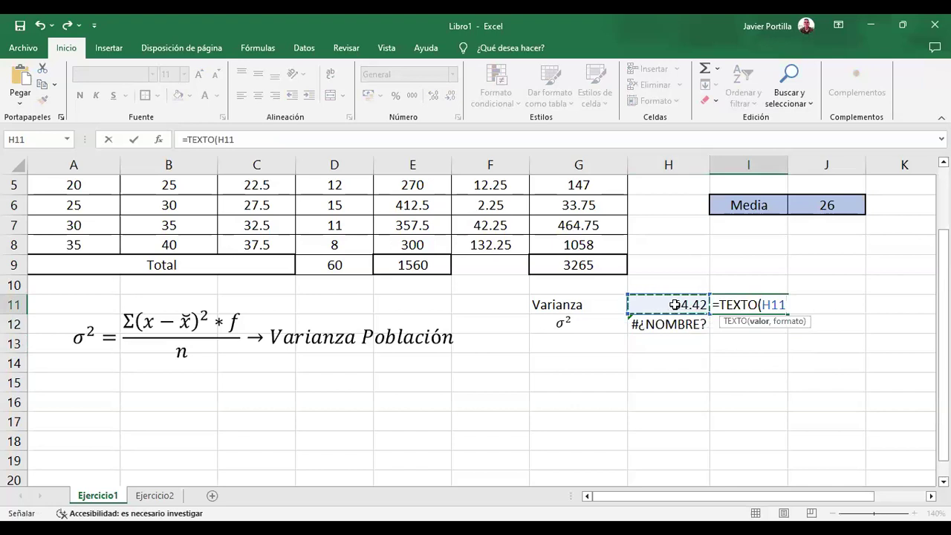
{"action": "type", "text": ")"}
{"action": "key", "text": "Return"}
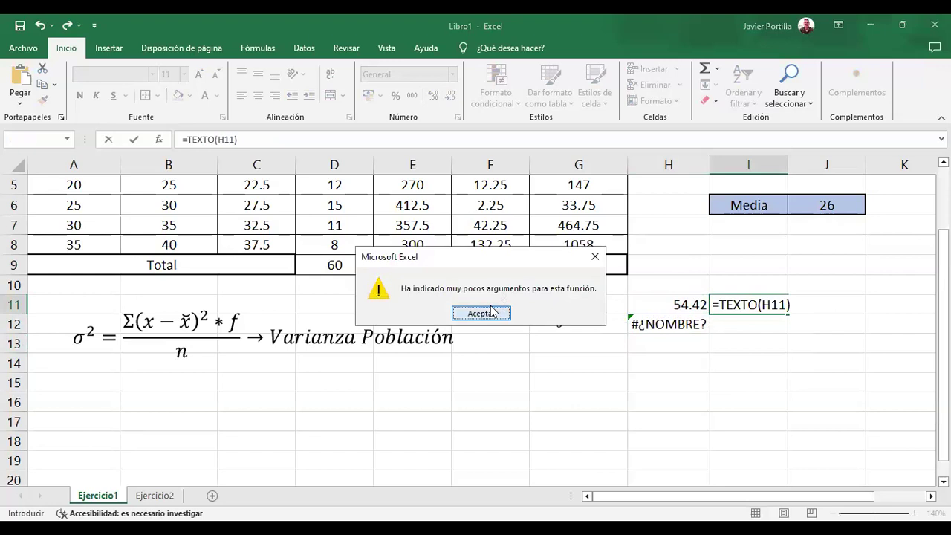
{"action": "left_click", "coordinate": [481, 313]}
{"action": "left_click", "coordinate": [758, 362]}
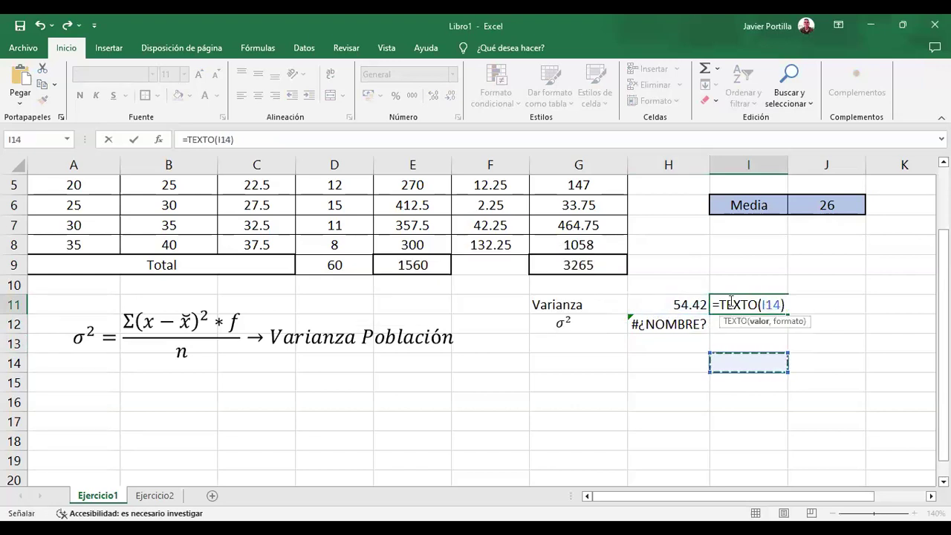
{"action": "key", "text": "shift+Home"}
{"action": "key", "text": "BackSpace"}
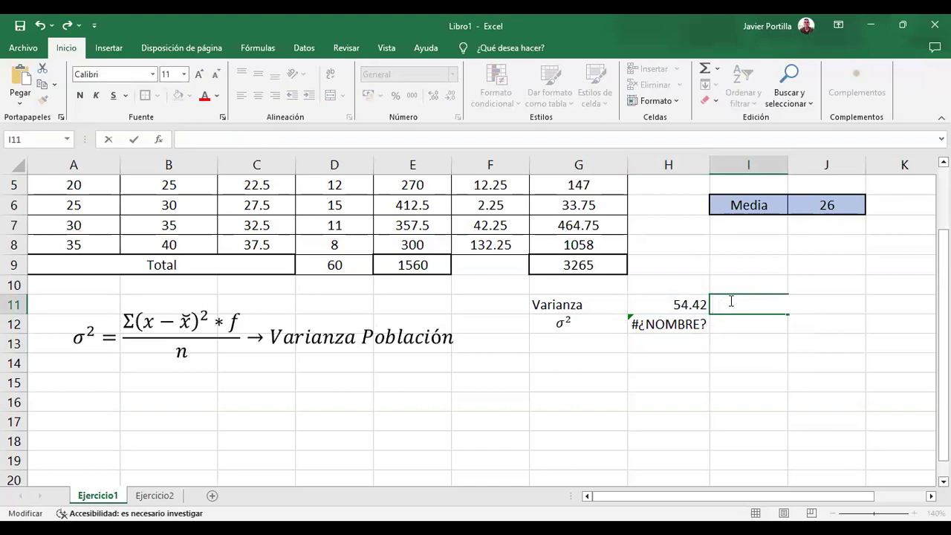
{"action": "key", "text": "Return"}
Clear the CONCAT formula from H12 and make the cell repeat the variance with =H11
{"action": "key", "text": "Left"}
{"action": "key", "text": "Delete"}
{"action": "key", "text": "shift+Up"}
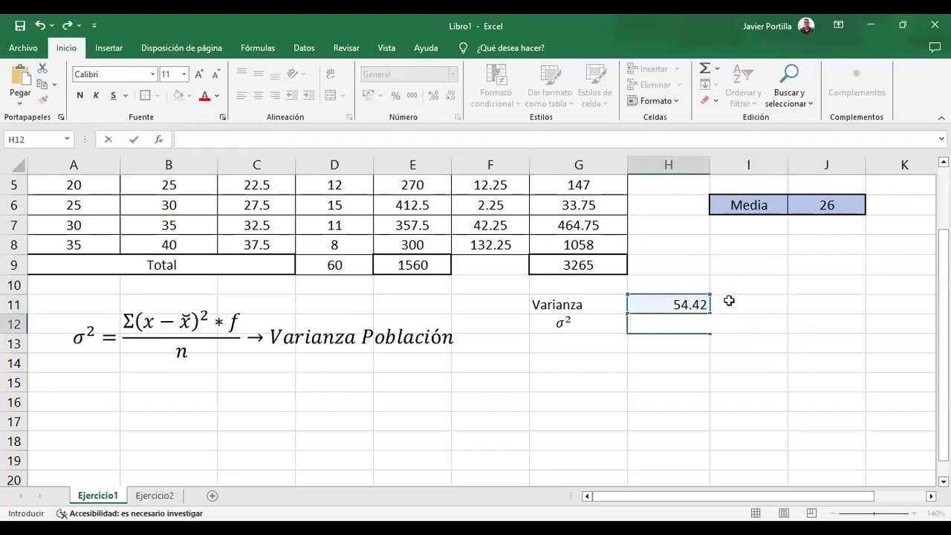
{"action": "left_click", "coordinate": [671, 322]}
{"action": "type", "text": "="}
{"action": "left_click", "coordinate": [668, 306]}
{"action": "key", "text": "Return"}
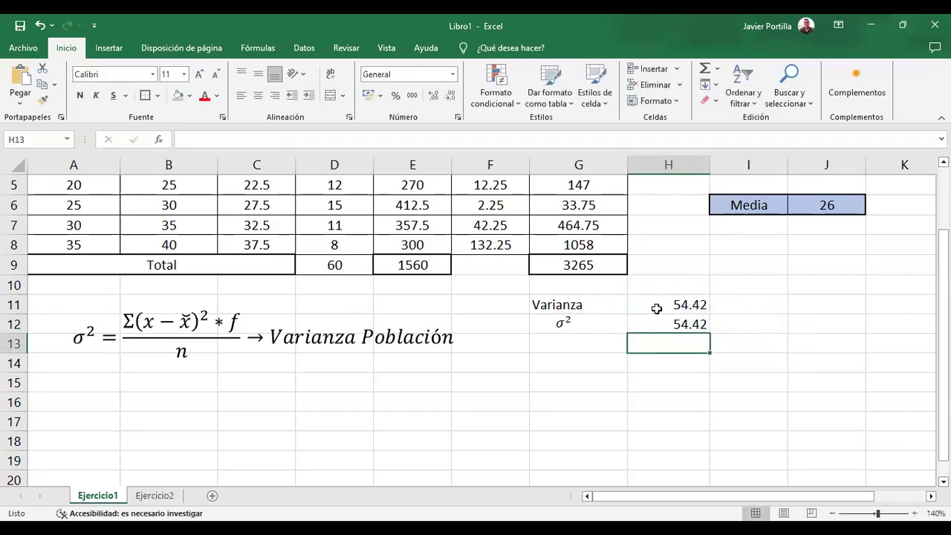
Center the contents of the variance labels and values in G11:H12
{"action": "left_click", "coordinate": [573, 304]}
{"action": "key", "text": "shift+Right"}
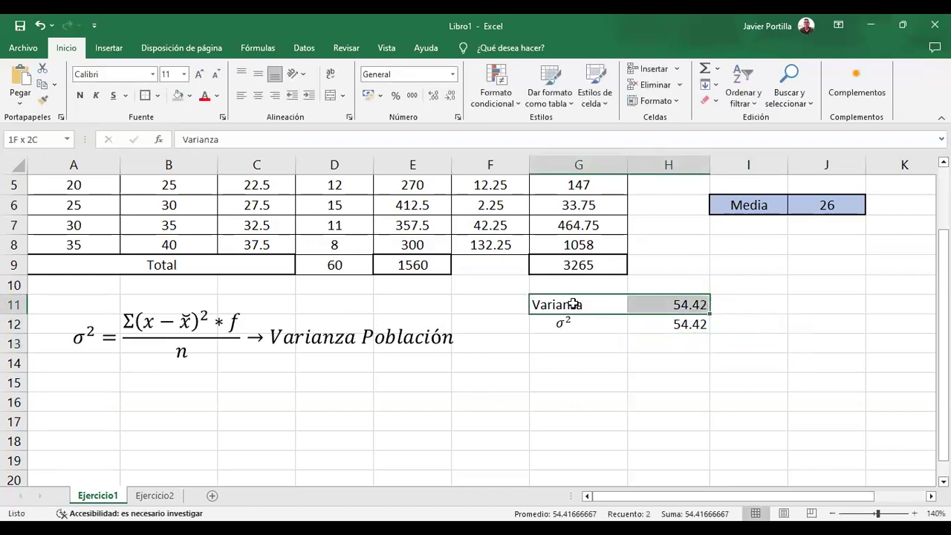
{"action": "key", "text": "shift+Down"}
{"action": "left_click", "coordinate": [257, 96]}
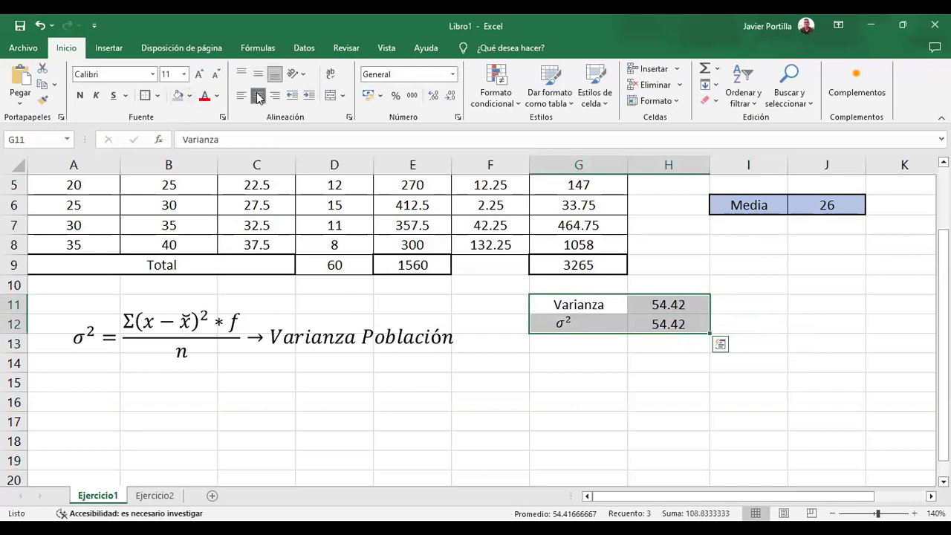
{"action": "left_click", "coordinate": [698, 399]}
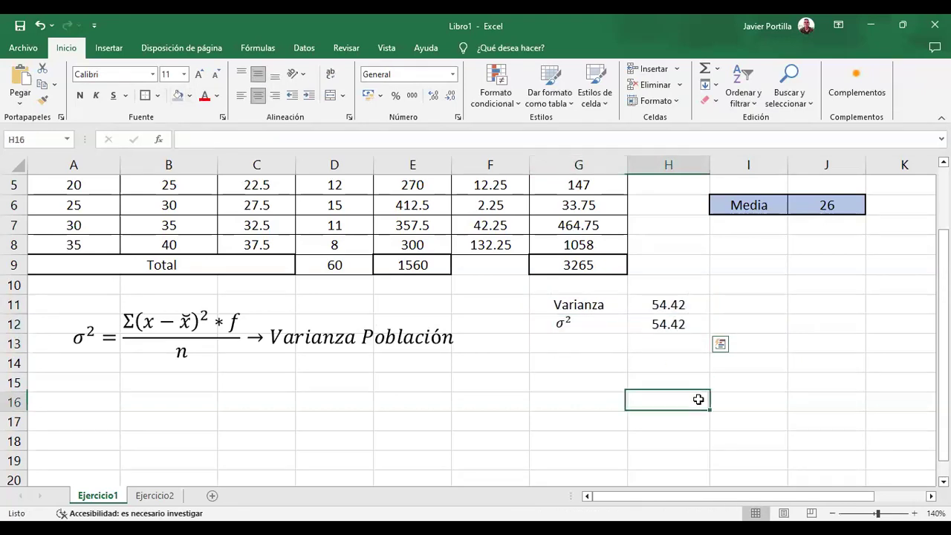
Enter the unit años in I12 beside the σ² value and center it horizontally
{"action": "left_click", "coordinate": [726, 324]}
{"action": "type", "text": "a"}
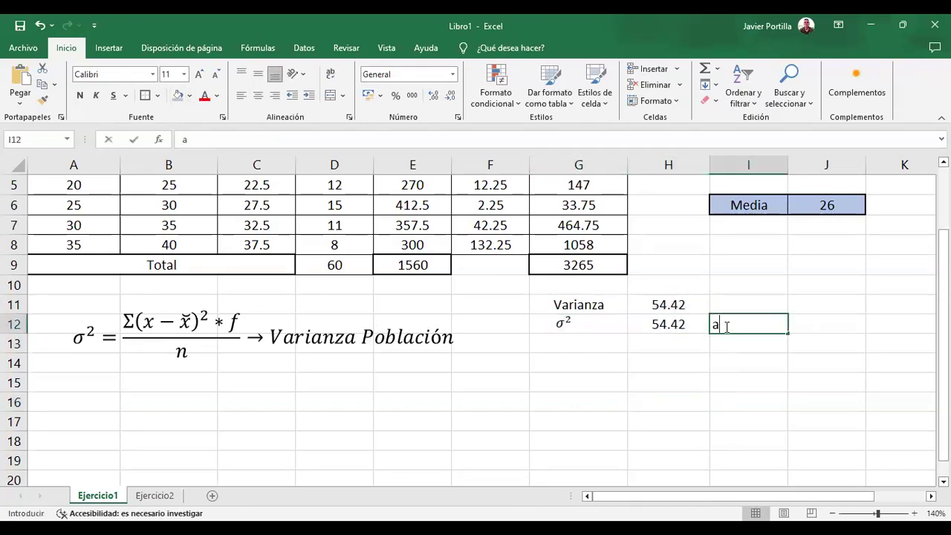
{"action": "type", "text": "ños"}
{"action": "key", "text": "Return"}
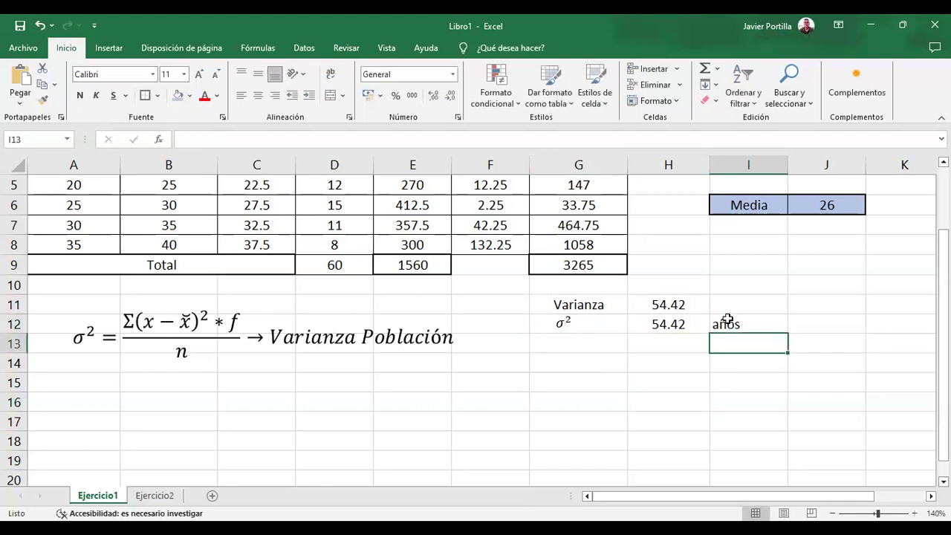
{"action": "left_click", "coordinate": [728, 320]}
{"action": "left_click", "coordinate": [259, 91]}
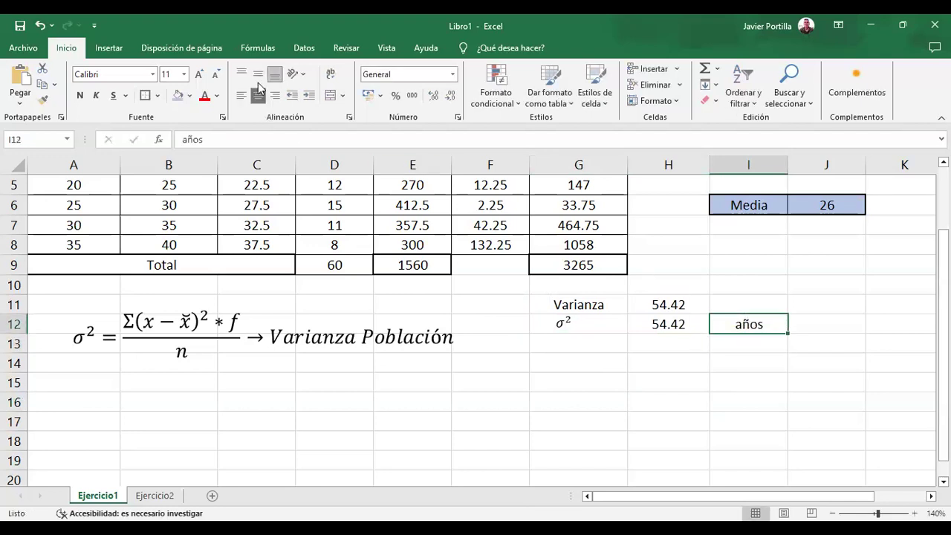
{"action": "left_click", "coordinate": [658, 414]}
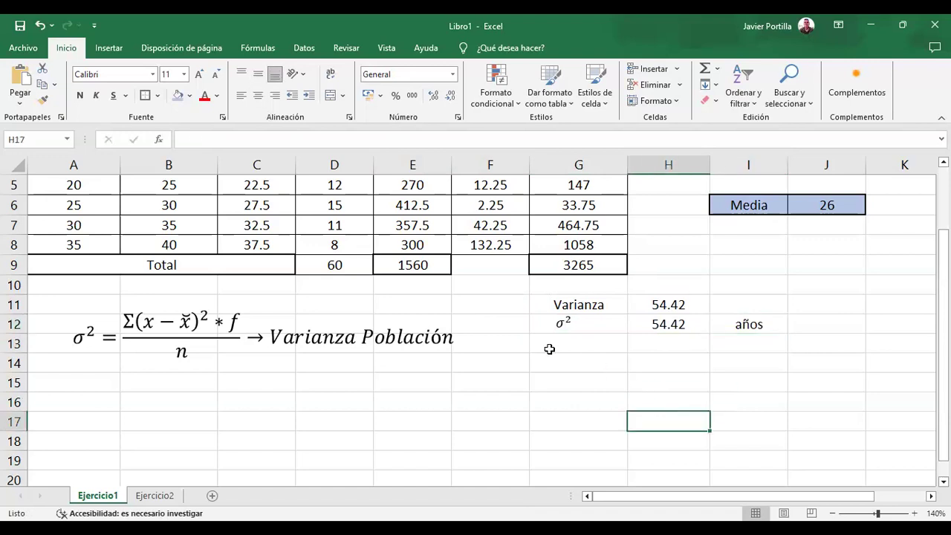
Return to the start of the Ejercicio1 sheet and collapse the ribbon to give the table more room
{"action": "scroll", "coordinate": [550, 349], "scroll_direction": "up", "scroll_amount": 2}
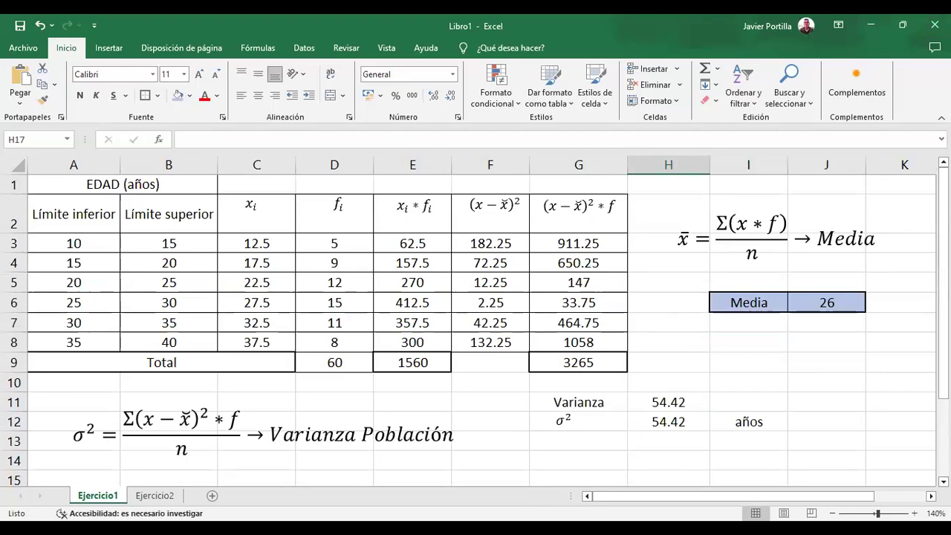
{"action": "left_click", "coordinate": [942, 118]}
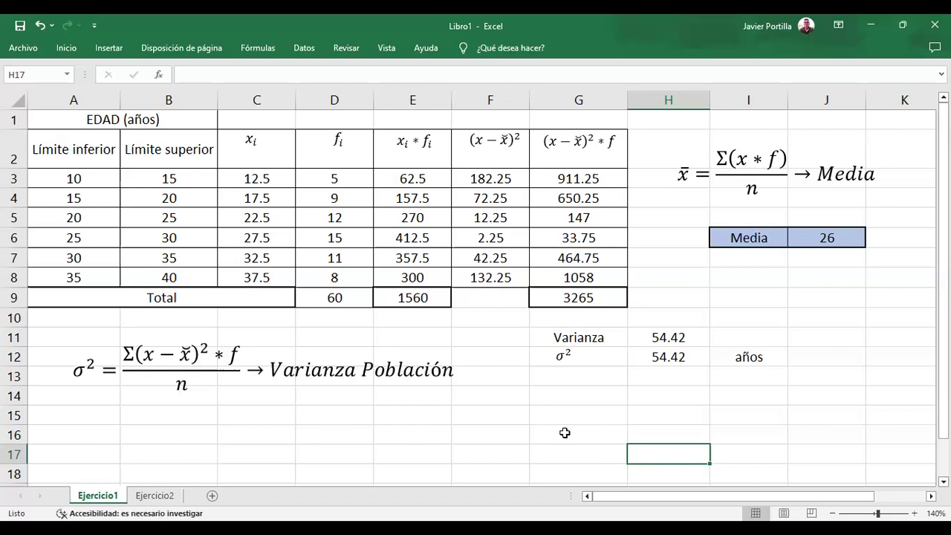
{"action": "scroll", "coordinate": [565, 432], "scroll_direction": "down", "scroll_amount": 1}
{"action": "scroll", "coordinate": [565, 433], "scroll_direction": "up", "scroll_amount": 1}
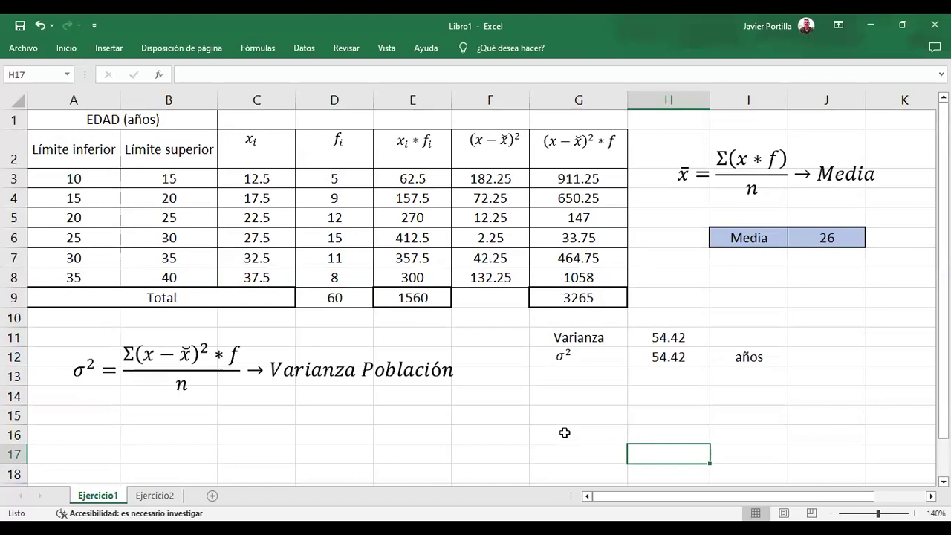
Start a formula in G14 and look up the functions that match varia, and widen the search to var
{"action": "left_click", "coordinate": [361, 434]}
{"action": "left_click", "coordinate": [561, 395]}
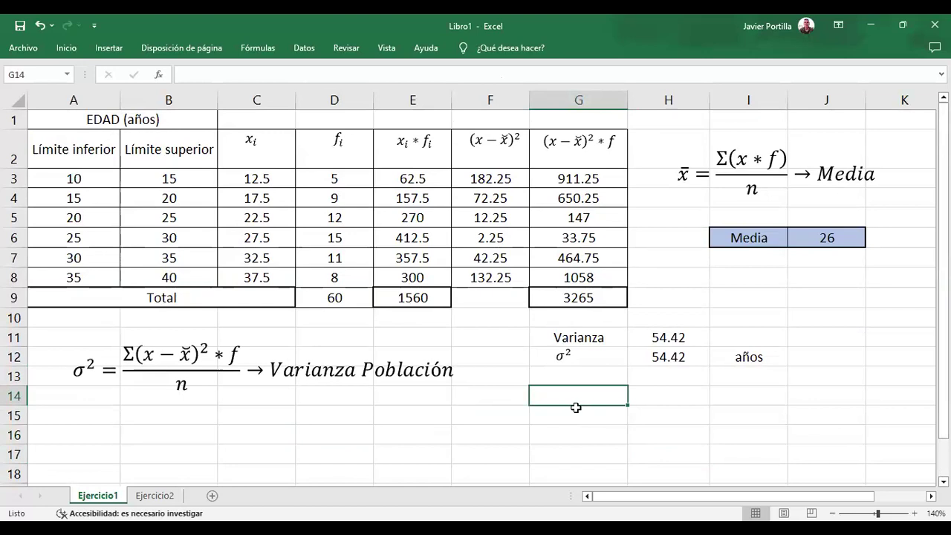
{"action": "type", "text": "="}
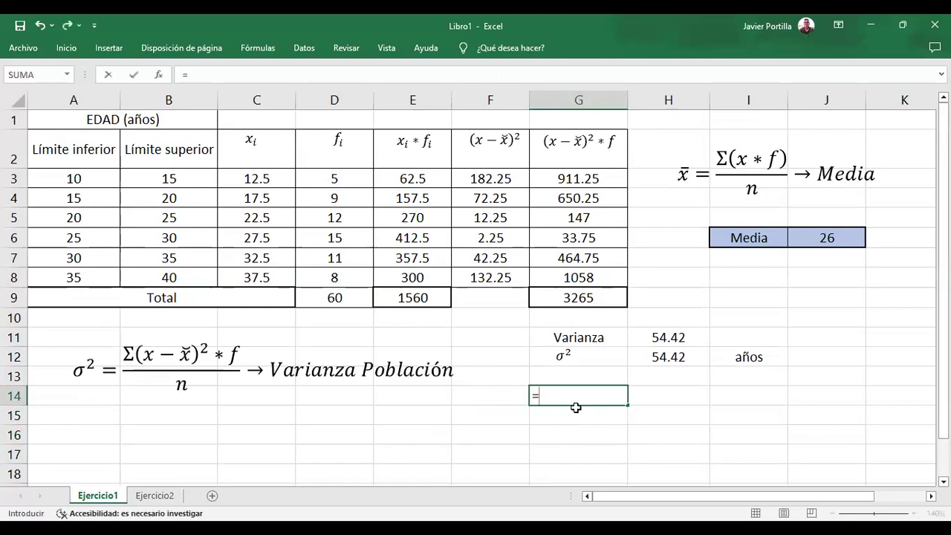
{"action": "type", "text": "vara"}
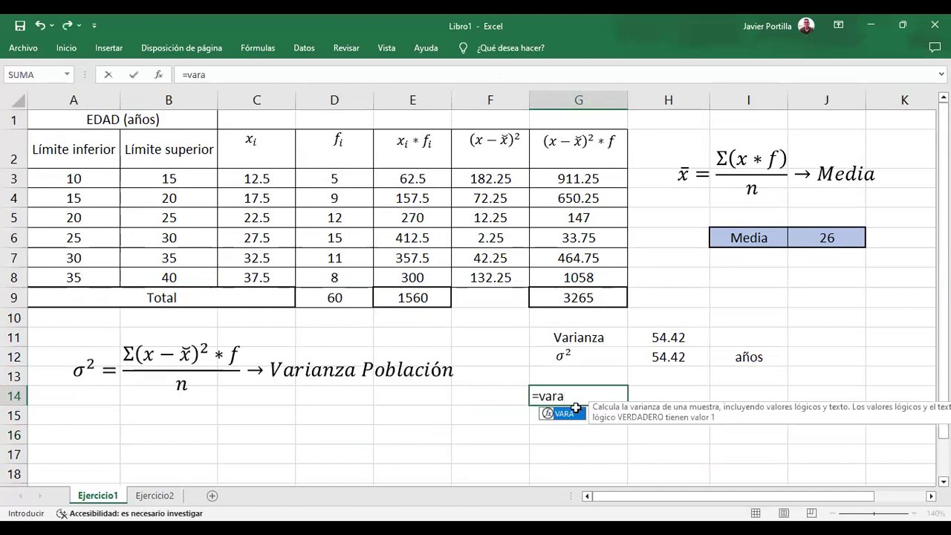
{"action": "key", "text": "BackSpace"}
{"action": "type", "text": "ia"}
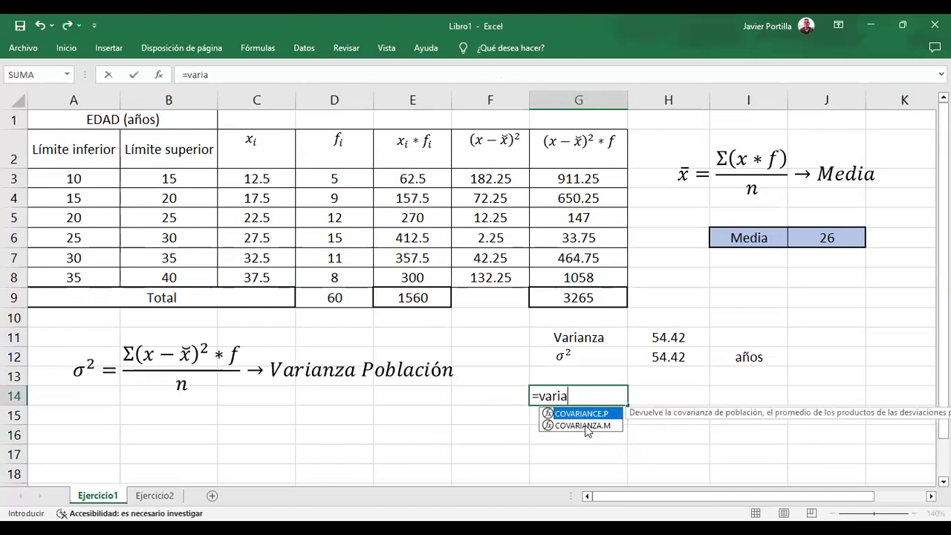
{"action": "left_click", "coordinate": [585, 426]}
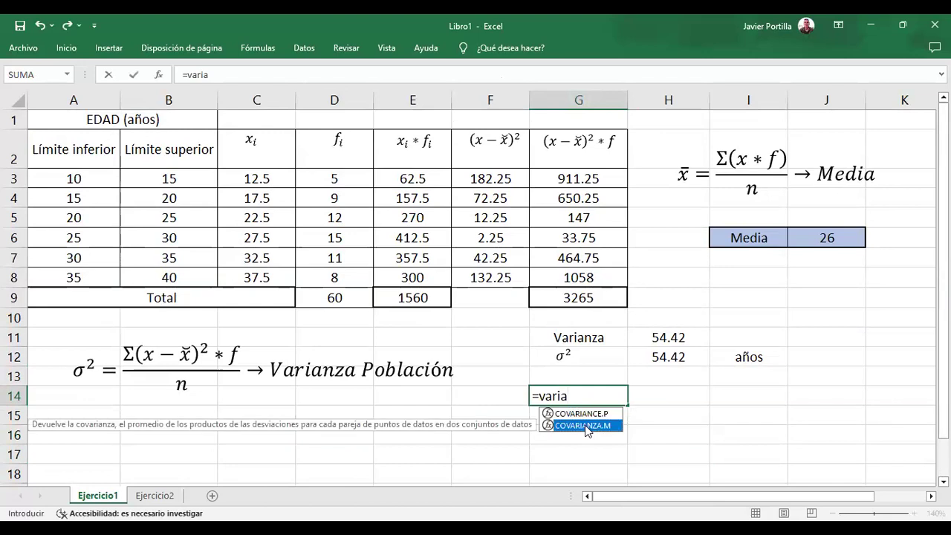
{"action": "left_click", "coordinate": [587, 415]}
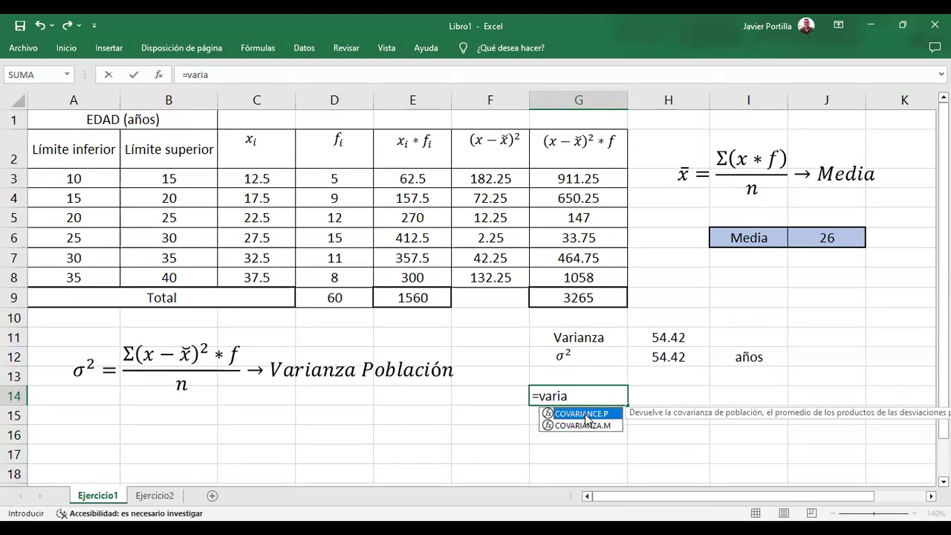
{"action": "key", "text": "BackSpace"}
{"action": "key", "text": "BackSpace"}
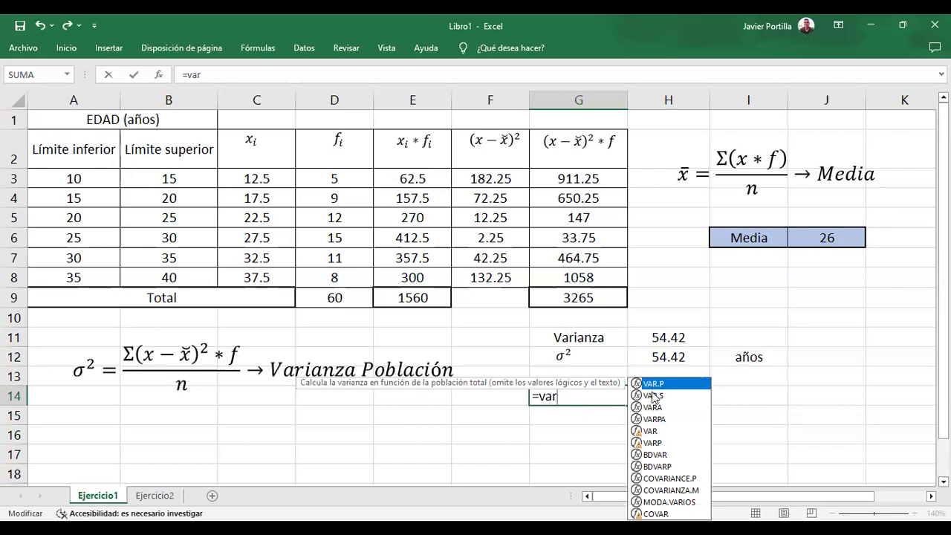
Read the descriptions of the suggested variance functions, including VAR.S, VARA, VARPA, BDVAR, COVARIANZA.M and VAR.P
{"action": "left_click", "coordinate": [653, 398]}
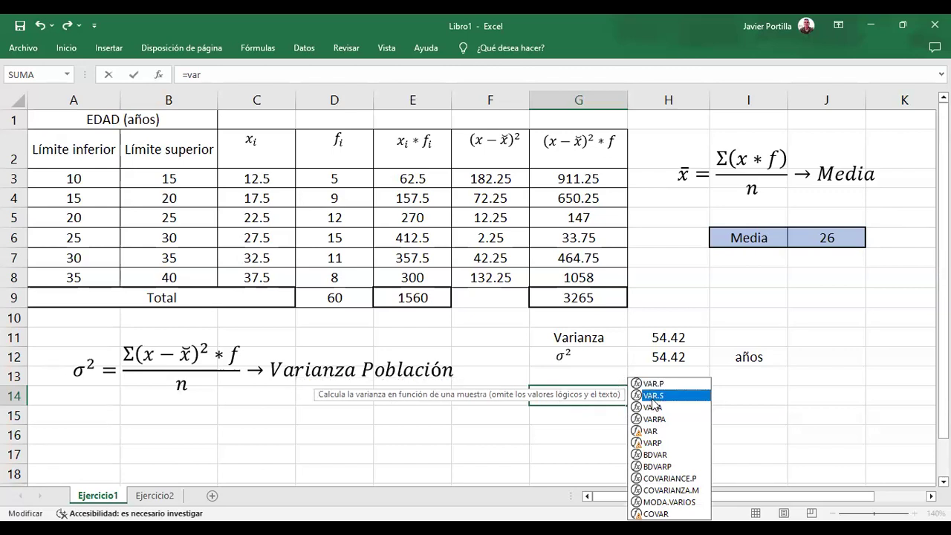
{"action": "left_click", "coordinate": [652, 408]}
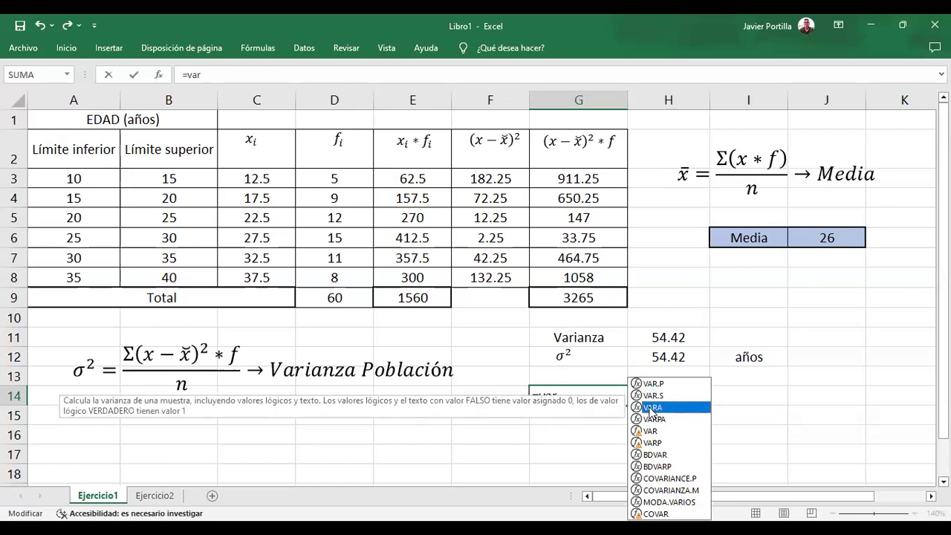
{"action": "left_click", "coordinate": [654, 420]}
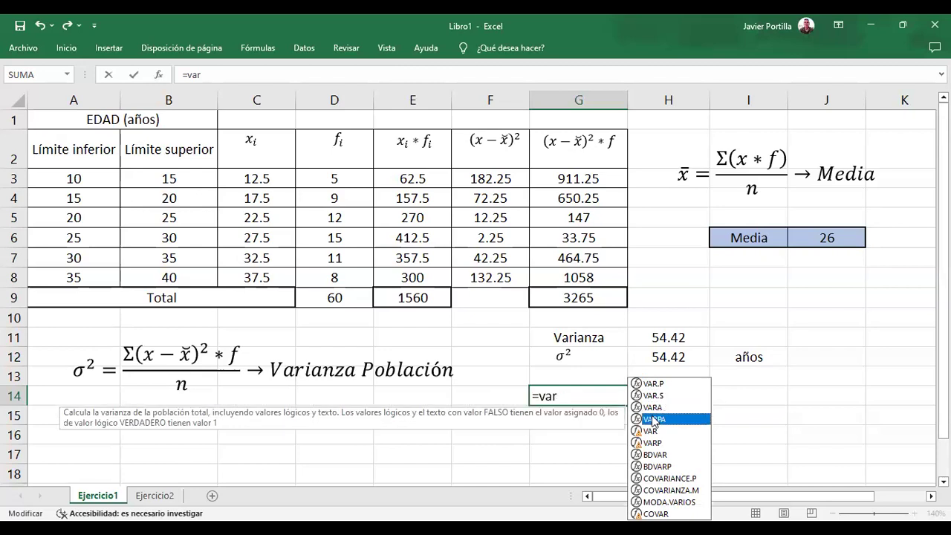
{"action": "left_click", "coordinate": [652, 433]}
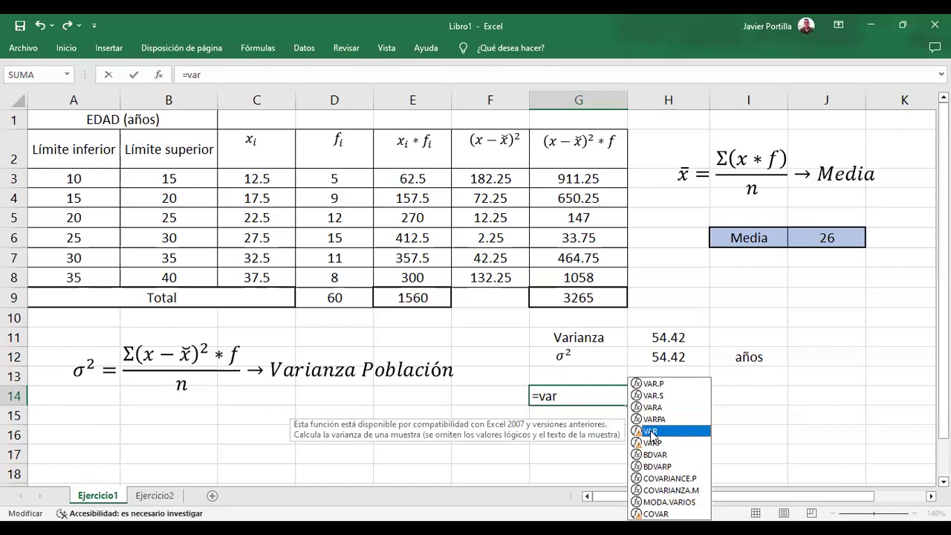
{"action": "left_click", "coordinate": [653, 443]}
{"action": "left_click", "coordinate": [660, 455]}
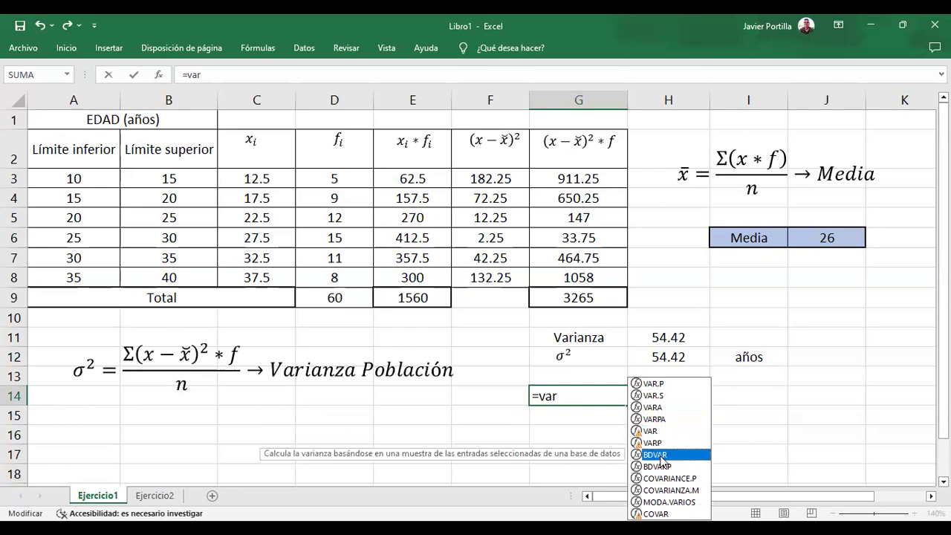
{"action": "left_click", "coordinate": [658, 467]}
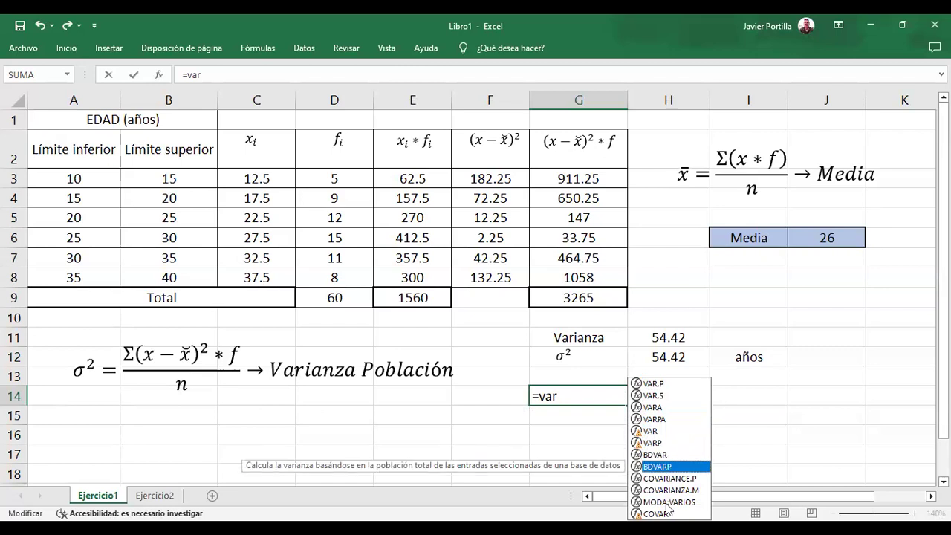
{"action": "left_click", "coordinate": [671, 490]}
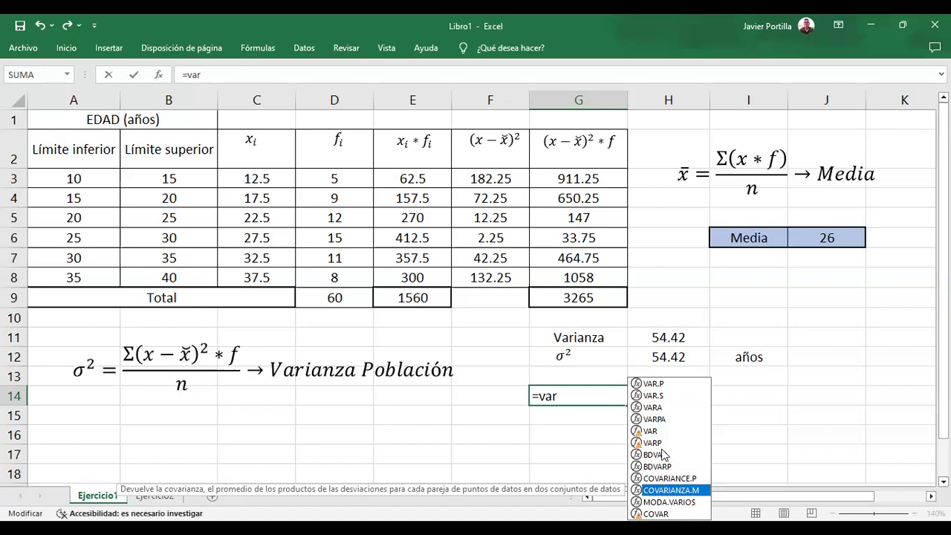
{"action": "left_click", "coordinate": [660, 385]}
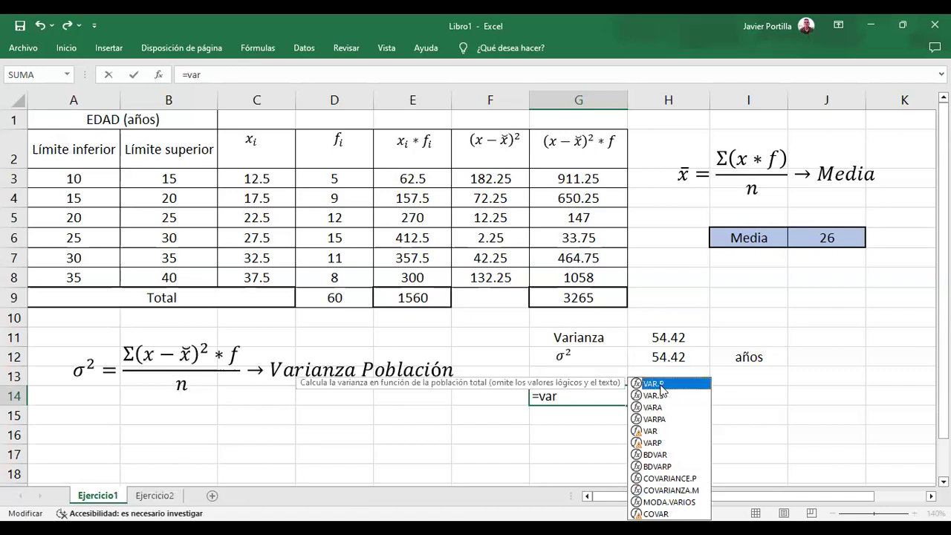
Try the population variance function VAR.P in G14 on the frequencies in D3:D8
{"action": "double_click", "coordinate": [661, 384]}
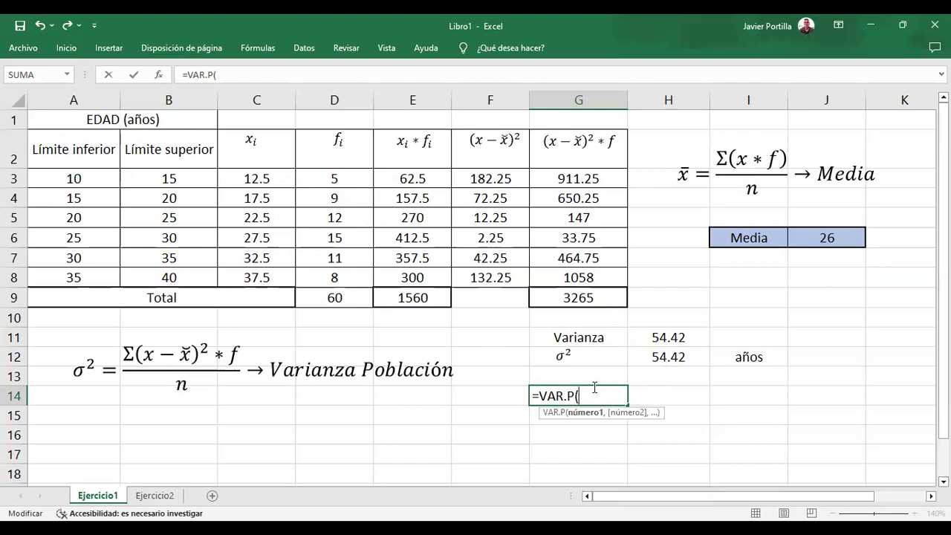
{"action": "left_click", "coordinate": [341, 179]}
{"action": "left_click_drag", "start_coordinate": [340, 190], "coordinate": [353, 278]}
{"action": "key", "text": "Return"}
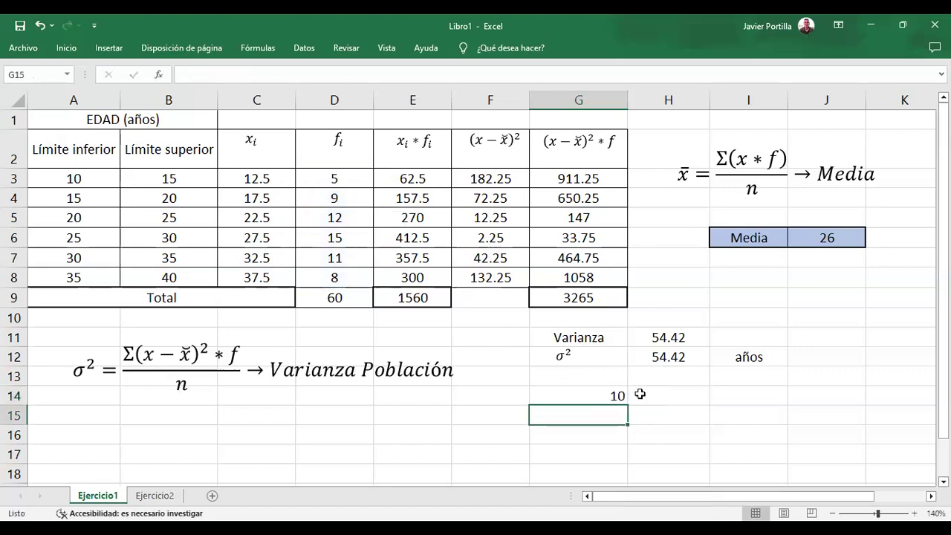
Try replacing the formula in G14 with =VAR.P(C3:C8) for the class midpoints
{"action": "left_click", "coordinate": [595, 394]}
{"action": "type", "text": "="}
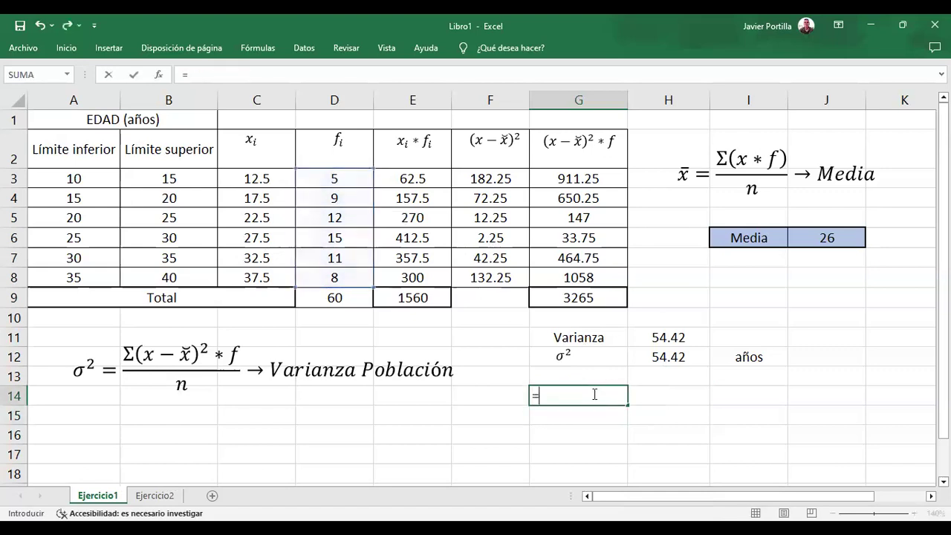
{"action": "type", "text": "var"}
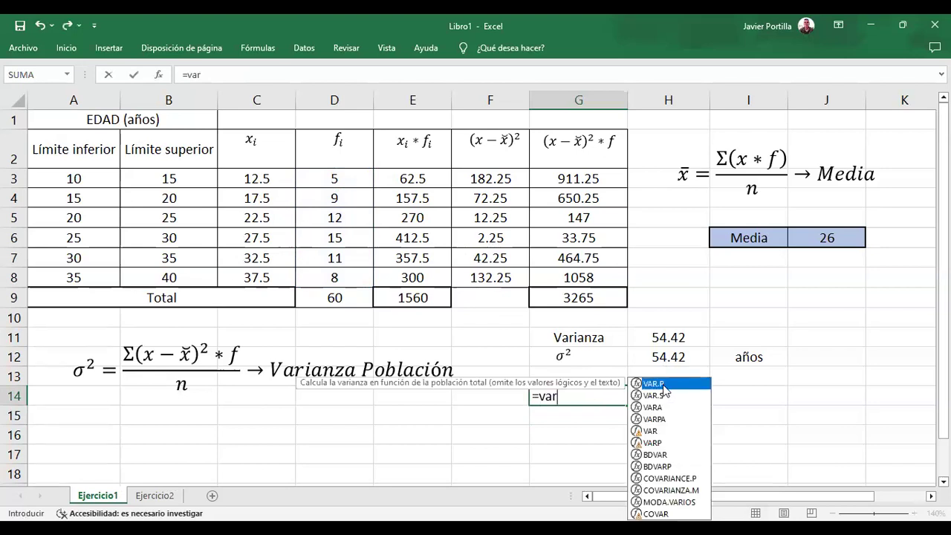
{"action": "double_click", "coordinate": [658, 383]}
{"action": "left_click_drag", "start_coordinate": [257, 179], "coordinate": [284, 281]}
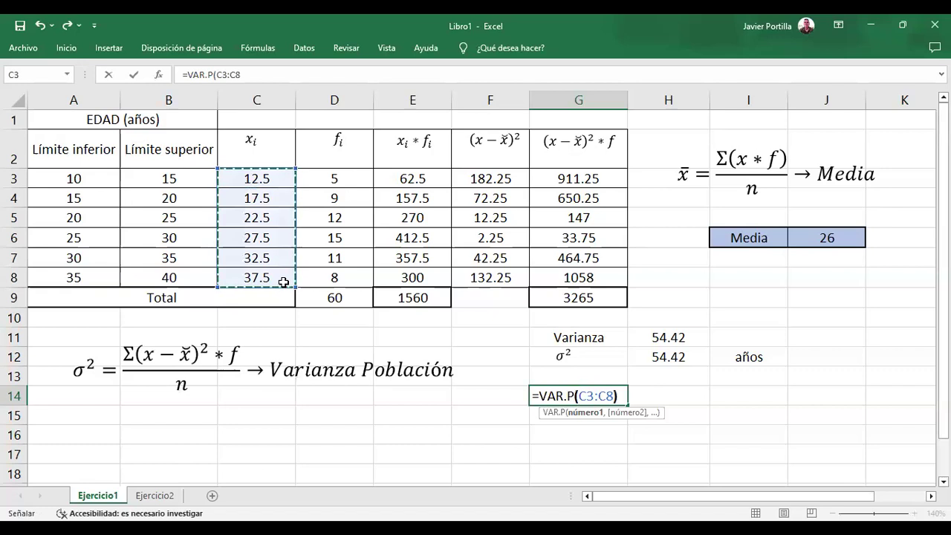
{"action": "key", "text": "Return"}
Clear the trial VAR.P formula from G14
{"action": "left_click", "coordinate": [584, 396]}
{"action": "key", "text": "BackSpace"}
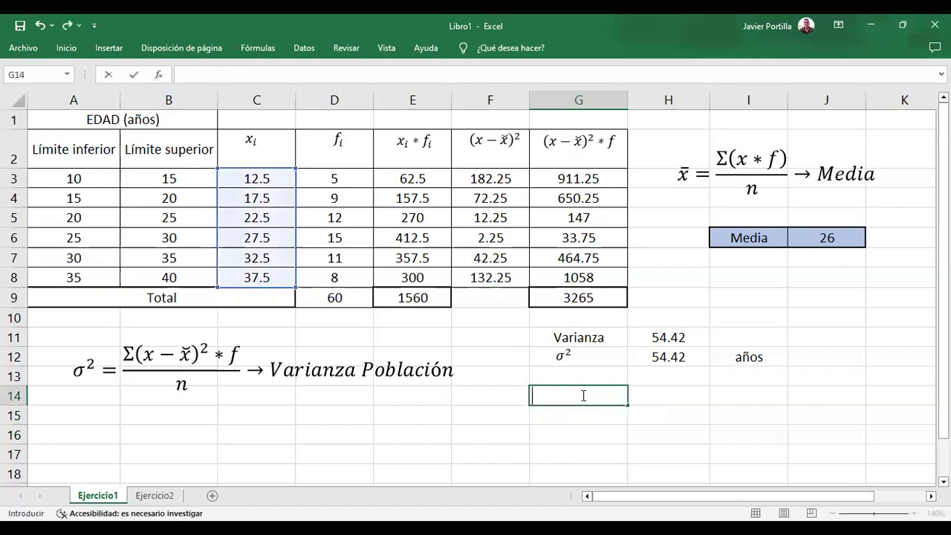
{"action": "key", "text": "Return"}
{"action": "key", "text": "Down"}
{"action": "key", "text": "Down"}
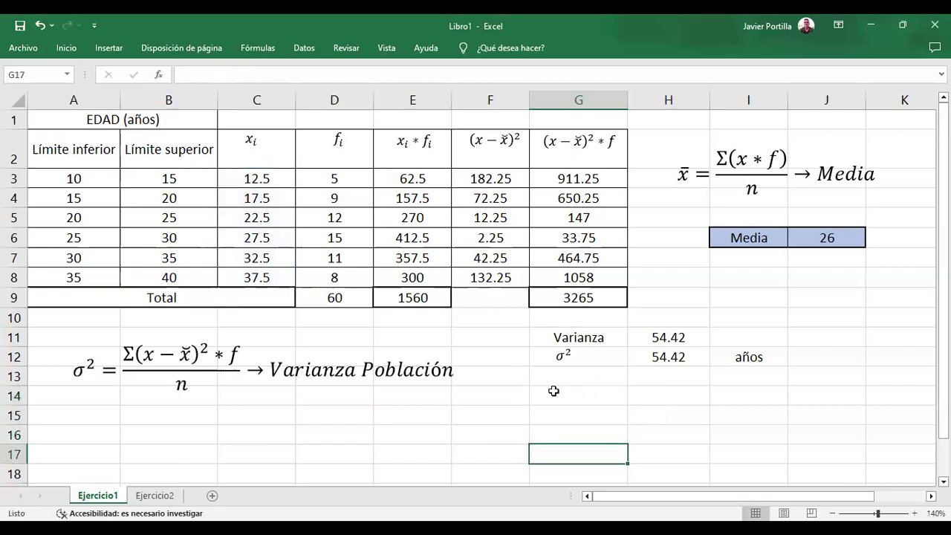
Enter the ungrouped sample values 12.5, 12.5 and 13.4 in cells D15 to F15
{"action": "left_click", "coordinate": [556, 396]}
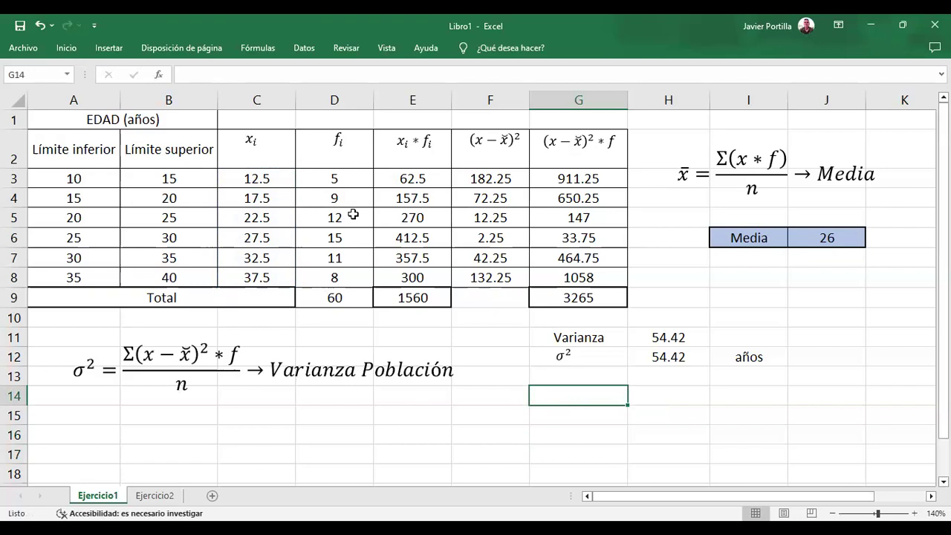
{"action": "left_click", "coordinate": [336, 413]}
{"action": "left_click", "coordinate": [336, 419]}
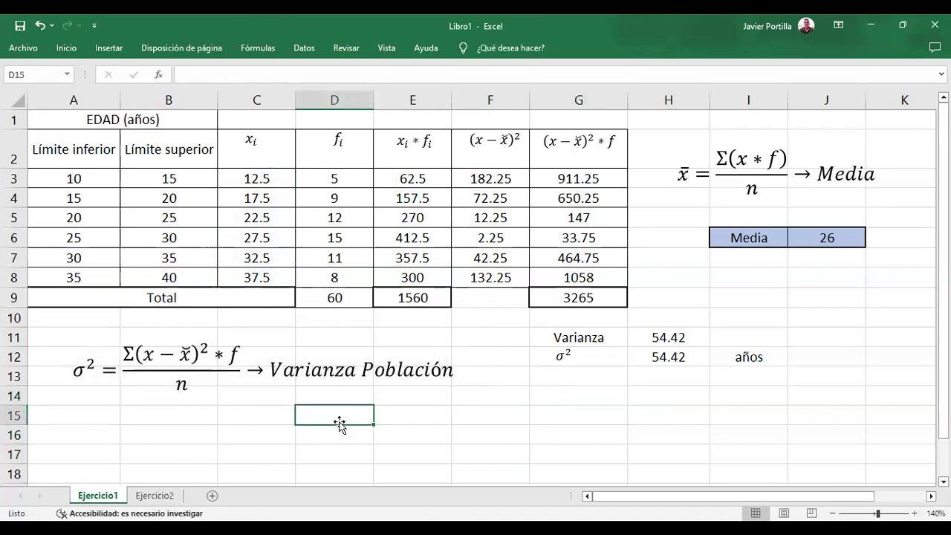
{"action": "type", "text": "12.5"}
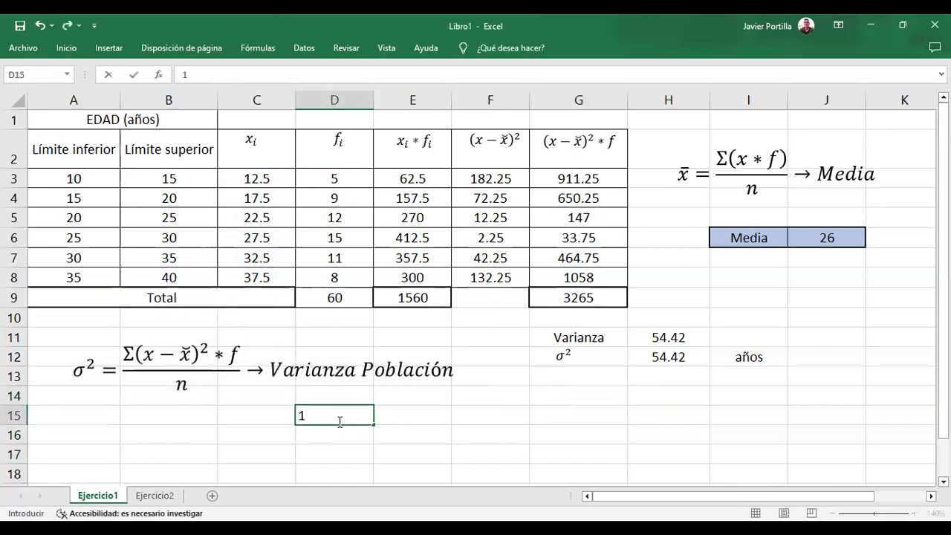
{"action": "key", "text": "Tab"}
{"action": "type", "text": "12.5"}
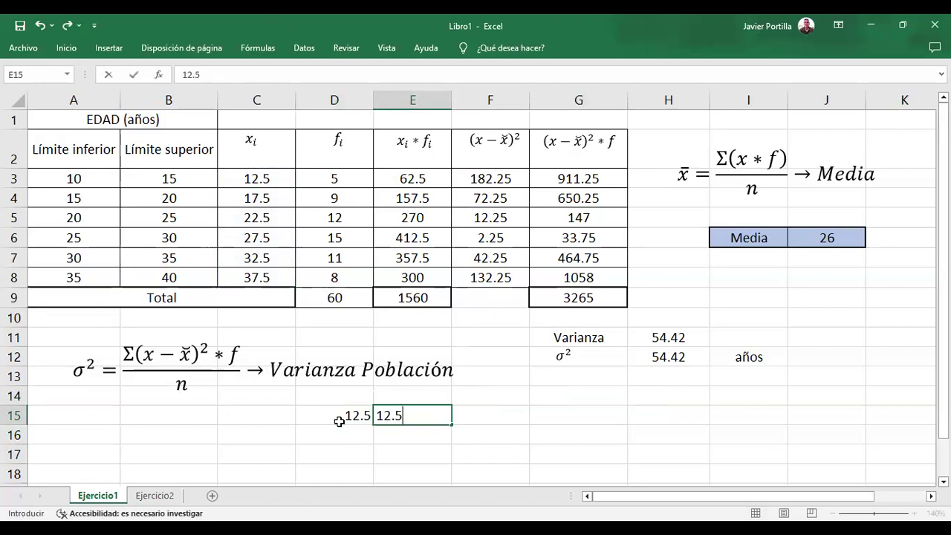
{"action": "key", "text": "Tab"}
{"action": "type", "text": "13."}
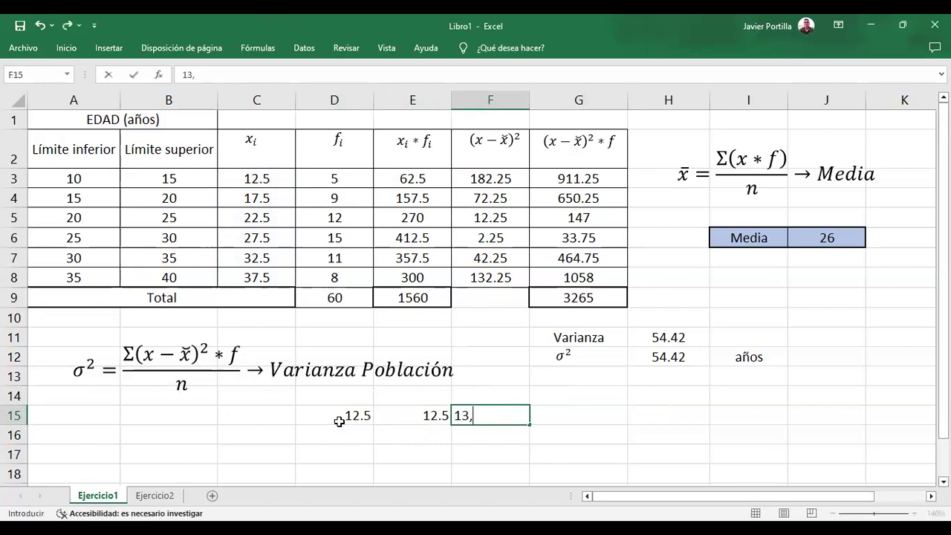
{"action": "type", "text": "4"}
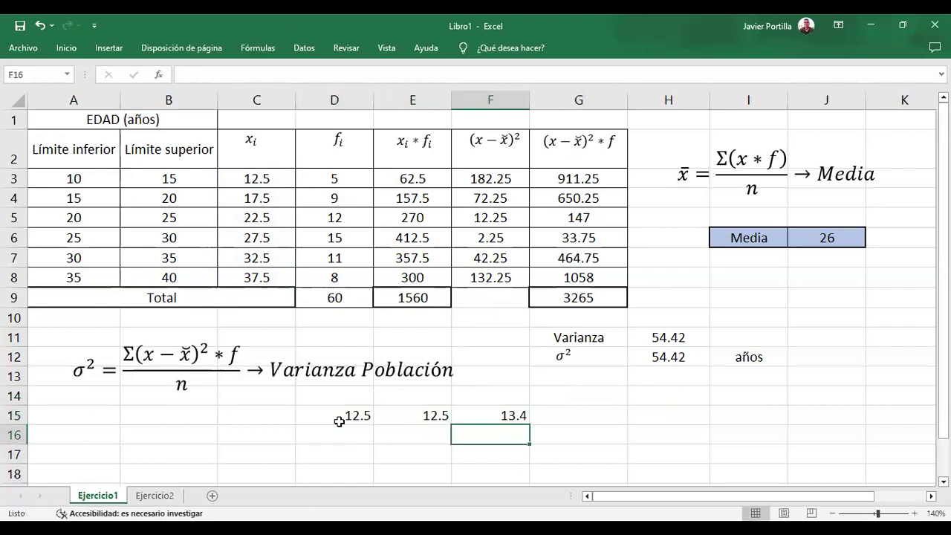
{"action": "key", "text": "Return"}
Enter the sample values 17, 22 and 23 in cells D16 to F16
{"action": "left_click", "coordinate": [339, 428]}
{"action": "type", "text": "17"}
{"action": "key", "text": "Tab"}
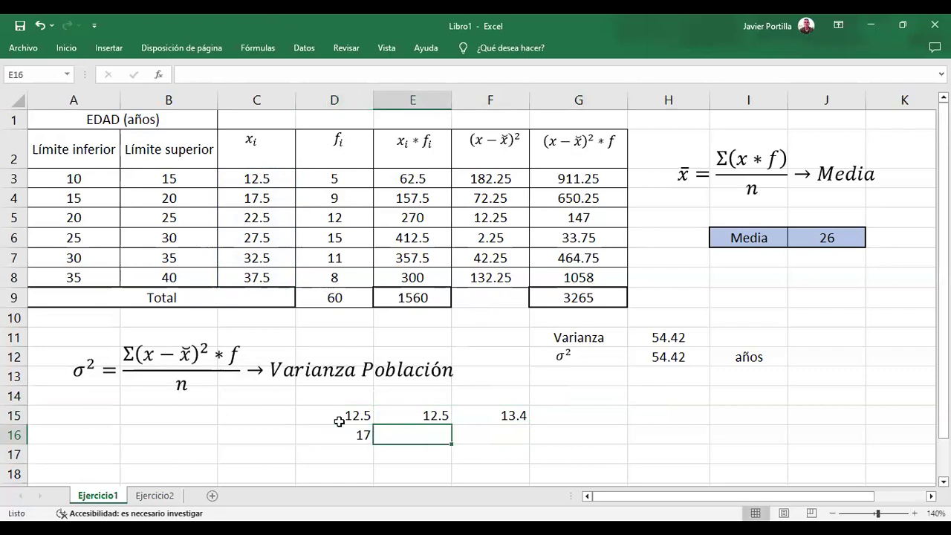
{"action": "type", "text": "22"}
{"action": "key", "text": "Tab"}
{"action": "type", "text": "23"}
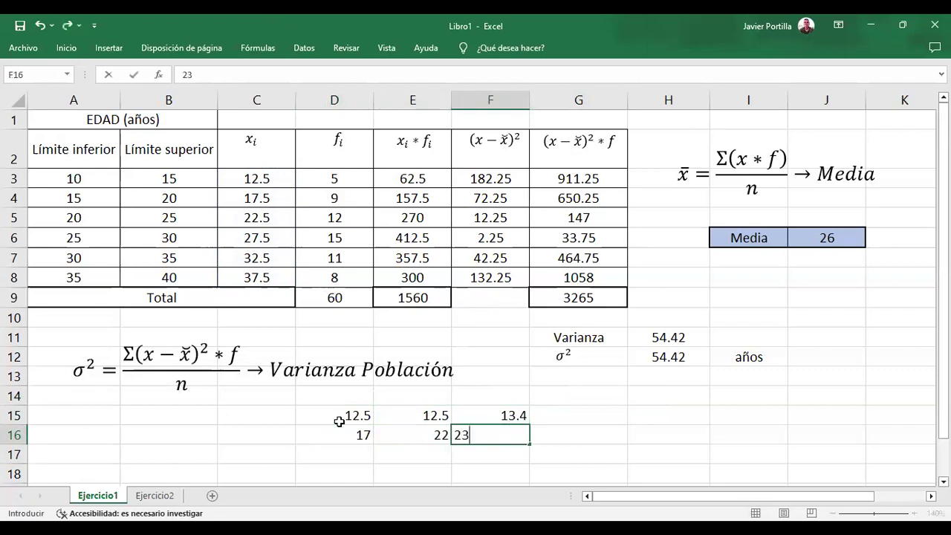
{"action": "key", "text": "Tab"}
Try calculating the population variance of the ungrouped sample values in G15 with =VAR.P(D15:F16)
{"action": "key", "text": "Up"}
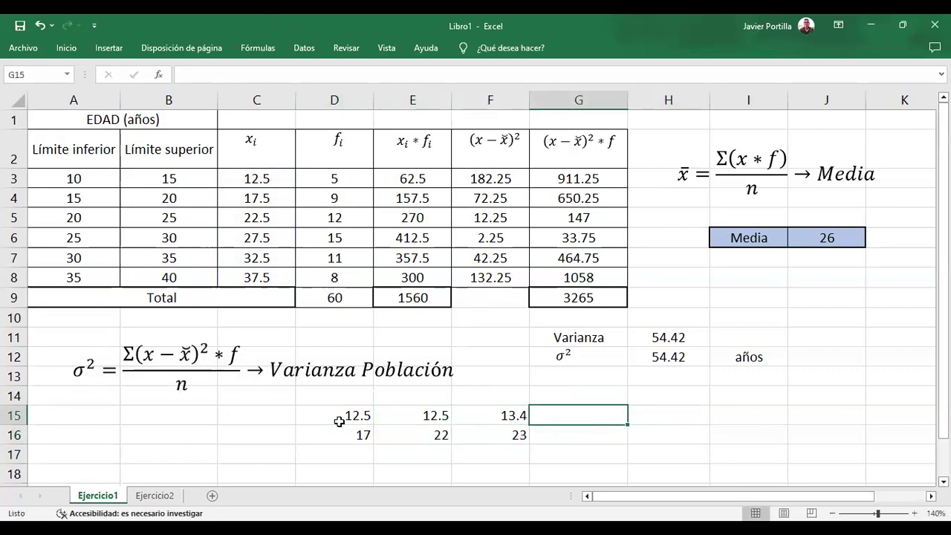
{"action": "type", "text": "=vari"}
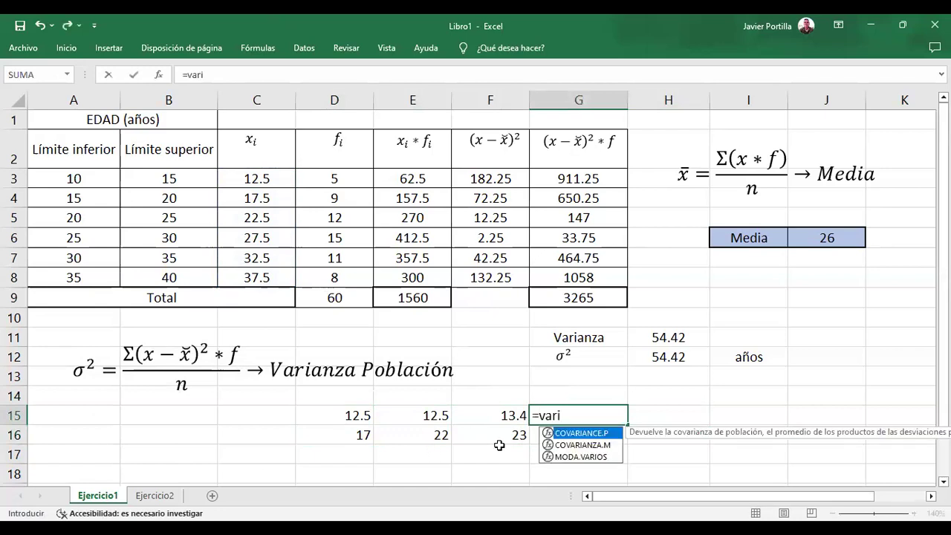
{"action": "key", "text": "BackSpace"}
{"action": "double_click", "coordinate": [646, 385]}
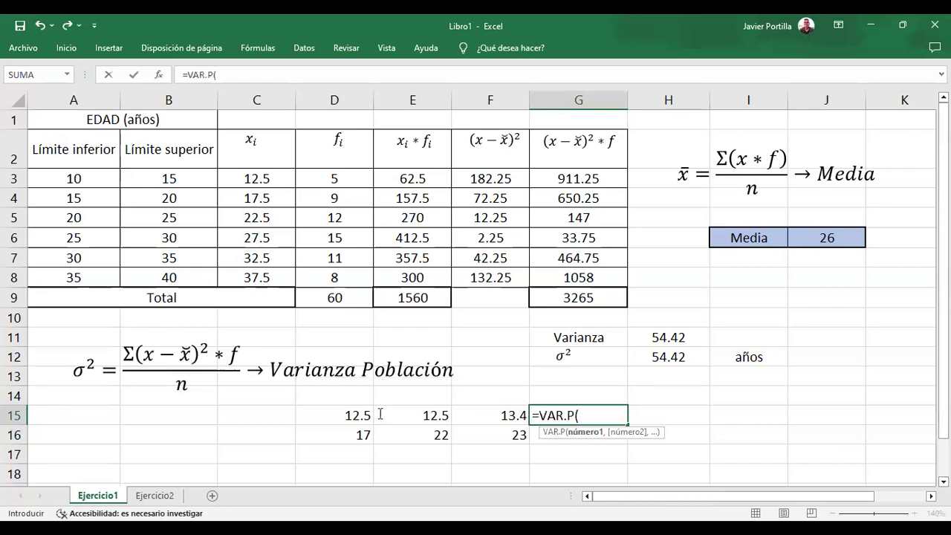
{"action": "left_click_drag", "start_coordinate": [355, 418], "coordinate": [516, 437]}
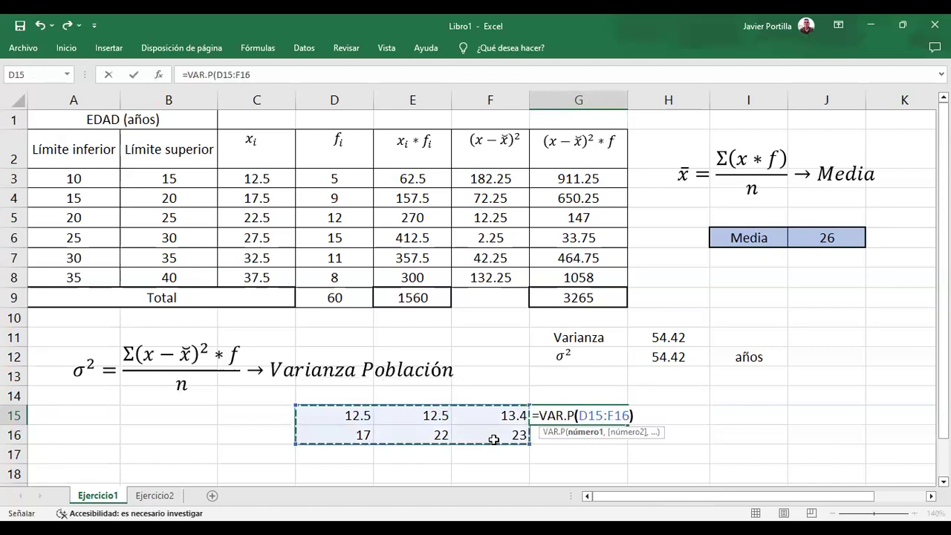
{"action": "key", "text": "Return"}
{"action": "left_click", "coordinate": [593, 417]}
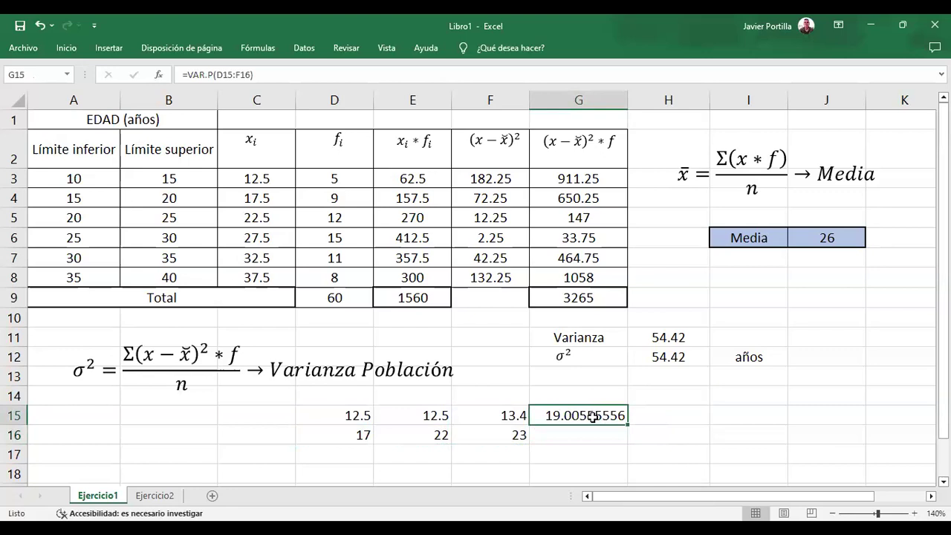
Try averaging the ungrouped sample values in G16 with =PROMEDIO(D15:F16)
{"action": "left_click", "coordinate": [583, 434]}
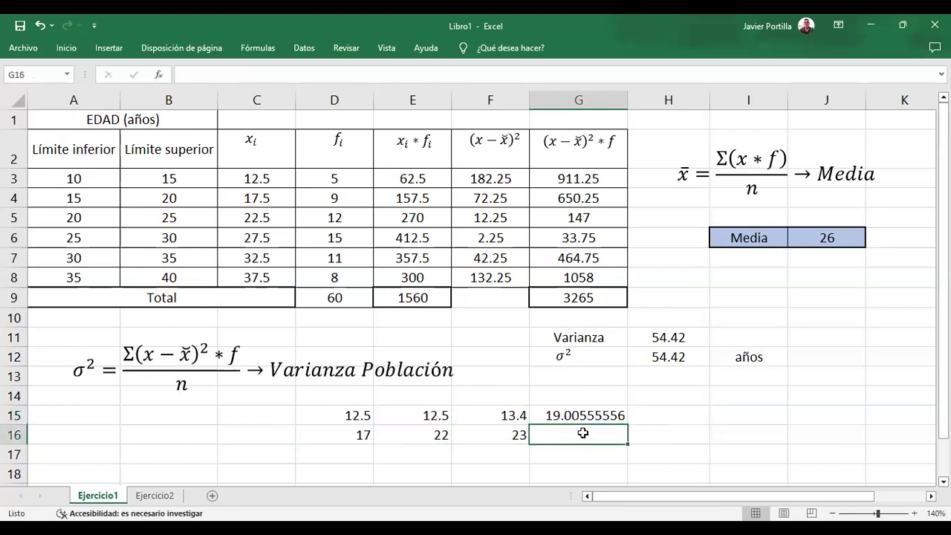
{"action": "type", "text": "="}
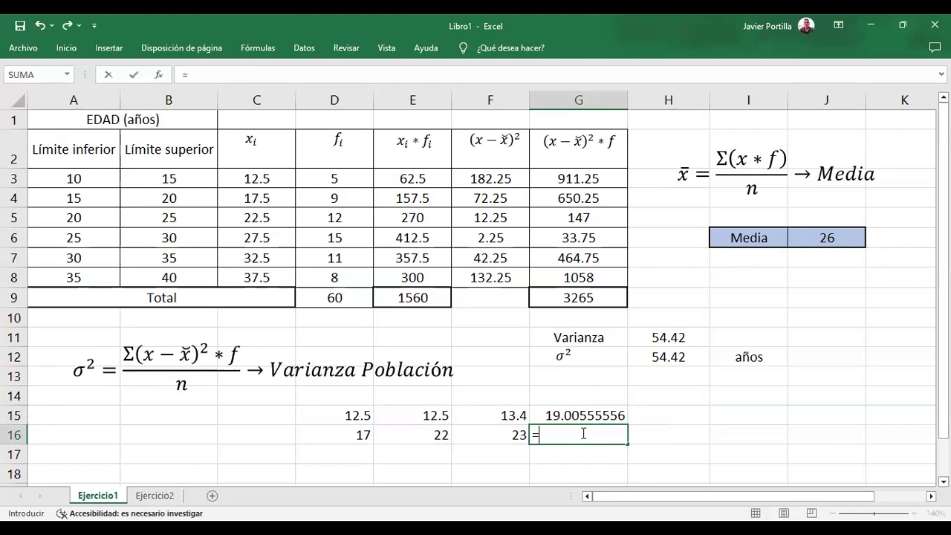
{"action": "type", "text": "me"}
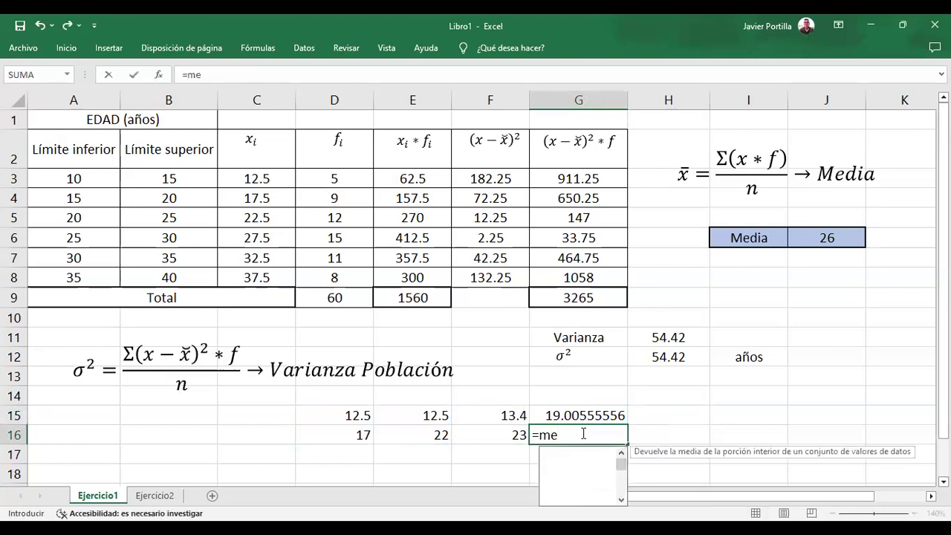
{"action": "key", "text": "BackSpace"}
{"action": "key", "text": "BackSpace"}
{"action": "type", "text": "pro"}
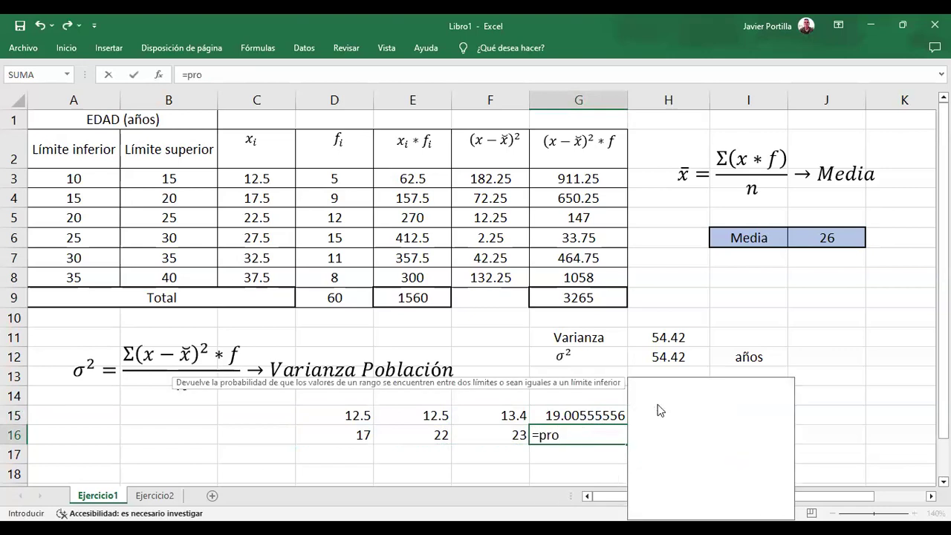
{"action": "type", "text": "me"}
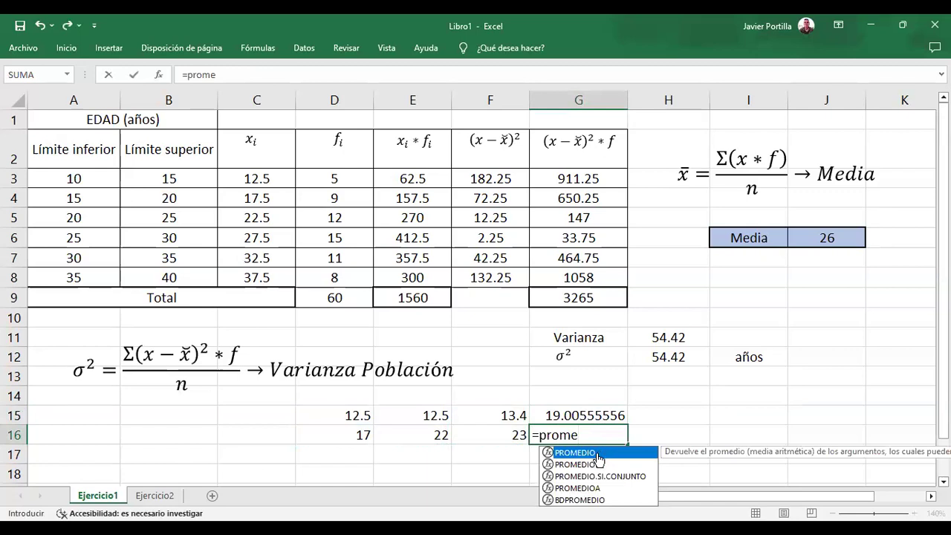
{"action": "double_click", "coordinate": [597, 452]}
{"action": "key", "text": "Return"}
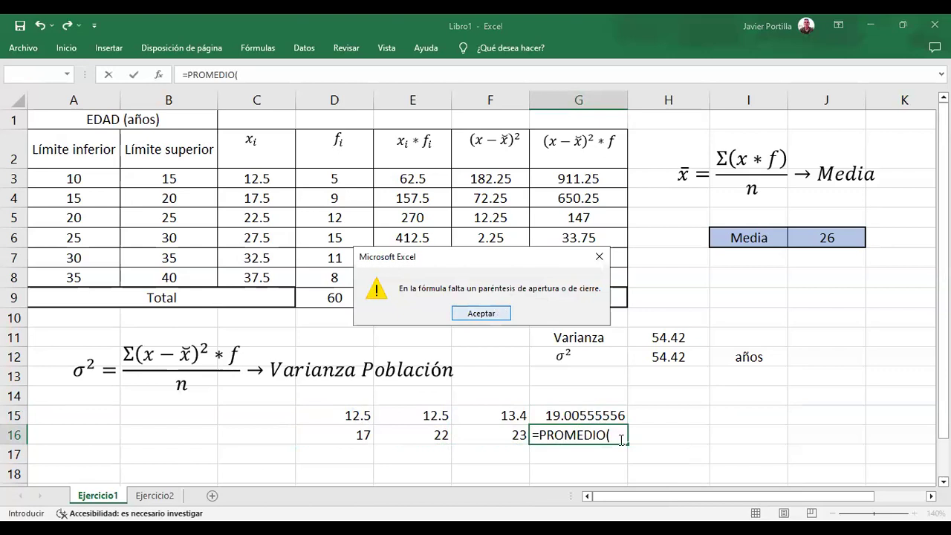
{"action": "key", "text": "Return"}
{"action": "left_click_drag", "start_coordinate": [355, 422], "coordinate": [481, 437]}
{"action": "key", "text": "Return"}
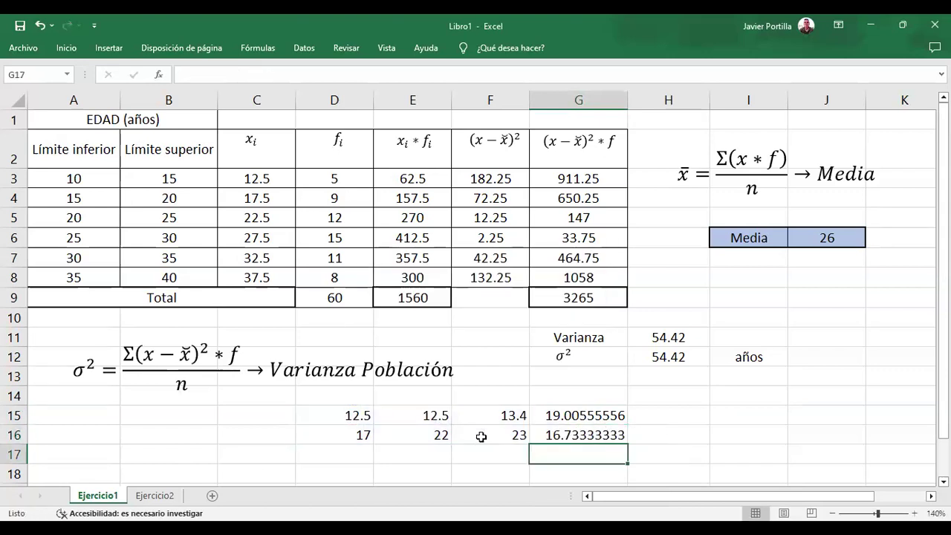
{"action": "left_click", "coordinate": [577, 436]}
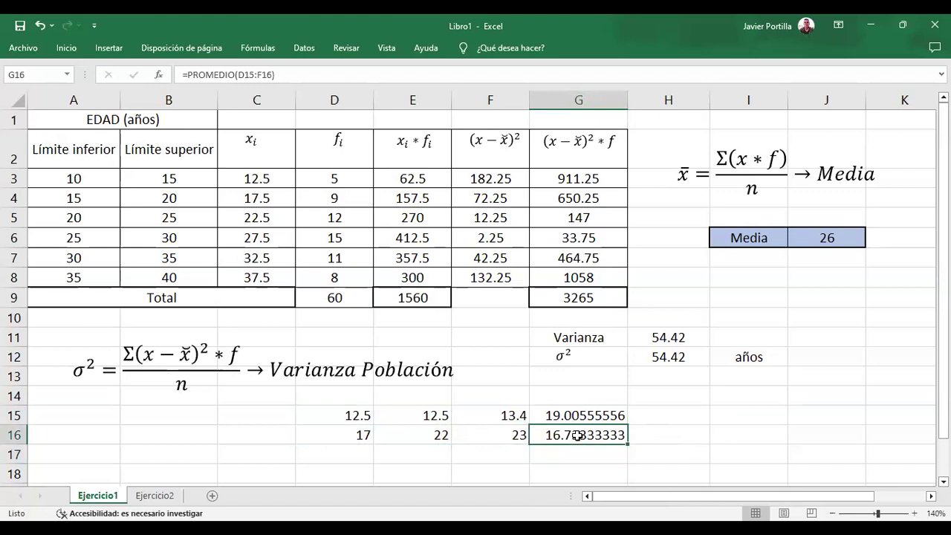
Undo the trial variance and average formulas in G15 and G16, leaving no new formula in either cell
{"action": "key", "text": "ctrl+z"}
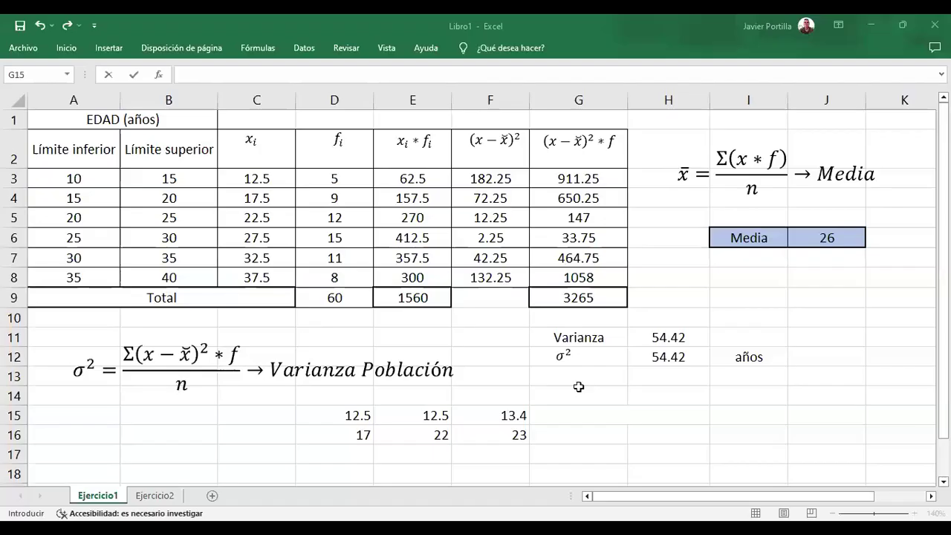
{"action": "type", "text": "="}
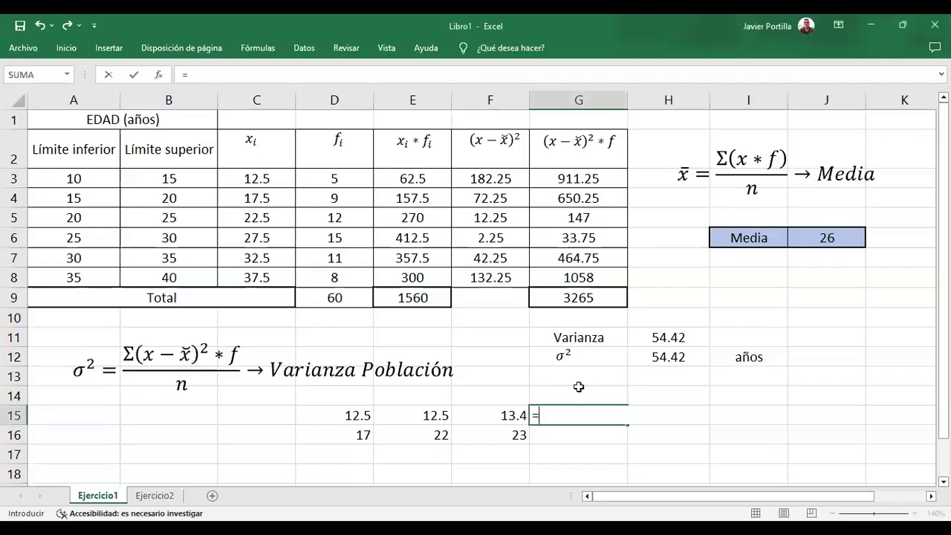
{"action": "key", "text": "BackSpace"}
{"action": "key", "text": "Up"}
{"action": "key", "text": "Up"}
{"action": "key", "text": "Up"}
{"action": "key", "text": "Up"}
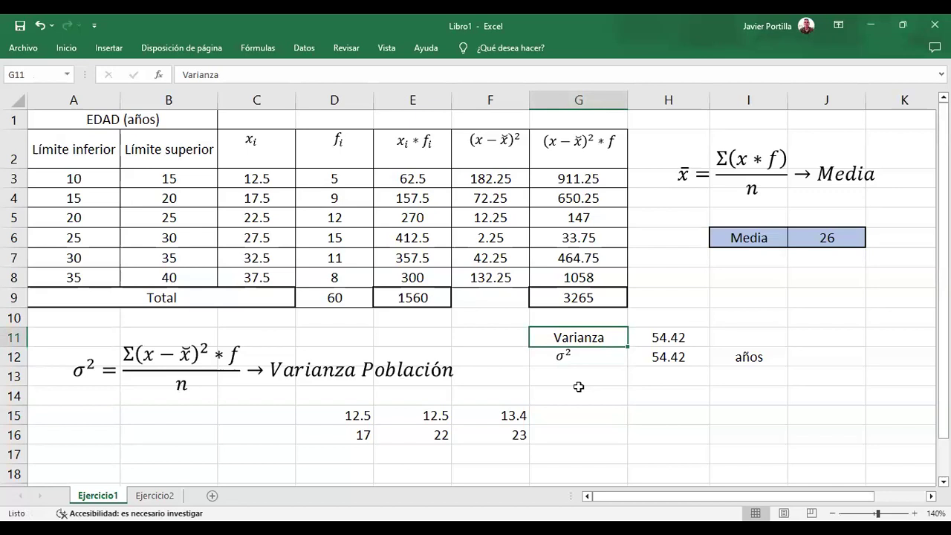
{"action": "left_click", "coordinate": [579, 388]}
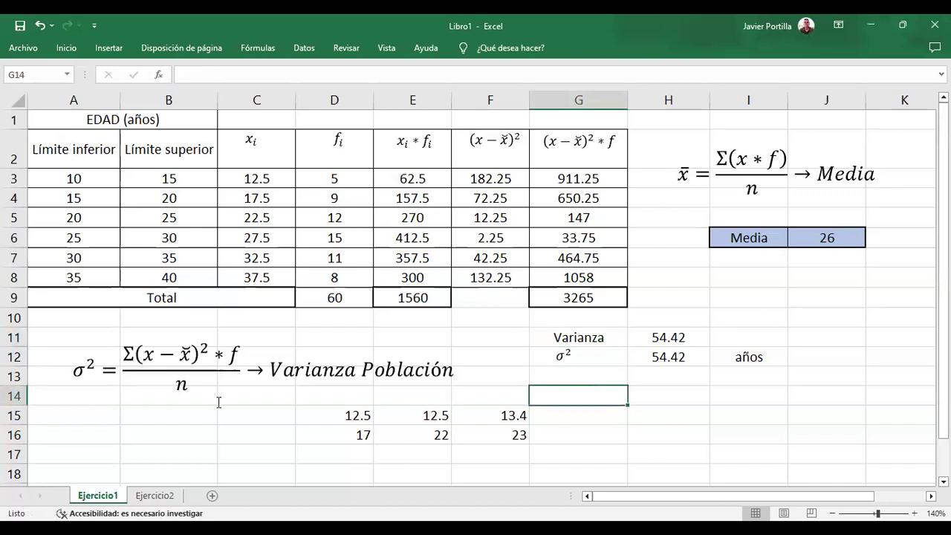
Undo the entries of the ungrouped sample values in D15:F16
{"action": "left_click", "coordinate": [171, 469]}
{"action": "left_click", "coordinate": [359, 410]}
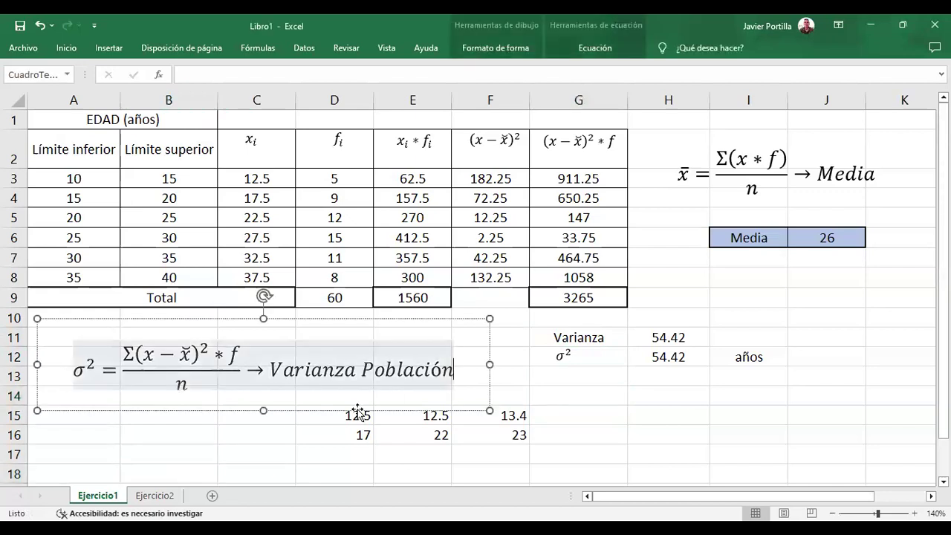
{"action": "mouse_move", "coordinate": [354, 418]}
{"action": "left_mouse_down"}
{"action": "mouse_move", "coordinate": [340, 422]}
{"action": "mouse_move", "coordinate": [353, 420]}
{"action": "left_mouse_up"}
{"action": "key", "text": "ctrl+z"}
{"action": "key", "text": "ctrl+z"}
{"action": "key", "text": "ctrl+z"}
{"action": "key", "text": "ctrl+z"}
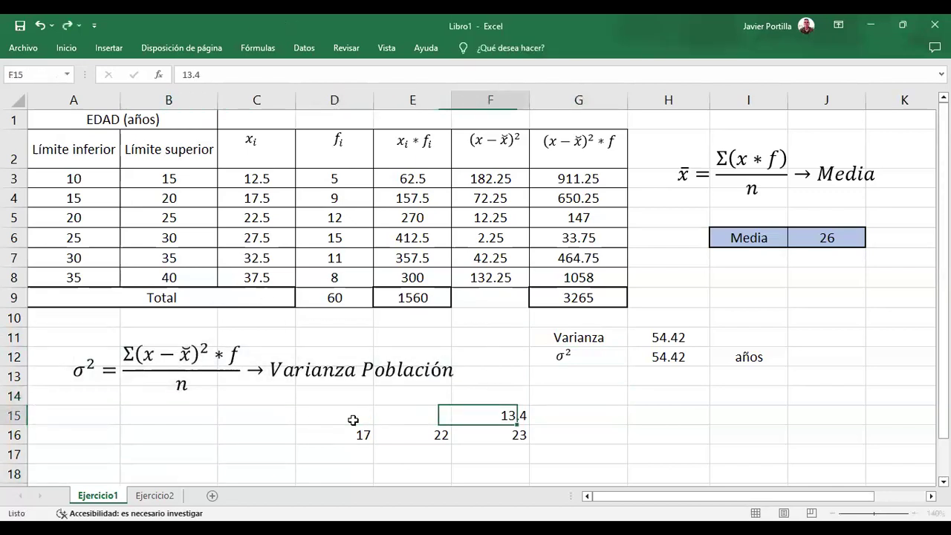
{"action": "key", "text": "ctrl+z"}
{"action": "key", "text": "ctrl+z"}
{"action": "key", "text": "ctrl+z"}
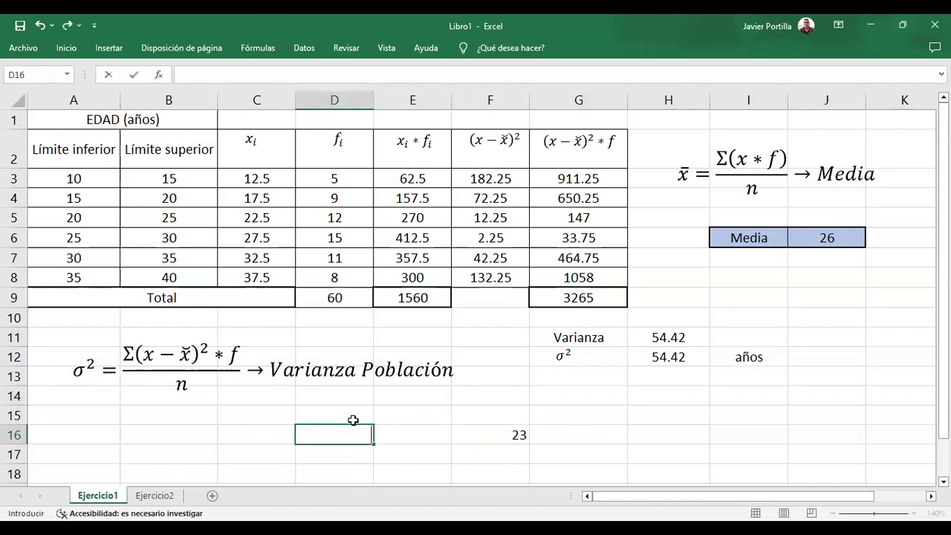
{"action": "key", "text": "ctrl+z"}
{"action": "key", "text": "ctrl+z"}
{"action": "key", "text": "ctrl+z"}
{"action": "key", "text": "ctrl+z"}
{"action": "key", "text": "ctrl+z"}
{"action": "key", "text": "ctrl+z"}
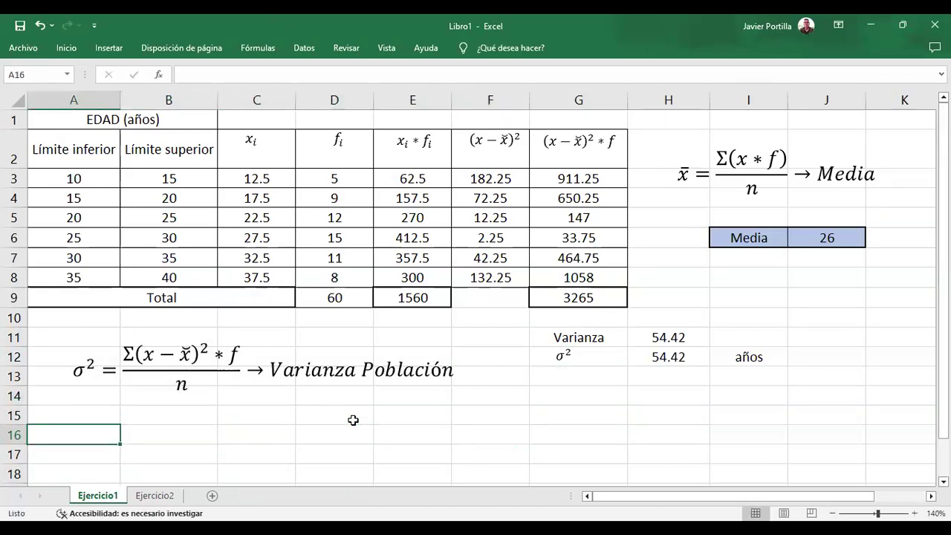
Insert a new equation box and place it below the population variance formula, around cells B15 to C15
{"action": "key", "text": "Right"}
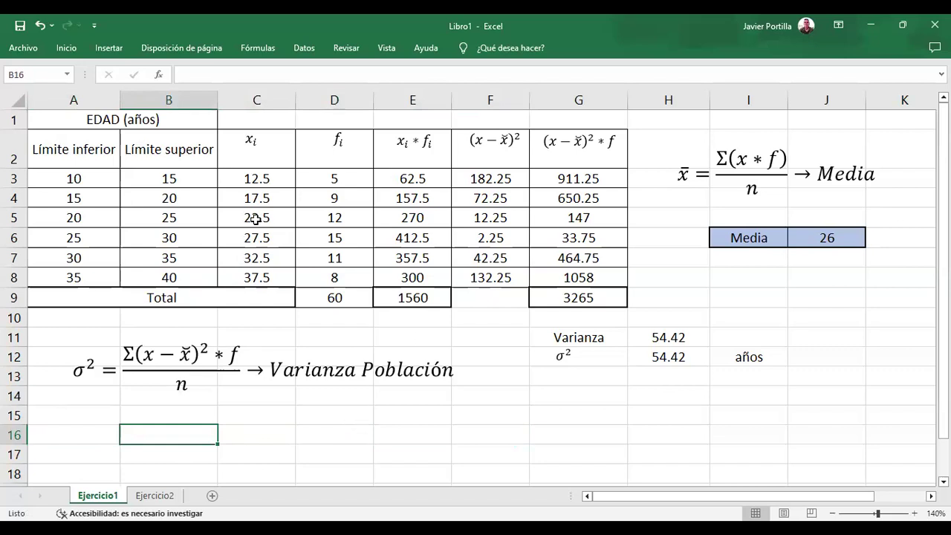
{"action": "left_click", "coordinate": [115, 56]}
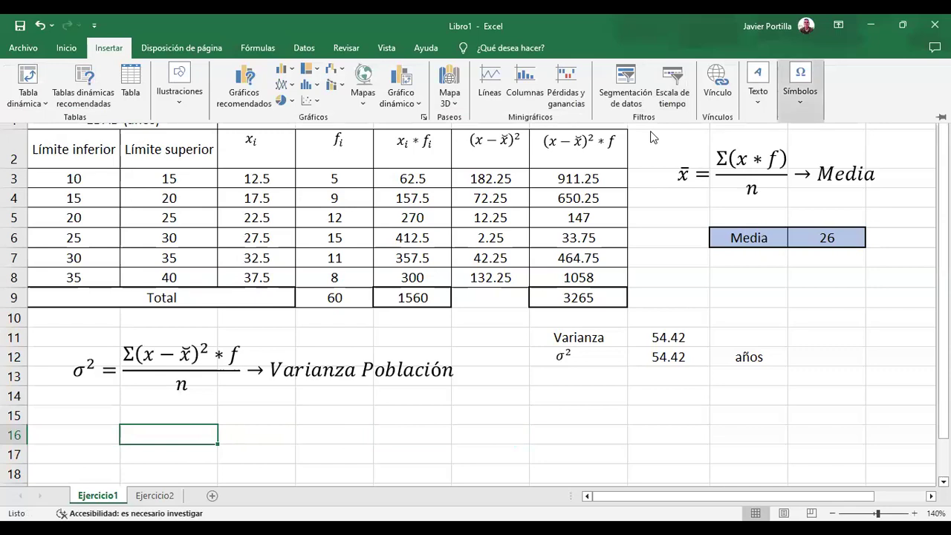
{"action": "left_click", "coordinate": [800, 88]}
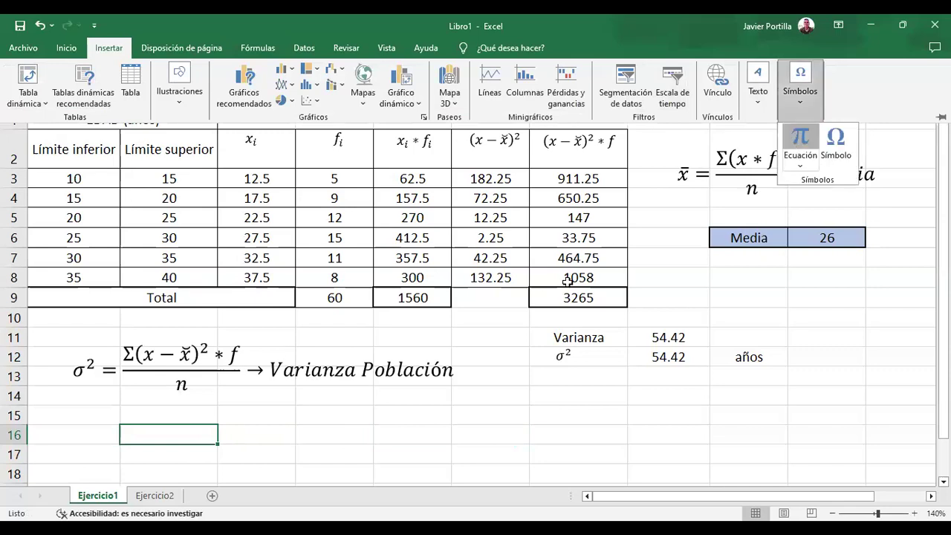
{"action": "key", "text": "alt+equal"}
{"action": "left_click_drag", "start_coordinate": [553, 248], "coordinate": [260, 406]}
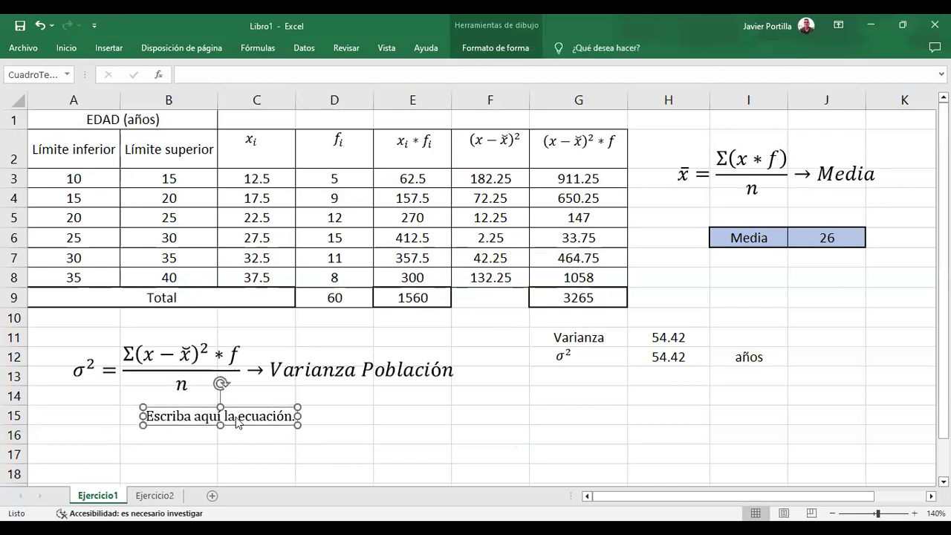
Write the standard deviation formula σ = √(σ²) in the new equation box
{"action": "left_click", "coordinate": [236, 418]}
{"action": "type", "text": "\\sigma "}
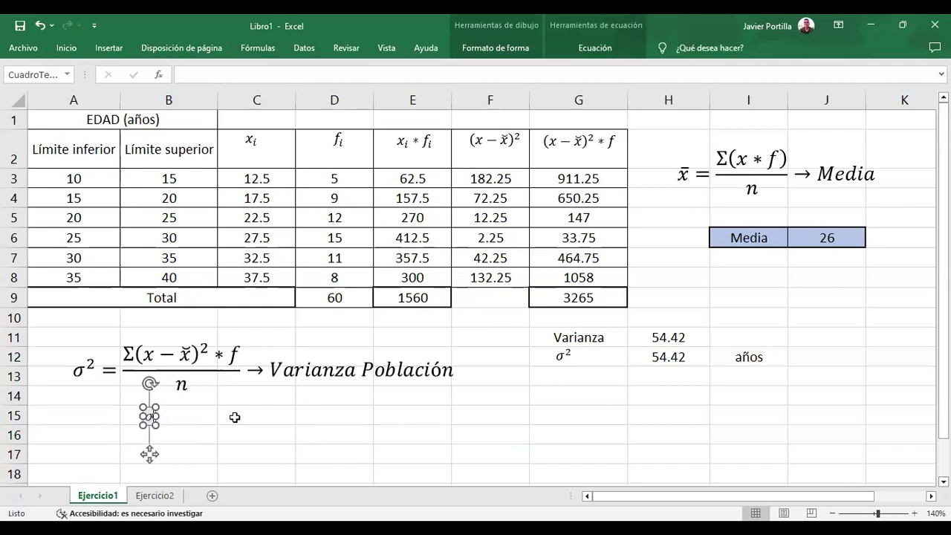
{"action": "type", "text": "="}
{"action": "type", "text": "\\srqt"}
{"action": "key", "text": "BackSpace"}
{"action": "key", "text": "BackSpace"}
{"action": "key", "text": "BackSpace"}
{"action": "type", "text": "qrt "}
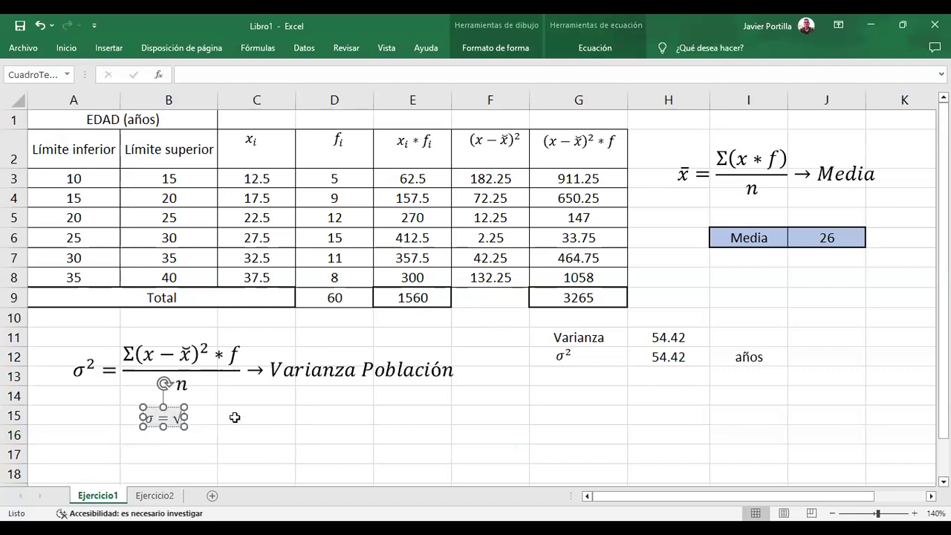
{"action": "type", "text": "() "}
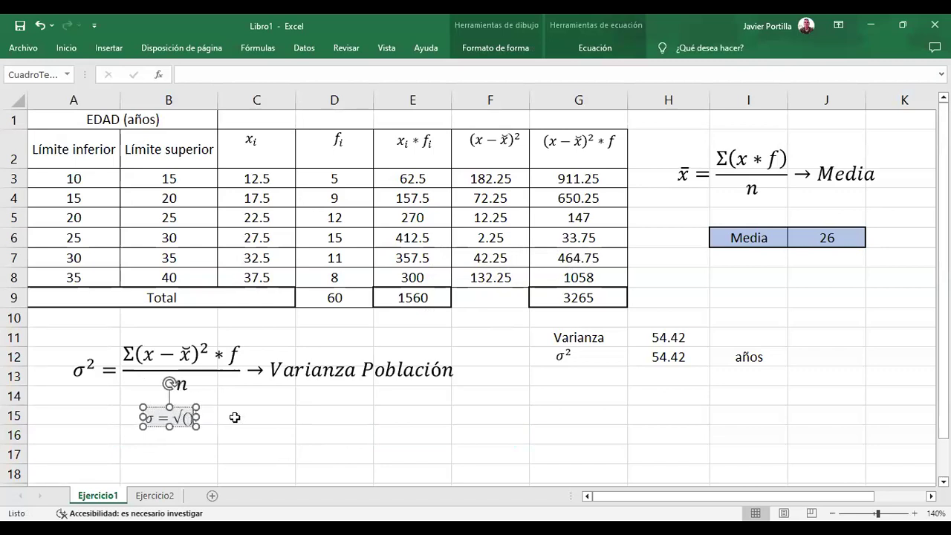
{"action": "type", "text": "\\sigma "}
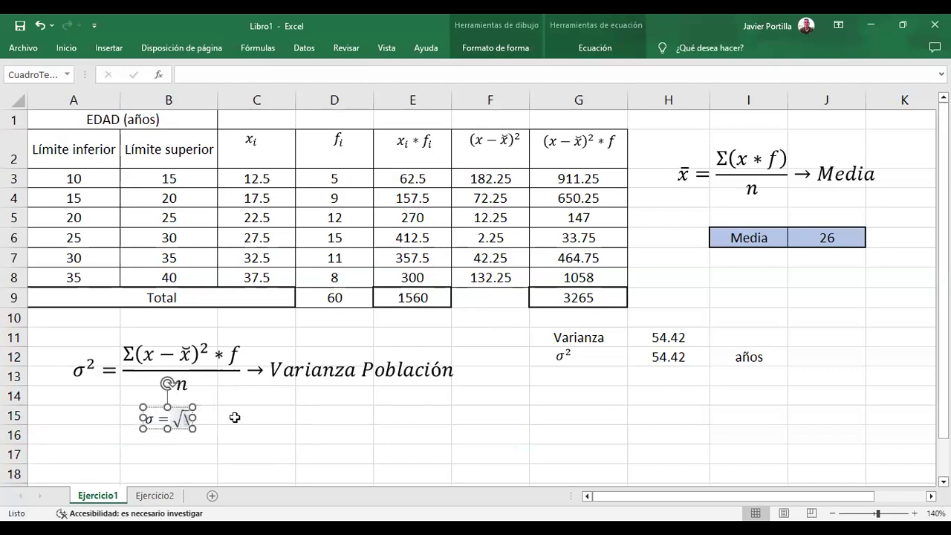
{"action": "type", "text": "^2"}
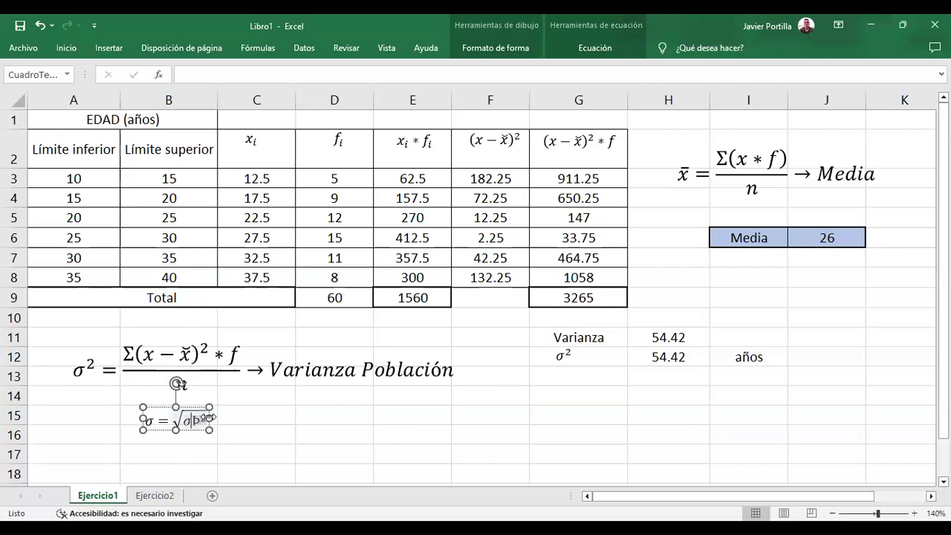
{"action": "key", "text": "BackSpace"}
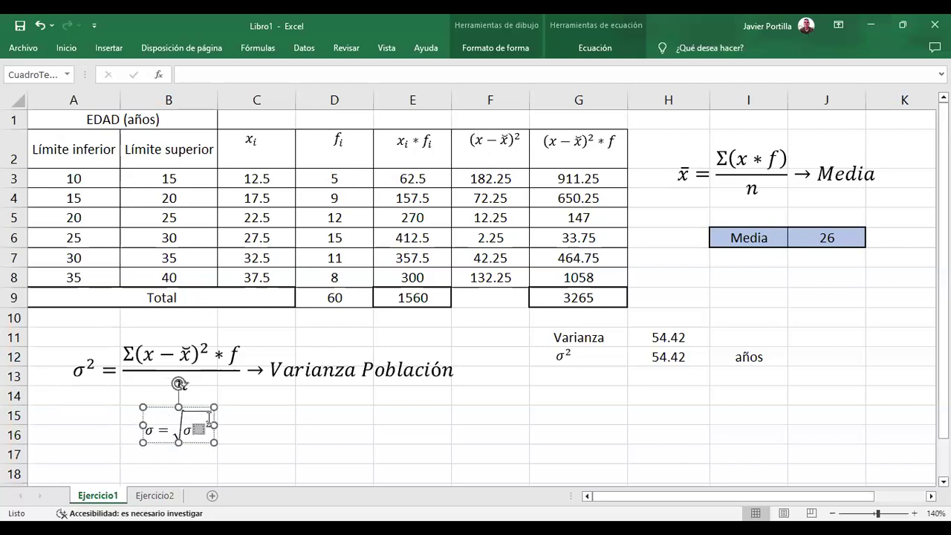
{"action": "type", "text": "\\sigma"}
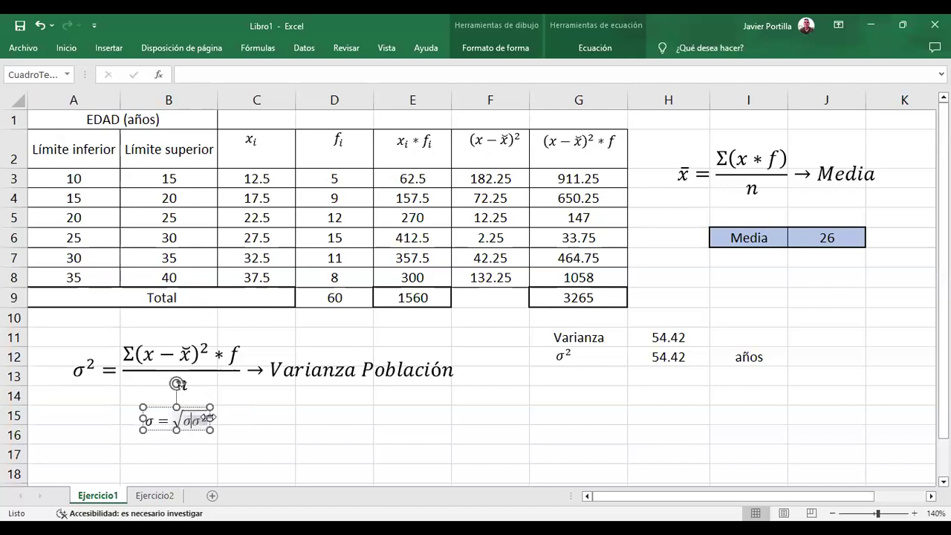
{"action": "key", "text": "BackSpace"}
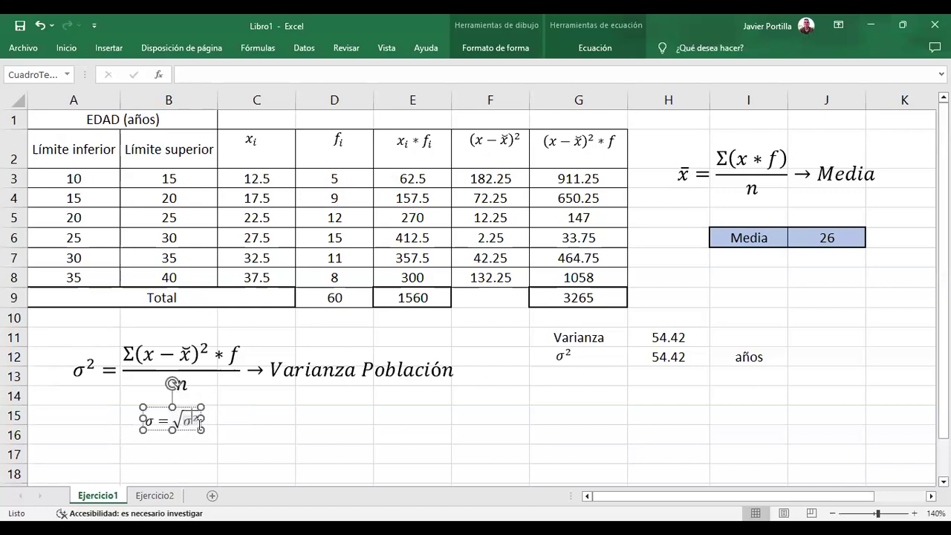
Set the font size of the whole standard deviation equation to 16
{"action": "key", "text": "Left"}
{"action": "key", "text": "Left"}
{"action": "key", "text": "Left"}
{"action": "key", "text": "Left"}
{"action": "left_click", "coordinate": [200, 421], "text": "shift"}
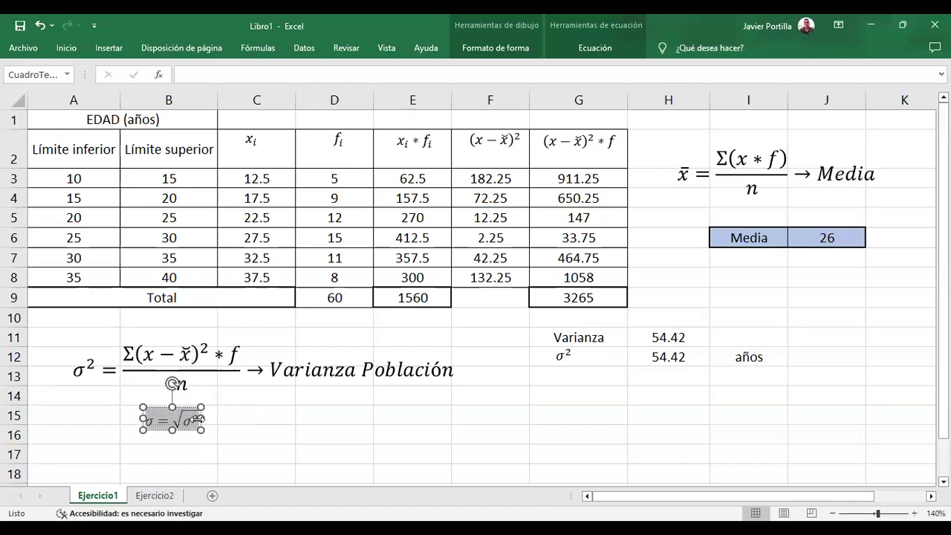
{"action": "left_click", "coordinate": [66, 49]}
{"action": "left_click", "coordinate": [168, 74]}
{"action": "type", "text": "16"}
{"action": "key", "text": "Return"}
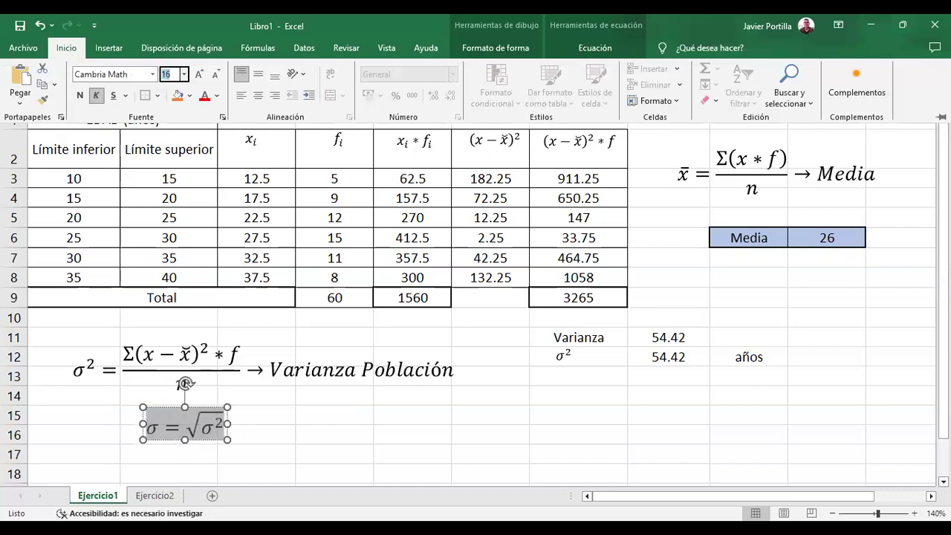
Enlarge the σ = √σ² equation box slightly and move it just below the population variance formula, near column A
{"action": "left_click_drag", "start_coordinate": [227, 440], "coordinate": [240, 451]}
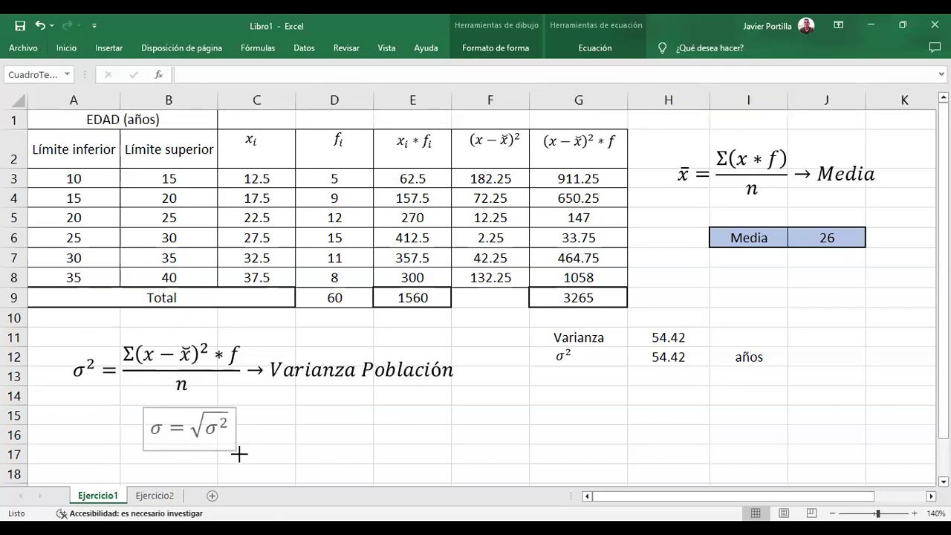
{"action": "left_click", "coordinate": [300, 443]}
{"action": "left_click", "coordinate": [215, 425]}
{"action": "left_click_drag", "start_coordinate": [216, 409], "coordinate": [157, 404]}
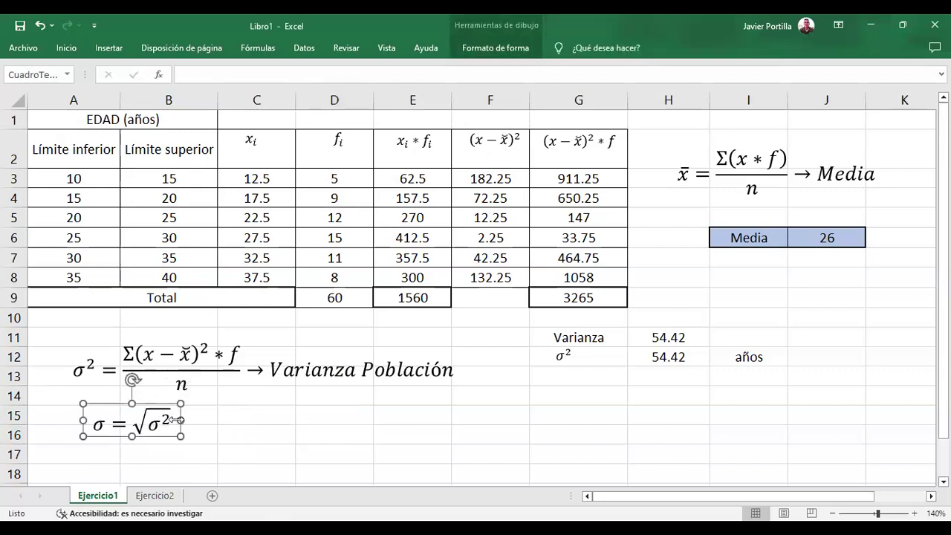
Append "→ Desviación Estándar" to the σ = √σ² equation and widen its box so everything fits on one line
{"action": "left_click", "coordinate": [172, 420]}
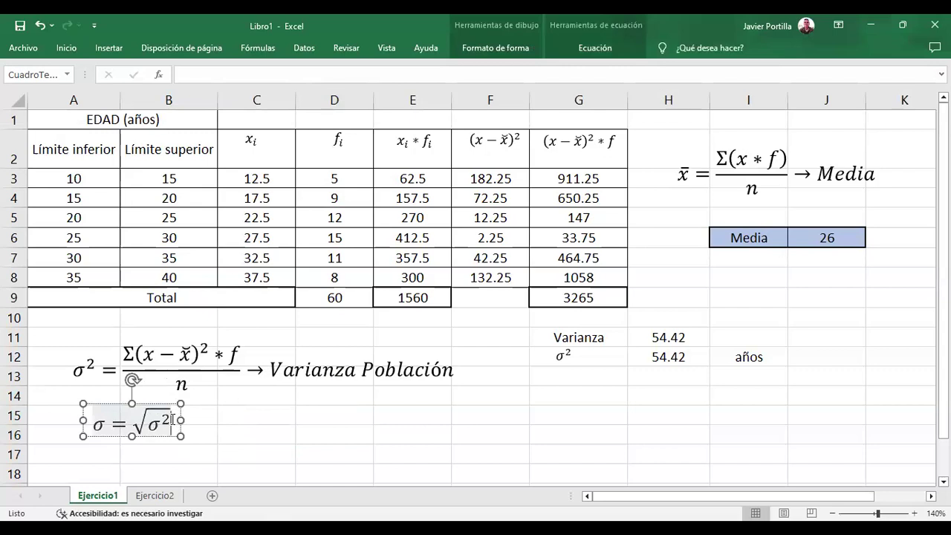
{"action": "type", "text": "->"}
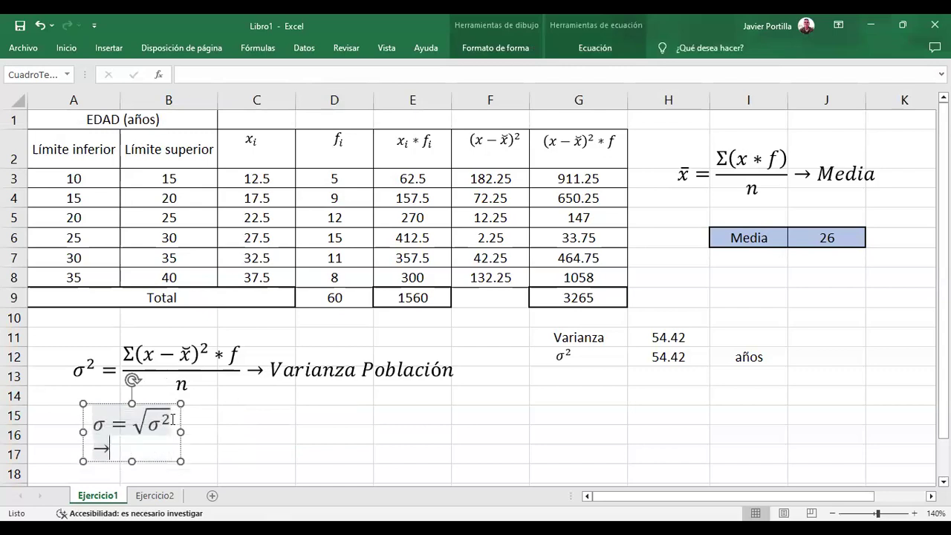
{"action": "type", "text": "Desviación"}
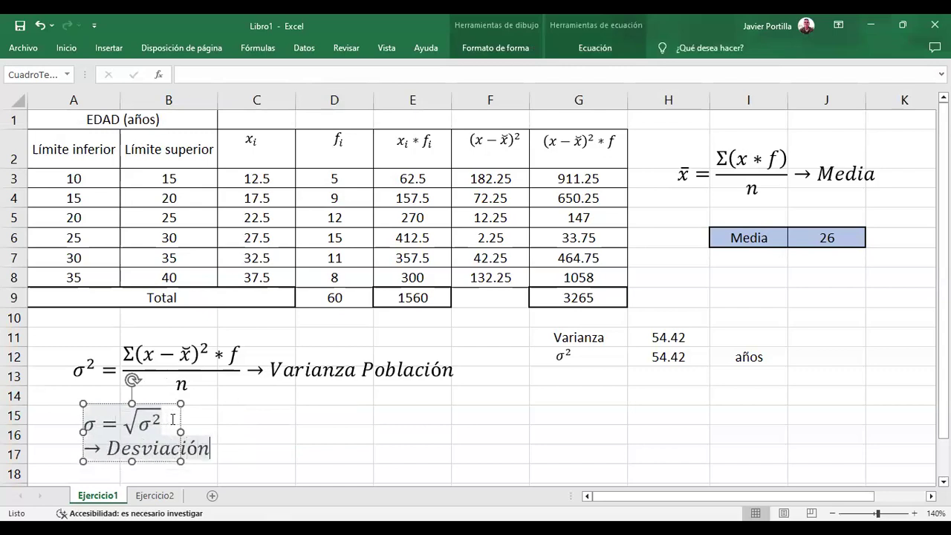
{"action": "type", "text": " Están"}
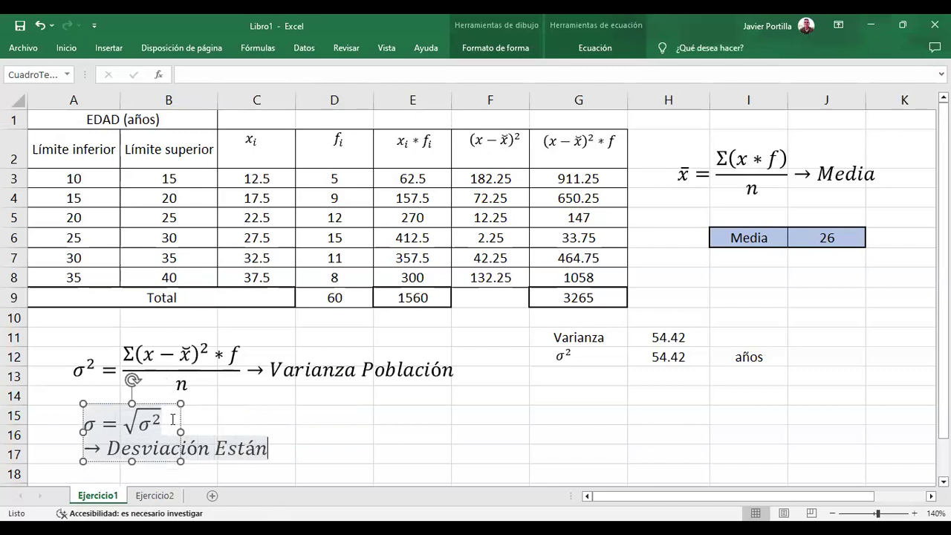
{"action": "type", "text": "dar"}
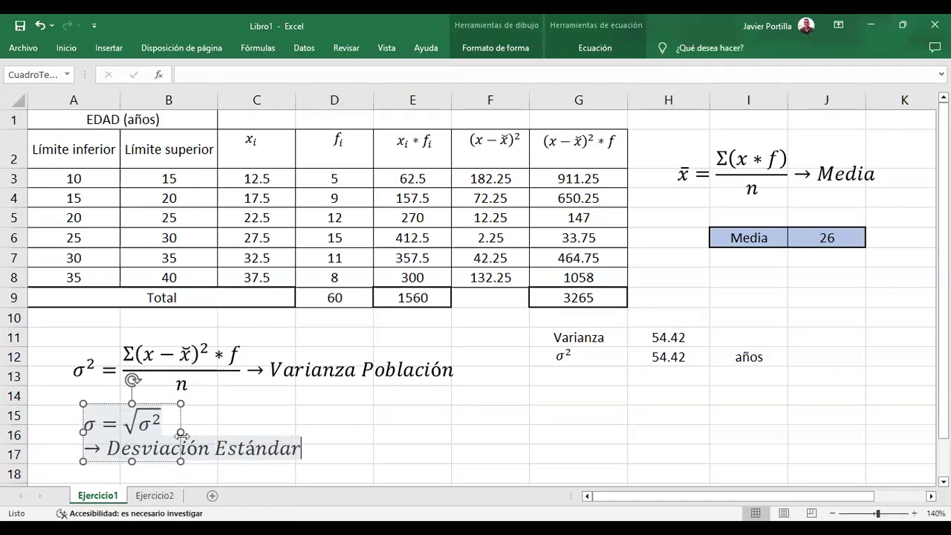
{"action": "left_click_drag", "start_coordinate": [190, 430], "coordinate": [443, 422]}
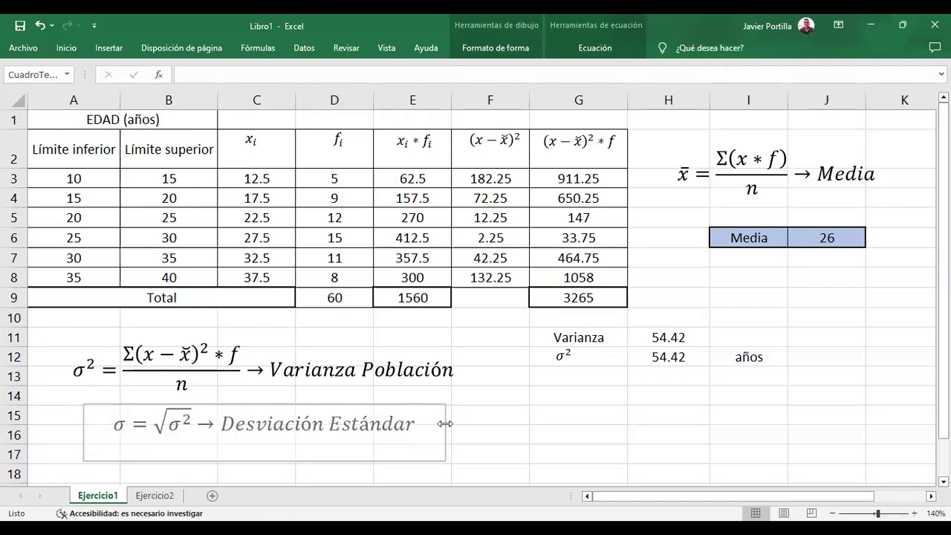
{"action": "left_click", "coordinate": [514, 437]}
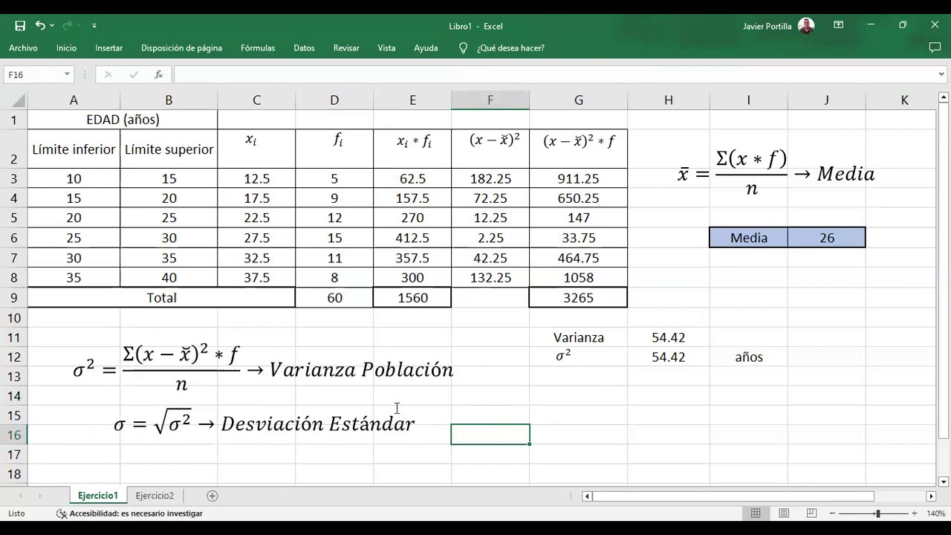
Enter the label "Desviación" in cell G15
{"action": "left_click", "coordinate": [573, 414]}
{"action": "type", "text": "D"}
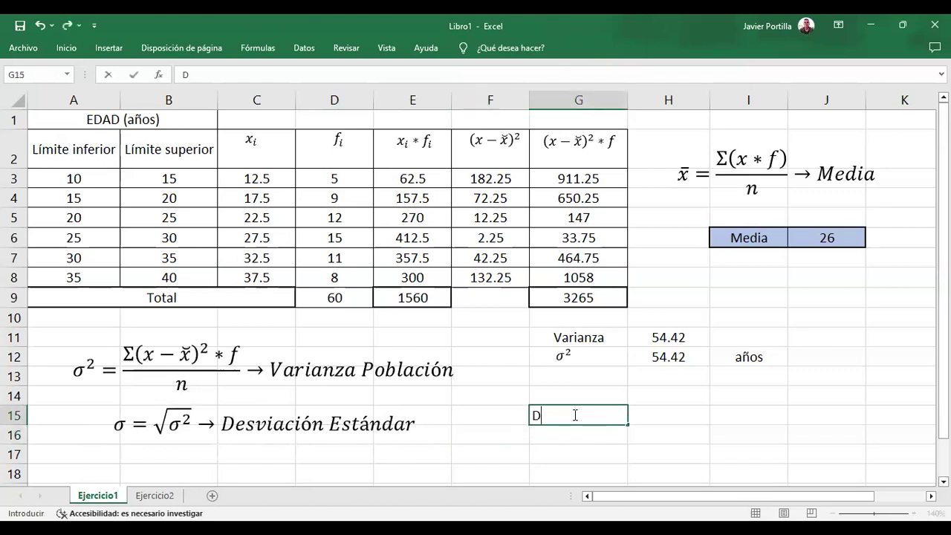
{"action": "type", "text": "esviación"}
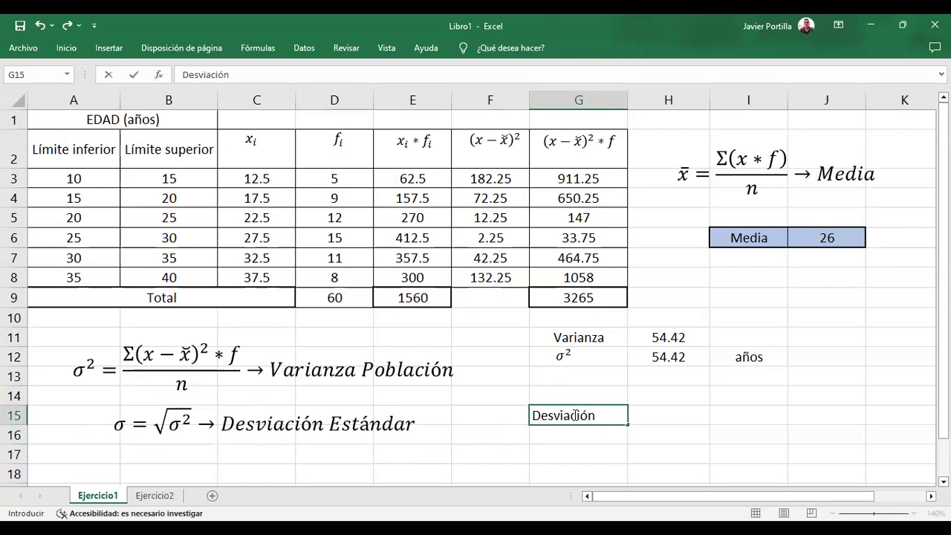
Calculate the standard deviation in H15 as the square root of the variance, using =RAIZ(H11)
{"action": "left_click", "coordinate": [654, 411]}
{"action": "type", "text": "="}
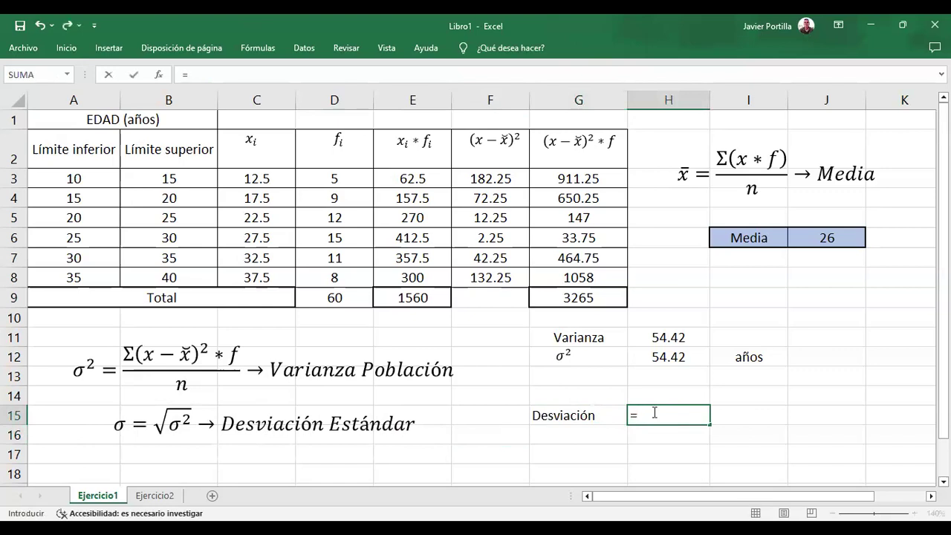
{"action": "type", "text": "ra"}
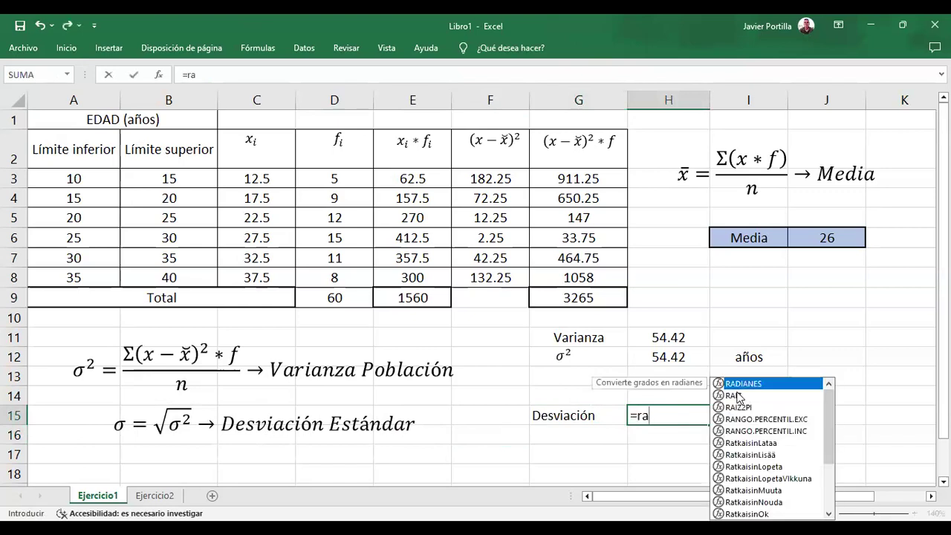
{"action": "left_click", "coordinate": [737, 396]}
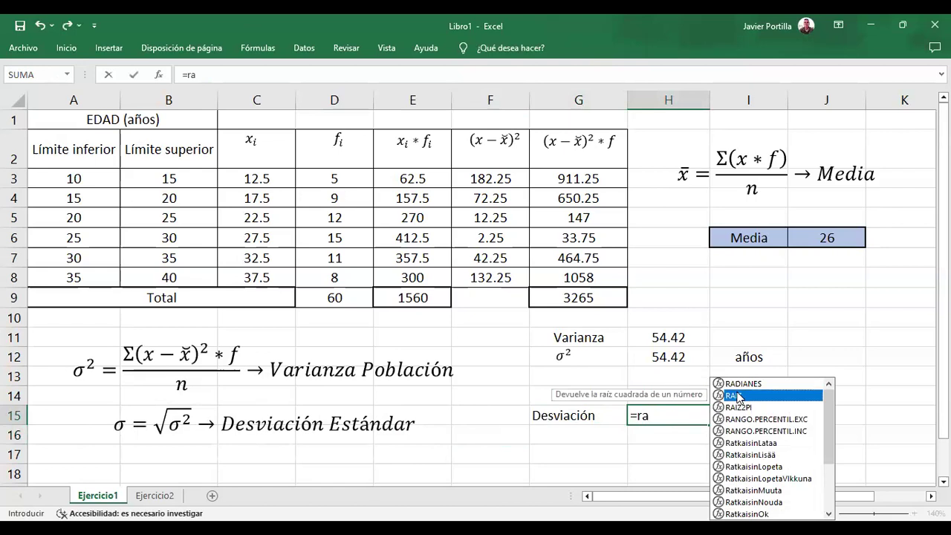
{"action": "key", "text": "Tab"}
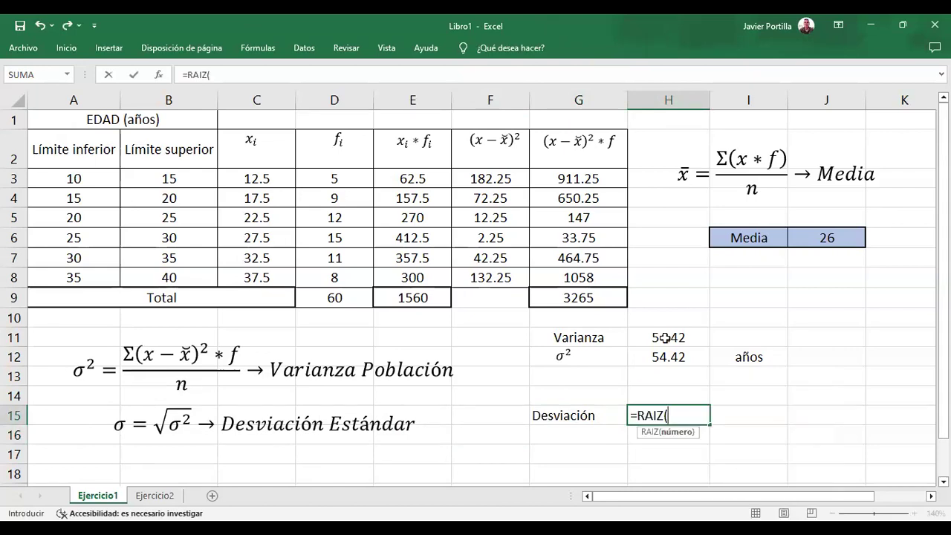
{"action": "left_click", "coordinate": [666, 337]}
{"action": "type", "text": ")"}
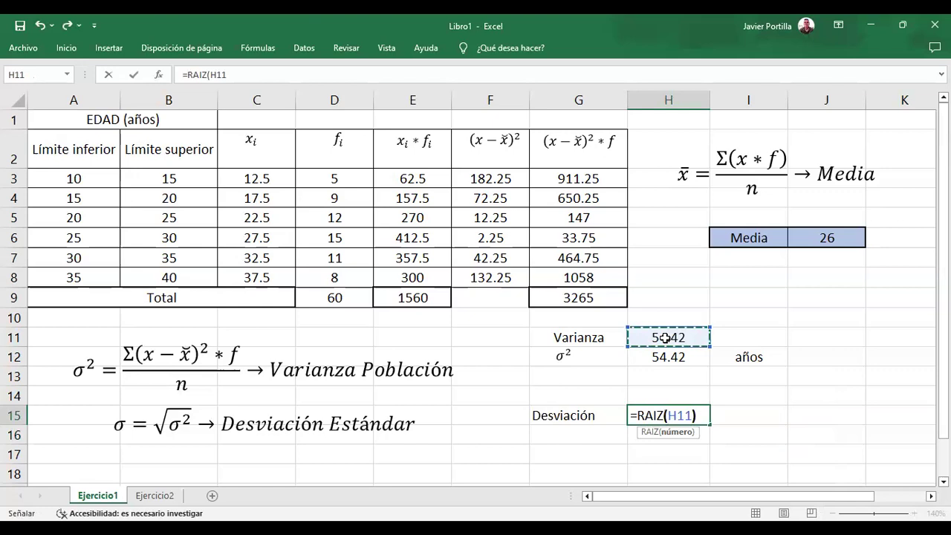
{"action": "key", "text": "Return"}
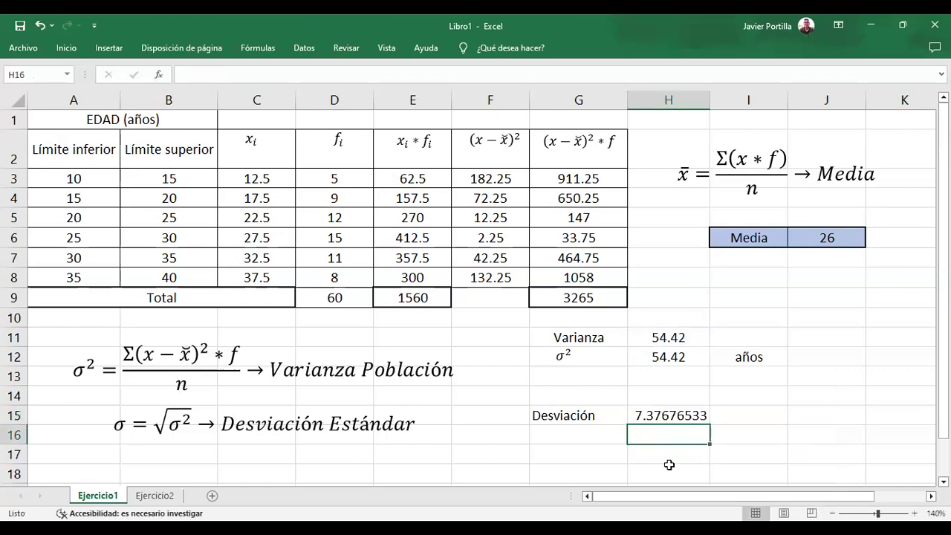
Reduce the standard deviation result in H15 to two decimal places
{"action": "left_click", "coordinate": [669, 415]}
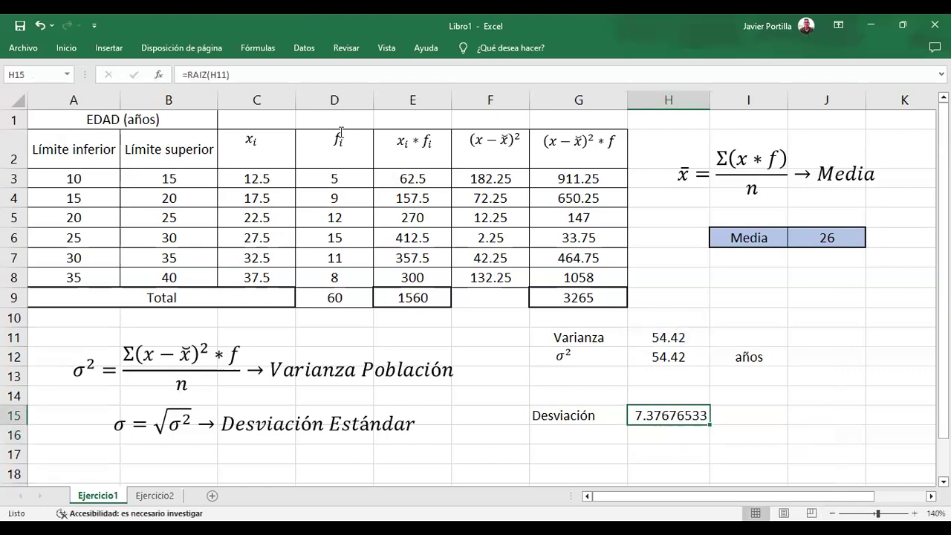
{"action": "left_click", "coordinate": [67, 47]}
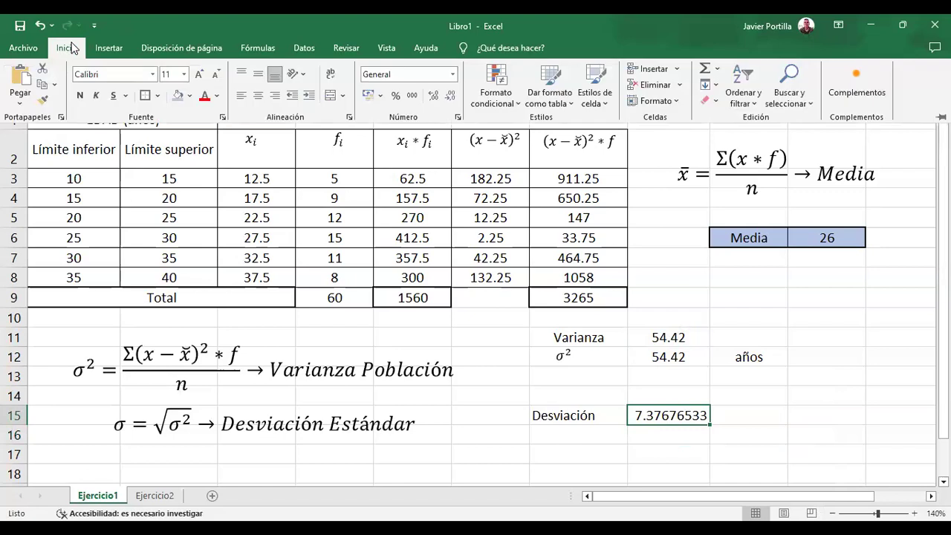
{"action": "left_click", "coordinate": [65, 47]}
{"action": "left_click", "coordinate": [65, 47]}
{"action": "left_click", "coordinate": [451, 95]}
{"action": "left_click", "coordinate": [451, 96]}
{"action": "left_click", "coordinate": [451, 95]}
{"action": "left_click", "coordinate": [452, 95]}
{"action": "left_click", "coordinate": [453, 96]}
{"action": "left_click", "coordinate": [453, 96]}
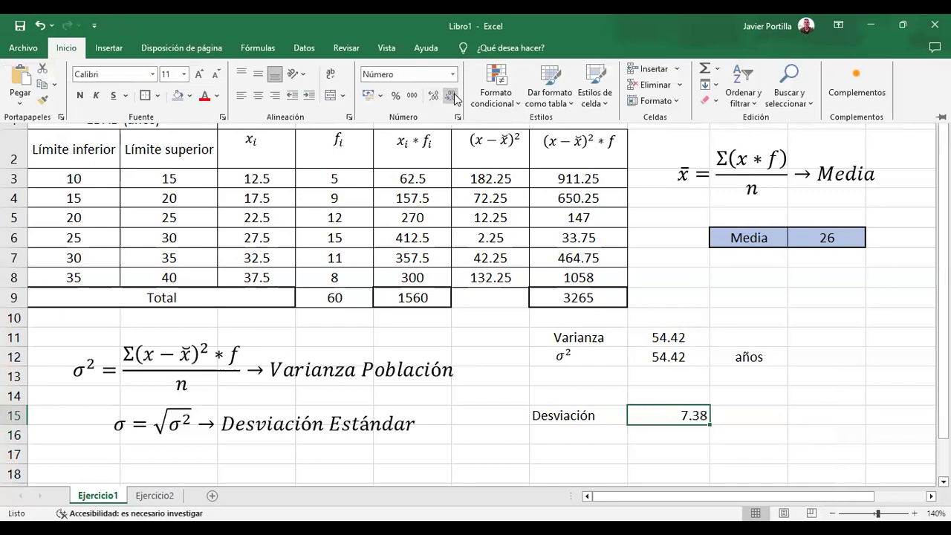
Insert a σ equation symbol and place it over cell G16, beneath the Desviación label
{"action": "left_click", "coordinate": [745, 404]}
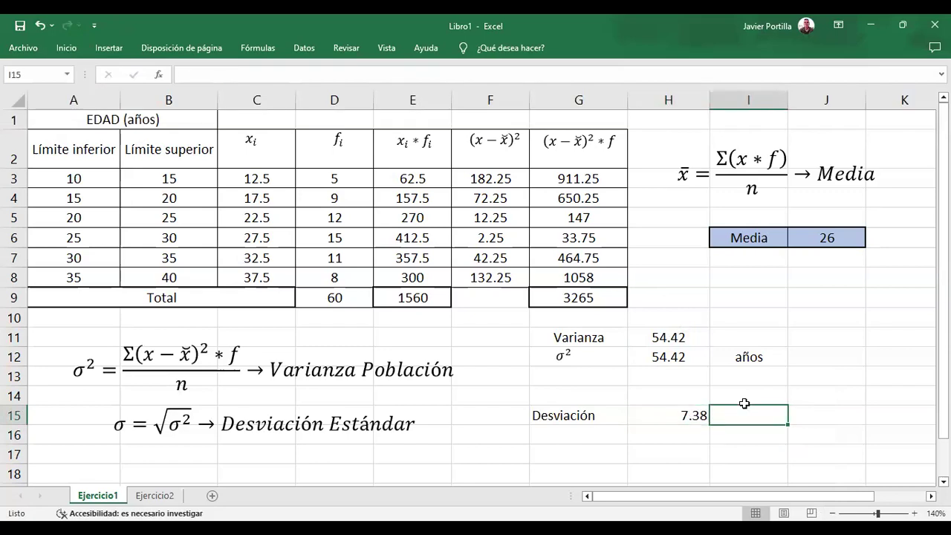
{"action": "left_click", "coordinate": [600, 435]}
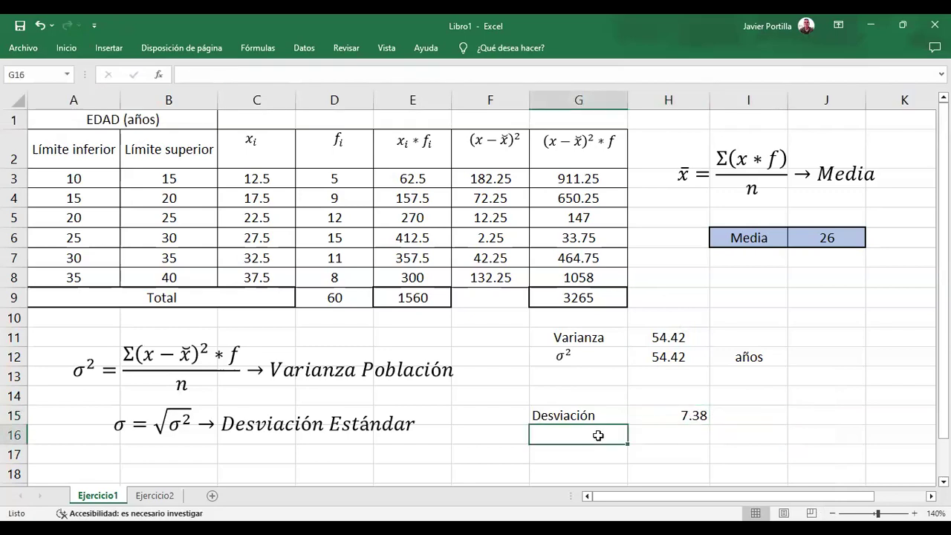
{"action": "left_click", "coordinate": [109, 49]}
{"action": "left_click", "coordinate": [798, 88]}
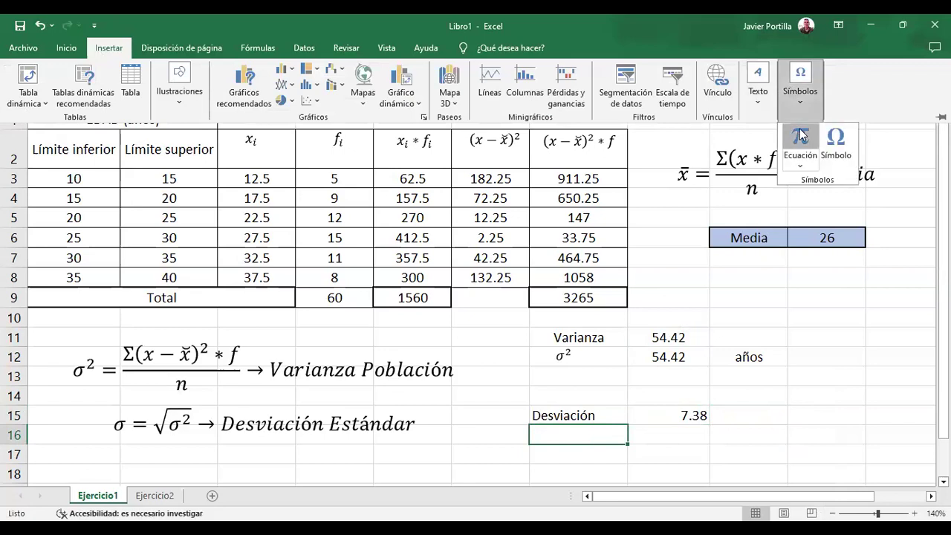
{"action": "left_click", "coordinate": [800, 136]}
{"action": "type", "text": "\\sig"}
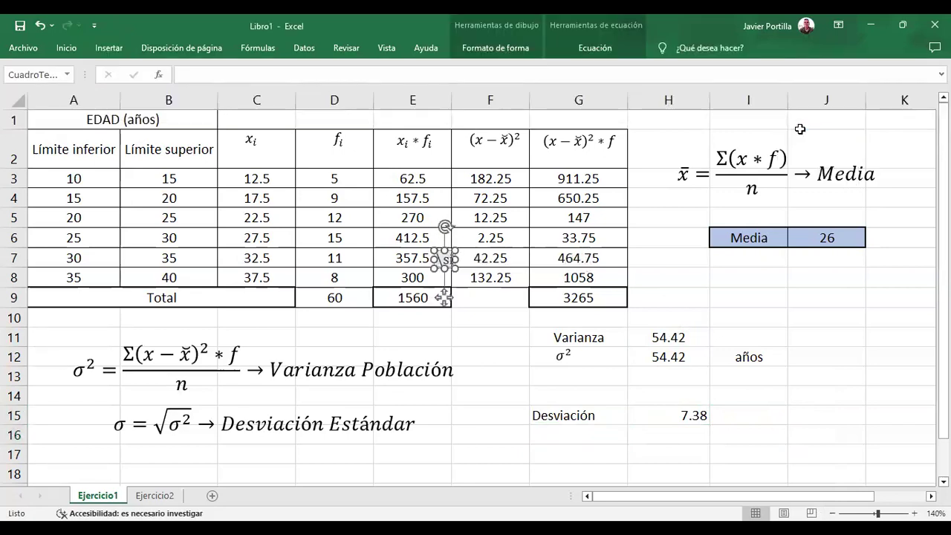
{"action": "left_click_drag", "start_coordinate": [448, 297], "coordinate": [602, 442]}
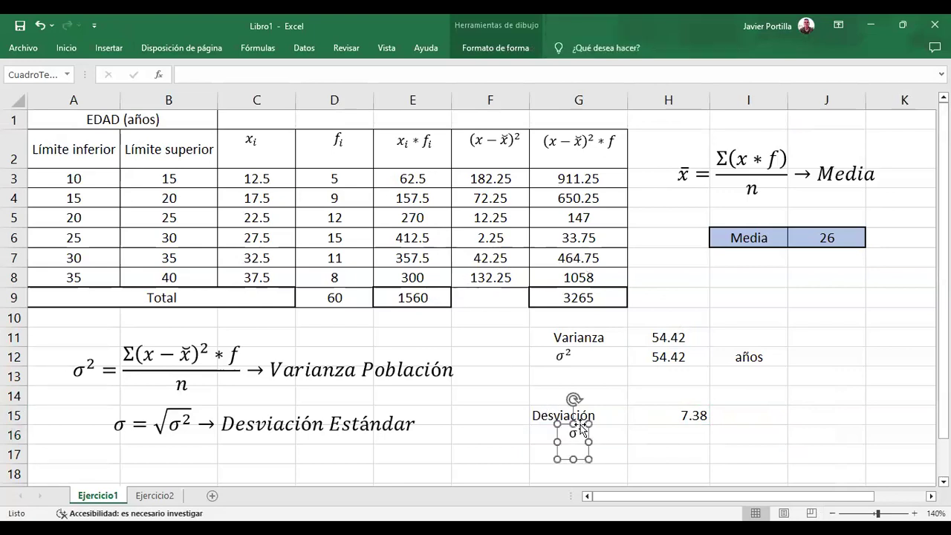
Make H16 reference the deviation value in H15 and enter the unit "años" in I16
{"action": "left_click", "coordinate": [682, 434]}
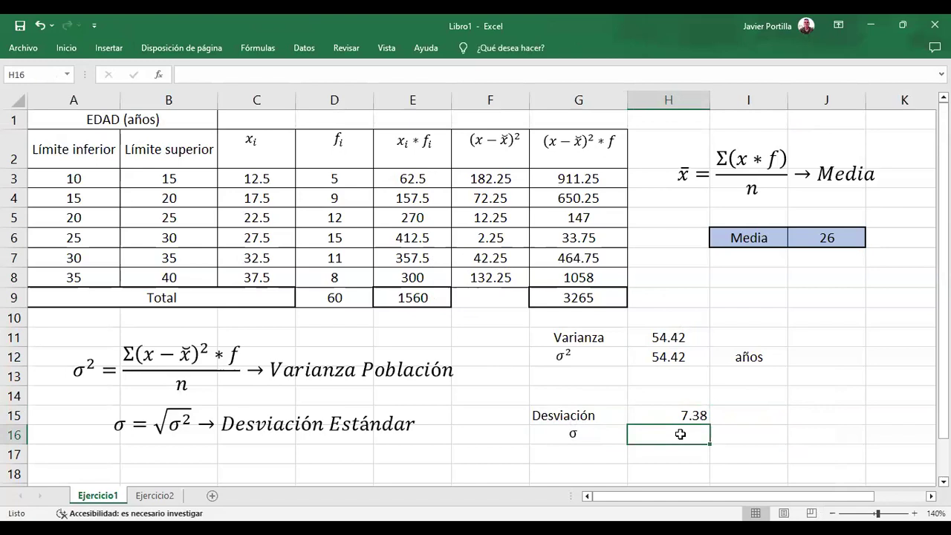
{"action": "type", "text": "="}
{"action": "left_click", "coordinate": [683, 411]}
{"action": "key", "text": "Return"}
{"action": "key", "text": "Up"}
{"action": "key", "text": "Right"}
{"action": "type", "text": "años"}
{"action": "key", "text": "Return"}
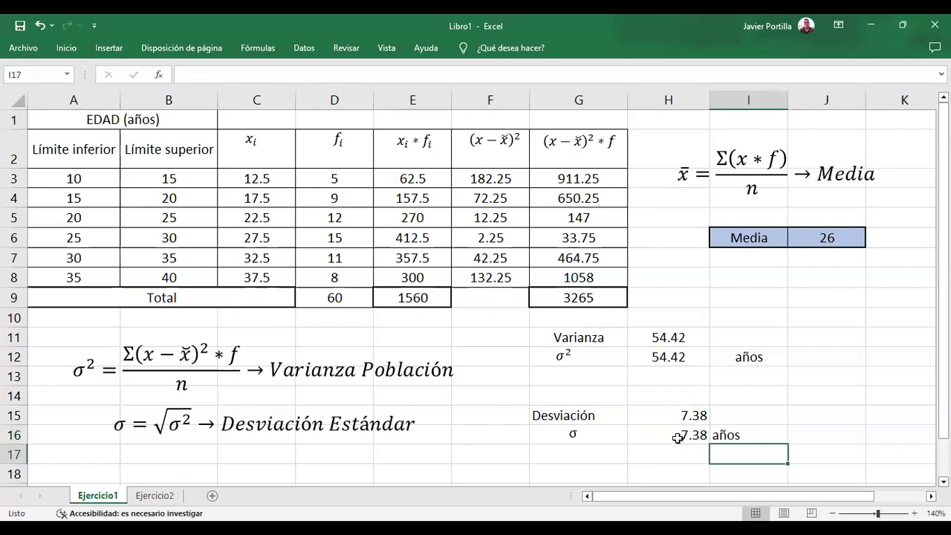
Center the "años" text in I16 horizontally and vertically
{"action": "left_click", "coordinate": [721, 433]}
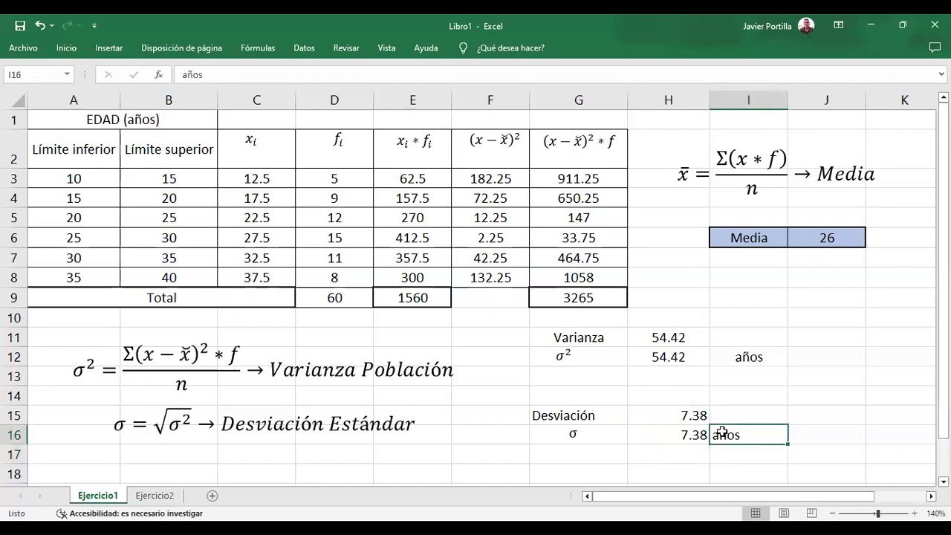
{"action": "left_click", "coordinate": [66, 47]}
{"action": "left_click", "coordinate": [257, 95]}
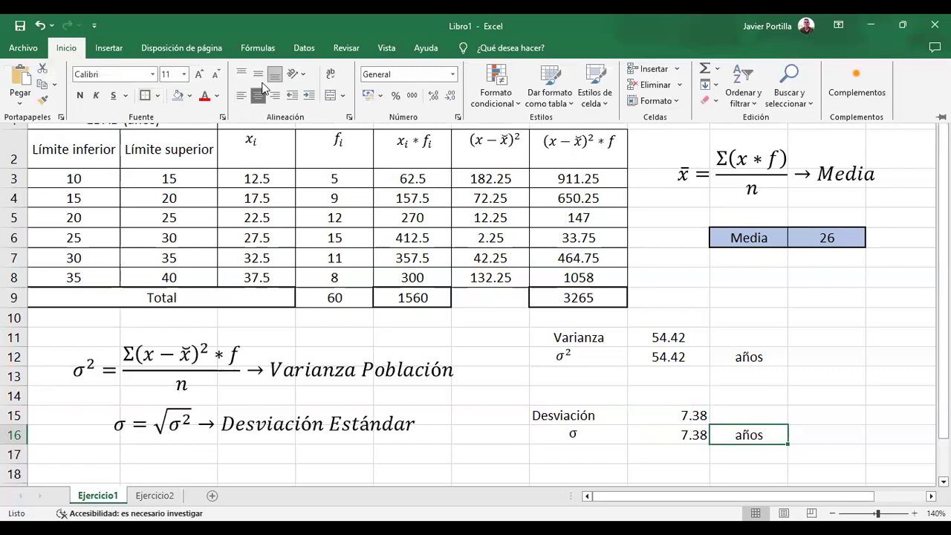
{"action": "left_click", "coordinate": [258, 73]}
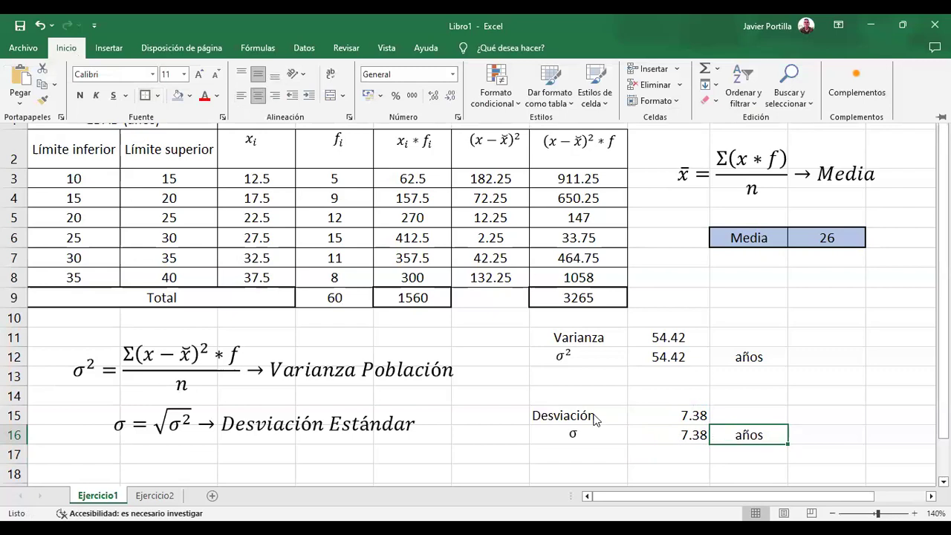
Center the "Desviación" label in G15 horizontally and vertically
{"action": "left_click", "coordinate": [617, 450]}
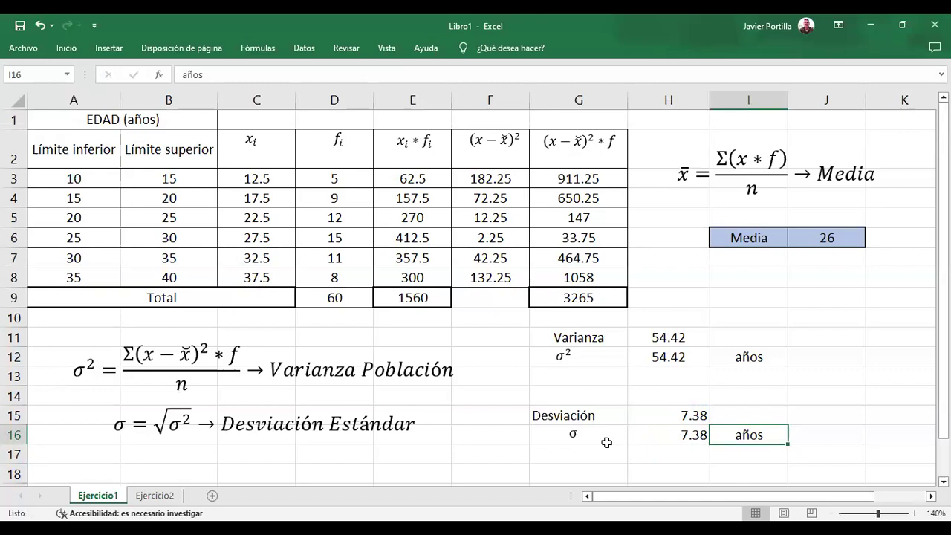
{"action": "left_click", "coordinate": [585, 417]}
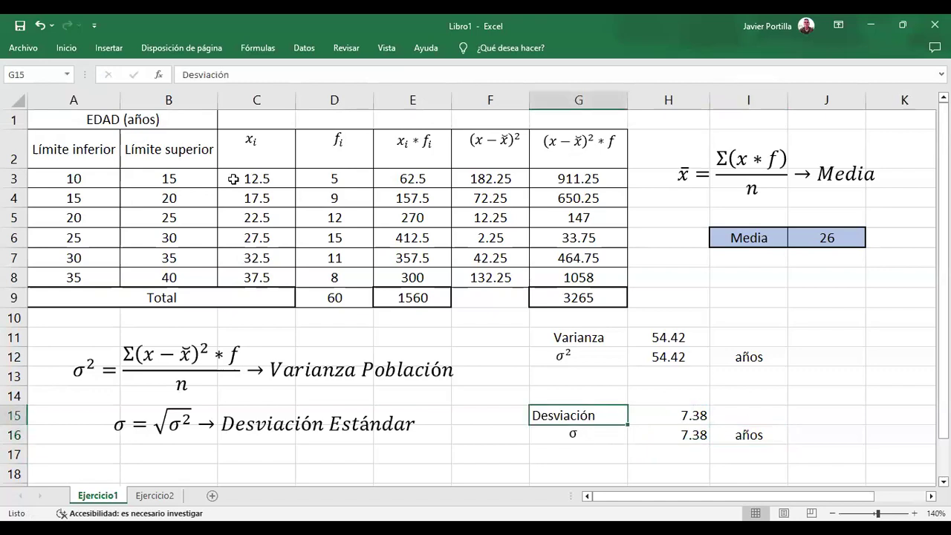
{"action": "left_click", "coordinate": [66, 47]}
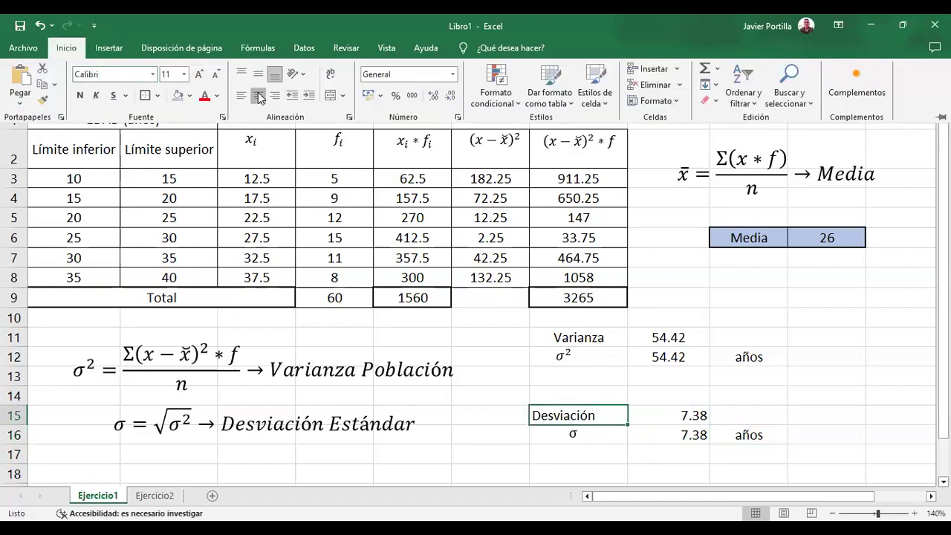
{"action": "left_click", "coordinate": [259, 96]}
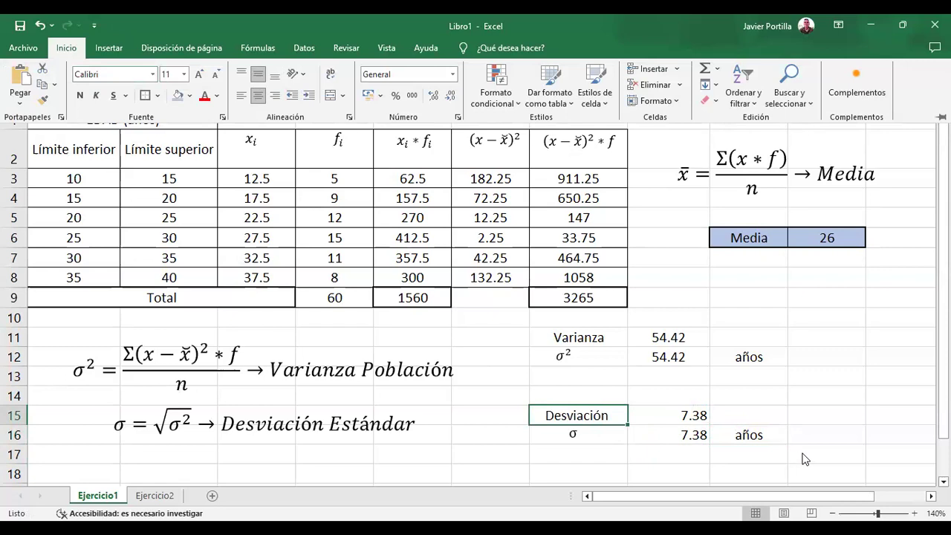
{"action": "left_click", "coordinate": [802, 455]}
{"action": "left_click", "coordinate": [801, 451]}
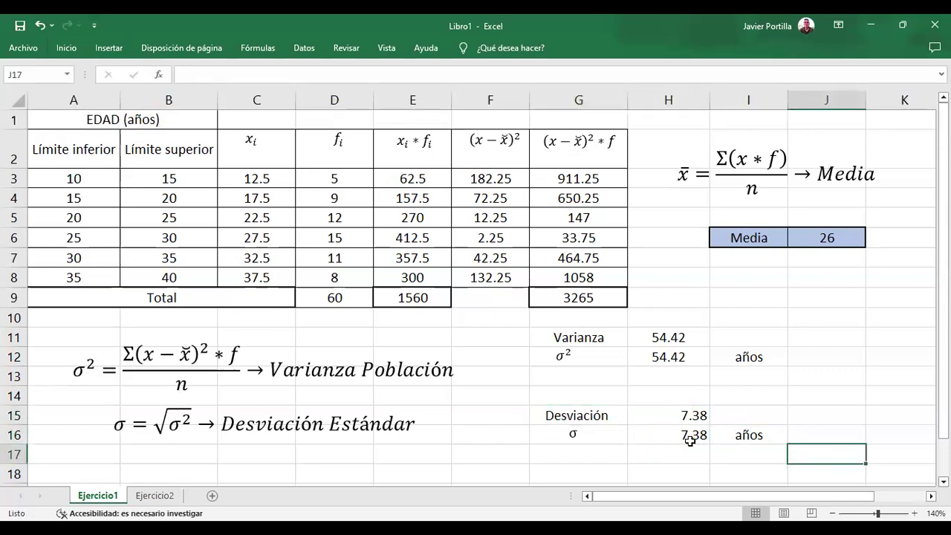
Center the two deviation values in H15:H16 within their cells
{"action": "left_click_drag", "start_coordinate": [690, 416], "coordinate": [690, 435]}
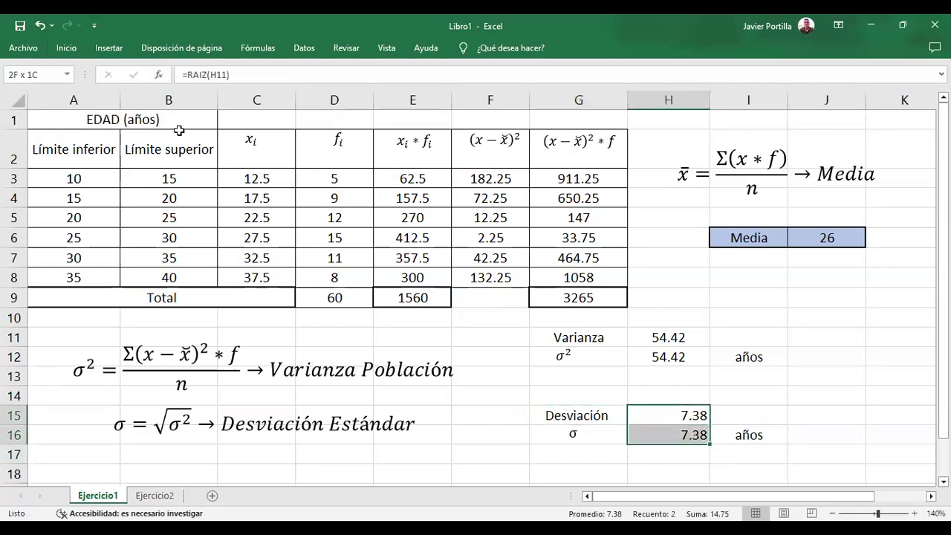
{"action": "left_click", "coordinate": [66, 47]}
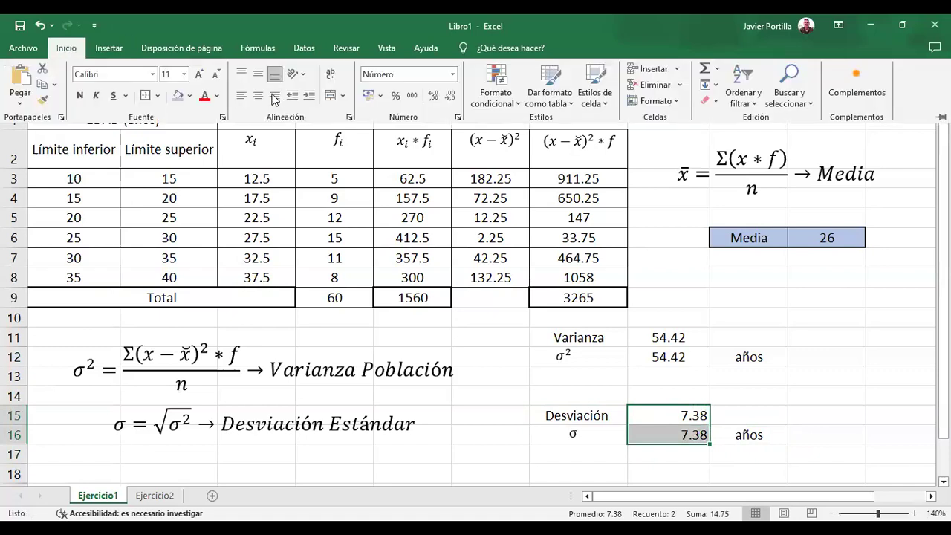
{"action": "left_click", "coordinate": [258, 96]}
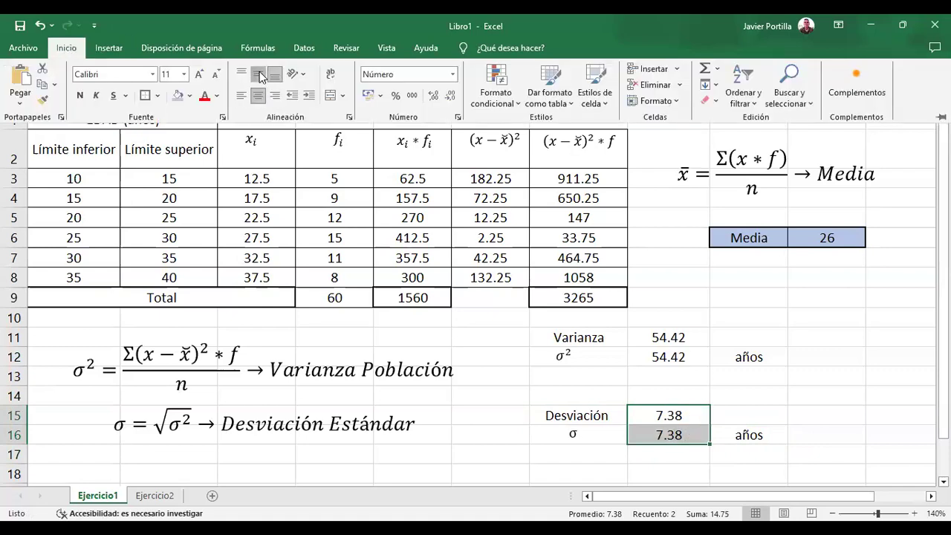
{"action": "left_click", "coordinate": [450, 449]}
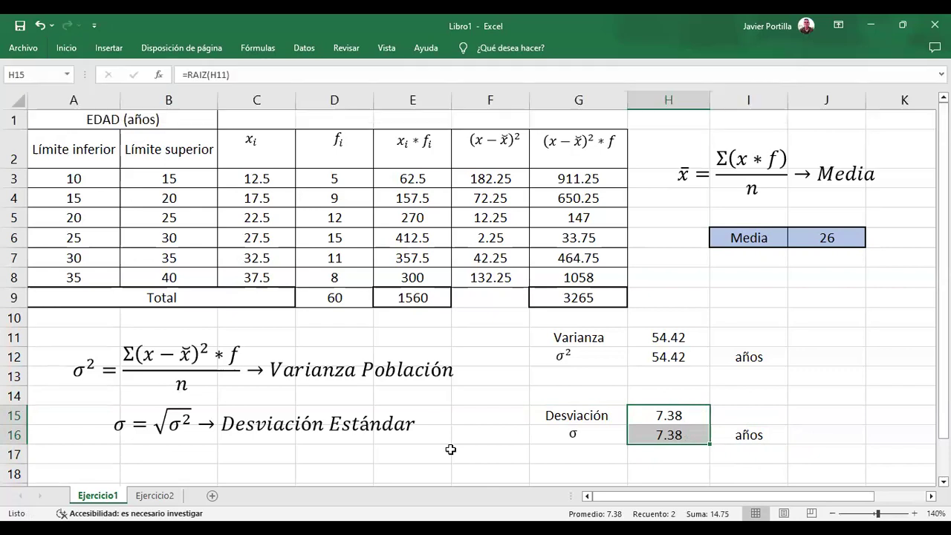
{"action": "left_click", "coordinate": [450, 449]}
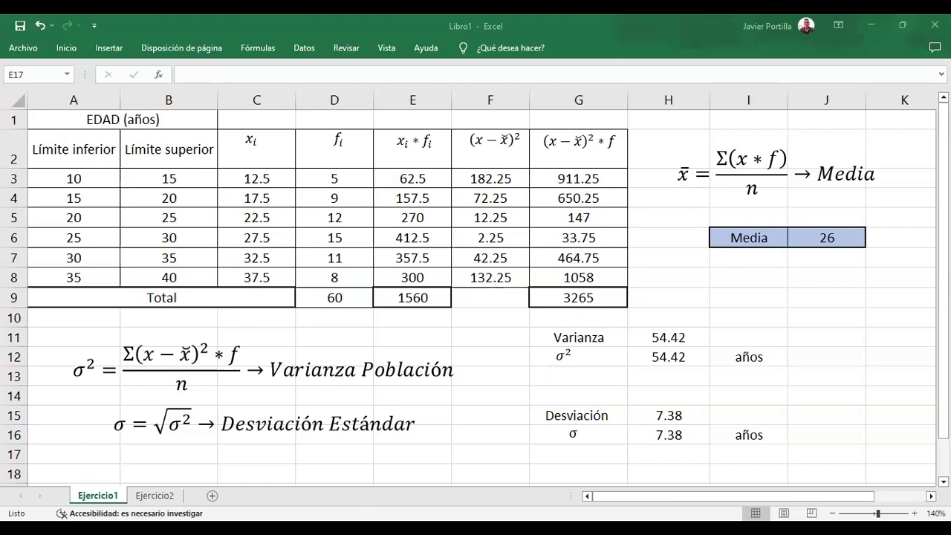
Insert a new blank equation and place it around row 18, beneath the Desviación Estándar formula
{"action": "scroll", "coordinate": [423, 431], "scroll_direction": "down", "scroll_amount": 1}
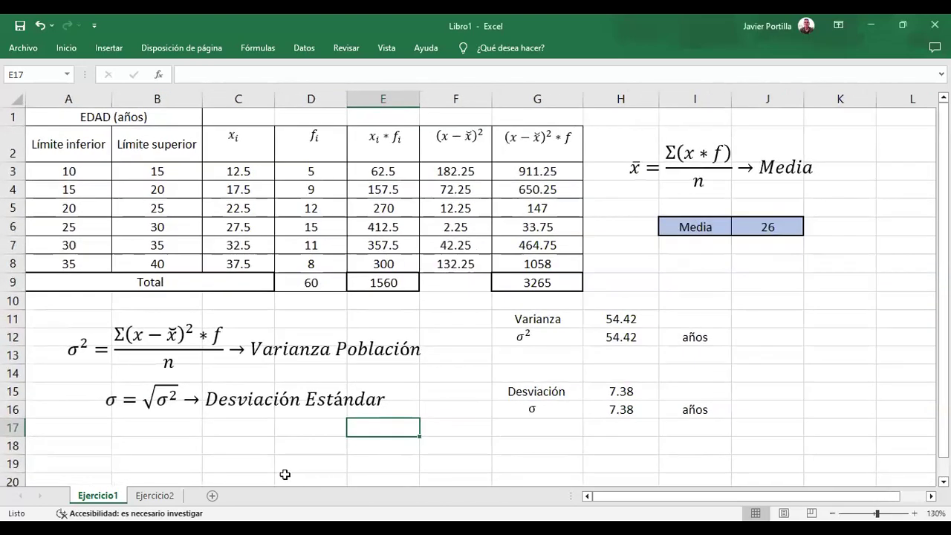
{"action": "left_click", "coordinate": [104, 452]}
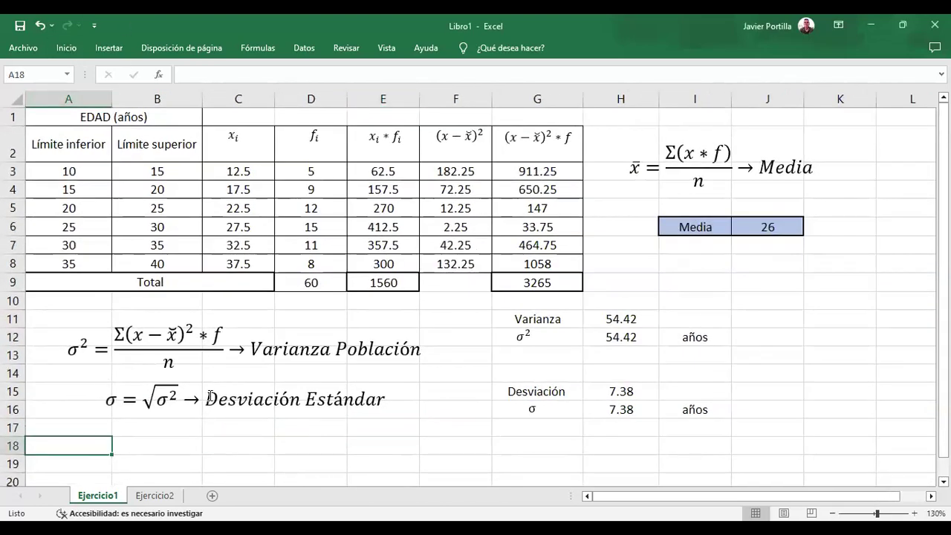
{"action": "left_click", "coordinate": [146, 445]}
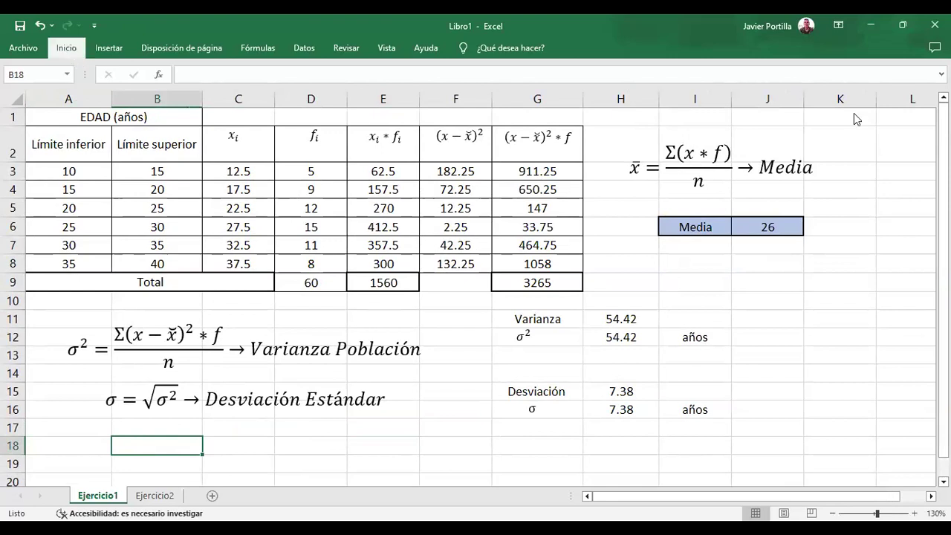
{"action": "left_click", "coordinate": [67, 48]}
{"action": "left_click", "coordinate": [99, 51]}
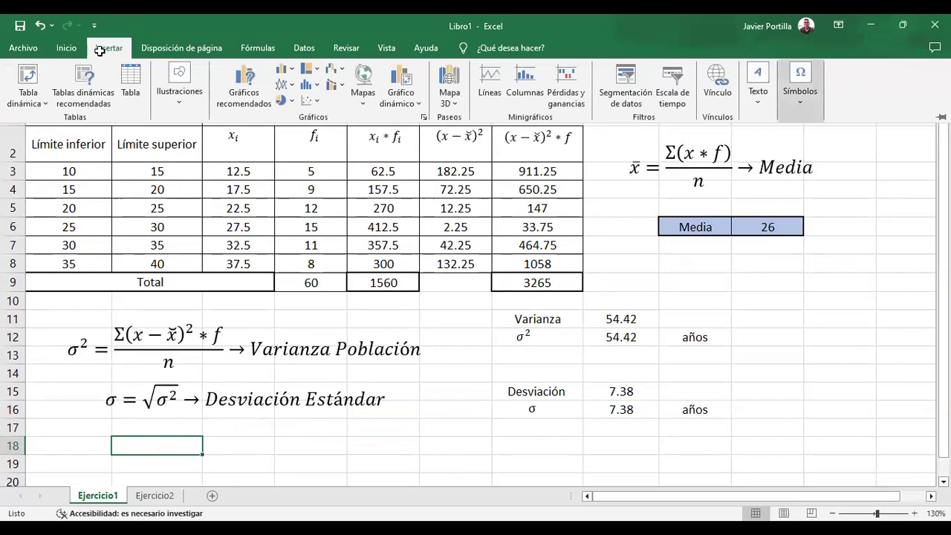
{"action": "key", "text": "alt+shift+equal"}
{"action": "left_click_drag", "start_coordinate": [519, 254], "coordinate": [189, 436]}
{"action": "left_click", "coordinate": [190, 438]}
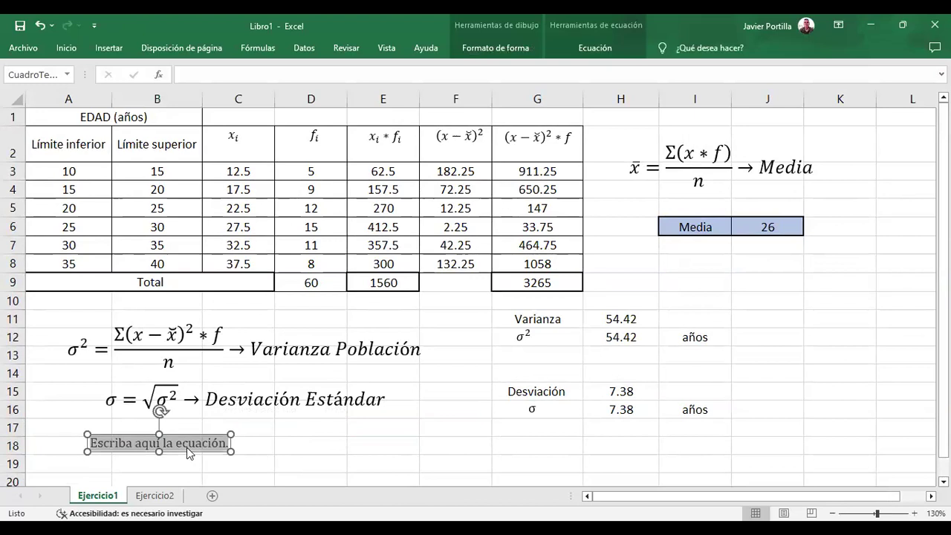
Write C_v = σ in the new equation, with σ as the numerator of a fraction
{"action": "type", "text": "C_v "}
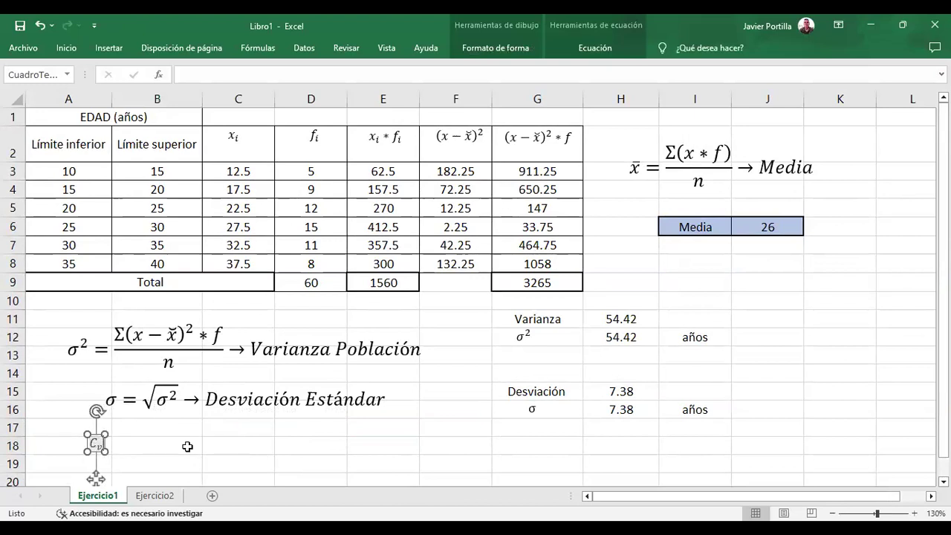
{"action": "type", "text": "="}
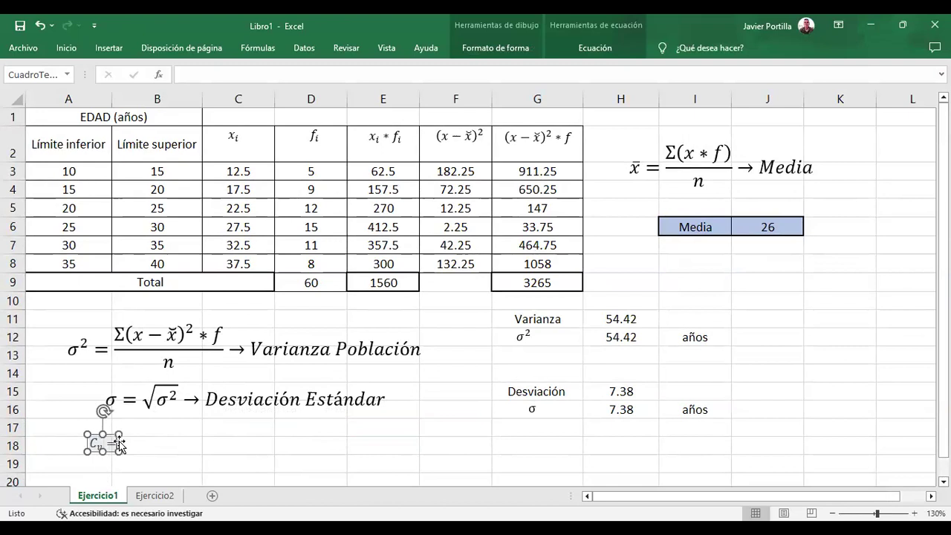
{"action": "type", "text": "\\sigma "}
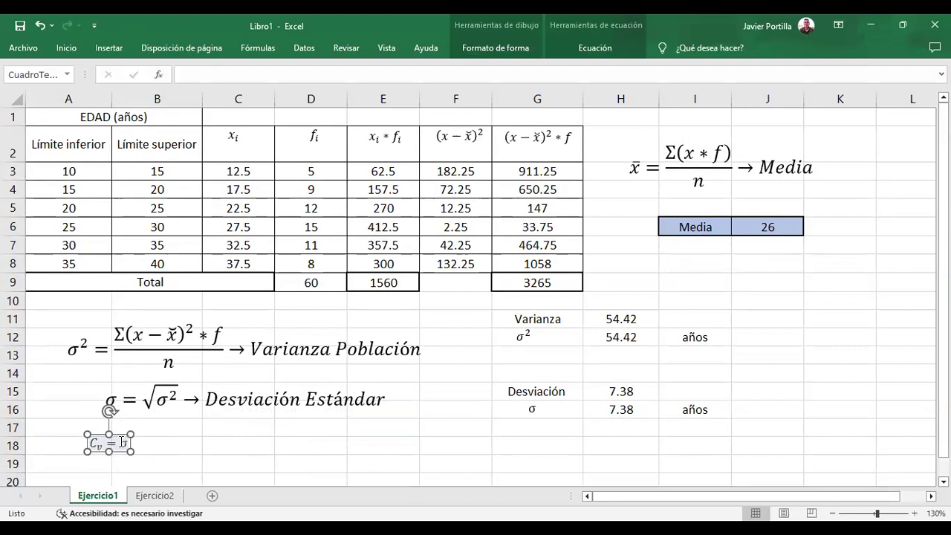
{"action": "type", "text": "/"}
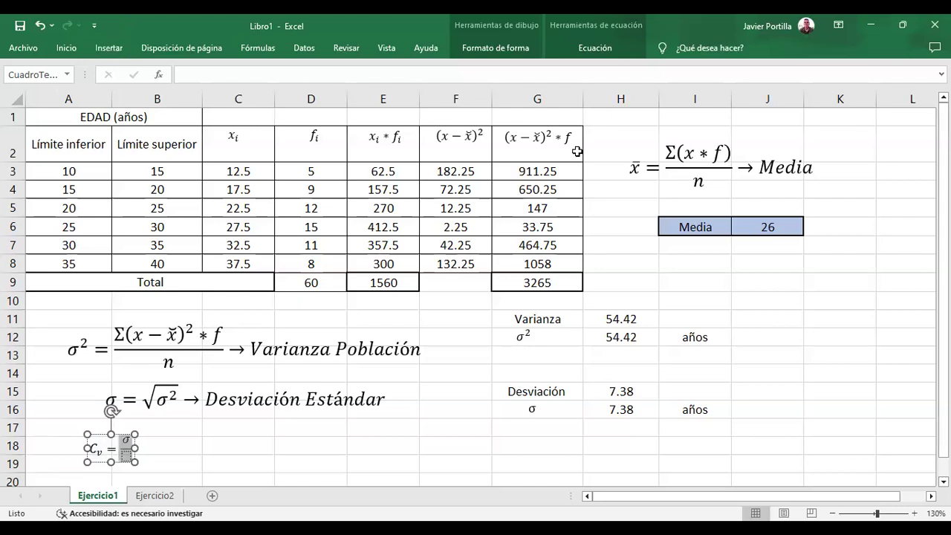
Fill the denominator of the C_v fraction with x under a bar accent (x̄)
{"action": "left_click", "coordinate": [124, 457]}
{"action": "left_click", "coordinate": [123, 47]}
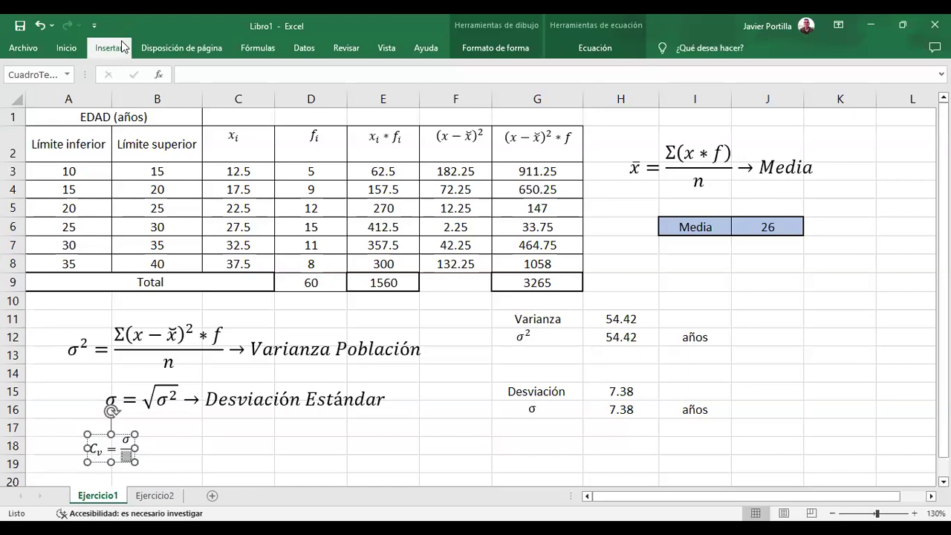
{"action": "left_click", "coordinate": [800, 82]}
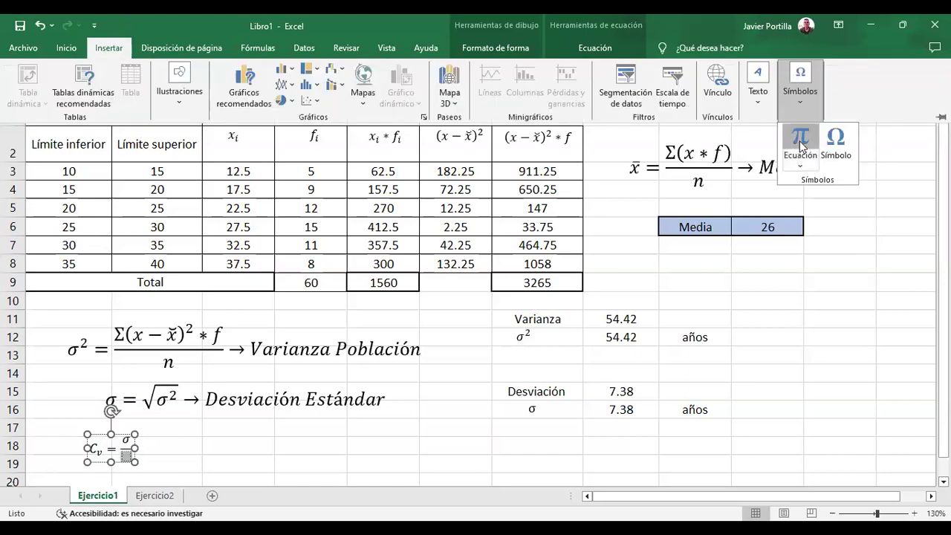
{"action": "left_click", "coordinate": [799, 142]}
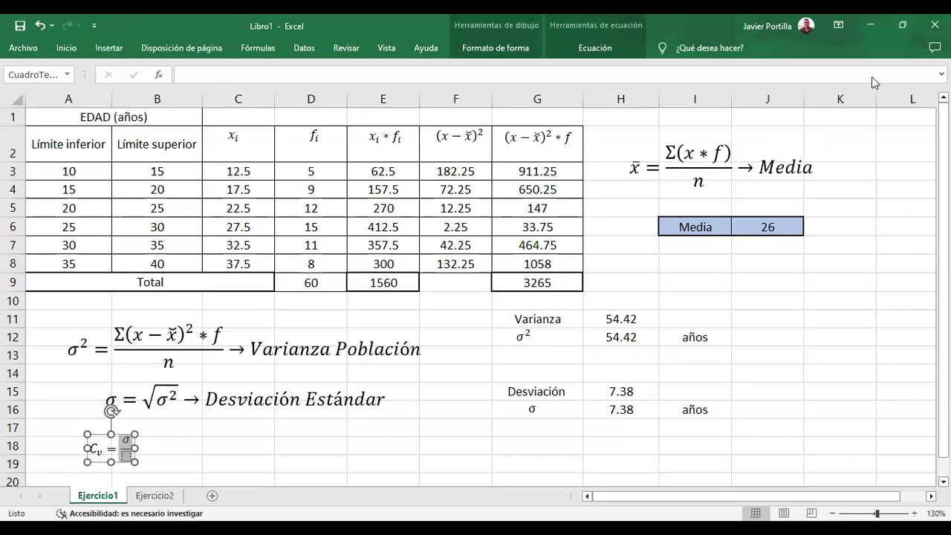
{"action": "left_click", "coordinate": [66, 48]}
{"action": "left_click", "coordinate": [941, 117]}
{"action": "left_click", "coordinate": [111, 476]}
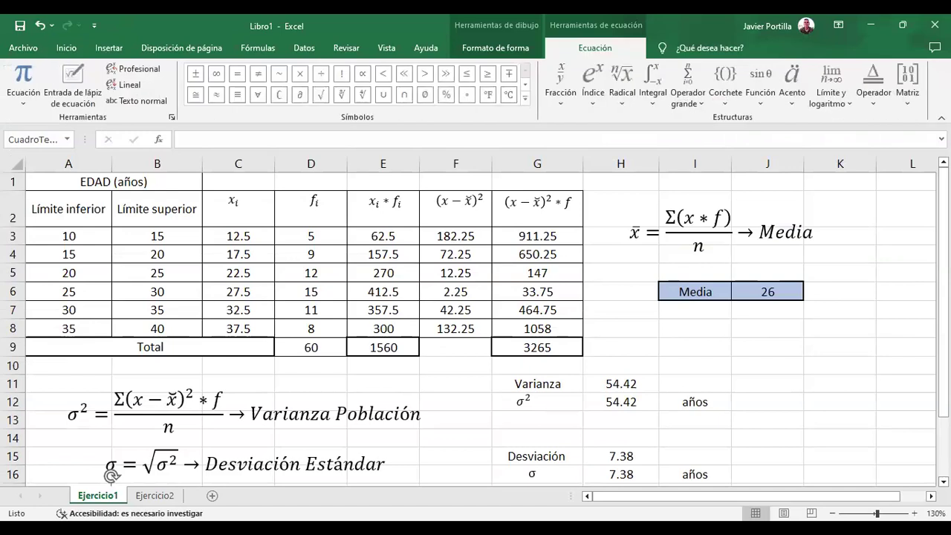
{"action": "scroll", "coordinate": [505, 204], "scroll_direction": "down", "scroll_amount": 3}
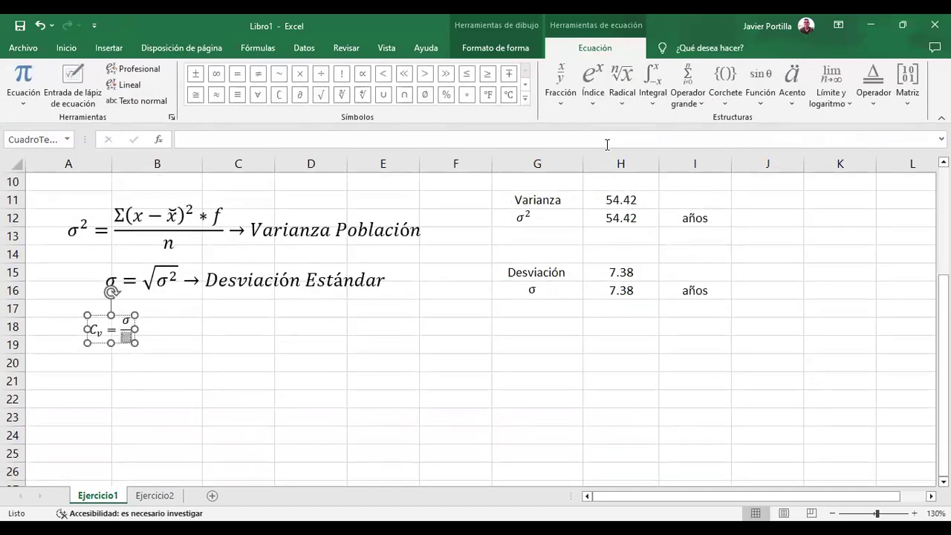
{"action": "left_click", "coordinate": [792, 82]}
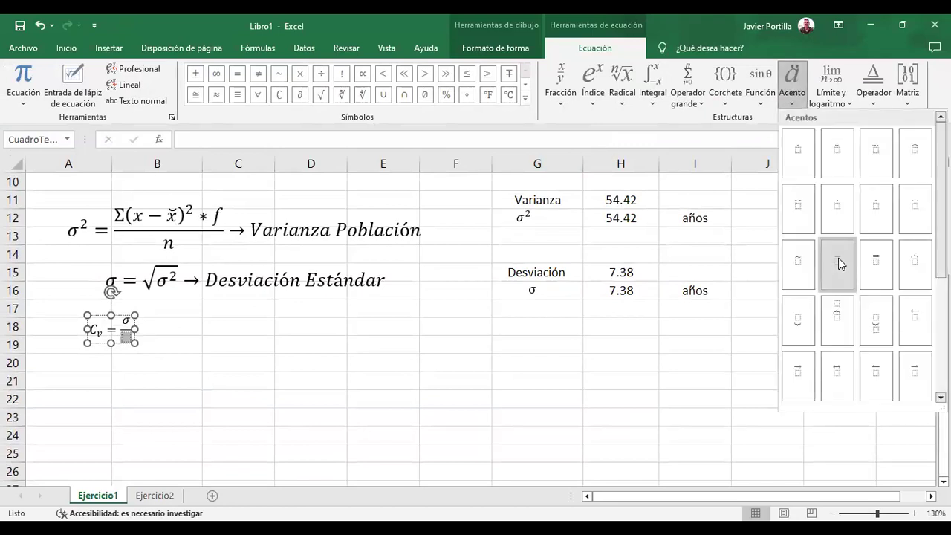
{"action": "left_click", "coordinate": [838, 264]}
{"action": "type", "text": "x̄"}
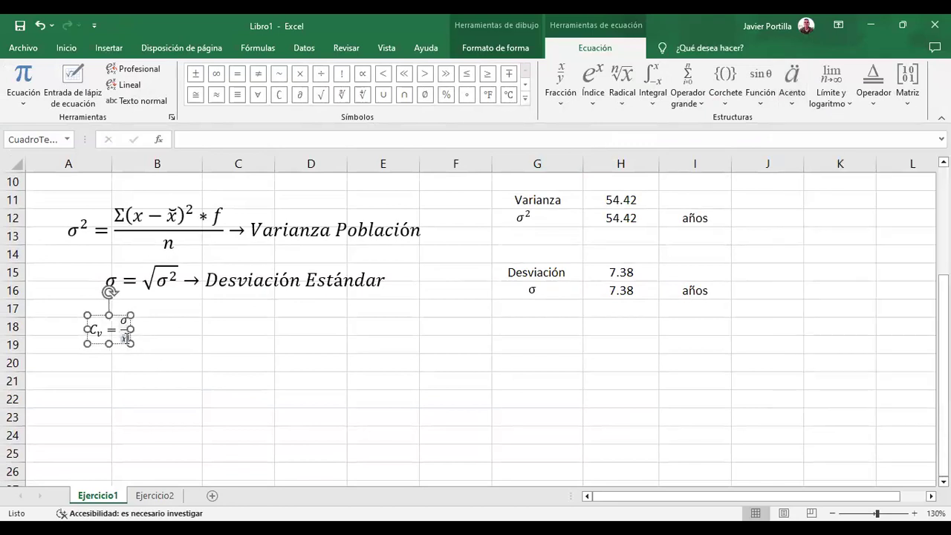
Extend the C_v equation after the fraction with "* 100", without a percent sign
{"action": "key", "text": "Right"}
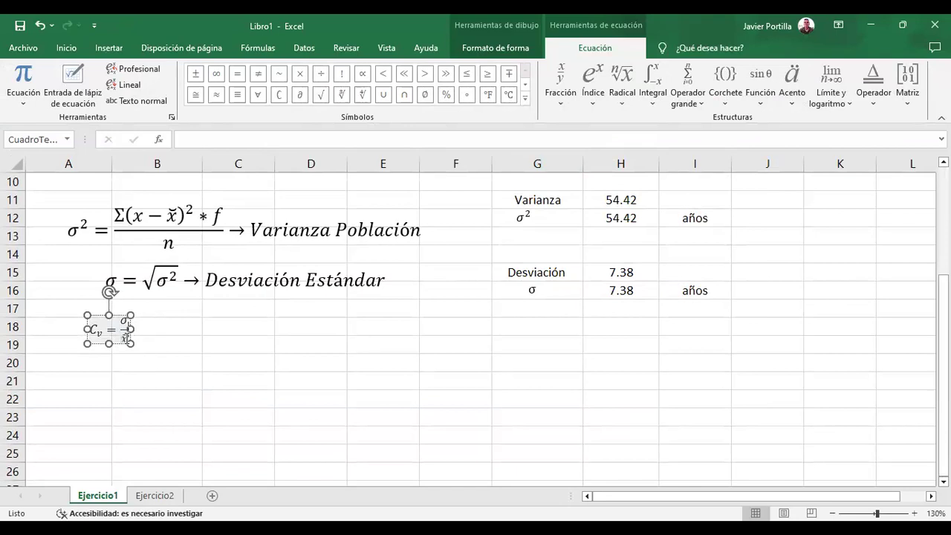
{"action": "type", "text": "* 100"}
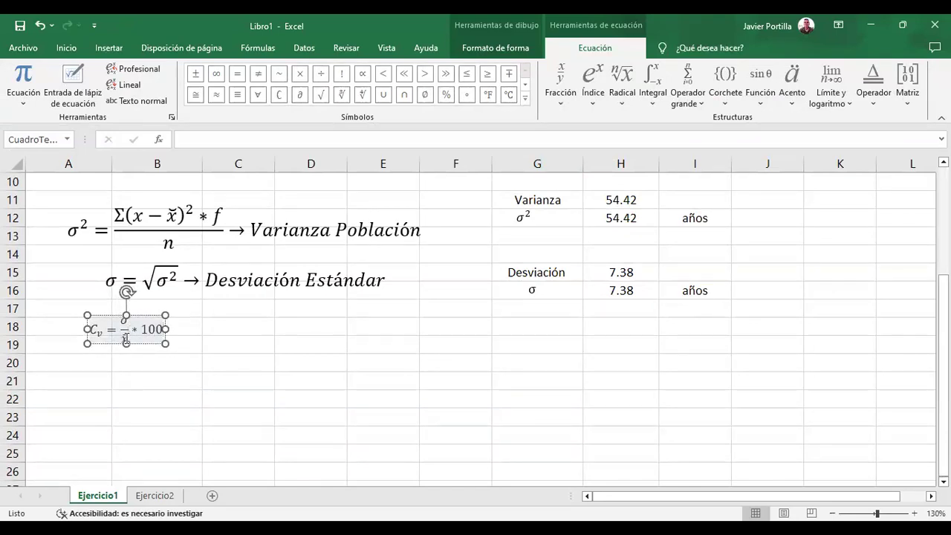
{"action": "type", "text": "%"}
{"action": "key", "text": "BackSpace"}
Set the font size of the whole C_v equation to 16
{"action": "left_click_drag", "start_coordinate": [162, 330], "coordinate": [66, 334]}
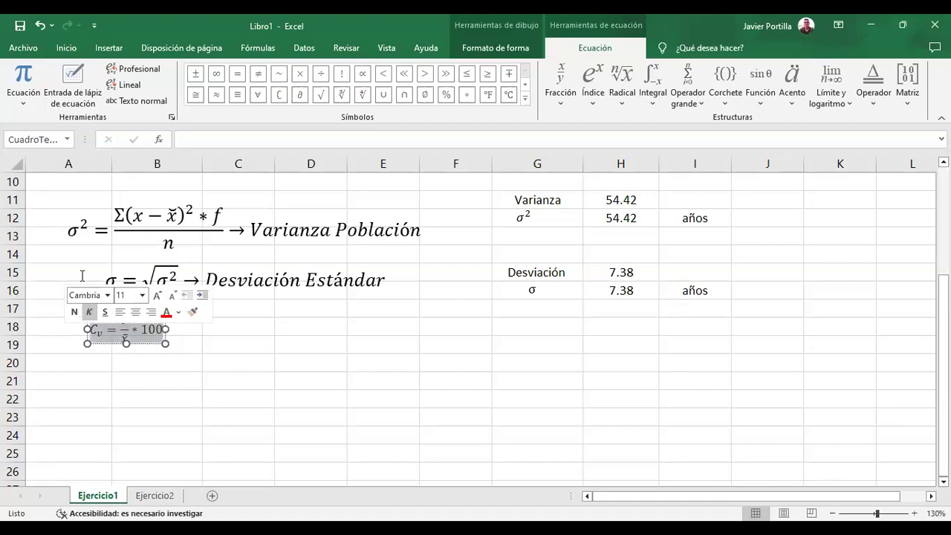
{"action": "left_click", "coordinate": [69, 48]}
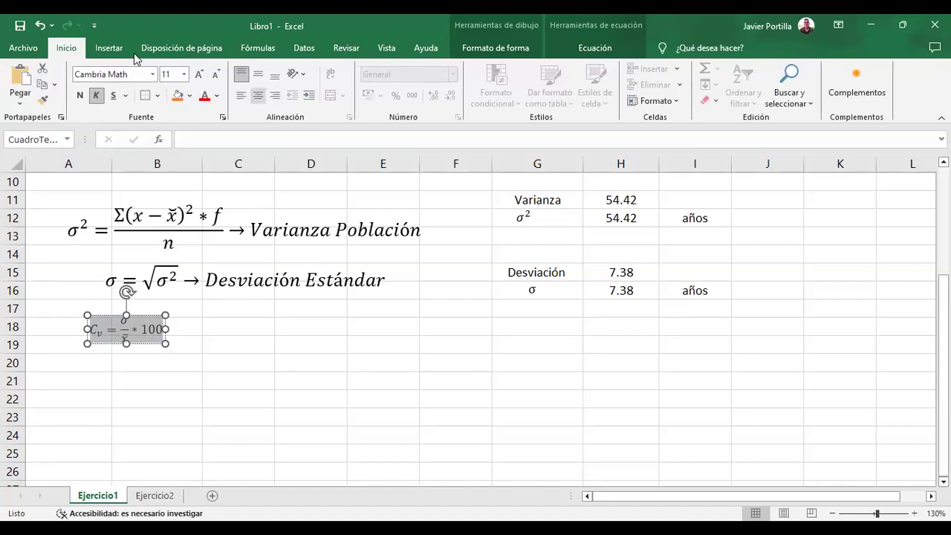
{"action": "key", "text": "ctrl+shift+p"}
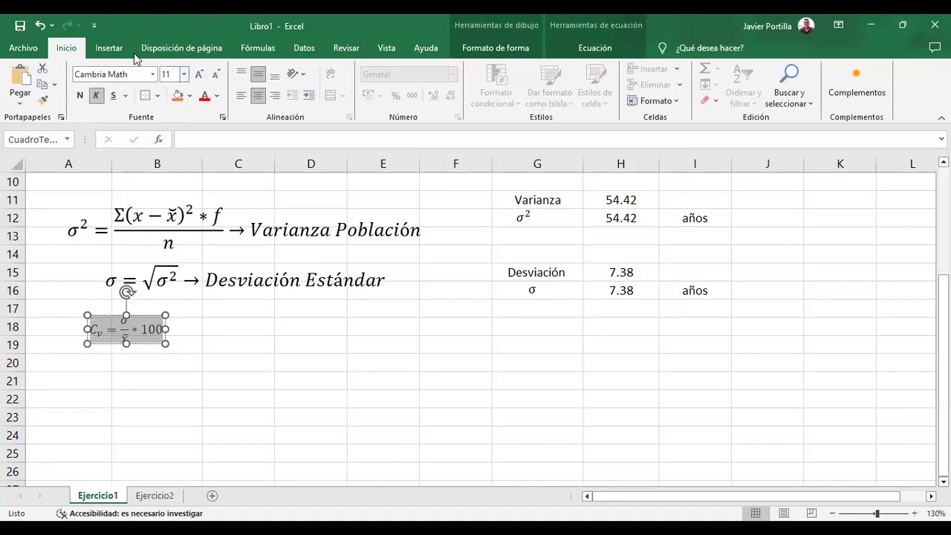
{"action": "type", "text": "16"}
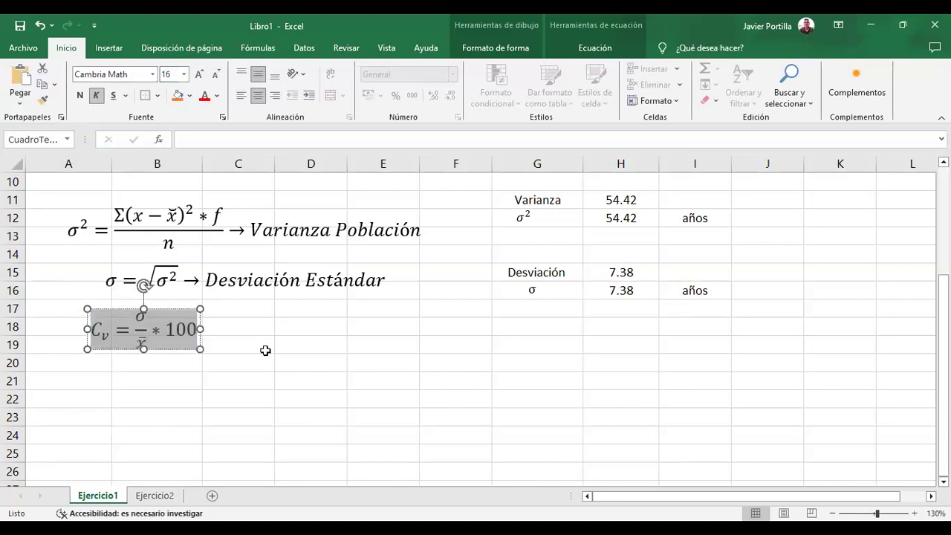
Append "→ Coeficiente de Variación" to the end of the C_v equation
{"action": "left_click", "coordinate": [196, 331]}
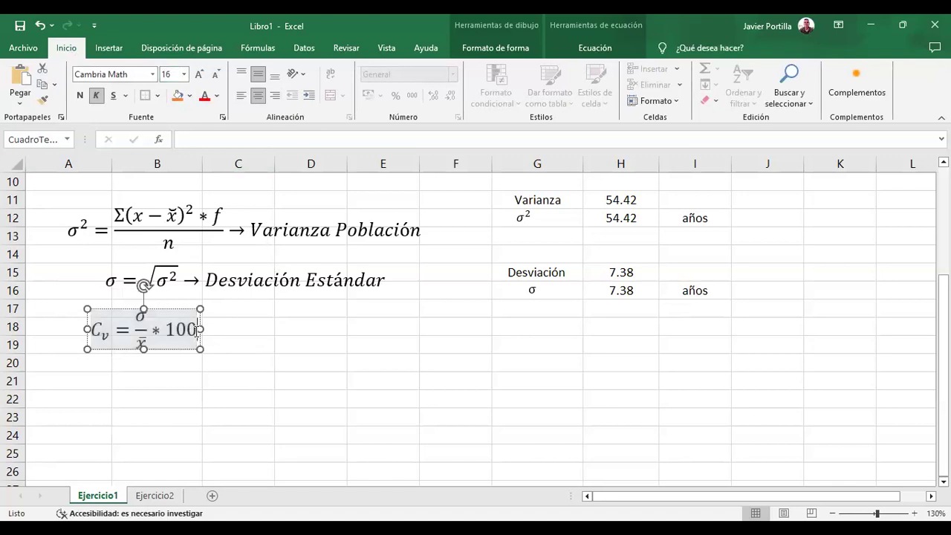
{"action": "type", "text": "->Coeficioe"}
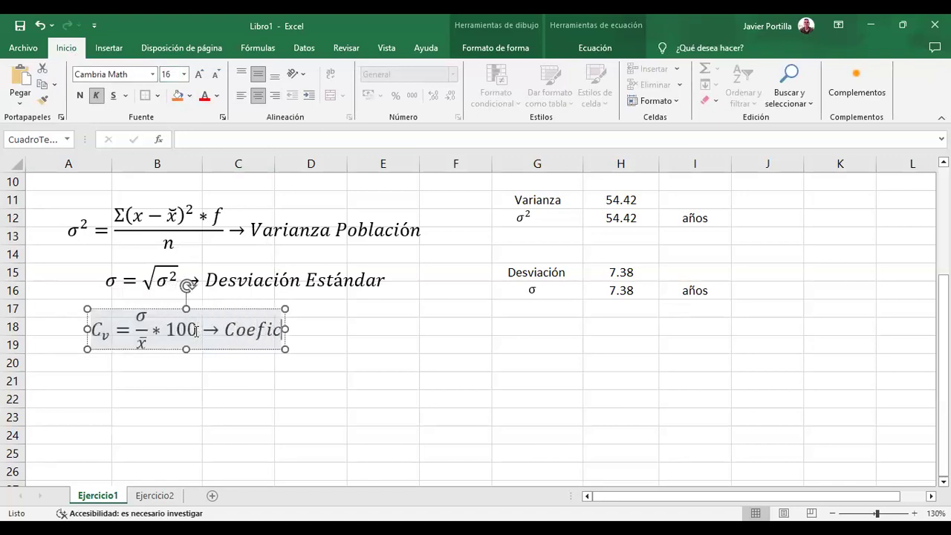
{"action": "key", "text": "BackSpace"}
{"action": "key", "text": "BackSpace"}
{"action": "type", "text": "e"}
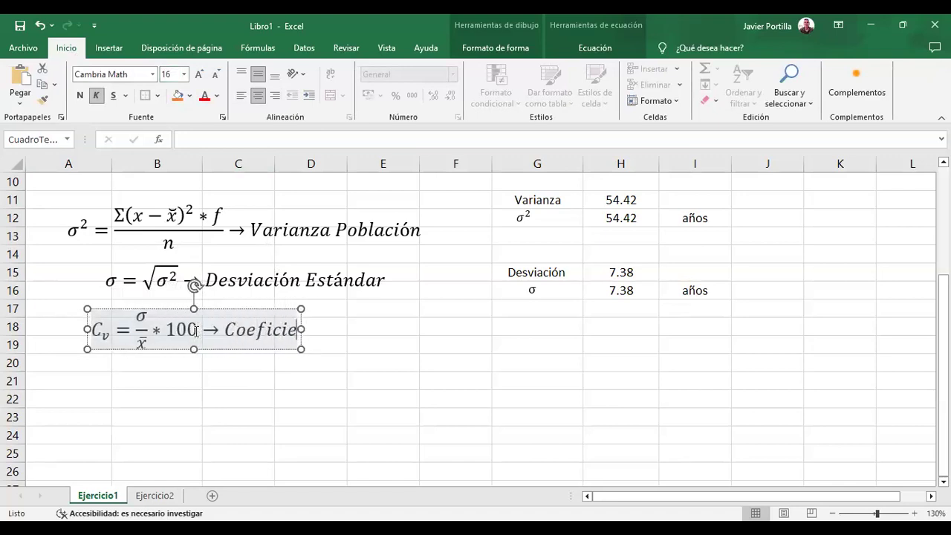
{"action": "type", "text": "nte de Variación"}
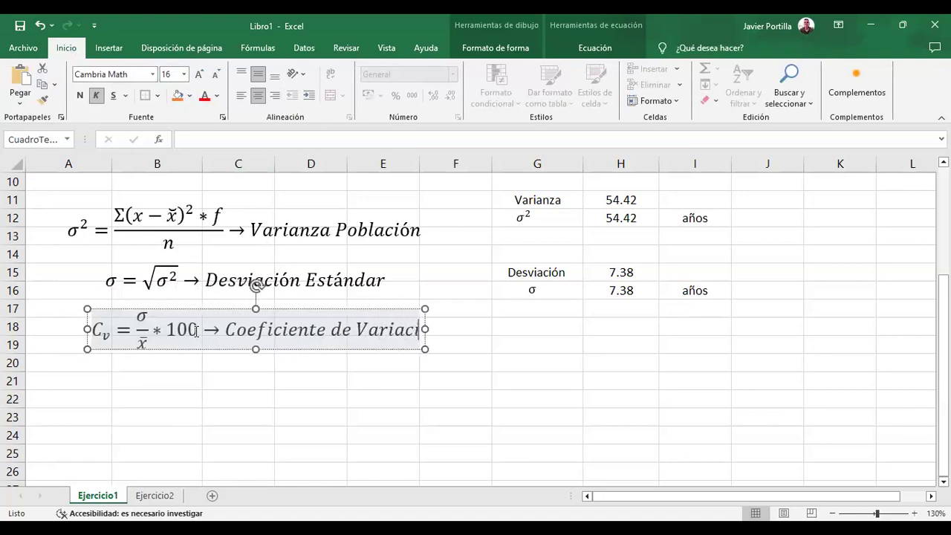
{"action": "left_click", "coordinate": [261, 417]}
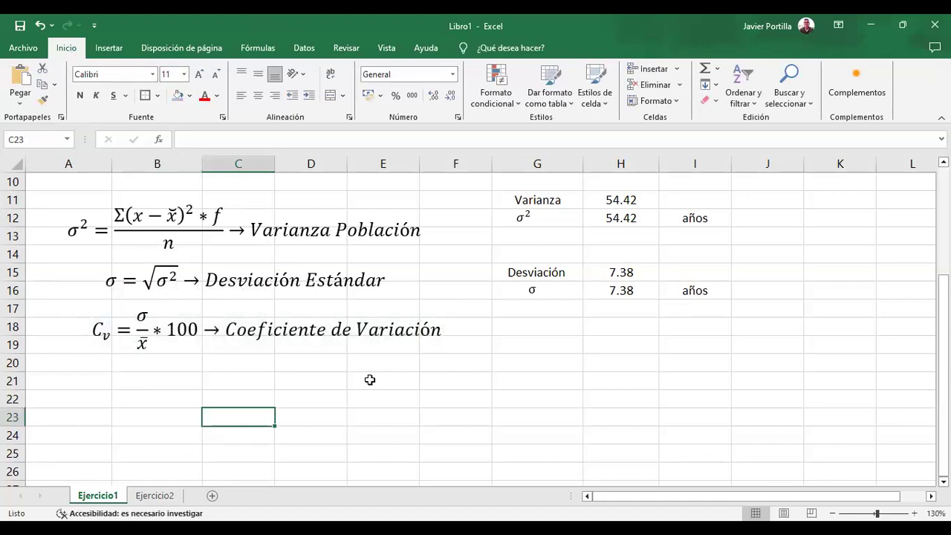
Enter the label "Coeficiente" in cell G18
{"action": "left_click", "coordinate": [549, 327]}
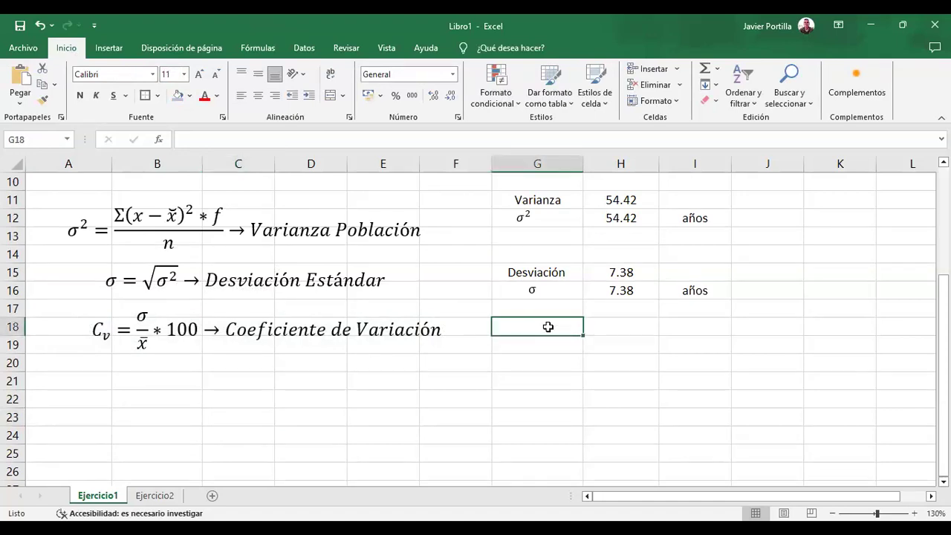
{"action": "type", "text": "Coeficiente"}
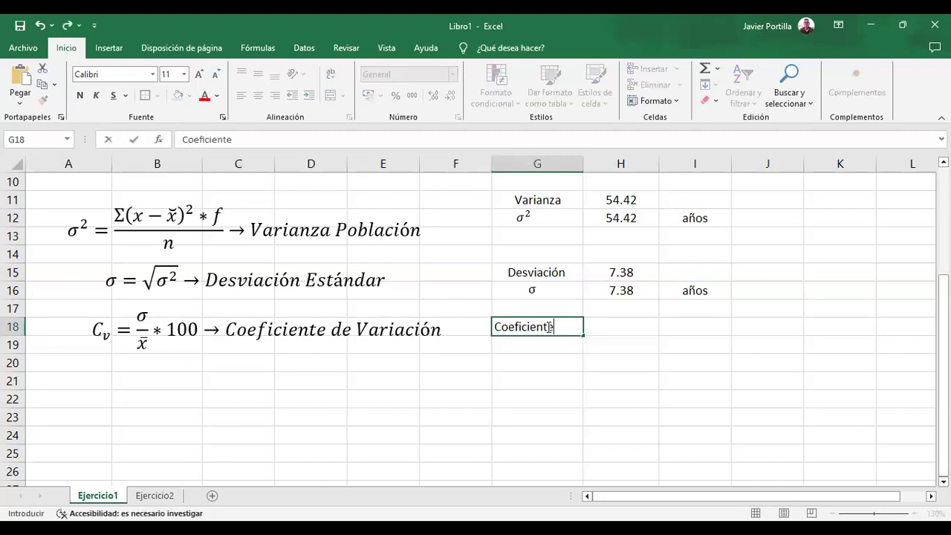
{"action": "key", "text": "Tab"}
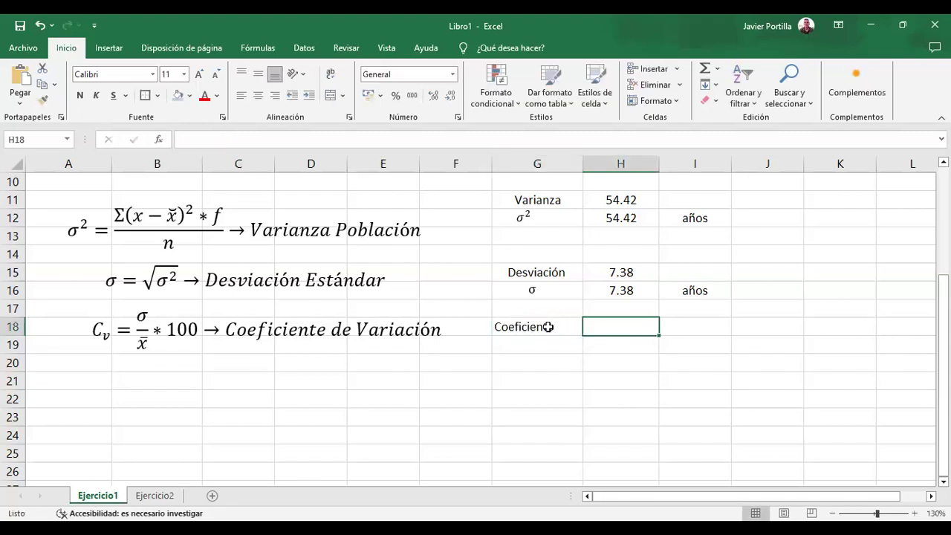
Calculate the coefficient of variation in cell H18 with the formula =H15/J6, dividing the deviation by the mean
{"action": "type", "text": "="}
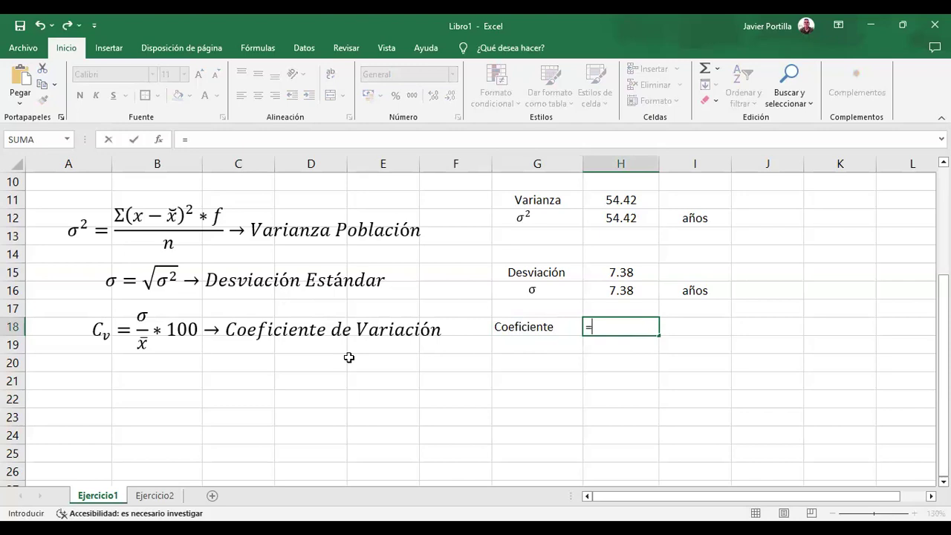
{"action": "left_click", "coordinate": [616, 271]}
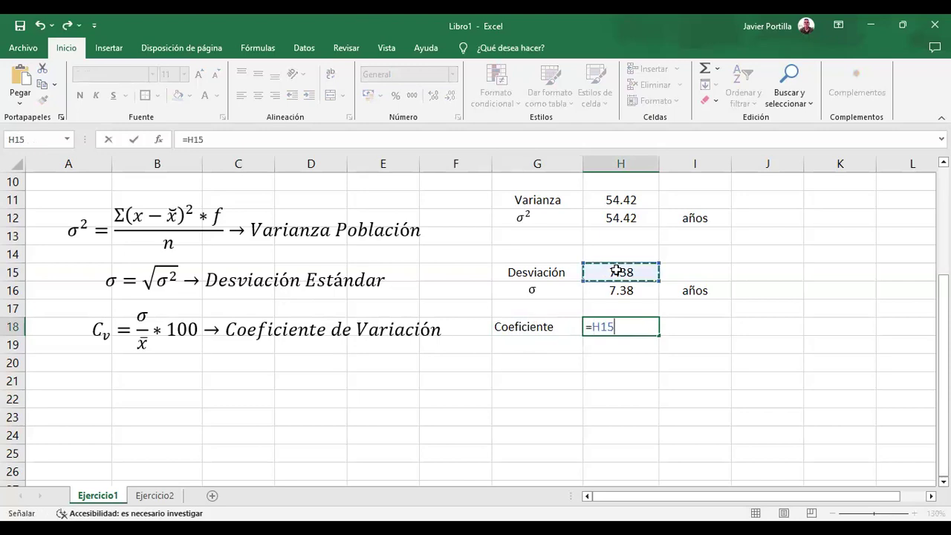
{"action": "type", "text": "/"}
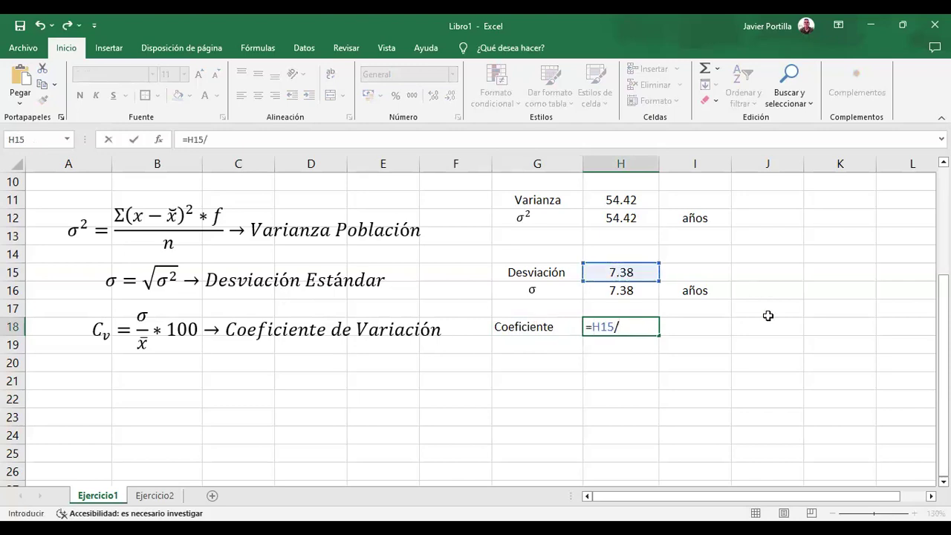
{"action": "scroll", "coordinate": [769, 316], "scroll_direction": "up", "scroll_amount": 2}
{"action": "left_click", "coordinate": [760, 219]}
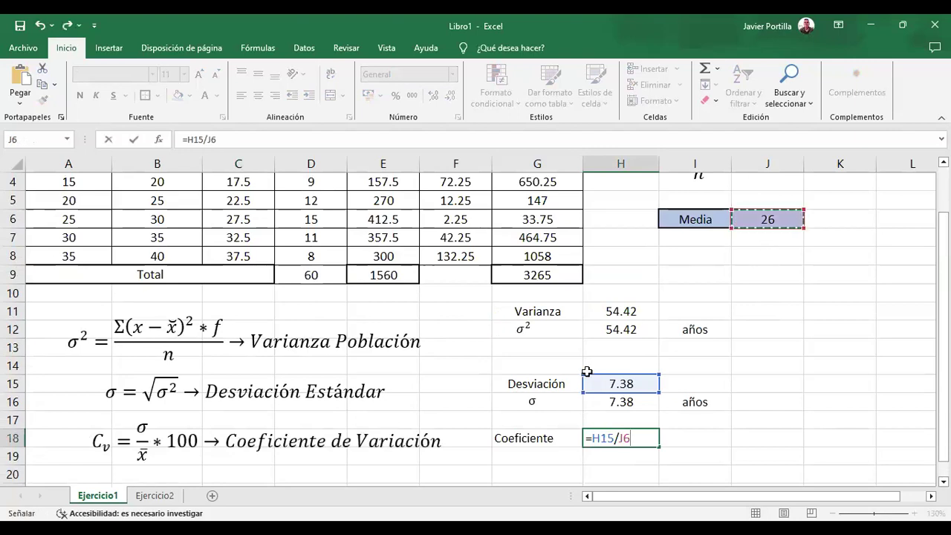
{"action": "key", "text": "Return"}
Format the coefficient in cell H18 as a percentage and center it horizontally
{"action": "left_click", "coordinate": [698, 436]}
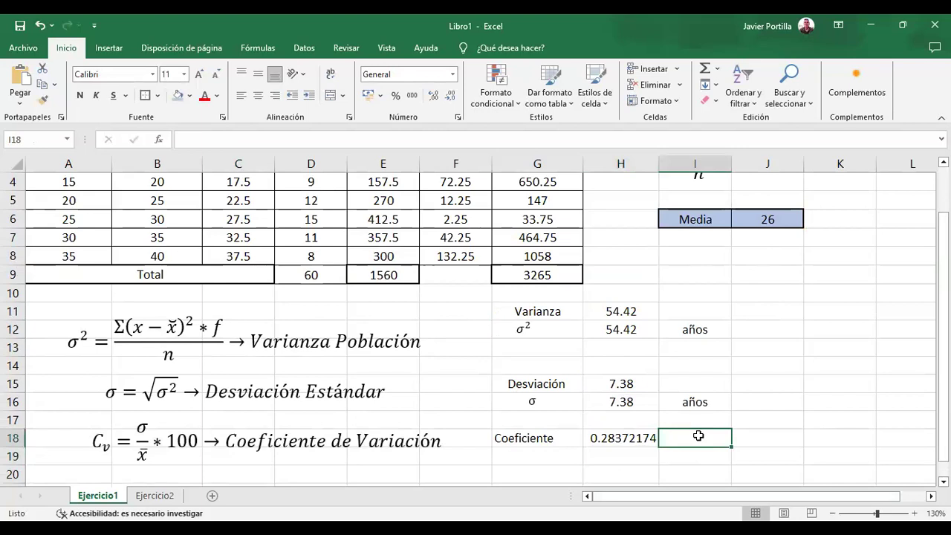
{"action": "left_click", "coordinate": [644, 436]}
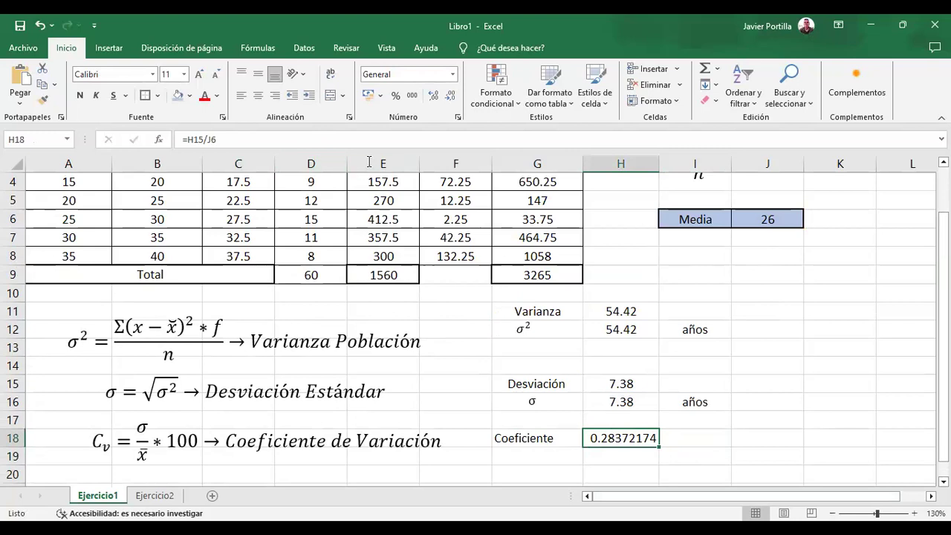
{"action": "left_click", "coordinate": [623, 439]}
{"action": "left_click", "coordinate": [395, 95]}
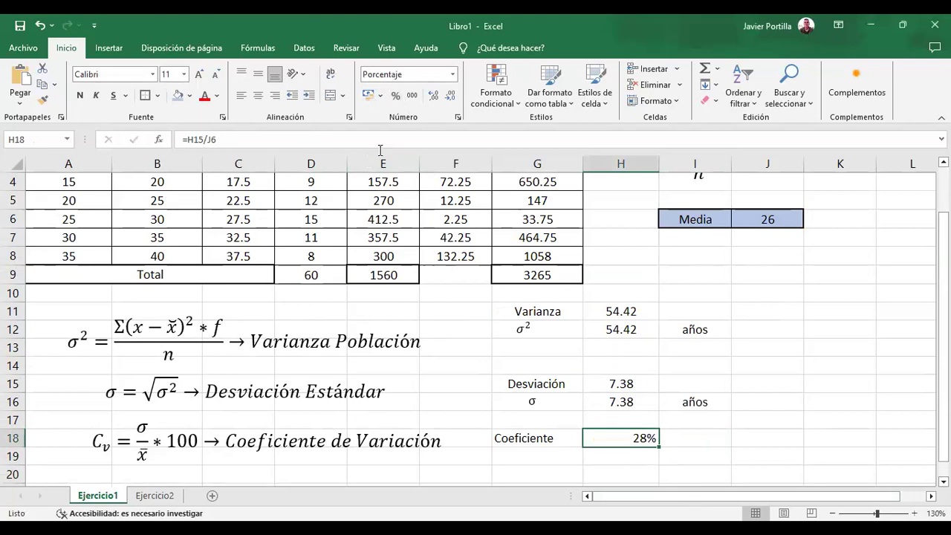
{"action": "left_click", "coordinate": [259, 74]}
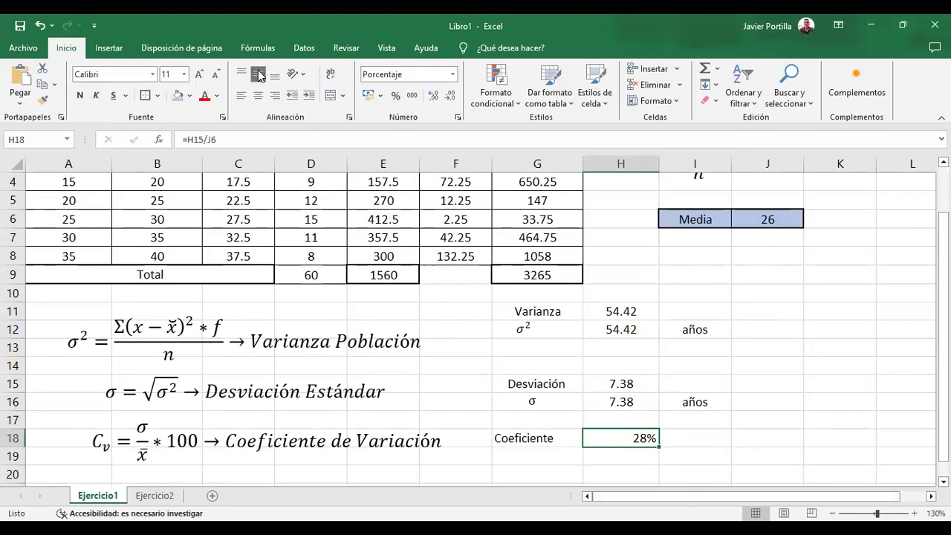
{"action": "left_click", "coordinate": [258, 95]}
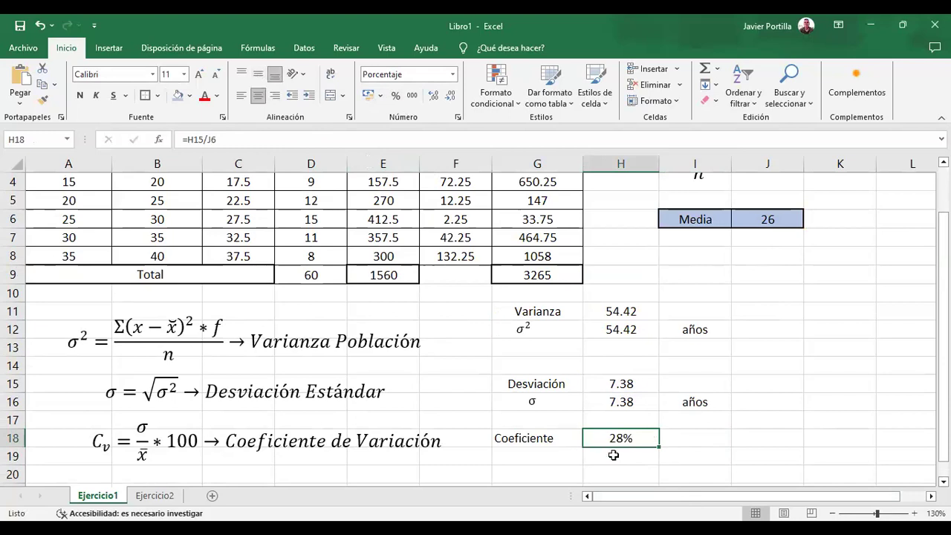
Enter the formula =H15/J6 in cell H19, below the percentage coefficient
{"action": "left_click", "coordinate": [617, 455]}
{"action": "double_click", "coordinate": [625, 457]}
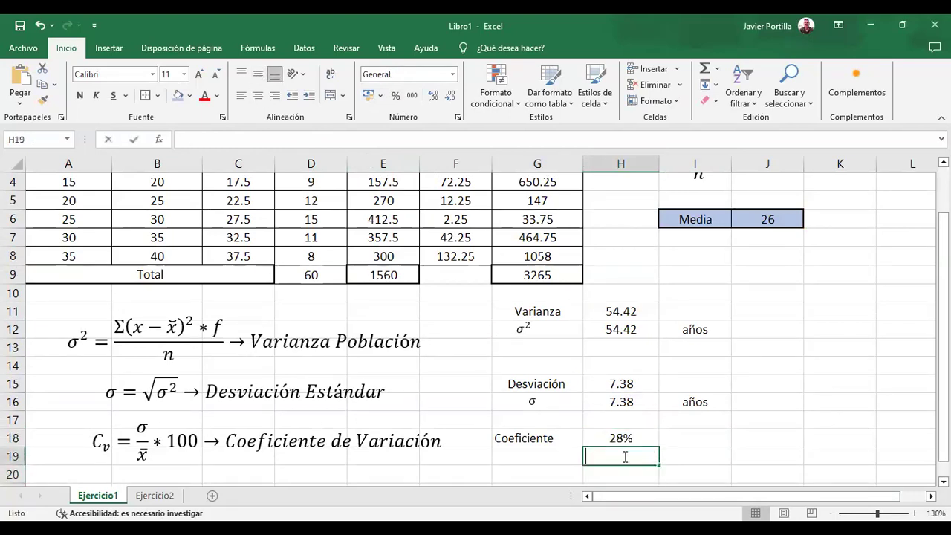
{"action": "type", "text": "="}
{"action": "left_click", "coordinate": [615, 382]}
{"action": "type", "text": "/"}
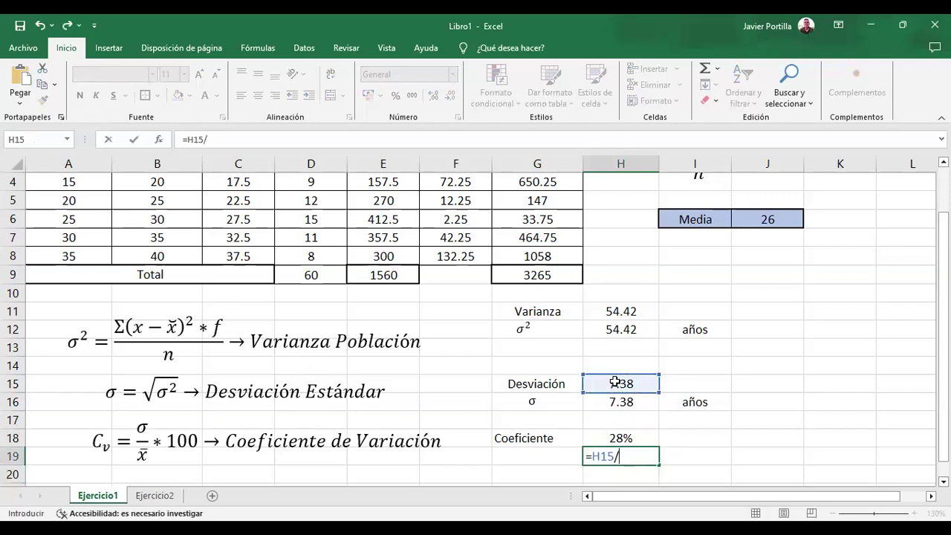
{"action": "left_click", "coordinate": [768, 216]}
{"action": "key", "text": "Return"}
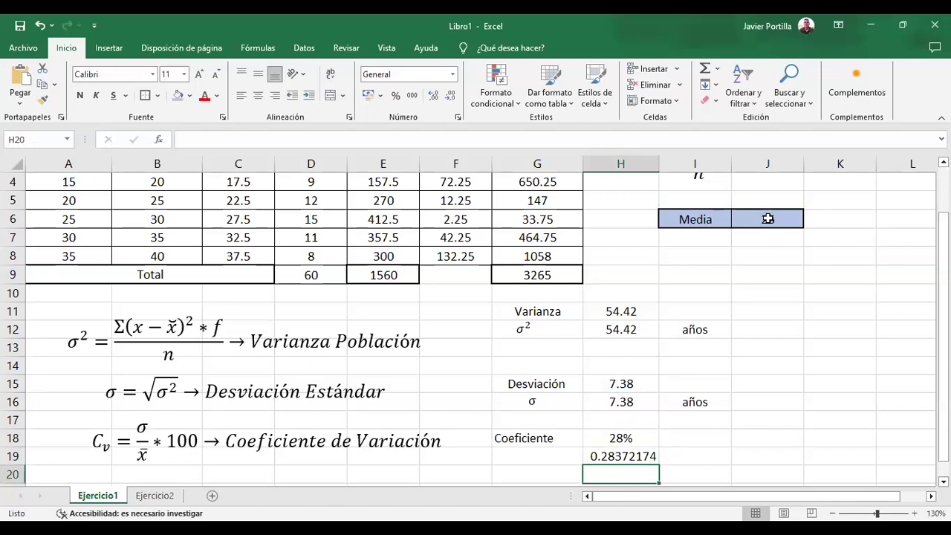
Change the formula in cell H19 to =(H15/J6)*100 and clear the cell
{"action": "left_click", "coordinate": [630, 456]}
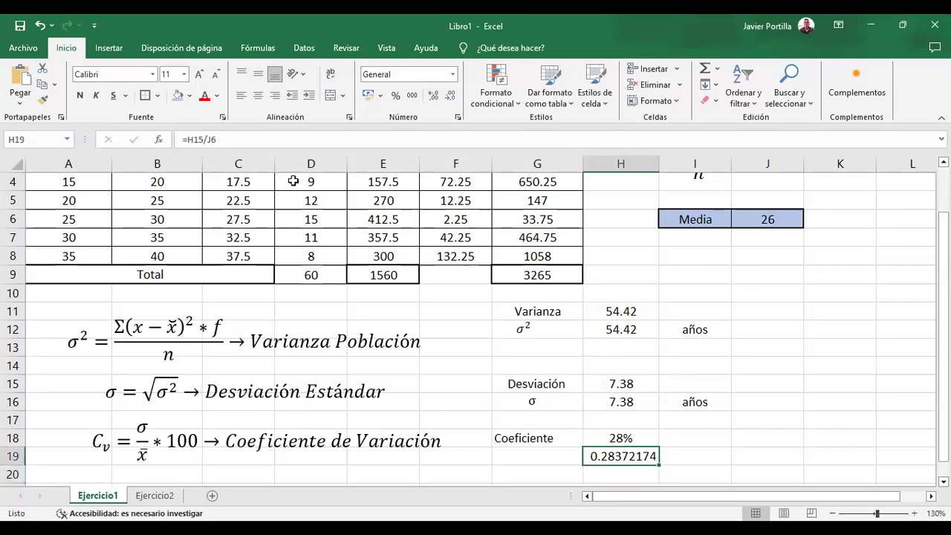
{"action": "left_click", "coordinate": [280, 140]}
{"action": "type", "text": ")"}
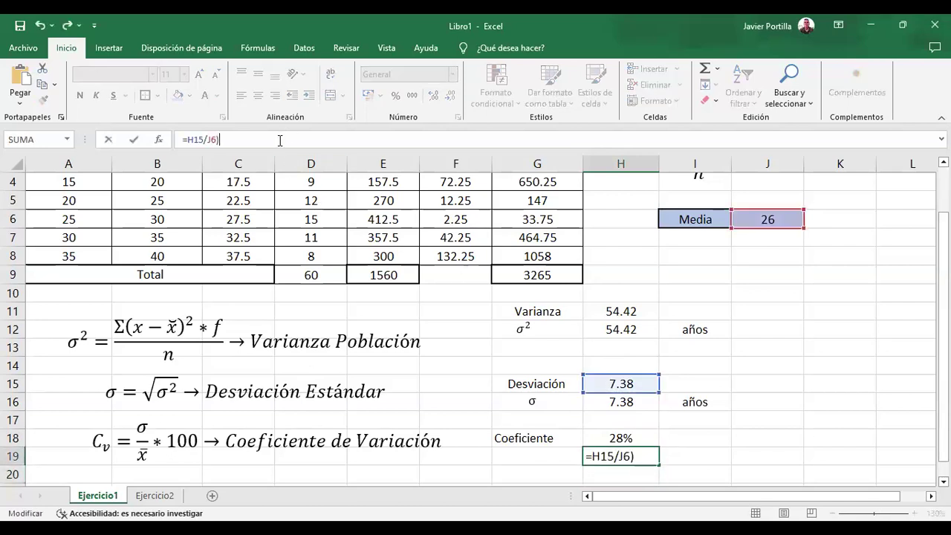
{"action": "left_click", "coordinate": [189, 139]}
{"action": "type", "text": "("}
{"action": "left_click", "coordinate": [250, 140]}
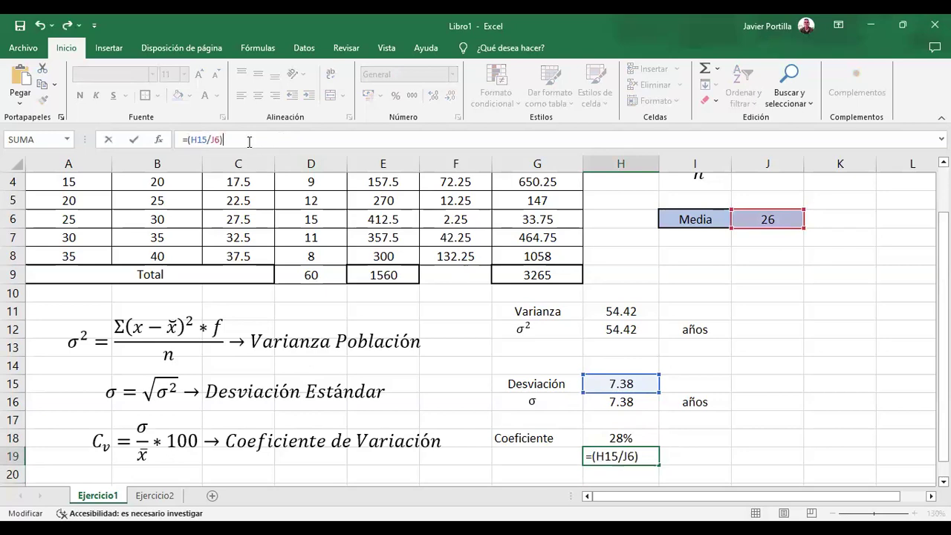
{"action": "type", "text": "*100"}
{"action": "key", "text": "Return"}
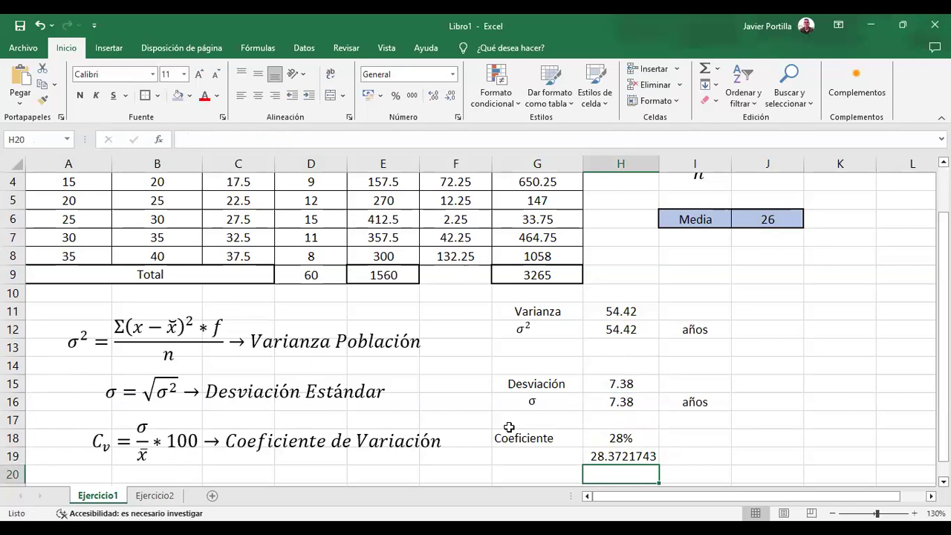
{"action": "left_click", "coordinate": [619, 458]}
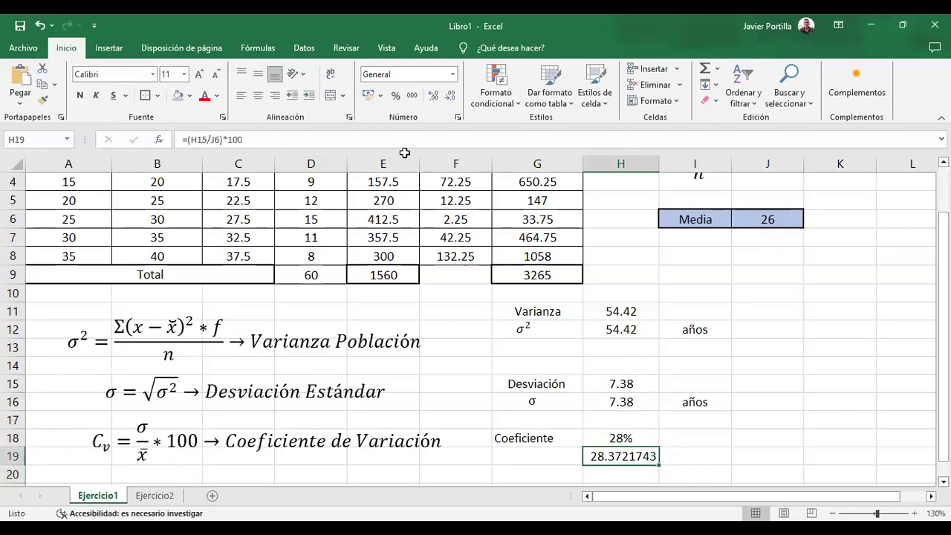
{"action": "key", "text": "BackSpace"}
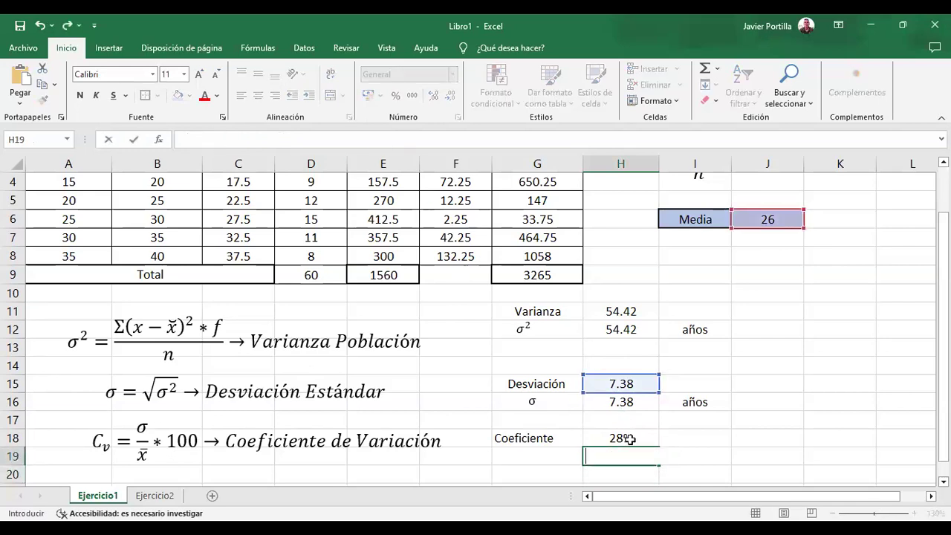
Show the coefficient percentage in cell H18 with two decimal places
{"action": "left_click", "coordinate": [630, 439]}
{"action": "left_click", "coordinate": [435, 97]}
{"action": "left_click", "coordinate": [435, 97]}
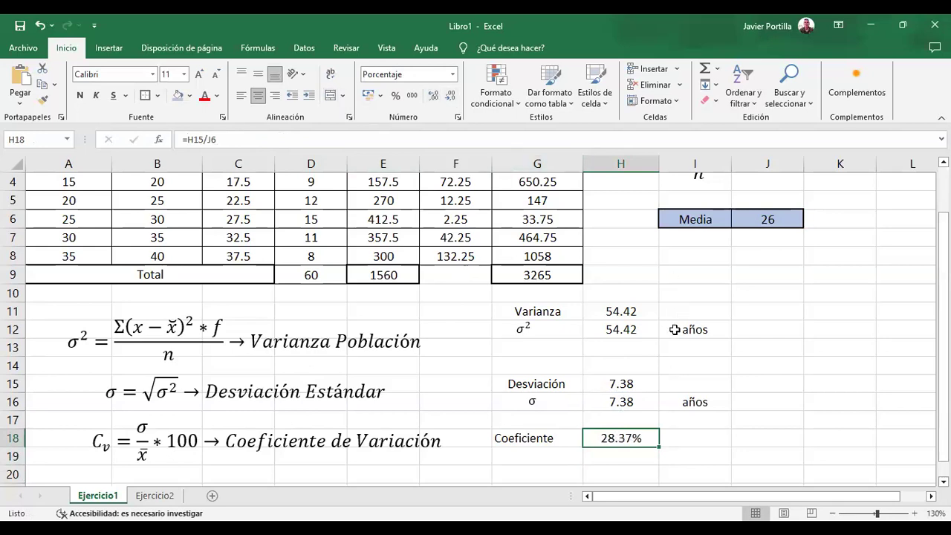
{"action": "left_click", "coordinate": [676, 475]}
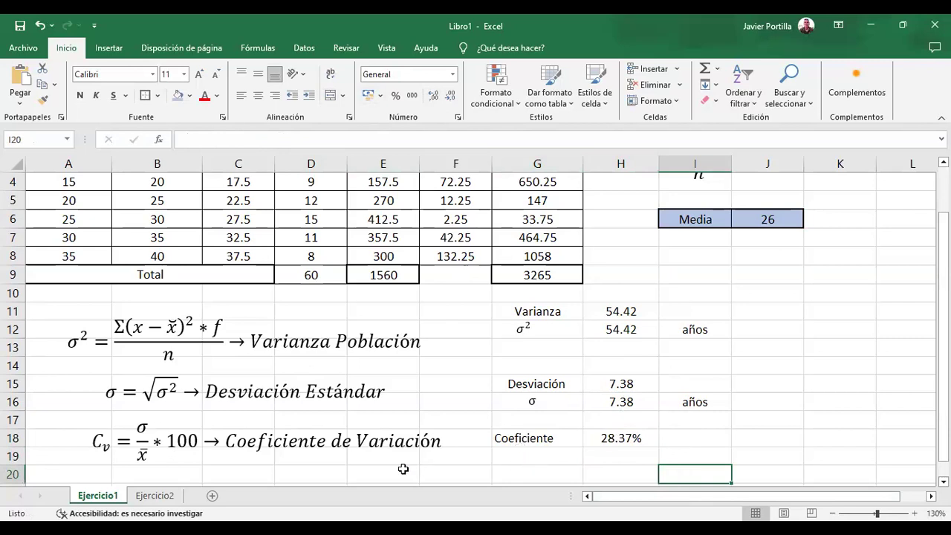
Insert a new equation around row 20, beneath the coefficient of variation formula, reading "C_v > 25%"
{"action": "scroll", "coordinate": [473, 435], "scroll_direction": "down", "scroll_amount": 1}
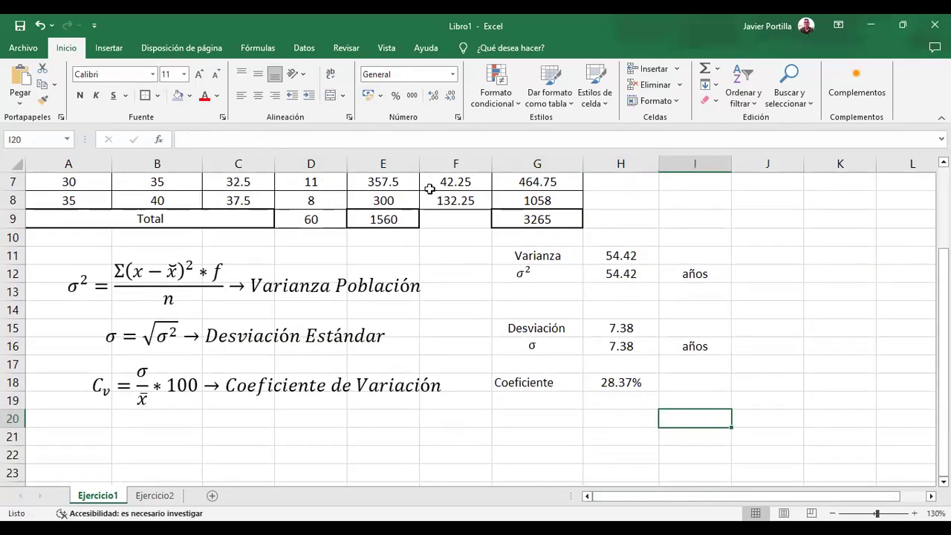
{"action": "scroll", "coordinate": [771, 80], "scroll_direction": "down", "scroll_amount": 1}
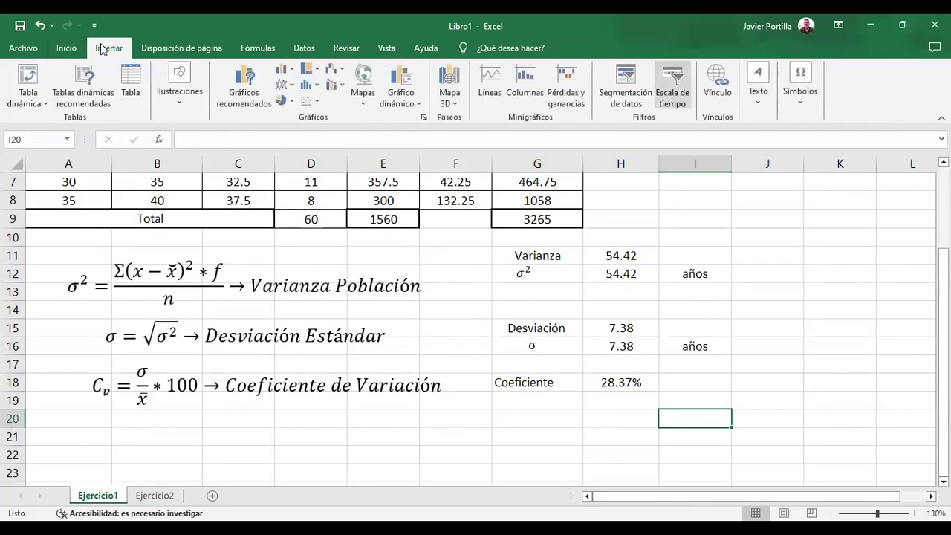
{"action": "left_click", "coordinate": [800, 83]}
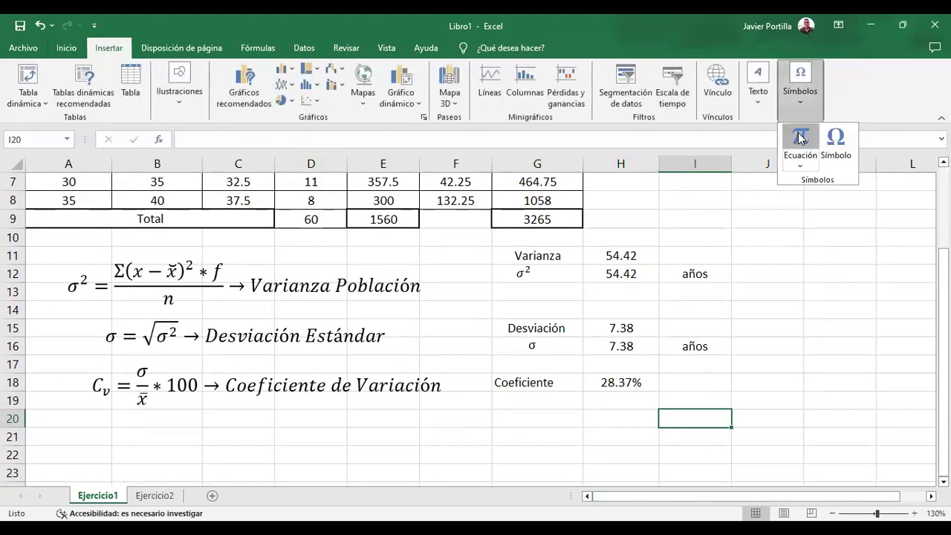
{"action": "left_click", "coordinate": [800, 138]}
{"action": "left_click_drag", "start_coordinate": [521, 286], "coordinate": [460, 419]}
{"action": "left_click", "coordinate": [474, 428]}
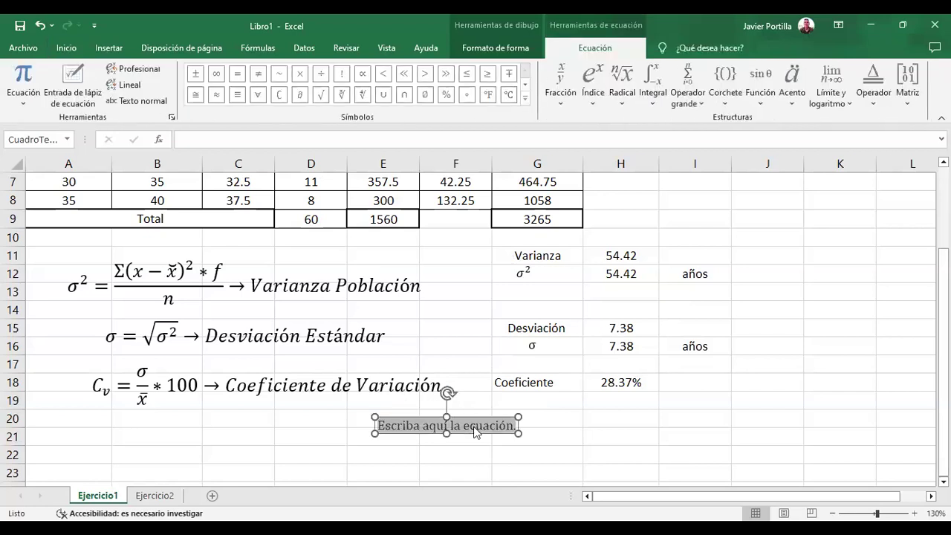
{"action": "type", "text": "C_v "}
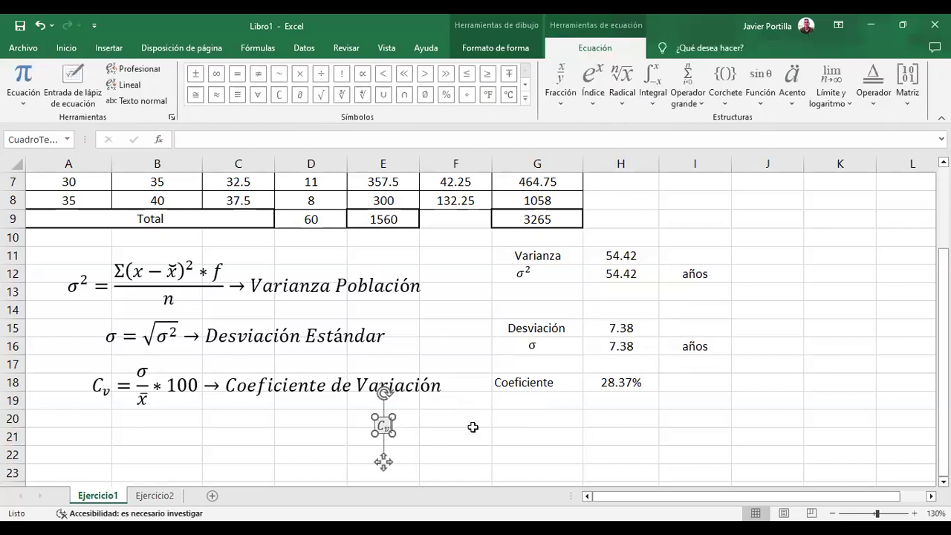
{"action": "type", "text": ">25"}
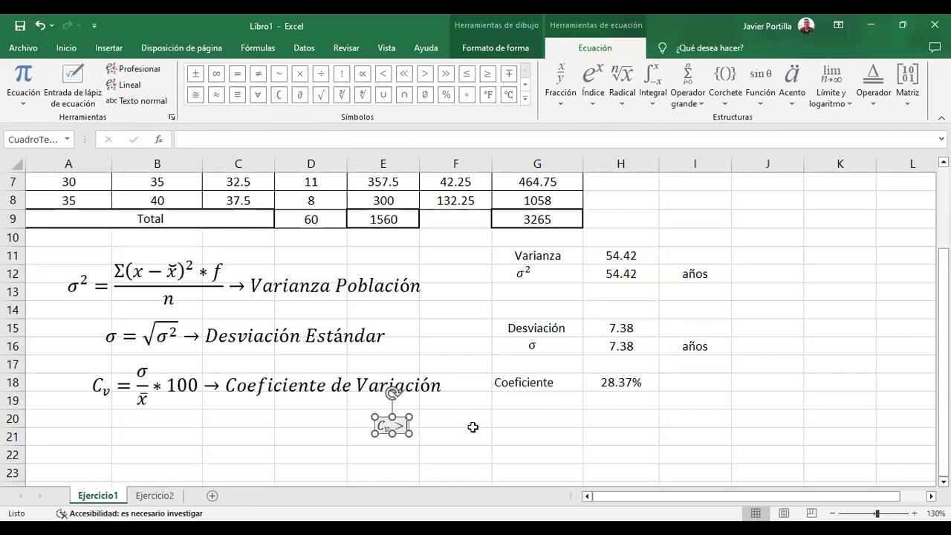
{"action": "type", "text": "%"}
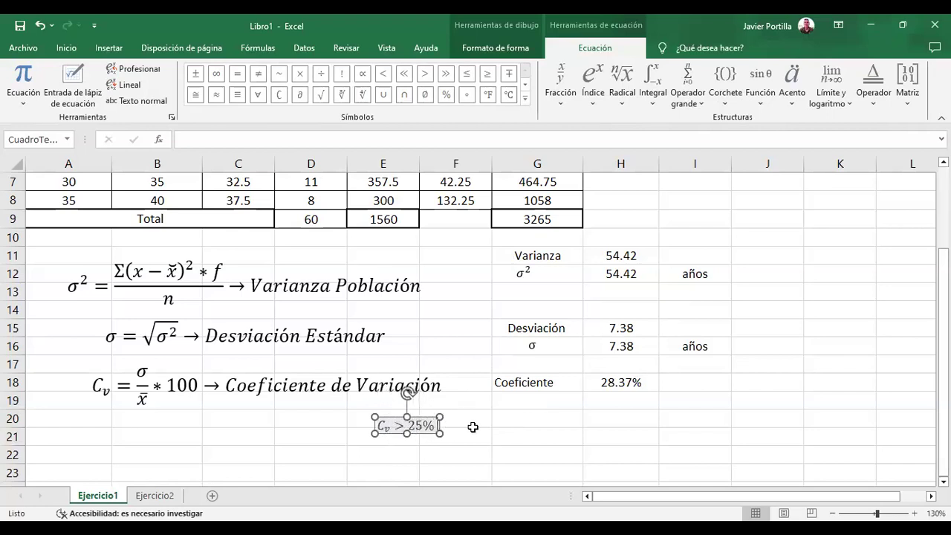
Extend the C_v > 25% equation with the conclusion "; por tanto los datos se consideran heterogéneos"
{"action": "type", "text": "; por tan"}
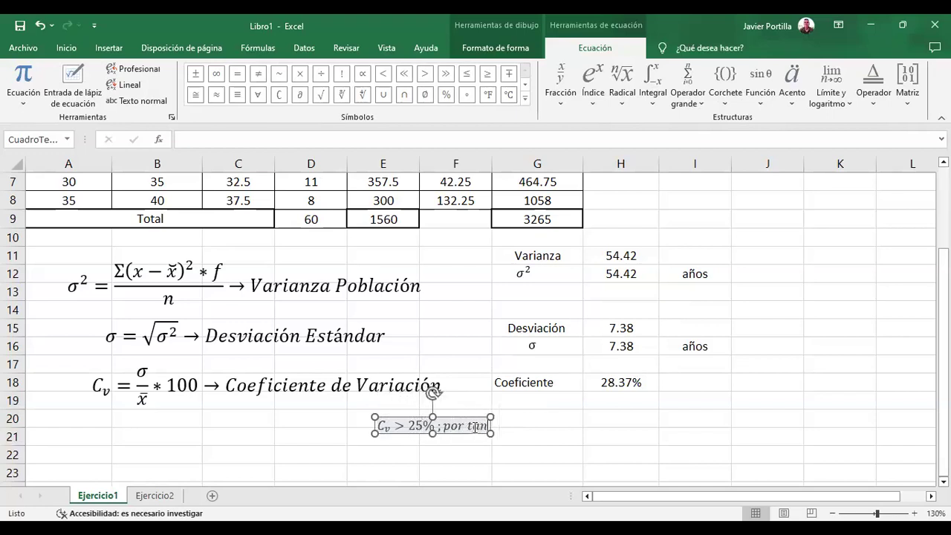
{"action": "type", "text": "to los datos"}
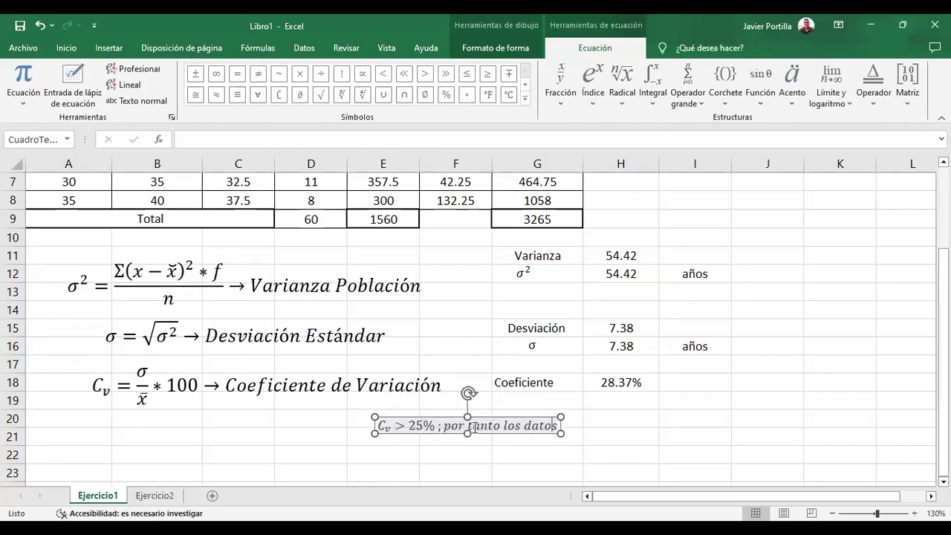
{"action": "type", "text": " se consderan"}
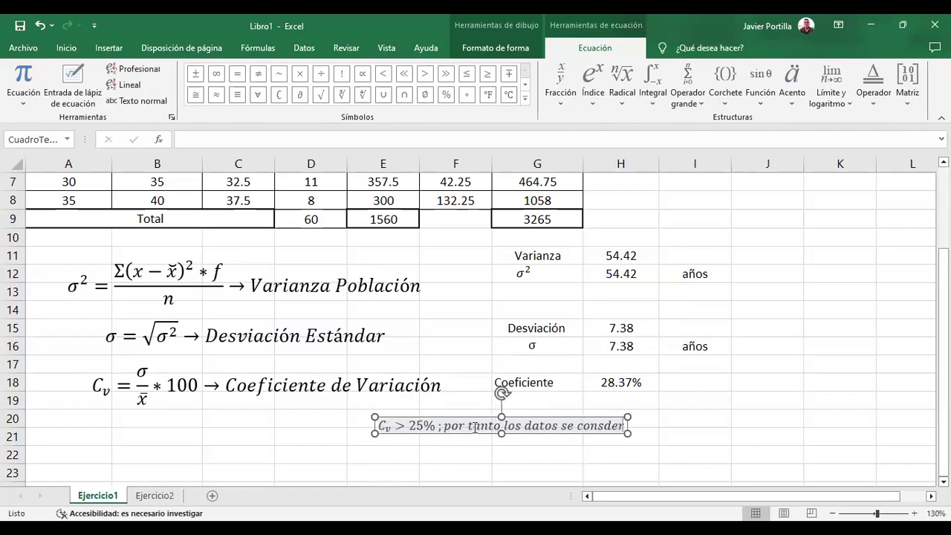
{"action": "key", "text": "BackSpace"}
{"action": "key", "text": "BackSpace"}
{"action": "key", "text": "BackSpace"}
{"action": "key", "text": "BackSpace"}
{"action": "key", "text": "BackSpace"}
{"action": "type", "text": "i"}
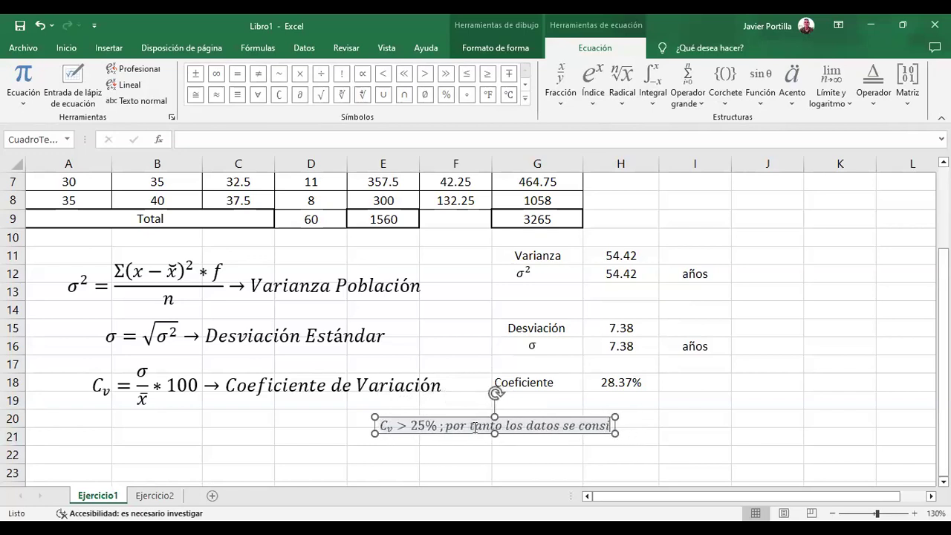
{"action": "type", "text": "deran "}
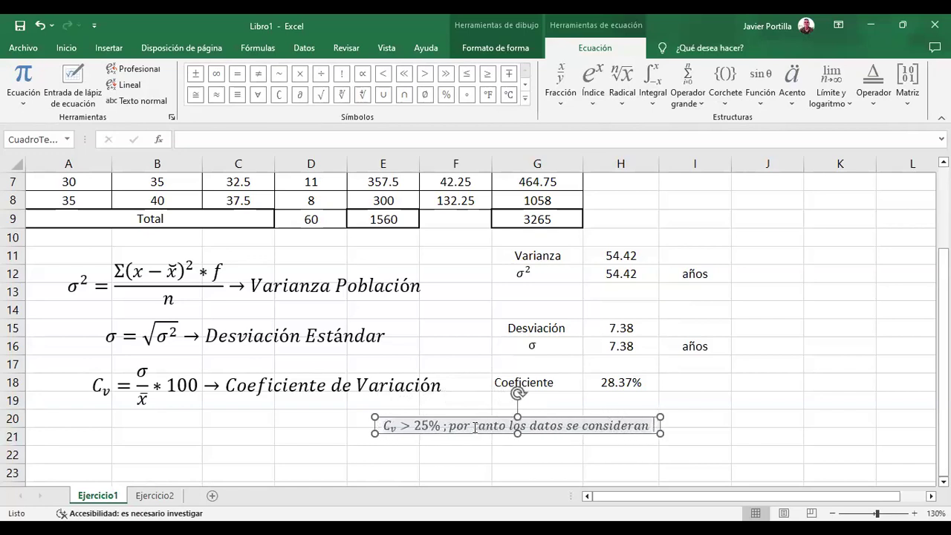
{"action": "type", "text": "heterogéneos"}
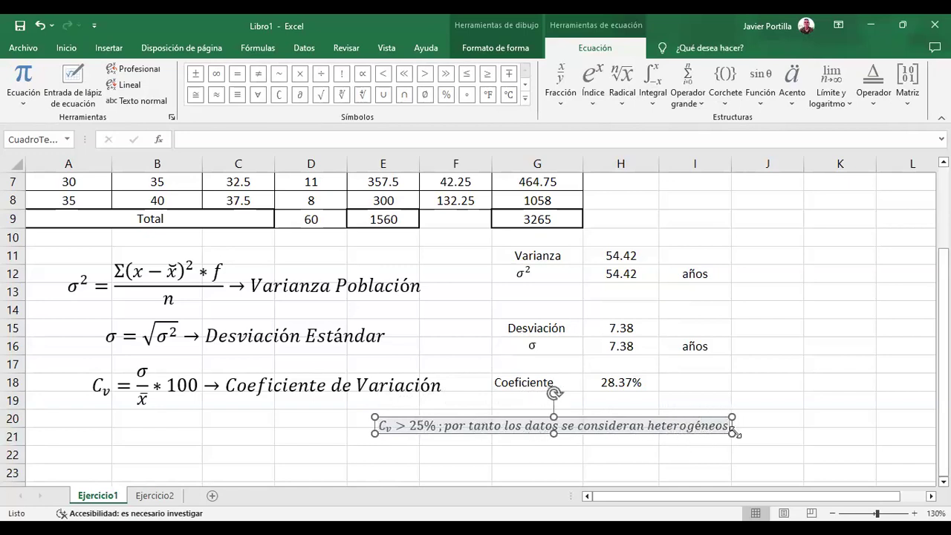
Set the font size of the whole C_v > 25% conclusion equation to 16
{"action": "left_click_drag", "start_coordinate": [729, 426], "coordinate": [369, 434]}
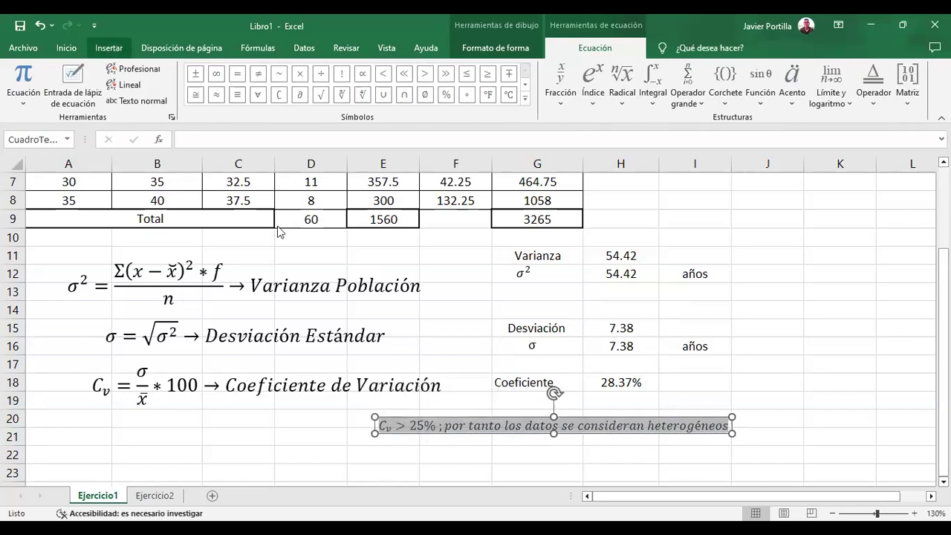
{"action": "left_click", "coordinate": [66, 48]}
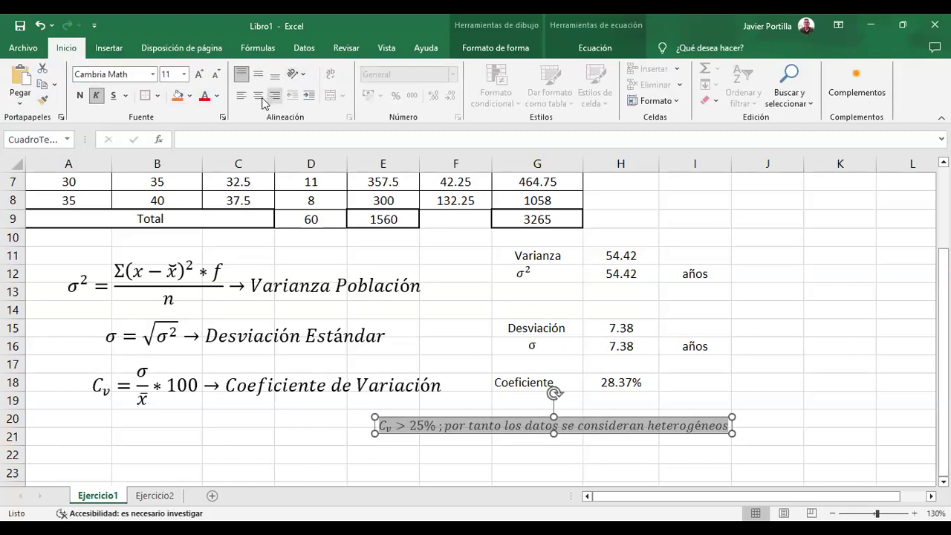
{"action": "left_click", "coordinate": [175, 75]}
{"action": "type", "text": "16"}
{"action": "key", "text": "Return"}
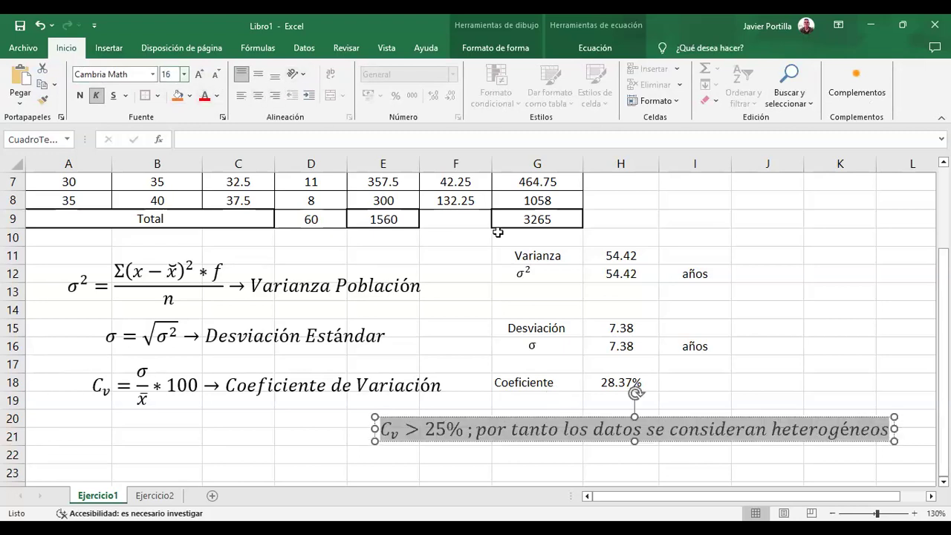
Move the C_v > 25% conclusion equation to rows 20–21, directly beneath the coefficient of variation formula, starting in column B
{"action": "left_click", "coordinate": [673, 417]}
{"action": "left_click_drag", "start_coordinate": [445, 453], "coordinate": [467, 411]}
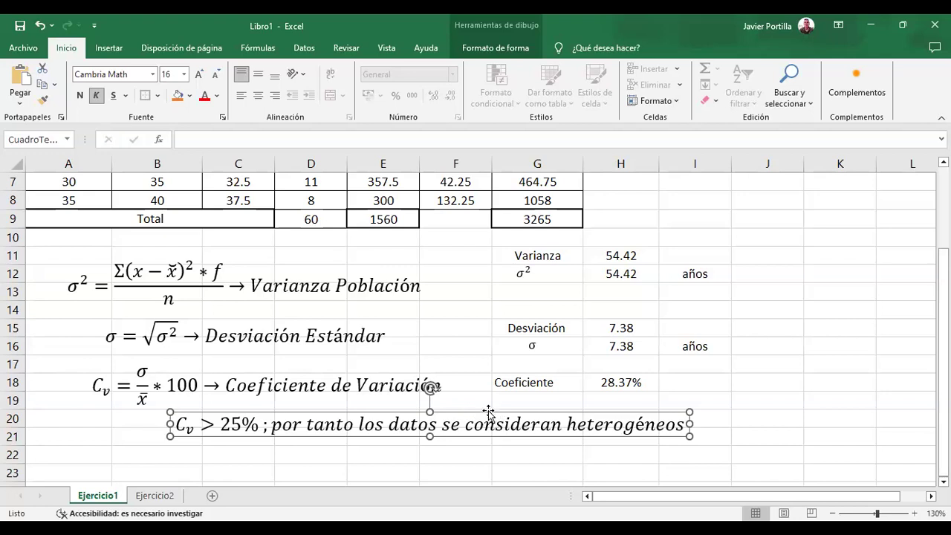
{"action": "left_click_drag", "start_coordinate": [486, 411], "coordinate": [492, 410]}
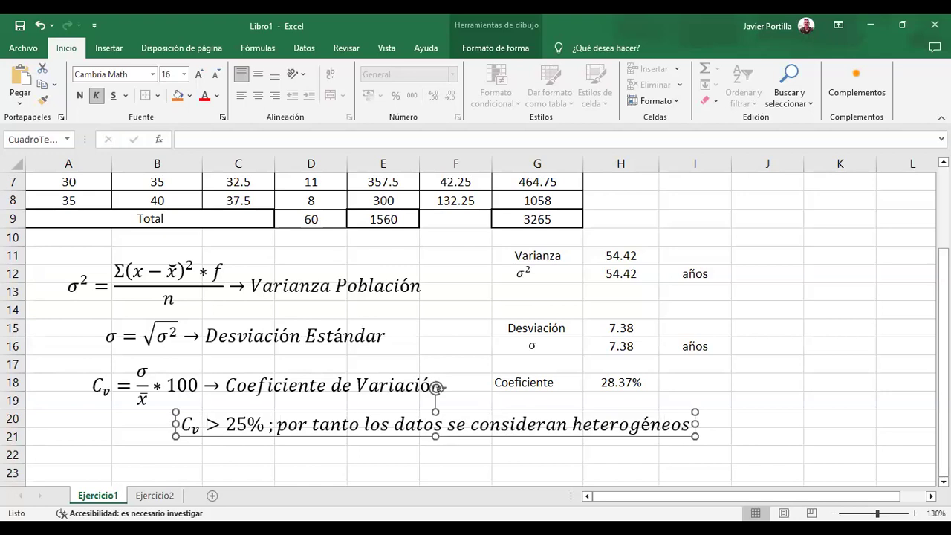
{"action": "key", "text": "Escape"}
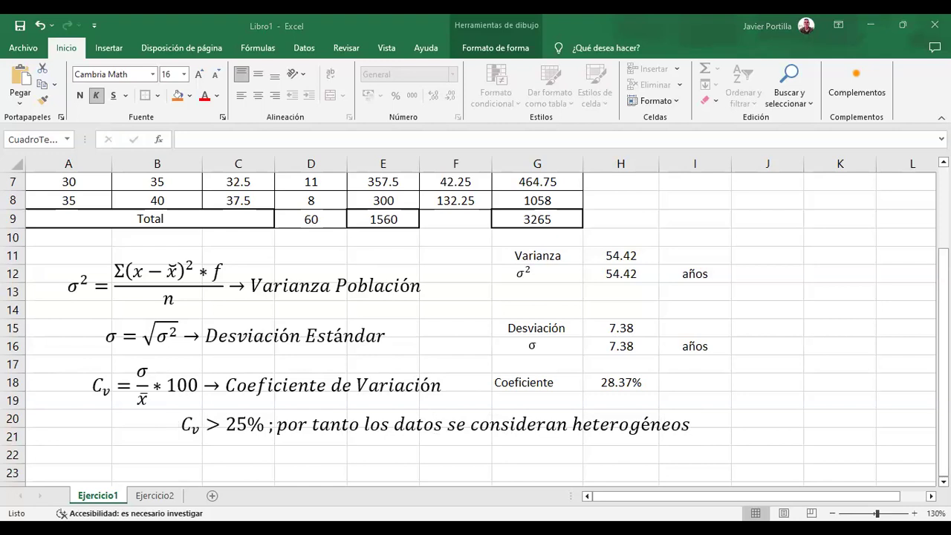
Insert a blank column before column A and a blank row above row 1 in Ejercicio1
{"action": "left_click", "coordinate": [695, 346]}
{"action": "scroll", "coordinate": [721, 349], "scroll_direction": "up", "scroll_amount": 2}
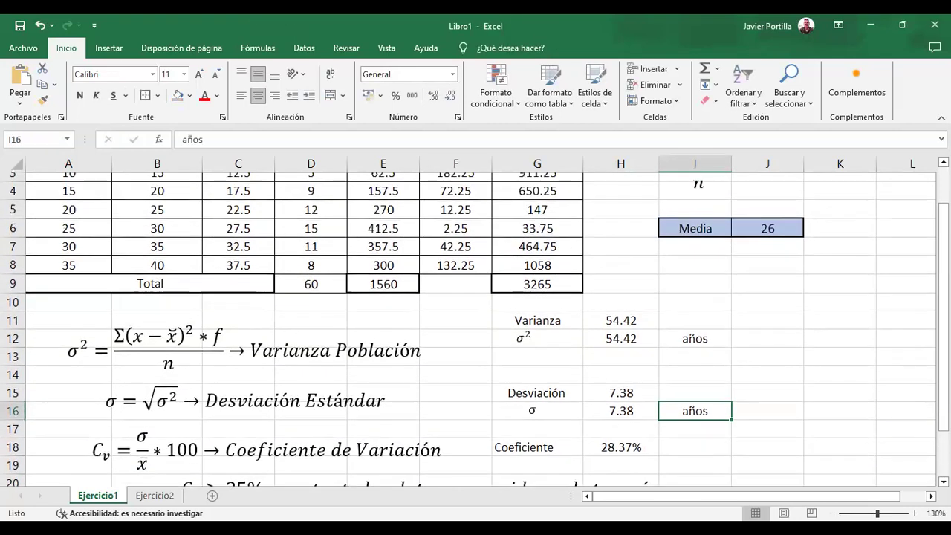
{"action": "scroll", "coordinate": [787, 372], "scroll_direction": "down", "scroll_amount": 4}
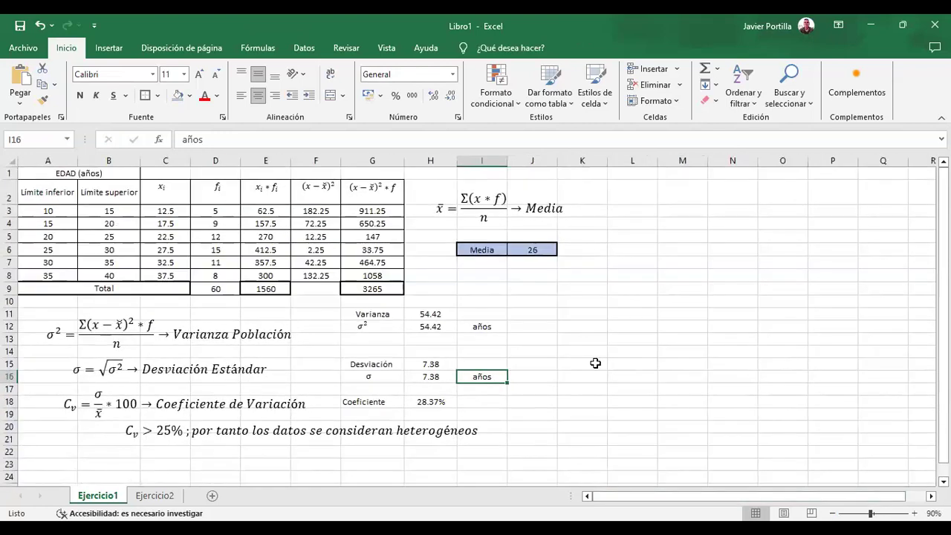
{"action": "left_click", "coordinate": [605, 496]}
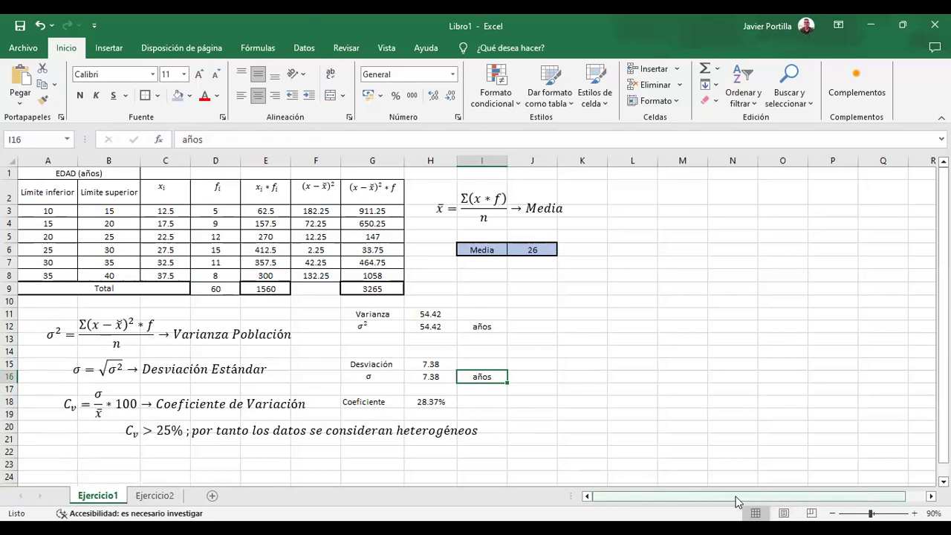
{"action": "left_click", "coordinate": [50, 174]}
{"action": "left_click", "coordinate": [44, 157]}
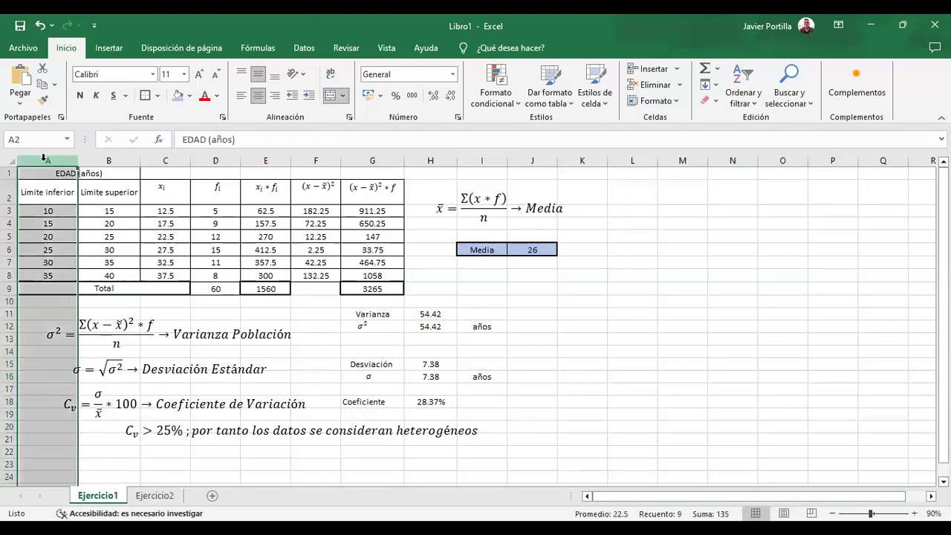
{"action": "right_click", "coordinate": [46, 161]}
{"action": "left_click", "coordinate": [89, 280]}
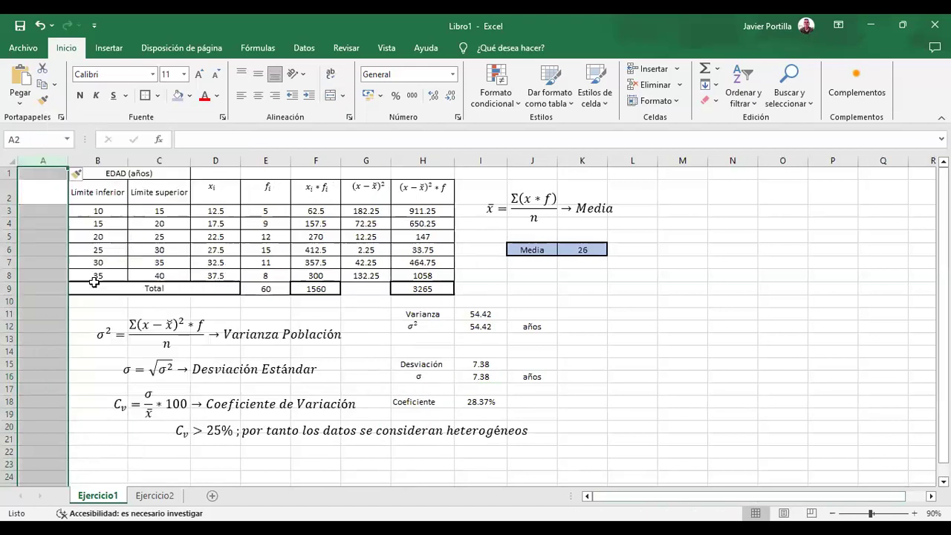
{"action": "right_click", "coordinate": [6, 177]}
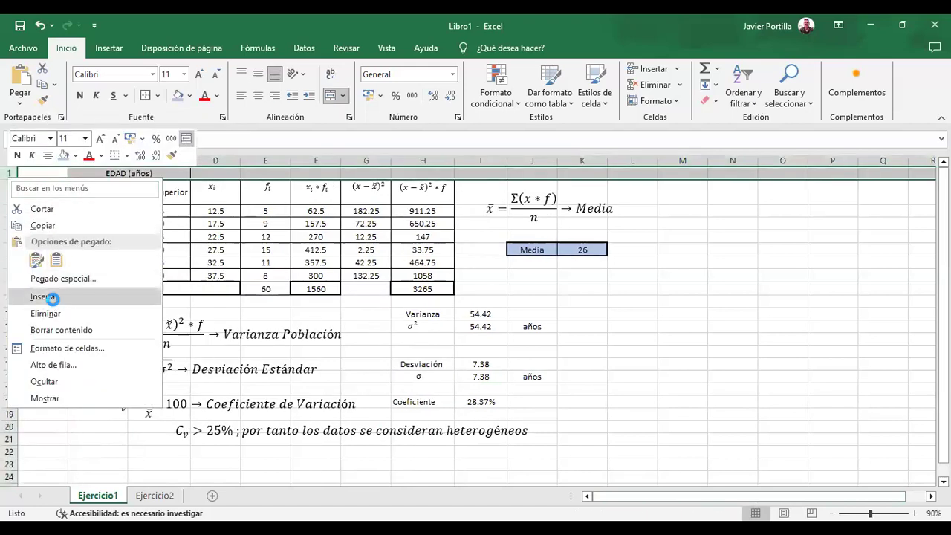
{"action": "left_click", "coordinate": [44, 296]}
{"action": "left_click", "coordinate": [767, 336]}
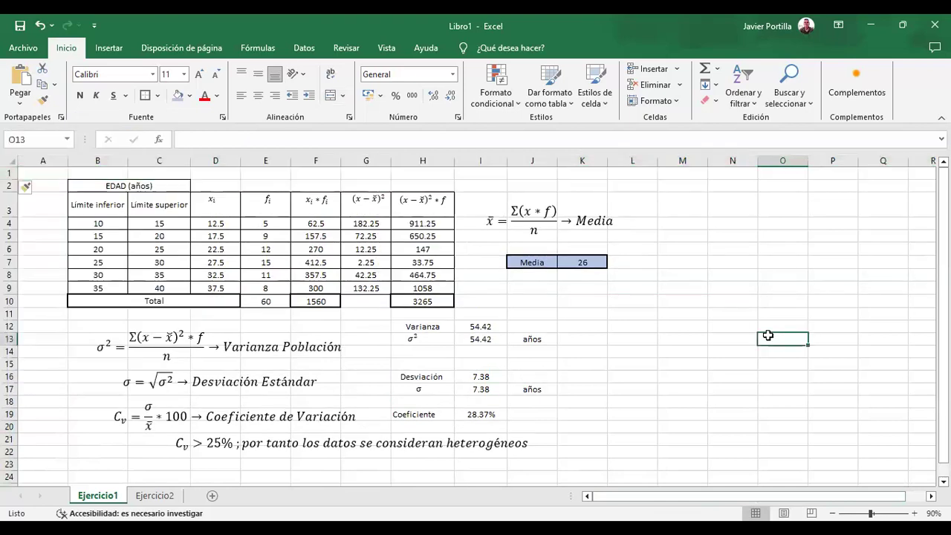
Shift the (x − x̄)² header equation slightly lower within cell G3
{"action": "left_click", "coordinate": [375, 196]}
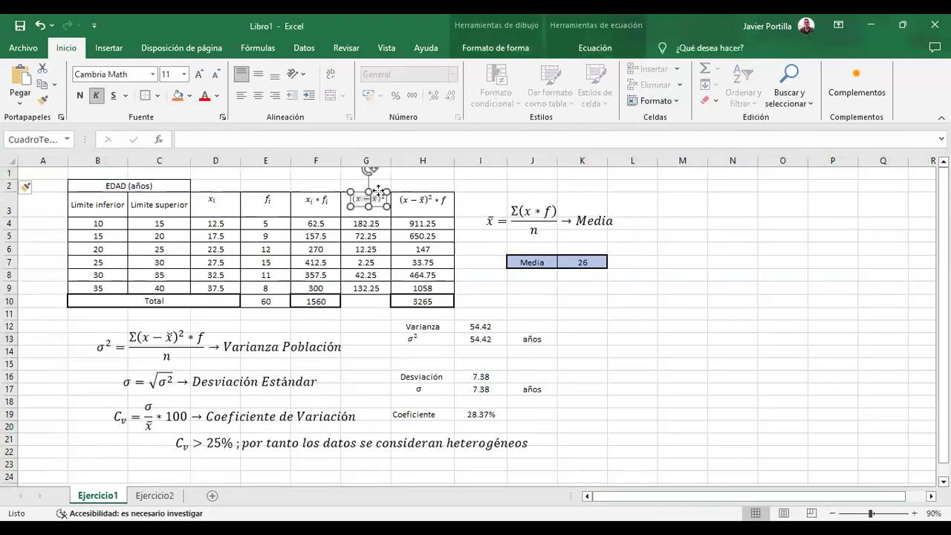
{"action": "left_click", "coordinate": [734, 248]}
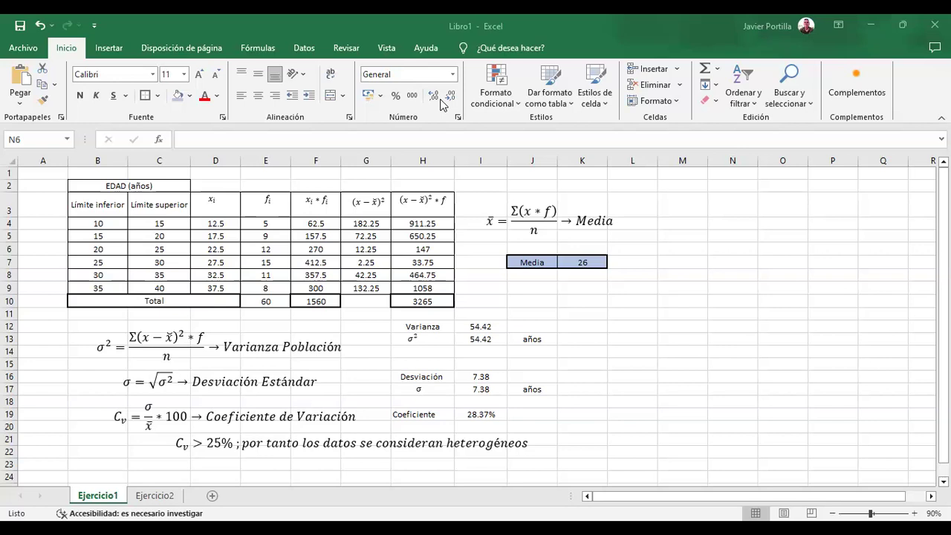
{"action": "left_click", "coordinate": [733, 249]}
{"action": "left_click", "coordinate": [602, 377]}
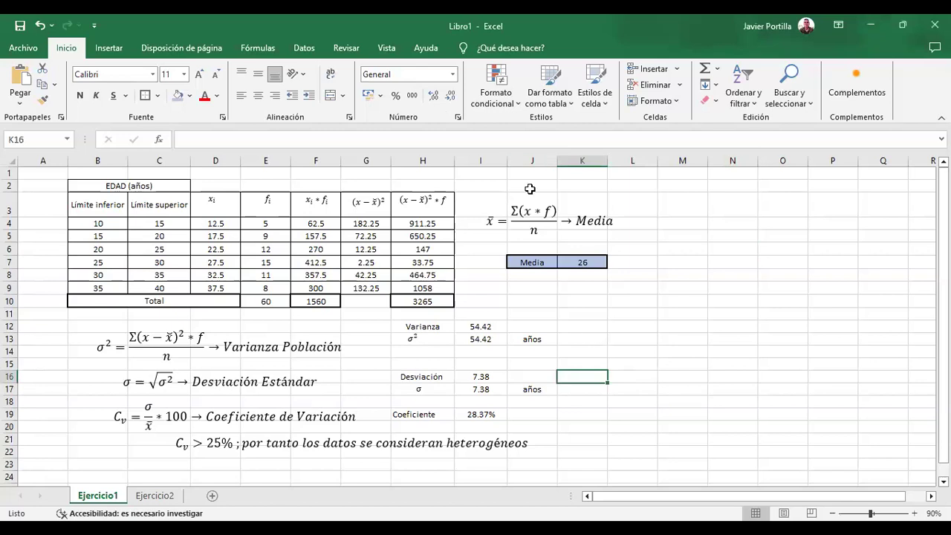
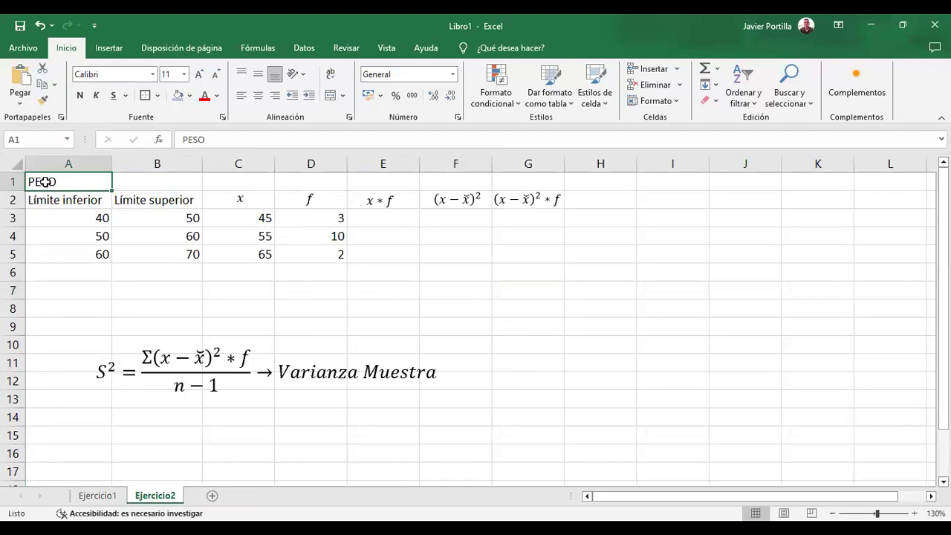
Center the PESO heading and merge it across cells A1:B1 in Ejercicio2
{"action": "left_click", "coordinate": [258, 95]}
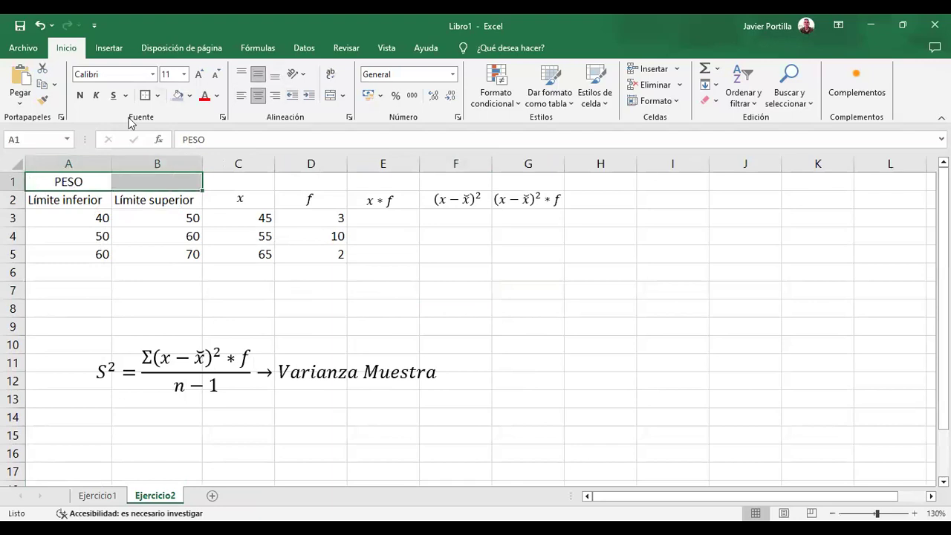
{"action": "left_click", "coordinate": [330, 95]}
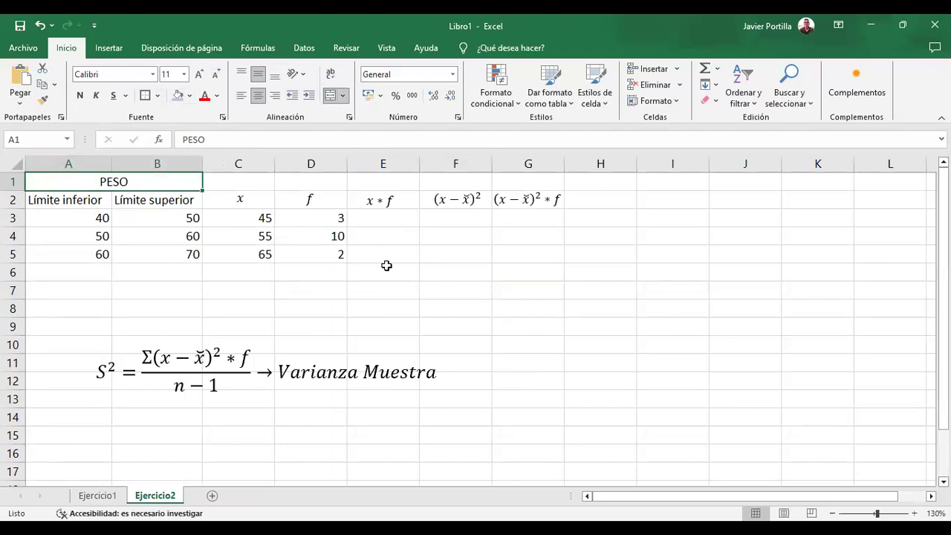
{"action": "left_click", "coordinate": [387, 265]}
{"action": "left_click", "coordinate": [587, 292]}
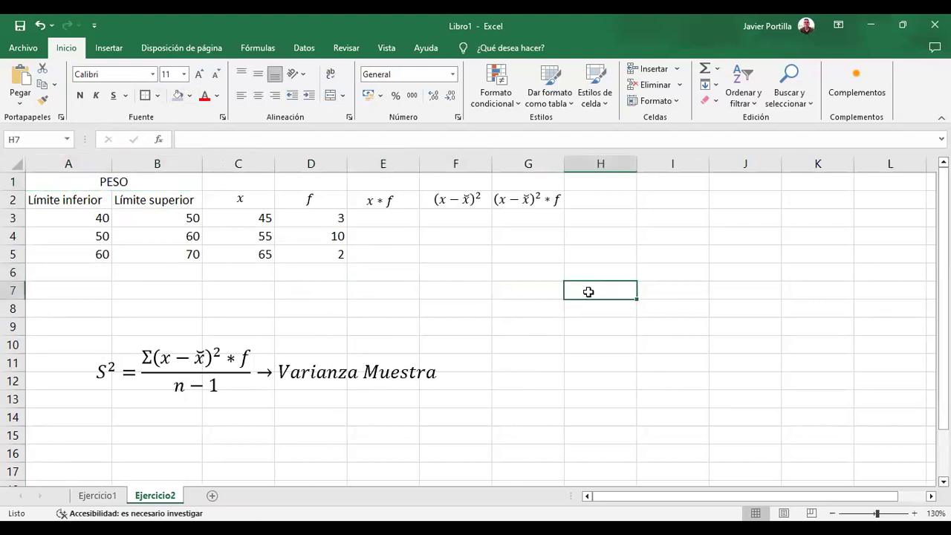
Clear the x class mark values from cells C3:C5
{"action": "left_click", "coordinate": [266, 216]}
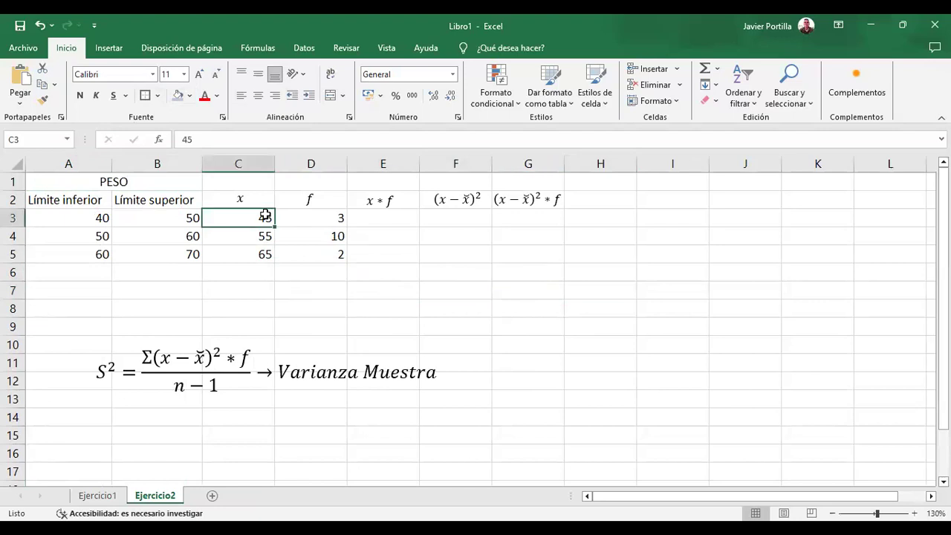
{"action": "key", "text": "BackSpace"}
{"action": "key", "text": "Return"}
{"action": "key", "text": "BackSpace"}
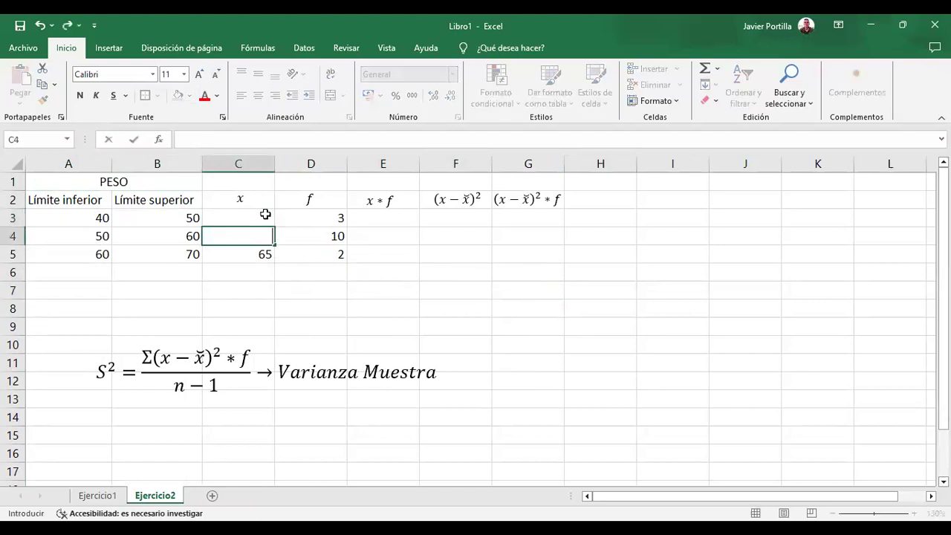
{"action": "key", "text": "Return"}
{"action": "key", "text": "BackSpace"}
{"action": "key", "text": "Return"}
{"action": "key", "text": "BackSpace"}
{"action": "key", "text": "Return"}
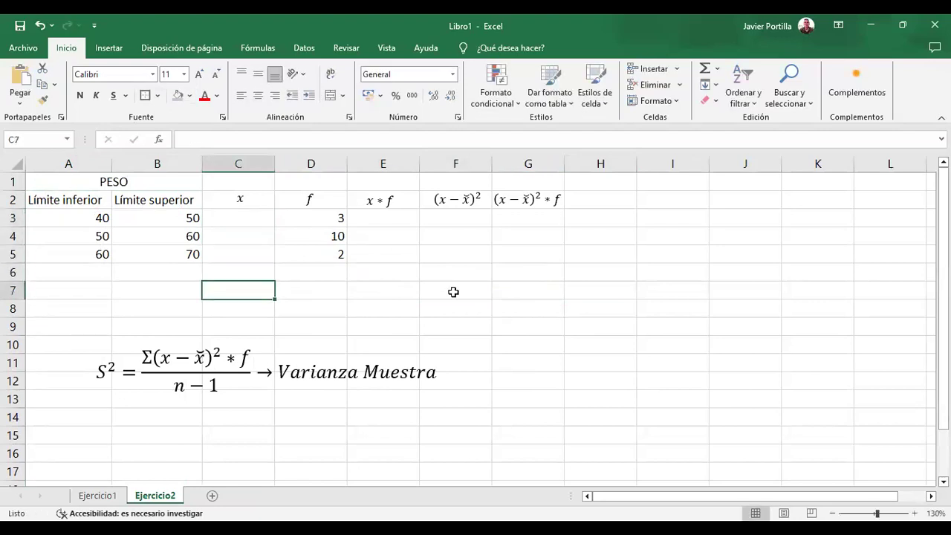
Center the frequency values in D3:D5 horizontally and vertically
{"action": "left_click", "coordinate": [323, 225]}
{"action": "key", "text": "shift+Down"}
{"action": "key", "text": "shift+Down"}
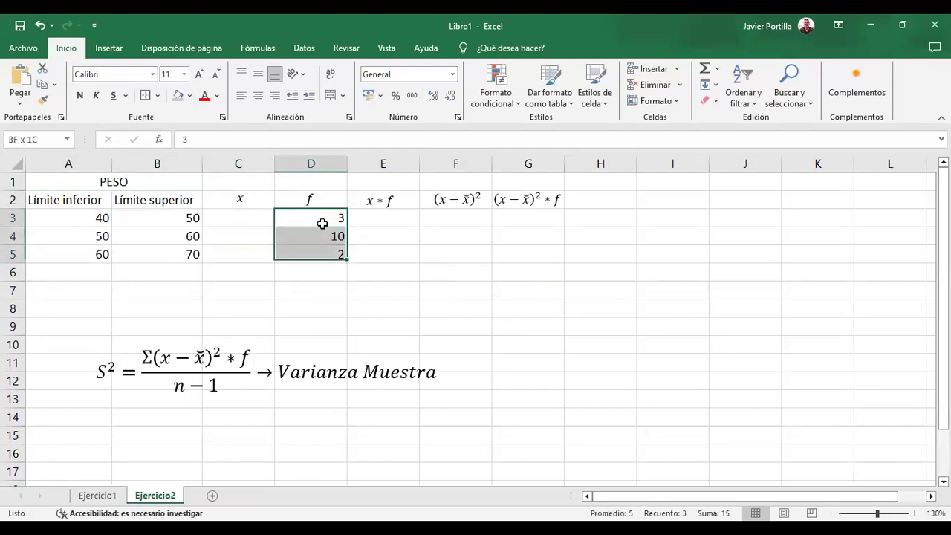
{"action": "left_click", "coordinate": [258, 95]}
{"action": "left_click", "coordinate": [258, 75]}
{"action": "left_click", "coordinate": [435, 268]}
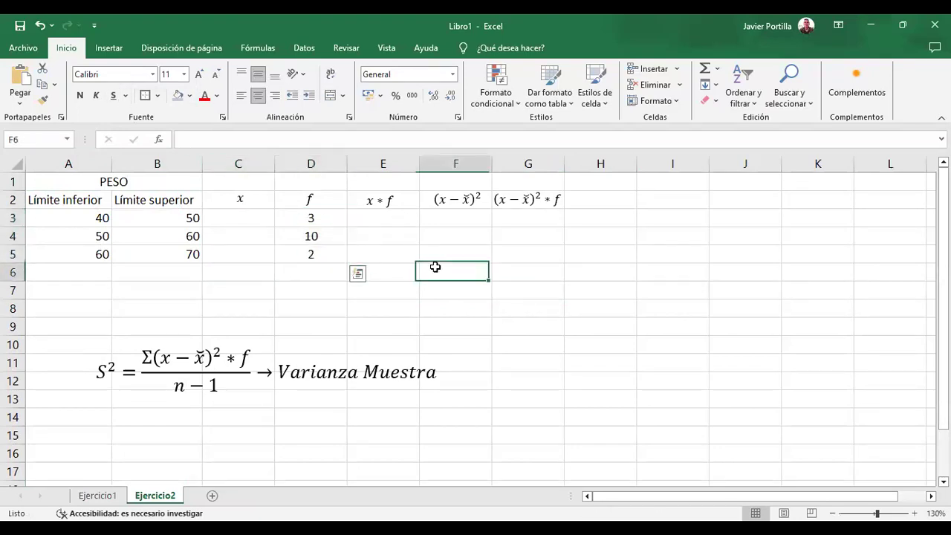
Center the lower and upper limit values in cells A3:B5 horizontally
{"action": "left_click", "coordinate": [80, 221]}
{"action": "key", "text": "shift+Right"}
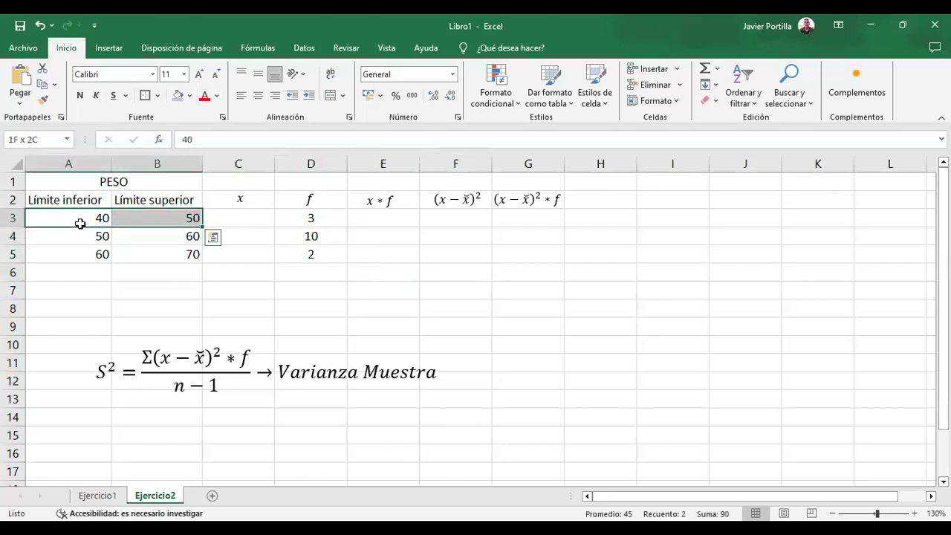
{"action": "key", "text": "shift+Down"}
{"action": "key", "text": "shift+Down"}
{"action": "left_click", "coordinate": [258, 95]}
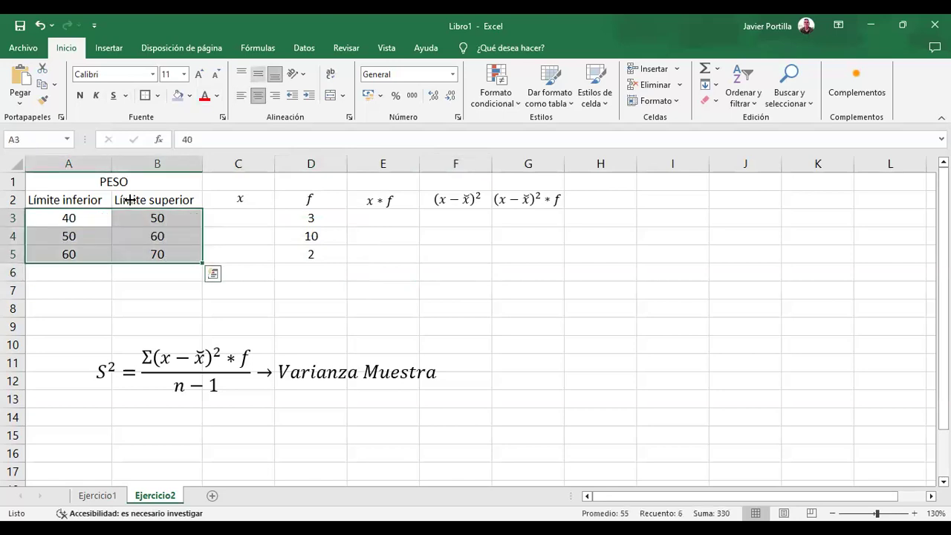
{"action": "left_click", "coordinate": [384, 314]}
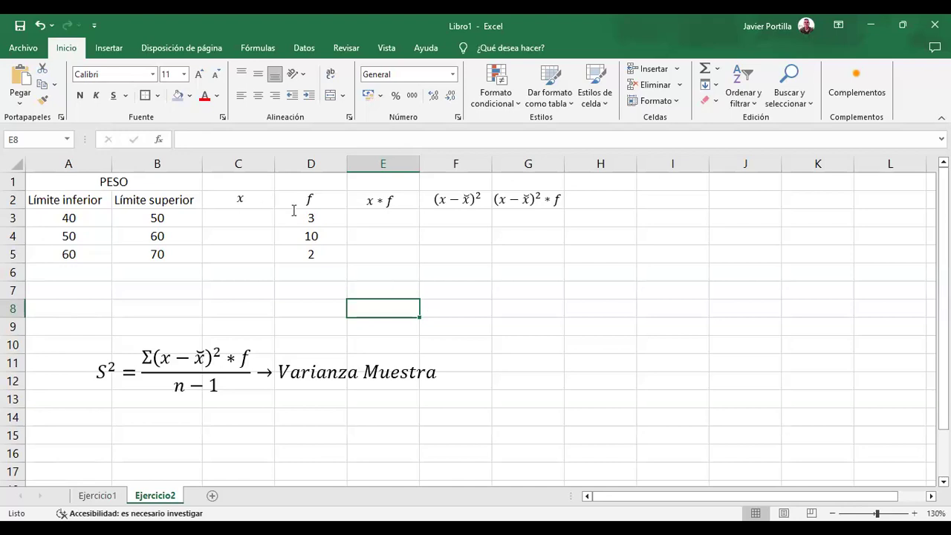
Add the subscript i to the x and f header equations in cells C2 and D2
{"action": "left_click", "coordinate": [245, 200]}
{"action": "left_click", "coordinate": [245, 201]}
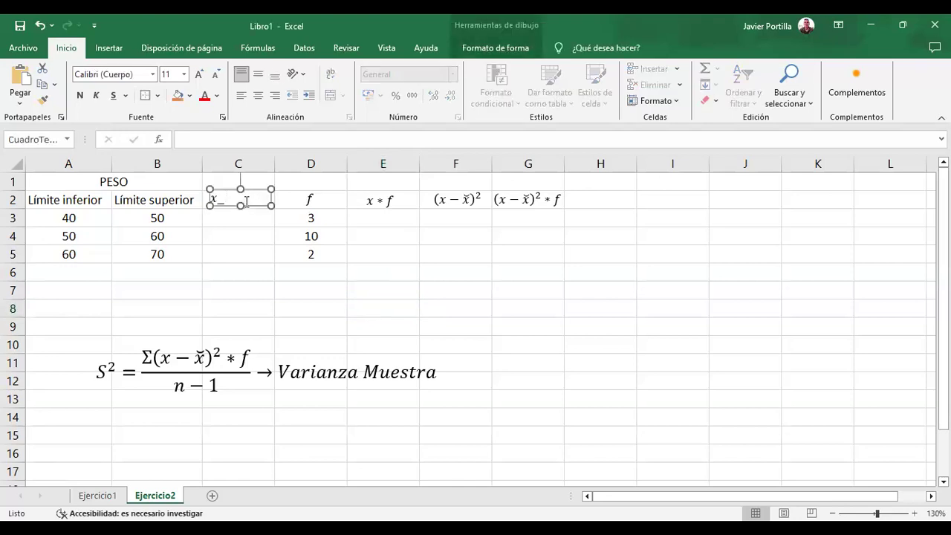
{"action": "left_click", "coordinate": [246, 201]}
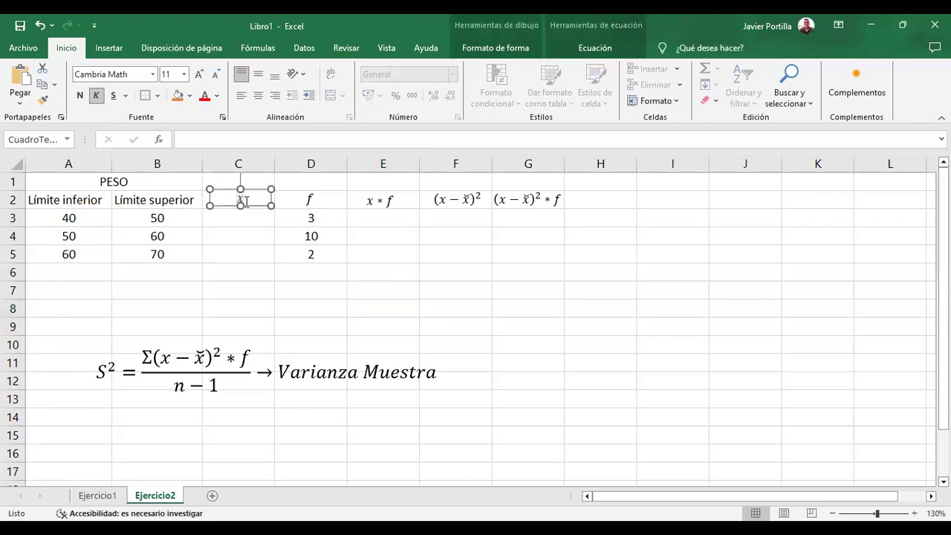
{"action": "key", "text": "Escape"}
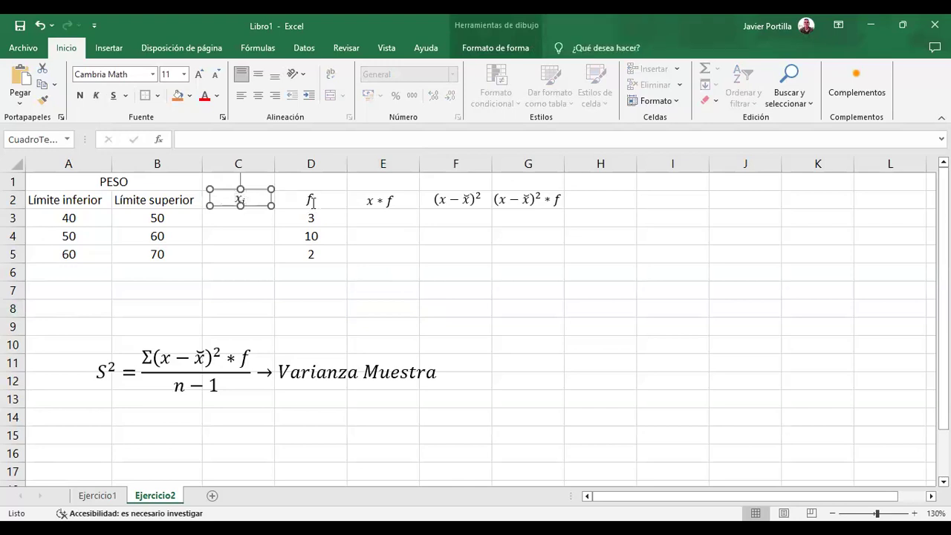
{"action": "left_click", "coordinate": [311, 200]}
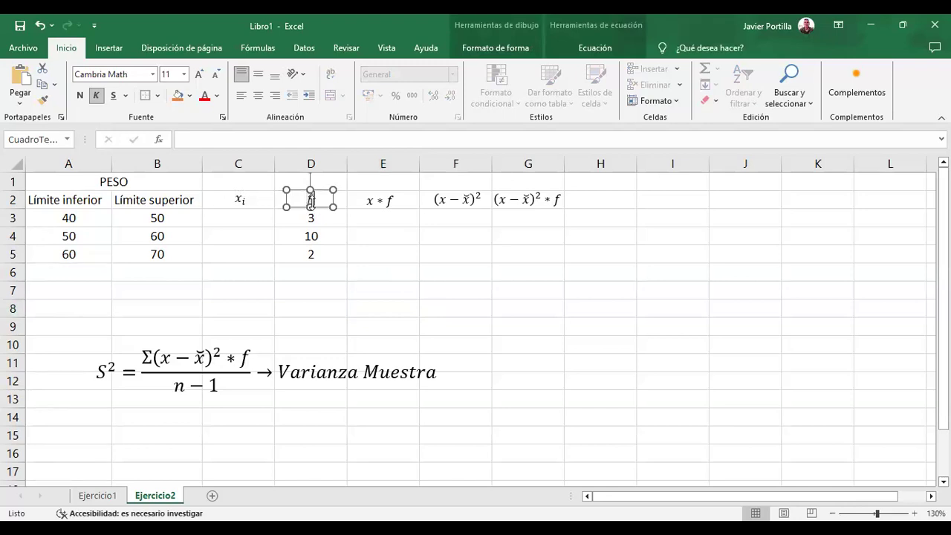
{"action": "left_click", "coordinate": [368, 207]}
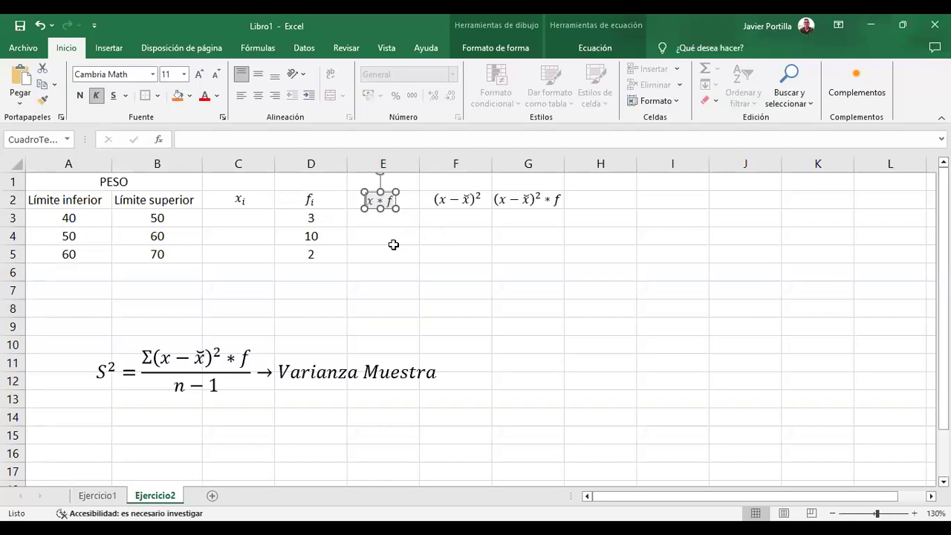
{"action": "left_click", "coordinate": [501, 312]}
Move the Varianza Muestra equation slightly lower, to around rows 11–13
{"action": "left_click", "coordinate": [281, 353]}
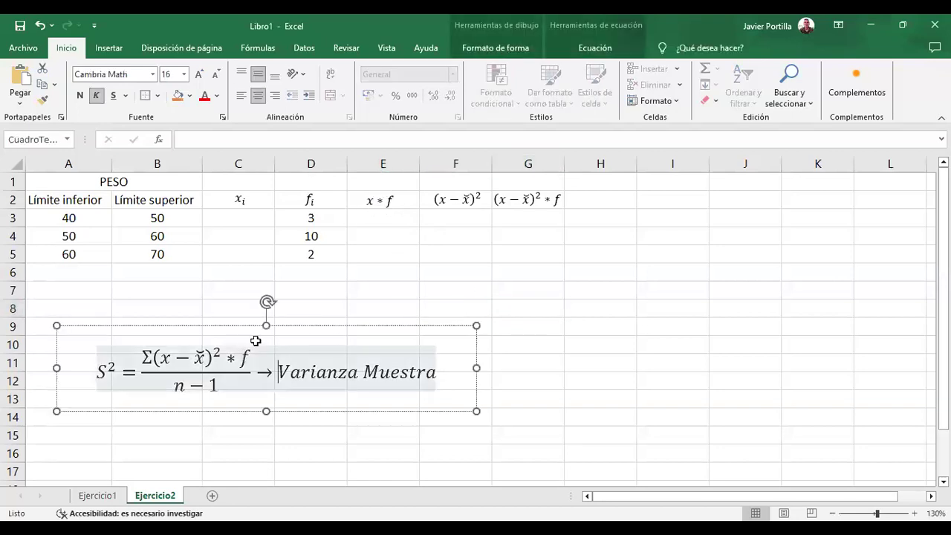
{"action": "left_click", "coordinate": [295, 324]}
{"action": "left_click_drag", "start_coordinate": [295, 324], "coordinate": [290, 338]}
{"action": "left_click", "coordinate": [66, 182]}
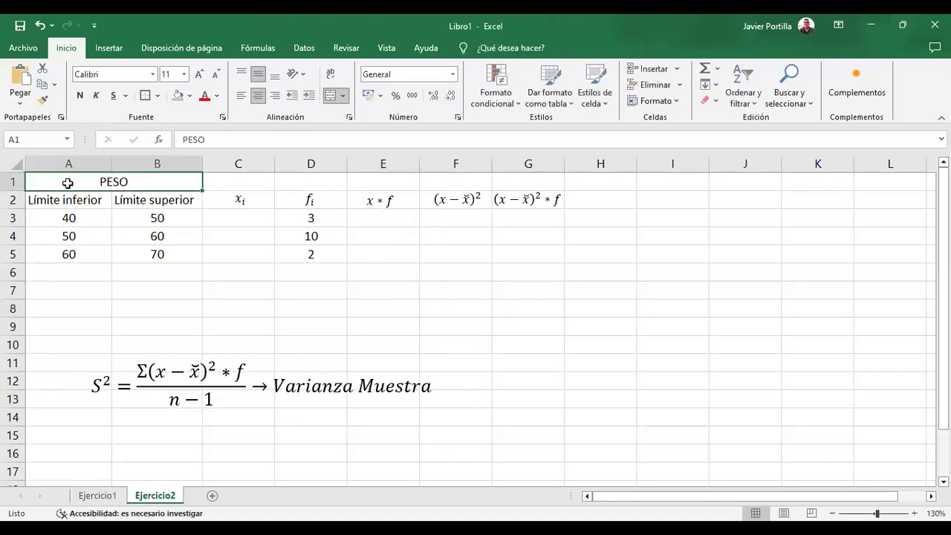
Apply all borders to the weight table range A2:G5
{"action": "key", "text": "shift+Right"}
{"action": "key", "text": "shift+Right"}
{"action": "key", "text": "shift+Right"}
{"action": "key", "text": "Down"}
{"action": "key", "text": "shift+Right"}
{"action": "key", "text": "shift+Right"}
{"action": "key", "text": "shift+Right"}
{"action": "key", "text": "shift+Right"}
{"action": "key", "text": "shift+Right"}
{"action": "key", "text": "shift+Right"}
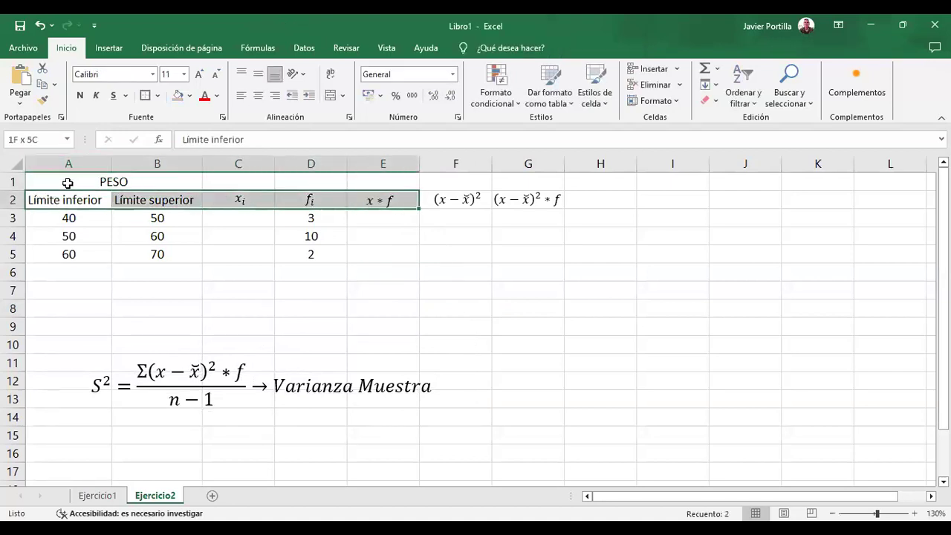
{"action": "key", "text": "shift+Down"}
{"action": "key", "text": "shift+Down"}
{"action": "key", "text": "shift+Down"}
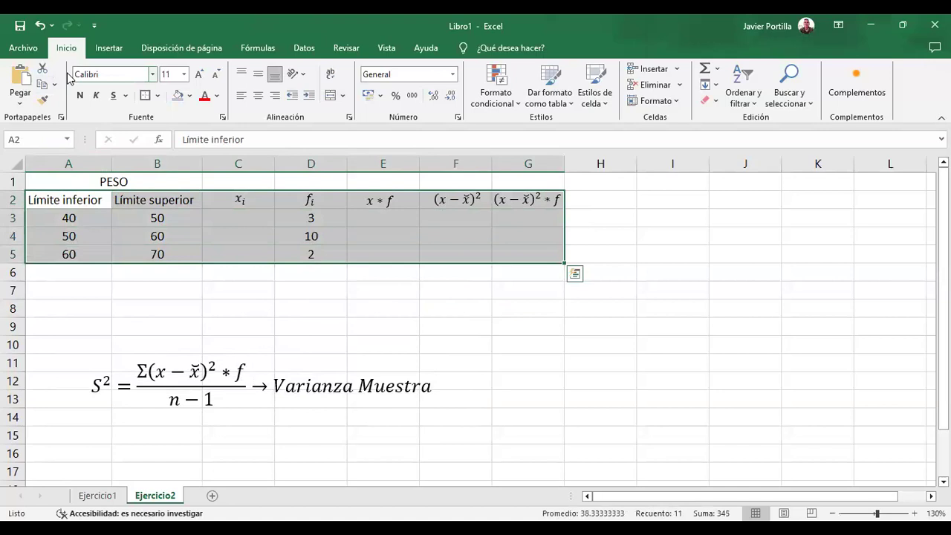
{"action": "left_click", "coordinate": [158, 95]}
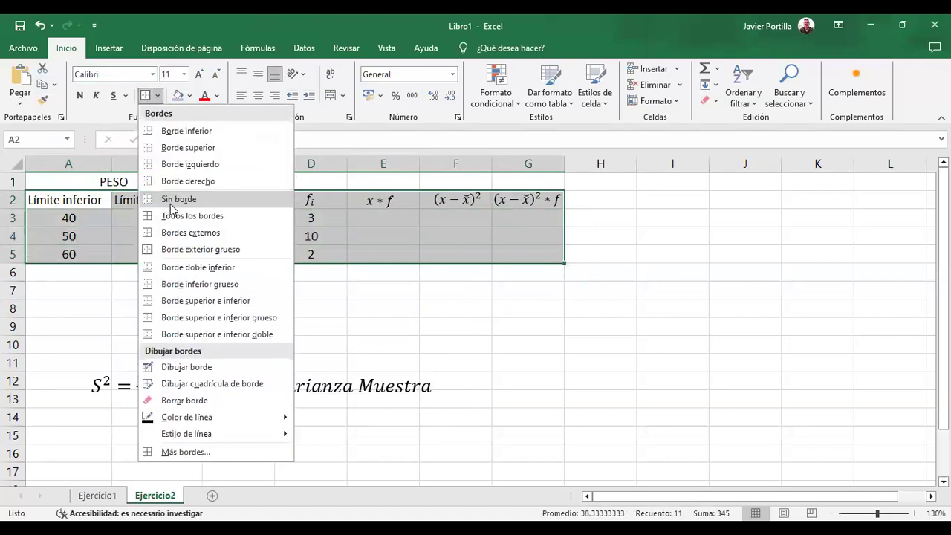
{"action": "left_click", "coordinate": [226, 216]}
{"action": "left_click", "coordinate": [438, 308]}
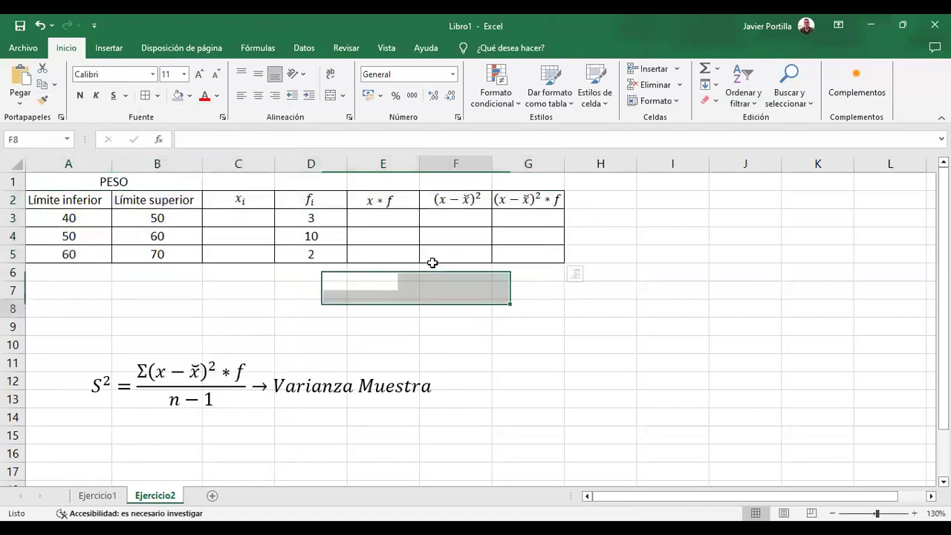
Merge and center cells A6:C6 below the table and give the merged cell a thick outside border
{"action": "left_click_drag", "start_coordinate": [77, 276], "coordinate": [238, 273]}
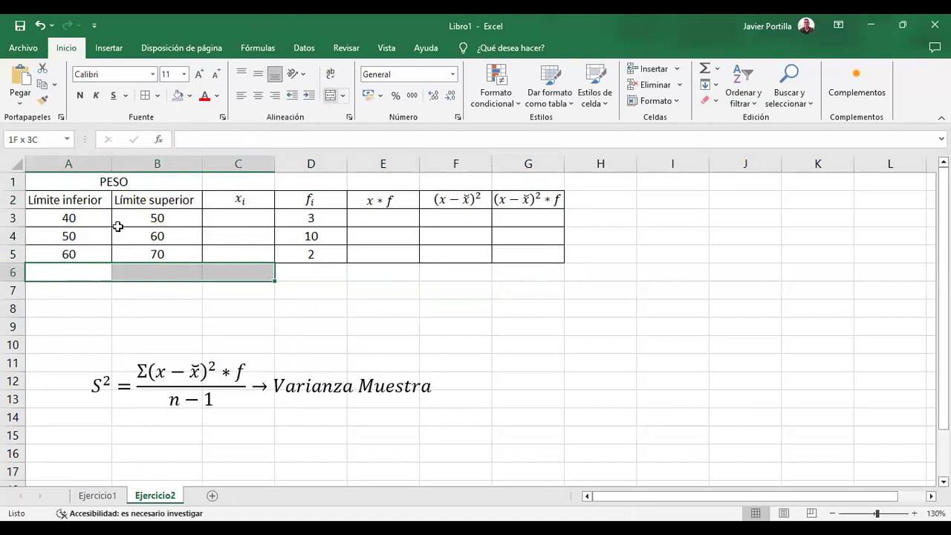
{"action": "key", "text": "alt+h"}
{"action": "key", "text": "m"}
{"action": "key", "text": "c"}
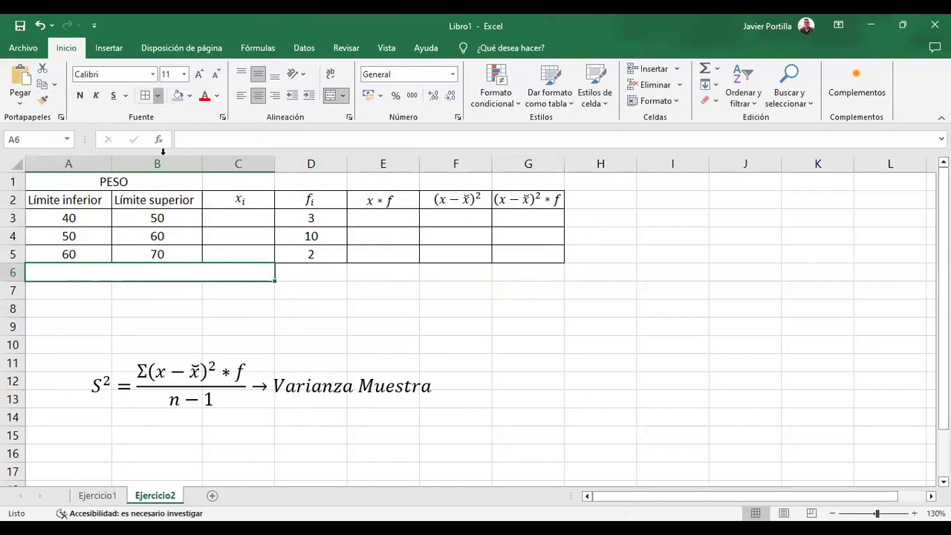
{"action": "left_click", "coordinate": [157, 95]}
{"action": "left_click", "coordinate": [186, 249]}
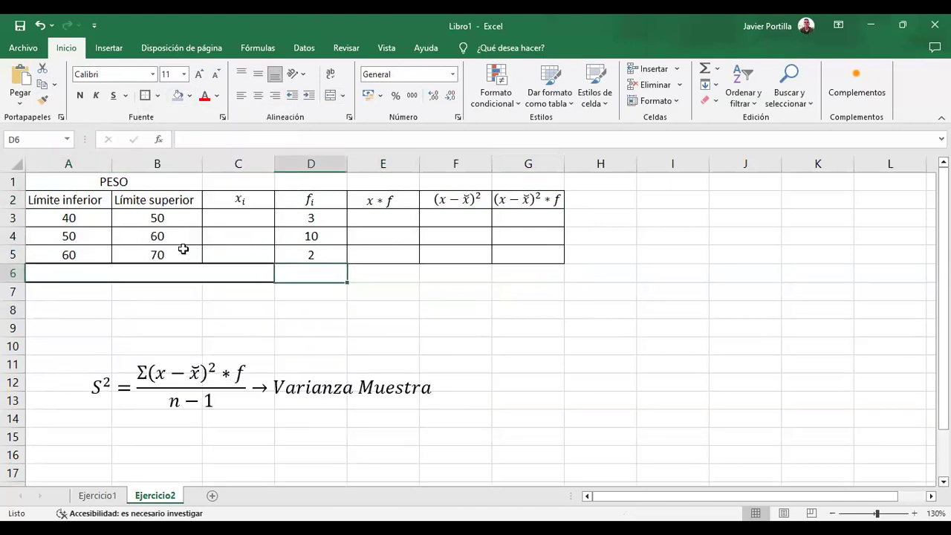
Total the frequencies in D6 with =SUMA(D3:D5) and center the result horizontally
{"action": "left_click", "coordinate": [315, 273]}
{"action": "type", "text": "="}
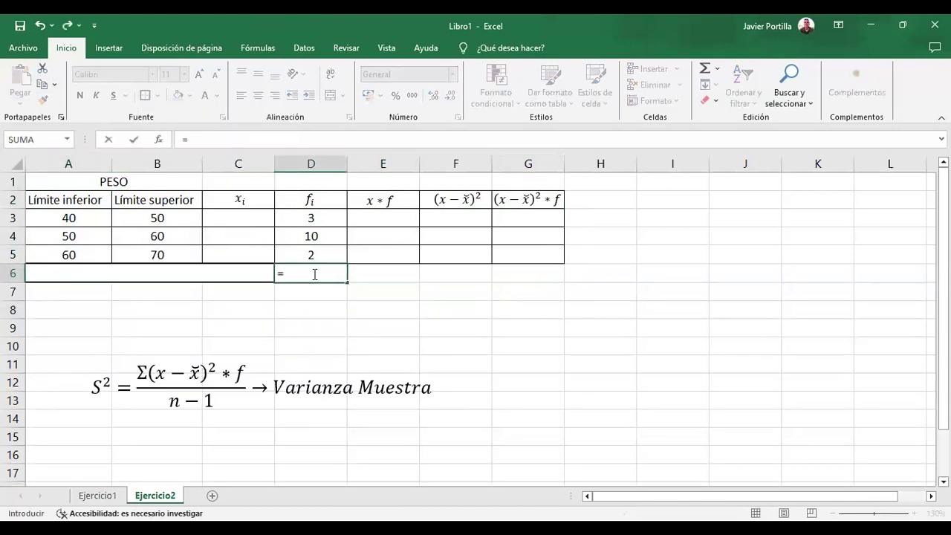
{"action": "type", "text": "suma("}
{"action": "left_click_drag", "start_coordinate": [313, 218], "coordinate": [321, 250]}
{"action": "type", "text": ")"}
{"action": "key", "text": "Return"}
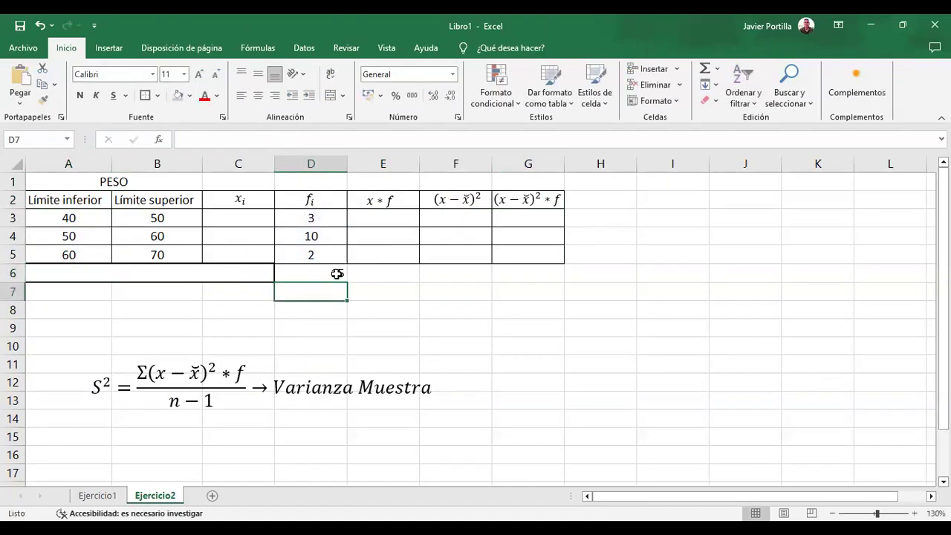
{"action": "left_click", "coordinate": [338, 274]}
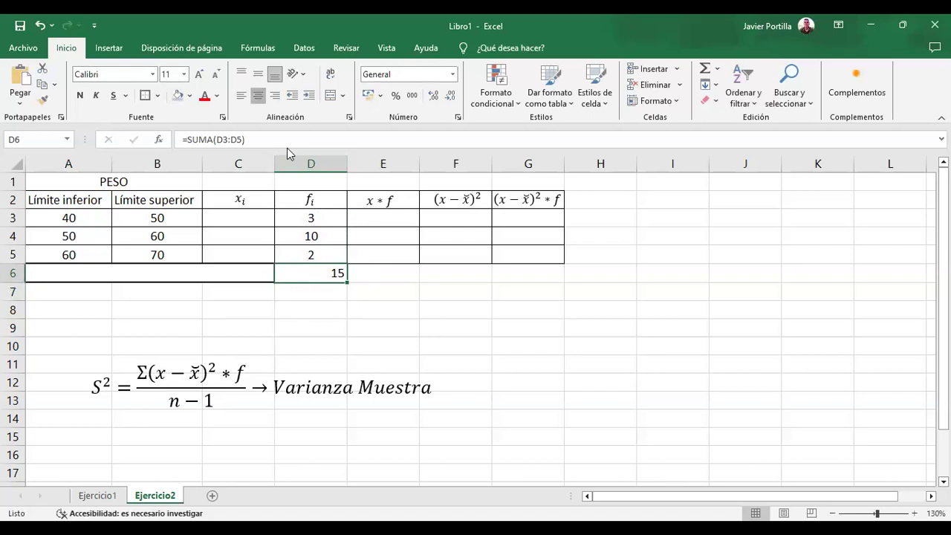
{"action": "left_click", "coordinate": [395, 329]}
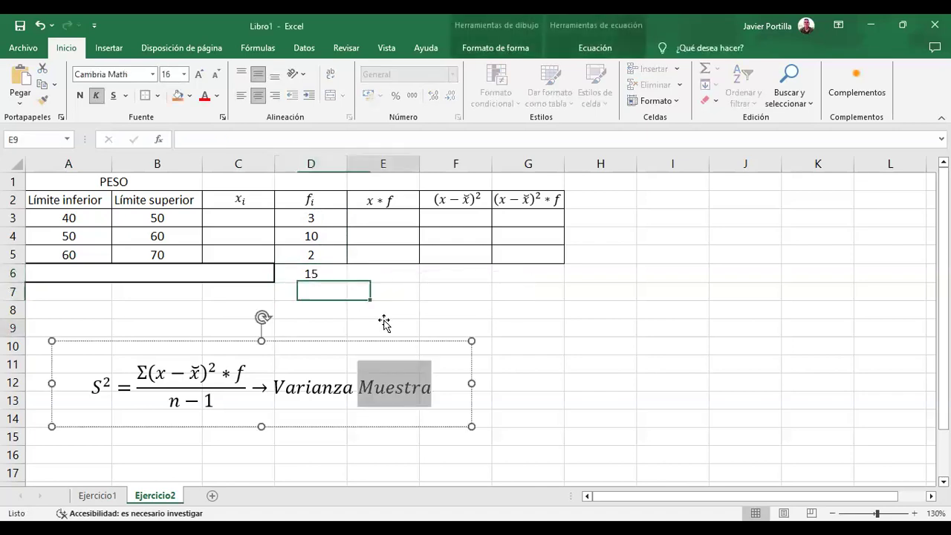
{"action": "left_click", "coordinate": [384, 324]}
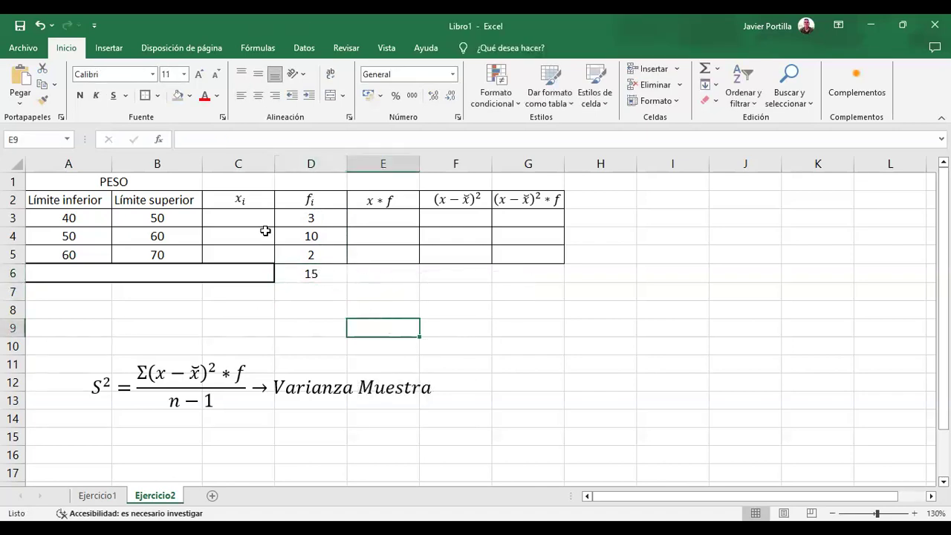
Enter the formula =A3+B3/2 in cell C3 for the first class midpoint
{"action": "left_click", "coordinate": [246, 215]}
{"action": "type", "text": "="}
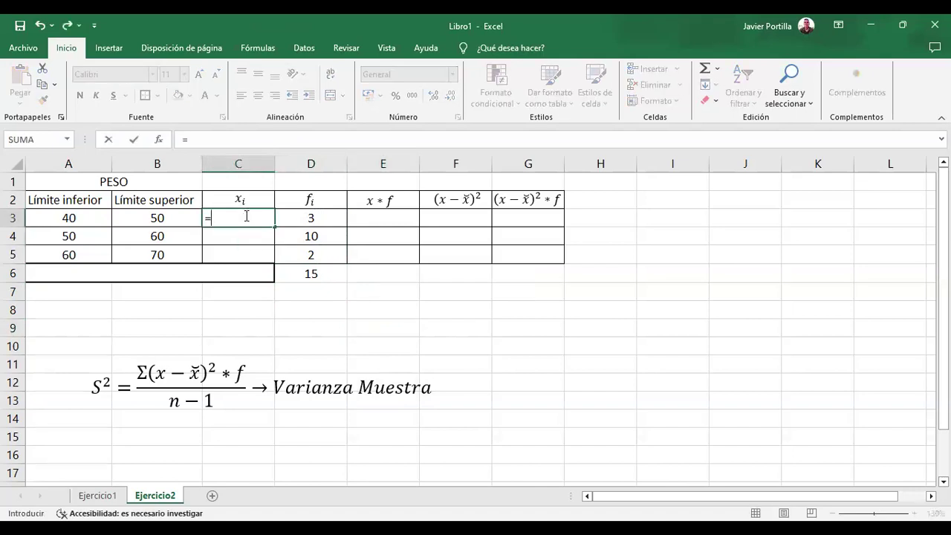
{"action": "left_click", "coordinate": [86, 214]}
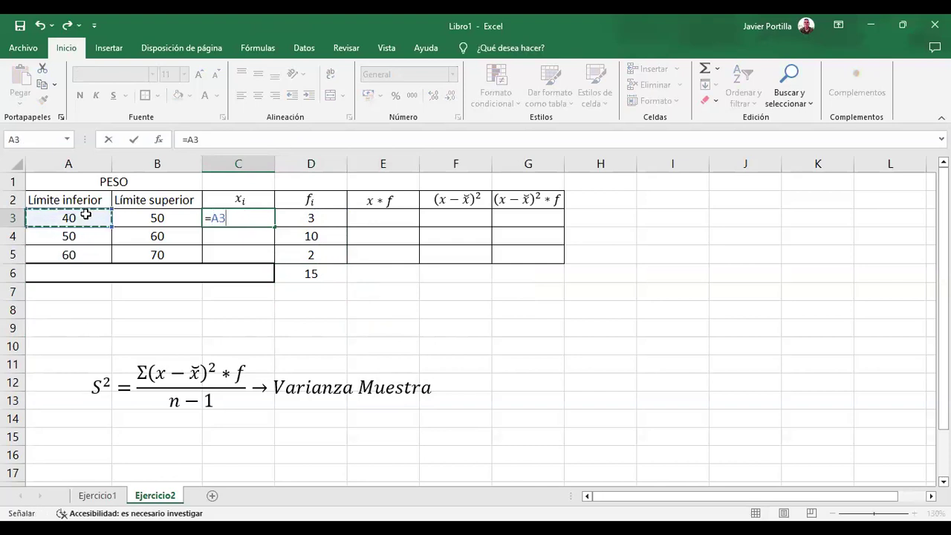
{"action": "type", "text": "+"}
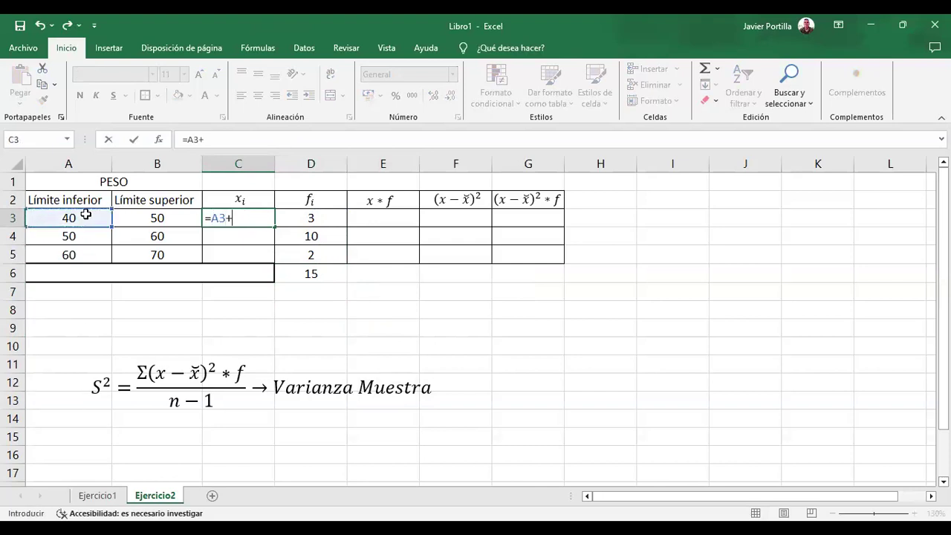
{"action": "left_click", "coordinate": [149, 218]}
{"action": "type", "text": "/2"}
{"action": "key", "text": "Return"}
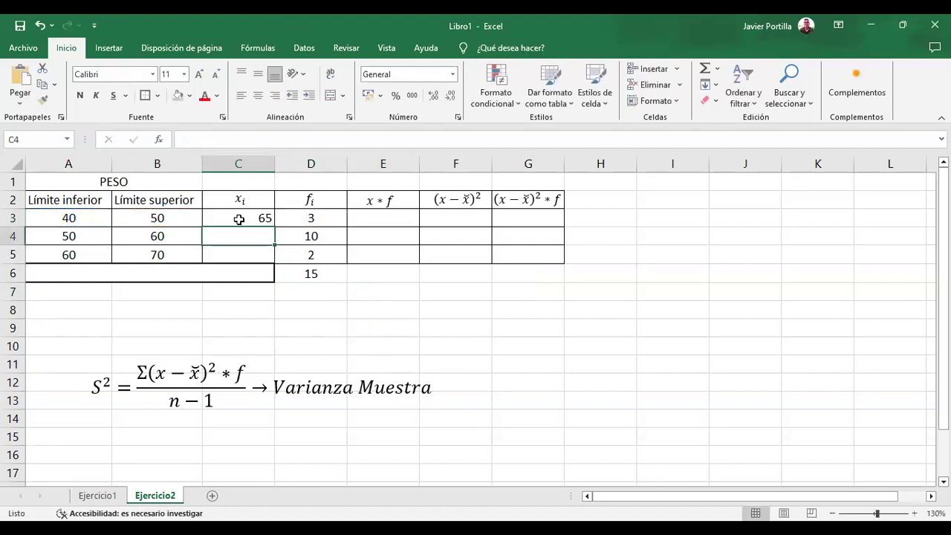
Correct the midpoint formula in C3 to =(A3+B3)/2 and center the cell horizontally and vertically
{"action": "left_click", "coordinate": [238, 220]}
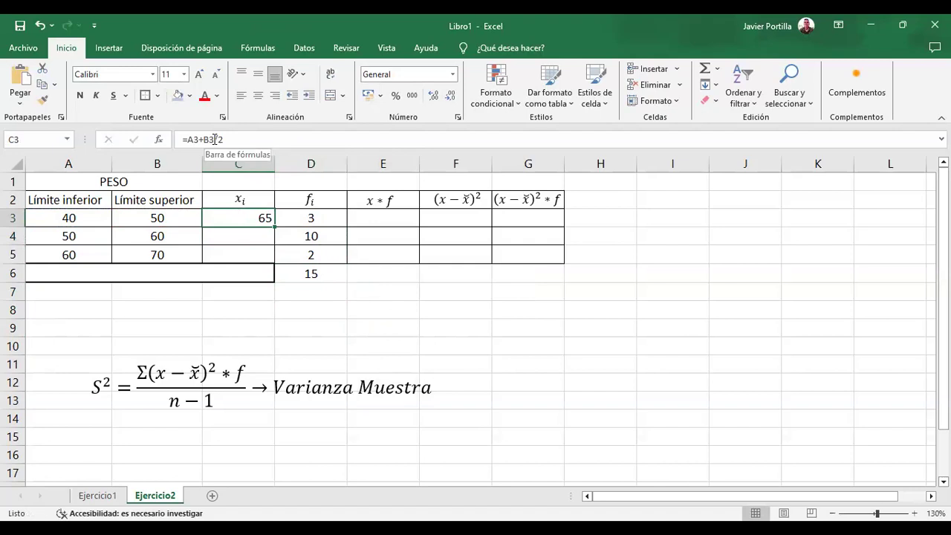
{"action": "left_click", "coordinate": [214, 139]}
{"action": "type", "text": ")"}
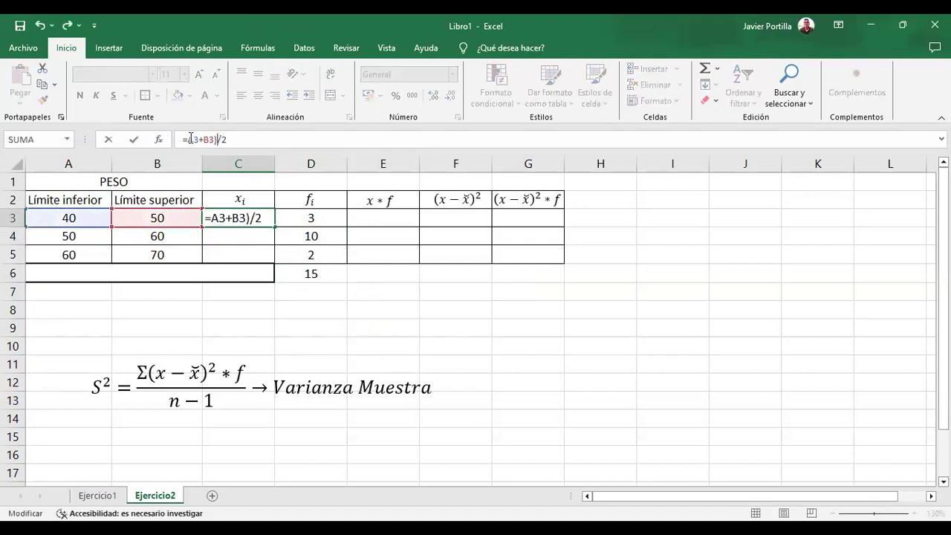
{"action": "left_click", "coordinate": [188, 139]}
{"action": "type", "text": "("}
{"action": "key", "text": "Return"}
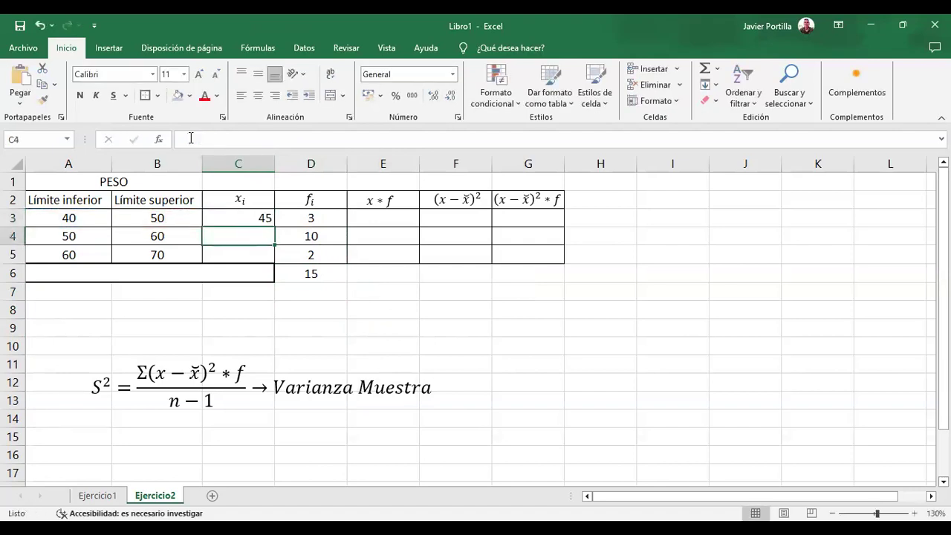
{"action": "left_click", "coordinate": [250, 212]}
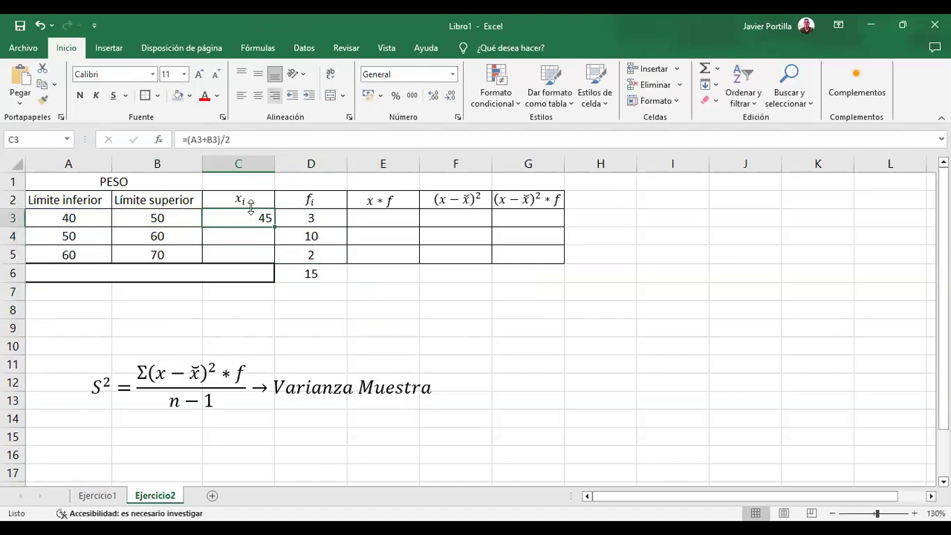
{"action": "key", "text": "alt+h"}
{"action": "key", "text": "a"}
{"action": "key", "text": "c"}
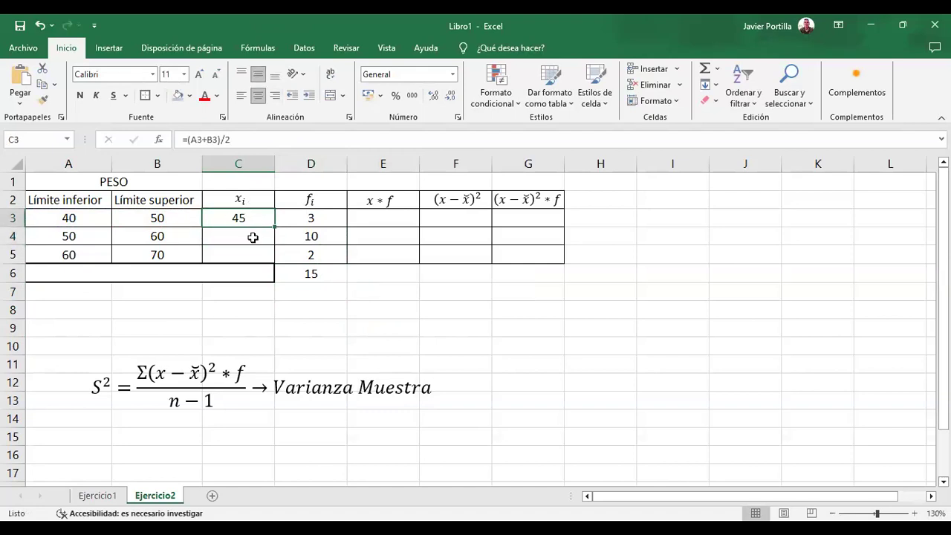
Calculate the second class midpoint in C4 with the formula =(A4+B4)/2
{"action": "left_click", "coordinate": [253, 237]}
{"action": "type", "text": "="}
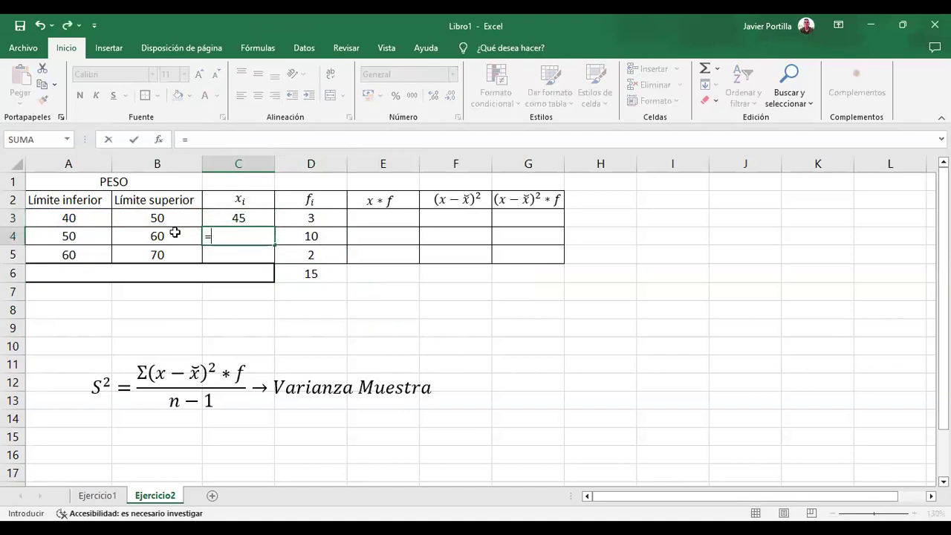
{"action": "type", "text": "("}
{"action": "left_click", "coordinate": [79, 236]}
{"action": "type", "text": "+"}
{"action": "left_click", "coordinate": [148, 235]}
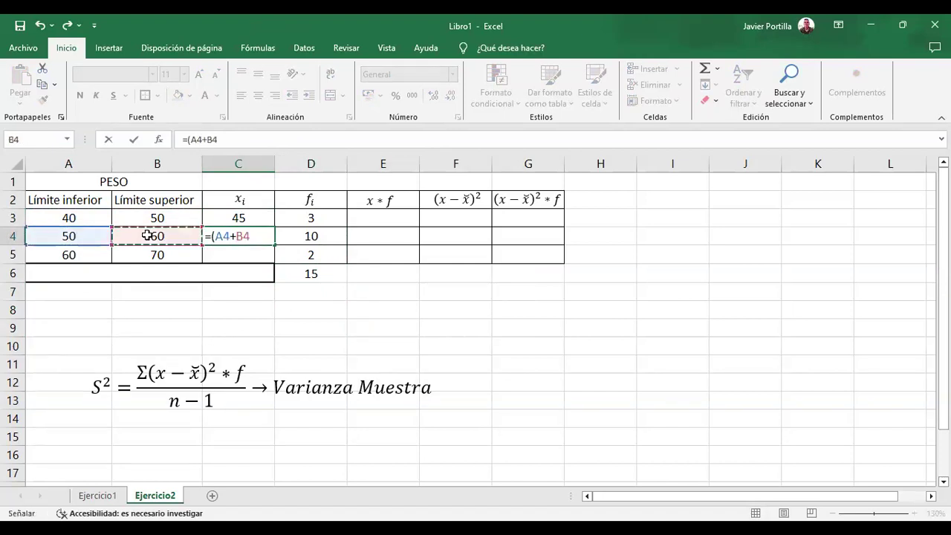
{"action": "type", "text": ")/2"}
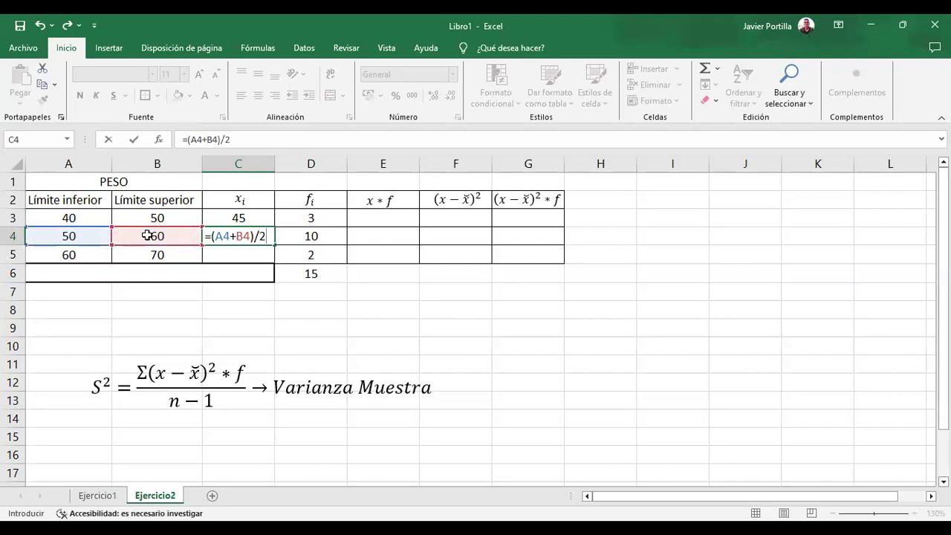
{"action": "key", "text": "Return"}
Calculate the third class midpoint in C5 with the formula =(A5+B5)/2
{"action": "type", "text": "=("}
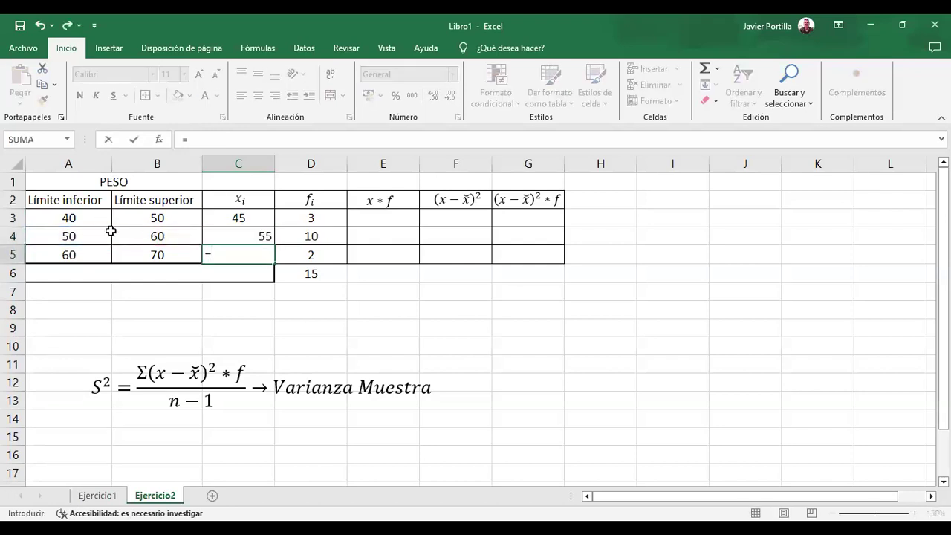
{"action": "left_click", "coordinate": [79, 253]}
{"action": "type", "text": "+"}
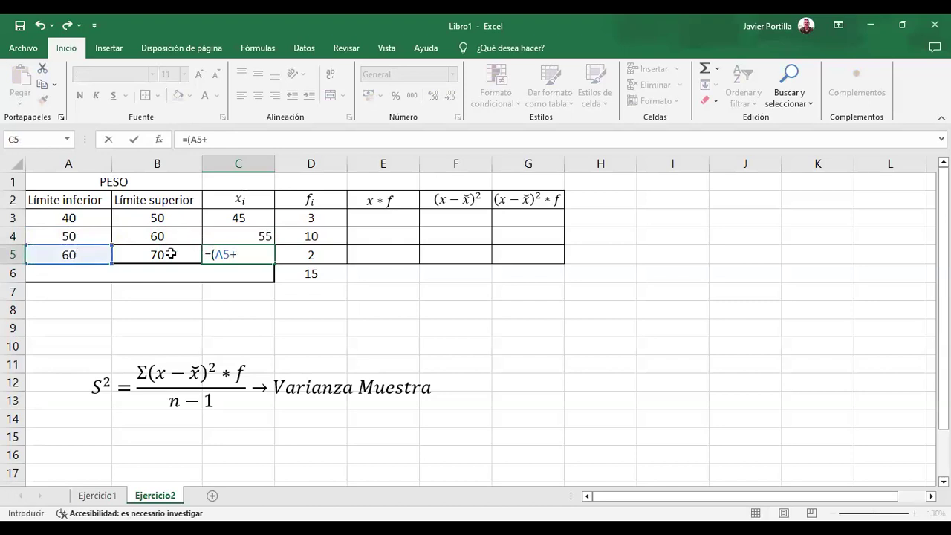
{"action": "left_click", "coordinate": [170, 254]}
{"action": "type", "text": ")/2"}
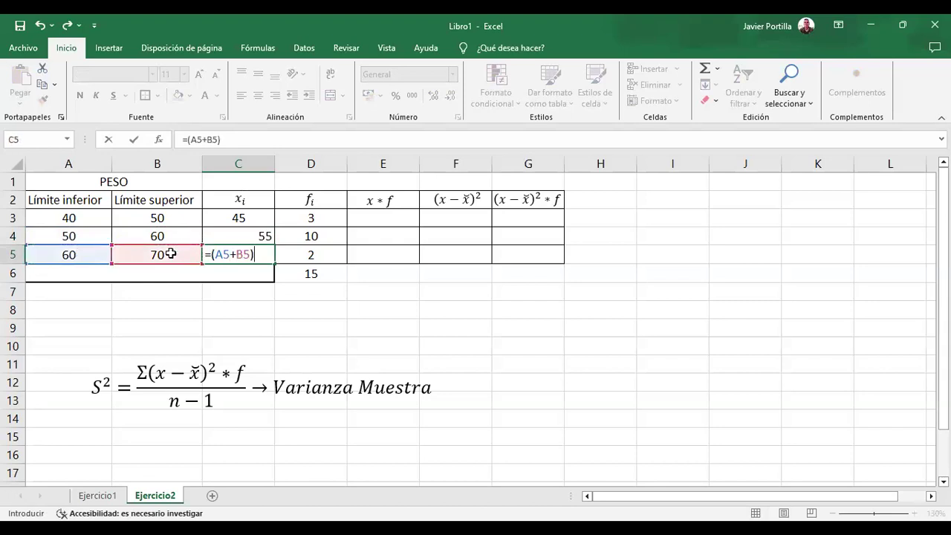
{"action": "key", "text": "Return"}
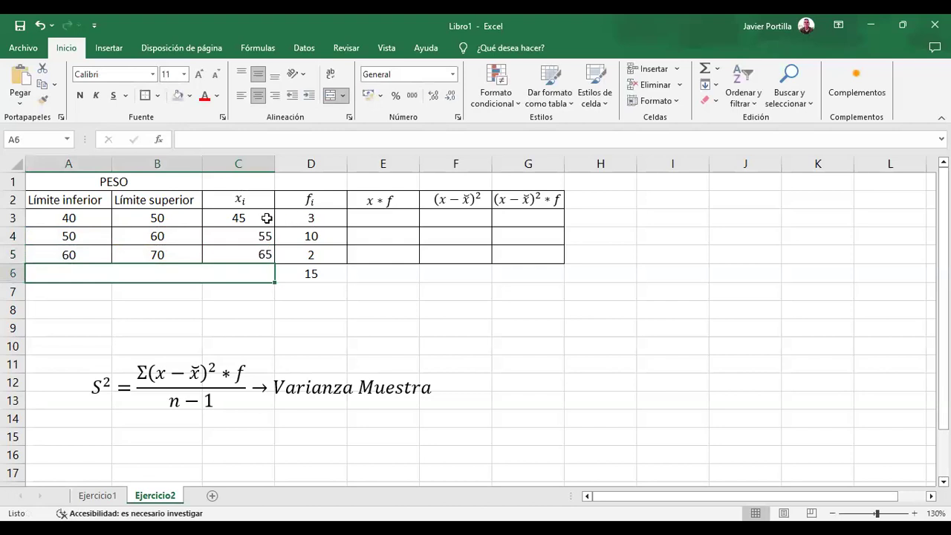
Center the class midpoints in C3:C5 horizontally and vertically
{"action": "left_click", "coordinate": [266, 218]}
{"action": "key", "text": "shift+Down"}
{"action": "key", "text": "shift+Down"}
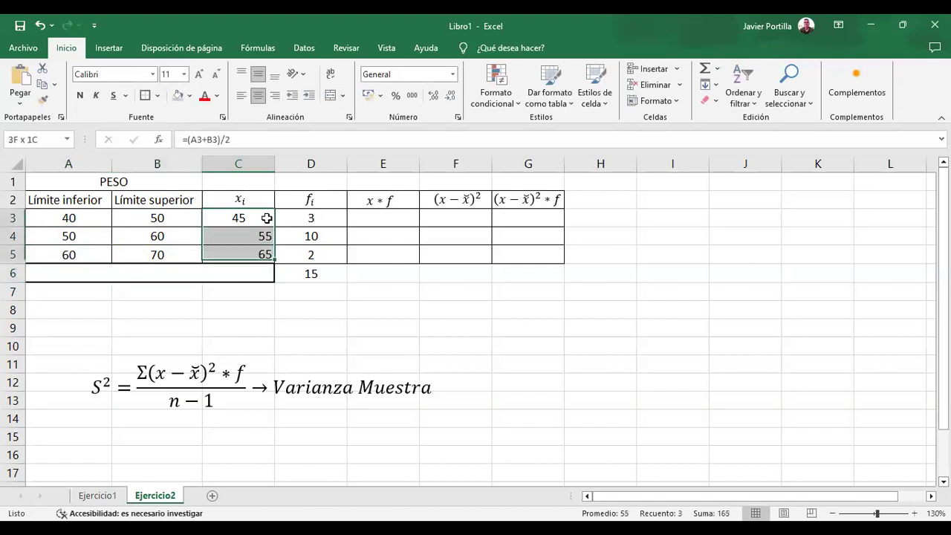
{"action": "key", "text": "alt+h"}
{"action": "key", "text": "a"}
{"action": "key", "text": "c"}
{"action": "key", "text": "alt+h"}
{"action": "key", "text": "a"}
{"action": "key", "text": "m"}
{"action": "key", "text": "alt+h"}
{"action": "key", "text": "a"}
{"action": "key", "text": "c"}
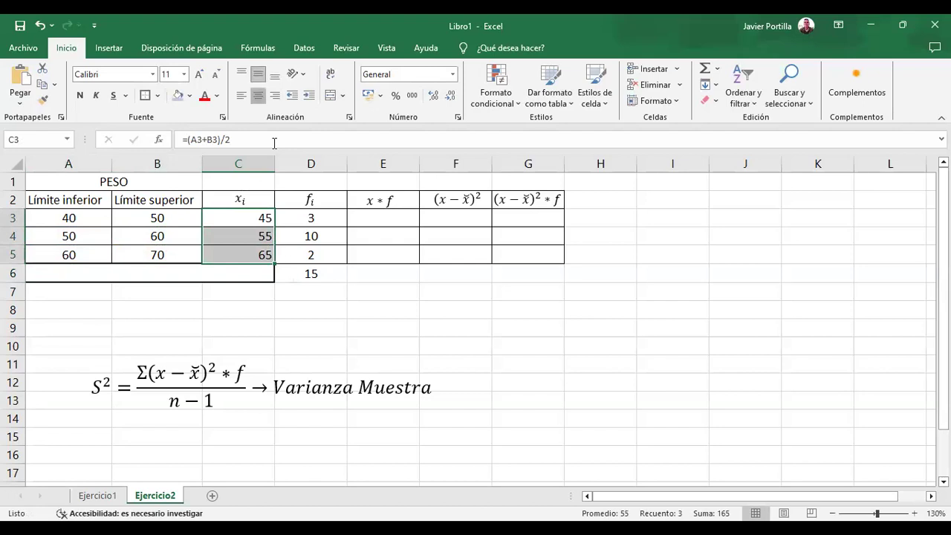
{"action": "left_click", "coordinate": [350, 214]}
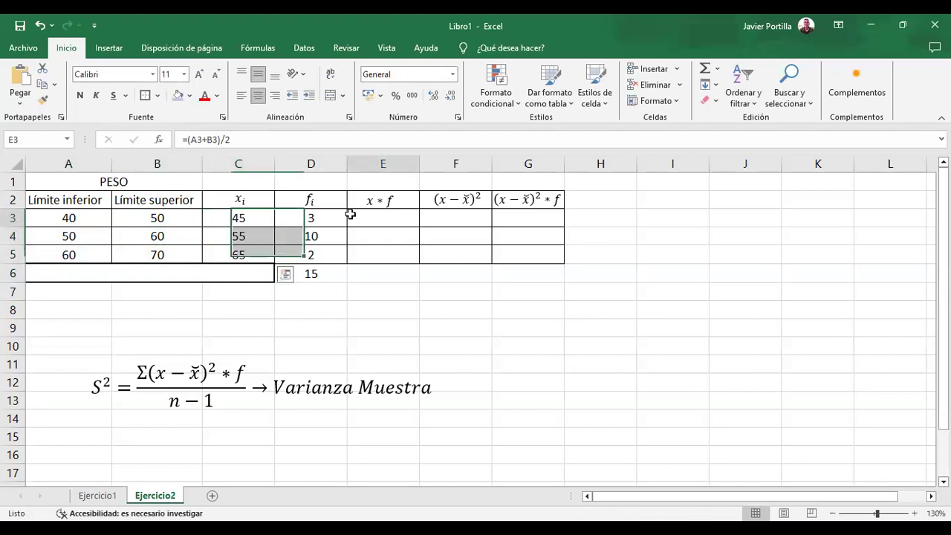
{"action": "left_click", "coordinate": [382, 252]}
Add the subscript i to both x and f in the x*f header equation in E2
{"action": "left_click", "coordinate": [374, 201]}
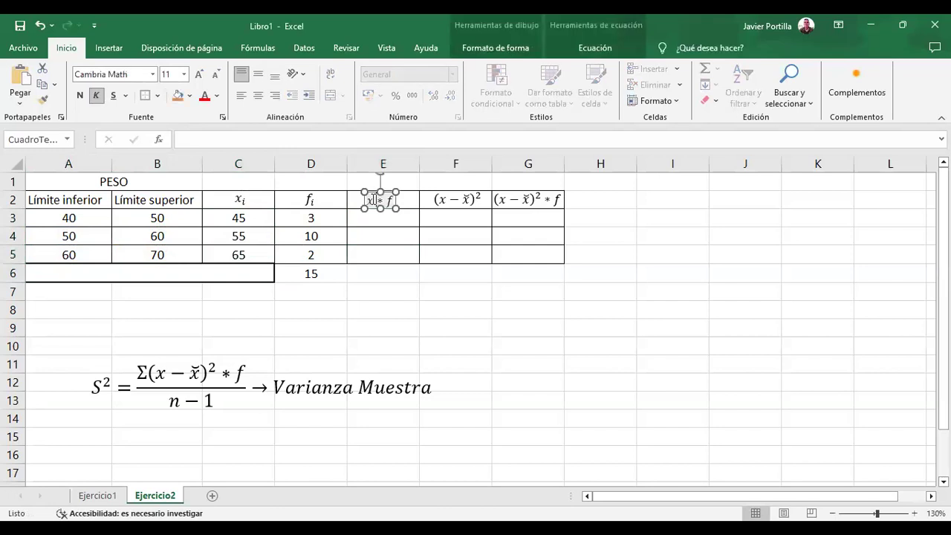
{"action": "type", "text": "_i "}
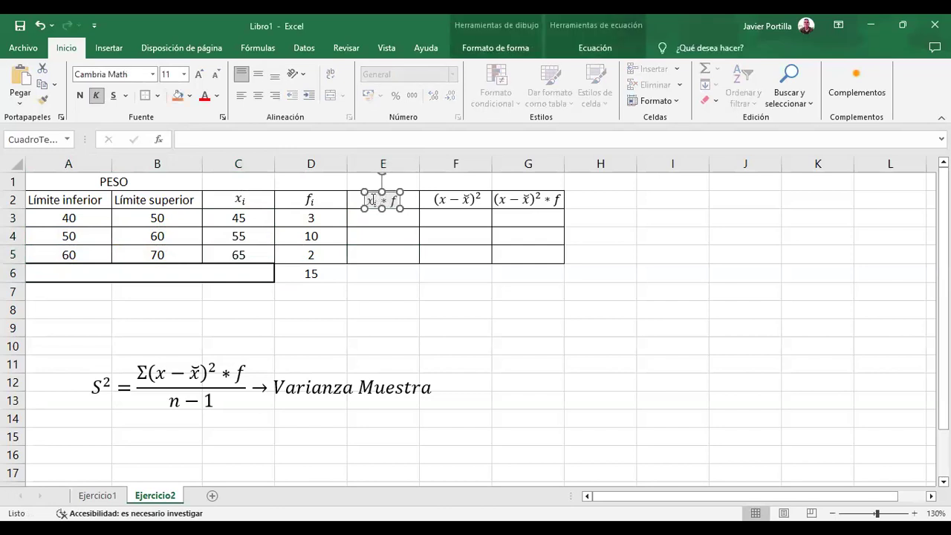
{"action": "type", "text": "_i"}
Calculate the first class product of midpoint and frequency in E3 with the formula =C3*D3
{"action": "left_click", "coordinate": [394, 222]}
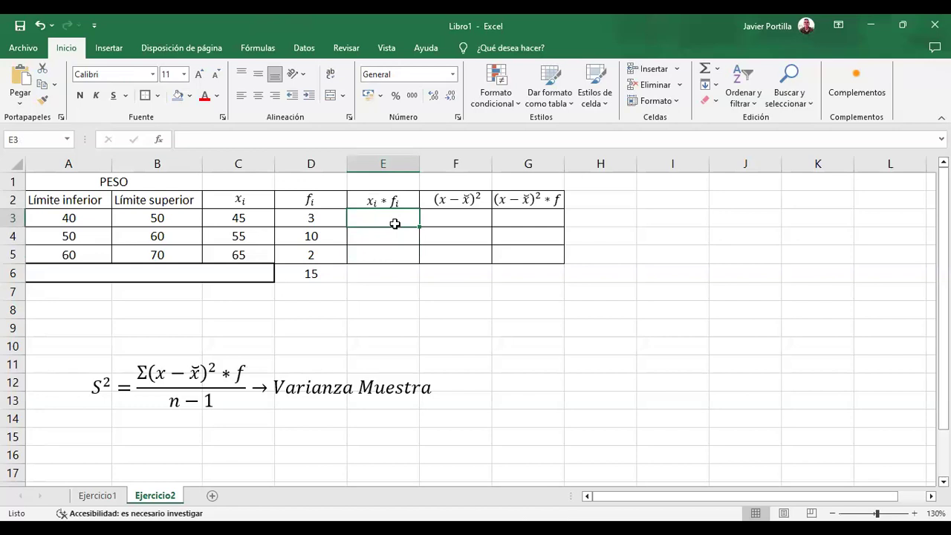
{"action": "type", "text": "="}
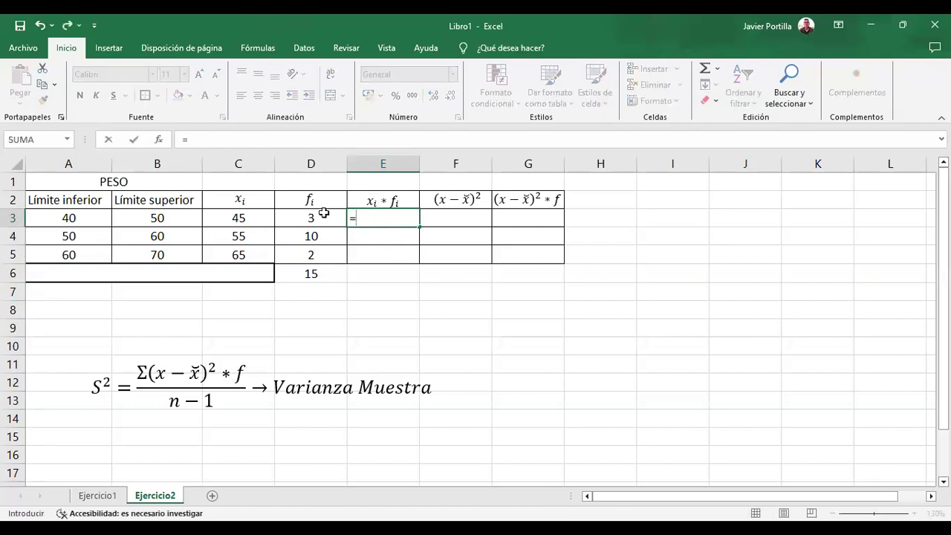
{"action": "left_click", "coordinate": [251, 213]}
{"action": "type", "text": "*"}
{"action": "left_click", "coordinate": [312, 219]}
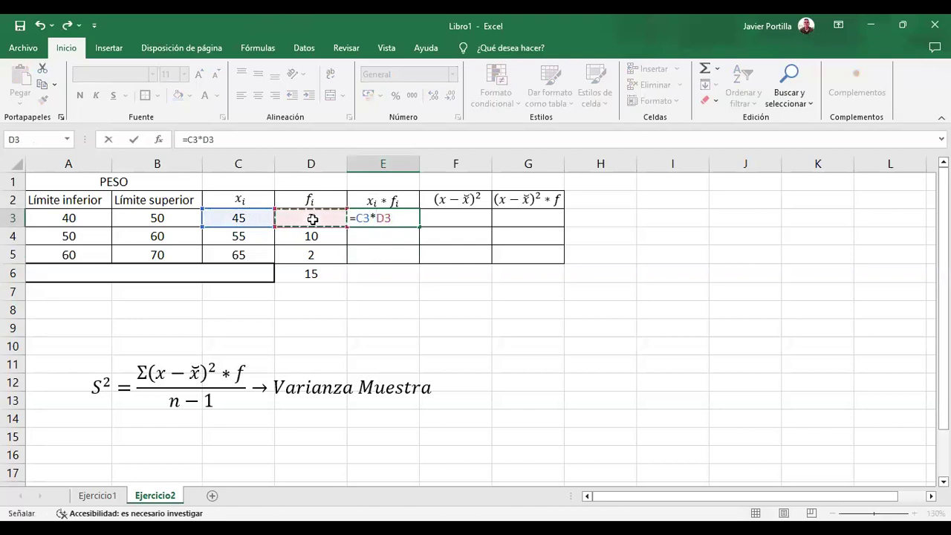
{"action": "key", "text": "Return"}
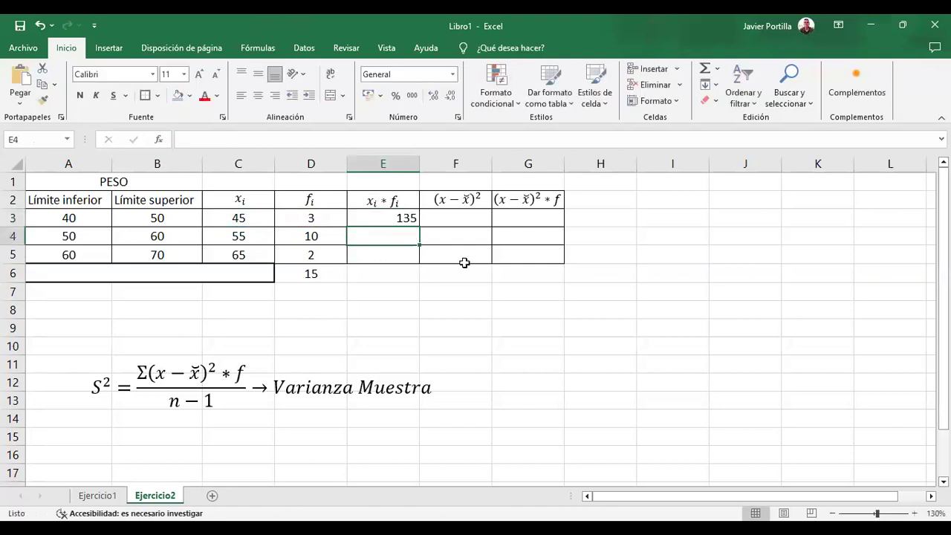
Center the first class product in E3 horizontally and vertically
{"action": "left_click", "coordinate": [392, 208]}
{"action": "left_click", "coordinate": [439, 235]}
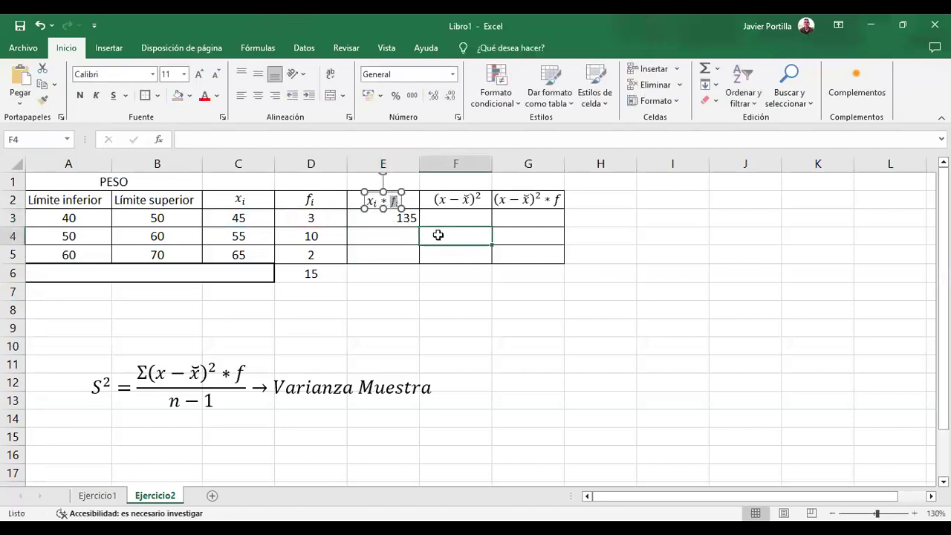
{"action": "left_click", "coordinate": [398, 215]}
{"action": "key", "text": "alt+h"}
{"action": "key", "text": "a"}
{"action": "key", "text": "c"}
{"action": "key", "text": "alt+h"}
{"action": "key", "text": "a"}
{"action": "key", "text": "m"}
Copy the Media equation from the Ejercicio1 sheet into Ejercicio2 and place it beside the table, across columns H to K
{"action": "left_click", "coordinate": [99, 496]}
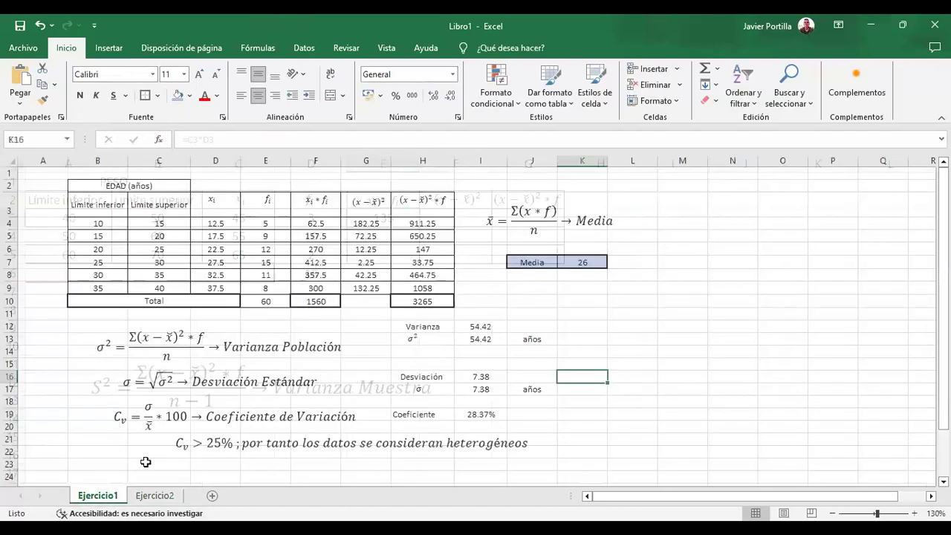
{"action": "left_click", "coordinate": [501, 211]}
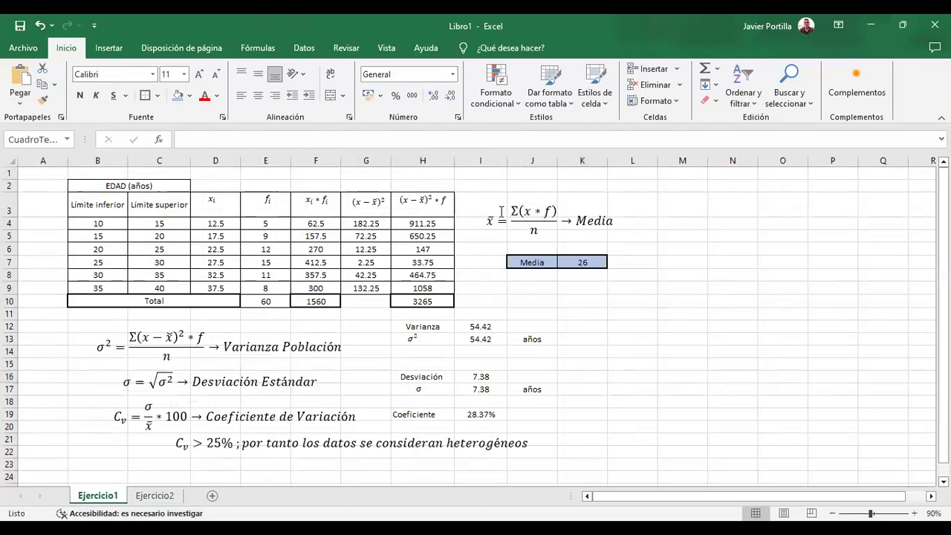
{"action": "right_click", "coordinate": [562, 196]}
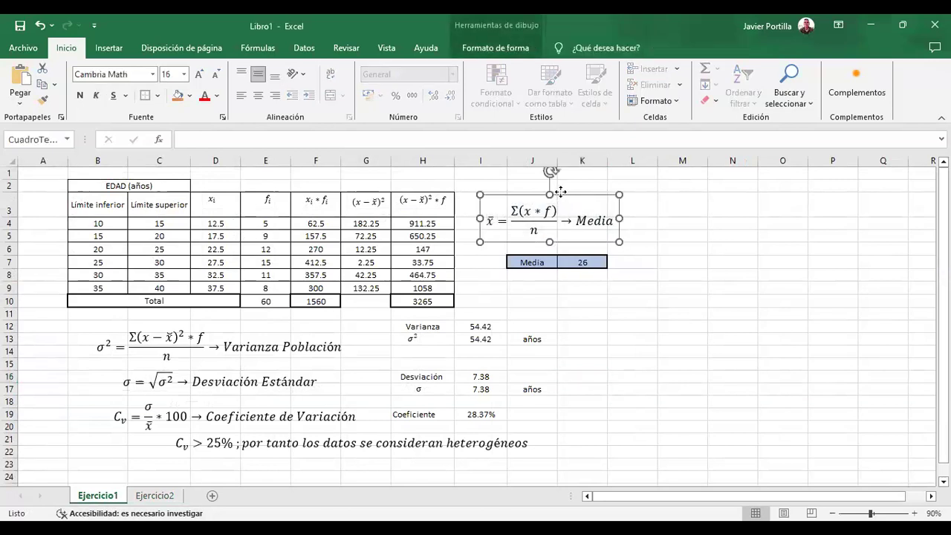
{"action": "left_click", "coordinate": [580, 240]}
{"action": "left_click", "coordinate": [155, 496]}
{"action": "left_click", "coordinate": [601, 327]}
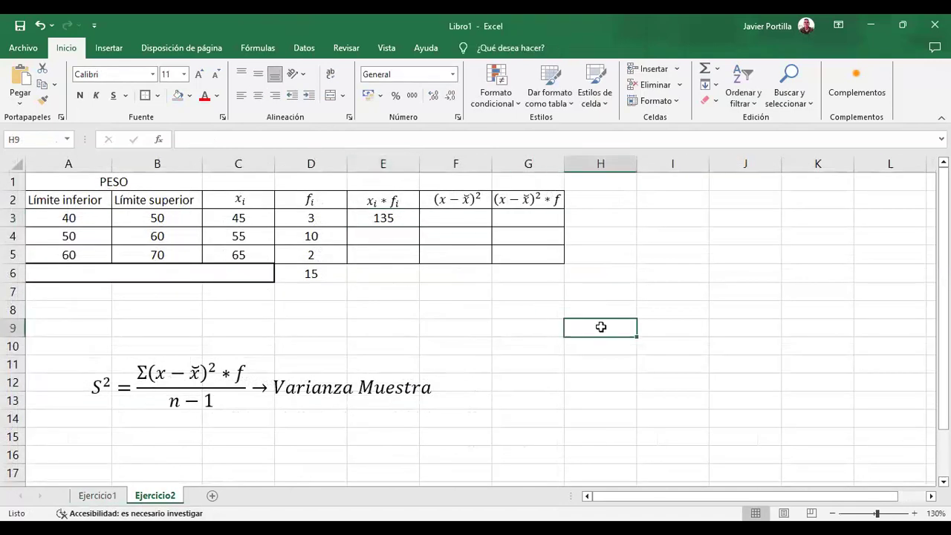
{"action": "key", "text": "ctrl+v"}
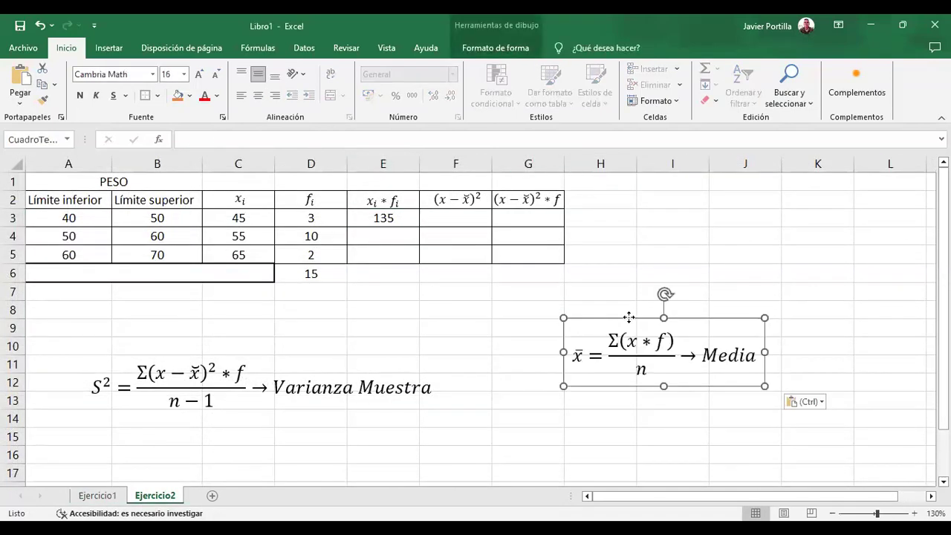
{"action": "left_click_drag", "start_coordinate": [628, 318], "coordinate": [692, 223]}
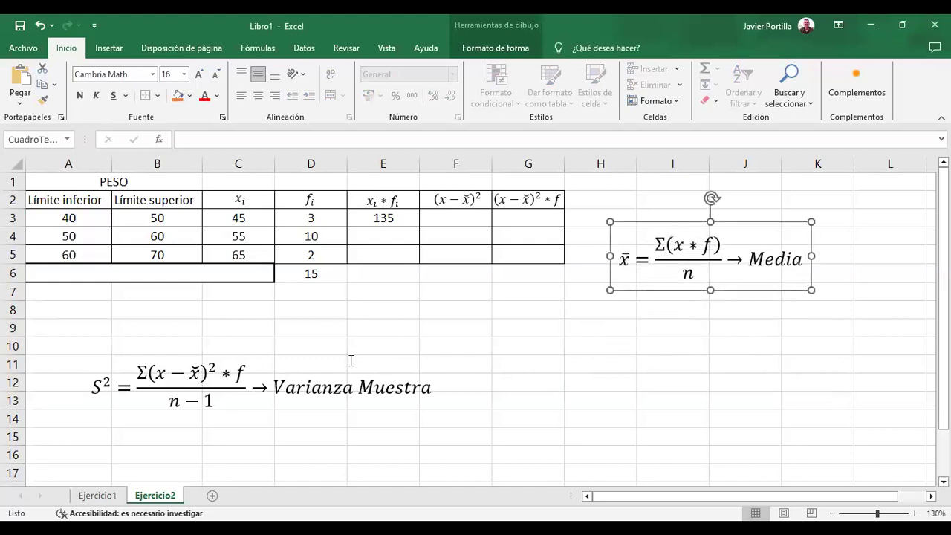
Narrow the text box of the Varianza Muestra equation slightly
{"action": "left_click", "coordinate": [197, 381]}
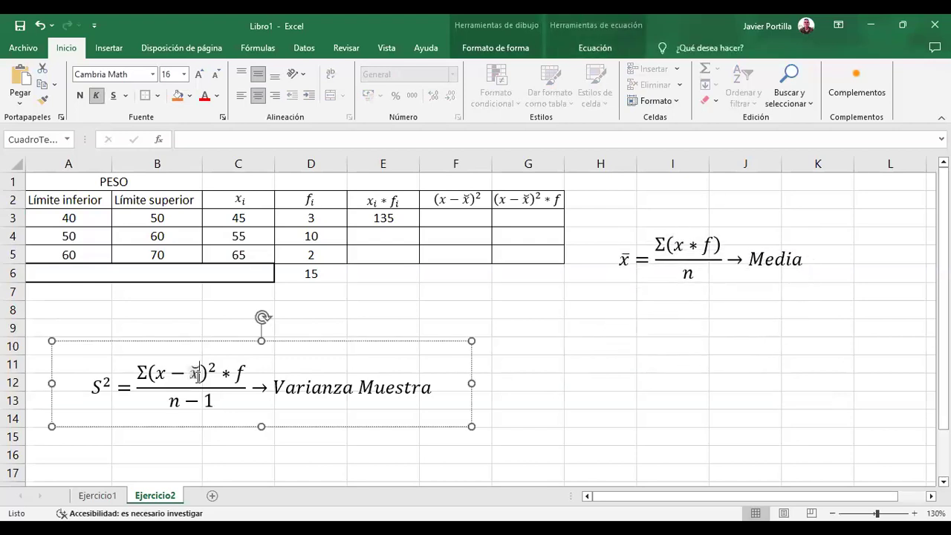
{"action": "left_click", "coordinate": [468, 385]}
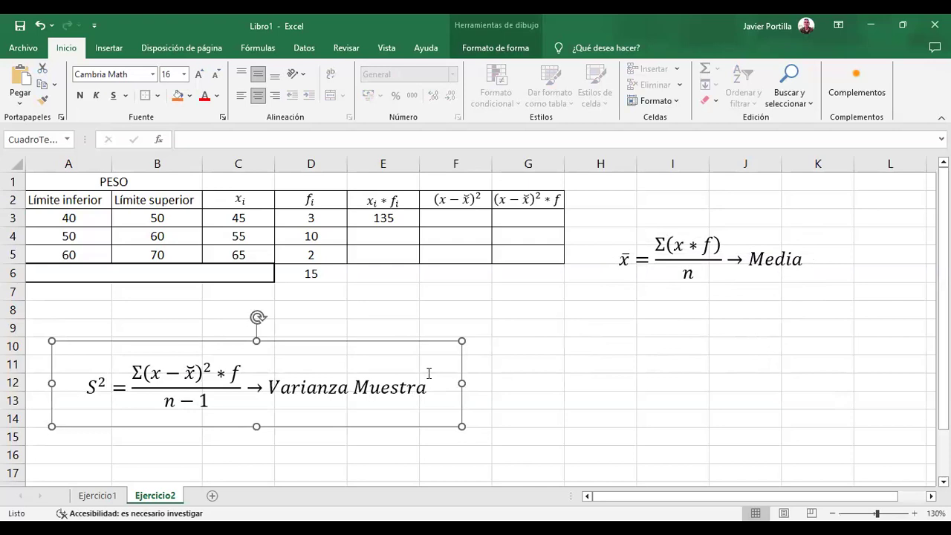
Calculate the second class product in E4 with the formula =C4*D4
{"action": "left_click", "coordinate": [390, 239]}
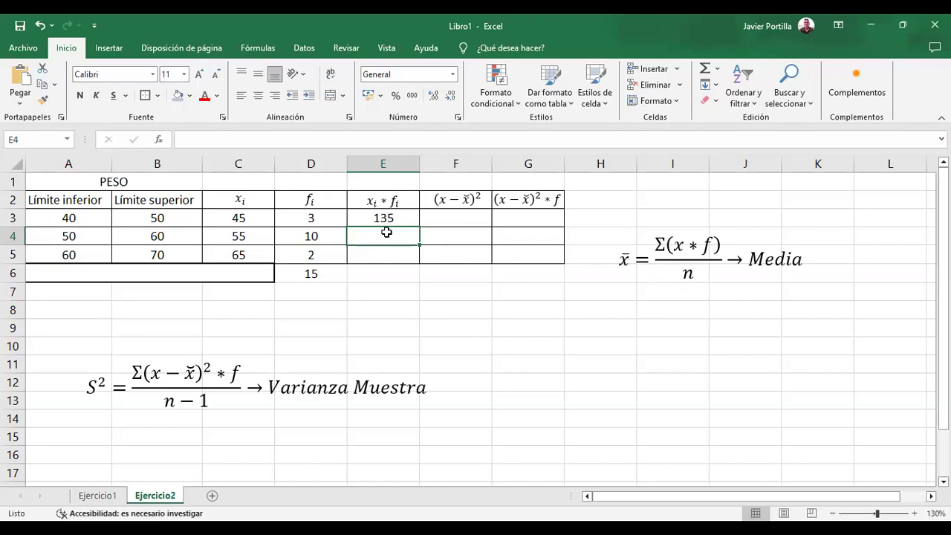
{"action": "type", "text": "="}
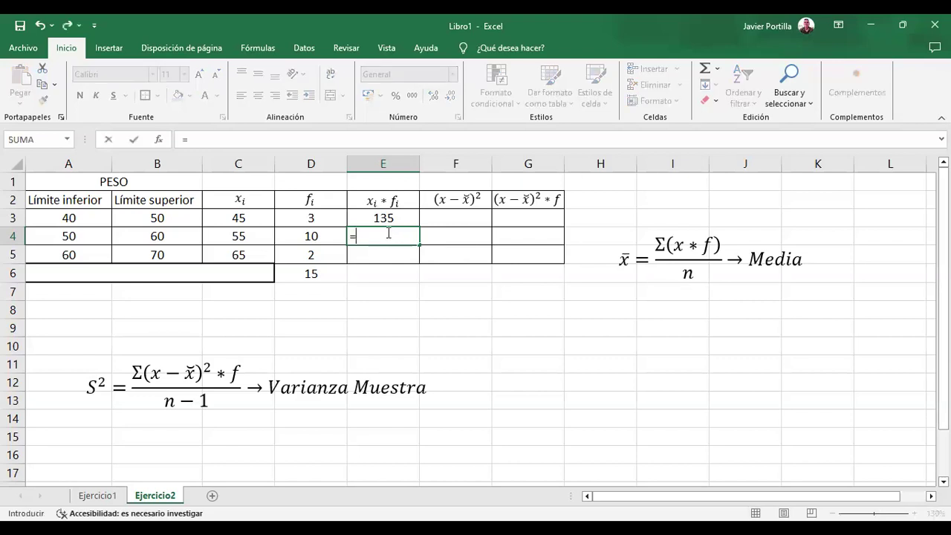
{"action": "left_click", "coordinate": [242, 231]}
{"action": "type", "text": "*"}
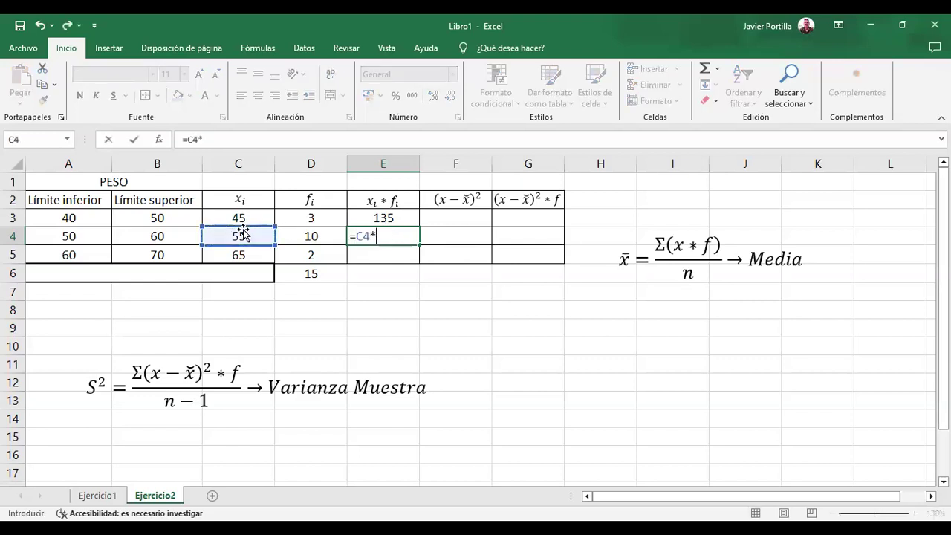
{"action": "left_click", "coordinate": [312, 235]}
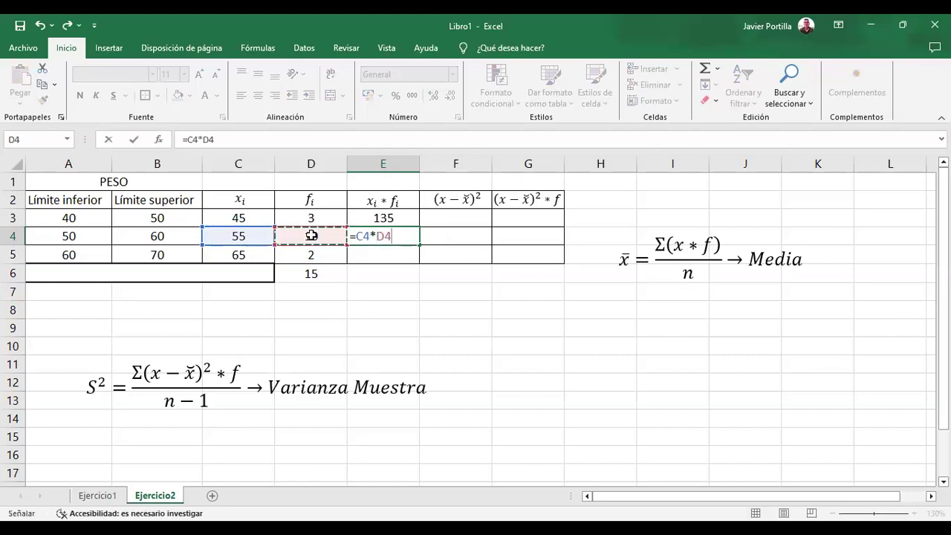
{"action": "key", "text": "Return"}
Calculate the third class product in E5 with the formula =C5*D5
{"action": "type", "text": "="}
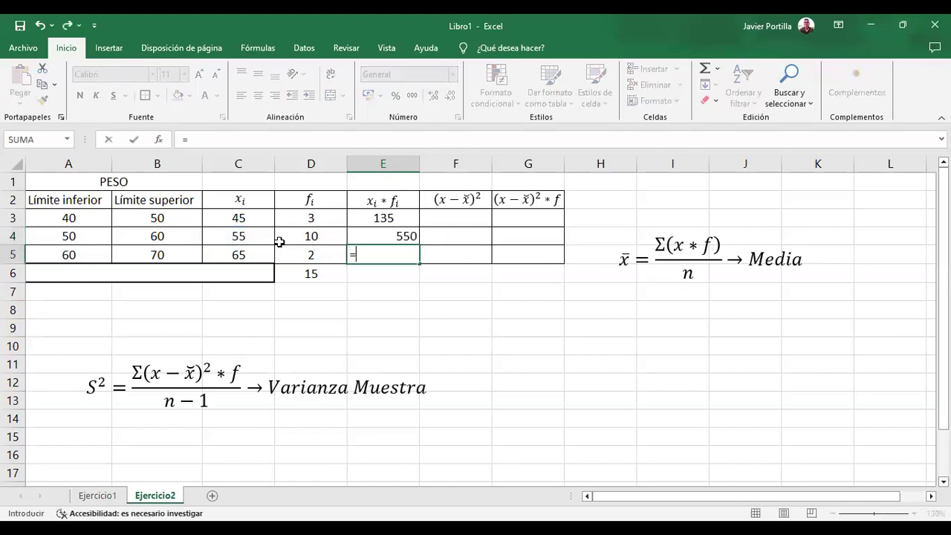
{"action": "left_click", "coordinate": [242, 254]}
{"action": "type", "text": "*"}
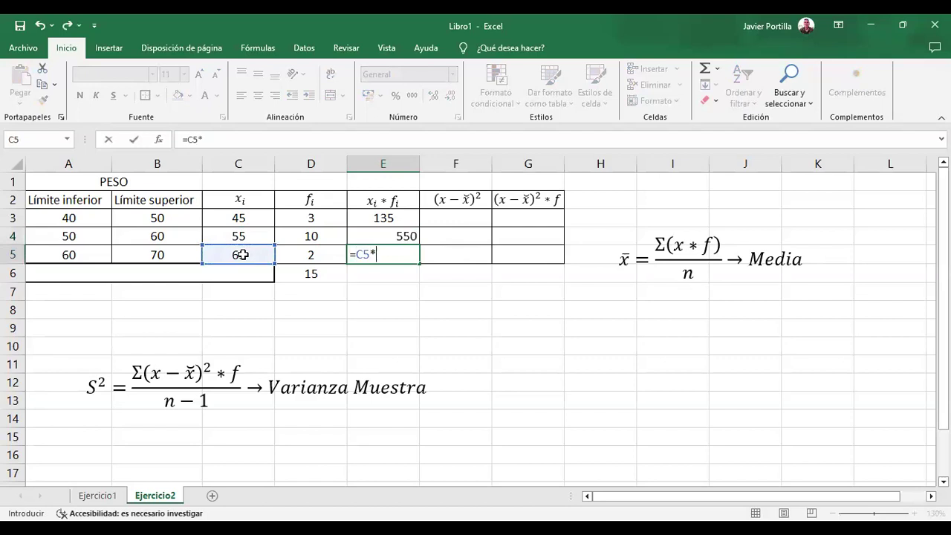
{"action": "left_click", "coordinate": [308, 255]}
{"action": "key", "text": "Return"}
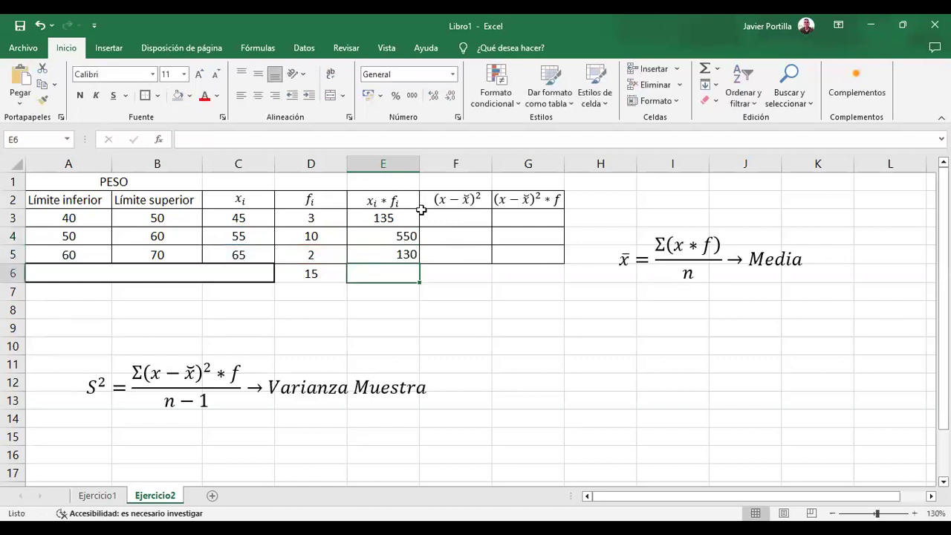
Center the class products in E3:E5 horizontally and vertically
{"action": "left_click", "coordinate": [396, 214]}
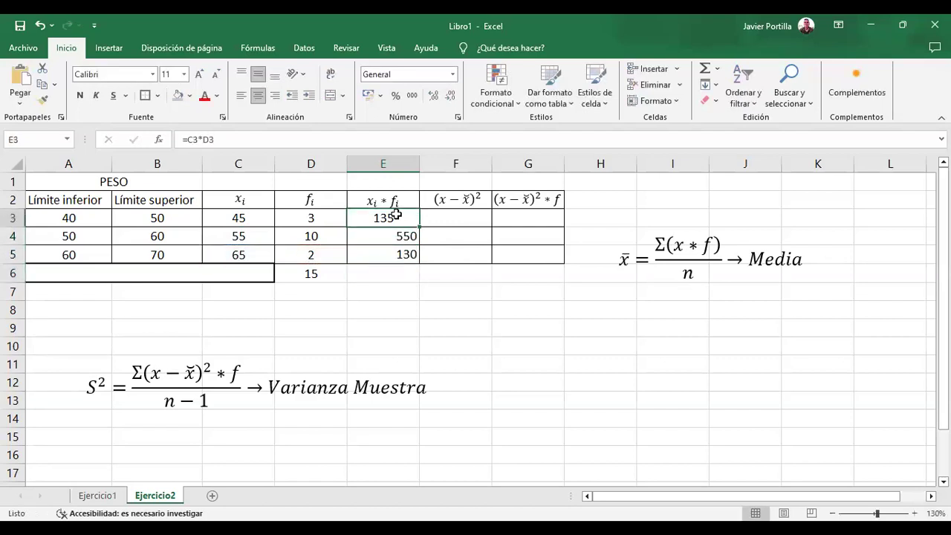
{"action": "key", "text": "ctrl+shift+Down"}
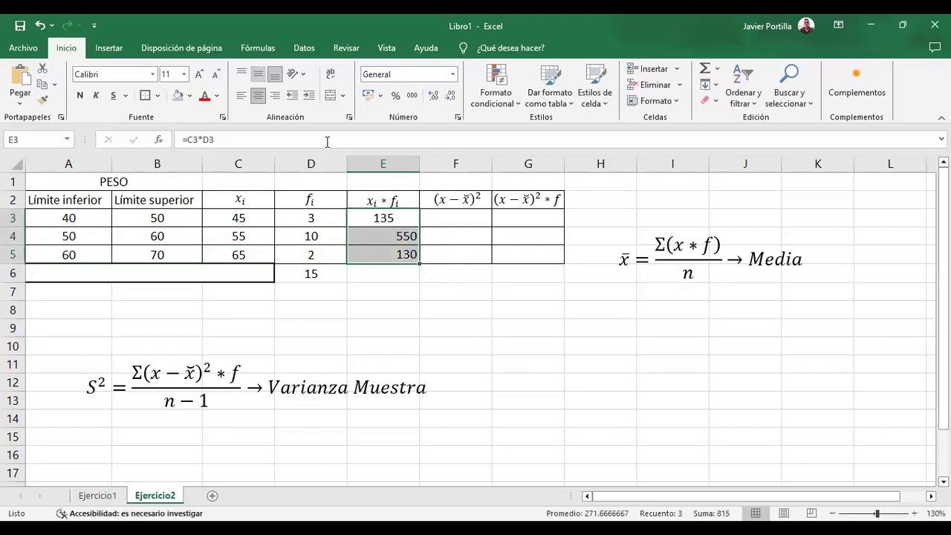
{"action": "left_click", "coordinate": [258, 95]}
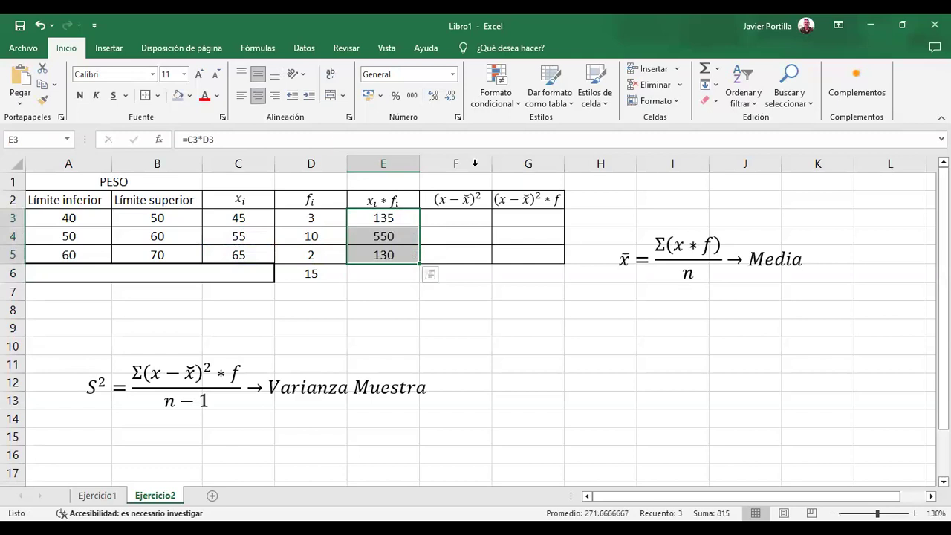
{"action": "left_click", "coordinate": [463, 214]}
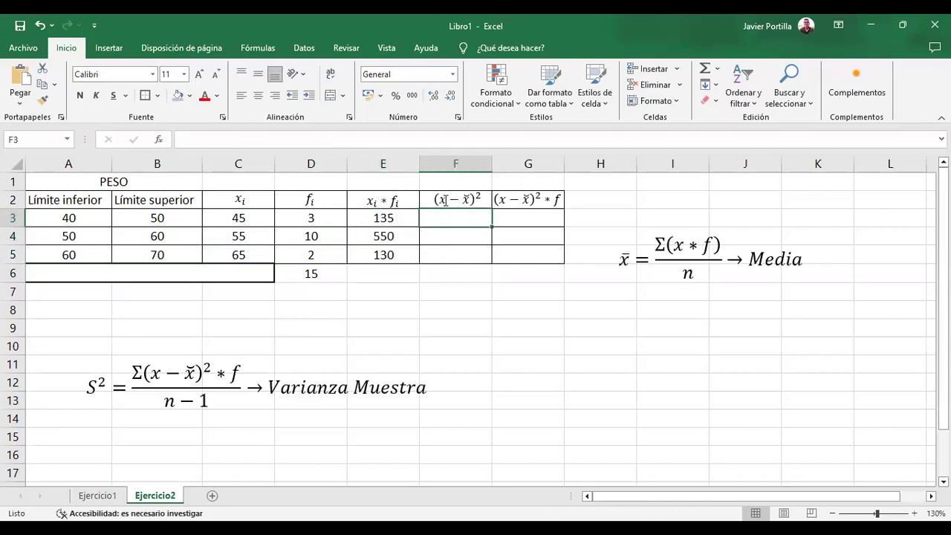
{"action": "left_click", "coordinate": [445, 200]}
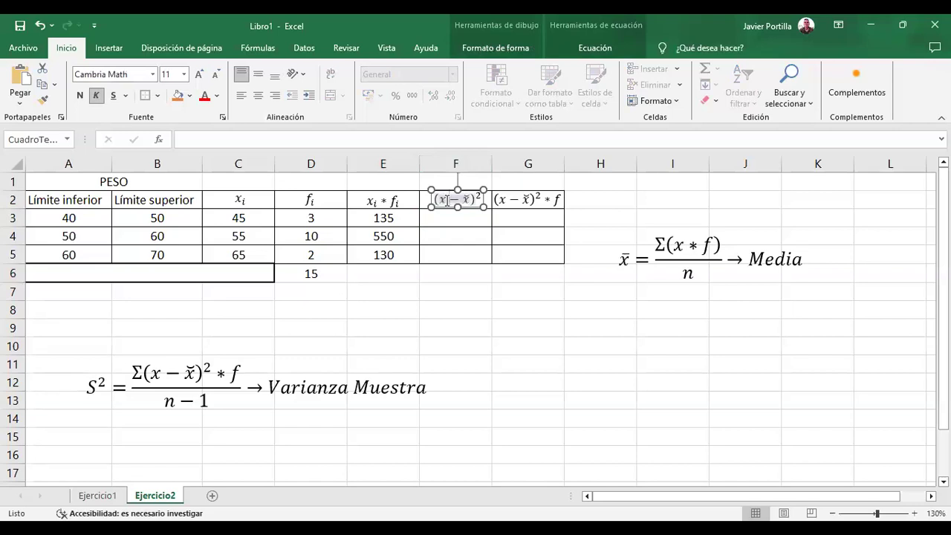
{"action": "left_click", "coordinate": [448, 288]}
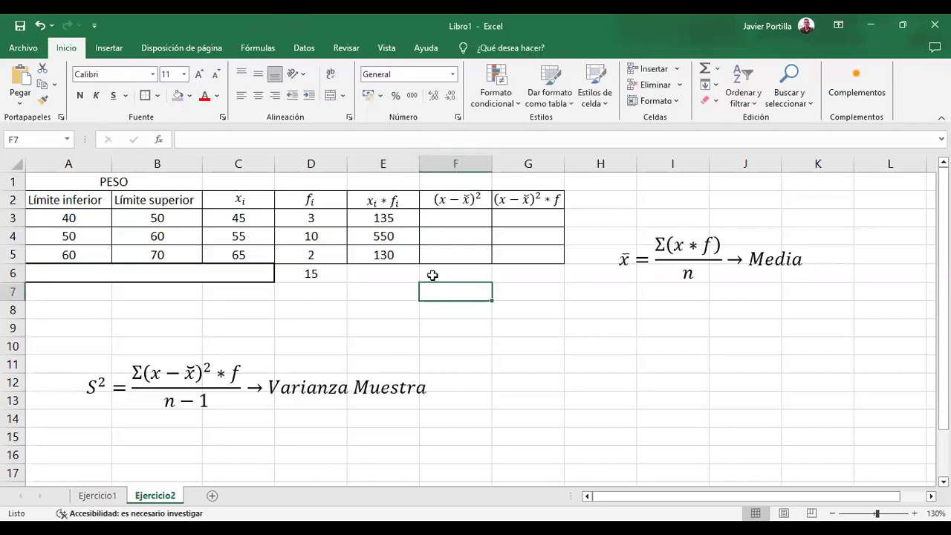
Total the class products in E6 with the formula =SUMA(E3:E5)
{"action": "left_click", "coordinate": [401, 273]}
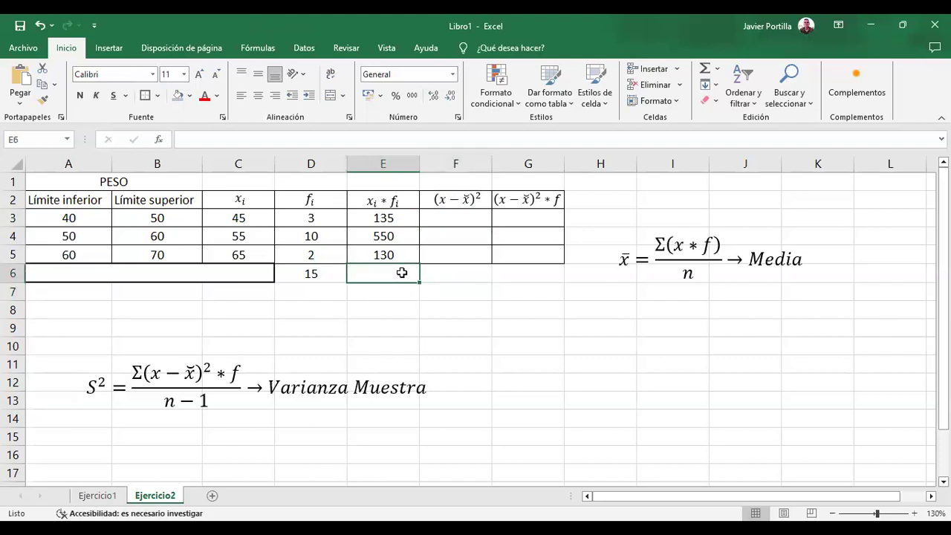
{"action": "type", "text": "="}
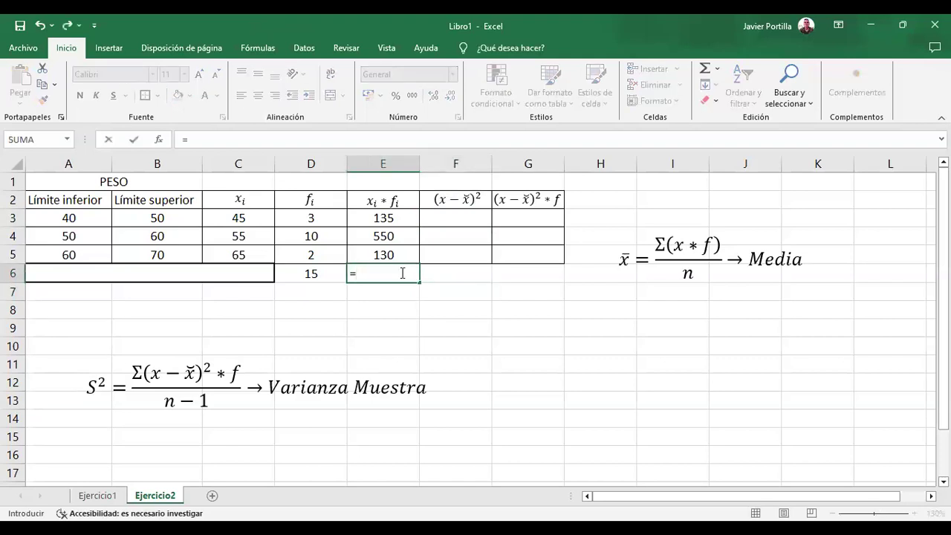
{"action": "type", "text": "suma("}
{"action": "left_click_drag", "start_coordinate": [401, 218], "coordinate": [399, 254]}
{"action": "key", "text": "Return"}
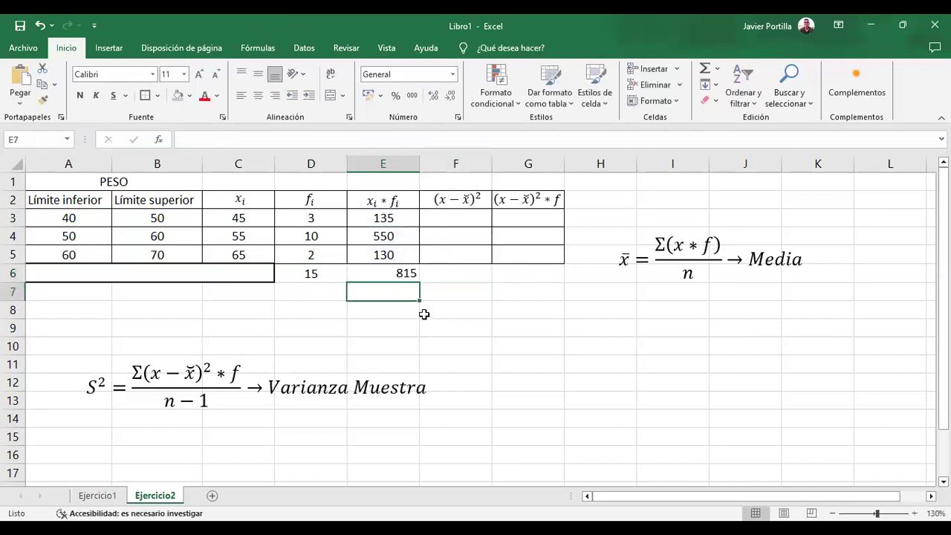
Center the products total in E6 horizontally and vertically
{"action": "left_click", "coordinate": [400, 272]}
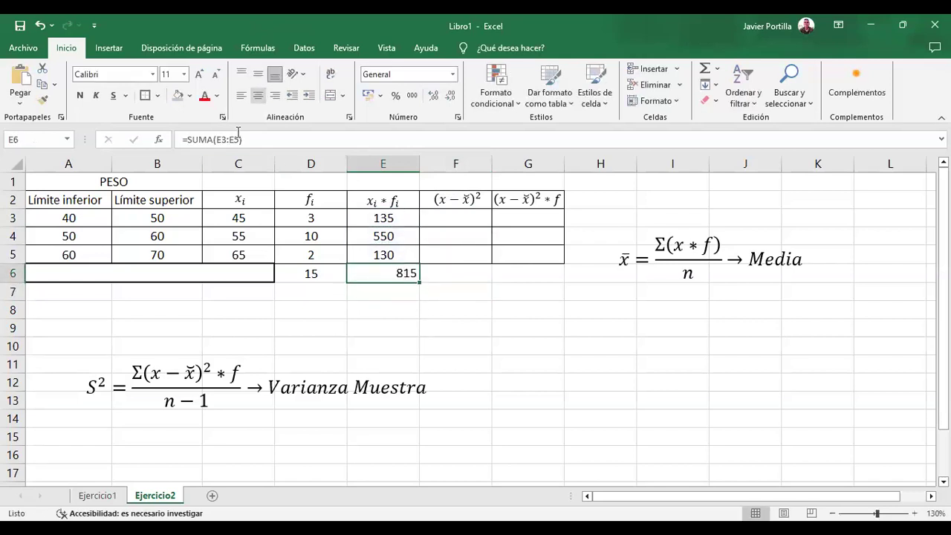
{"action": "left_click", "coordinate": [258, 95]}
{"action": "left_click", "coordinate": [257, 72]}
{"action": "left_click", "coordinate": [605, 403]}
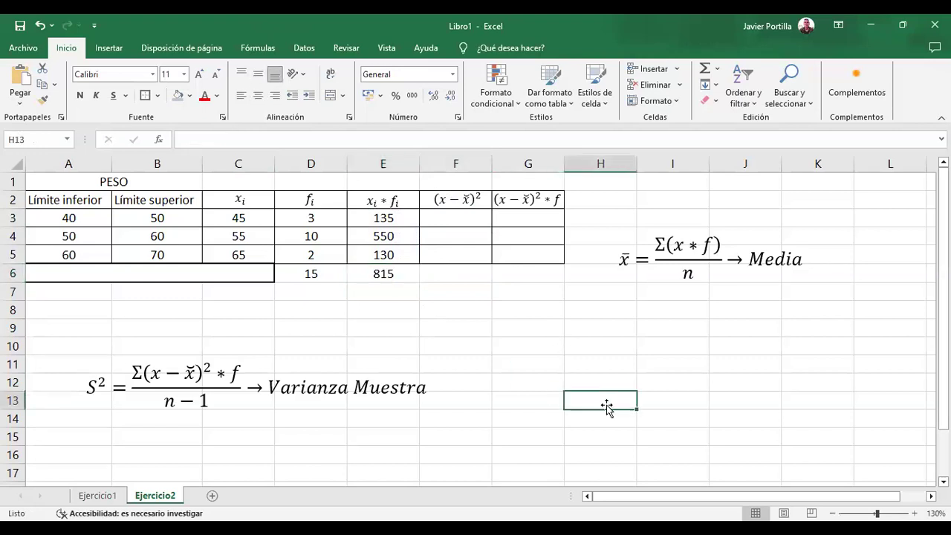
Change the table title in A1 to "PESO en kg"
{"action": "left_click", "coordinate": [136, 183]}
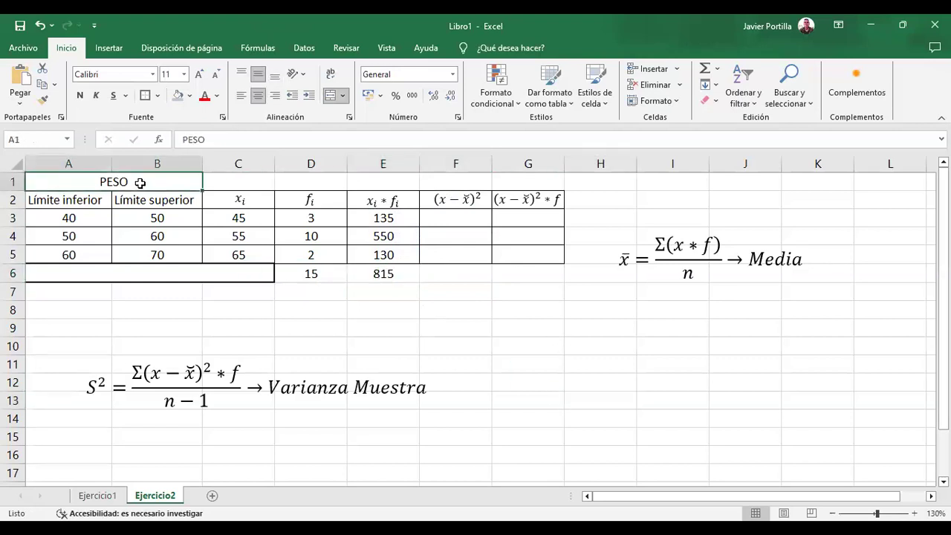
{"action": "left_click", "coordinate": [271, 140]}
{"action": "type", "text": "kg"}
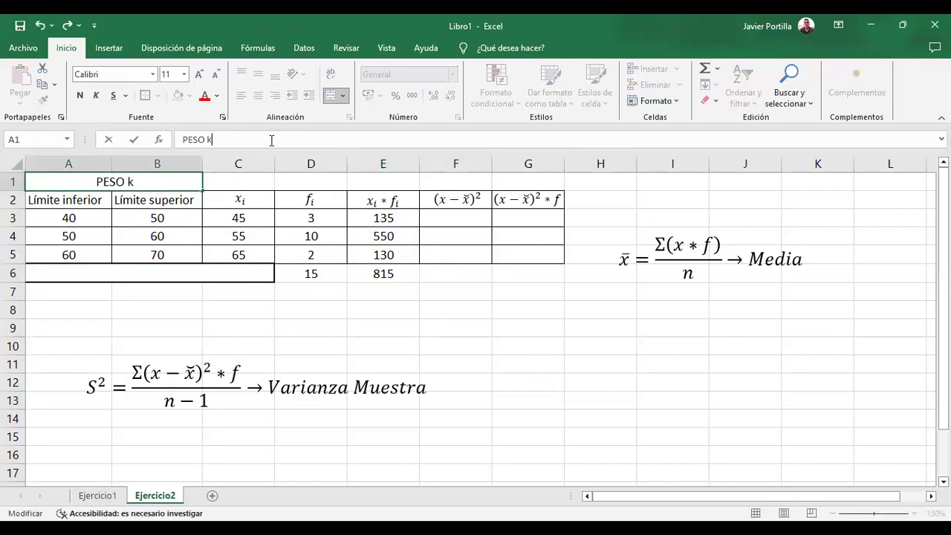
{"action": "key", "text": "BackSpace"}
{"action": "key", "text": "BackSpace"}
{"action": "type", "text": "en kg"}
{"action": "key", "text": "Return"}
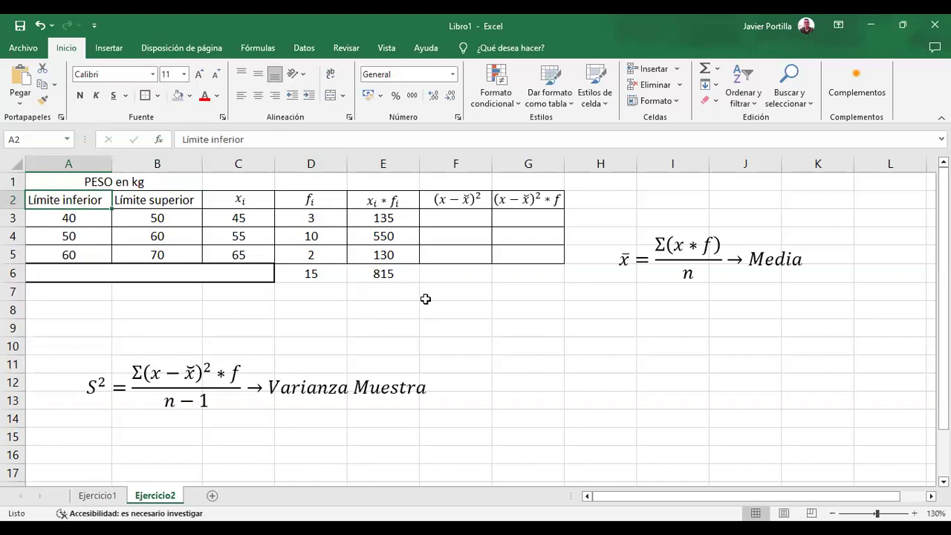
{"action": "left_click", "coordinate": [458, 321]}
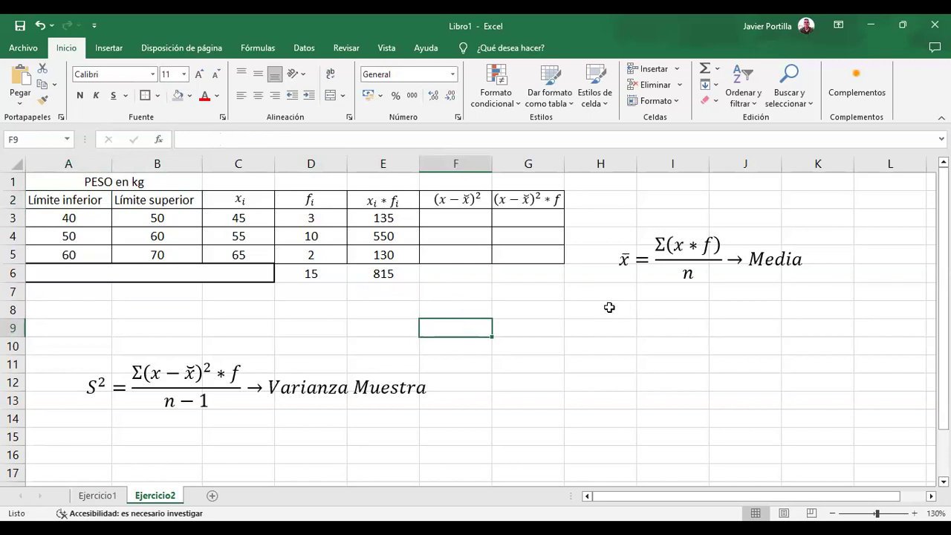
Label I8 as "Media" and calculate the mean in J8 with the formula =E6/D6
{"action": "left_click", "coordinate": [651, 310]}
{"action": "type", "text": "Media"}
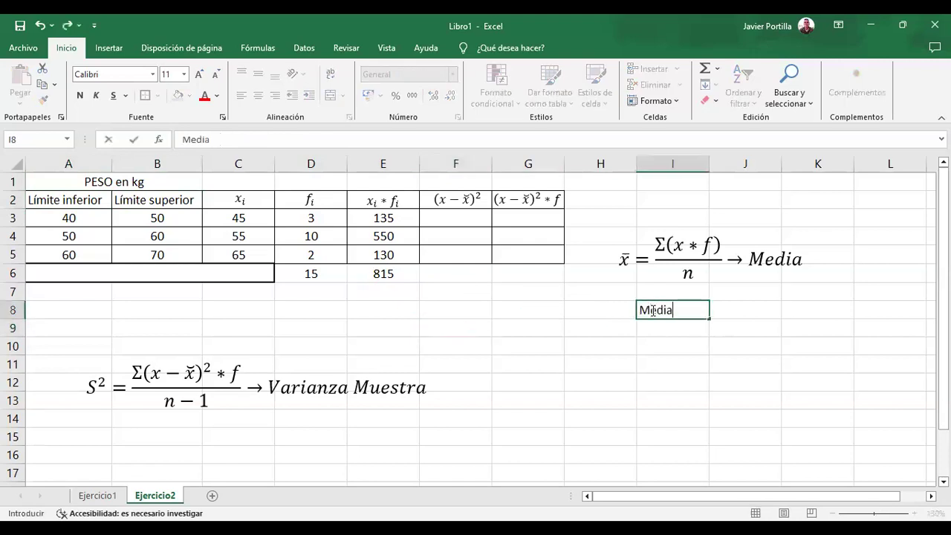
{"action": "key", "text": "Tab"}
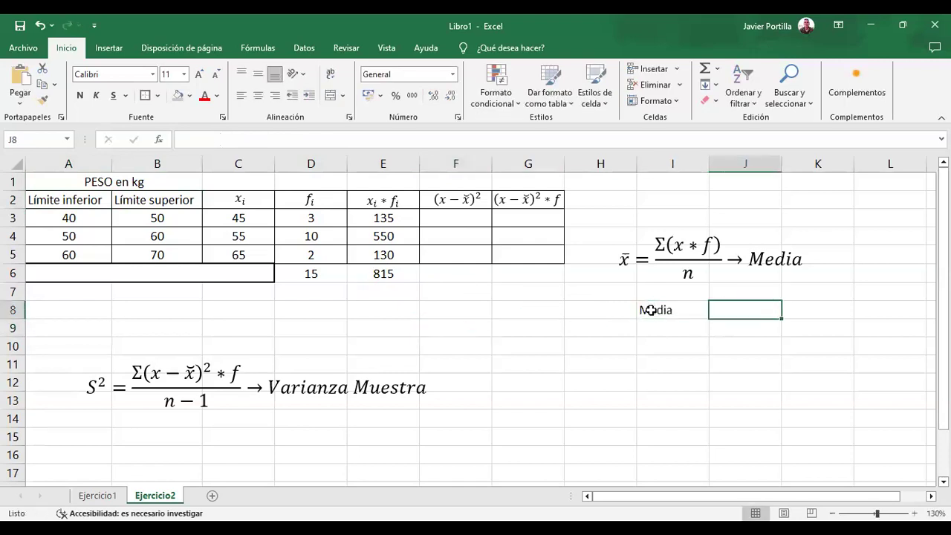
{"action": "type", "text": "="}
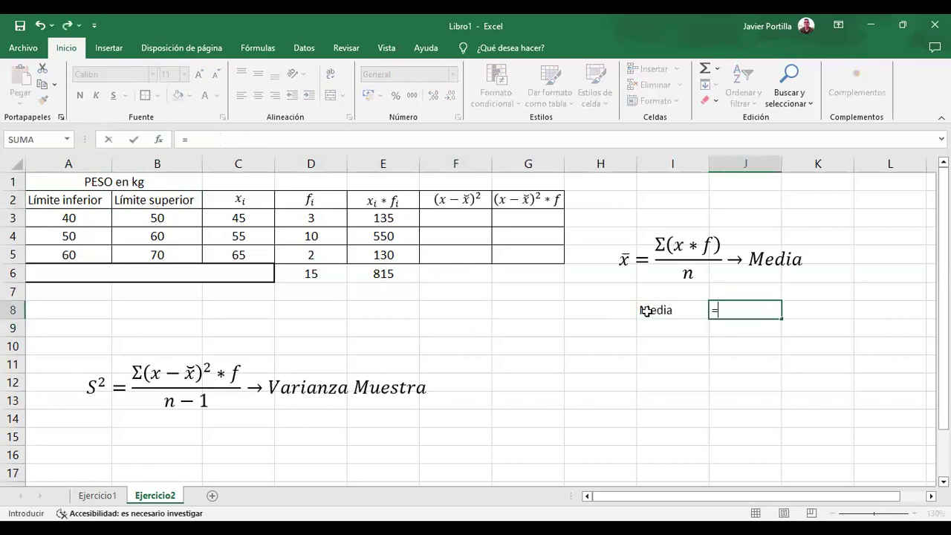
{"action": "left_click", "coordinate": [384, 272]}
{"action": "type", "text": "/"}
{"action": "left_click", "coordinate": [305, 275]}
{"action": "key", "text": "Return"}
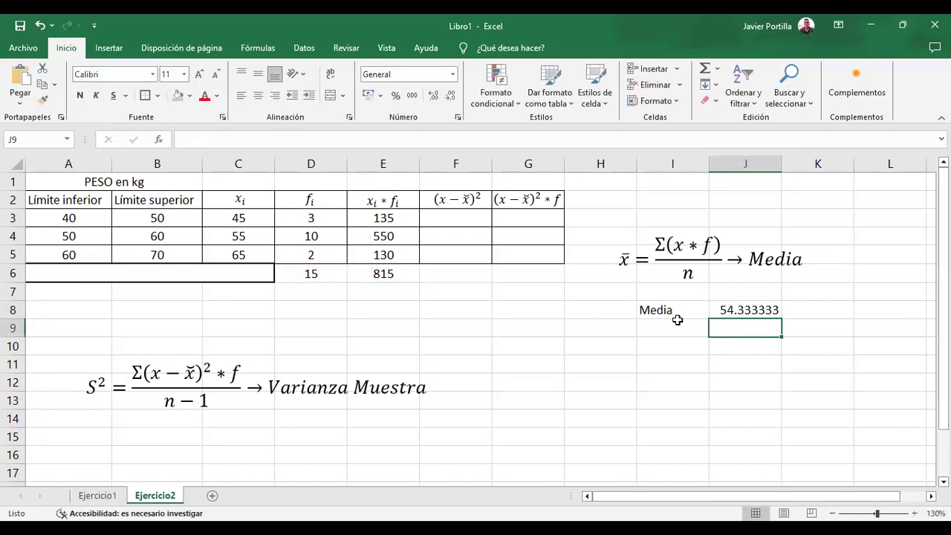
Apply all borders and a thick outside border to the mean cells I8:J8
{"action": "left_click_drag", "start_coordinate": [676, 314], "coordinate": [743, 310]}
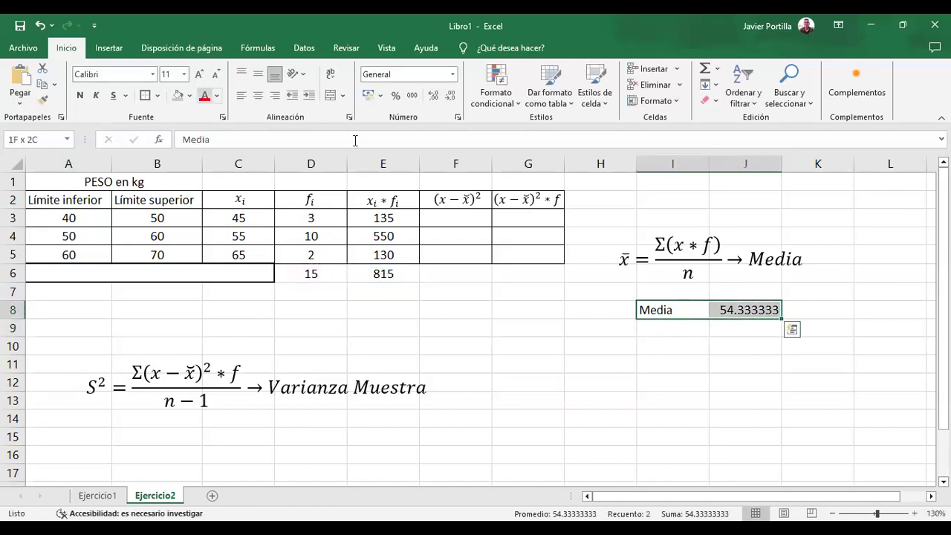
{"action": "left_click", "coordinate": [157, 95]}
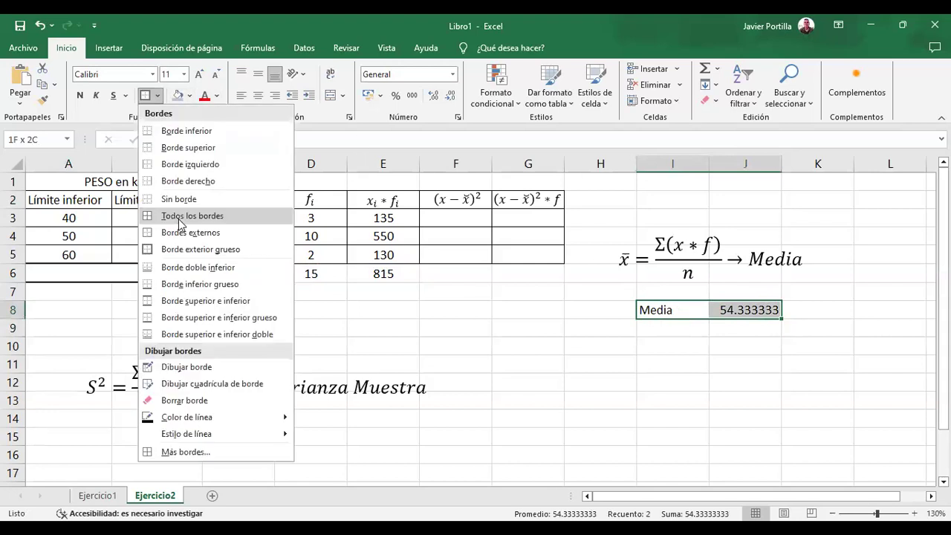
{"action": "left_click", "coordinate": [178, 216]}
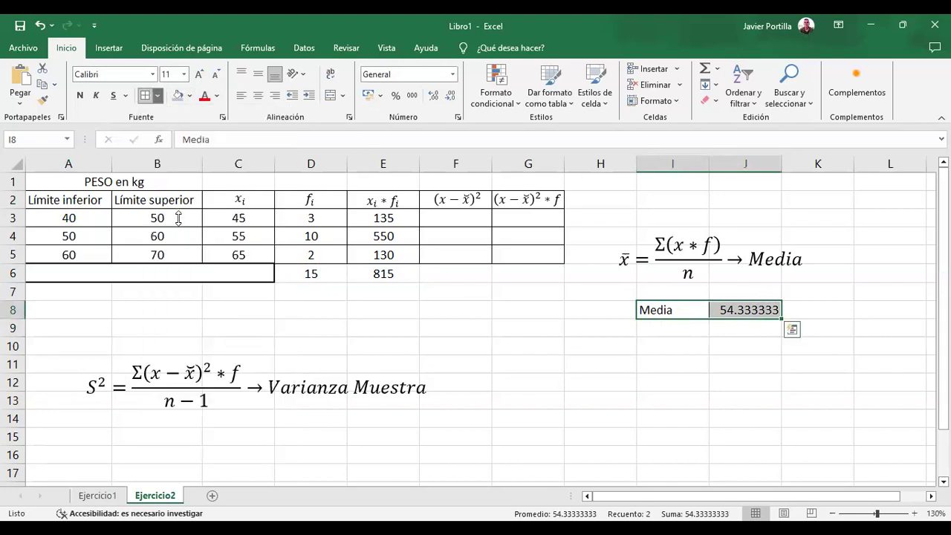
{"action": "left_click", "coordinate": [156, 95]}
{"action": "left_click", "coordinate": [196, 249]}
Center the mean label and value in I8:J8 horizontally and vertically
{"action": "key", "text": "alt+h"}
{"action": "key", "text": "a"}
{"action": "key", "text": "c"}
{"action": "key", "text": "alt+h"}
{"action": "key", "text": "a"}
{"action": "key", "text": "m"}
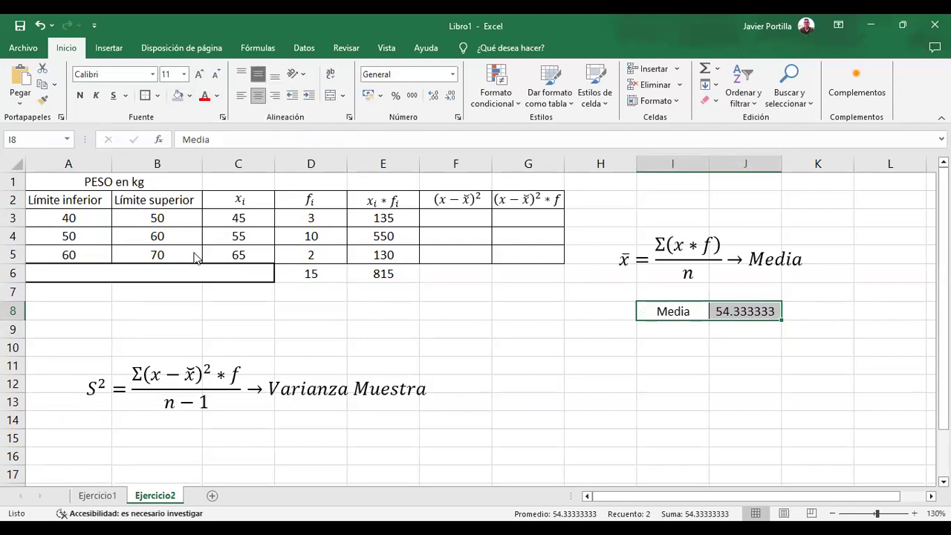
Fill the mean cells I8:J8 with light blue
{"action": "key", "text": "alt+h"}
{"action": "key", "text": "h"}
{"action": "key", "text": "Return"}
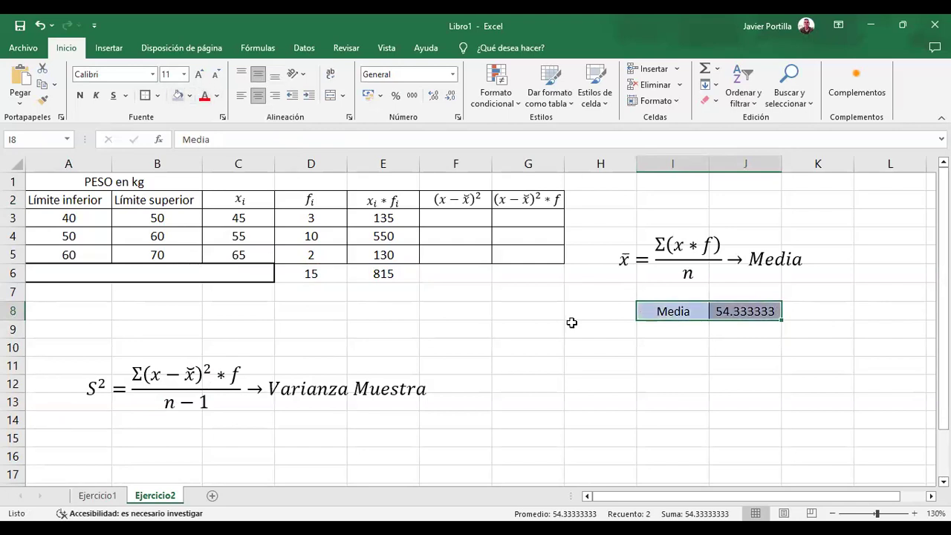
{"action": "left_click", "coordinate": [713, 366]}
Format the mean value in J8 to show two decimal places
{"action": "left_click", "coordinate": [722, 312]}
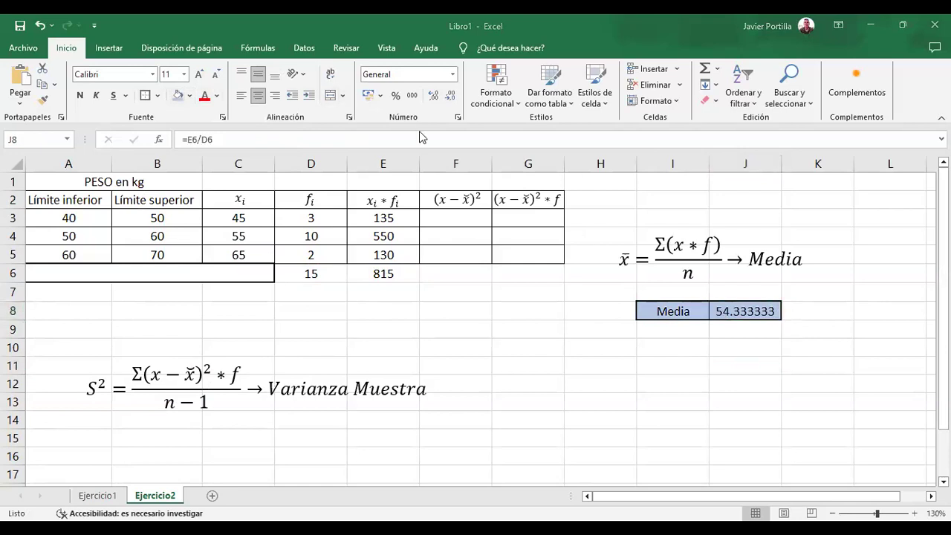
{"action": "left_click", "coordinate": [434, 95]}
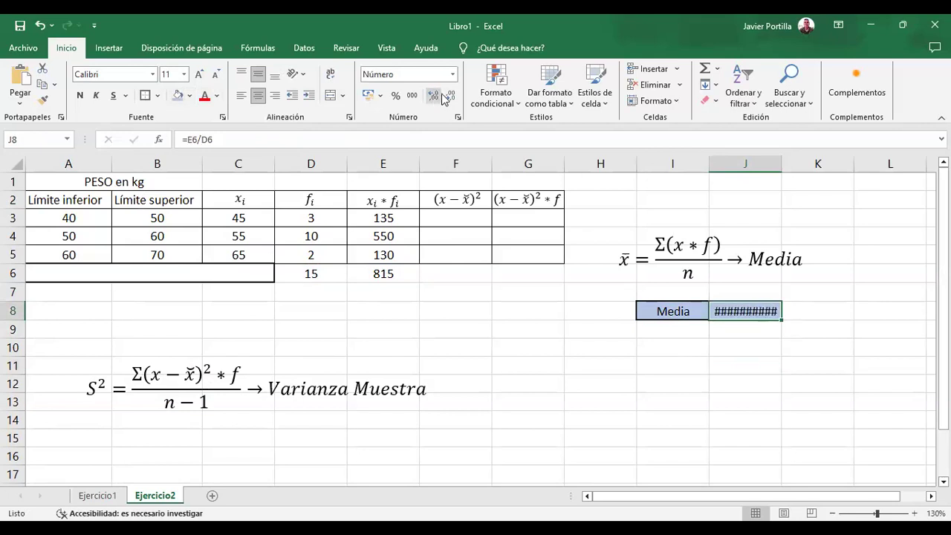
{"action": "left_click", "coordinate": [451, 96]}
{"action": "left_click", "coordinate": [452, 97]}
{"action": "left_click", "coordinate": [452, 98]}
{"action": "left_click", "coordinate": [451, 97]}
{"action": "left_click", "coordinate": [451, 97]}
{"action": "left_click", "coordinate": [451, 96]}
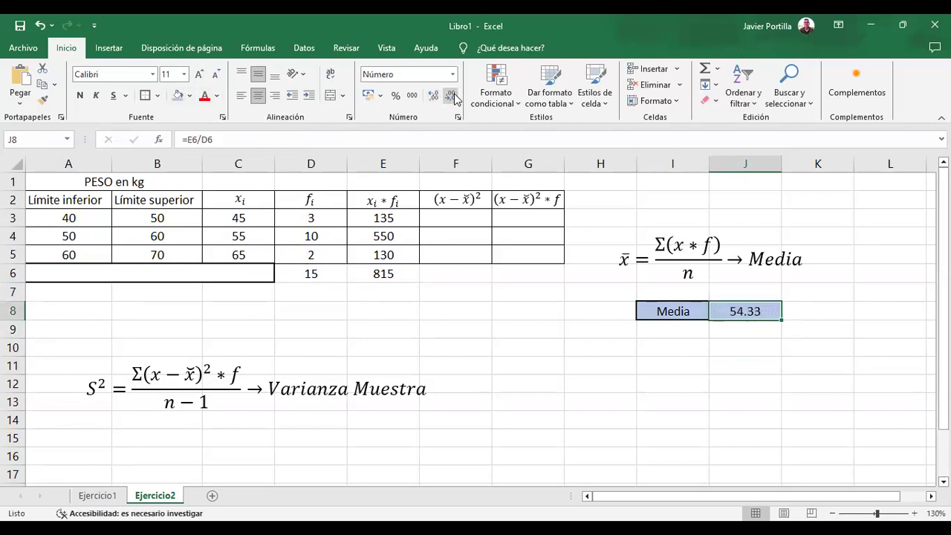
{"action": "left_click", "coordinate": [723, 363]}
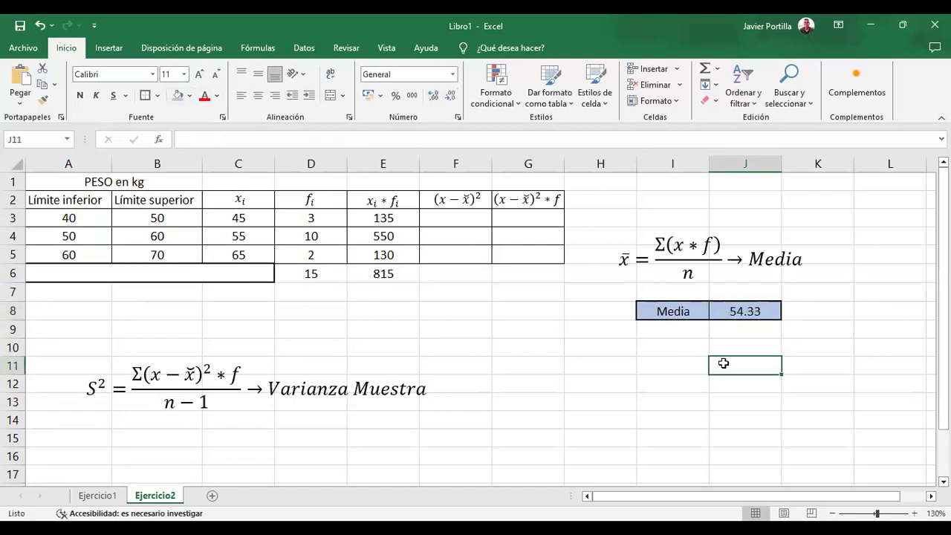
{"action": "left_click", "coordinate": [744, 312]}
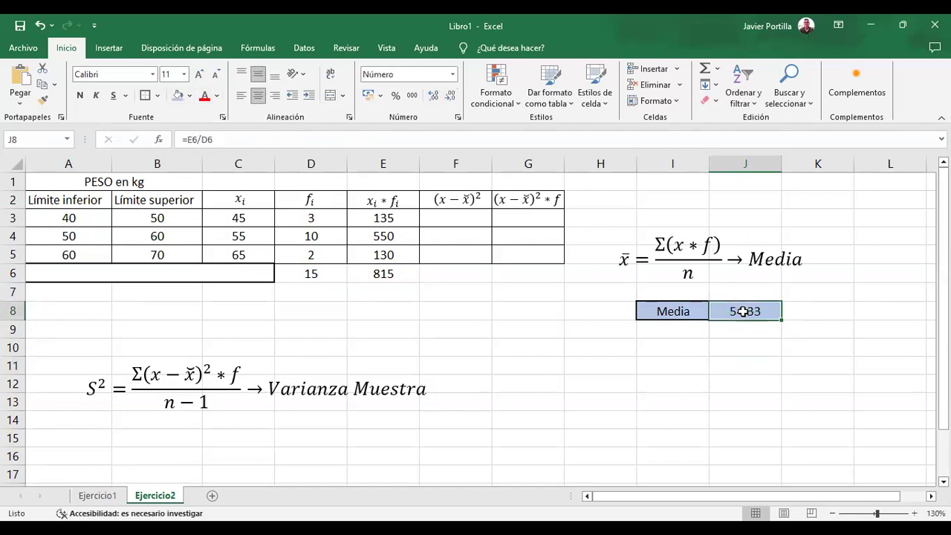
{"action": "left_click", "coordinate": [483, 307]}
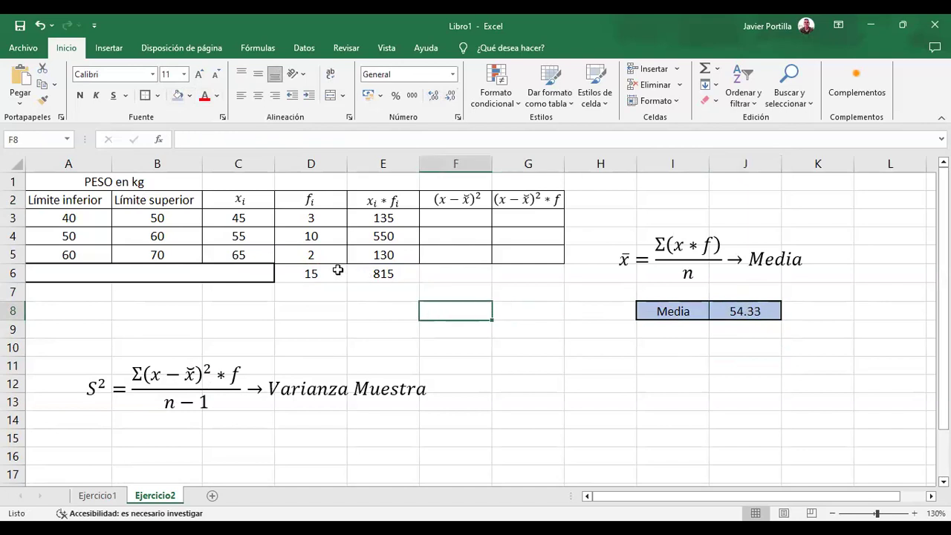
{"action": "left_click", "coordinate": [384, 267]}
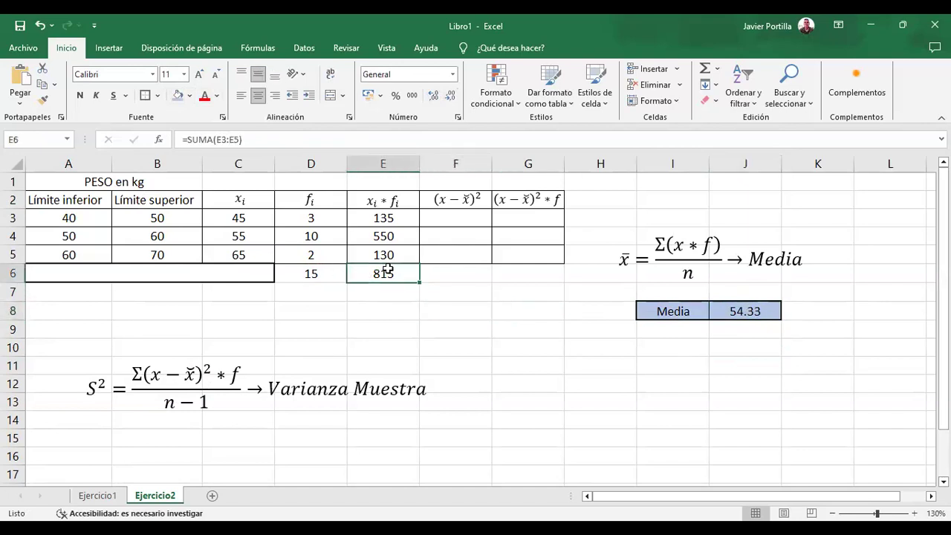
Enter the deviation of the first class mark from the mean in F3 with =C3-J8
{"action": "left_click", "coordinate": [480, 219]}
{"action": "type", "text": "="}
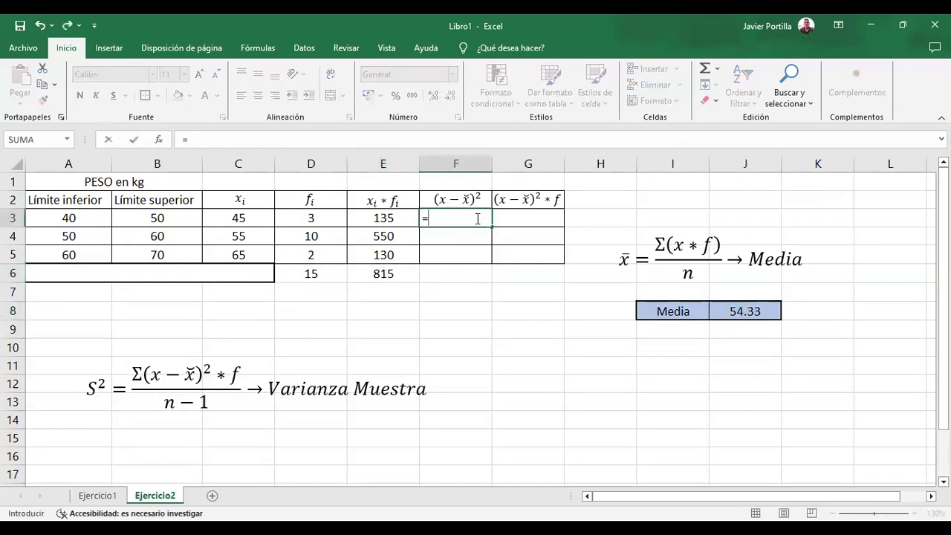
{"action": "left_click", "coordinate": [255, 216]}
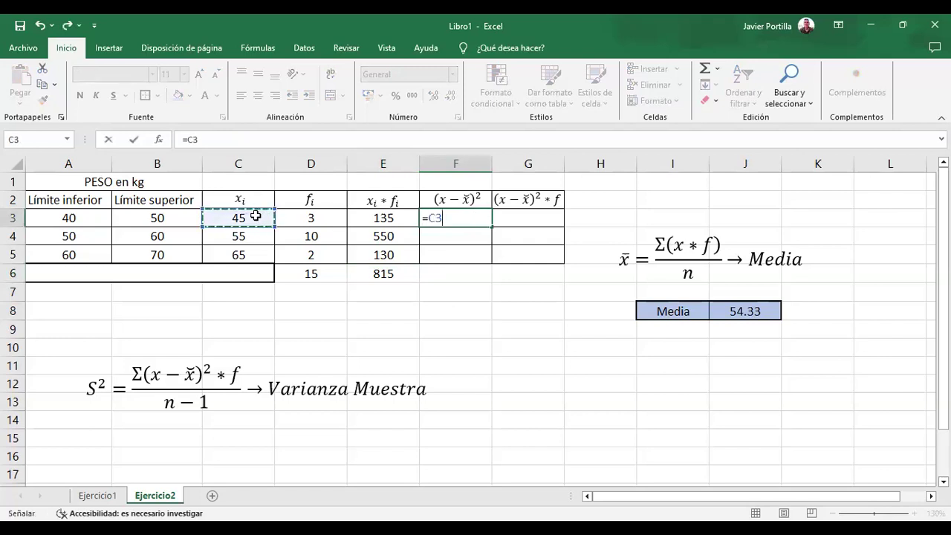
{"action": "type", "text": "-"}
{"action": "left_click", "coordinate": [754, 311]}
{"action": "key", "text": "F4"}
{"action": "key", "text": "Return"}
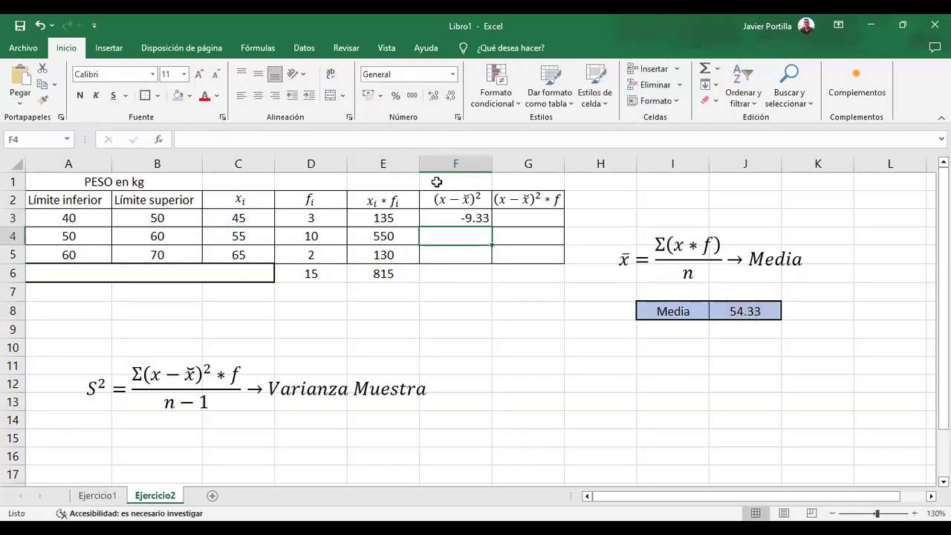
Replace the formula in F3 with the squared deviation =POTENCIA(C3-J8,2)
{"action": "left_click", "coordinate": [471, 221]}
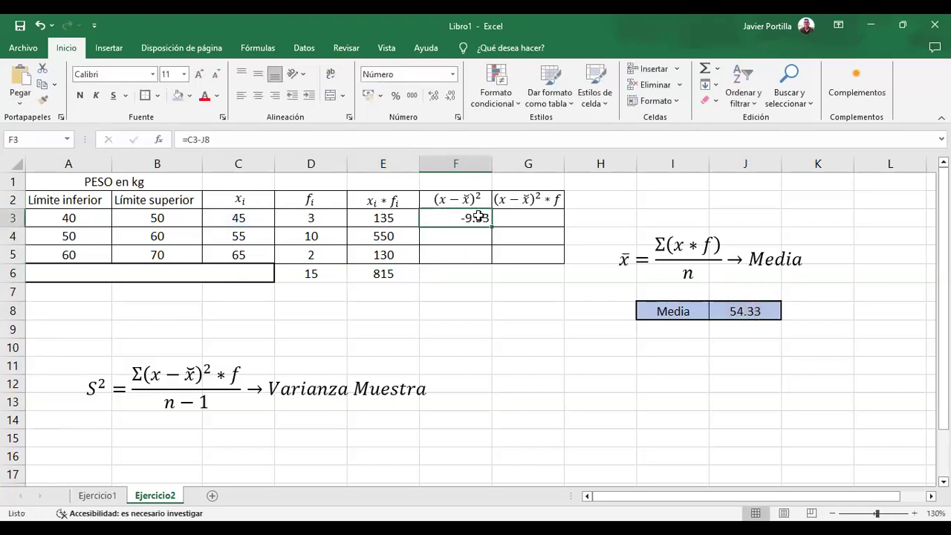
{"action": "double_click", "coordinate": [482, 222]}
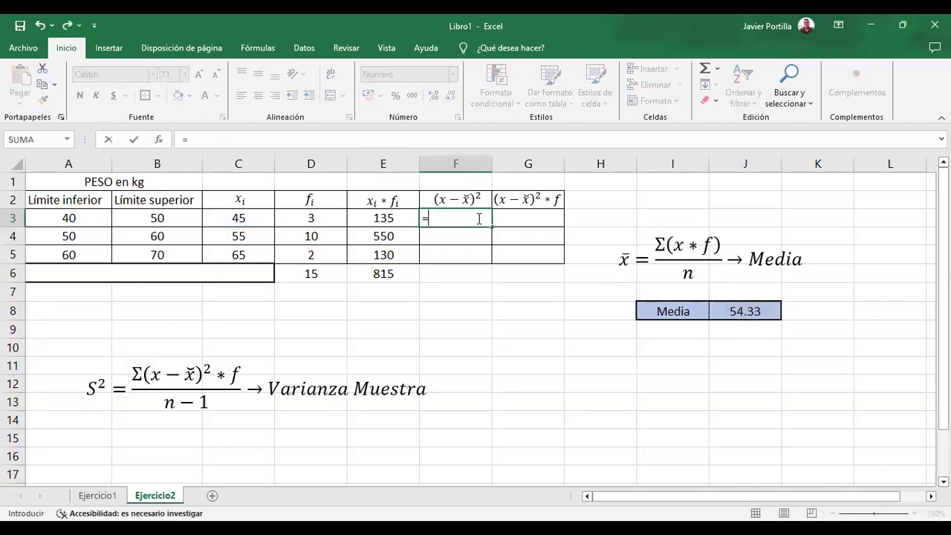
{"action": "type", "text": "pot"}
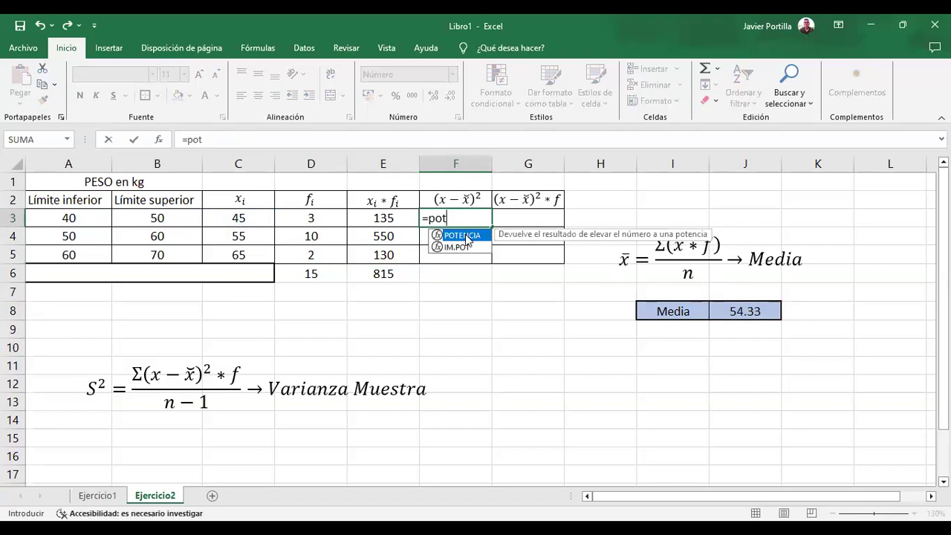
{"action": "double_click", "coordinate": [467, 236]}
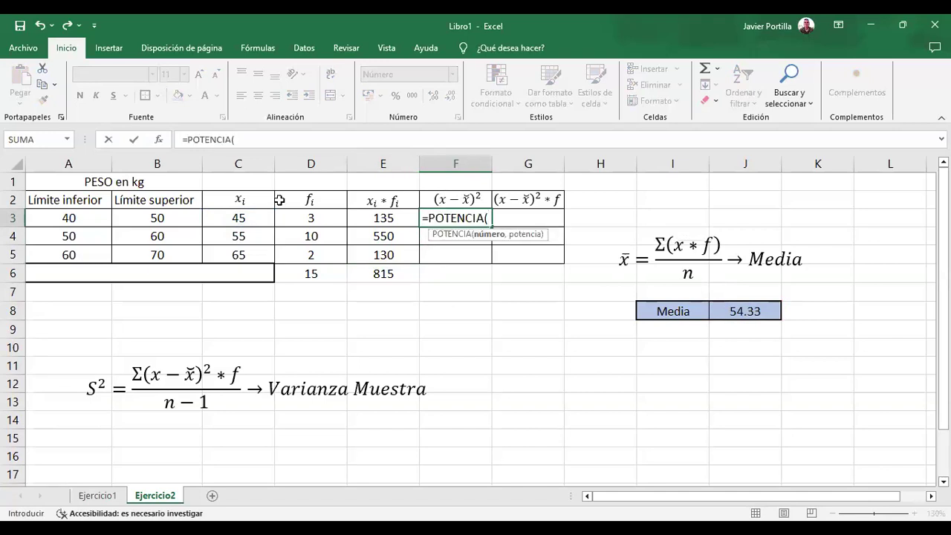
{"action": "left_click", "coordinate": [266, 218]}
{"action": "type", "text": "-"}
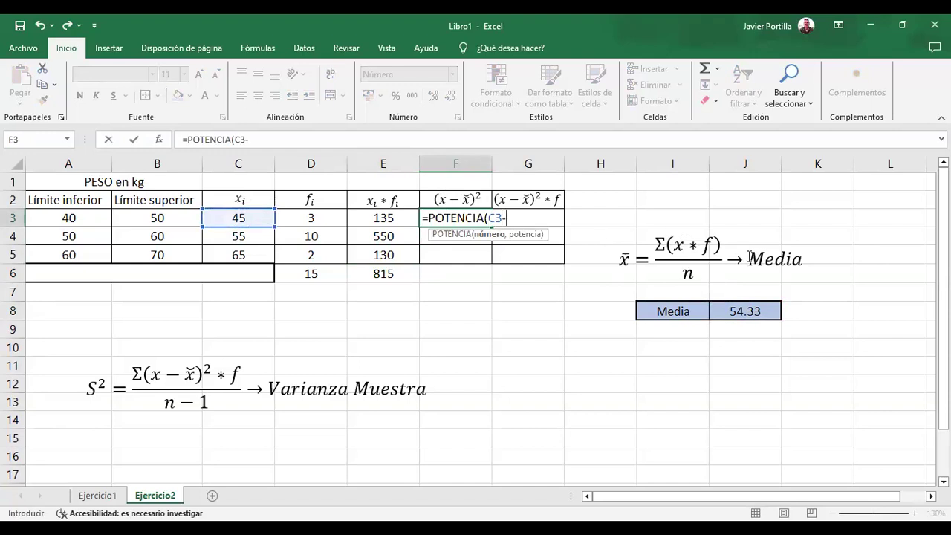
{"action": "left_click", "coordinate": [739, 313]}
{"action": "type", "text": ",2"}
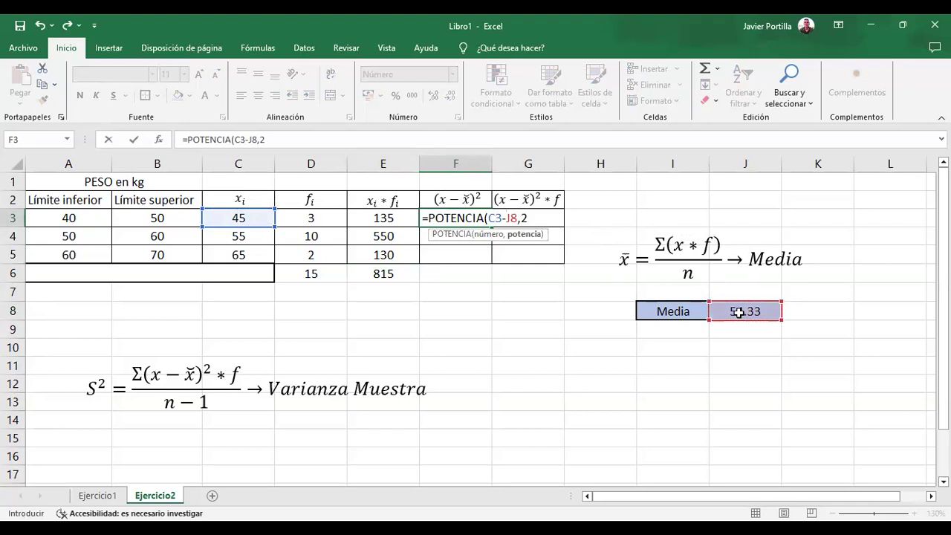
{"action": "key", "text": "ctrl+Return"}
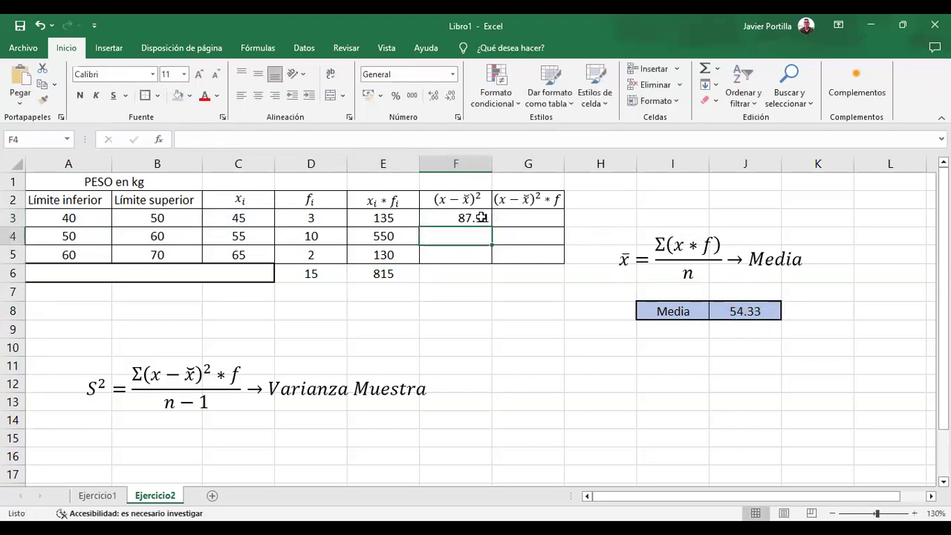
Make the mean reference in F3 absolute as $J$8 and copy the formula down to F5
{"action": "left_click", "coordinate": [251, 140]}
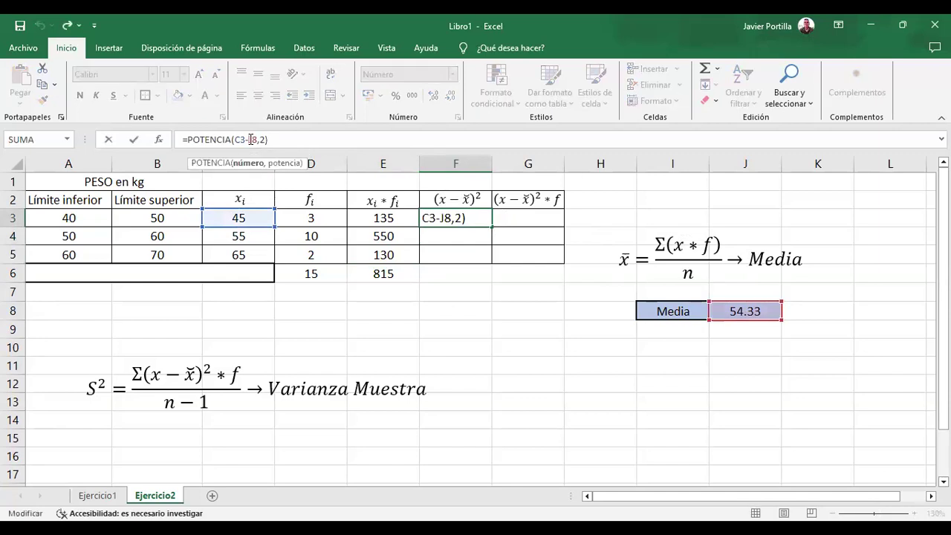
{"action": "type", "text": "$J$"}
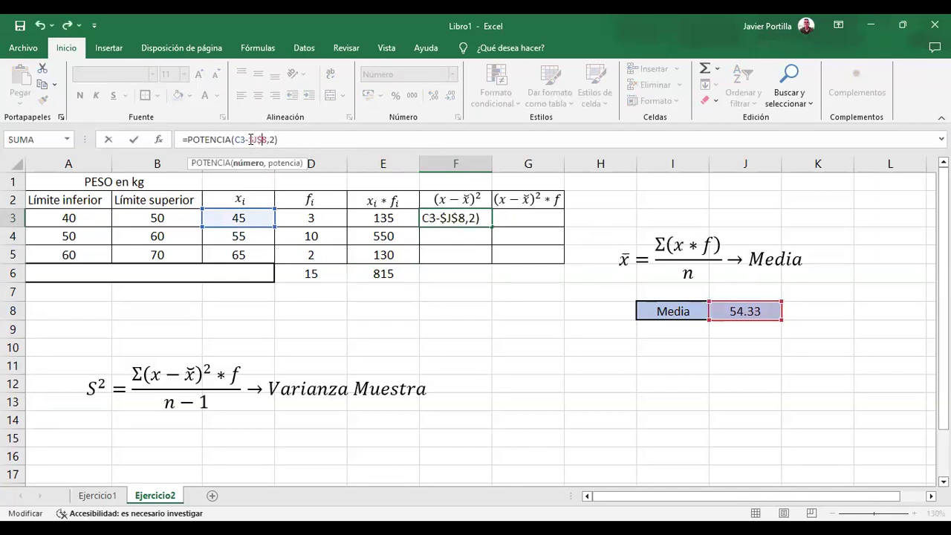
{"action": "key", "text": "Return"}
{"action": "left_click", "coordinate": [476, 216]}
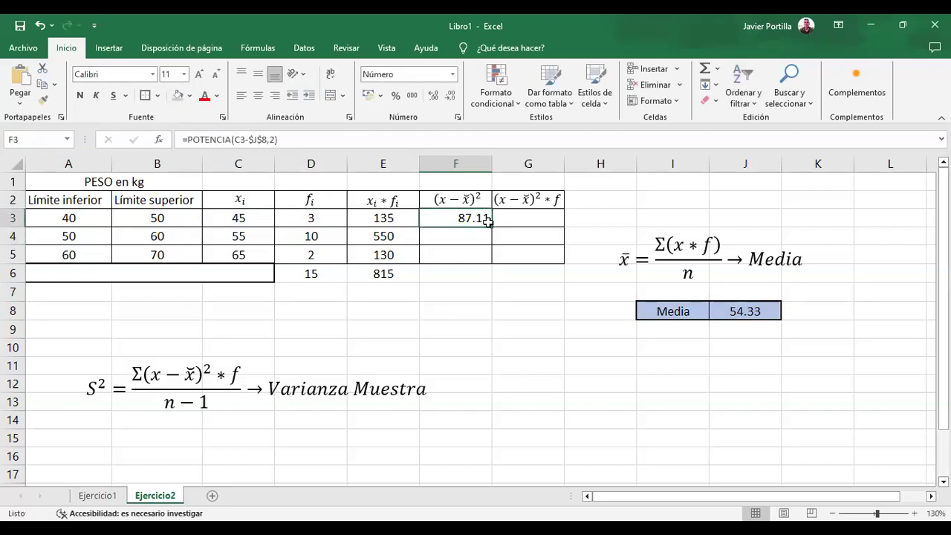
{"action": "left_click_drag", "start_coordinate": [490, 223], "coordinate": [490, 257]}
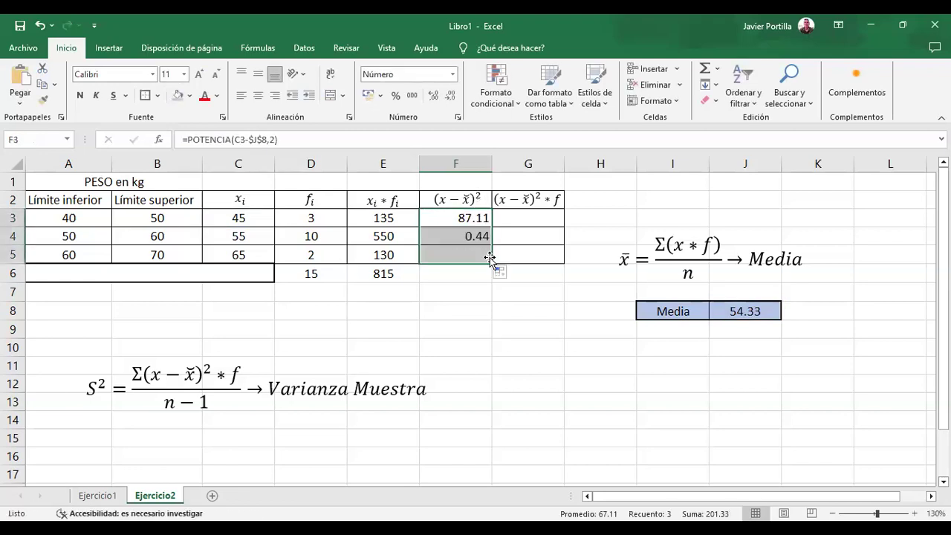
Check the cell references in the copied squared-deviation formulas in F5 and F4
{"action": "left_click", "coordinate": [442, 253]}
{"action": "left_click", "coordinate": [256, 139]}
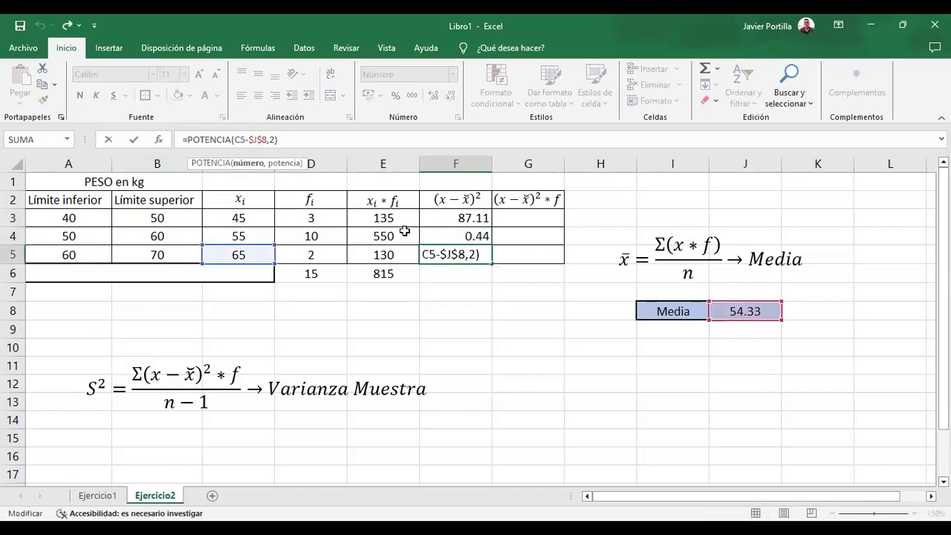
{"action": "key", "text": "Return"}
{"action": "left_click", "coordinate": [444, 235]}
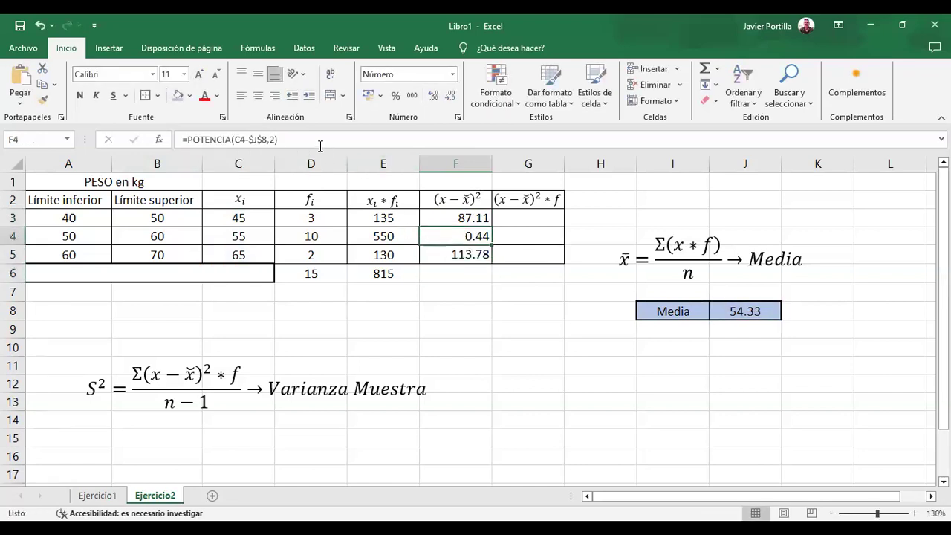
{"action": "left_click", "coordinate": [259, 139]}
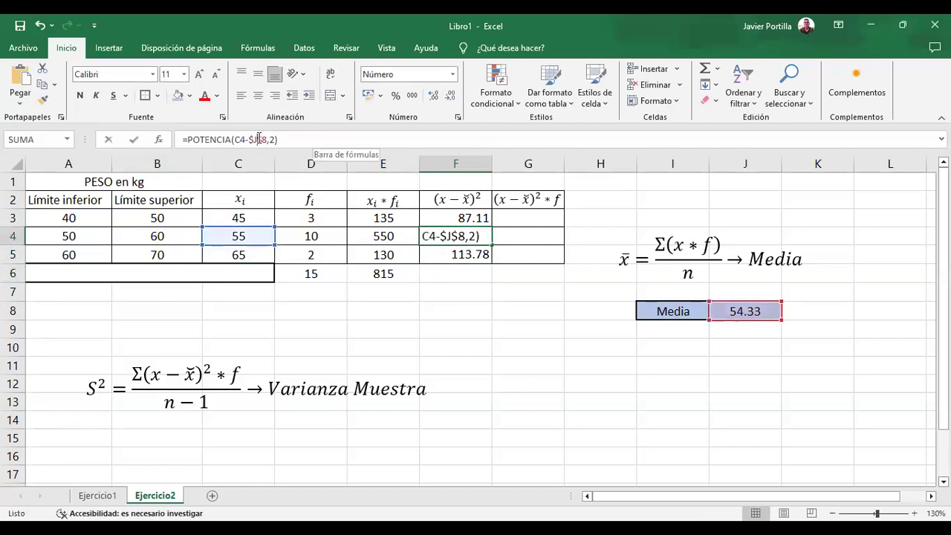
{"action": "key", "text": "Return"}
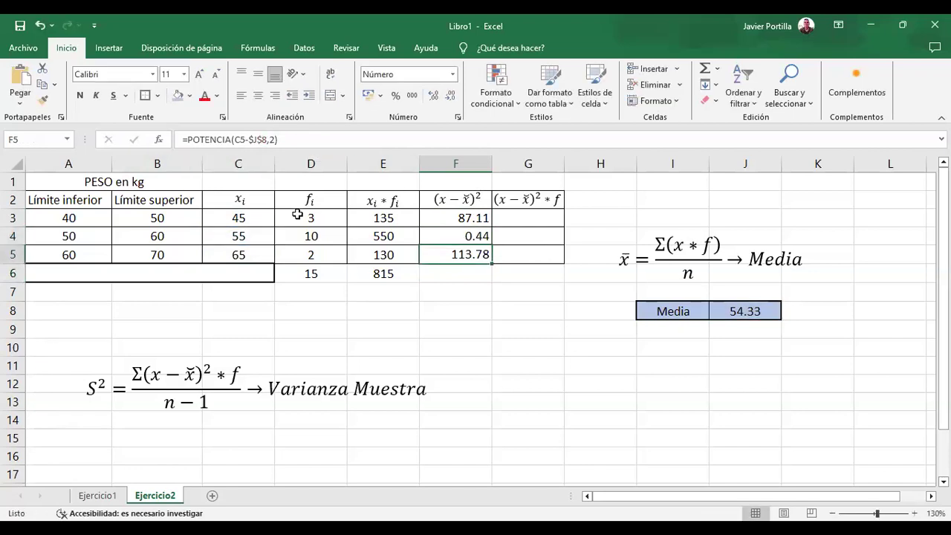
{"action": "left_click", "coordinate": [260, 230]}
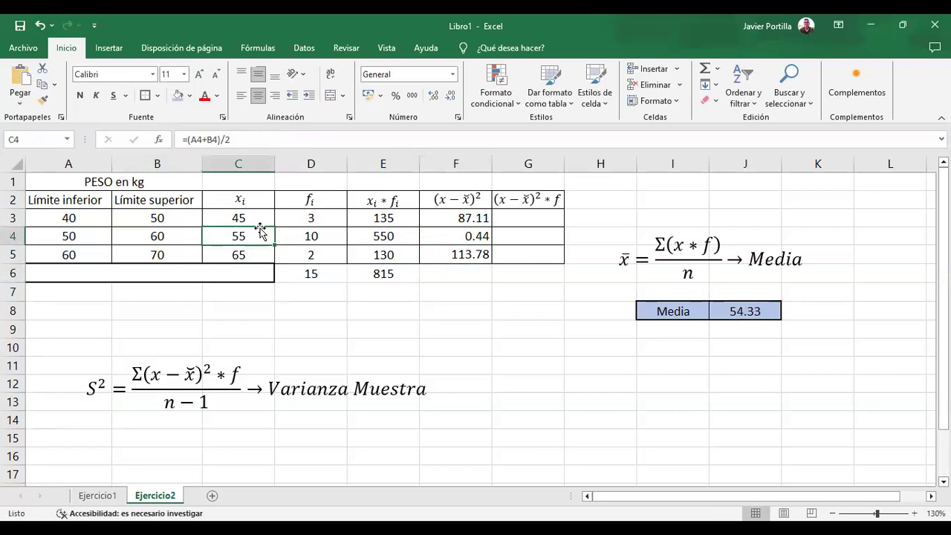
Center the squared deviations in F3:F5 horizontally within their cells
{"action": "left_click", "coordinate": [753, 310]}
{"action": "left_click_drag", "start_coordinate": [465, 222], "coordinate": [457, 255]}
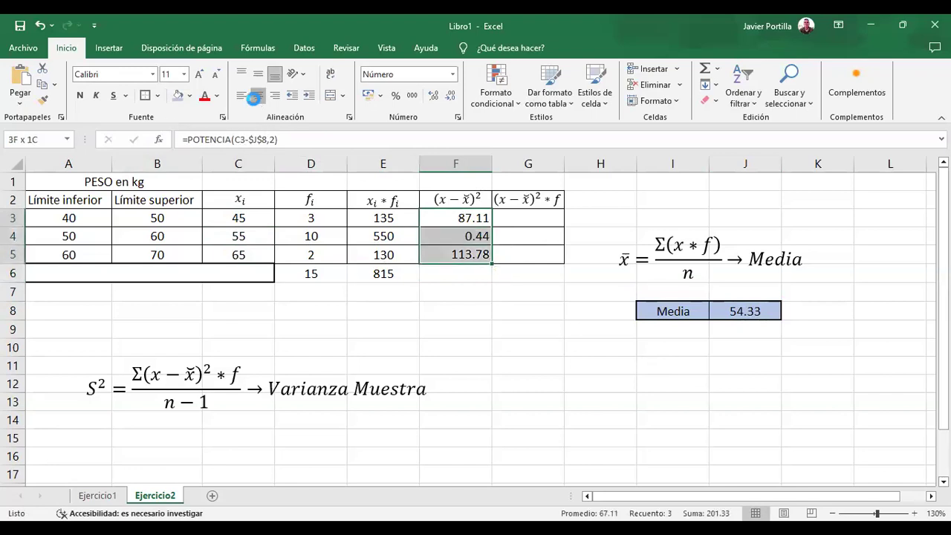
{"action": "left_click", "coordinate": [254, 97]}
{"action": "left_click", "coordinate": [509, 362]}
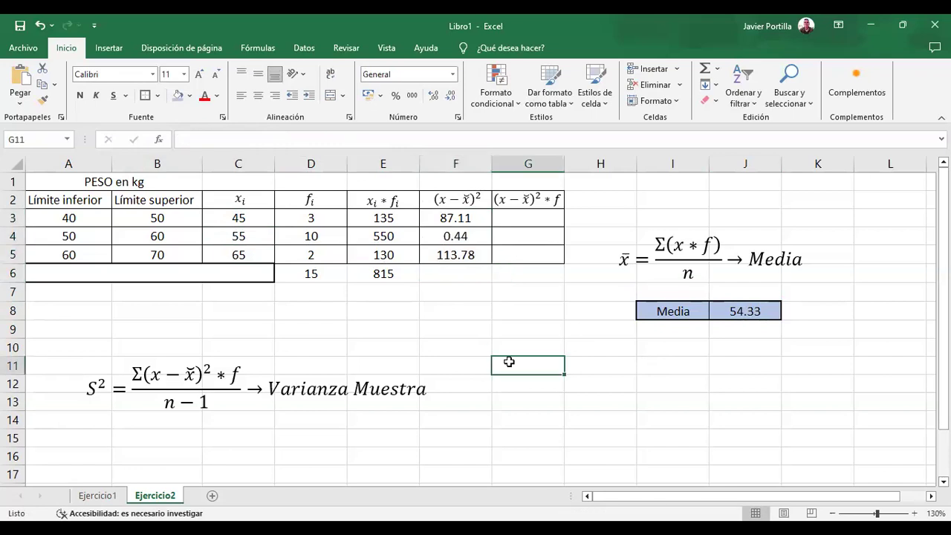
Enter the first squared deviation times its frequency in G3 with =F3*D3
{"action": "left_click", "coordinate": [523, 219]}
{"action": "type", "text": "="}
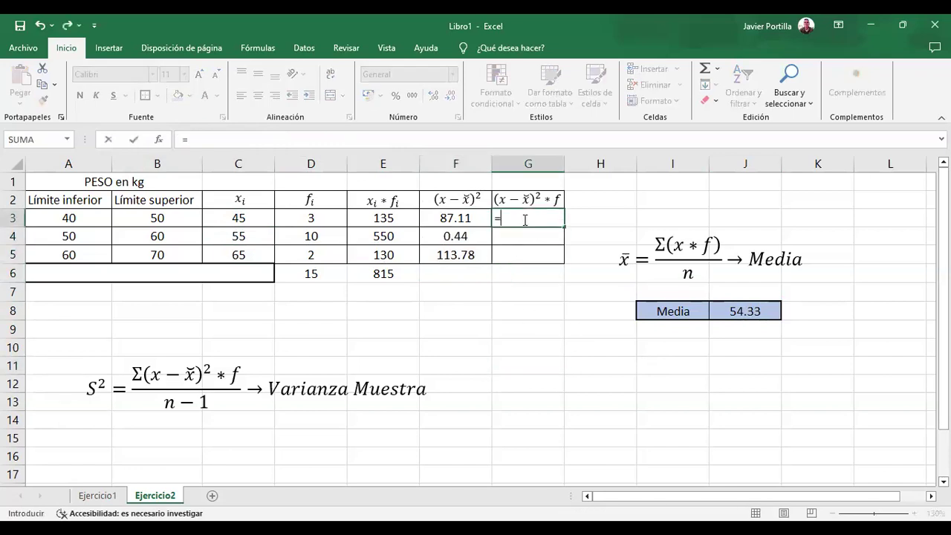
{"action": "left_click", "coordinate": [469, 216]}
{"action": "type", "text": "*"}
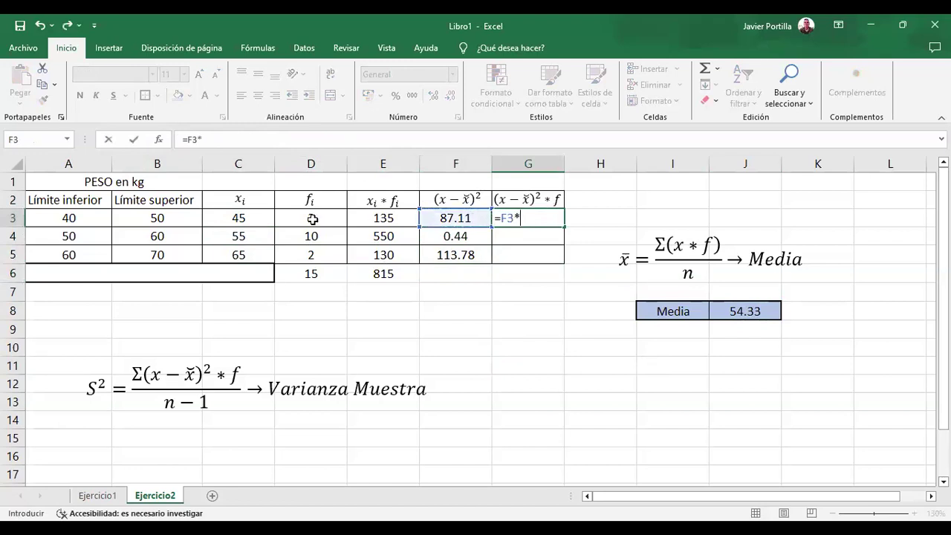
{"action": "key", "text": "Return"}
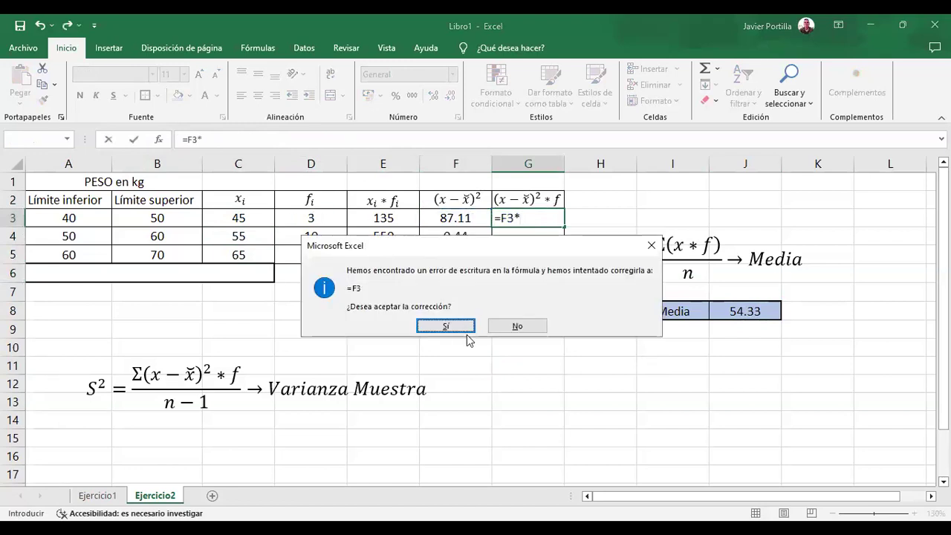
{"action": "left_click", "coordinate": [446, 326]}
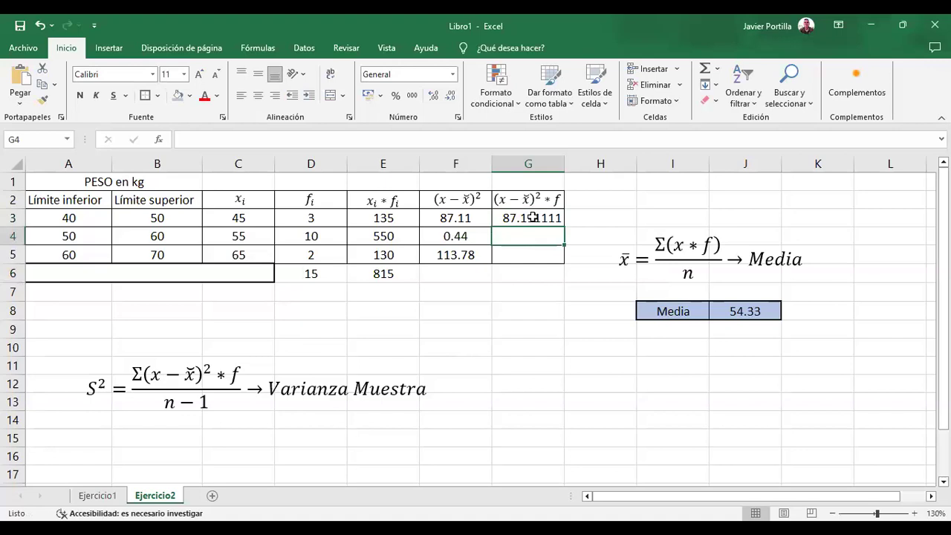
{"action": "left_click", "coordinate": [532, 217]}
{"action": "left_click", "coordinate": [228, 142]}
{"action": "type", "text": "*"}
{"action": "left_click", "coordinate": [313, 219]}
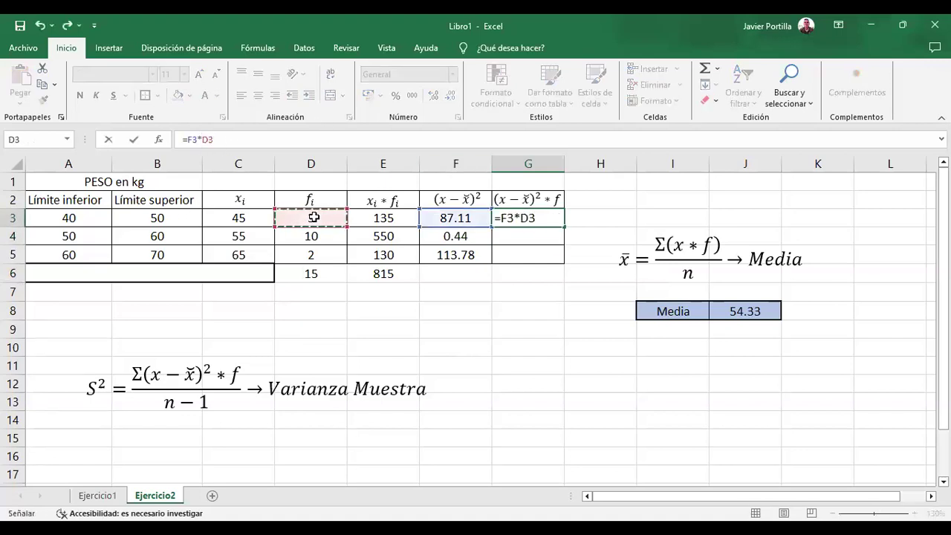
{"action": "key", "text": "Return"}
Enter the remaining squared deviation and frequency products, =F4*D4 in G4 and =F5*D5 in G5
{"action": "type", "text": "="}
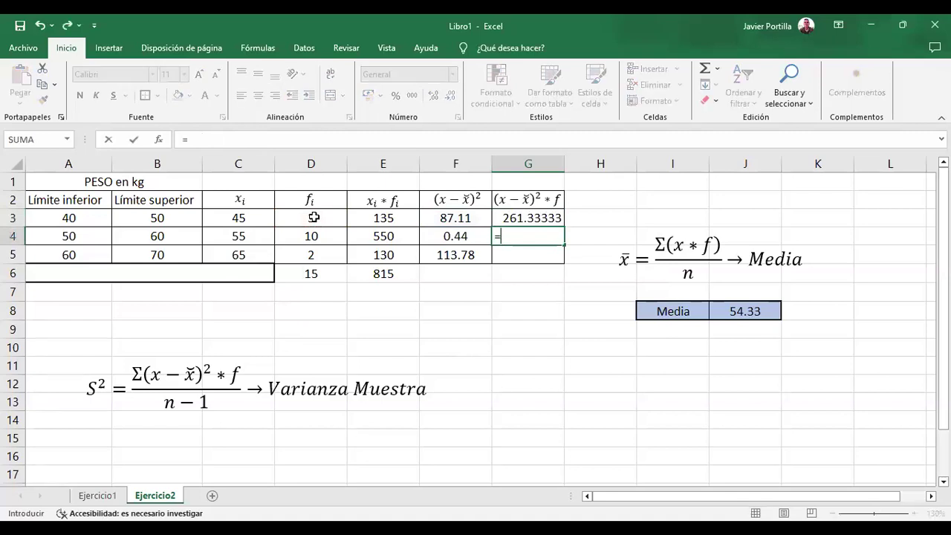
{"action": "left_click", "coordinate": [467, 235]}
{"action": "type", "text": "*"}
{"action": "left_click", "coordinate": [313, 244]}
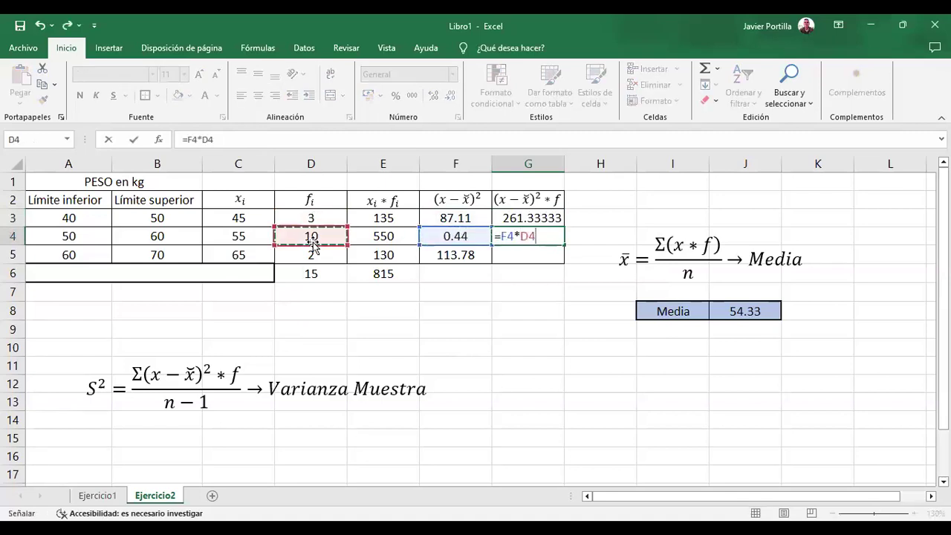
{"action": "key", "text": "Return"}
{"action": "type", "text": "="}
{"action": "left_click", "coordinate": [461, 254]}
{"action": "type", "text": "*"}
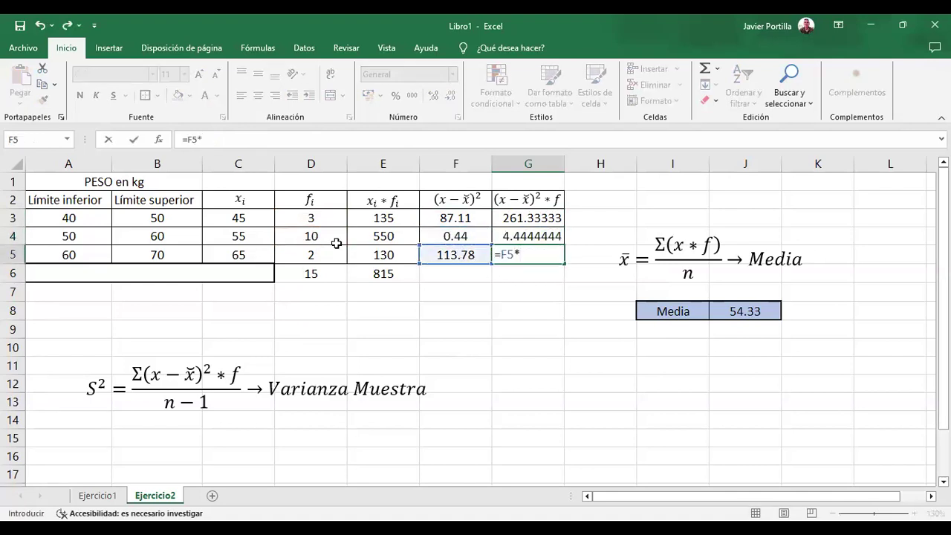
{"action": "left_click", "coordinate": [324, 257]}
{"action": "key", "text": "Return"}
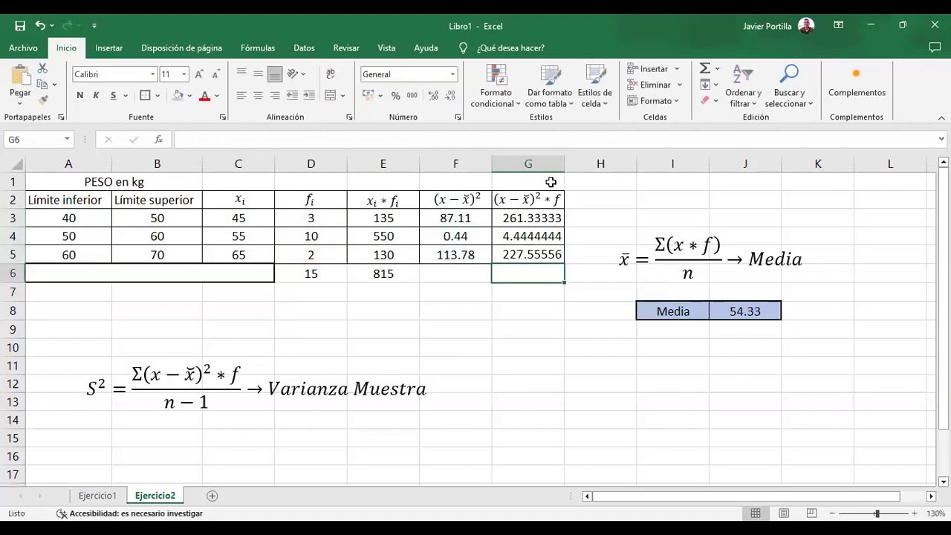
Format the products in G3:G5 with two decimals and center them horizontally and vertically
{"action": "left_click", "coordinate": [523, 221]}
{"action": "left_click_drag", "start_coordinate": [523, 221], "coordinate": [527, 255]}
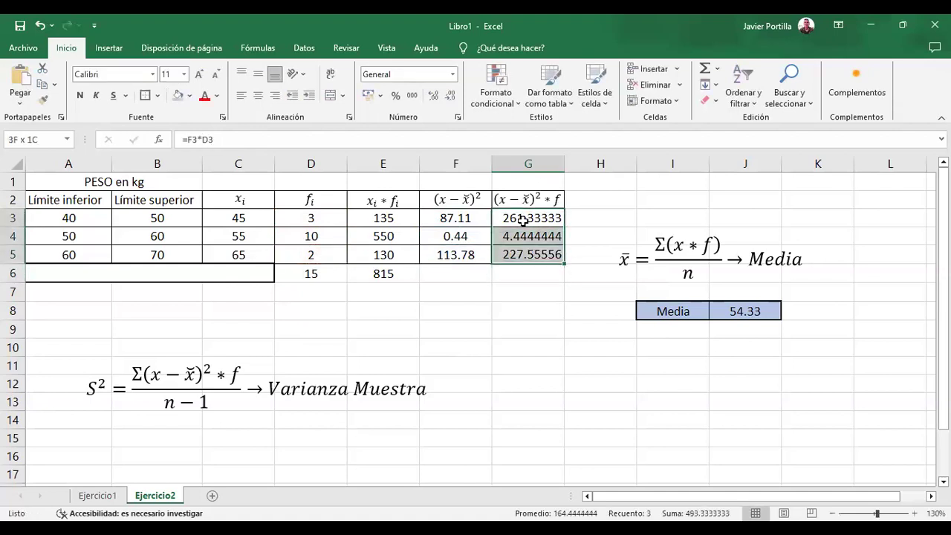
{"action": "left_click", "coordinate": [432, 97]}
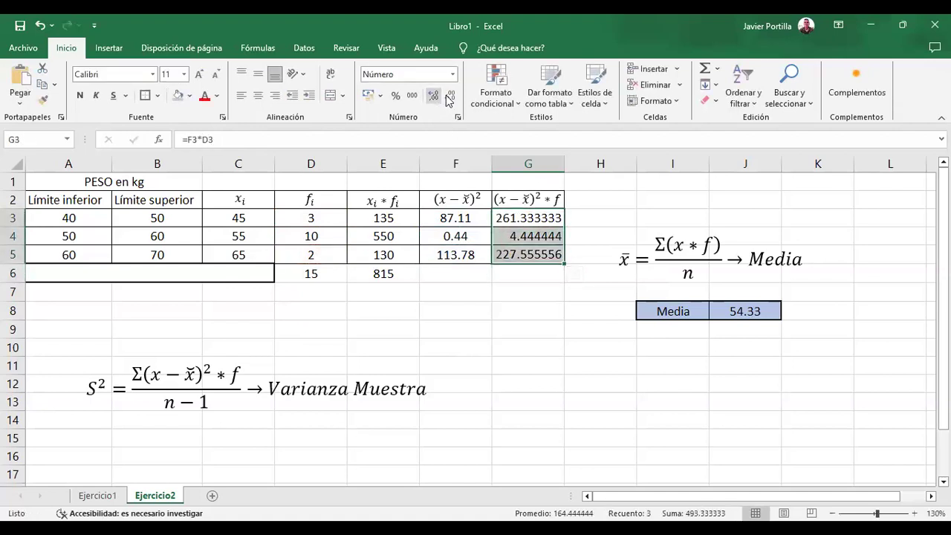
{"action": "left_click", "coordinate": [451, 96]}
{"action": "left_click", "coordinate": [451, 97]}
{"action": "left_click", "coordinate": [451, 97]}
{"action": "left_click", "coordinate": [451, 96]}
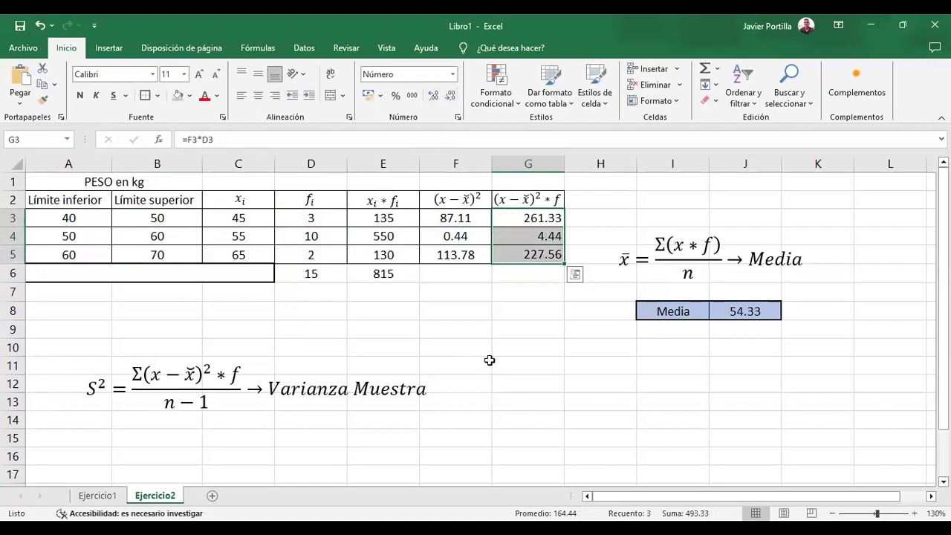
{"action": "left_click", "coordinate": [258, 95]}
{"action": "left_click", "coordinate": [258, 73]}
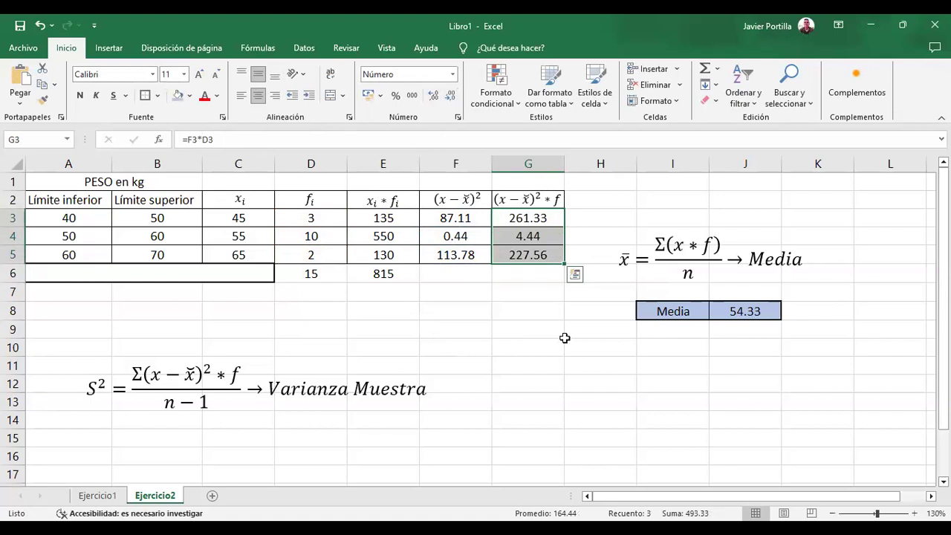
{"action": "left_click", "coordinate": [566, 344]}
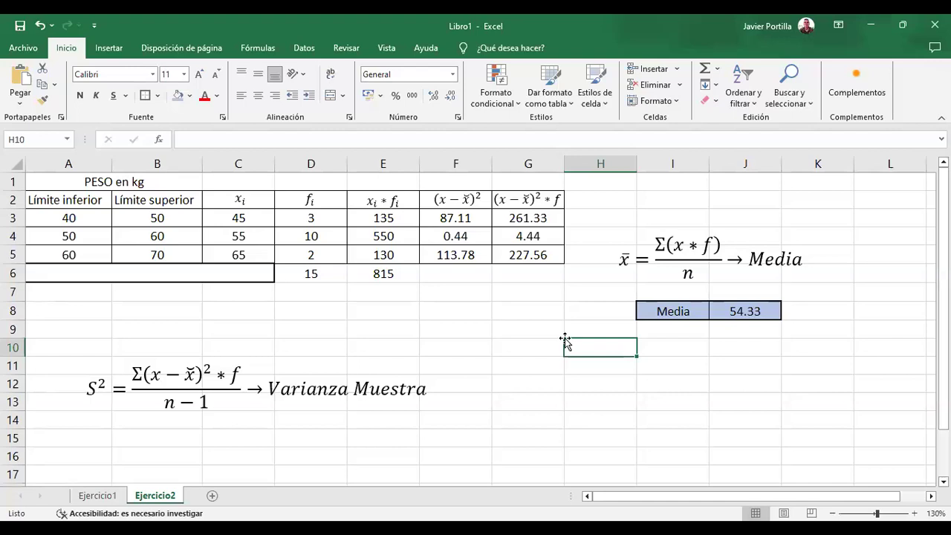
Total the frequency-weighted squared deviations in G6 with =SUMA(G3:G5)
{"action": "left_click", "coordinate": [529, 275]}
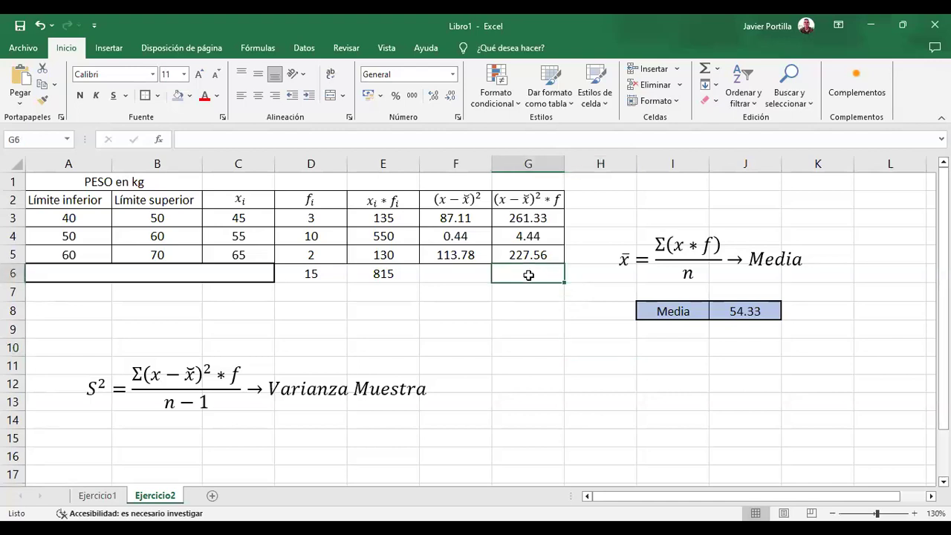
{"action": "type", "text": "=s"}
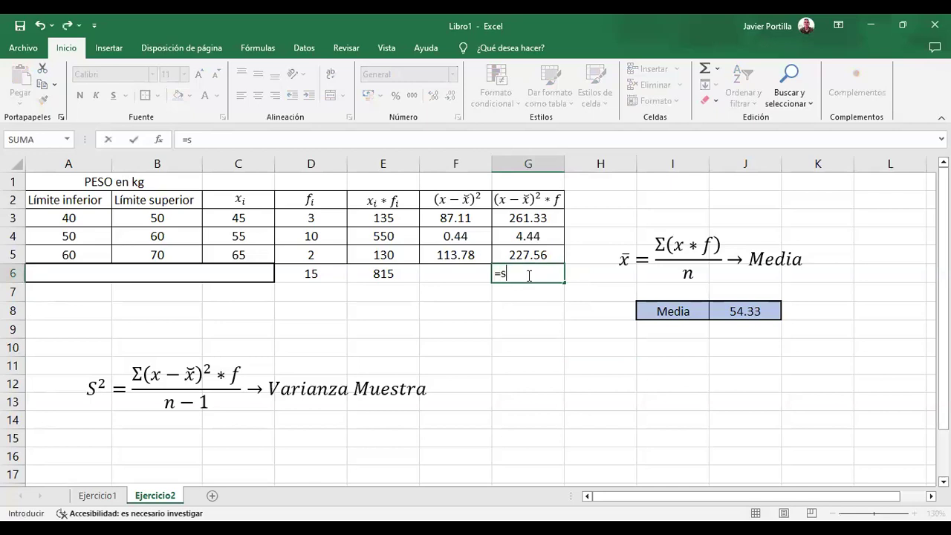
{"action": "type", "text": "uma("}
{"action": "left_click_drag", "start_coordinate": [535, 221], "coordinate": [542, 252]}
{"action": "key", "text": "Return"}
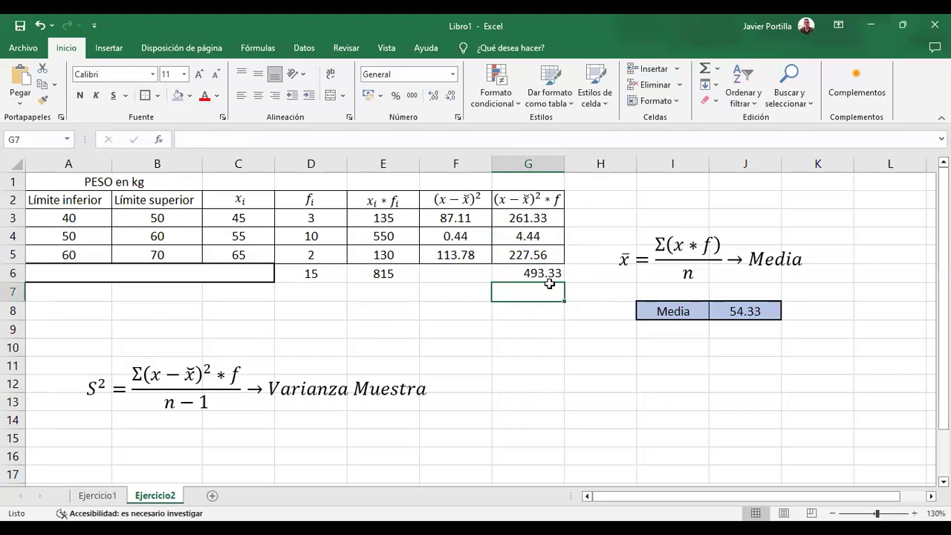
Center the sum in G6 horizontally and vertically and put outline borders around the totals in G6, E6 and D6
{"action": "left_click", "coordinate": [538, 273]}
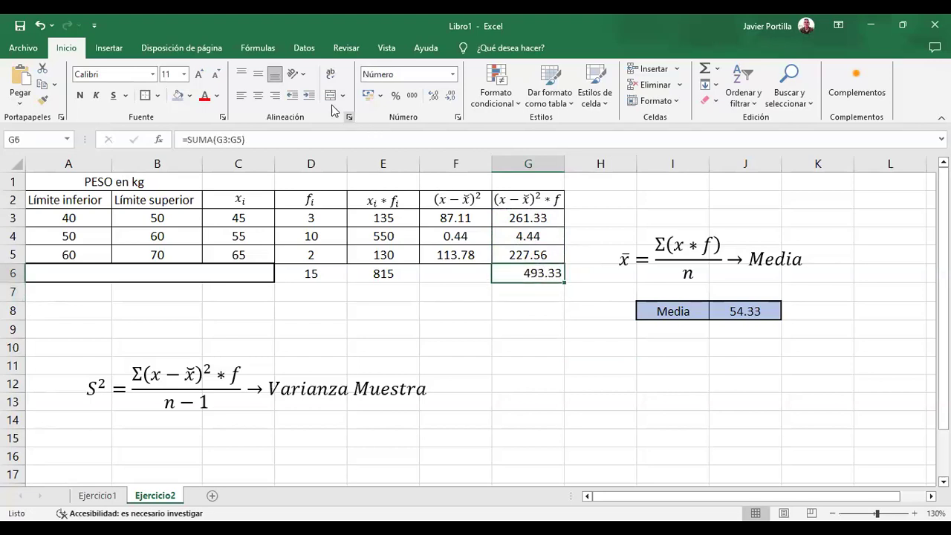
{"action": "left_click", "coordinate": [258, 97]}
{"action": "left_click", "coordinate": [258, 74]}
{"action": "left_click", "coordinate": [146, 97]}
{"action": "left_click", "coordinate": [373, 271]}
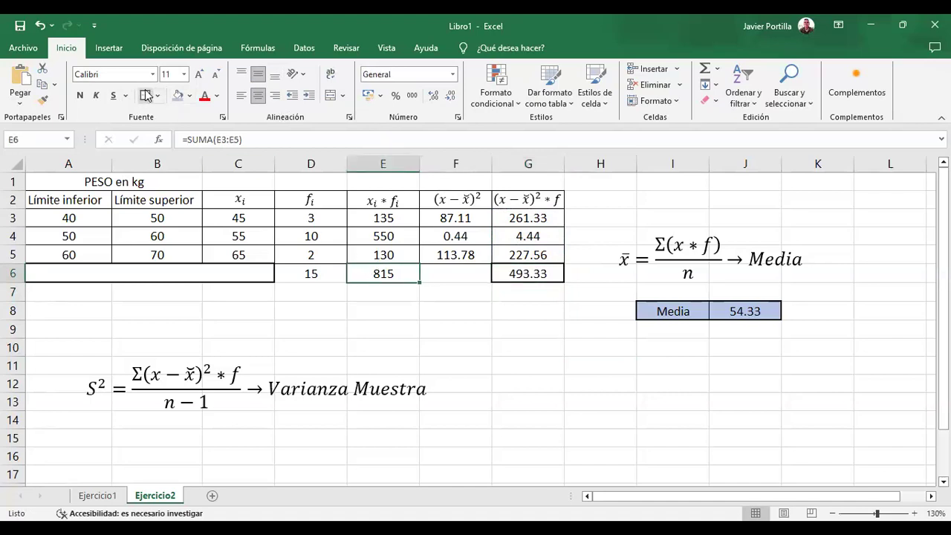
{"action": "left_click", "coordinate": [576, 384]}
{"action": "left_click", "coordinate": [311, 272]}
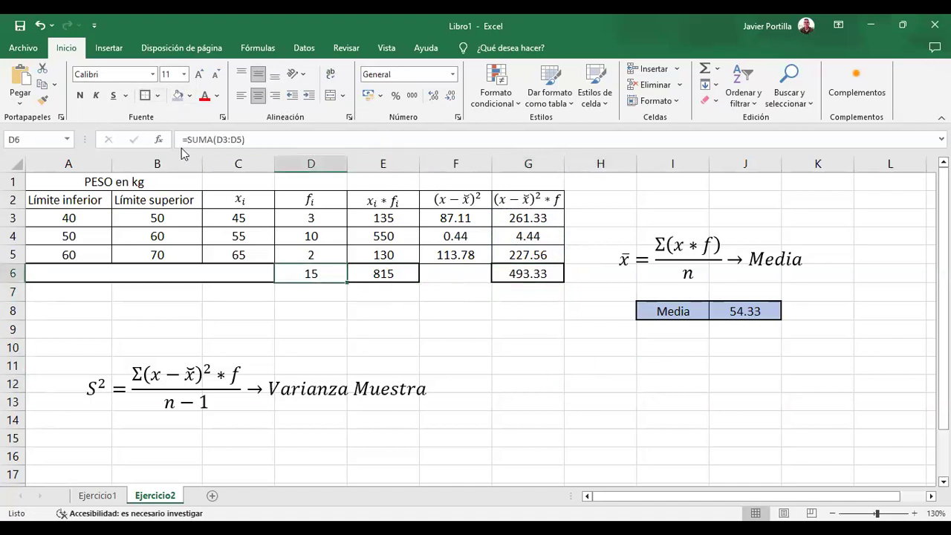
Label the merged cell at the start of row 6 as Total
{"action": "left_click", "coordinate": [177, 278]}
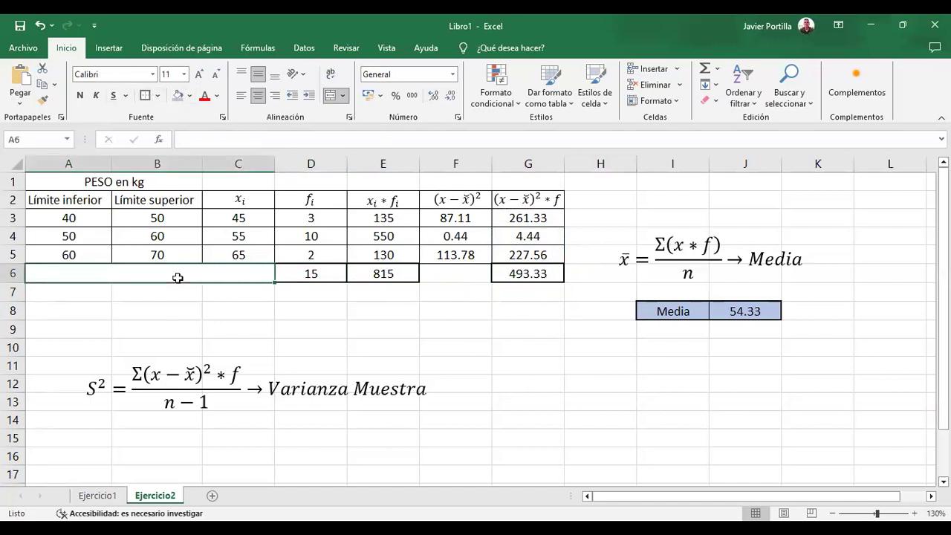
{"action": "type", "text": "Total"}
{"action": "key", "text": "Return"}
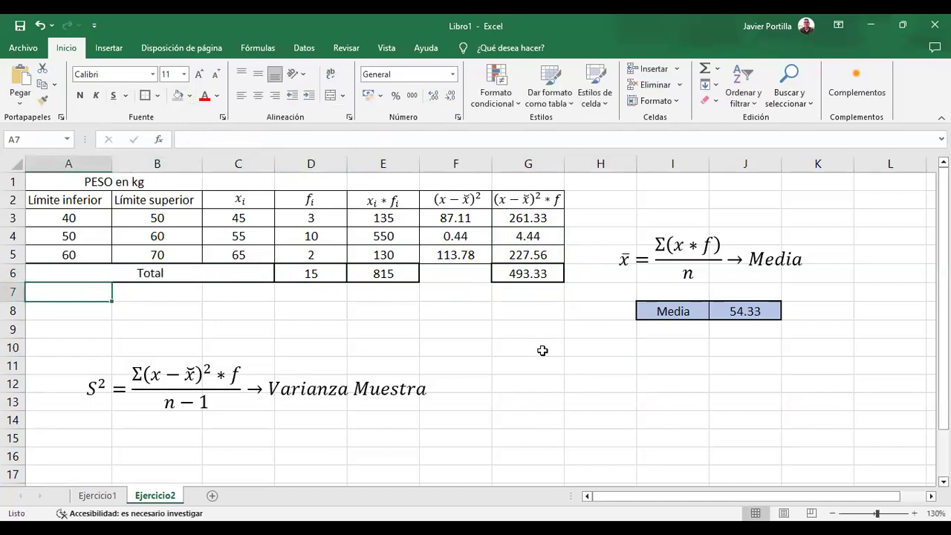
Set the label of the merged cell A6 to sumatoria
{"action": "left_click", "coordinate": [182, 274]}
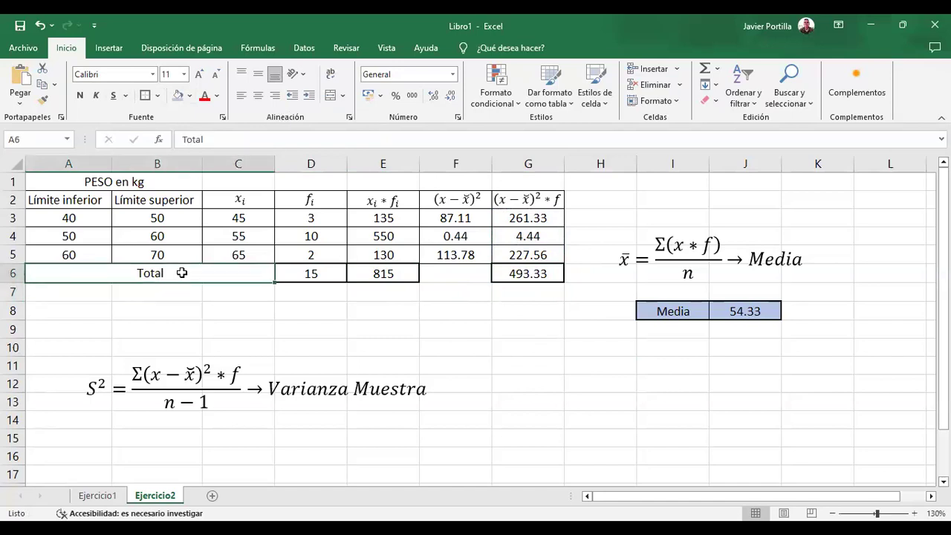
{"action": "type", "text": "sumatoria"}
{"action": "key", "text": "Return"}
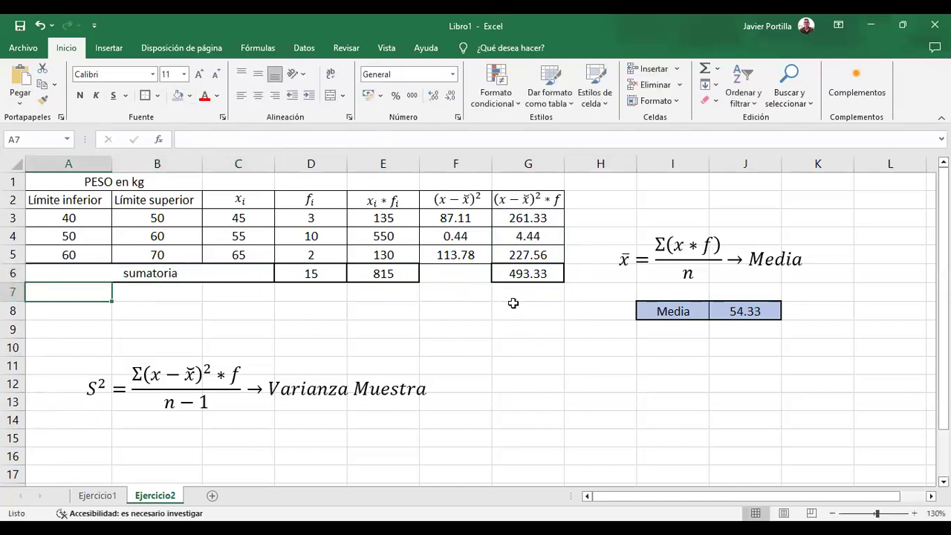
Enter the label Varianza in H11
{"action": "left_click", "coordinate": [586, 367]}
{"action": "type", "text": "Var"}
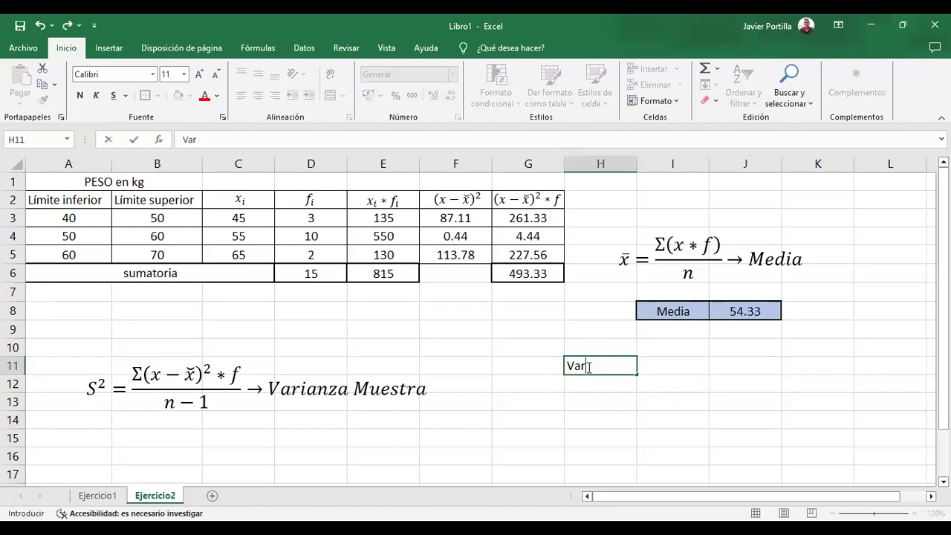
{"action": "type", "text": "znaanza"}
{"action": "key", "text": "Tab"}
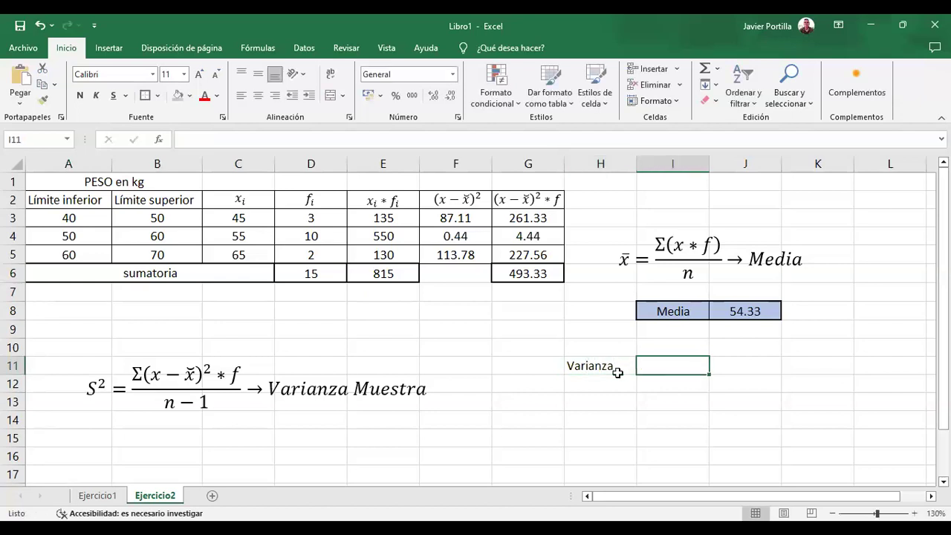
Calculate the sample variance in I11 with =G6/(D6-1)
{"action": "type", "text": "="}
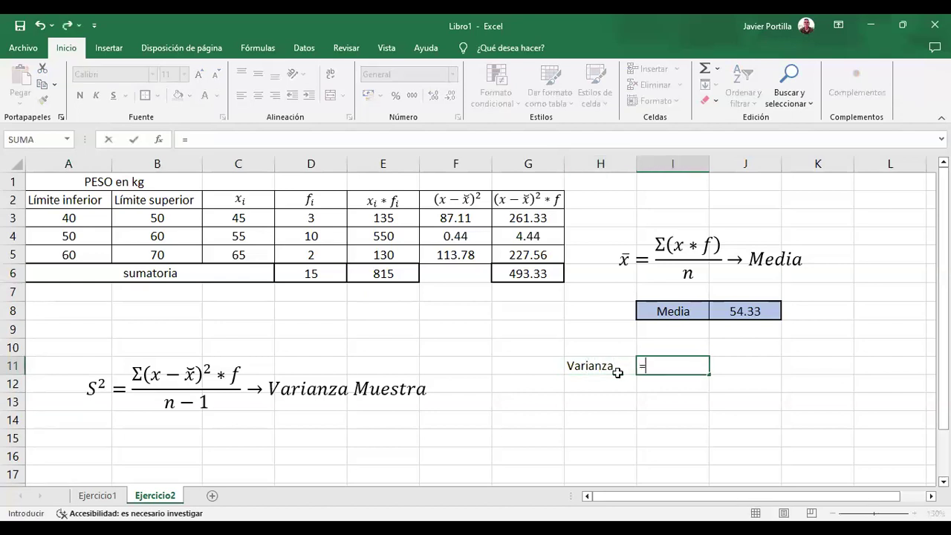
{"action": "left_click", "coordinate": [515, 273]}
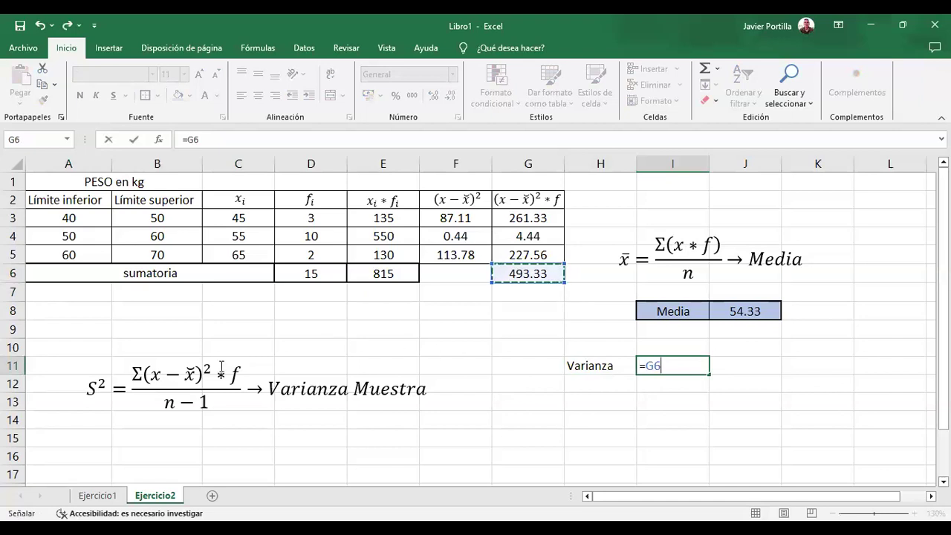
{"action": "type", "text": "/("}
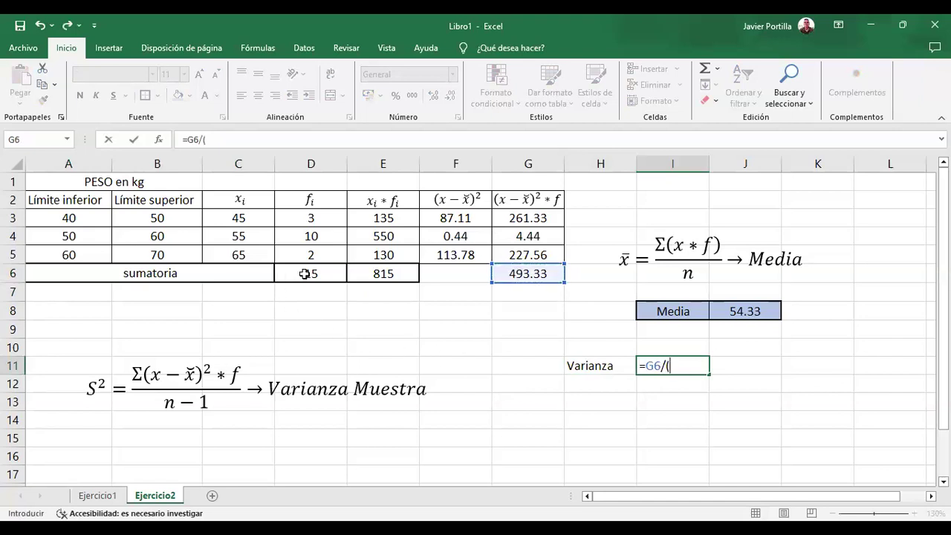
{"action": "left_click", "coordinate": [305, 274]}
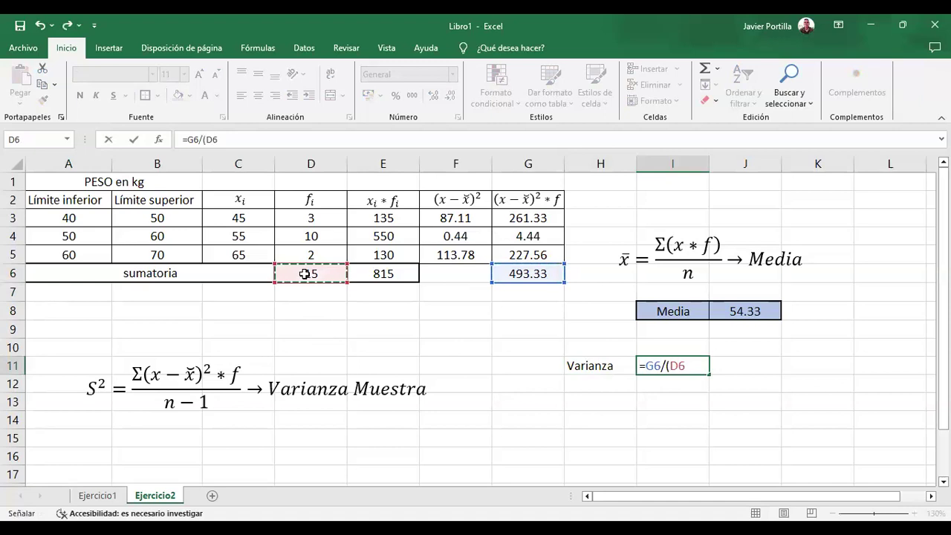
{"action": "type", "text": "-"}
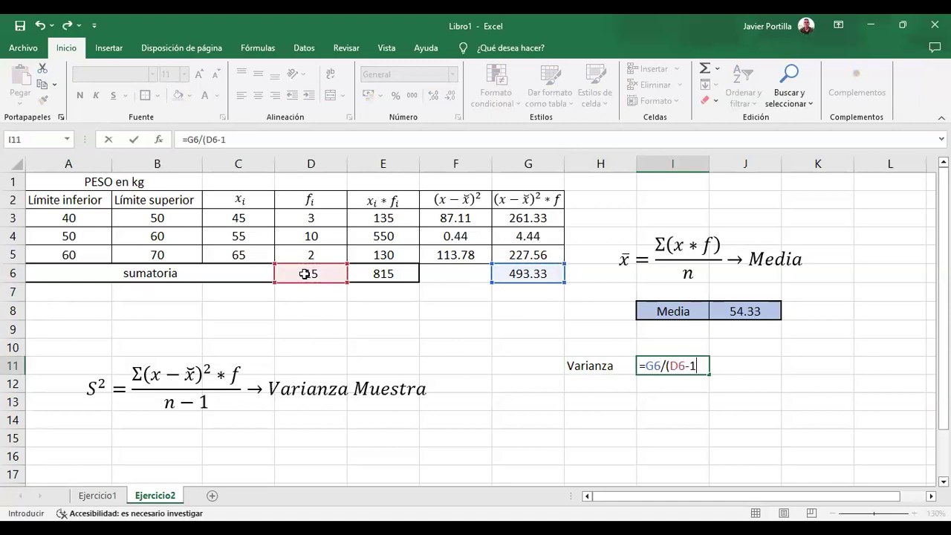
{"action": "type", "text": "1)"}
{"action": "key", "text": "Return"}
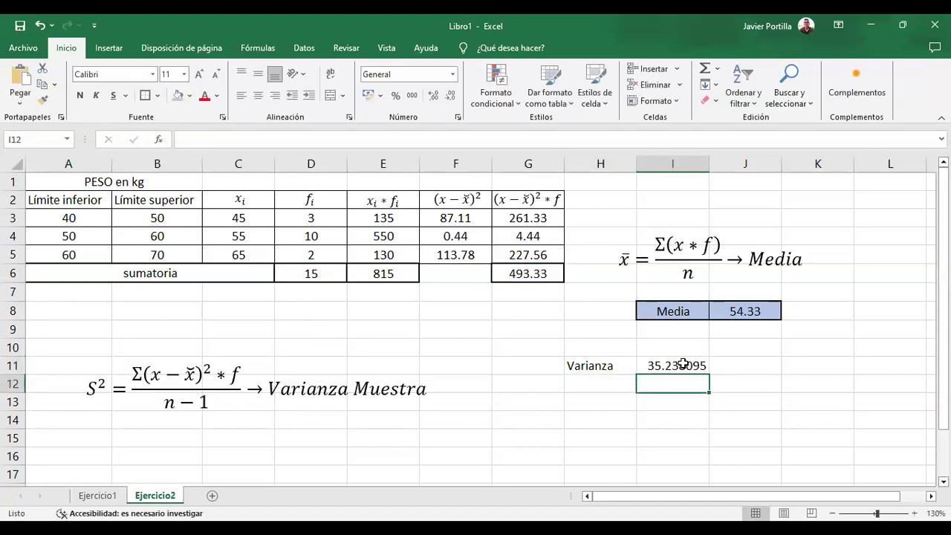
{"action": "left_click", "coordinate": [682, 364]}
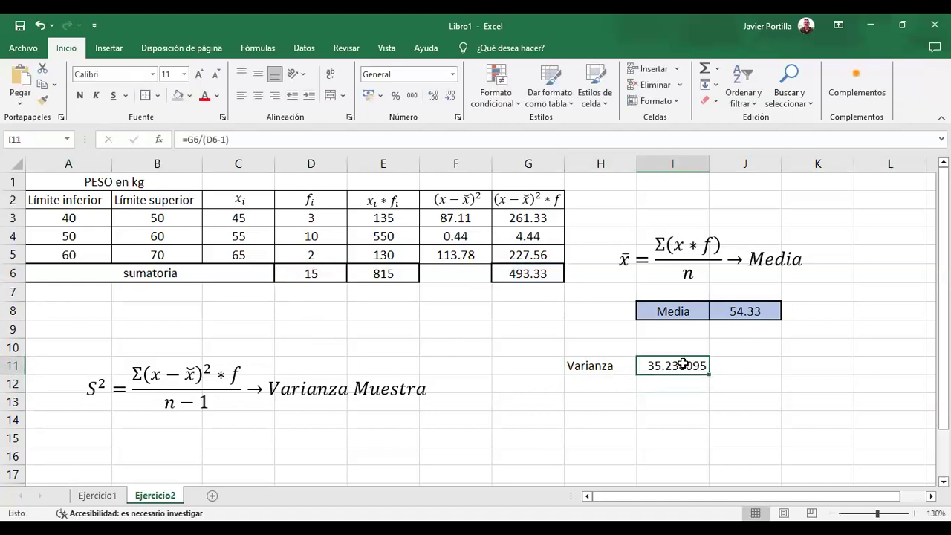
Center the variance result in I11 horizontally and vertically
{"action": "left_click", "coordinate": [258, 95]}
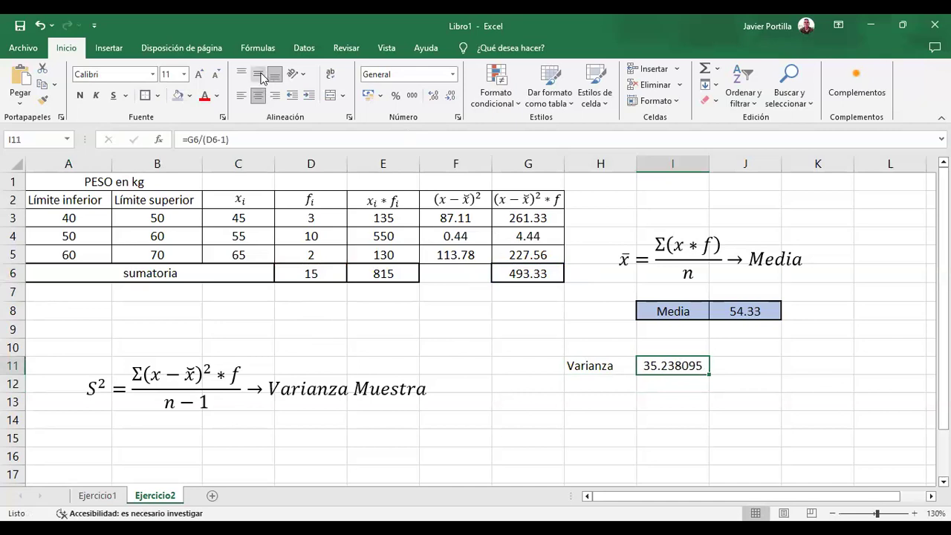
Calculate the variance divided by the full n in J11 with =G6/D6, then clear the cell
{"action": "left_click", "coordinate": [746, 361]}
{"action": "type", "text": "="}
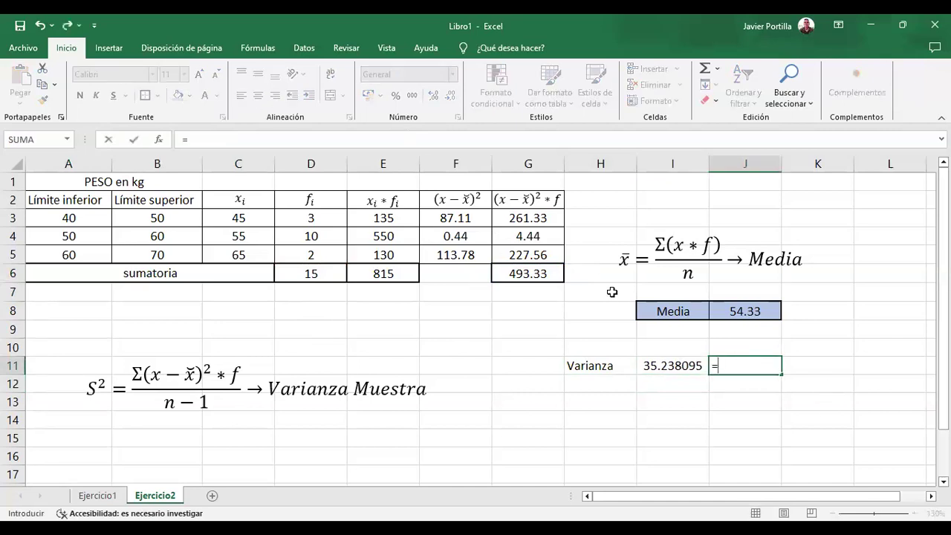
{"action": "left_click", "coordinate": [548, 273]}
{"action": "type", "text": "/"}
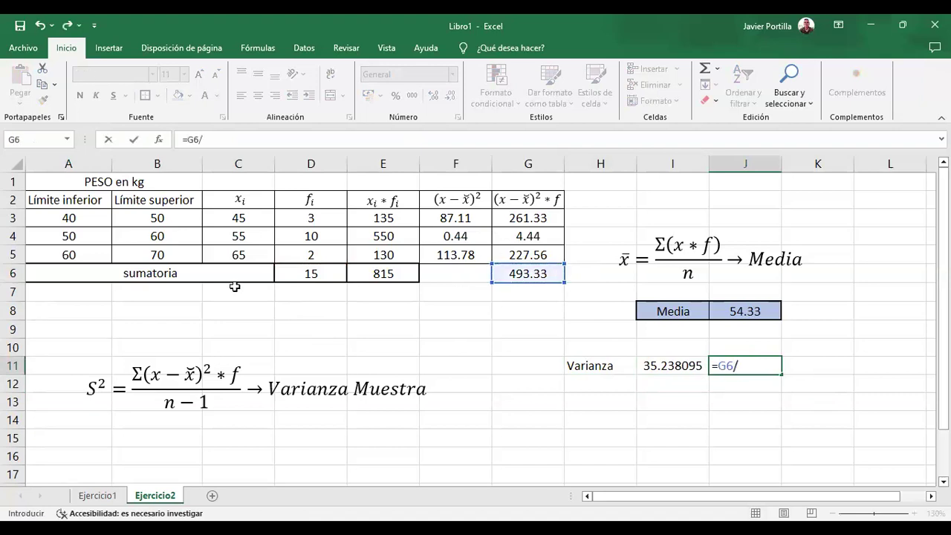
{"action": "left_click", "coordinate": [311, 276]}
{"action": "key", "text": "Return"}
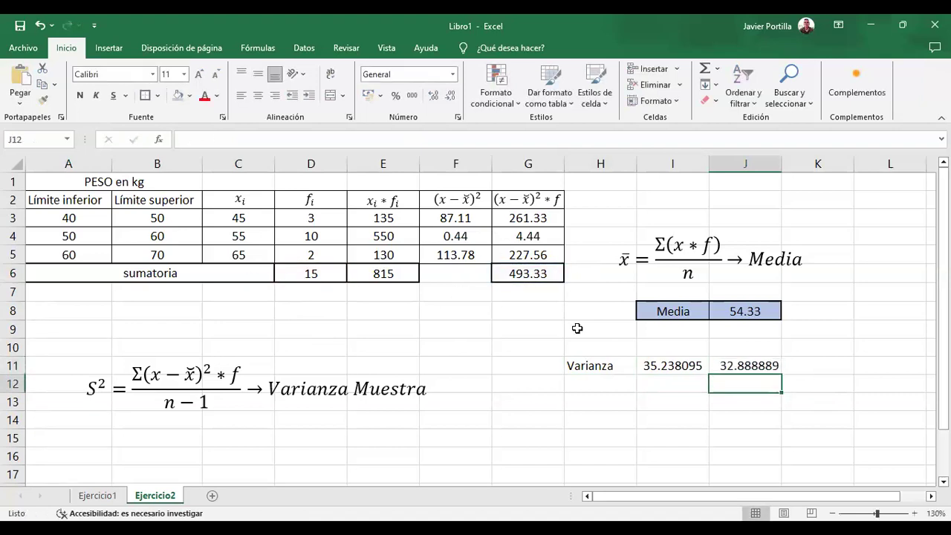
{"action": "left_click", "coordinate": [751, 362]}
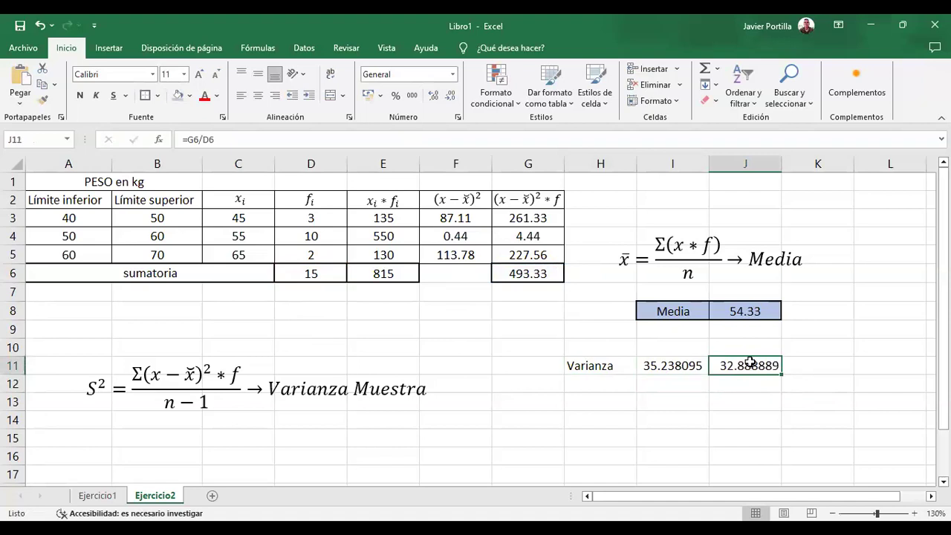
{"action": "key", "text": "BackSpace"}
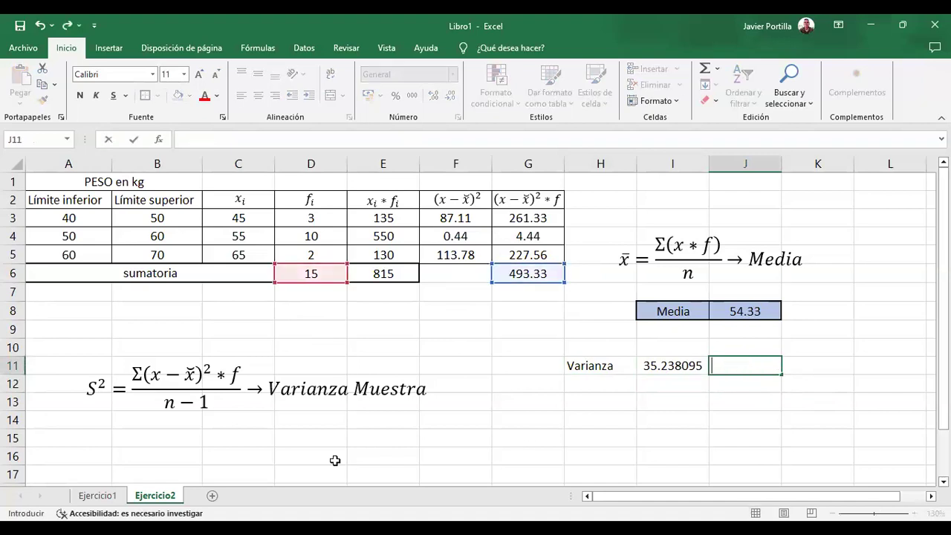
On the Ejercicio1 sheet, calculate the variance with the sample divisor in K13 using =H10/(E10-1)
{"action": "left_click", "coordinate": [97, 496]}
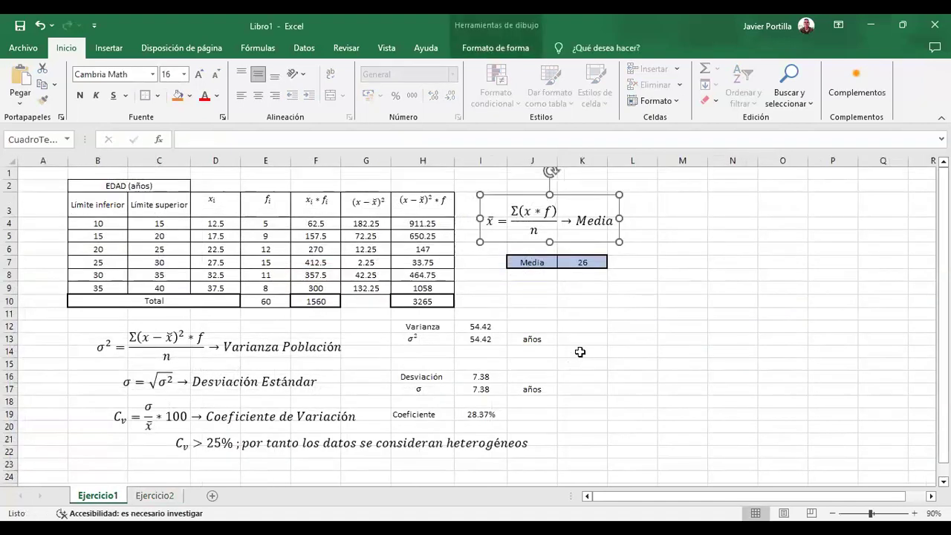
{"action": "left_click", "coordinate": [582, 341]}
{"action": "type", "text": "="}
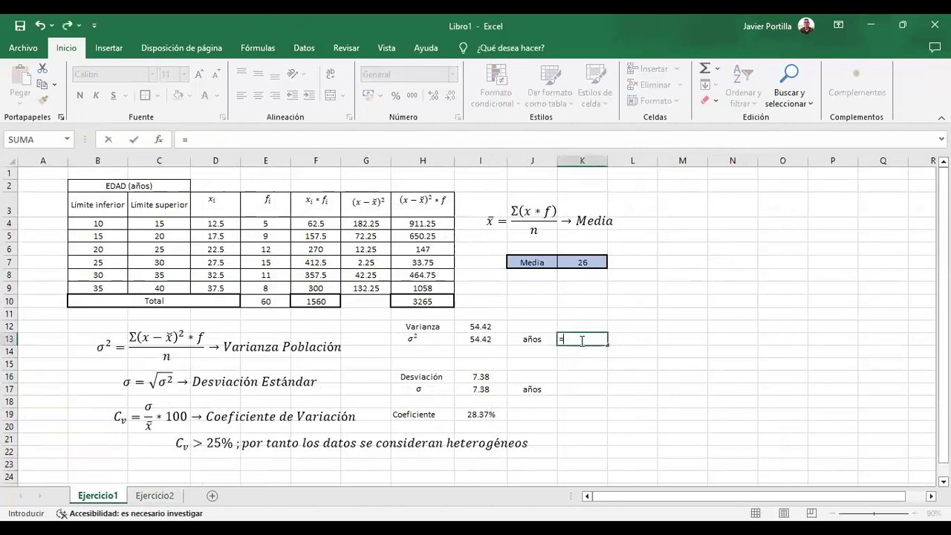
{"action": "left_click", "coordinate": [419, 301]}
{"action": "type", "text": "/("}
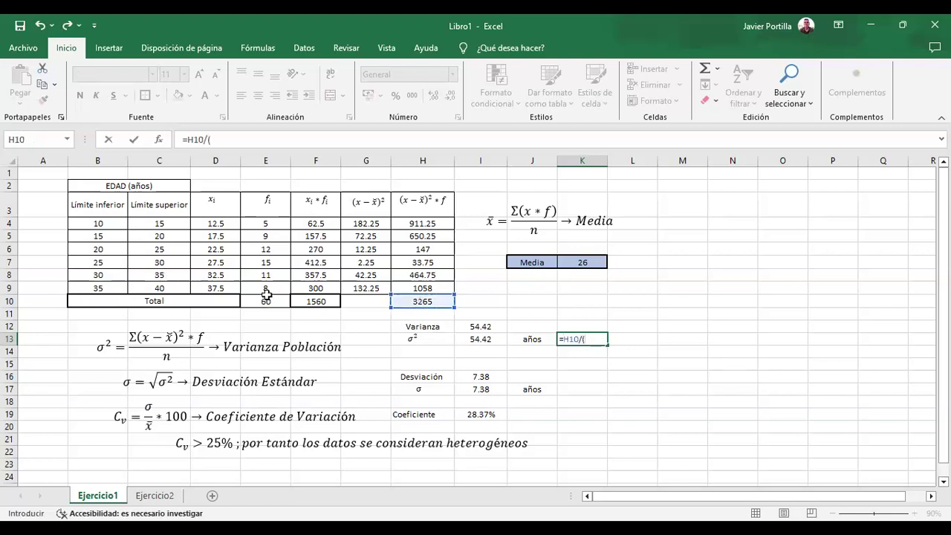
{"action": "left_click", "coordinate": [265, 300]}
{"action": "type", "text": "-1"}
{"action": "key", "text": "Return"}
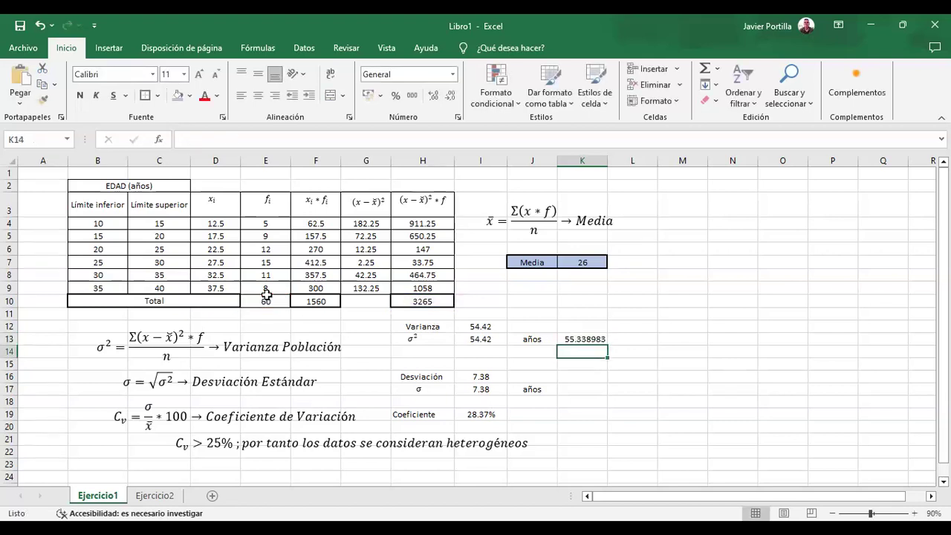
Clear the comparison formula from K13 on the Ejercicio1 sheet
{"action": "left_click", "coordinate": [589, 338]}
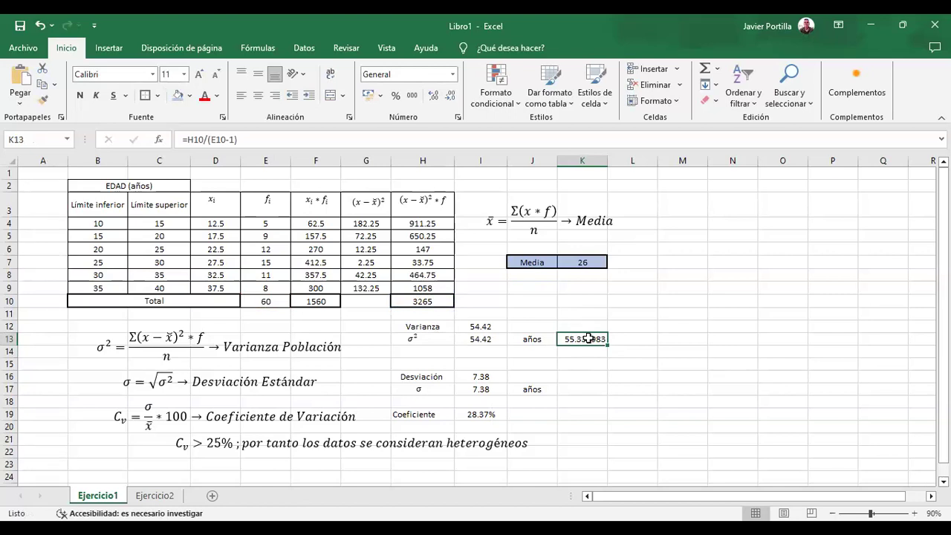
{"action": "double_click", "coordinate": [589, 338]}
{"action": "key", "text": "BackSpace"}
{"action": "key", "text": "BackSpace"}
{"action": "key", "text": "BackSpace"}
{"action": "key", "text": "BackSpace"}
{"action": "key", "text": "BackSpace"}
{"action": "key", "text": "BackSpace"}
{"action": "key", "text": "BackSpace"}
{"action": "key", "text": "BackSpace"}
{"action": "key", "text": "BackSpace"}
{"action": "key", "text": "BackSpace"}
{"action": "key", "text": "BackSpace"}
{"action": "key", "text": "BackSpace"}
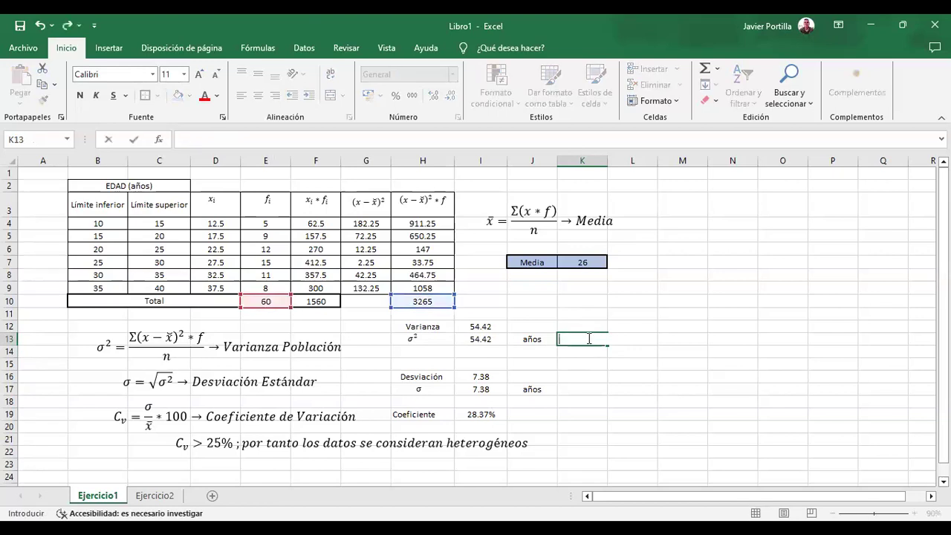
{"action": "key", "text": "Return"}
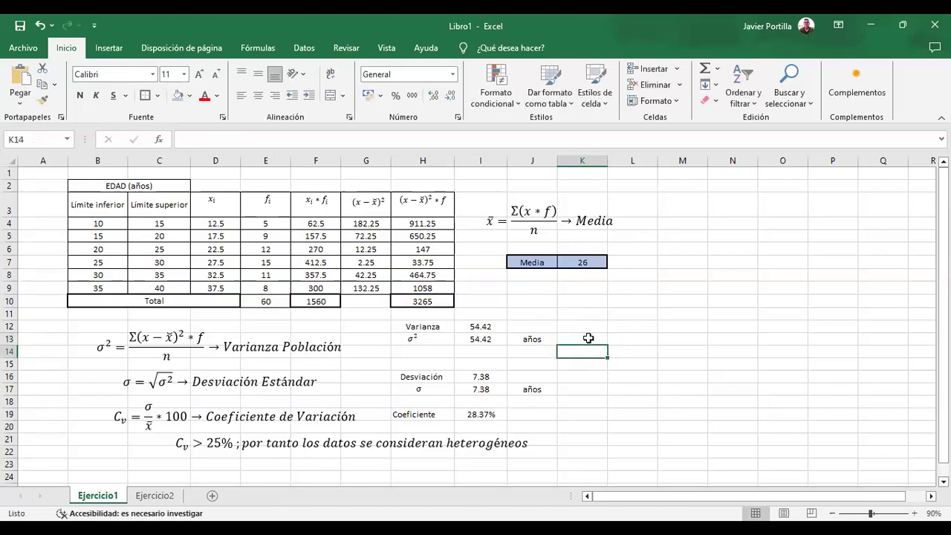
Return to the Ejercicio2 sheet and reduce the variance in I11 to two decimal places
{"action": "left_click", "coordinate": [154, 495]}
{"action": "left_click", "coordinate": [694, 366]}
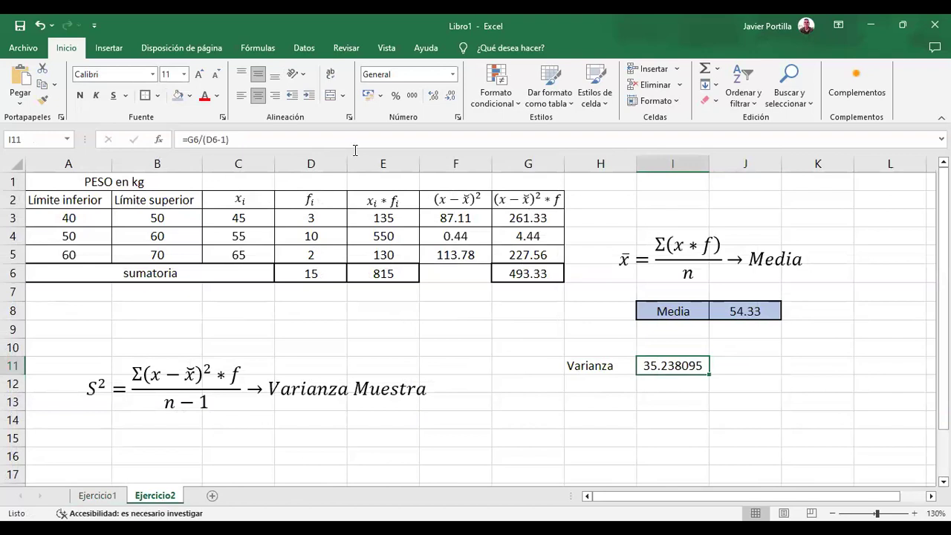
{"action": "left_click", "coordinate": [450, 98]}
{"action": "left_click", "coordinate": [450, 98]}
{"action": "left_click", "coordinate": [450, 98]}
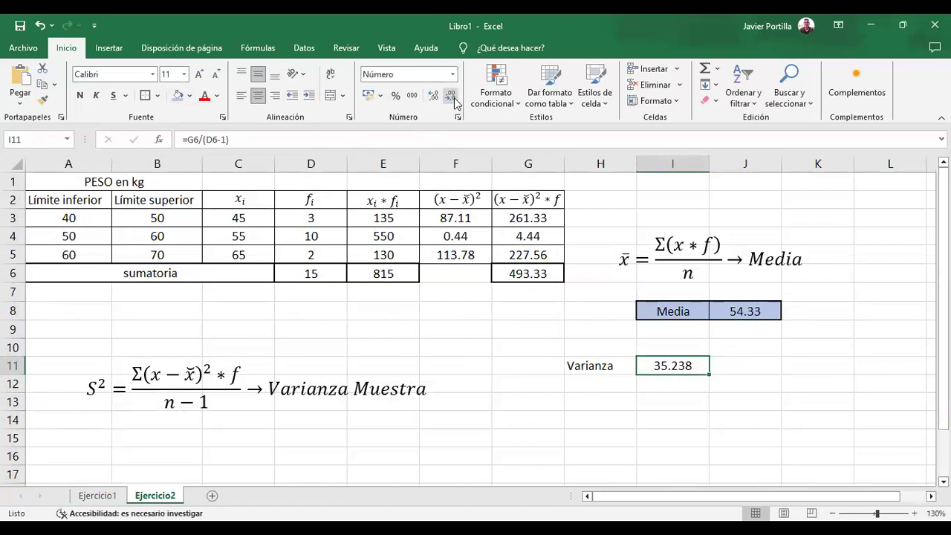
{"action": "left_click", "coordinate": [454, 99]}
Enter the unit kg in J11 beside the variance result
{"action": "left_click", "coordinate": [600, 384]}
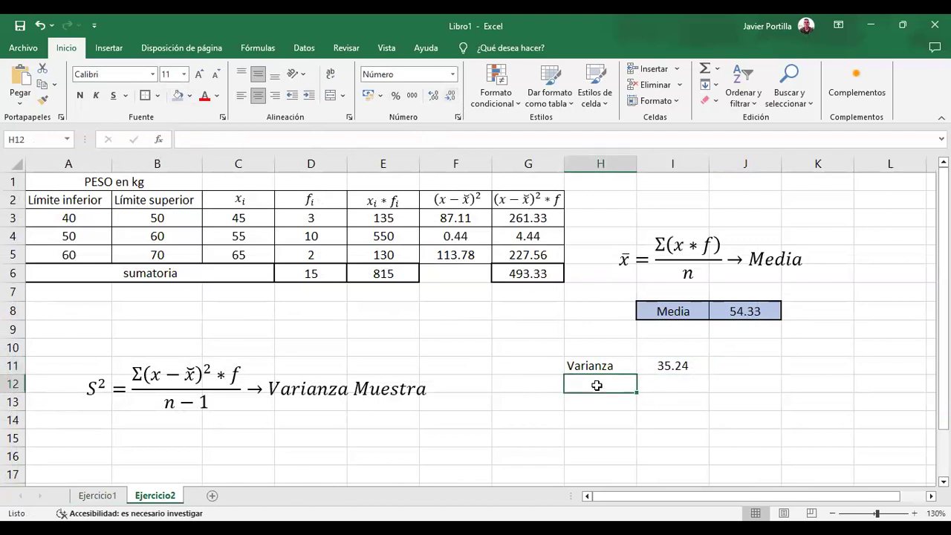
{"action": "left_click", "coordinate": [752, 361]}
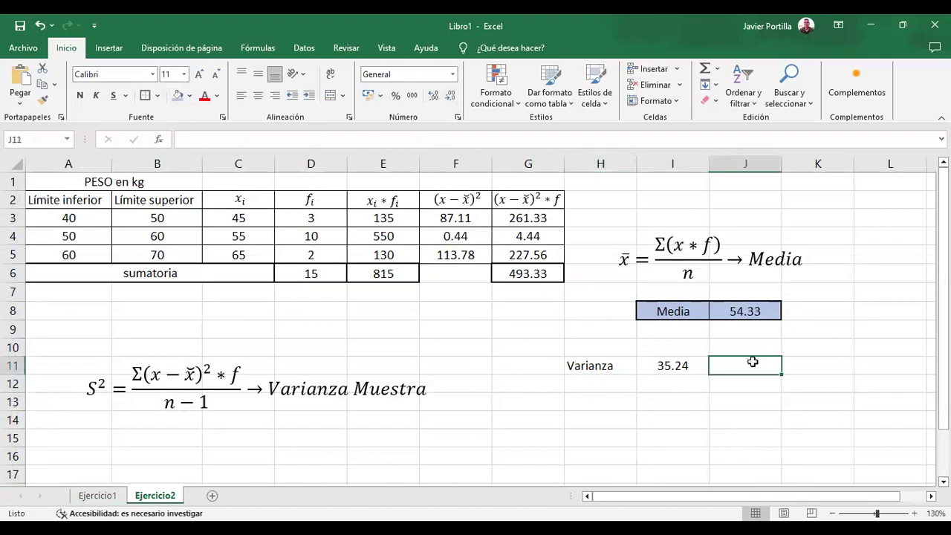
{"action": "type", "text": "kg"}
{"action": "key", "text": "Return"}
Enter the label S in H12 below Varianza
{"action": "key", "text": "Up"}
{"action": "key", "text": "Left"}
{"action": "key", "text": "Left"}
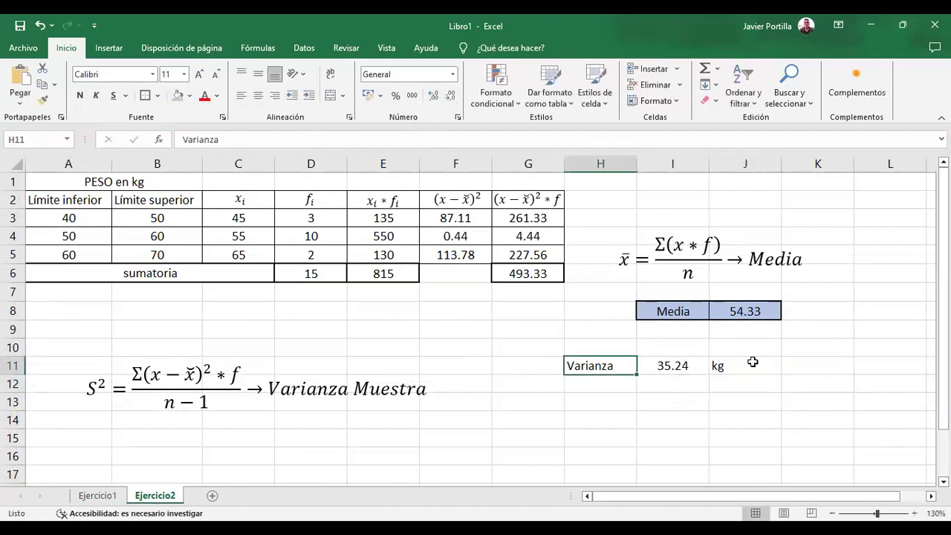
{"action": "key", "text": "Down"}
{"action": "type", "text": "\\"}
{"action": "key", "text": "BackSpace"}
{"action": "left_click", "coordinate": [112, 51]}
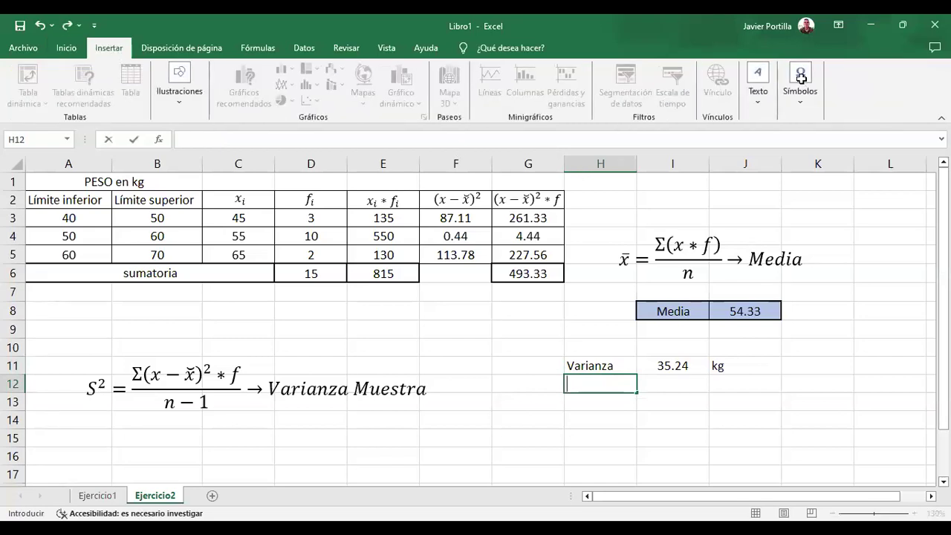
{"action": "key", "text": "Tab"}
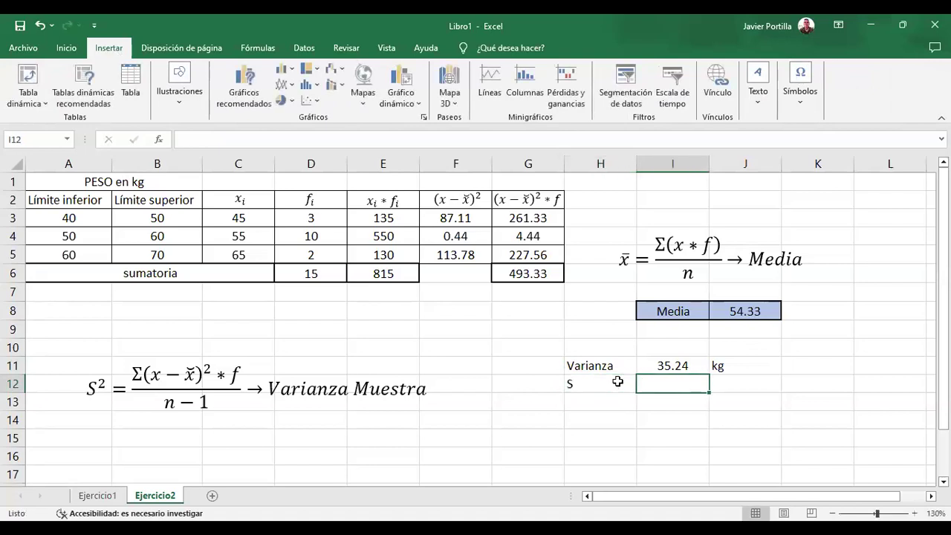
Reference the variance in I12 with =I11 and enter the unit kg in J12
{"action": "type", "text": "="}
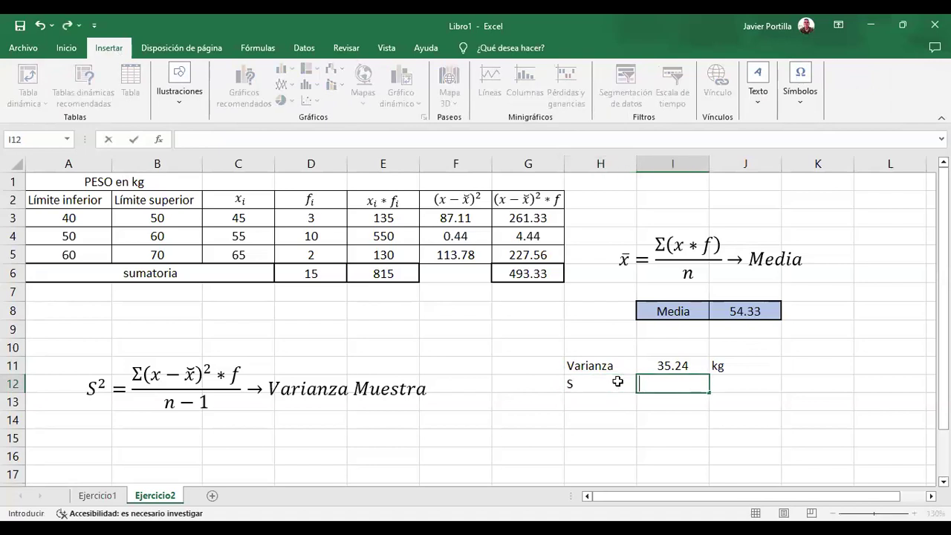
{"action": "left_click", "coordinate": [673, 363]}
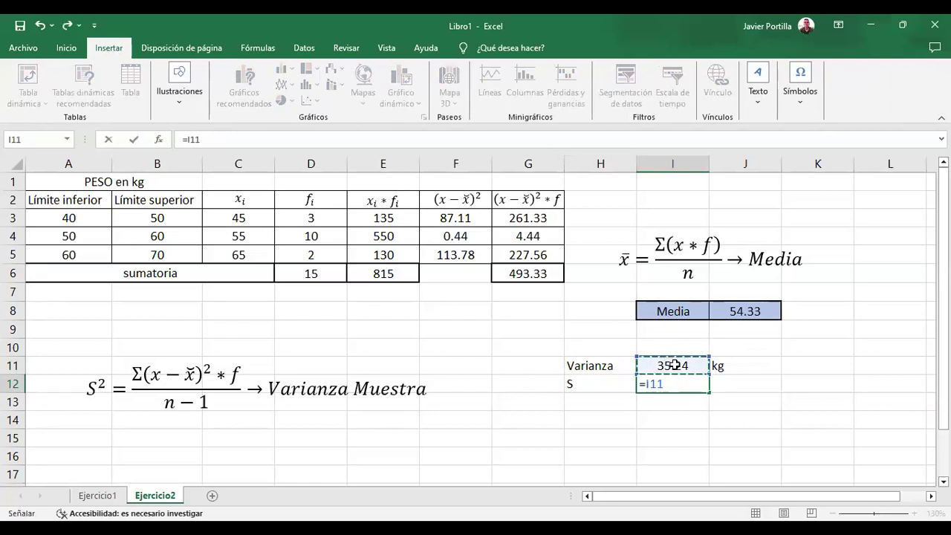
{"action": "key", "text": "Return"}
{"action": "left_click", "coordinate": [733, 382]}
{"action": "type", "text": "kg"}
{"action": "key", "text": "Return"}
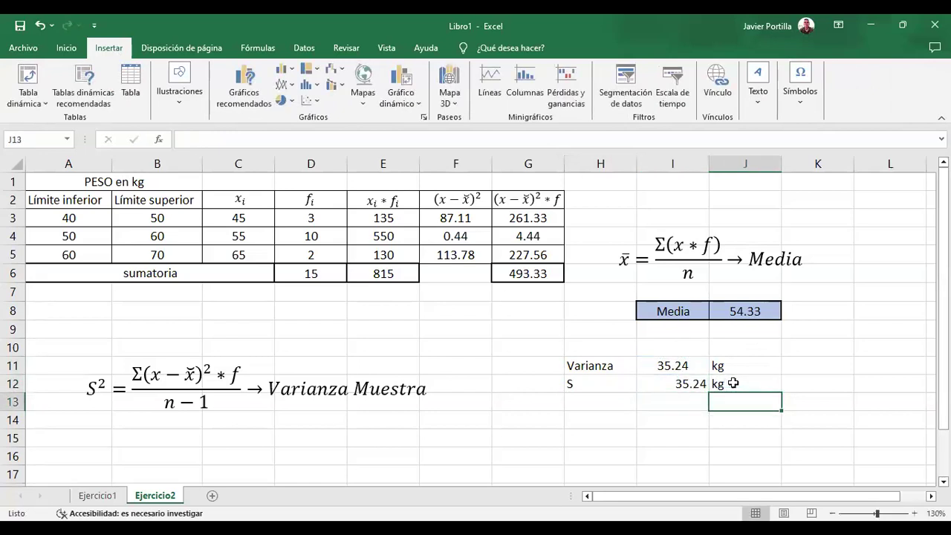
Center the contents of H12:J12 horizontally and vertically
{"action": "left_click", "coordinate": [573, 383]}
{"action": "key", "text": "shift+Right"}
{"action": "key", "text": "shift+Right"}
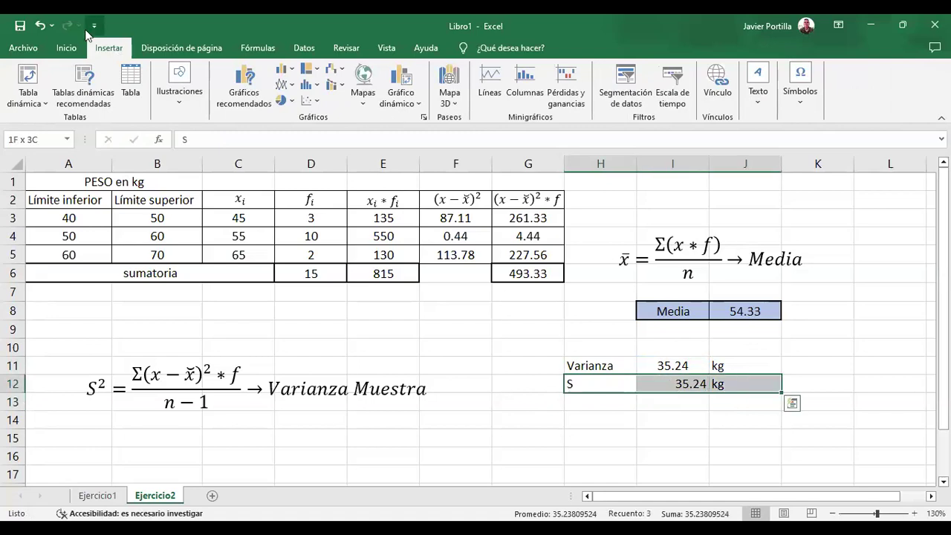
{"action": "left_click", "coordinate": [66, 47]}
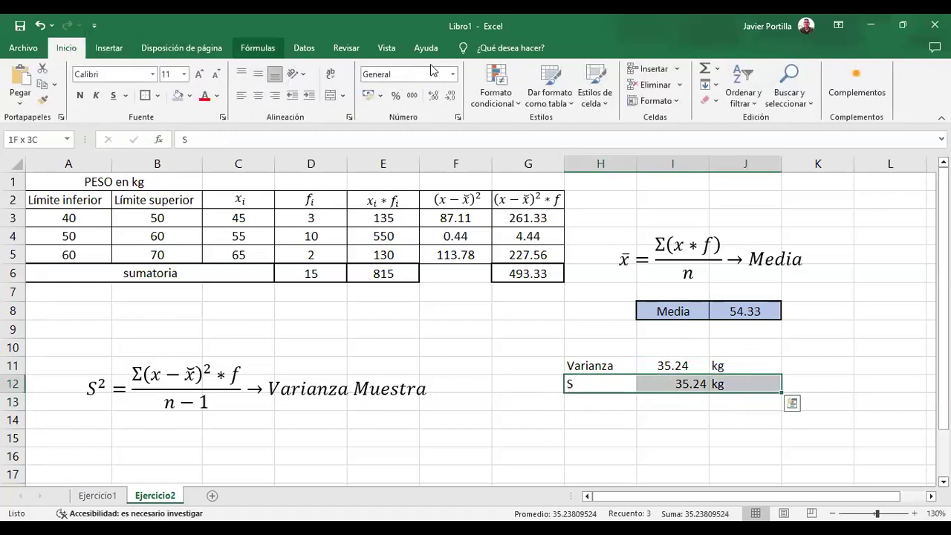
{"action": "left_click", "coordinate": [258, 95]}
{"action": "left_click", "coordinate": [258, 73]}
{"action": "left_click", "coordinate": [549, 408]}
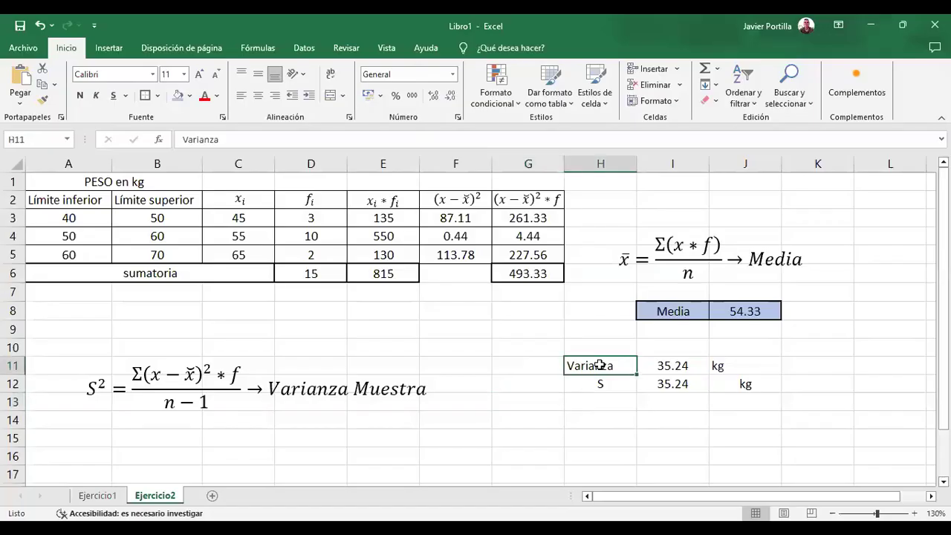
Center the Varianza row H11:J11 horizontally and vertically
{"action": "key", "text": "shift+Right"}
{"action": "key", "text": "shift+Right"}
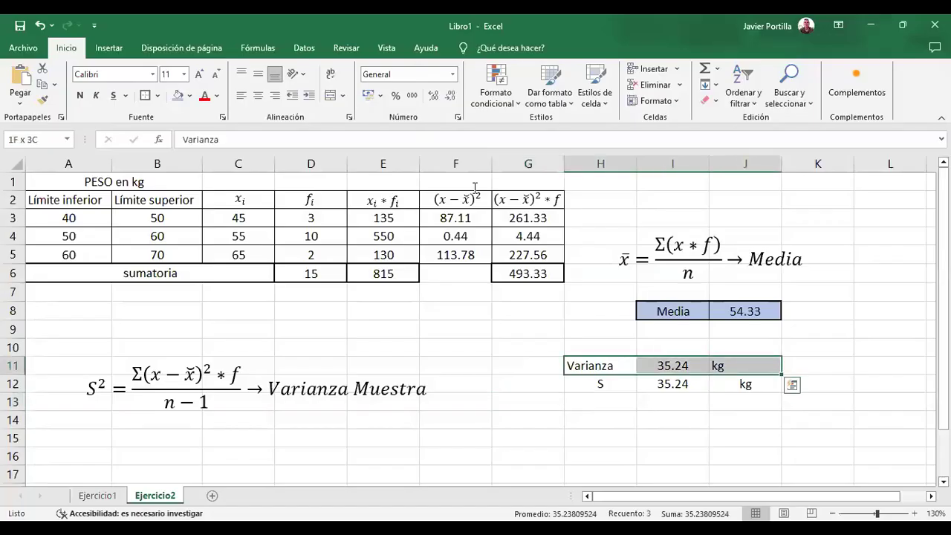
{"action": "left_click", "coordinate": [258, 95]}
{"action": "left_click", "coordinate": [258, 77]}
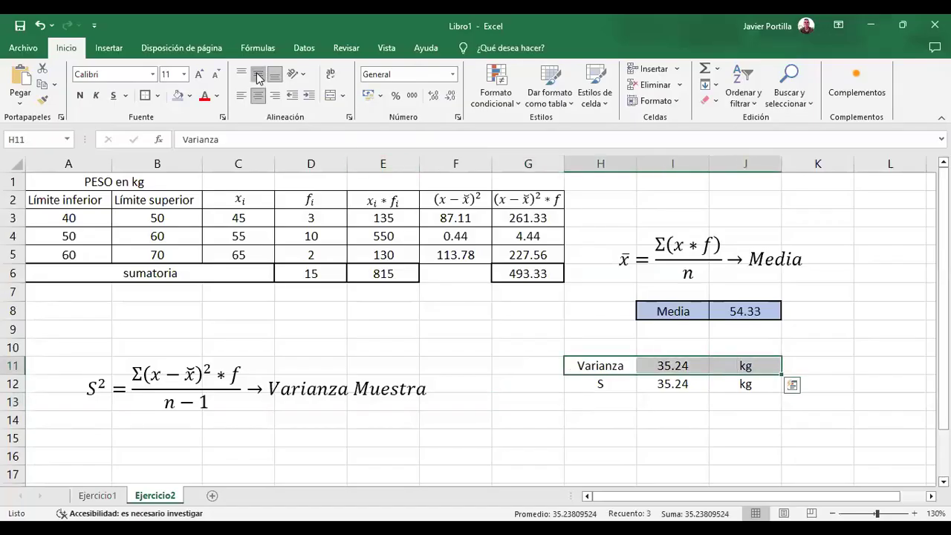
{"action": "left_click", "coordinate": [549, 448]}
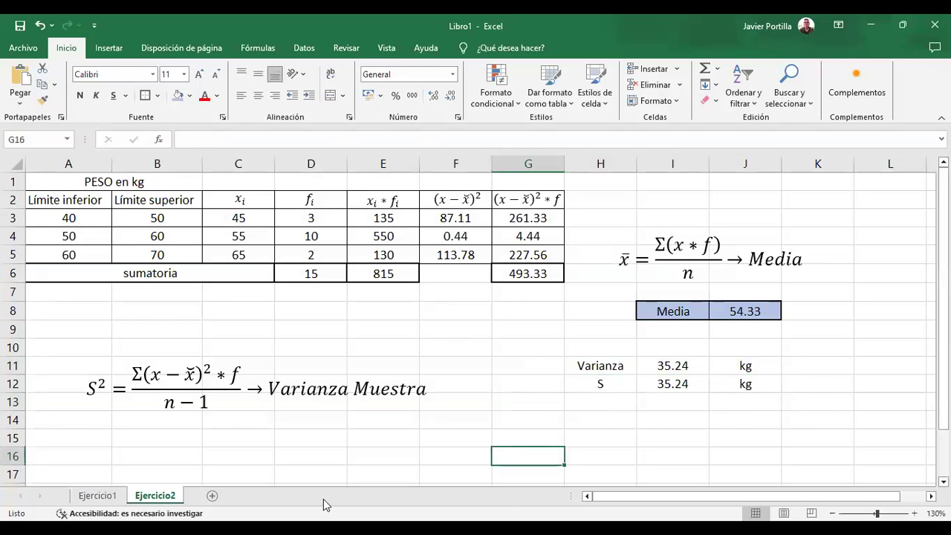
Move the Varianza Muestra formula box up, closer to the table, so it sits around rows 9 to 11
{"action": "left_click", "coordinate": [211, 402]}
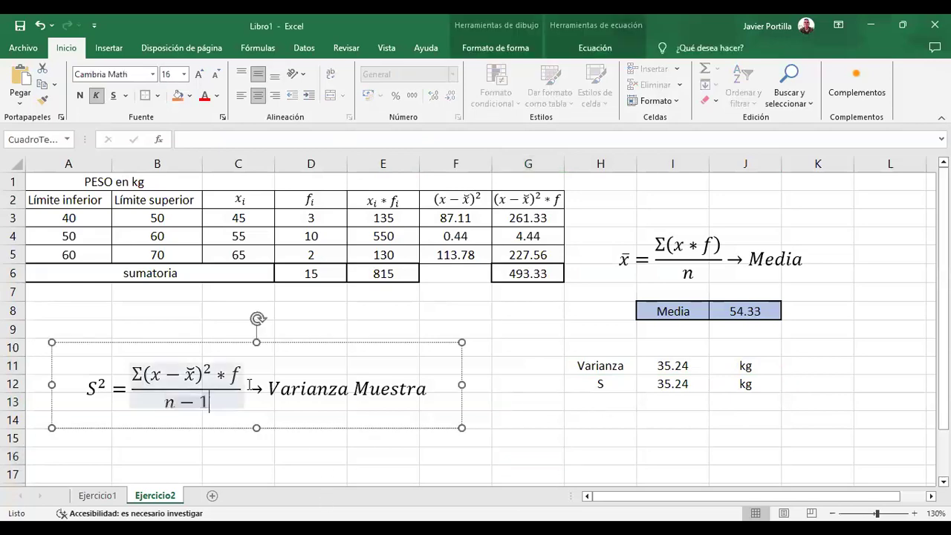
{"action": "left_click_drag", "start_coordinate": [303, 344], "coordinate": [299, 293]}
Insert a new equation and place it below the Varianza Muestra formula, around row 13
{"action": "left_click", "coordinate": [164, 411]}
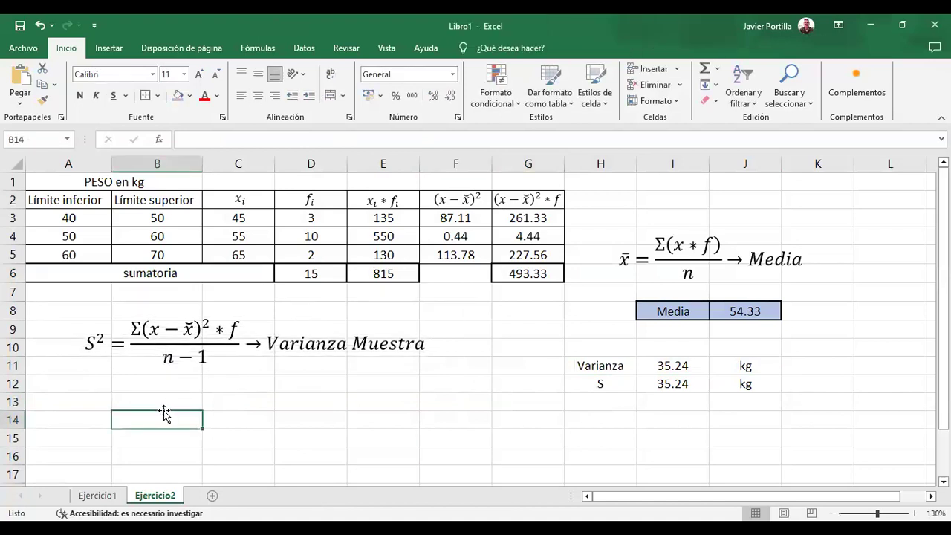
{"action": "left_click", "coordinate": [112, 48]}
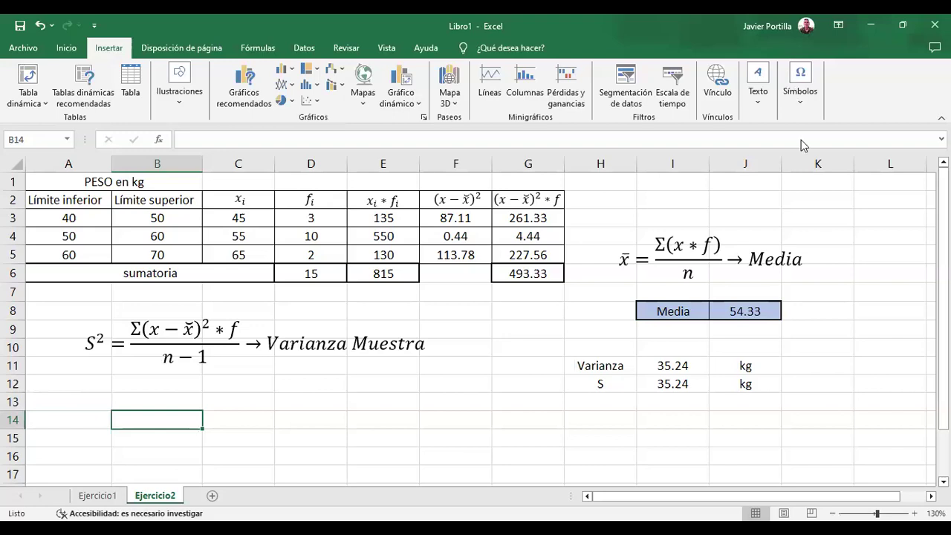
{"action": "left_click", "coordinate": [800, 85]}
{"action": "key", "text": "alt+equal"}
{"action": "left_click_drag", "start_coordinate": [529, 291], "coordinate": [212, 391]}
{"action": "left_click", "coordinate": [214, 394]}
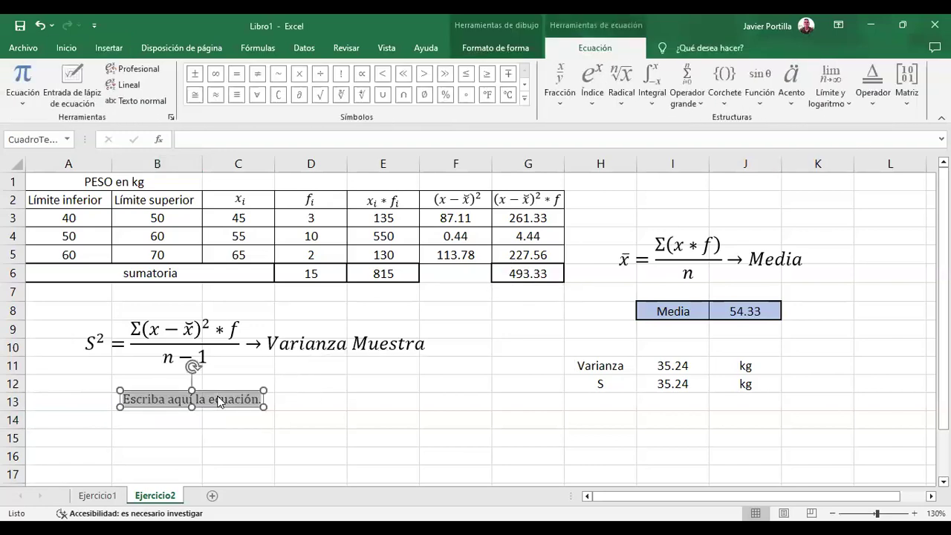
Enter S = √S² in the new equation box, with S² under the radical
{"action": "type", "text": "S="}
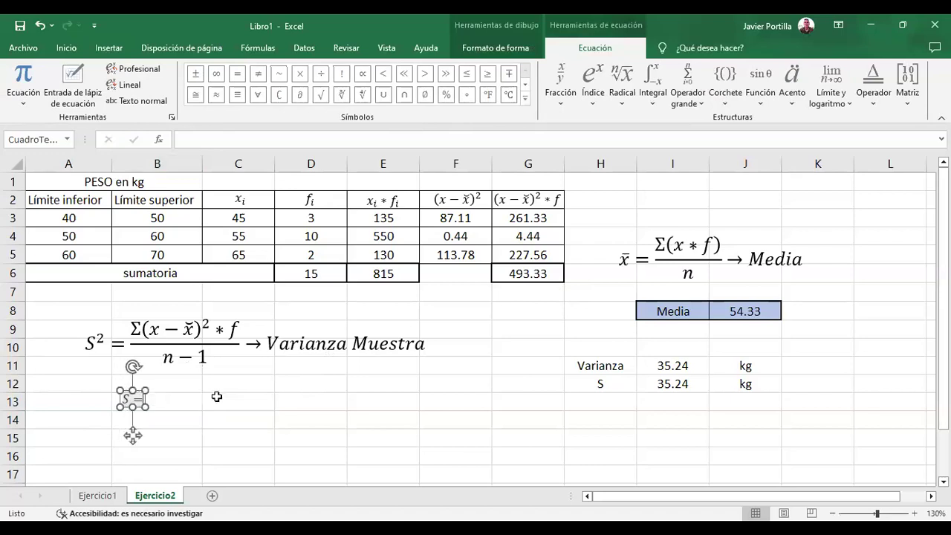
{"action": "type", "text": "\\sqrt "}
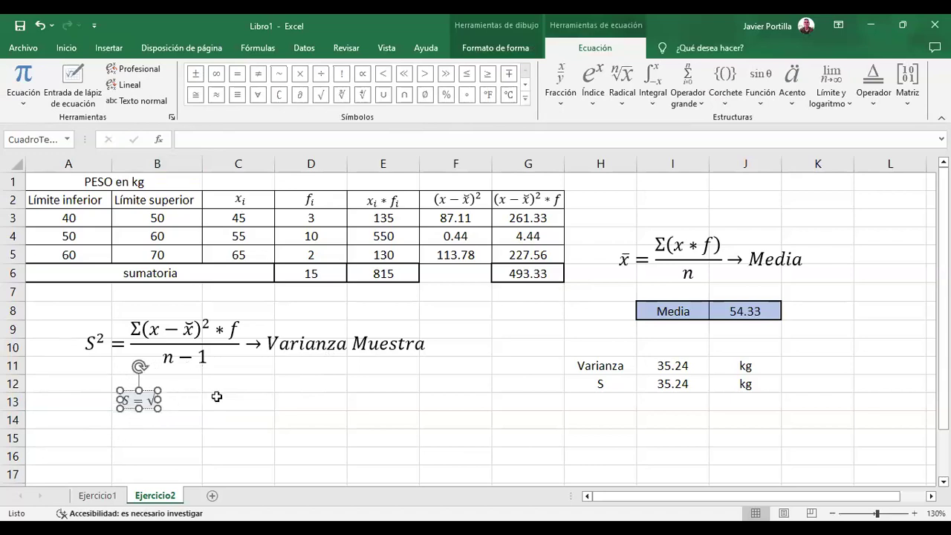
{"action": "type", "text": " S^2"}
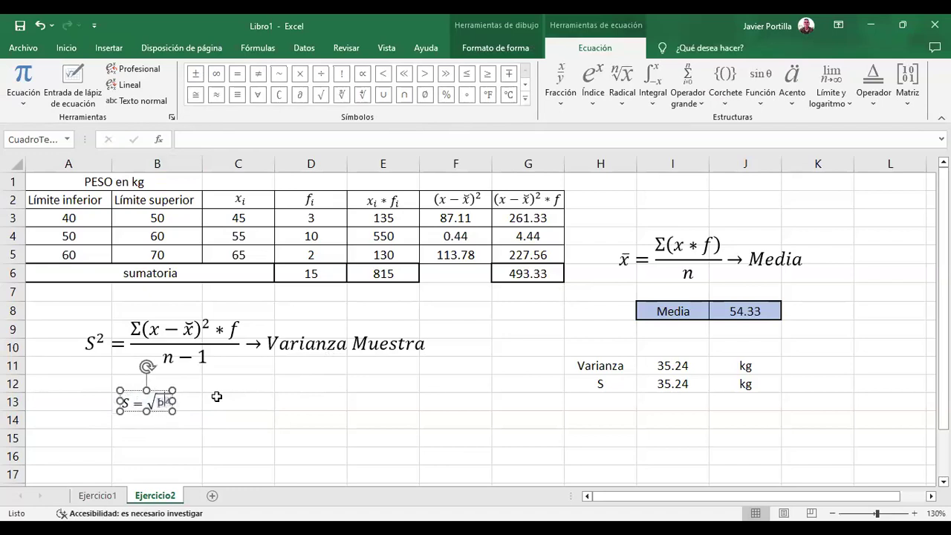
{"action": "key", "text": "BackSpace"}
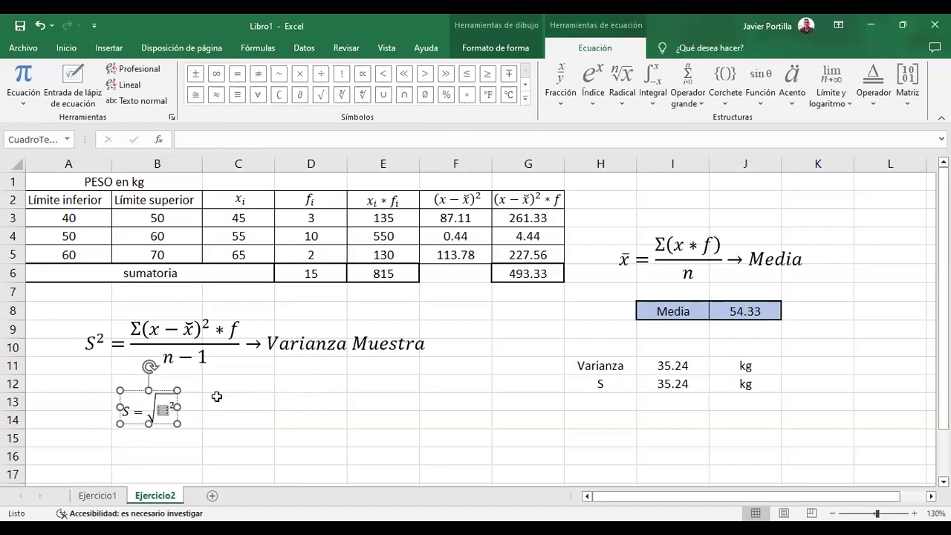
{"action": "type", "text": "s"}
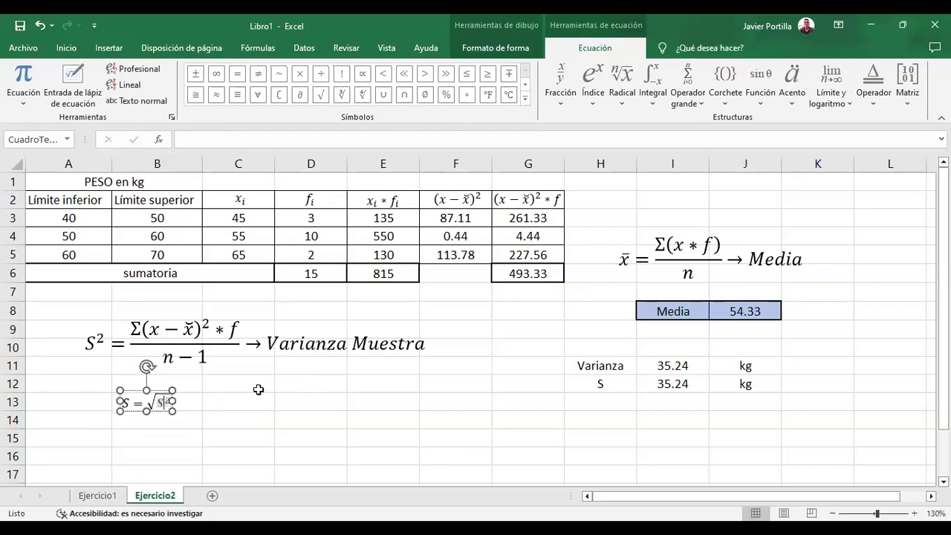
{"action": "type", "text": "S²"}
Continue the equation after the radical with an arrow and the text Desviación Estándar Muestra
{"action": "key", "text": "Right"}
{"action": "type", "text": "->D"}
{"action": "type", "text": "esviación"}
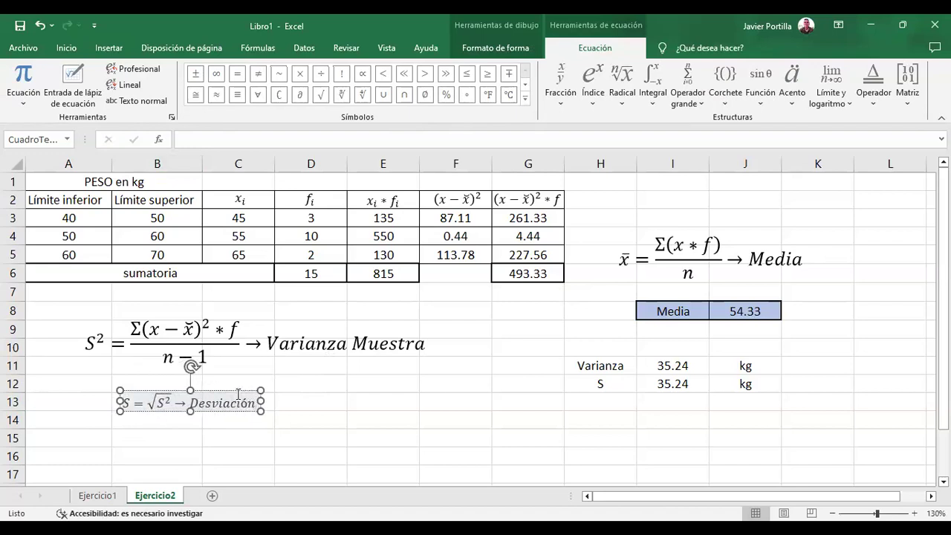
{"action": "type", "text": " Estándar"}
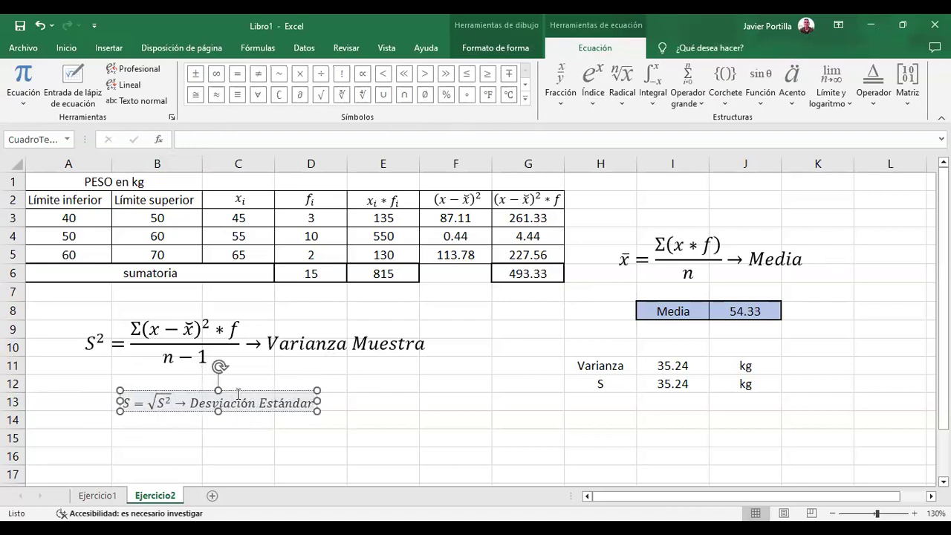
{"action": "type", "text": " Muestra"}
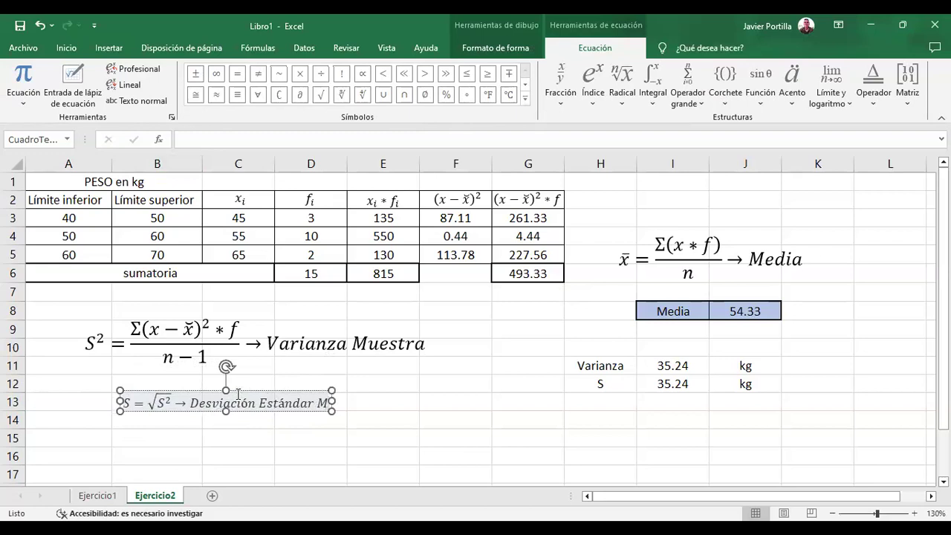
Move the Desviación Estándar Muestra formula box slightly up and left, to around row 12 beneath the Varianza Muestra formula
{"action": "left_click", "coordinate": [421, 436]}
{"action": "left_click", "coordinate": [292, 400]}
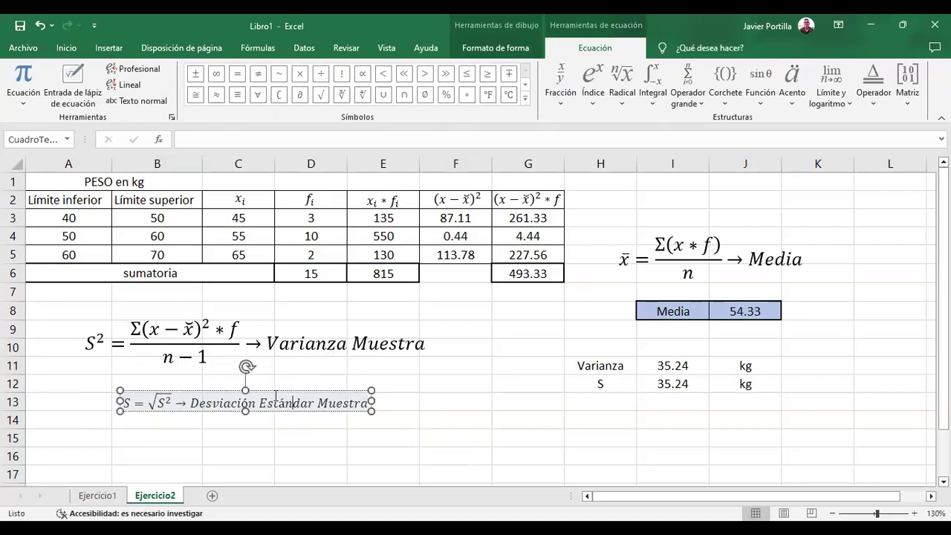
{"action": "left_click_drag", "start_coordinate": [276, 394], "coordinate": [262, 381]}
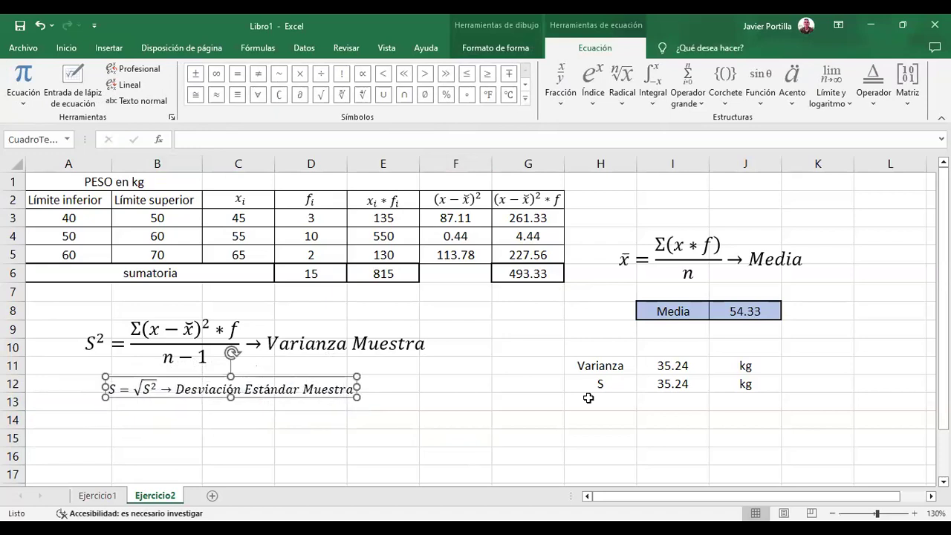
Enter the label Desviación in cell H14
{"action": "left_click", "coordinate": [587, 421]}
{"action": "type", "text": "Des"}
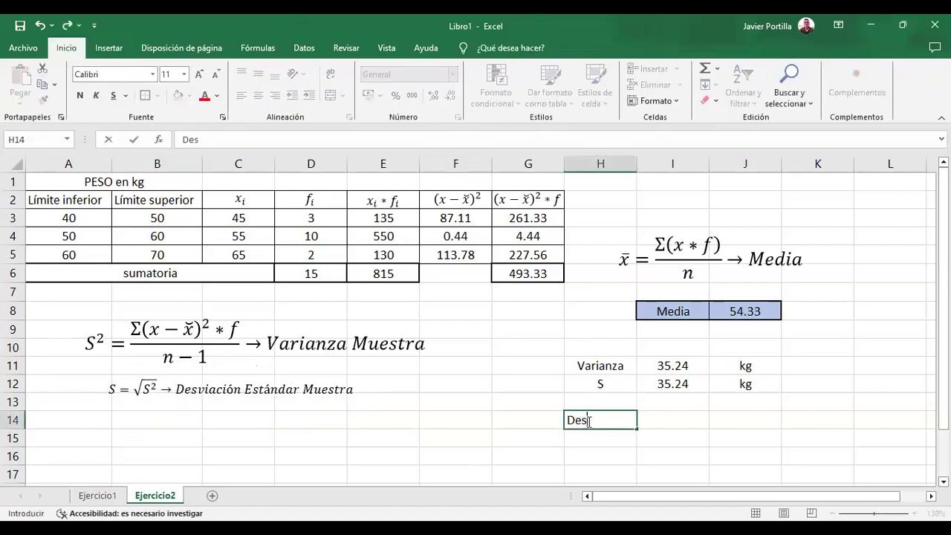
{"action": "type", "text": "viación"}
{"action": "key", "text": "Tab"}
Calculate the standard deviation in I14 as the square root of the variance, using =RAIZ(I11)
{"action": "type", "text": "="}
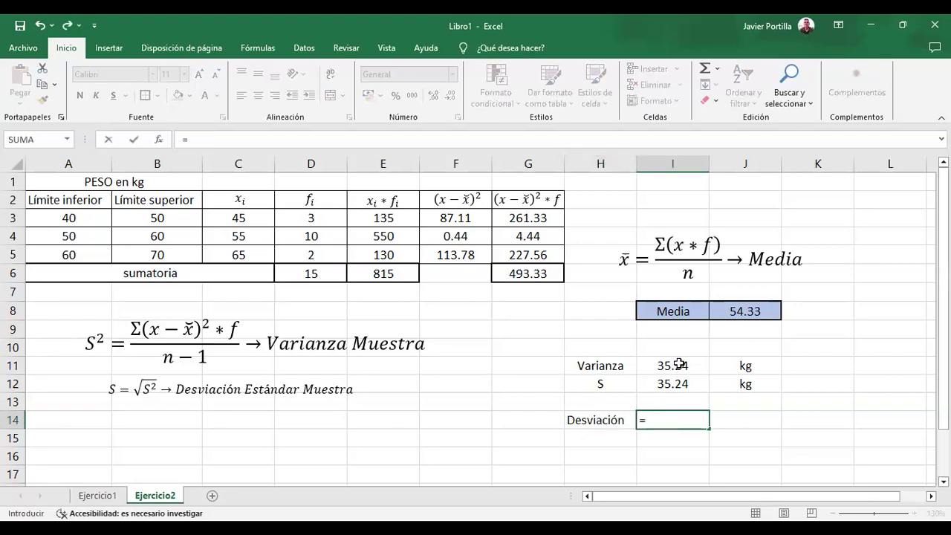
{"action": "left_click", "coordinate": [678, 363]}
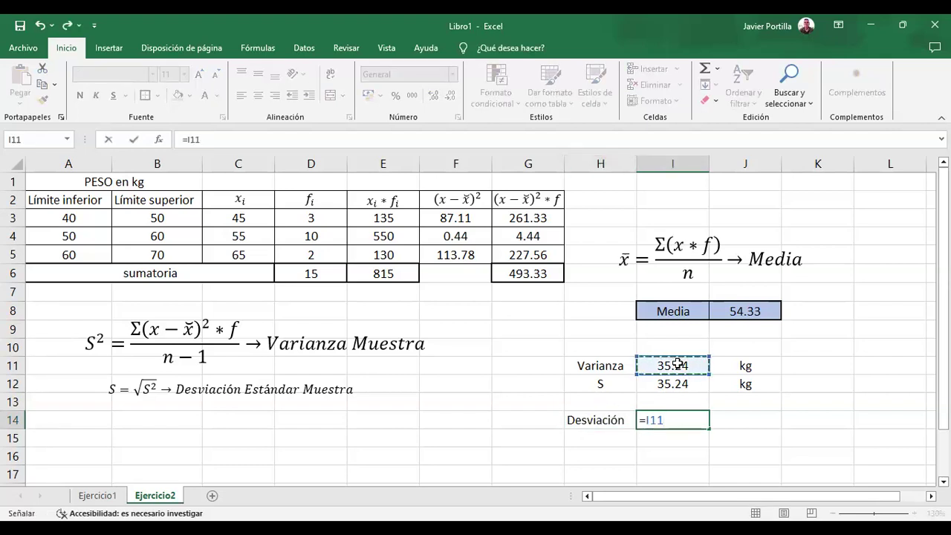
{"action": "key", "text": "BackSpace"}
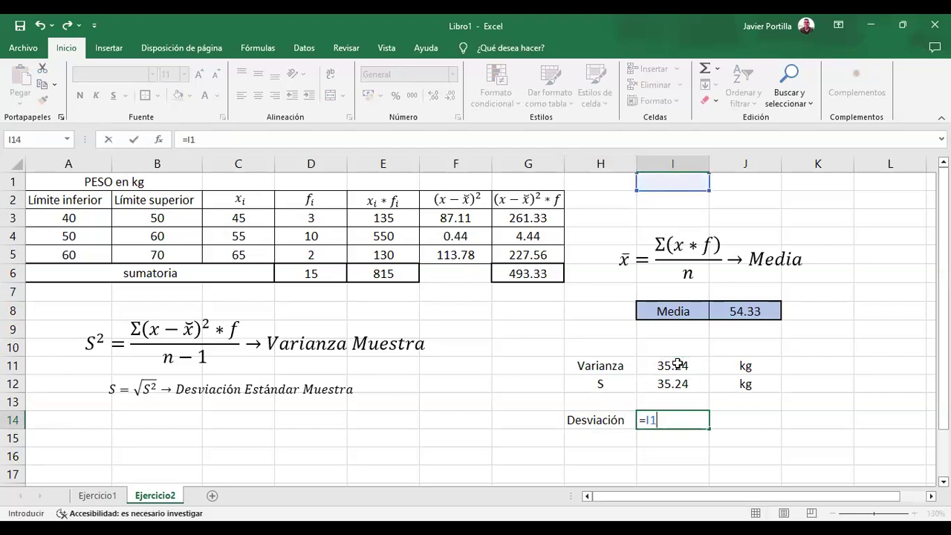
{"action": "key", "text": "BackSpace"}
{"action": "key", "text": "BackSpace"}
{"action": "type", "text": "raiz"}
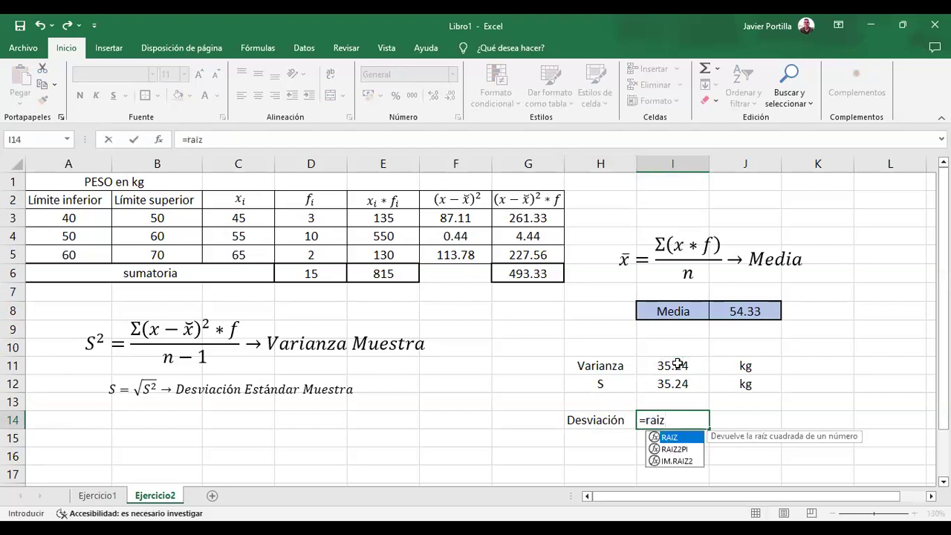
{"action": "type", "text": "("}
{"action": "left_click", "coordinate": [677, 363]}
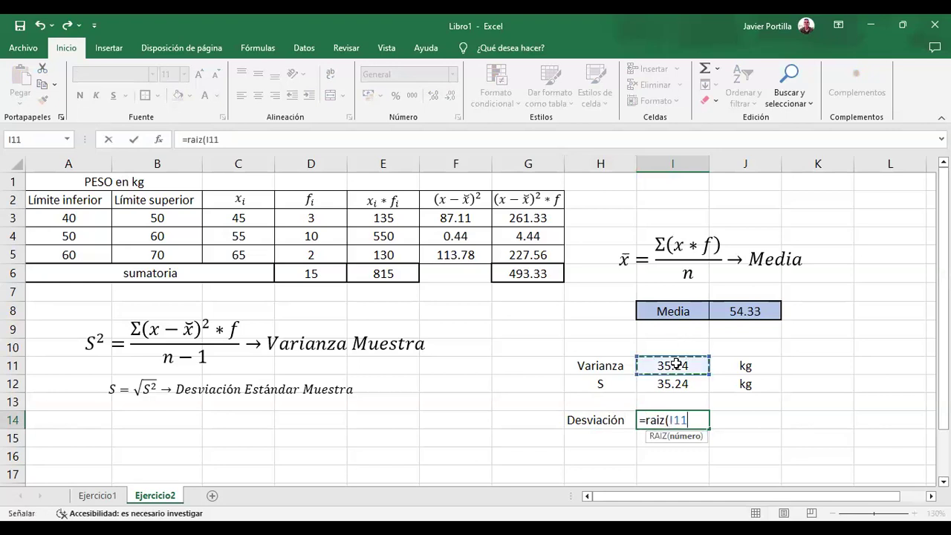
{"action": "type", "text": ")"}
{"action": "key", "text": "Return"}
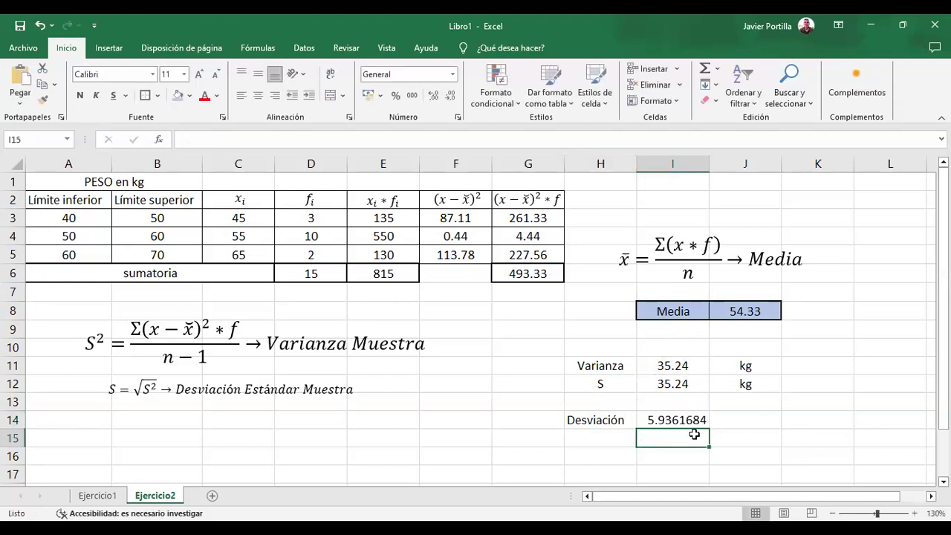
Show I14 with two decimal places and center it horizontally and vertically
{"action": "left_click", "coordinate": [674, 421]}
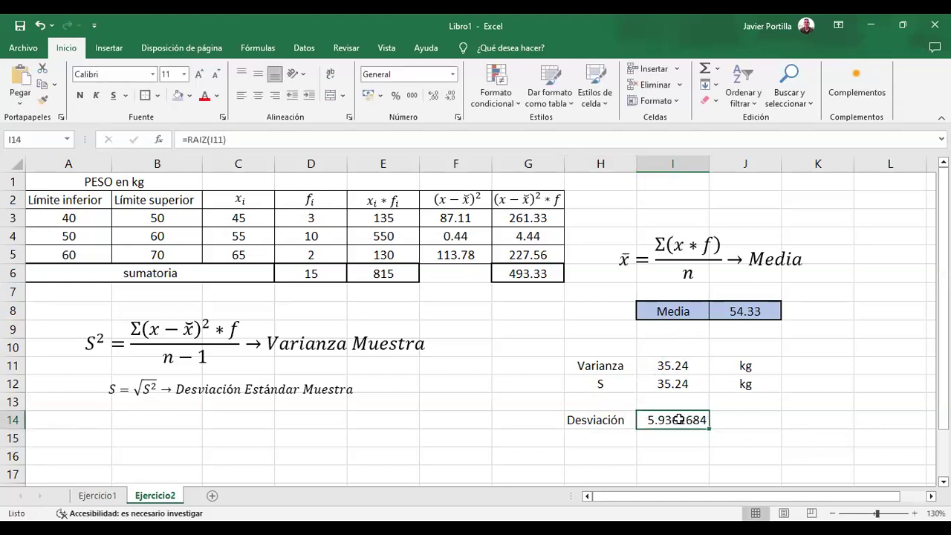
{"action": "left_click", "coordinate": [449, 96]}
{"action": "left_click", "coordinate": [450, 97]}
{"action": "left_click", "coordinate": [450, 96]}
{"action": "left_click", "coordinate": [450, 96]}
{"action": "left_click", "coordinate": [450, 97]}
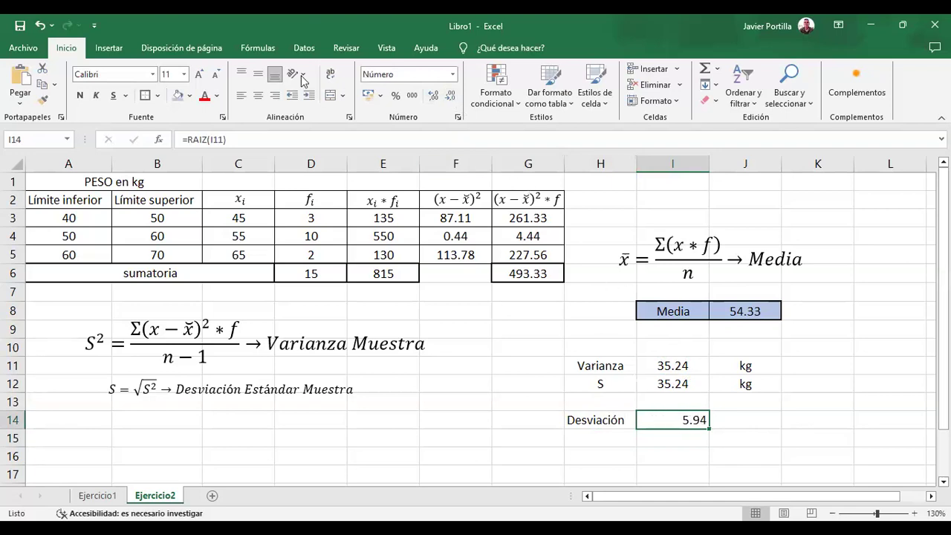
{"action": "left_click", "coordinate": [258, 95]}
{"action": "left_click", "coordinate": [258, 76]}
{"action": "left_click", "coordinate": [431, 333]}
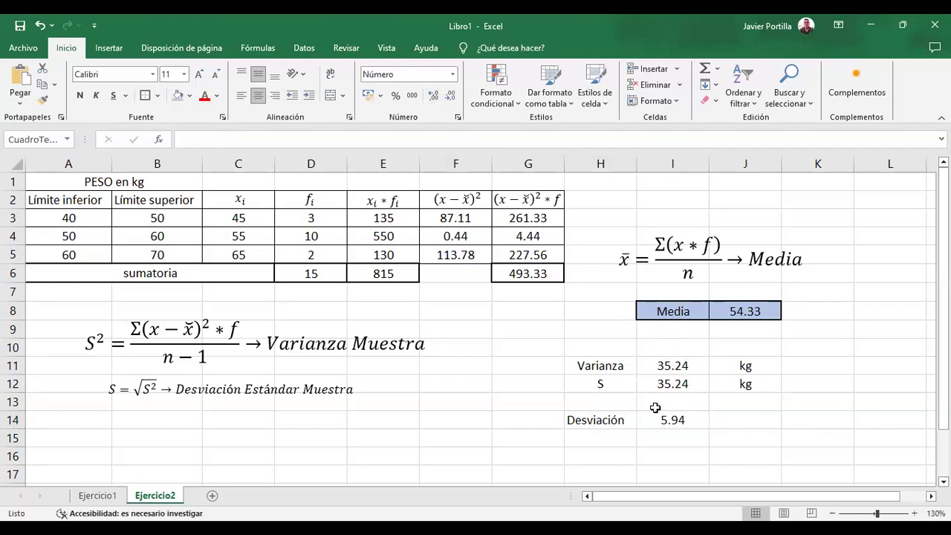
{"action": "left_click", "coordinate": [668, 466]}
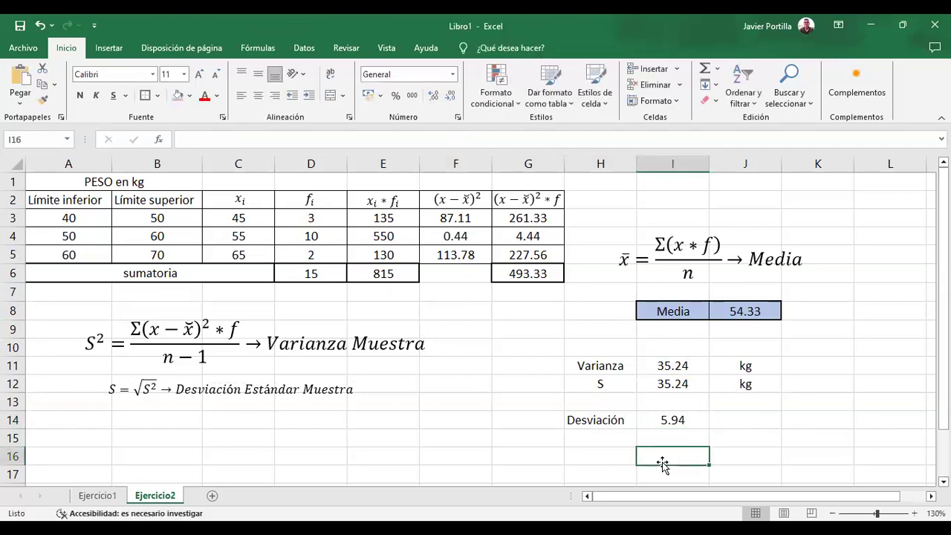
{"action": "left_click", "coordinate": [626, 451]}
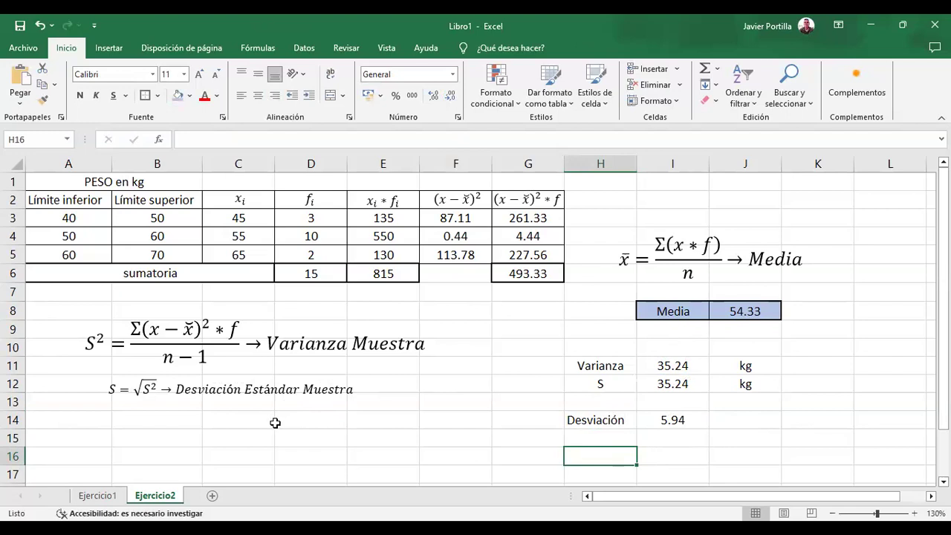
{"action": "left_click_drag", "start_coordinate": [138, 451], "coordinate": [109, 434]}
Copy the Coeficiente de Variación formula box from the Ejercicio1 sheet and return to Ejercicio2
{"action": "left_click", "coordinate": [100, 496]}
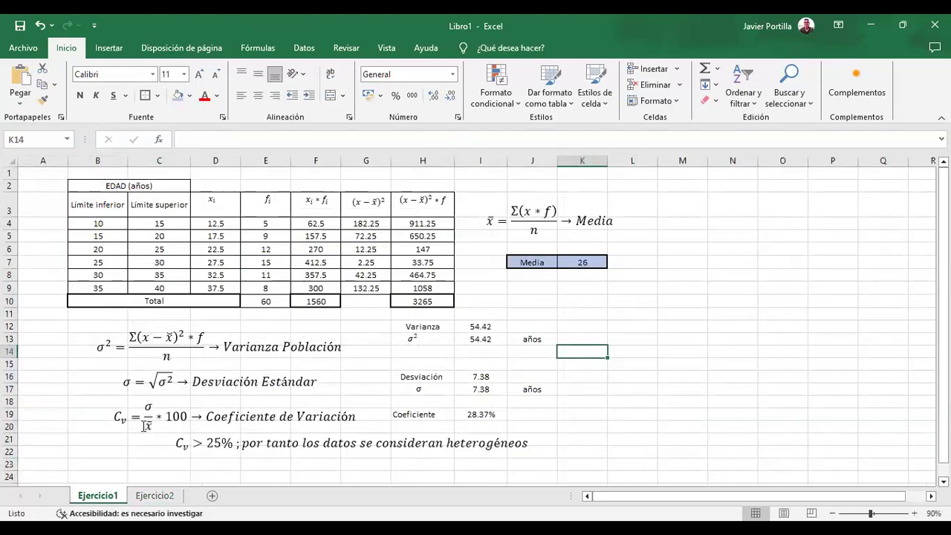
{"action": "left_click", "coordinate": [145, 426]}
{"action": "right_click", "coordinate": [213, 401]}
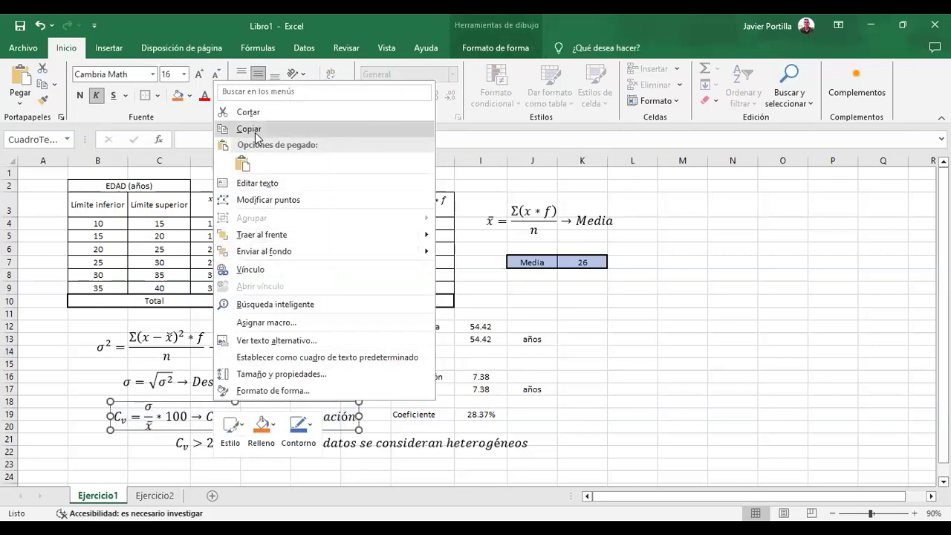
{"action": "left_click", "coordinate": [255, 131]}
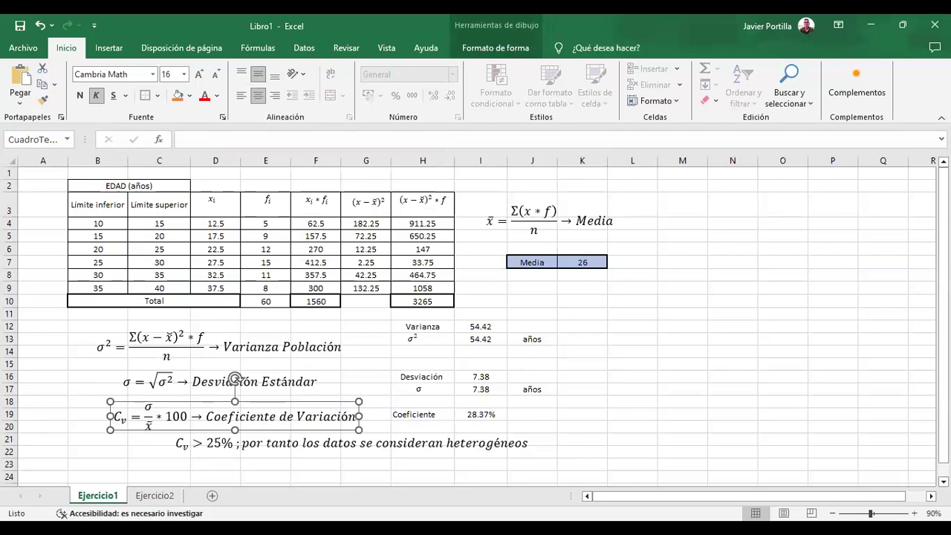
{"action": "left_click", "coordinate": [159, 496]}
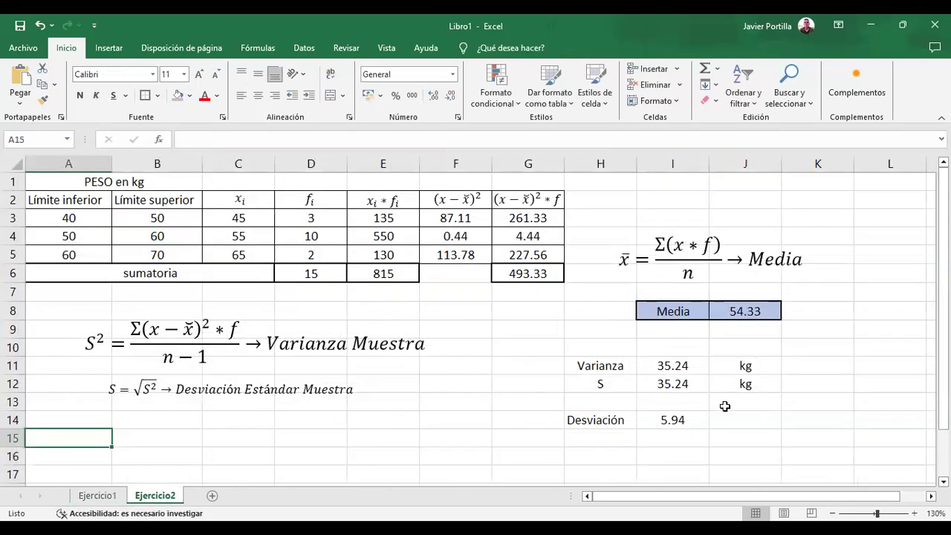
Clear the S label from cell H12 under Varianza
{"action": "left_click", "coordinate": [610, 382]}
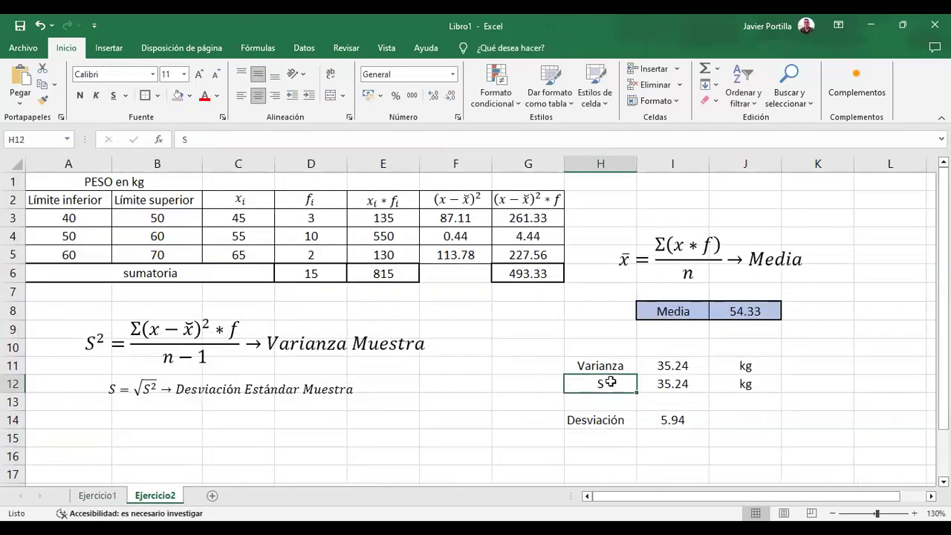
{"action": "key", "text": "BackSpace"}
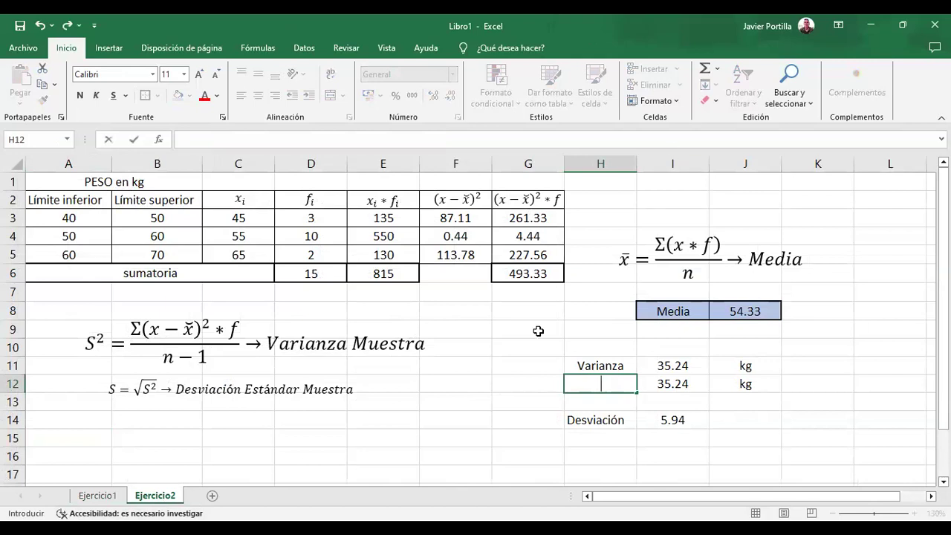
{"action": "key", "text": "Return"}
{"action": "key", "text": "Up"}
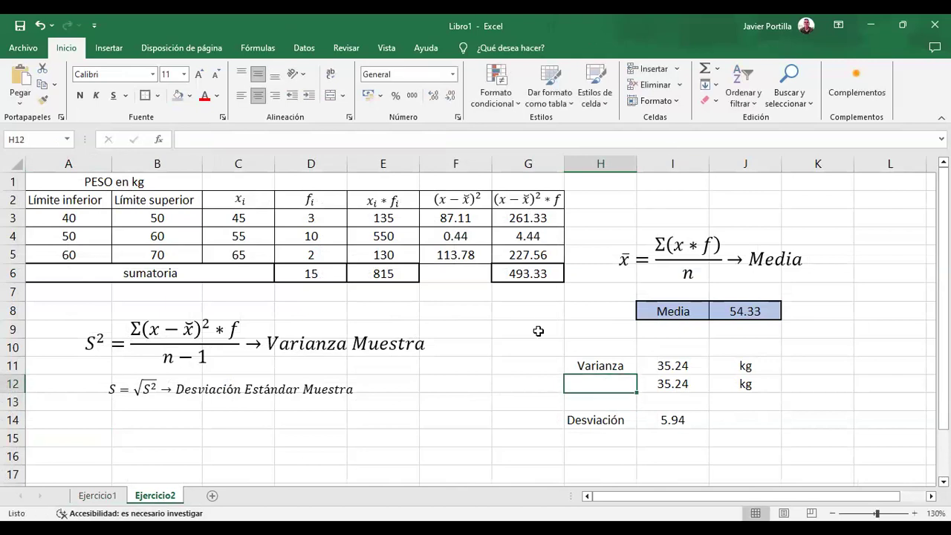
Insert a new equation reading S² to serve as the variance symbol, and select its box
{"action": "left_click", "coordinate": [109, 47]}
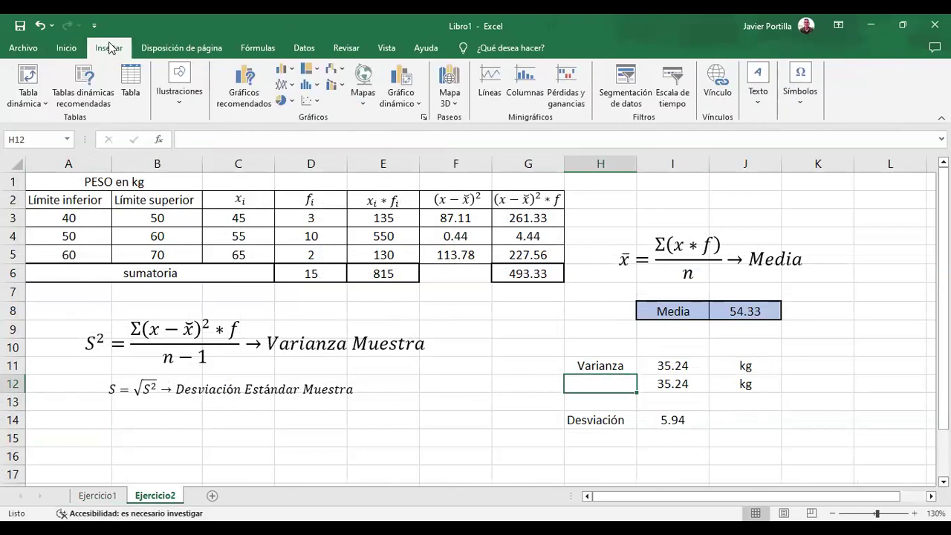
{"action": "left_click", "coordinate": [796, 92]}
{"action": "left_click", "coordinate": [800, 142]}
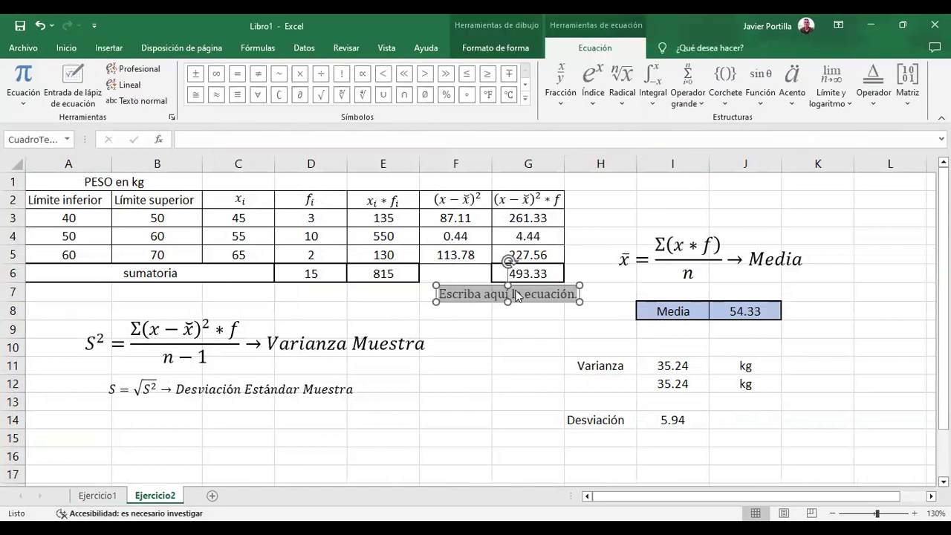
{"action": "type", "text": "S"}
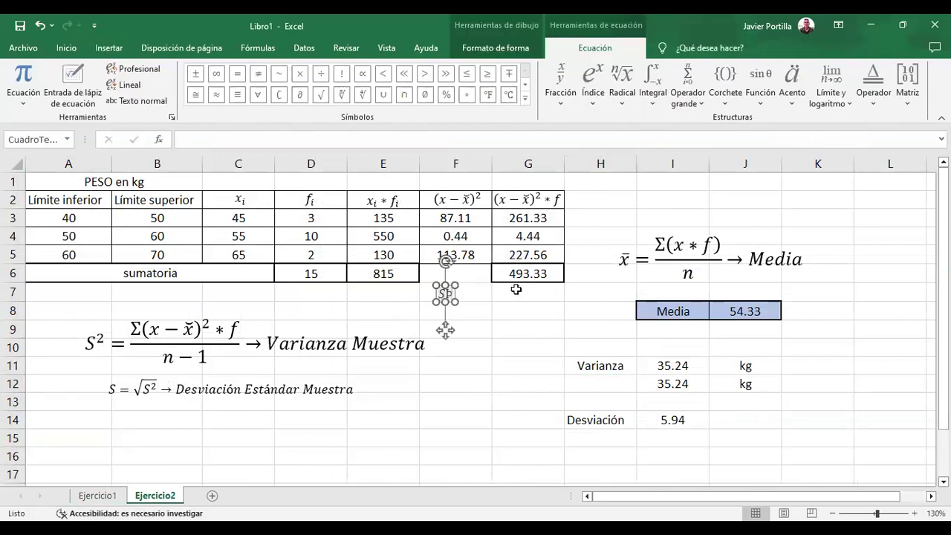
{"action": "type", "text": "^2"}
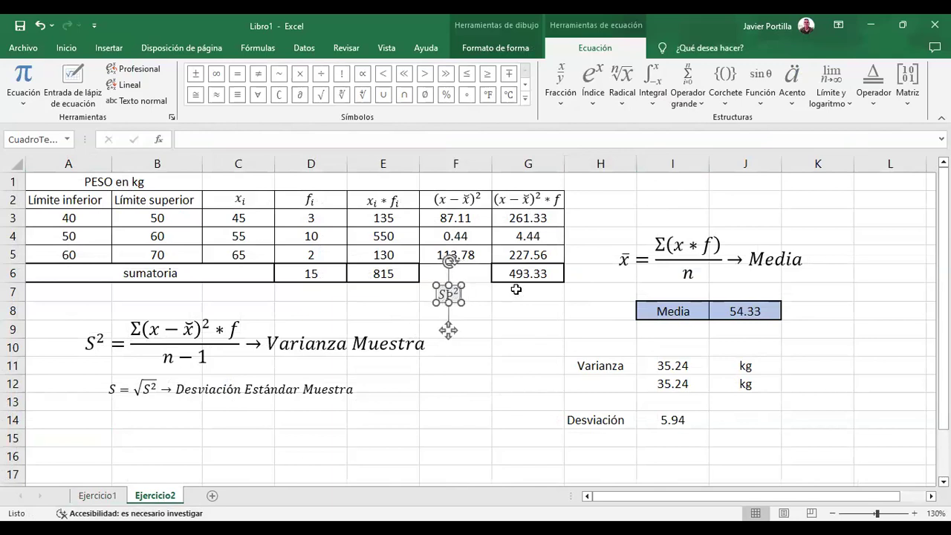
{"action": "key", "text": "Left"}
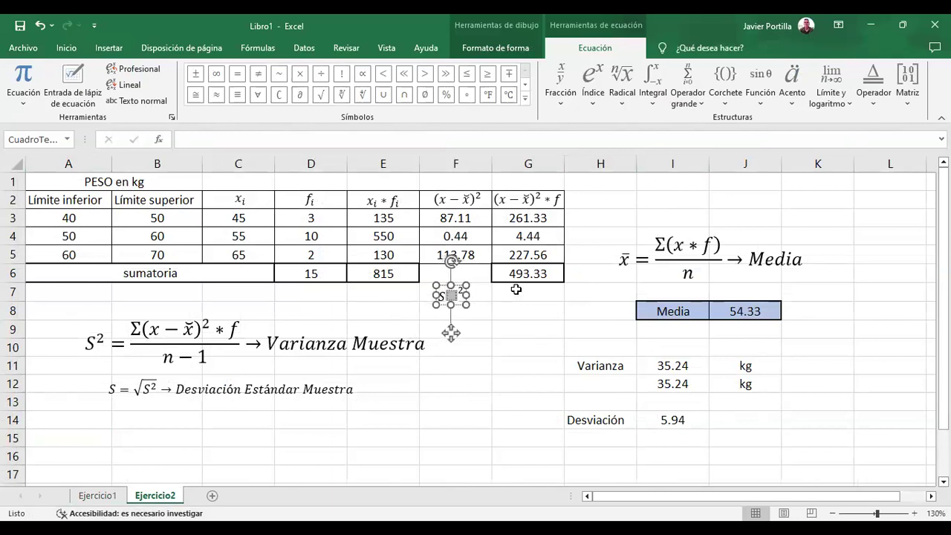
{"action": "key", "text": "shift+Left"}
{"action": "key", "text": "Right"}
{"action": "left_click", "coordinate": [444, 291]}
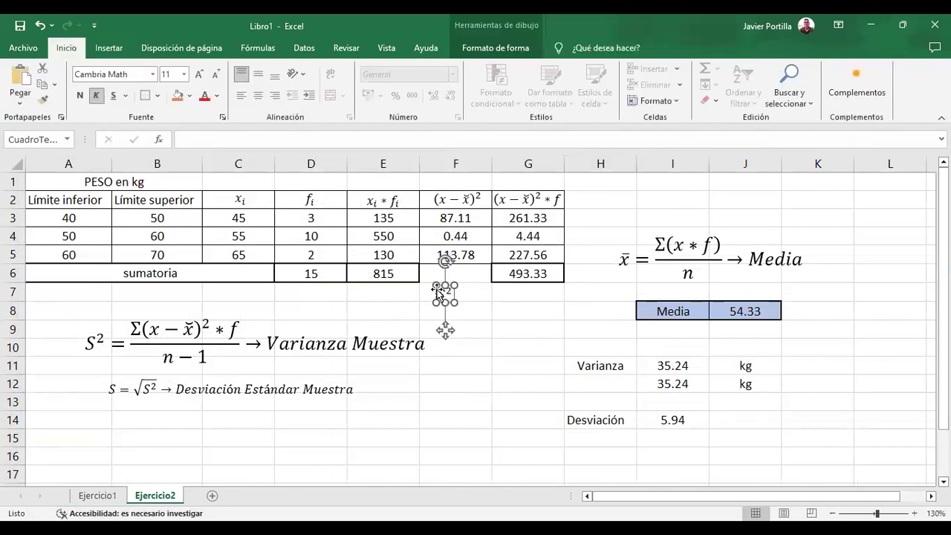
Move the S² equation box into H12 under Varianza, and enter a horizontally and vertically centered S label in H15 under Desviación
{"action": "left_click_drag", "start_coordinate": [442, 295], "coordinate": [596, 384]}
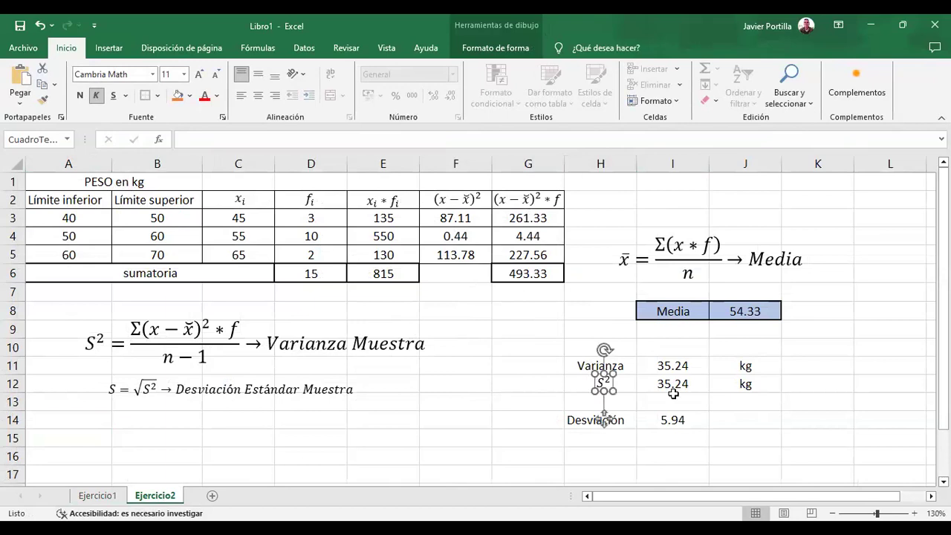
{"action": "key", "text": "Escape"}
{"action": "left_click", "coordinate": [607, 434]}
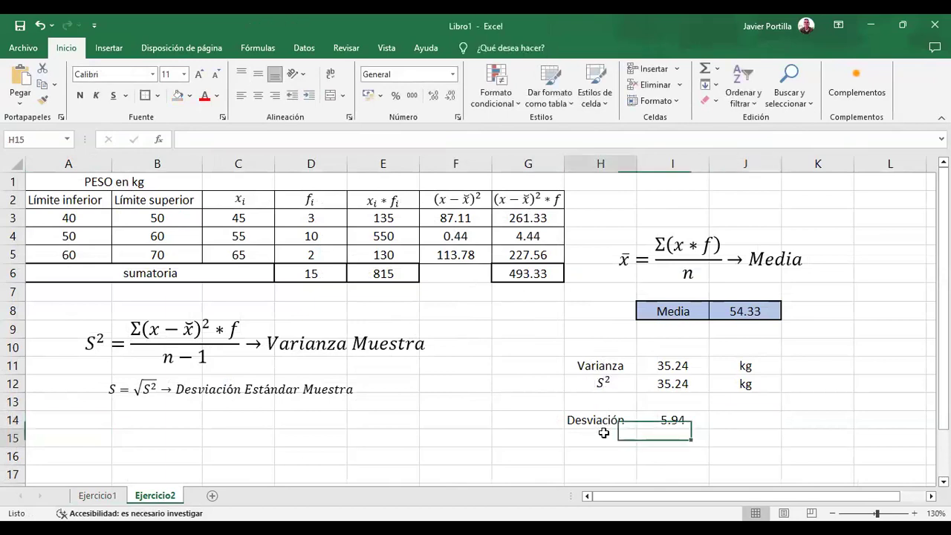
{"action": "type", "text": "S"}
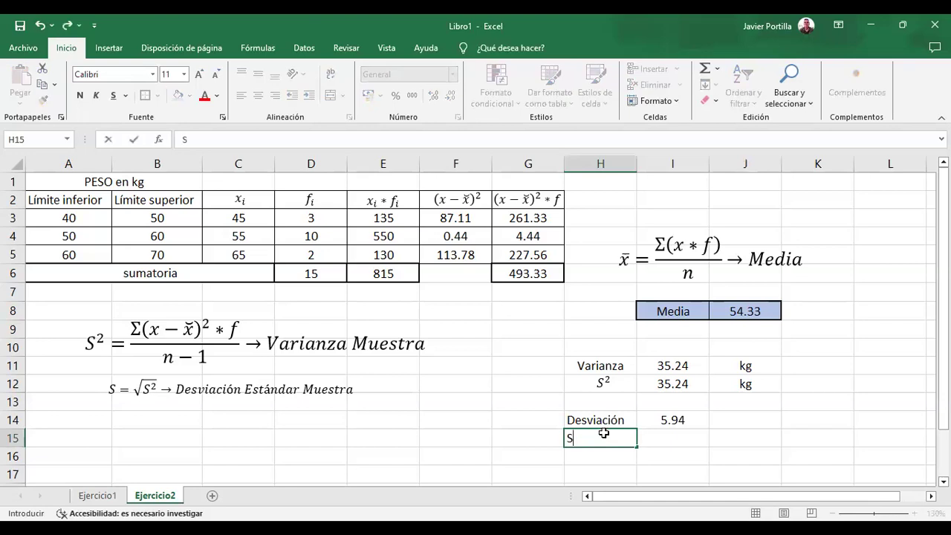
{"action": "key", "text": "Tab"}
{"action": "left_click", "coordinate": [579, 433]}
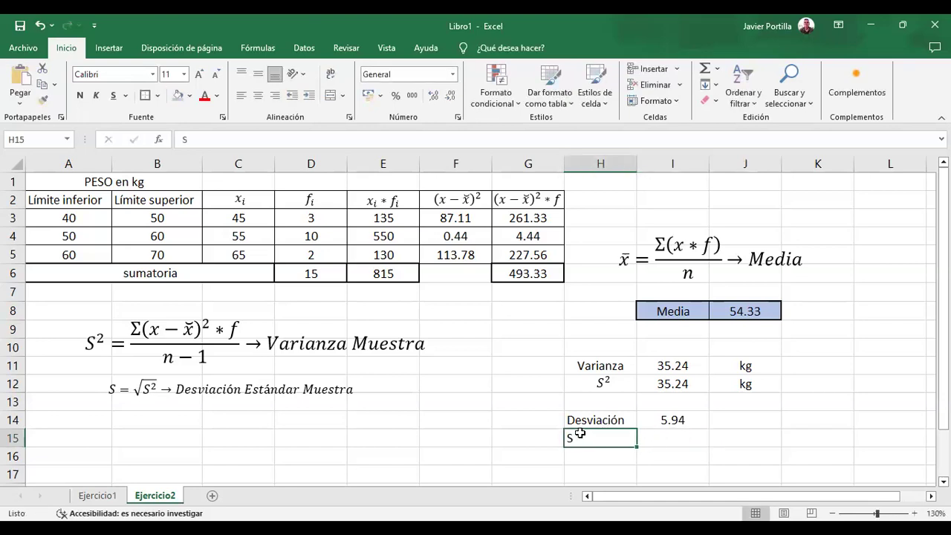
{"action": "left_click", "coordinate": [260, 97]}
{"action": "left_click", "coordinate": [258, 74]}
Enter the formula =I14 in I15 to repeat the standard deviation beside the S label
{"action": "left_click", "coordinate": [671, 434]}
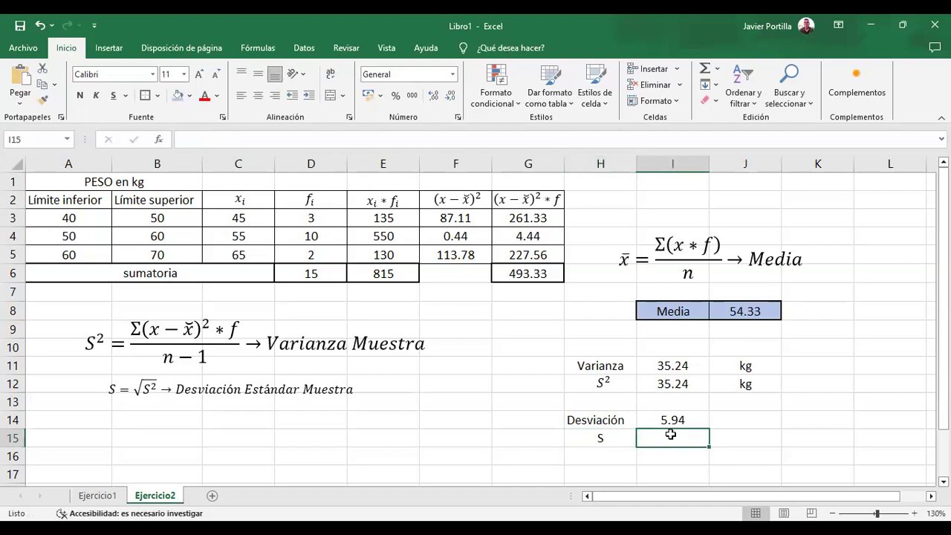
{"action": "double_click", "coordinate": [670, 434]}
{"action": "type", "text": "="}
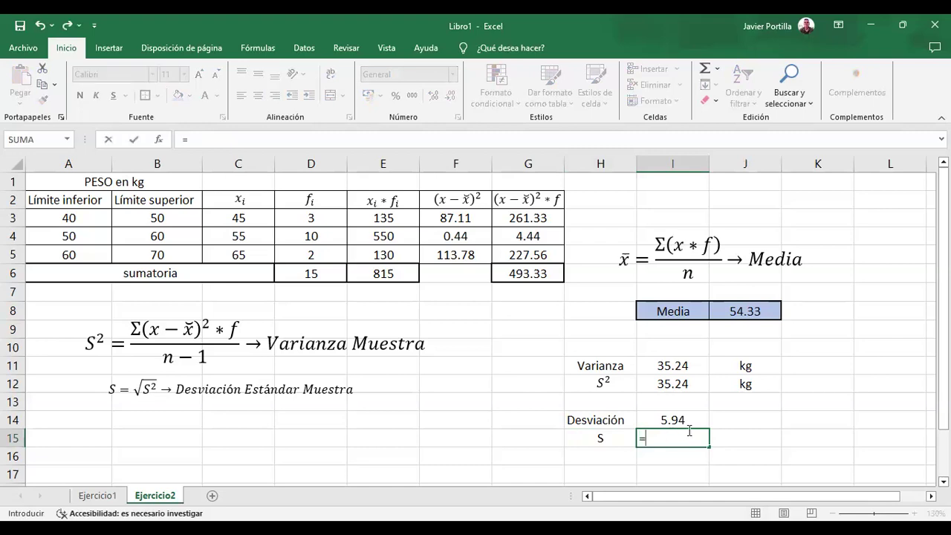
{"action": "left_click", "coordinate": [676, 420]}
{"action": "key", "text": "Return"}
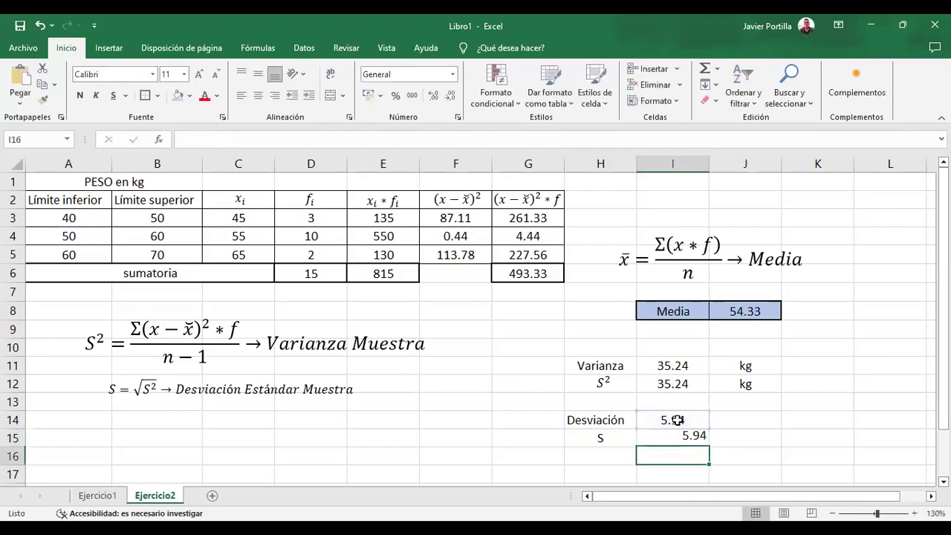
{"action": "left_click", "coordinate": [671, 440]}
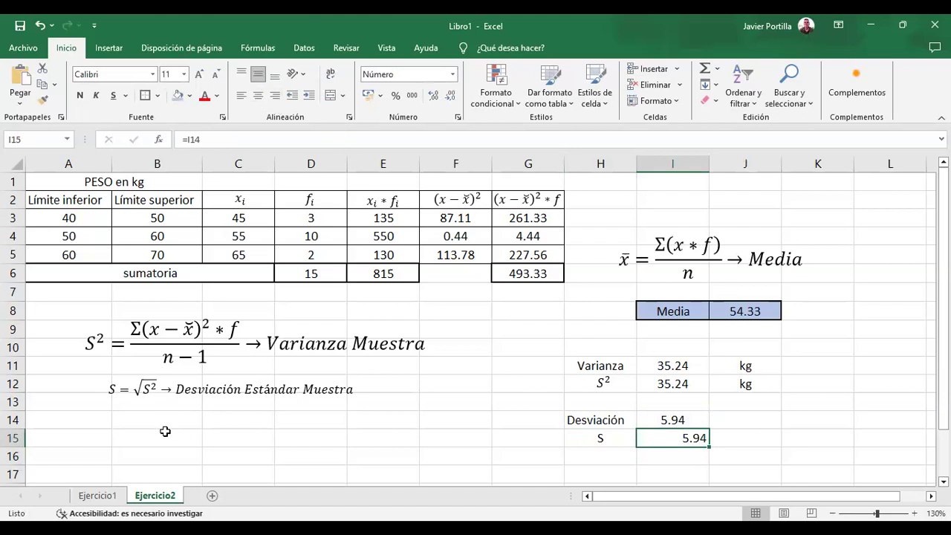
Paste the copied Coeficiente de Variación formula box below the Desviación Estándar Muestra formula and replace its σ numerator with S
{"action": "left_click", "coordinate": [152, 433]}
{"action": "key", "text": "ctrl+v"}
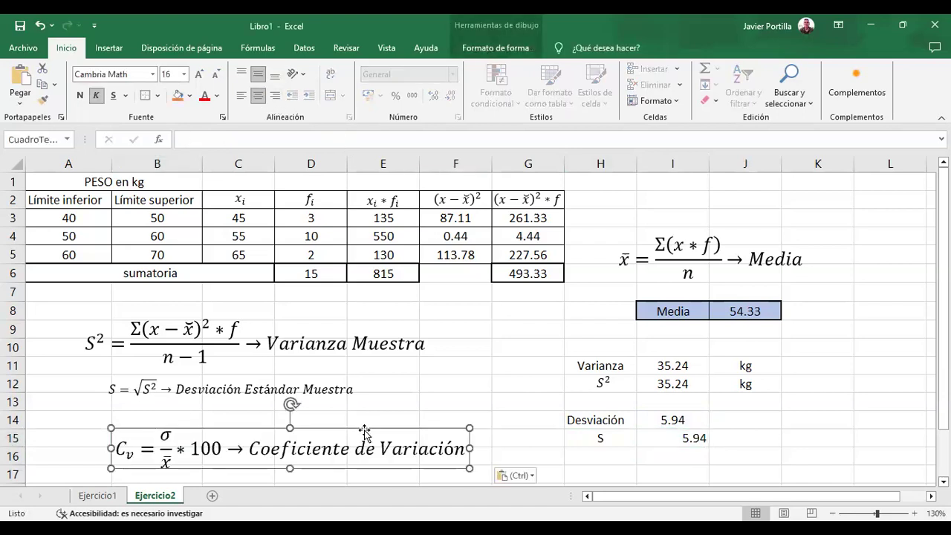
{"action": "left_click_drag", "start_coordinate": [359, 431], "coordinate": [340, 417]}
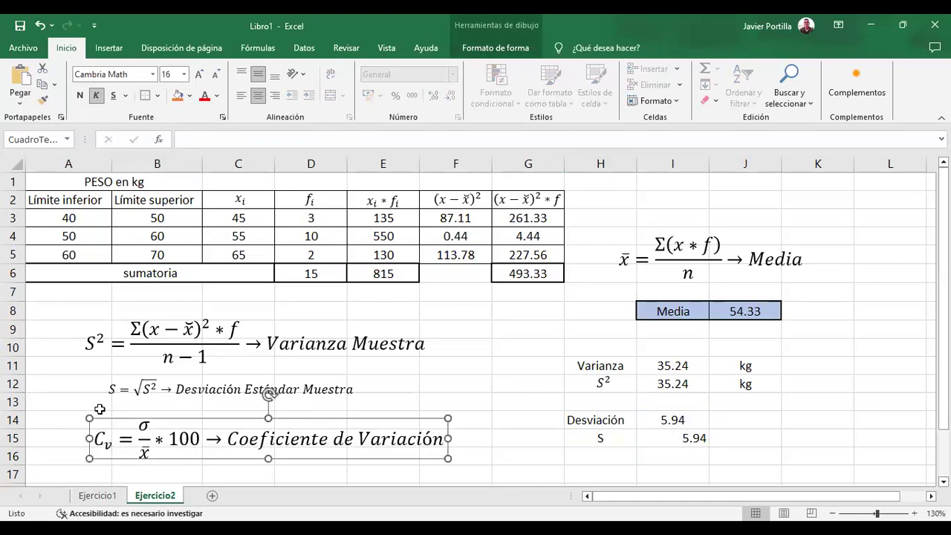
{"action": "left_click", "coordinate": [149, 426]}
{"action": "key", "text": "BackSpace"}
{"action": "type", "text": "S"}
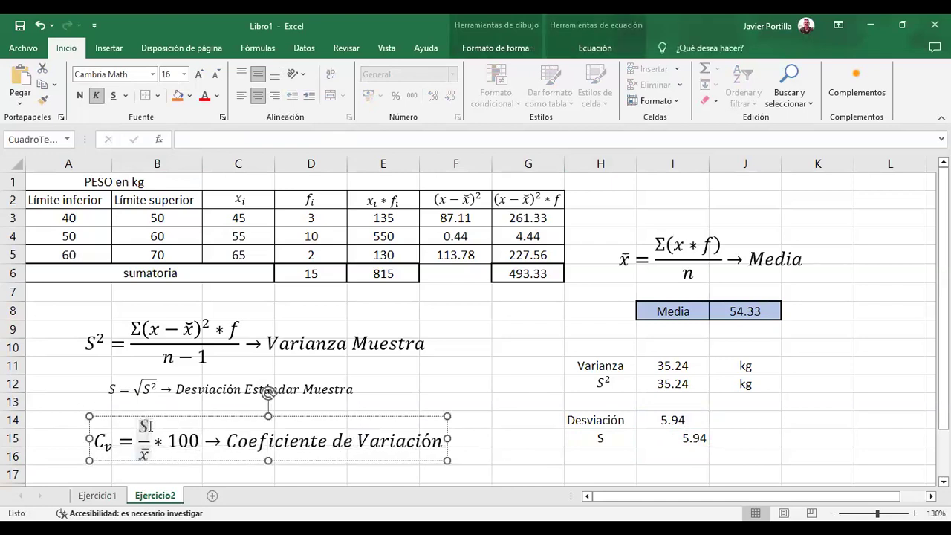
{"action": "left_click", "coordinate": [499, 452]}
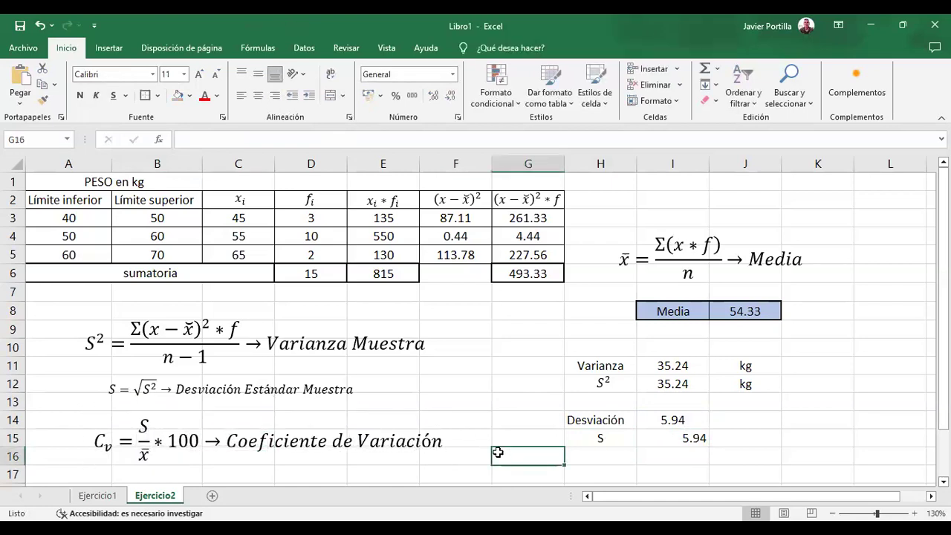
Enter the label Coeficiente in cell H17
{"action": "scroll", "coordinate": [498, 452], "scroll_direction": "down", "scroll_amount": 2}
{"action": "double_click", "coordinate": [592, 364]}
{"action": "type", "text": "Coeficiente"}
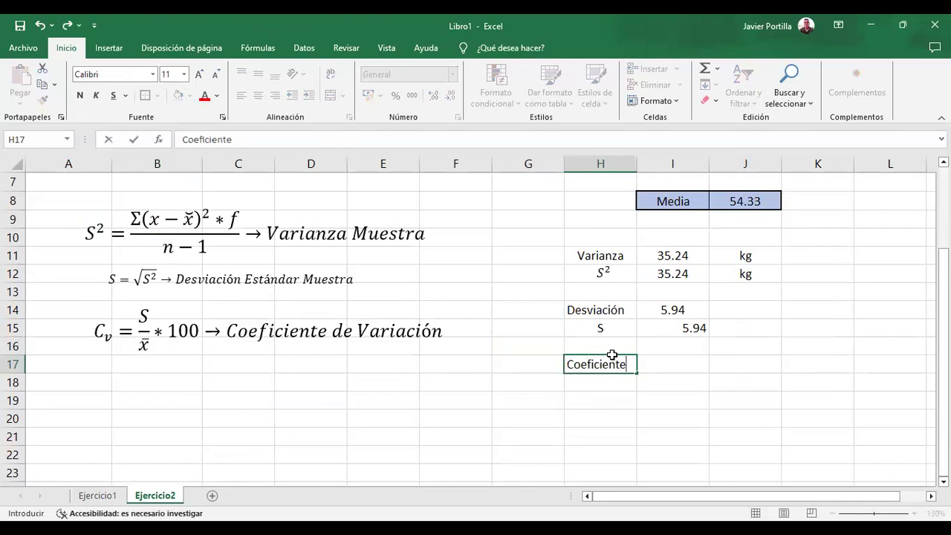
{"action": "key", "text": "Tab"}
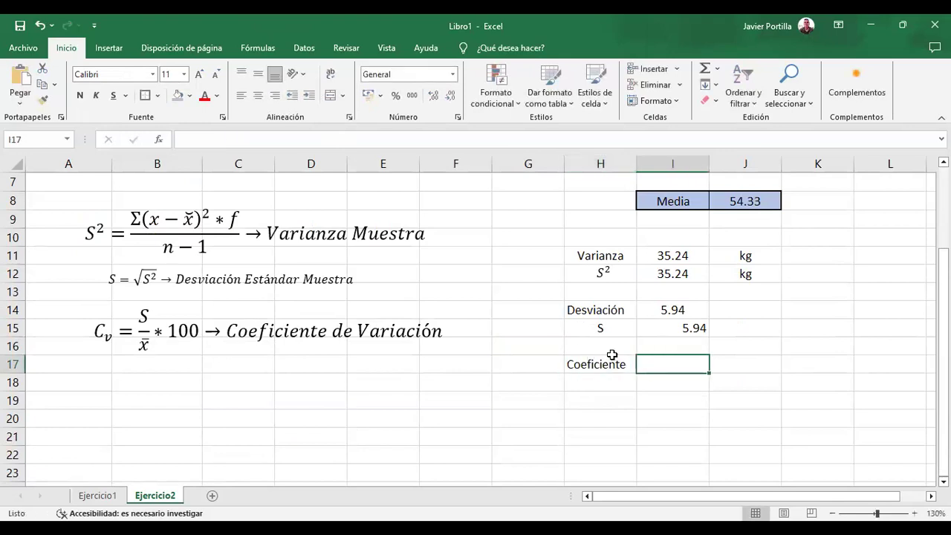
Calculate the coefficient of variation in I17 by dividing the standard deviation in I14 by the mean in J8
{"action": "type", "text": "="}
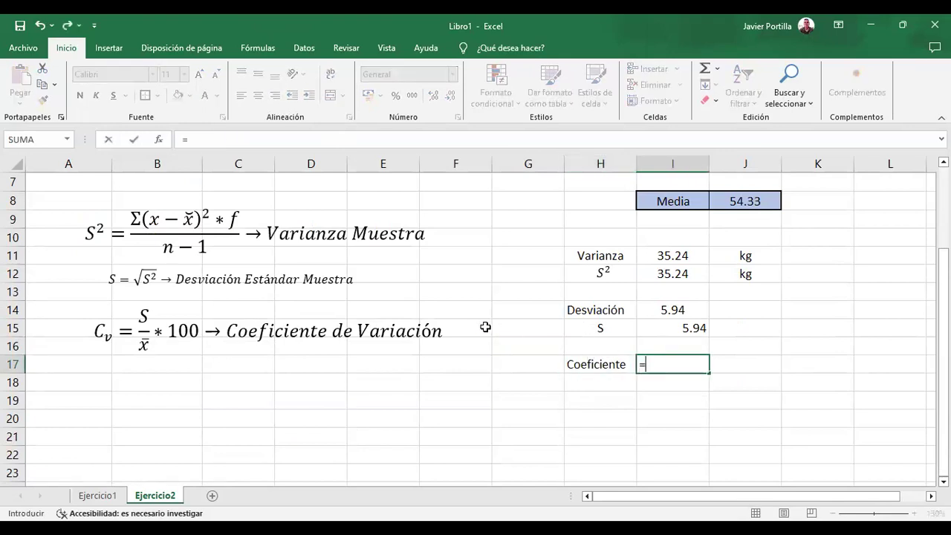
{"action": "left_click", "coordinate": [671, 313]}
{"action": "type", "text": "/"}
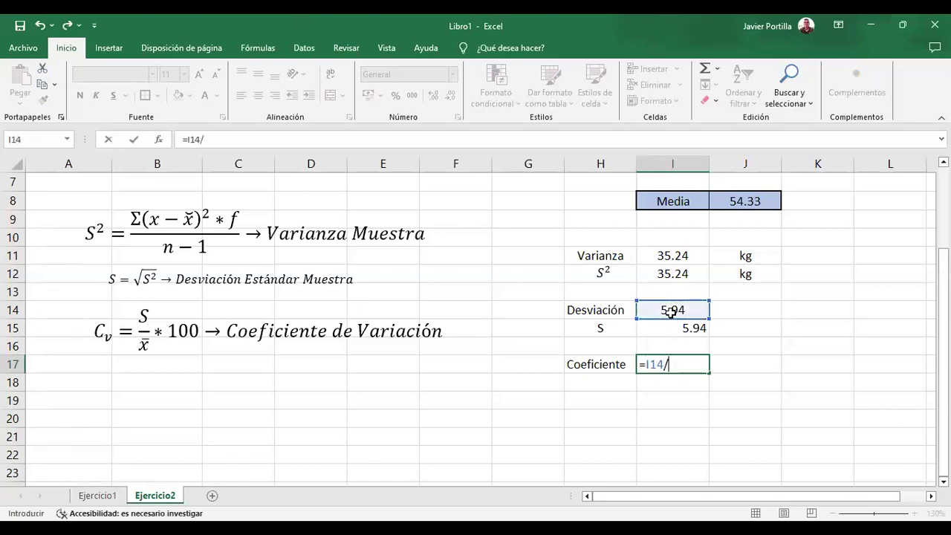
{"action": "left_click", "coordinate": [745, 201]}
{"action": "key", "text": "Return"}
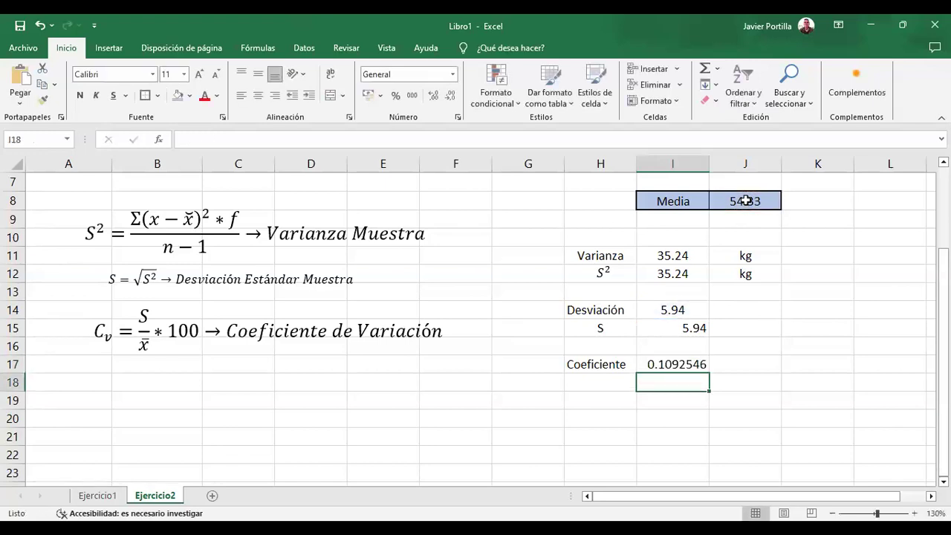
Center the S value in cell I15 and format the coefficient in cell I17 as a percentage
{"action": "left_click", "coordinate": [673, 328]}
{"action": "left_click", "coordinate": [258, 96]}
{"action": "left_click", "coordinate": [691, 362]}
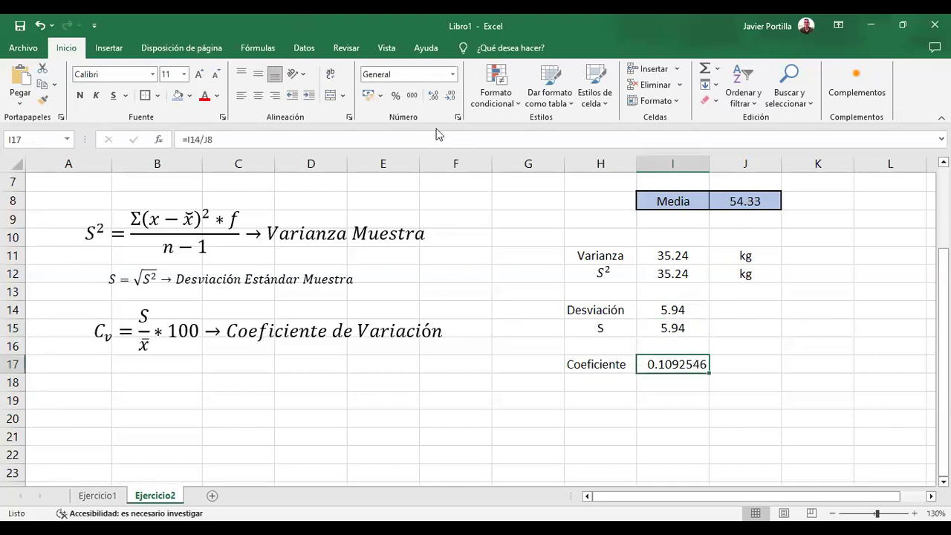
{"action": "left_click", "coordinate": [395, 96]}
{"action": "left_click", "coordinate": [683, 380]}
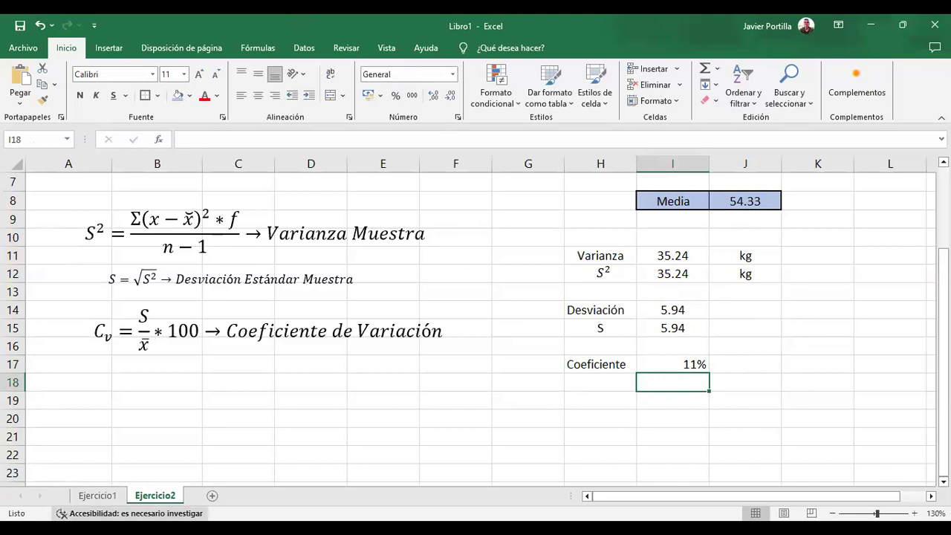
Copy the "Cv > 25%" conclusion text box from sheet Ejercicio1 and place it in Ejercicio2 below the coefficient of variation formula
{"action": "left_click", "coordinate": [98, 496]}
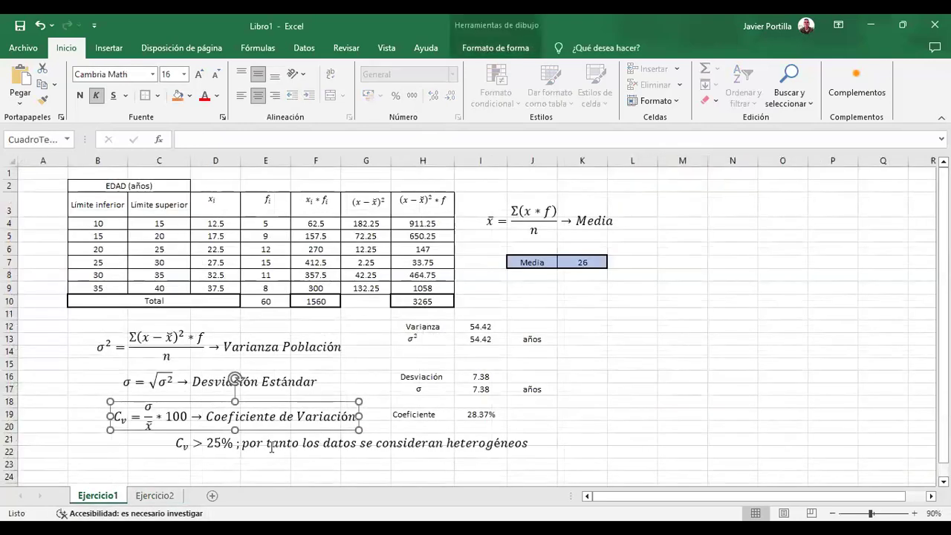
{"action": "left_click", "coordinate": [156, 497]}
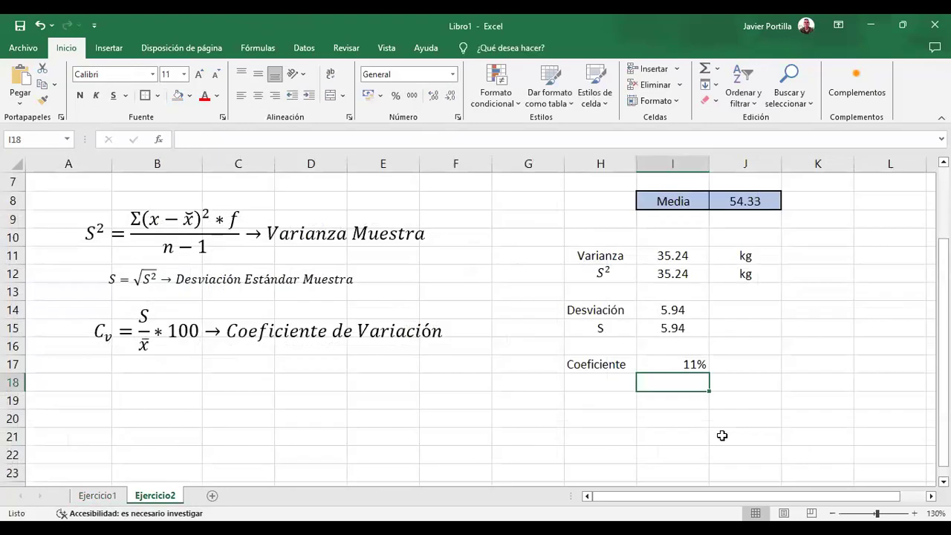
{"action": "left_click", "coordinate": [93, 495]}
{"action": "left_click", "coordinate": [387, 440]}
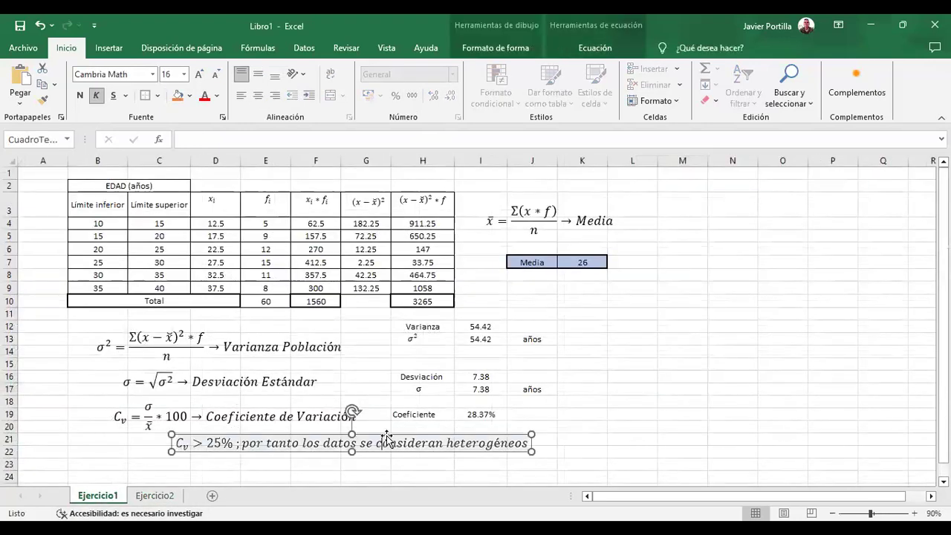
{"action": "key", "text": "Escape"}
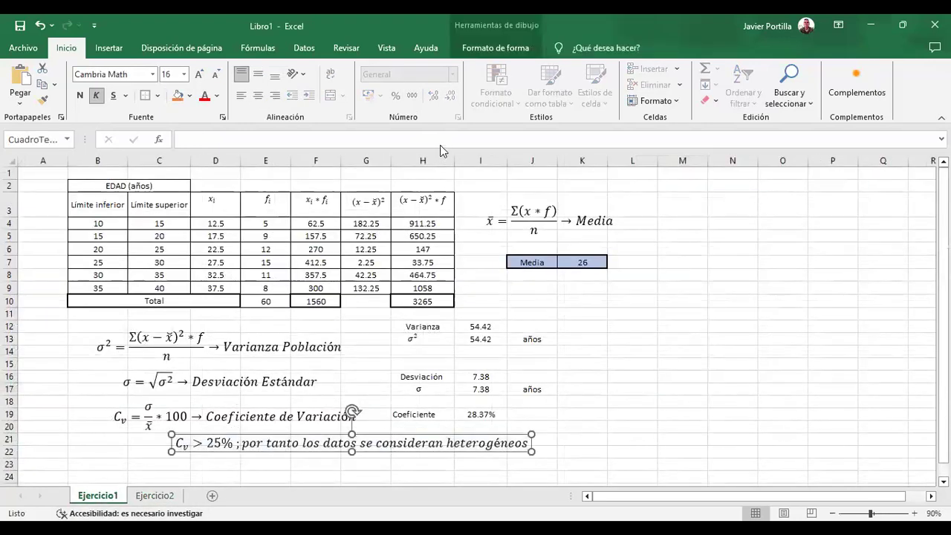
{"action": "key", "text": "shift+F10"}
{"action": "left_click", "coordinate": [425, 164]}
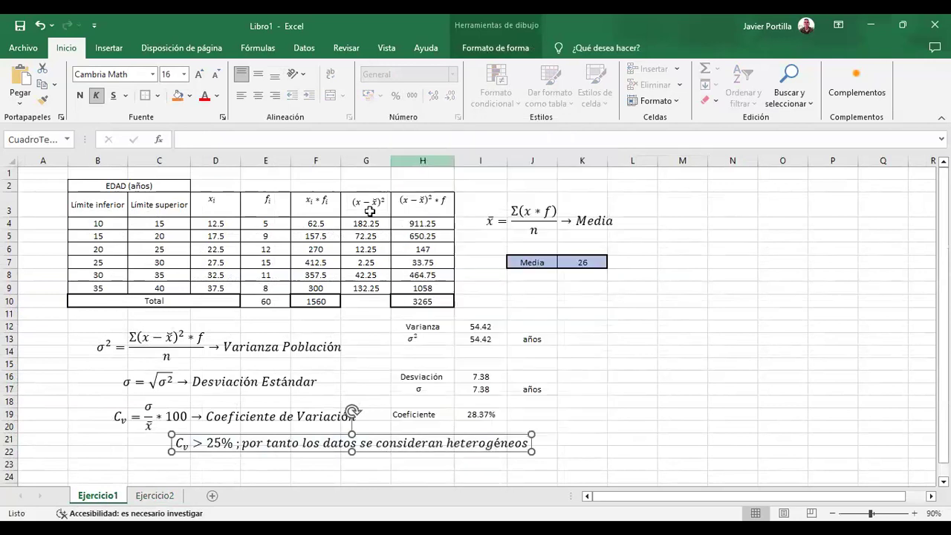
{"action": "left_click", "coordinate": [155, 495]}
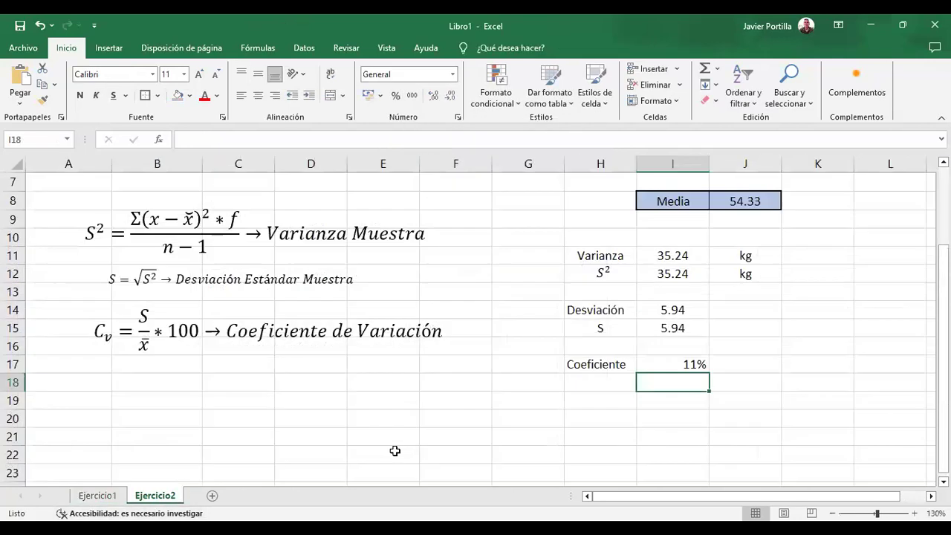
{"action": "left_click", "coordinate": [316, 396]}
{"action": "key", "text": "ctrl+v"}
{"action": "left_click_drag", "start_coordinate": [362, 392], "coordinate": [170, 395]}
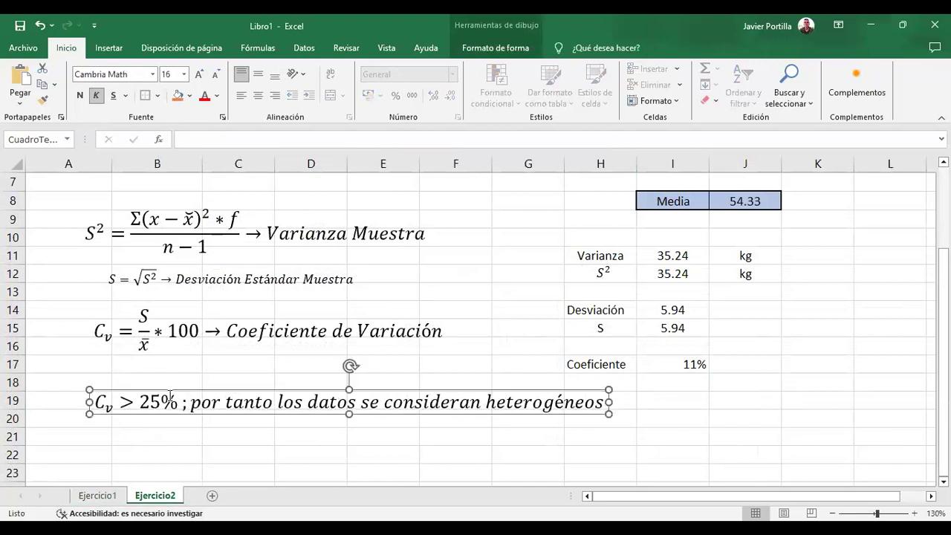
Change the comparison sign in the copied conclusion so it reads "Cv < 25%"
{"action": "left_click", "coordinate": [161, 402]}
{"action": "key", "text": "Left"}
{"action": "key", "text": "Left"}
{"action": "key", "text": "Left"}
{"action": "key", "text": "Left"}
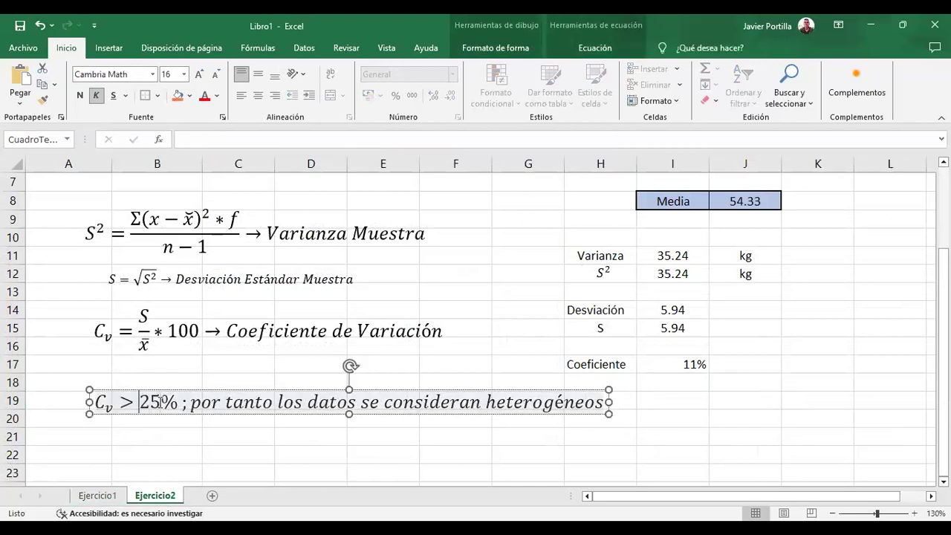
{"action": "key", "text": "Right"}
{"action": "key", "text": "Right"}
{"action": "key", "text": "BackSpace"}
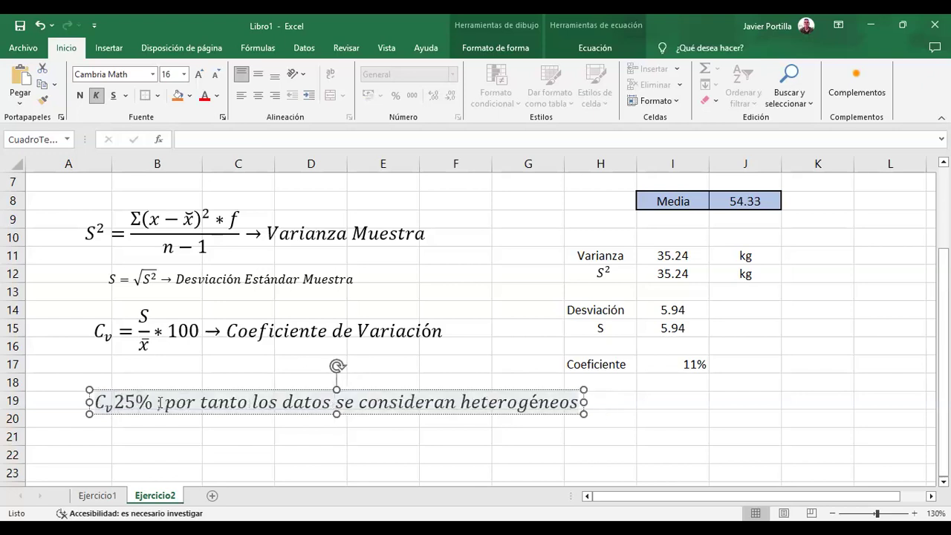
{"action": "type", "text": "<"}
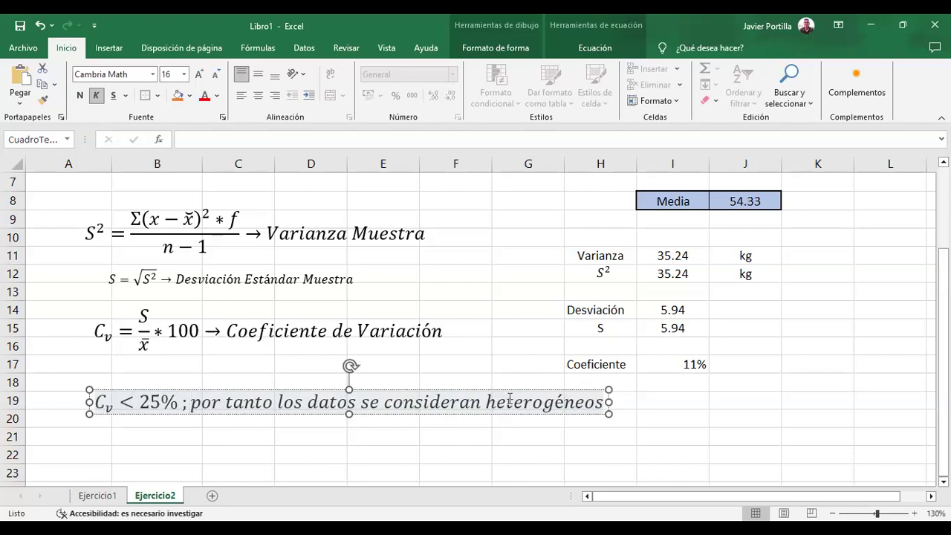
Replace the word "heterogéneos" with "homogéneos" at the end of the conclusion text
{"action": "left_click", "coordinate": [606, 402]}
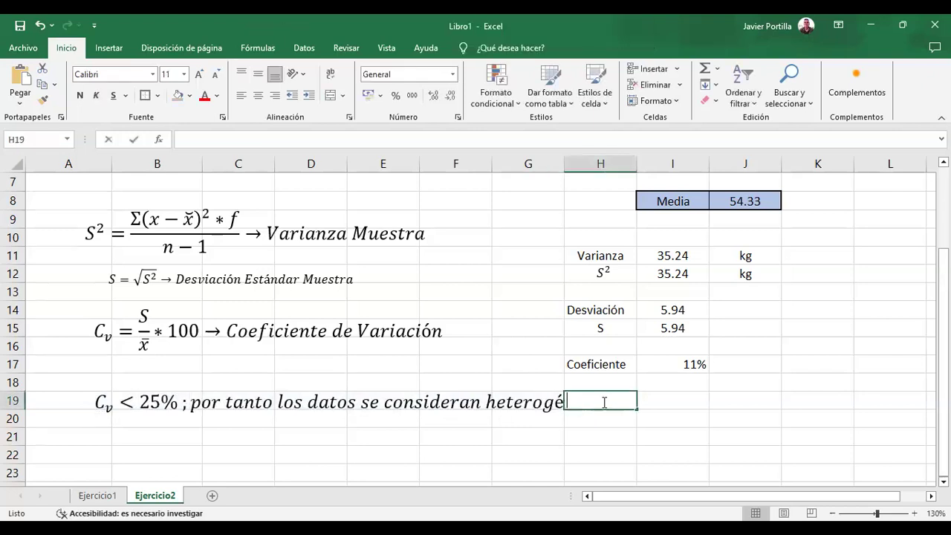
{"action": "key", "text": "Left"}
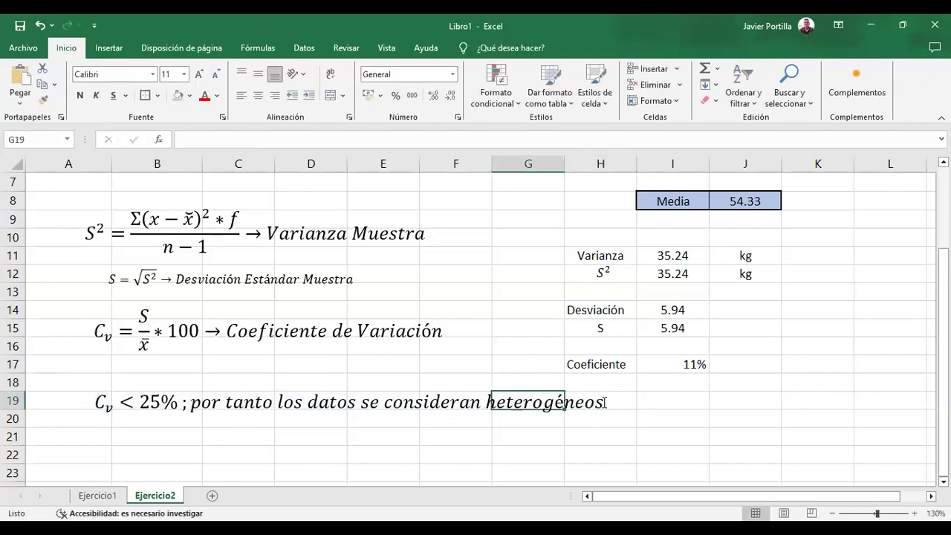
{"action": "left_click", "coordinate": [246, 403]}
{"action": "left_click", "coordinate": [319, 395]}
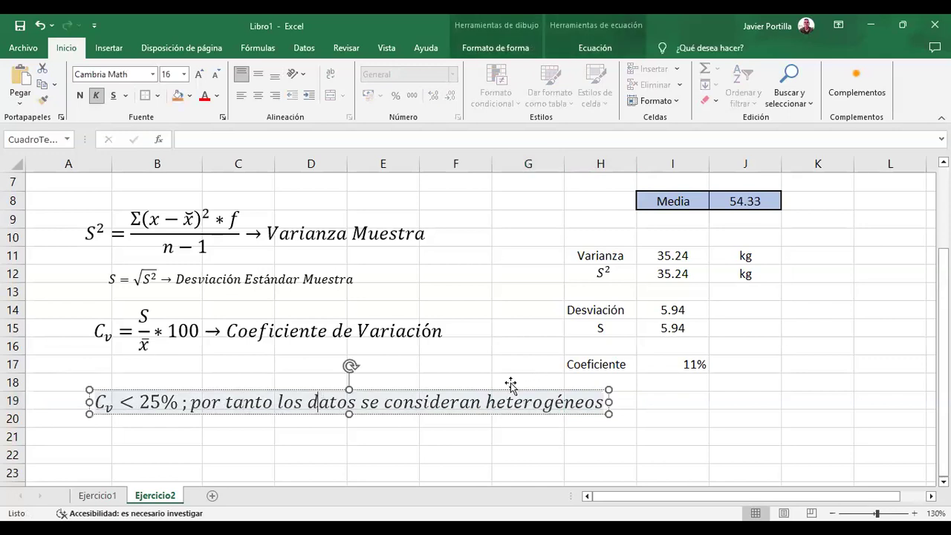
{"action": "left_click", "coordinate": [488, 399]}
{"action": "type", "text": "homo"}
{"action": "type", "text": "géneos"}
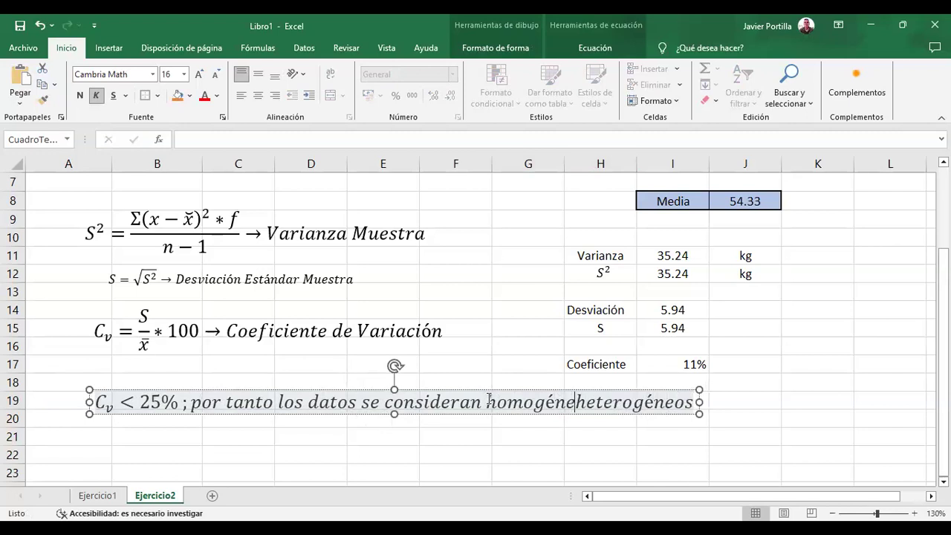
{"action": "key", "text": "Delete"}
{"action": "key", "text": "Delete"}
{"action": "key", "text": "Delete"}
{"action": "key", "text": "Delete"}
{"action": "key", "text": "Delete"}
{"action": "key", "text": "Delete"}
{"action": "key", "text": "Delete"}
{"action": "key", "text": "Delete"}
{"action": "key", "text": "Delete"}
{"action": "key", "text": "Delete"}
{"action": "key", "text": "Delete"}
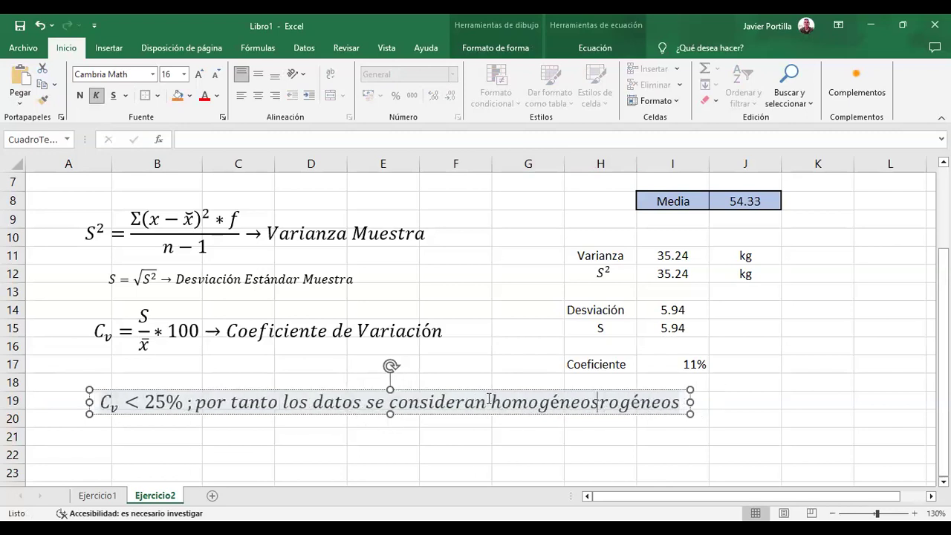
{"action": "key", "text": "Delete"}
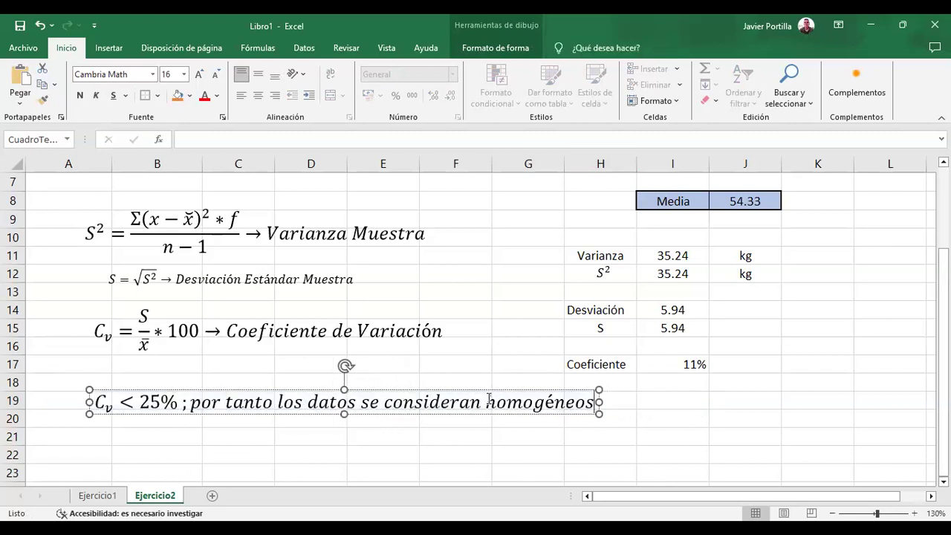
{"action": "left_click", "coordinate": [477, 434]}
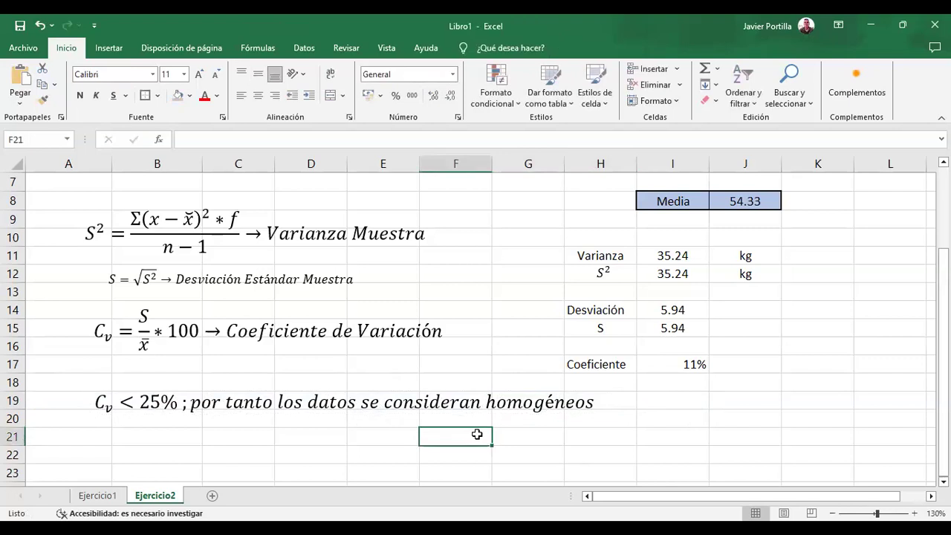
Move the conclusion text box up and to the left, closer beneath the coefficient of variation formula
{"action": "left_click", "coordinate": [459, 401]}
{"action": "left_click_drag", "start_coordinate": [421, 392], "coordinate": [378, 376]}
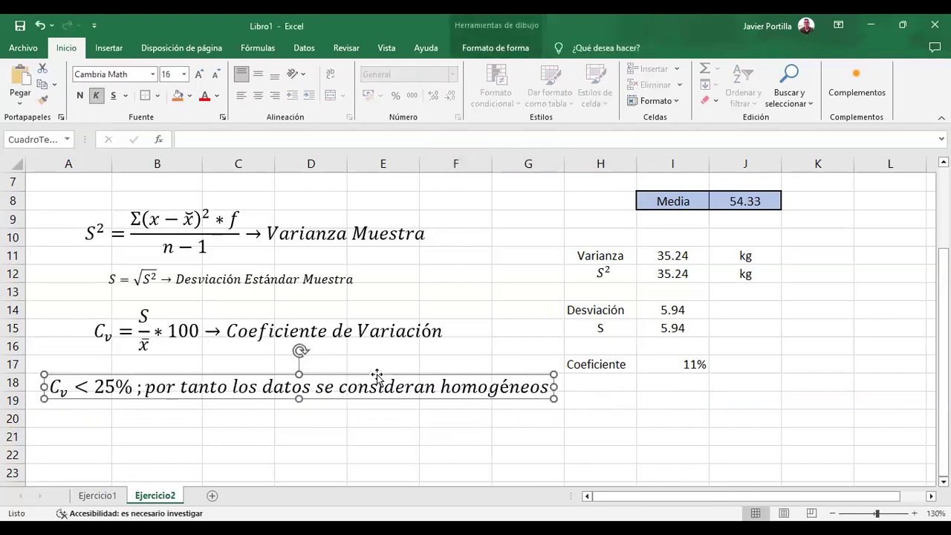
{"action": "left_click", "coordinate": [392, 438]}
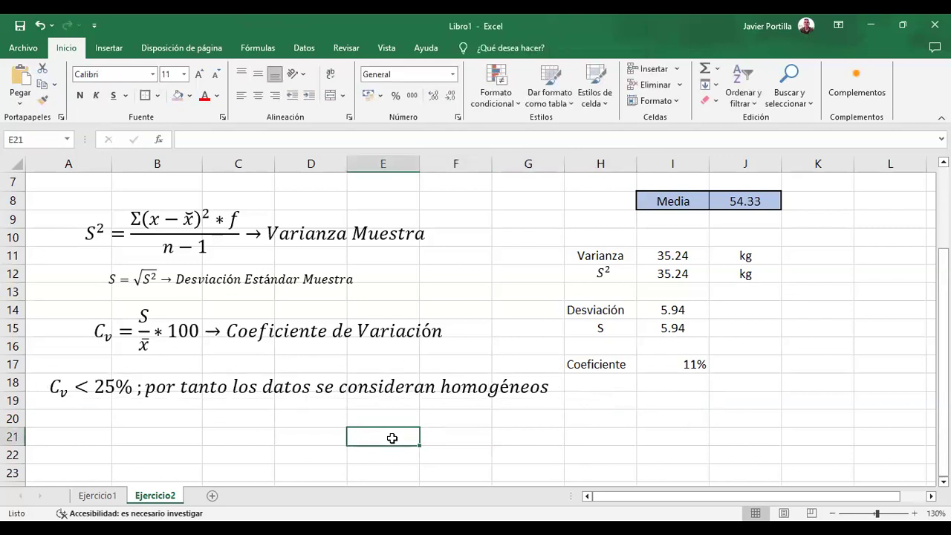
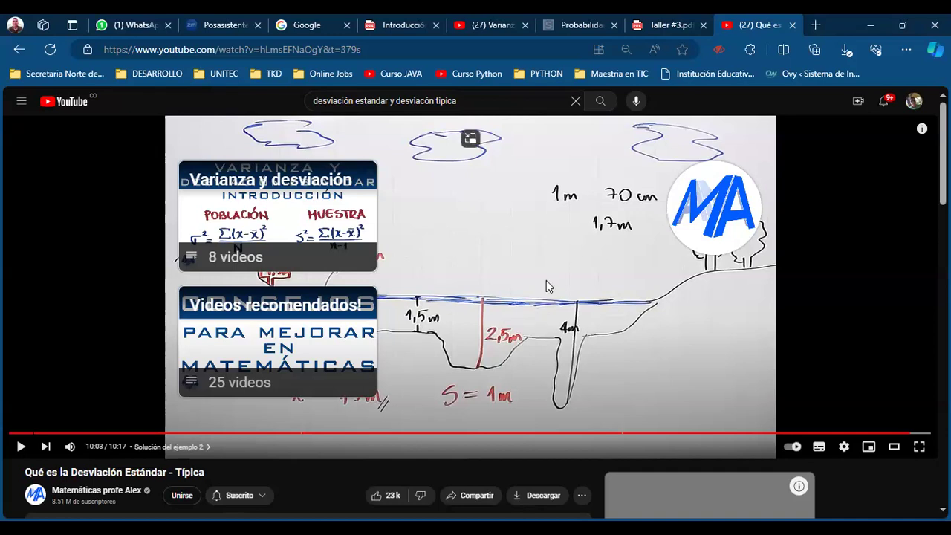
On YouTube, open the "Varianza y desviación" playlist from the video's end screen and play "Varianza y desviación estándar | Introducción"
{"action": "scroll", "coordinate": [546, 283], "scroll_direction": "down", "scroll_amount": 2}
{"action": "scroll", "coordinate": [546, 280], "scroll_direction": "up", "scroll_amount": 1}
{"action": "scroll", "coordinate": [546, 280], "scroll_direction": "down", "scroll_amount": 3}
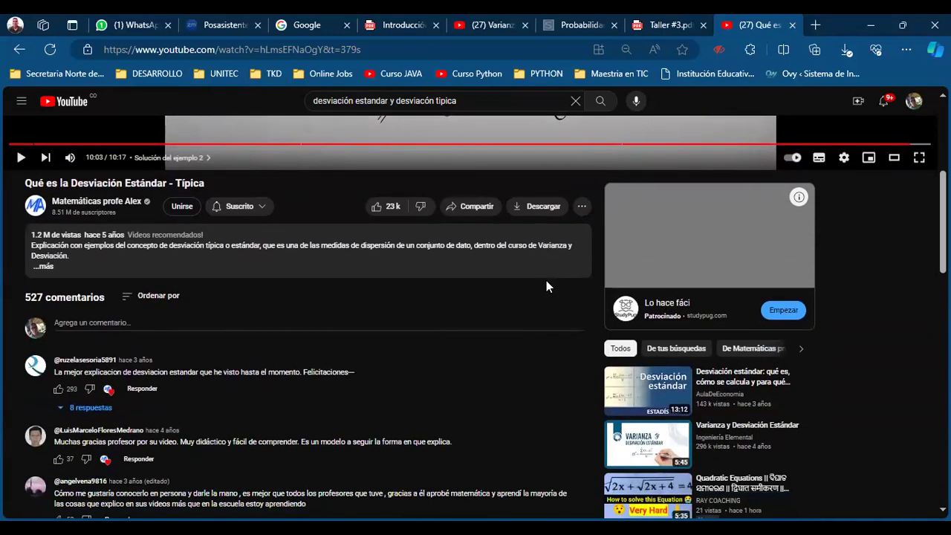
{"action": "scroll", "coordinate": [546, 286], "scroll_direction": "up", "scroll_amount": 4}
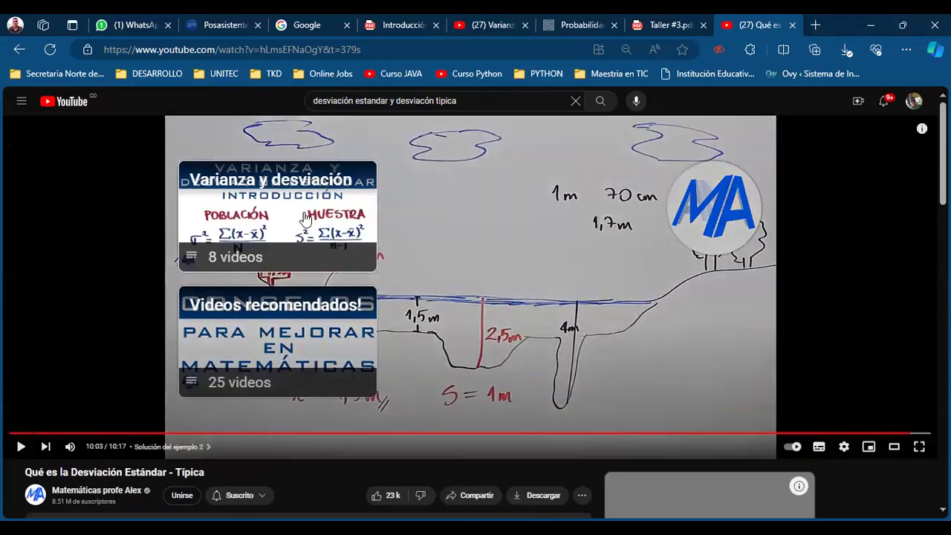
{"action": "left_click", "coordinate": [305, 218]}
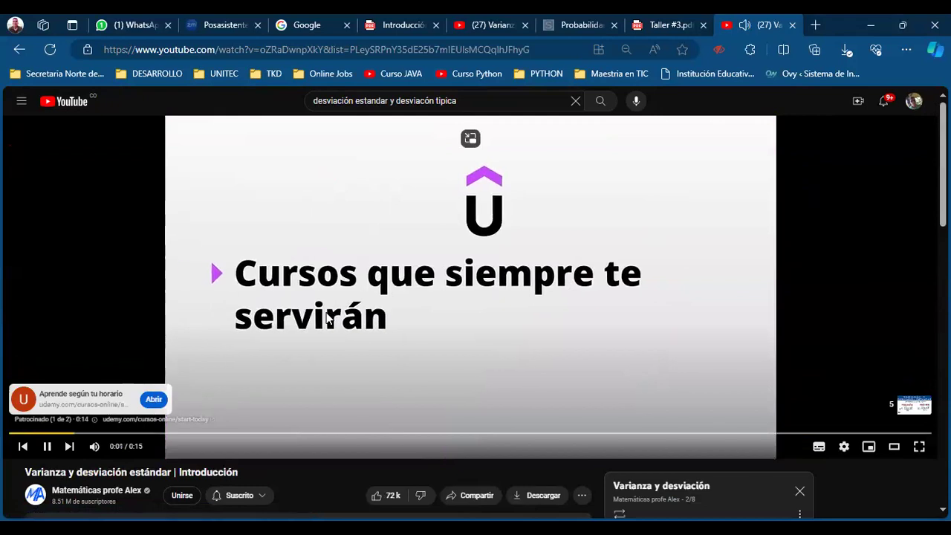
{"action": "left_click", "coordinate": [575, 339]}
{"action": "scroll", "coordinate": [575, 338], "scroll_direction": "down", "scroll_amount": 2}
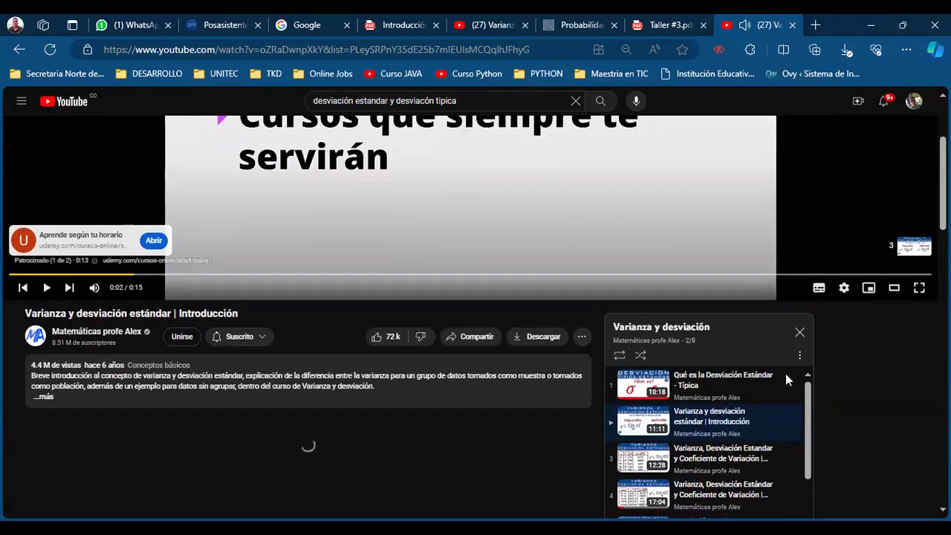
{"action": "scroll", "coordinate": [834, 397], "scroll_direction": "down", "scroll_amount": 1}
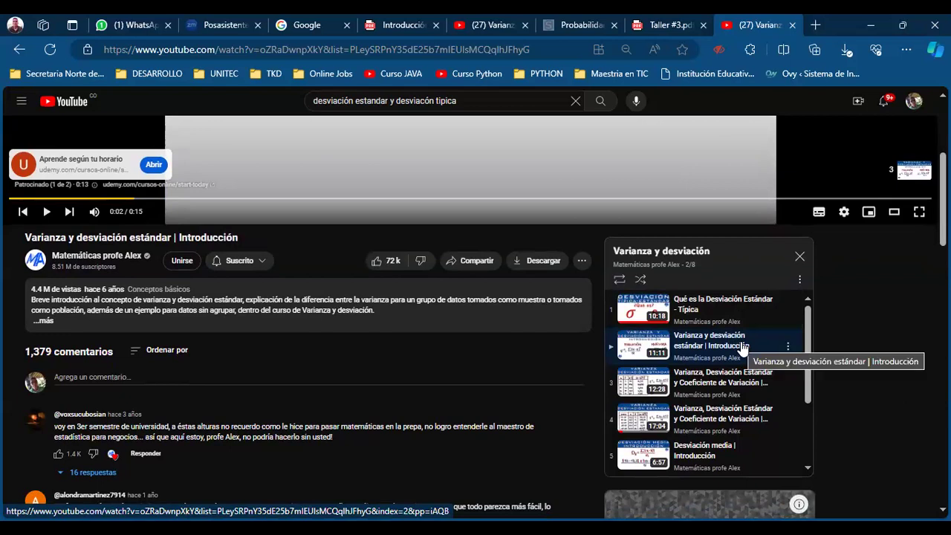
{"action": "left_click", "coordinate": [742, 347]}
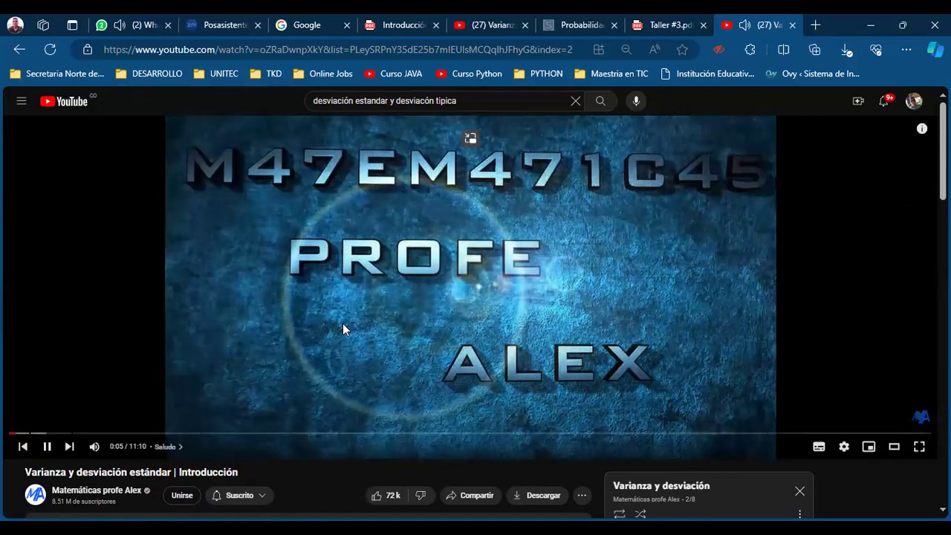
Pause and resume the introduction video, and skip to the variance definition at about 0:18
{"action": "left_click", "coordinate": [343, 325]}
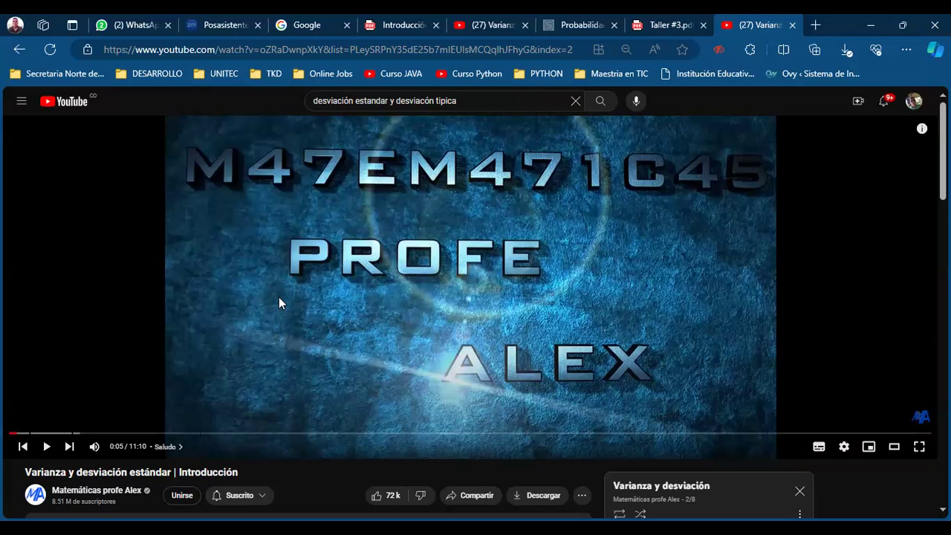
{"action": "left_click", "coordinate": [299, 253]}
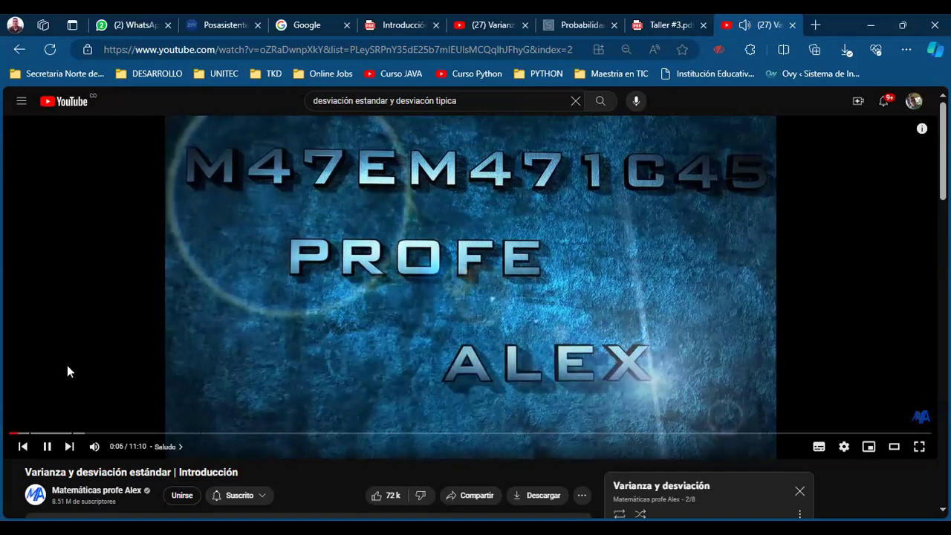
{"action": "left_click", "coordinate": [35, 434]}
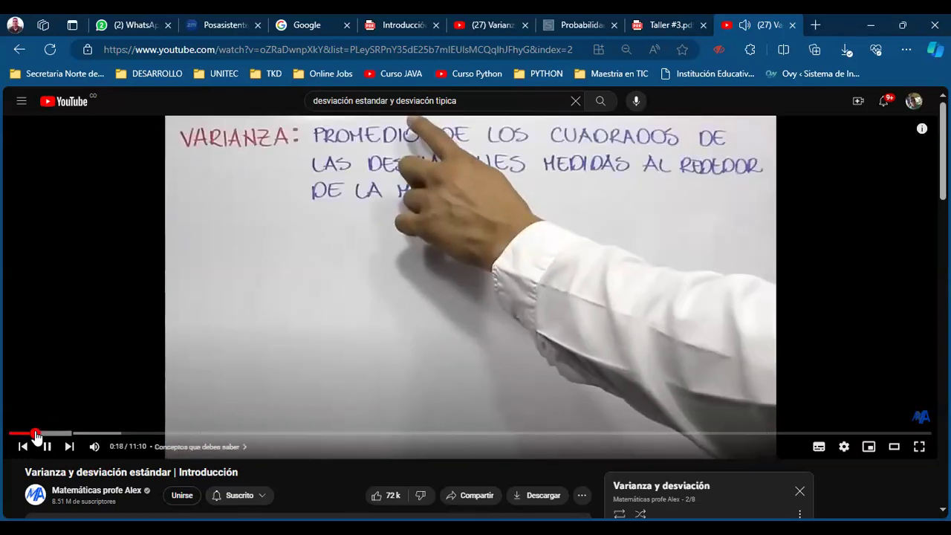
{"action": "left_click", "coordinate": [35, 435]}
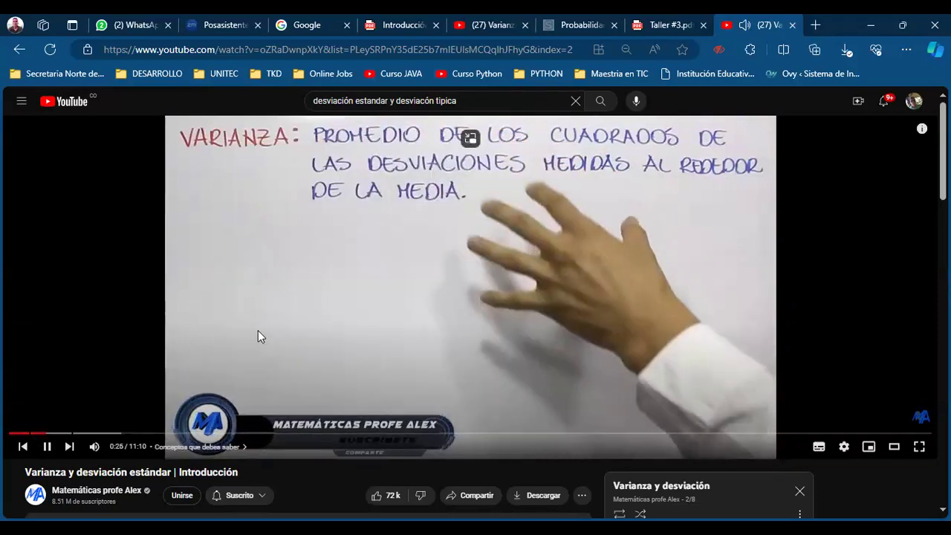
Pause the video on the variance definition, resume playback and skip ahead to about 0:41
{"action": "left_click", "coordinate": [257, 331]}
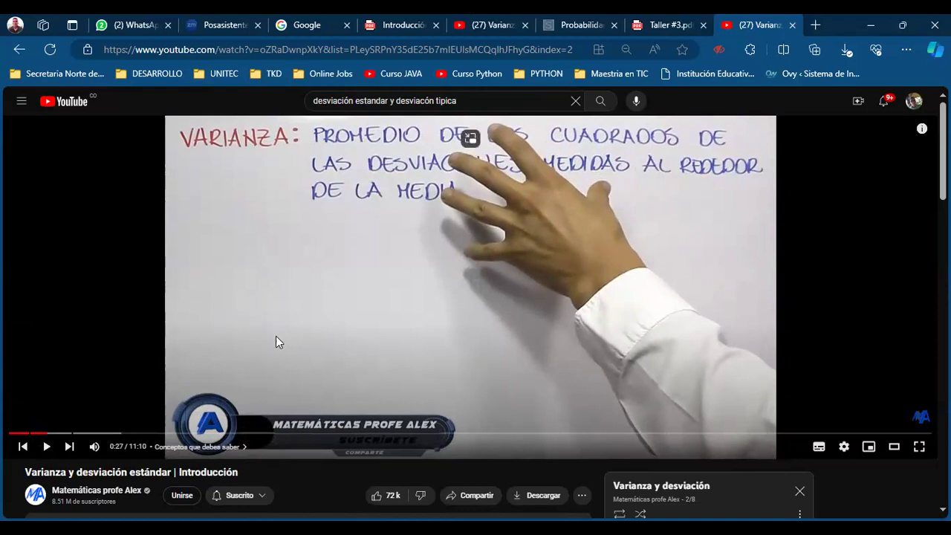
{"action": "left_click", "coordinate": [215, 353]}
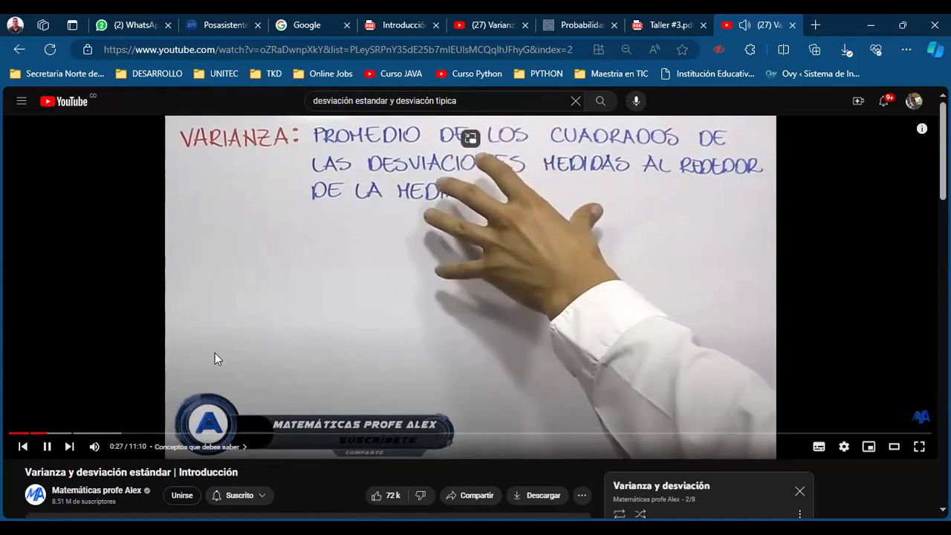
{"action": "left_click", "coordinate": [67, 434]}
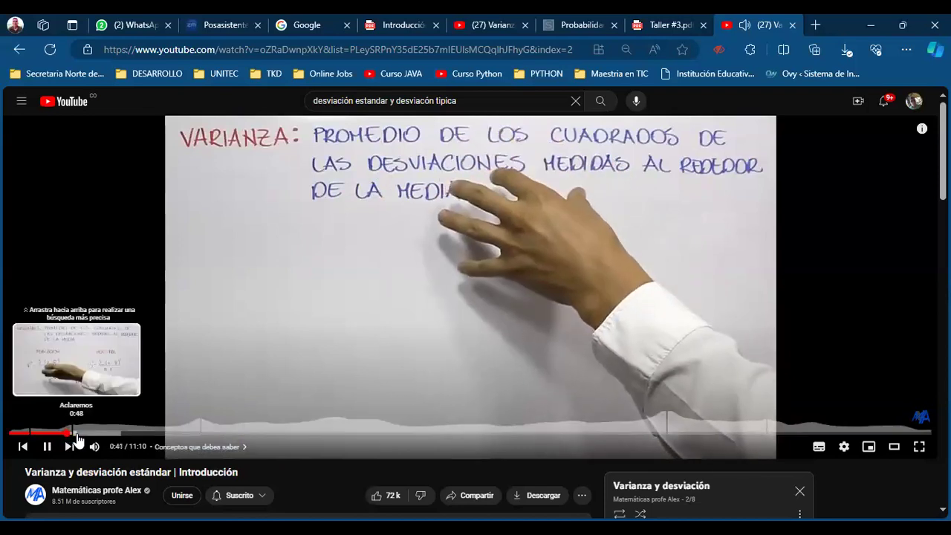
Skip the video to about 0:48, then pause and resume it on the population and sample variance formulas
{"action": "left_click", "coordinate": [77, 434]}
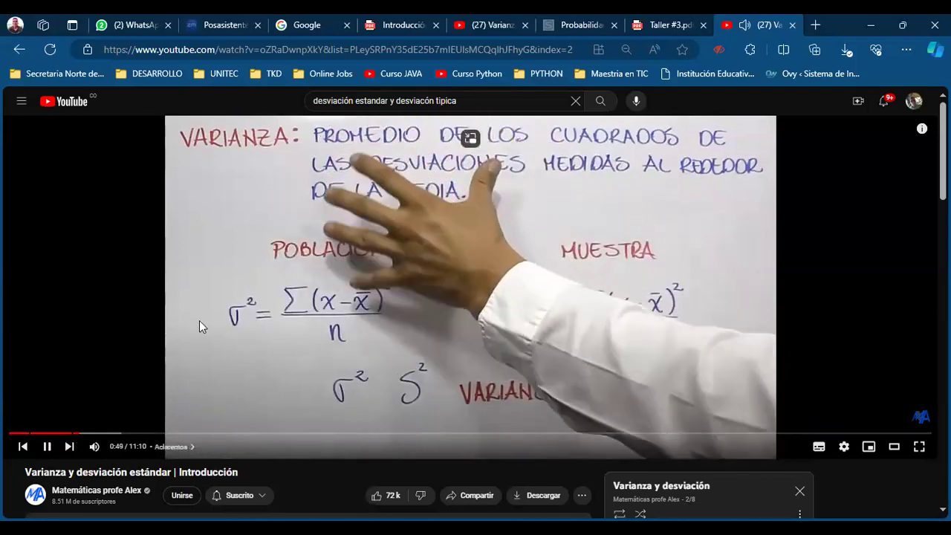
{"action": "left_click", "coordinate": [199, 321]}
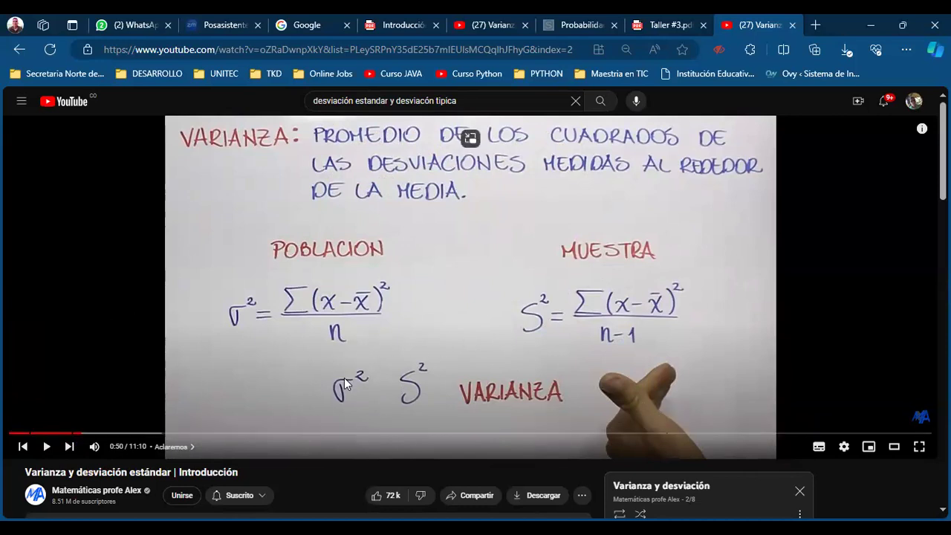
{"action": "left_click", "coordinate": [179, 343]}
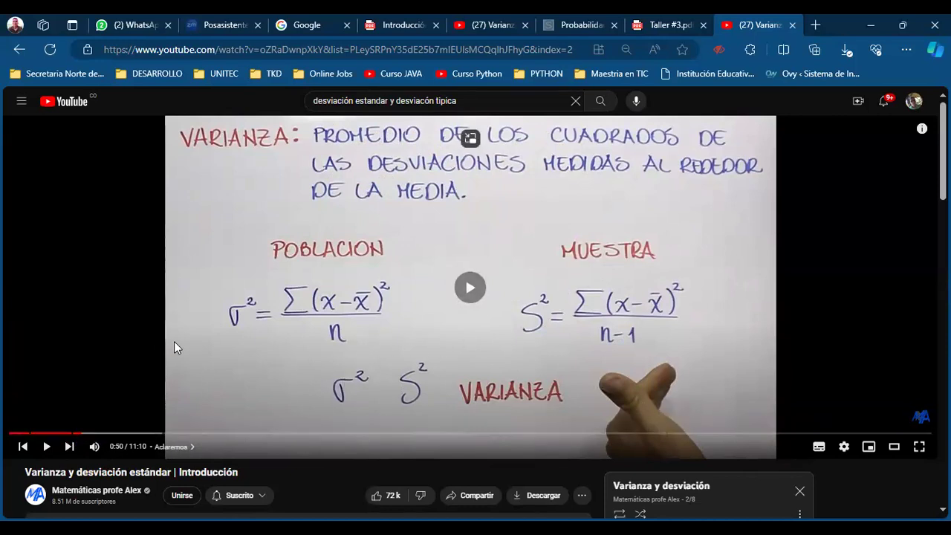
Skip ahead in short jumps from about 0:56 past 2:14, through the population and sample variance explanation
{"action": "left_click", "coordinate": [88, 433]}
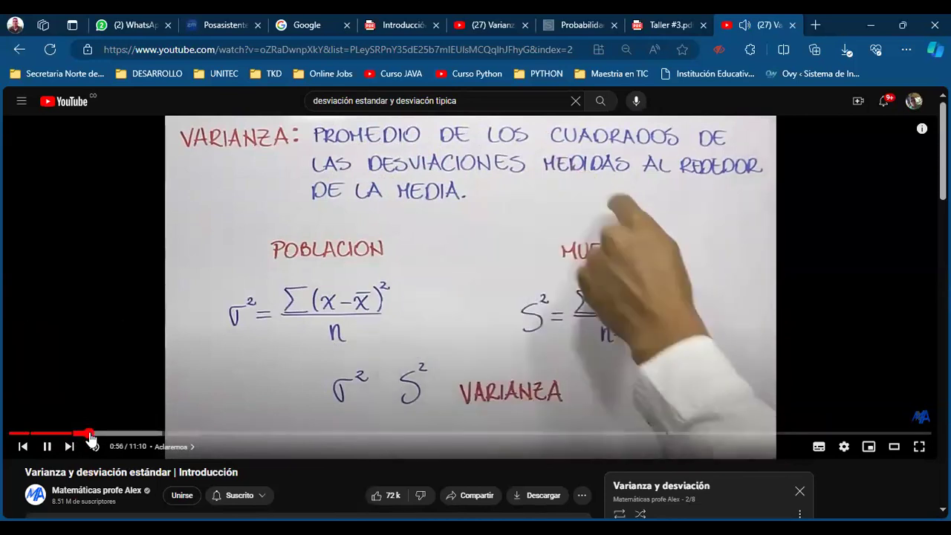
{"action": "left_click", "coordinate": [103, 434]}
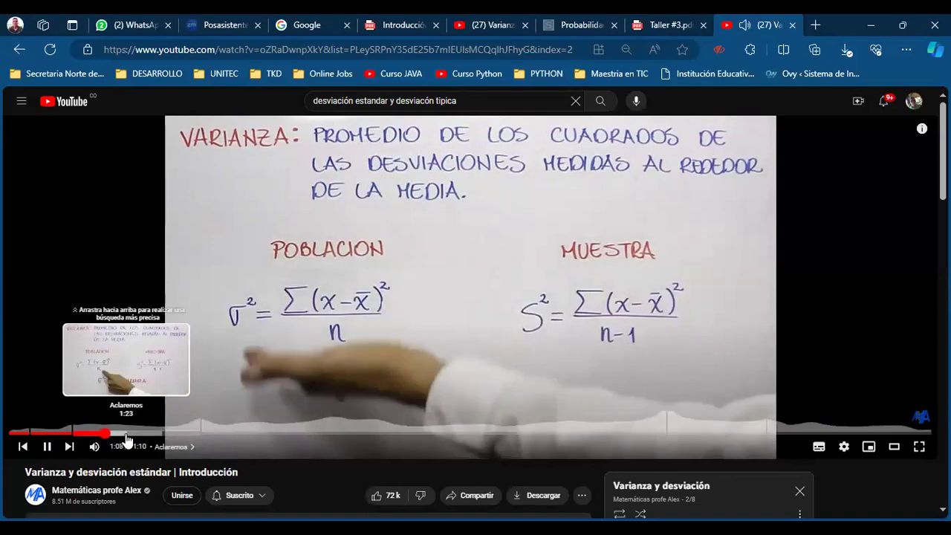
{"action": "left_click", "coordinate": [144, 434]}
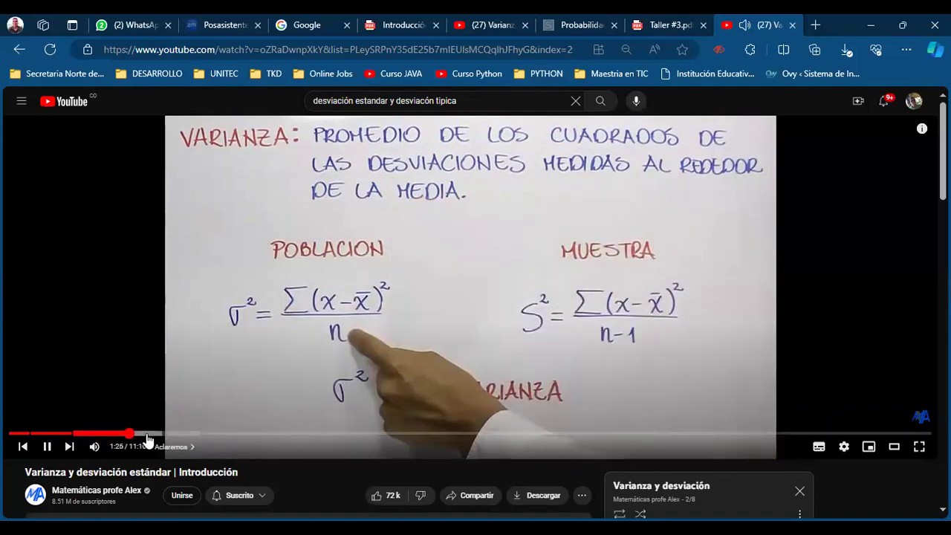
{"action": "left_click", "coordinate": [153, 435]}
{"action": "left_click", "coordinate": [170, 435]}
{"action": "left_click", "coordinate": [181, 436]}
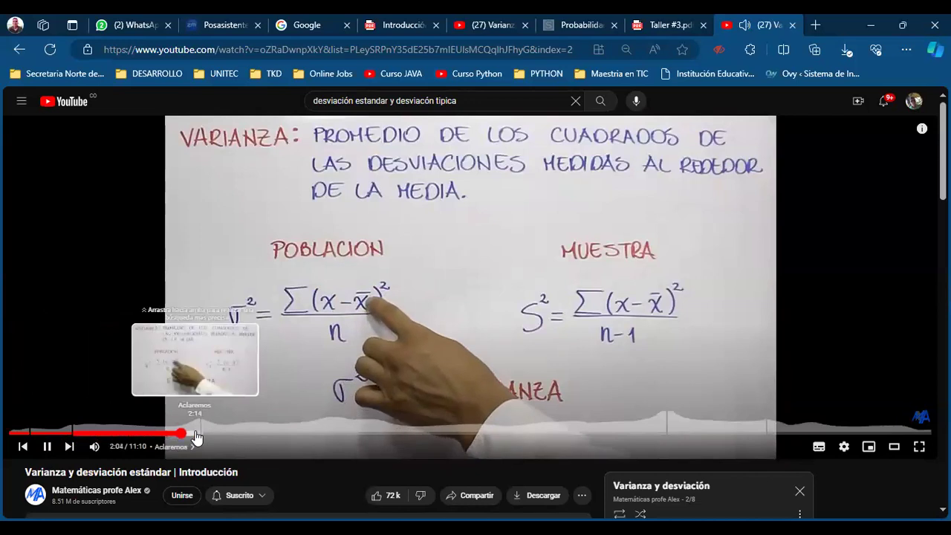
{"action": "left_click", "coordinate": [196, 434]}
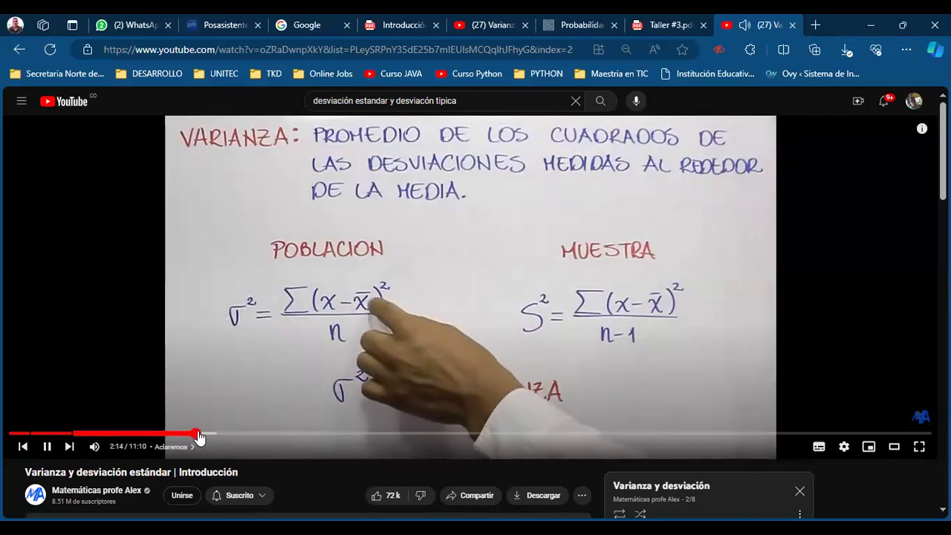
{"action": "left_click", "coordinate": [209, 434]}
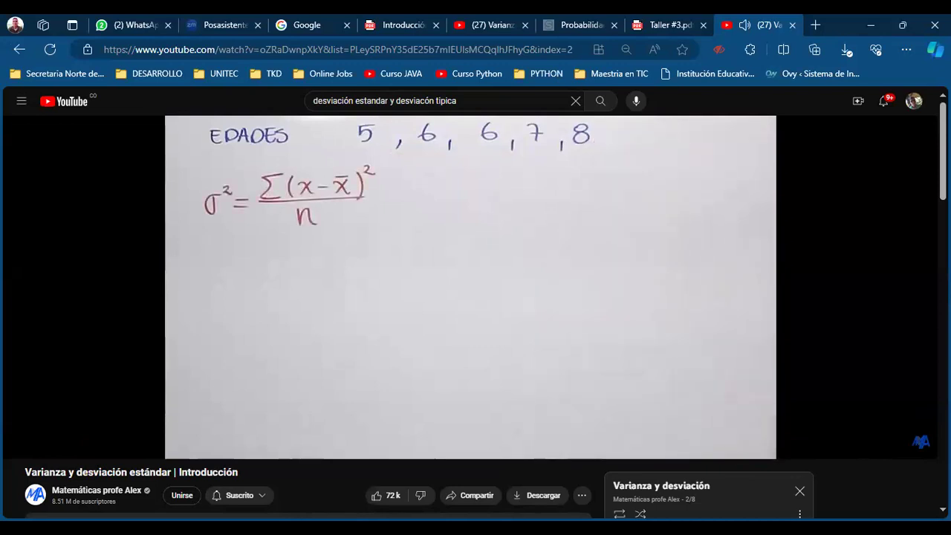
Pause and resume the ages example at about 2:45 and again on the mean formula at about 3:00
{"action": "left_click", "coordinate": [392, 263]}
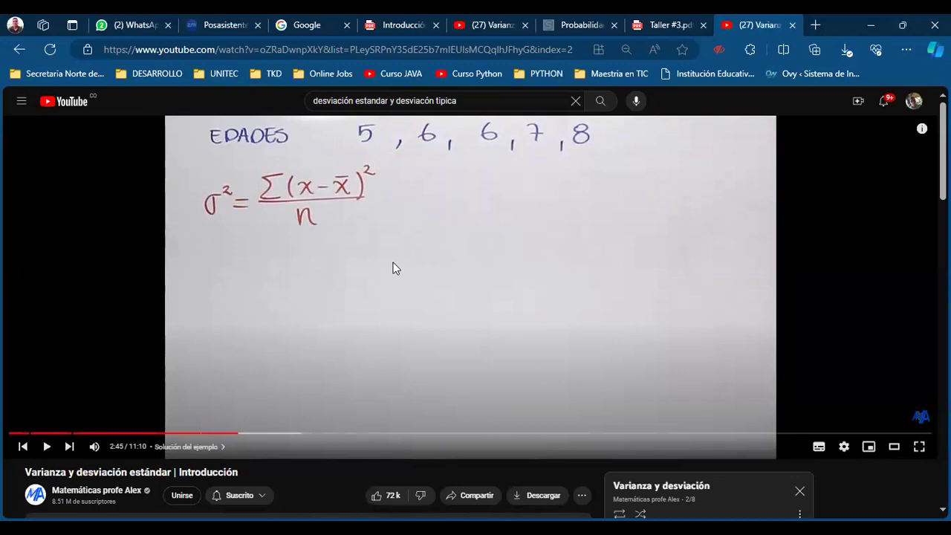
{"action": "left_click", "coordinate": [393, 268]}
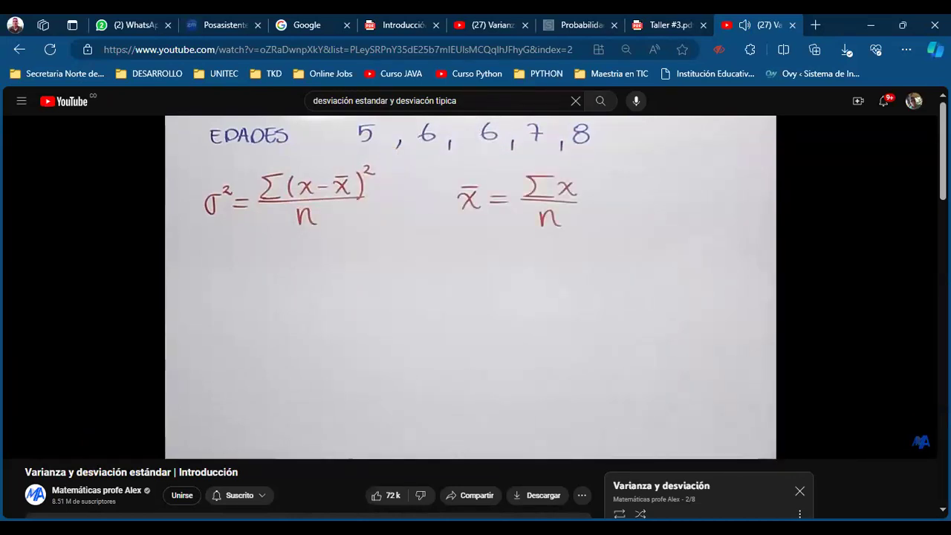
{"action": "left_click", "coordinate": [393, 262]}
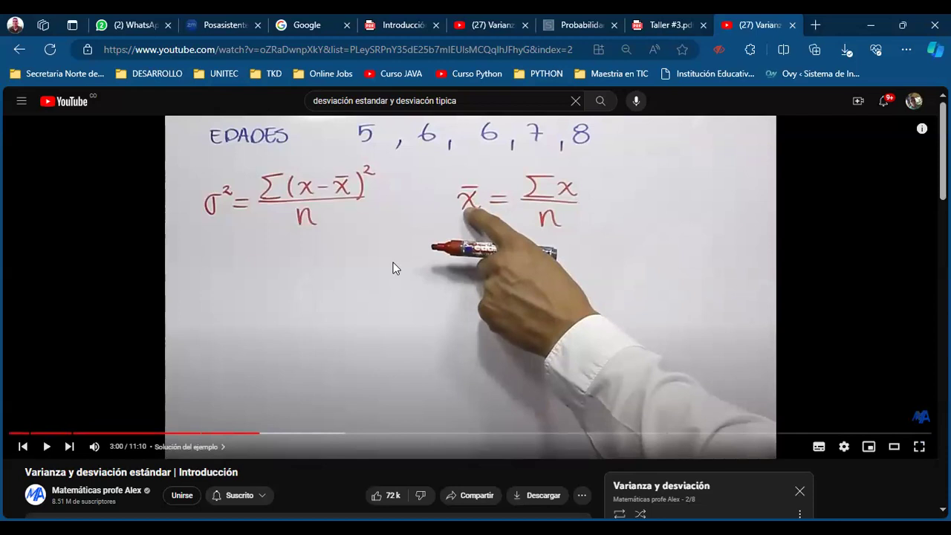
{"action": "left_click", "coordinate": [393, 262]}
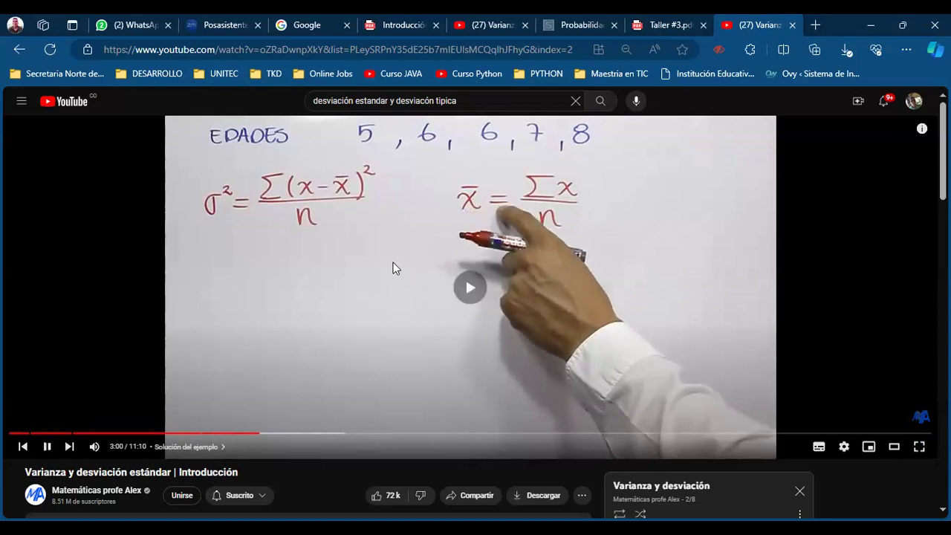
Review the mean calculation at about 3:53, then skip through the variance substitution to about 4:55
{"action": "left_click", "coordinate": [346, 434]}
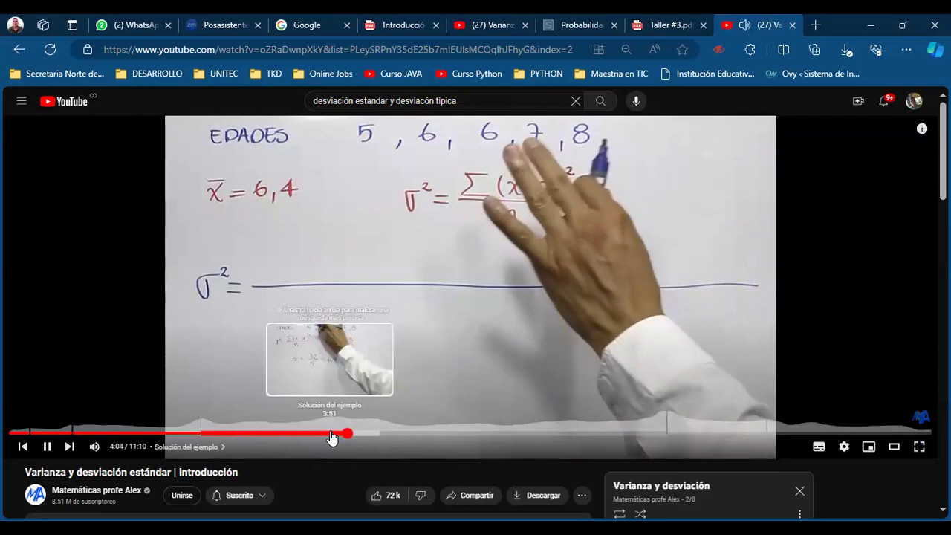
{"action": "left_click", "coordinate": [332, 437]}
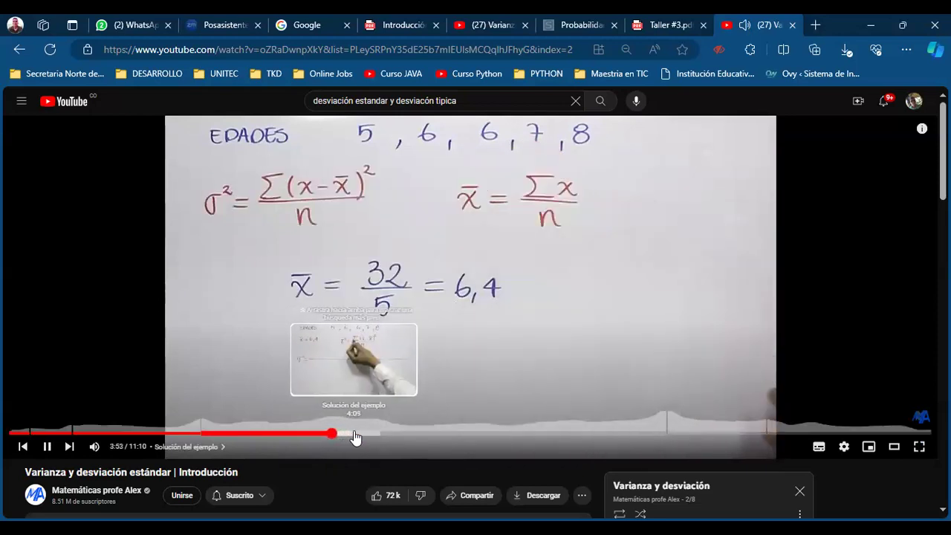
{"action": "left_click", "coordinate": [353, 437]}
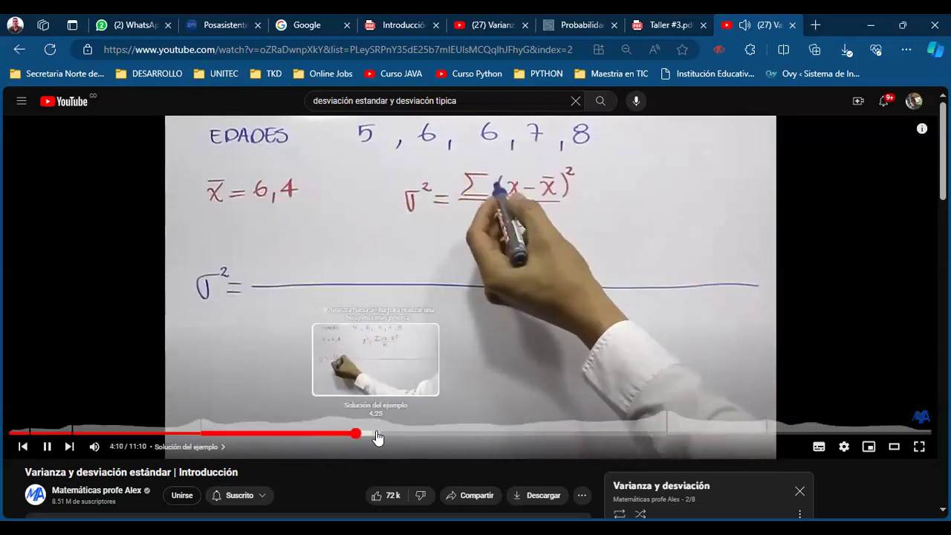
{"action": "left_click", "coordinate": [378, 436]}
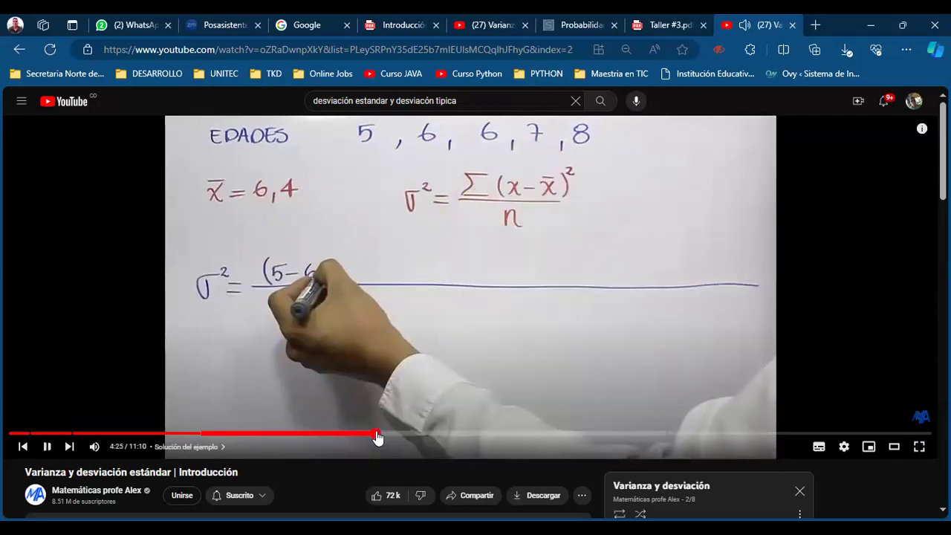
{"action": "left_click", "coordinate": [393, 437]}
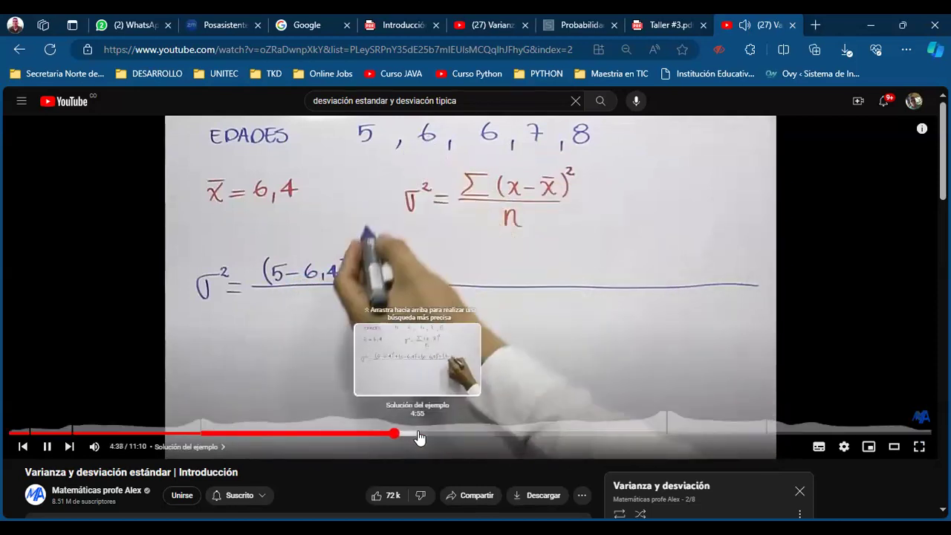
{"action": "left_click", "coordinate": [418, 439]}
{"action": "left_click", "coordinate": [580, 283]}
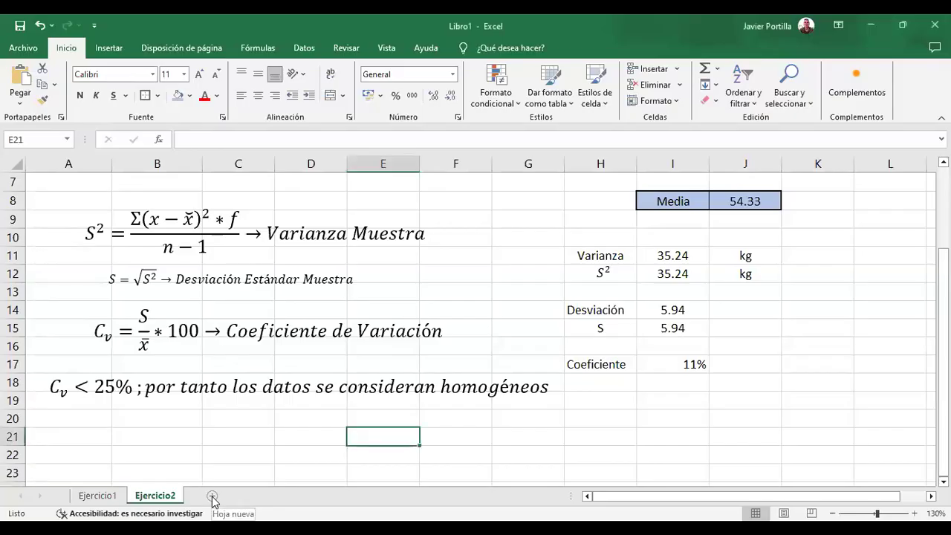
Switch to the Excel workbook and add a new sheet named Ejercicio3
{"action": "left_click", "coordinate": [212, 495]}
{"action": "double_click", "coordinate": [202, 494]}
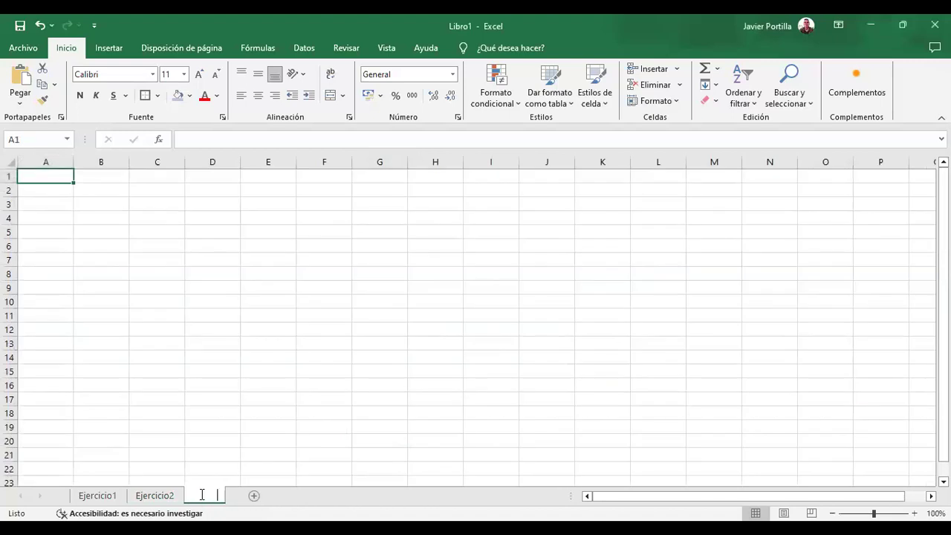
{"action": "type", "text": "Ejercicio3"}
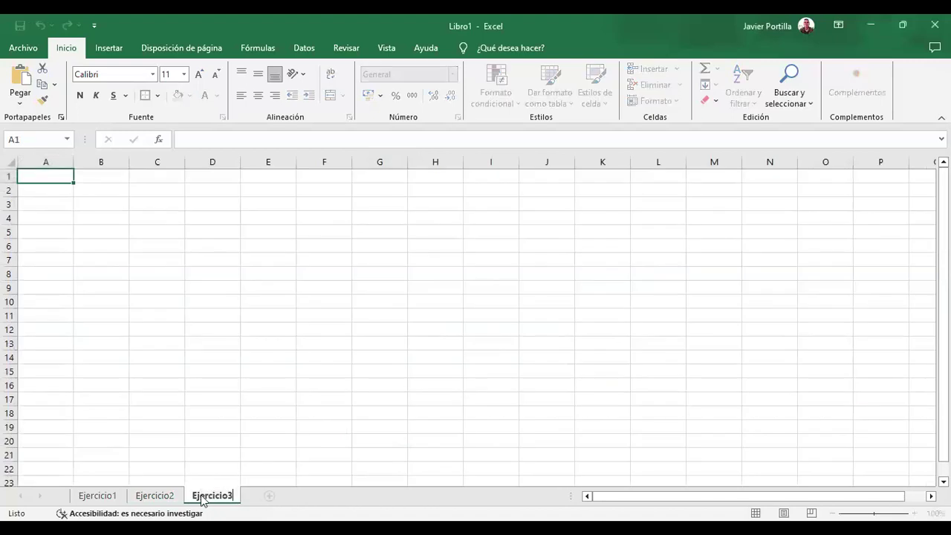
{"action": "key", "text": "Return"}
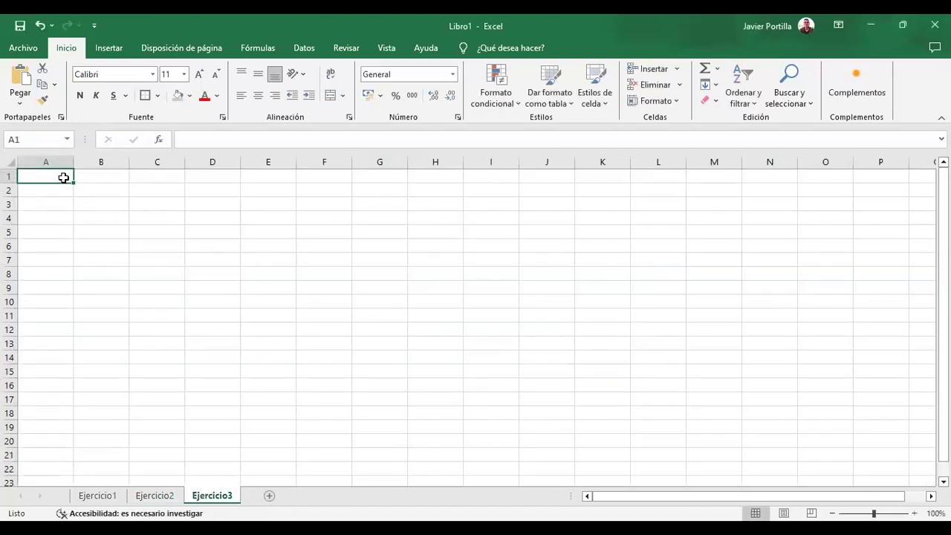
Enter the label Datos in A1 and the values 5, 6, 6, 7 and 8 in B1:F1
{"action": "type", "text": "Datos"}
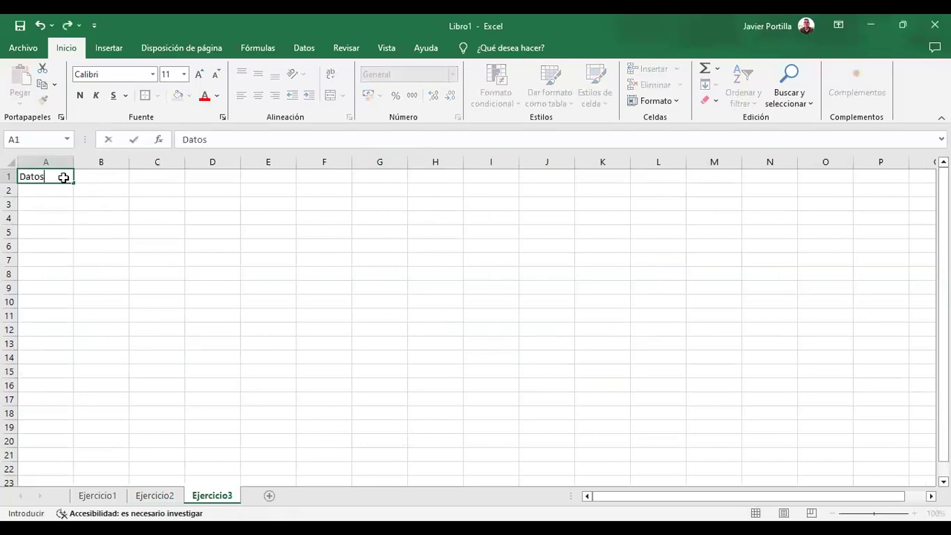
{"action": "key", "text": "Tab"}
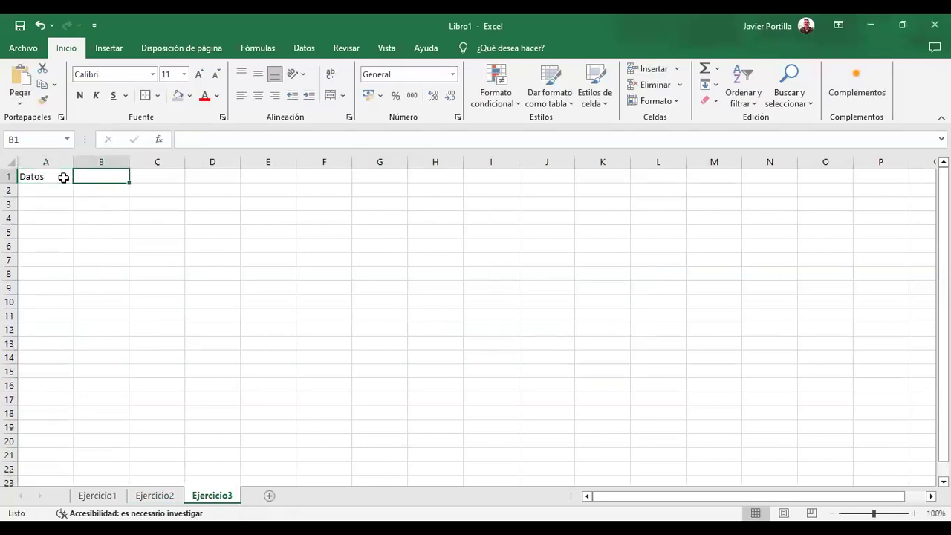
{"action": "type", "text": "5"}
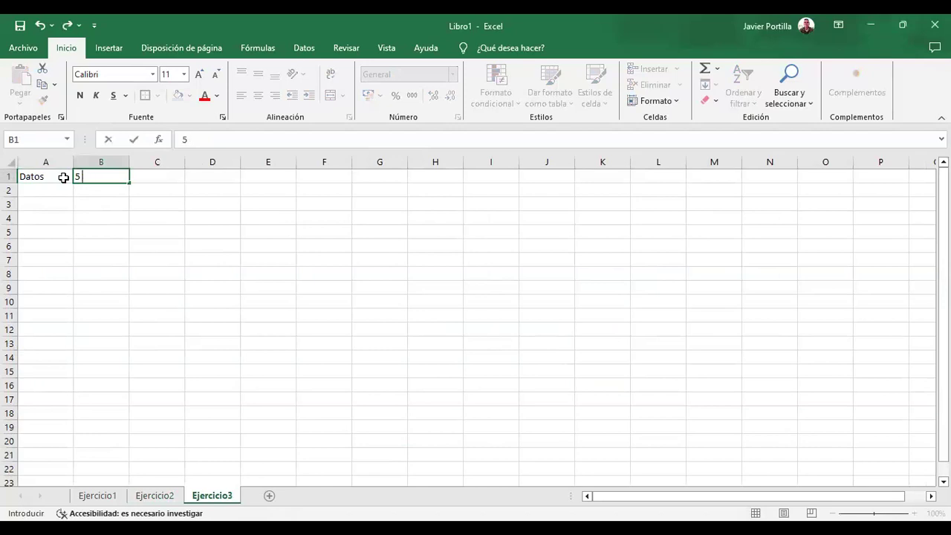
{"action": "key", "text": "Tab"}
{"action": "type", "text": "6"}
{"action": "key", "text": "Tab"}
{"action": "type", "text": "6"}
{"action": "key", "text": "Tab"}
{"action": "type", "text": "7"}
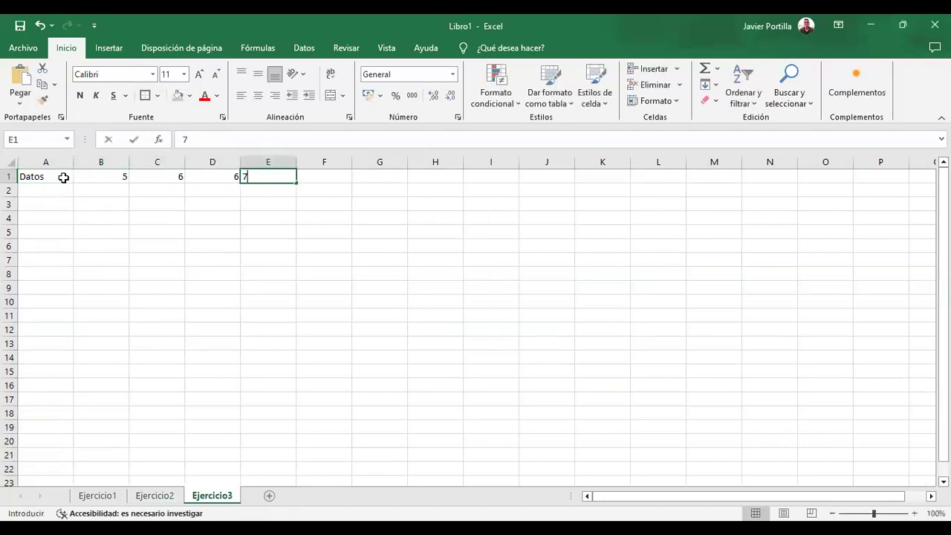
{"action": "key", "text": "Tab"}
{"action": "type", "text": "8"}
{"action": "key", "text": "Left"}
{"action": "key", "text": "Down"}
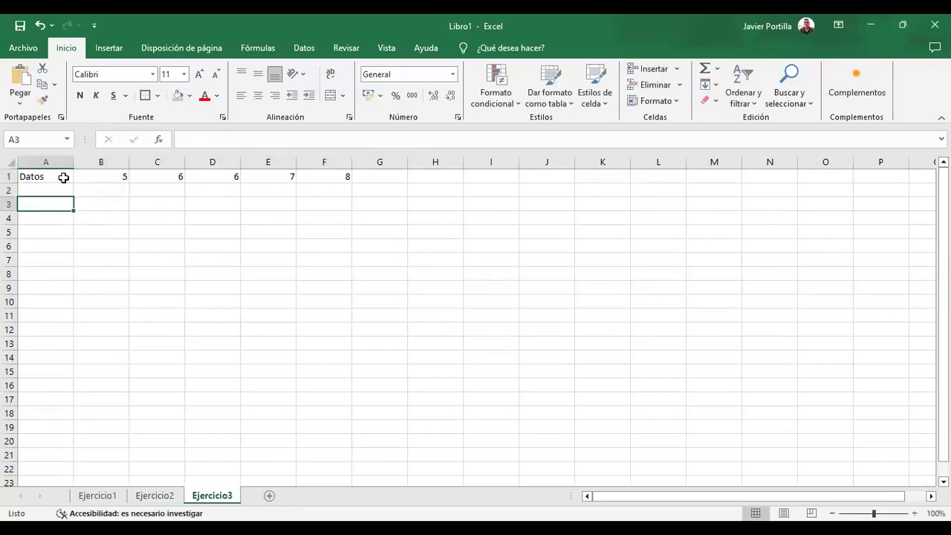
Enter the heading "Como una población" in cell A3
{"action": "type", "text": "Como una po"}
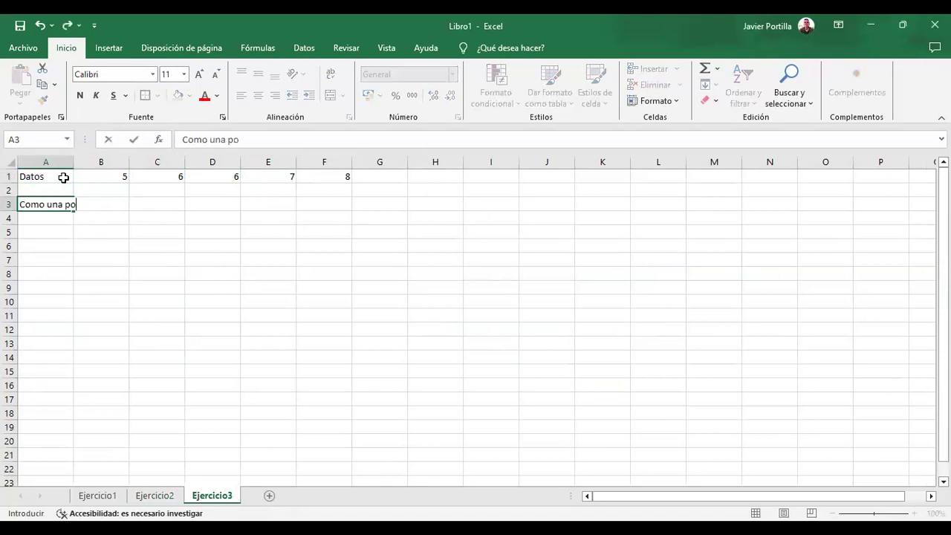
{"action": "type", "text": "blación"}
{"action": "key", "text": "Return"}
{"action": "key", "text": "Return"}
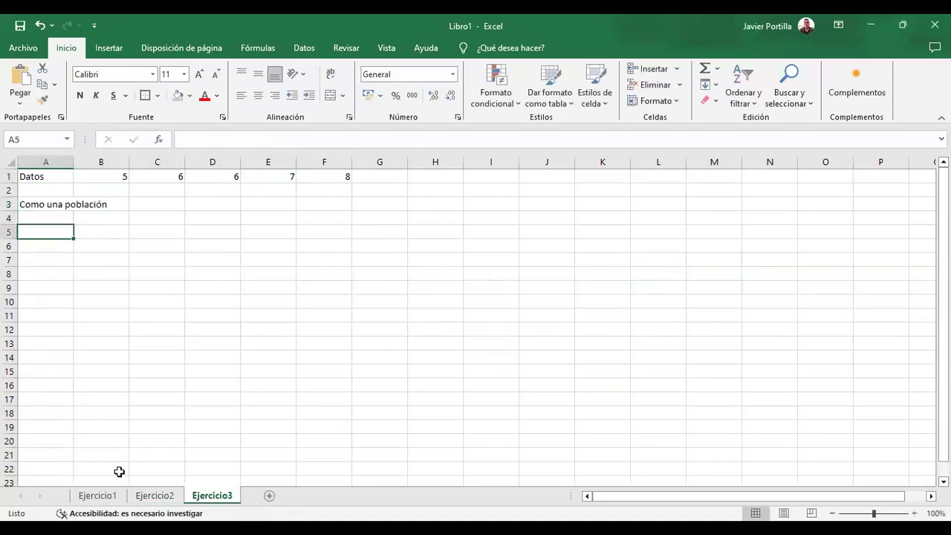
Copy the Varianza Población formula text box from Ejercicio1 into Ejercicio3 and place it just below the "Como una población" heading
{"action": "left_click", "coordinate": [166, 497]}
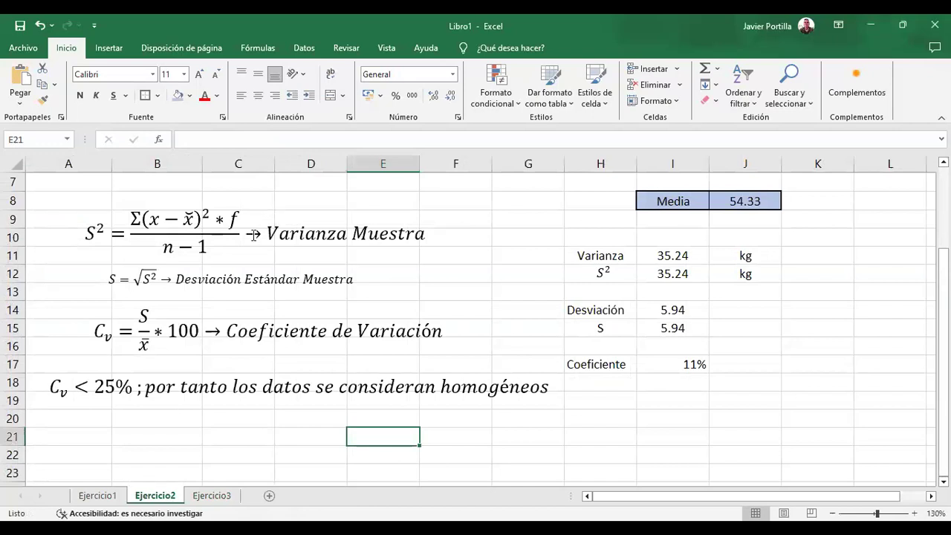
{"action": "left_click", "coordinate": [104, 497]}
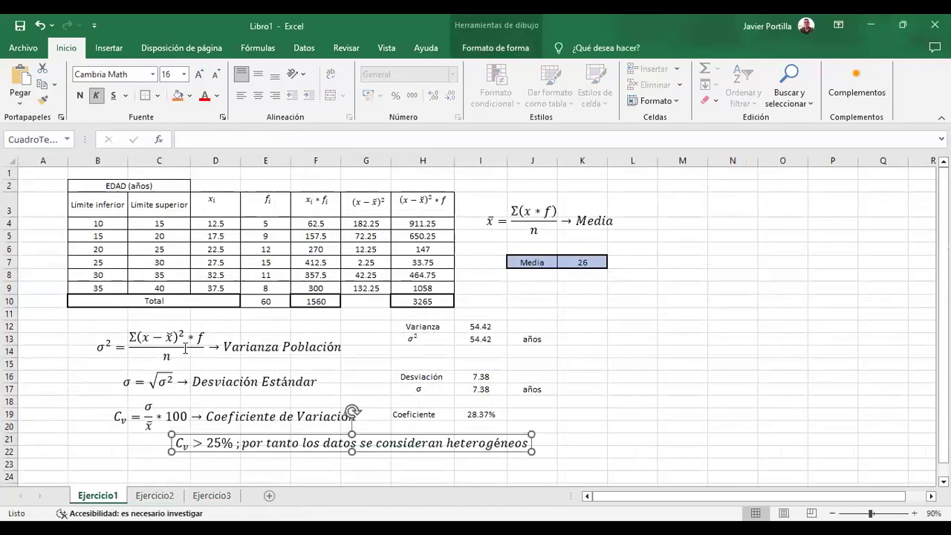
{"action": "left_click", "coordinate": [185, 349]}
{"action": "left_click", "coordinate": [232, 315]}
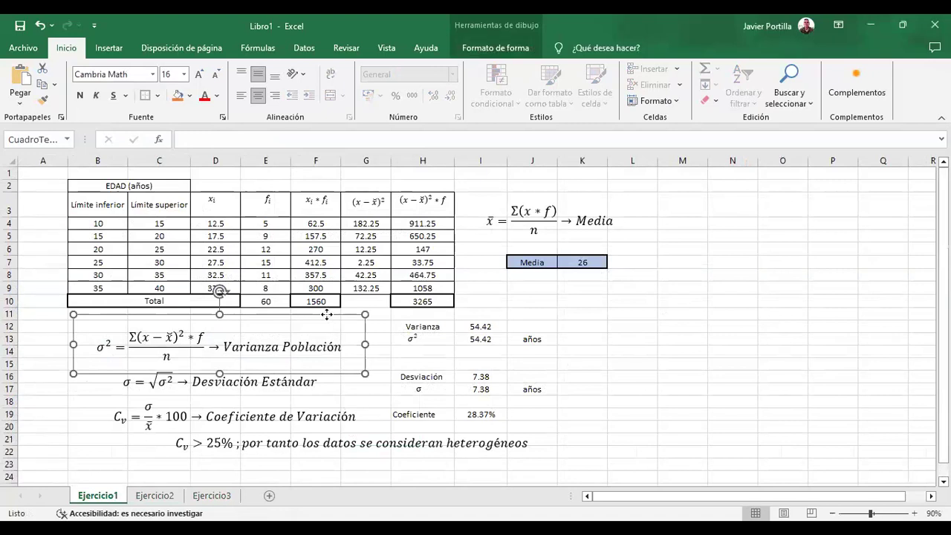
{"action": "right_click", "coordinate": [327, 315]}
{"action": "left_click", "coordinate": [378, 251]}
{"action": "left_click", "coordinate": [199, 503]}
{"action": "key", "text": "ctrl+v"}
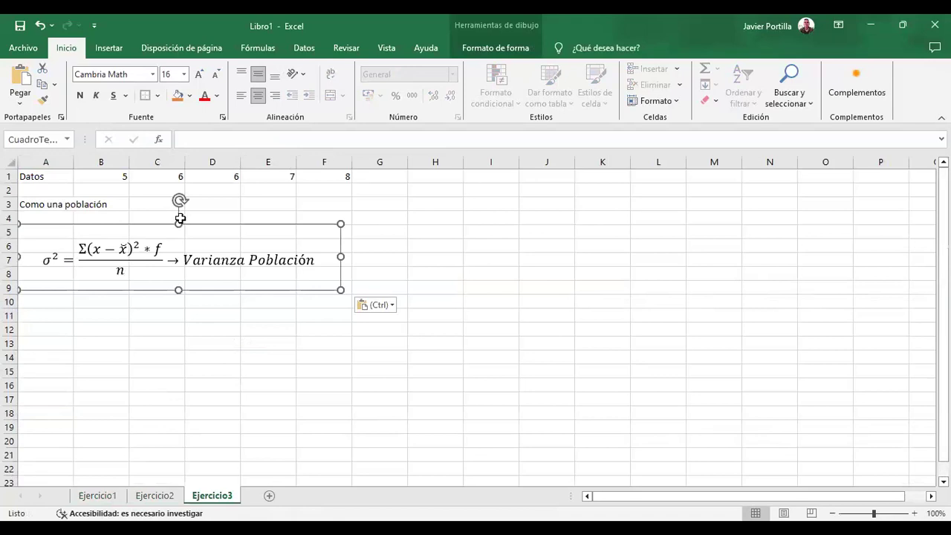
{"action": "left_click_drag", "start_coordinate": [217, 220], "coordinate": [231, 219]}
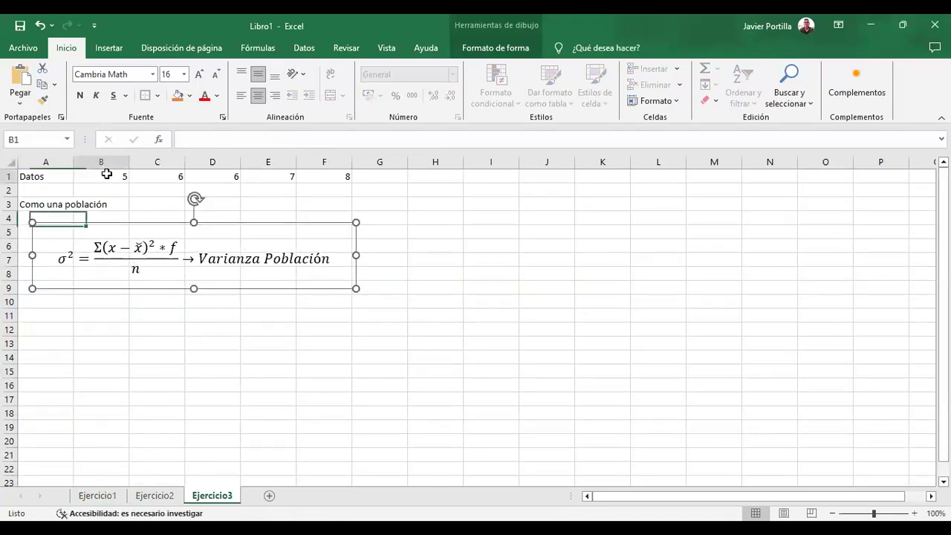
Center the data values in B1:F1 horizontally
{"action": "left_click", "coordinate": [106, 174]}
{"action": "key", "text": "shift+Right"}
{"action": "key", "text": "shift+Right"}
{"action": "key", "text": "shift+Right"}
{"action": "key", "text": "shift+Right"}
{"action": "key", "text": "alt+h"}
{"action": "key", "text": "a"}
{"action": "key", "text": "c"}
{"action": "left_click", "coordinate": [33, 396]}
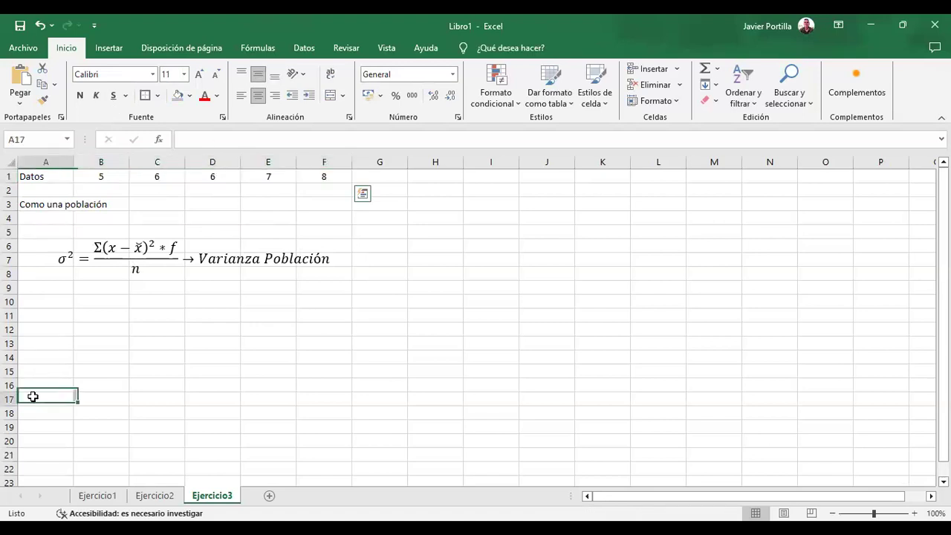
Copy the Media formula text box from Ejercicio1 into Ejercicio3 and place it below the Varianza Población formula
{"action": "left_click", "coordinate": [438, 192]}
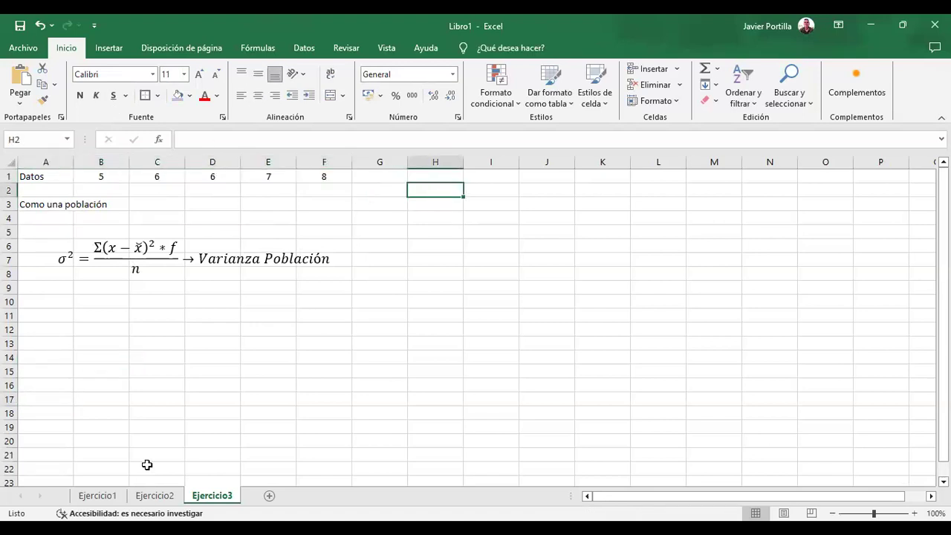
{"action": "left_click", "coordinate": [104, 494]}
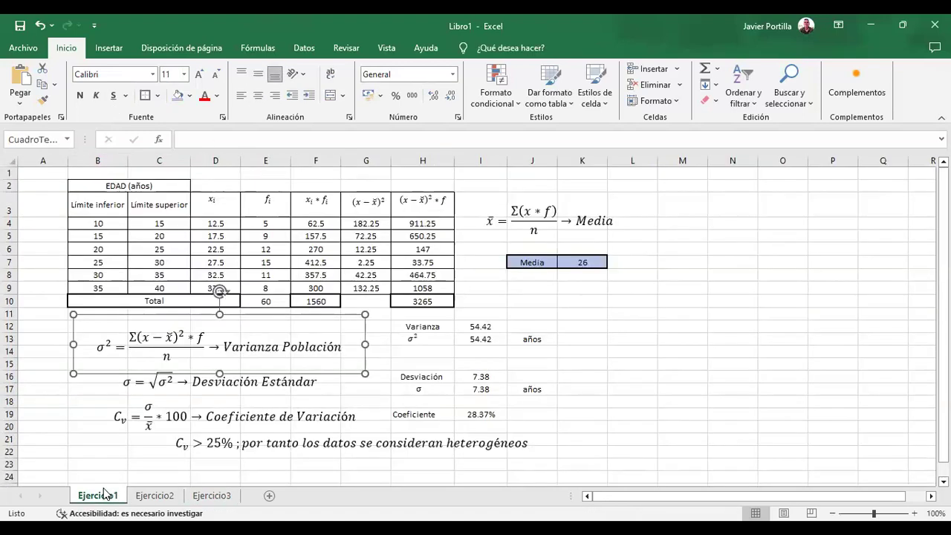
{"action": "left_click", "coordinate": [519, 223]}
{"action": "key", "text": "Escape"}
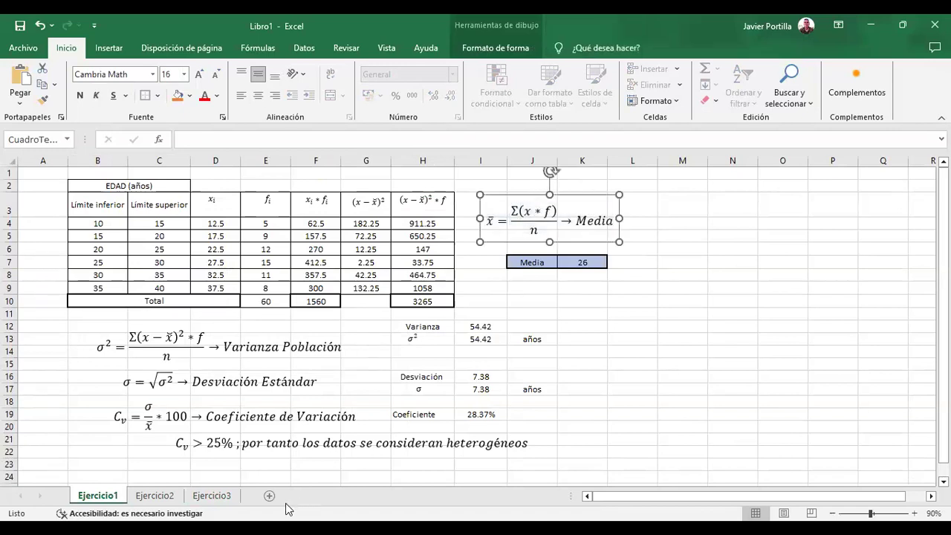
{"action": "left_click", "coordinate": [223, 499]}
{"action": "left_click", "coordinate": [68, 300]}
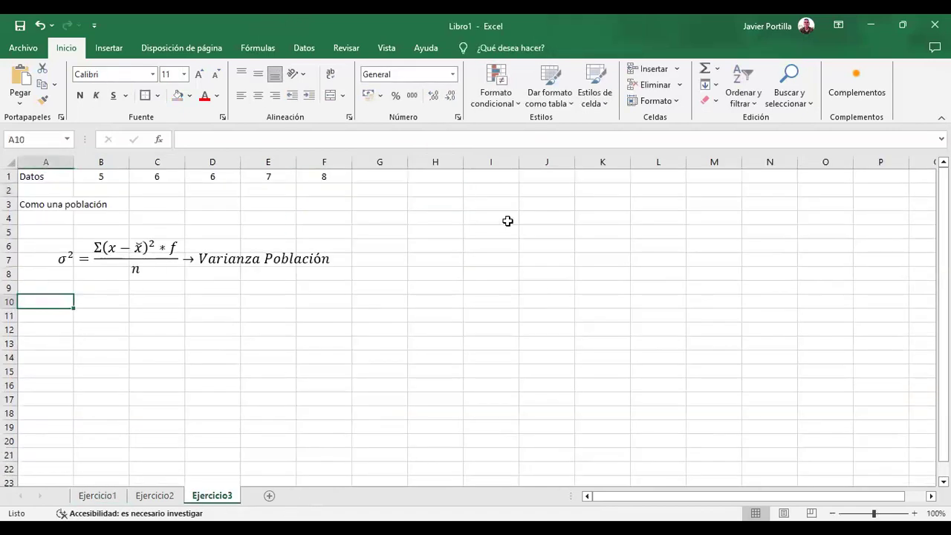
{"action": "key", "text": "ctrl+v"}
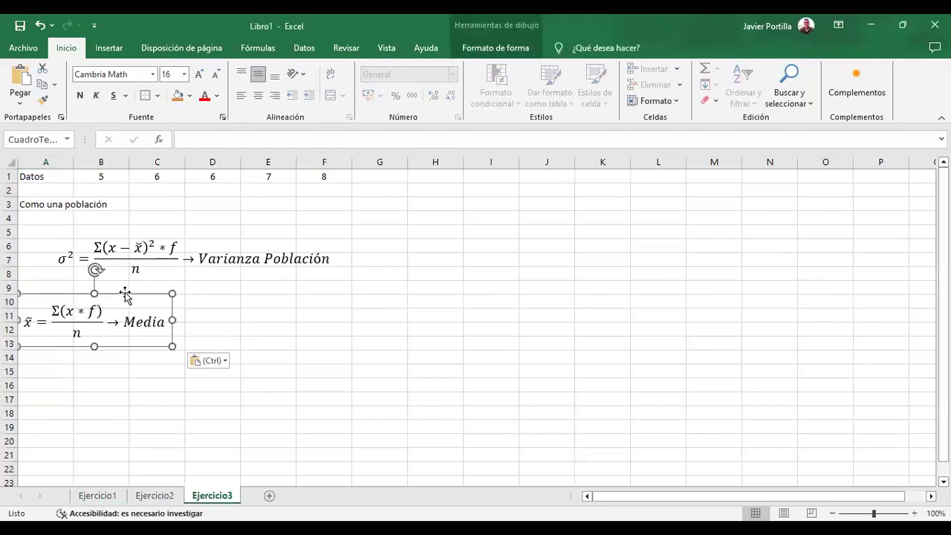
{"action": "left_click_drag", "start_coordinate": [164, 294], "coordinate": [205, 289]}
Change the numerator of the copied Media formula to Σx_i, keeping n as the denominator
{"action": "left_click", "coordinate": [184, 300]}
{"action": "key", "text": "BackSpace"}
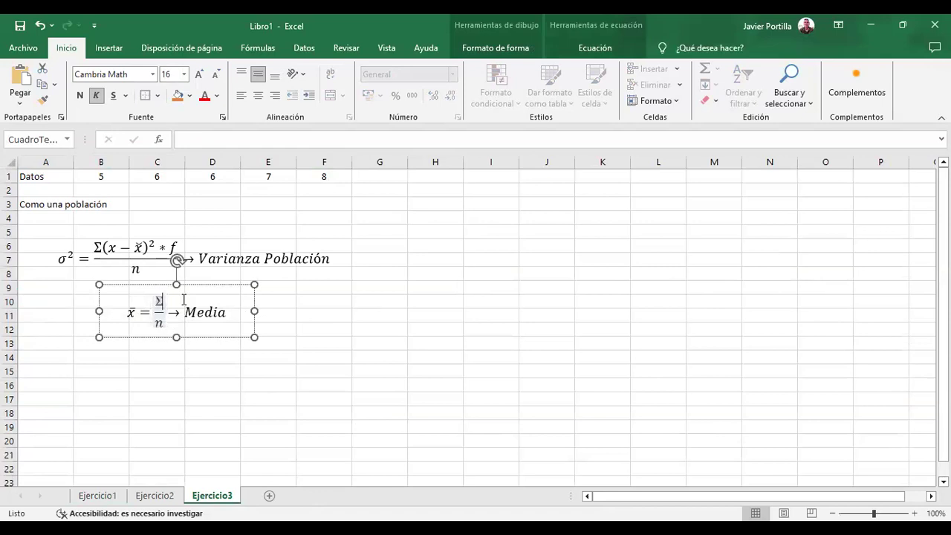
{"action": "type", "text": "x"}
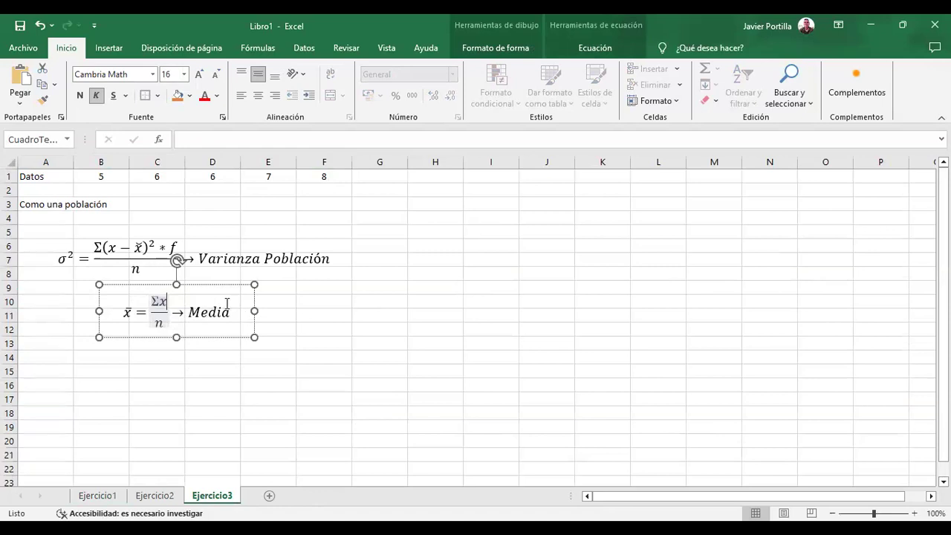
{"action": "type", "text": "_i/n"}
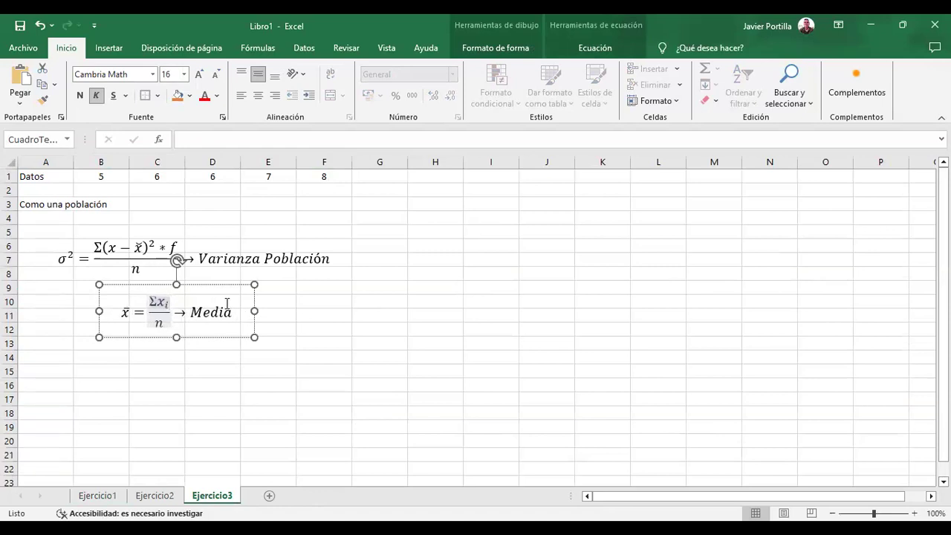
{"action": "left_click", "coordinate": [414, 255]}
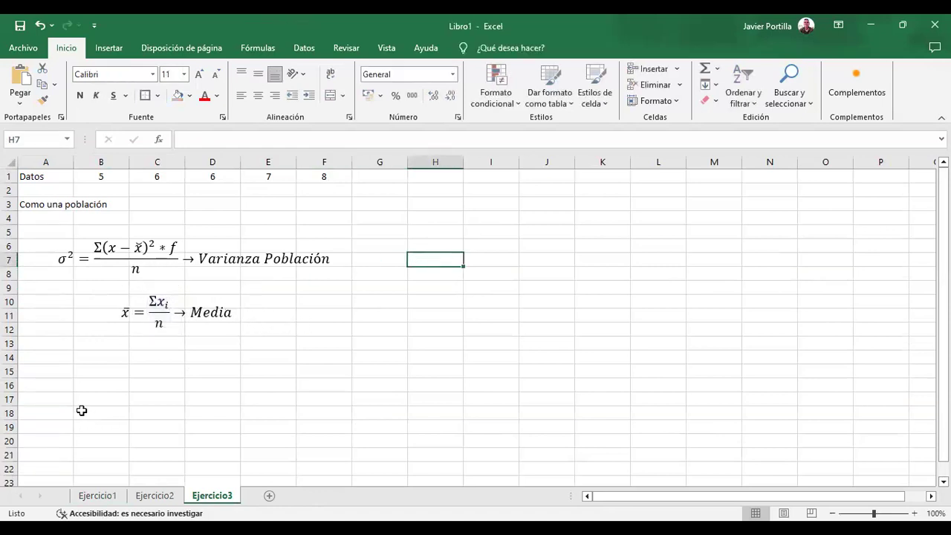
Enter the label Media in cell A13 below the mean formula
{"action": "left_click", "coordinate": [63, 344]}
{"action": "type", "text": "Media"}
{"action": "key", "text": "Tab"}
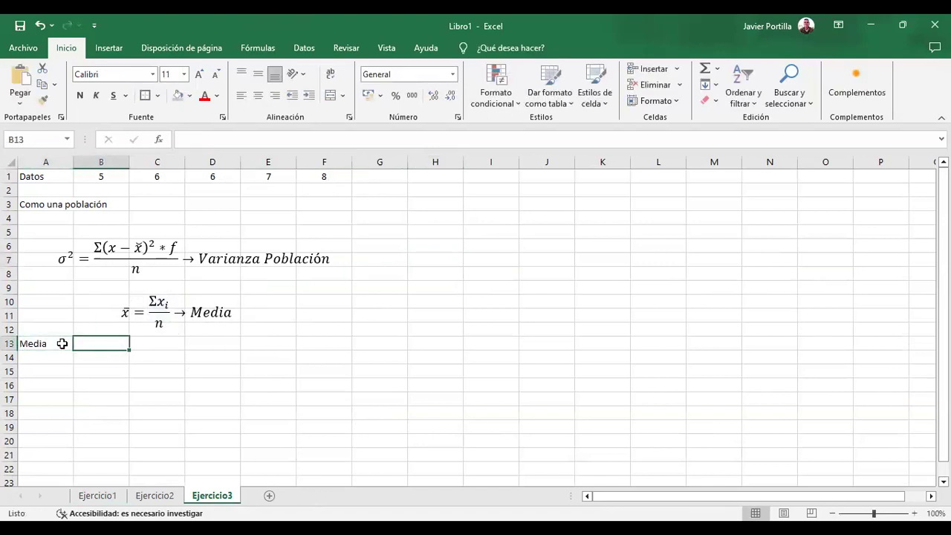
Enter the formula =(B1:F1)/CONTAR(B1:F1) in cell B13
{"action": "type", "text": "="}
{"action": "left_click_drag", "start_coordinate": [102, 176], "coordinate": [304, 182]}
{"action": "type", "text": ")"}
{"action": "left_click", "coordinate": [81, 343]}
{"action": "type", "text": "("}
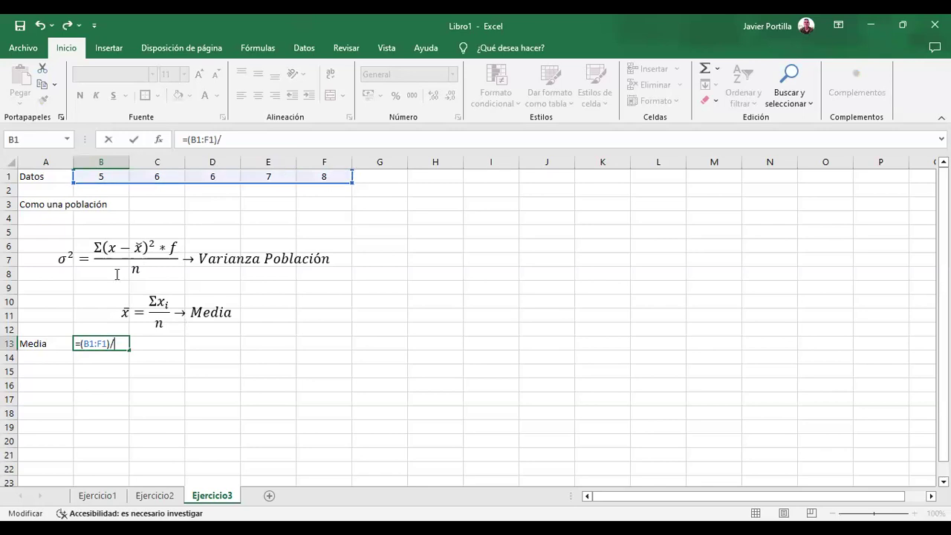
{"action": "type", "text": "contar"}
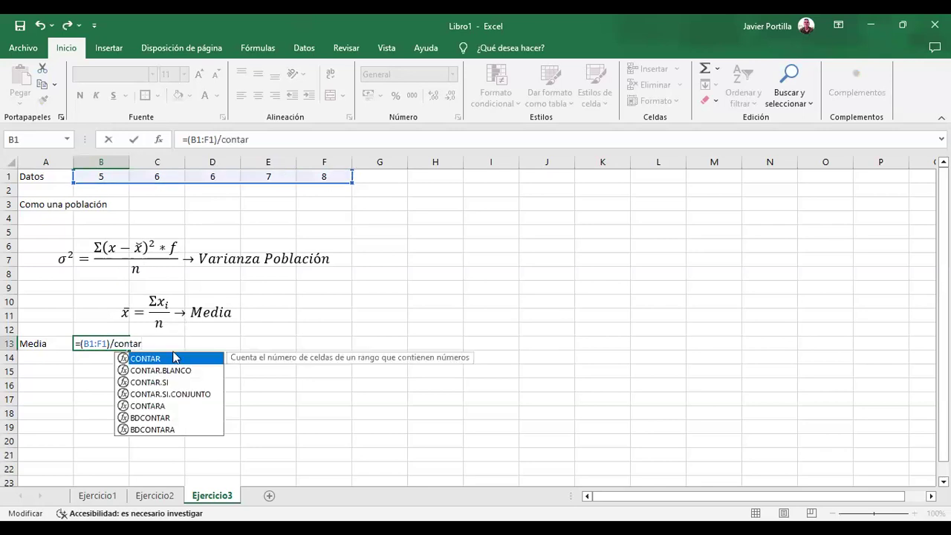
{"action": "double_click", "coordinate": [167, 359]}
{"action": "left_click", "coordinate": [100, 176]}
{"action": "left_click_drag", "start_coordinate": [159, 176], "coordinate": [311, 165]}
{"action": "type", "text": ")"}
{"action": "key", "text": "Return"}
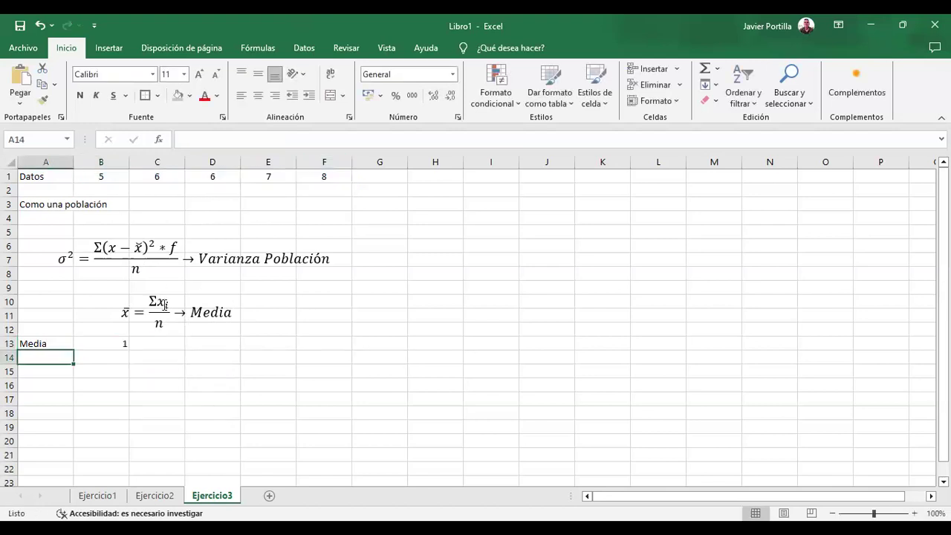
Format the Media value in B13 to show three decimal places
{"action": "left_click", "coordinate": [99, 342]}
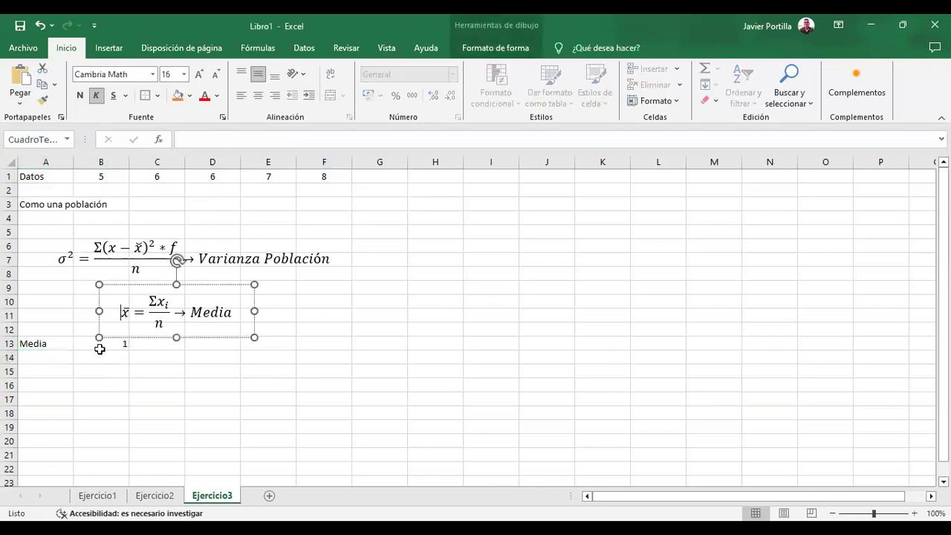
{"action": "left_click", "coordinate": [100, 343]}
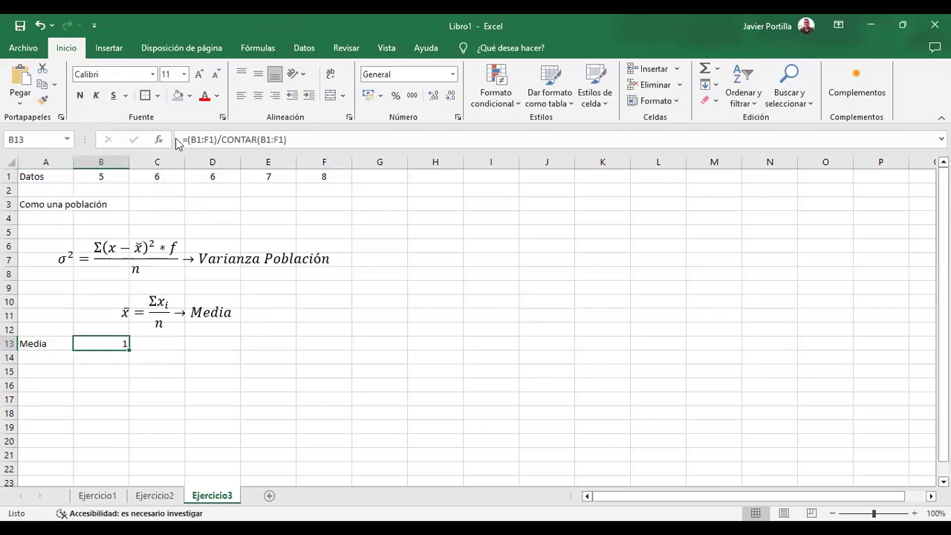
{"action": "key", "text": "alt+h"}
{"action": "key", "text": "0"}
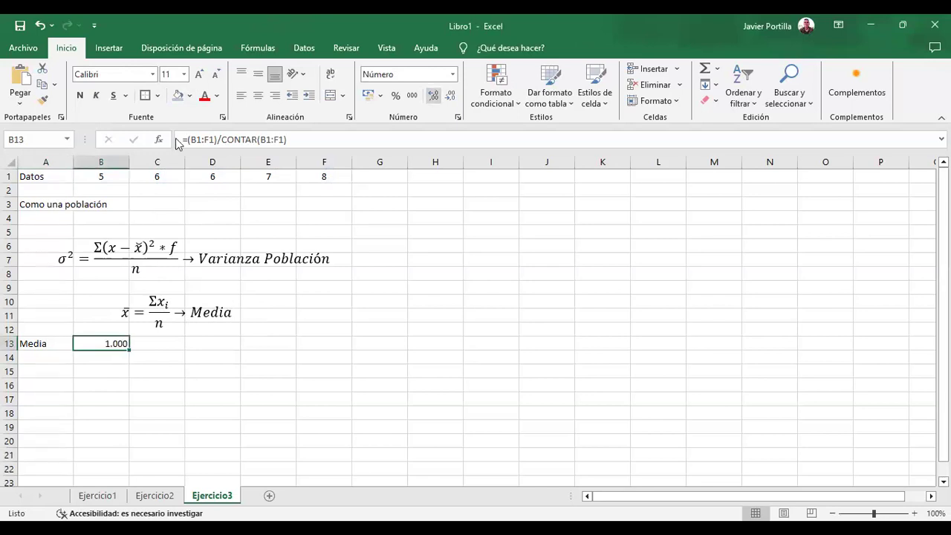
Calculate the mean of the data in cell B14 with =PROMEDIO(B1:F1)
{"action": "left_click", "coordinate": [97, 362]}
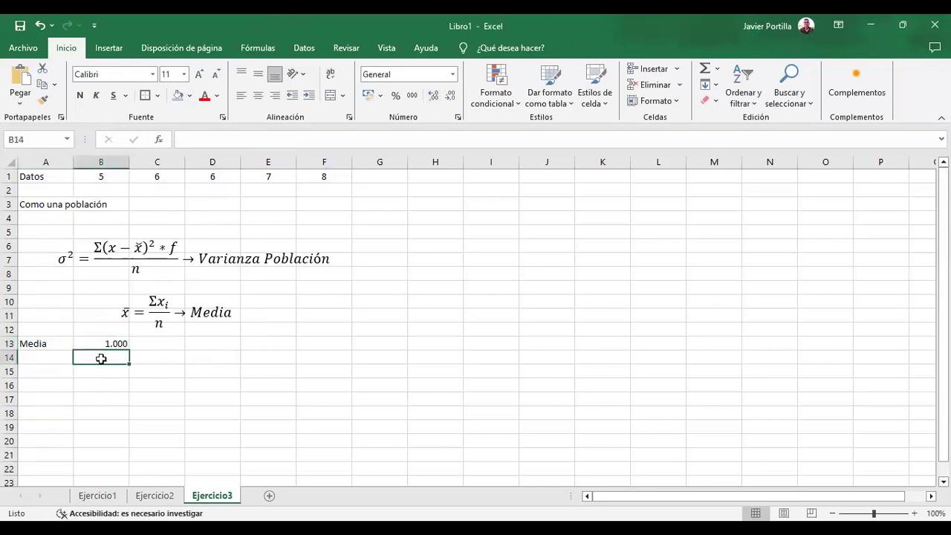
{"action": "type", "text": "=prom"}
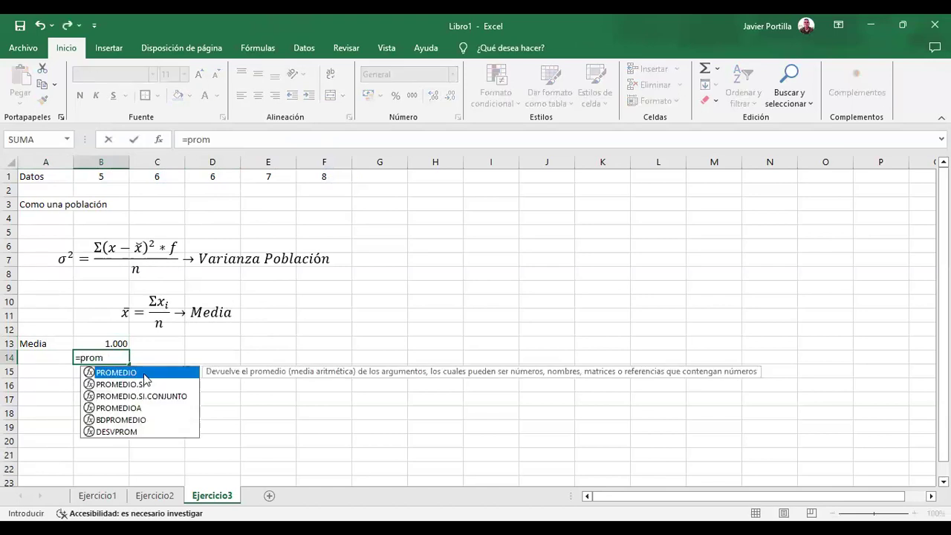
{"action": "double_click", "coordinate": [144, 374]}
{"action": "left_click", "coordinate": [101, 176]}
{"action": "left_click", "coordinate": [310, 177], "text": "shift"}
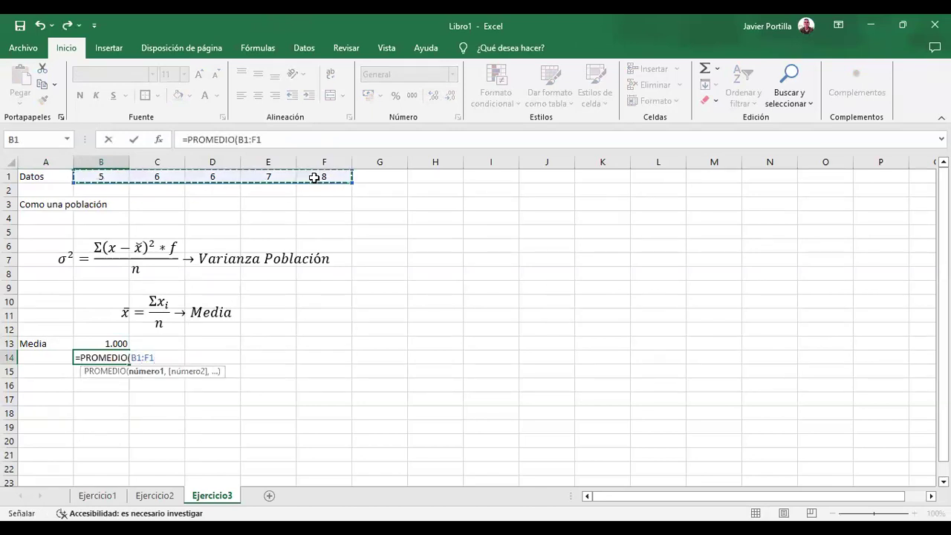
{"action": "key", "text": "Return"}
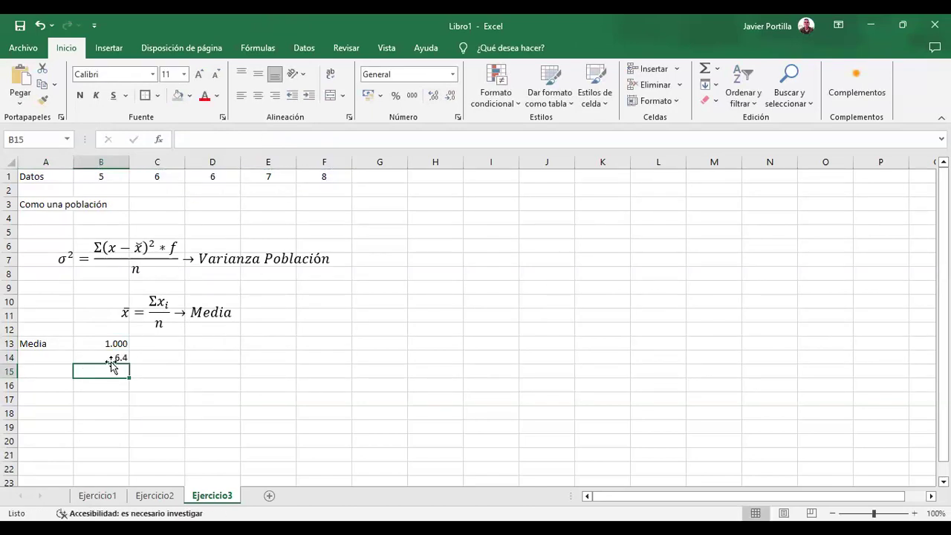
Correct the formula in B13 to =SUMA(B1:F1)/CONTAR(B1:F1)
{"action": "left_click", "coordinate": [106, 345]}
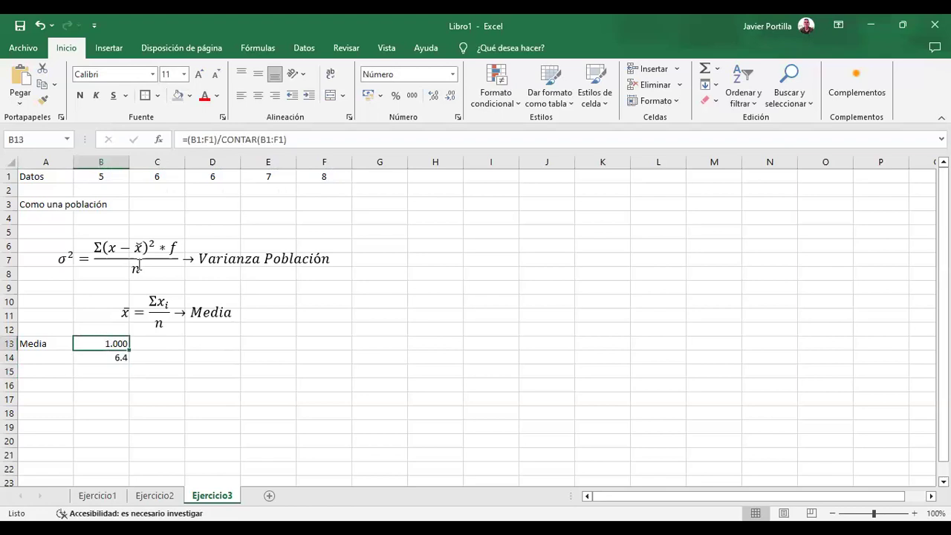
{"action": "left_click", "coordinate": [189, 140]}
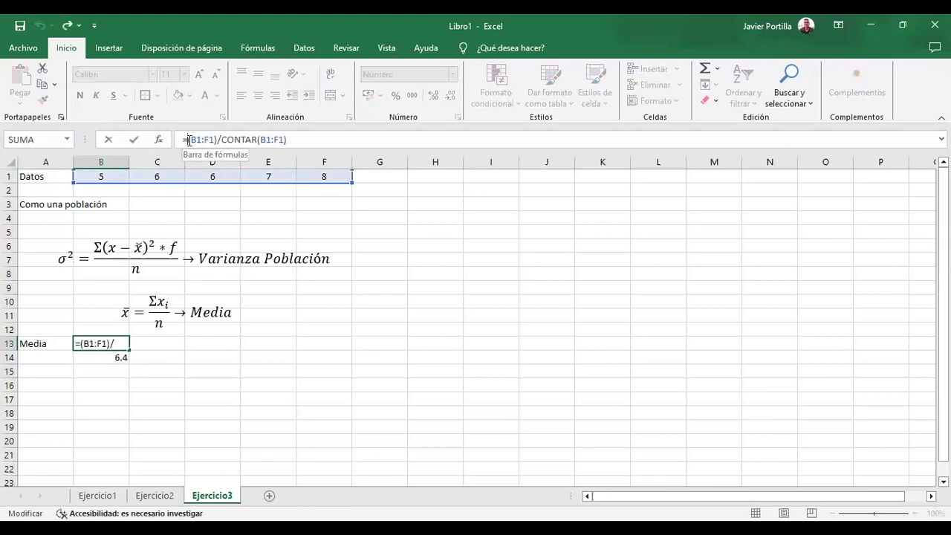
{"action": "type", "text": "suma"}
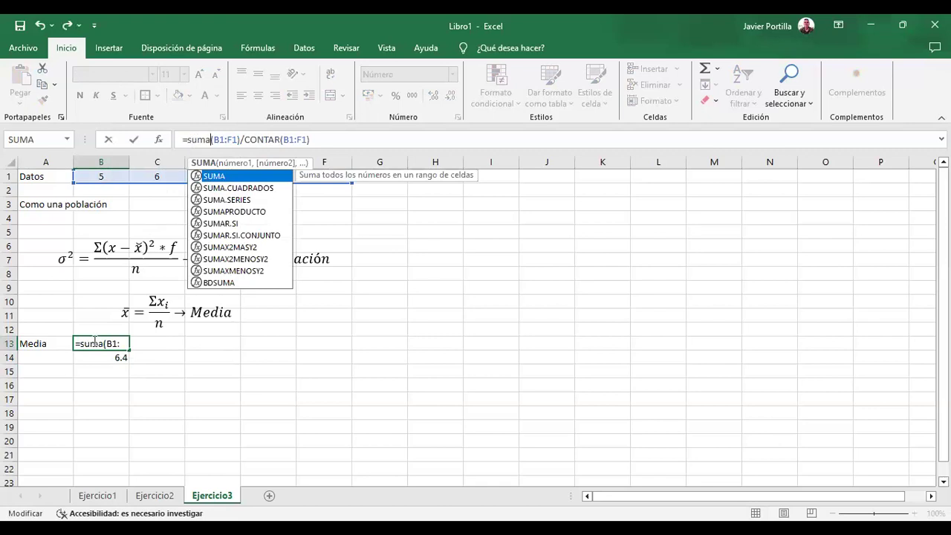
{"action": "key", "text": "Return"}
{"action": "left_click", "coordinate": [96, 338]}
{"action": "left_click", "coordinate": [157, 383]}
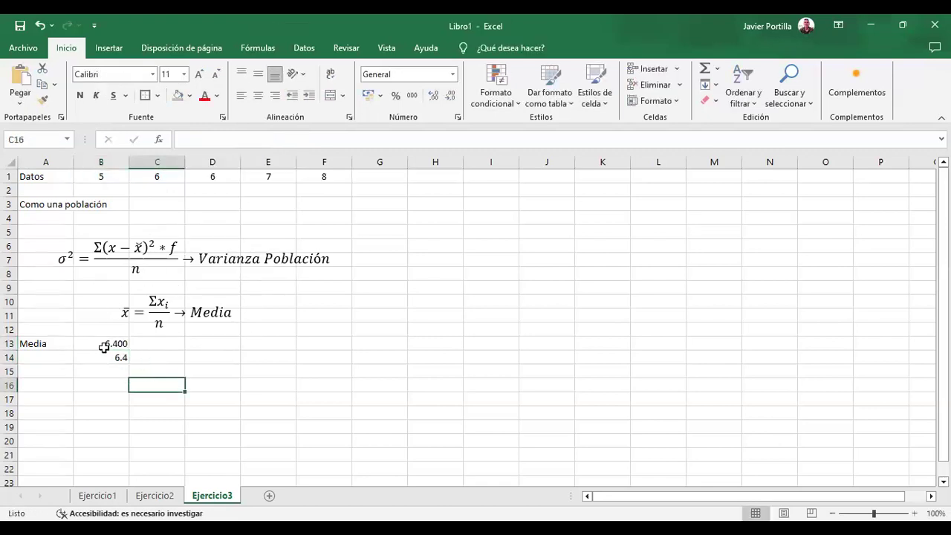
Format the PROMEDIO value in B14 to show three decimal places
{"action": "left_click", "coordinate": [102, 343]}
{"action": "left_click", "coordinate": [104, 358]}
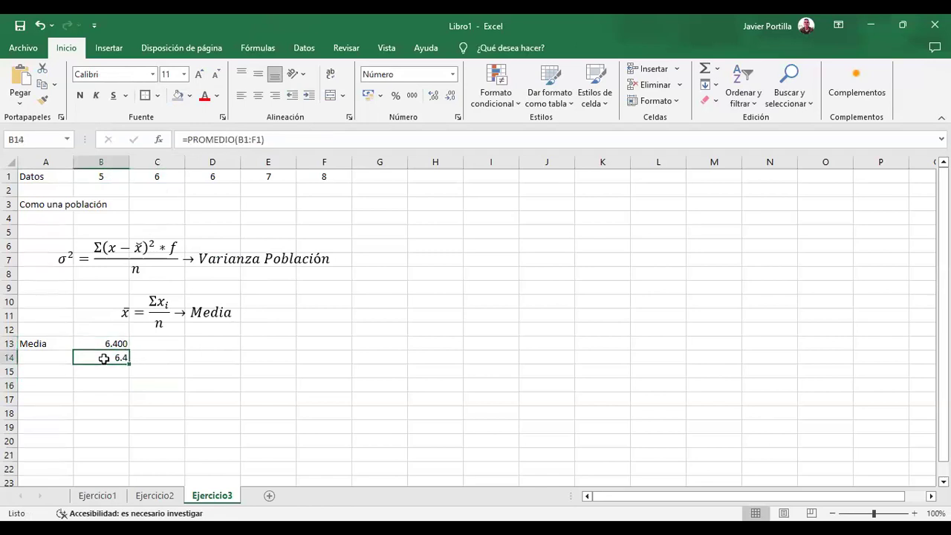
{"action": "left_click", "coordinate": [433, 95]}
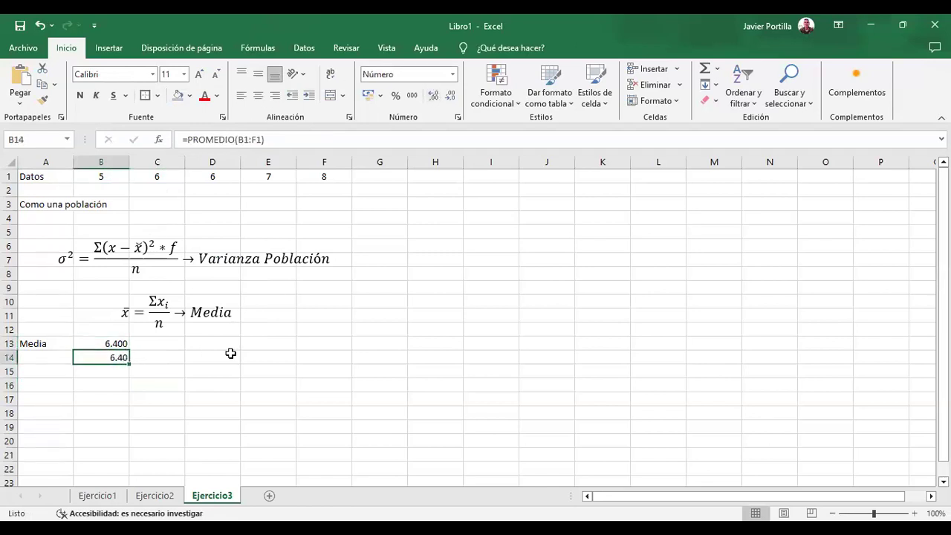
{"action": "left_click", "coordinate": [431, 95]}
{"action": "left_click", "coordinate": [220, 401]}
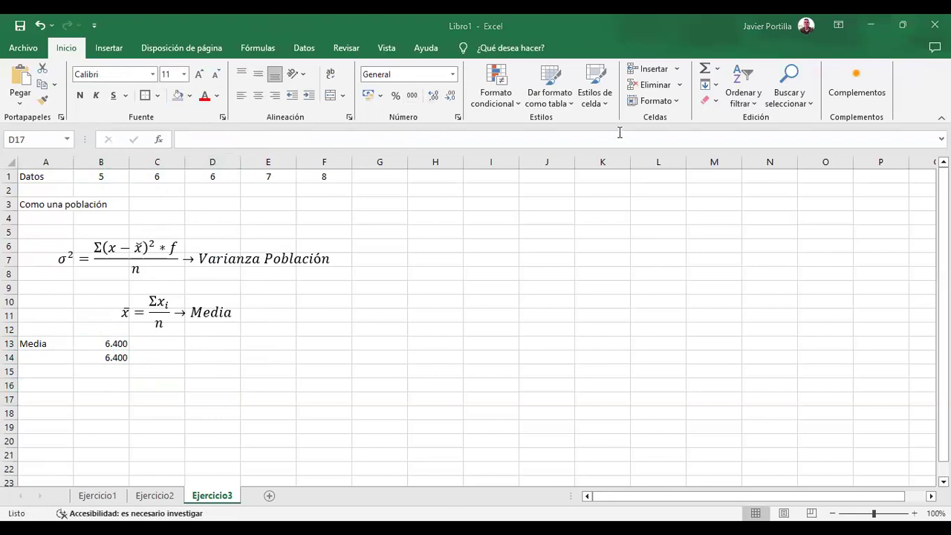
Apply all borders (Todos los bordes) to the data cells B1:F1
{"action": "left_click", "coordinate": [97, 179]}
{"action": "key", "text": "shift+Right"}
{"action": "key", "text": "shift+Right"}
{"action": "key", "text": "shift+Right"}
{"action": "key", "text": "shift+Right"}
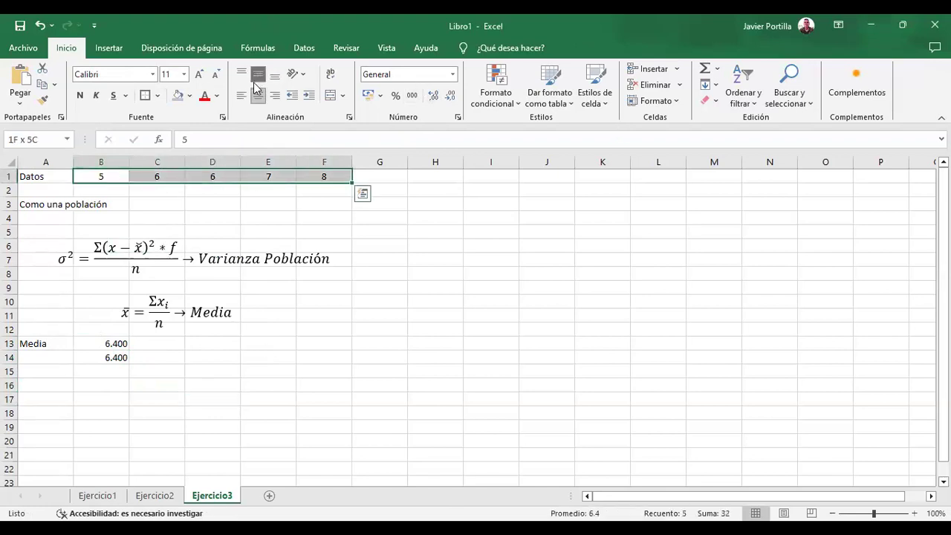
{"action": "left_click", "coordinate": [158, 96]}
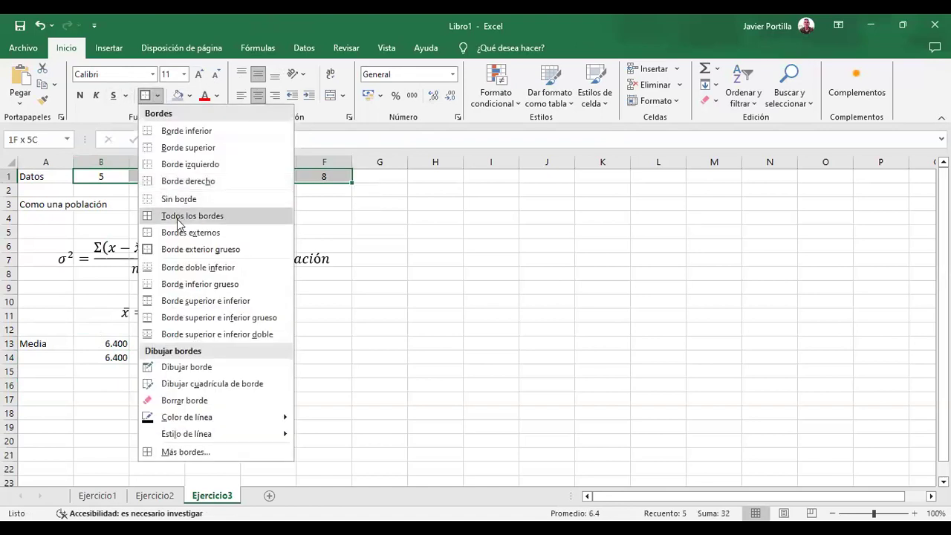
{"action": "left_click", "coordinate": [178, 216]}
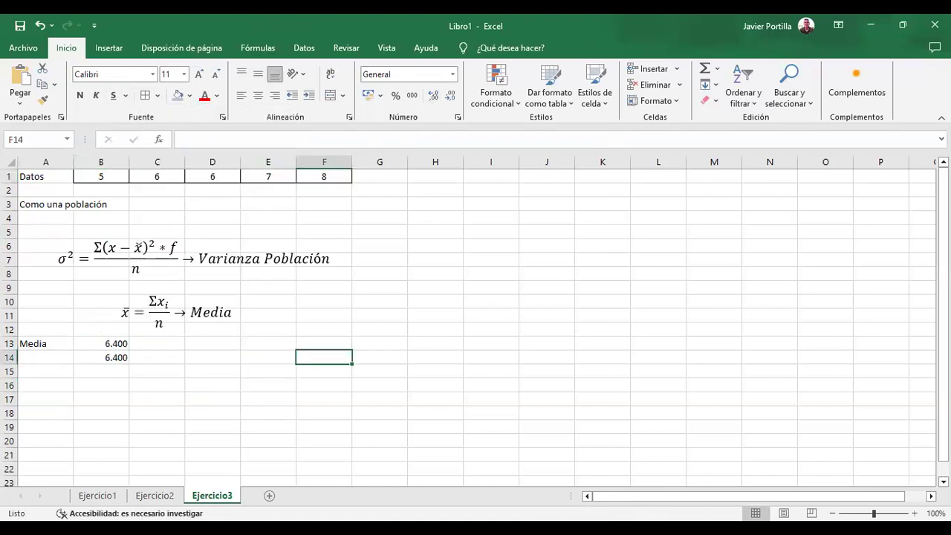
Enter the heading "Datos Agrupados" in cell B1 of the Ejercicio1 sheet
{"action": "left_click", "coordinate": [87, 498]}
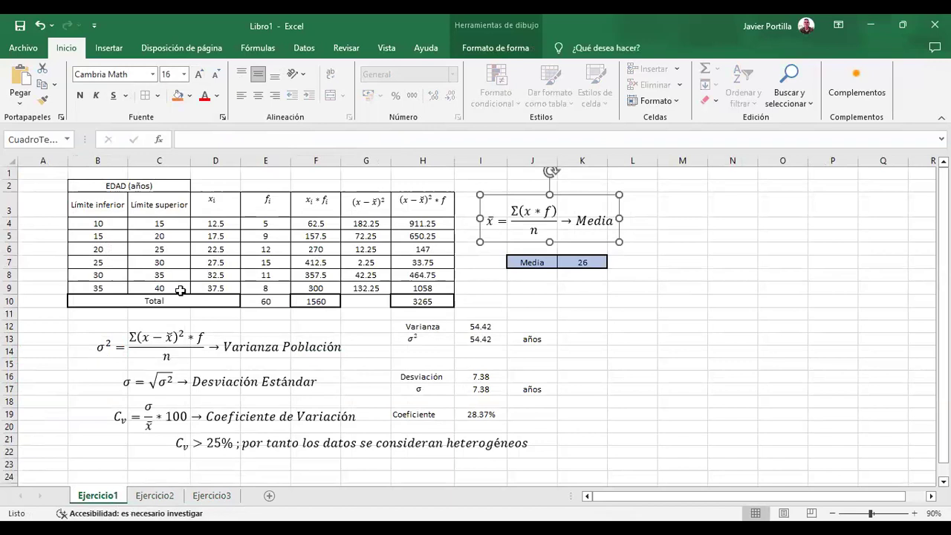
{"action": "left_click", "coordinate": [93, 173]}
{"action": "type", "text": "Dato"}
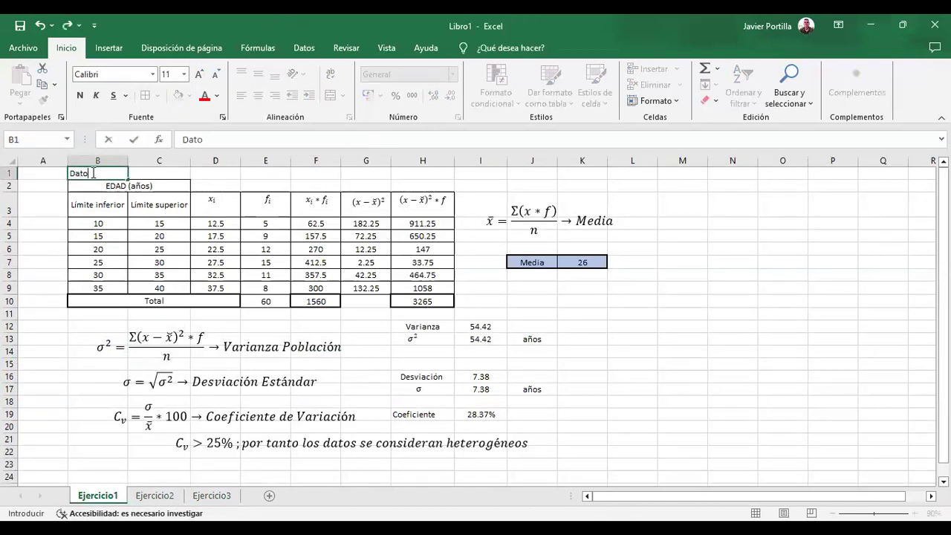
{"action": "type", "text": "s Agrupados"}
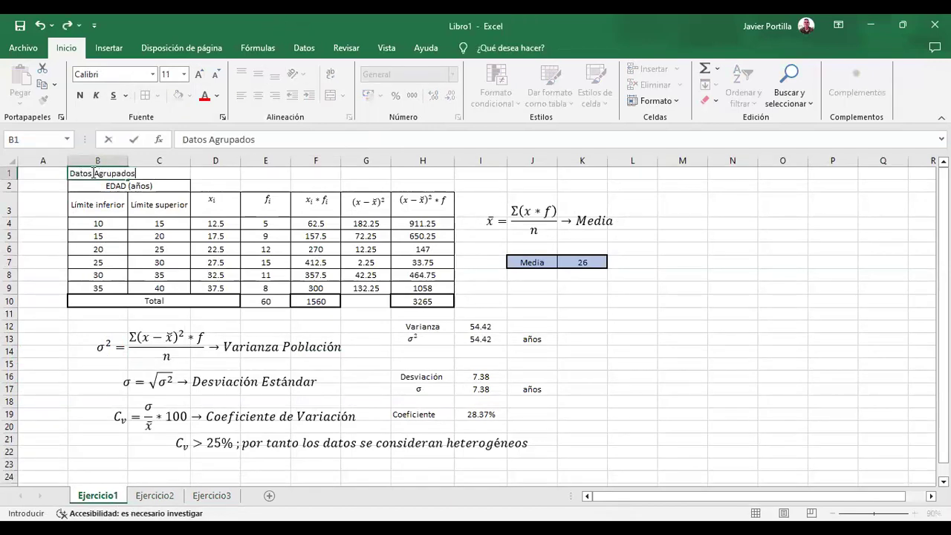
{"action": "key", "text": "Tab"}
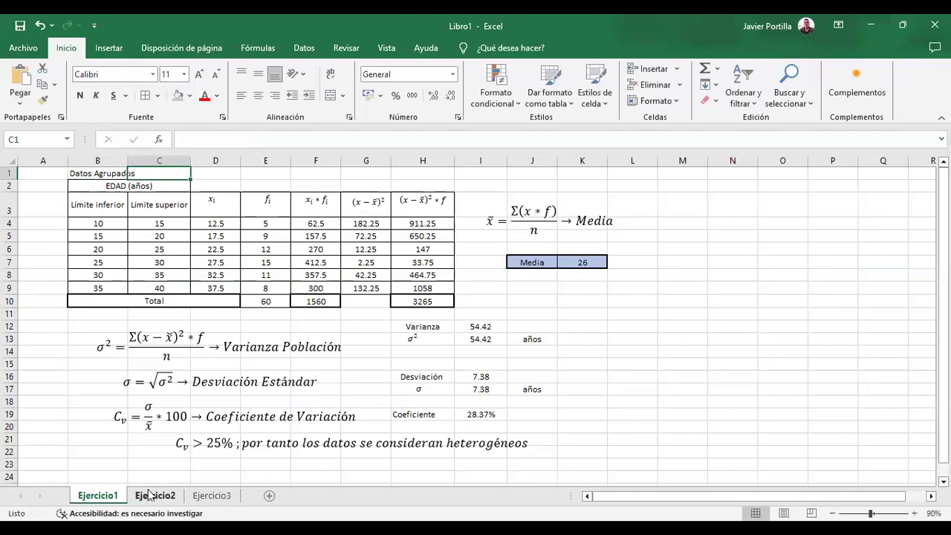
Insert a blank row above row 1 of the Ejercicio2 sheet and enter the heading "Datos agrupados" in A1
{"action": "left_click", "coordinate": [149, 495]}
{"action": "scroll", "coordinate": [150, 303], "scroll_direction": "up", "scroll_amount": 2}
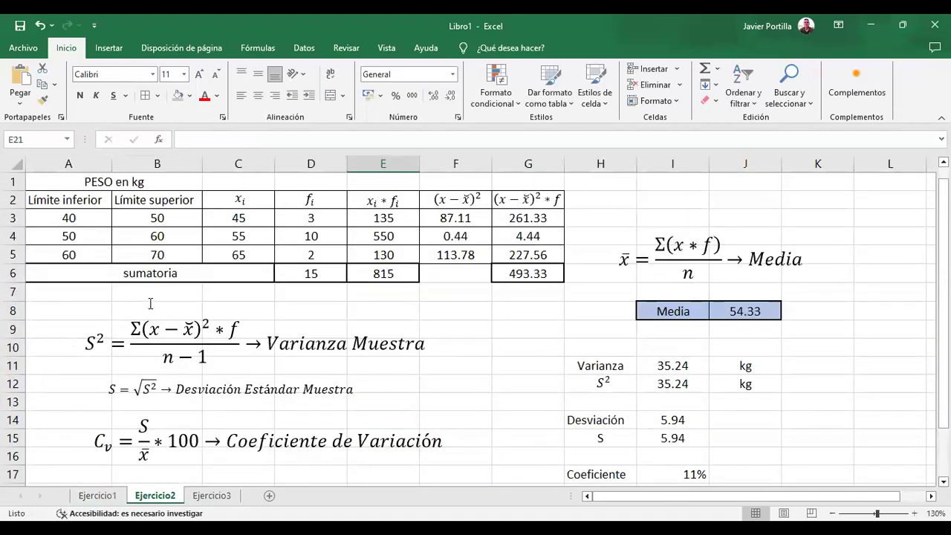
{"action": "left_click", "coordinate": [10, 180]}
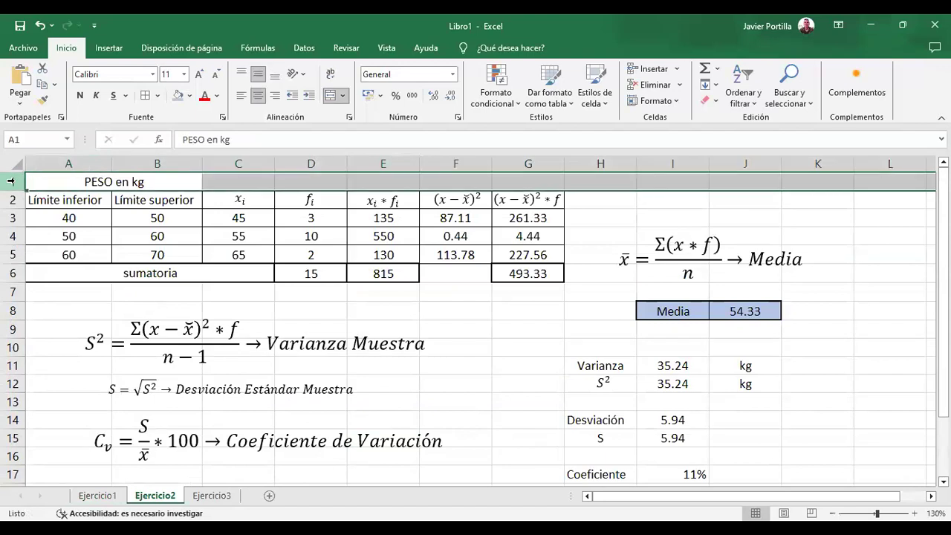
{"action": "right_click", "coordinate": [11, 180]}
{"action": "left_click", "coordinate": [51, 300]}
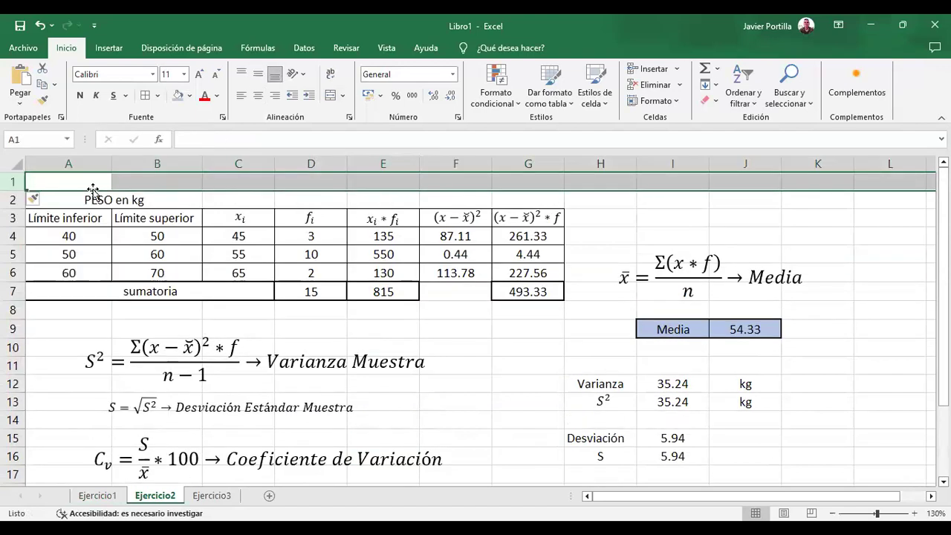
{"action": "left_click", "coordinate": [91, 182]}
{"action": "type", "text": "Datos "}
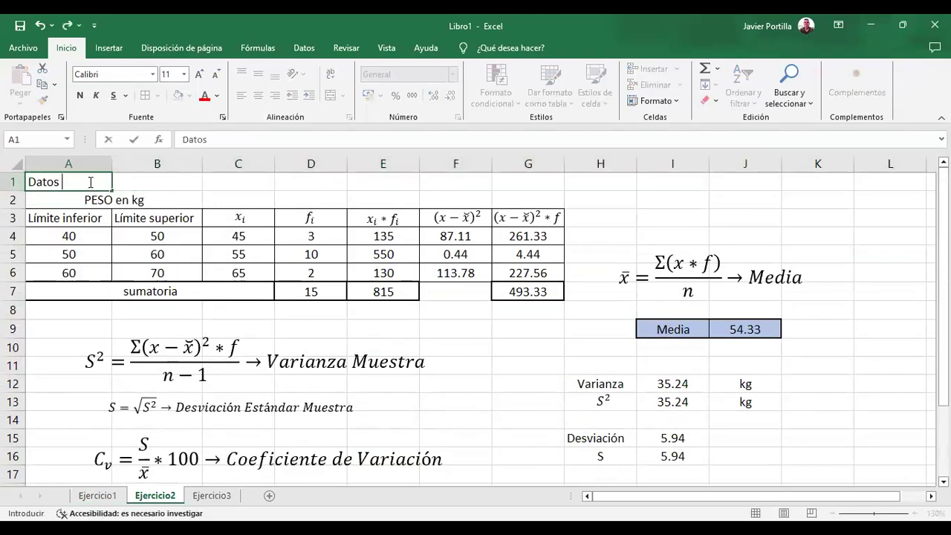
{"action": "type", "text": "agrupados"}
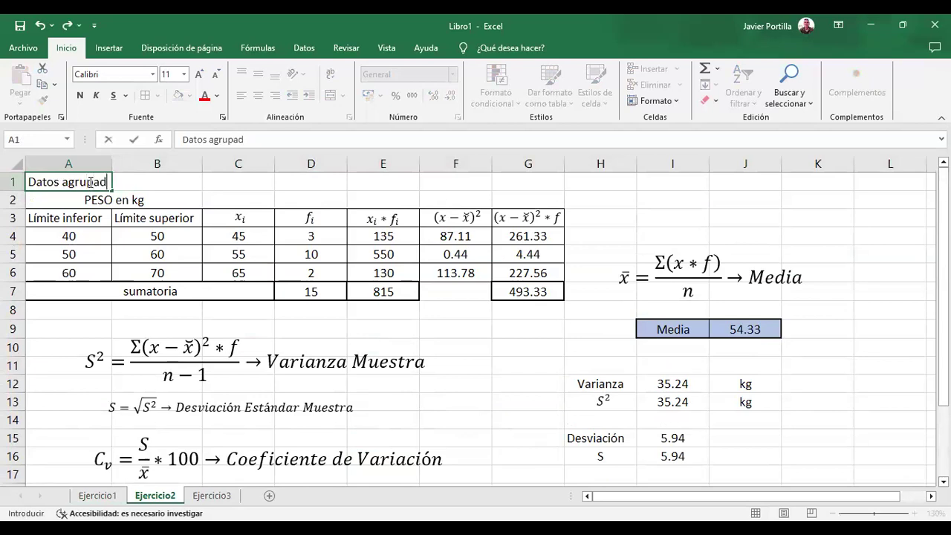
{"action": "key", "text": "Return"}
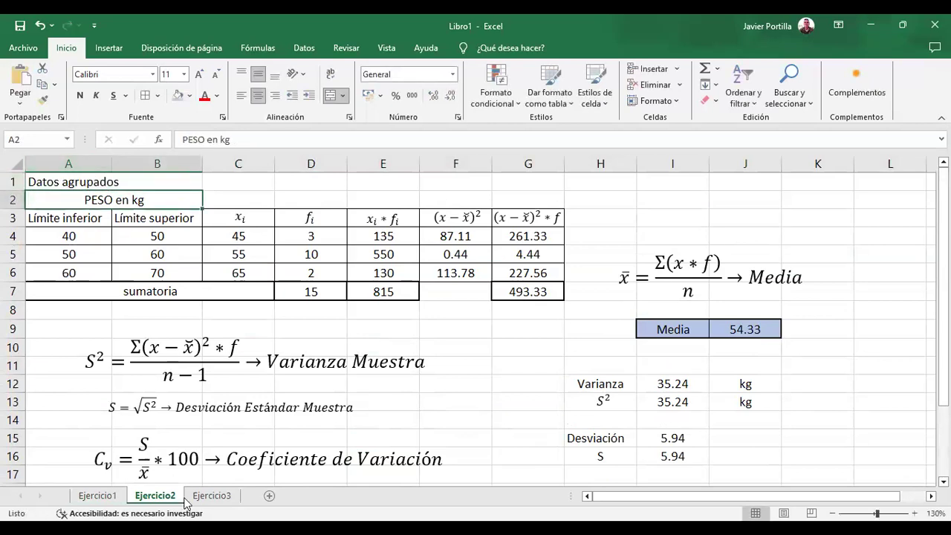
Insert a blank row above the data on the Ejercicio3 sheet and enter the heading "Datos No Agrupados" in A1
{"action": "left_click", "coordinate": [212, 495]}
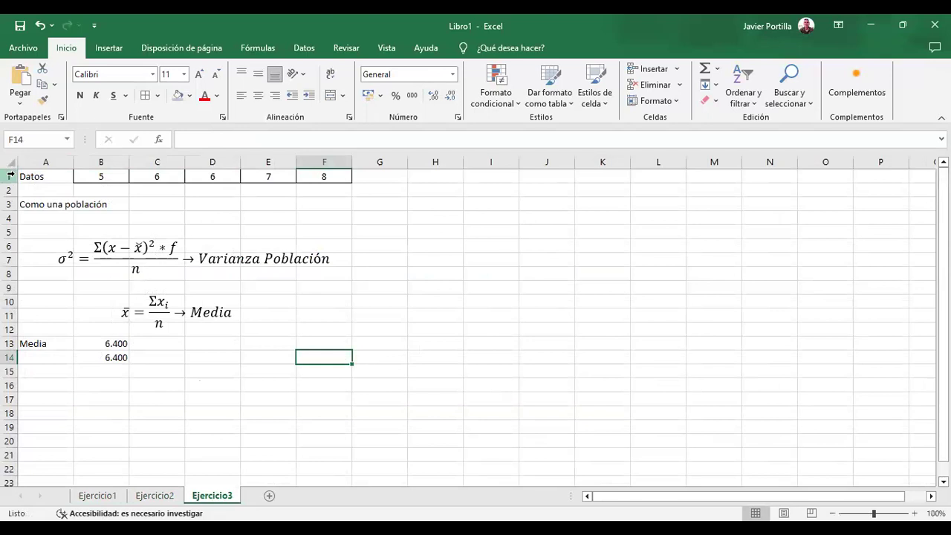
{"action": "right_click", "coordinate": [11, 175]}
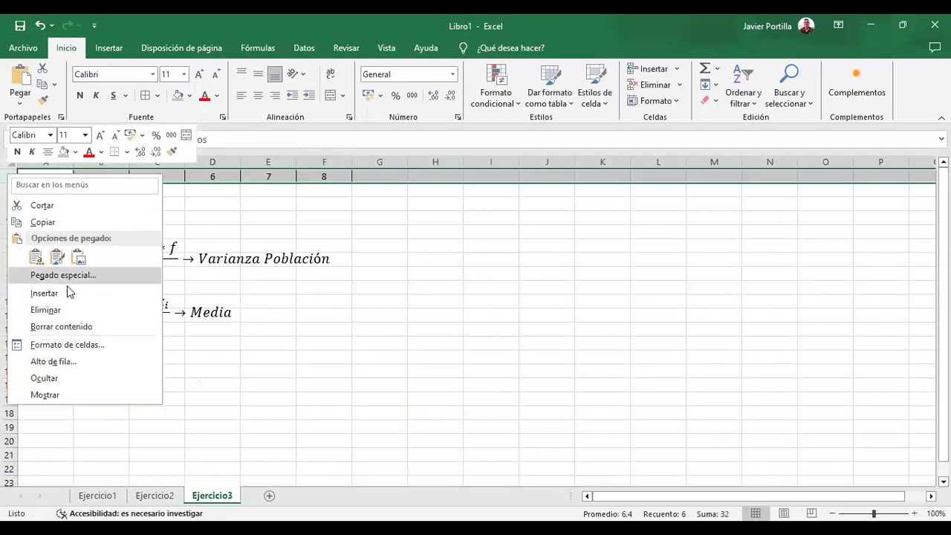
{"action": "left_click", "coordinate": [67, 293]}
{"action": "left_click", "coordinate": [44, 176]}
{"action": "type", "text": "Datos No"}
{"action": "type", "text": "Agrupados"}
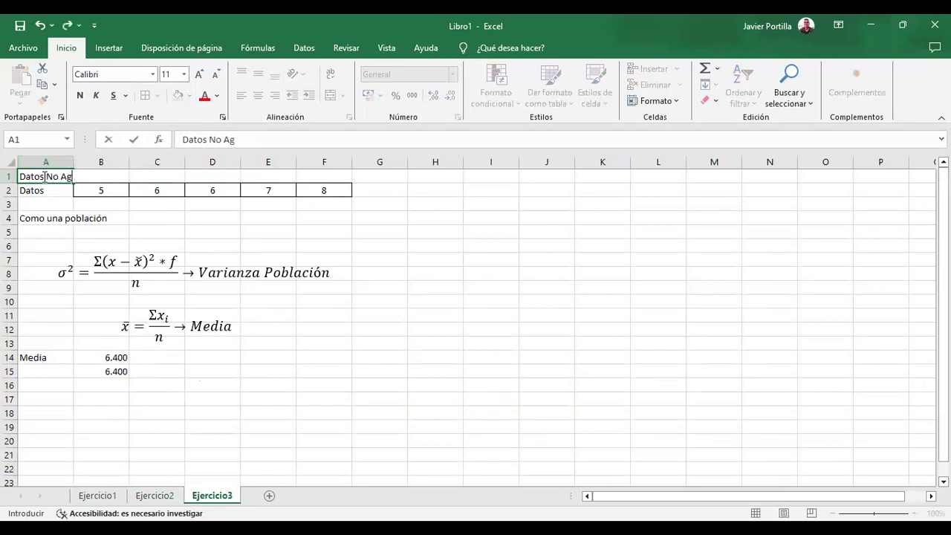
{"action": "key", "text": "Return"}
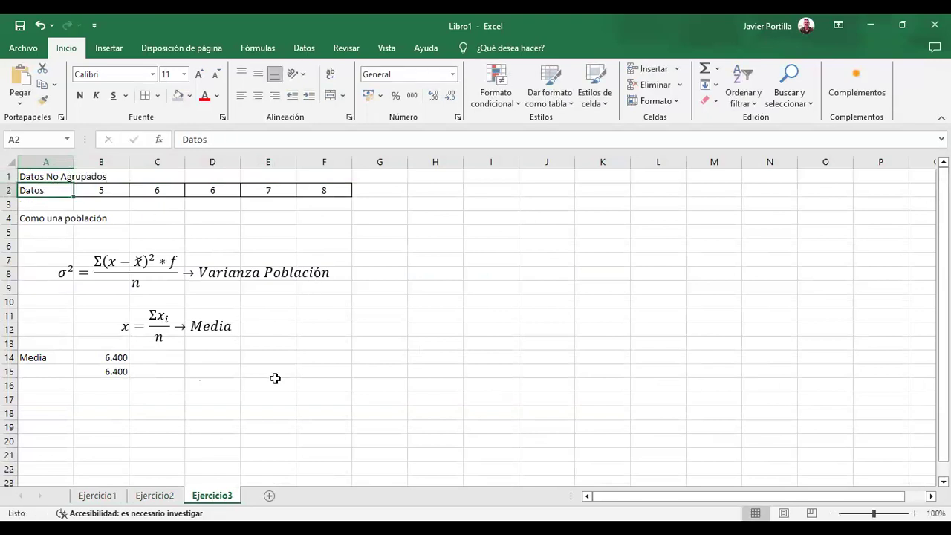
{"action": "left_click", "coordinate": [111, 383]}
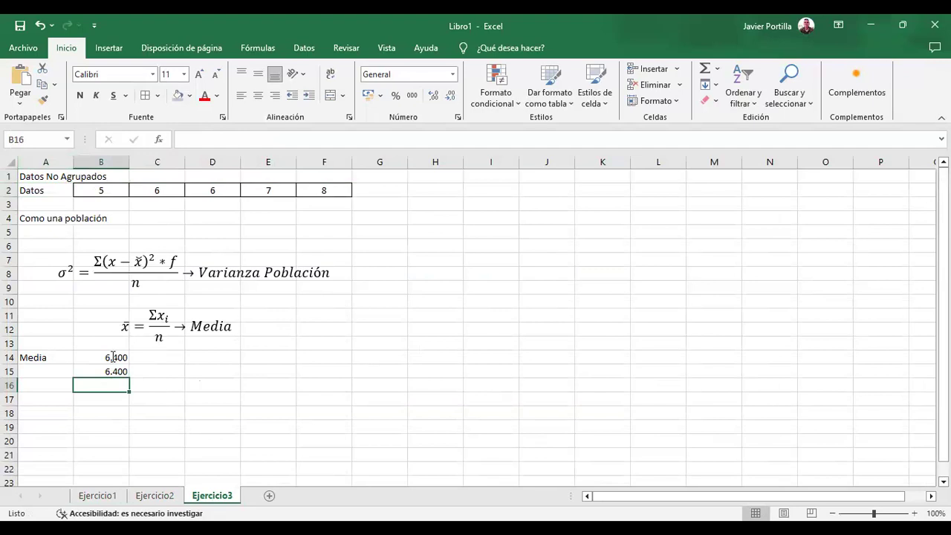
{"action": "left_click", "coordinate": [246, 350]}
{"action": "left_click", "coordinate": [377, 350]}
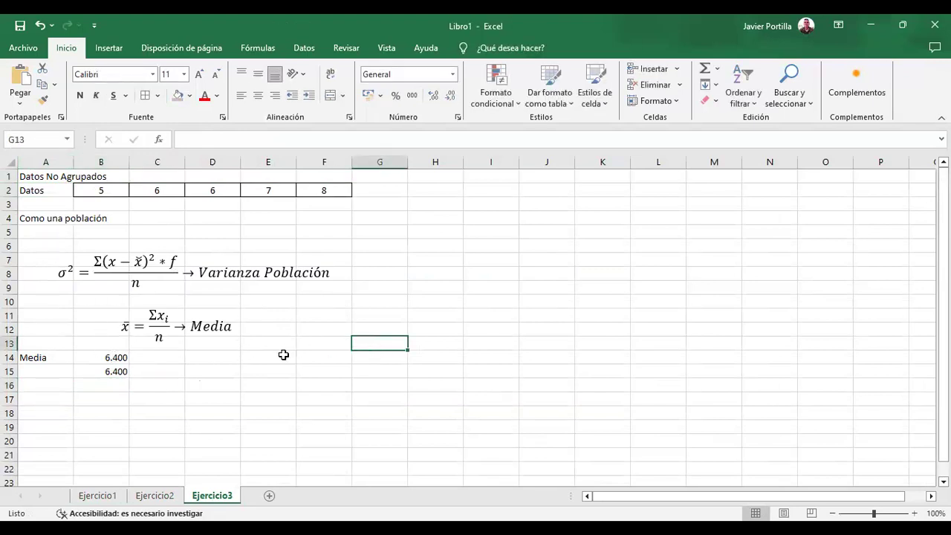
{"action": "key", "text": "Left"}
{"action": "key", "text": "Left"}
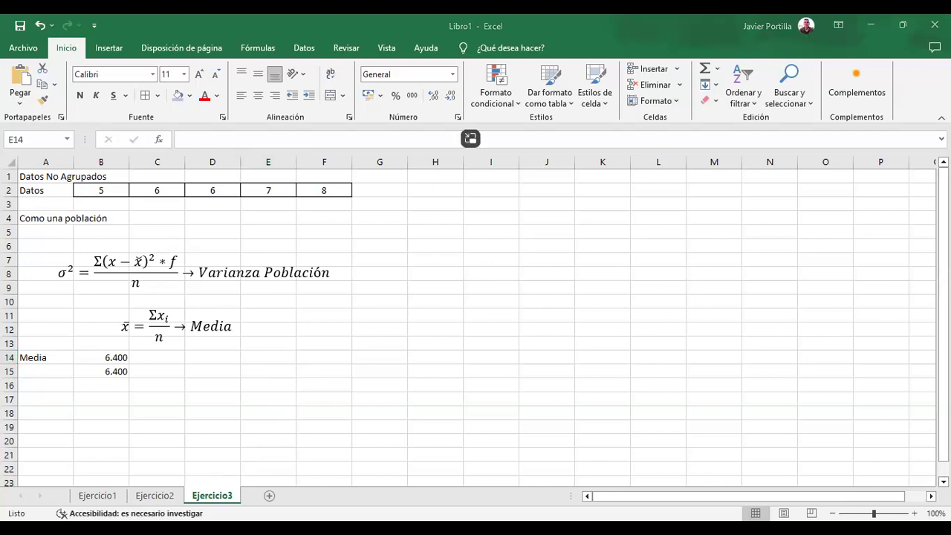
Remove the "* f" factor from the numerator of the Varianza Población formula
{"action": "left_click", "coordinate": [179, 262]}
{"action": "key", "text": "BackSpace"}
{"action": "key", "text": "BackSpace"}
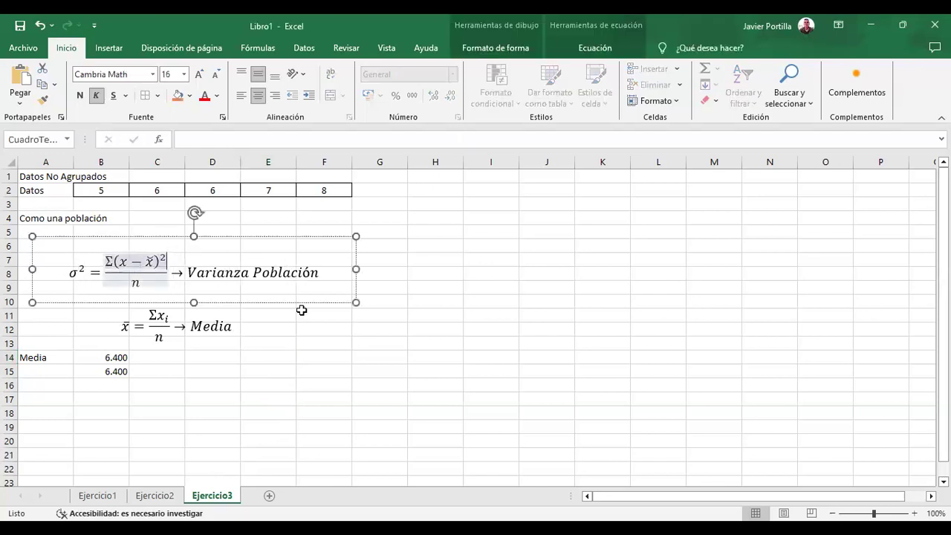
{"action": "left_click", "coordinate": [370, 371]}
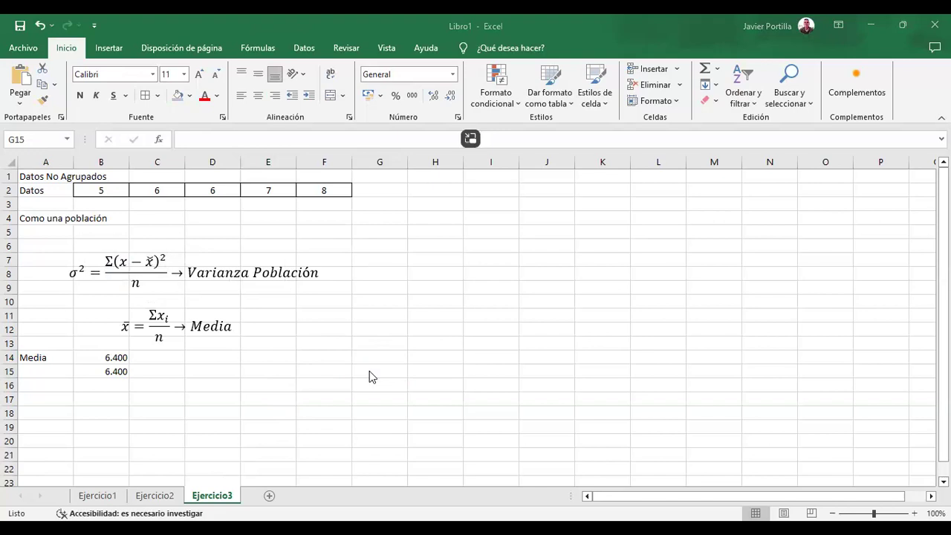
Move the Media formula to the right of the Varianza Población formula, around columns G to I
{"action": "left_click", "coordinate": [234, 393]}
{"action": "left_click", "coordinate": [165, 319]}
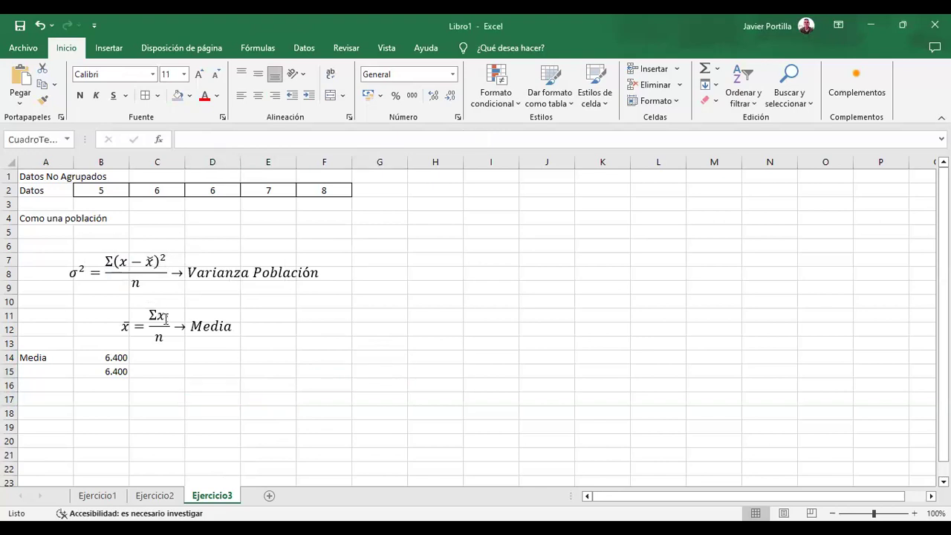
{"action": "mouse_move", "coordinate": [171, 294]}
{"action": "left_mouse_down"}
{"action": "mouse_move", "coordinate": [161, 288]}
{"action": "mouse_move", "coordinate": [464, 259]}
{"action": "mouse_move", "coordinate": [440, 240]}
{"action": "left_mouse_up"}
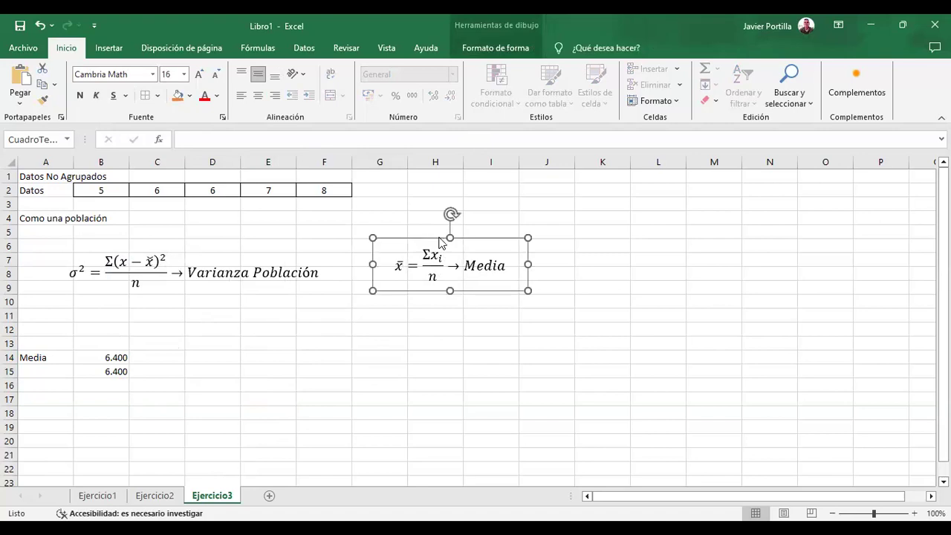
{"action": "key", "text": "Escape"}
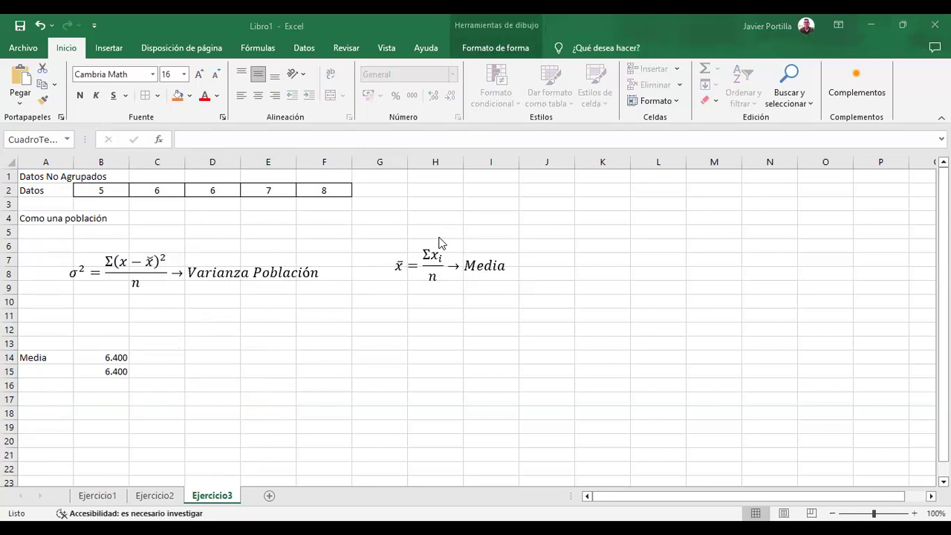
{"action": "left_click", "coordinate": [441, 367]}
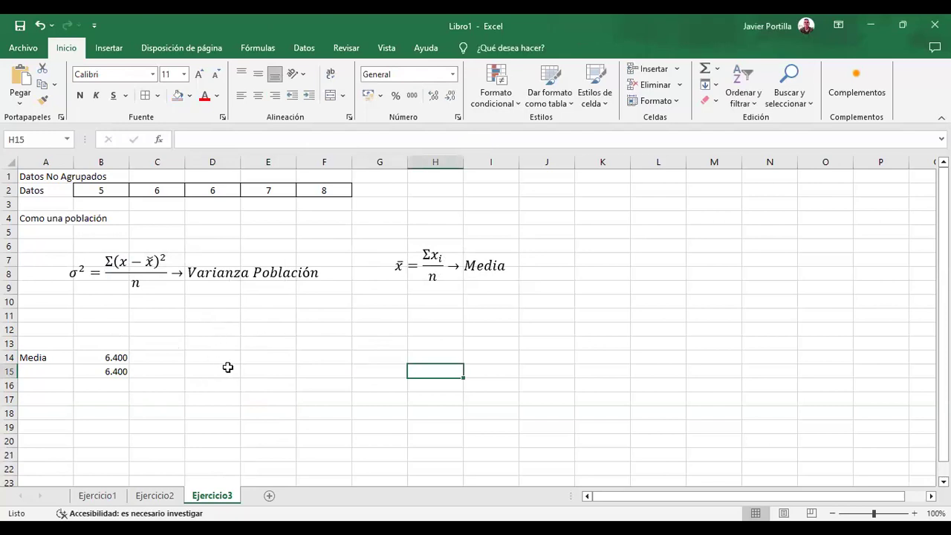
Insert a new equation below the Media formula and start it with σ² = followed by an empty fraction
{"action": "left_click", "coordinate": [272, 329]}
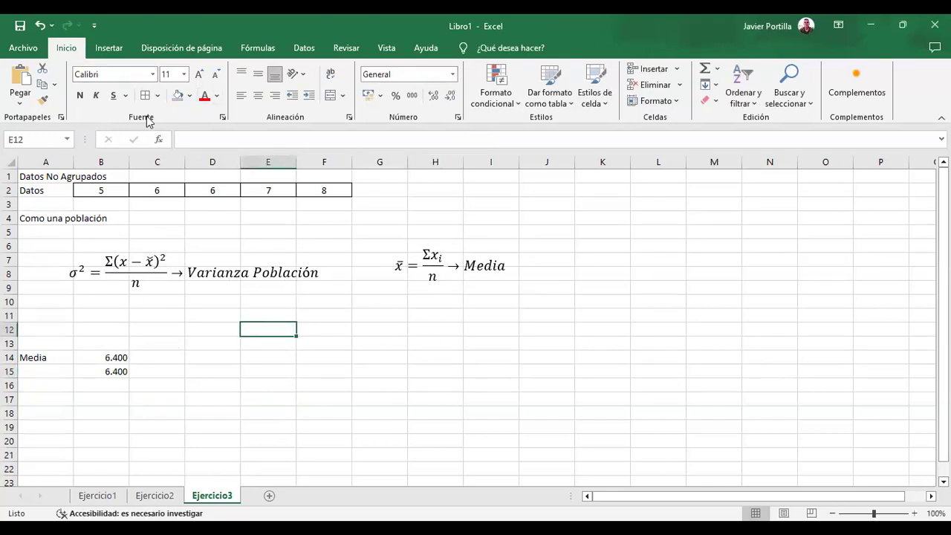
{"action": "left_click", "coordinate": [108, 47]}
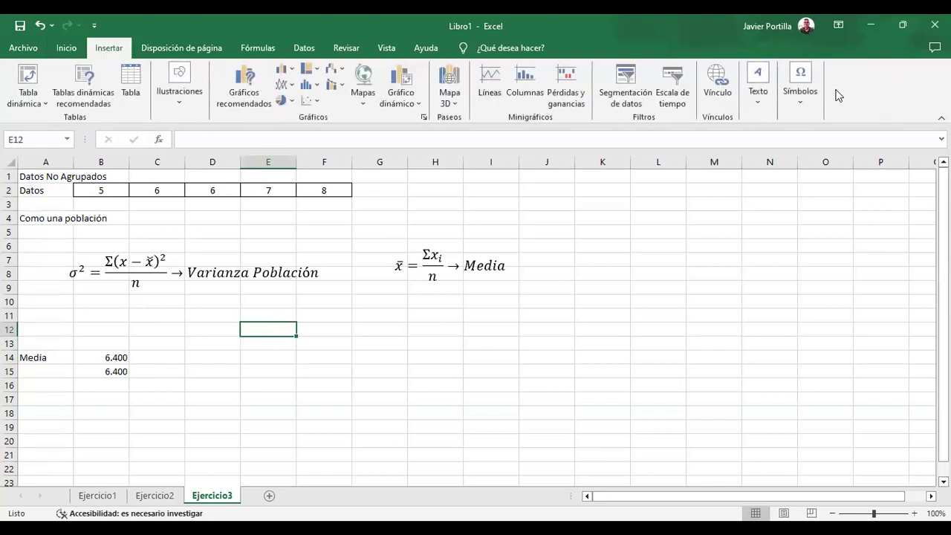
{"action": "left_click", "coordinate": [800, 93]}
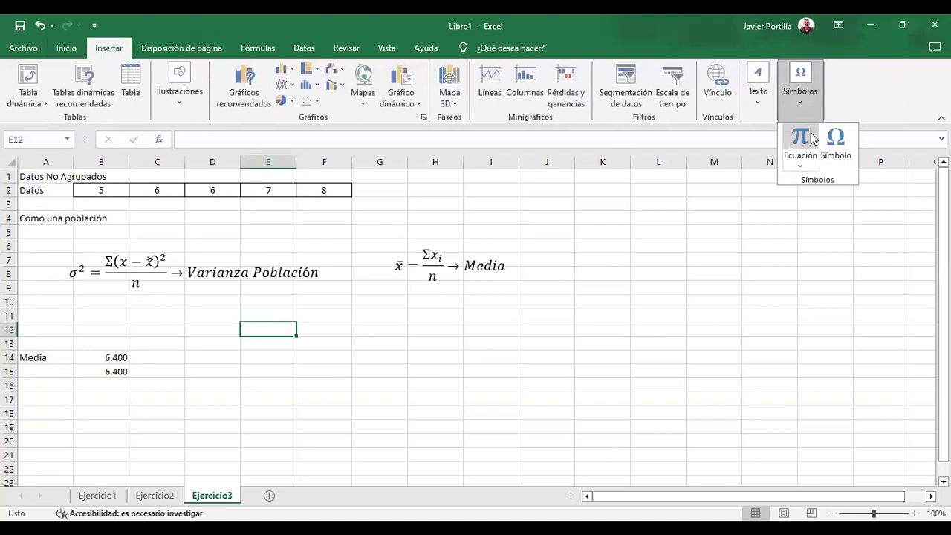
{"action": "left_click", "coordinate": [802, 138]}
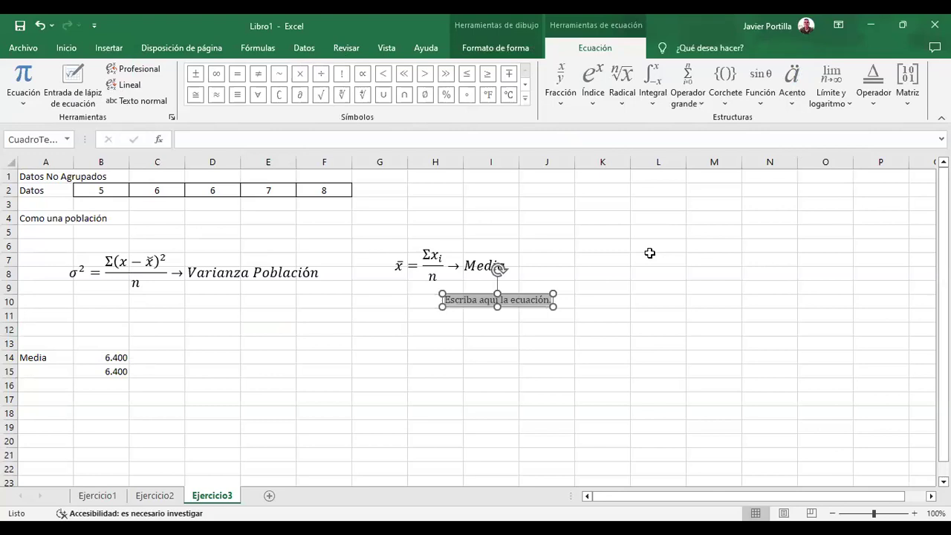
{"action": "key", "text": "Delete"}
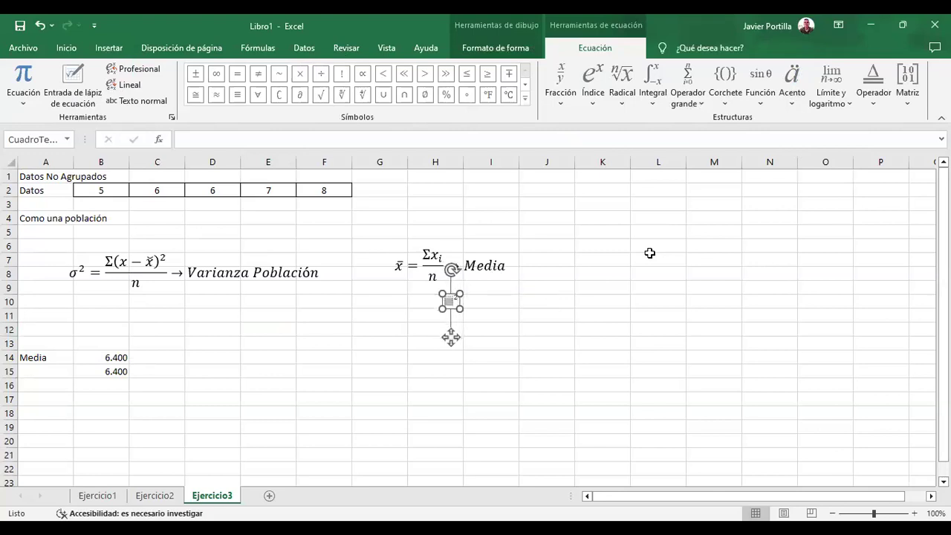
{"action": "type", "text": "σ"}
{"action": "type", "text": "2="}
{"action": "type", "text": "/"}
{"action": "key", "text": "space"}
Try to write the squared term (5-6.4)^2 in the numerator of the new σ² equation
{"action": "type", "text": "("}
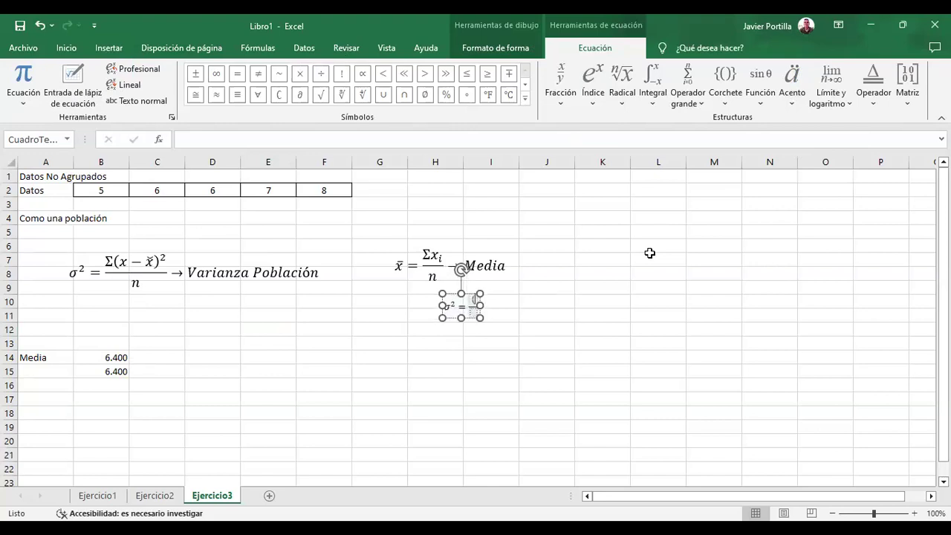
{"action": "type", "text": "x"}
{"action": "type", "text": "-"}
{"action": "type", "text": "6"}
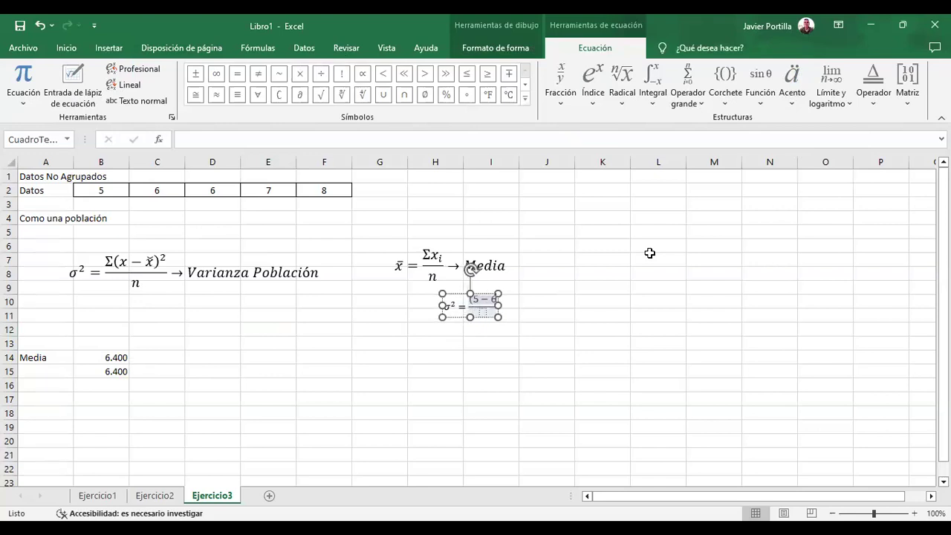
{"action": "type", "text": ".4)^"}
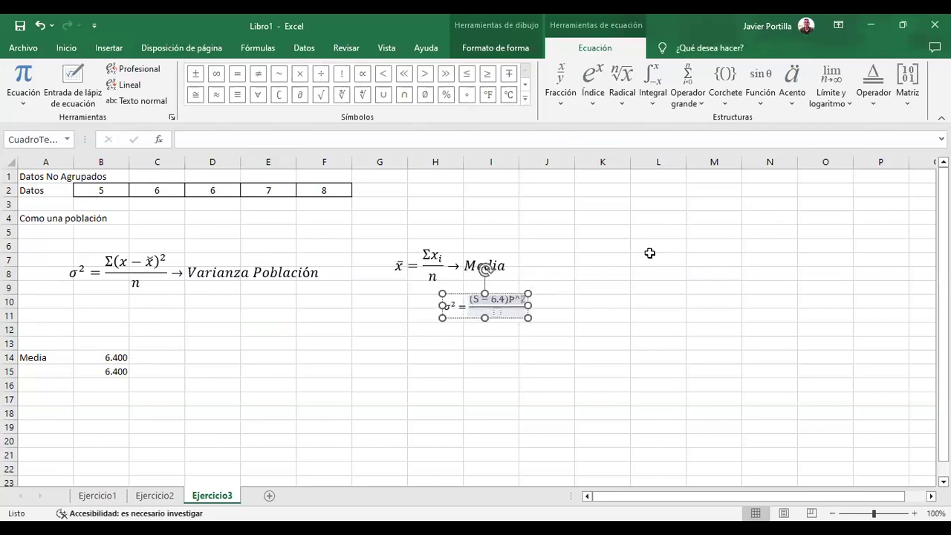
{"action": "type", "text": "2"}
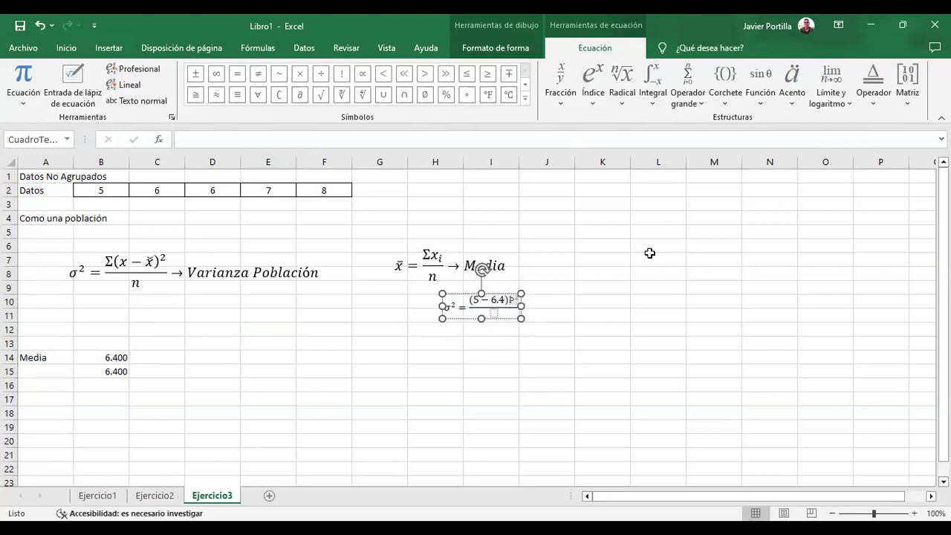
Add an empty squared pair of parentheses to the numerator and delete the plain (5-6.4) term before it
{"action": "key", "text": "Left"}
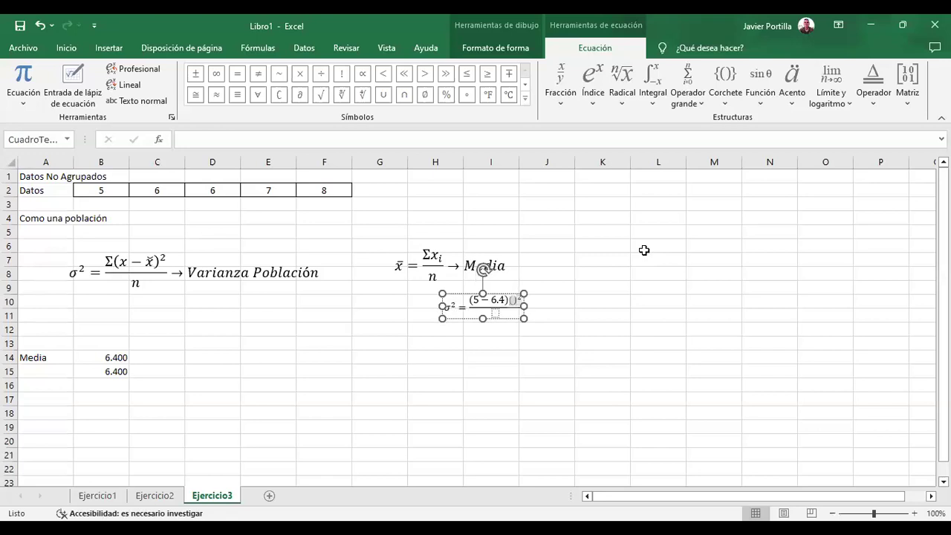
{"action": "type", "text": "("}
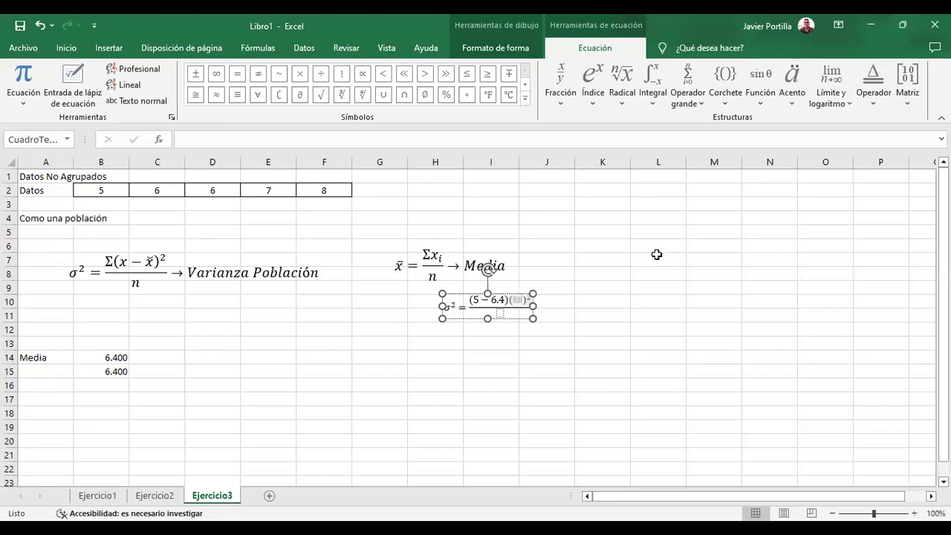
{"action": "left_click", "coordinate": [508, 298]}
{"action": "key", "text": "BackSpace"}
{"action": "key", "text": "BackSpace"}
{"action": "key", "text": "BackSpace"}
{"action": "key", "text": "BackSpace"}
{"action": "key", "text": "BackSpace"}
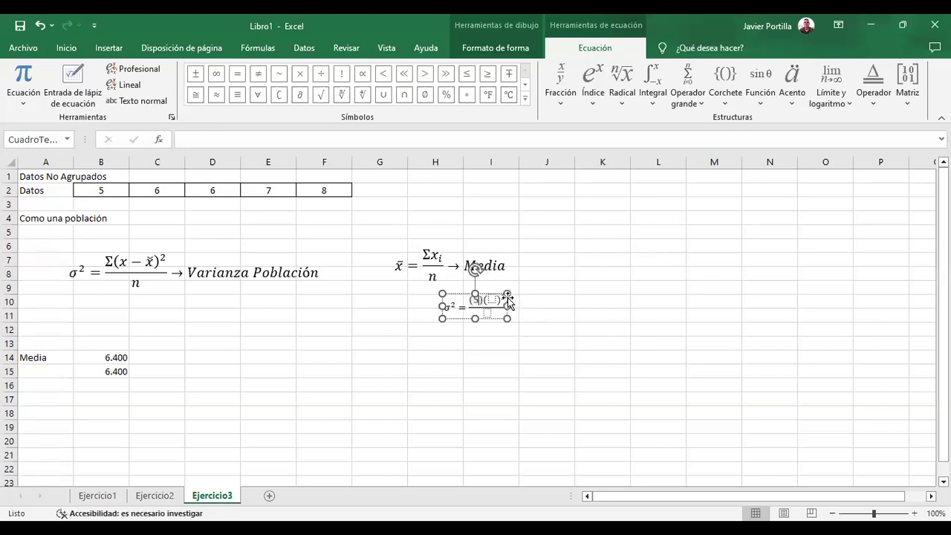
{"action": "key", "text": "BackSpace"}
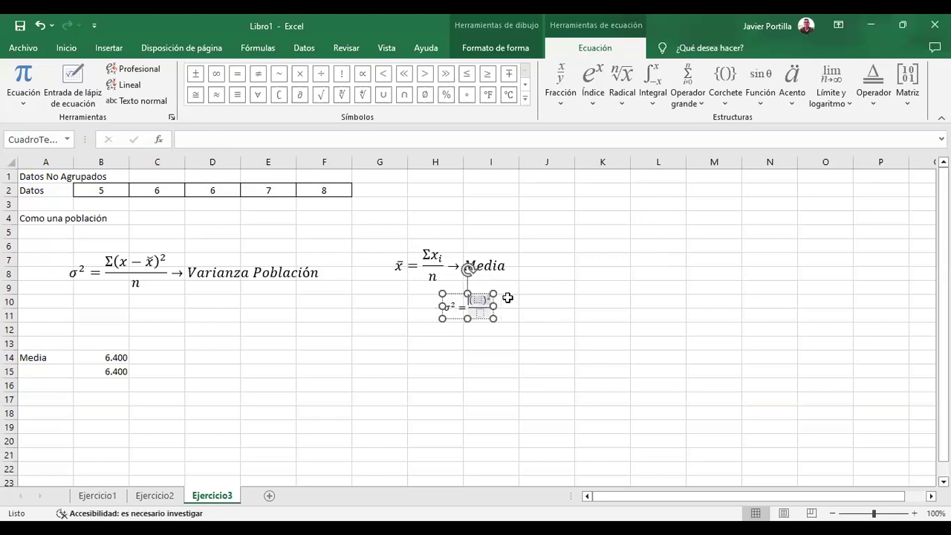
Fill the empty squared parentheses in the numerator with 5-6.4
{"action": "left_click", "coordinate": [483, 301]}
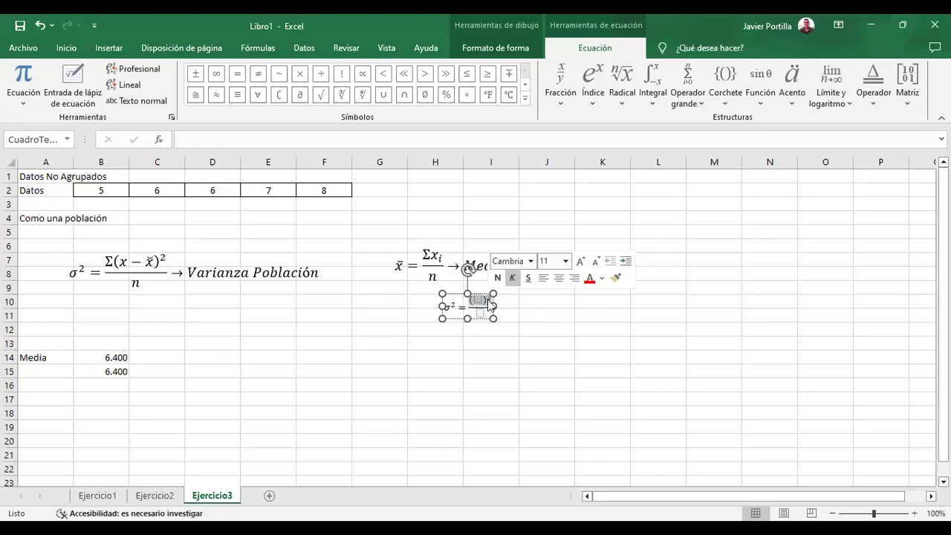
{"action": "left_click", "coordinate": [478, 301]}
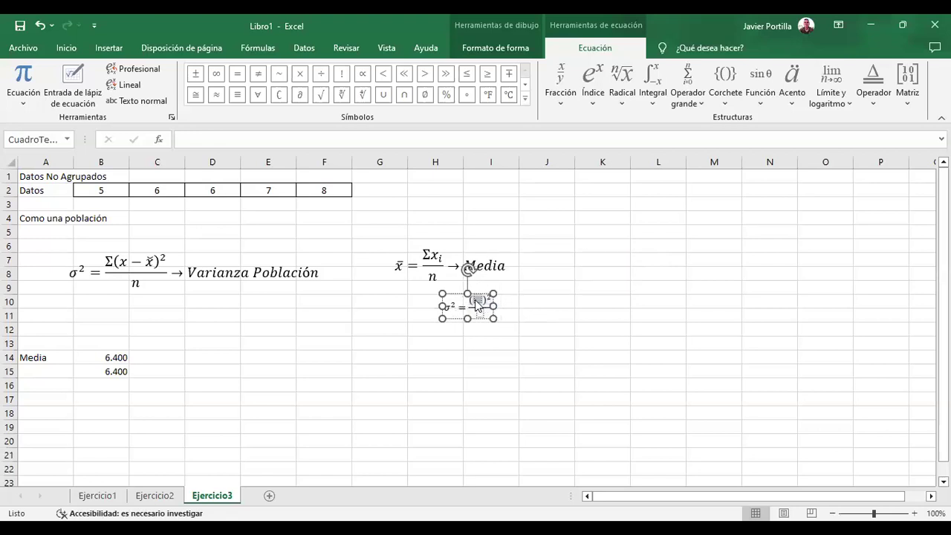
{"action": "type", "text": "x-6.4"}
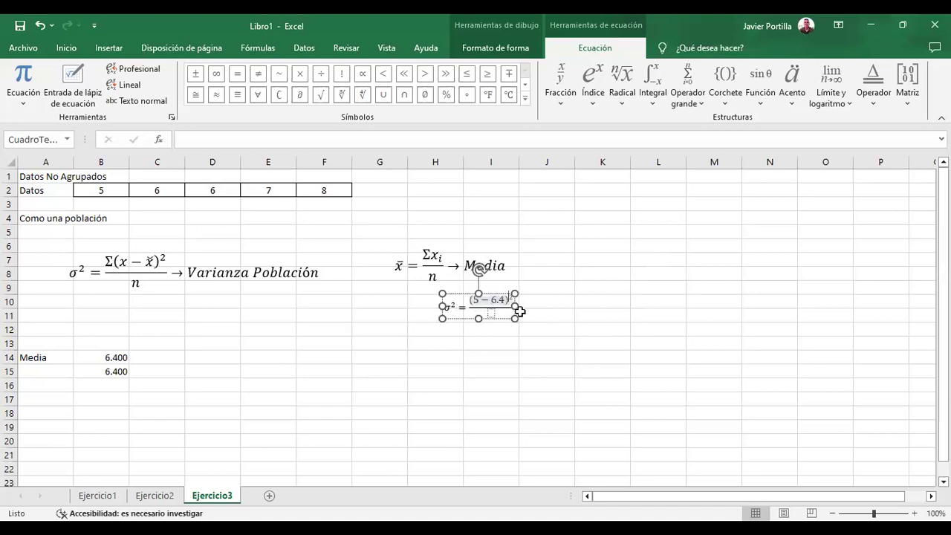
Add two more squared terms, + (6-6.4)^2 + (6-6.4)^2, to the numerator of the σ² equation
{"action": "type", "text": "+"}
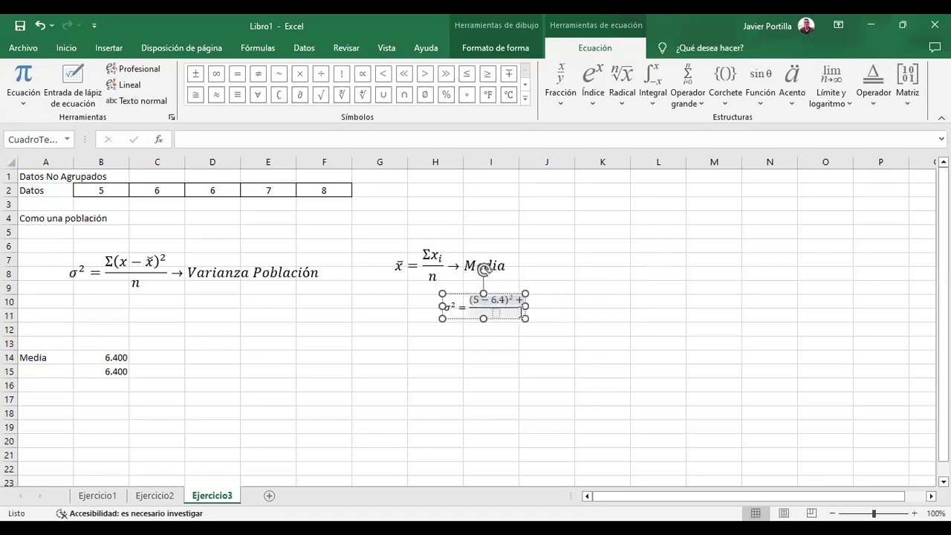
{"action": "type", "text": "()²"}
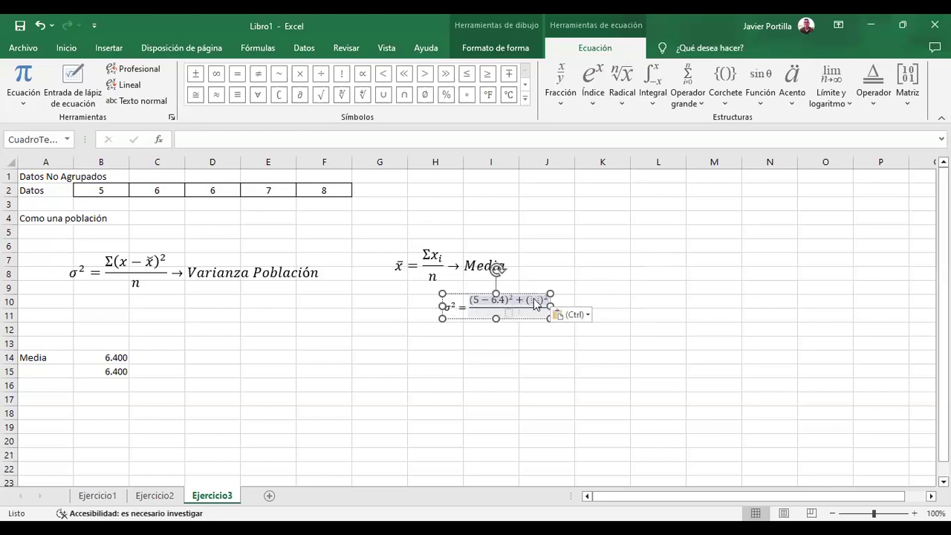
{"action": "type", "text": "6-6.4"}
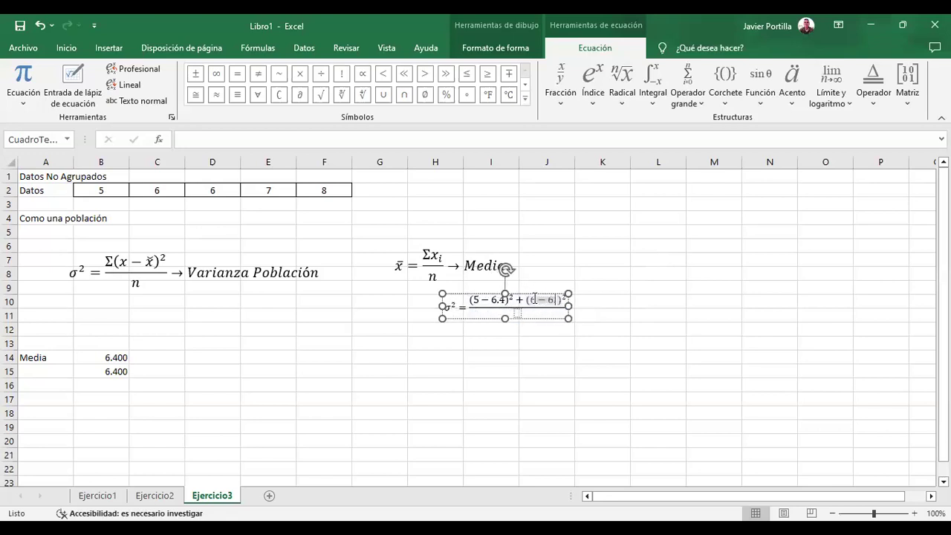
{"action": "key", "text": "Right"}
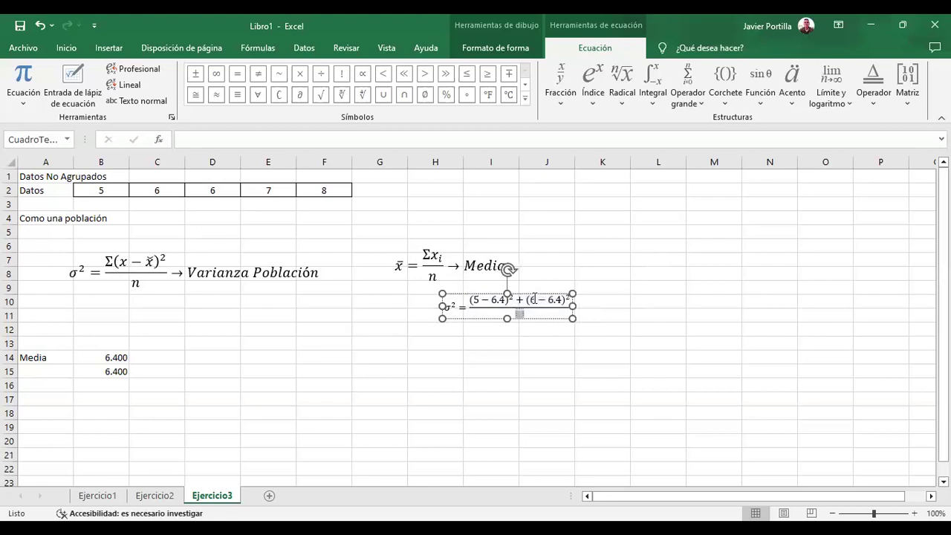
{"action": "type", "text": "+"}
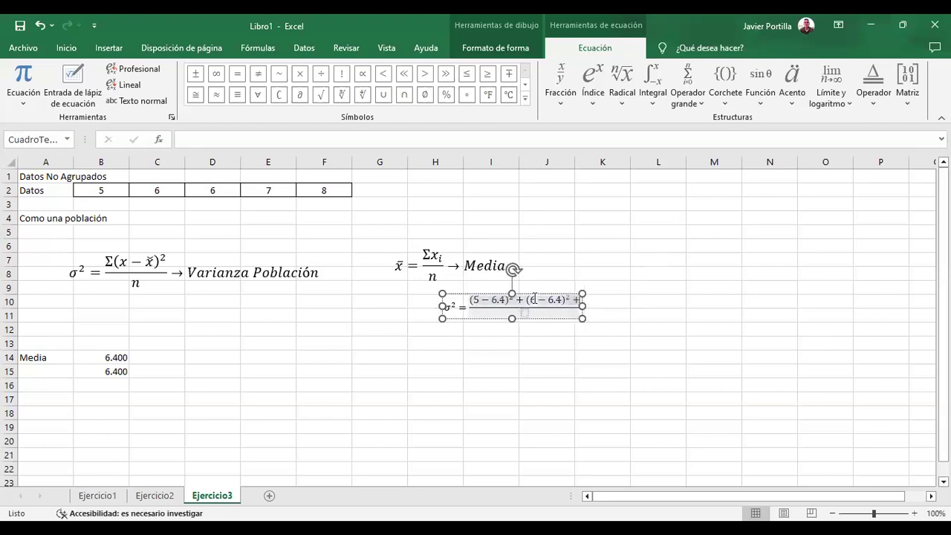
{"action": "type", "text": "()²"}
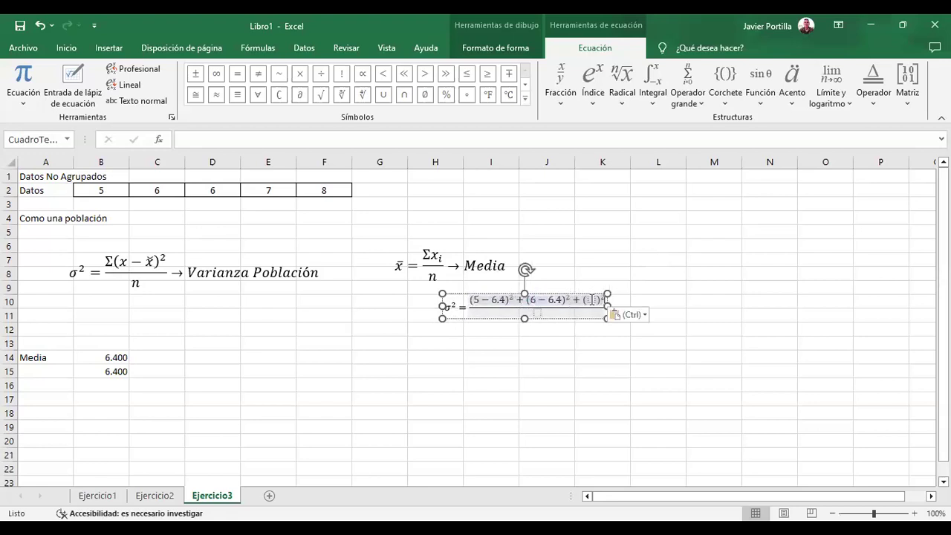
{"action": "type", "text": "6-6"}
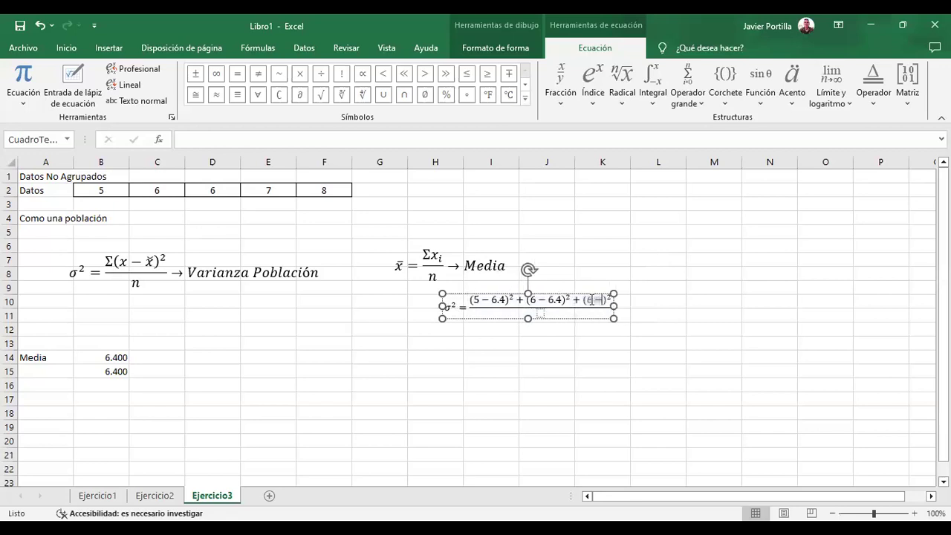
{"action": "type", "text": ".4"}
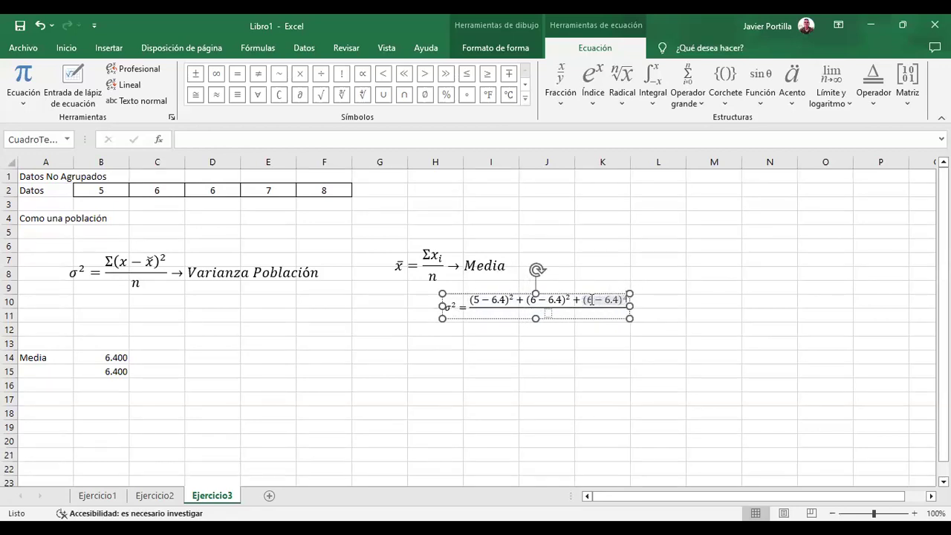
{"action": "key", "text": "Right"}
Complete the numerator with + (7-6.4)^2 + (8-6.4)^2 and enter 5 as the denominator
{"action": "type", "text": "+"}
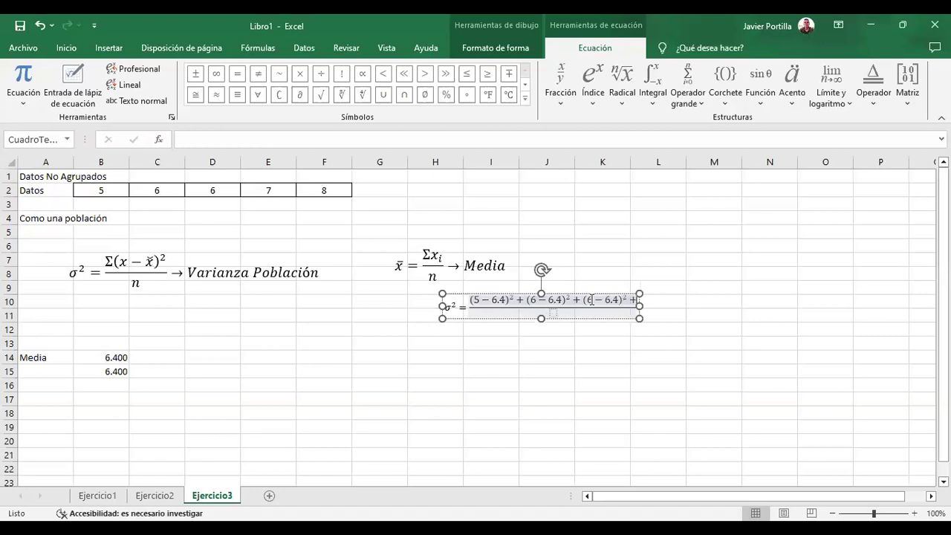
{"action": "key", "text": "ctrl+v"}
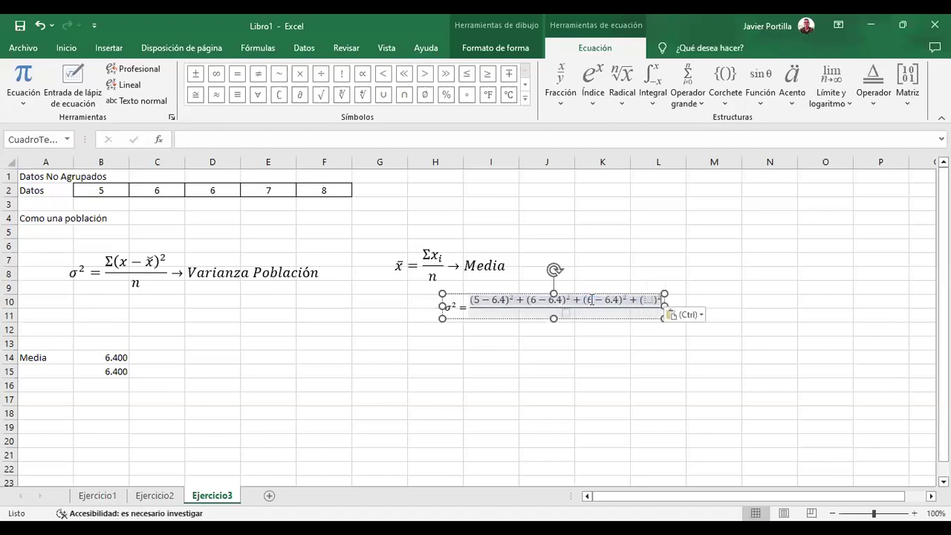
{"action": "key", "text": "Left"}
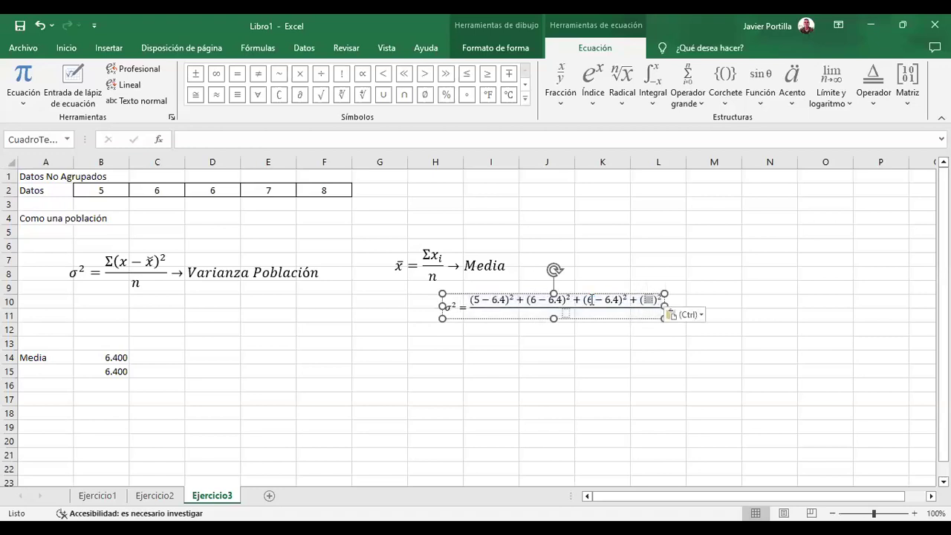
{"action": "type", "text": "7-6.4"}
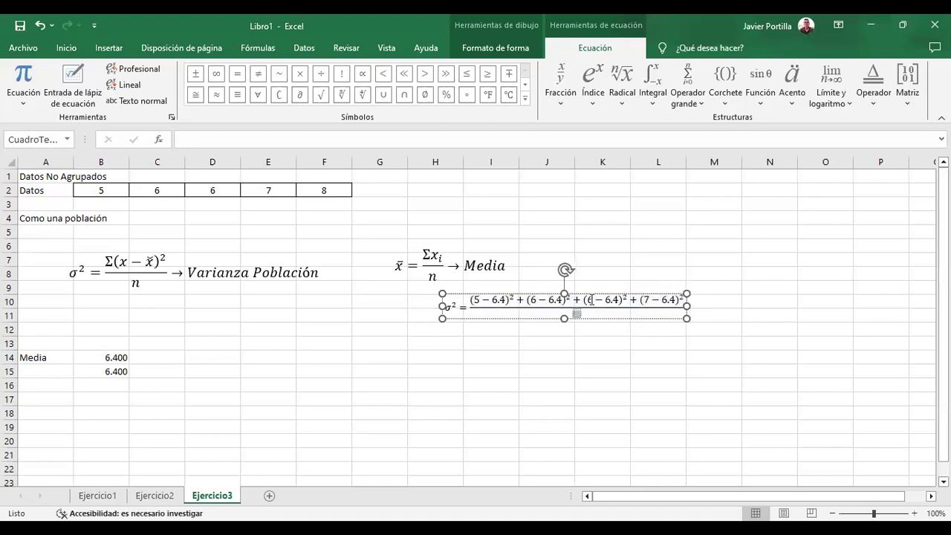
{"action": "key", "text": "Right"}
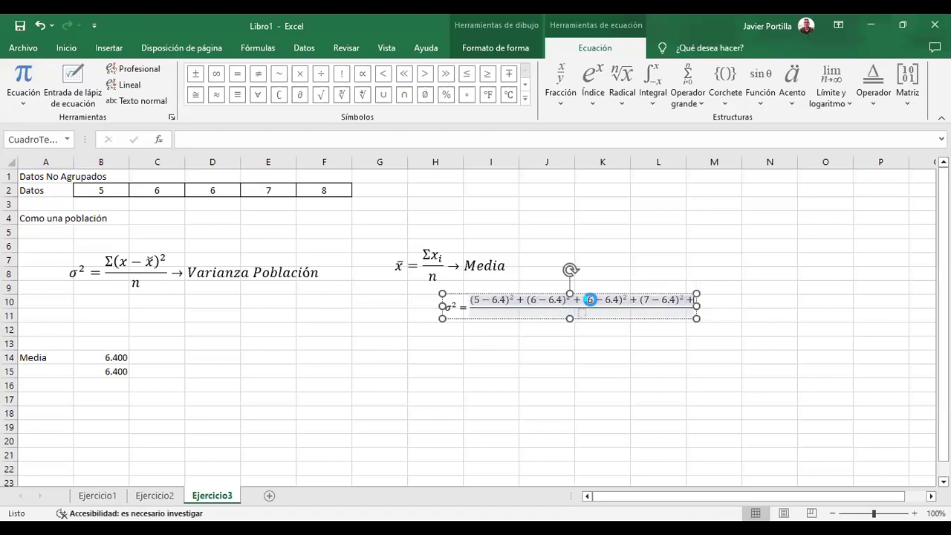
{"action": "key", "text": "ctrl+v"}
{"action": "key", "text": "Left"}
{"action": "type", "text": "8"}
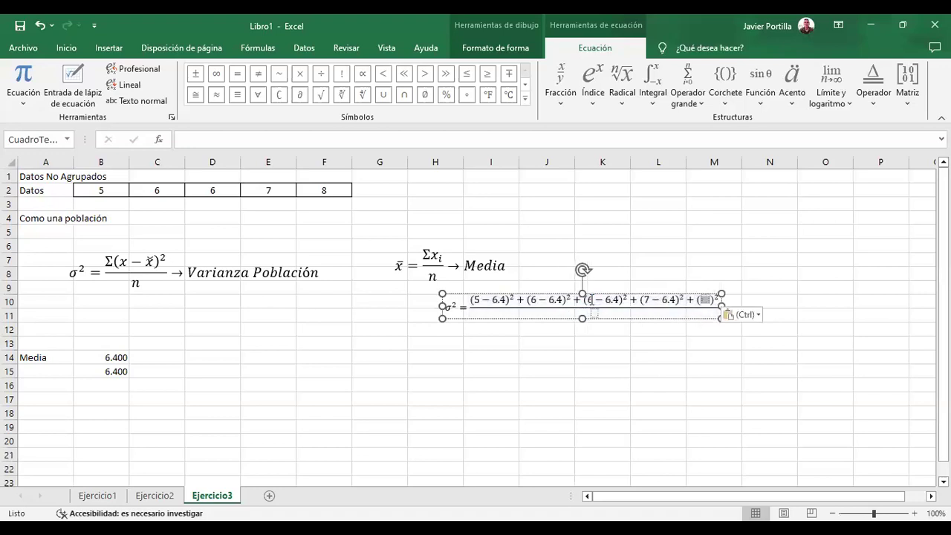
{"action": "type", "text": "-6.4"}
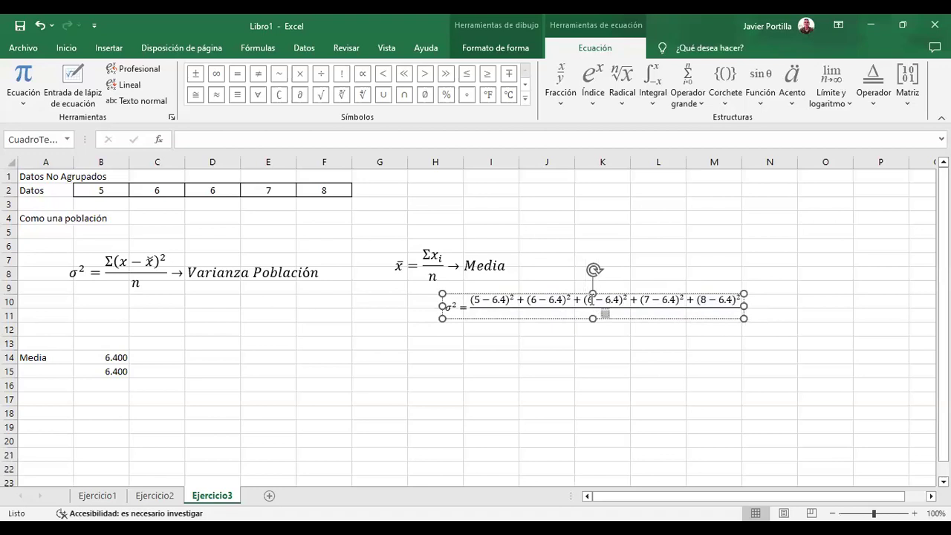
{"action": "type", "text": "5"}
Set the font size of the whole expanded σ² equation to 16
{"action": "left_click_drag", "start_coordinate": [609, 316], "coordinate": [449, 305]}
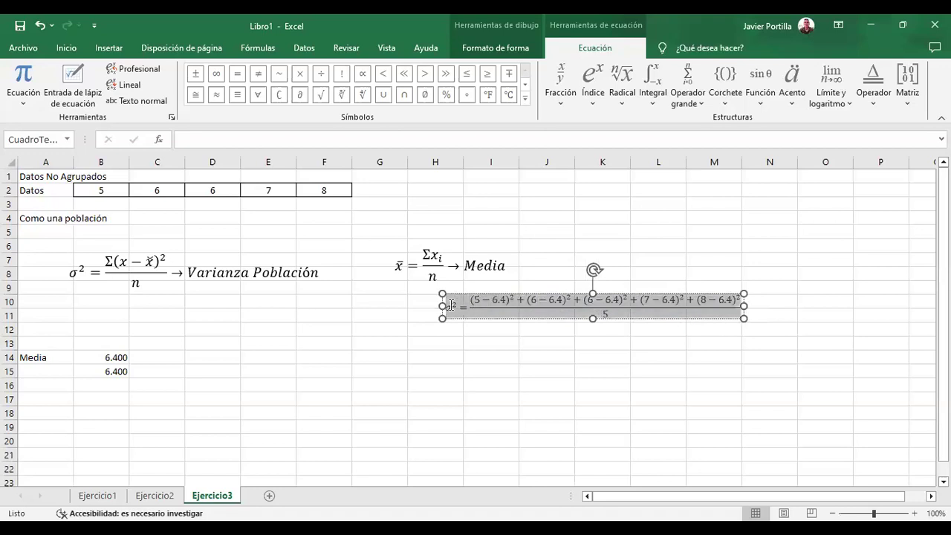
{"action": "left_click", "coordinate": [59, 48]}
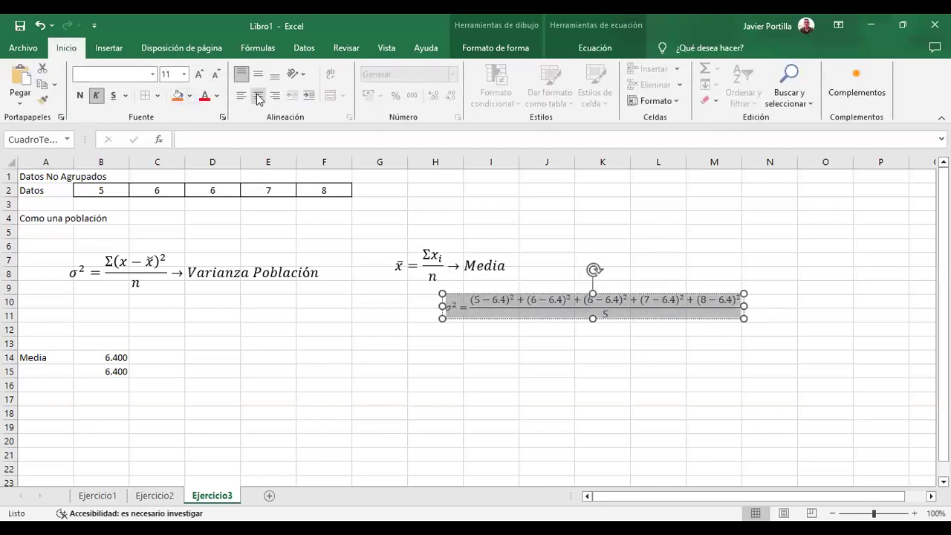
{"action": "left_click", "coordinate": [168, 73]}
{"action": "type", "text": "16"}
{"action": "key", "text": "Return"}
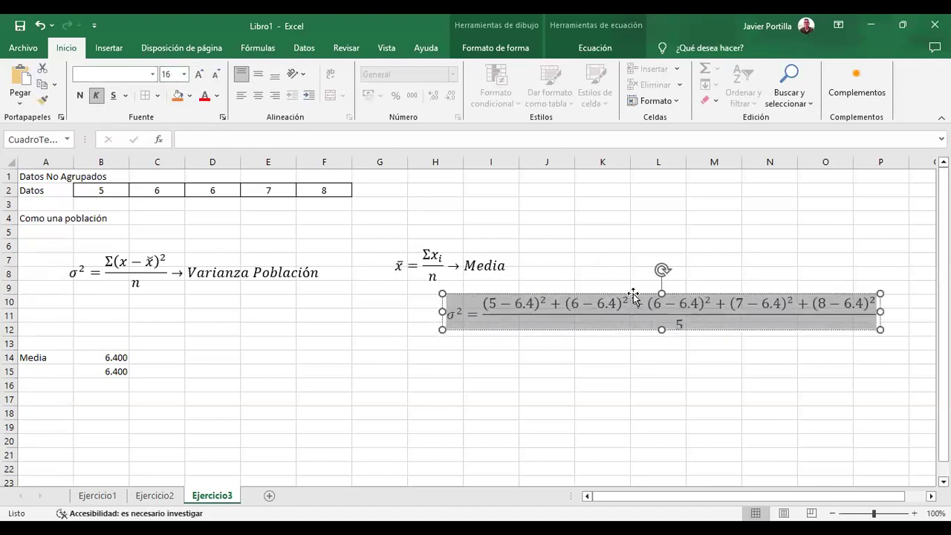
Place the expanded σ² equation beneath the Varianza Población and Media formulas and heighten its box to fit the denominator
{"action": "left_click_drag", "start_coordinate": [633, 296], "coordinate": [383, 315]}
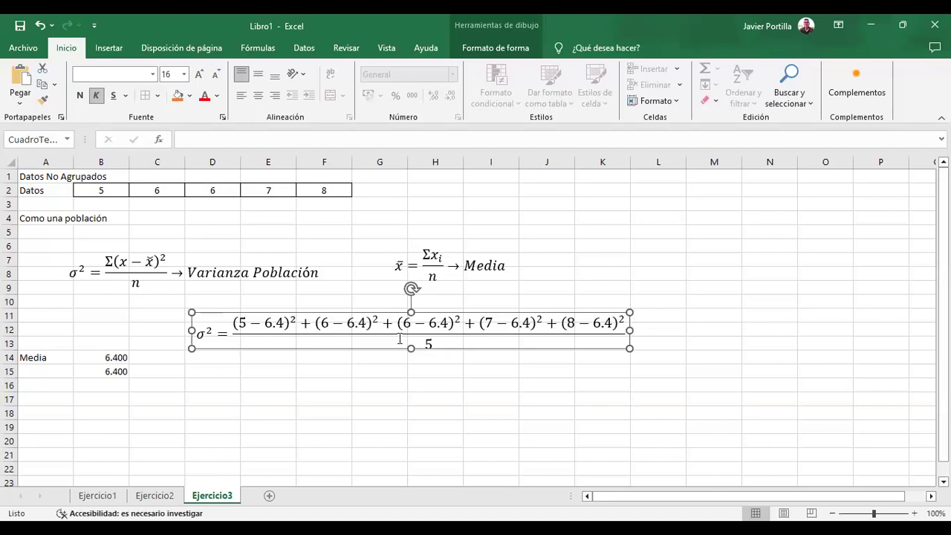
{"action": "left_click_drag", "start_coordinate": [411, 348], "coordinate": [411, 359]}
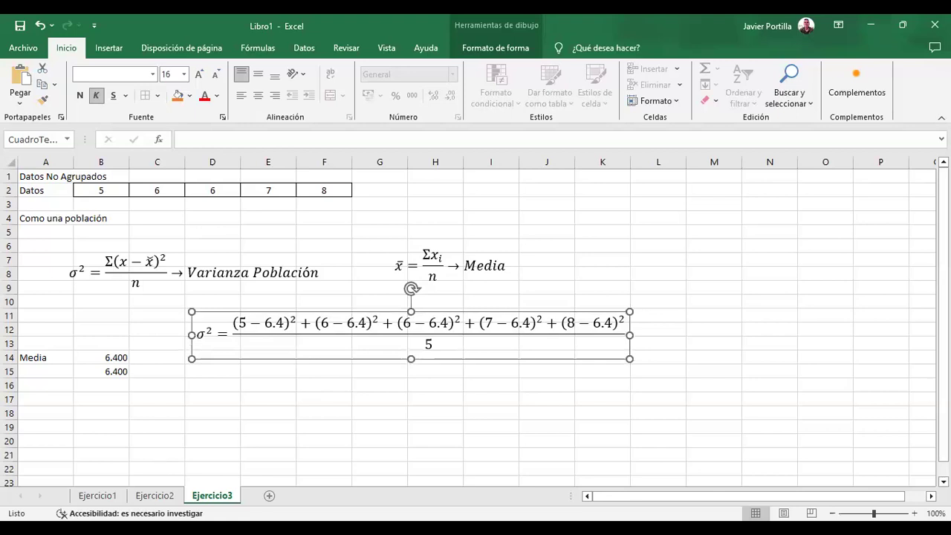
{"action": "left_click", "coordinate": [98, 496]}
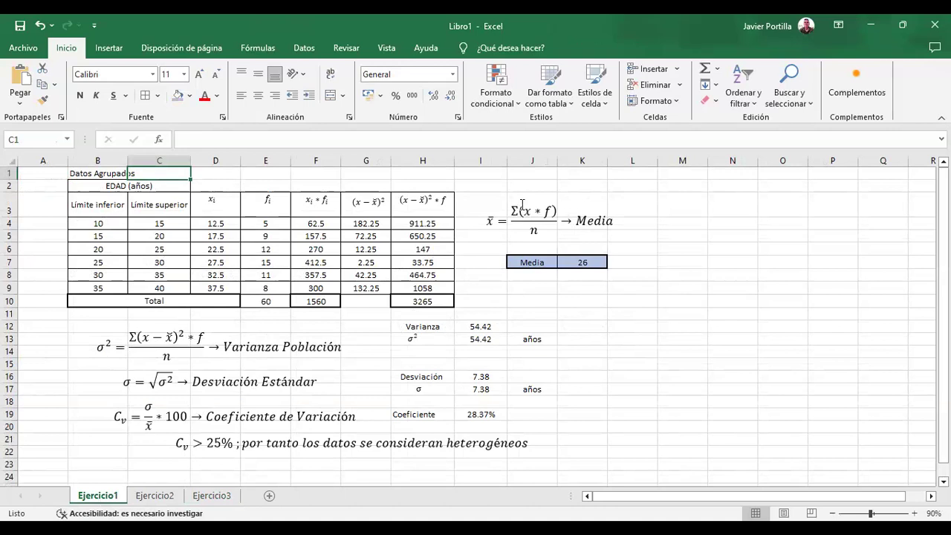
{"action": "left_click", "coordinate": [213, 496]}
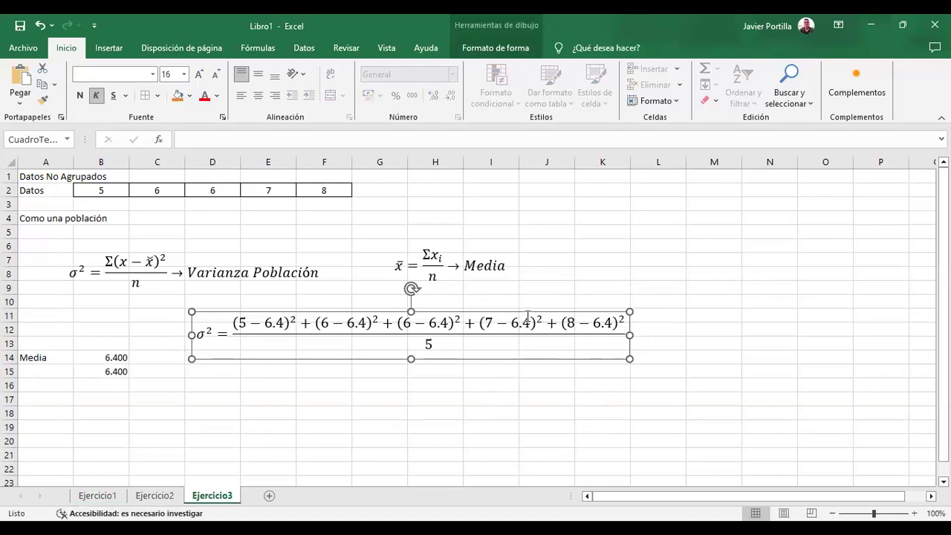
{"action": "left_click_drag", "start_coordinate": [525, 312], "coordinate": [491, 303]}
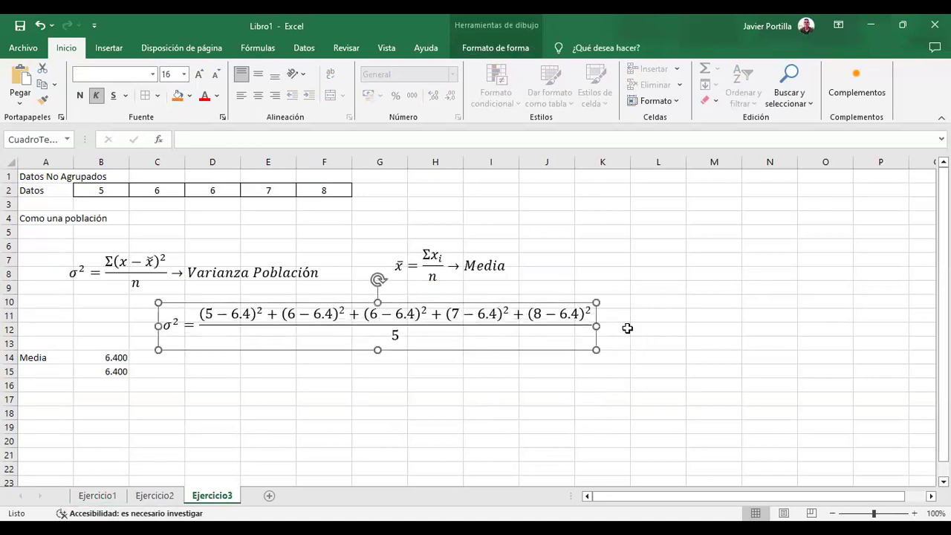
Append an equals sign to the σ² equation, followed by a fraction with an empty numerator and denominator 5
{"action": "double_click", "coordinate": [589, 324]}
{"action": "key", "text": "ctrl+a"}
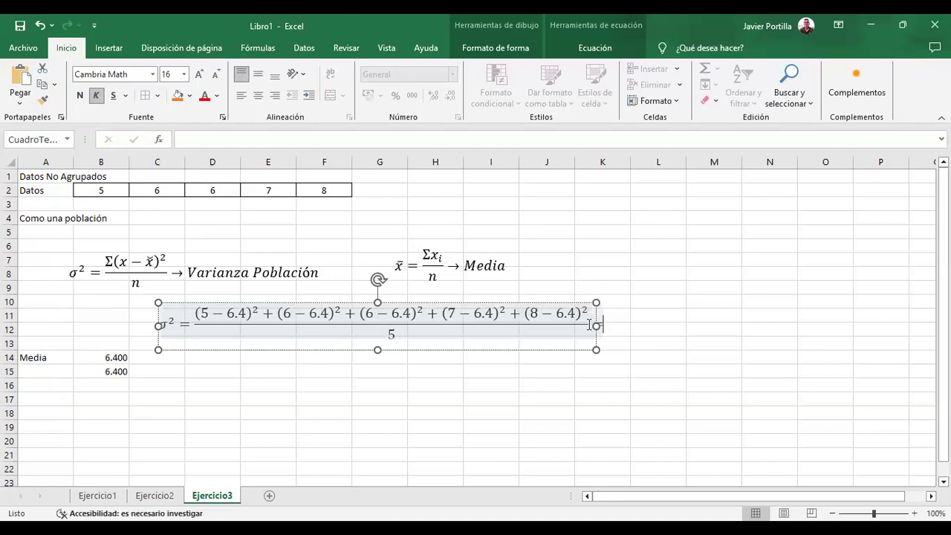
{"action": "type", "text": "/5"}
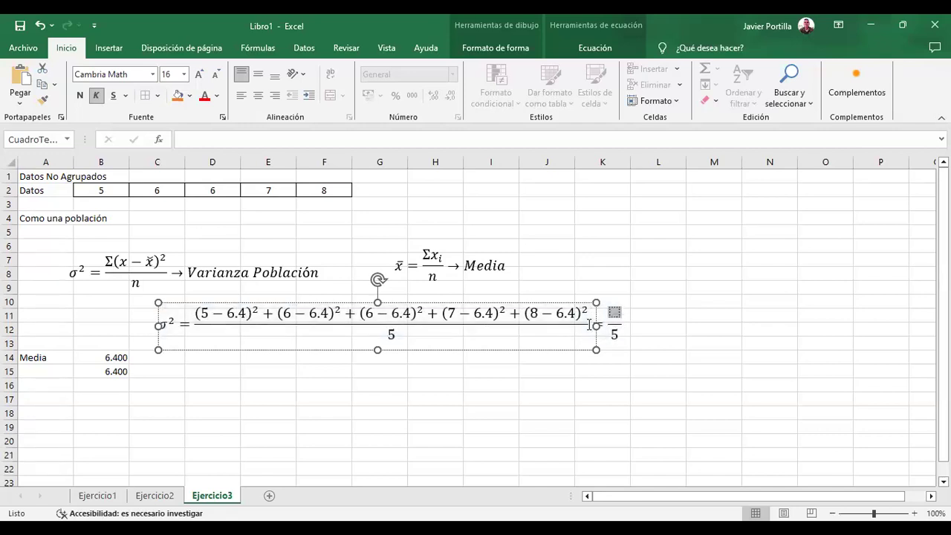
Fill the second fraction's numerator with the squared deviations 1.96 + 0.16 + 0.16 + 0.36 + 2.56
{"action": "type", "text": "("}
{"action": "key", "text": "BackSpace"}
{"action": "type", "text": "1.96 +"}
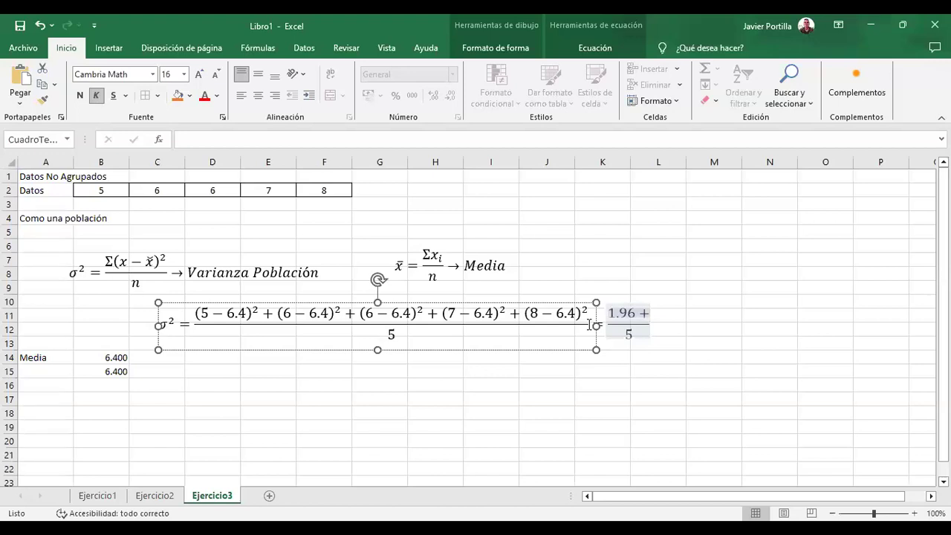
{"action": "type", "text": "0.16 "}
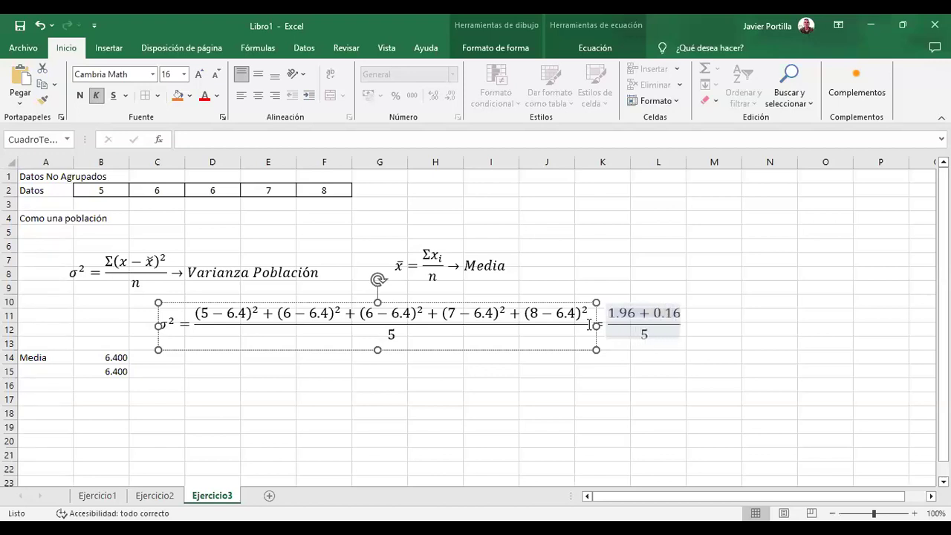
{"action": "type", "text": "+ "}
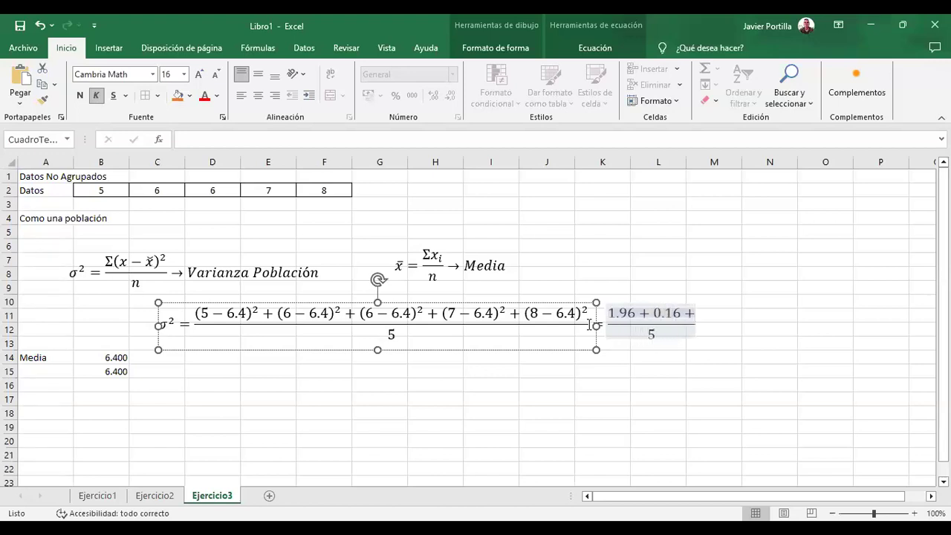
{"action": "type", "text": "0.16 "}
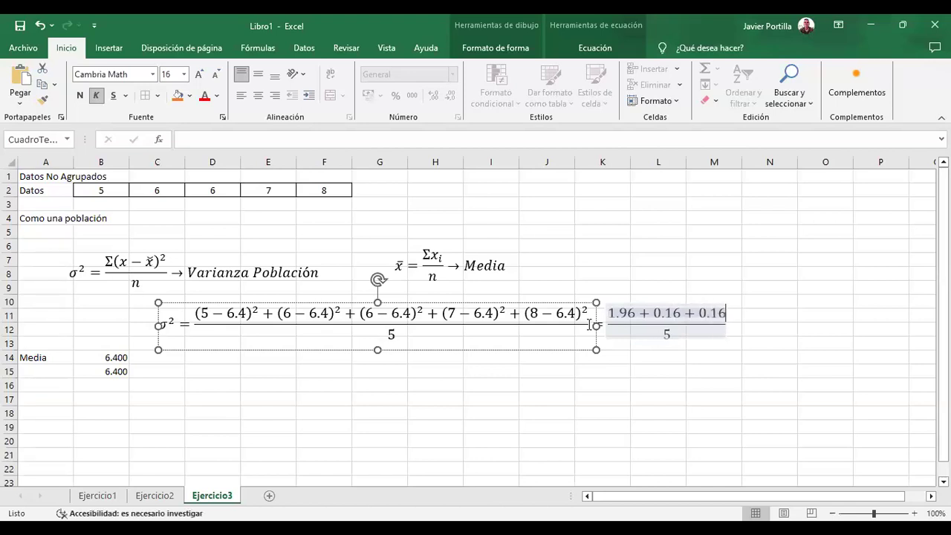
{"action": "type", "text": "+"}
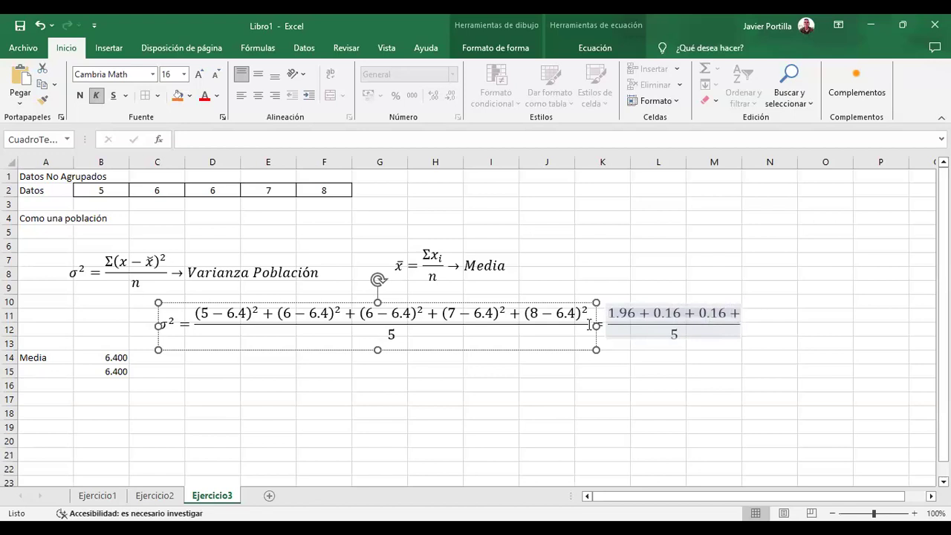
{"action": "type", "text": "0.36"}
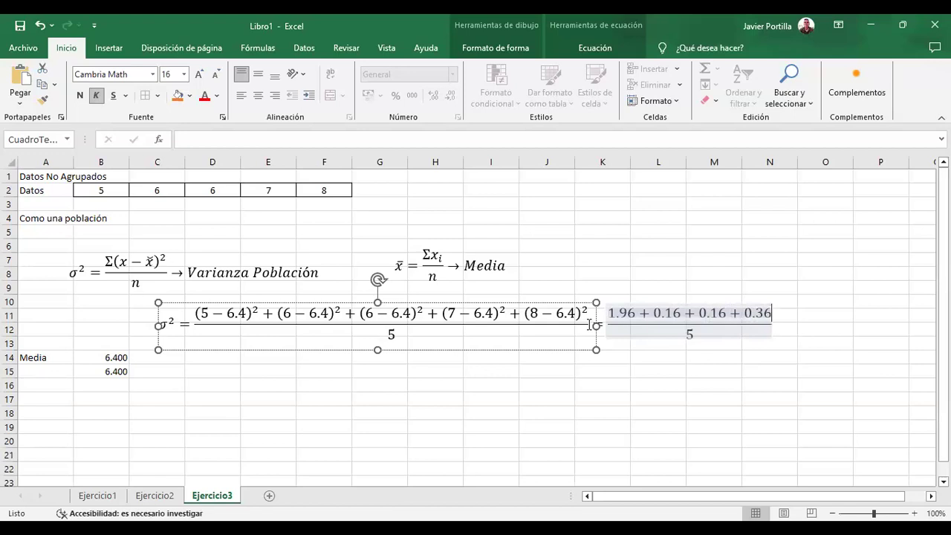
{"action": "type", "text": "+2.56"}
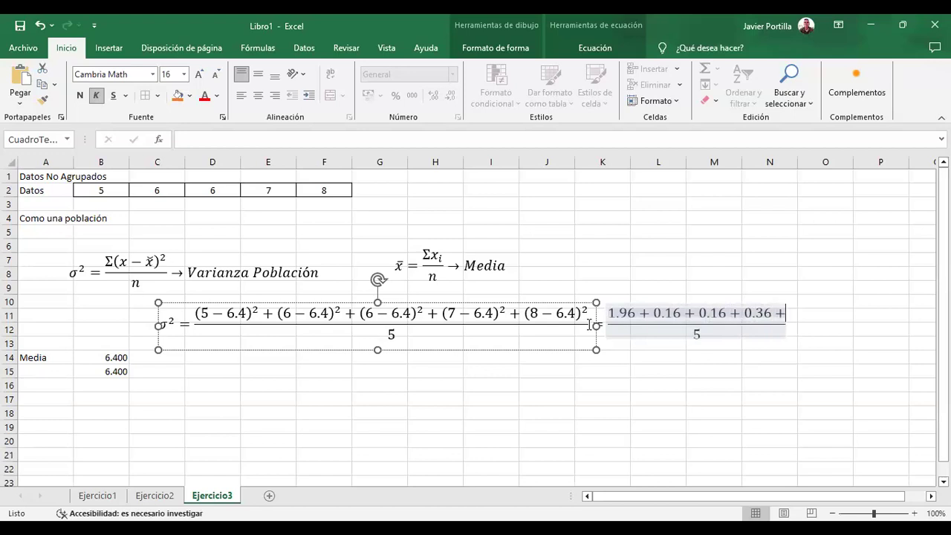
Finish the σ² equation with = 1.04 after the second fraction
{"action": "key", "text": "Right"}
{"action": "key", "text": "Right"}
{"action": "key", "text": "Right"}
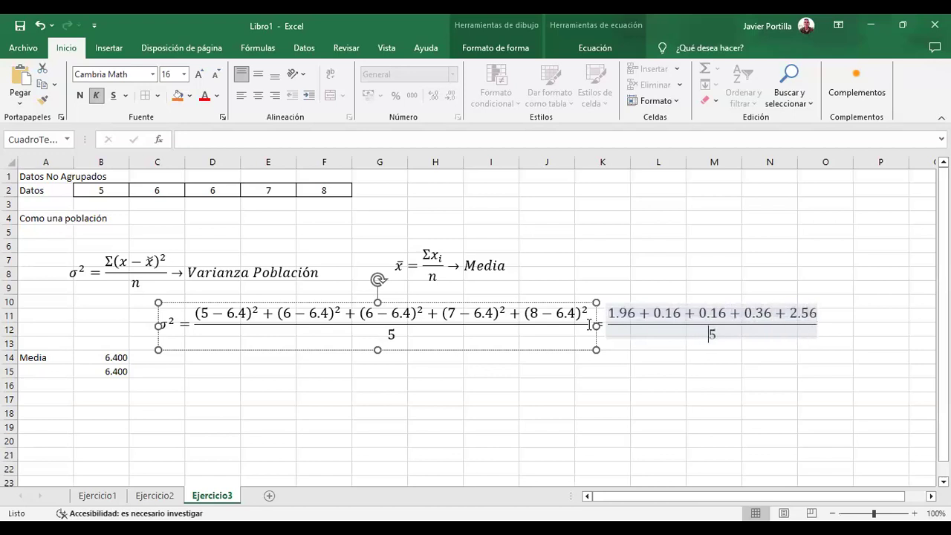
{"action": "type", "text": "="}
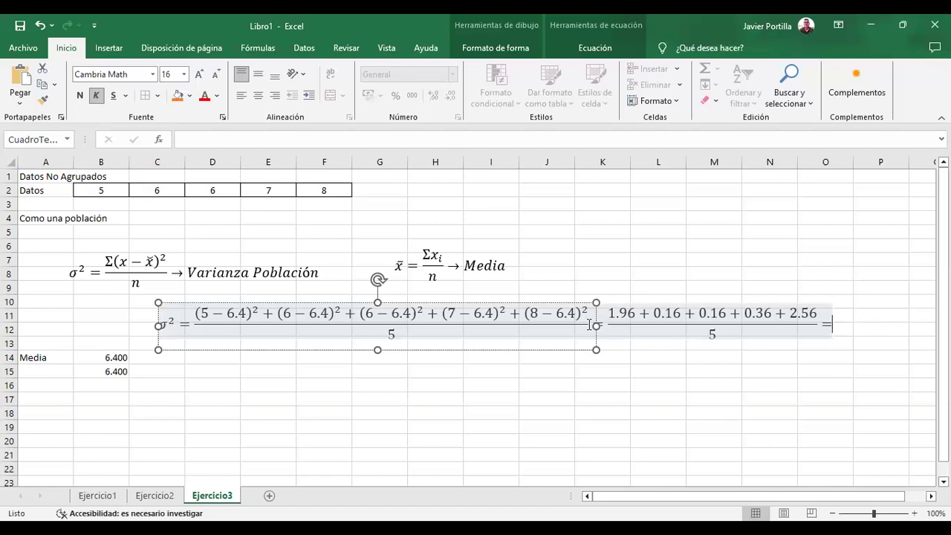
{"action": "type", "text": "1.04"}
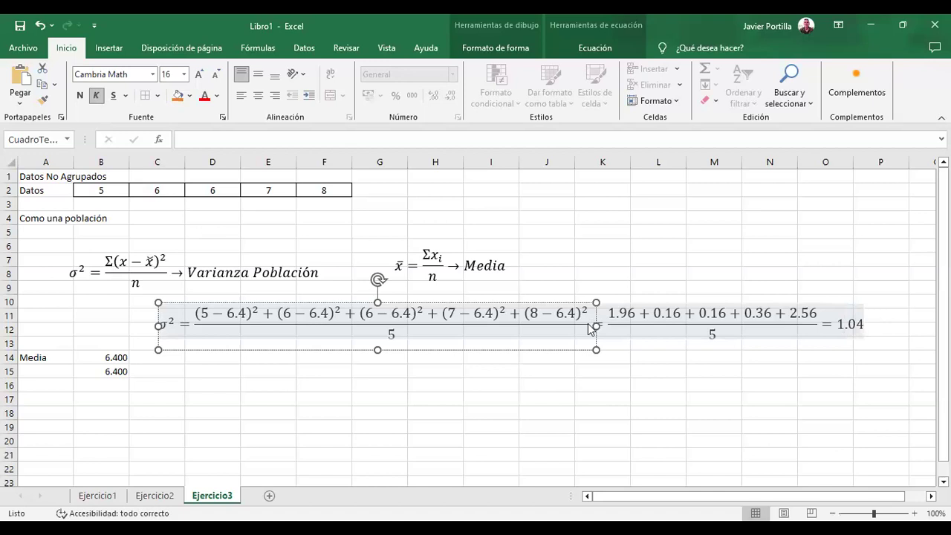
Move the σ² equation left so it sits directly beneath the Varianza Población formula
{"action": "left_click", "coordinate": [591, 329]}
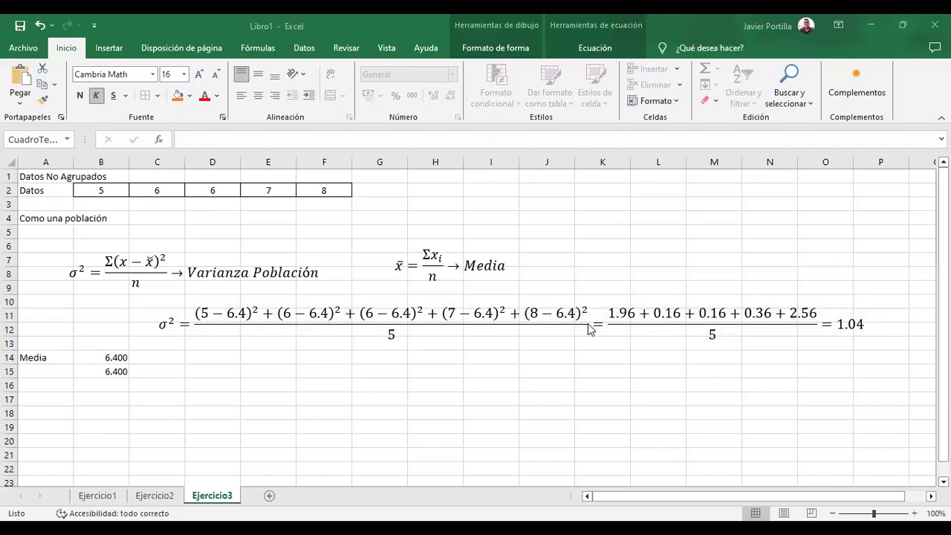
{"action": "left_click", "coordinate": [590, 330]}
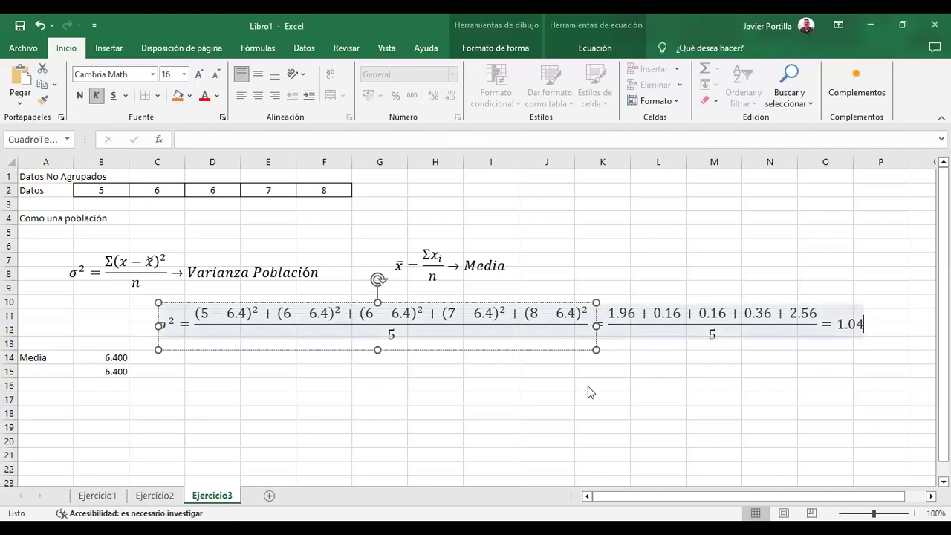
{"action": "key", "text": "ctrl+z"}
{"action": "key", "text": "ctrl+z"}
{"action": "key", "text": "ctrl+z"}
{"action": "left_click_drag", "start_coordinate": [491, 300], "coordinate": [342, 292]}
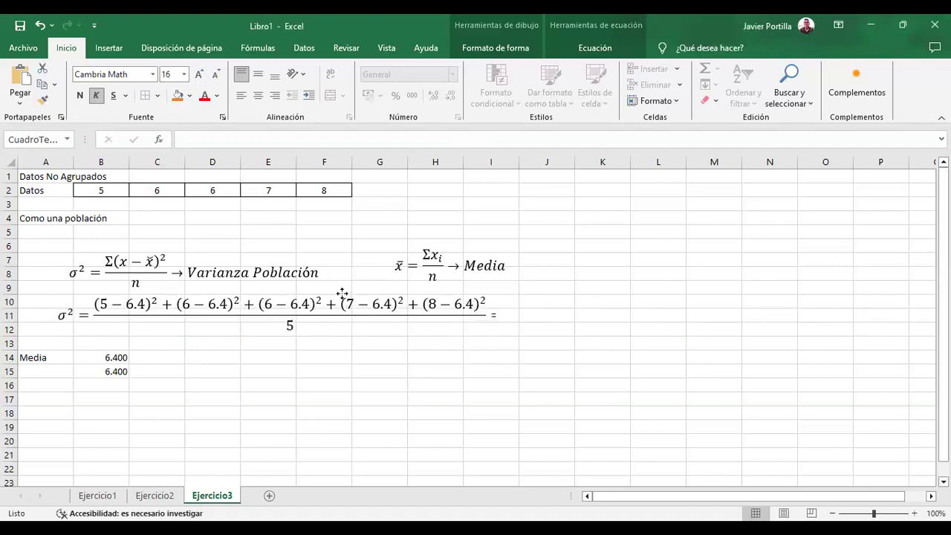
{"action": "left_click", "coordinate": [534, 304]}
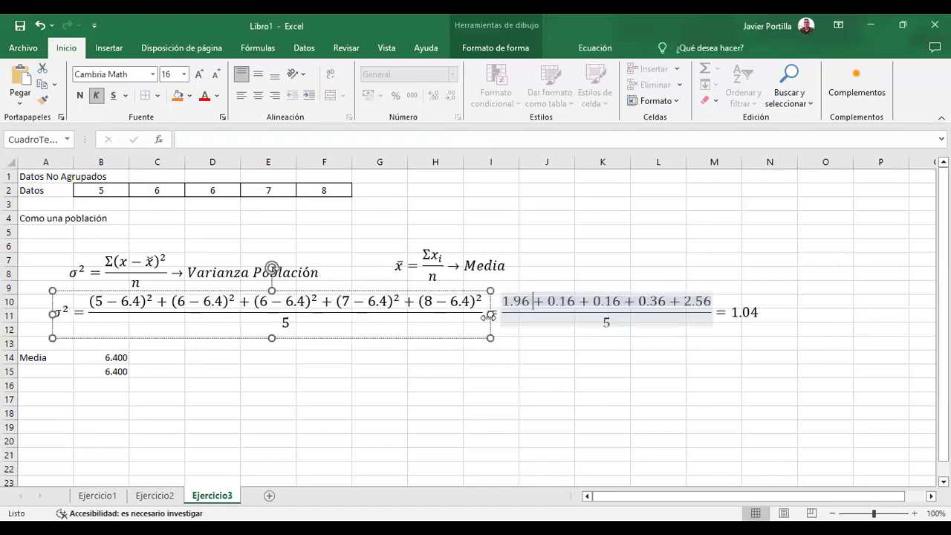
{"action": "left_click", "coordinate": [530, 360]}
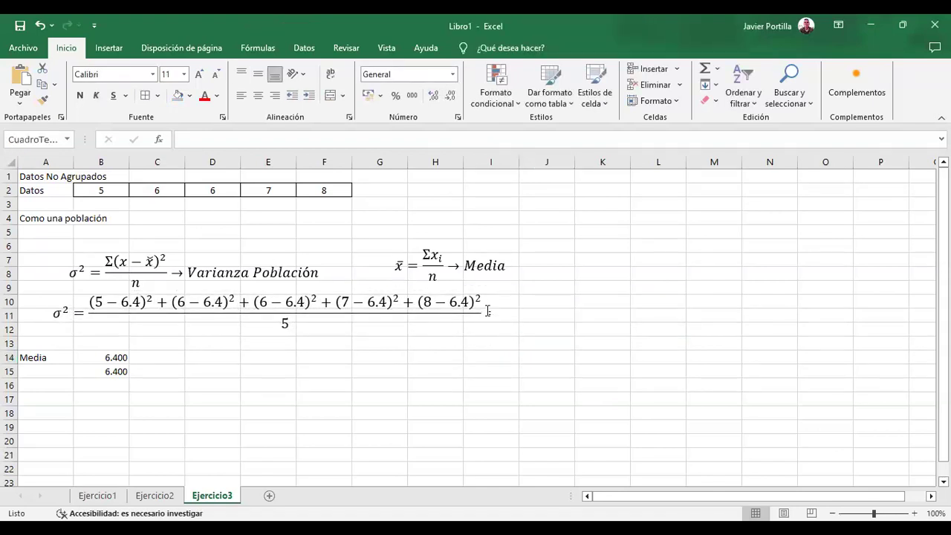
Widen the σ² equation's box to column N so it encloses the whole equation
{"action": "left_click", "coordinate": [488, 312]}
{"action": "left_click_drag", "start_coordinate": [490, 312], "coordinate": [833, 321]}
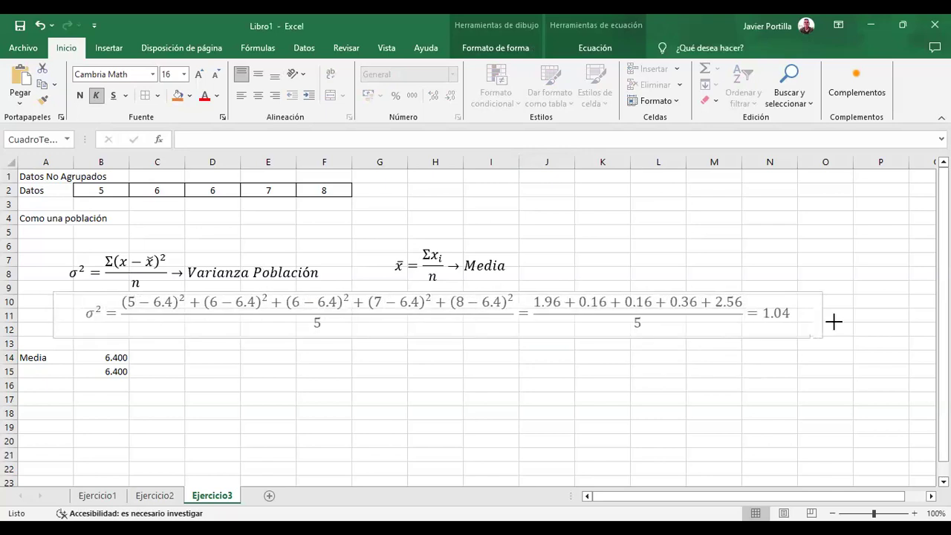
{"action": "left_click", "coordinate": [550, 287]}
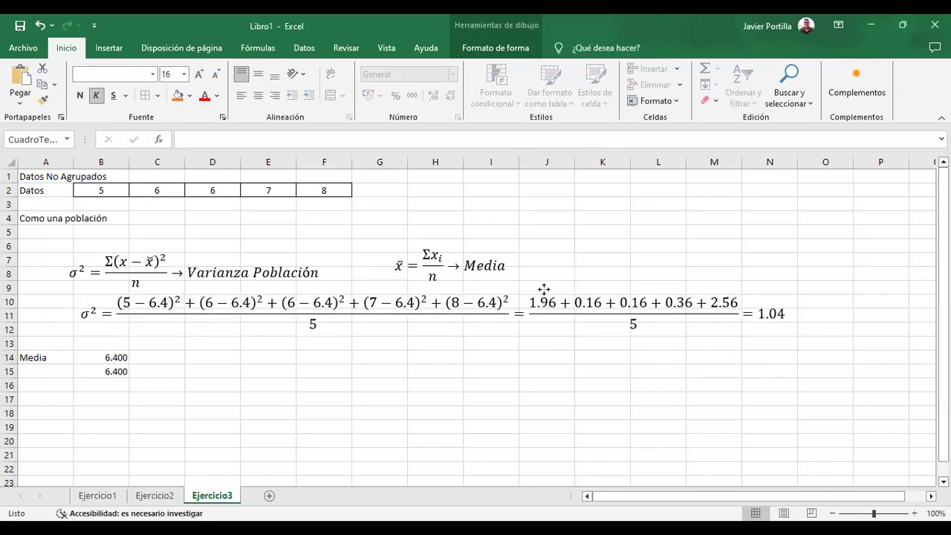
Move the Media label and its two values from A14:B15 to I1:J2
{"action": "left_click", "coordinate": [55, 358]}
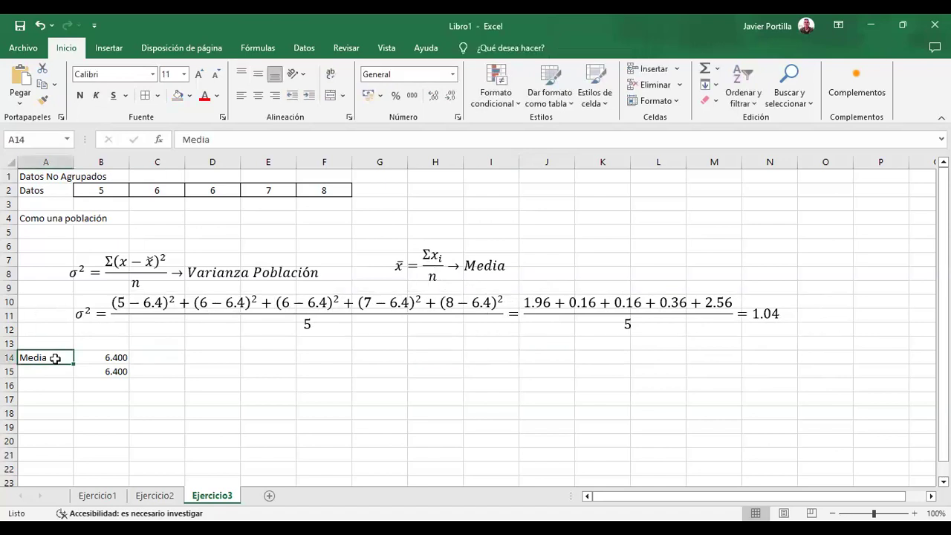
{"action": "key", "text": "shift+Right"}
{"action": "key", "text": "shift+Down"}
{"action": "key", "text": "ctrl+c"}
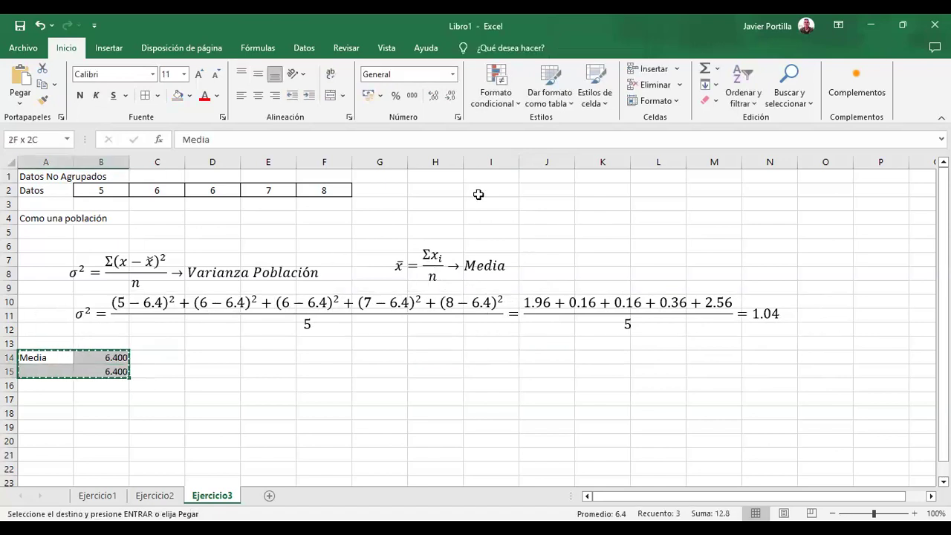
{"action": "left_click", "coordinate": [474, 180]}
{"action": "key", "text": "ctrl+v"}
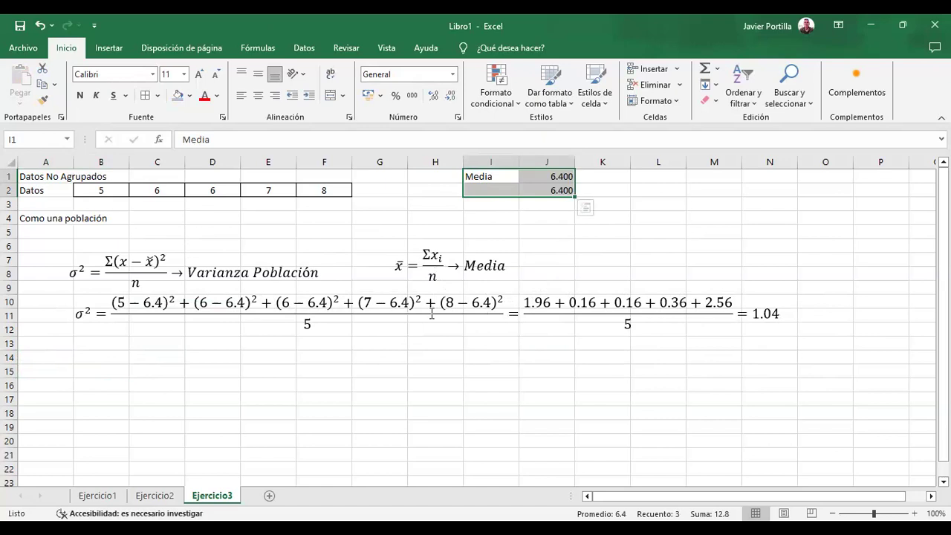
Narrow the σ² equation's box slightly and shift it a little further left under the Varianza Población formula
{"action": "left_click", "coordinate": [432, 314]}
{"action": "left_click", "coordinate": [422, 423]}
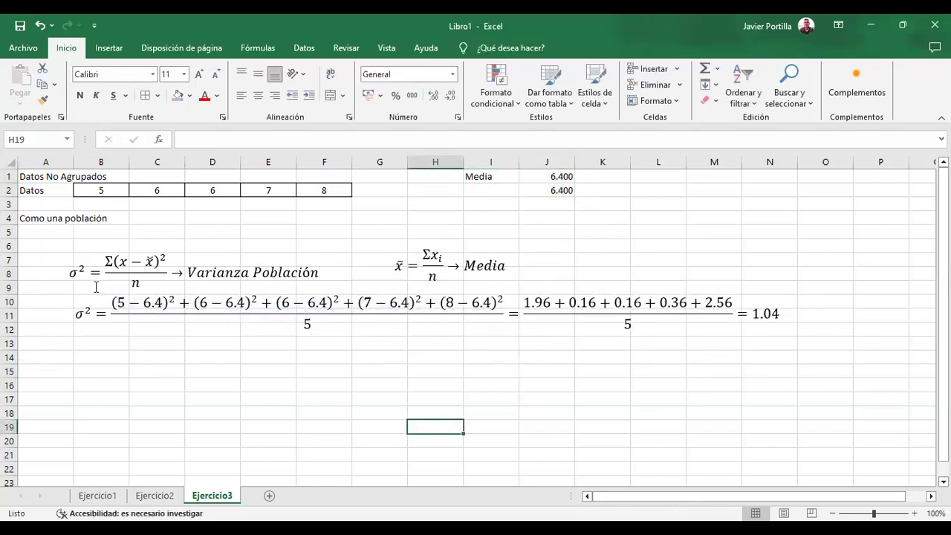
{"action": "left_click", "coordinate": [239, 301]}
{"action": "left_click", "coordinate": [247, 291]}
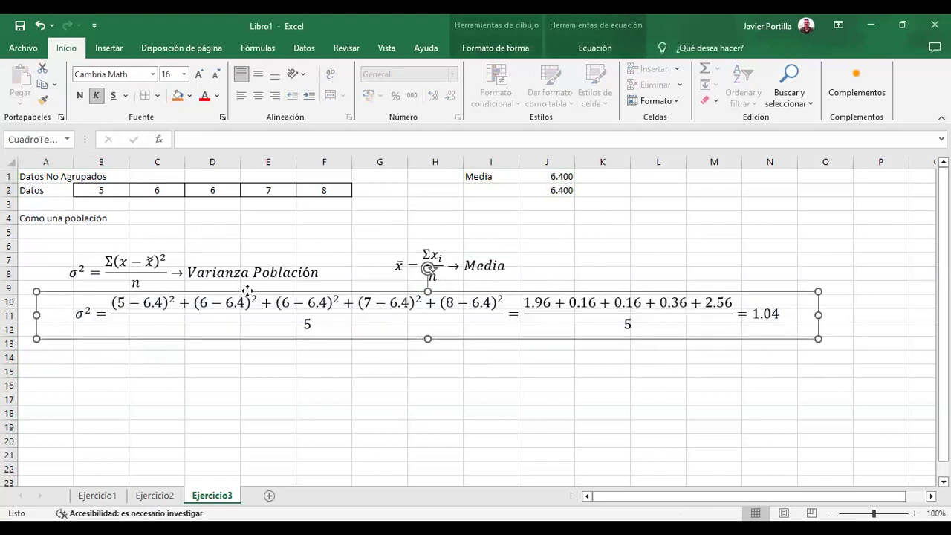
{"action": "left_click_drag", "start_coordinate": [36, 313], "coordinate": [56, 313]}
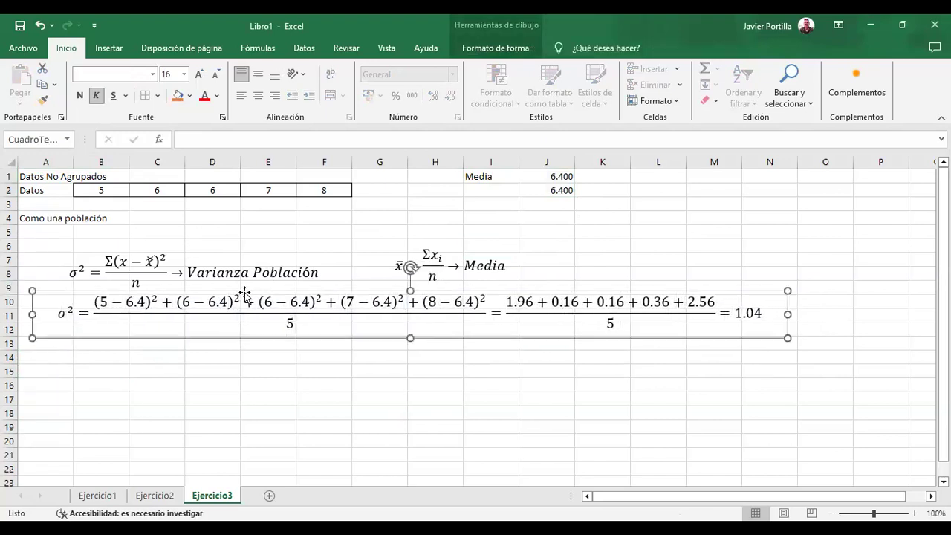
Calculate the first data value's deviation from the mean in B13 with =B2-$J$1
{"action": "left_click", "coordinate": [87, 343]}
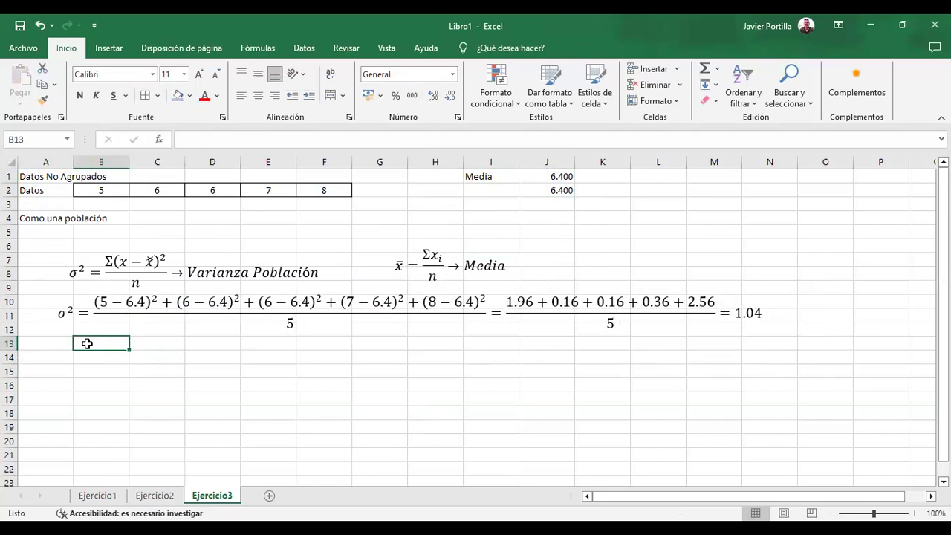
{"action": "type", "text": "="}
{"action": "left_click", "coordinate": [101, 192]}
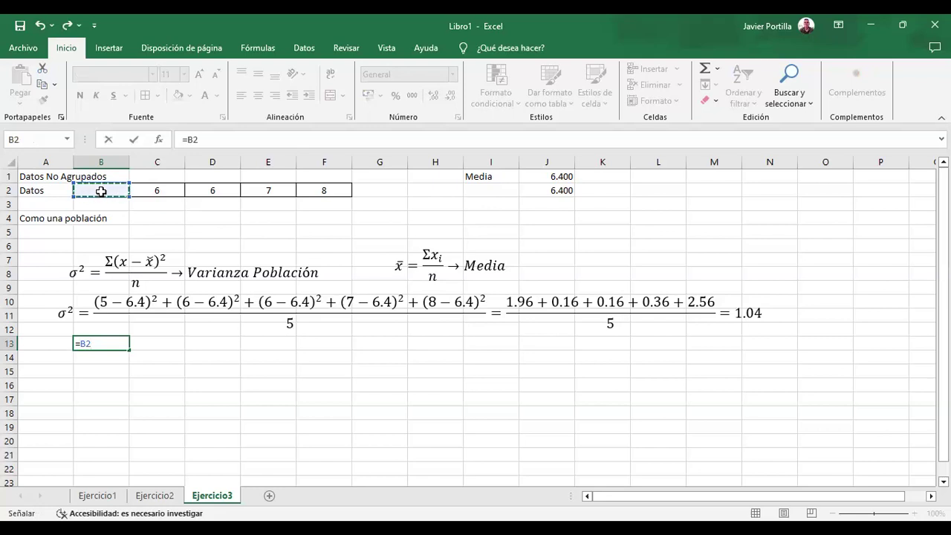
{"action": "type", "text": "-"}
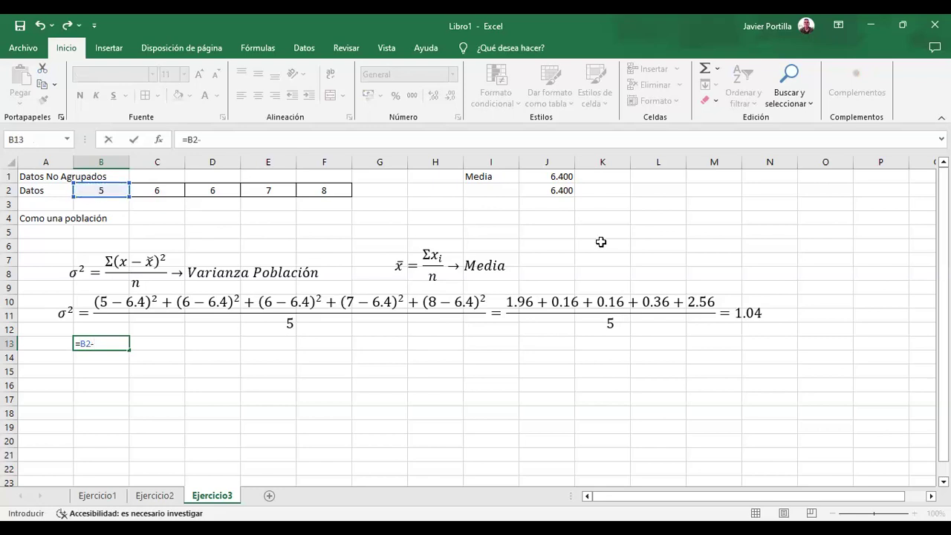
{"action": "left_click", "coordinate": [545, 176]}
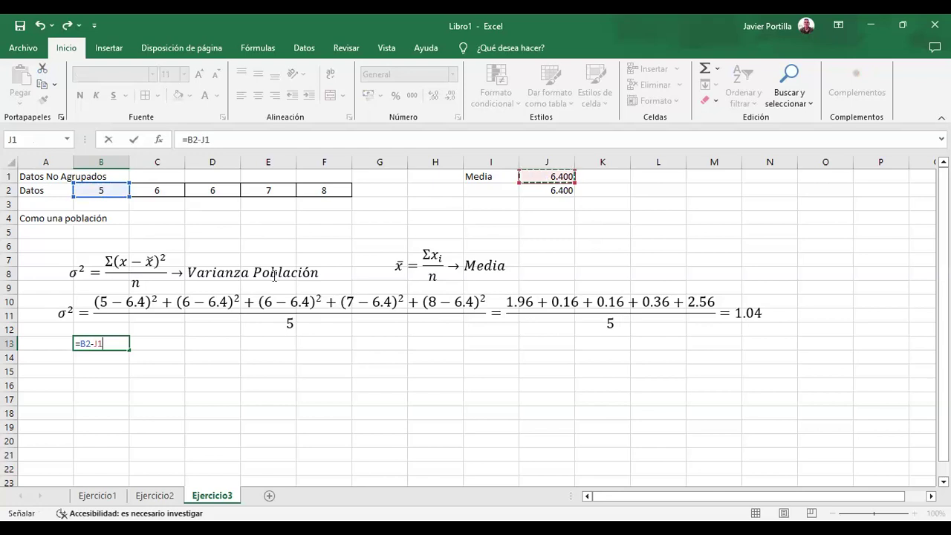
{"action": "left_click", "coordinate": [95, 344]}
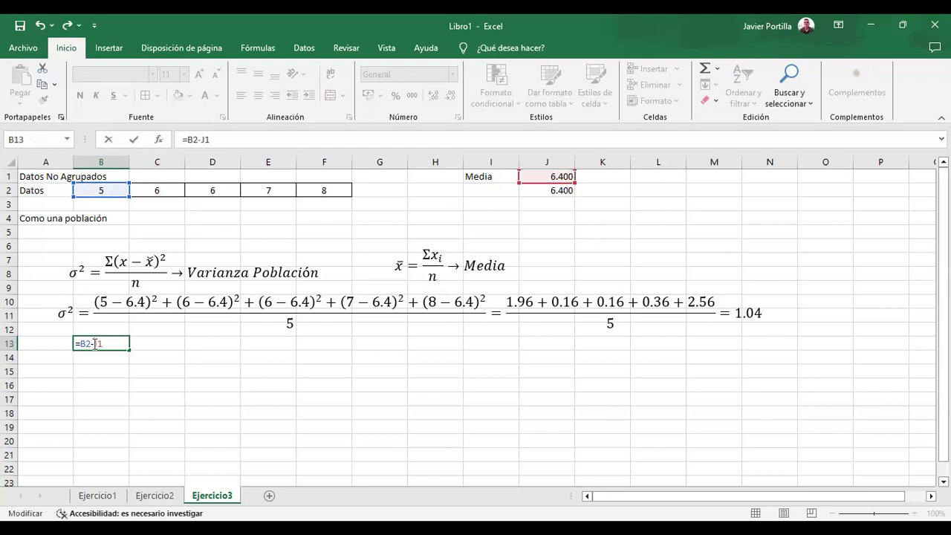
{"action": "key", "text": "F4"}
{"action": "key", "text": "Return"}
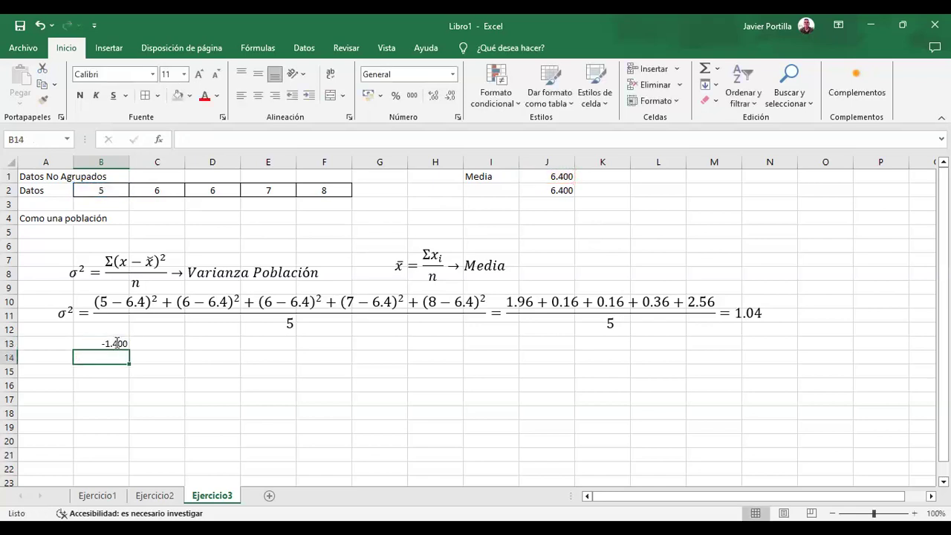
Fill the deviation formula from B13 across to F13
{"action": "left_click", "coordinate": [117, 342]}
{"action": "left_click", "coordinate": [132, 360]}
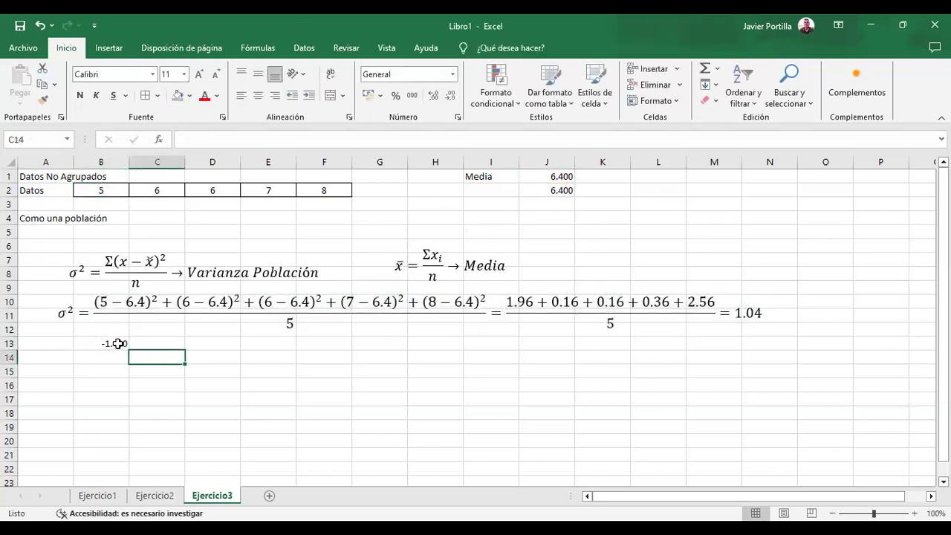
{"action": "left_click", "coordinate": [119, 343]}
{"action": "left_click_drag", "start_coordinate": [129, 350], "coordinate": [336, 344]}
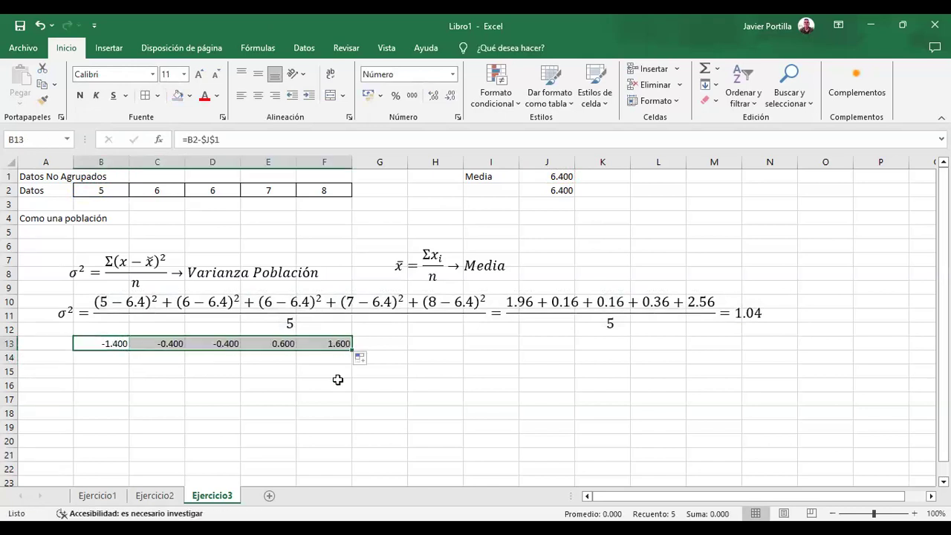
Square the deviations in row 14 by entering =POTENCIA(B13,2) in B14 and filling it across to F14
{"action": "left_click", "coordinate": [103, 359]}
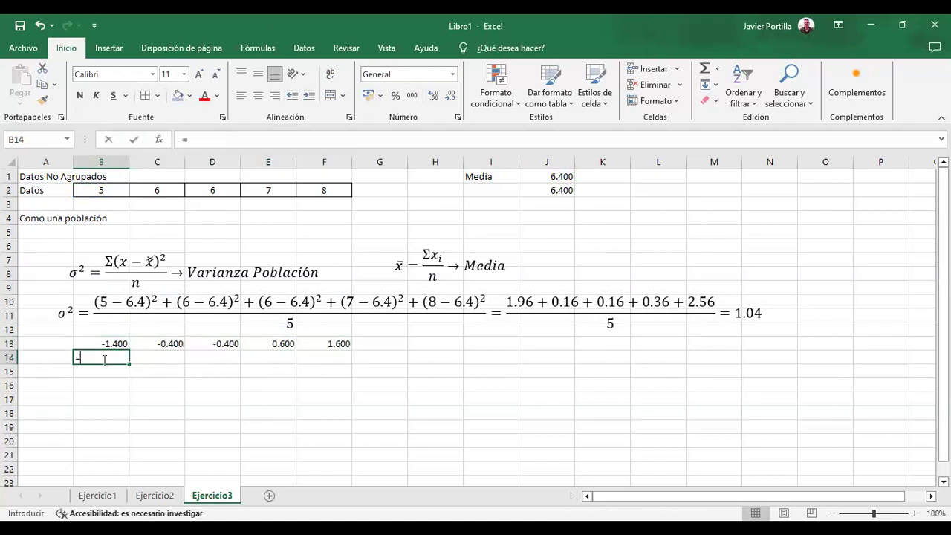
{"action": "type", "text": "=potencia("}
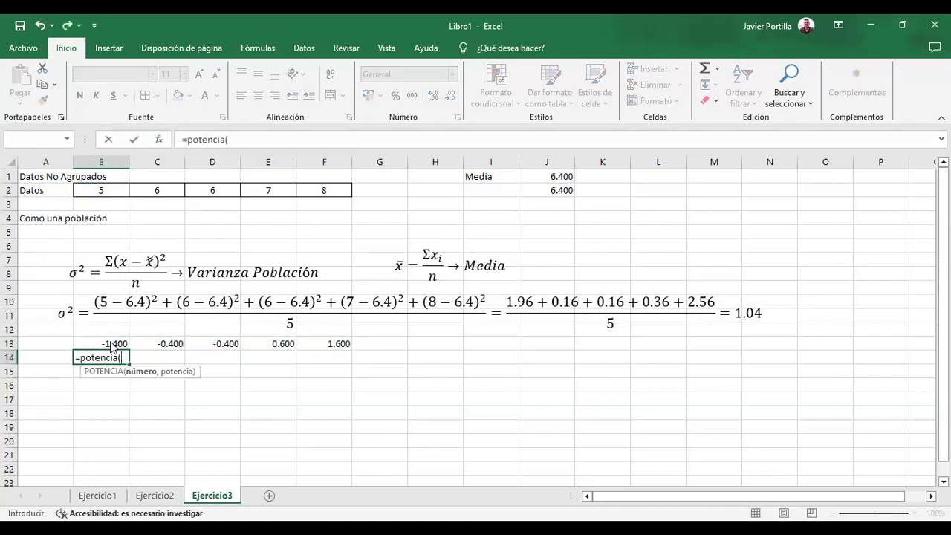
{"action": "key", "text": "Return"}
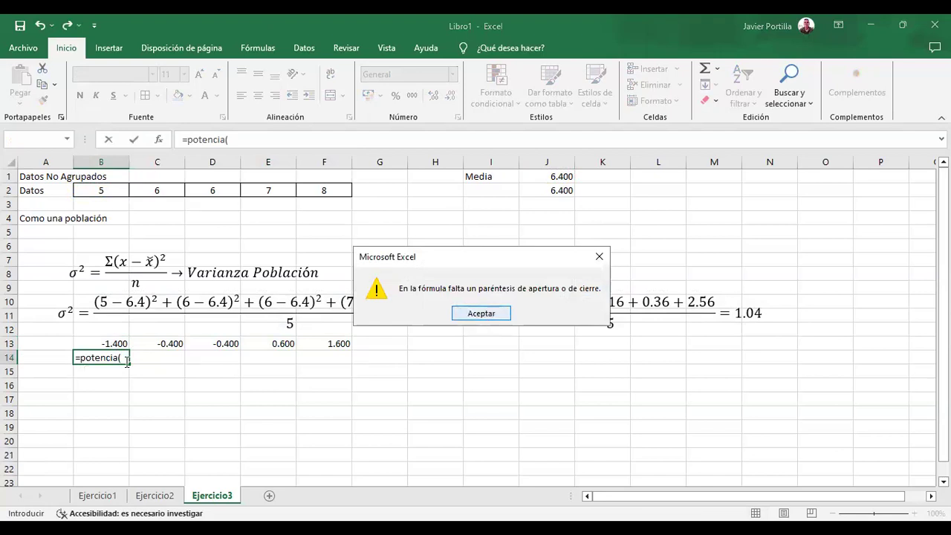
{"action": "key", "text": "Return"}
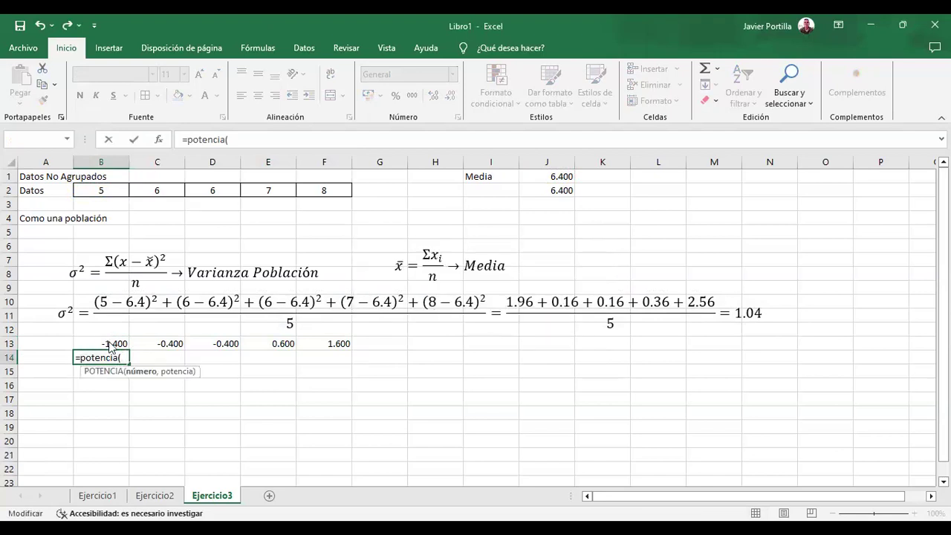
{"action": "key", "text": "Return"}
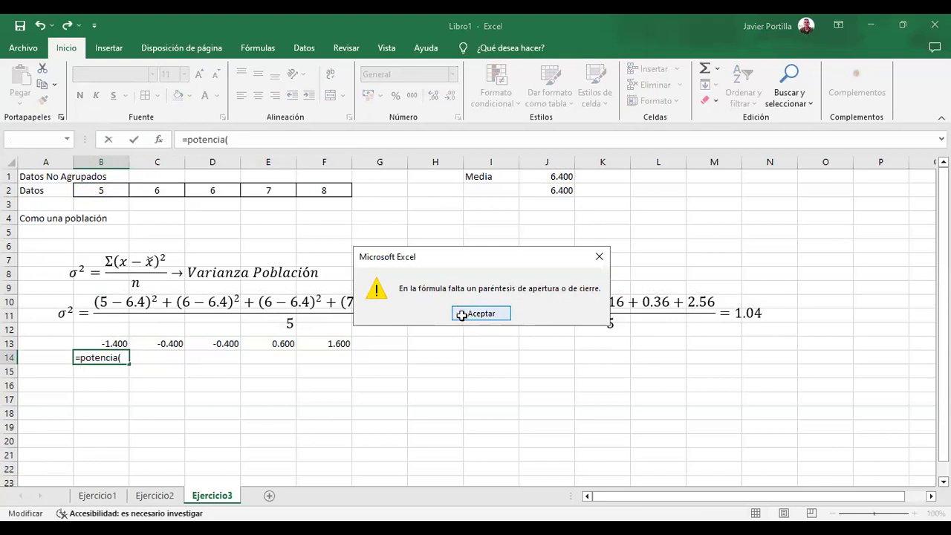
{"action": "key", "text": "Return"}
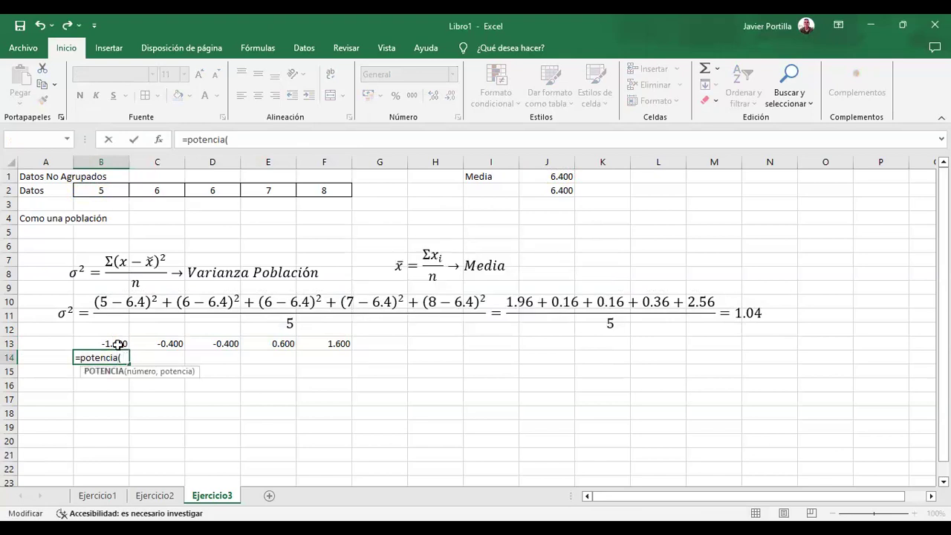
{"action": "left_click", "coordinate": [117, 344]}
{"action": "type", "text": ",1"}
{"action": "key", "text": "BackSpace"}
{"action": "type", "text": "2"}
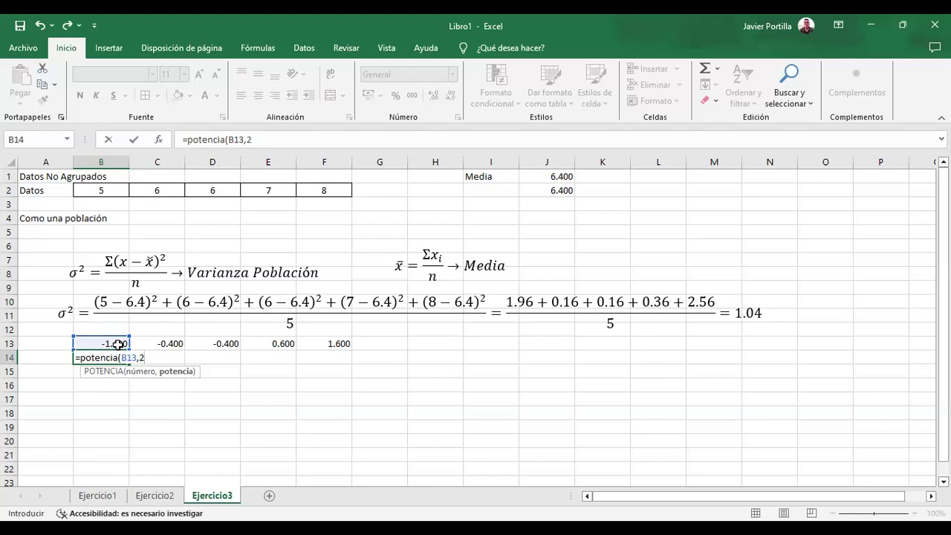
{"action": "key", "text": "Return"}
{"action": "left_click", "coordinate": [120, 358]}
{"action": "left_click_drag", "start_coordinate": [128, 363], "coordinate": [341, 357]}
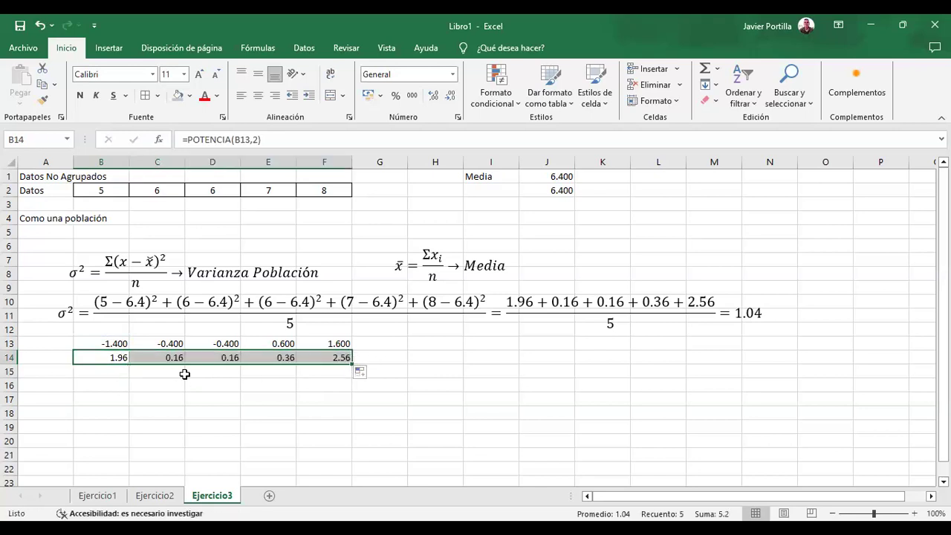
Calculate the population variance in B16 with =SUMA(B14:F14)/5 and select the adjacent cell A16
{"action": "left_click", "coordinate": [119, 382]}
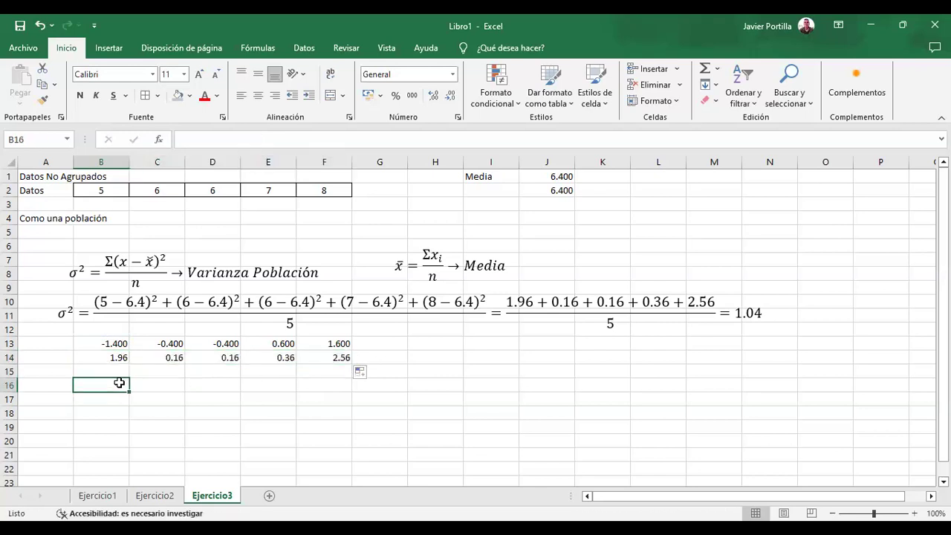
{"action": "type", "text": "="}
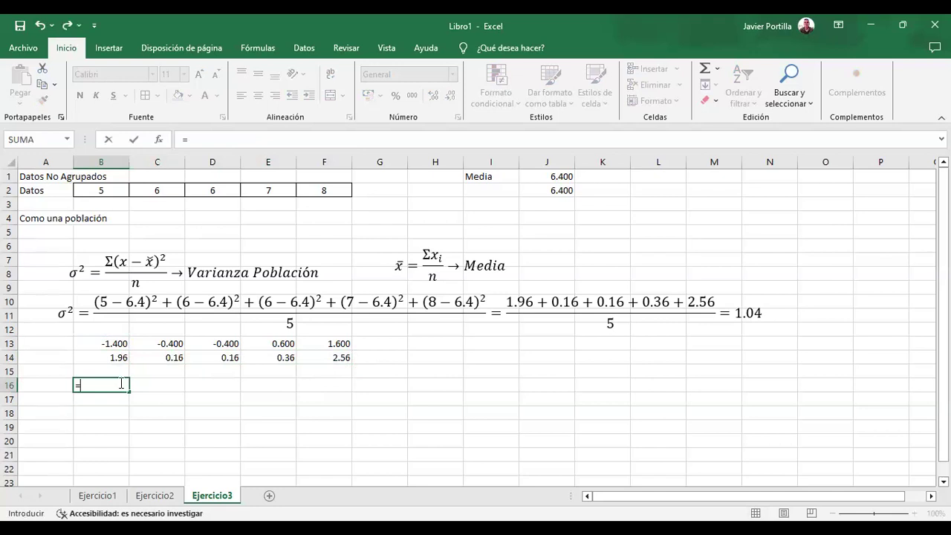
{"action": "type", "text": "suma("}
{"action": "left_click_drag", "start_coordinate": [115, 356], "coordinate": [349, 364]}
{"action": "type", "text": ")/"}
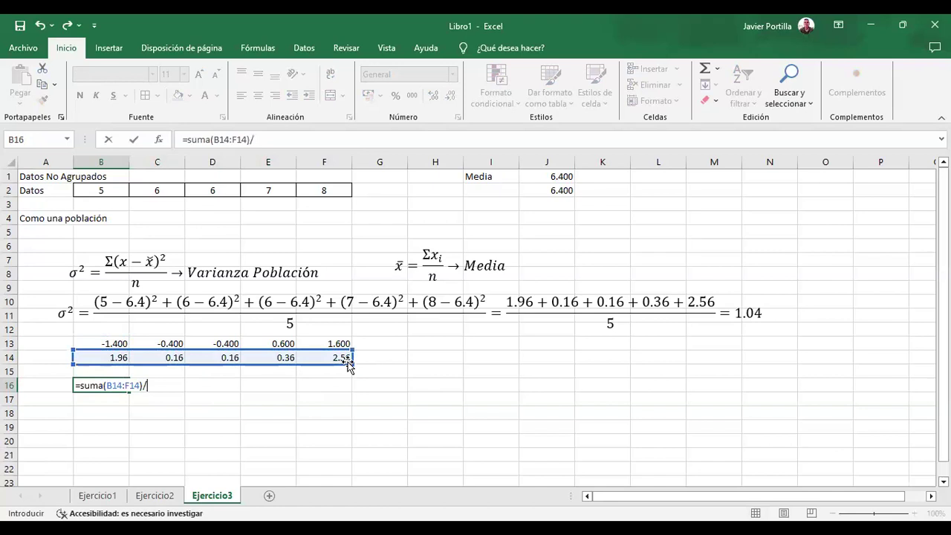
{"action": "type", "text": "5"}
{"action": "key", "text": "Return"}
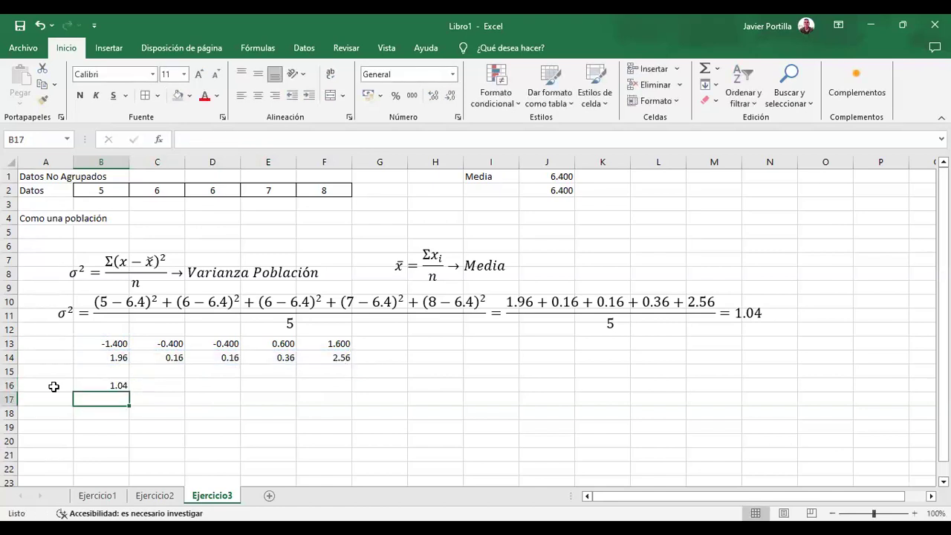
{"action": "left_click", "coordinate": [105, 383]}
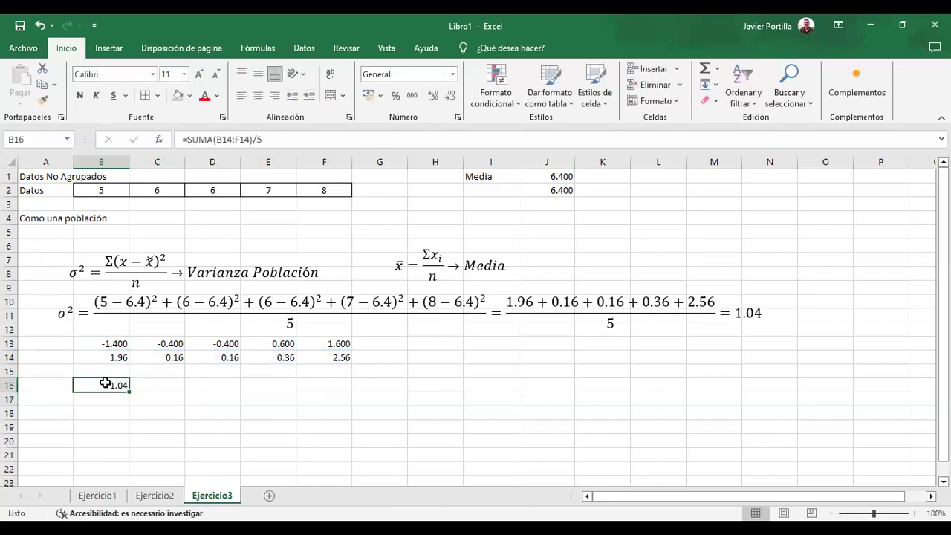
{"action": "left_click", "coordinate": [55, 385]}
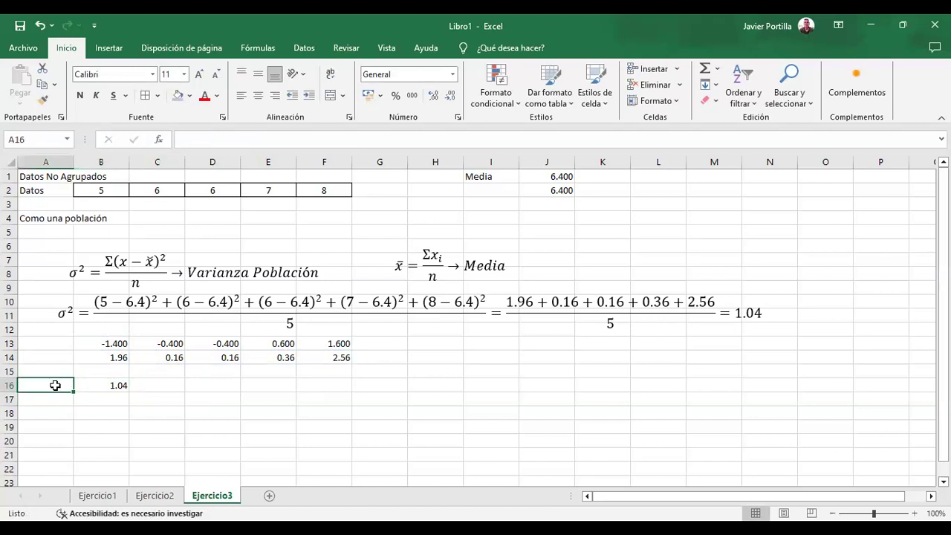
Enter the label Varianza in A16 and format A16:B16 with blue fill, inner borders and a thick outside border
{"action": "type", "text": "Vari"}
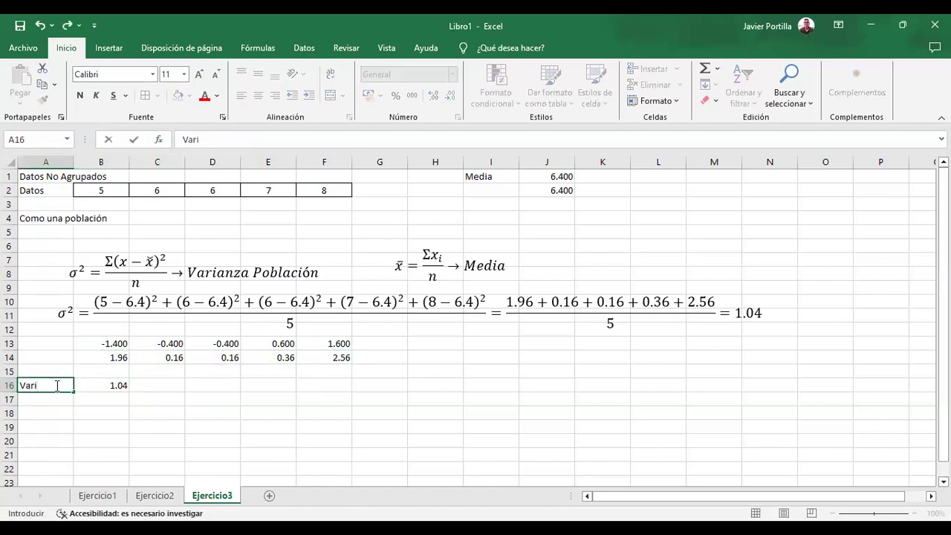
{"action": "type", "text": "anza"}
{"action": "left_click_drag", "start_coordinate": [78, 385], "coordinate": [55, 385]}
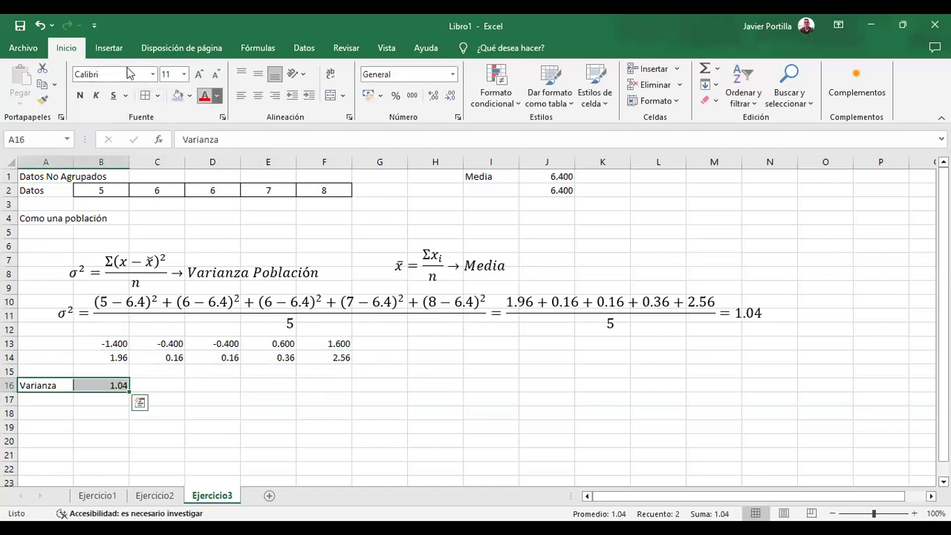
{"action": "left_click", "coordinate": [158, 95]}
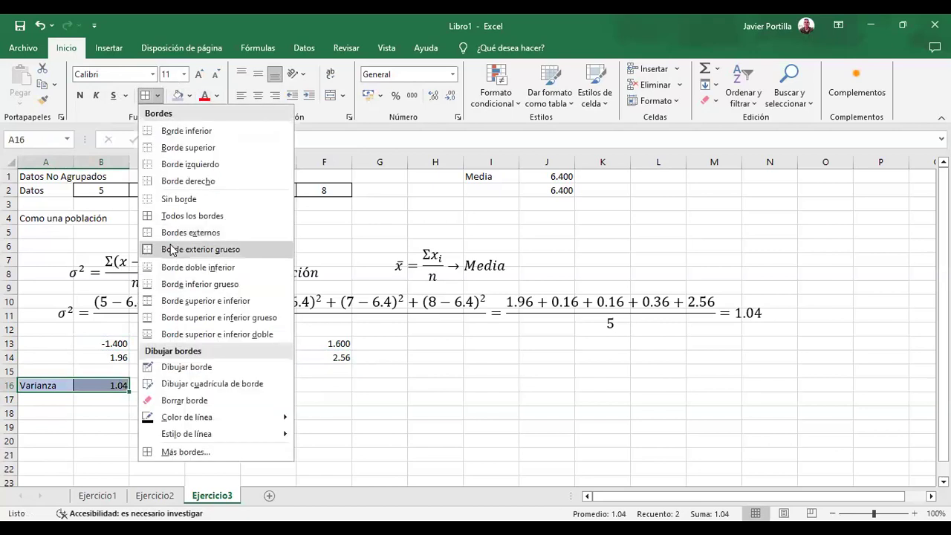
{"action": "left_click", "coordinate": [170, 249]}
Center the contents of A16:B16 horizontally and vertically
{"action": "key", "text": "alt+o"}
{"action": "key", "text": "a"}
{"action": "key", "text": "c"}
{"action": "key", "text": "alt+o"}
{"action": "key", "text": "a"}
{"action": "key", "text": "m"}
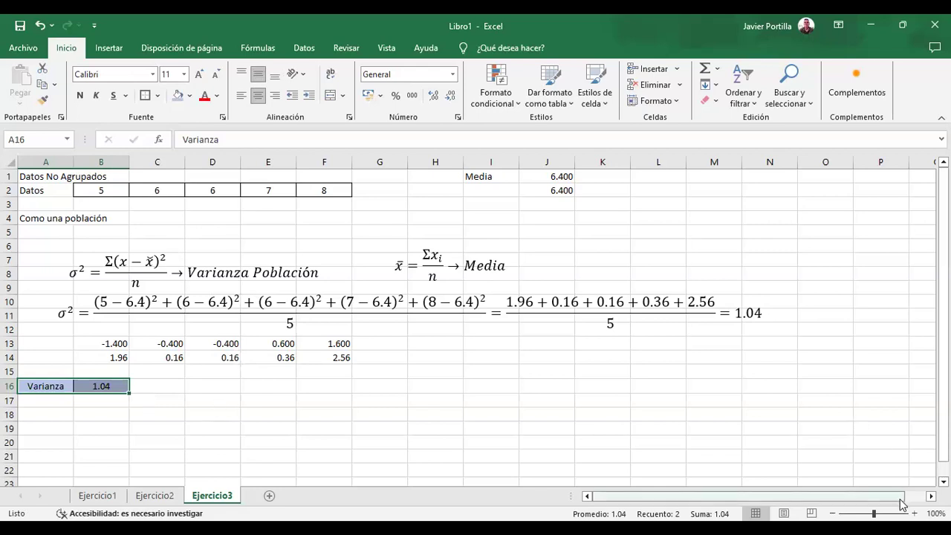
Calculate the population variance in B17 with =VAR.P(B2:F2) and center the cell's contents
{"action": "left_click", "coordinate": [914, 514]}
{"action": "left_click", "coordinate": [385, 467]}
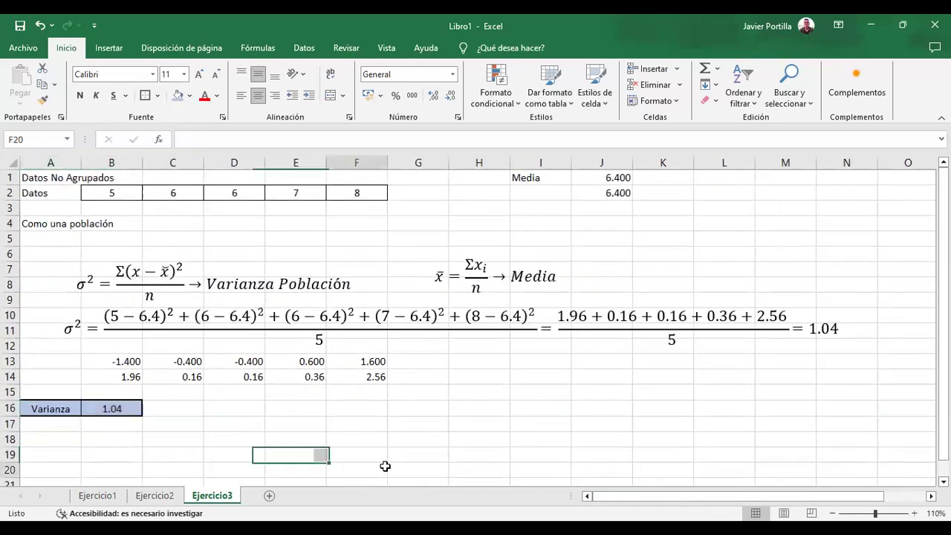
{"action": "left_click", "coordinate": [64, 423]}
{"action": "type", "text": "="}
{"action": "key", "text": "BackSpace"}
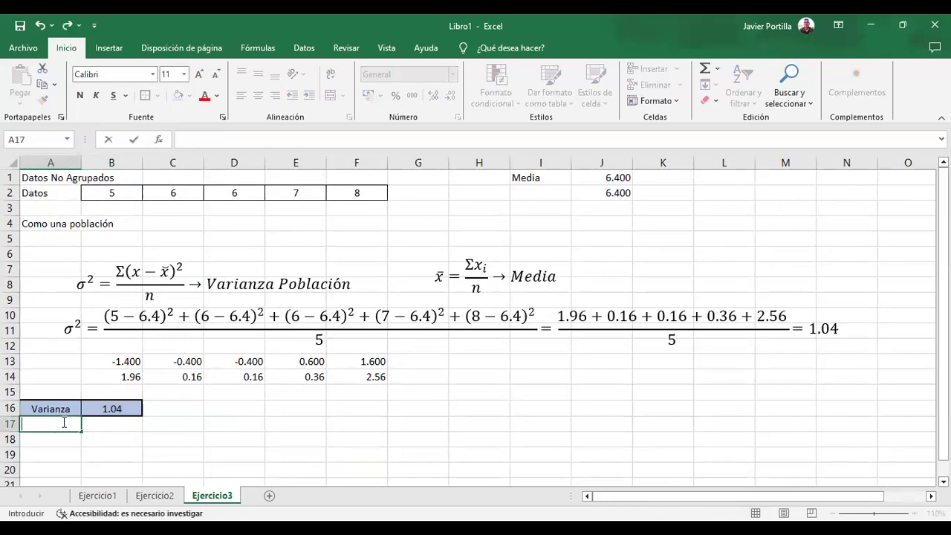
{"action": "key", "text": "Tab"}
{"action": "type", "text": "=var"}
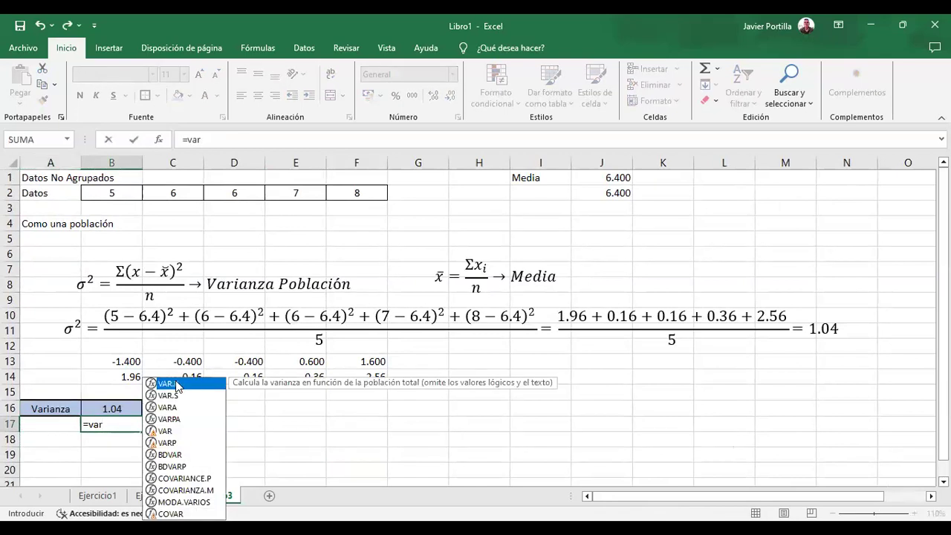
{"action": "double_click", "coordinate": [174, 382]}
{"action": "left_click_drag", "start_coordinate": [116, 192], "coordinate": [341, 190]}
{"action": "key", "text": "Return"}
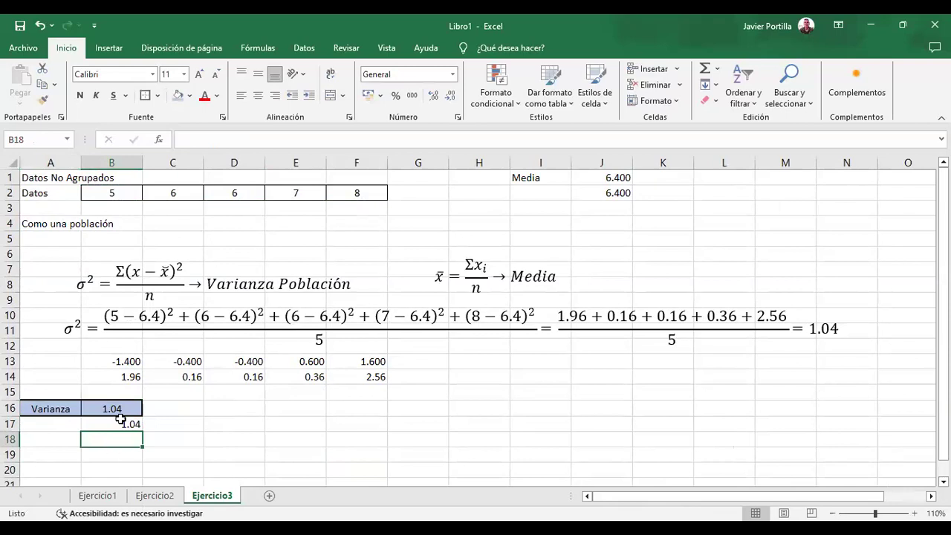
{"action": "left_click", "coordinate": [117, 421]}
{"action": "left_click", "coordinate": [258, 95]}
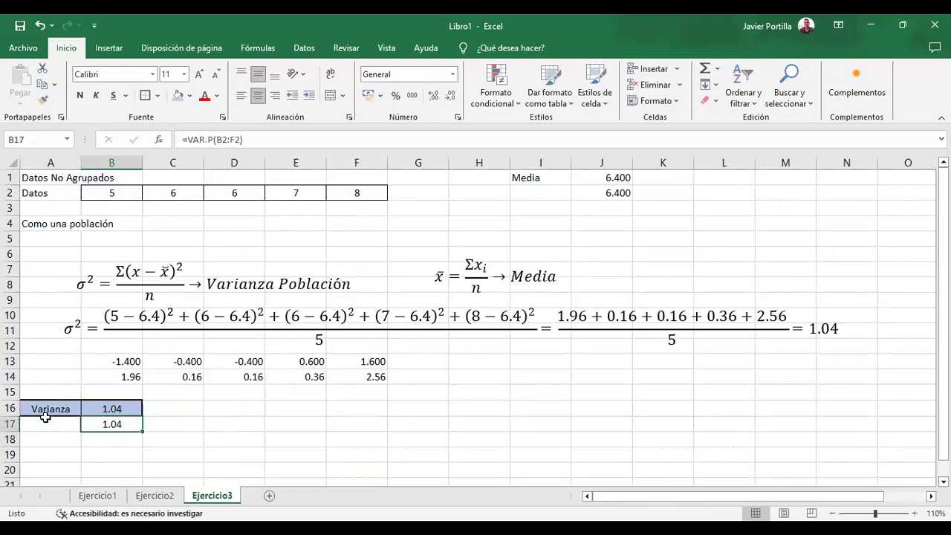
Enter the note Fórmula de Excel in C17 and widen column C to fit it
{"action": "left_click", "coordinate": [177, 423]}
{"action": "type", "text": "F"}
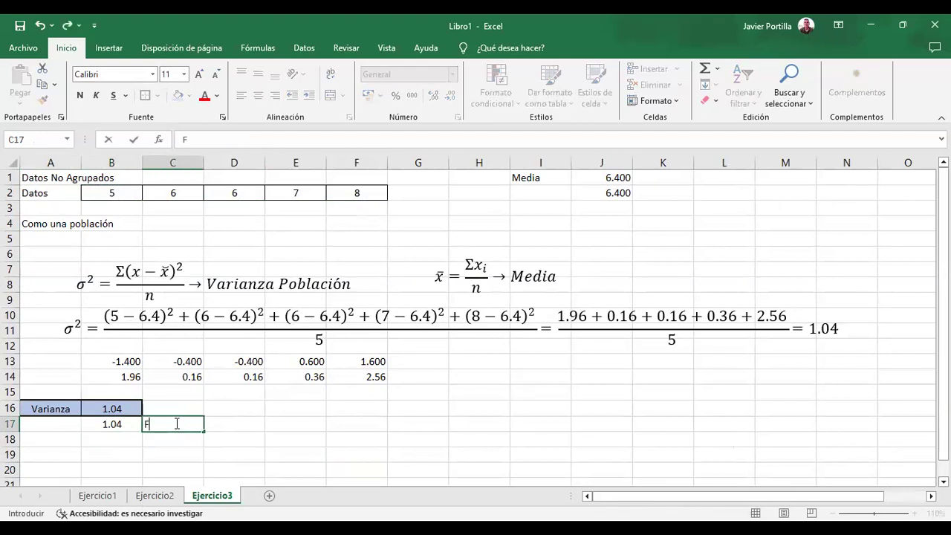
{"action": "type", "text": "órmula de "}
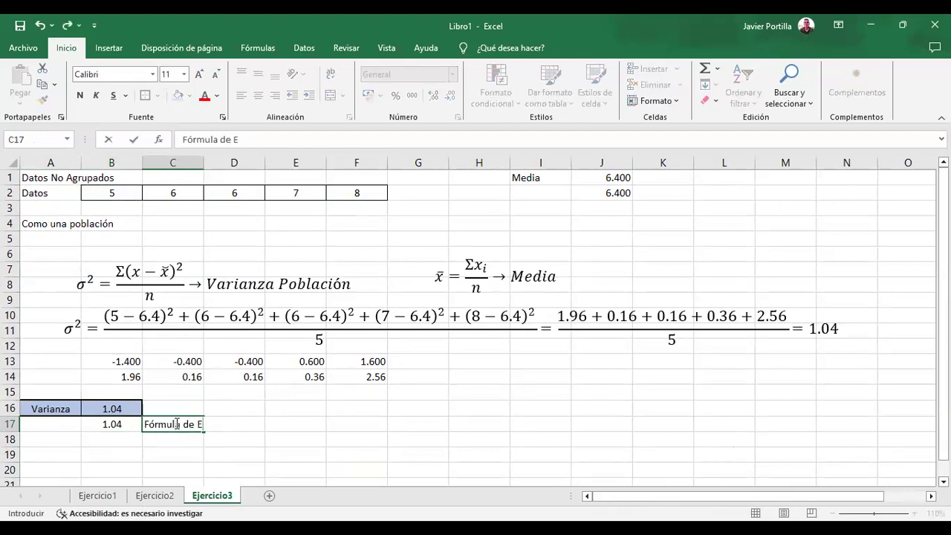
{"action": "type", "text": "Ecxcel"}
{"action": "key", "text": "Return"}
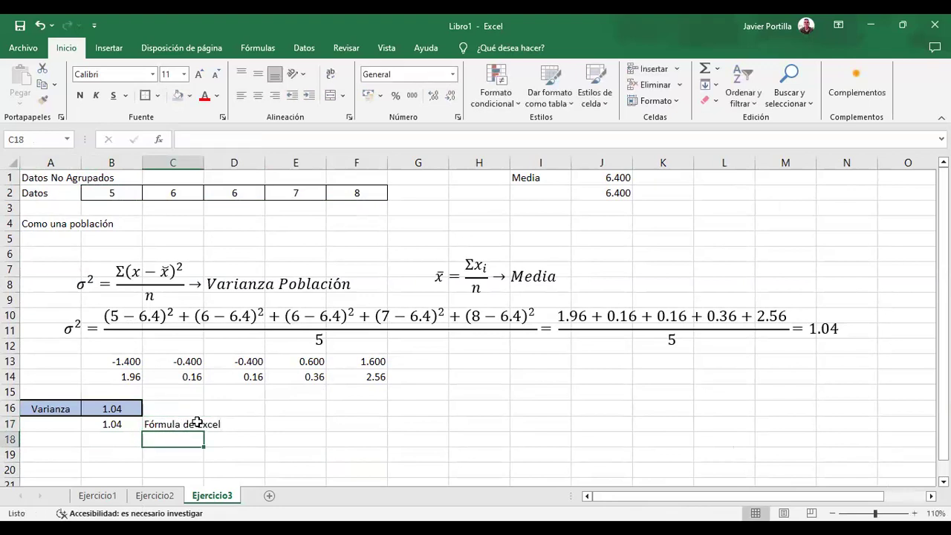
{"action": "left_click_drag", "start_coordinate": [204, 166], "coordinate": [229, 166]}
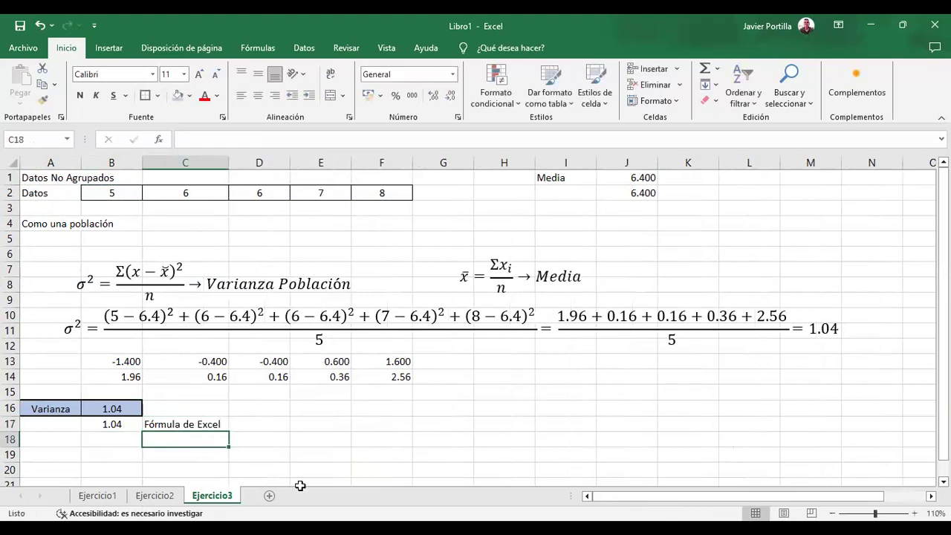
{"action": "left_click", "coordinate": [193, 425]}
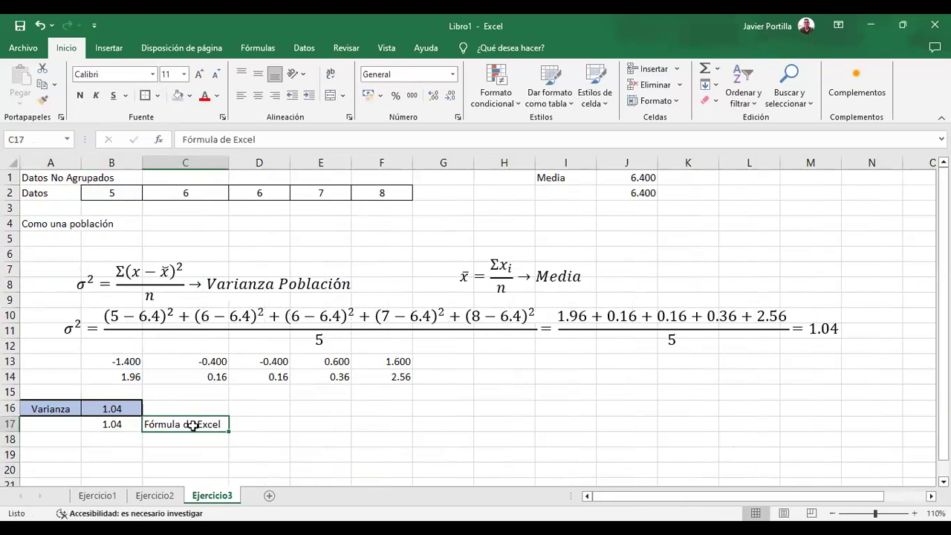
{"action": "left_click", "coordinate": [268, 445]}
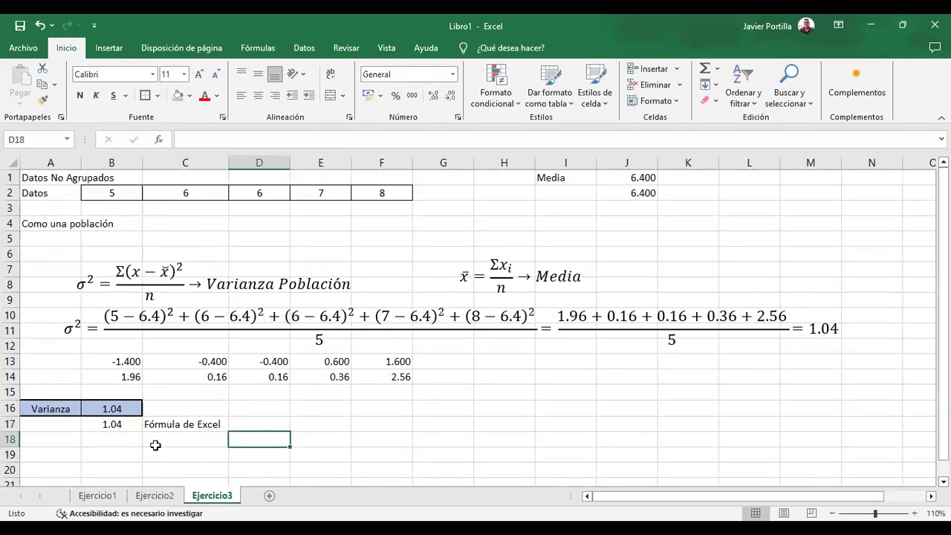
Copy the Desviación Estándar equation from Ejercicio1 into Ejercicio3 and place it below the variance results, around rows 19 and 20
{"action": "left_click", "coordinate": [154, 496]}
{"action": "left_click", "coordinate": [95, 496]}
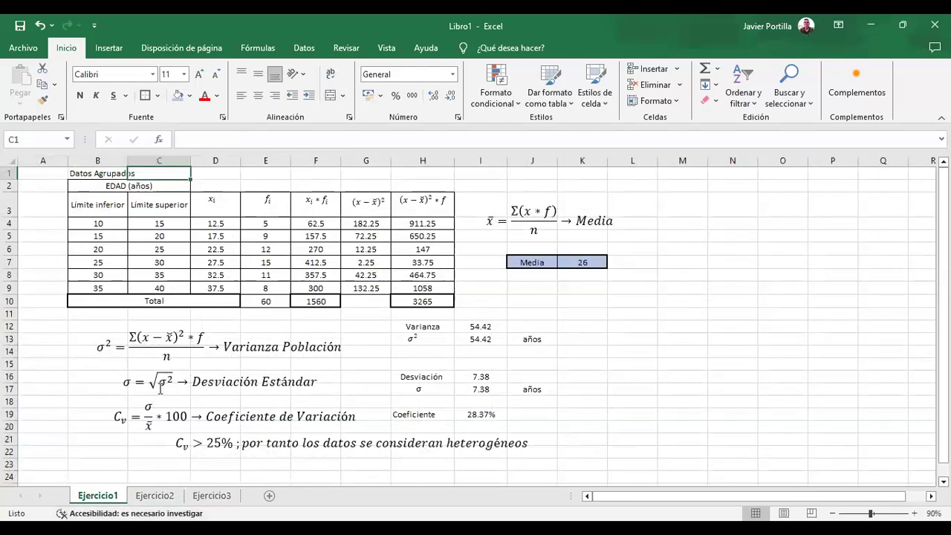
{"action": "left_click", "coordinate": [179, 380]}
{"action": "left_click", "coordinate": [249, 369]}
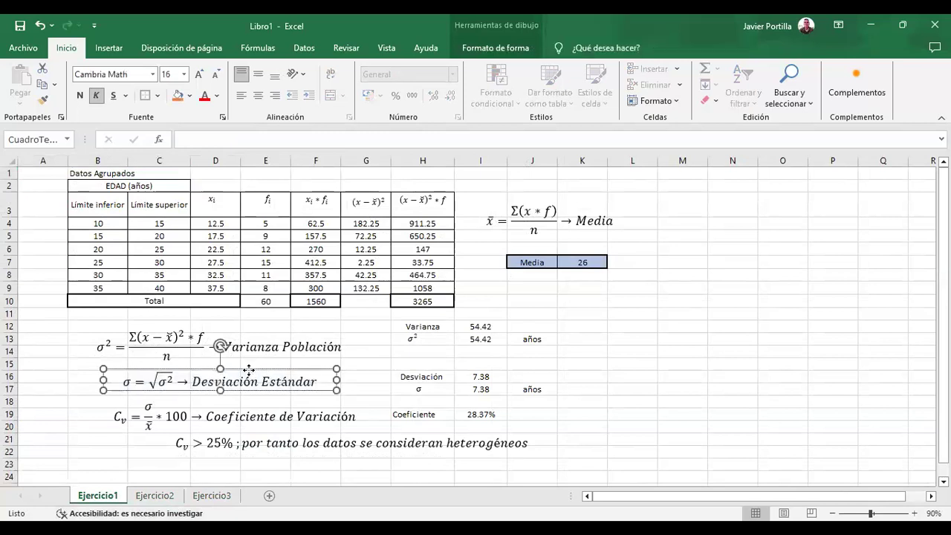
{"action": "right_click", "coordinate": [250, 372]}
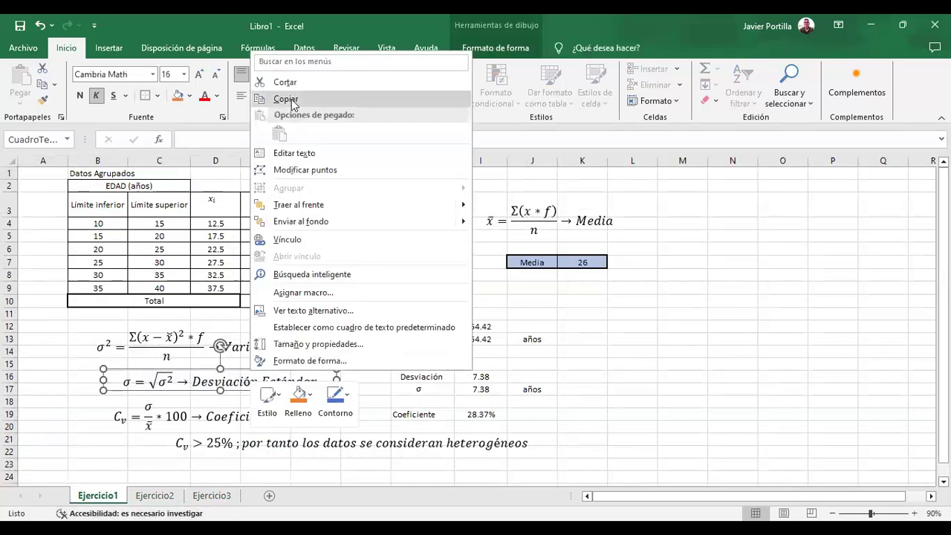
{"action": "left_click", "coordinate": [211, 496]}
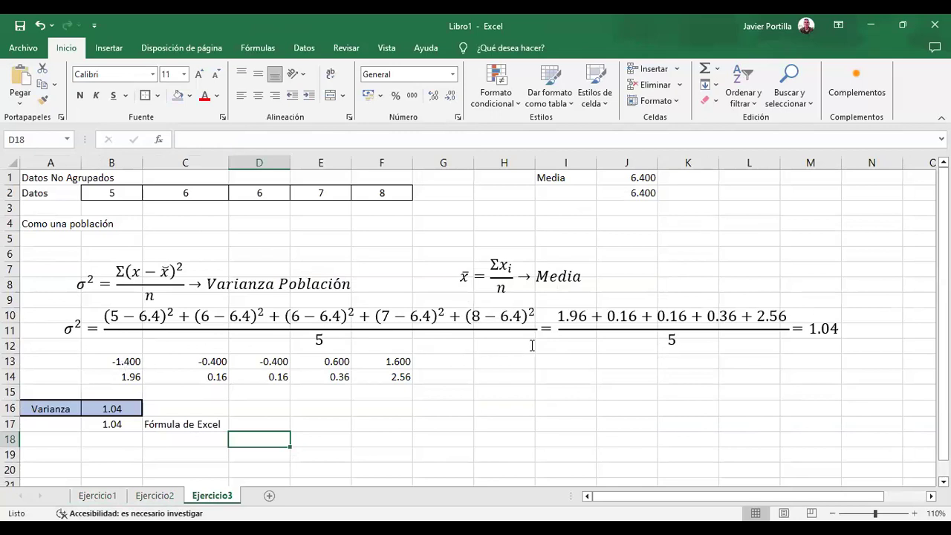
{"action": "left_click", "coordinate": [577, 363]}
{"action": "key", "text": "ctrl+v"}
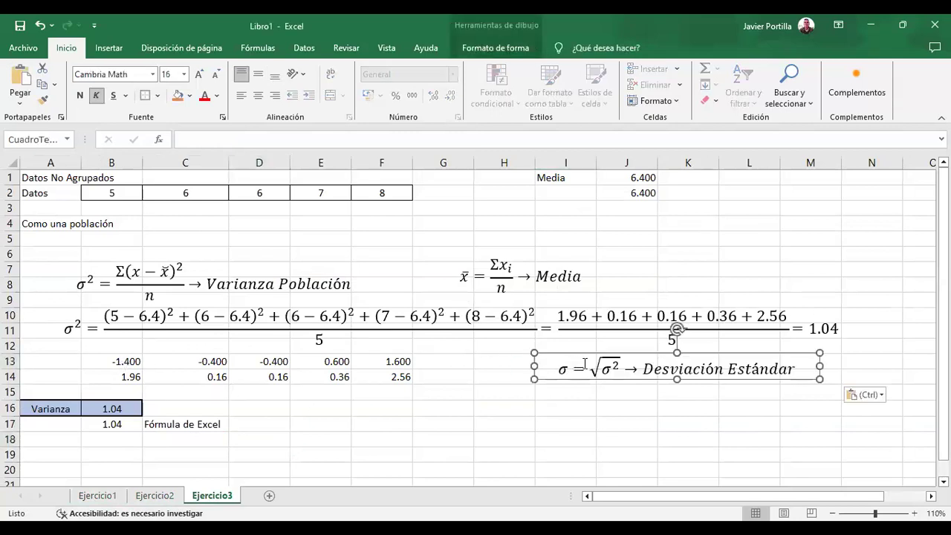
{"action": "left_click_drag", "start_coordinate": [579, 363], "coordinate": [105, 446]}
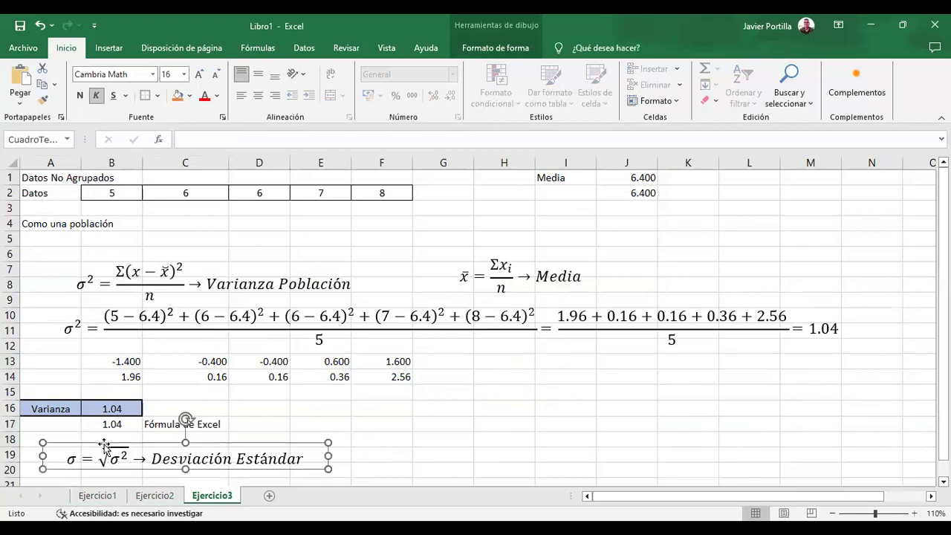
Enter the label Desviación in A21, below the standard deviation equation
{"action": "scroll", "coordinate": [105, 446], "scroll_direction": "down", "scroll_amount": 1}
{"action": "left_click", "coordinate": [132, 441]}
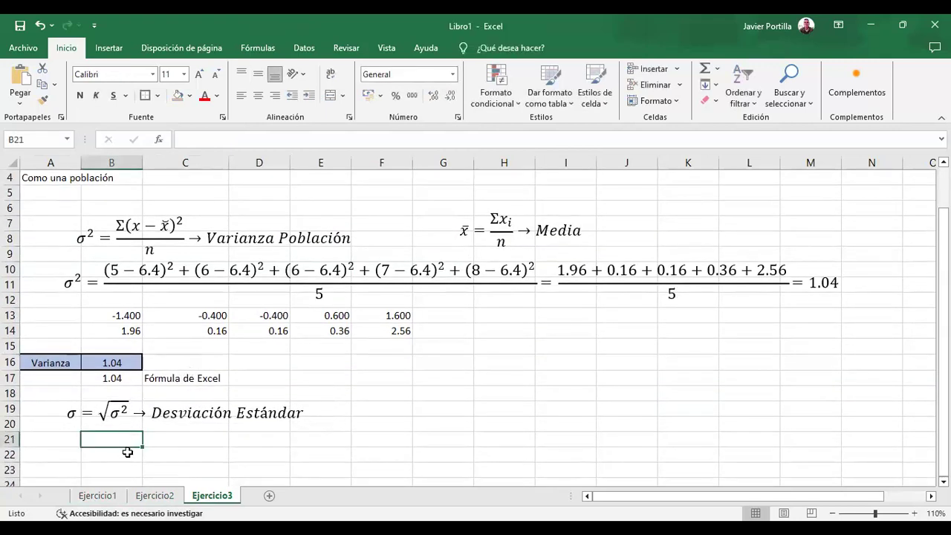
{"action": "left_click", "coordinate": [56, 440]}
{"action": "type", "text": "D"}
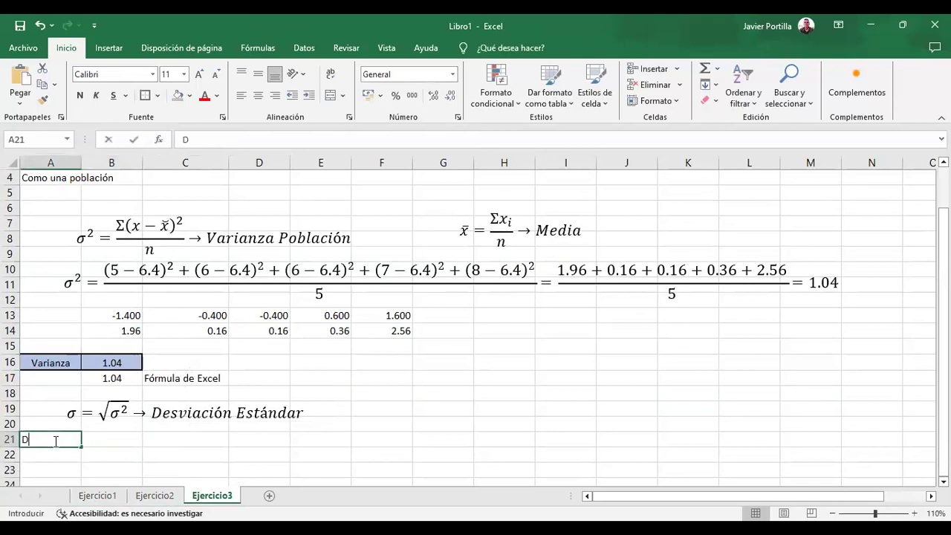
{"action": "type", "text": "esviación"}
{"action": "key", "text": "Tab"}
Calculate the standard deviation in B21 with =RAIZ(B16)
{"action": "type", "text": "="}
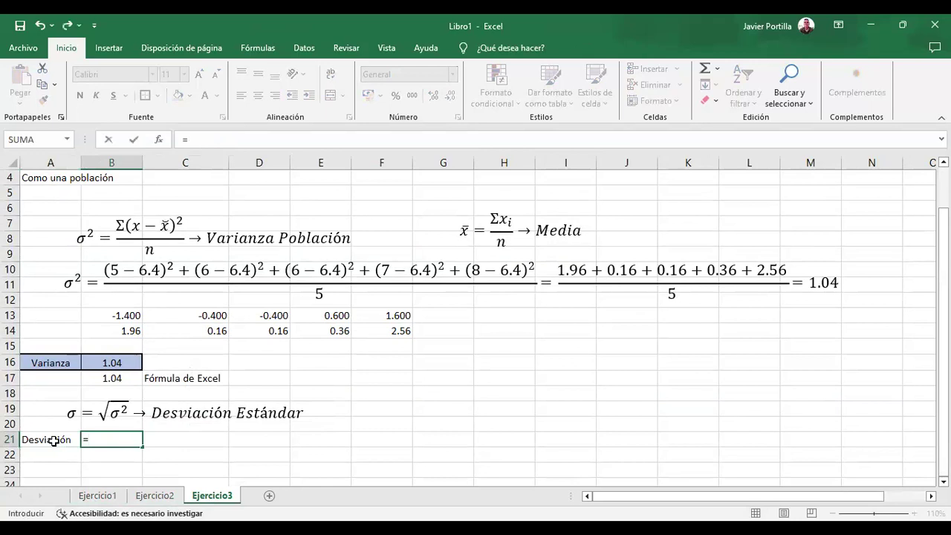
{"action": "type", "text": "raiz"}
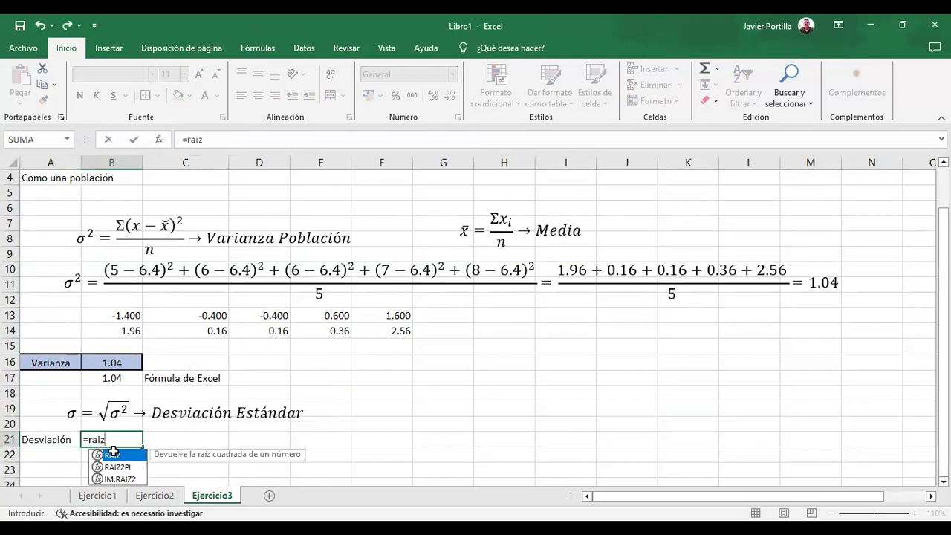
{"action": "double_click", "coordinate": [113, 455]}
{"action": "key", "text": "Up"}
{"action": "key", "text": "Up"}
{"action": "key", "text": "Up"}
{"action": "key", "text": "Up"}
{"action": "key", "text": "Up"}
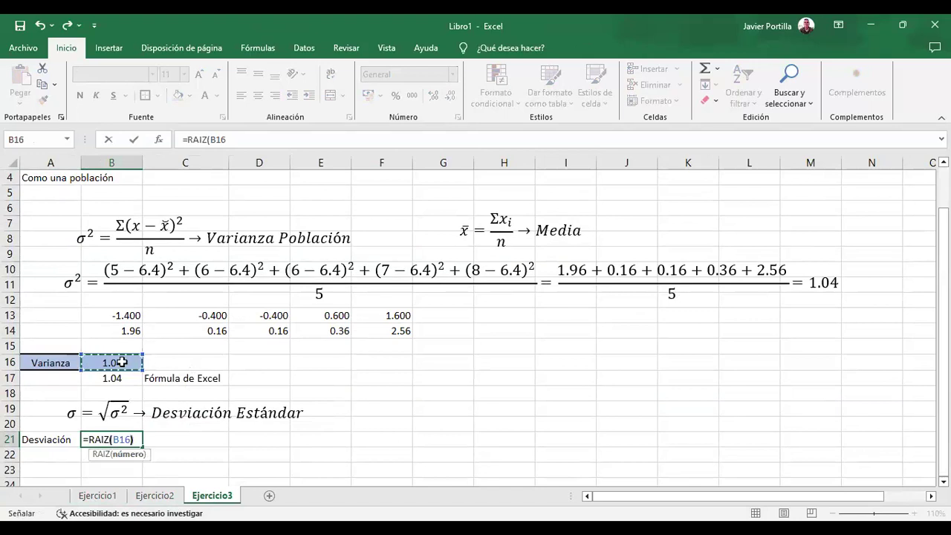
{"action": "key", "text": "Return"}
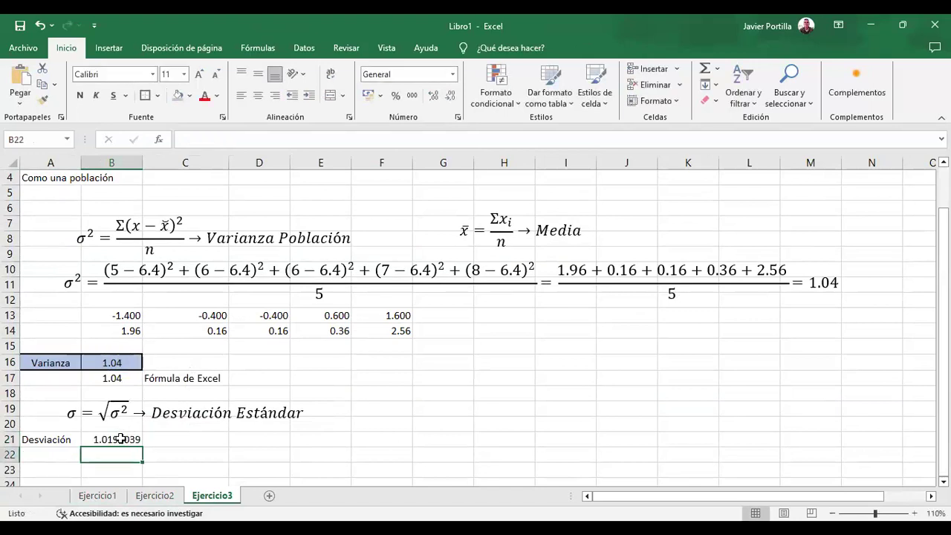
Format B21 to two decimal places and center it horizontally and vertically
{"action": "left_click", "coordinate": [121, 439]}
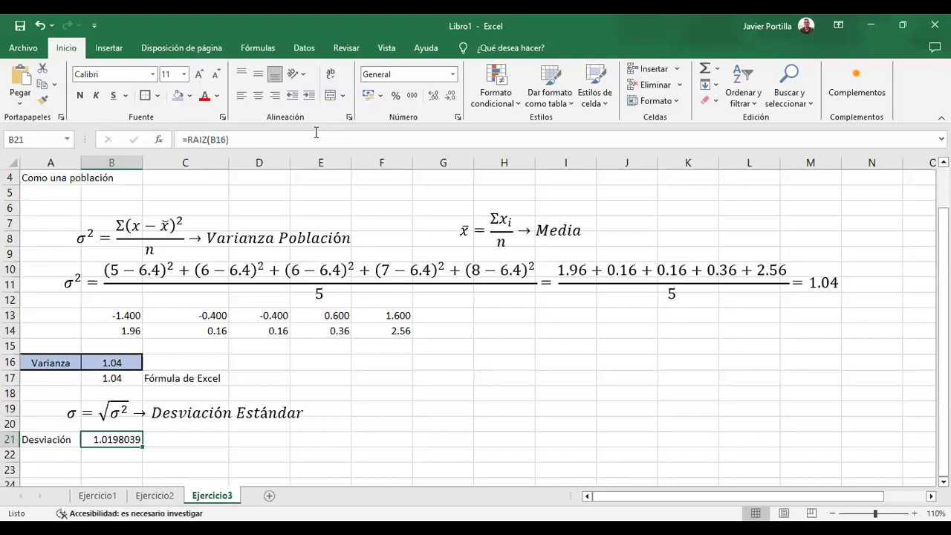
{"action": "left_click", "coordinate": [451, 98]}
{"action": "left_click", "coordinate": [451, 98]}
{"action": "left_click", "coordinate": [450, 98]}
{"action": "left_click", "coordinate": [451, 98]}
{"action": "left_click", "coordinate": [450, 98]}
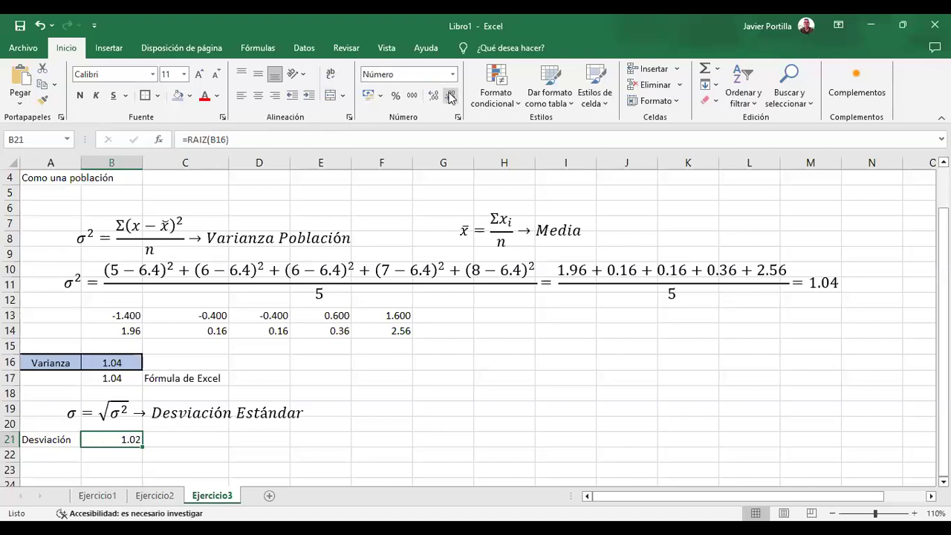
{"action": "left_click", "coordinate": [257, 96]}
{"action": "left_click", "coordinate": [258, 73]}
Format A21:B21 with all borders, a thick outside border and the same blue fill as the variance cells
{"action": "left_click_drag", "start_coordinate": [55, 440], "coordinate": [112, 440]}
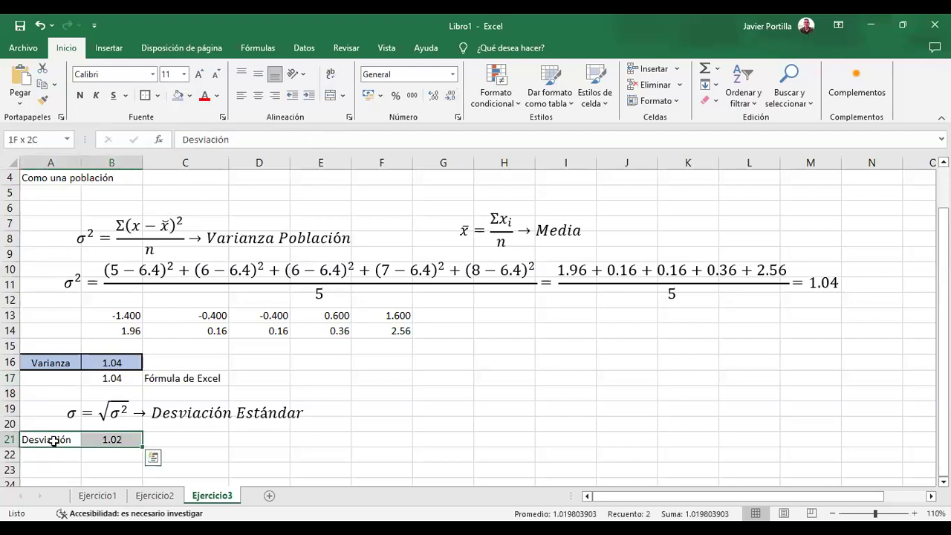
{"action": "left_click", "coordinate": [157, 95]}
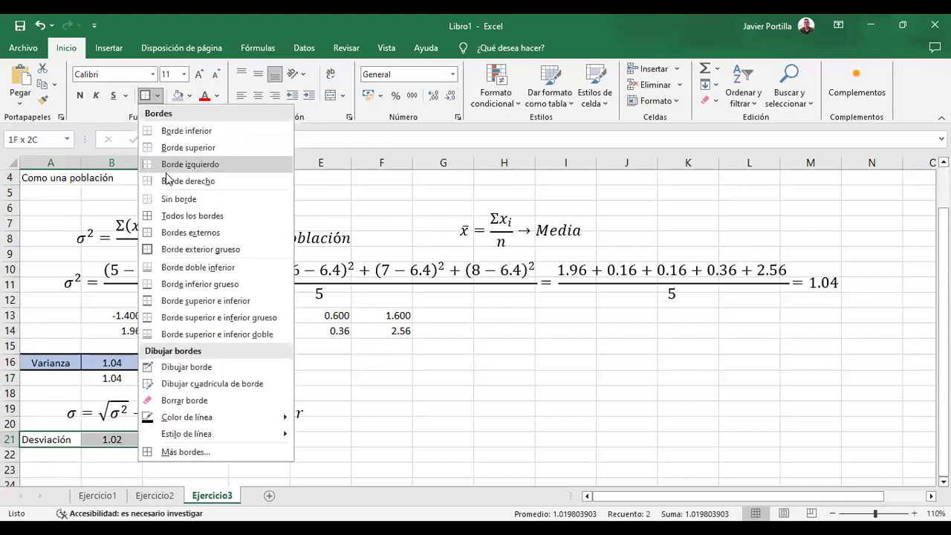
{"action": "left_click", "coordinate": [168, 216]}
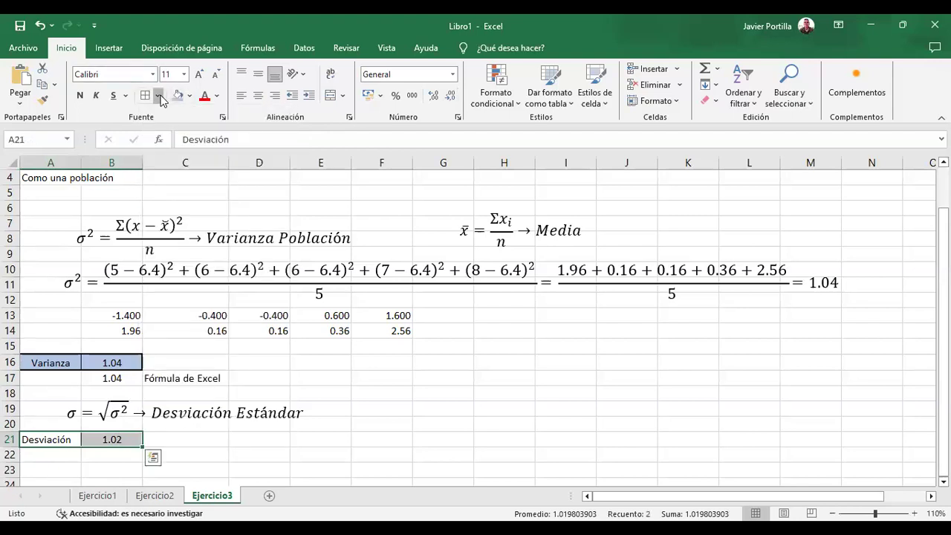
{"action": "left_click", "coordinate": [158, 95]}
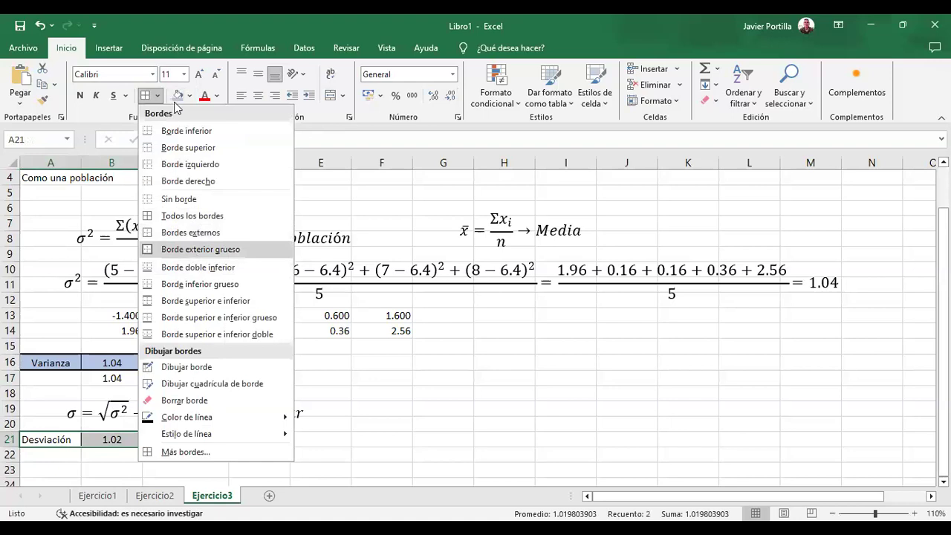
{"action": "left_click", "coordinate": [195, 252]}
{"action": "left_click", "coordinate": [185, 456]}
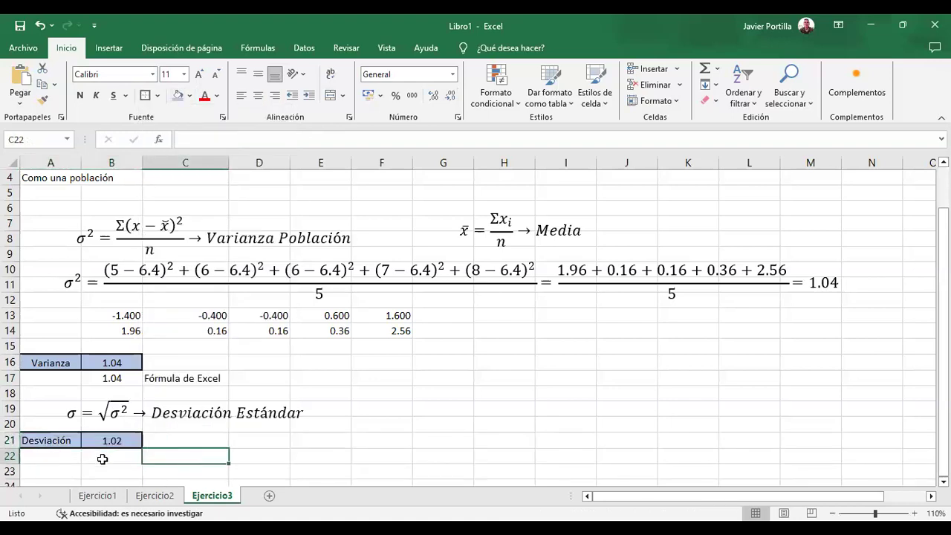
{"action": "scroll", "coordinate": [202, 383], "scroll_direction": "up", "scroll_amount": 1}
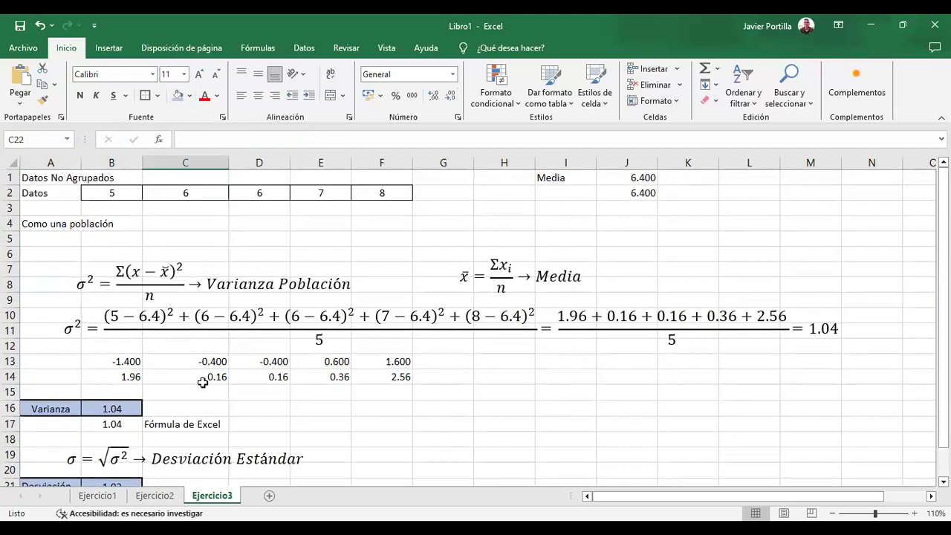
Copy the Coeficiente de Variación equation from Ejercicio1 and paste it at B23 in Ejercicio3, below the deviation result
{"action": "scroll", "coordinate": [202, 383], "scroll_direction": "down", "scroll_amount": 2}
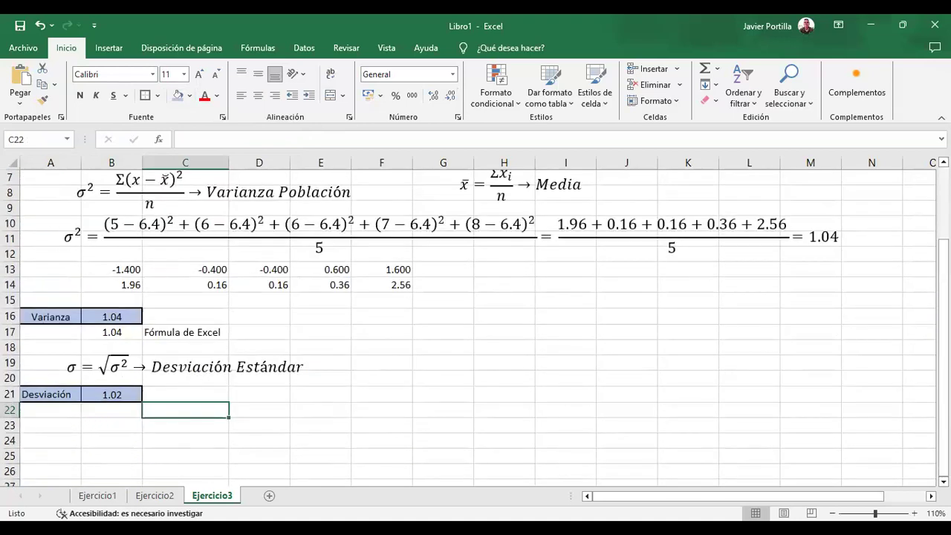
{"action": "left_click", "coordinate": [97, 496]}
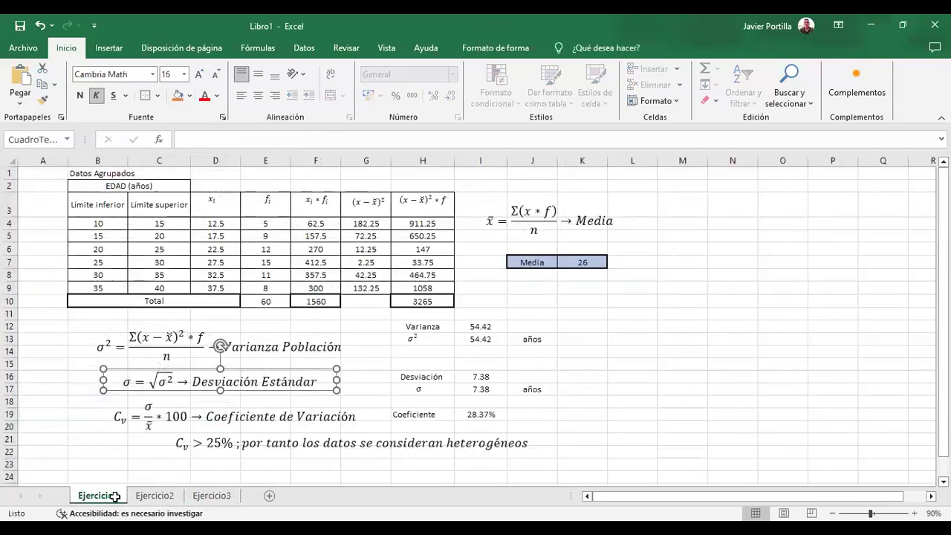
{"action": "left_click", "coordinate": [304, 417]}
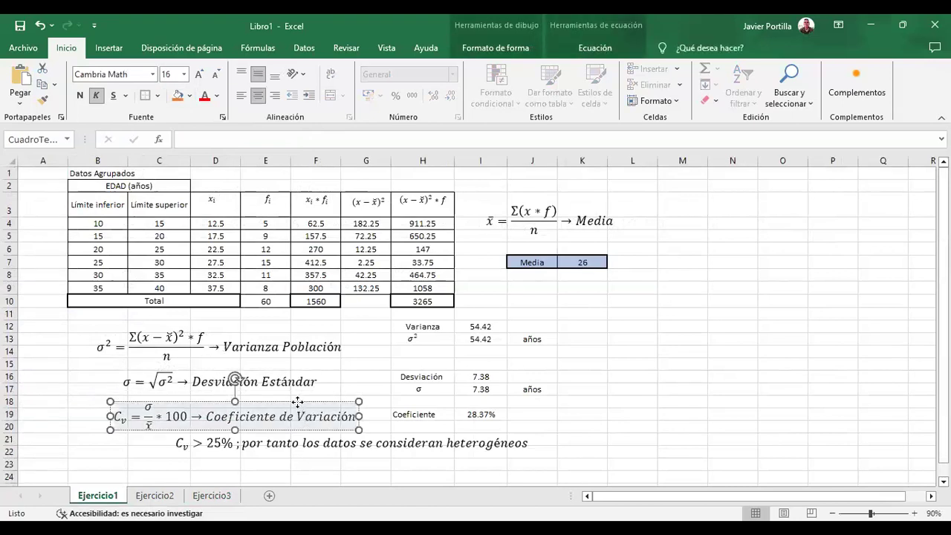
{"action": "right_click", "coordinate": [297, 402]}
{"action": "left_click", "coordinate": [340, 133]}
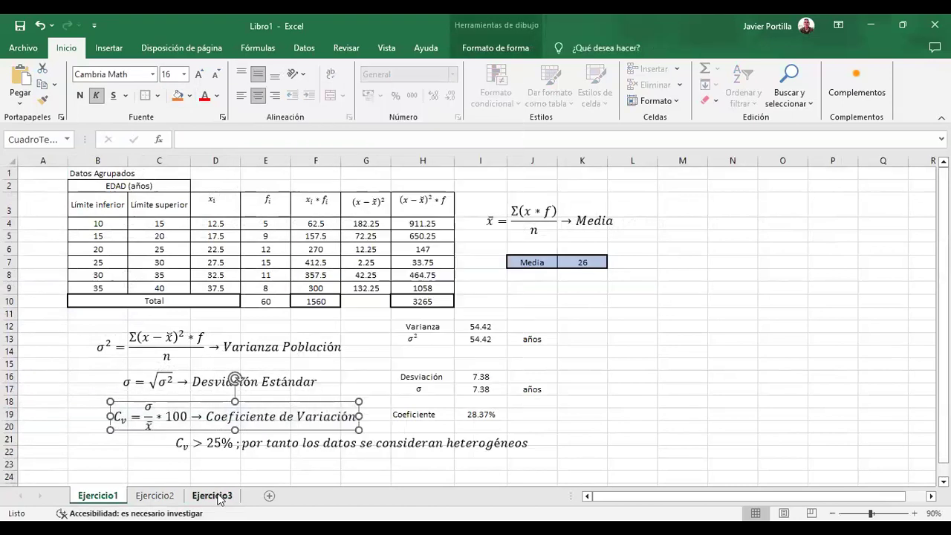
{"action": "left_click", "coordinate": [212, 495]}
{"action": "left_click", "coordinate": [88, 426]}
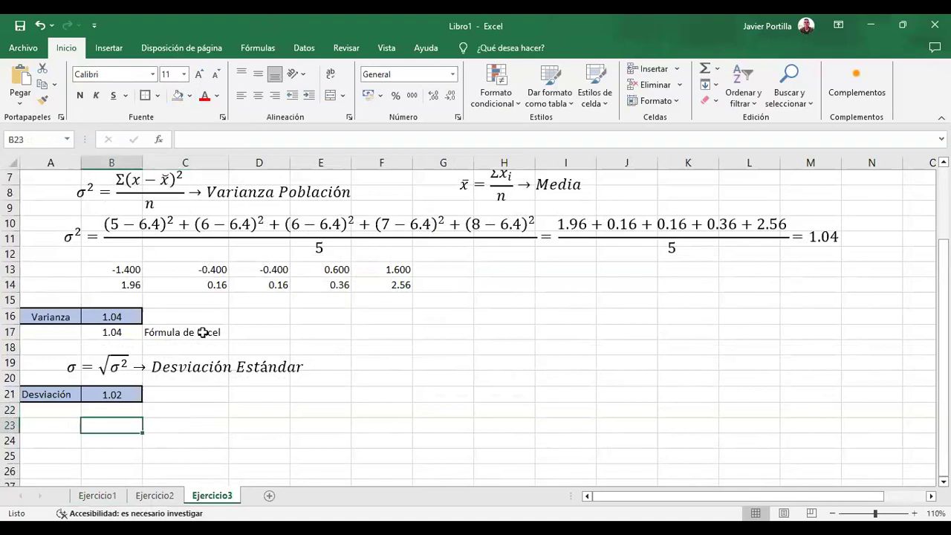
{"action": "key", "text": "ctrl+v"}
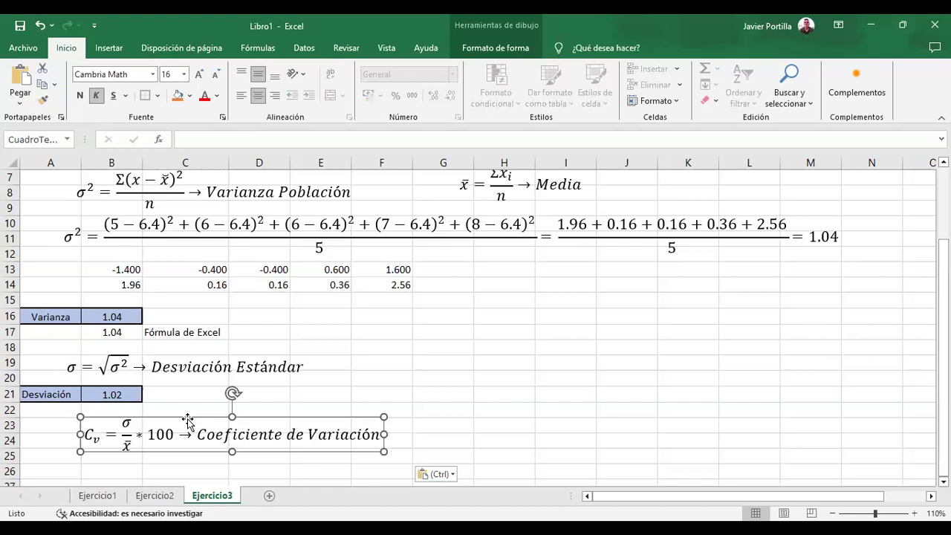
Enter the label Coeficiente in A26, below the coefficient of variation equation
{"action": "scroll", "coordinate": [188, 422], "scroll_direction": "down", "scroll_amount": 1}
{"action": "left_click", "coordinate": [45, 423]}
{"action": "type", "text": "Coeficiente"}
{"action": "key", "text": "Tab"}
Calculate the coefficient of variation in B26 with =B21/J1
{"action": "type", "text": "="}
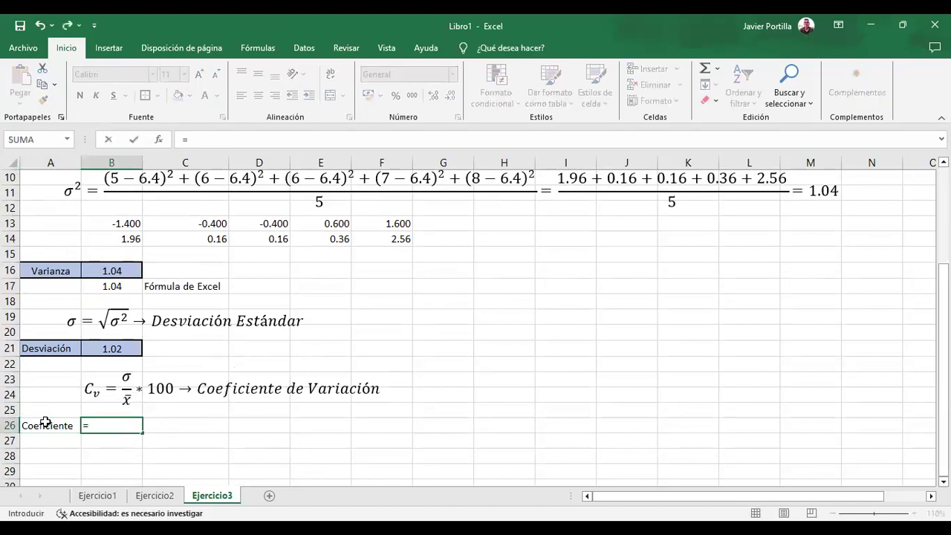
{"action": "left_click", "coordinate": [107, 348]}
{"action": "type", "text": "/"}
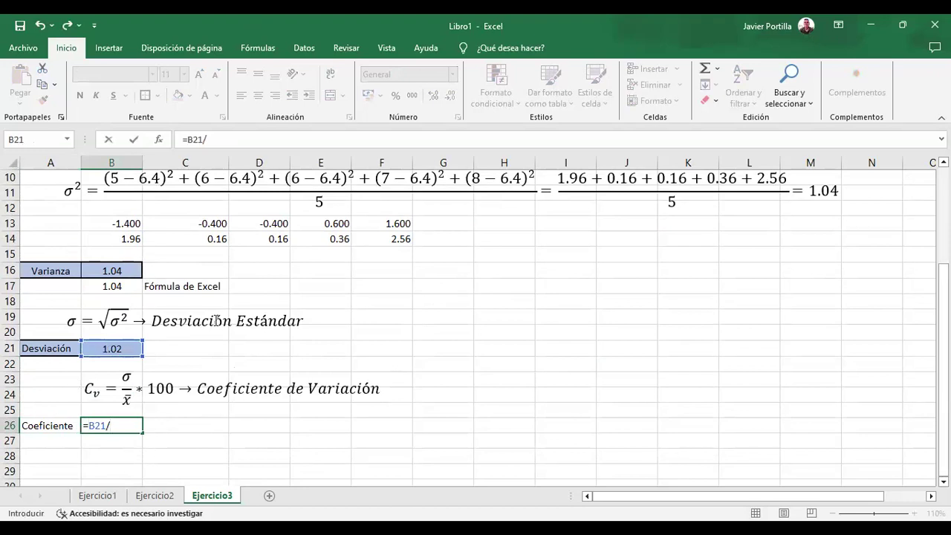
{"action": "scroll", "coordinate": [215, 320], "scroll_direction": "up", "scroll_amount": 3}
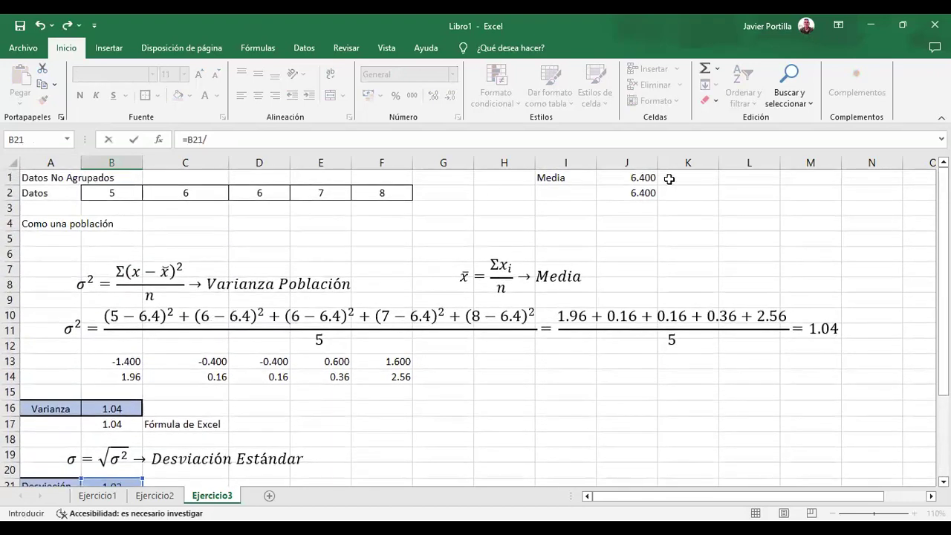
{"action": "left_click", "coordinate": [637, 178]}
{"action": "scroll", "coordinate": [182, 434], "scroll_direction": "down", "scroll_amount": 1}
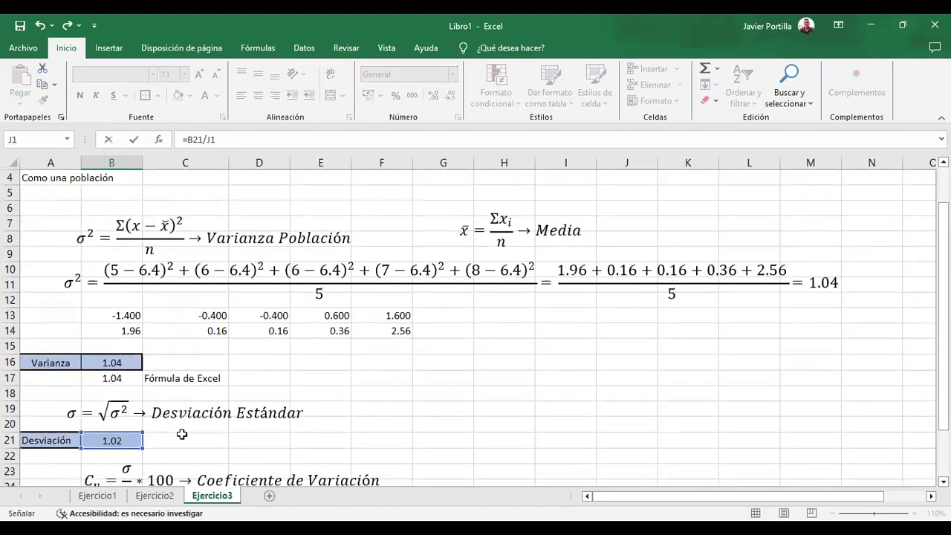
{"action": "scroll", "coordinate": [182, 434], "scroll_direction": "down", "scroll_amount": 3}
{"action": "key", "text": "Return"}
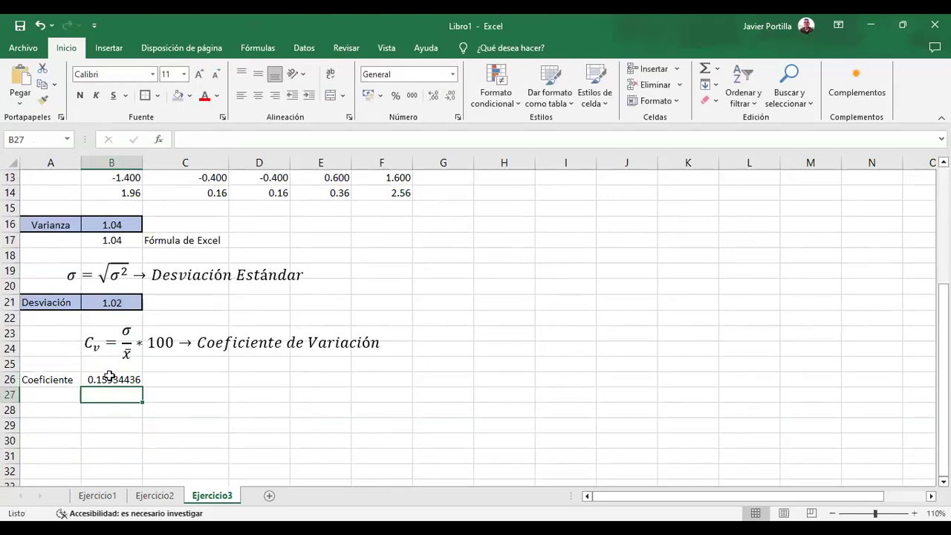
Format B26 as a percentage and center it horizontally and vertically
{"action": "left_click", "coordinate": [109, 379]}
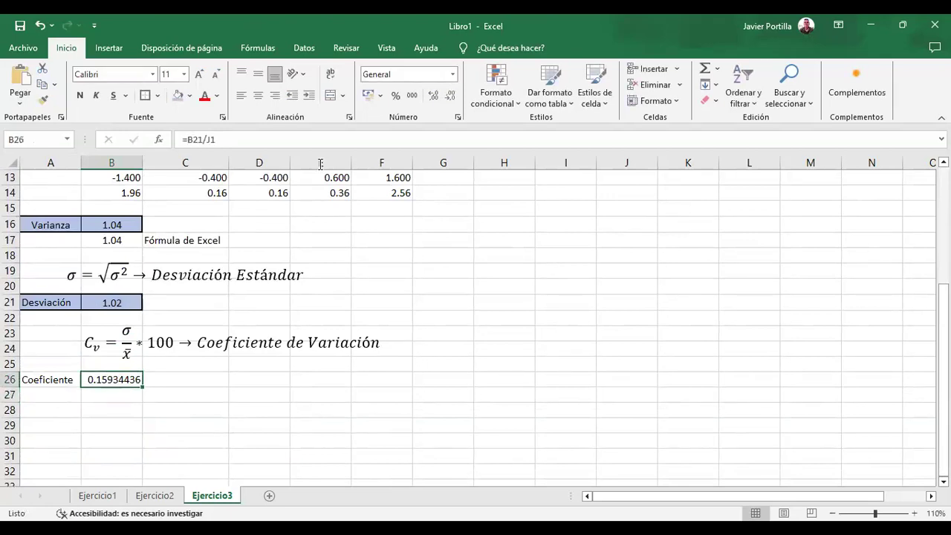
{"action": "left_click", "coordinate": [395, 95]}
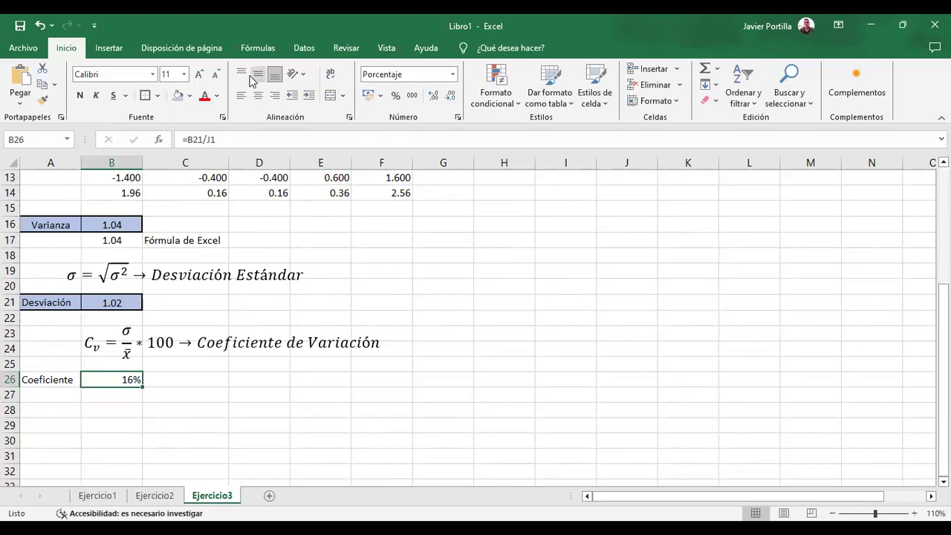
{"action": "left_click", "coordinate": [258, 97]}
{"action": "left_click", "coordinate": [258, 74]}
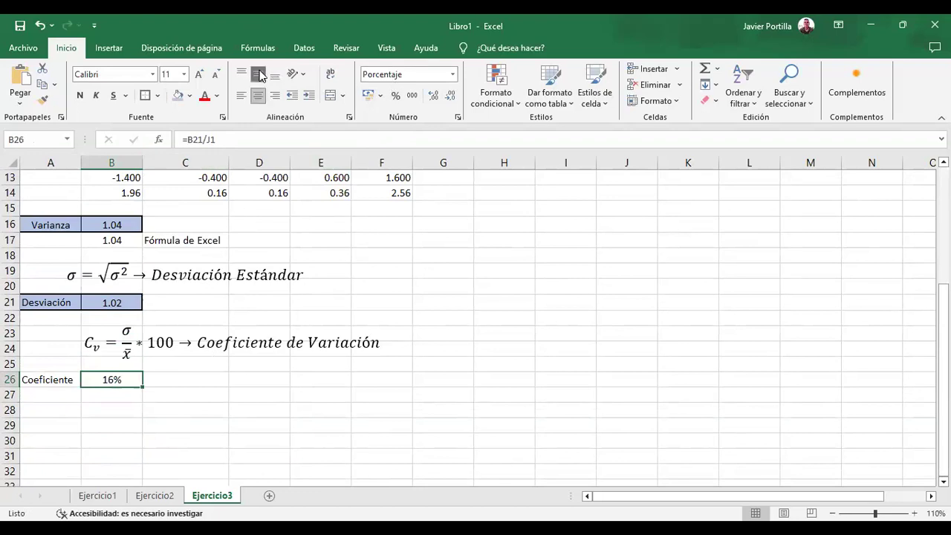
Copy the "Cv < 25%" homogeneous-data conclusion from Ejercicio2 into Ejercicio3 and place it beside the coefficient in row 26
{"action": "left_click", "coordinate": [157, 495]}
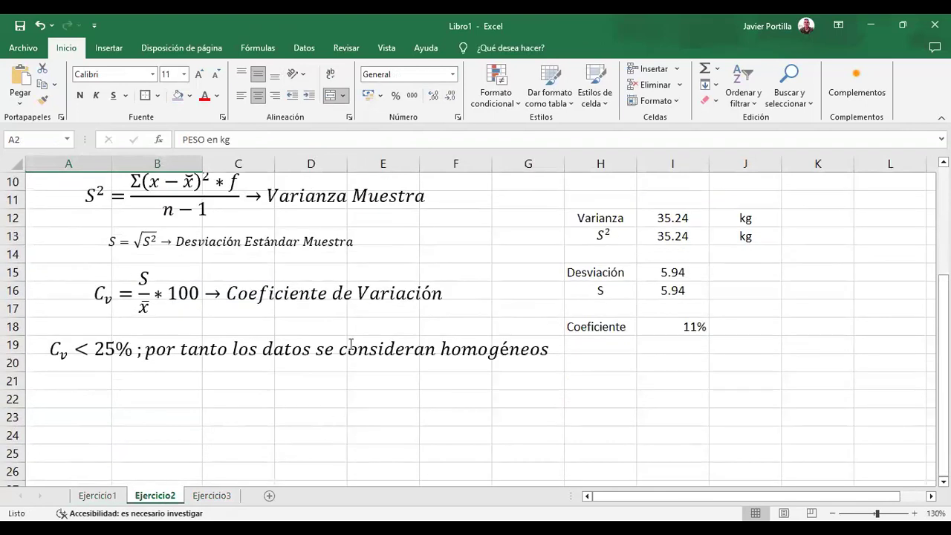
{"action": "left_click", "coordinate": [350, 343]}
{"action": "left_click", "coordinate": [198, 493]}
{"action": "left_click", "coordinate": [279, 418]}
{"action": "key", "text": "ctrl+v"}
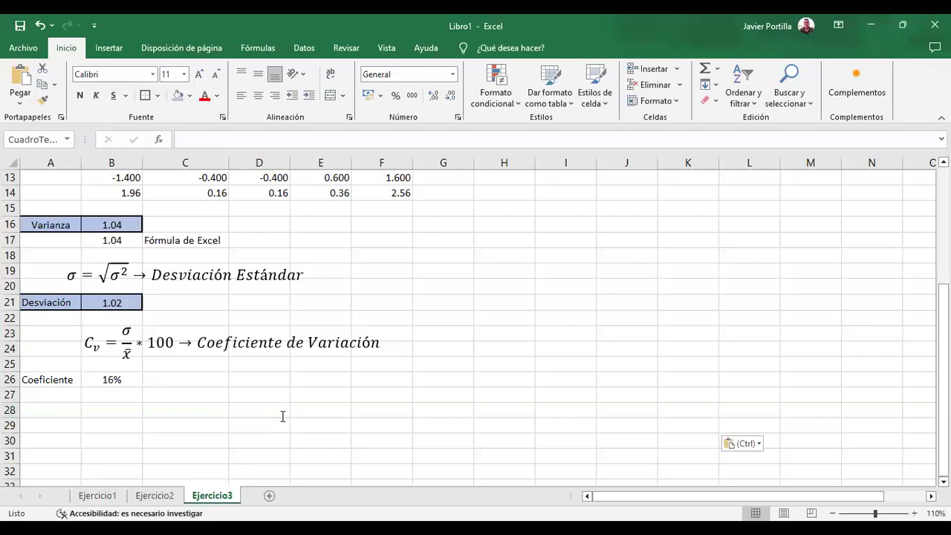
{"action": "left_click_drag", "start_coordinate": [384, 402], "coordinate": [332, 368]}
Set the last data value in F2 to 19 and check the effect on the variance, deviation and coefficient
{"action": "scroll", "coordinate": [331, 372], "scroll_direction": "up", "scroll_amount": 3}
{"action": "scroll", "coordinate": [331, 372], "scroll_direction": "up", "scroll_amount": 1}
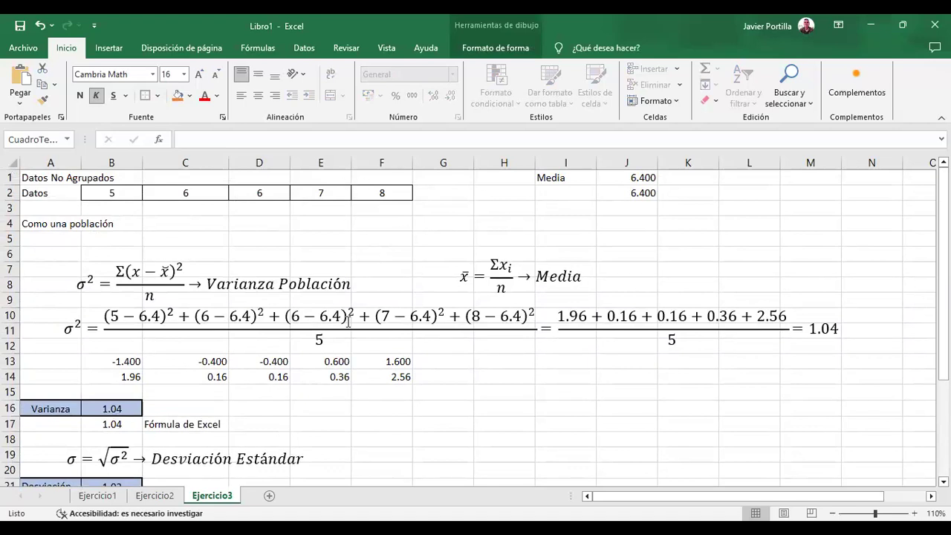
{"action": "left_click", "coordinate": [377, 194]}
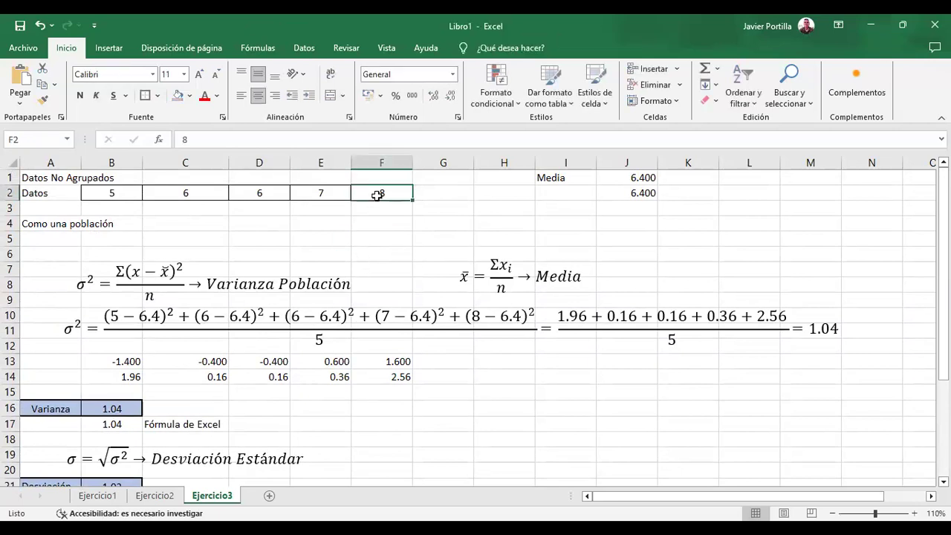
{"action": "type", "text": "19"}
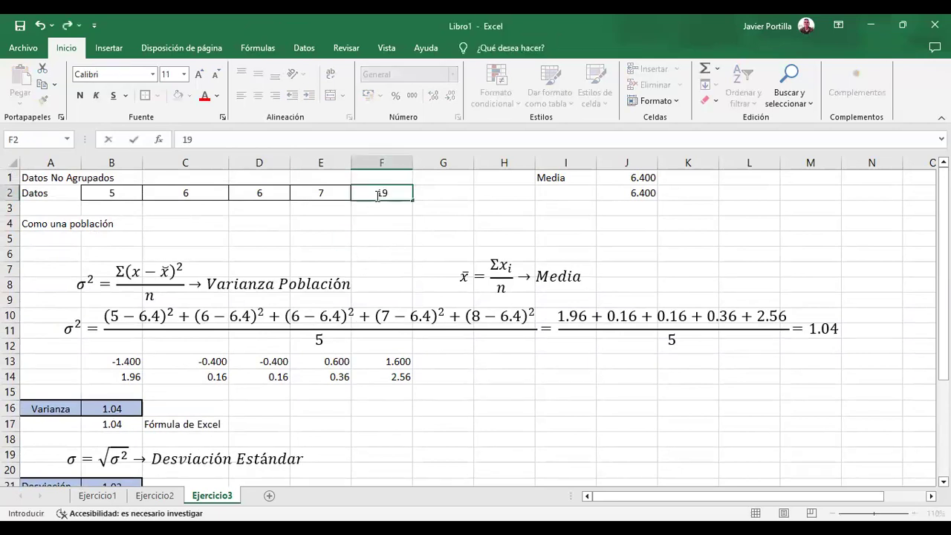
{"action": "key", "text": "Return"}
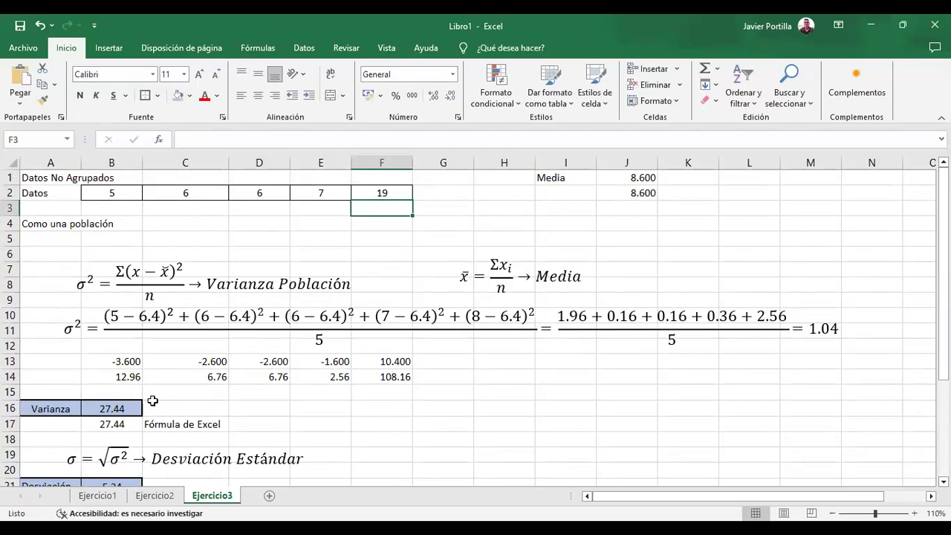
{"action": "scroll", "coordinate": [124, 416], "scroll_direction": "down", "scroll_amount": 1}
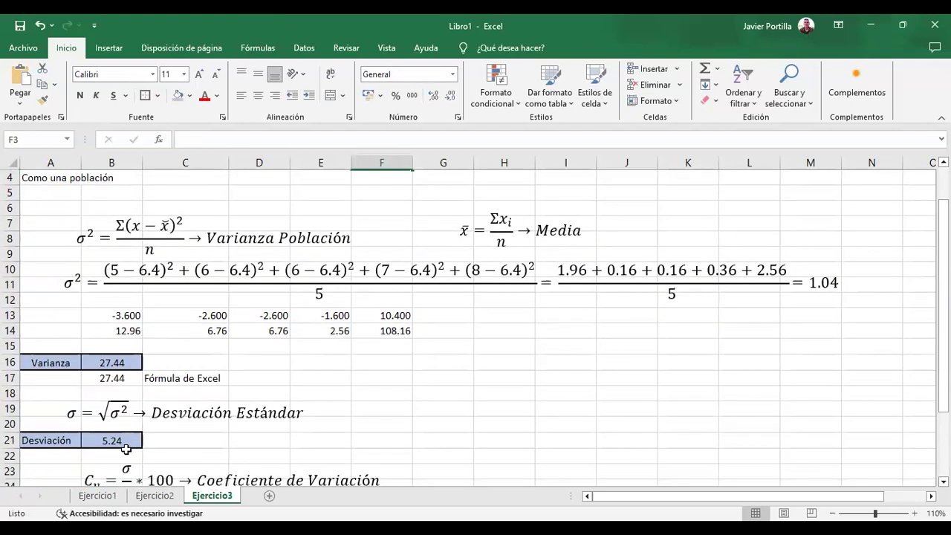
{"action": "scroll", "coordinate": [127, 448], "scroll_direction": "down", "scroll_amount": 3}
{"action": "scroll", "coordinate": [116, 384], "scroll_direction": "up", "scroll_amount": 4}
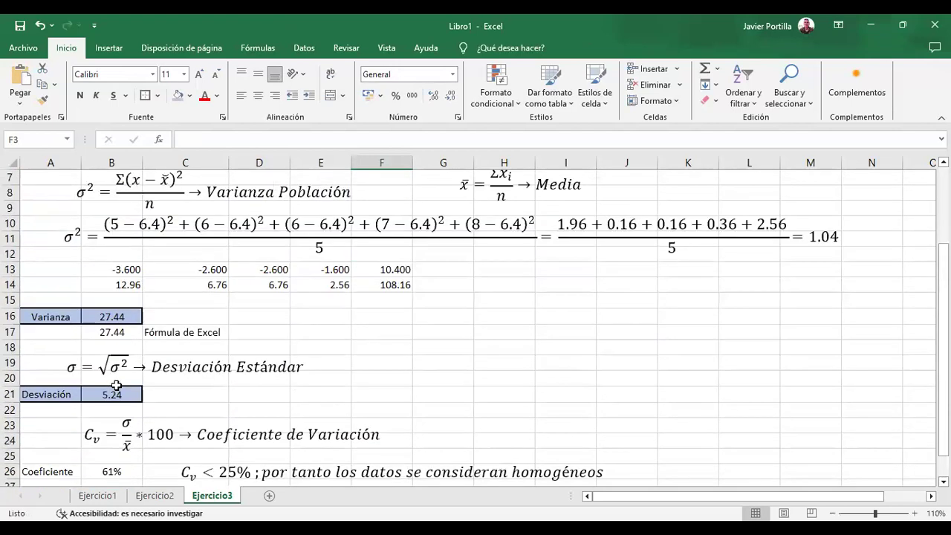
Restore the last data value in F2 to 8
{"action": "left_click", "coordinate": [373, 193]}
{"action": "type", "text": "8"}
{"action": "key", "text": "Return"}
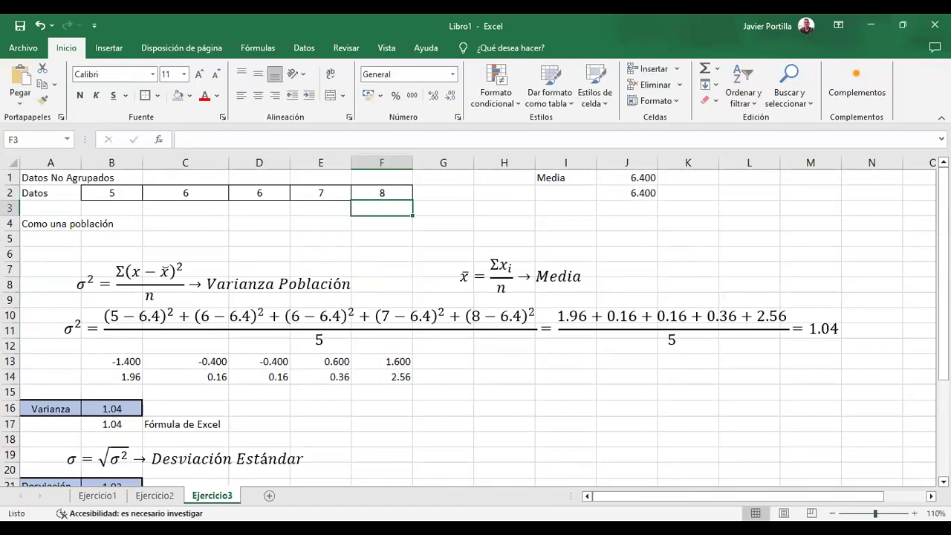
Set the first data value in B2 to 1 and check the effect on the coefficient of variation
{"action": "left_click", "coordinate": [833, 513]}
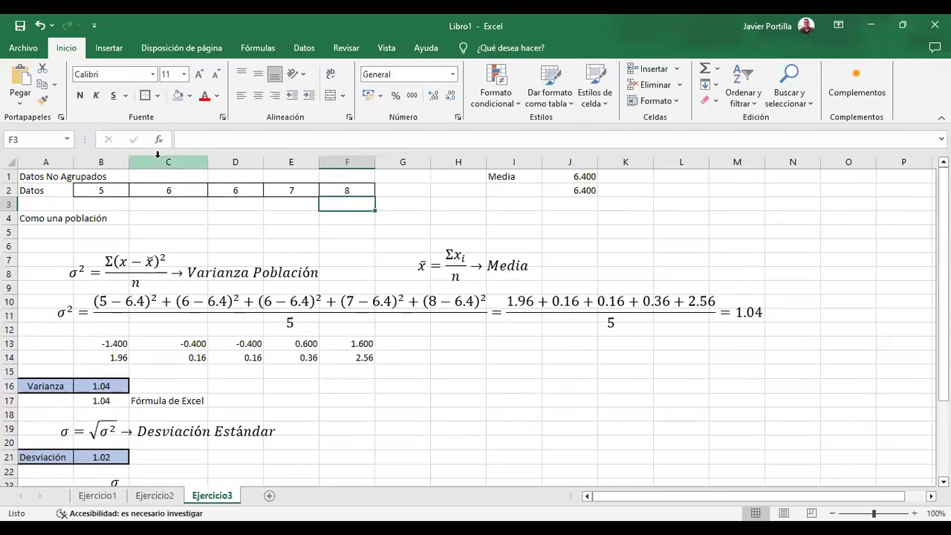
{"action": "left_click", "coordinate": [113, 190]}
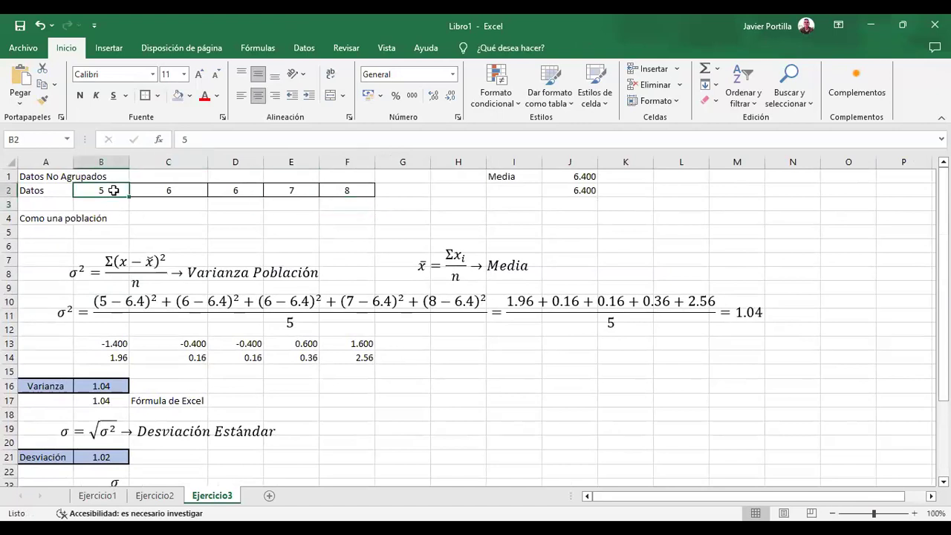
{"action": "type", "text": "1"}
{"action": "key", "text": "Return"}
{"action": "scroll", "coordinate": [139, 364], "scroll_direction": "down", "scroll_amount": 4}
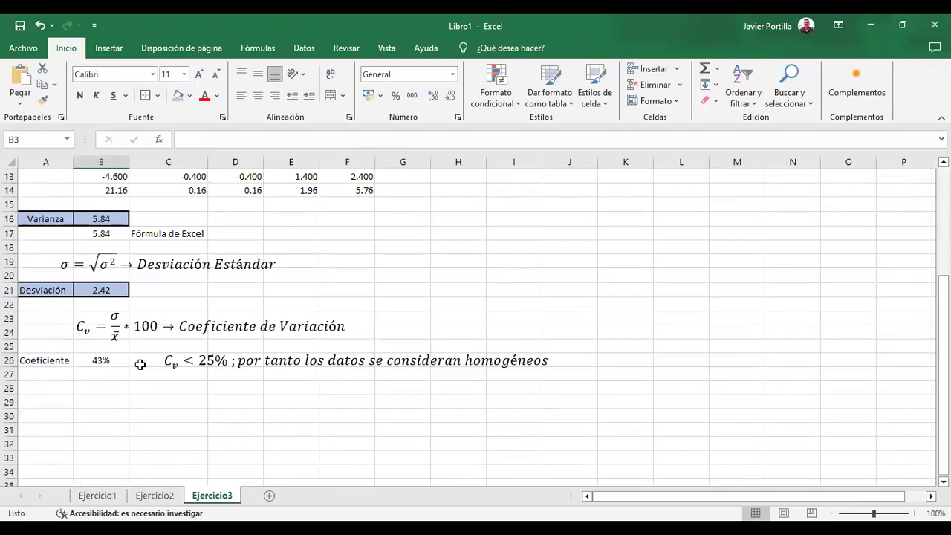
{"action": "scroll", "coordinate": [112, 359], "scroll_direction": "up", "scroll_amount": 4}
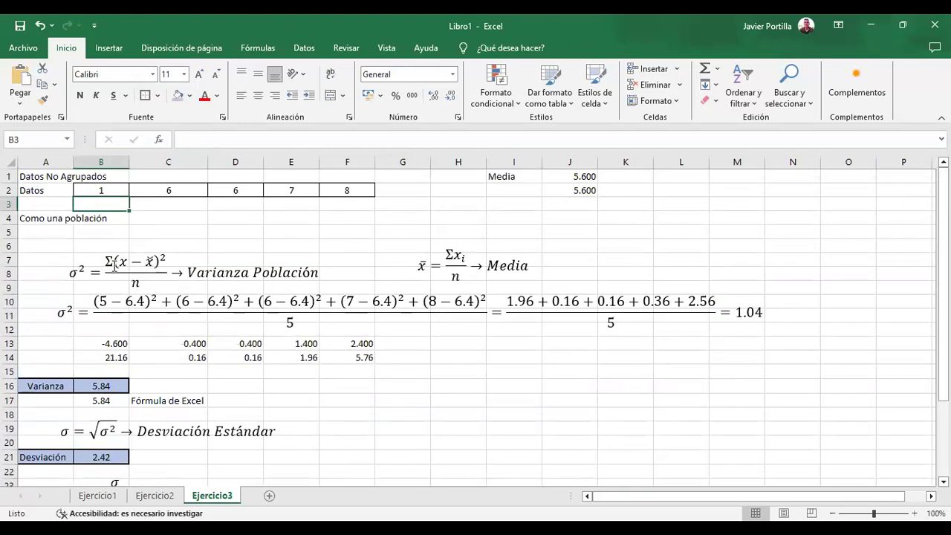
Restore the first data value in B2 to 5
{"action": "left_click", "coordinate": [104, 191]}
{"action": "type", "text": "5"}
{"action": "key", "text": "Return"}
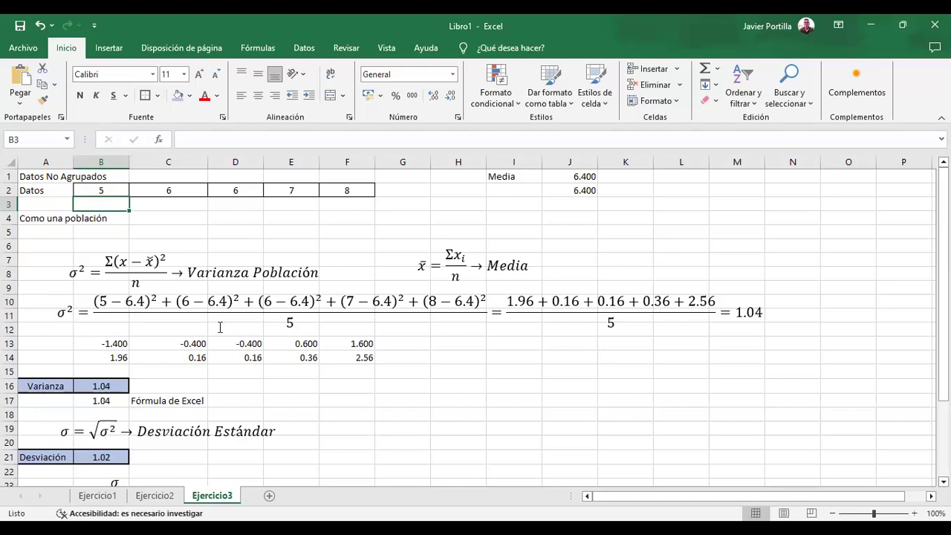
Set the first data value in B2 to 6 and check the effect on the coefficient of variation
{"action": "left_click", "coordinate": [98, 189]}
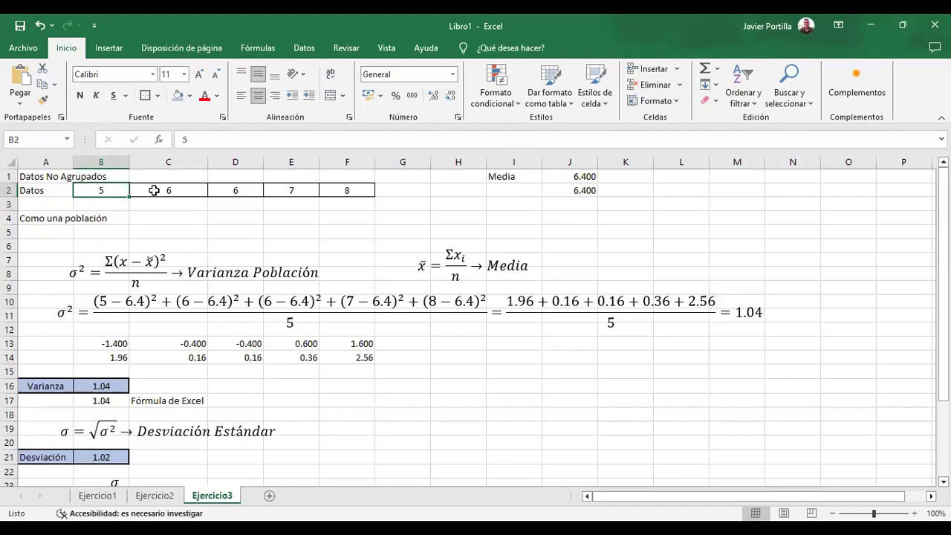
{"action": "type", "text": "6"}
{"action": "key", "text": "Return"}
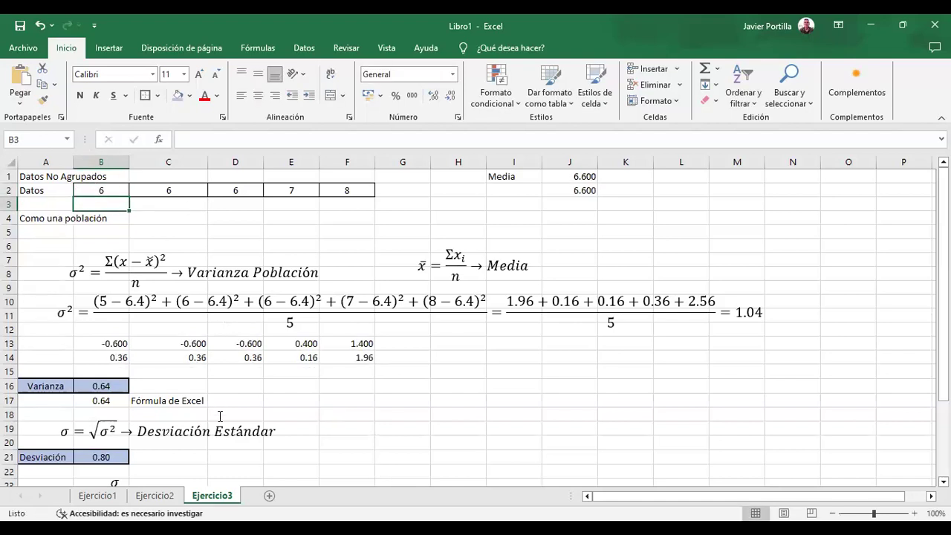
{"action": "scroll", "coordinate": [220, 416], "scroll_direction": "down", "scroll_amount": 2}
{"action": "scroll", "coordinate": [220, 416], "scroll_direction": "down", "scroll_amount": 2}
{"action": "scroll", "coordinate": [220, 417], "scroll_direction": "up", "scroll_amount": 4}
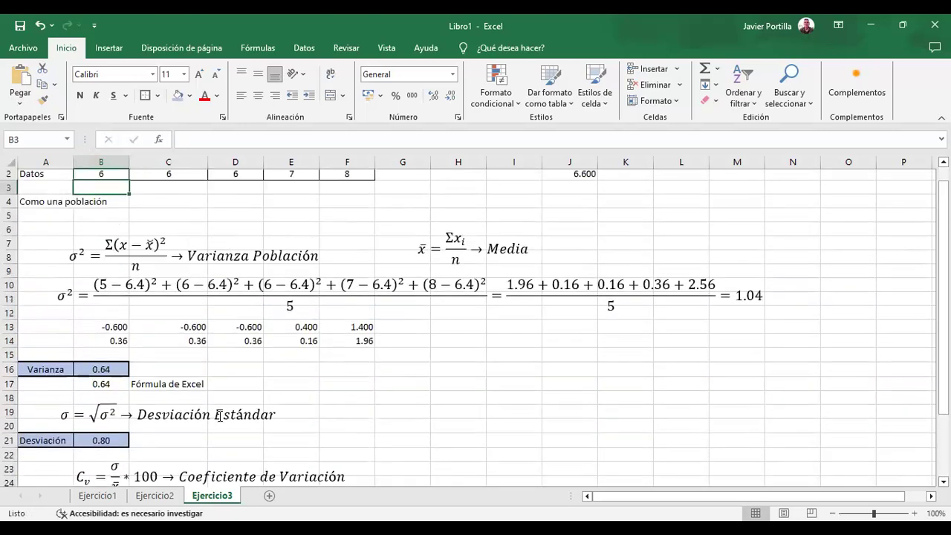
Return B2 to 5 and review the results down to the coefficient of variation
{"action": "left_click", "coordinate": [100, 190]}
{"action": "type", "text": "5"}
{"action": "key", "text": "Return"}
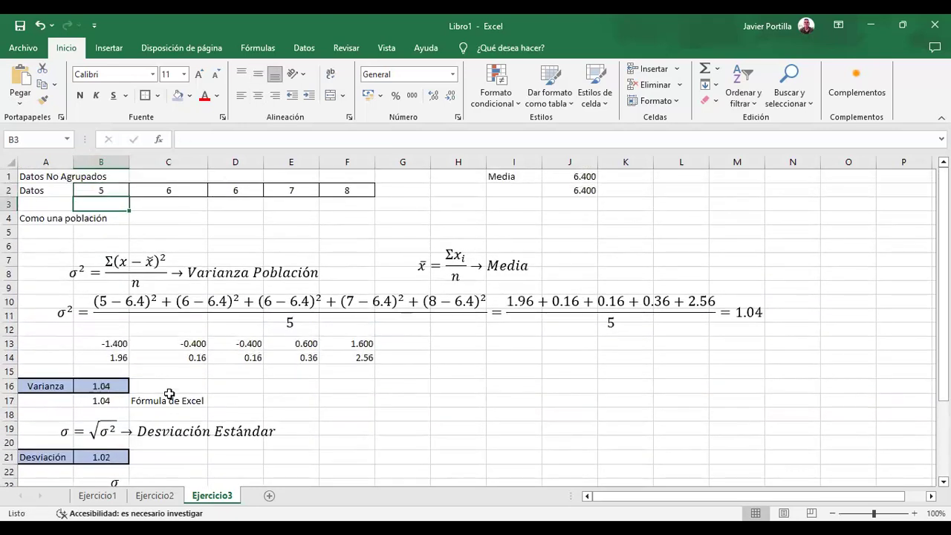
{"action": "scroll", "coordinate": [171, 399], "scroll_direction": "down", "scroll_amount": 4}
{"action": "scroll", "coordinate": [171, 399], "scroll_direction": "up", "scroll_amount": 3}
{"action": "scroll", "coordinate": [170, 399], "scroll_direction": "up", "scroll_amount": 1}
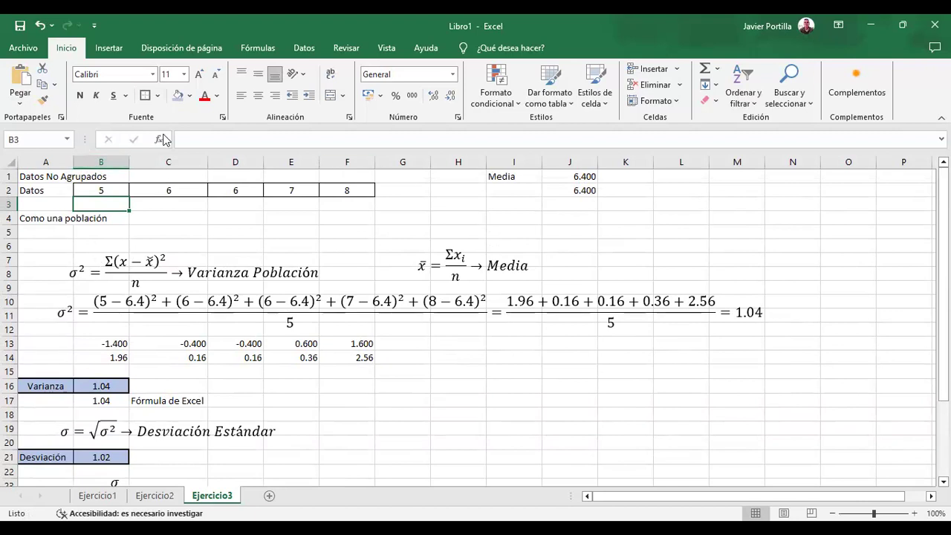
Extend the title in A1 to read "Datos No Agrupados - Cálculando como una Población"
{"action": "left_click", "coordinate": [115, 172]}
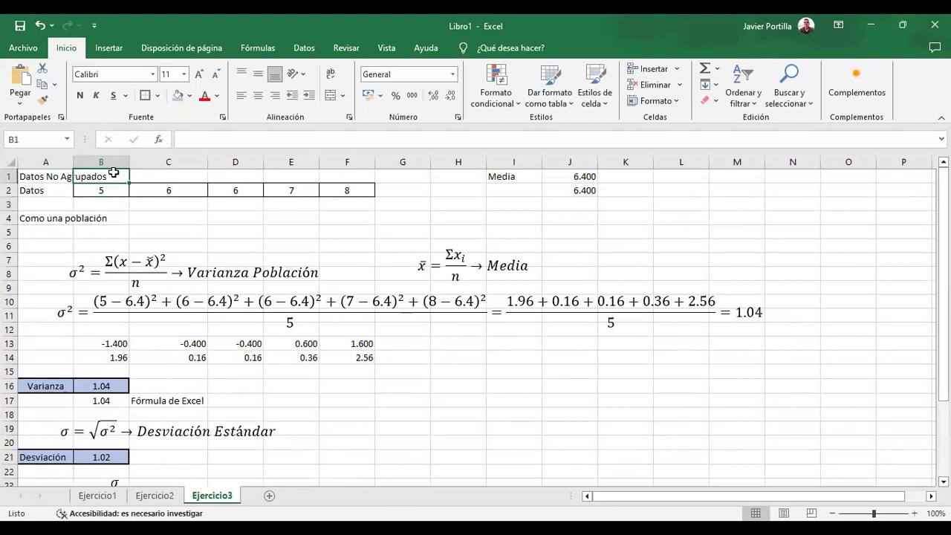
{"action": "left_click", "coordinate": [63, 176]}
{"action": "left_click", "coordinate": [287, 140]}
{"action": "type", "text": "- C"}
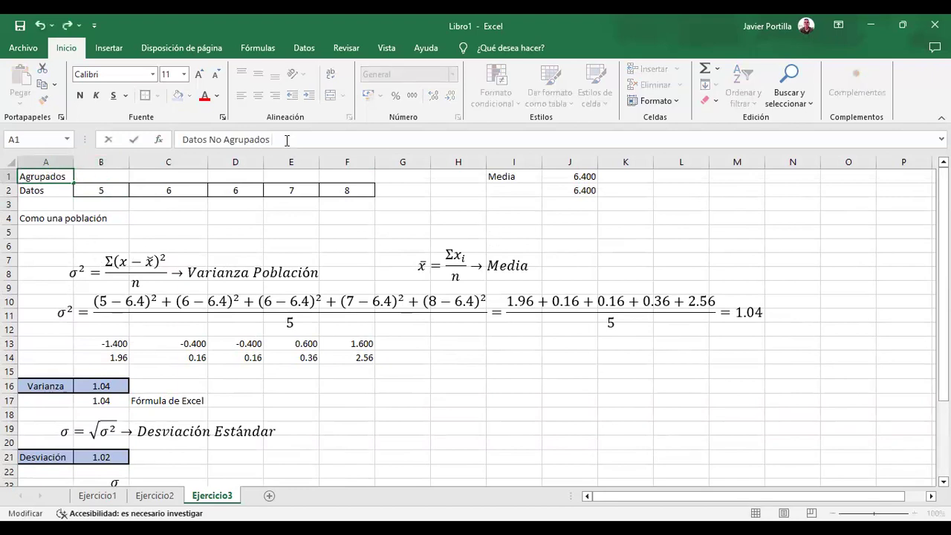
{"action": "type", "text": "álculando como"}
{"action": "key", "text": "BackSpace"}
{"action": "key", "text": "BackSpace"}
{"action": "key", "text": "BackSpace"}
{"action": "type", "text": "como una po"}
{"action": "key", "text": "BackSpace"}
{"action": "key", "text": "BackSpace"}
{"action": "type", "text": "Población"}
{"action": "key", "text": "Return"}
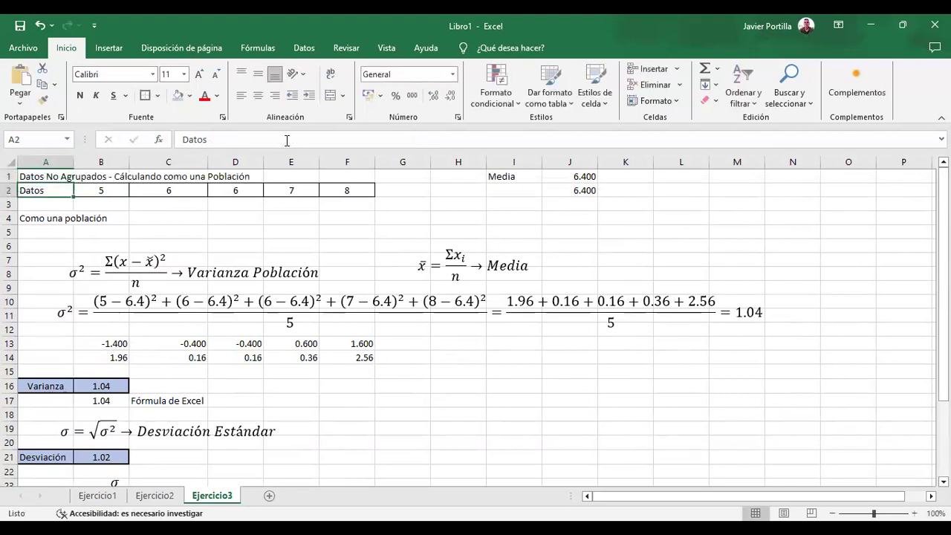
Create a copy of the Ejercicio3 sheet and place it at the end of the workbook
{"action": "right_click", "coordinate": [211, 500]}
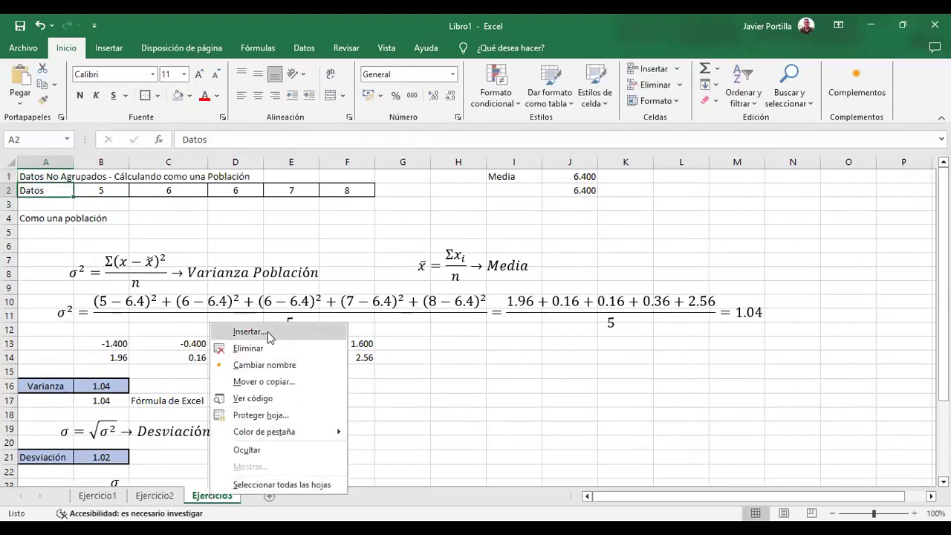
{"action": "left_click", "coordinate": [265, 381]}
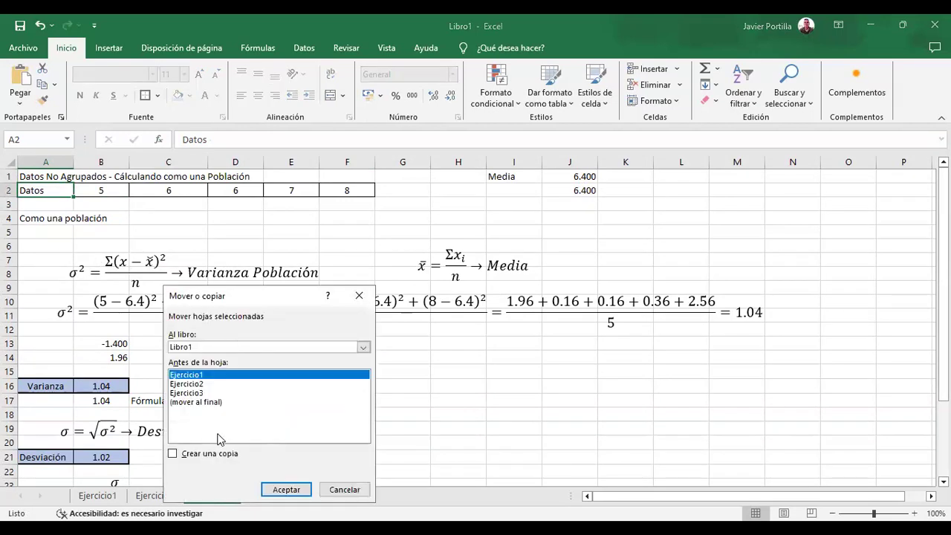
{"action": "left_click", "coordinate": [173, 454]}
{"action": "left_click", "coordinate": [214, 402]}
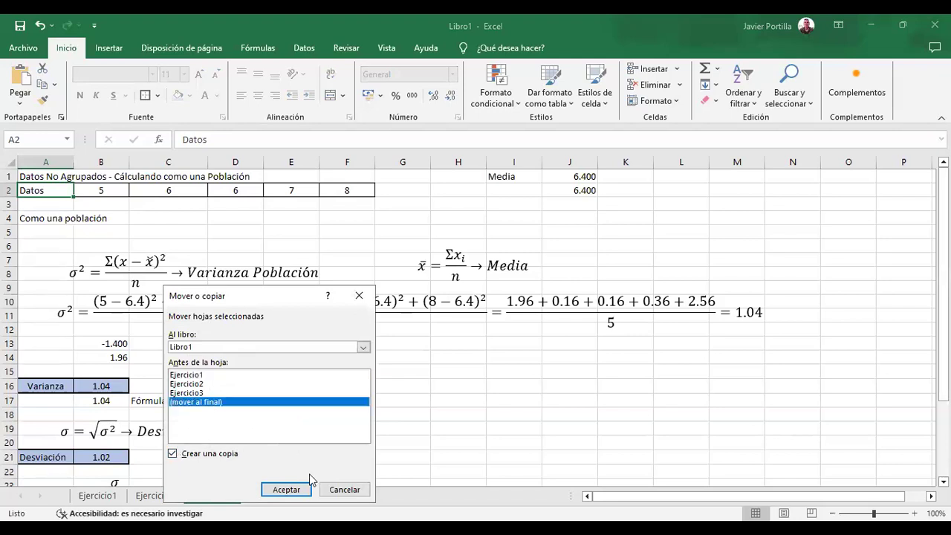
{"action": "left_click", "coordinate": [297, 489]}
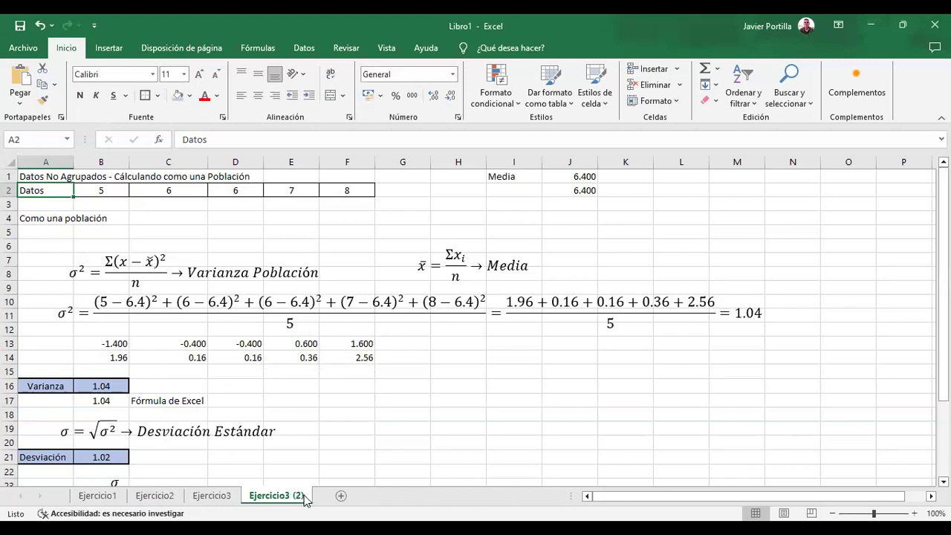
{"action": "left_click", "coordinate": [453, 415]}
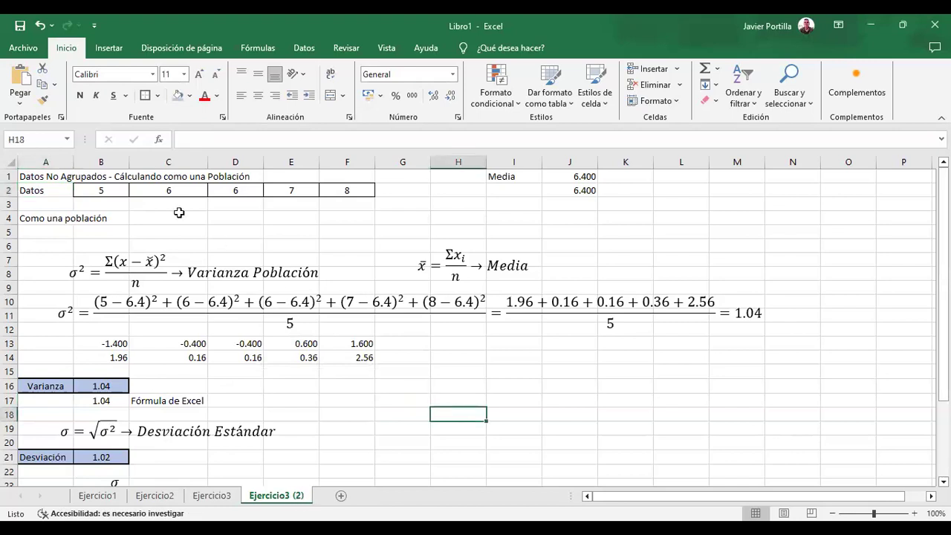
Change the title in A1 of the copied sheet to "Datos No Agrupados - Cálculando como una Muestra"
{"action": "left_click", "coordinate": [67, 179]}
{"action": "left_click", "coordinate": [425, 139]}
{"action": "key", "text": "BackSpace"}
{"action": "key", "text": "BackSpace"}
{"action": "key", "text": "BackSpace"}
{"action": "key", "text": "BackSpace"}
{"action": "key", "text": "BackSpace"}
{"action": "key", "text": "BackSpace"}
{"action": "key", "text": "BackSpace"}
{"action": "key", "text": "BackSpace"}
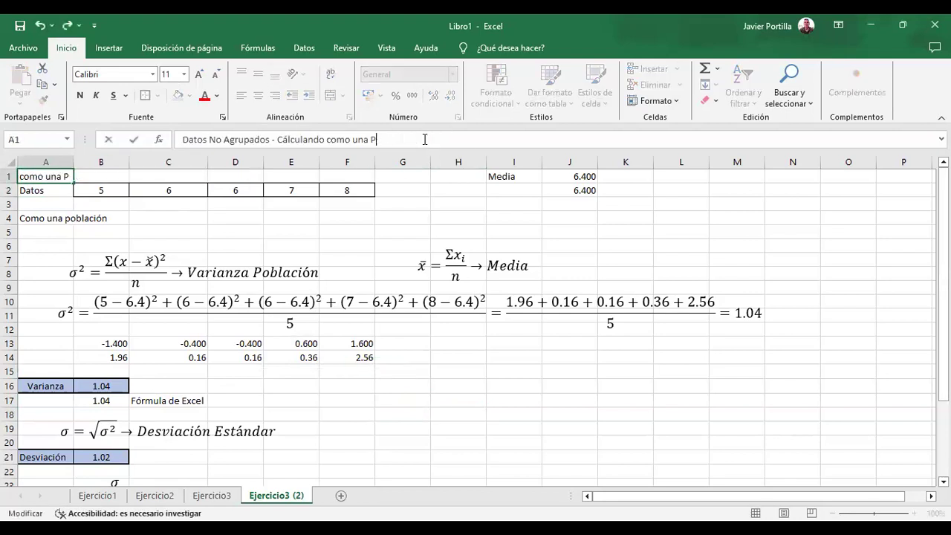
{"action": "type", "text": "Muestra"}
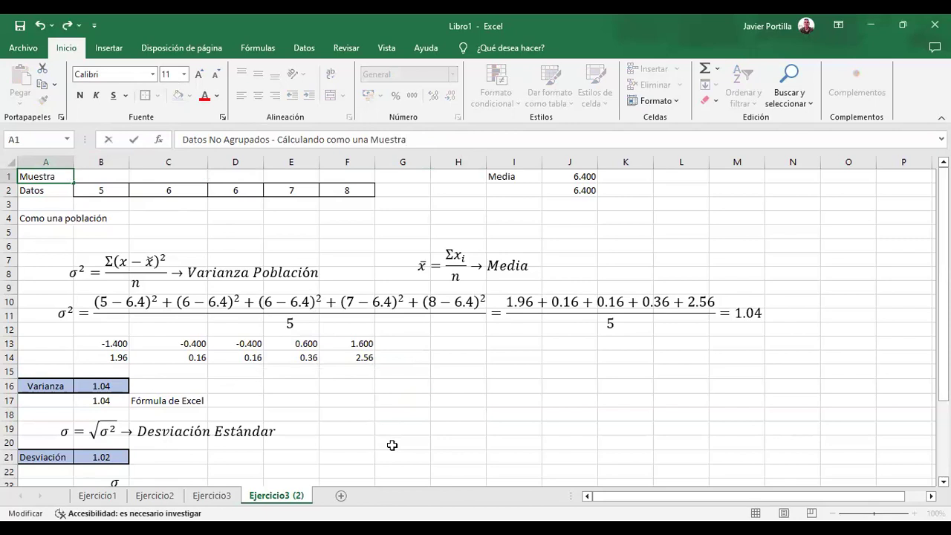
Replace the population variance equation on Ejercicio3 (2) with the sample variance equation copied from Ejercicio2, placed above the worked substitution
{"action": "left_click", "coordinate": [155, 495]}
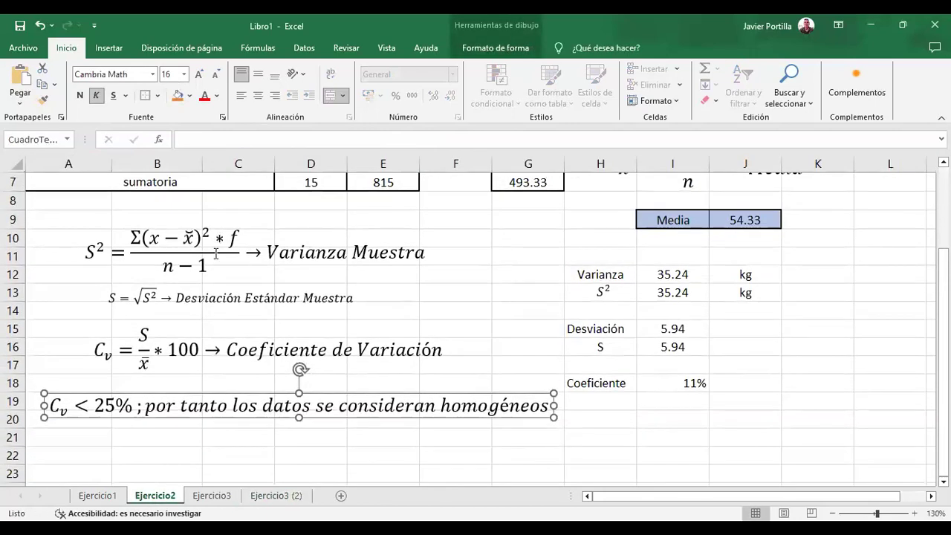
{"action": "left_click", "coordinate": [216, 254]}
{"action": "left_click", "coordinate": [218, 206]}
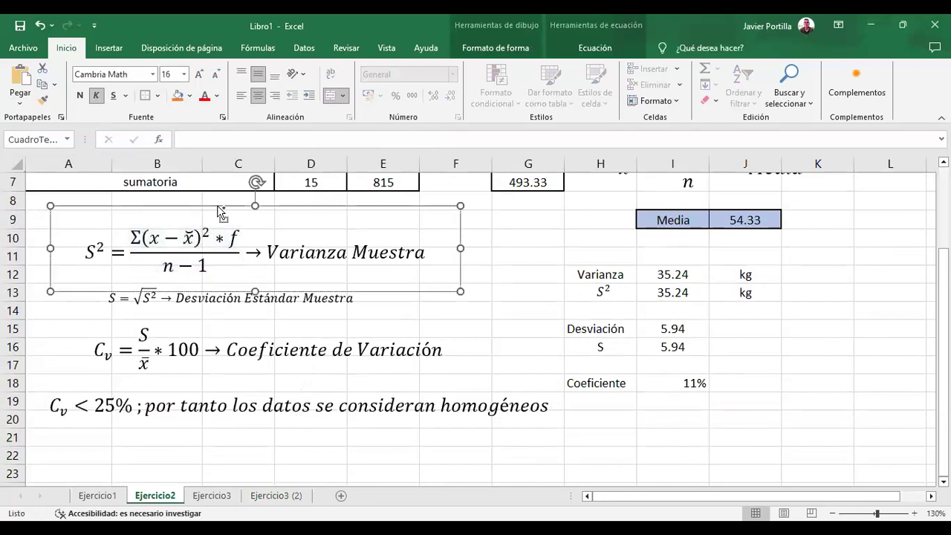
{"action": "left_click", "coordinate": [272, 496]}
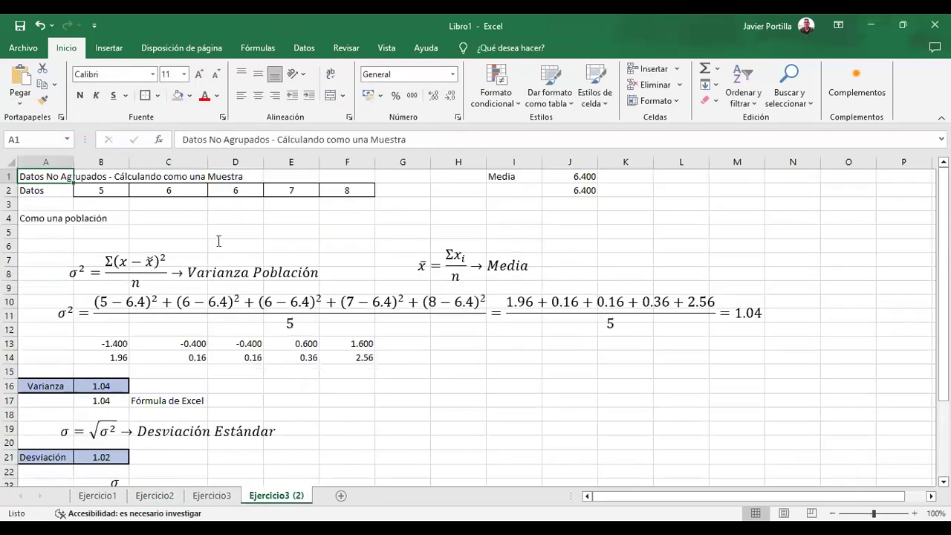
{"action": "left_click", "coordinate": [192, 271]}
{"action": "key", "text": "Escape"}
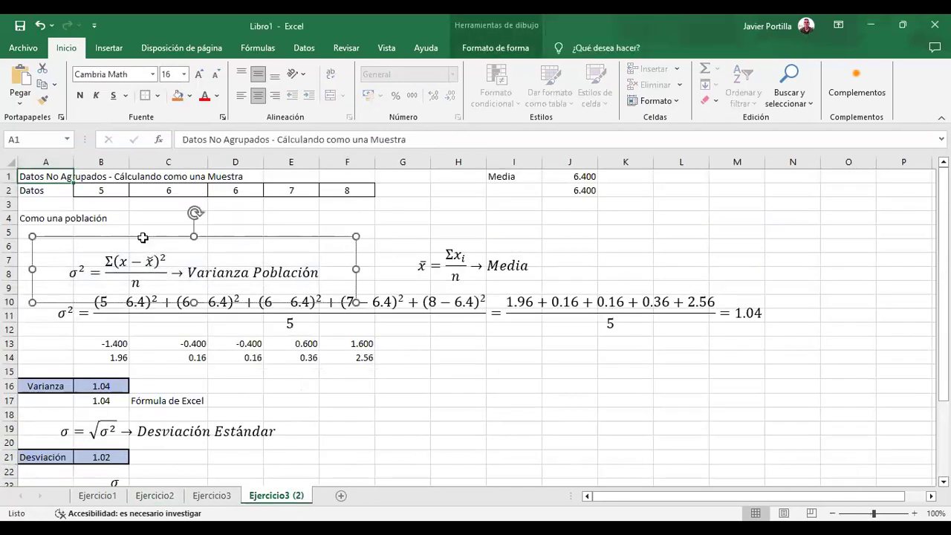
{"action": "key", "text": "ctrl+x"}
{"action": "key", "text": "ctrl+v"}
{"action": "left_click_drag", "start_coordinate": [215, 205], "coordinate": [246, 284]}
{"action": "left_click", "coordinate": [203, 253]}
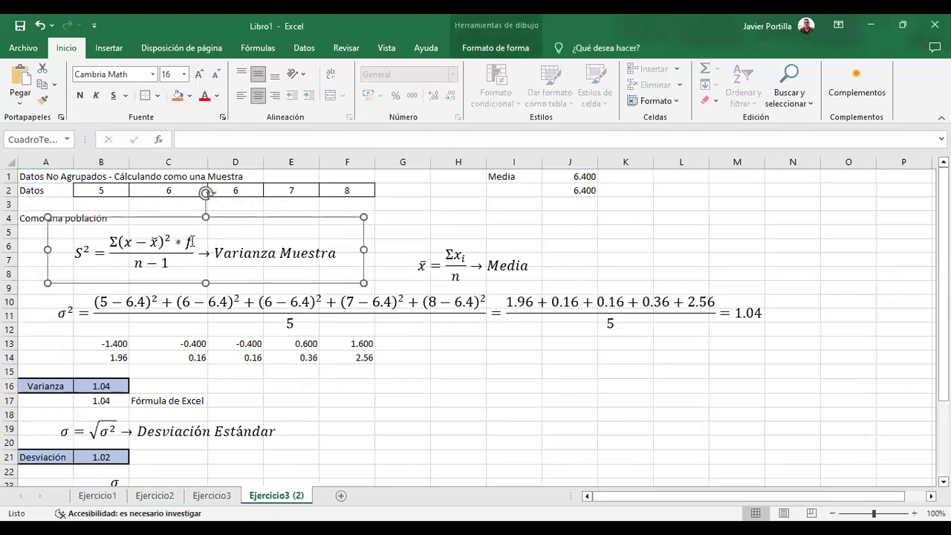
Remove the frequency factor "* f" from the numerator of the sample variance equation
{"action": "left_click", "coordinate": [190, 241]}
{"action": "key", "text": "BackSpace"}
{"action": "key", "text": "BackSpace"}
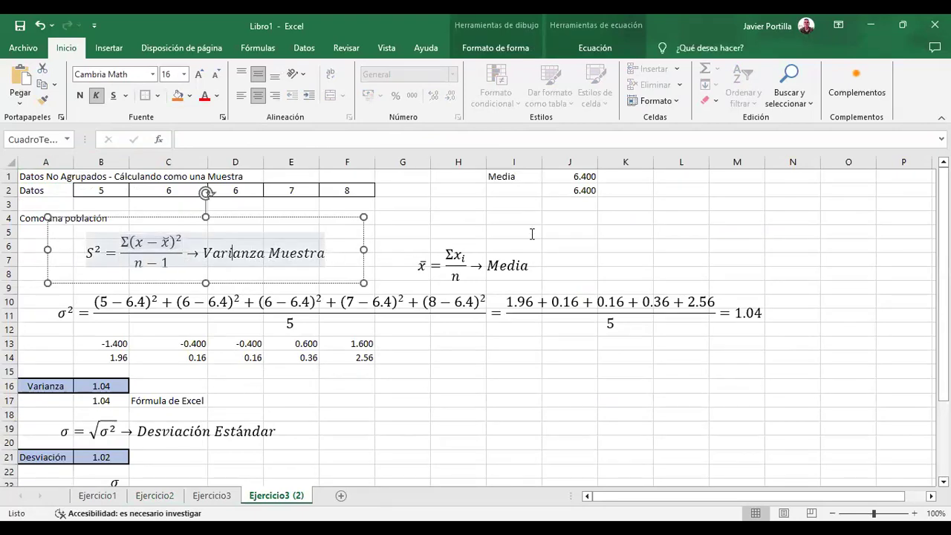
{"action": "left_click", "coordinate": [479, 271]}
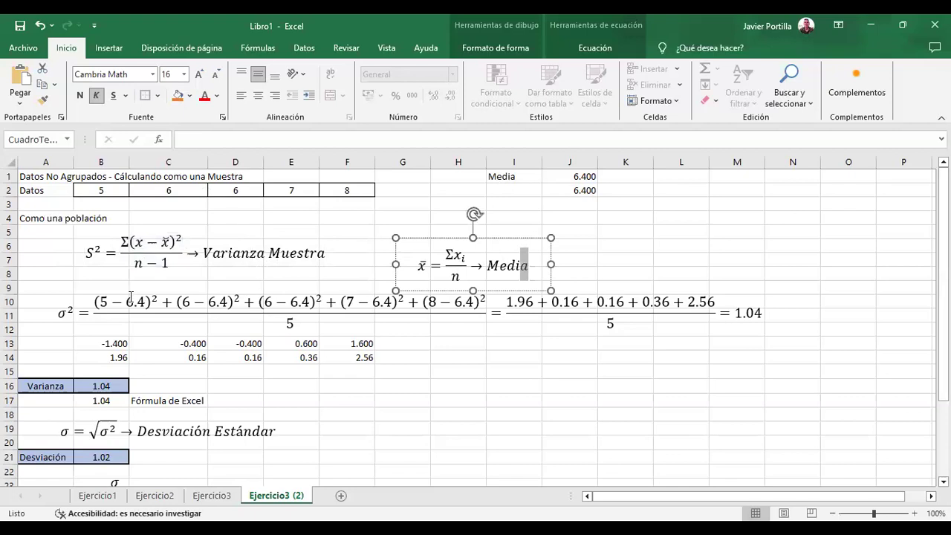
In the worked variance equation, replace σ with S and make both denominators 5 − 1
{"action": "left_click", "coordinate": [68, 314]}
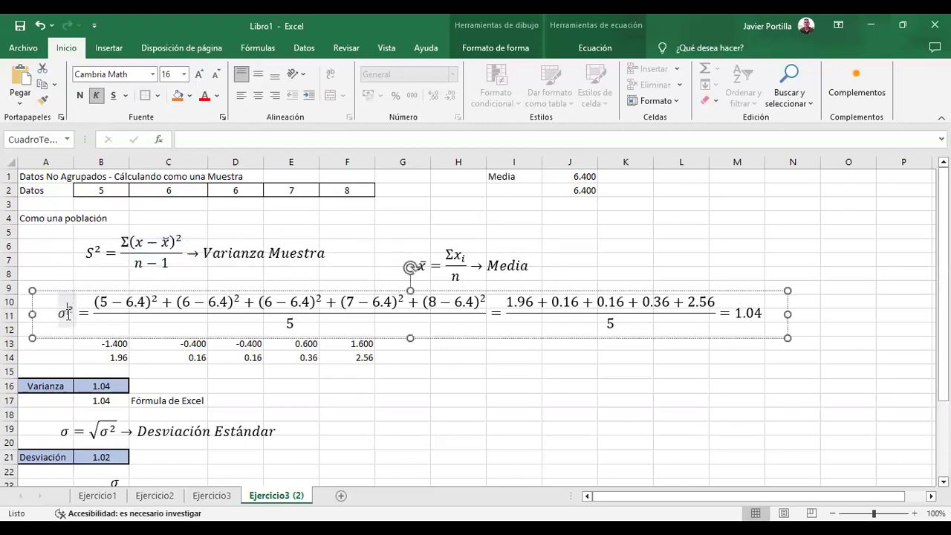
{"action": "double_click", "coordinate": [68, 313]}
{"action": "type", "text": "S^2"}
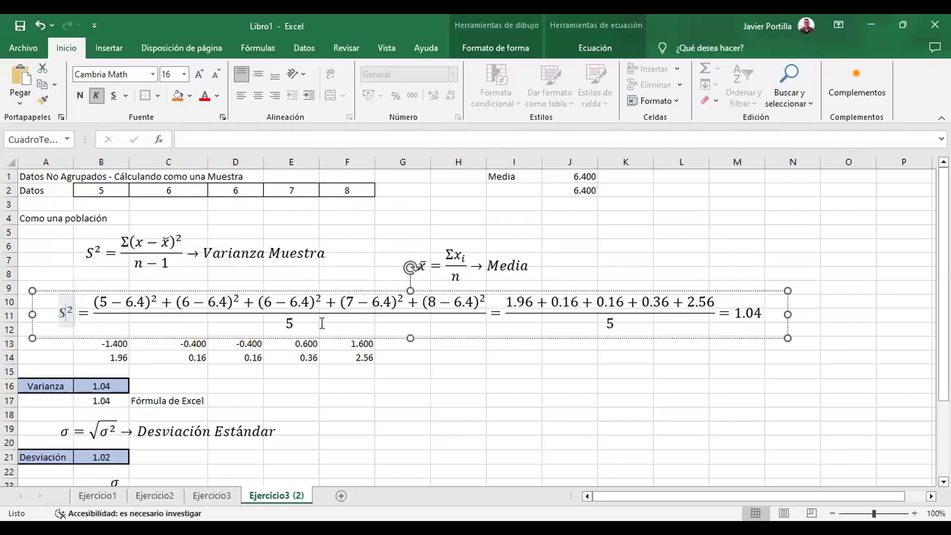
{"action": "left_click", "coordinate": [298, 325]}
{"action": "type", "text": "-1"}
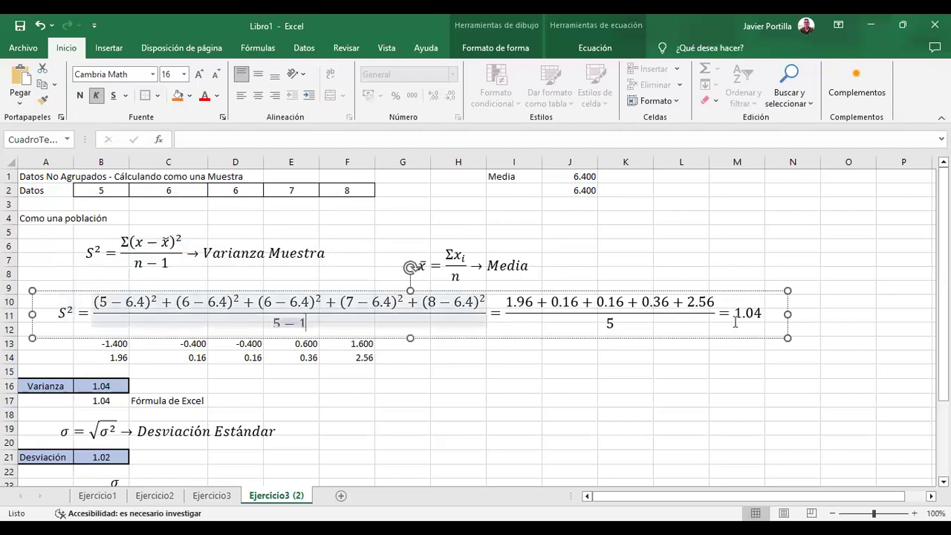
{"action": "left_click", "coordinate": [627, 325]}
{"action": "type", "text": "-1"}
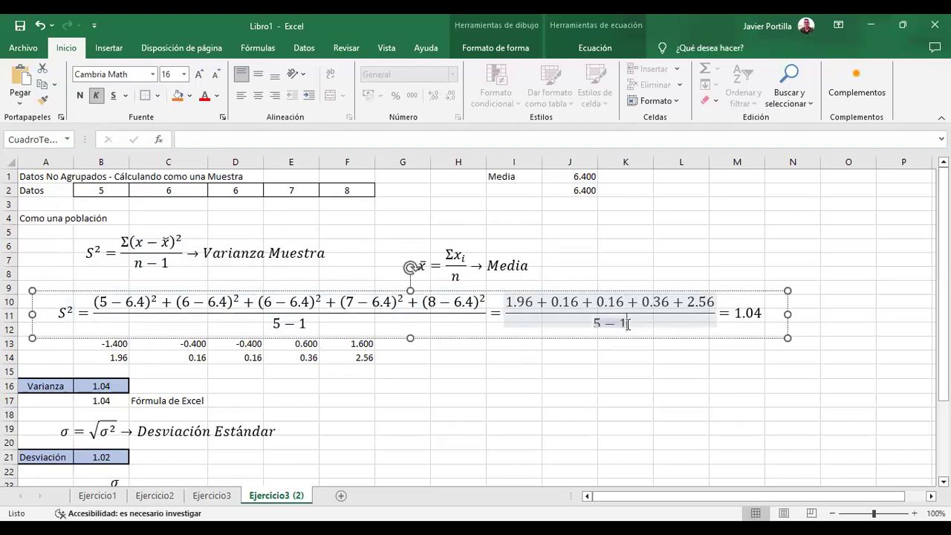
Set the final result of the worked sample variance equation to 1.3
{"action": "triple_click", "coordinate": [760, 315]}
{"action": "key", "text": "BackSpace"}
{"action": "key", "text": "BackSpace"}
{"action": "key", "text": "BackSpace"}
{"action": "type", "text": ".3"}
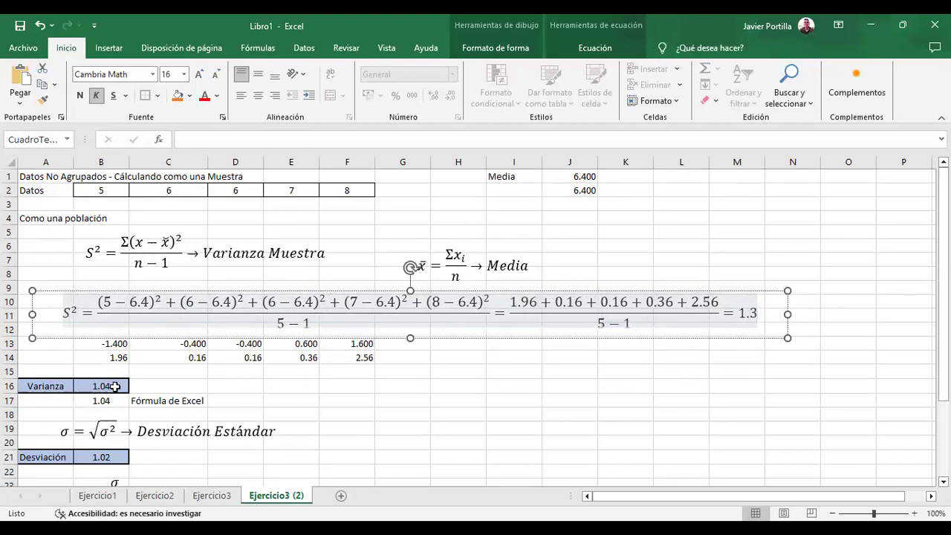
Check the deviation and square formulas in B13 and B14, and change the variance formula in B16 to =SUMA(B14:F14)/(5-1)
{"action": "left_click", "coordinate": [101, 385]}
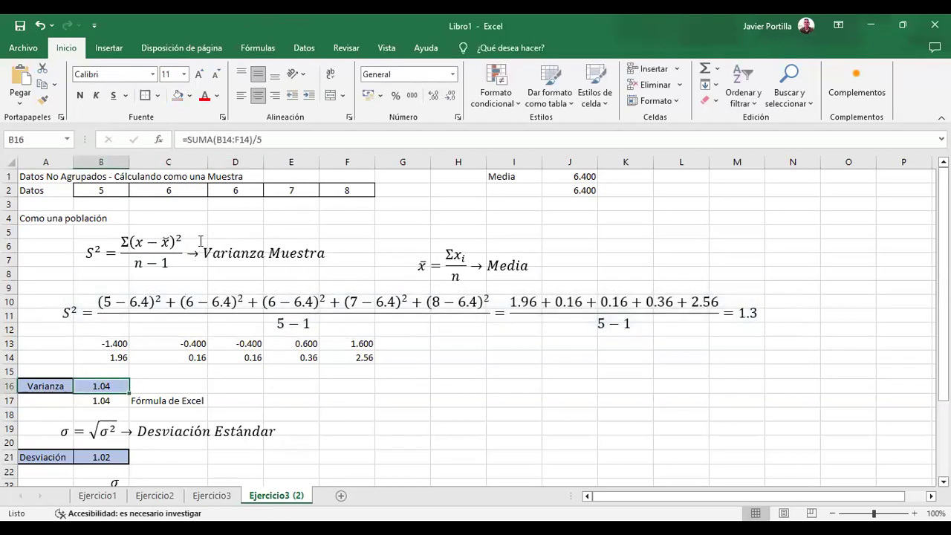
{"action": "left_click", "coordinate": [273, 140]}
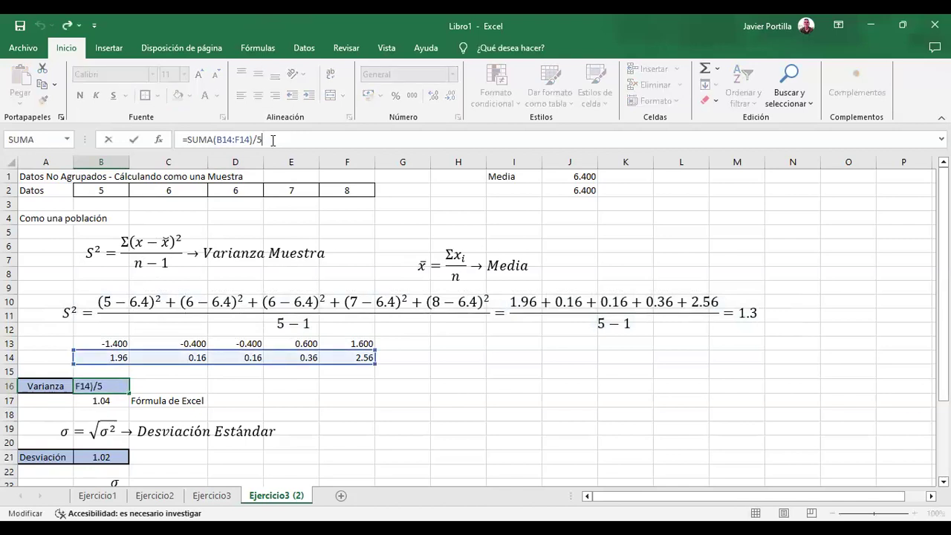
{"action": "left_click", "coordinate": [104, 339]}
{"action": "left_click", "coordinate": [110, 344]}
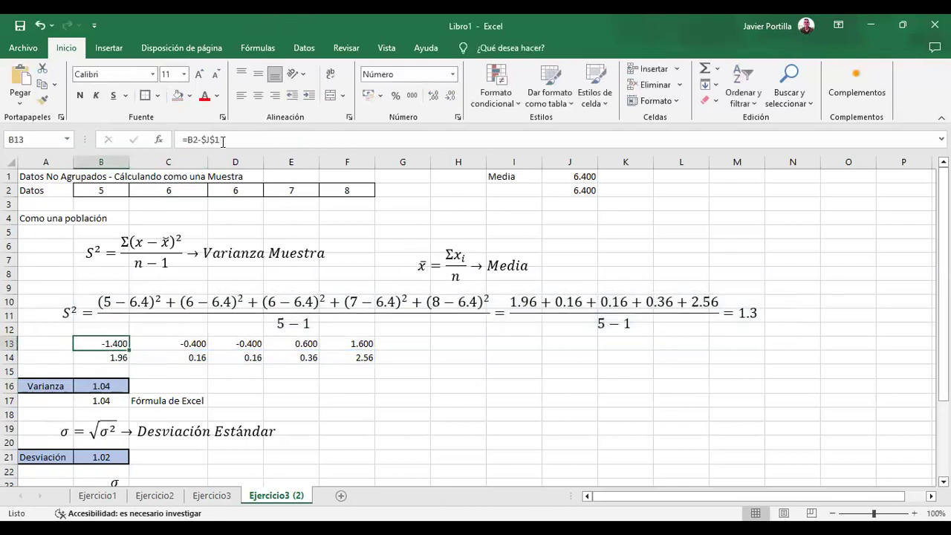
{"action": "left_click", "coordinate": [119, 357]}
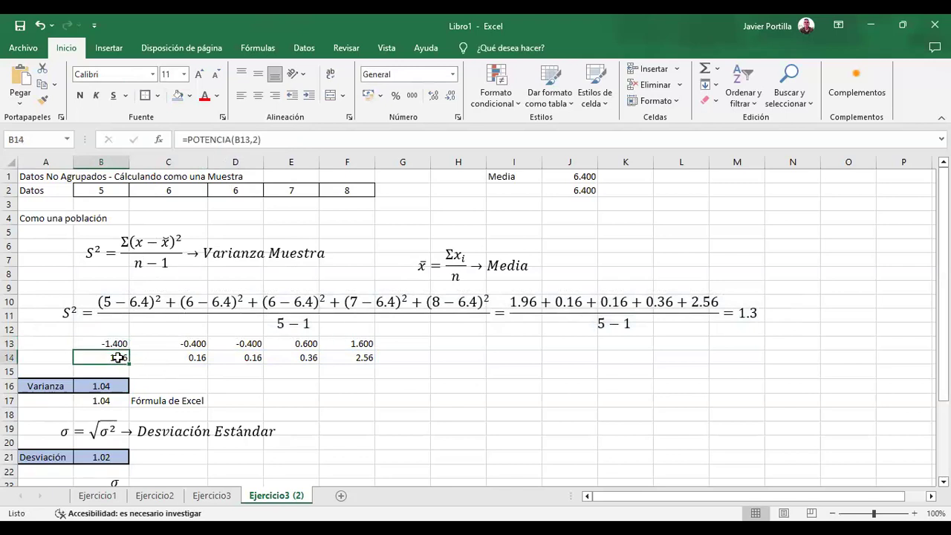
{"action": "left_click", "coordinate": [113, 386]}
{"action": "left_click", "coordinate": [271, 141]}
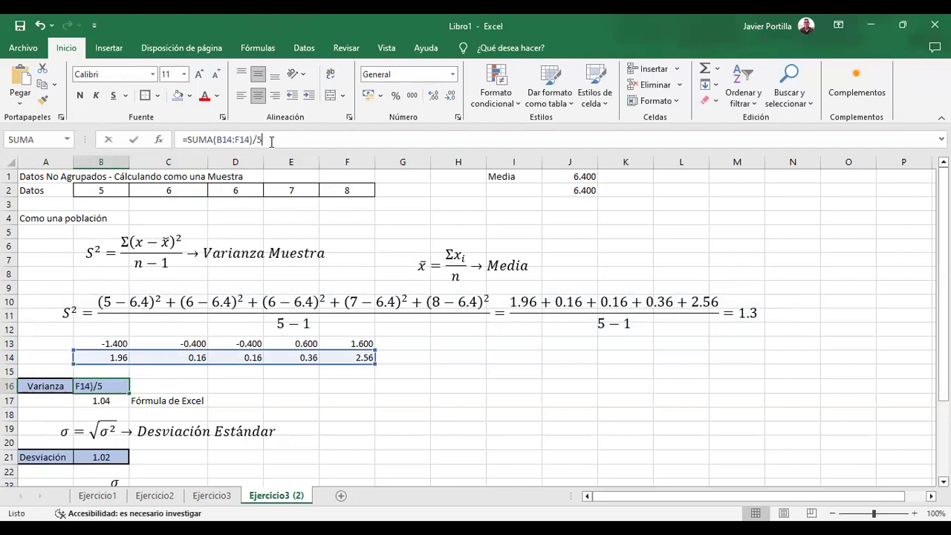
{"action": "key", "text": "BackSpace"}
{"action": "type", "text": "(5-1"}
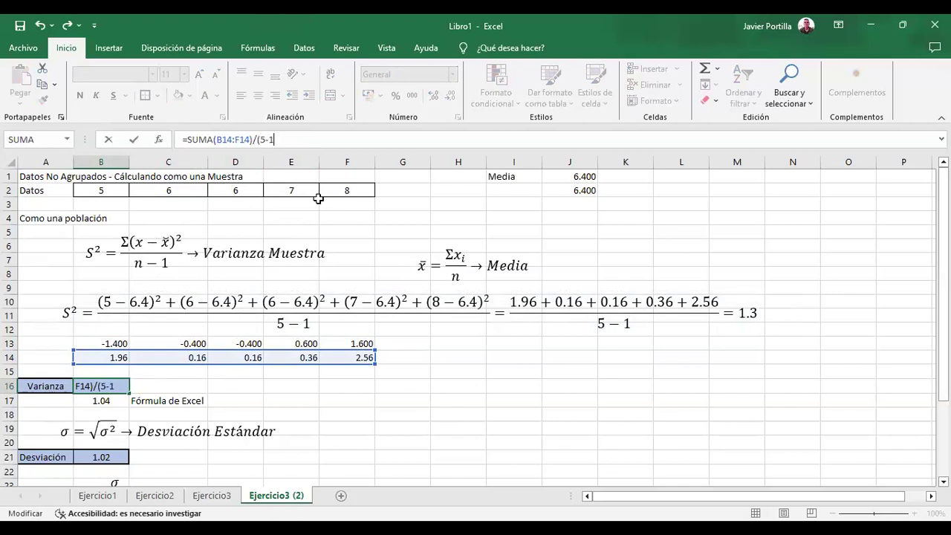
{"action": "type", "text": ")"}
{"action": "key", "text": "Return"}
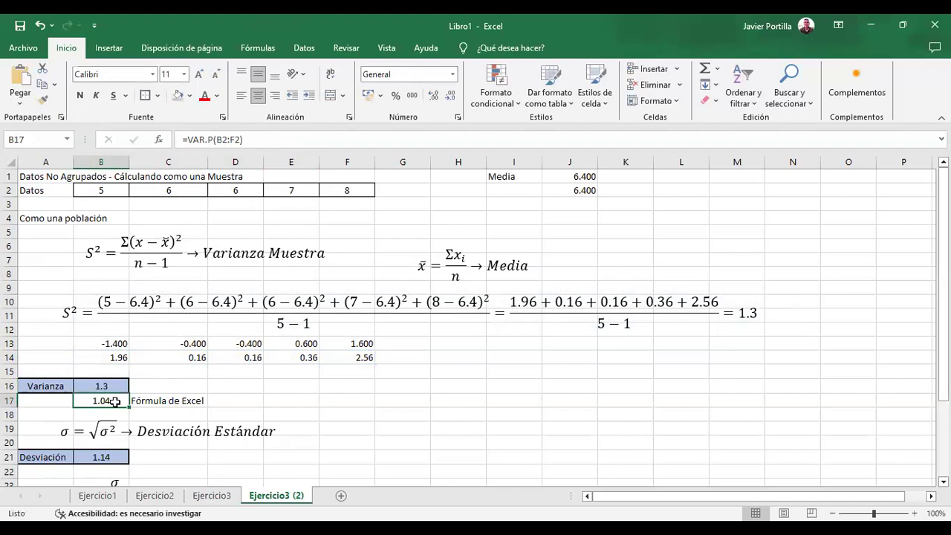
Change the Excel check formula in B17 to the sample variance, =VAR.S(B2:F2)
{"action": "left_click", "coordinate": [213, 139]}
{"action": "key", "text": "BackSpace"}
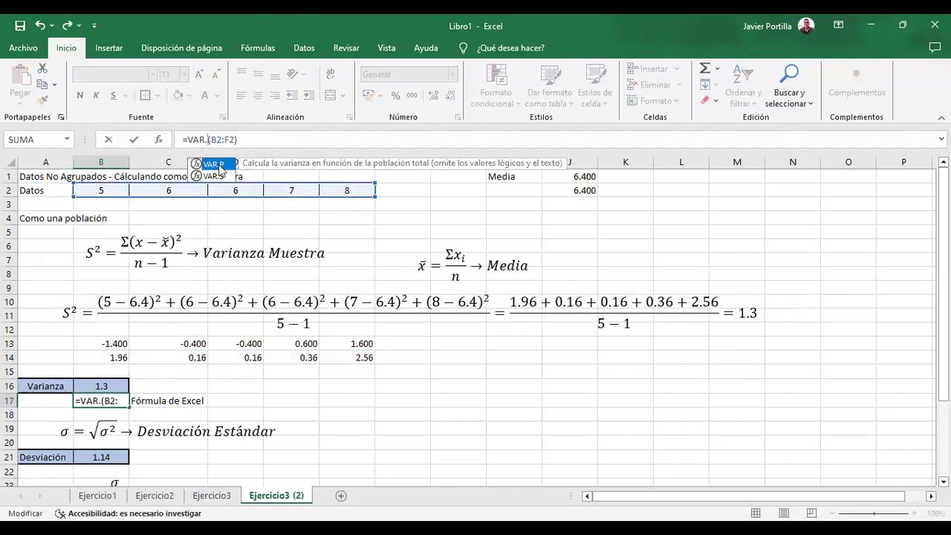
{"action": "left_click", "coordinate": [217, 178]}
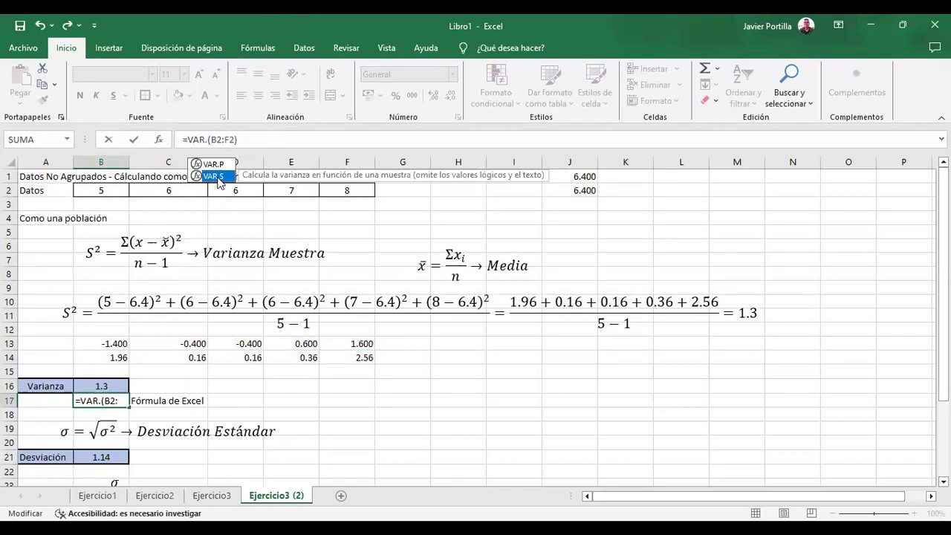
{"action": "type", "text": "S"}
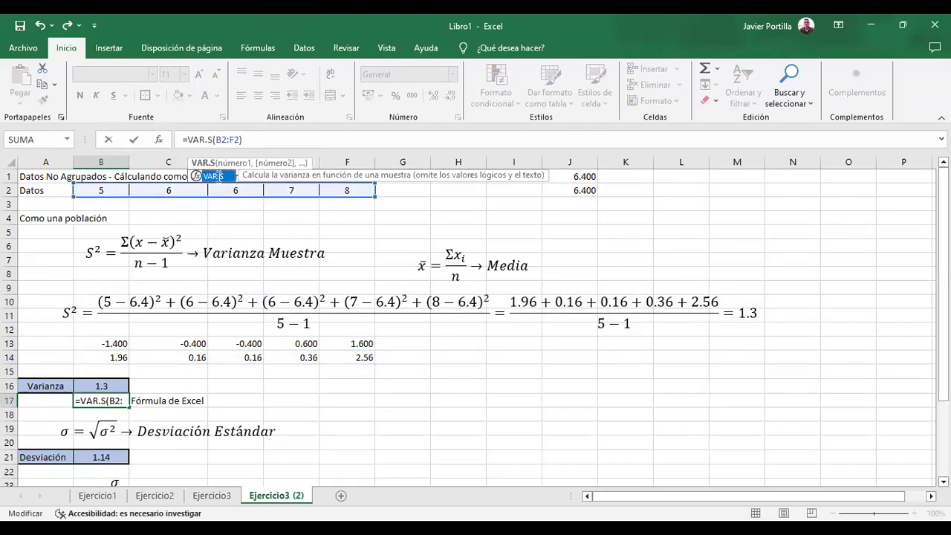
{"action": "key", "text": "Return"}
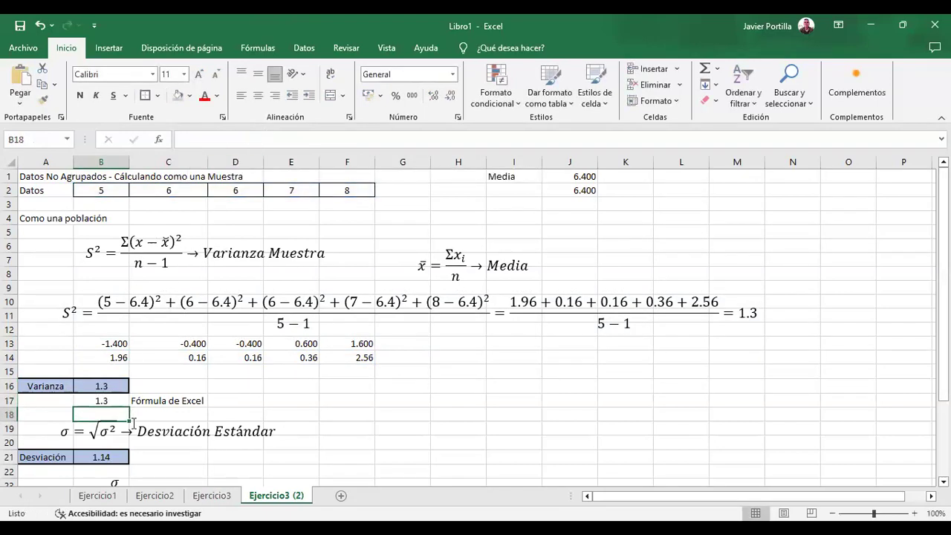
Check the deviation formula in B21 of the sample sheet and compare the deviation with the one in Ejercicio3
{"action": "left_click", "coordinate": [107, 455]}
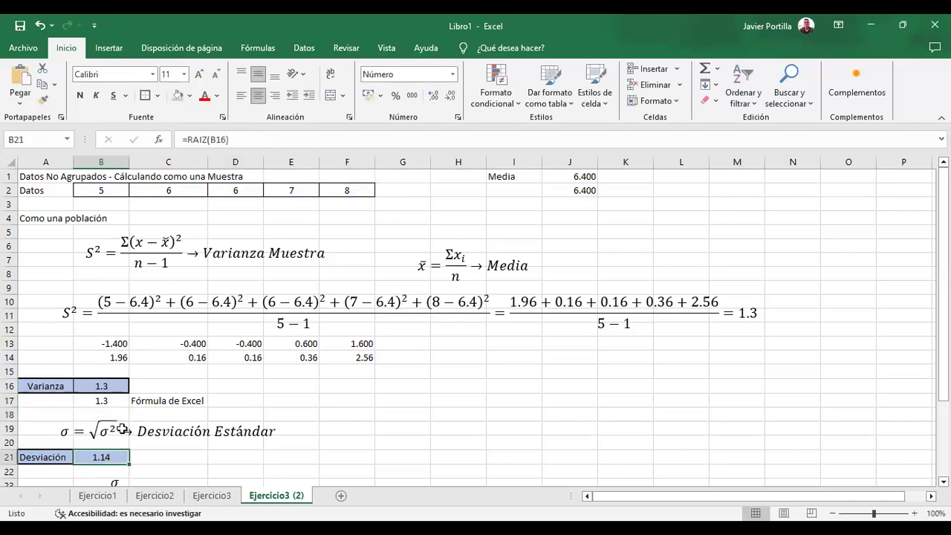
{"action": "left_click", "coordinate": [225, 140]}
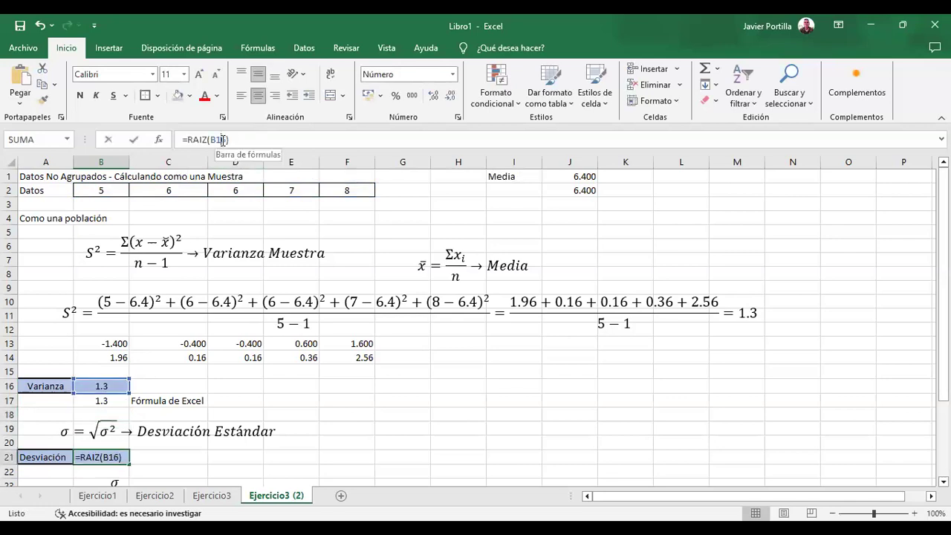
{"action": "key", "text": "Return"}
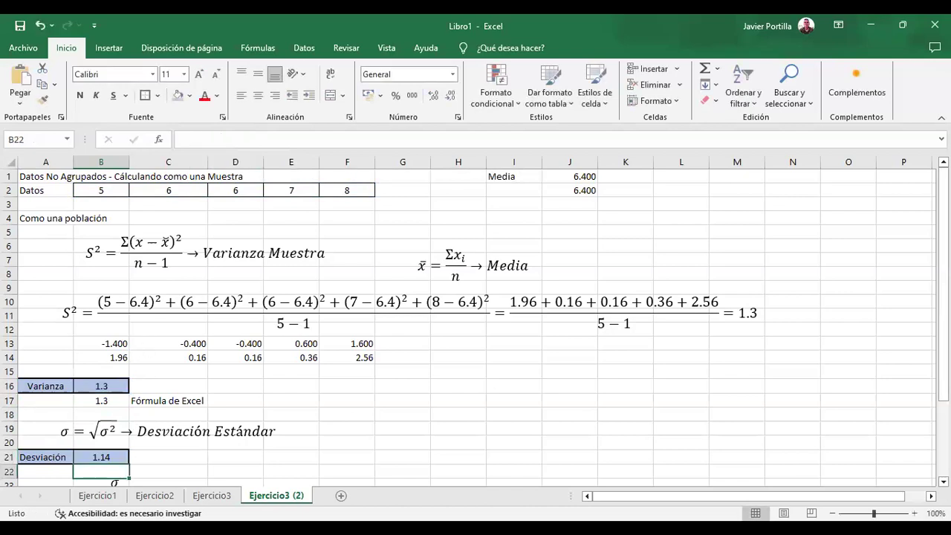
{"action": "left_click", "coordinate": [213, 496]}
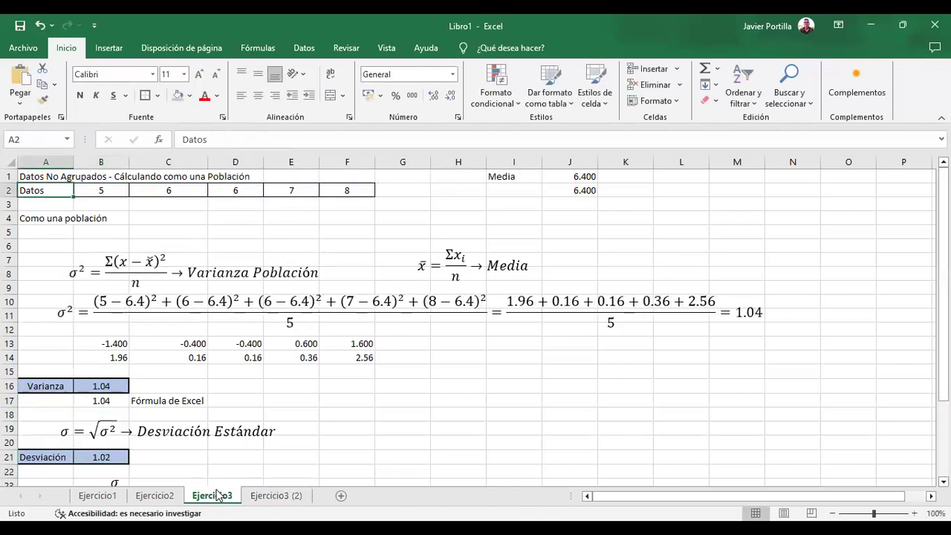
{"action": "left_click", "coordinate": [273, 495]}
Compare the coefficient of variation formulas in B26 on the sample sheet and on Ejercicio3
{"action": "scroll", "coordinate": [213, 384], "scroll_direction": "down", "scroll_amount": 2}
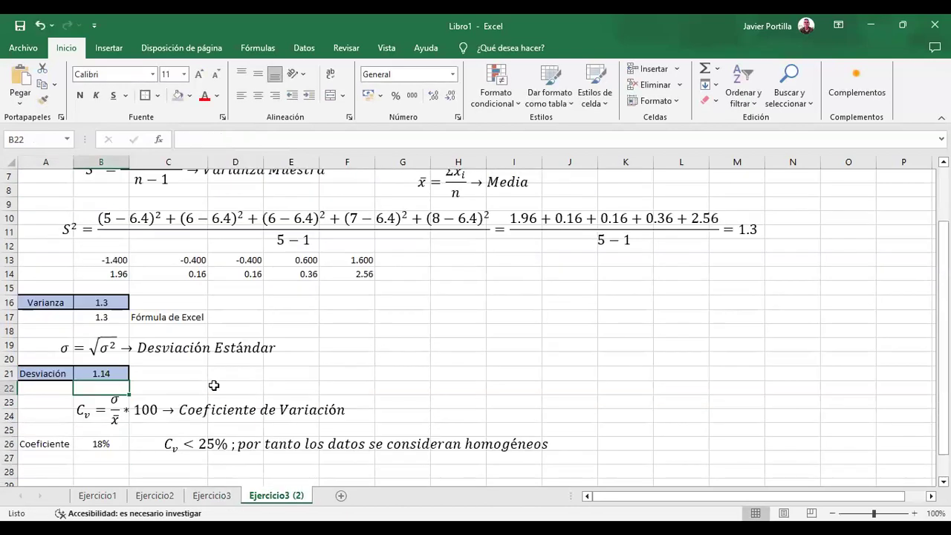
{"action": "left_click", "coordinate": [101, 443]}
{"action": "left_click", "coordinate": [223, 500]}
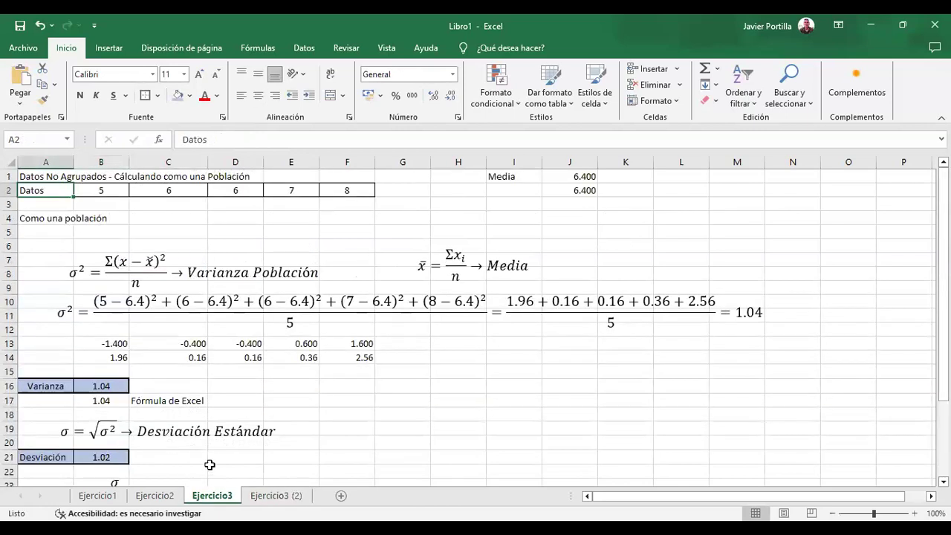
{"action": "scroll", "coordinate": [217, 461], "scroll_direction": "down", "scroll_amount": 2}
{"action": "left_click", "coordinate": [100, 444]}
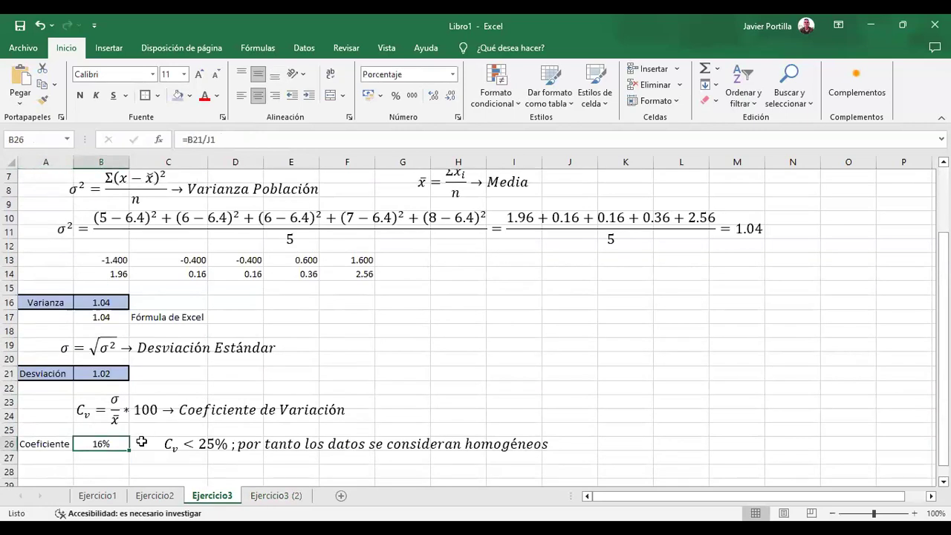
{"action": "left_click", "coordinate": [273, 495]}
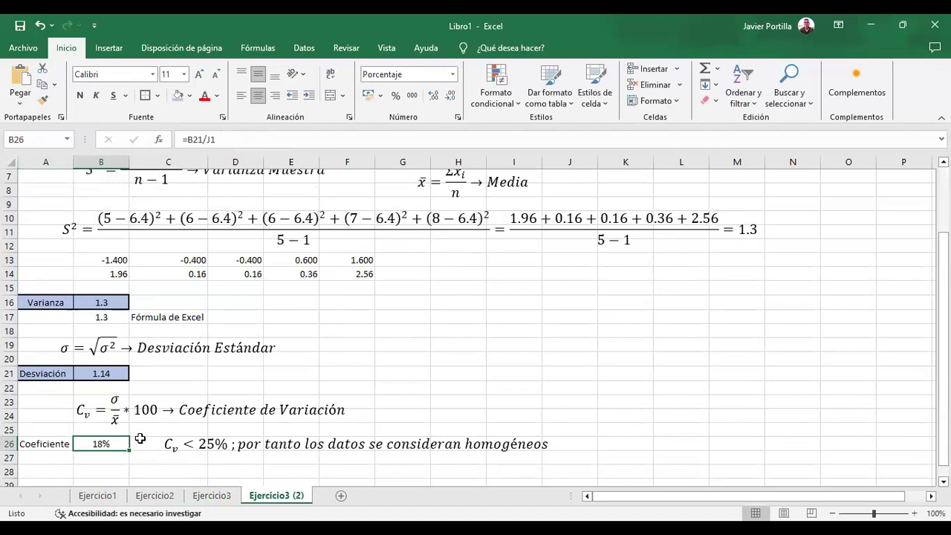
{"action": "scroll", "coordinate": [140, 439], "scroll_direction": "up", "scroll_amount": 2}
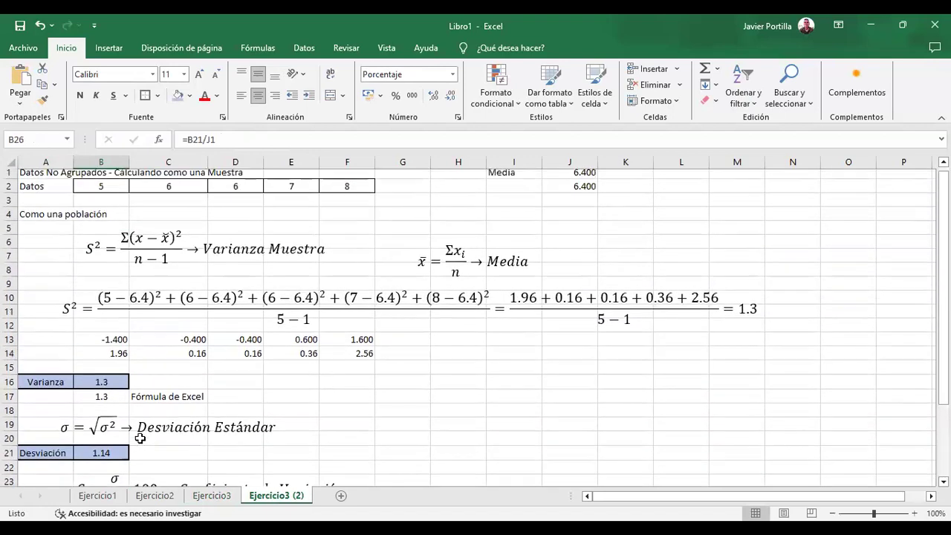
In Ejercicio3, enter the population standard deviation check formula =DESVEST.P(B2:F2) in B22
{"action": "left_click", "coordinate": [211, 496]}
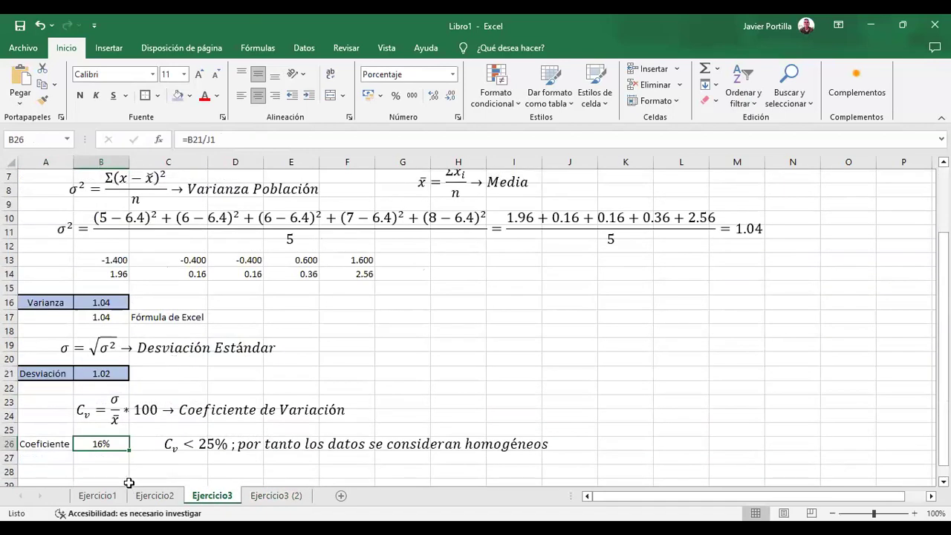
{"action": "left_click", "coordinate": [97, 470]}
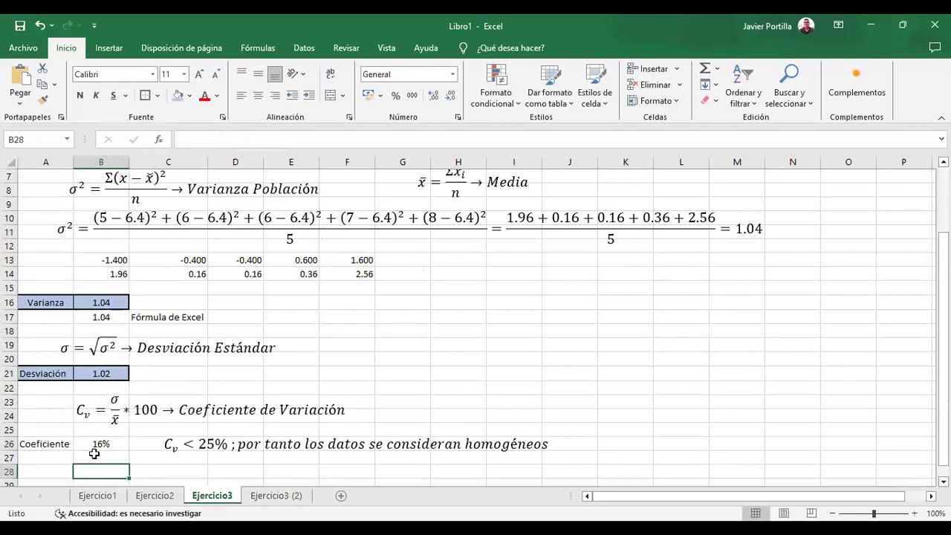
{"action": "left_click", "coordinate": [84, 386]}
{"action": "type", "text": "=des"}
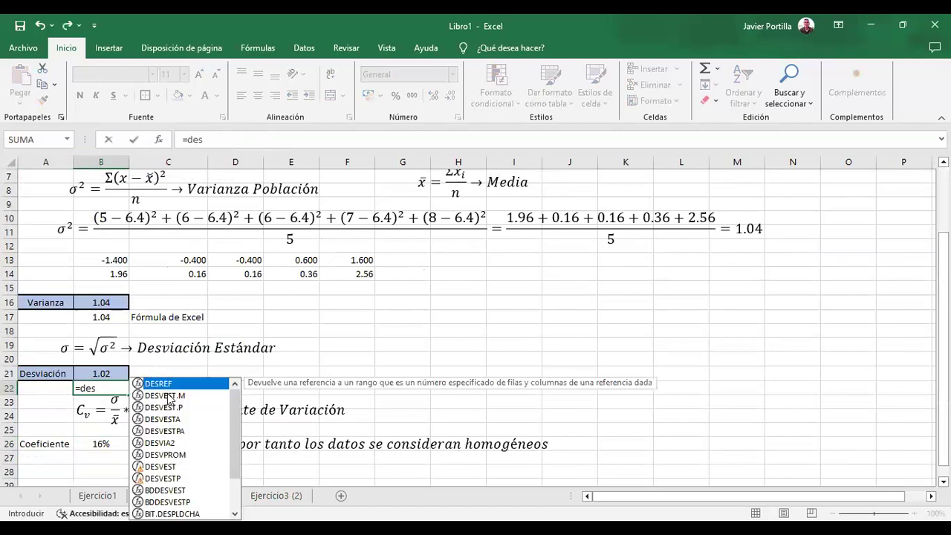
{"action": "left_click", "coordinate": [170, 396]}
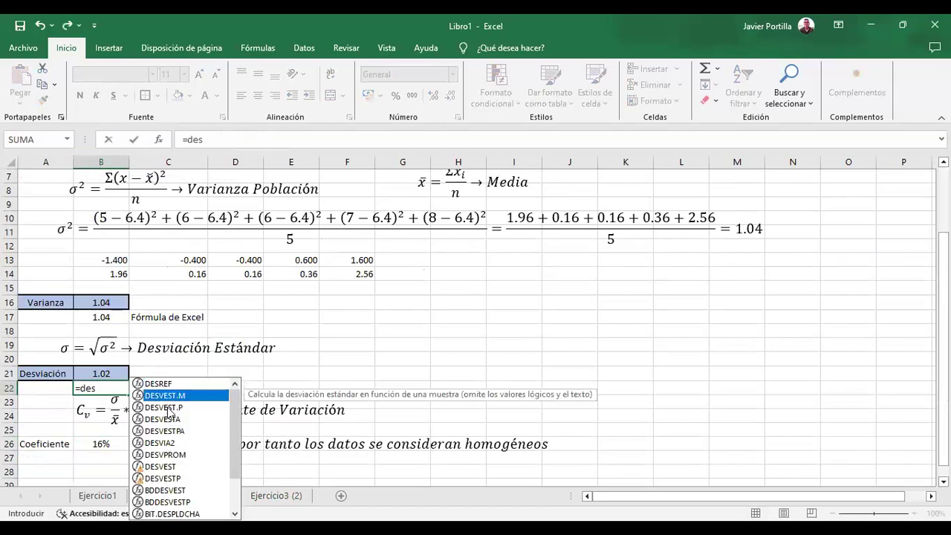
{"action": "left_click", "coordinate": [167, 409]}
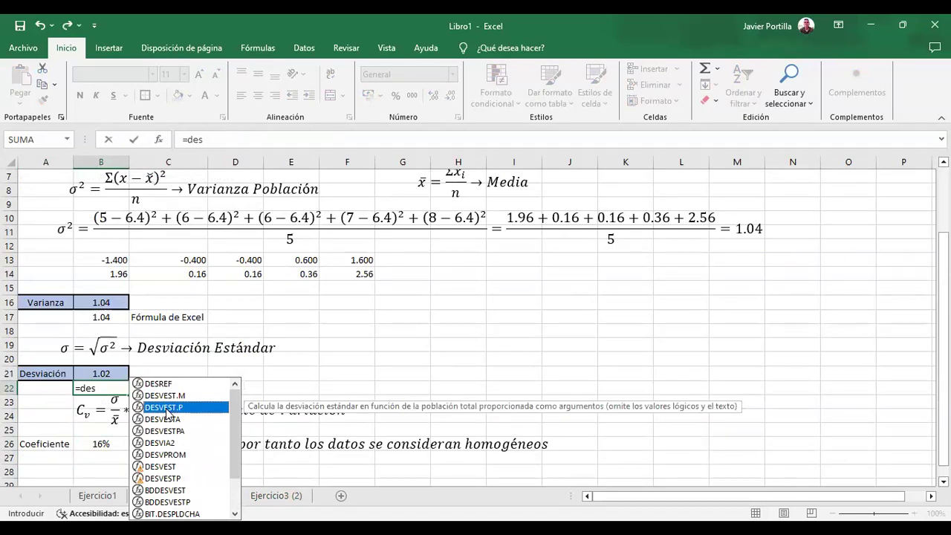
{"action": "double_click", "coordinate": [168, 409]}
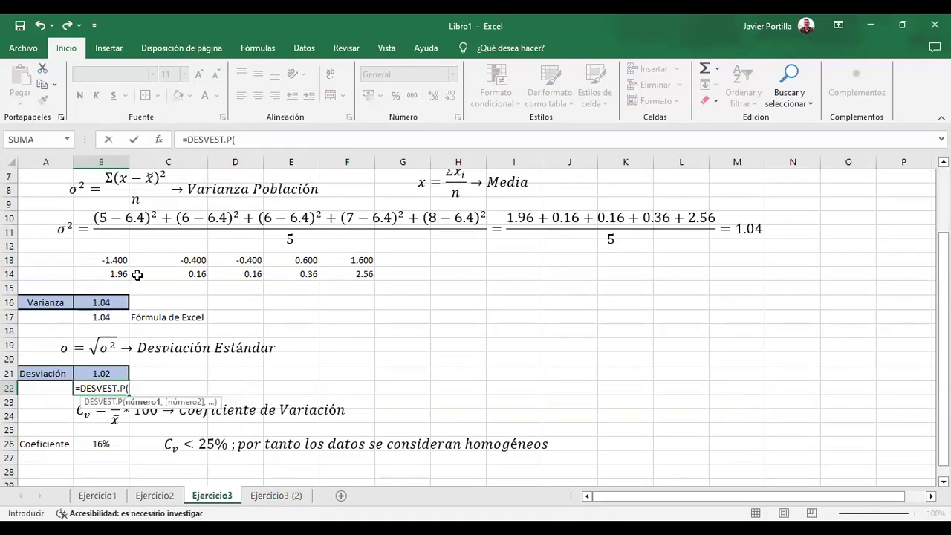
{"action": "scroll", "coordinate": [139, 275], "scroll_direction": "up", "scroll_amount": 2}
{"action": "left_click_drag", "start_coordinate": [101, 190], "coordinate": [202, 190]}
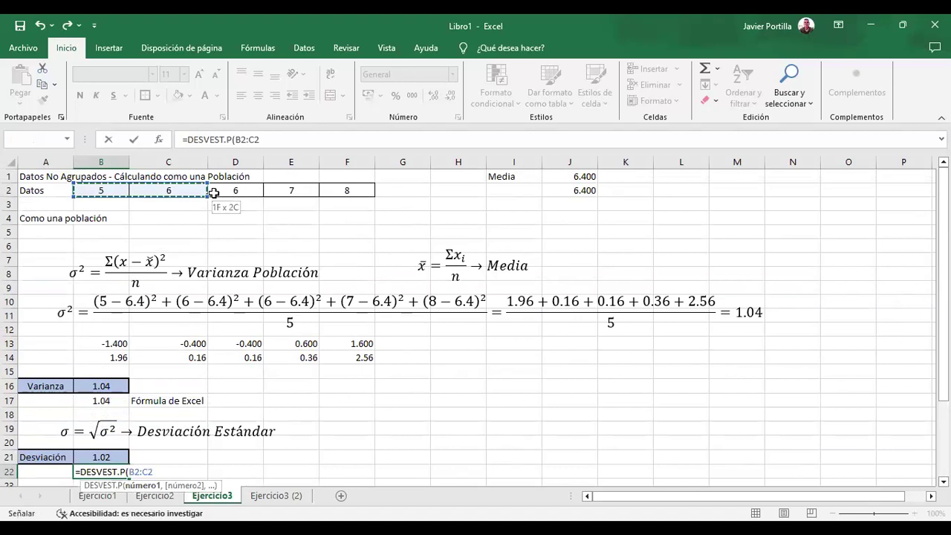
{"action": "left_click_drag", "start_coordinate": [341, 190], "coordinate": [342, 190]}
{"action": "type", "text": ")"}
{"action": "key", "text": "Return"}
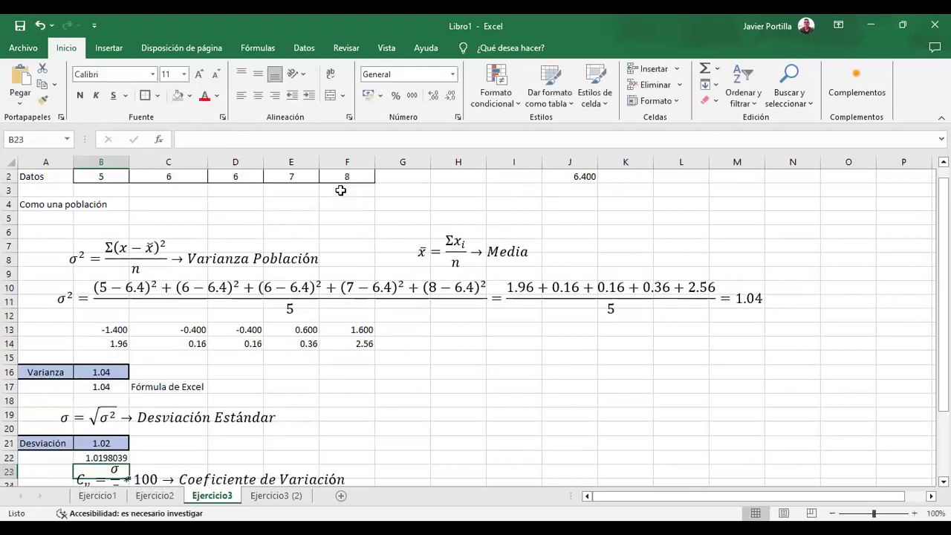
Format B22 to show two decimals and centre its value
{"action": "left_click", "coordinate": [115, 457]}
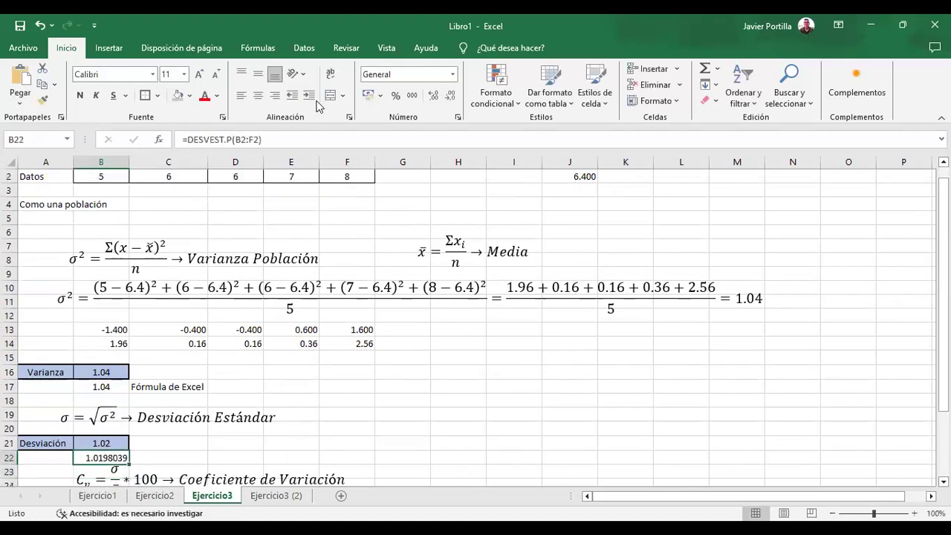
{"action": "left_click", "coordinate": [450, 96]}
{"action": "left_click", "coordinate": [450, 96]}
{"action": "left_click", "coordinate": [450, 96]}
{"action": "left_click", "coordinate": [450, 96]}
{"action": "left_click", "coordinate": [451, 97]}
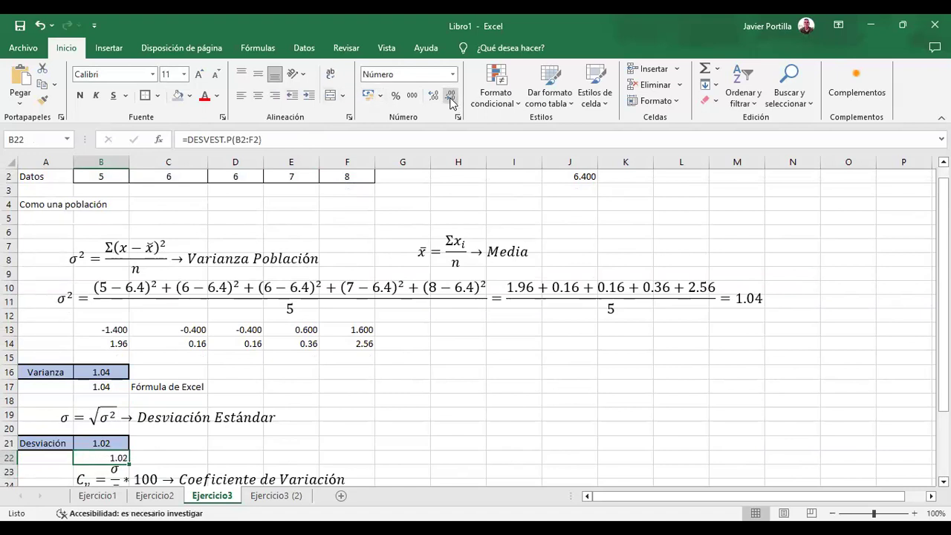
{"action": "key", "text": "Return"}
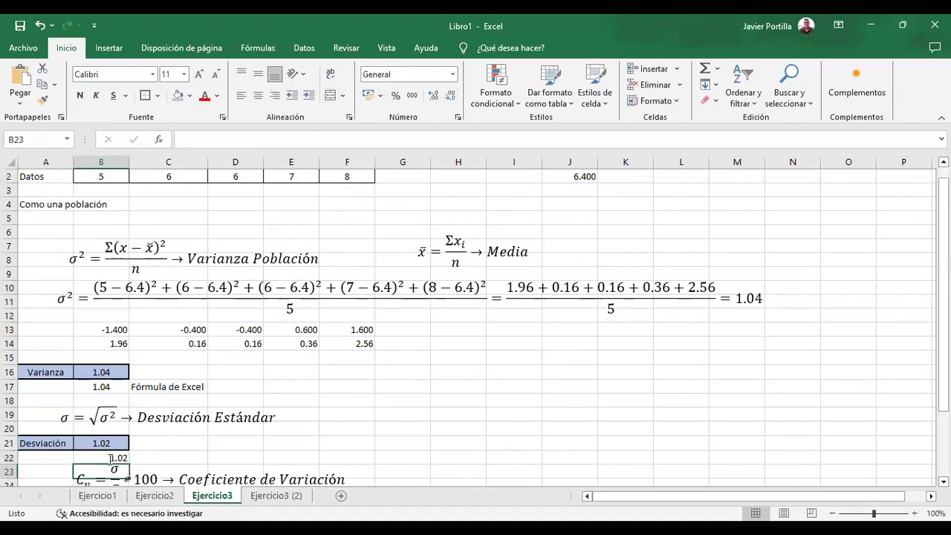
{"action": "key", "text": "Up"}
{"action": "left_click", "coordinate": [258, 95]}
Insert a blank row at row 25 and move the coefficient of variation equation slightly left and down, clear of B22
{"action": "scroll", "coordinate": [232, 378], "scroll_direction": "down", "scroll_amount": 3}
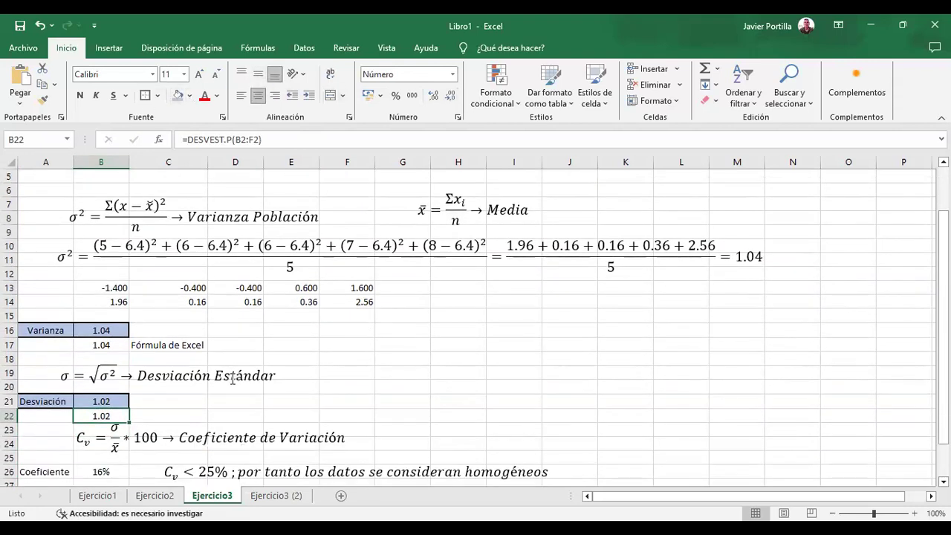
{"action": "left_click", "coordinate": [154, 458]}
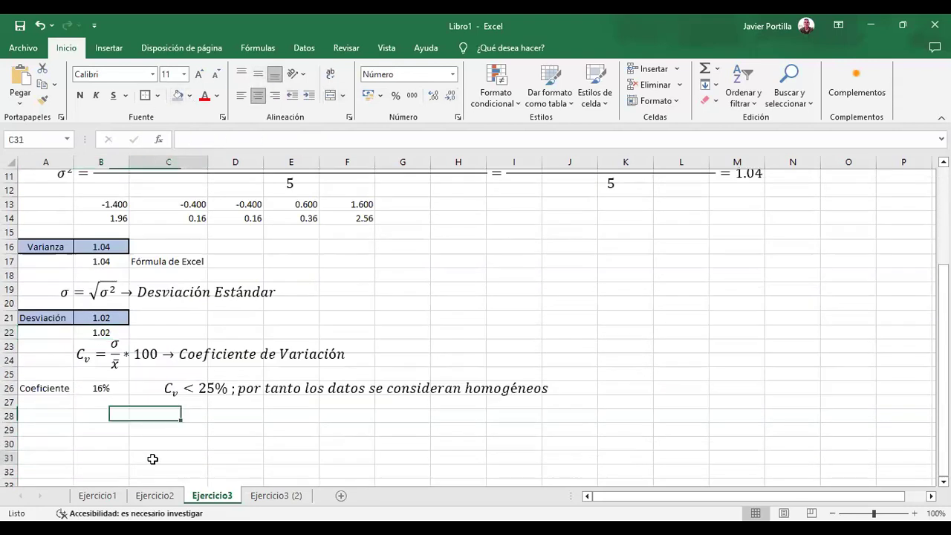
{"action": "left_click", "coordinate": [98, 347]}
{"action": "mouse_move", "coordinate": [185, 339]}
{"action": "left_mouse_down"}
{"action": "mouse_move", "coordinate": [334, 334]}
{"action": "mouse_move", "coordinate": [171, 339]}
{"action": "left_mouse_up"}
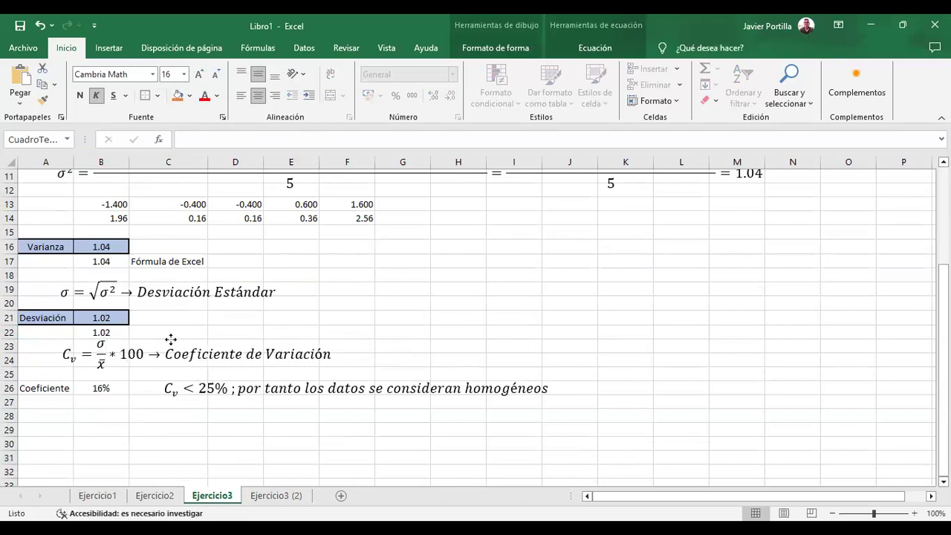
{"action": "left_click", "coordinate": [11, 374]}
{"action": "right_click", "coordinate": [10, 374]}
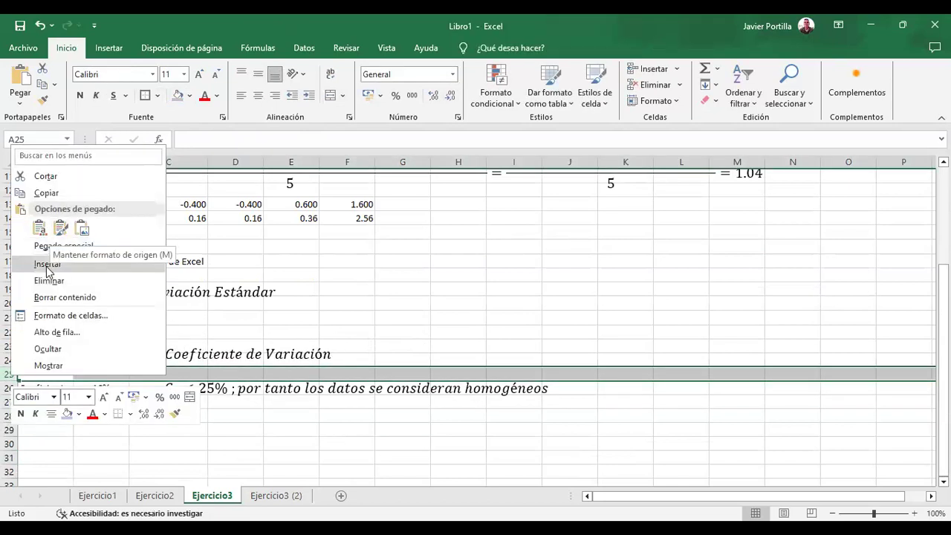
{"action": "left_click", "coordinate": [45, 264]}
{"action": "left_click", "coordinate": [168, 417]}
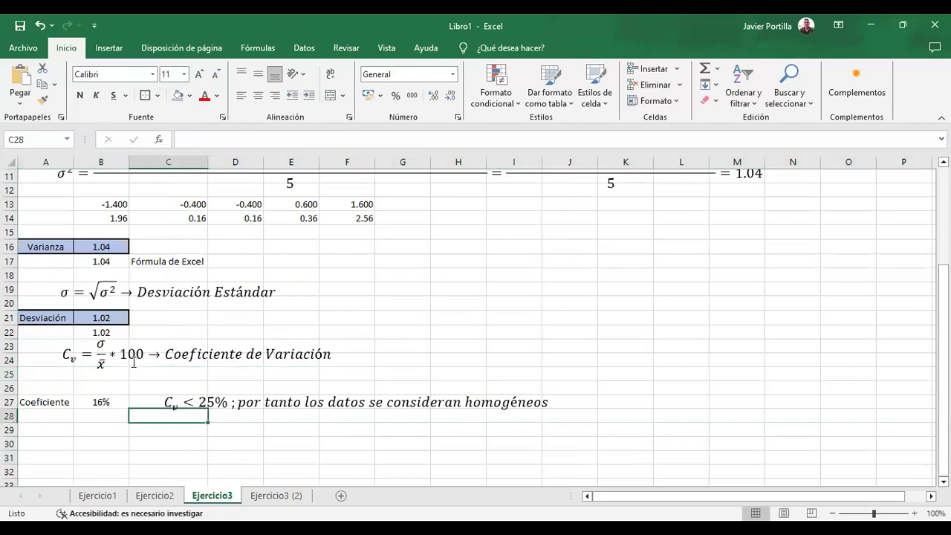
{"action": "left_click", "coordinate": [132, 355]}
{"action": "left_click_drag", "start_coordinate": [177, 338], "coordinate": [175, 348]}
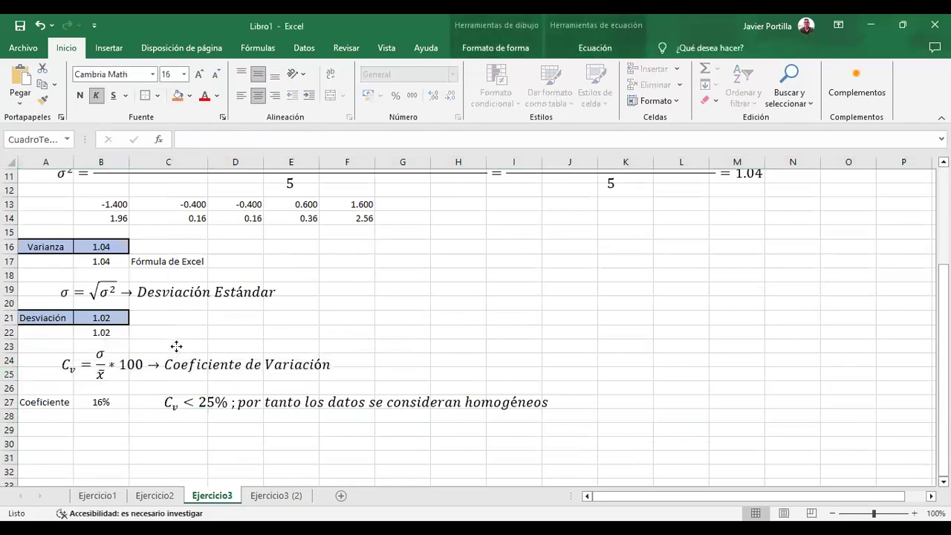
Copy the label "Fórmula de Excel" from C17 to C22, beside the deviation check
{"action": "left_click", "coordinate": [144, 331]}
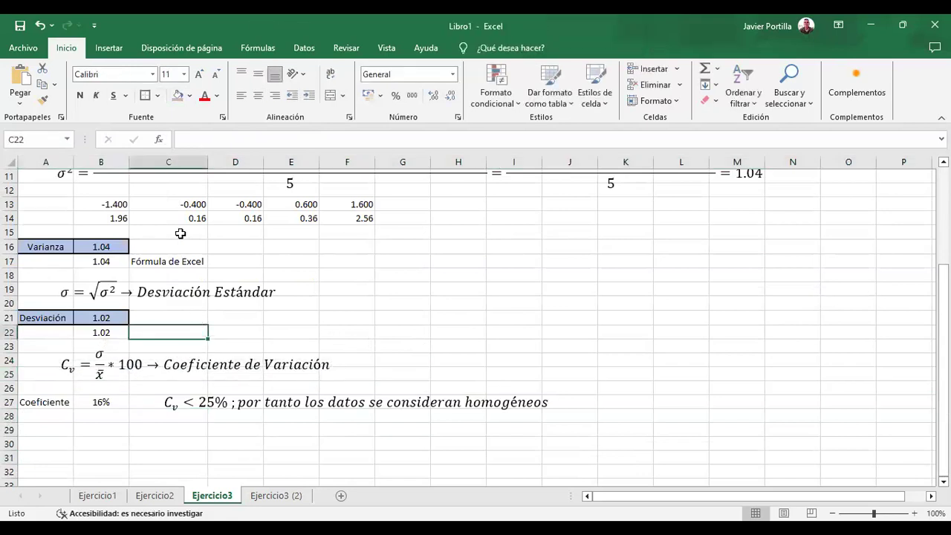
{"action": "left_click", "coordinate": [175, 258]}
{"action": "key", "text": "ctrl+c"}
{"action": "left_click", "coordinate": [168, 335]}
{"action": "key", "text": "ctrl+v"}
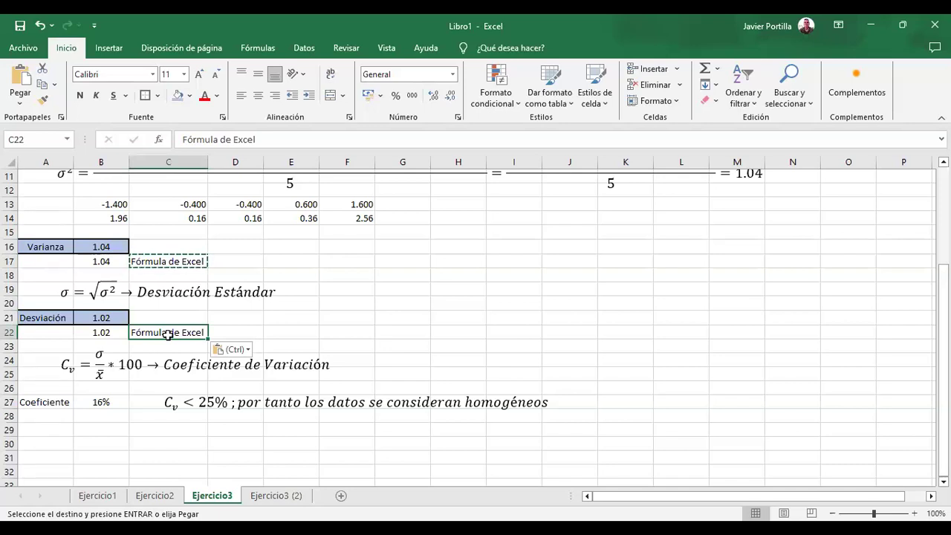
{"action": "left_click", "coordinate": [108, 418]}
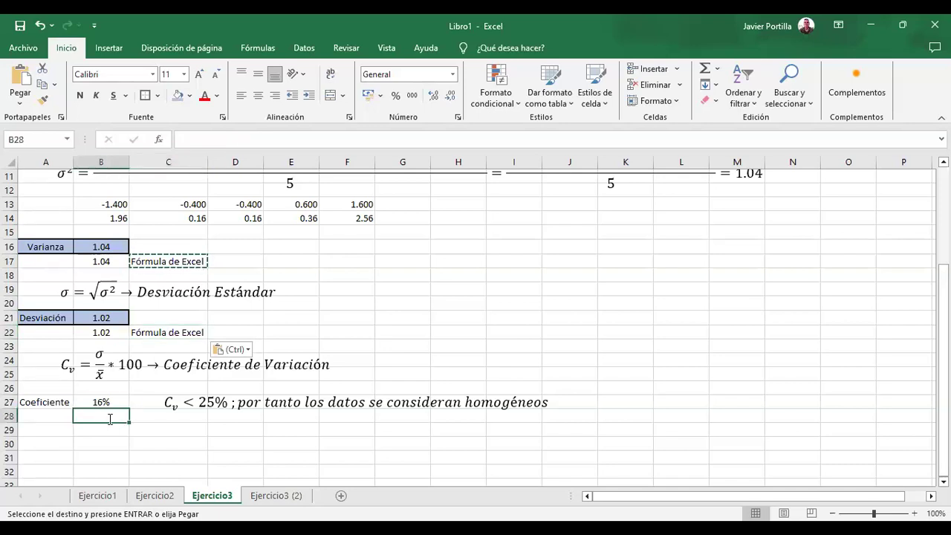
{"action": "type", "text": "=c"}
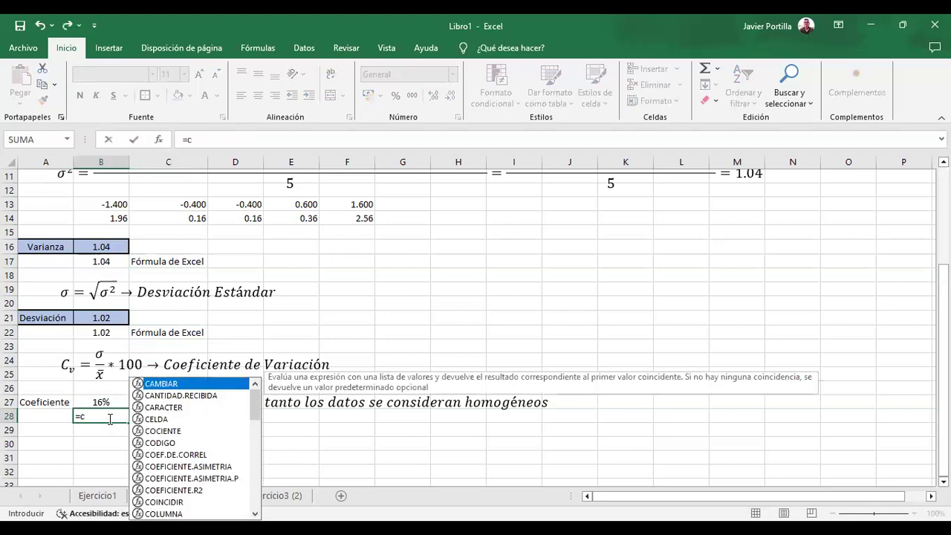
{"action": "type", "text": "oe"}
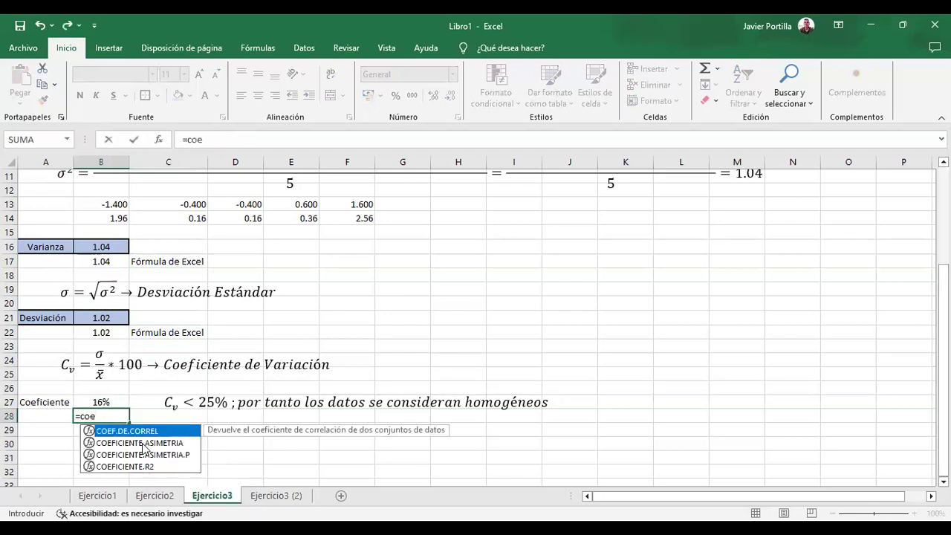
{"action": "left_click", "coordinate": [144, 445]}
{"action": "left_click", "coordinate": [126, 466]}
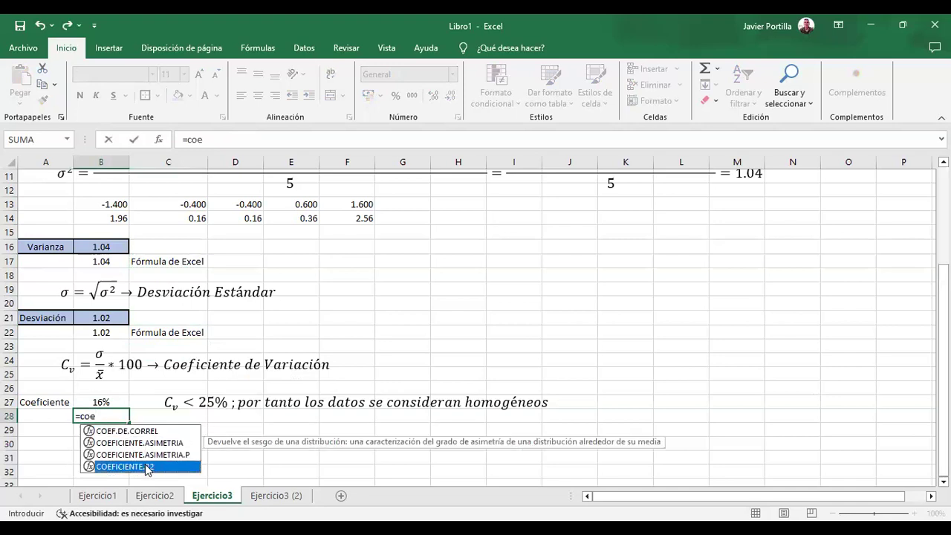
{"action": "left_click", "coordinate": [135, 432]}
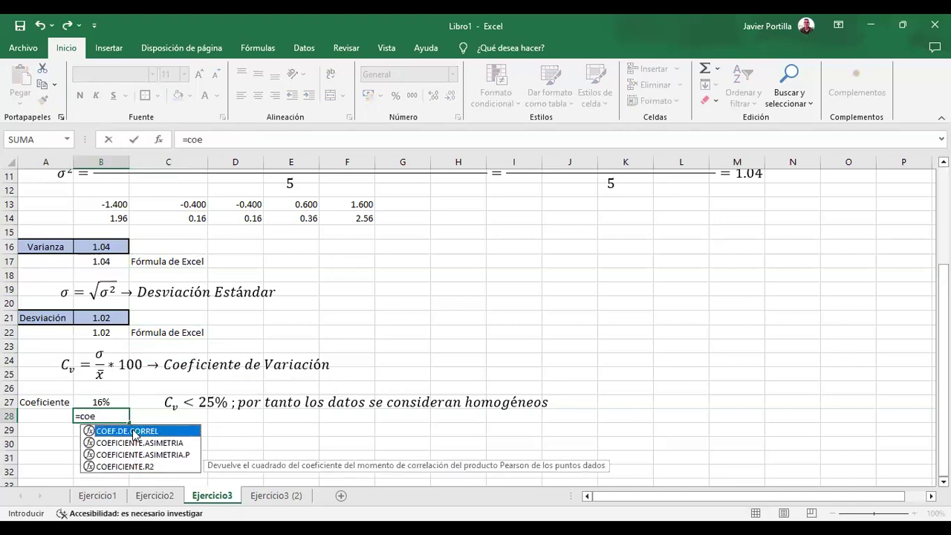
{"action": "double_click", "coordinate": [134, 431]}
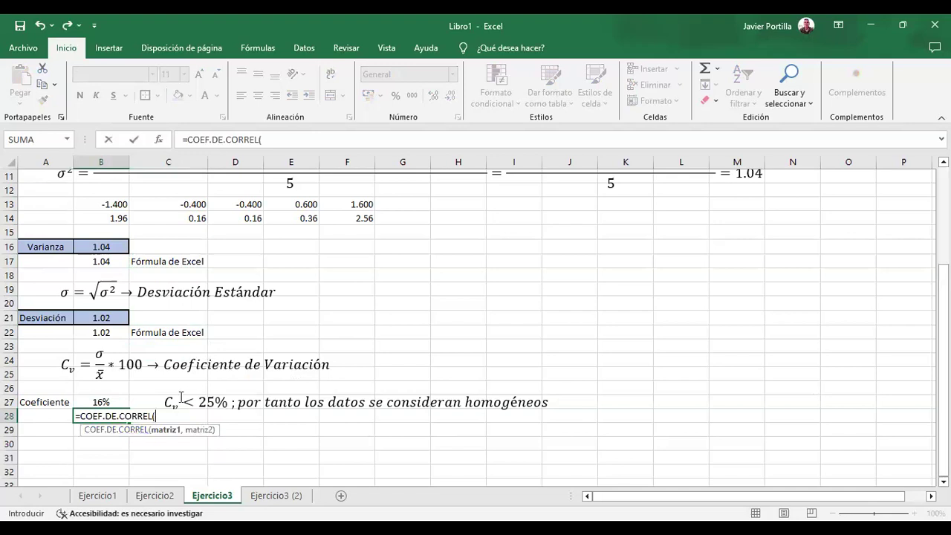
{"action": "key", "text": "BackSpace"}
{"action": "key", "text": "BackSpace"}
{"action": "key", "text": "BackSpace"}
{"action": "key", "text": "BackSpace"}
{"action": "key", "text": "BackSpace"}
{"action": "key", "text": "BackSpace"}
{"action": "key", "text": "BackSpace"}
{"action": "key", "text": "BackSpace"}
{"action": "key", "text": "BackSpace"}
{"action": "key", "text": "BackSpace"}
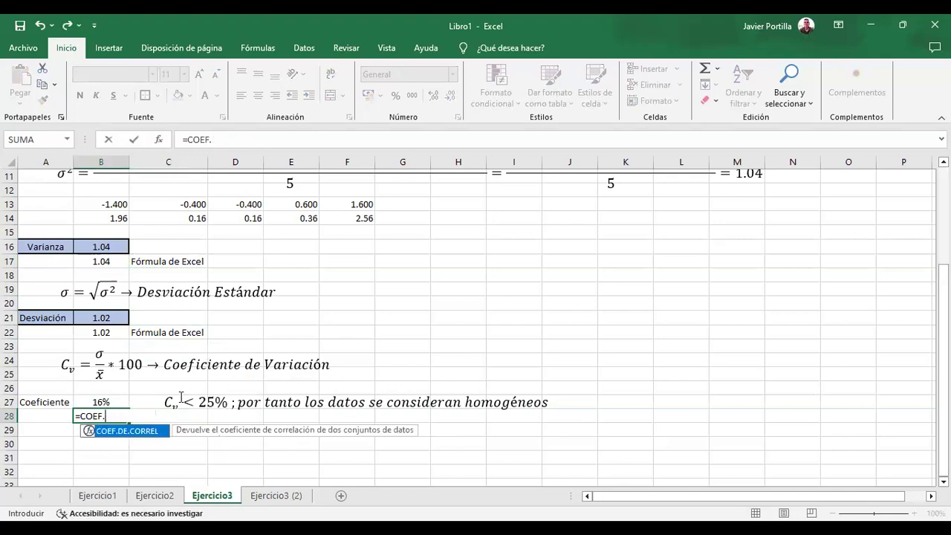
{"action": "key", "text": "BackSpace"}
{"action": "key", "text": "BackSpace"}
{"action": "key", "text": "BackSpace"}
{"action": "key", "text": "BackSpace"}
{"action": "key", "text": "BackSpace"}
{"action": "type", "text": "varia"}
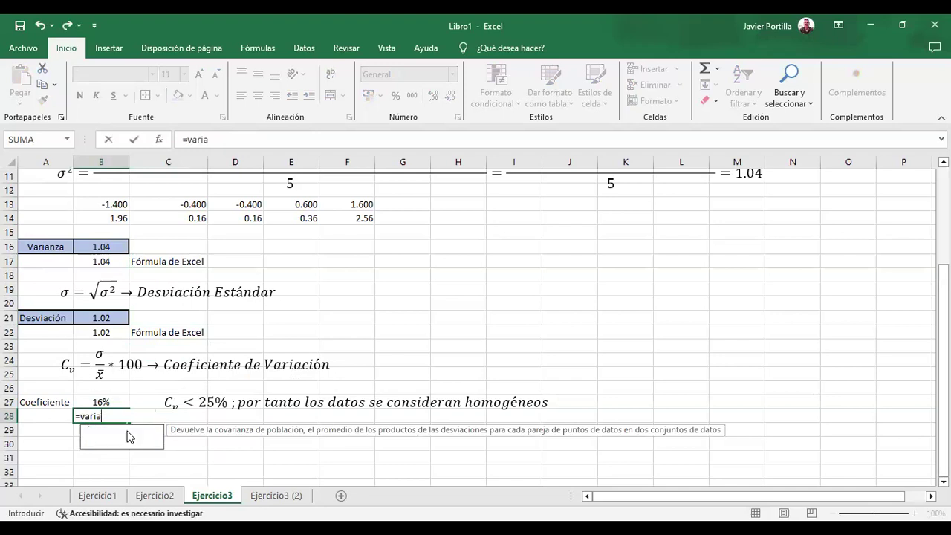
{"action": "key", "text": "Escape"}
{"action": "left_click", "coordinate": [126, 433]}
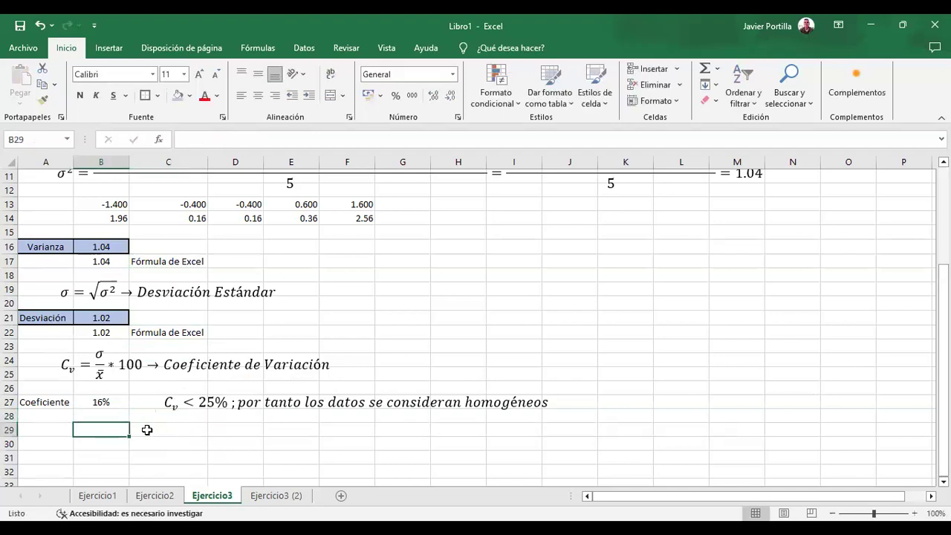
{"action": "left_click", "coordinate": [136, 431]}
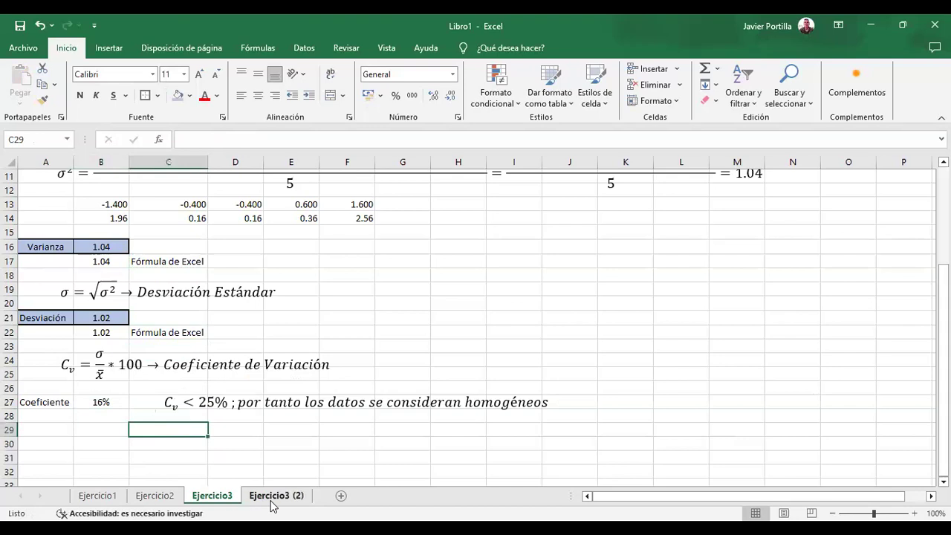
In Ejercicio3 (2), insert a blank row at row 25 and move the coefficient of variation equation slightly down, clear of row 22
{"action": "left_click", "coordinate": [273, 496]}
{"action": "scroll", "coordinate": [89, 419], "scroll_direction": "down", "scroll_amount": 1}
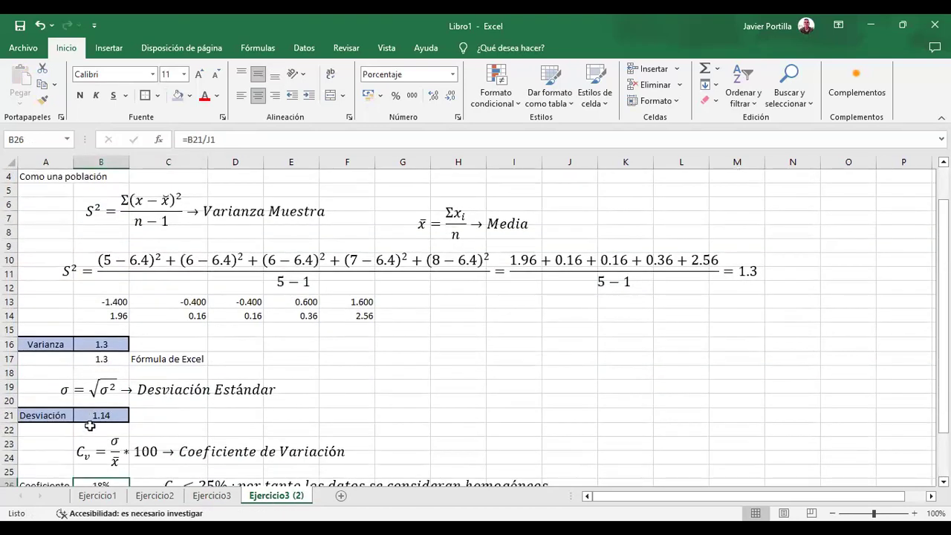
{"action": "left_click", "coordinate": [90, 431]}
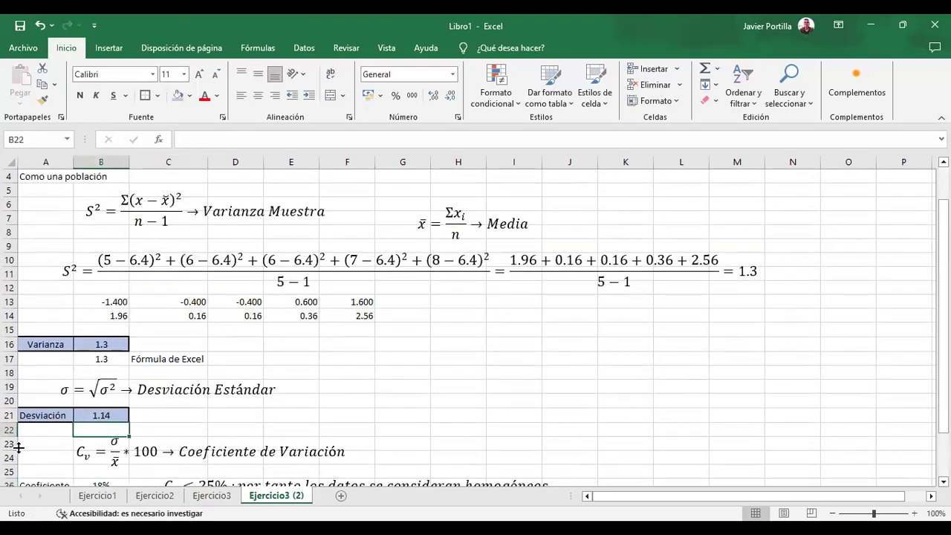
{"action": "scroll", "coordinate": [13, 447], "scroll_direction": "down", "scroll_amount": 2}
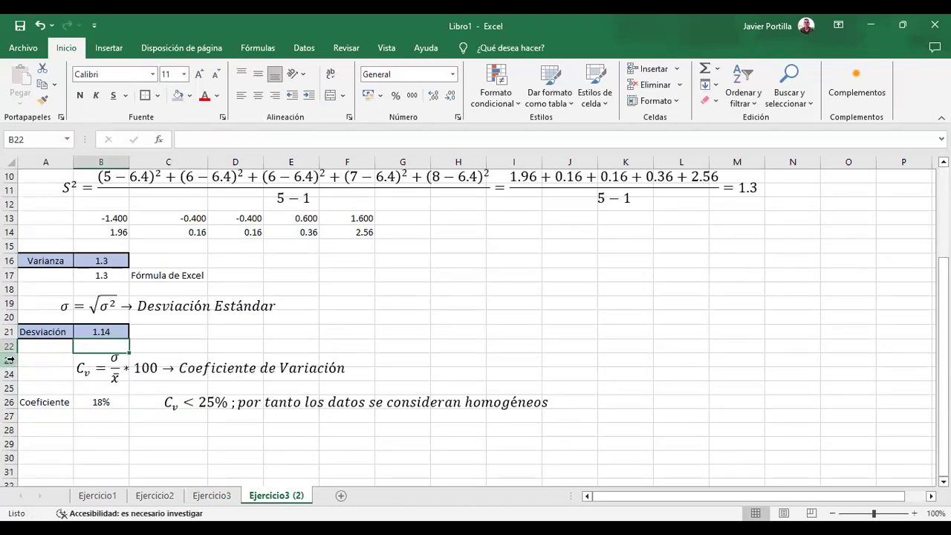
{"action": "left_click", "coordinate": [9, 387]}
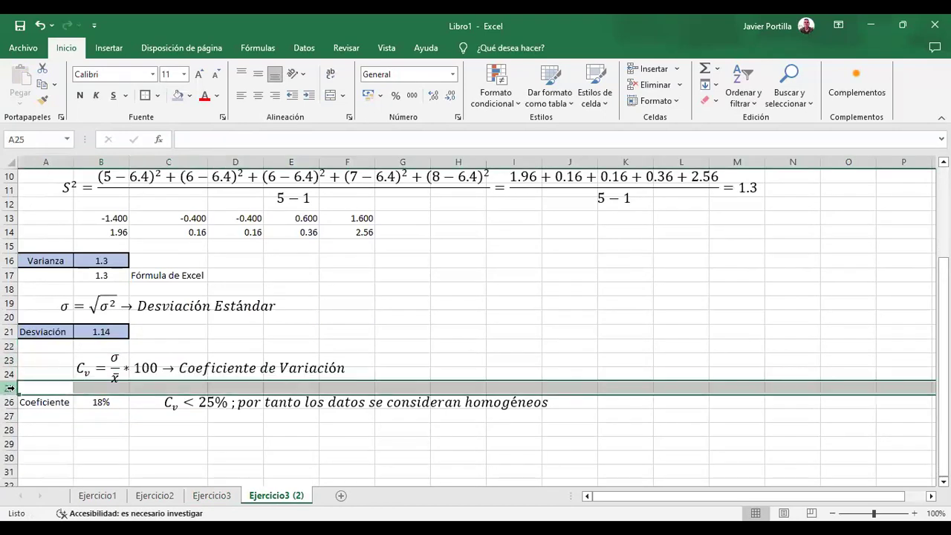
{"action": "right_click", "coordinate": [10, 387]}
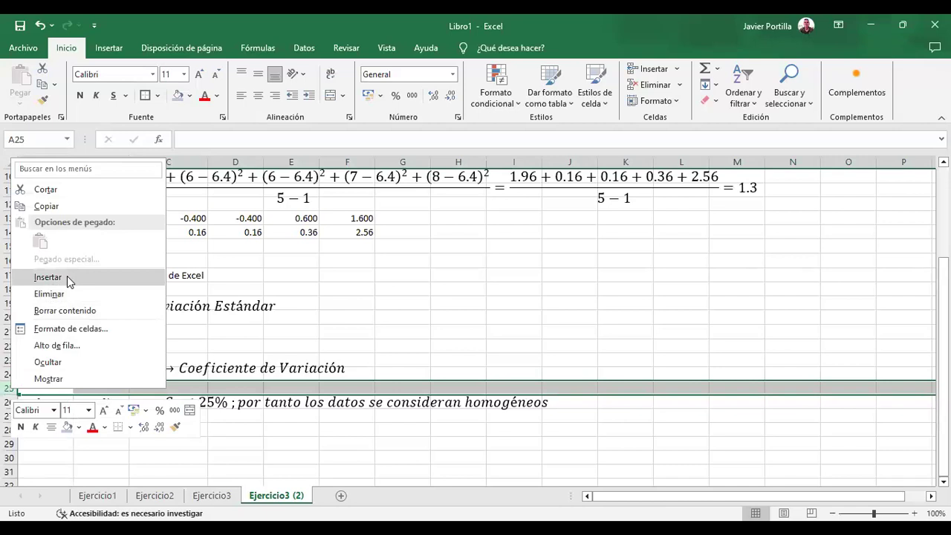
{"action": "left_click", "coordinate": [198, 362]}
{"action": "left_click", "coordinate": [198, 361]}
{"action": "left_click_drag", "start_coordinate": [219, 354], "coordinate": [219, 366]}
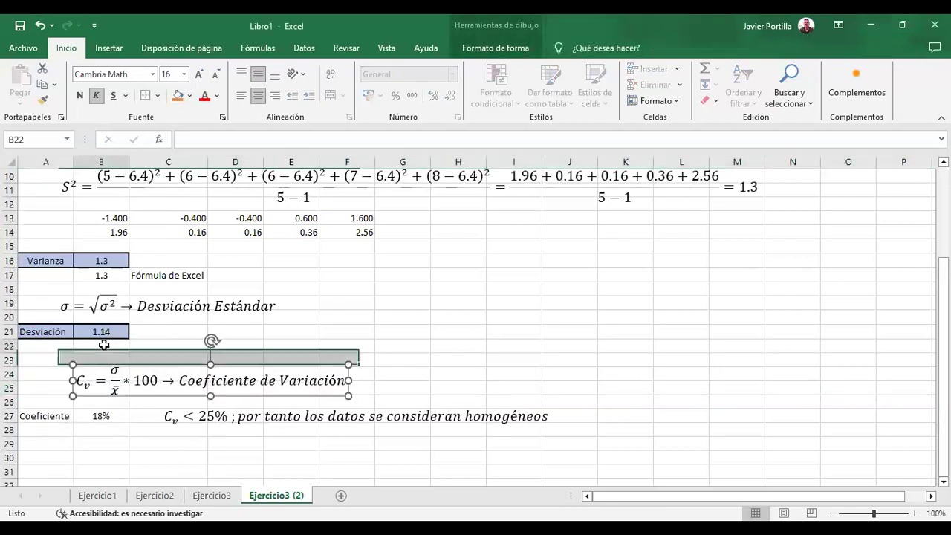
Enter the sample standard deviation check formula =DESVEST.M(B2:F2) in B22
{"action": "left_click", "coordinate": [104, 345]}
{"action": "type", "text": "="}
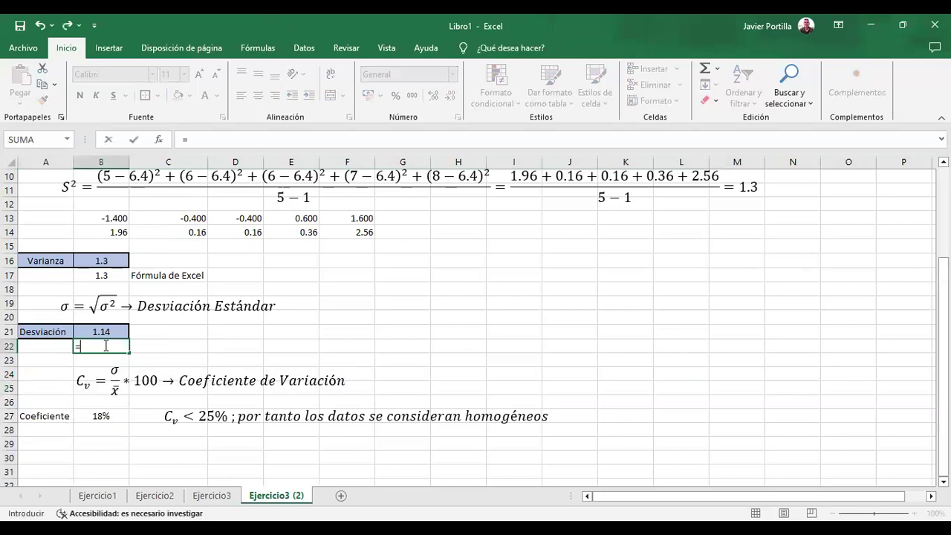
{"action": "type", "text": "des"}
{"action": "left_click", "coordinate": [138, 375]}
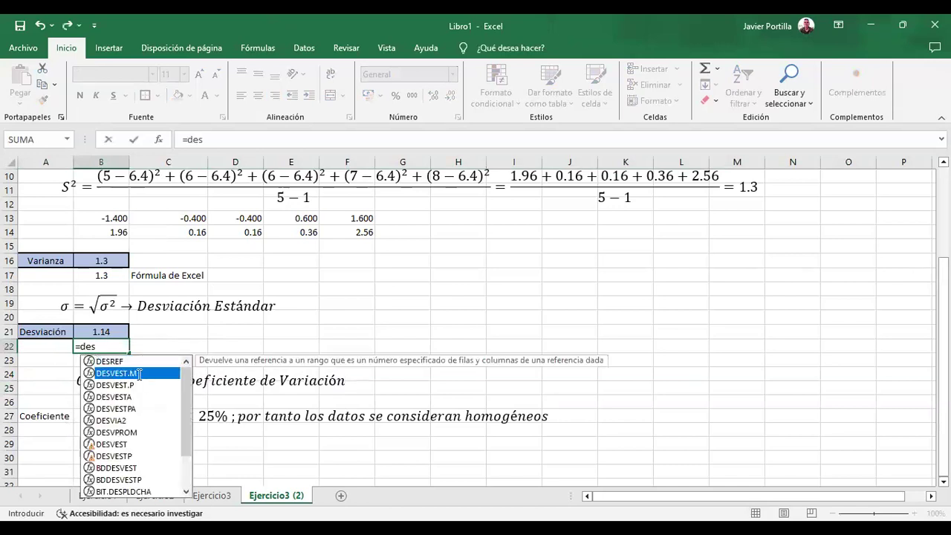
{"action": "key", "text": "Tab"}
{"action": "scroll", "coordinate": [238, 296], "scroll_direction": "up", "scroll_amount": 3}
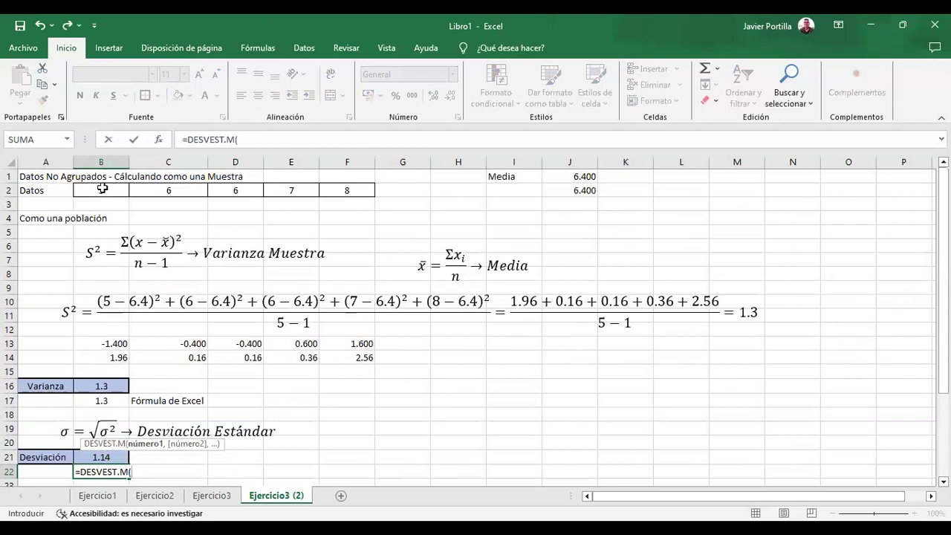
{"action": "left_click_drag", "start_coordinate": [118, 190], "coordinate": [321, 191]}
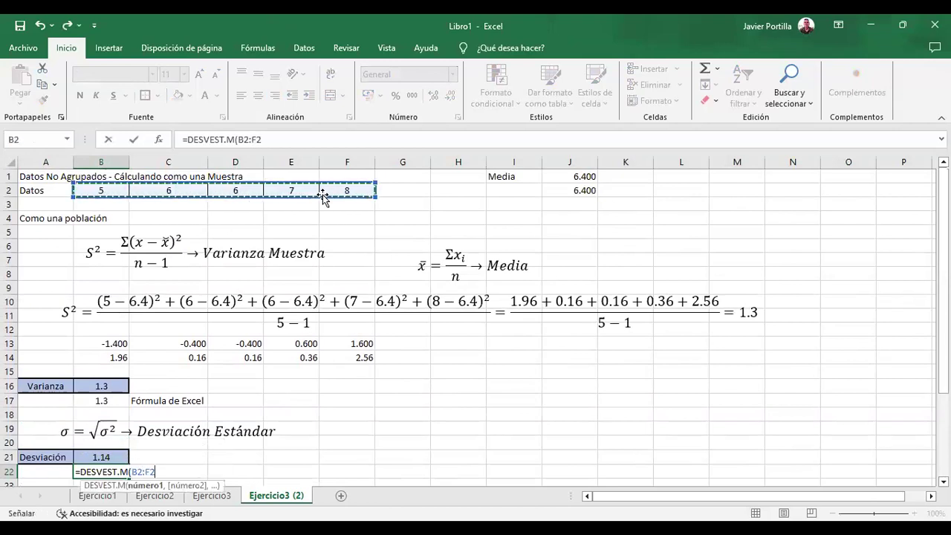
{"action": "key", "text": "Return"}
Format the sample deviation check in B22 to two decimals and centre it horizontally
{"action": "left_click", "coordinate": [108, 456]}
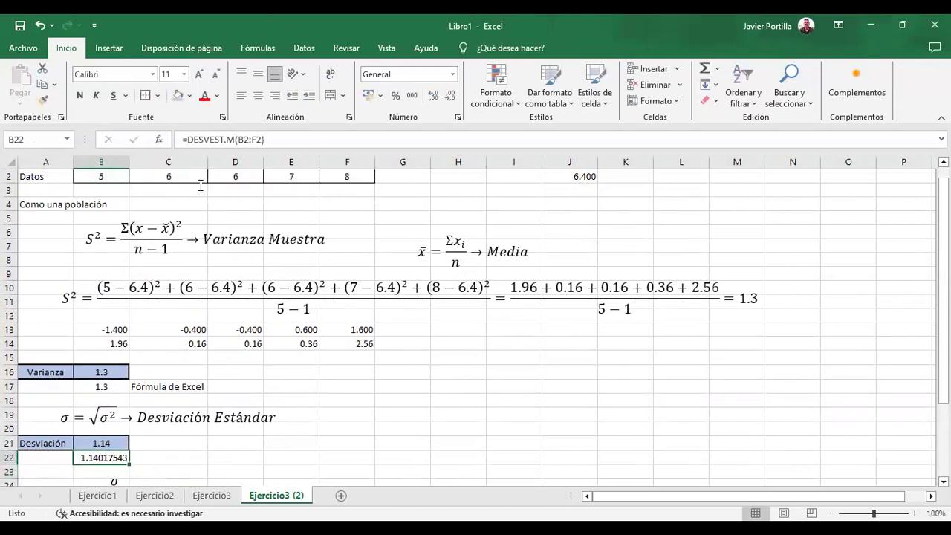
{"action": "left_click", "coordinate": [450, 96]}
{"action": "left_click", "coordinate": [450, 97]}
{"action": "left_click", "coordinate": [450, 97]}
{"action": "left_click", "coordinate": [450, 96]}
{"action": "left_click", "coordinate": [450, 97]}
{"action": "left_click", "coordinate": [450, 96]}
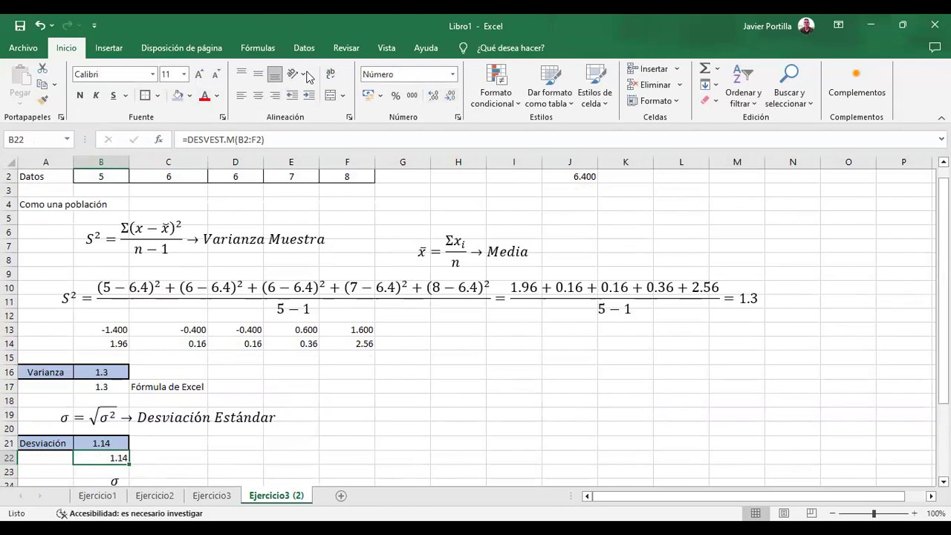
{"action": "left_click", "coordinate": [258, 96]}
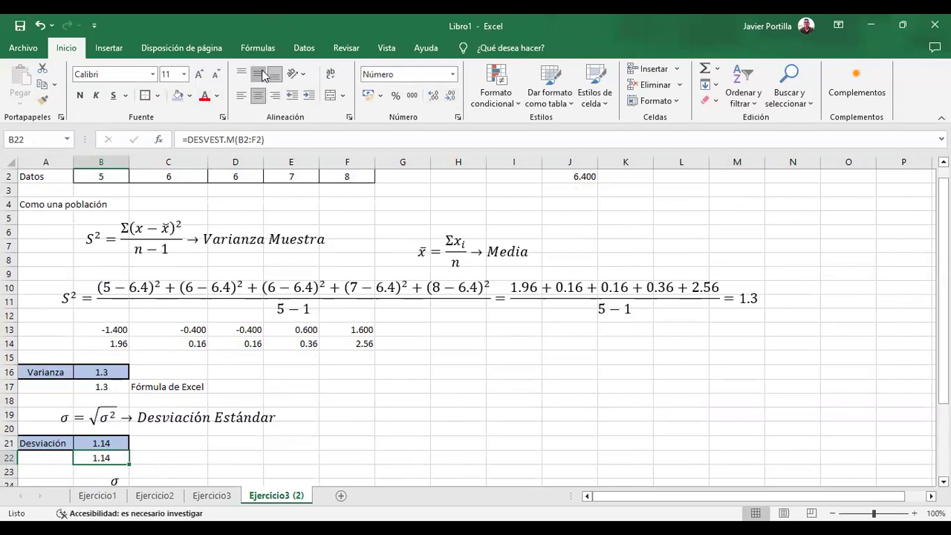
{"action": "left_click", "coordinate": [347, 345]}
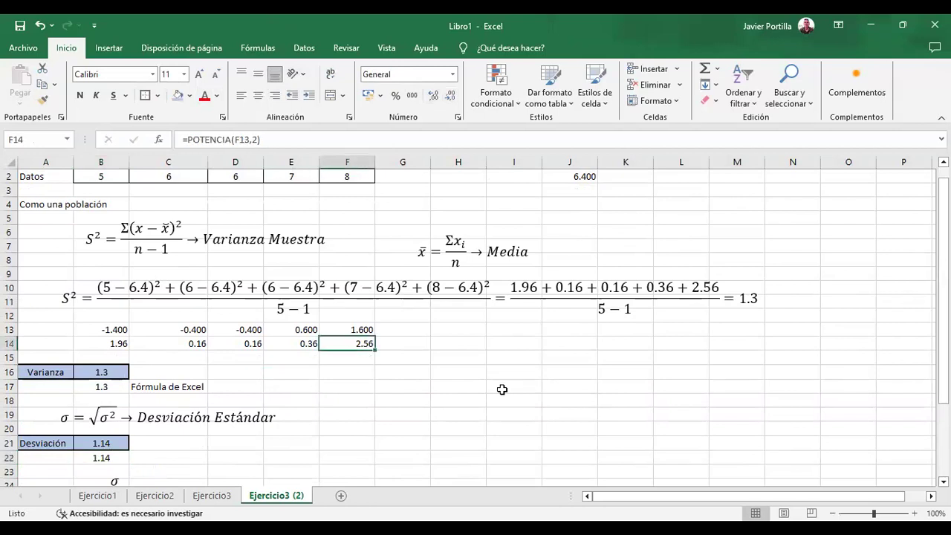
Rename the worksheet copy "Ejercicio3 (2)" as Ejercicio4
{"action": "scroll", "coordinate": [503, 390], "scroll_direction": "down", "scroll_amount": 4}
{"action": "scroll", "coordinate": [504, 390], "scroll_direction": "up", "scroll_amount": 4}
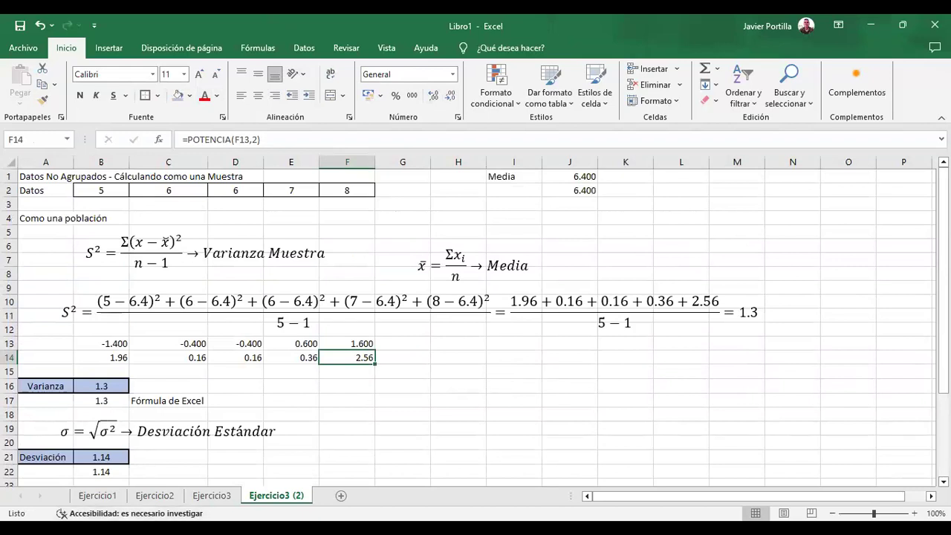
{"action": "double_click", "coordinate": [271, 497]}
{"action": "left_click", "coordinate": [305, 494]}
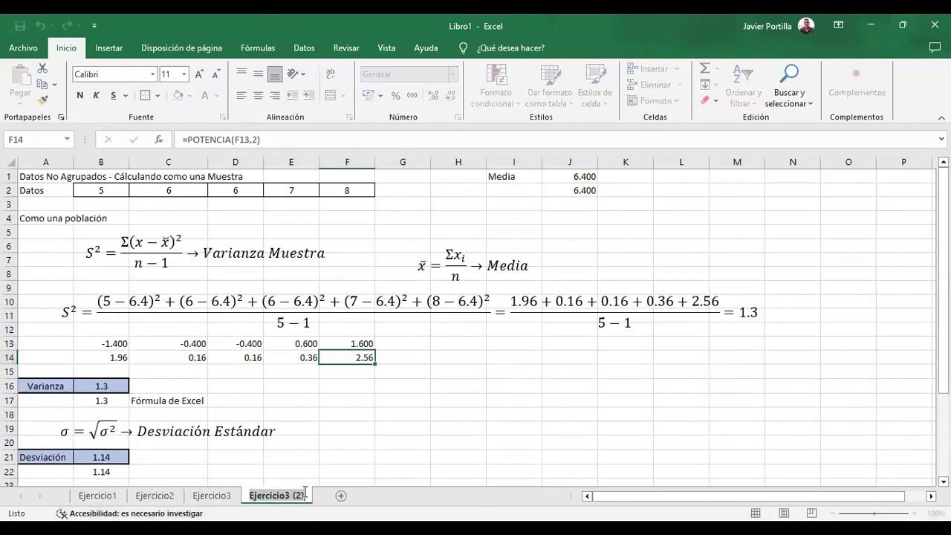
{"action": "key", "text": "BackSpace"}
{"action": "key", "text": "BackSpace"}
{"action": "key", "text": "BackSpace"}
{"action": "key", "text": "BackSpace"}
{"action": "key", "text": "BackSpace"}
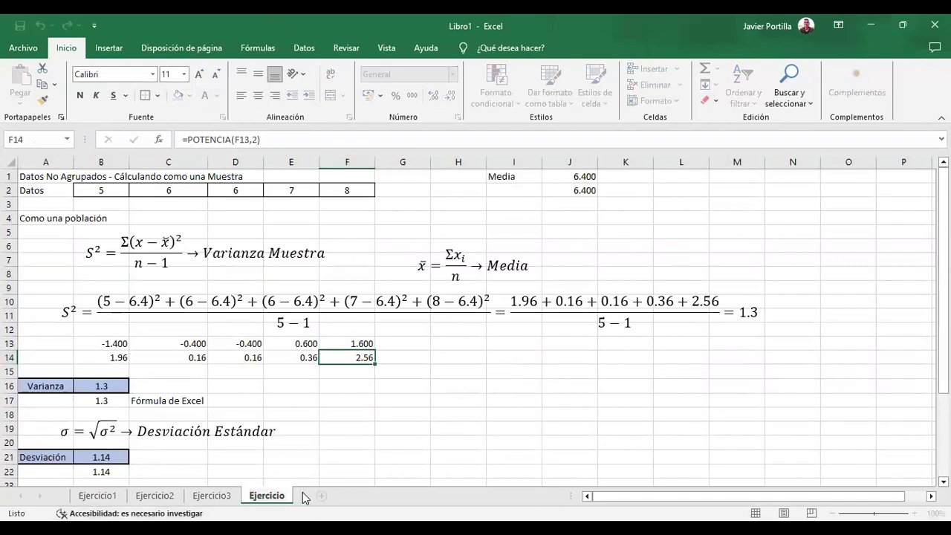
{"action": "type", "text": "4"}
{"action": "key", "text": "Return"}
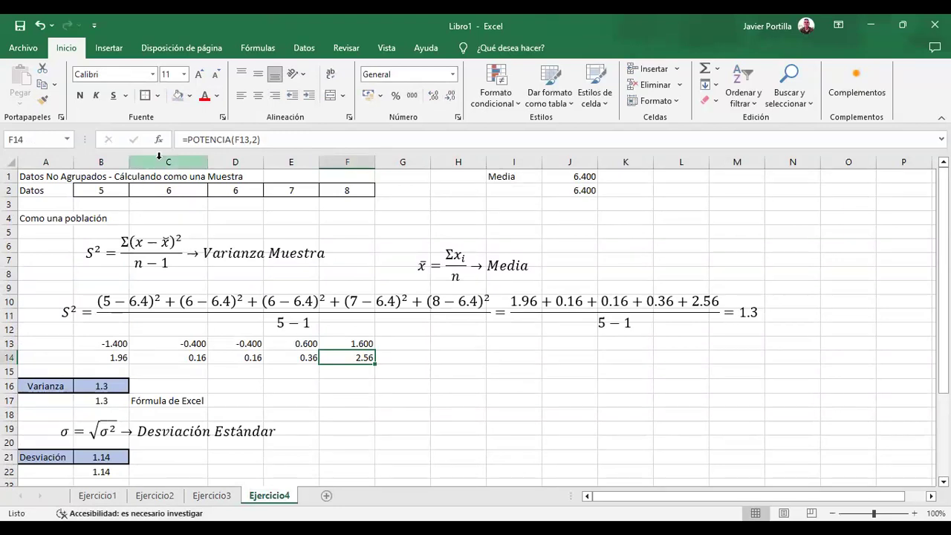
Look through the earlier exercise sheets Ejercicio3, Ejercicio2 and Ejercicio1
{"action": "left_click", "coordinate": [202, 498]}
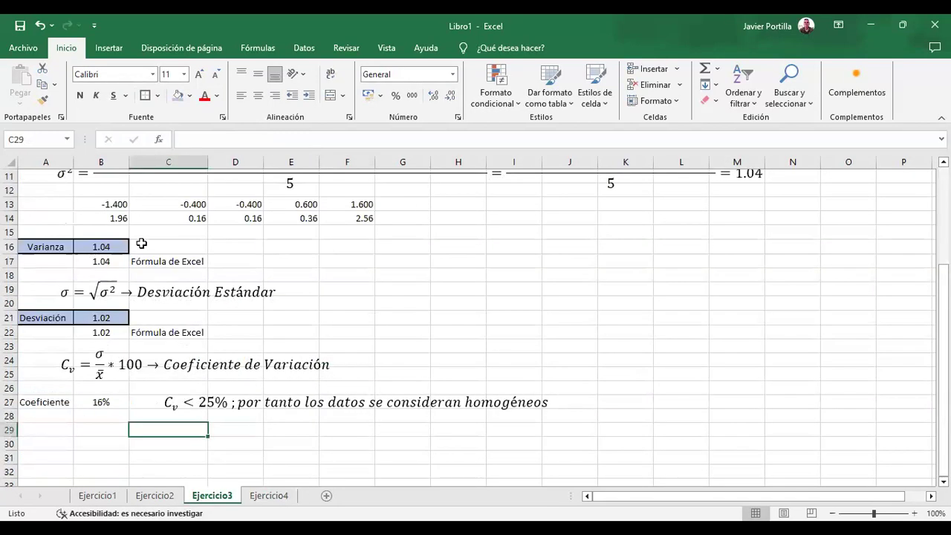
{"action": "scroll", "coordinate": [150, 246], "scroll_direction": "up", "scroll_amount": 4}
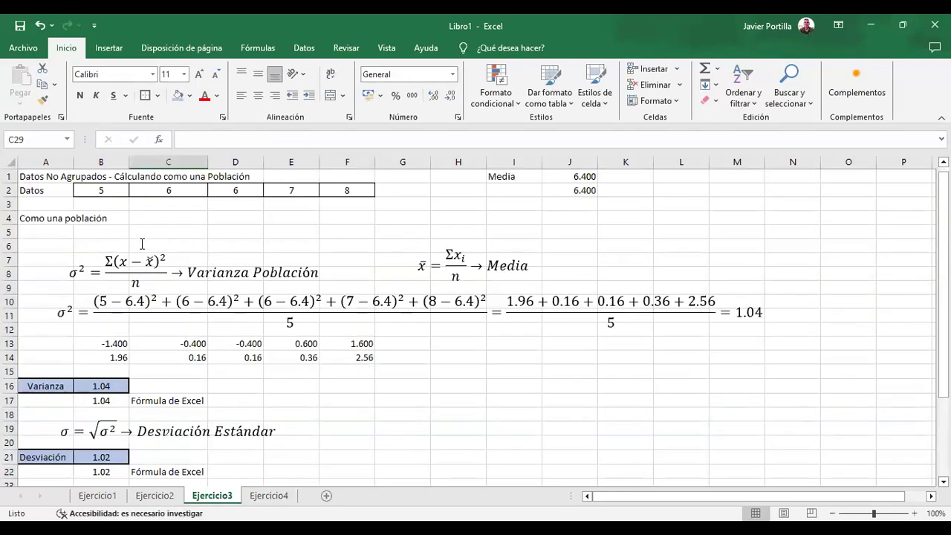
{"action": "left_click", "coordinate": [154, 498]}
{"action": "left_click", "coordinate": [103, 498]}
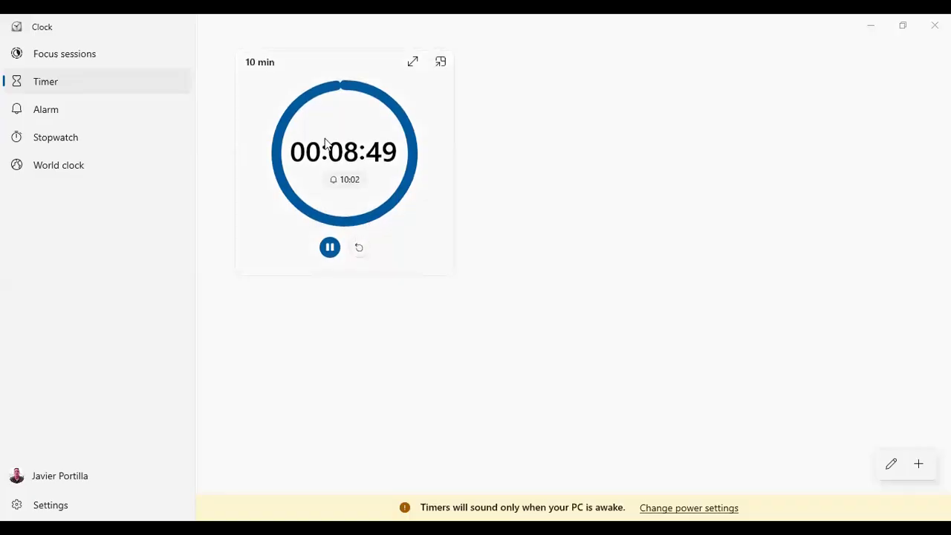
In the Clock app, expand the running 10 min timer to fill the window
{"action": "left_click", "coordinate": [413, 66]}
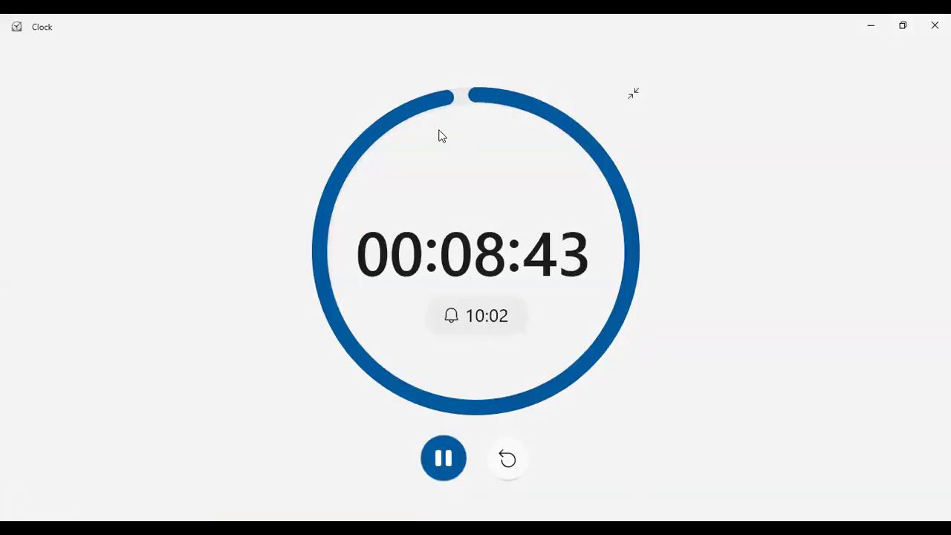
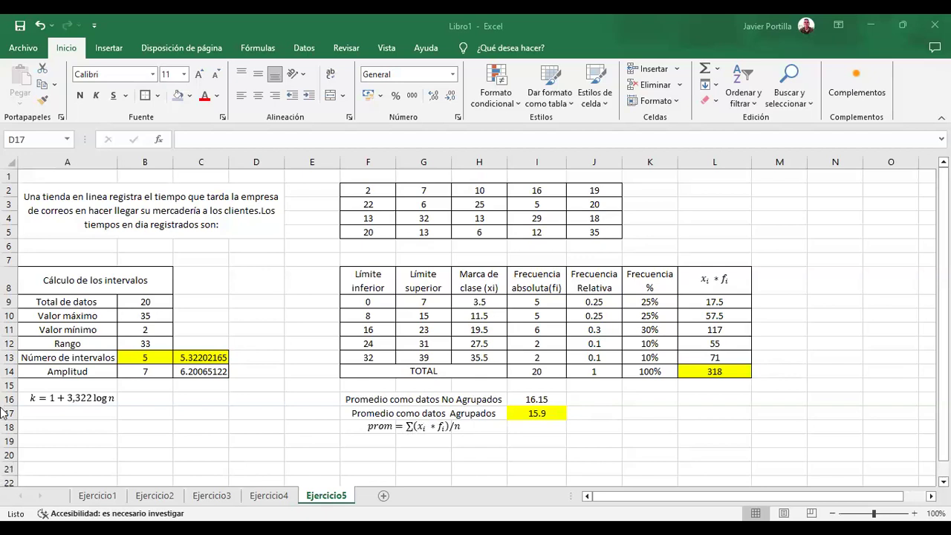
Back in Excel, review the delivery-time problem statement and the raw data table on the Ejercicio5 sheet
{"action": "left_click", "coordinate": [191, 204]}
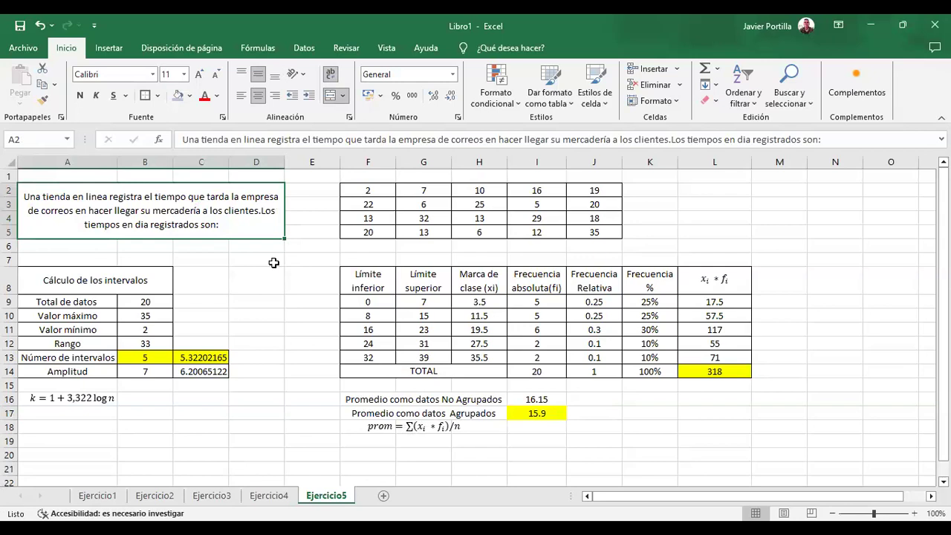
{"action": "left_click", "coordinate": [372, 189]}
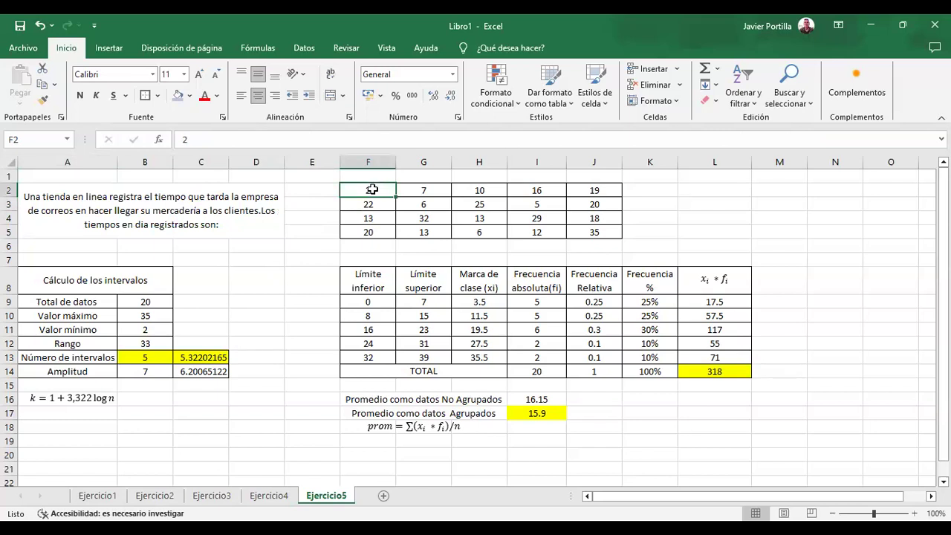
{"action": "key", "text": "Right"}
{"action": "key", "text": "Right"}
{"action": "key", "text": "Right"}
{"action": "key", "text": "Right"}
{"action": "key", "text": "Down"}
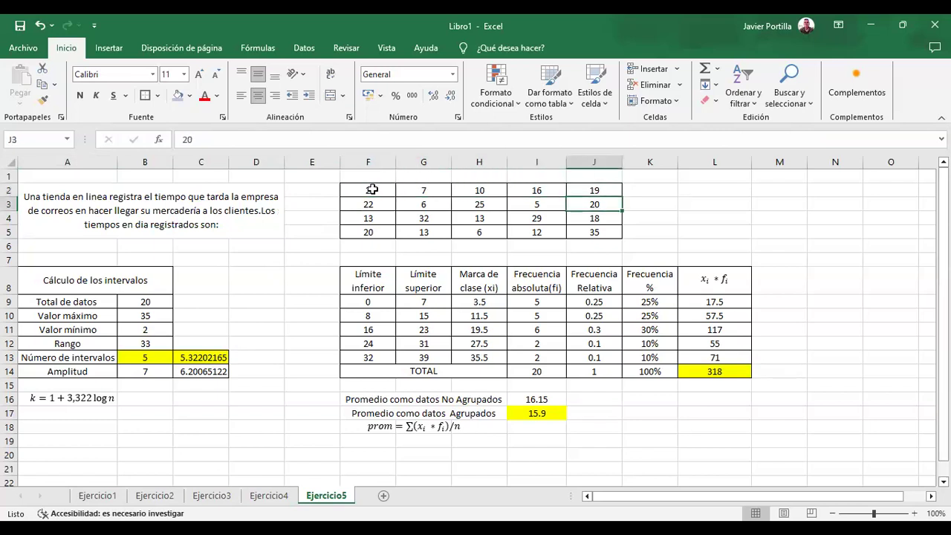
Examine the interval calculation table's values and formulas, from the total of data through the range, number of intervals and amplitude
{"action": "left_click", "coordinate": [134, 274]}
{"action": "key", "text": "Down"}
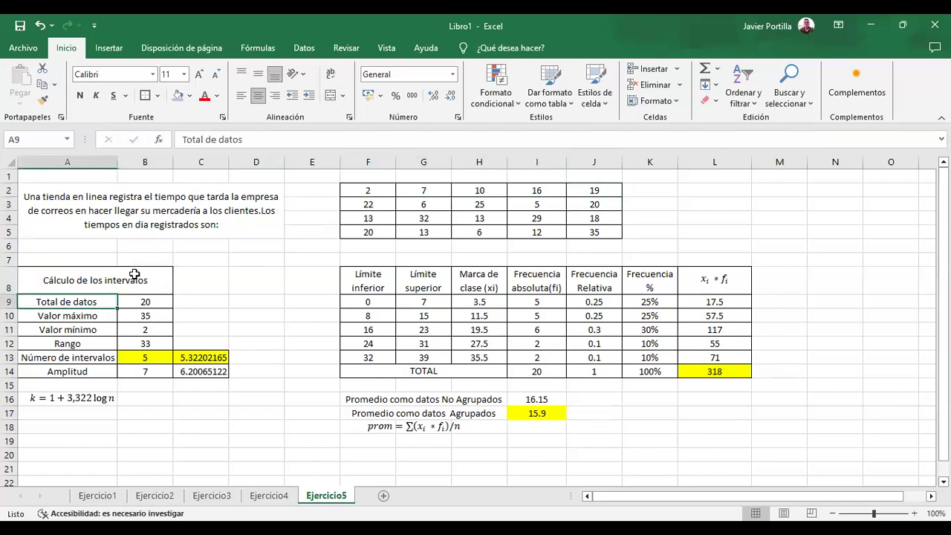
{"action": "key", "text": "Right"}
{"action": "key", "text": "Down"}
{"action": "key", "text": "Down"}
{"action": "key", "text": "Down"}
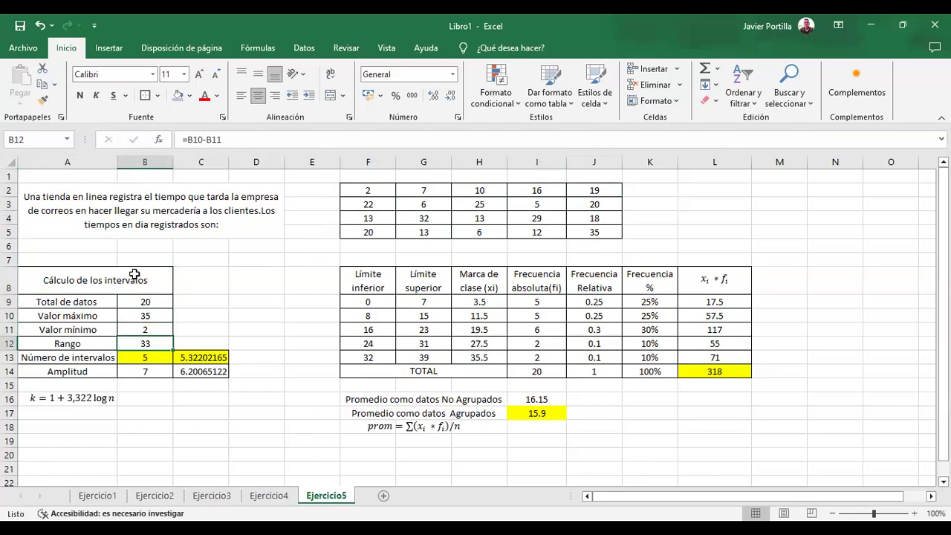
{"action": "key", "text": "Down"}
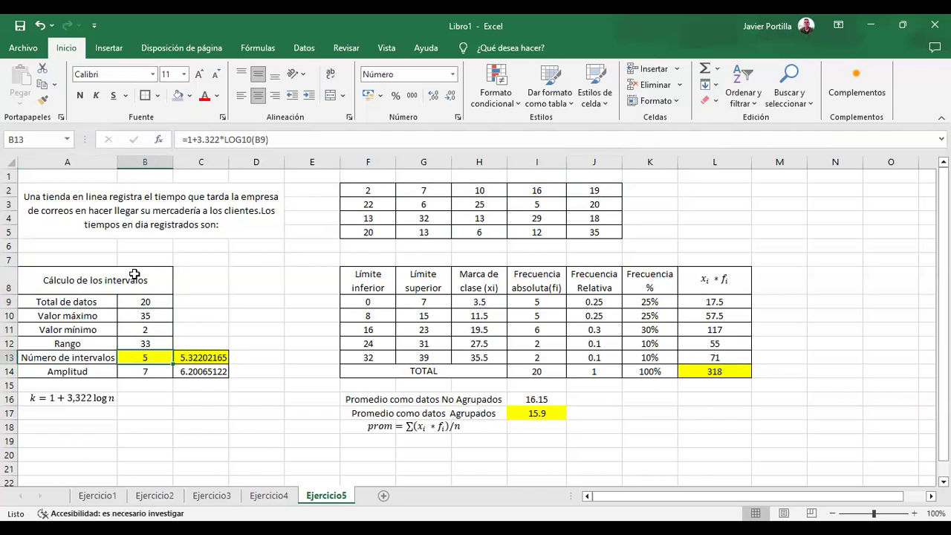
{"action": "key", "text": "Down"}
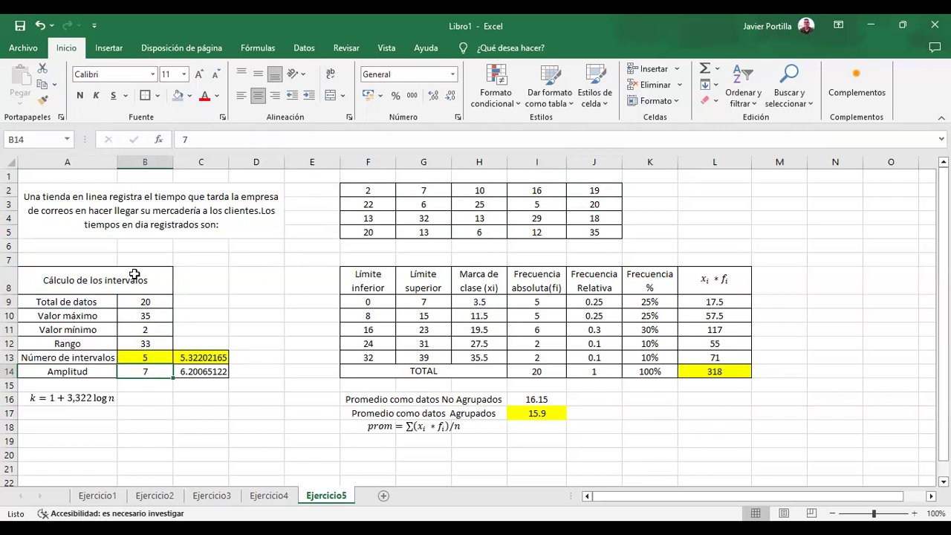
{"action": "key", "text": "Right"}
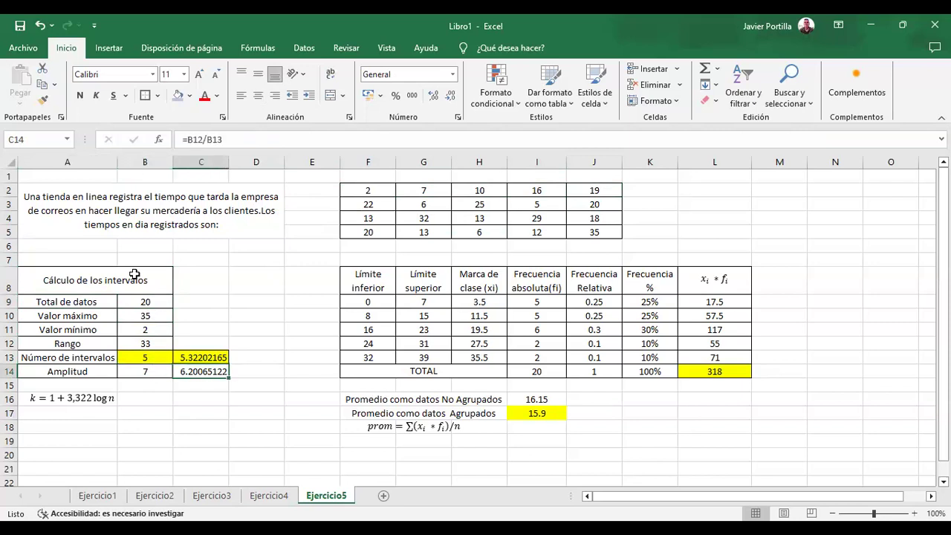
{"action": "left_click", "coordinate": [231, 143]}
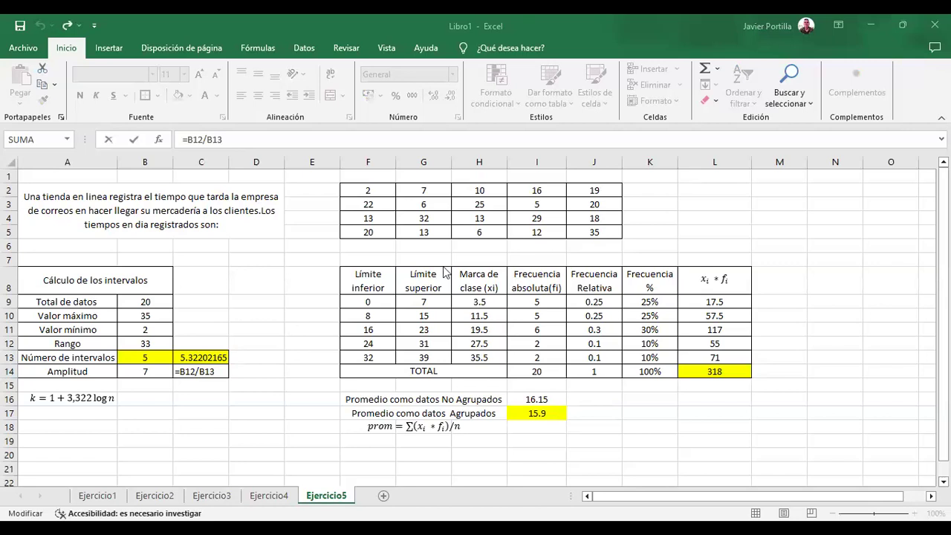
Examine the lower limit, upper limit and class mark formulas in the frequency table
{"action": "left_click", "coordinate": [362, 283]}
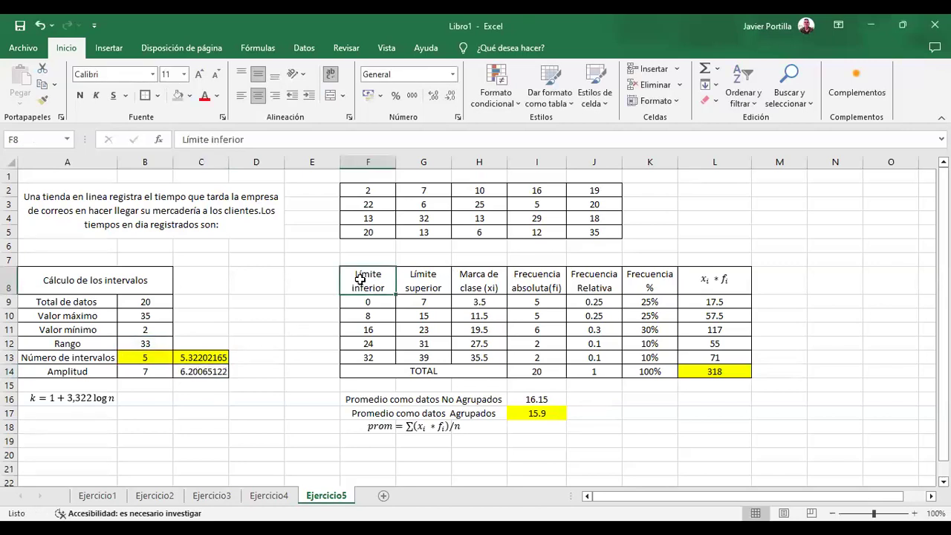
{"action": "key", "text": "Down"}
{"action": "key", "text": "Down"}
{"action": "key", "text": "Down"}
{"action": "key", "text": "Down"}
{"action": "key", "text": "Down"}
{"action": "key", "text": "Down"}
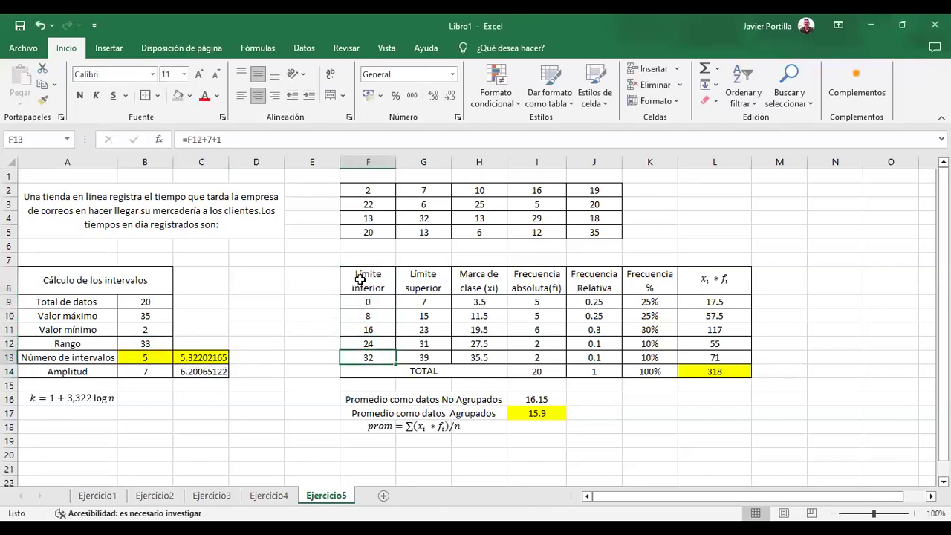
{"action": "key", "text": "Right"}
{"action": "key", "text": "Up"}
{"action": "key", "text": "Left"}
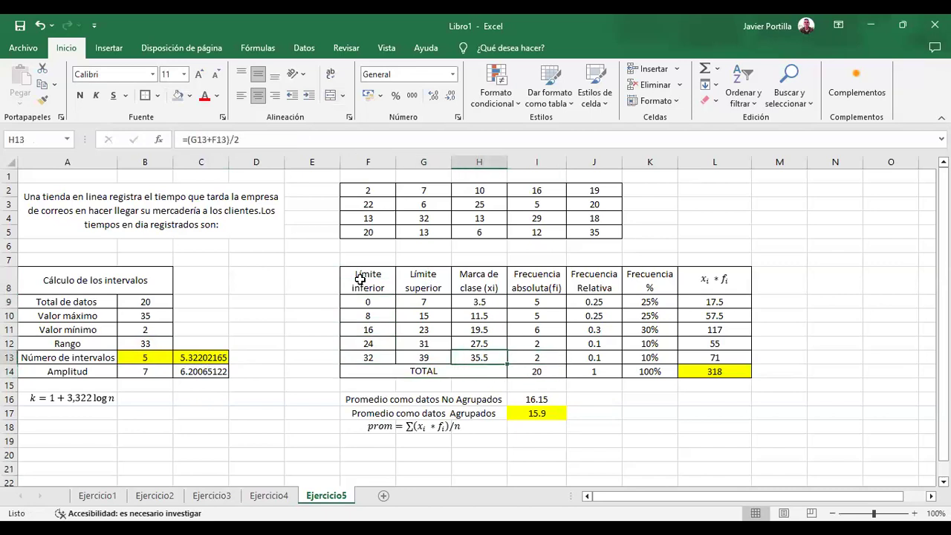
{"action": "key", "text": "Left"}
{"action": "key", "text": "Up"}
{"action": "key", "text": "Up"}
{"action": "key", "text": "Up"}
{"action": "key", "text": "Up"}
{"action": "key", "text": "Up"}
{"action": "key", "text": "Right"}
{"action": "key", "text": "Down"}
{"action": "key", "text": "Down"}
{"action": "key", "text": "Down"}
{"action": "key", "text": "Down"}
{"action": "key", "text": "Down"}
{"action": "key", "text": "Down"}
{"action": "key", "text": "Up"}
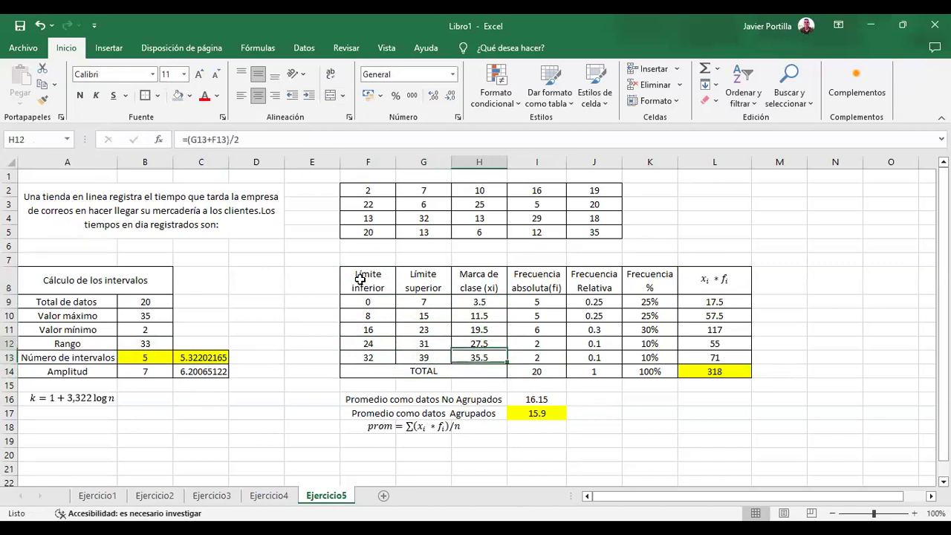
Examine the absolute frequency formula and the xi * fi column heading in the frequency table
{"action": "key", "text": "Up"}
{"action": "key", "text": "Right"}
{"action": "key", "text": "Right"}
{"action": "key", "text": "Up"}
{"action": "key", "text": "Up"}
{"action": "key", "text": "Up"}
{"action": "key", "text": "Left"}
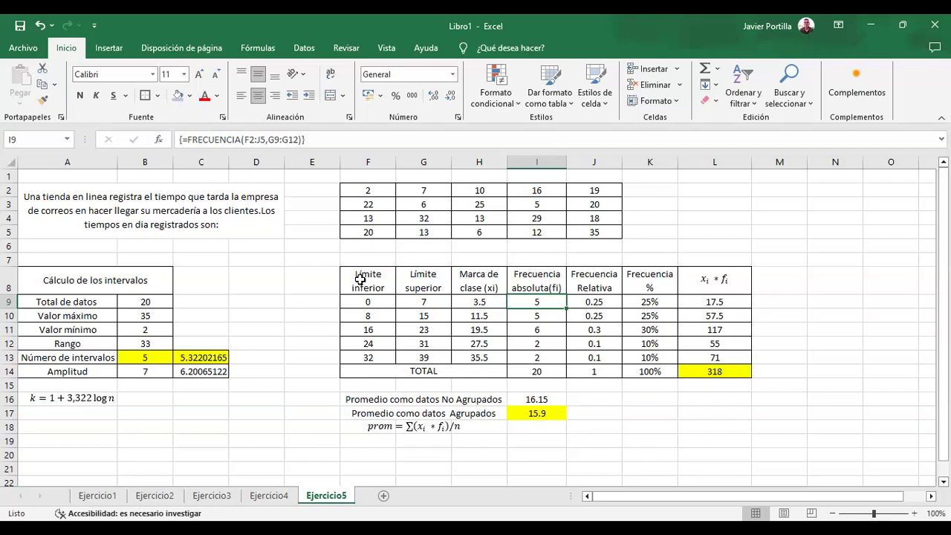
{"action": "left_click", "coordinate": [779, 280]}
{"action": "left_click", "coordinate": [723, 281]}
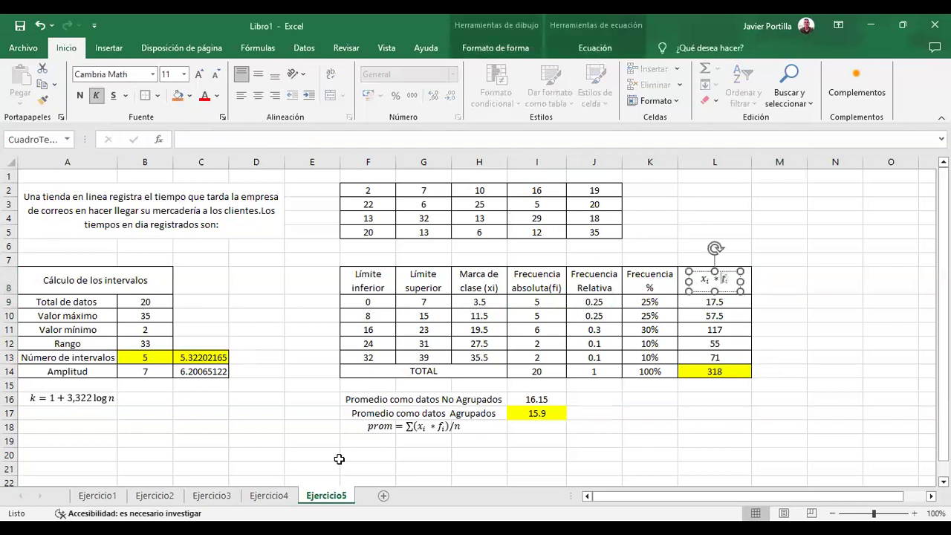
Copy the population variance formula box from Ejercicio1 into Ejercicio5 and place it below the k formula
{"action": "left_click", "coordinate": [156, 496]}
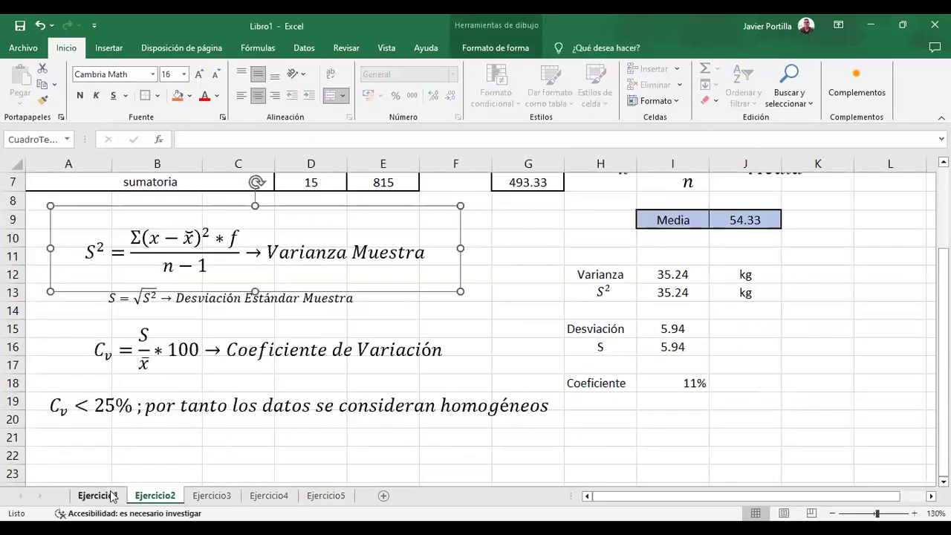
{"action": "left_click", "coordinate": [97, 496]}
{"action": "left_click", "coordinate": [287, 345]}
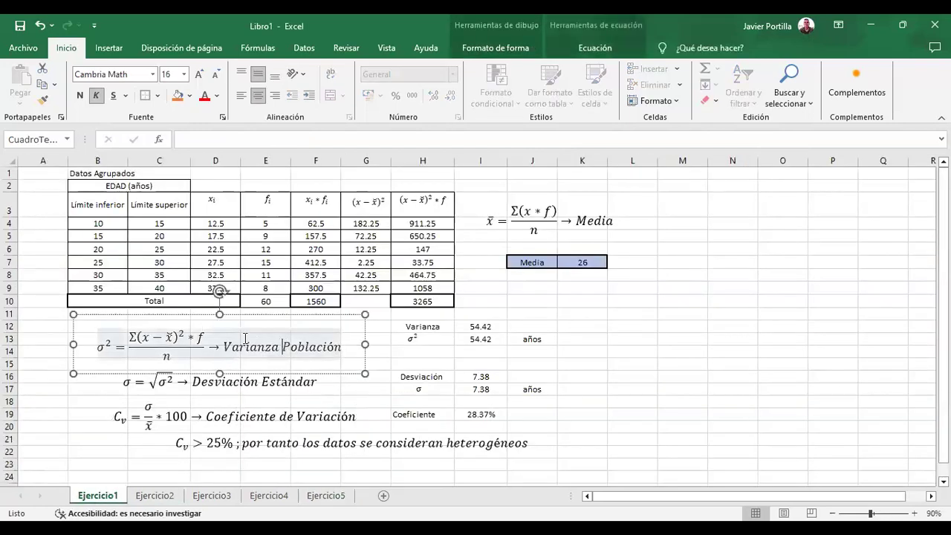
{"action": "left_click", "coordinate": [246, 315]}
{"action": "key", "text": "ctrl+c"}
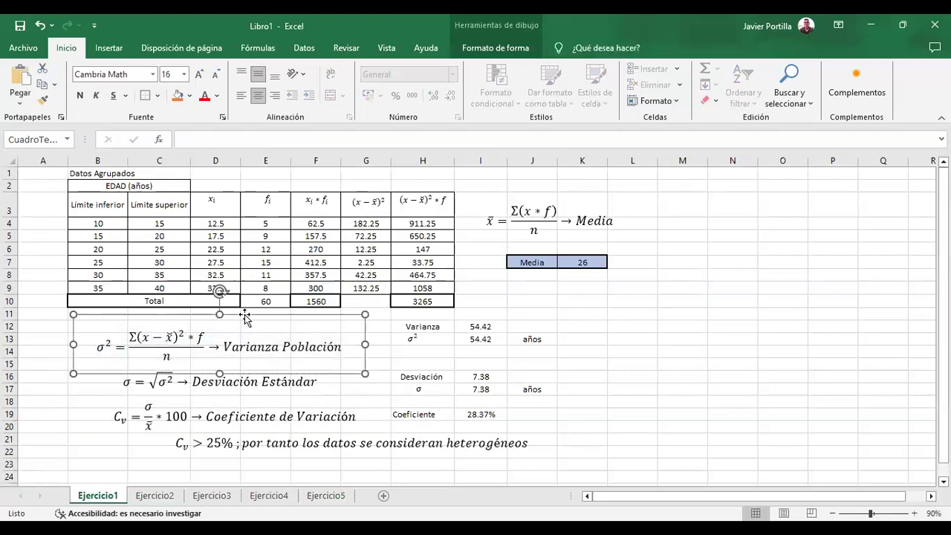
{"action": "left_click", "coordinate": [327, 496]}
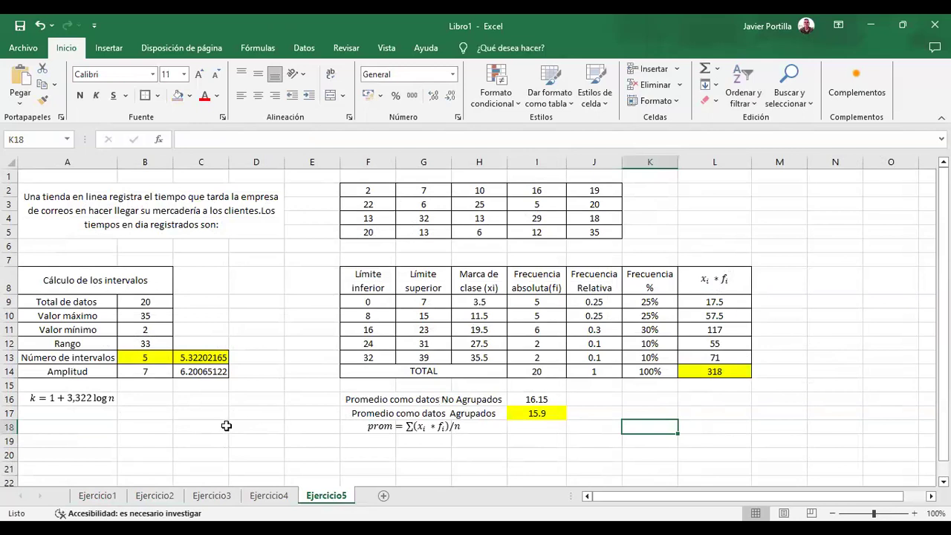
{"action": "left_click", "coordinate": [103, 441]}
{"action": "key", "text": "ctrl+v"}
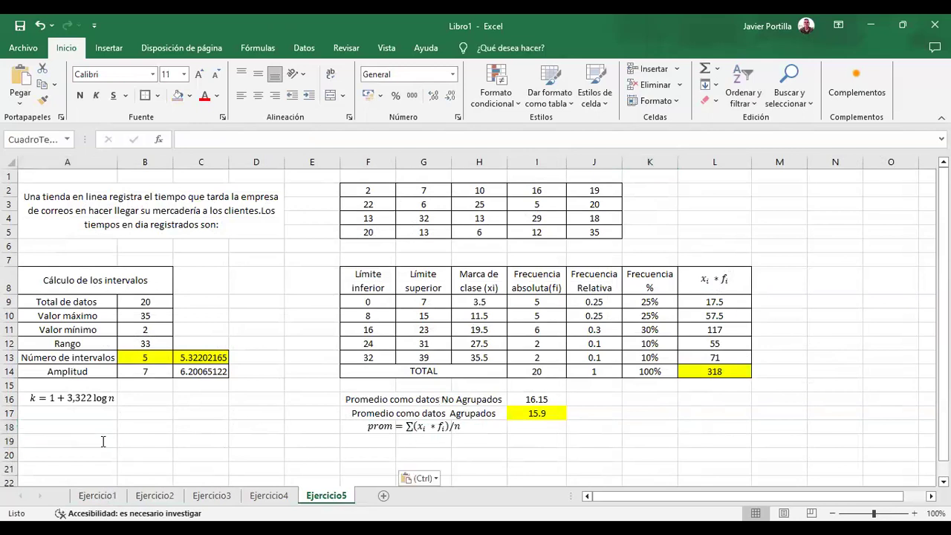
{"action": "left_click_drag", "start_coordinate": [240, 431], "coordinate": [255, 397]}
{"action": "left_click", "coordinate": [469, 458]}
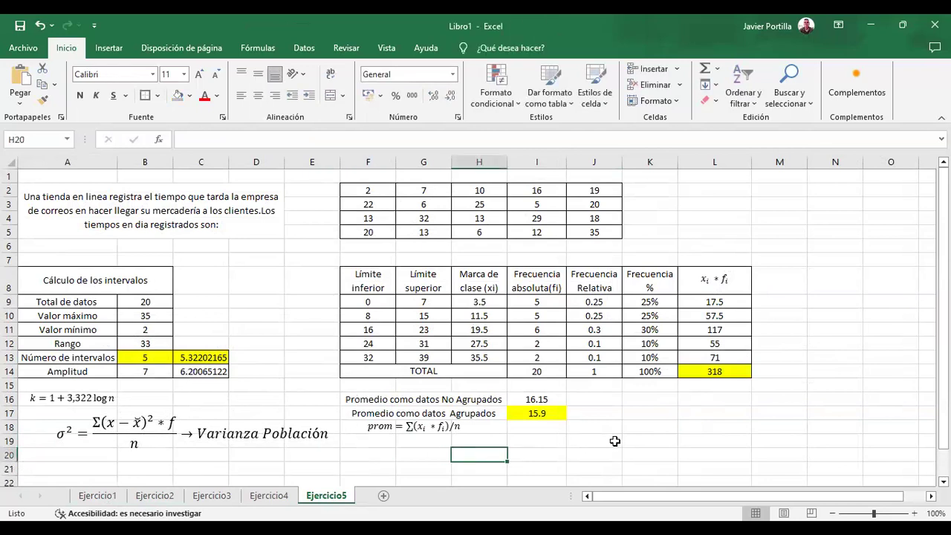
Check the formulas behind the ungrouped-data average in I16 and the grouped-data average in I17
{"action": "left_click", "coordinate": [534, 399]}
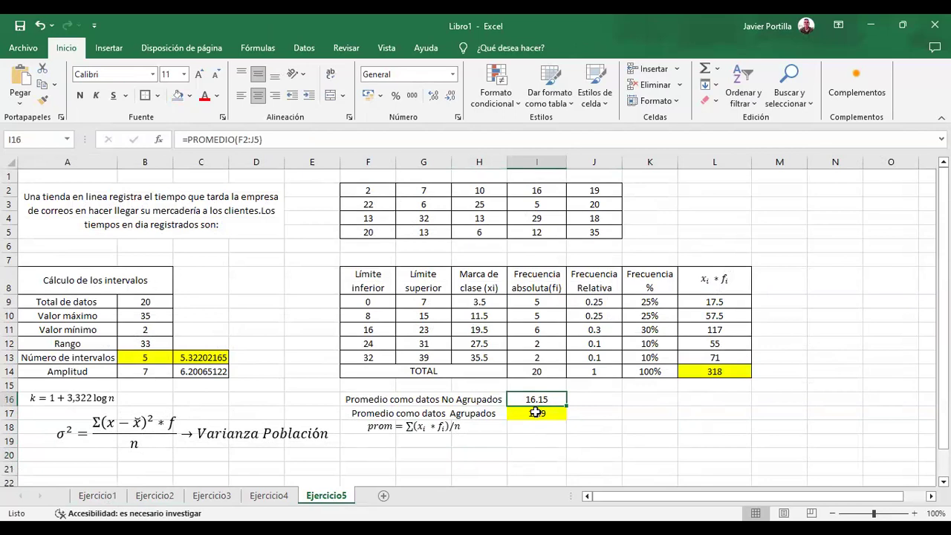
{"action": "left_click", "coordinate": [535, 412]}
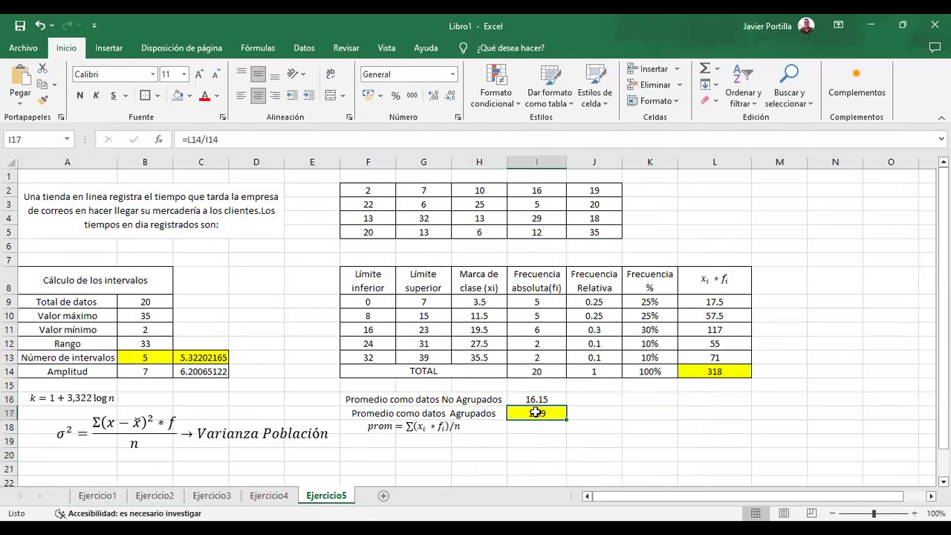
{"action": "left_click", "coordinate": [296, 140]}
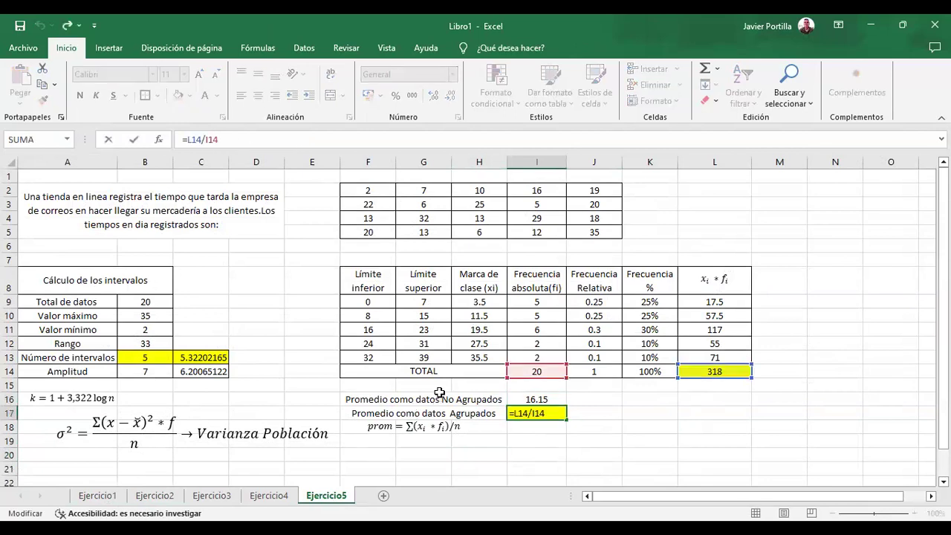
{"action": "key", "text": "ctrl+Return"}
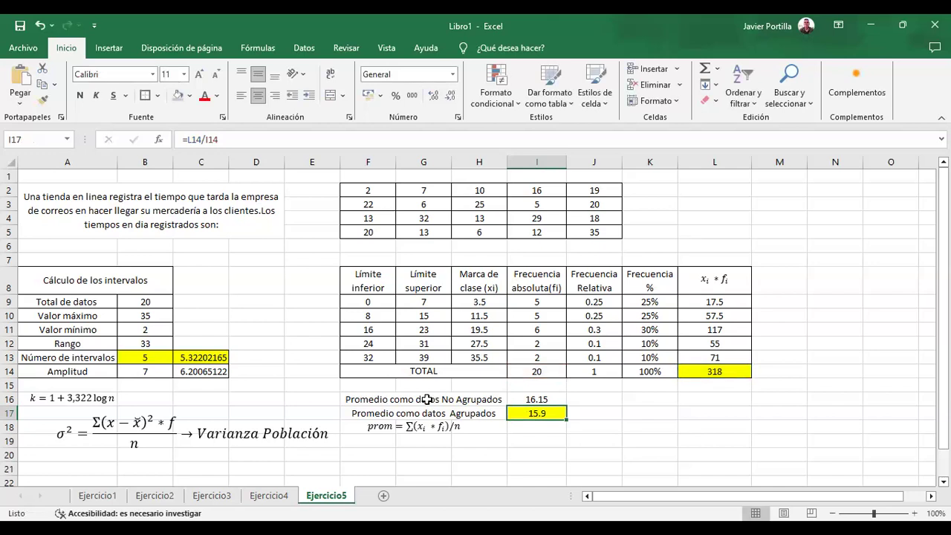
Clear the "Promedio como datos No Agrupados" label and its average value from row 16
{"action": "left_click", "coordinate": [428, 399]}
{"action": "key", "text": "Delete"}
{"action": "key", "text": "Right"}
{"action": "key", "text": "BackSpace"}
{"action": "key", "text": "Return"}
{"action": "key", "text": "Return"}
{"action": "key", "text": "Return"}
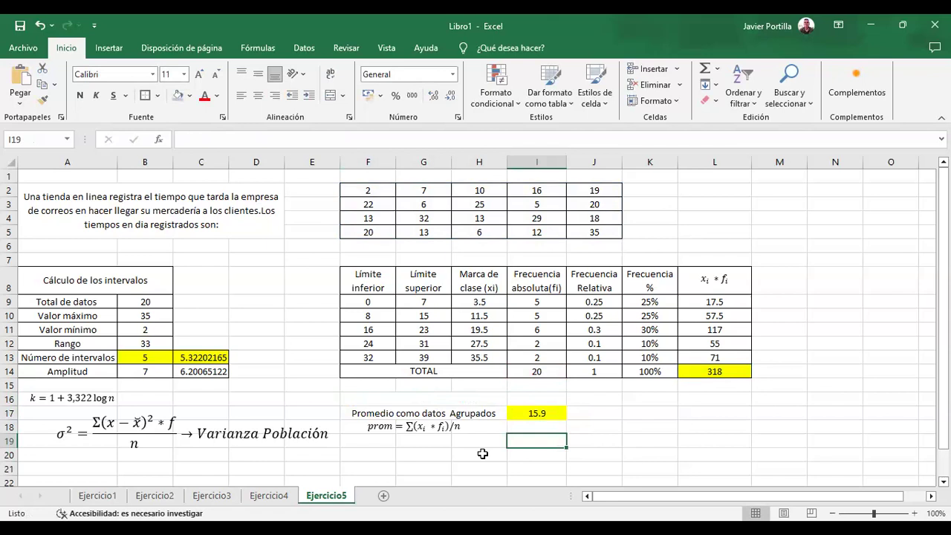
Move the population variance formula box slightly so it sits beneath the k formula
{"action": "left_click", "coordinate": [179, 422]}
{"action": "left_click_drag", "start_coordinate": [193, 398], "coordinate": [191, 411]}
{"action": "left_click", "coordinate": [768, 276]}
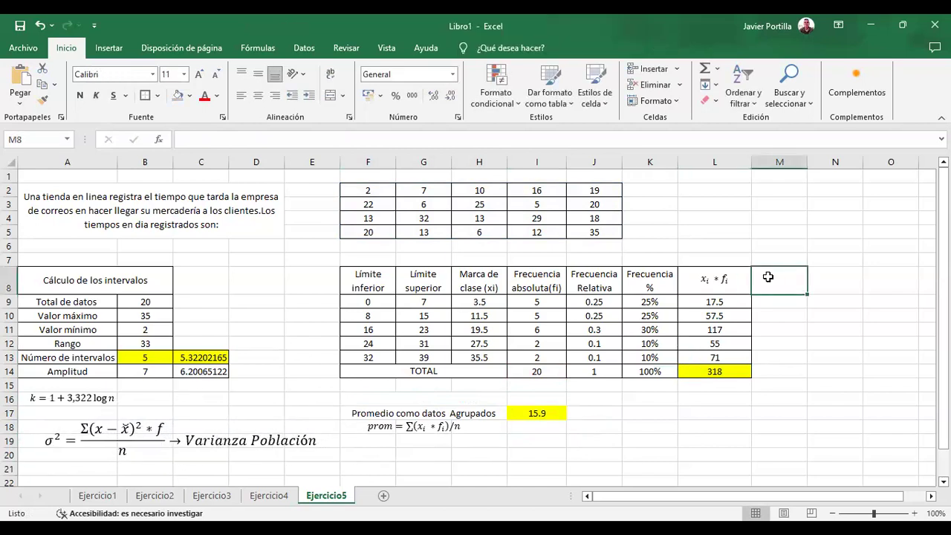
Copy the xi * fi heading box into the M8 heading area and change its multiplication sign to a minus sign
{"action": "left_click", "coordinate": [731, 276]}
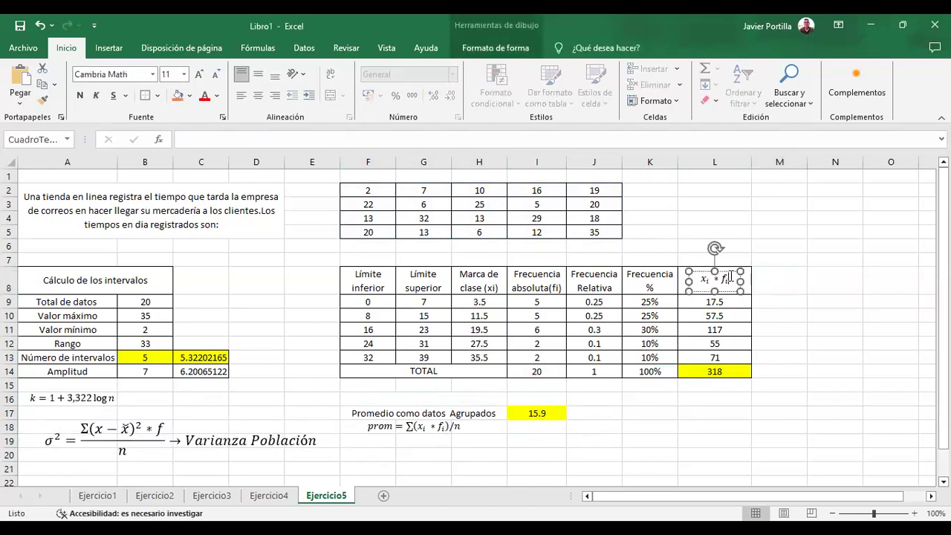
{"action": "left_click", "coordinate": [817, 287]}
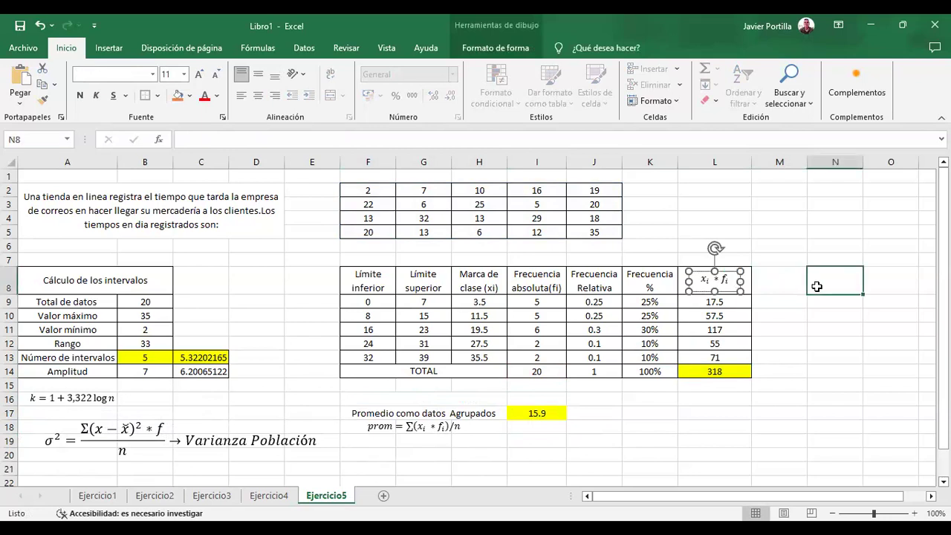
{"action": "key", "text": "ctrl+v"}
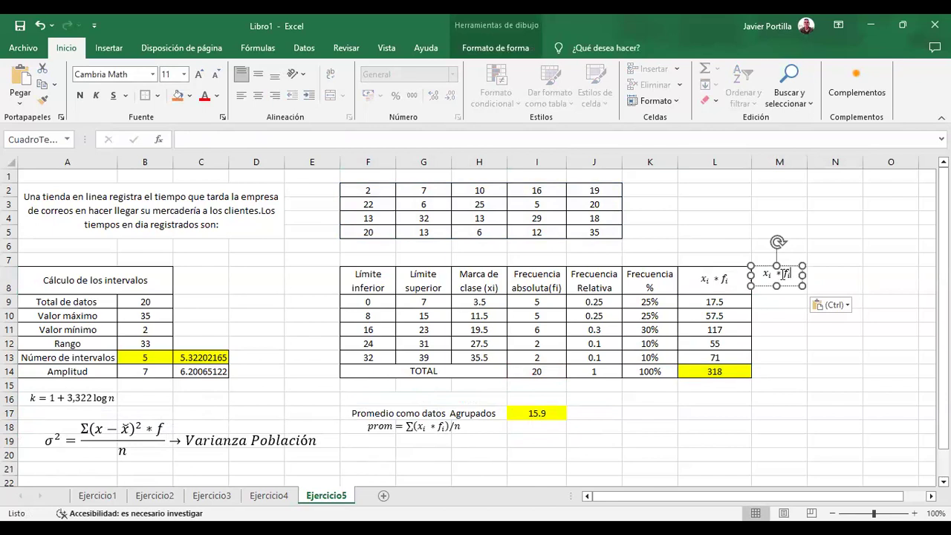
{"action": "left_click", "coordinate": [782, 275]}
{"action": "key", "text": "ctrl+a"}
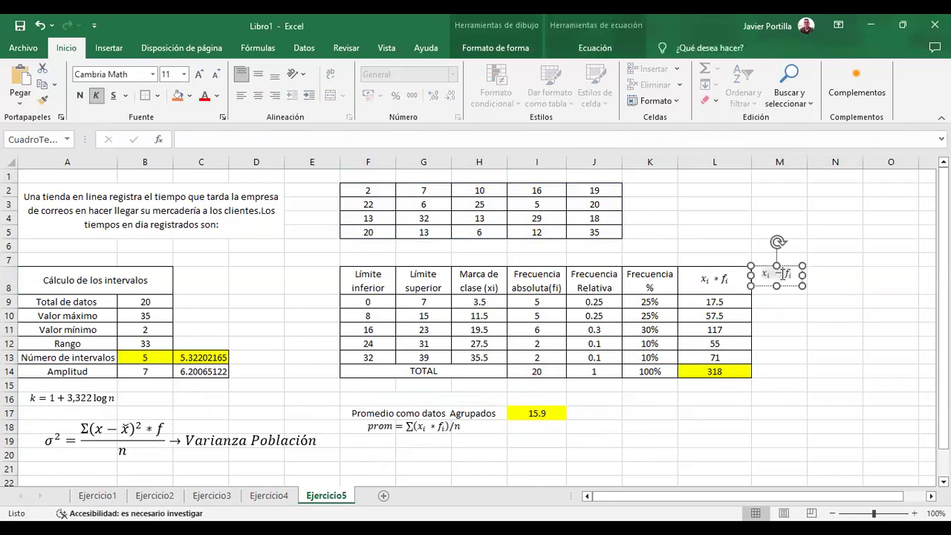
Replace fi in the copied heading with an x under a bar accent, making it xi − x̄, and position it in M8
{"action": "left_click", "coordinate": [783, 274]}
{"action": "double_click", "coordinate": [784, 275]}
{"action": "left_click", "coordinate": [111, 48]}
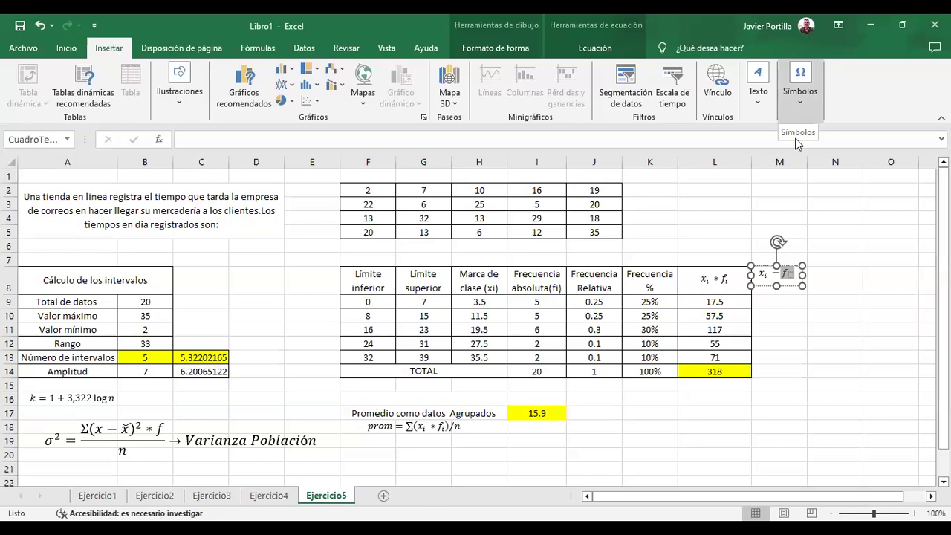
{"action": "left_click", "coordinate": [799, 111]}
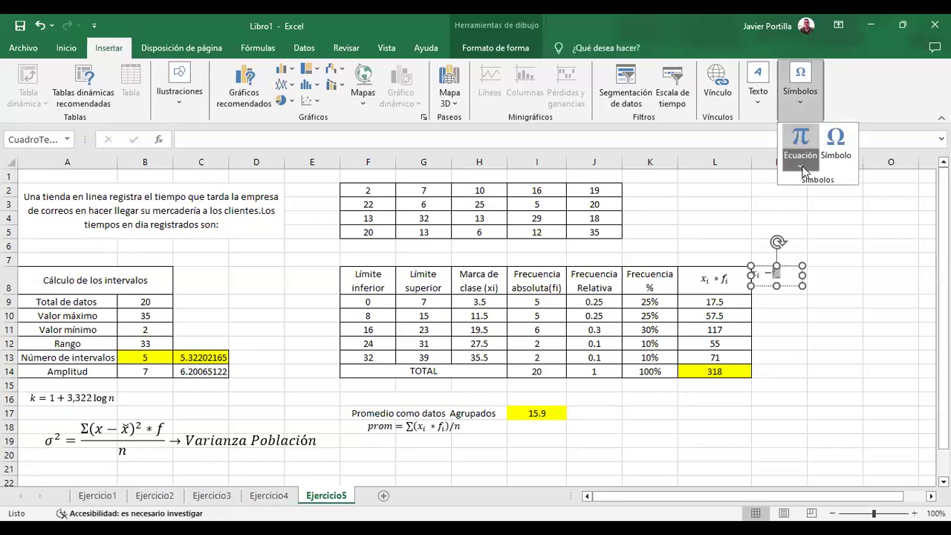
{"action": "left_click", "coordinate": [802, 168]}
{"action": "key", "text": "Escape"}
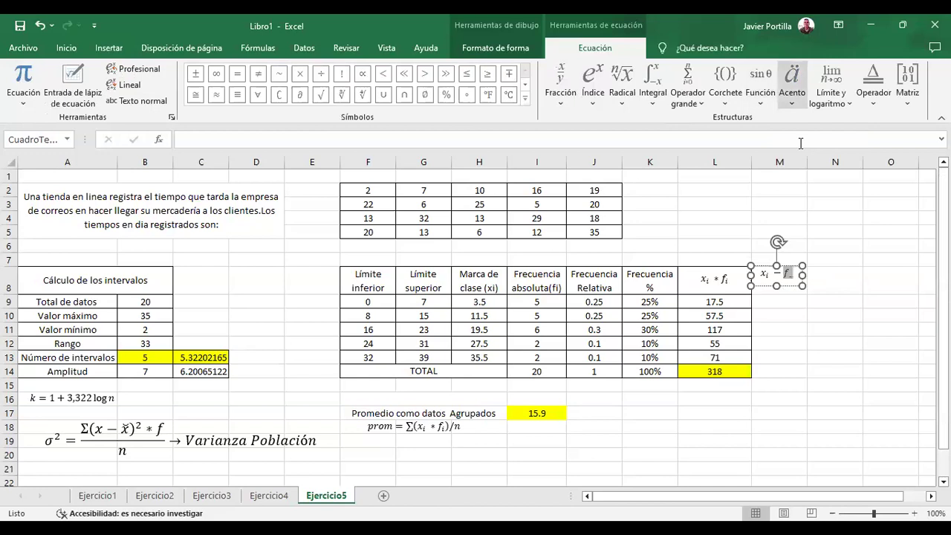
{"action": "left_click", "coordinate": [793, 89]}
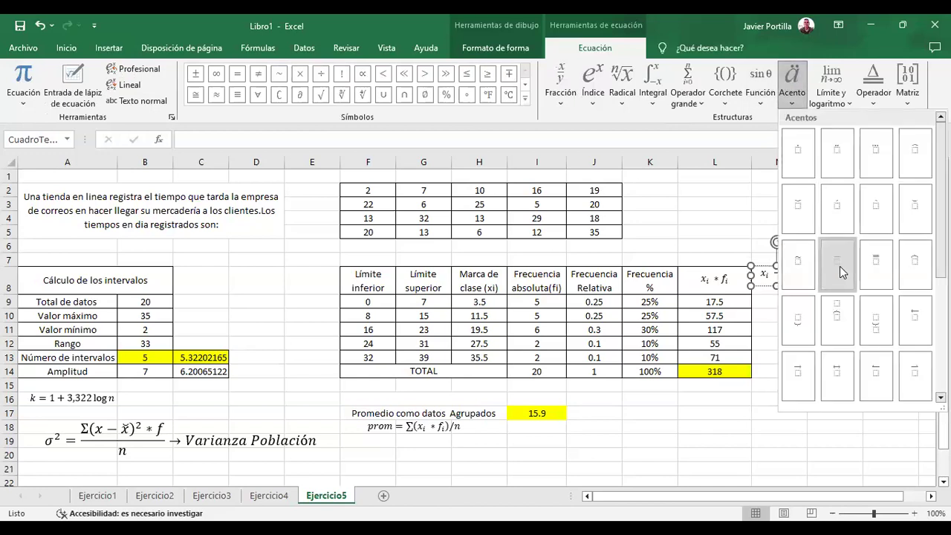
{"action": "left_click", "coordinate": [839, 271]}
{"action": "key", "text": "BackSpace"}
{"action": "key", "text": "BackSpace"}
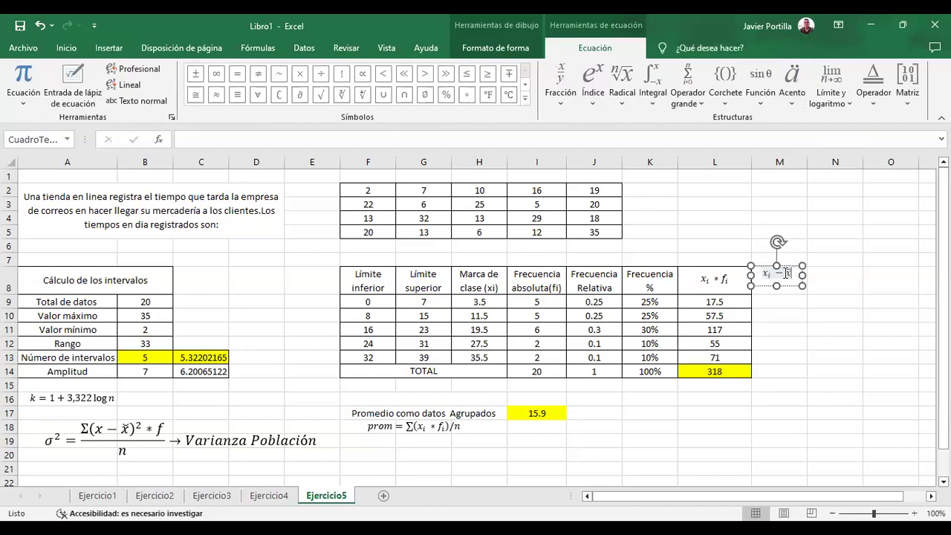
{"action": "key", "text": "BackSpace"}
{"action": "type", "text": "x"}
{"action": "key", "text": "Escape"}
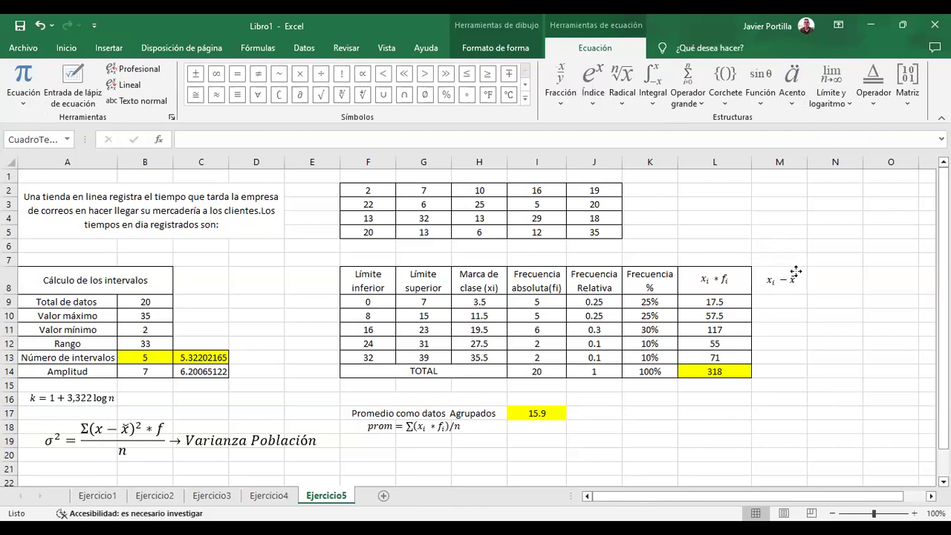
{"action": "left_click", "coordinate": [796, 313]}
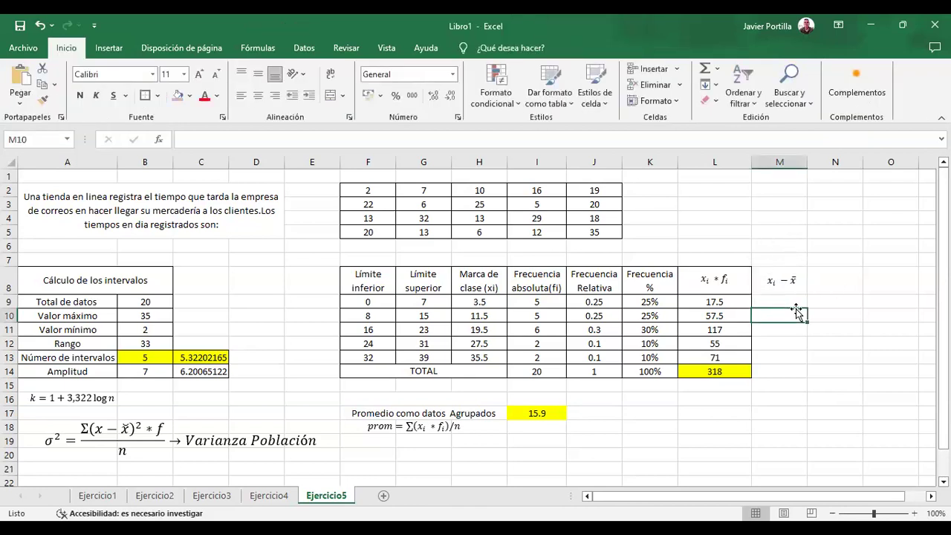
Enter the formula =H9-$I$17 in M9 to subtract the grouped average from the first class mark
{"action": "left_click", "coordinate": [779, 298]}
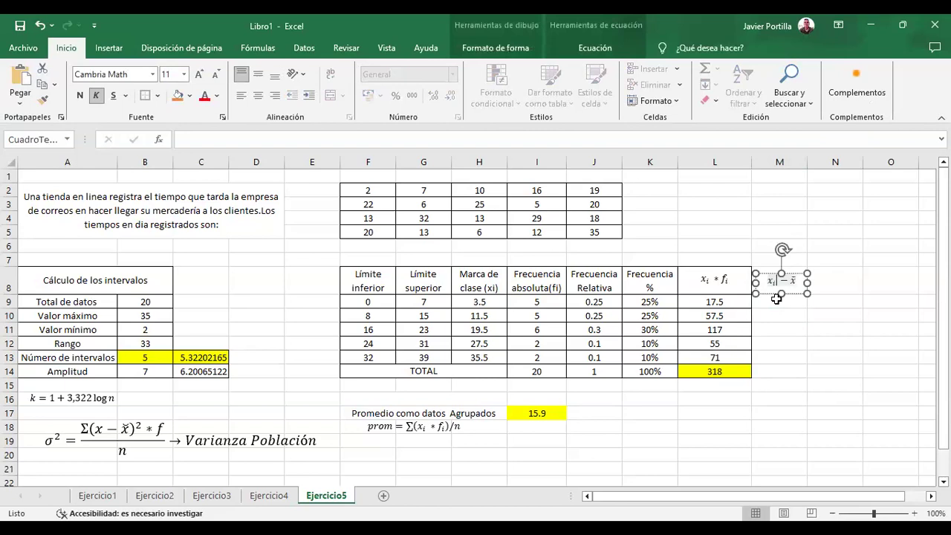
{"action": "left_click", "coordinate": [776, 299]}
{"action": "type", "text": "="}
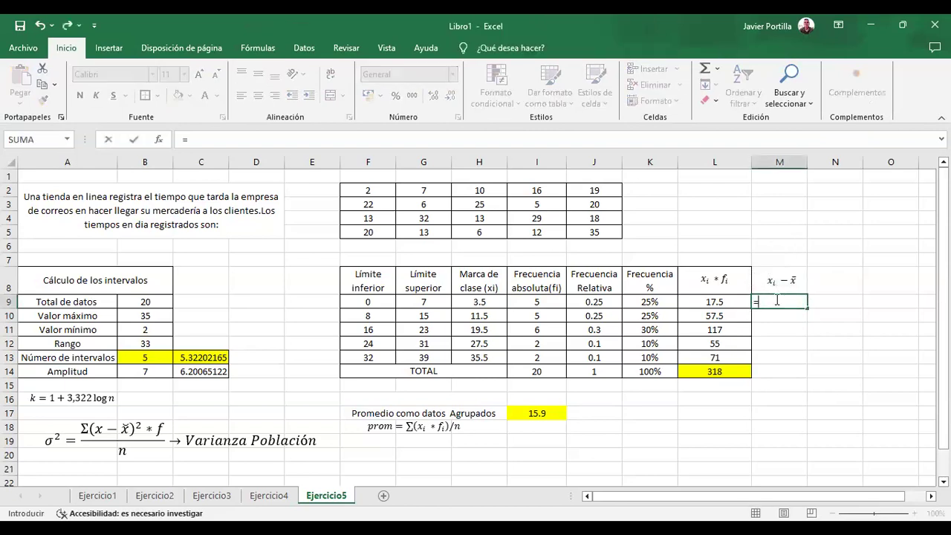
{"action": "left_click", "coordinate": [487, 298]}
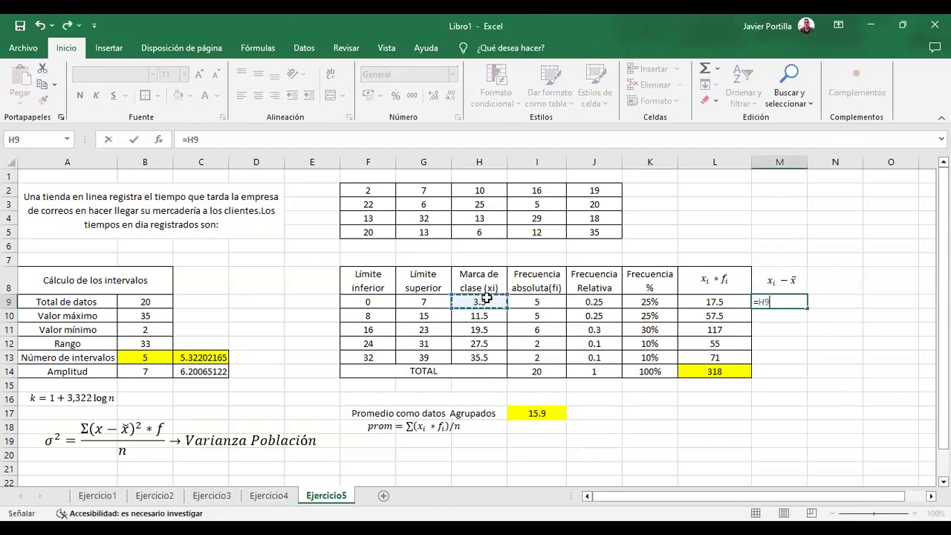
{"action": "type", "text": "-"}
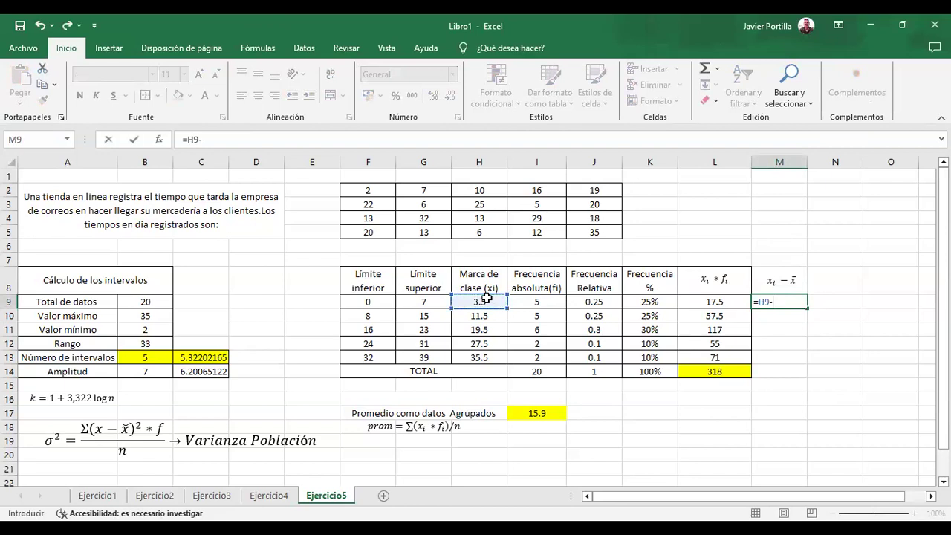
{"action": "left_click", "coordinate": [534, 412]}
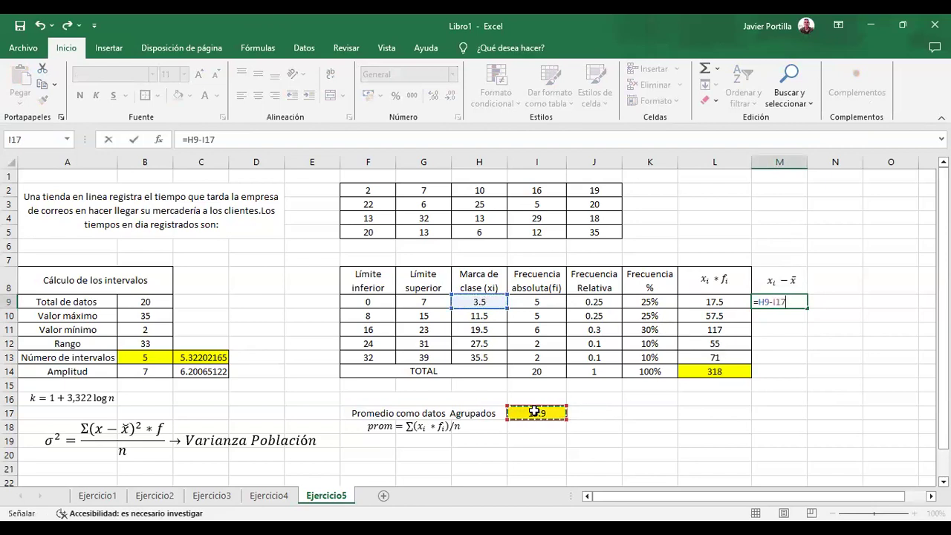
{"action": "left_click", "coordinate": [201, 140]}
{"action": "type", "text": "$"}
{"action": "left_click", "coordinate": [211, 140]}
{"action": "type", "text": "$"}
{"action": "key", "text": "Return"}
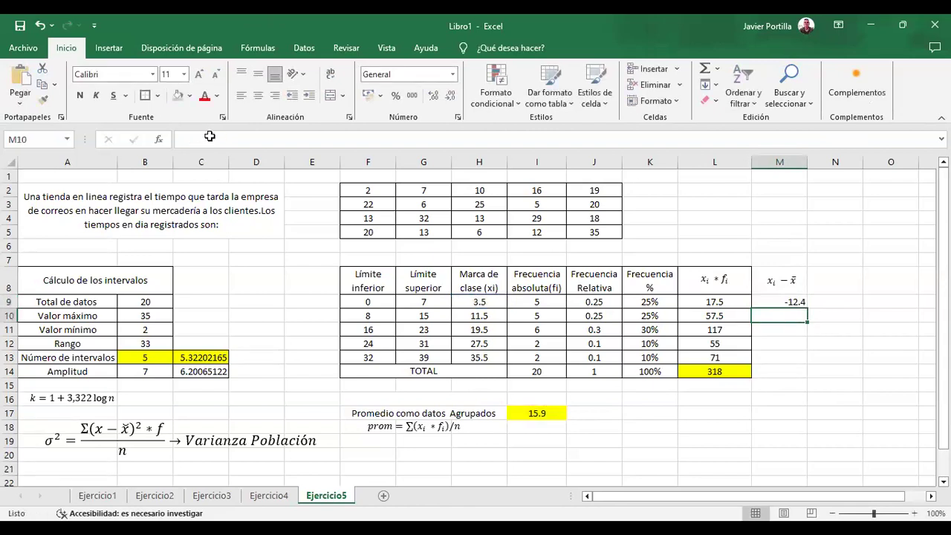
Fill the M9 deviation formula down through M13 and check the formula in the last row
{"action": "key", "text": "Up"}
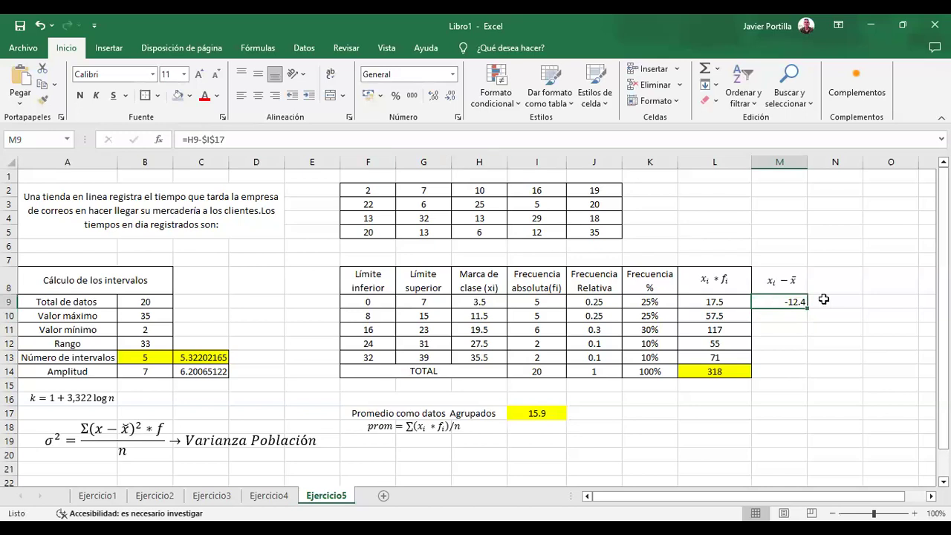
{"action": "left_click_drag", "start_coordinate": [808, 306], "coordinate": [805, 366]}
{"action": "left_click", "coordinate": [789, 358]}
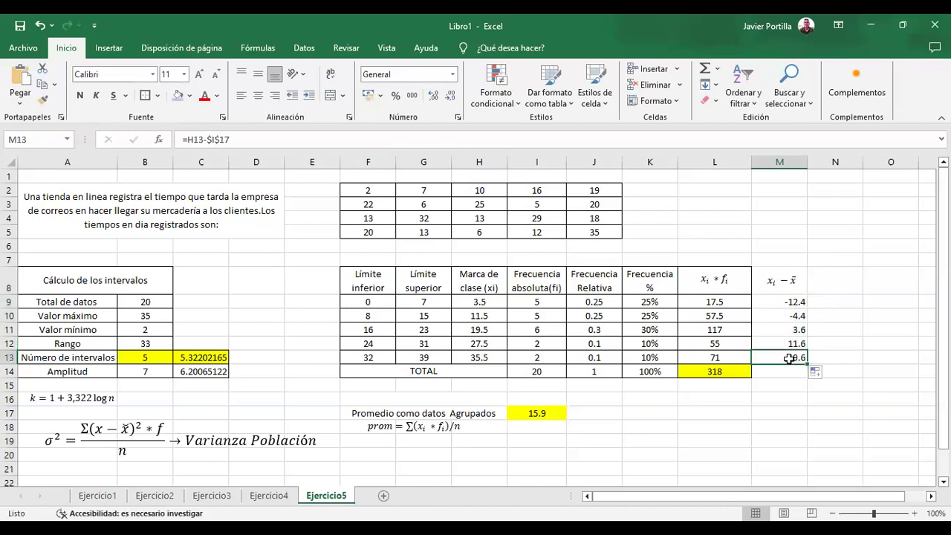
{"action": "left_click", "coordinate": [268, 140]}
{"action": "key", "text": "Return"}
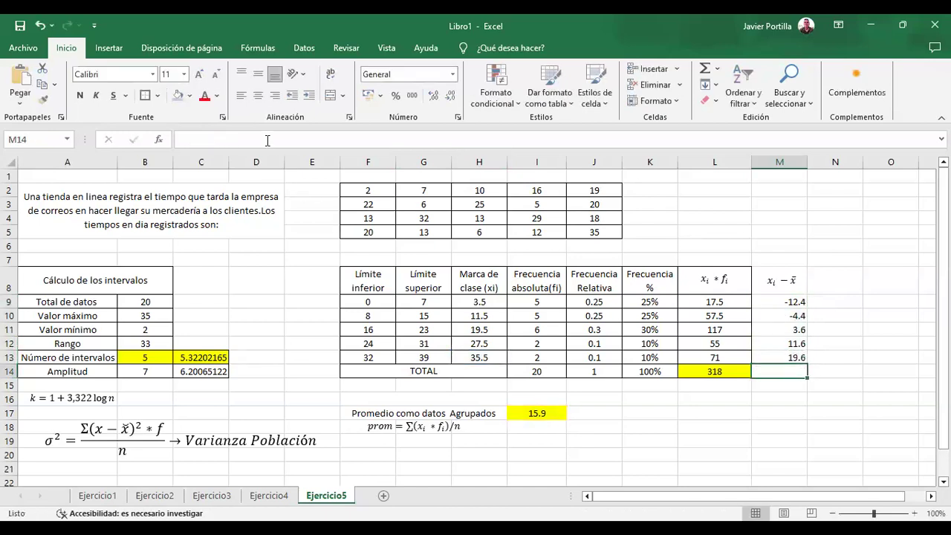
Centre the deviation values in M9:M13 horizontally and vertically
{"action": "left_click", "coordinate": [781, 304]}
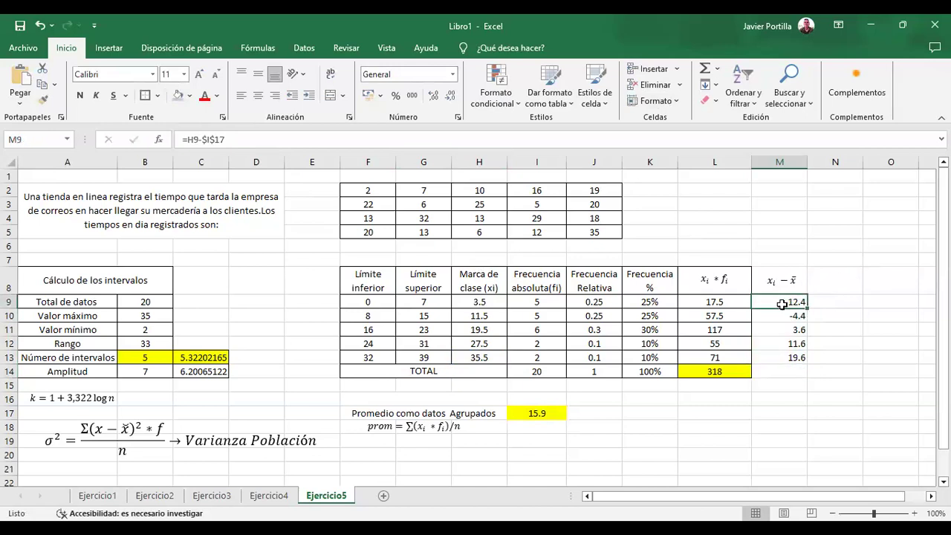
{"action": "key", "text": "shift+Down"}
{"action": "key", "text": "shift+Down"}
{"action": "key", "text": "shift+Down"}
{"action": "key", "text": "shift+Down"}
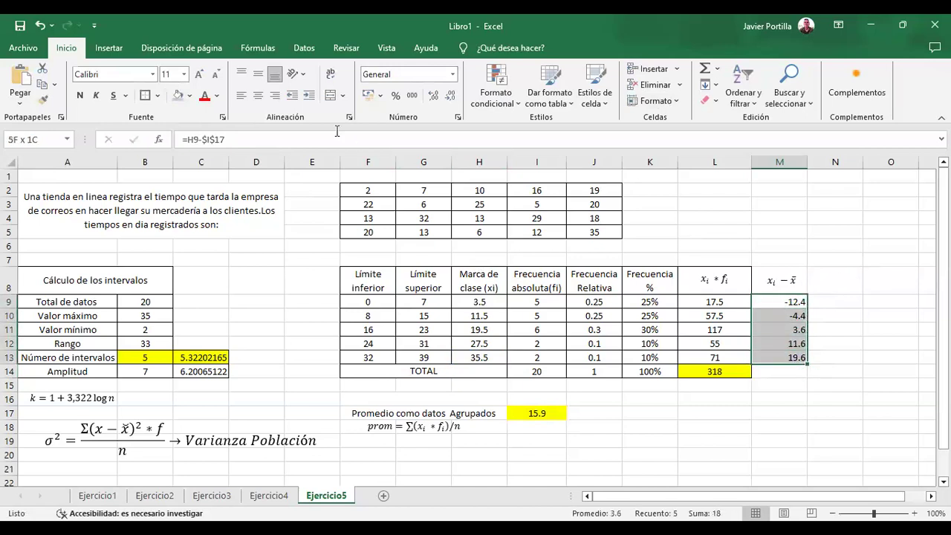
{"action": "left_click", "coordinate": [258, 95]}
{"action": "left_click", "coordinate": [258, 75]}
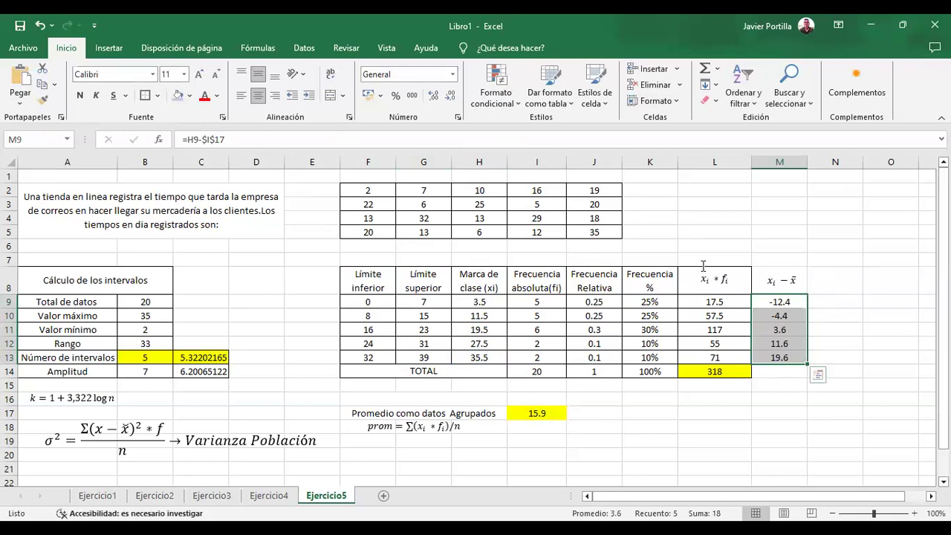
Insert a new equation box in N8 with the heading (xi − x̄)², reusing the xi − x̄ expression copied from M8
{"action": "left_click", "coordinate": [819, 279]}
{"action": "left_click", "coordinate": [801, 280]}
{"action": "left_click_drag", "start_coordinate": [799, 281], "coordinate": [763, 282]}
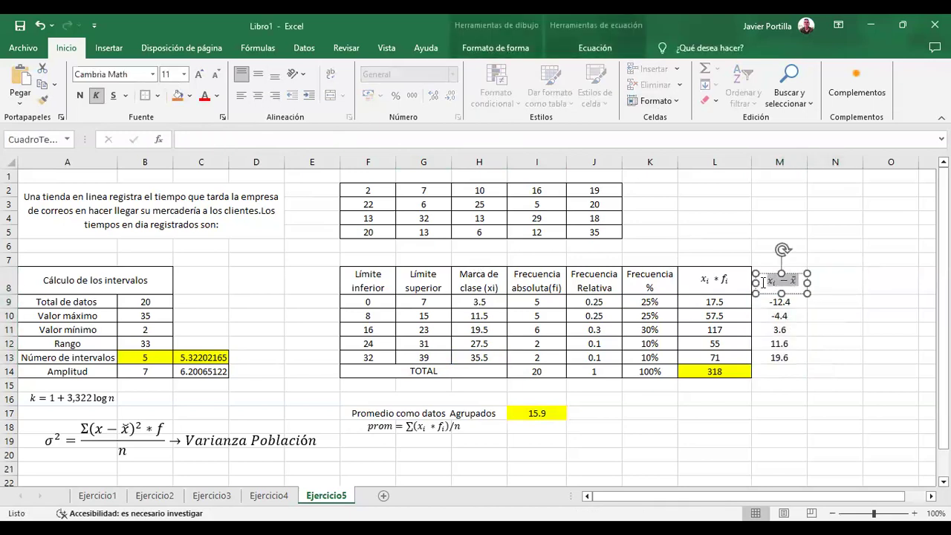
{"action": "left_click", "coordinate": [841, 284]}
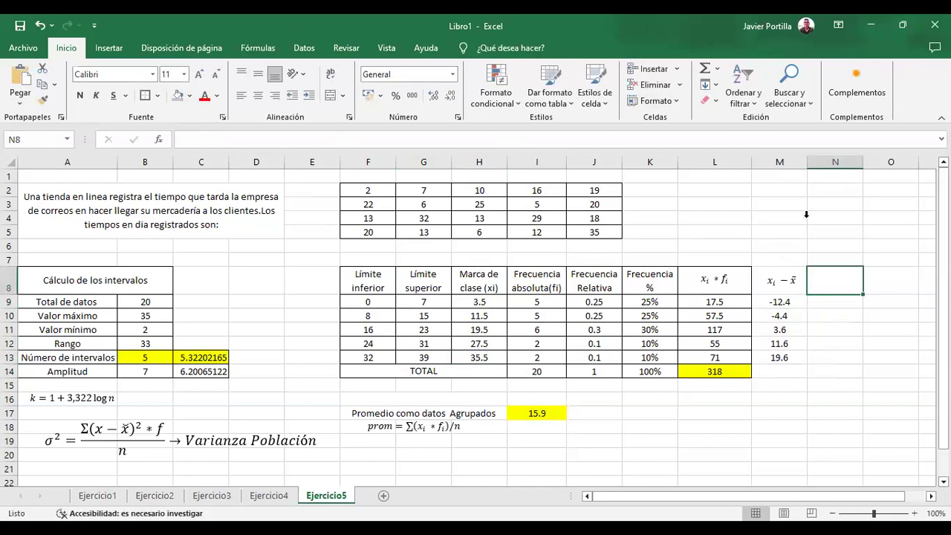
{"action": "left_click", "coordinate": [112, 49]}
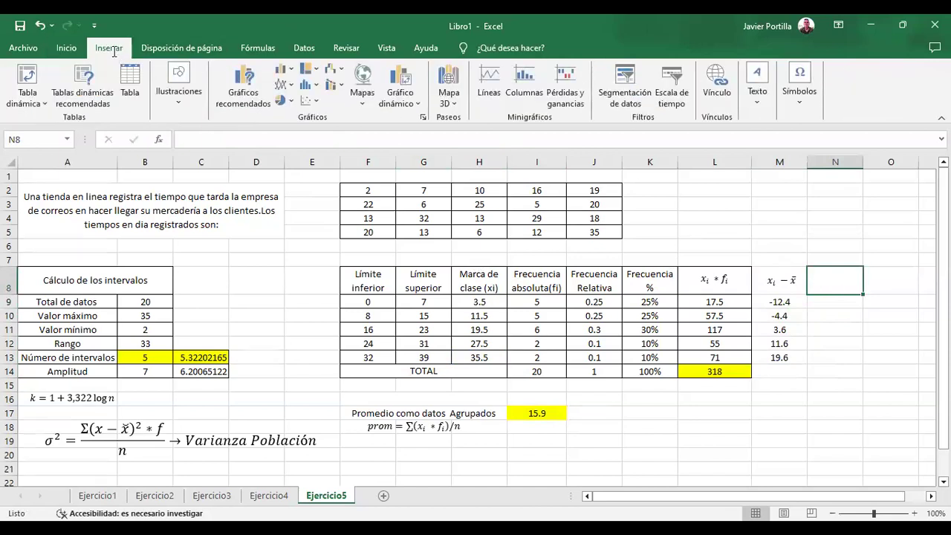
{"action": "key", "text": "alt+shift+equal"}
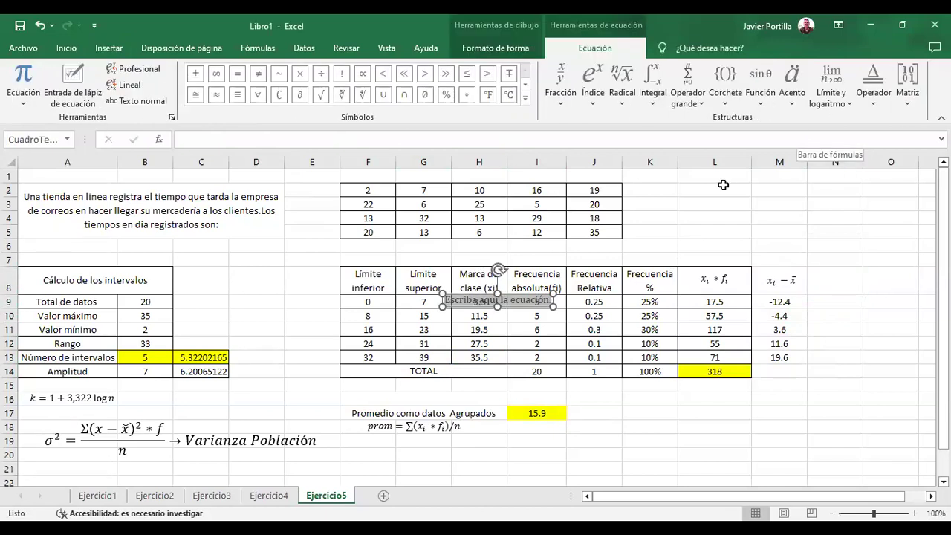
{"action": "left_click_drag", "start_coordinate": [530, 295], "coordinate": [895, 278]}
{"action": "left_click", "coordinate": [896, 284]}
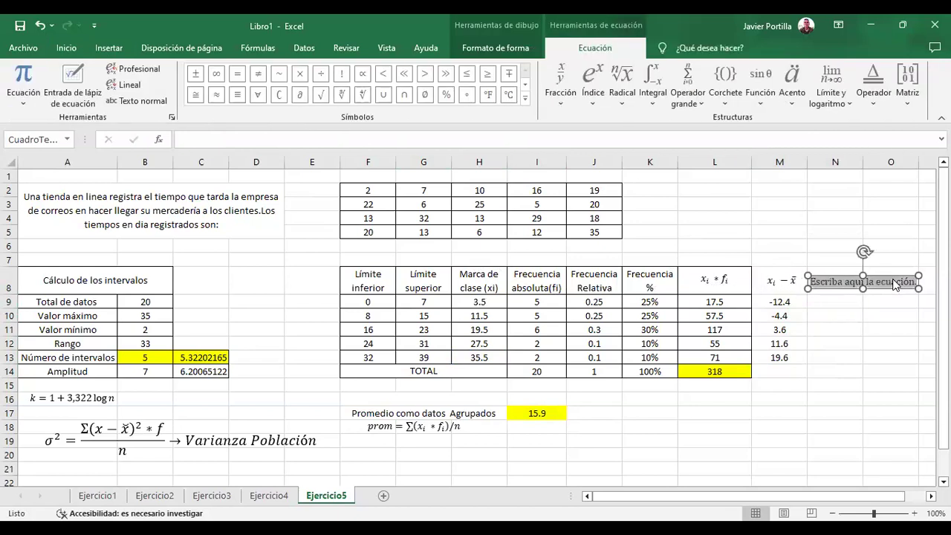
{"action": "key", "text": "BackSpace"}
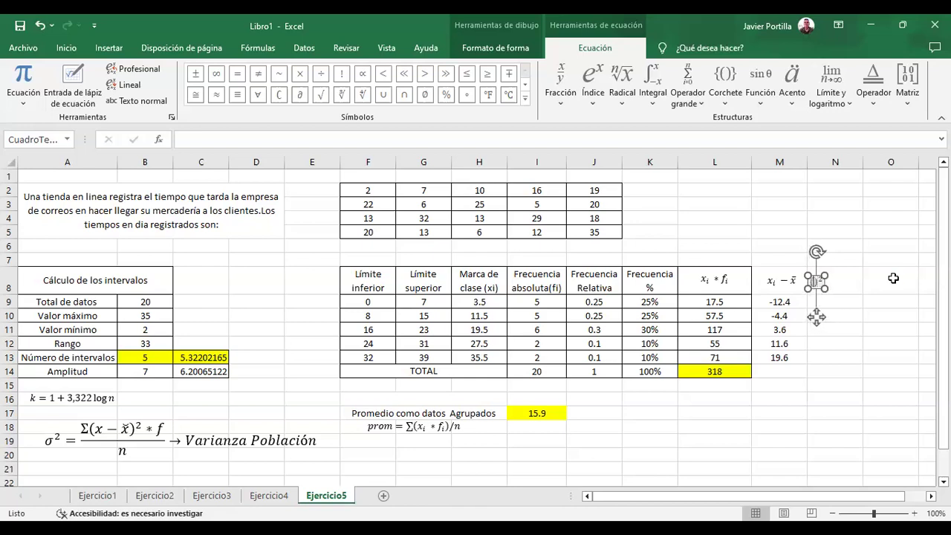
{"action": "key", "text": "ctrl+v"}
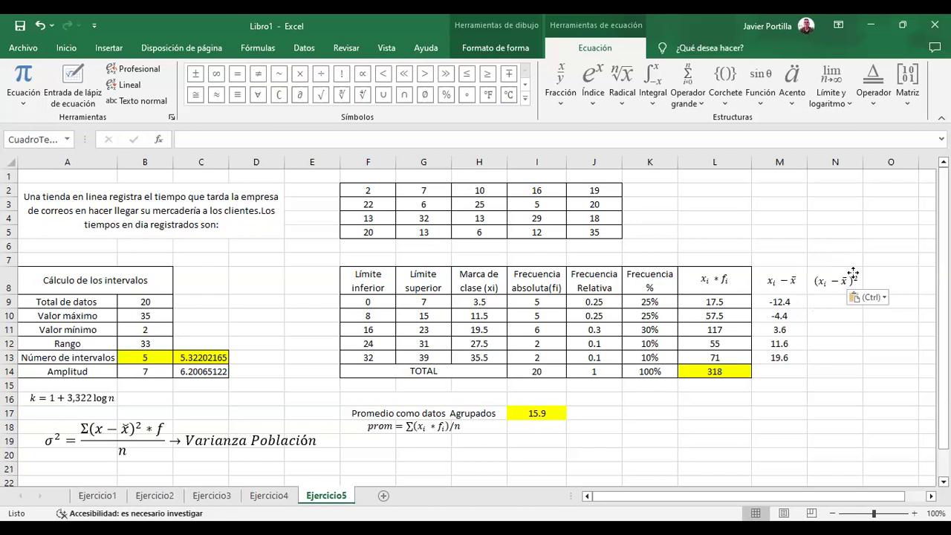
Enter =M9*M9 in N9 to square the deviation and fill the formula down through N13
{"action": "left_click", "coordinate": [828, 301]}
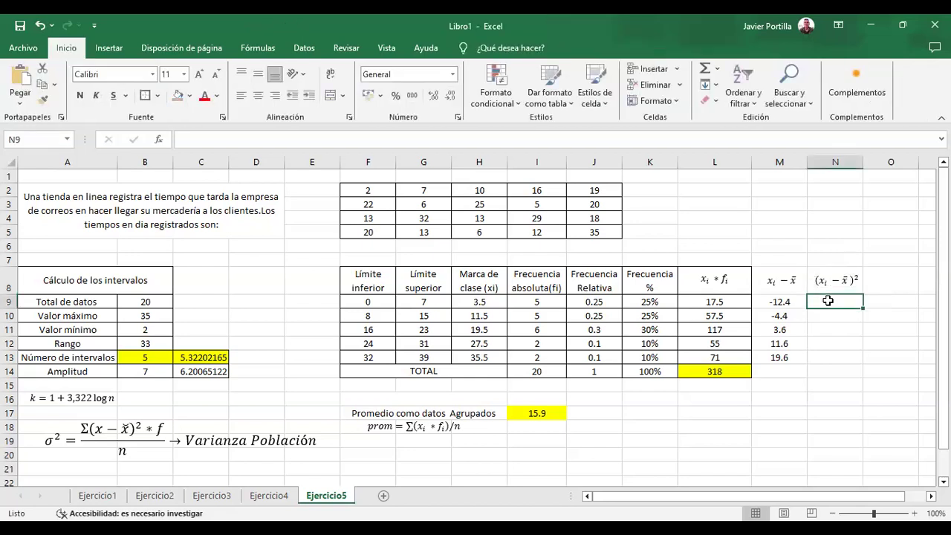
{"action": "type", "text": "="}
{"action": "left_click", "coordinate": [777, 303]}
{"action": "type", "text": "*"}
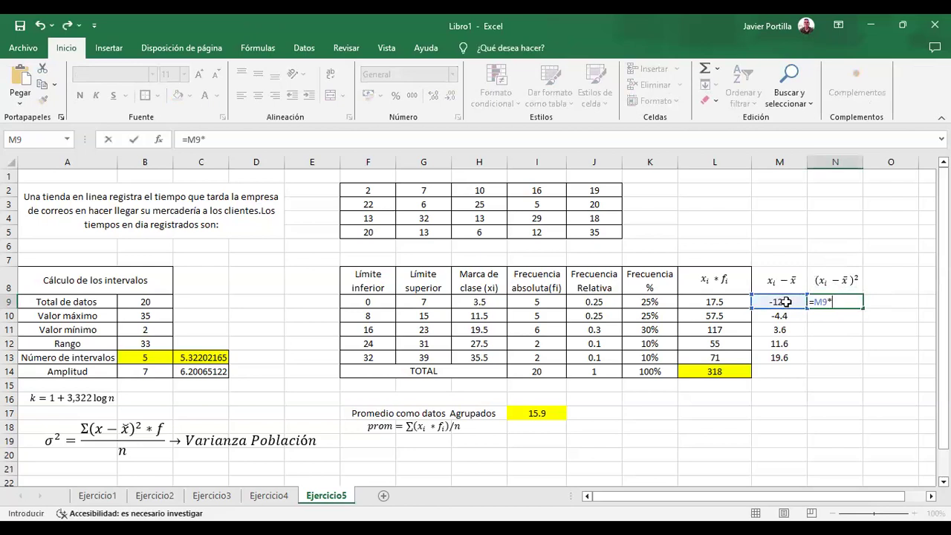
{"action": "left_click", "coordinate": [785, 302]}
{"action": "key", "text": "Return"}
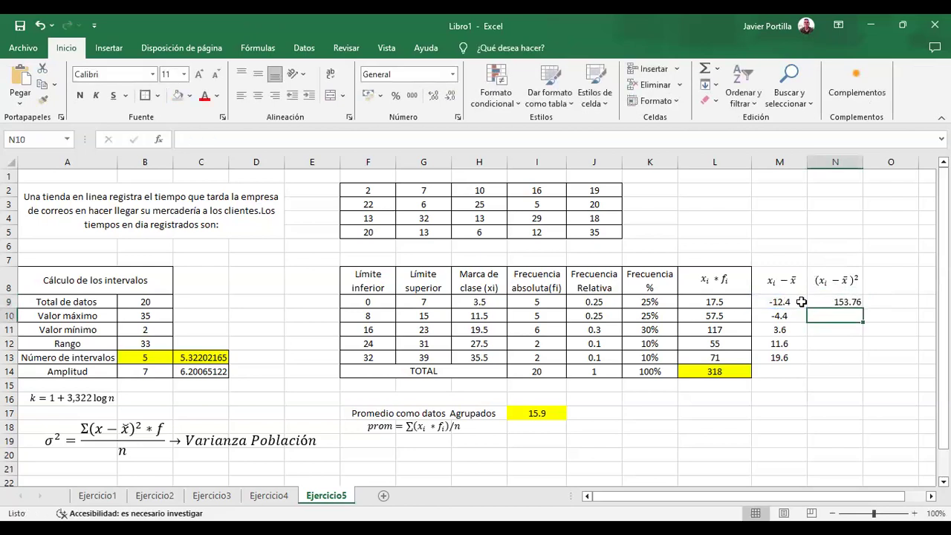
{"action": "left_click", "coordinate": [851, 303]}
{"action": "left_click_drag", "start_coordinate": [863, 308], "coordinate": [862, 363]}
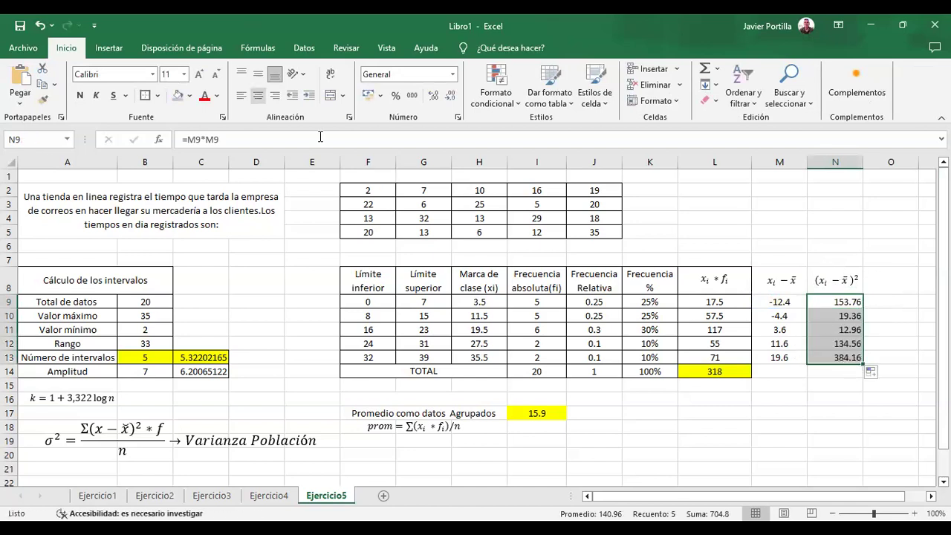
Copy the (xi − x̄)² equation box from N8 to O8 and extend its expression to (xi − x̄)²*f
{"action": "left_click", "coordinate": [537, 286]}
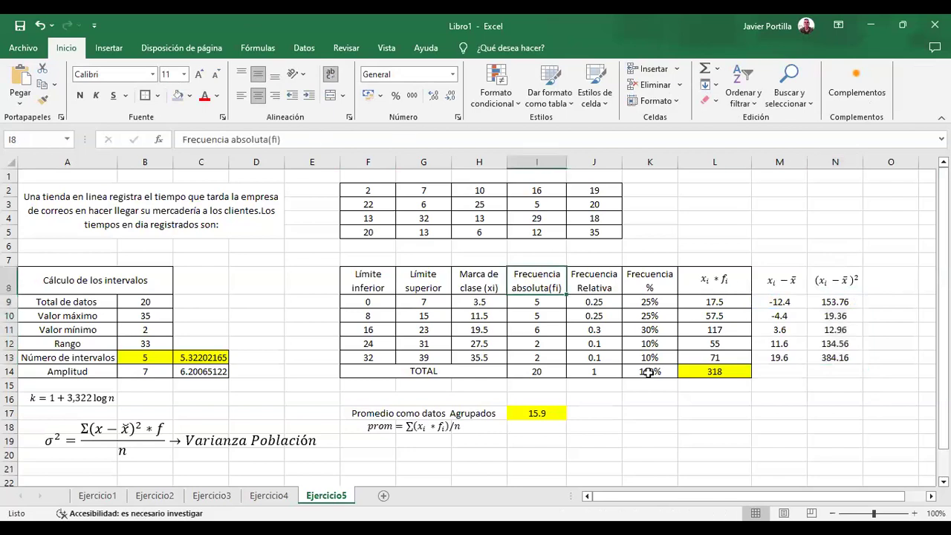
{"action": "left_click", "coordinate": [700, 402]}
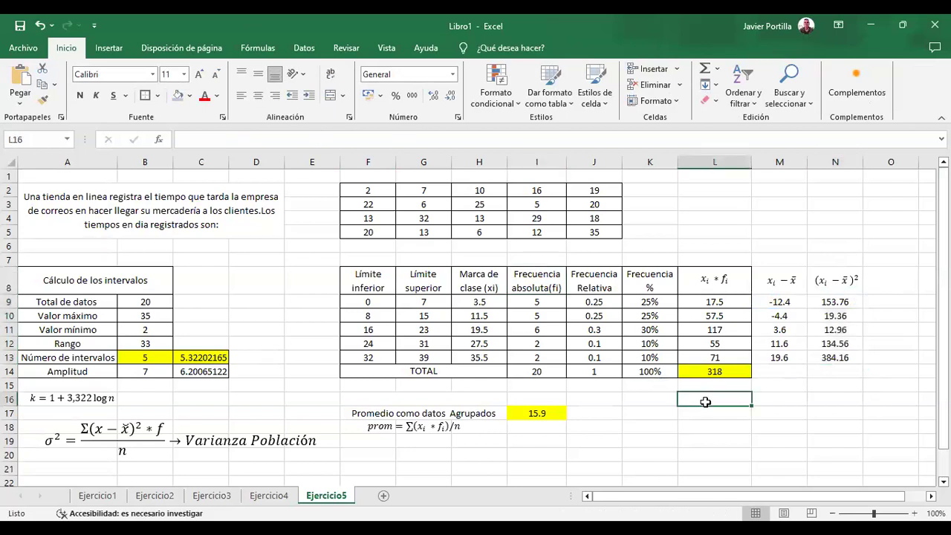
{"action": "left_click", "coordinate": [874, 279]}
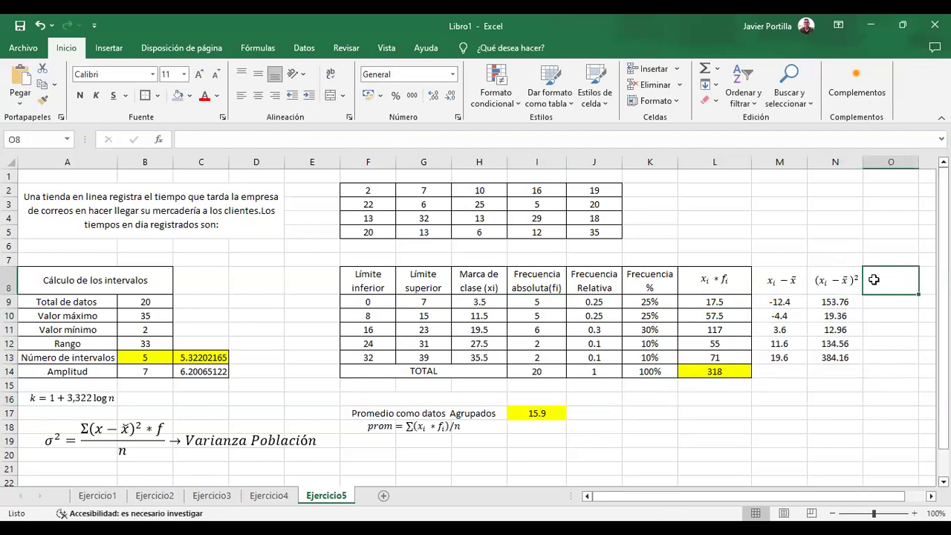
{"action": "left_click", "coordinate": [842, 279]}
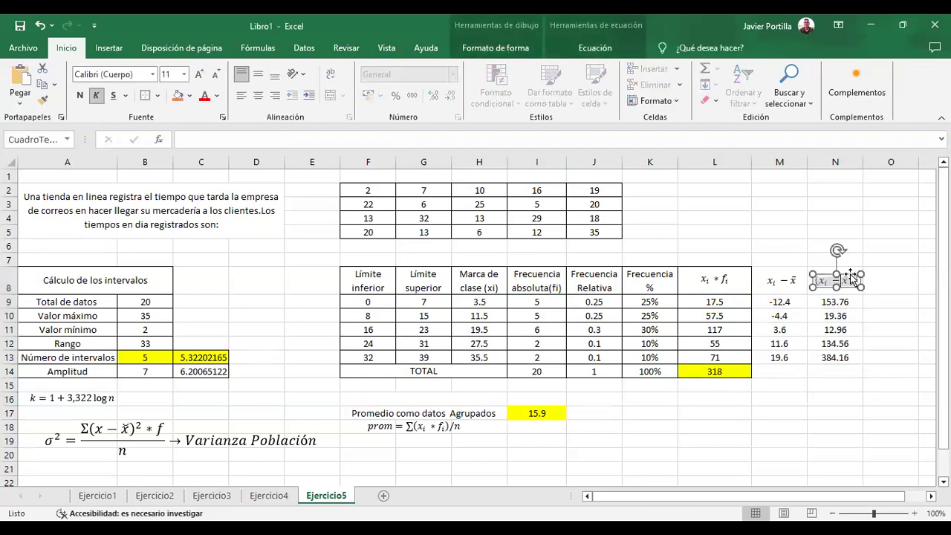
{"action": "key", "text": "ctrl+c"}
{"action": "left_click", "coordinate": [883, 277]}
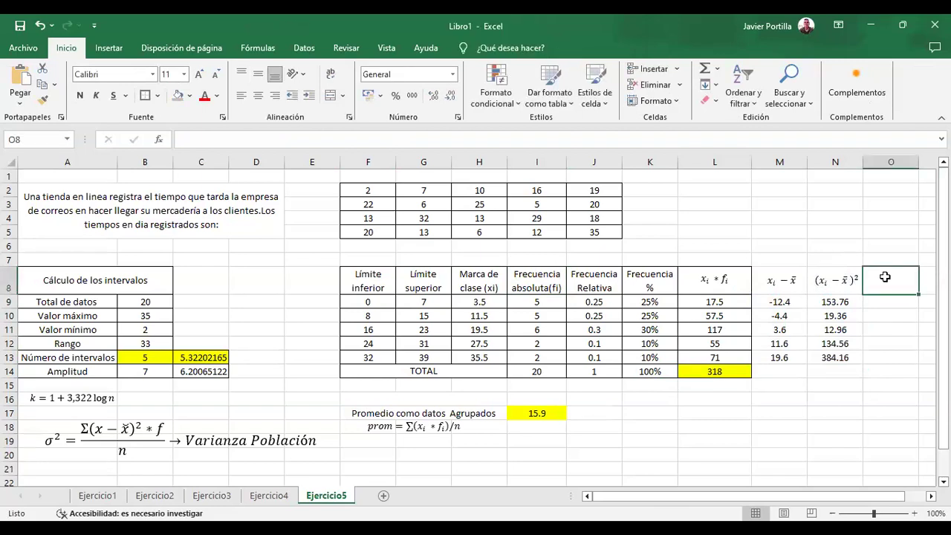
{"action": "key", "text": "ctrl+v"}
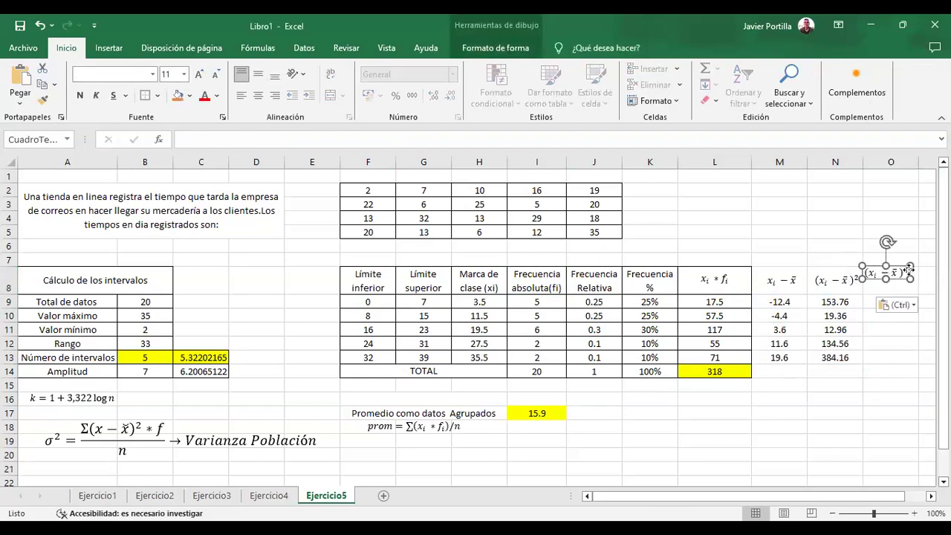
{"action": "left_click", "coordinate": [907, 272]}
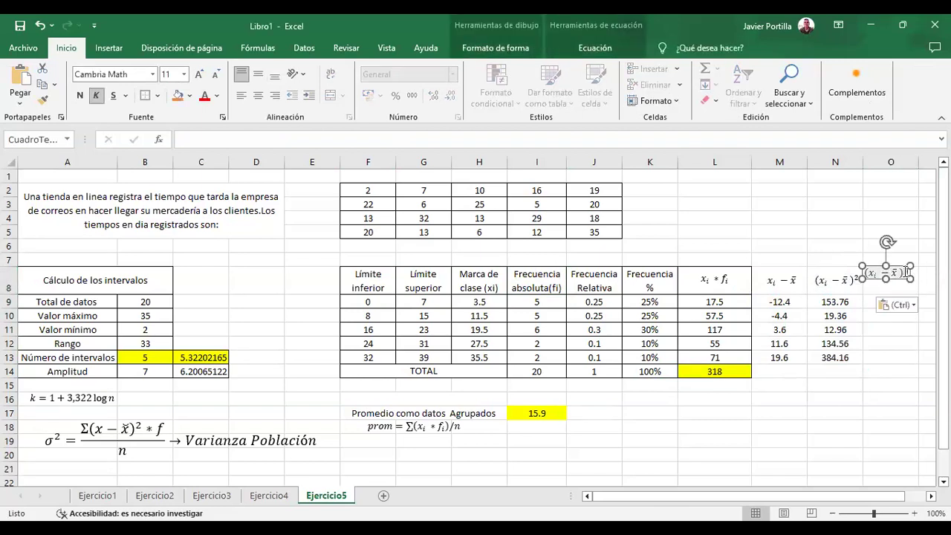
{"action": "type", "text": "* f"}
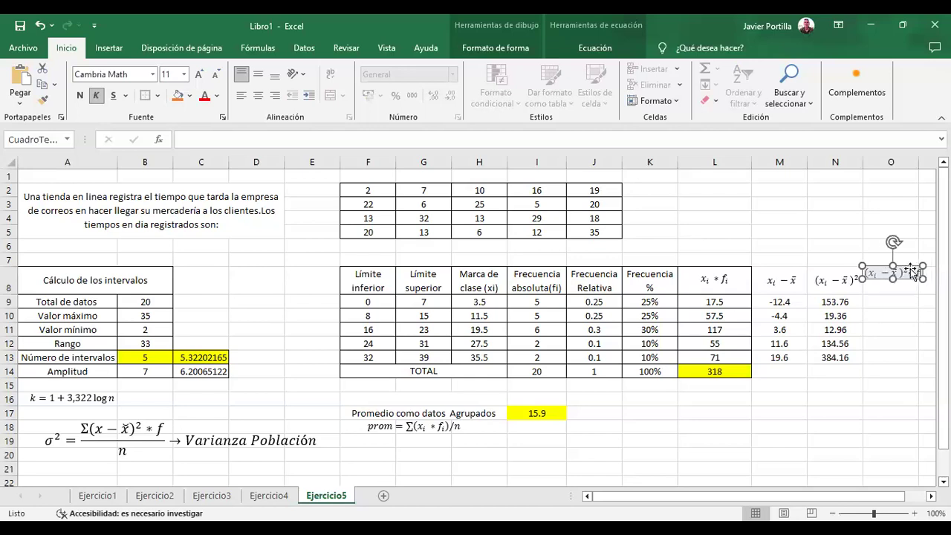
{"action": "key", "text": "Escape"}
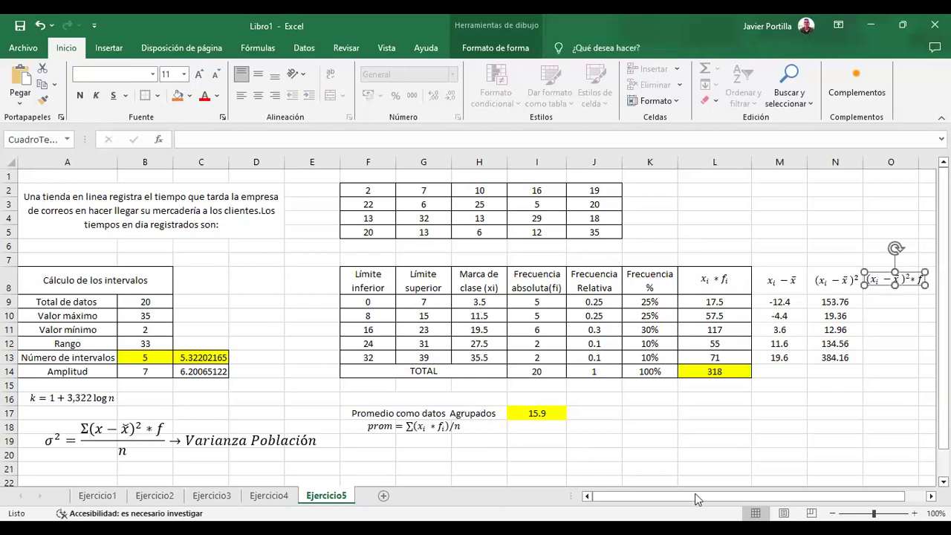
Widen column O to fit the (xi − x̄)²*f heading and shift the equation box to centre it in O8
{"action": "left_click_drag", "start_coordinate": [838, 499], "coordinate": [847, 502]}
{"action": "left_click", "coordinate": [854, 359]}
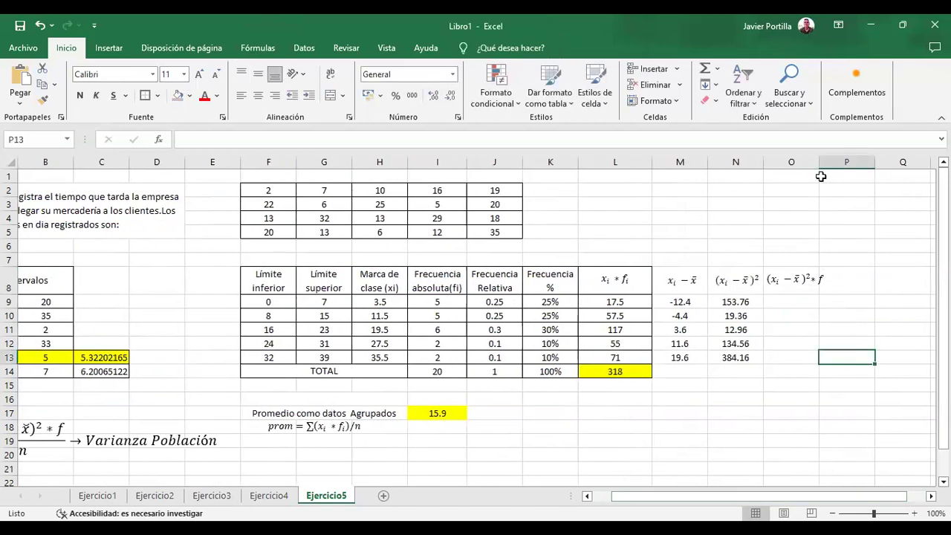
{"action": "left_click_drag", "start_coordinate": [821, 167], "coordinate": [837, 165]}
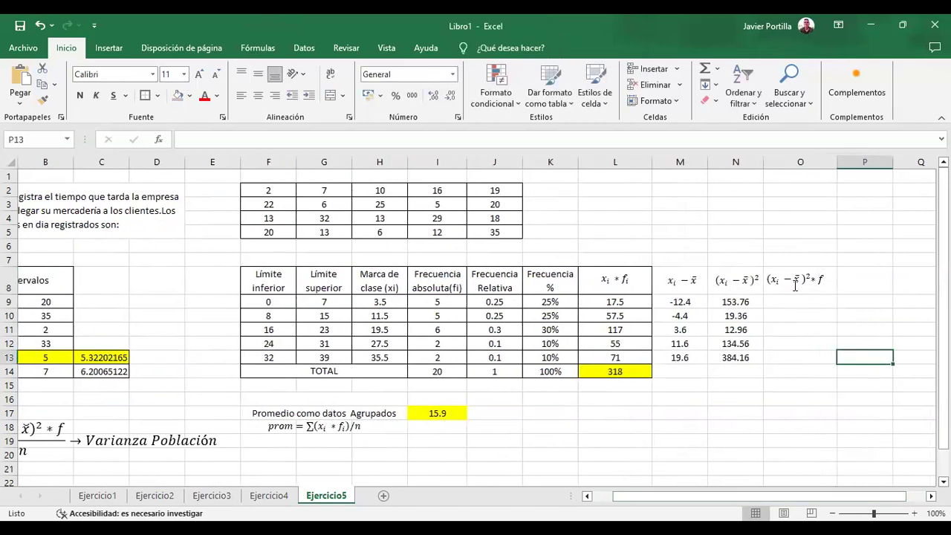
{"action": "left_click", "coordinate": [795, 281]}
{"action": "left_click_drag", "start_coordinate": [804, 274], "coordinate": [807, 273]}
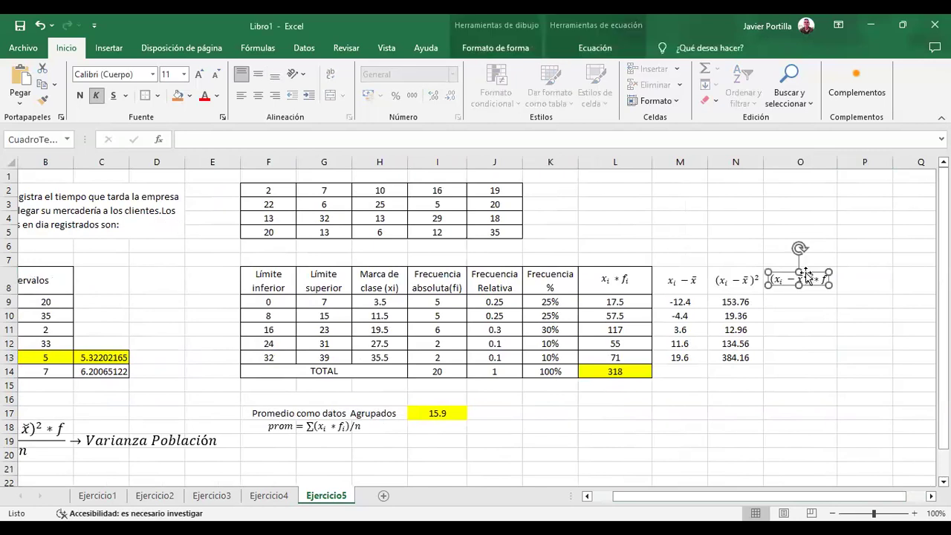
Enter =N9*I9 in O9 to weight the squared deviation by its absolute frequency and fill the formula down through O13
{"action": "left_click", "coordinate": [792, 305]}
{"action": "type", "text": "="}
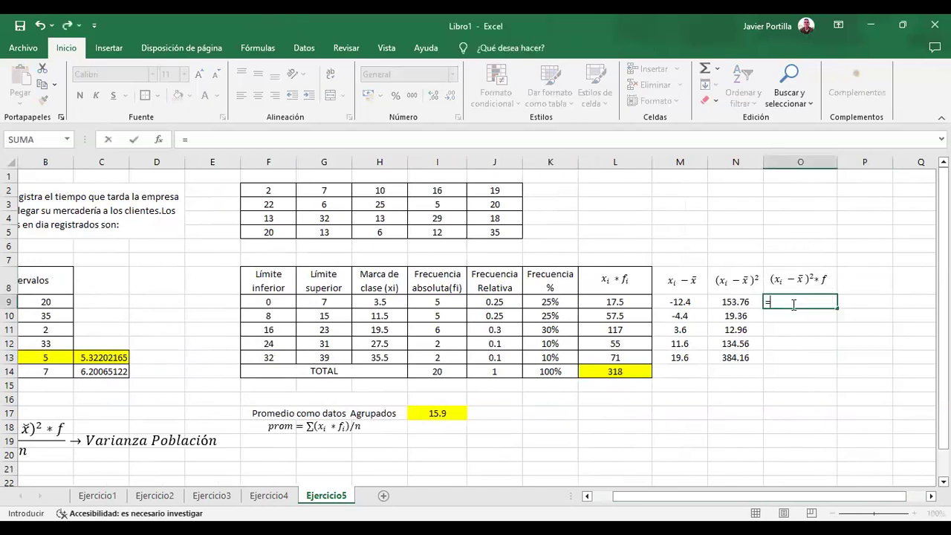
{"action": "left_click", "coordinate": [727, 302]}
{"action": "type", "text": "*"}
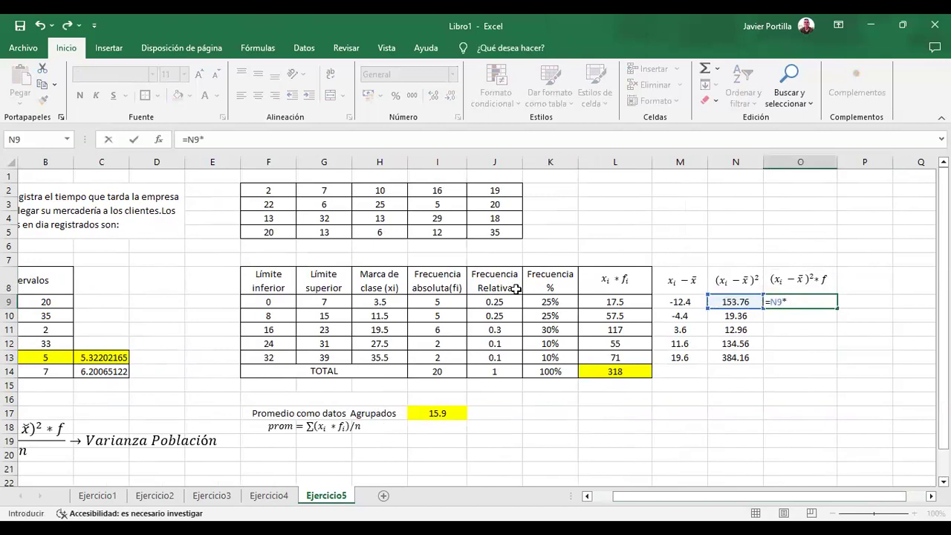
{"action": "left_click", "coordinate": [427, 302]}
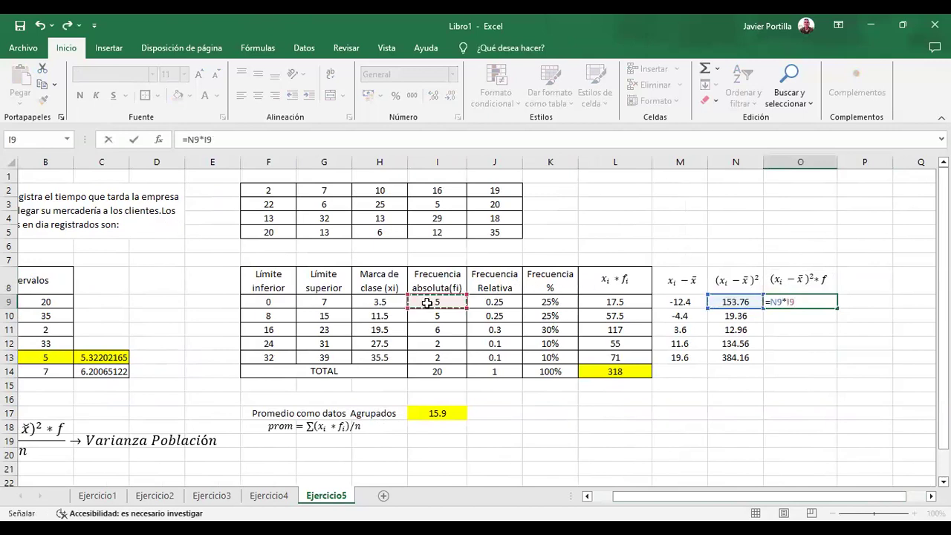
{"action": "key", "text": "Return"}
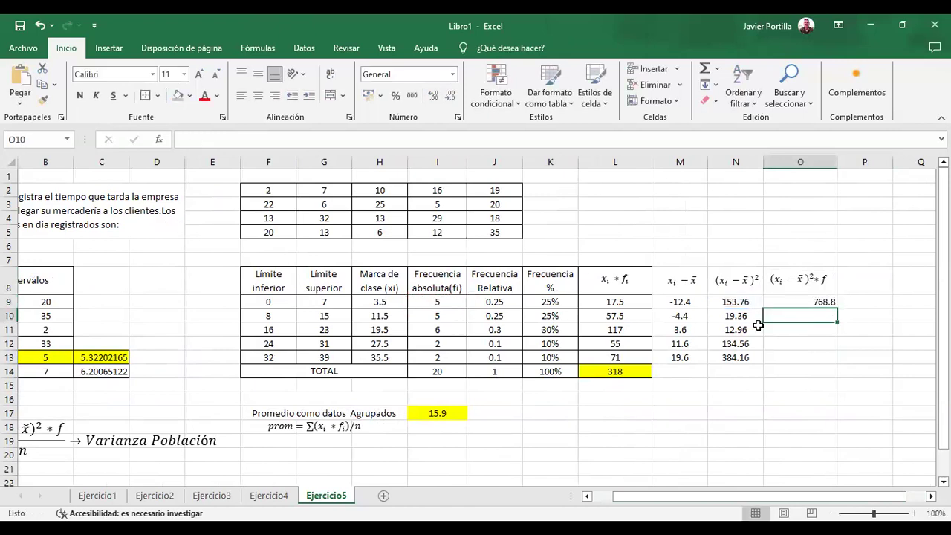
{"action": "left_click", "coordinate": [803, 298]}
{"action": "left_click_drag", "start_coordinate": [837, 306], "coordinate": [830, 358]}
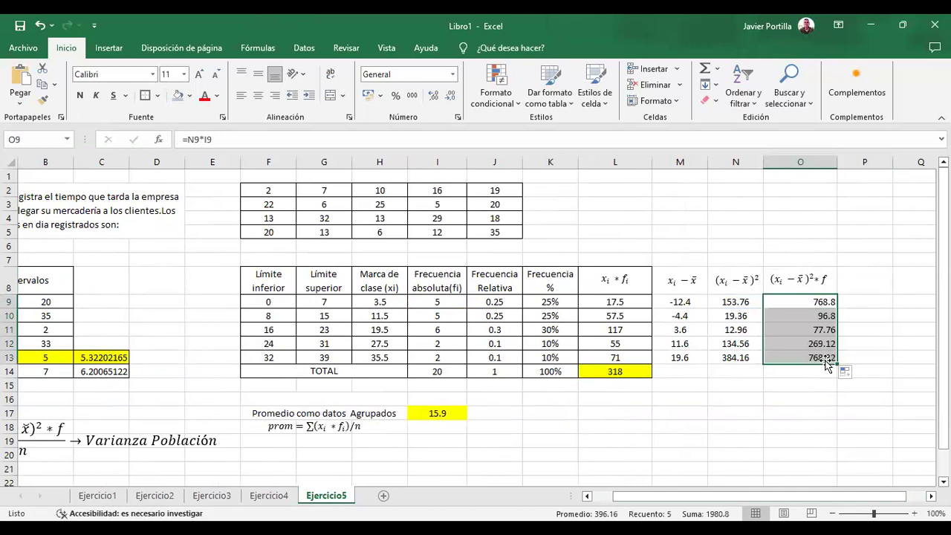
Total the weighted squared deviations in O14 with =SUMA(O9:O13) and fill the cell yellow
{"action": "left_click", "coordinate": [780, 373]}
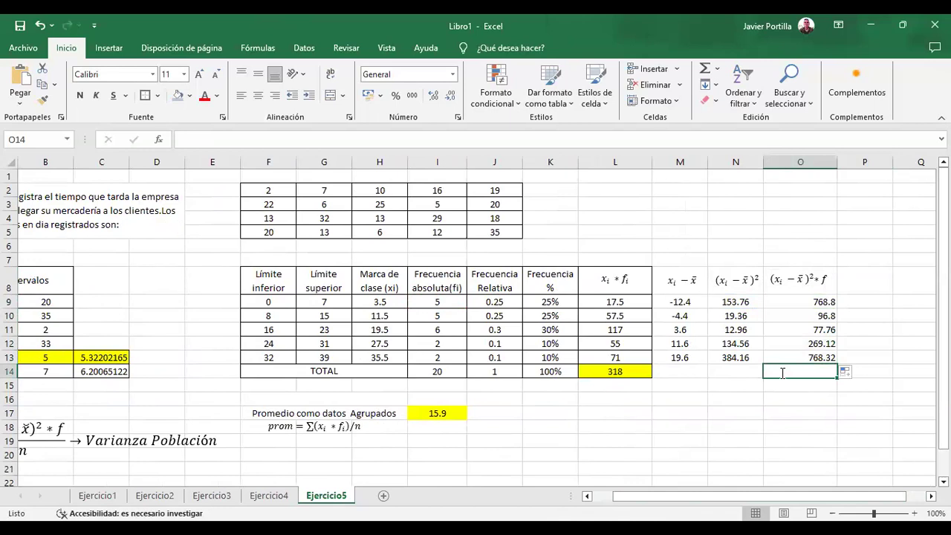
{"action": "type", "text": "=suma("}
{"action": "left_click_drag", "start_coordinate": [820, 301], "coordinate": [823, 355]}
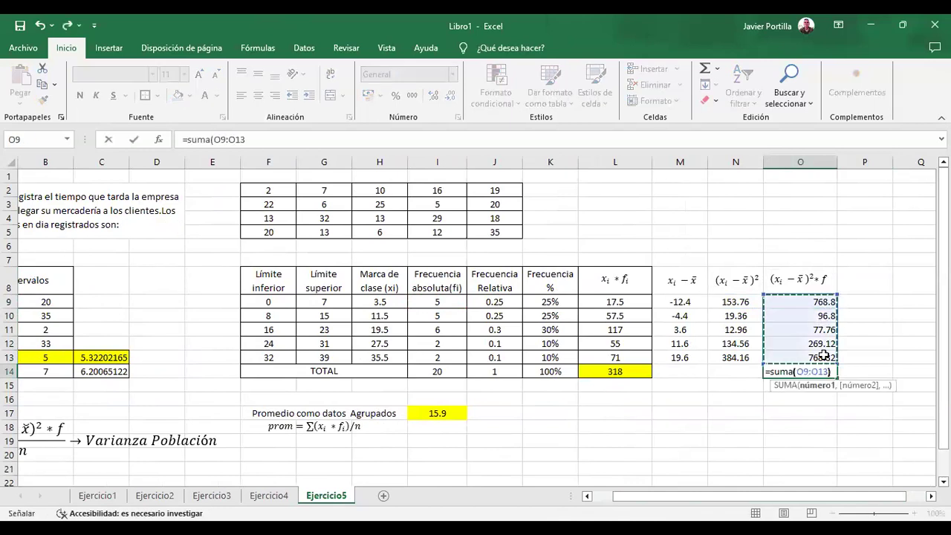
{"action": "type", "text": ")"}
{"action": "key", "text": "Return"}
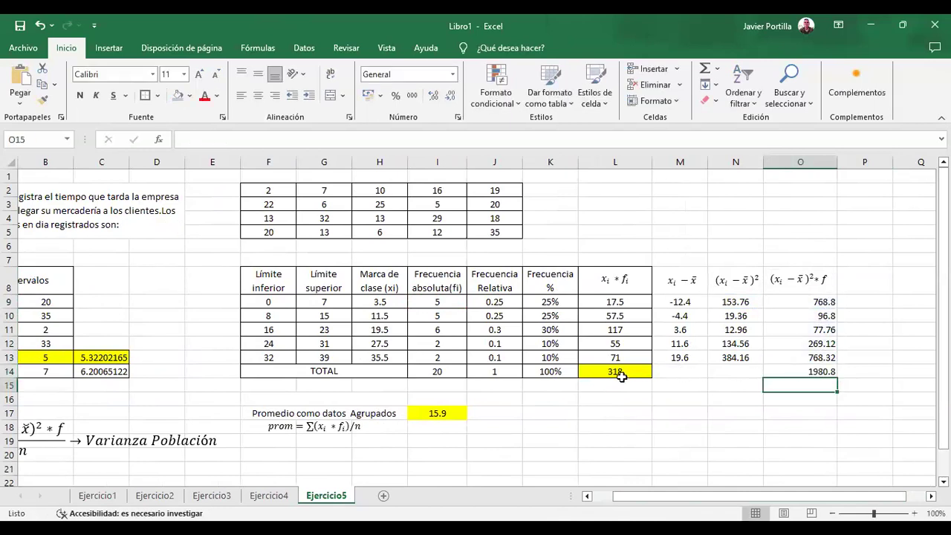
{"action": "left_click", "coordinate": [798, 370]}
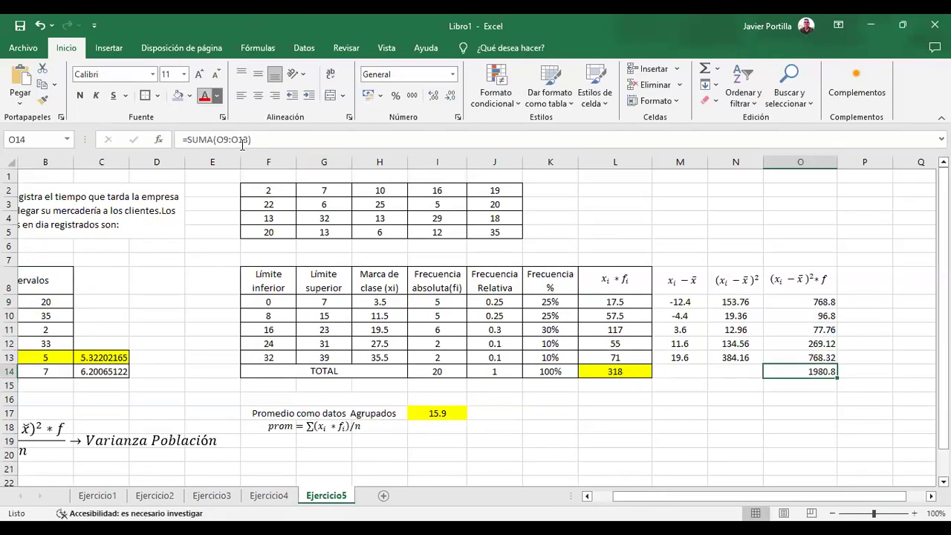
{"action": "left_click", "coordinate": [189, 96]}
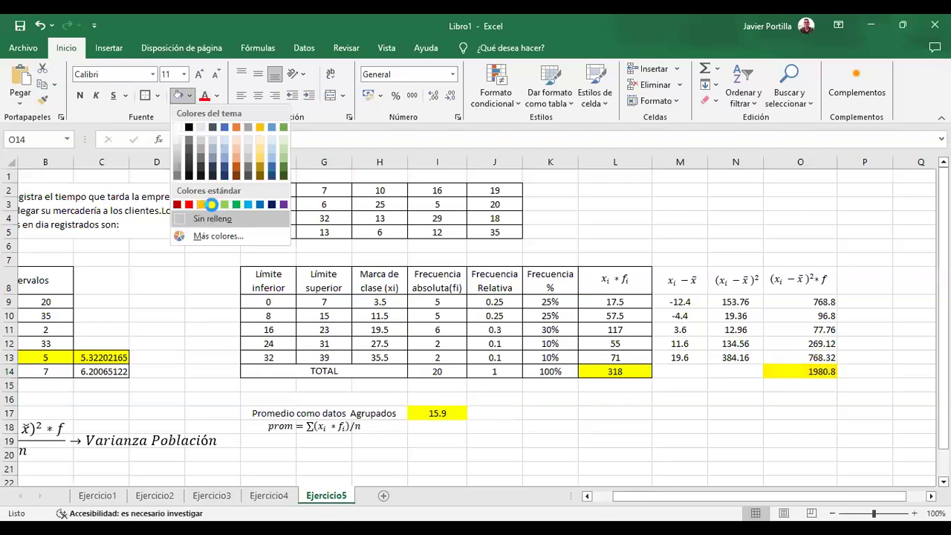
{"action": "left_click", "coordinate": [211, 204]}
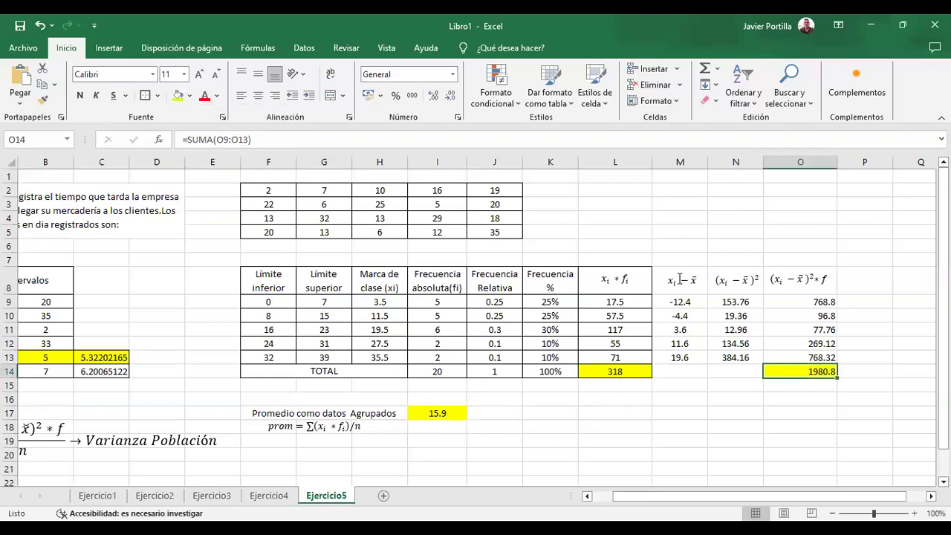
Apply all borders to the three added columns in M8:O14
{"action": "left_click", "coordinate": [669, 368]}
{"action": "key", "text": "Right"}
{"action": "key", "text": "Right"}
{"action": "key", "text": "Left"}
{"action": "left_click", "coordinate": [670, 371]}
{"action": "key", "text": "shift+Right"}
{"action": "key", "text": "shift+Right"}
{"action": "key", "text": "shift+Right"}
{"action": "key", "text": "shift+Up"}
{"action": "key", "text": "shift+Left"}
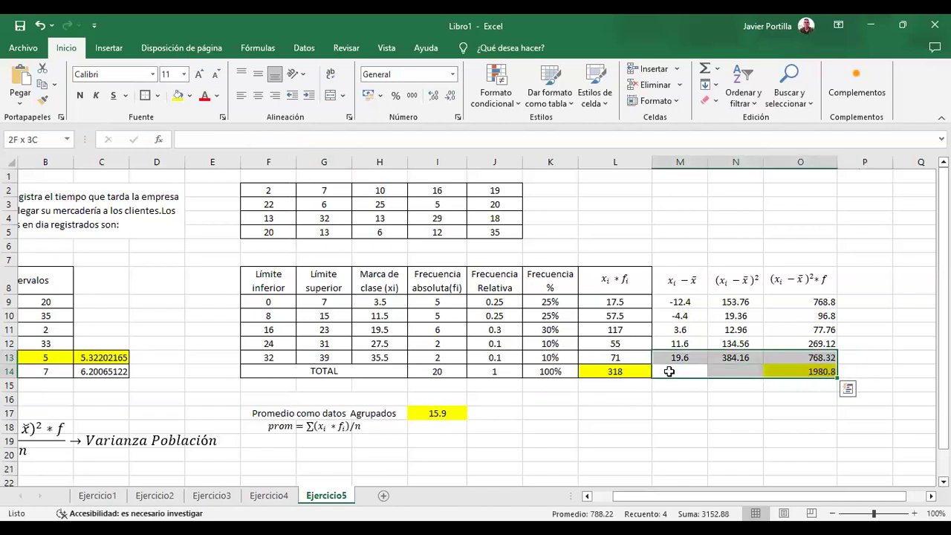
{"action": "key", "text": "shift+Up"}
{"action": "key", "text": "shift+Up"}
{"action": "key", "text": "shift+Up"}
{"action": "key", "text": "shift+Up"}
{"action": "key", "text": "shift+Up"}
{"action": "key", "text": "shift+Up"}
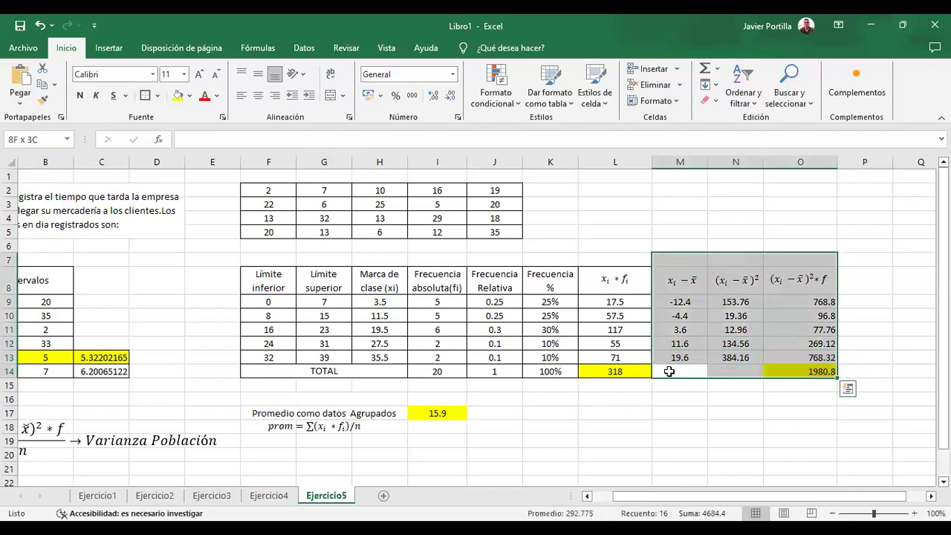
{"action": "key", "text": "shift+Down"}
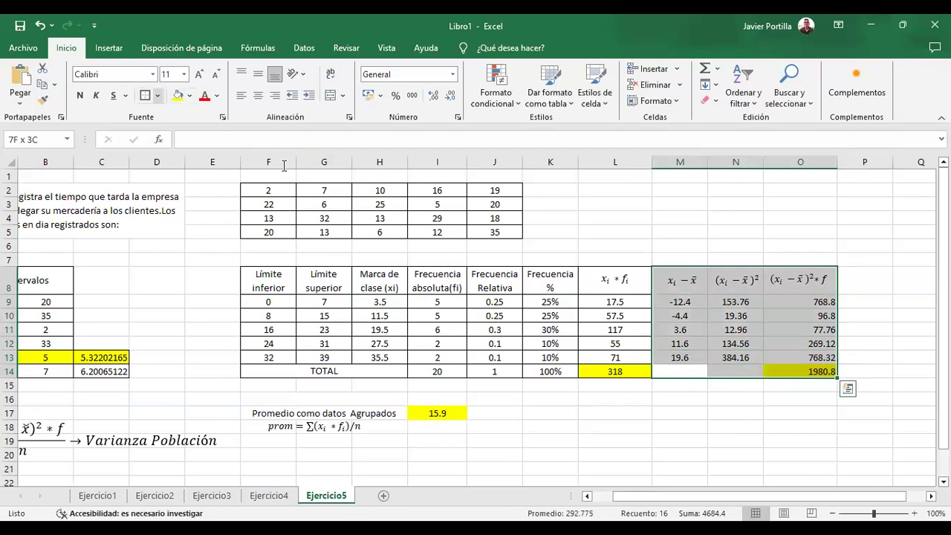
{"action": "left_click", "coordinate": [157, 95]}
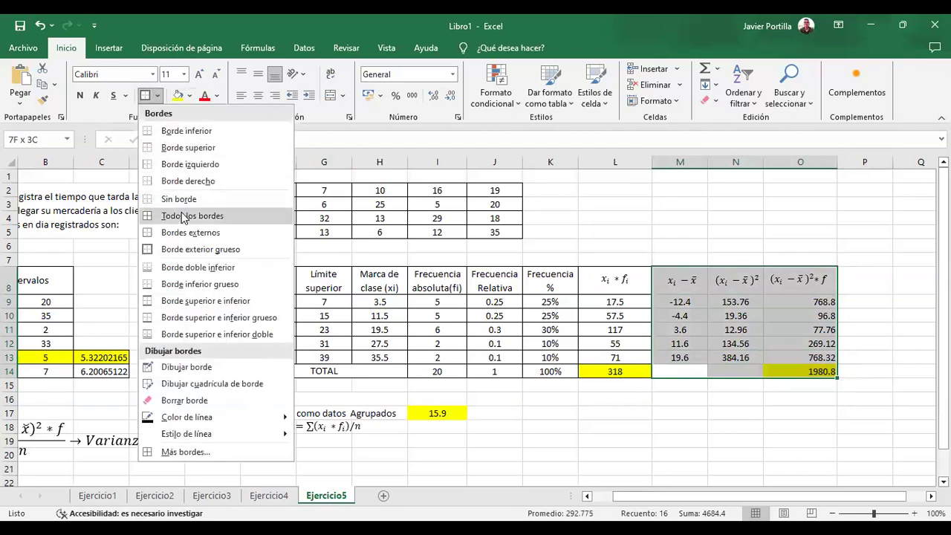
{"action": "left_click", "coordinate": [182, 216]}
{"action": "left_click", "coordinate": [728, 439]}
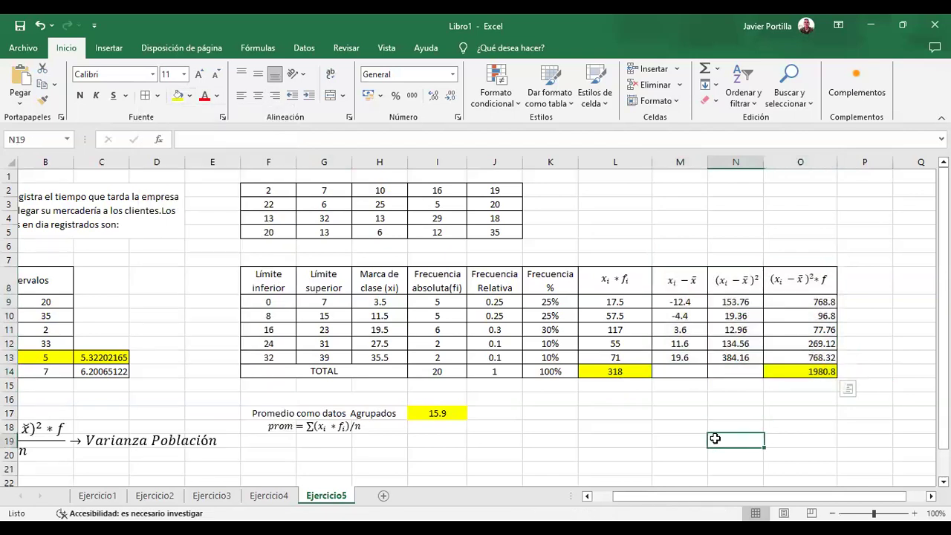
Enter the label Varianza Poblacional in F20, below the grouped average
{"action": "scroll", "coordinate": [581, 412], "scroll_direction": "right", "scroll_amount": 3}
{"action": "scroll", "coordinate": [585, 414], "scroll_direction": "left", "scroll_amount": 5}
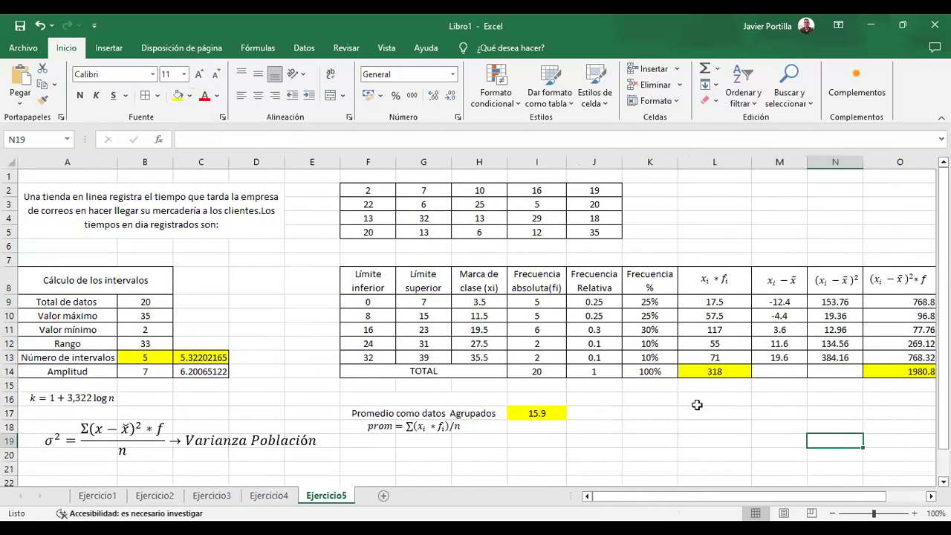
{"action": "left_click", "coordinate": [381, 451]}
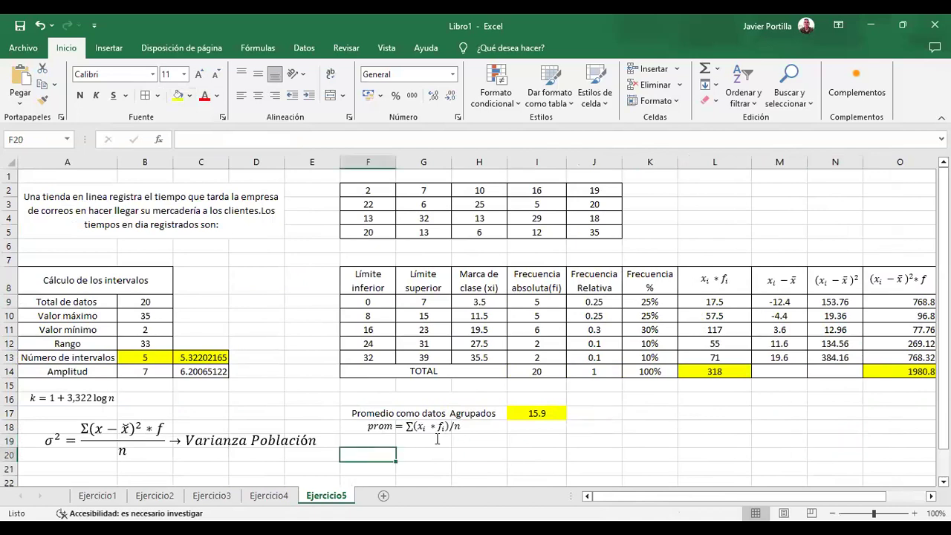
{"action": "type", "text": "Varianza Poblaci"}
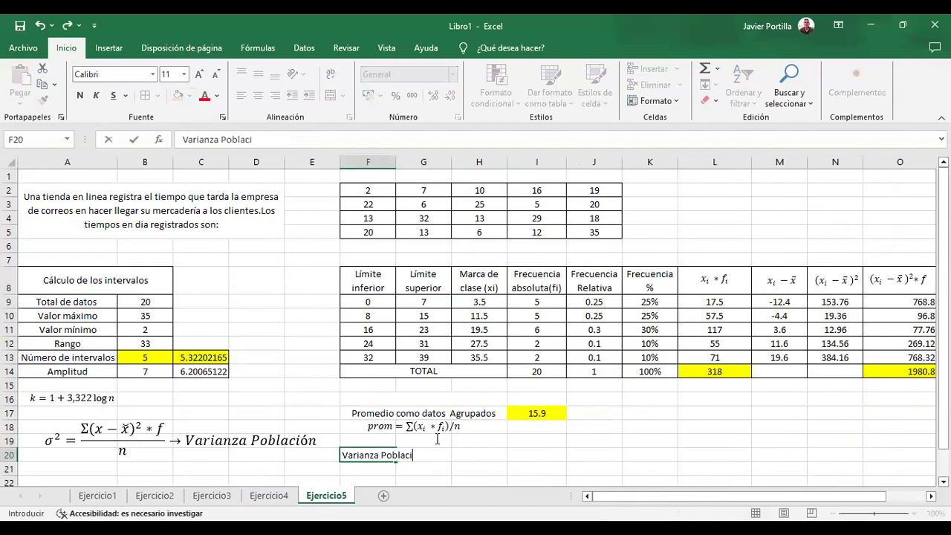
{"action": "type", "text": "onal"}
{"action": "key", "text": "Tab"}
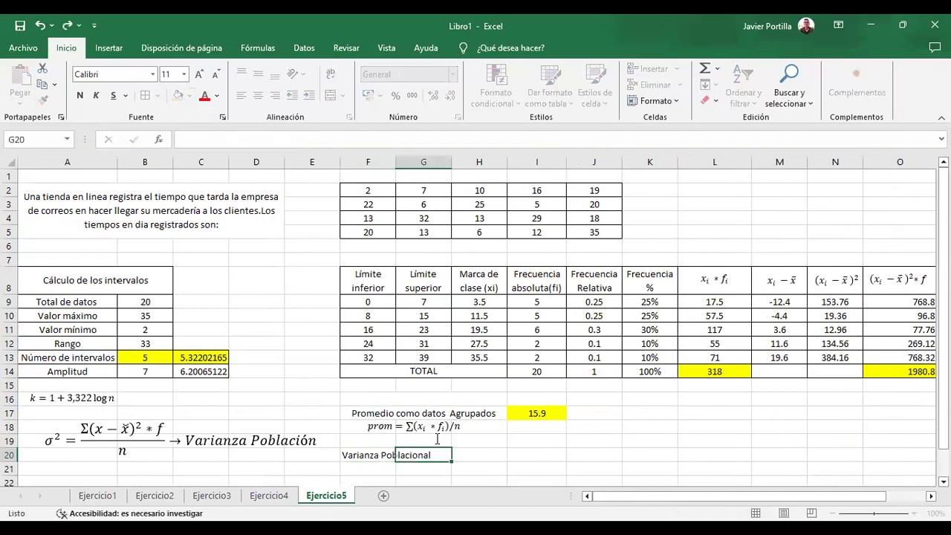
Calculate the population variance in I20 with =O14/I14, dividing the weighted squared-deviation total by the total frequency
{"action": "key", "text": "Tab"}
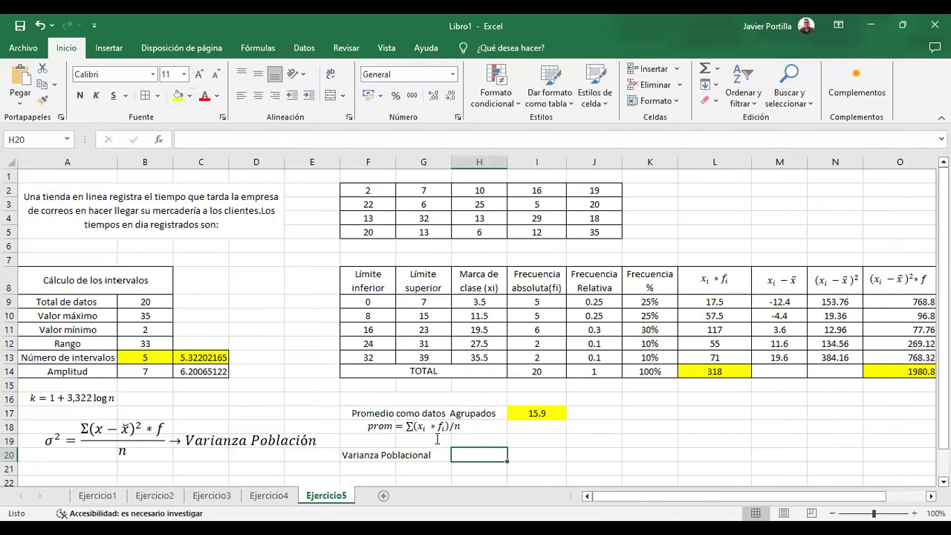
{"action": "key", "text": "Tab"}
{"action": "type", "text": "="}
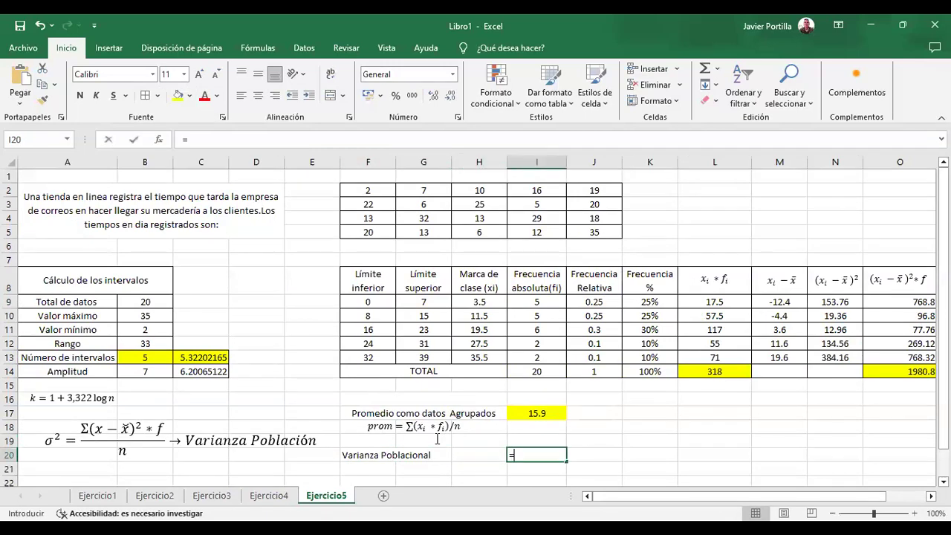
{"action": "left_click", "coordinate": [903, 368]}
{"action": "type", "text": "/"}
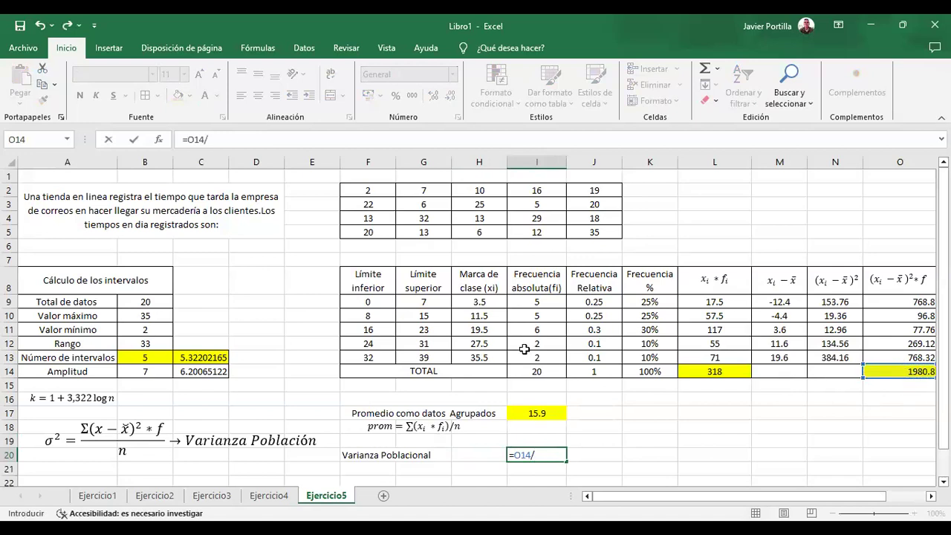
{"action": "left_click", "coordinate": [535, 368]}
{"action": "key", "text": "Return"}
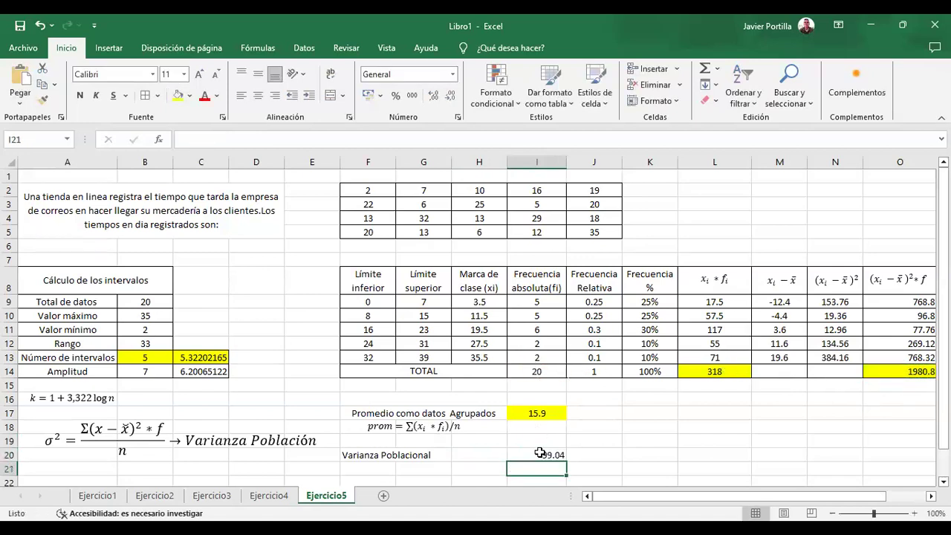
Center the variance result in I20 horizontally and vertically
{"action": "left_click", "coordinate": [543, 455]}
{"action": "key", "text": "alt+h"}
{"action": "key", "text": "a"}
{"action": "key", "text": "c"}
{"action": "key", "text": "alt+h"}
{"action": "key", "text": "a"}
{"action": "key", "text": "m"}
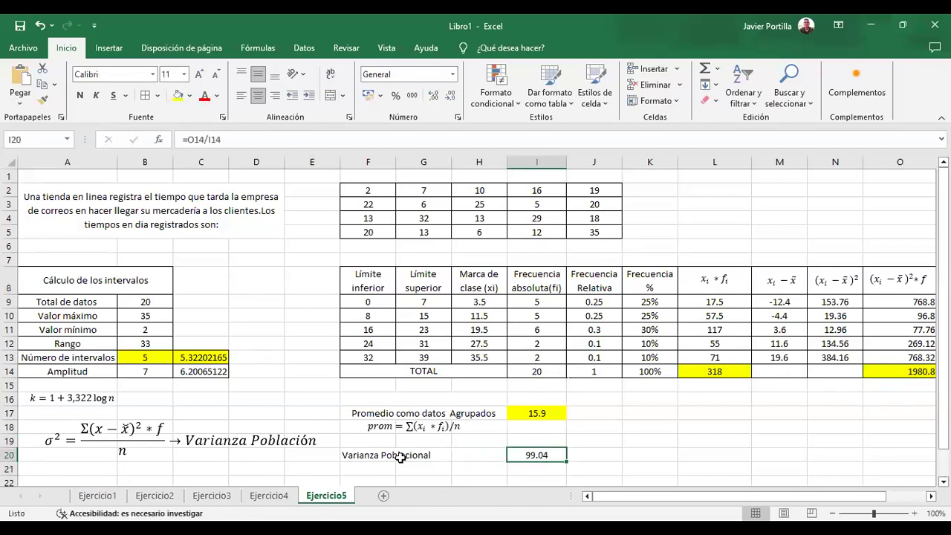
Merge and center the Varianza Poblacional label across F20:H20
{"action": "left_click", "coordinate": [400, 458]}
{"action": "left_click", "coordinate": [358, 456]}
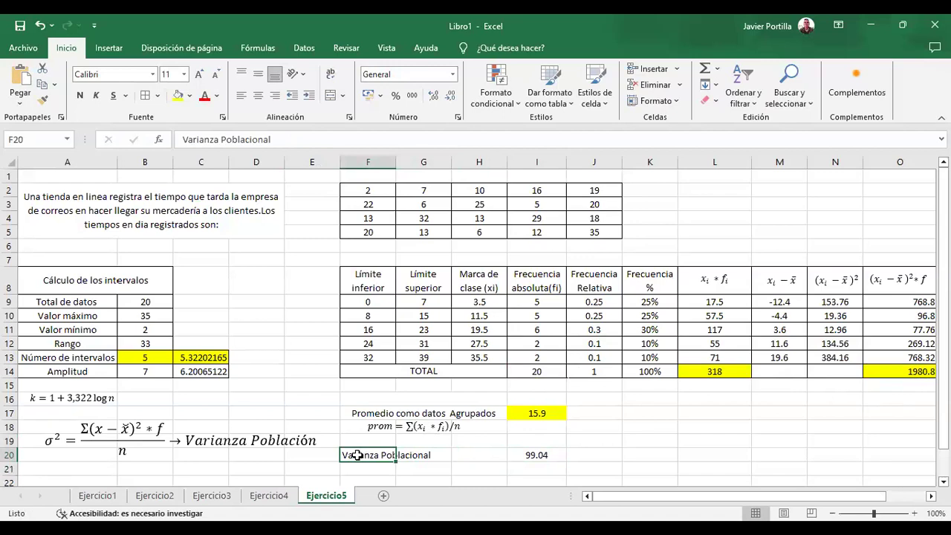
{"action": "key", "text": "shift+Right"}
{"action": "key", "text": "shift+Right"}
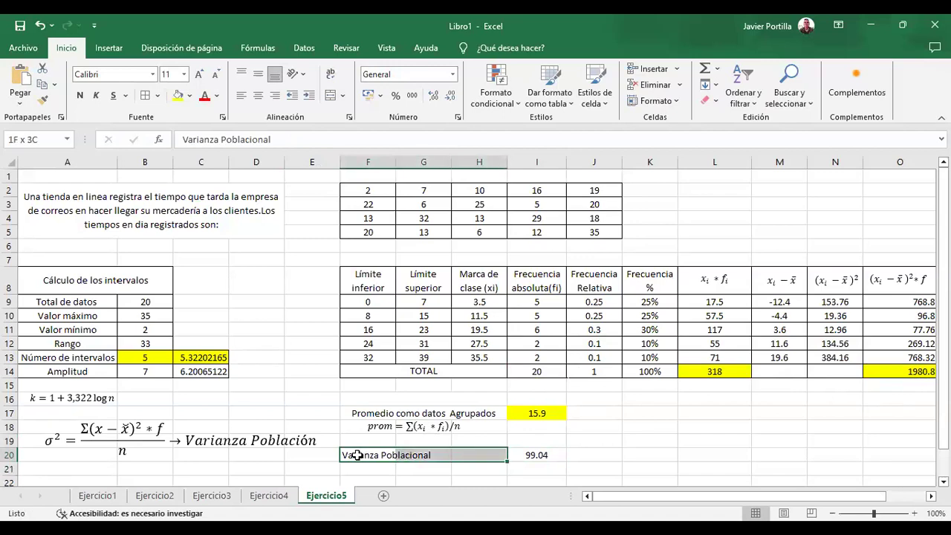
{"action": "key", "text": "alt+o"}
{"action": "key", "text": "a"}
{"action": "key", "text": "c"}
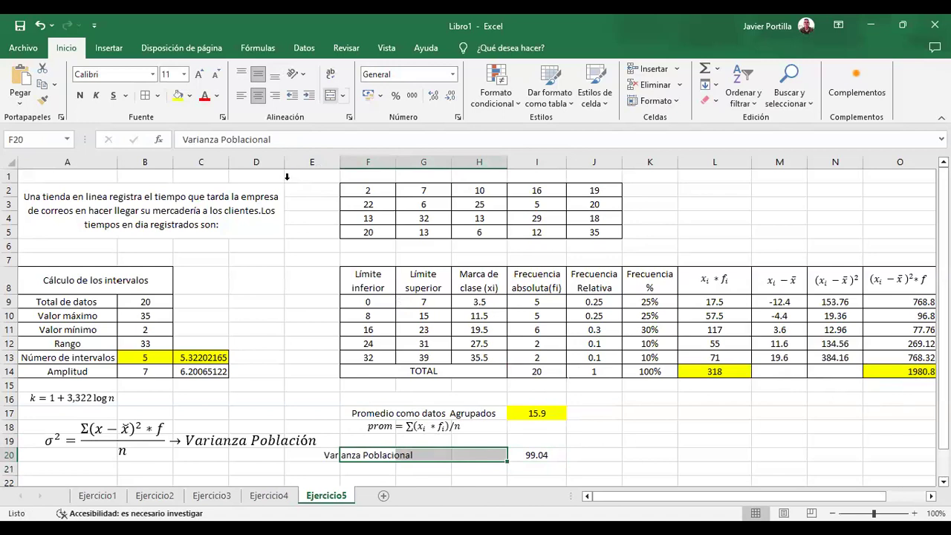
{"action": "left_click", "coordinate": [331, 95]}
{"action": "left_click", "coordinate": [654, 453]}
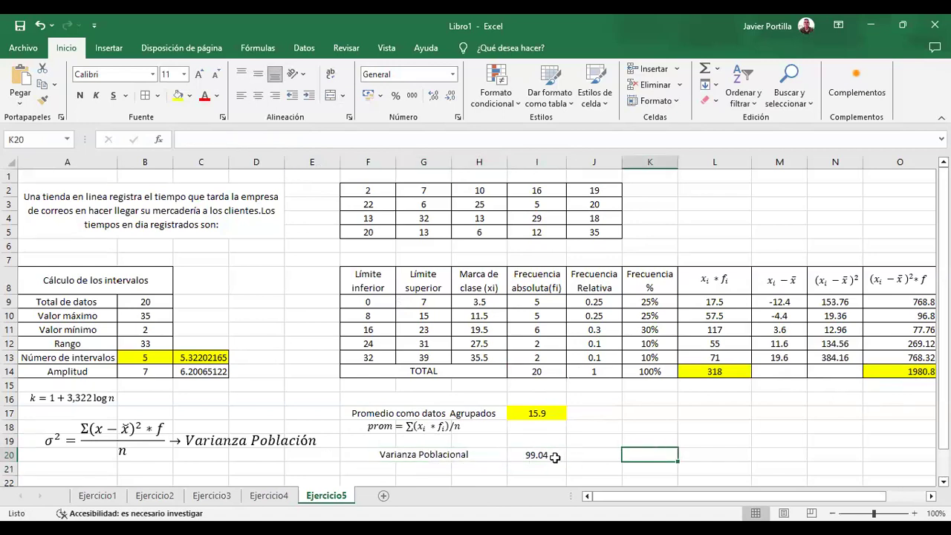
Fill the variance result cell I20 yellow
{"action": "key", "text": "Left"}
{"action": "key", "text": "Left"}
{"action": "left_click", "coordinate": [177, 95]}
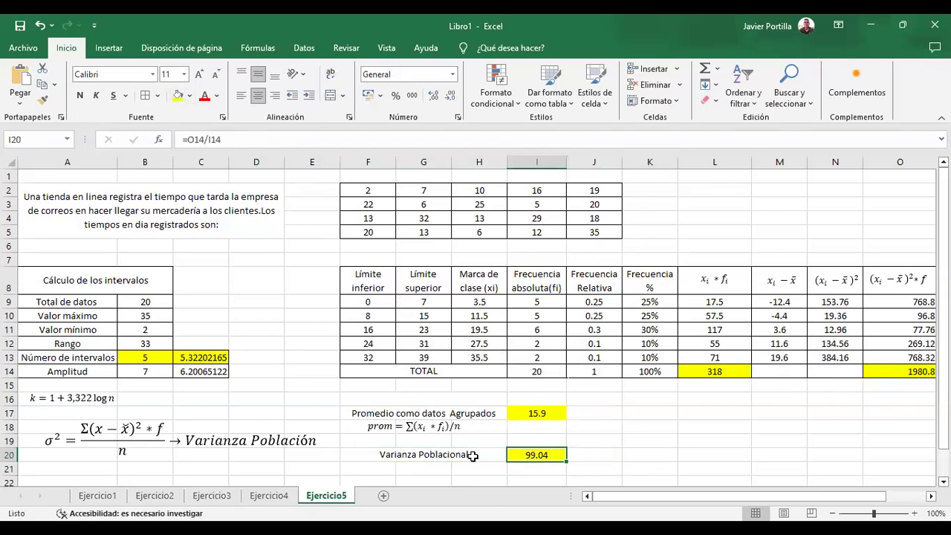
Copy the Desviación Estándar formula box from Ejercicio1 into Ejercicio5 and place it just below the Varianza Población formula
{"action": "scroll", "coordinate": [472, 456], "scroll_direction": "down", "scroll_amount": 1}
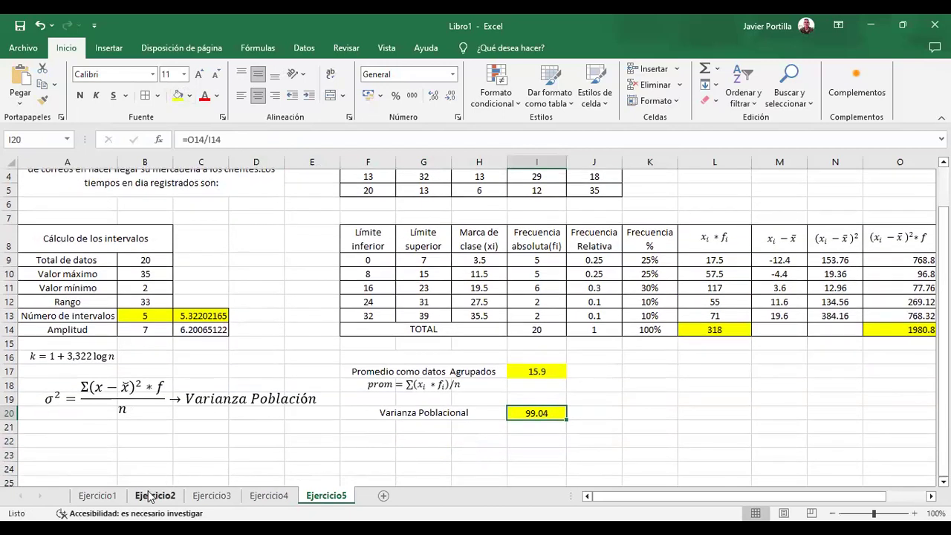
{"action": "left_click", "coordinate": [97, 495]}
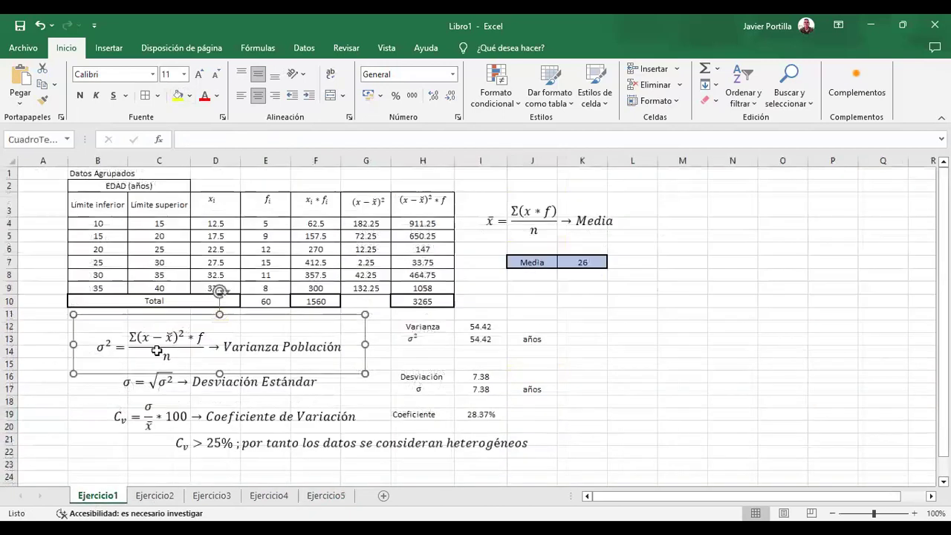
{"action": "left_click", "coordinate": [206, 383]}
{"action": "left_click", "coordinate": [268, 370]}
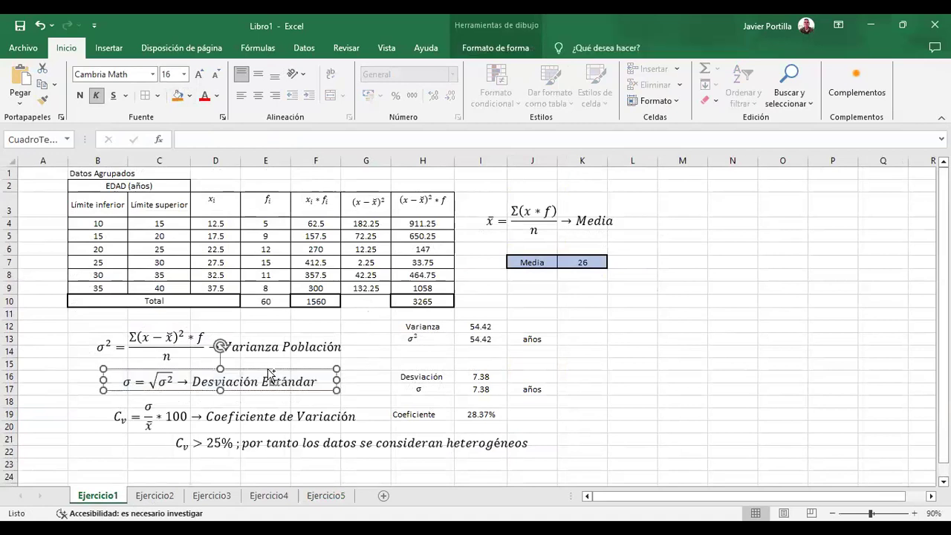
{"action": "left_click", "coordinate": [316, 499]}
{"action": "left_click", "coordinate": [78, 429]}
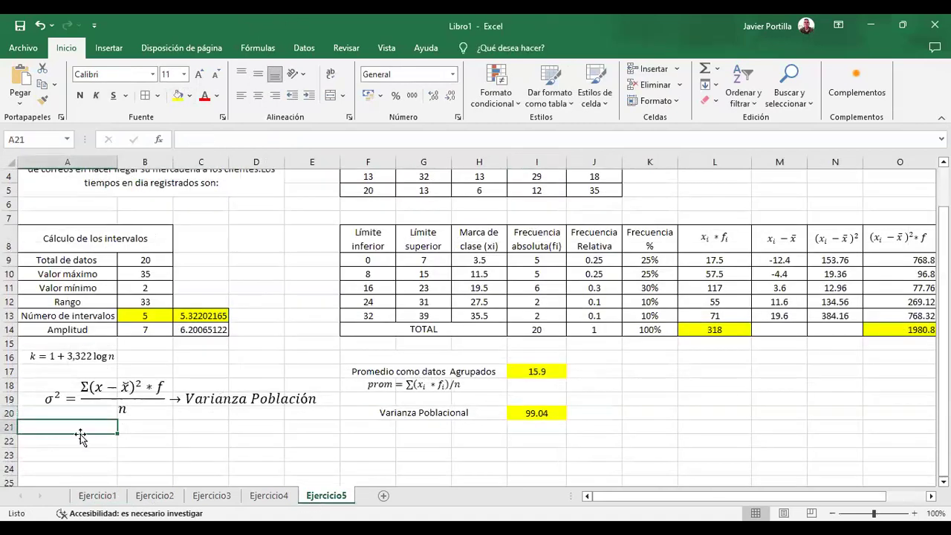
{"action": "key", "text": "ctrl+v"}
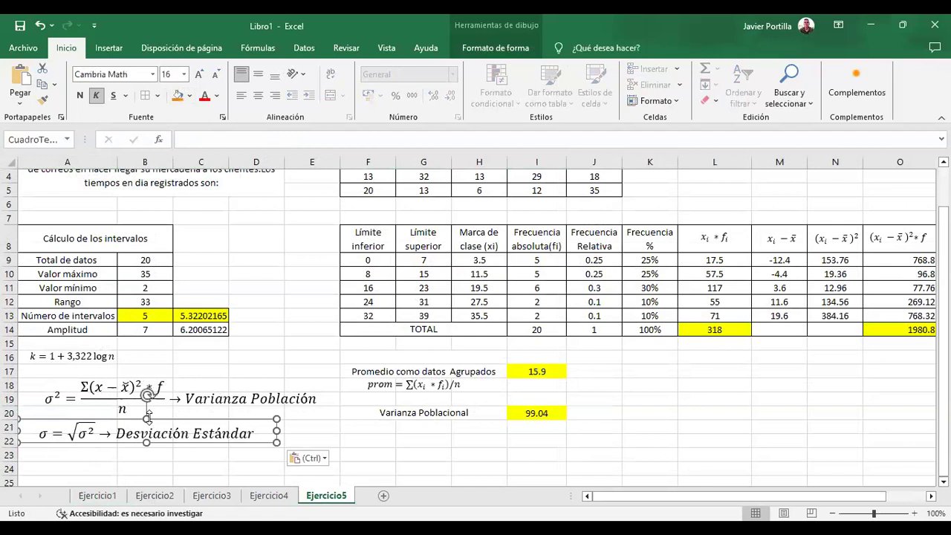
{"action": "left_click_drag", "start_coordinate": [148, 416], "coordinate": [162, 417]}
{"action": "left_click", "coordinate": [374, 430]}
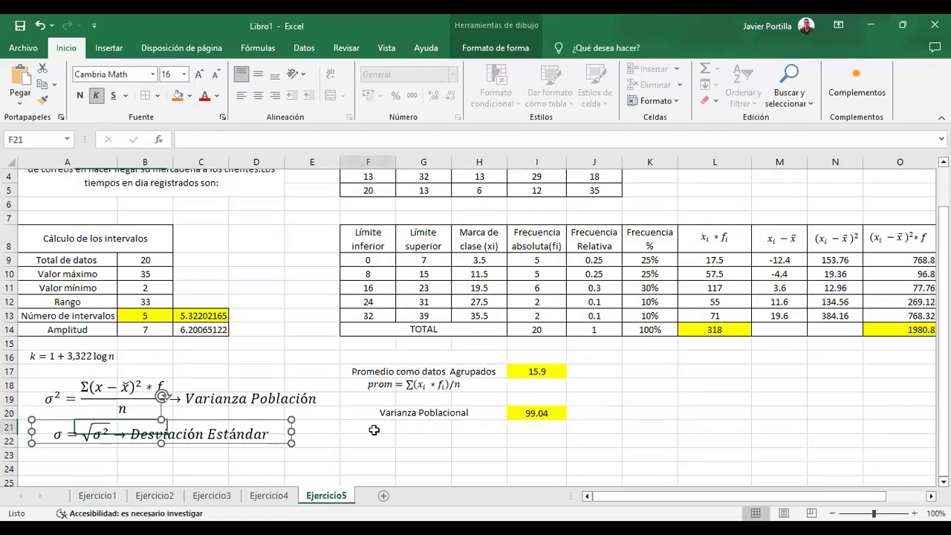
Fill the merged label from F20 down to F21 and change the copy to Desviación Poblacional
{"action": "left_click", "coordinate": [426, 413]}
{"action": "left_click_drag", "start_coordinate": [508, 419], "coordinate": [507, 434]}
{"action": "double_click", "coordinate": [418, 427]}
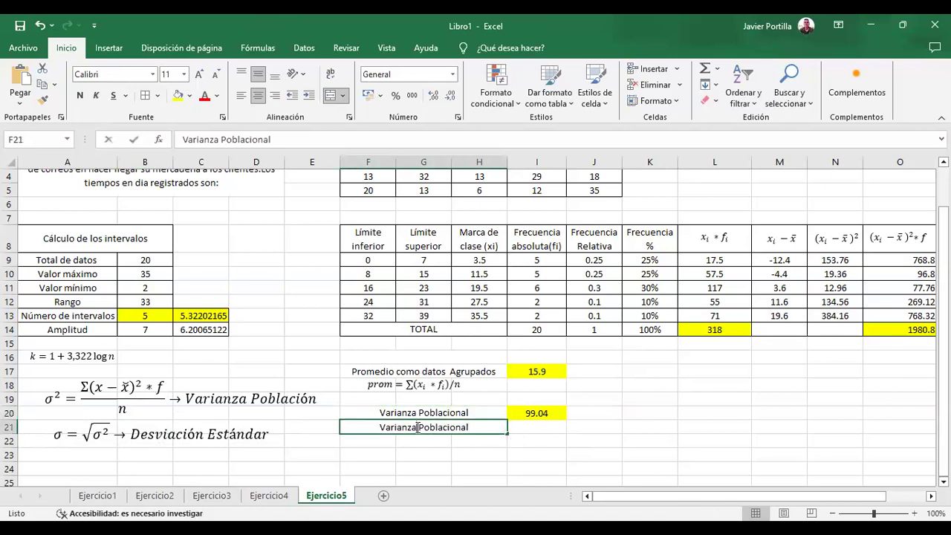
{"action": "key", "text": "BackSpace"}
{"action": "key", "text": "BackSpace"}
{"action": "key", "text": "BackSpace"}
{"action": "key", "text": "BackSpace"}
{"action": "key", "text": "BackSpace"}
{"action": "key", "text": "BackSpace"}
{"action": "key", "text": "BackSpace"}
{"action": "key", "text": "BackSpace"}
{"action": "type", "text": "Desviación"}
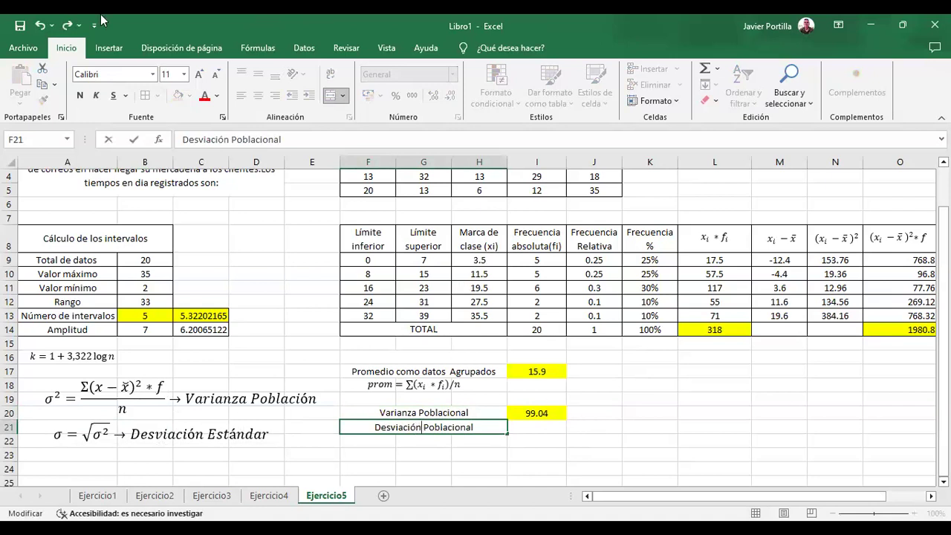
Calculate the population standard deviation in I21 with =RAIZ(I20)
{"action": "left_click", "coordinate": [533, 427]}
{"action": "type", "text": "=r"}
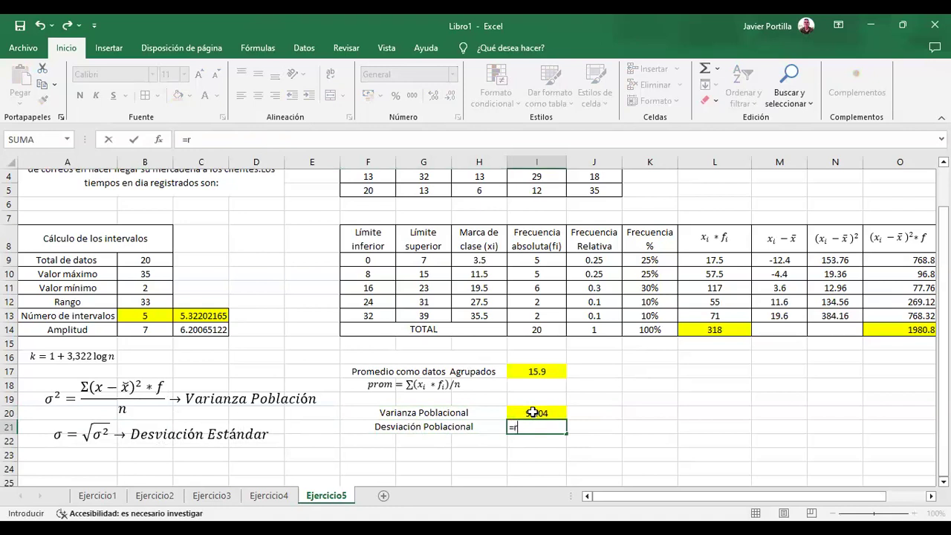
{"action": "type", "text": "aiz("}
{"action": "left_click", "coordinate": [530, 413]}
{"action": "type", "text": ")"}
{"action": "key", "text": "Return"}
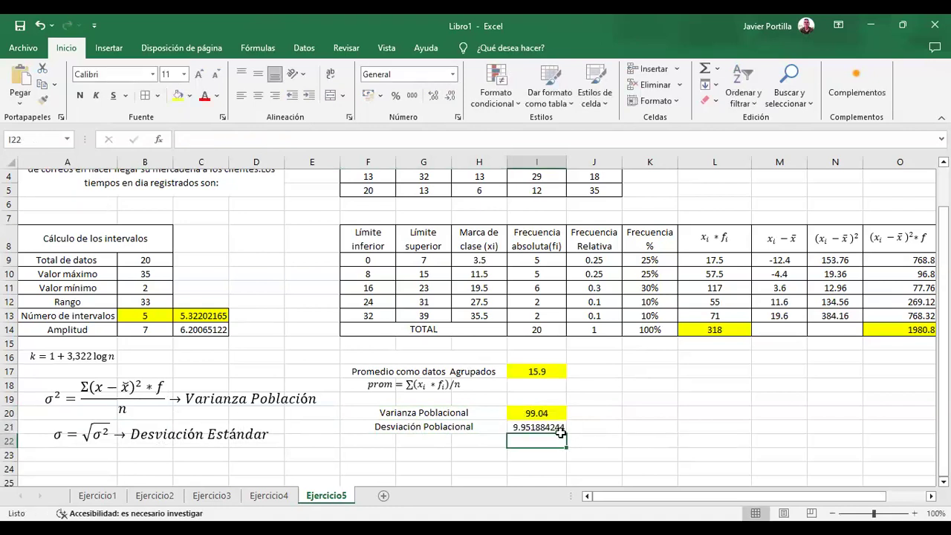
Reduce the standard deviation in I21 to two decimal places
{"action": "left_click", "coordinate": [535, 426]}
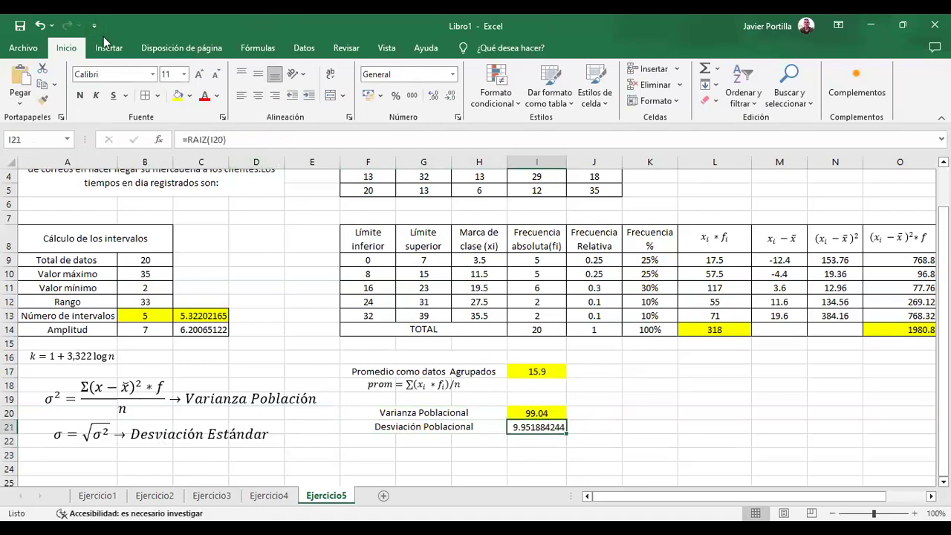
{"action": "left_click", "coordinate": [450, 95]}
{"action": "left_click", "coordinate": [449, 95]}
{"action": "left_click", "coordinate": [450, 95]}
{"action": "left_click", "coordinate": [450, 95]}
{"action": "left_click", "coordinate": [449, 95]}
{"action": "left_click", "coordinate": [449, 95]}
{"action": "left_click", "coordinate": [450, 95]}
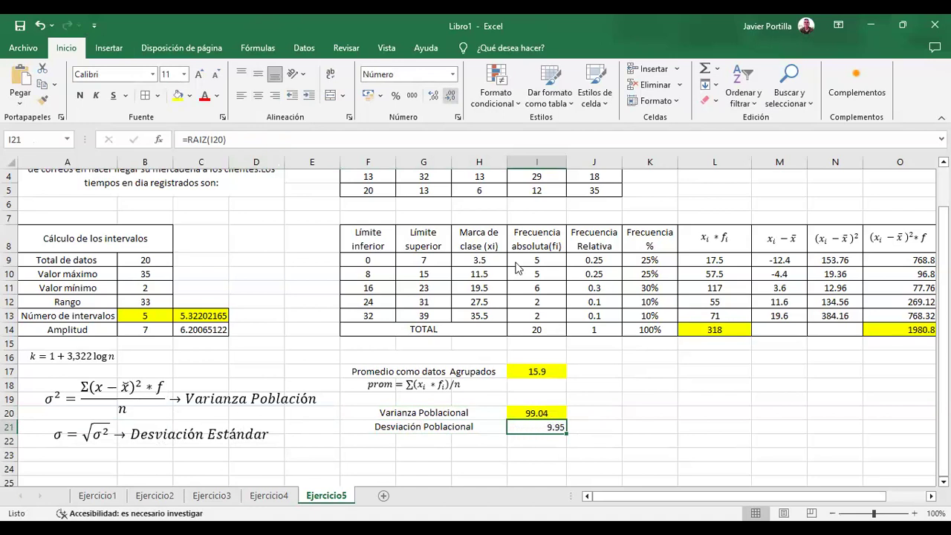
Center the standard deviation in I21 horizontally and vertically and fill the cell yellow
{"action": "left_click", "coordinate": [260, 96]}
{"action": "left_click", "coordinate": [258, 76]}
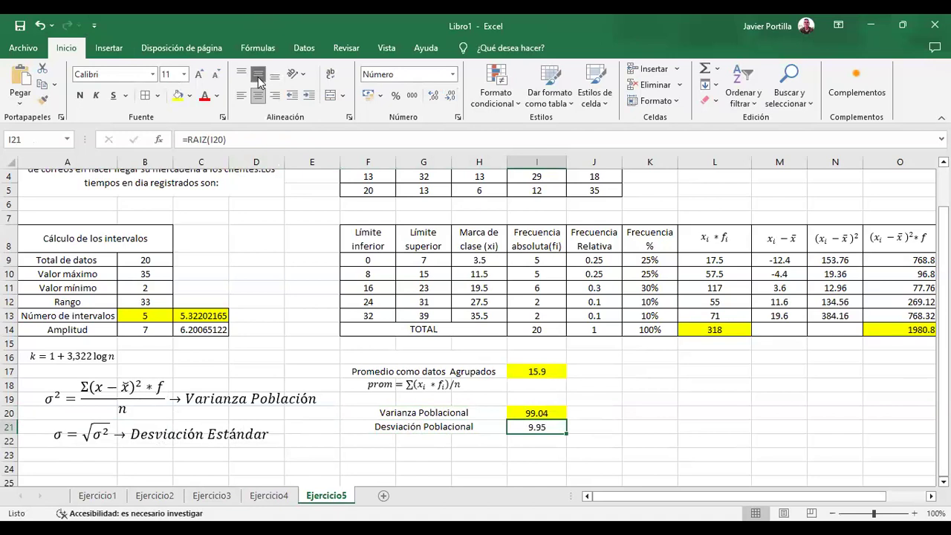
{"action": "left_click", "coordinate": [178, 96]}
{"action": "left_click", "coordinate": [412, 444]}
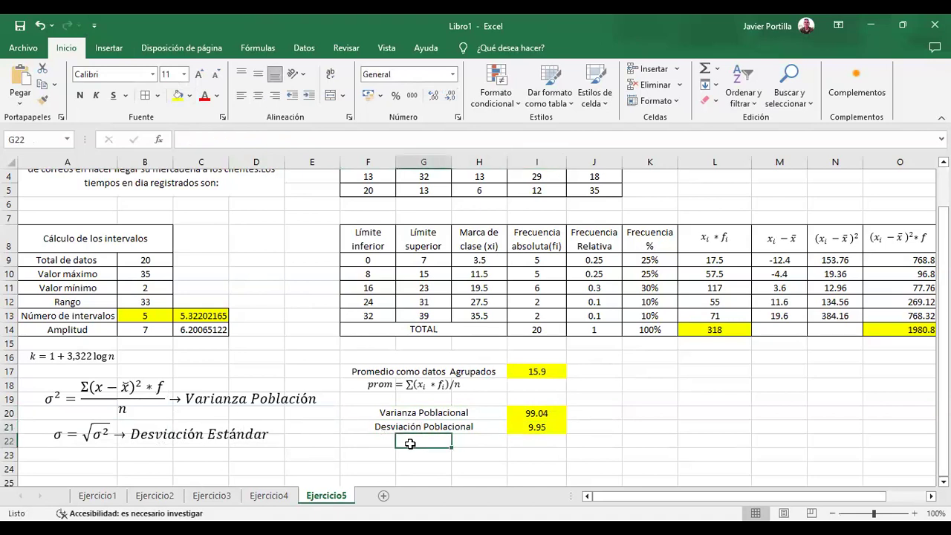
Copy the Coeficiente de Variación formula box from the Ejercicio2 sheet
{"action": "left_click", "coordinate": [143, 496]}
{"action": "left_click", "coordinate": [171, 349]}
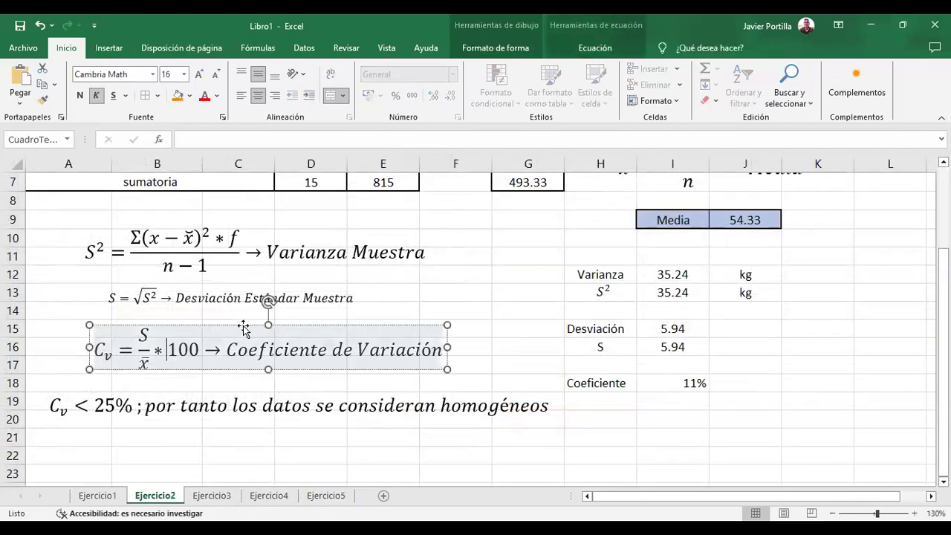
{"action": "left_click", "coordinate": [245, 325]}
Examine the formulas behind the xi*fi, squared-deviation and frequency-weighted columns of the Ejercicio2 table
{"action": "scroll", "coordinate": [538, 320], "scroll_direction": "up", "scroll_amount": 2}
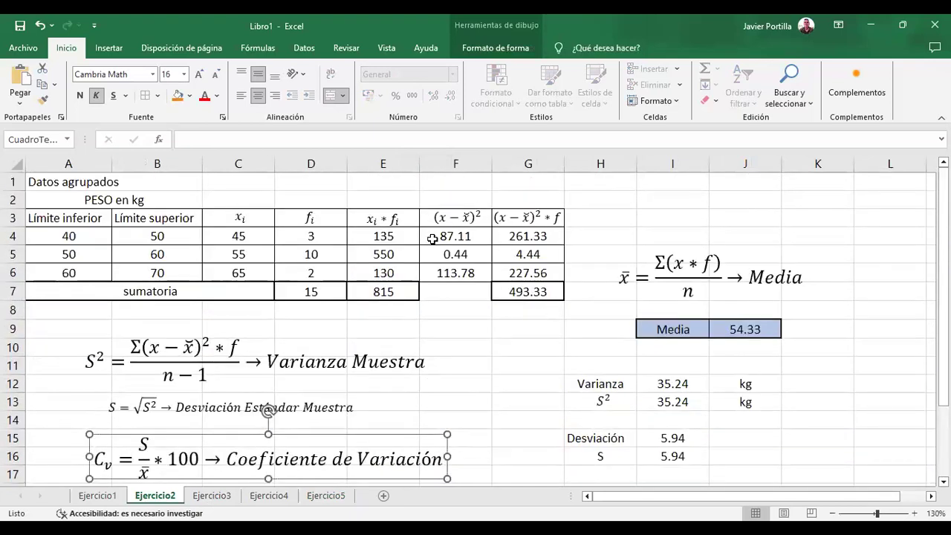
{"action": "left_click", "coordinate": [382, 236]}
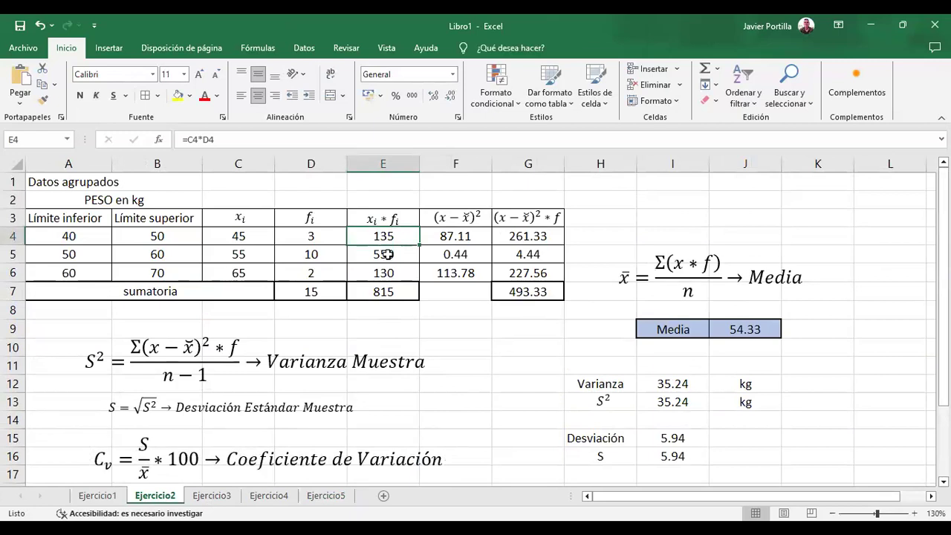
{"action": "left_click", "coordinate": [388, 254]}
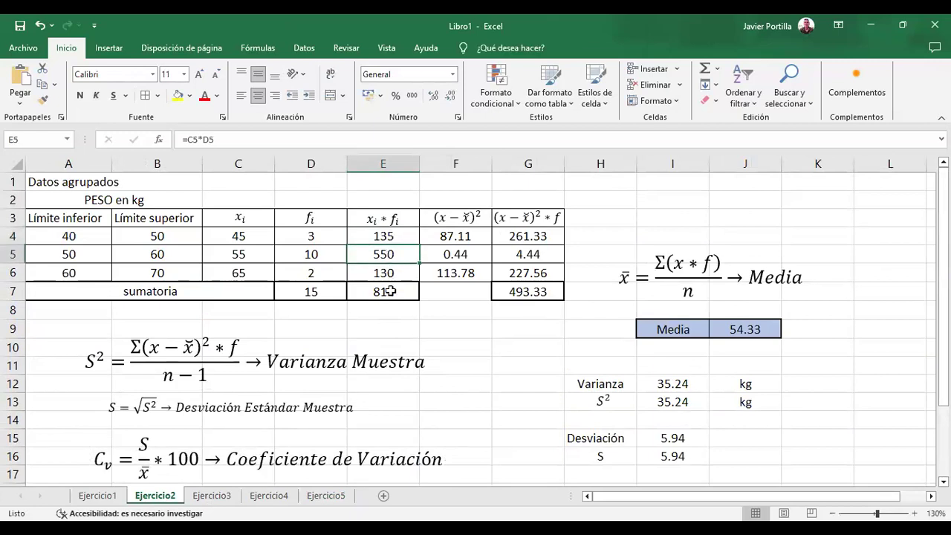
{"action": "left_click", "coordinate": [390, 291]}
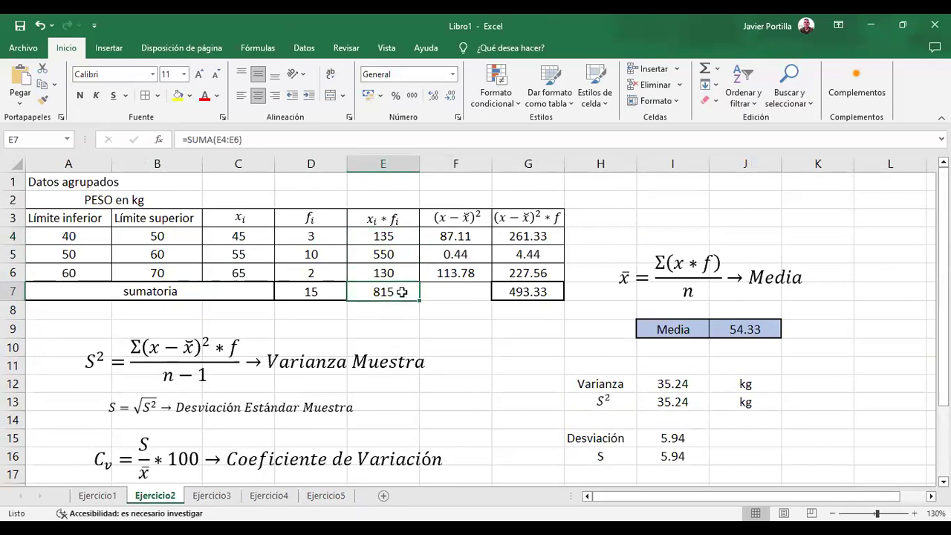
{"action": "left_click", "coordinate": [449, 238]}
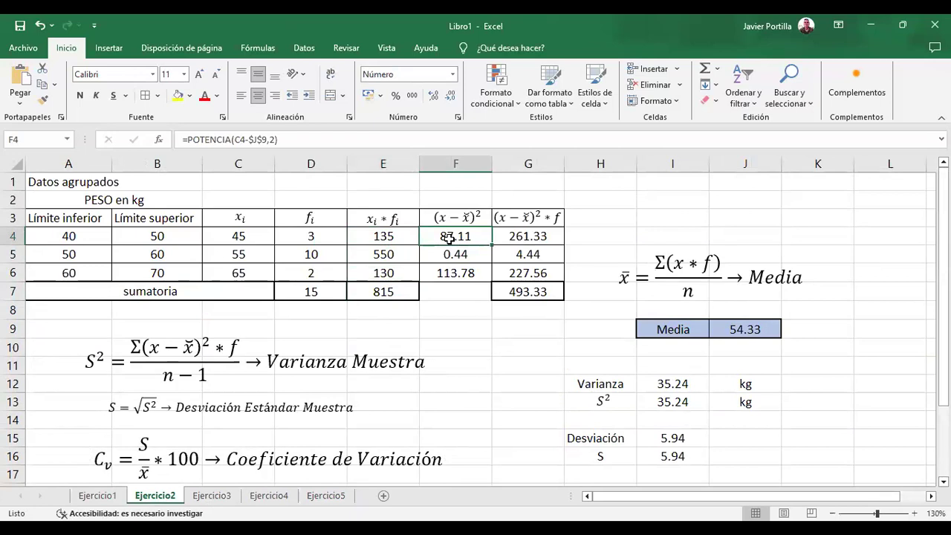
{"action": "left_click", "coordinate": [515, 236]}
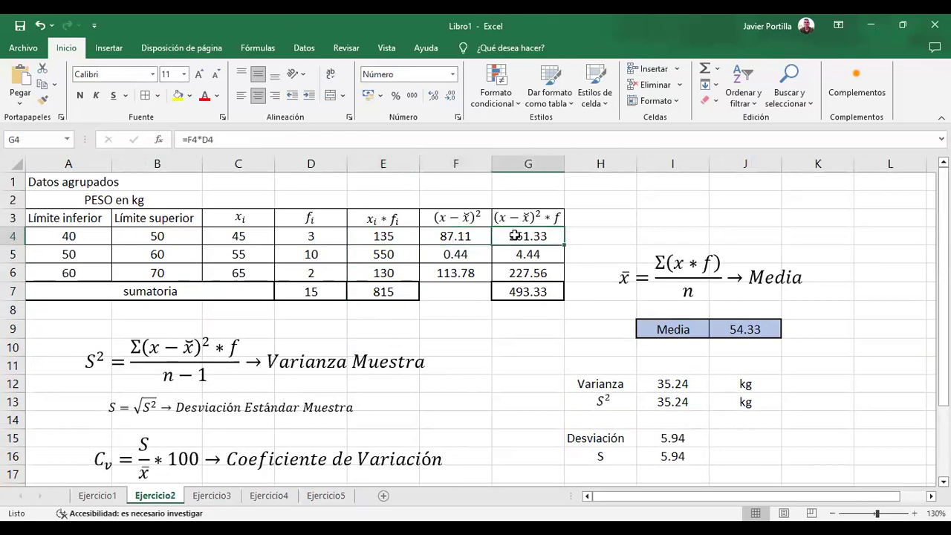
{"action": "left_click", "coordinate": [245, 135]}
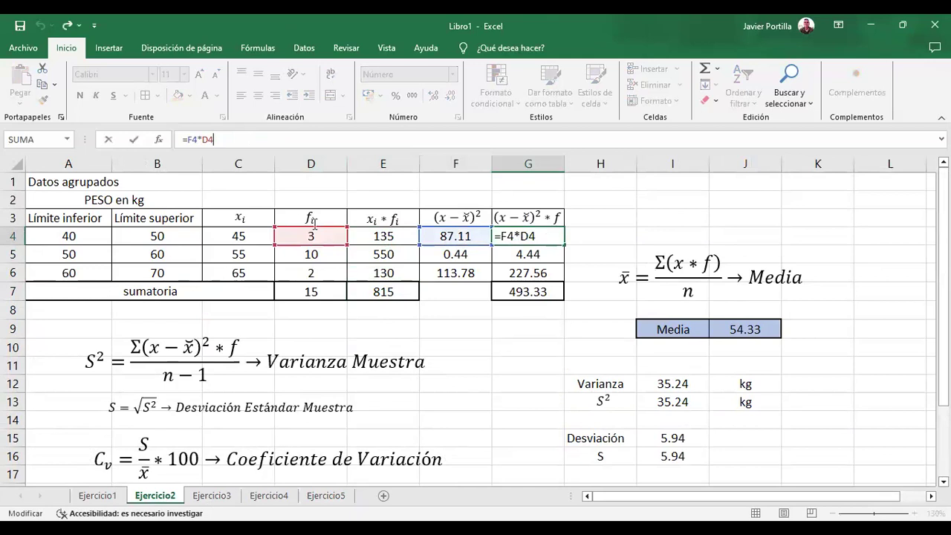
{"action": "key", "text": "Escape"}
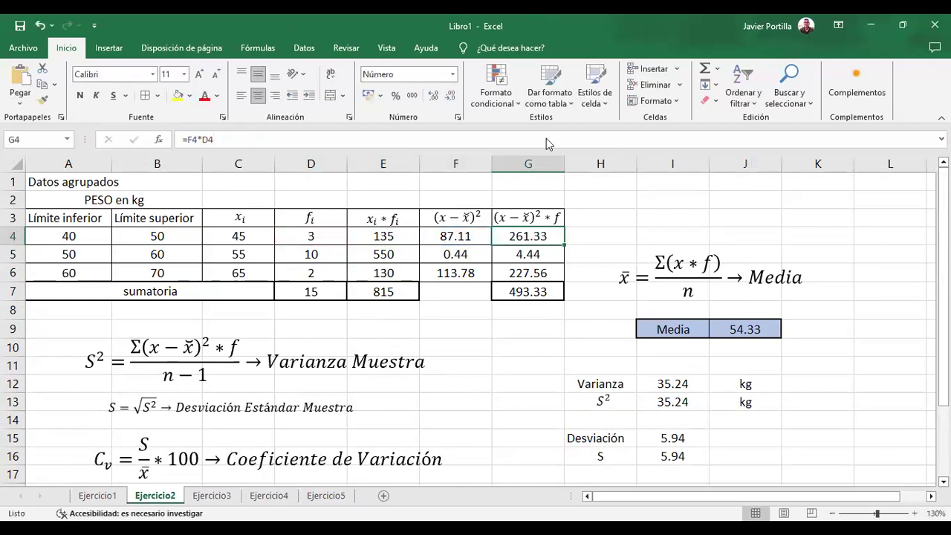
Paste the Coeficiente de Variación formula box into Ejercicio5 and position it below the Desviación Estándar formula
{"action": "left_click", "coordinate": [325, 495]}
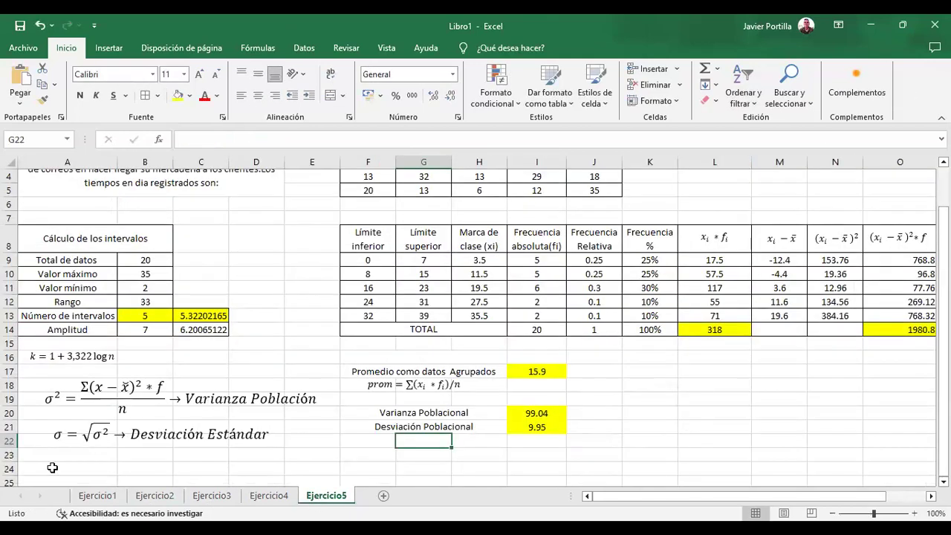
{"action": "key", "text": "ctrl+v"}
{"action": "left_click_drag", "start_coordinate": [186, 461], "coordinate": [211, 451]}
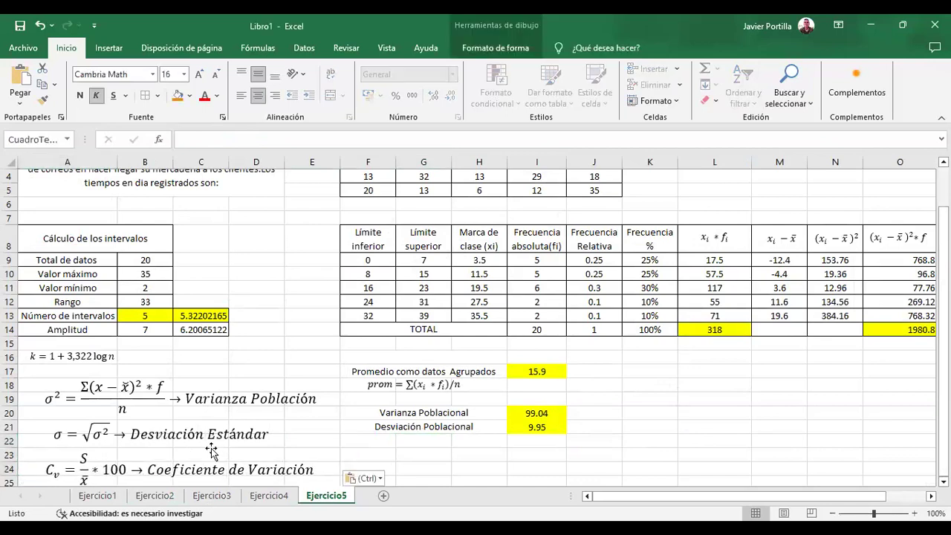
Replace the S in the numerator of the Coeficiente de Variación formula with σ
{"action": "double_click", "coordinate": [87, 460]}
{"action": "type", "text": "\\sigma"}
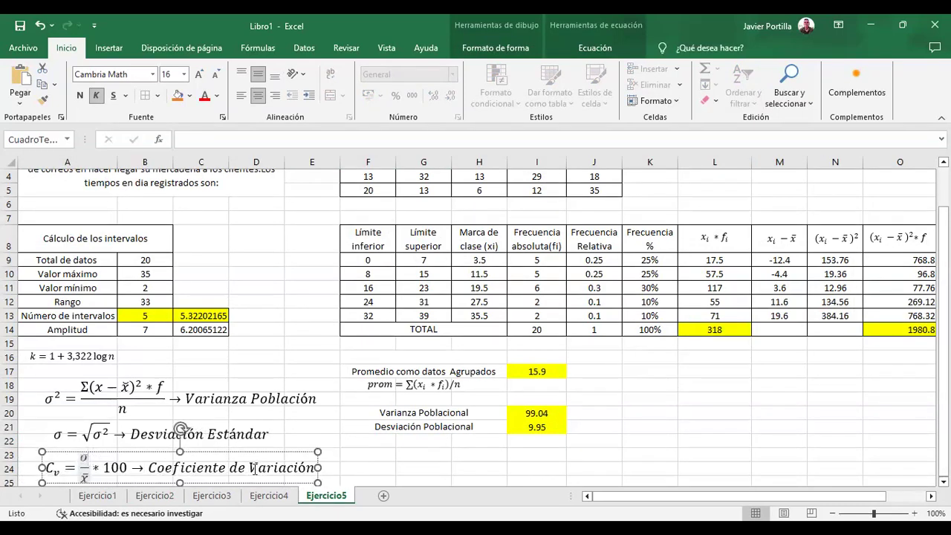
{"action": "left_click", "coordinate": [442, 462]}
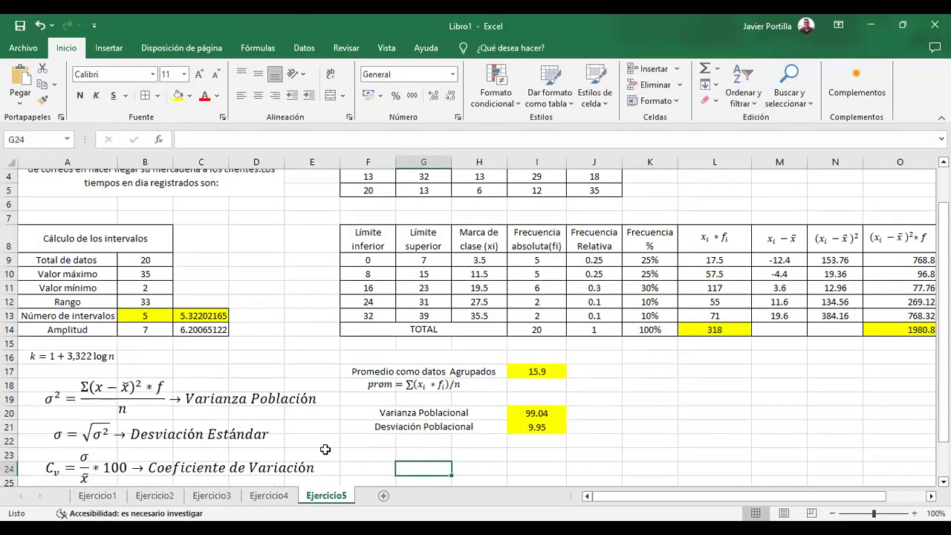
Extend the merged Desviación Poblacional label cell down to row 22 and change the copied text to "Coeficiente"
{"action": "left_click", "coordinate": [385, 441]}
{"action": "left_click", "coordinate": [432, 427]}
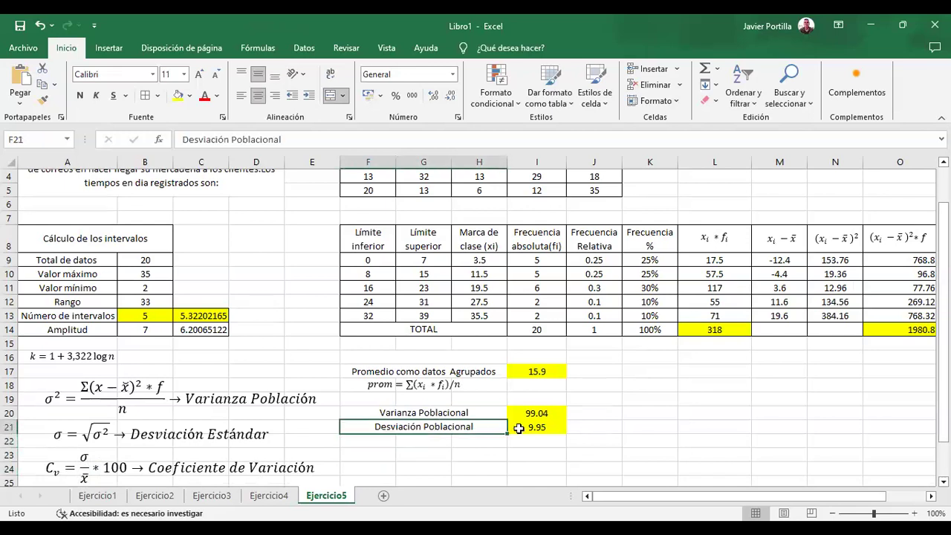
{"action": "left_click_drag", "start_coordinate": [508, 434], "coordinate": [446, 449]}
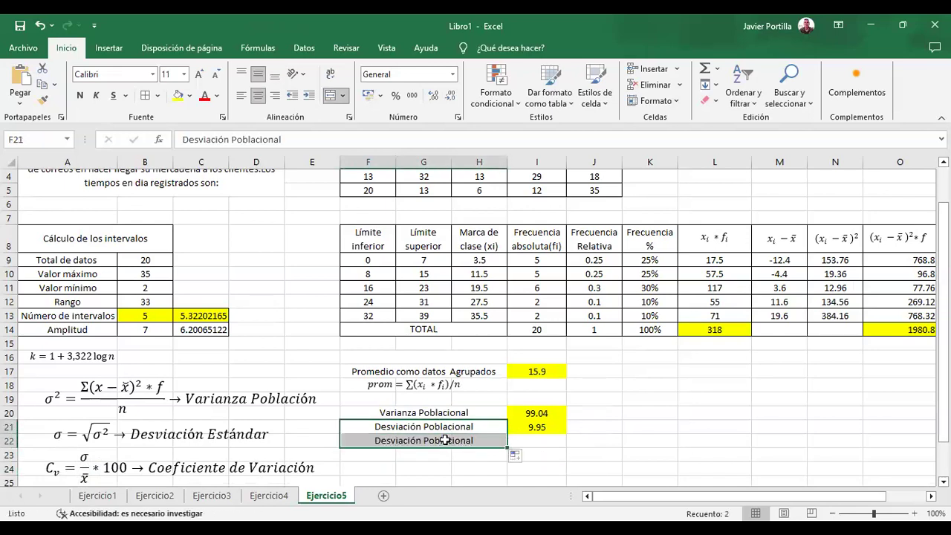
{"action": "left_click", "coordinate": [446, 440]}
{"action": "type", "text": "Coefc"}
{"action": "key", "text": "BackSpace"}
{"action": "type", "text": "iciente"}
{"action": "key", "text": "Tab"}
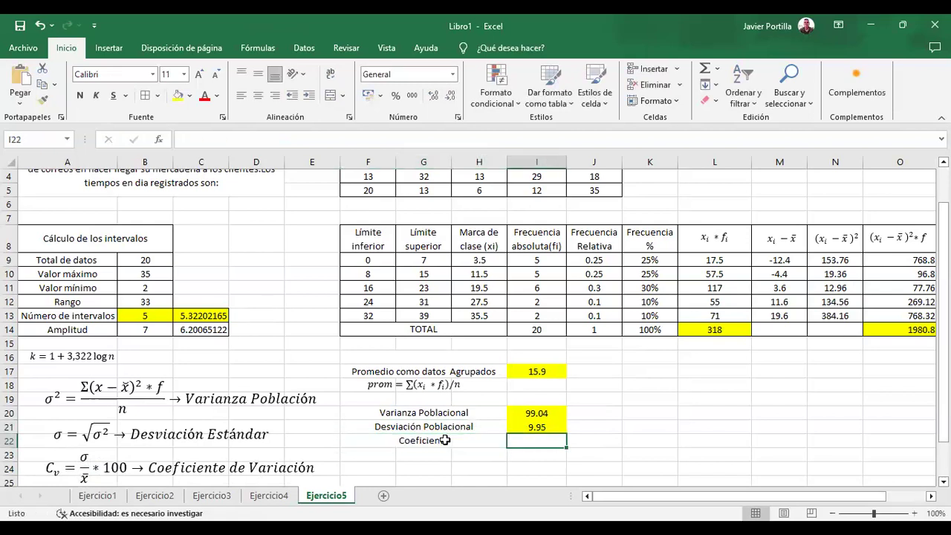
Calculate the coefficient of variation in I22 with the formula =I21/I17
{"action": "type", "text": "="}
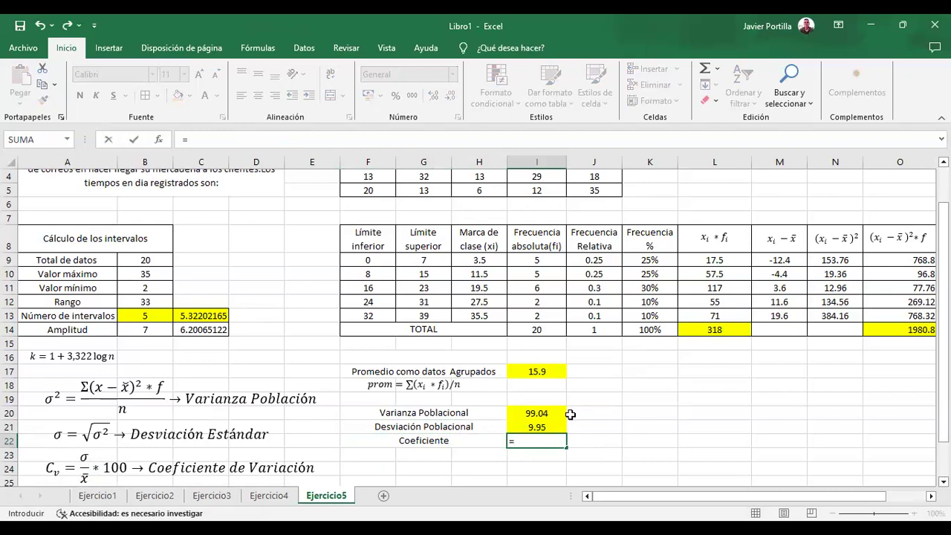
{"action": "left_click", "coordinate": [527, 426]}
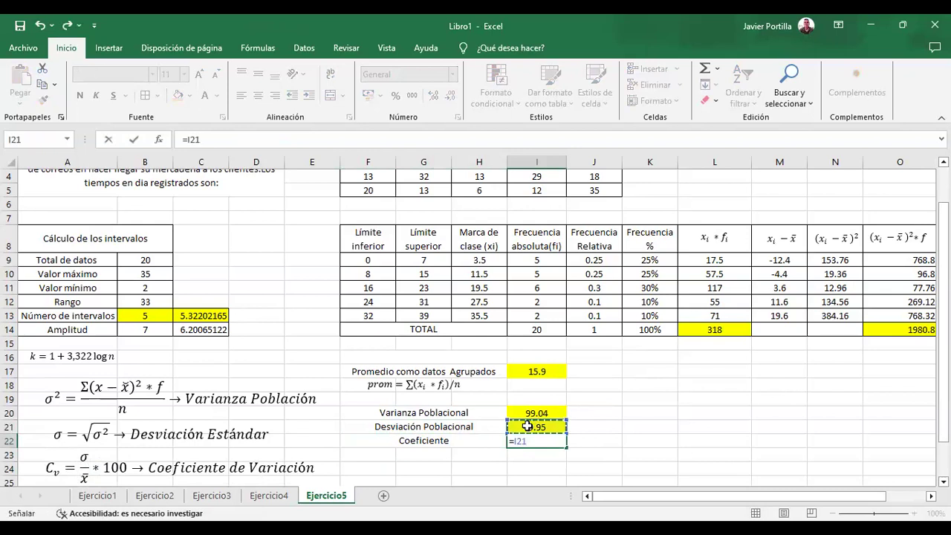
{"action": "type", "text": "/"}
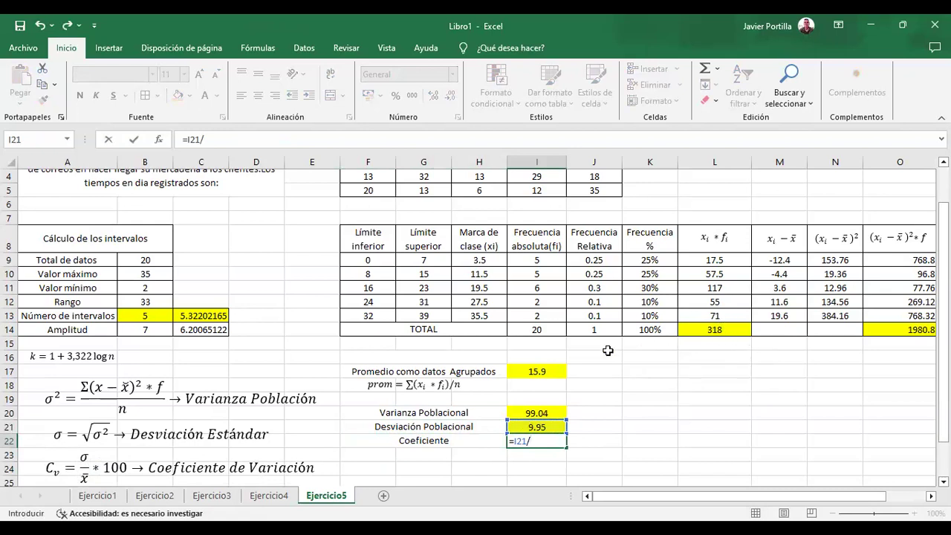
{"action": "left_click", "coordinate": [523, 369]}
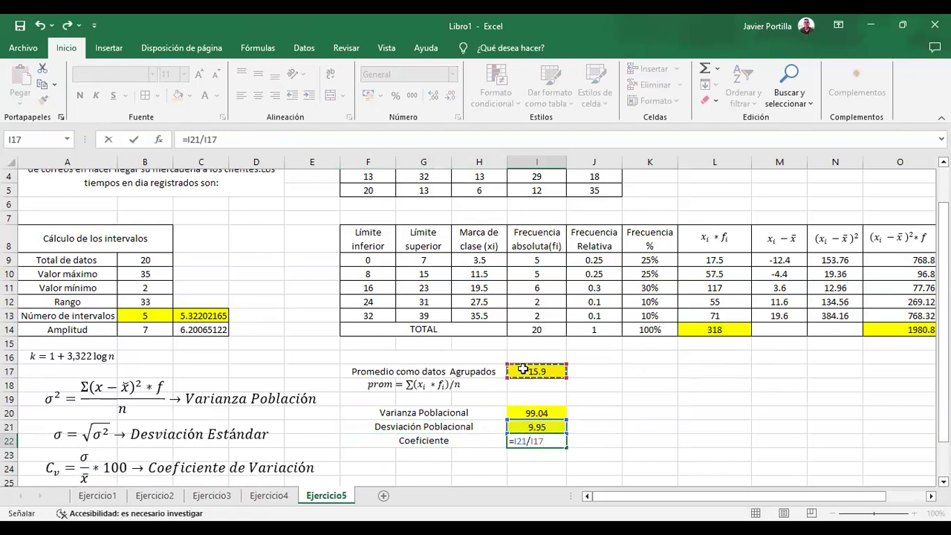
{"action": "key", "text": "Return"}
Format the coefficient in I22 as a percentage and center it horizontally
{"action": "left_click", "coordinate": [543, 441]}
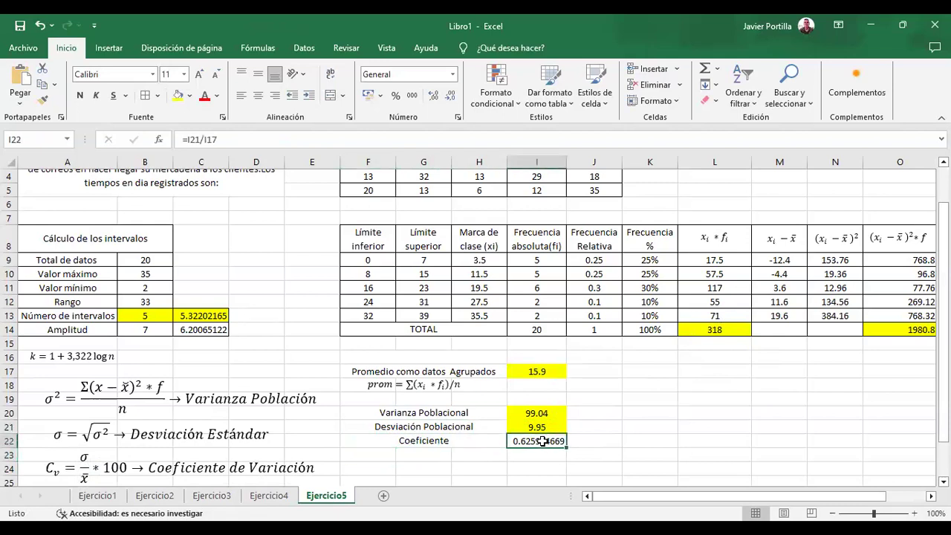
{"action": "left_click", "coordinate": [396, 96]}
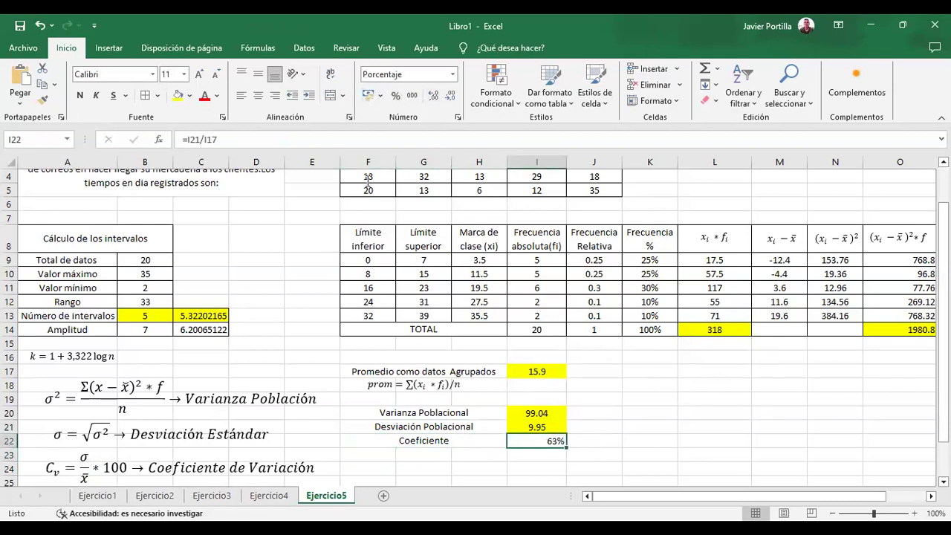
{"action": "left_click", "coordinate": [259, 97]}
Examine the recorded delivery times in F2:J5 value by value
{"action": "left_click", "coordinate": [615, 375]}
{"action": "scroll", "coordinate": [617, 379], "scroll_direction": "up", "scroll_amount": 1}
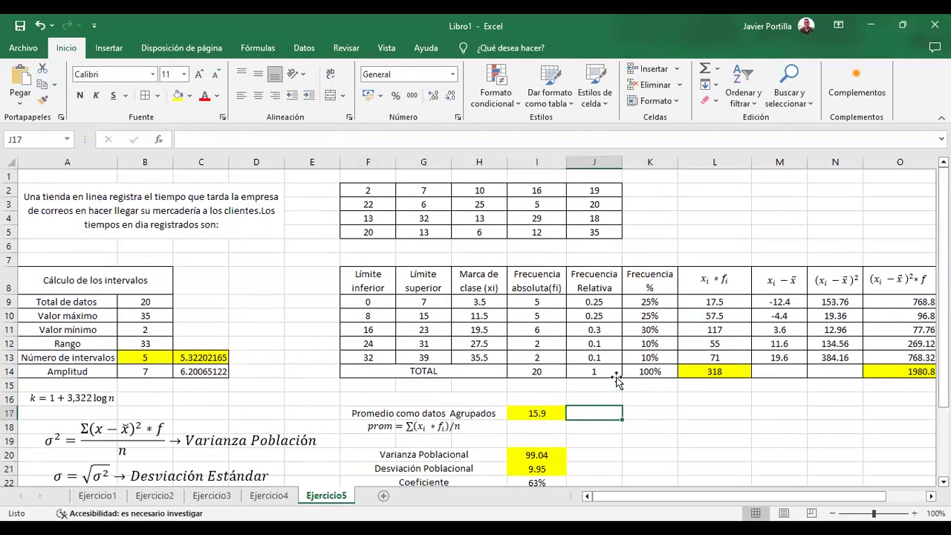
{"action": "left_click", "coordinate": [377, 190]}
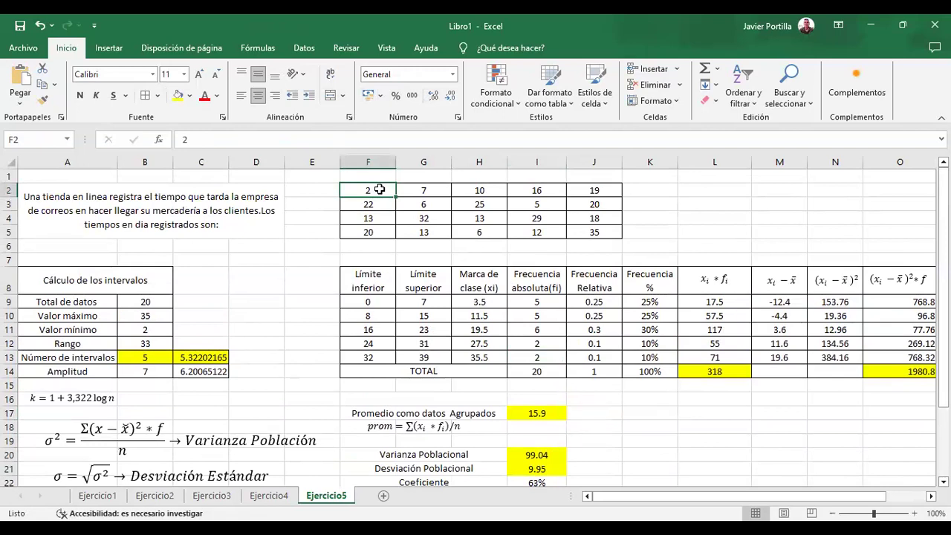
{"action": "key", "text": "Right"}
{"action": "key", "text": "Right"}
{"action": "key", "text": "Down"}
{"action": "key", "text": "Down"}
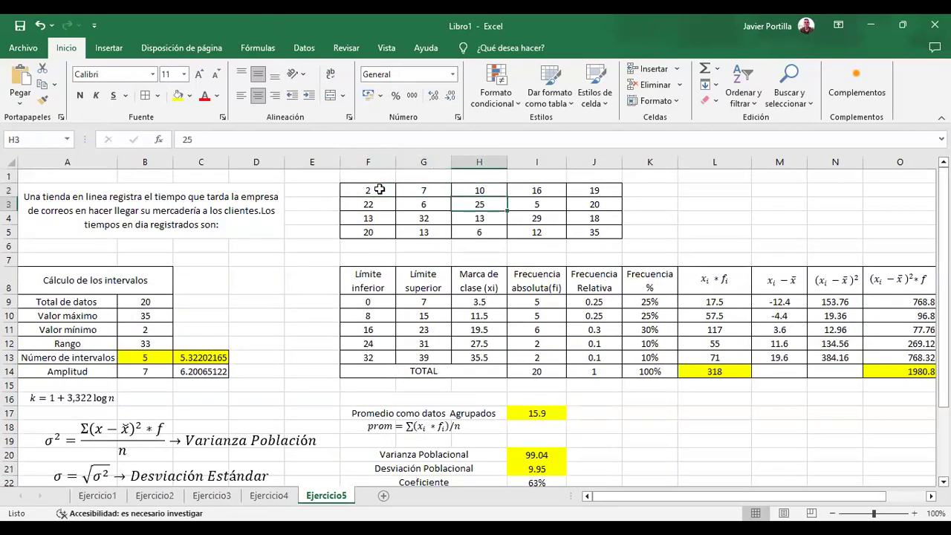
{"action": "key", "text": "Right"}
{"action": "key", "text": "Down"}
{"action": "key", "text": "Left"}
{"action": "key", "text": "Left"}
{"action": "key", "text": "Left"}
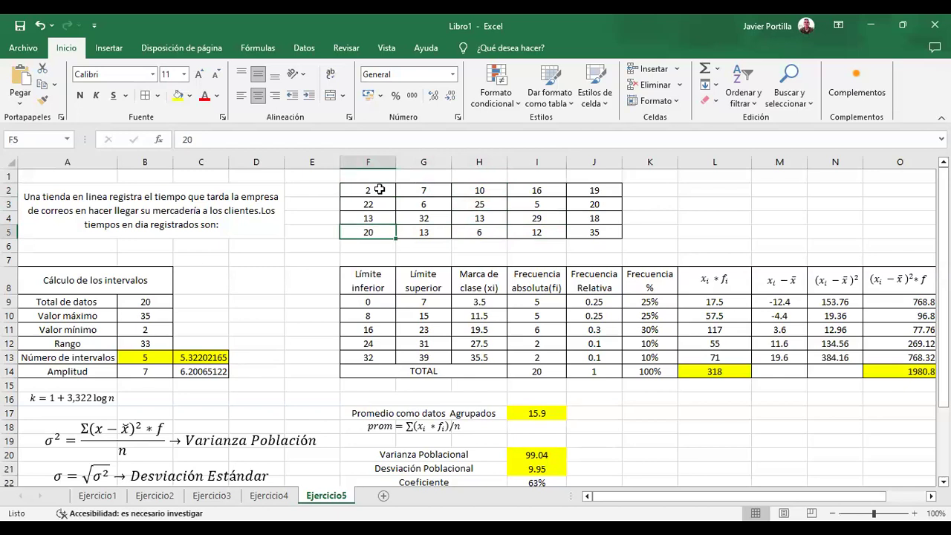
{"action": "key", "text": "Left"}
{"action": "key", "text": "Right"}
{"action": "key", "text": "Right"}
{"action": "key", "text": "Right"}
{"action": "key", "text": "Right"}
{"action": "key", "text": "Right"}
{"action": "key", "text": "Right"}
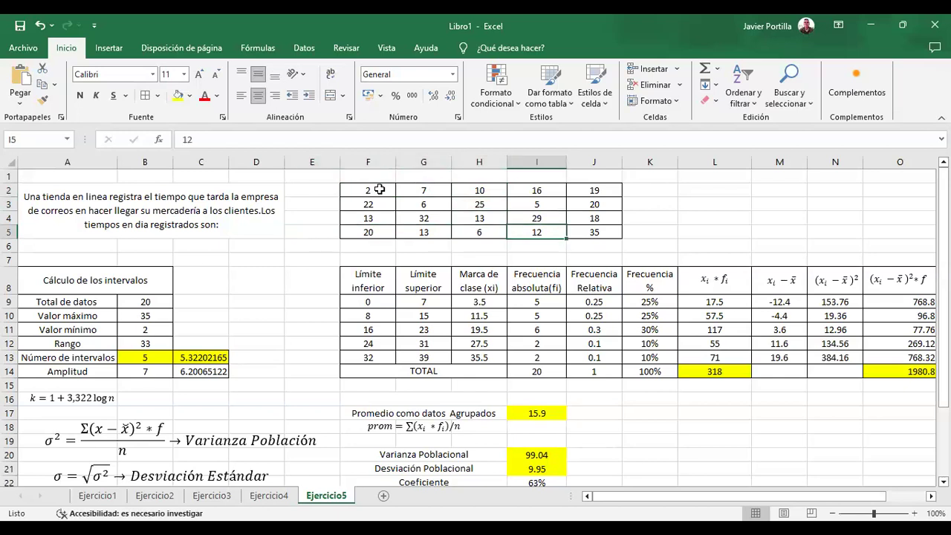
{"action": "key", "text": "Left"}
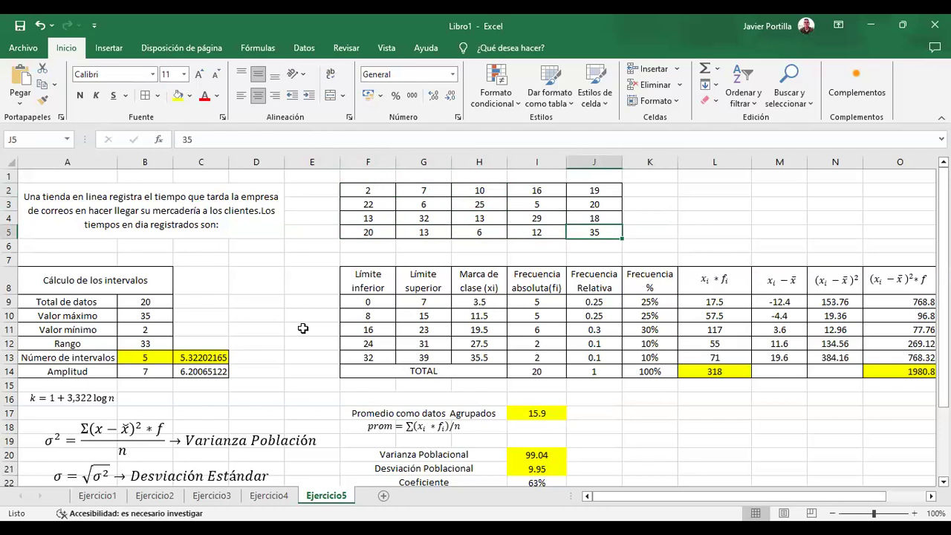
{"action": "left_click", "coordinate": [280, 316]}
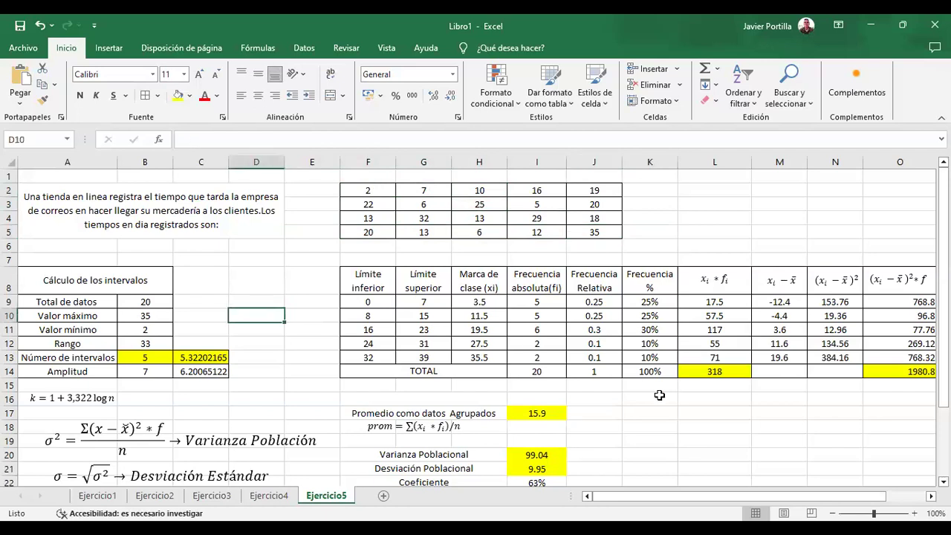
Check the homogeneity note in Ejercicio2, and copy the "Cv > 25% ; por tanto los datos se consideran heterogéneos" text box from Ejercicio1
{"action": "scroll", "coordinate": [659, 396], "scroll_direction": "down", "scroll_amount": 1}
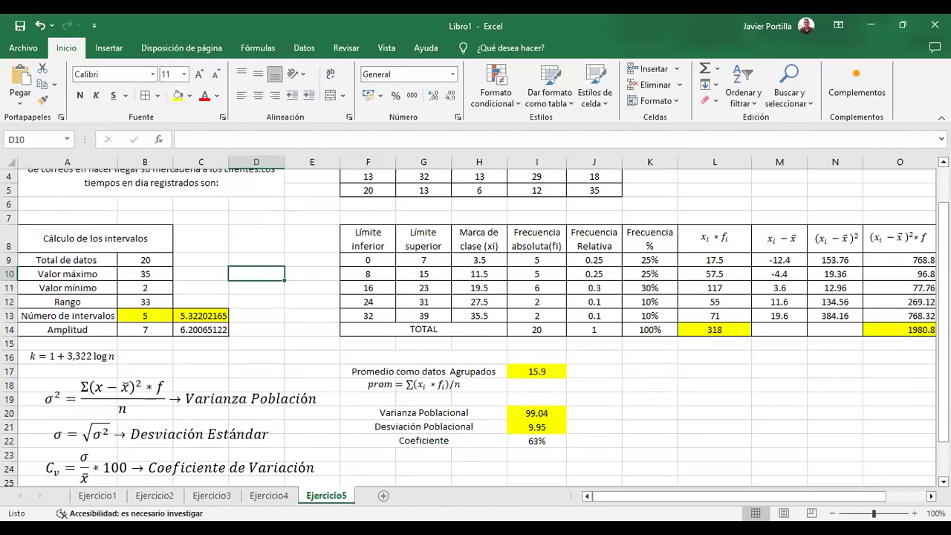
{"action": "left_click", "coordinate": [155, 495]}
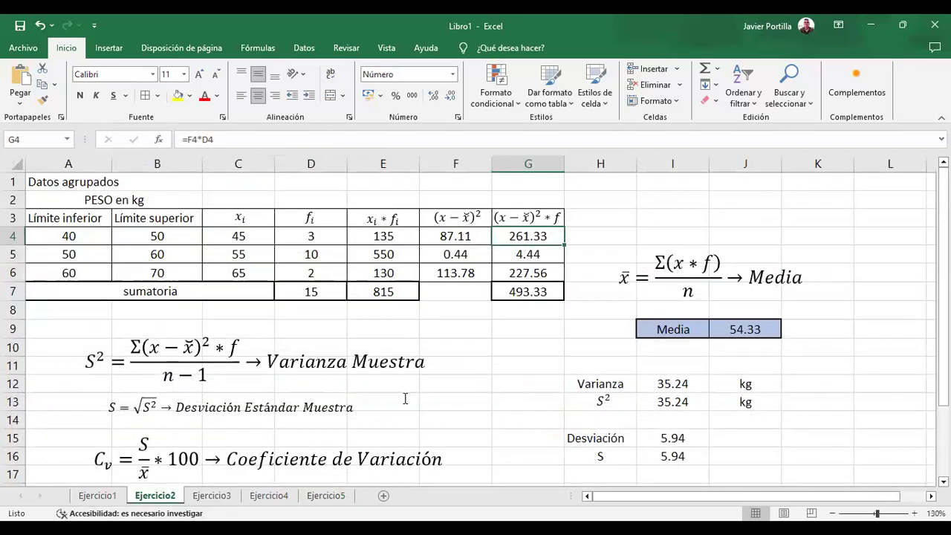
{"action": "scroll", "coordinate": [405, 399], "scroll_direction": "down", "scroll_amount": 3}
{"action": "left_click", "coordinate": [357, 352]}
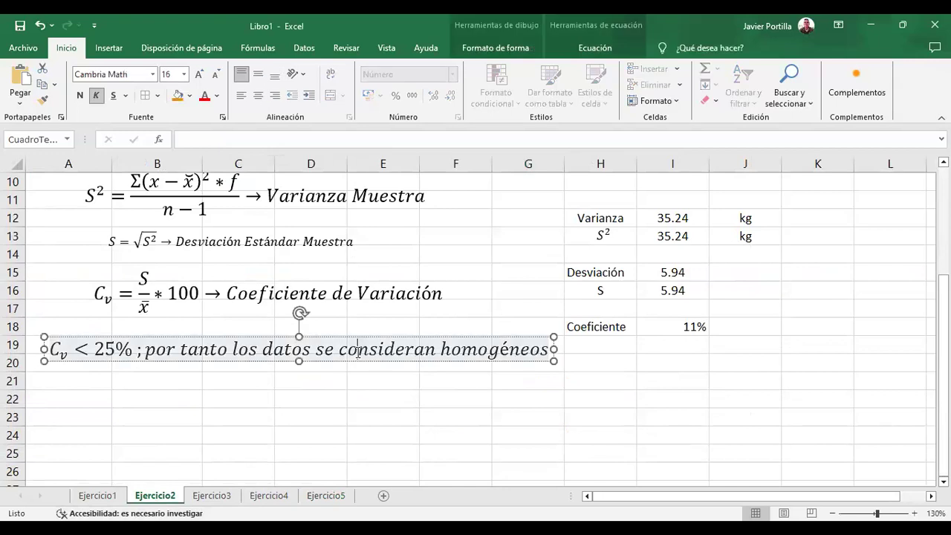
{"action": "left_click", "coordinate": [104, 498]}
{"action": "left_click", "coordinate": [385, 439]}
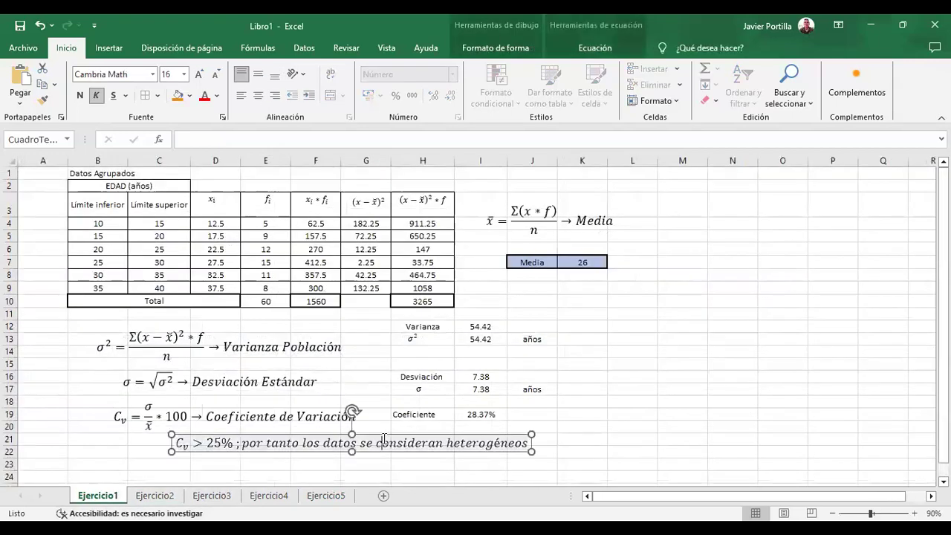
{"action": "left_click", "coordinate": [400, 435]}
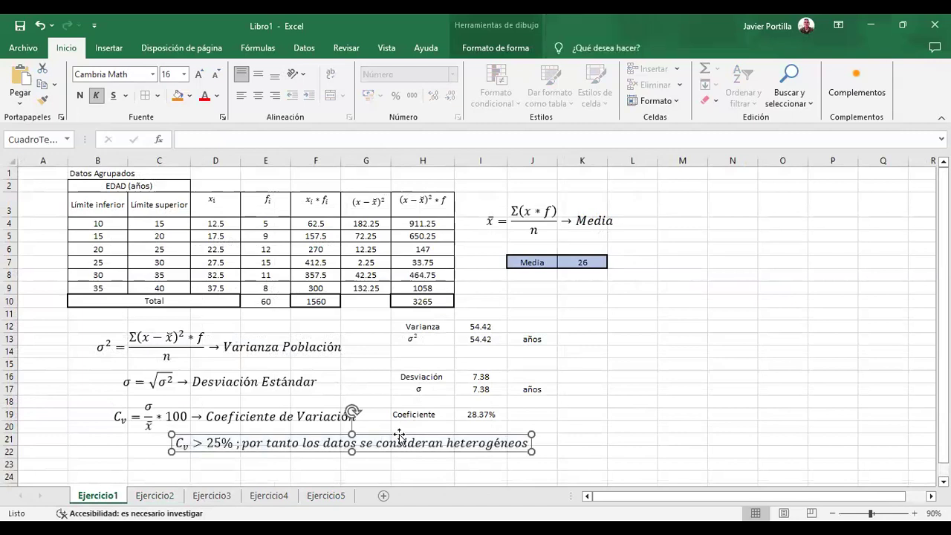
Paste the heterogeneous-data conclusion box into Ejercicio5 and position it below the Coeficiente row, beside the Coeficiente de Variación formula
{"action": "left_click", "coordinate": [325, 496]}
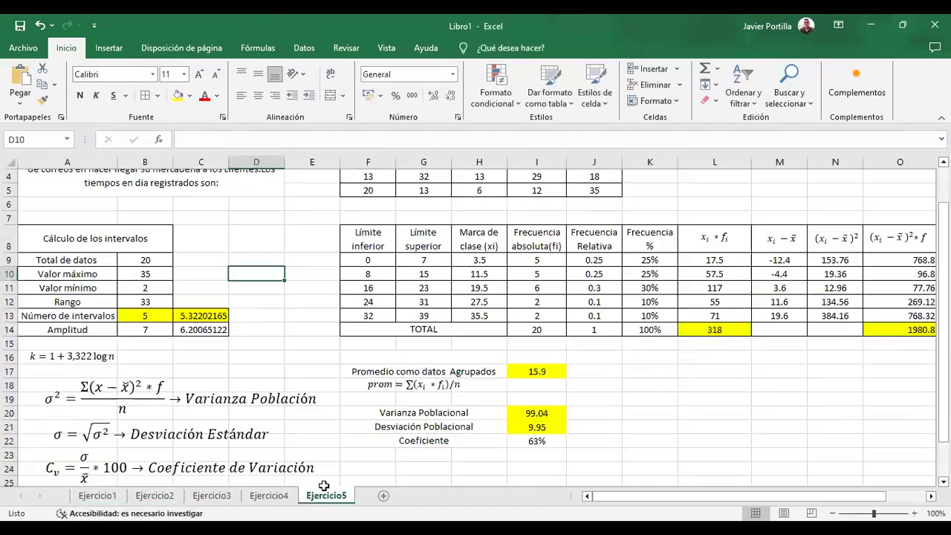
{"action": "scroll", "coordinate": [468, 419], "scroll_direction": "down", "scroll_amount": 1}
{"action": "left_click", "coordinate": [525, 451]}
{"action": "key", "text": "ctrl+v"}
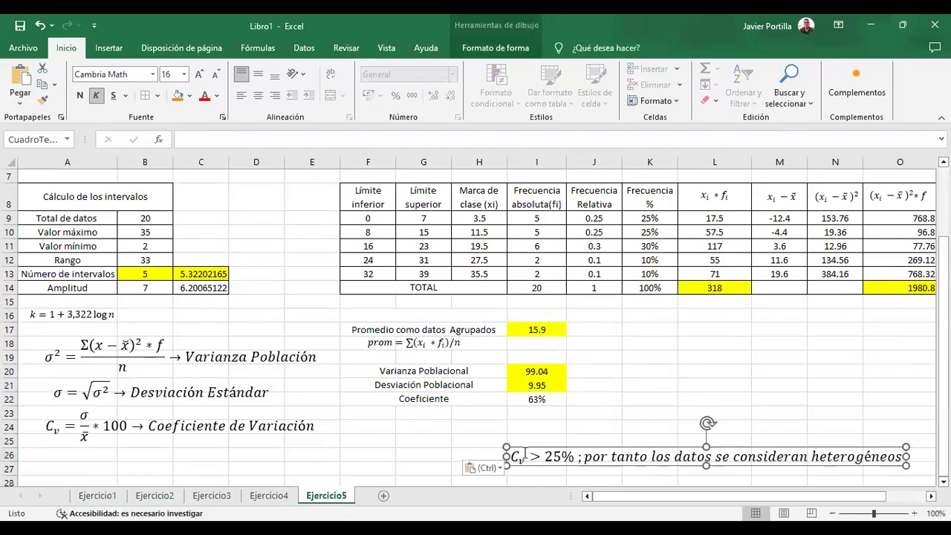
{"action": "left_click_drag", "start_coordinate": [567, 451], "coordinate": [401, 417]}
{"action": "left_click", "coordinate": [689, 393]}
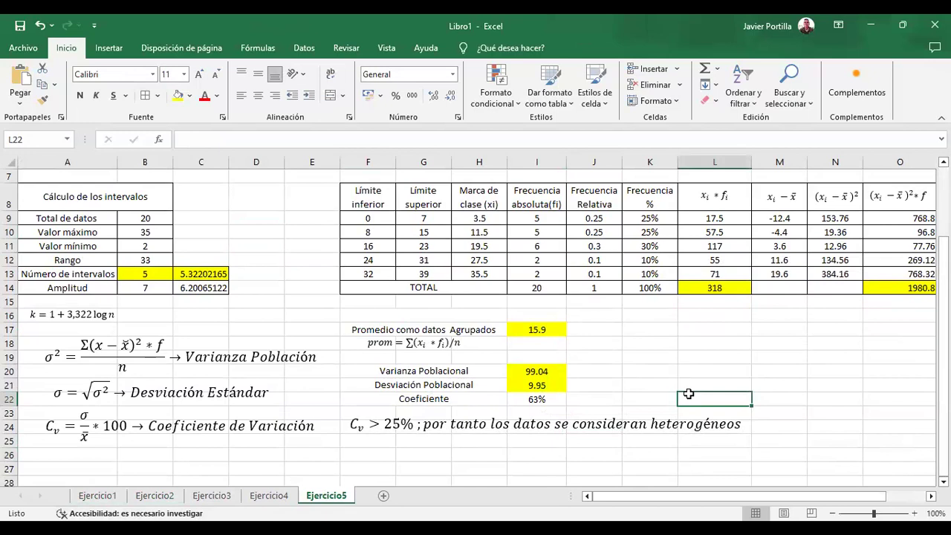
Add a new worksheet after Ejercicio5 and rename it Ejercicio6
{"action": "left_click", "coordinate": [384, 497]}
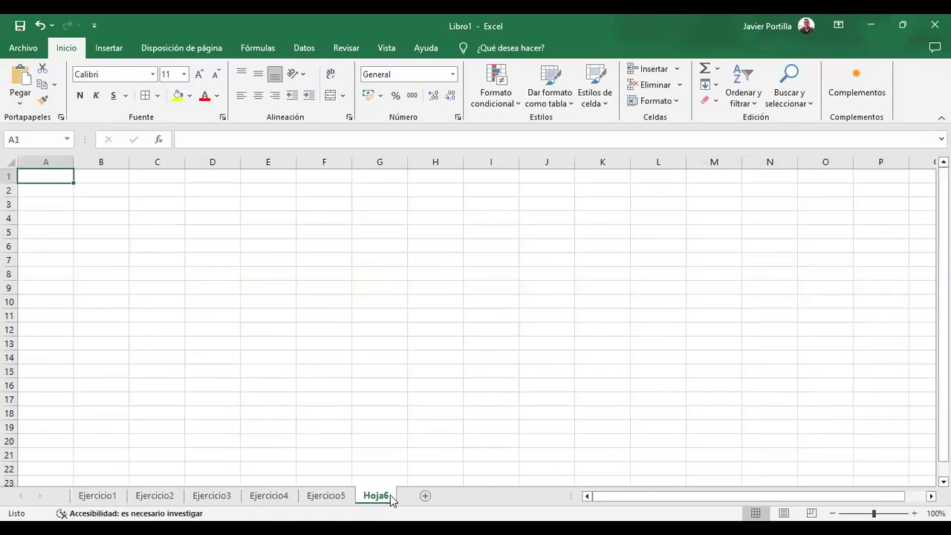
{"action": "right_click", "coordinate": [390, 495]}
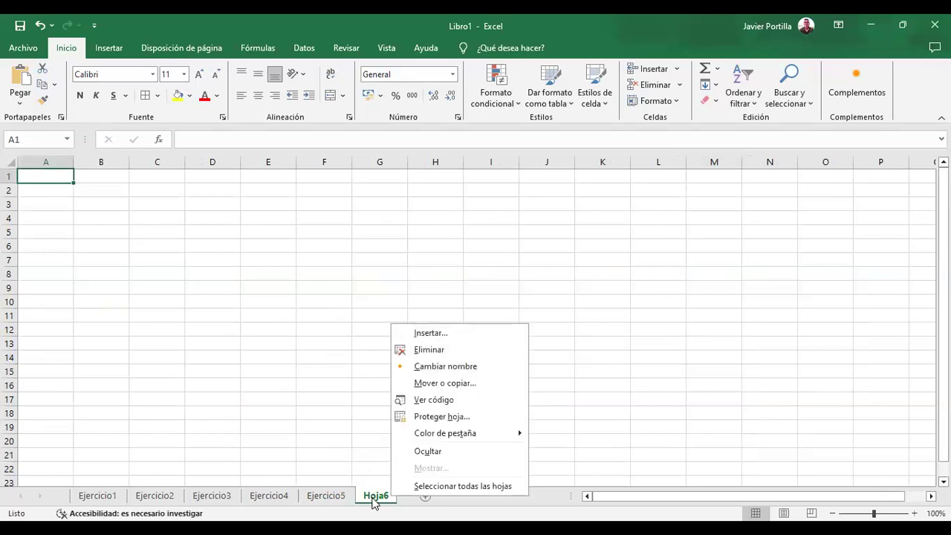
{"action": "left_click", "coordinate": [445, 367]}
{"action": "type", "text": "Ejercicio6"}
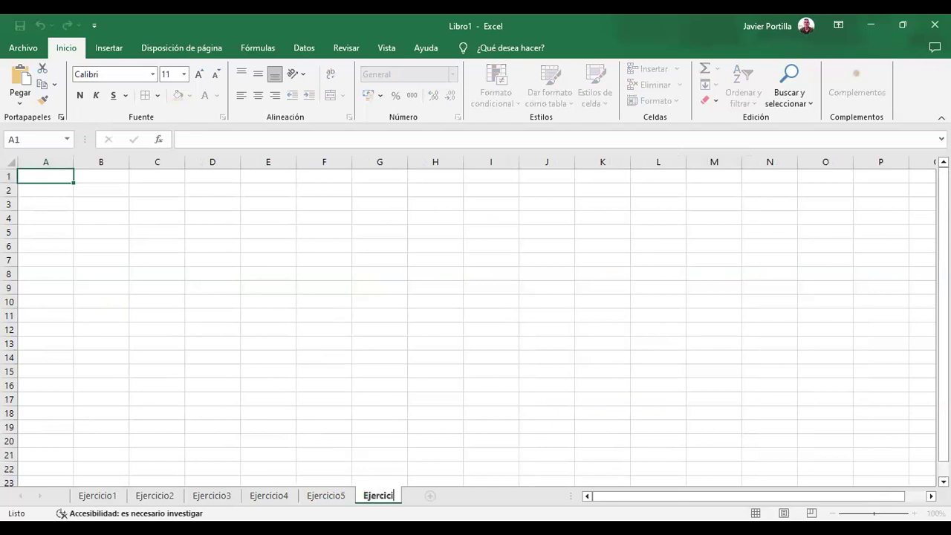
{"action": "key", "text": "Return"}
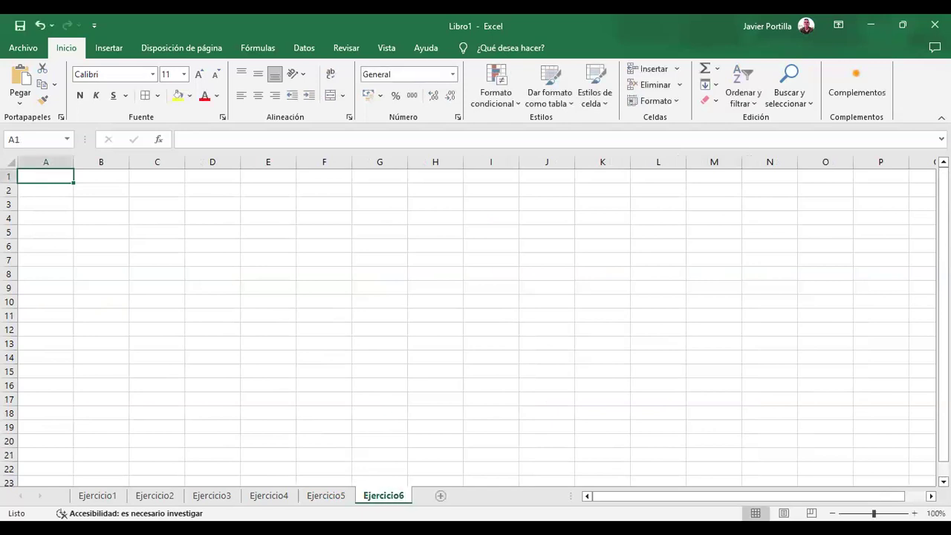
Copy the entire contents of the Ejercicio5 sheet
{"action": "left_click", "coordinate": [327, 496]}
{"action": "scroll", "coordinate": [271, 380], "scroll_direction": "up", "scroll_amount": 2}
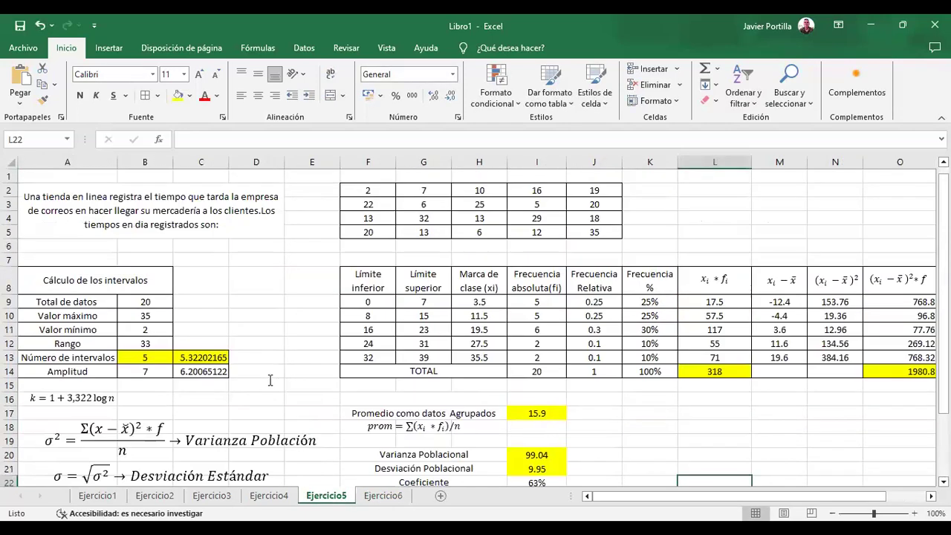
{"action": "scroll", "coordinate": [271, 380], "scroll_direction": "down", "scroll_amount": 3}
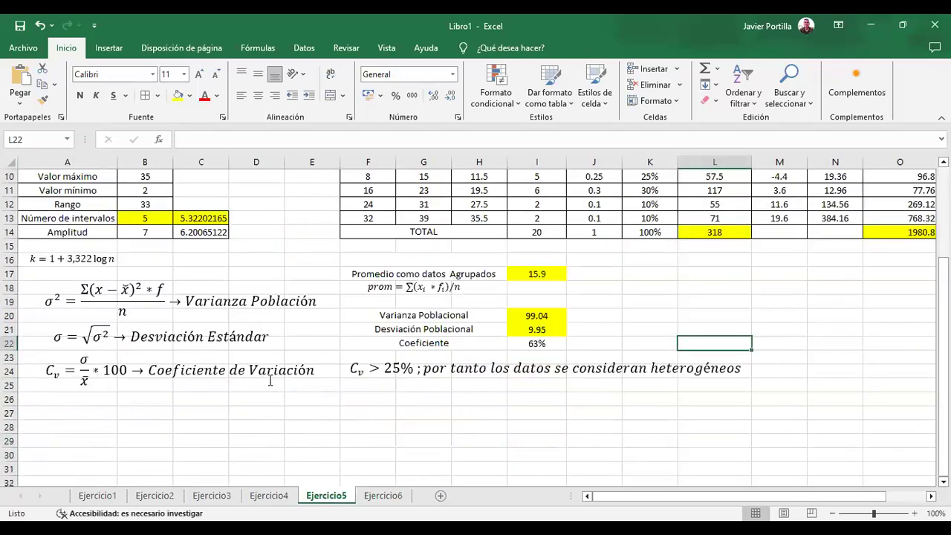
{"action": "scroll", "coordinate": [271, 380], "scroll_direction": "up", "scroll_amount": 1}
{"action": "scroll", "coordinate": [139, 257], "scroll_direction": "up", "scroll_amount": 2}
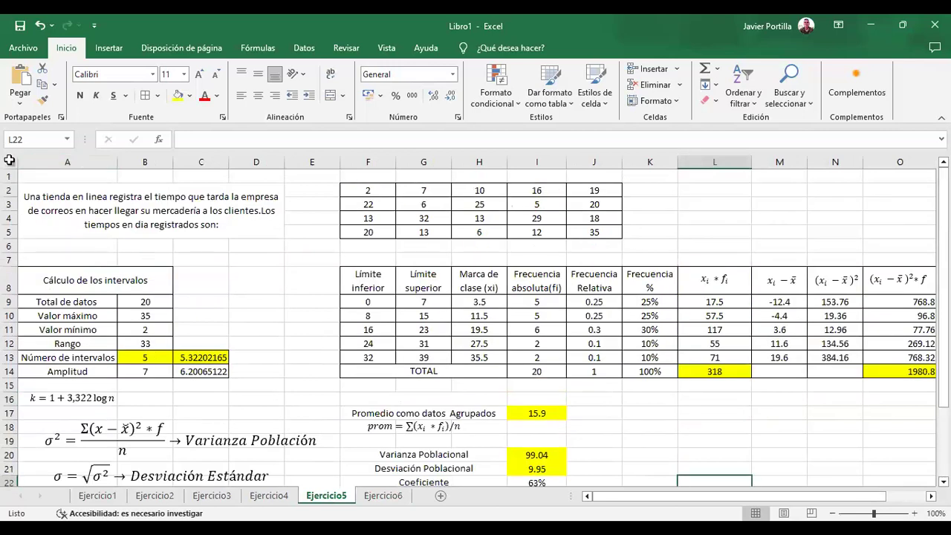
{"action": "left_click", "coordinate": [9, 159]}
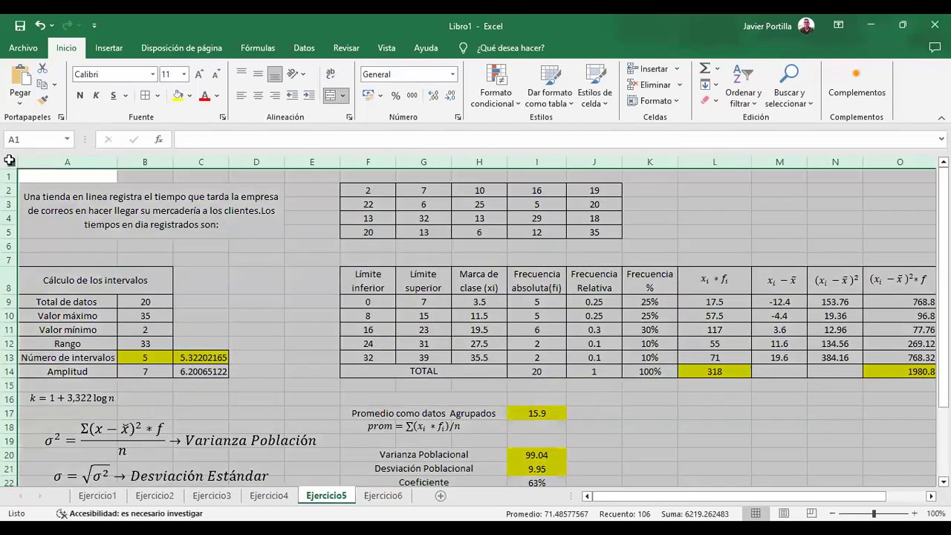
{"action": "key", "text": "ctrl+c"}
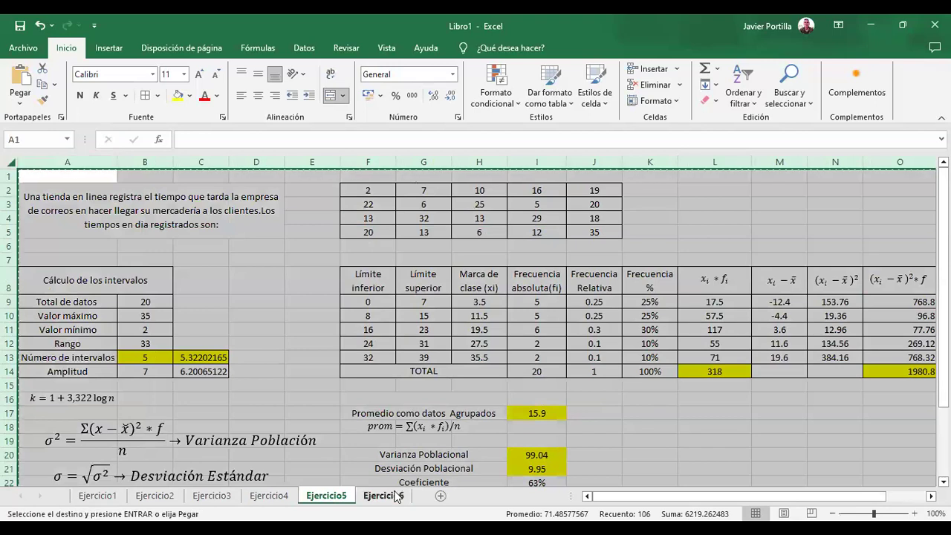
Paste the copied Ejercicio5 contents into the Ejercicio6 sheet starting at cell A1
{"action": "left_click", "coordinate": [386, 495]}
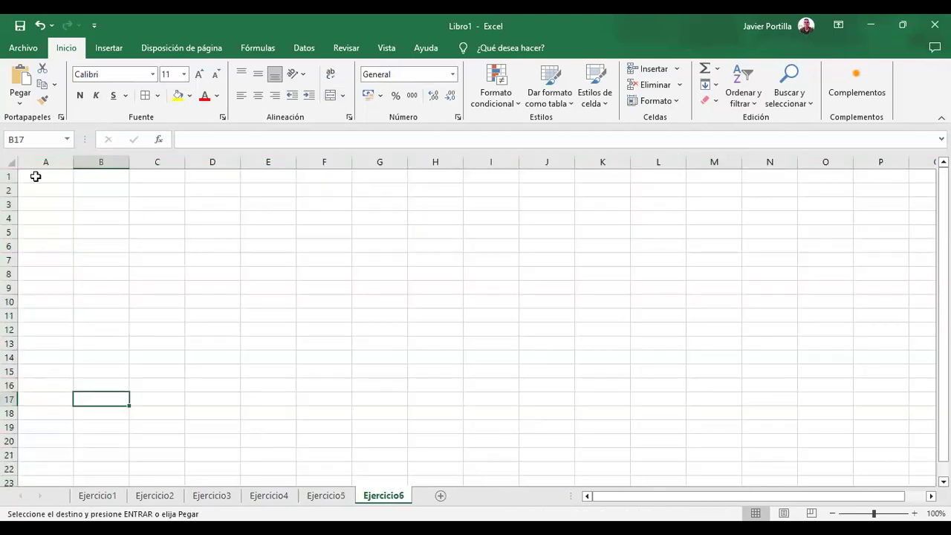
{"action": "left_click", "coordinate": [36, 176]}
{"action": "key", "text": "ctrl+v"}
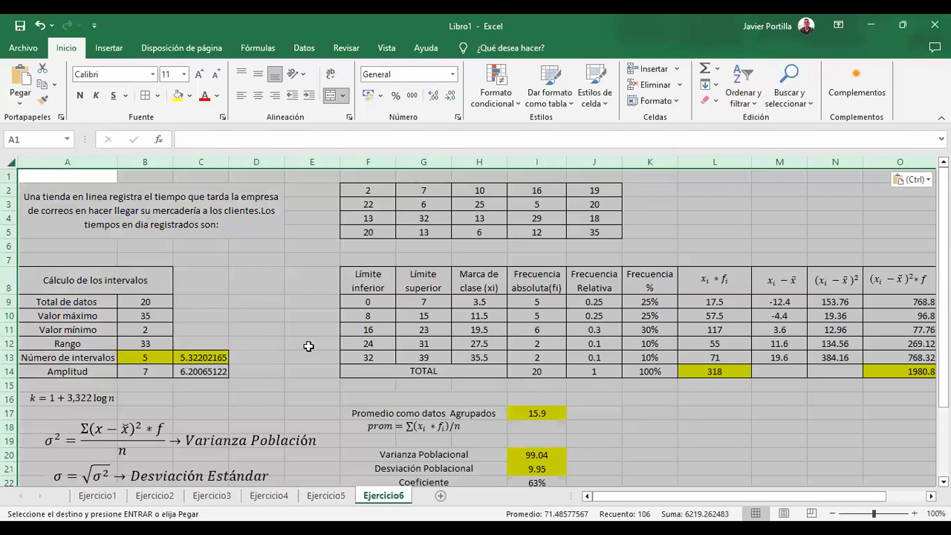
{"action": "left_click", "coordinate": [310, 344]}
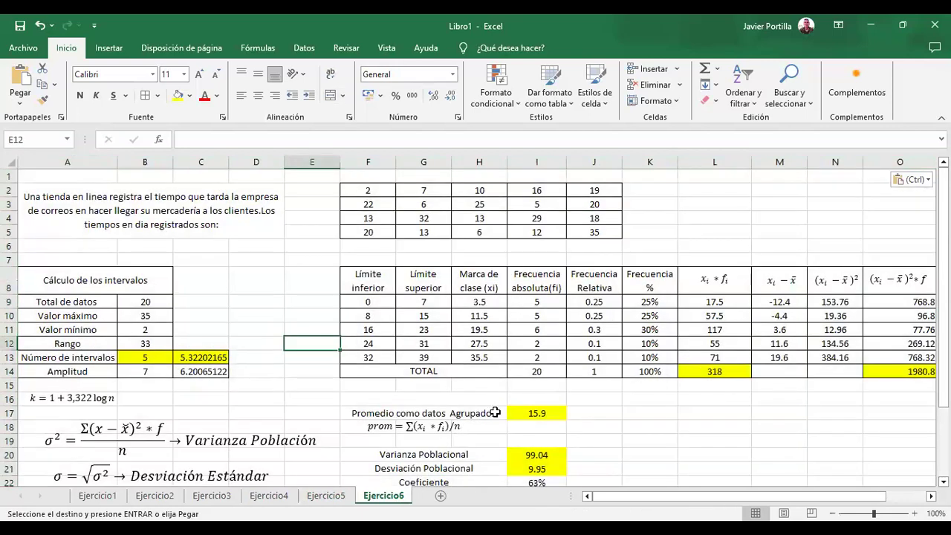
In the variance formula text box, replace σ² with S² and change the description to "Varianza Muestra"
{"action": "left_click", "coordinate": [52, 440]}
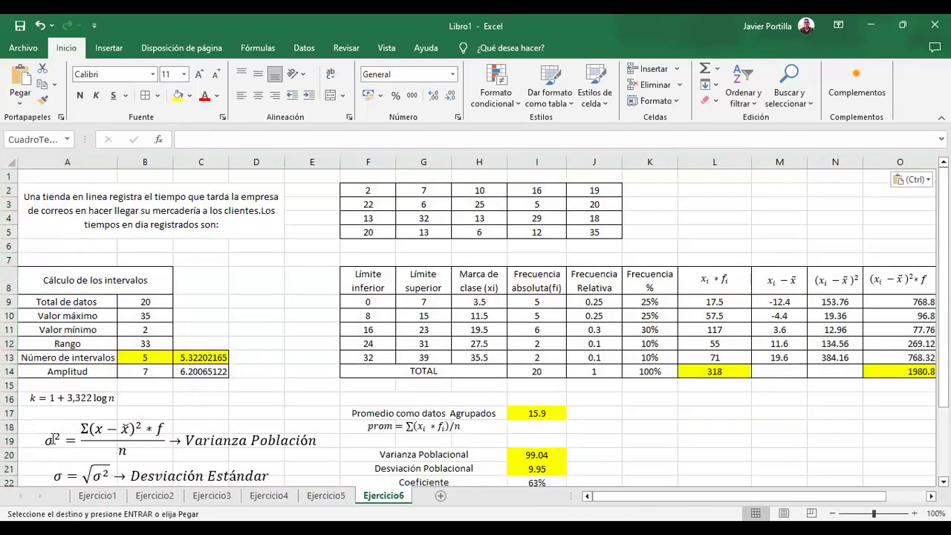
{"action": "key", "text": "BackSpace"}
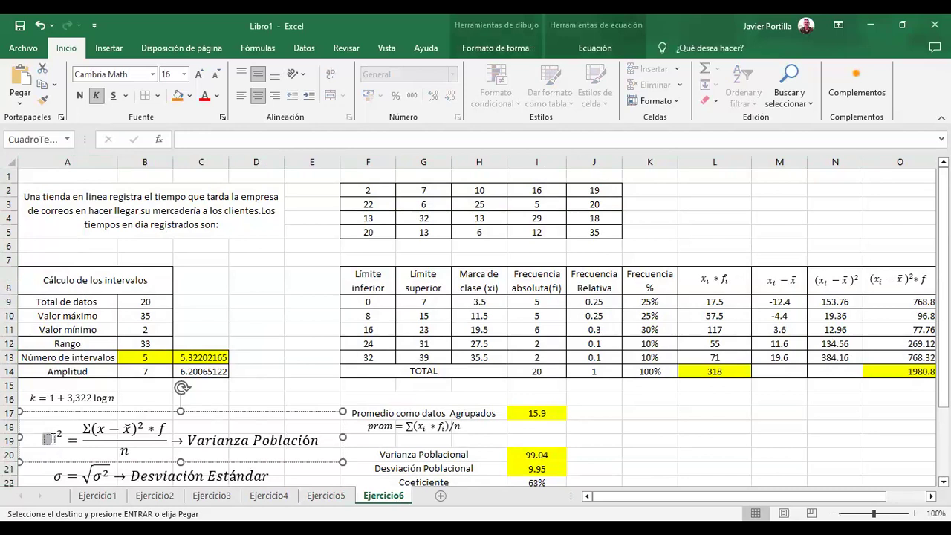
{"action": "type", "text": "S"}
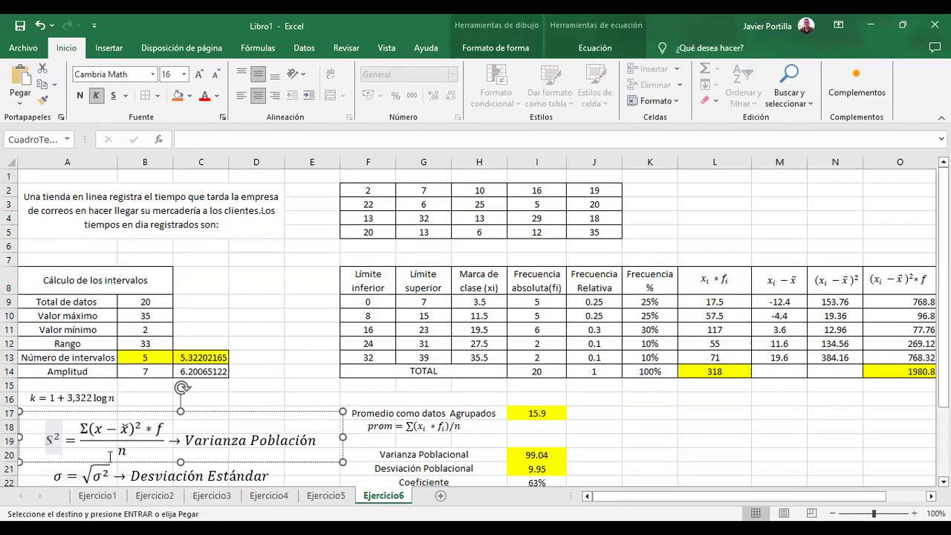
{"action": "left_click", "coordinate": [253, 439]}
{"action": "type", "text": "M"}
{"action": "key", "text": "BackSpace"}
{"action": "type", "text": "Muestra"}
{"action": "key", "text": "Delete"}
{"action": "key", "text": "Delete"}
{"action": "key", "text": "Delete"}
{"action": "key", "text": "Delete"}
{"action": "key", "text": "Delete"}
{"action": "key", "text": "Delete"}
{"action": "key", "text": "Delete"}
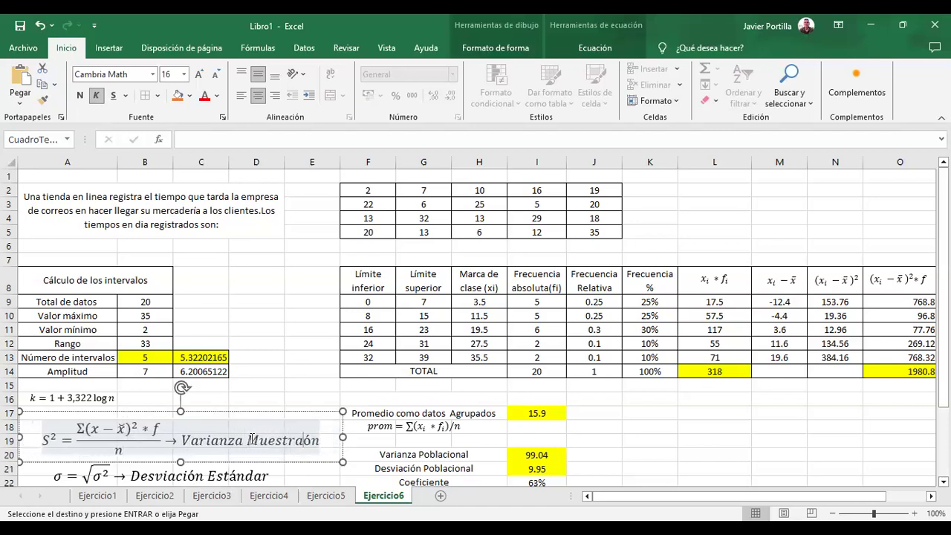
{"action": "key", "text": "Delete"}
{"action": "key", "text": "Delete"}
{"action": "left_click", "coordinate": [743, 418]}
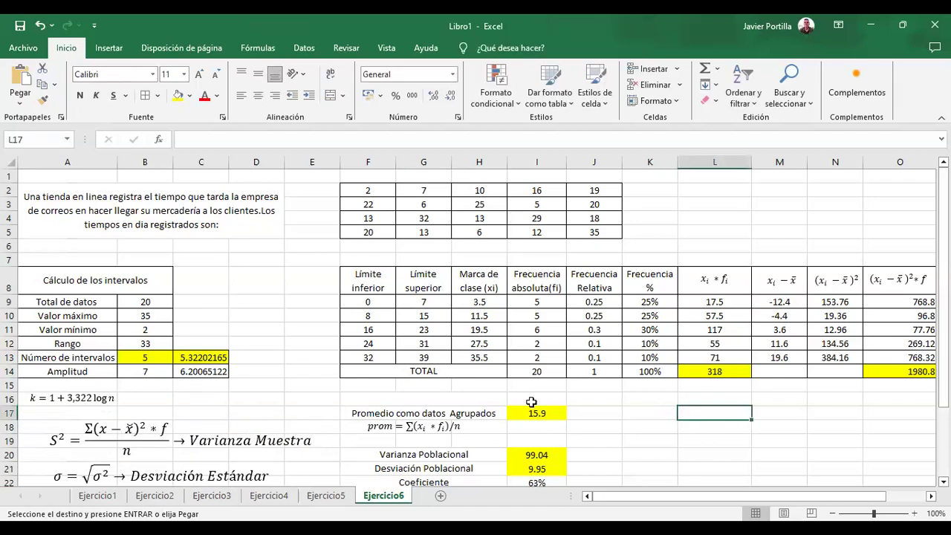
Replace the σ symbols with S in the Desviación Estándar and Coeficiente de Variación formula text boxes
{"action": "scroll", "coordinate": [325, 414], "scroll_direction": "down", "scroll_amount": 1}
{"action": "left_click", "coordinate": [64, 434]}
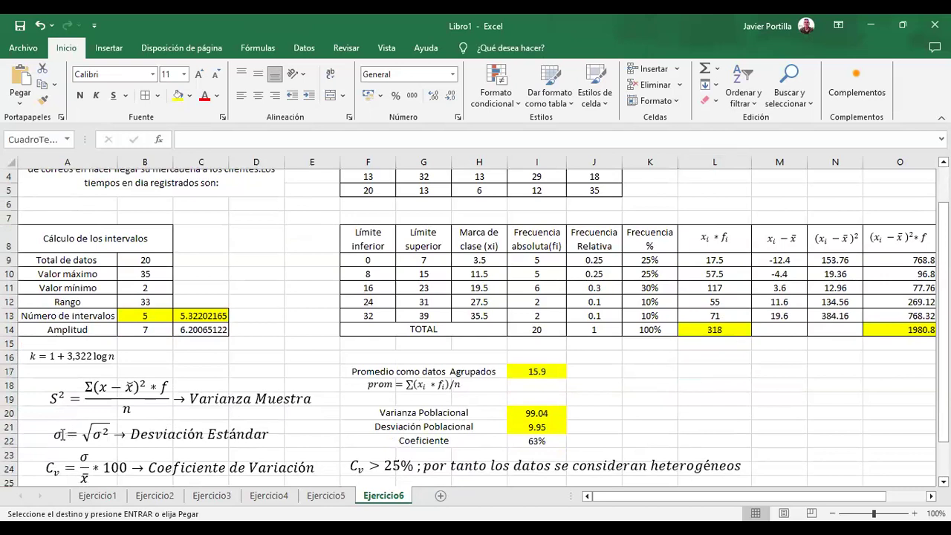
{"action": "key", "text": "BackSpace"}
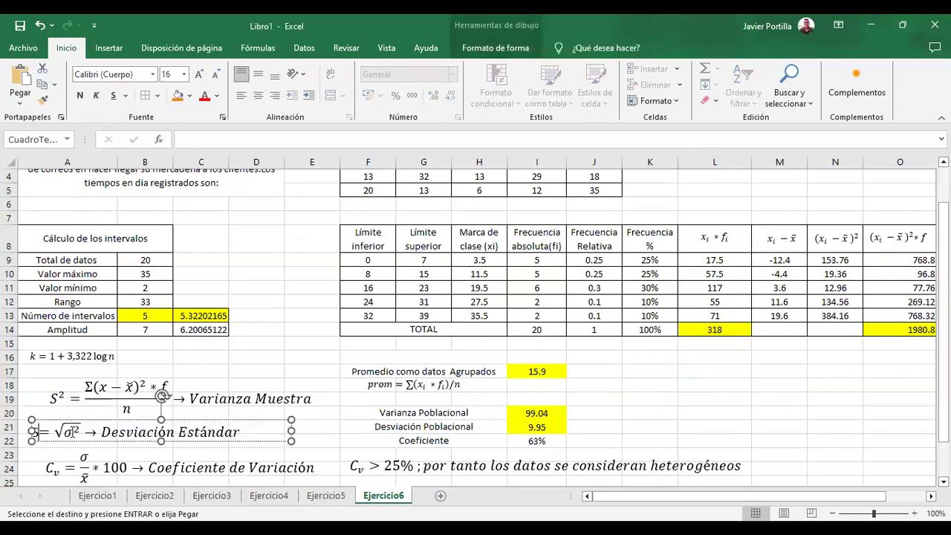
{"action": "left_click", "coordinate": [73, 431]}
{"action": "key", "text": "BackSpace"}
{"action": "type", "text": "S"}
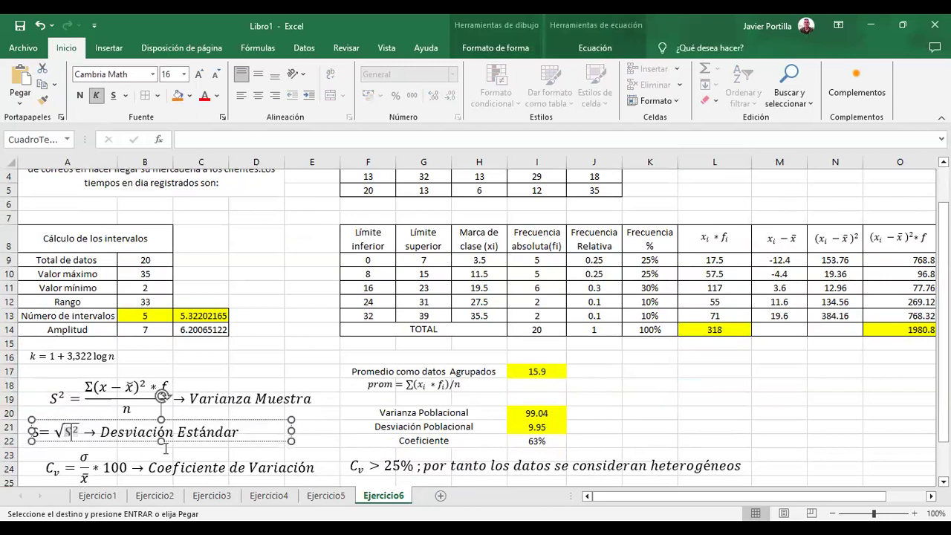
{"action": "left_click", "coordinate": [87, 455]}
{"action": "key", "text": "BackSpace"}
{"action": "type", "text": "S"}
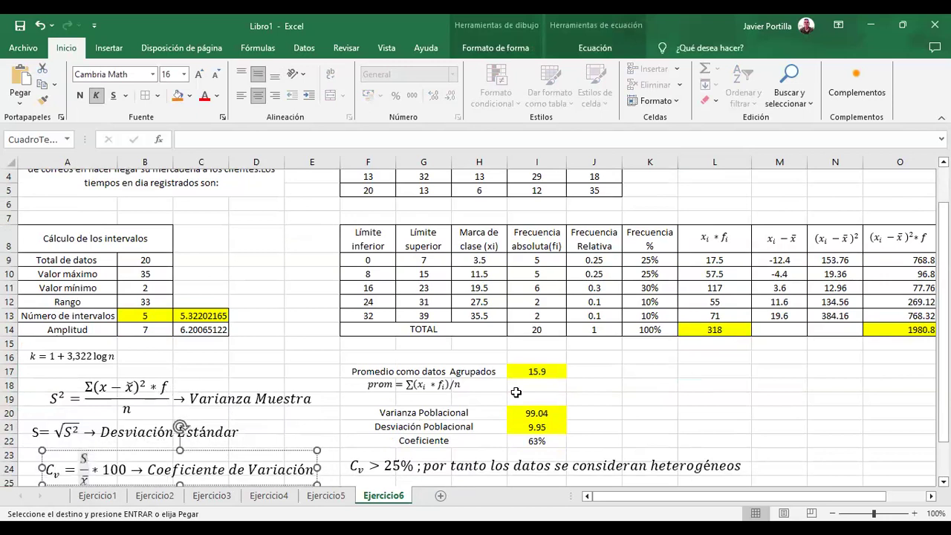
Change the label in cell F20 to "Varianza Muestra"
{"action": "left_click", "coordinate": [421, 411]}
{"action": "left_click", "coordinate": [290, 141]}
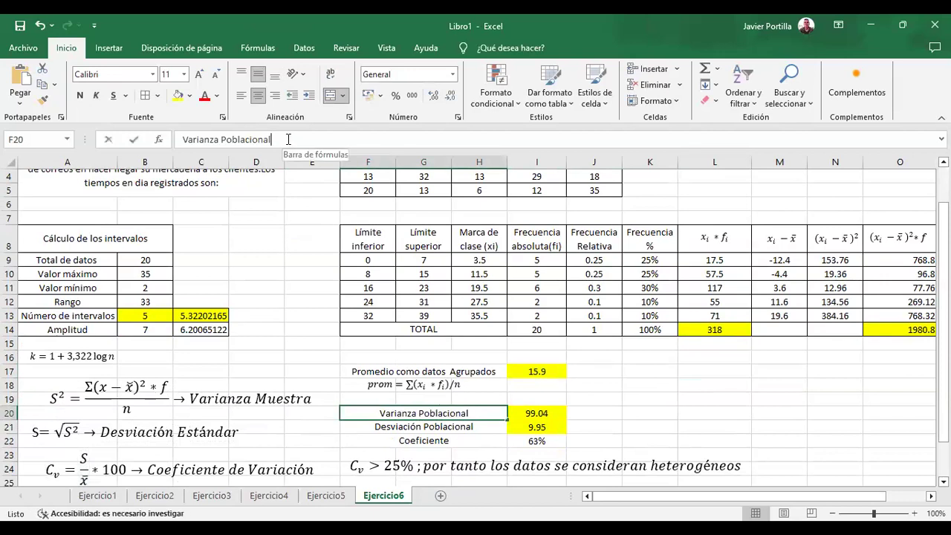
{"action": "key", "text": "BackSpace"}
{"action": "key", "text": "BackSpace"}
{"action": "key", "text": "BackSpace"}
{"action": "key", "text": "BackSpace"}
{"action": "key", "text": "BackSpace"}
{"action": "key", "text": "BackSpace"}
{"action": "key", "text": "BackSpace"}
{"action": "key", "text": "BackSpace"}
{"action": "key", "text": "BackSpace"}
{"action": "key", "text": "BackSpace"}
{"action": "key", "text": "BackSpace"}
{"action": "type", "text": "Muestra"}
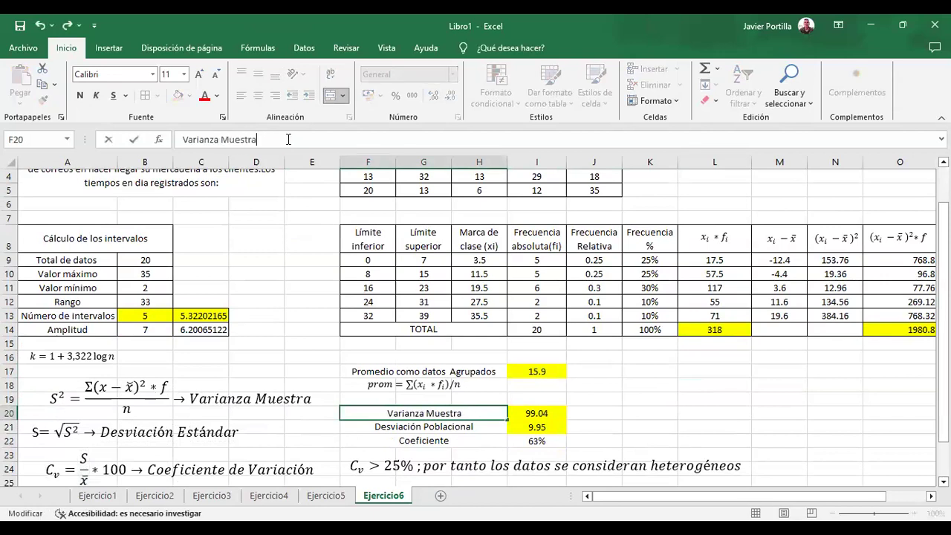
{"action": "key", "text": "Return"}
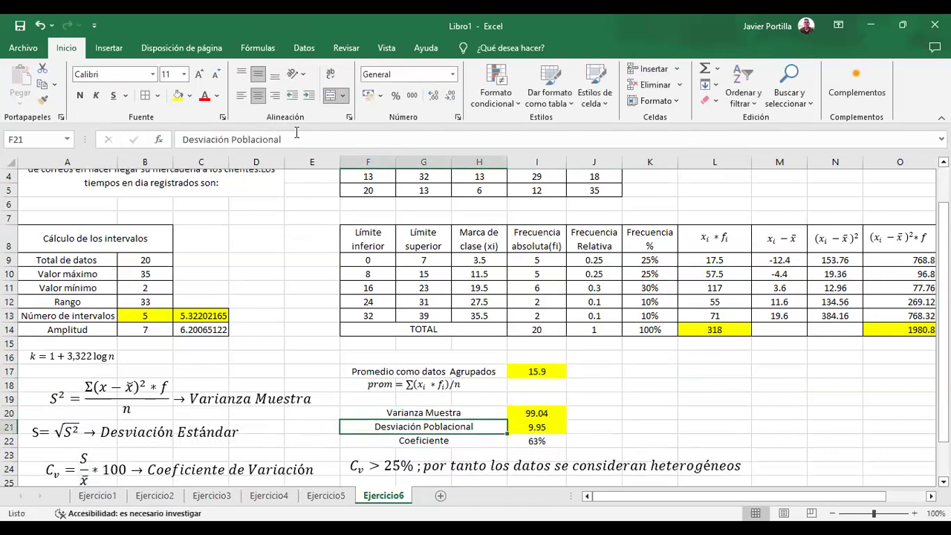
Change the label in cell F21 to "Desviación uestra"
{"action": "left_click", "coordinate": [293, 142]}
{"action": "key", "text": "BackSpace"}
{"action": "key", "text": "BackSpace"}
{"action": "key", "text": "BackSpace"}
{"action": "key", "text": "BackSpace"}
{"action": "key", "text": "BackSpace"}
{"action": "key", "text": "BackSpace"}
{"action": "key", "text": "BackSpace"}
{"action": "key", "text": "BackSpace"}
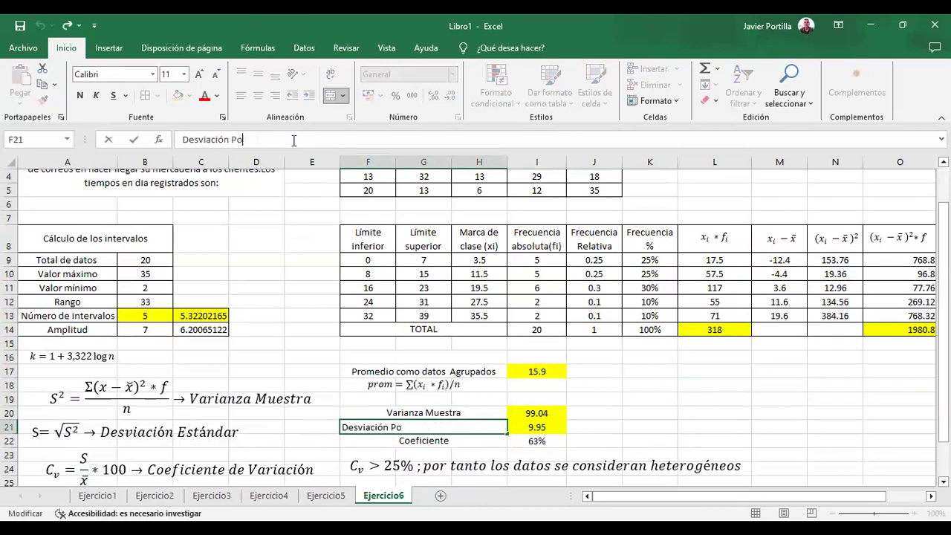
{"action": "type", "text": "uestra"}
{"action": "key", "text": "Return"}
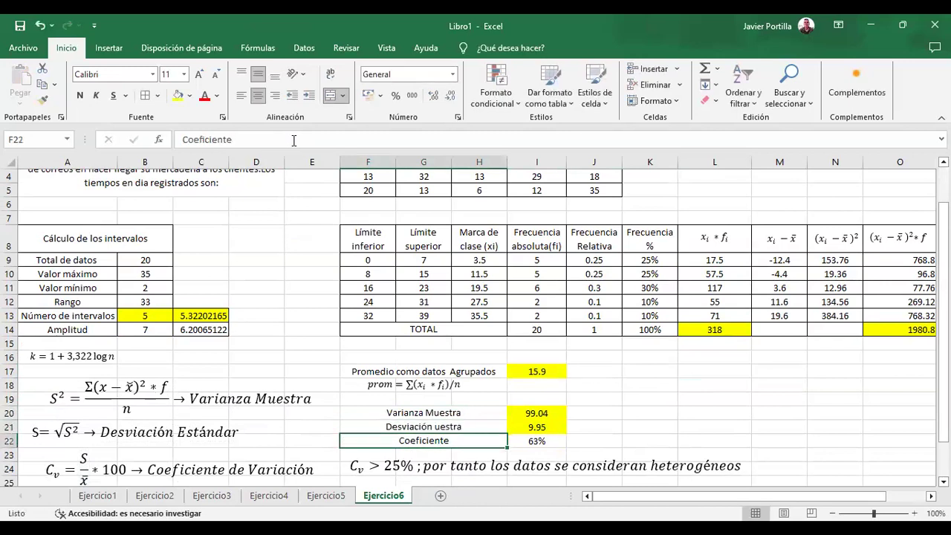
Change the denominator of the Varianza Muestra formula text box to n − 1
{"action": "left_click", "coordinate": [533, 411]}
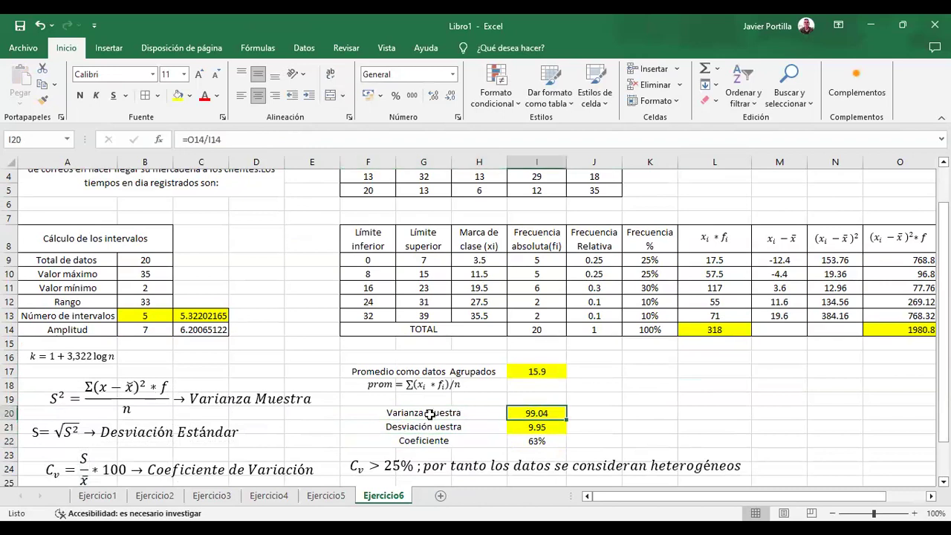
{"action": "left_click", "coordinate": [134, 405]}
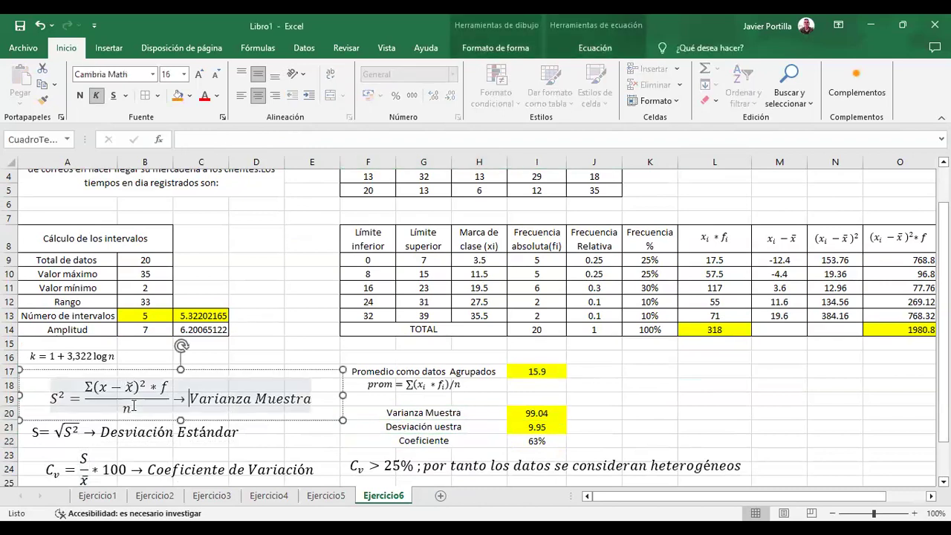
{"action": "left_click", "coordinate": [134, 405]}
{"action": "type", "text": "-1"}
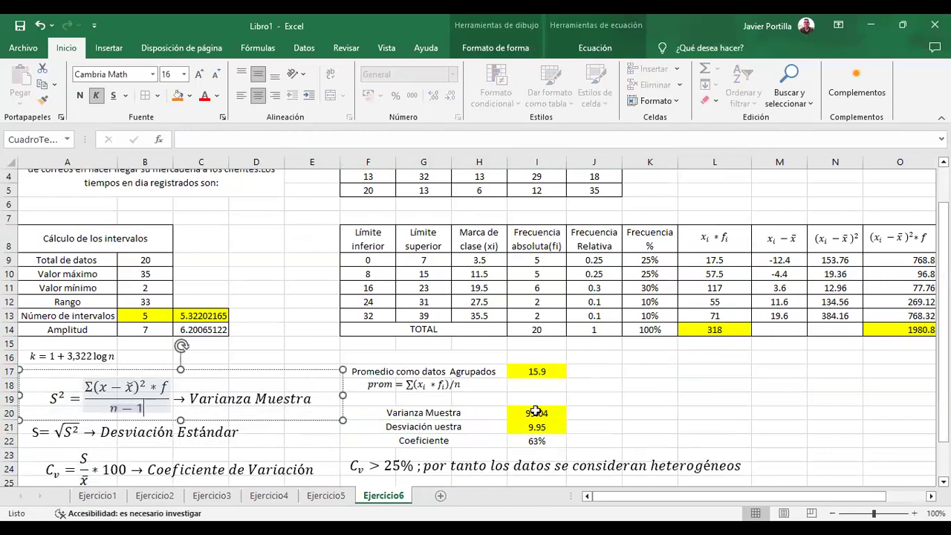
Edit the variance formula in cell I20 to =O14/(I14-1)
{"action": "left_click", "coordinate": [535, 411]}
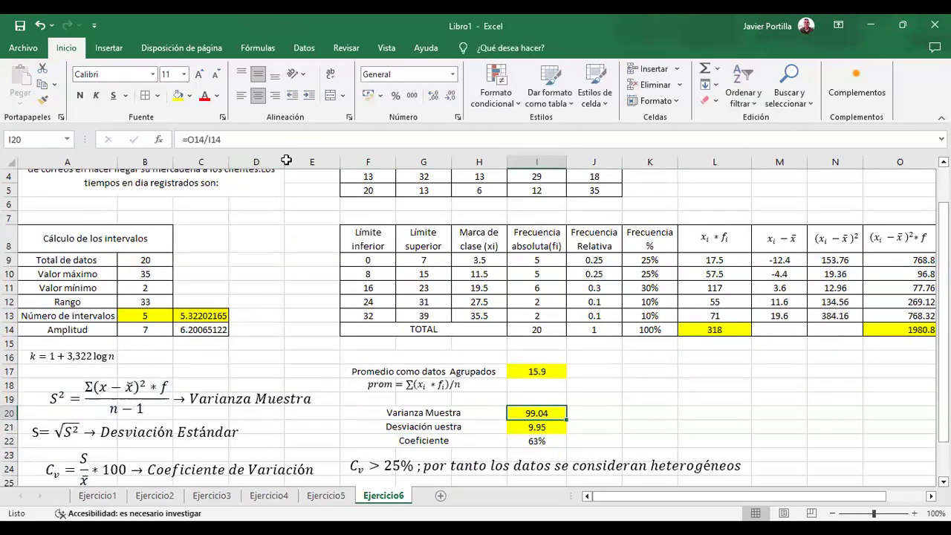
{"action": "left_click", "coordinate": [240, 140]}
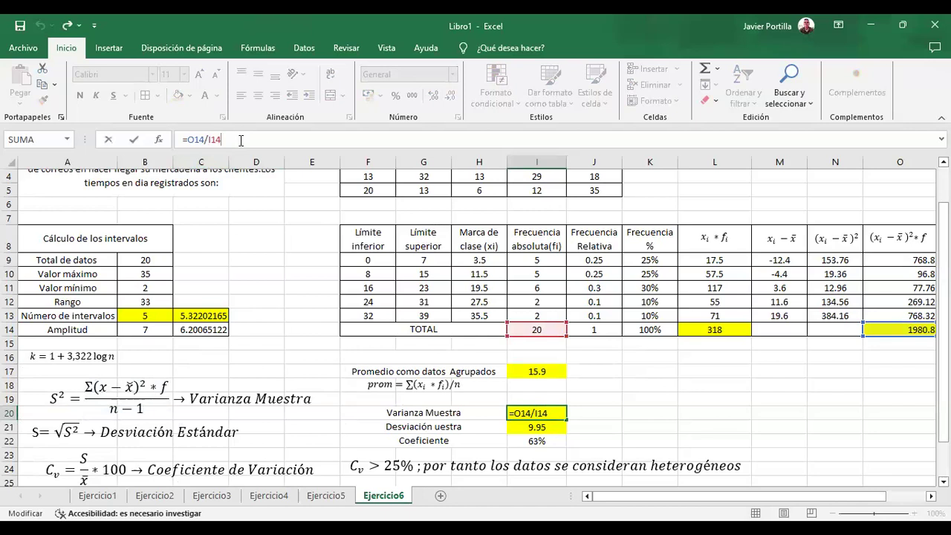
{"action": "key", "text": "BackSpace"}
{"action": "key", "text": "BackSpace"}
{"action": "key", "text": "BackSpace"}
{"action": "type", "text": "("}
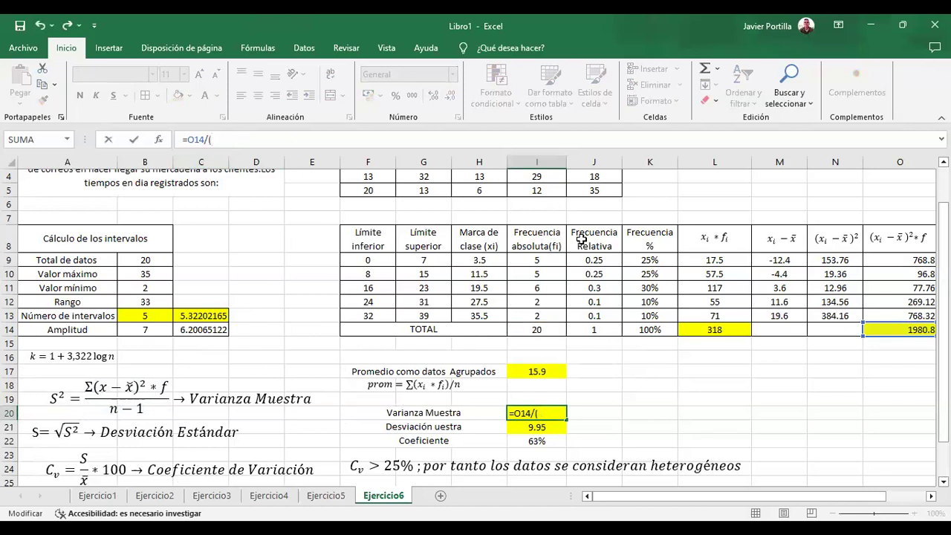
{"action": "left_click", "coordinate": [536, 328]}
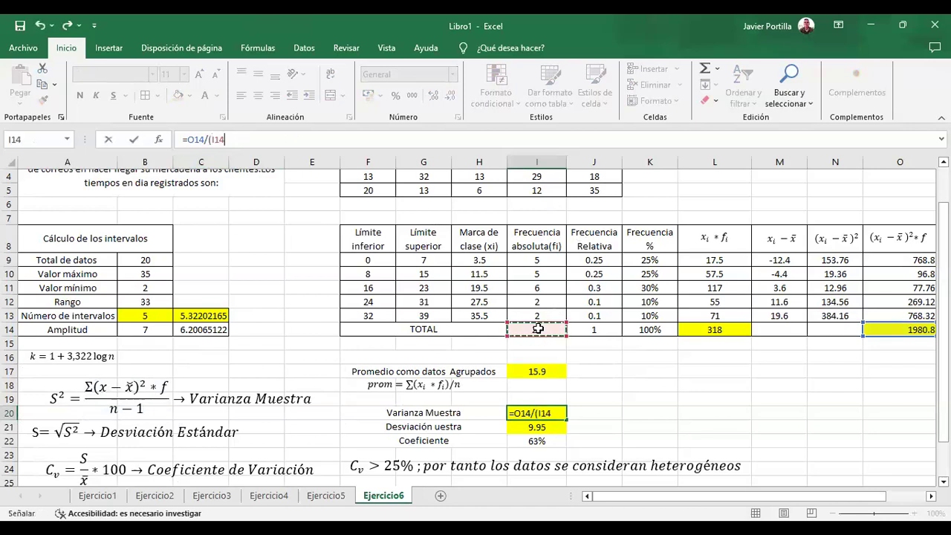
{"action": "type", "text": "-1)"}
{"action": "key", "text": "Return"}
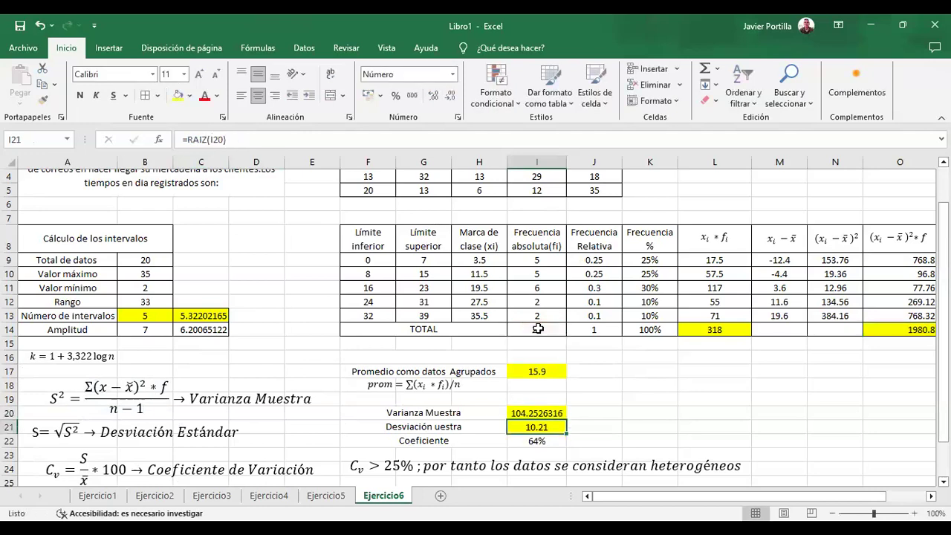
Review the variance, deviation and coefficient formulas in I20:I22, and compare the sheet with Ejercicio5
{"action": "left_click", "coordinate": [538, 412]}
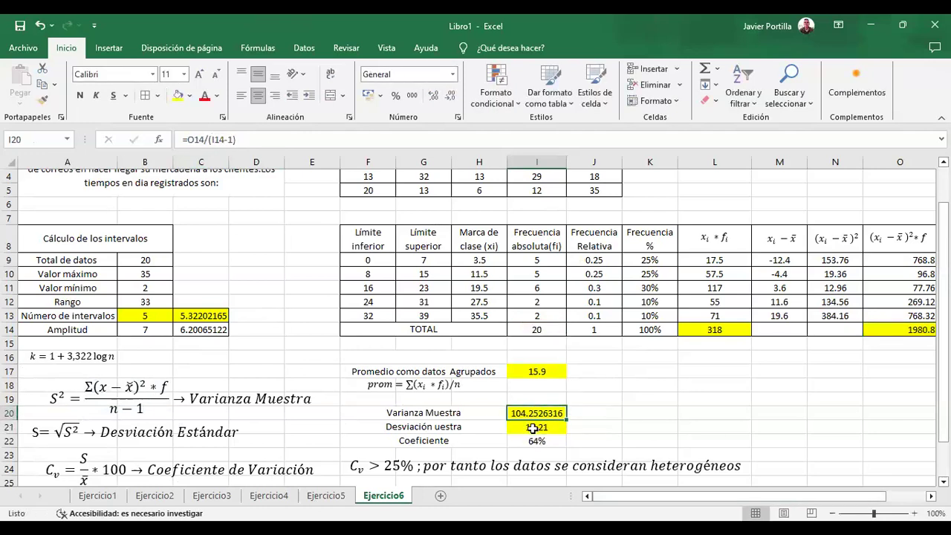
{"action": "left_click", "coordinate": [533, 428]}
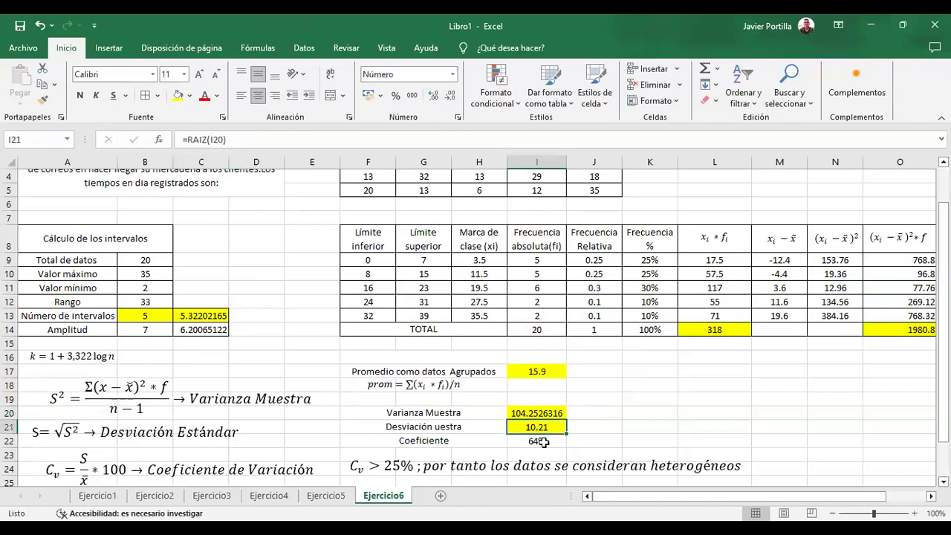
{"action": "left_click", "coordinate": [529, 443]}
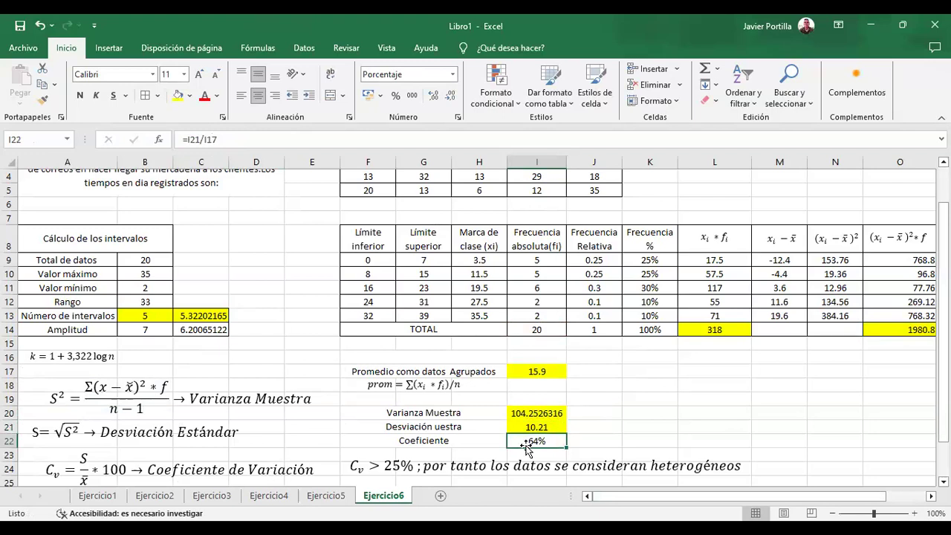
{"action": "left_click", "coordinate": [268, 136]}
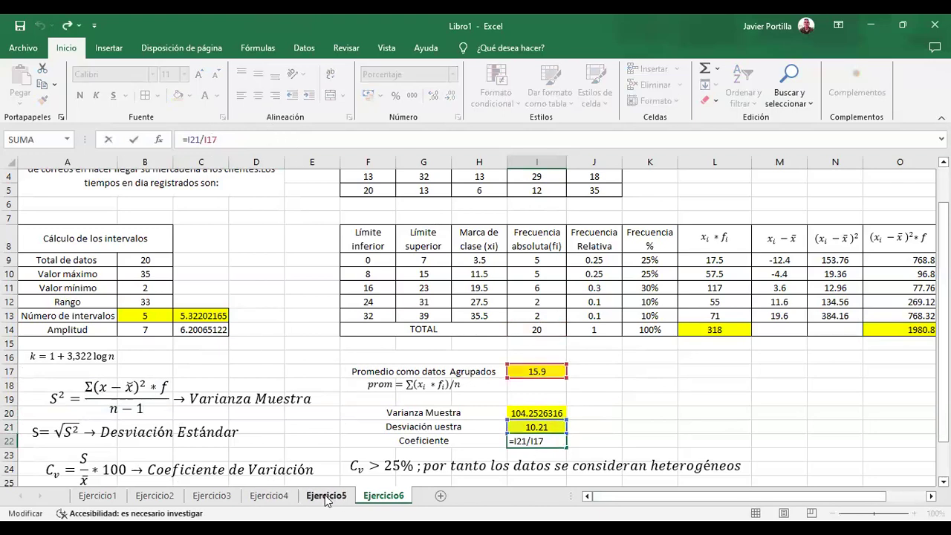
{"action": "key", "text": "Return"}
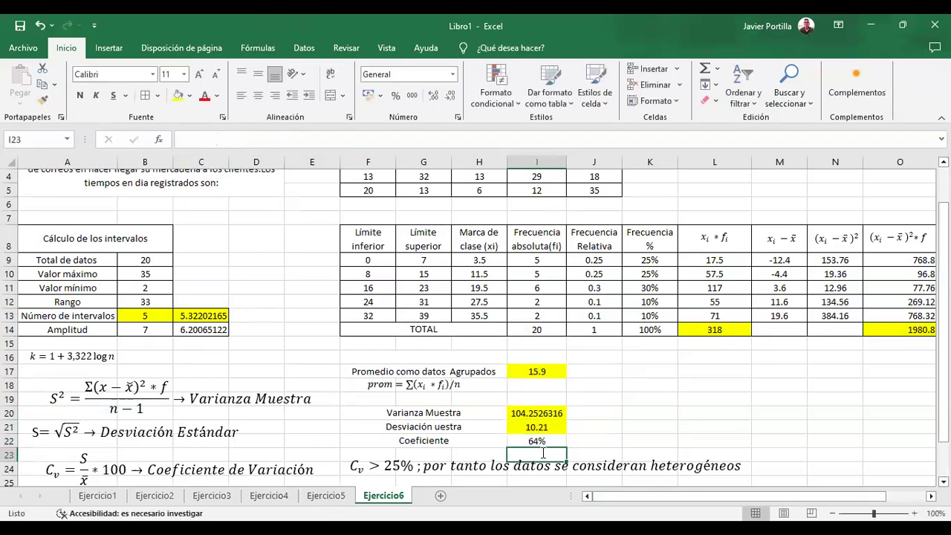
{"action": "left_click", "coordinate": [330, 497]}
{"action": "left_click", "coordinate": [691, 405]}
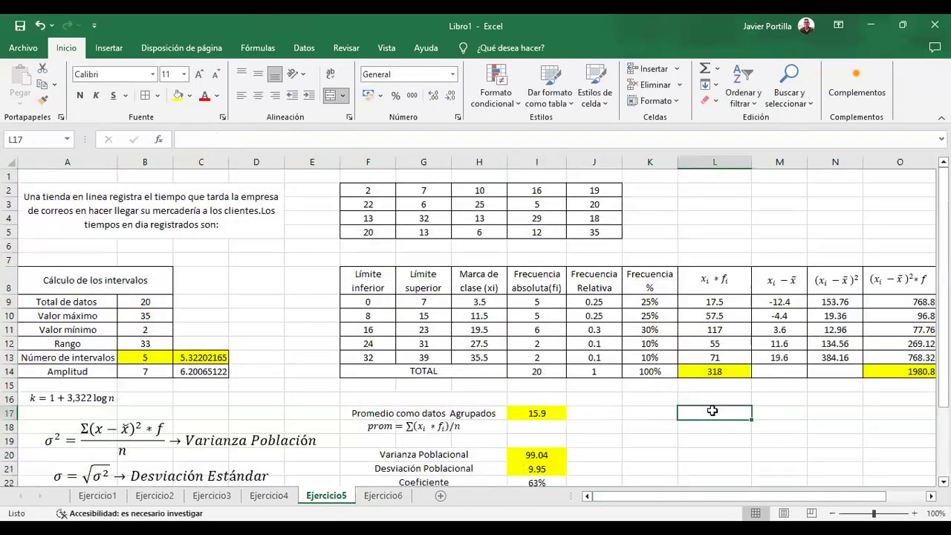
{"action": "scroll", "coordinate": [689, 414], "scroll_direction": "down", "scroll_amount": 2}
{"action": "left_click", "coordinate": [371, 498]}
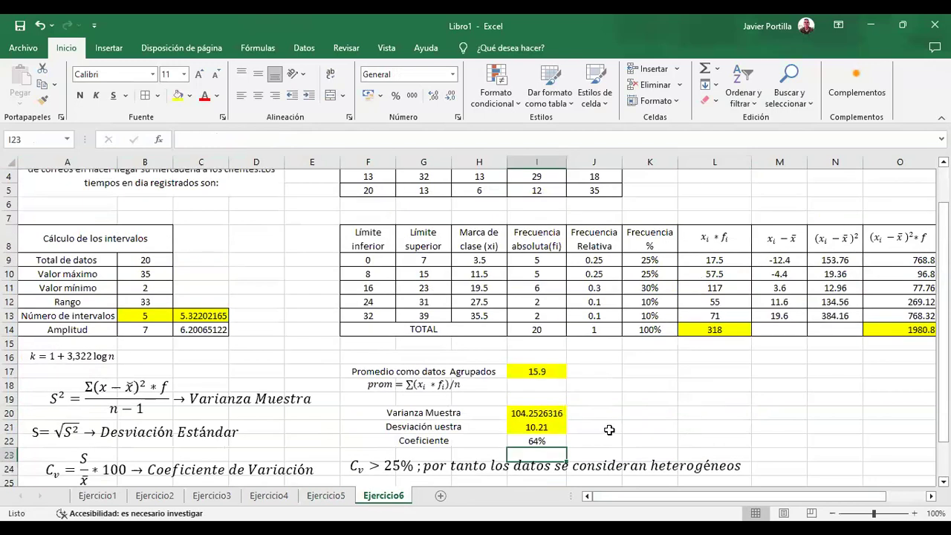
Format the sample variance in cell I20 to show two decimal places
{"action": "left_click", "coordinate": [526, 413]}
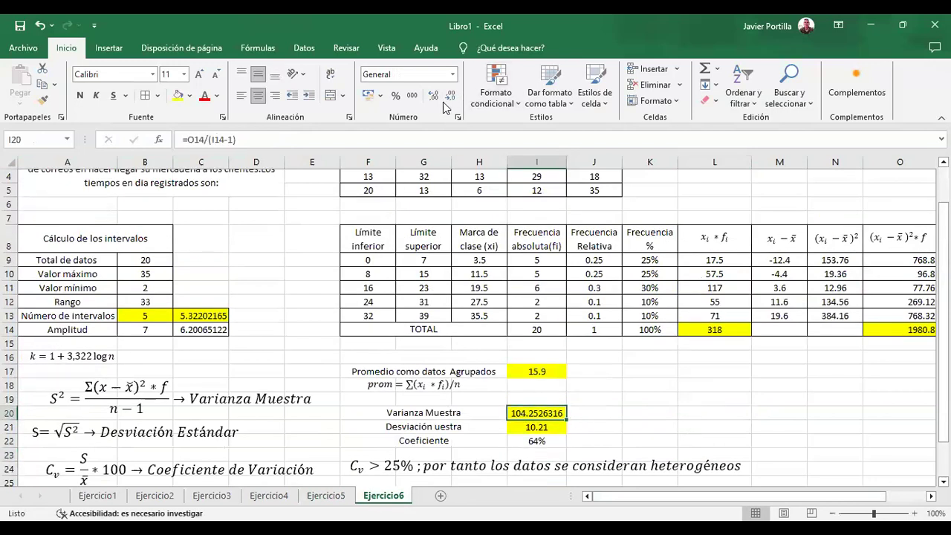
{"action": "left_click", "coordinate": [450, 97]}
{"action": "left_click", "coordinate": [450, 97]}
{"action": "left_click", "coordinate": [451, 97]}
{"action": "left_click", "coordinate": [451, 97]}
{"action": "left_click", "coordinate": [450, 97]}
{"action": "left_click", "coordinate": [450, 97]}
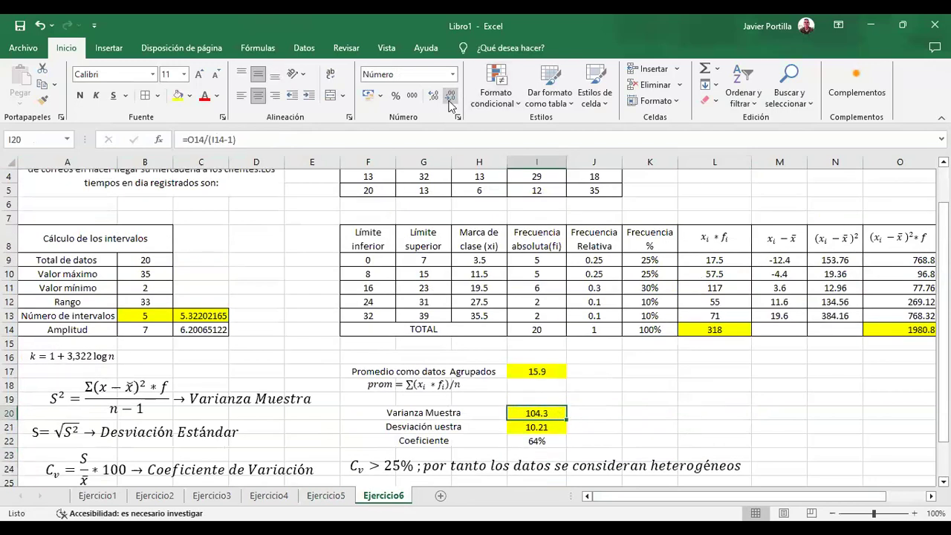
{"action": "left_click", "coordinate": [433, 96]}
{"action": "left_click", "coordinate": [606, 441]}
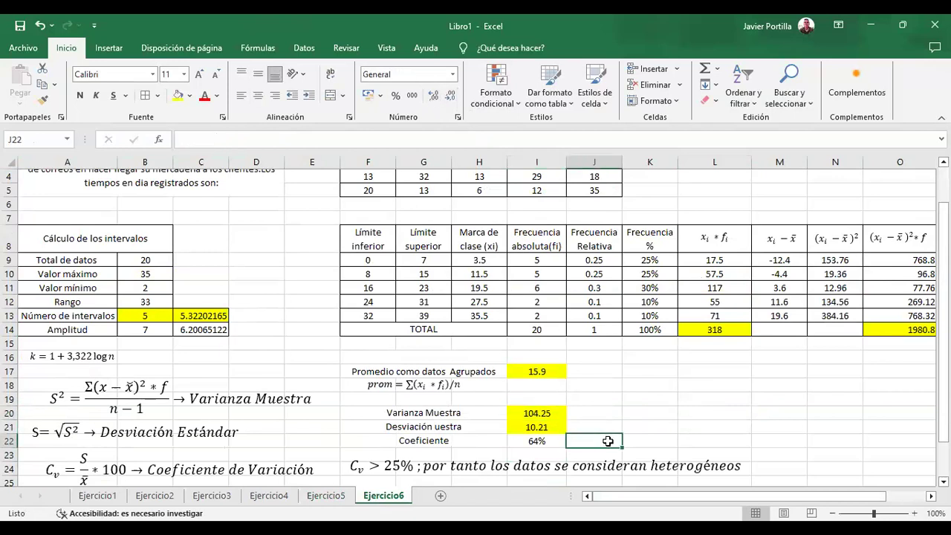
Add a new worksheet after Ejercicio6 and name it Ejericicio7
{"action": "scroll", "coordinate": [459, 428], "scroll_direction": "down", "scroll_amount": 1}
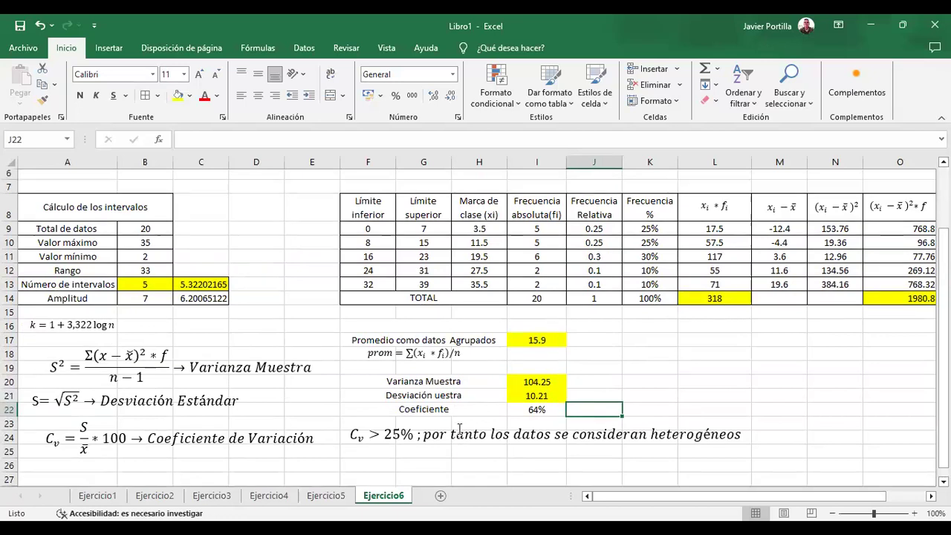
{"action": "scroll", "coordinate": [460, 428], "scroll_direction": "up", "scroll_amount": 1}
{"action": "left_click", "coordinate": [441, 495]}
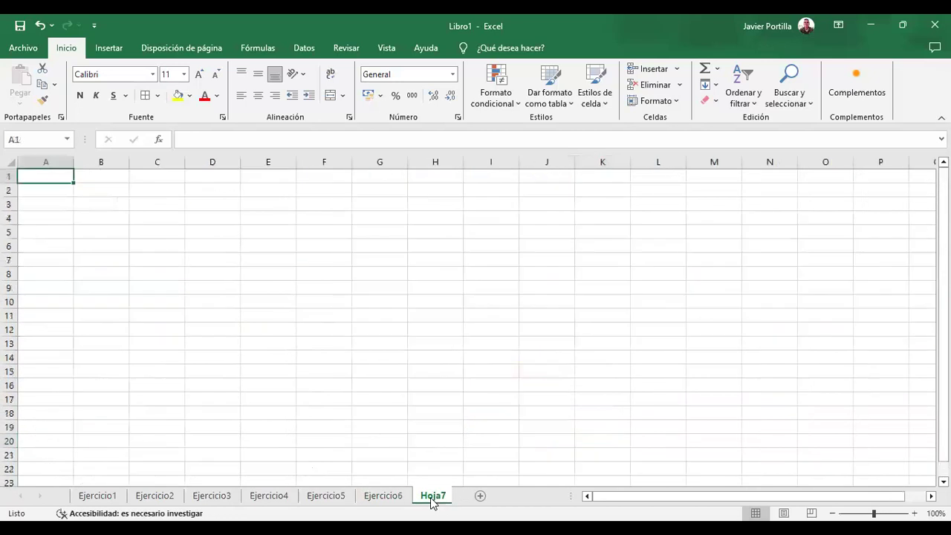
{"action": "double_click", "coordinate": [425, 496]}
{"action": "type", "text": "Ejercic"}
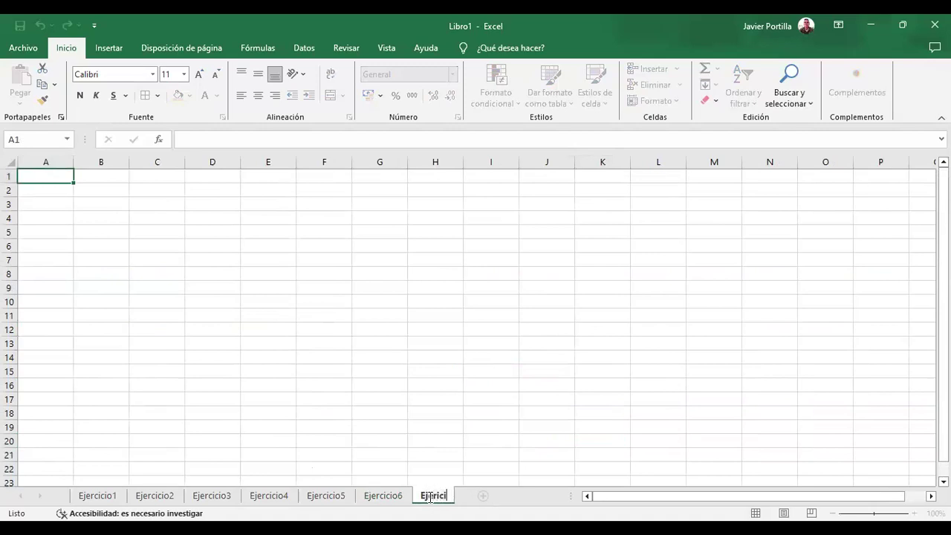
{"action": "type", "text": "io7"}
{"action": "key", "text": "Return"}
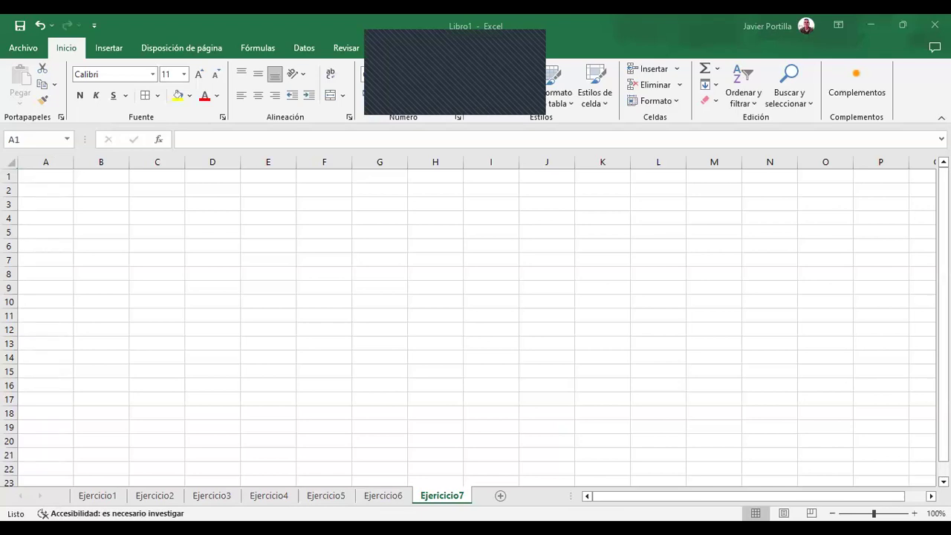
Restore the workbook window to a smaller size and set the zoom of the new sheet to 80%
{"action": "left_click", "coordinate": [435, 329]}
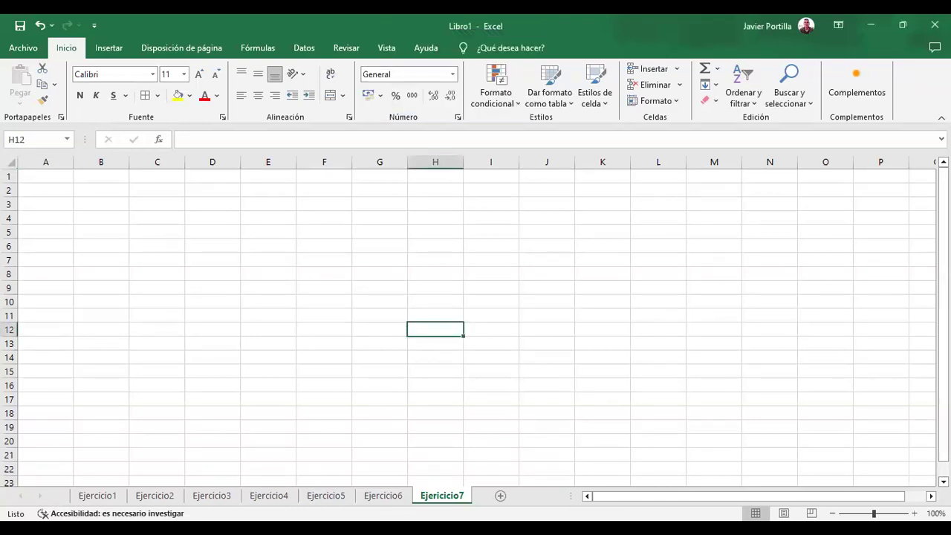
{"action": "key", "text": "super+Down"}
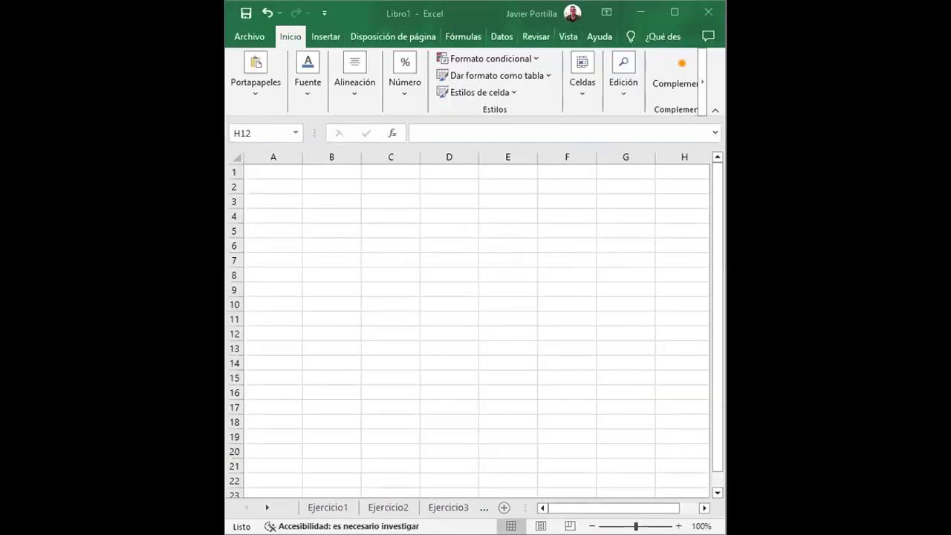
{"action": "scroll", "coordinate": [582, 295], "scroll_direction": "down", "scroll_amount": 2}
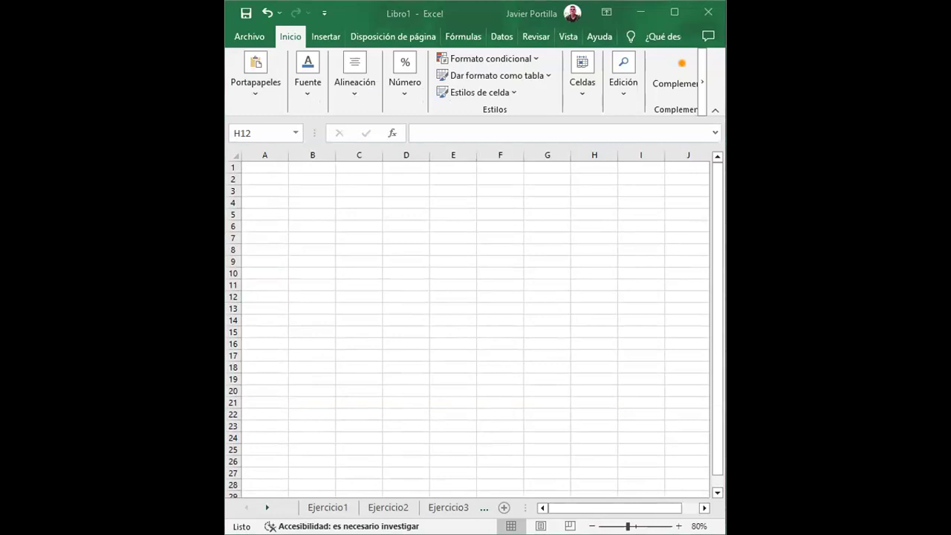
Enter the title "Edades de 50 personas" in cell A1
{"action": "left_click", "coordinate": [268, 165]}
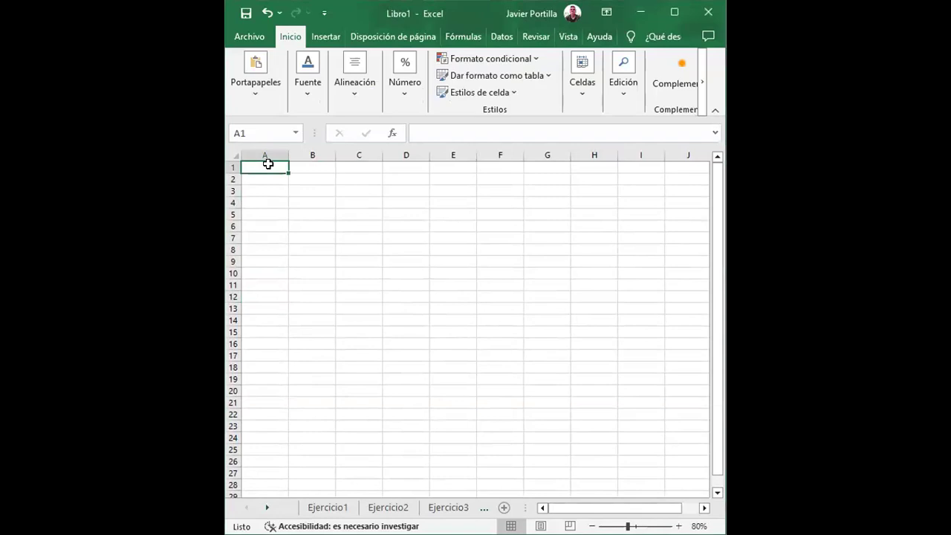
{"action": "type", "text": "Edade"}
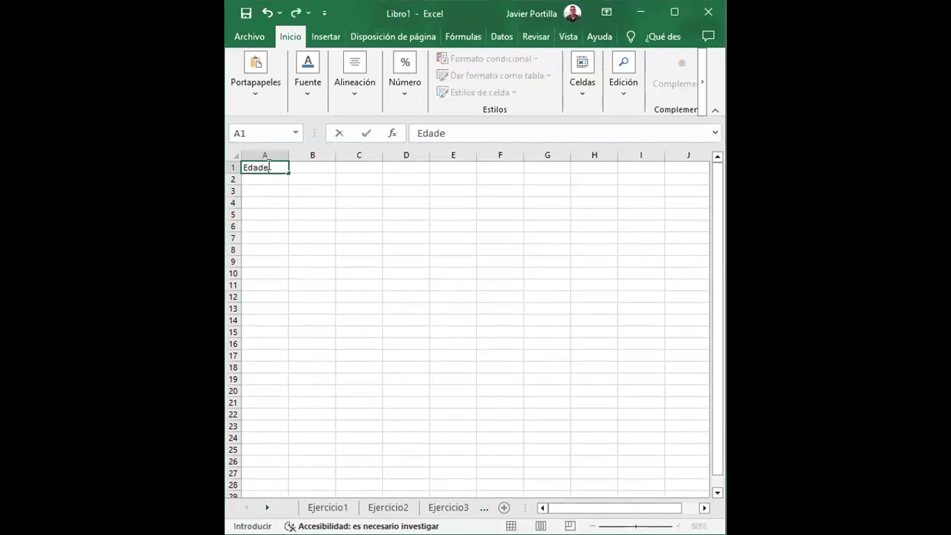
{"action": "type", "text": "s de 50 personas"}
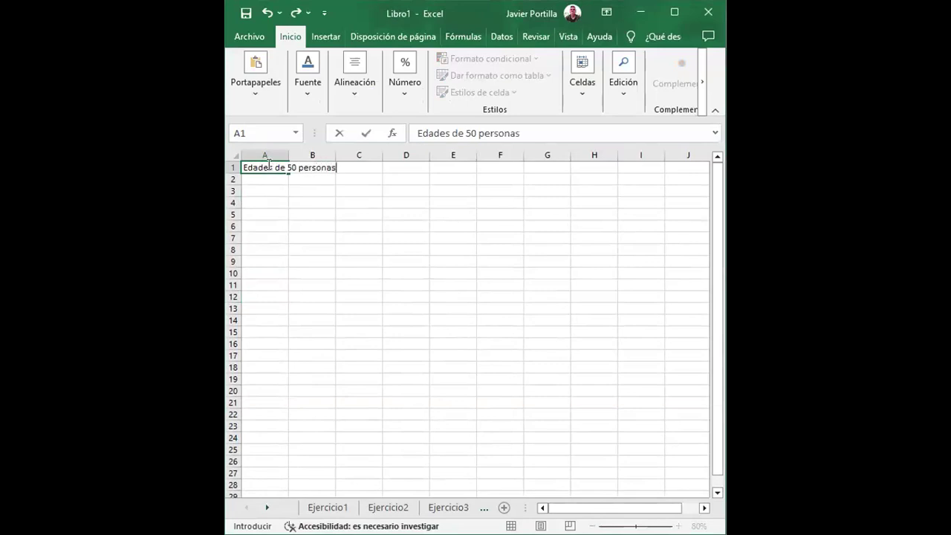
{"action": "key", "text": "Return"}
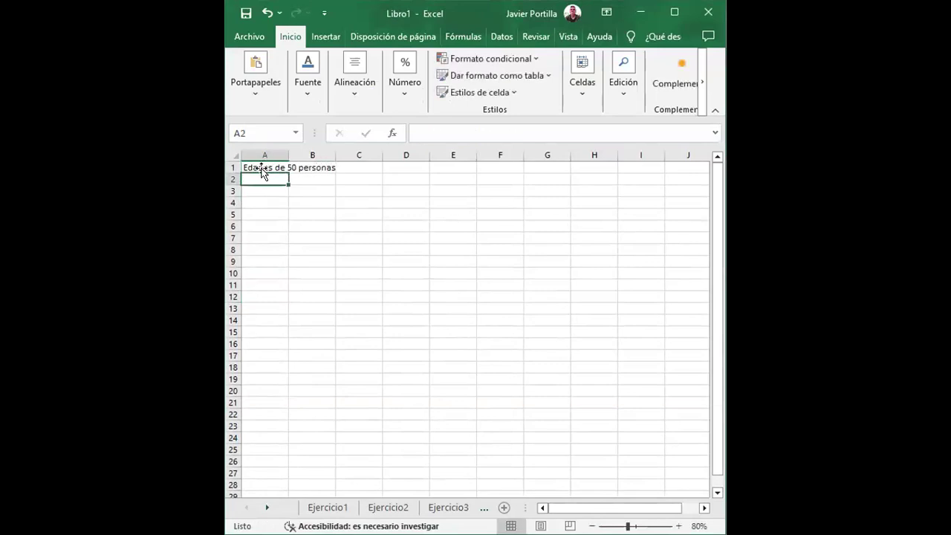
Merge and center the title across A1:C1, with middle vertical alignment
{"action": "left_click", "coordinate": [260, 168]}
{"action": "key", "text": "shift+Right"}
{"action": "key", "text": "shift+Right"}
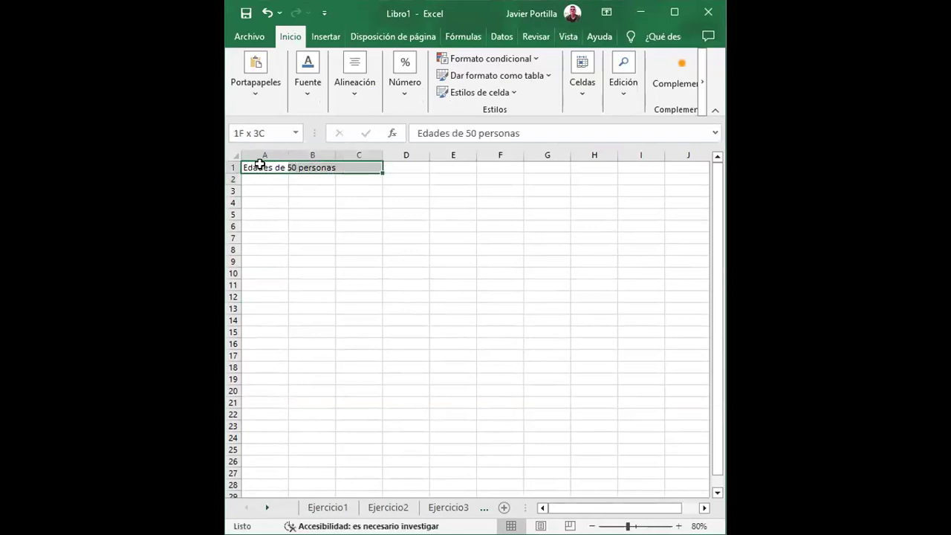
{"action": "left_click", "coordinate": [360, 94]}
{"action": "left_click", "coordinate": [359, 131]}
{"action": "left_click", "coordinate": [359, 153]}
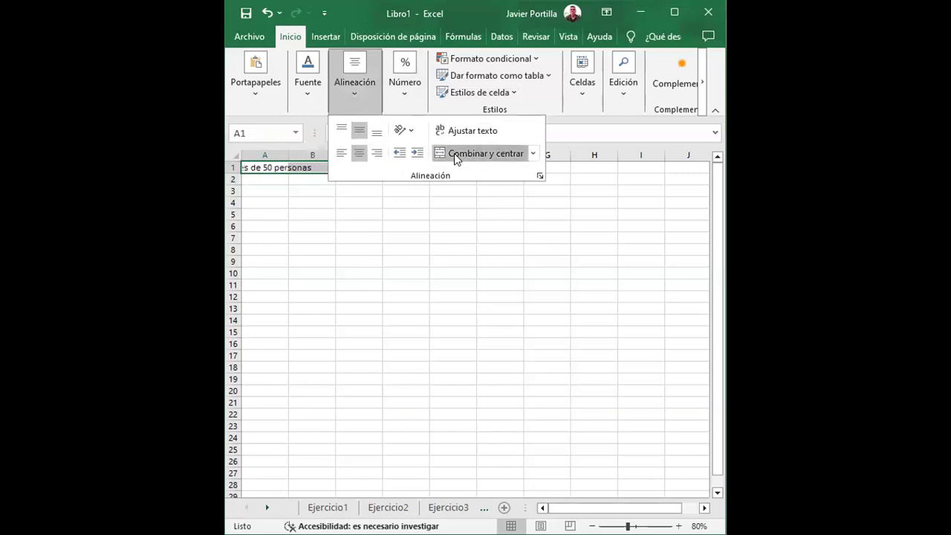
{"action": "left_click", "coordinate": [454, 153]}
{"action": "left_click", "coordinate": [376, 248]}
Enter the ages 38, 15, 10 and 12 in cells A3:D3
{"action": "key", "text": "Down"}
{"action": "key", "text": "Down"}
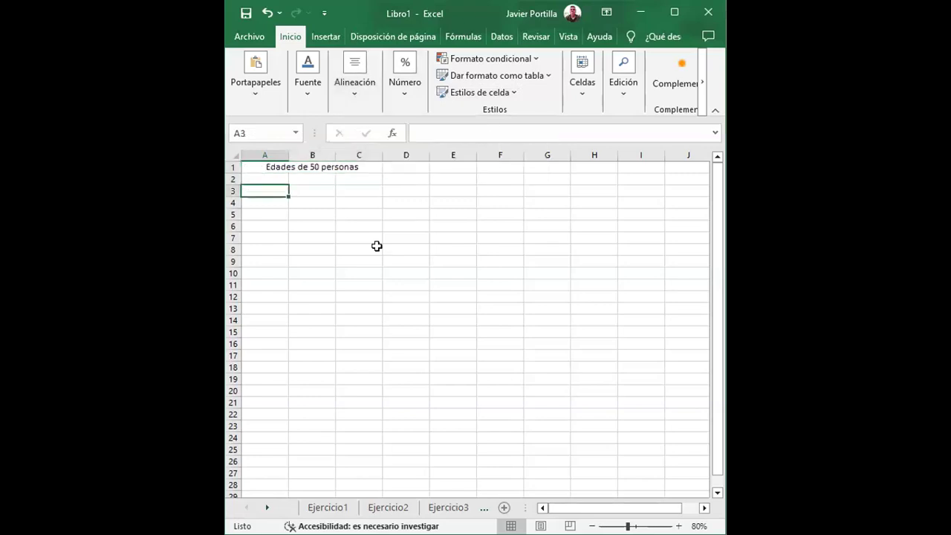
{"action": "type", "text": "38"}
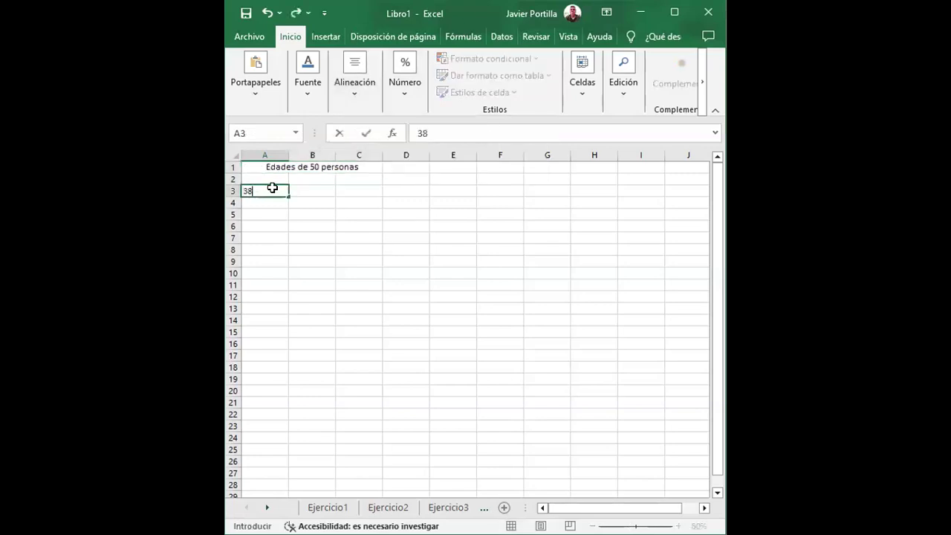
{"action": "key", "text": "Tab"}
{"action": "type", "text": "15"}
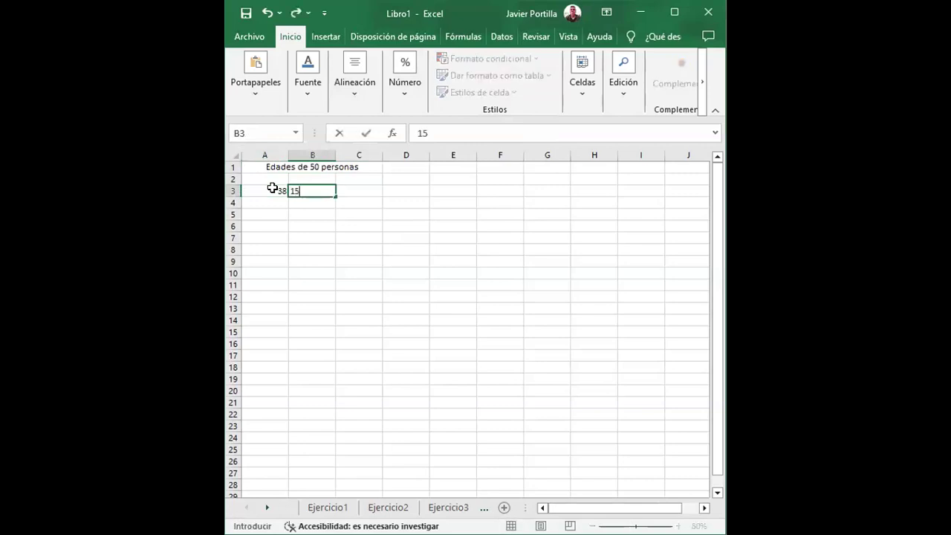
{"action": "key", "text": "Tab"}
{"action": "type", "text": "10"}
{"action": "key", "text": "Tab"}
{"action": "type", "text": "12"}
{"action": "key", "text": "Tab"}
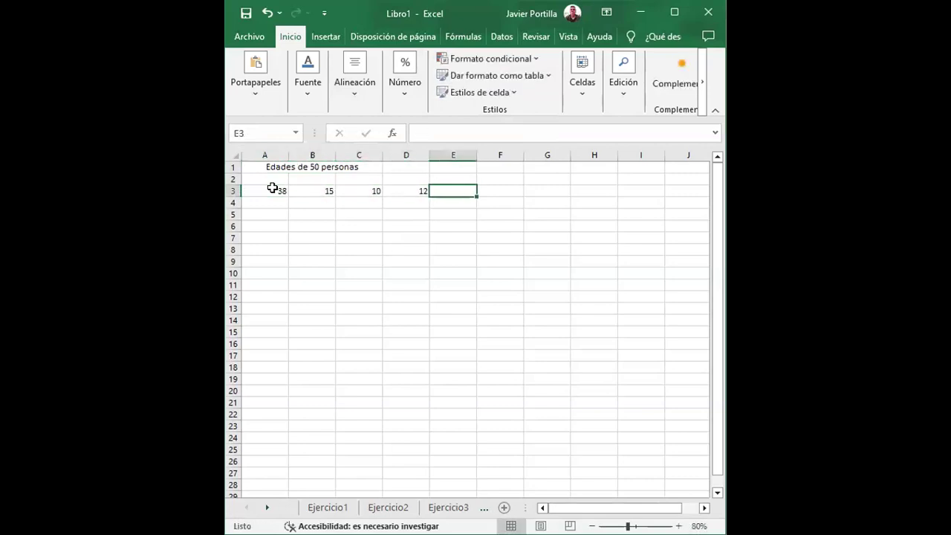
Enter the ages 62, 46, 25, 56 and 27 in cells E3:I3
{"action": "type", "text": "62"}
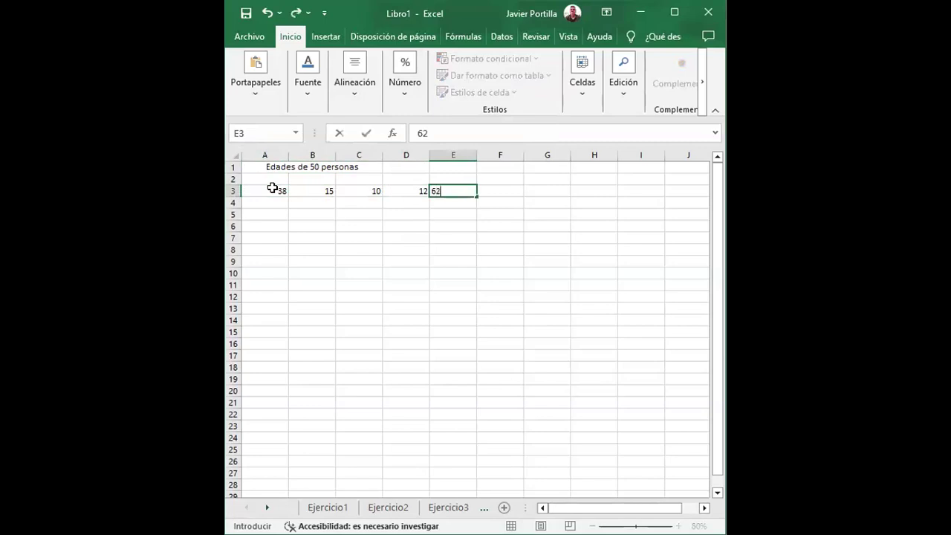
{"action": "key", "text": "Tab"}
{"action": "type", "text": "46"}
{"action": "key", "text": "Tab"}
{"action": "type", "text": "25"}
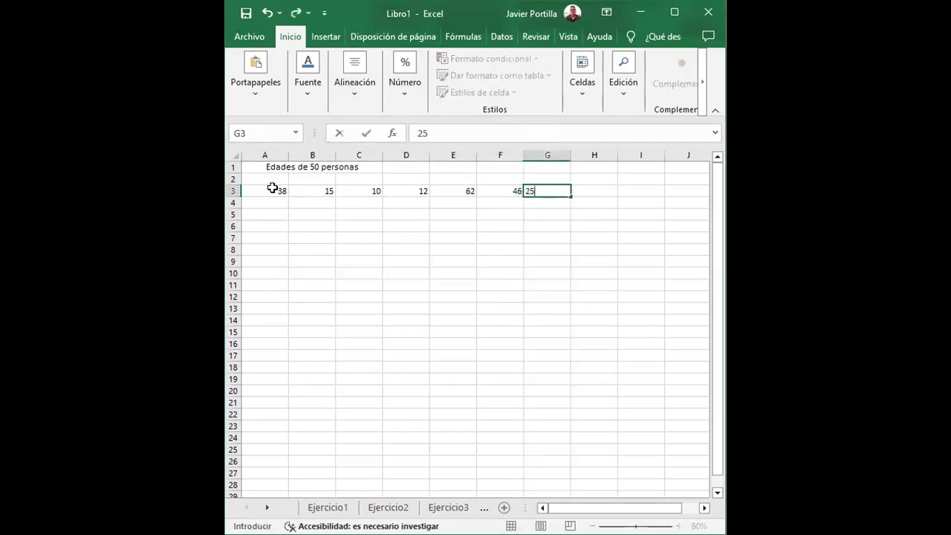
{"action": "key", "text": "Tab"}
{"action": "type", "text": "56"}
{"action": "key", "text": "Return"}
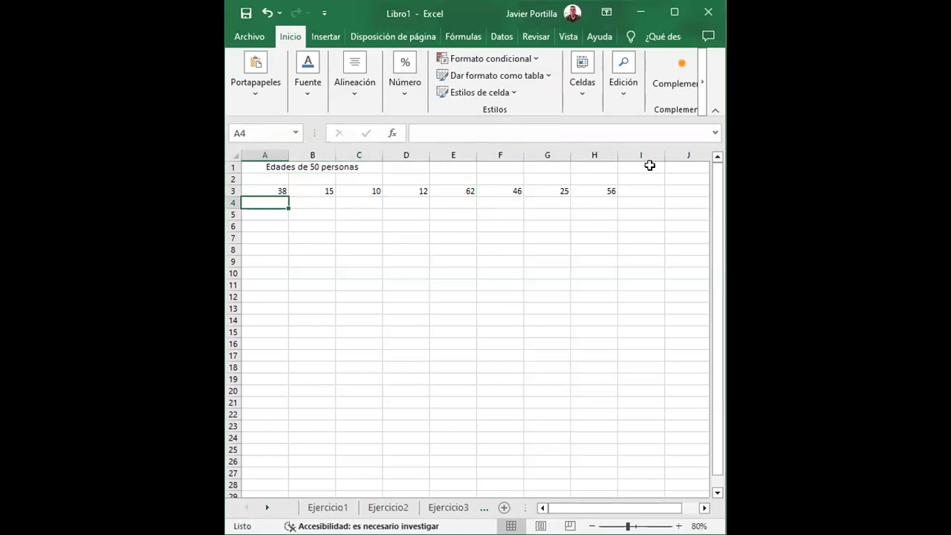
{"action": "left_click", "coordinate": [628, 189]}
{"action": "type", "text": "27"}
{"action": "key", "text": "Return"}
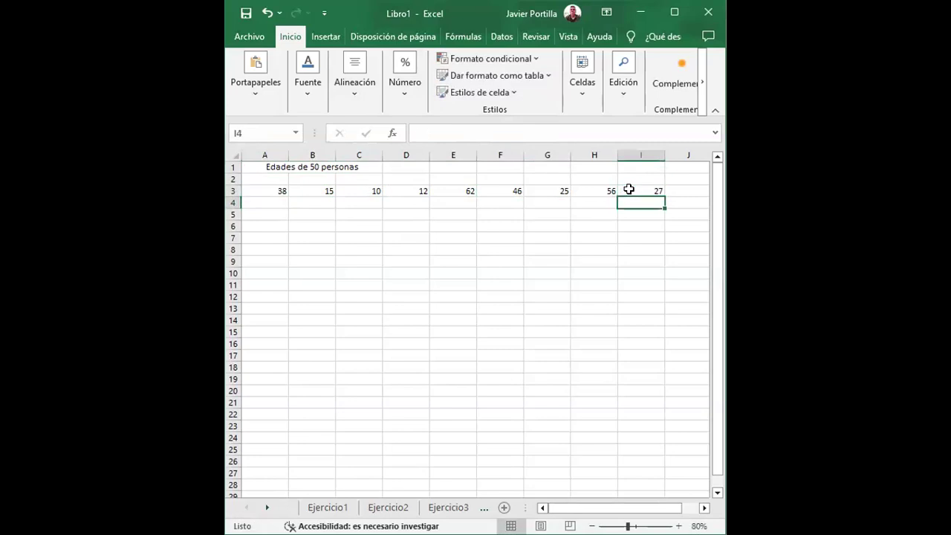
Start the second row of ages with 24, 2321, 20 and 25 in cells A4:D4
{"action": "key", "text": "Left"}
{"action": "key", "text": "Left"}
{"action": "key", "text": "Left"}
{"action": "key", "text": "Left"}
{"action": "key", "text": "Left"}
{"action": "key", "text": "Left"}
{"action": "key", "text": "Left"}
{"action": "key", "text": "Left"}
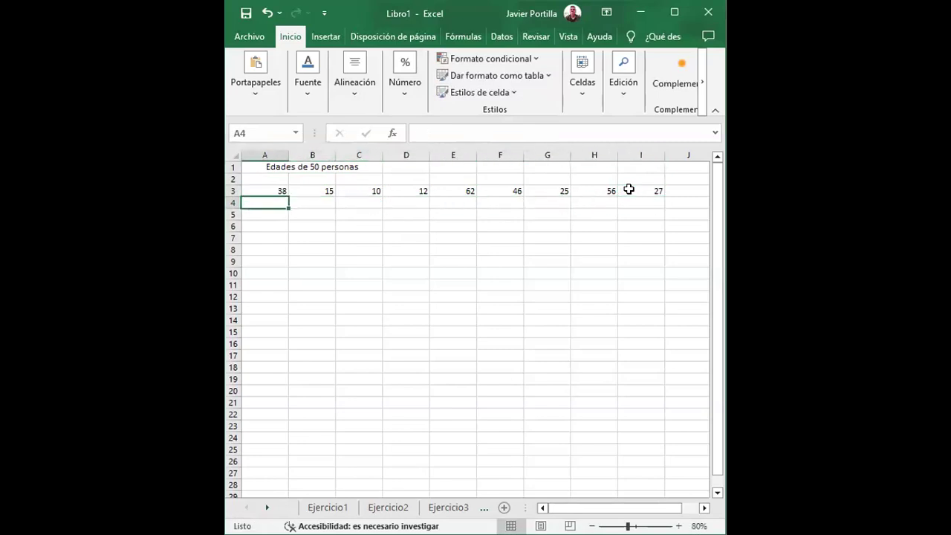
{"action": "type", "text": "24"}
{"action": "key", "text": "Tab"}
{"action": "type", "text": "23"}
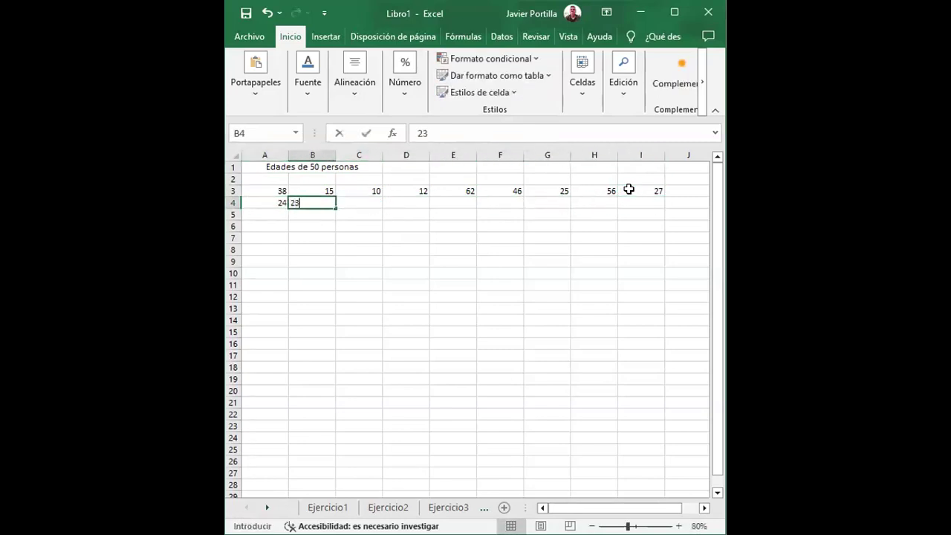
{"action": "type", "text": "21"}
{"action": "key", "text": "Tab"}
{"action": "type", "text": "20"}
{"action": "key", "text": "Tab"}
{"action": "type", "text": "25"}
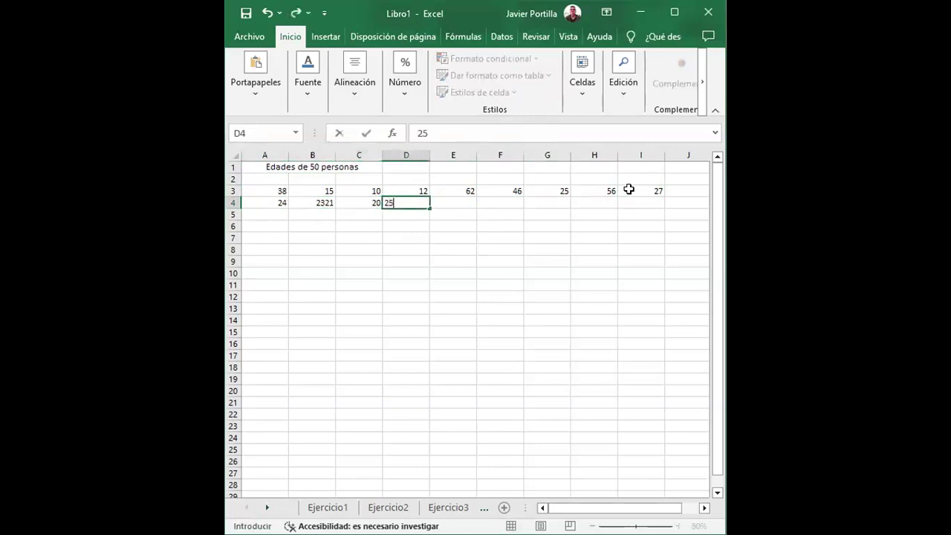
Enter the ages 38, 27, 48, 35 and 50 in cells E4:I4
{"action": "key", "text": "Tab"}
{"action": "type", "text": "38"}
{"action": "key", "text": "Tab"}
{"action": "type", "text": "27"}
{"action": "key", "text": "Tab"}
{"action": "type", "text": "48"}
{"action": "key", "text": "Tab"}
{"action": "type", "text": "35"}
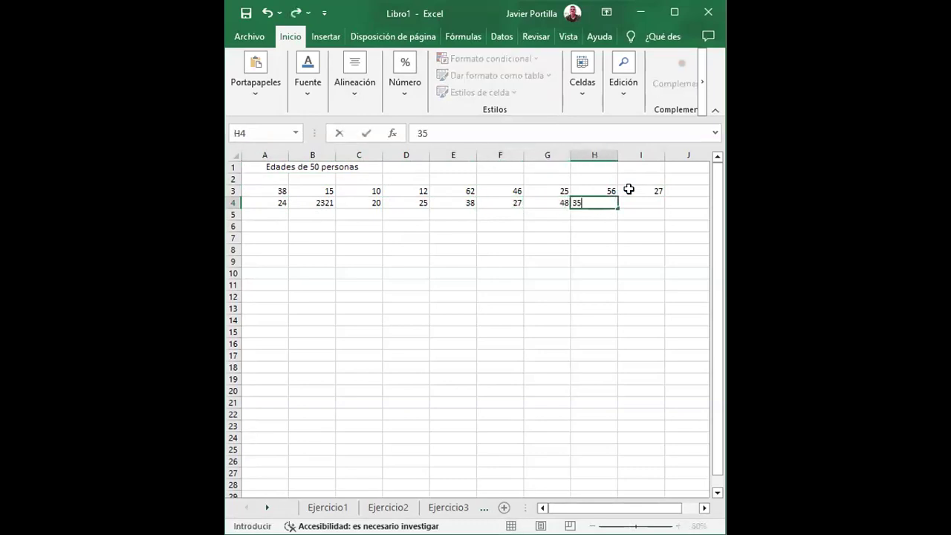
{"action": "key", "text": "Tab"}
{"action": "type", "text": "50"}
Enter the ages 65, 59 and 58 in cells A5:C5
{"action": "key", "text": "Tab"}
{"action": "type", "text": "65"}
{"action": "key", "text": "Tab"}
{"action": "key", "text": "BackSpace"}
{"action": "key", "text": "shift+Tab"}
{"action": "key", "text": "Home"}
{"action": "key", "text": "Down"}
{"action": "key", "text": "Tab"}
{"action": "type", "text": "59"}
{"action": "key", "text": "Tab"}
{"action": "type", "text": "58"}
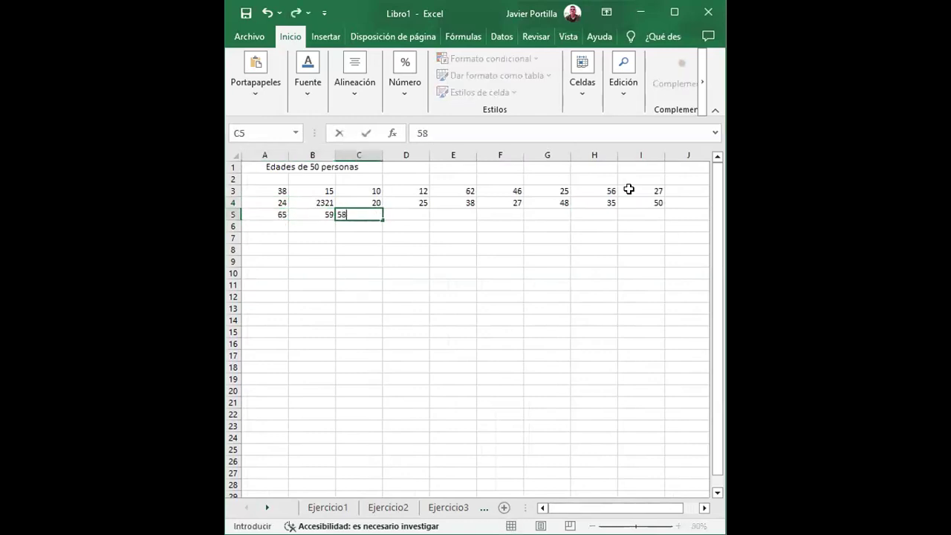
{"action": "key", "text": "Tab"}
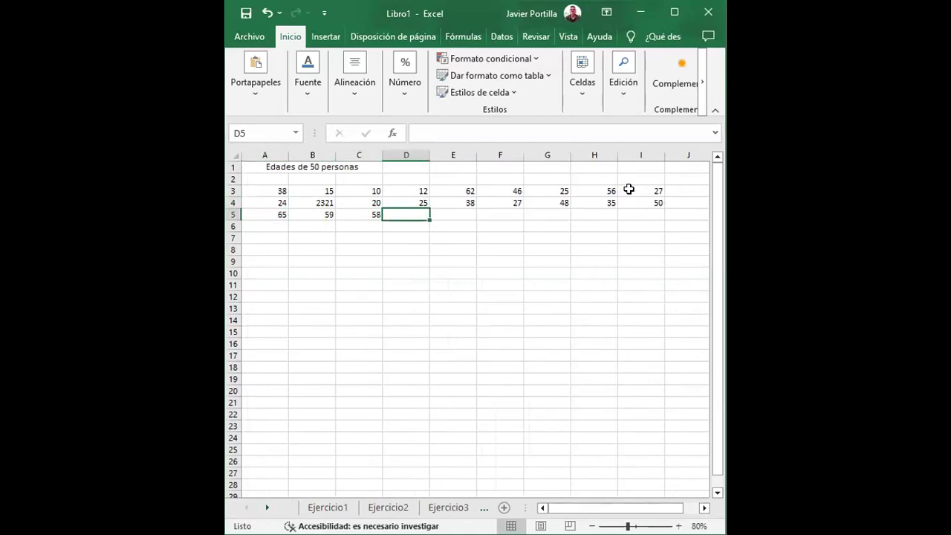
Enter the ages 47, 42, 37, 35, 32 and 40 in cells D5:I5
{"action": "type", "text": "47"}
{"action": "key", "text": "Tab"}
{"action": "type", "text": "42"}
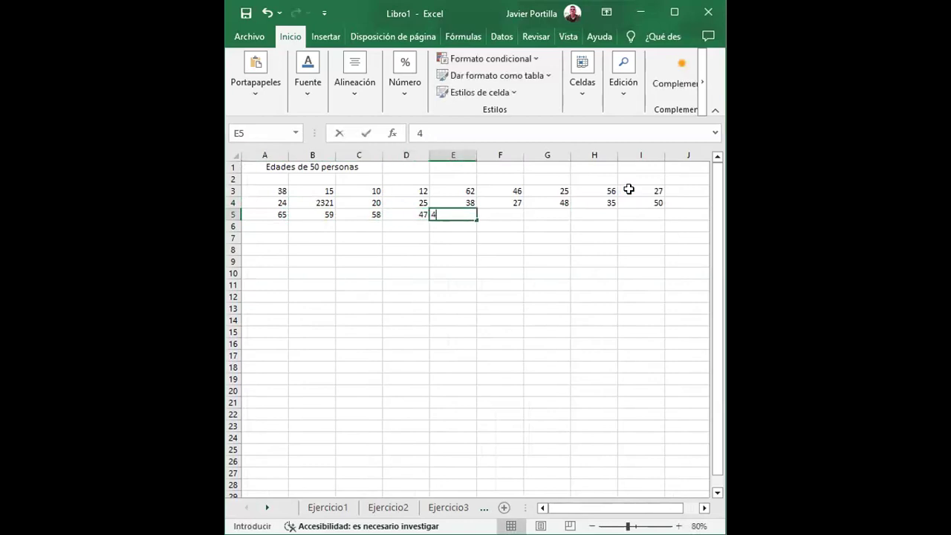
{"action": "key", "text": "Tab"}
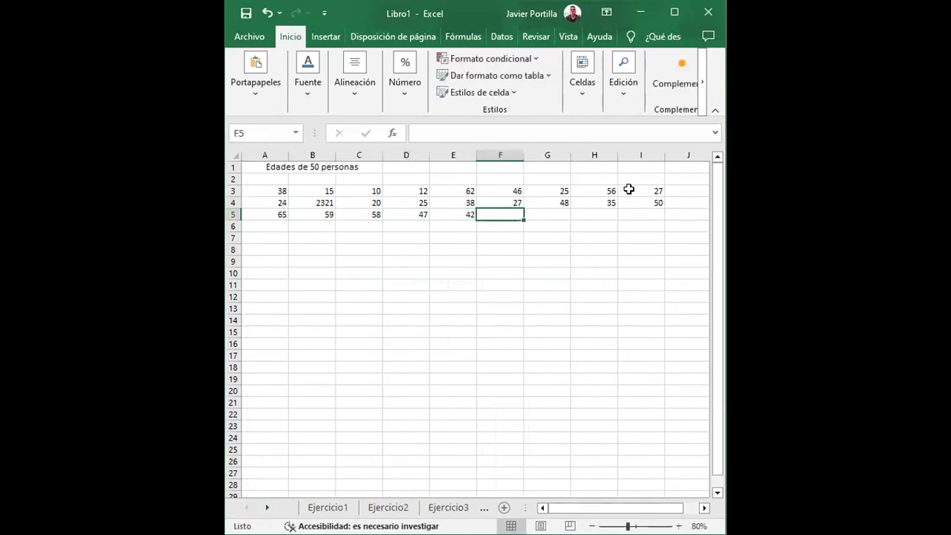
{"action": "type", "text": "37"}
{"action": "key", "text": "Tab"}
{"action": "type", "text": "35"}
{"action": "key", "text": "Tab"}
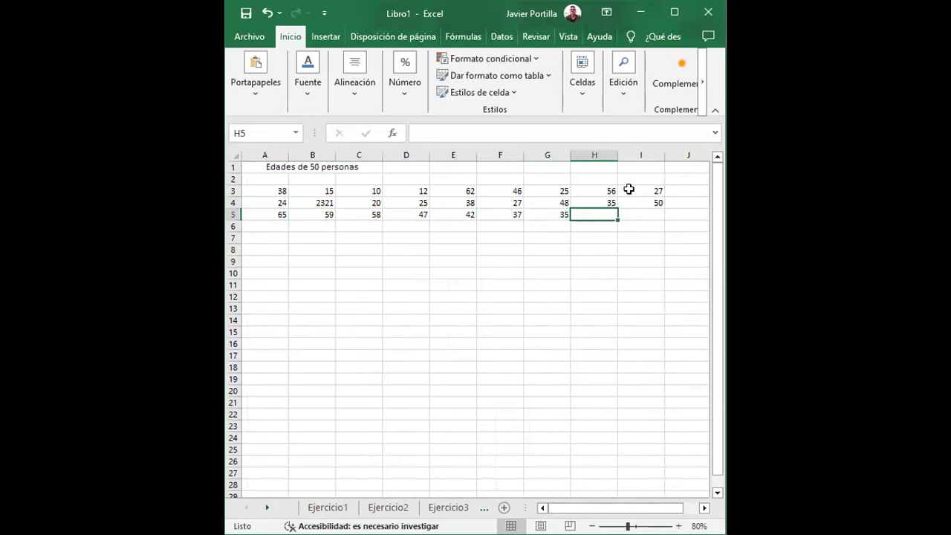
{"action": "type", "text": "32"}
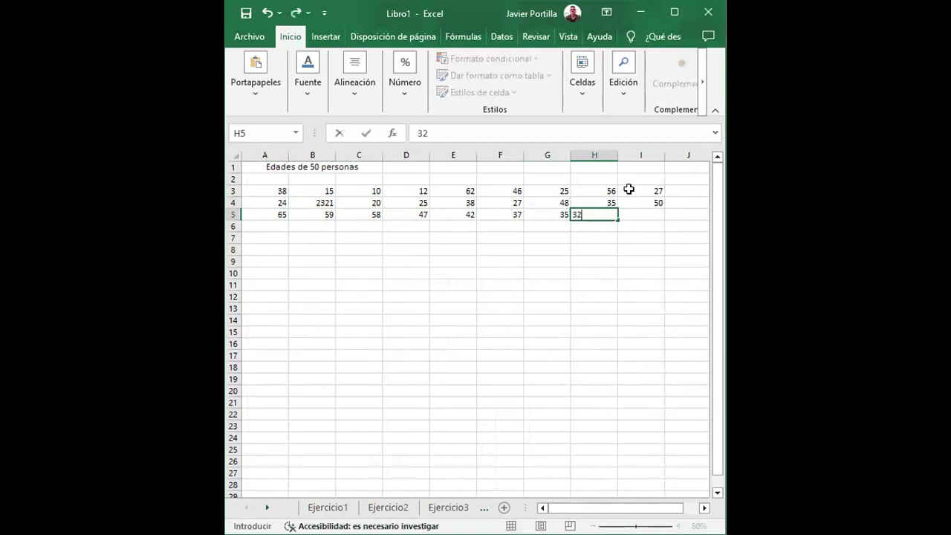
{"action": "key", "text": "Tab"}
{"action": "type", "text": "40"}
{"action": "key", "text": "Tab"}
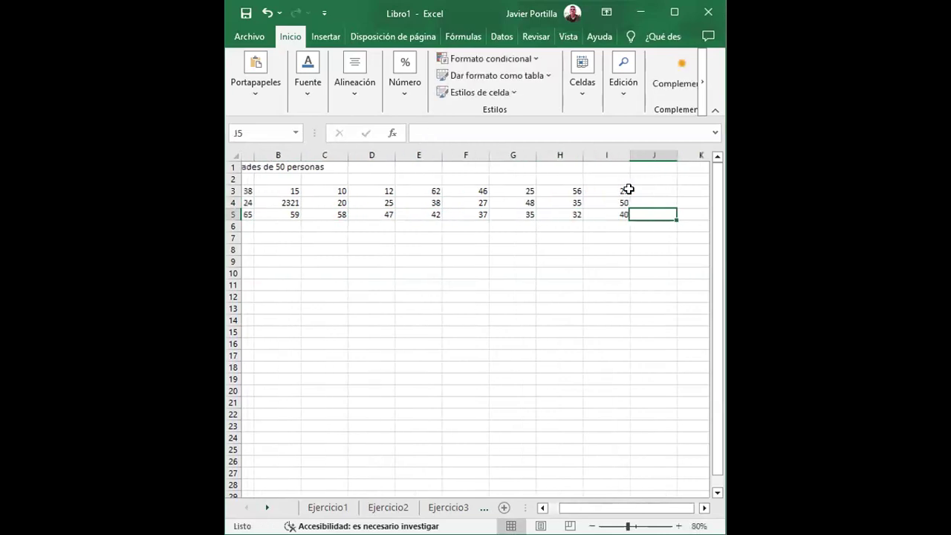
Start the fourth row of ages with 28, 1412 and 24 in cells A6:C6
{"action": "key", "text": "Down"}
{"action": "key", "text": "Home"}
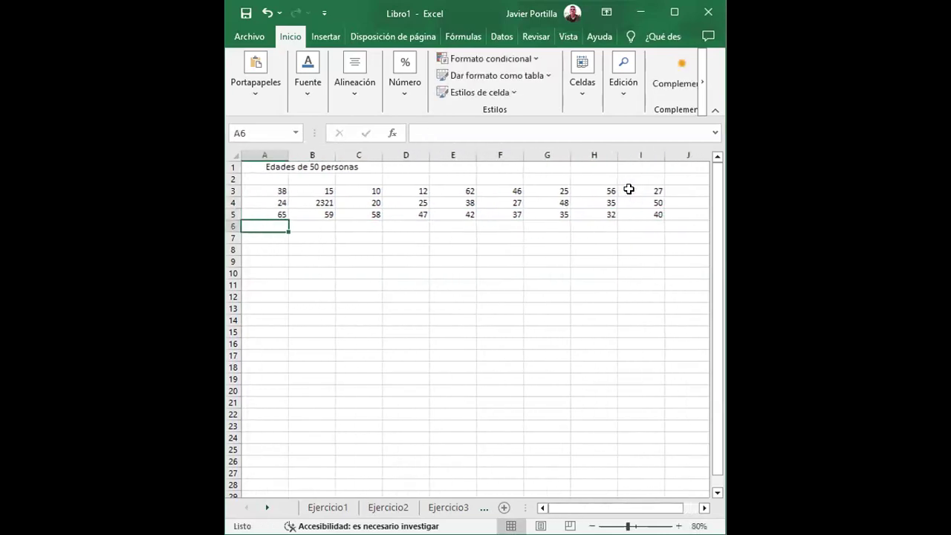
{"action": "type", "text": "28"}
{"action": "key", "text": "Tab"}
{"action": "key", "text": "Tab"}
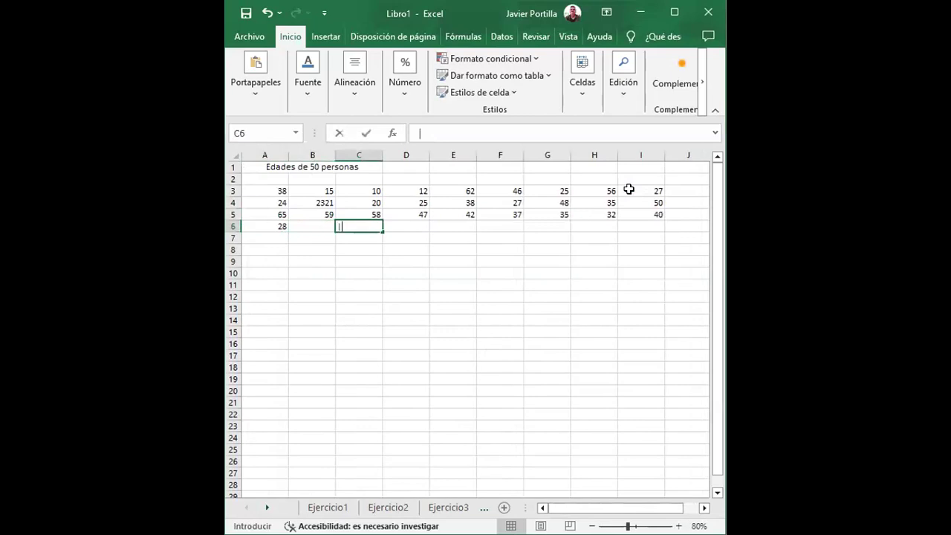
{"action": "key", "text": "Left"}
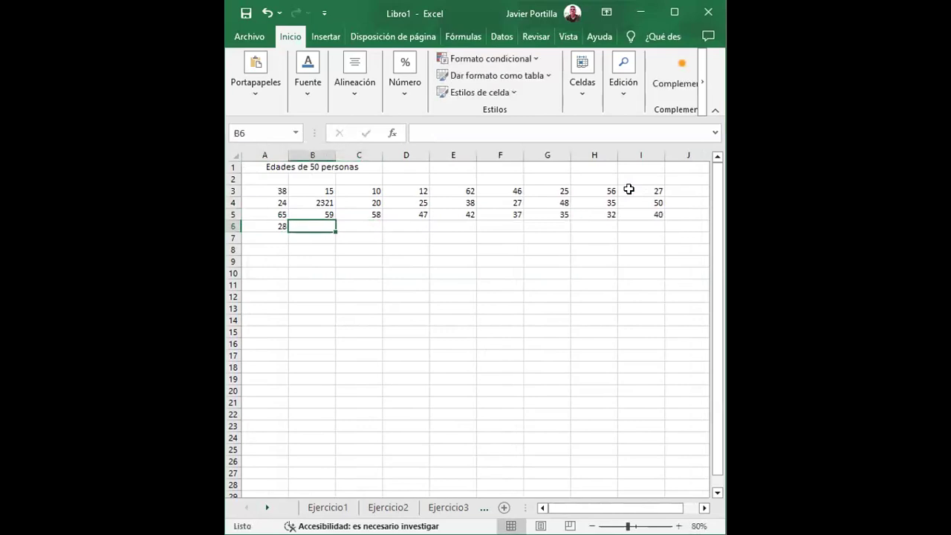
{"action": "type", "text": "14"}
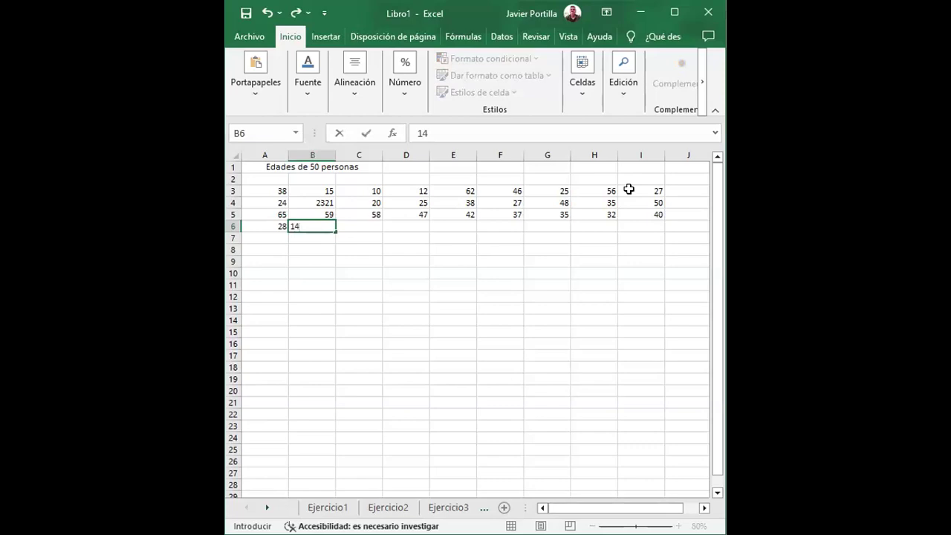
{"action": "type", "text": "12"}
{"action": "key", "text": "Tab"}
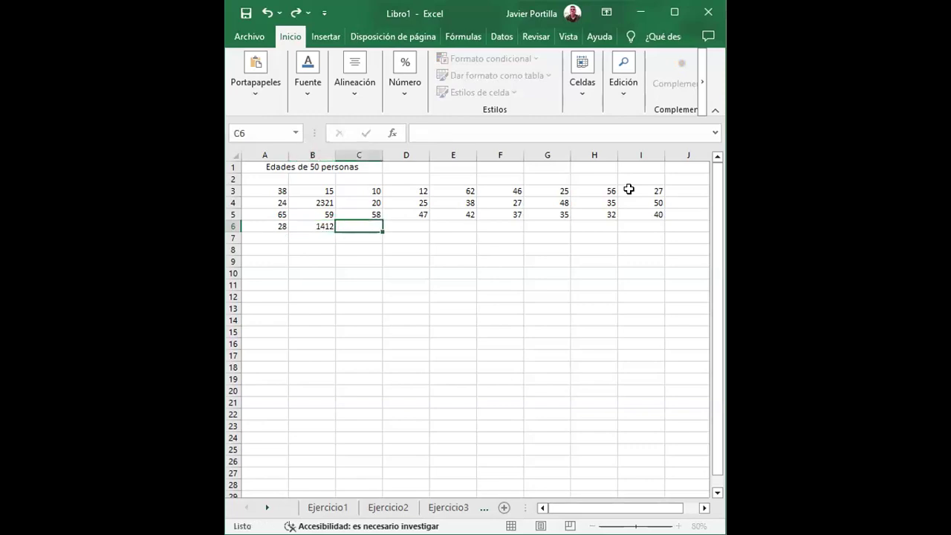
{"action": "type", "text": "24"}
{"action": "key", "text": "Tab"}
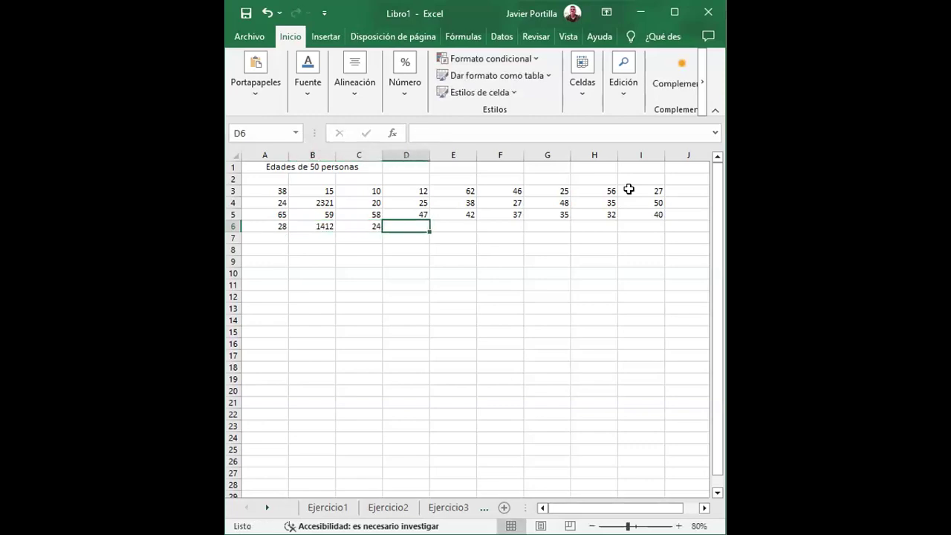
Enter the ages 66, 73 and 72 in cells D6:F6
{"action": "type", "text": "66"}
{"action": "key", "text": "Tab"}
{"action": "type", "text": "73"}
{"action": "key", "text": "Tab"}
{"action": "type", "text": "72"}
{"action": "key", "text": "Tab"}
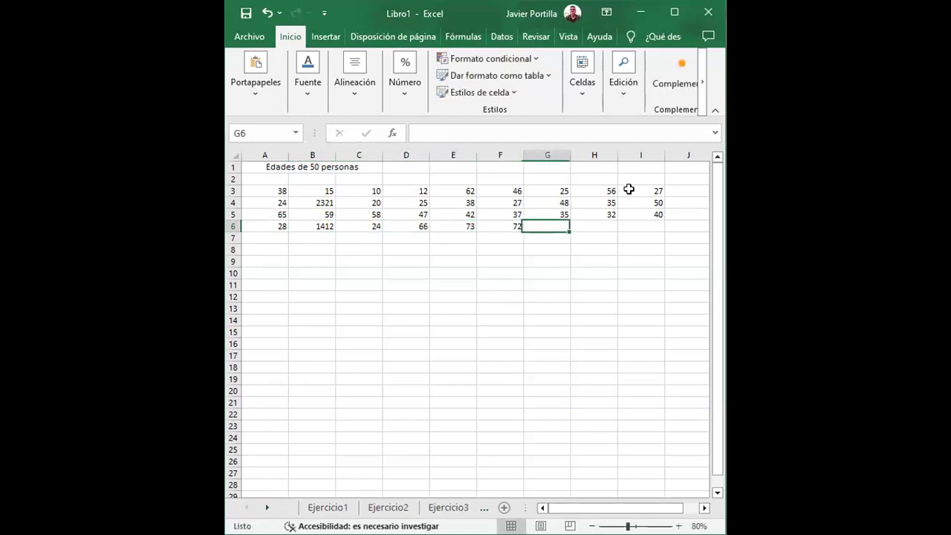
Complete the fourth row of ages with 70, 68 and 65 in cells G6:I6
{"action": "type", "text": "70"}
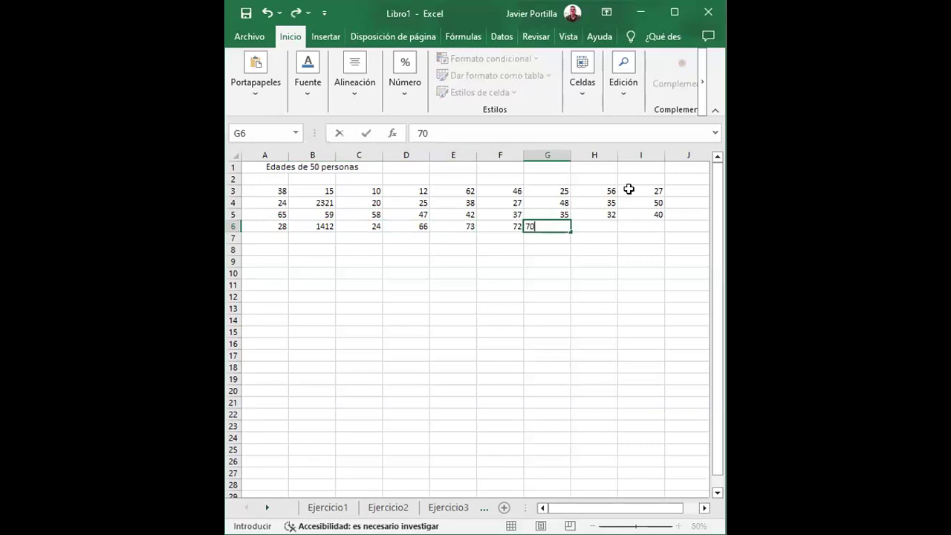
{"action": "key", "text": "Tab"}
{"action": "type", "text": "6"}
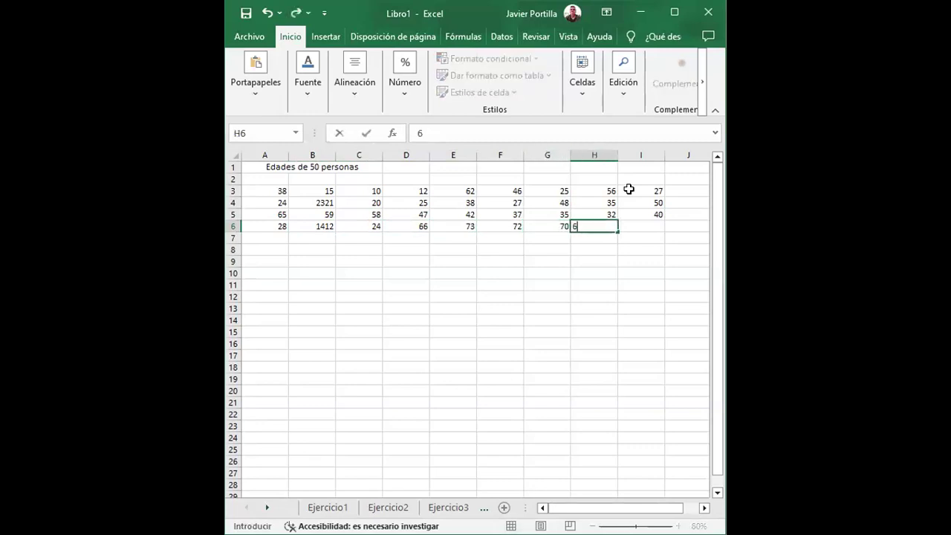
{"action": "type", "text": "8"}
{"action": "key", "text": "Tab"}
{"action": "type", "text": "5"}
{"action": "key", "text": "BackSpace"}
{"action": "type", "text": "65"}
{"action": "key", "text": "Return"}
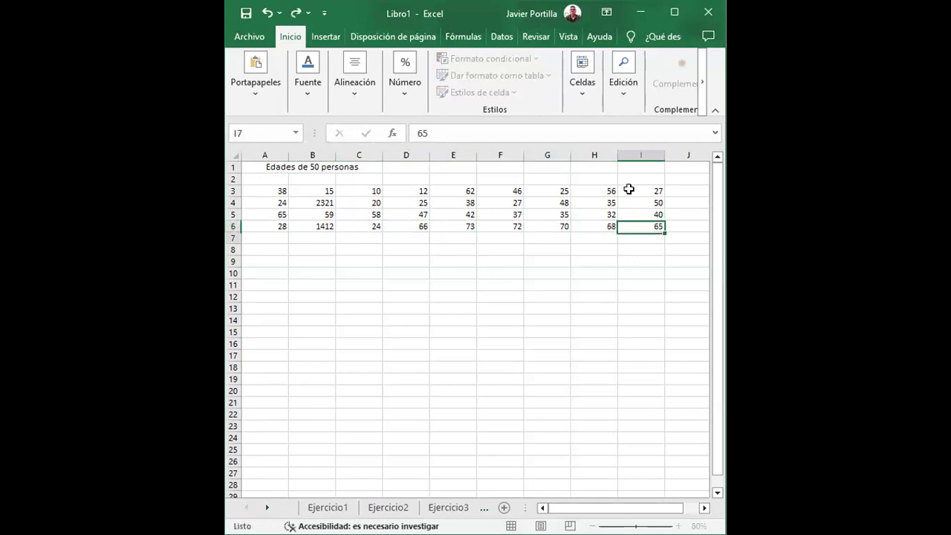
Start the fifth row of ages with 54, 48 and 34 in cells A7:C7
{"action": "key", "text": "Left"}
{"action": "key", "text": "Left"}
{"action": "key", "text": "Left"}
{"action": "key", "text": "Left"}
{"action": "key", "text": "Left"}
{"action": "key", "text": "Left"}
{"action": "key", "text": "Left"}
{"action": "key", "text": "Left"}
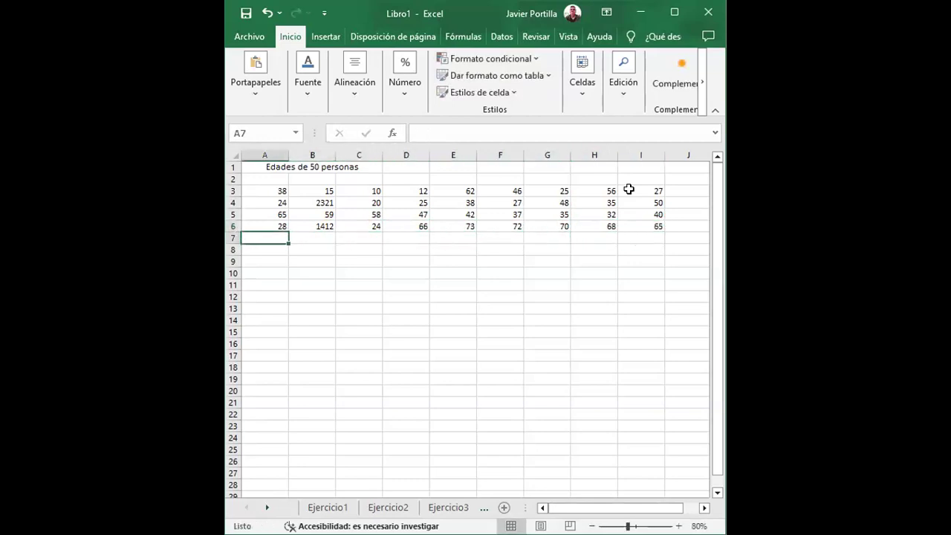
{"action": "type", "text": "54"}
{"action": "key", "text": "Tab"}
{"action": "type", "text": "48"}
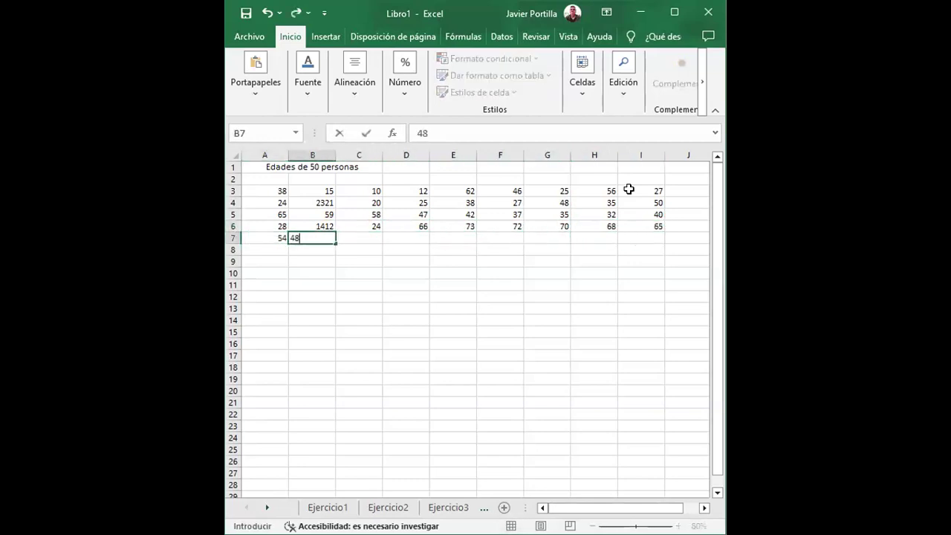
{"action": "key", "text": "Tab"}
{"action": "type", "text": "34"}
{"action": "key", "text": "Tab"}
Enter the ages 33, 21 and 19 in cells D7:F7
{"action": "type", "text": "33"}
{"action": "key", "text": "Tab"}
{"action": "type", "text": "21"}
{"action": "key", "text": "Tab"}
{"action": "type", "text": "19"}
{"action": "key", "text": "Tab"}
Enter the ages 61, 59 and 47 in cells G7:I7
{"action": "type", "text": "61"}
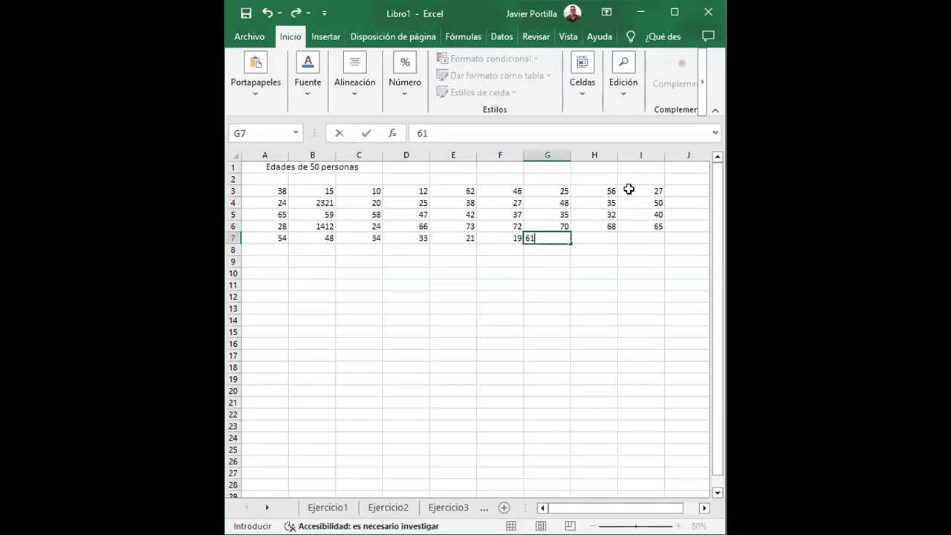
{"action": "key", "text": "Tab"}
{"action": "type", "text": "59"}
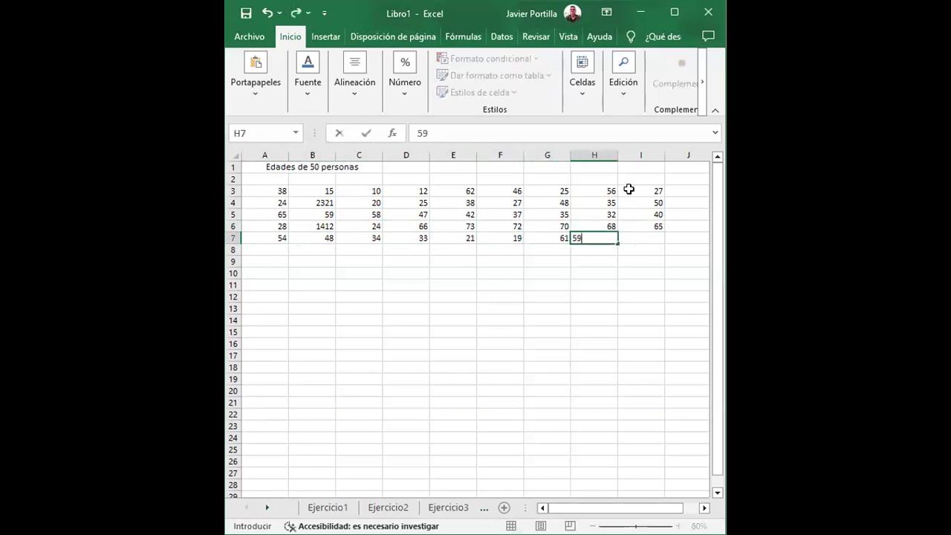
{"action": "key", "text": "Tab"}
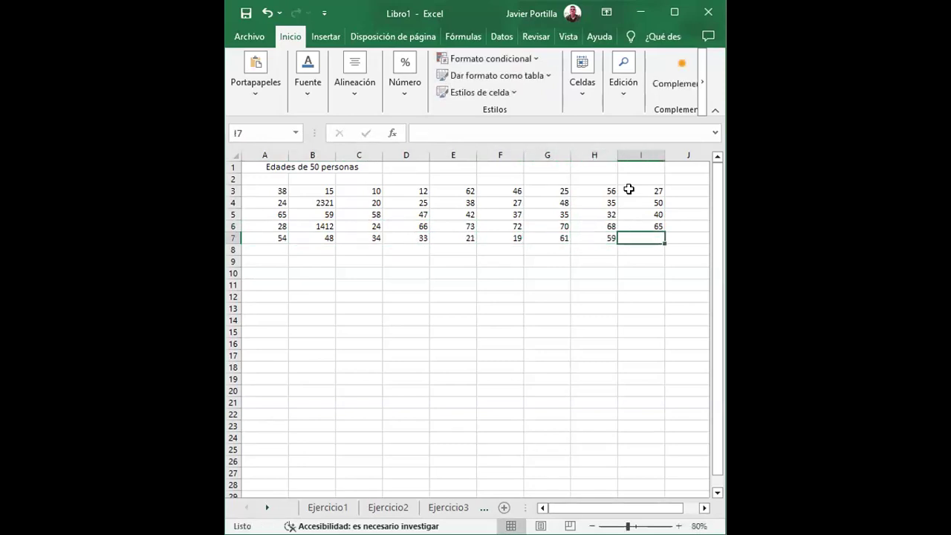
{"action": "type", "text": "47"}
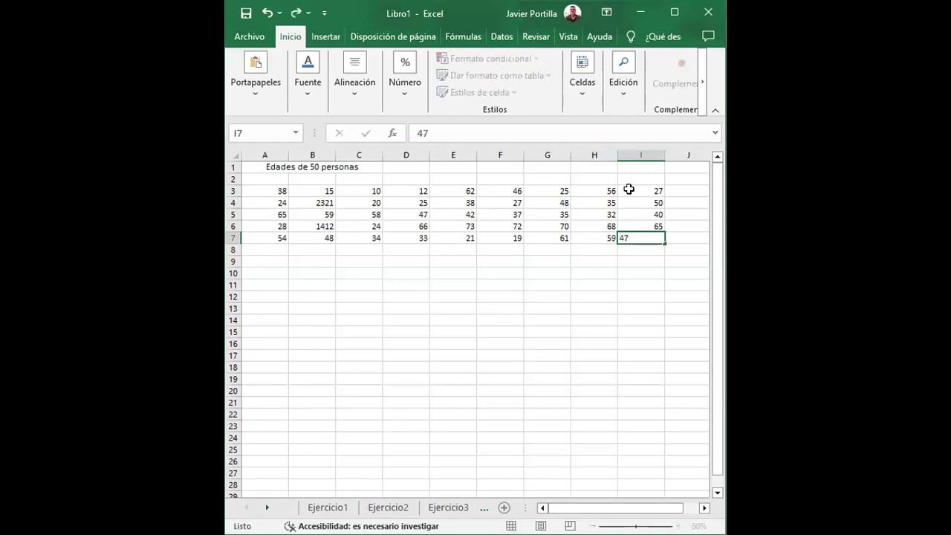
{"action": "key", "text": "Tab"}
{"action": "key", "text": "Left"}
{"action": "key", "text": "Home"}
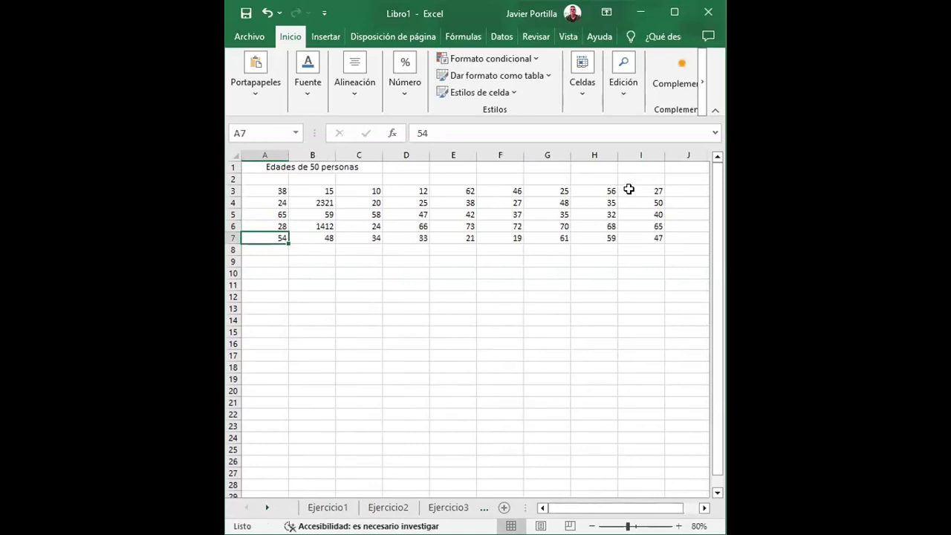
Correct the age in B6 to 14 and enter the split-off age 12 in J3
{"action": "left_click", "coordinate": [685, 190]}
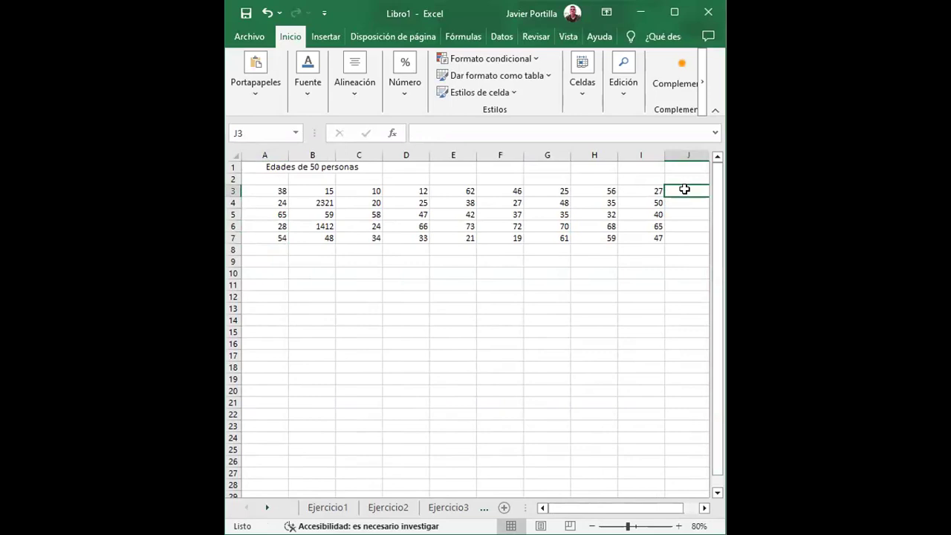
{"action": "left_click", "coordinate": [318, 227]}
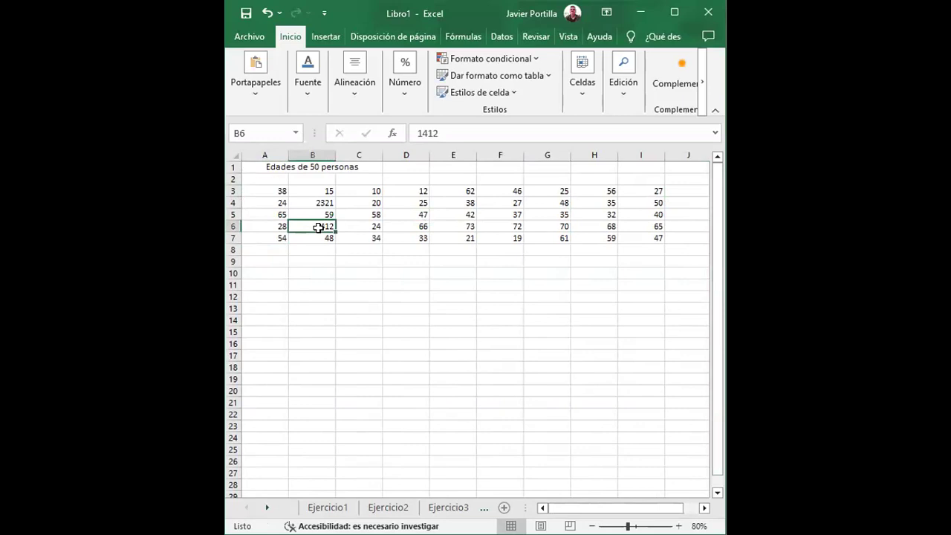
{"action": "type", "text": "14"}
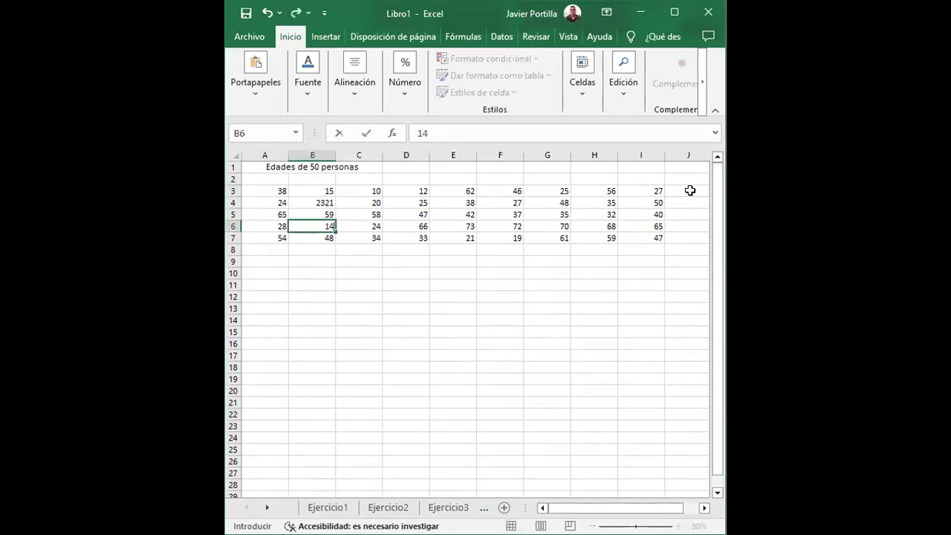
{"action": "left_click", "coordinate": [689, 190]}
{"action": "type", "text": "12"}
{"action": "key", "text": "Return"}
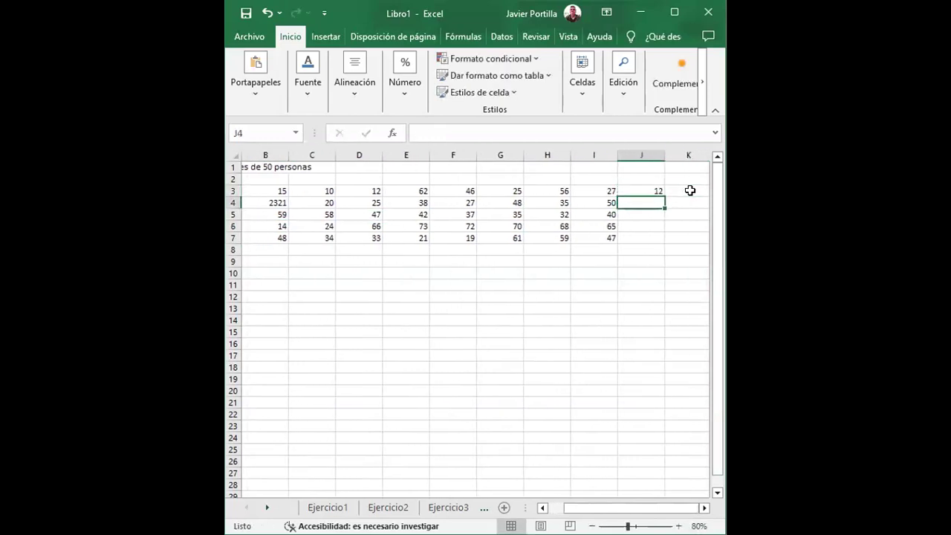
Enter the ages 46, 30 and 30 in cells J4:J6
{"action": "type", "text": "46"}
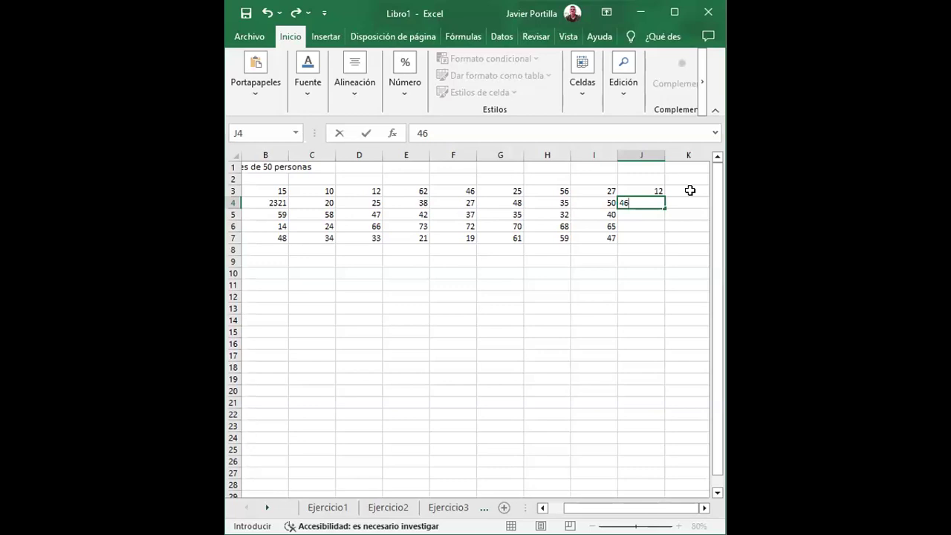
{"action": "key", "text": "Return"}
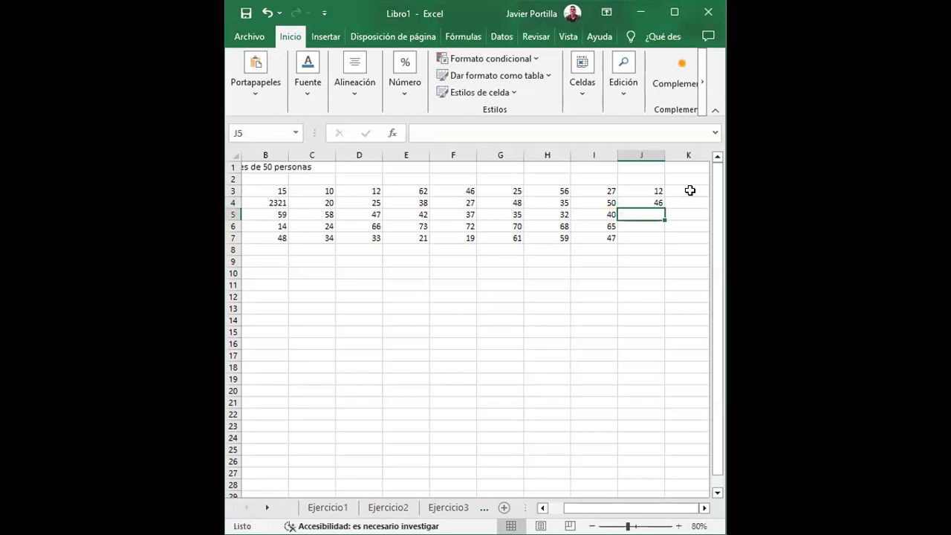
{"action": "type", "text": "30"}
{"action": "key", "text": "Return"}
{"action": "type", "text": "30"}
{"action": "key", "text": "Return"}
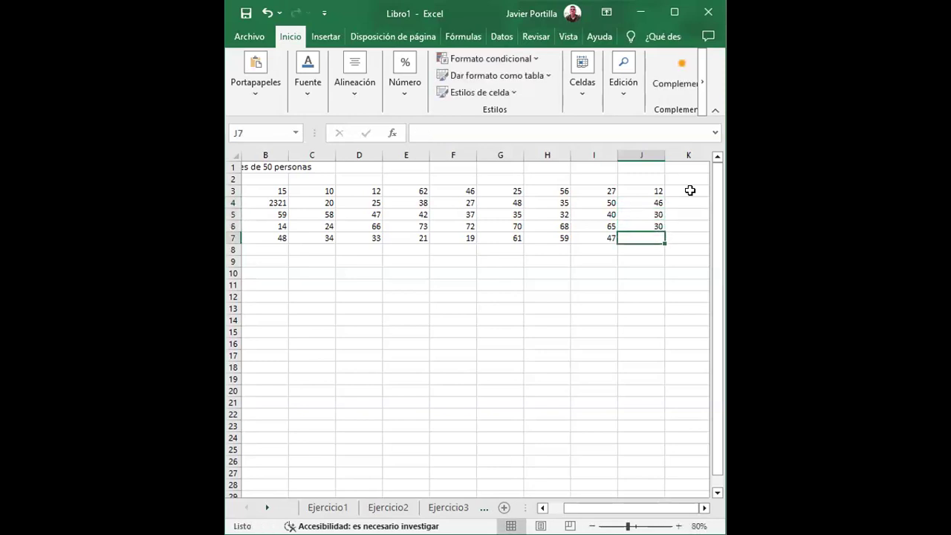
Correct the age in B4 to 23 and enter the split-off age 21 in J7
{"action": "scroll", "coordinate": [562, 276], "scroll_direction": "right", "scroll_amount": 3}
{"action": "scroll", "coordinate": [562, 276], "scroll_direction": "left", "scroll_amount": 3}
{"action": "scroll", "coordinate": [562, 275], "scroll_direction": "left", "scroll_amount": 1}
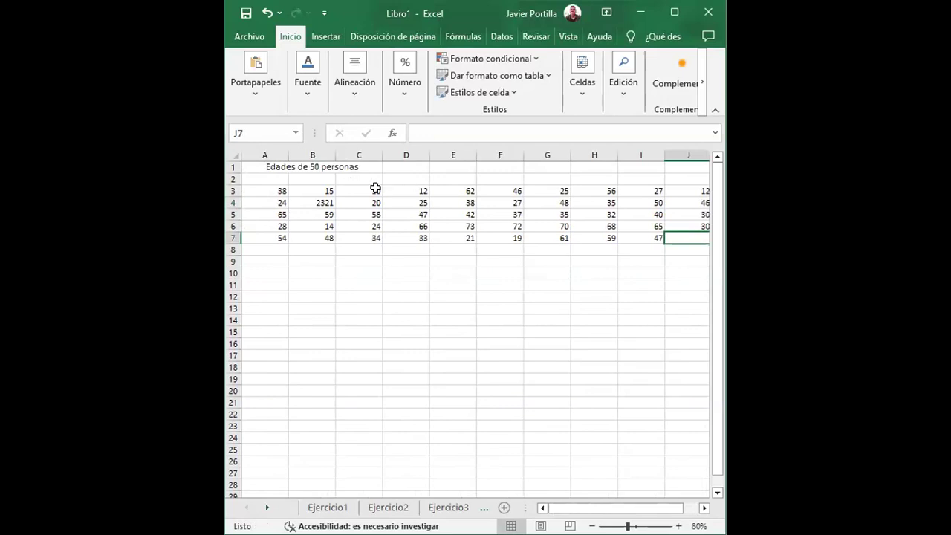
{"action": "left_click", "coordinate": [319, 203]}
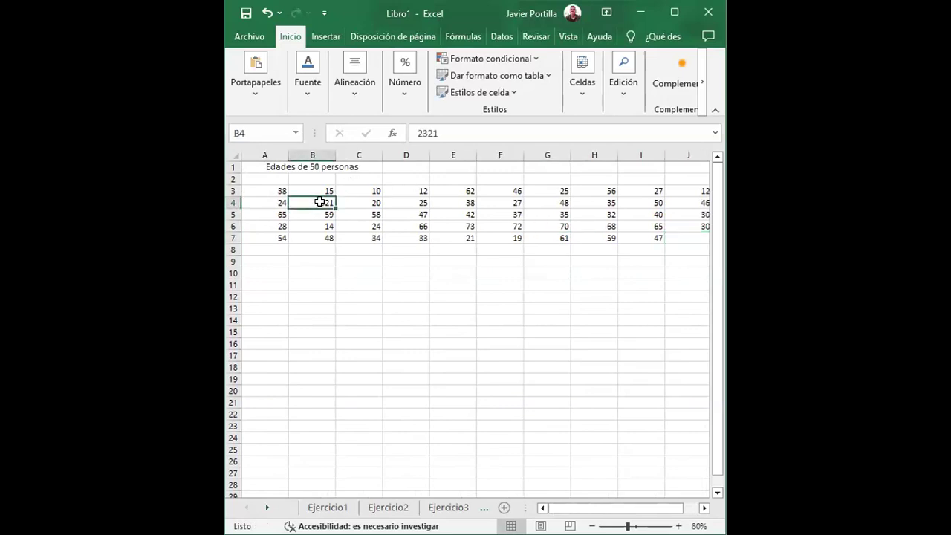
{"action": "type", "text": "23"}
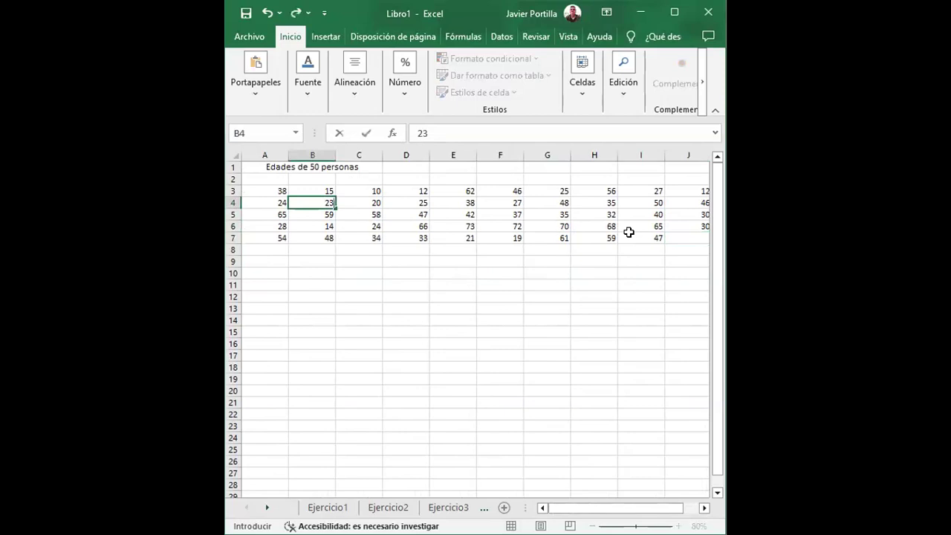
{"action": "left_click", "coordinate": [694, 234]}
{"action": "type", "text": "21"}
{"action": "key", "text": "Return"}
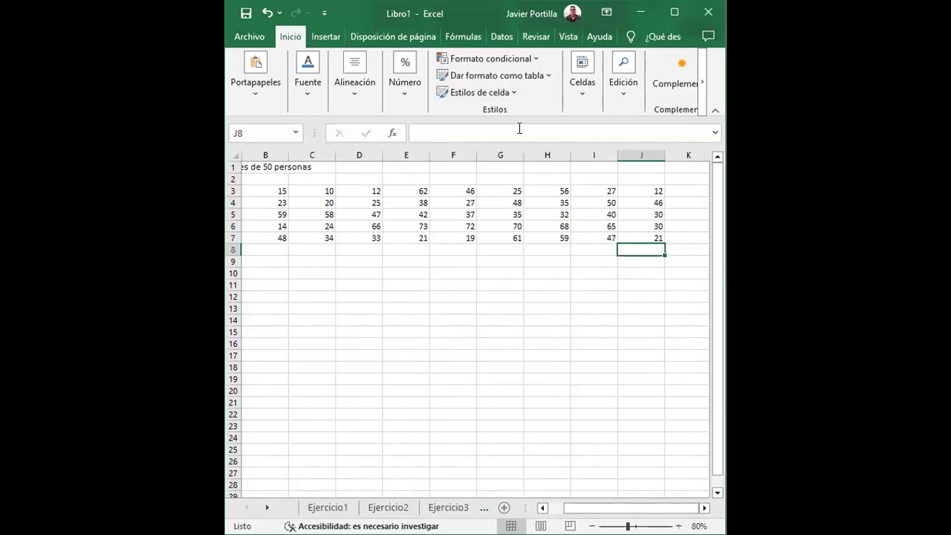
Maximize the workbook window and zoom the Ejercicio7 sheet to 110%
{"action": "key", "text": "super+Up"}
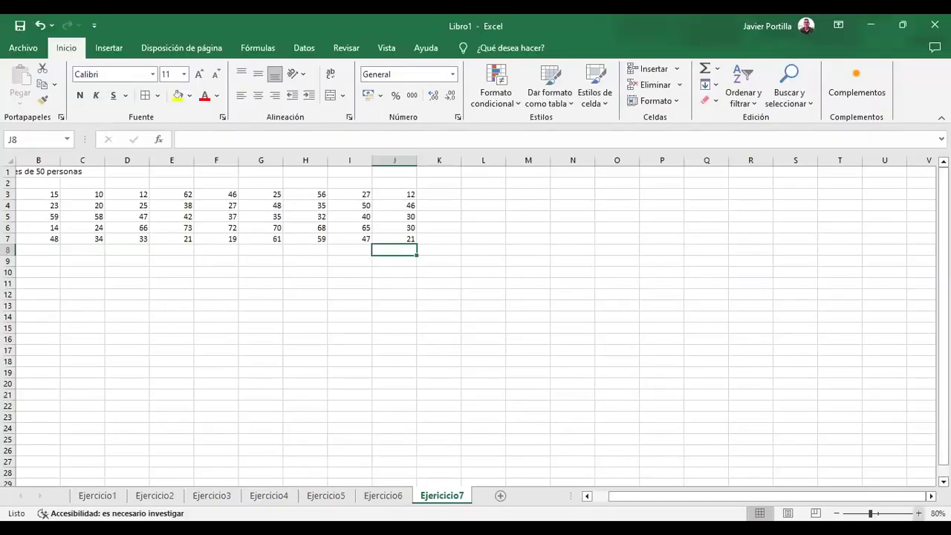
{"action": "left_click", "coordinate": [914, 513]}
{"action": "left_click", "coordinate": [914, 512]}
{"action": "left_click", "coordinate": [914, 513]}
{"action": "left_click", "coordinate": [527, 404]}
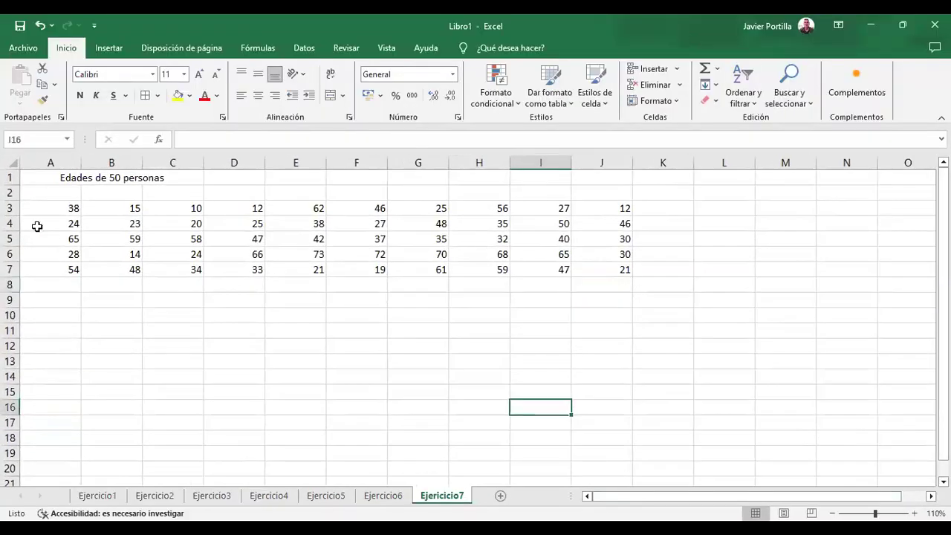
Select all the ages in A3:J7 to check how many values were entered
{"action": "left_click", "coordinate": [34, 208]}
{"action": "key", "text": "shift+Right"}
{"action": "key", "text": "shift+Right"}
{"action": "key", "text": "shift+Right"}
{"action": "key", "text": "shift+Right"}
{"action": "key", "text": "shift+Right"}
{"action": "key", "text": "shift+Right"}
{"action": "key", "text": "shift+Right"}
{"action": "key", "text": "shift+Right"}
{"action": "key", "text": "shift+Right"}
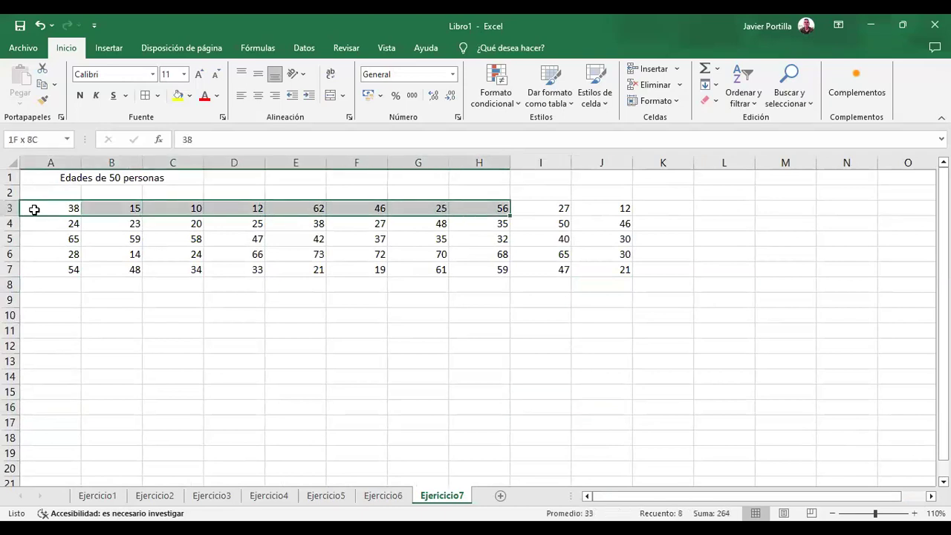
{"action": "key", "text": "shift+Down"}
{"action": "key", "text": "shift+Down"}
{"action": "key", "text": "shift+Down"}
{"action": "key", "text": "shift+Down"}
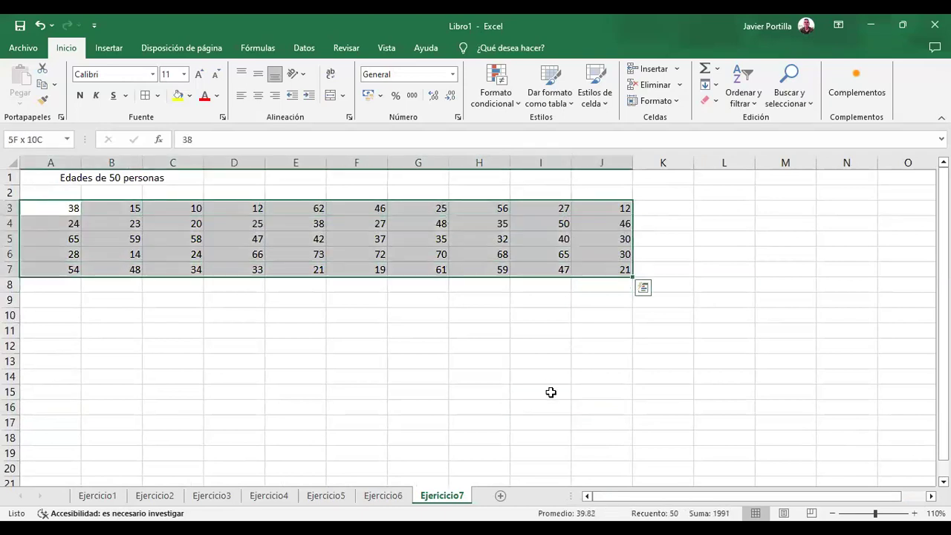
{"action": "left_click", "coordinate": [589, 388]}
{"action": "left_click", "coordinate": [205, 342]}
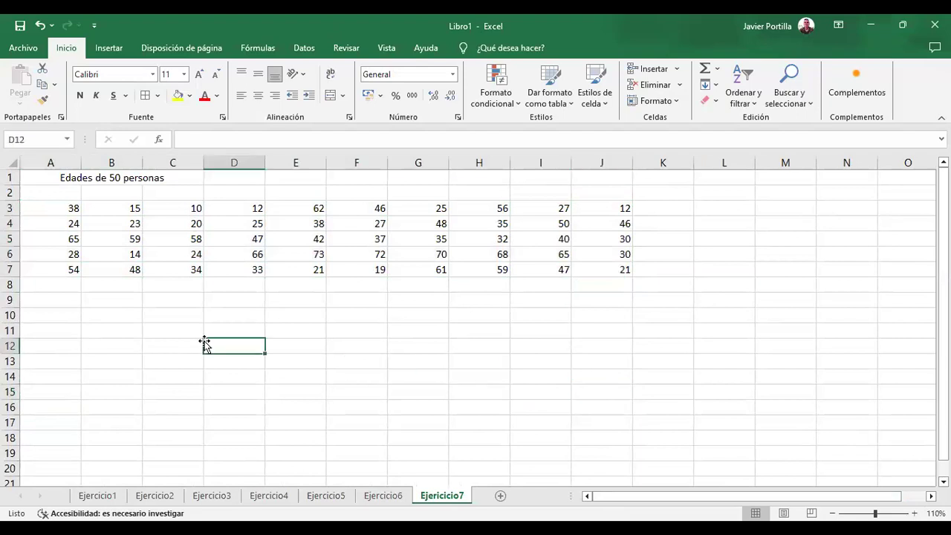
Copy the interval calculation table, cells A8:C14, from the Ejercicio6 sheet
{"action": "left_click", "coordinate": [375, 497]}
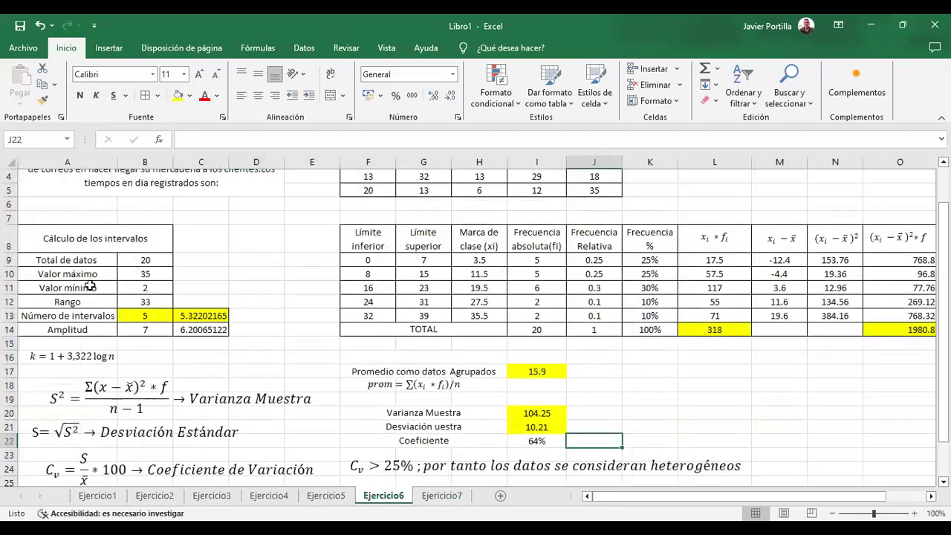
{"action": "left_click", "coordinate": [64, 232]}
{"action": "key", "text": "shift+Down"}
{"action": "key", "text": "shift+Down"}
{"action": "key", "text": "shift+Down"}
{"action": "key", "text": "shift+Down"}
{"action": "key", "text": "shift+Down"}
{"action": "key", "text": "shift+Down"}
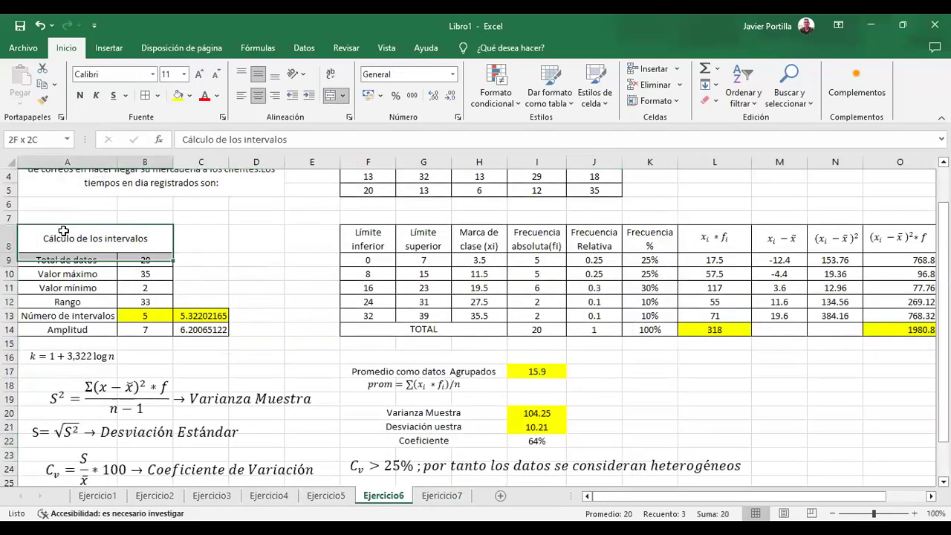
{"action": "key", "text": "shift+Right"}
{"action": "key", "text": "ctrl+c"}
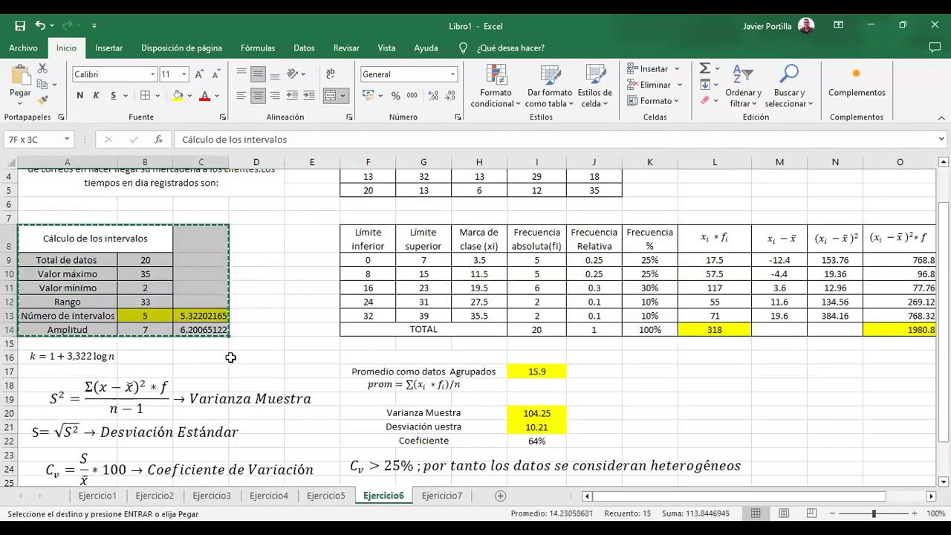
Paste the interval table at A9 of the Ejercicio7 sheet and fit column A to its labels
{"action": "scroll", "coordinate": [227, 327], "scroll_direction": "up", "scroll_amount": 1}
{"action": "left_click", "coordinate": [444, 496]}
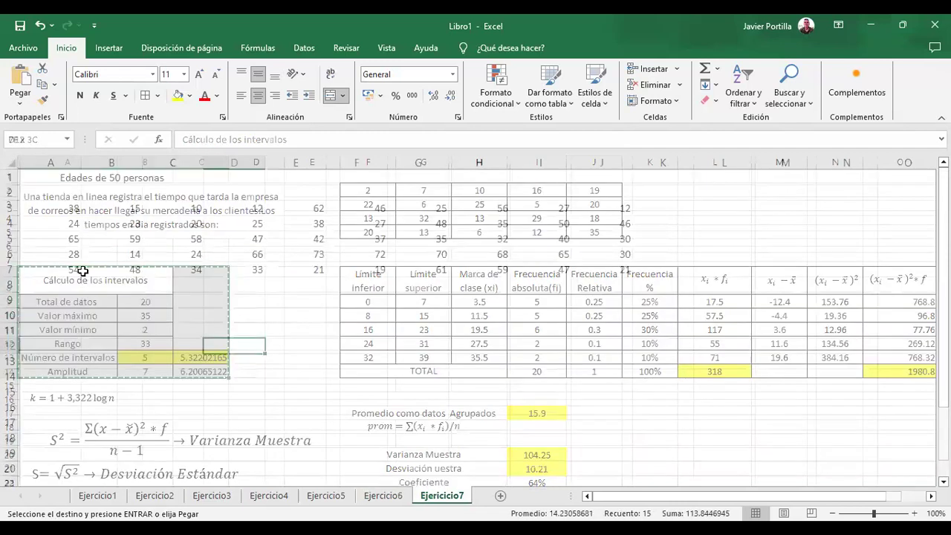
{"action": "left_click", "coordinate": [52, 301]}
{"action": "key", "text": "ctrl+v"}
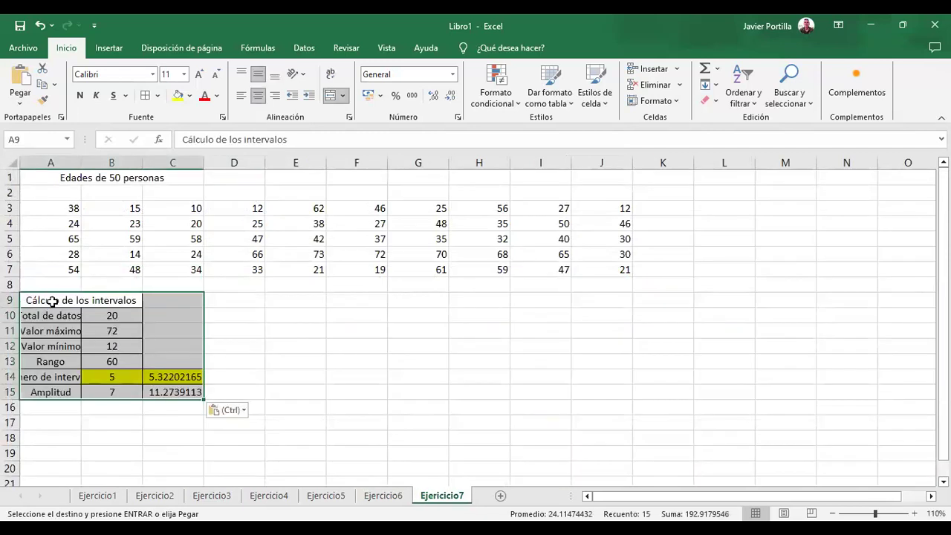
{"action": "double_click", "coordinate": [81, 163]}
Change the Total de datos formula in B10 to count all the ages in A3:J7
{"action": "left_click", "coordinate": [171, 319]}
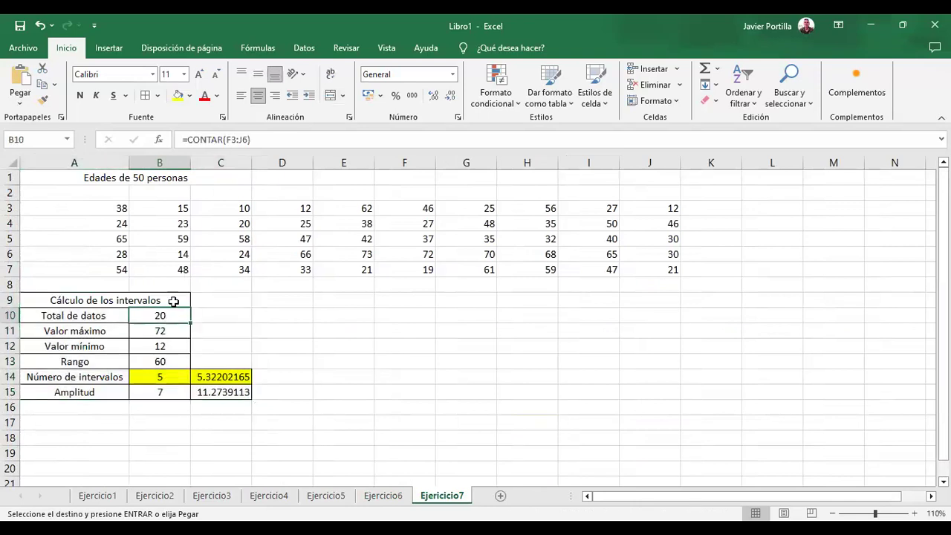
{"action": "left_click", "coordinate": [246, 140]}
{"action": "key", "text": "BackSpace"}
{"action": "type", "text": "6"}
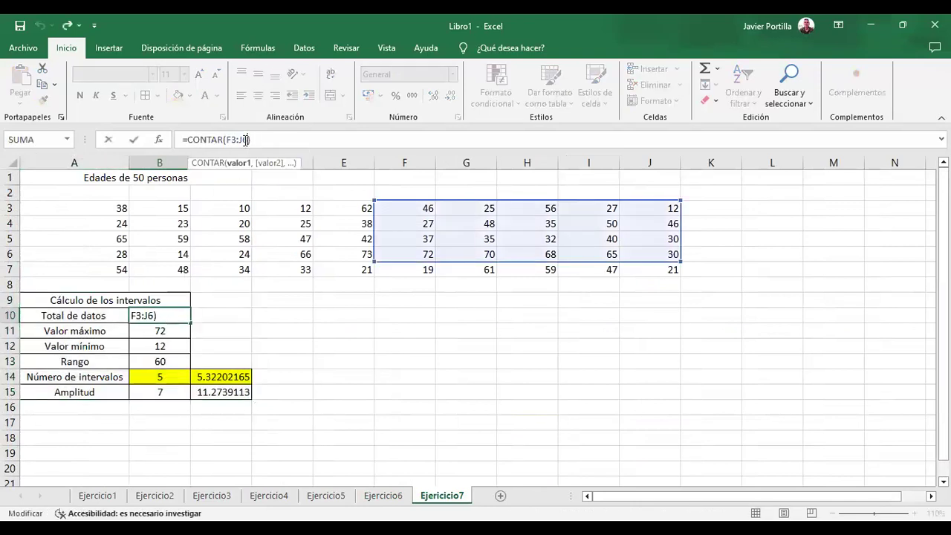
{"action": "key", "text": "BackSpace"}
{"action": "key", "text": "BackSpace"}
{"action": "key", "text": "BackSpace"}
{"action": "key", "text": "BackSpace"}
{"action": "key", "text": "BackSpace"}
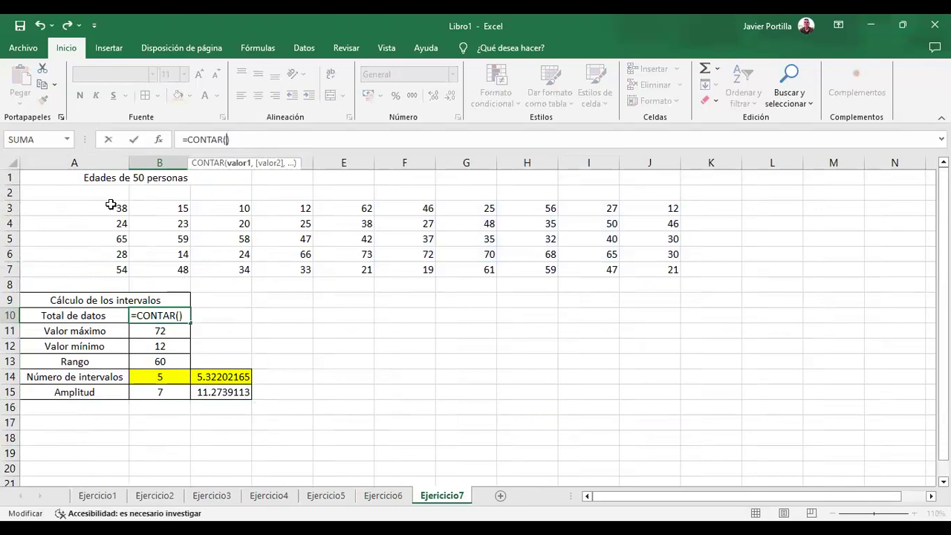
{"action": "left_click", "coordinate": [108, 208]}
{"action": "left_click", "coordinate": [669, 269], "text": "shift"}
{"action": "key", "text": "Return"}
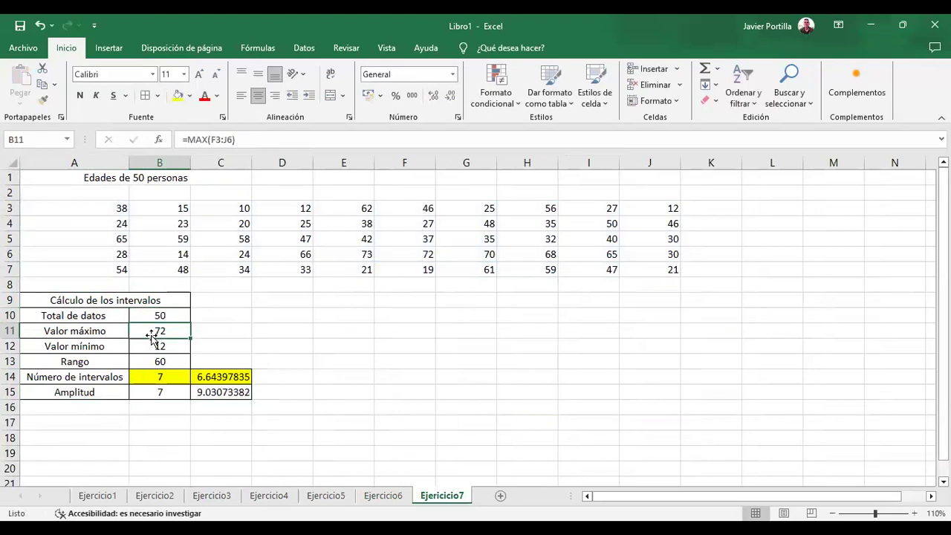
Change the Valor máximo formula in B11 to =MAX(A3:J7)
{"action": "left_click", "coordinate": [233, 141]}
{"action": "key", "text": "BackSpace"}
{"action": "key", "text": "BackSpace"}
{"action": "key", "text": "BackSpace"}
{"action": "key", "text": "BackSpace"}
{"action": "key", "text": "BackSpace"}
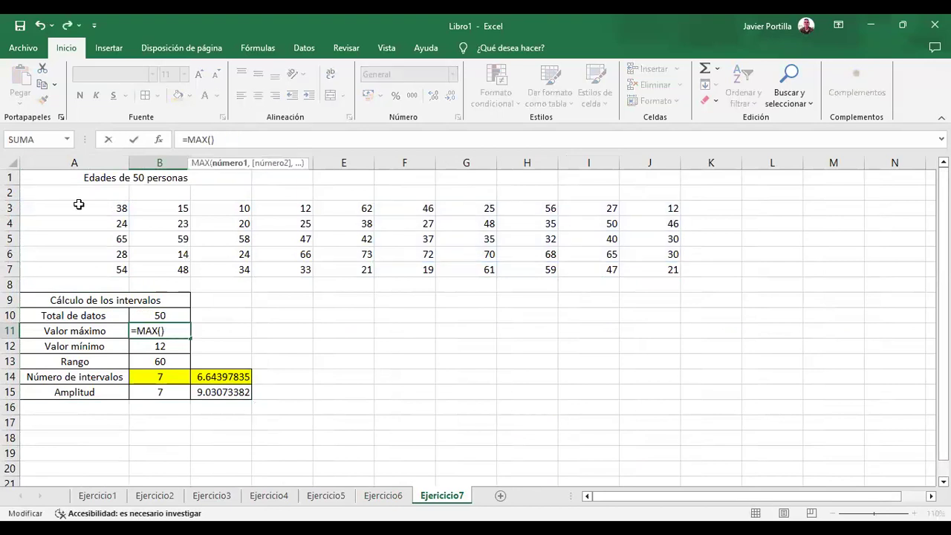
{"action": "left_click_drag", "start_coordinate": [159, 209], "coordinate": [231, 213]}
{"action": "left_click_drag", "start_coordinate": [550, 265], "coordinate": [673, 271]}
{"action": "left_click_drag", "start_coordinate": [123, 235], "coordinate": [108, 234]}
{"action": "left_click_drag", "start_coordinate": [619, 276], "coordinate": [671, 279]}
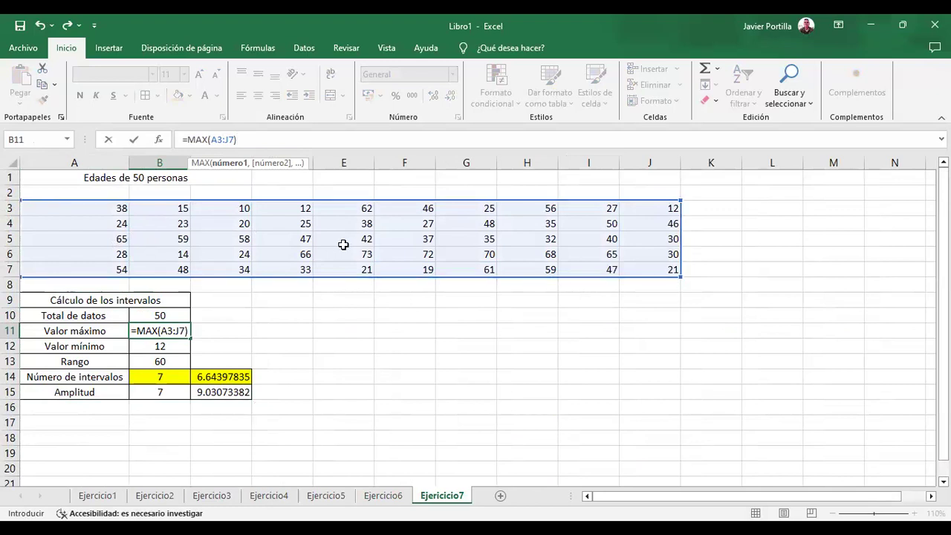
{"action": "key", "text": "Return"}
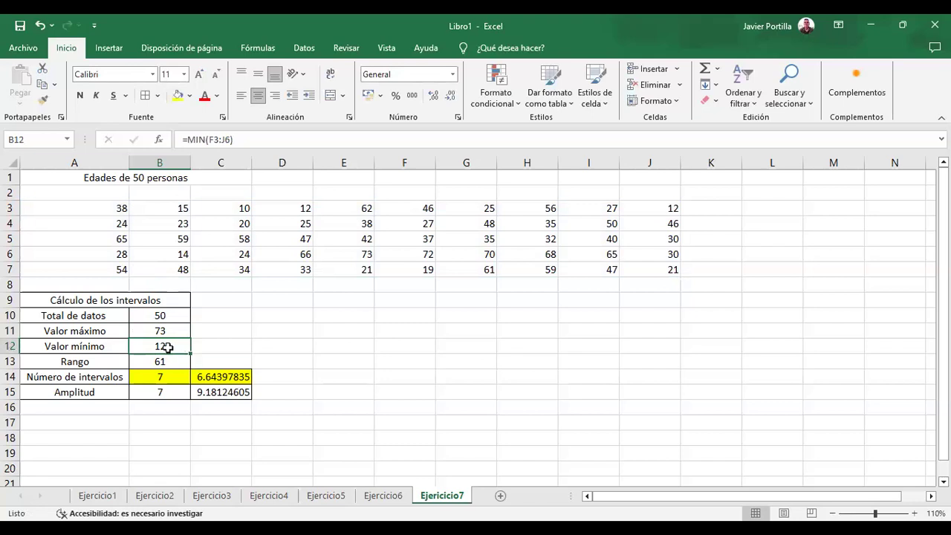
Change the Valor mínimo formula in B12 to take the minimum of all the ages in A3:J7
{"action": "left_click", "coordinate": [231, 139]}
{"action": "key", "text": "BackSpace"}
{"action": "key", "text": "BackSpace"}
{"action": "key", "text": "BackSpace"}
{"action": "key", "text": "BackSpace"}
{"action": "key", "text": "BackSpace"}
{"action": "key", "text": "BackSpace"}
{"action": "left_click", "coordinate": [62, 206]}
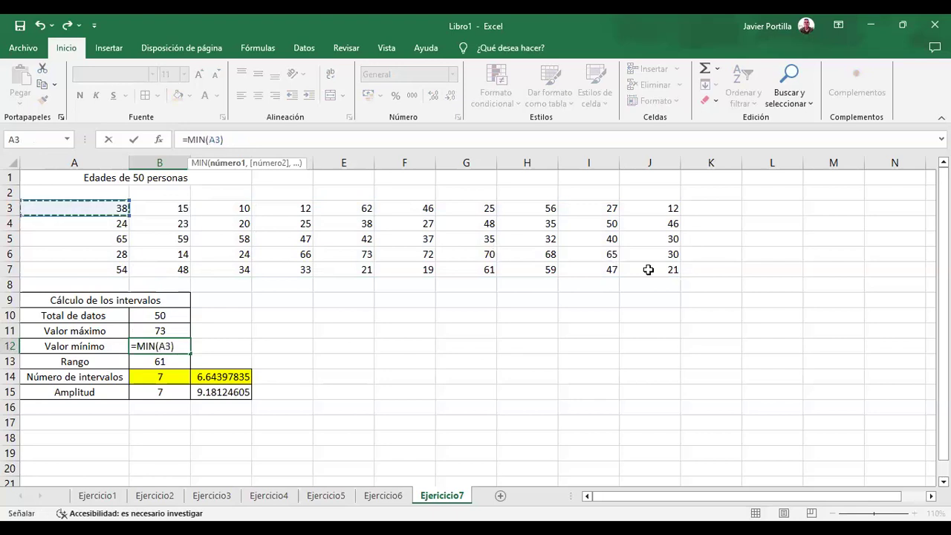
{"action": "key", "text": "Return"}
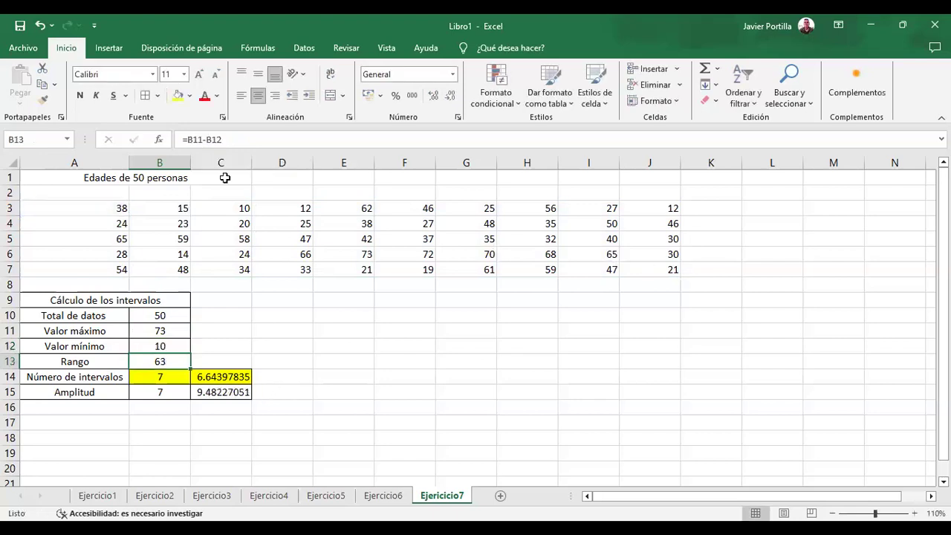
Copy the k = 1 + 3,322 log n equation box from Ejercicio6 and paste it at A17 of Ejercicio7
{"action": "left_click", "coordinate": [161, 377]}
{"action": "left_click", "coordinate": [209, 379]}
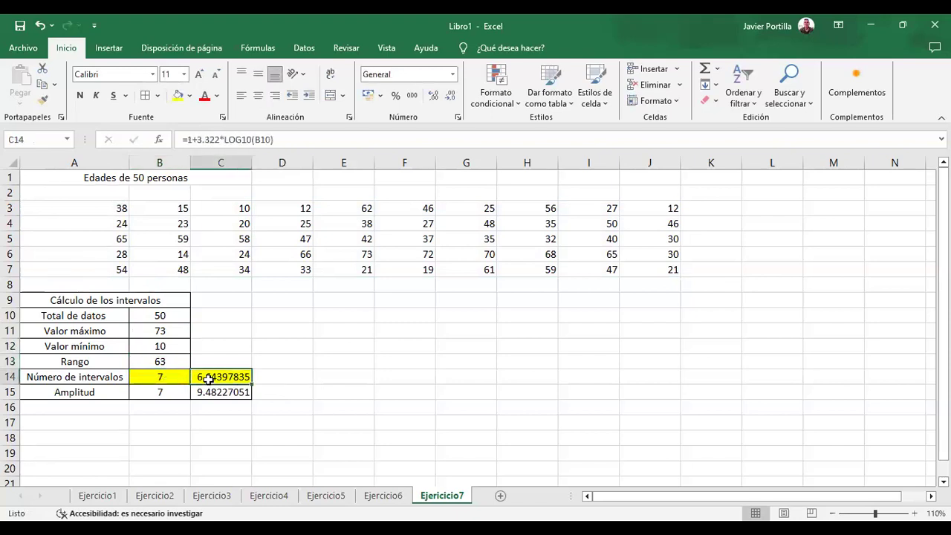
{"action": "left_click", "coordinate": [380, 497]}
{"action": "left_click", "coordinate": [101, 394]}
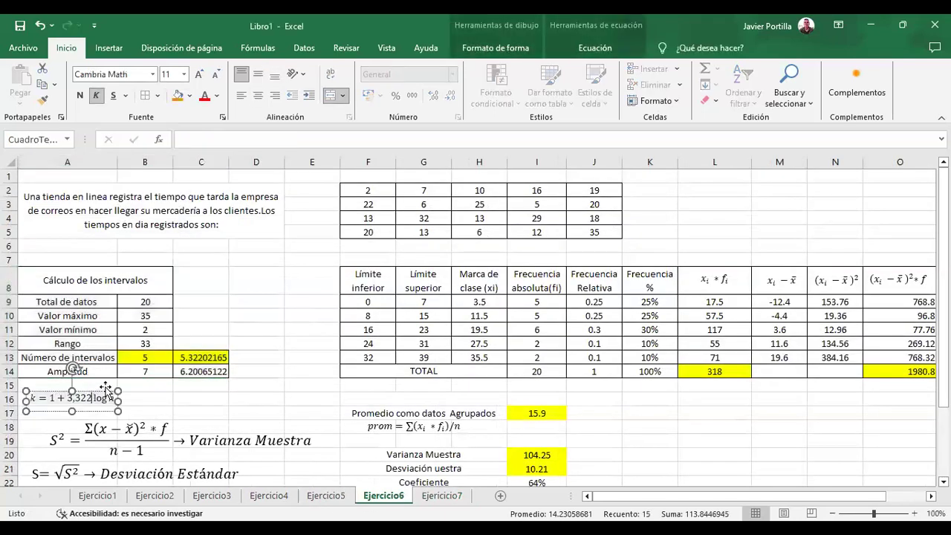
{"action": "left_click", "coordinate": [102, 392]}
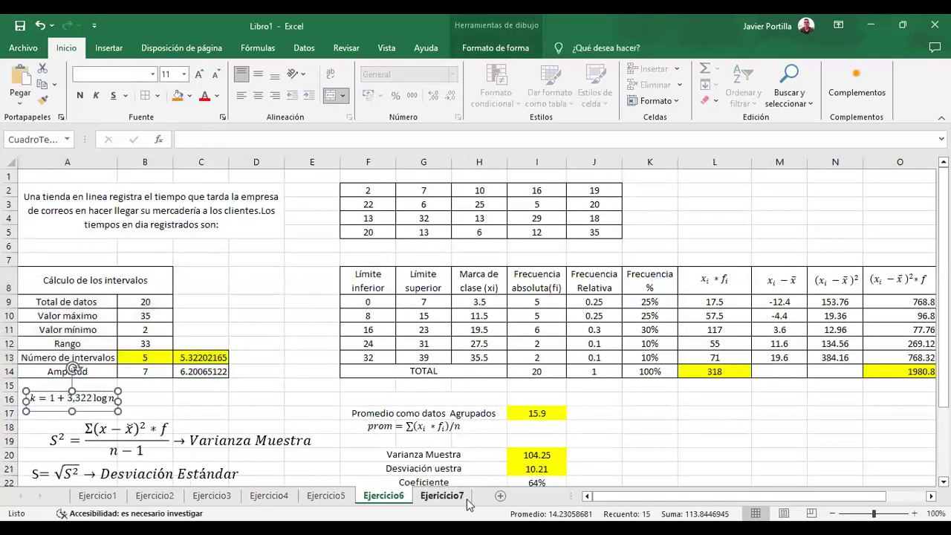
{"action": "left_click", "coordinate": [442, 496]}
{"action": "left_click", "coordinate": [51, 421]}
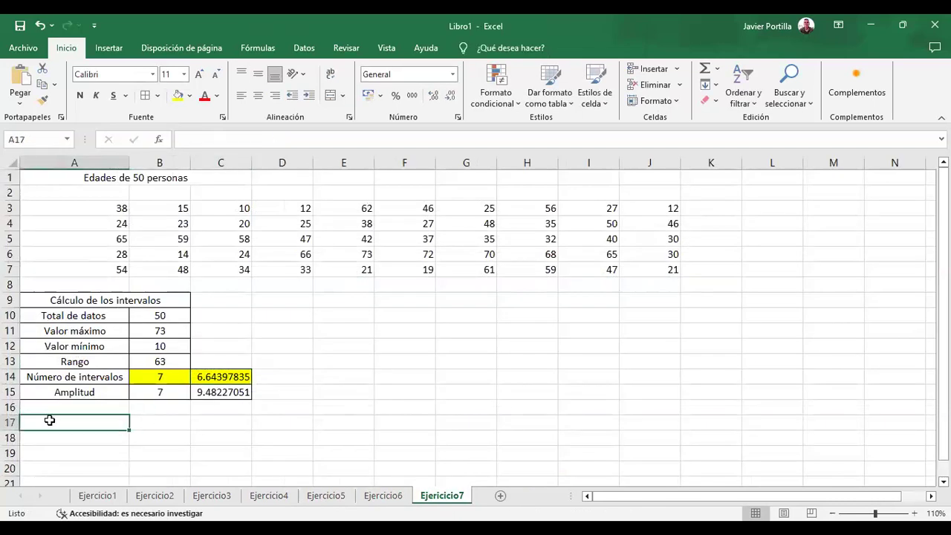
{"action": "key", "text": "ctrl+v"}
{"action": "left_click", "coordinate": [202, 421]}
Compare the number-of-intervals and amplitude formulas in column C of Ejercicio7 with those in Ejercicio6
{"action": "left_click", "coordinate": [211, 377]}
{"action": "left_click", "coordinate": [269, 139]}
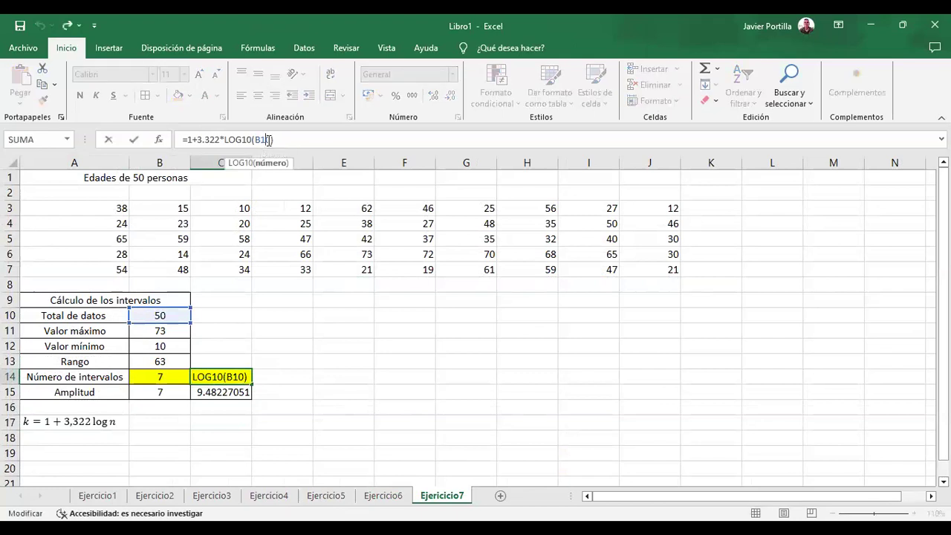
{"action": "key", "text": "Return"}
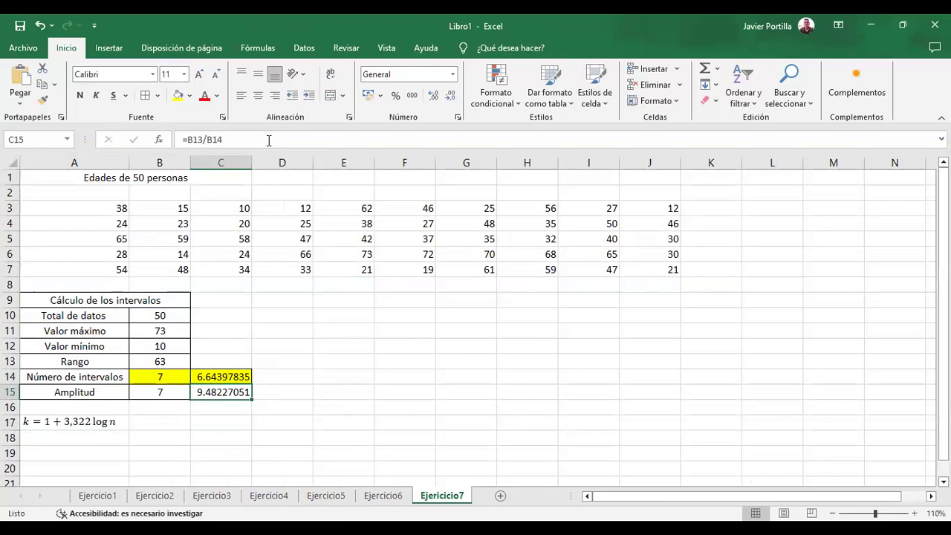
{"action": "left_click", "coordinate": [383, 496]}
{"action": "double_click", "coordinate": [180, 357]}
{"action": "key", "text": "Escape"}
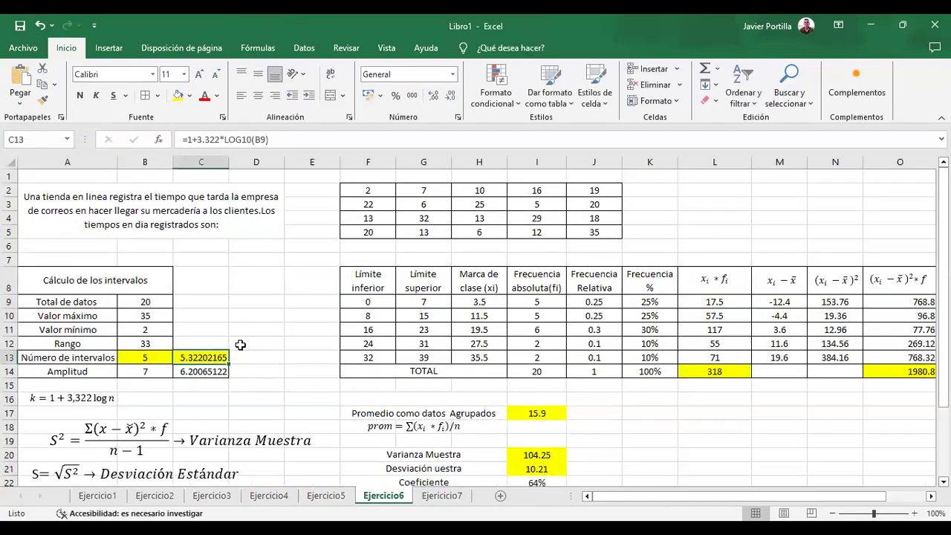
{"action": "left_click", "coordinate": [204, 372]}
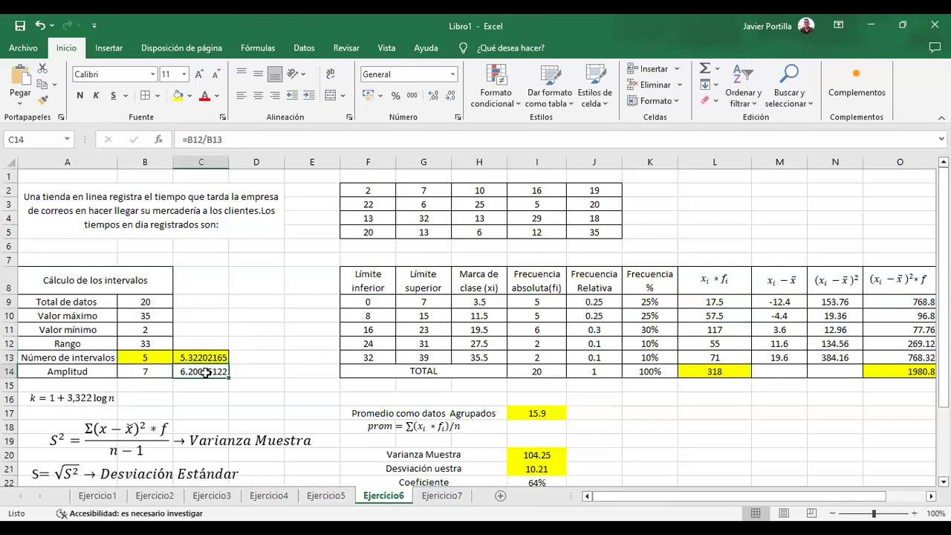
{"action": "left_click", "coordinate": [439, 496]}
{"action": "left_click", "coordinate": [204, 377]}
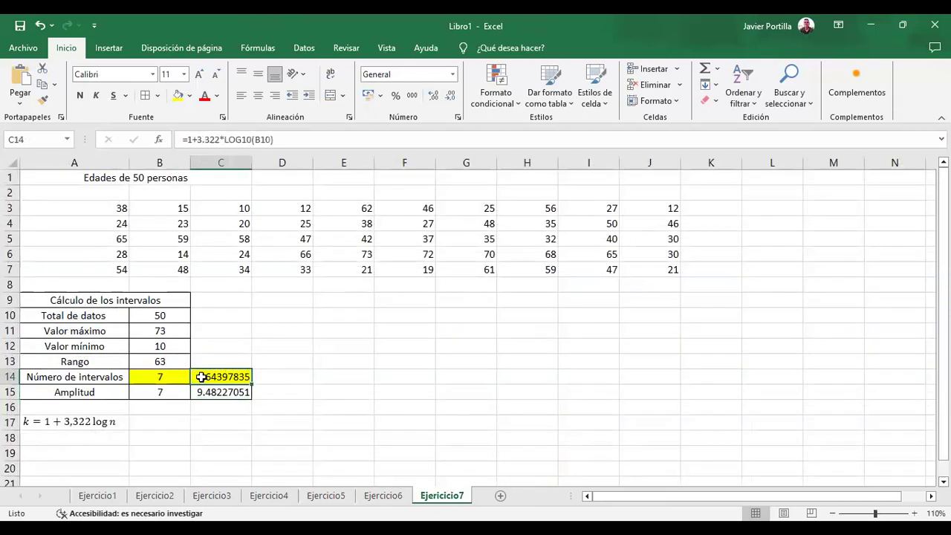
Replace the Número de intervalos formula in B14 with the value 6
{"action": "left_click", "coordinate": [178, 378]}
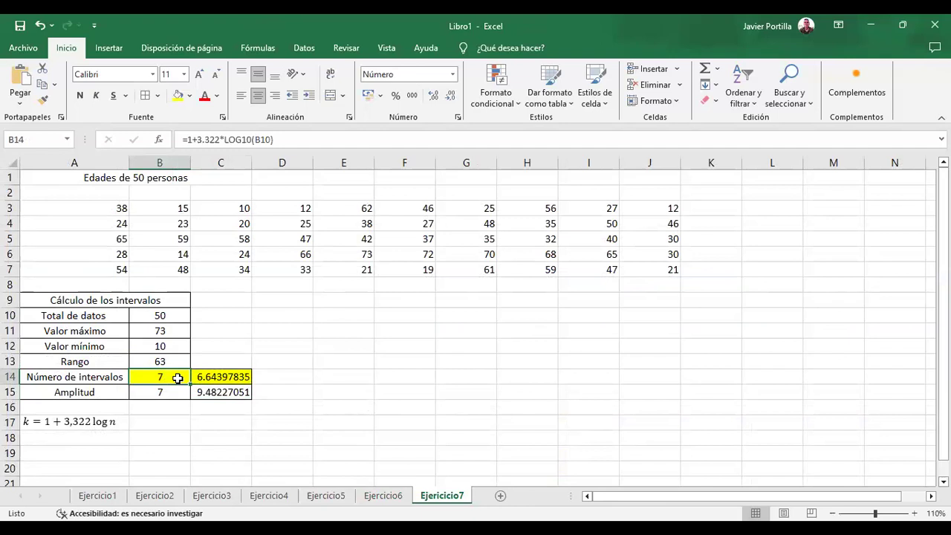
{"action": "type", "text": "6"}
{"action": "key", "text": "Return"}
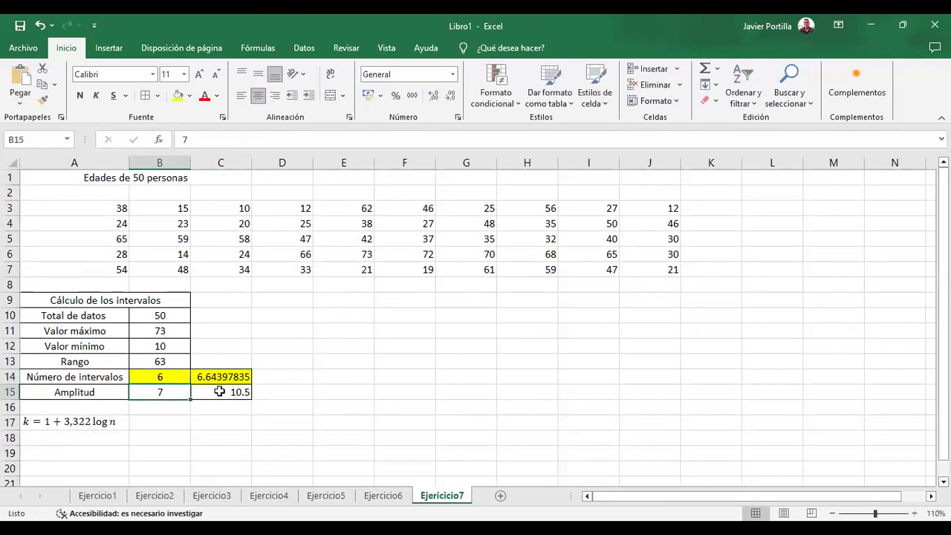
Set the Amplitud in B15 to 11 and check the division formula in C15
{"action": "left_click", "coordinate": [218, 391]}
{"action": "left_click", "coordinate": [169, 388]}
{"action": "left_click", "coordinate": [239, 391]}
{"action": "left_click", "coordinate": [165, 391]}
{"action": "type", "text": "11"}
{"action": "key", "text": "Return"}
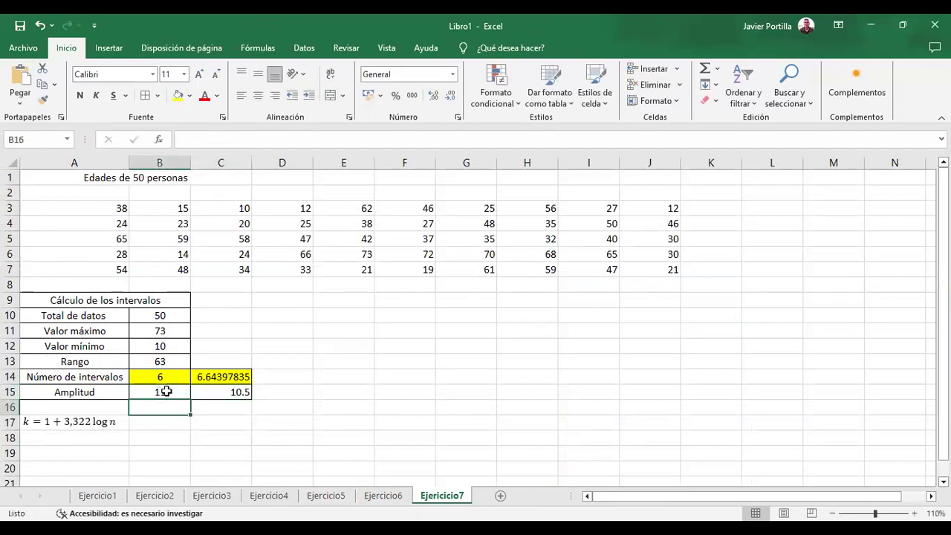
{"action": "left_click", "coordinate": [227, 389]}
{"action": "left_click", "coordinate": [237, 142]}
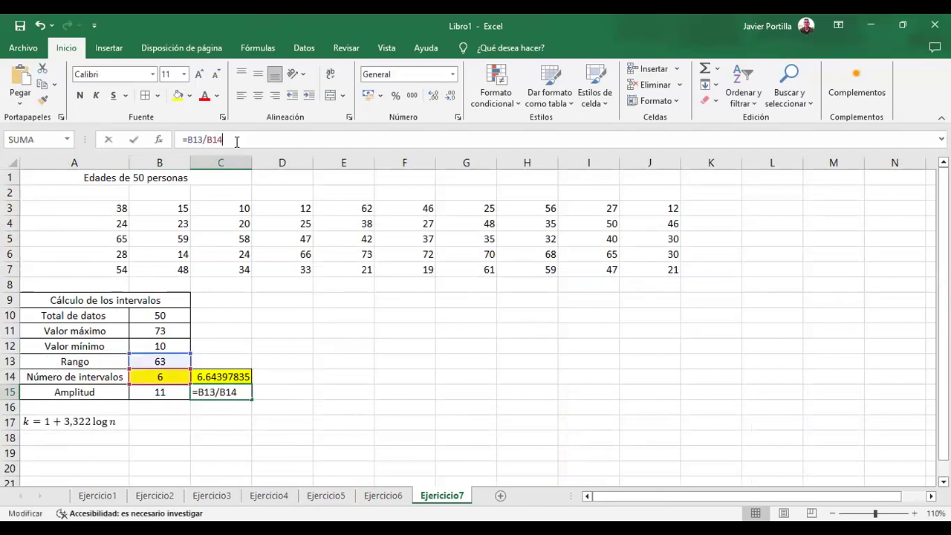
{"action": "key", "text": "Return"}
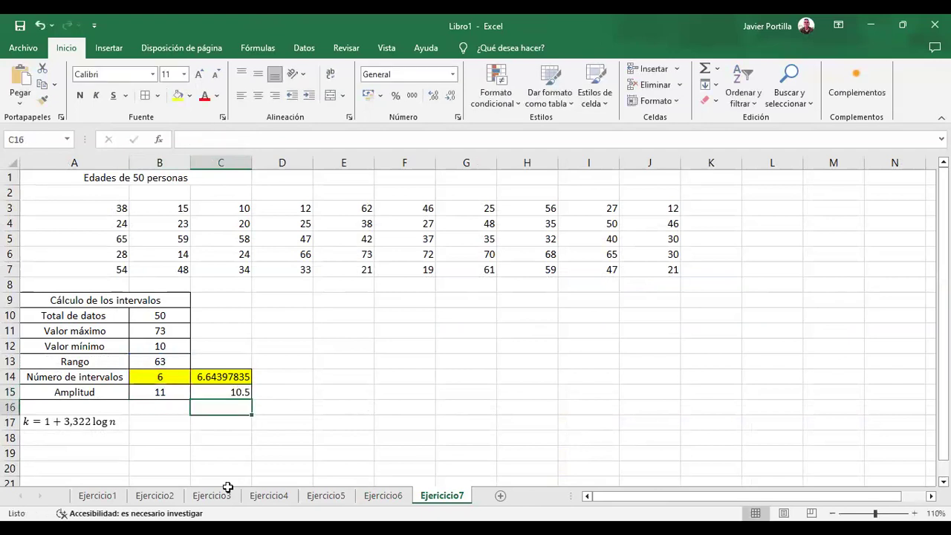
Copy the frequency table's header row, F8:O8, from the Ejercicio6 sheet
{"action": "left_click", "coordinate": [391, 499]}
{"action": "left_click", "coordinate": [372, 278]}
{"action": "key", "text": "shift+Right"}
{"action": "key", "text": "shift+Right"}
{"action": "key", "text": "shift+Right"}
{"action": "key", "text": "shift+Right"}
{"action": "key", "text": "shift+Right"}
{"action": "key", "text": "shift+Right"}
{"action": "key", "text": "shift+Right"}
{"action": "key", "text": "shift+Right"}
{"action": "key", "text": "shift+Right"}
{"action": "key", "text": "shift+Right"}
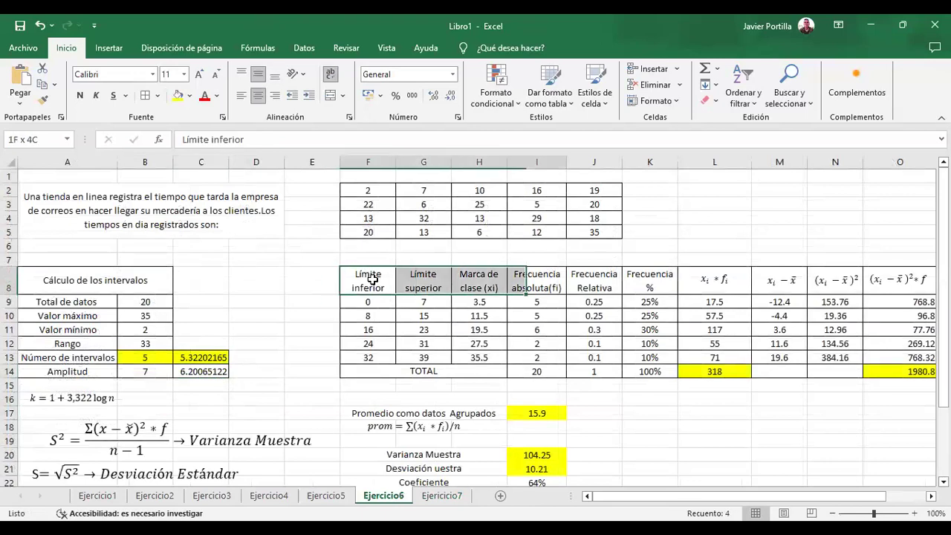
{"action": "key", "text": "shift+Left"}
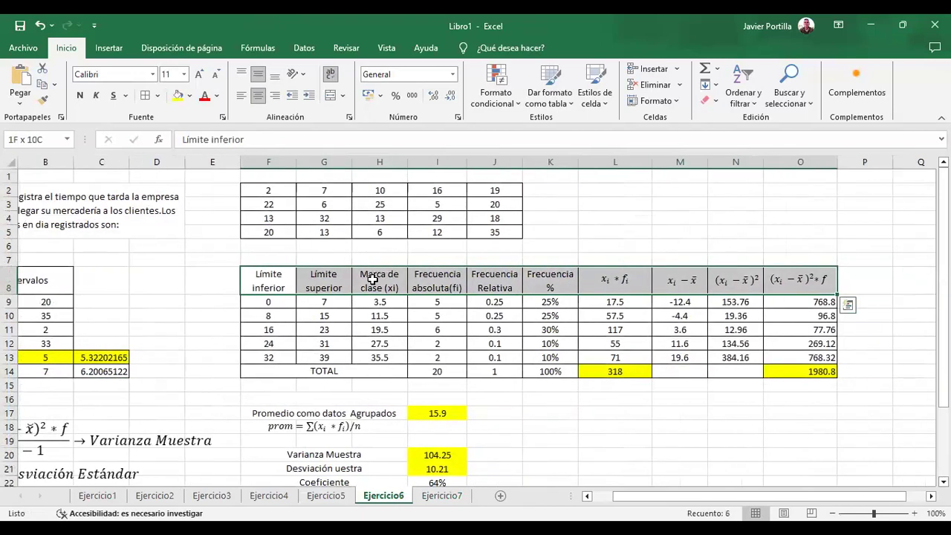
{"action": "key", "text": "ctrl+c"}
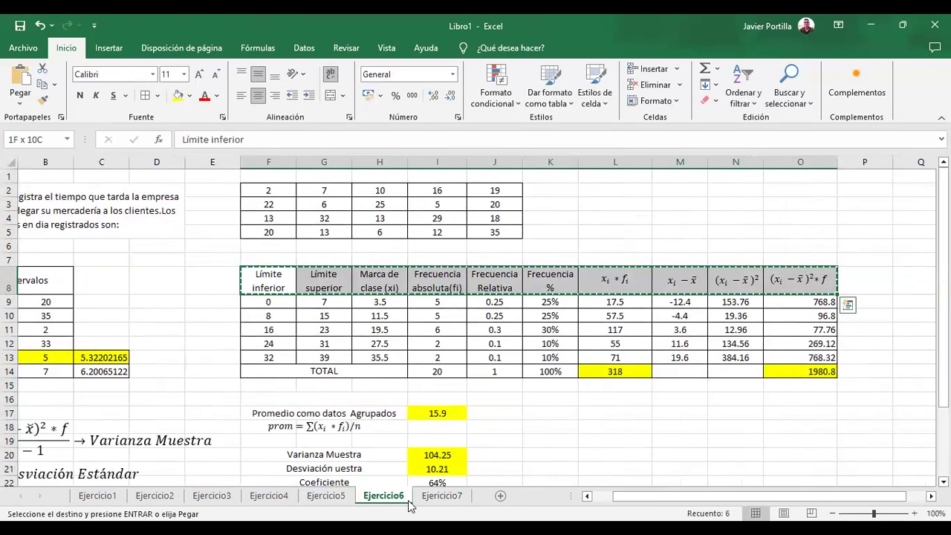
Paste the frequency table headers at E9 of the Ejercicio7 sheet and narrow column A slightly
{"action": "left_click", "coordinate": [446, 496]}
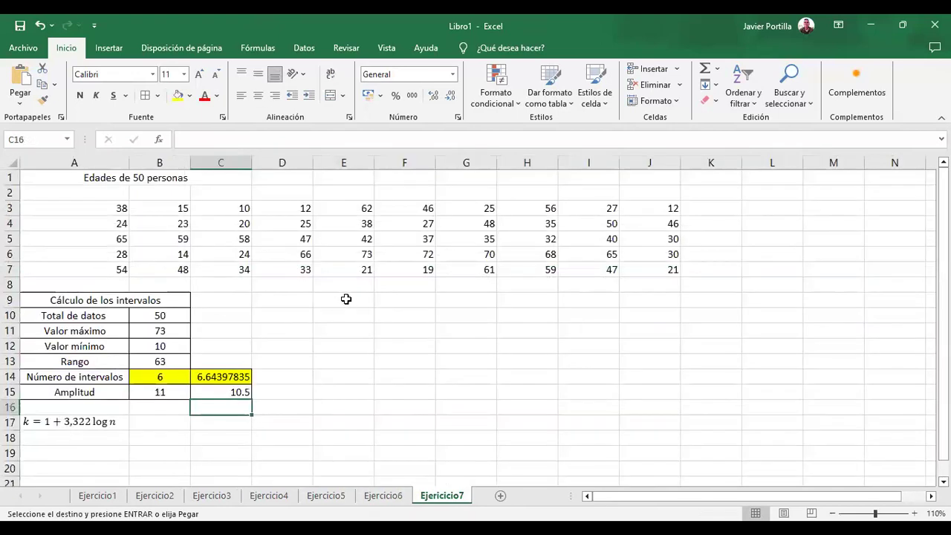
{"action": "left_click", "coordinate": [346, 299]}
{"action": "key", "text": "ctrl+v"}
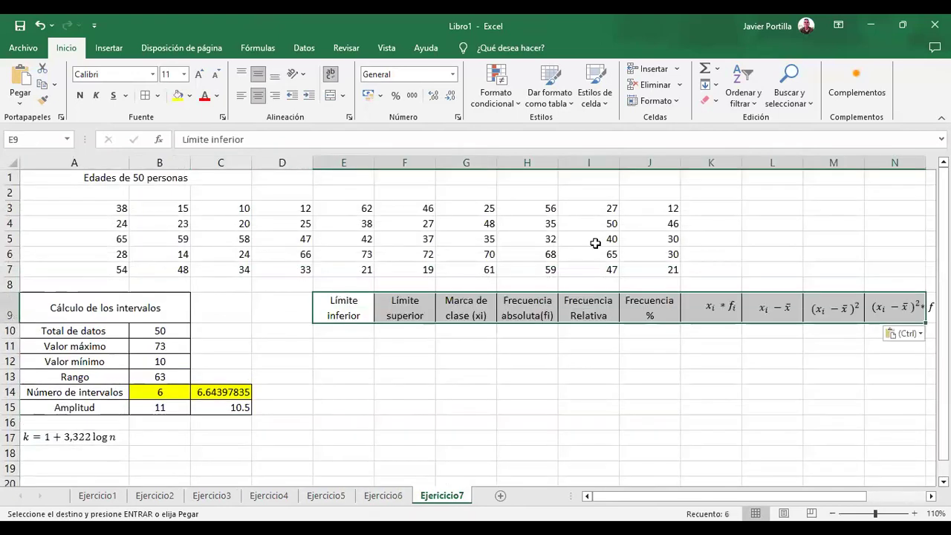
{"action": "left_click", "coordinate": [281, 306]}
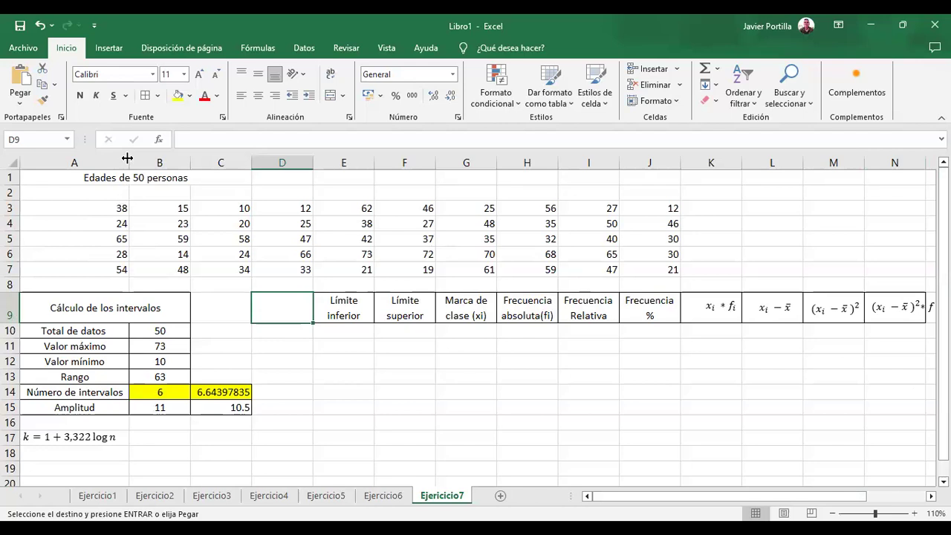
{"action": "left_click_drag", "start_coordinate": [127, 159], "coordinate": [113, 161]}
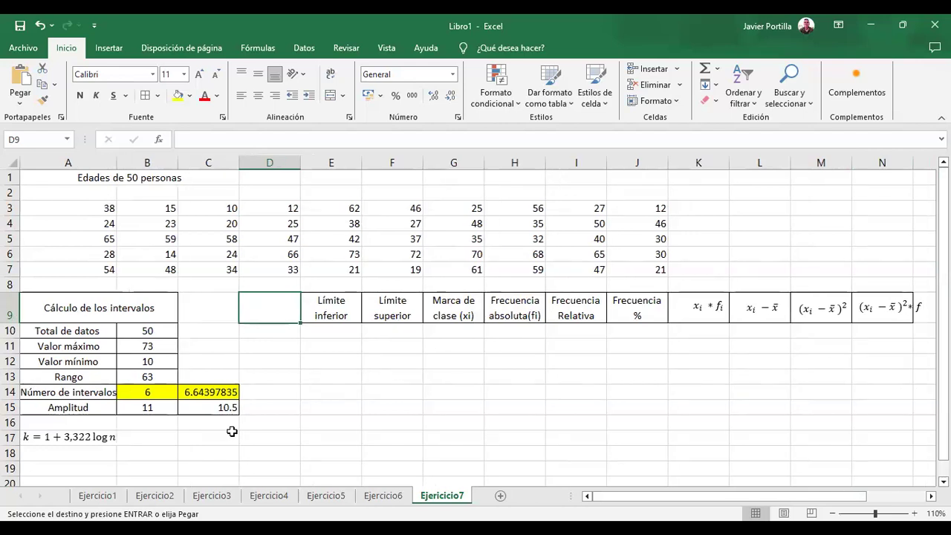
Check the minimum value formula in B12 and enter 10 as the first Límite inferior in E10
{"action": "left_click", "coordinate": [321, 335]}
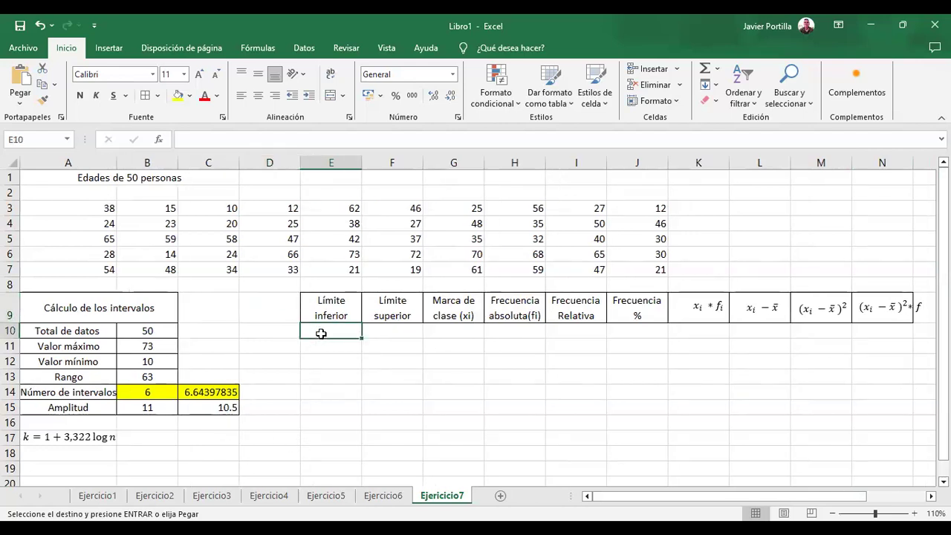
{"action": "left_click", "coordinate": [172, 370]}
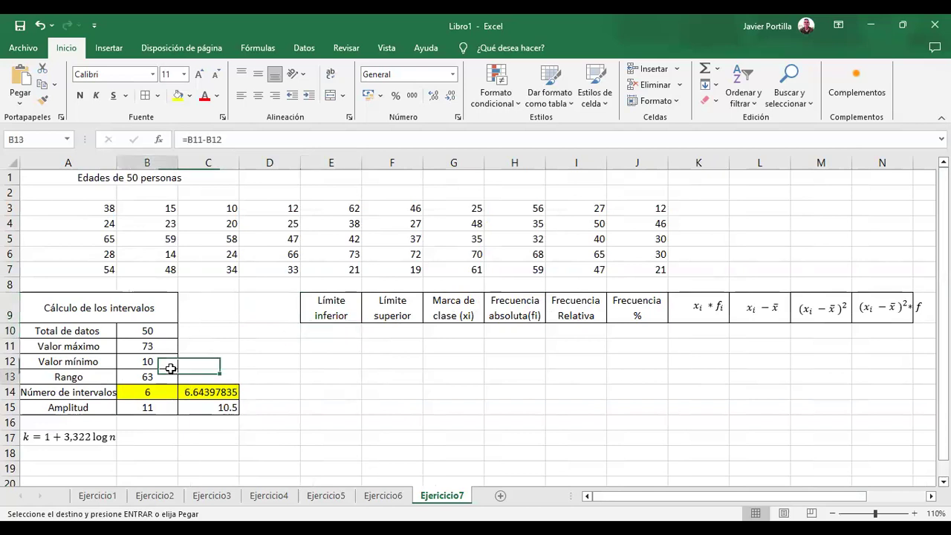
{"action": "left_click", "coordinate": [158, 362]}
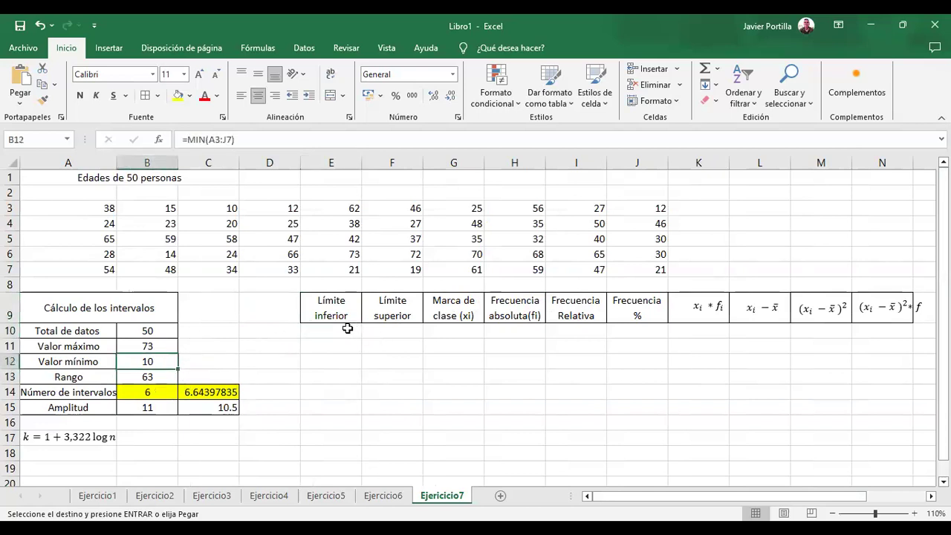
{"action": "left_click", "coordinate": [347, 328]}
{"action": "type", "text": "10"}
{"action": "key", "text": "Return"}
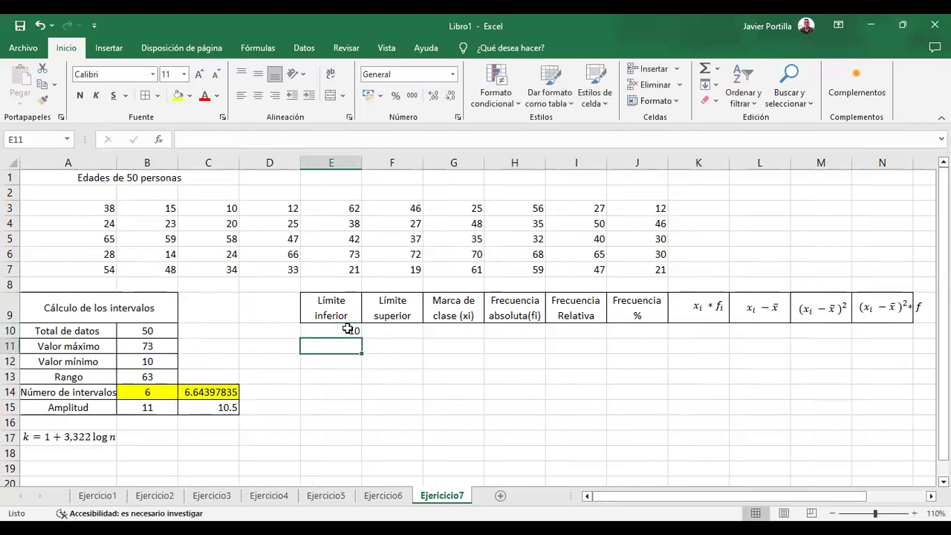
{"action": "key", "text": "Down"}
{"action": "left_click", "coordinate": [347, 329]}
{"action": "key", "text": "Right"}
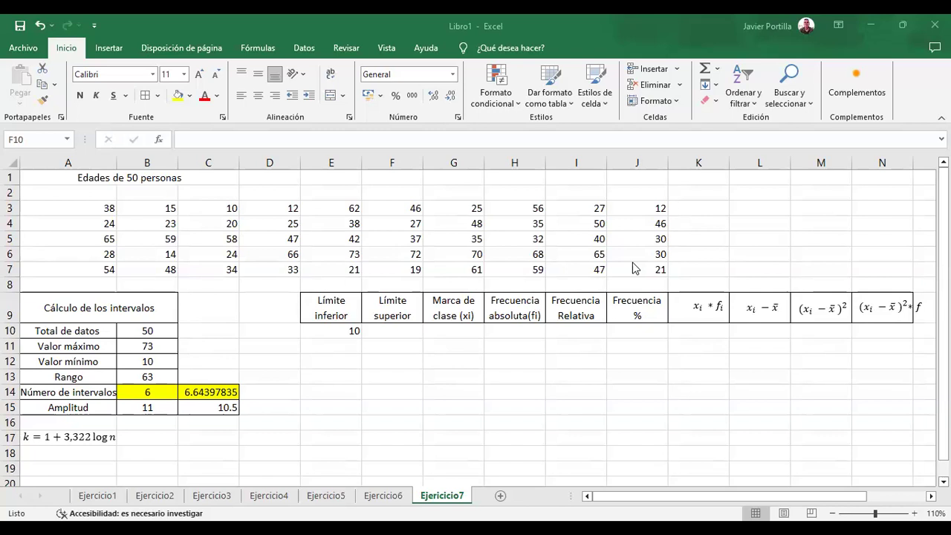
Calculate the first Límite superior in F10 with the formula =E10+11
{"action": "left_click", "coordinate": [150, 407]}
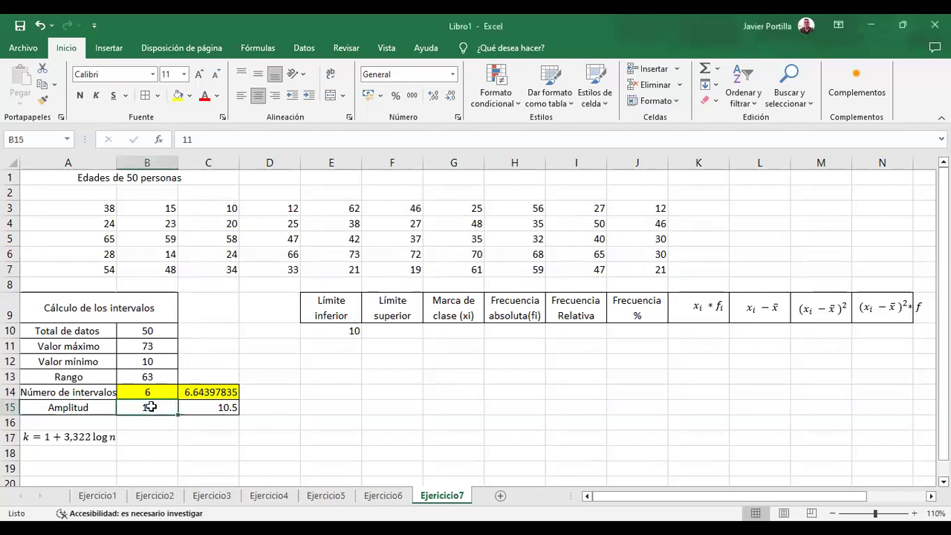
{"action": "left_click", "coordinate": [358, 330]}
{"action": "left_click", "coordinate": [394, 327]}
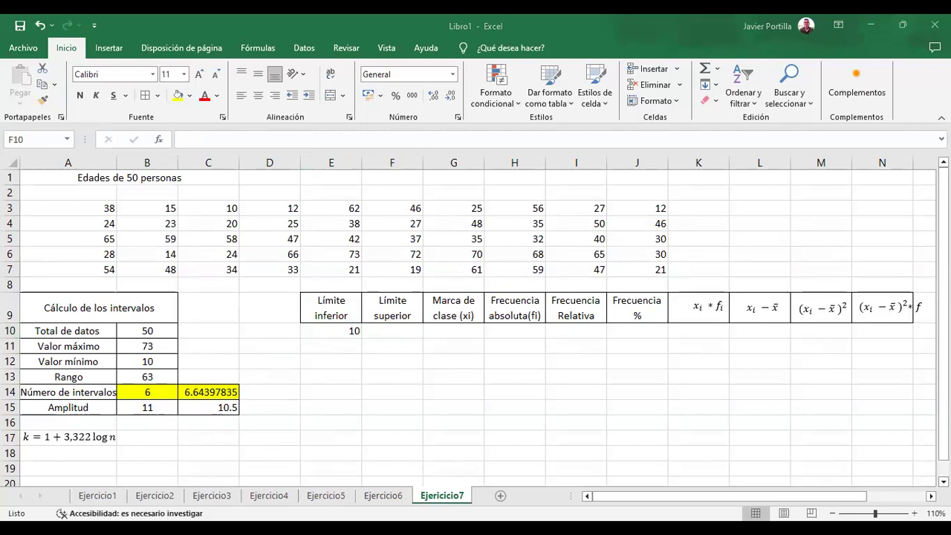
{"action": "left_click", "coordinate": [366, 327]}
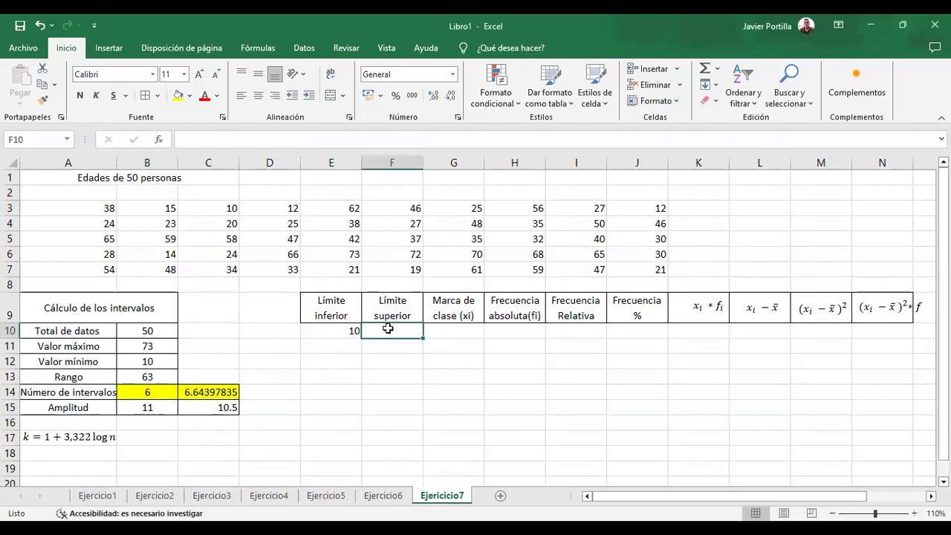
{"action": "type", "text": "="}
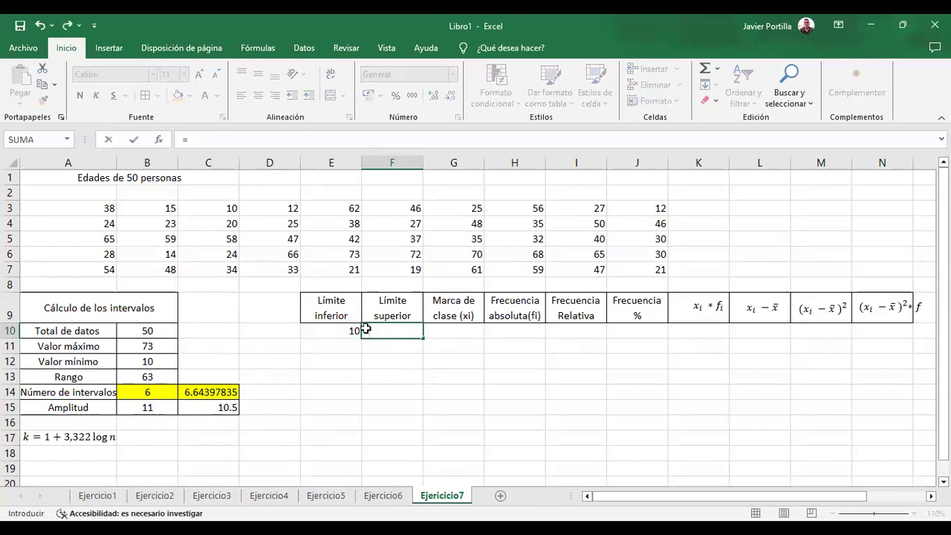
{"action": "left_click", "coordinate": [331, 329]}
{"action": "type", "text": "+11"}
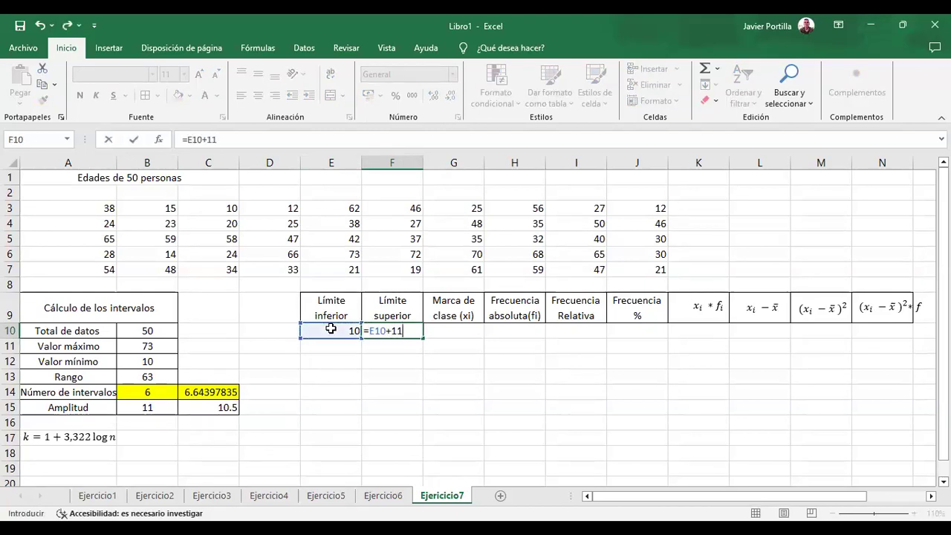
{"action": "key", "text": "Return"}
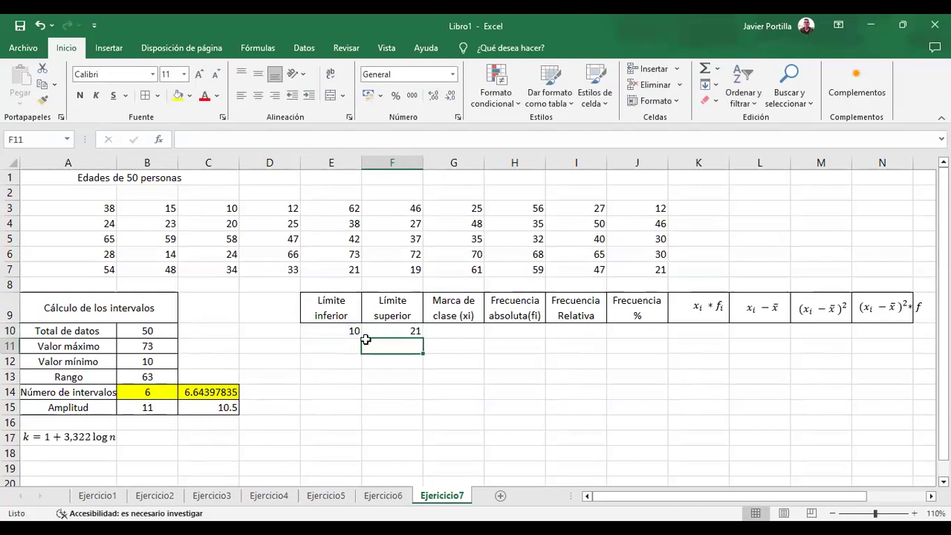
Calculate the second Límite inferior in E11 with =E10+11+1 and fill the formula down to E15
{"action": "left_click", "coordinate": [317, 344]}
{"action": "type", "text": "="}
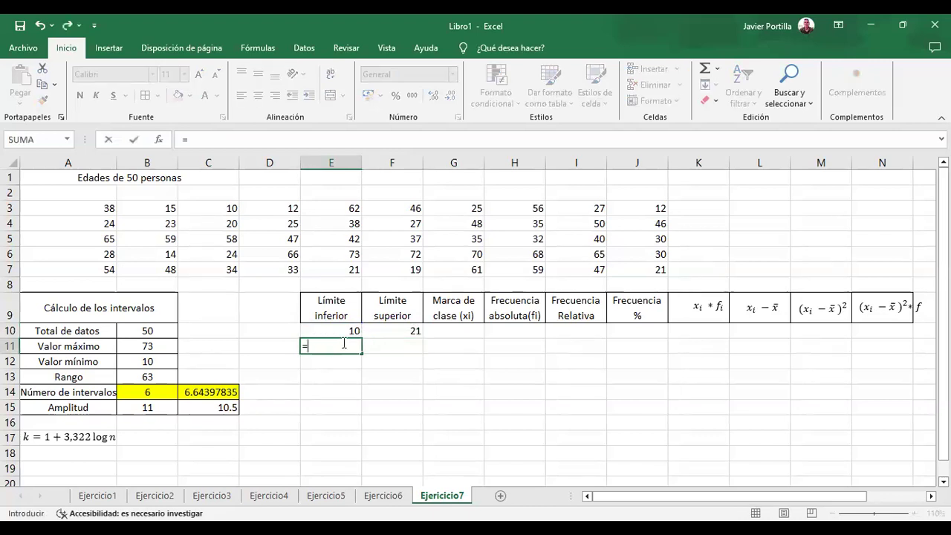
{"action": "left_click", "coordinate": [343, 330]}
{"action": "type", "text": "+"}
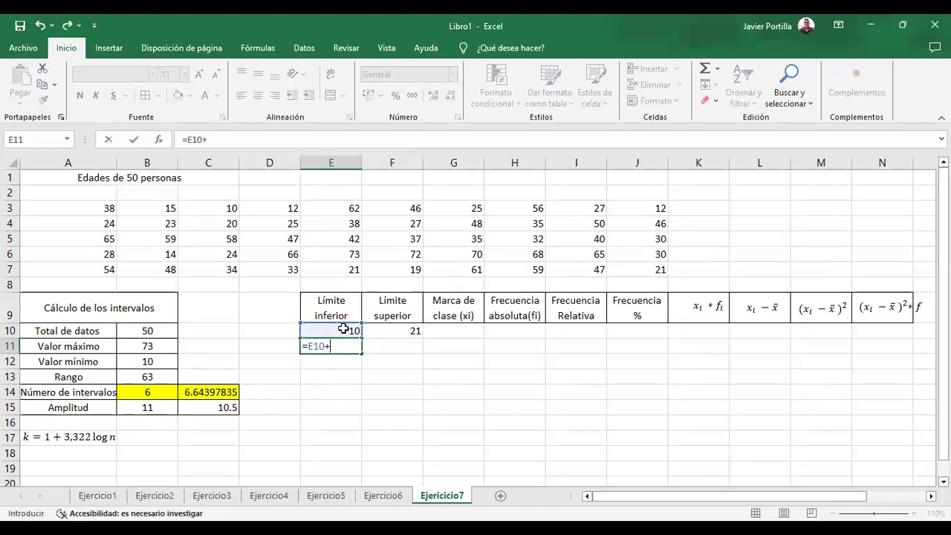
{"action": "type", "text": "11+1"}
{"action": "key", "text": "Return"}
{"action": "left_click", "coordinate": [348, 347]}
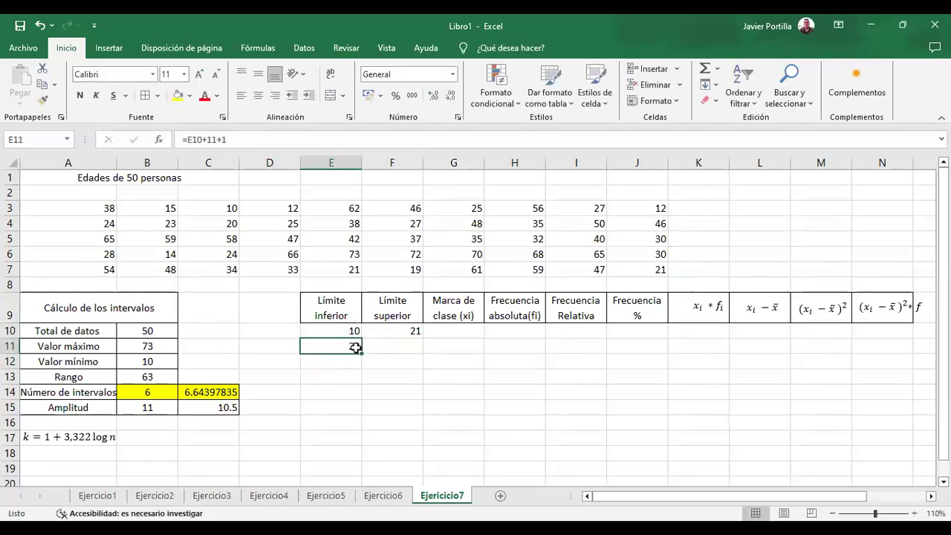
{"action": "left_click_drag", "start_coordinate": [359, 354], "coordinate": [360, 411]}
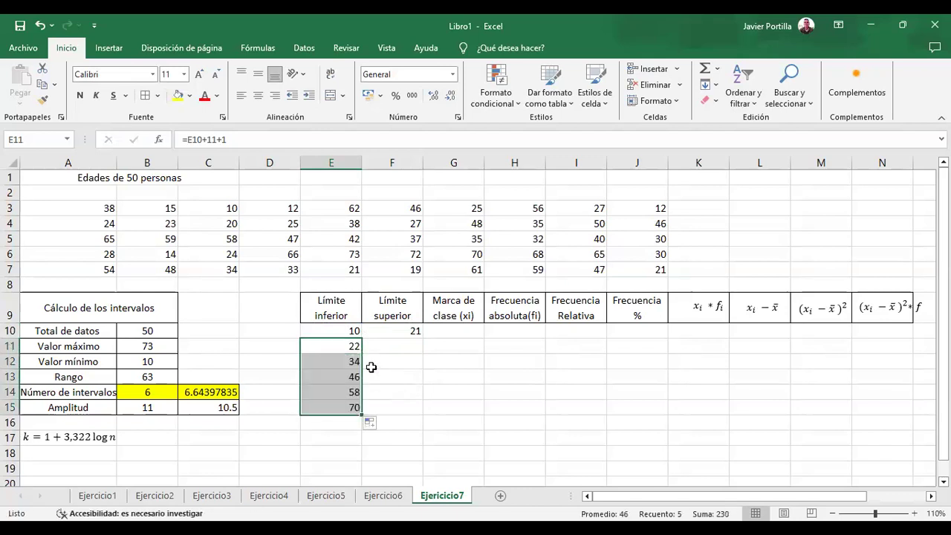
Try calculating the second Límite superior in F11 with the formula =F10+11
{"action": "left_click", "coordinate": [390, 335]}
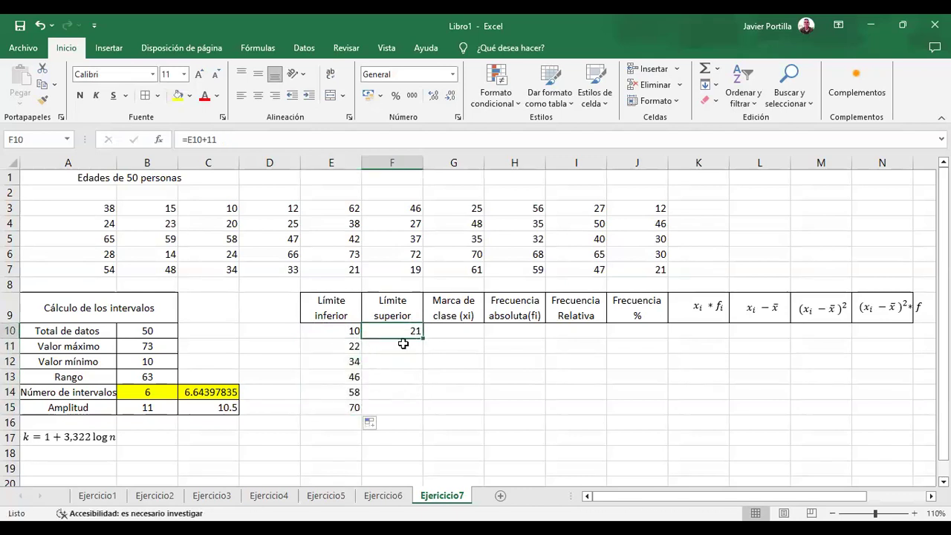
{"action": "left_click", "coordinate": [405, 347]}
{"action": "type", "text": "="}
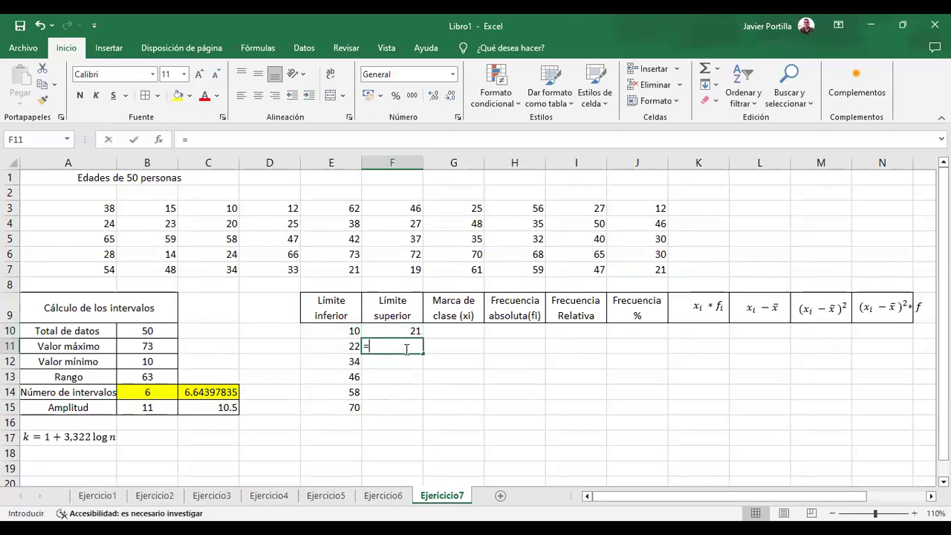
{"action": "left_click", "coordinate": [403, 329]}
{"action": "type", "text": "+11"}
{"action": "key", "text": "Return"}
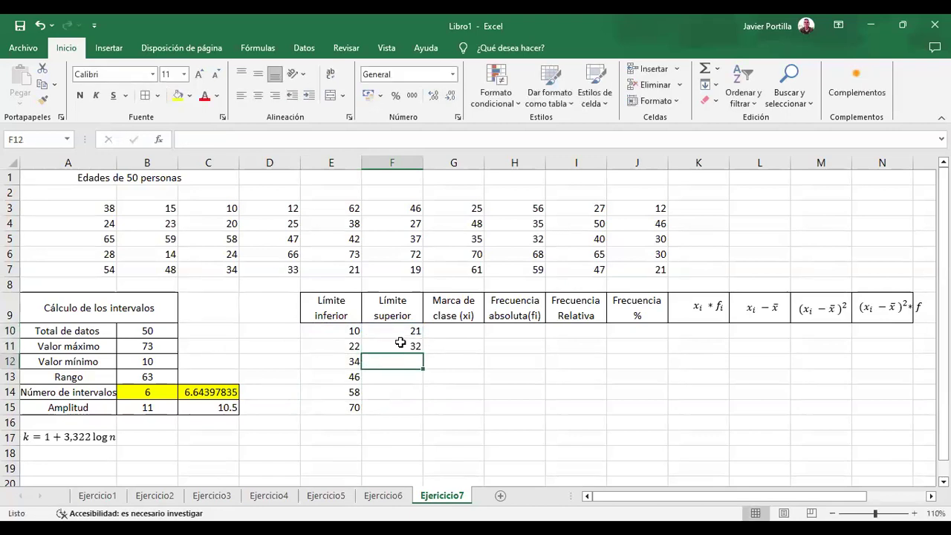
Replace the F11 formula with =E11+11 and fill it down to F15
{"action": "left_click", "coordinate": [400, 344]}
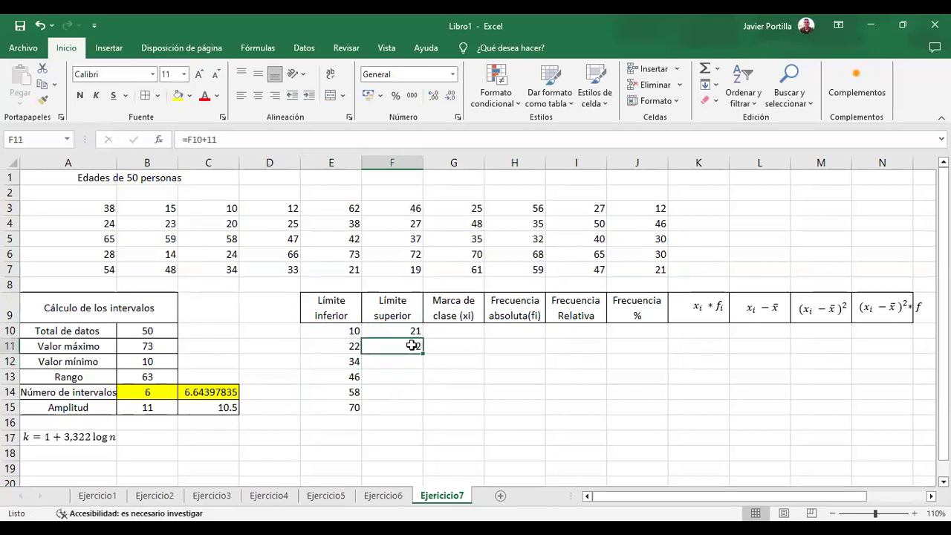
{"action": "key", "text": "BackSpace"}
{"action": "type", "text": "="}
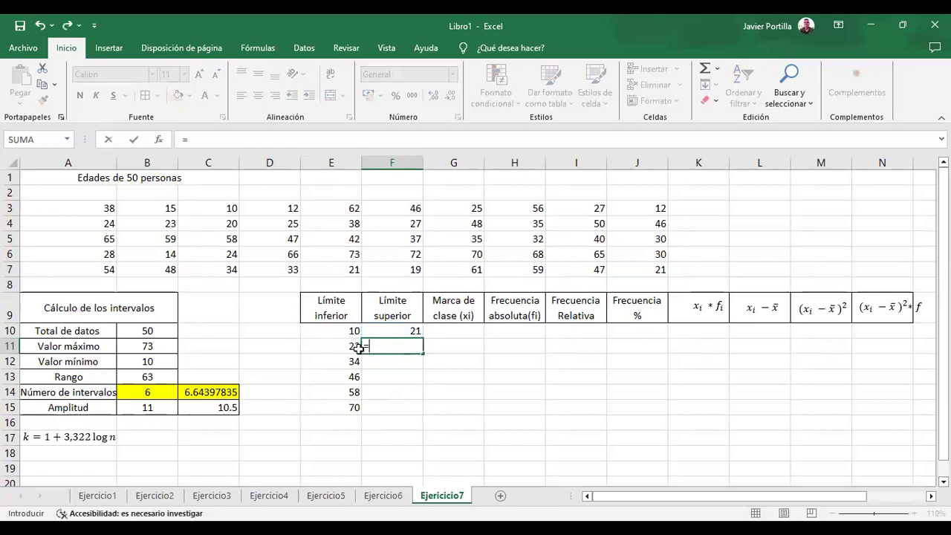
{"action": "left_click", "coordinate": [346, 347]}
{"action": "type", "text": "+11"}
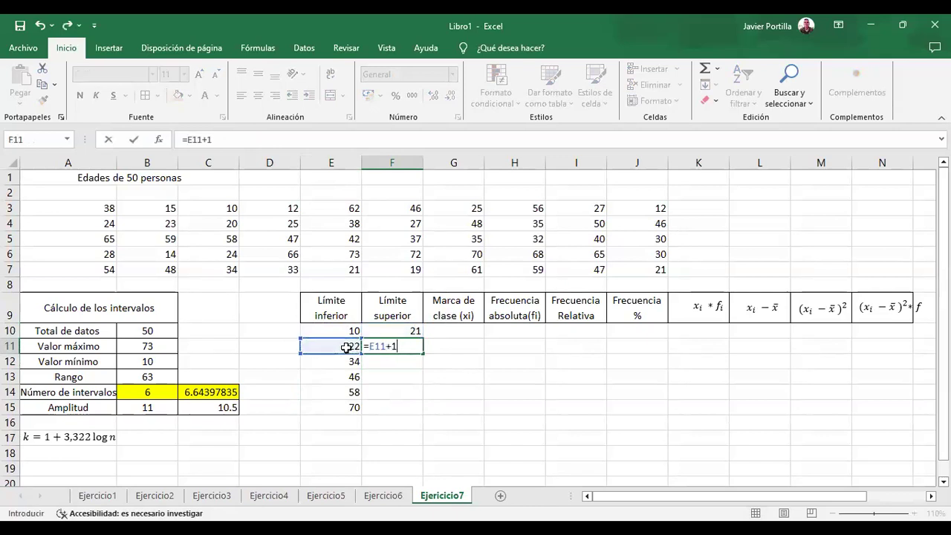
{"action": "key", "text": "Return"}
{"action": "left_click", "coordinate": [391, 347]}
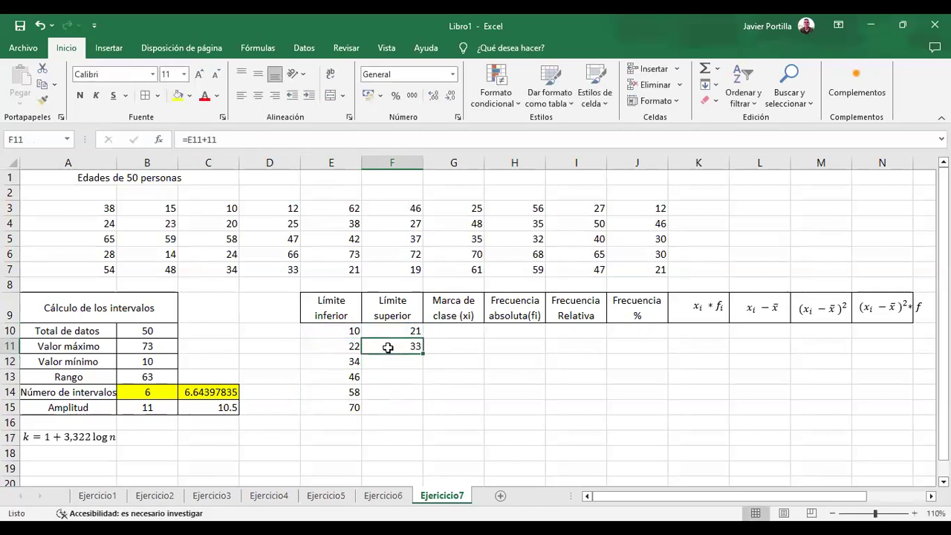
{"action": "left_click_drag", "start_coordinate": [423, 354], "coordinate": [417, 411]}
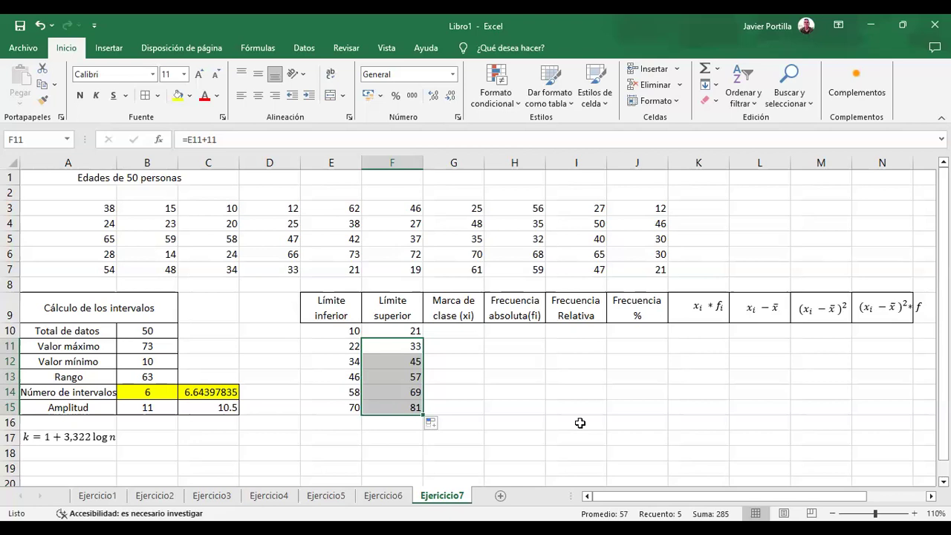
Link the Número de intervalos in B14 to C14 and check the division formula in C15
{"action": "left_click", "coordinate": [162, 392]}
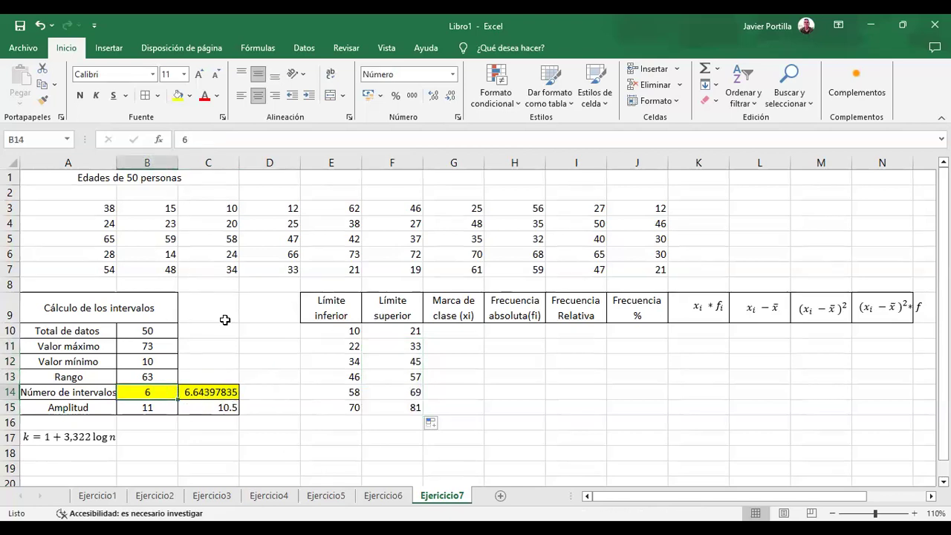
{"action": "type", "text": "="}
{"action": "left_click", "coordinate": [212, 393]}
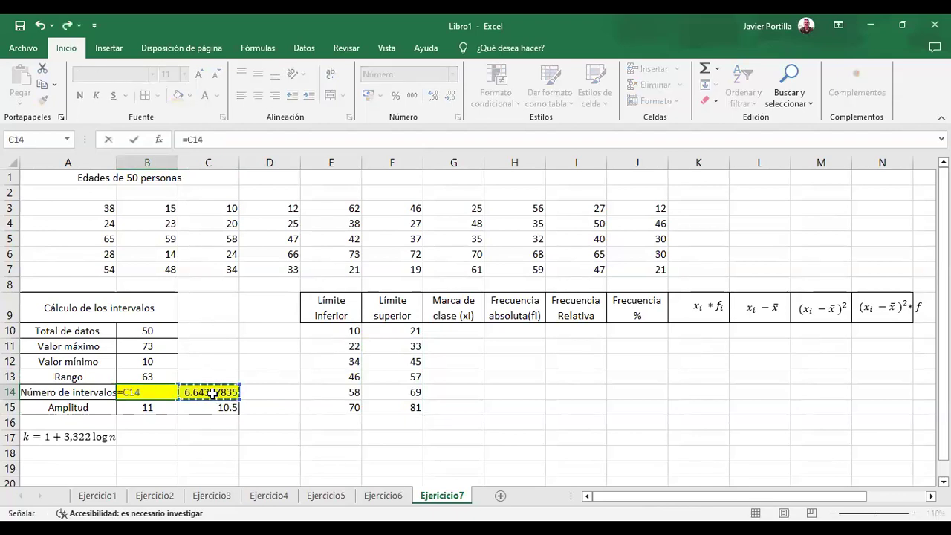
{"action": "key", "text": "Return"}
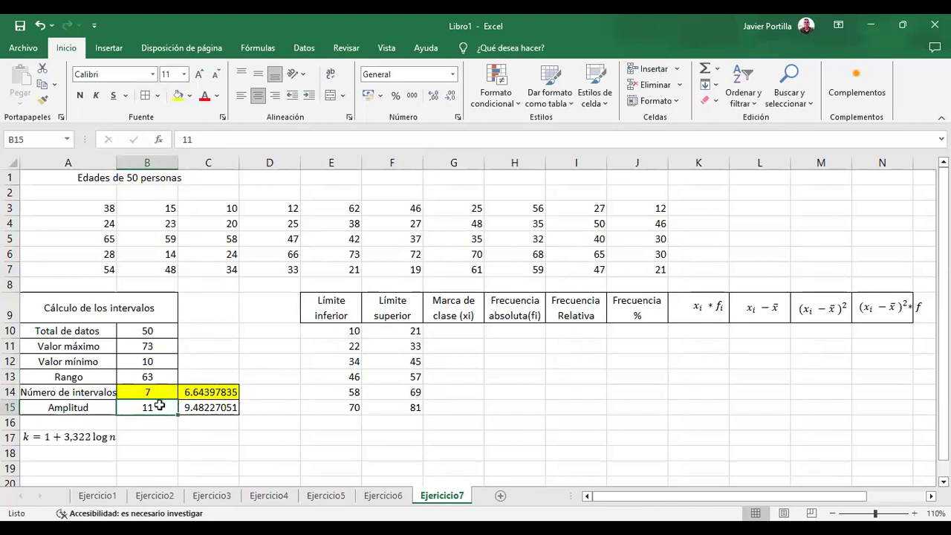
{"action": "left_click", "coordinate": [202, 407]}
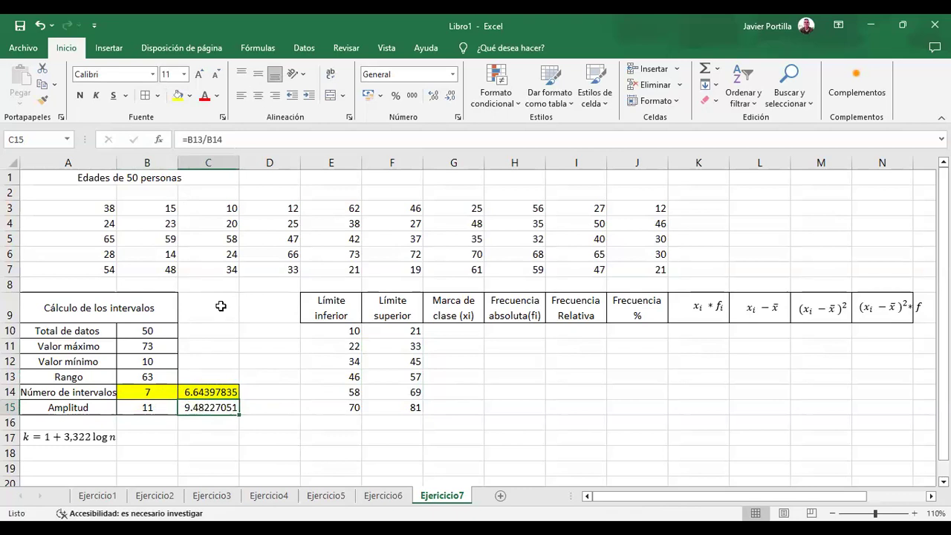
{"action": "left_click", "coordinate": [234, 138]}
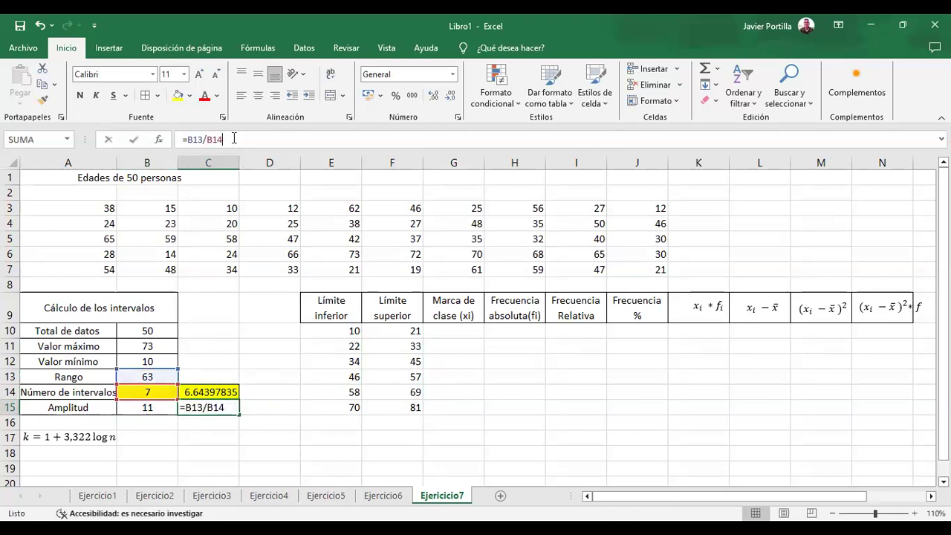
{"action": "key", "text": "Return"}
Link the Amplitud in B15 to C15 and reduce its display to zero decimal places
{"action": "left_click", "coordinate": [153, 408]}
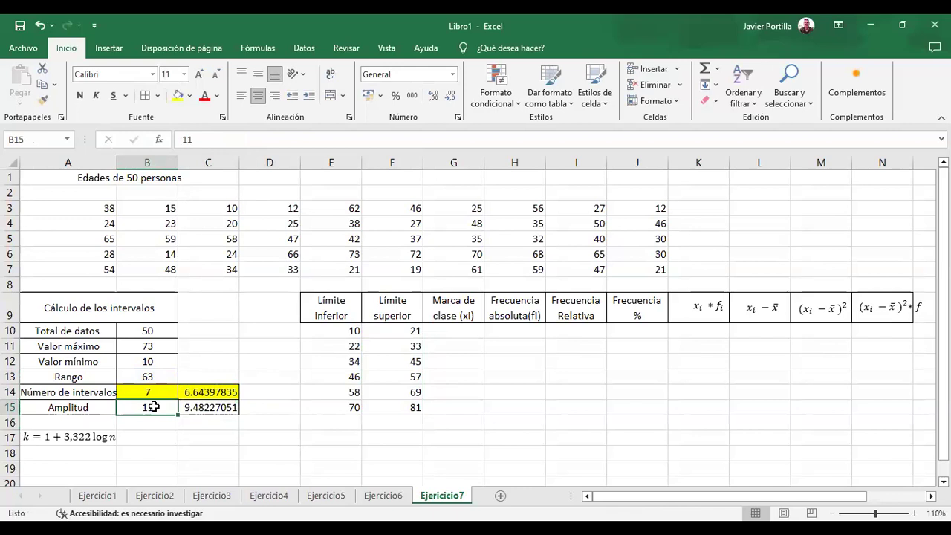
{"action": "type", "text": "="}
{"action": "left_click", "coordinate": [210, 407]}
{"action": "key", "text": "Return"}
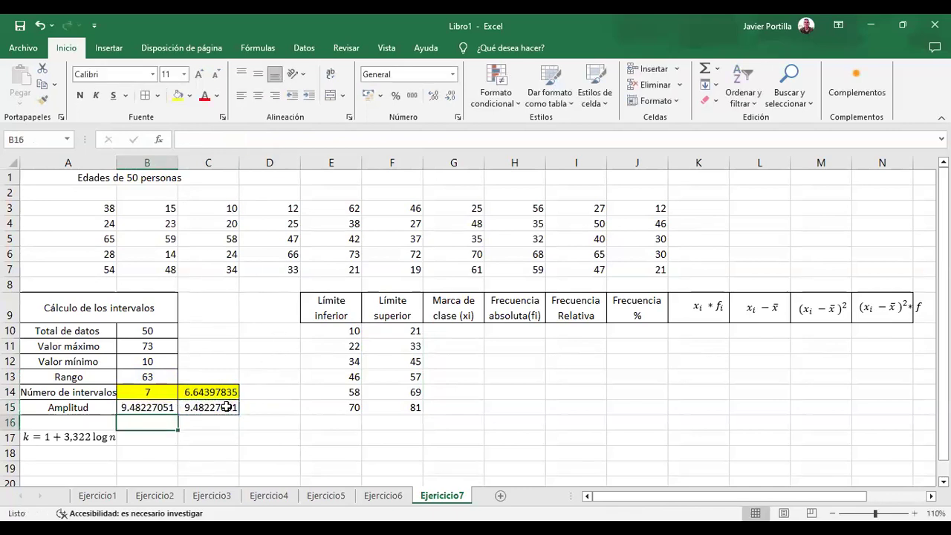
{"action": "left_click", "coordinate": [162, 408]}
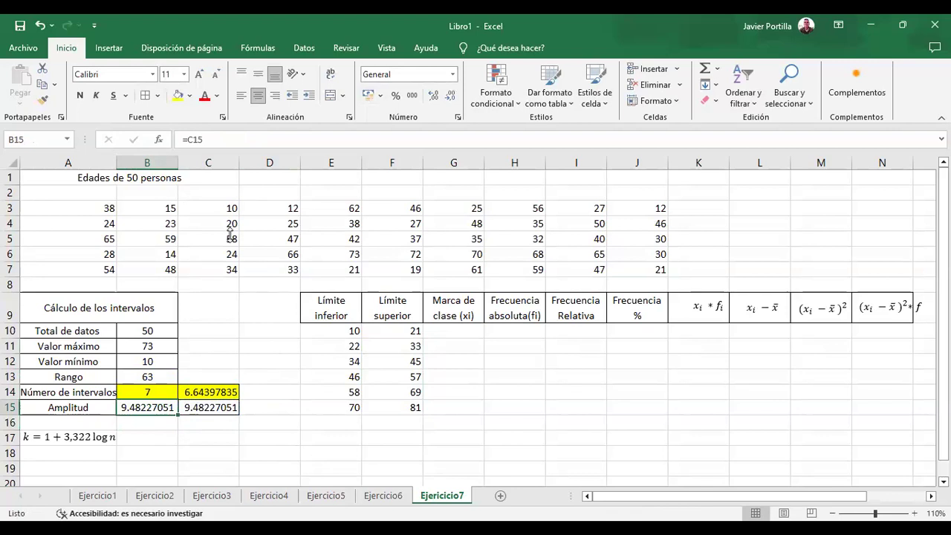
{"action": "left_click", "coordinate": [450, 95]}
{"action": "left_click", "coordinate": [450, 95]}
{"action": "left_click", "coordinate": [450, 95]}
{"action": "left_click", "coordinate": [450, 96]}
{"action": "left_click", "coordinate": [450, 95]}
{"action": "left_click", "coordinate": [450, 95]}
{"action": "left_click", "coordinate": [450, 96]}
{"action": "left_click", "coordinate": [451, 95]}
Rewrite the first Límite superior formula in F10 as E10 plus the amplitude of 9
{"action": "left_click", "coordinate": [413, 407]}
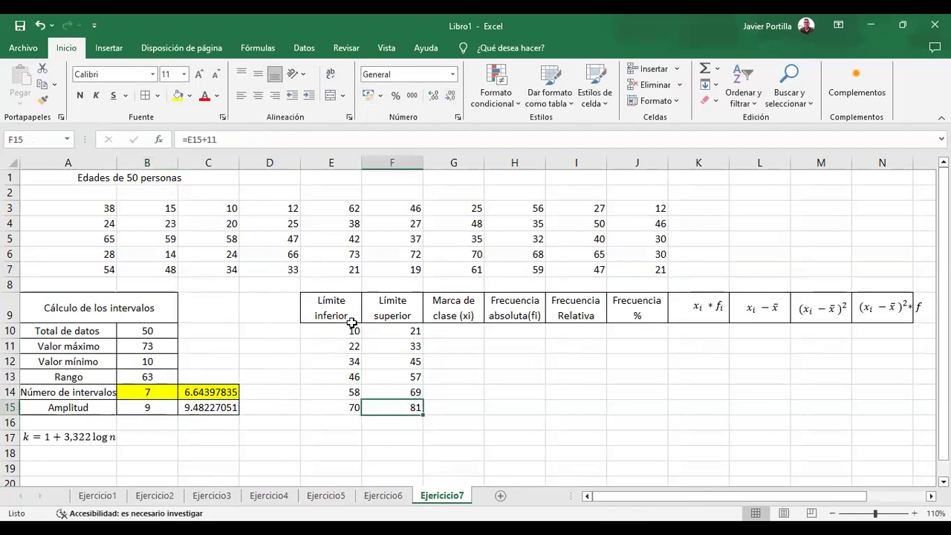
{"action": "left_click", "coordinate": [342, 332]}
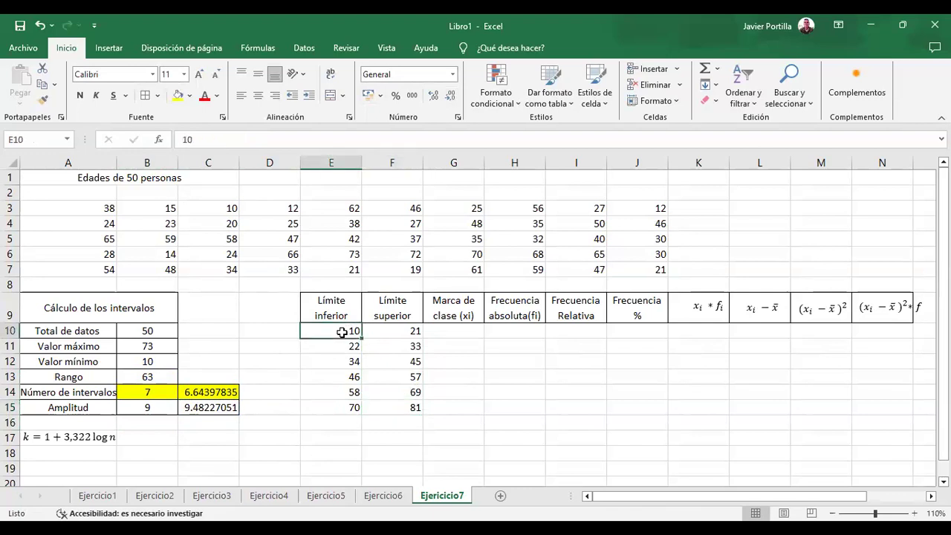
{"action": "left_click", "coordinate": [381, 333]}
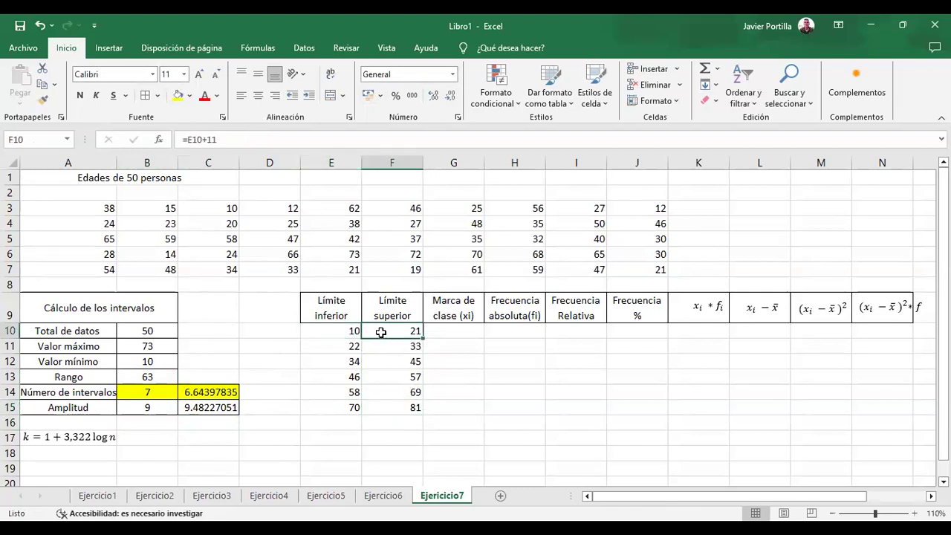
{"action": "type", "text": "="}
{"action": "left_click", "coordinate": [340, 331]}
{"action": "type", "text": "+"}
{"action": "key", "text": "Return"}
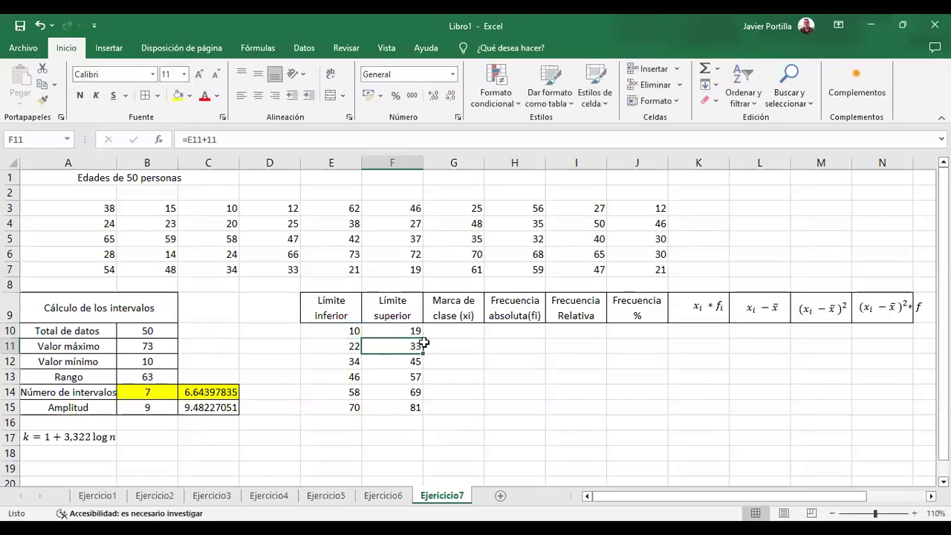
Replace the fixed 11 in the E11 lower-limit formula with the amplitude cell, giving =E10+B15+1
{"action": "left_click", "coordinate": [351, 345]}
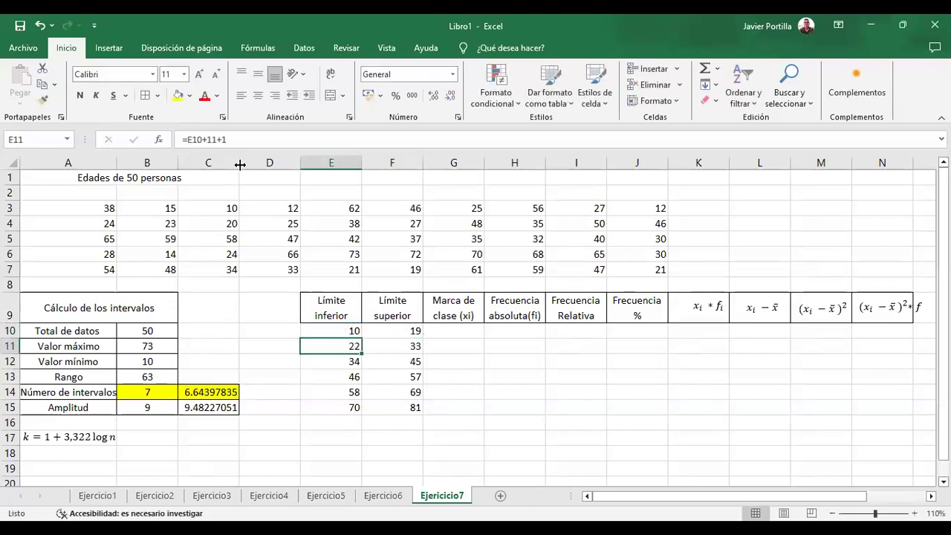
{"action": "left_click", "coordinate": [214, 141]}
{"action": "key", "text": "BackSpace"}
{"action": "key", "text": "BackSpace"}
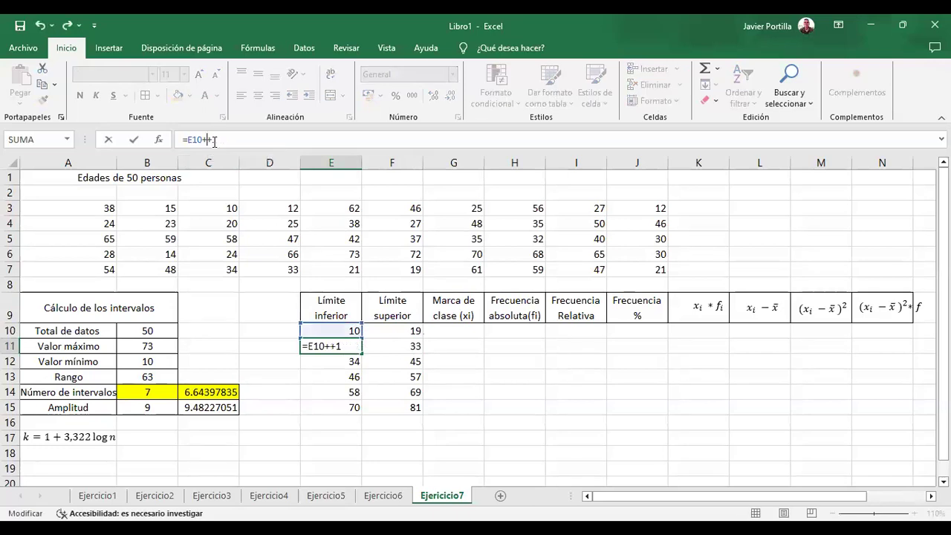
{"action": "left_click", "coordinate": [146, 408]}
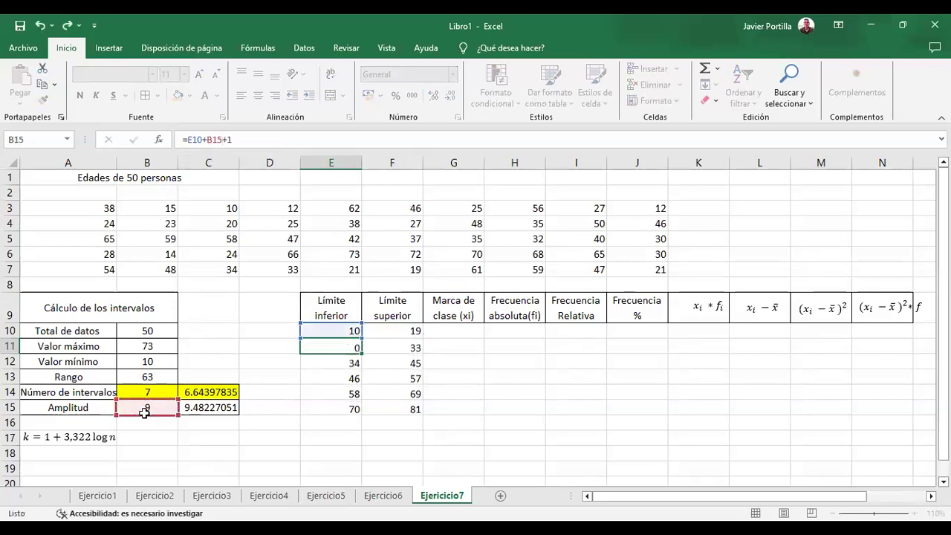
{"action": "key", "text": "Return"}
{"action": "left_click", "coordinate": [141, 408]}
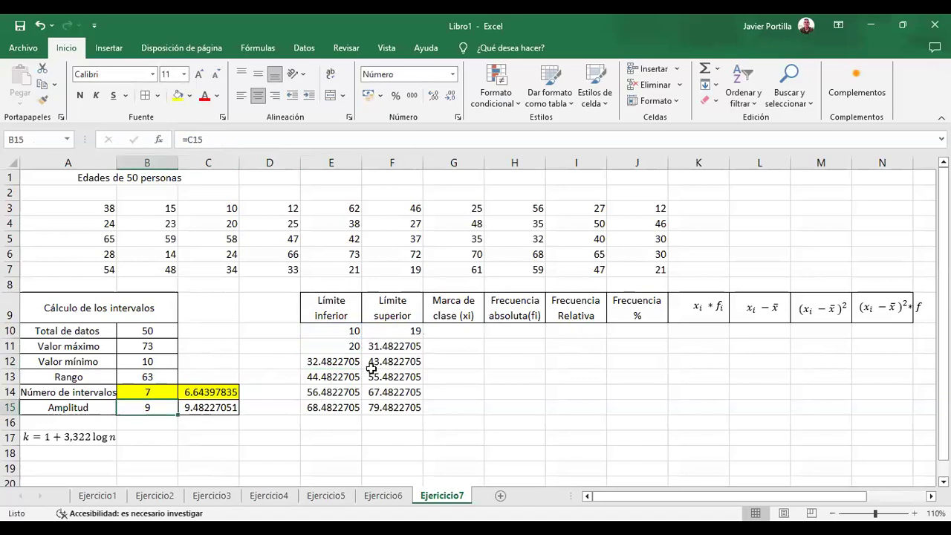
Make the B15 reference absolute in E11, giving =E10+$B$15+1, and fill the formula down to E15
{"action": "left_click", "coordinate": [349, 347]}
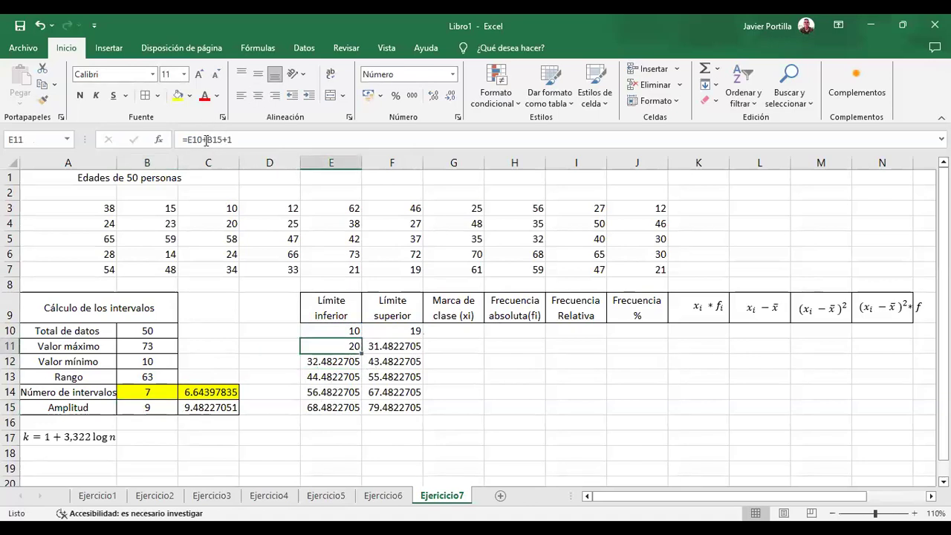
{"action": "left_click", "coordinate": [206, 139]}
{"action": "key", "text": "F4"}
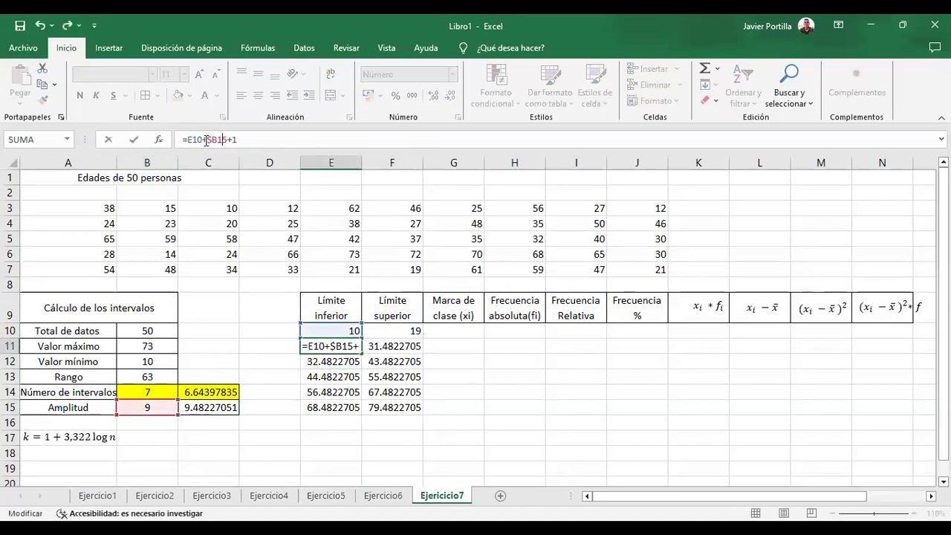
{"action": "key", "text": "Return"}
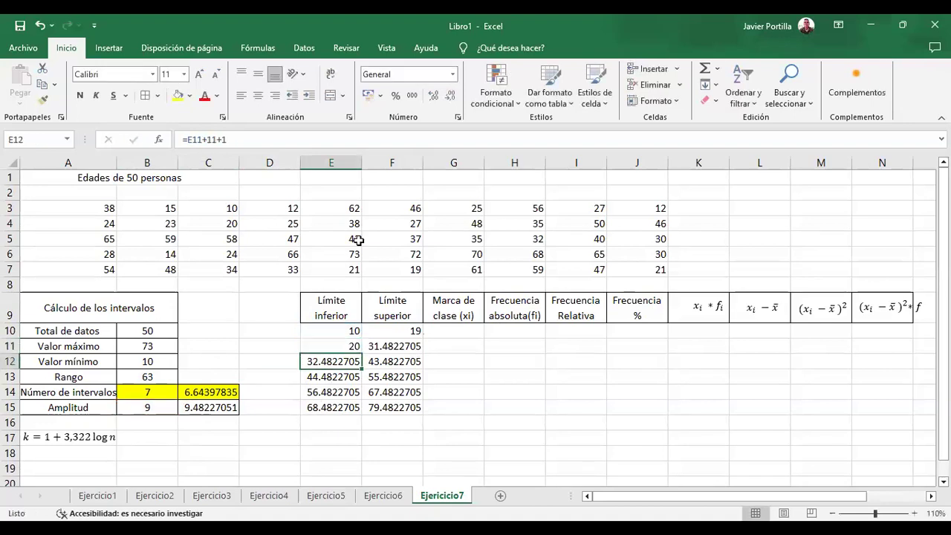
{"action": "left_click", "coordinate": [343, 346]}
{"action": "left_click_drag", "start_coordinate": [361, 354], "coordinate": [358, 410]}
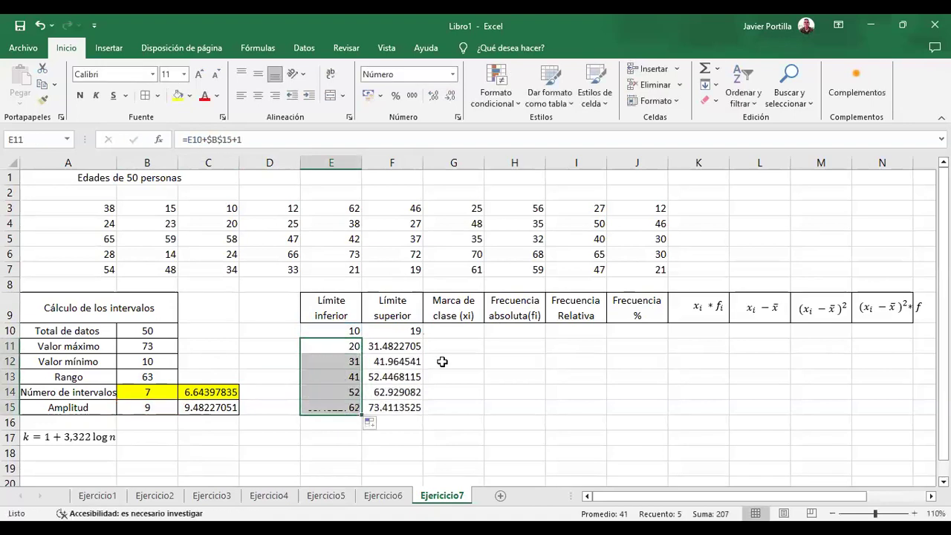
Replace the fixed 11 in the F11 upper-limit formula with the amplitude cell, giving =E11+B15
{"action": "left_click", "coordinate": [413, 330]}
{"action": "left_click", "coordinate": [413, 343]}
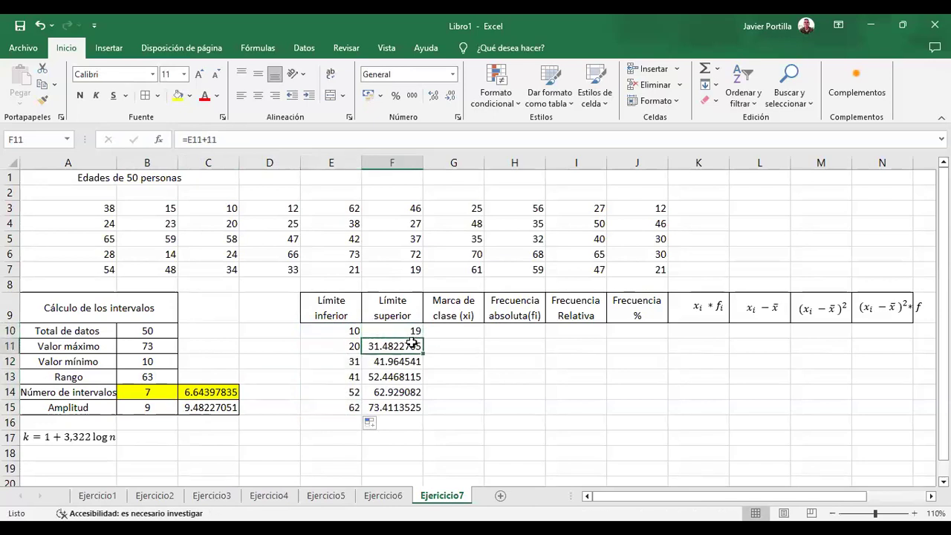
{"action": "left_click", "coordinate": [234, 139]}
{"action": "key", "text": "BackSpace"}
{"action": "key", "text": "BackSpace"}
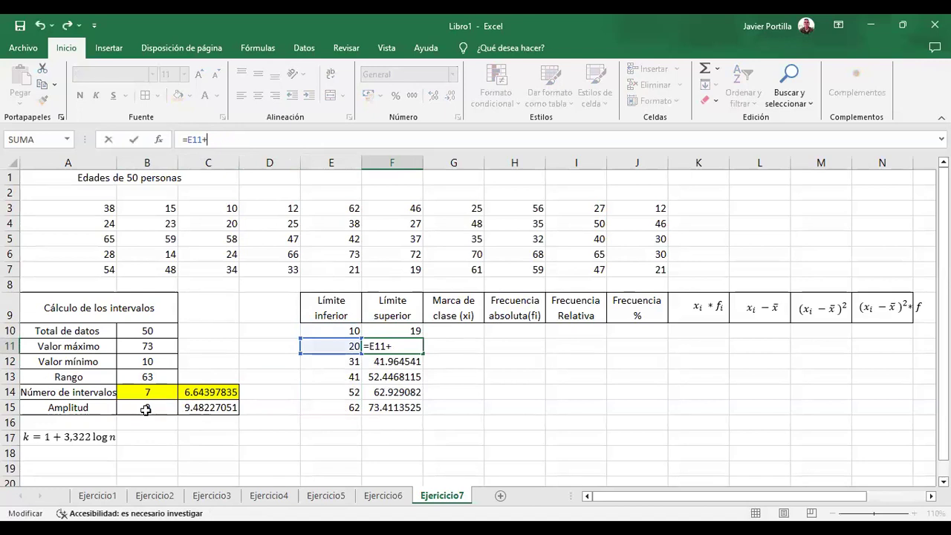
{"action": "left_click", "coordinate": [147, 407]}
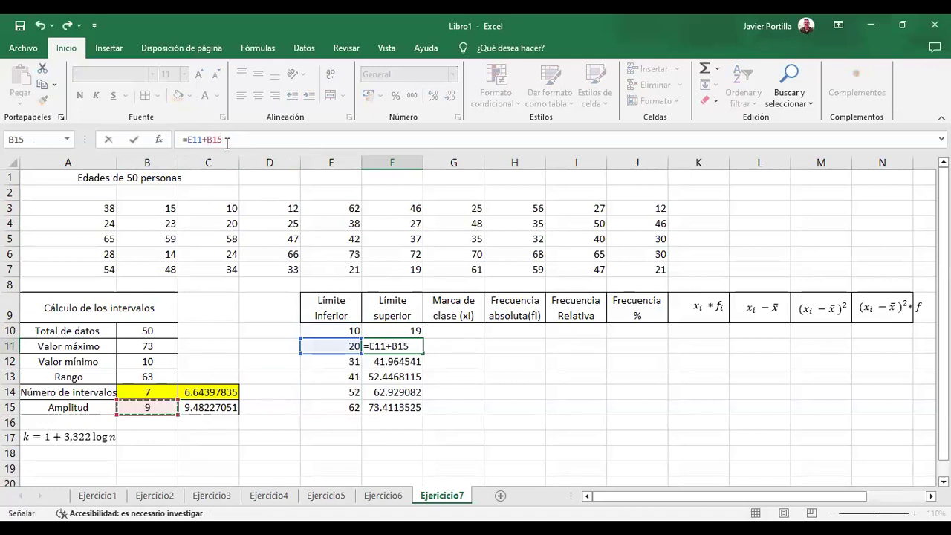
Make the B15 reference absolute in F11, giving =E11+$B$15, and fill the formula down to F15
{"action": "key", "text": "Left"}
{"action": "key", "text": "Right"}
{"action": "left_click", "coordinate": [209, 141]}
{"action": "type", "text": "$"}
{"action": "key", "text": "Right"}
{"action": "type", "text": "$"}
{"action": "key", "text": "Return"}
{"action": "left_click", "coordinate": [414, 346]}
{"action": "left_click_drag", "start_coordinate": [423, 354], "coordinate": [422, 413]}
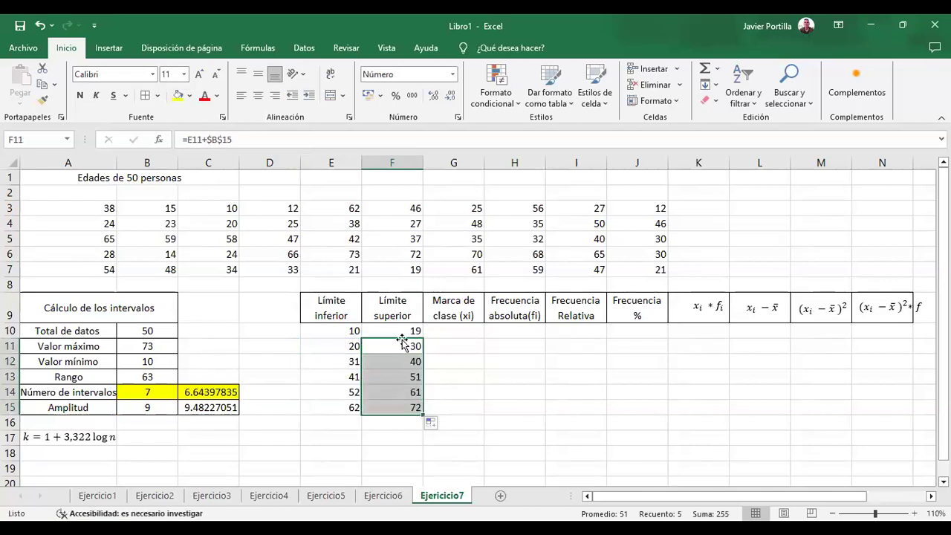
Rewrite the F11 upper-limit formula as =E11+9 and fill it down to F15
{"action": "left_click", "coordinate": [233, 140]}
{"action": "key", "text": "BackSpace"}
{"action": "key", "text": "BackSpace"}
{"action": "key", "text": "BackSpace"}
{"action": "key", "text": "BackSpace"}
{"action": "key", "text": "BackSpace"}
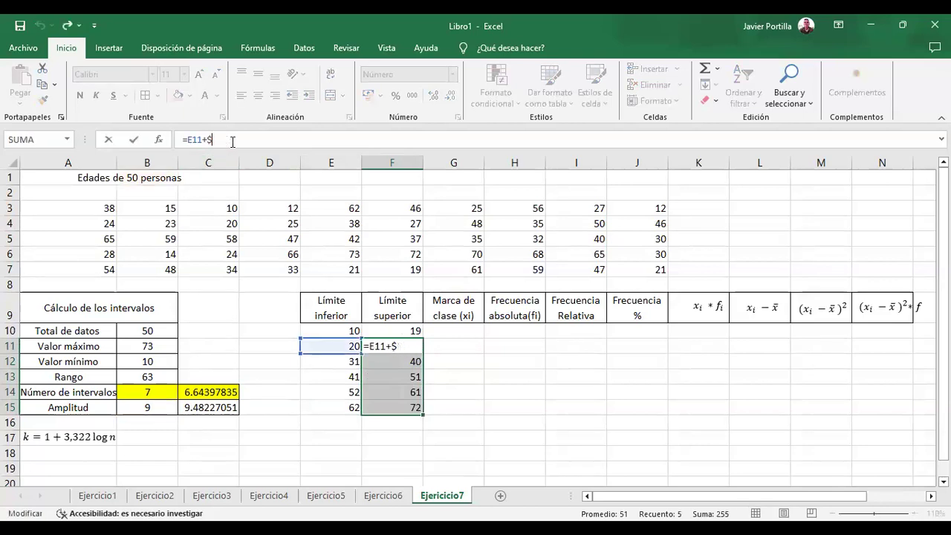
{"action": "type", "text": "9"}
{"action": "key", "text": "Return"}
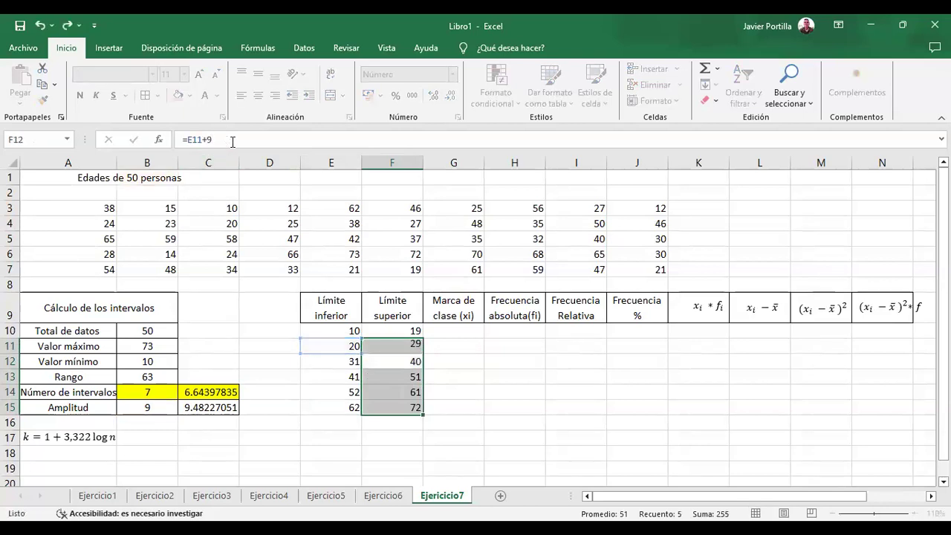
{"action": "left_click", "coordinate": [414, 350]}
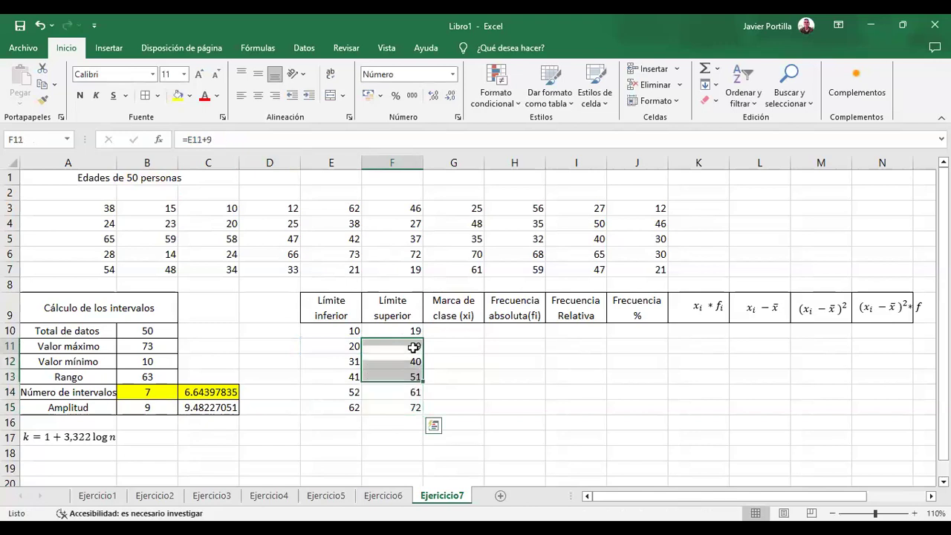
{"action": "left_click_drag", "start_coordinate": [422, 354], "coordinate": [421, 409]}
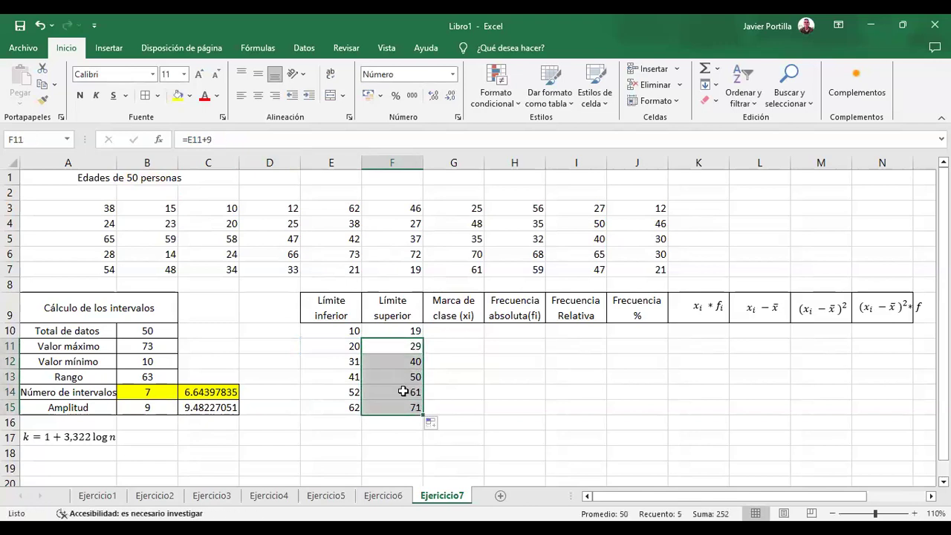
Check the first class limits in E10 and F10, and open the E11 formula for editing
{"action": "left_click", "coordinate": [343, 330]}
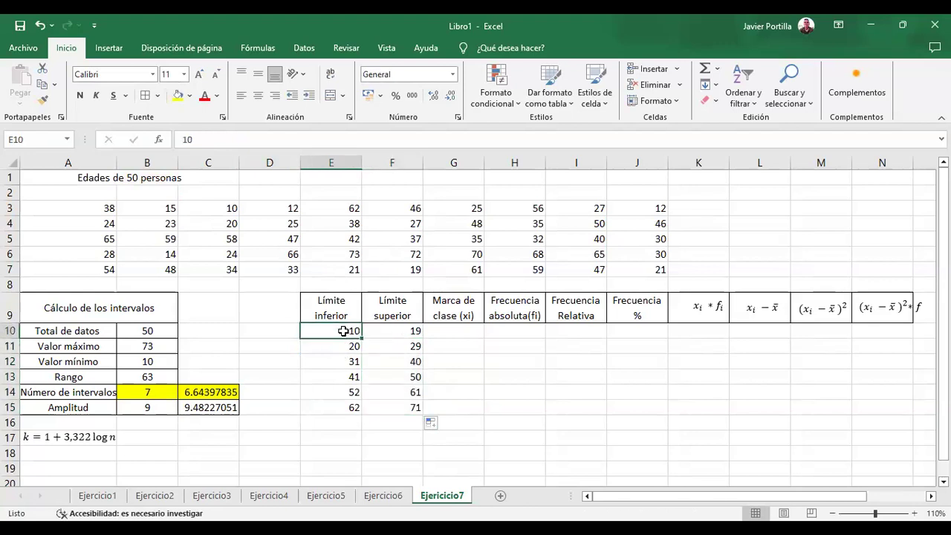
{"action": "left_click", "coordinate": [404, 330]}
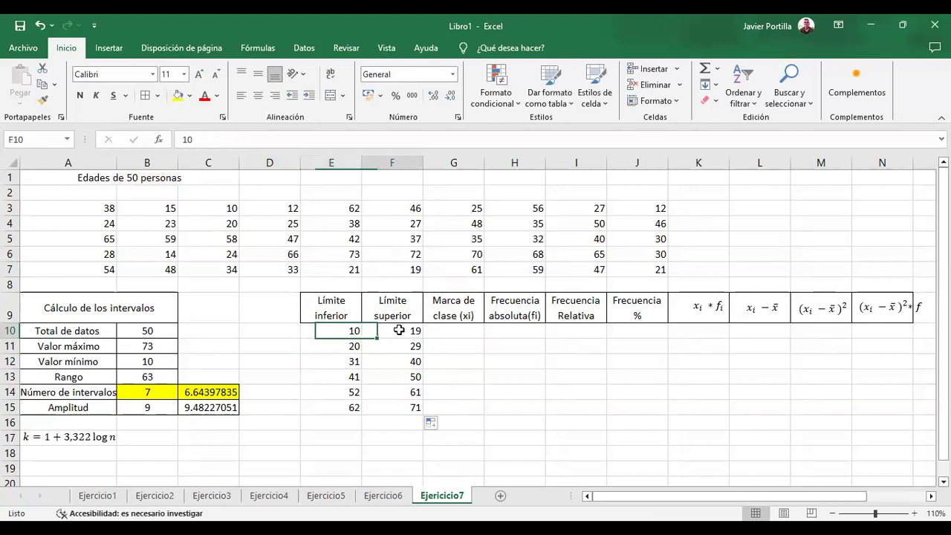
{"action": "left_click", "coordinate": [338, 346]}
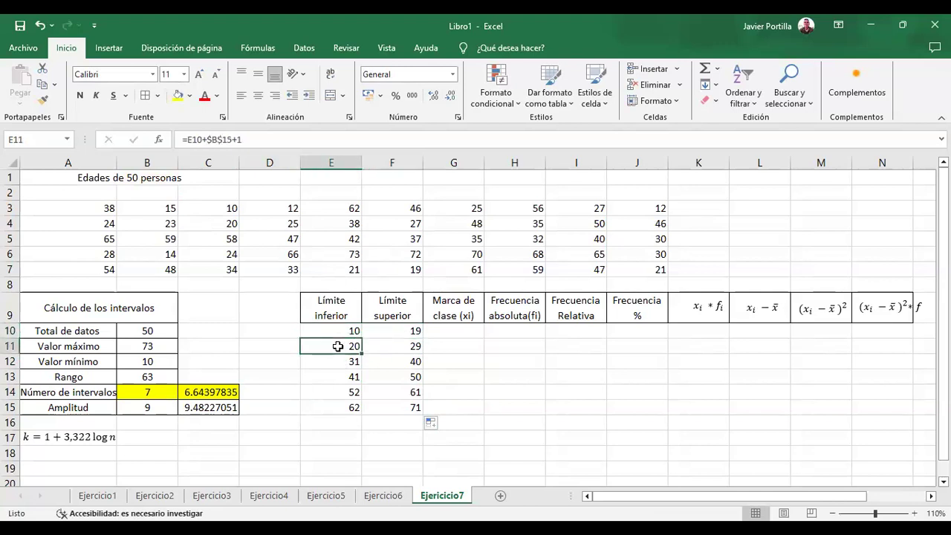
{"action": "left_click", "coordinate": [267, 139]}
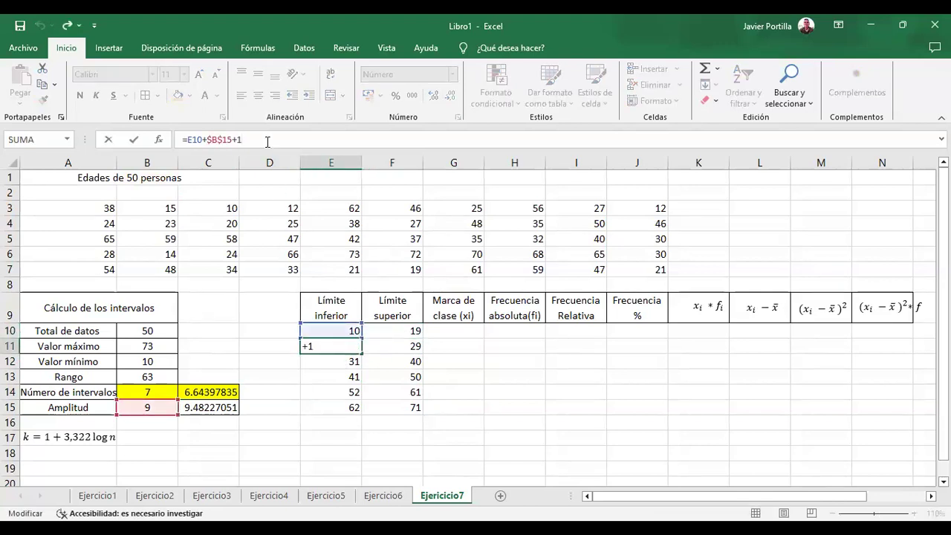
Enter =E10+$B$15+1 as the lower limit in E11 and check the upper-limit formulas in column F
{"action": "key", "text": "Return"}
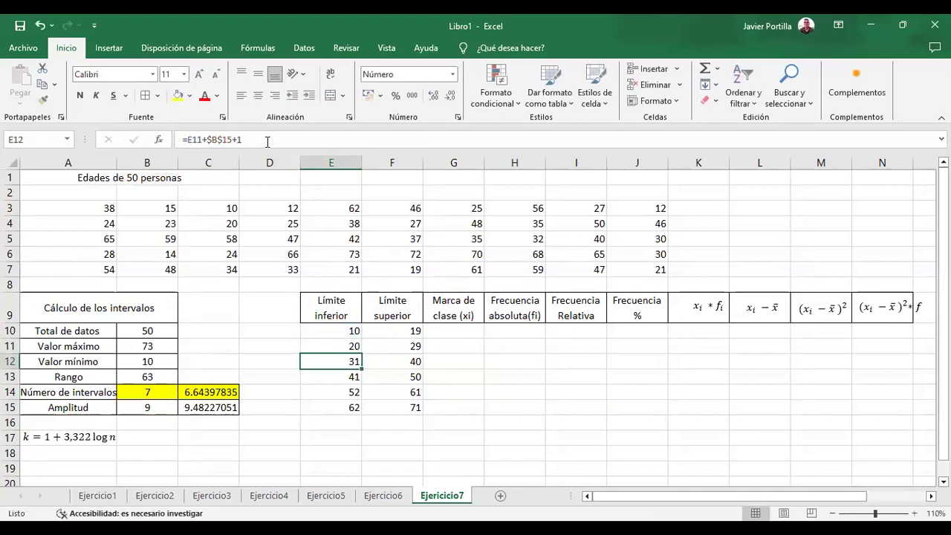
{"action": "left_click", "coordinate": [400, 348]}
{"action": "key", "text": "Down"}
{"action": "key", "text": "Down"}
{"action": "key", "text": "Down"}
{"action": "key", "text": "Down"}
{"action": "key", "text": "Down"}
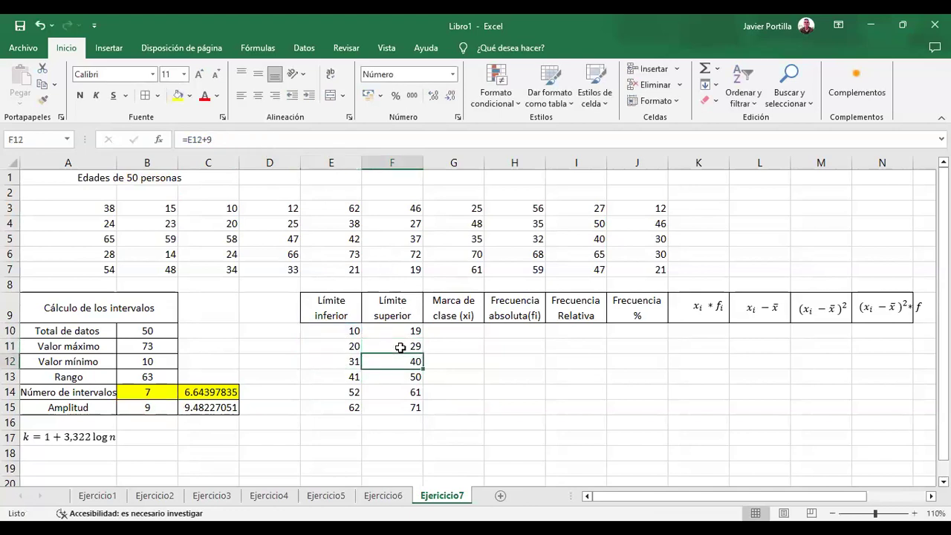
Add a seventh lower limit in E16 with the formula =E15+9+1
{"action": "left_click", "coordinate": [341, 330]}
{"action": "key", "text": "Down"}
{"action": "key", "text": "Down"}
{"action": "key", "text": "Down"}
{"action": "key", "text": "Down"}
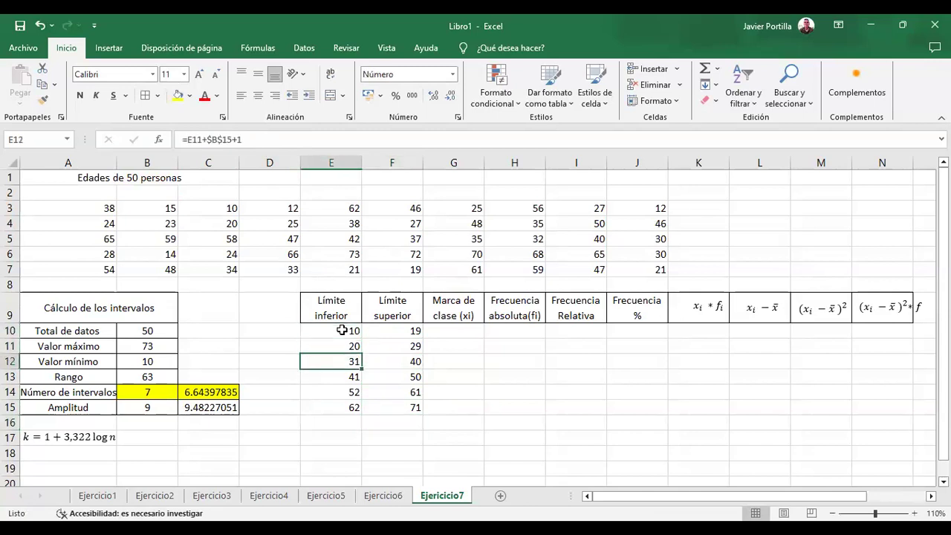
{"action": "key", "text": "Down"}
{"action": "key", "text": "Down"}
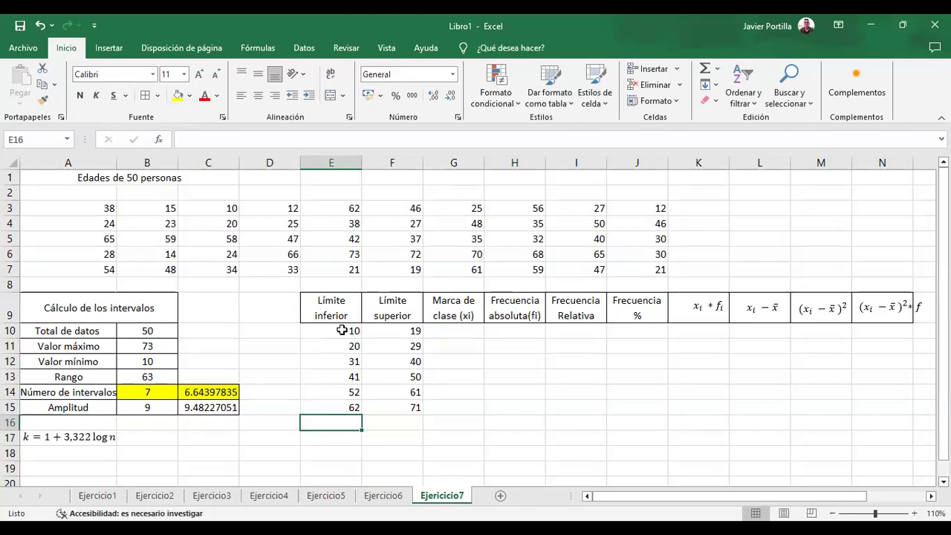
{"action": "type", "text": "="}
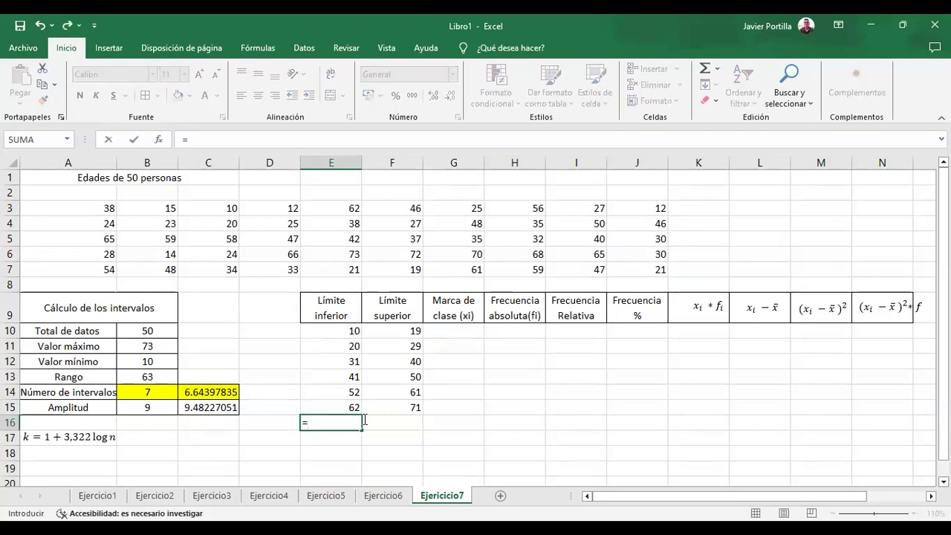
{"action": "left_click", "coordinate": [345, 404]}
{"action": "type", "text": "+"}
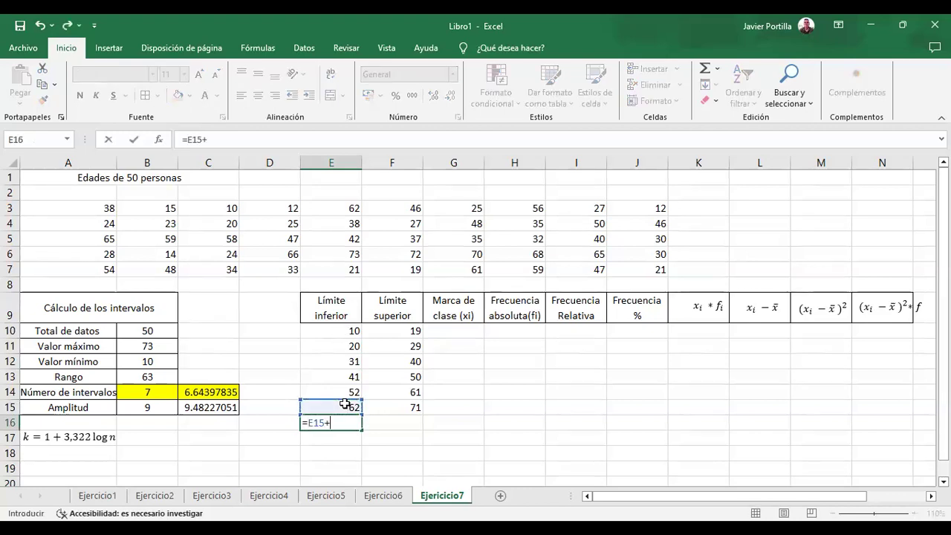
{"action": "type", "text": "9+1"}
{"action": "key", "text": "Return"}
Check the limits in row 16, look through the sheets Ejercicio4 to Ejercicio1, and return to Ejericicio7
{"action": "key", "text": "Up"}
{"action": "key", "text": "Right"}
{"action": "key", "text": "Left"}
{"action": "key", "text": "Left"}
{"action": "key", "text": "Right"}
{"action": "key", "text": "Right"}
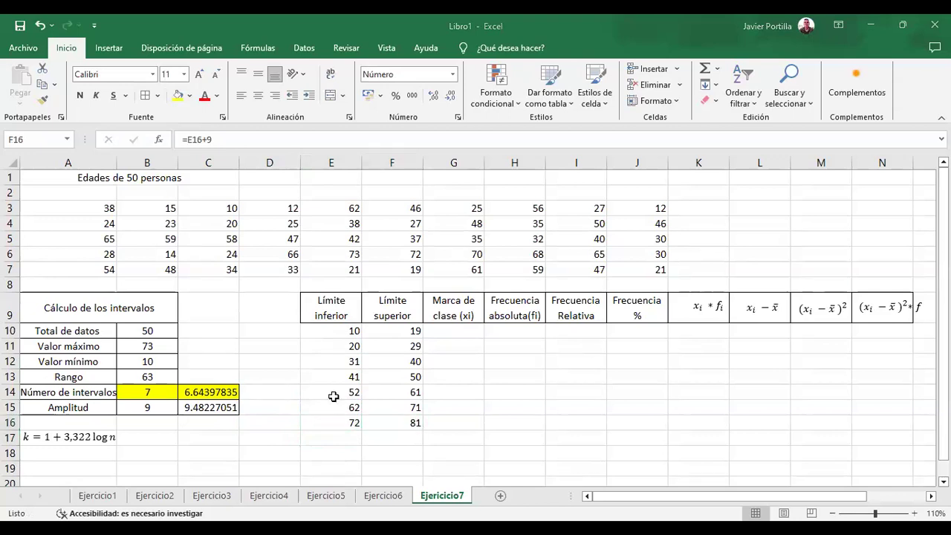
{"action": "left_click", "coordinate": [257, 498]}
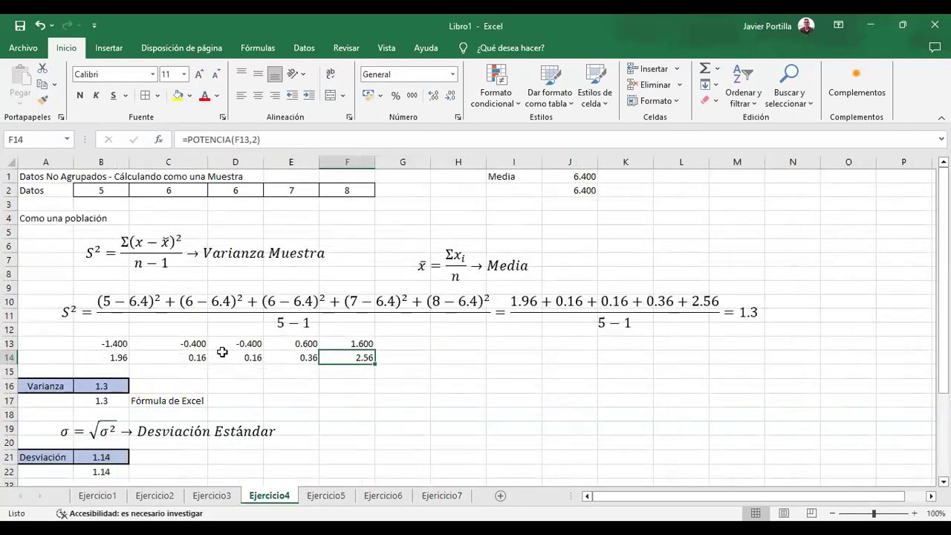
{"action": "left_click", "coordinate": [195, 496]}
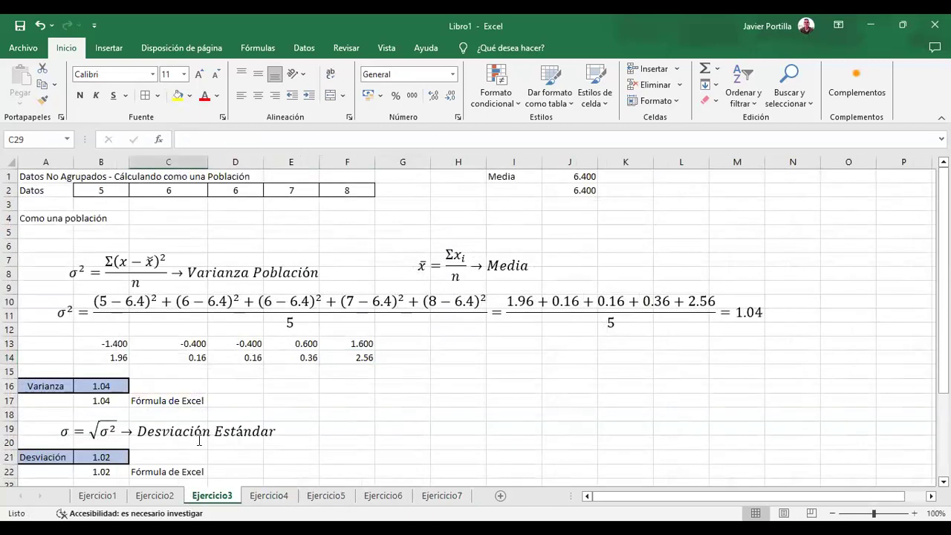
{"action": "left_click", "coordinate": [155, 496]}
{"action": "scroll", "coordinate": [249, 461], "scroll_direction": "up", "scroll_amount": 3}
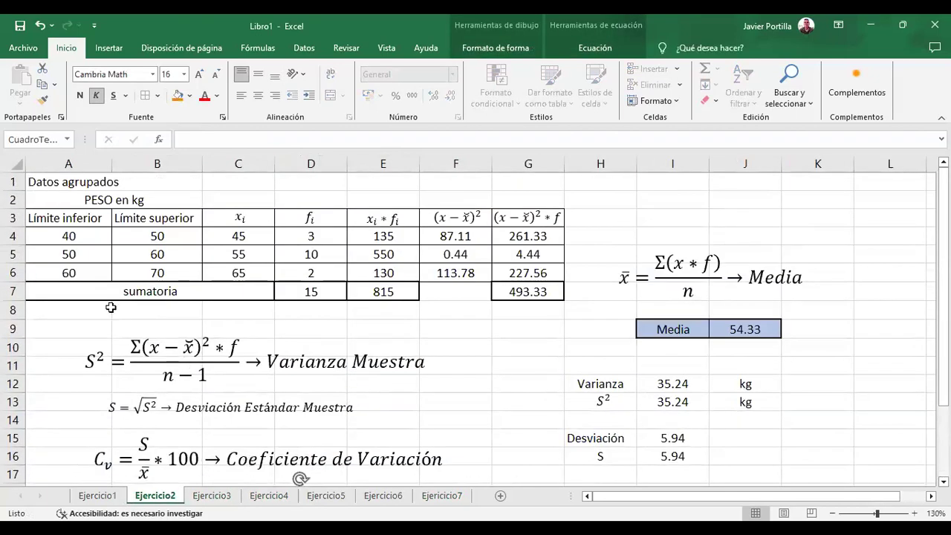
{"action": "left_click", "coordinate": [96, 496]}
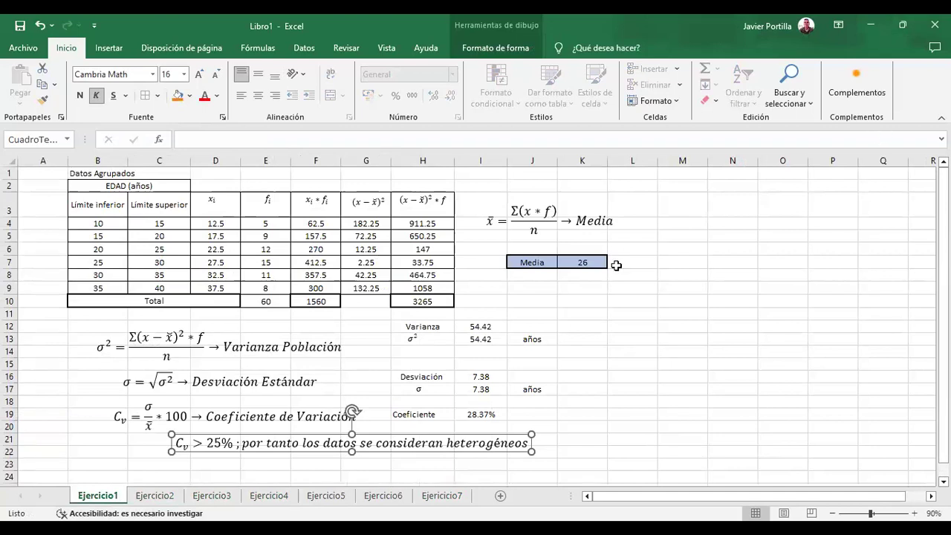
{"action": "left_click", "coordinate": [426, 499]}
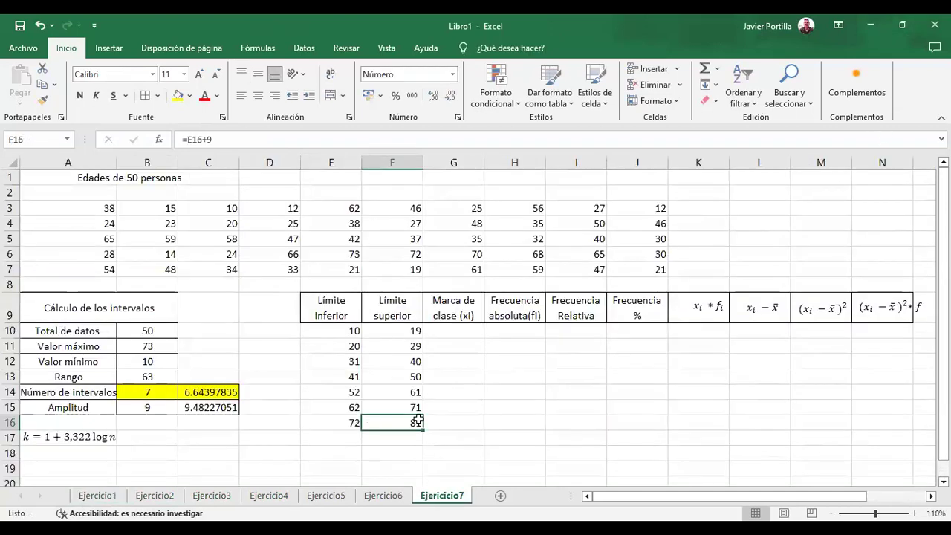
Replace the second lower limit in E11 with the formula =E10+9
{"action": "left_click", "coordinate": [350, 330]}
{"action": "left_click", "coordinate": [381, 330]}
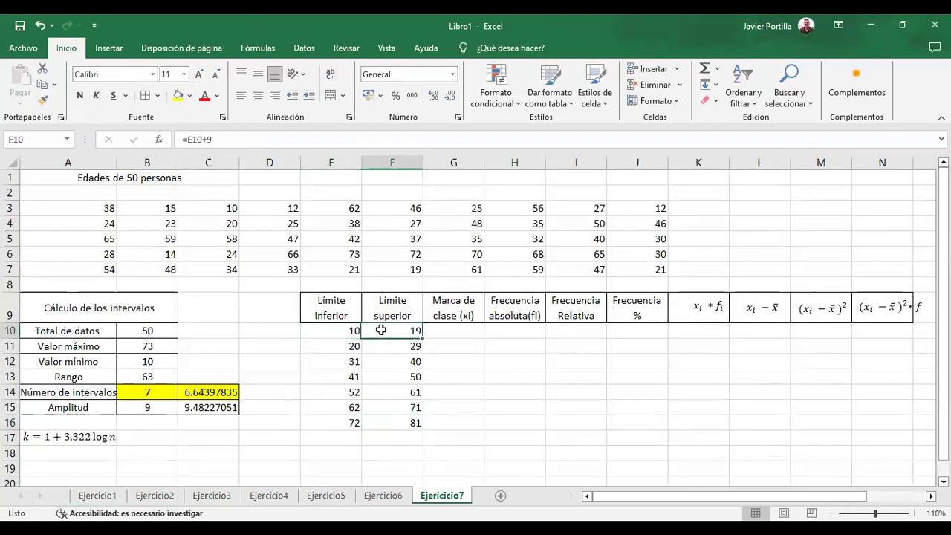
{"action": "left_click", "coordinate": [346, 347]}
{"action": "double_click", "coordinate": [346, 346]}
{"action": "type", "text": "="}
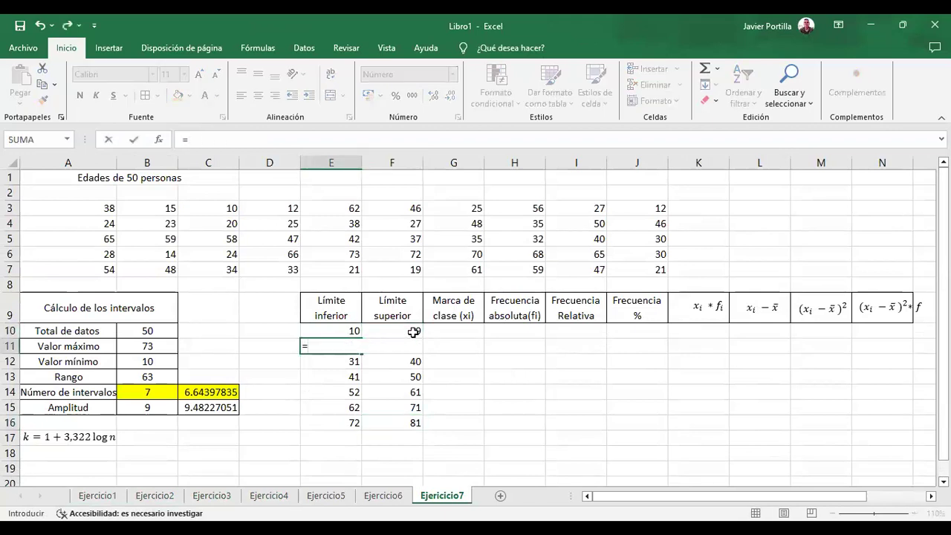
{"action": "left_click", "coordinate": [341, 332]}
{"action": "type", "text": "+"}
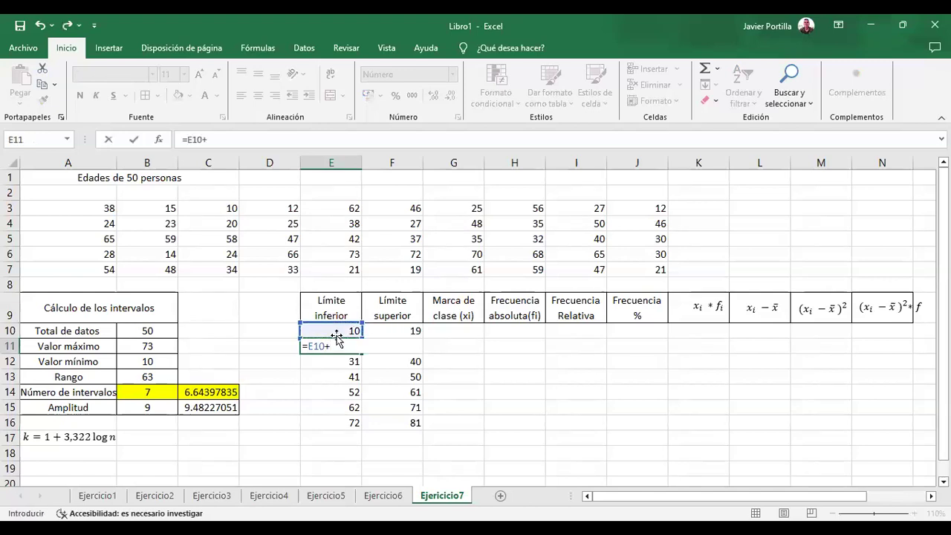
{"action": "type", "text": "9"}
{"action": "key", "text": "Return"}
Fill the E11 lower-limit formula down through E16 and check the last upper limit in F16
{"action": "left_click", "coordinate": [391, 423]}
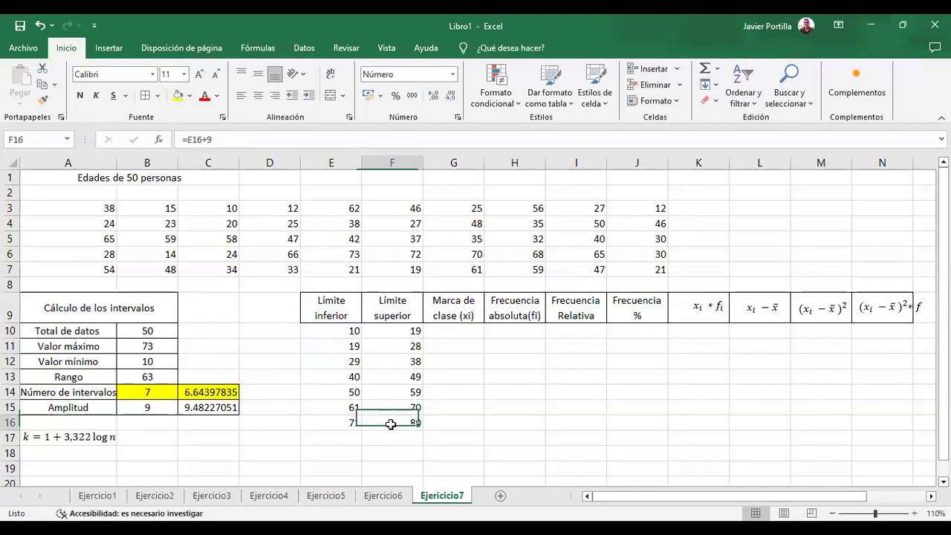
{"action": "left_click", "coordinate": [385, 346]}
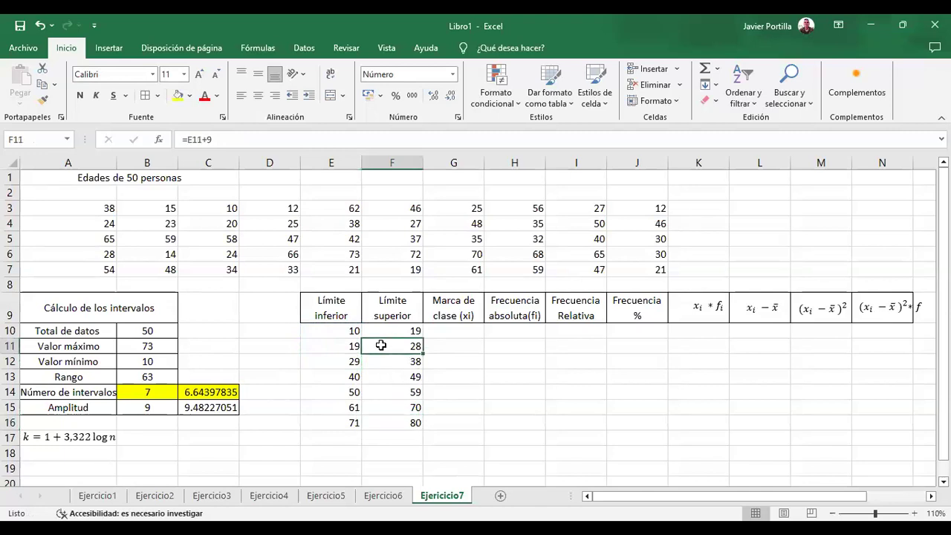
{"action": "left_click", "coordinate": [343, 359]}
{"action": "left_click", "coordinate": [345, 344]}
{"action": "left_click_drag", "start_coordinate": [362, 354], "coordinate": [360, 429]}
{"action": "left_click", "coordinate": [497, 423]}
{"action": "left_click", "coordinate": [398, 421]}
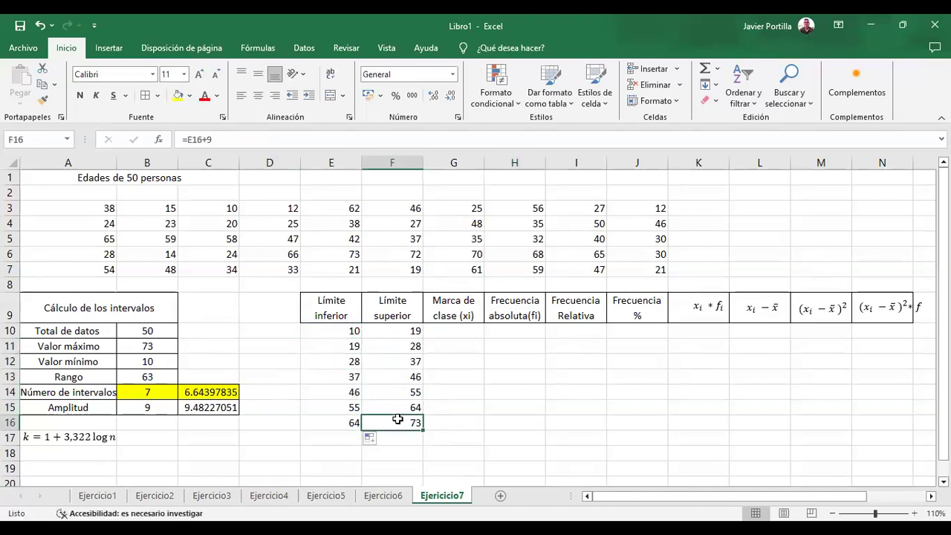
Center the lower and upper limits in E10:F16 horizontally and vertically
{"action": "left_click_drag", "start_coordinate": [327, 329], "coordinate": [390, 330]}
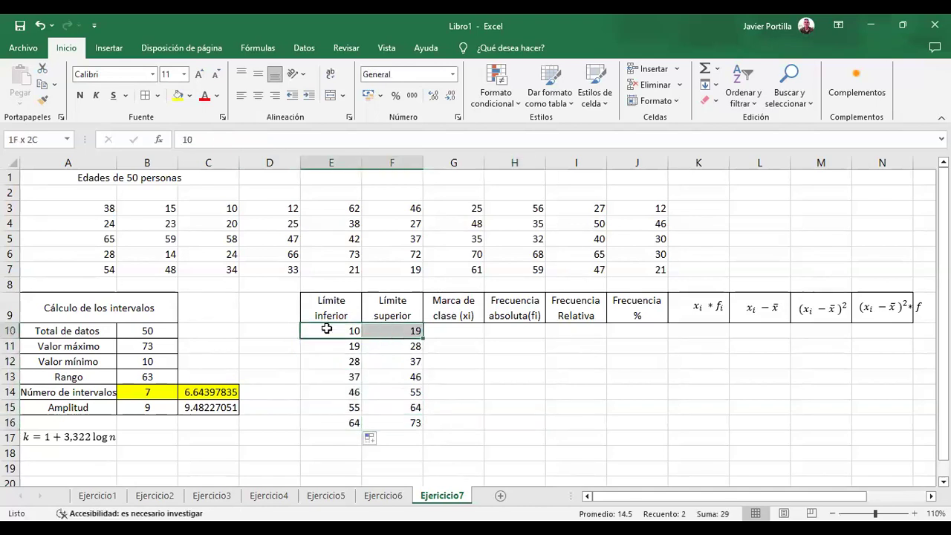
{"action": "key", "text": "ctrl+shift+Down"}
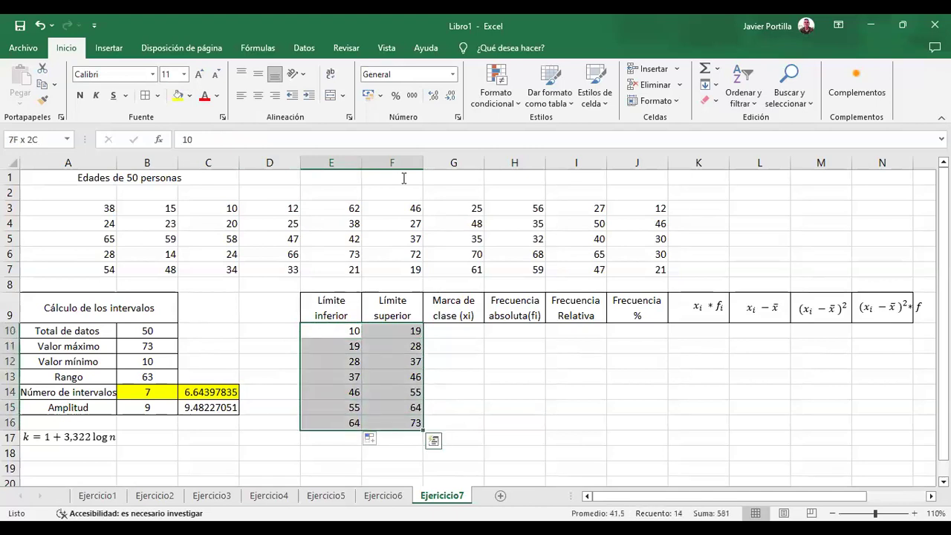
{"action": "left_click", "coordinate": [258, 95]}
{"action": "left_click", "coordinate": [258, 75]}
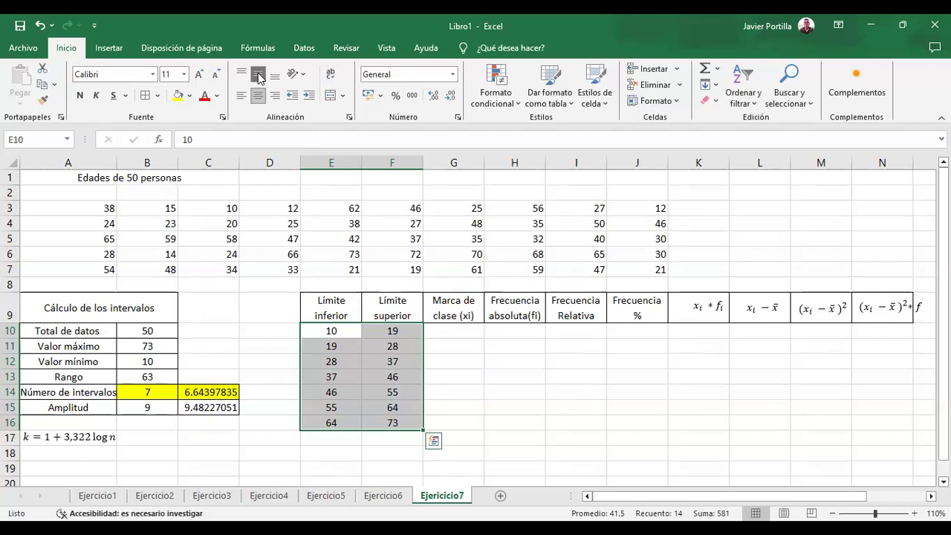
Begin a formula for the first class mark in G10
{"action": "left_click", "coordinate": [452, 331]}
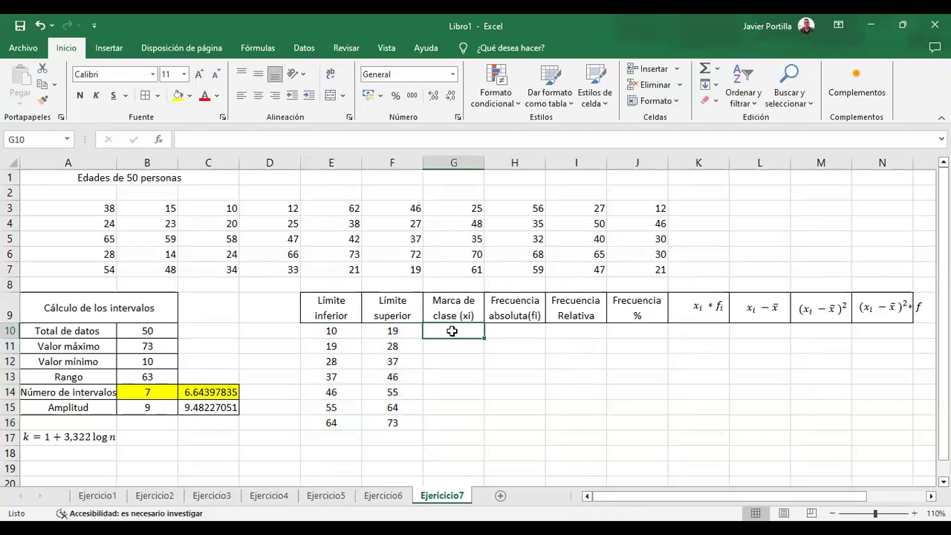
{"action": "type", "text": "="}
{"action": "key", "text": "BackSpace"}
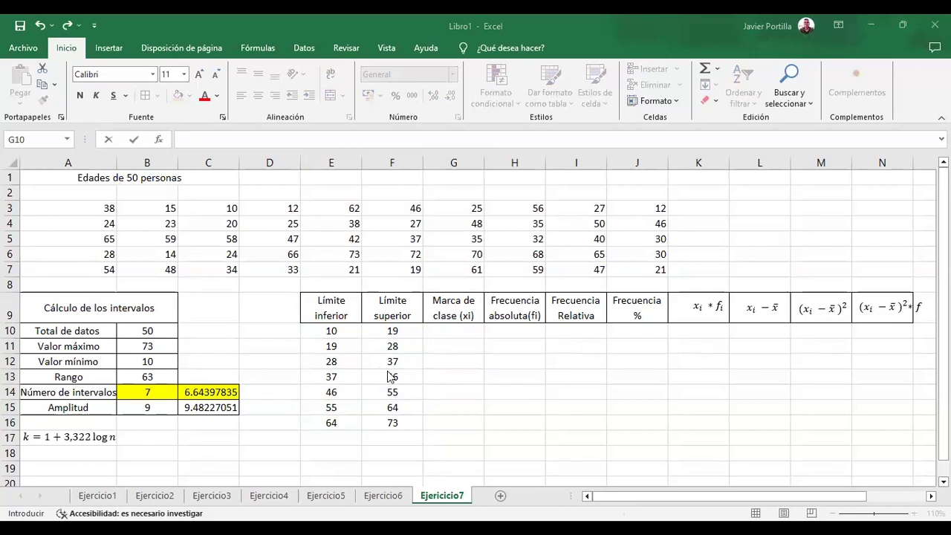
{"action": "type", "text": "="}
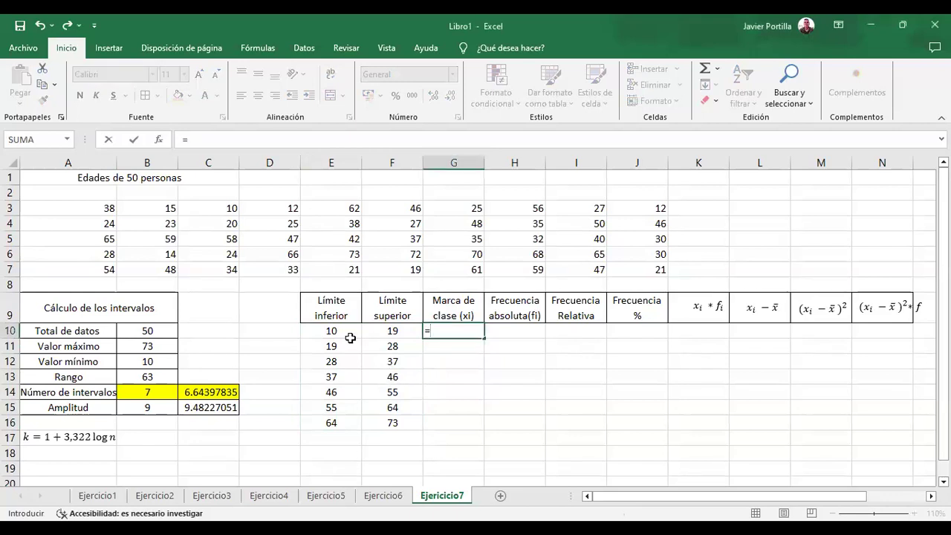
{"action": "type", "text": "suma("}
{"action": "left_click", "coordinate": [329, 330]}
{"action": "type", "text": "+"}
{"action": "key", "text": "BackSpace"}
{"action": "key", "text": "BackSpace"}
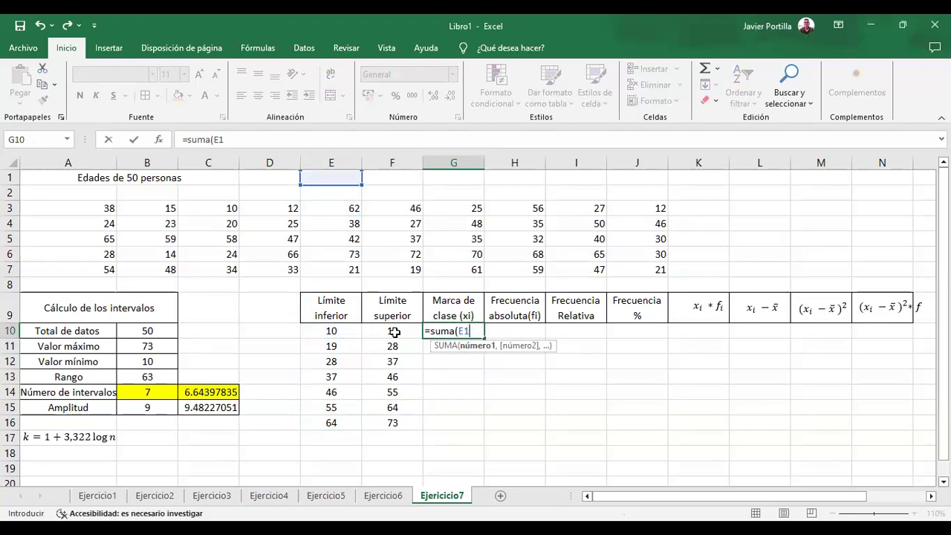
{"action": "key", "text": "BackSpace"}
{"action": "key", "text": "BackSpace"}
{"action": "key", "text": "BackSpace"}
{"action": "key", "text": "BackSpace"}
{"action": "key", "text": "BackSpace"}
{"action": "key", "text": "BackSpace"}
{"action": "key", "text": "BackSpace"}
Complete the class mark formula in G10 as =(E10+F10)/2 and fill it down through G16
{"action": "type", "text": "("}
{"action": "left_click", "coordinate": [347, 329]}
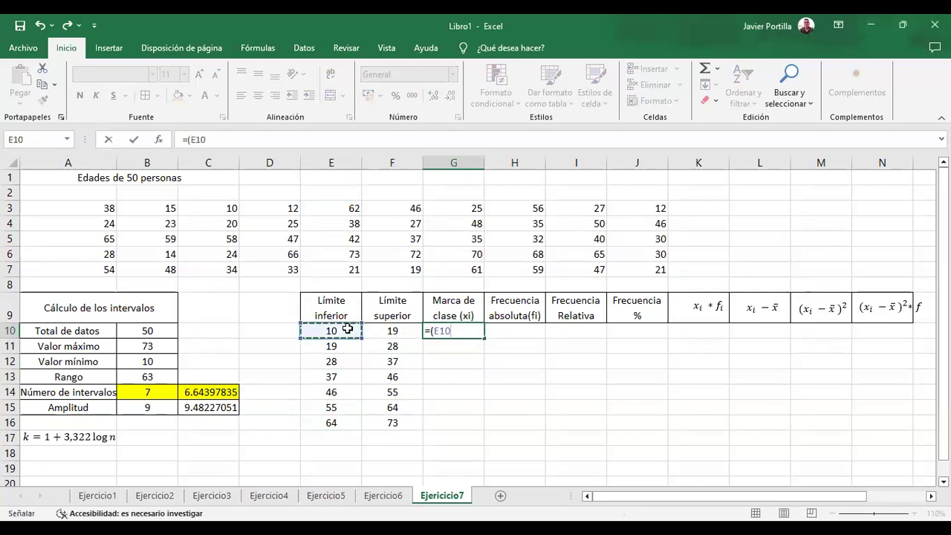
{"action": "type", "text": "+"}
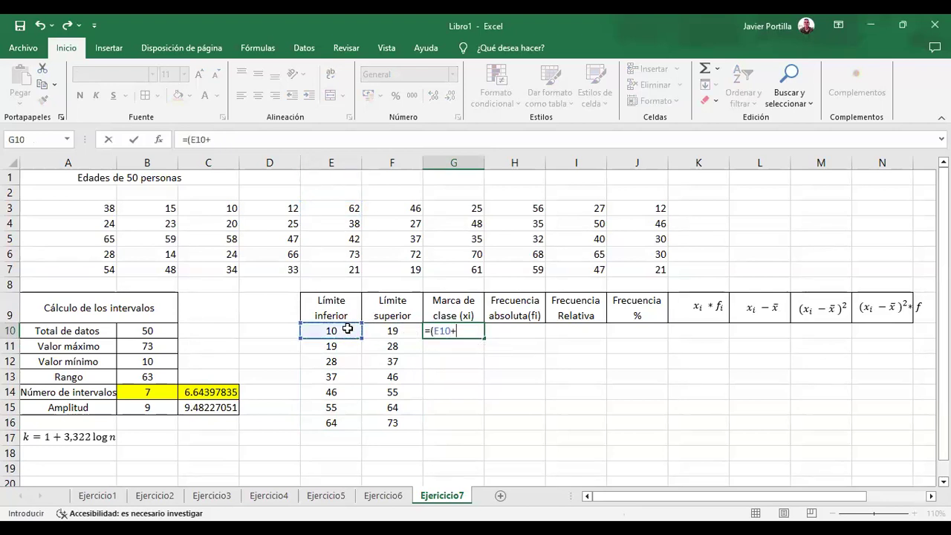
{"action": "left_click", "coordinate": [393, 327]}
{"action": "type", "text": ")/2"}
{"action": "key", "text": "Return"}
{"action": "left_click", "coordinate": [468, 331]}
{"action": "left_click_drag", "start_coordinate": [485, 338], "coordinate": [479, 428]}
{"action": "left_click", "coordinate": [521, 330]}
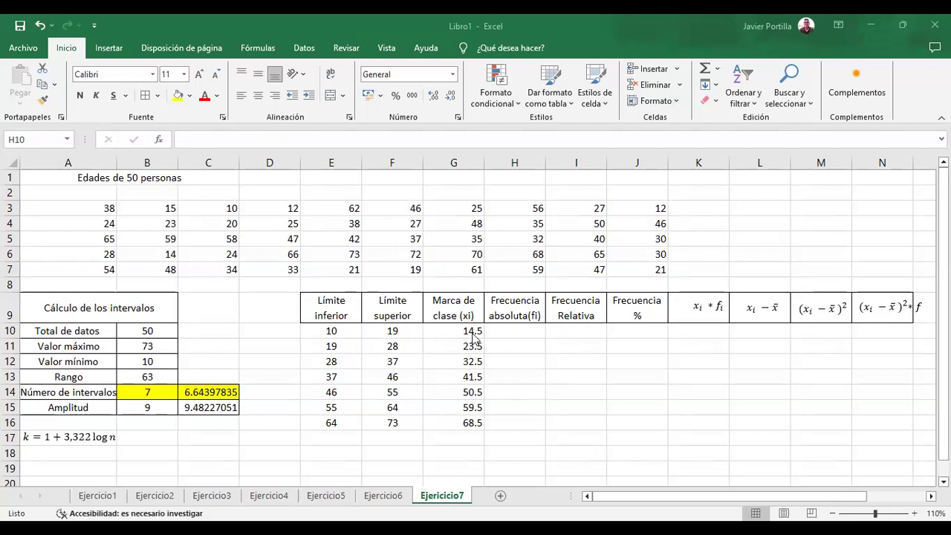
Center the class marks in G10:G16 horizontally and vertically
{"action": "left_click_drag", "start_coordinate": [472, 336], "coordinate": [472, 438]}
{"action": "key", "text": "shift+Up"}
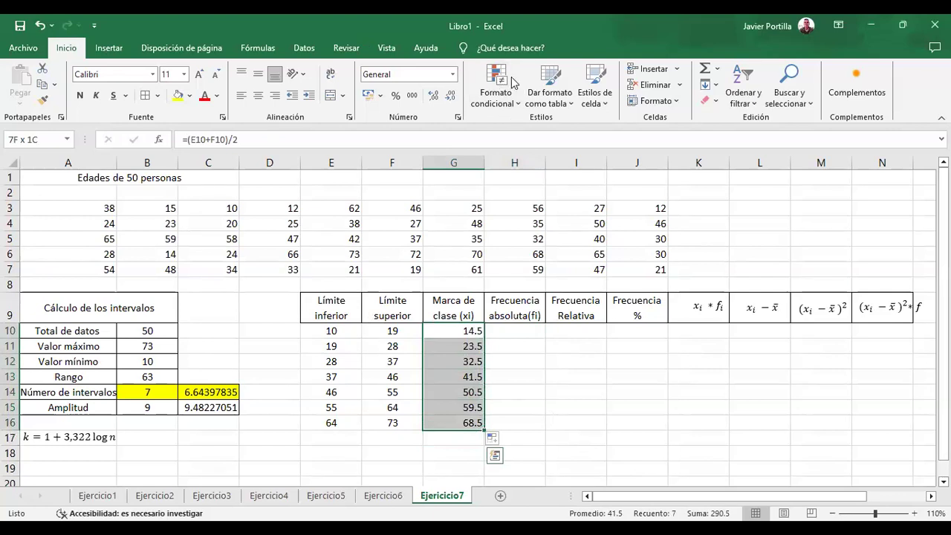
{"action": "left_click", "coordinate": [257, 95]}
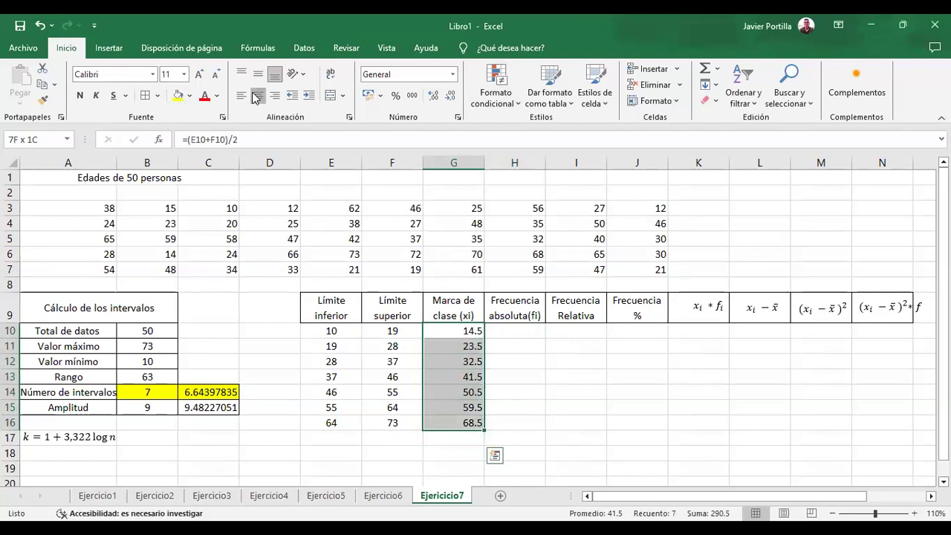
{"action": "left_click", "coordinate": [257, 74]}
Write the absolute frequency formula =FRECUENCIA(A3:J7,E10:E15) in H10 for the first class
{"action": "left_click", "coordinate": [533, 331]}
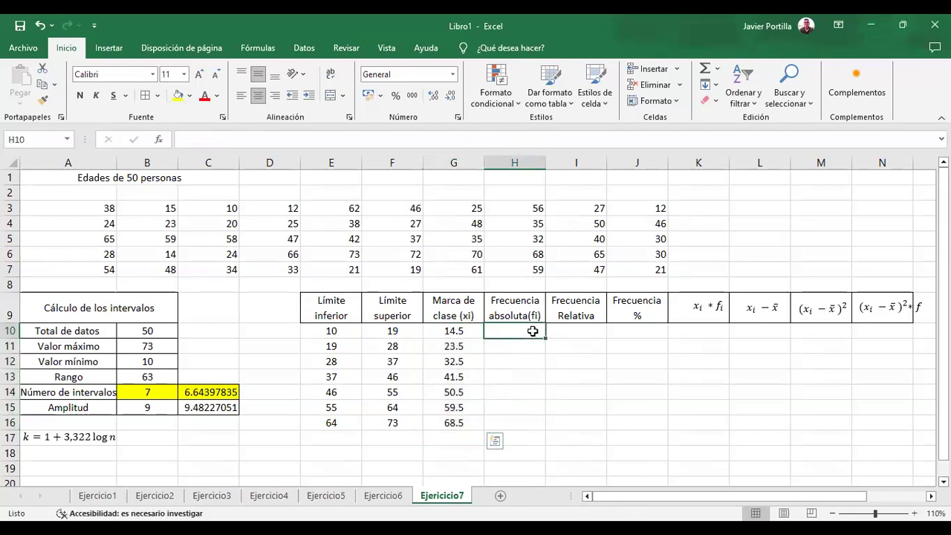
{"action": "type", "text": "="}
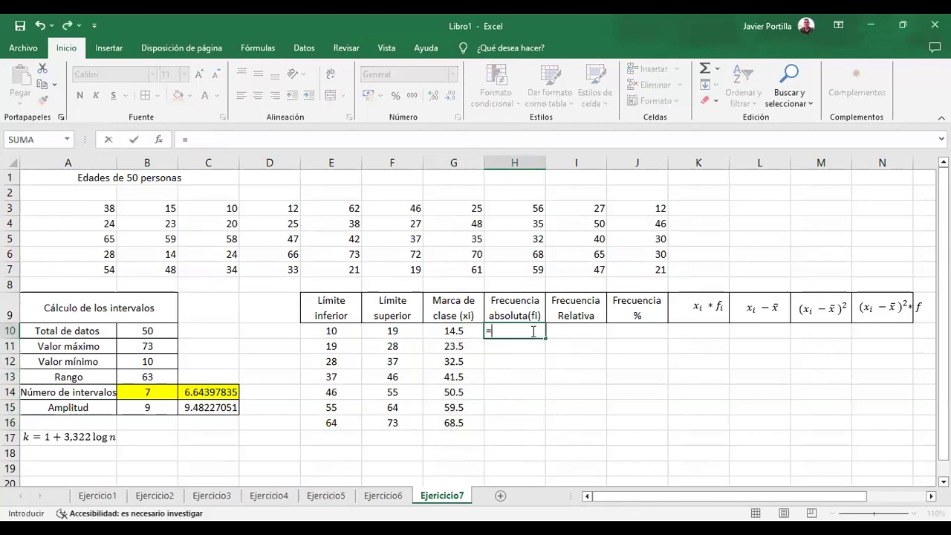
{"action": "type", "text": "fre"}
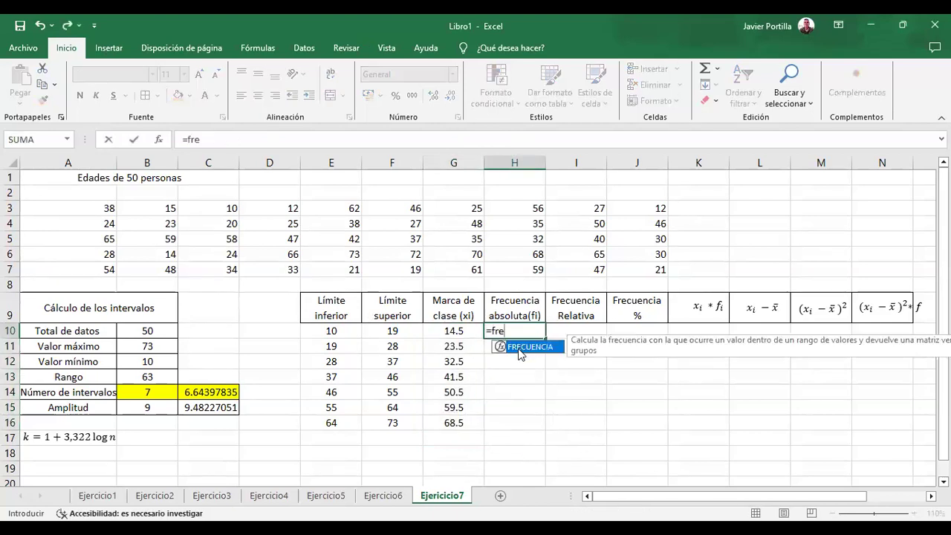
{"action": "double_click", "coordinate": [520, 348]}
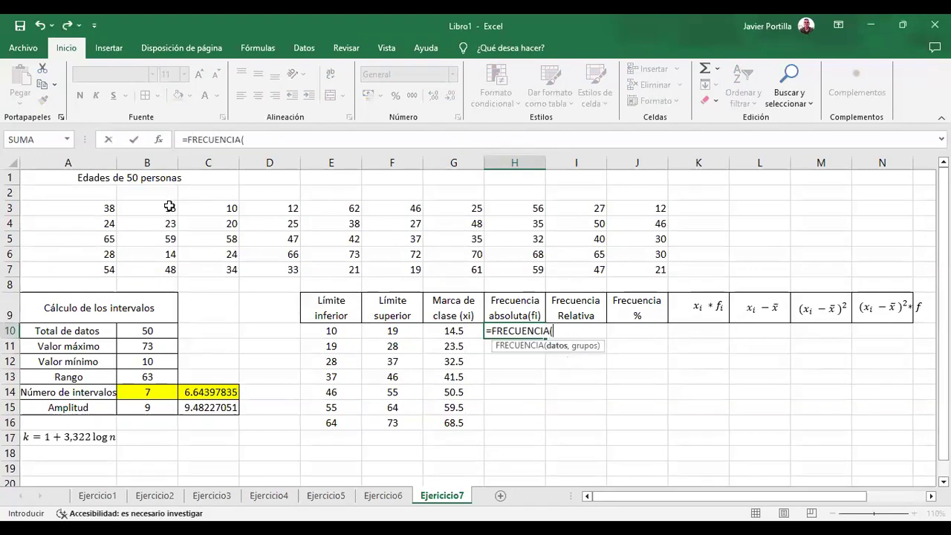
{"action": "left_click", "coordinate": [87, 208]}
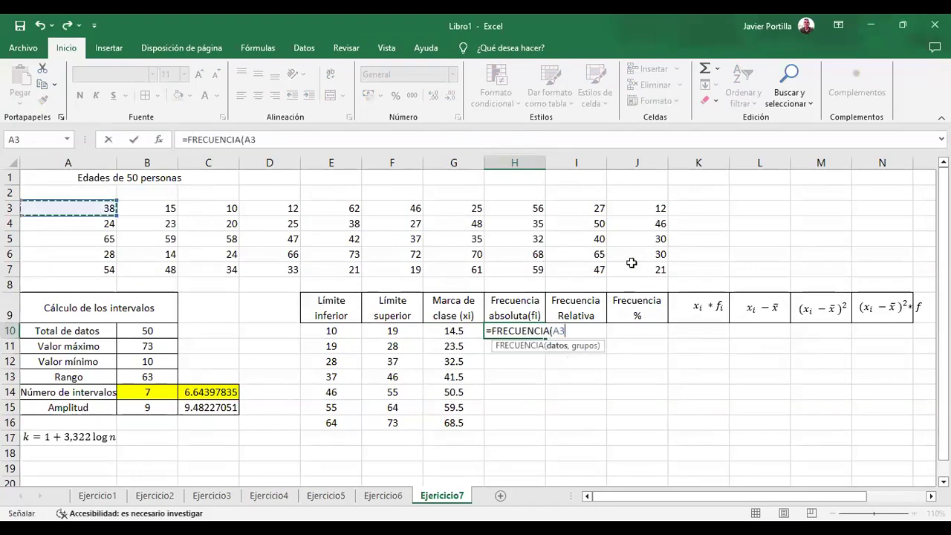
{"action": "left_click_drag", "start_coordinate": [632, 263], "coordinate": [634, 267]}
{"action": "type", "text": ","}
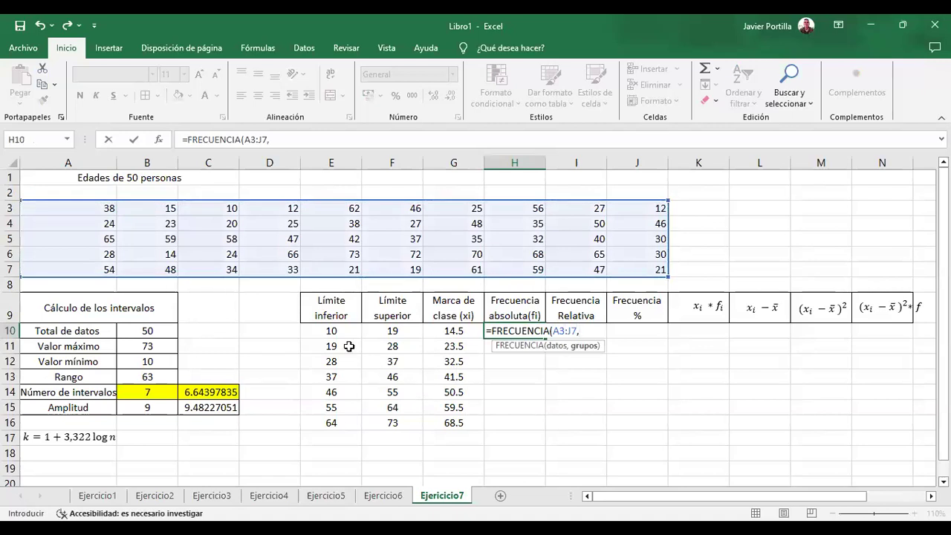
{"action": "left_click_drag", "start_coordinate": [329, 330], "coordinate": [329, 401]}
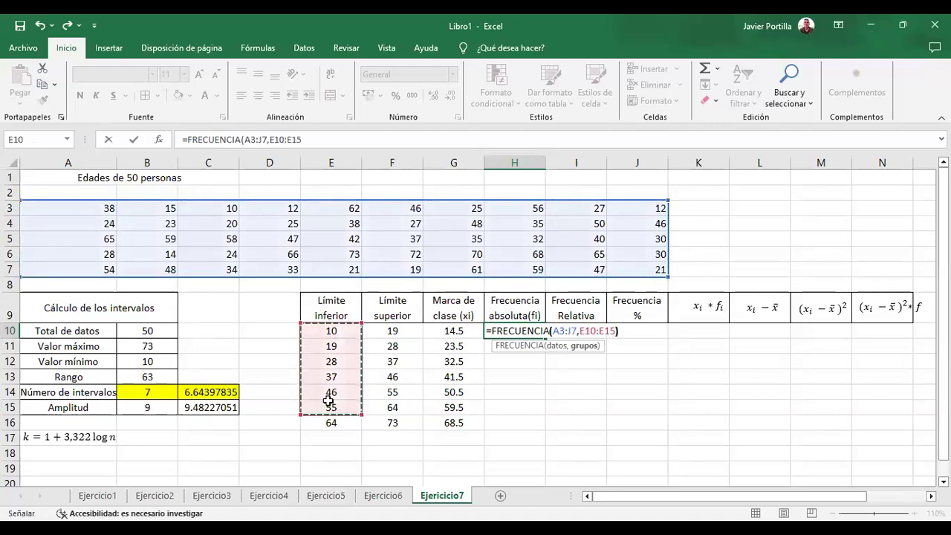
{"action": "type", "text": ")"}
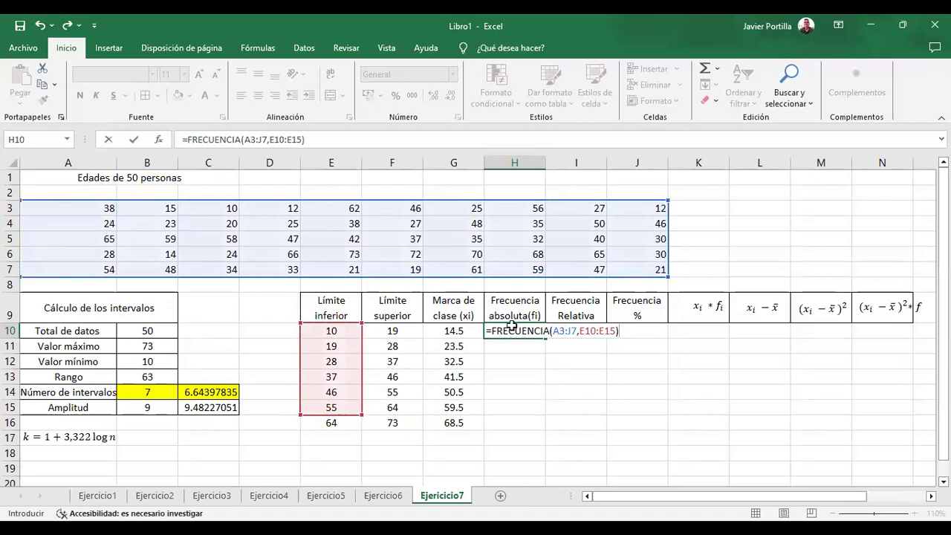
Change the groups range in H10's frequency formula to F10:F15 and fill the formula down through H16
{"action": "left_click", "coordinate": [585, 331]}
{"action": "key", "text": "BackSpace"}
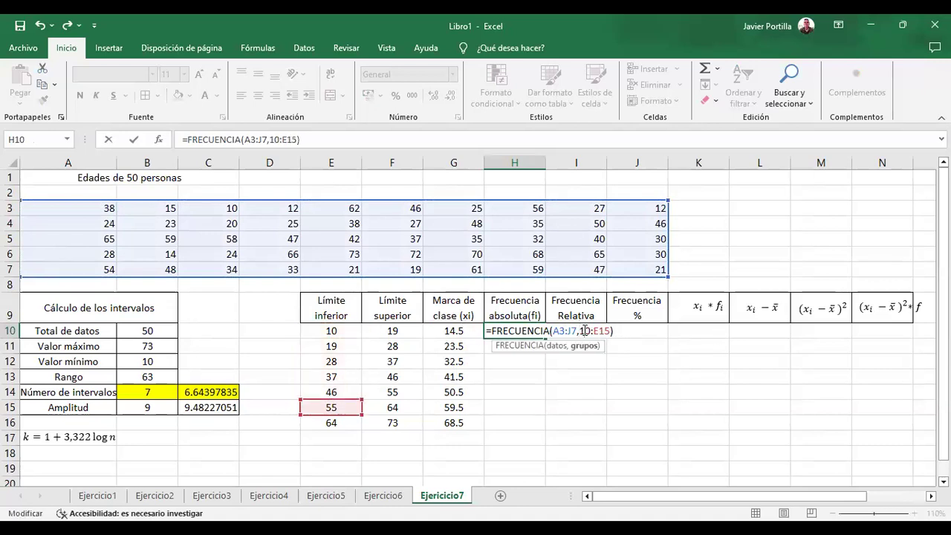
{"action": "type", "text": "F"}
{"action": "key", "text": "Right"}
{"action": "key", "text": "Right"}
{"action": "key", "text": "Right"}
{"action": "key", "text": "Right"}
{"action": "key", "text": "BackSpace"}
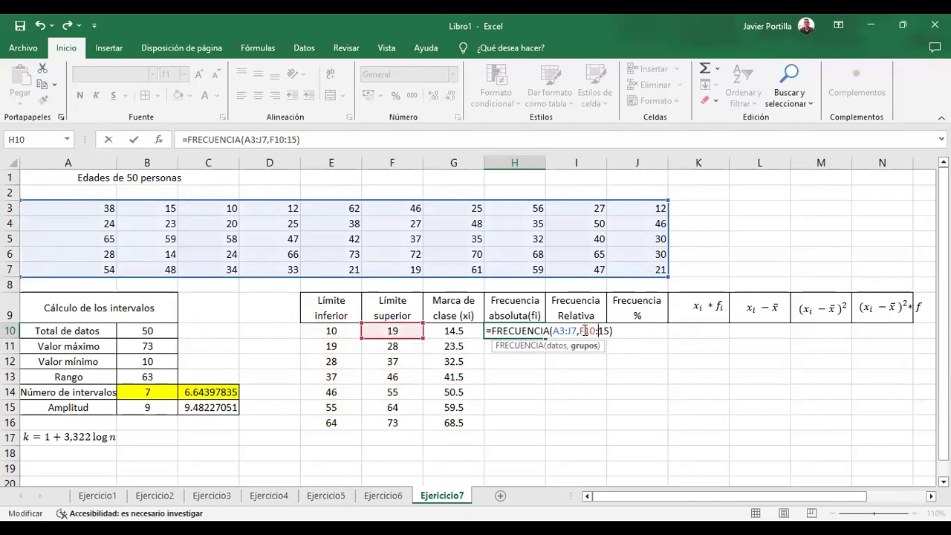
{"action": "type", "text": "F"}
{"action": "key", "text": "Return"}
{"action": "left_click", "coordinate": [524, 331]}
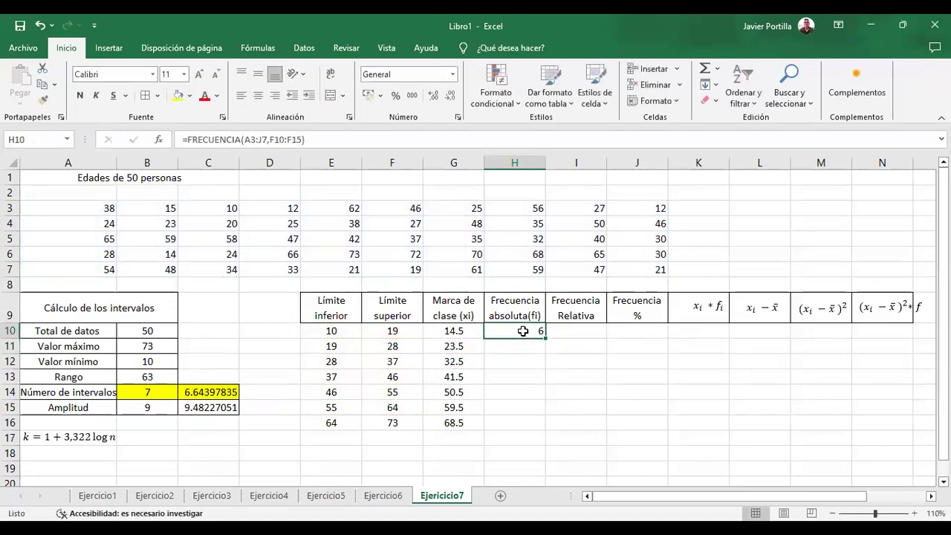
{"action": "left_click_drag", "start_coordinate": [545, 339], "coordinate": [545, 425]}
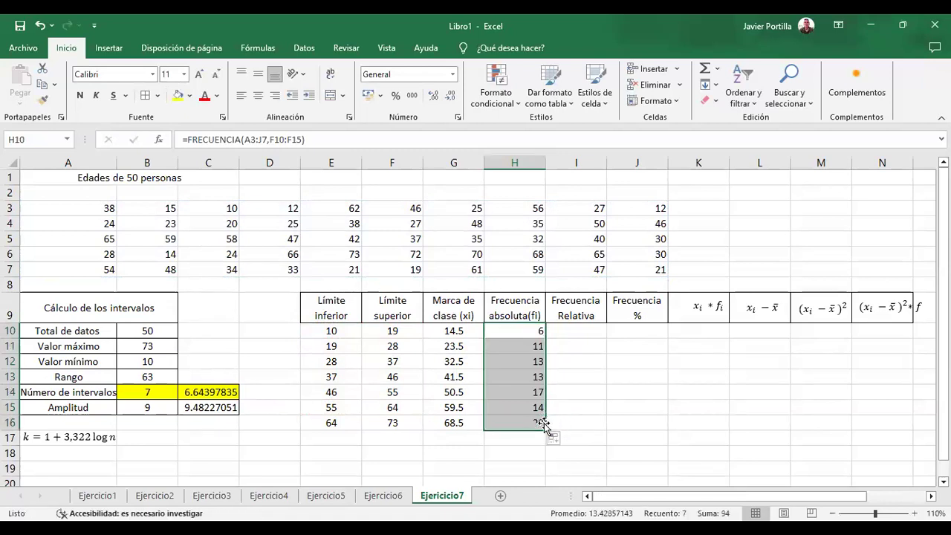
Total the absolute frequencies H10:H16 in H17 with the SUMA function
{"action": "left_click", "coordinate": [536, 438]}
{"action": "type", "text": "="}
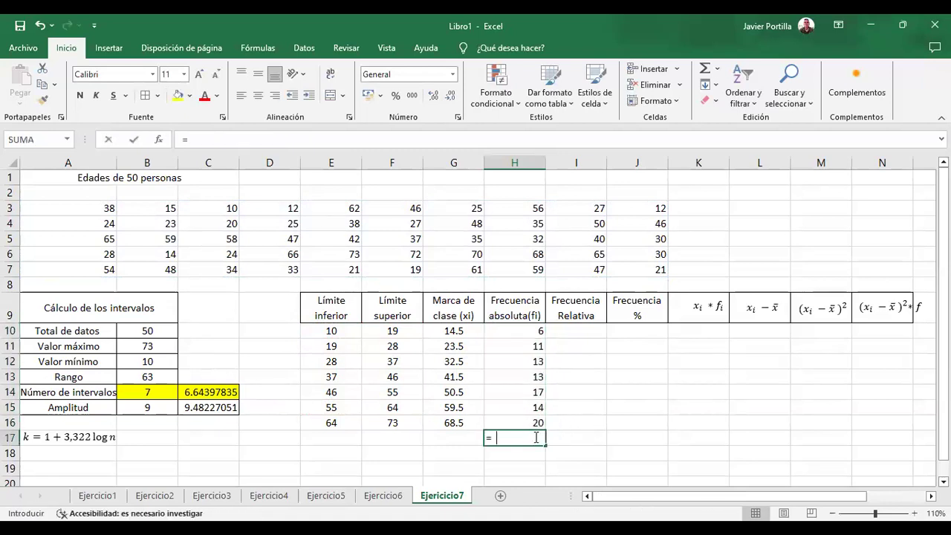
{"action": "type", "text": "suma("}
{"action": "left_click_drag", "start_coordinate": [530, 330], "coordinate": [531, 418]}
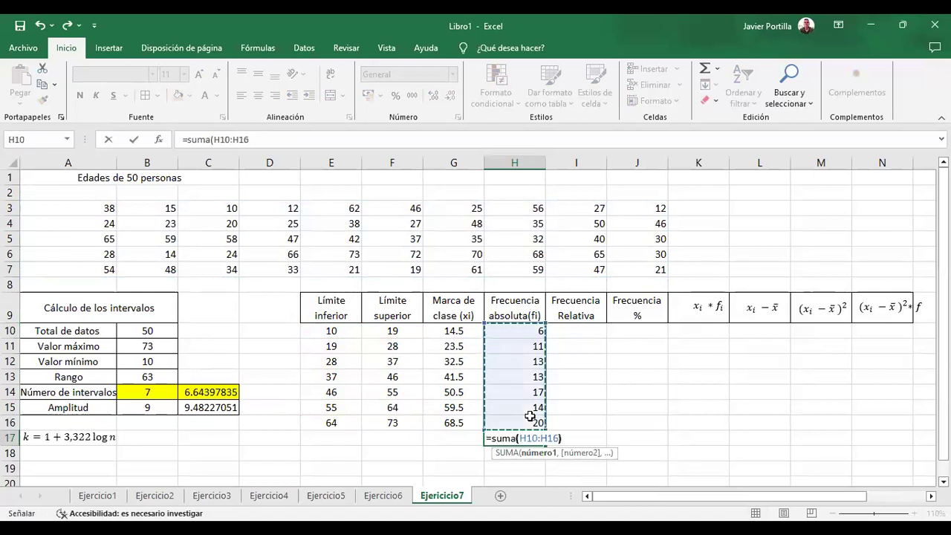
{"action": "key", "text": "Return"}
Clear the absolute frequencies and their total from H10:H17
{"action": "key", "text": "Up"}
{"action": "key", "text": "BackSpace"}
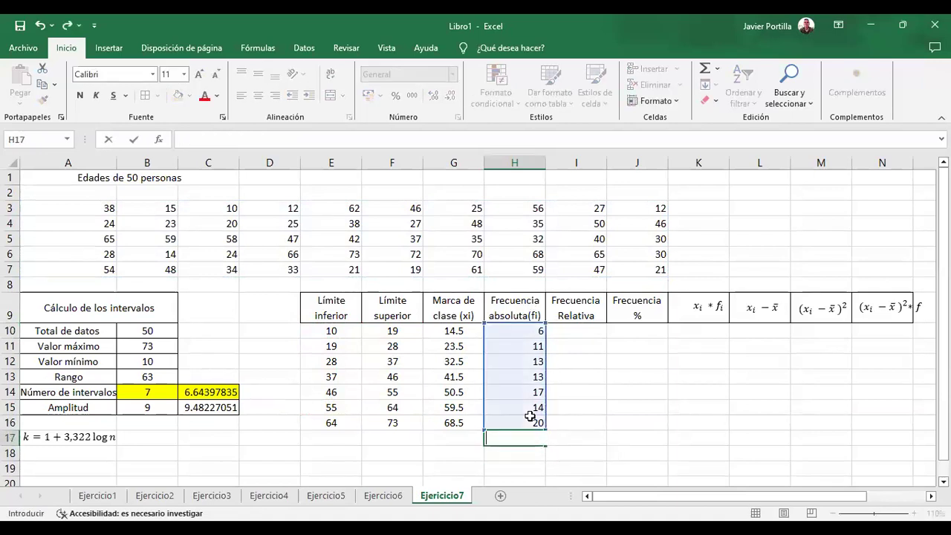
{"action": "key", "text": "Escape"}
{"action": "key", "text": "Up"}
{"action": "key", "text": "BackSpace"}
{"action": "key", "text": "Escape"}
{"action": "key", "text": "Up"}
{"action": "key", "text": "Up"}
{"action": "key", "text": "BackSpace"}
{"action": "key", "text": "Escape"}
{"action": "key", "text": "Up"}
{"action": "key", "text": "Up"}
{"action": "key", "text": "BackSpace"}
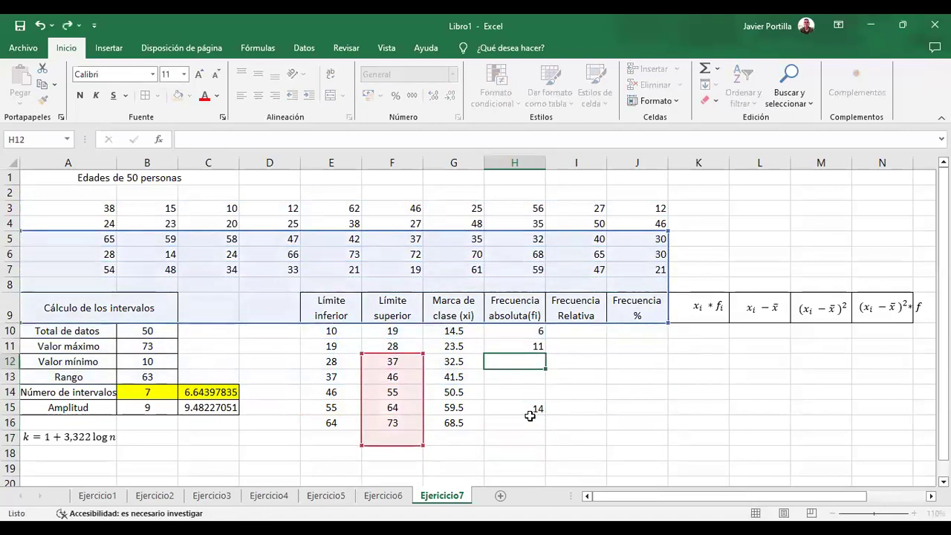
{"action": "key", "text": "Escape"}
{"action": "key", "text": "Up"}
{"action": "key", "text": "BackSpace"}
{"action": "key", "text": "Escape"}
{"action": "key", "text": "Up"}
{"action": "key", "text": "BackSpace"}
{"action": "key", "text": "Return"}
{"action": "key", "text": "Down"}
{"action": "key", "text": "Down"}
{"action": "key", "text": "Down"}
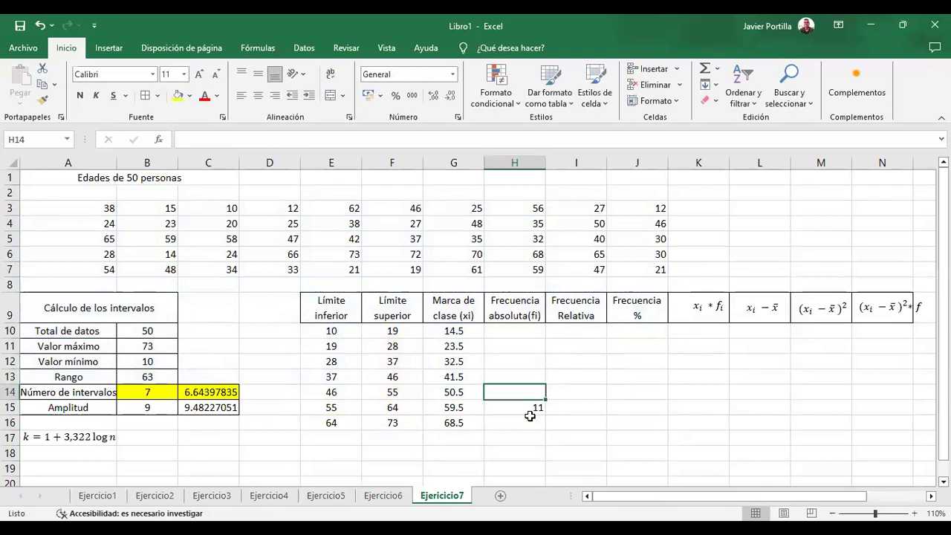
{"action": "key", "text": "Down"}
{"action": "key", "text": "BackSpace"}
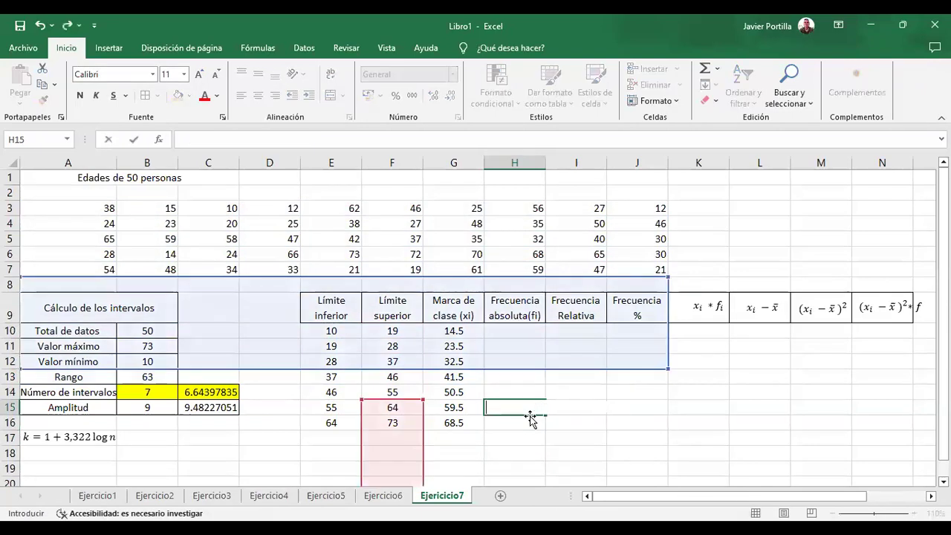
Enter the formula =FRECUENCIA(A3:J7,E10:F10) in H10, using the first class's lower and upper limits as groups
{"action": "left_click", "coordinate": [503, 332]}
{"action": "type", "text": "="}
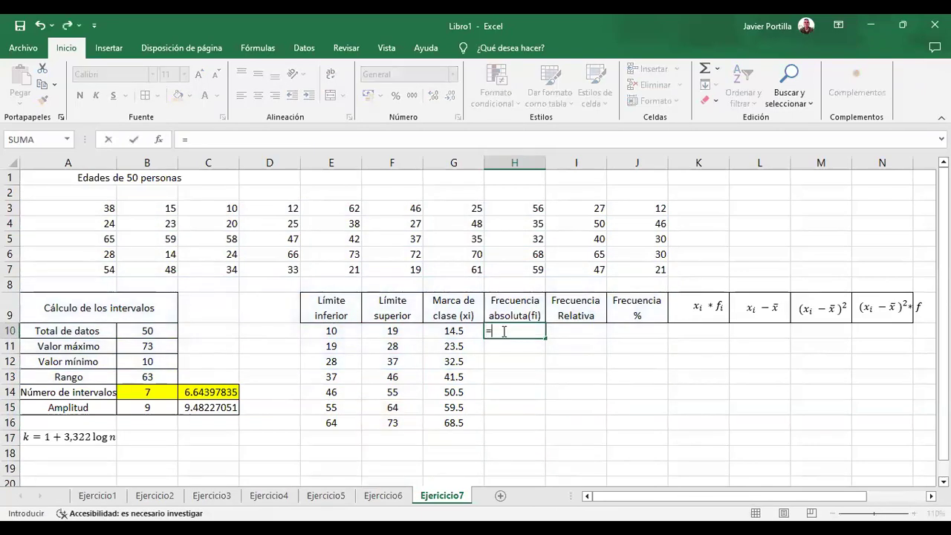
{"action": "type", "text": "fre"}
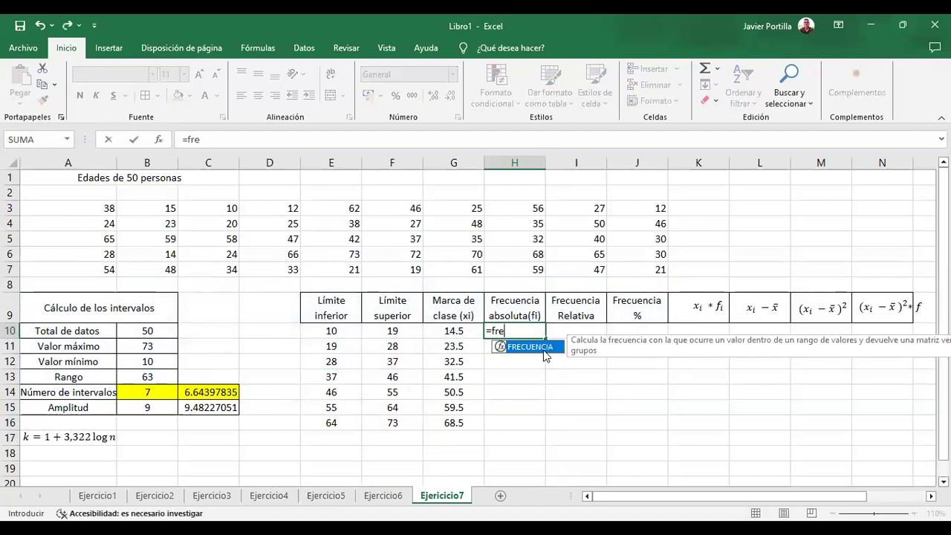
{"action": "double_click", "coordinate": [530, 347]}
{"action": "left_click", "coordinate": [89, 208]}
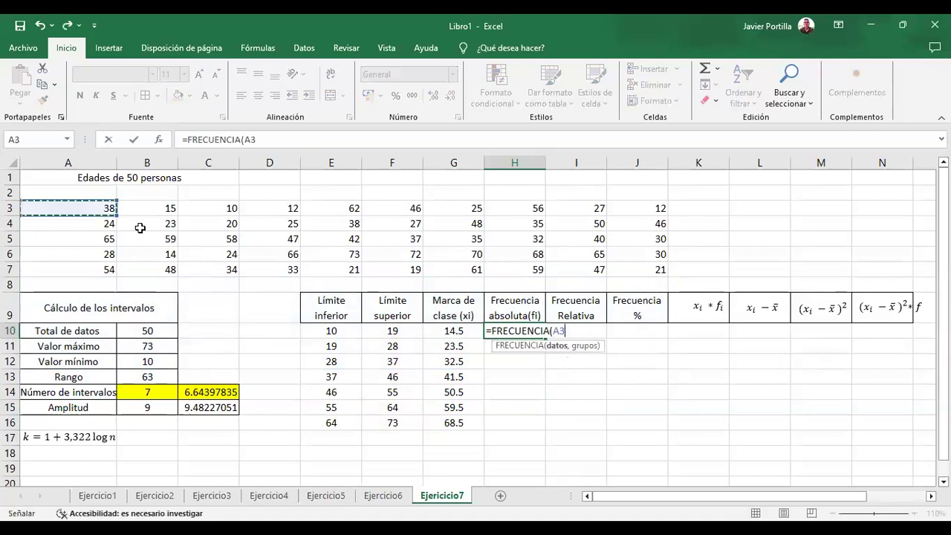
{"action": "left_click", "coordinate": [647, 271], "text": "shift"}
{"action": "type", "text": ","}
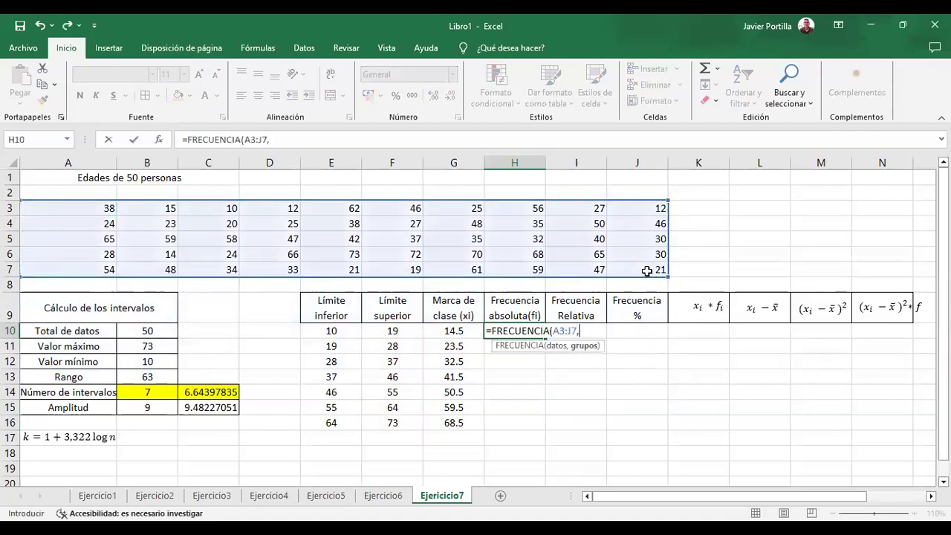
{"action": "left_click", "coordinate": [340, 332]}
{"action": "key", "text": "F8"}
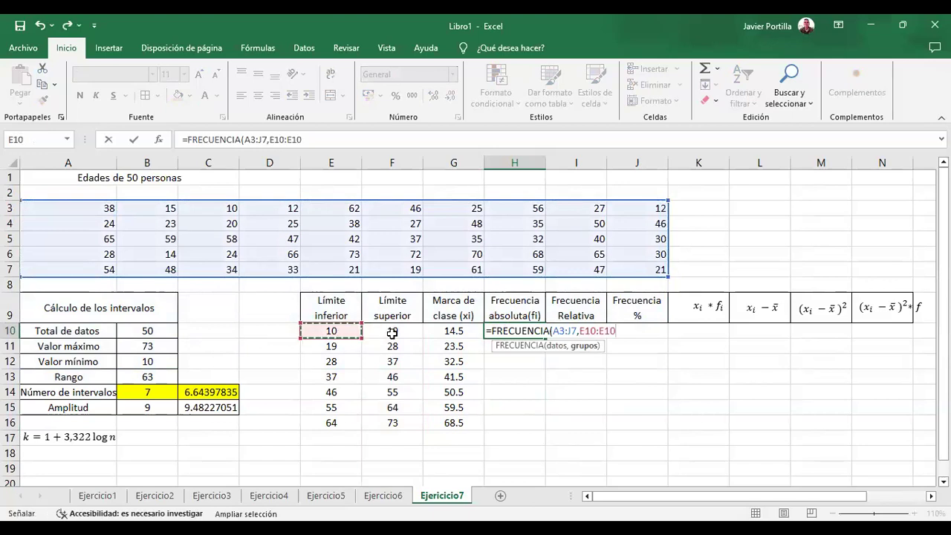
{"action": "key", "text": "BackSpace"}
{"action": "key", "text": "BackSpace"}
{"action": "key", "text": "BackSpace"}
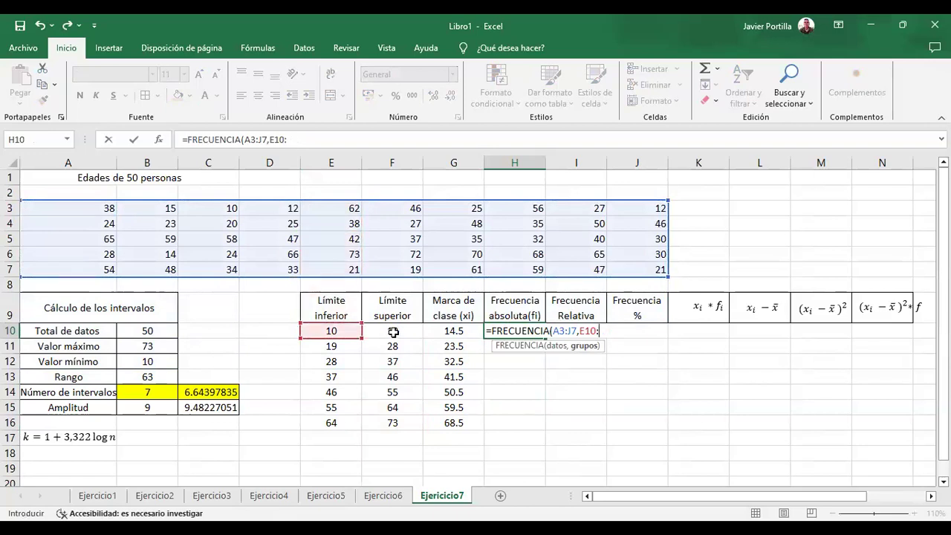
{"action": "left_click", "coordinate": [393, 332]}
{"action": "key", "text": "Return"}
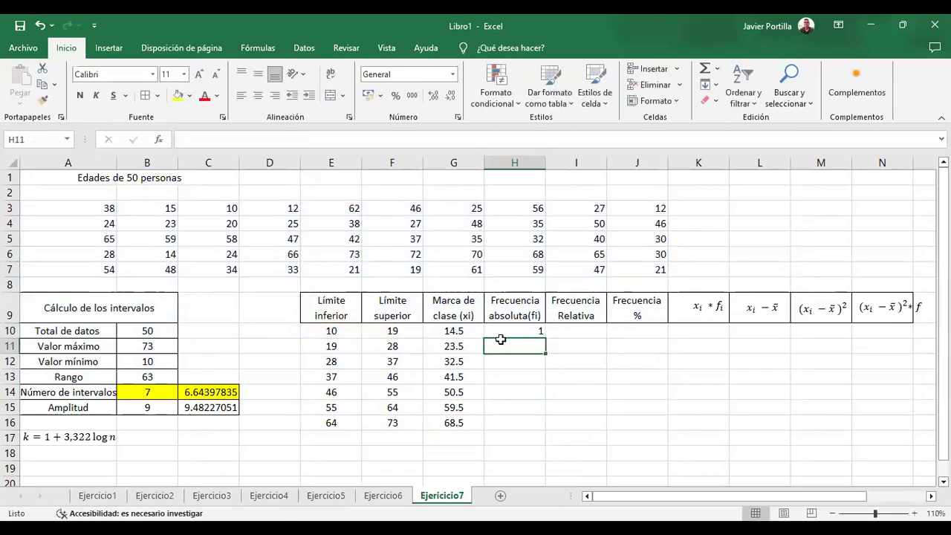
Make the data range in H10's frequency formula absolute as $A$3:$J$7 and fill the formula down through H16
{"action": "left_click", "coordinate": [531, 327]}
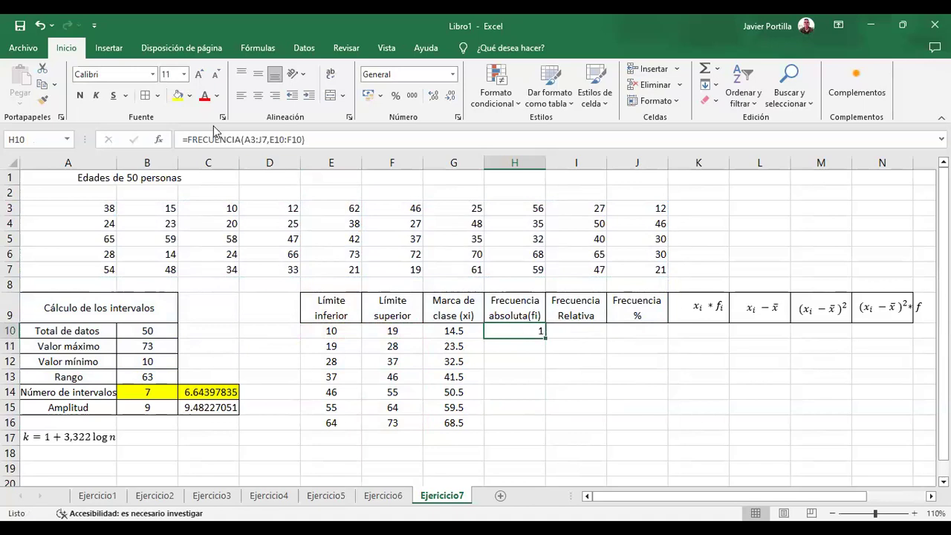
{"action": "left_click", "coordinate": [246, 140]}
{"action": "type", "text": "$"}
{"action": "key", "text": "Right"}
{"action": "key", "text": "Right"}
{"action": "type", "text": "$"}
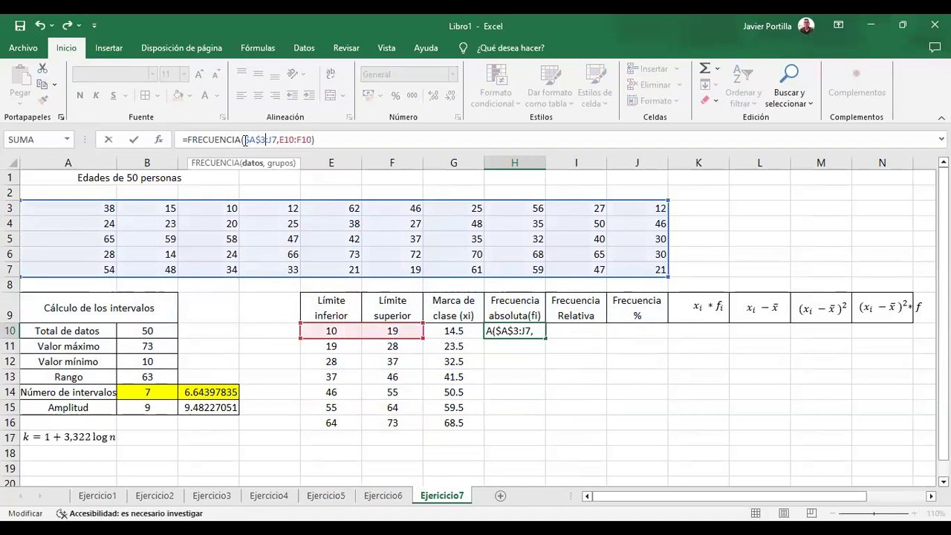
{"action": "key", "text": "Right"}
{"action": "type", "text": "$"}
{"action": "key", "text": "Right"}
{"action": "type", "text": "$"}
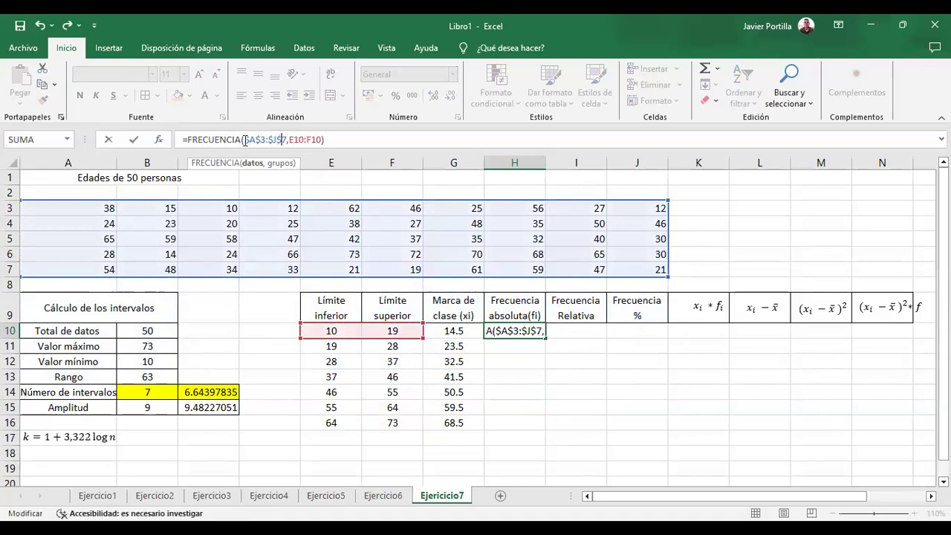
{"action": "key", "text": "Return"}
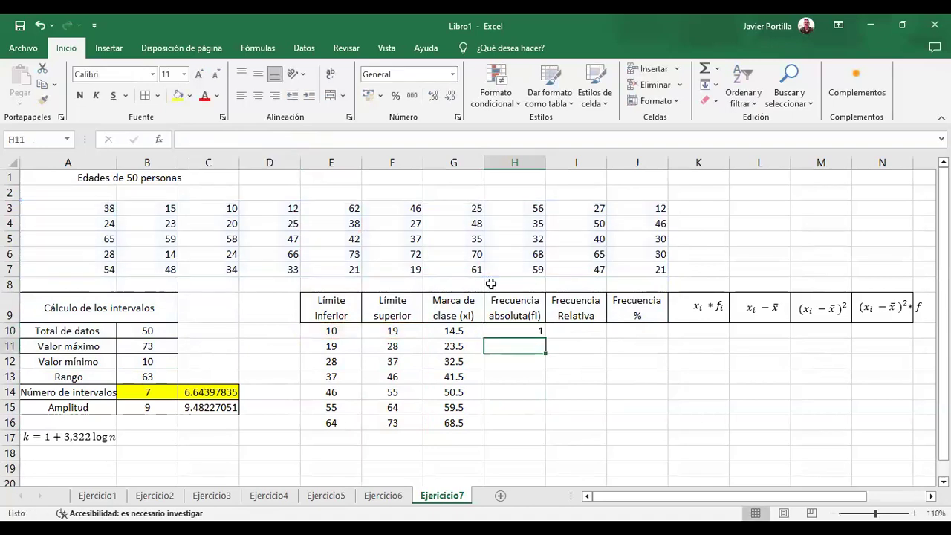
{"action": "left_click", "coordinate": [529, 331]}
{"action": "left_click_drag", "start_coordinate": [545, 339], "coordinate": [538, 428]}
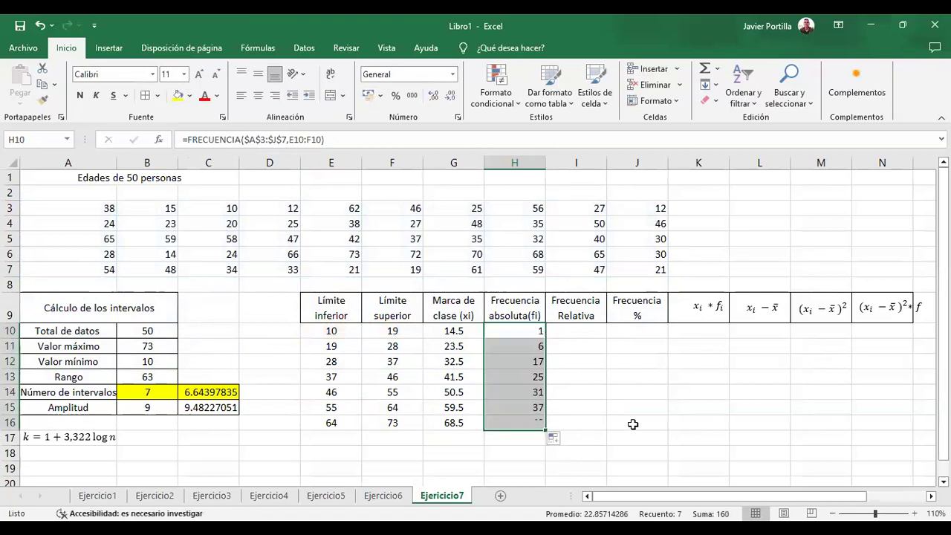
Examine the filled frequency formulas in H11 and H16 and the ranges they reference
{"action": "left_click", "coordinate": [520, 346]}
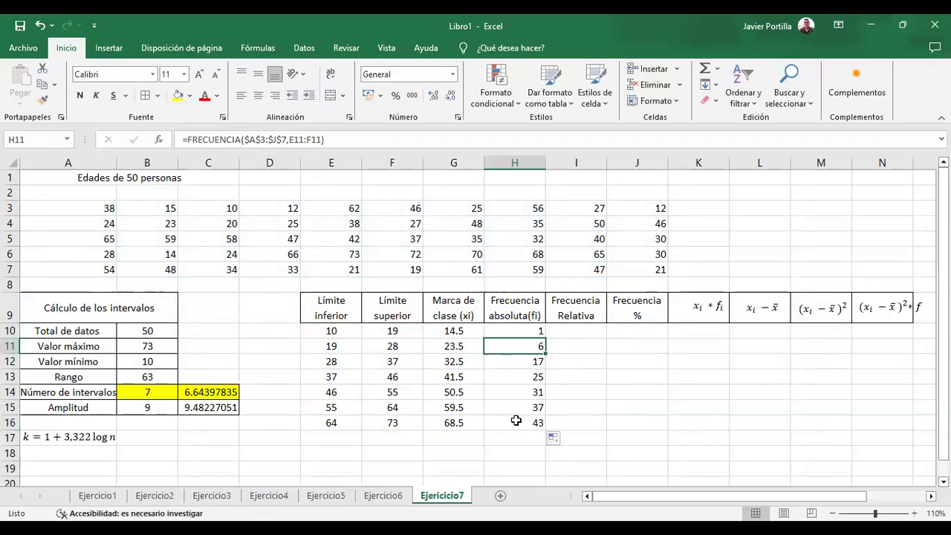
{"action": "left_click", "coordinate": [516, 420]}
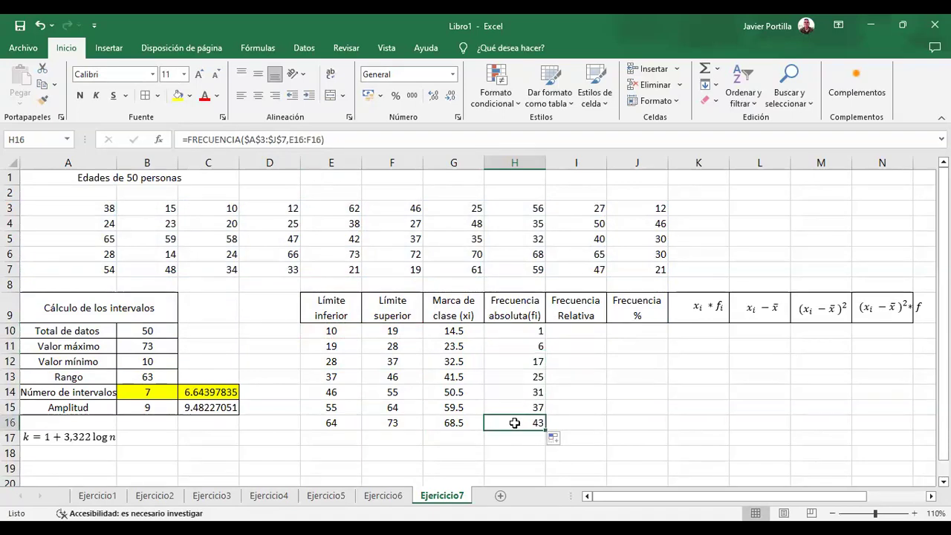
{"action": "left_click", "coordinate": [323, 139]}
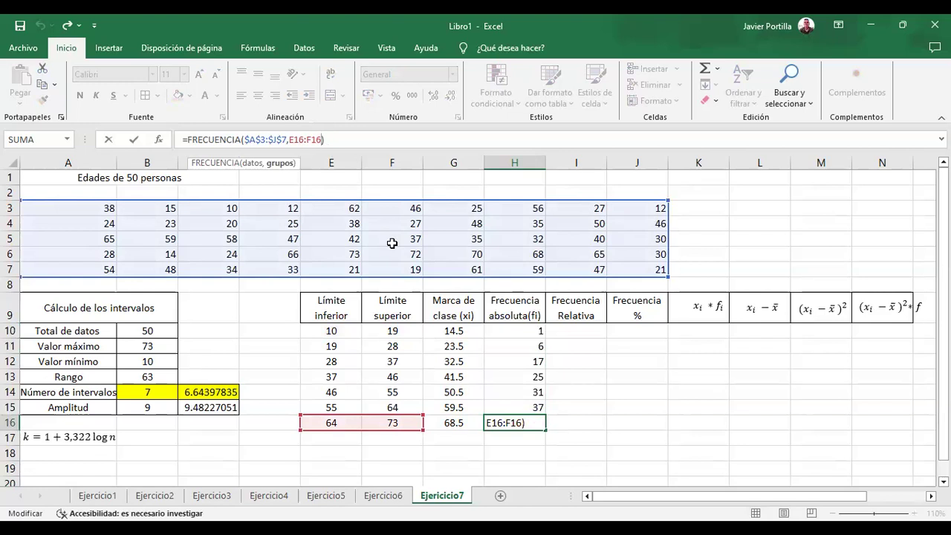
{"action": "key", "text": "Return"}
{"action": "key", "text": "Up"}
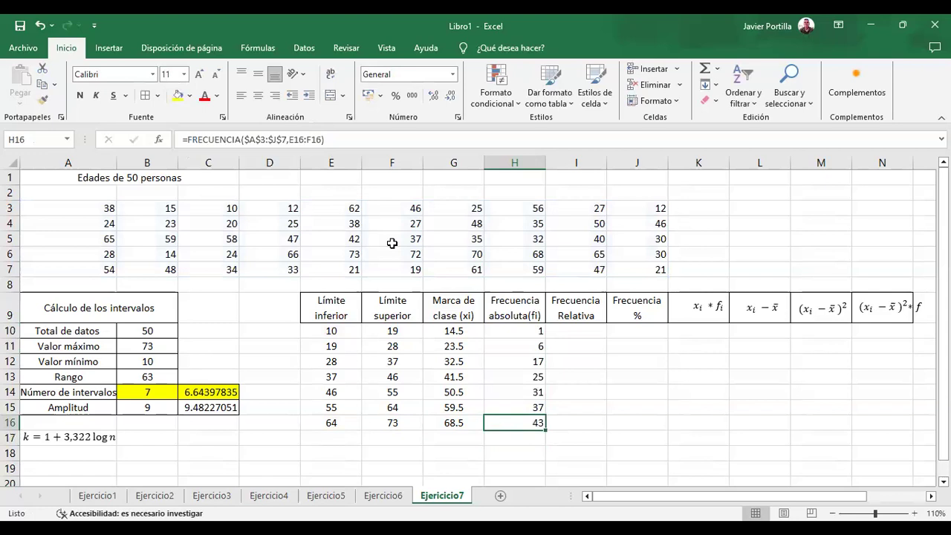
Clear the frequency formulas from H10:H16, leaving the absolute frequency column empty
{"action": "key", "text": "F2"}
{"action": "key", "text": "ctrl+z"}
{"action": "key", "text": "ctrl+z"}
{"action": "key", "text": "ctrl+z"}
{"action": "key", "text": "ctrl+z"}
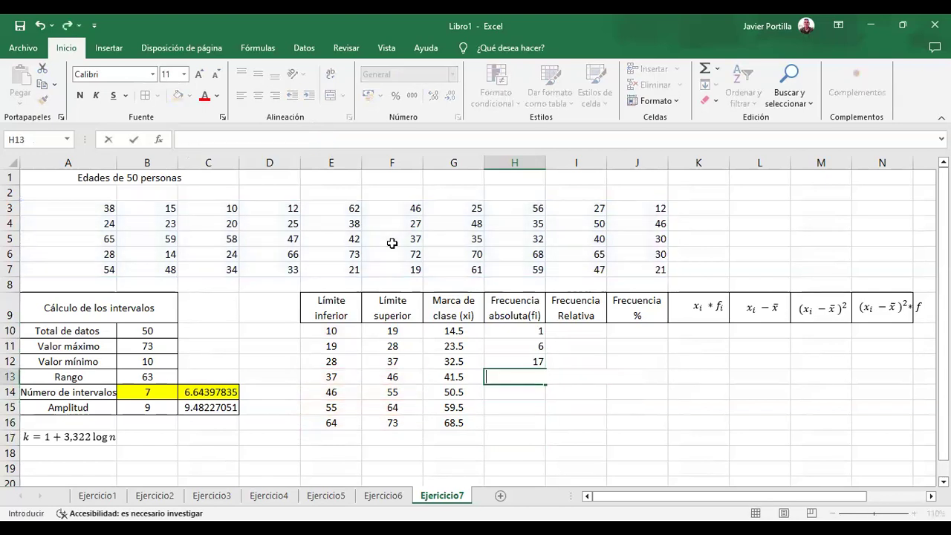
{"action": "key", "text": "ctrl+z"}
{"action": "key", "text": "ctrl+z"}
{"action": "key", "text": "ctrl+z"}
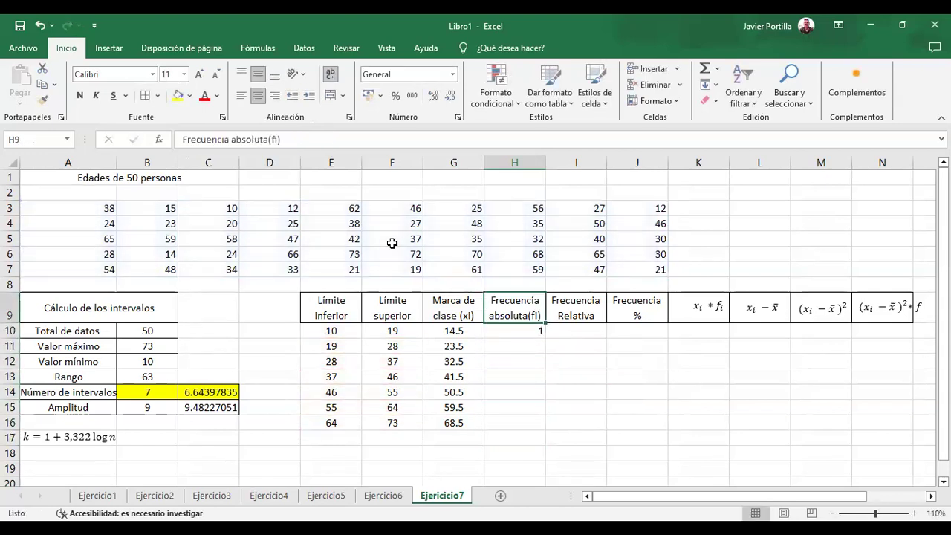
{"action": "key", "text": "Up"}
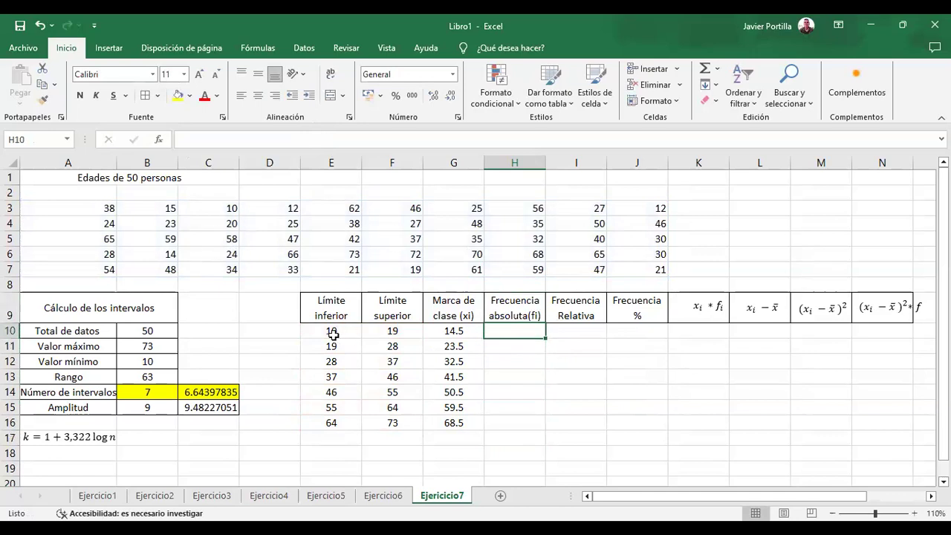
Highlight the ages in B3, C3 and D3 that belong to the first class with yellow fill
{"action": "left_click", "coordinate": [99, 206]}
{"action": "key", "text": "Right"}
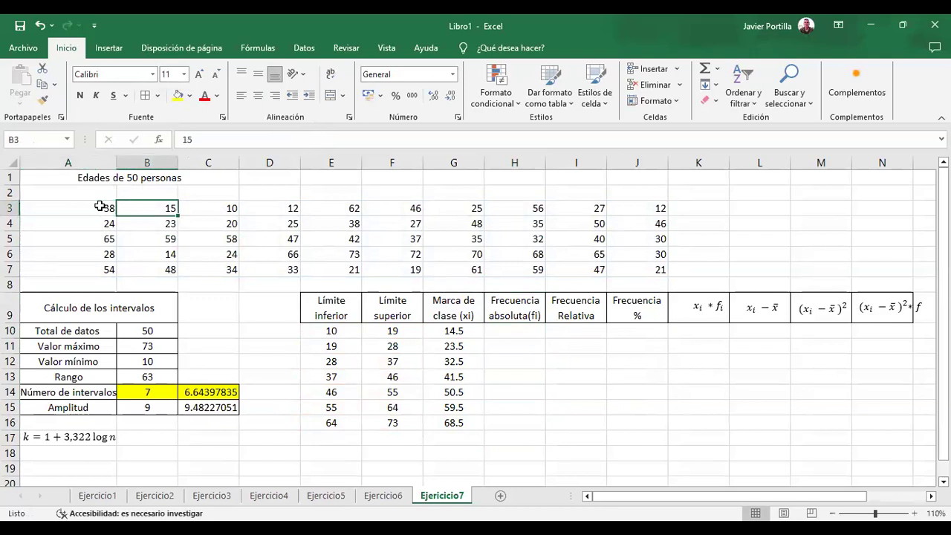
{"action": "left_click", "coordinate": [177, 97]}
{"action": "left_click", "coordinate": [225, 207]}
{"action": "left_click", "coordinate": [176, 97]}
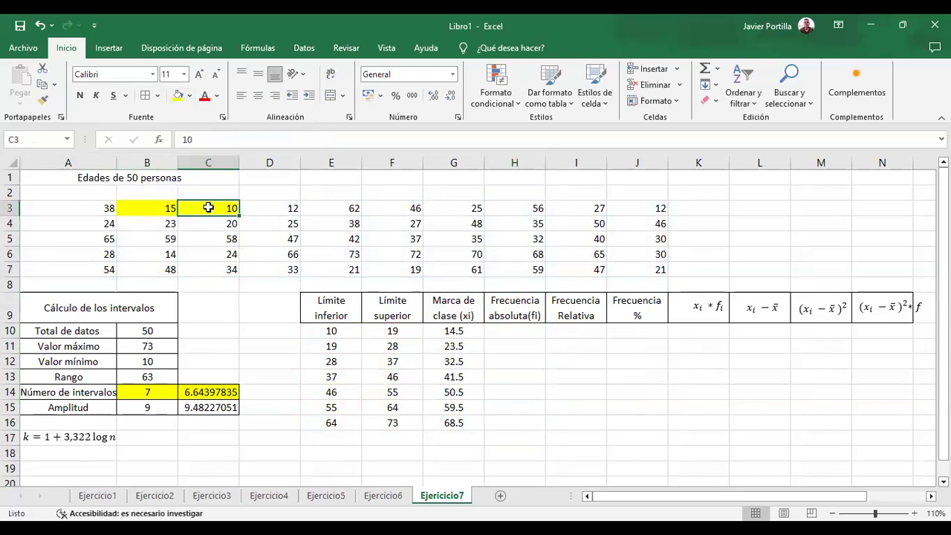
{"action": "left_click", "coordinate": [277, 208]}
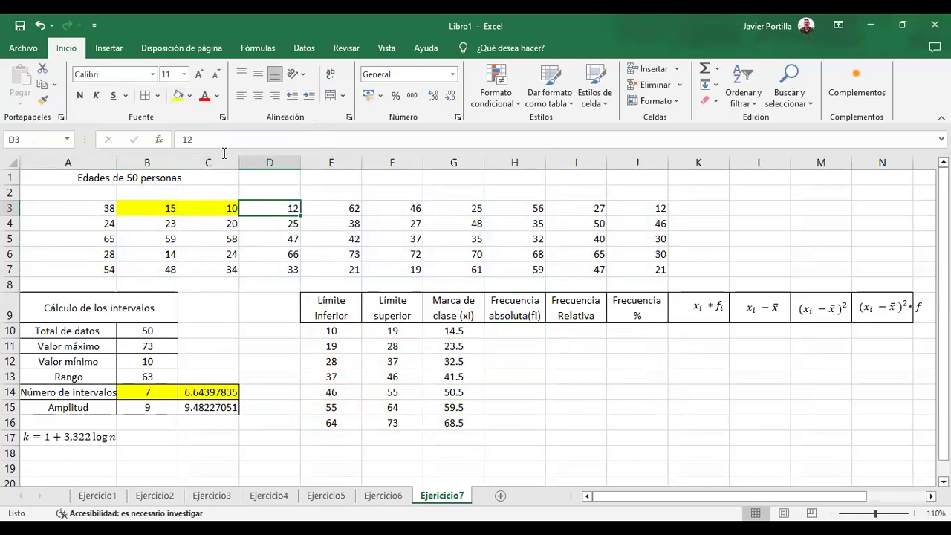
{"action": "left_click", "coordinate": [177, 96]}
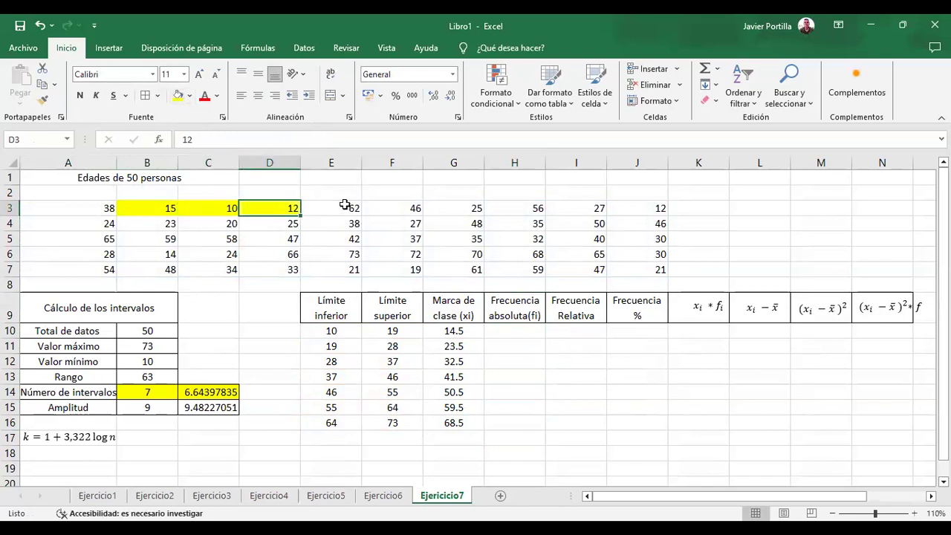
Check the first class's limits in E10 and F10 and highlight the matching age in J3 with yellow fill
{"action": "left_click", "coordinate": [340, 206]}
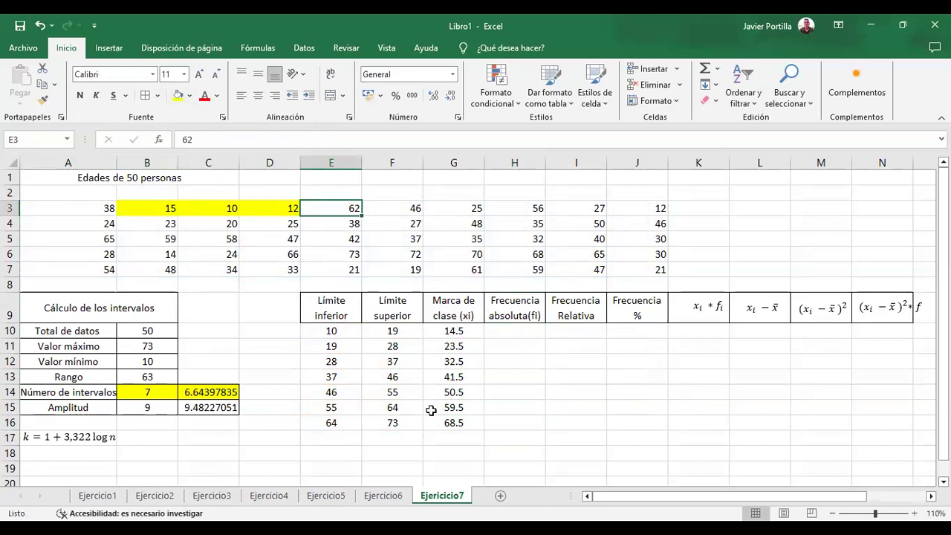
{"action": "left_click", "coordinate": [392, 392]}
{"action": "key", "text": "Up"}
{"action": "left_click", "coordinate": [399, 332]}
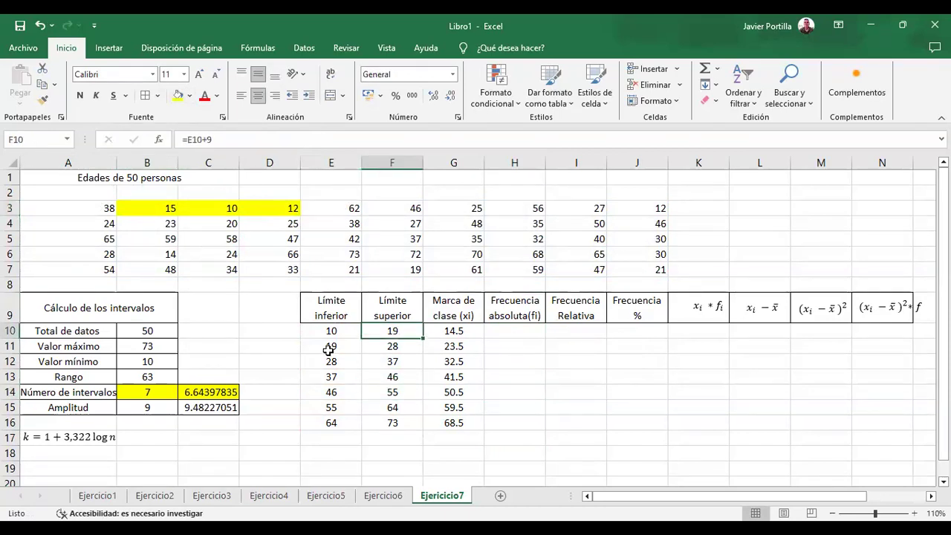
{"action": "left_click", "coordinate": [333, 329]}
{"action": "left_click", "coordinate": [390, 325]}
{"action": "left_click", "coordinate": [661, 205]}
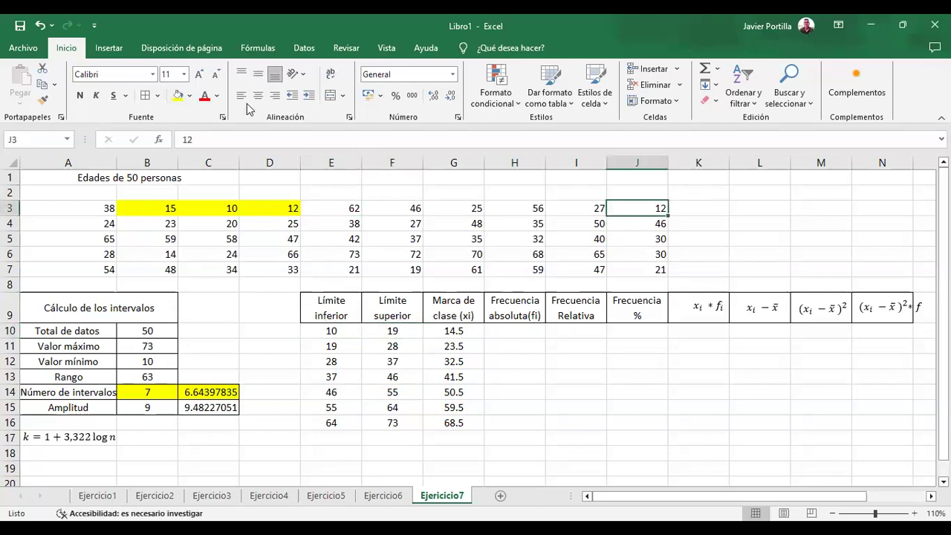
{"action": "left_click", "coordinate": [179, 95]}
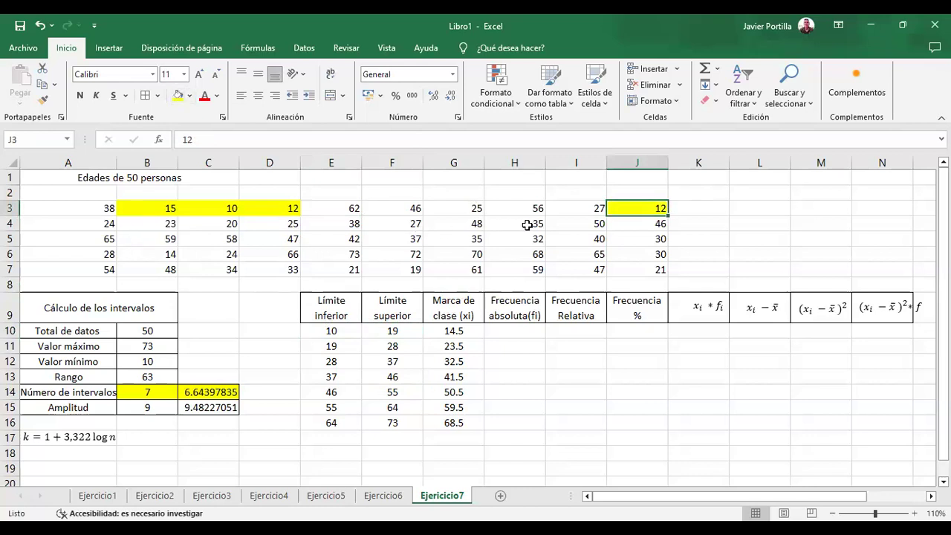
Go through the remaining rows of ages and highlight the first-class age in B6 with yellow fill
{"action": "key", "text": "Down"}
{"action": "key", "text": "Down"}
{"action": "key", "text": "Left"}
{"action": "key", "text": "Left"}
{"action": "key", "text": "Left"}
{"action": "key", "text": "Left"}
{"action": "key", "text": "Left"}
{"action": "key", "text": "Left"}
{"action": "key", "text": "Left"}
{"action": "key", "text": "Left"}
{"action": "key", "text": "Left"}
{"action": "key", "text": "Down"}
{"action": "key", "text": "Right"}
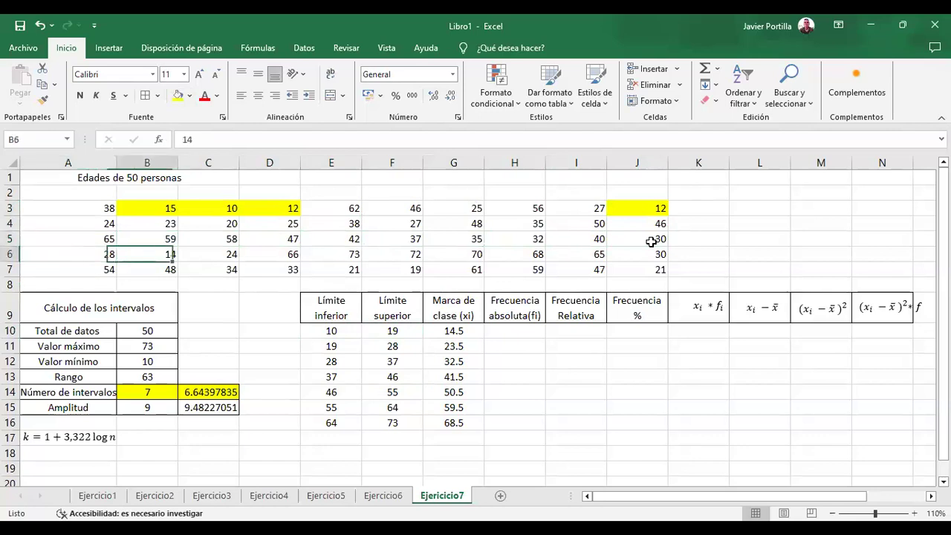
{"action": "left_click", "coordinate": [175, 95]}
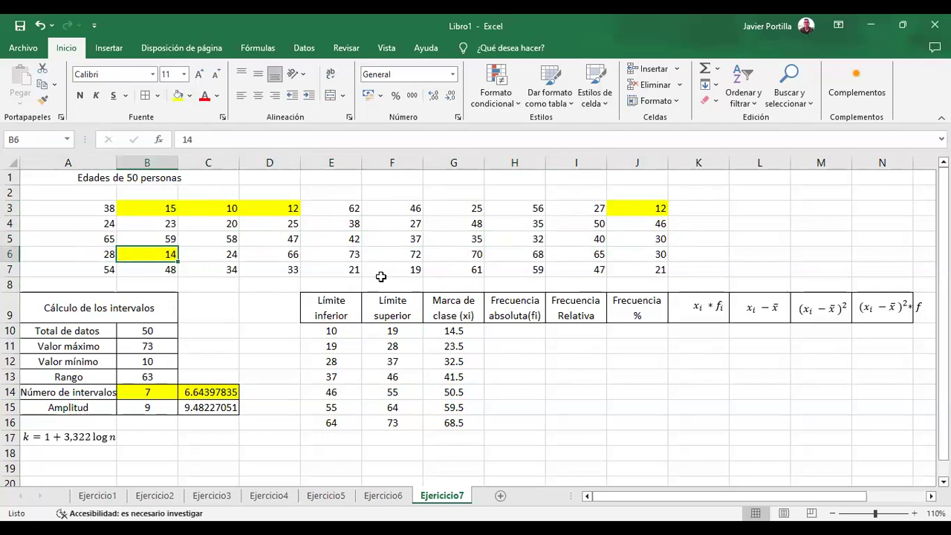
Enter 5 as the first class's absolute frequency in H10
{"action": "left_click", "coordinate": [519, 334]}
{"action": "type", "text": "5"}
{"action": "key", "text": "Return"}
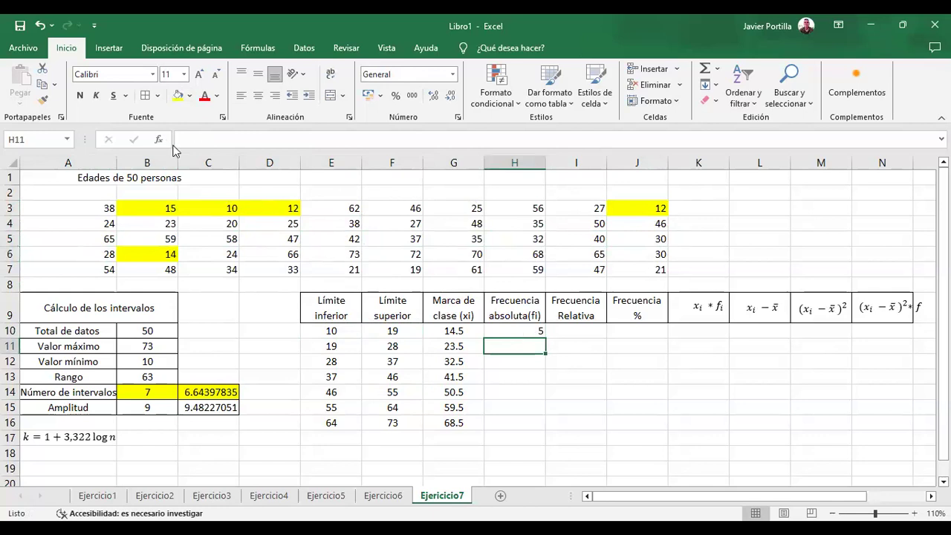
{"action": "left_click", "coordinate": [190, 96]}
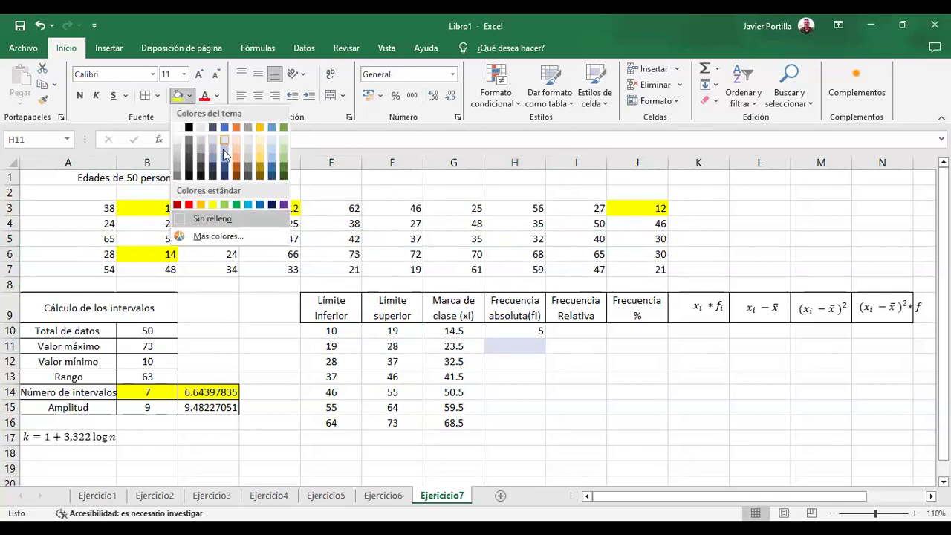
{"action": "left_click", "coordinate": [380, 191]}
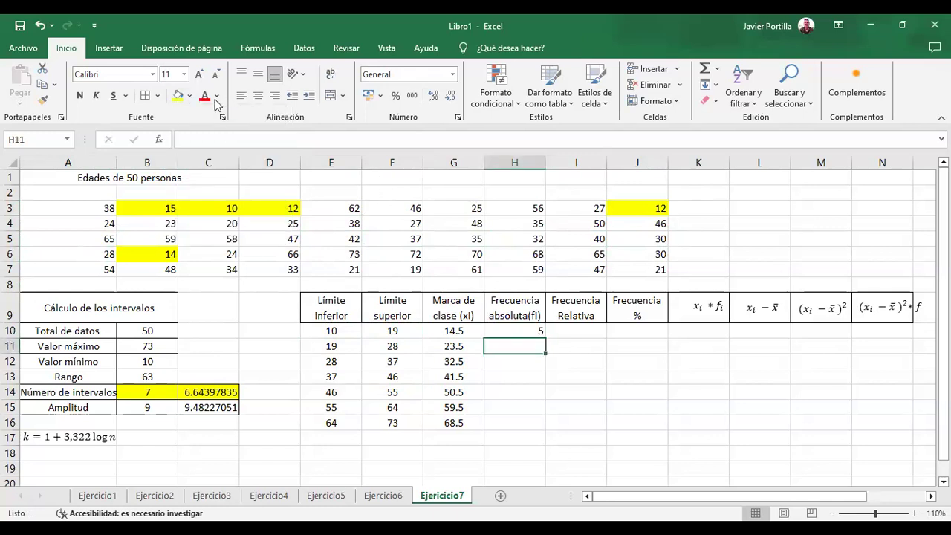
{"action": "left_click", "coordinate": [379, 192]}
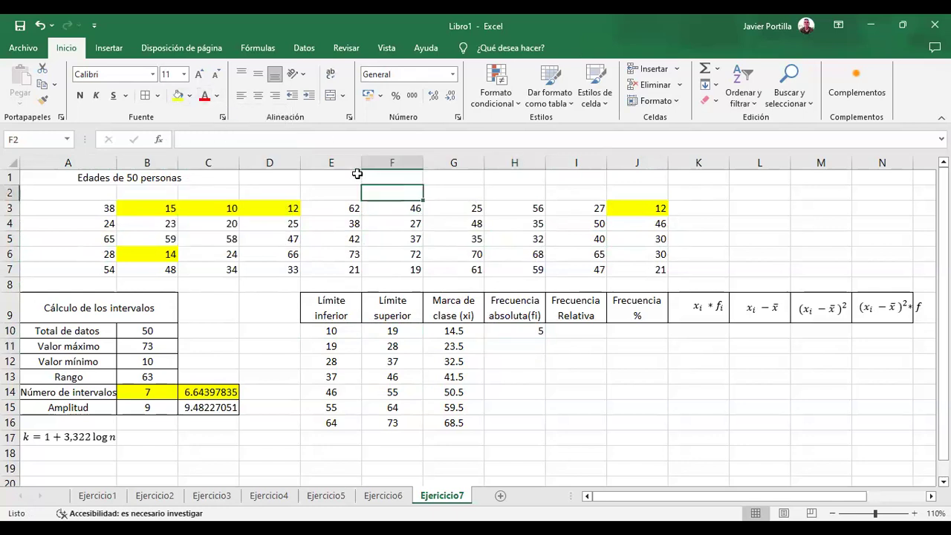
{"action": "left_click", "coordinate": [190, 96]}
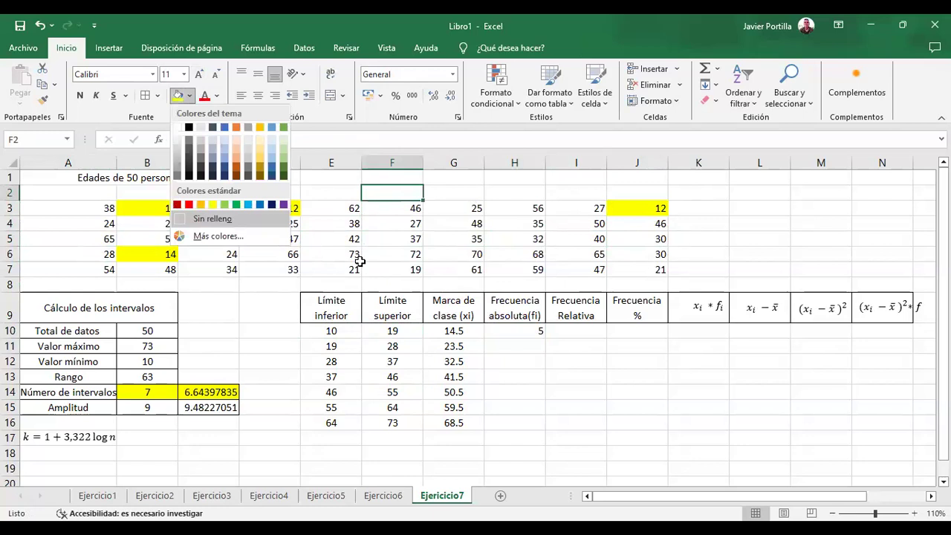
{"action": "left_click", "coordinate": [359, 260]}
Highlight the second-class ages in G3 and I3 with a light blue theme fill
{"action": "left_click", "coordinate": [319, 214]}
{"action": "key", "text": "Right"}
{"action": "key", "text": "Right"}
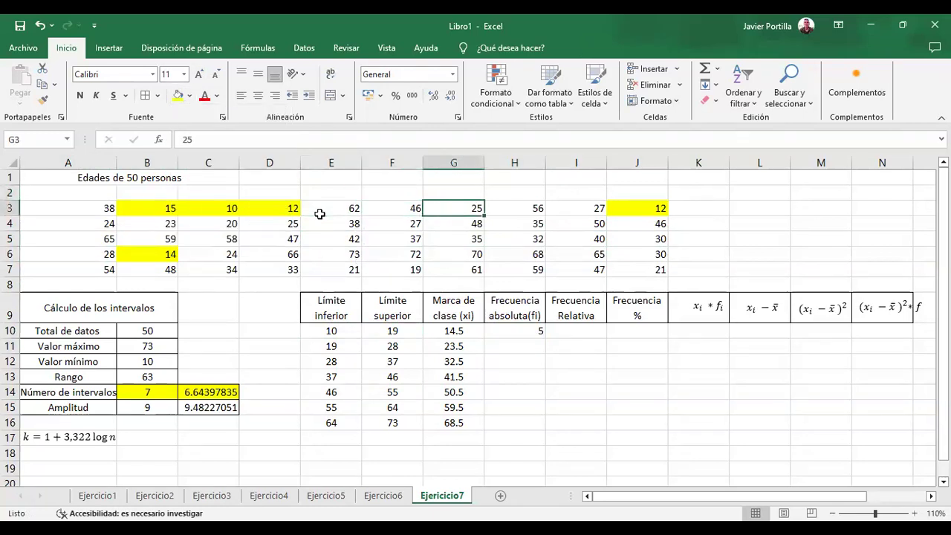
{"action": "left_click", "coordinate": [190, 96]}
{"action": "left_click", "coordinate": [231, 149]}
{"action": "key", "text": "Right"}
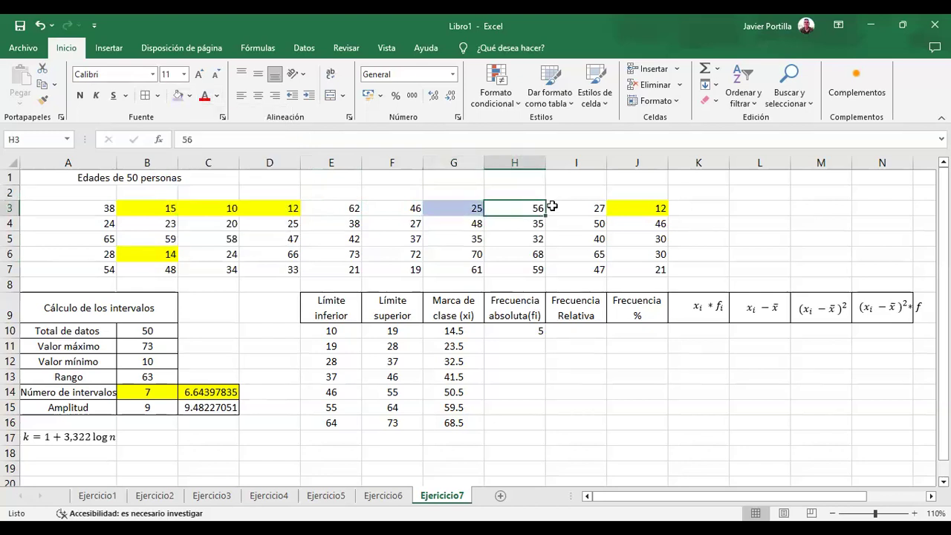
{"action": "left_click", "coordinate": [554, 206]}
{"action": "key", "text": "F4"}
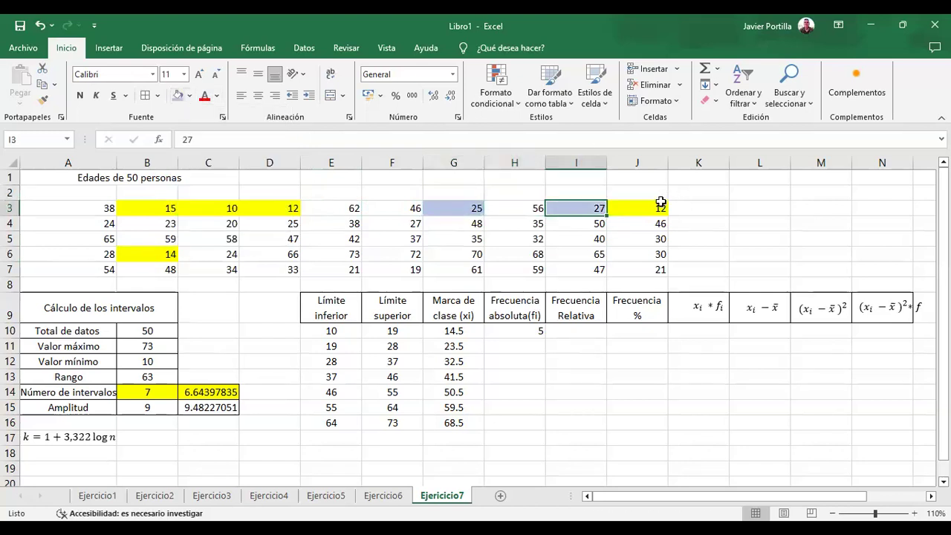
Highlight the second-class ages in F4 and D4 with the same light blue fill
{"action": "left_click", "coordinate": [631, 225]}
{"action": "key", "text": "Left"}
{"action": "key", "text": "Left"}
{"action": "key", "text": "Left"}
{"action": "key", "text": "Left"}
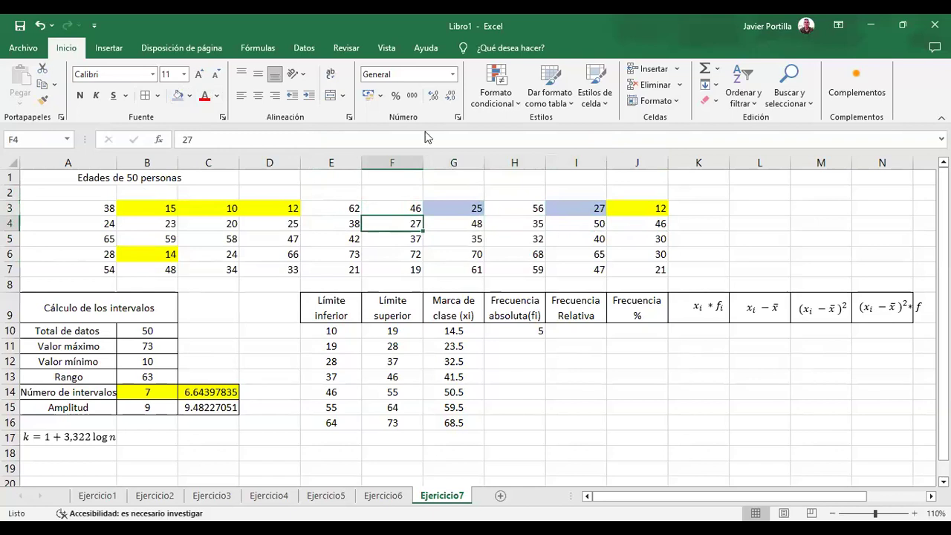
{"action": "left_click", "coordinate": [177, 95]}
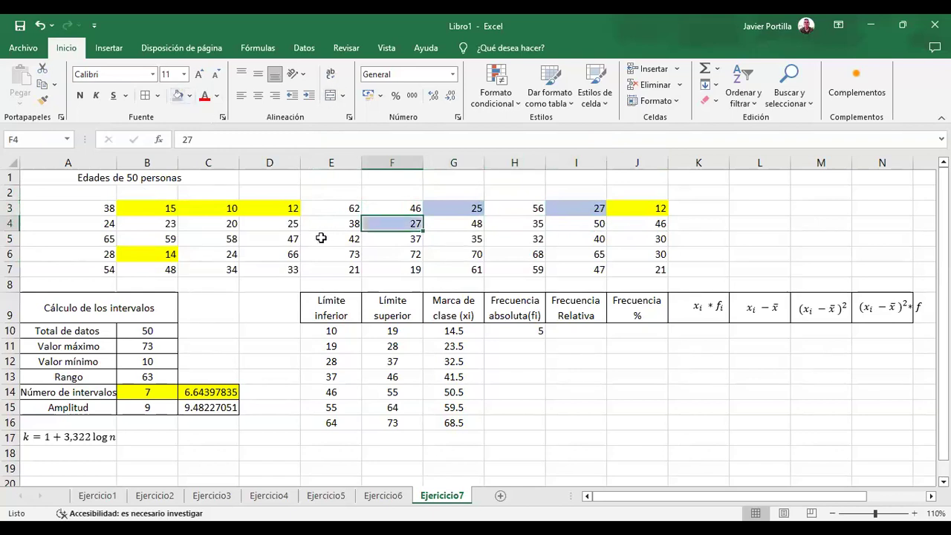
{"action": "left_click", "coordinate": [247, 223]}
{"action": "left_click", "coordinate": [178, 95]}
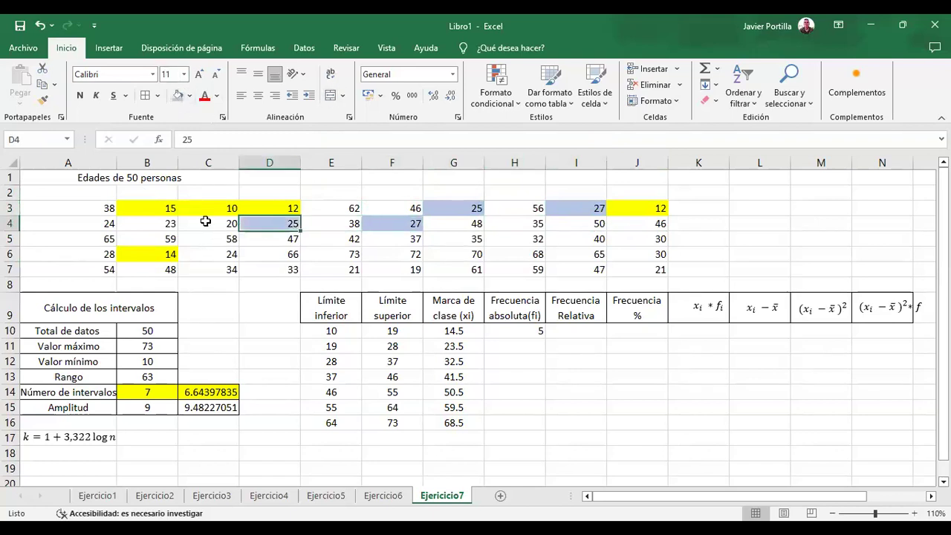
Highlight the second-class ages in C4, B4 and A4 with the same light blue fill
{"action": "left_click", "coordinate": [206, 221]}
{"action": "left_click", "coordinate": [178, 95]}
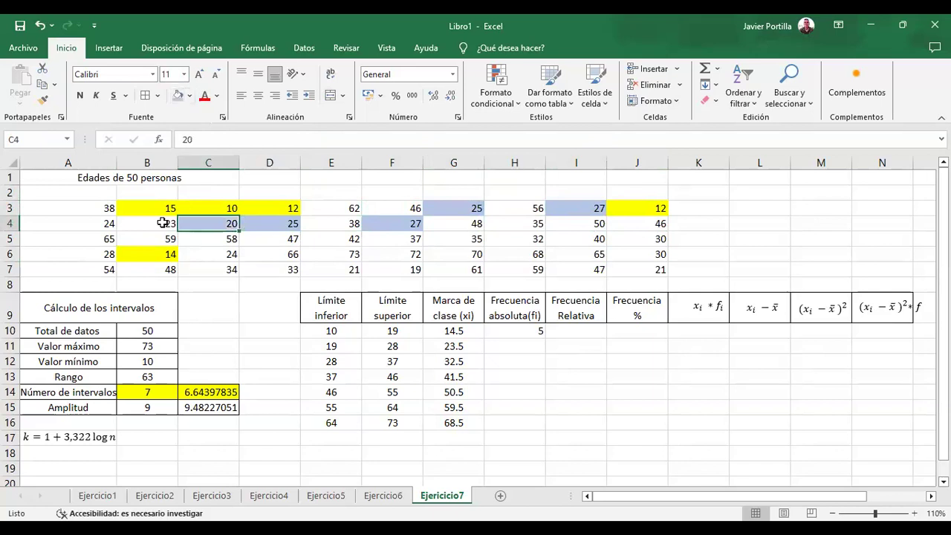
{"action": "left_click", "coordinate": [162, 223]}
{"action": "left_click", "coordinate": [178, 96]}
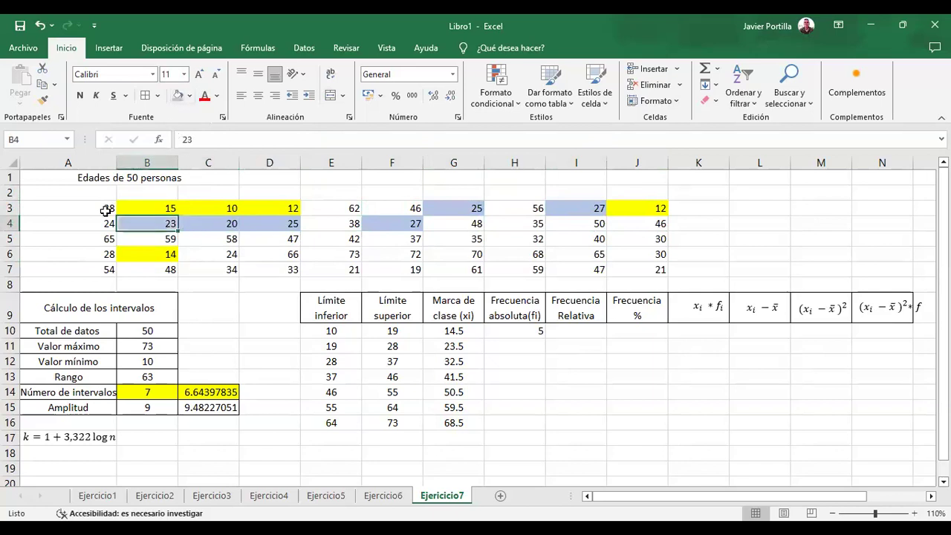
{"action": "left_click", "coordinate": [99, 220]}
{"action": "left_click", "coordinate": [177, 95]}
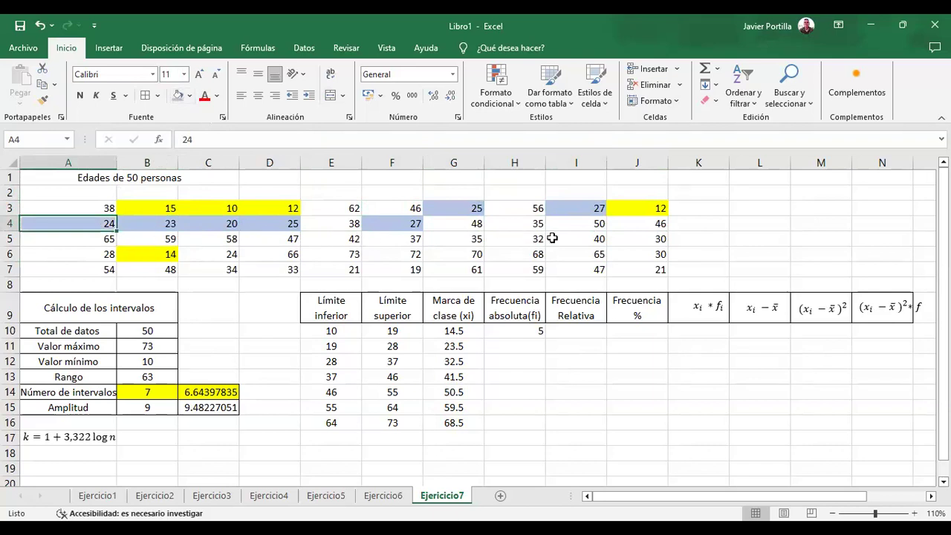
Go through row 6 and highlight the second-class age in C6 with the light blue fill
{"action": "left_click", "coordinate": [638, 257]}
{"action": "key", "text": "Left"}
{"action": "key", "text": "Left"}
{"action": "key", "text": "Left"}
{"action": "key", "text": "Left"}
{"action": "key", "text": "Left"}
{"action": "key", "text": "Left"}
{"action": "key", "text": "Left"}
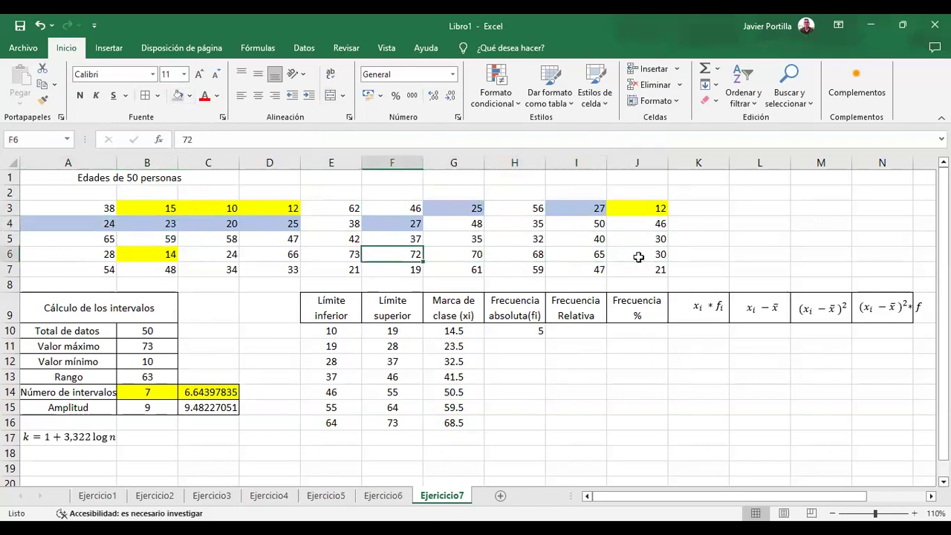
{"action": "left_click", "coordinate": [175, 95]}
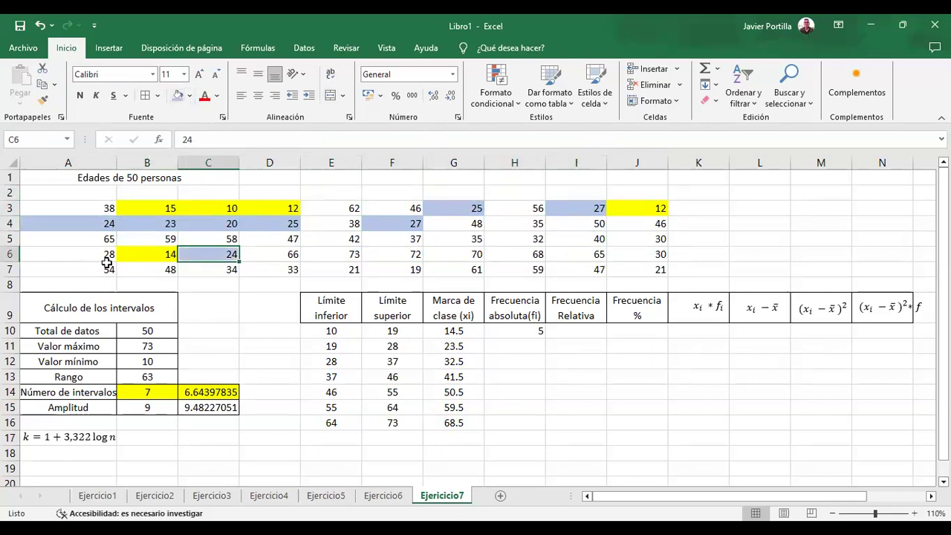
Highlight the ages in E7, F7 and J7 as second-class values with the light blue fill
{"action": "left_click", "coordinate": [195, 268]}
{"action": "key", "text": "Right"}
{"action": "key", "text": "Right"}
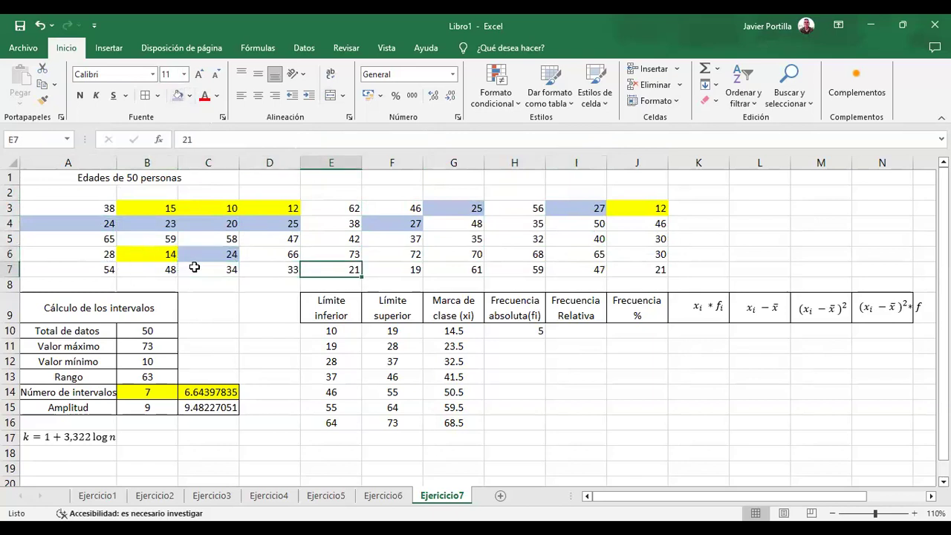
{"action": "left_click", "coordinate": [177, 95]}
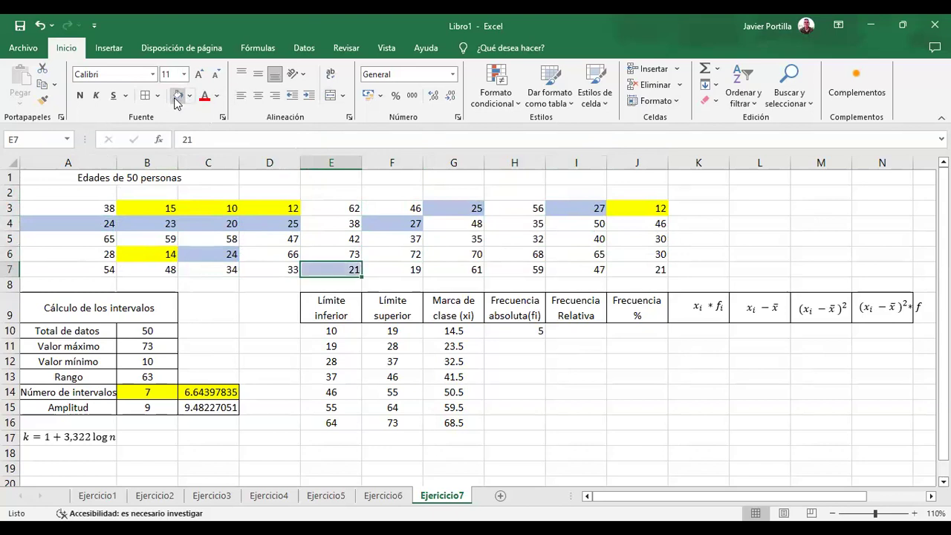
{"action": "left_click", "coordinate": [396, 271]}
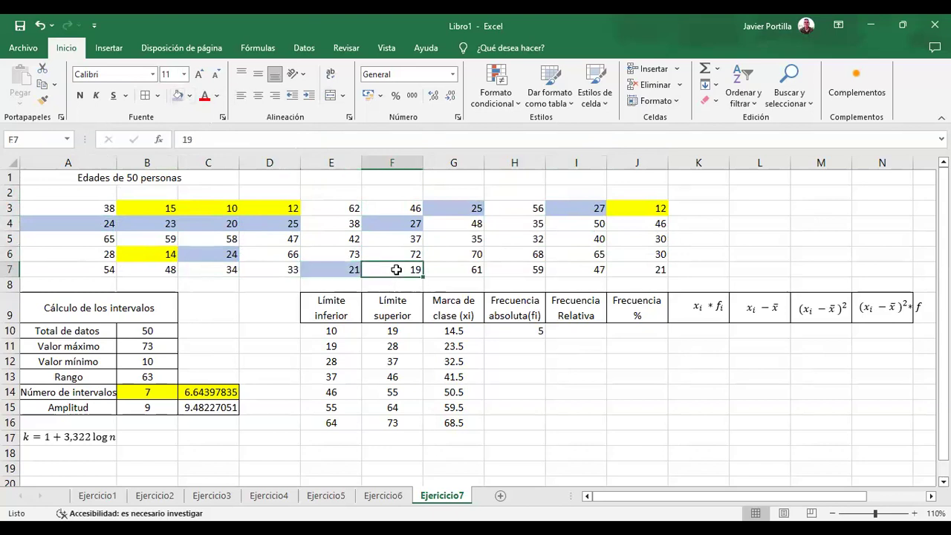
{"action": "left_click", "coordinate": [177, 95]}
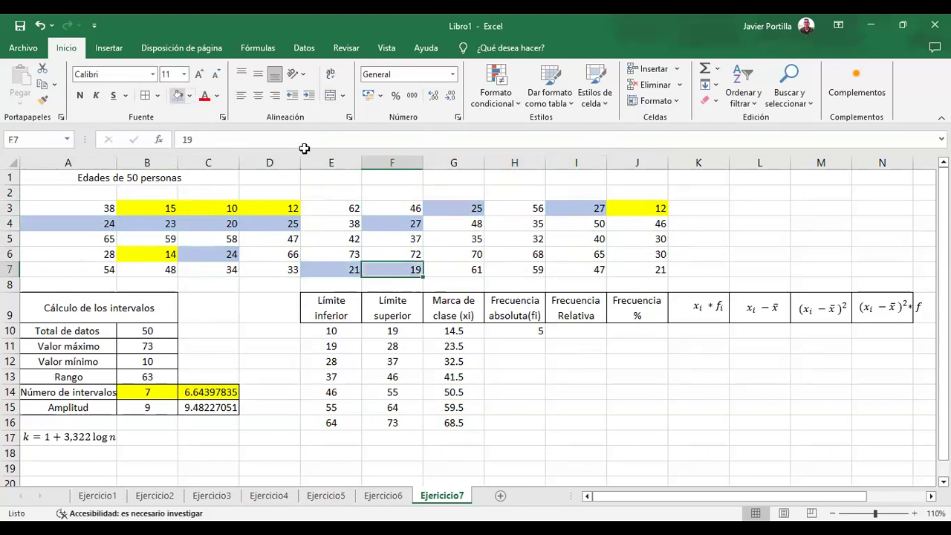
{"action": "left_click", "coordinate": [647, 270]}
{"action": "left_click", "coordinate": [176, 95]}
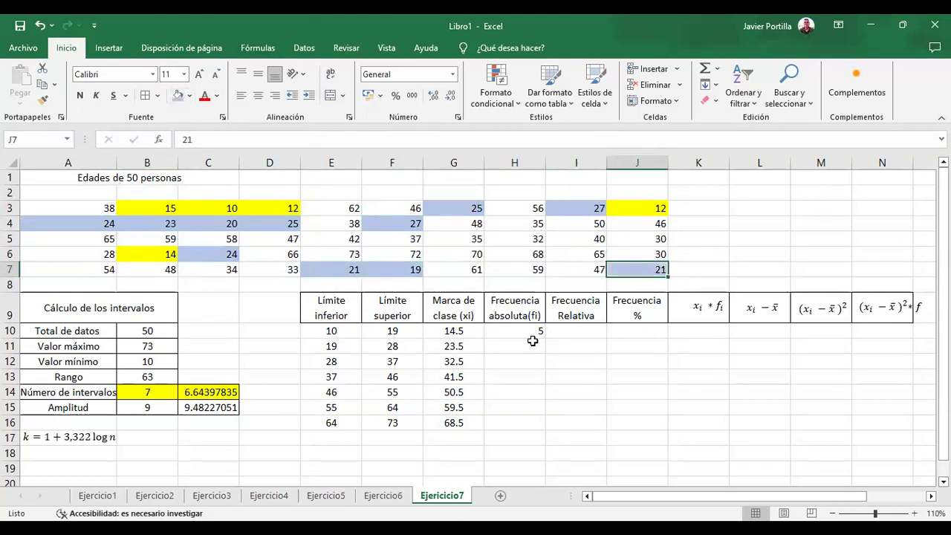
Enter 11 as the second class's absolute frequency in H11
{"action": "left_click", "coordinate": [517, 357]}
{"action": "left_click", "coordinate": [515, 348]}
{"action": "type", "text": "1"}
{"action": "key", "text": "Return"}
{"action": "left_click", "coordinate": [515, 347]}
{"action": "type", "text": "11"}
{"action": "key", "text": "Return"}
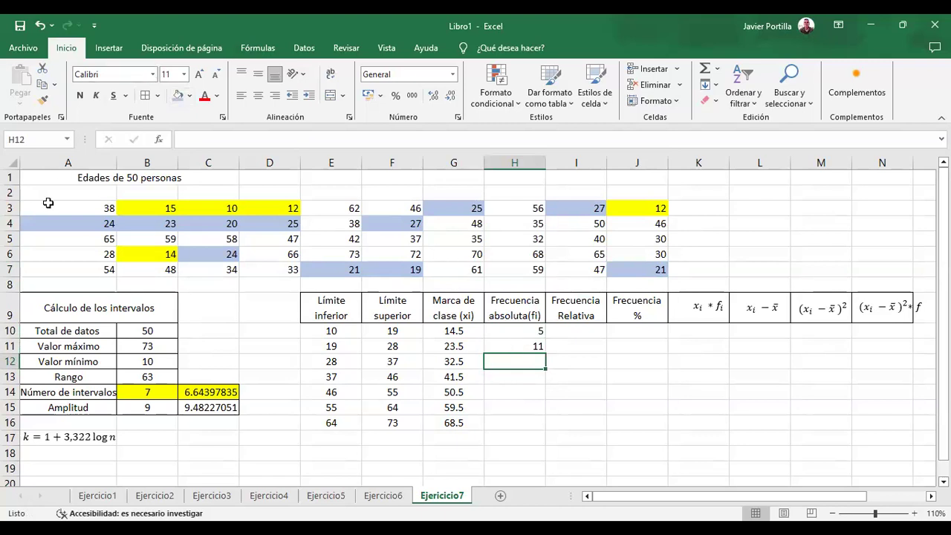
Go through the ages from E3 onward and highlight the third-class age in H4 with a light orange fill
{"action": "left_click", "coordinate": [335, 205]}
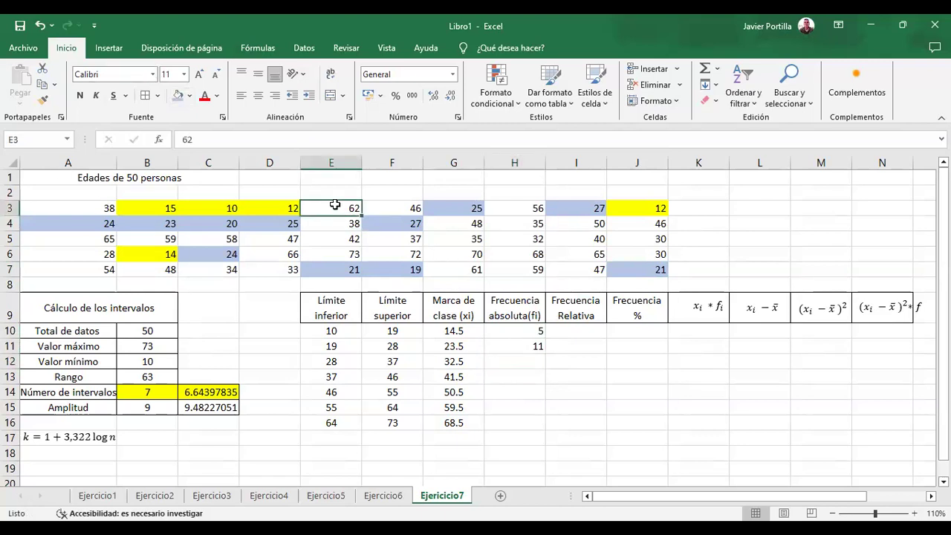
{"action": "key", "text": "Right"}
{"action": "key", "text": "Right"}
{"action": "key", "text": "Right"}
{"action": "key", "text": "Right"}
{"action": "key", "text": "Right"}
{"action": "key", "text": "Down"}
{"action": "key", "text": "Left"}
{"action": "key", "text": "Left"}
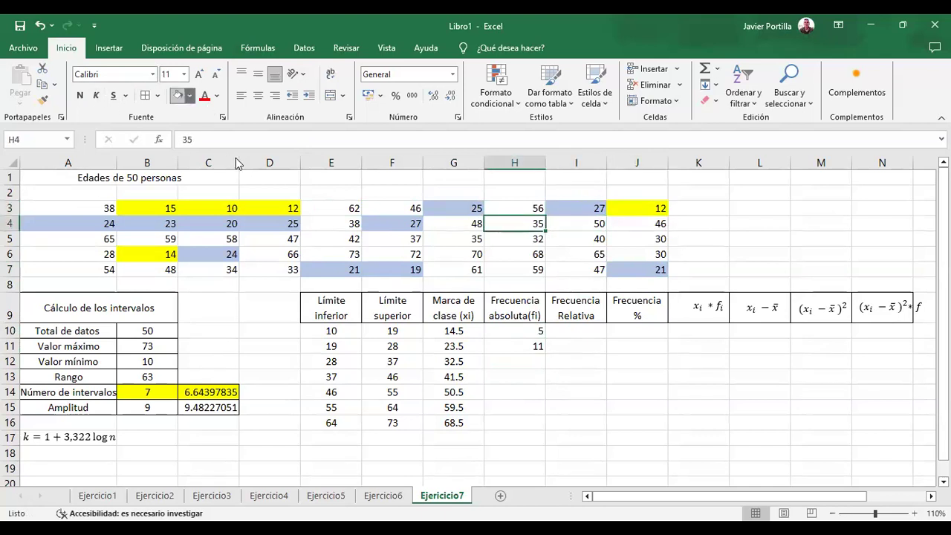
{"action": "left_click", "coordinate": [190, 95]}
{"action": "left_click", "coordinate": [233, 153]}
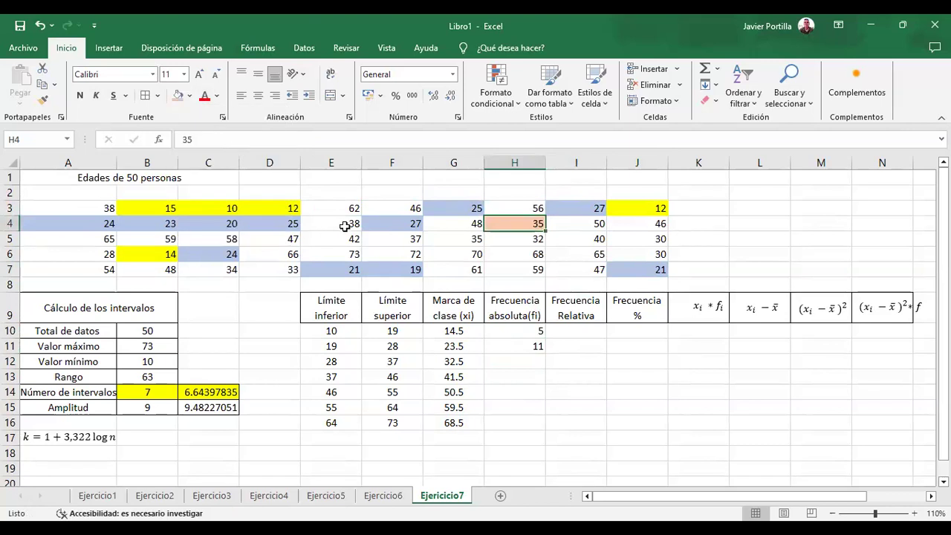
Highlight the third-class ages in G5 and H5 with the same light orange fill
{"action": "left_click", "coordinate": [115, 235]}
{"action": "key", "text": "Right"}
{"action": "key", "text": "Right"}
{"action": "key", "text": "Right"}
{"action": "key", "text": "Right"}
{"action": "key", "text": "Right"}
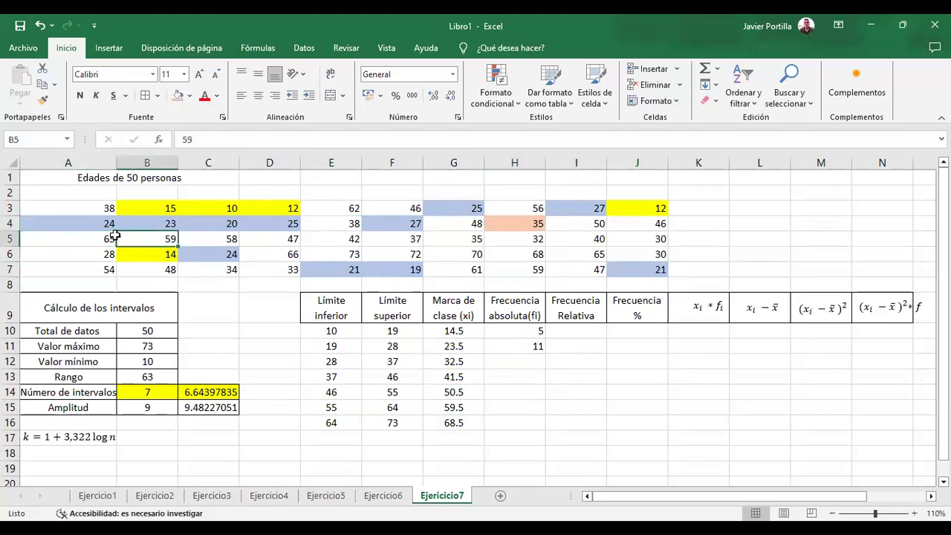
{"action": "key", "text": "Right"}
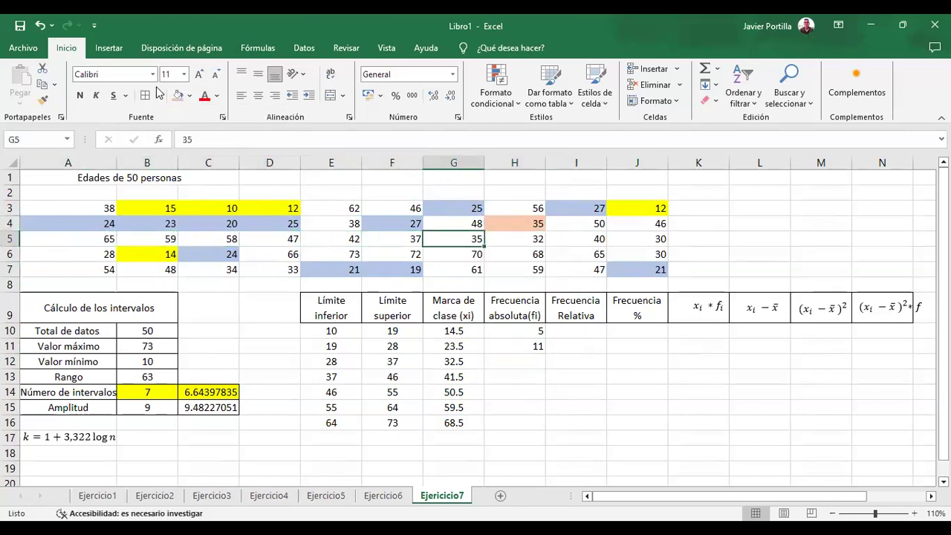
{"action": "left_click", "coordinate": [178, 95]}
{"action": "left_click", "coordinate": [531, 238]}
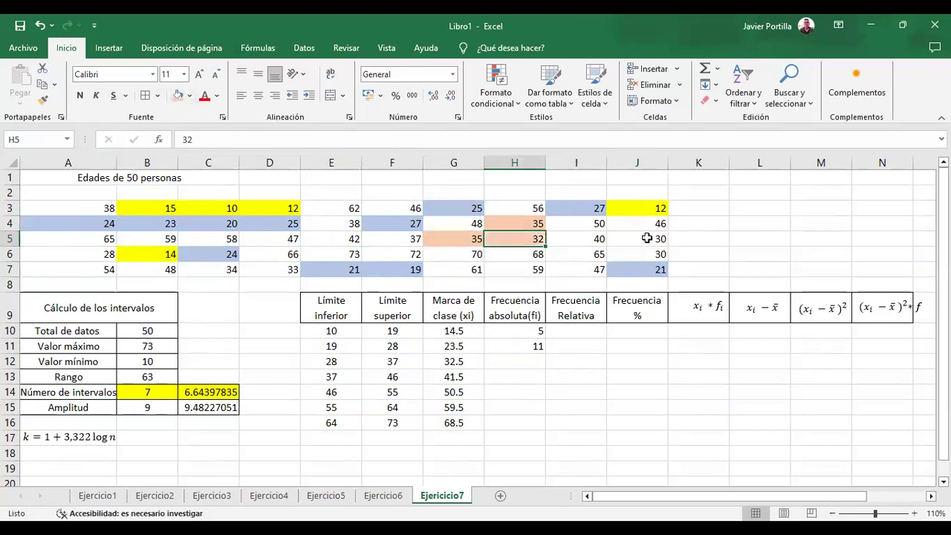
Highlight the third-class ages in J5 and J6 with the light orange fill
{"action": "left_click", "coordinate": [647, 237]}
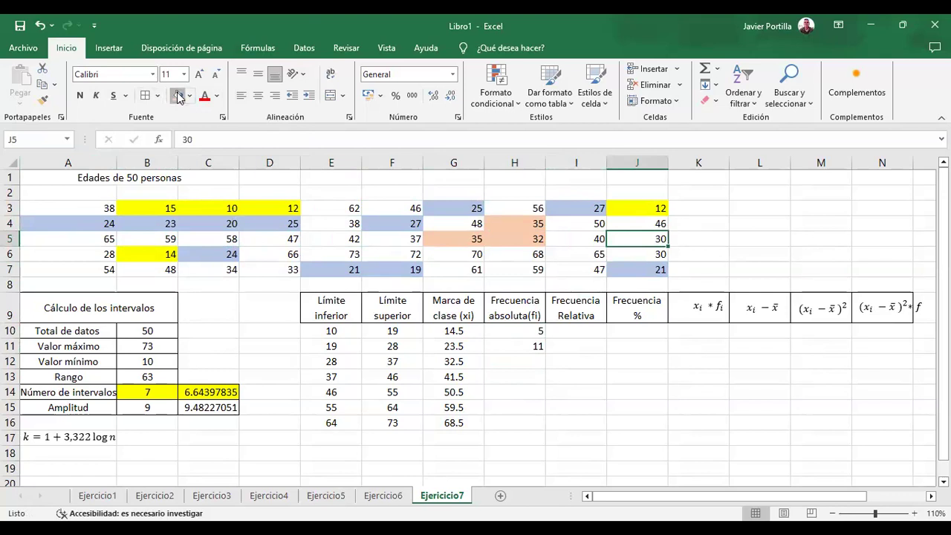
{"action": "left_click", "coordinate": [178, 96]}
{"action": "key", "text": "Down"}
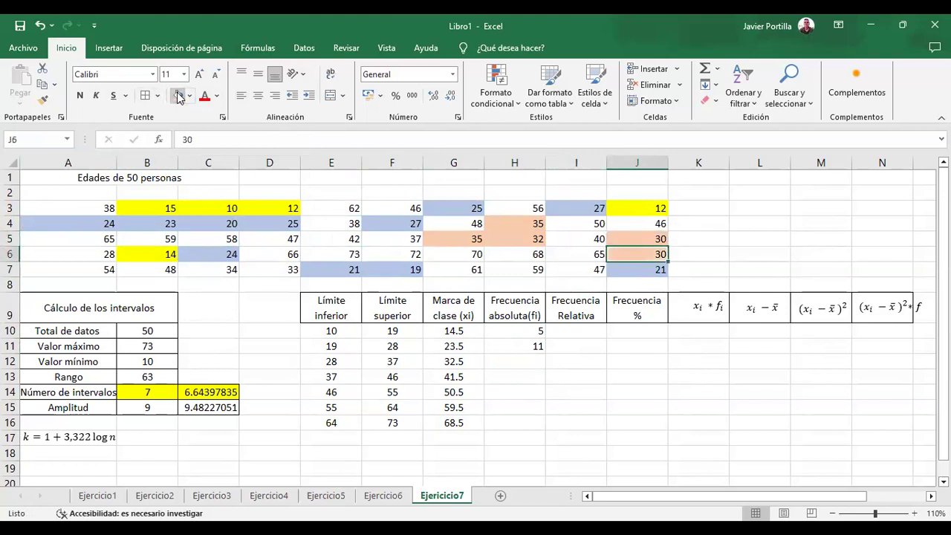
Go through the rest of row 6 and highlight the third-class age in A6 with the light orange fill
{"action": "key", "text": "Left"}
{"action": "key", "text": "Left"}
{"action": "key", "text": "Left"}
{"action": "key", "text": "Left"}
{"action": "key", "text": "Left"}
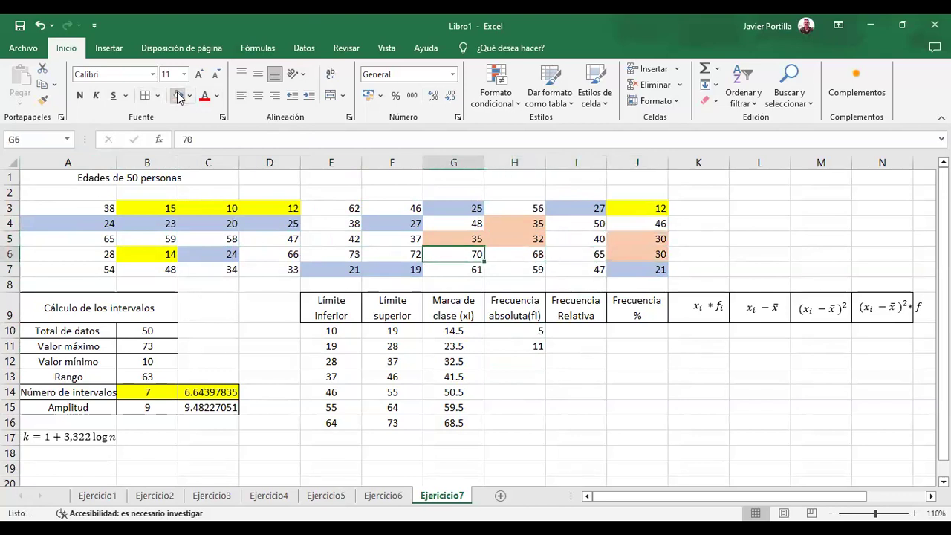
{"action": "key", "text": "Left"}
{"action": "key", "text": "Left"}
{"action": "key", "text": "Left"}
{"action": "key", "text": "Left"}
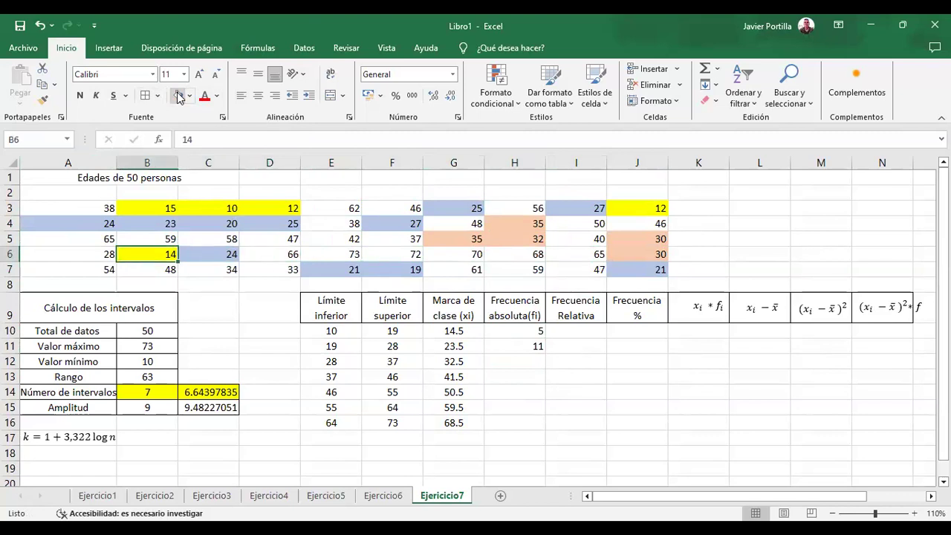
{"action": "left_click", "coordinate": [177, 95]}
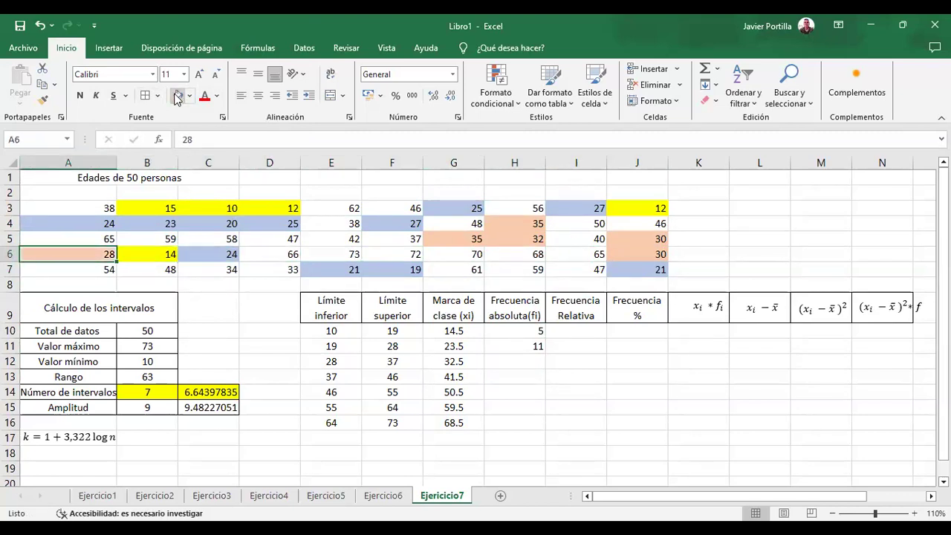
Highlight the third-class ages in C7 and D7 with the light orange fill and check the ages after them in row 7
{"action": "key", "text": "Down"}
{"action": "key", "text": "Right"}
{"action": "key", "text": "Right"}
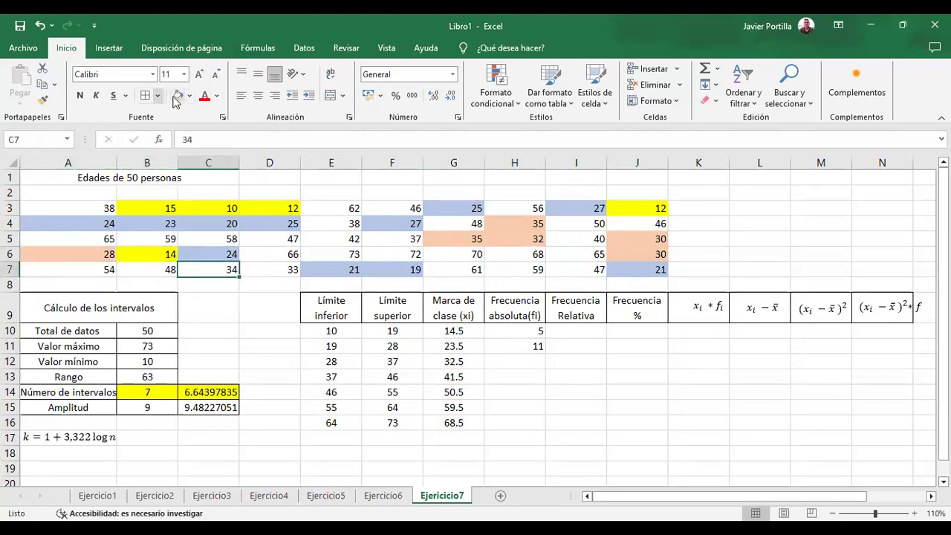
{"action": "left_click", "coordinate": [177, 95]}
{"action": "key", "text": "Right"}
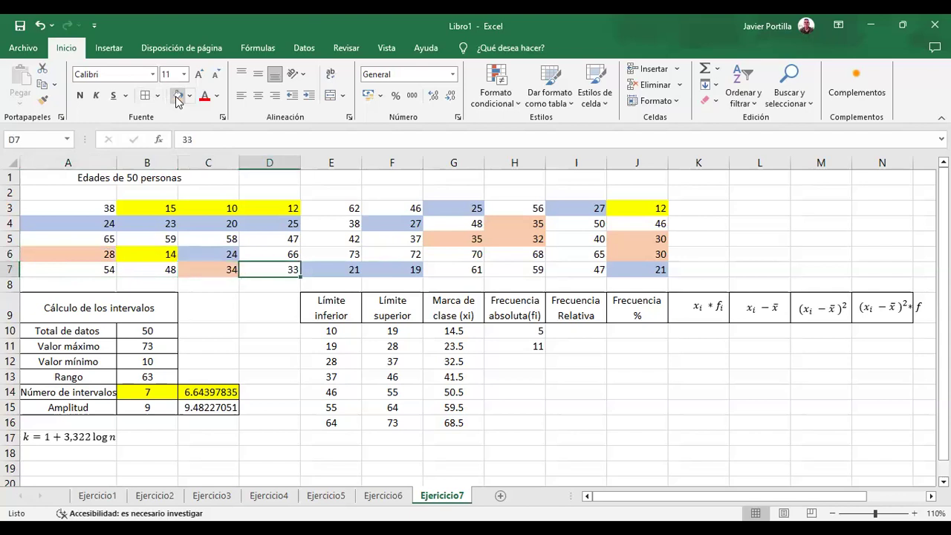
{"action": "left_click", "coordinate": [176, 96]}
{"action": "key", "text": "Right"}
{"action": "key", "text": "Right"}
{"action": "key", "text": "Right"}
{"action": "key", "text": "Right"}
{"action": "key", "text": "Right"}
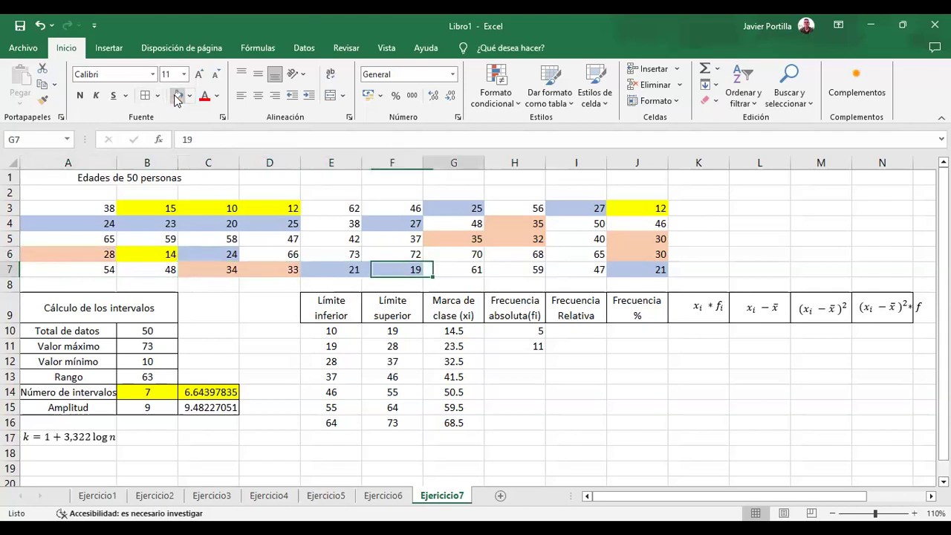
Enter 8 as the third class's absolute frequency in H12
{"action": "left_click", "coordinate": [523, 361]}
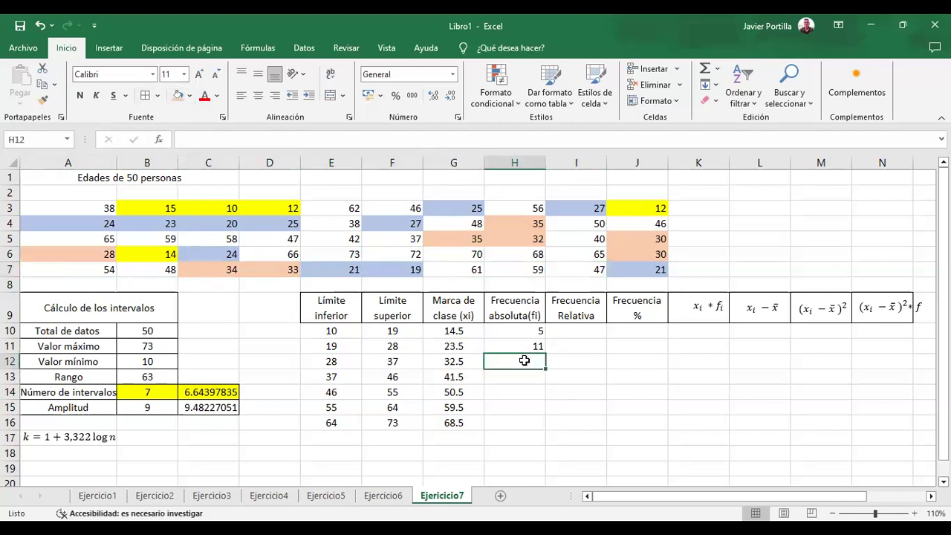
{"action": "type", "text": "8"}
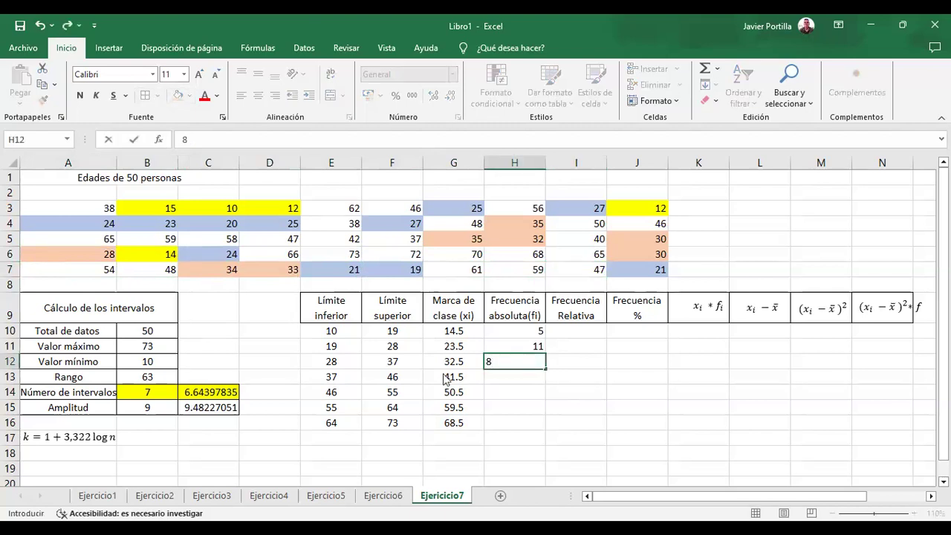
{"action": "left_click", "coordinate": [519, 374]}
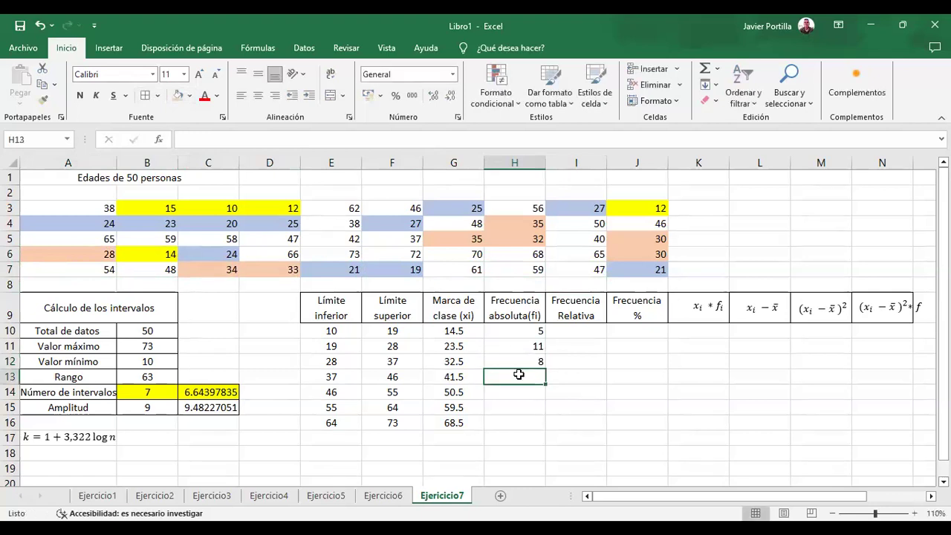
Highlight the fourth-class age in A3 with a gray fill
{"action": "left_click", "coordinate": [90, 207]}
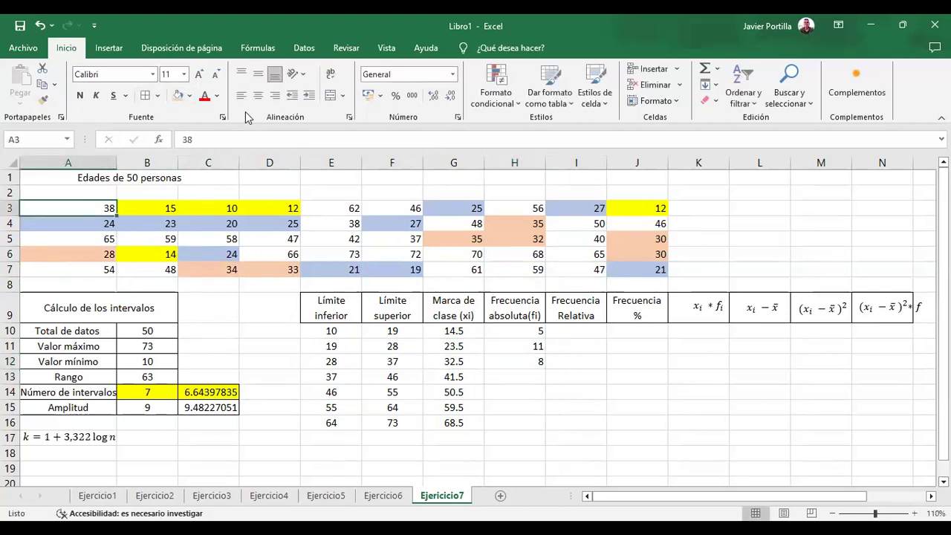
{"action": "left_click", "coordinate": [190, 98]}
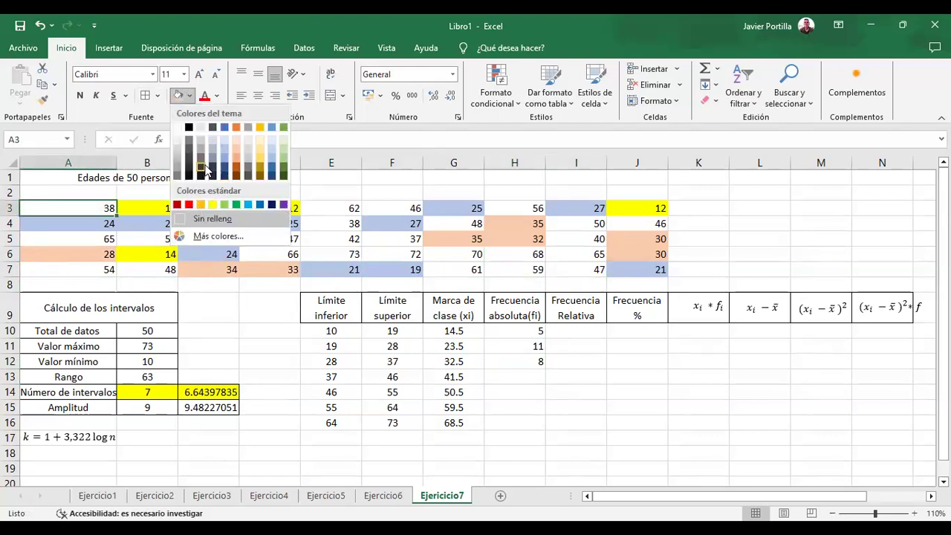
{"action": "left_click", "coordinate": [335, 207]}
{"action": "left_click", "coordinate": [337, 207]}
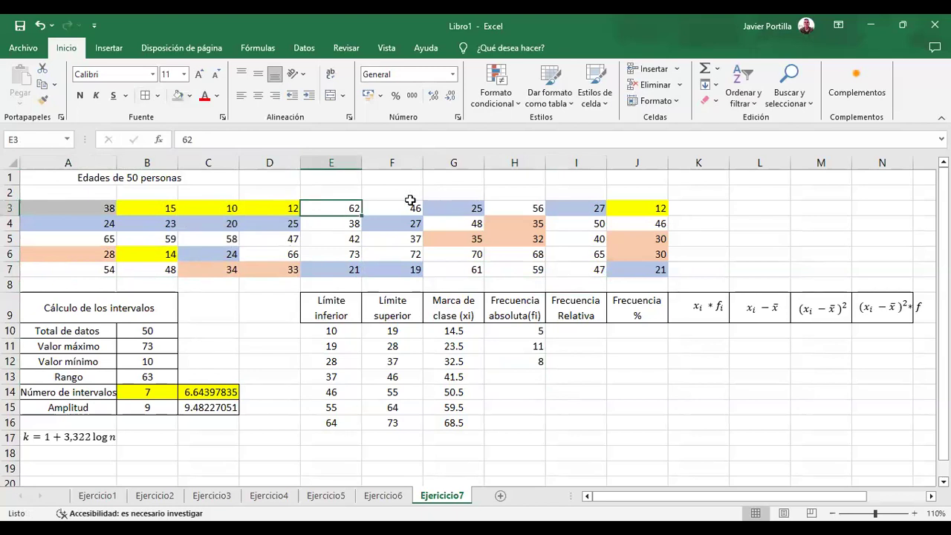
Go through the ages in rows 4 to 7 looking for values in the fourth class, 37 to 46
{"action": "left_click", "coordinate": [640, 223]}
{"action": "key", "text": "Left"}
{"action": "key", "text": "Left"}
{"action": "key", "text": "Left"}
{"action": "key", "text": "Left"}
{"action": "key", "text": "Left"}
{"action": "key", "text": "Left"}
{"action": "key", "text": "Left"}
{"action": "key", "text": "Left"}
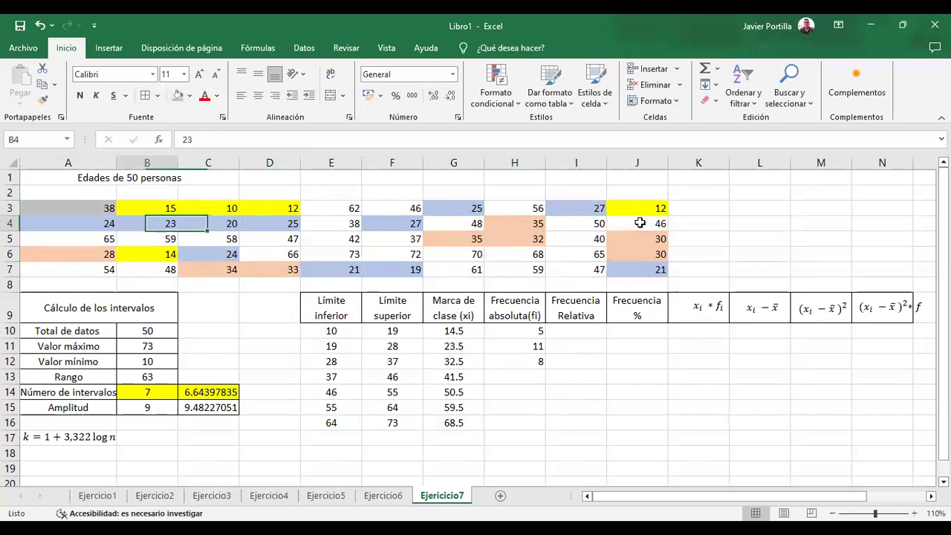
{"action": "key", "text": "Left"}
{"action": "key", "text": "Down"}
{"action": "key", "text": "Right"}
{"action": "key", "text": "Right"}
{"action": "key", "text": "Right"}
{"action": "key", "text": "Right"}
{"action": "key", "text": "Right"}
{"action": "key", "text": "Right"}
{"action": "key", "text": "Right"}
{"action": "key", "text": "Right"}
{"action": "key", "text": "Down"}
{"action": "key", "text": "Left"}
{"action": "key", "text": "Left"}
{"action": "key", "text": "Left"}
{"action": "key", "text": "Left"}
{"action": "key", "text": "Left"}
{"action": "key", "text": "Left"}
{"action": "key", "text": "Down"}
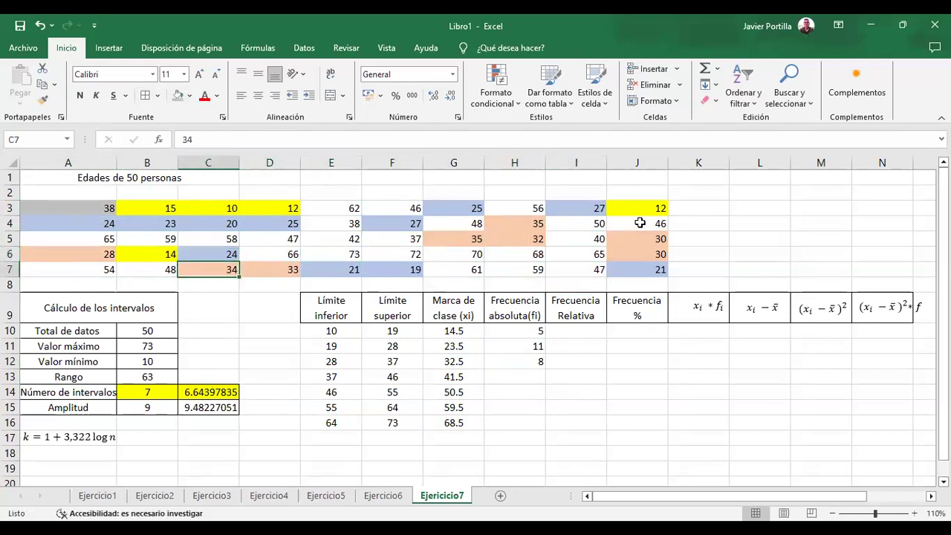
{"action": "key", "text": "Right"}
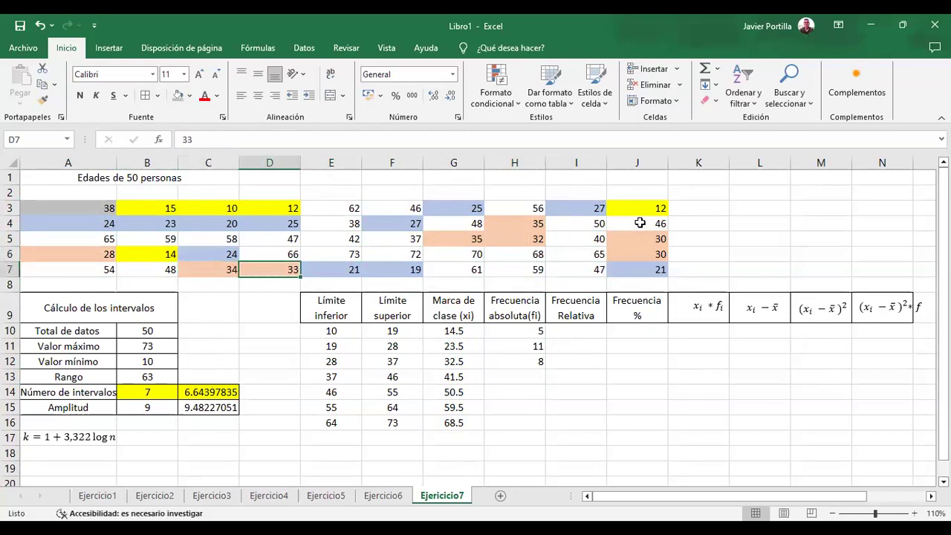
{"action": "left_click", "coordinate": [532, 376]}
{"action": "type", "text": "11"}
{"action": "key", "text": "Return"}
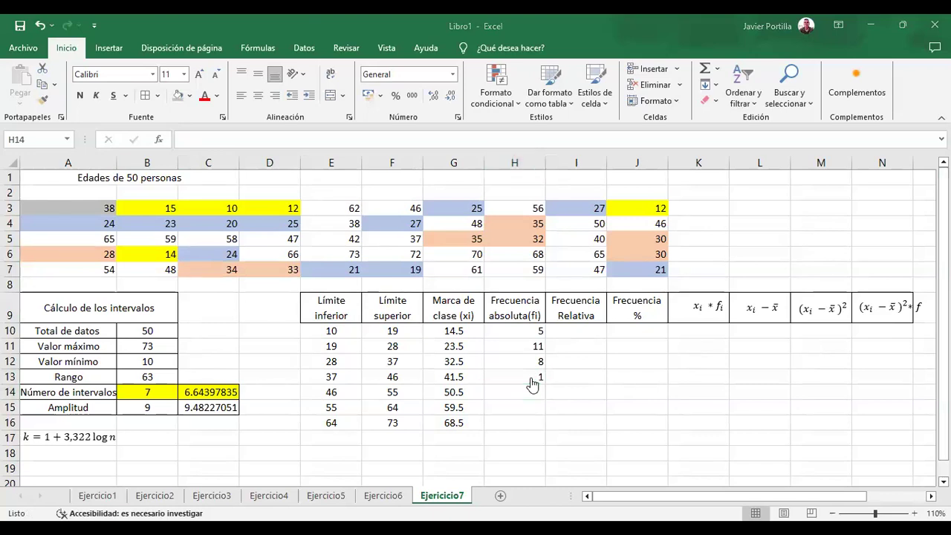
{"action": "left_click", "coordinate": [533, 374]}
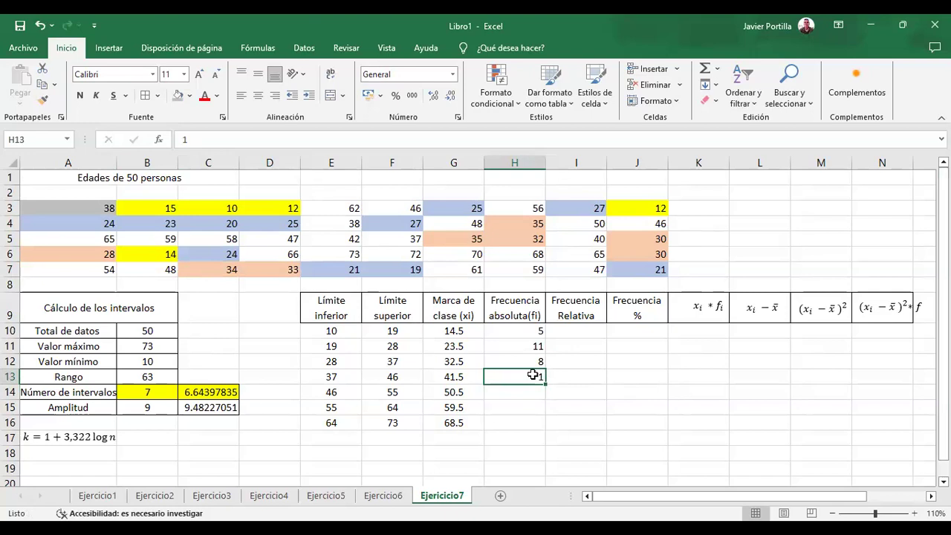
{"action": "key", "text": "BackSpace"}
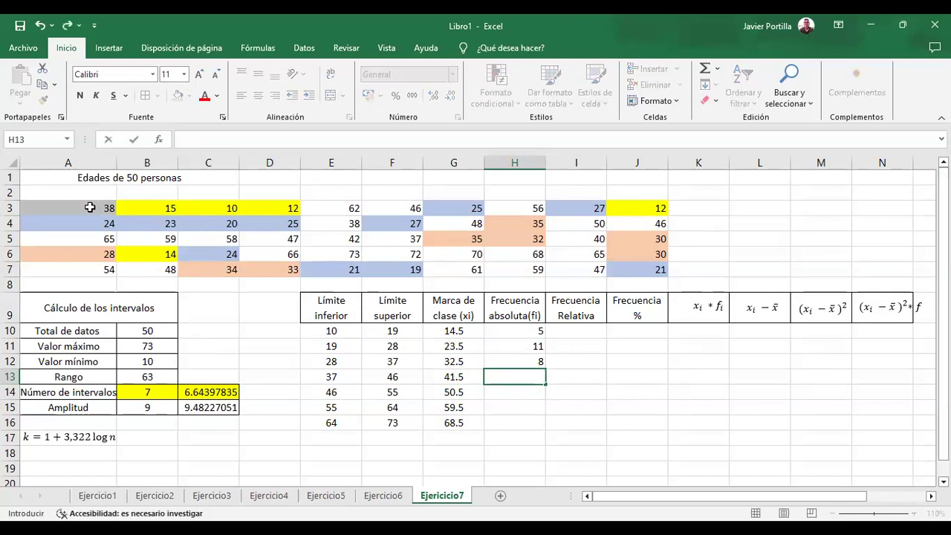
Go through row 4 from J4 and highlight the fourth-class age in E4 with the gray fill
{"action": "left_click", "coordinate": [657, 224]}
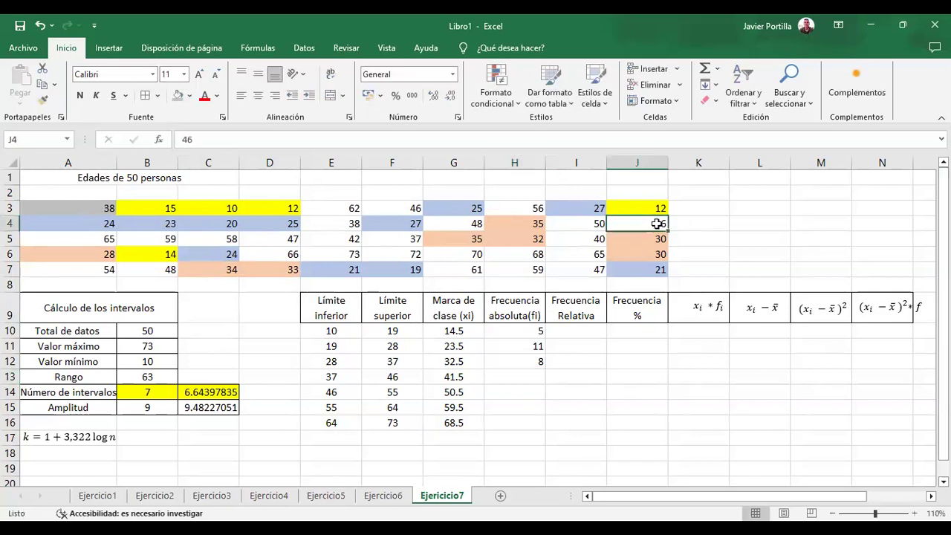
{"action": "left_click", "coordinate": [577, 223]}
{"action": "key", "text": "Left"}
{"action": "key", "text": "Left"}
{"action": "key", "text": "Left"}
{"action": "key", "text": "Left"}
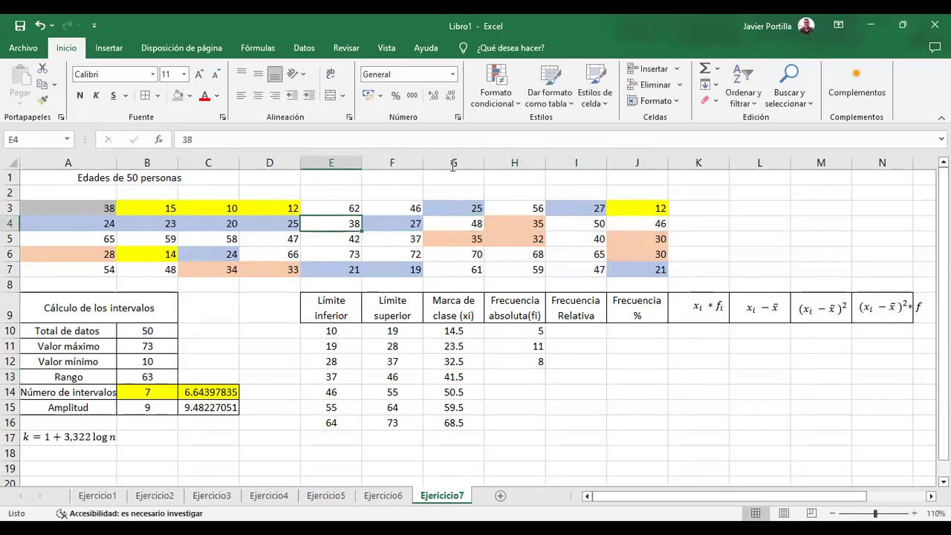
{"action": "left_click", "coordinate": [179, 97]}
Highlight the fourth-class ages in E5 and F5 with the gray fill
{"action": "key", "text": "Left"}
{"action": "key", "text": "Left"}
{"action": "key", "text": "Left"}
{"action": "key", "text": "Down"}
{"action": "key", "text": "Right"}
{"action": "key", "text": "Right"}
{"action": "key", "text": "Right"}
{"action": "key", "text": "Right"}
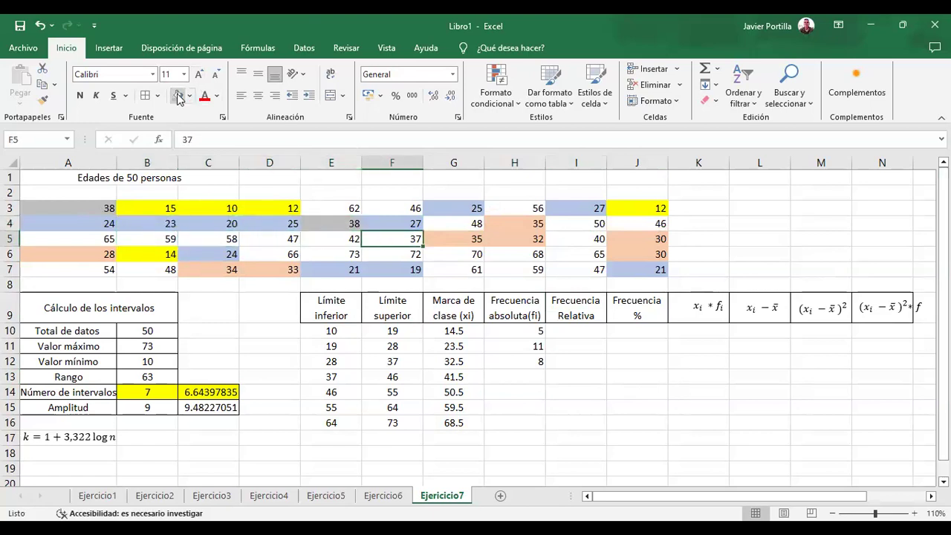
{"action": "key", "text": "Left"}
{"action": "key", "text": "Left"}
{"action": "key", "text": "Right"}
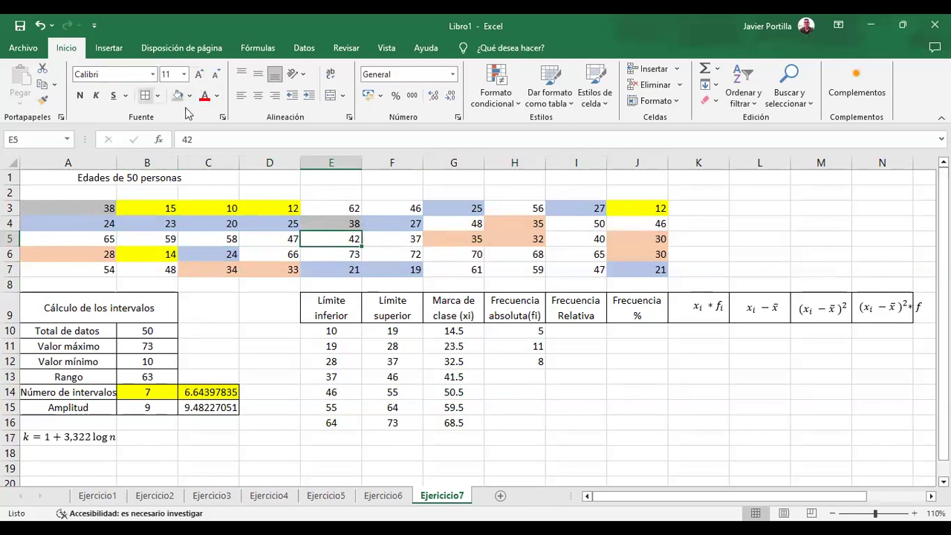
{"action": "left_click", "coordinate": [179, 98]}
{"action": "key", "text": "Right"}
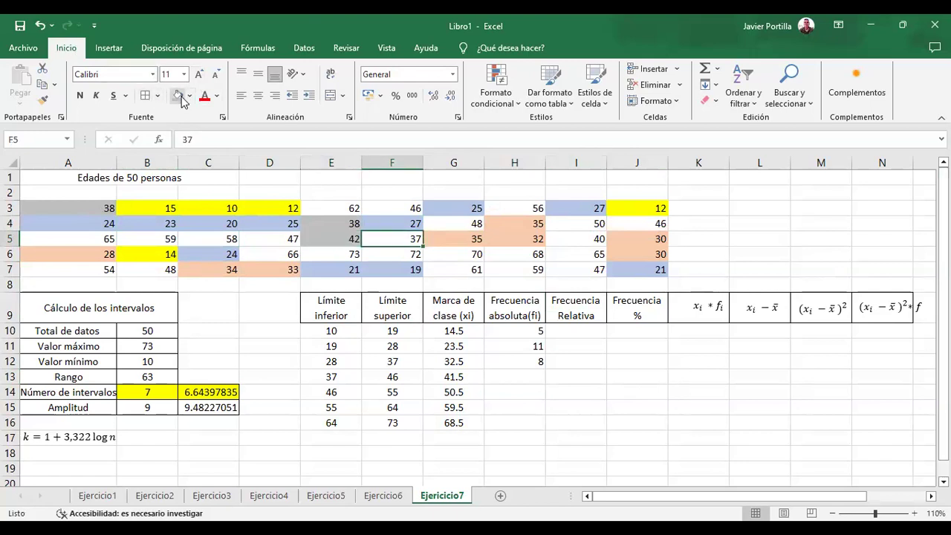
{"action": "left_click", "coordinate": [179, 97]}
Highlight the fourth-class age in I5 with the gray fill
{"action": "key", "text": "Right"}
{"action": "key", "text": "Right"}
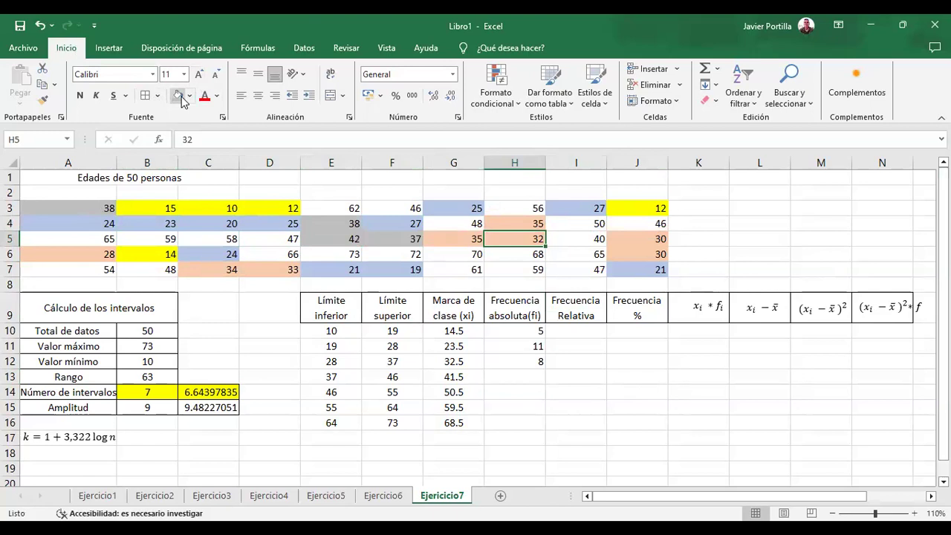
{"action": "key", "text": "Right"}
{"action": "left_click", "coordinate": [179, 97]}
Check the ages in row 6 for any further fourth-class values
{"action": "key", "text": "Down"}
{"action": "key", "text": "Left"}
{"action": "key", "text": "Left"}
{"action": "key", "text": "Left"}
{"action": "key", "text": "Left"}
{"action": "key", "text": "Left"}
{"action": "key", "text": "Left"}
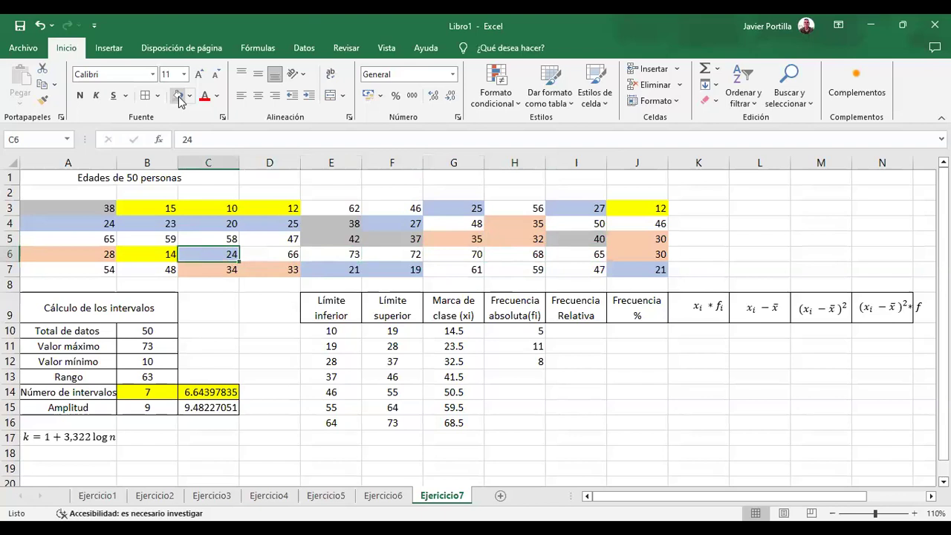
{"action": "key", "text": "Left"}
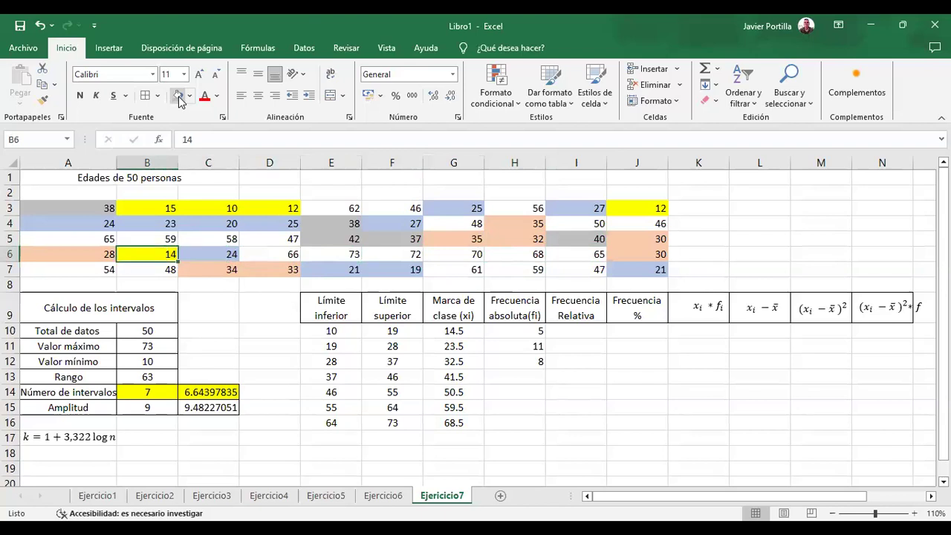
Enter the absolute frequencies 8 in H12 for the third class and 5 in H13 for the fourth class
{"action": "left_click", "coordinate": [529, 367]}
{"action": "type", "text": "8"}
{"action": "key", "text": "Return"}
{"action": "type", "text": "5"}
{"action": "key", "text": "Return"}
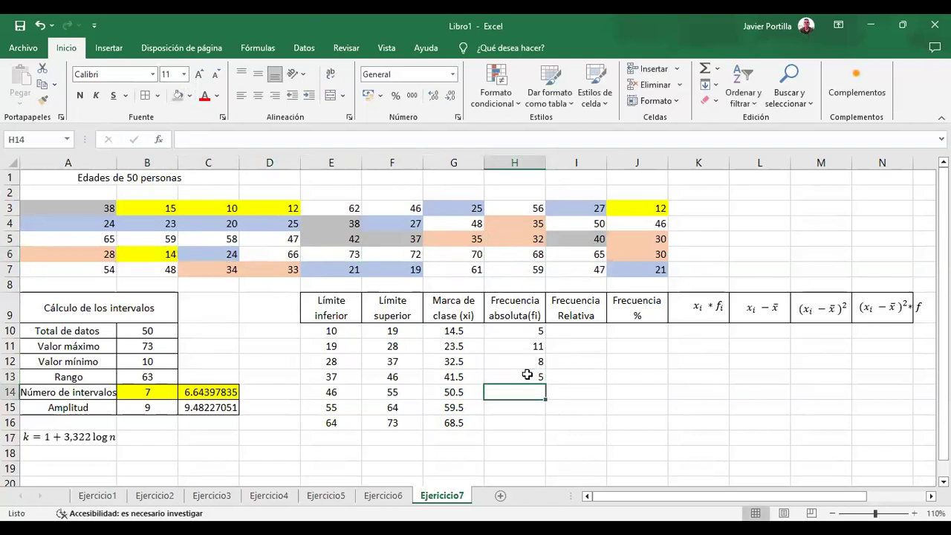
Highlight the fifth-class ages in F3, J4 and G4 with a dark green fill
{"action": "left_click", "coordinate": [385, 211]}
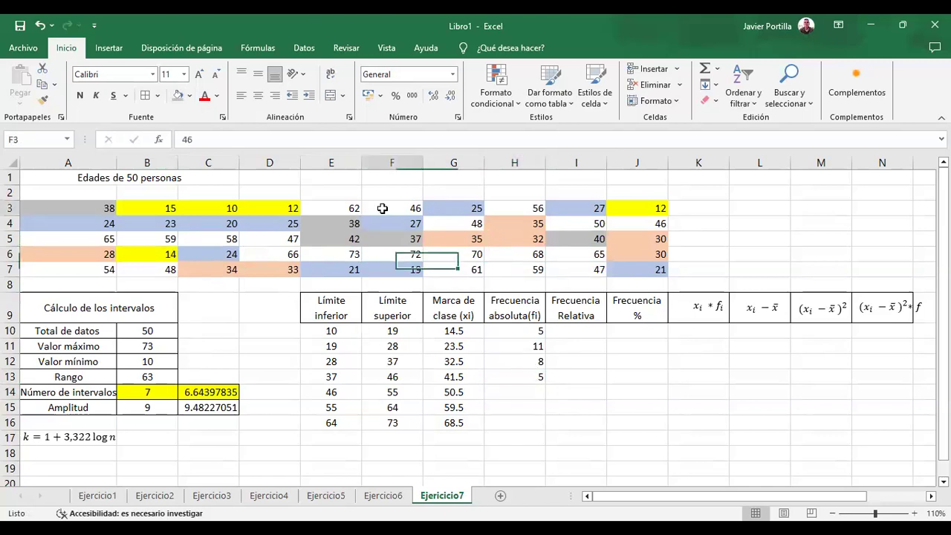
{"action": "left_click", "coordinate": [190, 95]}
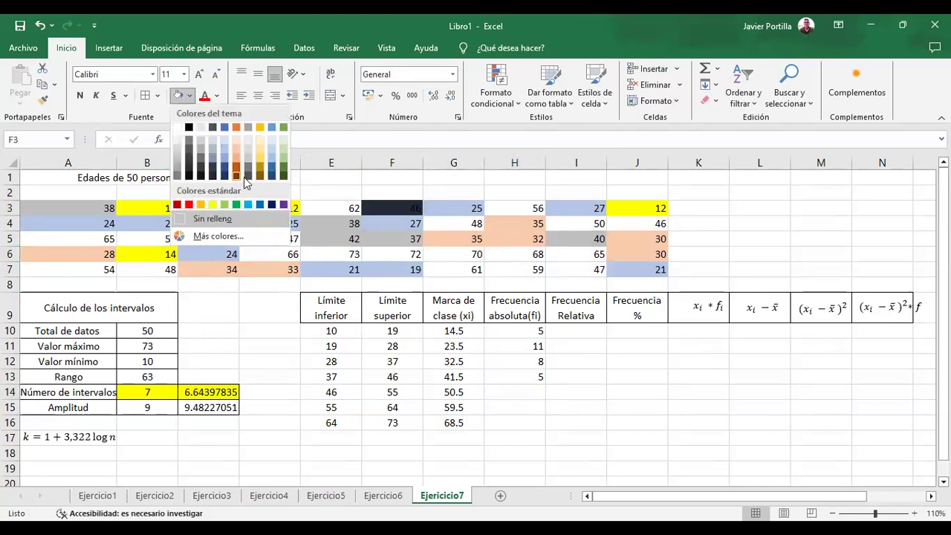
{"action": "left_click", "coordinate": [281, 163]}
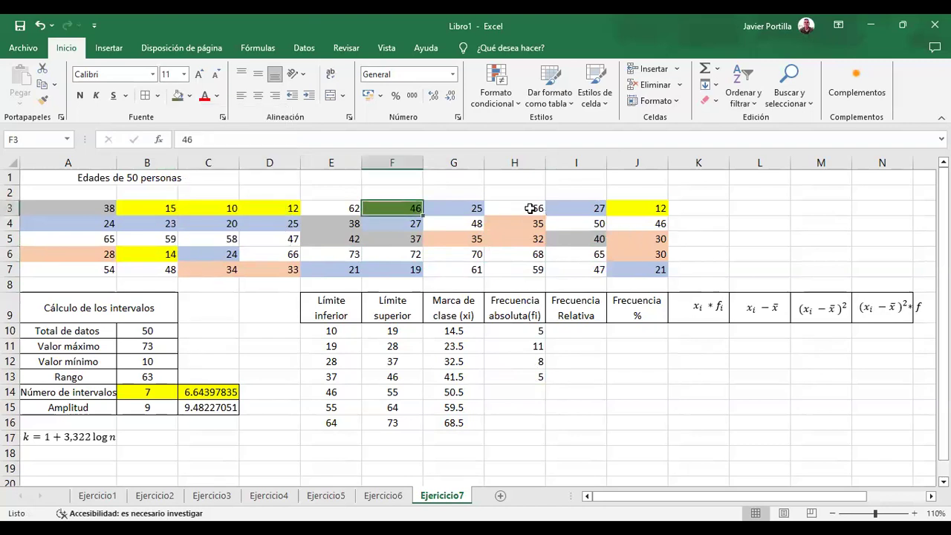
{"action": "left_click", "coordinate": [530, 209]}
{"action": "left_click", "coordinate": [633, 223]}
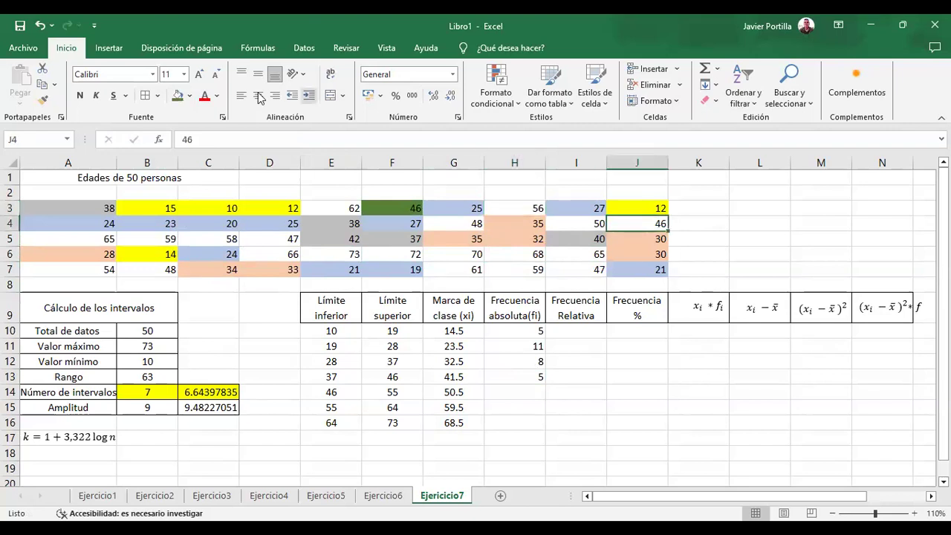
{"action": "left_click", "coordinate": [175, 97]}
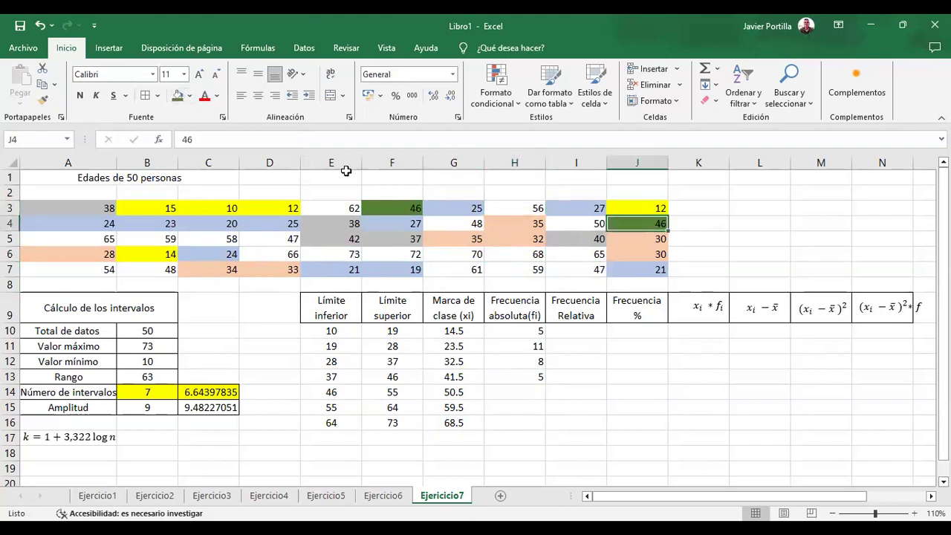
{"action": "left_click", "coordinate": [462, 225]}
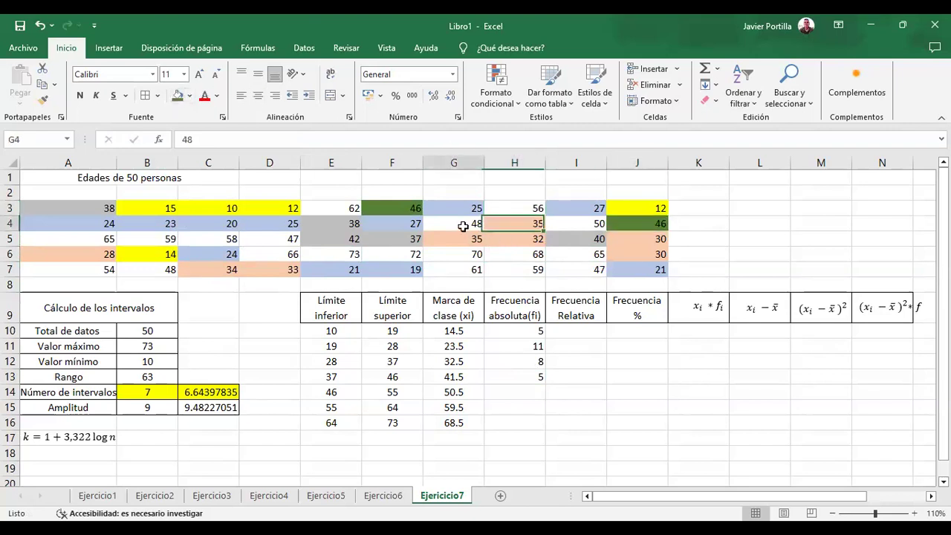
{"action": "left_click", "coordinate": [176, 96]}
Highlight the fifth-class ages in D5 and I7 with the dark green fill
{"action": "left_click", "coordinate": [103, 240]}
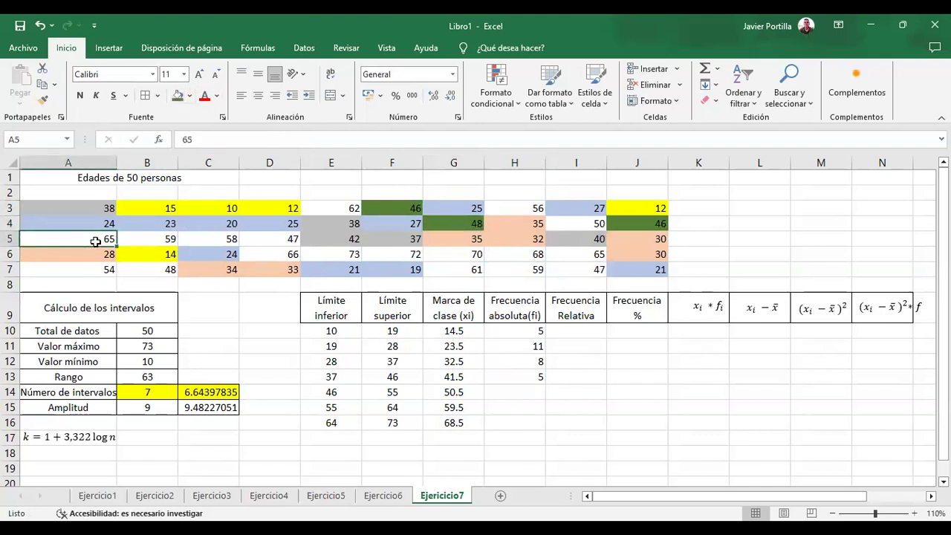
{"action": "left_click", "coordinate": [154, 238]}
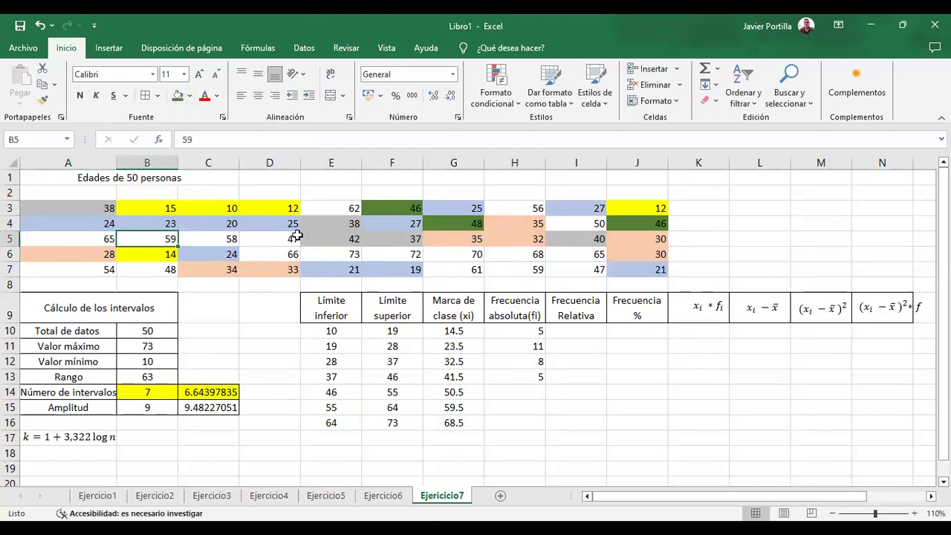
{"action": "left_click", "coordinate": [293, 239]}
{"action": "left_click", "coordinate": [177, 97]}
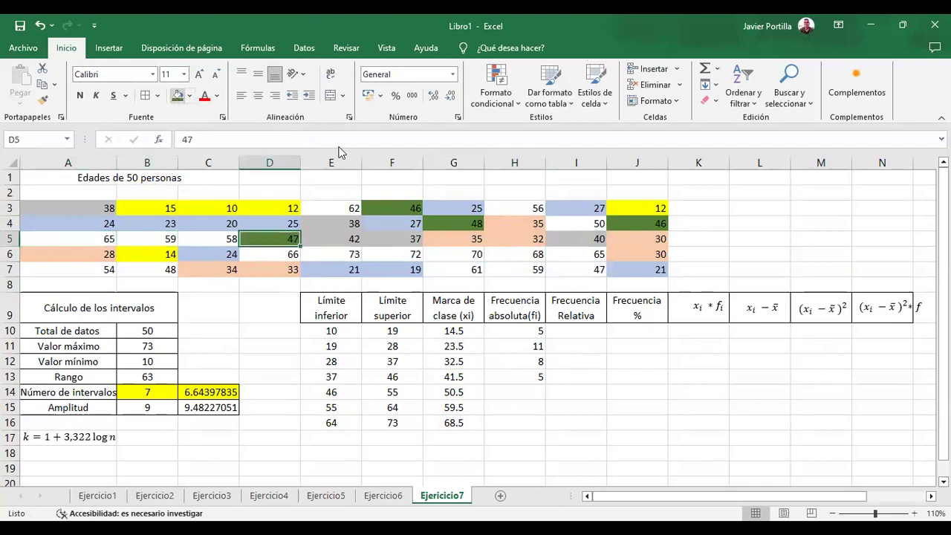
{"action": "left_click", "coordinate": [574, 270]}
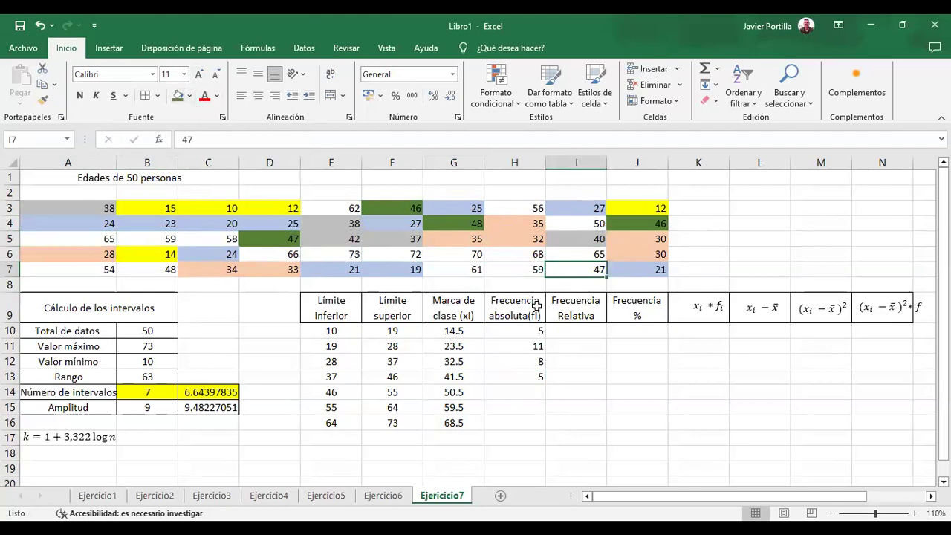
{"action": "left_click", "coordinate": [177, 96]}
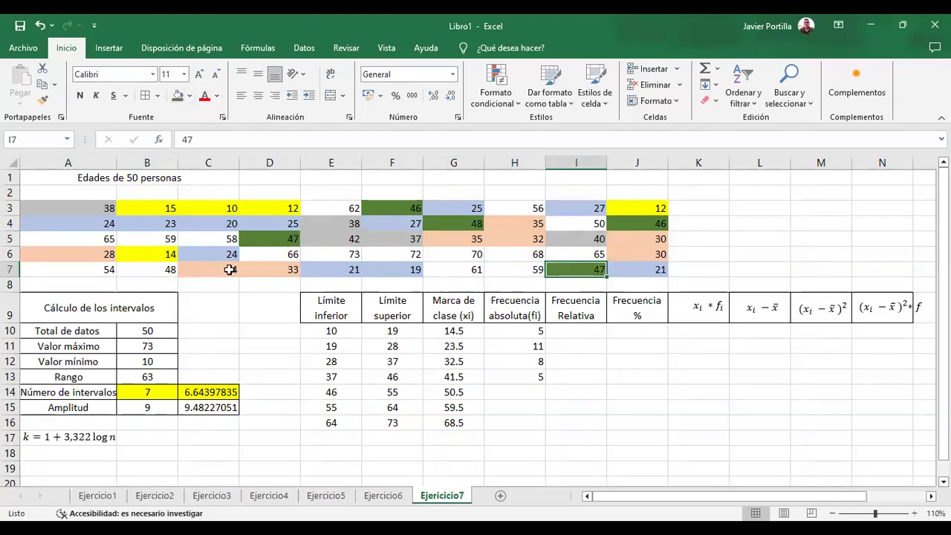
Highlight the fifth-class ages in B7 and A7 with the dark green fill
{"action": "left_click", "coordinate": [134, 272]}
{"action": "left_click", "coordinate": [178, 97]}
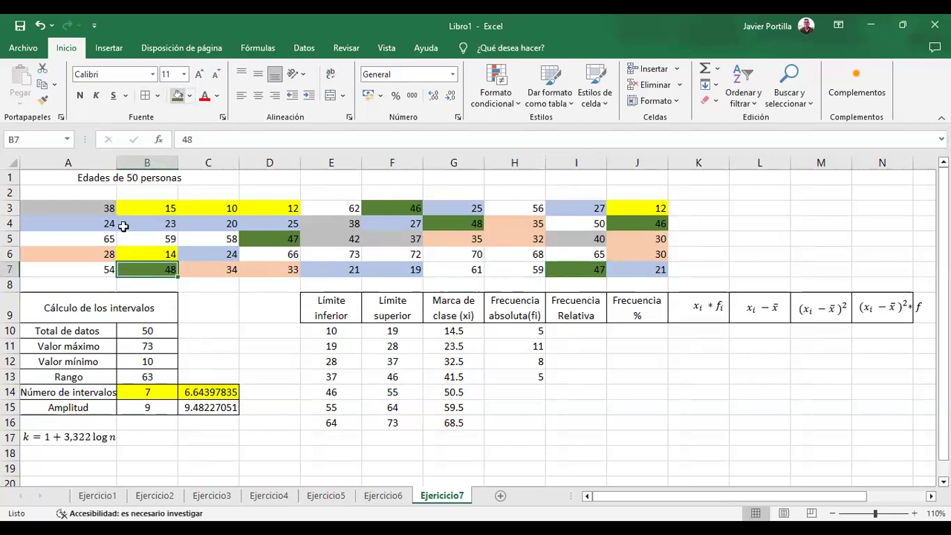
{"action": "left_click", "coordinate": [90, 270]}
{"action": "left_click", "coordinate": [178, 97]}
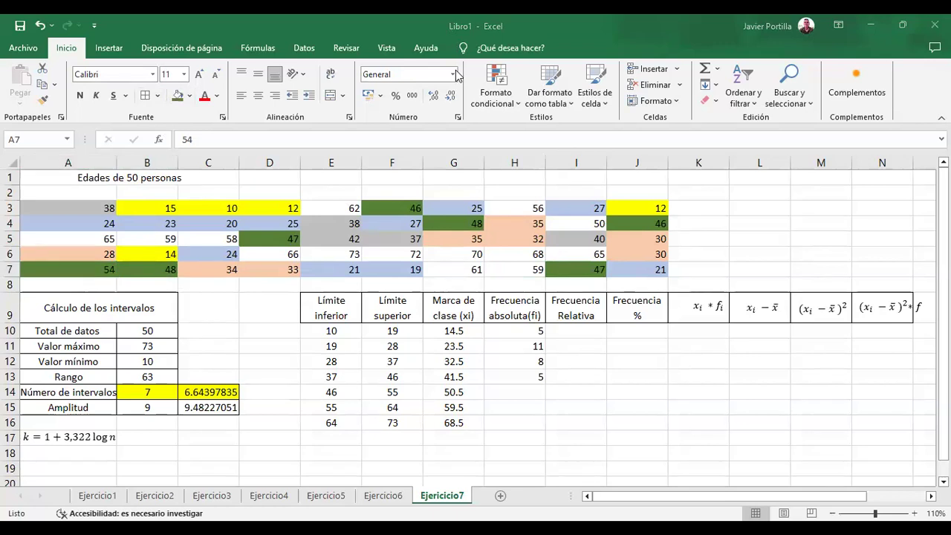
Enter the absolute frequency 7 in H14 for the fifth class
{"action": "left_click", "coordinate": [521, 394]}
{"action": "type", "text": "7"}
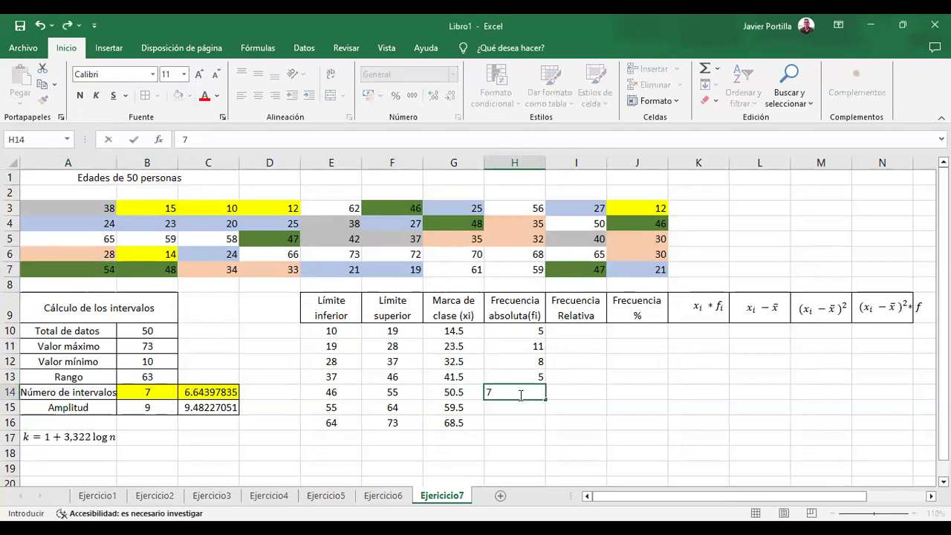
{"action": "key", "text": "Return"}
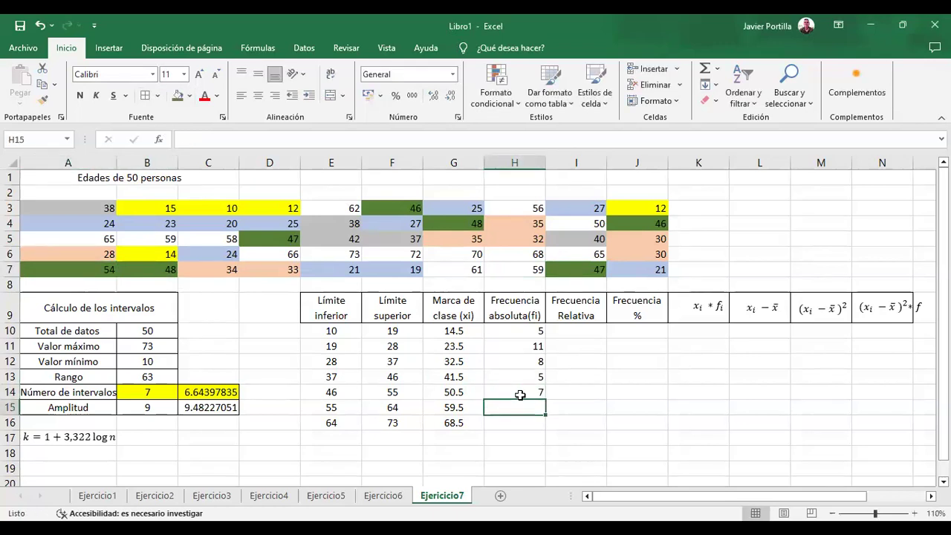
Highlight the fifth-class age in I4 in dark green and set the class's absolute frequency in H14 to 8
{"action": "left_click", "coordinate": [597, 223]}
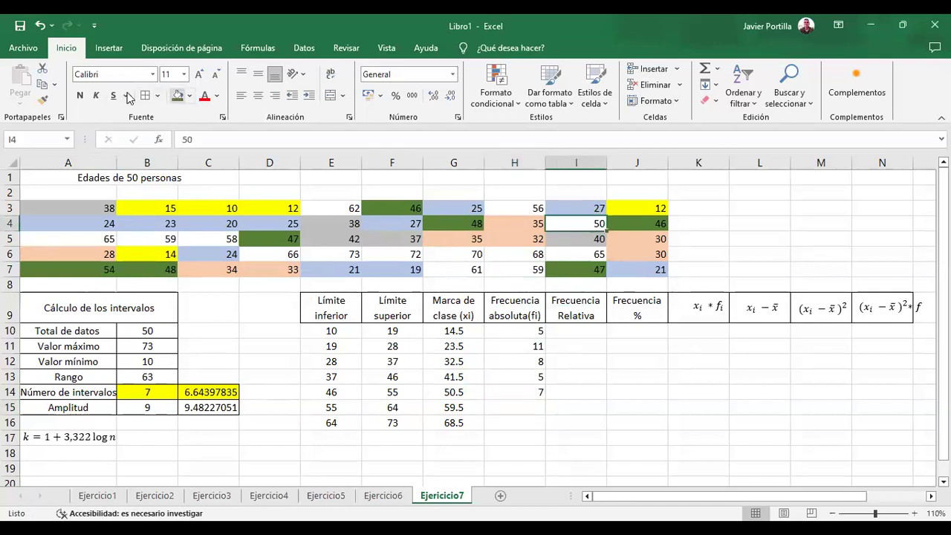
{"action": "left_click", "coordinate": [540, 392]}
{"action": "key", "text": "BackSpace"}
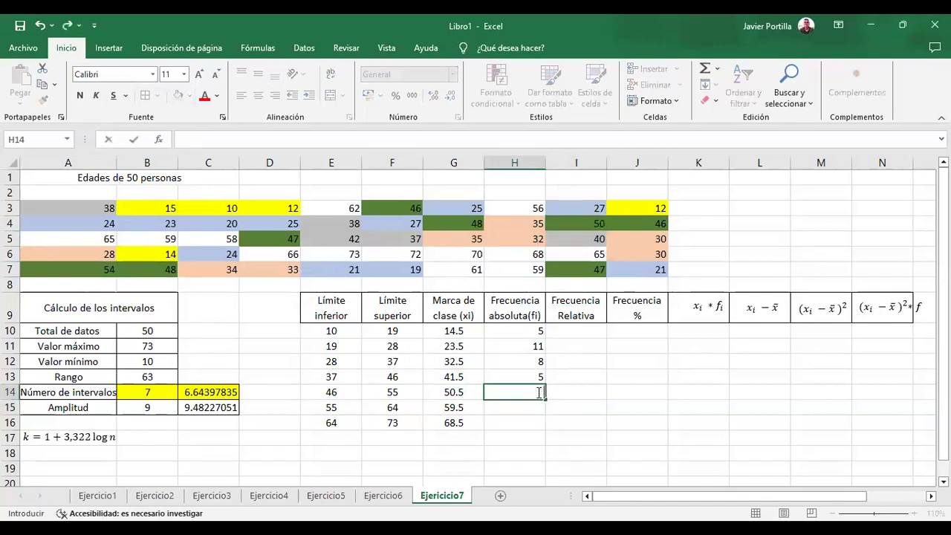
{"action": "type", "text": "8"}
{"action": "key", "text": "Return"}
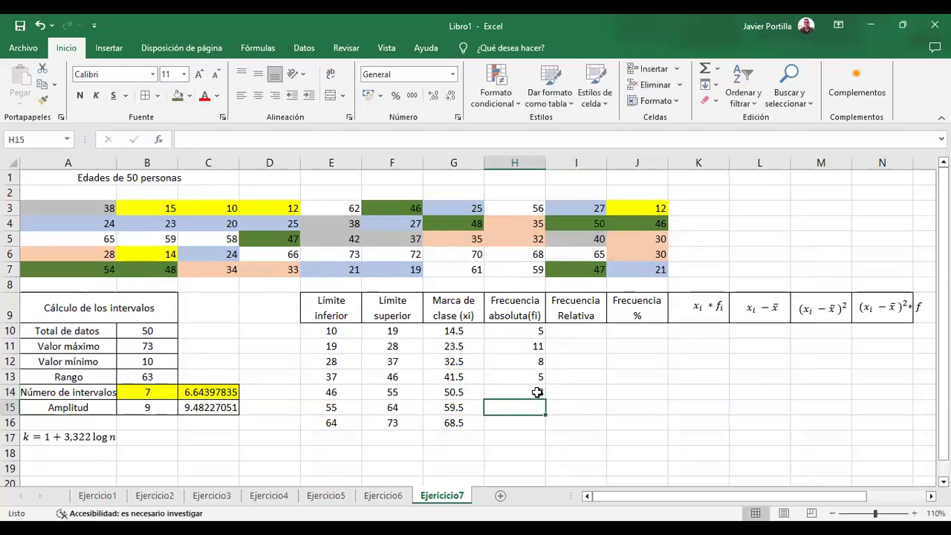
Highlight the sixth-class ages in E3 and H3 with a bright blue fill
{"action": "left_click", "coordinate": [330, 210]}
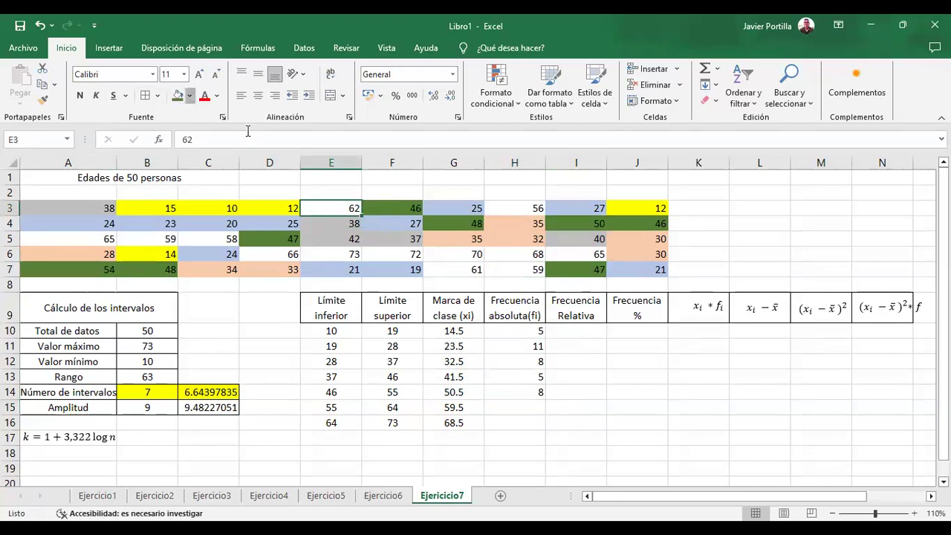
{"action": "left_click", "coordinate": [190, 95]}
{"action": "left_click", "coordinate": [247, 204]}
{"action": "left_click", "coordinate": [530, 211]}
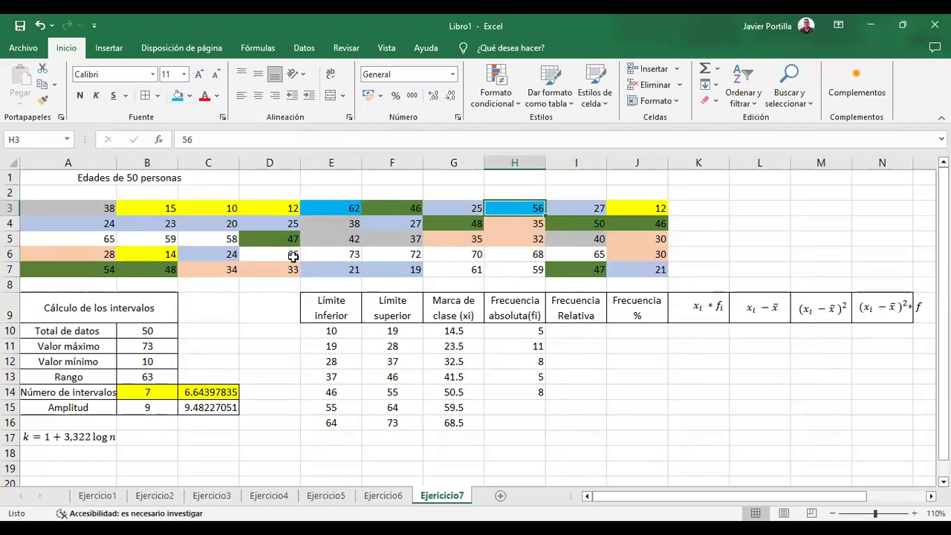
Highlight the sixth-class ages in G7, H7 and C5 with the bright blue fill
{"action": "left_click", "coordinate": [479, 272]}
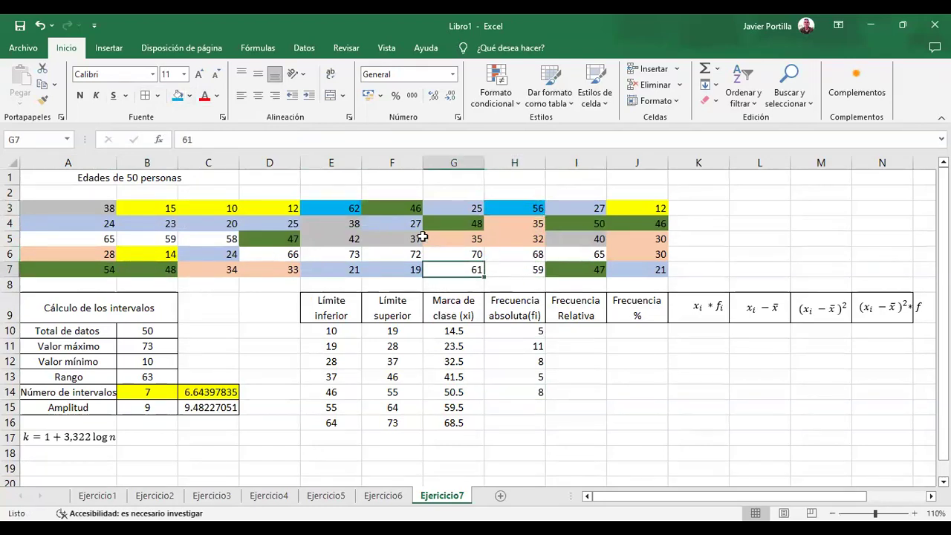
{"action": "left_click", "coordinate": [178, 95]}
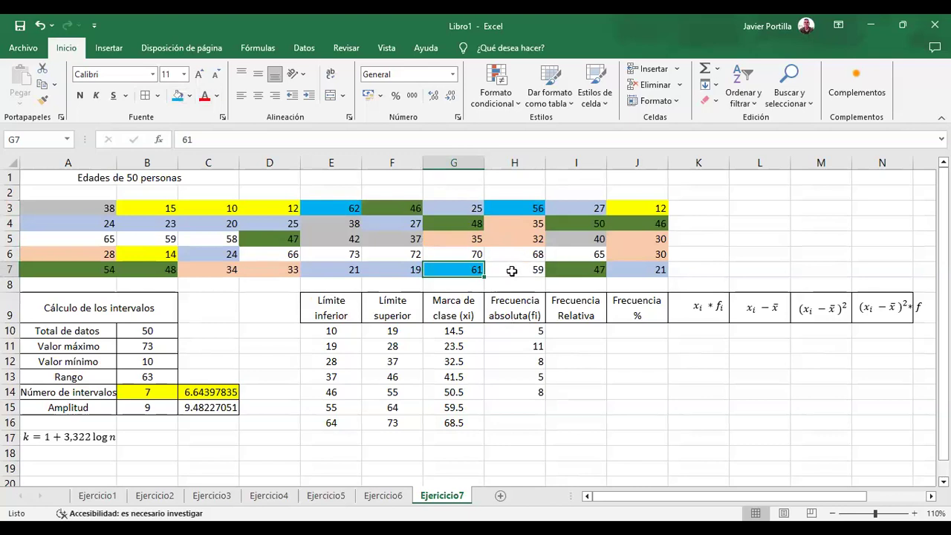
{"action": "left_click", "coordinate": [512, 269]}
{"action": "key", "text": "F4"}
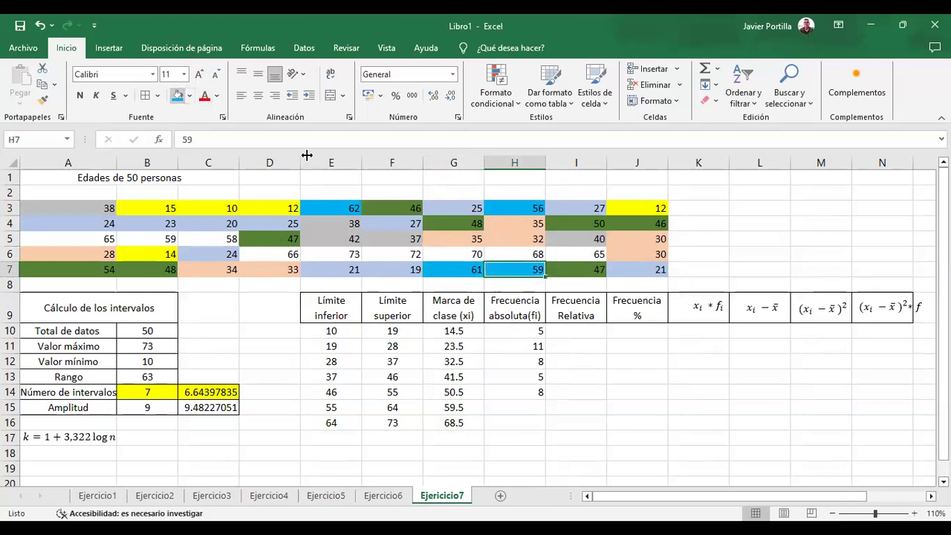
{"action": "left_click", "coordinate": [206, 238]}
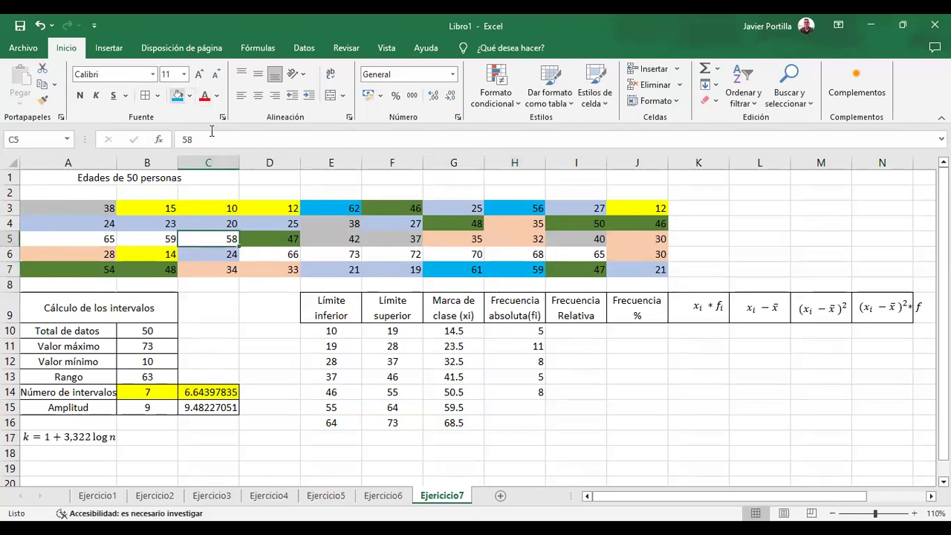
{"action": "left_click", "coordinate": [177, 95]}
Enter the absolute frequency 6 in H15 for the sixth class
{"action": "left_click", "coordinate": [149, 241]}
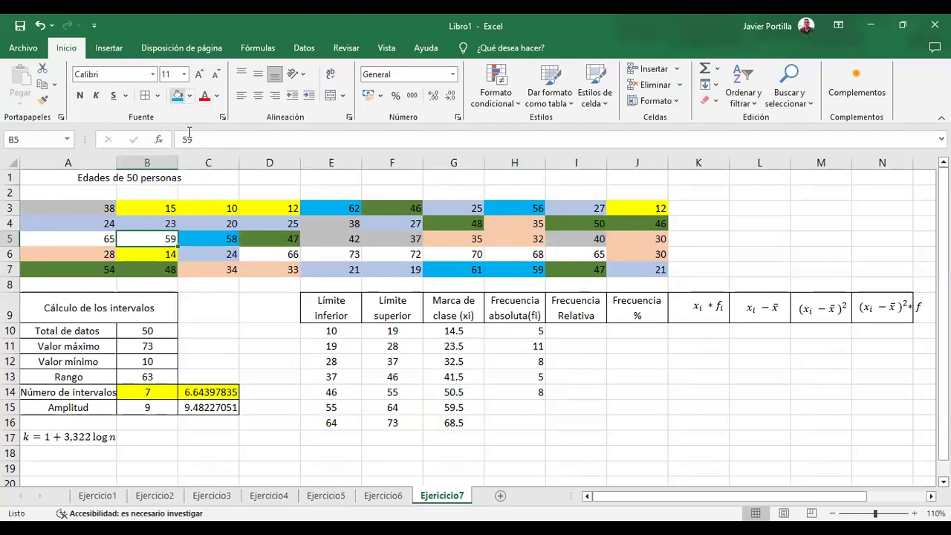
{"action": "left_click", "coordinate": [527, 407]}
{"action": "type", "text": "6"}
{"action": "key", "text": "Return"}
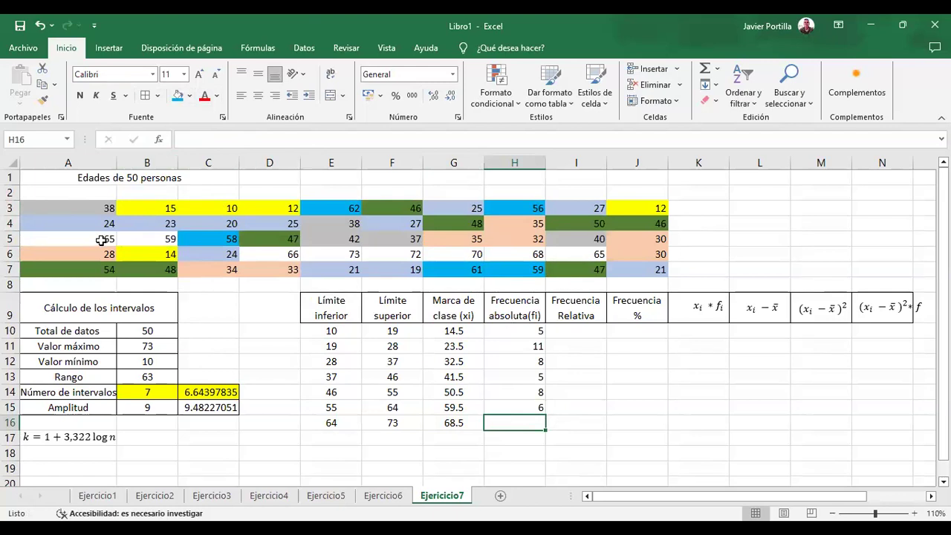
Try highlighting the seventh-class age in A5 with a light gold fill
{"action": "left_click", "coordinate": [101, 241]}
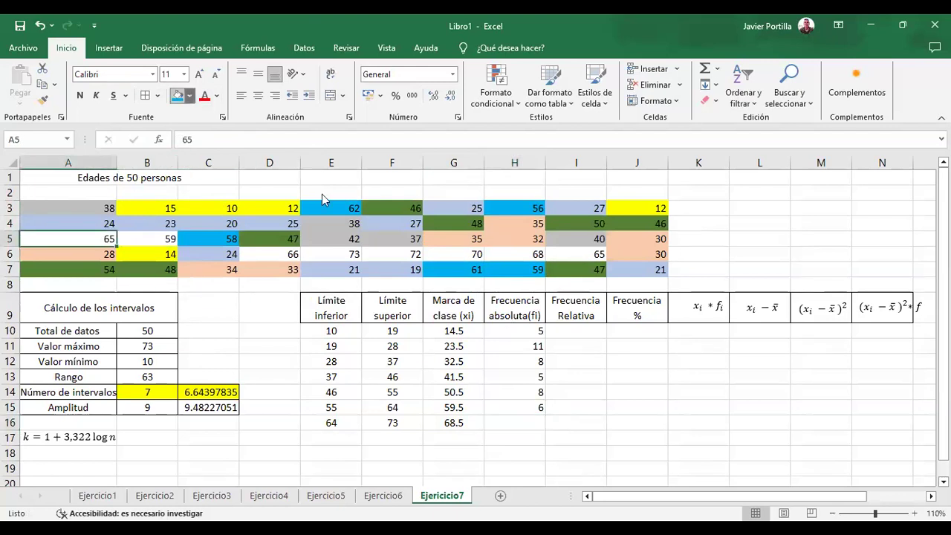
{"action": "left_click", "coordinate": [189, 95]}
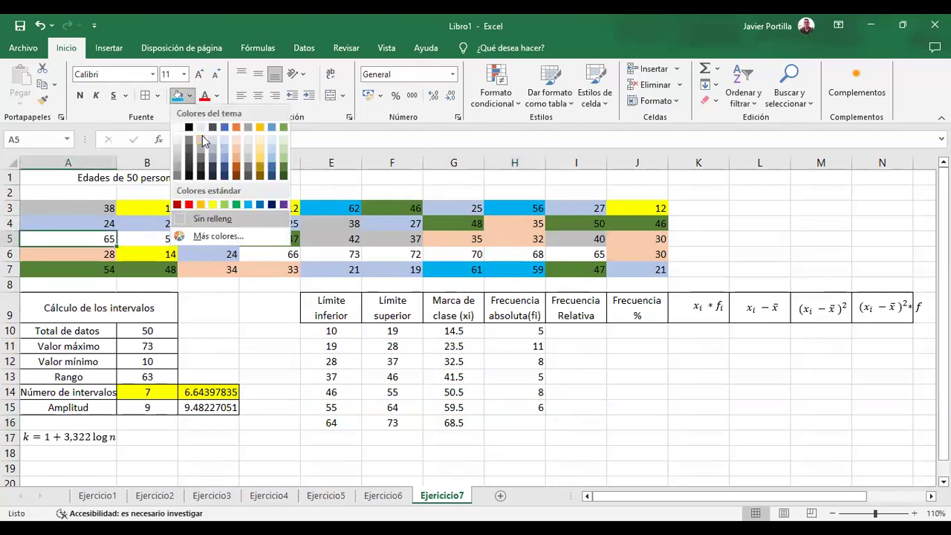
{"action": "left_click", "coordinate": [259, 154]}
{"action": "left_click", "coordinate": [159, 240]}
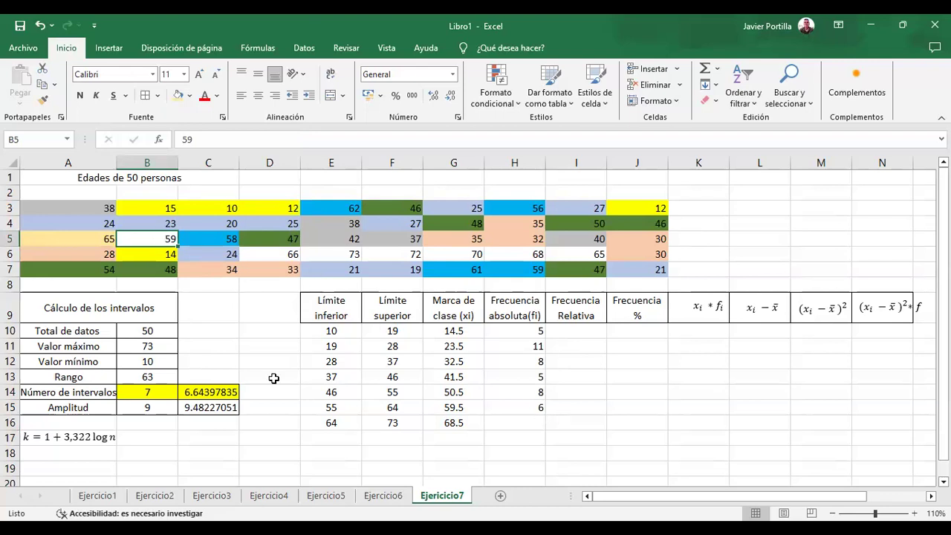
{"action": "key", "text": "Left"}
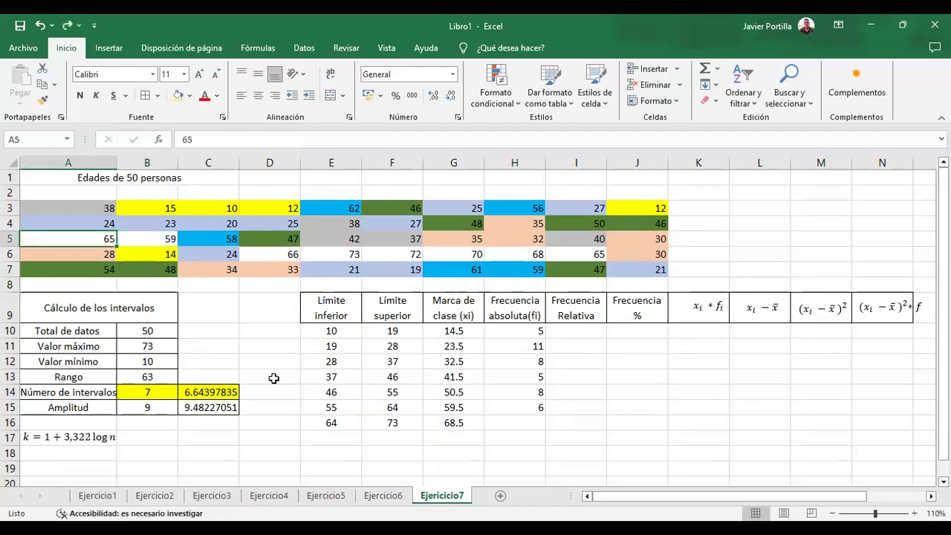
Recheck the sixth-class count and highlight the age in B5 with the bright blue fill
{"action": "left_click", "coordinate": [147, 239]}
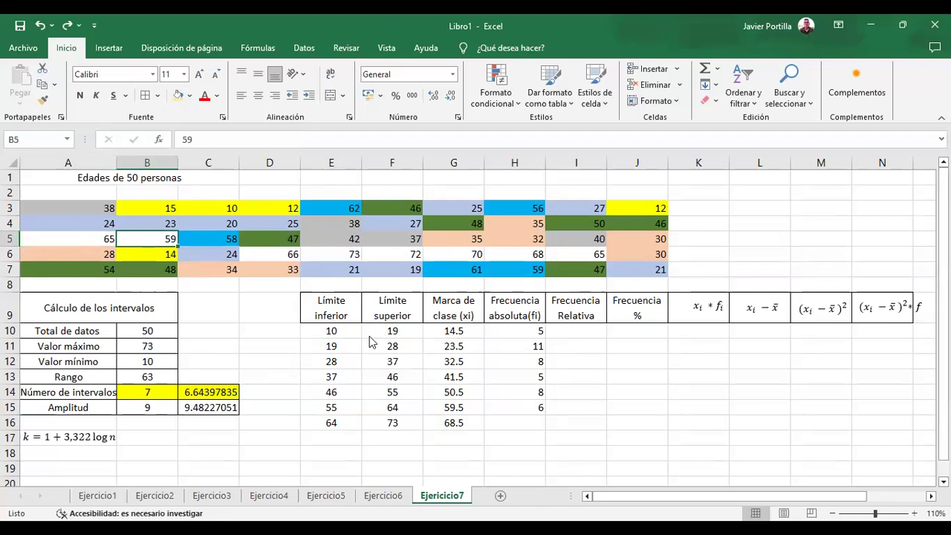
{"action": "left_click", "coordinate": [518, 405]}
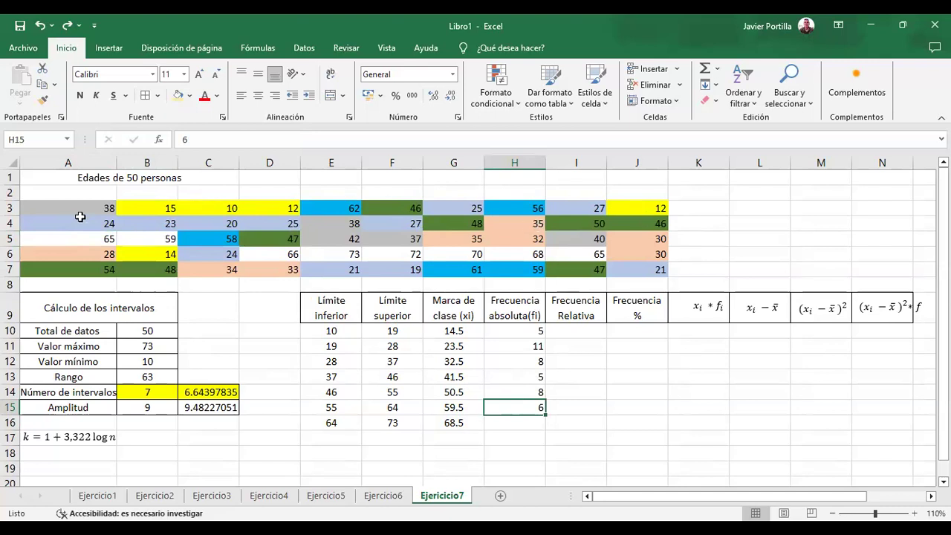
{"action": "left_click", "coordinate": [153, 238]}
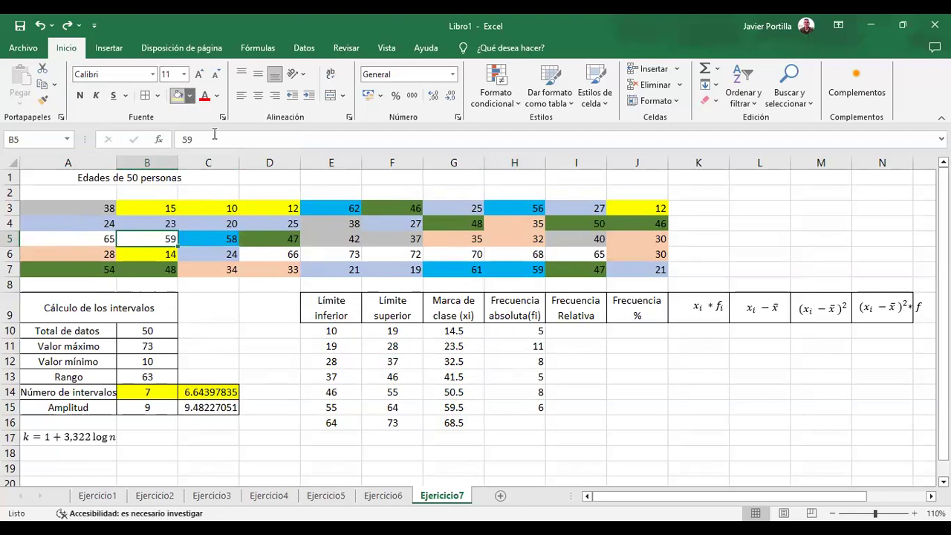
{"action": "left_click", "coordinate": [191, 95]}
{"action": "left_click", "coordinate": [247, 200]}
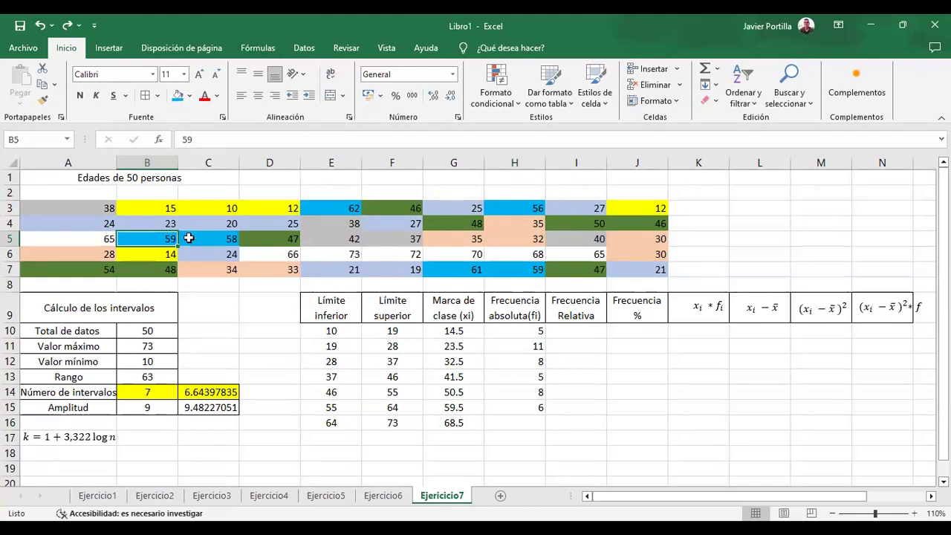
{"action": "left_click", "coordinate": [516, 417]}
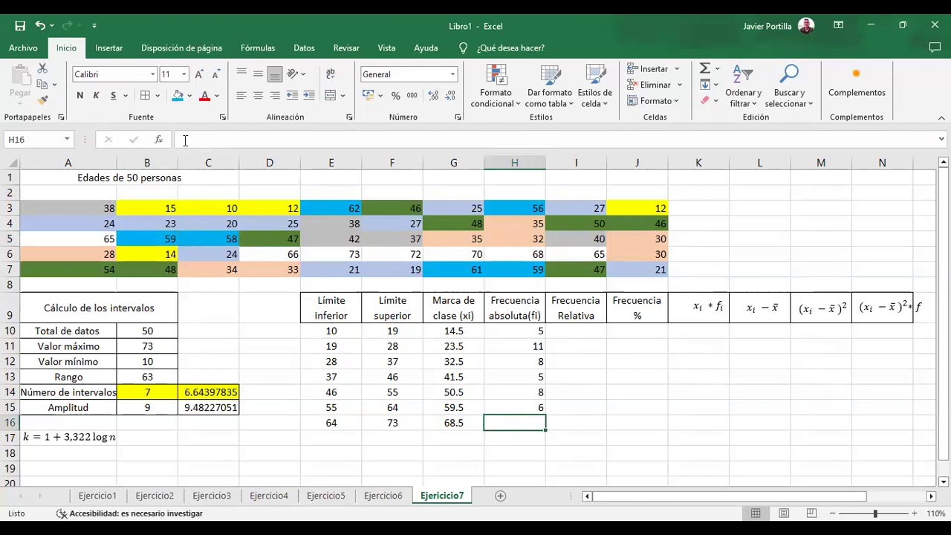
Apply a light grey fill to cell H16
{"action": "left_click", "coordinate": [189, 95]}
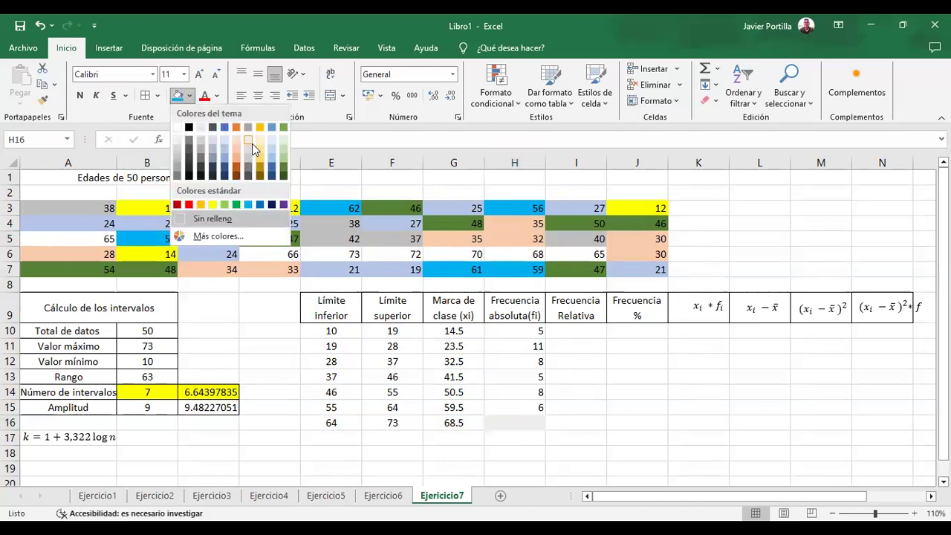
{"action": "left_click", "coordinate": [248, 138]}
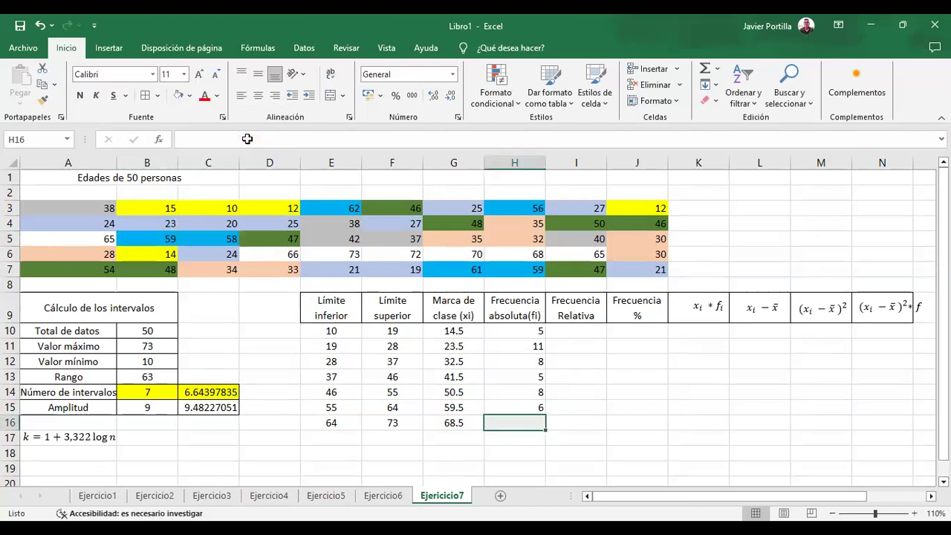
Highlight the seventh-class ages in A5, D6 and E6 with the purple fill
{"action": "left_click", "coordinate": [74, 236]}
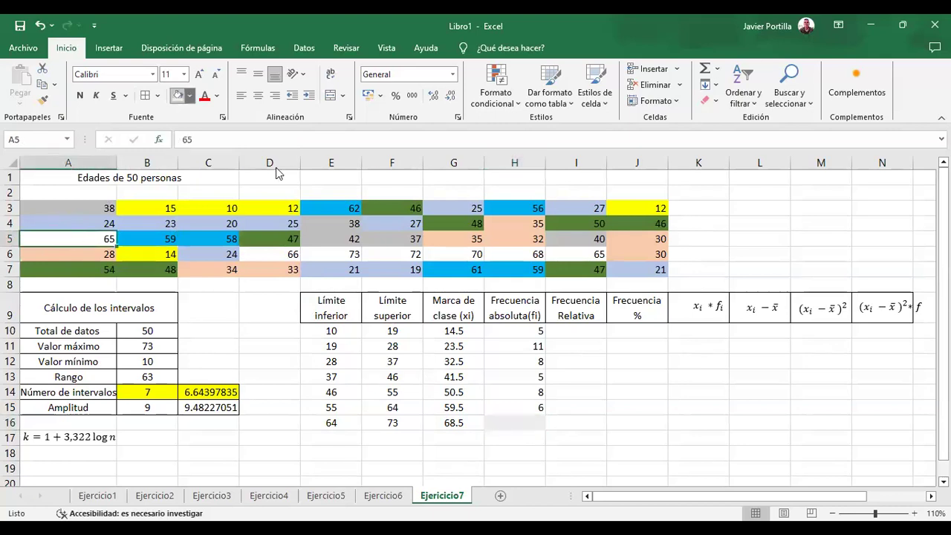
{"action": "key", "text": "alt+h"}
{"action": "key", "text": "h"}
{"action": "left_click", "coordinate": [283, 206]}
{"action": "left_click", "coordinate": [283, 253]}
{"action": "key", "text": "F4"}
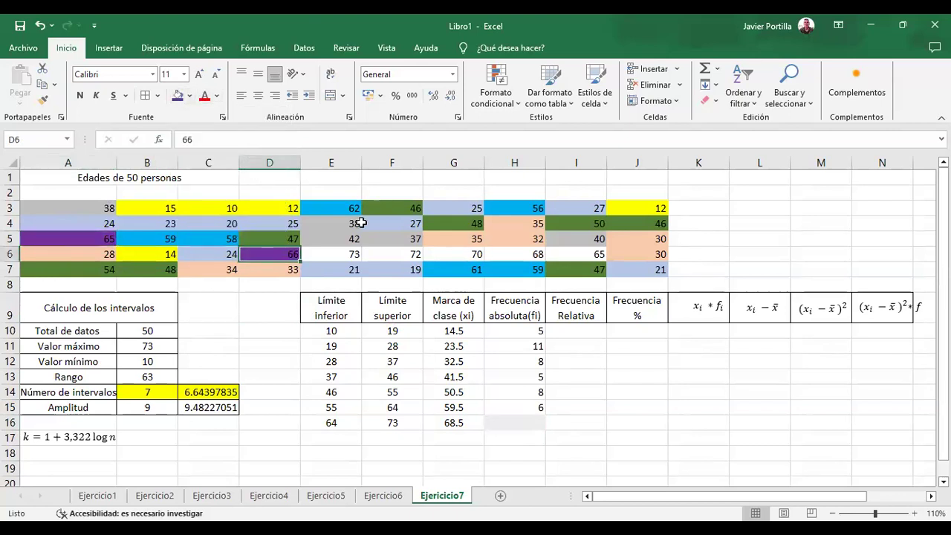
{"action": "left_click", "coordinate": [339, 253]}
{"action": "key", "text": "F4"}
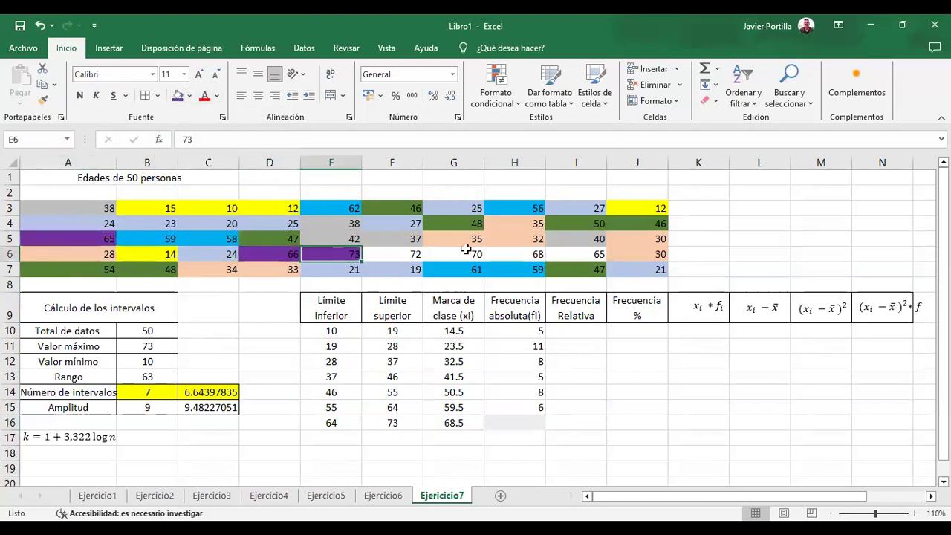
Highlight the remaining seventh-class ages in F6, G6, H6 and I6 with the same purple fill
{"action": "left_click", "coordinate": [394, 253]}
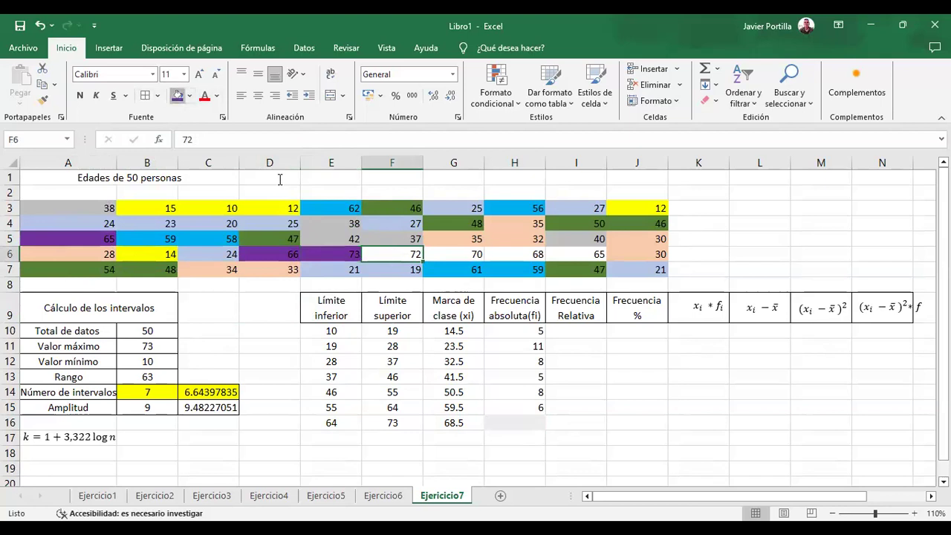
{"action": "key", "text": "F4"}
{"action": "left_click", "coordinate": [475, 254]}
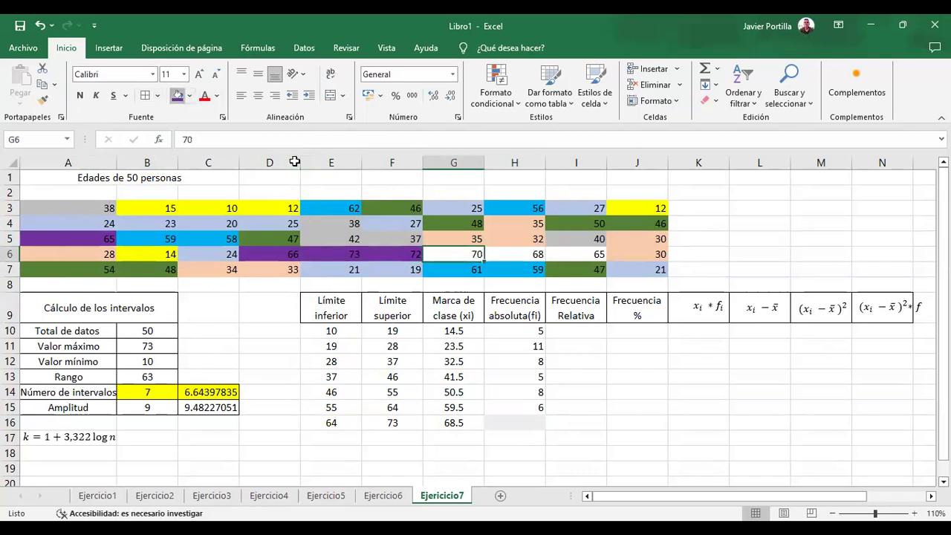
{"action": "key", "text": "F4"}
{"action": "left_click", "coordinate": [500, 253]}
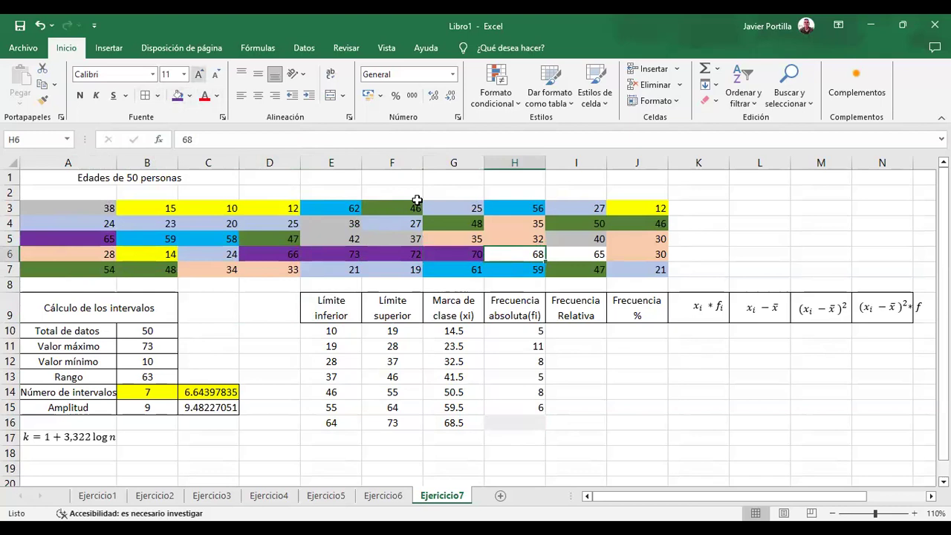
{"action": "key", "text": "F4"}
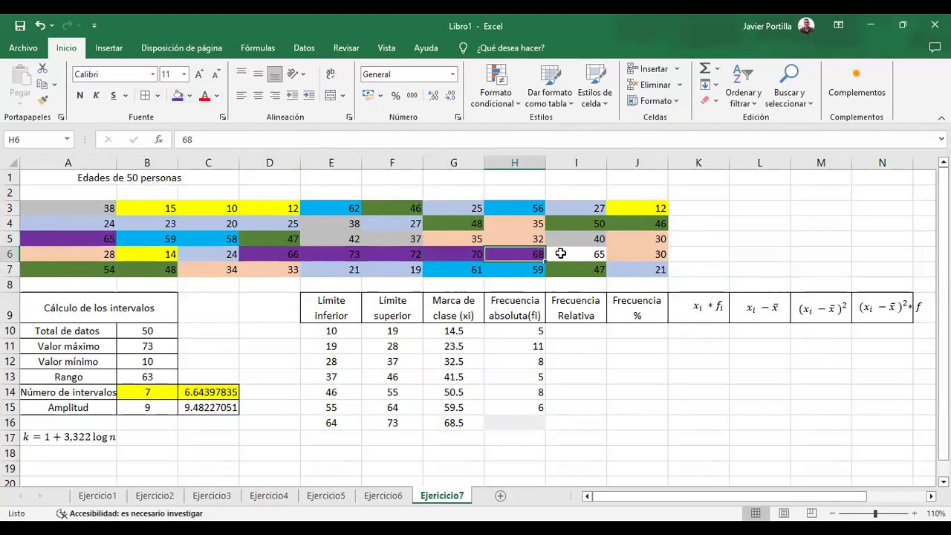
{"action": "left_click", "coordinate": [558, 254]}
{"action": "key", "text": "F4"}
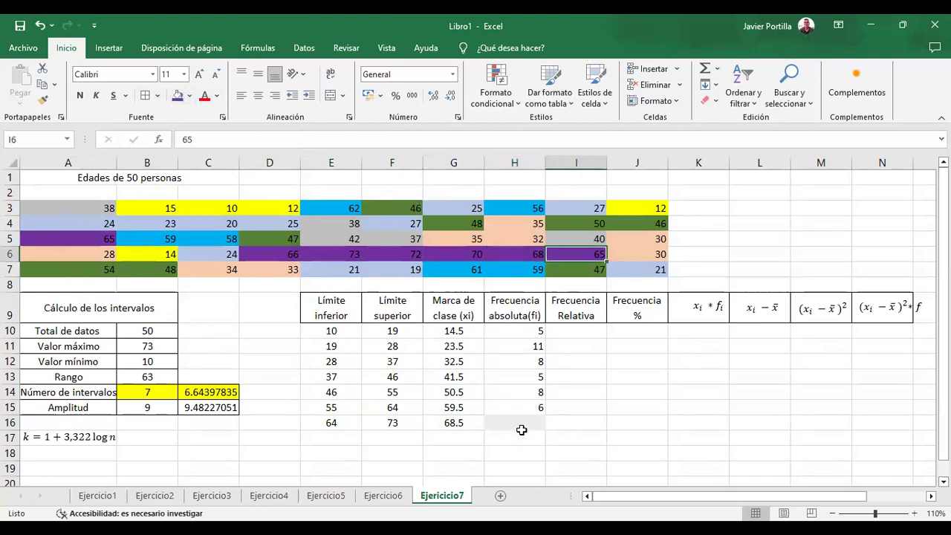
Enter the absolute frequency 7 in H16 for the seventh class
{"action": "left_click", "coordinate": [522, 423]}
{"action": "type", "text": "7"}
{"action": "key", "text": "Return"}
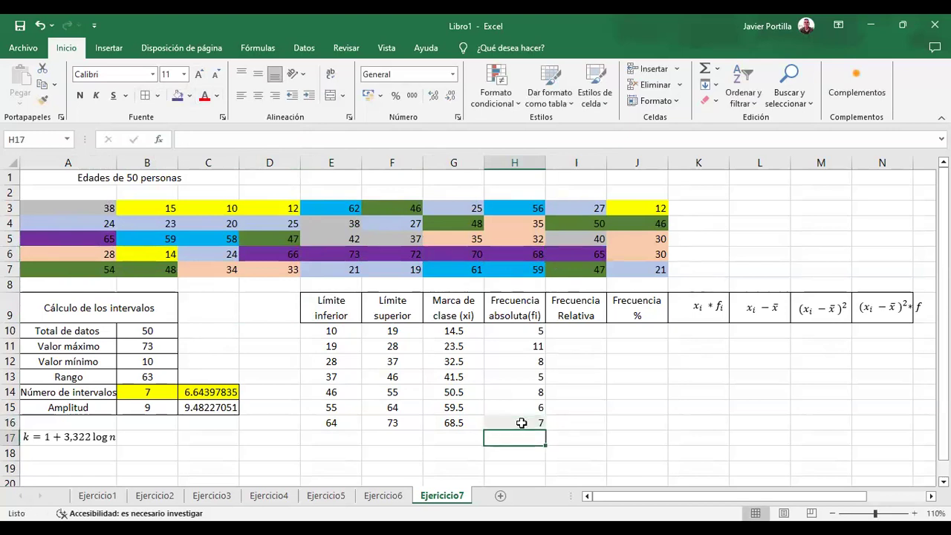
Total the absolute frequencies H10:H16 in H17 with the SUMA function
{"action": "type", "text": "=suma("}
{"action": "left_click_drag", "start_coordinate": [537, 334], "coordinate": [529, 420]}
{"action": "key", "text": "Return"}
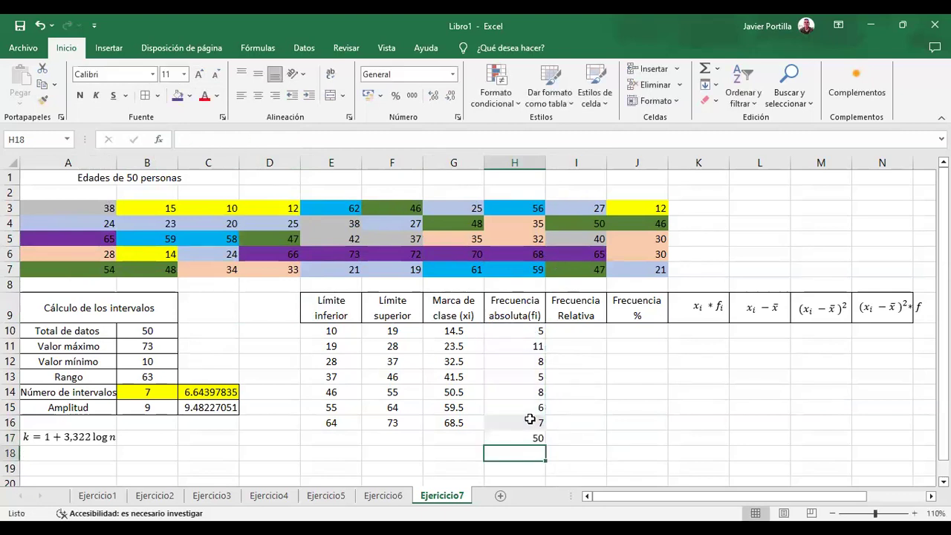
{"action": "left_click", "coordinate": [512, 438]}
{"action": "left_click", "coordinate": [565, 328]}
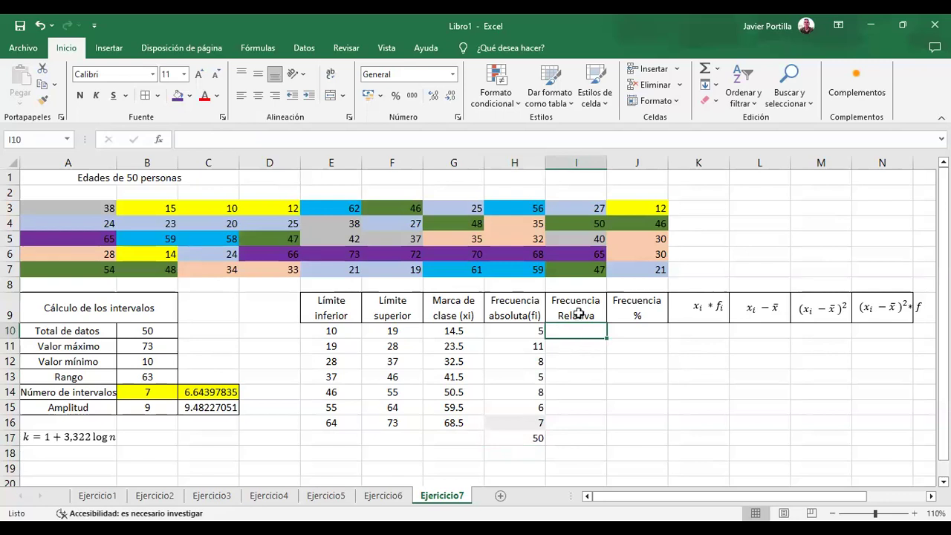
Delete the relative and percentage frequency cells I9:J17, shifting the remaining cells left
{"action": "left_click", "coordinate": [579, 314]}
{"action": "key", "text": "shift+Right"}
{"action": "key", "text": "shift+Down"}
{"action": "key", "text": "shift+Down"}
{"action": "key", "text": "shift+Down"}
{"action": "key", "text": "shift+Down"}
{"action": "key", "text": "shift+Down"}
{"action": "key", "text": "shift+Down"}
{"action": "key", "text": "shift+Down"}
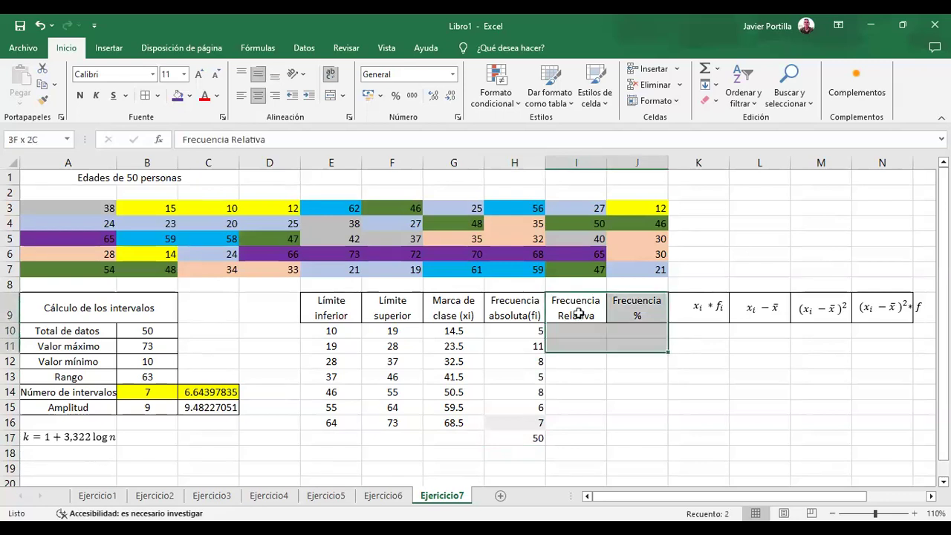
{"action": "key", "text": "shift+Down"}
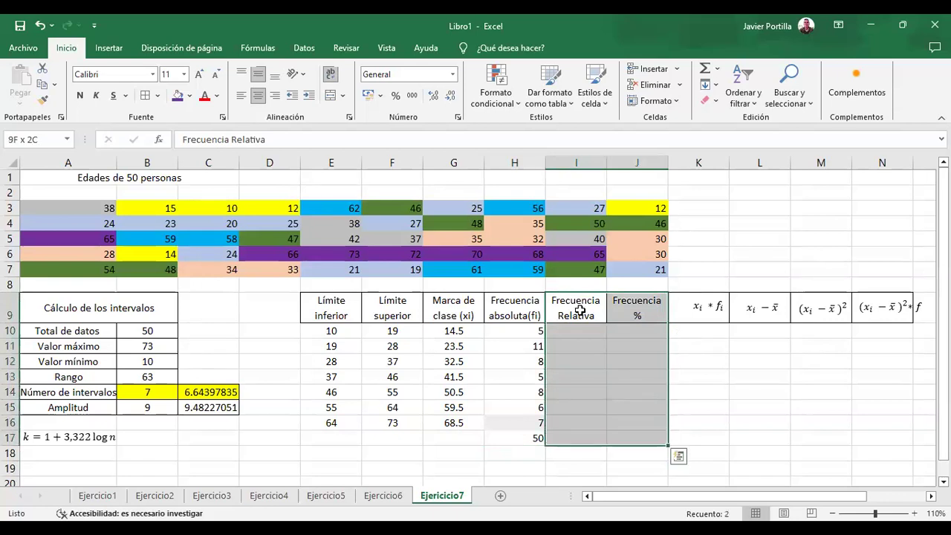
{"action": "right_click", "coordinate": [580, 312]}
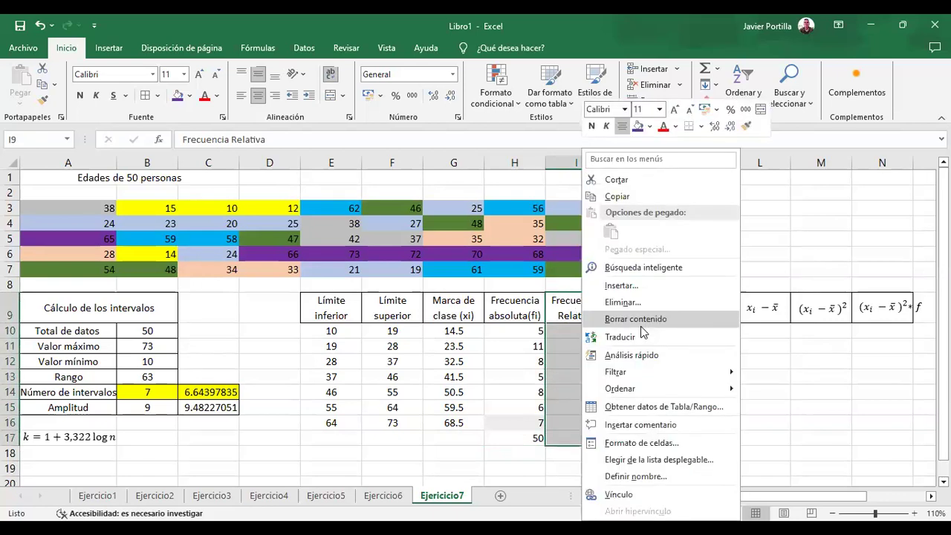
{"action": "left_click", "coordinate": [631, 311]}
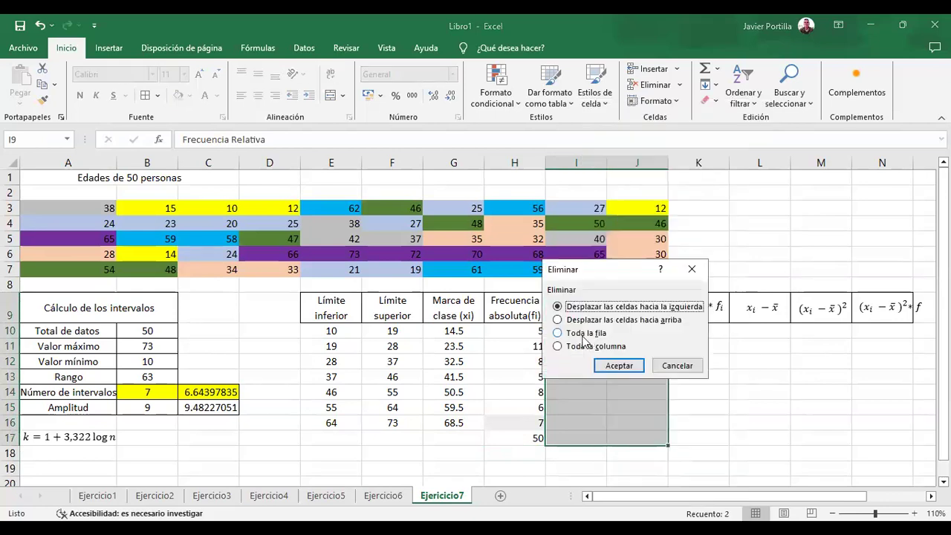
{"action": "left_click", "coordinate": [619, 366]}
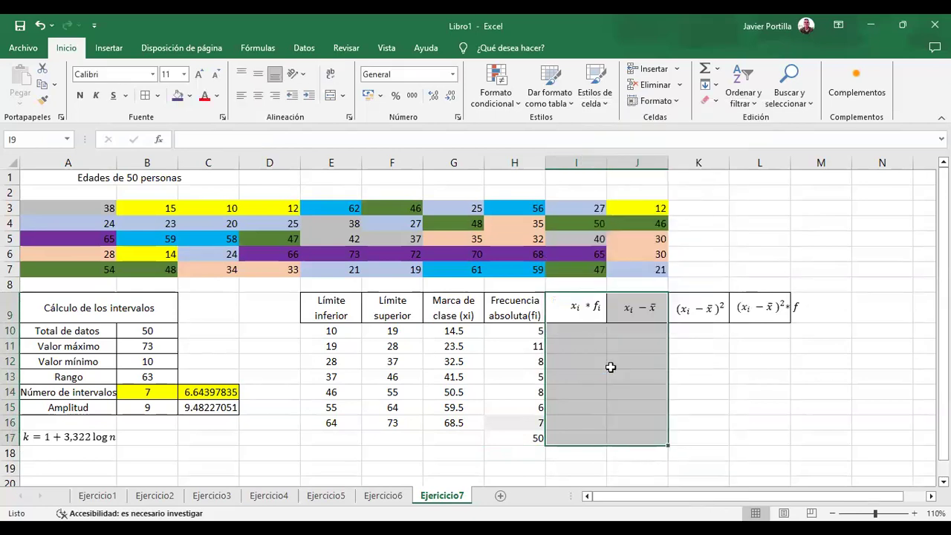
{"action": "left_click", "coordinate": [699, 377]}
Move the xi * fi equation box slightly left so it is centred within header cell I9
{"action": "left_click", "coordinate": [574, 304]}
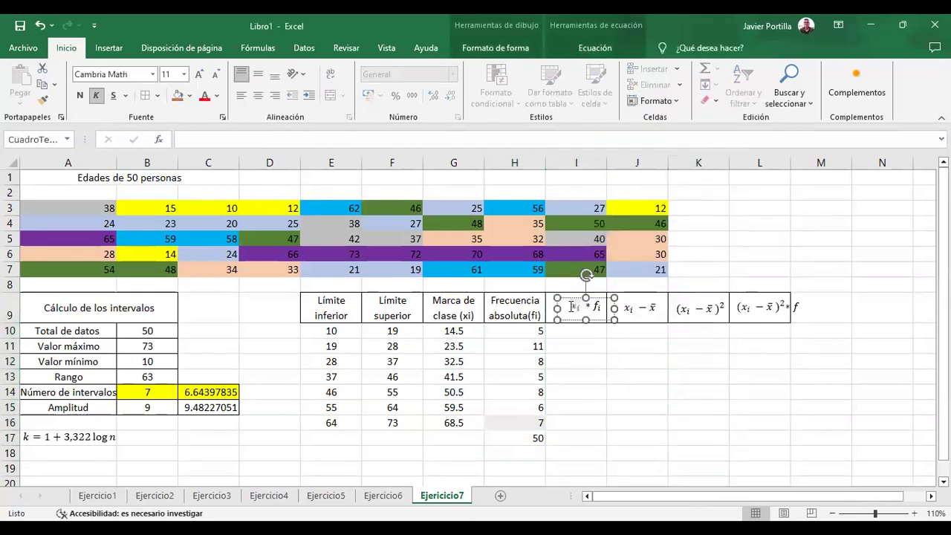
{"action": "left_click", "coordinate": [604, 381]}
{"action": "left_click", "coordinate": [567, 309]}
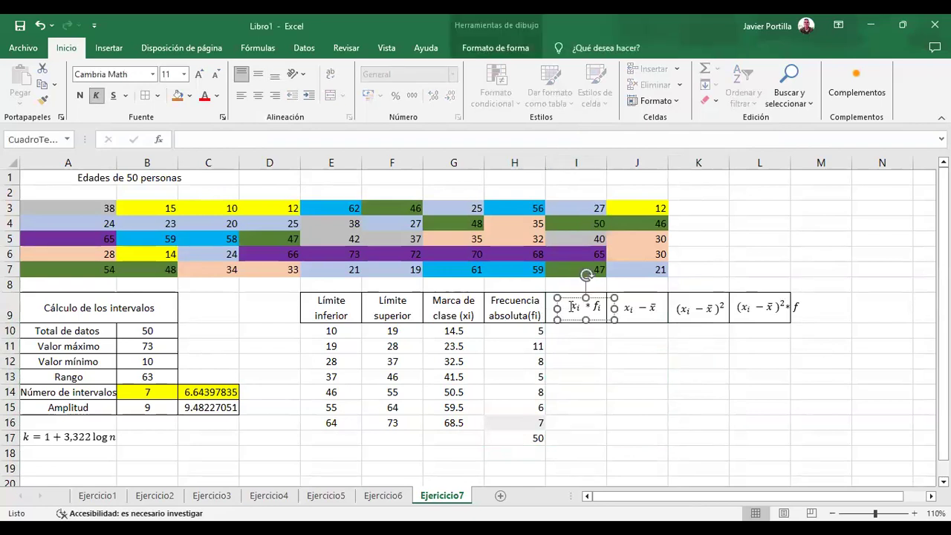
{"action": "left_click", "coordinate": [585, 298]}
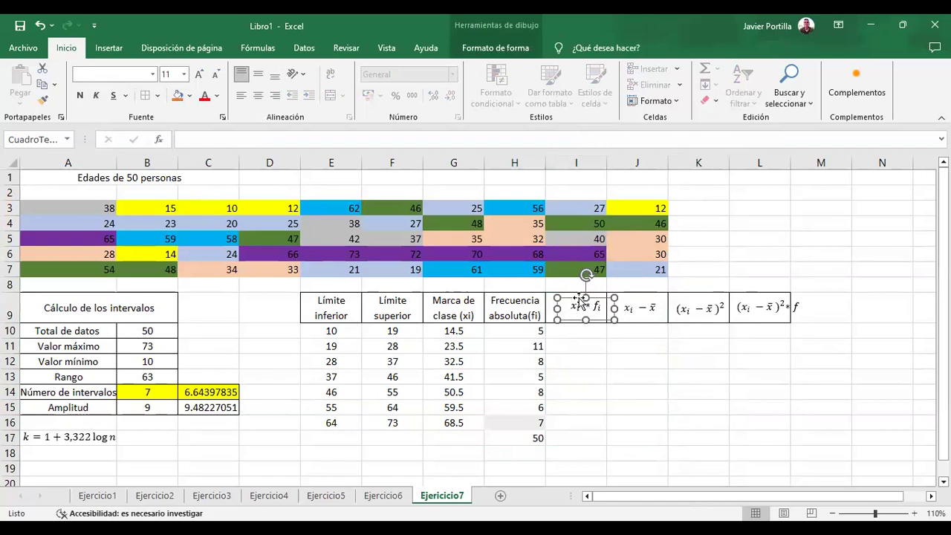
{"action": "left_click_drag", "start_coordinate": [579, 298], "coordinate": [570, 300]}
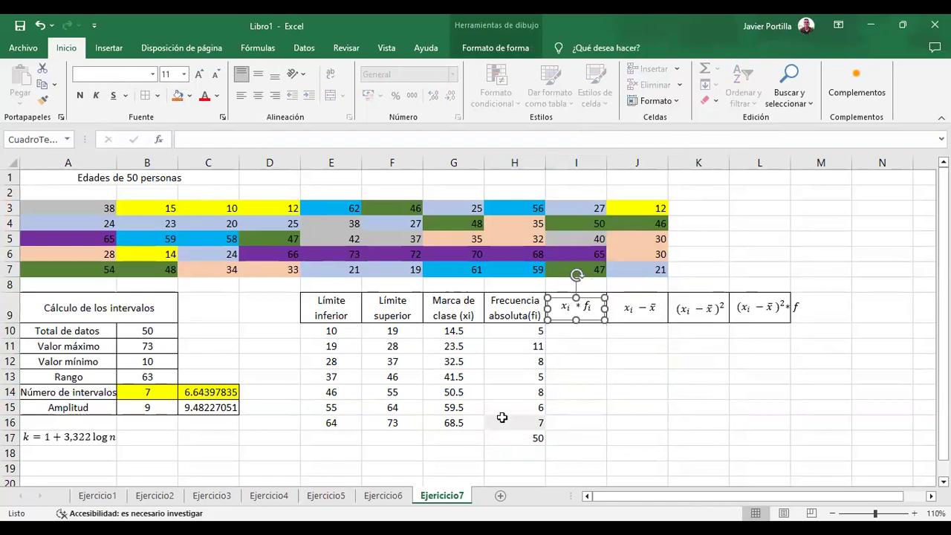
Copy the grouped-data average label and its formula from F17:H18 of Ejercicio6 to A19 in the 50-ages exercise sheet
{"action": "left_click", "coordinate": [381, 495]}
{"action": "scroll", "coordinate": [233, 389], "scroll_direction": "down", "scroll_amount": 2}
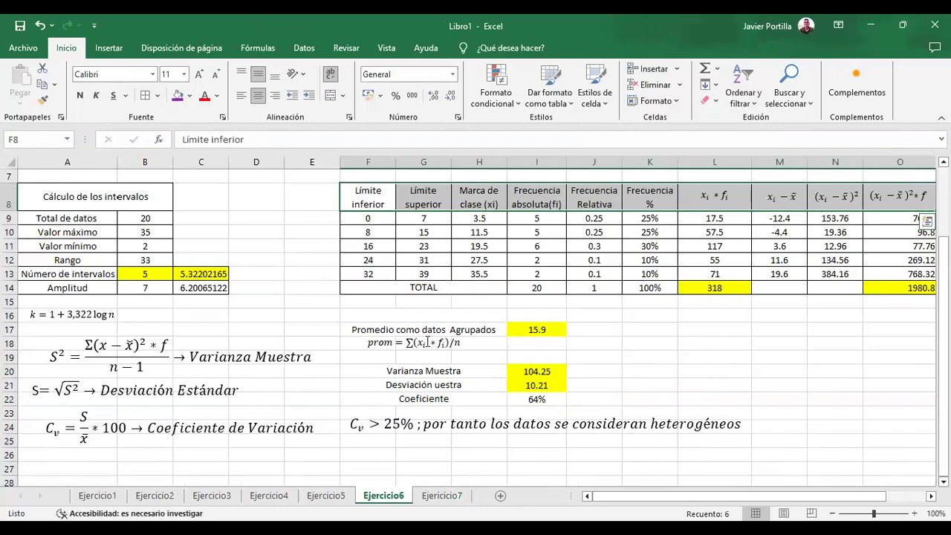
{"action": "left_click", "coordinate": [460, 340]}
{"action": "left_click", "coordinate": [443, 335]}
{"action": "left_click", "coordinate": [440, 328]}
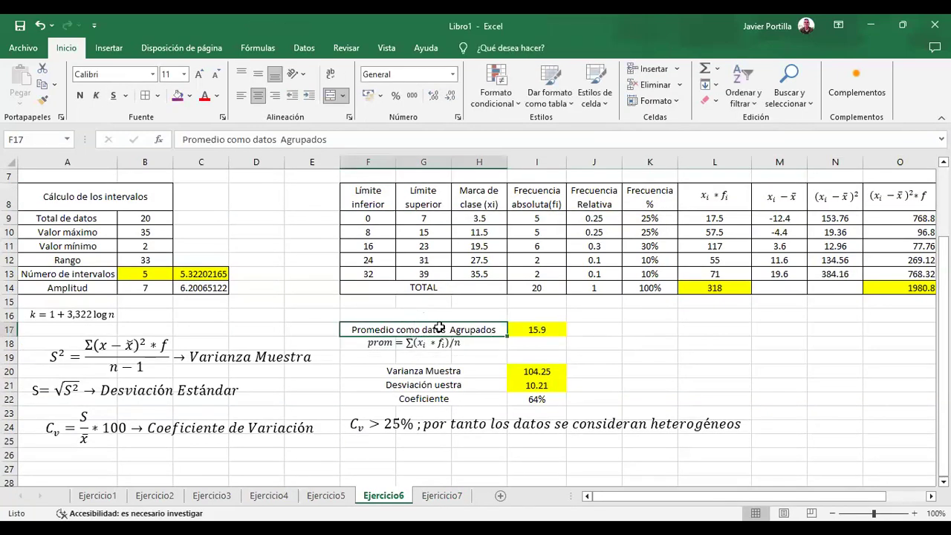
{"action": "left_click_drag", "start_coordinate": [440, 328], "coordinate": [439, 343]}
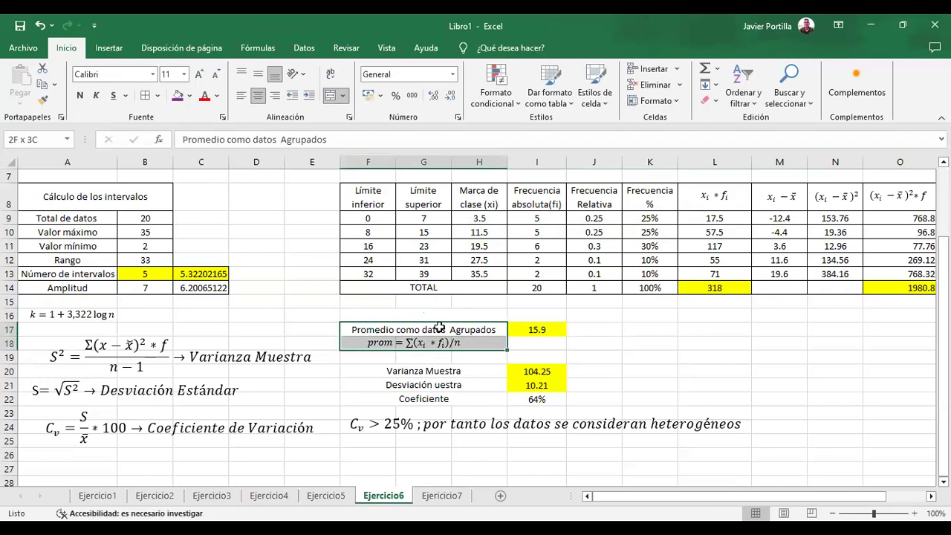
{"action": "key", "text": "ctrl+c"}
{"action": "left_click", "coordinate": [431, 495]}
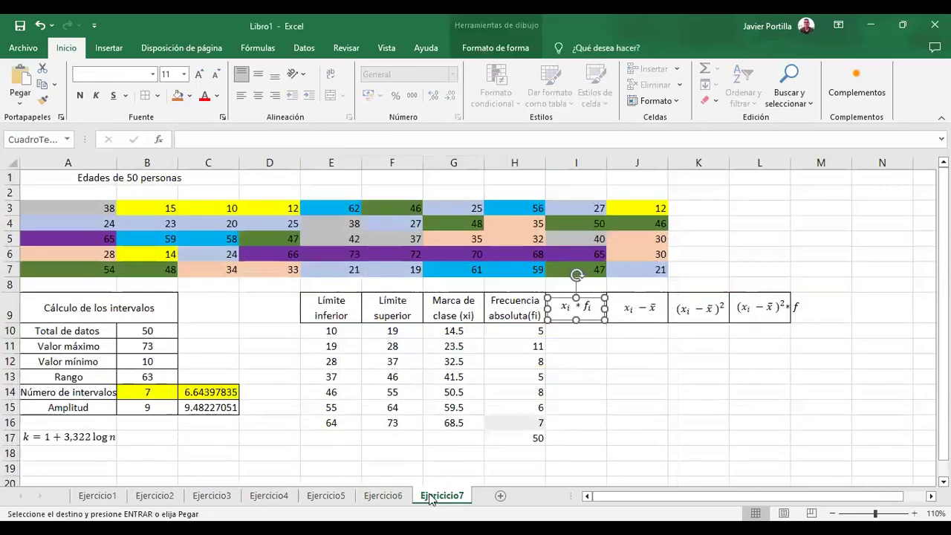
{"action": "left_click", "coordinate": [80, 462]}
{"action": "key", "text": "ctrl+v"}
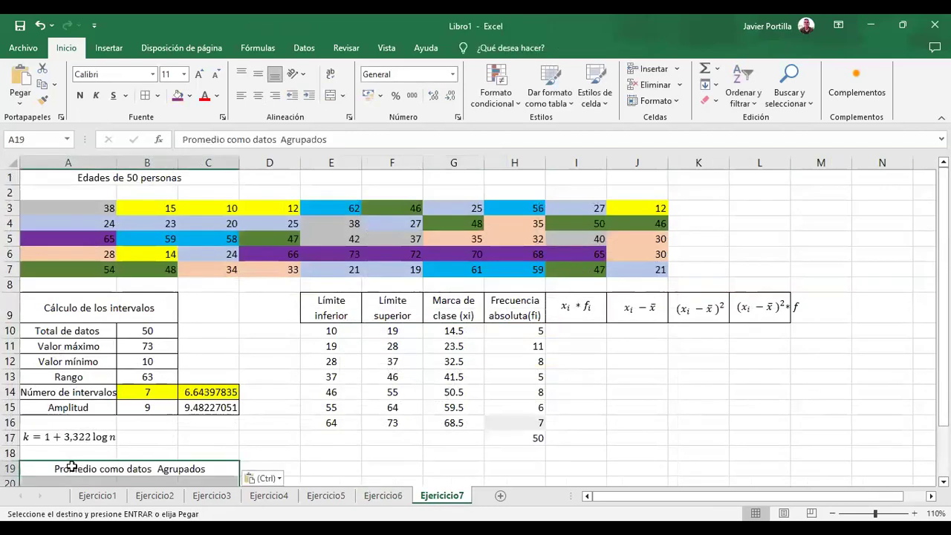
{"action": "scroll", "coordinate": [269, 438], "scroll_direction": "down", "scroll_amount": 1}
{"action": "left_click", "coordinate": [427, 423]}
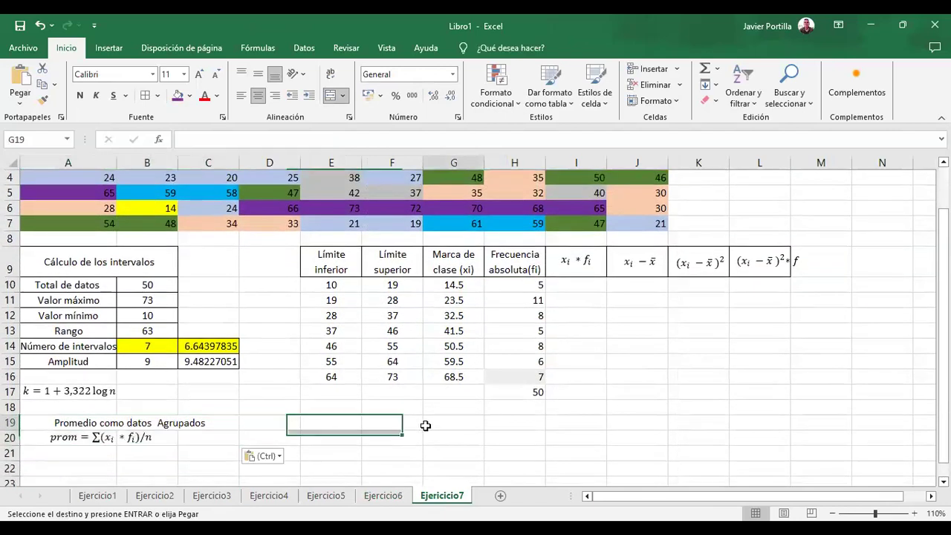
Calculate xi * fi in I10 with =G10*H10 and fill the formula down to I16
{"action": "left_click", "coordinate": [579, 283]}
{"action": "type", "text": "="}
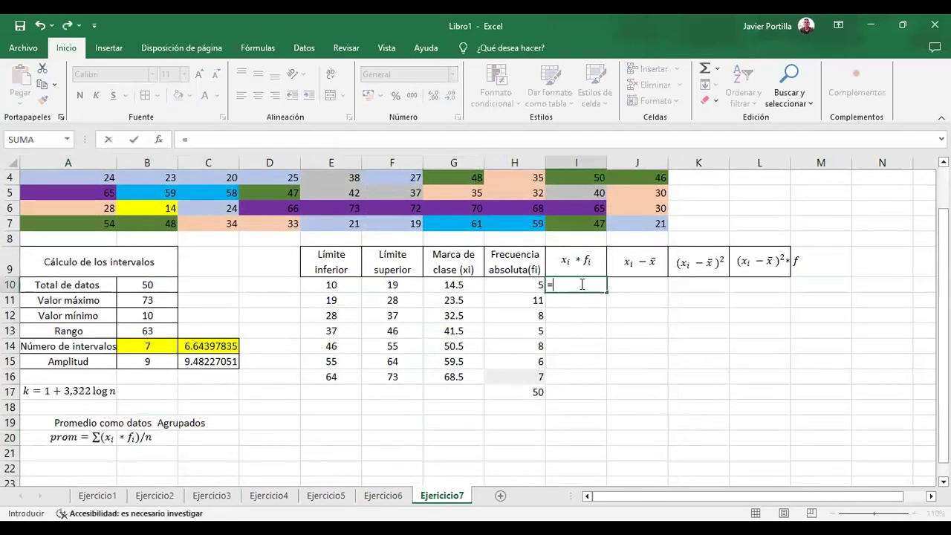
{"action": "left_click", "coordinate": [464, 284]}
{"action": "type", "text": "*"}
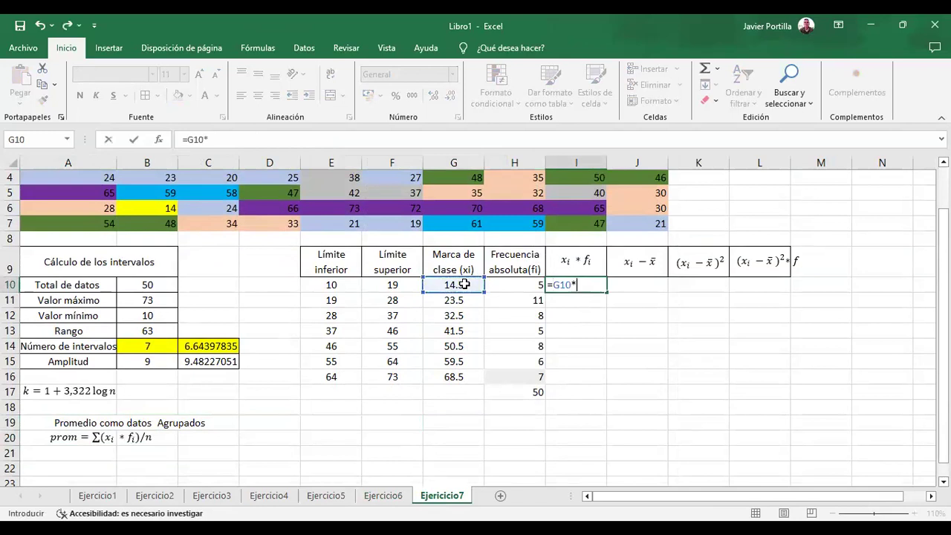
{"action": "left_click", "coordinate": [509, 284]}
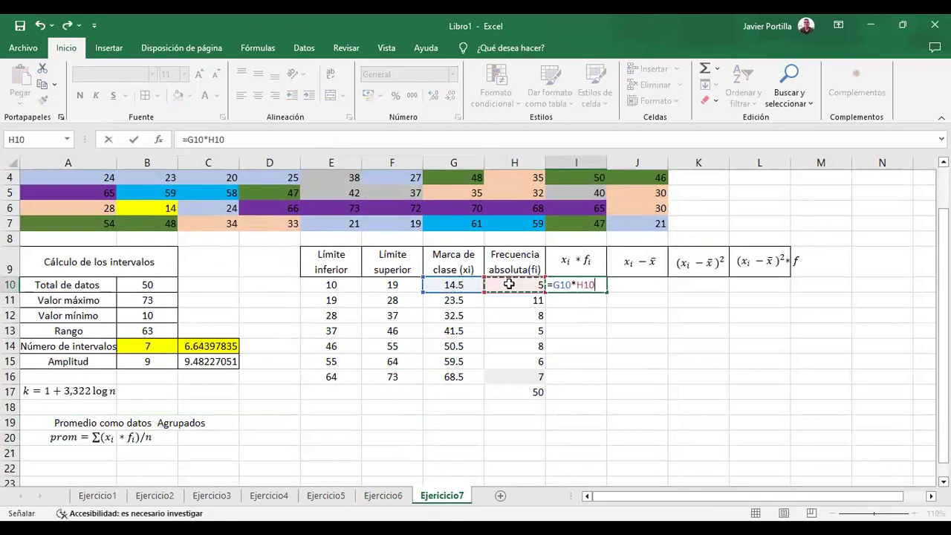
{"action": "key", "text": "Return"}
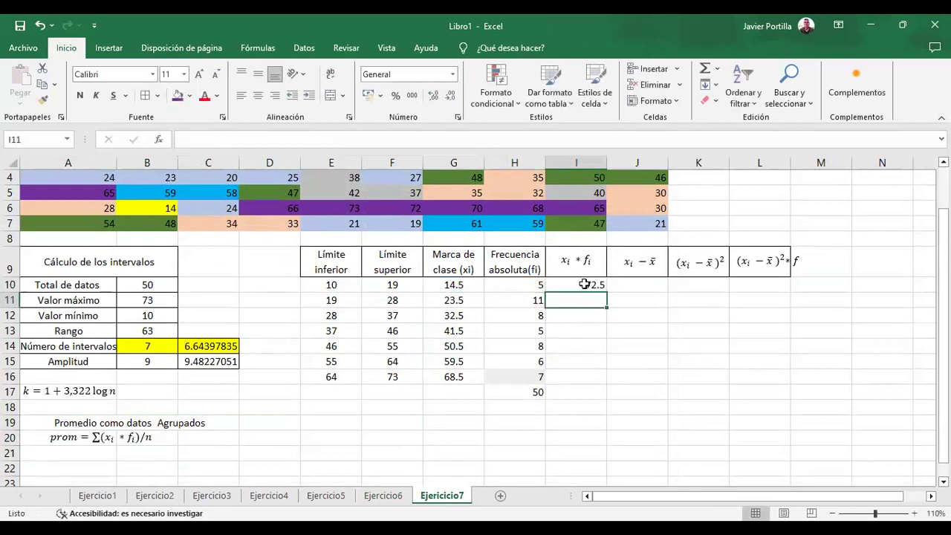
{"action": "left_click", "coordinate": [590, 284]}
{"action": "left_click_drag", "start_coordinate": [603, 288], "coordinate": [605, 387]}
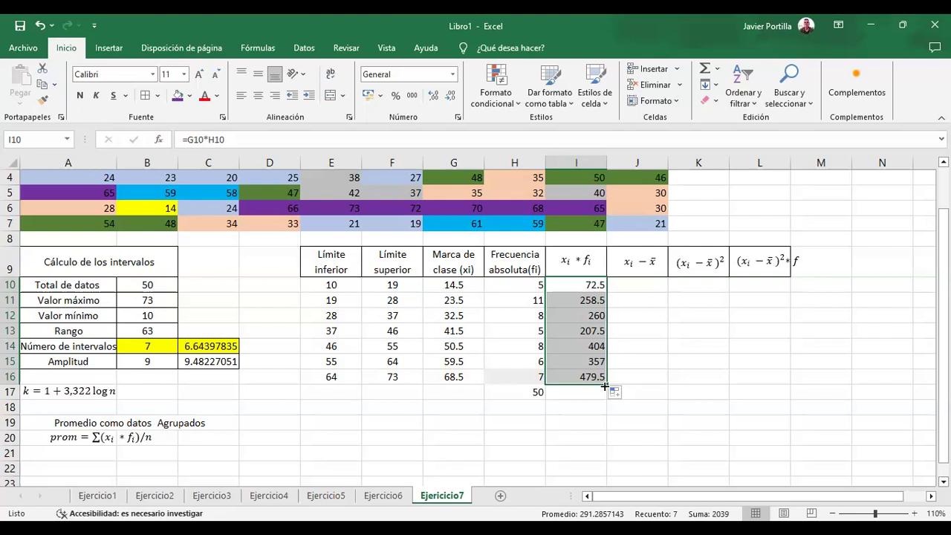
Add up the xi * fi products in I17 with =SUMA(I10:I16)
{"action": "left_click", "coordinate": [562, 396]}
{"action": "type", "text": "=s"}
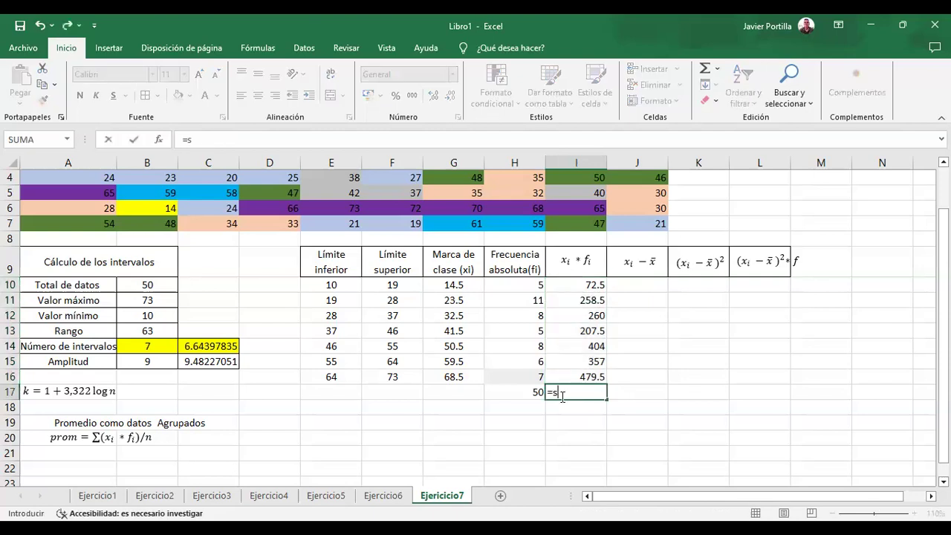
{"action": "type", "text": "uma"}
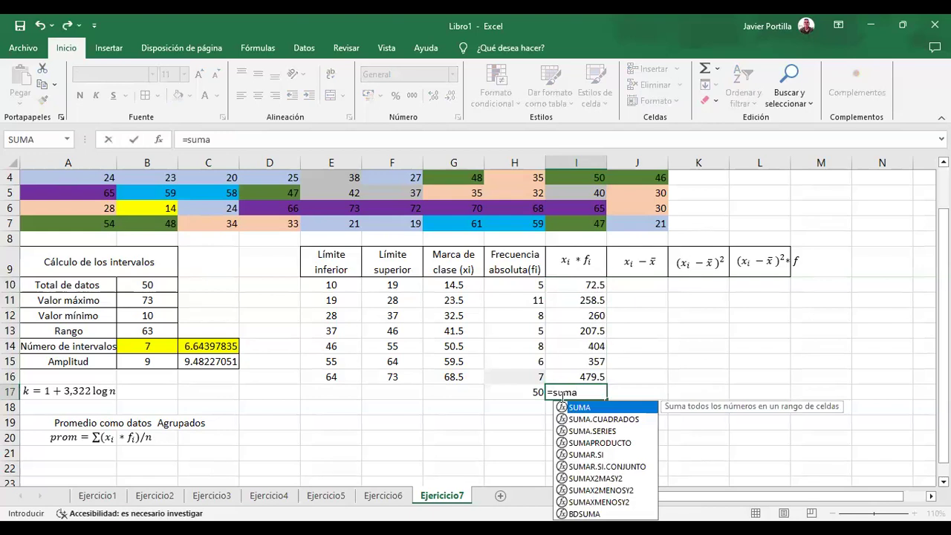
{"action": "type", "text": "("}
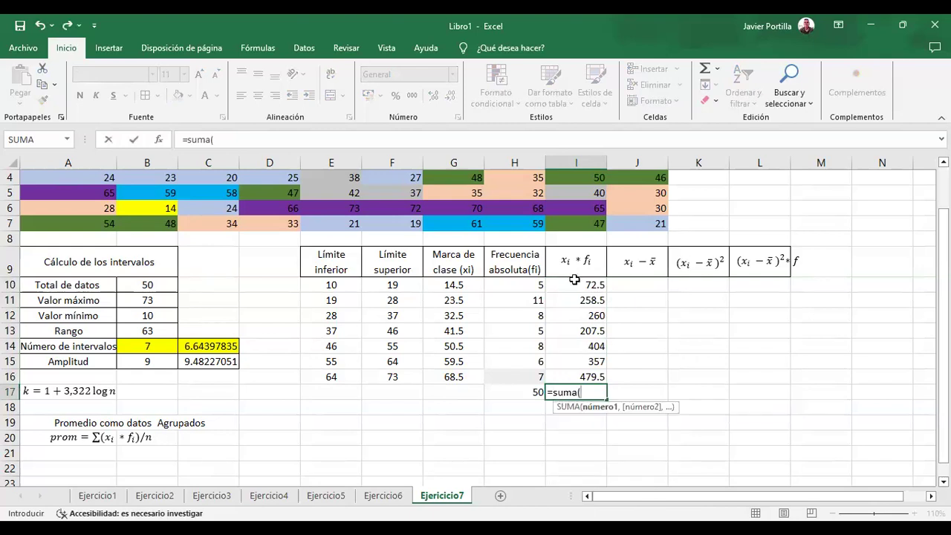
{"action": "left_click_drag", "start_coordinate": [571, 282], "coordinate": [570, 372]}
{"action": "type", "text": ")"}
{"action": "key", "text": "Return"}
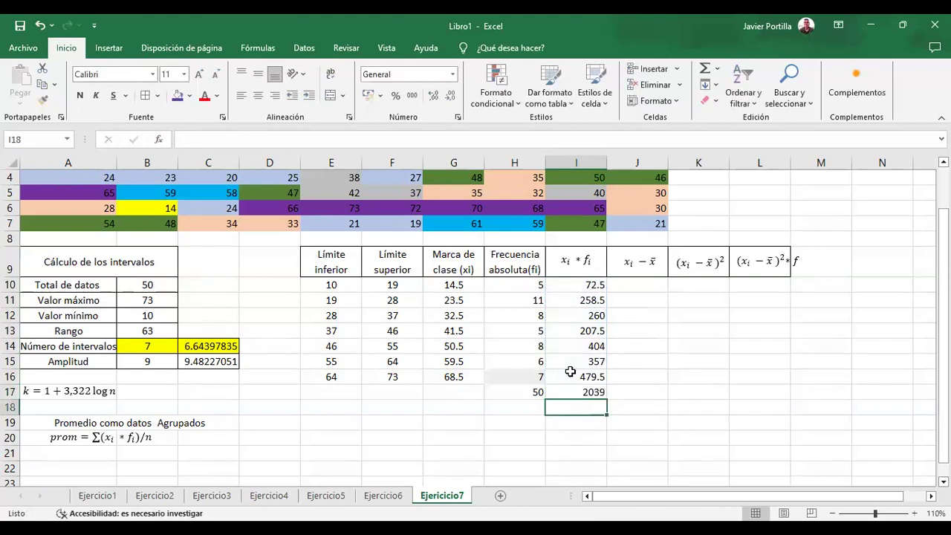
Centre the xi * fi total in I17 both horizontally and vertically
{"action": "left_click", "coordinate": [591, 392]}
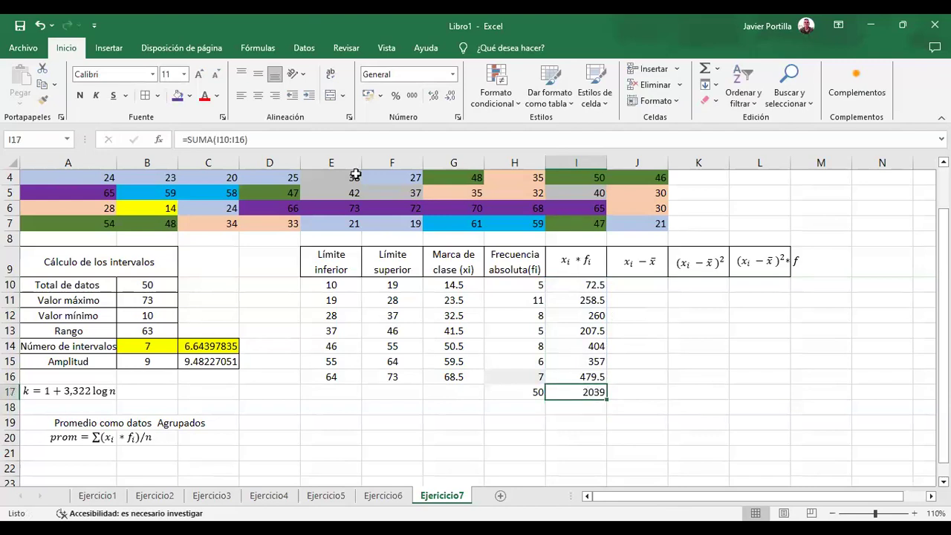
{"action": "key", "text": "alt+o"}
{"action": "key", "text": "a"}
{"action": "key", "text": "c"}
{"action": "key", "text": "alt+o"}
{"action": "key", "text": "a"}
{"action": "key", "text": "m"}
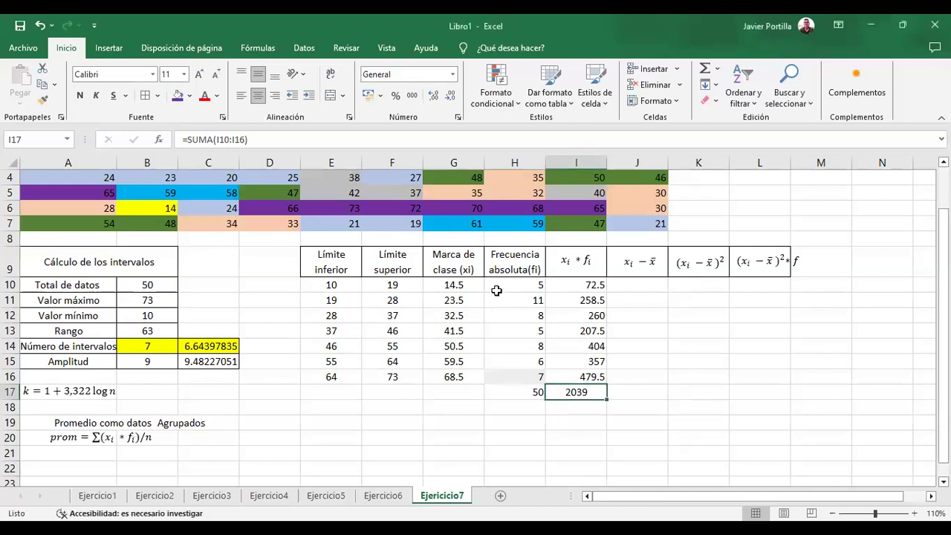
{"action": "left_click", "coordinate": [468, 290]}
{"action": "left_click", "coordinate": [507, 284]}
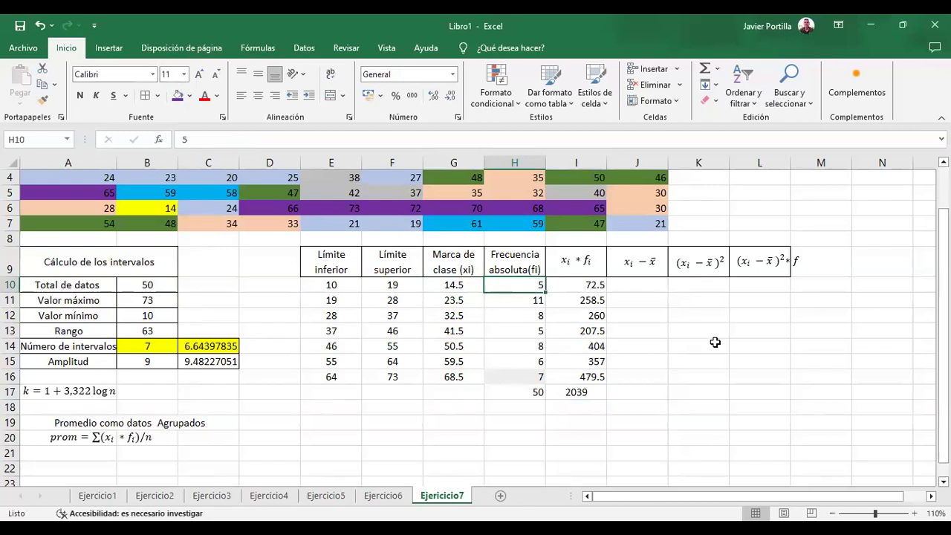
{"action": "left_click", "coordinate": [588, 390]}
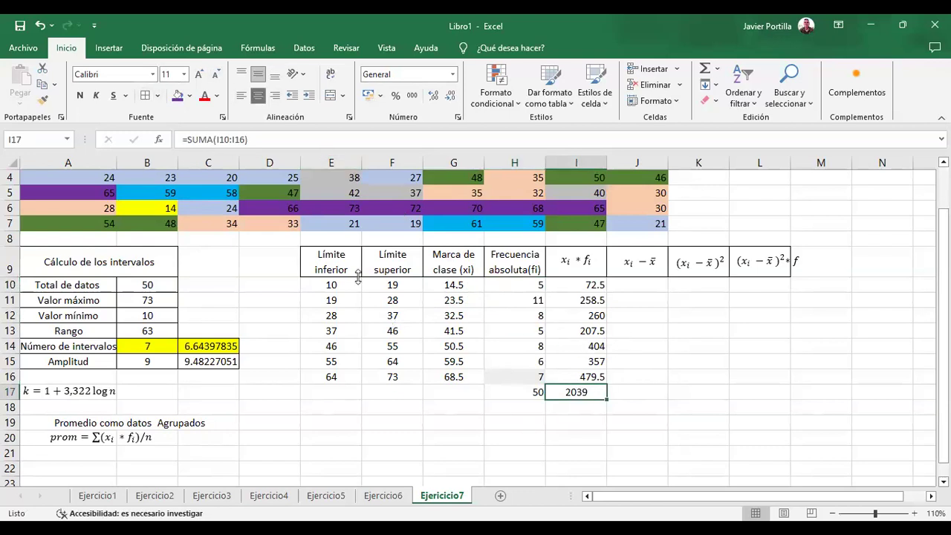
{"action": "left_click", "coordinate": [258, 95]}
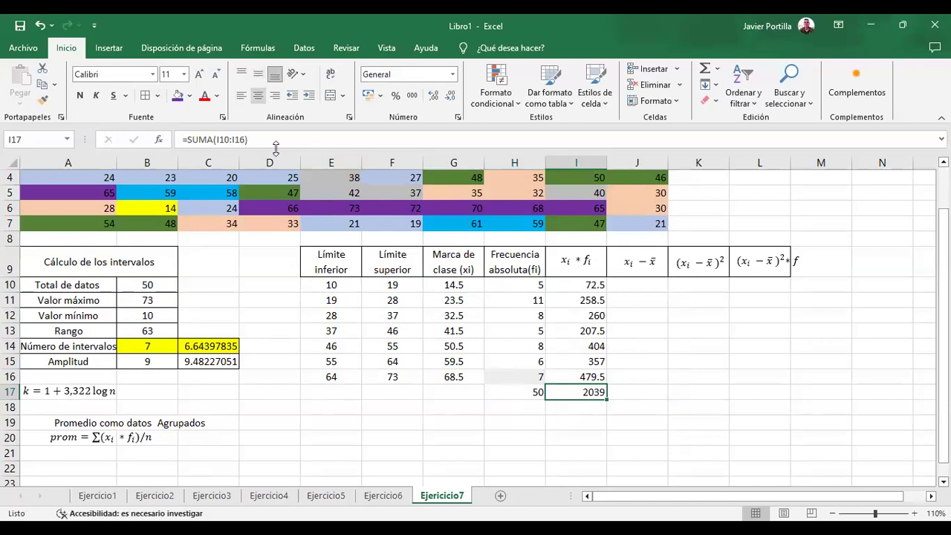
{"action": "left_click", "coordinate": [258, 95]}
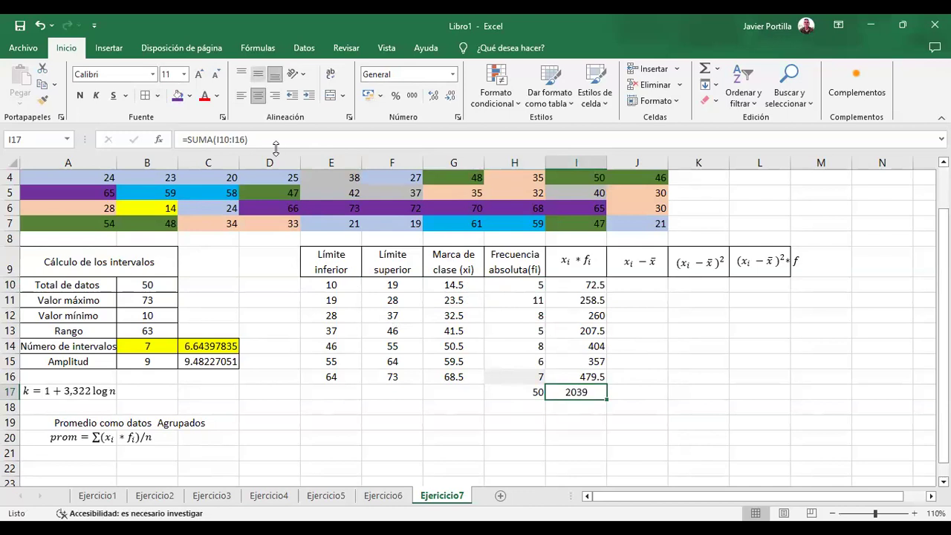
Merge and centre cells E17:G17 and enter the label Total in the merged cell
{"action": "left_click", "coordinate": [343, 391]}
{"action": "key", "text": "shift+Right"}
{"action": "key", "text": "shift+Right"}
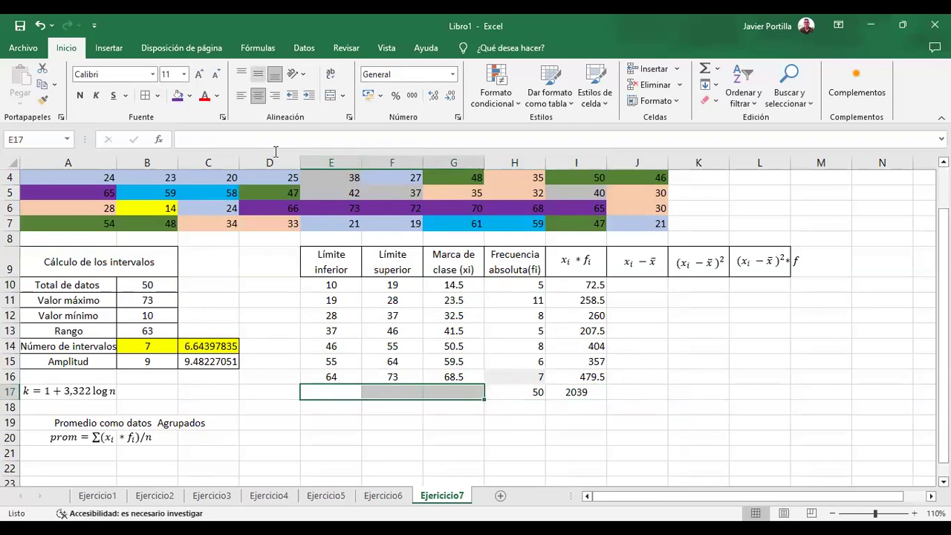
{"action": "left_click", "coordinate": [331, 95]}
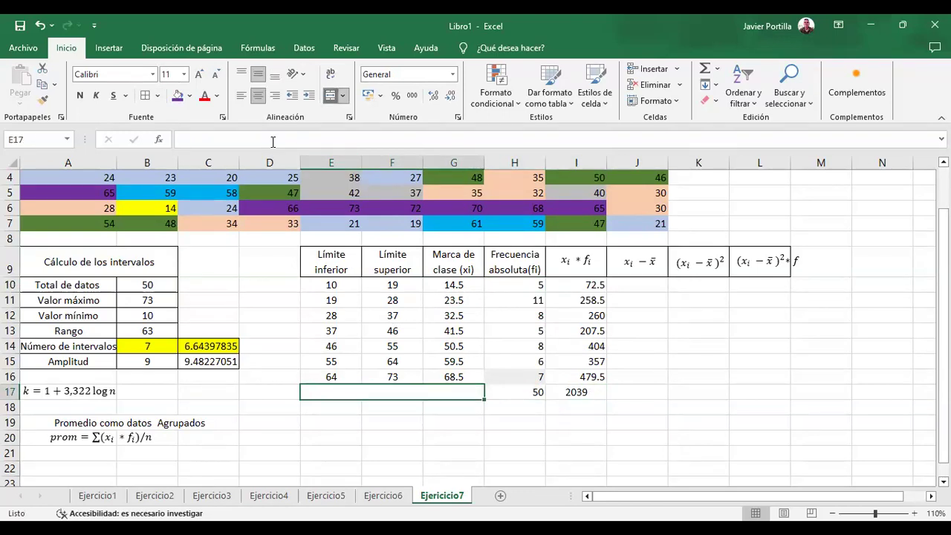
{"action": "double_click", "coordinate": [389, 392]}
{"action": "type", "text": "Total"}
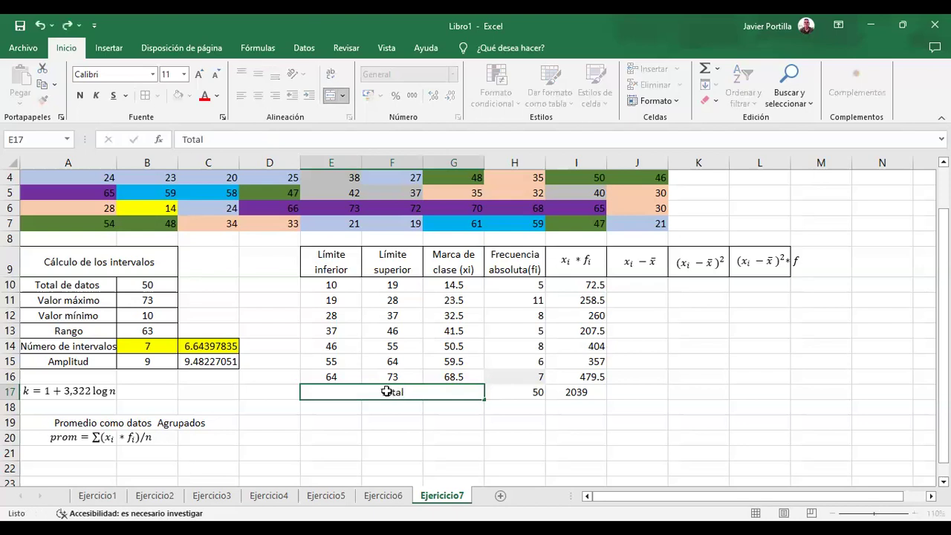
{"action": "key", "text": "Return"}
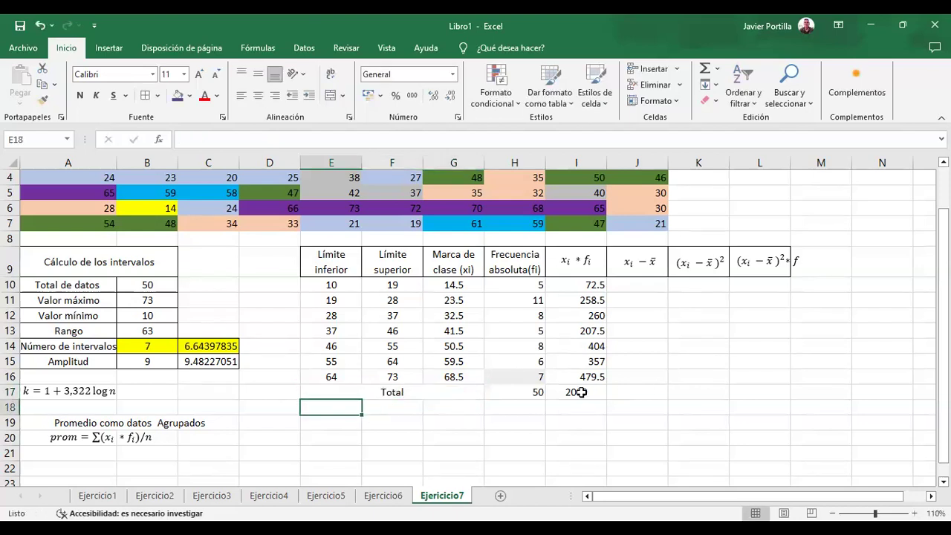
Centre the absolute frequencies and xi * fi products, including their totals, horizontally and vertically in H10:I17
{"action": "left_click", "coordinate": [523, 284]}
{"action": "key", "text": "shift+Right"}
{"action": "key", "text": "shift+Right"}
{"action": "key", "text": "shift+Down"}
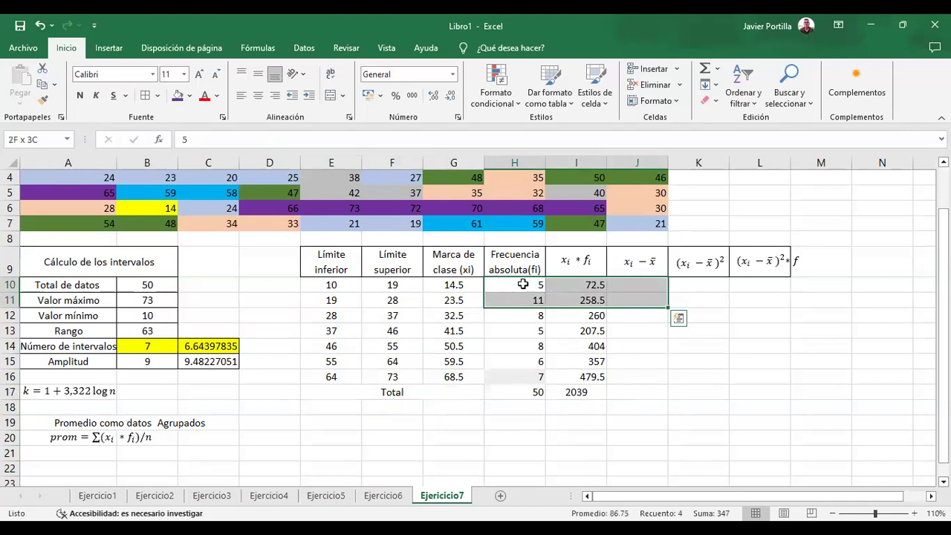
{"action": "key", "text": "shift+Left"}
{"action": "key", "text": "shift+Down"}
{"action": "key", "text": "shift+Down"}
{"action": "key", "text": "shift+Down"}
{"action": "key", "text": "shift+Down"}
{"action": "key", "text": "shift+Down"}
{"action": "key", "text": "shift+Down"}
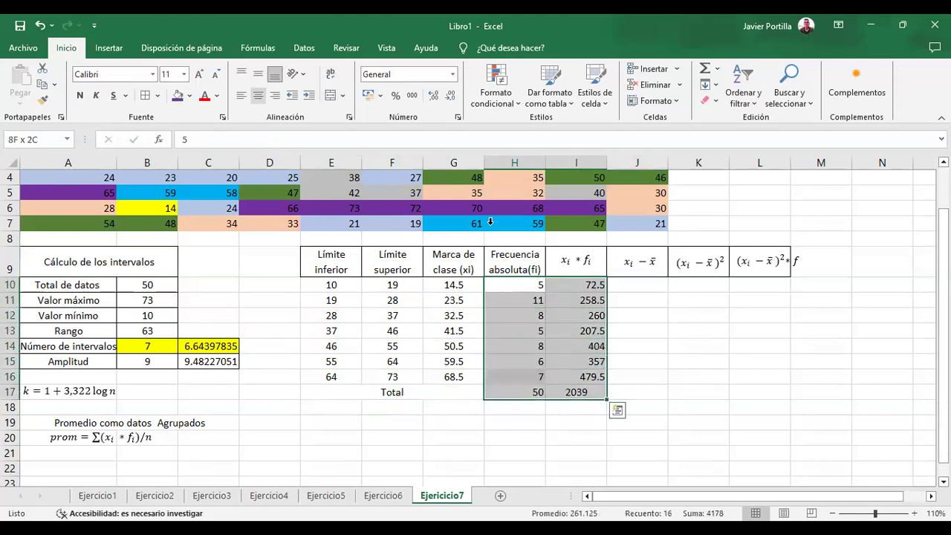
{"action": "left_click", "coordinate": [694, 359]}
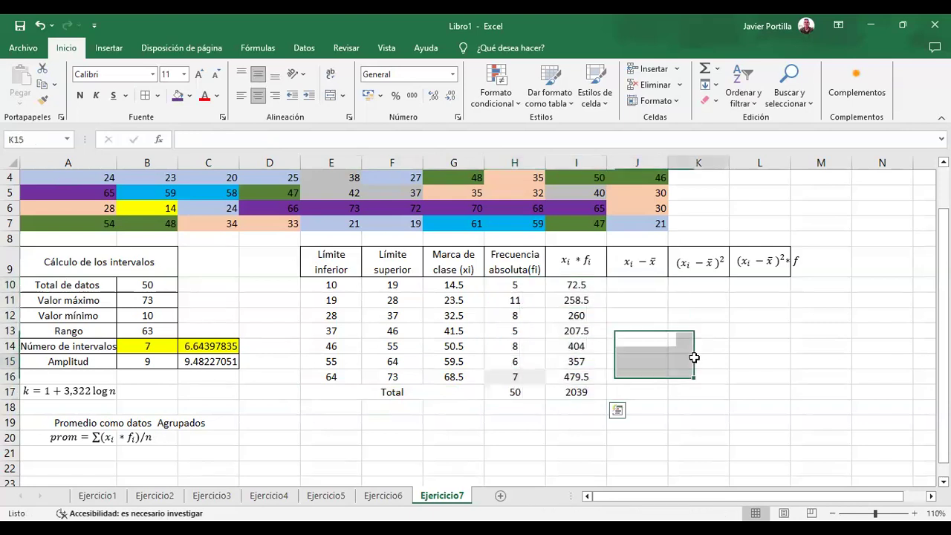
Calculate the grouped-data average in D19 with =I17/H17 and centre the result horizontally and vertically
{"action": "left_click", "coordinate": [637, 283]}
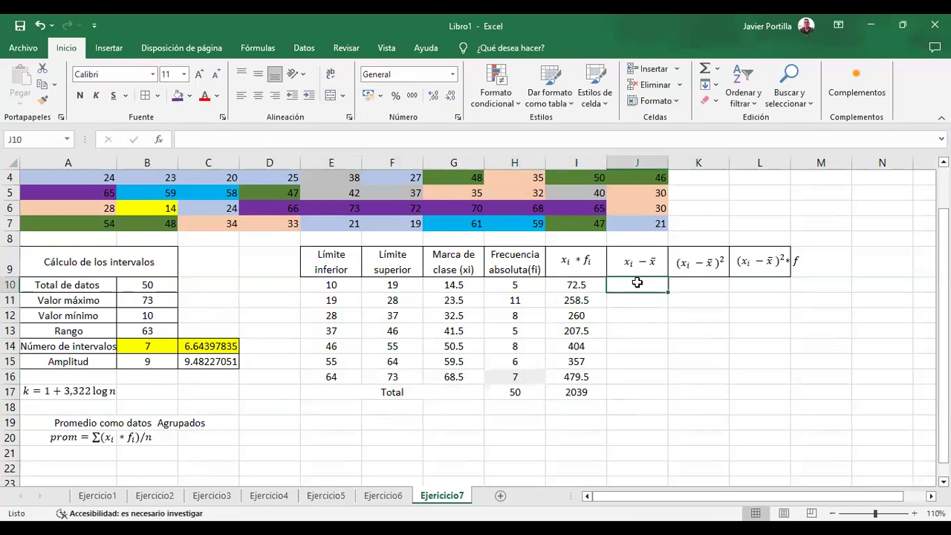
{"action": "left_click", "coordinate": [253, 421]}
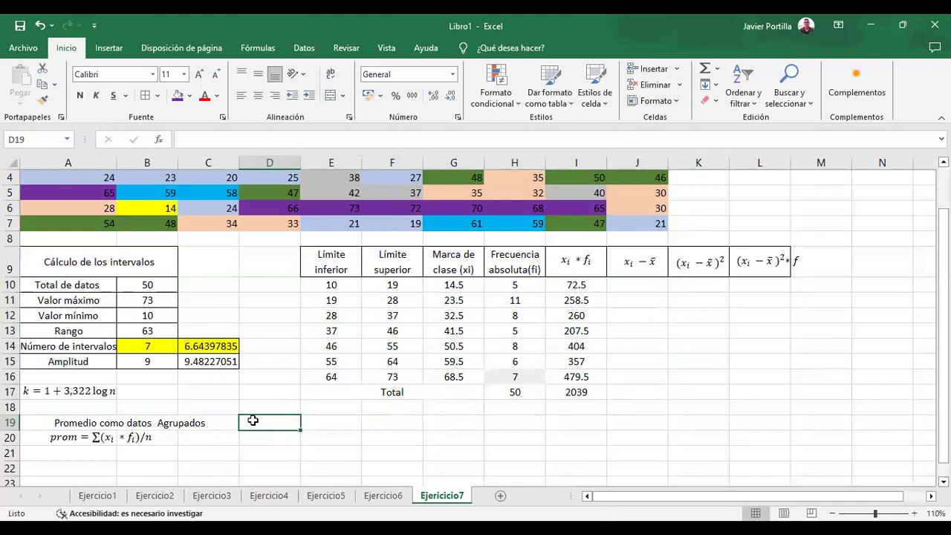
{"action": "left_click", "coordinate": [137, 418]}
{"action": "key", "text": "Right"}
{"action": "type", "text": "="}
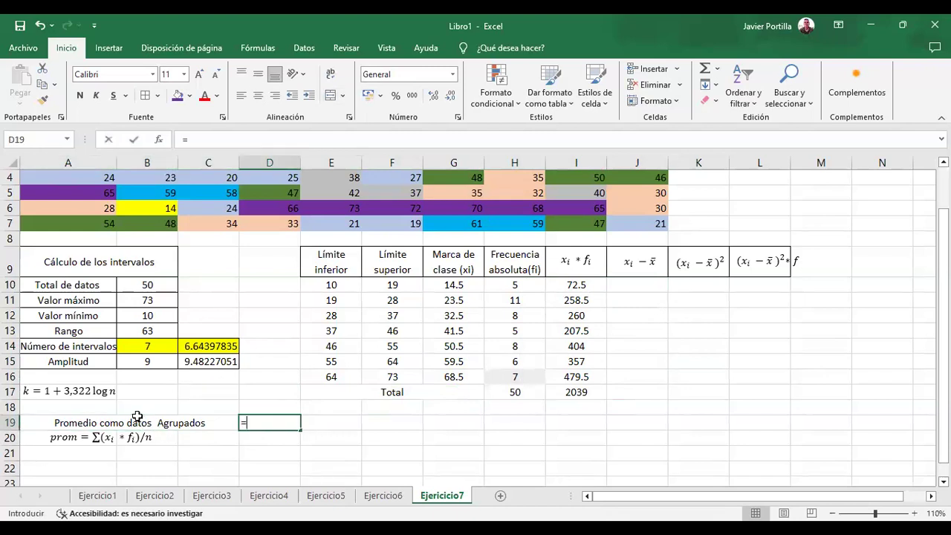
{"action": "left_click", "coordinate": [565, 392]}
{"action": "type", "text": "/"}
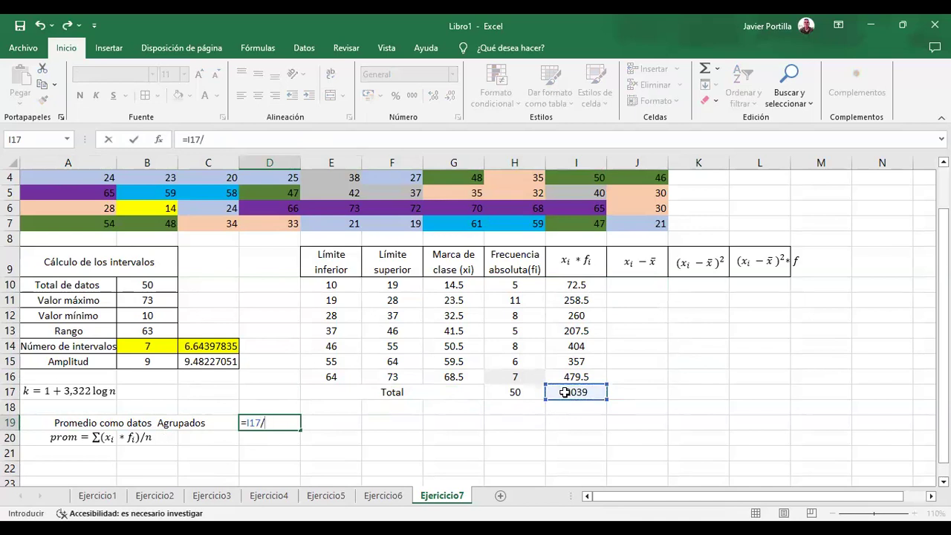
{"action": "left_click", "coordinate": [522, 391]}
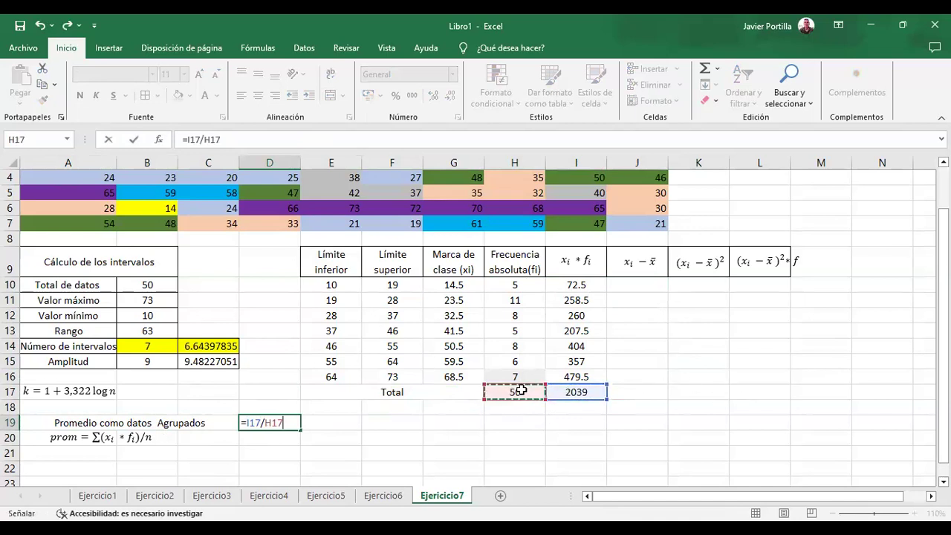
{"action": "key", "text": "Return"}
{"action": "left_click", "coordinate": [255, 423]}
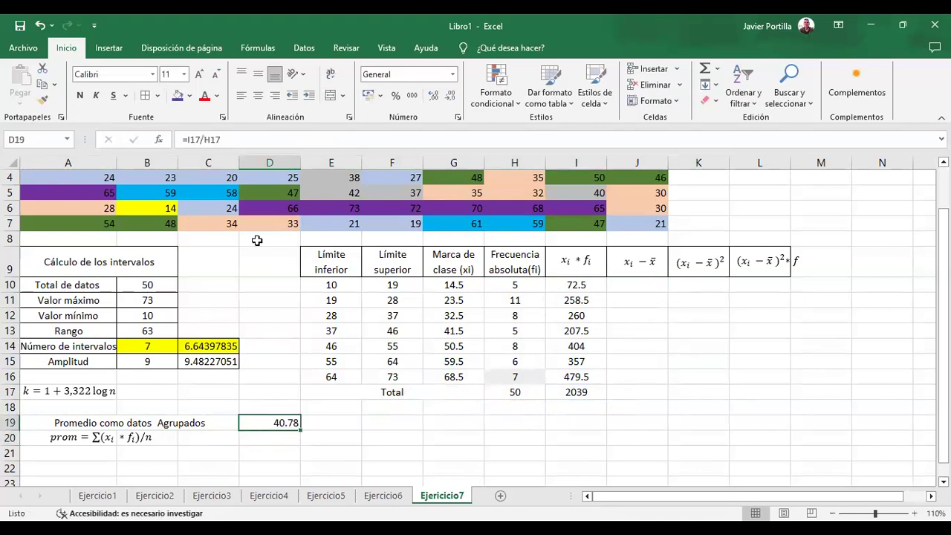
{"action": "left_click", "coordinate": [258, 95]}
{"action": "left_click", "coordinate": [258, 74]}
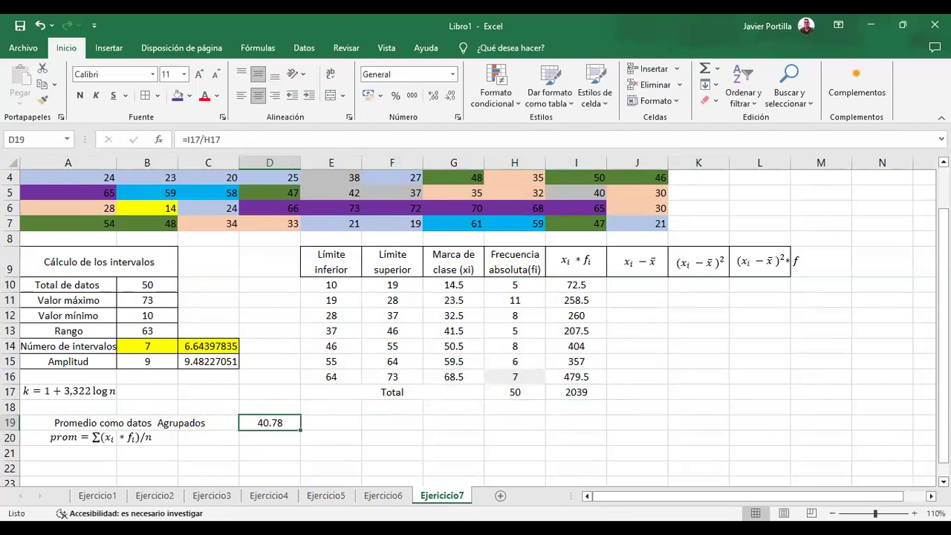
Calculate each class mark's deviation from the mean in J10 with =G10-$D$19 and fill the formula down to J16
{"action": "left_click", "coordinate": [410, 437]}
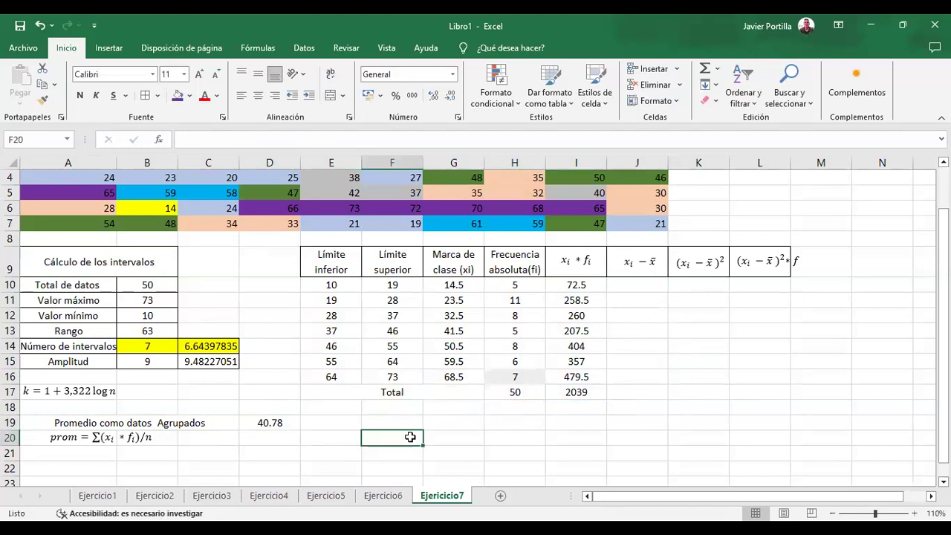
{"action": "left_click", "coordinate": [518, 427]}
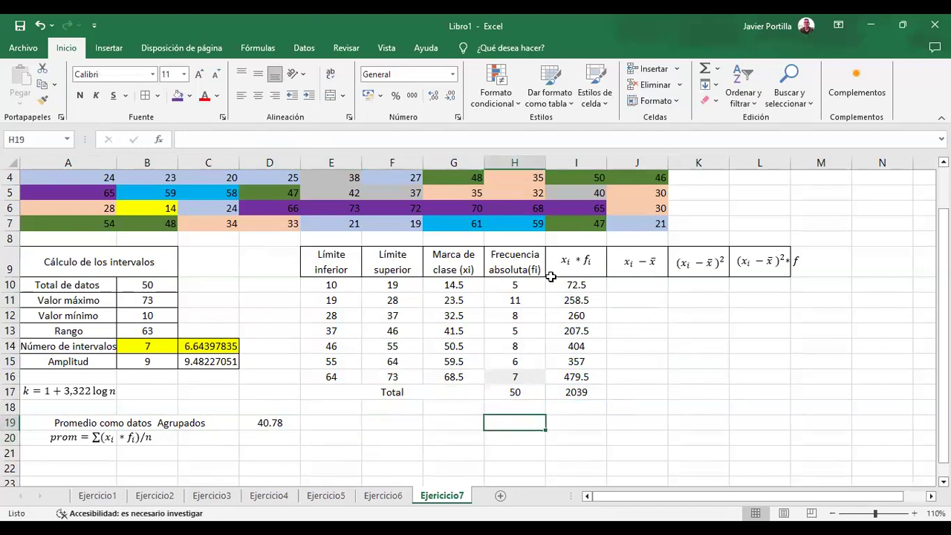
{"action": "left_click", "coordinate": [630, 285]}
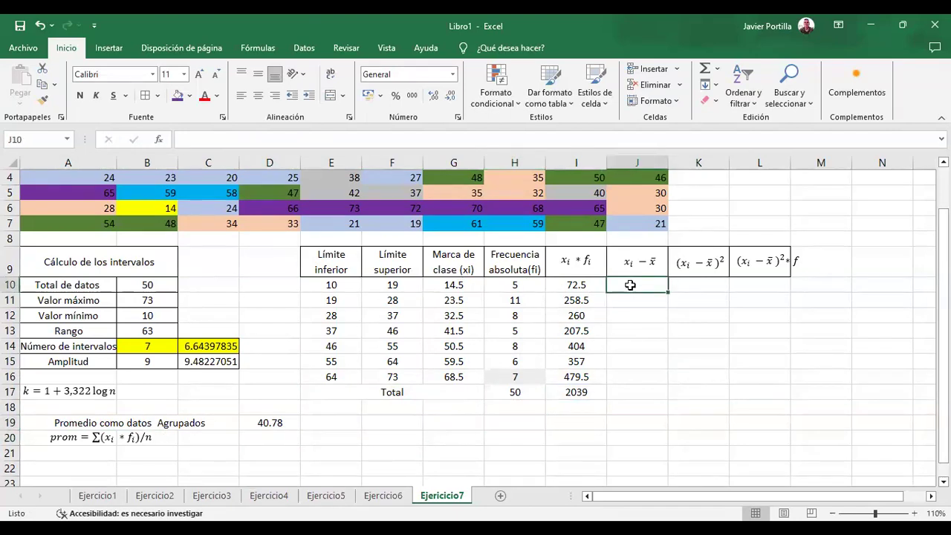
{"action": "type", "text": "="}
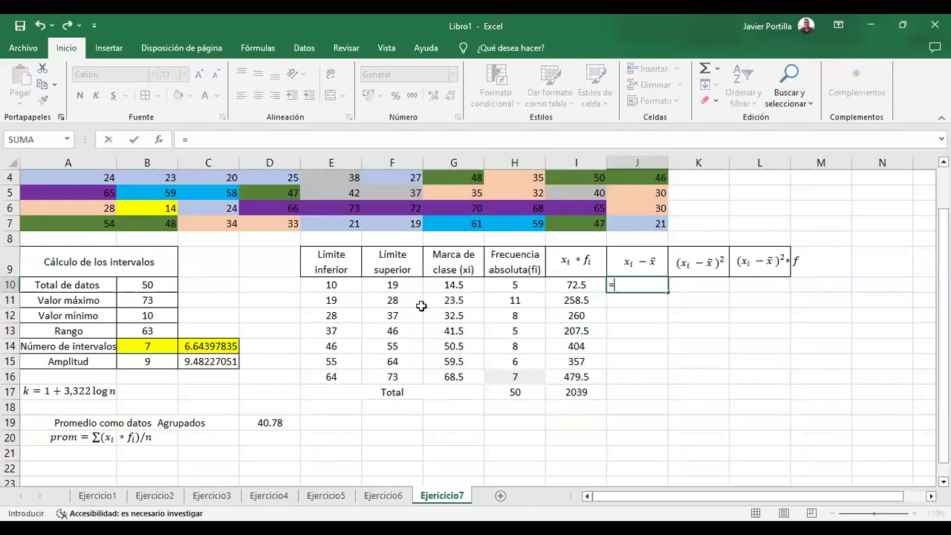
{"action": "left_click", "coordinate": [466, 284]}
{"action": "type", "text": "-"}
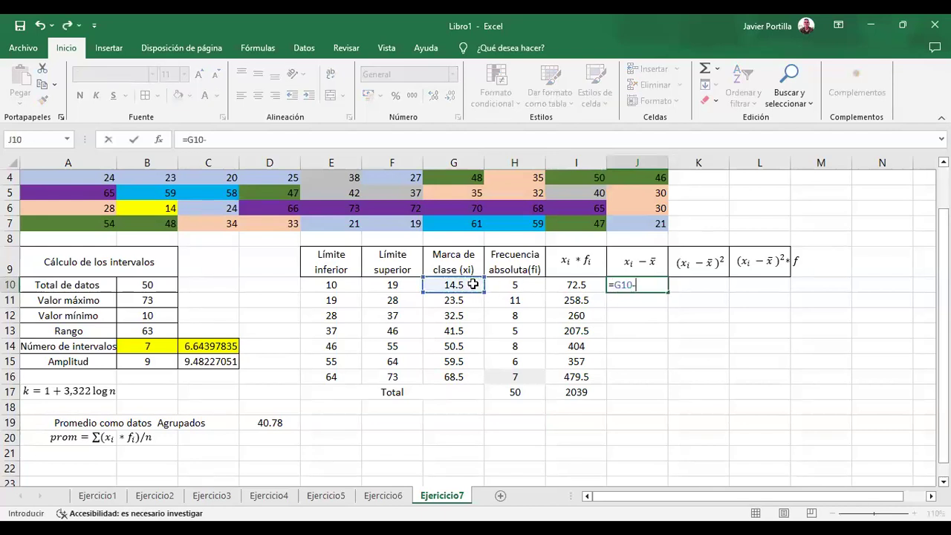
{"action": "left_click", "coordinate": [276, 428]}
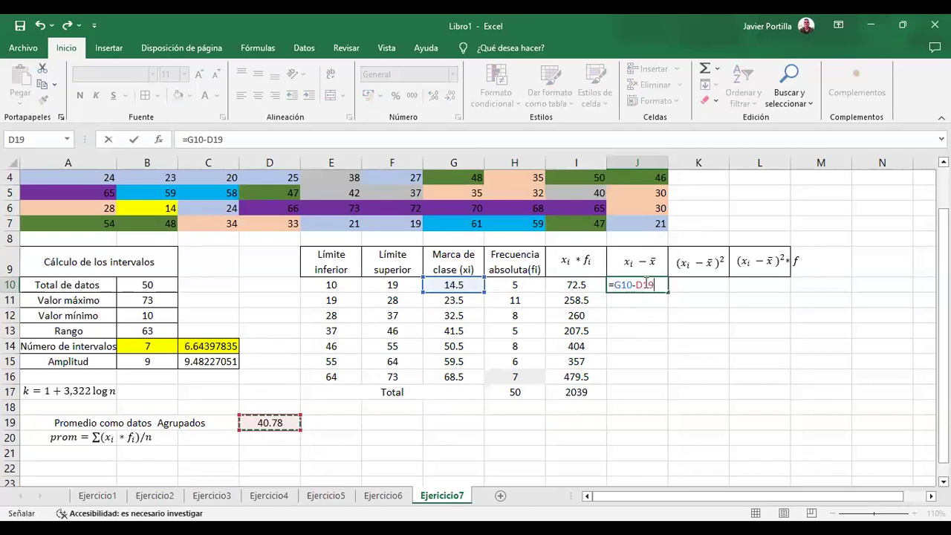
{"action": "left_click", "coordinate": [636, 283]}
{"action": "type", "text": "$"}
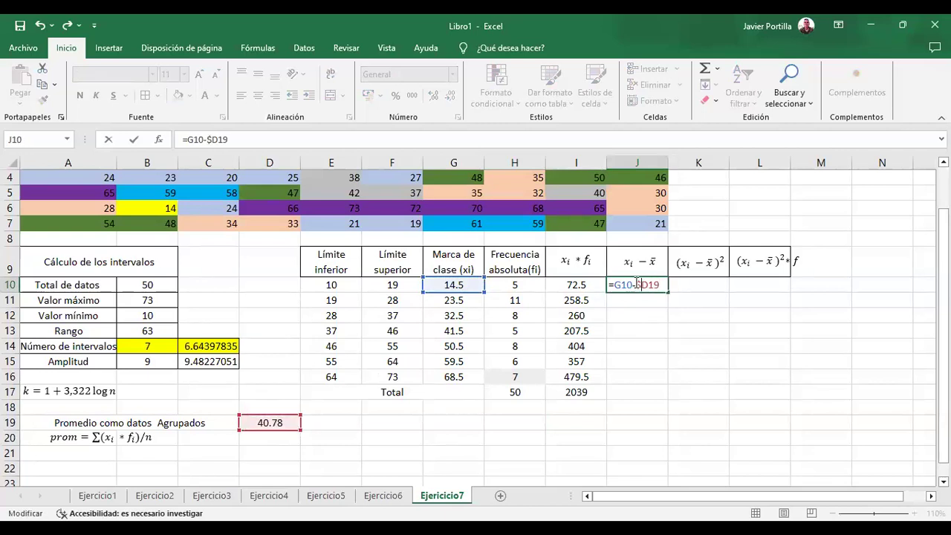
{"action": "key", "text": "Right"}
{"action": "type", "text": "$"}
{"action": "key", "text": "Return"}
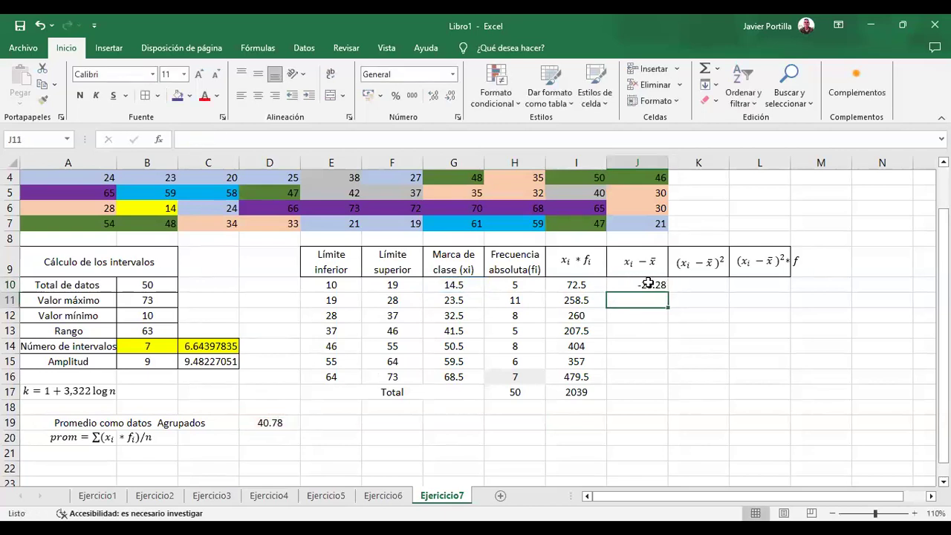
{"action": "left_click", "coordinate": [643, 283]}
{"action": "left_click_drag", "start_coordinate": [667, 292], "coordinate": [664, 387]}
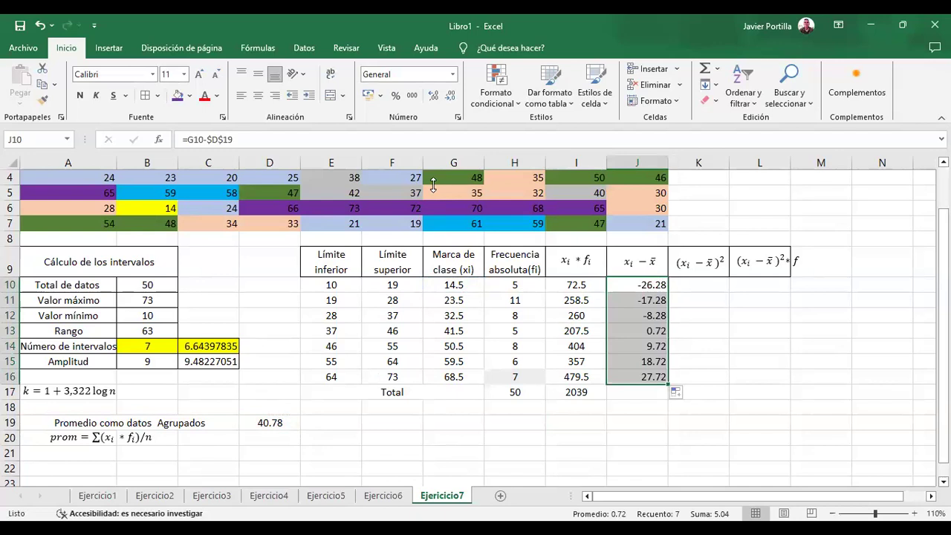
Square each deviation from the mean in K10 with =POTENCIA(J10,2) and fill the formula down to K16
{"action": "key", "text": "Right"}
{"action": "type", "text": "=p"}
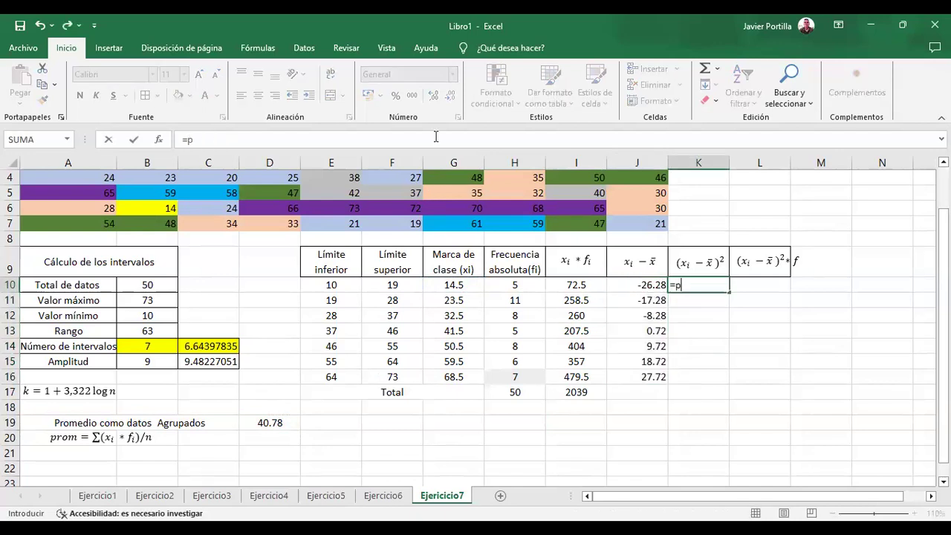
{"action": "type", "text": "oten"}
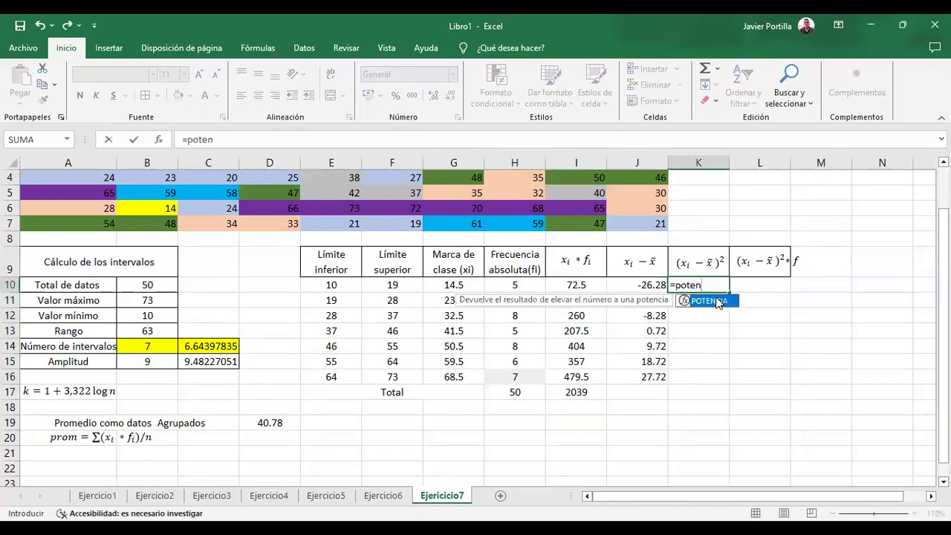
{"action": "double_click", "coordinate": [719, 302]}
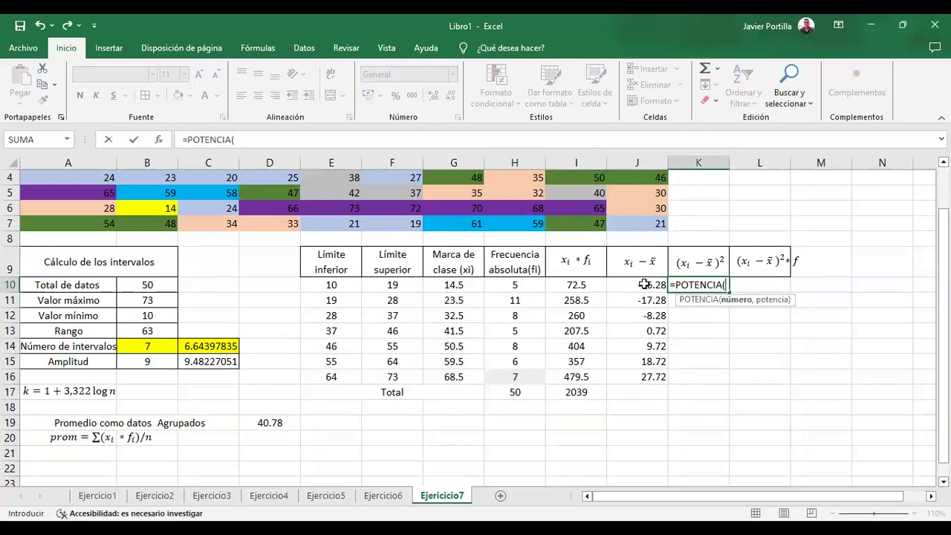
{"action": "left_click", "coordinate": [643, 284]}
{"action": "type", "text": ",2)"}
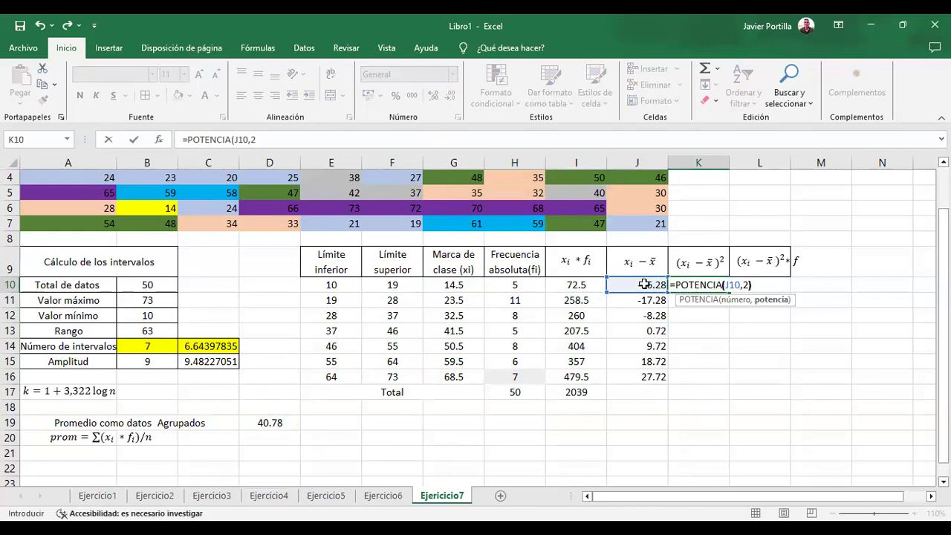
{"action": "key", "text": "Return"}
{"action": "left_click", "coordinate": [711, 285]}
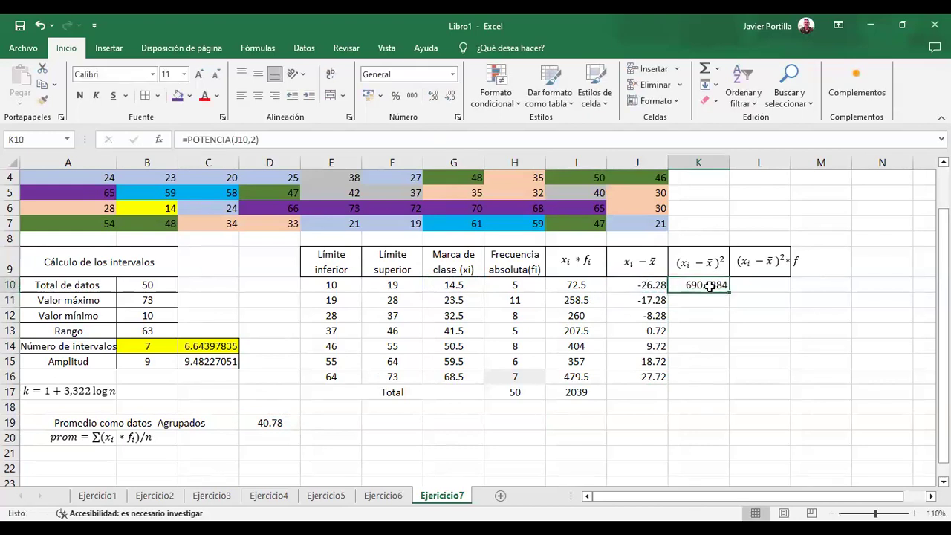
{"action": "left_click_drag", "start_coordinate": [728, 292], "coordinate": [715, 390]}
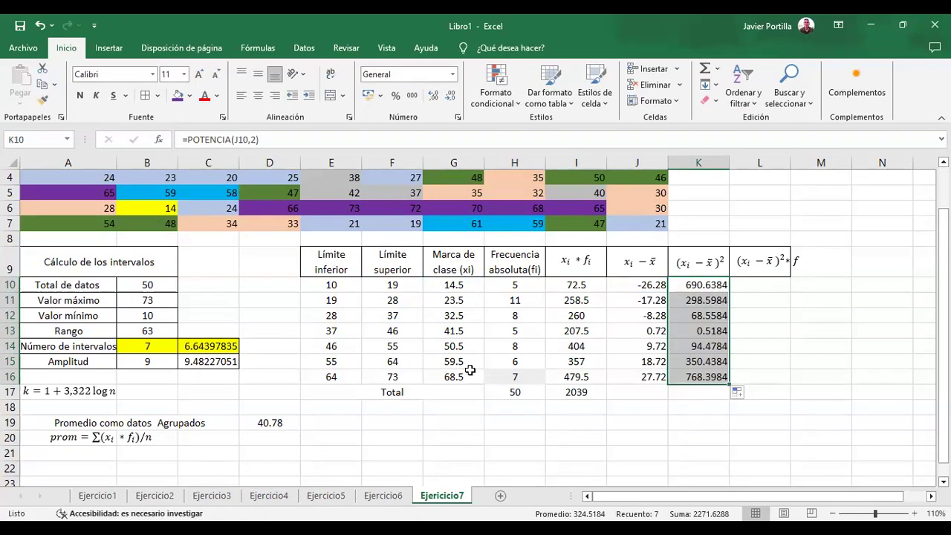
Copy the population variance formula text box from the Ejercicio5 sheet
{"action": "left_click", "coordinate": [382, 496]}
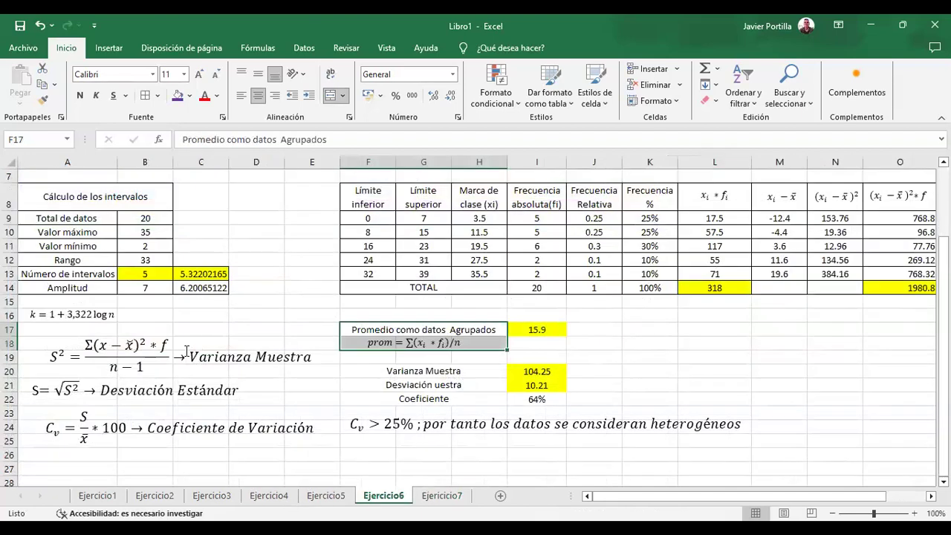
{"action": "left_click", "coordinate": [158, 348]}
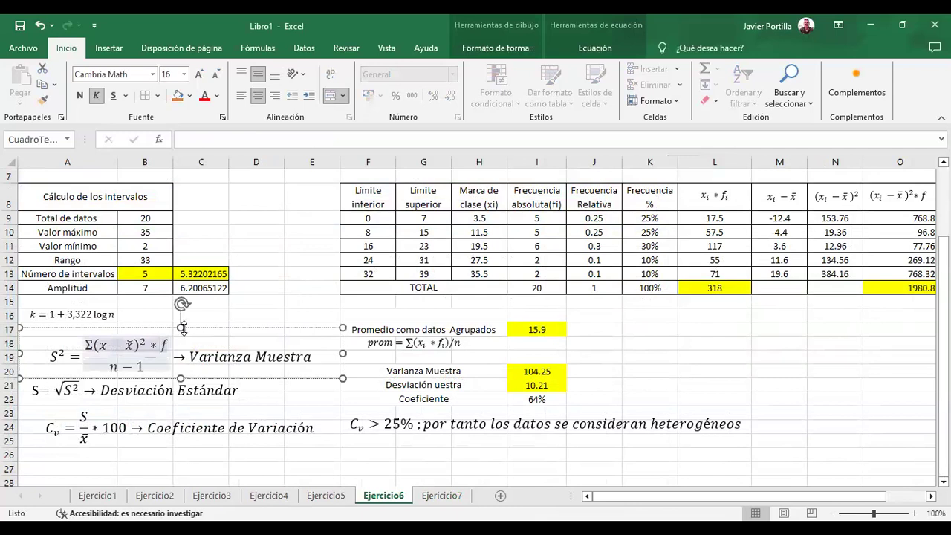
{"action": "left_click", "coordinate": [327, 496]}
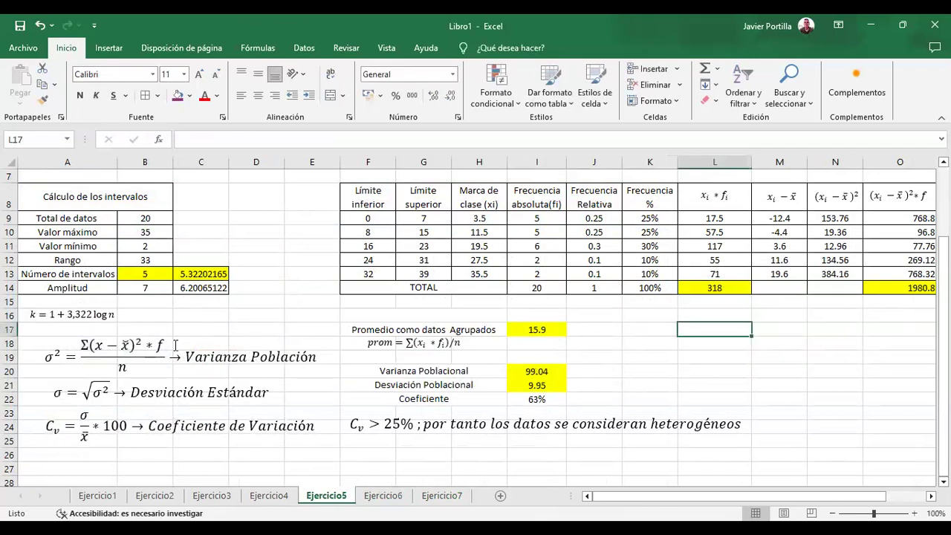
{"action": "left_click", "coordinate": [172, 347]}
{"action": "left_click", "coordinate": [150, 329]}
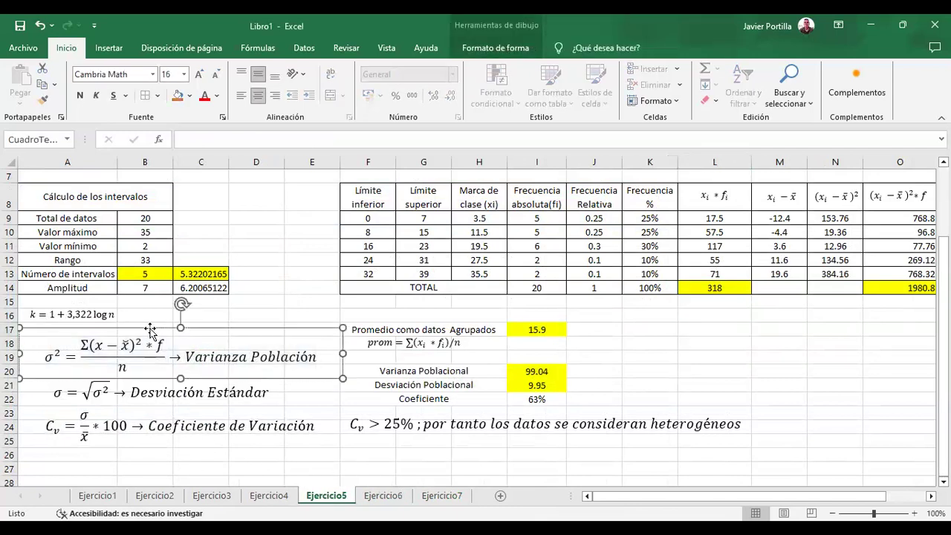
{"action": "right_click", "coordinate": [236, 335]}
{"action": "left_click", "coordinate": [290, 250]}
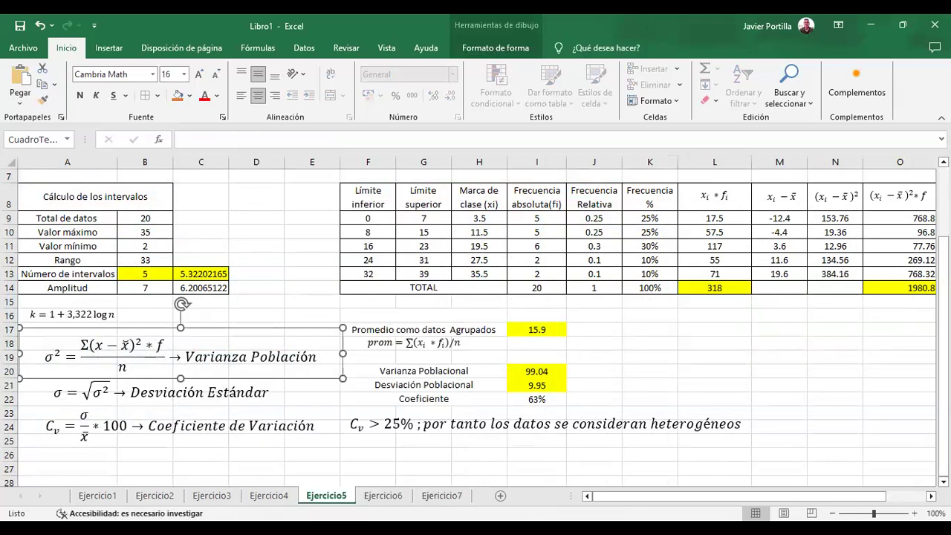
Paste the population variance formula into the Ejericicio7 sheet and place it below the grouped average formula, around rows 22 to 25
{"action": "left_click", "coordinate": [442, 495]}
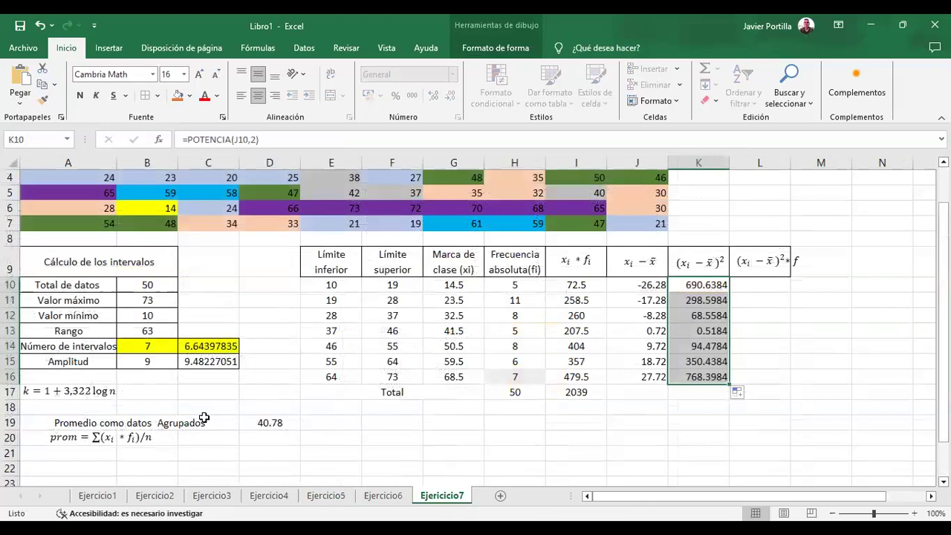
{"action": "left_click", "coordinate": [193, 456]}
{"action": "key", "text": "ctrl+v"}
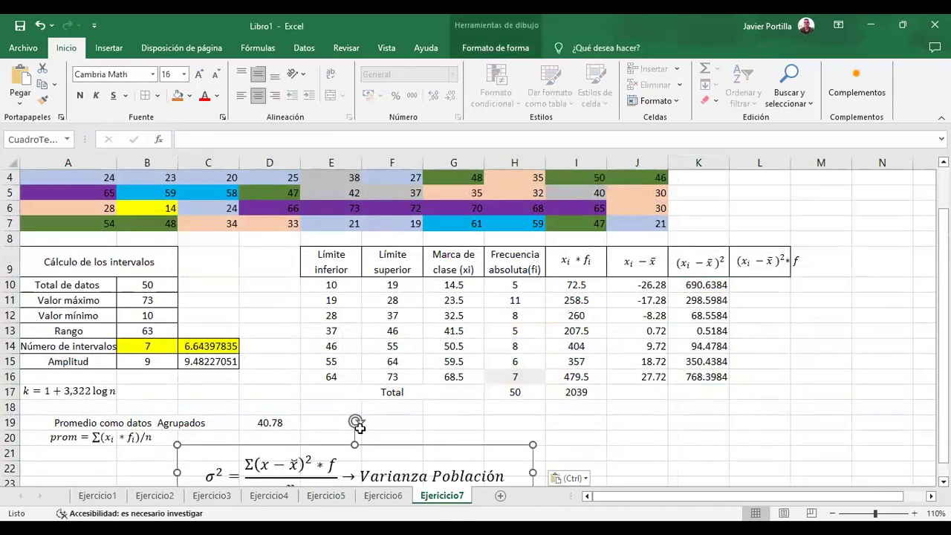
{"action": "scroll", "coordinate": [411, 363], "scroll_direction": "down", "scroll_amount": 2}
{"action": "left_click_drag", "start_coordinate": [411, 341], "coordinate": [267, 360]}
{"action": "scroll", "coordinate": [749, 276], "scroll_direction": "up", "scroll_amount": 1}
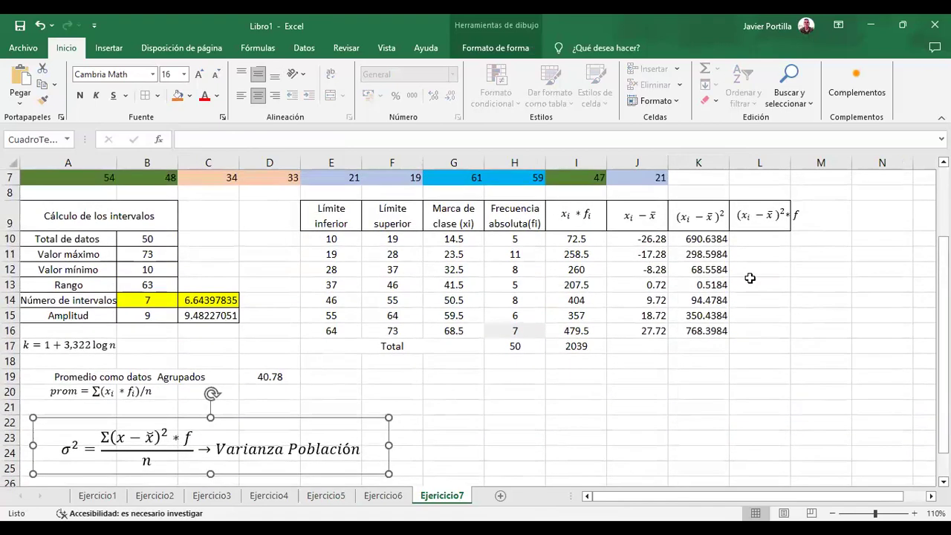
Multiply the squared deviations by the frequencies in L10 with =K10*H10, fill down to L16, and widen column L to fit its header
{"action": "left_click", "coordinate": [747, 239]}
{"action": "type", "text": "="}
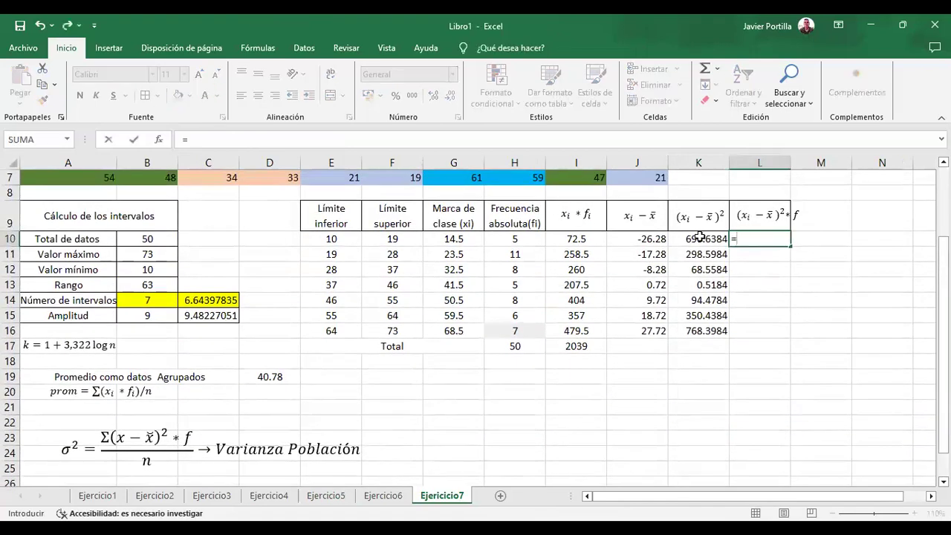
{"action": "left_click", "coordinate": [700, 236]}
{"action": "type", "text": "*"}
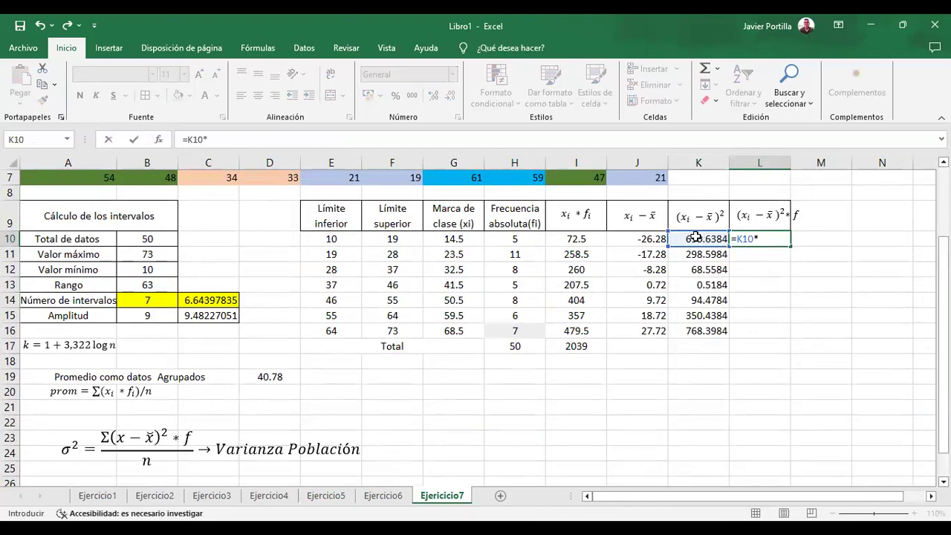
{"action": "left_click", "coordinate": [517, 238]}
{"action": "key", "text": "Return"}
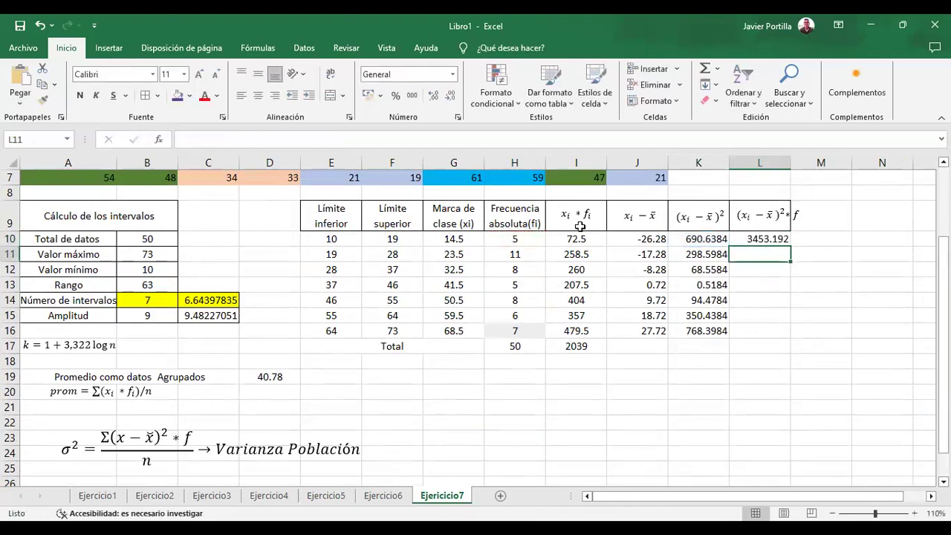
{"action": "left_click", "coordinate": [760, 236]}
{"action": "left_click_drag", "start_coordinate": [790, 246], "coordinate": [782, 332]}
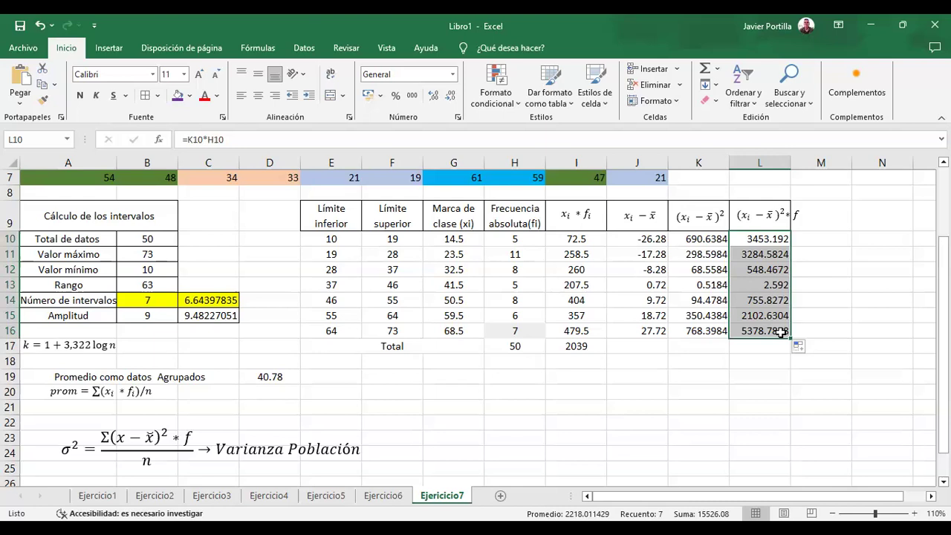
{"action": "left_click_drag", "start_coordinate": [793, 165], "coordinate": [810, 165]}
{"action": "left_click", "coordinate": [743, 382]}
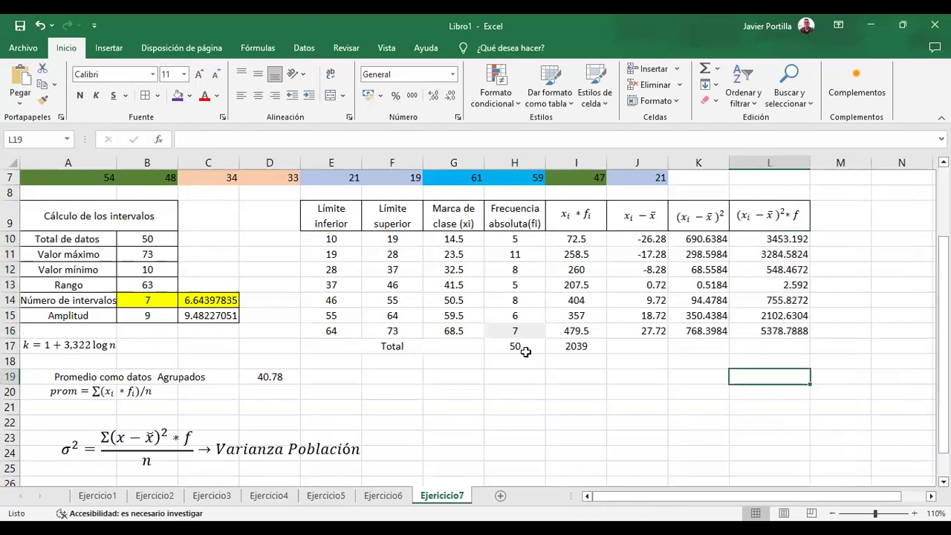
Total the squared deviations times frequency in L17 with =SUMA(L10:L16)
{"action": "left_click", "coordinate": [766, 348]}
{"action": "type", "text": "=s"}
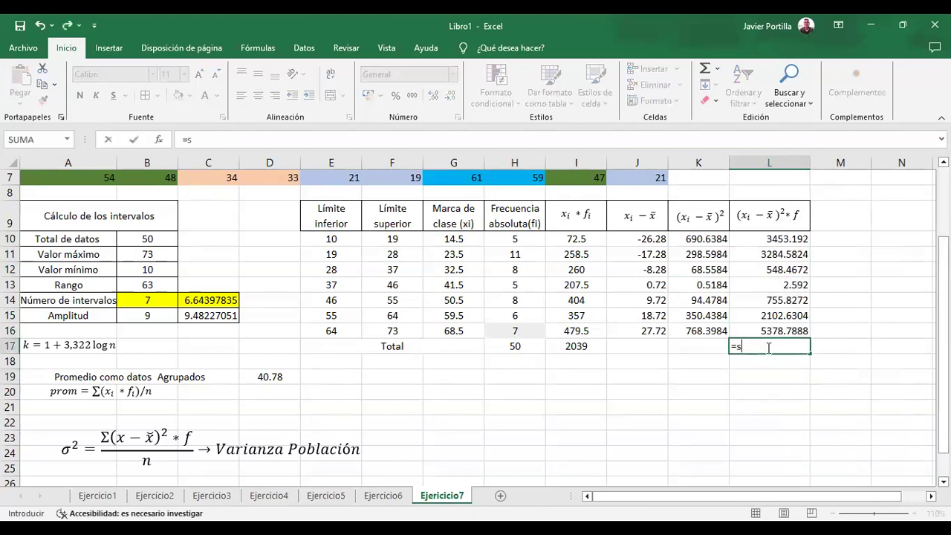
{"action": "type", "text": "uma"}
{"action": "double_click", "coordinate": [763, 364]}
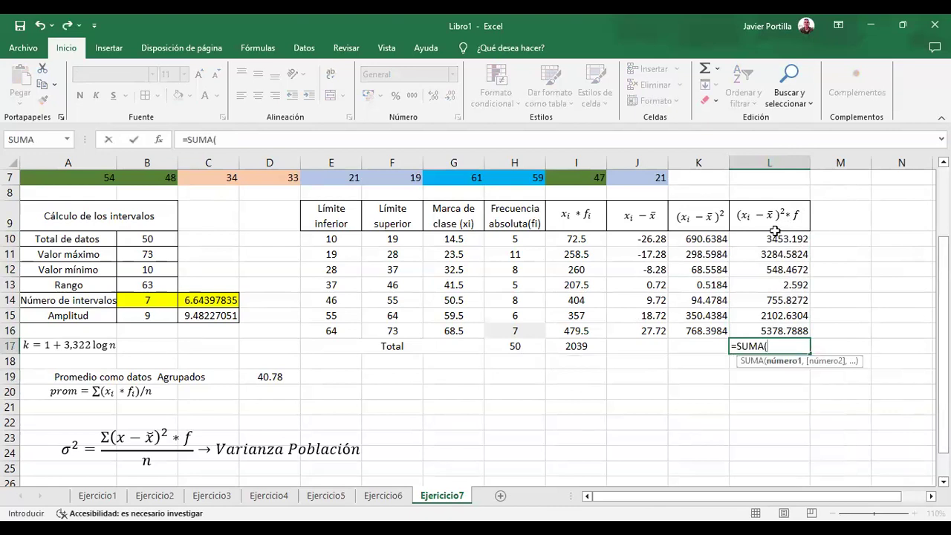
{"action": "left_click", "coordinate": [773, 238]}
{"action": "left_click_drag", "start_coordinate": [773, 262], "coordinate": [775, 327]}
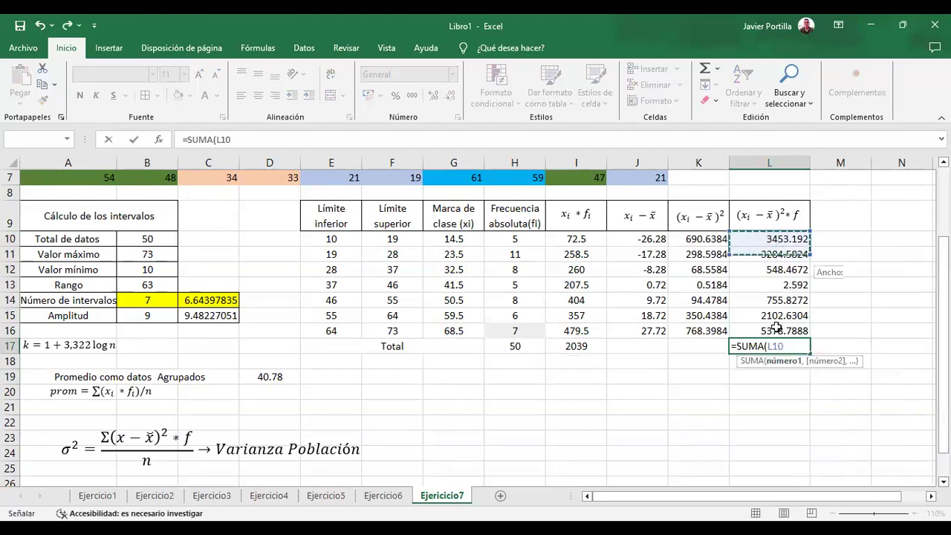
{"action": "type", "text": ")"}
{"action": "key", "text": "Return"}
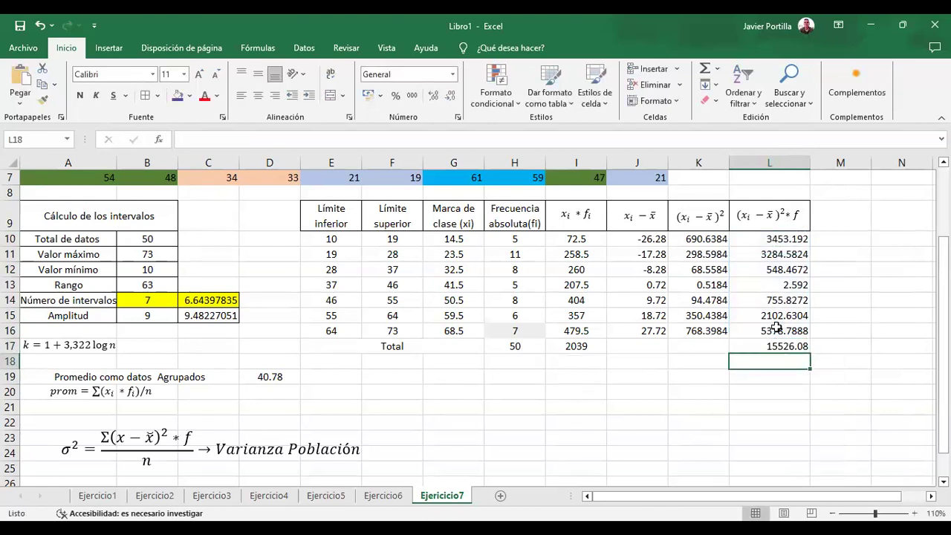
Apply a thick outside border to the total in L17
{"action": "left_click", "coordinate": [641, 348]}
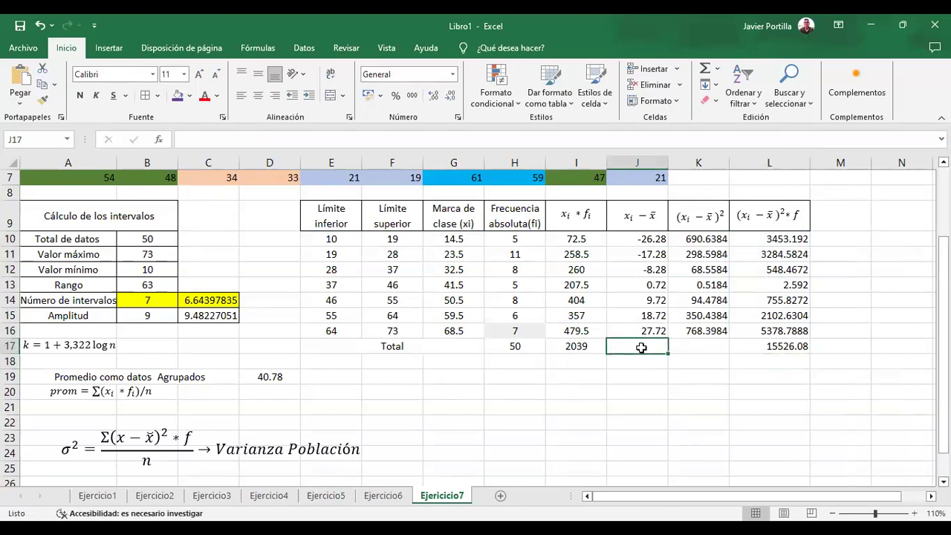
{"action": "key", "text": "shift+Right"}
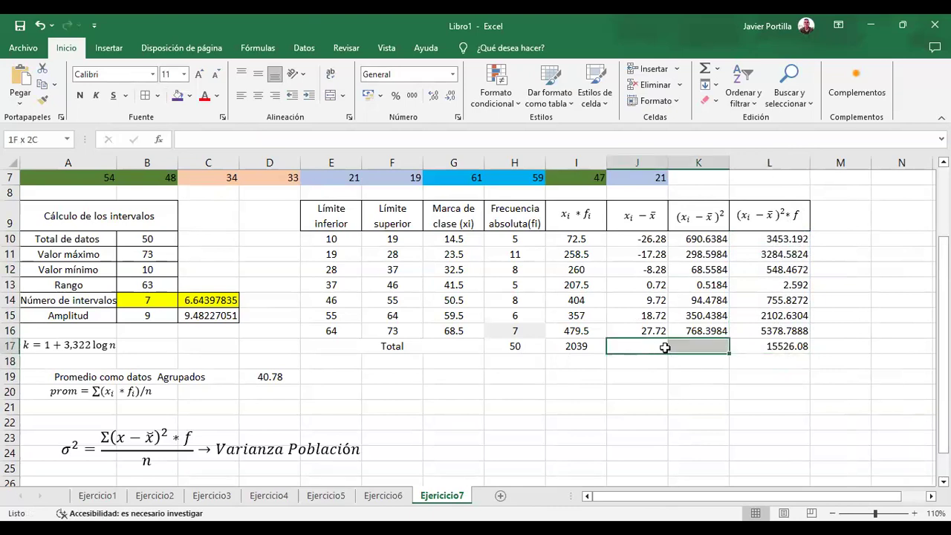
{"action": "left_click", "coordinate": [775, 347]}
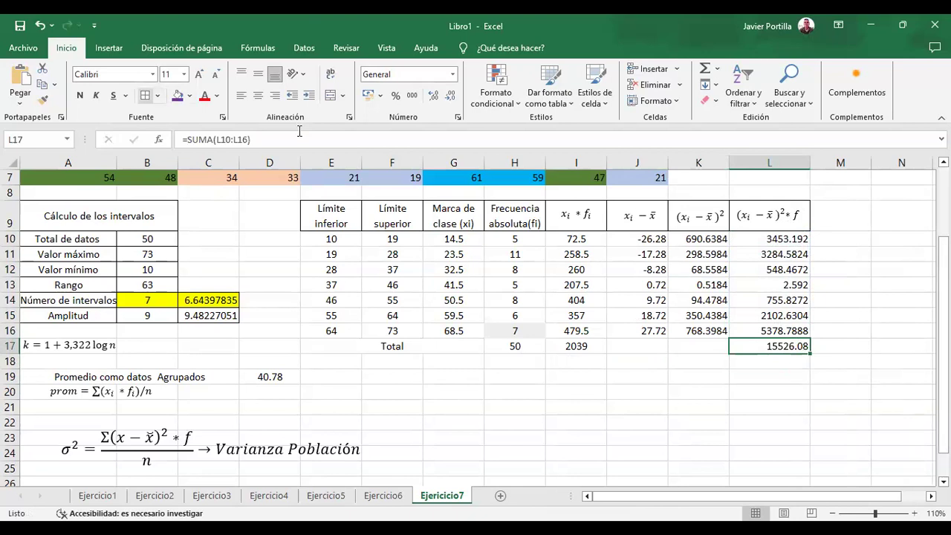
{"action": "left_click", "coordinate": [158, 96]}
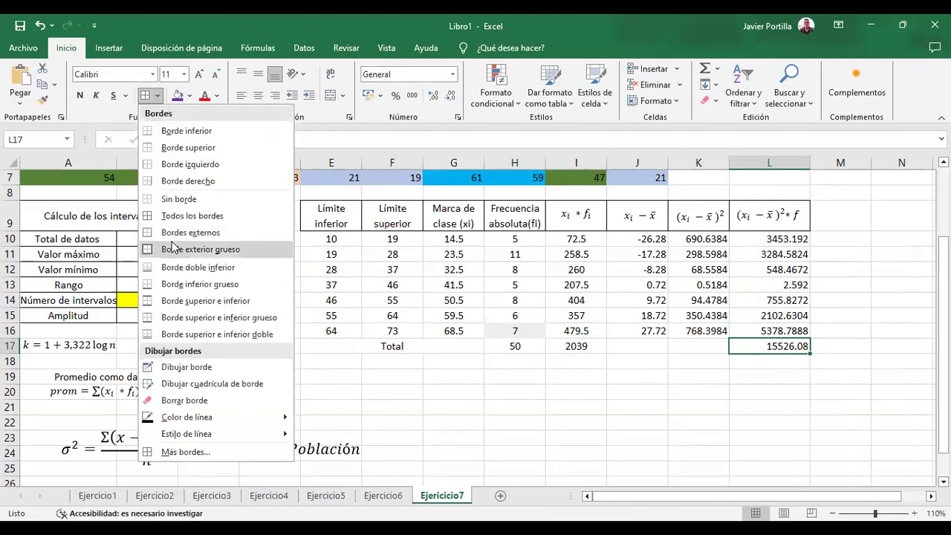
{"action": "left_click", "coordinate": [173, 249]}
Apply all borders and a thick outside border to the frequency table E9:L17
{"action": "left_click", "coordinate": [339, 218]}
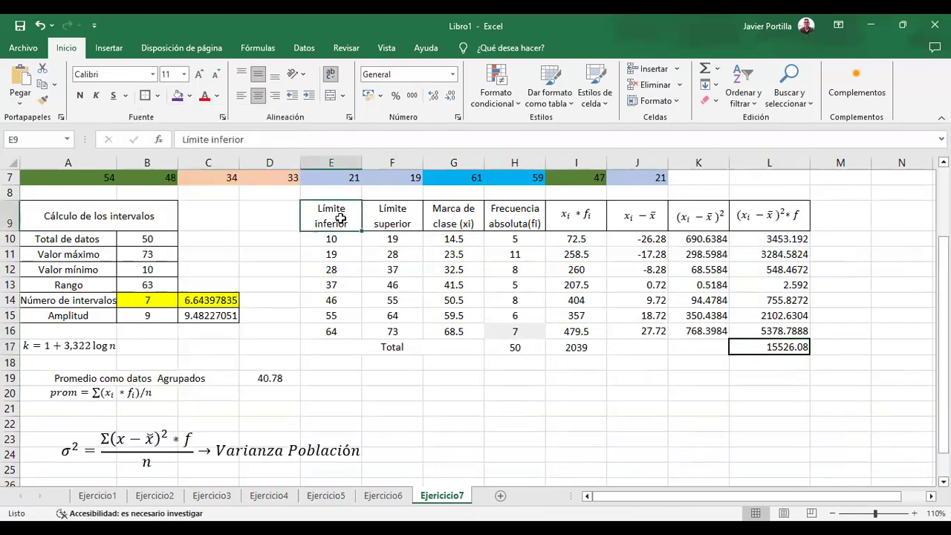
{"action": "key", "text": "shift+Right"}
{"action": "key", "text": "shift+Right"}
{"action": "key", "text": "shift+Right"}
{"action": "key", "text": "shift+Right"}
{"action": "key", "text": "shift+Right"}
{"action": "key", "text": "shift+Right"}
{"action": "key", "text": "shift+Right"}
{"action": "key", "text": "shift+Down"}
{"action": "key", "text": "shift+Down"}
{"action": "key", "text": "shift+Down"}
{"action": "key", "text": "shift+Down"}
{"action": "key", "text": "shift+Down"}
{"action": "key", "text": "shift+Down"}
{"action": "key", "text": "shift+Down"}
{"action": "key", "text": "shift+Down"}
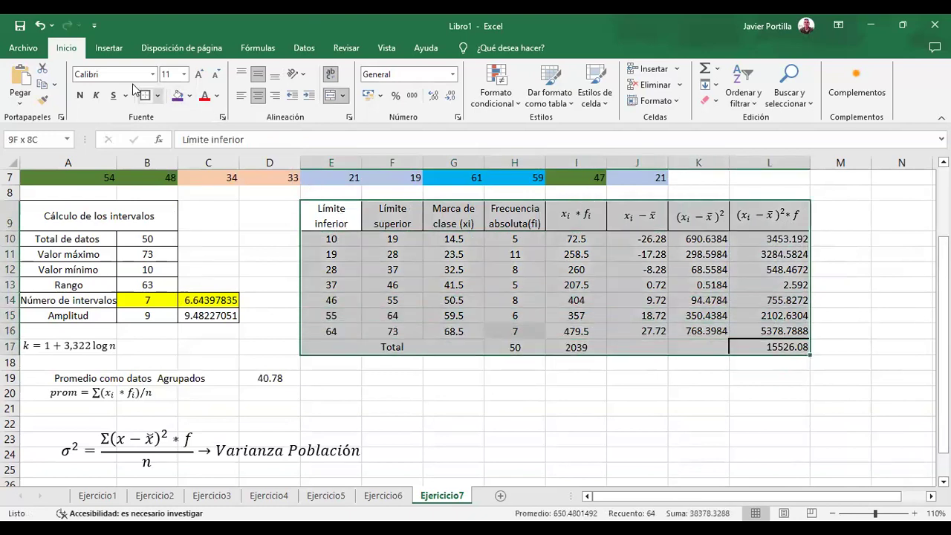
{"action": "left_click", "coordinate": [158, 96]}
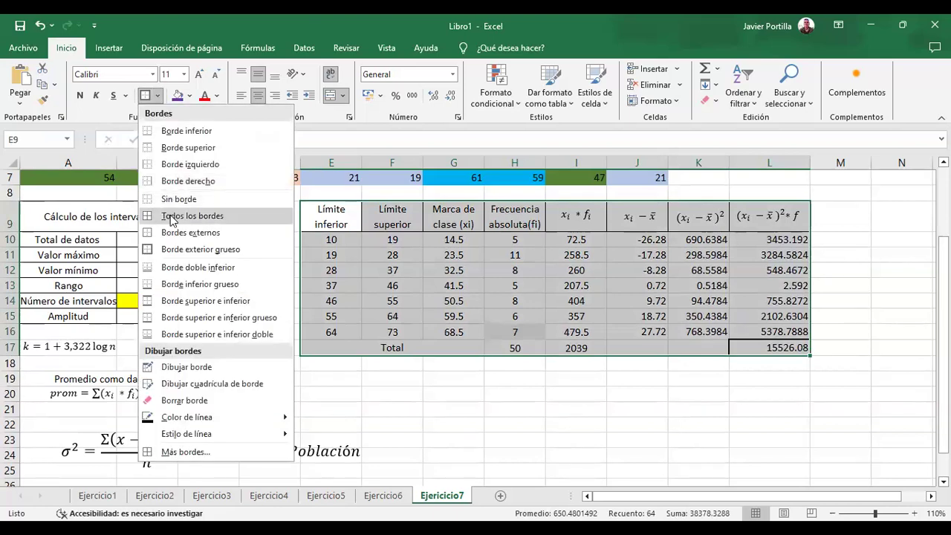
{"action": "left_click", "coordinate": [171, 216]}
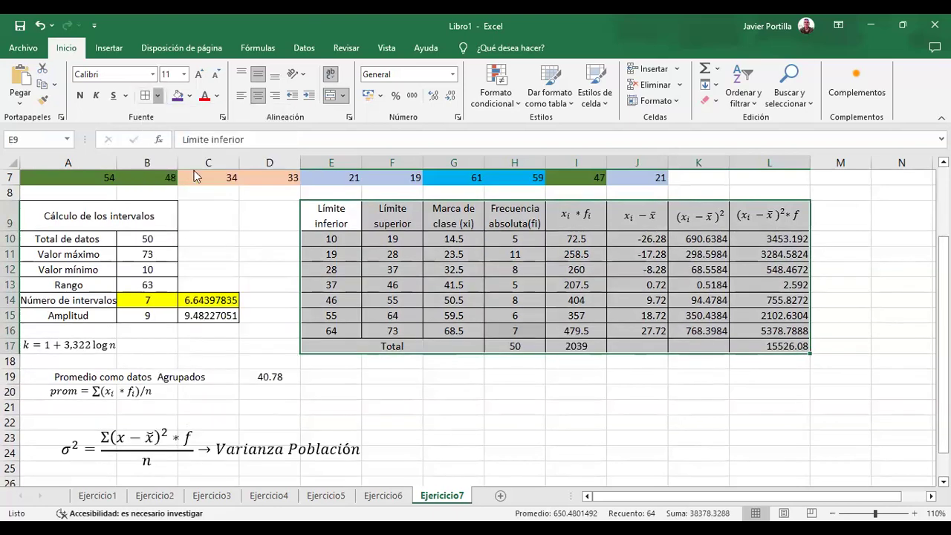
{"action": "left_click", "coordinate": [158, 95]}
{"action": "left_click", "coordinate": [186, 249]}
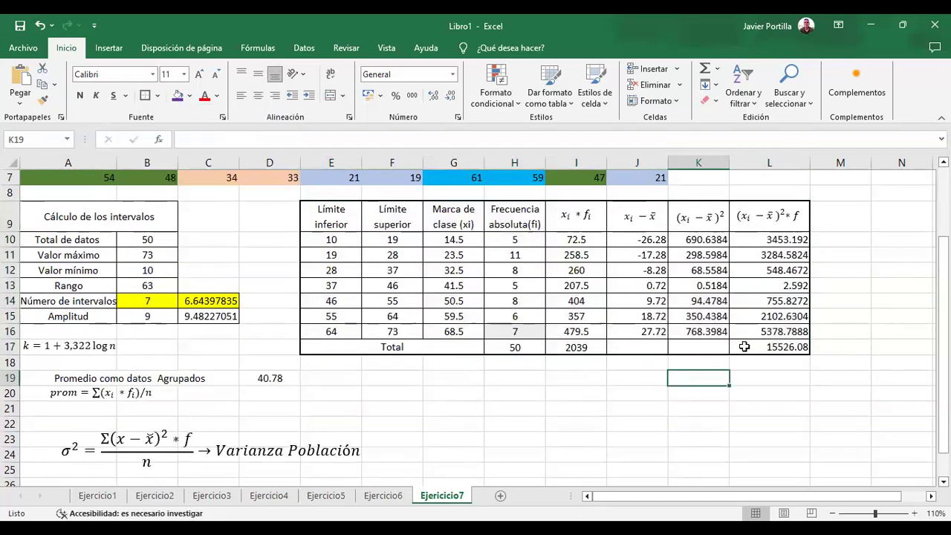
Fill the total cells L17, H17 and I17 of the frequency table with yellow
{"action": "left_click", "coordinate": [746, 346]}
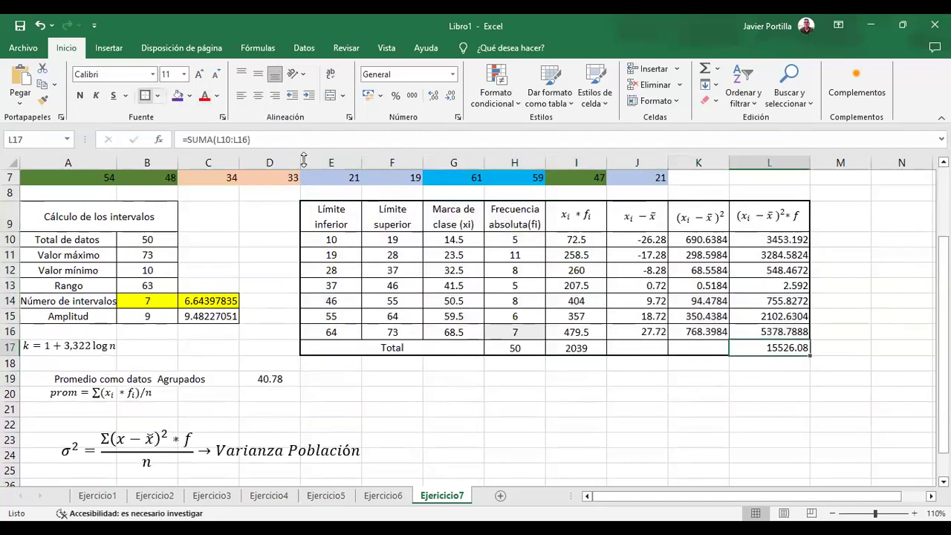
{"action": "left_click", "coordinate": [190, 95]}
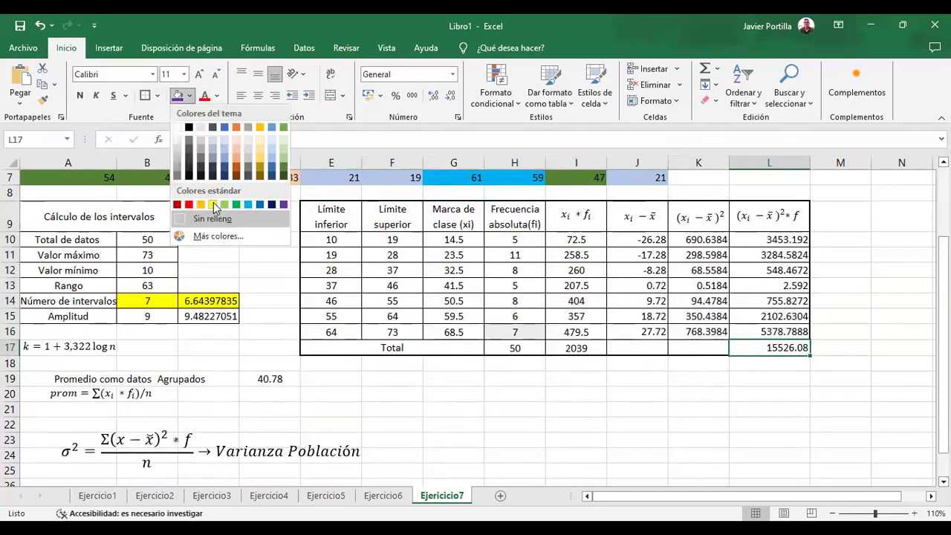
{"action": "left_click", "coordinate": [782, 353]}
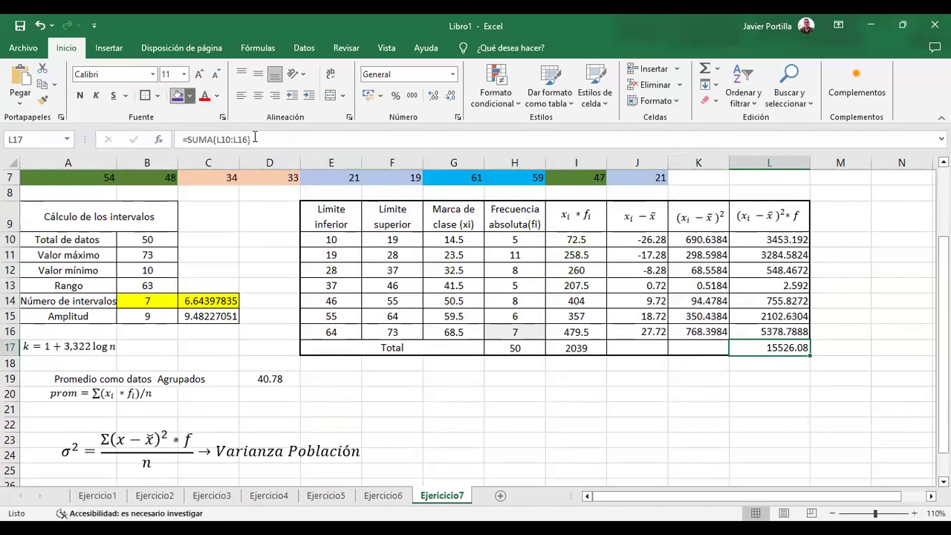
{"action": "left_click", "coordinate": [210, 204]}
{"action": "key", "text": "Left"}
{"action": "key", "text": "Left"}
{"action": "key", "text": "Left"}
{"action": "key", "text": "Left"}
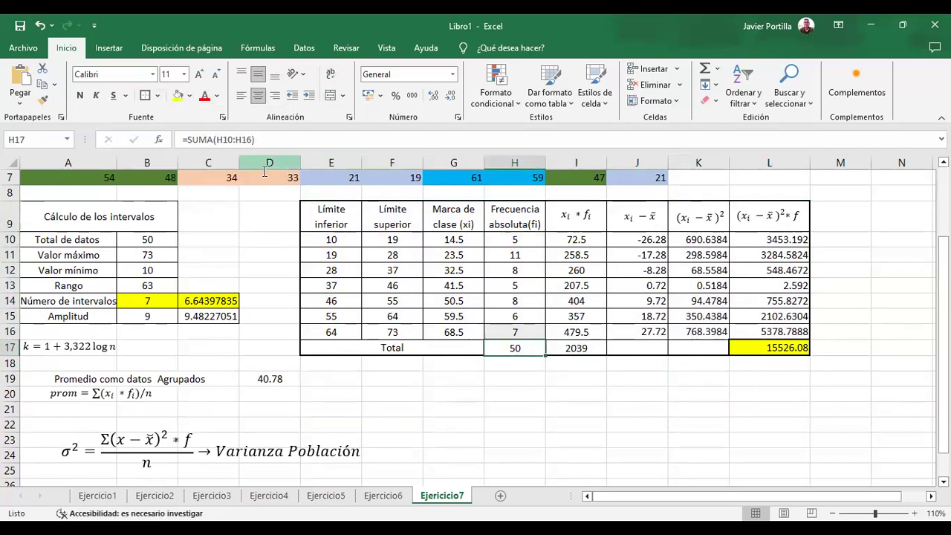
{"action": "key", "text": "F4"}
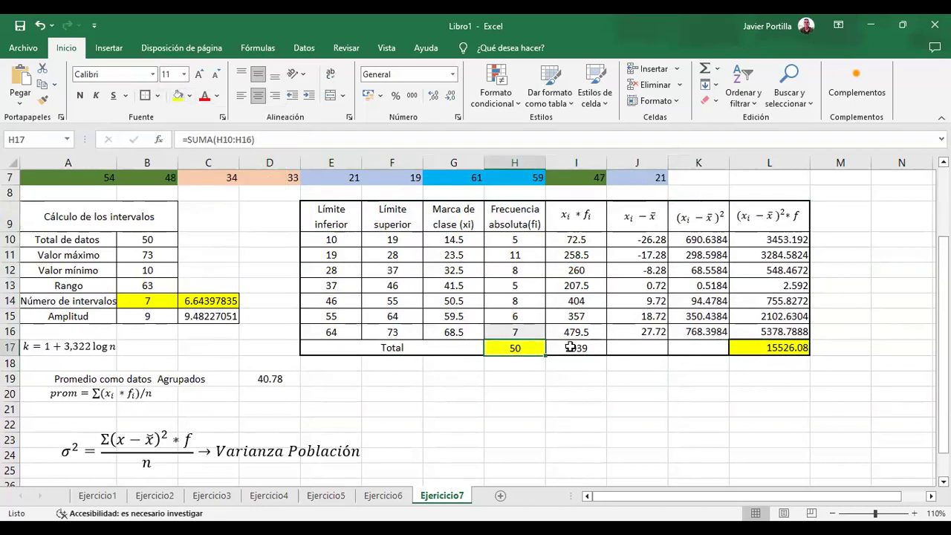
{"action": "left_click", "coordinate": [570, 347]}
{"action": "key", "text": "F4"}
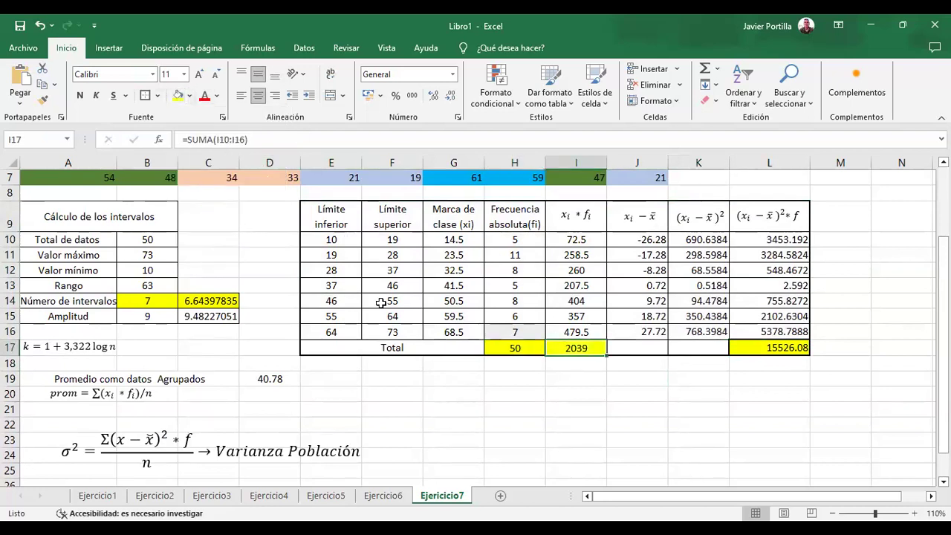
{"action": "left_click", "coordinate": [534, 441]}
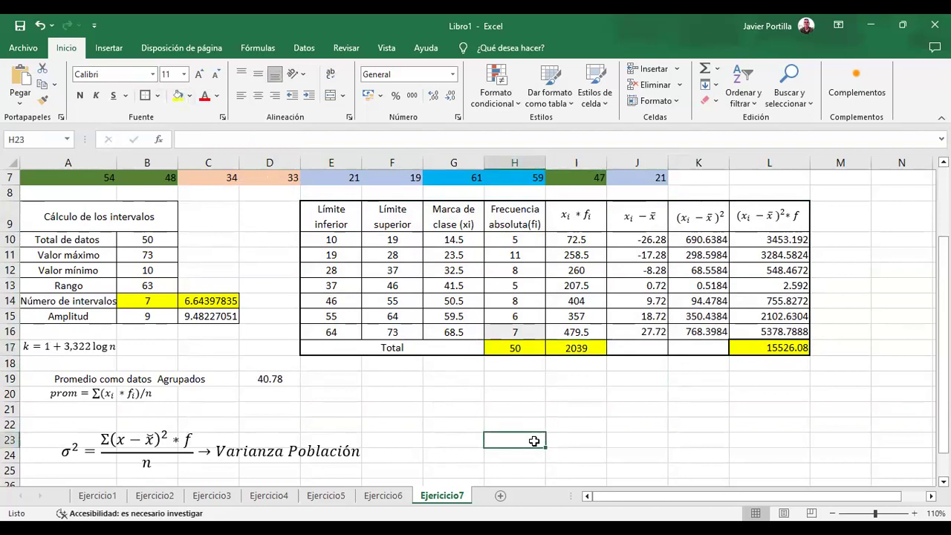
Label G20 "Varianza" and calculate the population variance in H20 with =L17/H17
{"action": "left_click", "coordinate": [448, 391]}
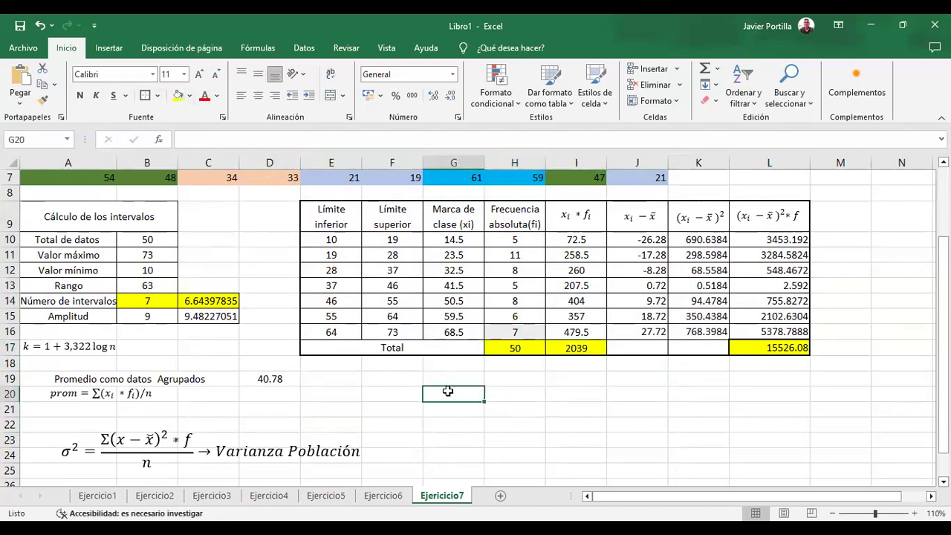
{"action": "type", "text": "Varianza"}
{"action": "key", "text": "Tab"}
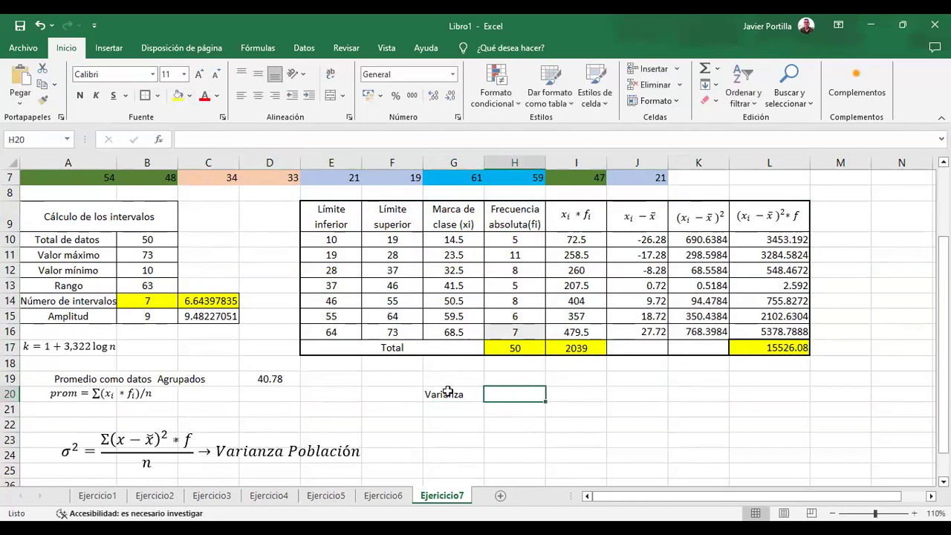
{"action": "type", "text": "="}
{"action": "left_click", "coordinate": [744, 340]}
{"action": "type", "text": "/"}
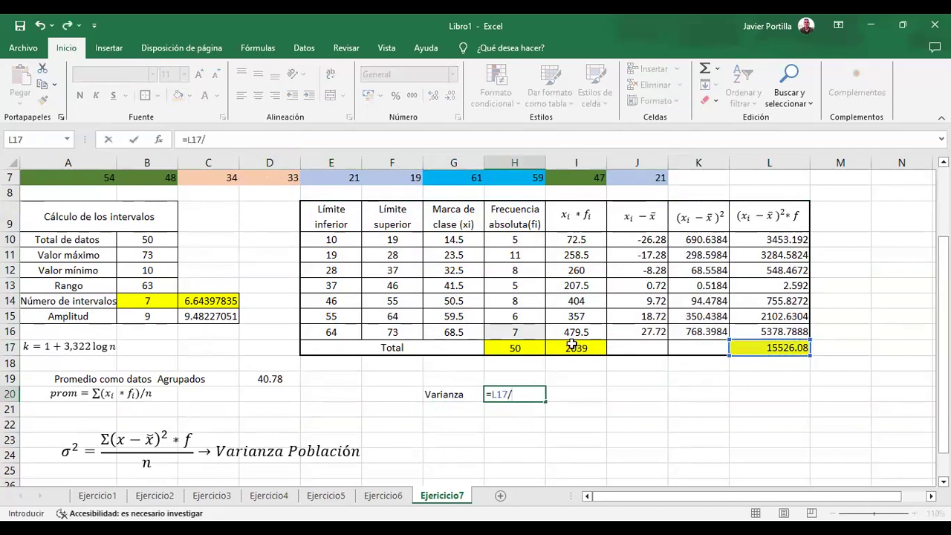
{"action": "left_click", "coordinate": [527, 348]}
{"action": "key", "text": "Return"}
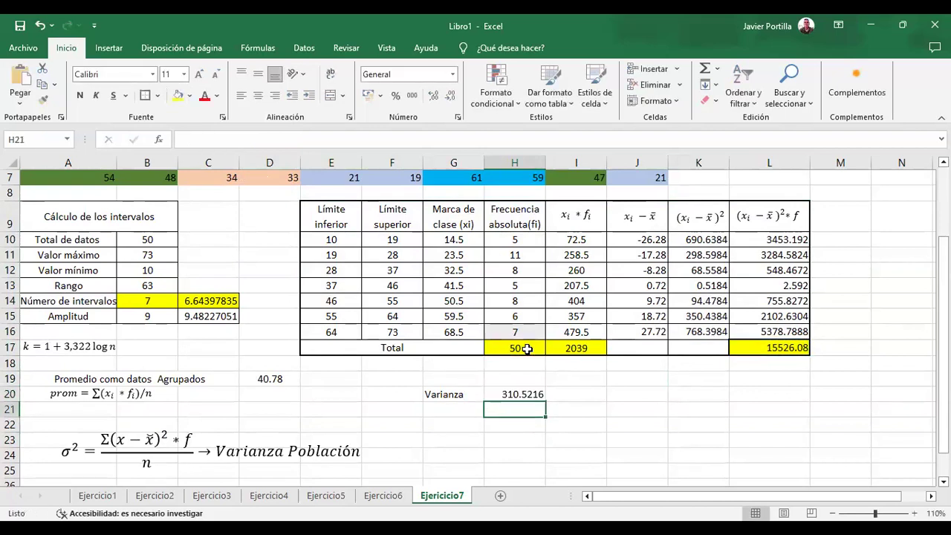
Check the variance formula in H20 and center the cell horizontally and vertically
{"action": "left_click", "coordinate": [521, 391]}
{"action": "key", "text": "F2"}
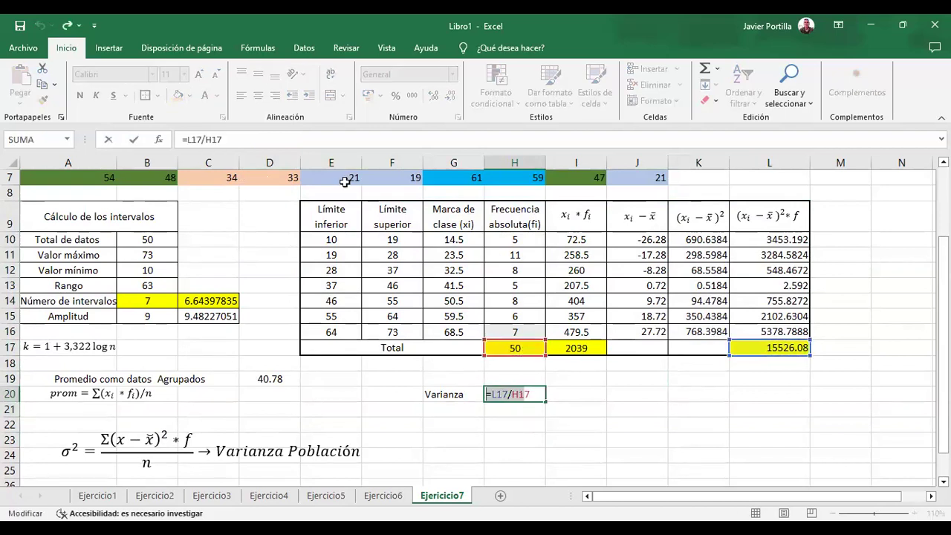
{"action": "key", "text": "Return"}
{"action": "left_click", "coordinate": [514, 392]}
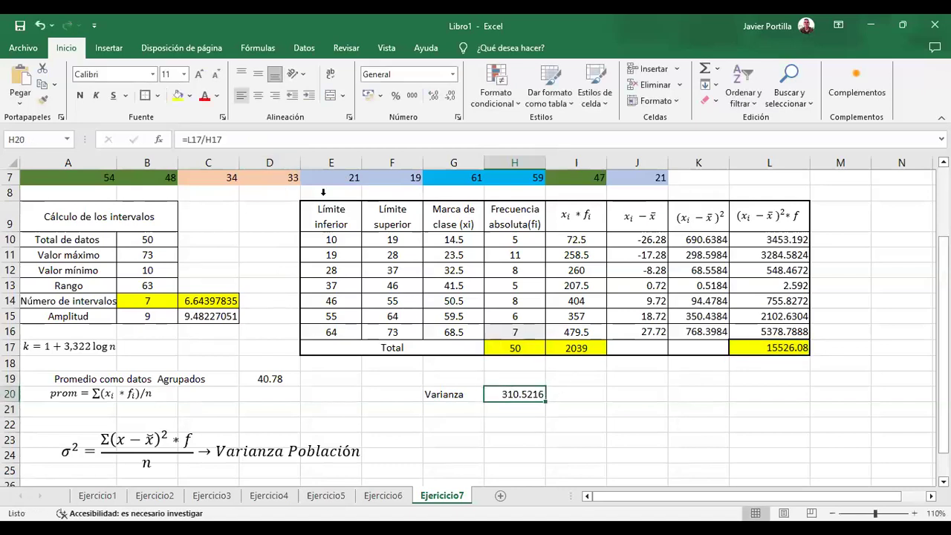
{"action": "left_click", "coordinate": [257, 95]}
{"action": "left_click", "coordinate": [257, 74]}
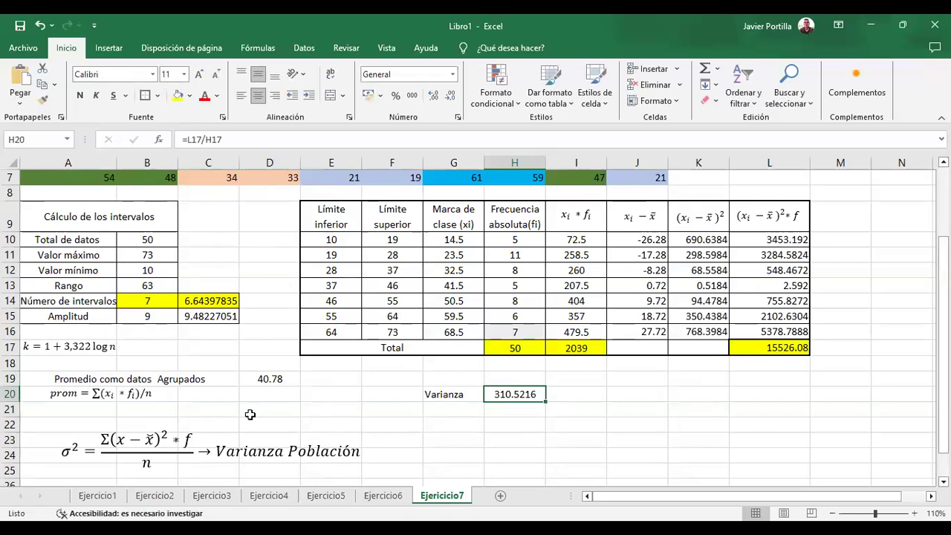
Copy the Desviación Estándar equation box from sheet Ejercicio3 to Ejericicio7 and place it below the population variance equation
{"action": "left_click", "coordinate": [212, 495]}
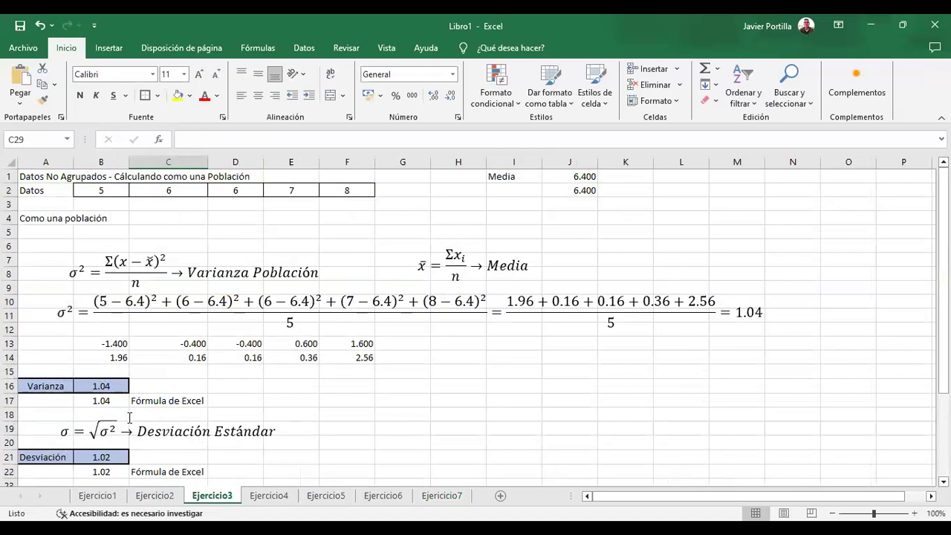
{"action": "left_click", "coordinate": [127, 424]}
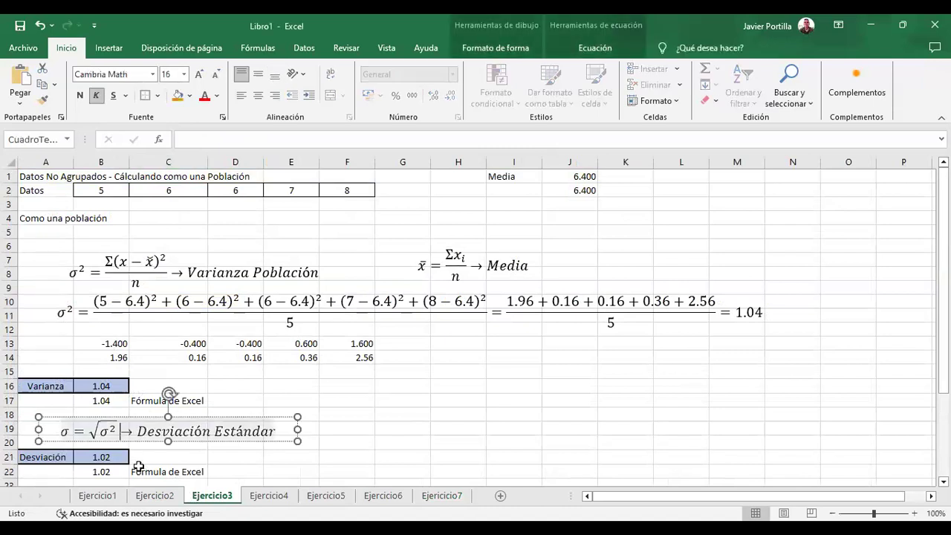
{"action": "left_click", "coordinate": [133, 417]}
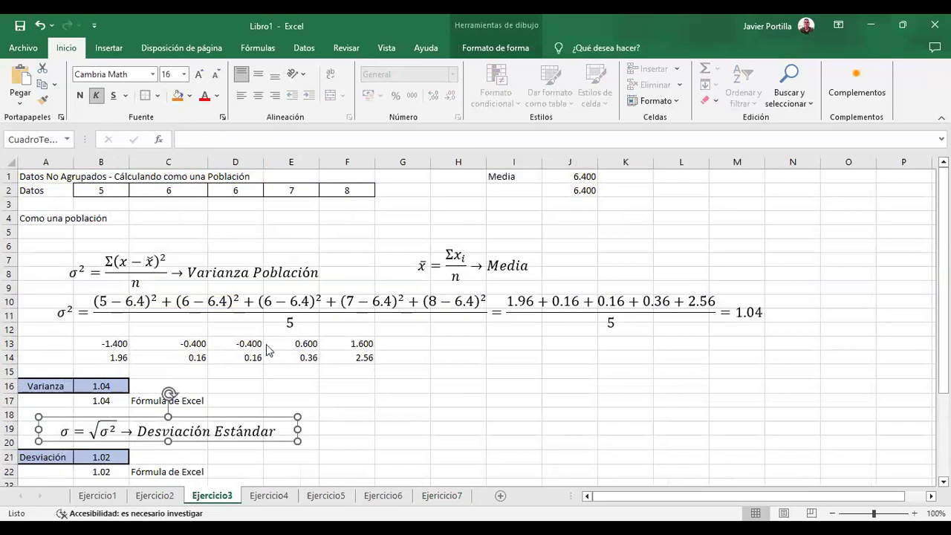
{"action": "right_click", "coordinate": [220, 419]}
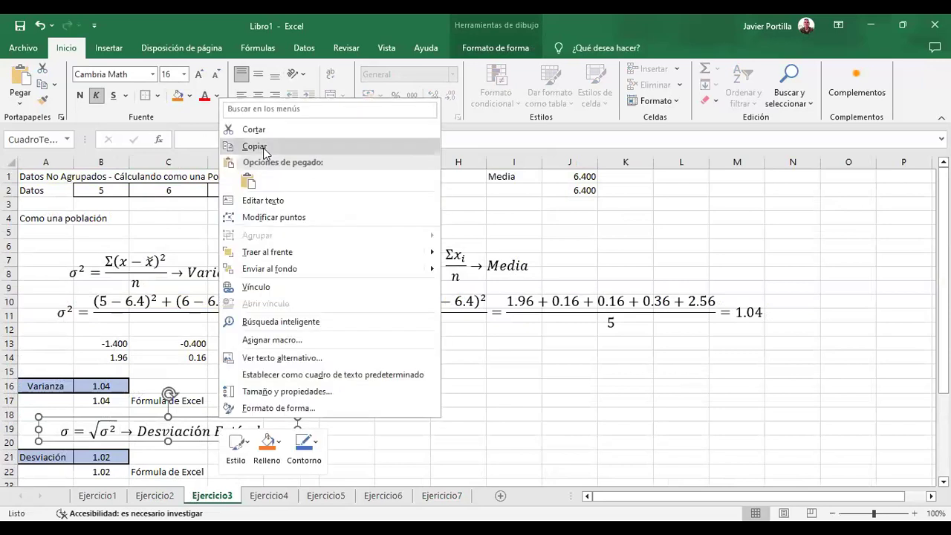
{"action": "left_click", "coordinate": [263, 147]}
{"action": "left_click", "coordinate": [442, 496]}
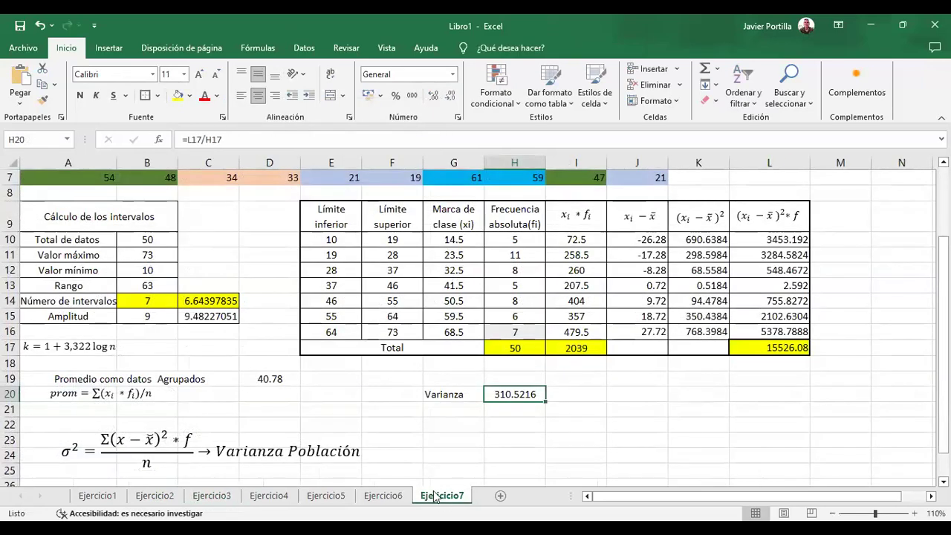
{"action": "scroll", "coordinate": [136, 435], "scroll_direction": "down", "scroll_amount": 1}
{"action": "left_click", "coordinate": [136, 435]}
{"action": "key", "text": "ctrl+v"}
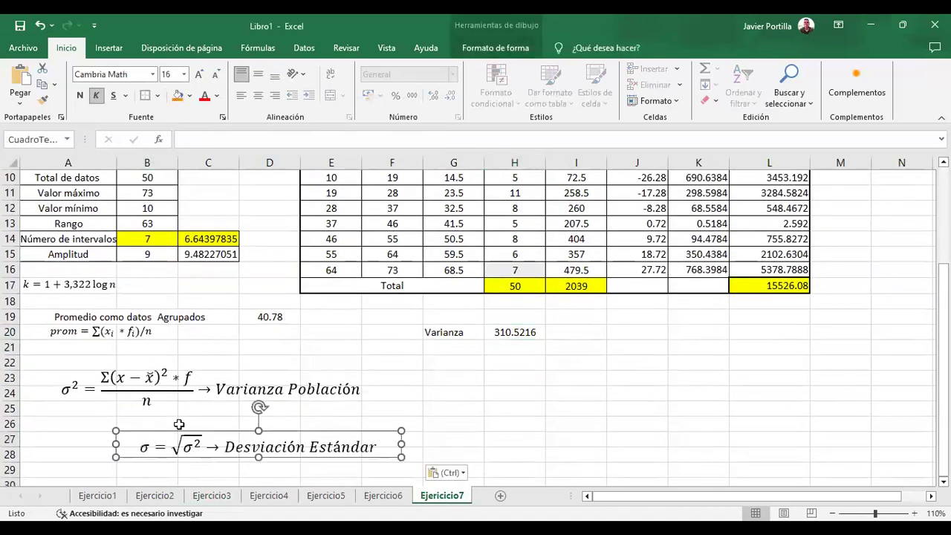
{"action": "left_click_drag", "start_coordinate": [269, 433], "coordinate": [202, 425]}
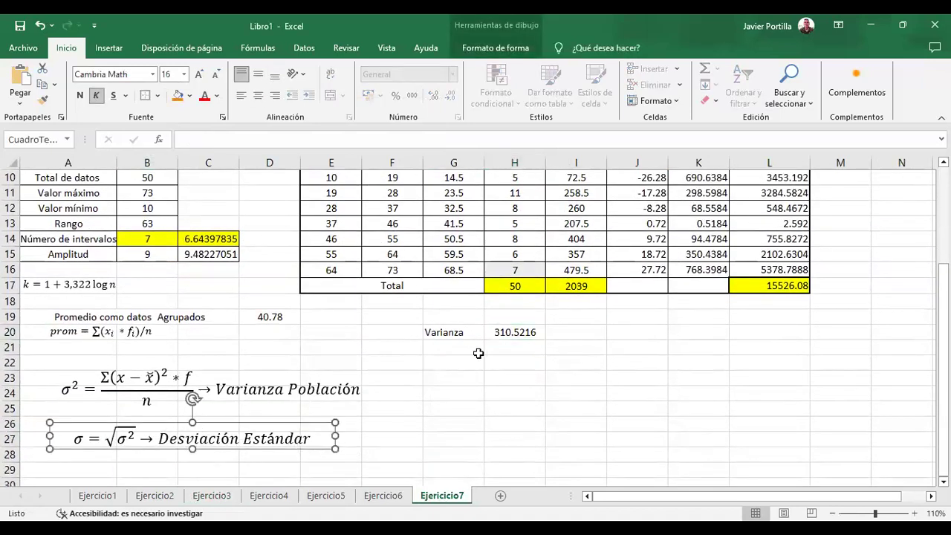
Label G21 "Desviación", calculate the standard deviation in H21 with =RAIZ(H20), and middle-align the result vertically
{"action": "left_click", "coordinate": [462, 348]}
{"action": "type", "text": "Desviación"}
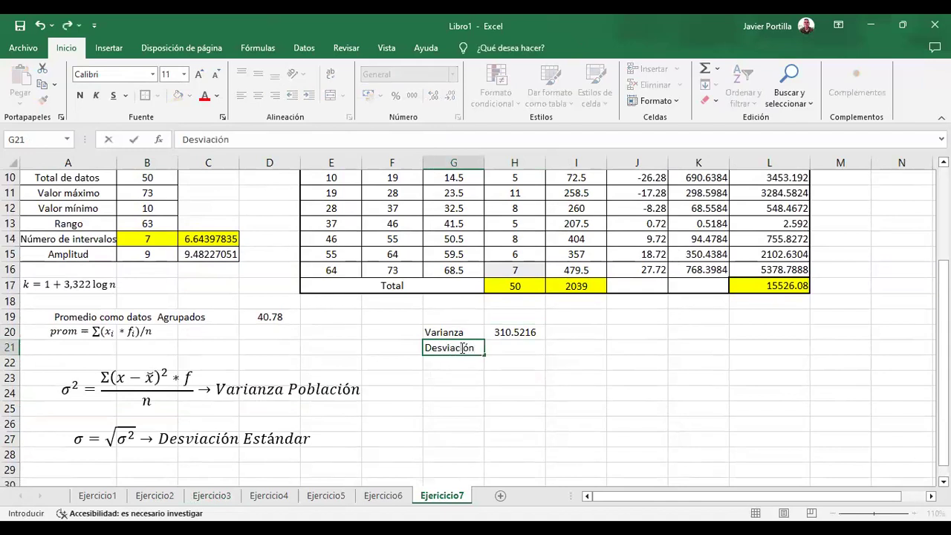
{"action": "key", "text": "Tab"}
{"action": "type", "text": "="}
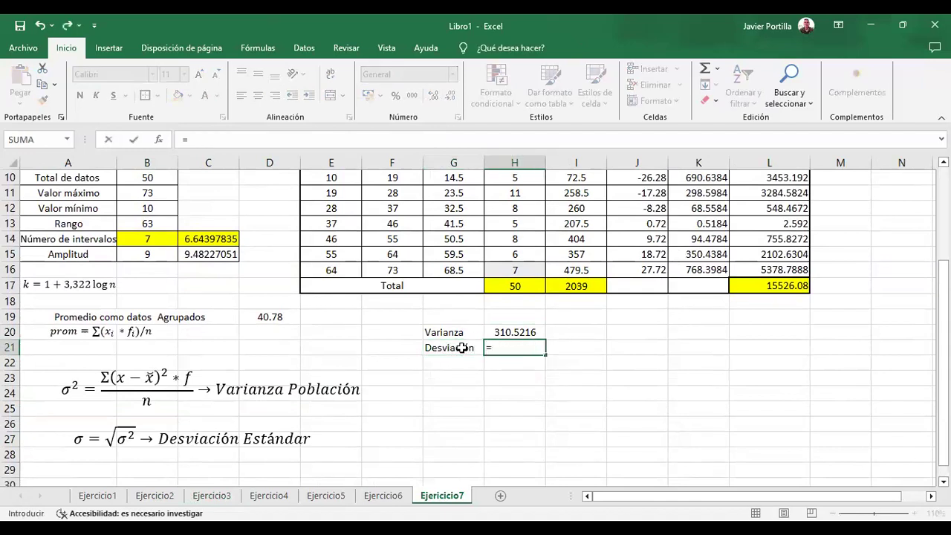
{"action": "type", "text": "ra"}
{"action": "left_click", "coordinate": [527, 382]}
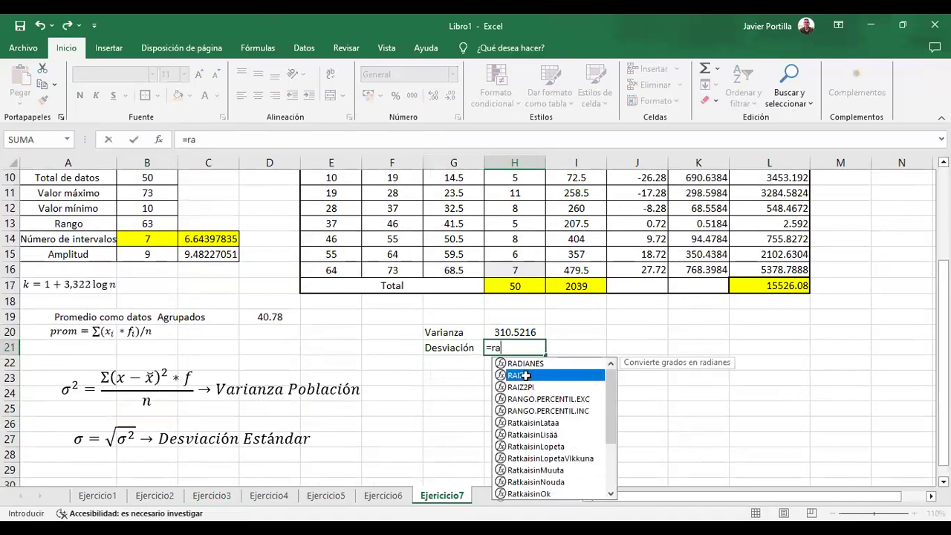
{"action": "double_click", "coordinate": [527, 382]}
{"action": "left_click", "coordinate": [527, 332]}
{"action": "type", "text": ")"}
{"action": "key", "text": "Return"}
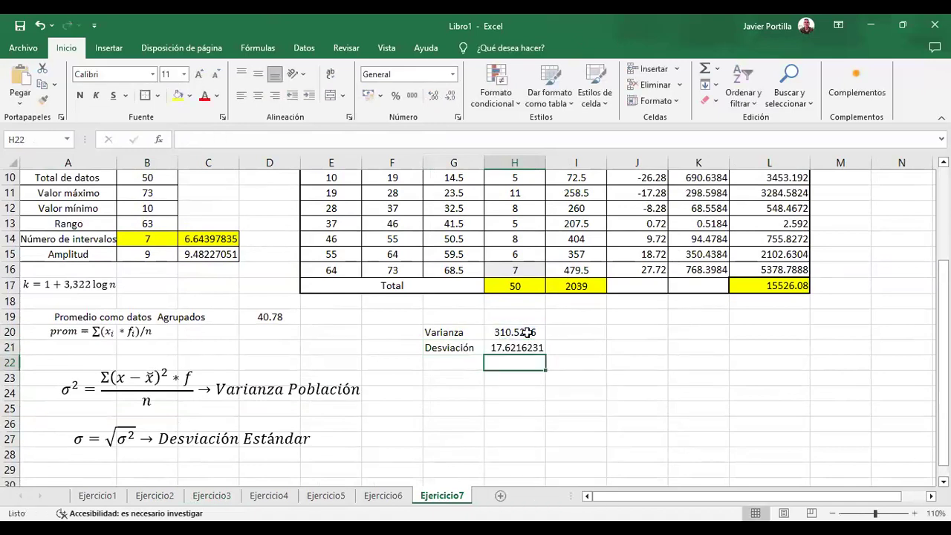
{"action": "left_click", "coordinate": [518, 347]}
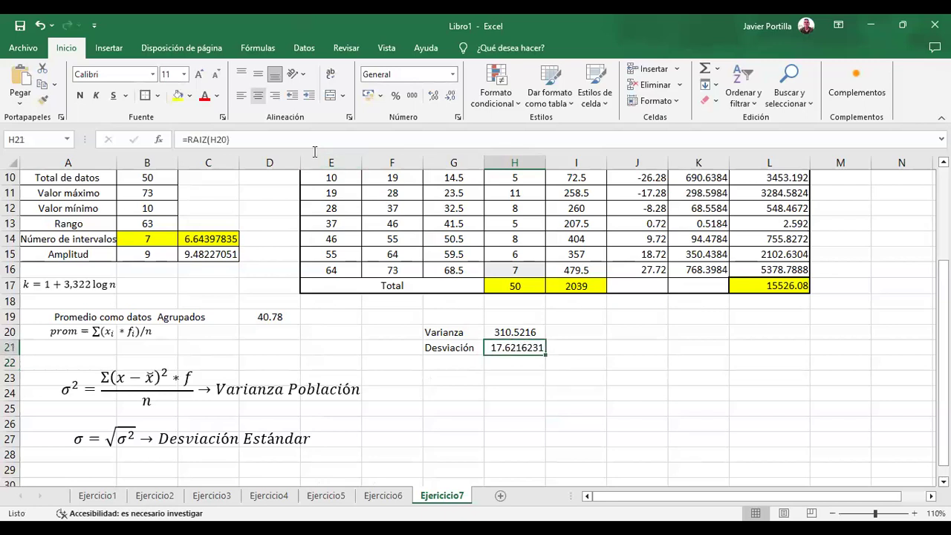
{"action": "left_click", "coordinate": [258, 74]}
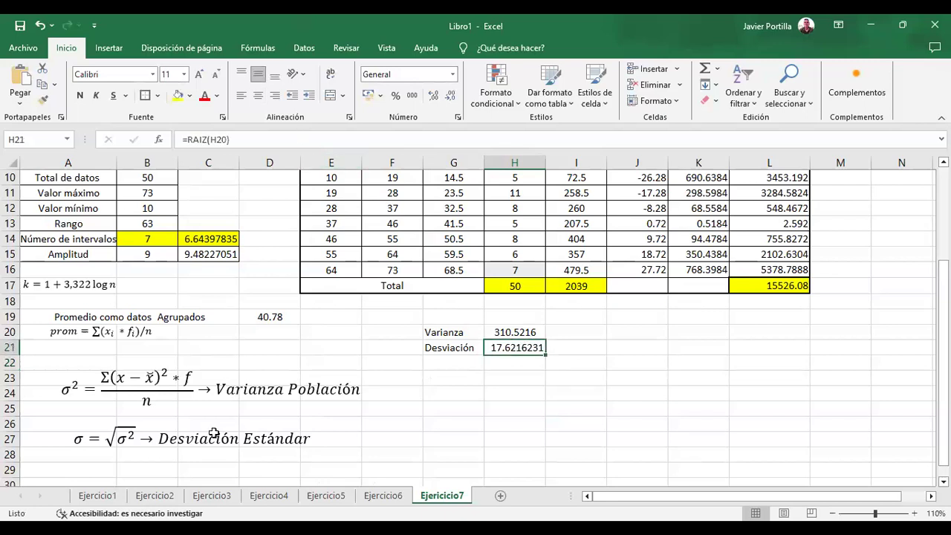
Copy the Coeficiente de Variación equation box from sheet Ejercicio3 to Ejericicio7 and place it below the standard deviation equation
{"action": "left_click", "coordinate": [212, 495]}
{"action": "scroll", "coordinate": [167, 416], "scroll_direction": "down", "scroll_amount": 2}
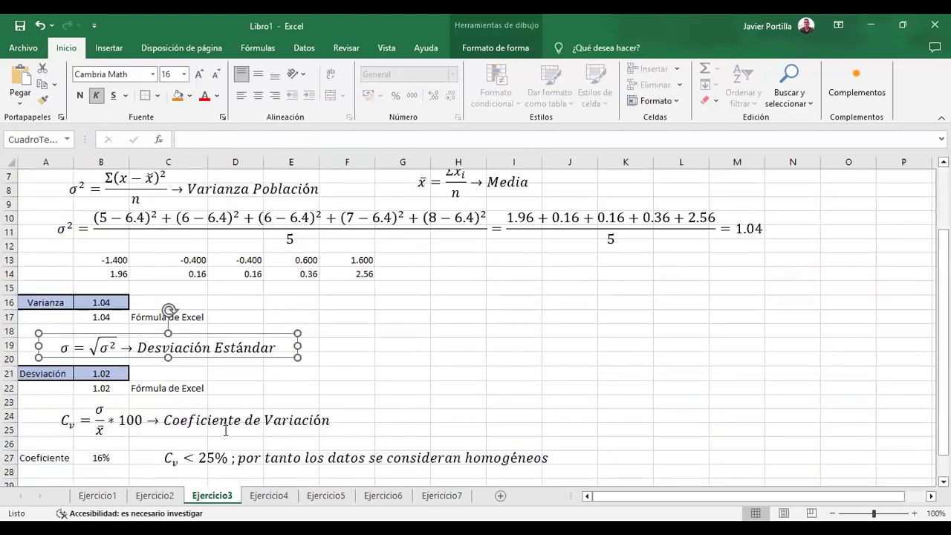
{"action": "left_click", "coordinate": [225, 431]}
{"action": "left_click", "coordinate": [214, 404]}
{"action": "right_click", "coordinate": [214, 405]}
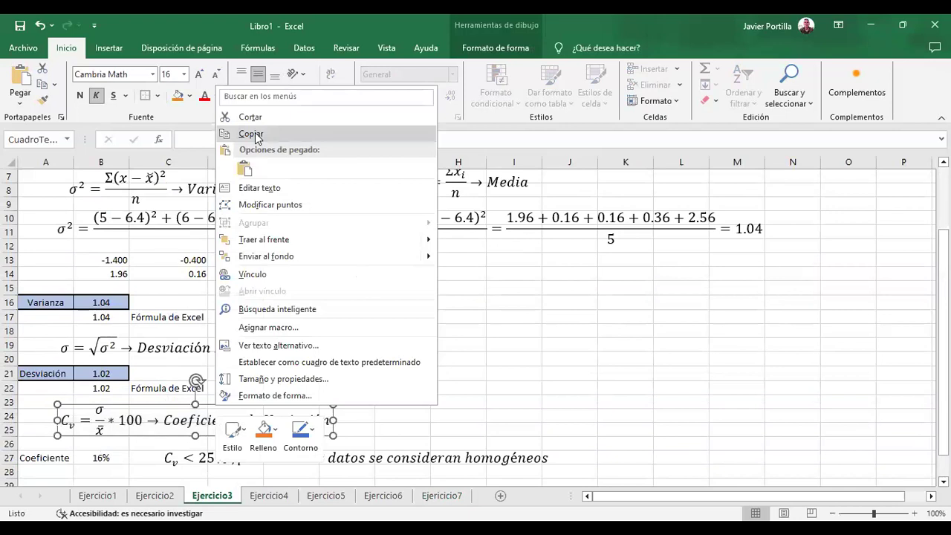
{"action": "left_click", "coordinate": [255, 136]}
{"action": "key", "text": "ctrl+Page_Down"}
{"action": "key", "text": "ctrl+Page_Down"}
{"action": "key", "text": "ctrl+Page_Down"}
{"action": "key", "text": "ctrl+Page_Down"}
{"action": "left_click", "coordinate": [193, 470]}
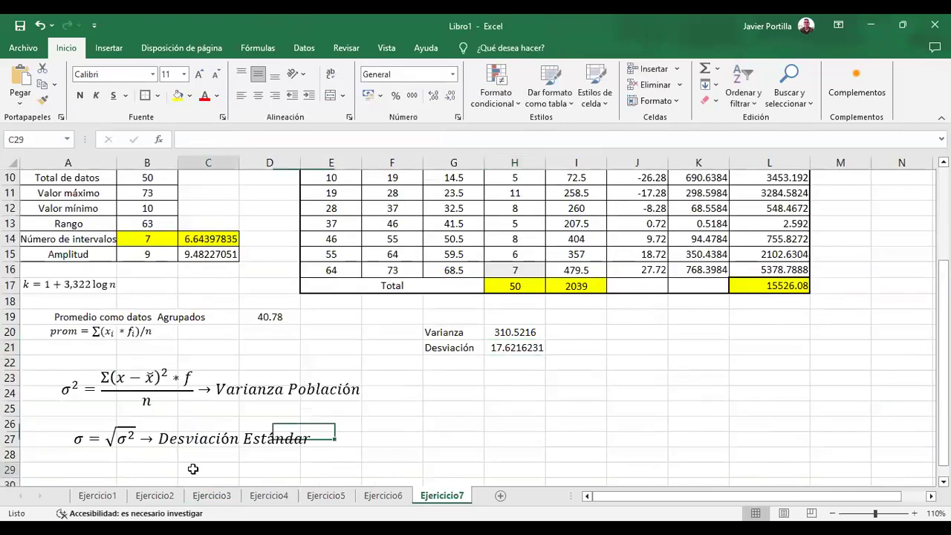
{"action": "key", "text": "ctrl+v"}
{"action": "left_click_drag", "start_coordinate": [193, 470], "coordinate": [101, 465]}
Label G22 "Coeficiente" and calculate the coefficient of variation in H22 with =H21/D19
{"action": "left_click", "coordinate": [466, 362]}
{"action": "type", "text": "Coef"}
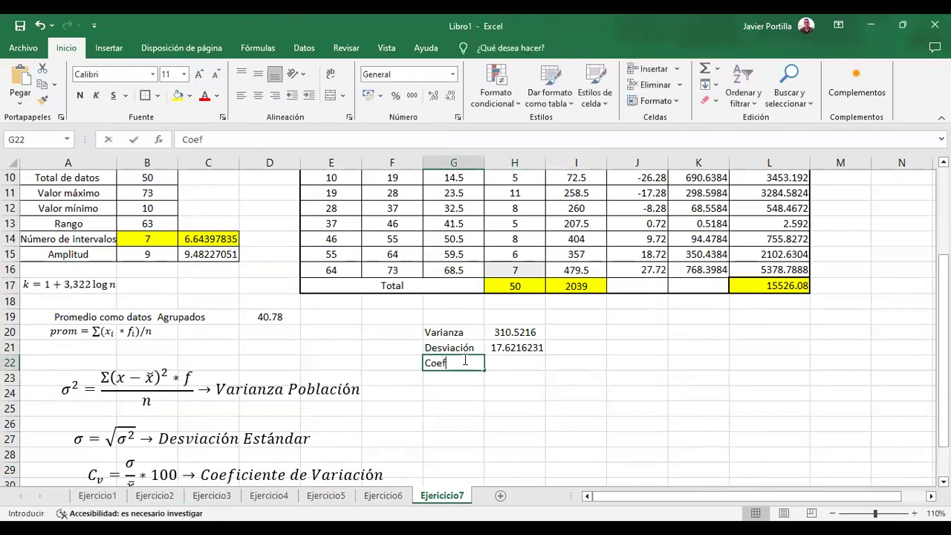
{"action": "type", "text": "iciente"}
{"action": "key", "text": "Tab"}
{"action": "type", "text": "="}
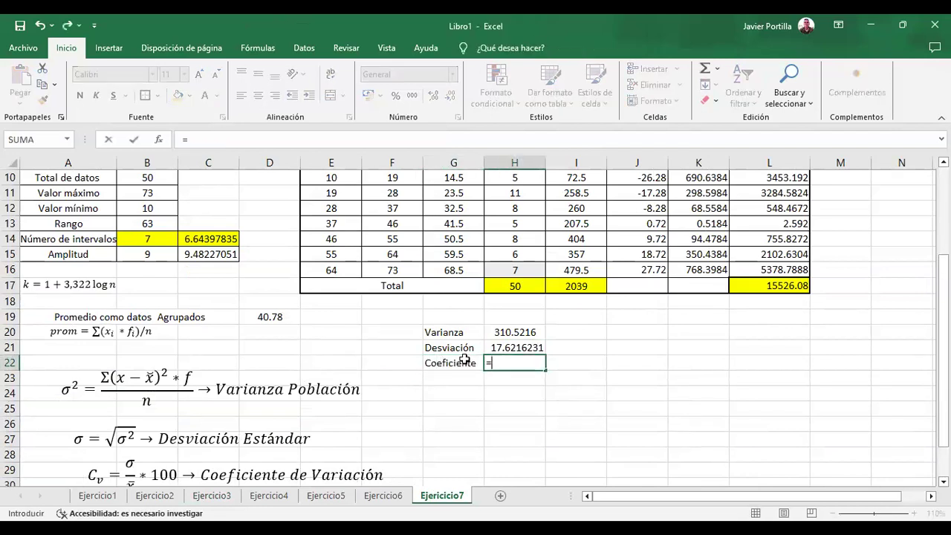
{"action": "left_click", "coordinate": [496, 347]}
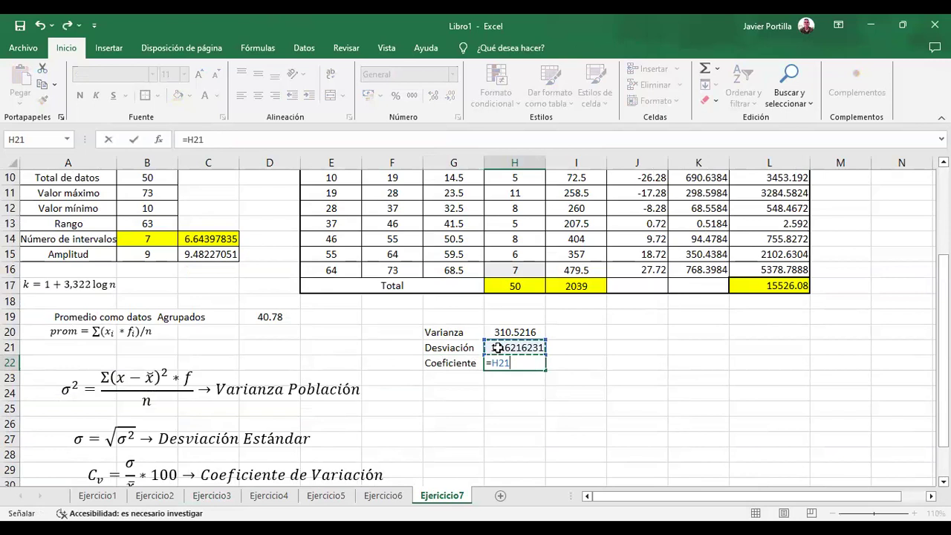
{"action": "type", "text": "/"}
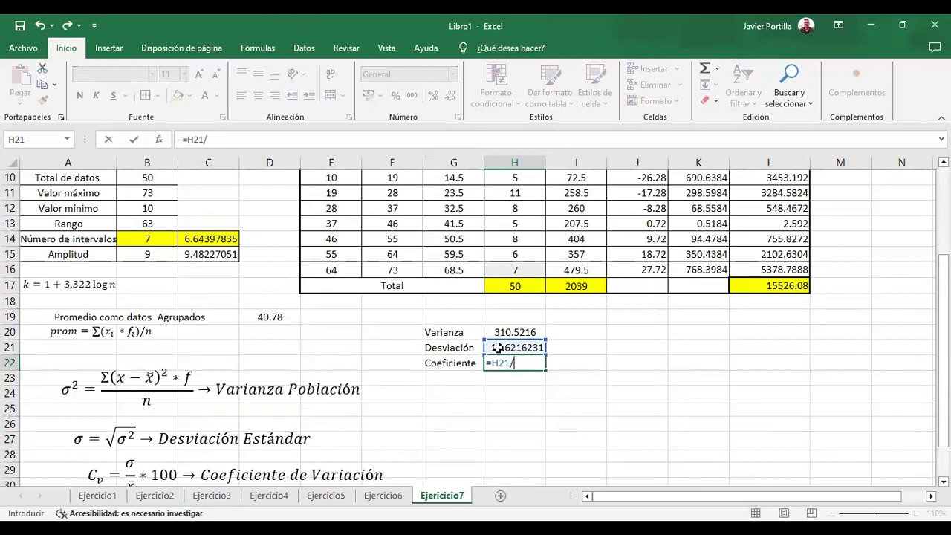
{"action": "left_click", "coordinate": [264, 312]}
{"action": "key", "text": "Return"}
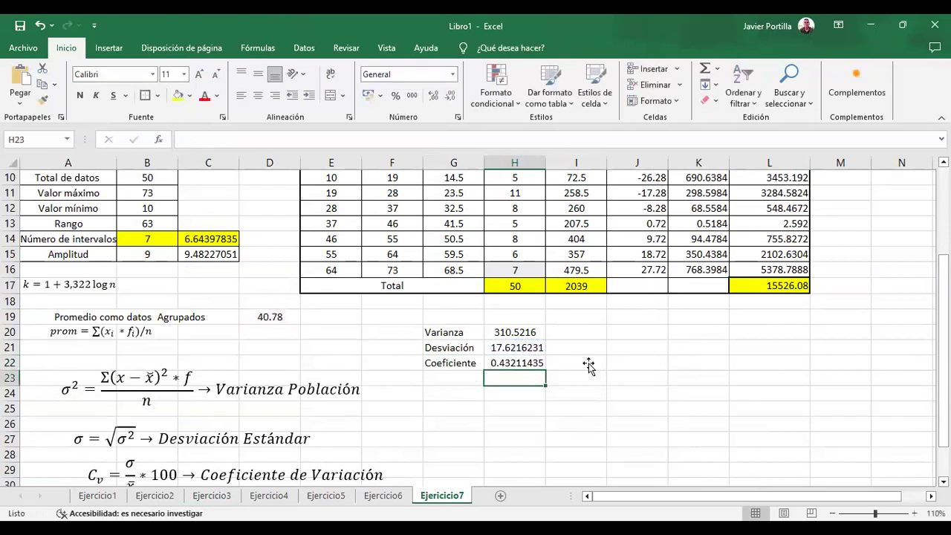
Format the coefficient of variation in H22 as a percentage and centre it horizontally in the cell
{"action": "left_click", "coordinate": [507, 360]}
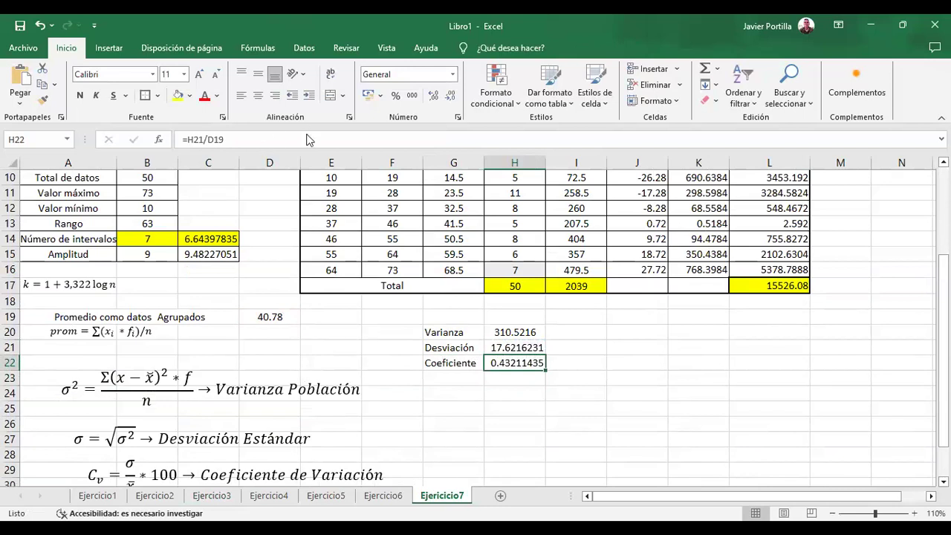
{"action": "left_click", "coordinate": [395, 95]}
{"action": "left_click", "coordinate": [480, 348]}
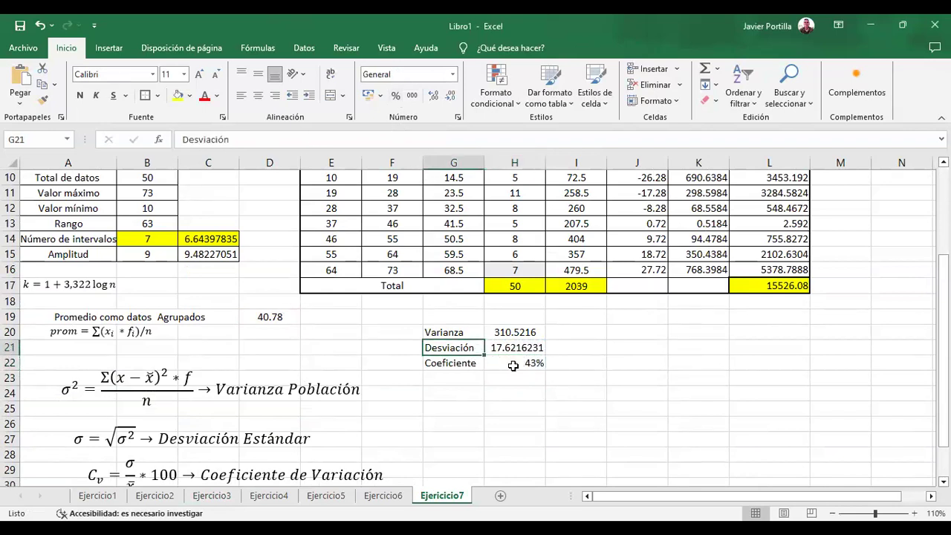
{"action": "left_click", "coordinate": [513, 365]}
{"action": "left_click", "coordinate": [258, 95]}
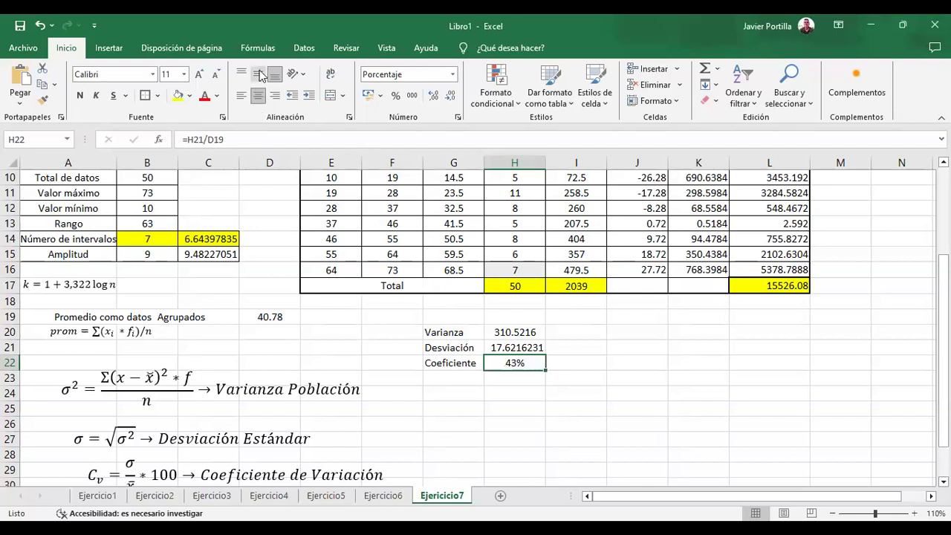
{"action": "left_click", "coordinate": [558, 474]}
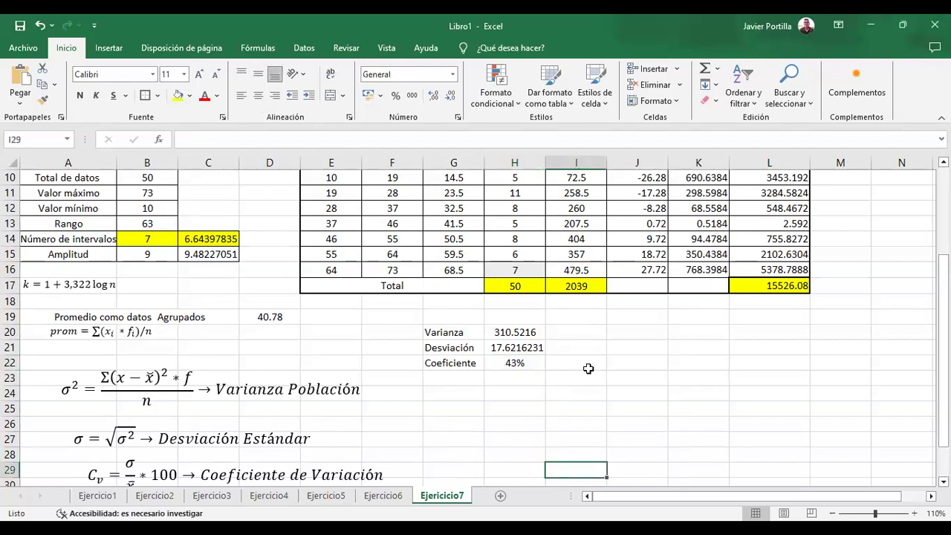
Find the heterogeneous-data conclusion "Cv > 25%; por tanto los datos se consideran heterogéneos" on sheet Ejercicio1 and copy its text box
{"action": "scroll", "coordinate": [588, 369], "scroll_direction": "up", "scroll_amount": 1}
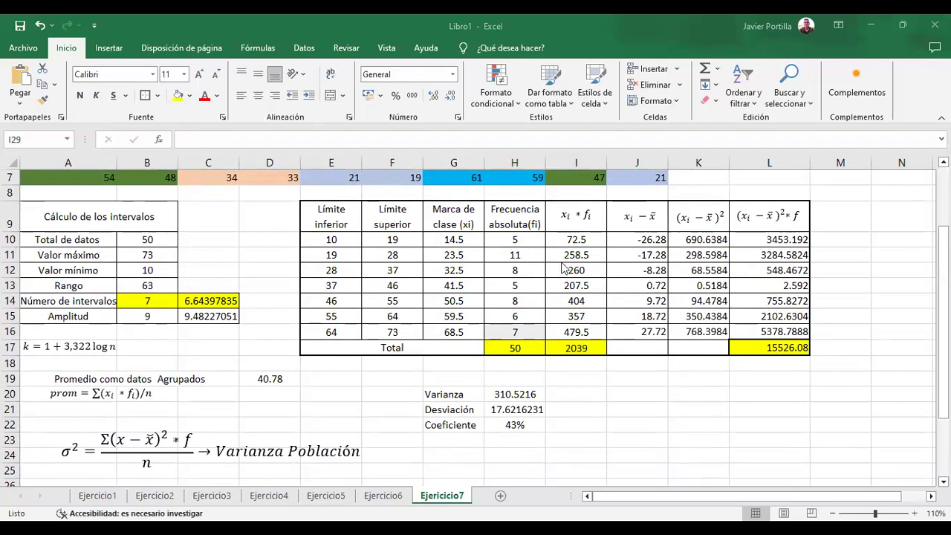
{"action": "left_click", "coordinate": [199, 503]}
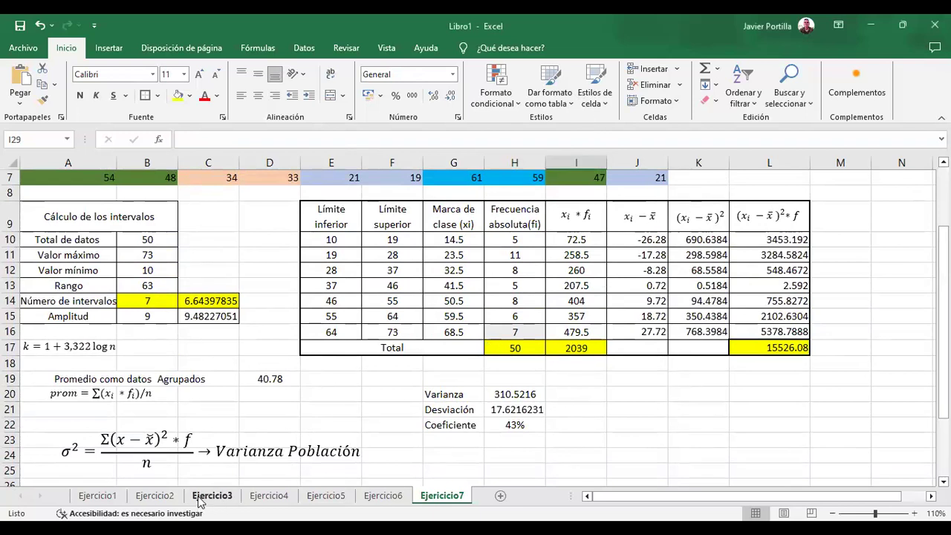
{"action": "left_click", "coordinate": [155, 496]}
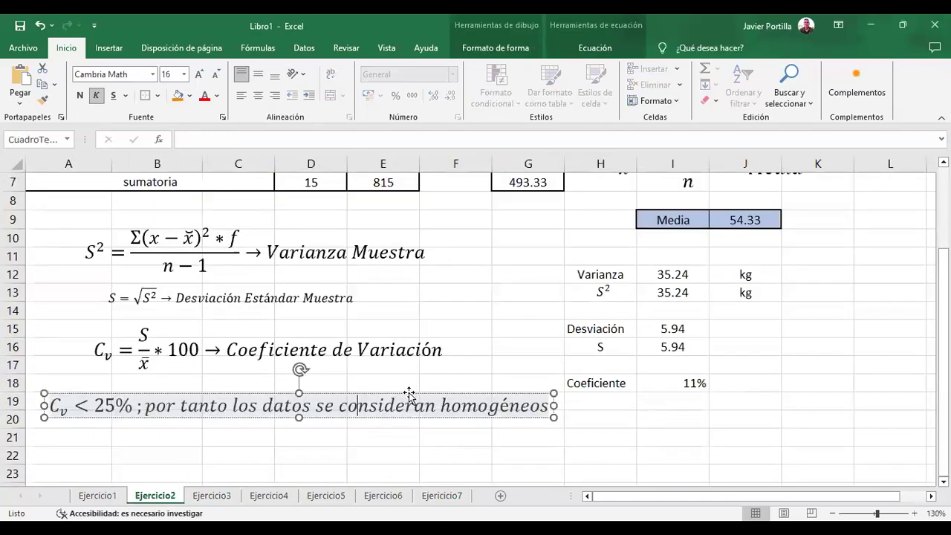
{"action": "left_click", "coordinate": [270, 498]}
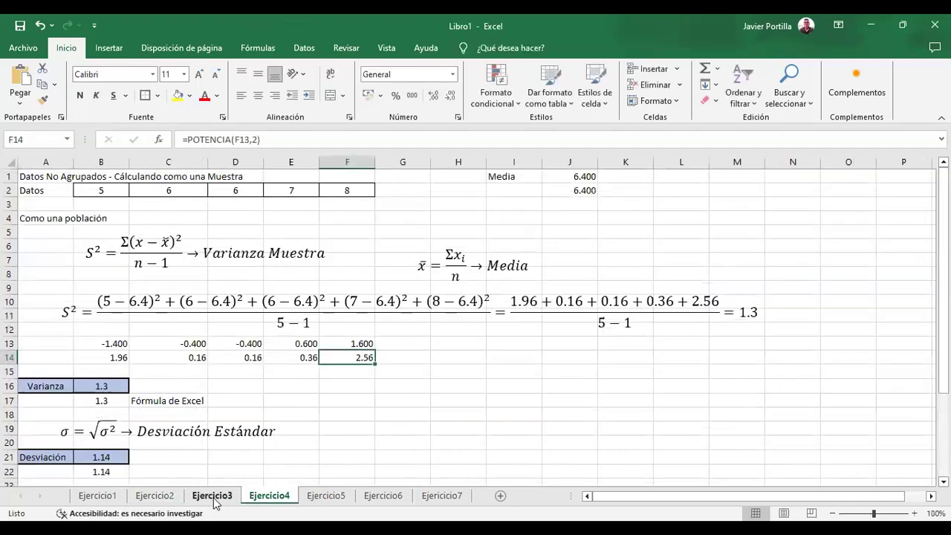
{"action": "left_click", "coordinate": [213, 498]}
{"action": "left_click", "coordinate": [251, 453]}
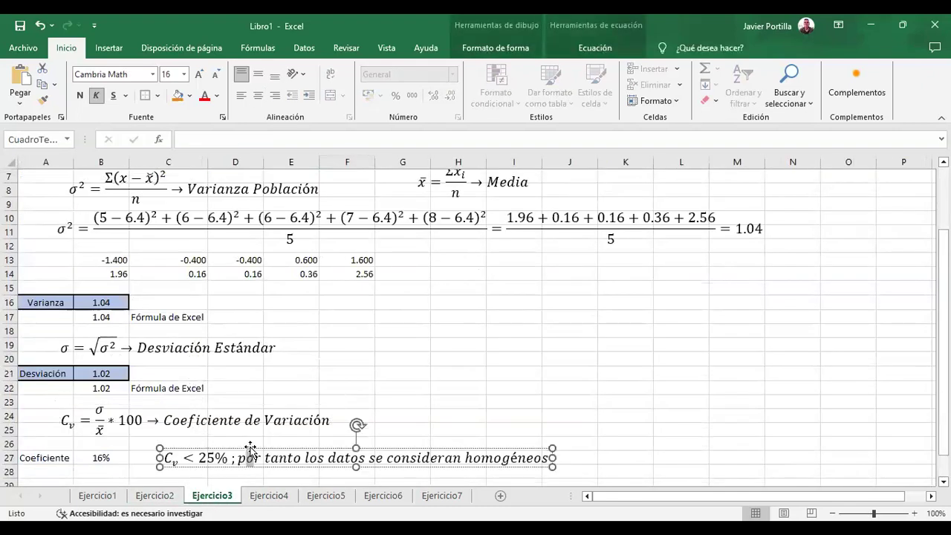
{"action": "left_click", "coordinate": [126, 512]}
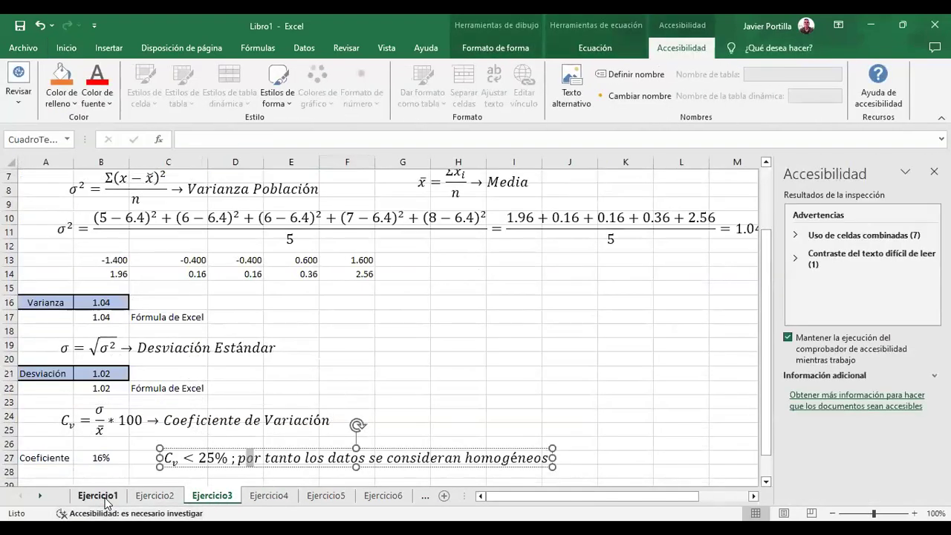
{"action": "left_click", "coordinate": [104, 496]}
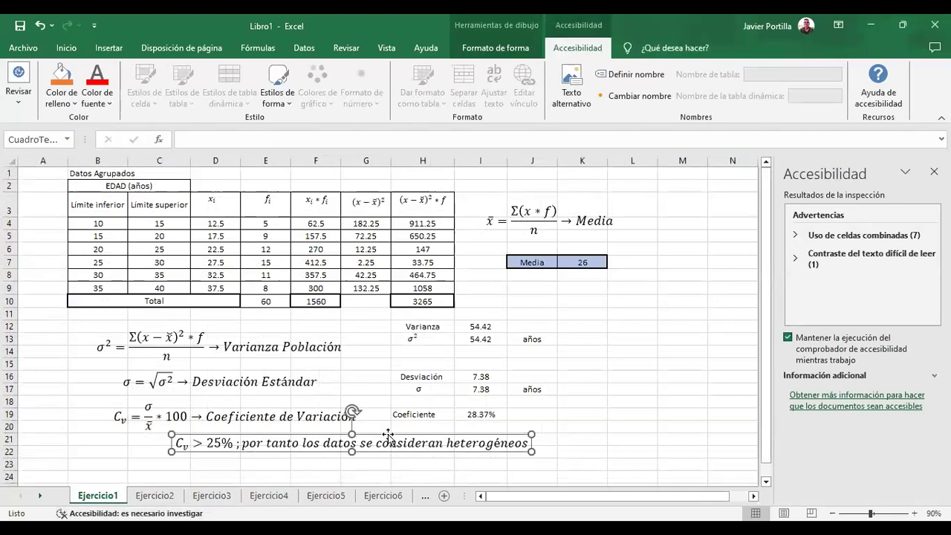
{"action": "right_click", "coordinate": [388, 434]}
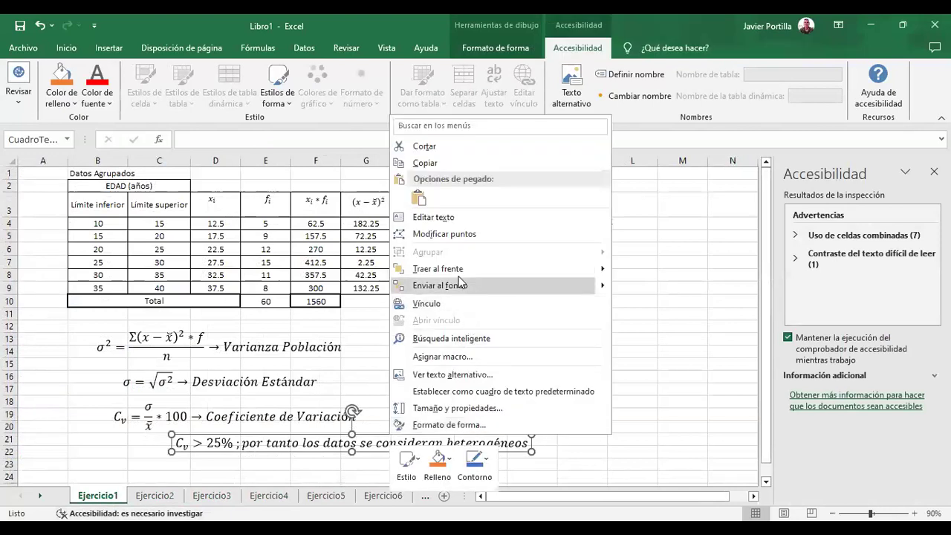
{"action": "left_click", "coordinate": [438, 159]}
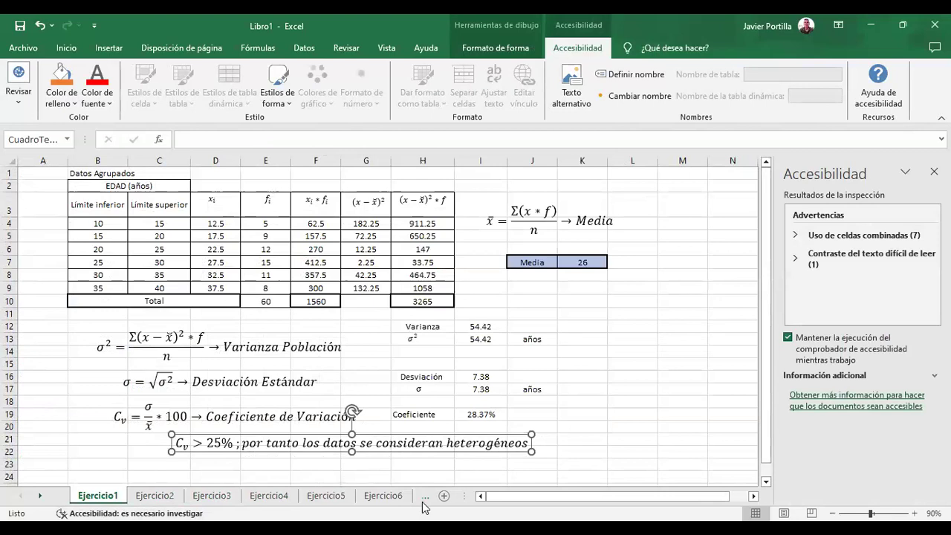
Paste the copied conclusion box into sheet Ejericicio7 and place it just below the Coeficiente row, starting near column G
{"action": "left_click", "coordinate": [424, 497]}
{"action": "left_click", "coordinate": [934, 172]}
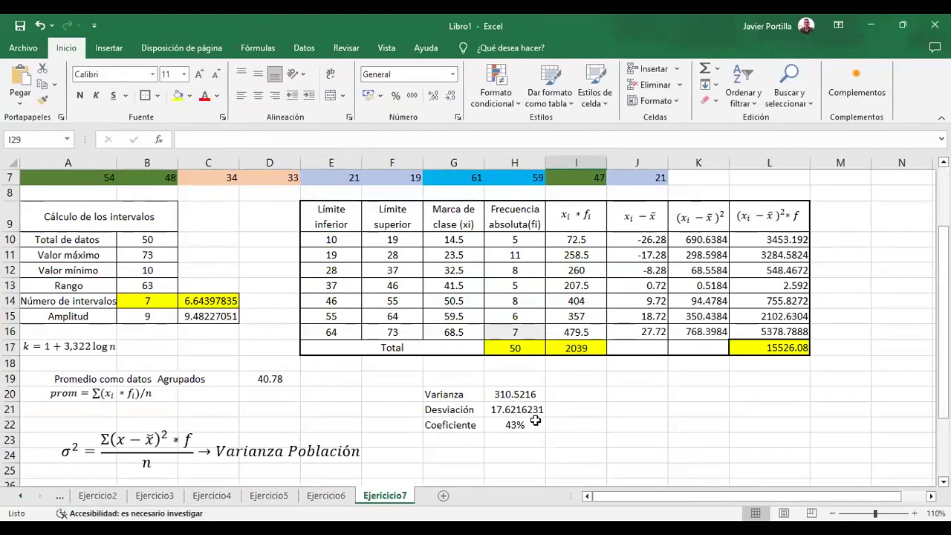
{"action": "left_click", "coordinate": [518, 452]}
{"action": "key", "text": "ctrl+v"}
{"action": "left_click_drag", "start_coordinate": [562, 447], "coordinate": [488, 443]}
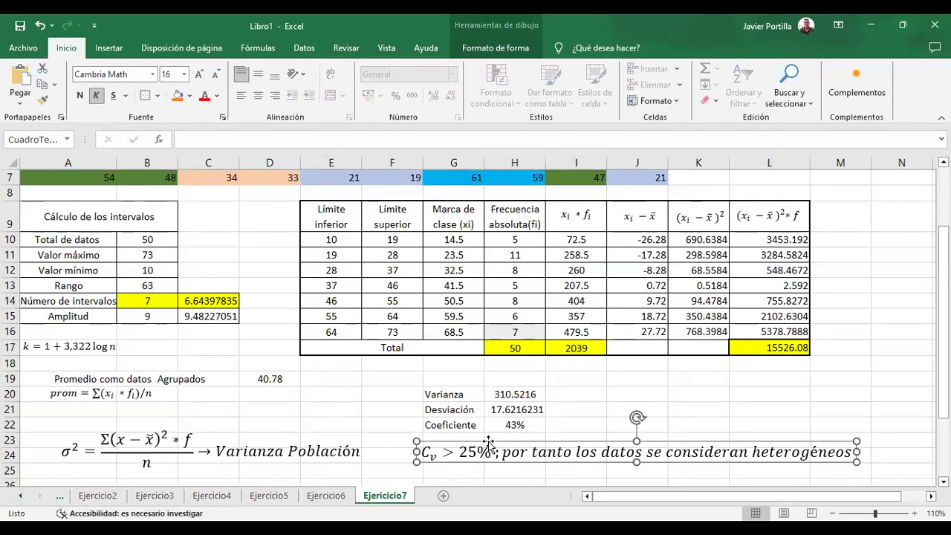
Add the note "Como población" in D1, next to the title of the ages data
{"action": "scroll", "coordinate": [488, 444], "scroll_direction": "right", "scroll_amount": 3}
{"action": "scroll", "coordinate": [460, 401], "scroll_direction": "left", "scroll_amount": 3}
{"action": "scroll", "coordinate": [438, 361], "scroll_direction": "up", "scroll_amount": 2}
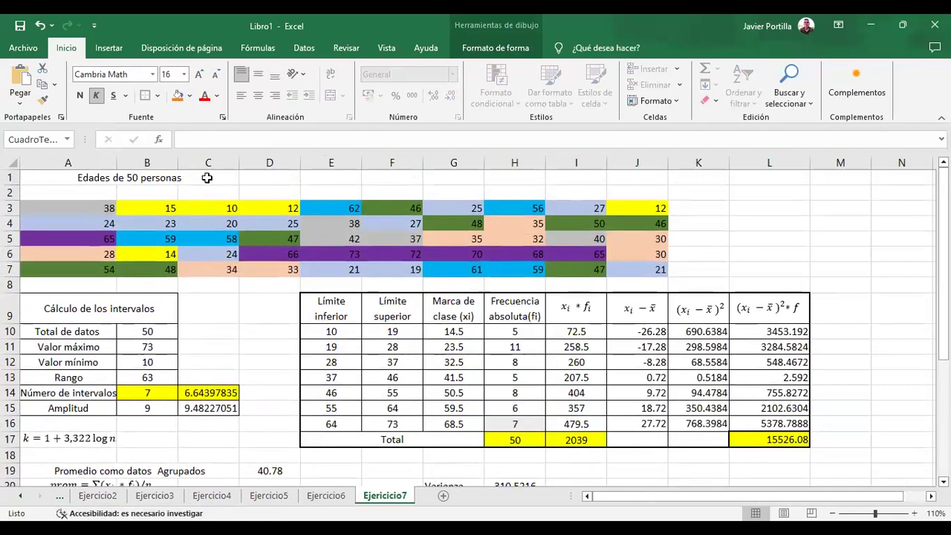
{"action": "left_click", "coordinate": [267, 182]}
{"action": "type", "text": "Como p"}
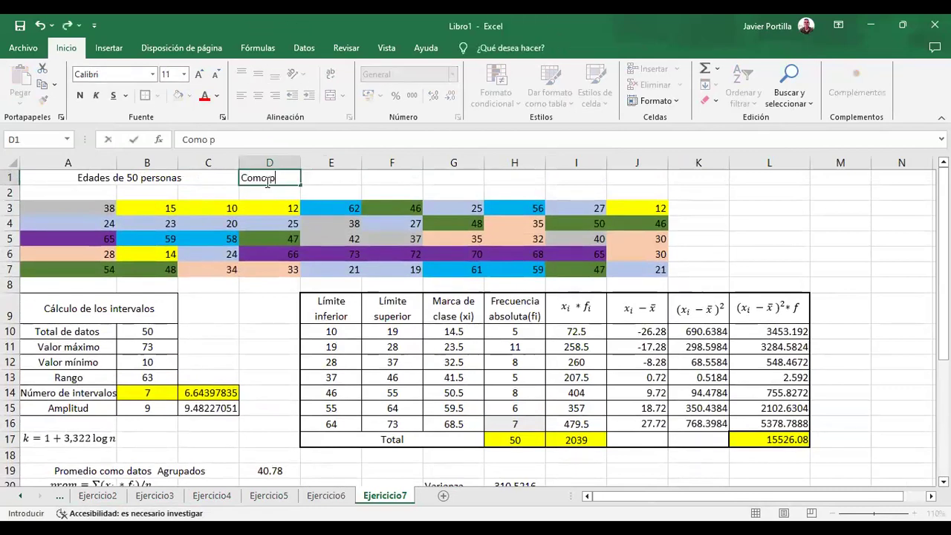
{"action": "type", "text": "oblación"}
{"action": "key", "text": "Return"}
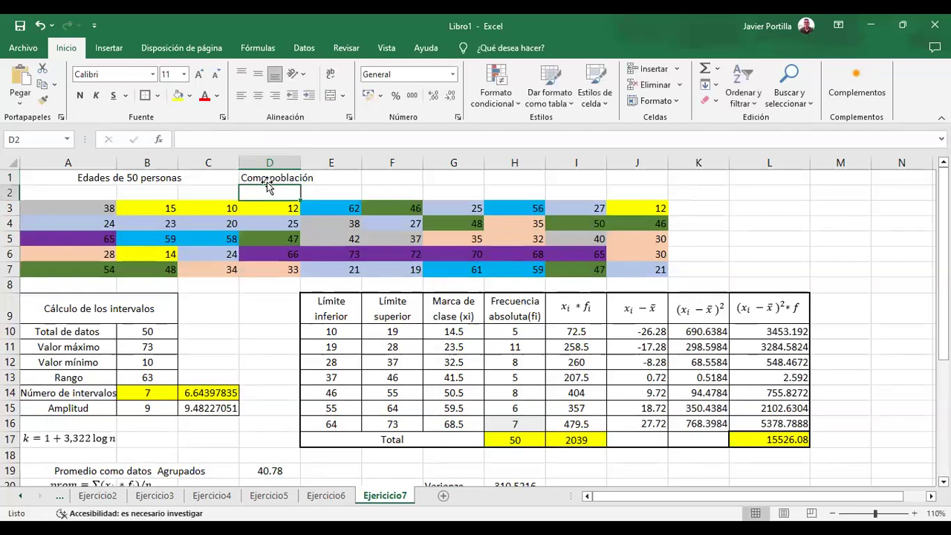
{"action": "left_click", "coordinate": [516, 334]}
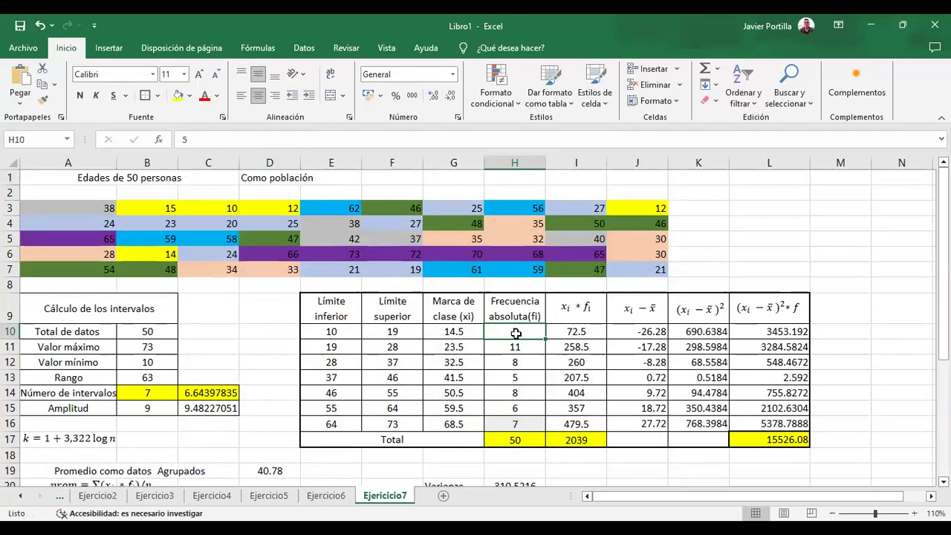
{"action": "key", "text": "Left"}
{"action": "key", "text": "Right"}
{"action": "key", "text": "Right"}
{"action": "key", "text": "Right"}
{"action": "key", "text": "Right"}
{"action": "key", "text": "Right"}
{"action": "key", "text": "Down"}
{"action": "key", "text": "Left"}
{"action": "key", "text": "Left"}
{"action": "key", "text": "Left"}
{"action": "key", "text": "Left"}
{"action": "key", "text": "Up"}
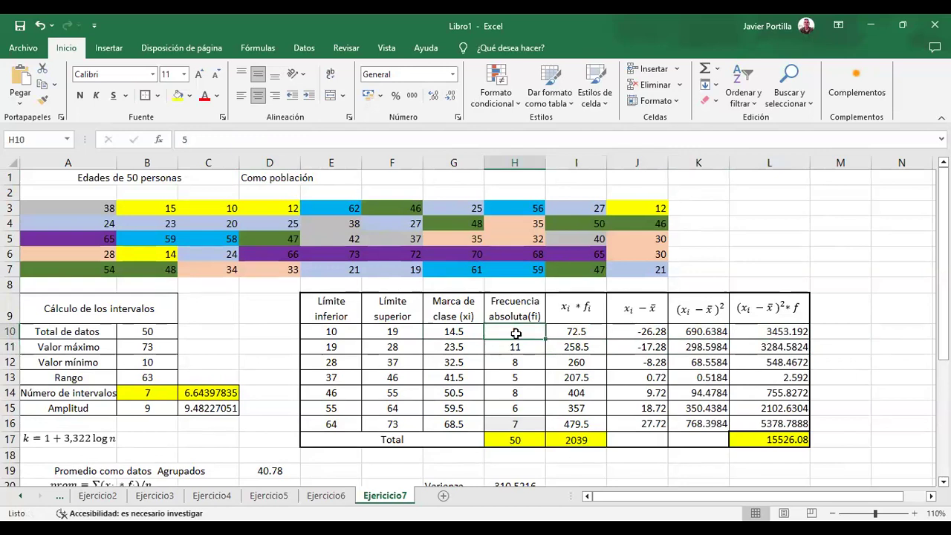
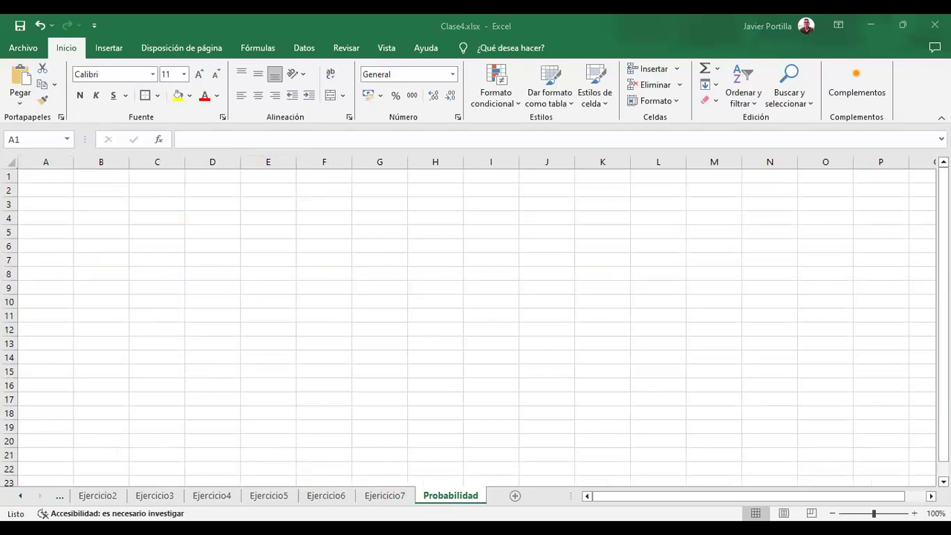
Enter in A1 of Probabilidad: "a probabilidad es el cálculo matemático que evalúa las posibilidades que existen de que una cosa suceda cuando interviene el azar."
{"action": "type", "text": "a probabilidad es el cálculo matemático que evalúa las posibilidades que existen de que una cosa suceda cuando interviene el azar."}
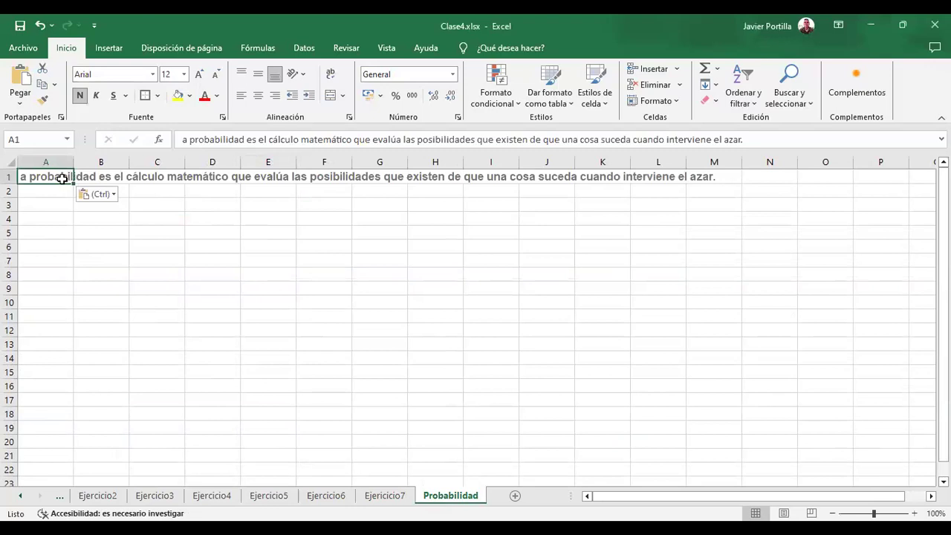
Merge the range A1:F5 and centre the probability definition in it both horizontally and vertically
{"action": "key", "text": "shift+Right"}
{"action": "key", "text": "shift+Right"}
{"action": "key", "text": "shift+Right"}
{"action": "key", "text": "shift+Right"}
{"action": "key", "text": "shift+Right"}
{"action": "key", "text": "shift+Down"}
{"action": "key", "text": "shift+Down"}
{"action": "key", "text": "shift+Down"}
{"action": "key", "text": "shift+Down"}
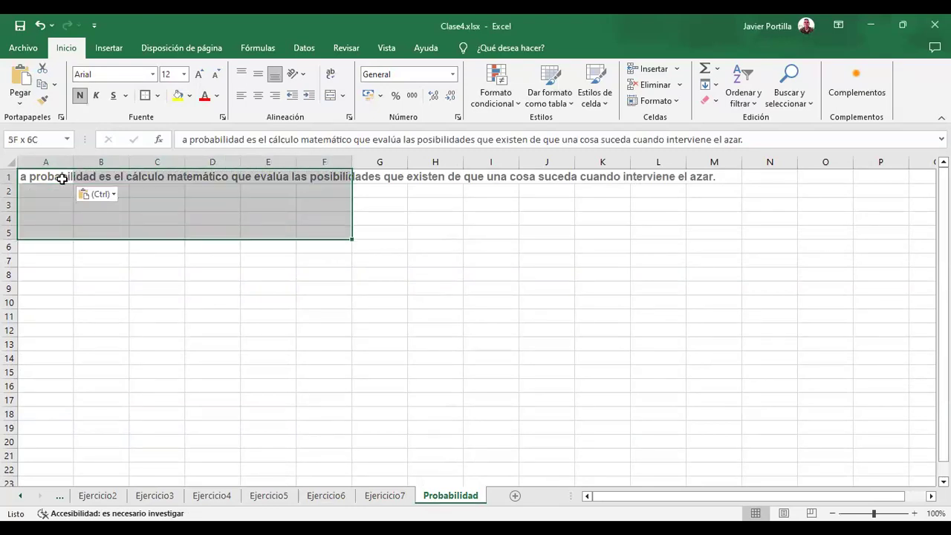
{"action": "key", "text": "alt+o"}
{"action": "key", "text": "a"}
{"action": "key", "text": "c"}
{"action": "key", "text": "alt+o"}
{"action": "key", "text": "a"}
{"action": "key", "text": "m"}
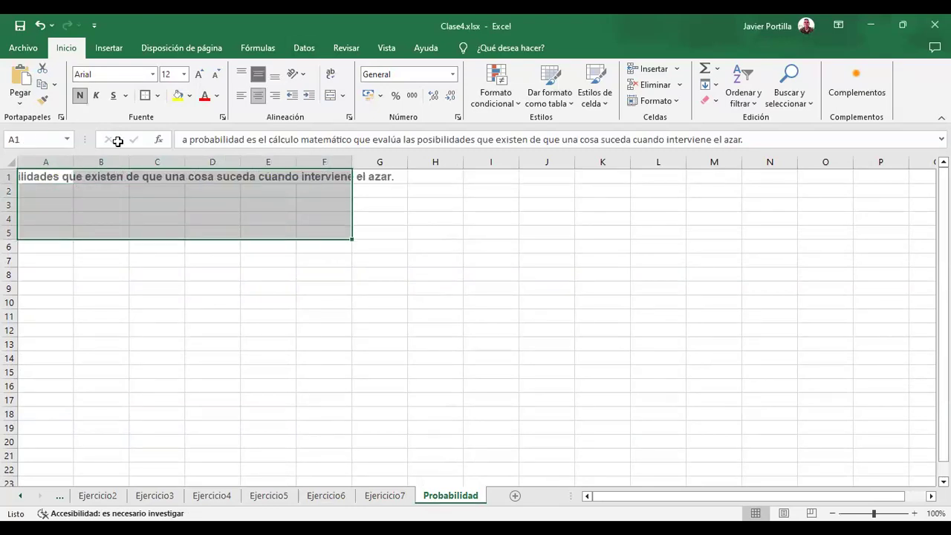
{"action": "key", "text": "alt+o"}
{"action": "key", "text": "c"}
{"action": "key", "text": "c"}
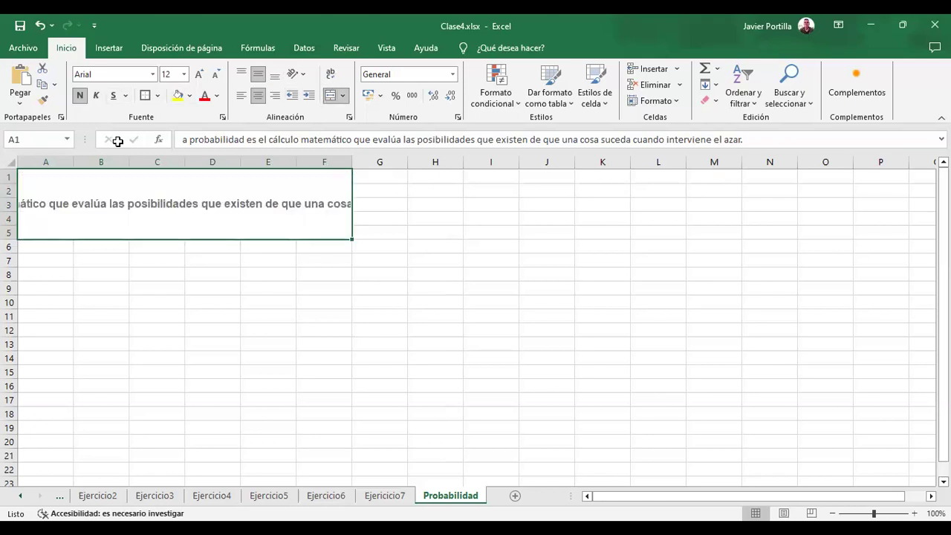
Wrap the definition text in the merged cell A1 and add the missing "L" so it begins with "La probabilidad"
{"action": "double_click", "coordinate": [78, 97]}
{"action": "left_click", "coordinate": [119, 73]}
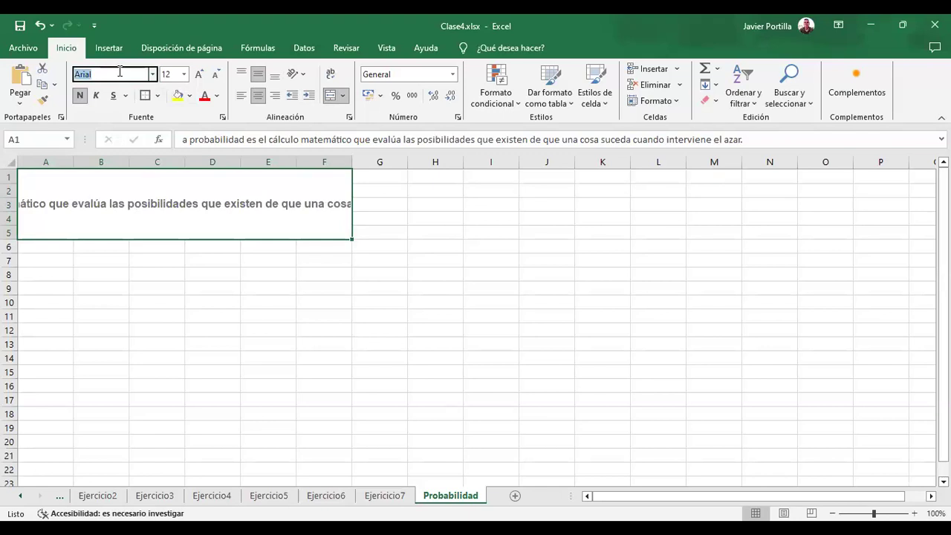
{"action": "key", "text": "Escape"}
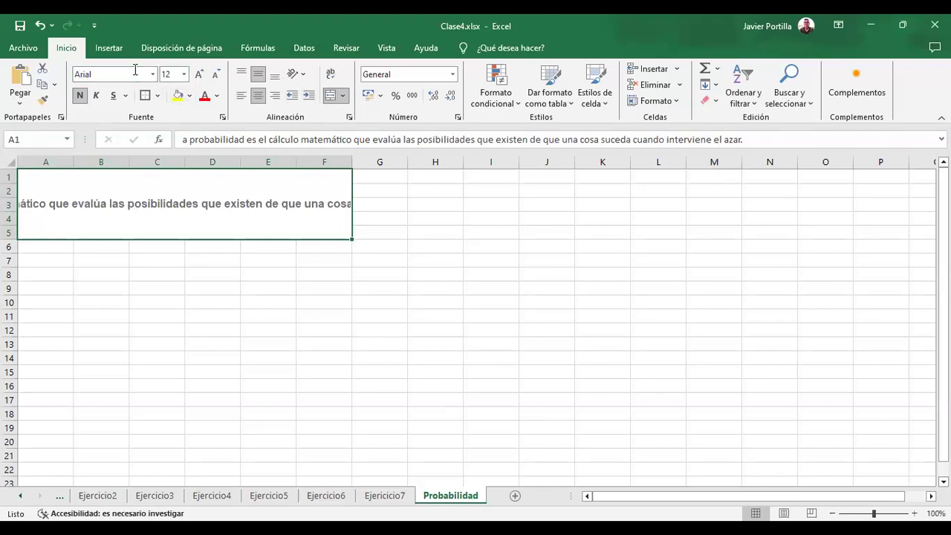
{"action": "left_click", "coordinate": [331, 74]}
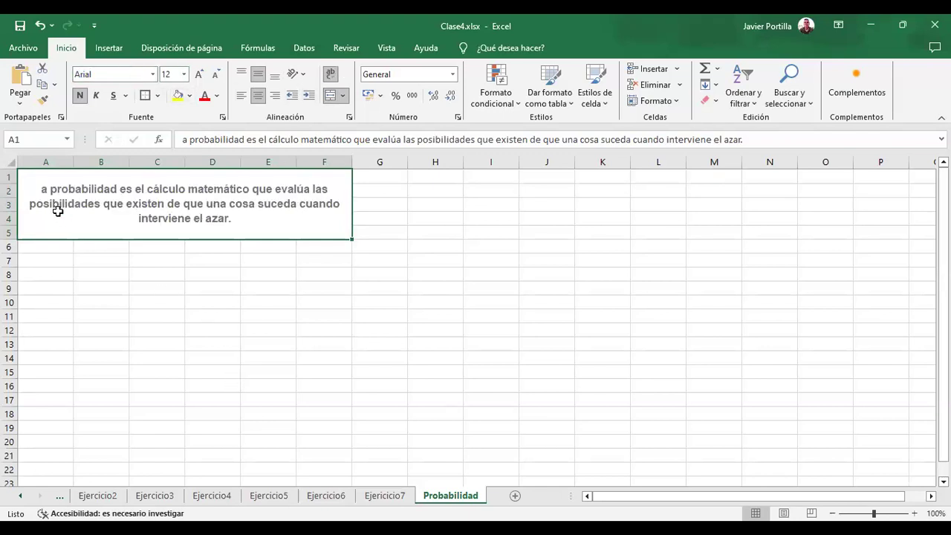
{"action": "double_click", "coordinate": [43, 191]}
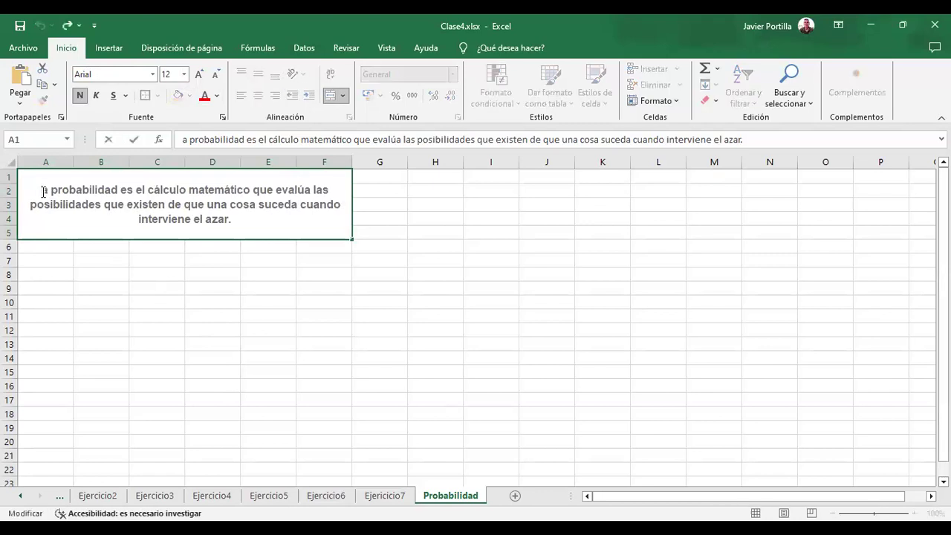
{"action": "type", "text": "L"}
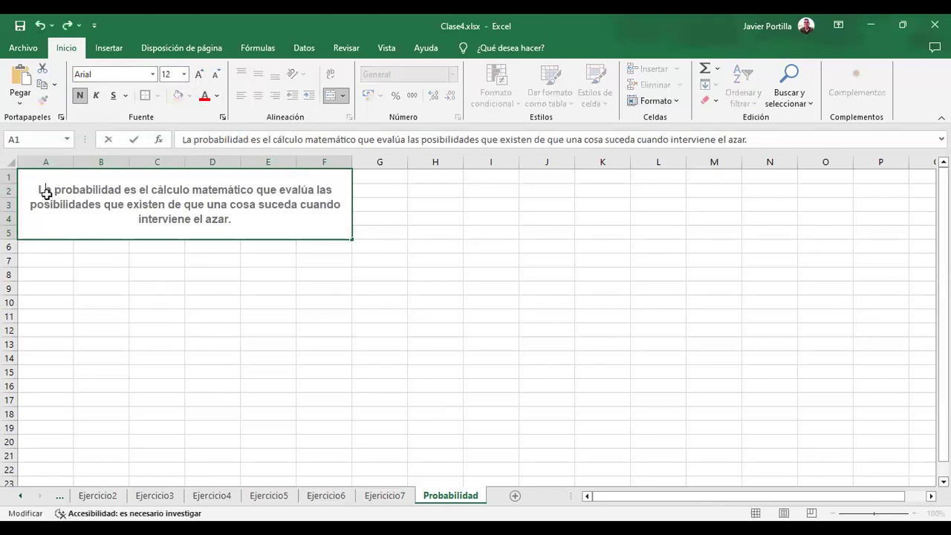
{"action": "left_click", "coordinate": [236, 312]}
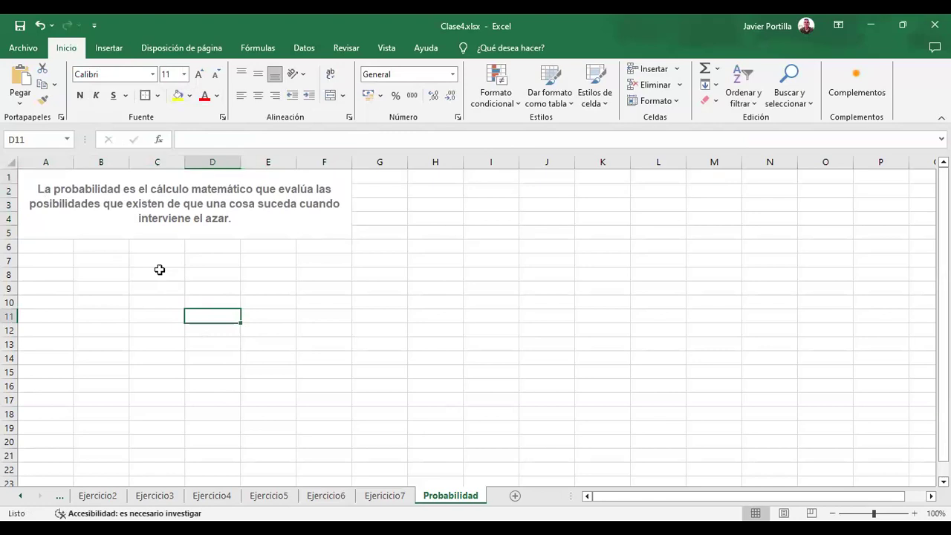
Insert an equation object reading P(A) = Casos Favorables / Casos Totales, written as a stacked fraction
{"action": "left_click", "coordinate": [63, 284]}
{"action": "left_click", "coordinate": [77, 263]}
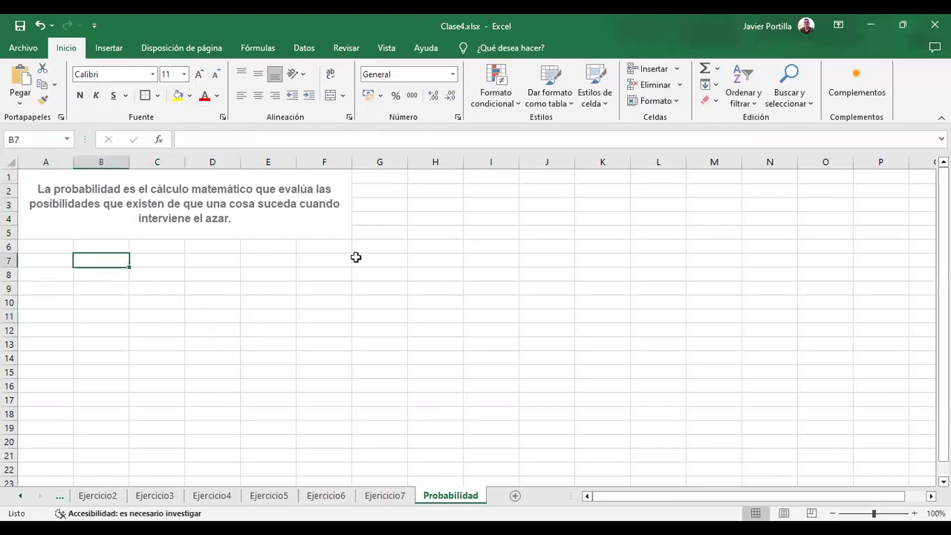
{"action": "left_click", "coordinate": [109, 48]}
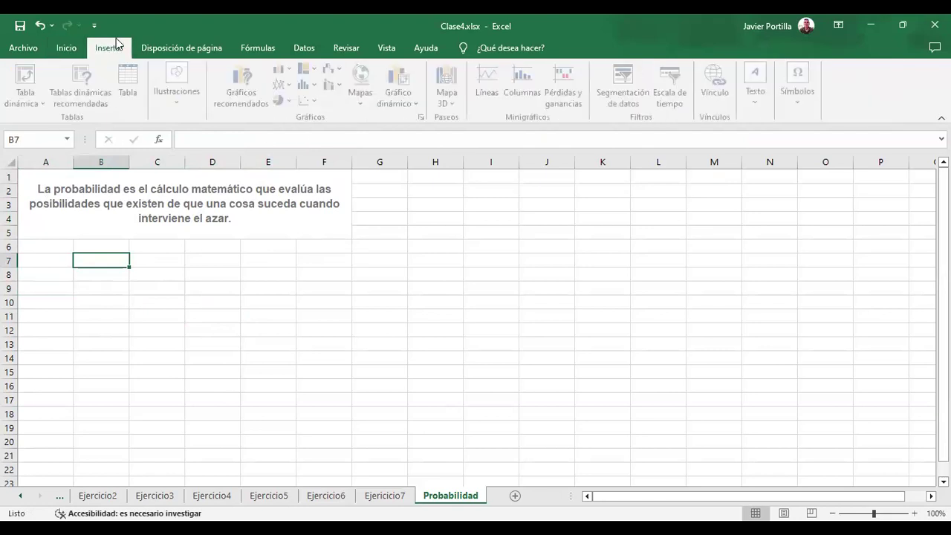
{"action": "left_click", "coordinate": [797, 83]}
{"action": "left_click", "coordinate": [802, 133]}
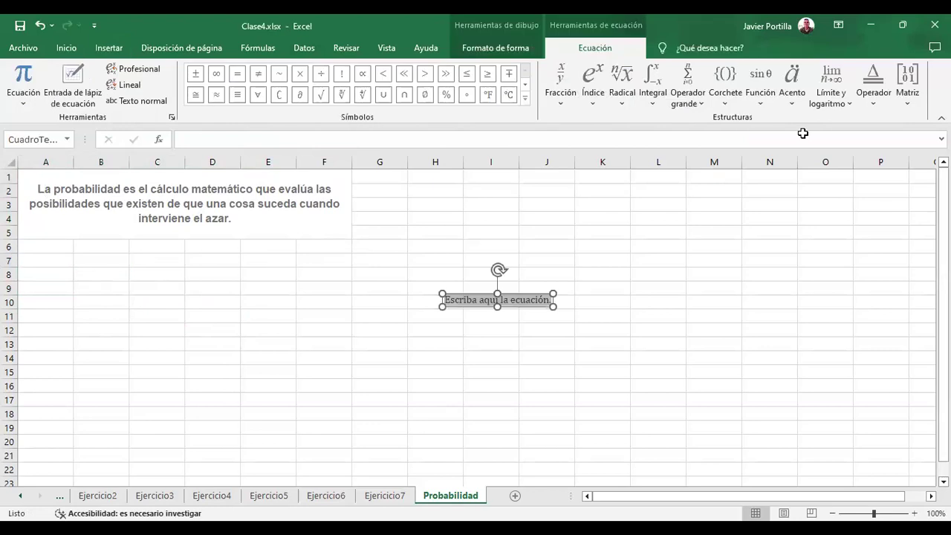
{"action": "type", "text": "P(A)="}
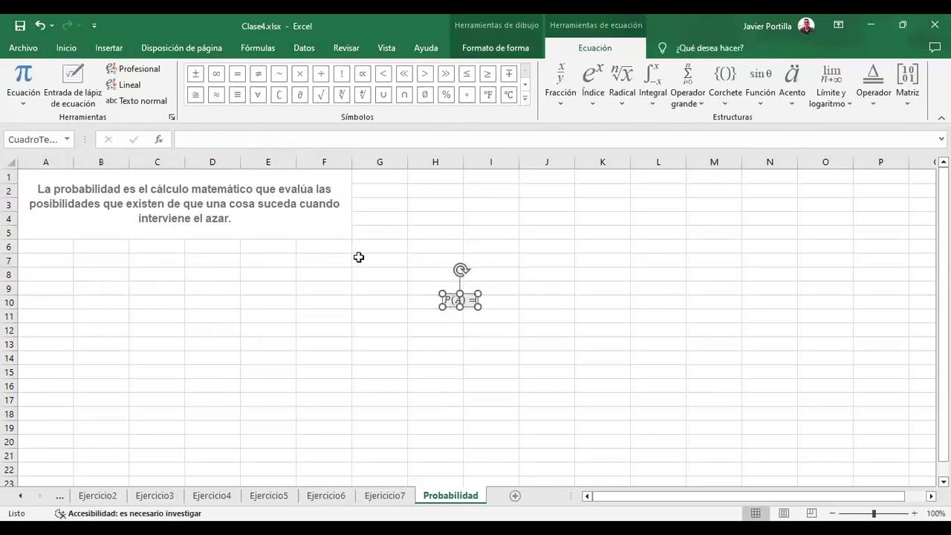
{"action": "type", "text": "/Casos Favor"}
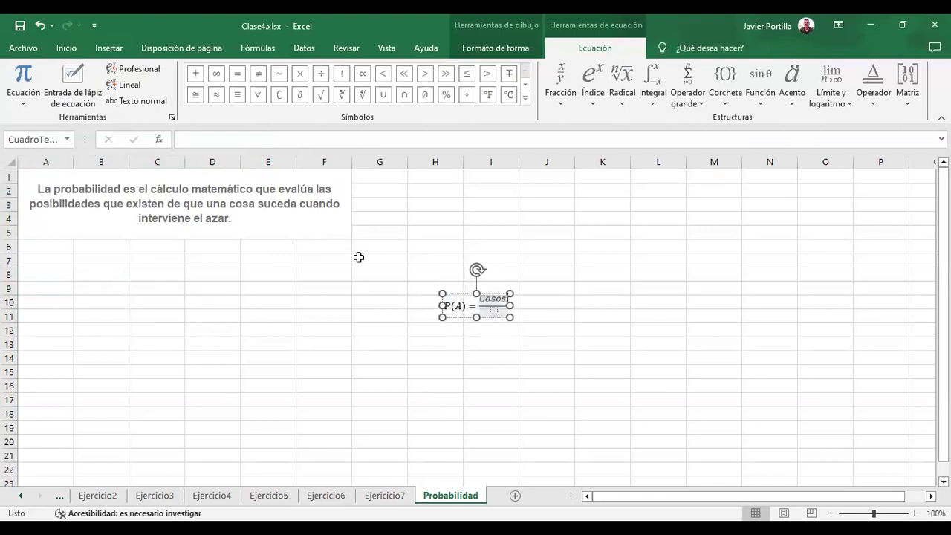
{"action": "type", "text": "ables"}
{"action": "key", "text": "Down"}
{"action": "type", "text": "Casos Totales"}
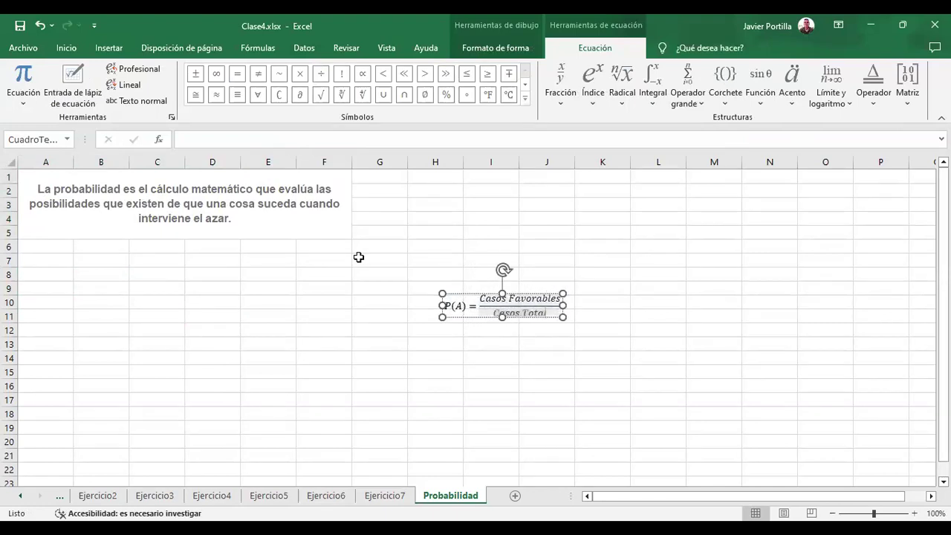
Enlarge the P(A) equation's box slightly and move it below the probability definition, over columns A to C in rows 6 to 9
{"action": "left_click", "coordinate": [503, 329]}
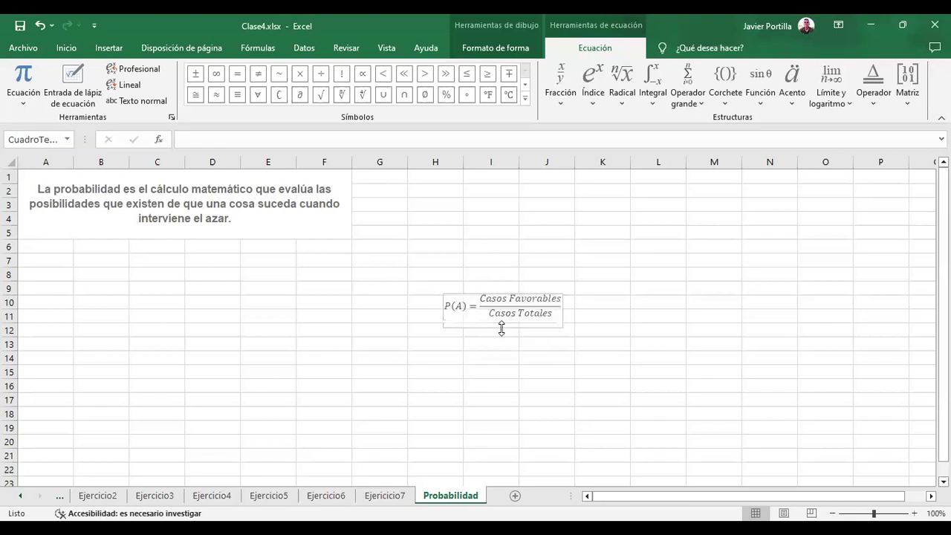
{"action": "left_click_drag", "start_coordinate": [565, 311], "coordinate": [580, 311]}
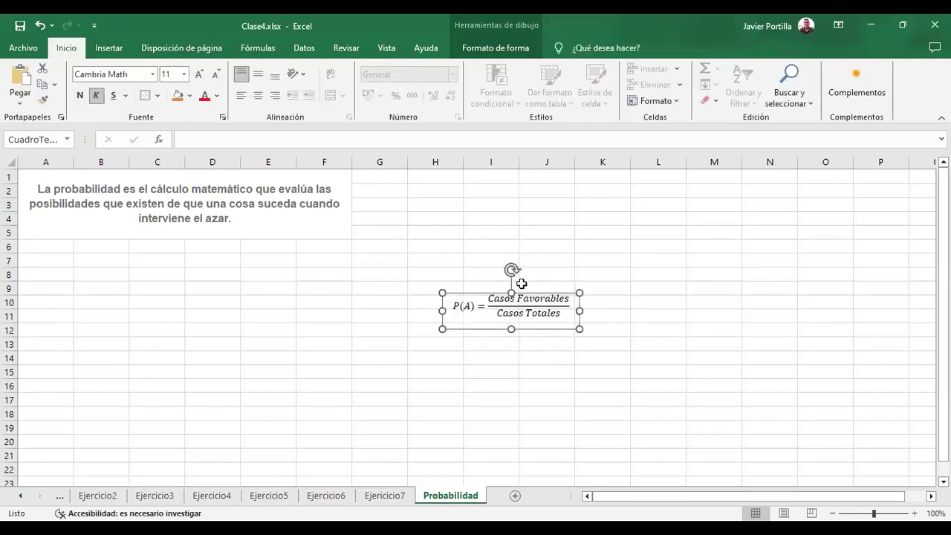
{"action": "left_click_drag", "start_coordinate": [511, 284], "coordinate": [102, 246]}
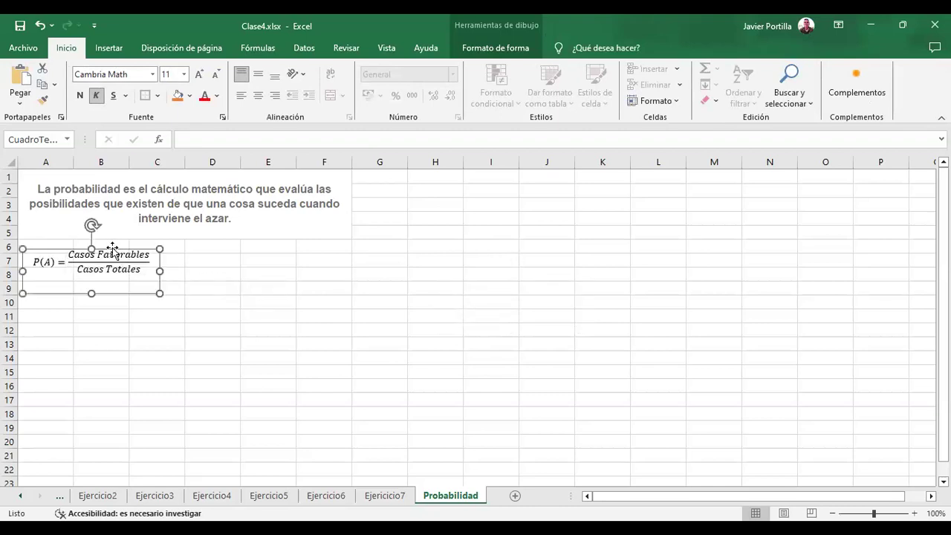
{"action": "left_click", "coordinate": [308, 300]}
Append "→ Probabilidad de que suceda el evento A" after the fraction in the P(A) equation and widen its box to fit the text
{"action": "left_click", "coordinate": [55, 296]}
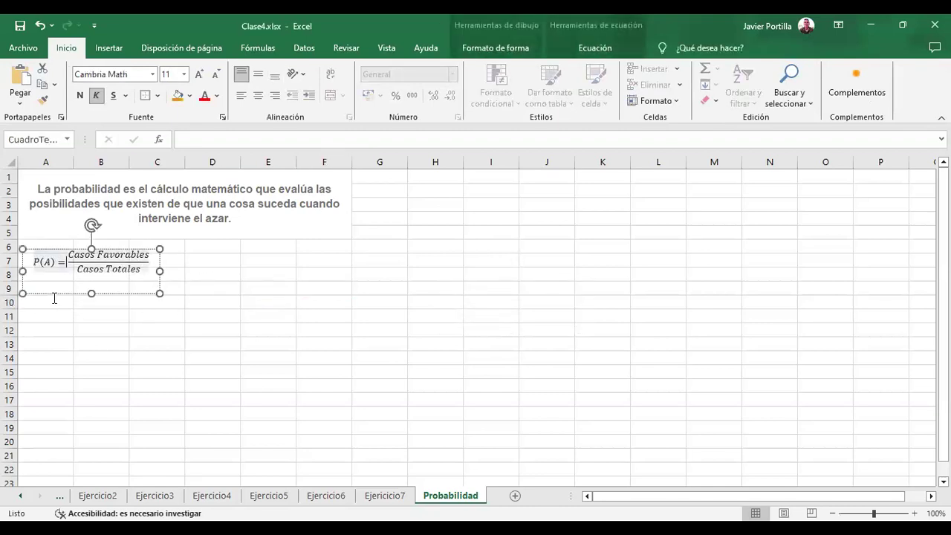
{"action": "left_click", "coordinate": [154, 263]}
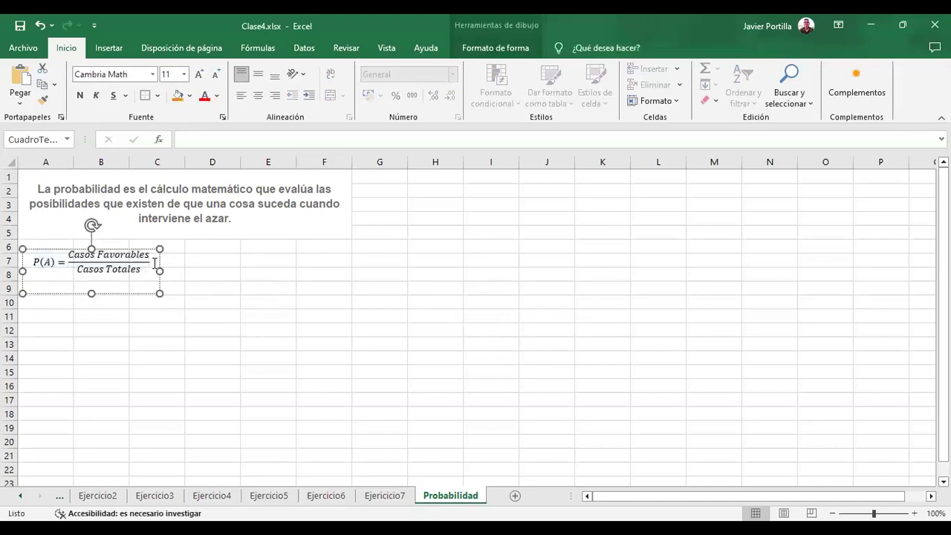
{"action": "left_click", "coordinate": [154, 263]}
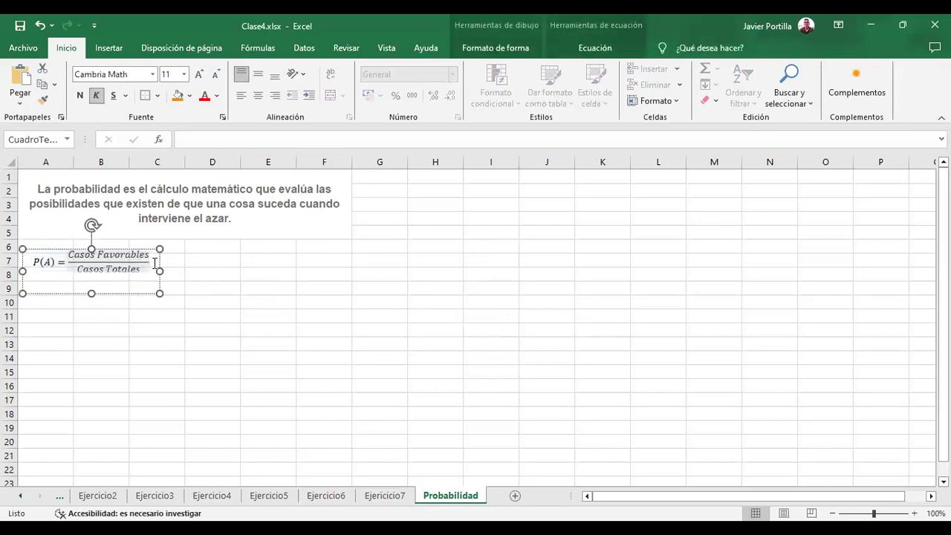
{"action": "type", "text": "o Probabilid"}
{"action": "key", "text": "BackSpace"}
{"action": "key", "text": "BackSpace"}
{"action": "type", "text": "idad de que suceda el Evento"}
{"action": "key", "text": "BackSpace"}
{"action": "key", "text": "BackSpace"}
{"action": "key", "text": "BackSpace"}
{"action": "key", "text": "BackSpace"}
{"action": "key", "text": "BackSpace"}
{"action": "key", "text": "BackSpace"}
{"action": "type", "text": "evento A"}
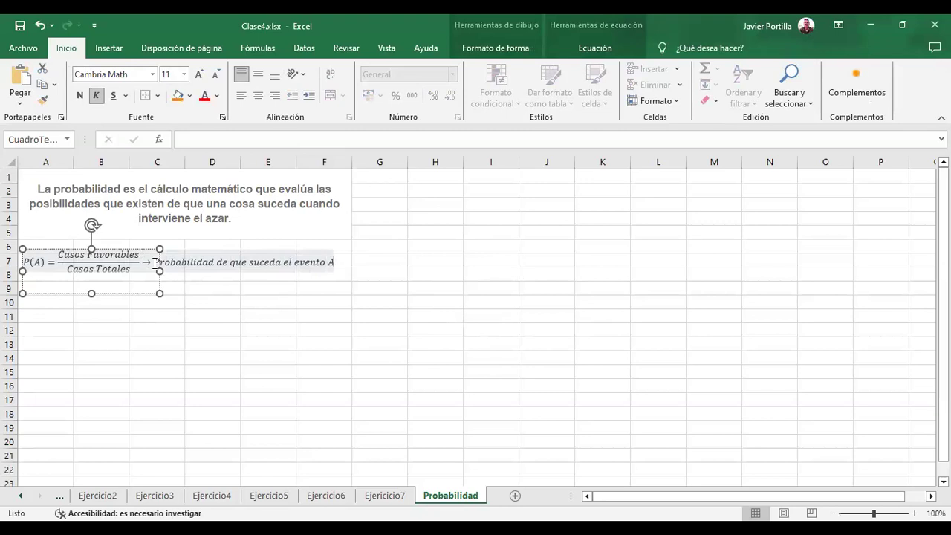
{"action": "key", "text": "Escape"}
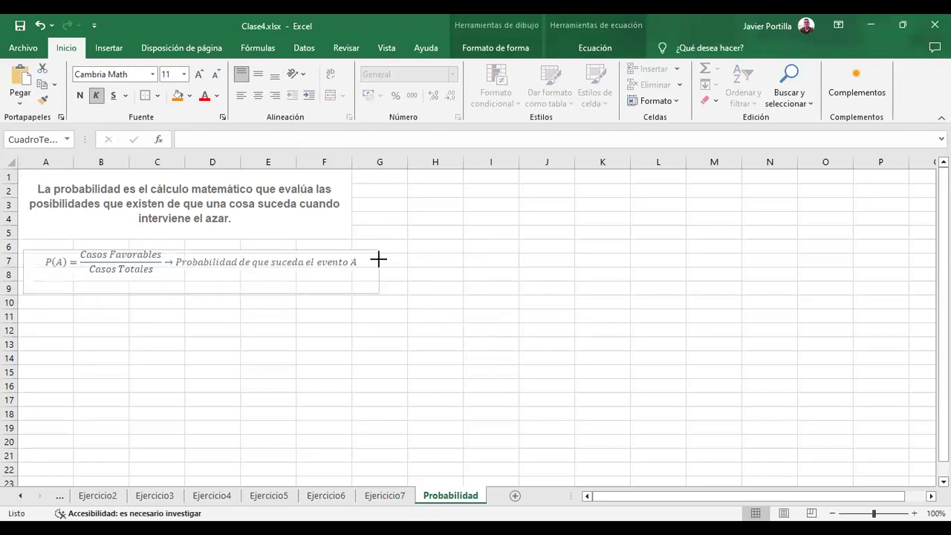
{"action": "left_click", "coordinate": [287, 380]}
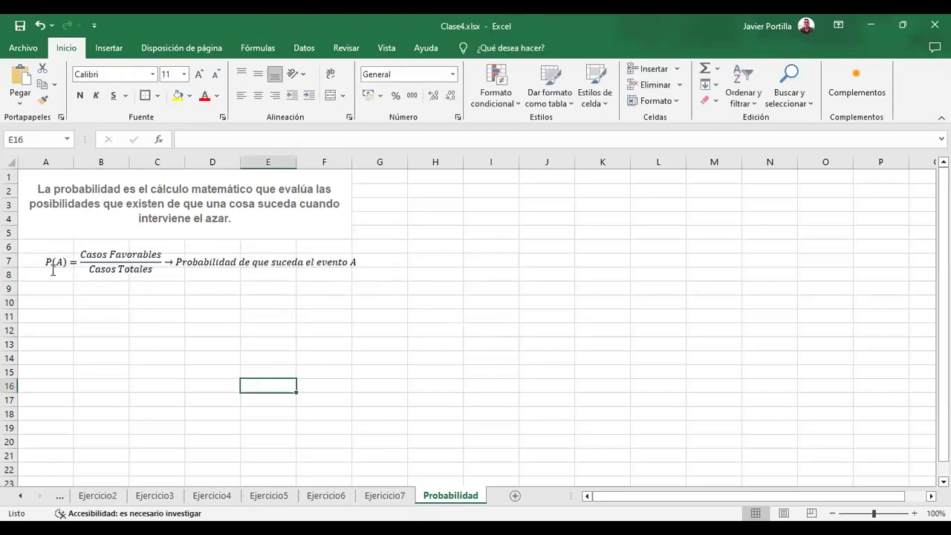
Try to copy the P(A) equation's contents into cell A10, and undo the paste
{"action": "left_click_drag", "start_coordinate": [45, 260], "coordinate": [358, 261]}
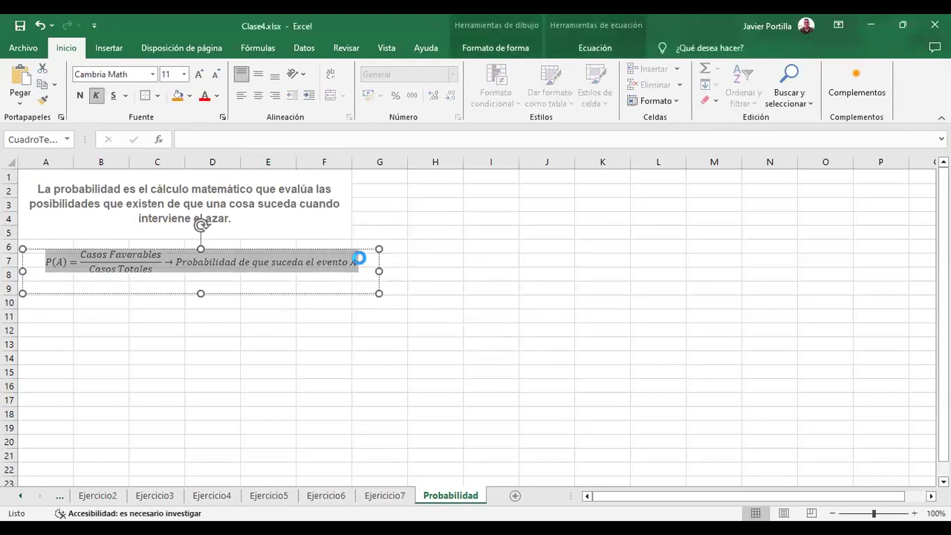
{"action": "left_click", "coordinate": [106, 328]}
{"action": "left_click", "coordinate": [58, 303]}
{"action": "key", "text": "ctrl+v"}
{"action": "key", "text": "ctrl+z"}
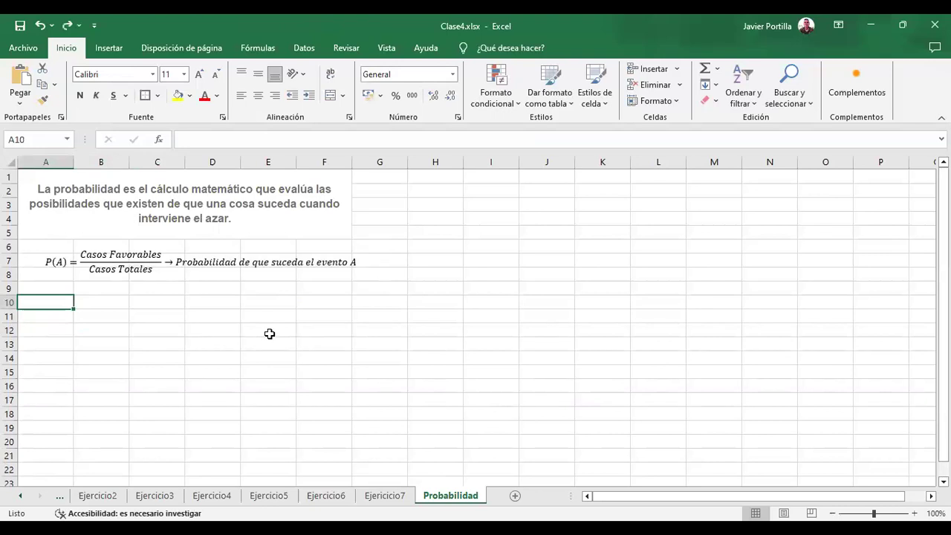
Duplicate the whole P(A) equation box and place the copy beside the original, over columns G to N in rows 6 to 9
{"action": "left_click", "coordinate": [190, 259]}
{"action": "left_click", "coordinate": [190, 248]}
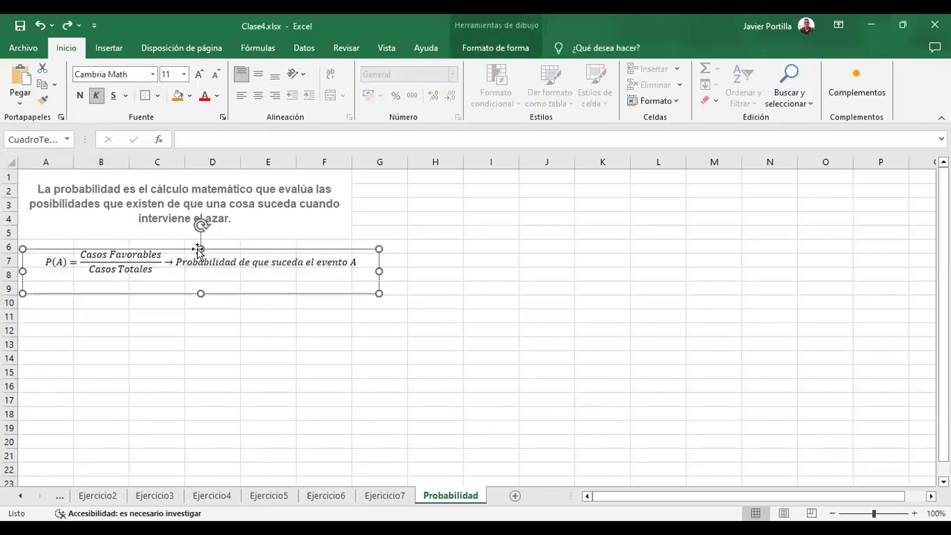
{"action": "key", "text": "ctrl+c"}
{"action": "left_click", "coordinate": [209, 355]}
{"action": "key", "text": "ctrl+v"}
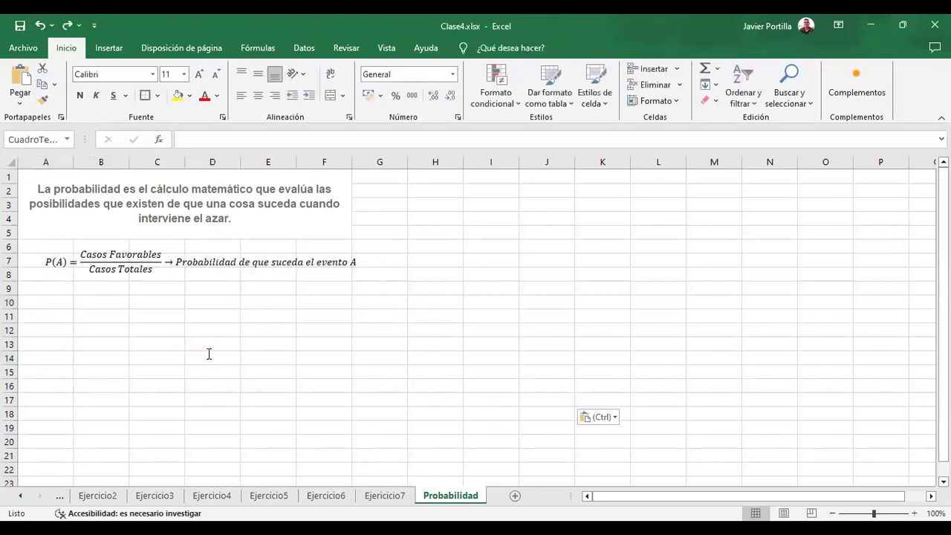
{"action": "left_click_drag", "start_coordinate": [299, 340], "coordinate": [498, 250]}
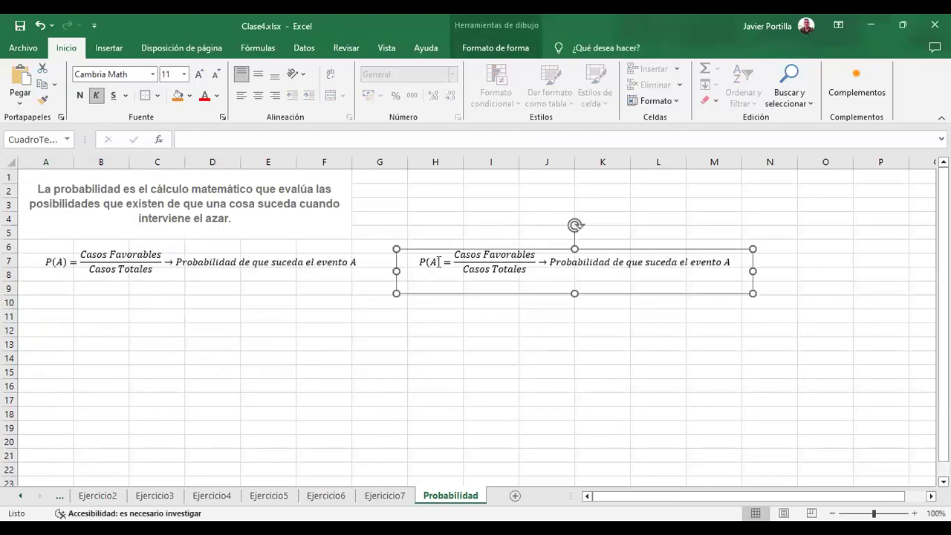
Change the duplicated equation to event B, so it reads P(B) and ends with "Probabilidad de que suceda el evento B"
{"action": "left_click", "coordinate": [437, 262]}
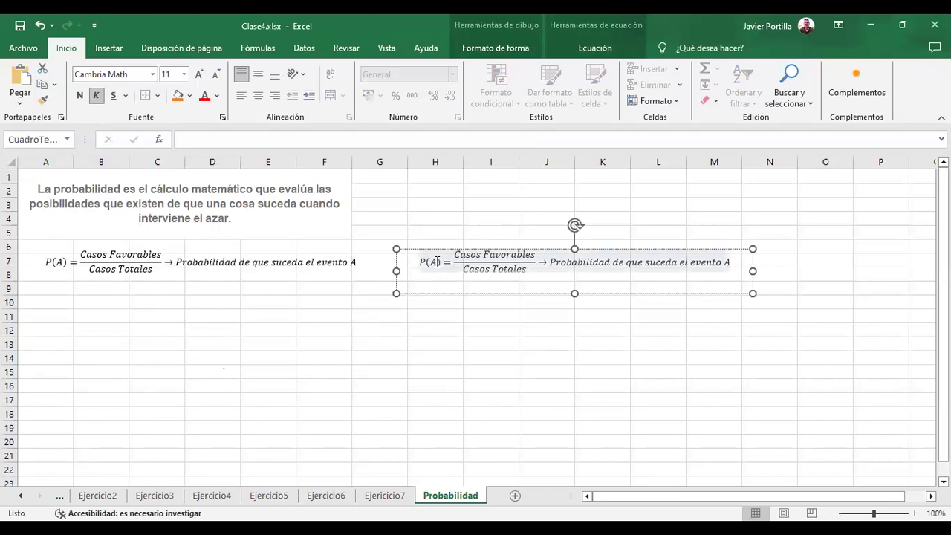
{"action": "key", "text": "shift+Right"}
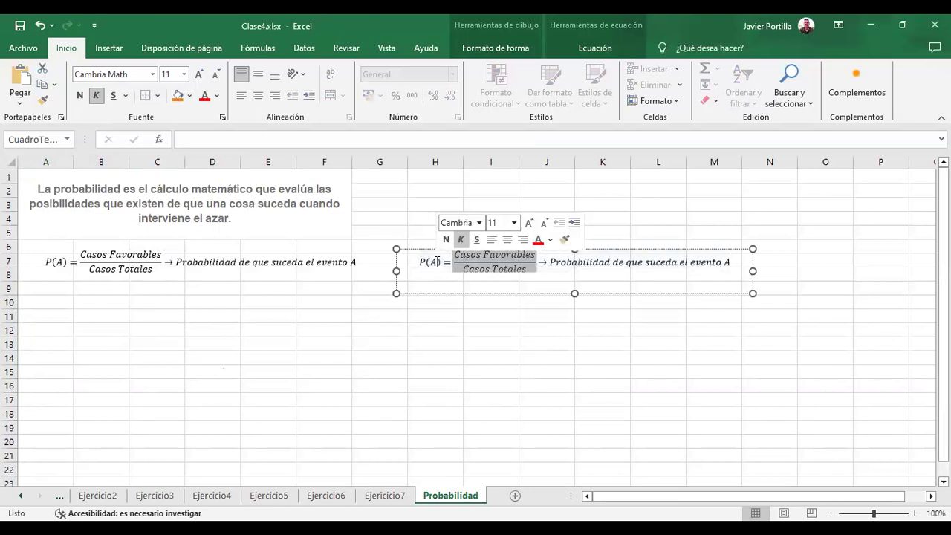
{"action": "left_click", "coordinate": [437, 261]}
{"action": "key", "text": "shift+Left"}
{"action": "key", "text": "Delete"}
{"action": "type", "text": "B"}
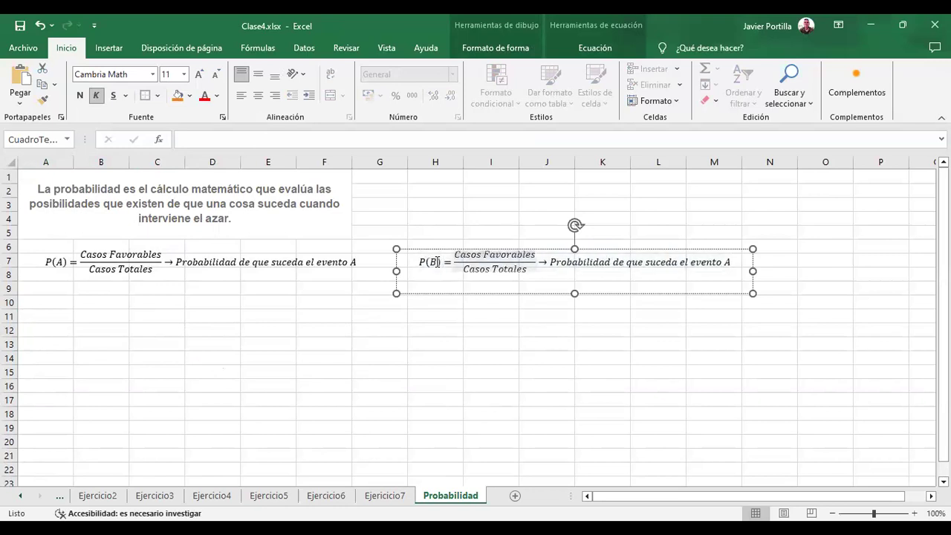
{"action": "left_click", "coordinate": [727, 262]}
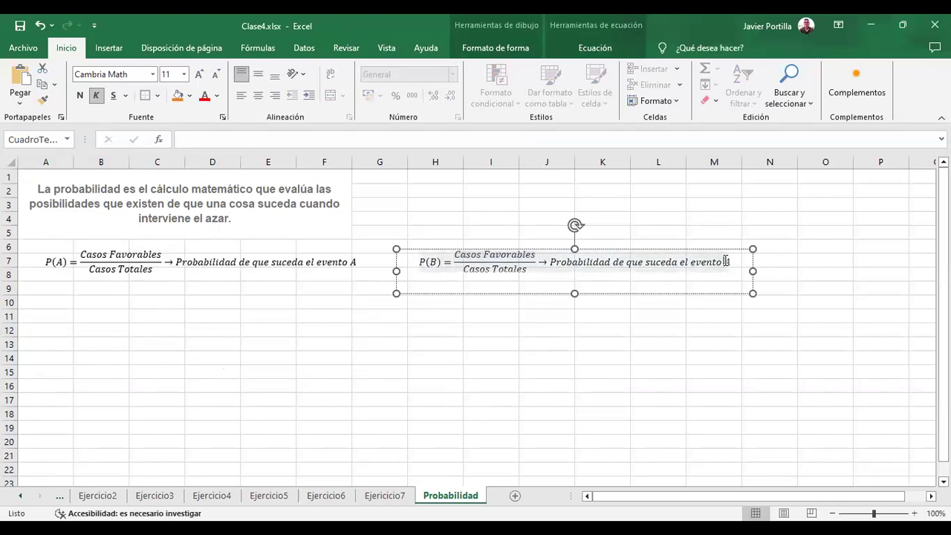
{"action": "key", "text": "BackSpace"}
{"action": "type", "text": "B"}
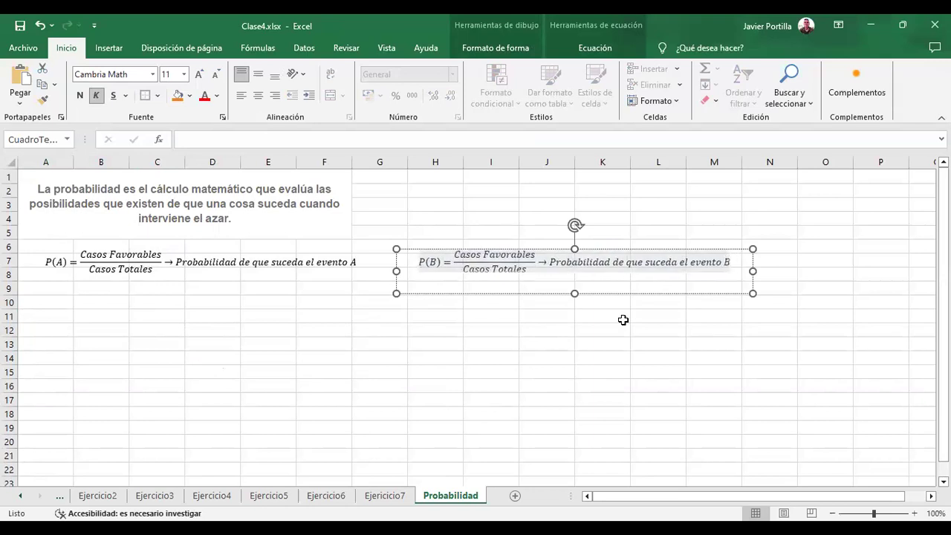
{"action": "left_click", "coordinate": [489, 375]}
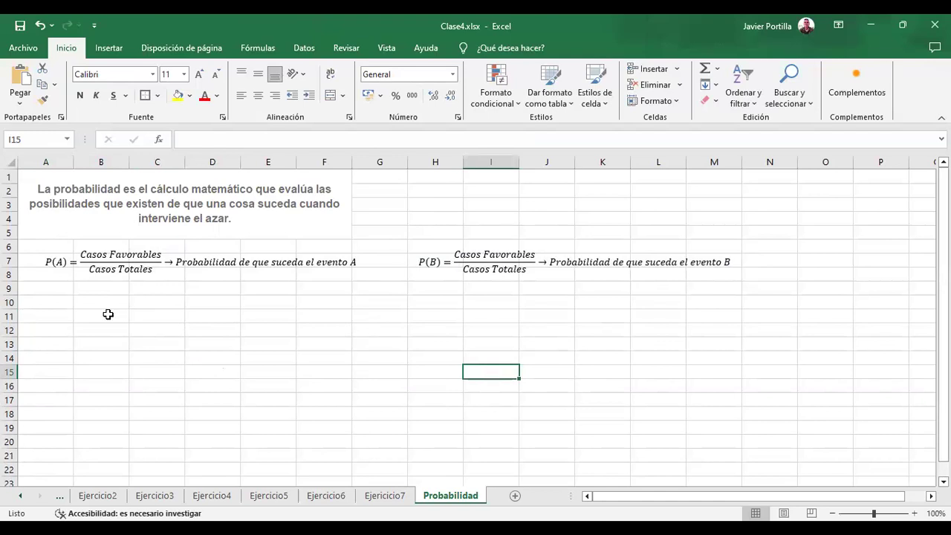
Enter "Tengo 10 Canicas" in A10 as the start of an example problem
{"action": "left_click", "coordinate": [46, 298]}
{"action": "type", "text": "Ten"}
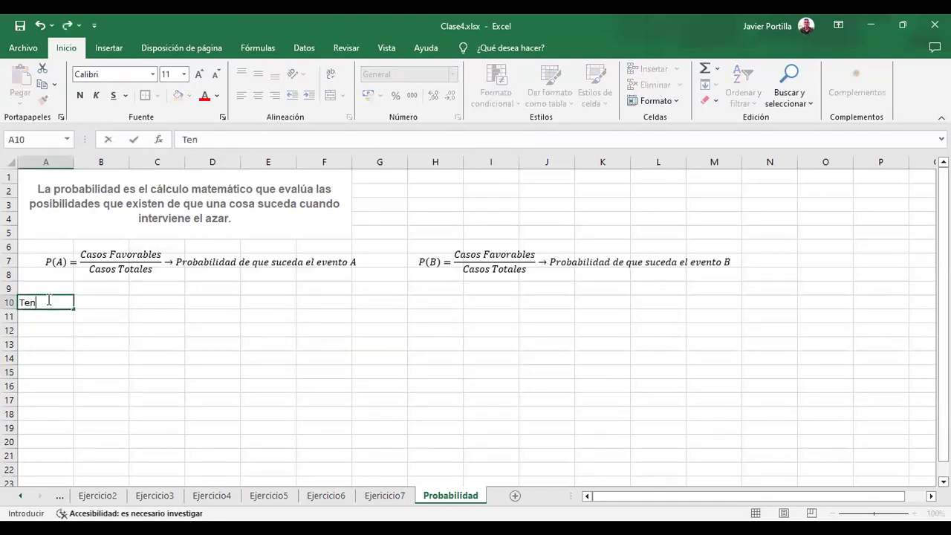
{"action": "type", "text": "go 10 Canicas"}
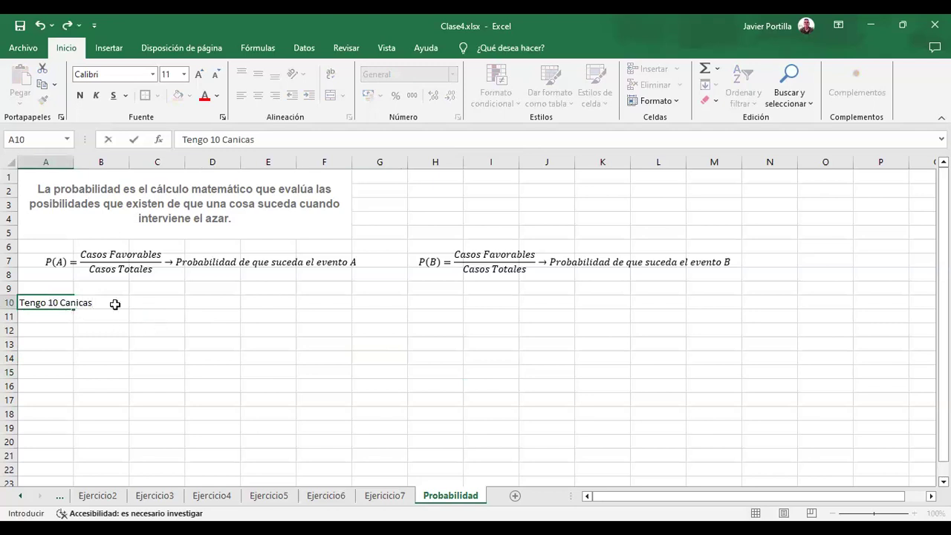
Complete the text in cell A10 with ", 7 canicas azules, 3 rojas"
{"action": "type", "text": ", "}
{"action": "type", "text": "r7"}
{"action": "key", "text": "BackSpace"}
{"action": "key", "text": "BackSpace"}
{"action": "type", "text": "7 canc"}
{"action": "key", "text": "BackSpace"}
{"action": "type", "text": "icas azules"}
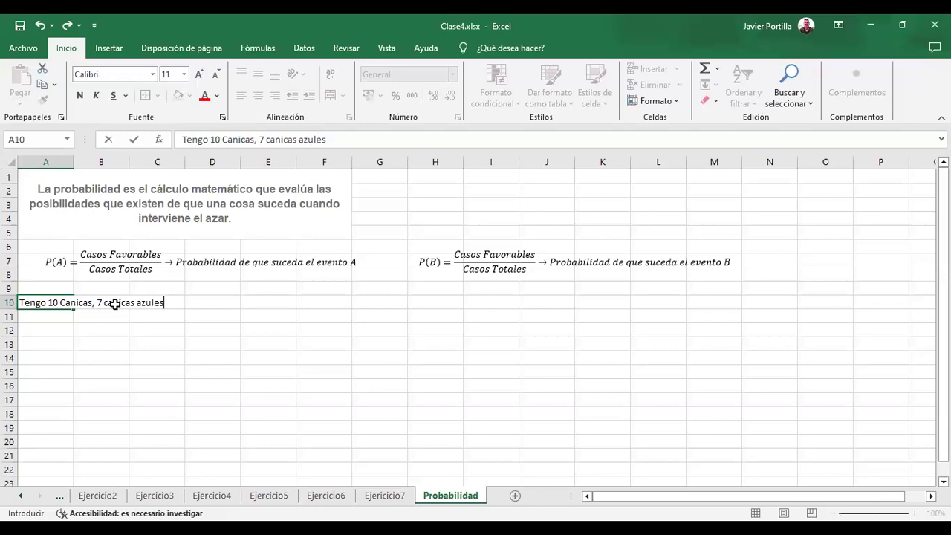
{"action": "type", "text": ", 3 roja"}
{"action": "key", "text": "BackSpace"}
{"action": "type", "text": "jas"}
{"action": "key", "text": "Return"}
Merge and center A10:D12, align the text vertically in the middle, and add a thick outside border
{"action": "left_click", "coordinate": [58, 303]}
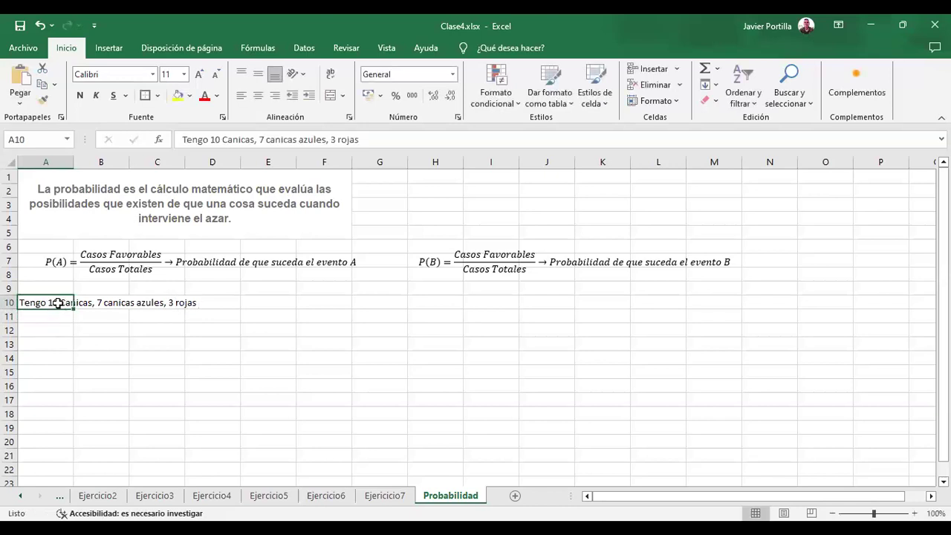
{"action": "key", "text": "shift+Right"}
{"action": "key", "text": "shift+Right"}
{"action": "key", "text": "shift+Right"}
{"action": "key", "text": "shift+Down"}
{"action": "key", "text": "shift+Down"}
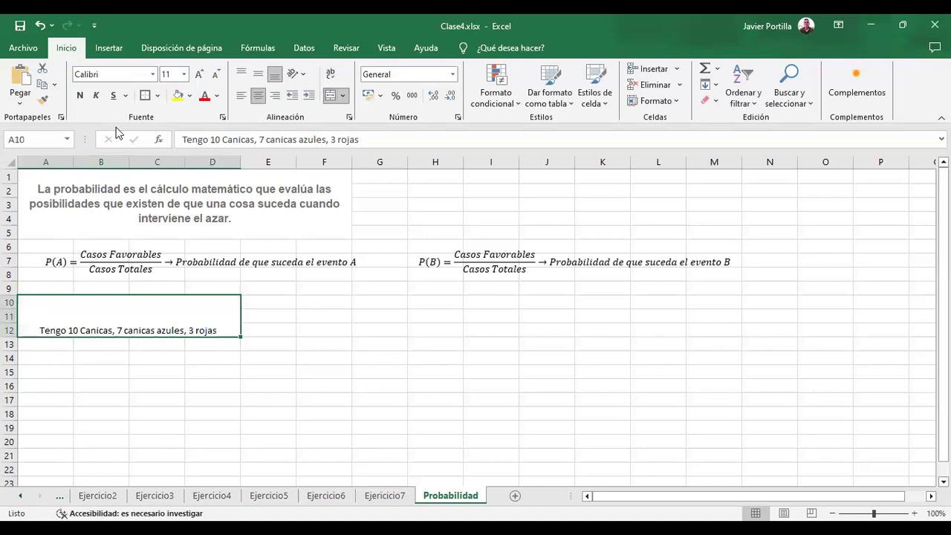
{"action": "left_click", "coordinate": [258, 73]}
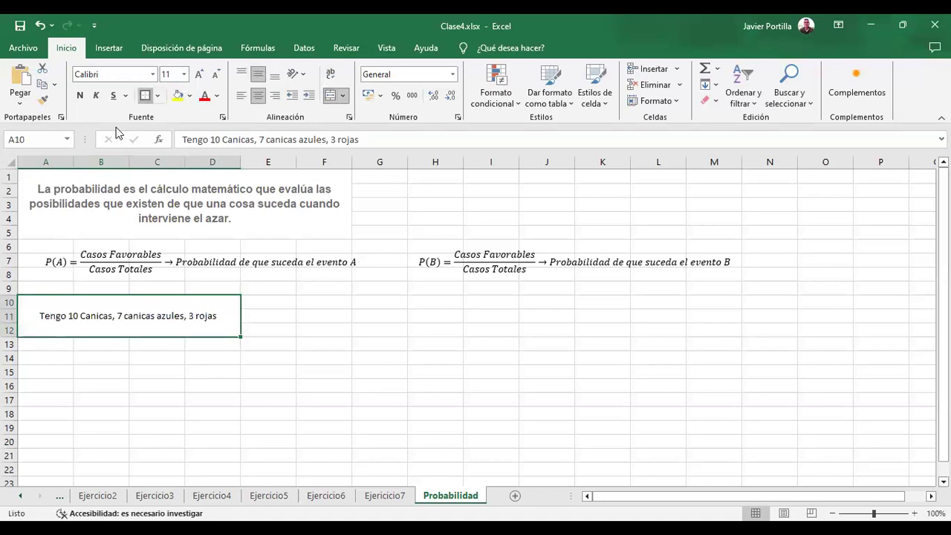
{"action": "left_click", "coordinate": [198, 403]}
Enter "A: Sacar una Canica Azul" in A14 and "B: Sacar una canica Roja" in A15
{"action": "left_click", "coordinate": [43, 361]}
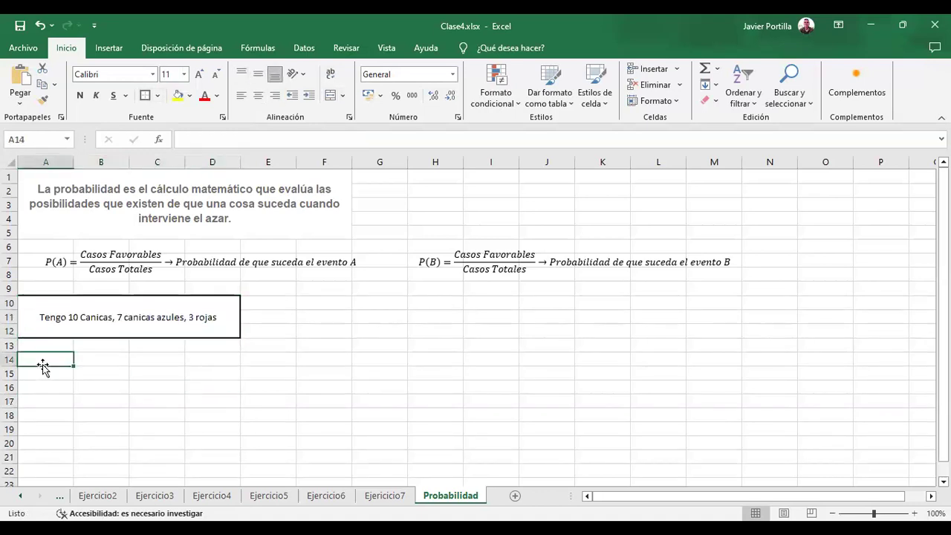
{"action": "type", "text": "A"}
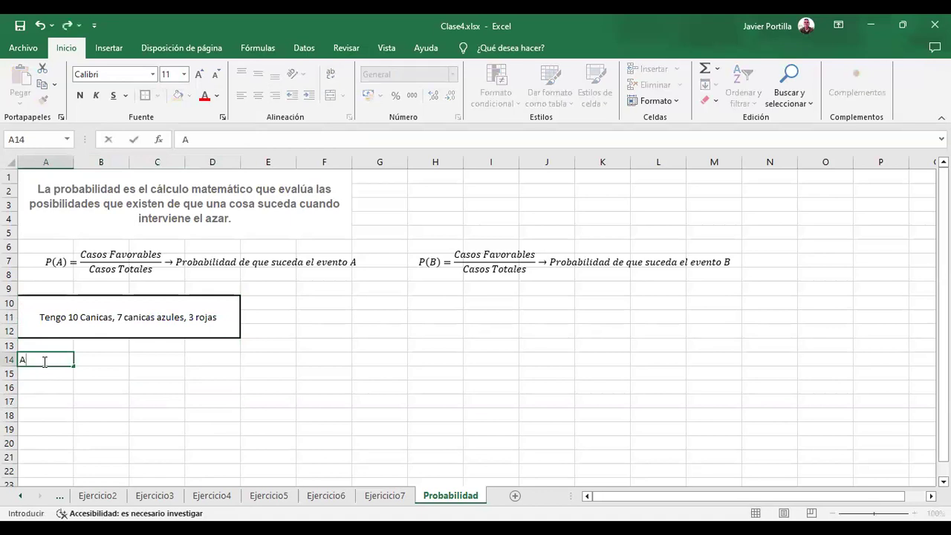
{"action": "type", "text": ": Sacar una Canica Azul"}
{"action": "key", "text": "Return"}
{"action": "type", "text": "B"}
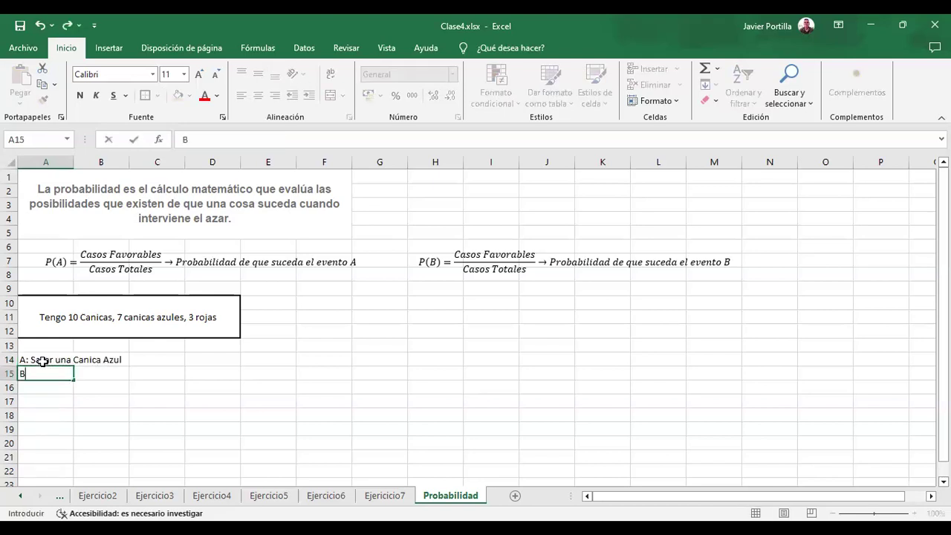
{"action": "type", "text": ": Sacar una canica Roja"}
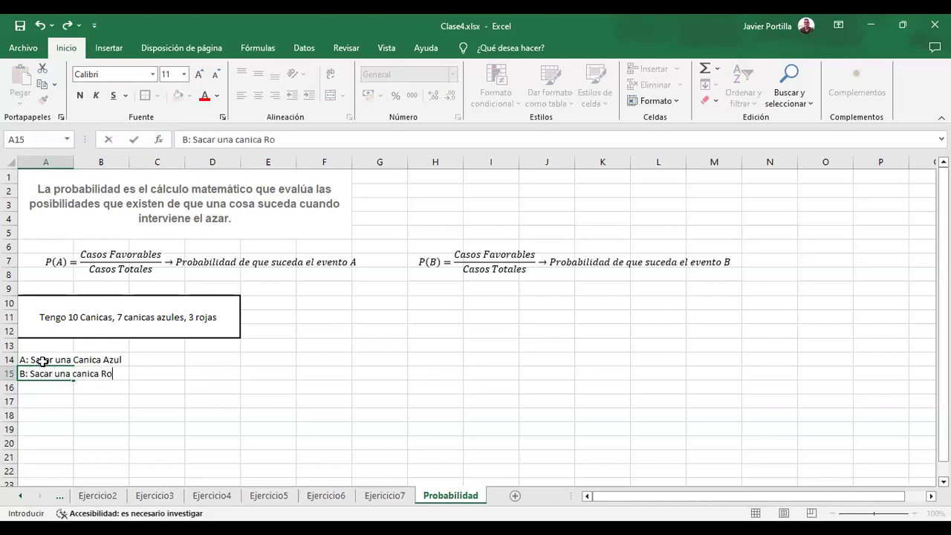
{"action": "key", "text": "Return"}
Merge and center A14:C14 with the event A text aligned vertically in the middle
{"action": "left_click", "coordinate": [43, 361]}
{"action": "key", "text": "shift+Right"}
{"action": "key", "text": "shift+Right"}
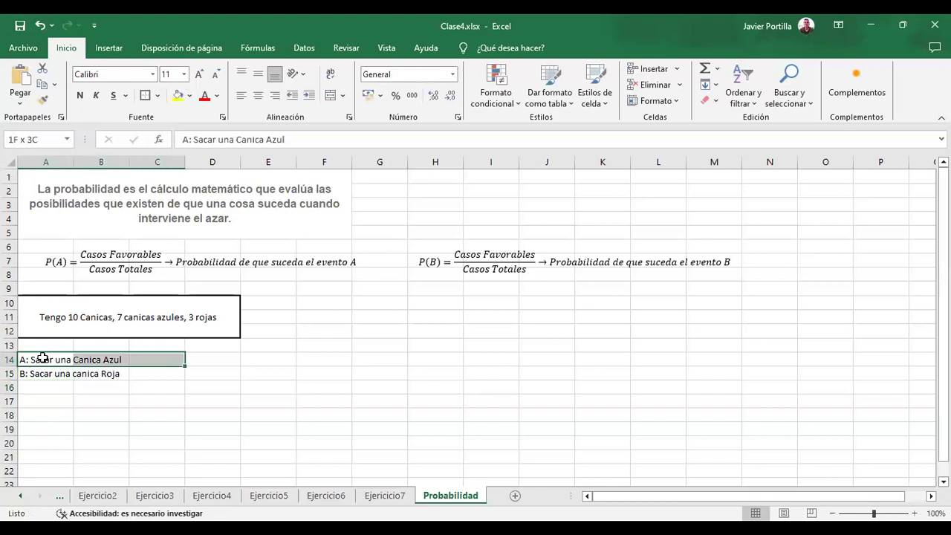
{"action": "key", "text": "alt+h"}
{"action": "key", "text": "a"}
{"action": "key", "text": "c"}
{"action": "key", "text": "alt+h"}
{"action": "key", "text": "a"}
{"action": "key", "text": "m"}
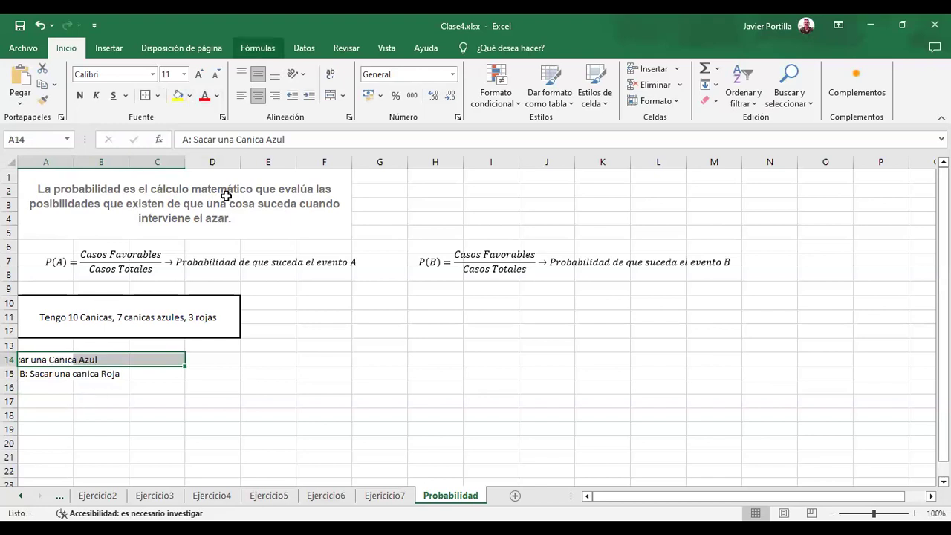
{"action": "key", "text": "alt+h"}
{"action": "key", "text": "m"}
{"action": "key", "text": "c"}
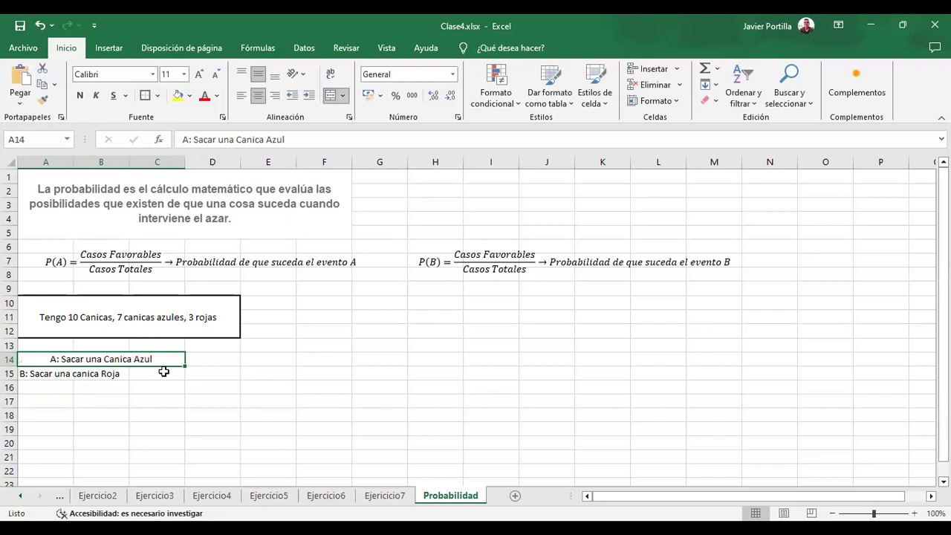
Append "al azar" to the event A text in the merged cell A14
{"action": "double_click", "coordinate": [160, 359]}
{"action": "type", "text": "al azar"}
{"action": "key", "text": "Return"}
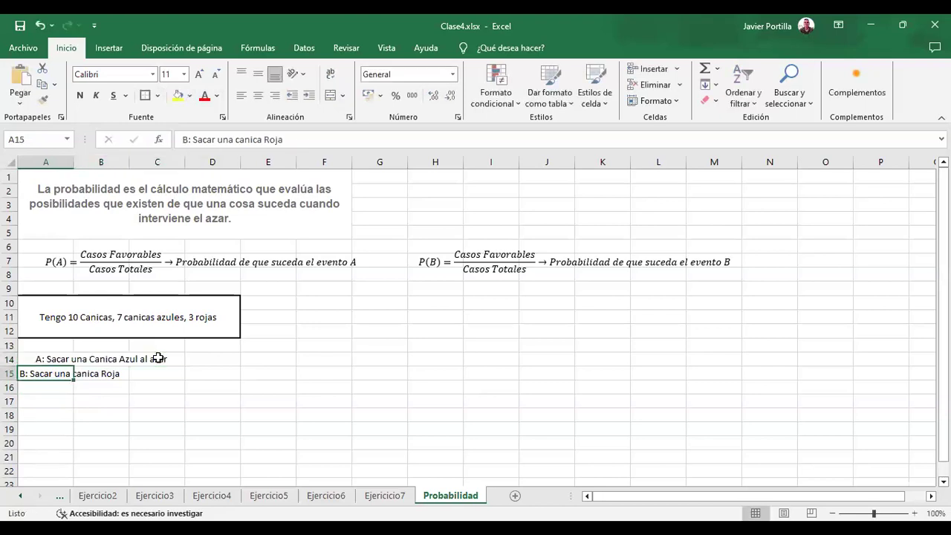
Append "al azar" to the event B text in cell A15
{"action": "left_click", "coordinate": [297, 138]}
{"action": "type", "text": "l azar"}
{"action": "key", "text": "Return"}
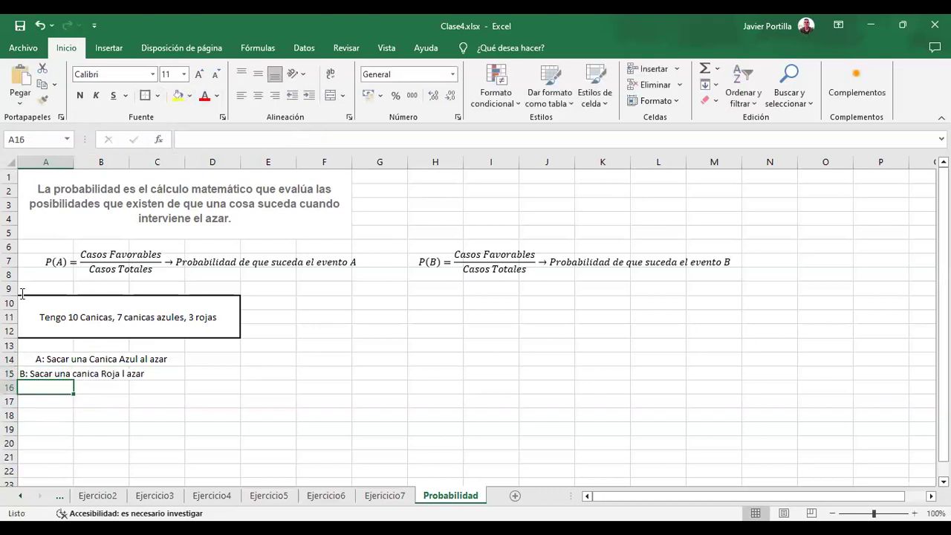
{"action": "left_click", "coordinate": [124, 375]}
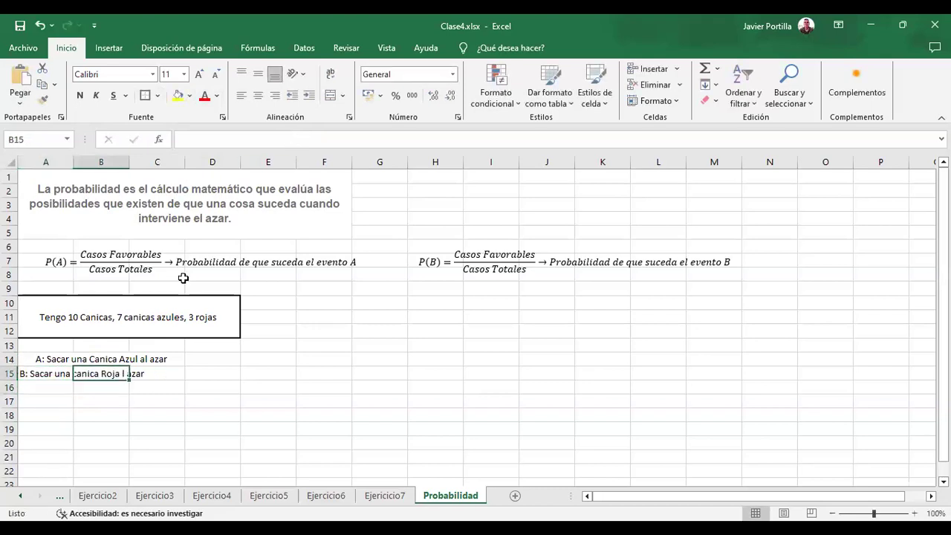
{"action": "key", "text": "BackSpace"}
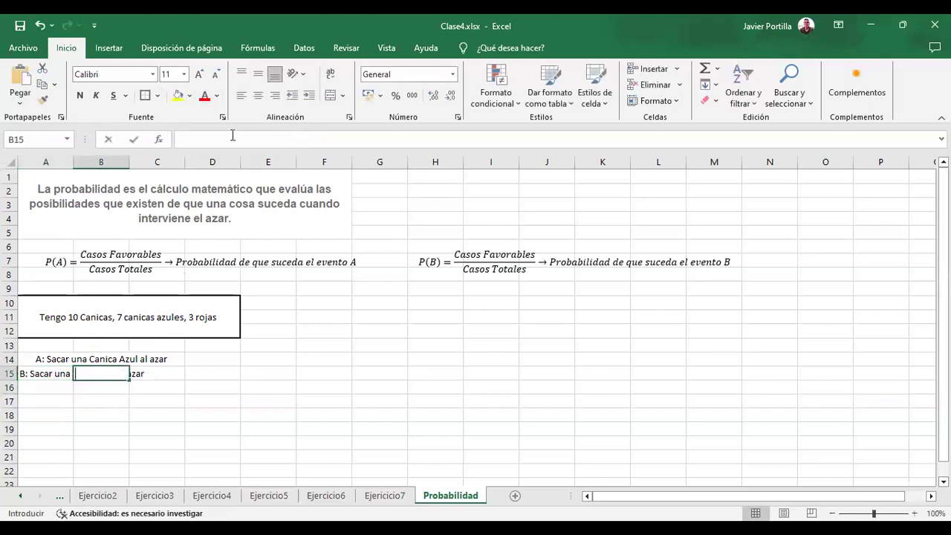
{"action": "left_click", "coordinate": [56, 374]}
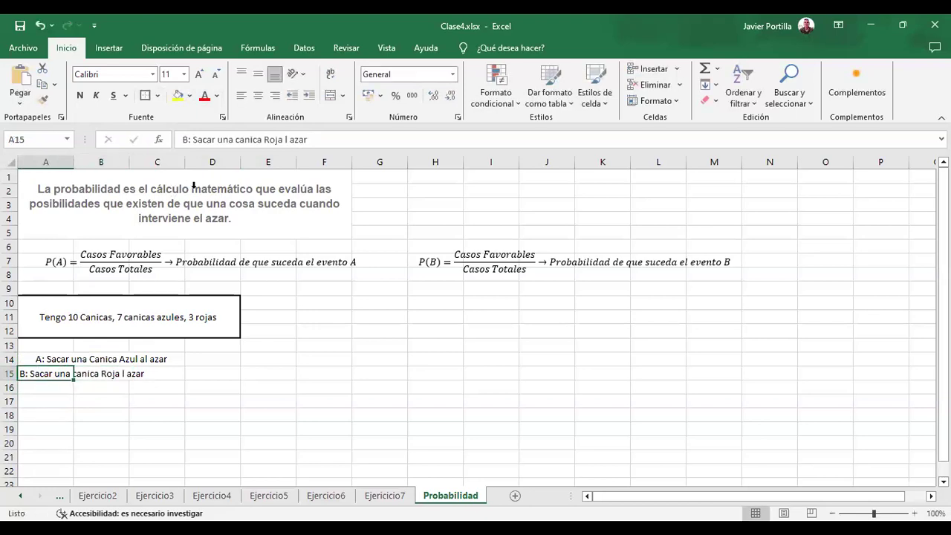
{"action": "left_click", "coordinate": [282, 140]}
{"action": "type", "text": "a"}
{"action": "key", "text": "Return"}
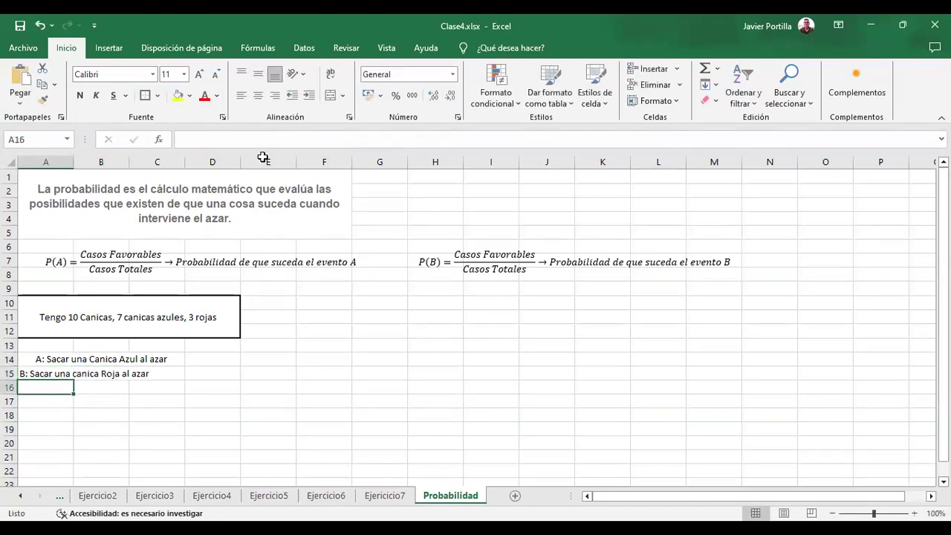
Merge and center A15:C15 with the event B text aligned vertically in the middle
{"action": "left_click_drag", "start_coordinate": [47, 368], "coordinate": [158, 373]}
{"action": "key", "text": "alt+o"}
{"action": "key", "text": "m"}
{"action": "key", "text": "c"}
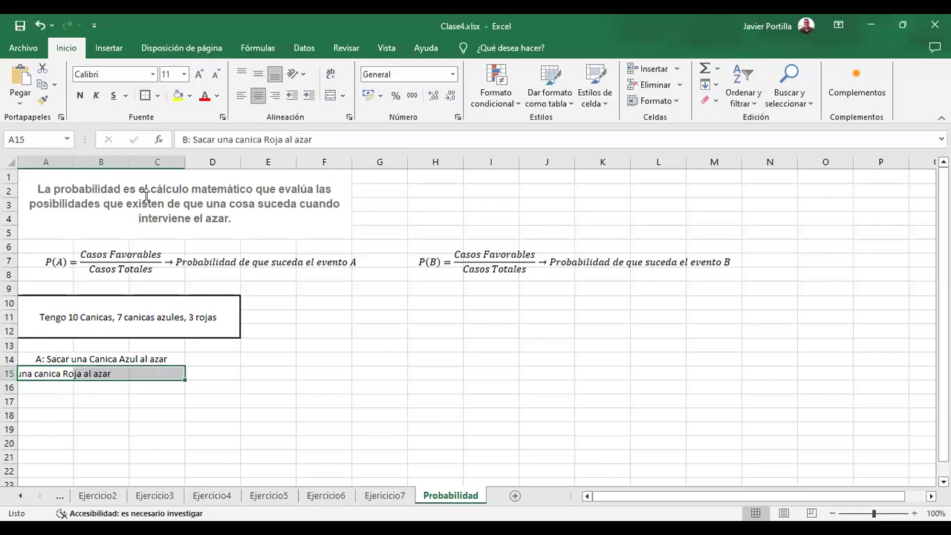
{"action": "left_click", "coordinate": [212, 427]}
{"action": "left_click", "coordinate": [91, 399]}
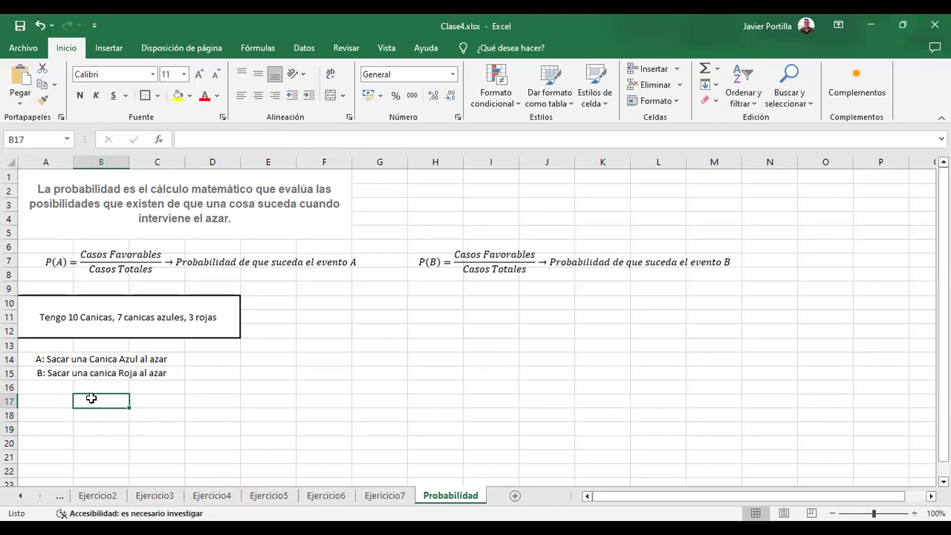
{"action": "left_click", "coordinate": [179, 434]}
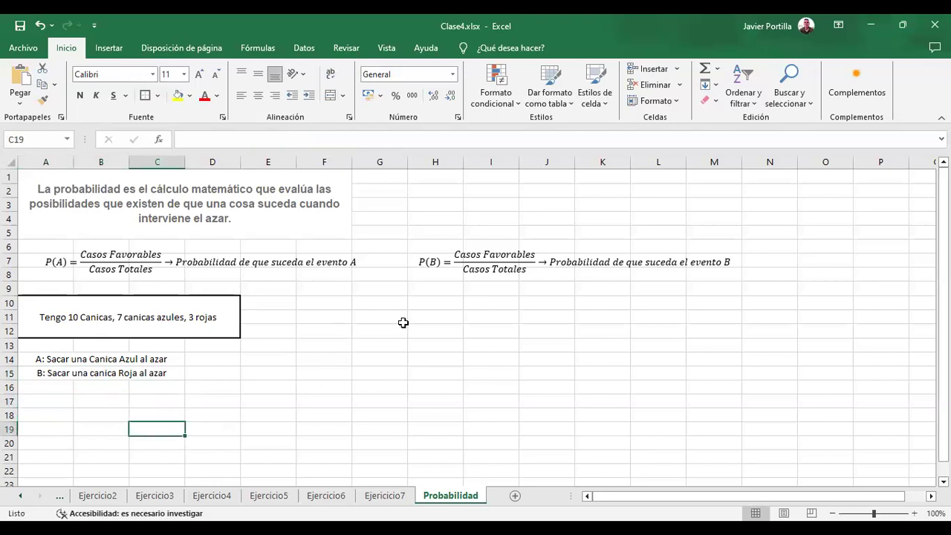
{"action": "left_click", "coordinate": [377, 332]}
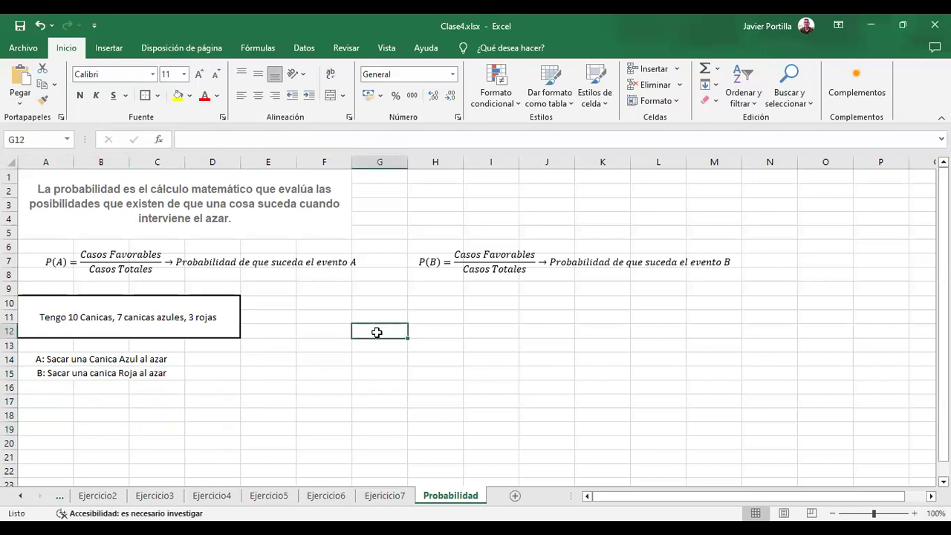
{"action": "type", "text": "P(aA)"}
{"action": "key", "text": "BackSpace"}
{"action": "key", "text": "BackSpace"}
{"action": "key", "text": "BackSpace"}
{"action": "key", "text": "BackSpace"}
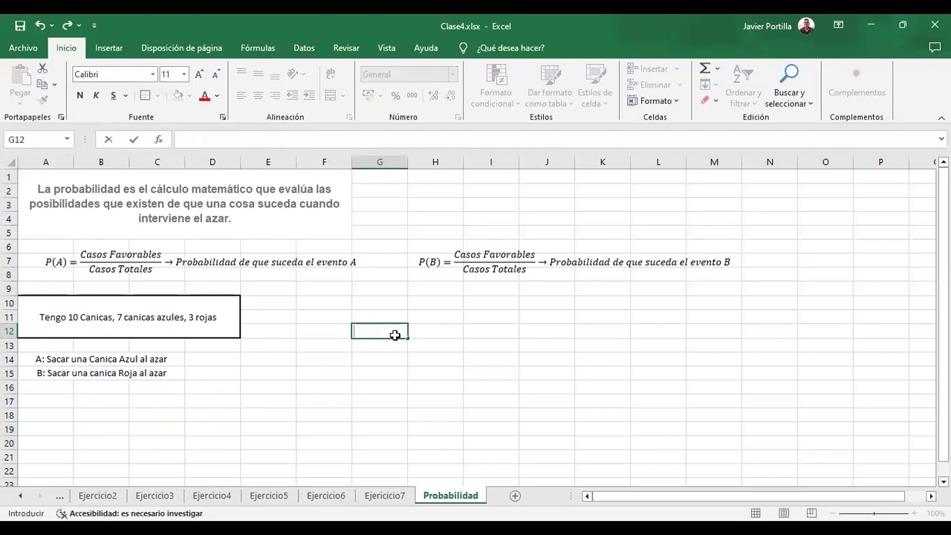
{"action": "left_click", "coordinate": [439, 373]}
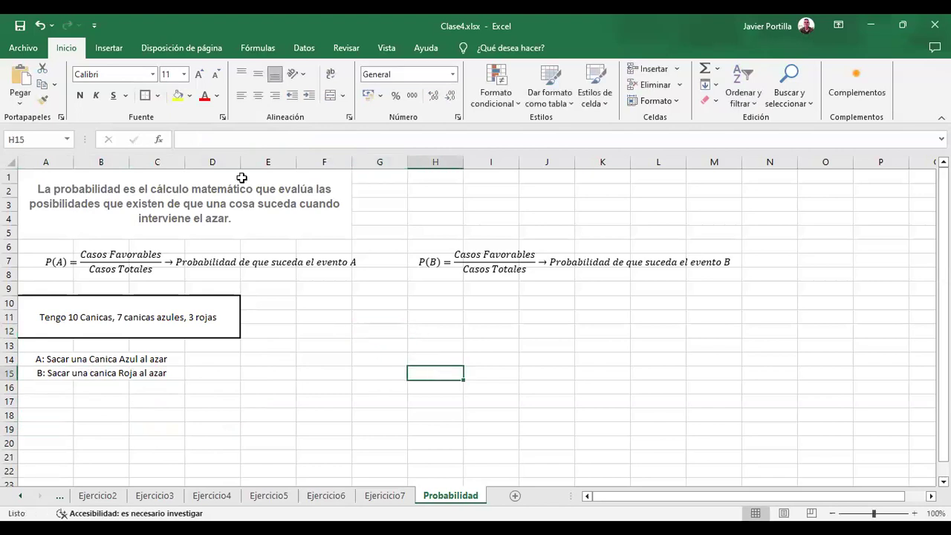
Insert an equation object reading P(A) = 7/10 = 0.7, with 7/10 as a stacked fraction
{"action": "left_click", "coordinate": [111, 48]}
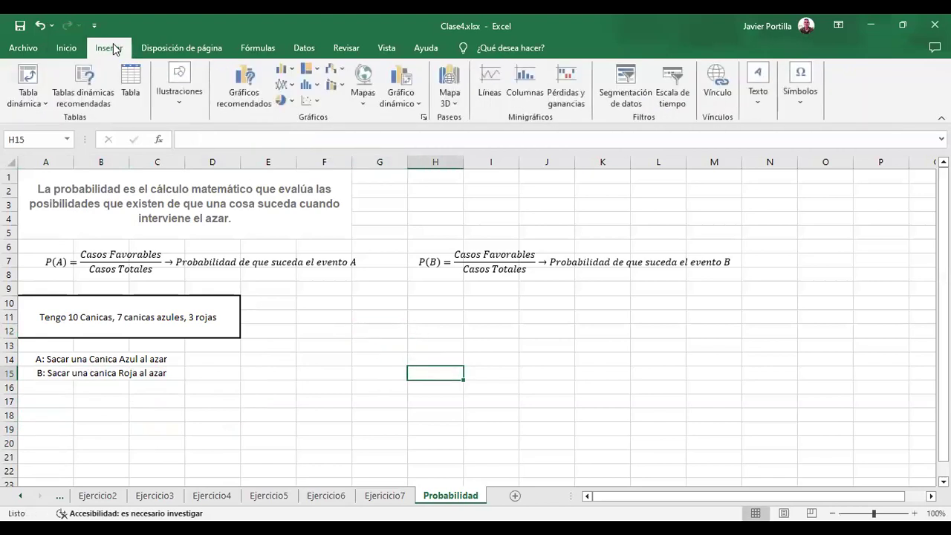
{"action": "left_click", "coordinate": [799, 82]}
{"action": "left_click", "coordinate": [795, 144]}
{"action": "type", "text": "P(A)"}
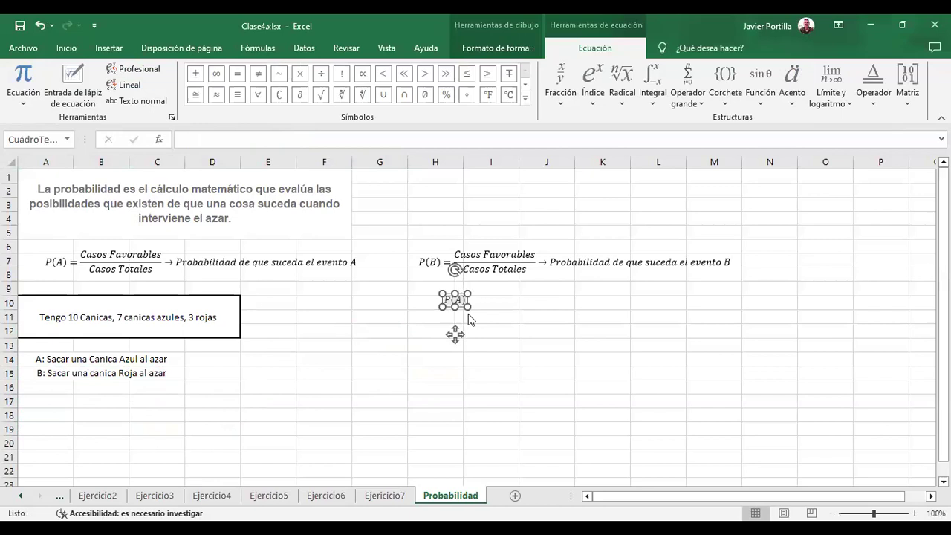
{"action": "type", "text": "=/"}
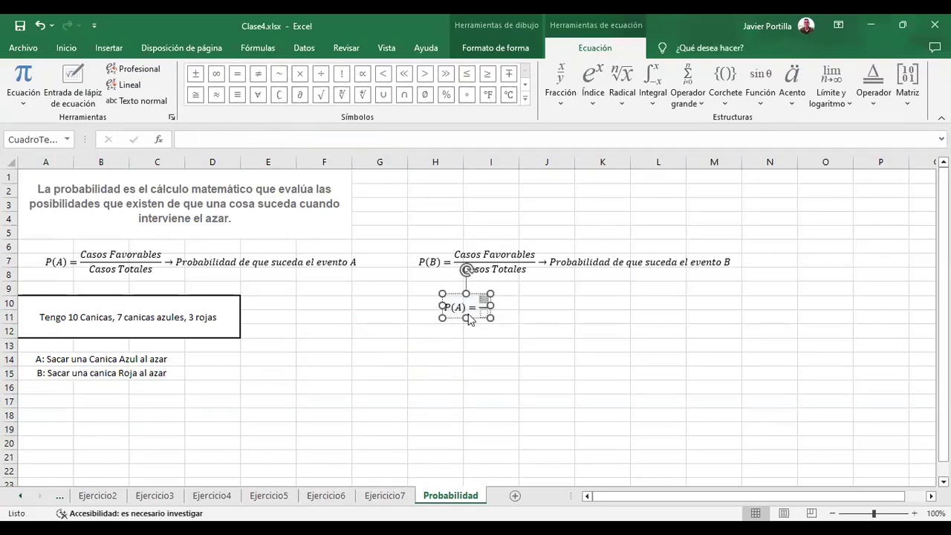
{"action": "key", "text": "Down"}
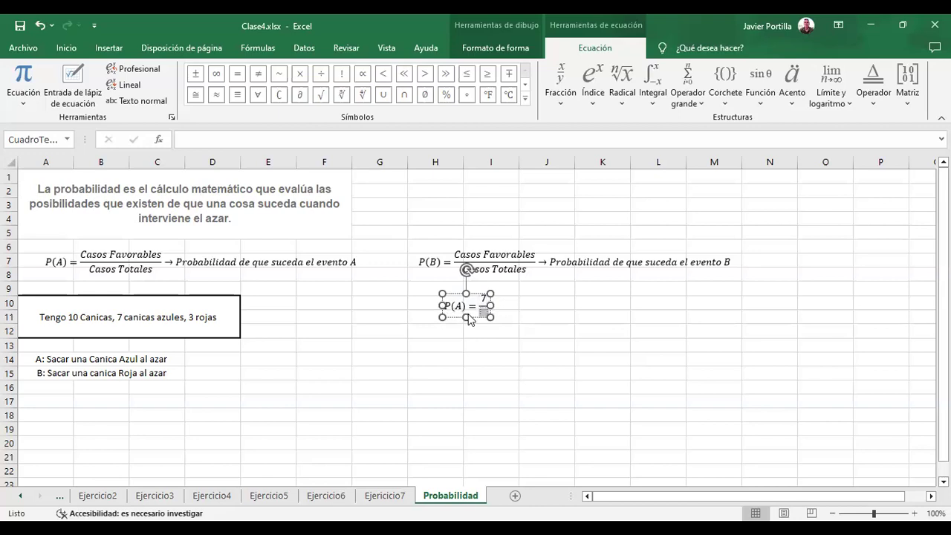
{"action": "type", "text": "10"}
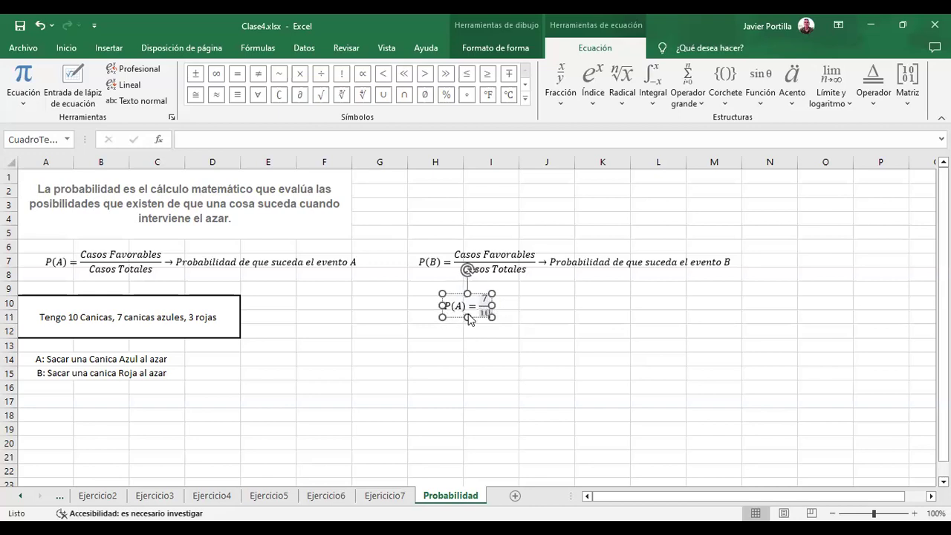
{"action": "key", "text": "Right"}
{"action": "type", "text": "=0.7"}
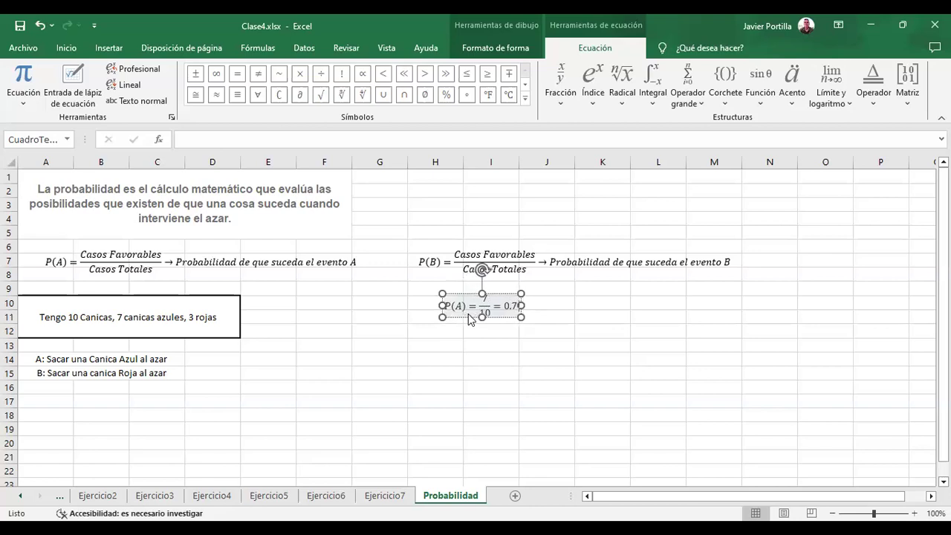
Extend the P(A) equation with a rightward arrow and the text "Probablidad de ue suceda el evento A,"
{"action": "type", "text": "->Pro"}
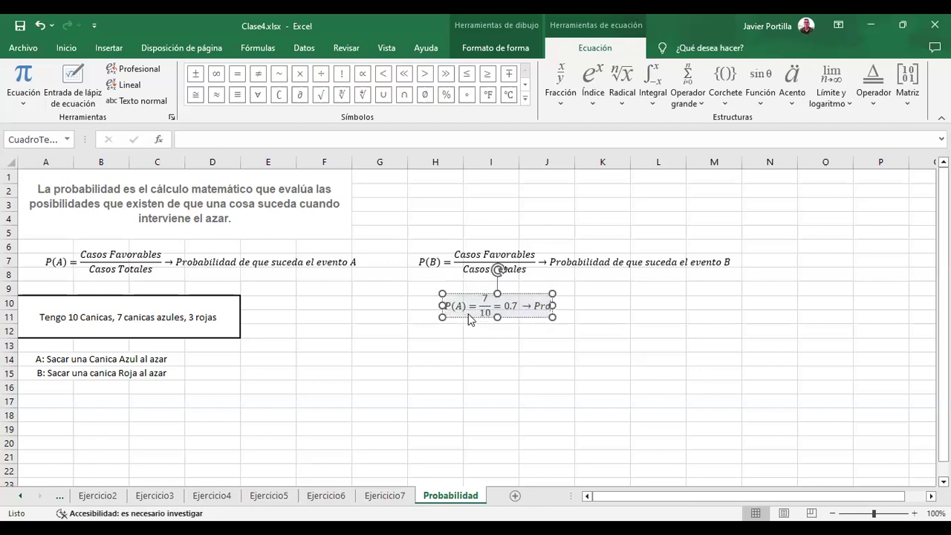
{"action": "type", "text": "babilidad de"}
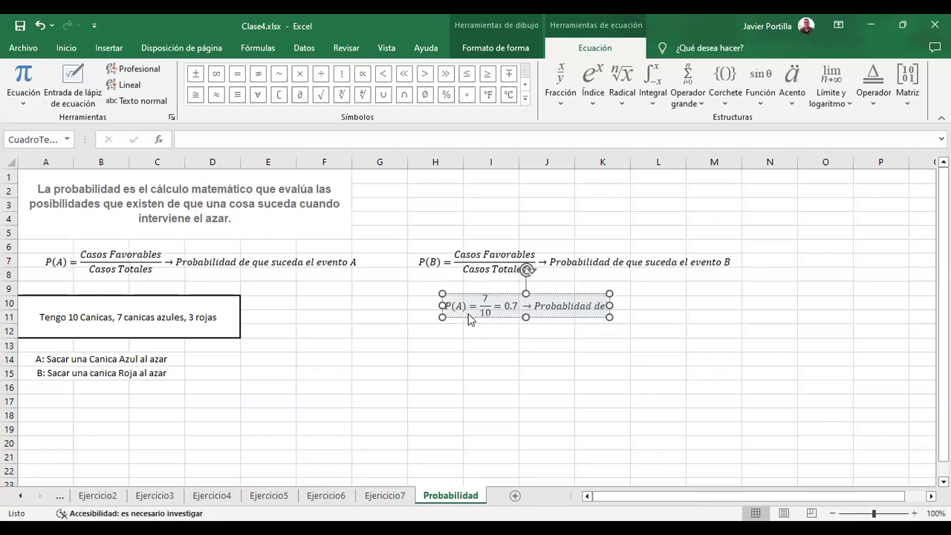
{"action": "type", "text": " ue suceda el evento"}
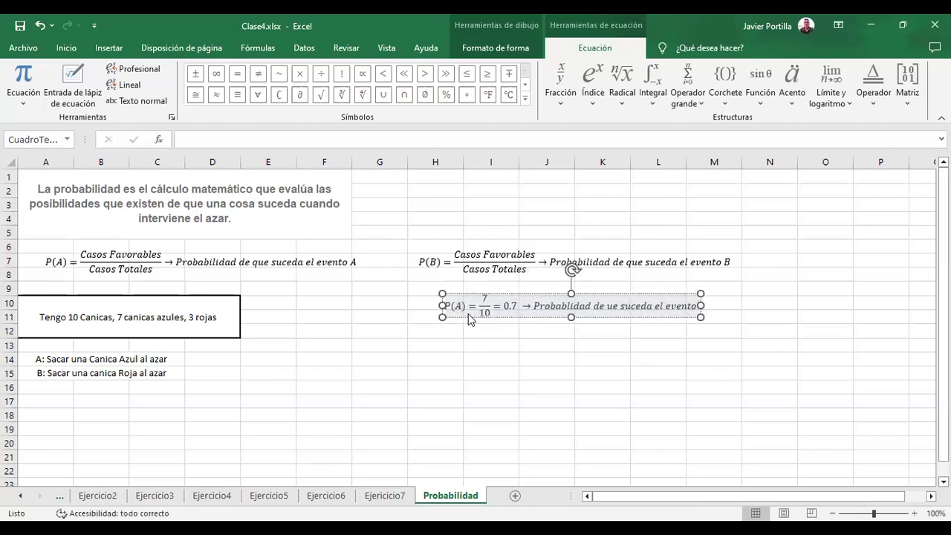
{"action": "type", "text": " A,"}
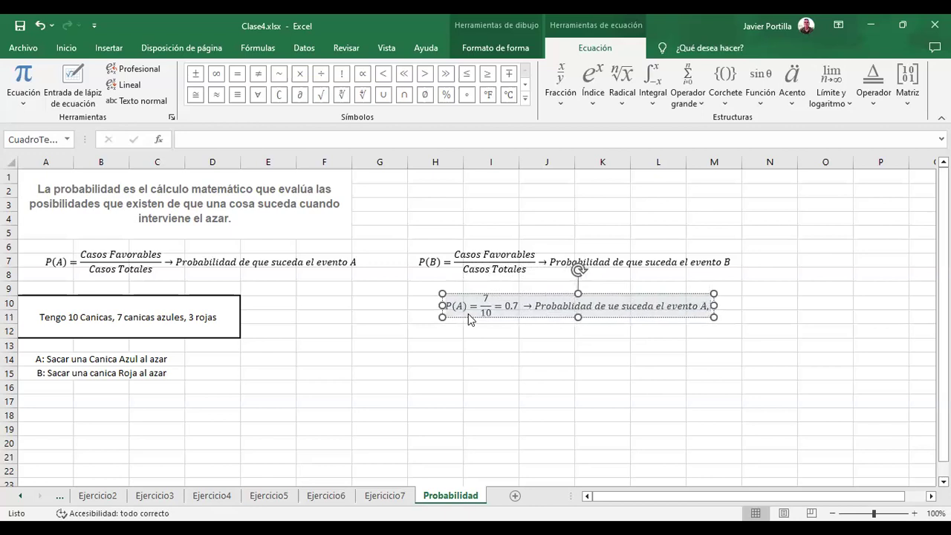
Append "sacar al azar una canica azul" to the end of the P(A) = 7/10 equation, after the comma
{"action": "type", "text": " Sacar"}
{"action": "key", "text": "BackSpace"}
{"action": "key", "text": "BackSpace"}
{"action": "key", "text": "BackSpace"}
{"action": "key", "text": "BackSpace"}
{"action": "key", "text": "BackSpace"}
{"action": "type", "text": "sac"}
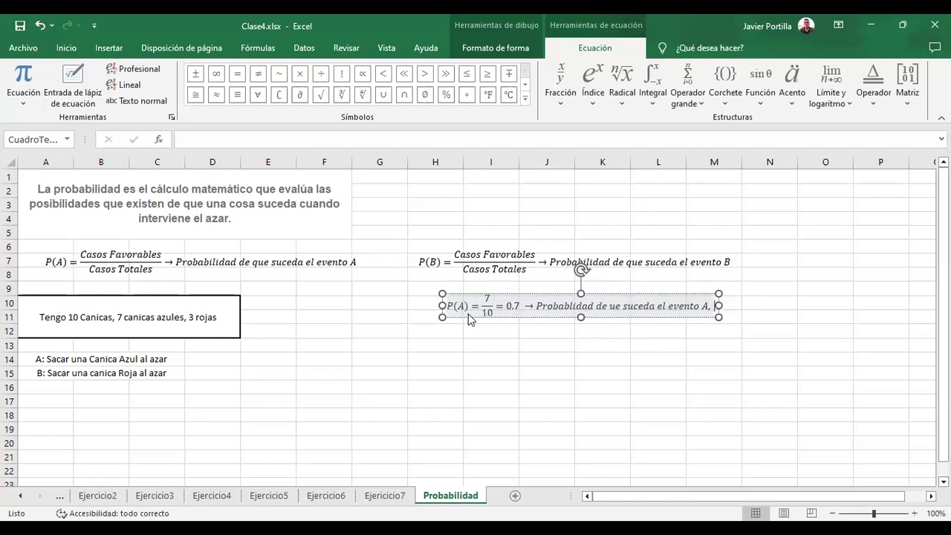
{"action": "type", "text": "ar al az"}
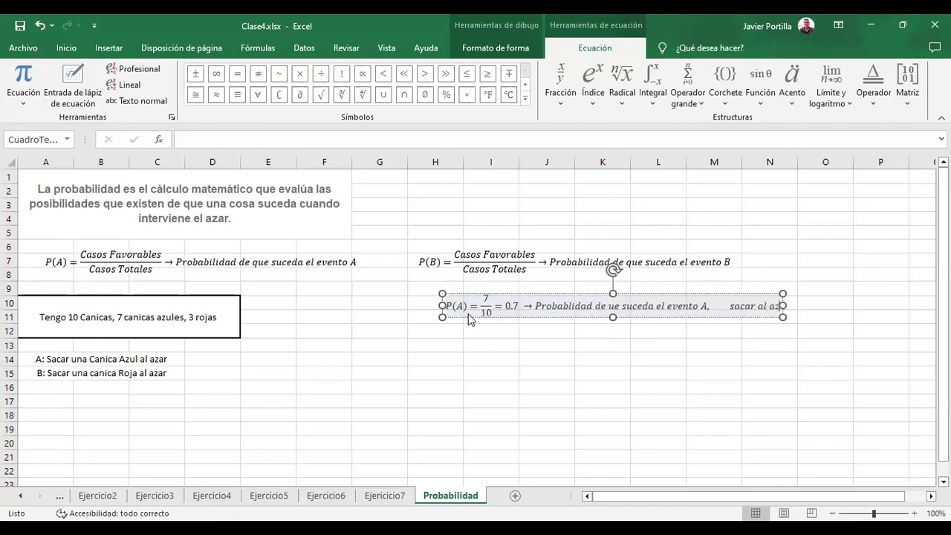
{"action": "type", "text": "ar una canica"}
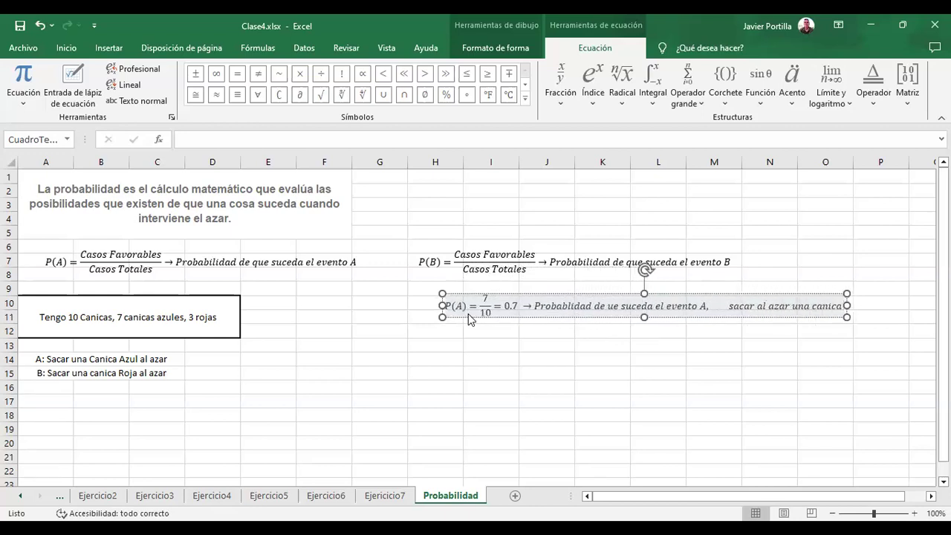
{"action": "type", "text": " azul"}
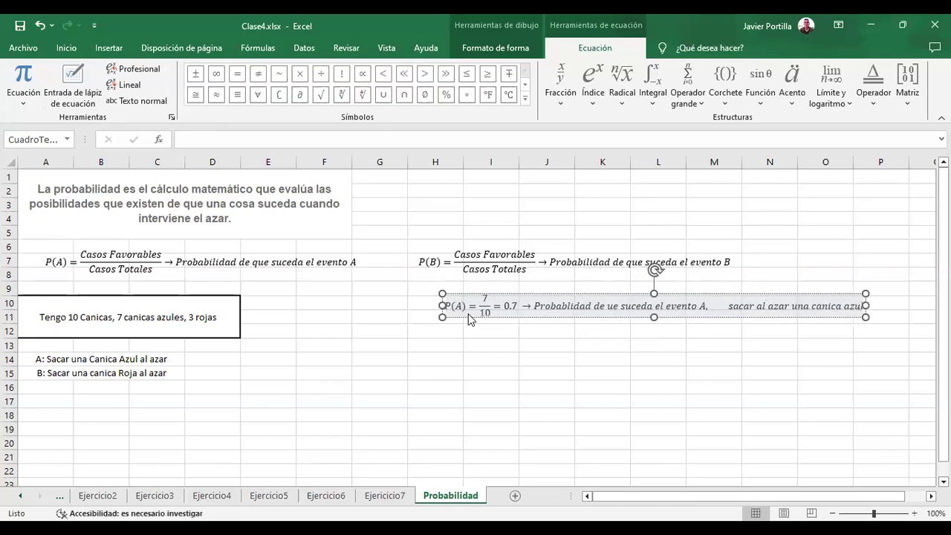
Widen the frame of the P(A) = 7/10 equation to about the middle of column P and leave the equation
{"action": "left_click", "coordinate": [728, 310]}
{"action": "type", "text": ","}
{"action": "left_click", "coordinate": [886, 303]}
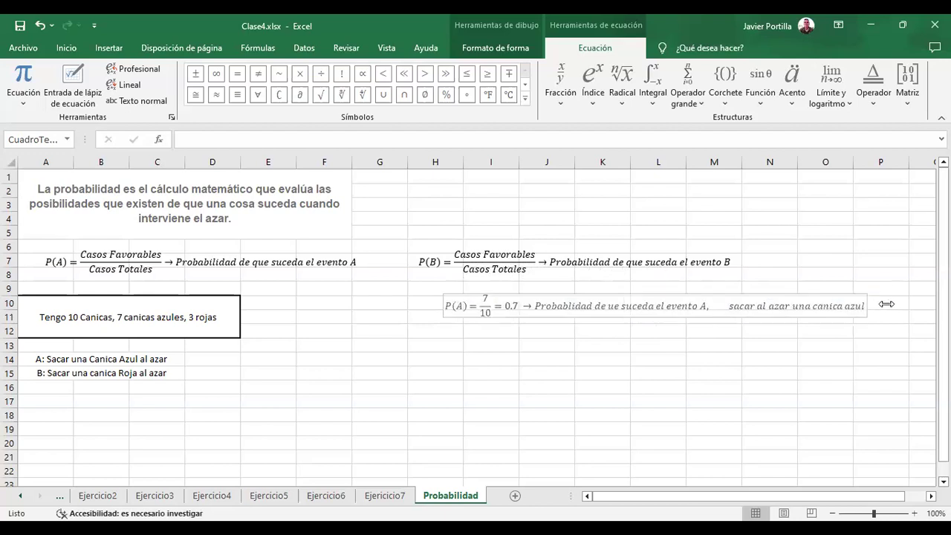
{"action": "left_click", "coordinate": [608, 399]}
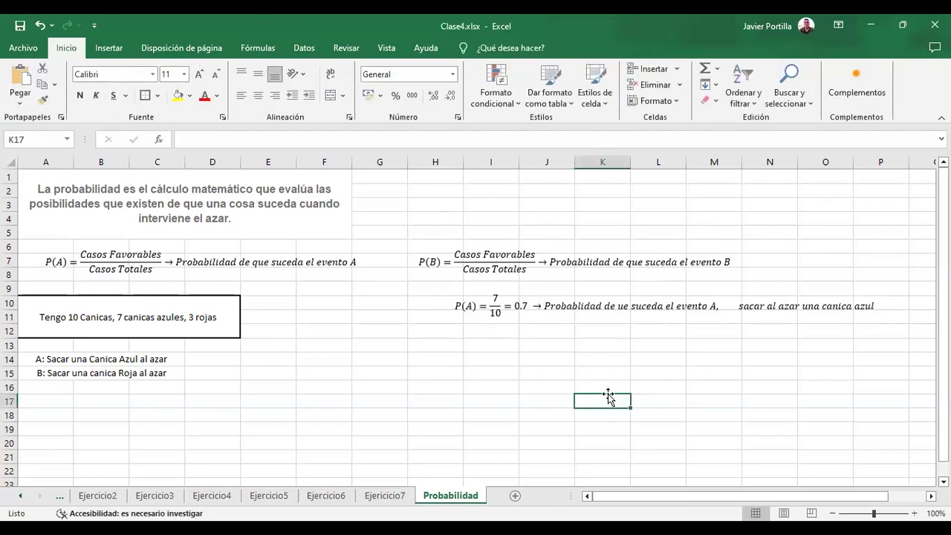
Insert a new equation object, place it below the P(A) = 7/10 equation around row 13, and start it with P(B) = 3
{"action": "left_click", "coordinate": [466, 347]}
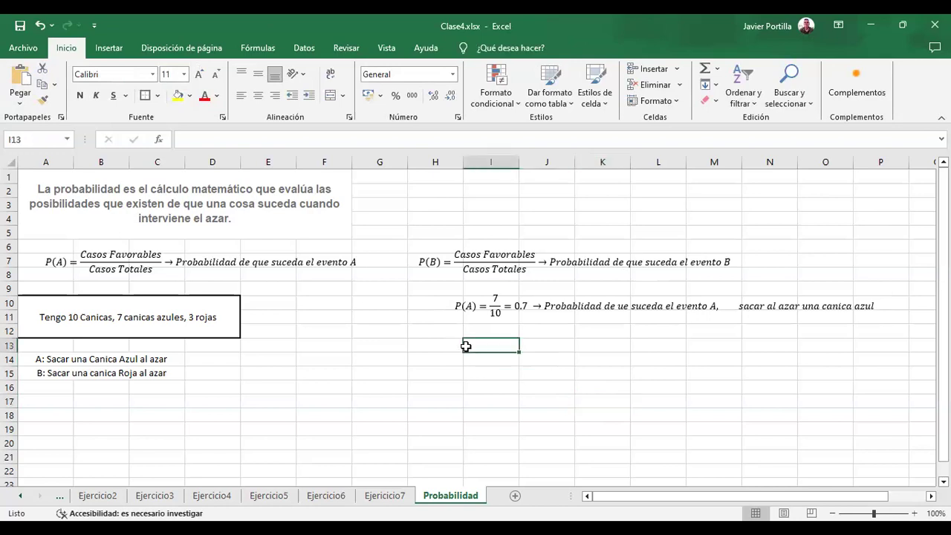
{"action": "left_click", "coordinate": [395, 319]}
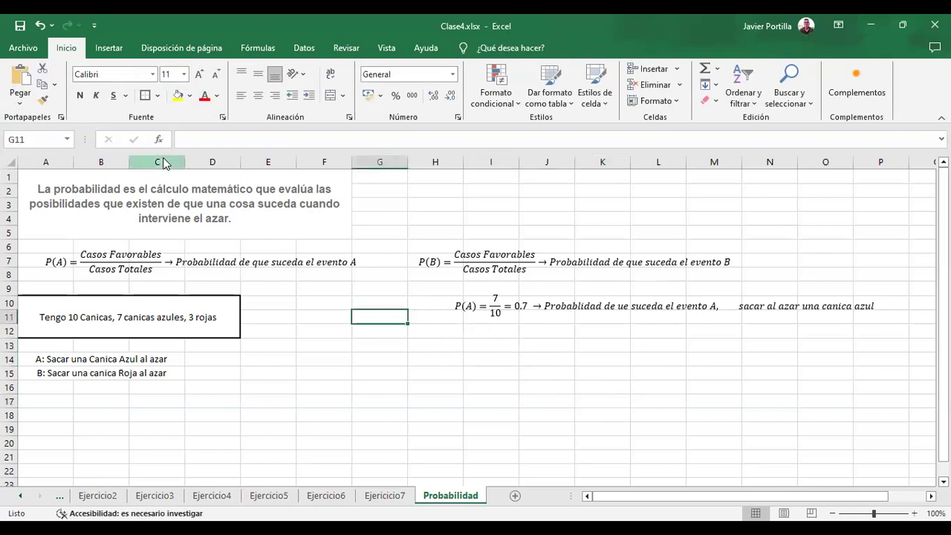
{"action": "left_click", "coordinate": [108, 47]}
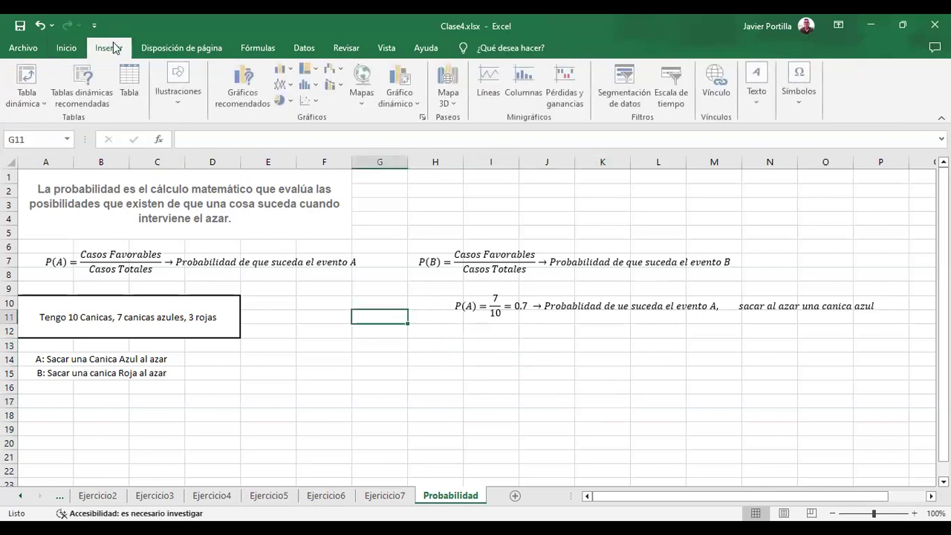
{"action": "left_click", "coordinate": [799, 83]}
{"action": "left_click", "coordinate": [800, 141]}
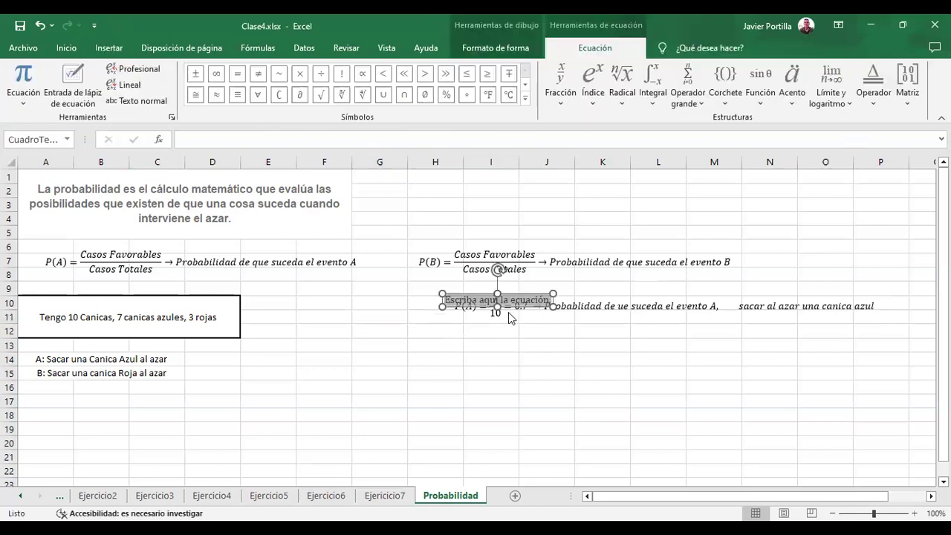
{"action": "left_click_drag", "start_coordinate": [514, 299], "coordinate": [514, 339]}
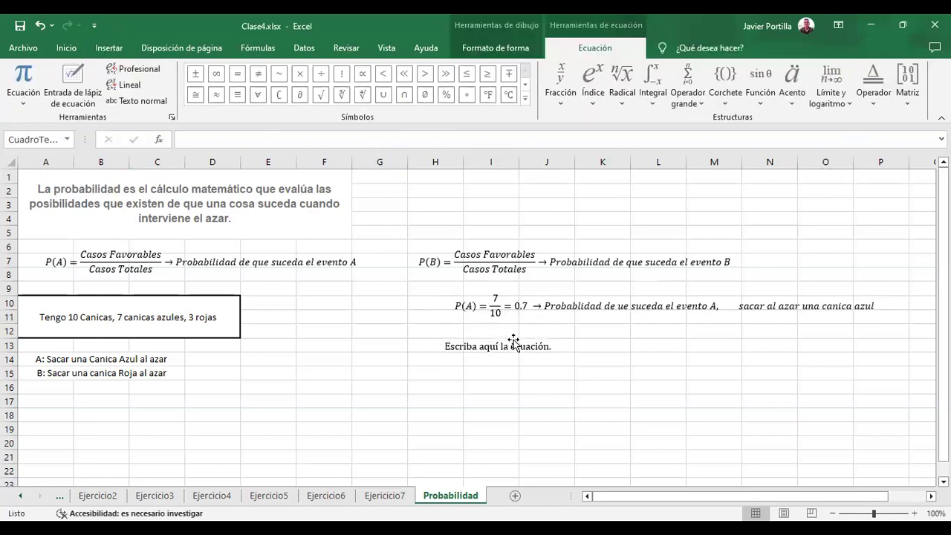
{"action": "left_click", "coordinate": [513, 341]}
{"action": "type", "text": "P(B) = "}
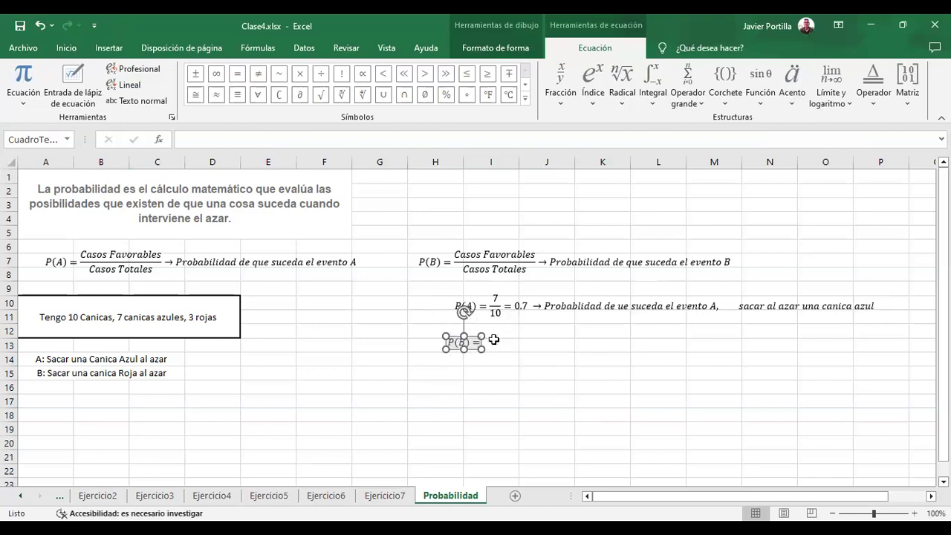
{"action": "type", "text": "3"}
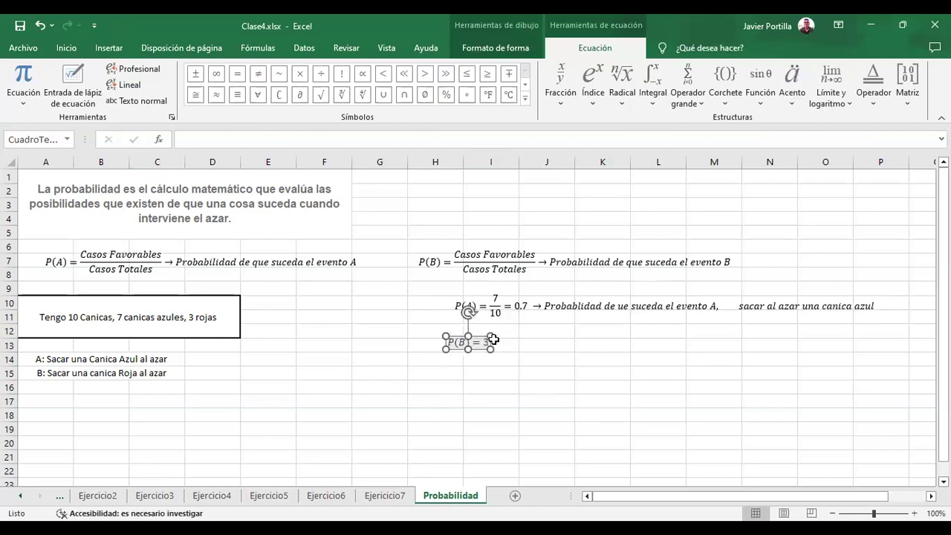
Correct "ue" to "que" in the P(A) equation and complete the P(B) equation with the stacked fraction 3/10 = 0.3
{"action": "left_click", "coordinate": [620, 311]}
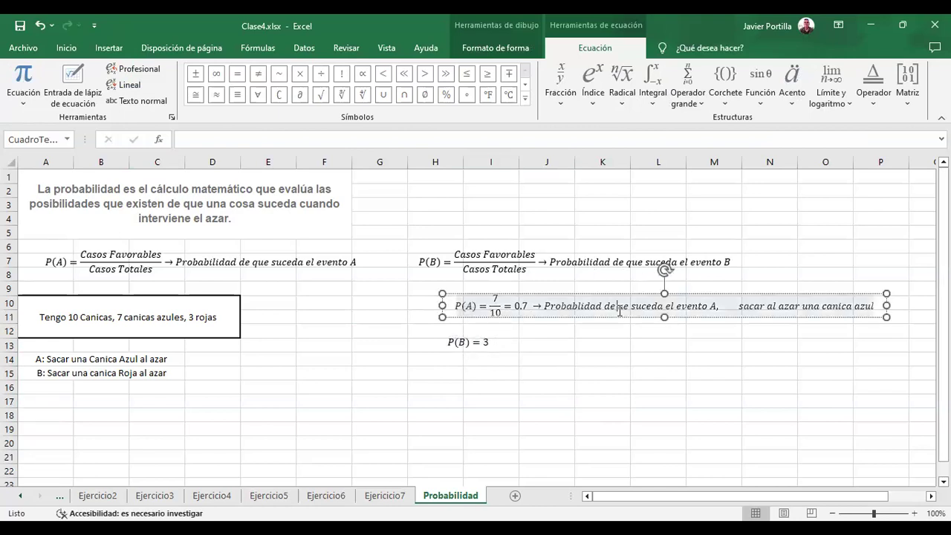
{"action": "left_click", "coordinate": [487, 344]}
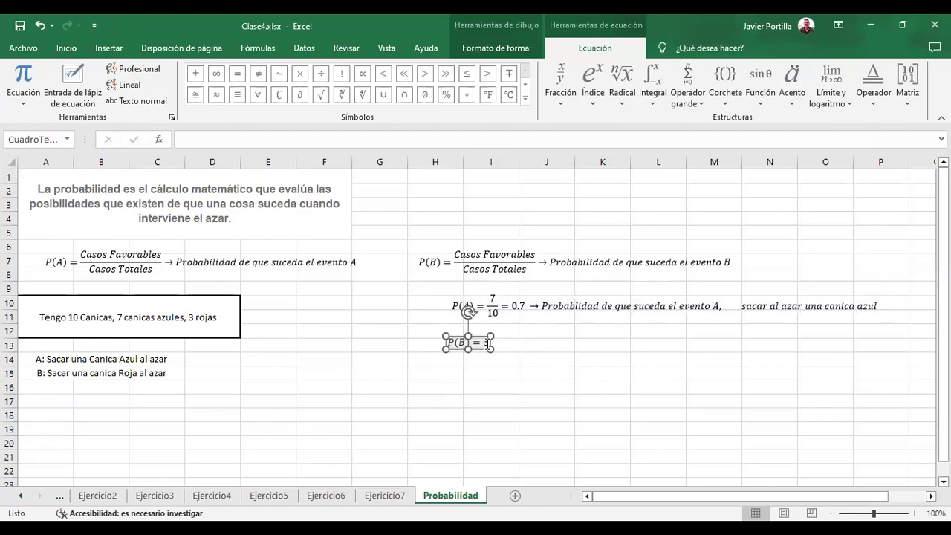
{"action": "type", "text": "/ "}
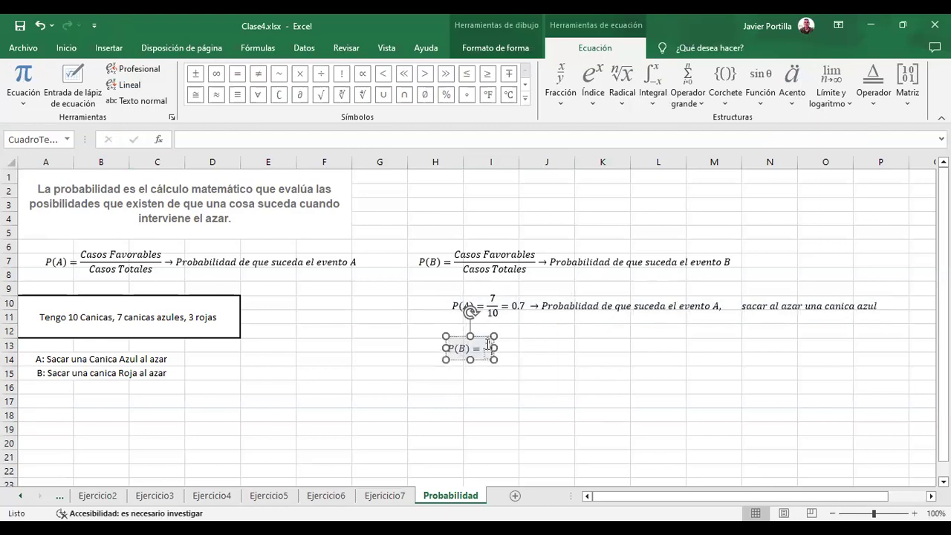
{"action": "type", "text": "10"}
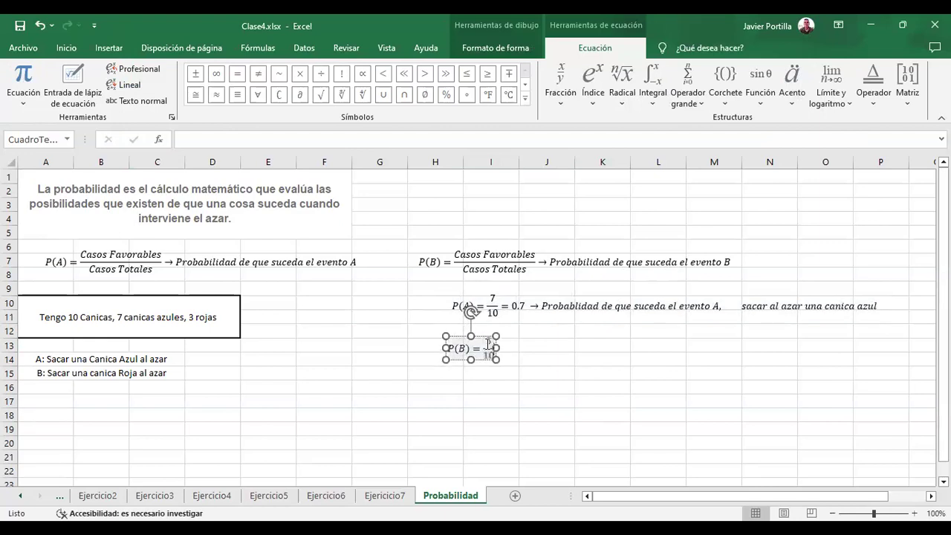
{"action": "type", "text": "=0.3"}
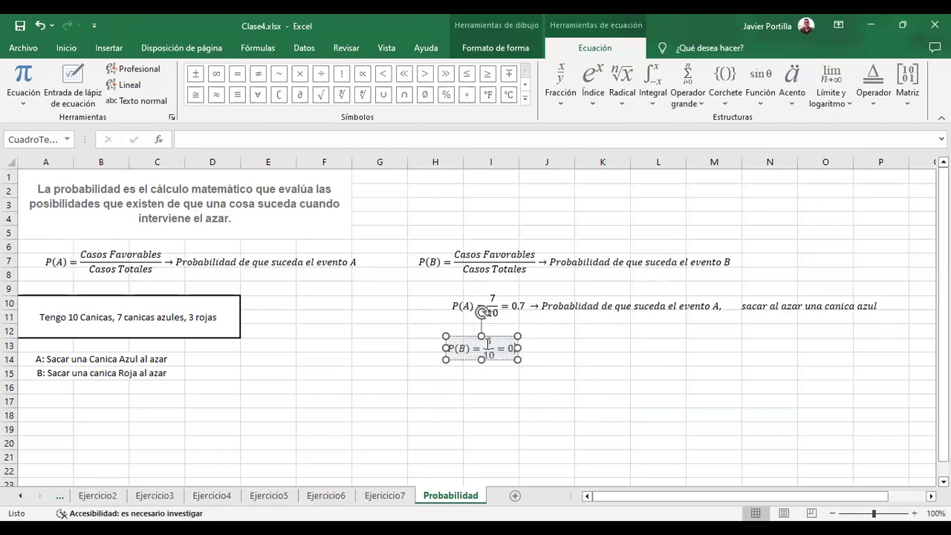
Extend the P(B) equation with a rightward arrow and "Probabilidad de que suceda el evento B, sacar al azar una canica roja"
{"action": "type", "text": "\rightarrow Probabilid"}
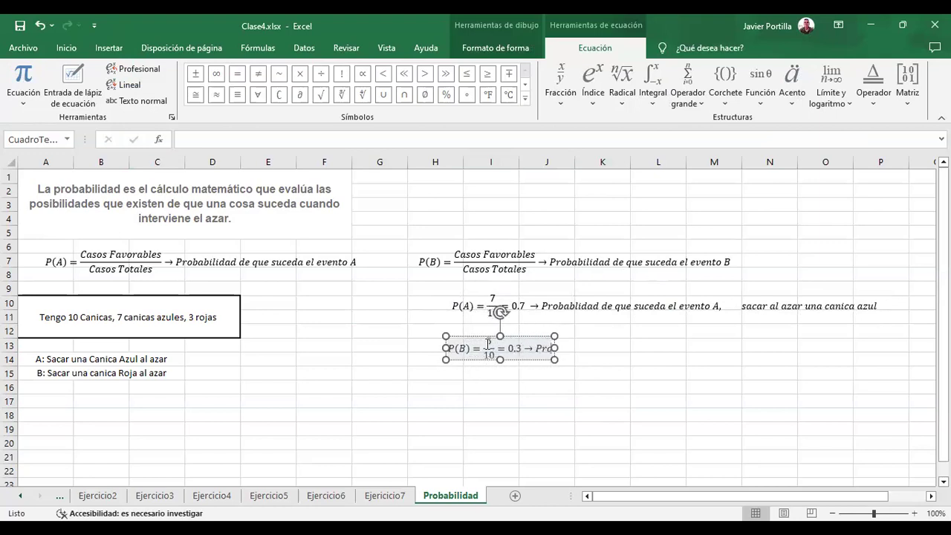
{"action": "type", "text": "ad de que"}
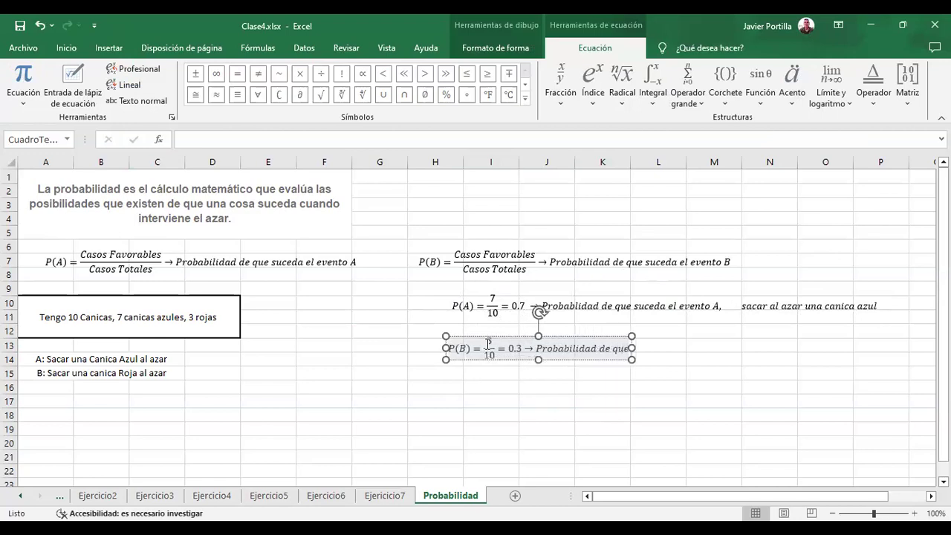
{"action": "type", "text": " suceda"}
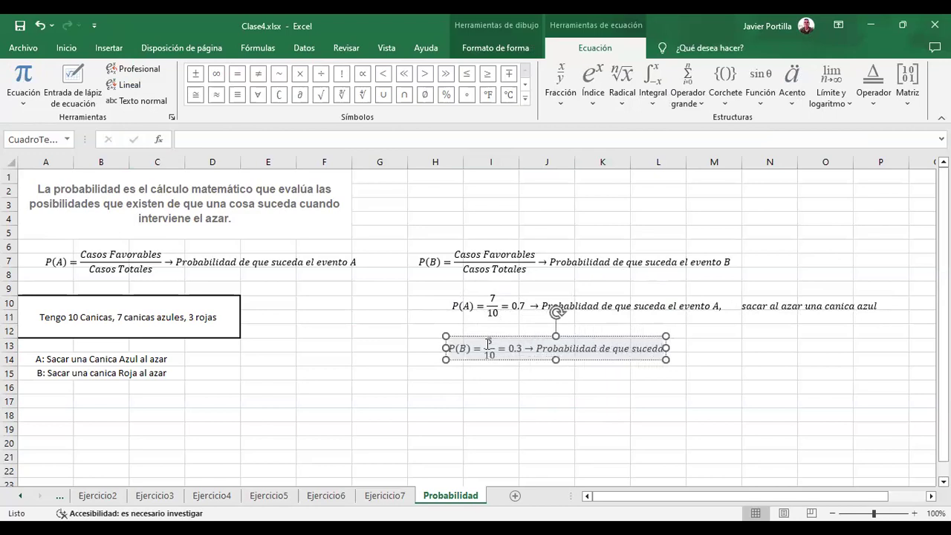
{"action": "type", "text": " el evento B, Sacar al azar una canica roja"}
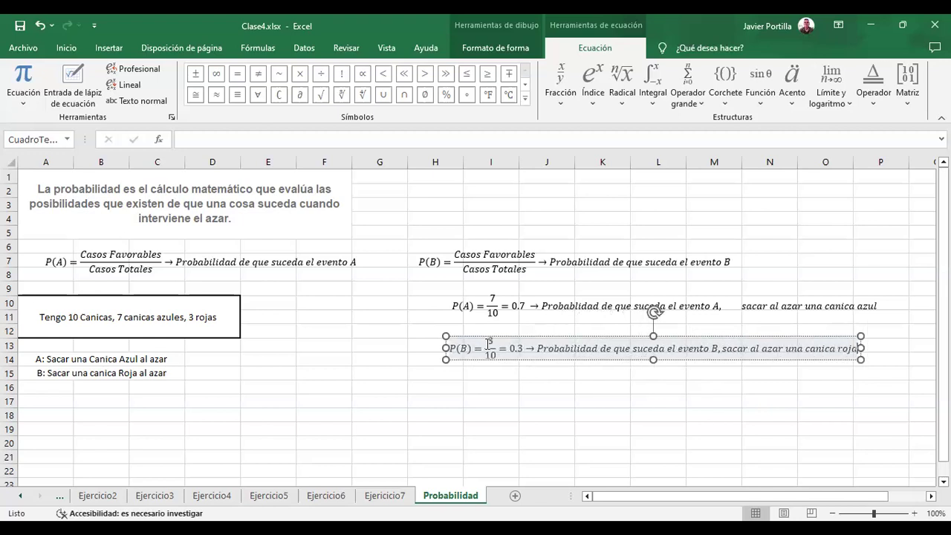
Widen the frame of the P(B) = 3/10 equation to about the width of the P(A) frame above it
{"action": "left_click", "coordinate": [654, 359]}
{"action": "left_click_drag", "start_coordinate": [860, 350], "coordinate": [884, 350]}
{"action": "left_click", "coordinate": [694, 451]}
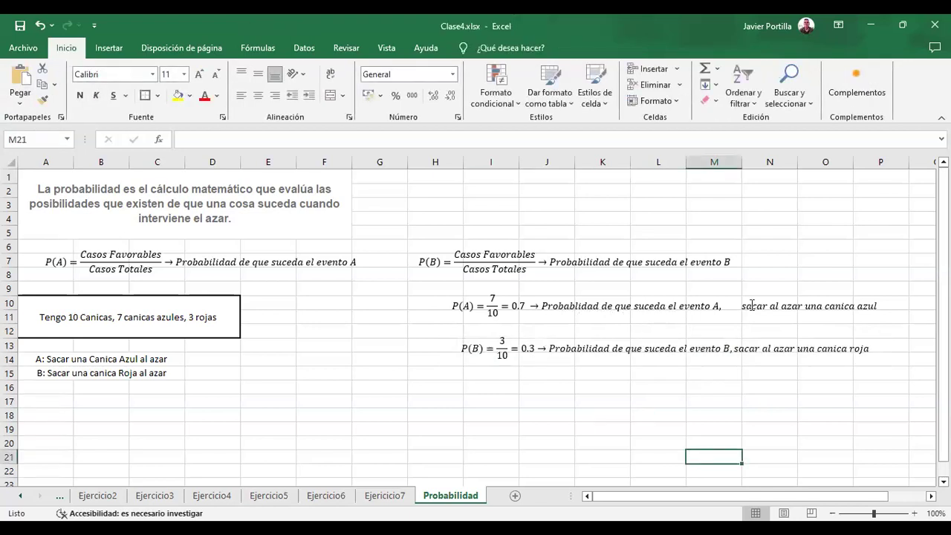
Remove the extra space between "evento A," and "sacar" in the P(A) = 7/10 equation
{"action": "left_click", "coordinate": [752, 305]}
{"action": "key", "text": "BackSpace"}
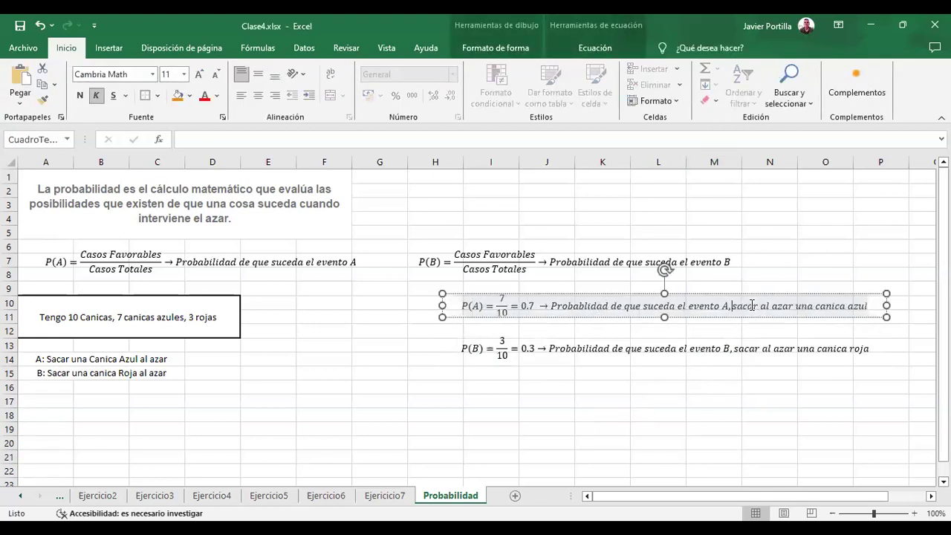
{"action": "left_click", "coordinate": [724, 383]}
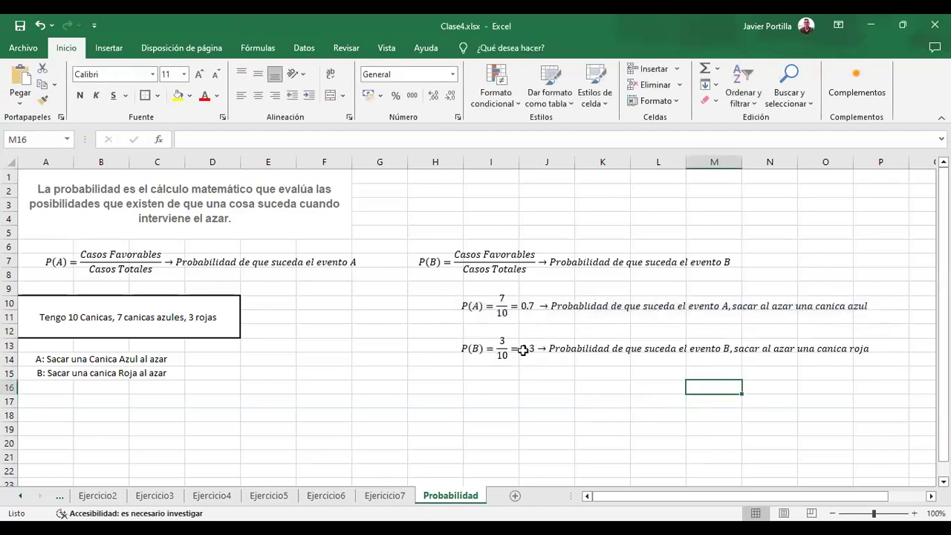
Insert another equation object and place it in row 16, from the end of column F into column H
{"action": "left_click", "coordinate": [368, 387]}
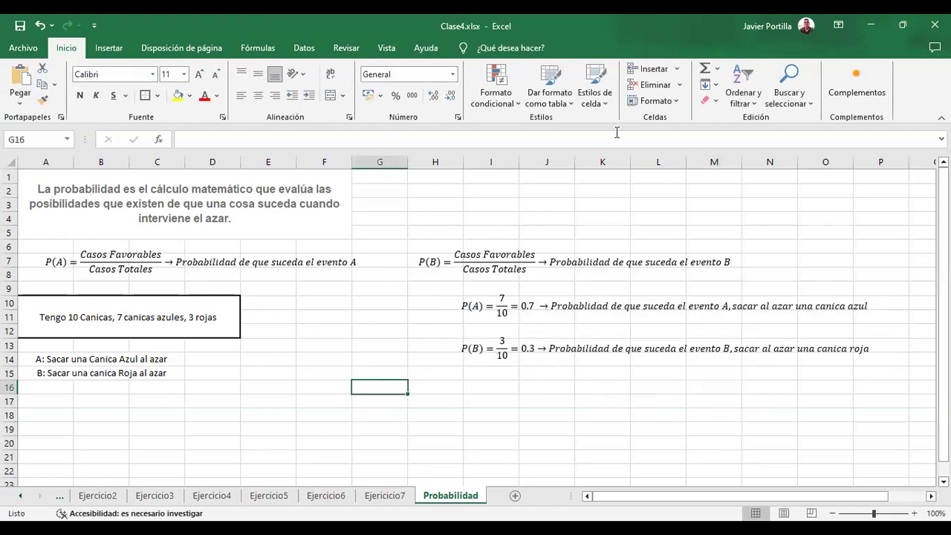
{"action": "left_click", "coordinate": [112, 46]}
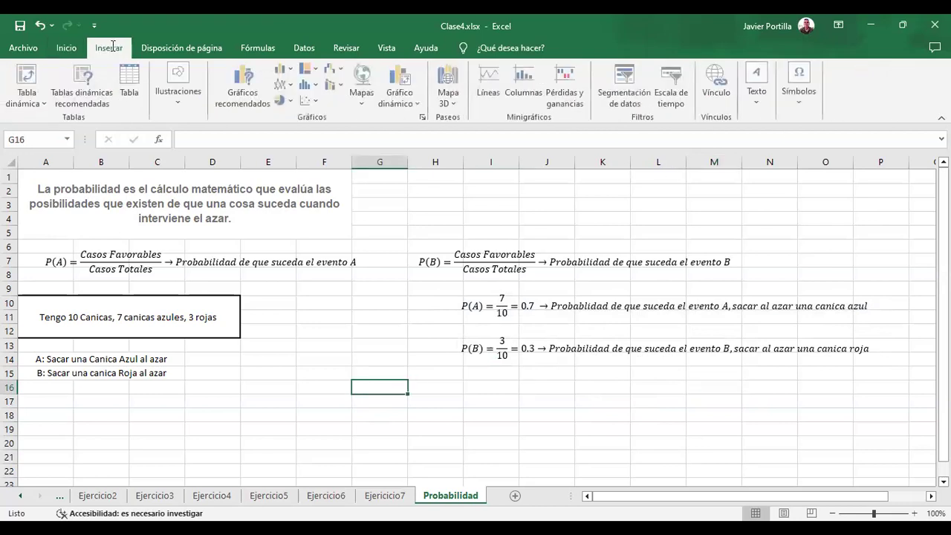
{"action": "left_click", "coordinate": [798, 88]}
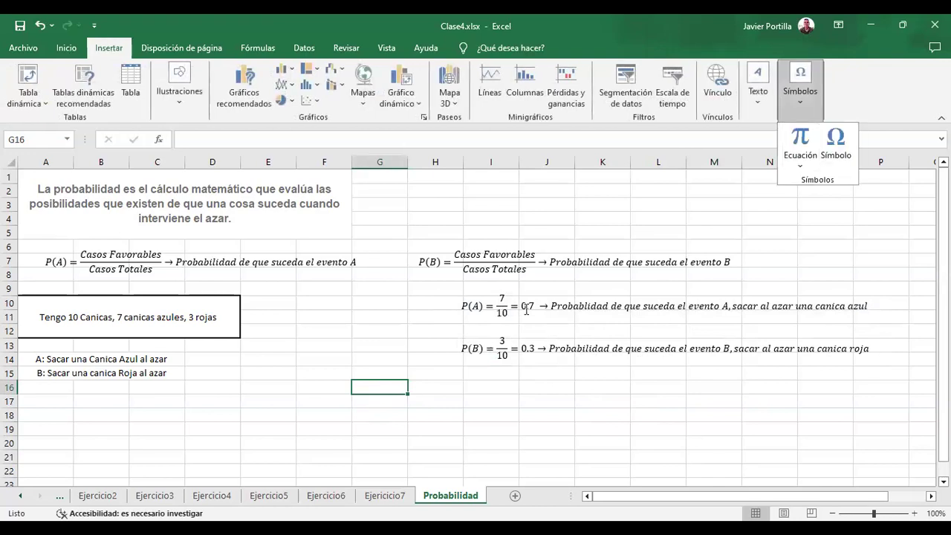
{"action": "left_click", "coordinate": [800, 133]}
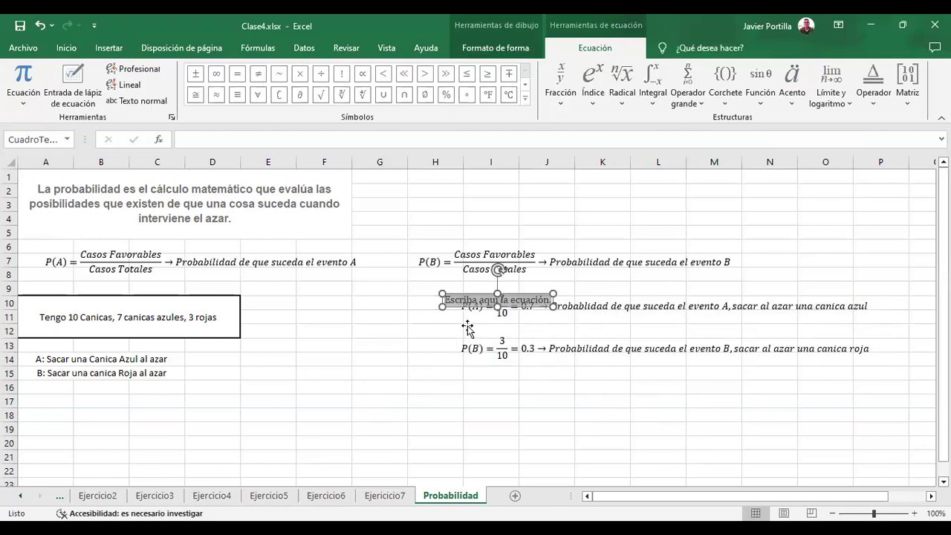
{"action": "left_click_drag", "start_coordinate": [467, 327], "coordinate": [370, 409]}
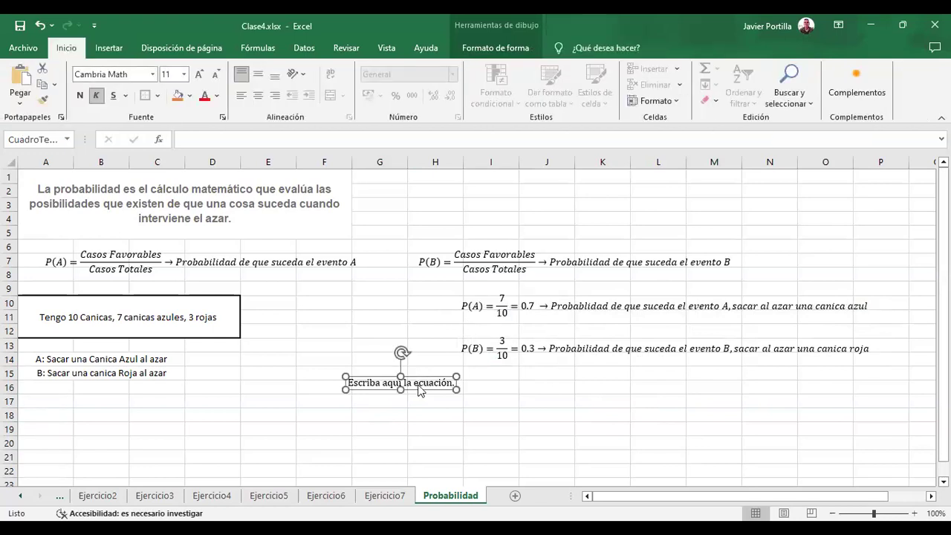
Replace the new equation's placeholder with P(A) + P(B) = 1 → 100%
{"action": "left_click", "coordinate": [419, 387]}
{"action": "key", "text": "Delete"}
{"action": "type", "text": "P(A)"}
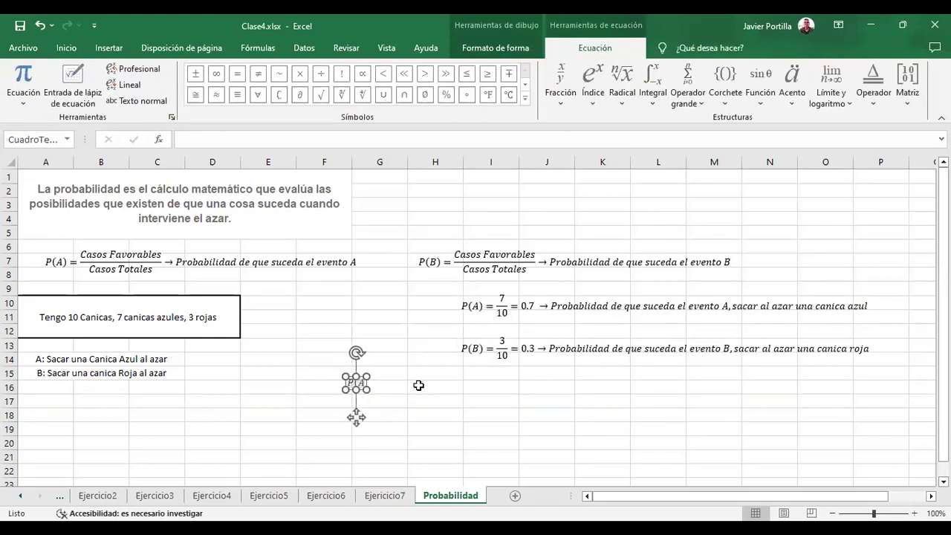
{"action": "type", "text": "+P("}
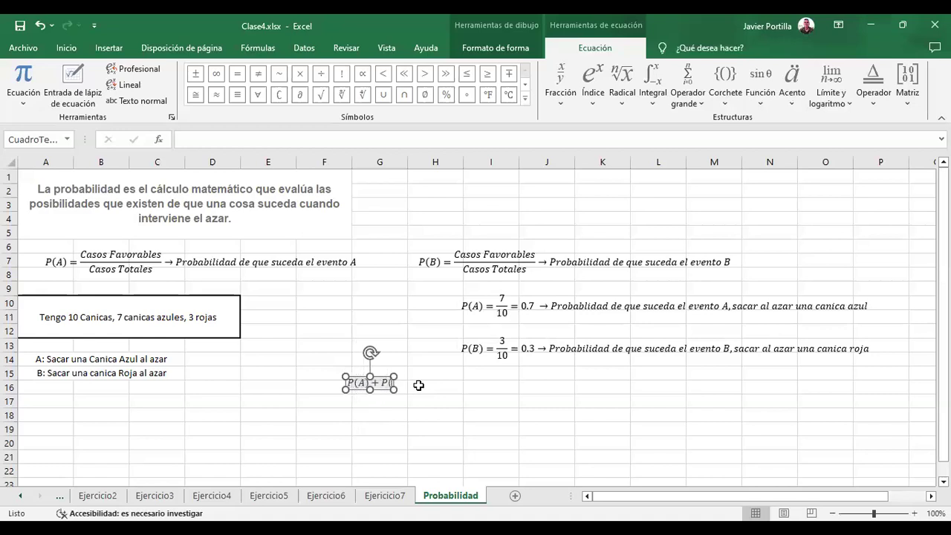
{"action": "type", "text": "b)"}
{"action": "key", "text": "BackSpace"}
{"action": "key", "text": "BackSpace"}
{"action": "type", "text": "B)="}
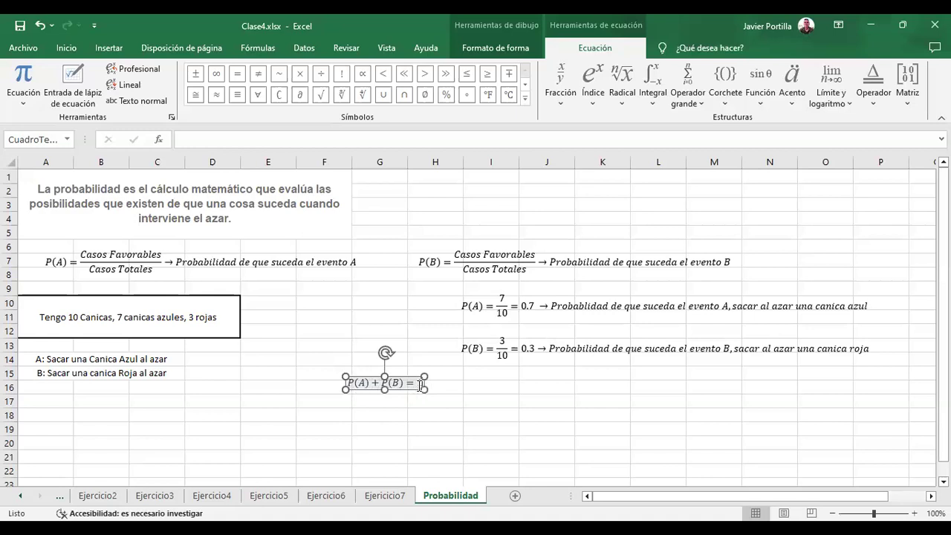
{"action": "type", "text": " ->10"}
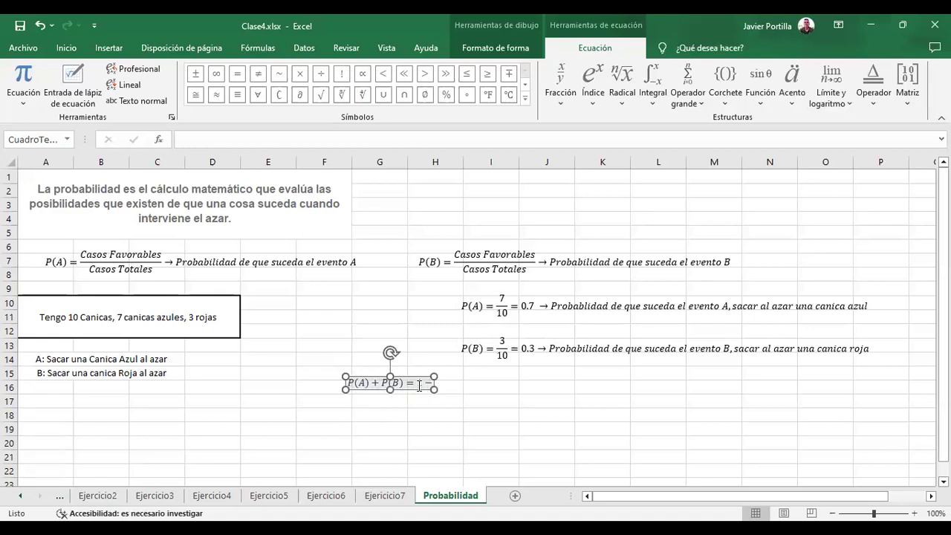
{"action": "type", "text": "0%"}
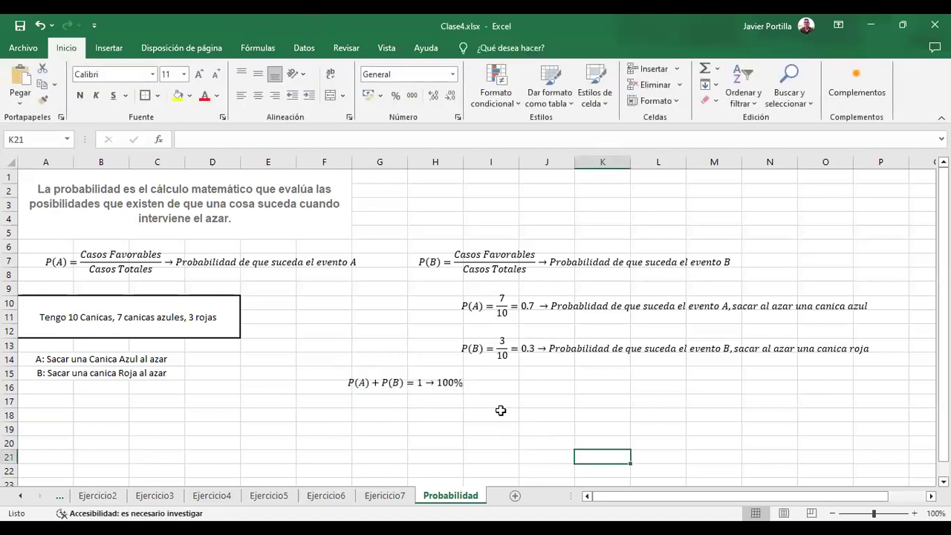
Move the P(A) + P(B) = 1 → 100% equation directly beneath the P(B) = 3/10 equation, in row 15
{"action": "left_click", "coordinate": [438, 389]}
{"action": "left_click_drag", "start_coordinate": [434, 379], "coordinate": [533, 367]}
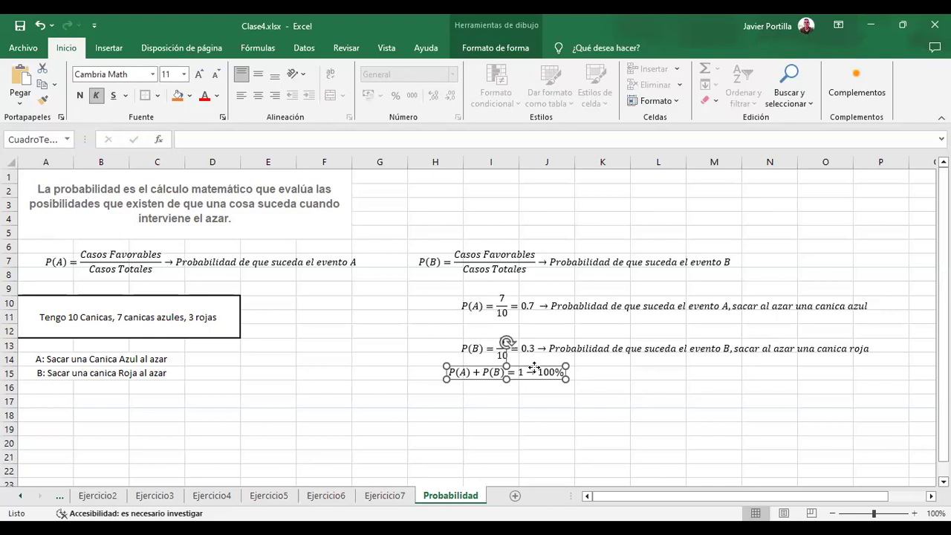
{"action": "key", "text": "Escape"}
{"action": "left_click", "coordinate": [552, 370]}
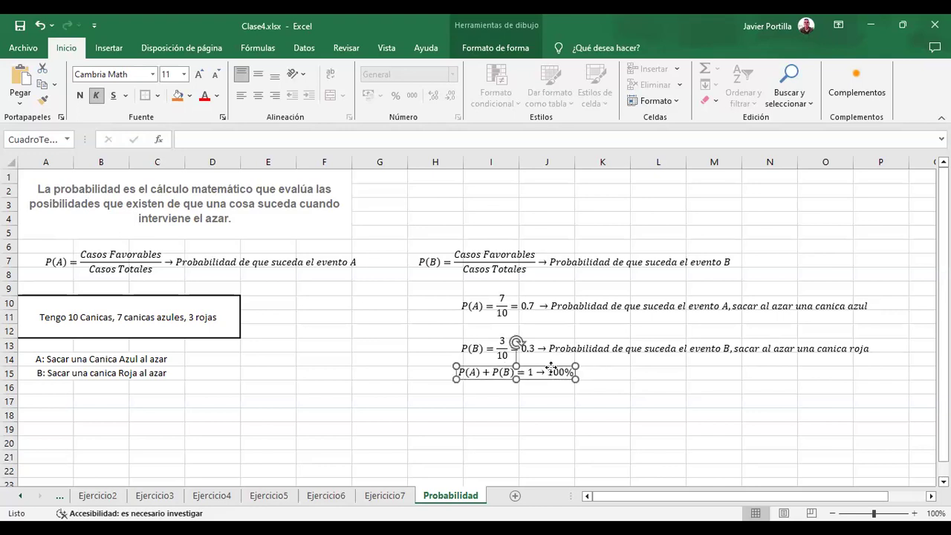
{"action": "left_click", "coordinate": [161, 468]}
Copy the ten-marble statement with its events A and B (A10:D15) to the block starting at A20
{"action": "left_click", "coordinate": [143, 324]}
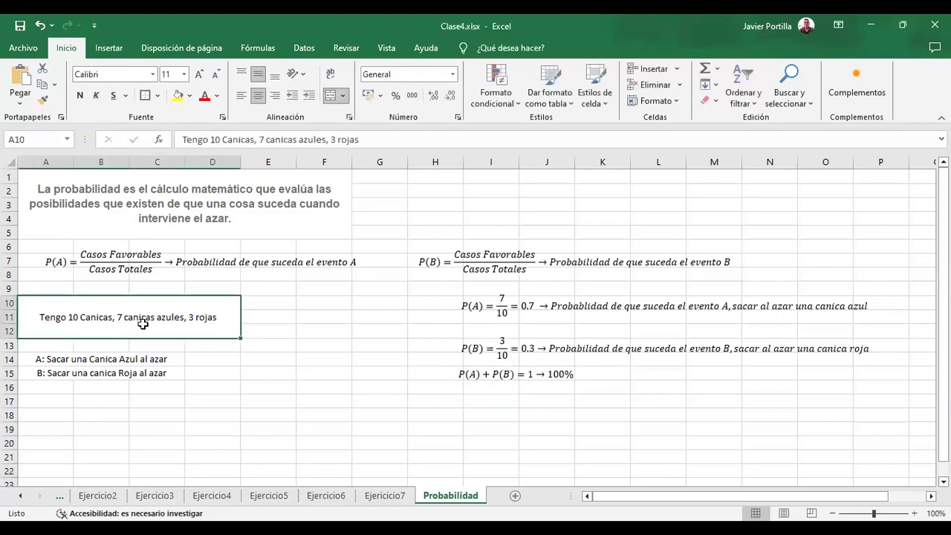
{"action": "left_click_drag", "start_coordinate": [143, 324], "coordinate": [138, 376]}
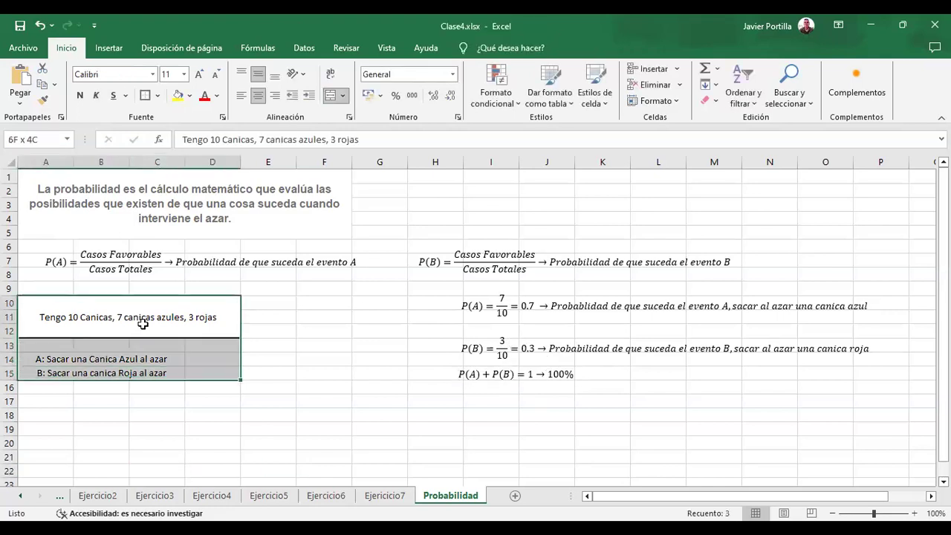
{"action": "key", "text": "ctrl+c"}
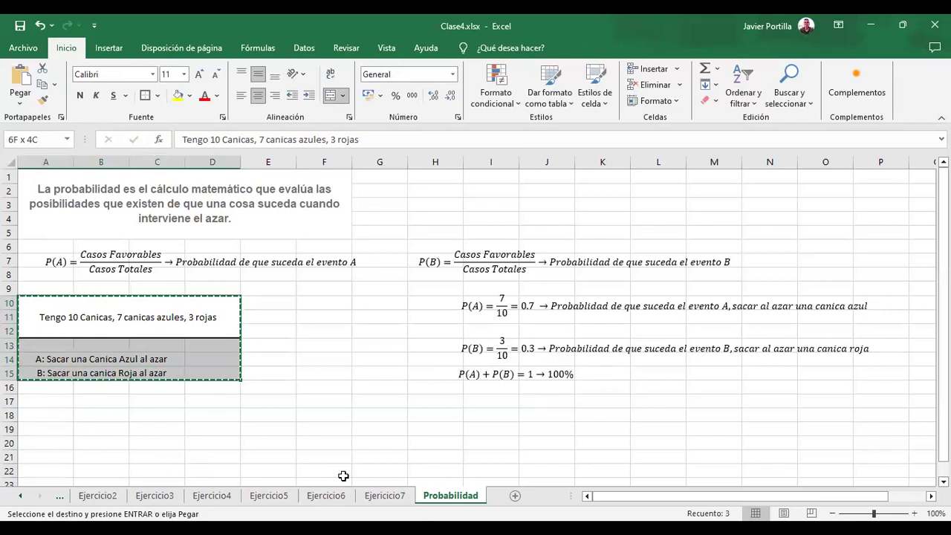
{"action": "left_click", "coordinate": [63, 439]}
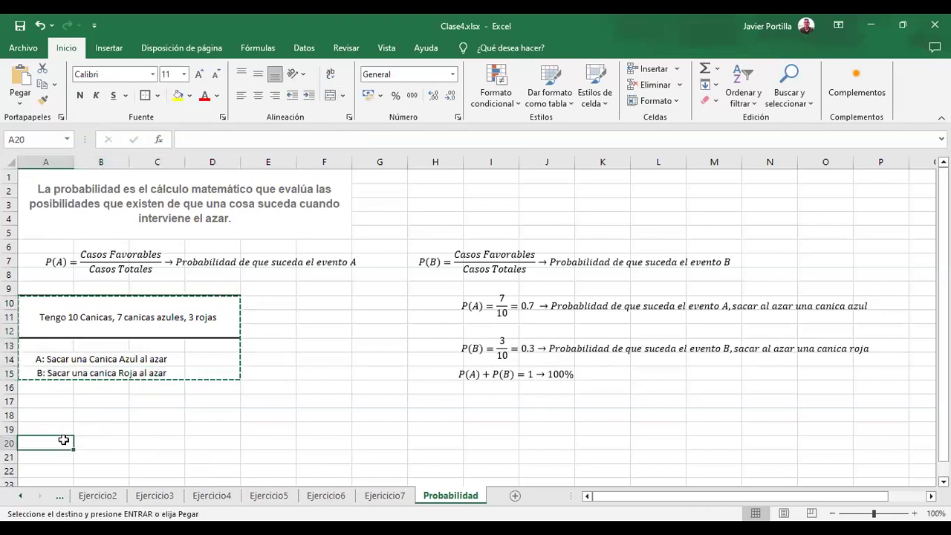
{"action": "key", "text": "ctrl+v"}
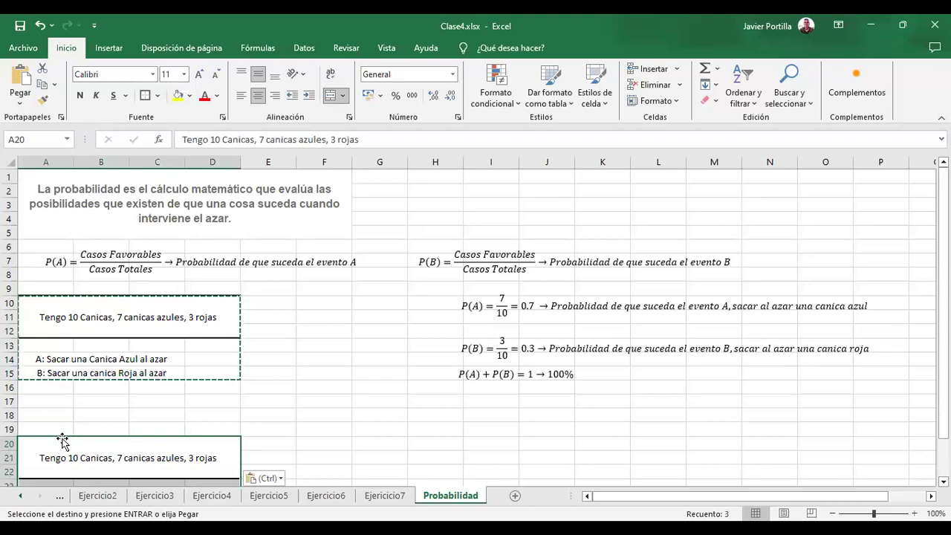
Set the total in the copied marble statement to 14 Canicas
{"action": "scroll", "coordinate": [190, 451], "scroll_direction": "down", "scroll_amount": 1}
{"action": "left_click", "coordinate": [86, 418]}
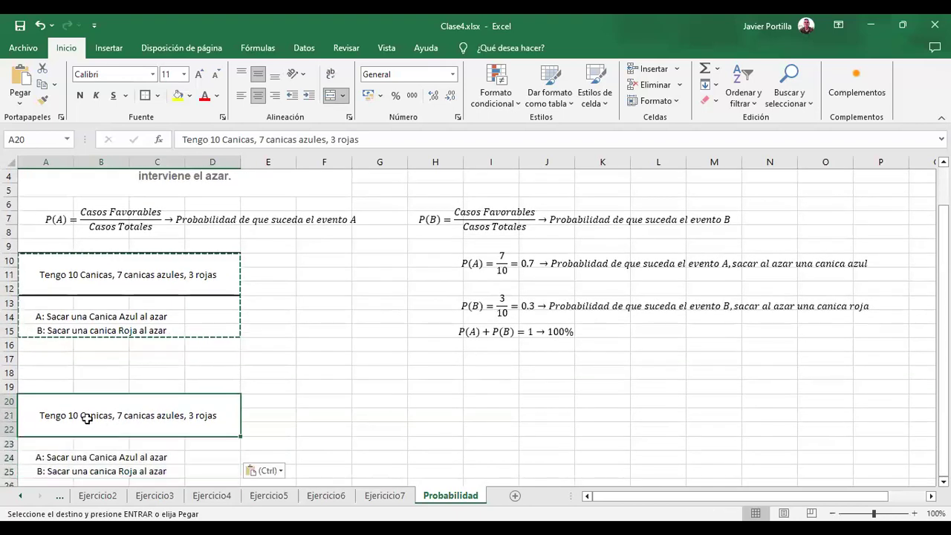
{"action": "double_click", "coordinate": [83, 416]}
{"action": "key", "text": "BackSpace"}
{"action": "type", "text": "4"}
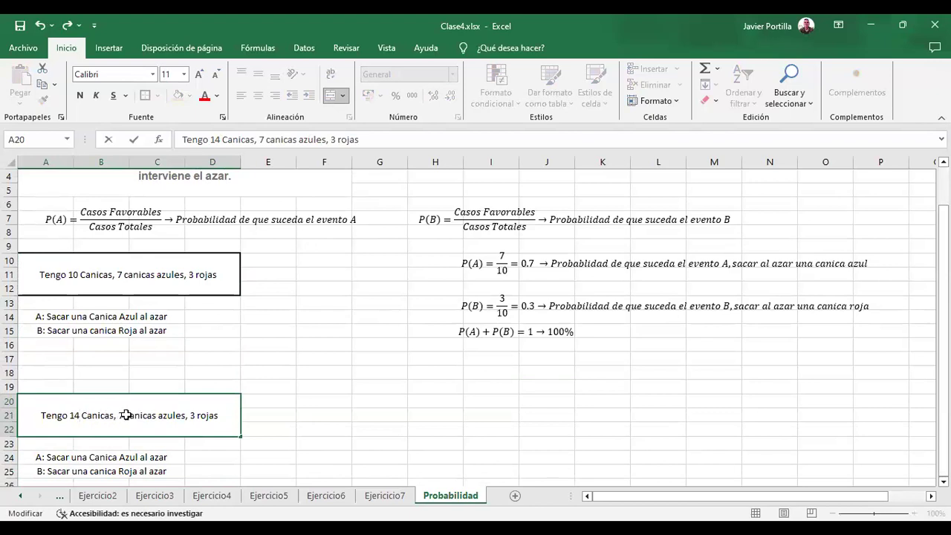
Set the copied statement's counts to 6 canicas azules and 5 rojas
{"action": "key", "text": "BackSpace"}
{"action": "type", "text": "6"}
{"action": "key", "text": "Right"}
{"action": "key", "text": "Right"}
{"action": "key", "text": "Right"}
{"action": "key", "text": "Right"}
{"action": "key", "text": "Right"}
{"action": "key", "text": "Right"}
{"action": "key", "text": "Right"}
{"action": "key", "text": "Right"}
{"action": "key", "text": "Right"}
{"action": "key", "text": "Right"}
{"action": "key", "text": "Right"}
{"action": "key", "text": "Right"}
{"action": "key", "text": "Right"}
{"action": "key", "text": "Right"}
{"action": "key", "text": "Right"}
{"action": "key", "text": "Right"}
{"action": "key", "text": "Right"}
{"action": "key", "text": "Right"}
{"action": "key", "text": "Right"}
{"action": "key", "text": "Right"}
{"action": "key", "text": "Left"}
{"action": "key", "text": "Left"}
{"action": "key", "text": "Left"}
{"action": "key", "text": "Left"}
{"action": "key", "text": "BackSpace"}
{"action": "type", "text": "5"}
Append ", 3 verdes" to the end of the 14-marble statement
{"action": "key", "text": "Right"}
{"action": "key", "text": "Right"}
{"action": "key", "text": "Right"}
{"action": "key", "text": "Right"}
{"action": "key", "text": "Right"}
{"action": "key", "text": "Right"}
{"action": "type", "text": ","}
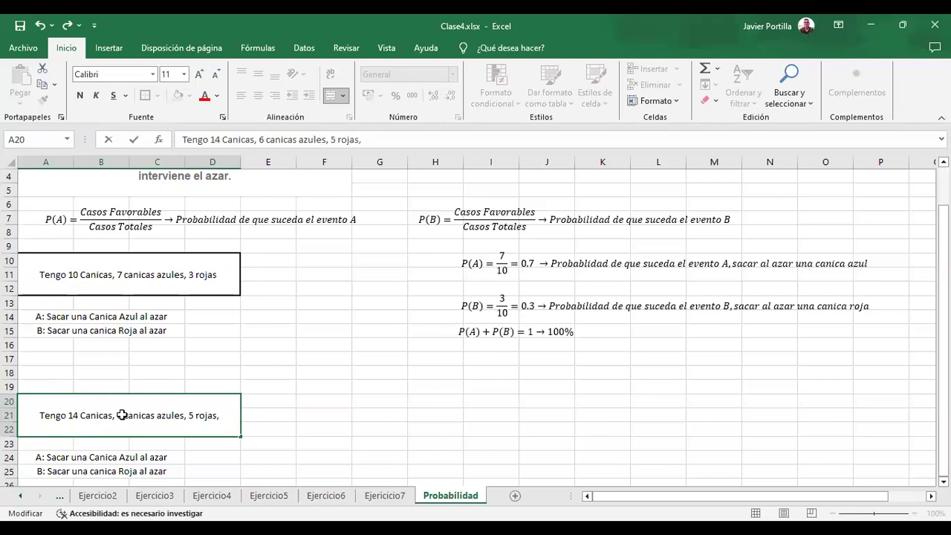
{"action": "type", "text": " 3 verdes"}
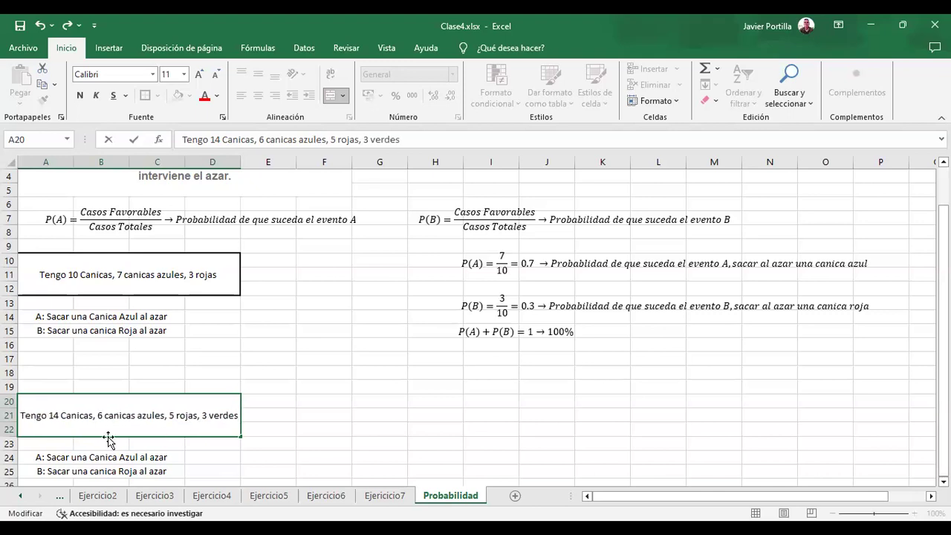
{"action": "scroll", "coordinate": [107, 440], "scroll_direction": "down", "scroll_amount": 2}
{"action": "left_click", "coordinate": [159, 431]}
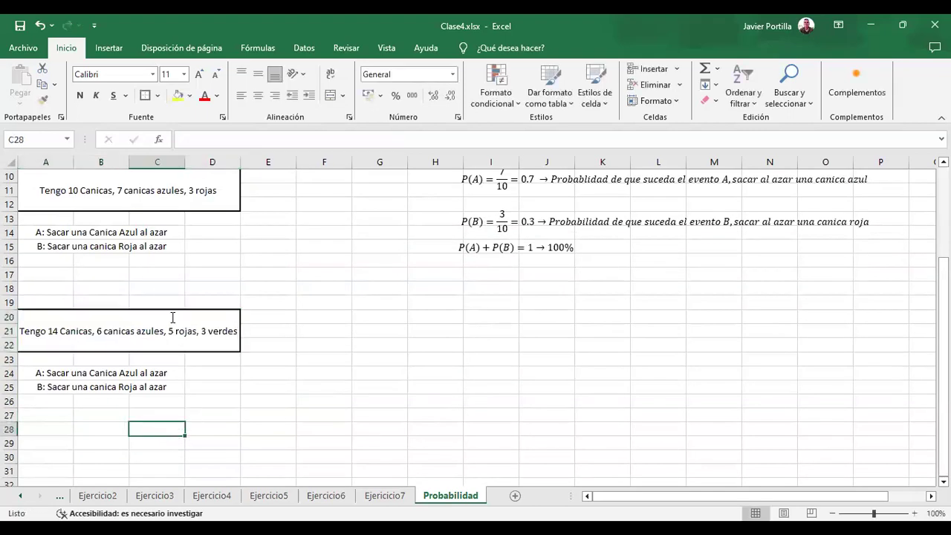
Duplicate the second example's event B into row 26 and relabel the duplicate as C
{"action": "left_click", "coordinate": [41, 387]}
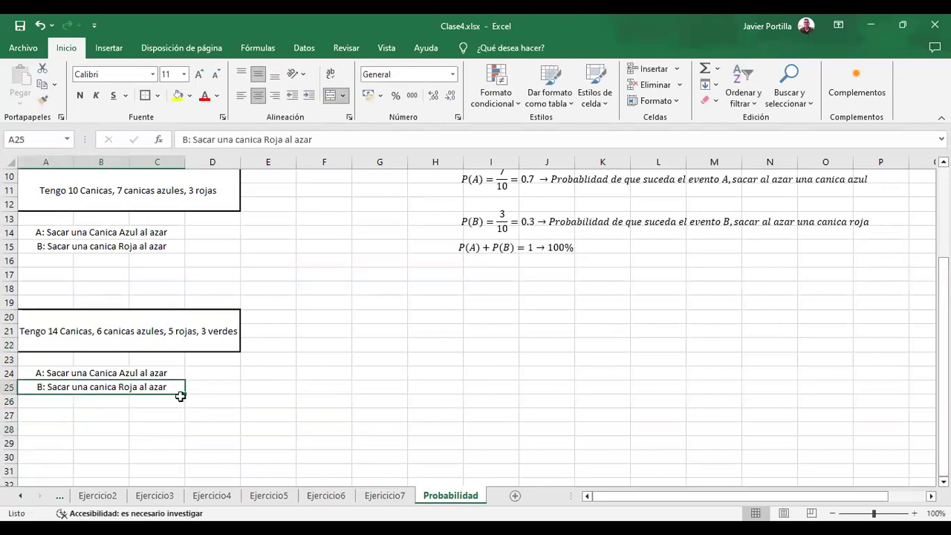
{"action": "left_click_drag", "start_coordinate": [181, 396], "coordinate": [183, 410]}
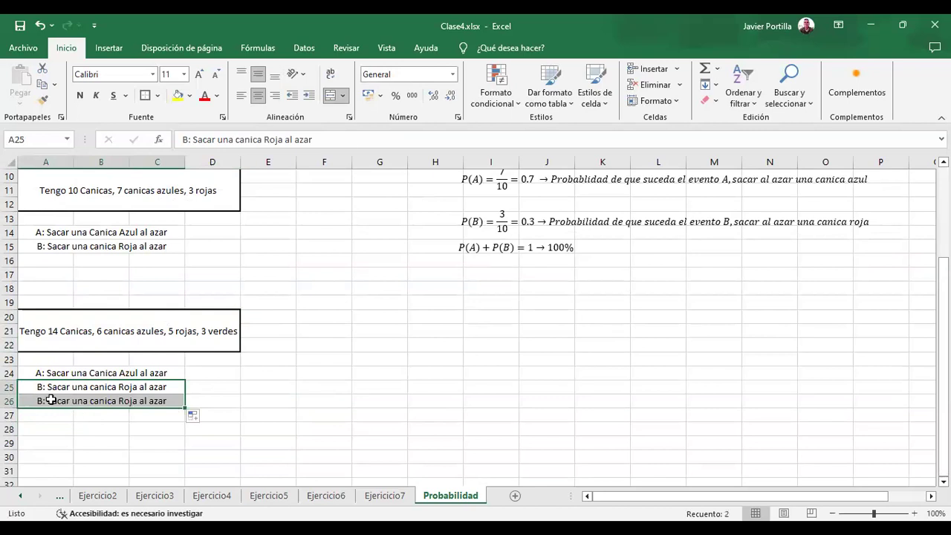
{"action": "left_click", "coordinate": [50, 400]}
{"action": "double_click", "coordinate": [42, 401]}
{"action": "key", "text": "BackSpace"}
{"action": "type", "text": "C"}
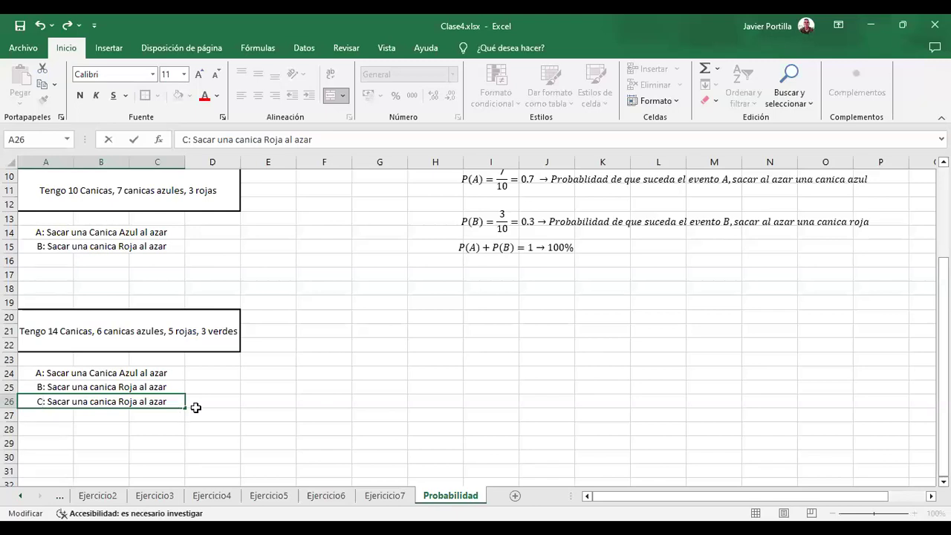
{"action": "left_click", "coordinate": [125, 372]}
Change the marble colour in event C from Roja to Verde
{"action": "left_click", "coordinate": [132, 399]}
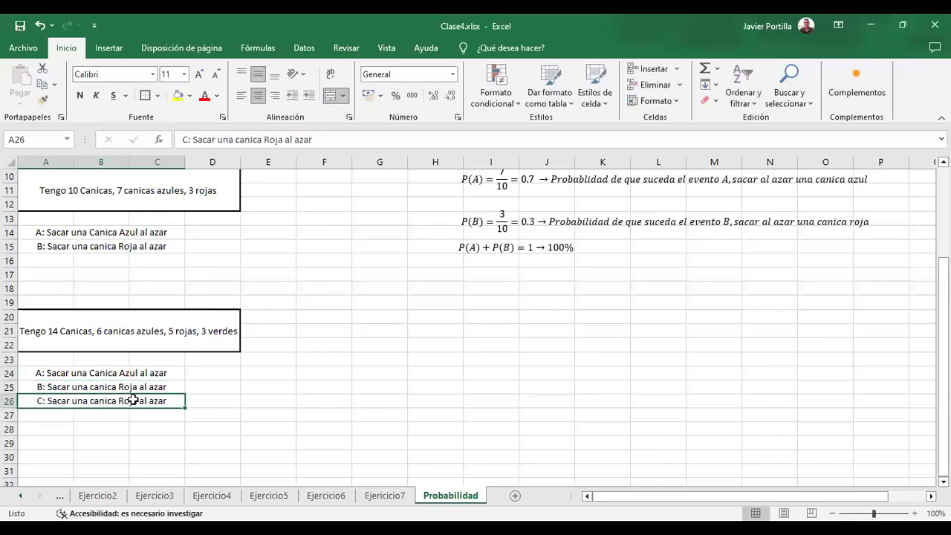
{"action": "left_click", "coordinate": [280, 139]}
{"action": "key", "text": "Delete"}
{"action": "key", "text": "Delete"}
{"action": "key", "text": "BackSpace"}
{"action": "key", "text": "BackSpace"}
{"action": "type", "text": "Verde"}
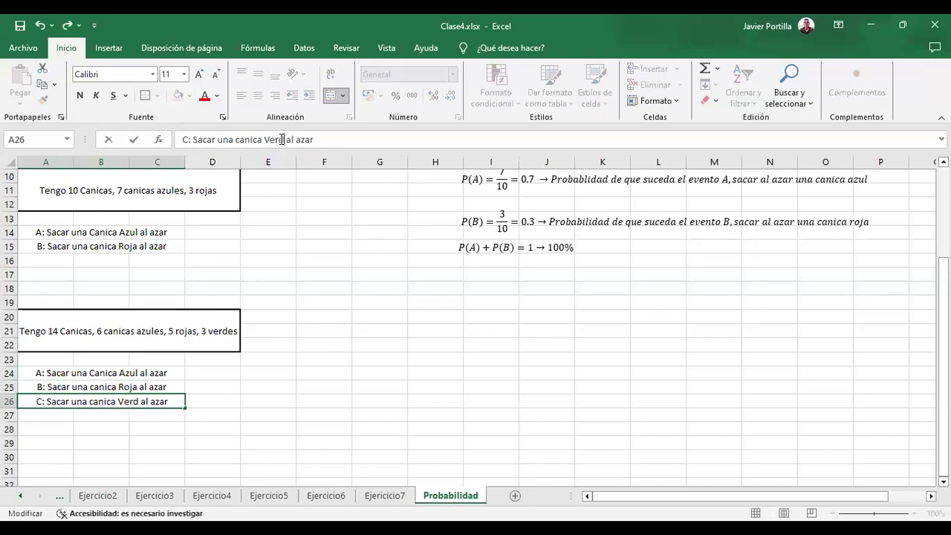
{"action": "key", "text": "Return"}
Apply a thick outside border around events A, B and C in A24:C26
{"action": "left_click_drag", "start_coordinate": [136, 372], "coordinate": [145, 403]}
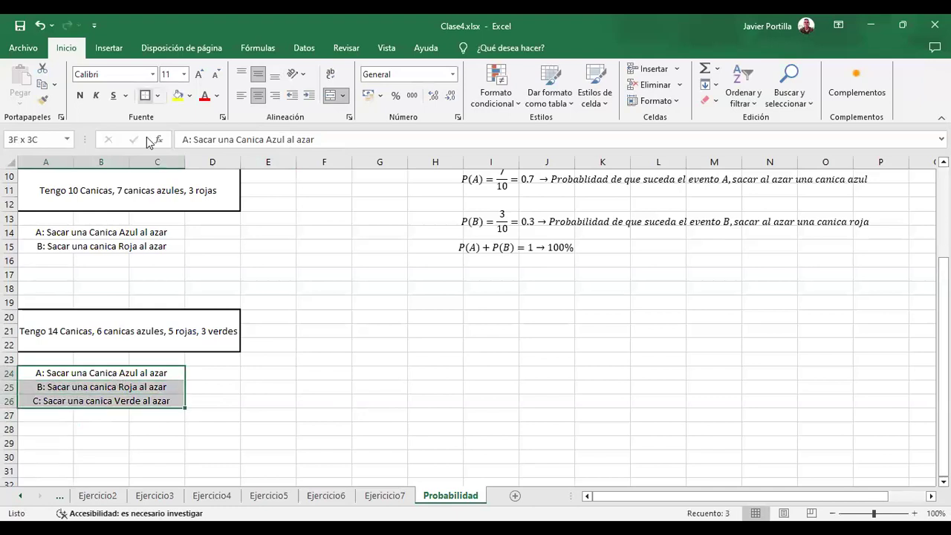
{"action": "left_click", "coordinate": [145, 95]}
{"action": "left_click", "coordinate": [379, 416]}
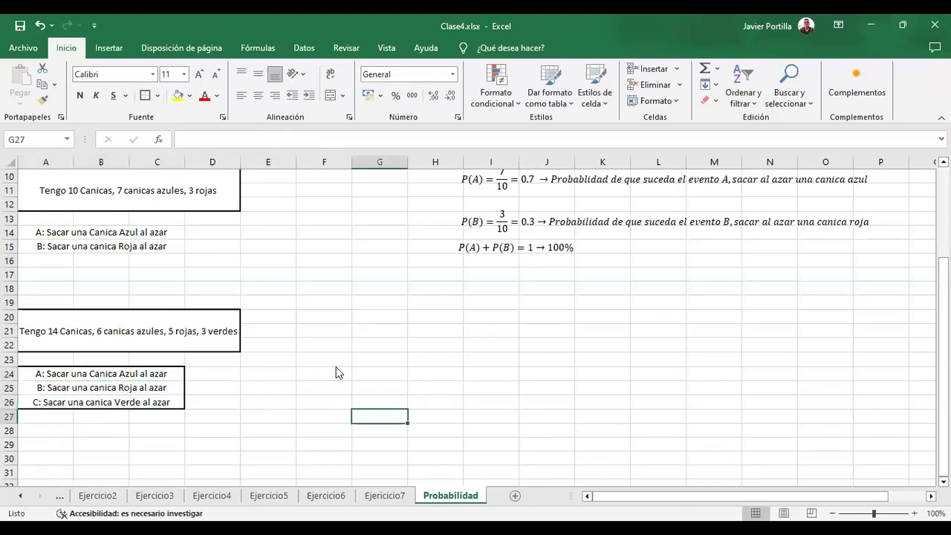
{"action": "left_click", "coordinate": [332, 334]}
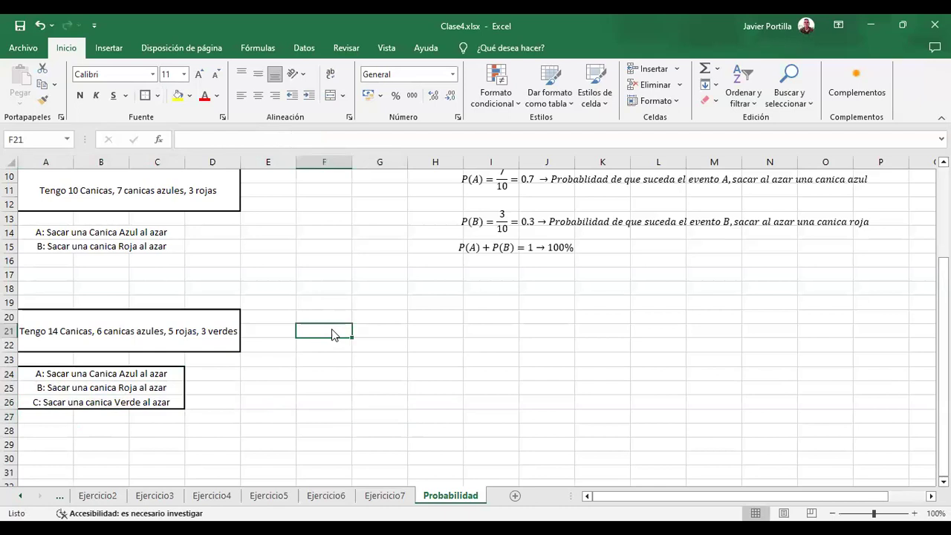
{"action": "type", "text": "=SUMA()"}
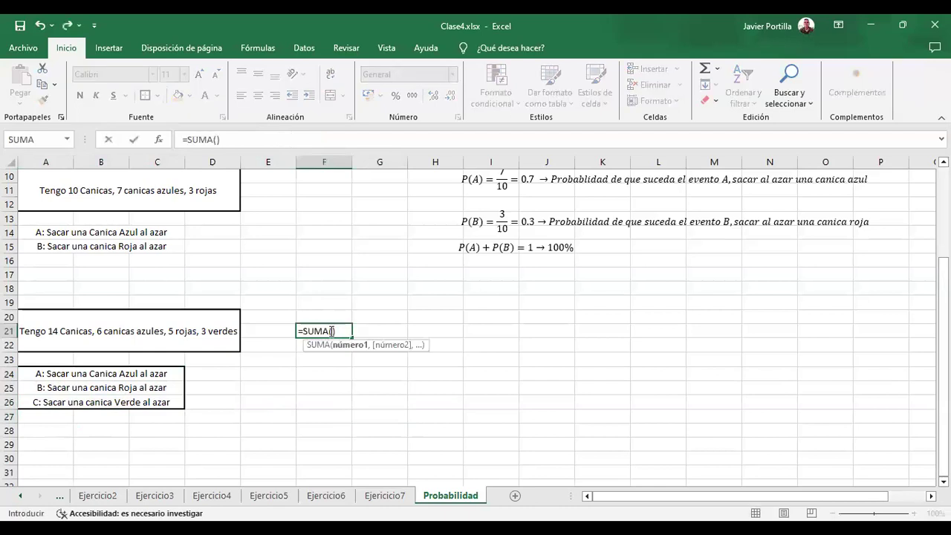
{"action": "key", "text": "Escape"}
{"action": "key", "text": "Right"}
{"action": "left_click", "coordinate": [329, 329]}
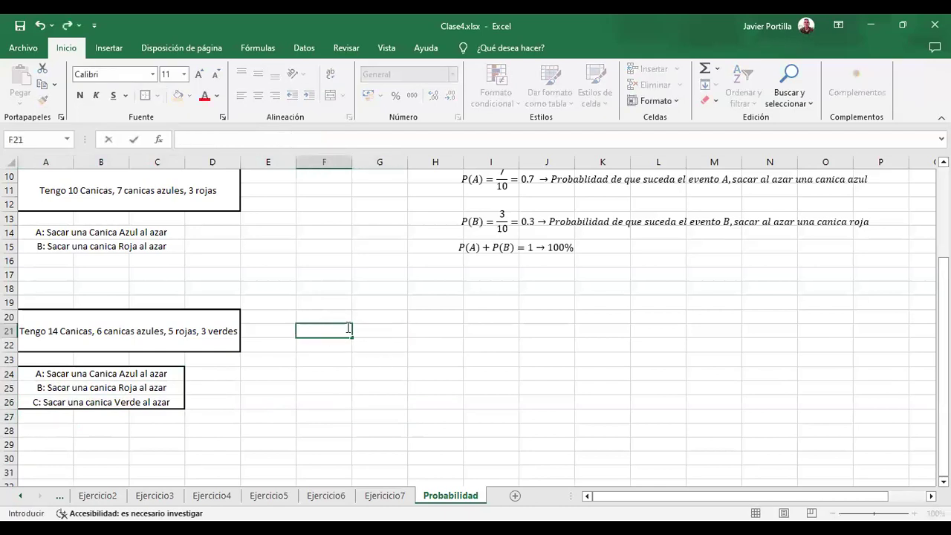
{"action": "left_click", "coordinate": [367, 328]}
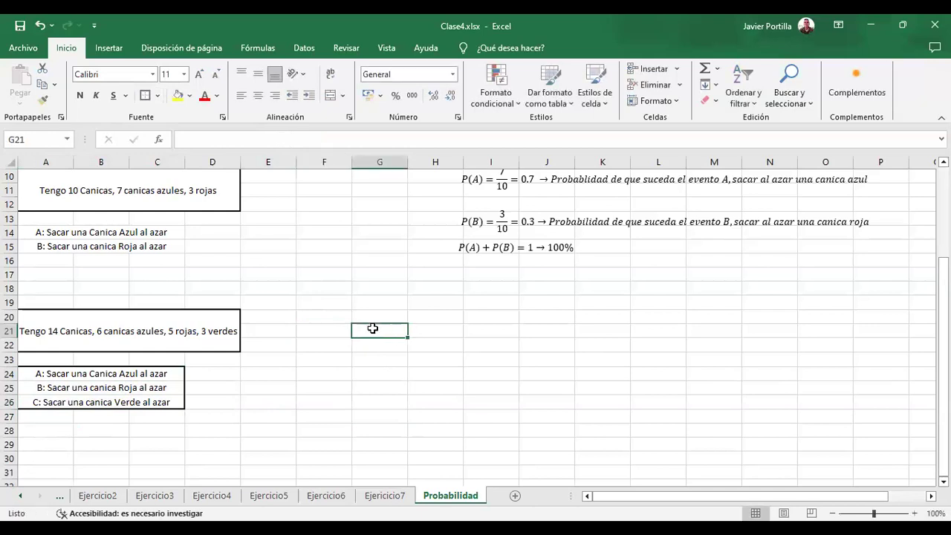
Try to enter P(A) in a new equation object around row 19, and delete the leftover text box
{"action": "left_click", "coordinate": [117, 48]}
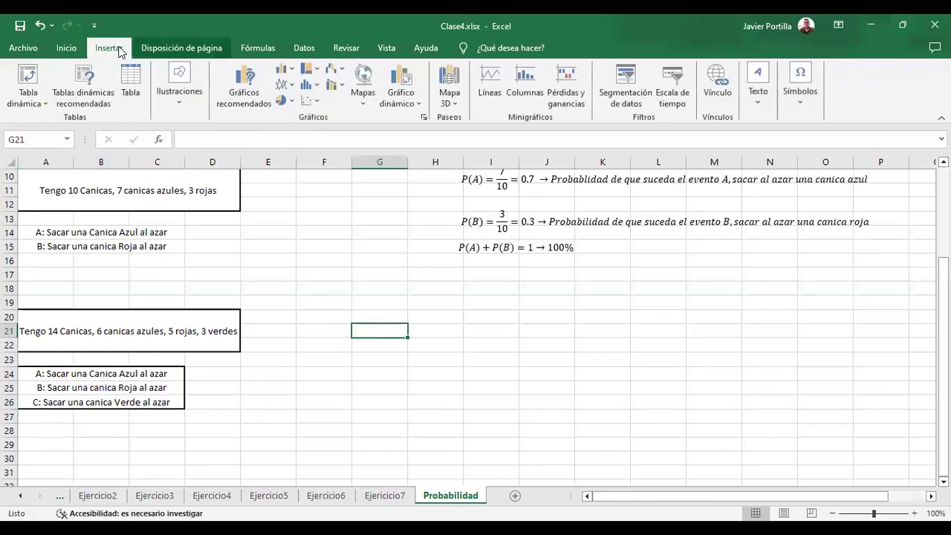
{"action": "left_click", "coordinate": [800, 89]}
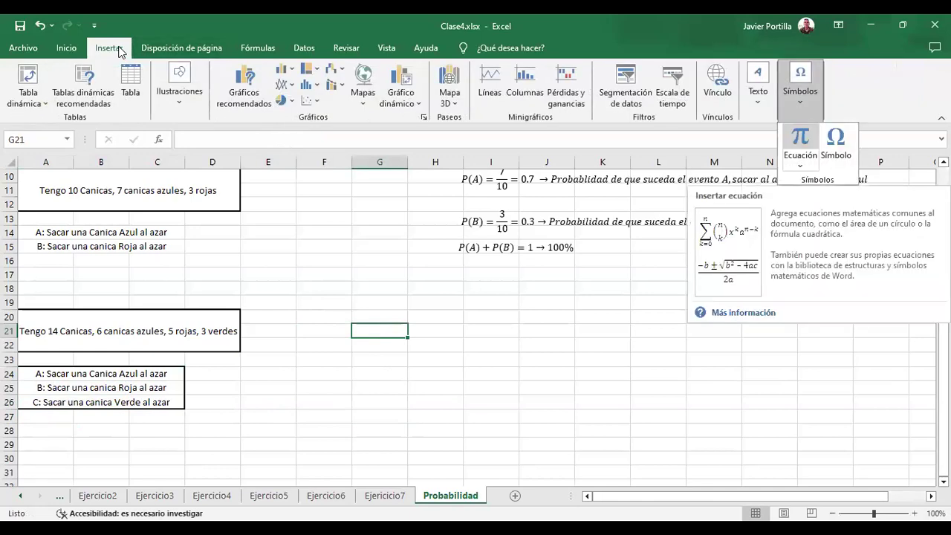
{"action": "left_click", "coordinate": [799, 134]}
{"action": "key", "text": "Escape"}
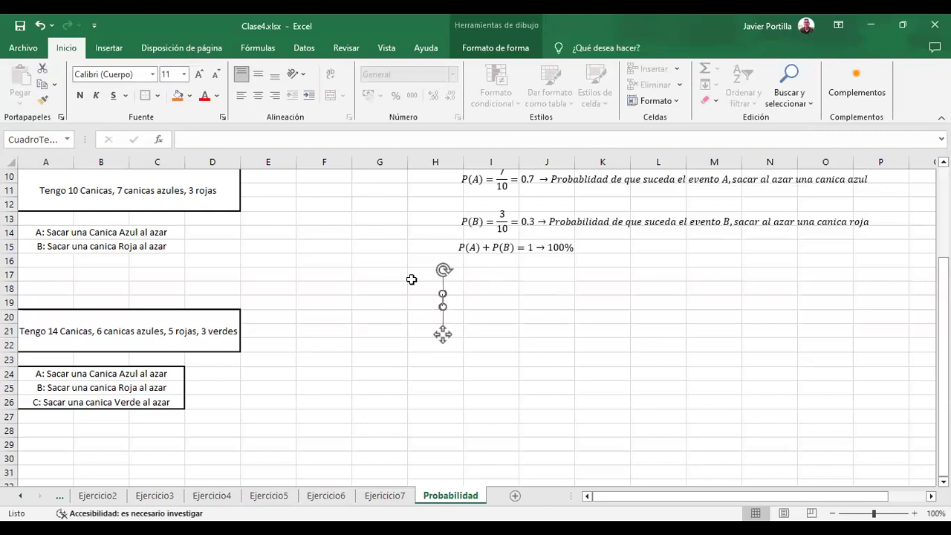
{"action": "type", "text": "P("}
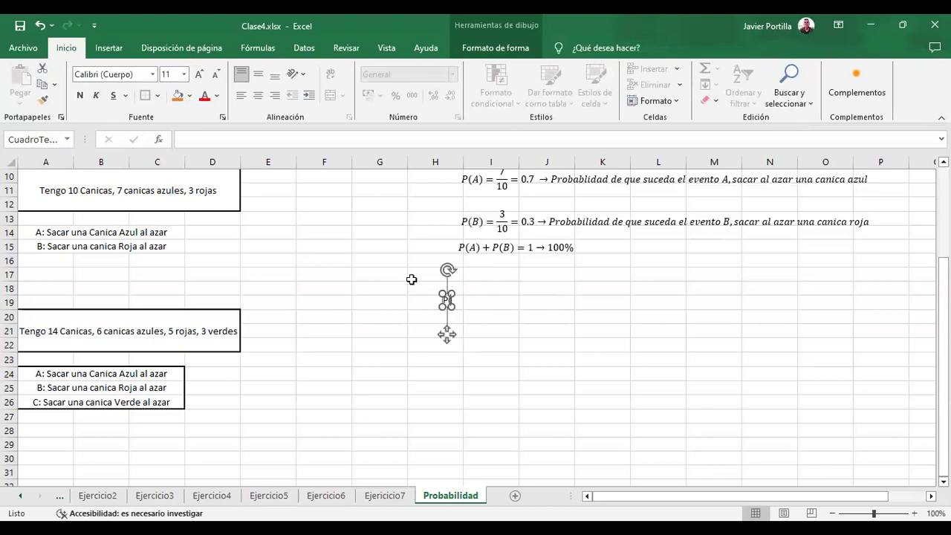
{"action": "type", "text": "A)"}
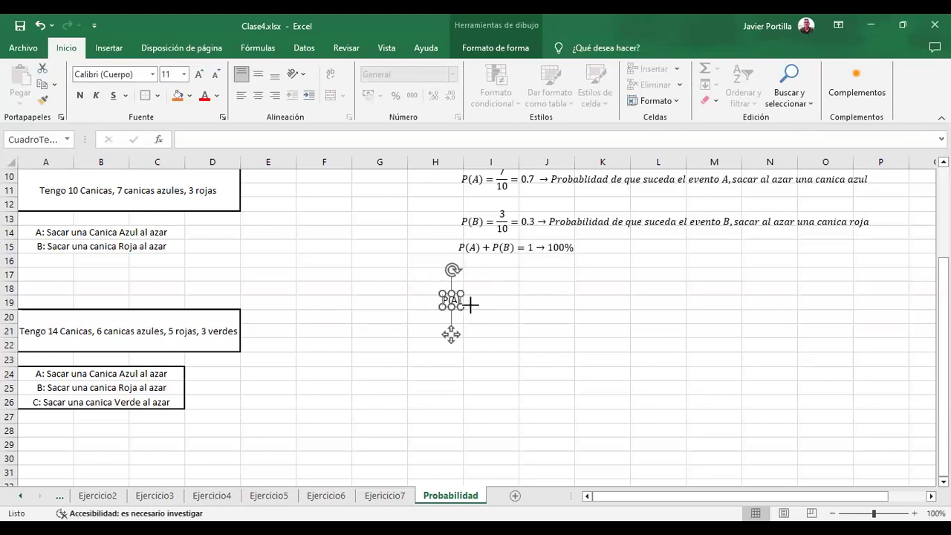
{"action": "left_click_drag", "start_coordinate": [461, 307], "coordinate": [486, 306]}
{"action": "key", "text": "BackSpace"}
{"action": "key", "text": "BackSpace"}
{"action": "key", "text": "BackSpace"}
{"action": "key", "text": "BackSpace"}
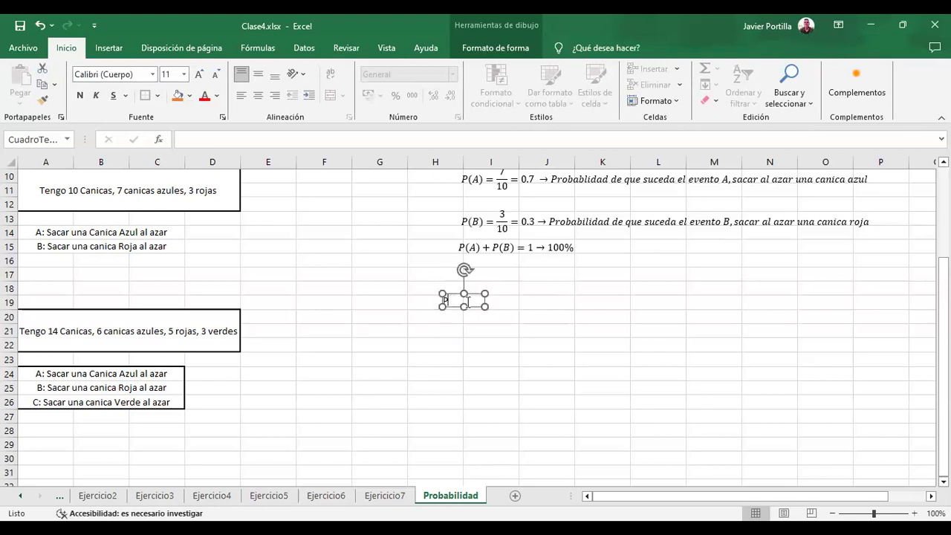
{"action": "left_click", "coordinate": [498, 378]}
{"action": "left_click", "coordinate": [466, 296]}
{"action": "key", "text": "Delete"}
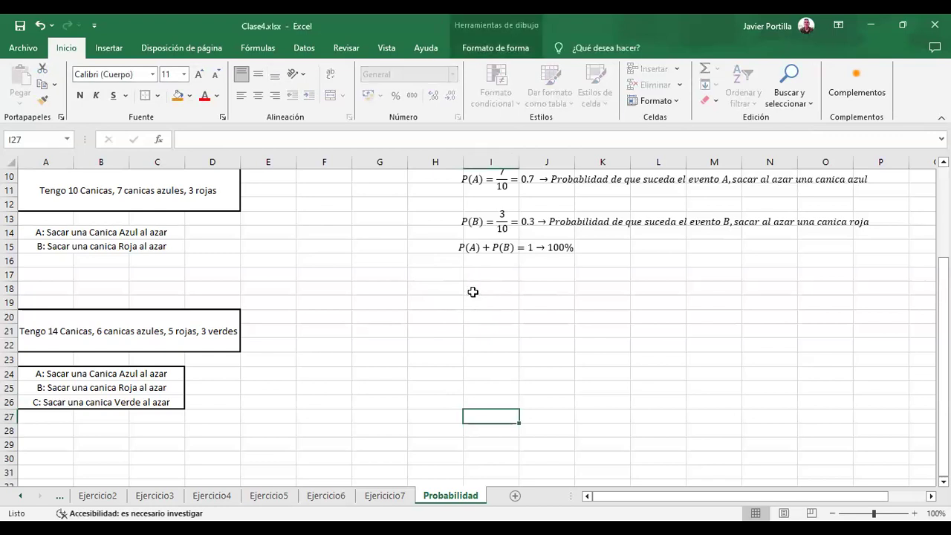
Insert a new equation object for the 14-marble example and enter P(A) = 6/14 as a stacked fraction
{"action": "left_click", "coordinate": [104, 48]}
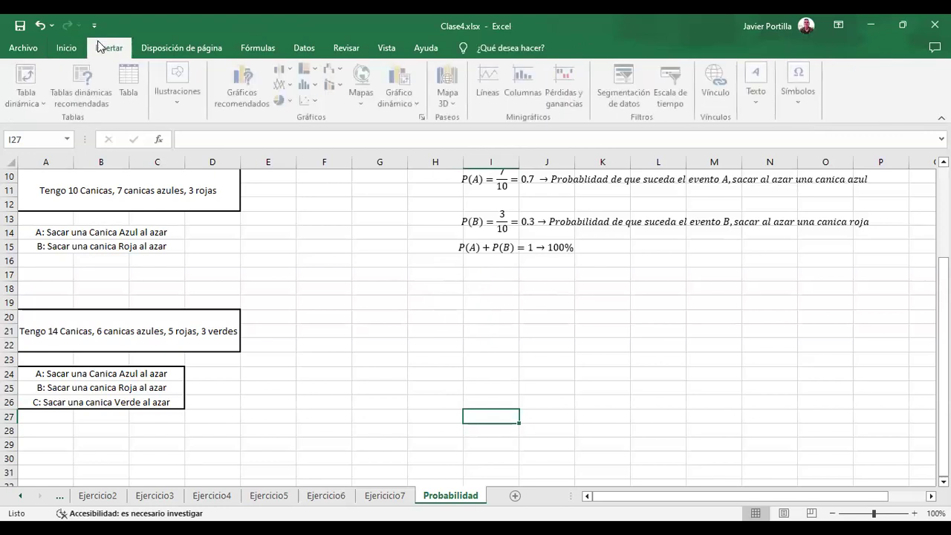
{"action": "key", "text": "alt+equal"}
{"action": "type", "text": "P(A) "}
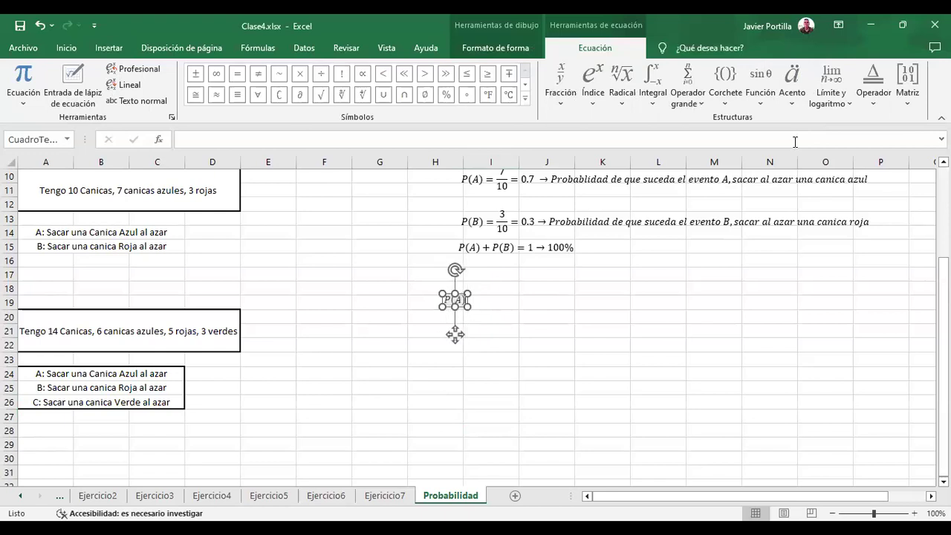
{"action": "type", "text": "="}
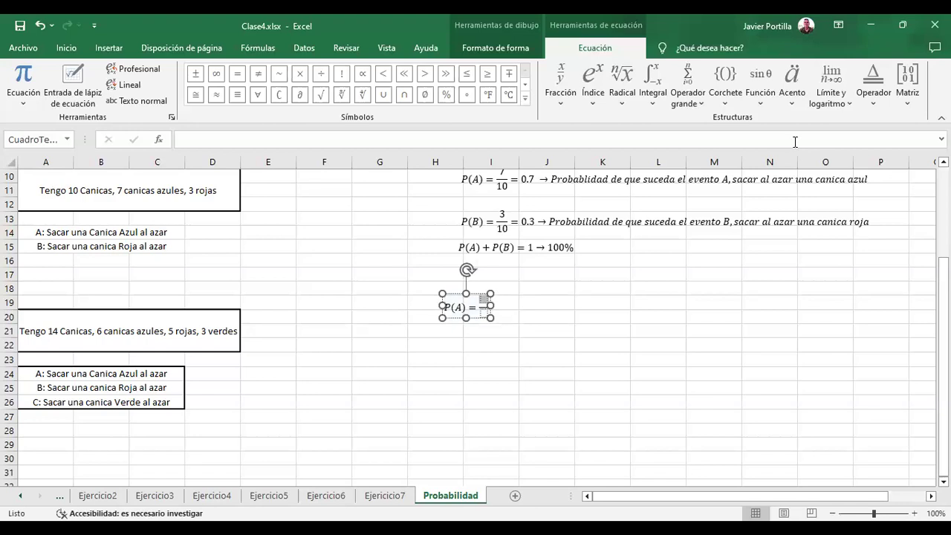
{"action": "type", "text": "6/"}
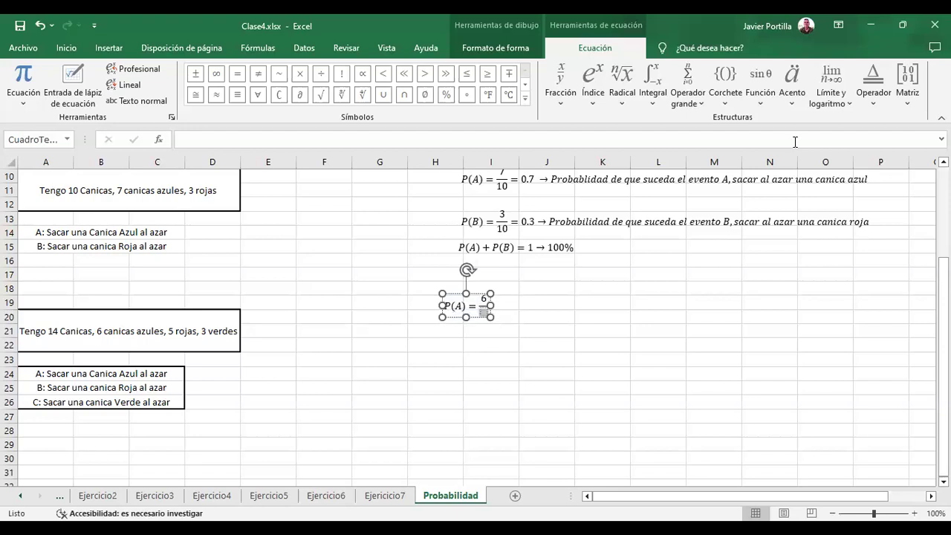
{"action": "type", "text": "14"}
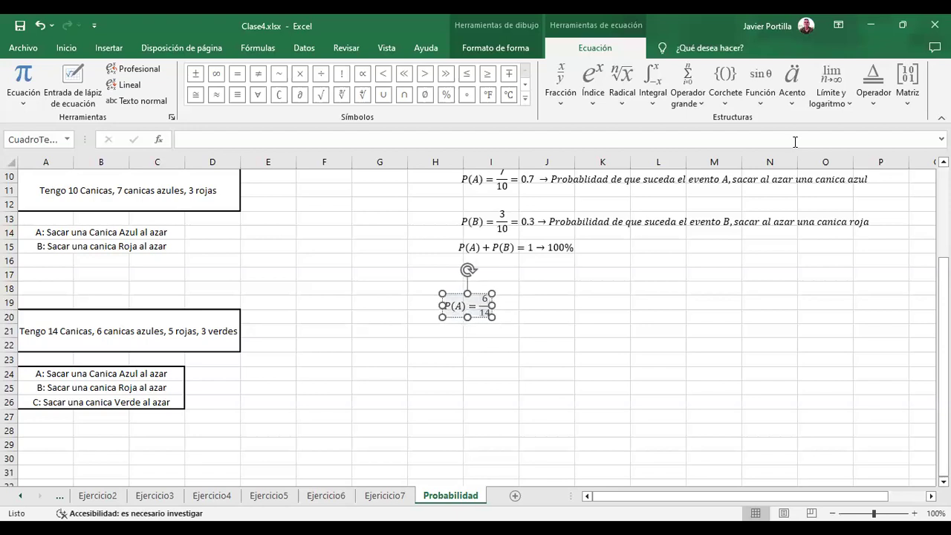
Extend the 14-marble P(A) equation with the decimal result = 0.43
{"action": "type", "text": "="}
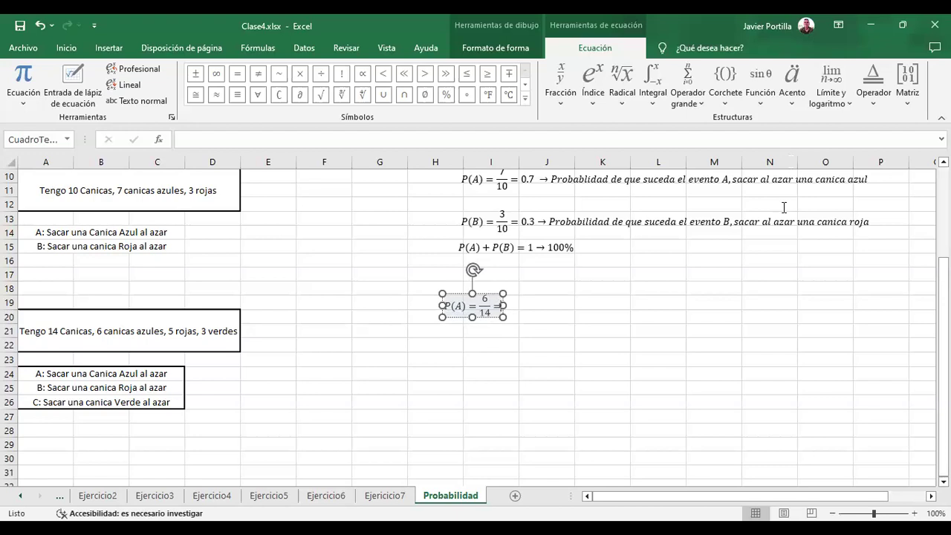
{"action": "type", "text": "0.43"}
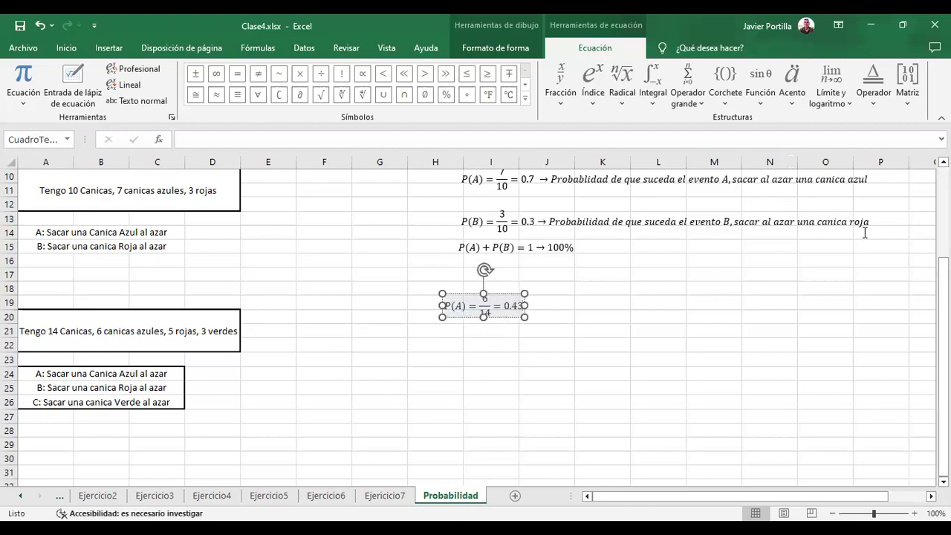
{"action": "left_click", "coordinate": [526, 320]}
{"action": "left_click", "coordinate": [527, 319]}
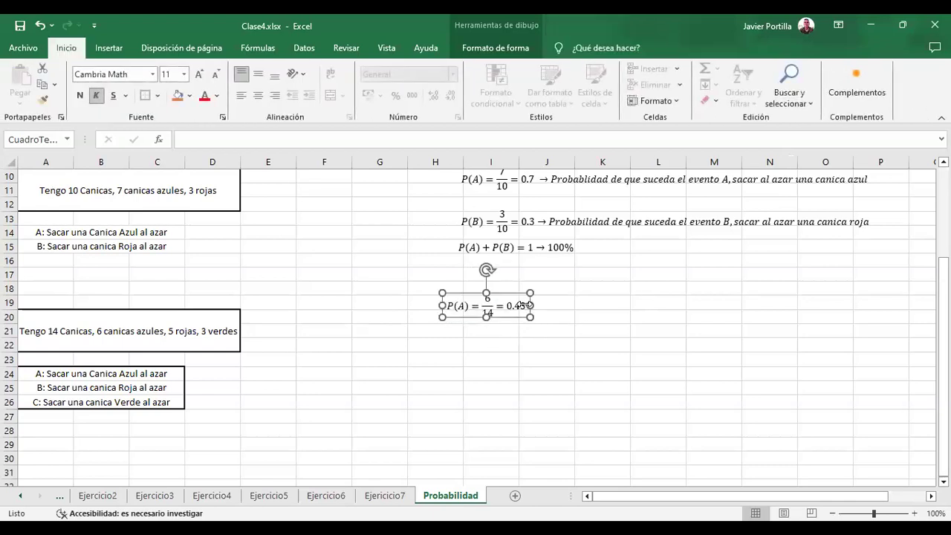
Append "→ probabilidad de que suceda el evento A, sacar una canica azul" to the P(A) equation and widen its box to fit one line
{"action": "left_click", "coordinate": [525, 305]}
{"action": "key", "text": "Return"}
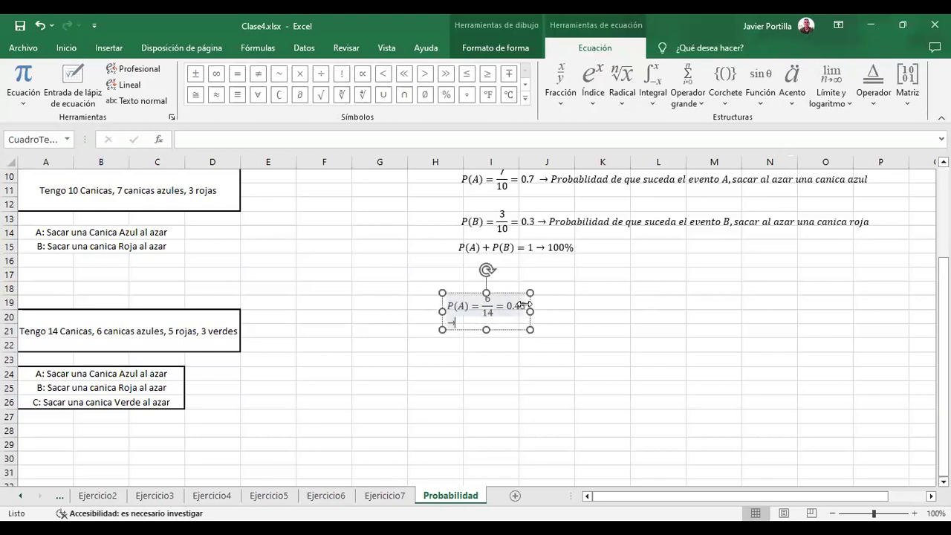
{"action": "type", "text": "→ probabilidad"}
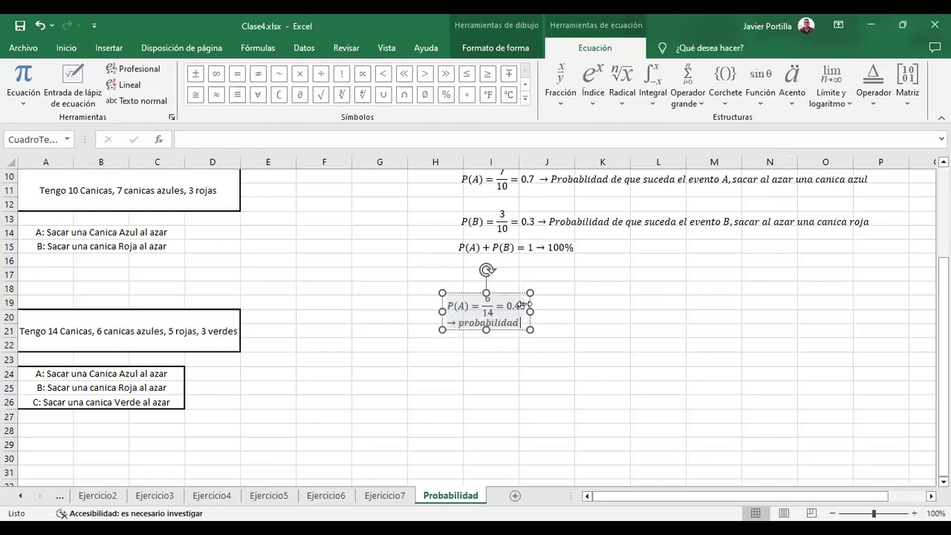
{"action": "type", "text": " de que s"}
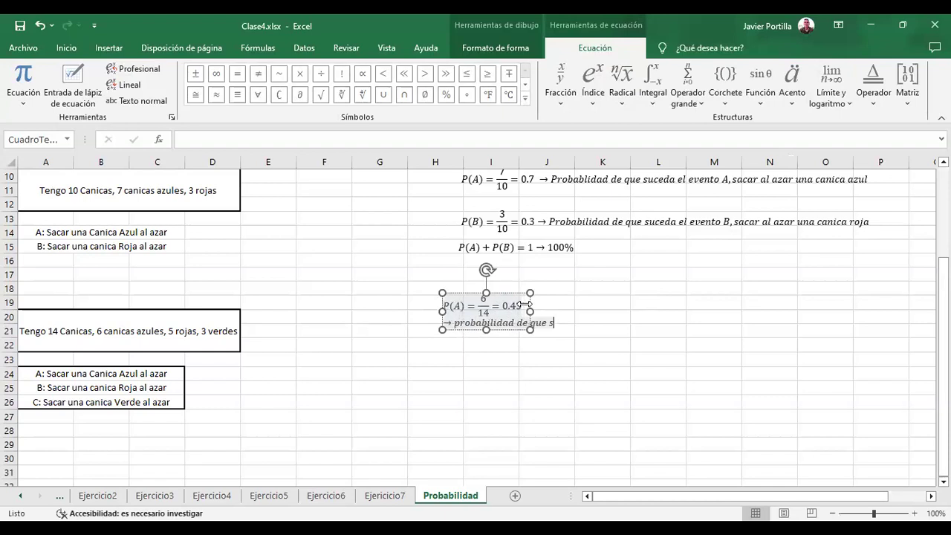
{"action": "type", "text": "uceda el"}
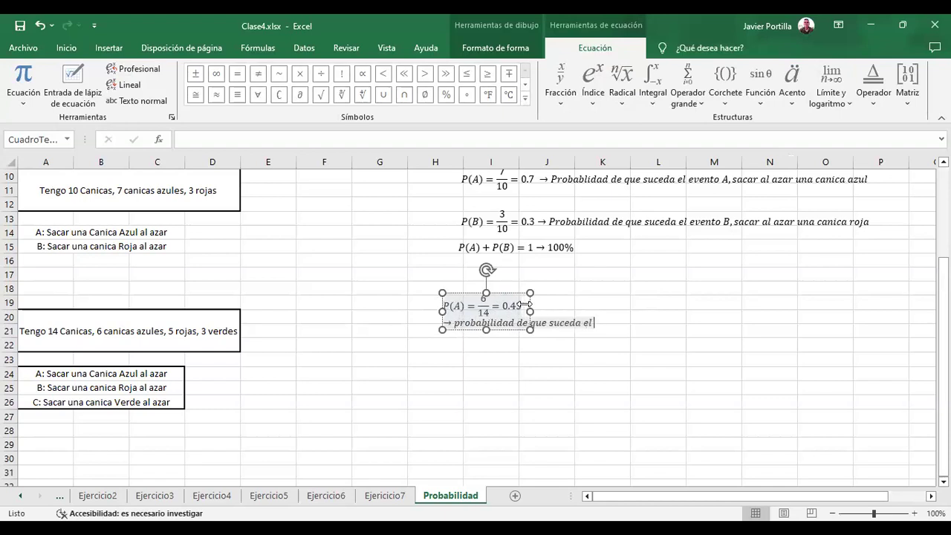
{"action": "type", "text": " evento A"}
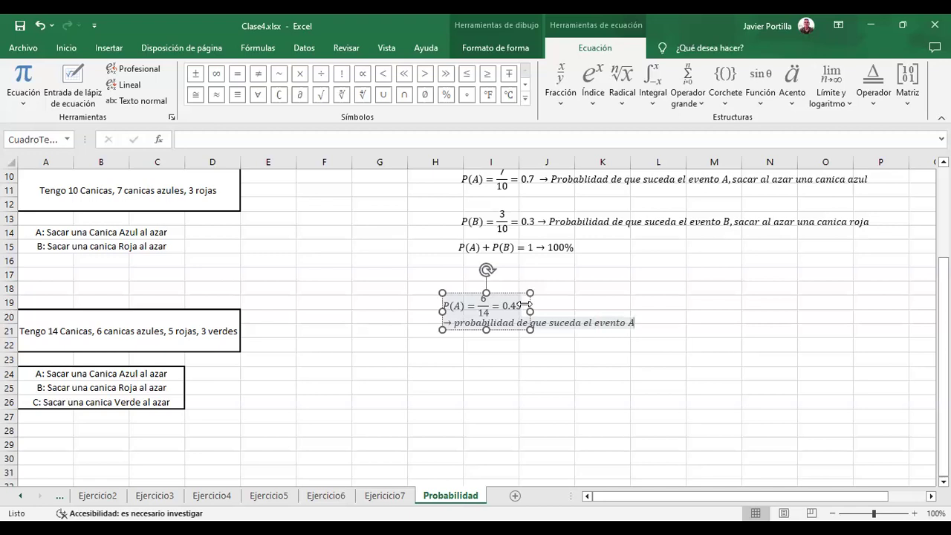
{"action": "type", "text": ","}
{"action": "type", "text": "sacar una canica azul"}
{"action": "left_click_drag", "start_coordinate": [529, 310], "coordinate": [836, 307]}
{"action": "left_click_drag", "start_coordinate": [752, 309], "coordinate": [752, 308]}
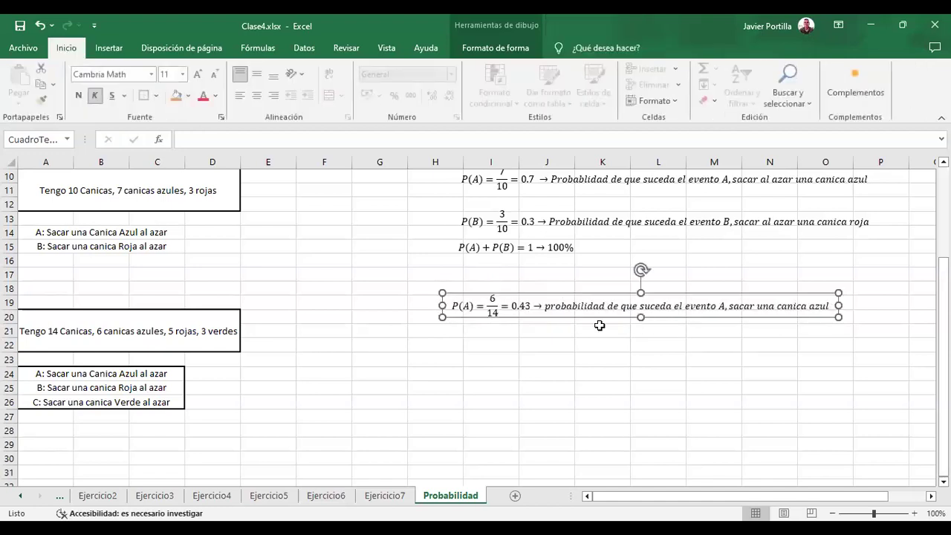
Insert a new equation object and place it just below the 14-marble P(A) equation, around row 21
{"action": "left_click", "coordinate": [446, 374]}
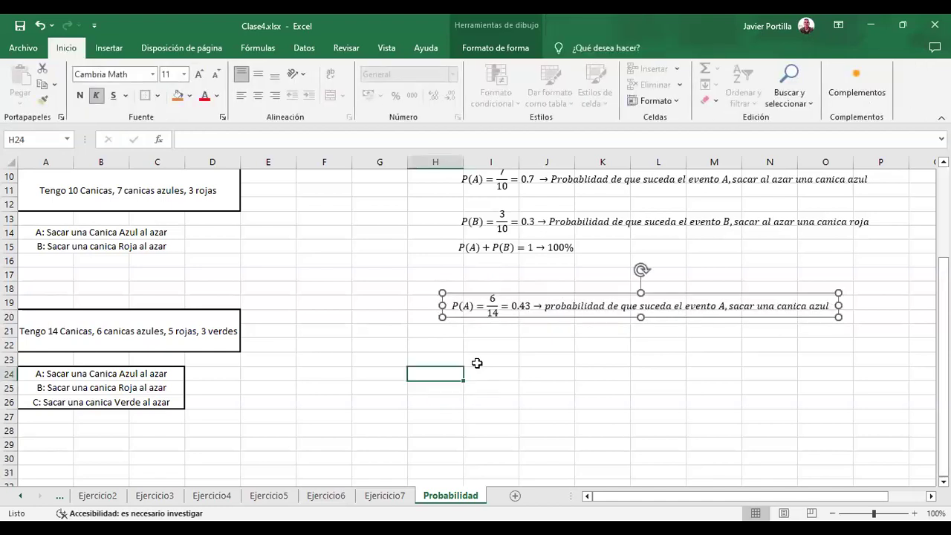
{"action": "left_click", "coordinate": [127, 48]}
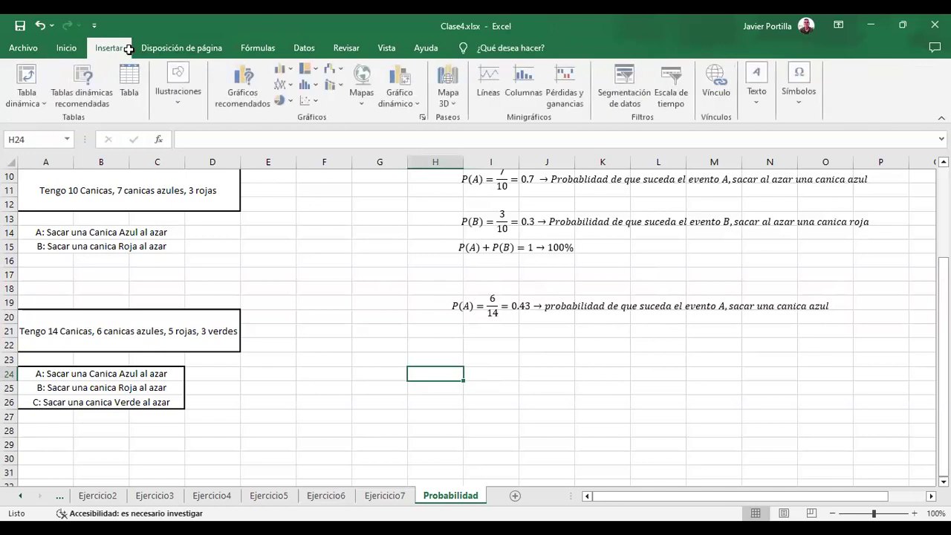
{"action": "left_click", "coordinate": [798, 83]}
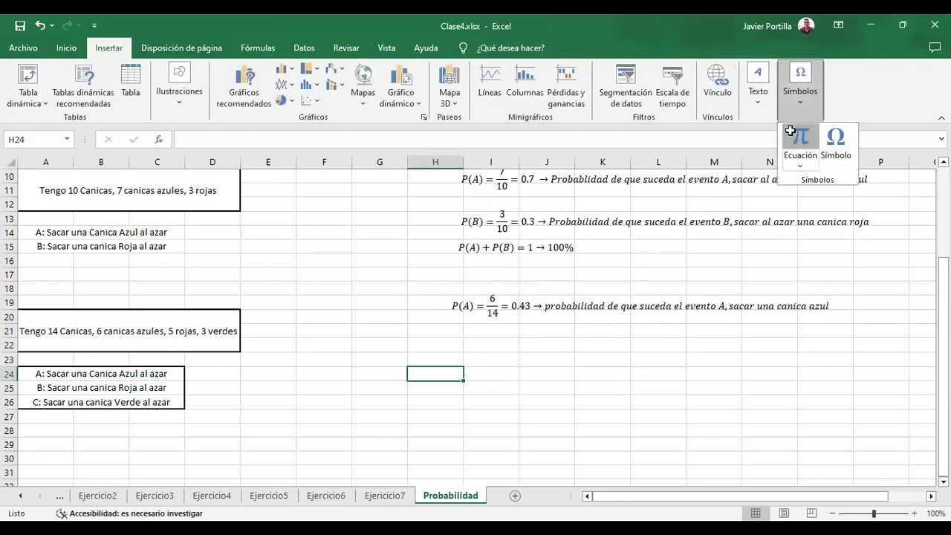
{"action": "left_click", "coordinate": [791, 132]}
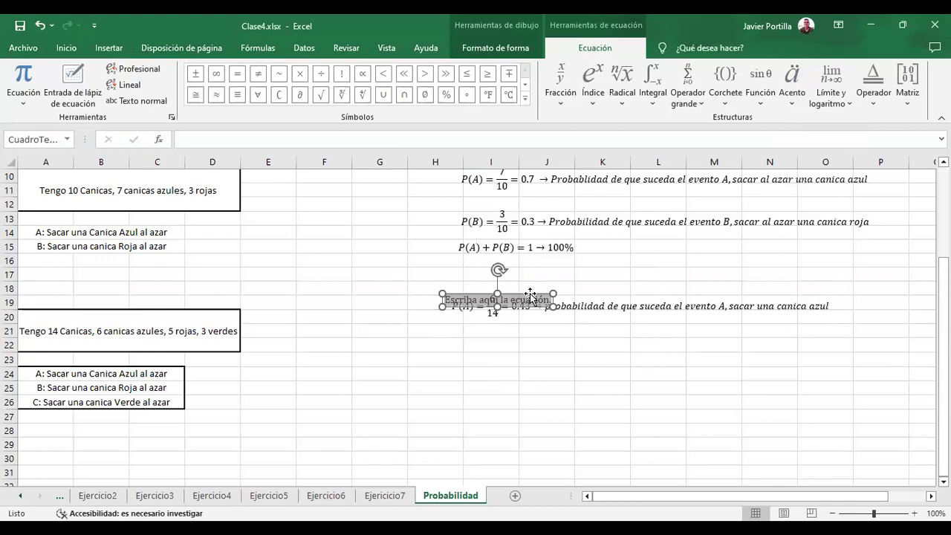
{"action": "left_click_drag", "start_coordinate": [530, 306], "coordinate": [532, 315]}
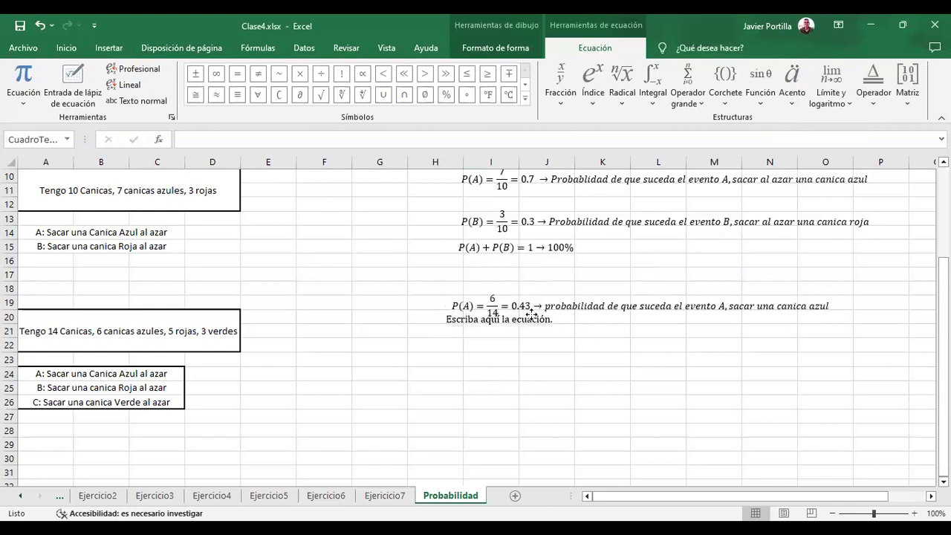
{"action": "left_click", "coordinate": [531, 315]}
Enter P(B) = 5/14 = 0.36 in the new equation, with 5/14 as a stacked fraction
{"action": "type", "text": "P(B)"}
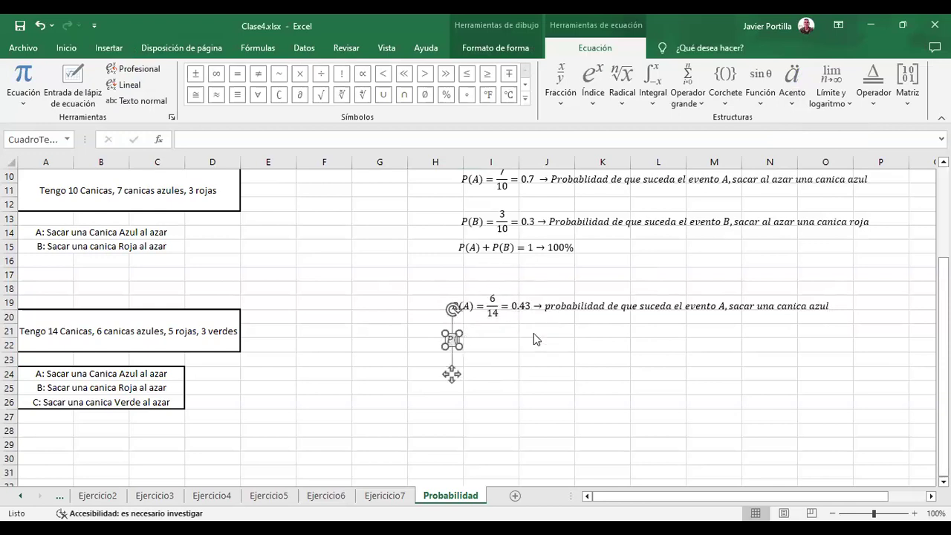
{"action": "type", "text": "="}
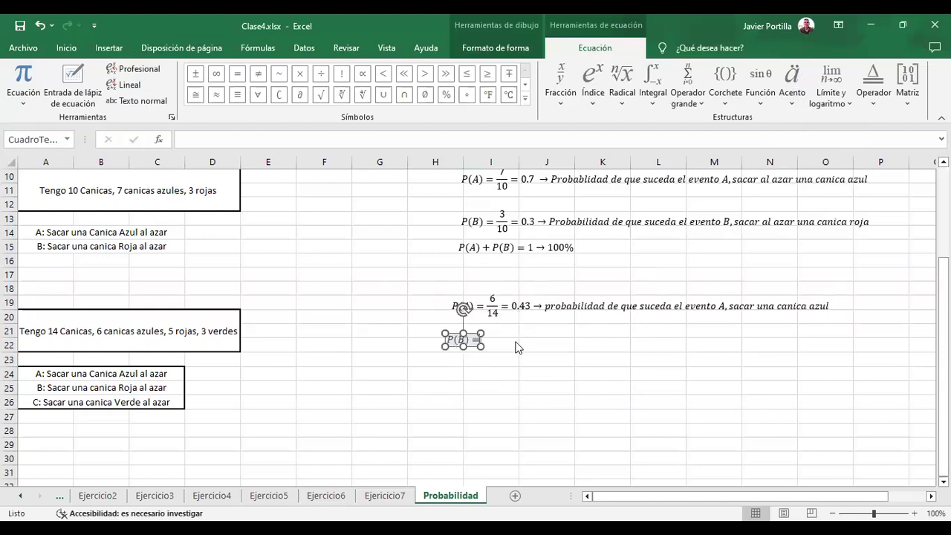
{"action": "type", "text": "/"}
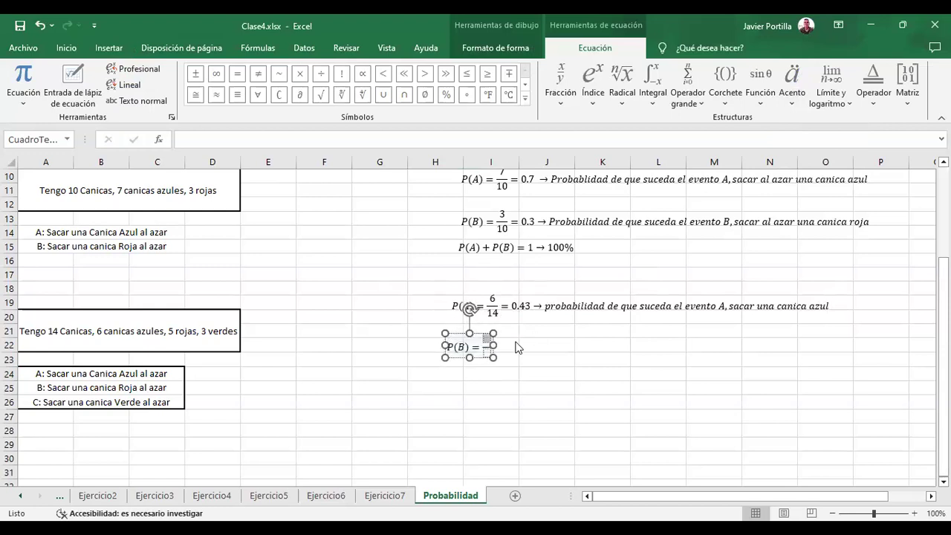
{"action": "type", "text": "5"}
{"action": "type", "text": "14"}
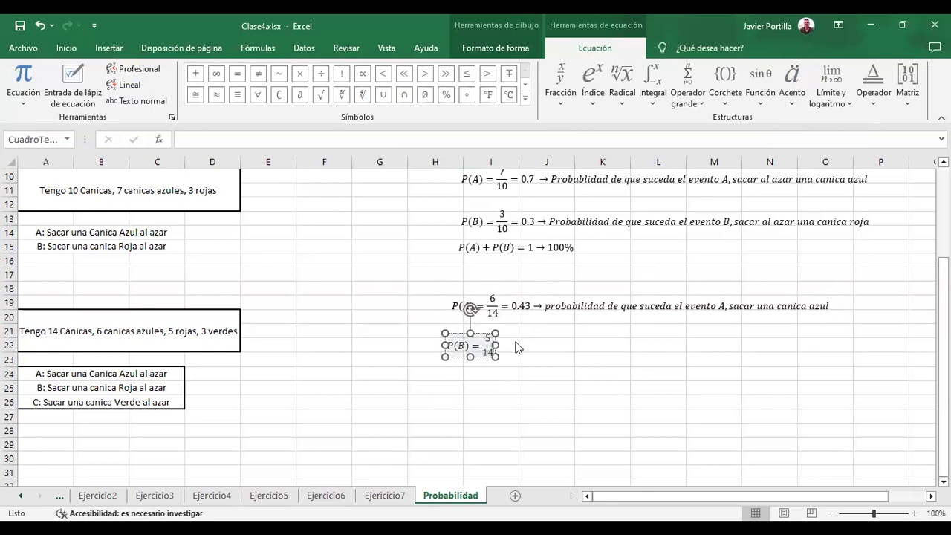
{"action": "type", "text": "="}
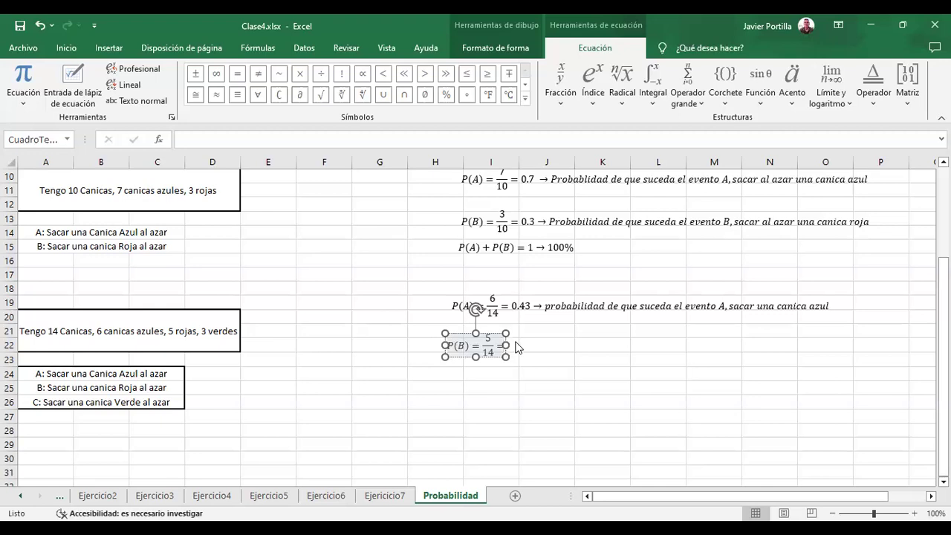
{"action": "type", "text": "0.36"}
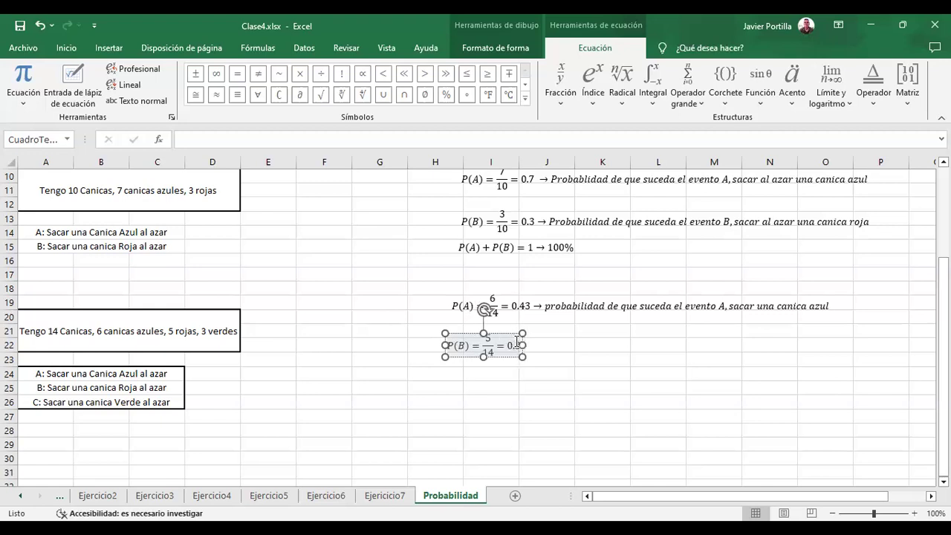
Append "→ probabilidad de que suceda el evento B, sacar una canica roja" to the P(B) equation and align it beneath P(A)
{"action": "type", "text": "-"}
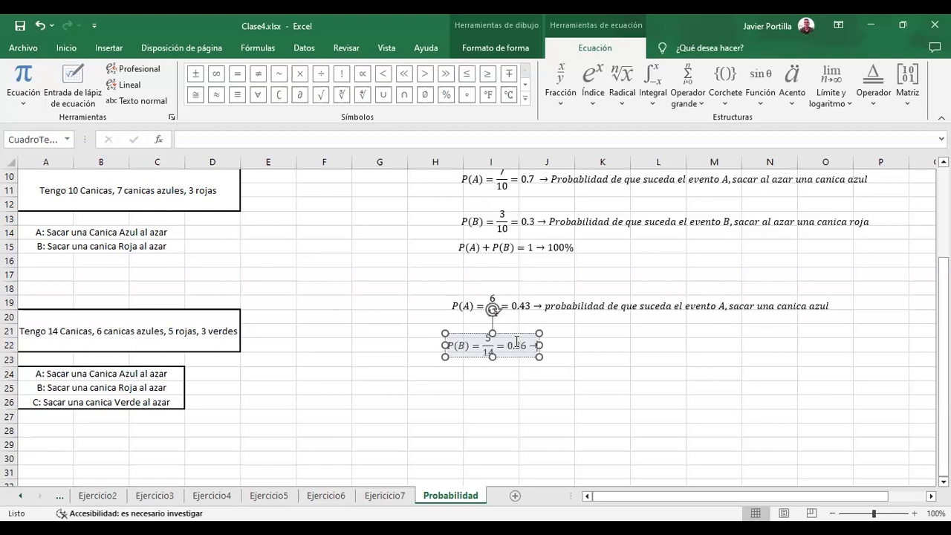
{"action": "type", "text": "> probabilidad de que suceda el evento B, s"}
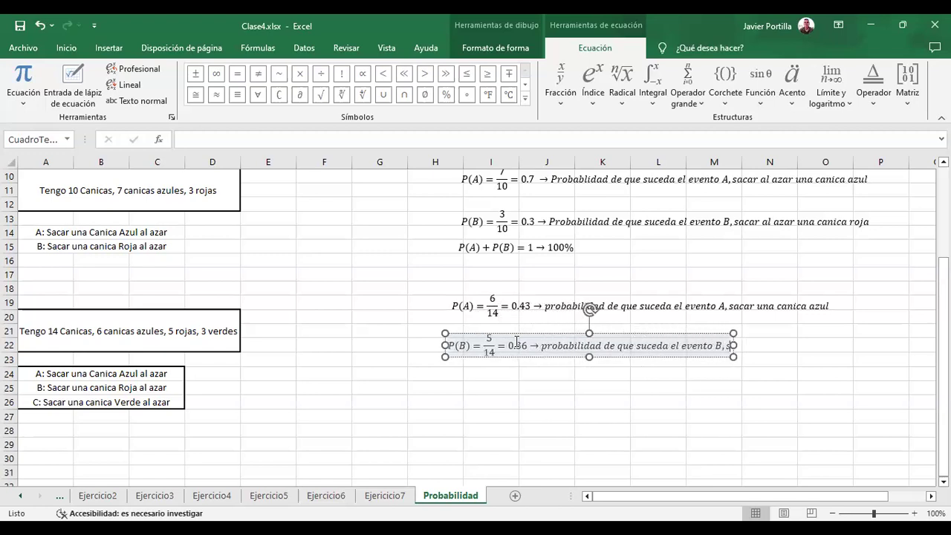
{"action": "type", "text": "acar una c"}
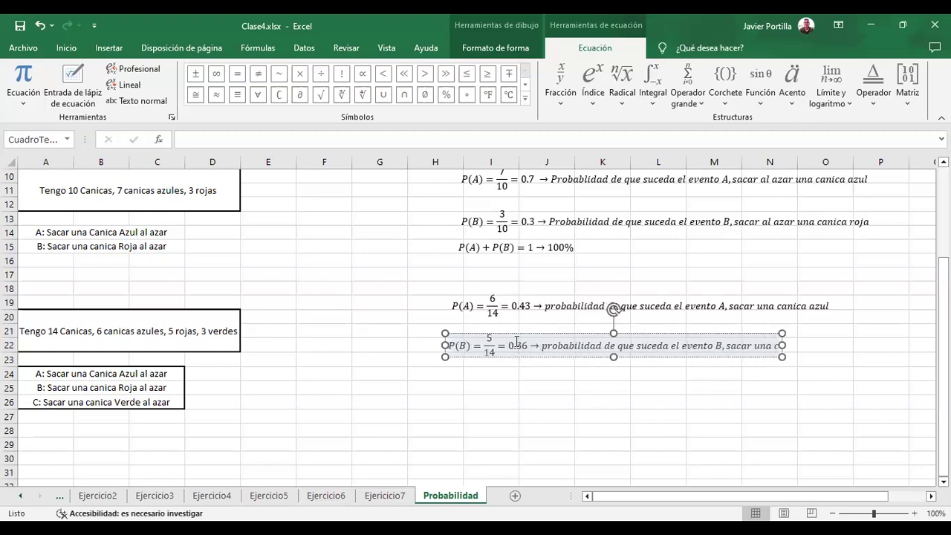
{"action": "type", "text": "anica roja"}
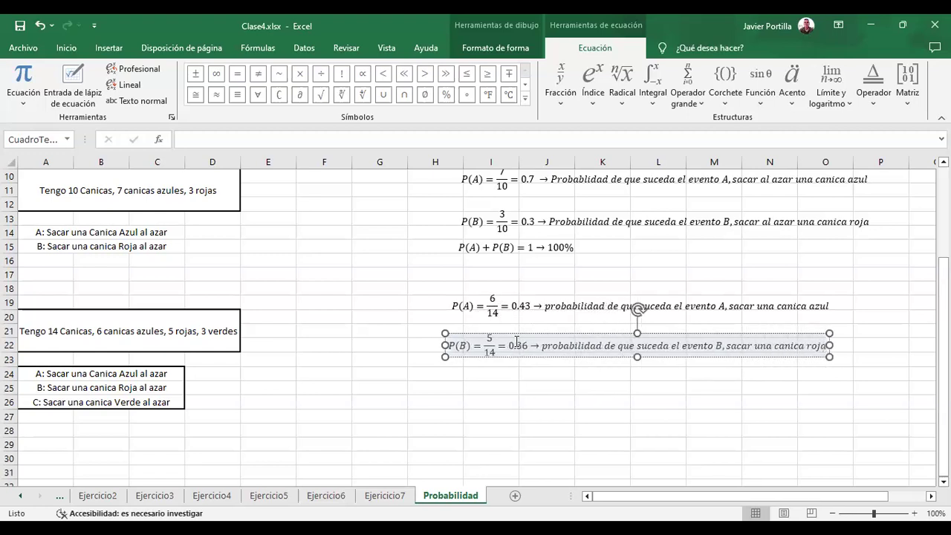
{"action": "left_click", "coordinate": [612, 322]}
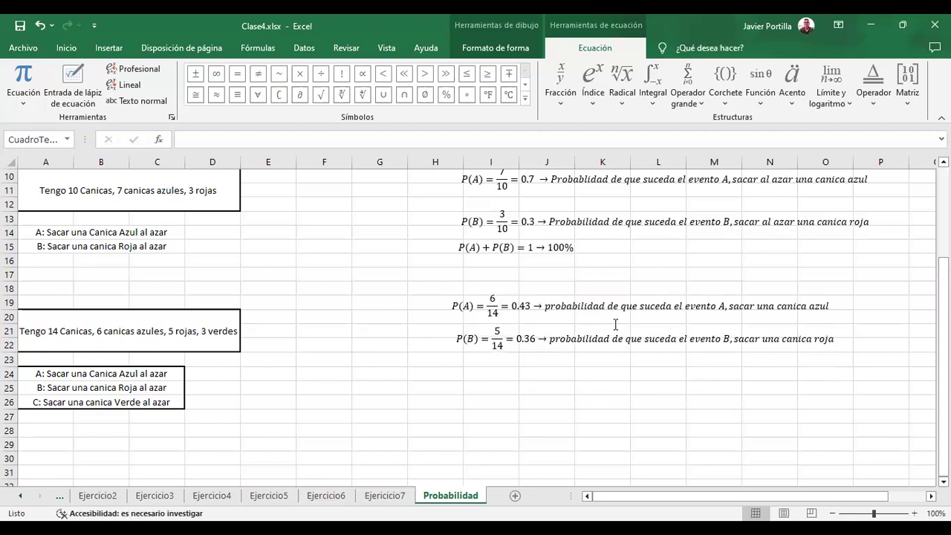
Insert another equation object and place it below the P(B) equation, around row 24
{"action": "left_click", "coordinate": [381, 388]}
{"action": "left_click", "coordinate": [129, 49]}
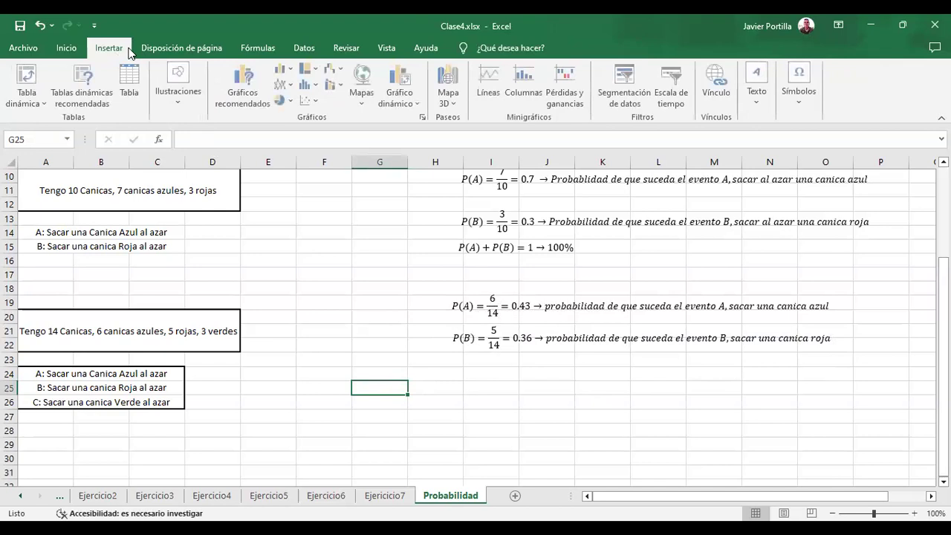
{"action": "key", "text": "alt+equal"}
{"action": "left_click_drag", "start_coordinate": [532, 294], "coordinate": [532, 360]}
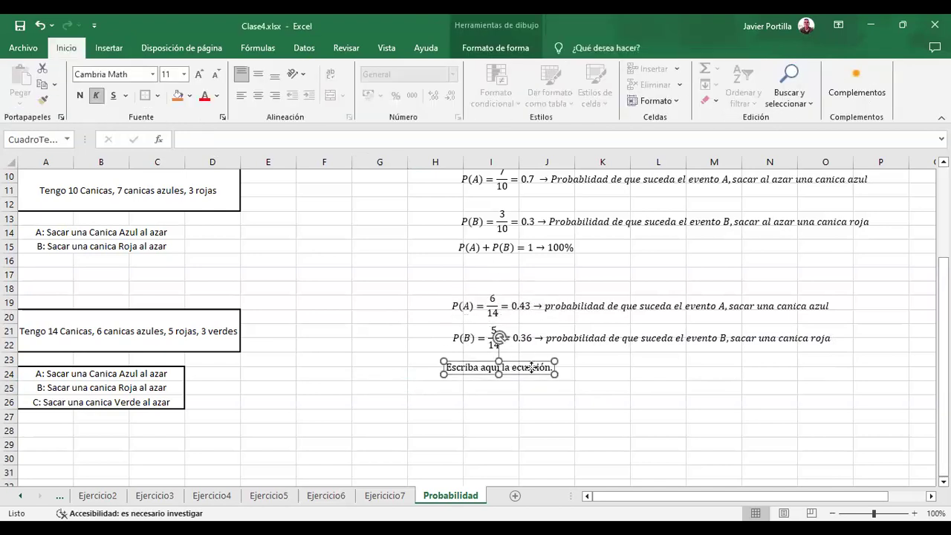
{"action": "left_click", "coordinate": [532, 372]}
Enter P(C) = 3/14 = 0.21 in the new equation, with 3/14 as a stacked fraction
{"action": "type", "text": "P(C)="}
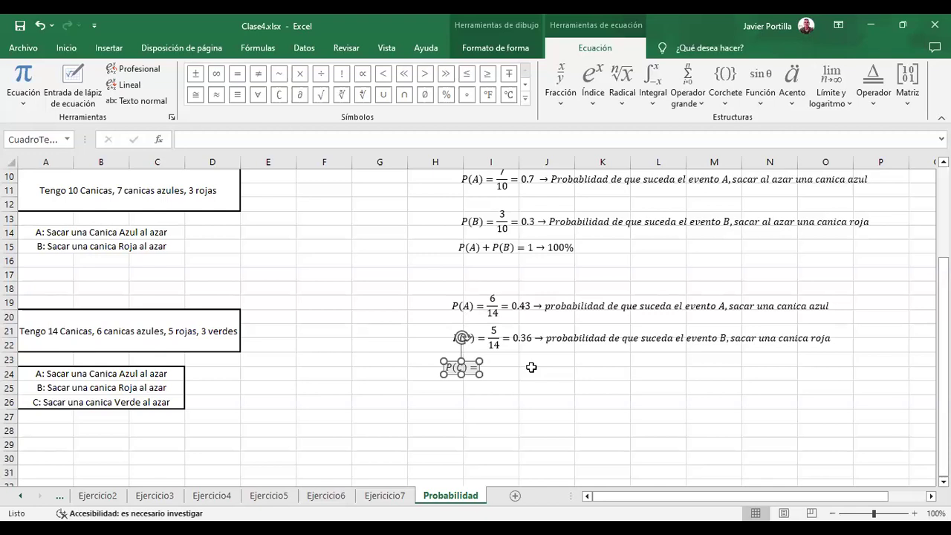
{"action": "type", "text": "3/14"}
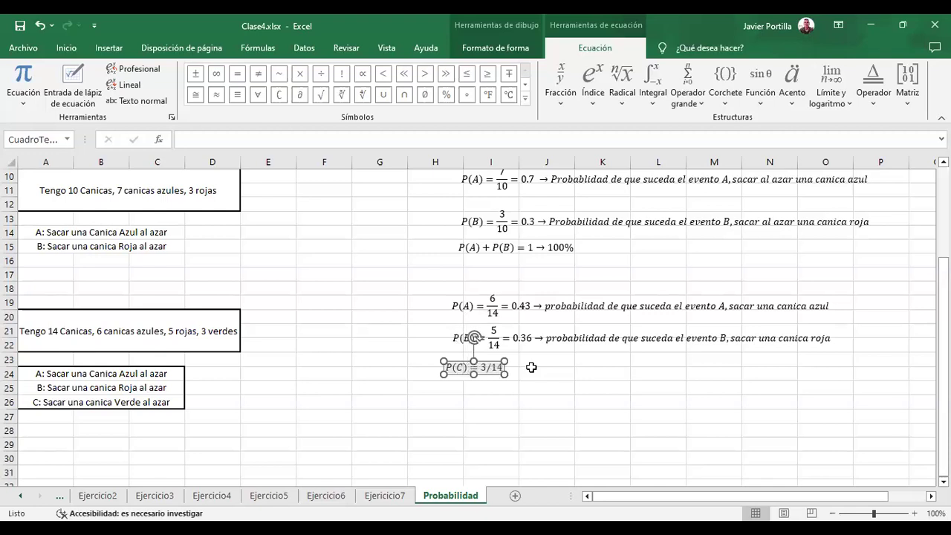
{"action": "type", "text": "="}
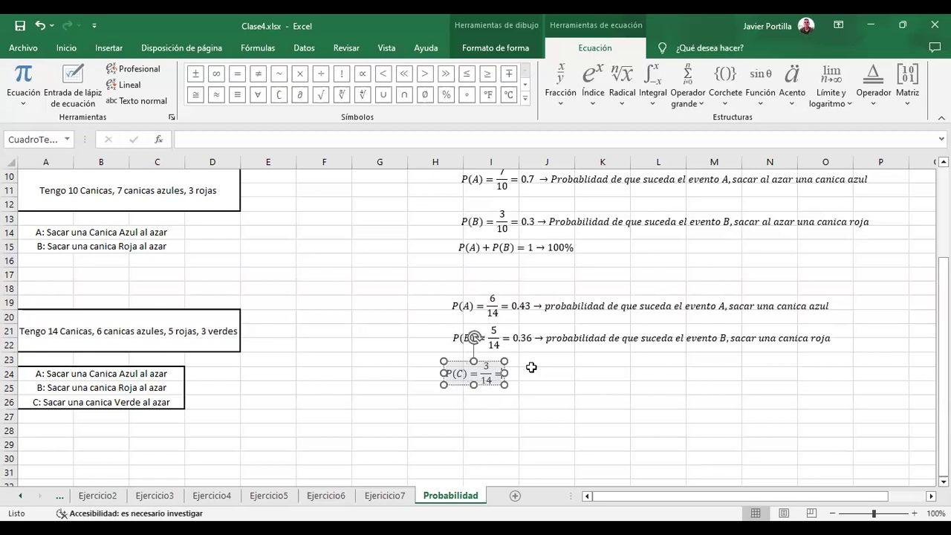
{"action": "type", "text": "0.21"}
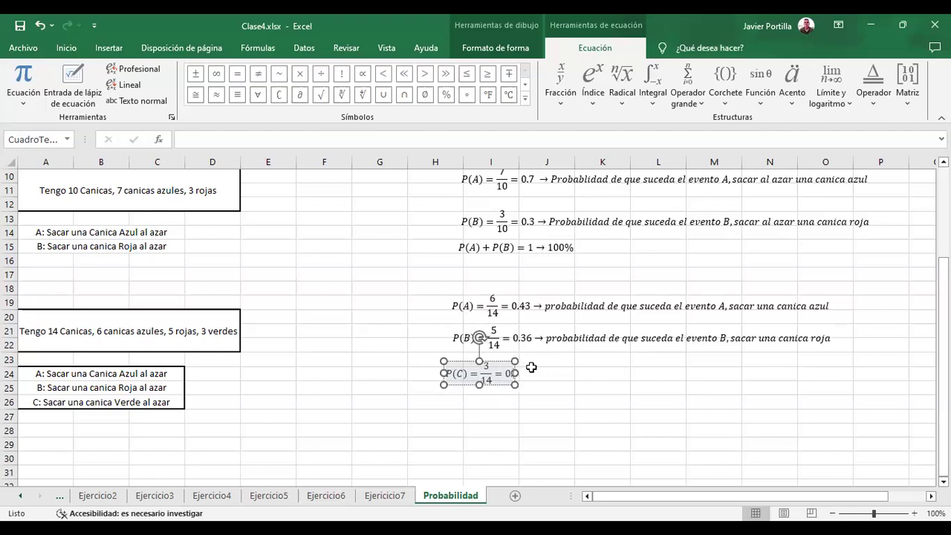
Append "→ probabilidad de que suceda el evento C, sacar una canica verde" to the P(C) equation
{"action": "type", "text": "->"}
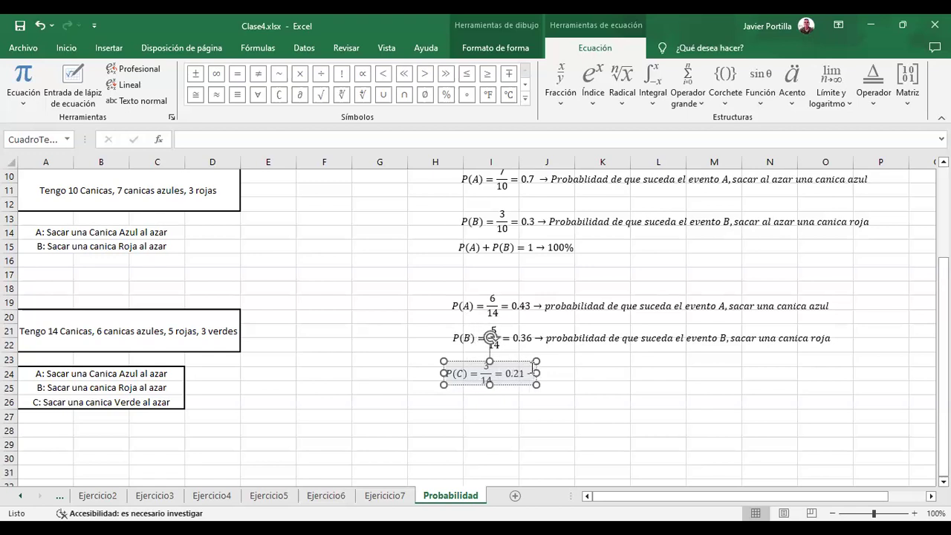
{"action": "type", "text": " probabilidad de que s"}
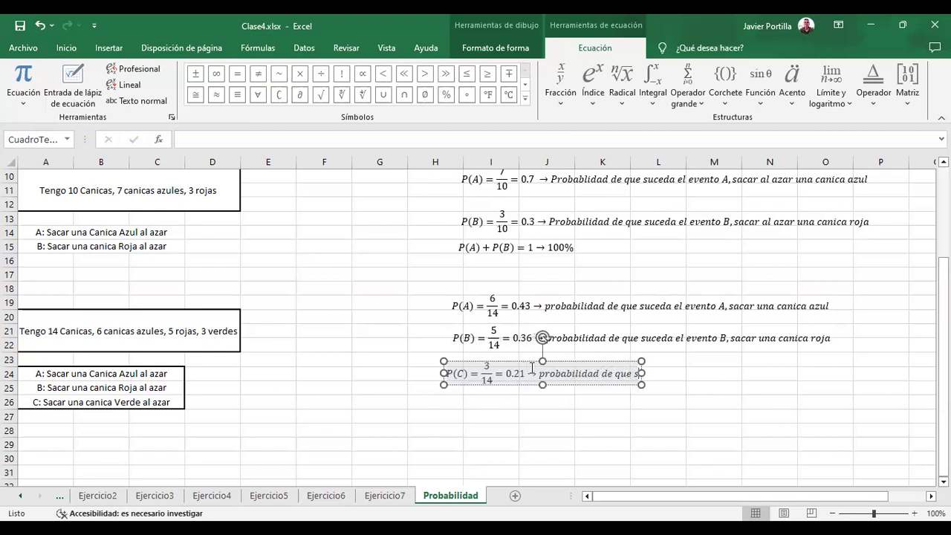
{"action": "type", "text": "uced"}
{"action": "type", "text": "a eleve"}
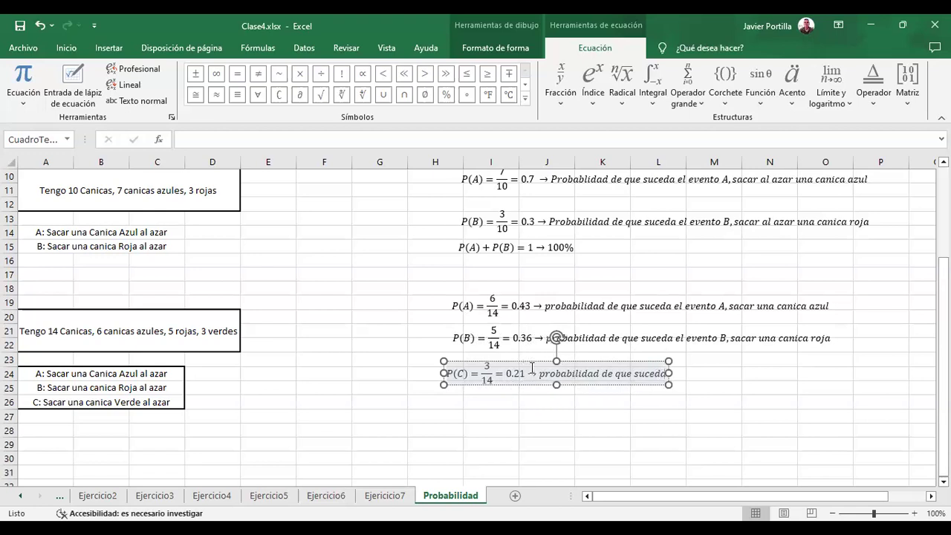
{"action": "key", "text": "BackSpace"}
{"action": "key", "text": "BackSpace"}
{"action": "key", "text": "BackSpace"}
{"action": "key", "text": "BackSpace"}
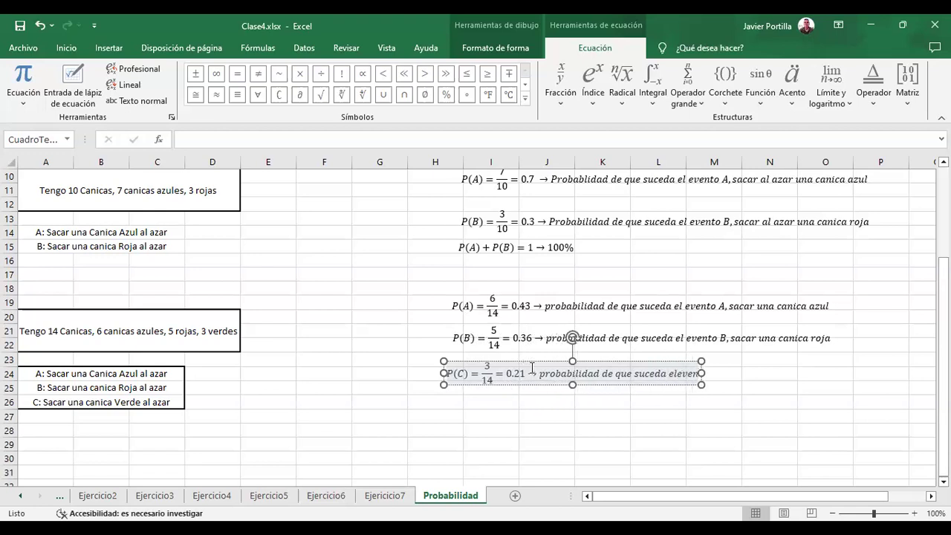
{"action": "type", "text": "l"}
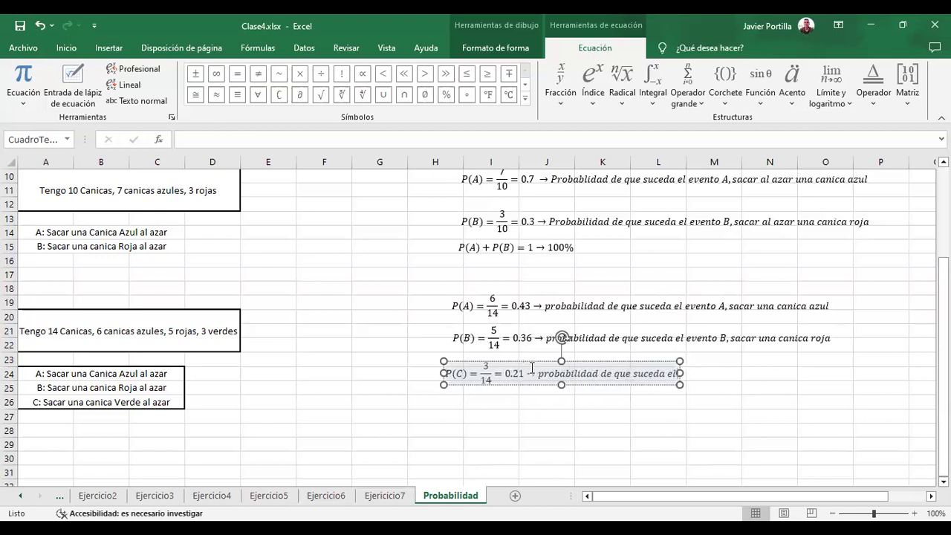
{"action": "type", "text": " evento C, saca"}
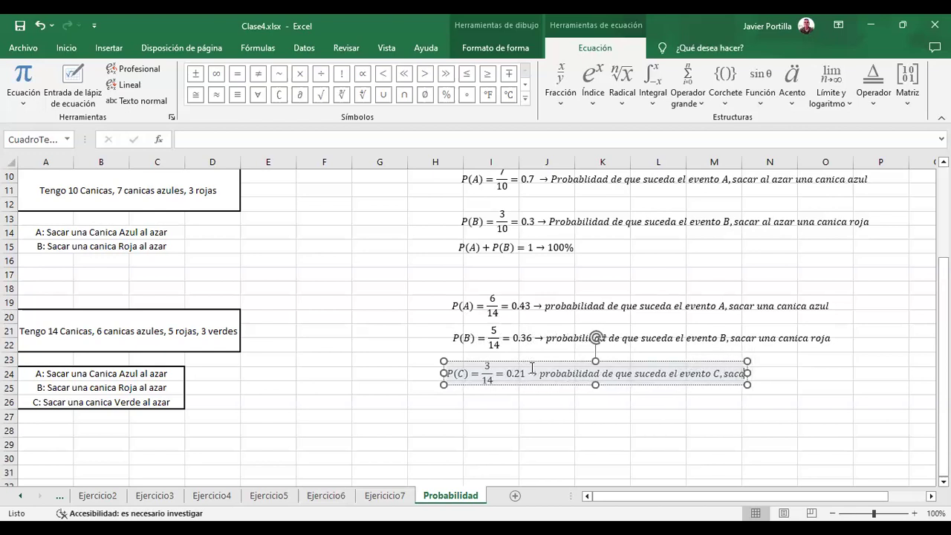
{"action": "type", "text": "r una canica verde"}
Align the P(C) equation beneath the fourteen-marble P(B) equation, then deselect it
{"action": "left_click", "coordinate": [628, 356]}
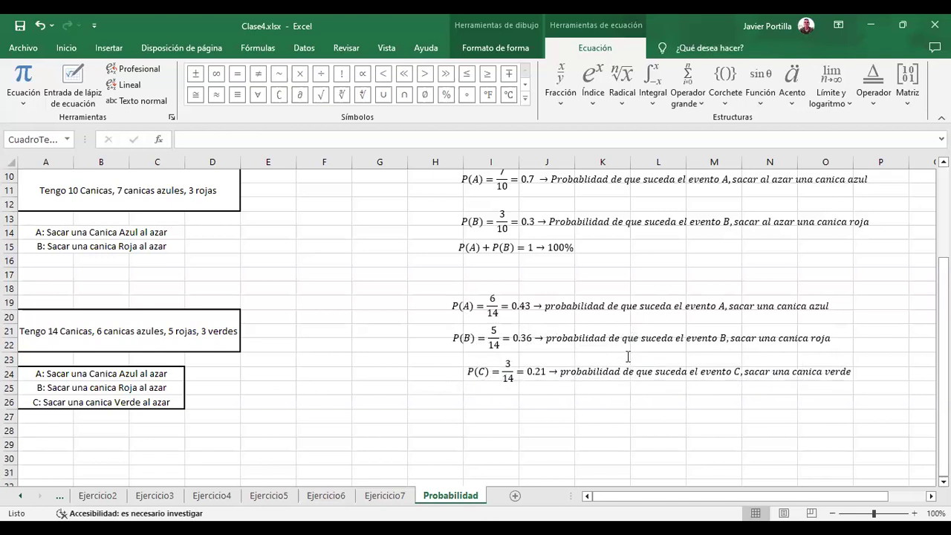
{"action": "left_click_drag", "start_coordinate": [465, 369], "coordinate": [452, 365]}
{"action": "left_click", "coordinate": [515, 447]}
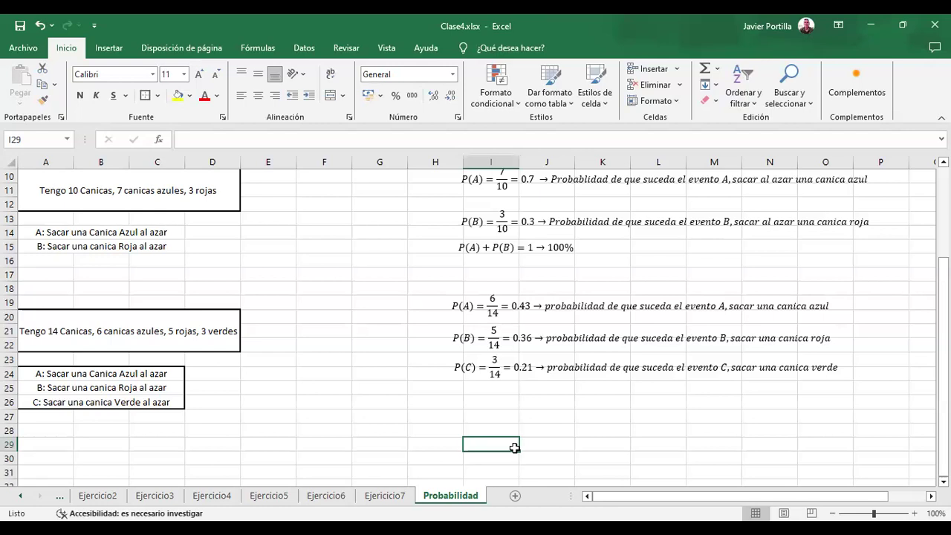
Review the probability definitions and both marble examples with their equations on the Probabilidad sheet
{"action": "scroll", "coordinate": [515, 448], "scroll_direction": "up", "scroll_amount": 3}
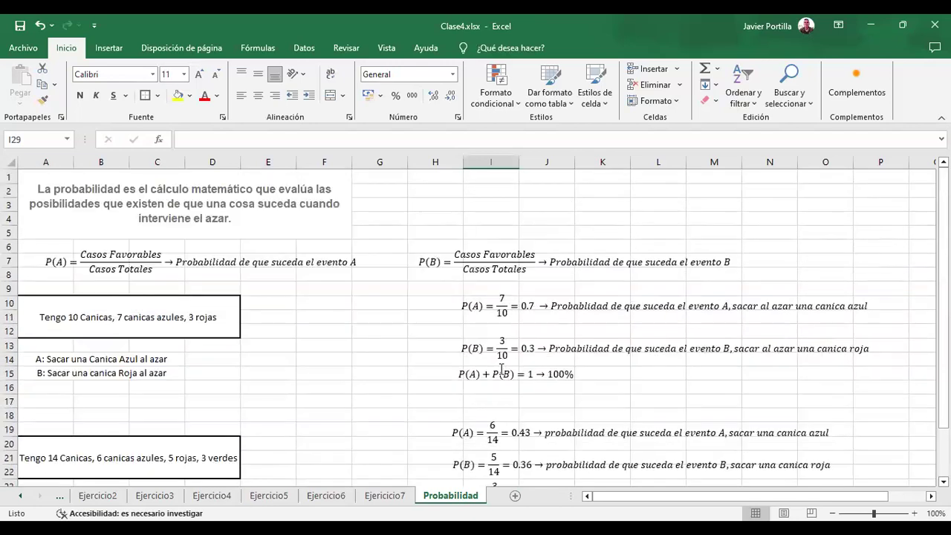
{"action": "scroll", "coordinate": [502, 370], "scroll_direction": "down", "scroll_amount": 2}
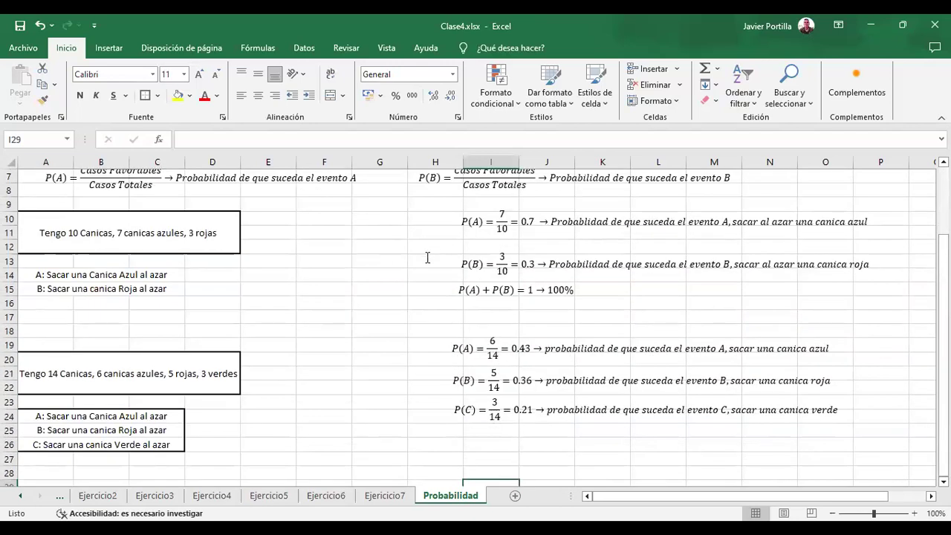
{"action": "scroll", "coordinate": [397, 362], "scroll_direction": "down", "scroll_amount": 1}
{"action": "scroll", "coordinate": [396, 362], "scroll_direction": "up", "scroll_amount": 1}
{"action": "left_click", "coordinate": [389, 427]}
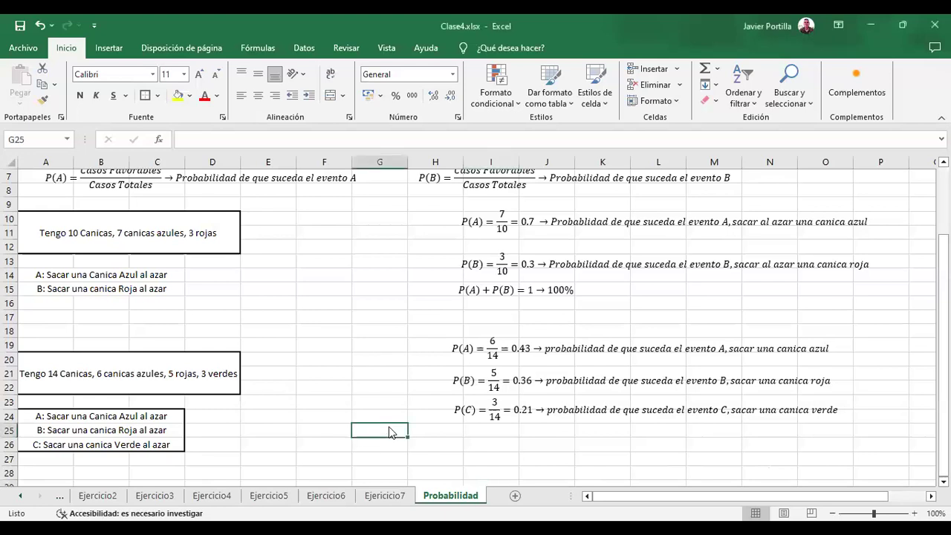
{"action": "scroll", "coordinate": [388, 427], "scroll_direction": "down", "scroll_amount": 2}
{"action": "scroll", "coordinate": [389, 427], "scroll_direction": "up", "scroll_amount": 2}
{"action": "scroll", "coordinate": [389, 427], "scroll_direction": "up", "scroll_amount": 2}
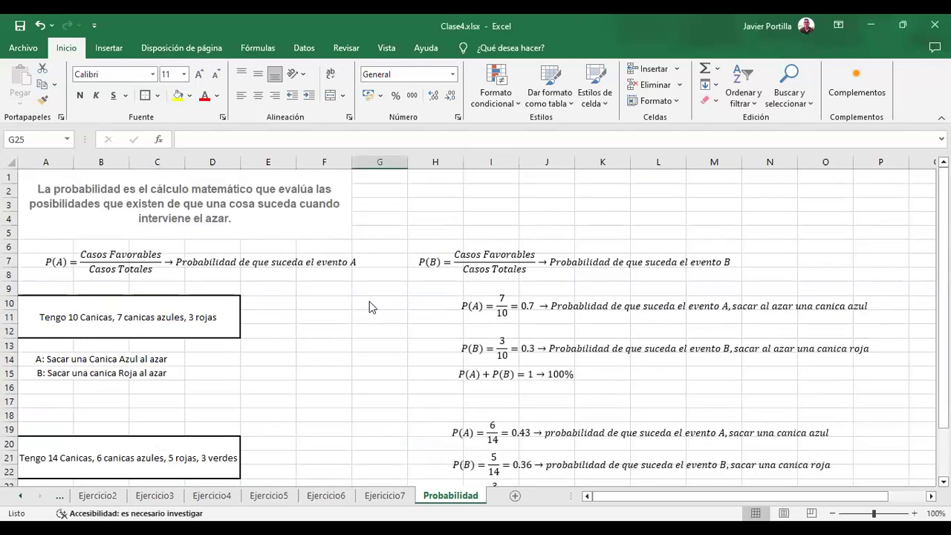
Add a new worksheet after Probabilidad and delete the surplus Hoja10 sheet
{"action": "left_click", "coordinate": [515, 496]}
{"action": "left_click", "coordinate": [503, 497]}
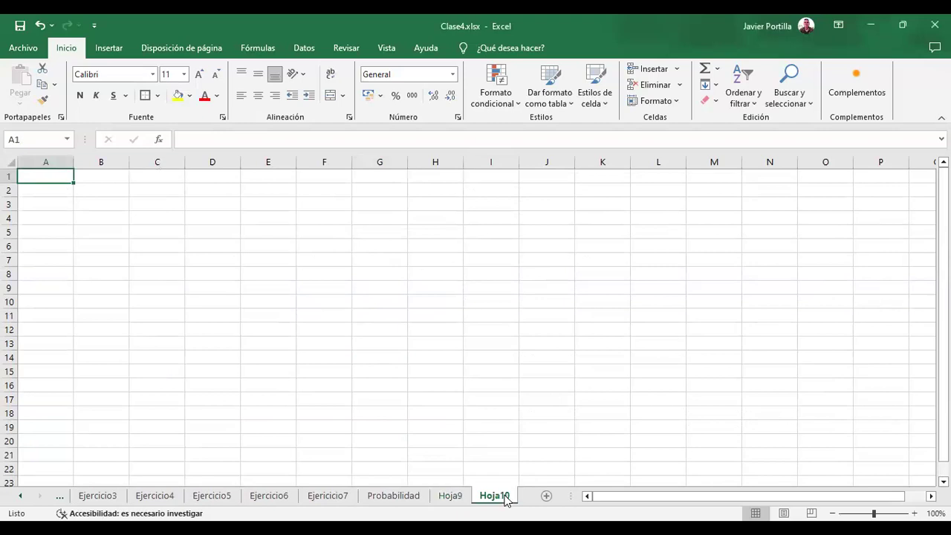
{"action": "right_click", "coordinate": [505, 497]}
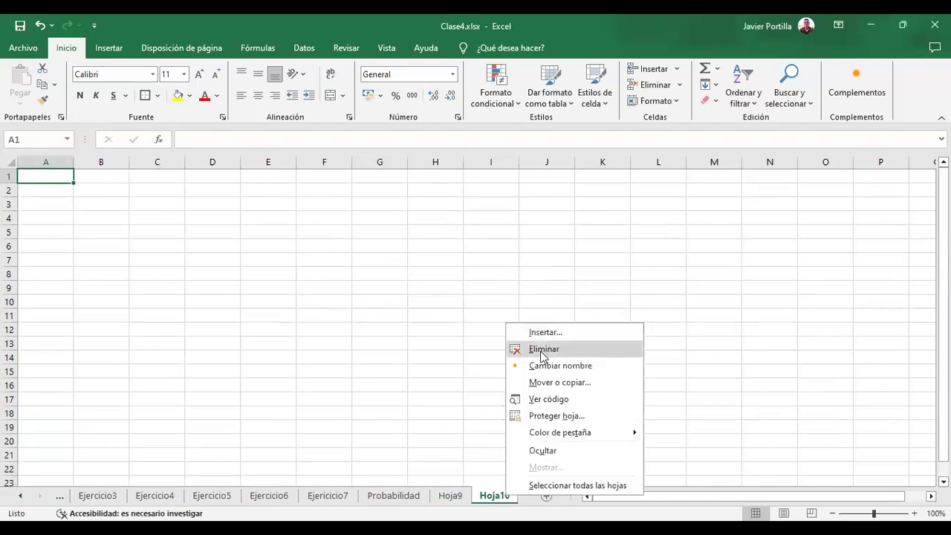
{"action": "left_click", "coordinate": [546, 348]}
Rename the Hoja9 sheet as "Tablas de doble entrada"
{"action": "double_click", "coordinate": [455, 497]}
{"action": "type", "text": "Tablas de dob"}
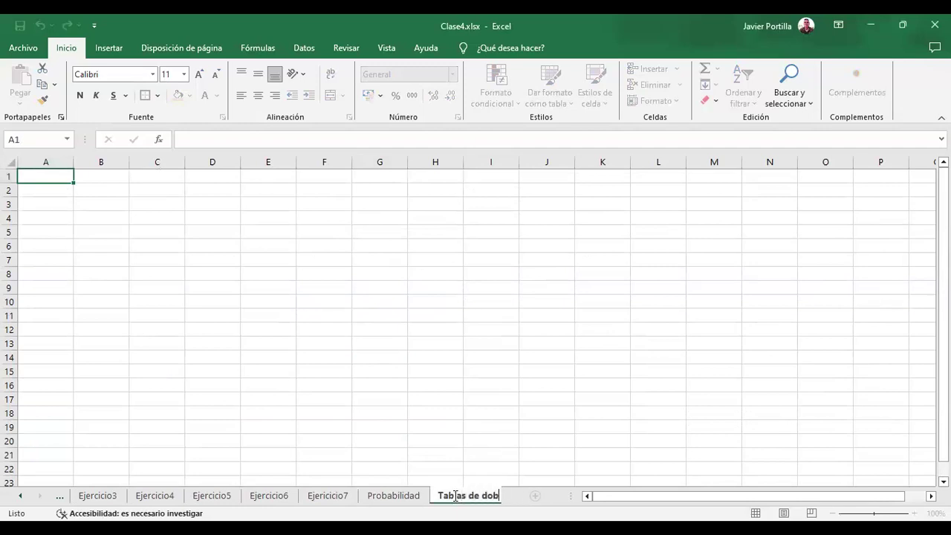
{"action": "type", "text": "le entradad"}
{"action": "key", "text": "Return"}
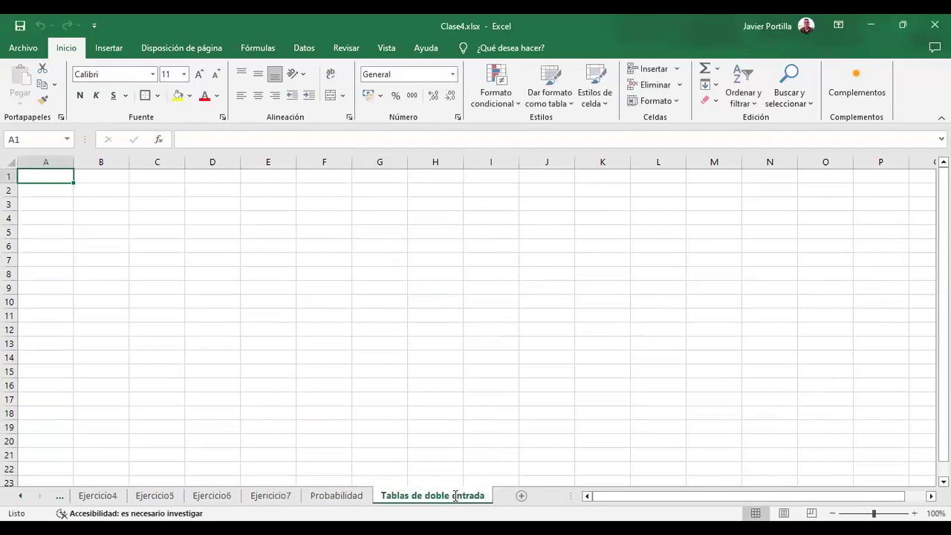
Enter the row labels Baloncesto in C3 and Futsal in C4
{"action": "left_click", "coordinate": [138, 185]}
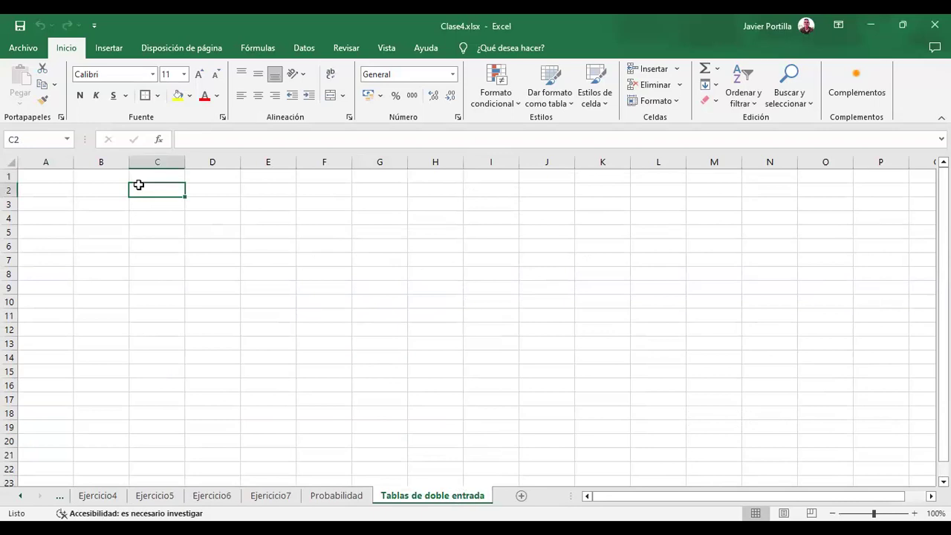
{"action": "left_click", "coordinate": [152, 207]}
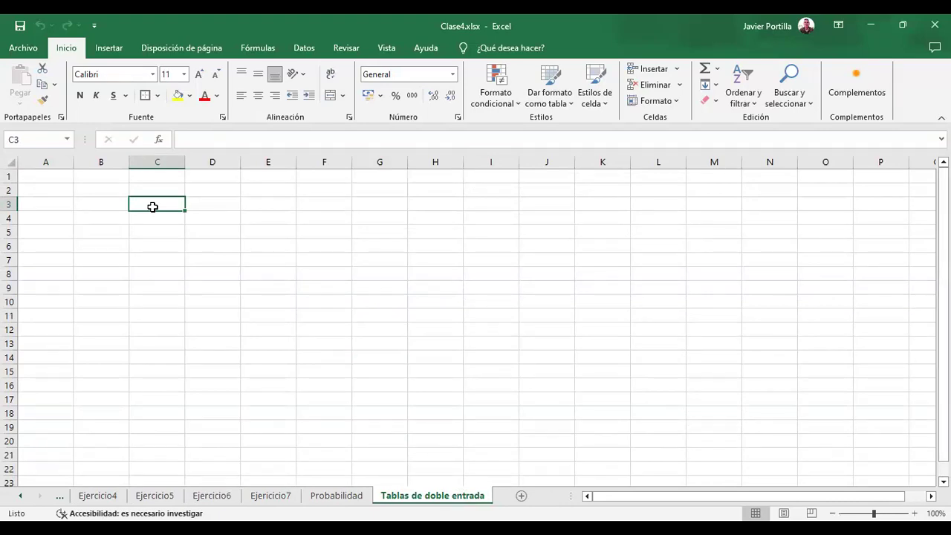
{"action": "type", "text": "BAloncesto"}
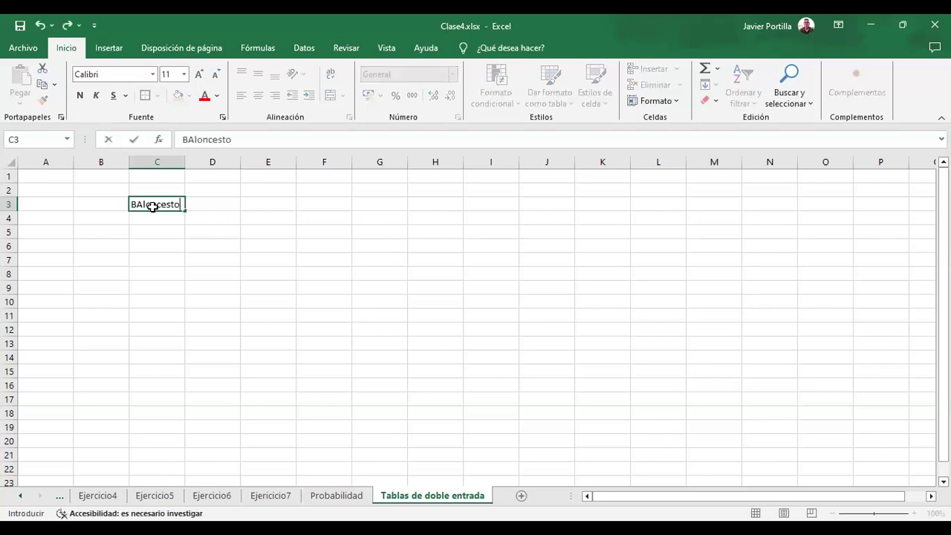
{"action": "key", "text": "Return"}
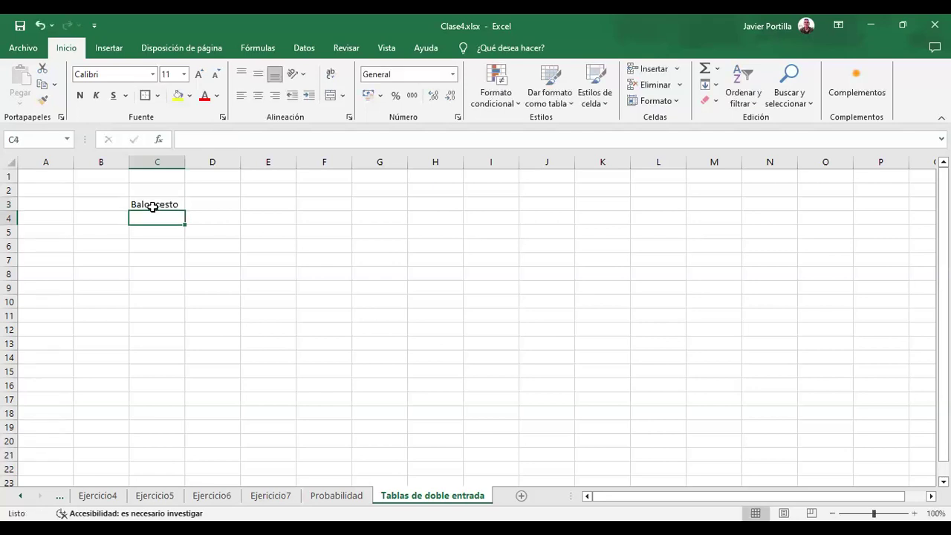
{"action": "type", "text": "F"}
{"action": "type", "text": "utb"}
{"action": "key", "text": "BackSpace"}
{"action": "key", "text": "BackSpace"}
{"action": "key", "text": "BackSpace"}
{"action": "type", "text": "utsal"}
{"action": "key", "text": "Return"}
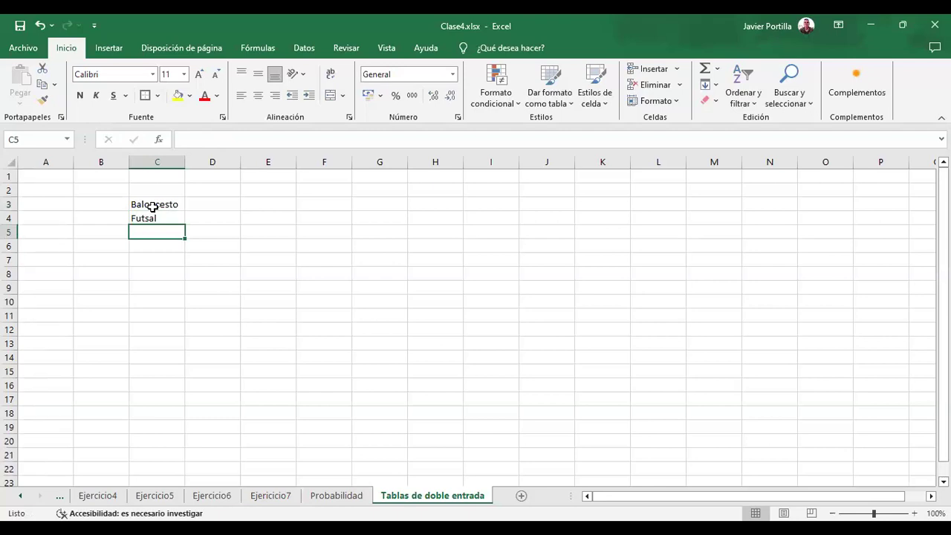
Add the row labels Natación in C5 and Boxeo in C6
{"action": "type", "text": "Nata"}
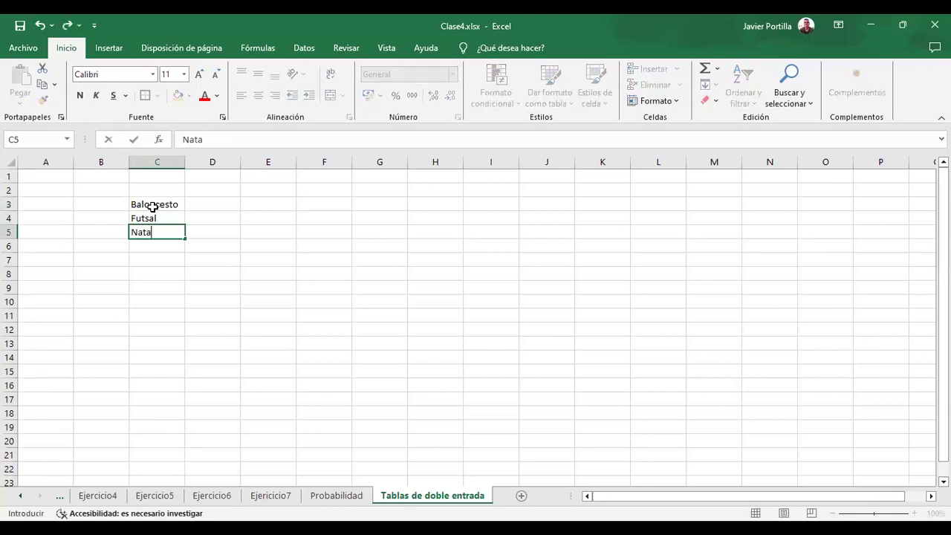
{"action": "type", "text": "ción"}
{"action": "key", "text": "Return"}
{"action": "type", "text": "Bo"}
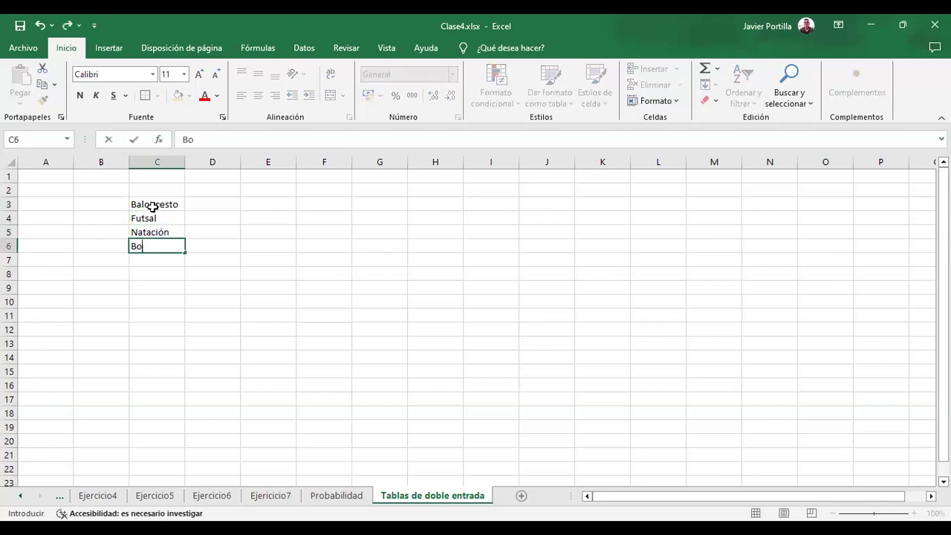
{"action": "type", "text": "xeo"}
{"action": "key", "text": "Return"}
Enter the column headers Hombre in D2 and Mujer in E2
{"action": "key", "text": "Up"}
{"action": "key", "text": "Up"}
{"action": "key", "text": "Up"}
{"action": "key", "text": "Up"}
{"action": "key", "text": "Up"}
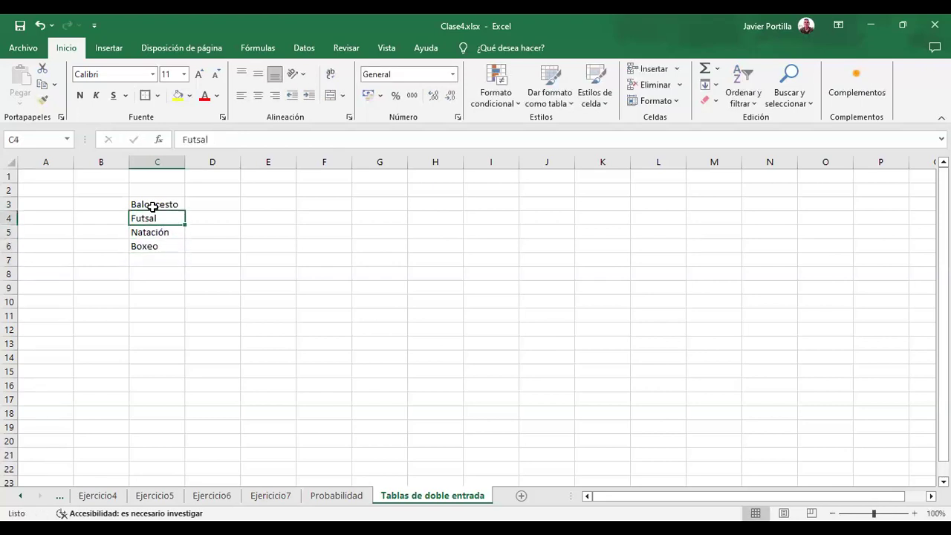
{"action": "key", "text": "Right"}
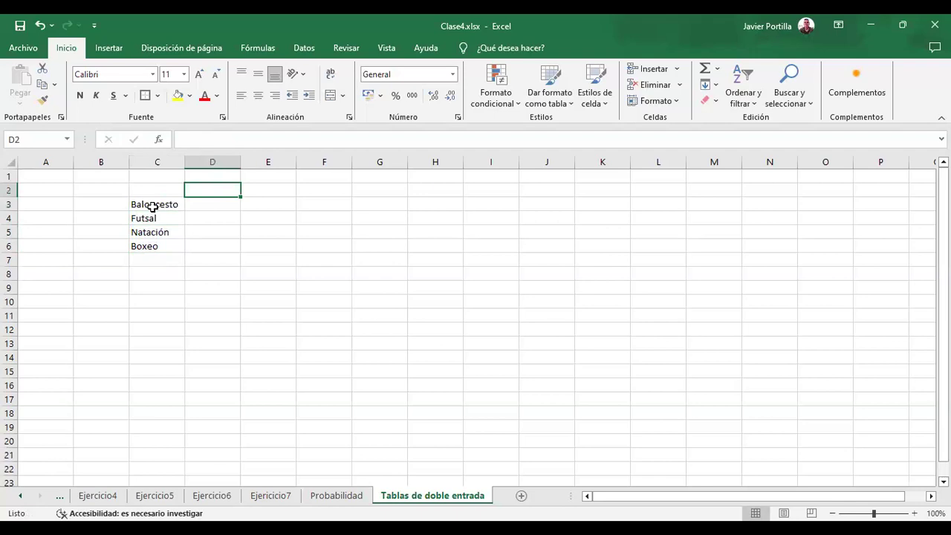
{"action": "type", "text": "Hombre"}
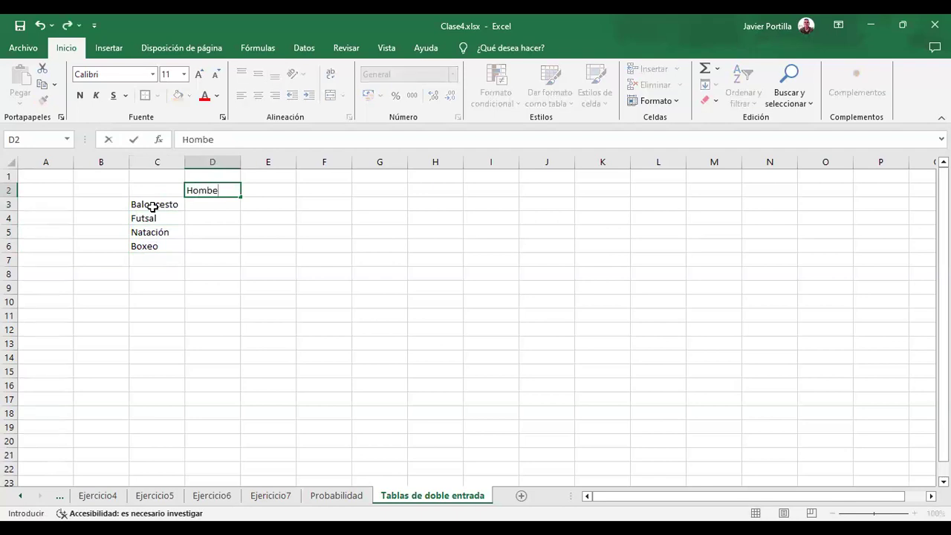
{"action": "key", "text": "Tab"}
{"action": "type", "text": "Mujer"}
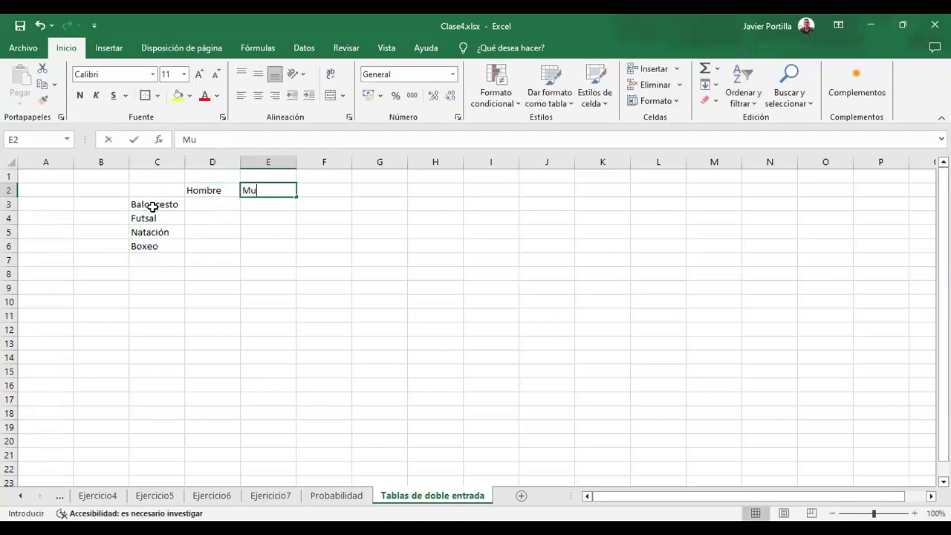
{"action": "key", "text": "ctrl+Return"}
Add the row label "Otro deporte" in C7, below Boxeo
{"action": "key", "text": "Down"}
{"action": "key", "text": "Down"}
{"action": "key", "text": "Down"}
{"action": "key", "text": "Down"}
{"action": "key", "text": "Left"}
{"action": "key", "text": "Left"}
{"action": "key", "text": "Down"}
{"action": "type", "text": "O"}
{"action": "key", "text": "BackSpace"}
{"action": "type", "text": "Otro"}
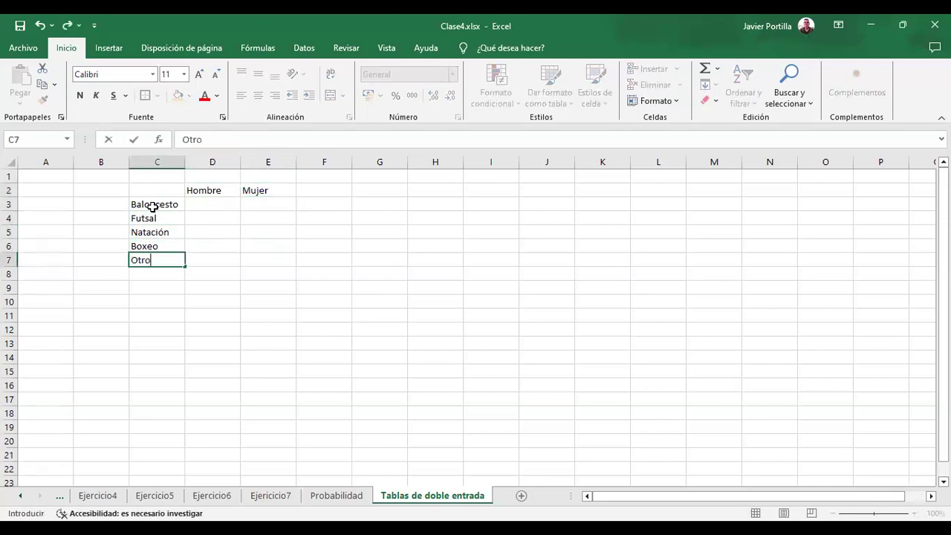
{"action": "type", "text": " deporte"}
{"action": "key", "text": "Return"}
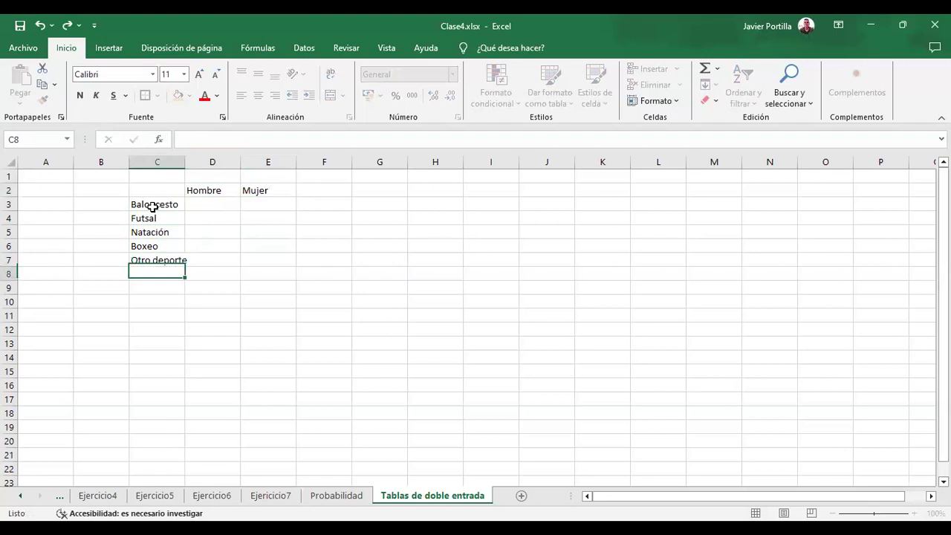
Autofit the width of column C to its sport labels
{"action": "key", "text": "Up"}
{"action": "key", "text": "Up"}
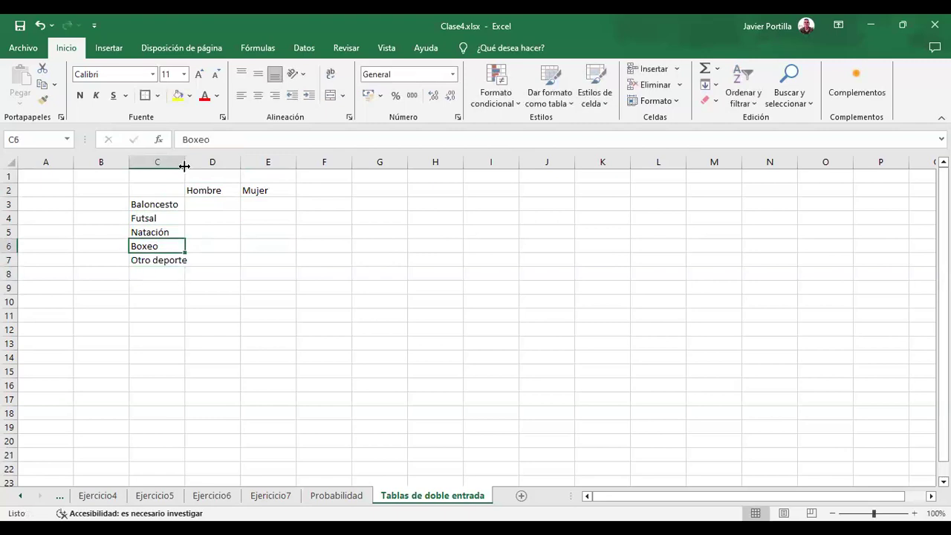
{"action": "double_click", "coordinate": [184, 165]}
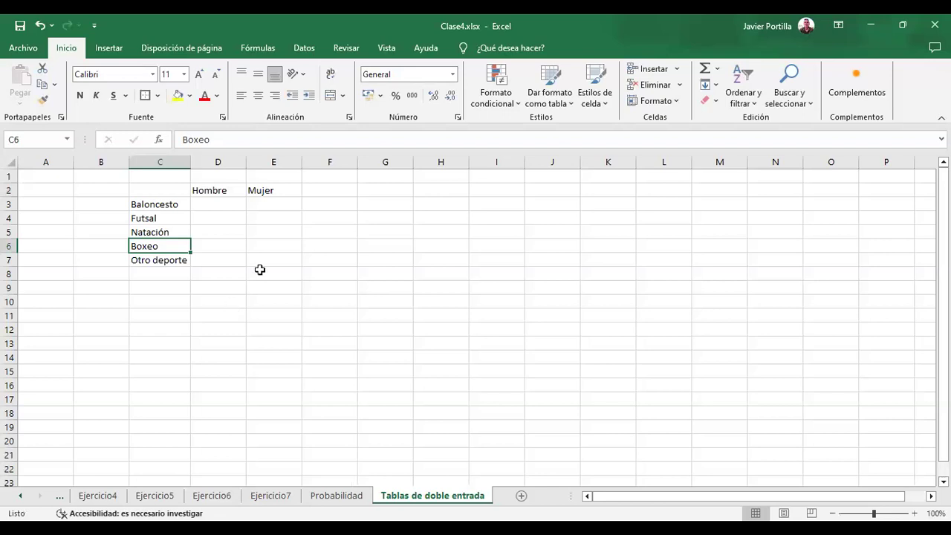
Add a Total column header in F2 and a Total row label in C8
{"action": "left_click", "coordinate": [329, 189]}
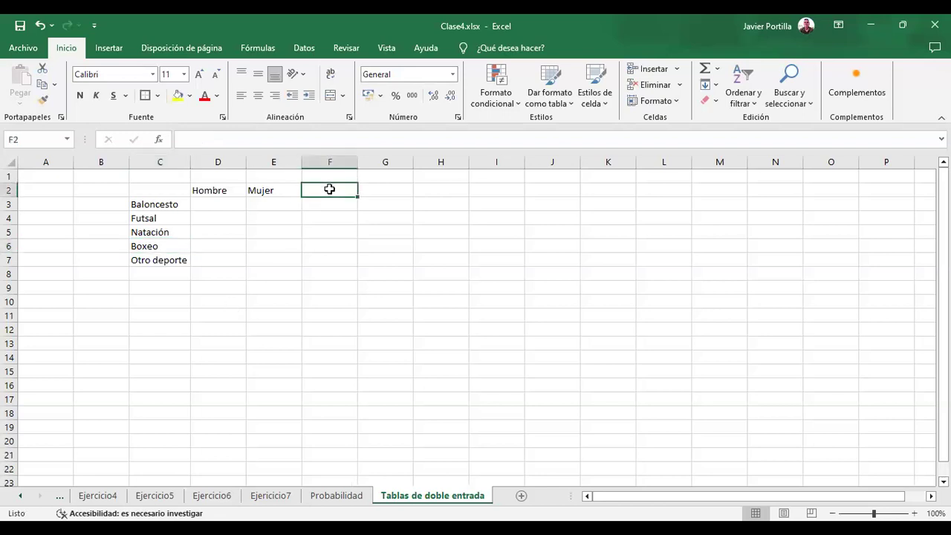
{"action": "type", "text": "Total"}
{"action": "key", "text": "Return"}
{"action": "left_click", "coordinate": [150, 276]}
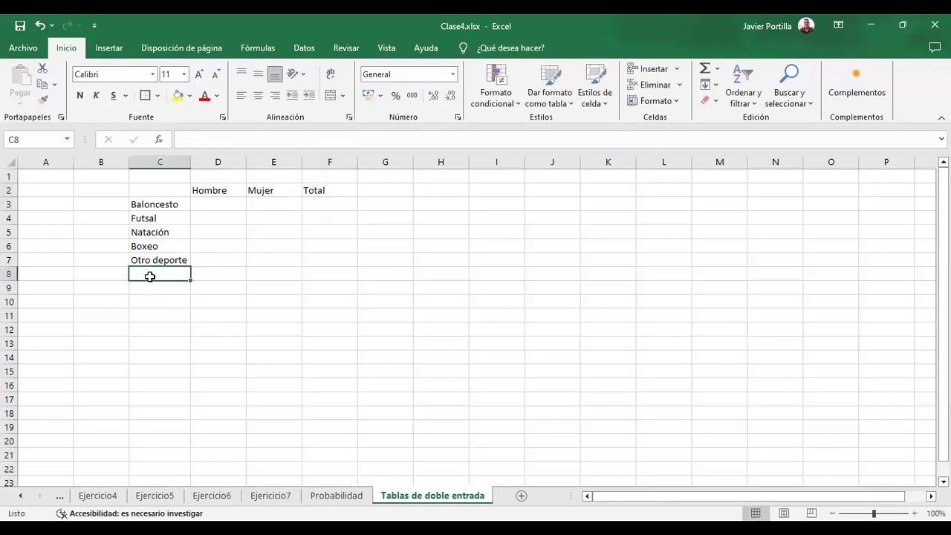
{"action": "type", "text": "Total"}
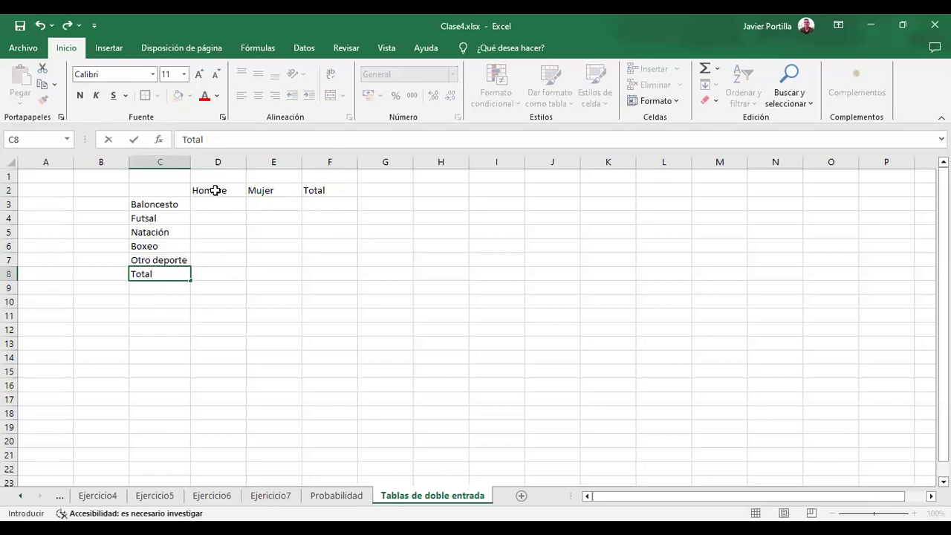
Apply all borders to the header and data range D2:F8
{"action": "left_click", "coordinate": [215, 190]}
{"action": "key", "text": "shift+Right"}
{"action": "key", "text": "shift+Right"}
{"action": "key", "text": "shift+Down"}
{"action": "key", "text": "shift+Down"}
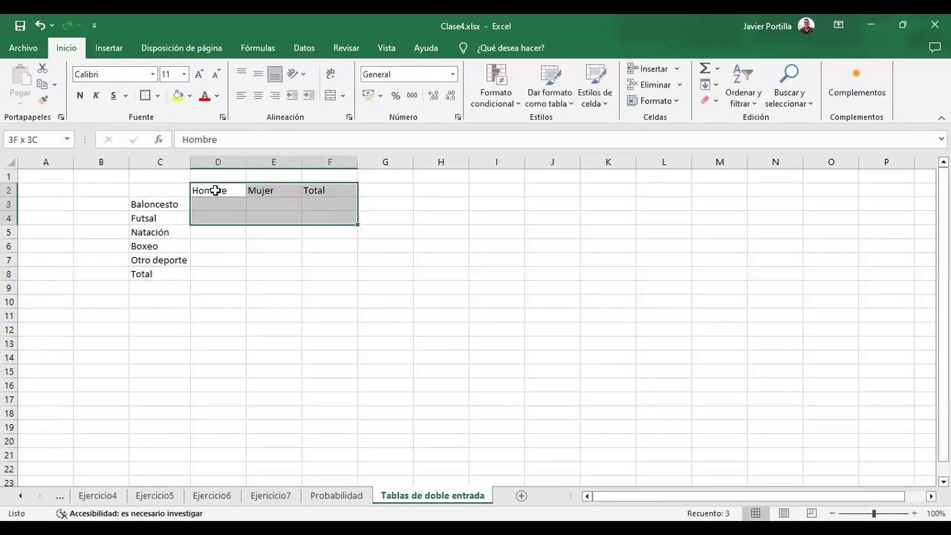
{"action": "key", "text": "shift+Down"}
{"action": "key", "text": "shift+Down"}
{"action": "key", "text": "shift+Down"}
{"action": "key", "text": "shift+Down"}
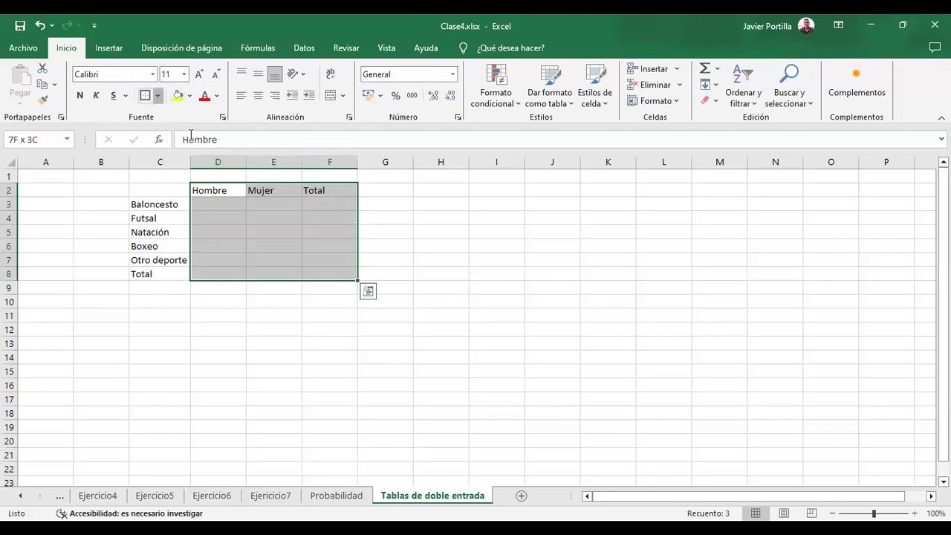
{"action": "left_click", "coordinate": [158, 95]}
{"action": "left_click", "coordinate": [188, 215]}
Apply all borders to the row labels in C3:C8, from Baloncesto to Total
{"action": "left_click", "coordinate": [149, 208]}
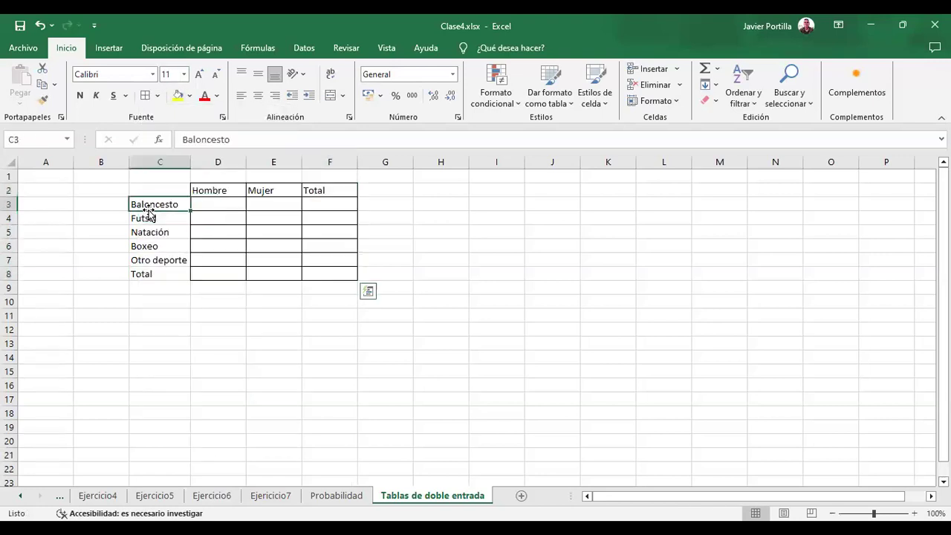
{"action": "key", "text": "shift+Down"}
{"action": "key", "text": "shift+Down"}
{"action": "key", "text": "shift+Down"}
{"action": "key", "text": "shift+Down"}
{"action": "key", "text": "shift+Down"}
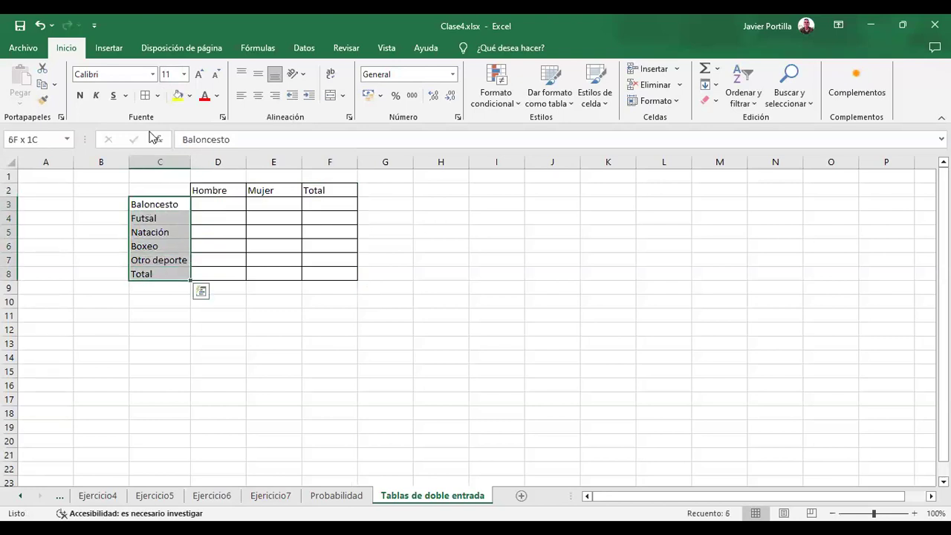
{"action": "left_click", "coordinate": [207, 192]}
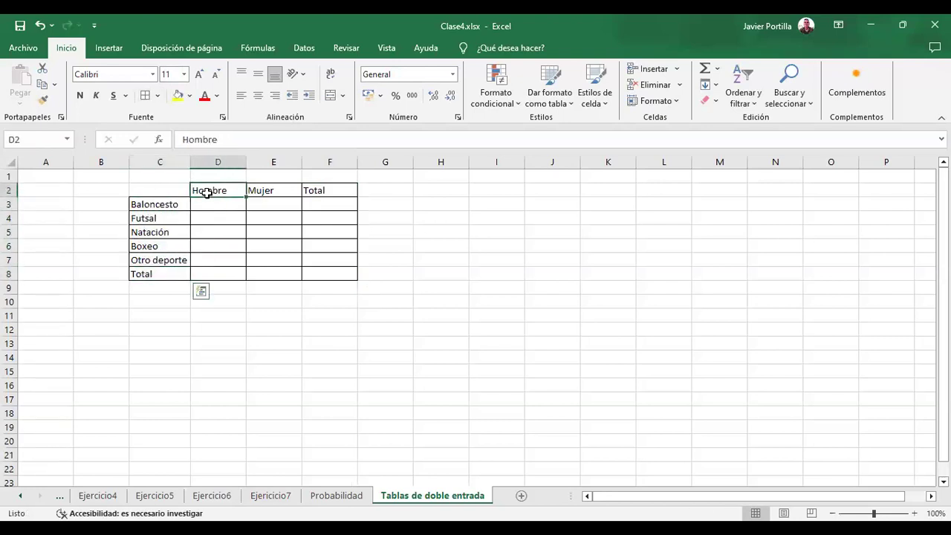
Enter the Baloncesto counts: 15 for Hombre in D3 and 10 for Mujer in E3
{"action": "left_click", "coordinate": [232, 273]}
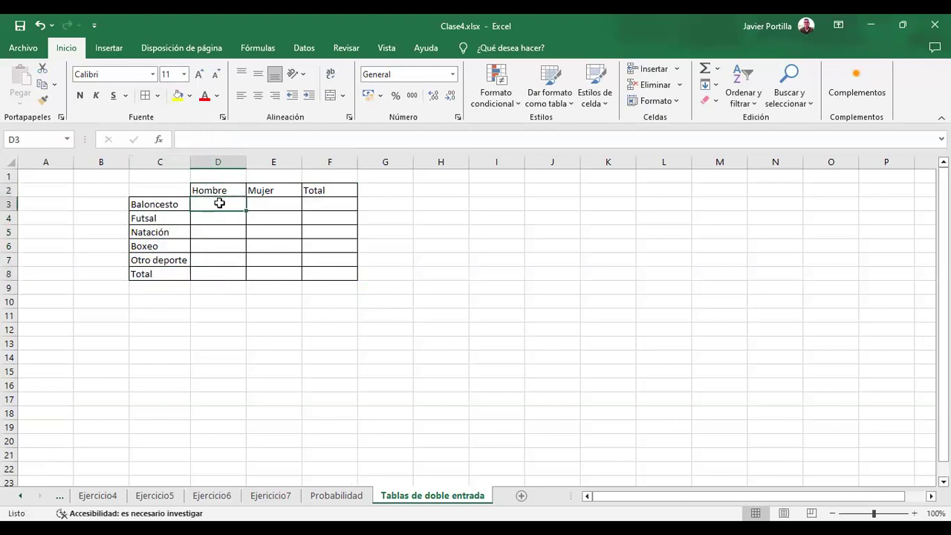
{"action": "type", "text": "15"}
{"action": "key", "text": "Return"}
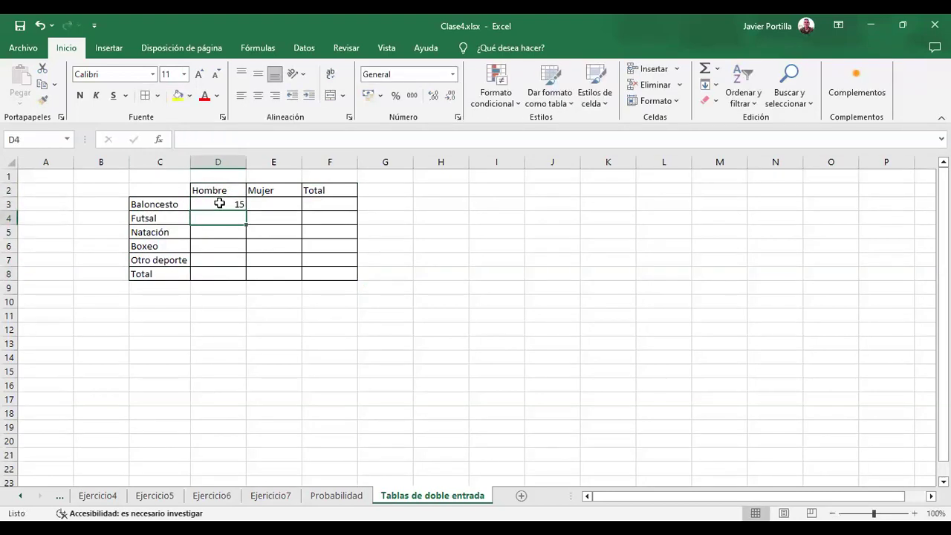
{"action": "key", "text": "Right"}
{"action": "key", "text": "Up"}
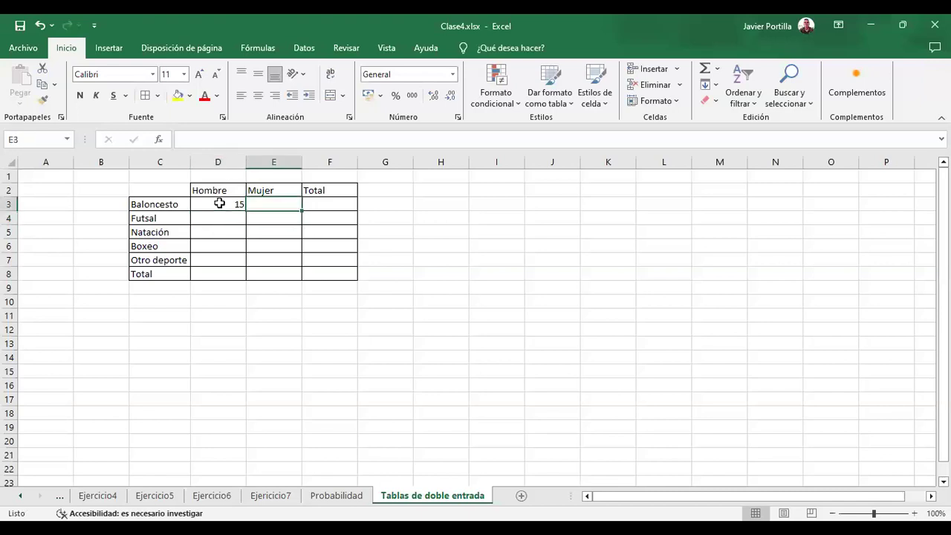
{"action": "type", "text": "10"}
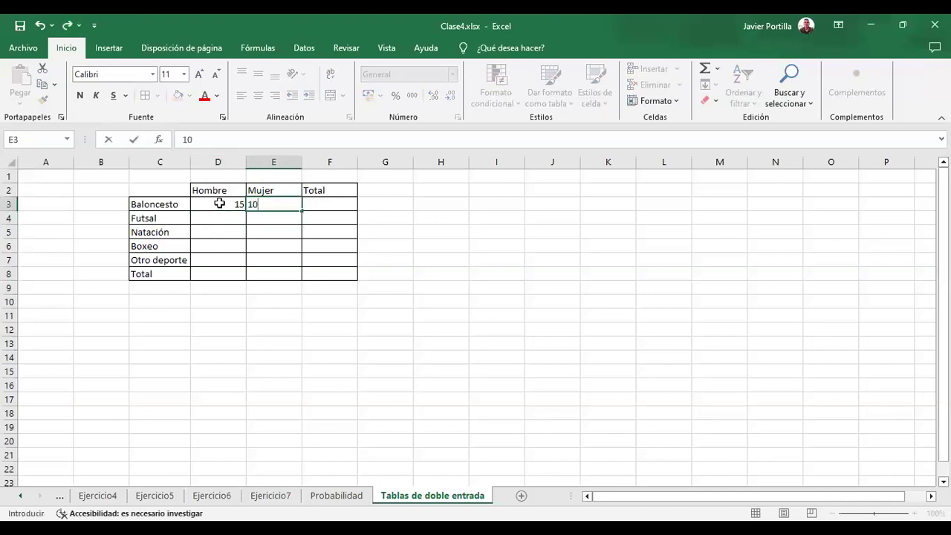
{"action": "key", "text": "Return"}
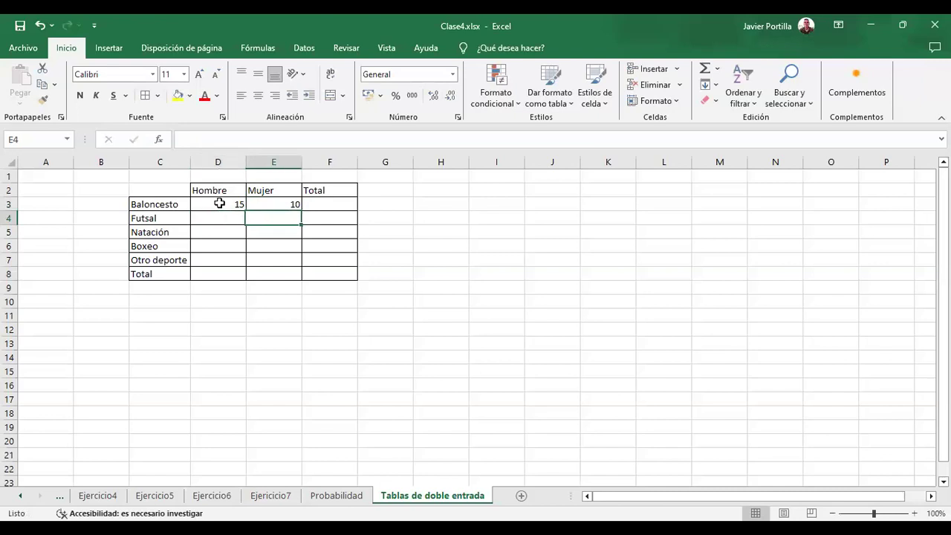
Fill in the Futsal row with 10 for Hombre in D4 and 20 for Mujer in E4
{"action": "type", "text": "20"}
{"action": "key", "text": "Left"}
{"action": "key", "text": "Left"}
{"action": "key", "text": "Right"}
{"action": "type", "text": "10"}
{"action": "key", "text": "Return"}
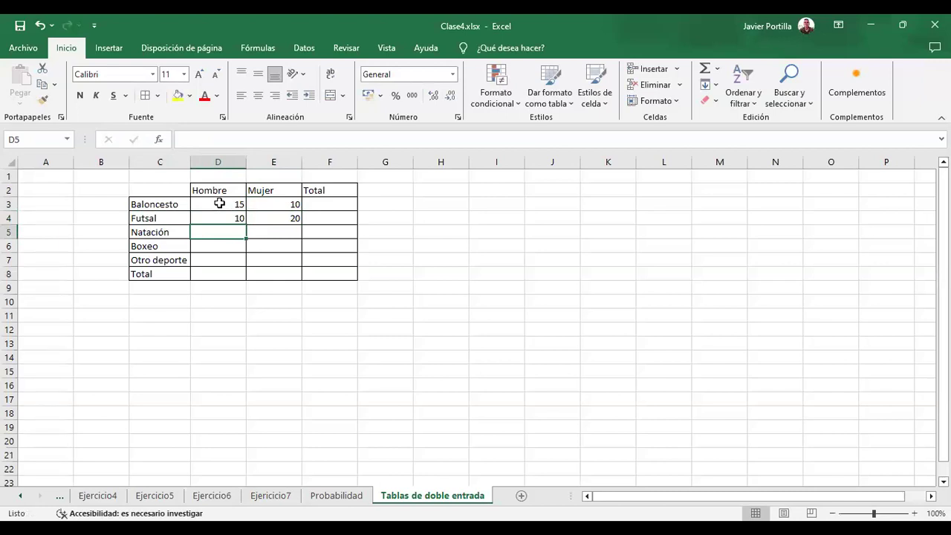
Enter the Hombre and Mujer counts for Natación as 12 and 12, and for Boxeo as 23 and 14
{"action": "type", "text": "12"}
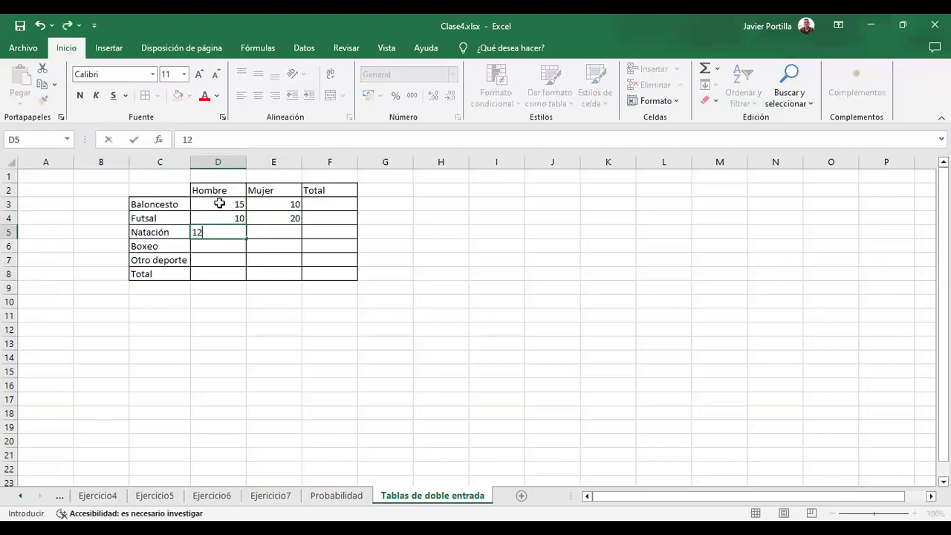
{"action": "key", "text": "Right"}
{"action": "type", "text": "12"}
{"action": "key", "text": "Return"}
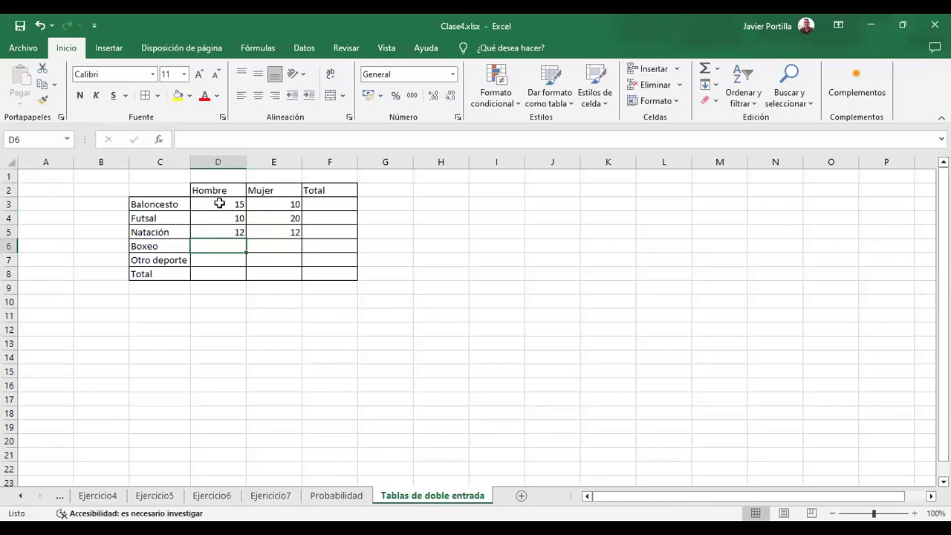
{"action": "type", "text": "23"}
{"action": "key", "text": "Right"}
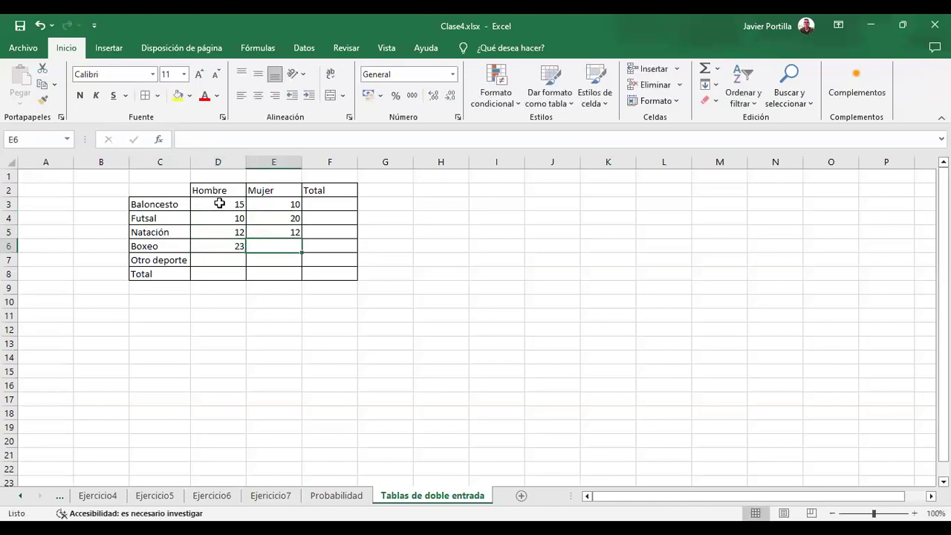
{"action": "type", "text": "14"}
{"action": "key", "text": "Return"}
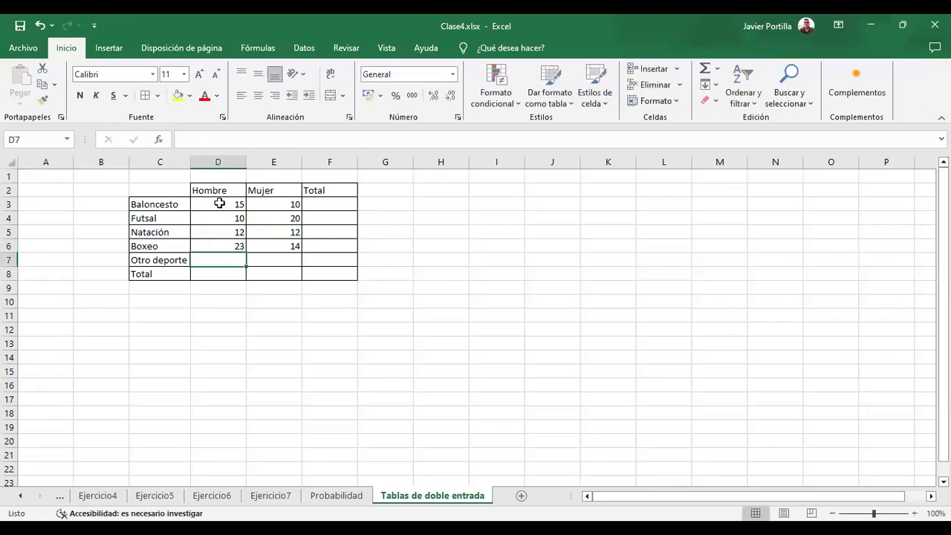
Enter the Otro deporte counts: 10 for Hombre in D7 and 25 for Mujer in E7
{"action": "type", "text": "10"}
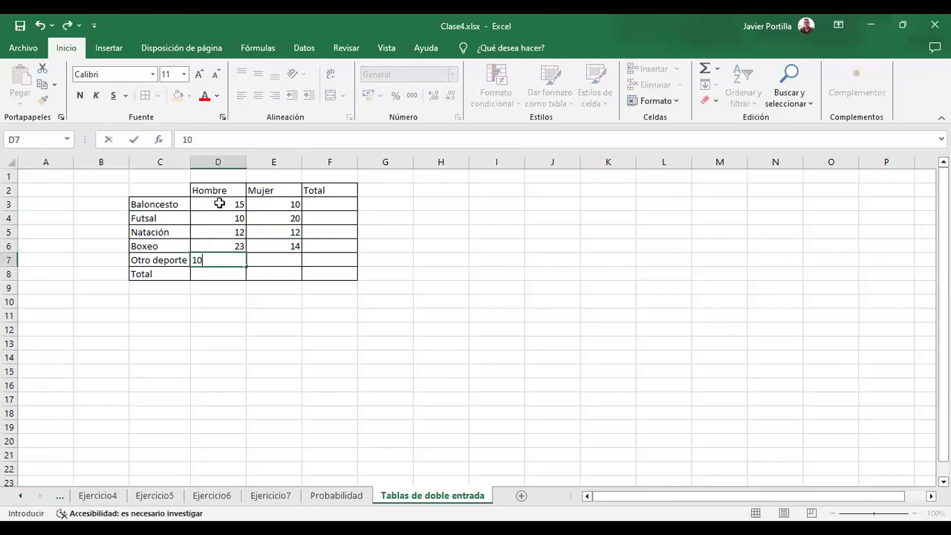
{"action": "key", "text": "Right"}
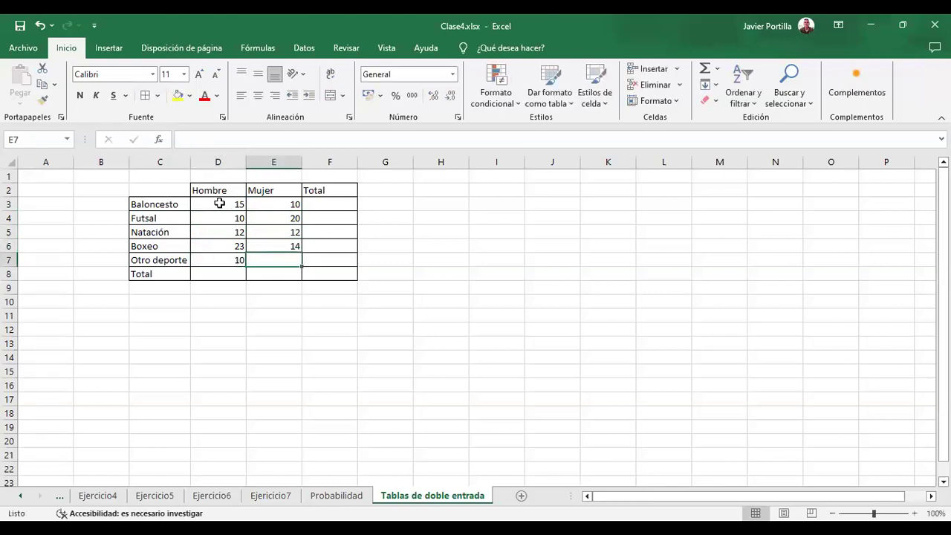
{"action": "type", "text": "5"}
{"action": "key", "text": "Return"}
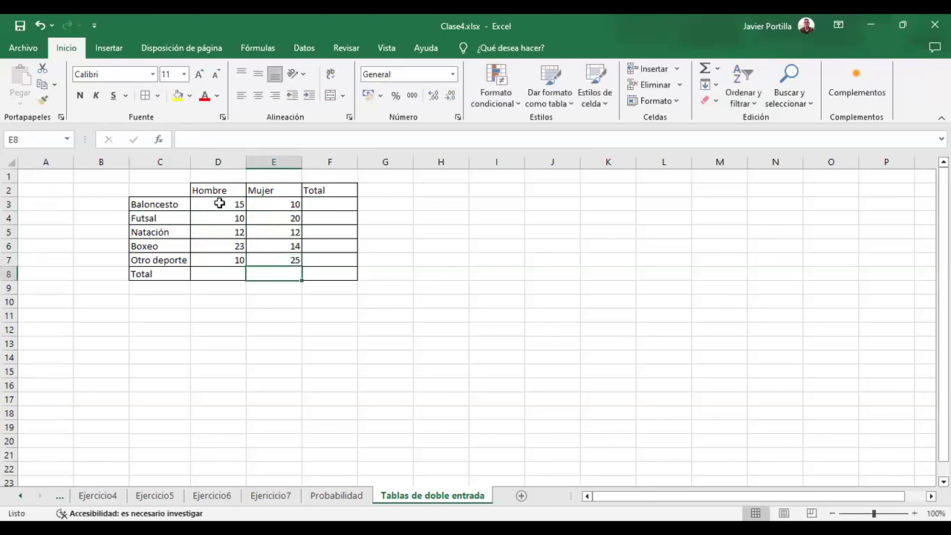
Total the Hombre column in D8 with a SUMA formula over D3:D7
{"action": "key", "text": "Left"}
{"action": "type", "text": "="}
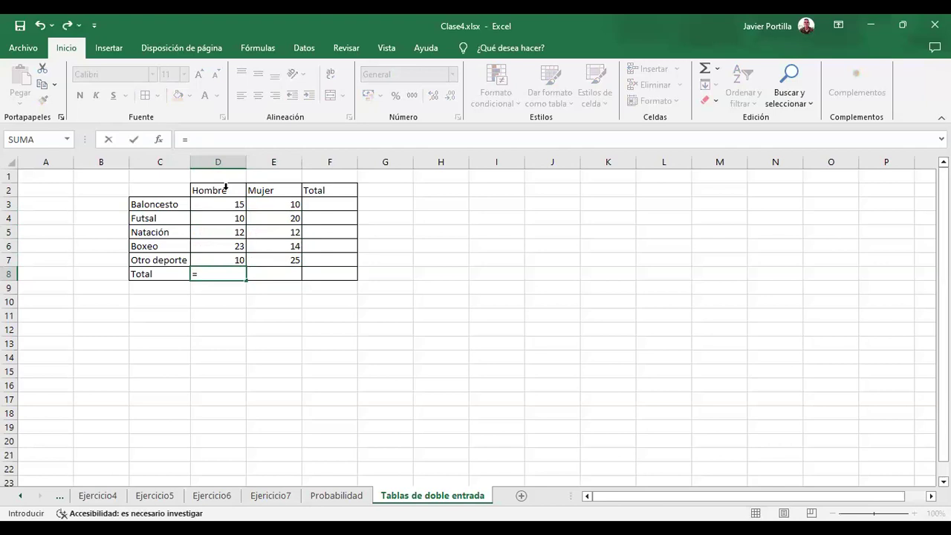
{"action": "type", "text": "suma("}
{"action": "left_click_drag", "start_coordinate": [218, 203], "coordinate": [226, 264]}
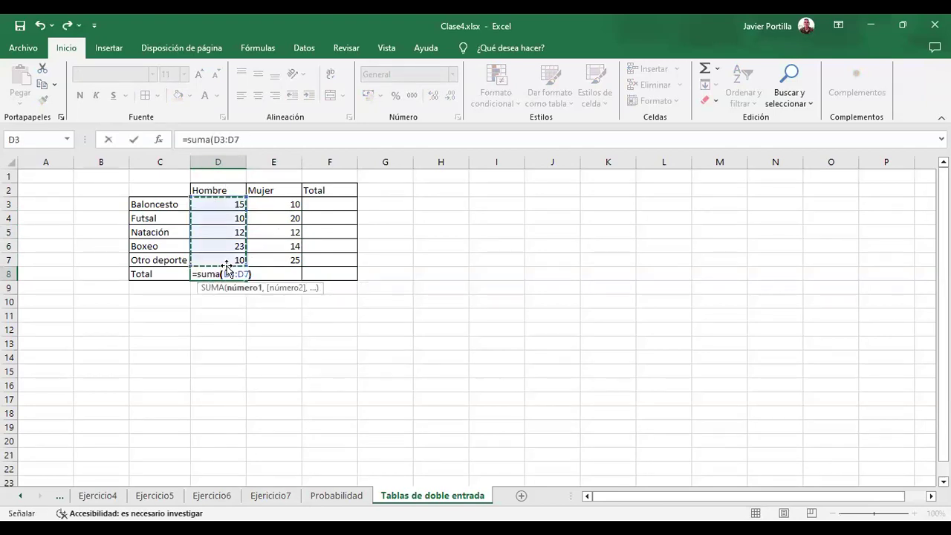
{"action": "key", "text": "Return"}
Total the Mujer column in E8 with a SUMA formula over E3:E7
{"action": "left_click", "coordinate": [283, 274]}
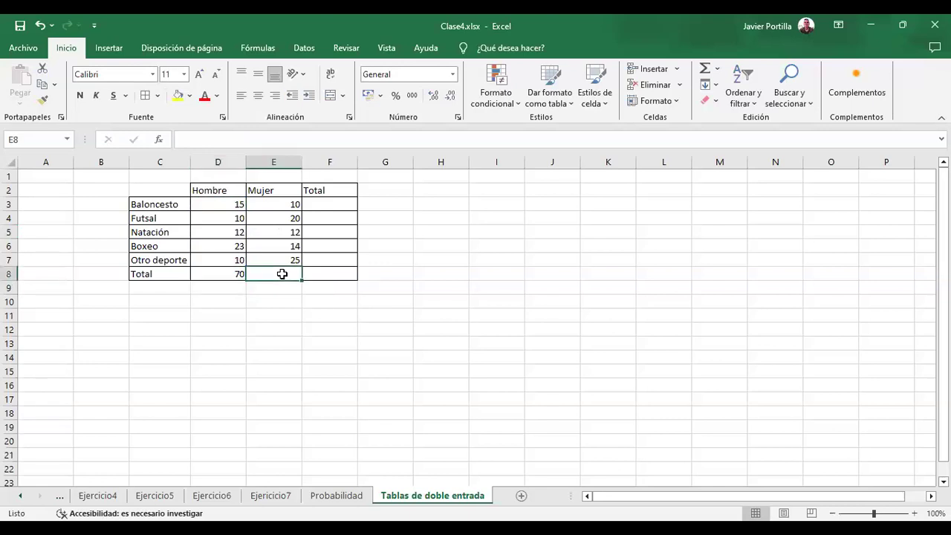
{"action": "type", "text": "=suma("}
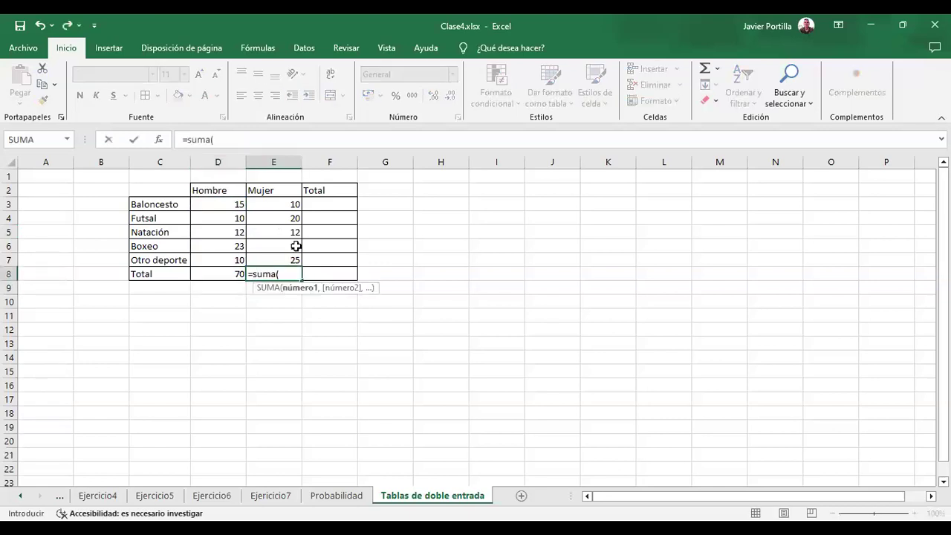
{"action": "left_click_drag", "start_coordinate": [296, 203], "coordinate": [295, 257]}
{"action": "key", "text": "Return"}
Center the contents of the table's data and total cells, D3:F8, horizontally
{"action": "left_click", "coordinate": [288, 272]}
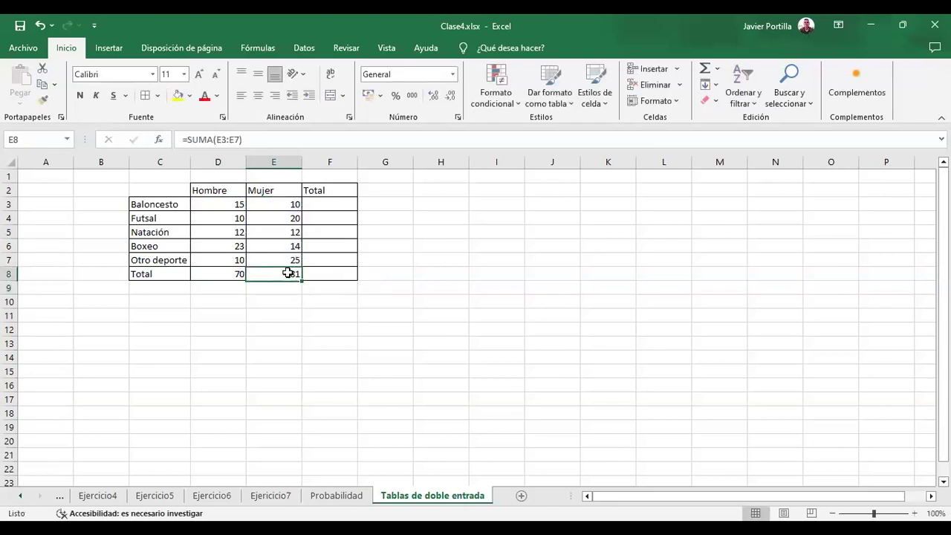
{"action": "left_click", "coordinate": [258, 95]}
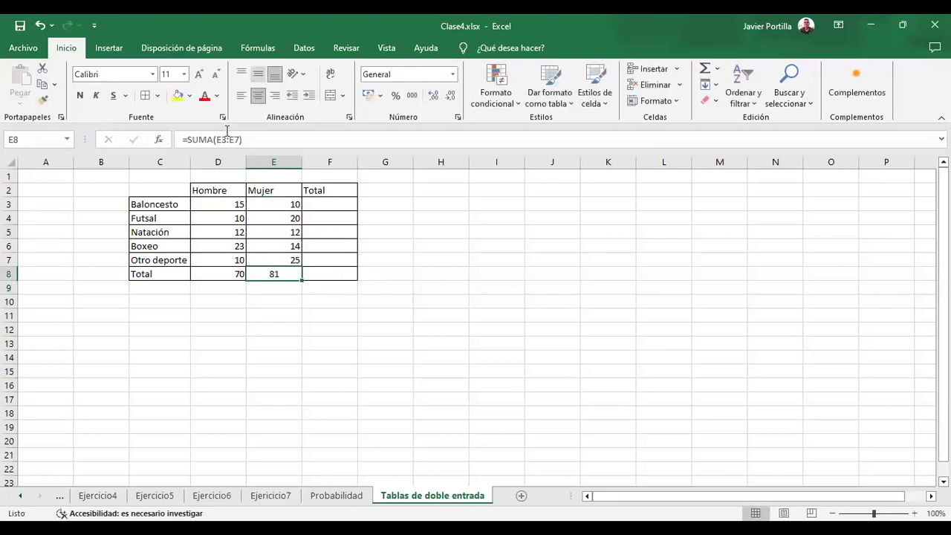
{"action": "left_click", "coordinate": [231, 207]}
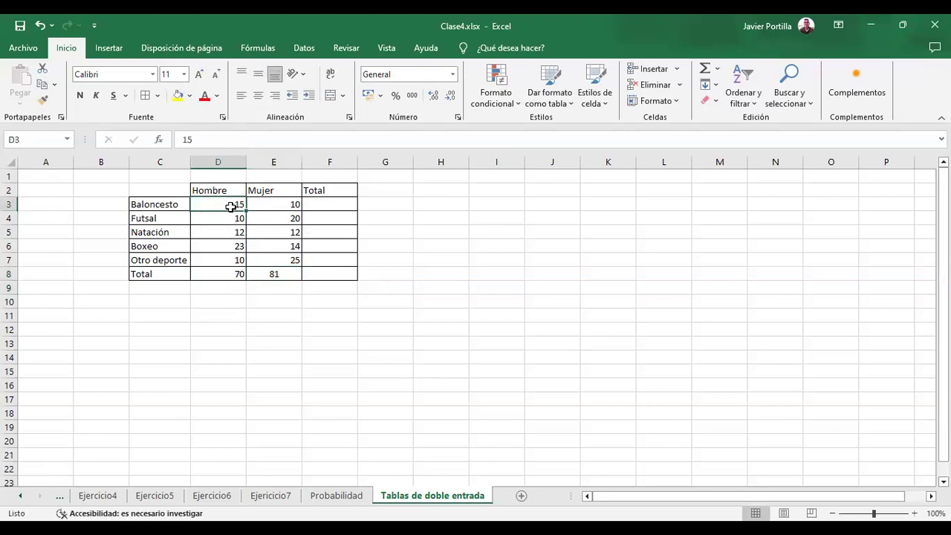
{"action": "key", "text": "shift+Right"}
{"action": "key", "text": "shift+Right"}
{"action": "key", "text": "shift+Down"}
{"action": "key", "text": "shift+Down"}
{"action": "key", "text": "shift+Down"}
{"action": "key", "text": "shift+Down"}
{"action": "key", "text": "shift+Down"}
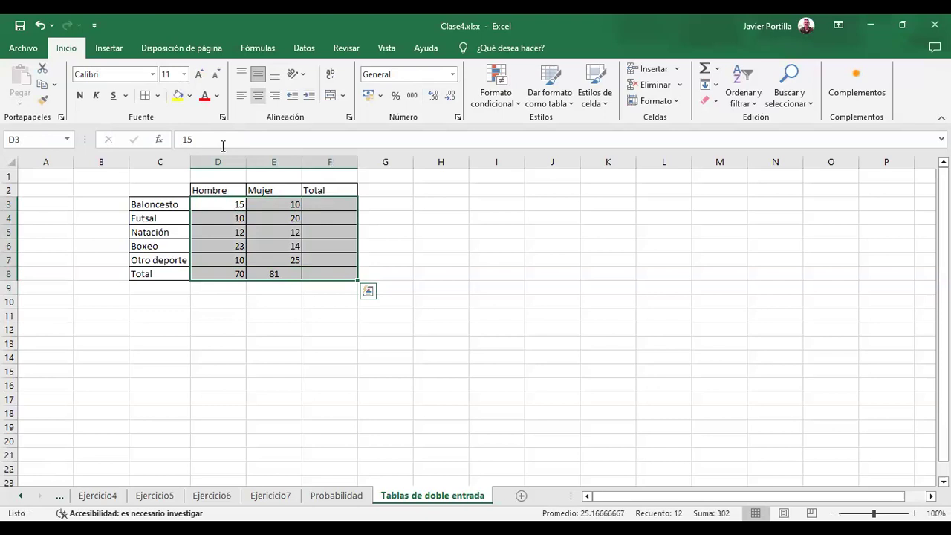
{"action": "left_click", "coordinate": [258, 95]}
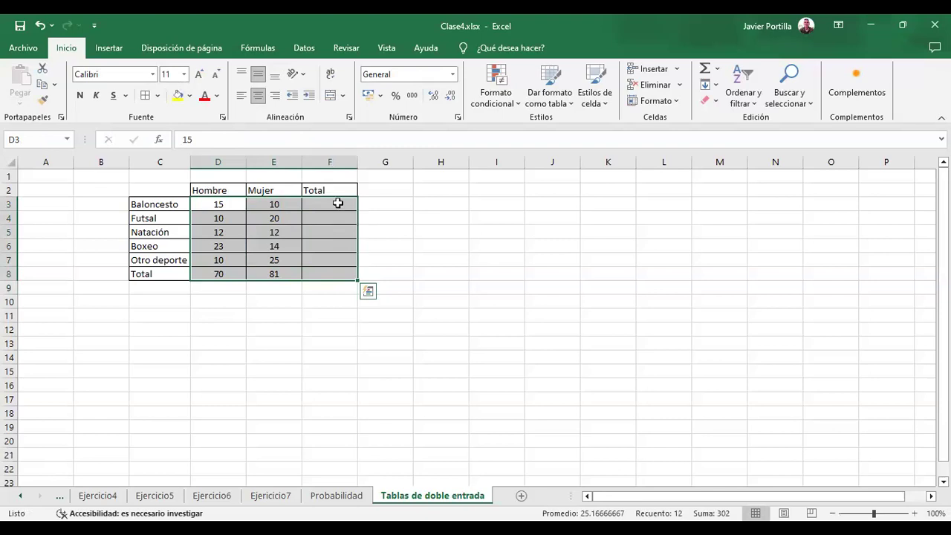
Total the Baloncesto row in F3 with SUMA over D3:E3 and fill the formula down to F7
{"action": "left_click", "coordinate": [339, 203]}
{"action": "type", "text": "="}
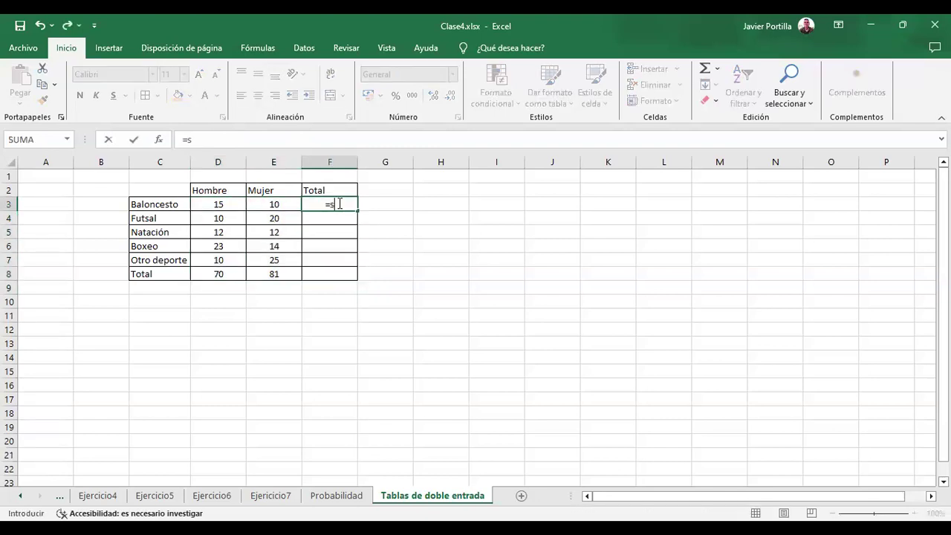
{"action": "type", "text": "suma("}
{"action": "left_click_drag", "start_coordinate": [219, 204], "coordinate": [262, 206]}
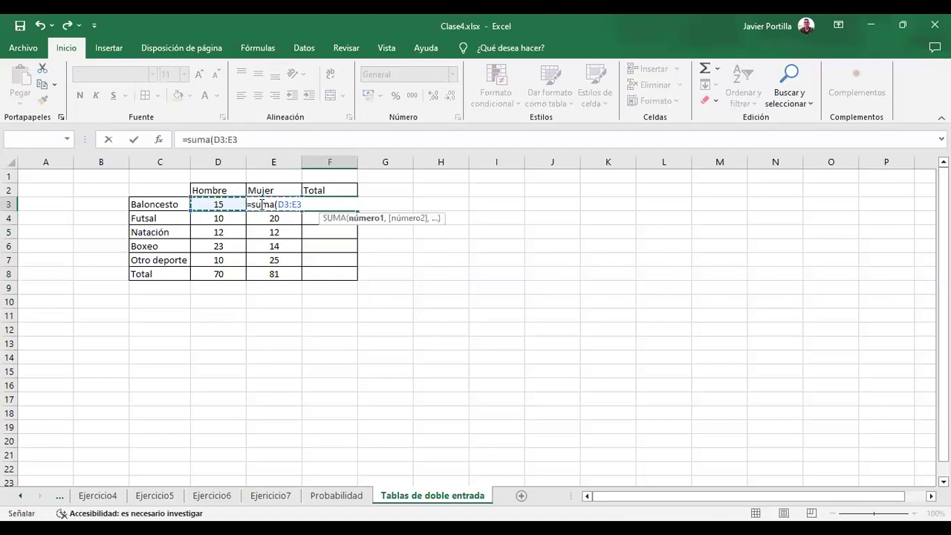
{"action": "key", "text": "Return"}
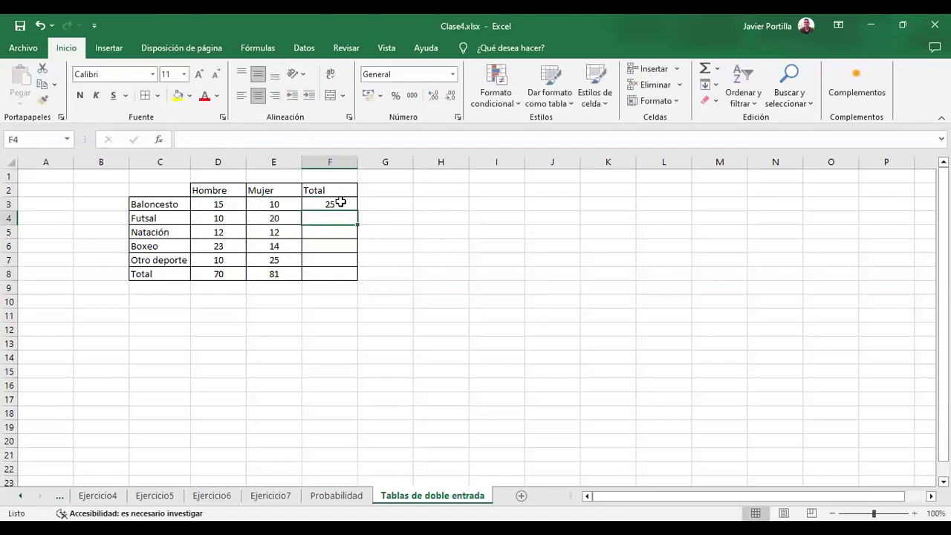
{"action": "left_click", "coordinate": [336, 203]}
{"action": "left_click_drag", "start_coordinate": [357, 211], "coordinate": [354, 263]}
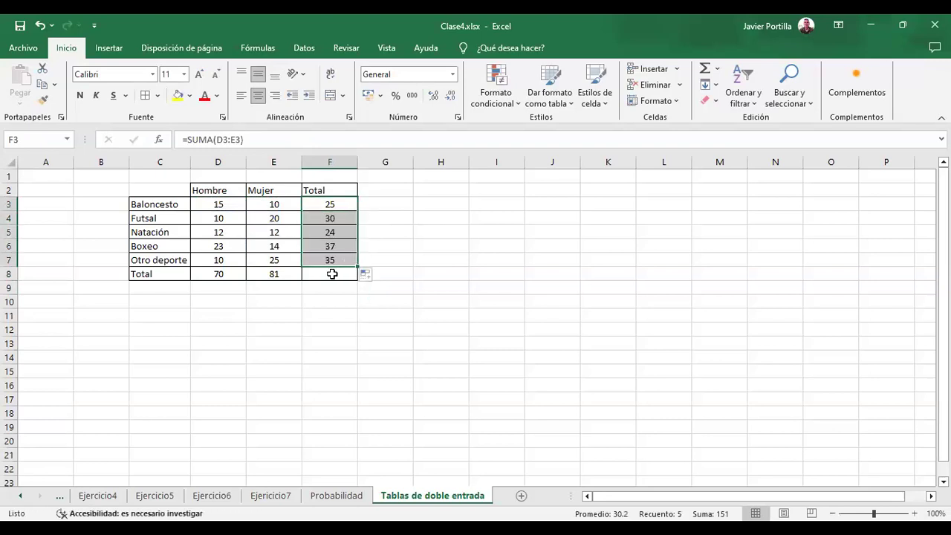
Sum the Hombre and Mujer totals in G8, beside the table, with =SUMA(D8:E8)
{"action": "left_click", "coordinate": [398, 272]}
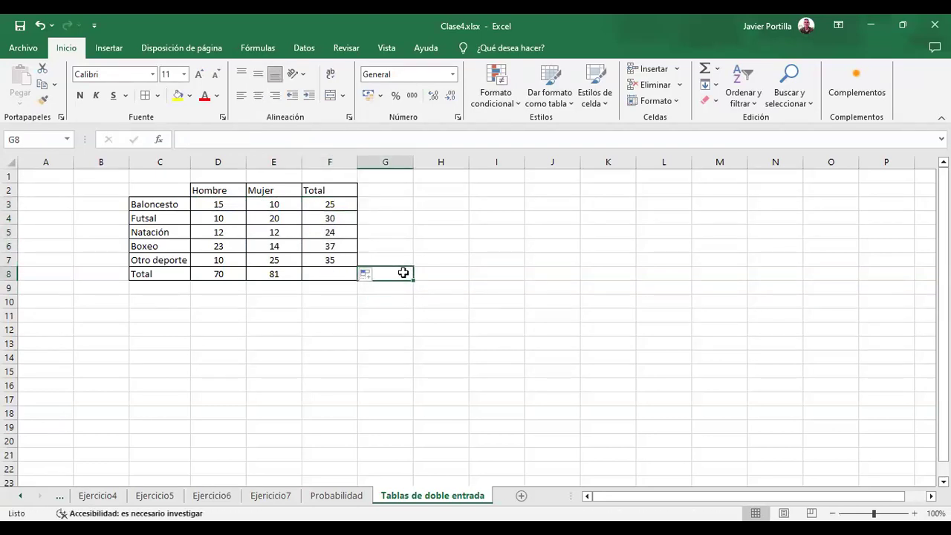
{"action": "type", "text": "="}
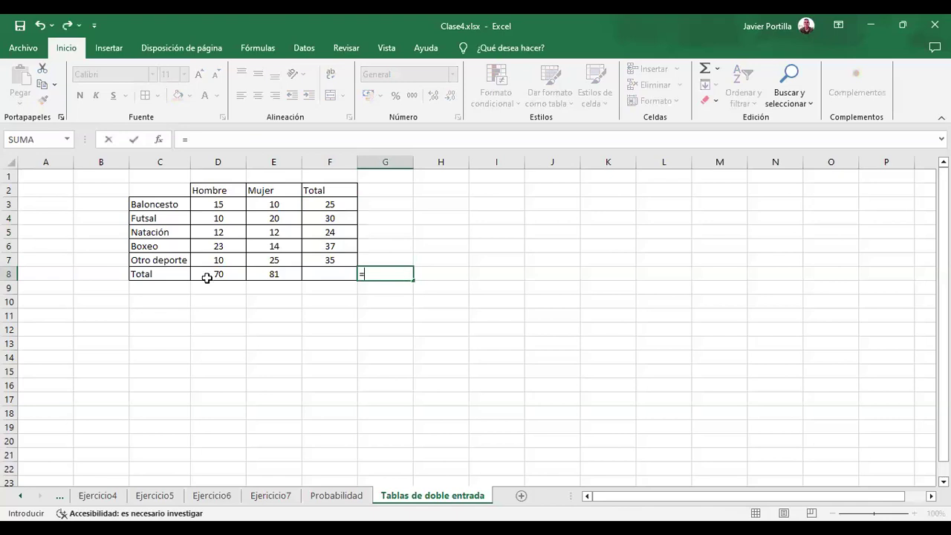
{"action": "type", "text": "suma("}
{"action": "left_click_drag", "start_coordinate": [210, 275], "coordinate": [267, 275]}
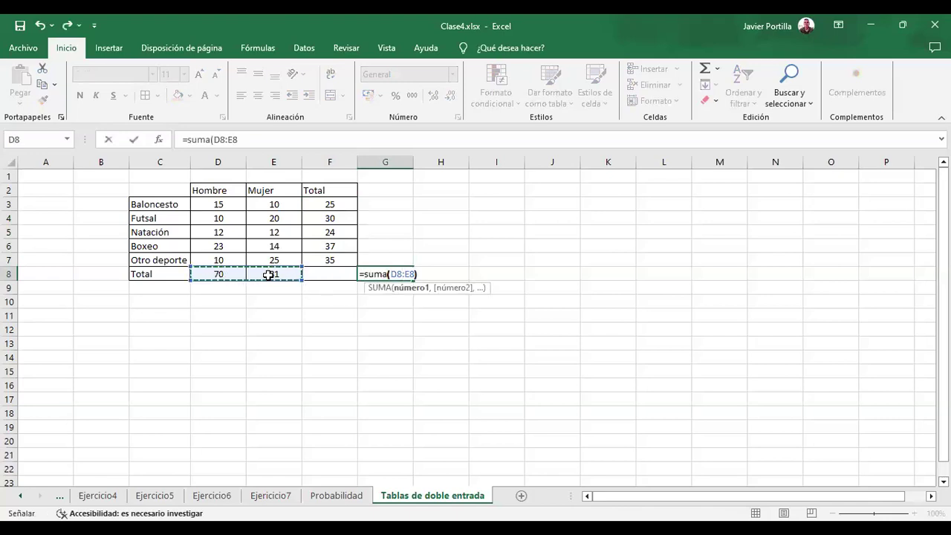
{"action": "type", "text": ")"}
{"action": "key", "text": "Return"}
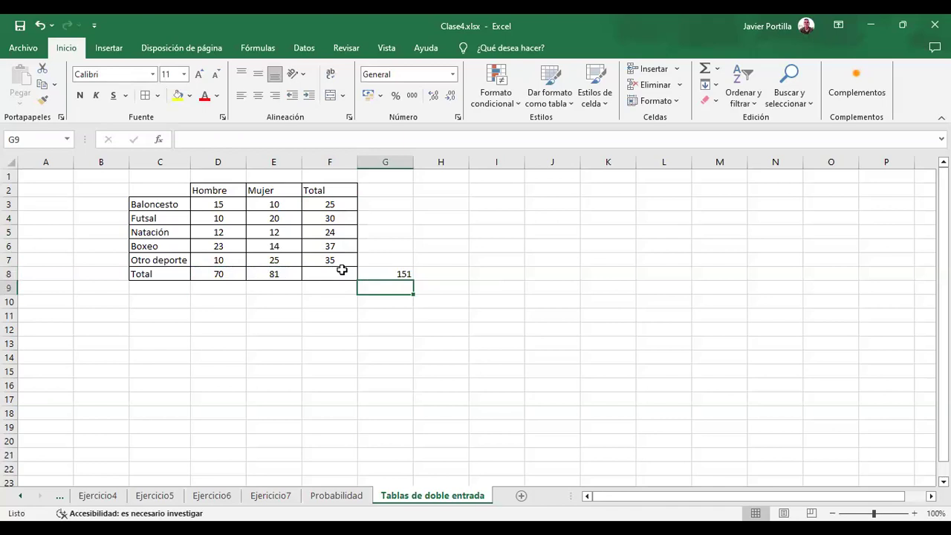
Total the row sums in F8 with a SUMA formula over F3:F7
{"action": "left_click", "coordinate": [342, 269]}
{"action": "type", "text": "(suma"}
{"action": "key", "text": "BackSpace"}
{"action": "key", "text": "BackSpace"}
{"action": "key", "text": "BackSpace"}
{"action": "key", "text": "BackSpace"}
{"action": "key", "text": "BackSpace"}
{"action": "type", "text": "="}
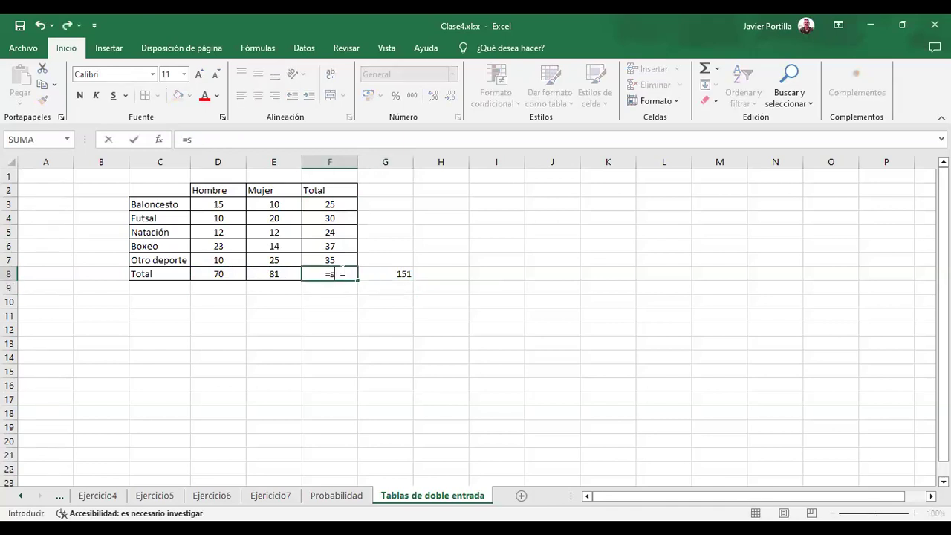
{"action": "type", "text": "suma("}
{"action": "left_click_drag", "start_coordinate": [327, 202], "coordinate": [327, 260]}
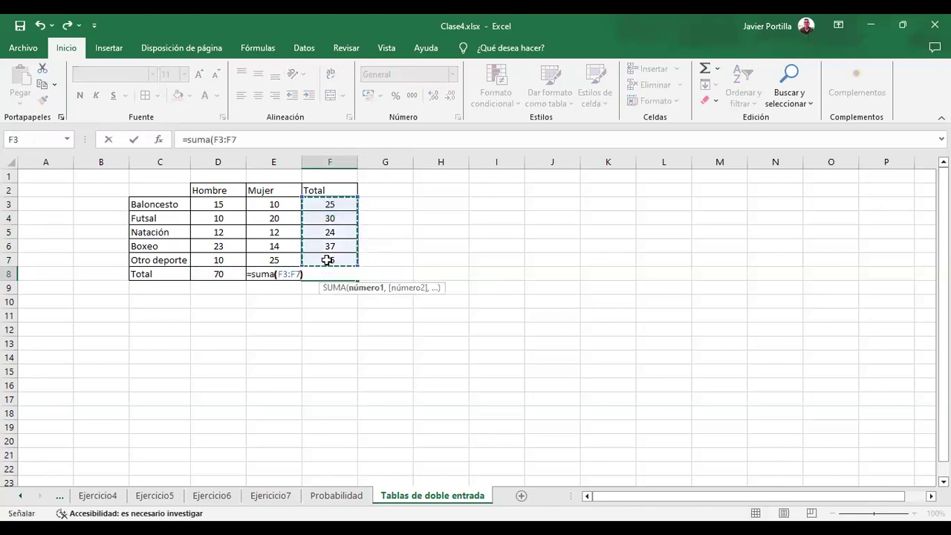
{"action": "key", "text": "Return"}
Clear the extra sum in G8 and fill the grand total cell F8 with yellow
{"action": "left_click", "coordinate": [403, 272]}
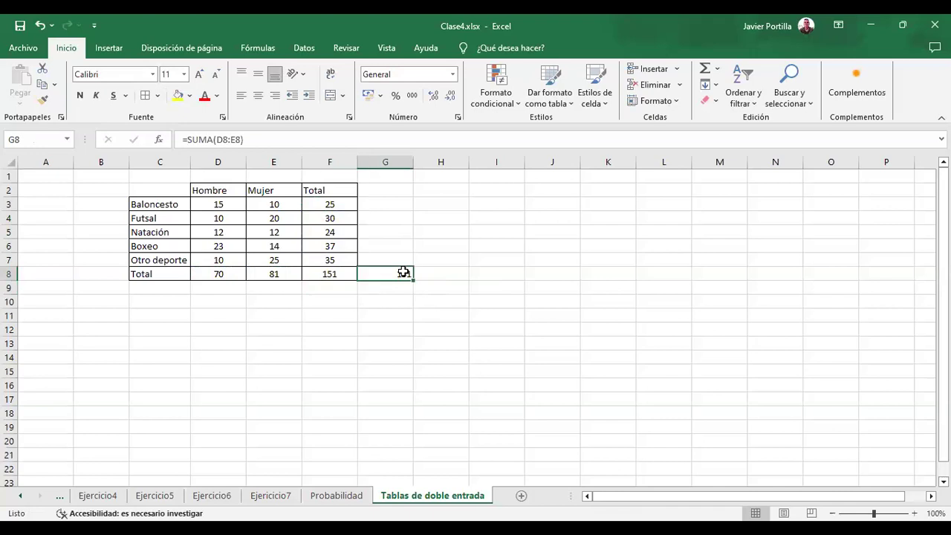
{"action": "key", "text": "Return"}
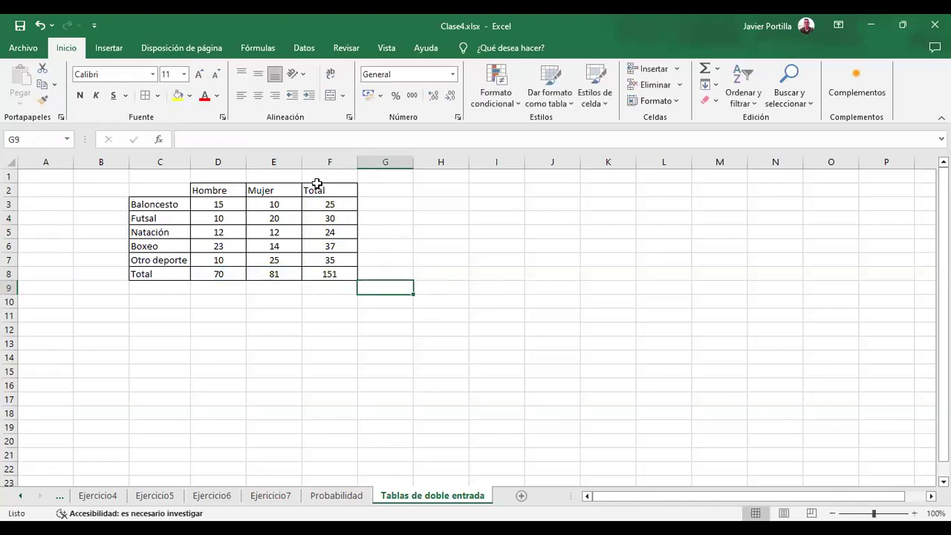
{"action": "left_click", "coordinate": [313, 275]}
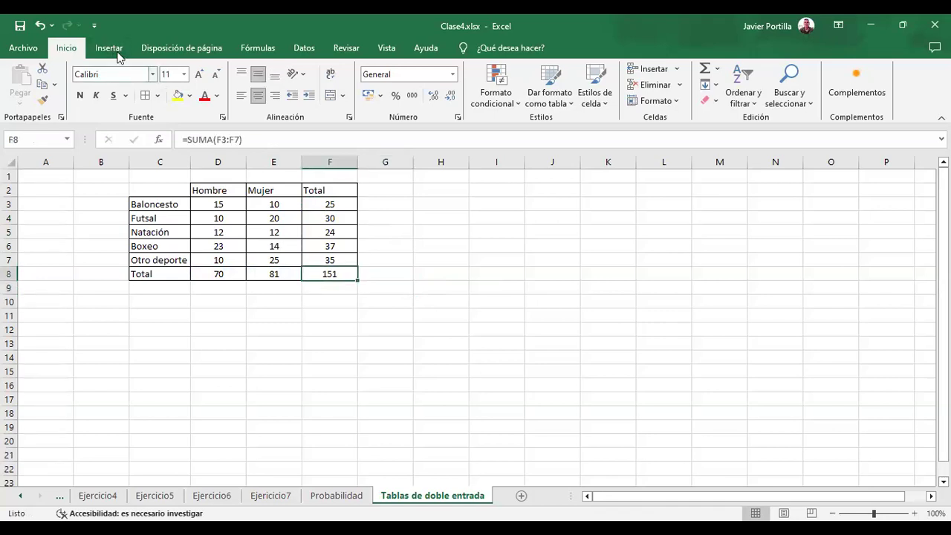
{"action": "left_click", "coordinate": [178, 96]}
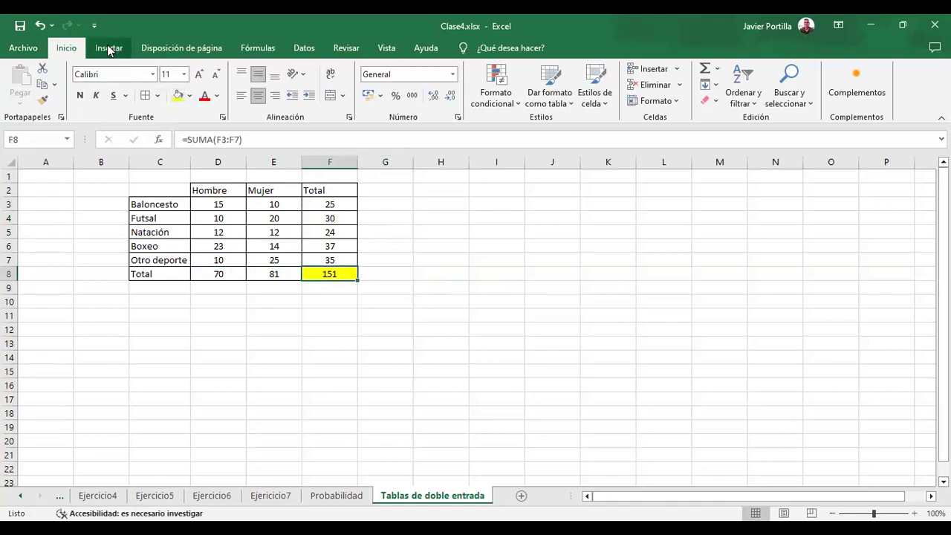
{"action": "left_click", "coordinate": [107, 49]}
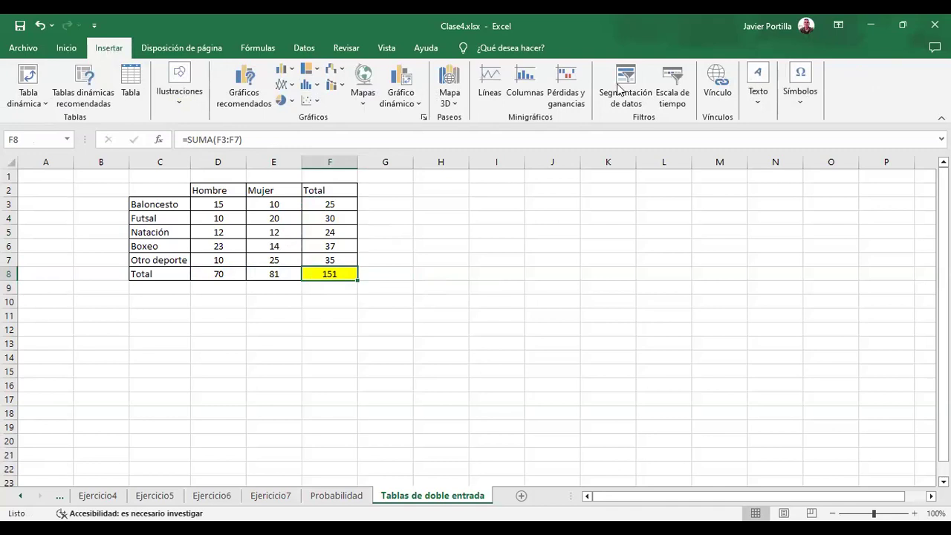
{"action": "left_click", "coordinate": [801, 105]}
{"action": "left_click", "coordinate": [830, 162]}
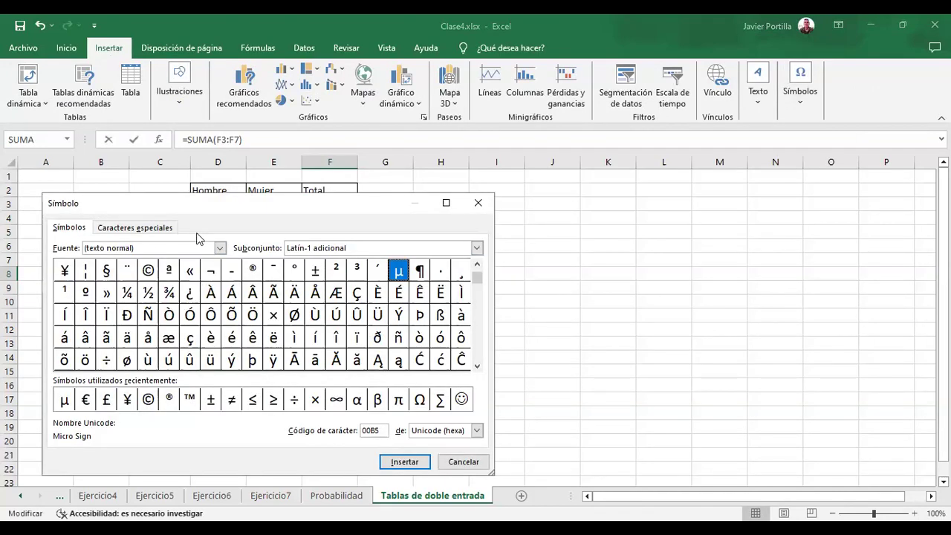
{"action": "left_click", "coordinate": [141, 230]}
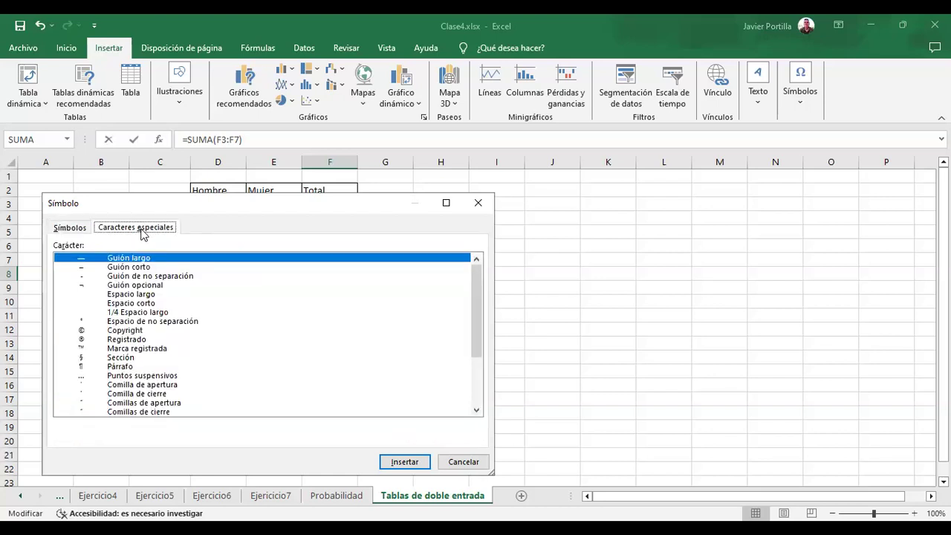
{"action": "left_click", "coordinate": [82, 228]}
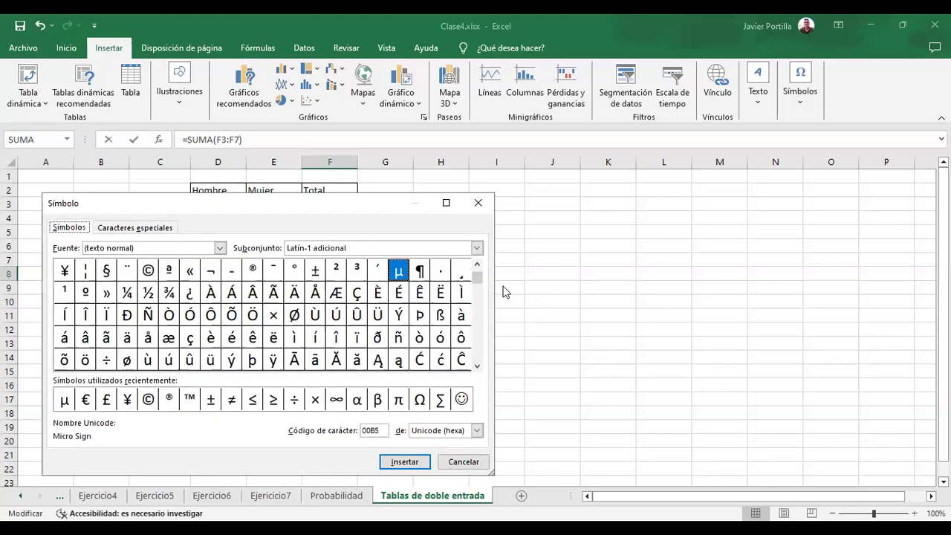
{"action": "left_click_drag", "start_coordinate": [479, 278], "coordinate": [479, 361]}
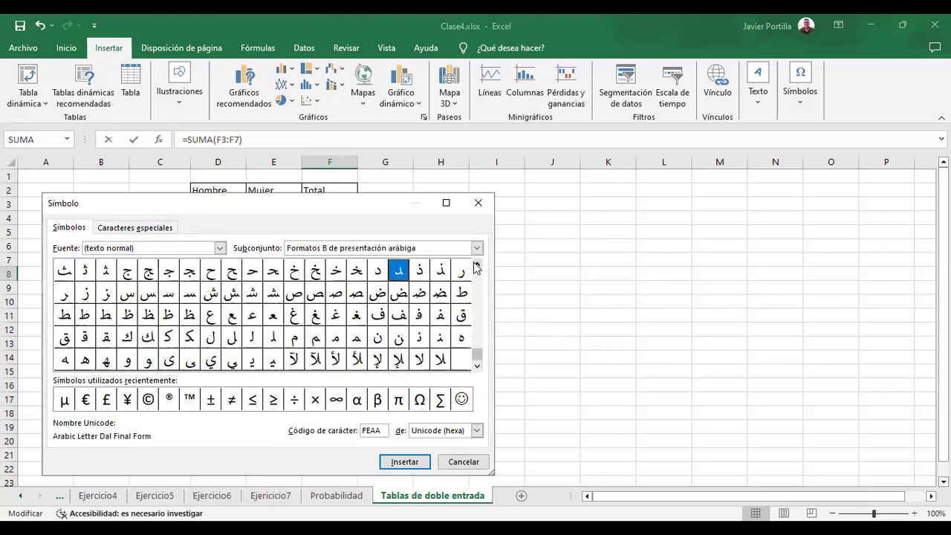
{"action": "left_click", "coordinate": [477, 206]}
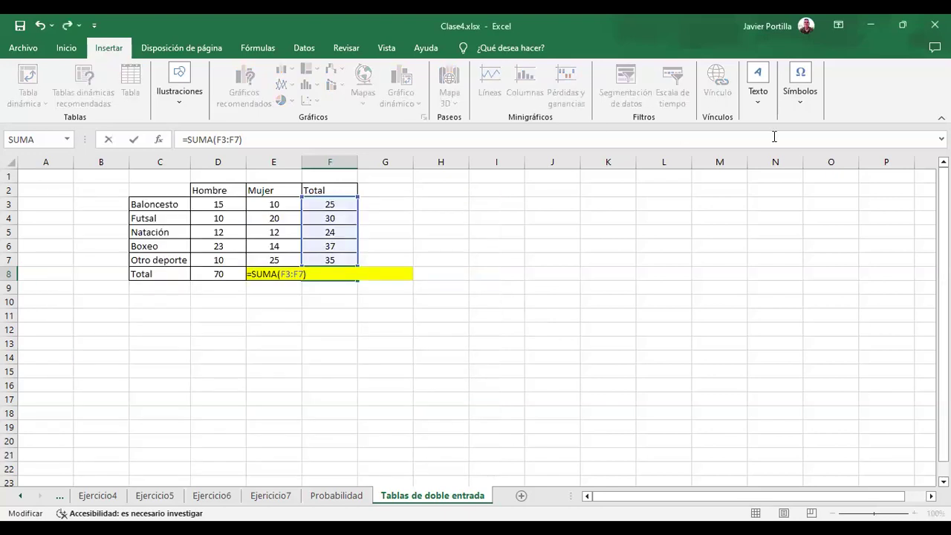
{"action": "left_click", "coordinate": [454, 269]}
Draw a downward line arrow about 2.65 cm long beside the Total column, spanning rows 3 to 7
{"action": "left_click", "coordinate": [389, 202]}
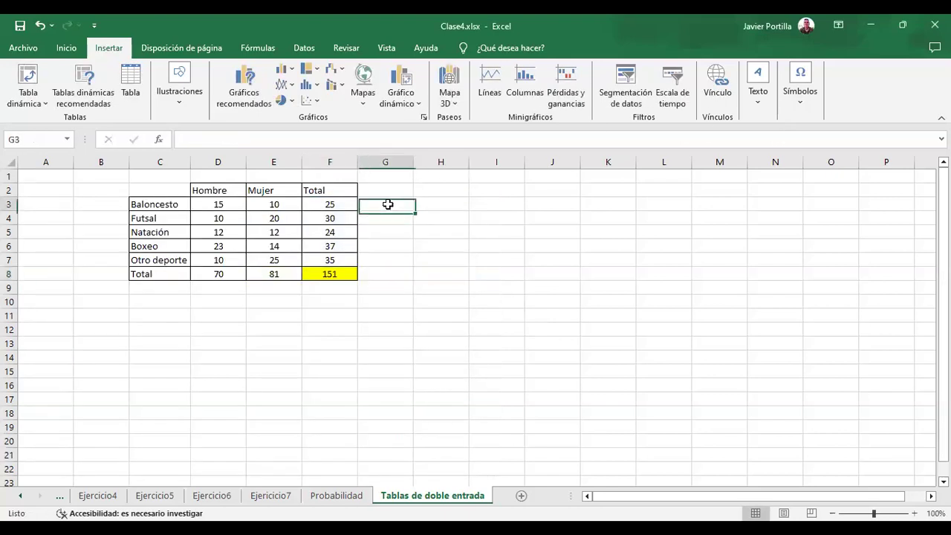
{"action": "left_click", "coordinate": [179, 89]}
{"action": "left_click", "coordinate": [212, 145]}
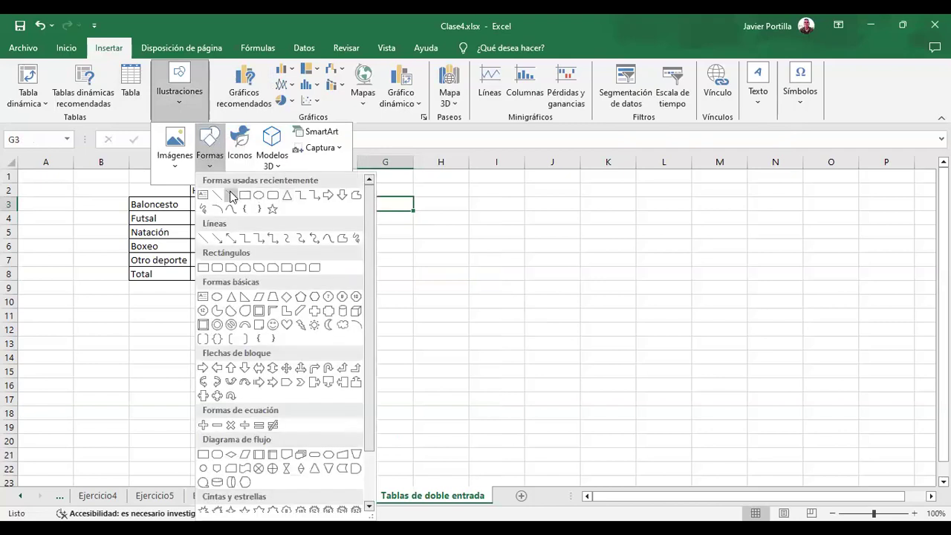
{"action": "left_click", "coordinate": [231, 195]}
{"action": "left_click_drag", "start_coordinate": [366, 207], "coordinate": [367, 263]}
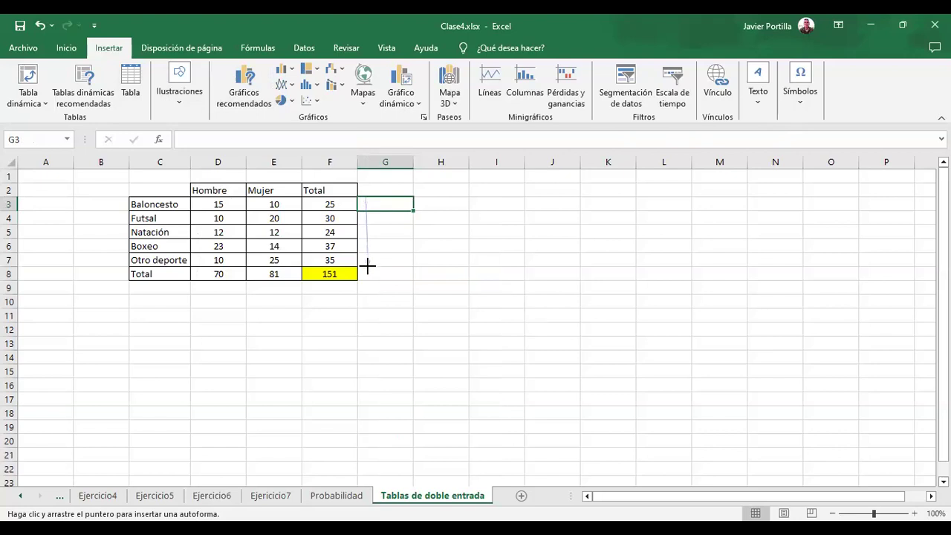
{"action": "left_click_drag", "start_coordinate": [367, 265], "coordinate": [366, 266]}
Set the outline color of the vertical arrow beside the Total column to standard red
{"action": "left_click", "coordinate": [60, 48]}
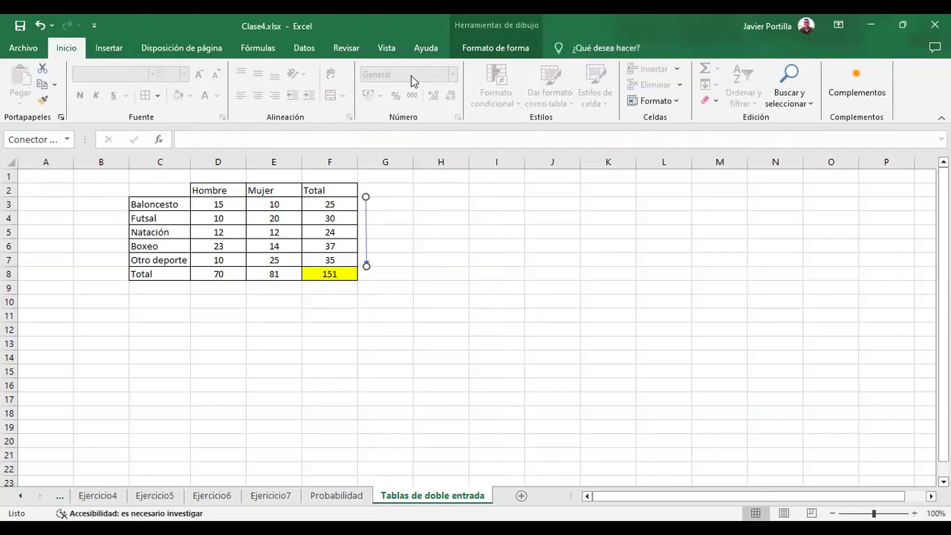
{"action": "key", "text": "alt+q"}
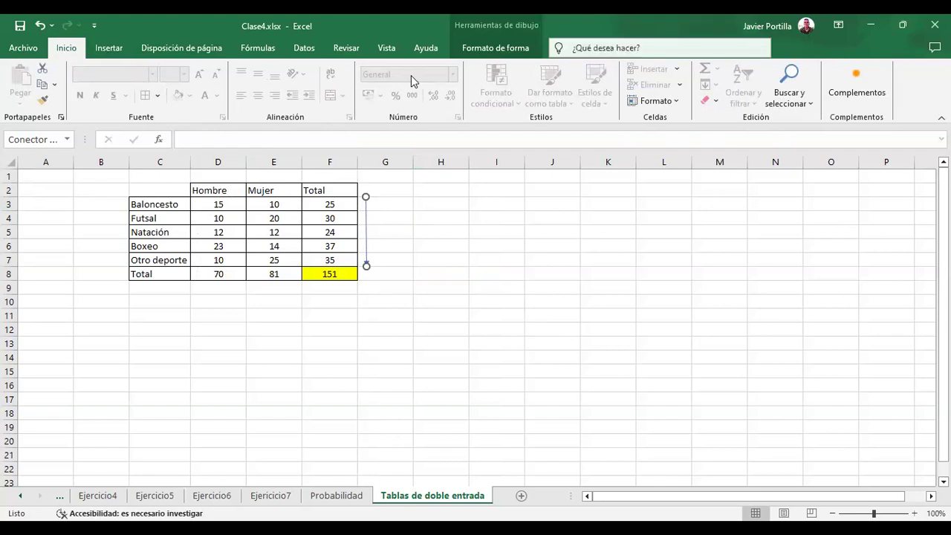
{"action": "left_click", "coordinate": [493, 53]}
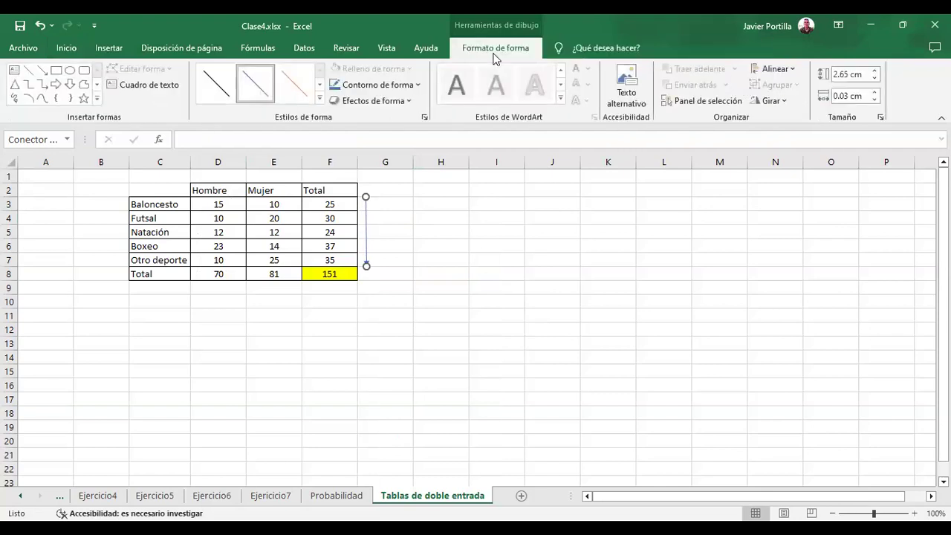
{"action": "left_click", "coordinate": [422, 86]}
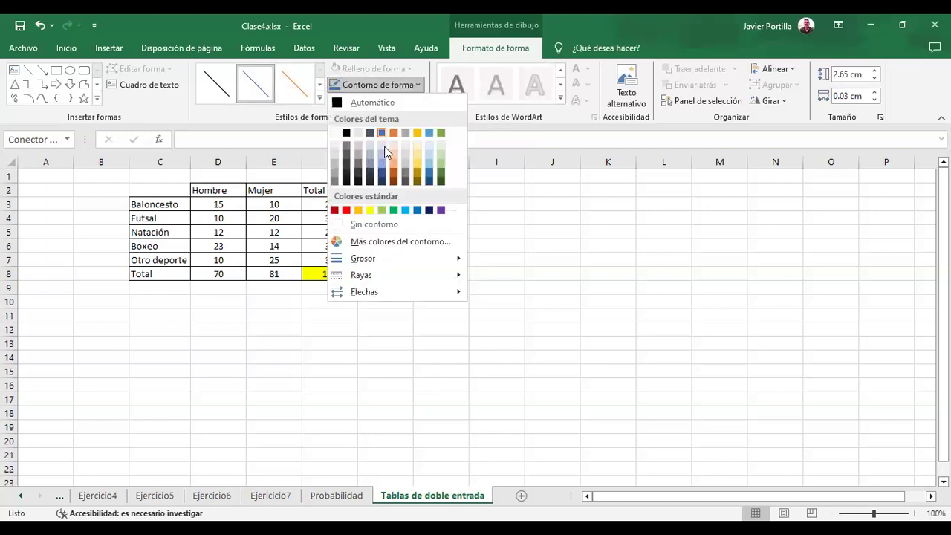
{"action": "left_click", "coordinate": [346, 210]}
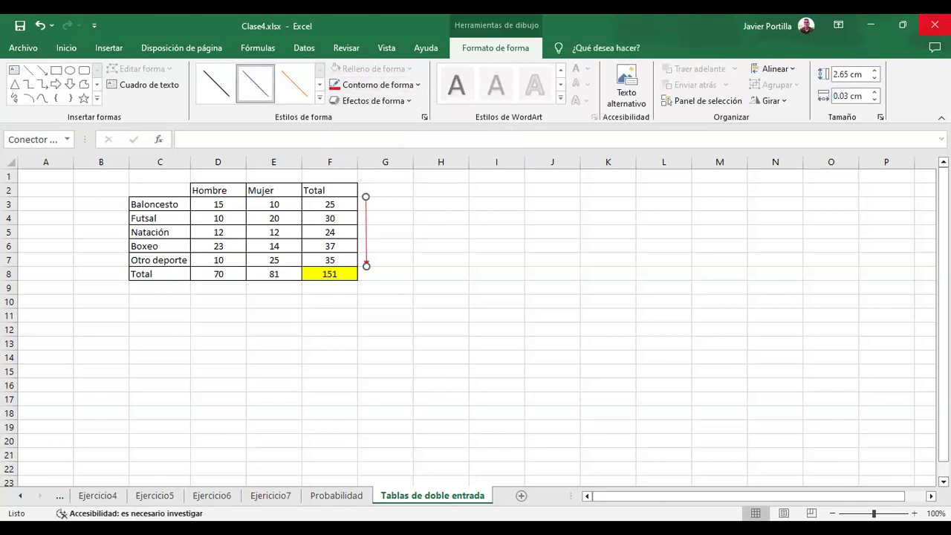
Straighten the vertical arrow by setting its shape width to 0 cm
{"action": "left_click", "coordinate": [875, 91]}
{"action": "left_click", "coordinate": [874, 91]}
{"action": "left_click", "coordinate": [875, 91]}
{"action": "left_click", "coordinate": [874, 91]}
{"action": "left_click", "coordinate": [875, 99]}
{"action": "left_click", "coordinate": [875, 99]}
{"action": "left_click", "coordinate": [875, 99]}
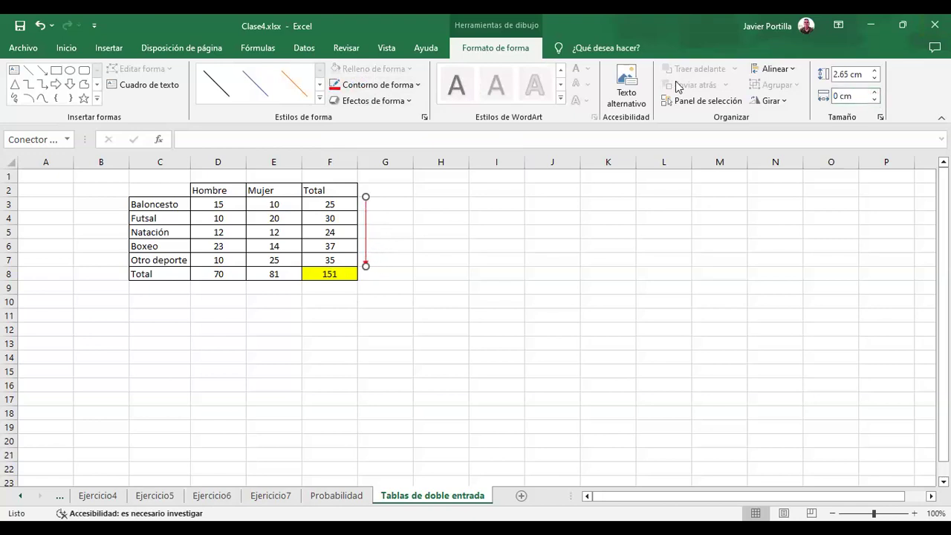
Set the vertical arrow's line thickness to 2¼ pto and deselect it
{"action": "left_click", "coordinate": [410, 86]}
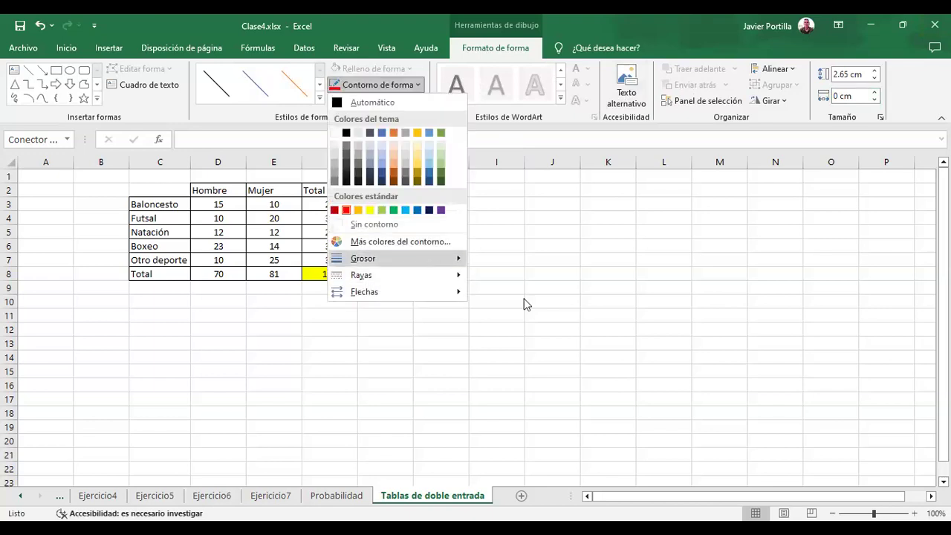
{"action": "mouse_move", "coordinate": [442, 260]}
{"action": "left_click", "coordinate": [523, 337]}
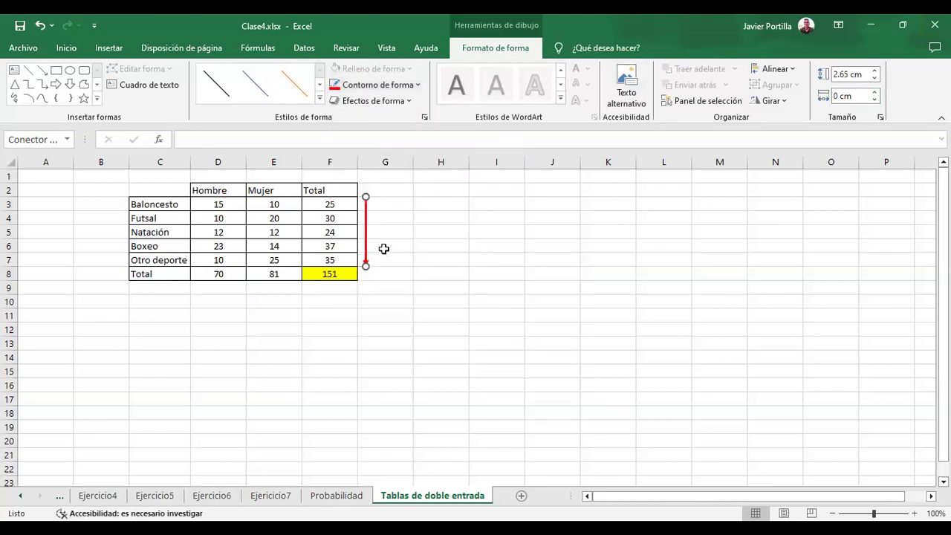
{"action": "left_click", "coordinate": [395, 263]}
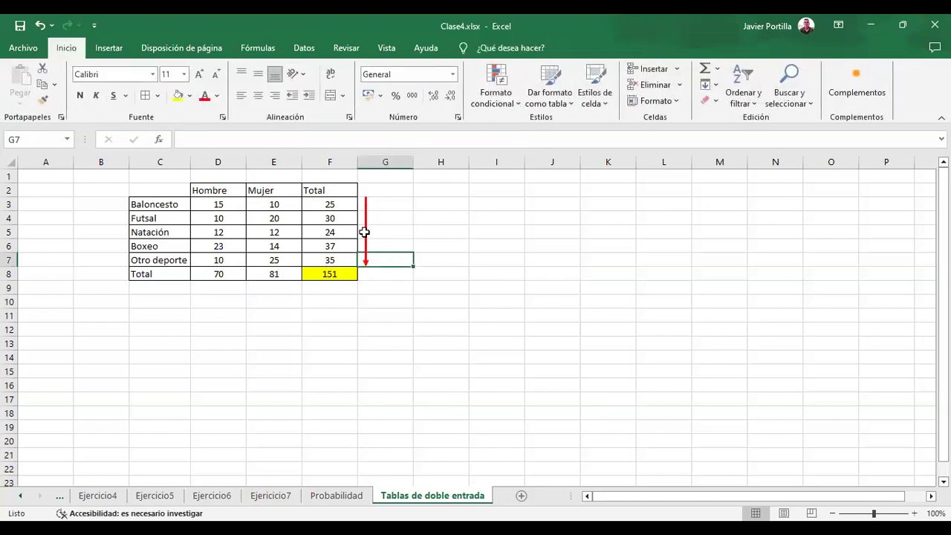
Draw a horizontal line arrow about 6.27 cm long below the table, pointing from column D to column F
{"action": "left_click", "coordinate": [107, 49]}
{"action": "left_click", "coordinate": [195, 90]}
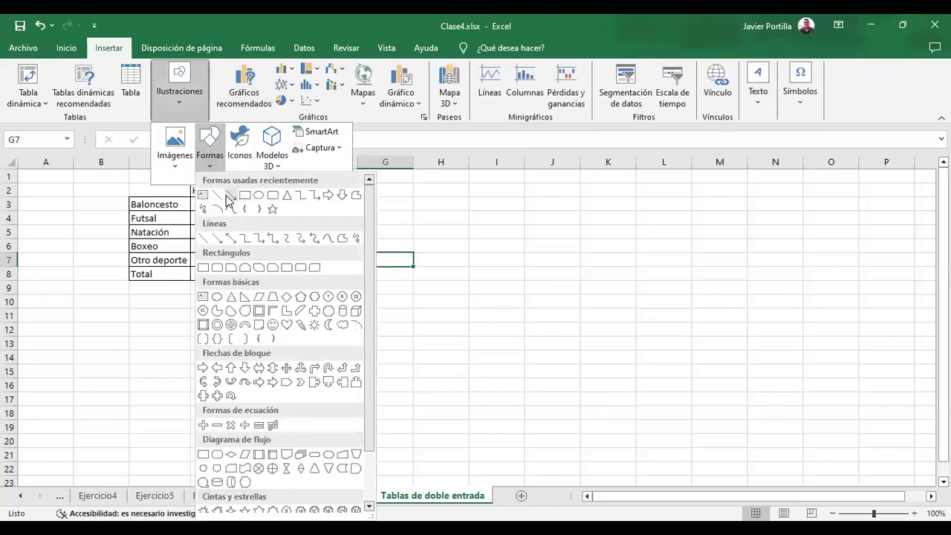
{"action": "left_click", "coordinate": [229, 197]}
{"action": "left_click_drag", "start_coordinate": [191, 293], "coordinate": [356, 295]}
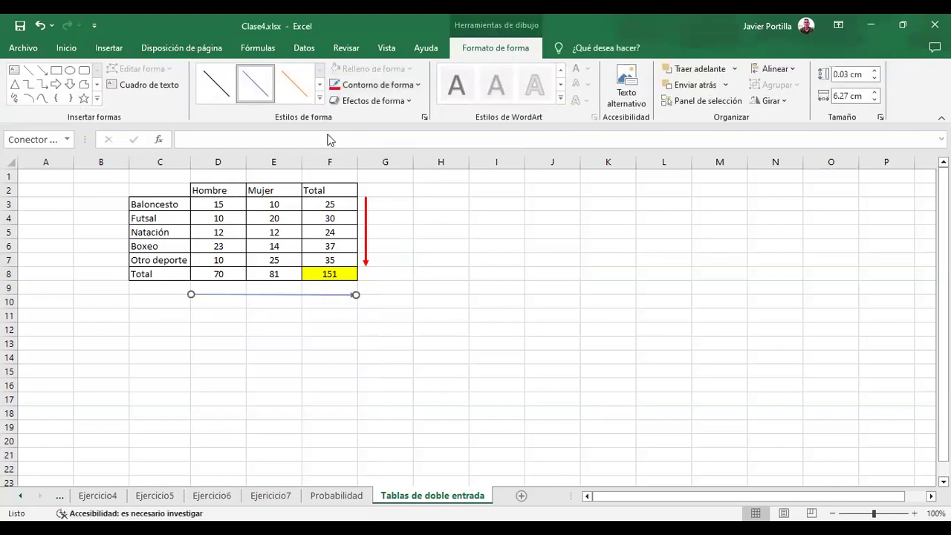
Outline the horizontal arrow in red with a 3 pto line thickness and deselect it
{"action": "left_click", "coordinate": [343, 87]}
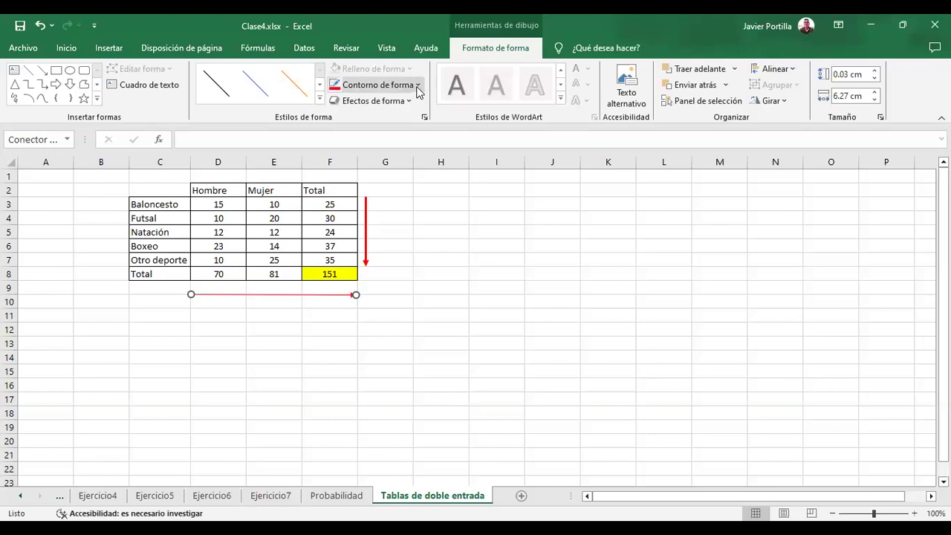
{"action": "left_click", "coordinate": [418, 87]}
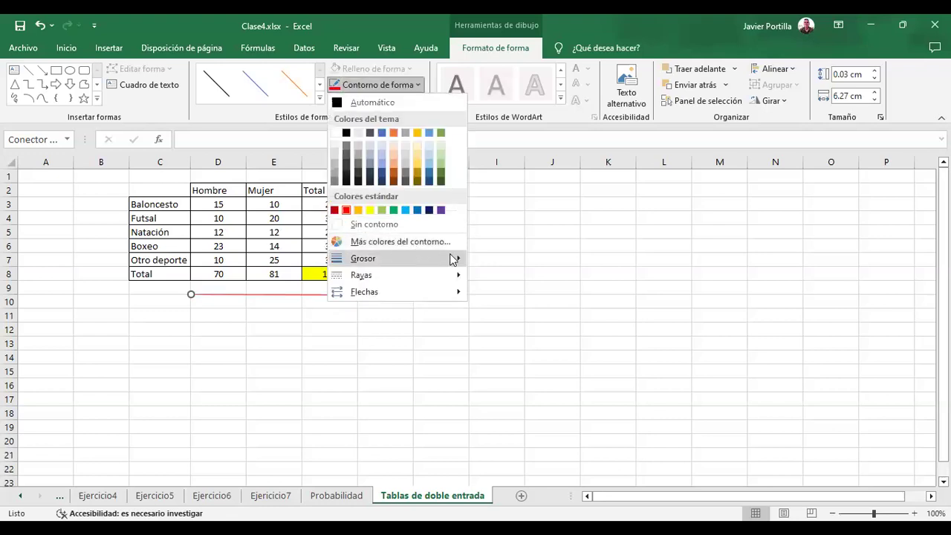
{"action": "mouse_move", "coordinate": [452, 257]}
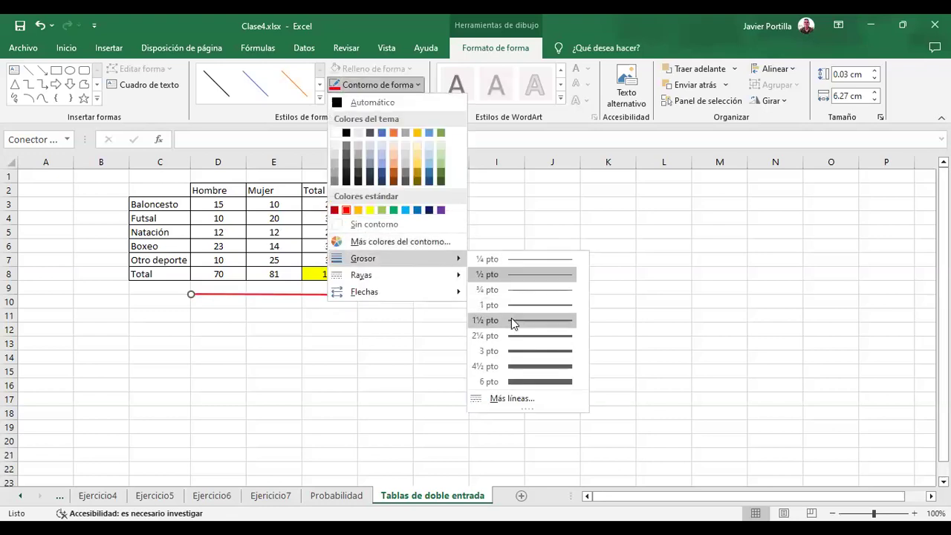
{"action": "left_click", "coordinate": [512, 320]}
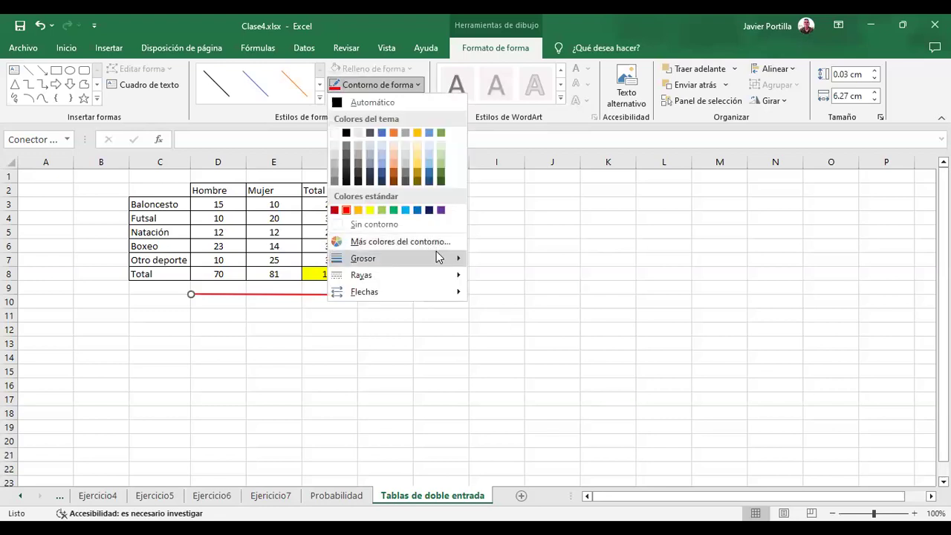
{"action": "mouse_move", "coordinate": [437, 256]}
{"action": "left_click", "coordinate": [527, 352]}
{"action": "left_click", "coordinate": [460, 315]}
Move the horizontal arrow up against the Total row so it runs from column C into the start of column F
{"action": "left_click", "coordinate": [338, 273]}
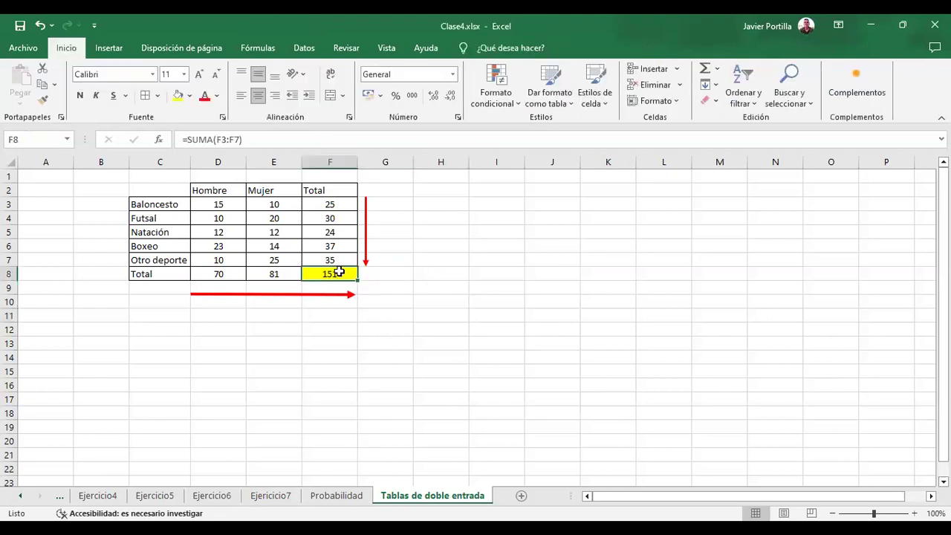
{"action": "left_click_drag", "start_coordinate": [340, 295], "coordinate": [295, 288]}
{"action": "left_click", "coordinate": [367, 239]}
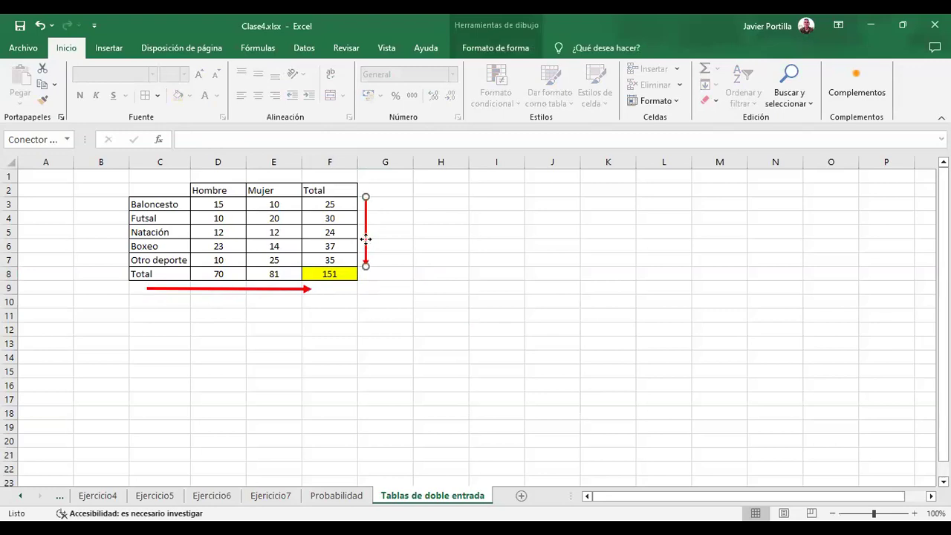
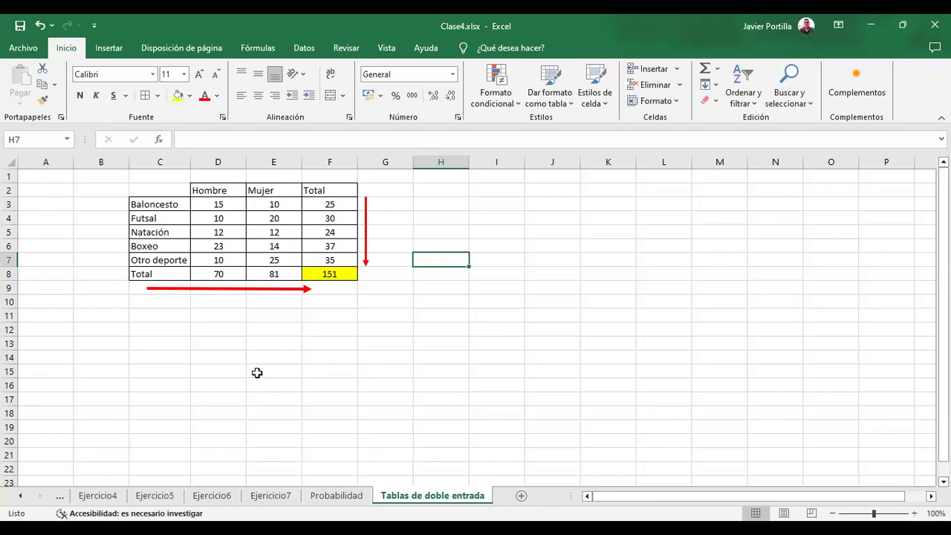
{"action": "left_click", "coordinate": [310, 374]}
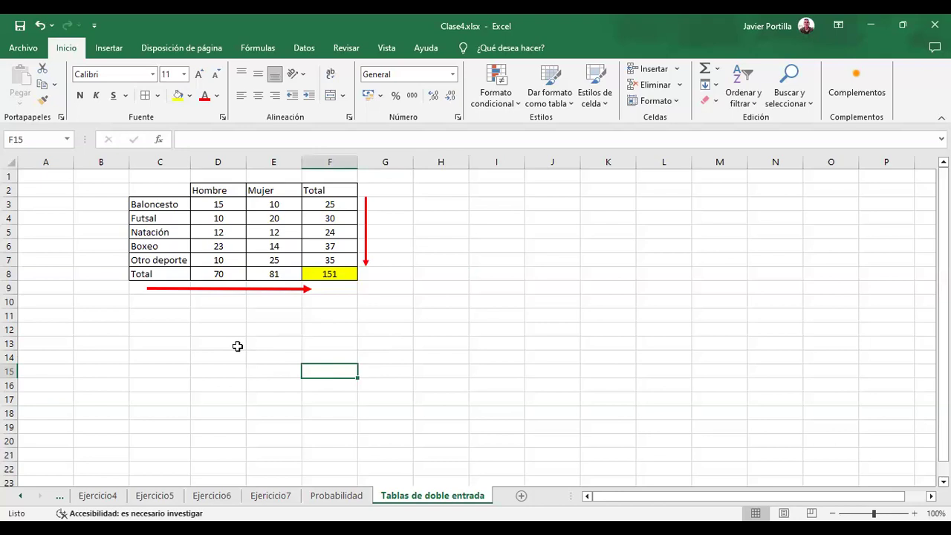
{"action": "left_click", "coordinate": [450, 187]}
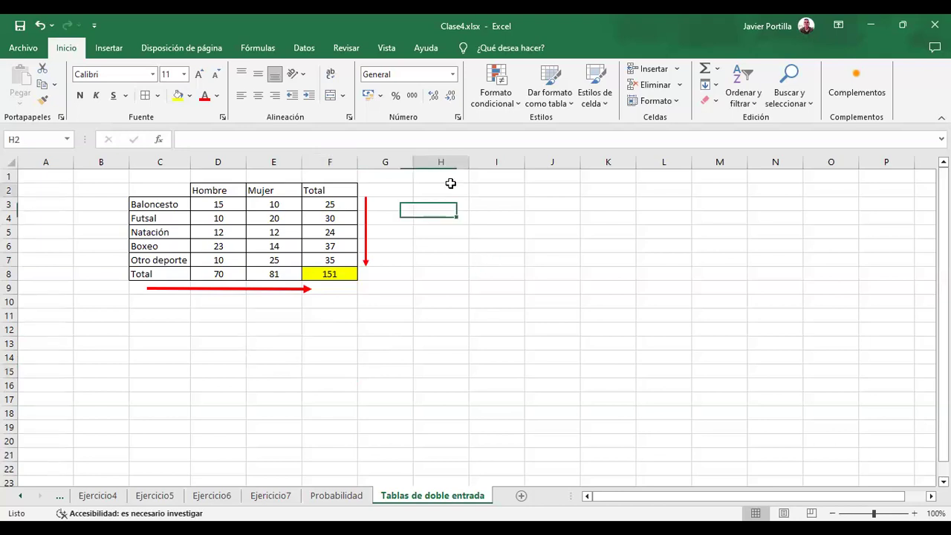
Insert a blank equation on the sheet beside the two-way table
{"action": "left_click", "coordinate": [109, 47]}
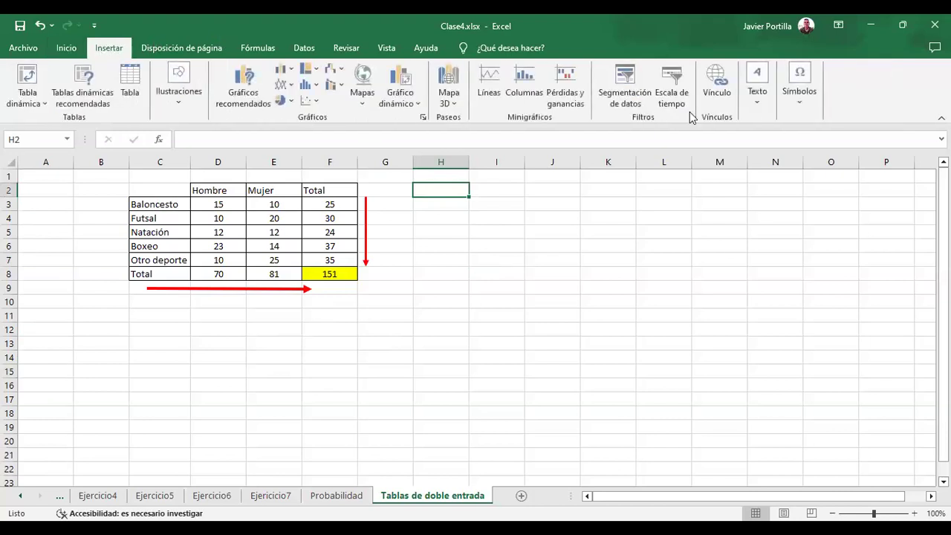
{"action": "left_click", "coordinate": [809, 92]}
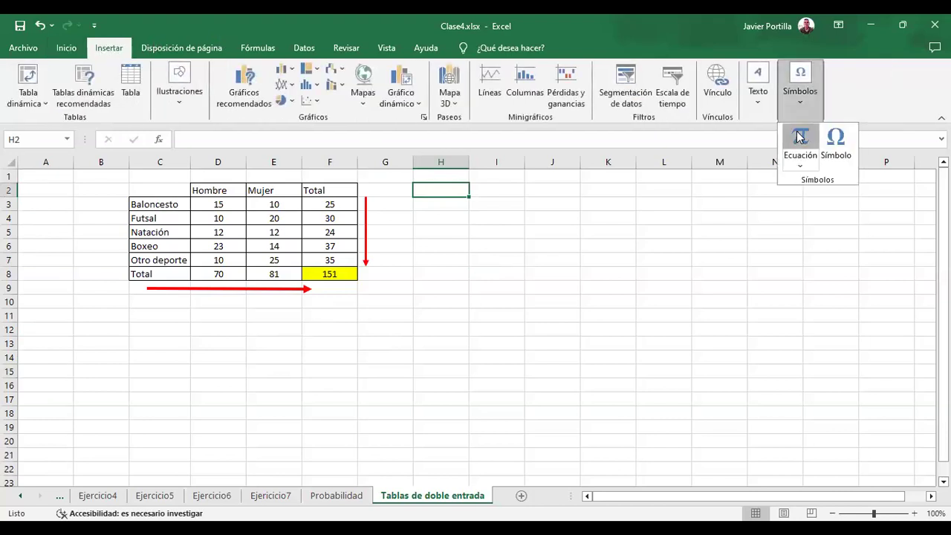
{"action": "left_click", "coordinate": [799, 140]}
{"action": "type", "text": "P(A"}
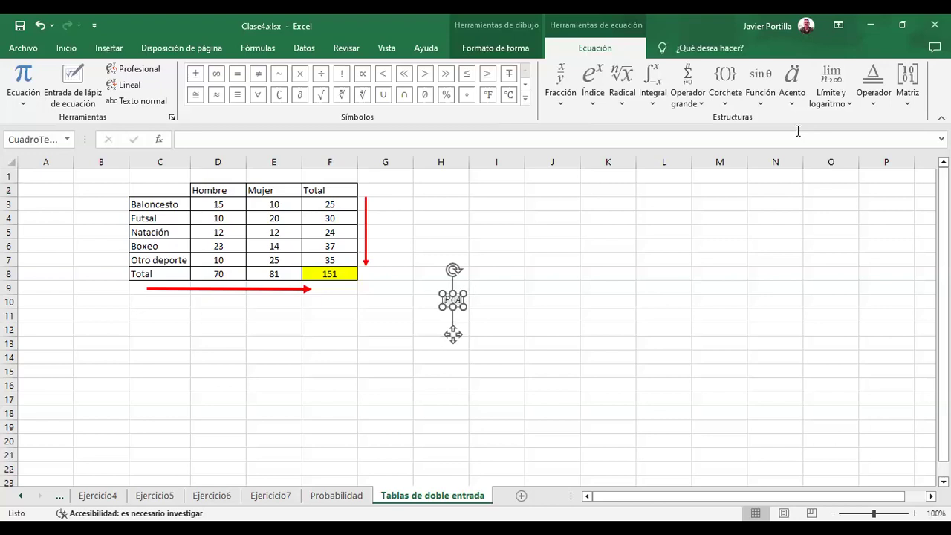
{"action": "type", "text": ")"}
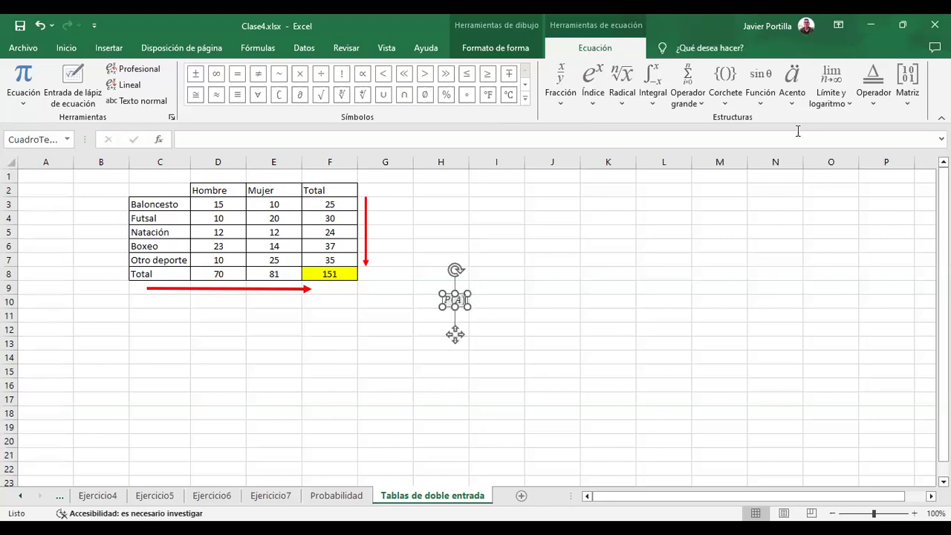
{"action": "key", "text": "BackSpace"}
{"action": "key", "text": "BackSpace"}
{"action": "key", "text": "BackSpace"}
{"action": "key", "text": "BackSpace"}
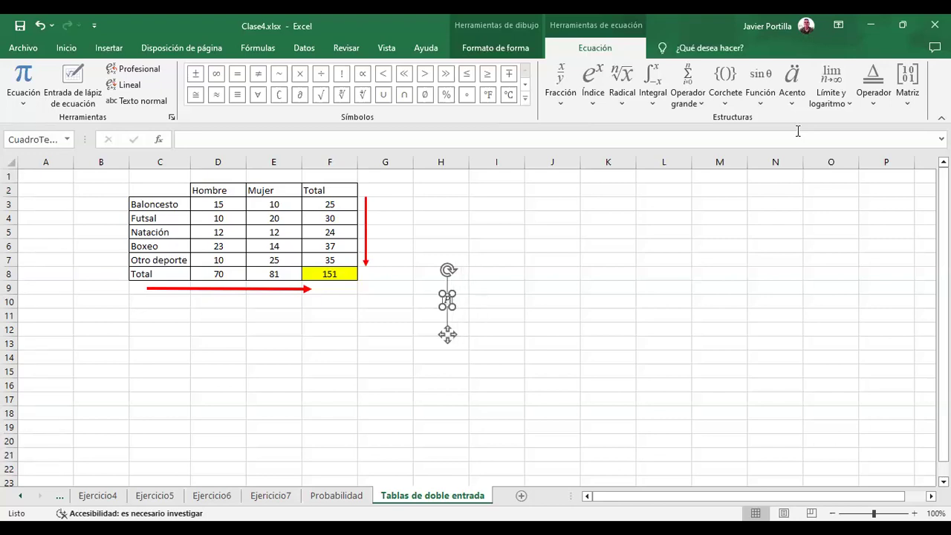
Write "A = que una persona practique natación" in the equation and place it in row 2, starting at column H
{"action": "type", "text": "P(A"}
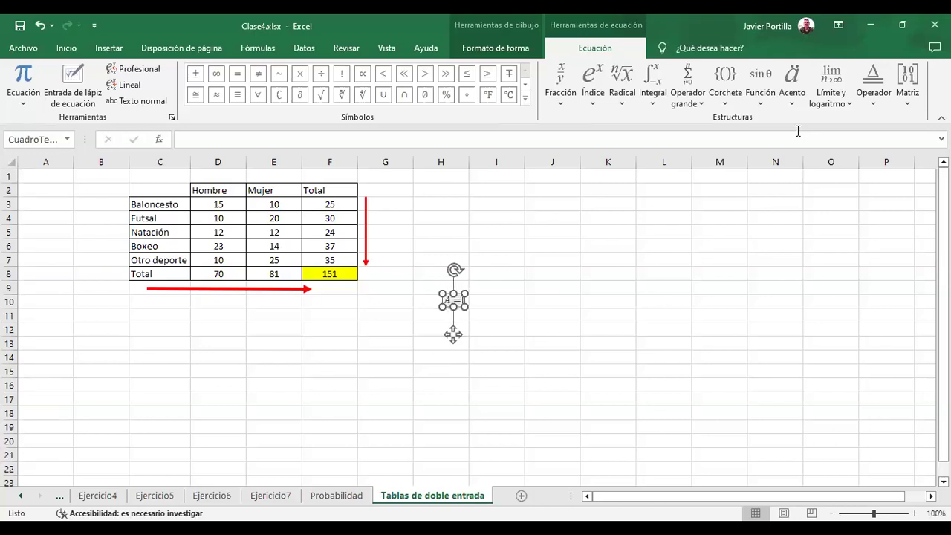
{"action": "type", "text": "que"}
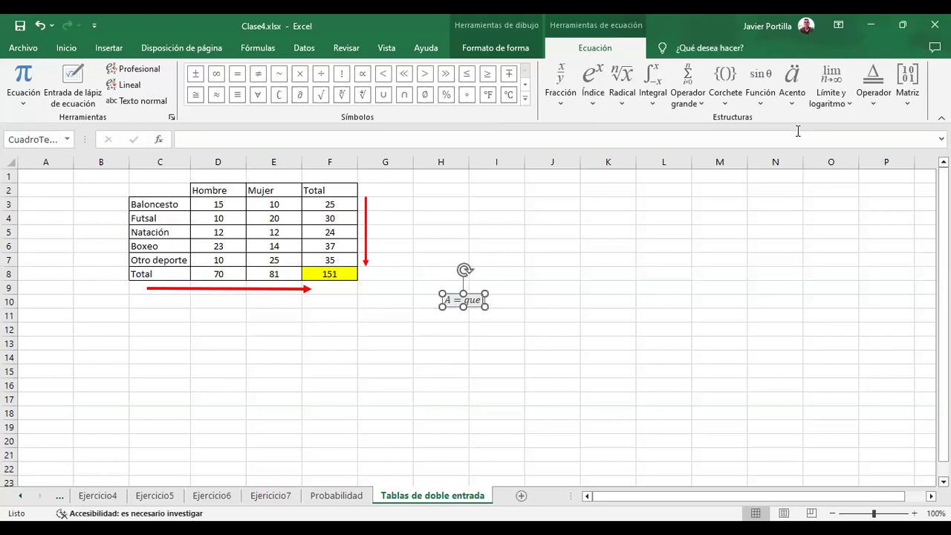
{"action": "type", "text": " una erso"}
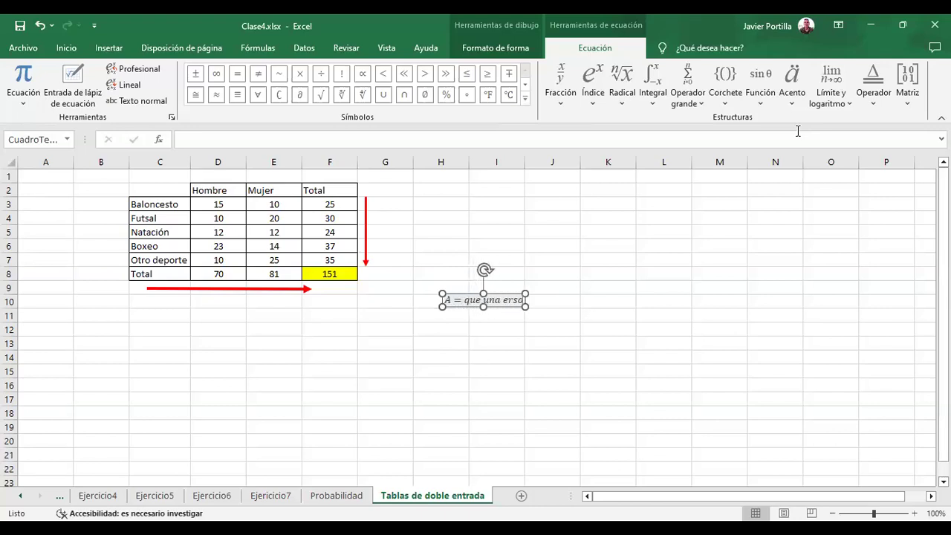
{"action": "key", "text": "BackSpace"}
{"action": "key", "text": "BackSpace"}
{"action": "key", "text": "BackSpace"}
{"action": "key", "text": "BackSpace"}
{"action": "type", "text": "per"}
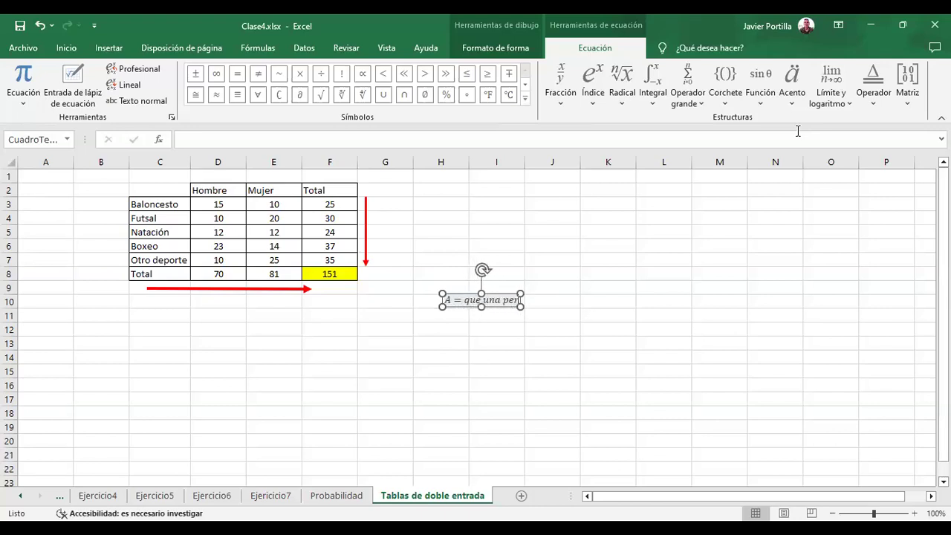
{"action": "type", "text": "sona practique natación"}
{"action": "left_click_drag", "start_coordinate": [585, 295], "coordinate": [560, 183]}
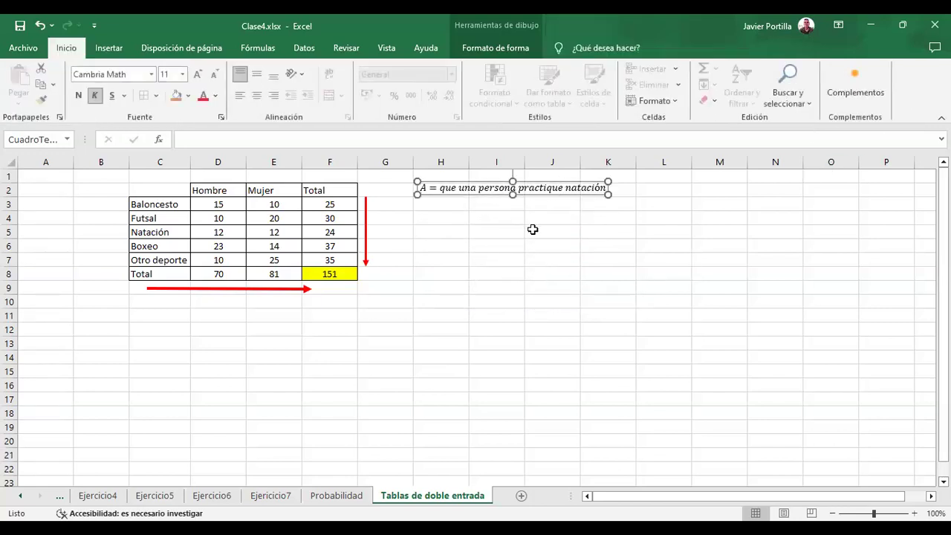
{"action": "left_click", "coordinate": [532, 229]}
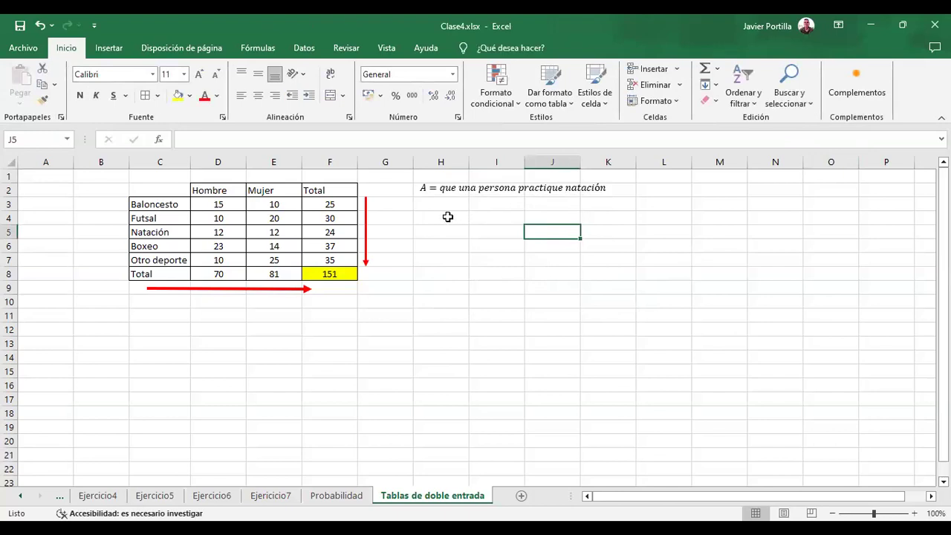
Insert a second equation reading P(A) = 24/151 = 0.16, with 24/151 as a stacked fraction
{"action": "left_click", "coordinate": [108, 47]}
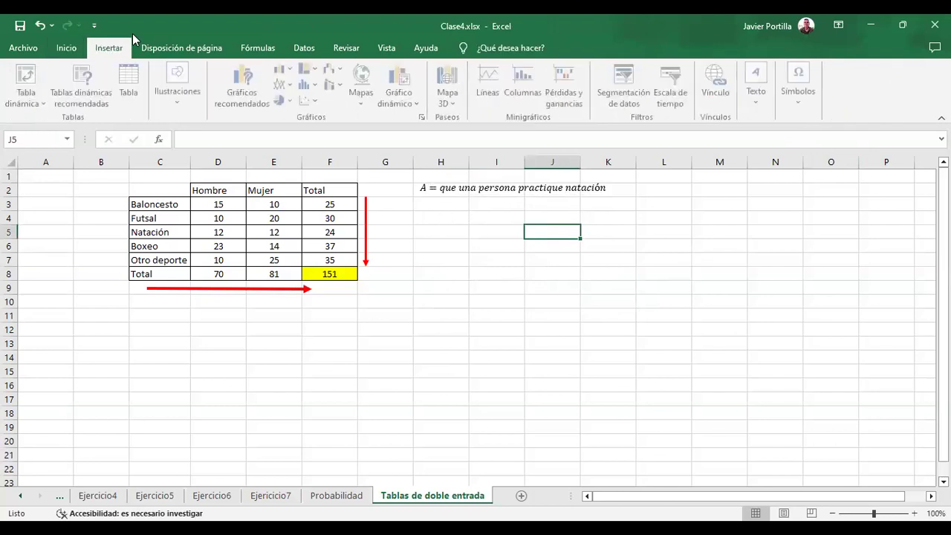
{"action": "left_click", "coordinate": [799, 82]}
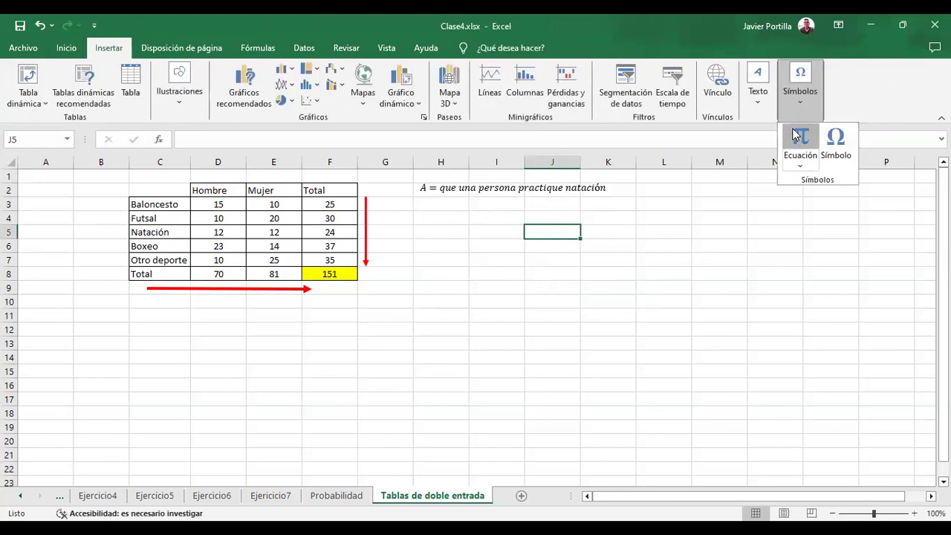
{"action": "left_click", "coordinate": [796, 134]}
{"action": "type", "text": "P(A)="}
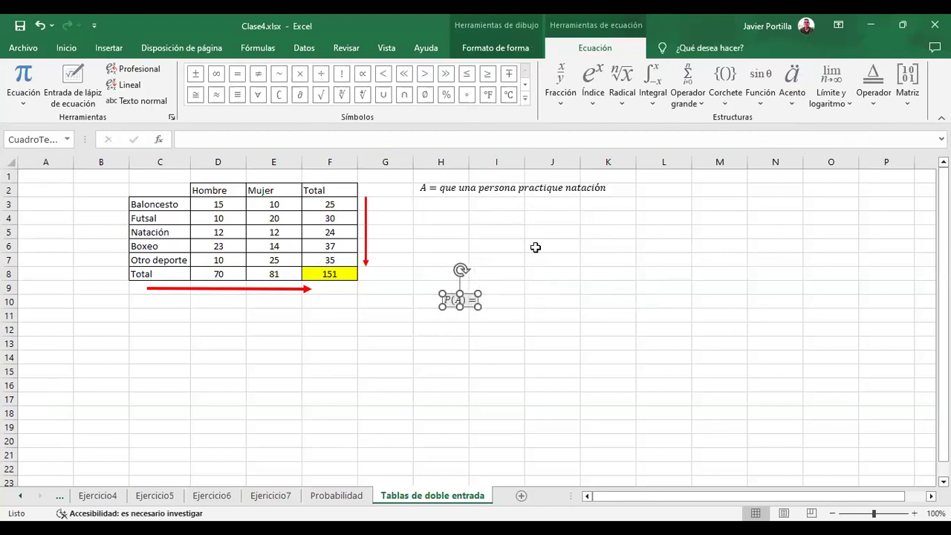
{"action": "type", "text": "/"}
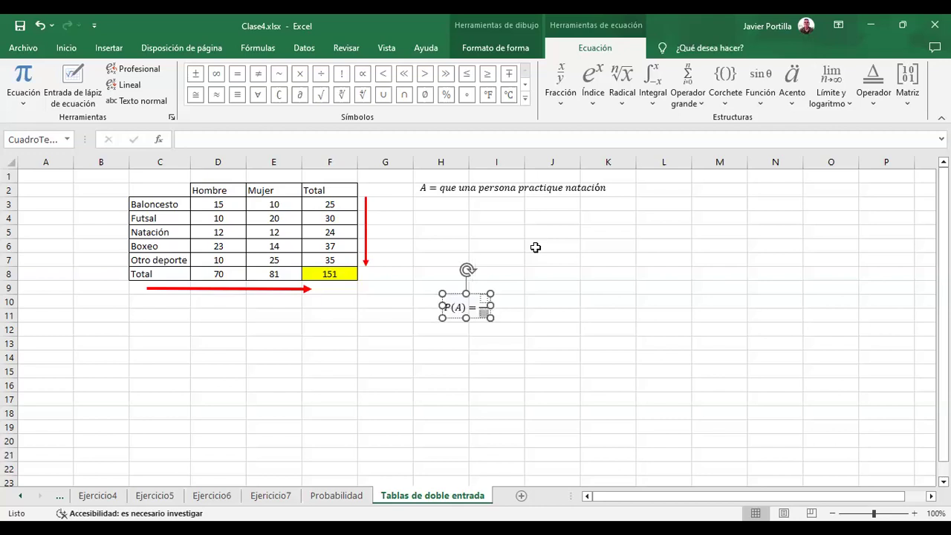
{"action": "type", "text": "151"}
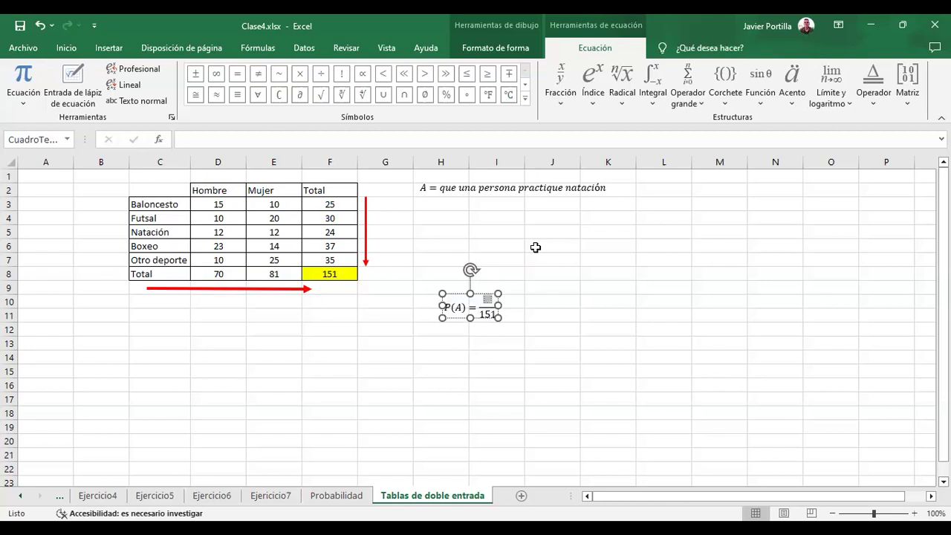
{"action": "key", "text": "Up"}
{"action": "type", "text": "24"}
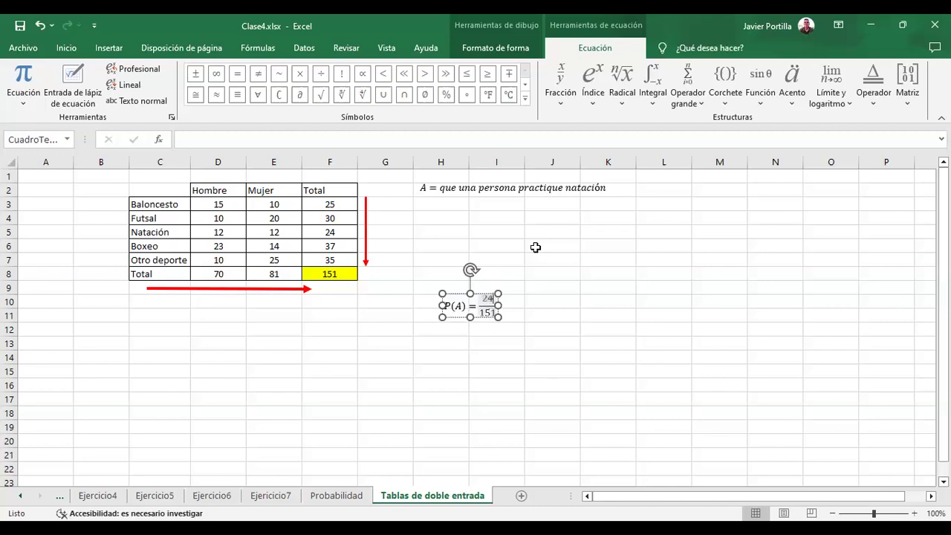
{"action": "key", "text": "Right"}
{"action": "type", "text": "="}
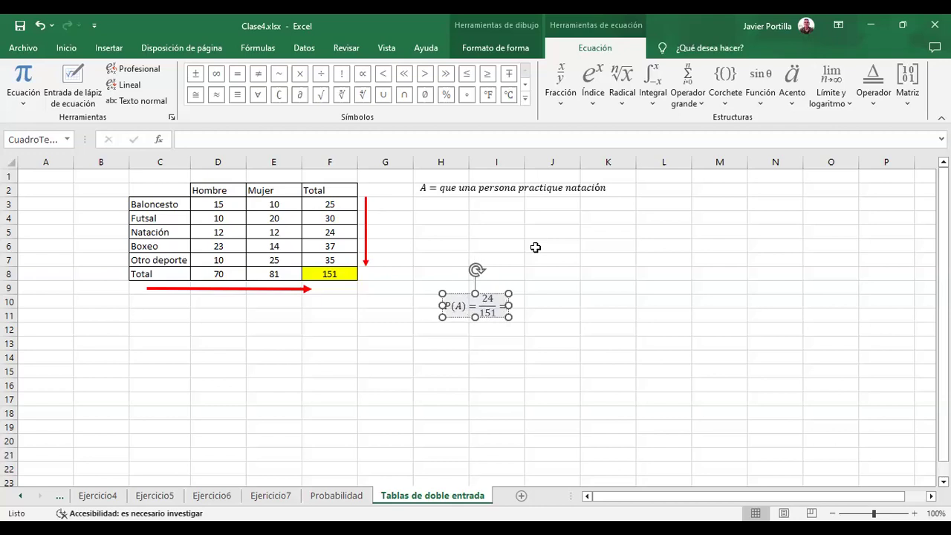
{"action": "type", "text": "0.16"}
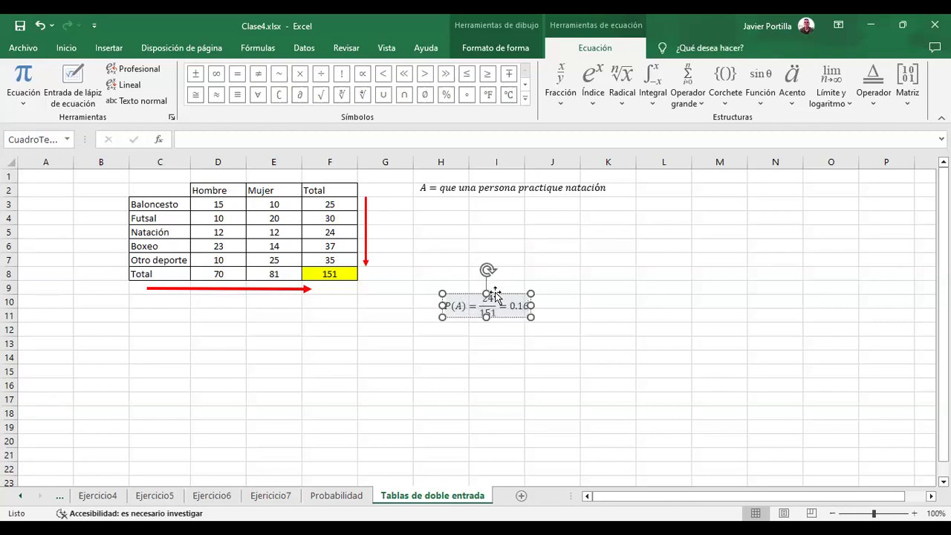
Move the P(A) equation below event A, enlarge its box to about rows 3–6, and centre the content horizontally and vertically
{"action": "left_click_drag", "start_coordinate": [490, 295], "coordinate": [482, 199]}
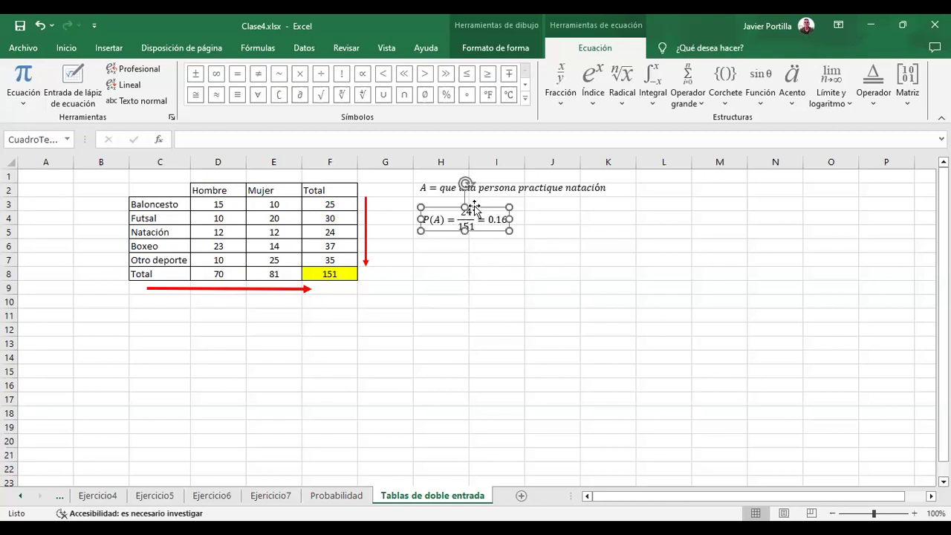
{"action": "left_click", "coordinate": [539, 237]}
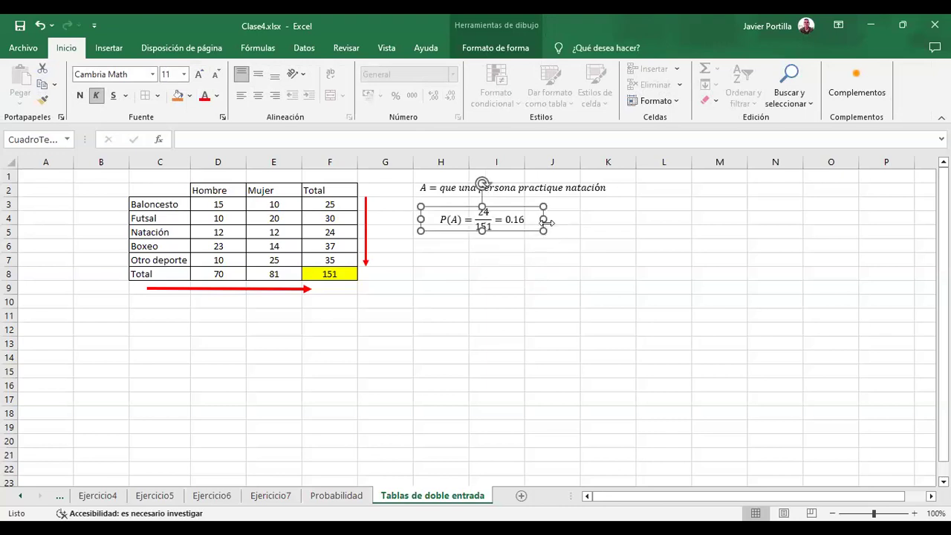
{"action": "left_click_drag", "start_coordinate": [483, 230], "coordinate": [483, 246]}
{"action": "left_click_drag", "start_coordinate": [544, 226], "coordinate": [563, 224]}
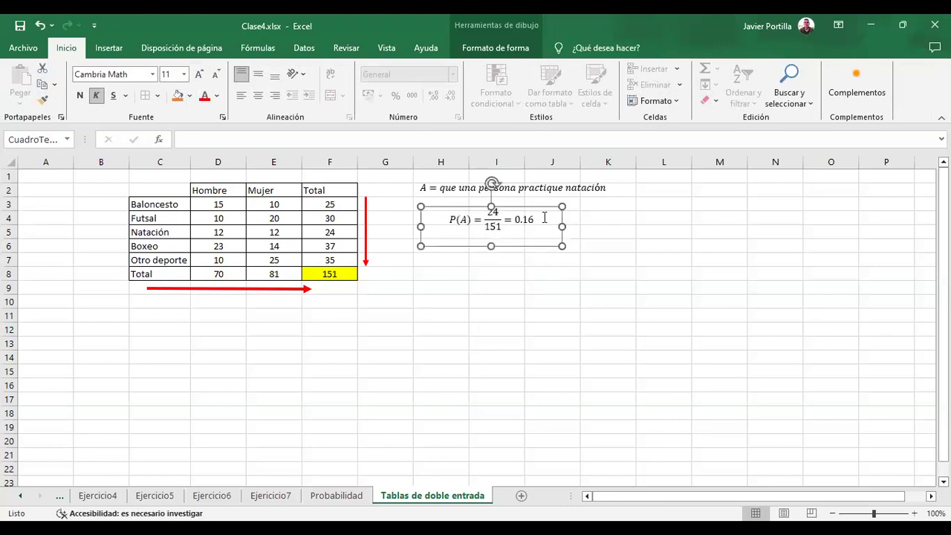
{"action": "left_click", "coordinate": [257, 95]}
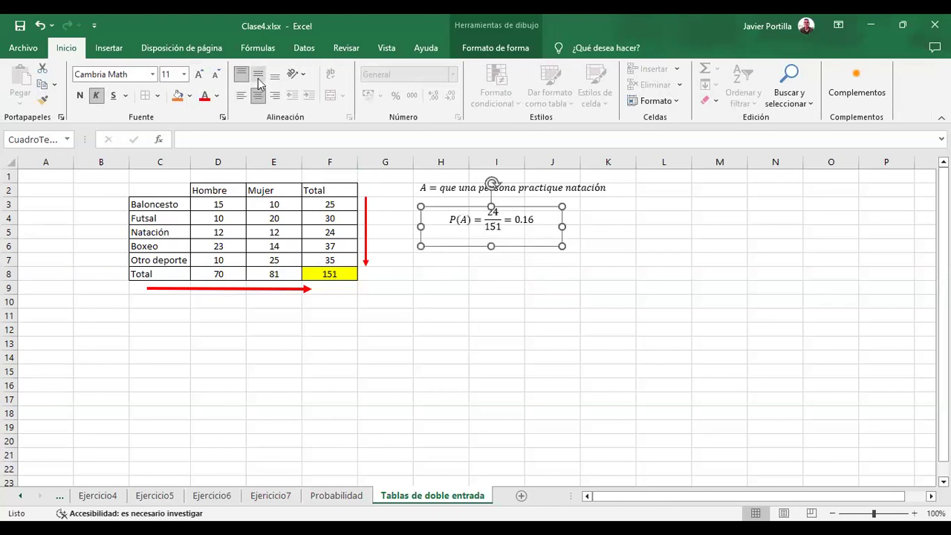
{"action": "left_click", "coordinate": [258, 75]}
{"action": "left_click", "coordinate": [477, 301]}
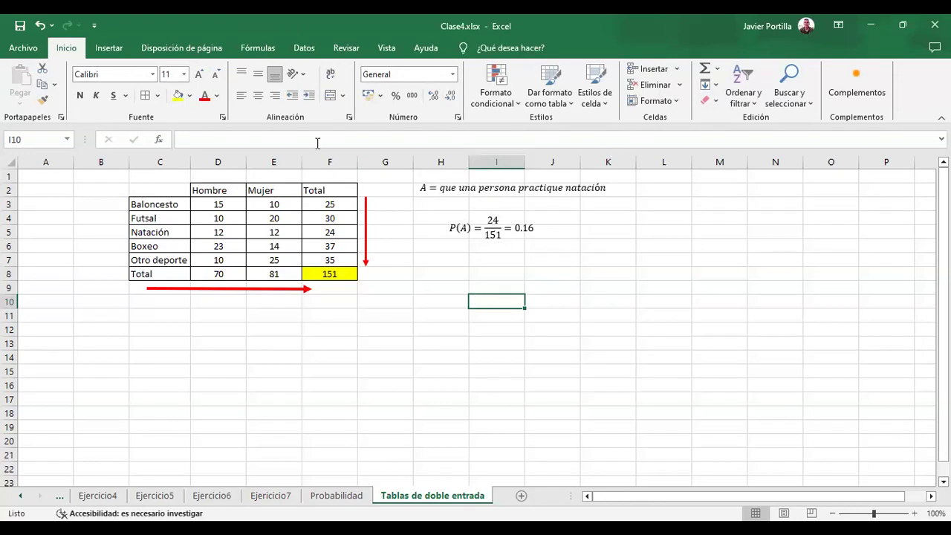
Insert an equation reading "B = siendo hombre, practique boxeo" and place it below the P(A) result, around row 7
{"action": "left_click", "coordinate": [106, 48]}
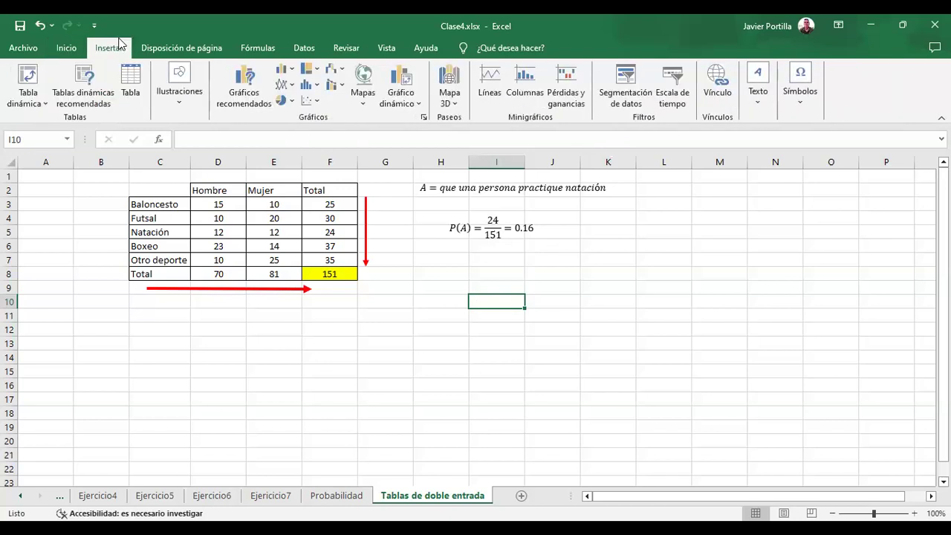
{"action": "left_click", "coordinate": [800, 78]}
{"action": "left_click", "coordinate": [807, 141]}
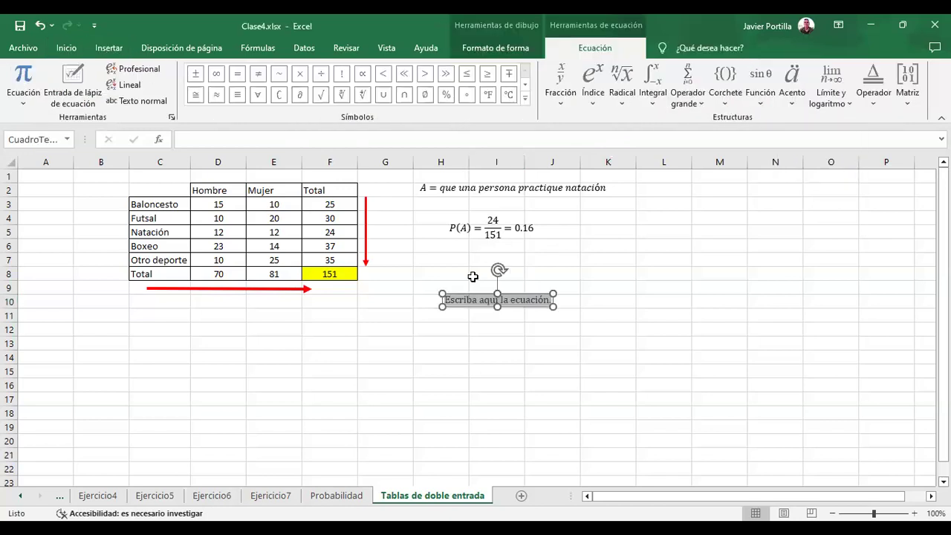
{"action": "type", "text": "B="}
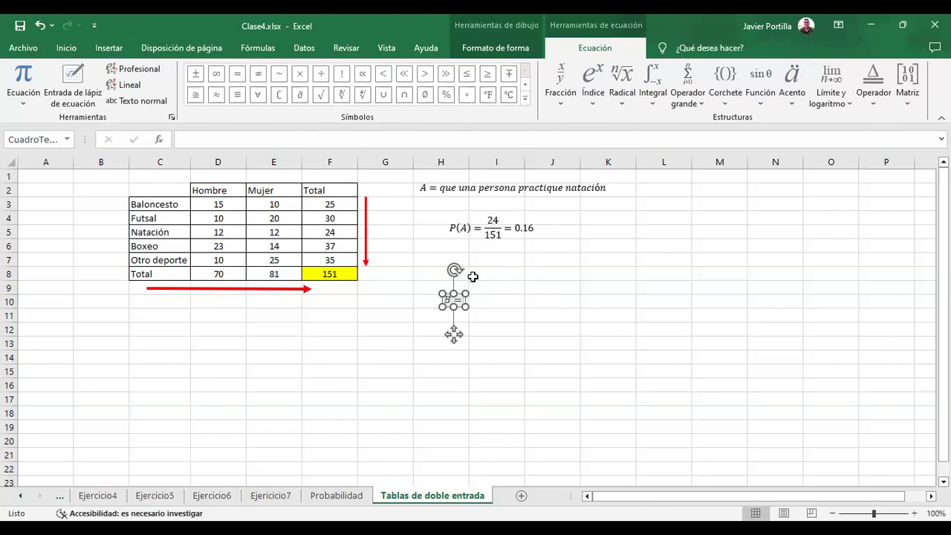
{"action": "type", "text": " siendo hombre, pro"}
{"action": "type", "text": "ctique"}
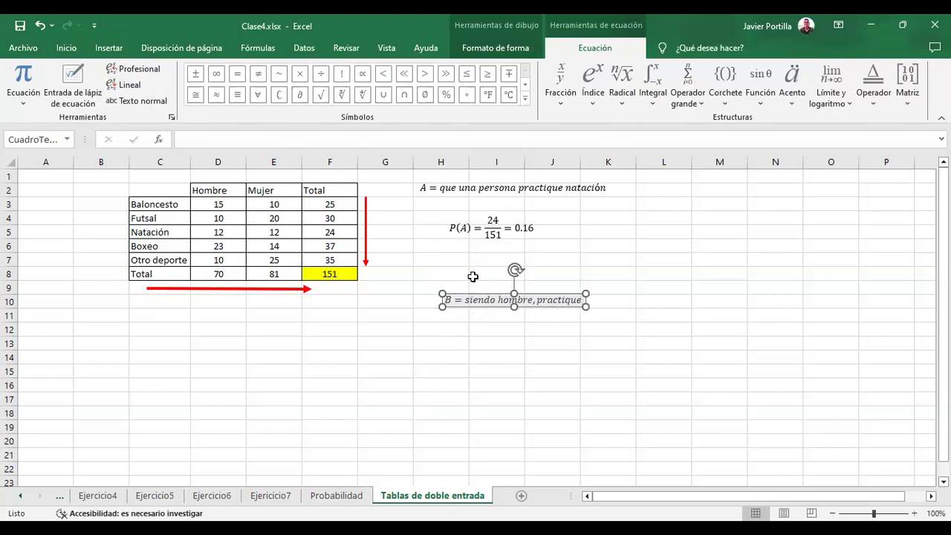
{"action": "type", "text": " boxeo"}
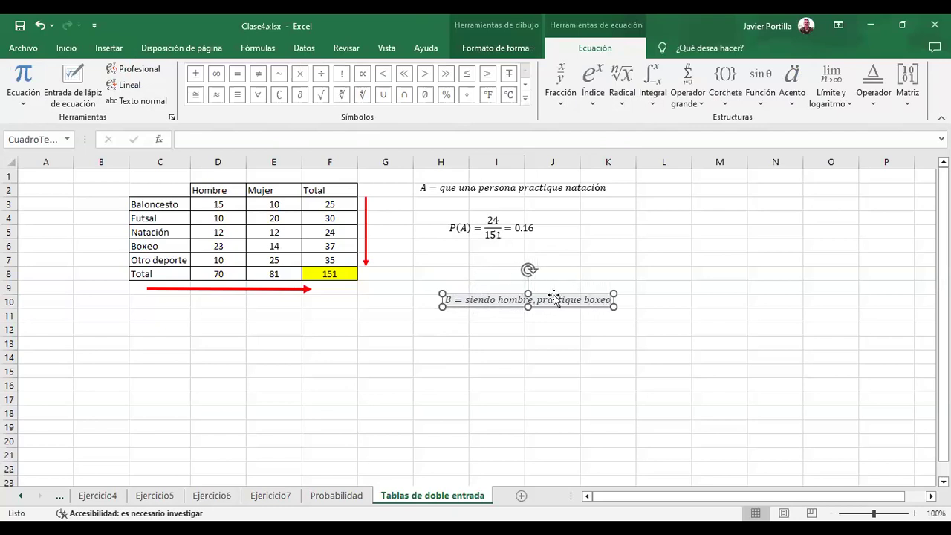
{"action": "left_click_drag", "start_coordinate": [554, 296], "coordinate": [527, 254]}
{"action": "left_click", "coordinate": [523, 297]}
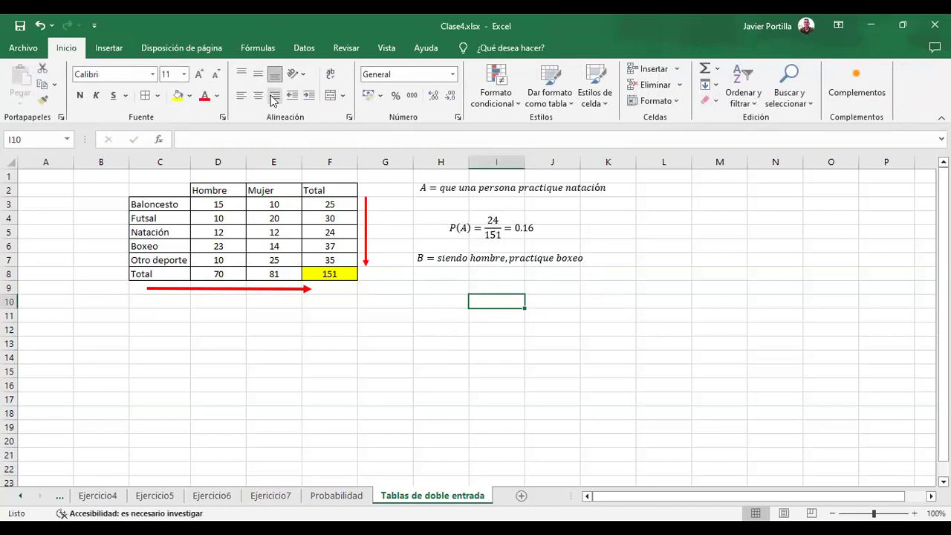
Add the Orden descendente command to the quick access commands
{"action": "left_click", "coordinate": [98, 31]}
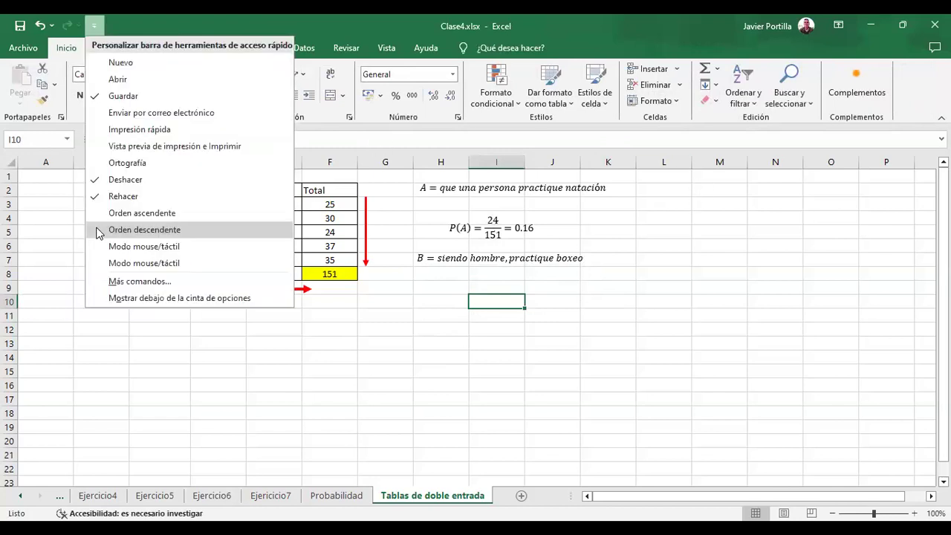
{"action": "left_click", "coordinate": [144, 230]}
Insert an equation starting with P(B) = and a stacked fraction that has 70 as its denominator
{"action": "left_click", "coordinate": [108, 48]}
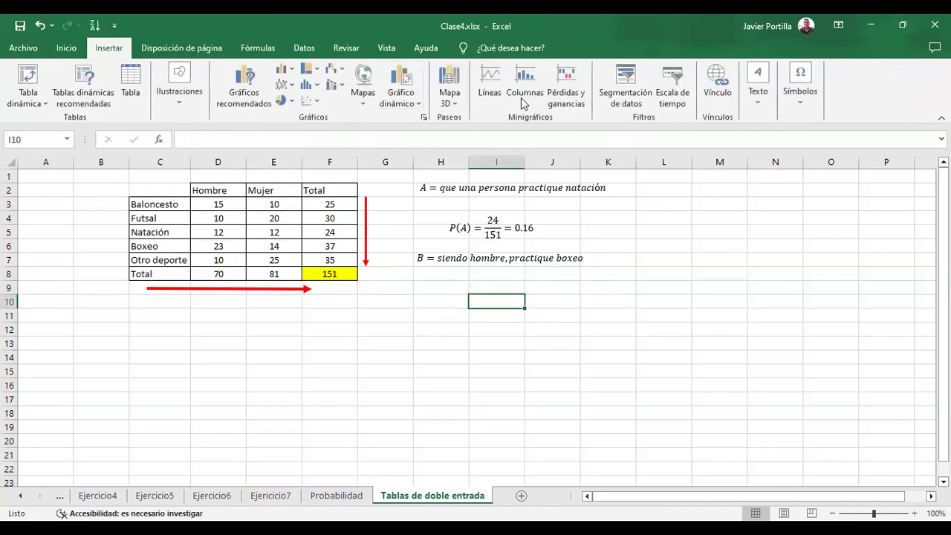
{"action": "left_click", "coordinate": [814, 89]}
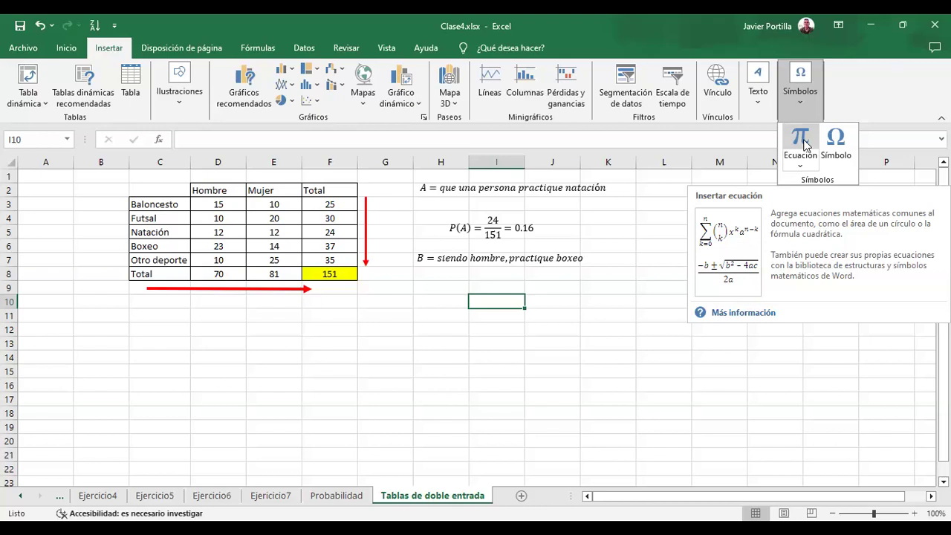
{"action": "left_click", "coordinate": [804, 145]}
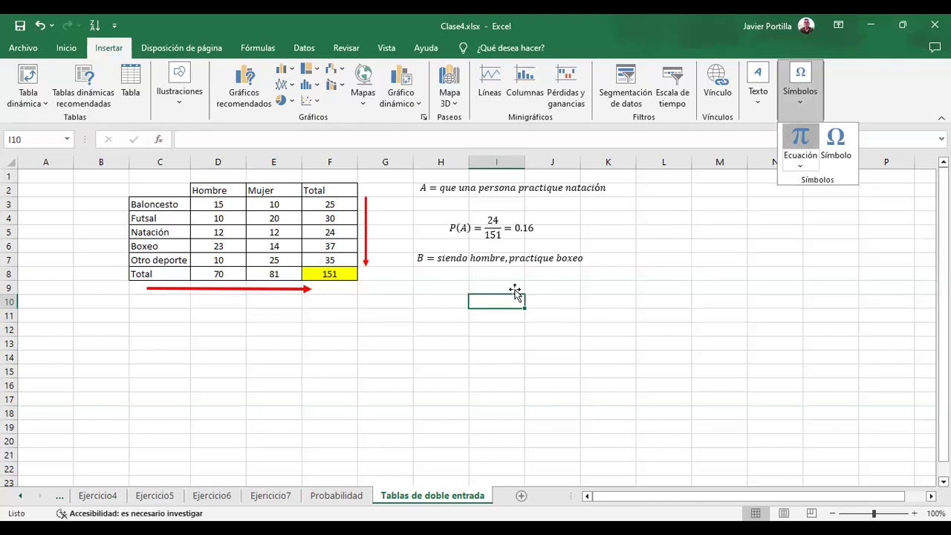
{"action": "type", "text": "P(B"}
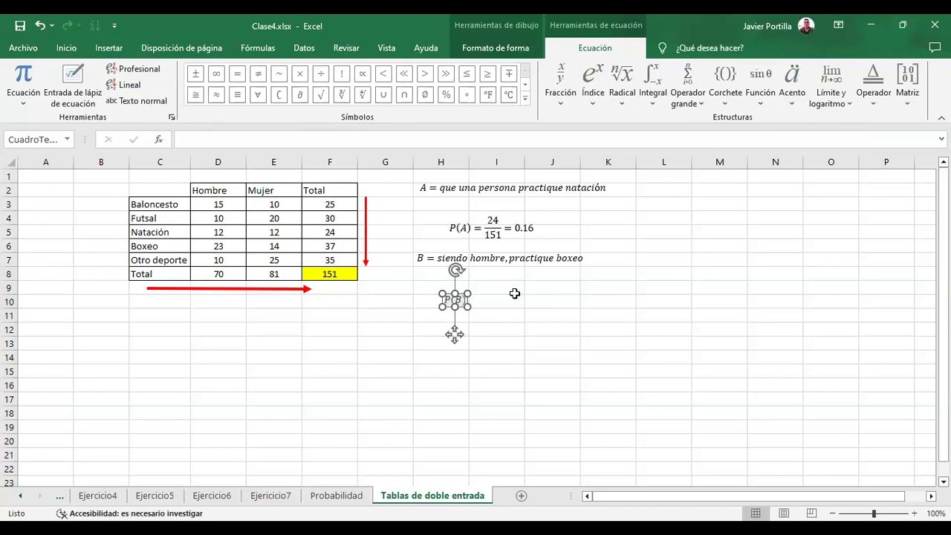
{"action": "type", "text": ")="}
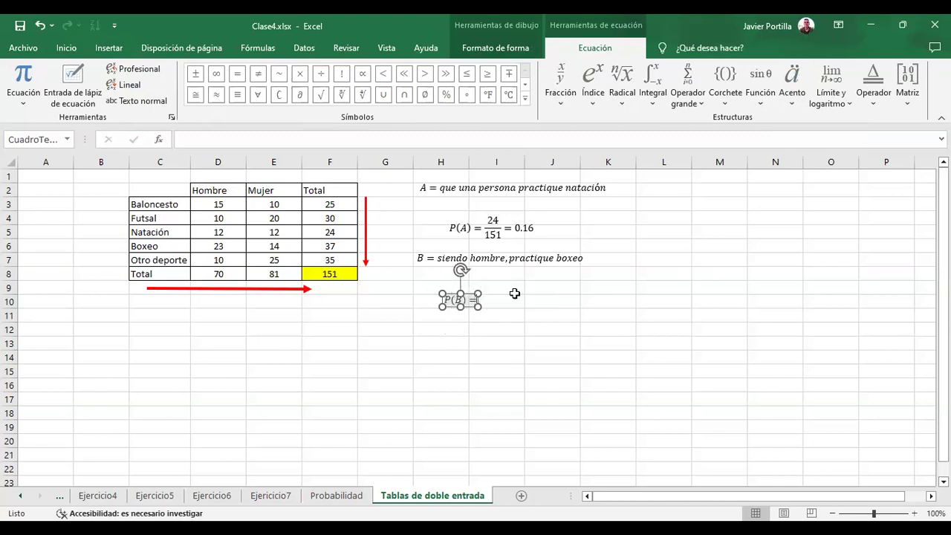
{"action": "type", "text": "/"}
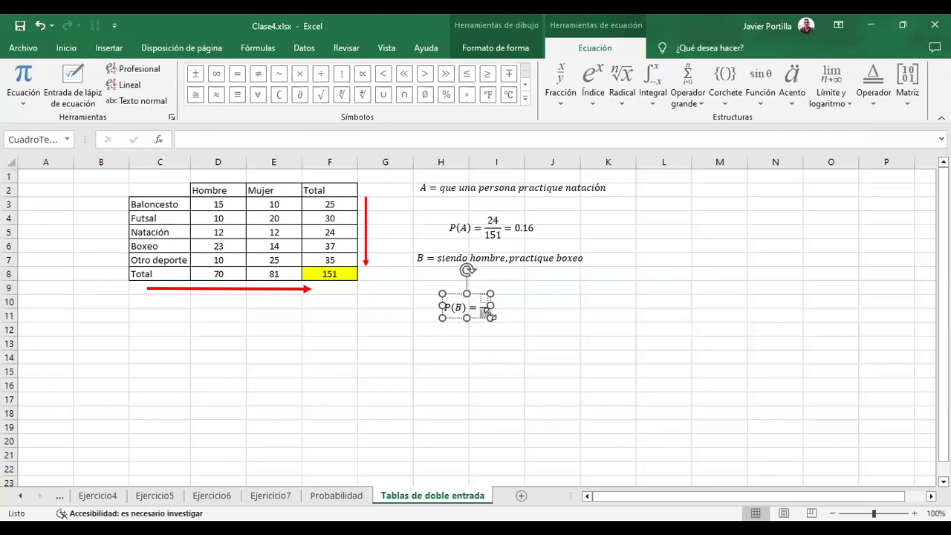
{"action": "type", "text": "70"}
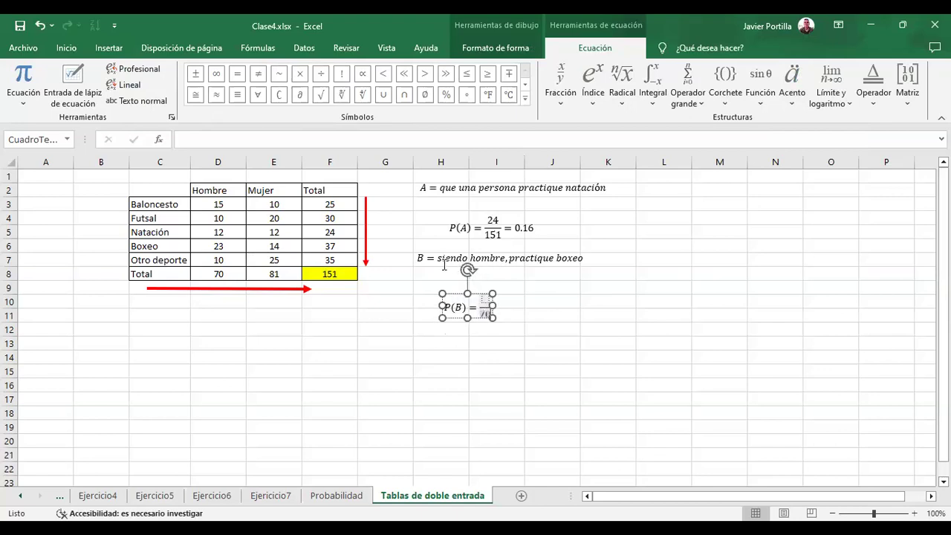
Reword event B so that its description begins with "al azar entre los" instead of "siendo"
{"action": "left_click", "coordinate": [441, 258]}
{"action": "type", "text": "l a"}
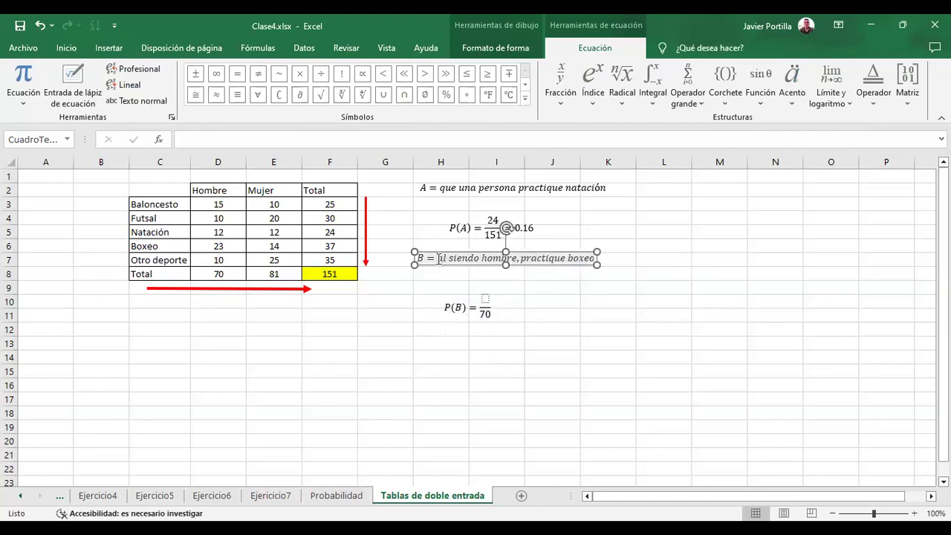
{"action": "type", "text": "za er"}
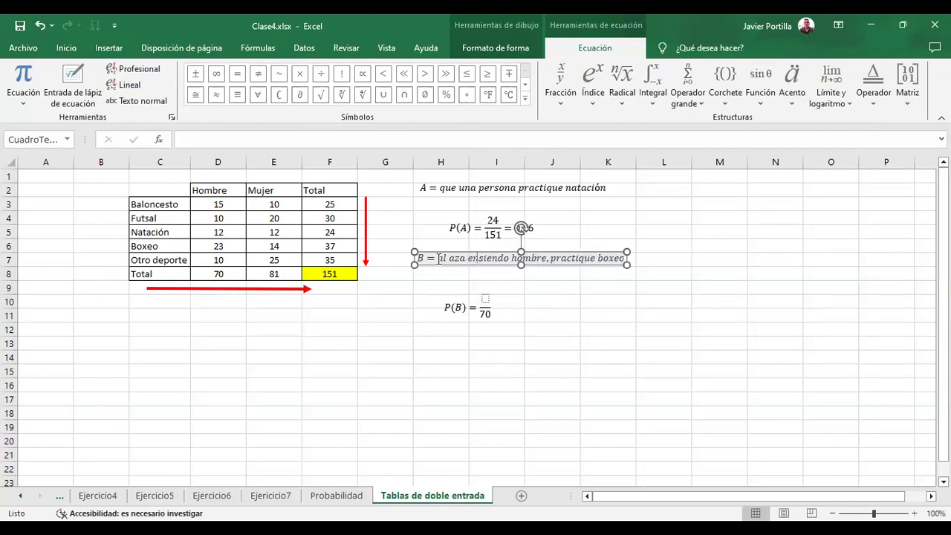
{"action": "type", "text": "entre los"}
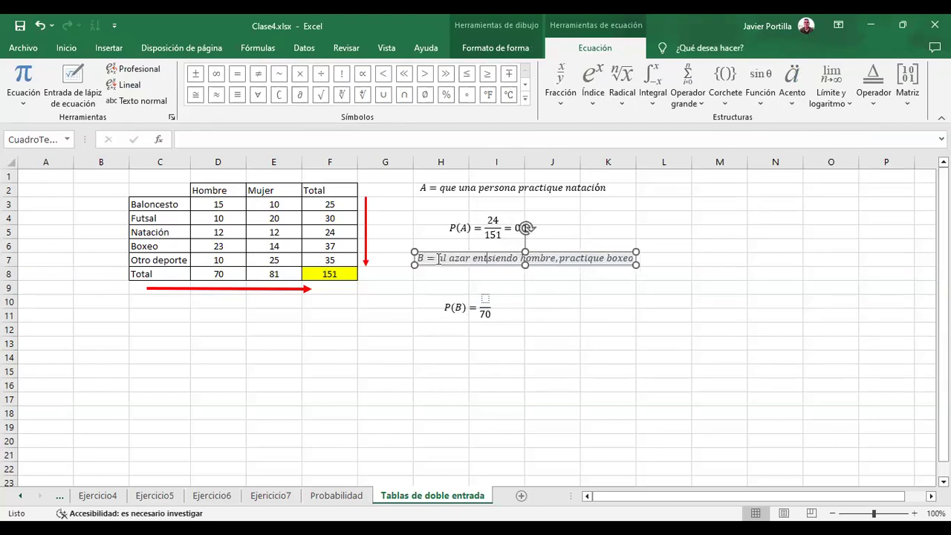
{"action": "key", "text": "Delete"}
{"action": "key", "text": "Delete"}
{"action": "key", "text": "Delete"}
{"action": "key", "text": "Delete"}
{"action": "key", "text": "Delete"}
{"action": "key", "text": "Delete"}
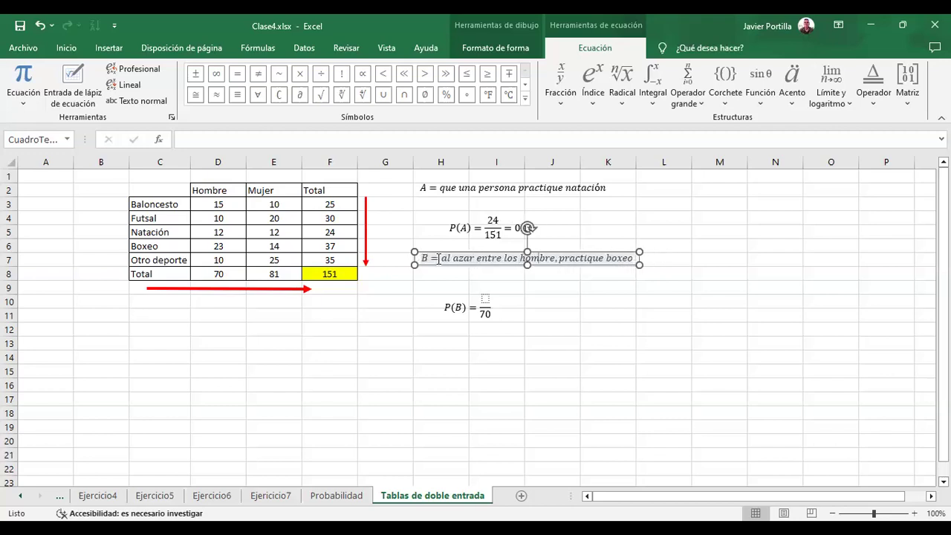
{"action": "type", "text": "s"}
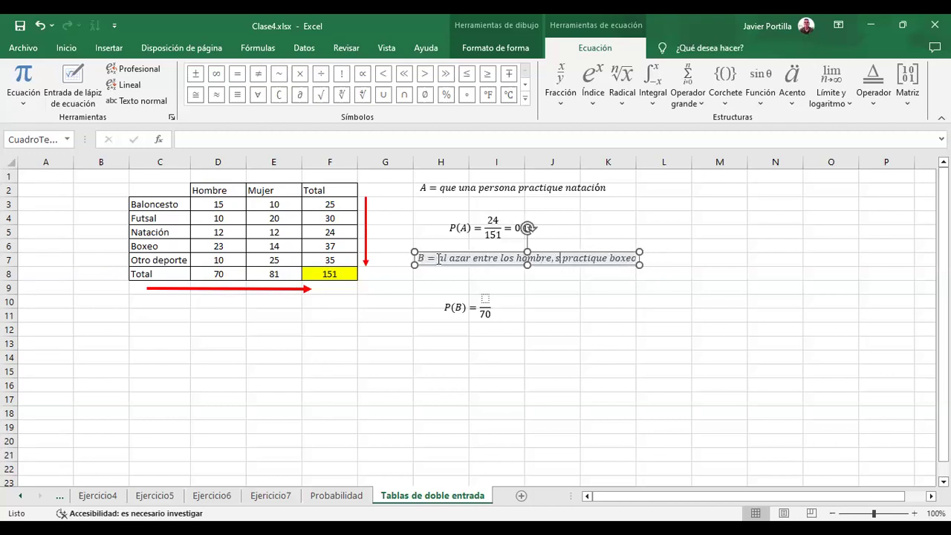
Enter 23 as the numerator of P(B) followed by an equals sign, and correct event B's wording to "hombres, practique boxeo"
{"action": "left_click", "coordinate": [484, 301]}
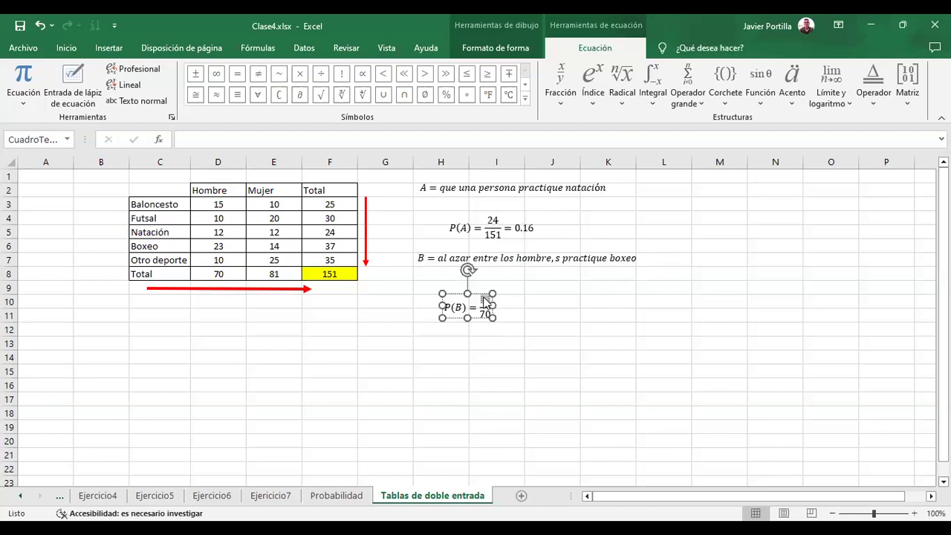
{"action": "left_click", "coordinate": [484, 301]}
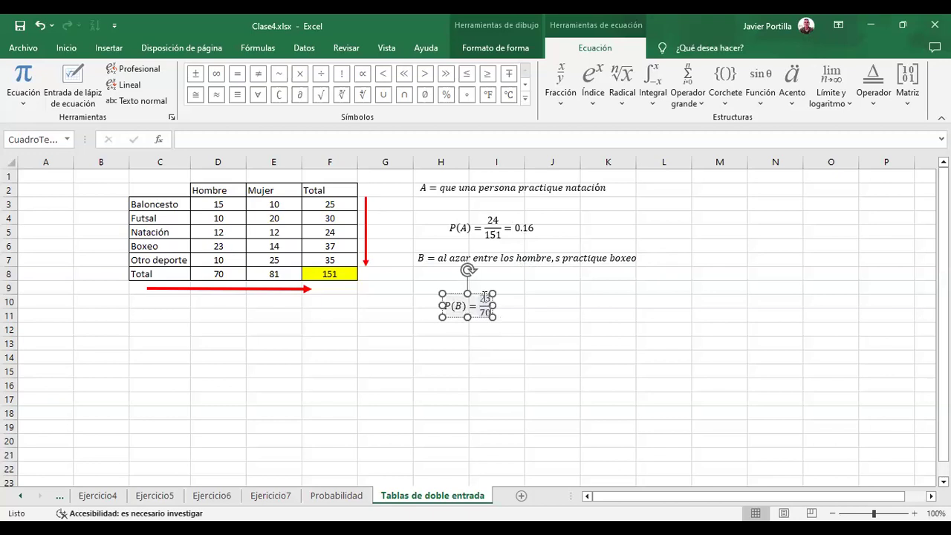
{"action": "type", "text": "="}
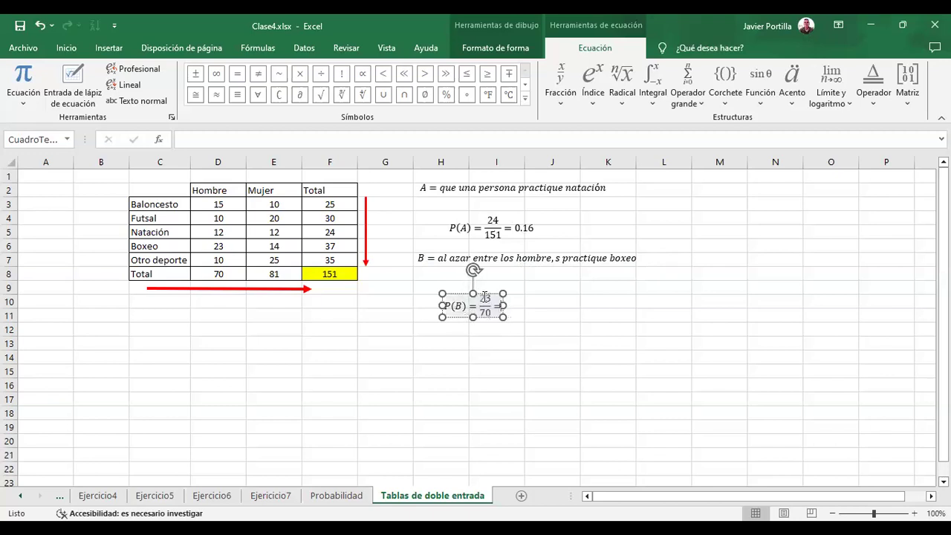
{"action": "left_click", "coordinate": [561, 258]}
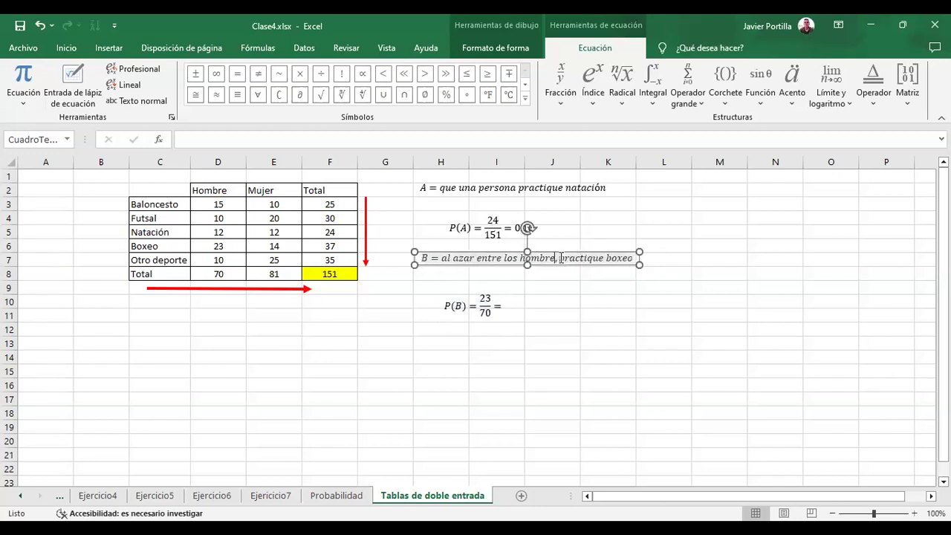
{"action": "type", "text": "s"}
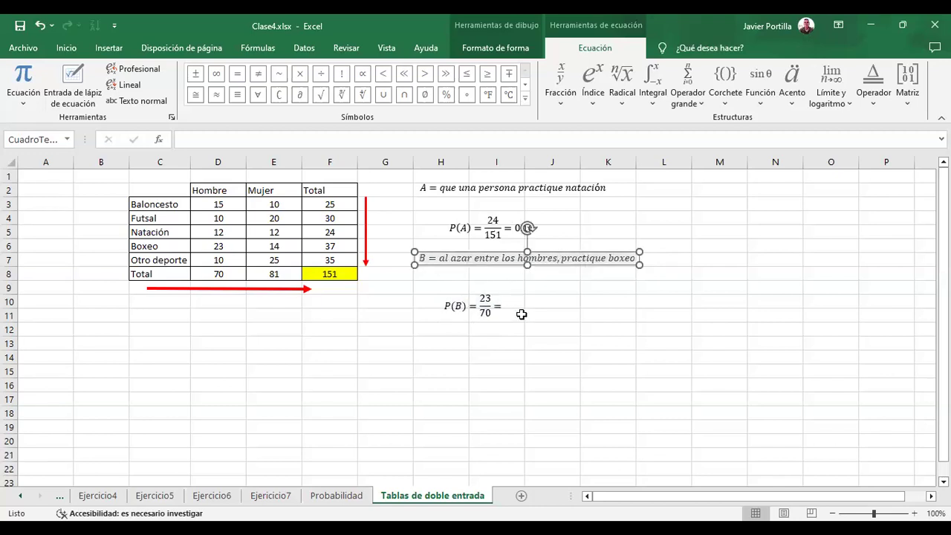
Complete the P(B) equation with the result 0.32 and move it directly below event B, around rows 8–9
{"action": "left_click", "coordinate": [498, 308]}
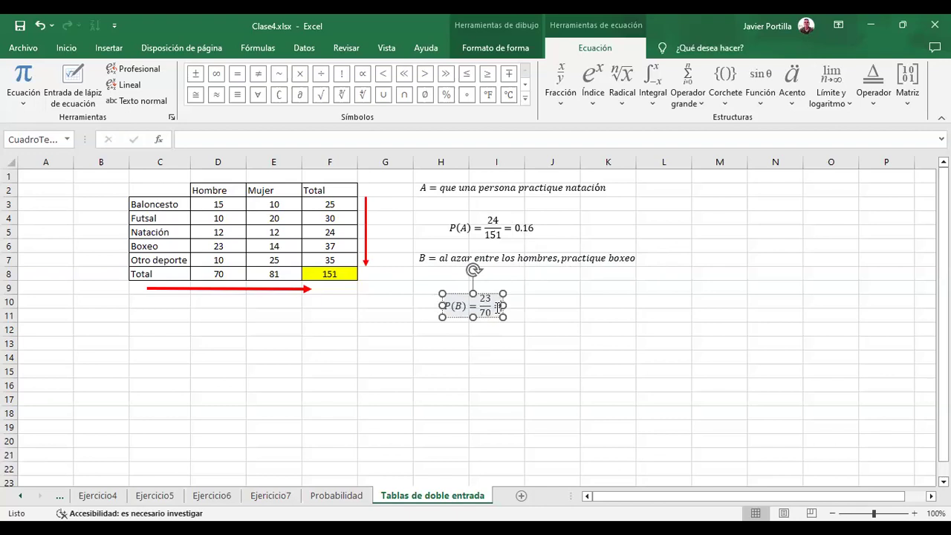
{"action": "type", "text": "=0.32"}
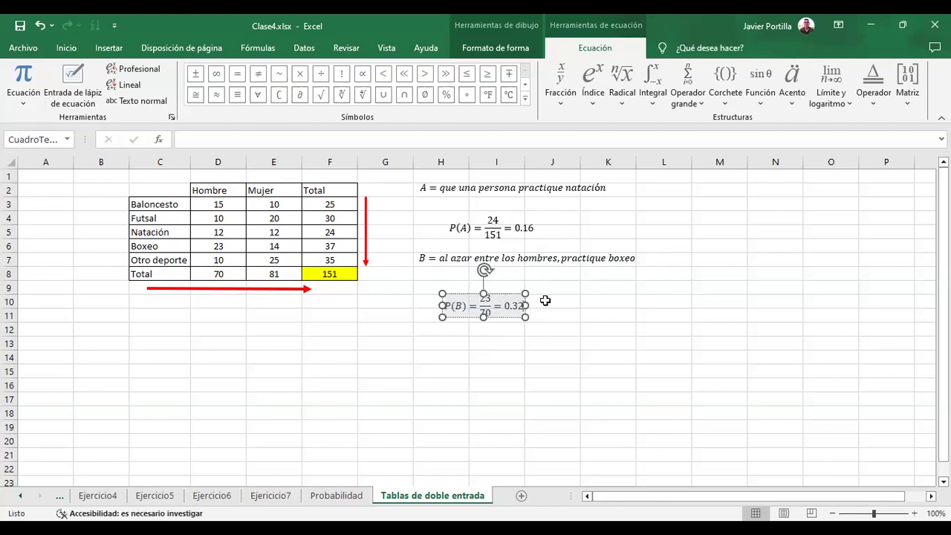
{"action": "left_click_drag", "start_coordinate": [508, 298], "coordinate": [517, 276]}
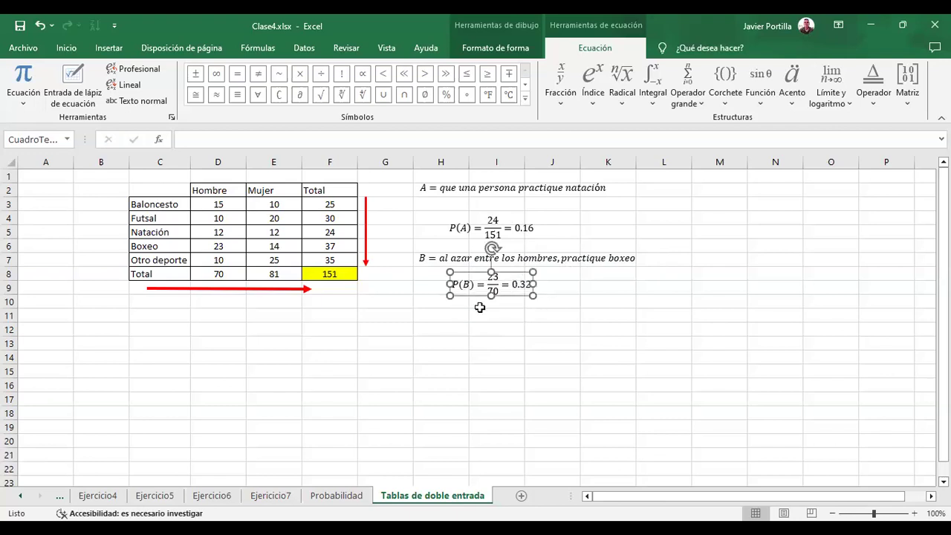
{"action": "left_click", "coordinate": [471, 314]}
{"action": "left_click", "coordinate": [427, 314]}
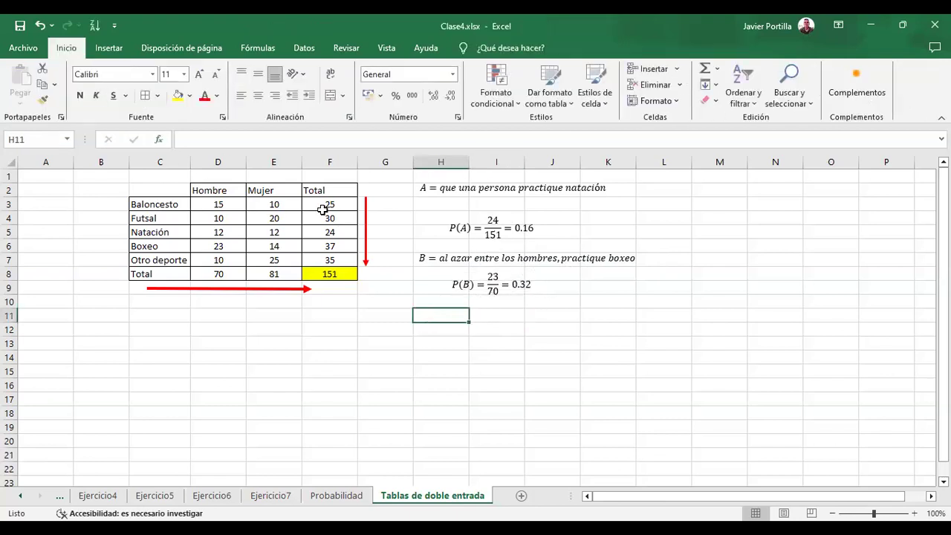
Insert an equation below P(B) reading "C = del total de encuestados, sea mujer"
{"action": "left_click", "coordinate": [108, 48]}
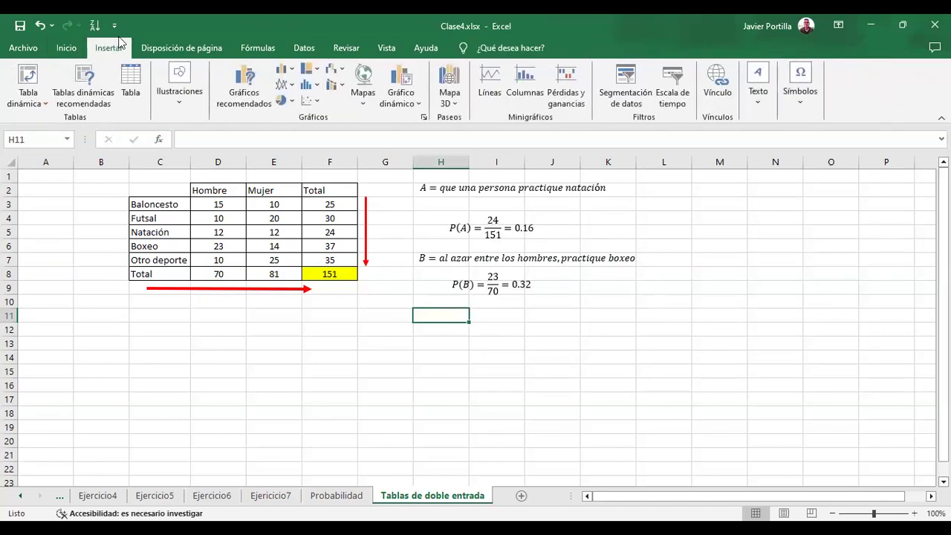
{"action": "left_click", "coordinate": [807, 77]}
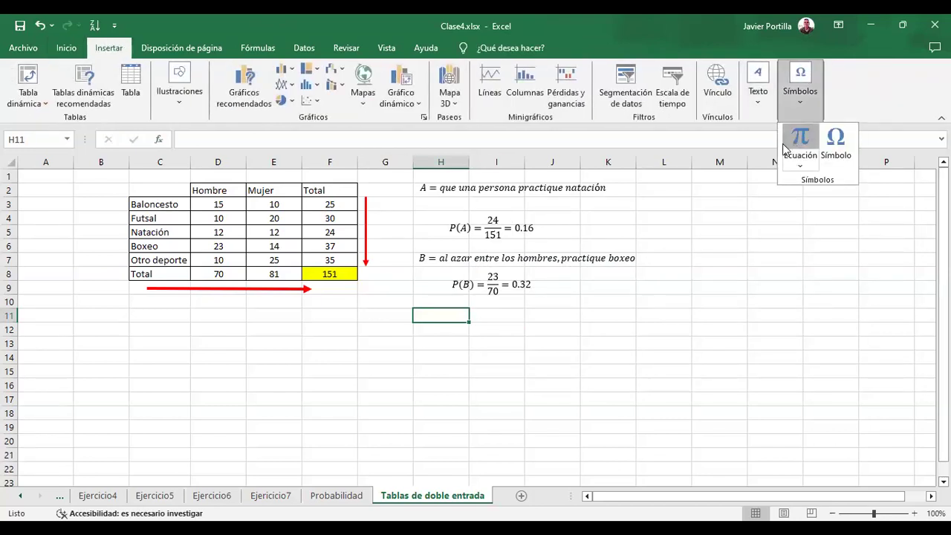
{"action": "left_click", "coordinate": [784, 144]}
{"action": "left_click_drag", "start_coordinate": [553, 306], "coordinate": [460, 313]}
{"action": "type", "text": "del total de"}
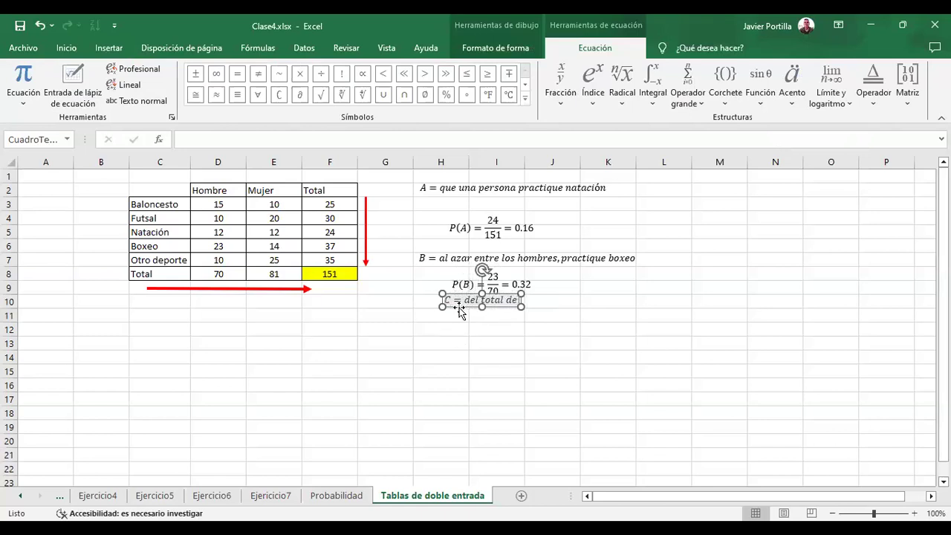
{"action": "type", "text": " encuestad"}
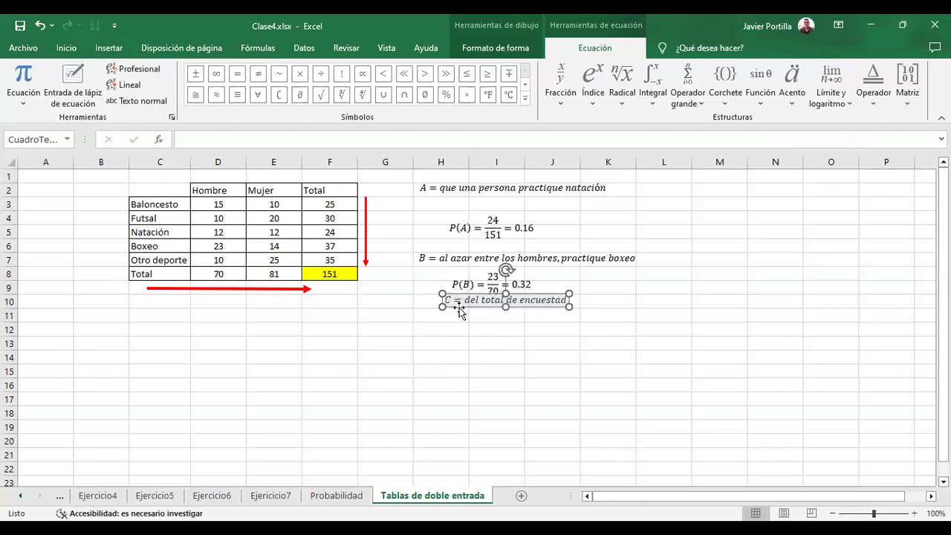
{"action": "type", "text": "os. sea"}
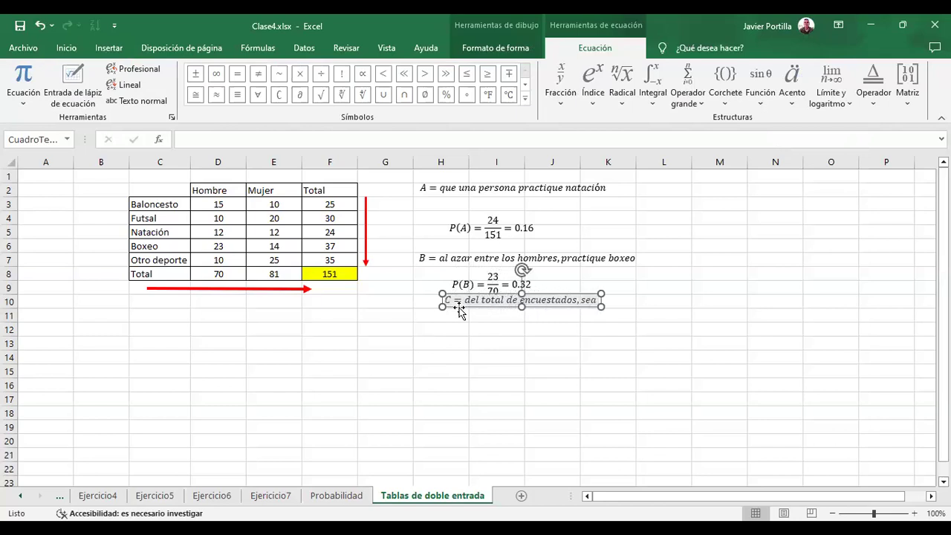
{"action": "type", "text": " mujer y"}
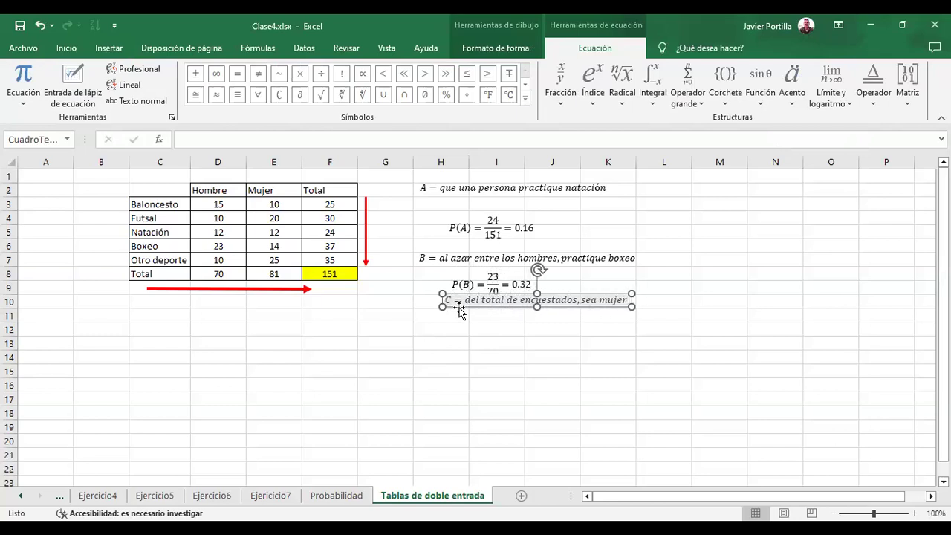
Replace the ending of event C with "practique futsal y sea mujer" and place the equation below P(B), around row 10
{"action": "key", "text": "BackSpace"}
{"action": "key", "text": "BackSpace"}
{"action": "key", "text": "BackSpace"}
{"action": "key", "text": "BackSpace"}
{"action": "key", "text": "BackSpace"}
{"action": "key", "text": "BackSpace"}
{"action": "key", "text": "BackSpace"}
{"action": "key", "text": "BackSpace"}
{"action": "key", "text": "BackSpace"}
{"action": "key", "text": "BackSpace"}
{"action": "key", "text": "BackSpace"}
{"action": "key", "text": "BackSpace"}
{"action": "type", "text": "practique natac"}
{"action": "key", "text": "BackSpace"}
{"action": "key", "text": "BackSpace"}
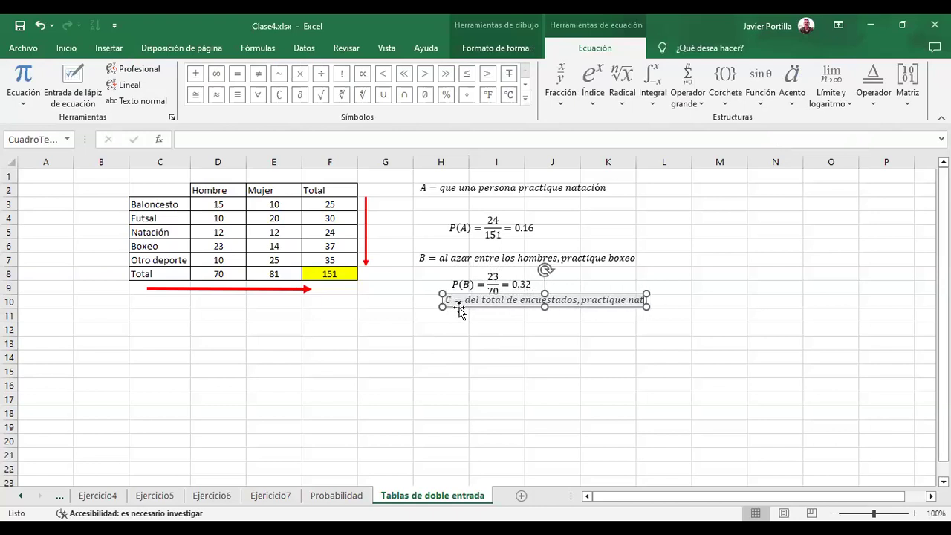
{"action": "key", "text": "BackSpace"}
{"action": "key", "text": "BackSpace"}
{"action": "key", "text": "BackSpace"}
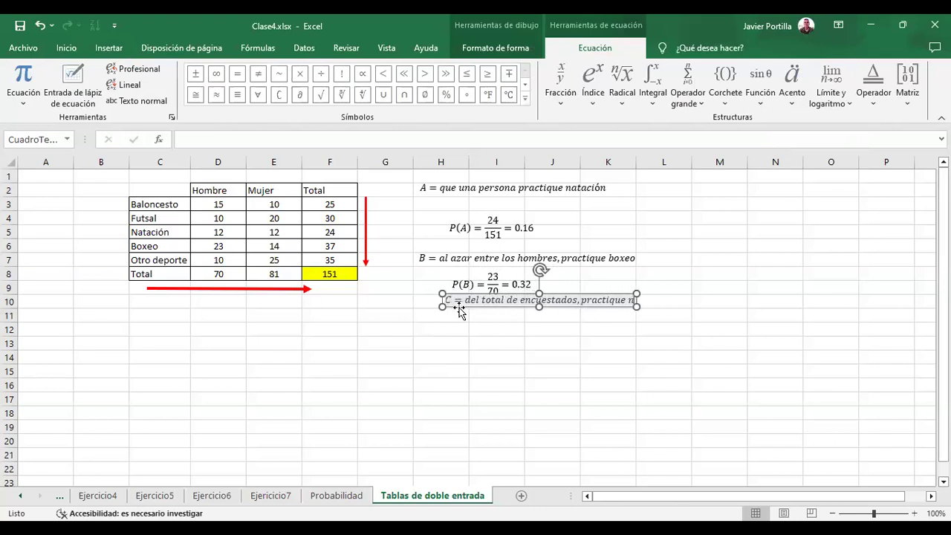
{"action": "type", "text": "futsal y"}
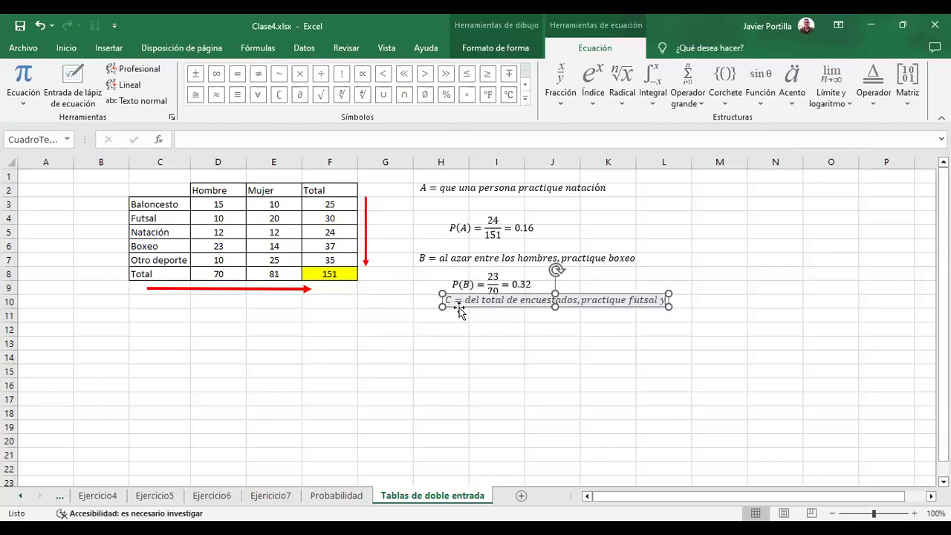
{"action": "type", "text": " sea mujer"}
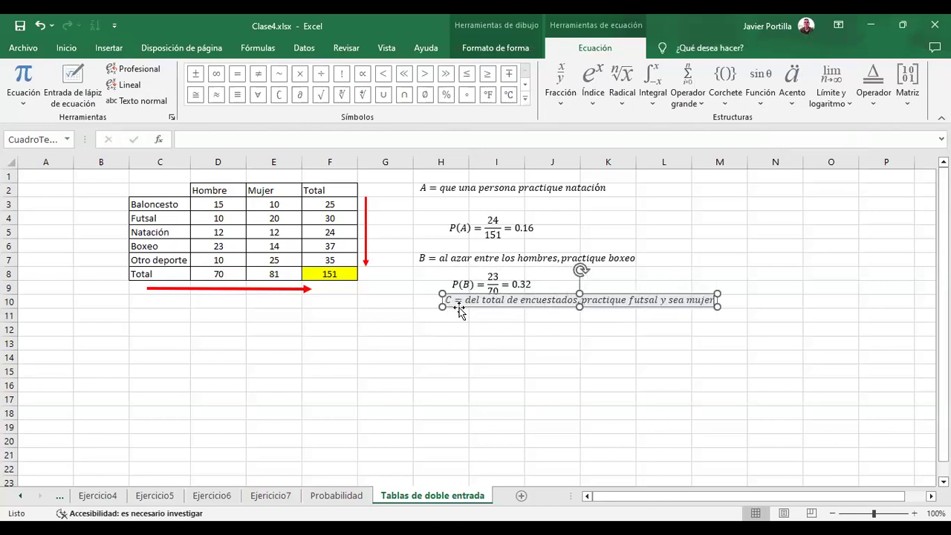
{"action": "left_click", "coordinate": [533, 306]}
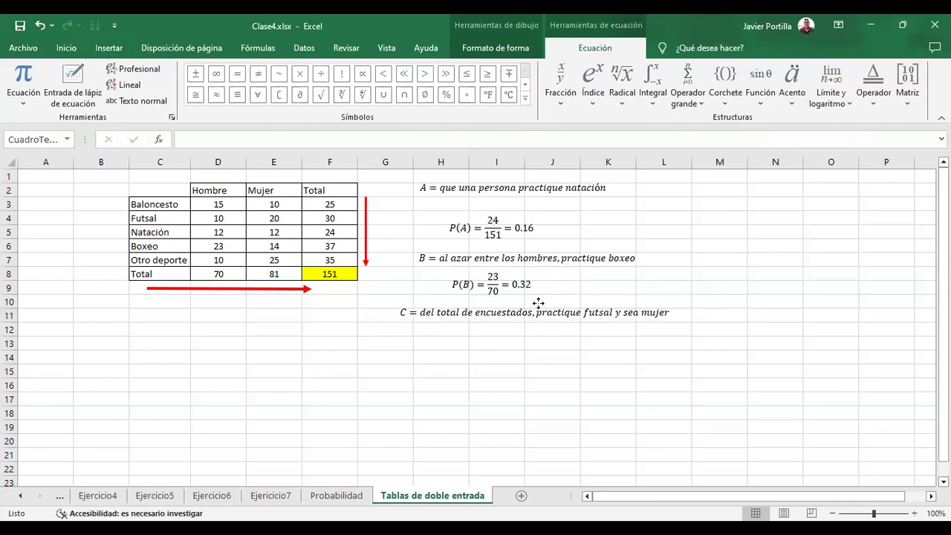
{"action": "left_click", "coordinate": [509, 328]}
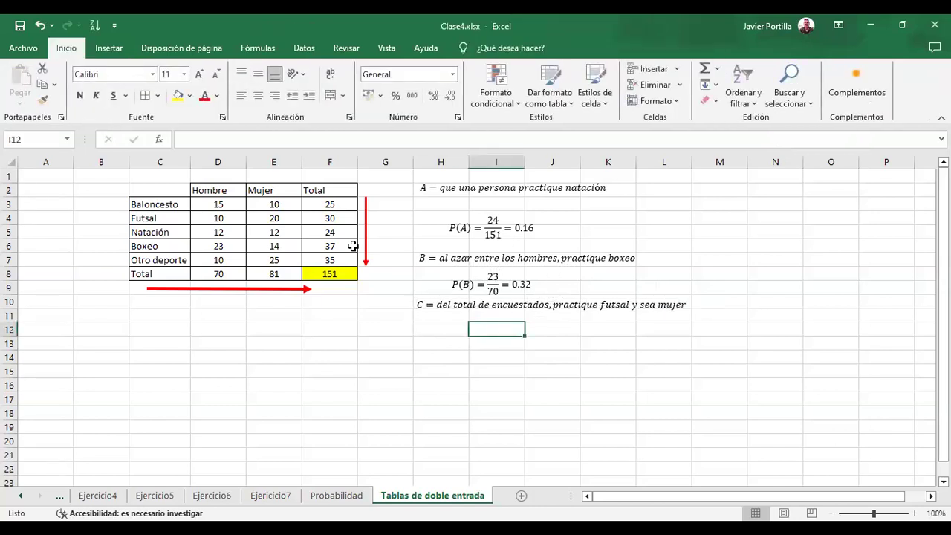
{"action": "left_click", "coordinate": [102, 55]}
{"action": "left_click", "coordinate": [806, 77]}
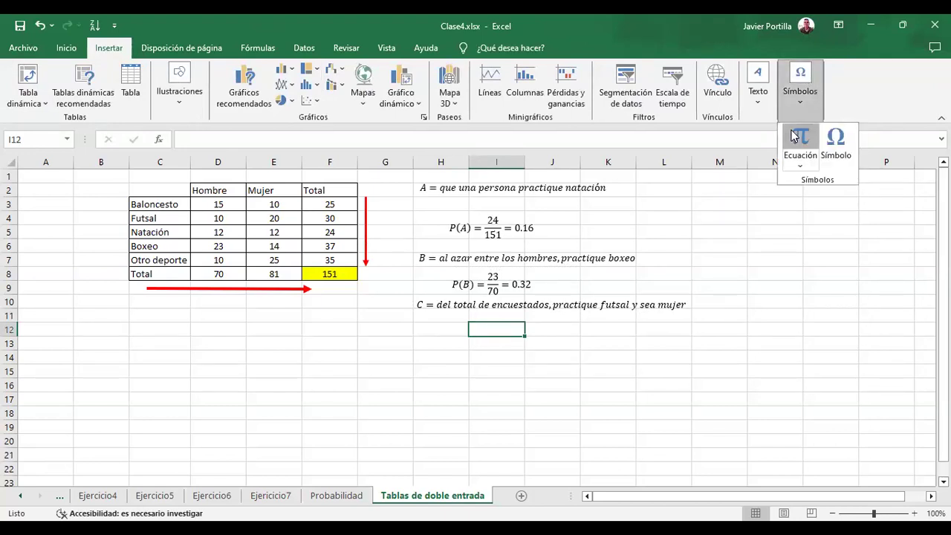
{"action": "left_click", "coordinate": [793, 138]}
{"action": "left_click_drag", "start_coordinate": [512, 297], "coordinate": [502, 324]}
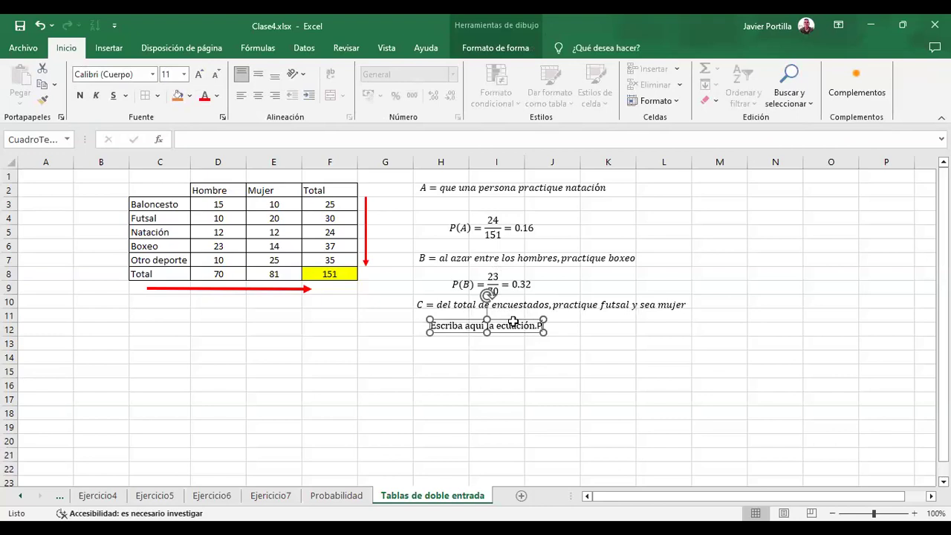
{"action": "left_click", "coordinate": [513, 321]}
{"action": "type", "text": "P"}
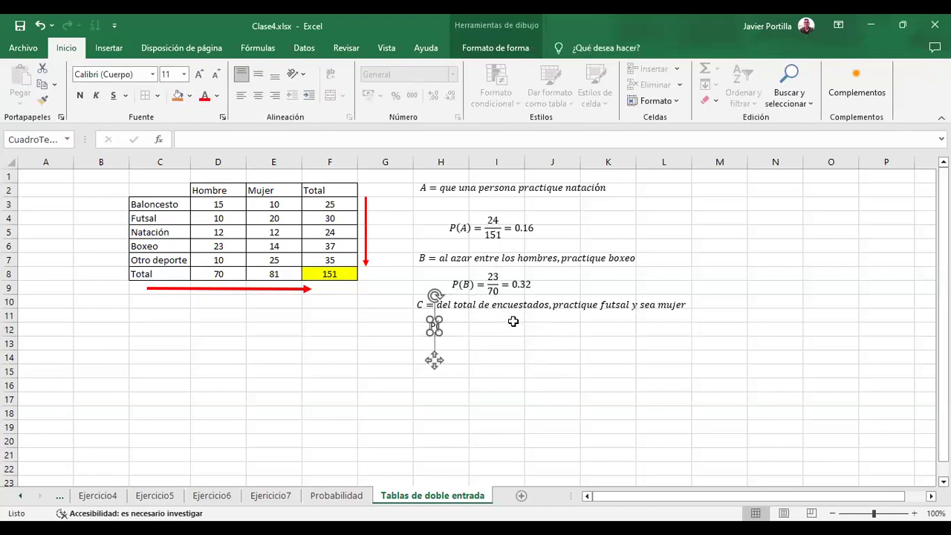
{"action": "type", "text": "(C)"}
{"action": "key", "text": "BackSpace"}
{"action": "key", "text": "BackSpace"}
{"action": "key", "text": "BackSpace"}
{"action": "key", "text": "BackSpace"}
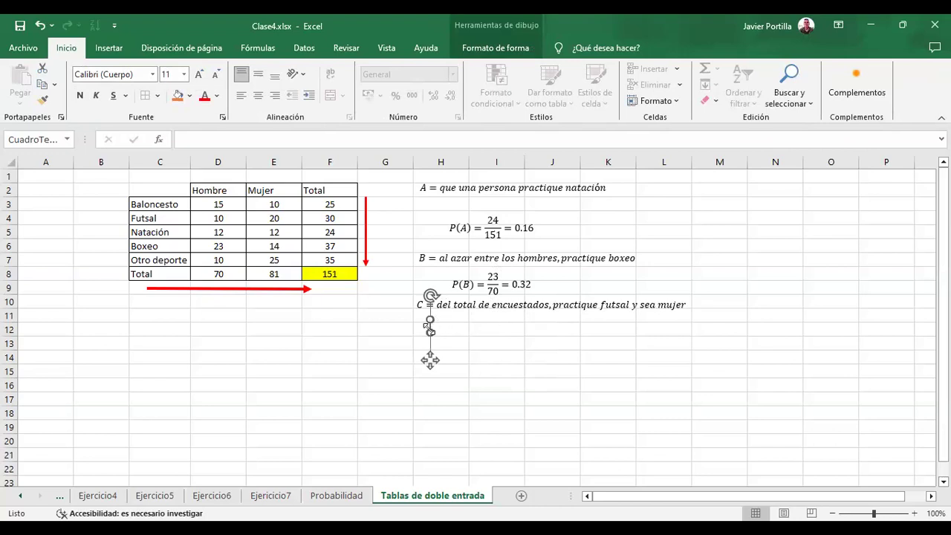
{"action": "key", "text": "Escape"}
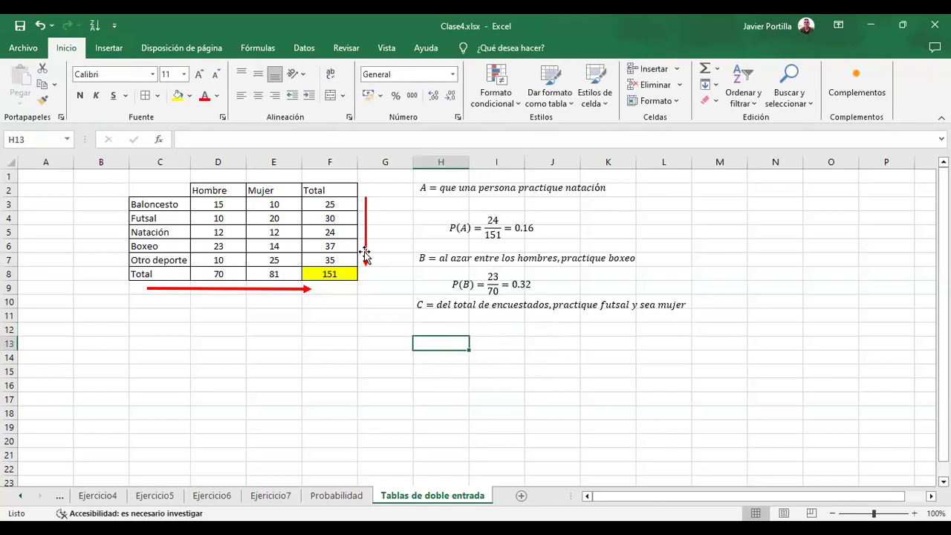
{"action": "double_click", "coordinate": [440, 330]}
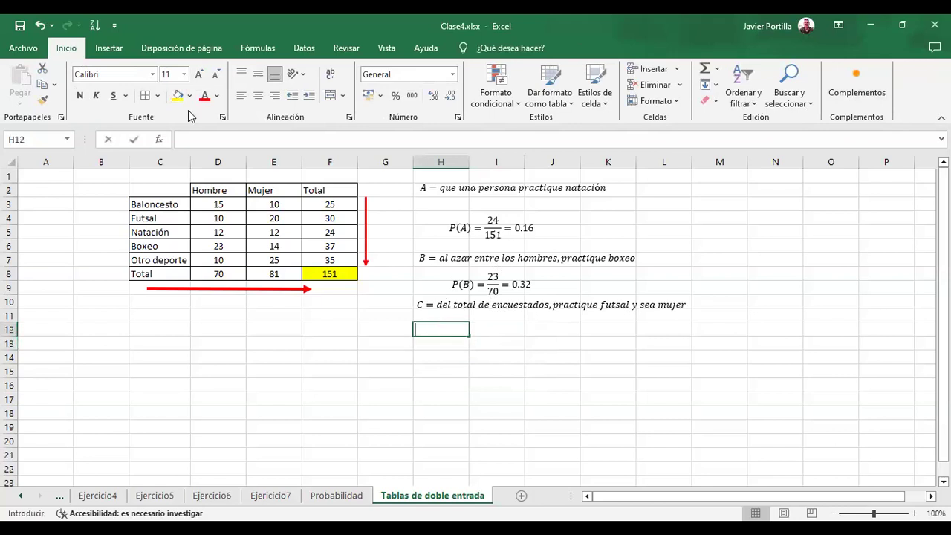
{"action": "left_click", "coordinate": [128, 49]}
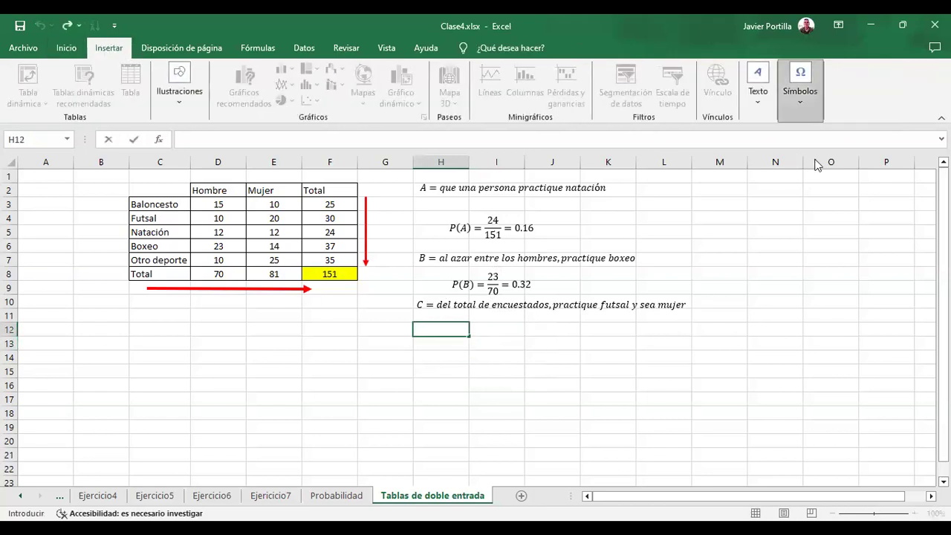
{"action": "left_click", "coordinate": [799, 83]}
{"action": "left_click", "coordinate": [472, 322]}
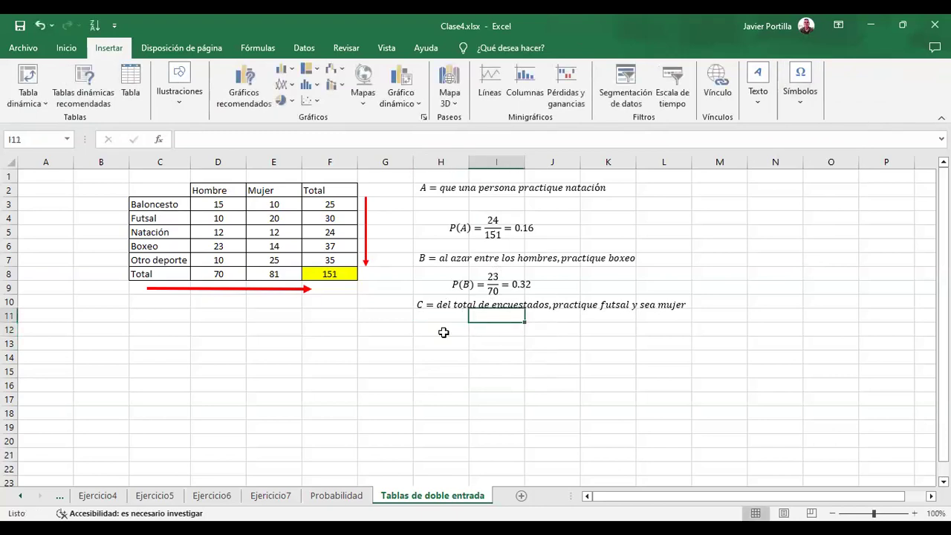
Insert an equation reading "P(C)=" below event C, around row 13
{"action": "left_click", "coordinate": [441, 329]}
{"action": "left_click", "coordinate": [800, 93]}
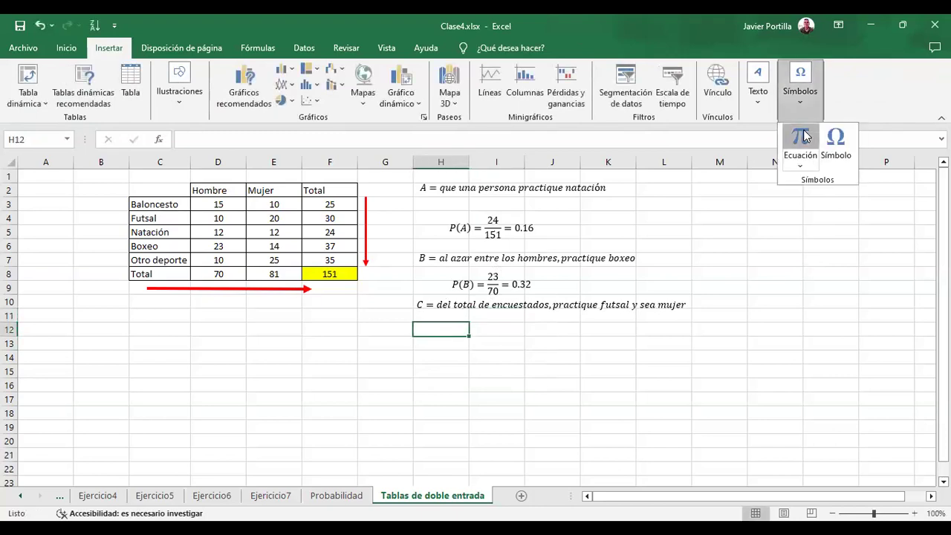
{"action": "left_click", "coordinate": [800, 132]}
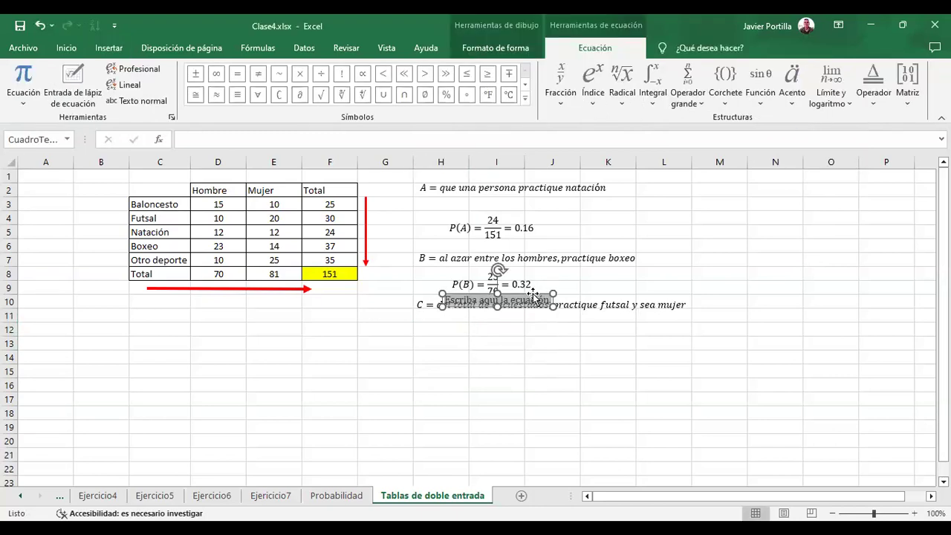
{"action": "left_click_drag", "start_coordinate": [533, 296], "coordinate": [521, 334]}
{"action": "left_click", "coordinate": [512, 343]}
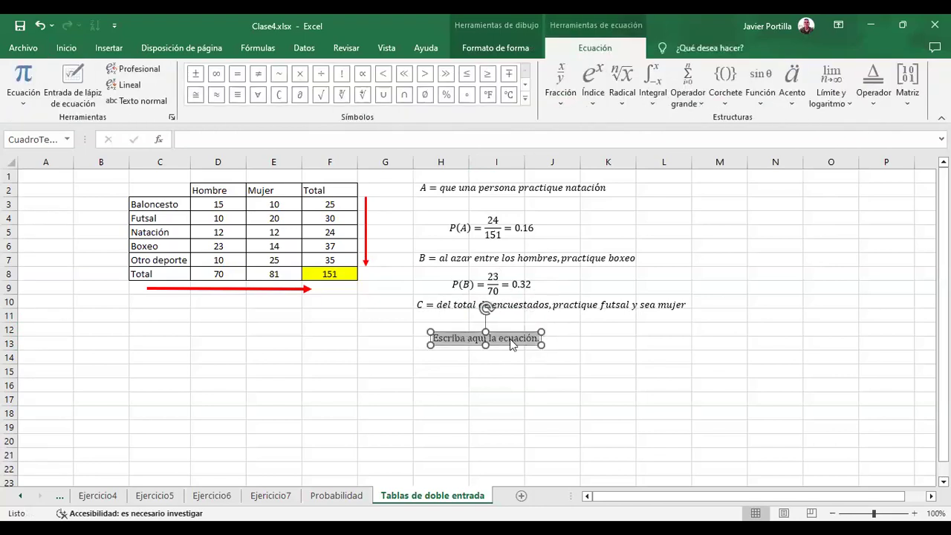
{"action": "type", "text": "P(C)="}
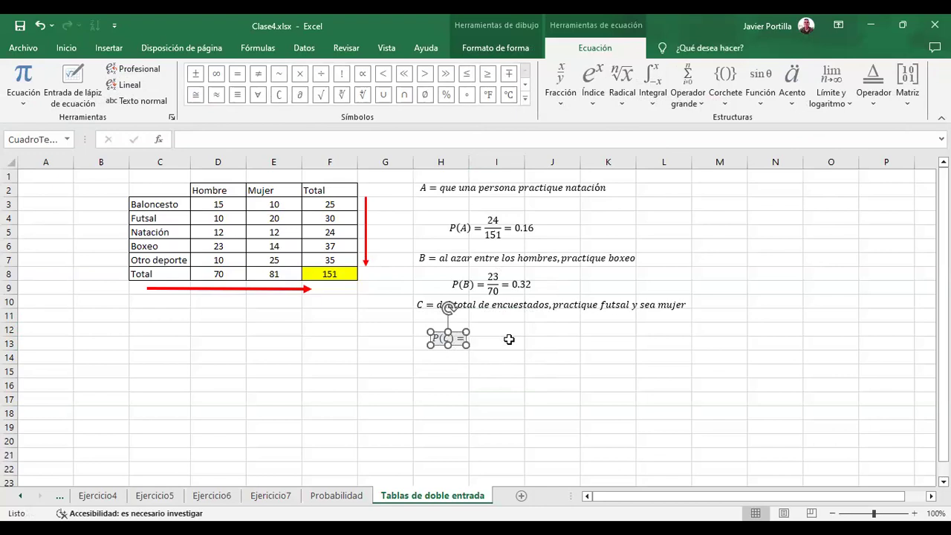
Fill the Futsal–Mujer cell E4 with light orange
{"action": "left_click", "coordinate": [275, 218]}
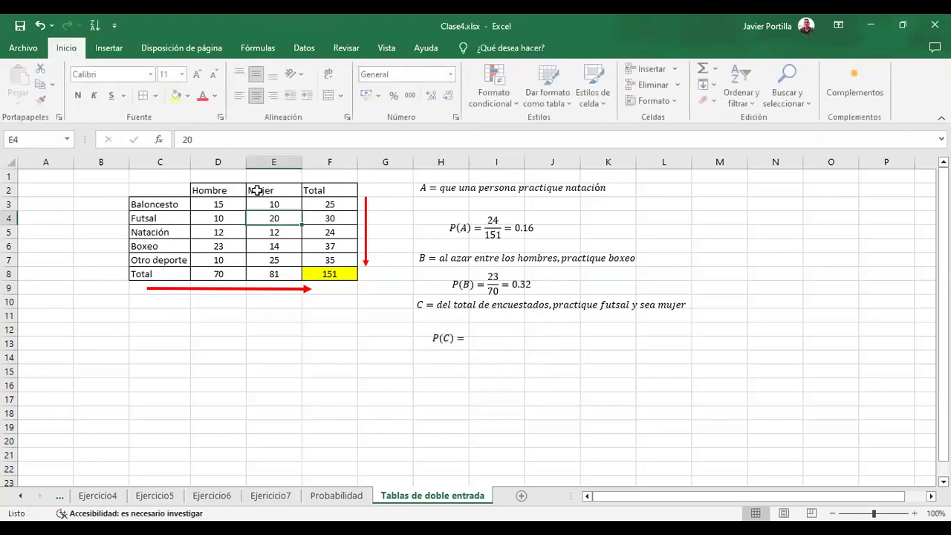
{"action": "left_click", "coordinate": [190, 99]}
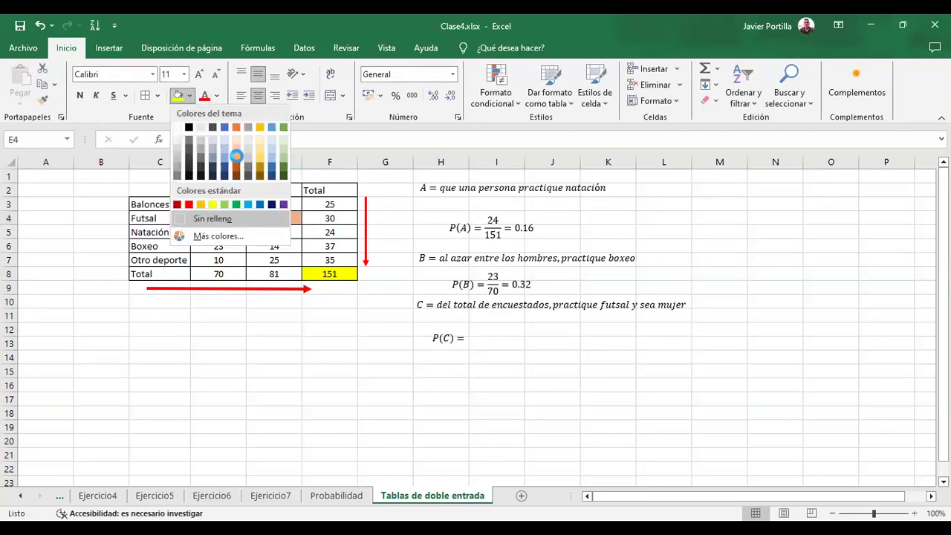
{"action": "left_click", "coordinate": [237, 157]}
Complete the P(C) equation with the fraction 20 over 151 and the result 0.13
{"action": "left_click", "coordinate": [461, 343]}
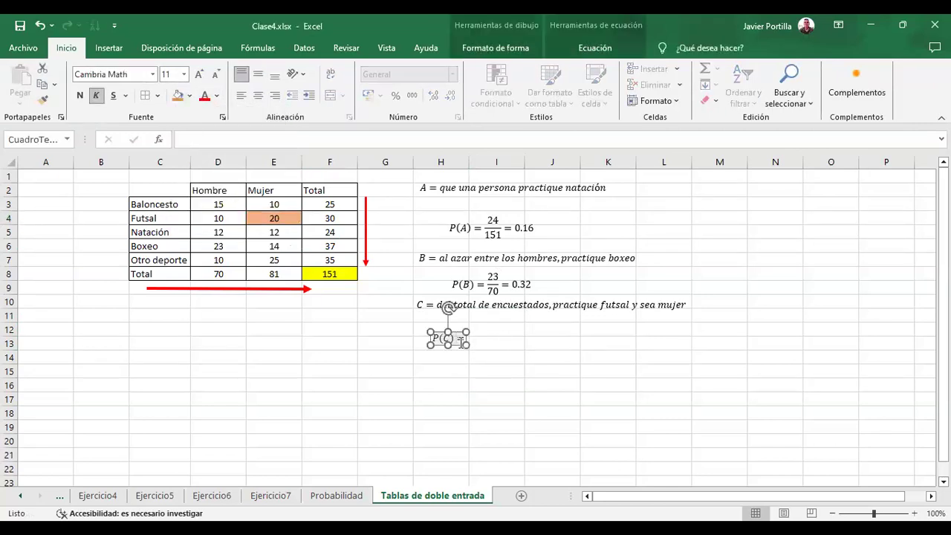
{"action": "type", "text": "/"}
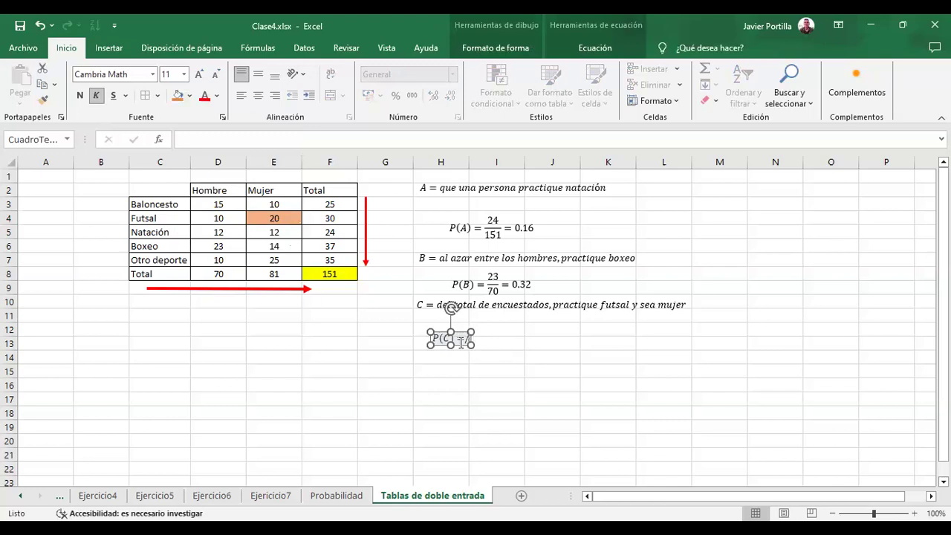
{"action": "key", "text": "space"}
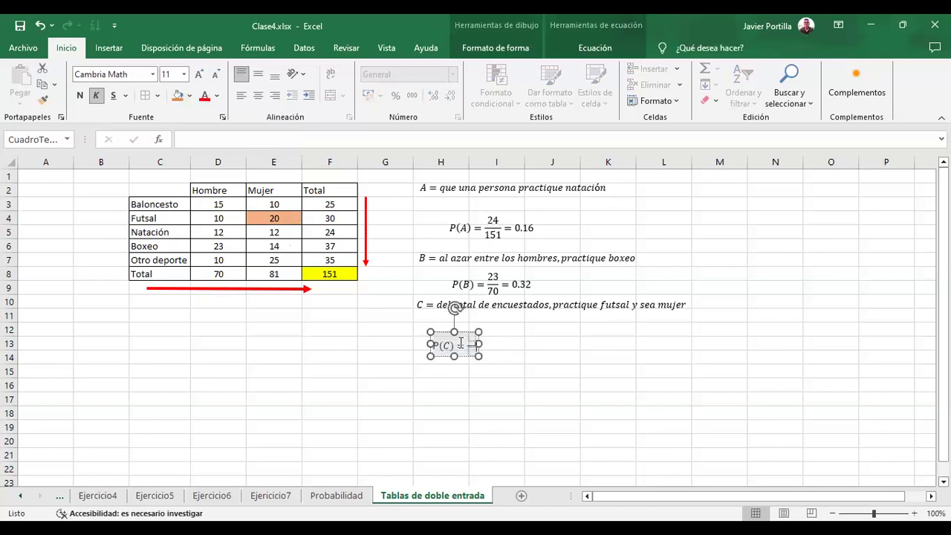
{"action": "key", "text": "Down"}
{"action": "type", "text": "151"}
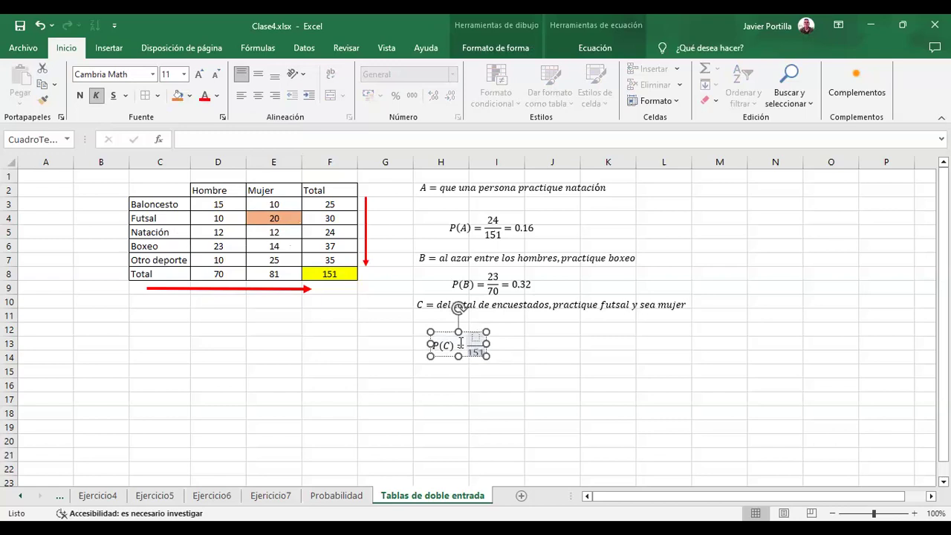
{"action": "key", "text": "Up"}
{"action": "type", "text": "20"}
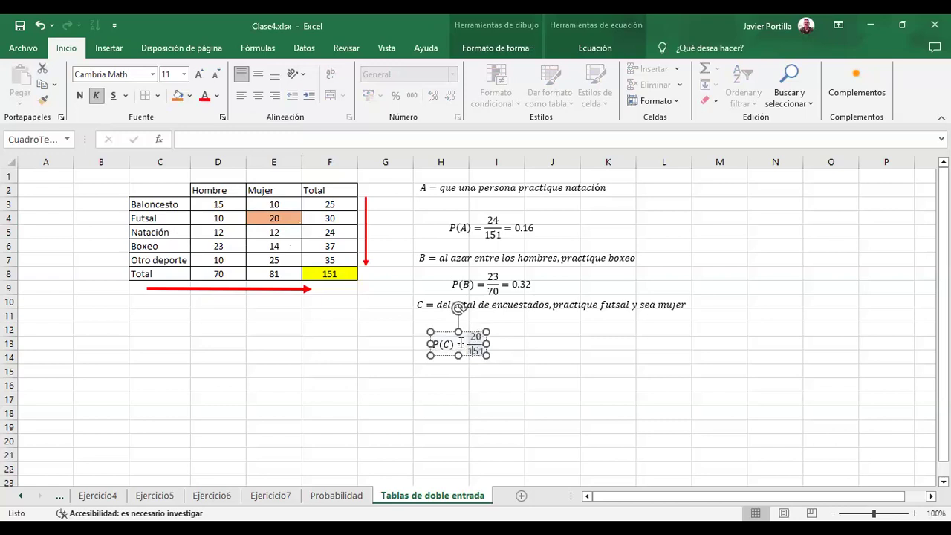
{"action": "key", "text": "Right"}
{"action": "type", "text": "="}
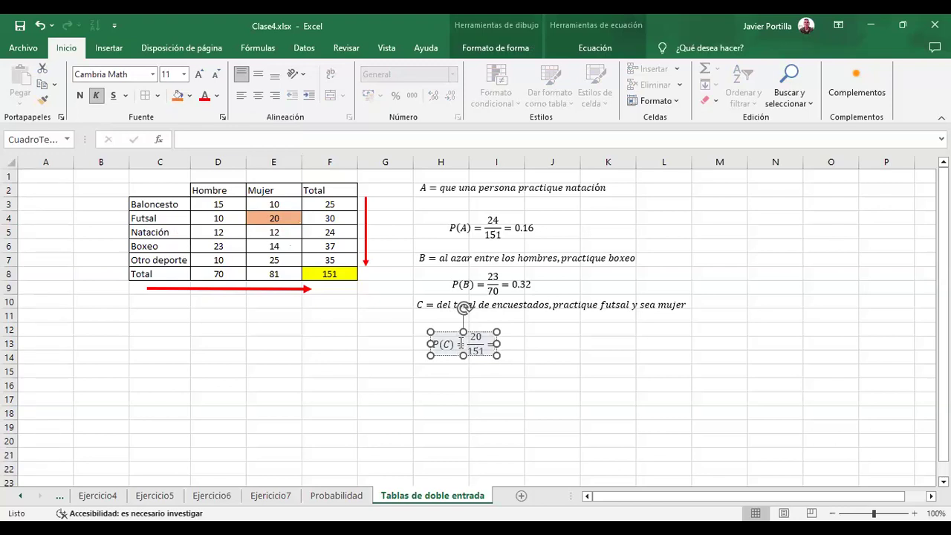
{"action": "type", "text": "0.13"}
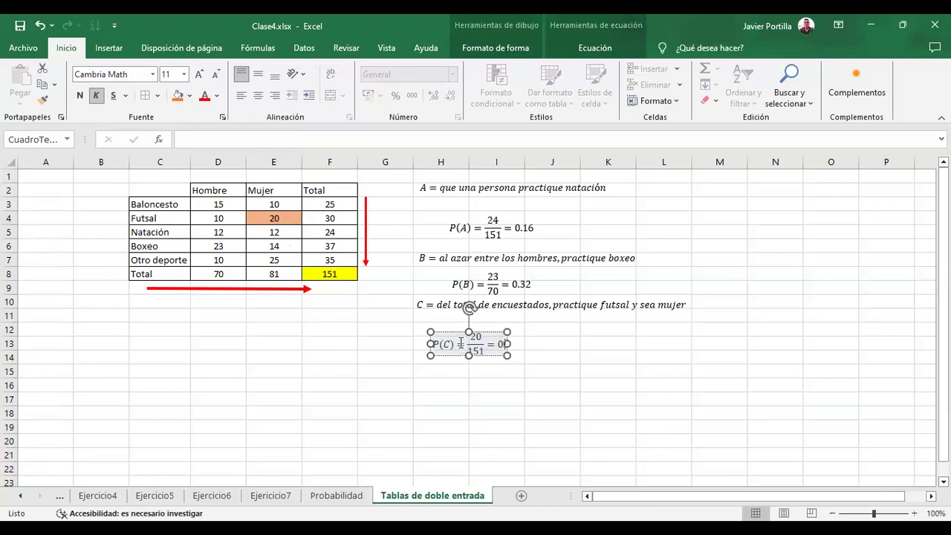
Enlarge the P(C) equation box slightly and move it directly below event C, around row 12
{"action": "left_click", "coordinate": [522, 349]}
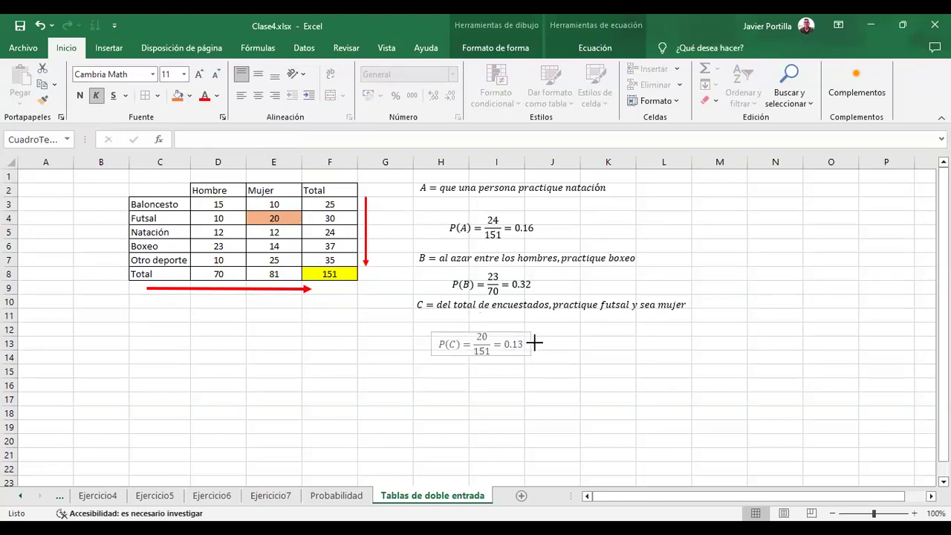
{"action": "left_click", "coordinate": [513, 344]}
{"action": "left_click_drag", "start_coordinate": [483, 356], "coordinate": [484, 363]}
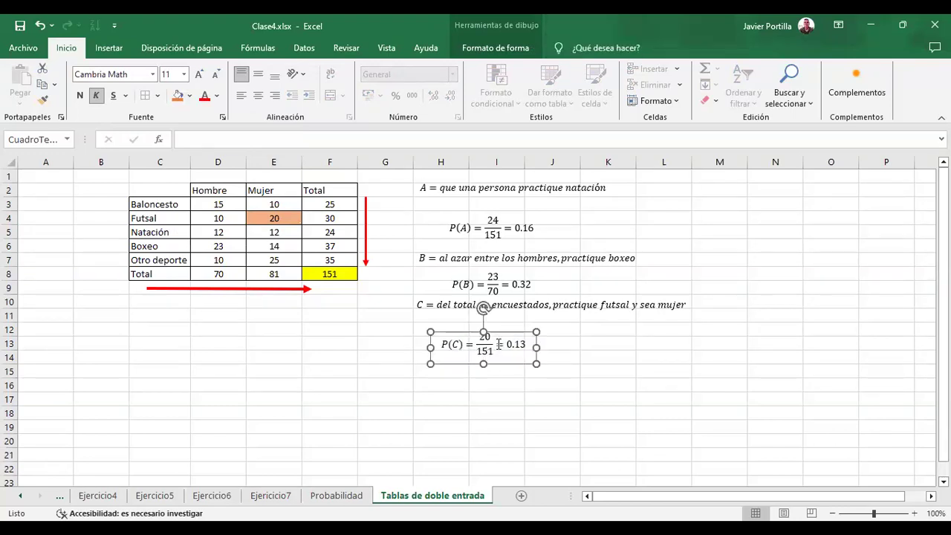
{"action": "left_click_drag", "start_coordinate": [502, 332], "coordinate": [505, 318]}
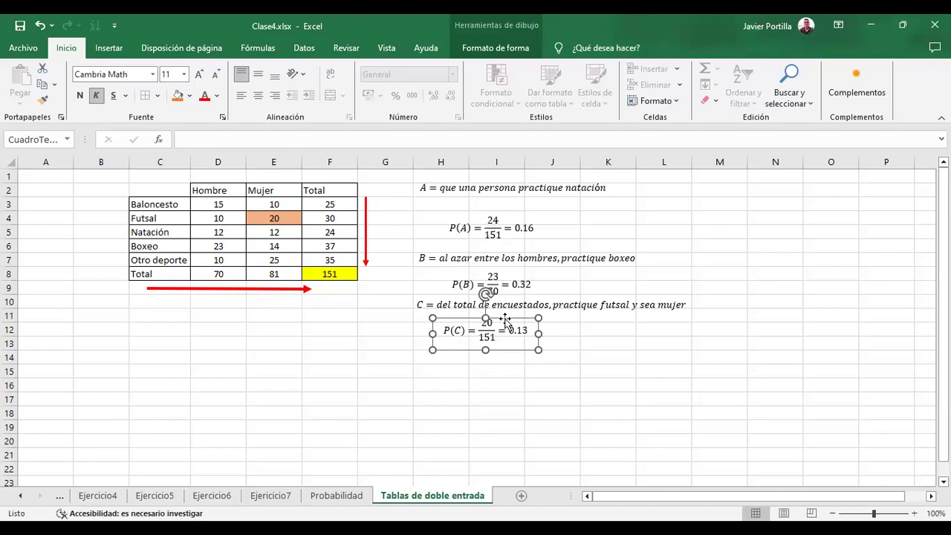
{"action": "left_click", "coordinate": [561, 414]}
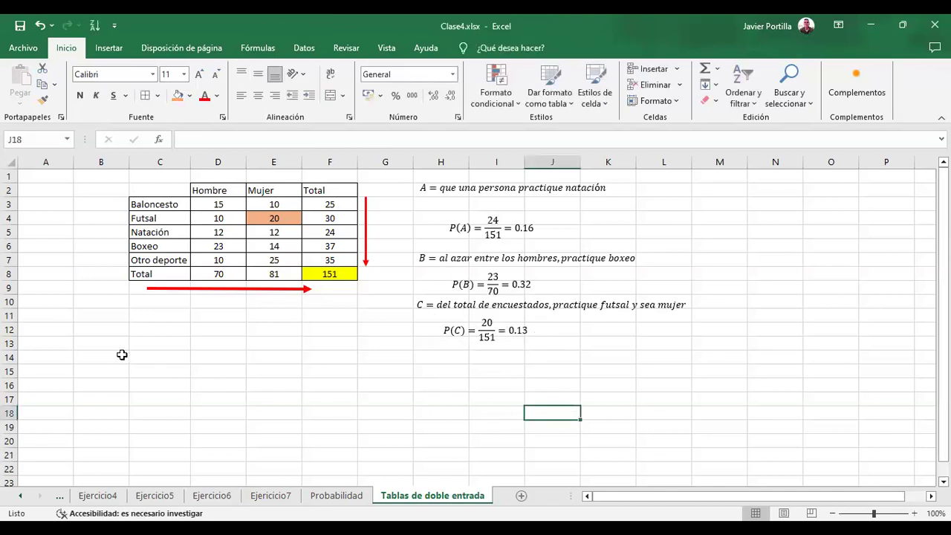
Paste the copied image of the conditional probability formula P(A | B) and place it below the table, around rows 11–17
{"action": "left_click", "coordinate": [78, 331]}
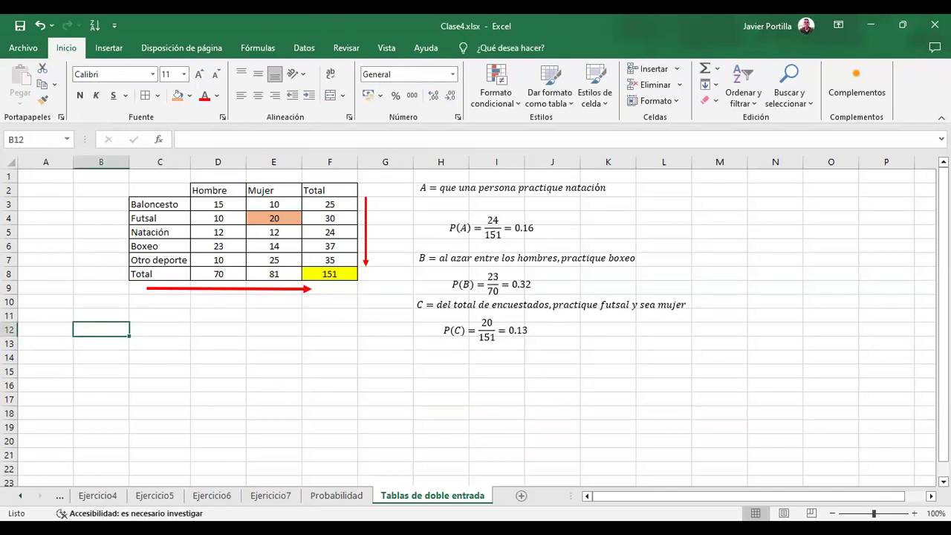
{"action": "left_click", "coordinate": [504, 297]}
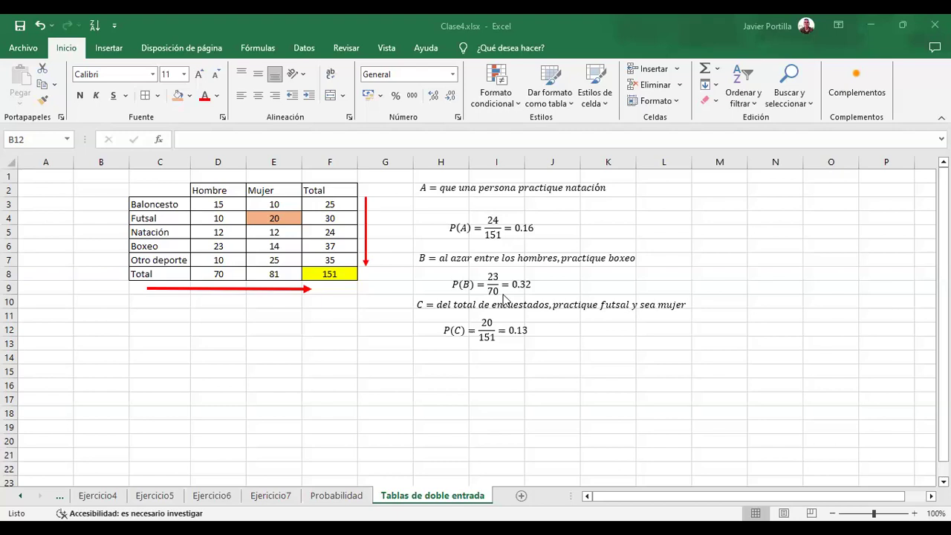
{"action": "left_click", "coordinate": [159, 399]}
{"action": "key", "text": "ctrl+v"}
{"action": "left_click_drag", "start_coordinate": [263, 401], "coordinate": [191, 322]}
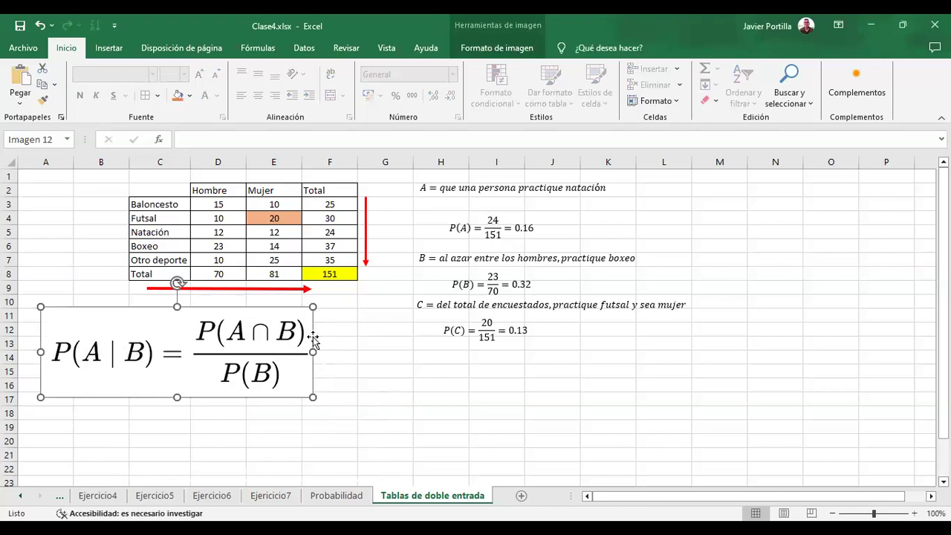
{"action": "left_click", "coordinate": [426, 375]}
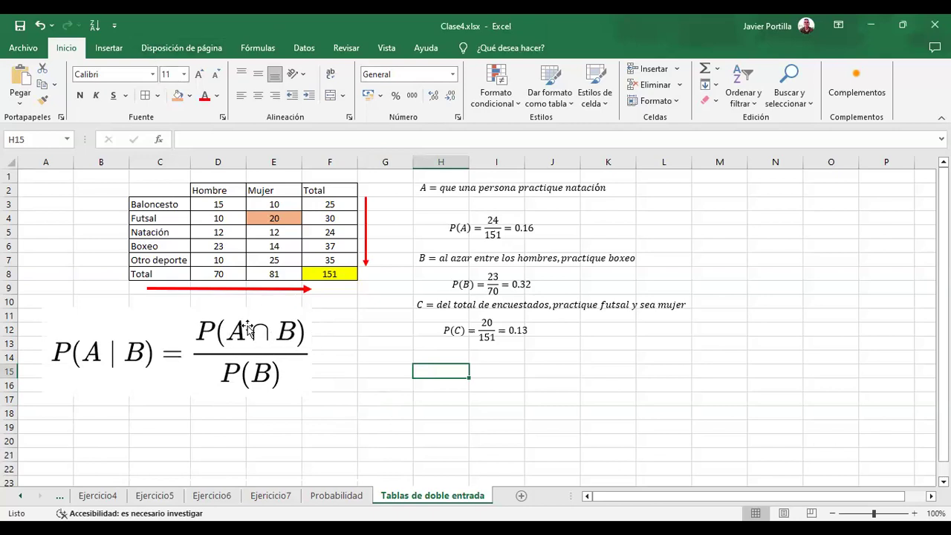
{"action": "left_click", "coordinate": [315, 390]}
{"action": "left_click", "coordinate": [404, 384]}
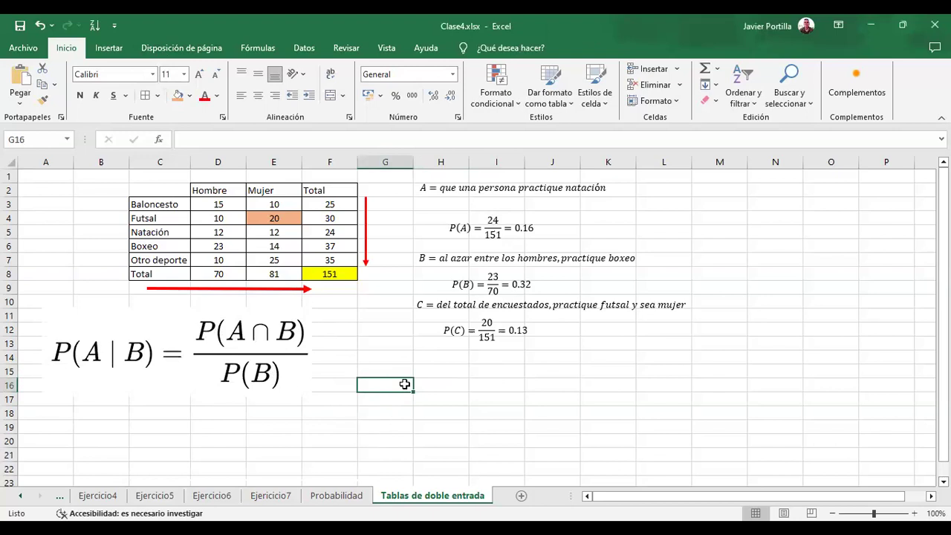
Enter the heading "Operaciones entre conjuntos" in cell A19 below the formula image
{"action": "scroll", "coordinate": [404, 385], "scroll_direction": "down", "scroll_amount": 1}
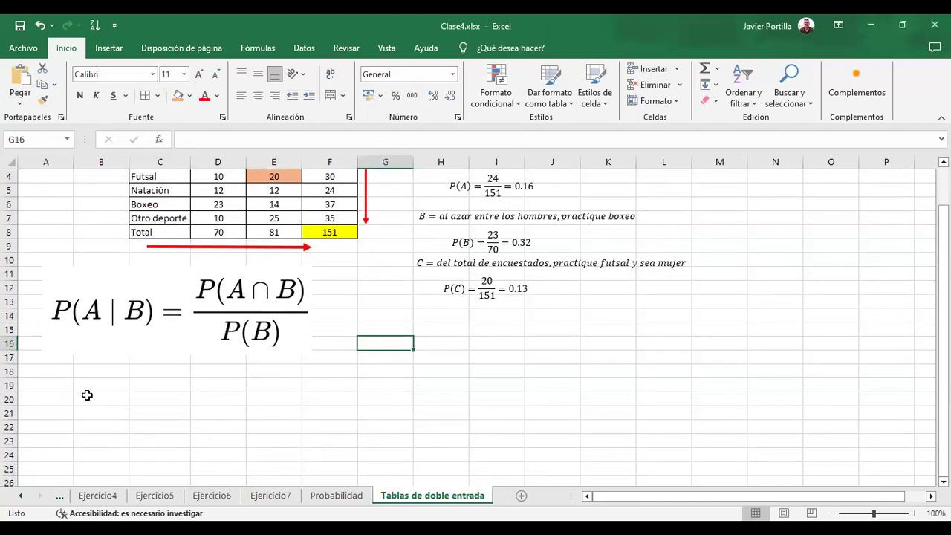
{"action": "left_click", "coordinate": [41, 384]}
{"action": "type", "text": "Operai"}
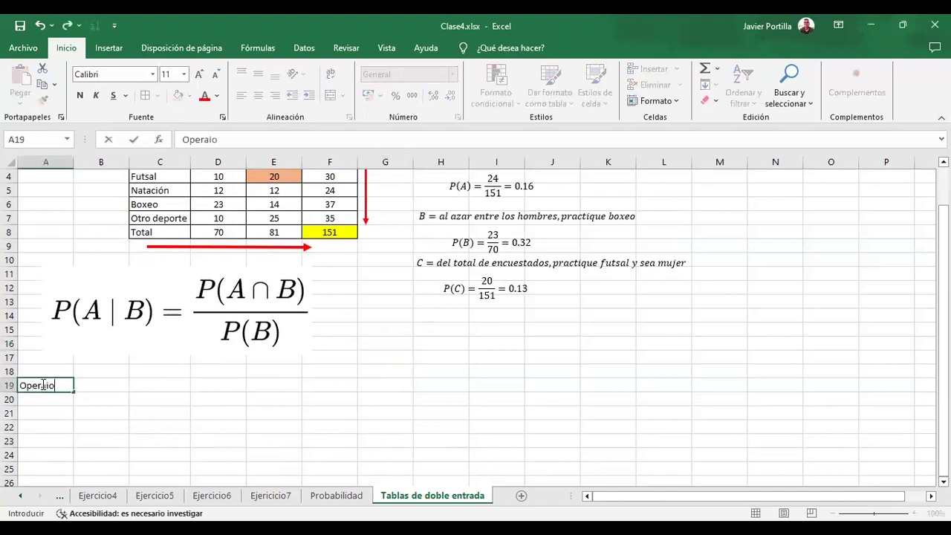
{"action": "key", "text": "BackSpace"}
{"action": "type", "text": "ciones entr"}
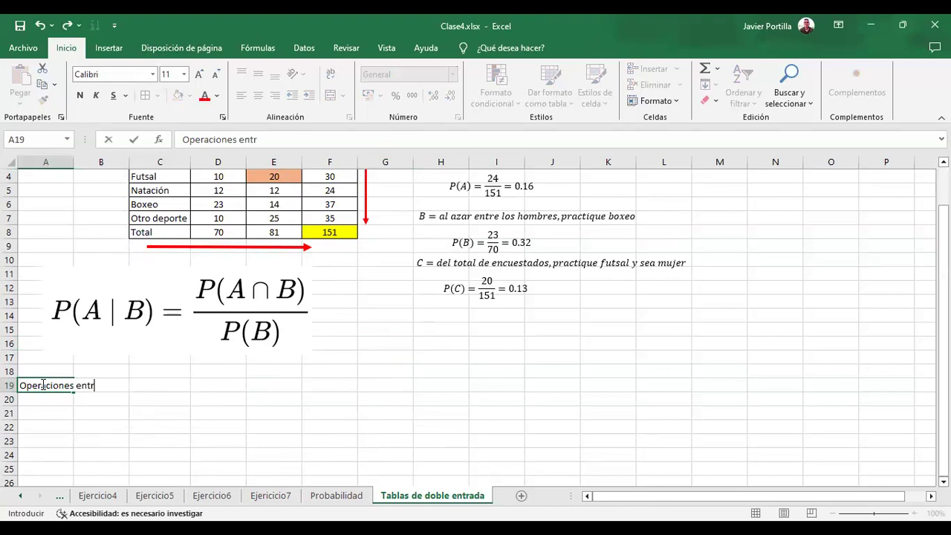
{"action": "type", "text": "e conjuntos"}
{"action": "key", "text": "Return"}
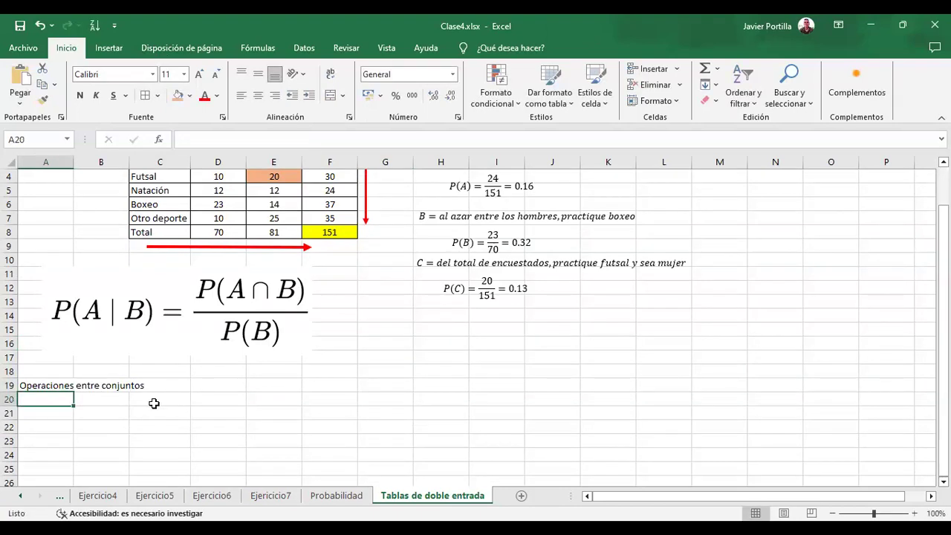
{"action": "left_click", "coordinate": [154, 402]}
{"action": "left_click", "coordinate": [154, 406]}
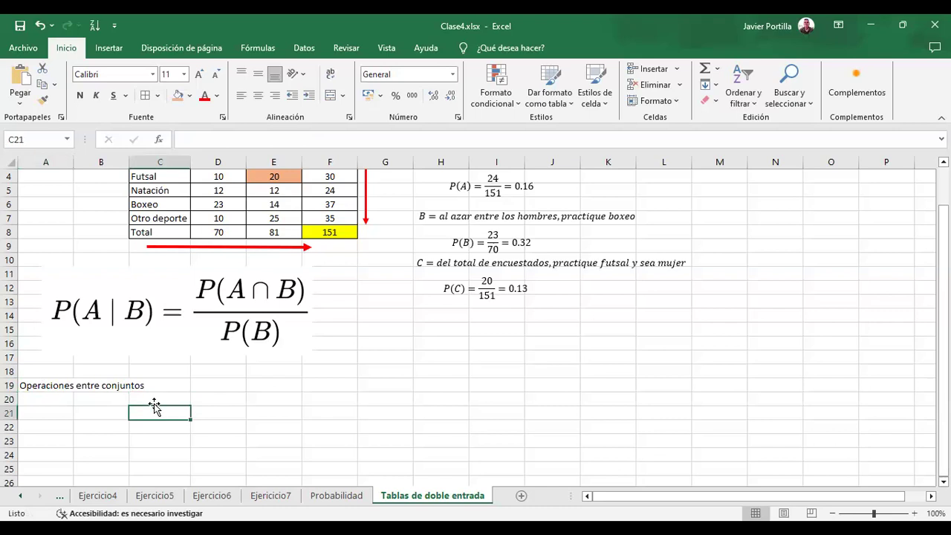
Enter the labels "Unión", "Intersección" and "Diferencia" in cells C21 to C23
{"action": "type", "text": "Unión"}
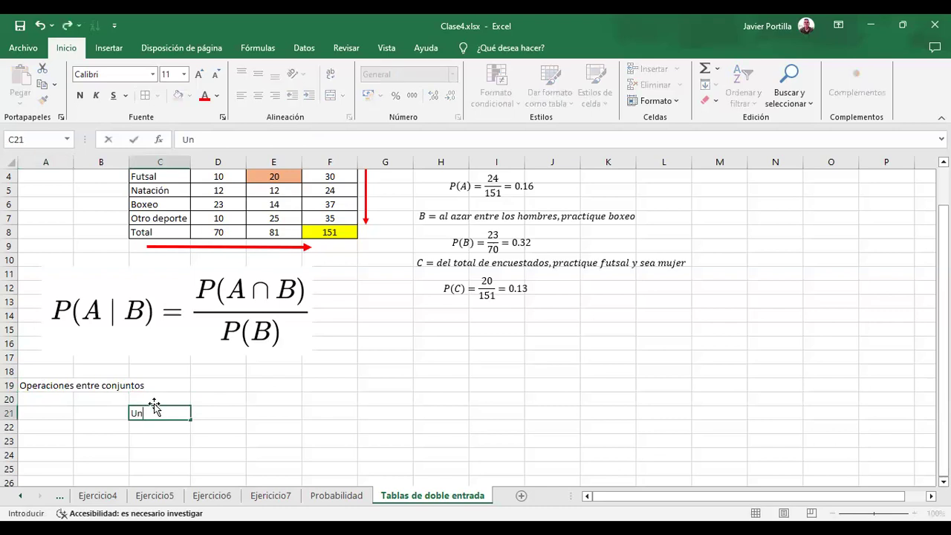
{"action": "key", "text": "Return"}
{"action": "type", "text": "In"}
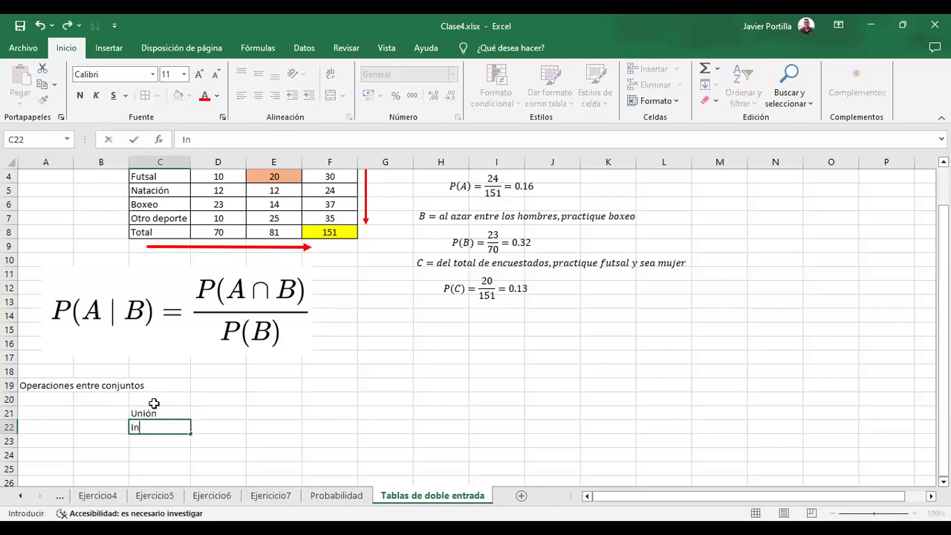
{"action": "type", "text": "tersección"}
{"action": "key", "text": "Return"}
{"action": "type", "text": "Diferencia"}
{"action": "key", "text": "Return"}
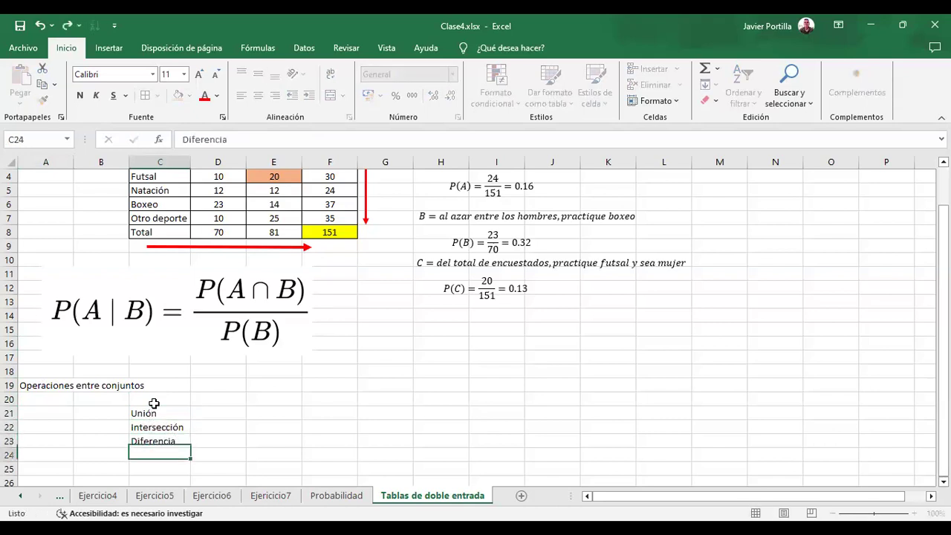
Enter the definitions "Todos los elementos" for Unión in D21 and "Los elementos en común" for Intersección in D22
{"action": "key", "text": "Up"}
{"action": "key", "text": "Up"}
{"action": "key", "text": "Up"}
{"action": "key", "text": "Right"}
{"action": "type", "text": "Todos los elem"}
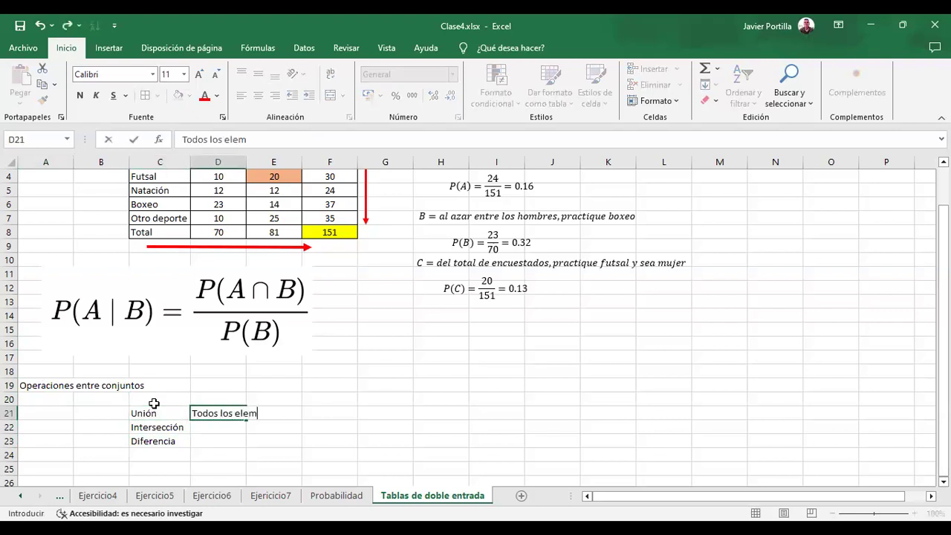
{"action": "type", "text": "entos"}
{"action": "key", "text": "Return"}
{"action": "type", "text": "Los elementos en común"}
{"action": "key", "text": "BackSpace"}
{"action": "type", "text": "mún"}
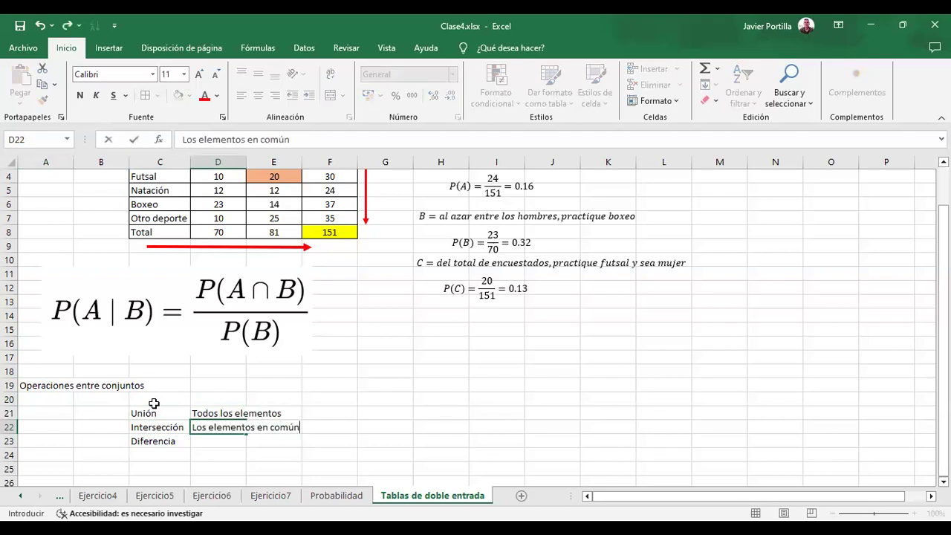
{"action": "key", "text": "Return"}
Enter the Diferencia definition "Los que están en un conjunto pero no están en el otro" in cell D23
{"action": "type", "text": "Losqu"}
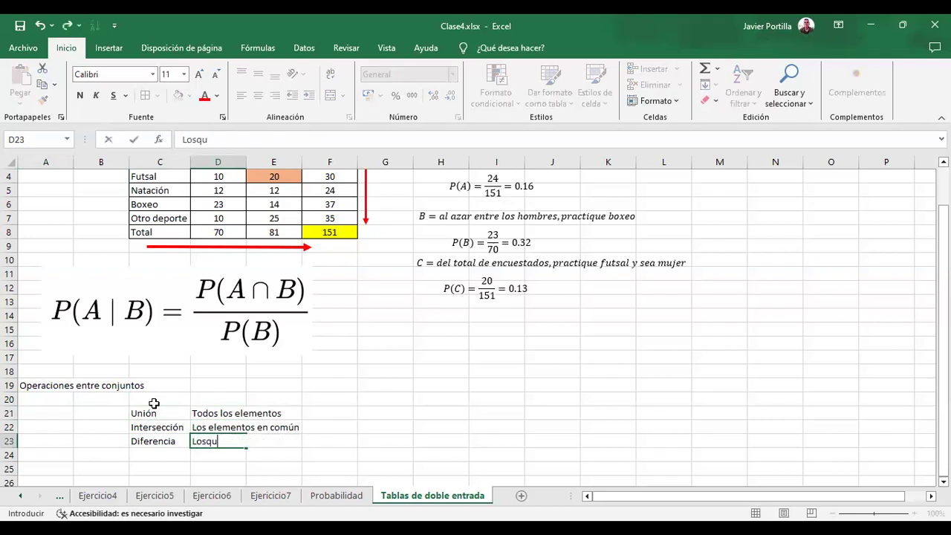
{"action": "type", "text": "e estan en un"}
{"action": "key", "text": "BackSpace"}
{"action": "key", "text": "BackSpace"}
{"action": "key", "text": "BackSpace"}
{"action": "key", "text": "BackSpace"}
{"action": "key", "text": "BackSpace"}
{"action": "key", "text": "BackSpace"}
{"action": "key", "text": "BackSpace"}
{"action": "key", "text": "BackSpace"}
{"action": "key", "text": "BackSpace"}
{"action": "key", "text": "BackSpace"}
{"action": "key", "text": "BackSpace"}
{"action": "key", "text": "BackSpace"}
{"action": "key", "text": "BackSpace"}
{"action": "key", "text": "BackSpace"}
{"action": "key", "text": "BackSpace"}
{"action": "type", "text": "que están en un"}
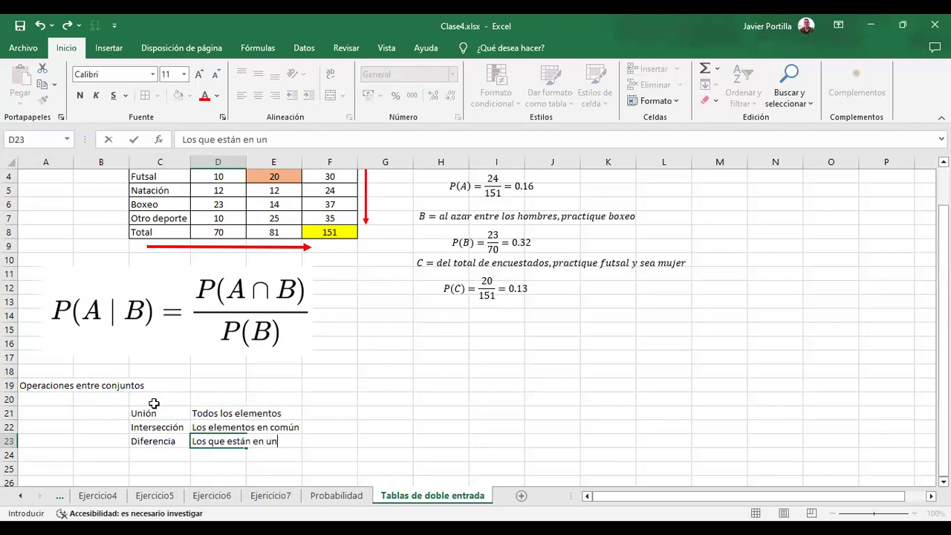
{"action": "type", "text": " conjunto pero "}
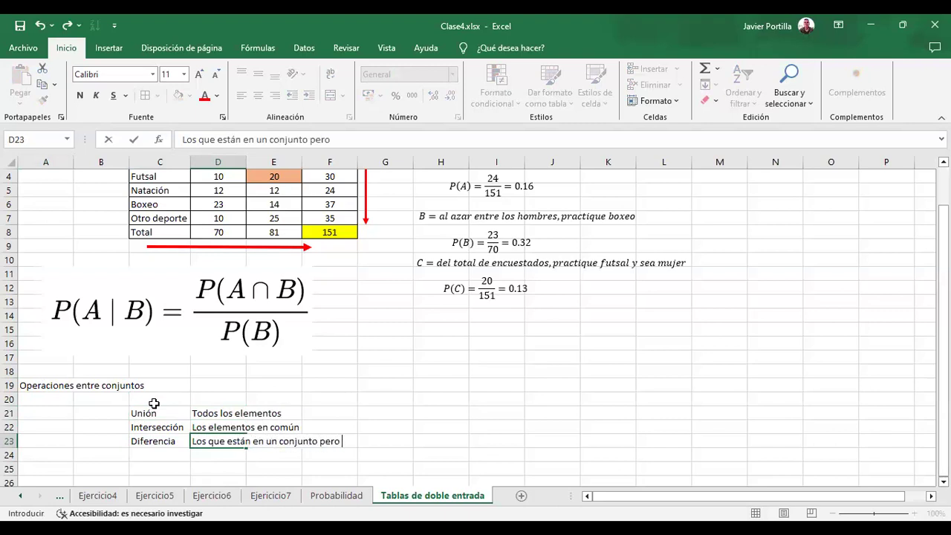
{"action": "type", "text": "no está n en el otro"}
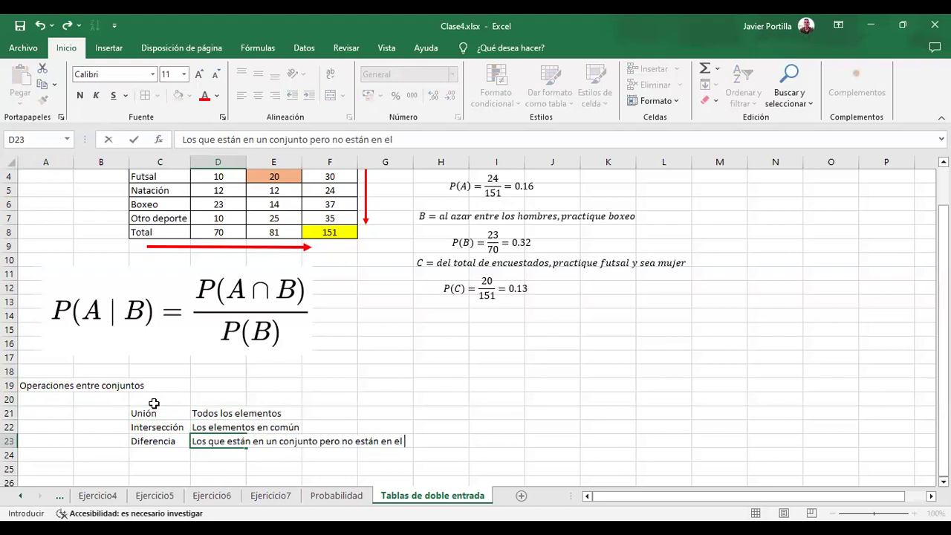
{"action": "key", "text": "Return"}
Merge and center each definition across columns D to H in rows 21, 22 and 23
{"action": "left_click_drag", "start_coordinate": [225, 413], "coordinate": [441, 413]}
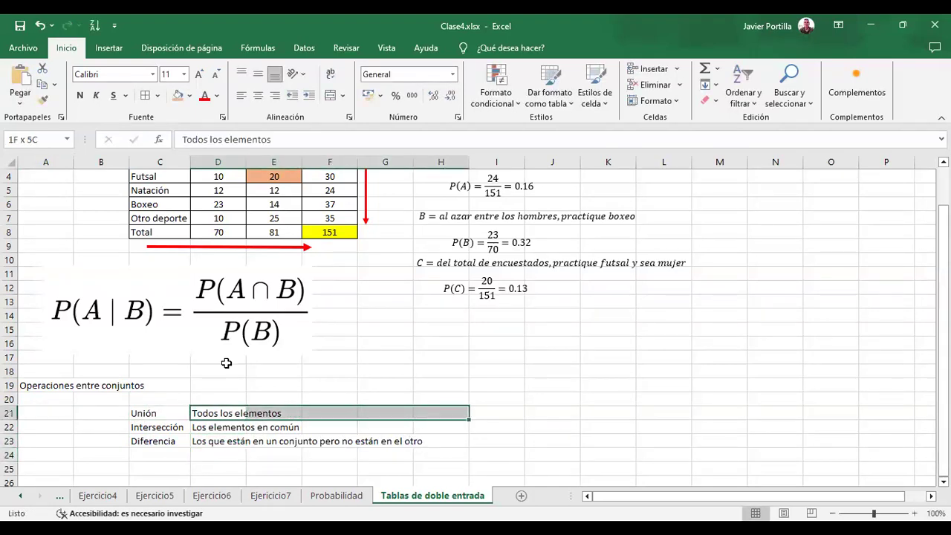
{"action": "left_click", "coordinate": [331, 95]}
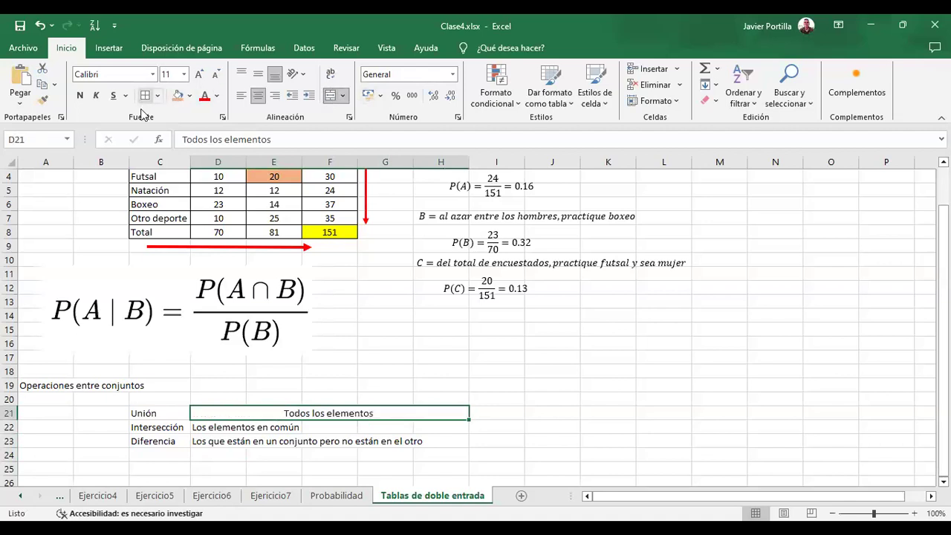
{"action": "left_click", "coordinate": [345, 430]}
{"action": "left_click_drag", "start_coordinate": [213, 433], "coordinate": [461, 429]}
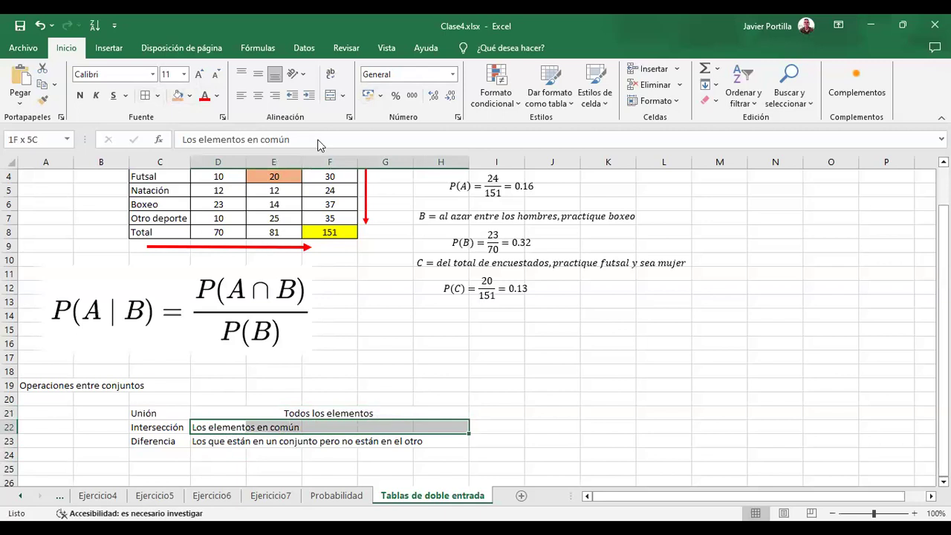
{"action": "left_click", "coordinate": [332, 95]}
{"action": "left_click_drag", "start_coordinate": [229, 444], "coordinate": [457, 445]}
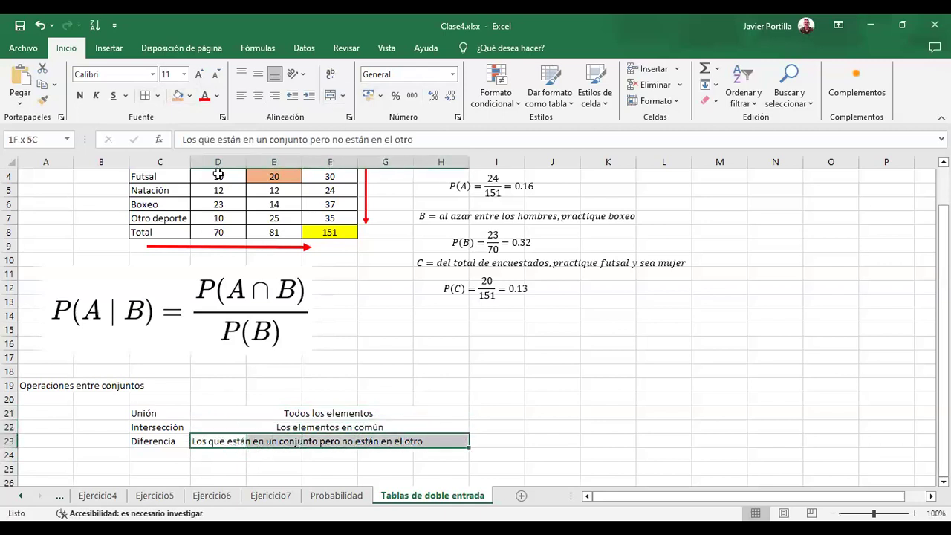
{"action": "left_click", "coordinate": [331, 95]}
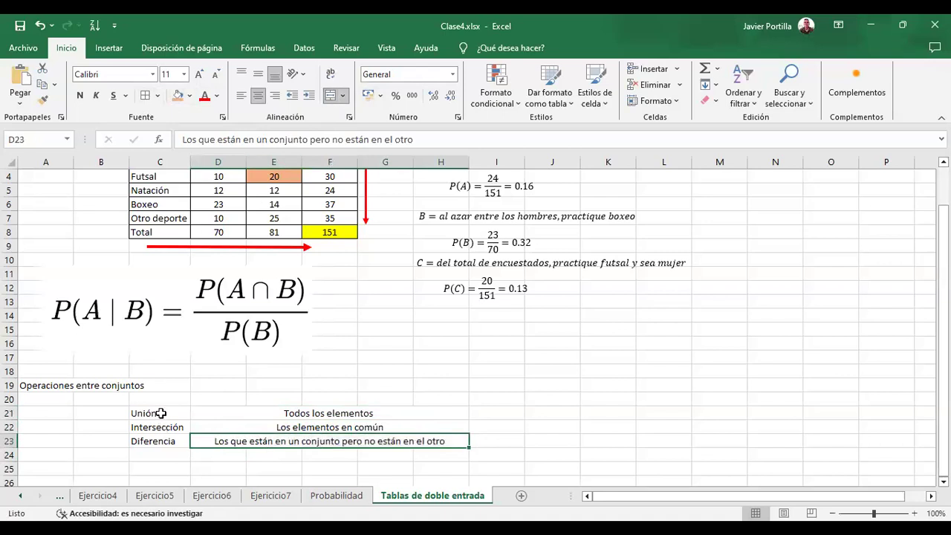
Apply all borders to the set-operations table in C21:H23
{"action": "left_click", "coordinate": [160, 413]}
{"action": "key", "text": "shift+Right"}
{"action": "key", "text": "shift+Right"}
{"action": "key", "text": "shift+Right"}
{"action": "key", "text": "shift+Right"}
{"action": "key", "text": "shift+Right"}
{"action": "key", "text": "shift+Right"}
{"action": "key", "text": "shift+Left"}
{"action": "key", "text": "shift+Down"}
{"action": "key", "text": "shift+Down"}
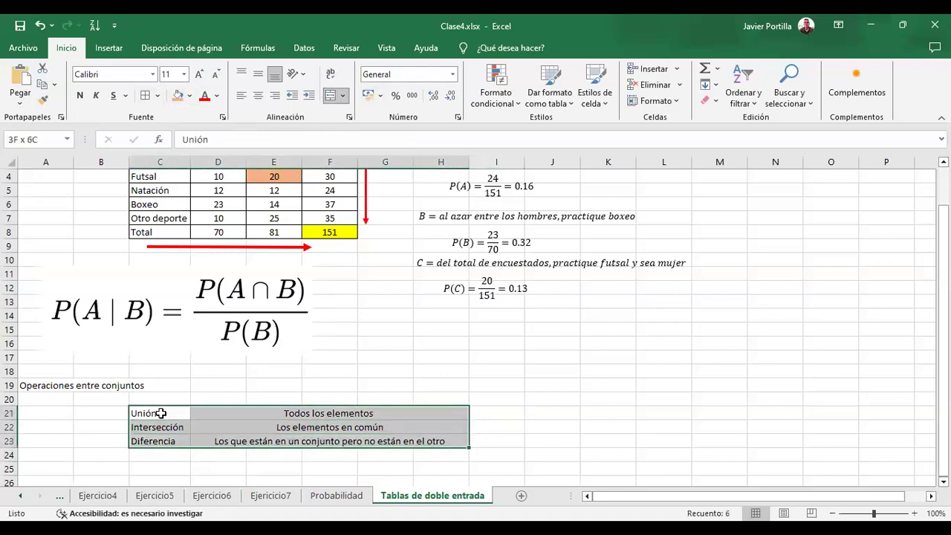
{"action": "left_click", "coordinate": [147, 95]}
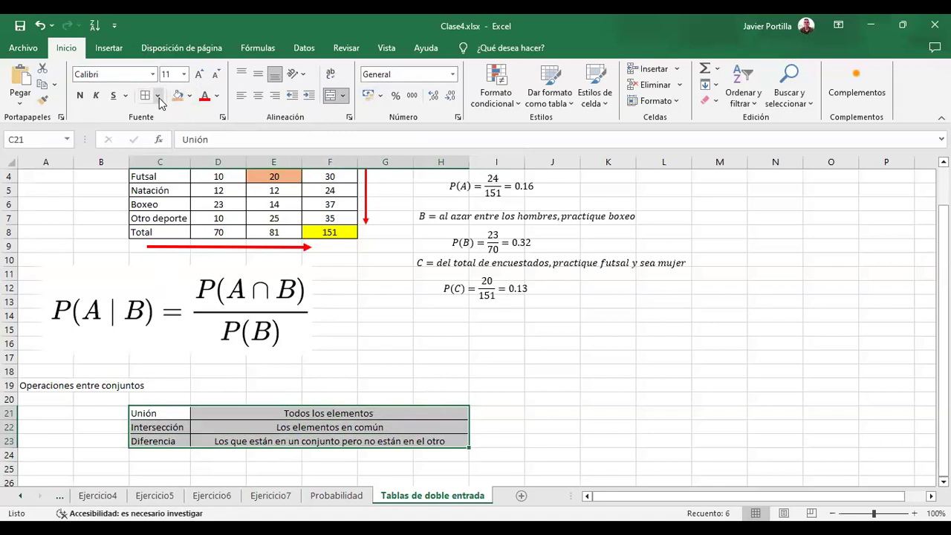
Center the contents of C21:H23 horizontally and vertically, and give the table a thick outside border
{"action": "left_click", "coordinate": [257, 95]}
{"action": "left_click", "coordinate": [257, 78]}
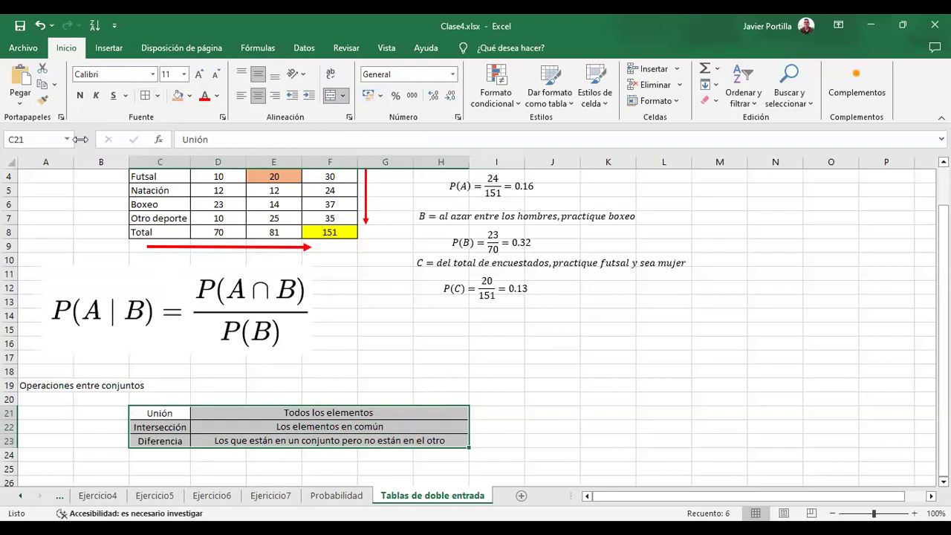
{"action": "left_click", "coordinate": [158, 97]}
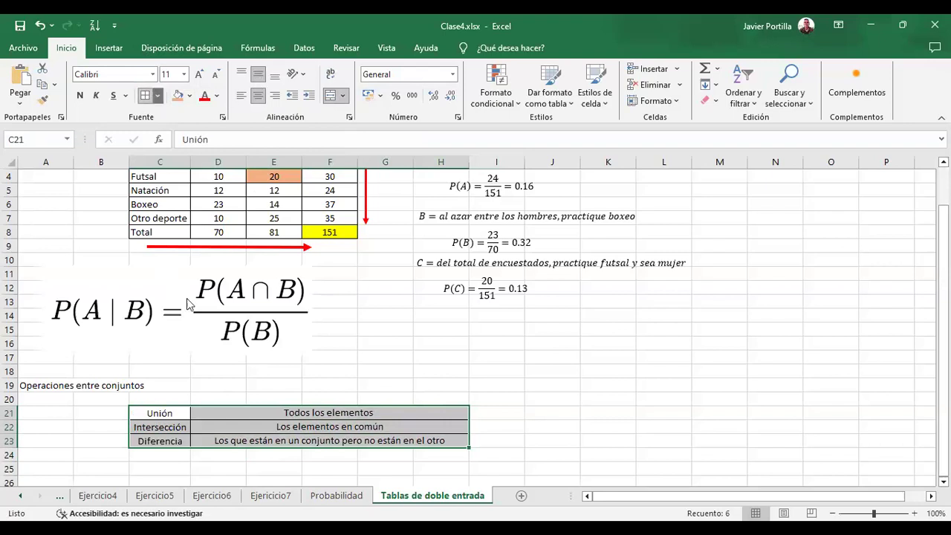
{"action": "left_click", "coordinate": [187, 251]}
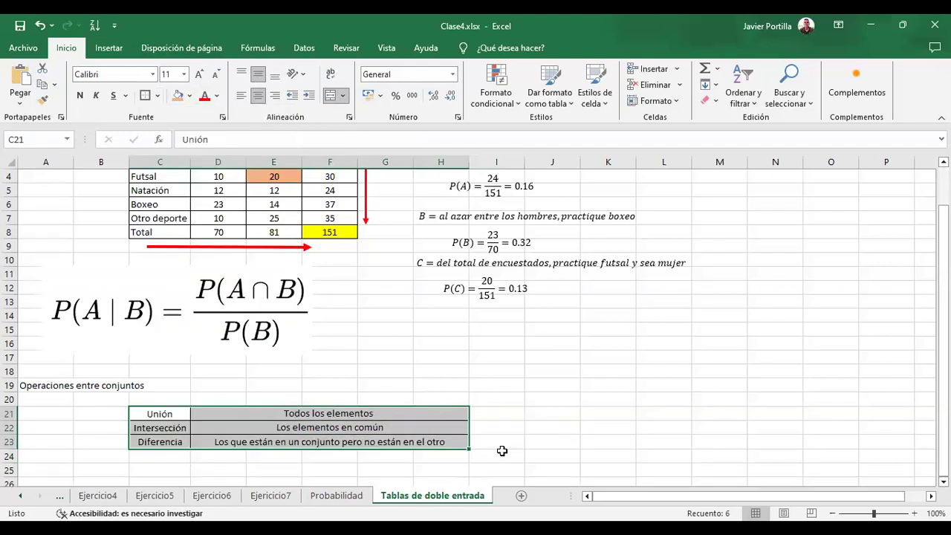
{"action": "left_click", "coordinate": [502, 455]}
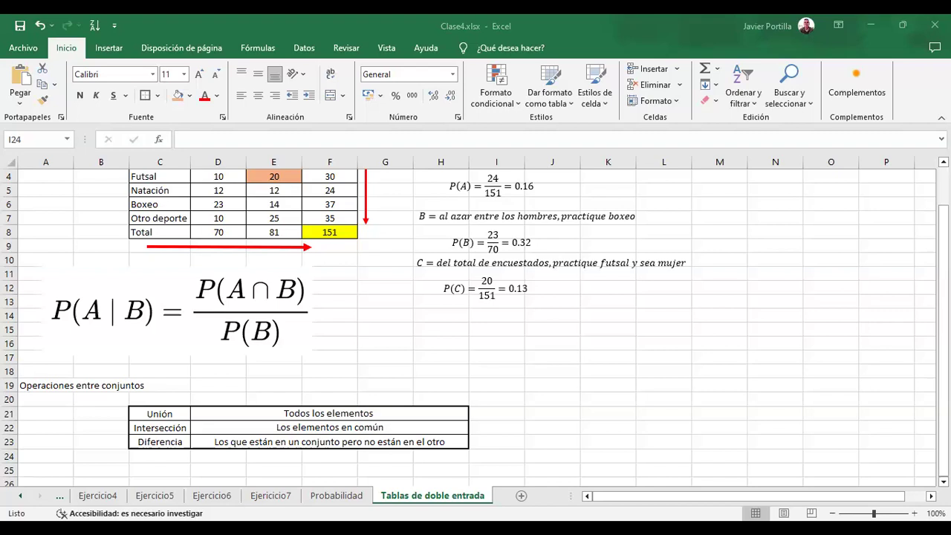
{"action": "left_click", "coordinate": [608, 343]}
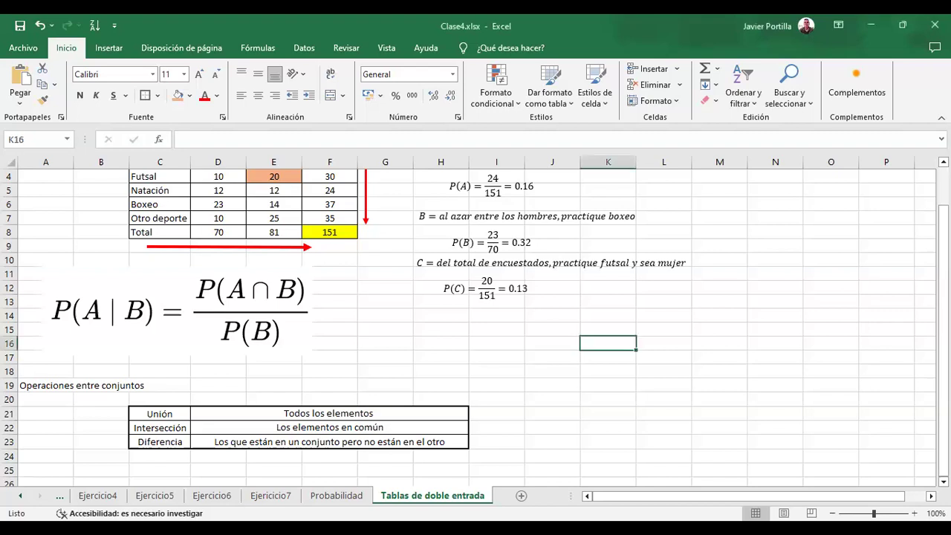
{"action": "left_click_drag", "start_coordinate": [790, 440], "coordinate": [792, 481]}
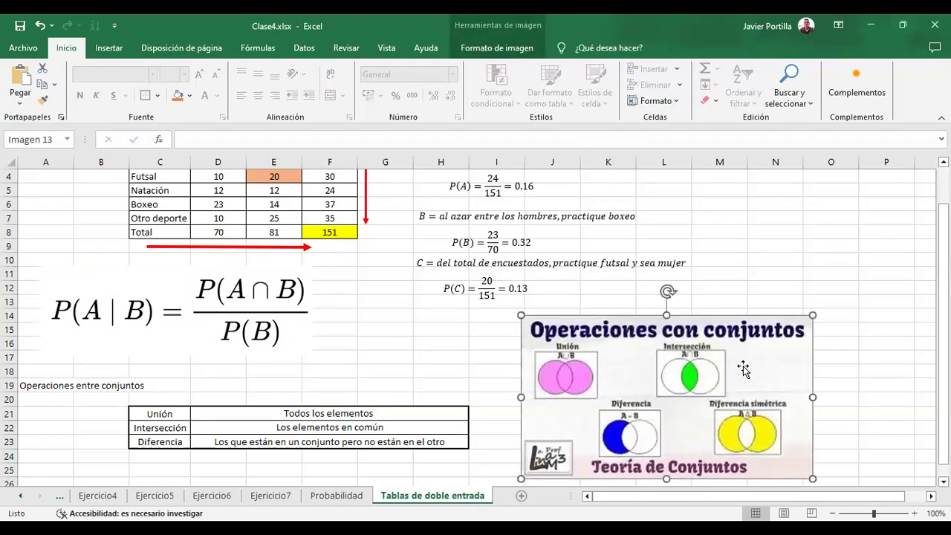
{"action": "key", "text": "Delete"}
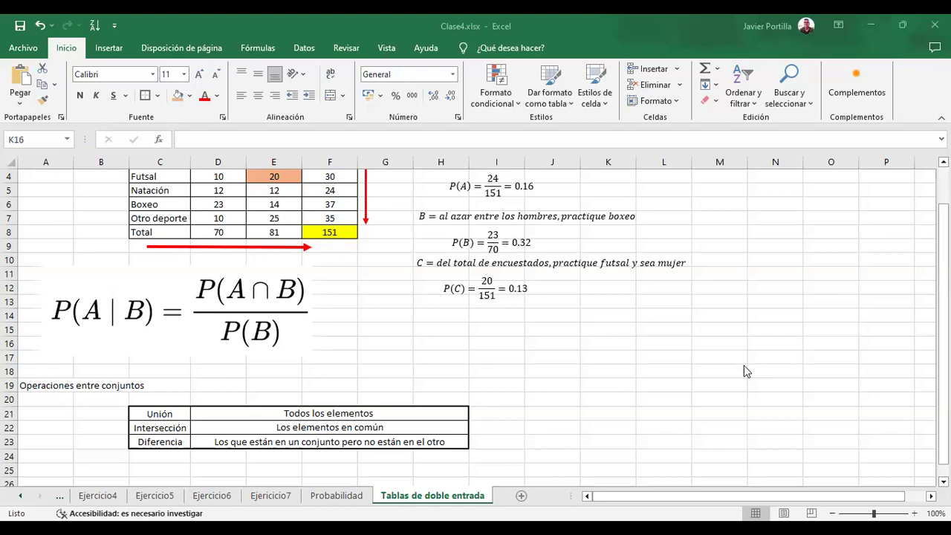
Paste the copied Venn diagram image of Diferencia, Union and Intersección, enlarge it and place it around columns I–O, rows 14–26
{"action": "key", "text": "ctrl+v"}
{"action": "left_click_drag", "start_coordinate": [747, 371], "coordinate": [660, 350]}
{"action": "left_click_drag", "start_coordinate": [718, 426], "coordinate": [846, 473]}
{"action": "left_click_drag", "start_coordinate": [745, 393], "coordinate": [726, 387]}
{"action": "scroll", "coordinate": [770, 355], "scroll_direction": "down", "scroll_amount": 1}
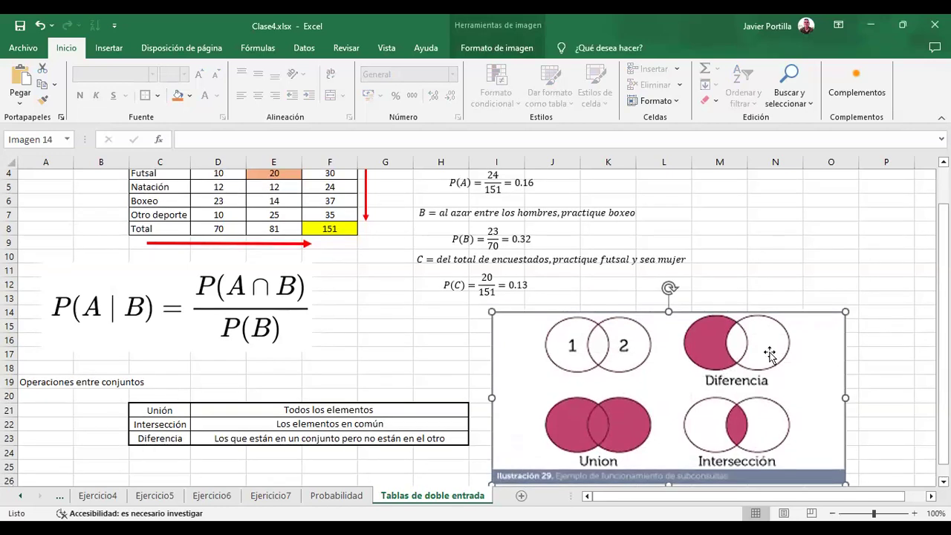
{"action": "scroll", "coordinate": [771, 355], "scroll_direction": "down", "scroll_amount": 1}
{"action": "left_click", "coordinate": [899, 315]}
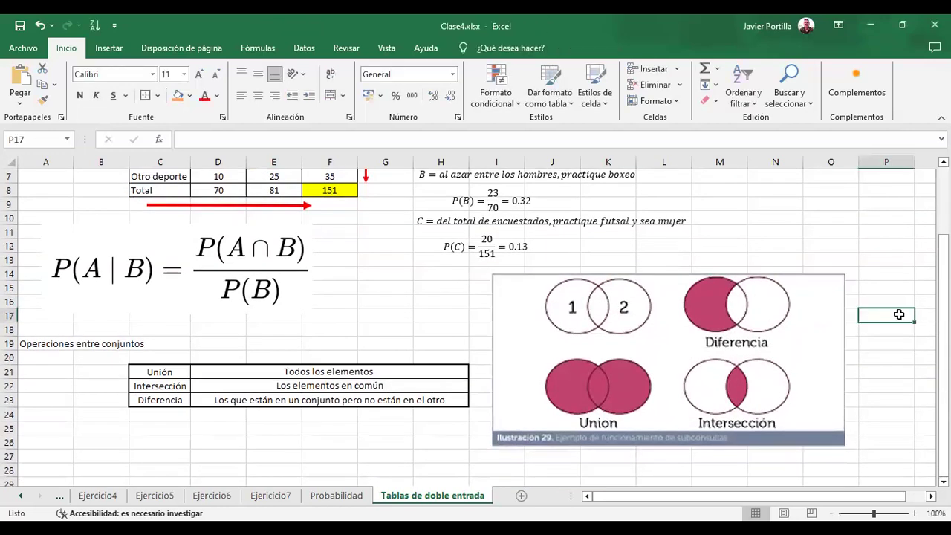